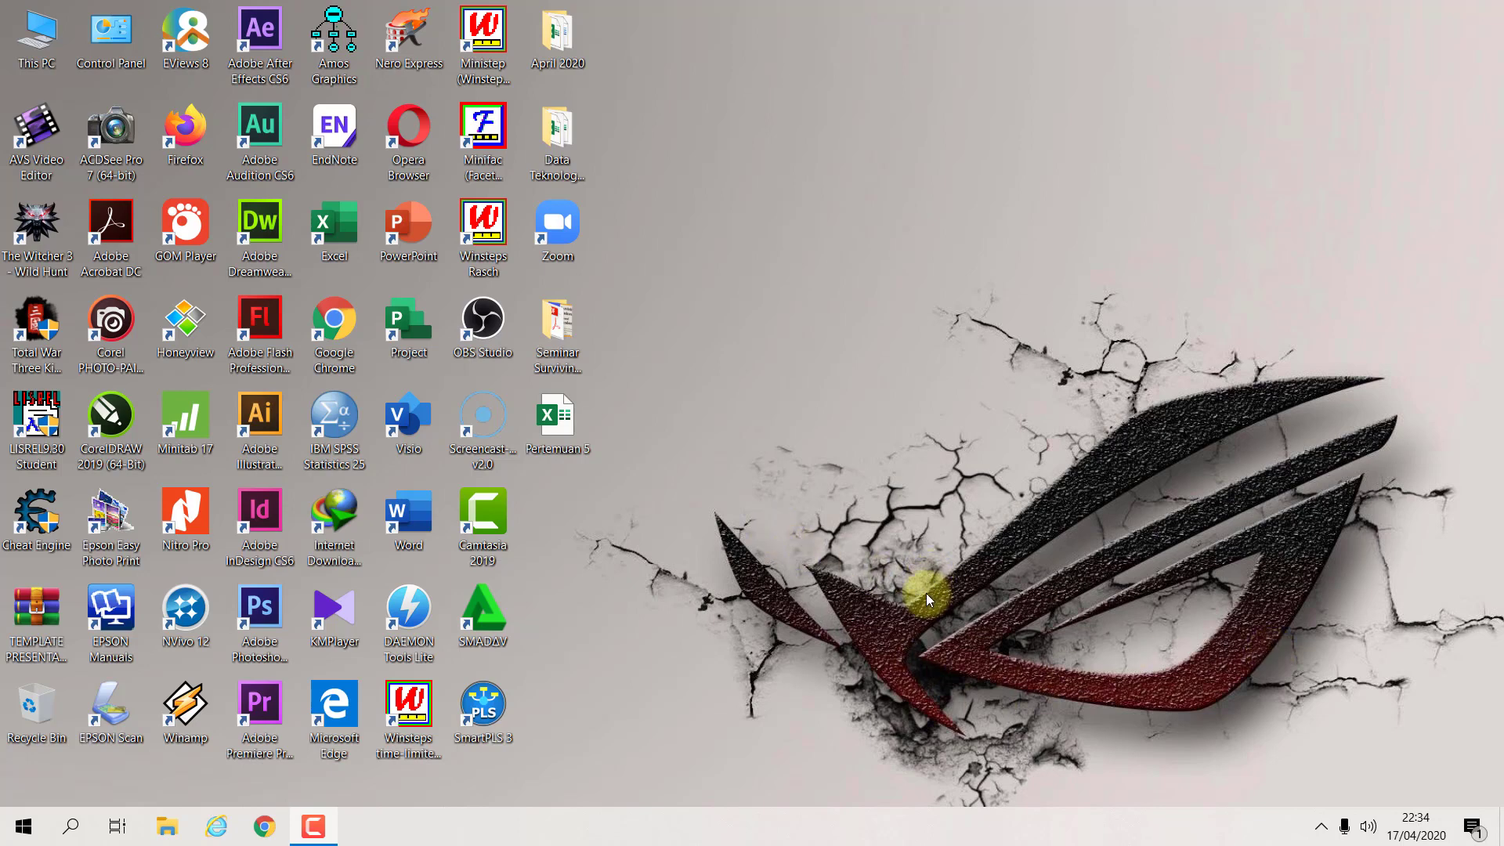
Step: Open the Pertemuan 5 workbook from the desktop and show its Chart 1 sheet at 140% zoom
double_click(565, 441)
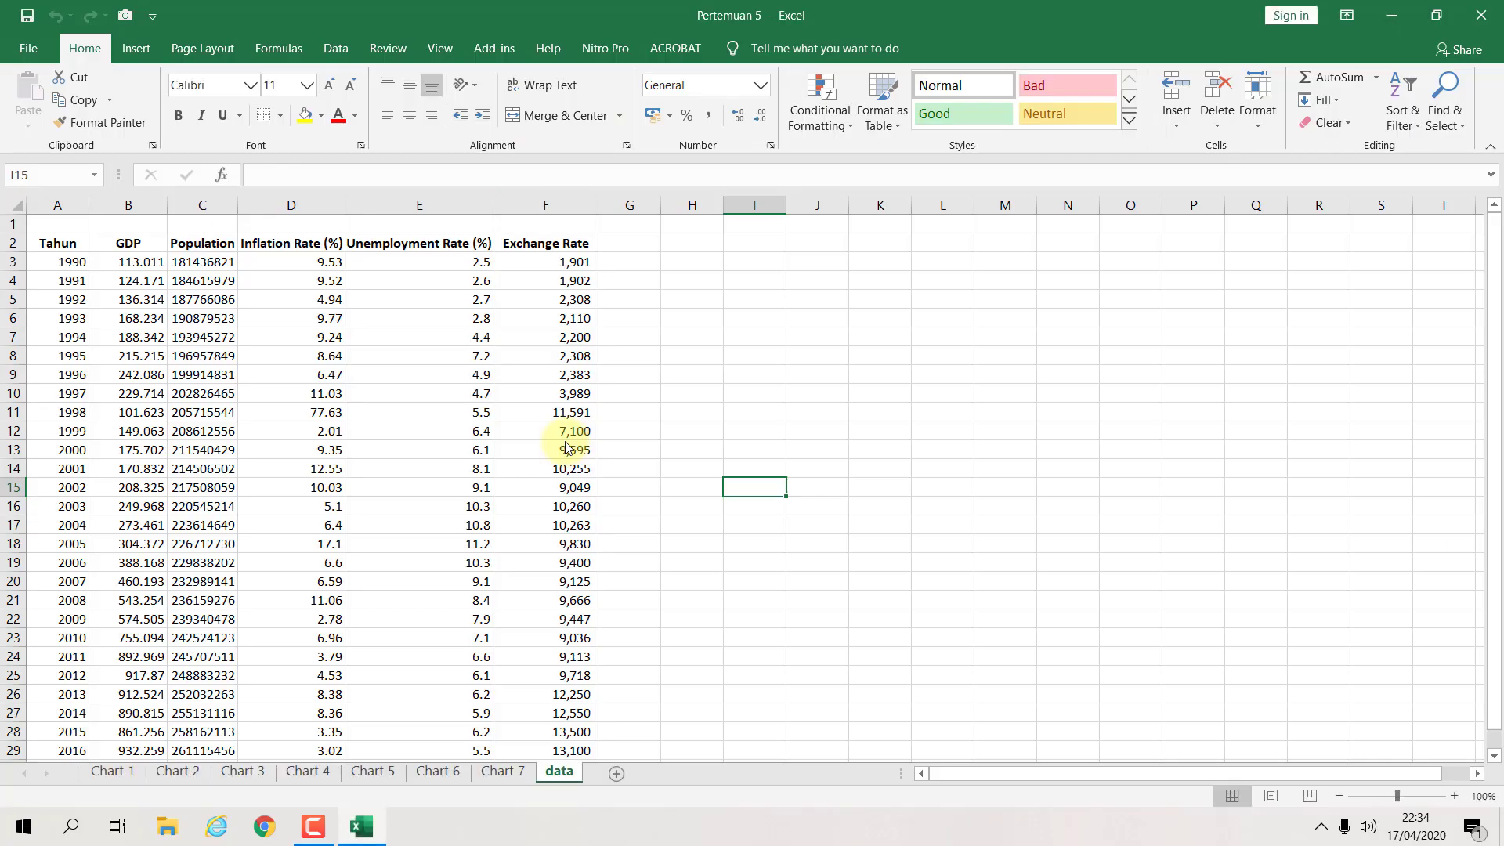
left_click(112, 772)
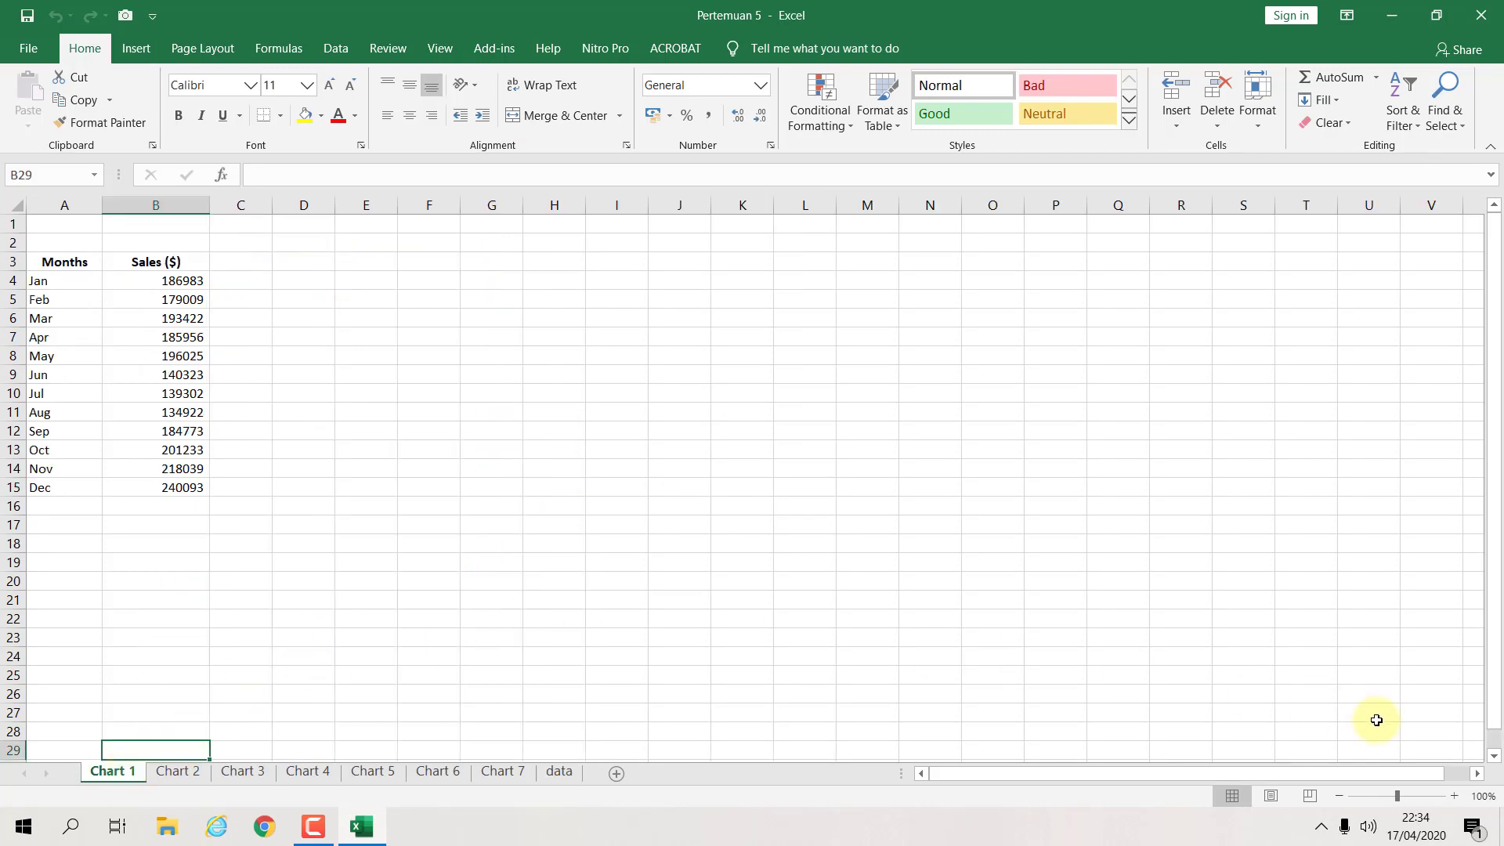
left_click(1454, 796)
left_click(1455, 796)
scroll(977, 625, "up", 2)
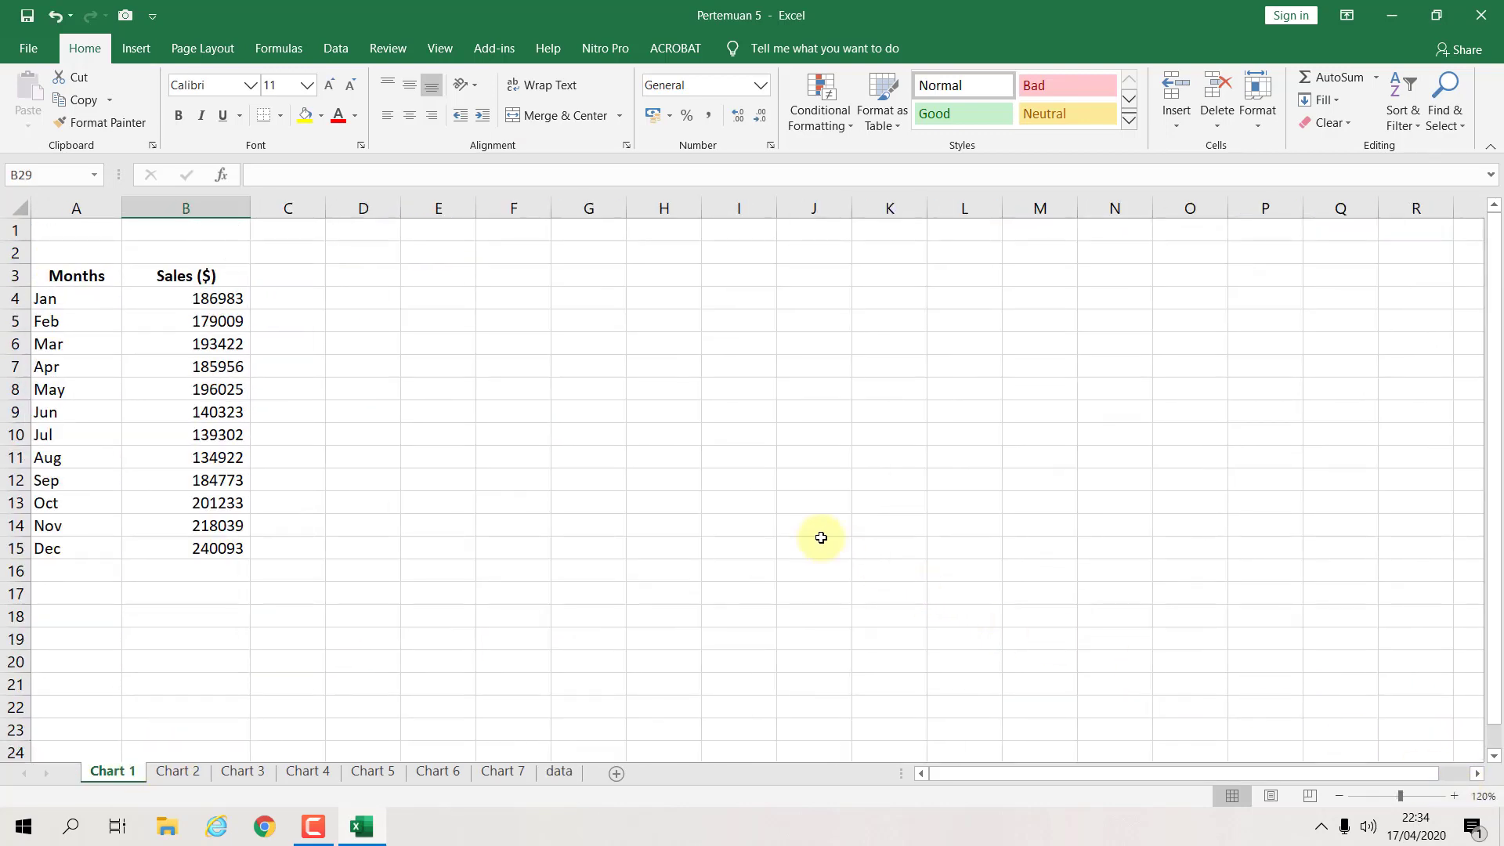
left_click(1454, 796)
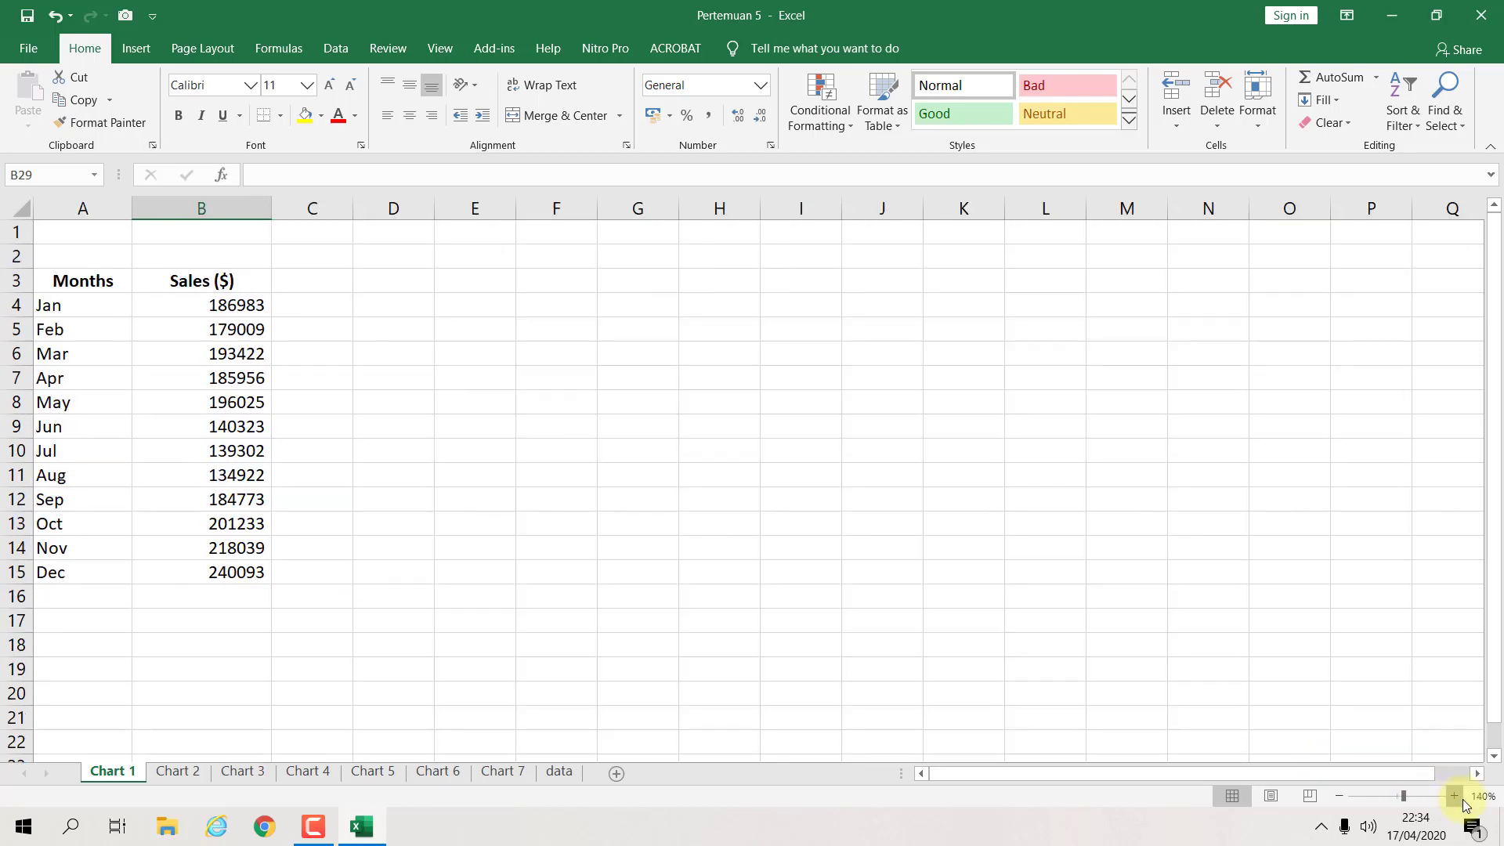
left_click(1455, 795)
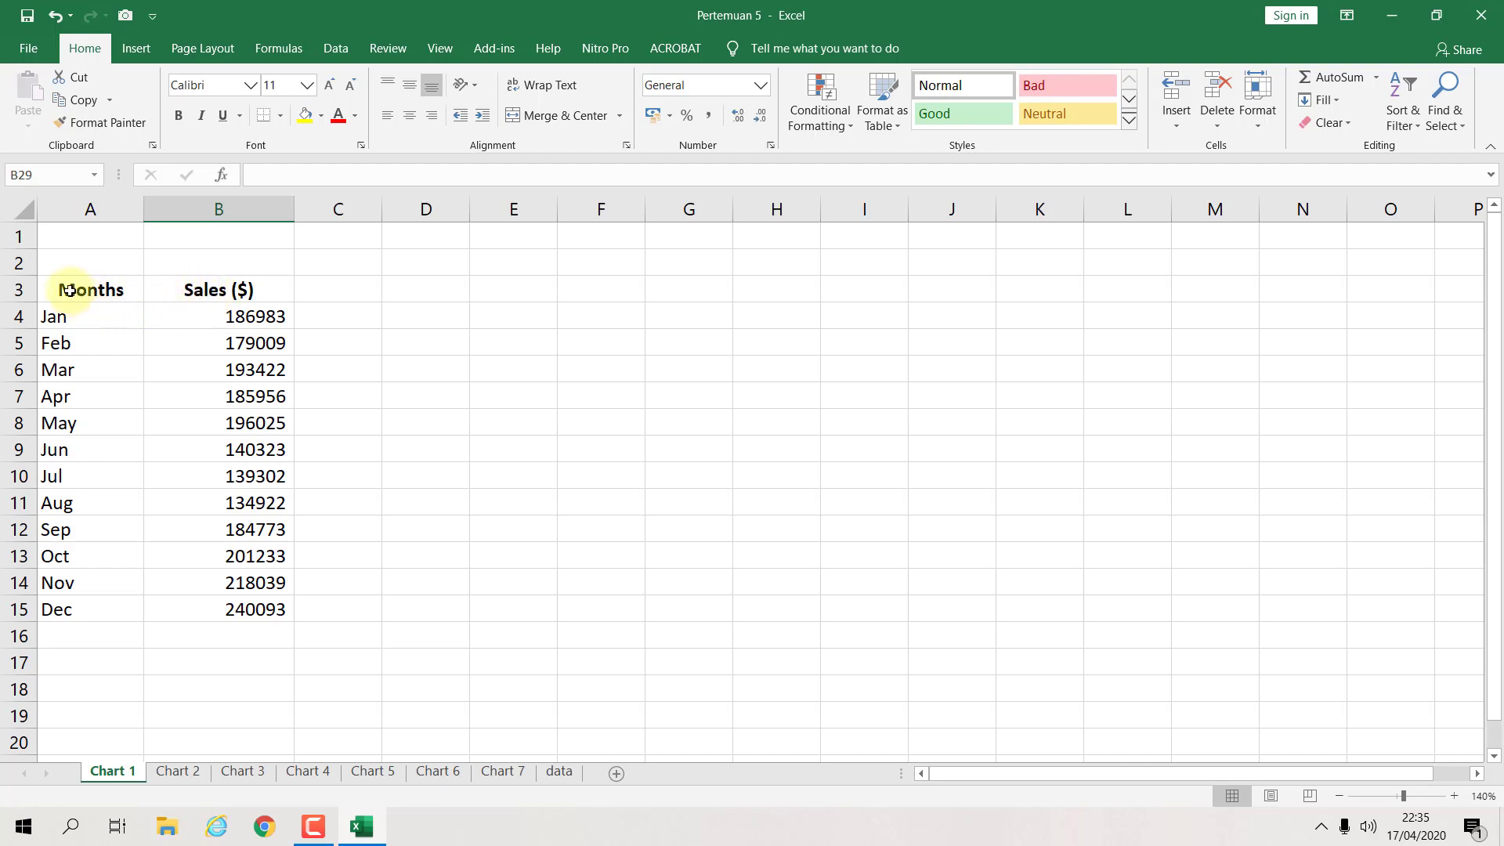
Step: Examine the Months and Sales ($) table on the Chart 1 sheet, including its headers and data cells
left_click_drag(51, 291, 224, 598)
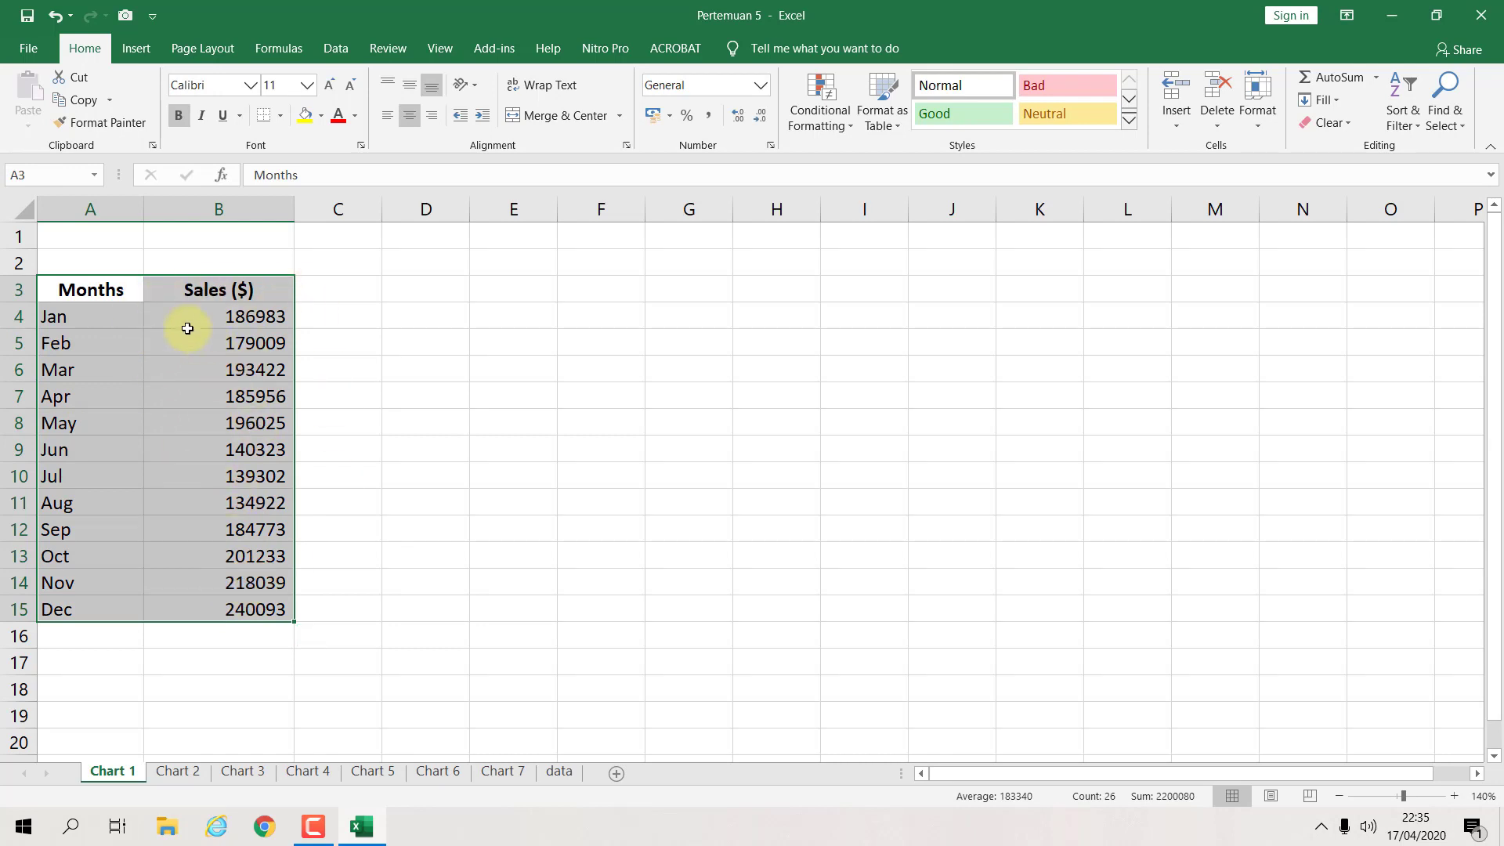
left_click(91, 289)
left_click(120, 420)
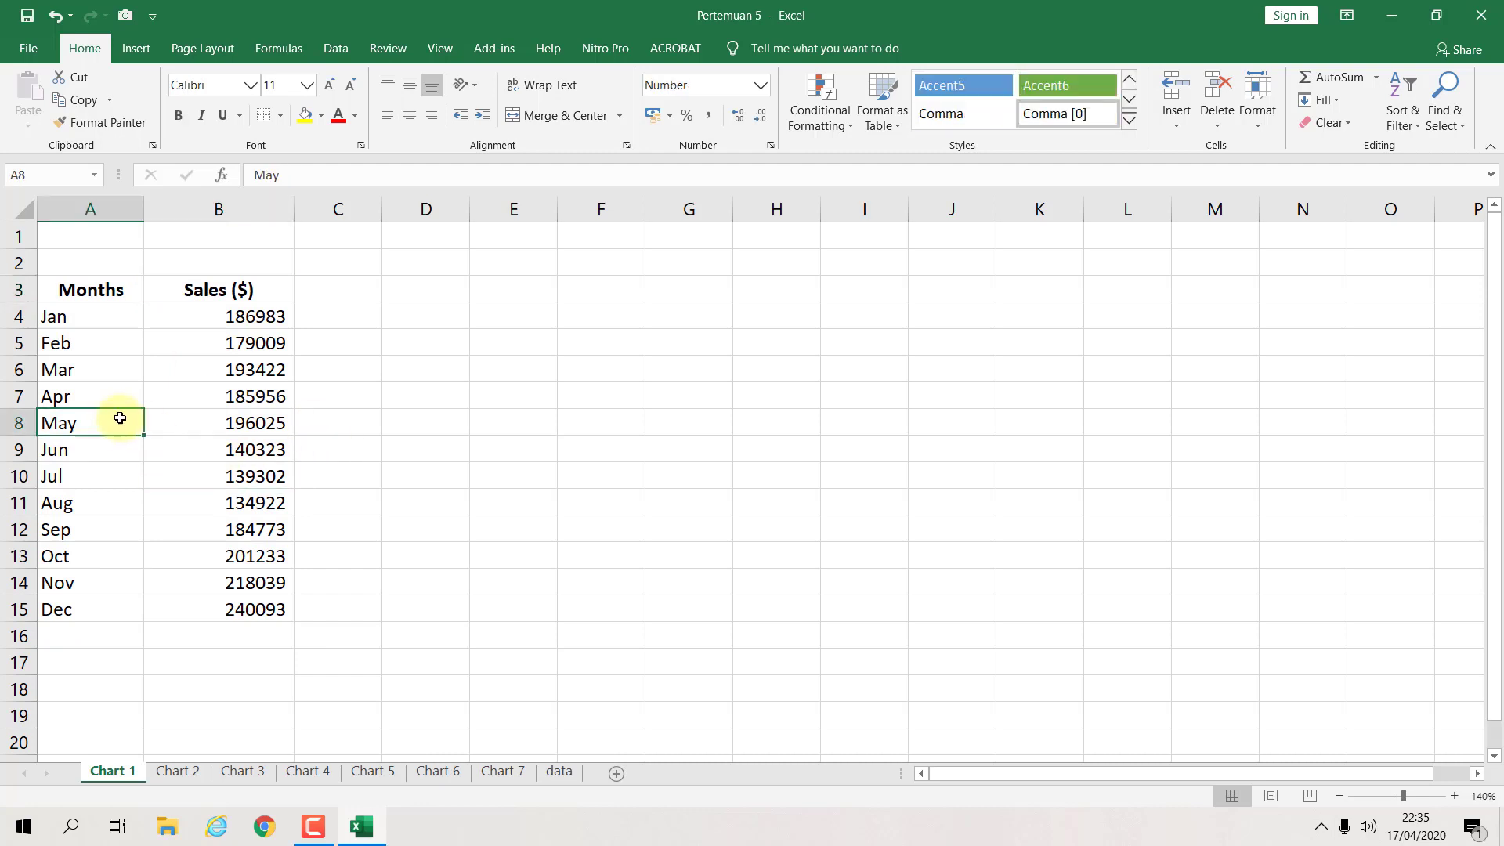
left_click(161, 313)
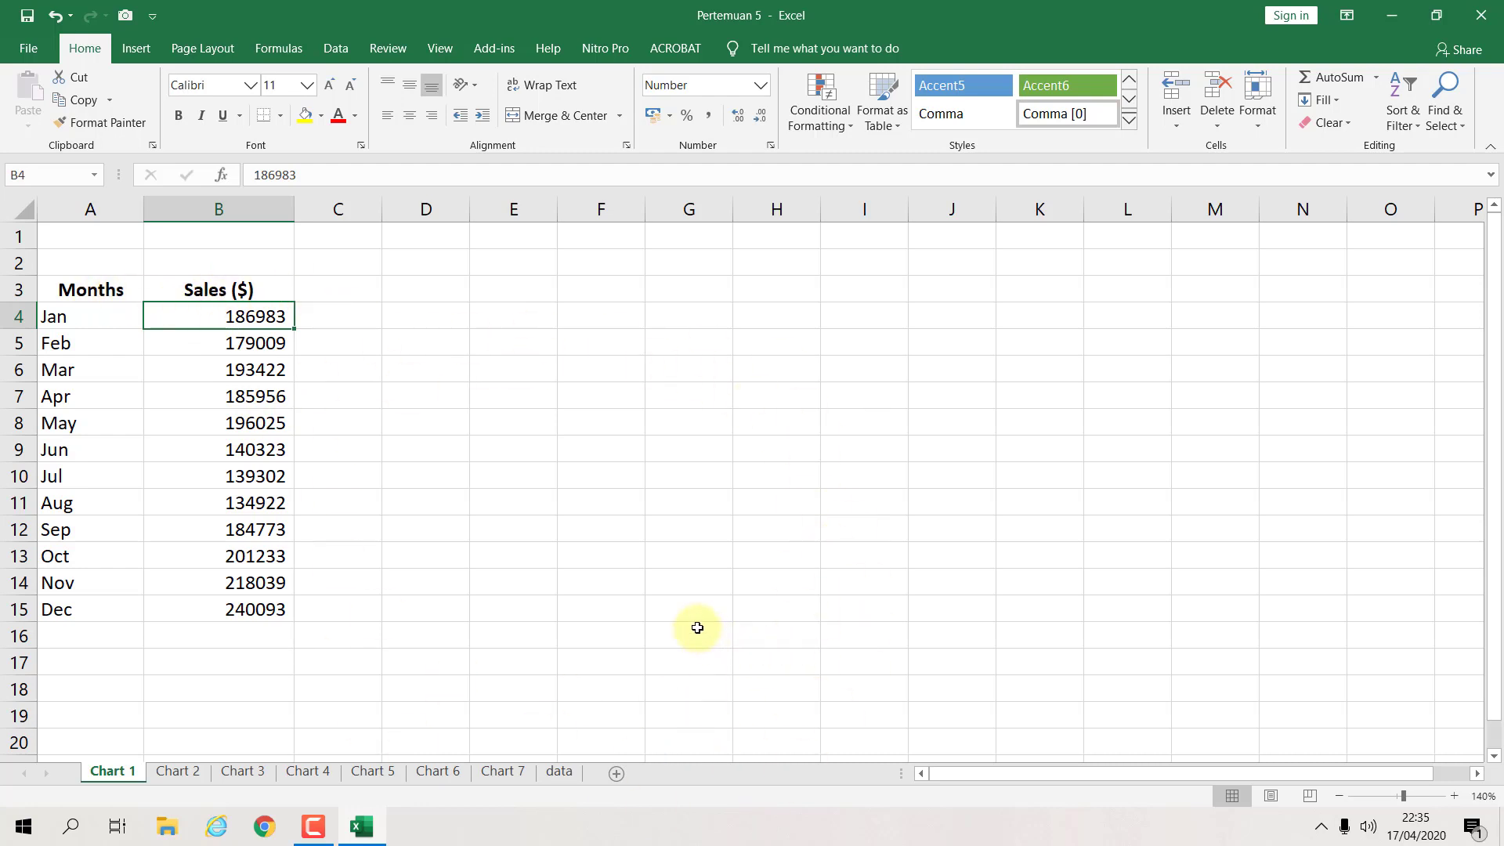
left_click(67, 289)
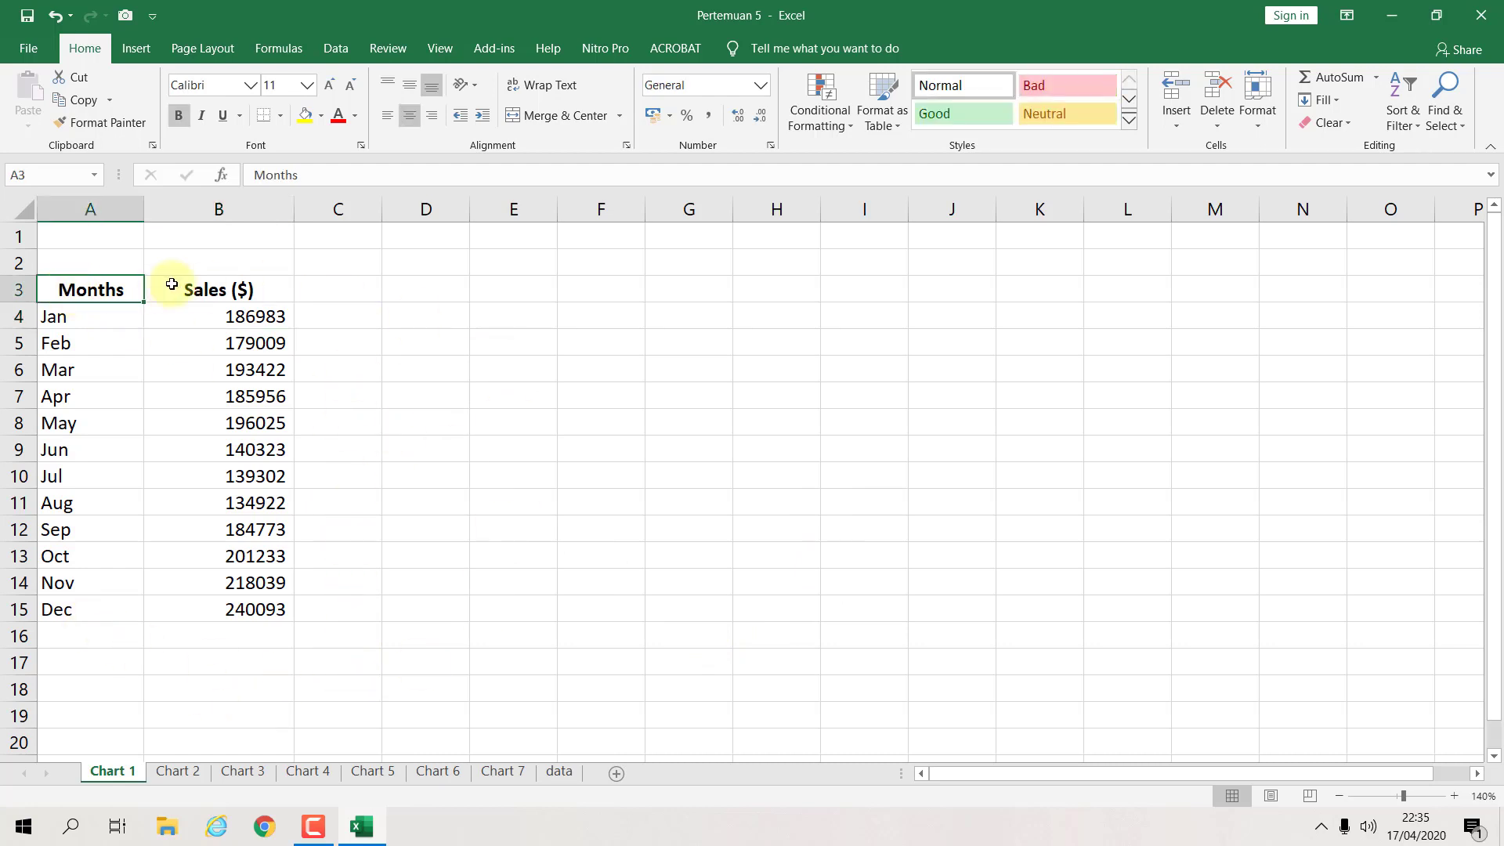
left_click(79, 314)
left_click(108, 290)
left_click(117, 338)
left_click(116, 267)
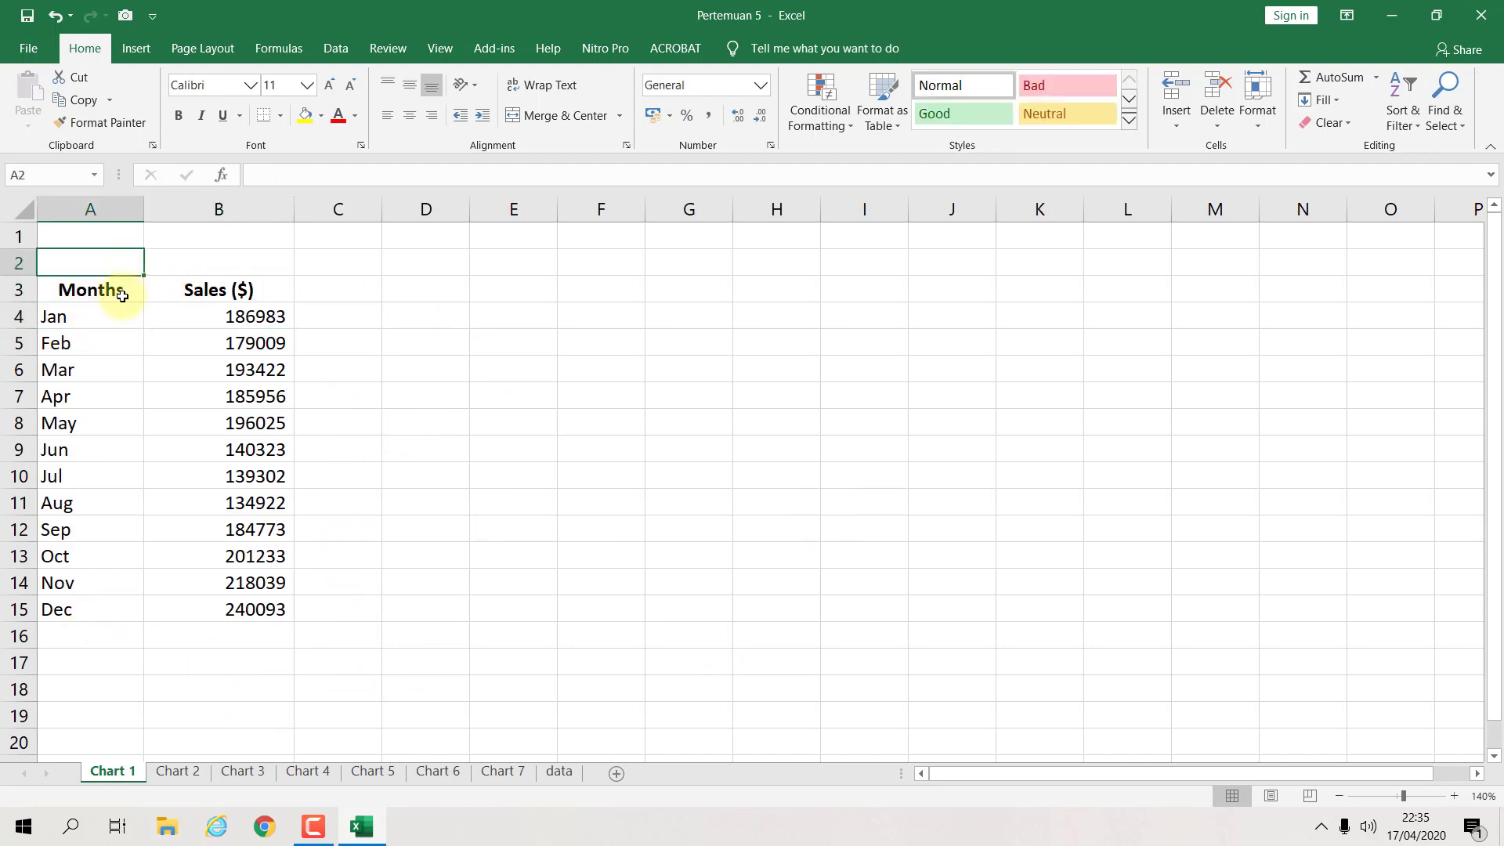
left_click(121, 293)
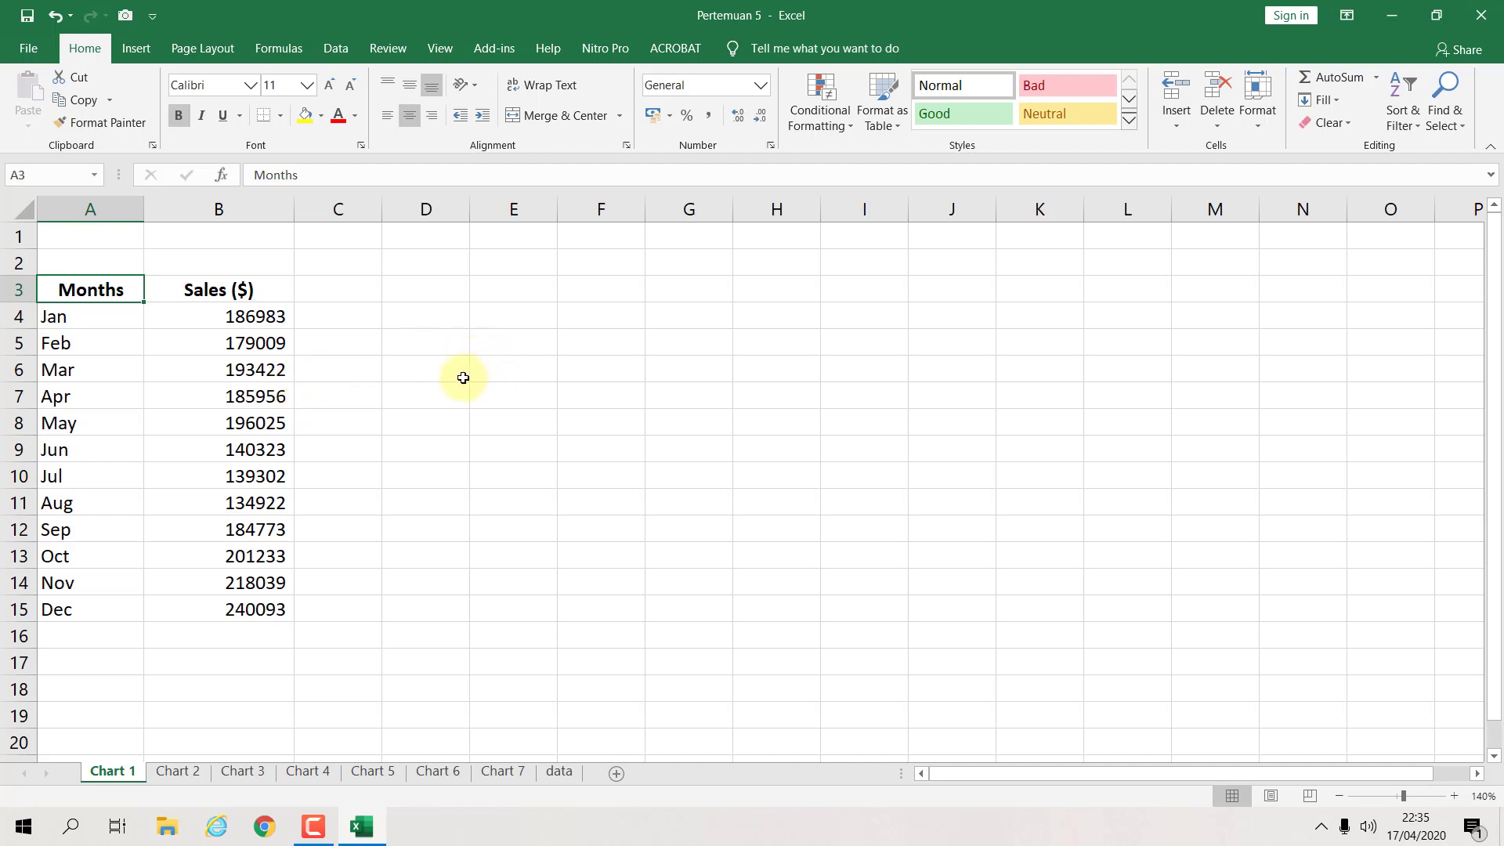
left_click(399, 384)
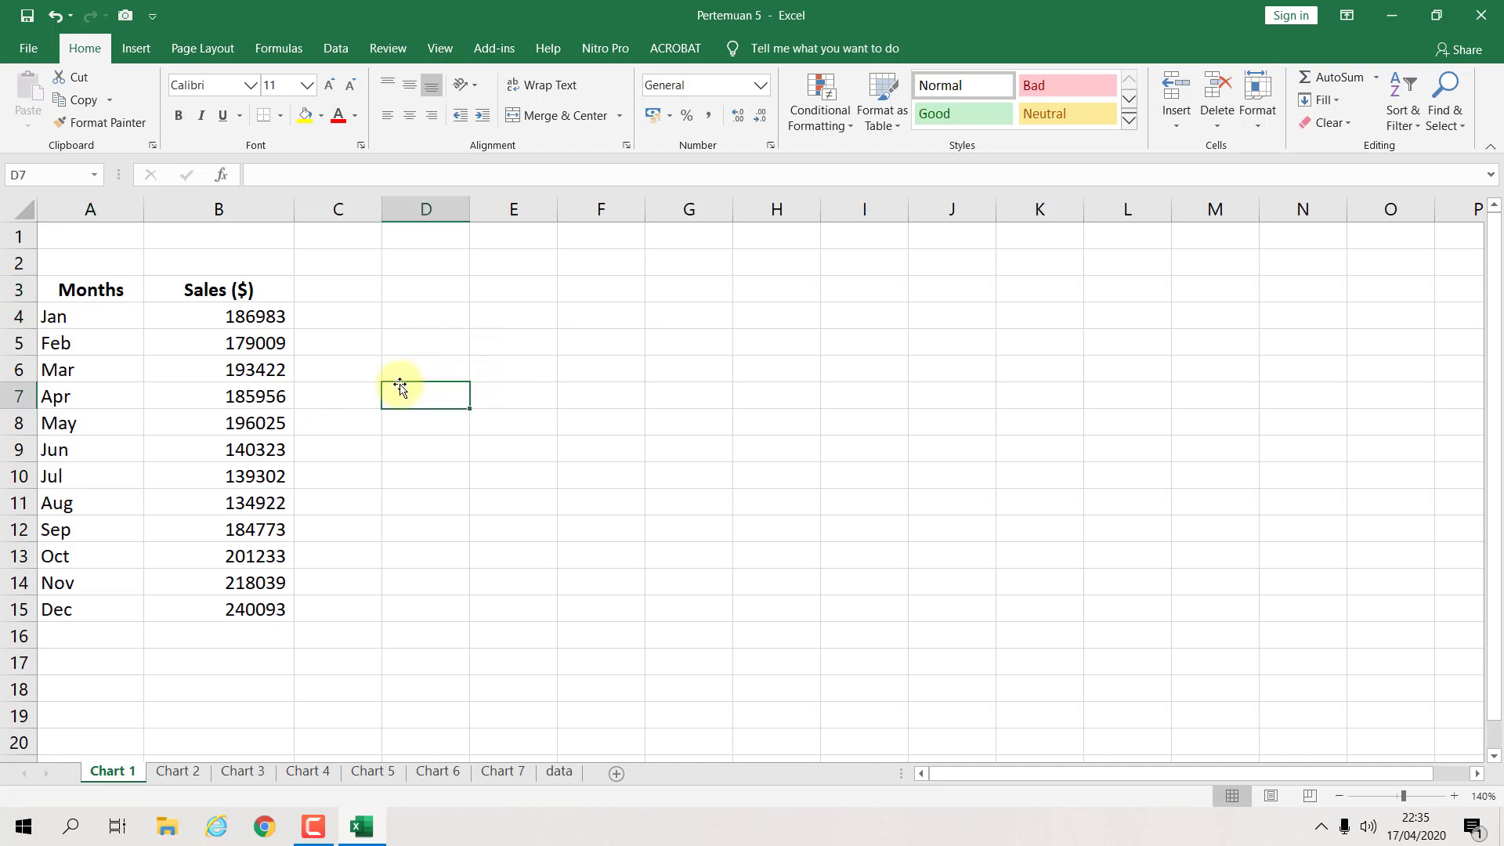
Step: Insert a 2-D clustered column chart of the monthly sales data and place it beside the table, across columns C to J
left_click(108, 311)
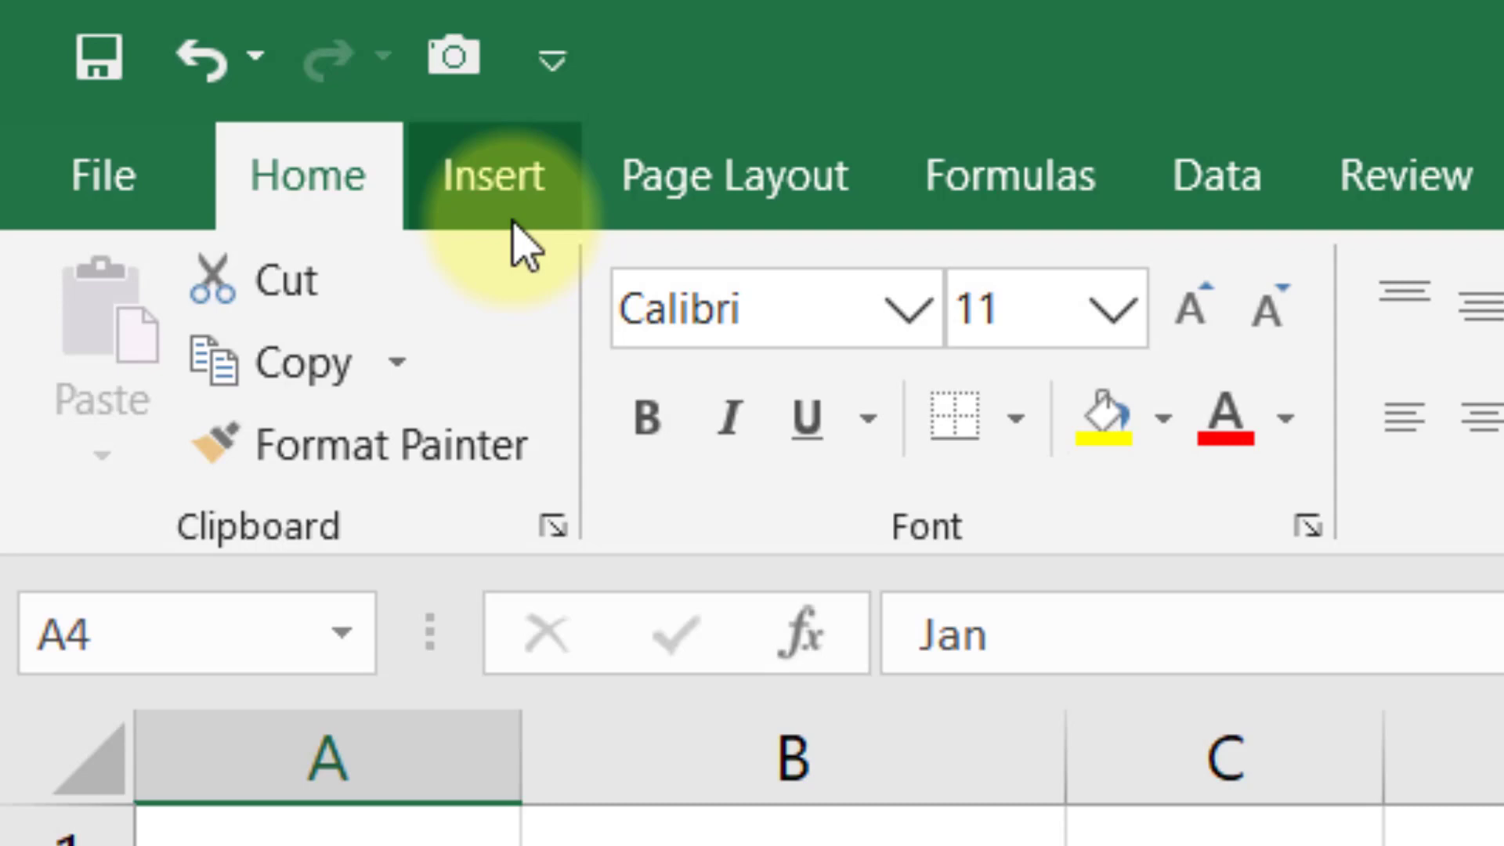
left_click(523, 246)
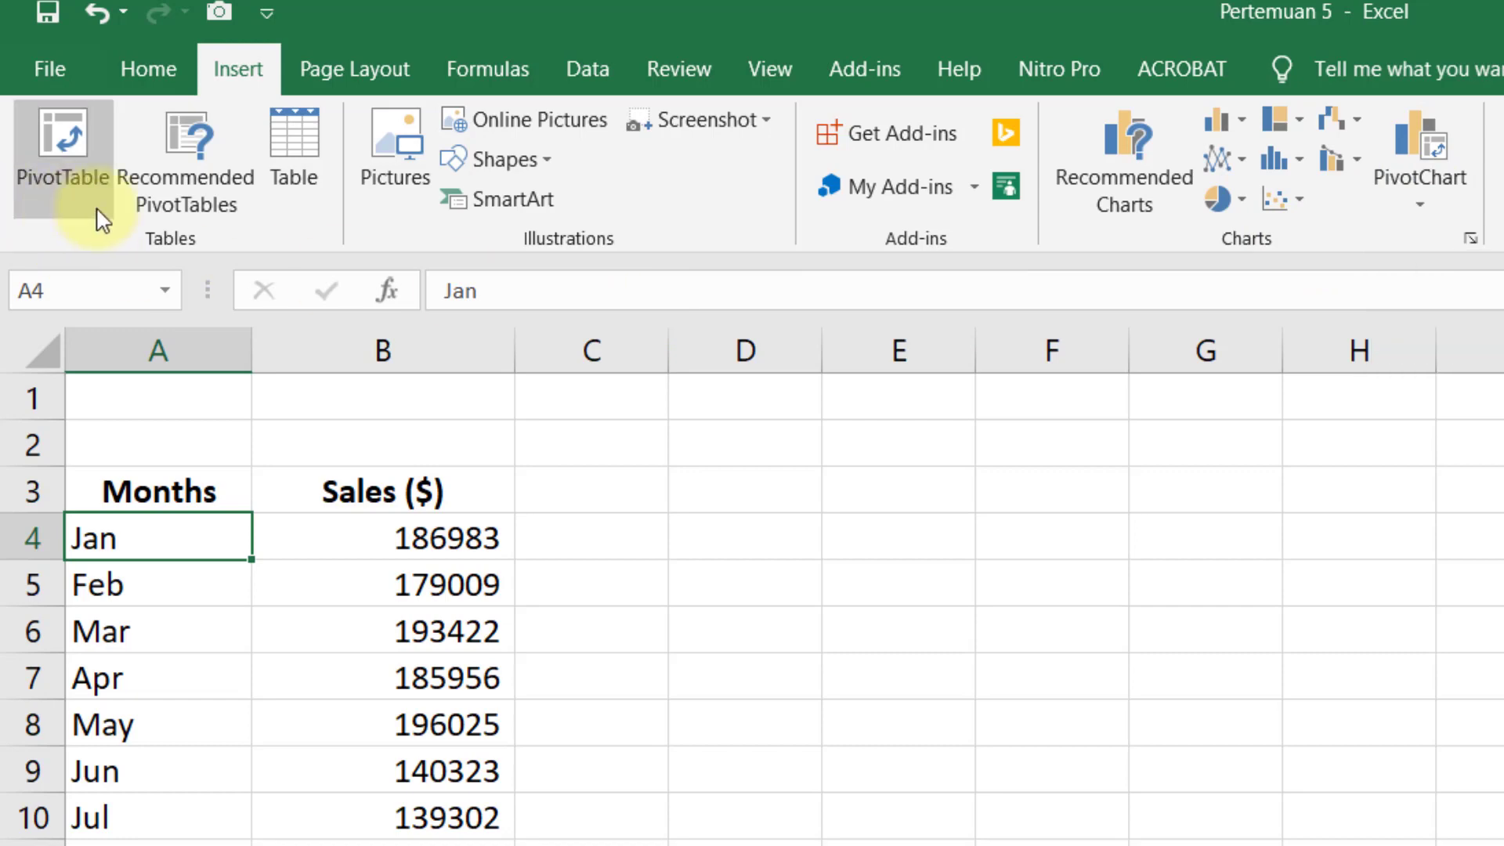
left_click(1139, 204)
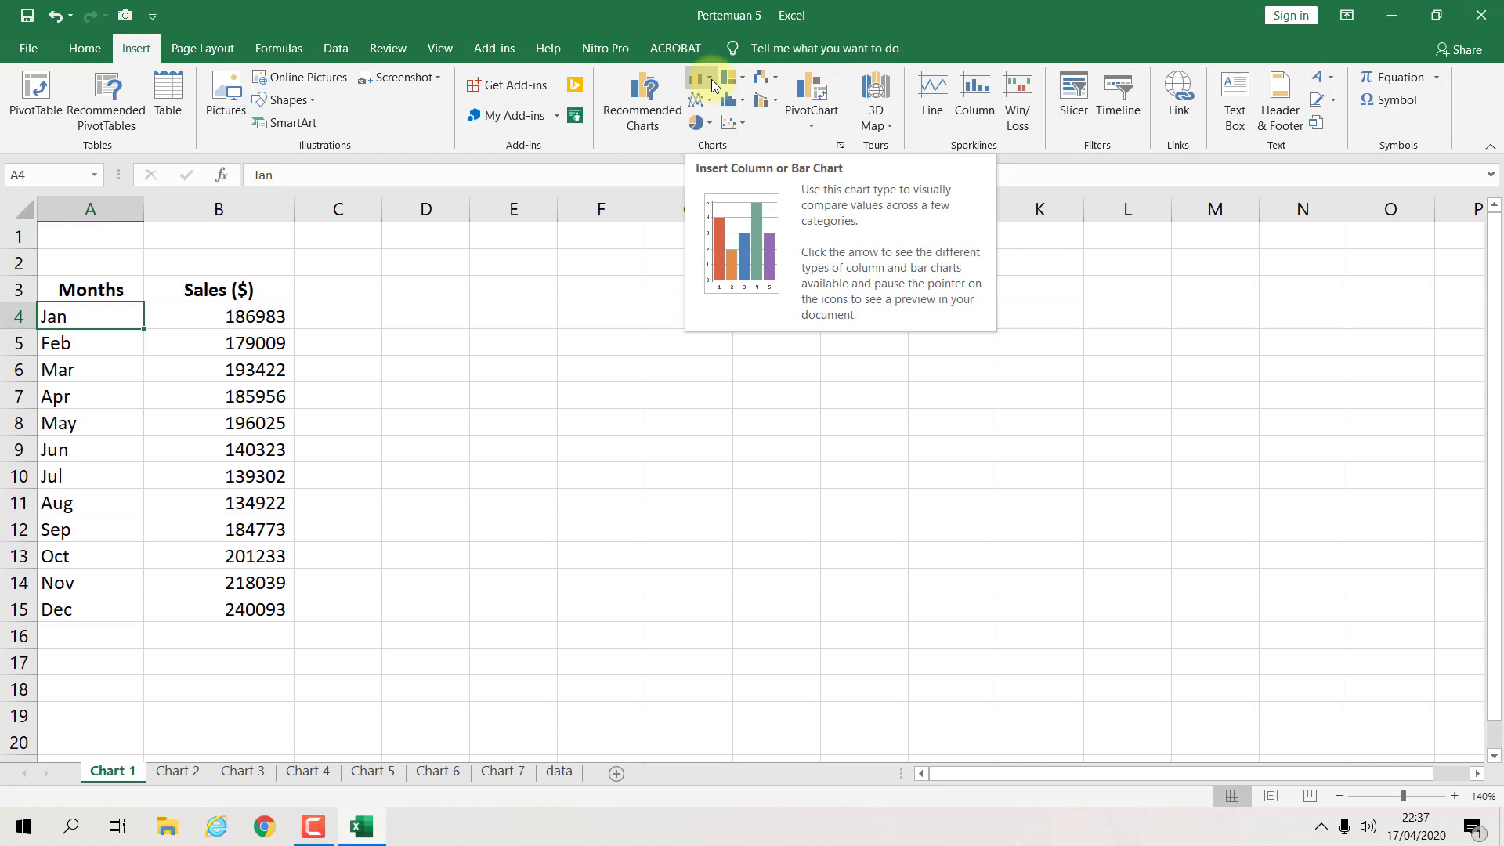
left_click(713, 86)
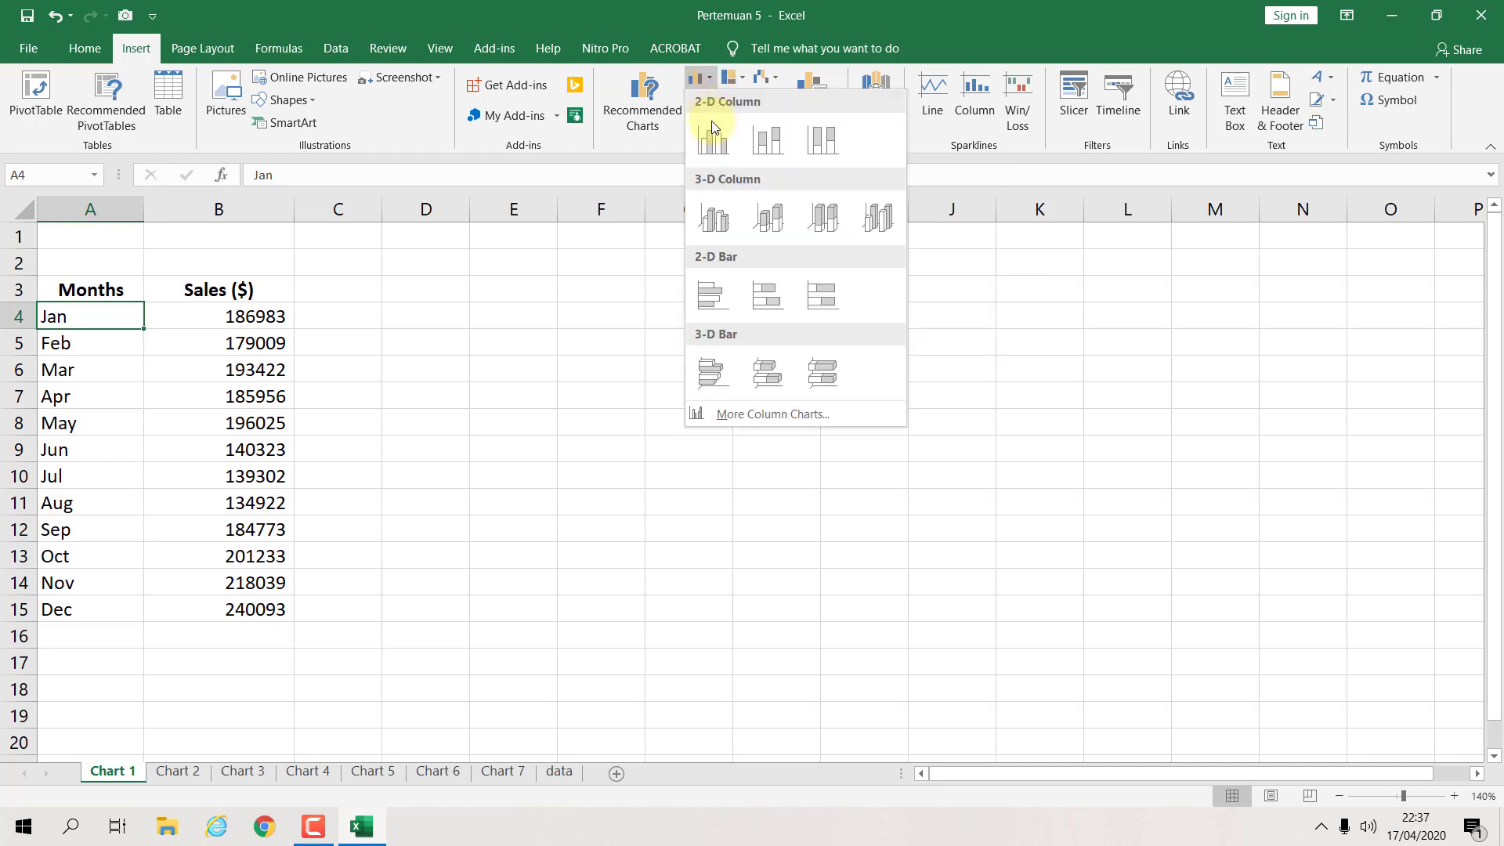
left_click(711, 137)
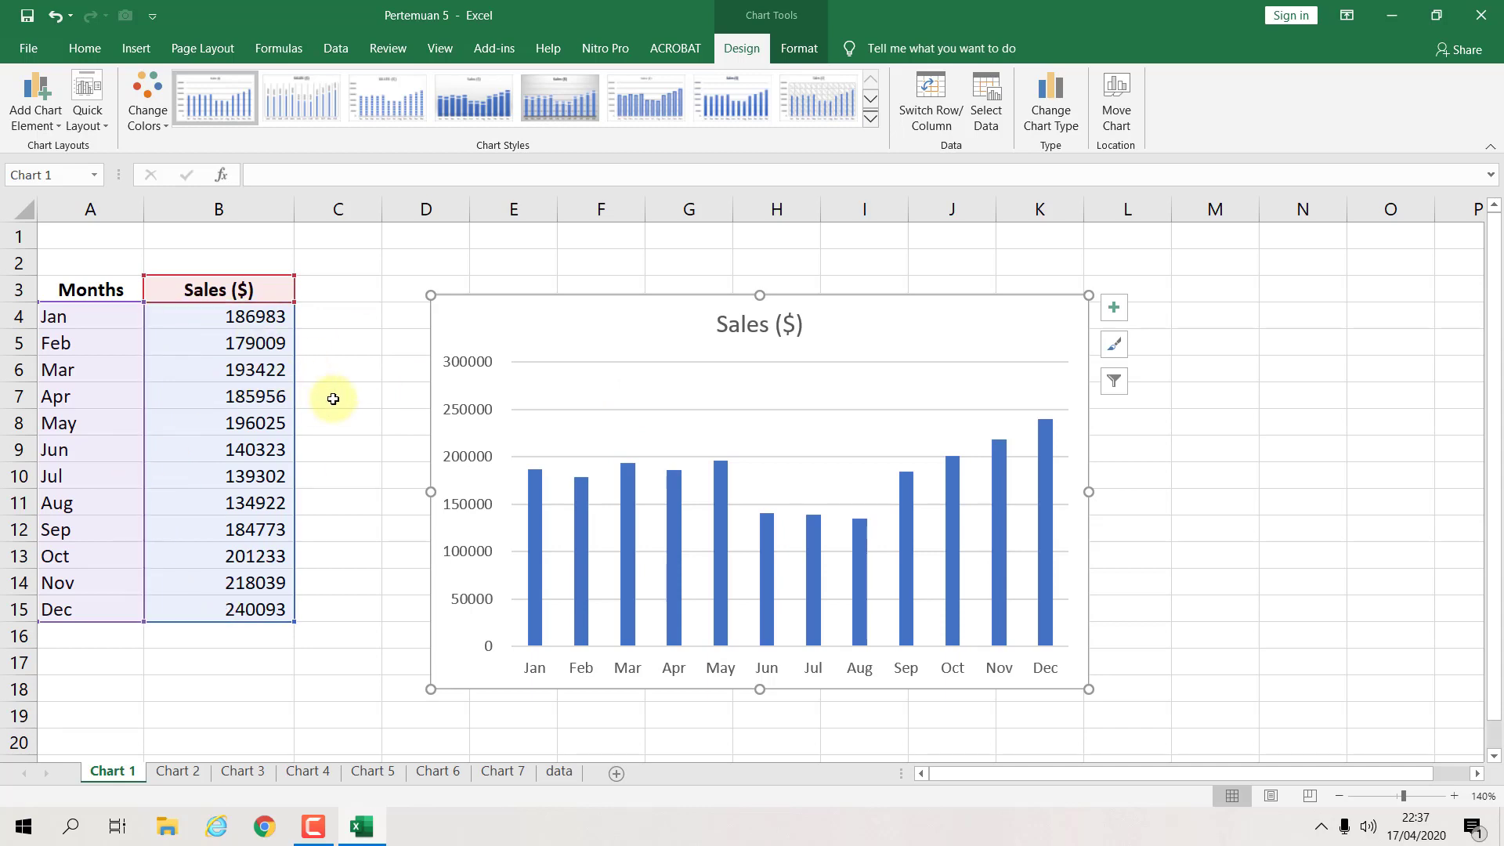
left_click_drag(876, 298, 778, 256)
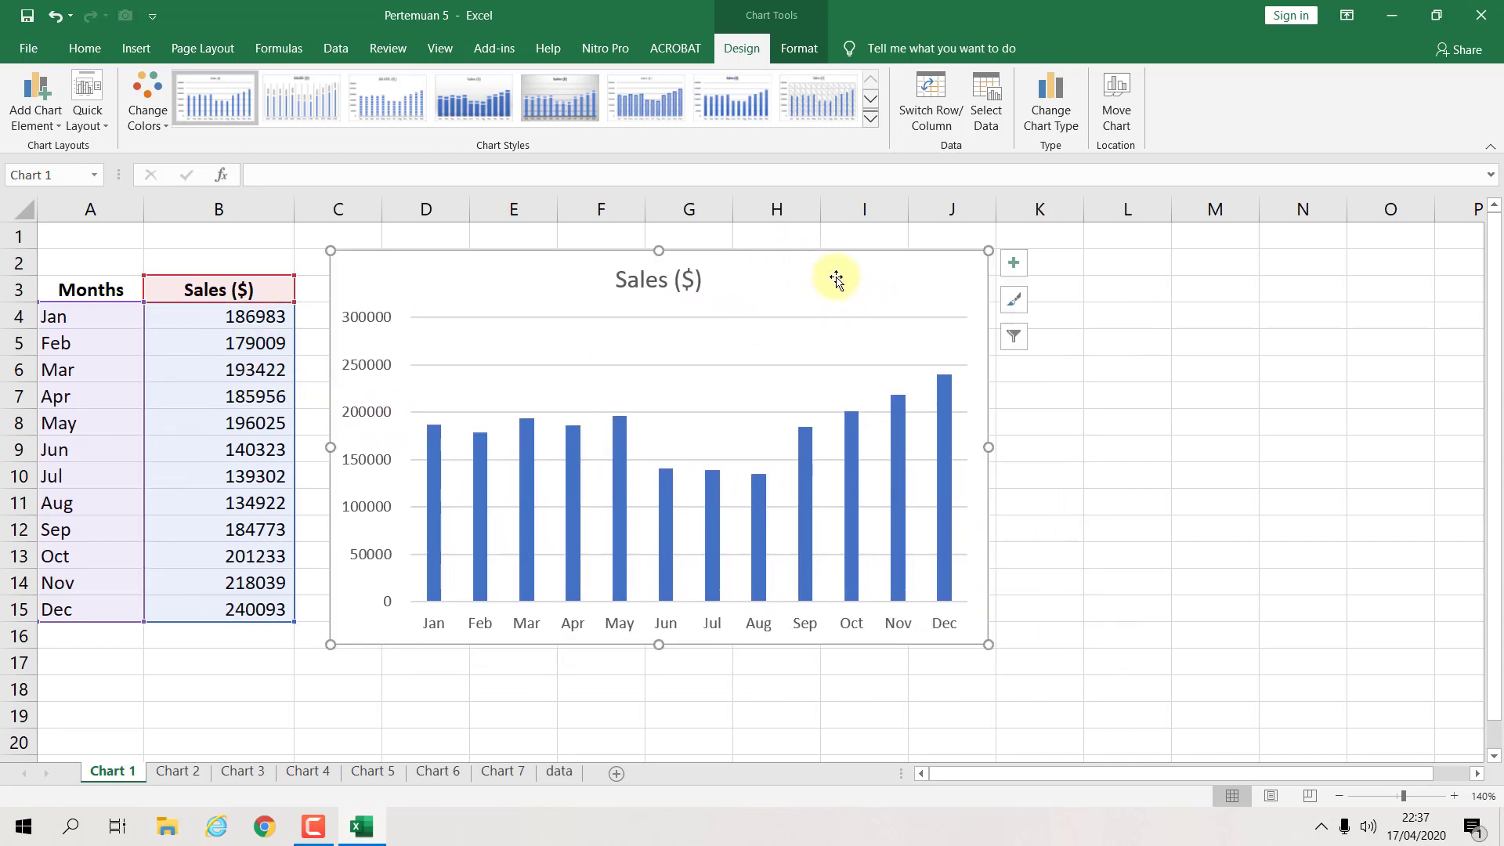
left_click(1127, 368)
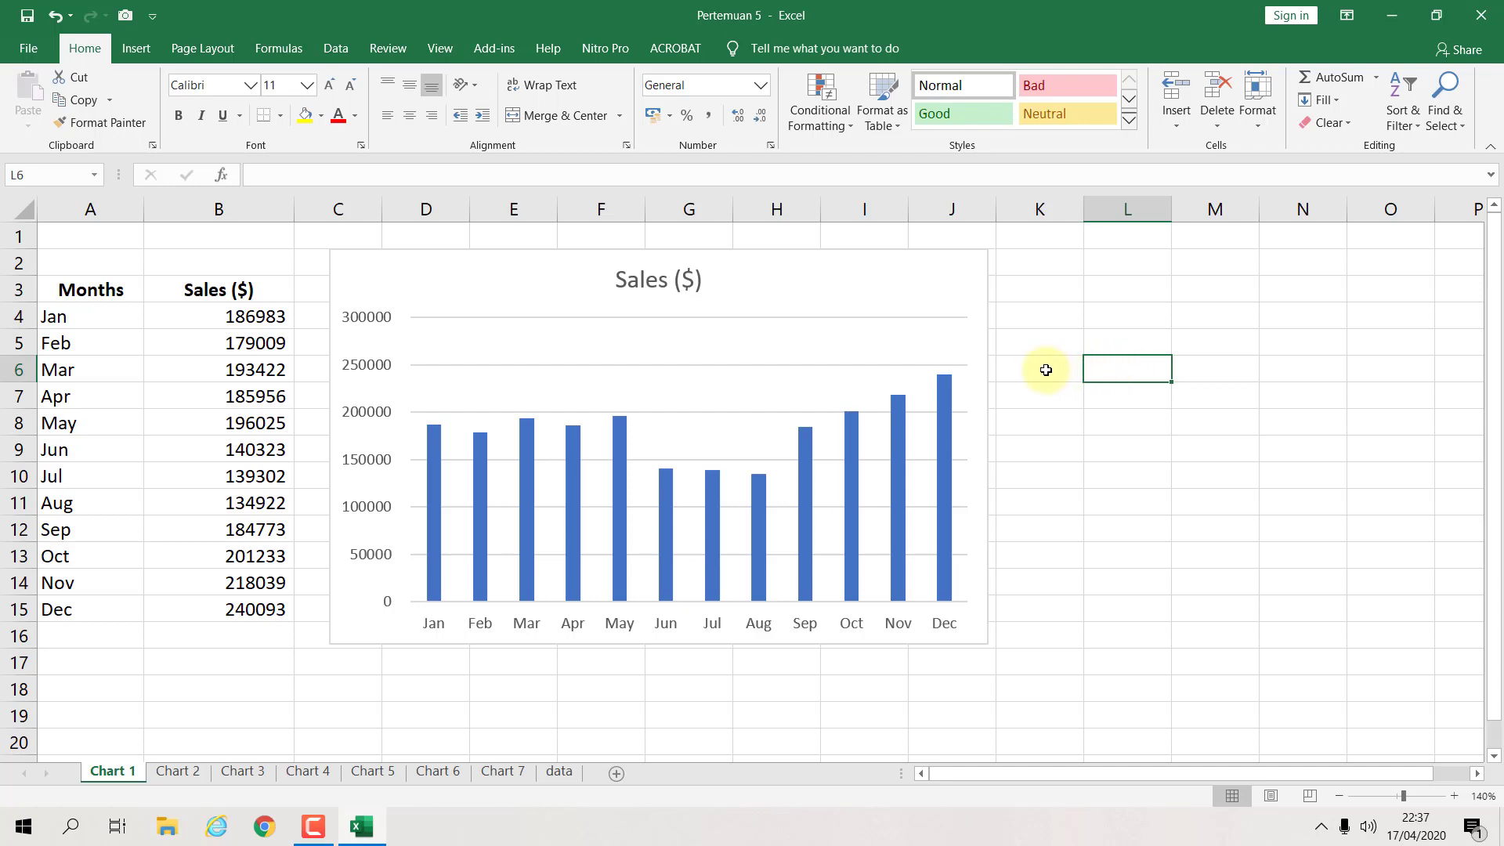
Step: Switch to the Chart 2 sheet and enlarge its view to 150% with the Tahun and Unit table in sight
left_click(177, 771)
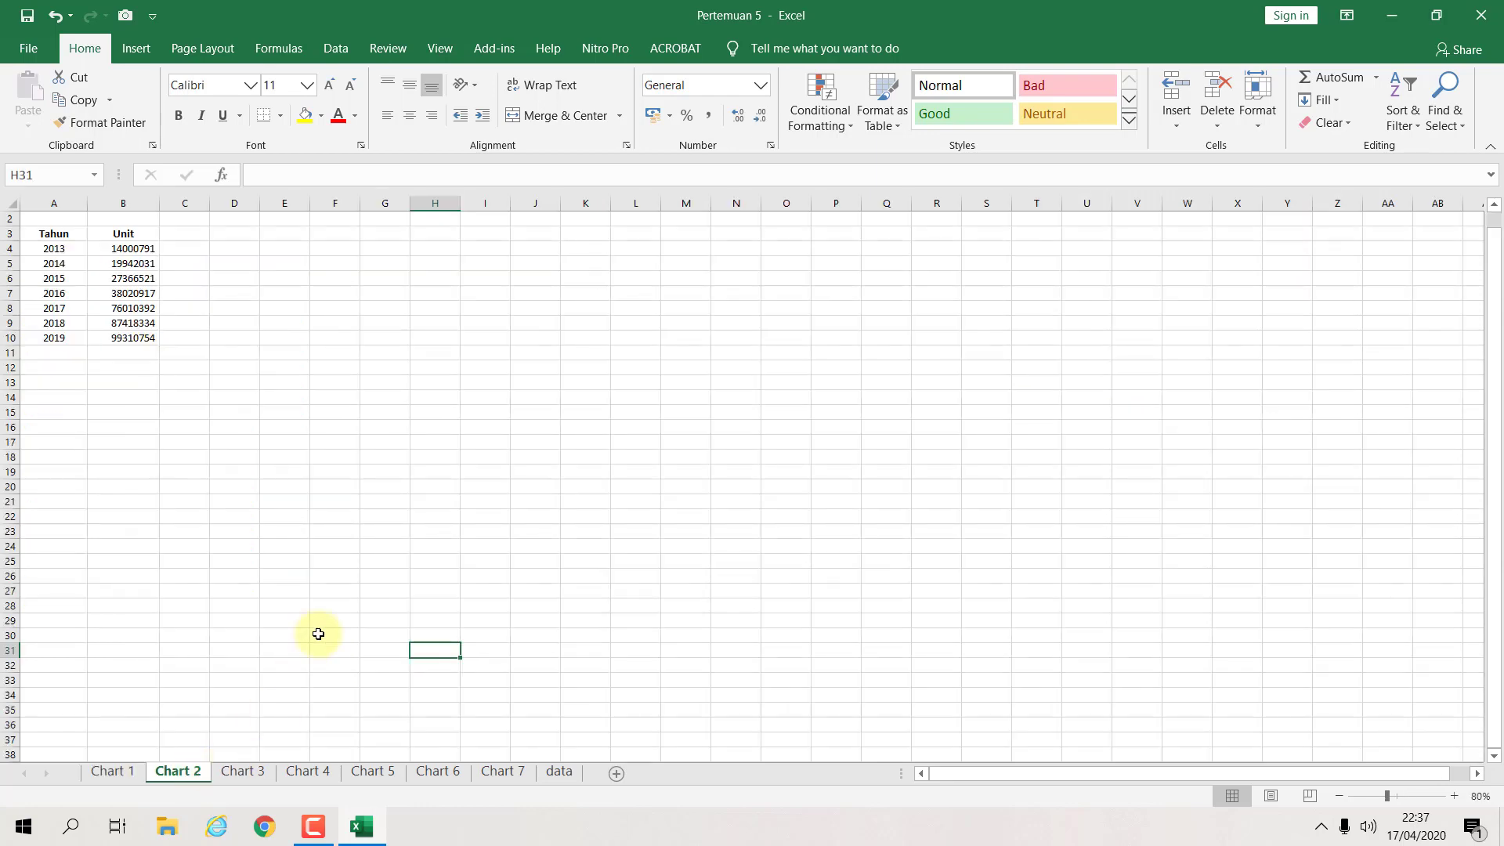
left_click(1453, 795)
left_click(1453, 796)
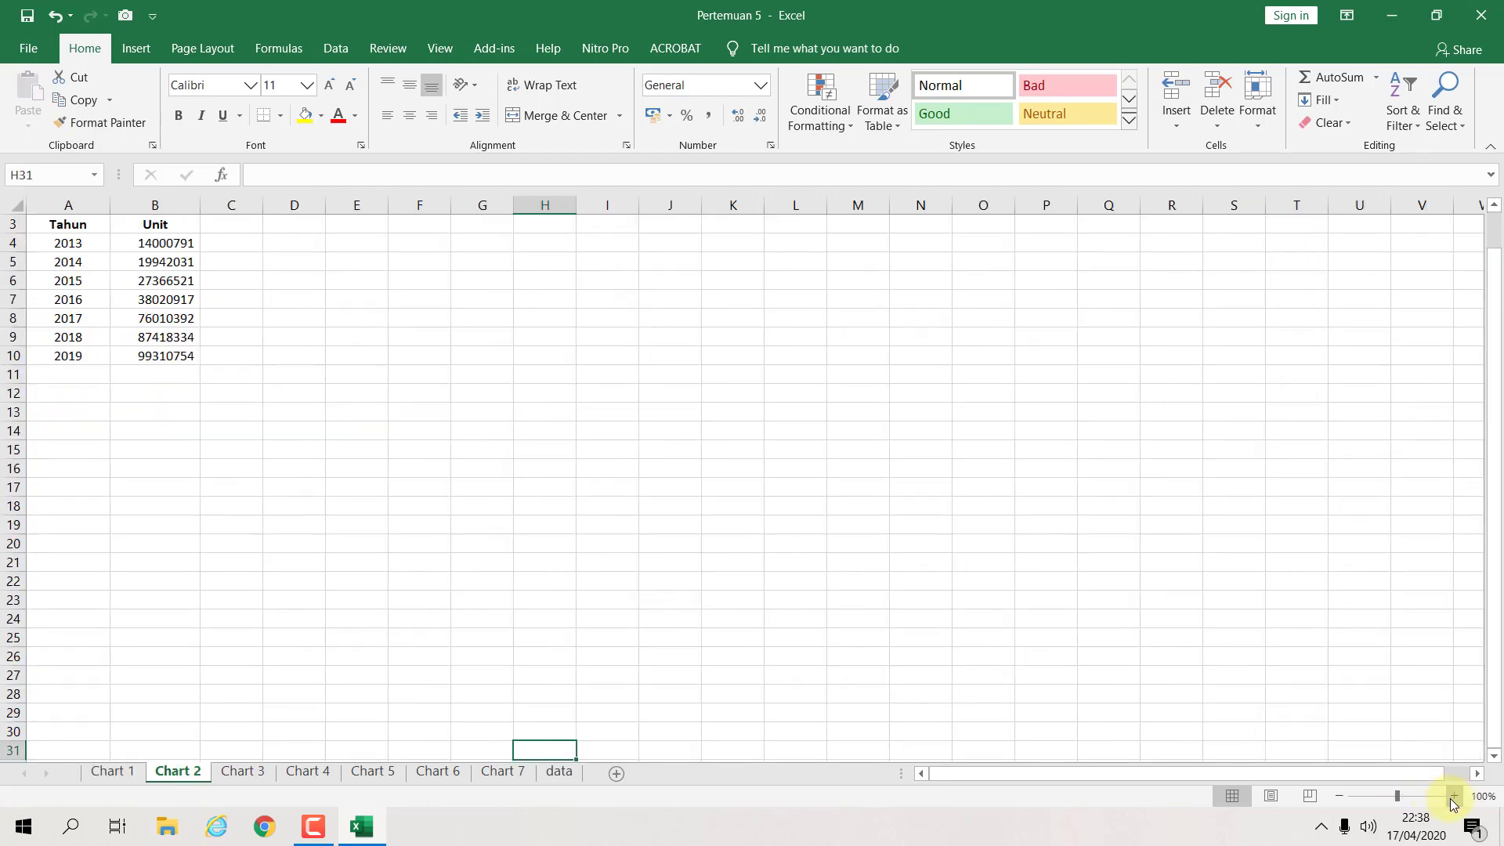
left_click(1454, 796)
left_click(1453, 796)
left_click(1453, 796)
left_click(1453, 796)
scroll(779, 627, "up", 3)
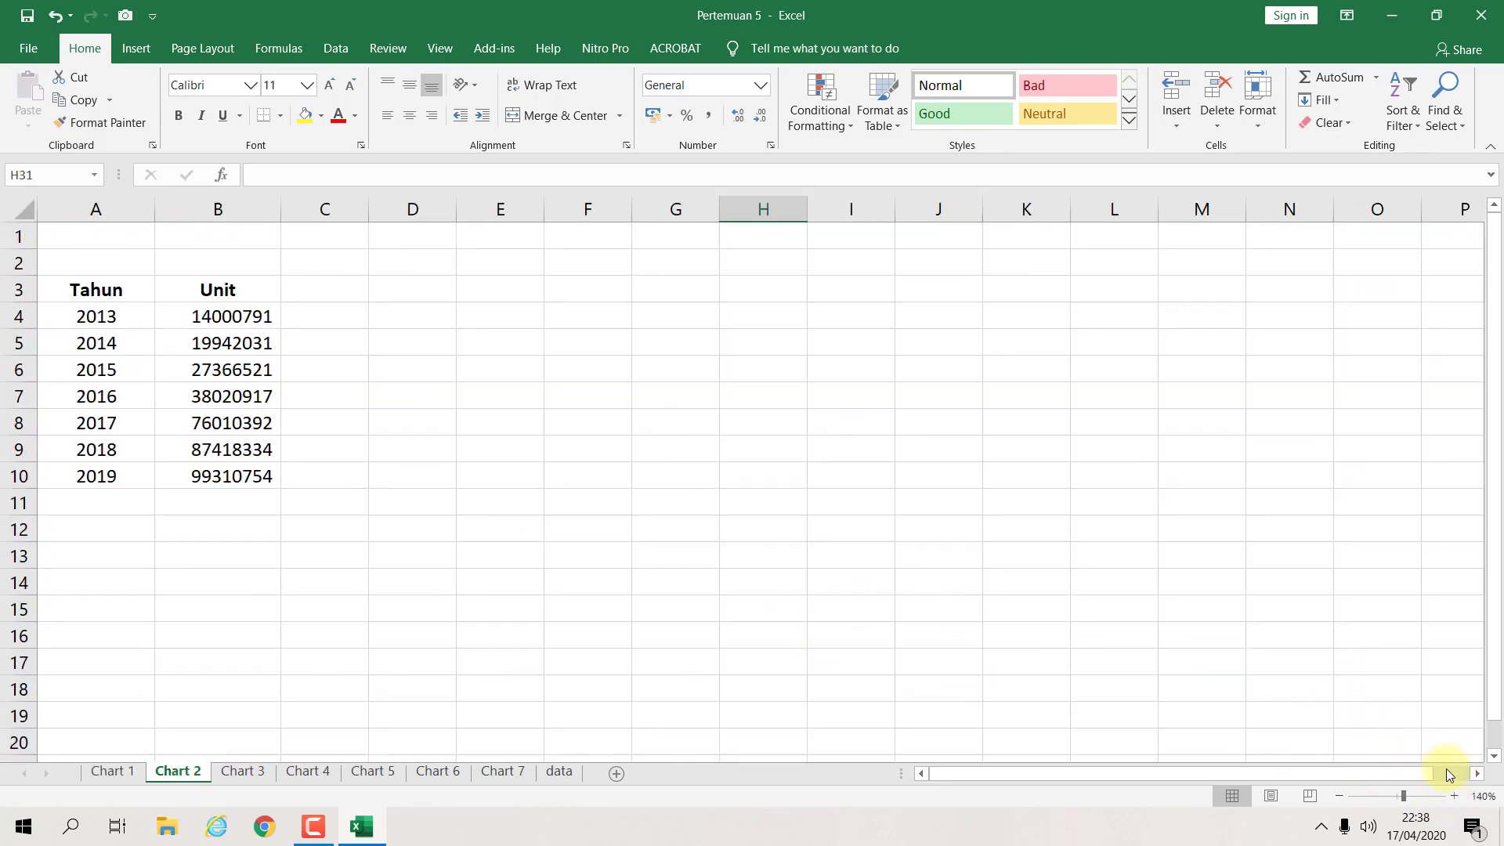
left_click(1453, 796)
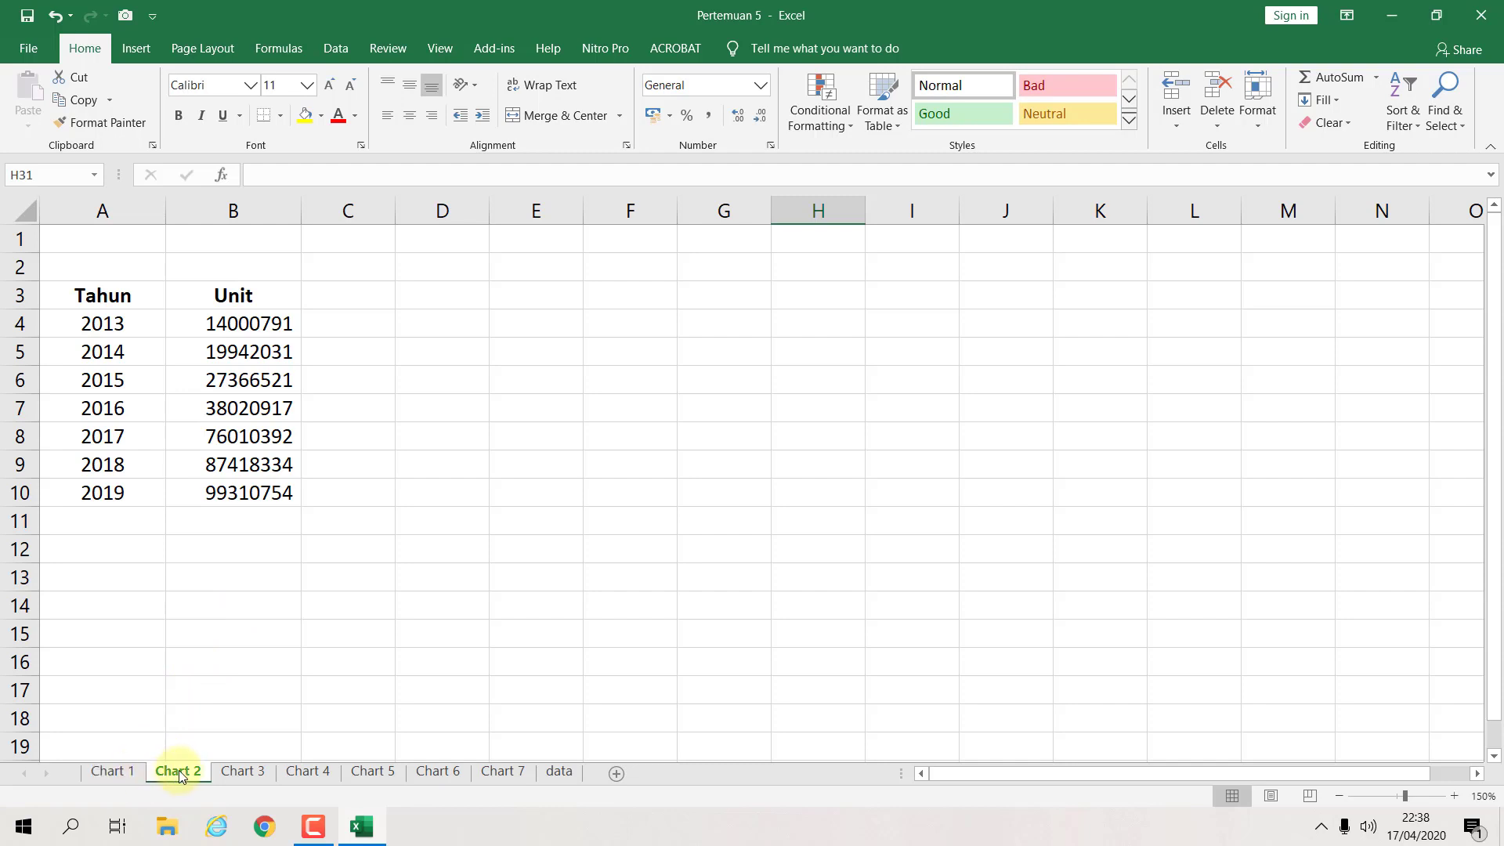
Step: Compare the Months column on the Chart 1 sheet with the Tahun and Unit columns on the Chart 2 sheet
left_click(133, 770)
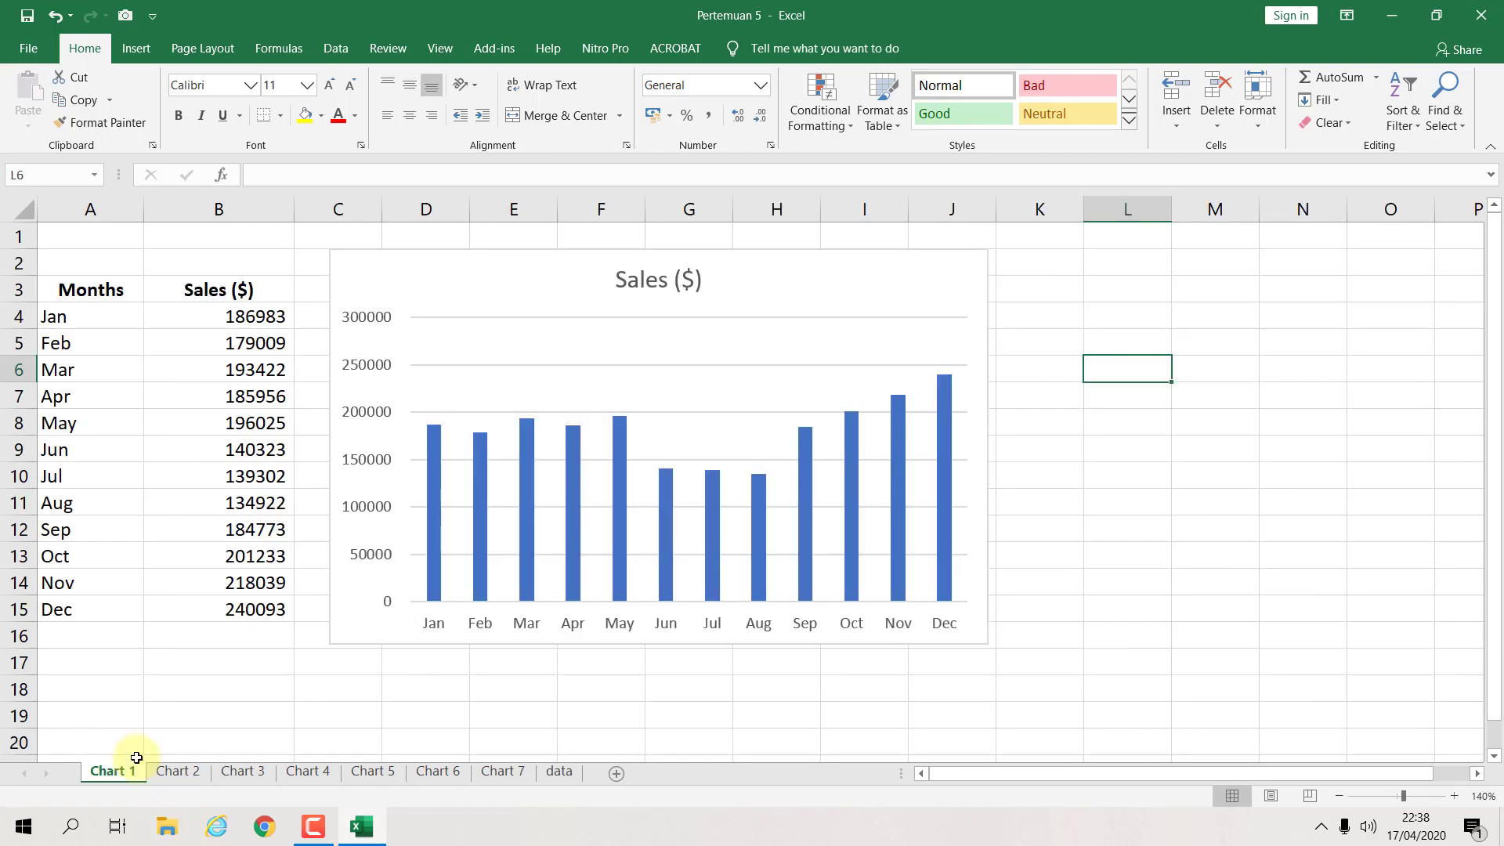
left_click(114, 295)
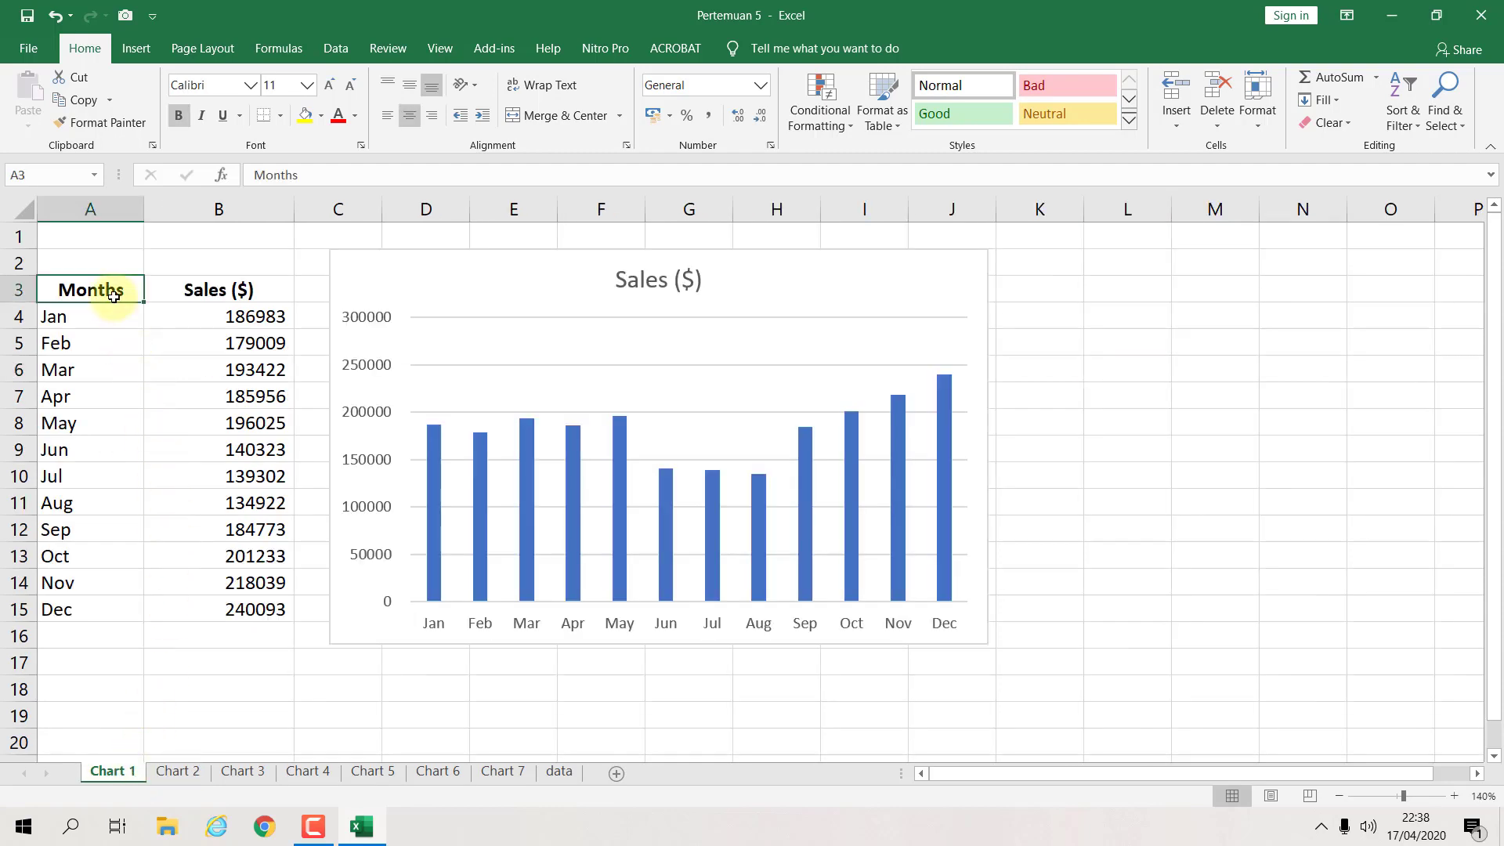
left_click_drag(101, 321, 94, 598)
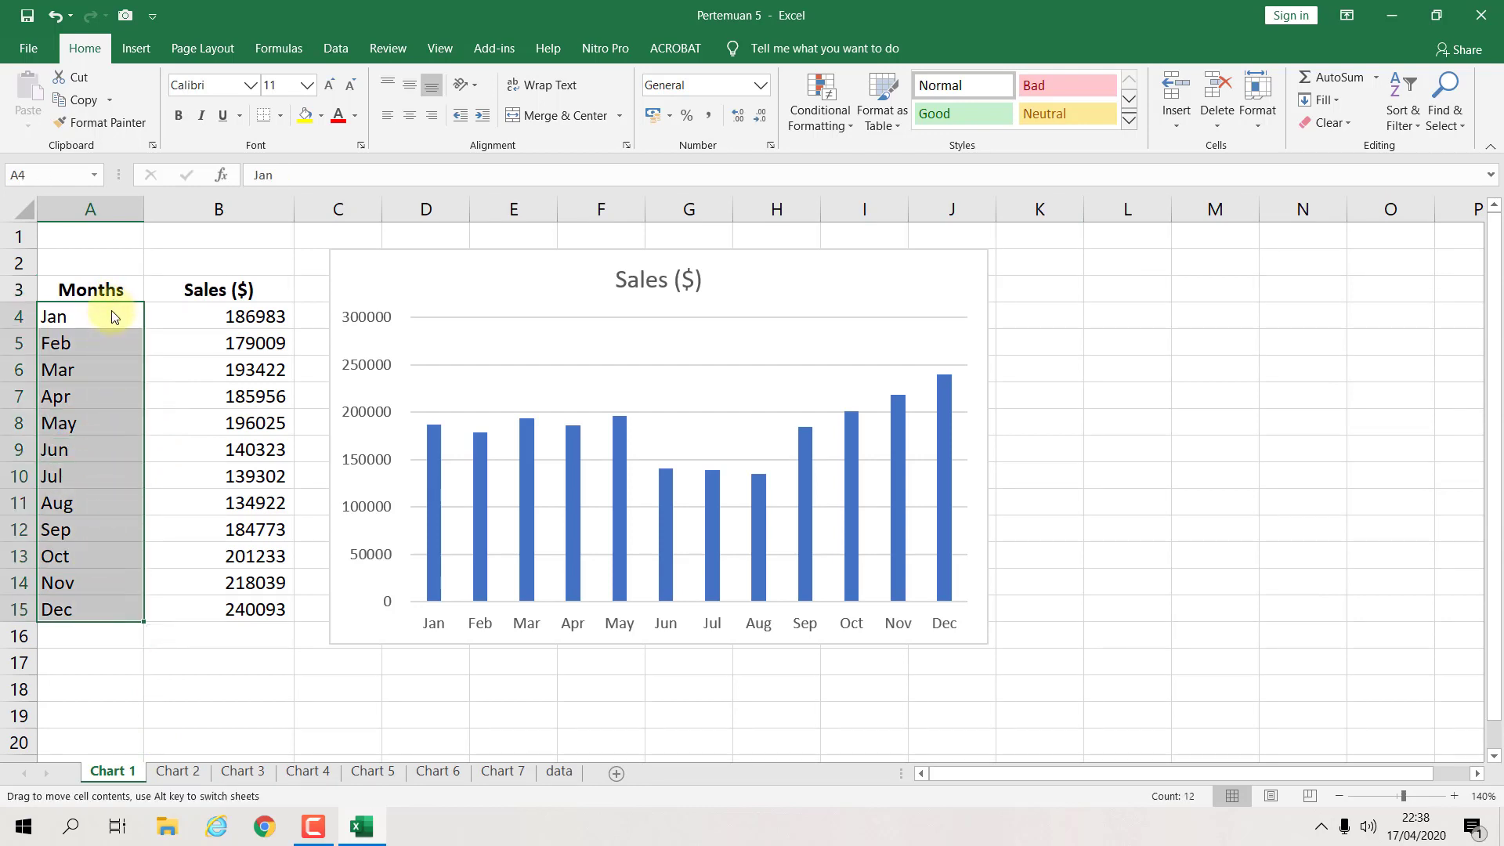
left_click_drag(116, 312, 89, 535)
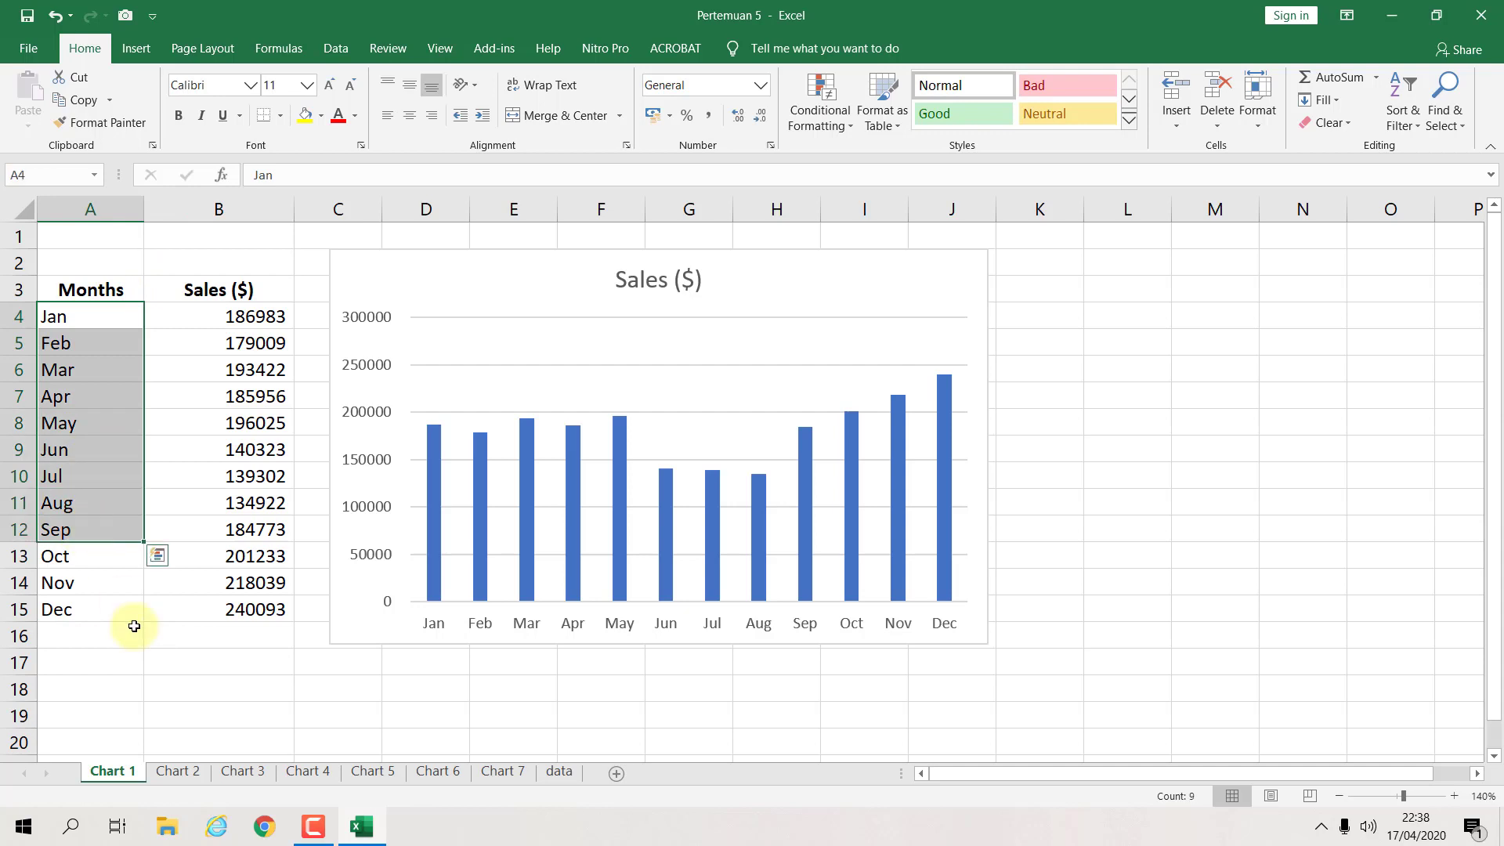
left_click(174, 772)
left_click(102, 294)
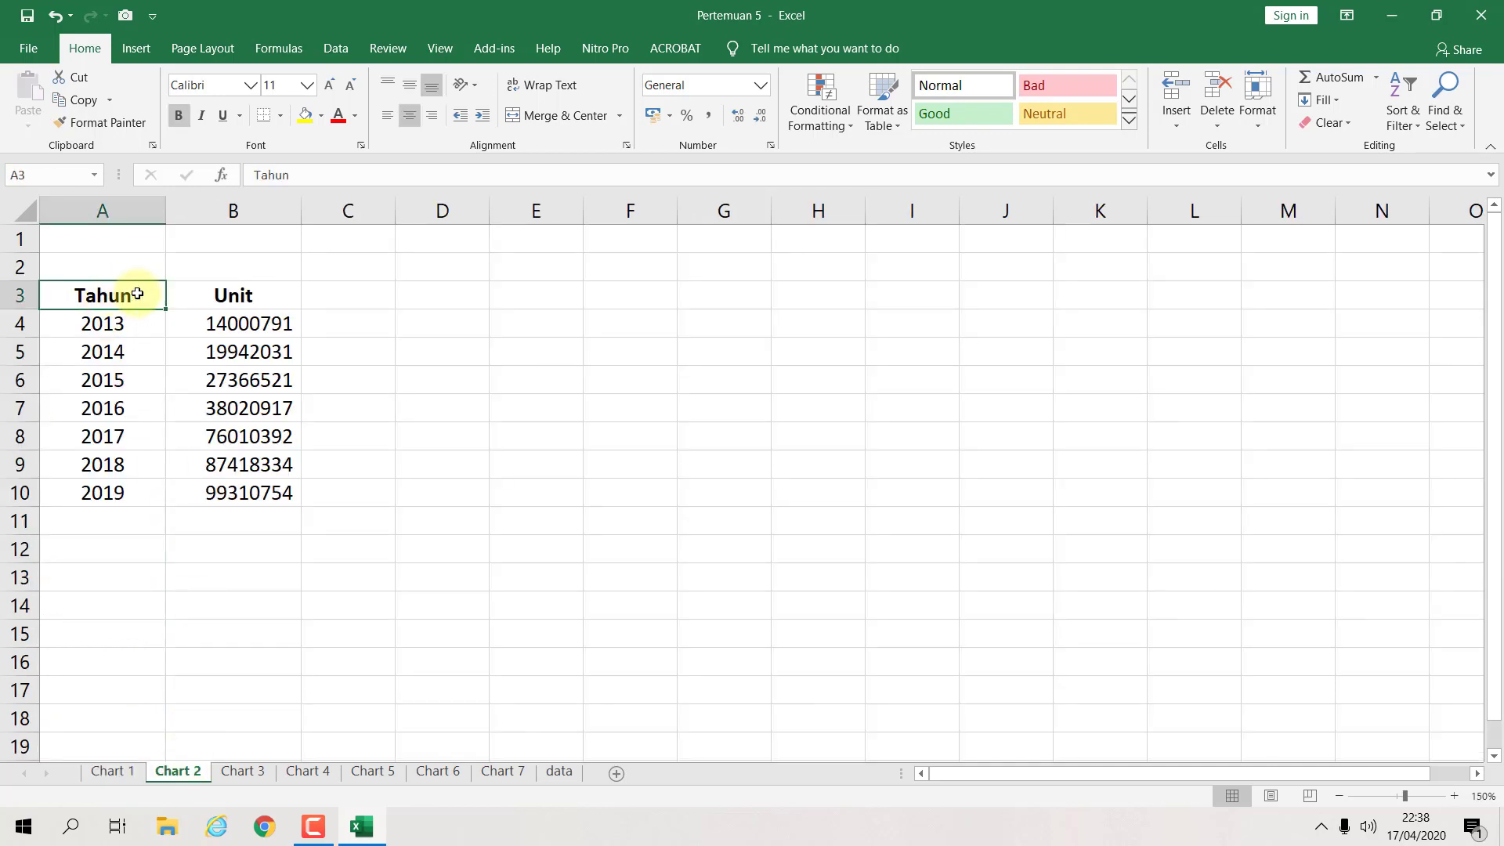
left_click_drag(124, 322, 117, 503)
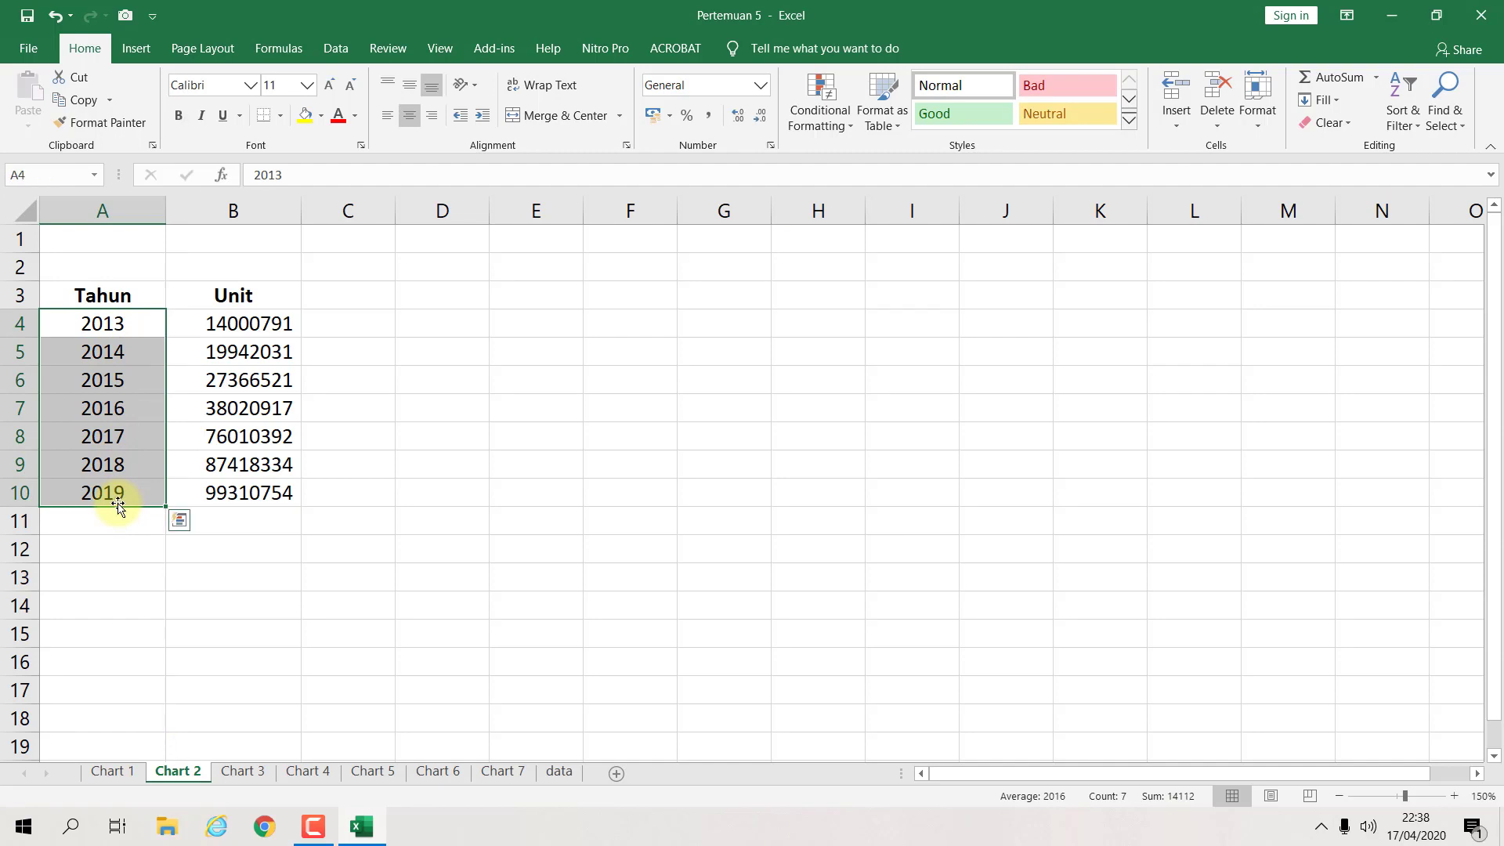
left_click_drag(245, 319, 256, 492)
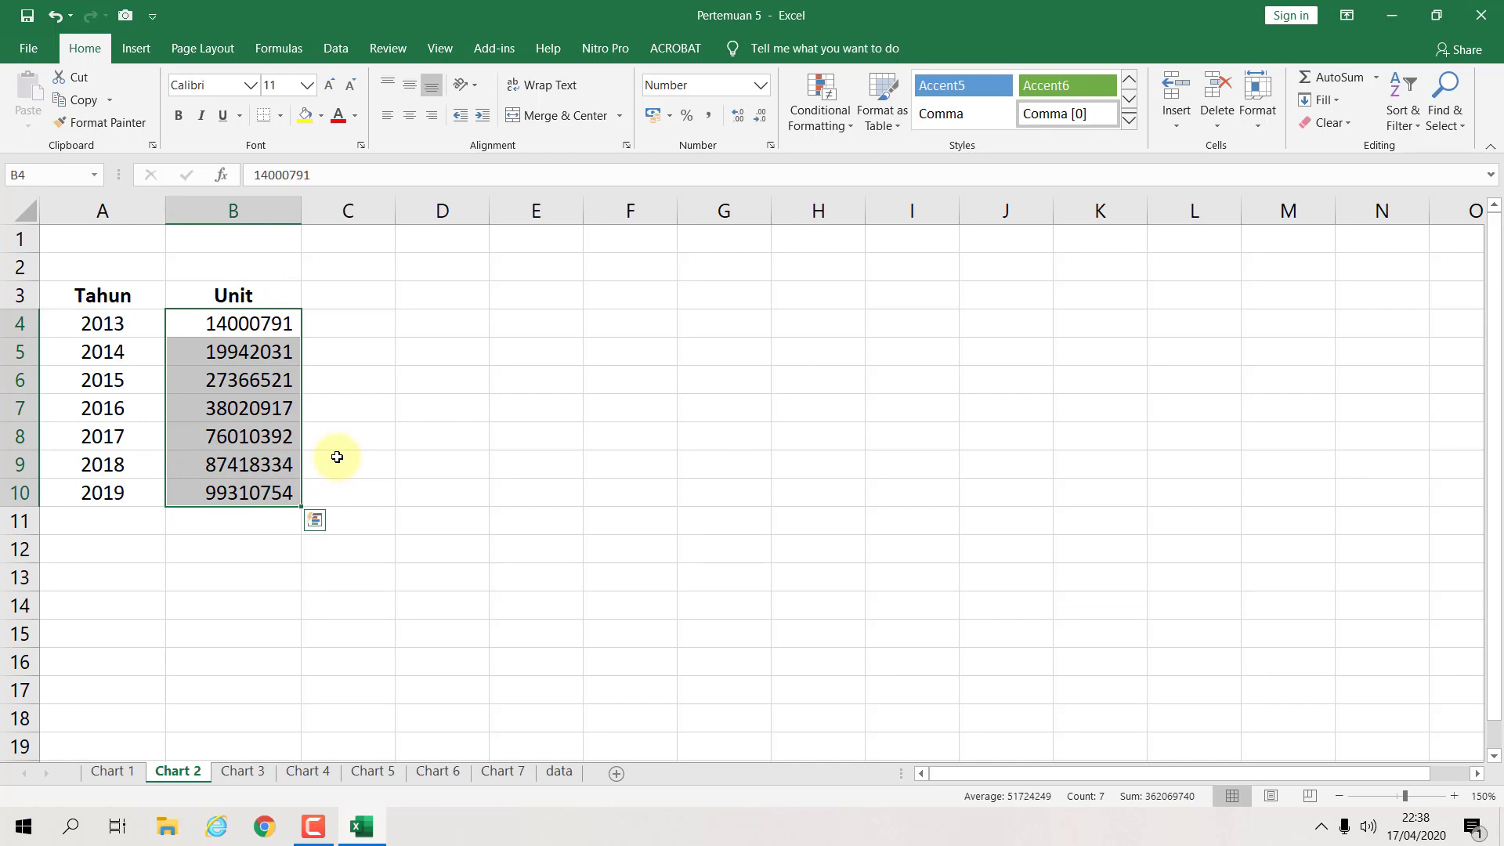
Step: Insert a 2-D line chart with markers from the Tahun and Unit table and place it beside the data, across columns C to J
left_click(115, 326)
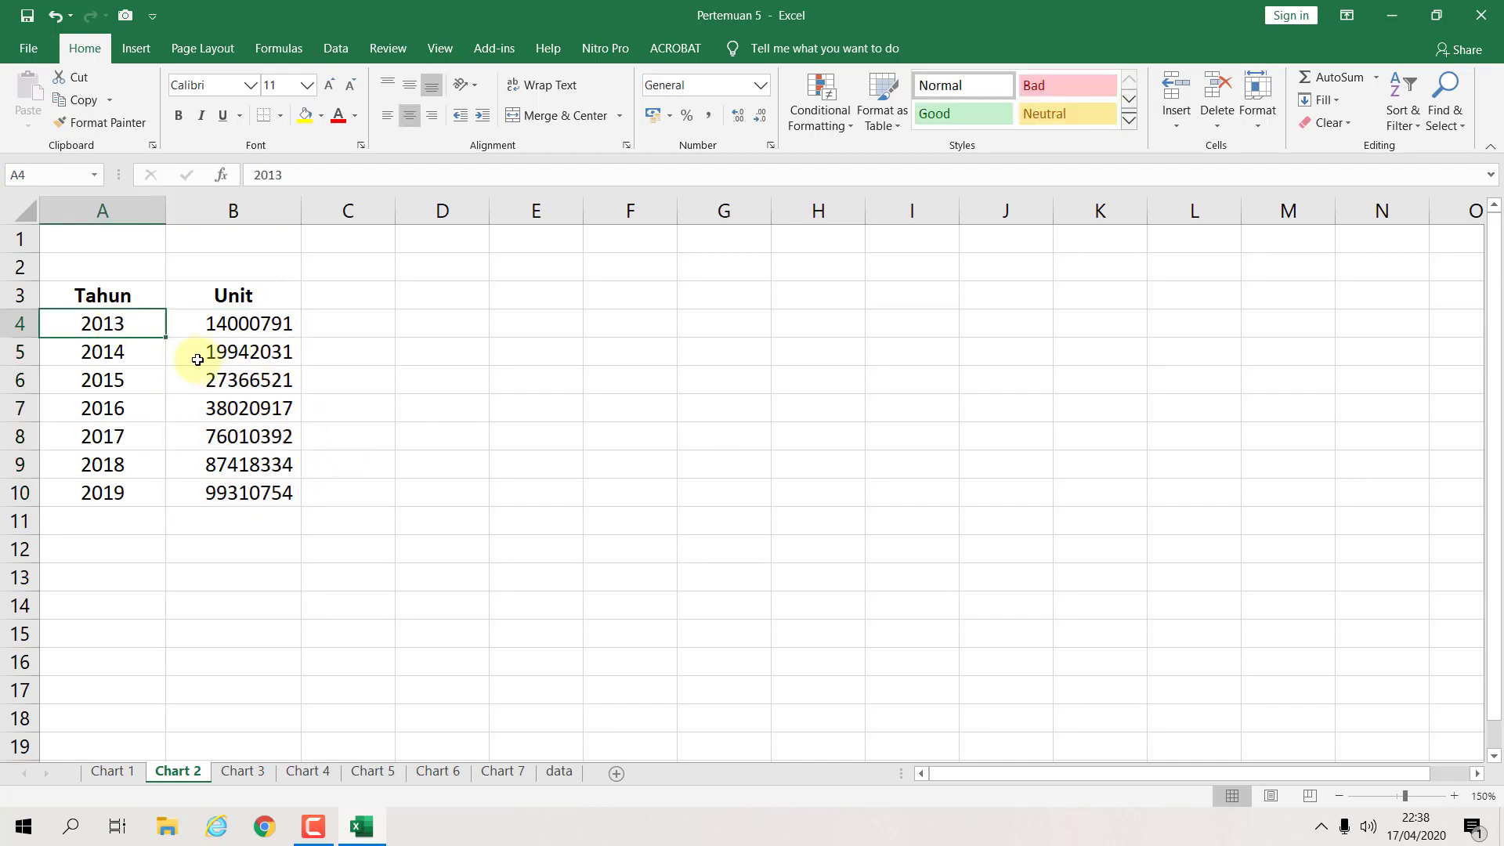
left_click(146, 59)
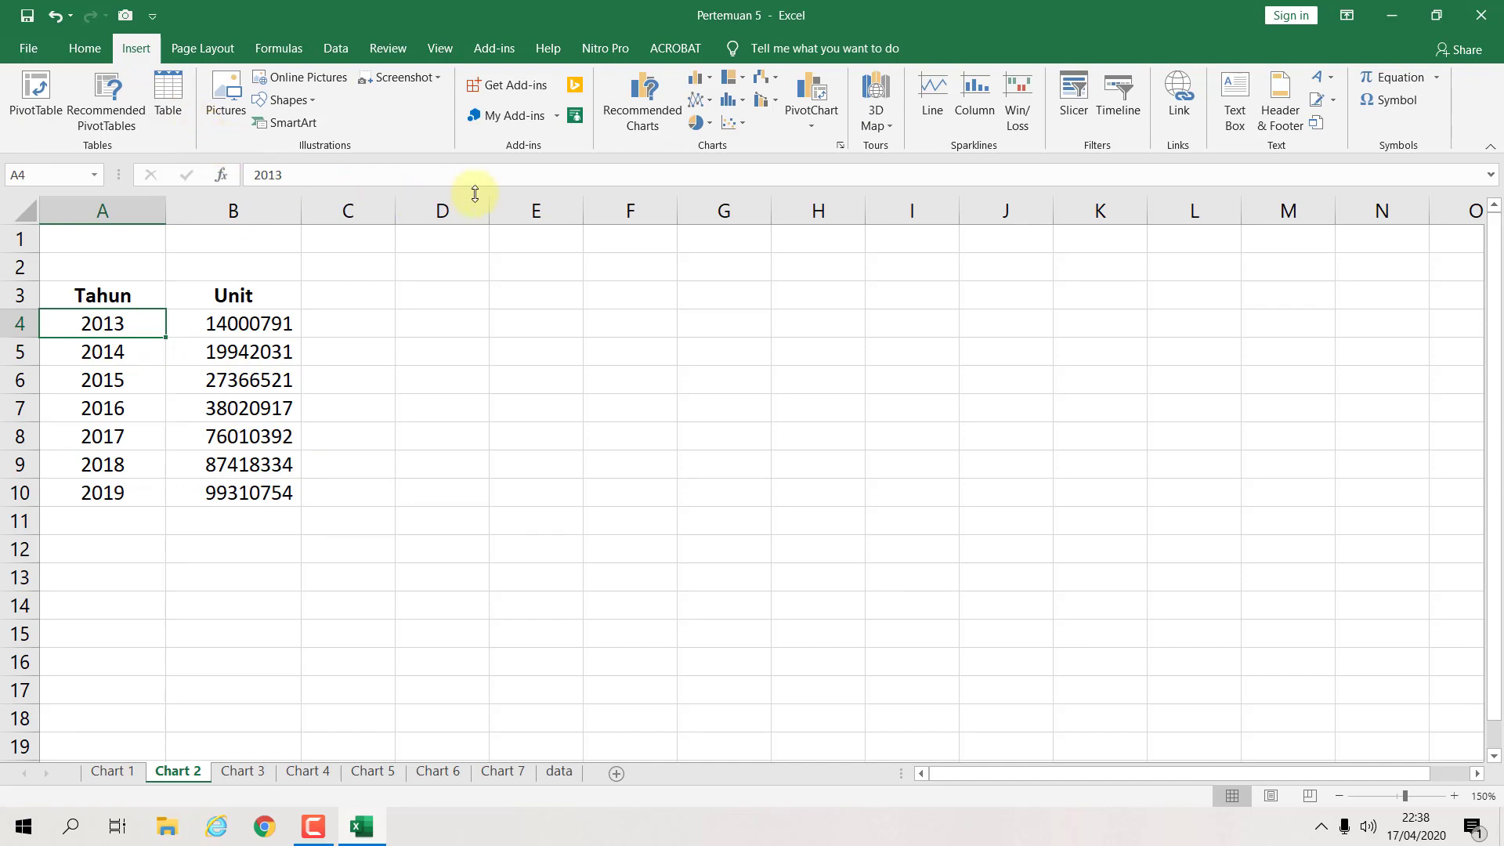
left_click(713, 97)
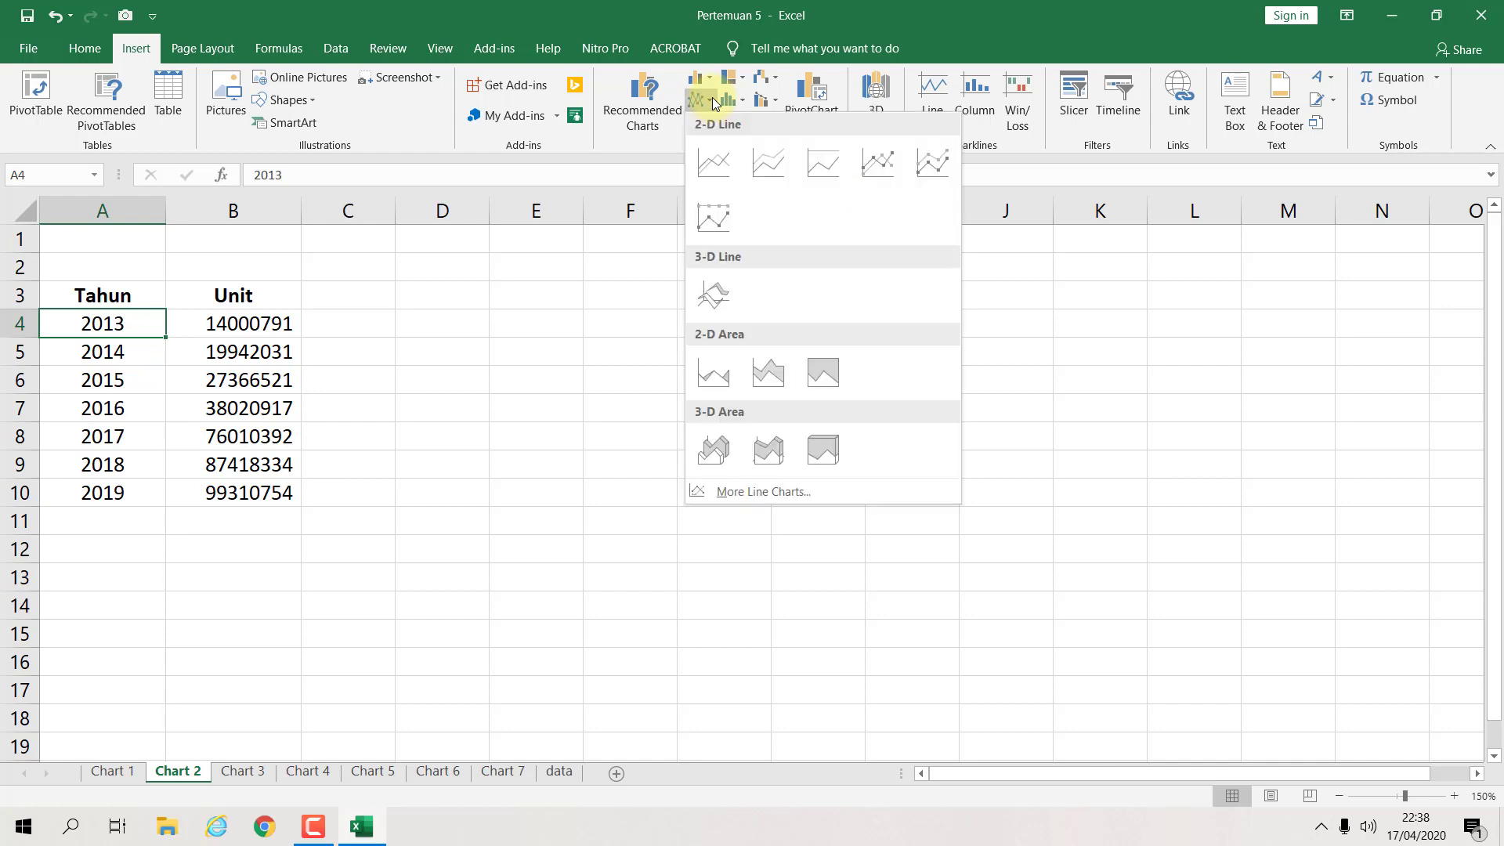
left_click(871, 164)
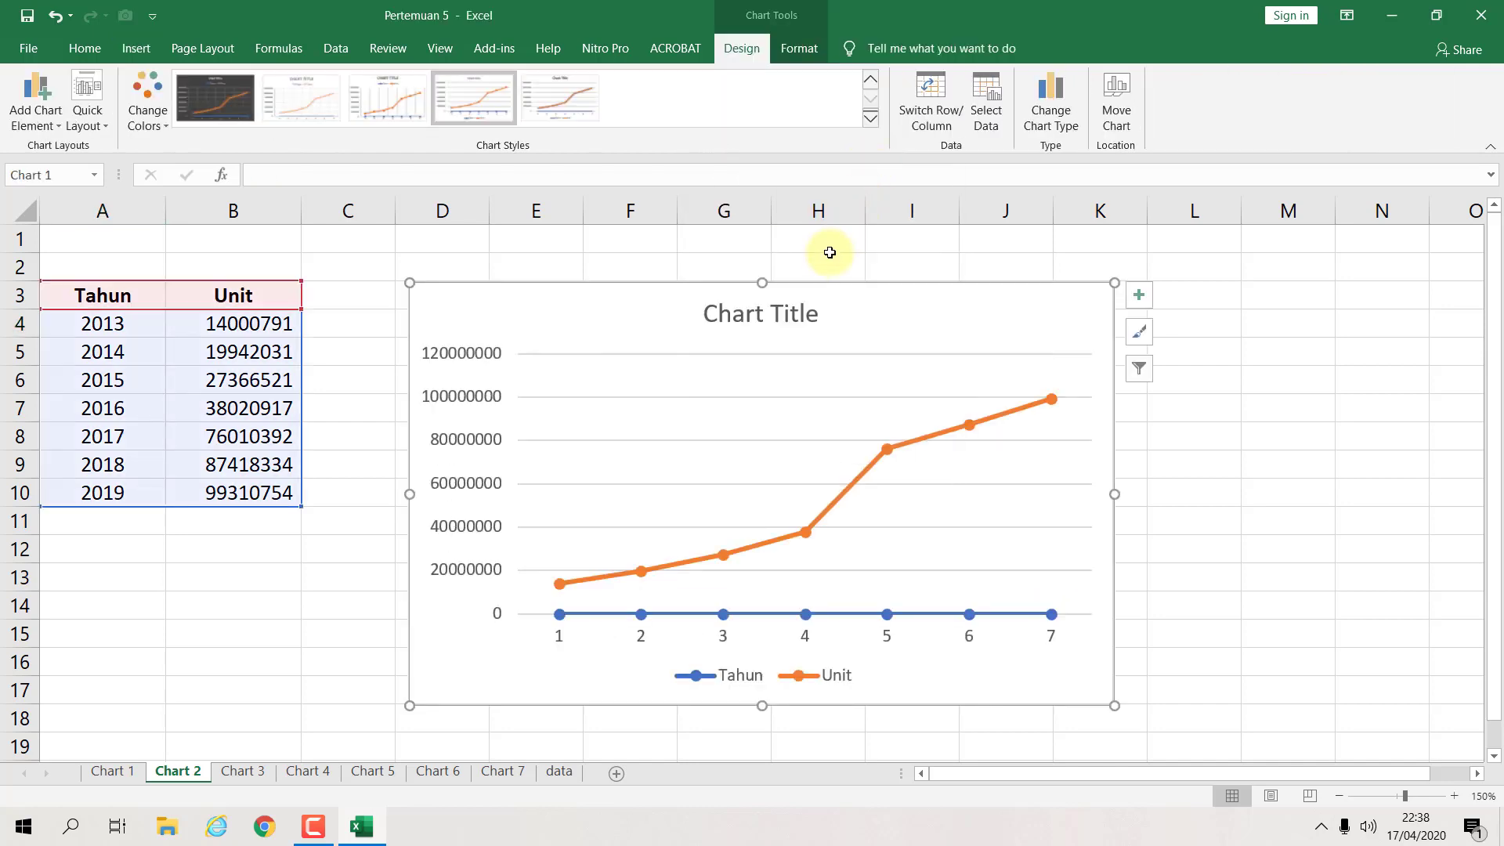
left_click_drag(769, 261, 752, 255)
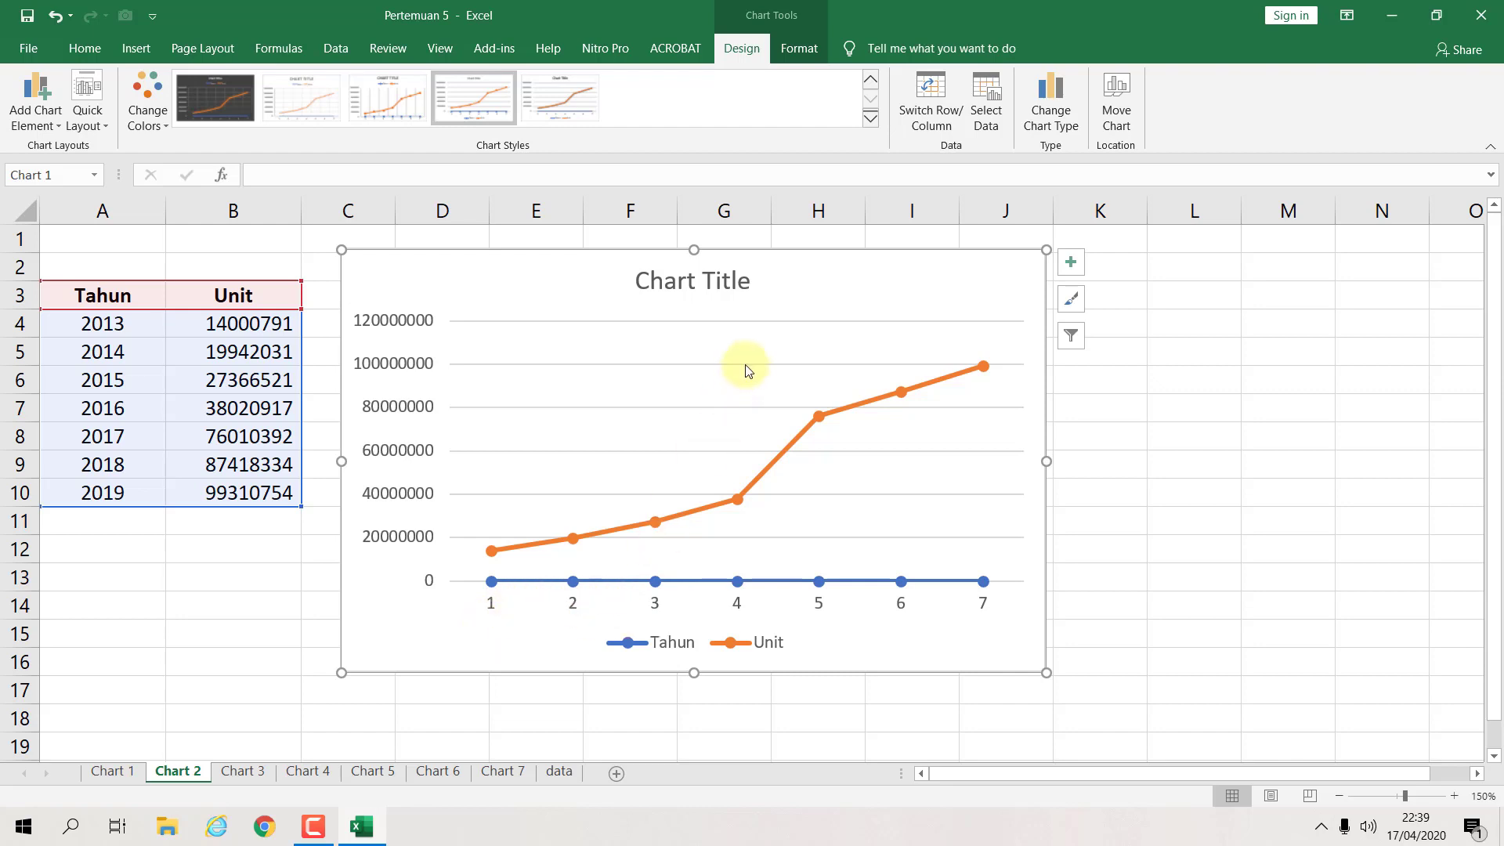
Step: Open the data source settings of the Tahun and Unit line chart and move the dialog away from the chart's middle
left_click(1144, 385)
left_click(1040, 325)
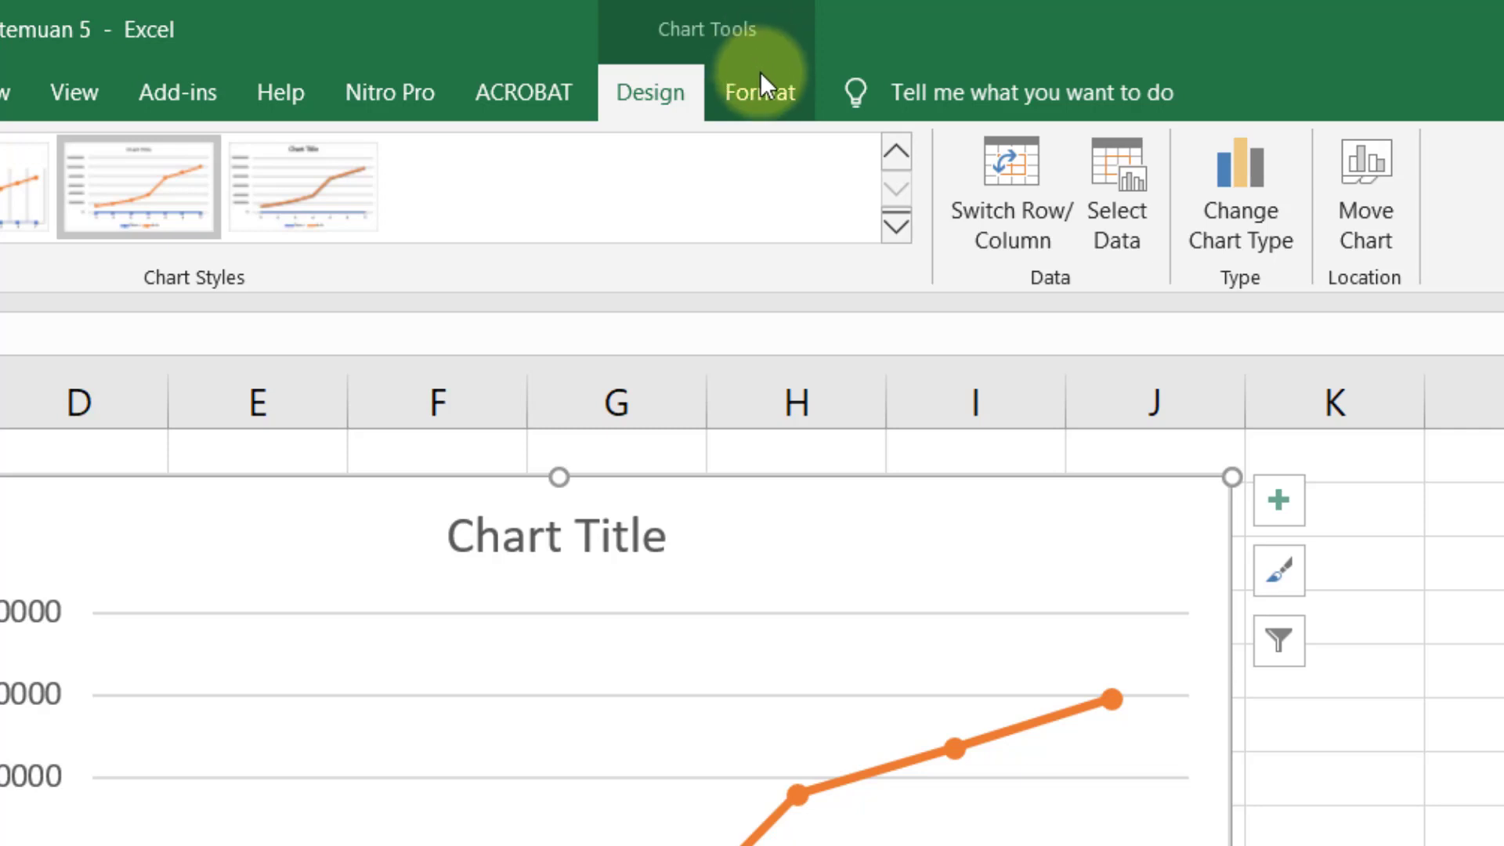
left_click(761, 95)
left_click(668, 86)
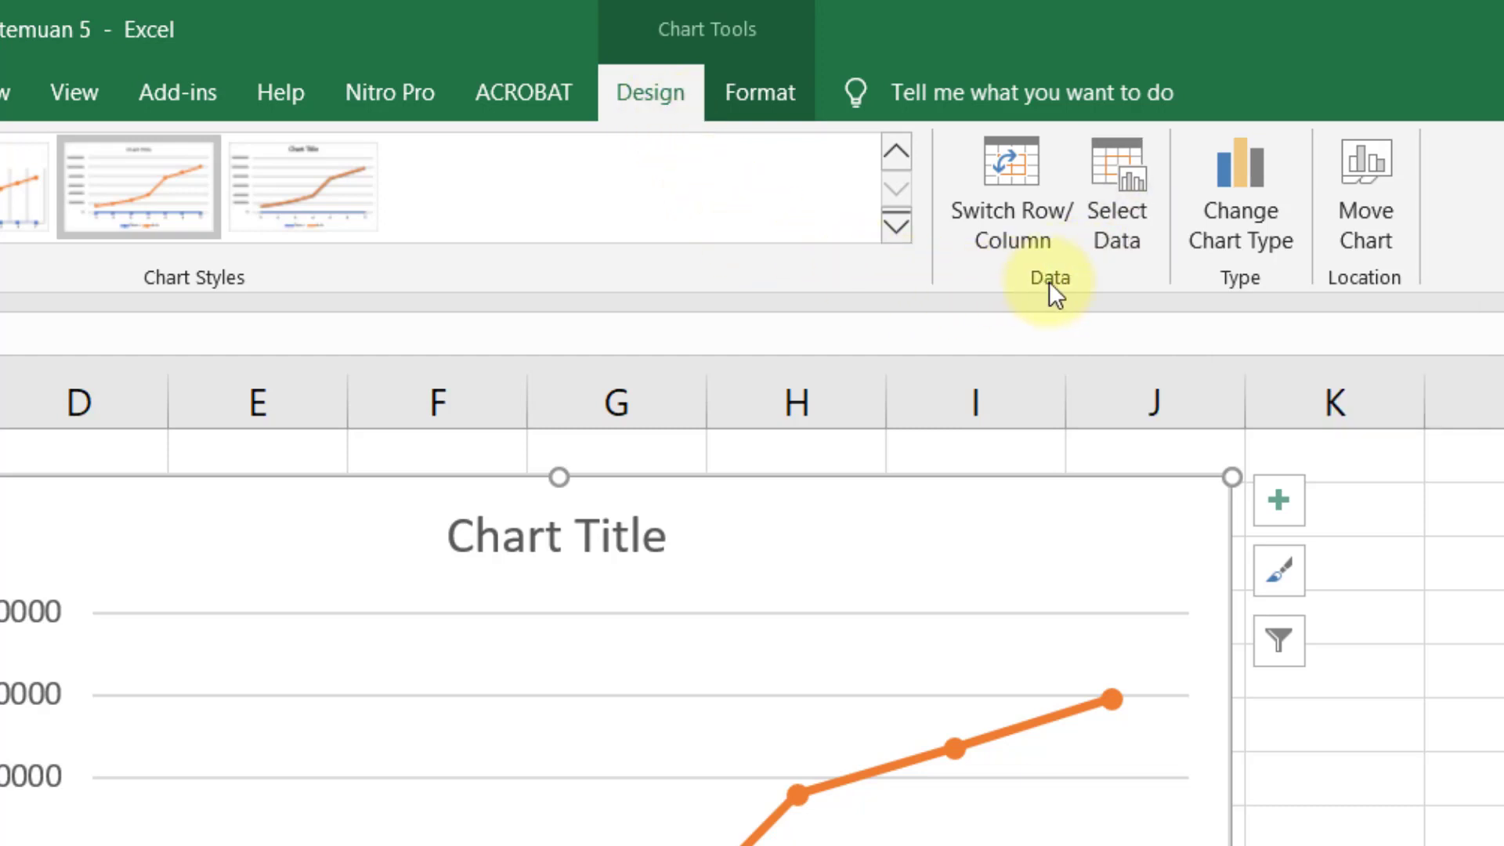
left_click(1140, 204)
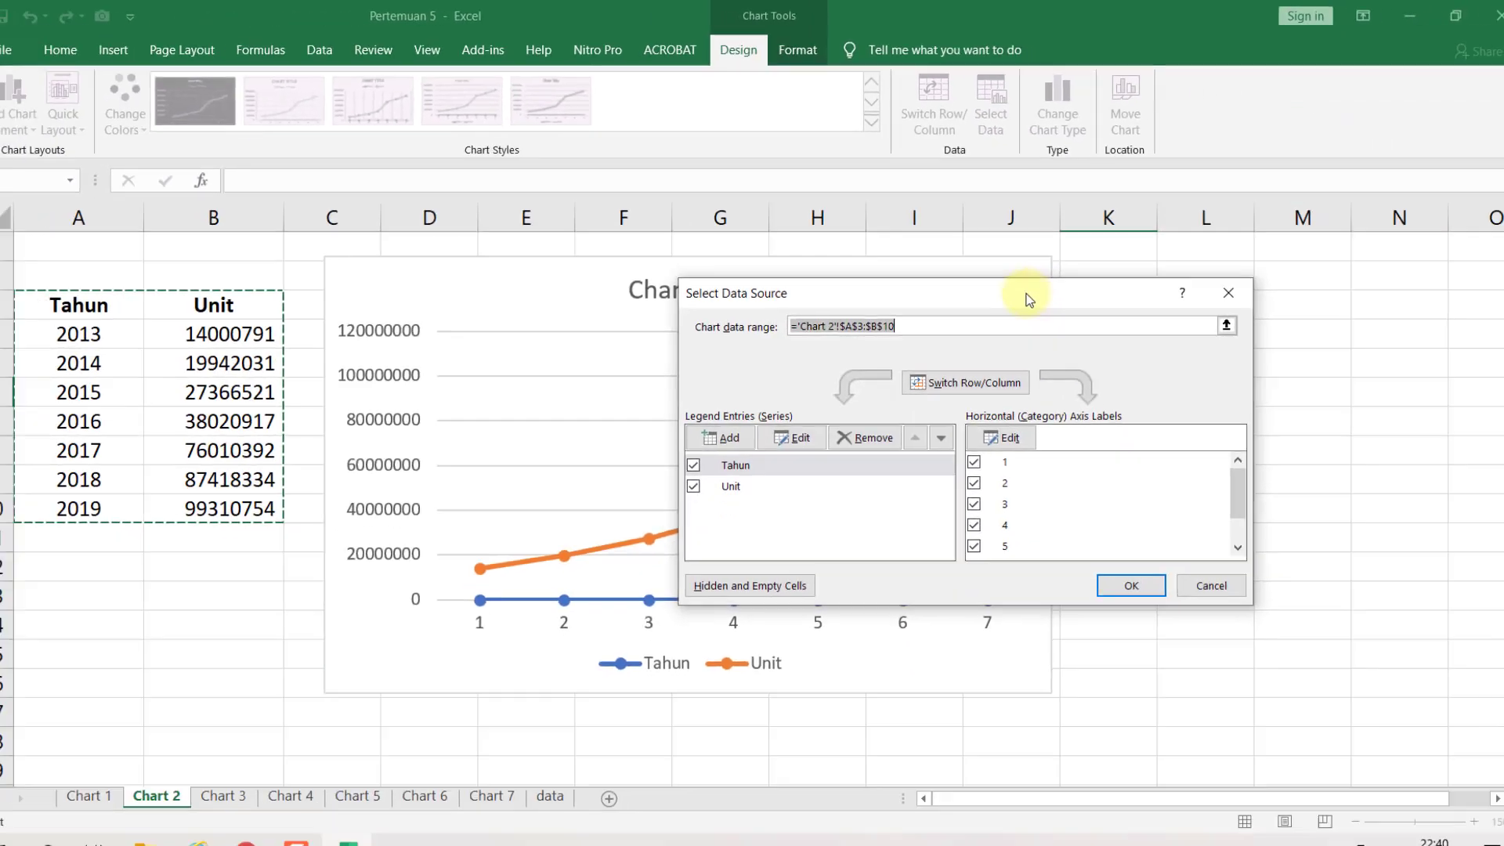
mouse_move(1027, 295)
left_mouse_down()
mouse_move(1003, 293)
mouse_move(982, 322)
mouse_move(1025, 320)
mouse_move(1044, 293)
mouse_move(1016, 300)
left_mouse_up()
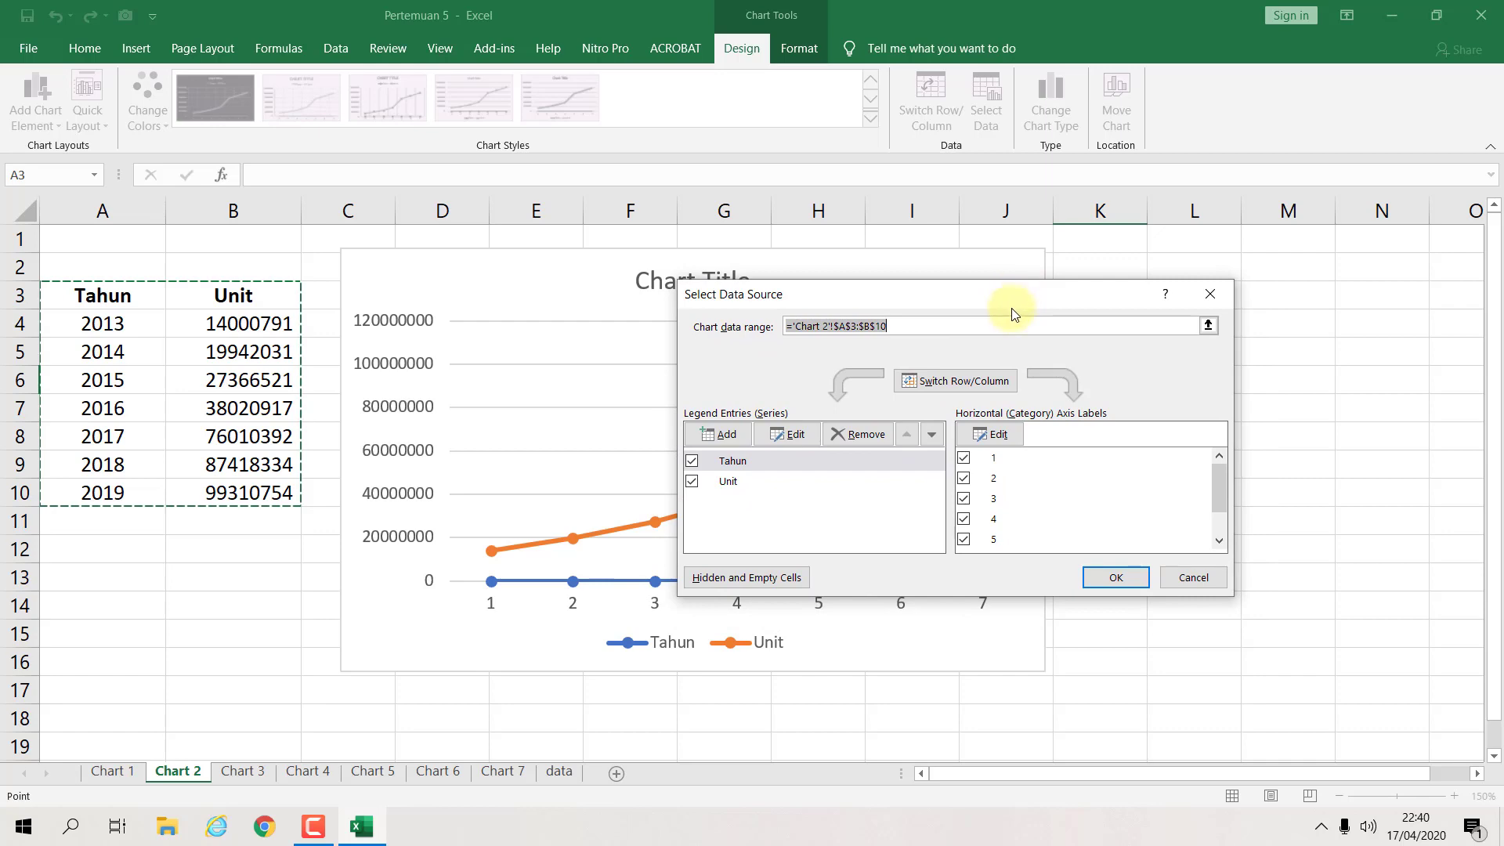
left_click_drag(940, 296, 999, 261)
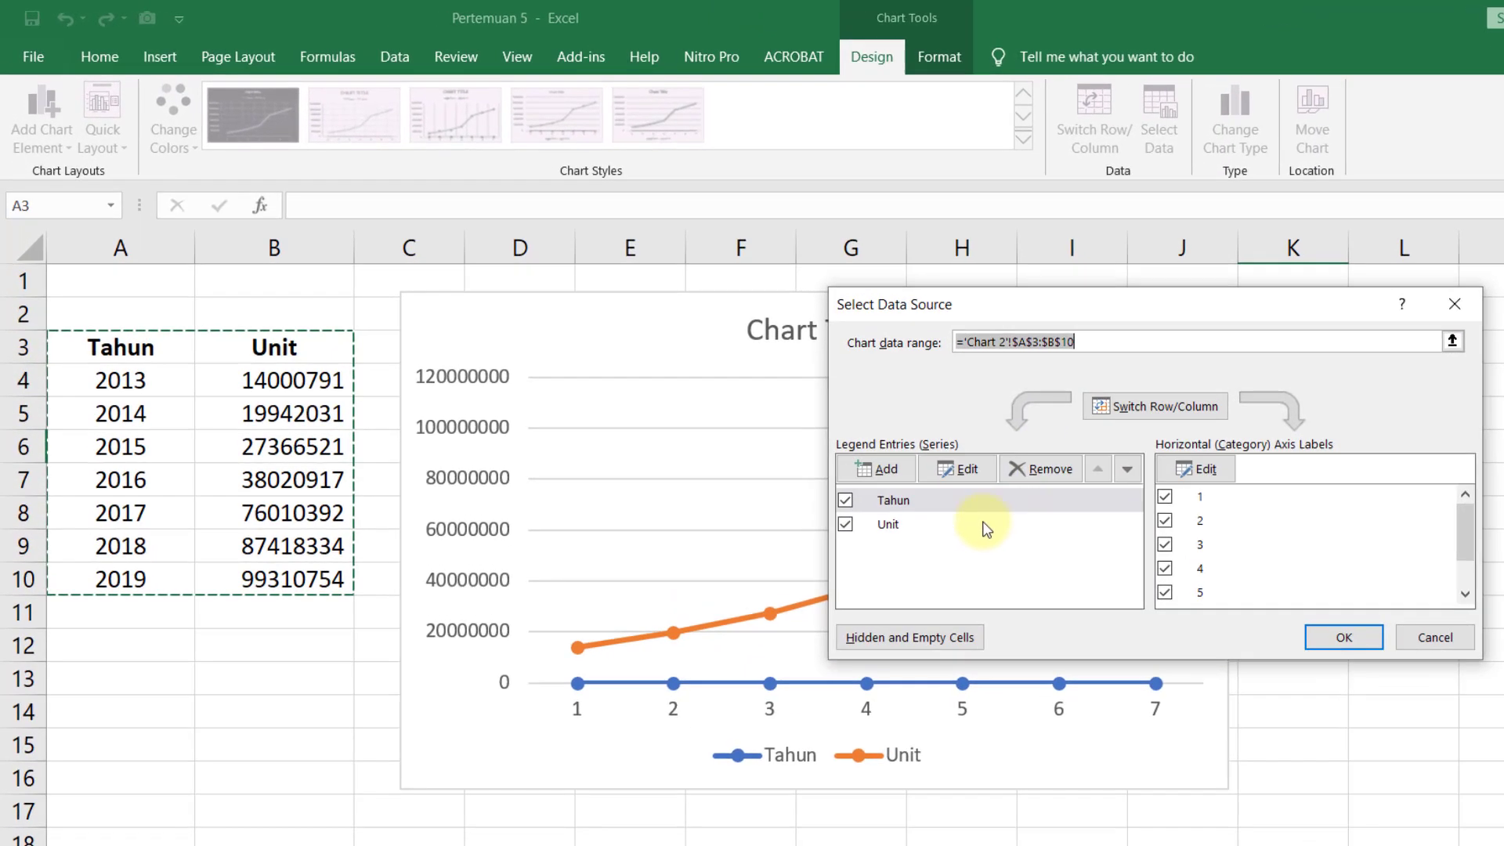
Step: Remove the Tahun series from the line chart's legend entries, keeping only Unit
left_click(838, 454)
left_click(973, 502)
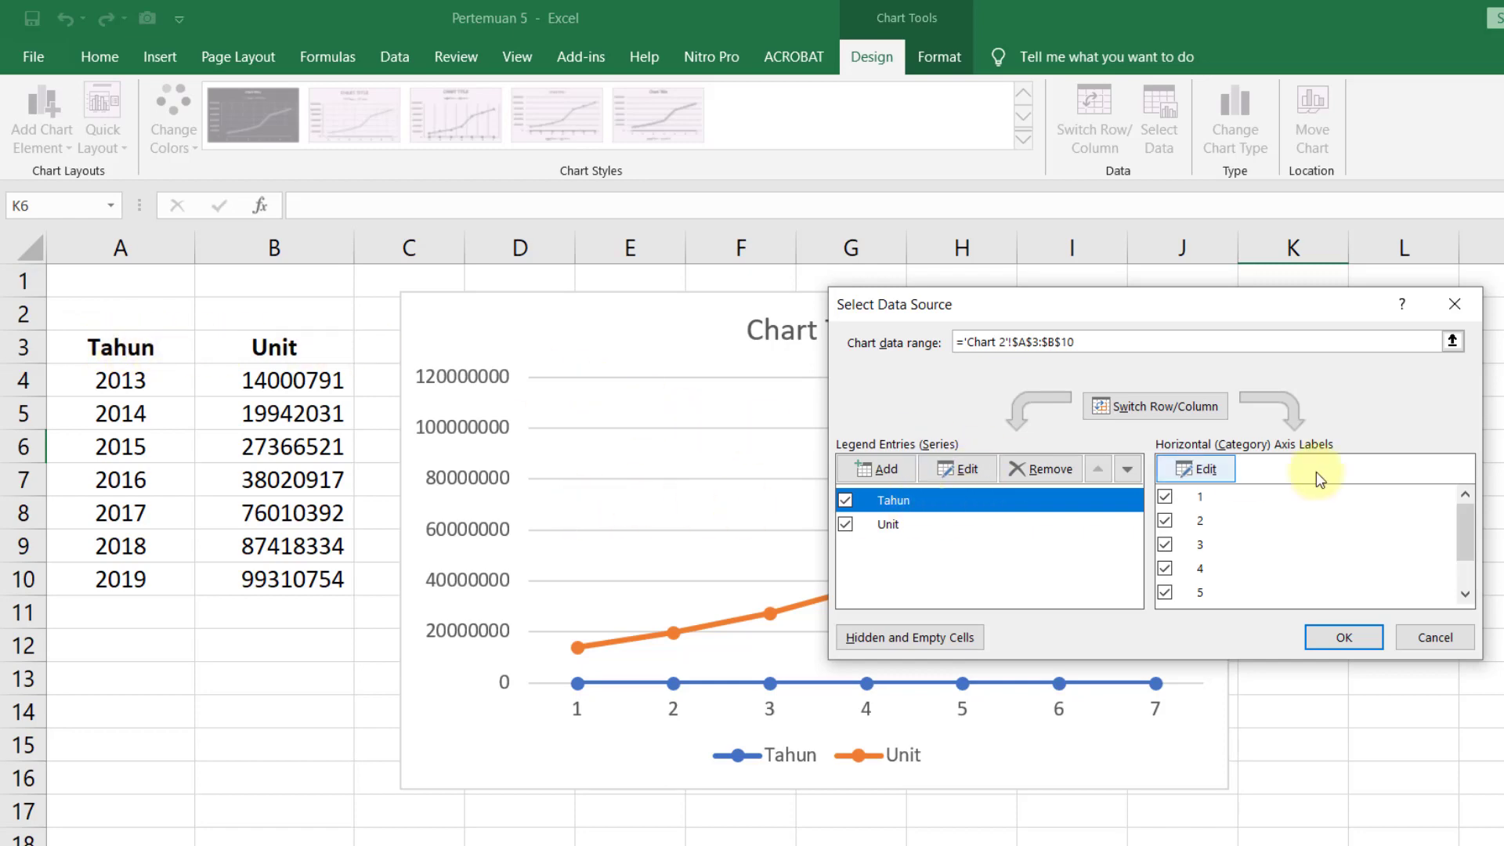
scroll(1244, 515, "down", 2)
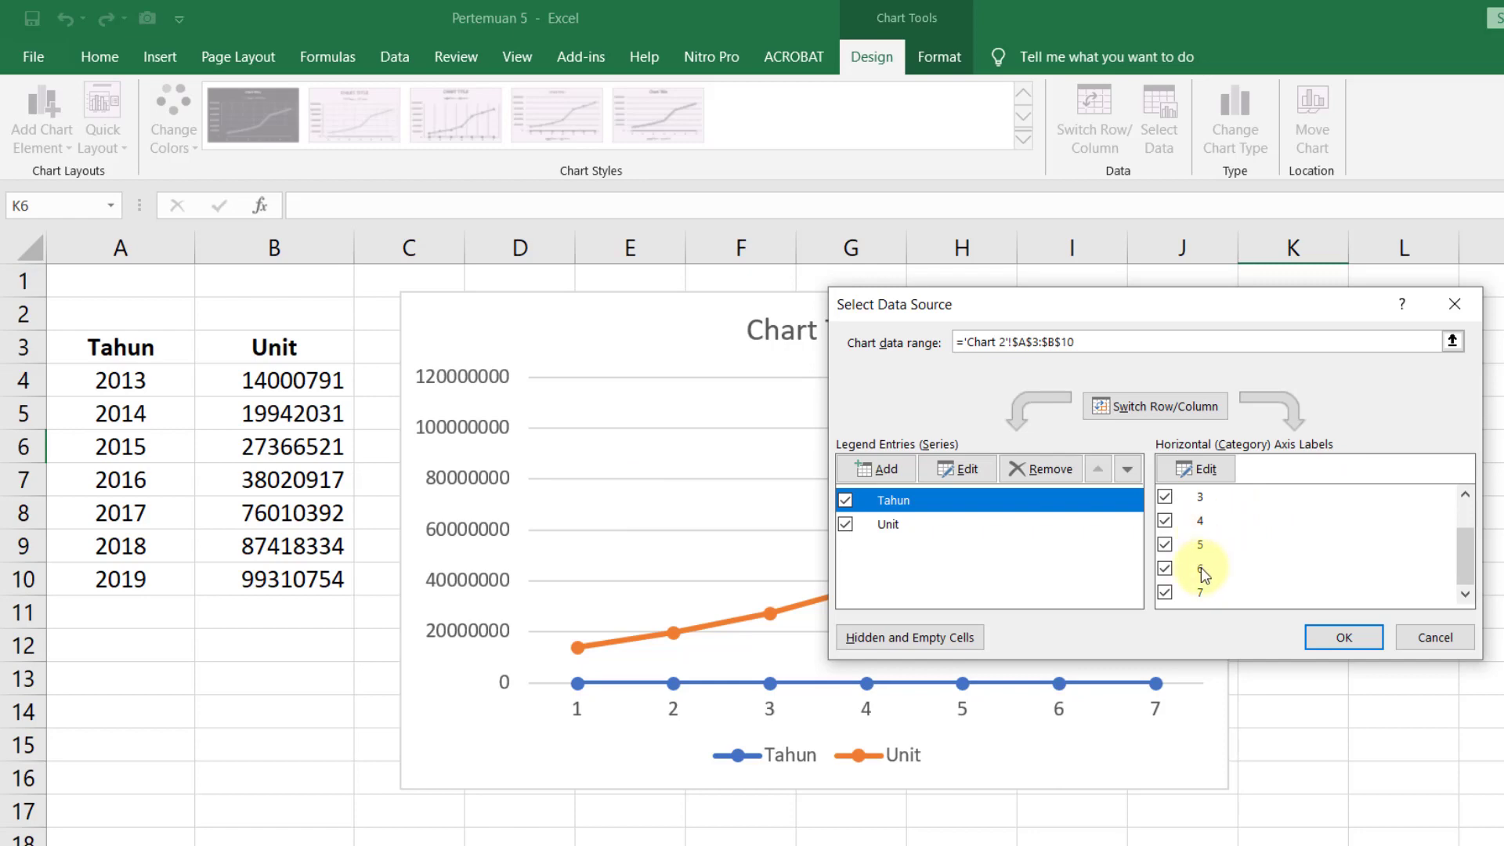
scroll(1216, 557, "up", 2)
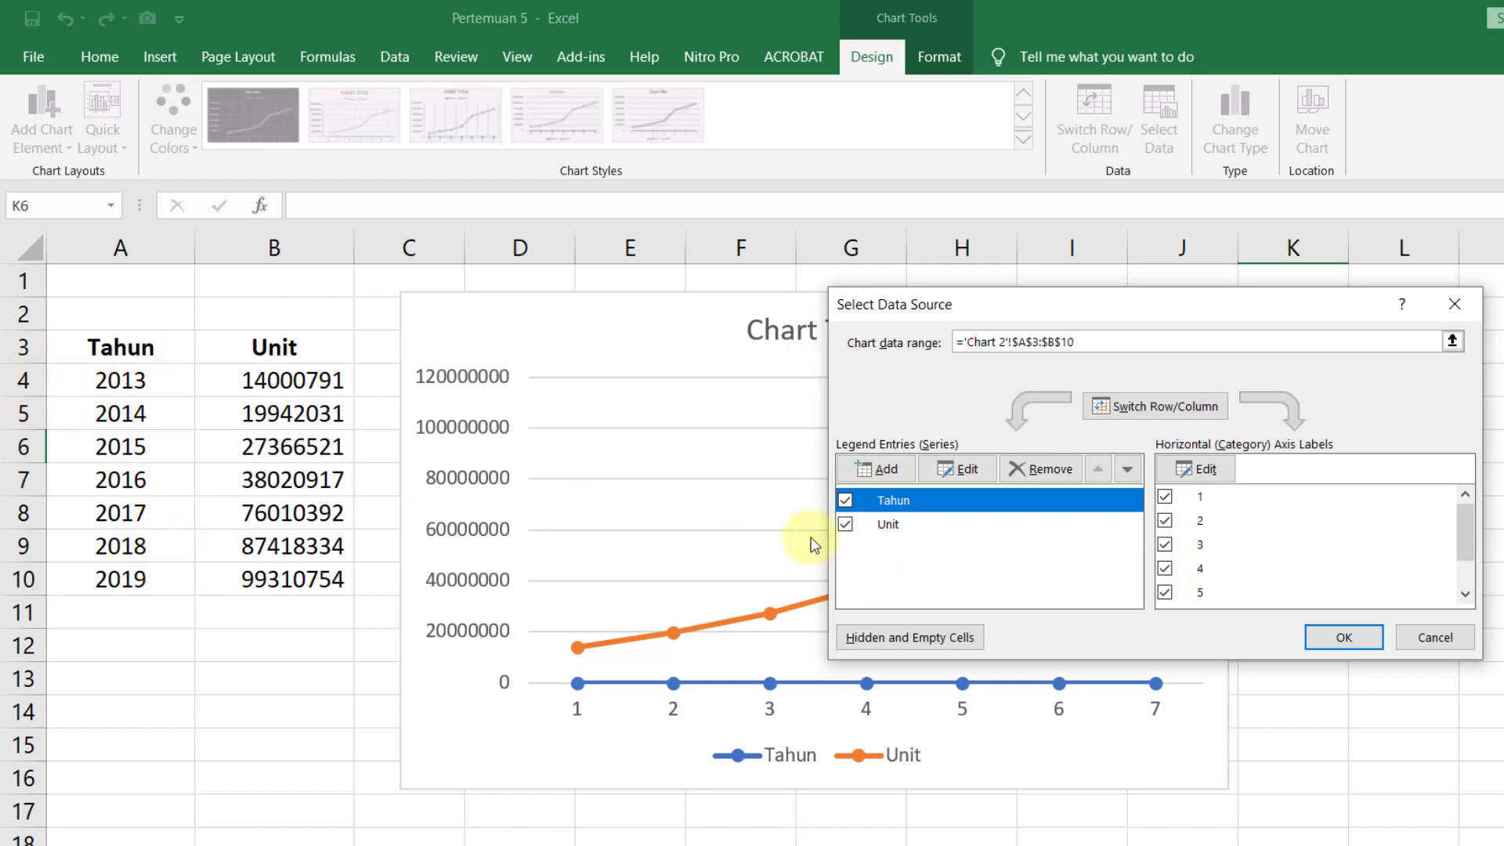
left_click(950, 526)
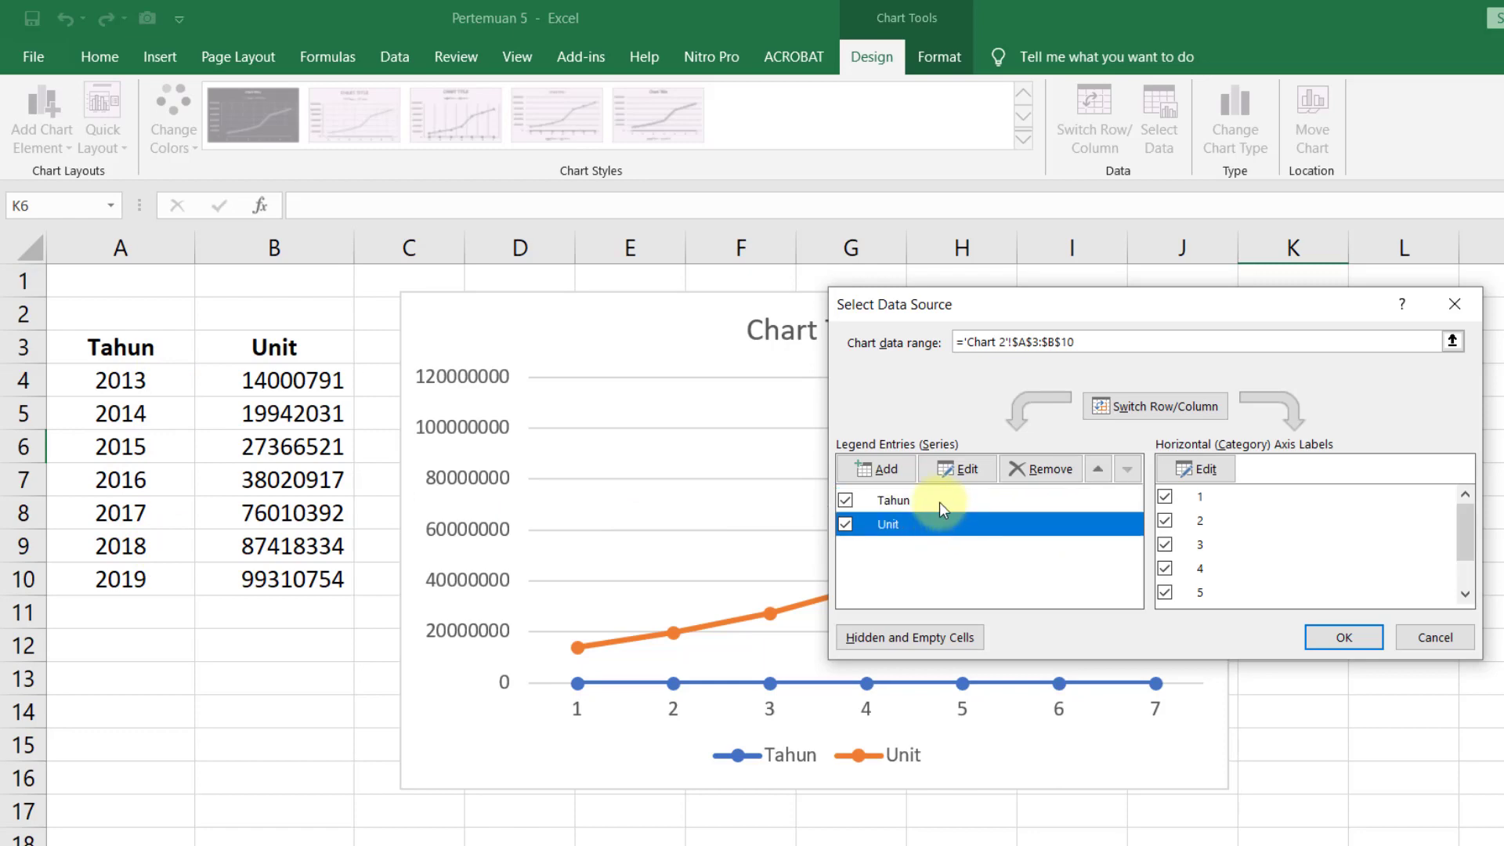
left_click(938, 502)
left_click(1039, 468)
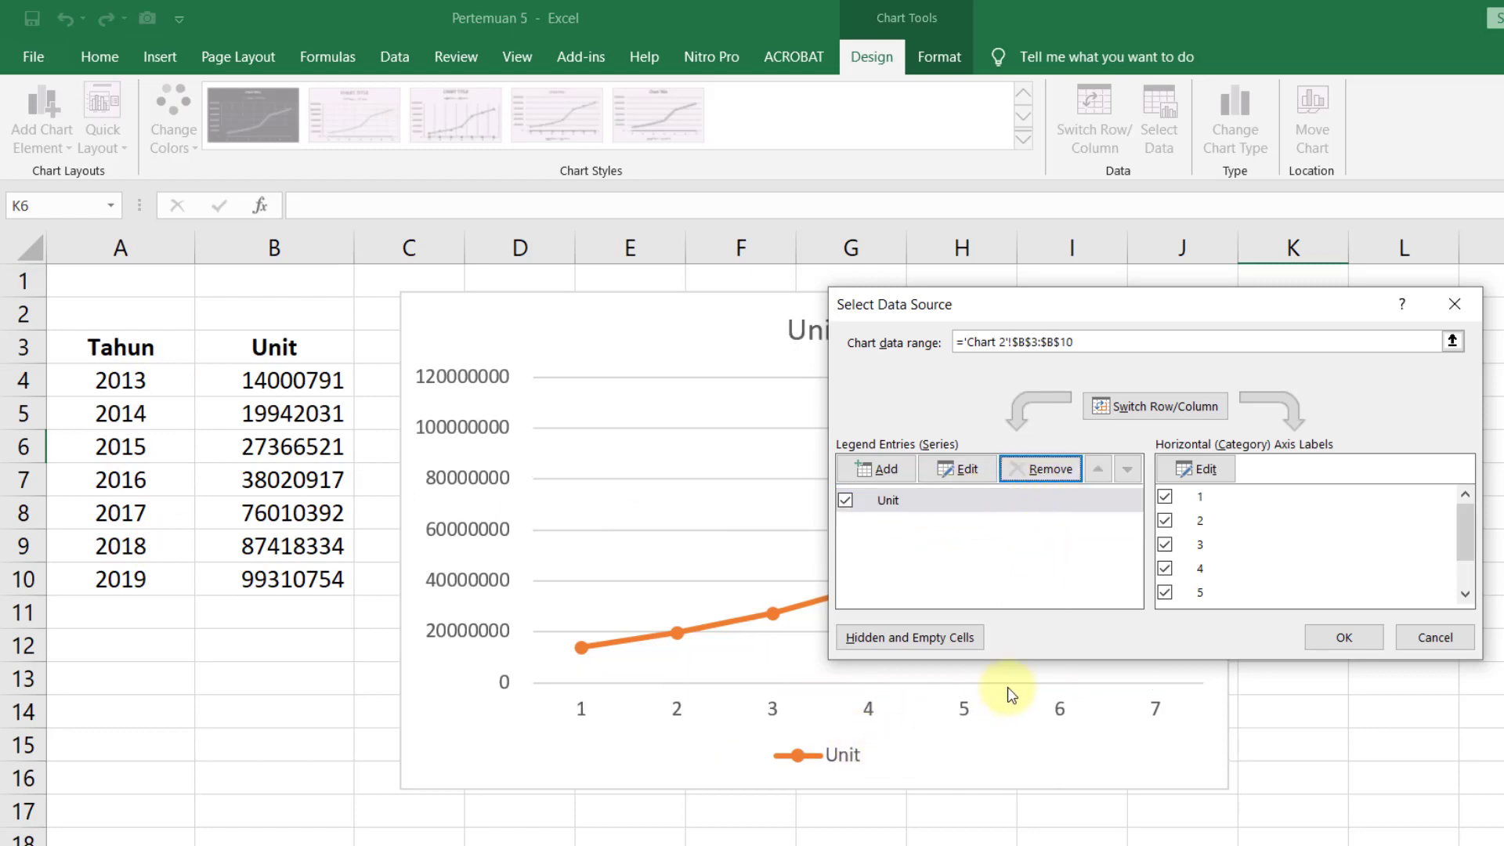
Step: Set the horizontal axis labels to the years in A4:A10, apply the data source changes and deselect the chart
left_click(1205, 474)
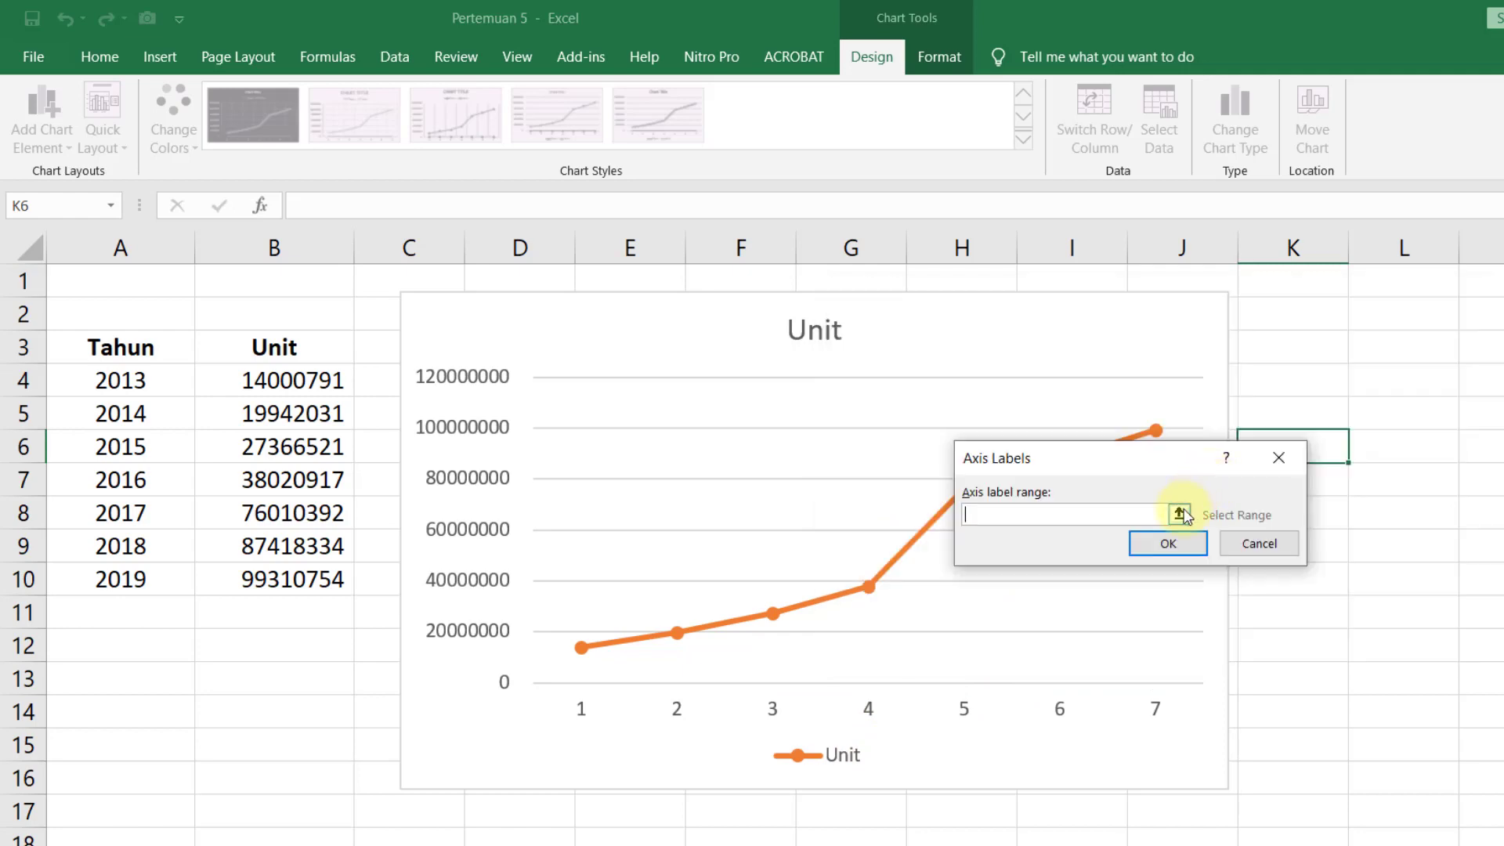
left_click(1179, 514)
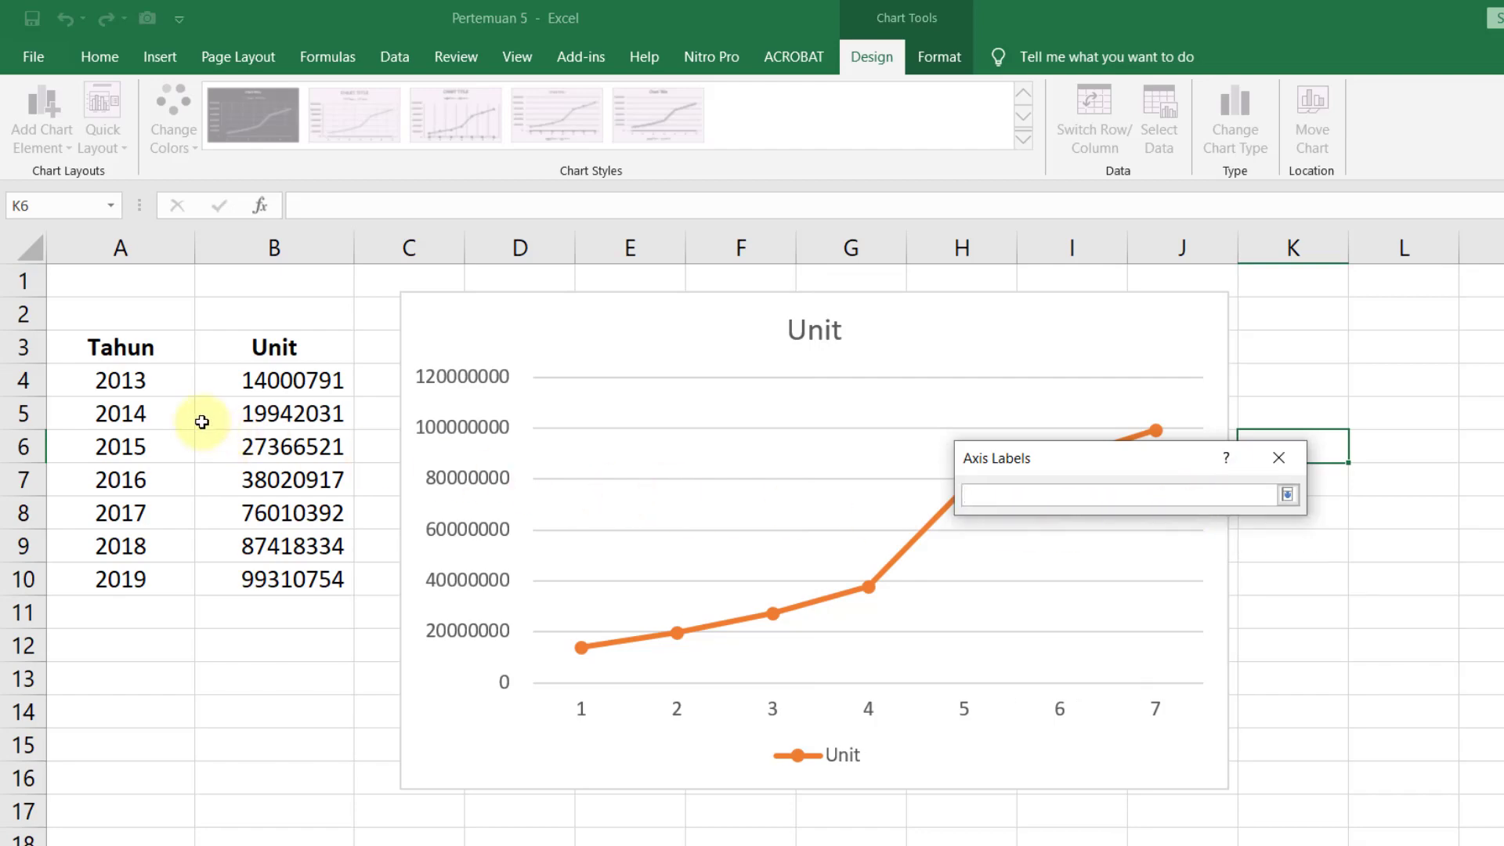
left_click_drag(158, 381, 144, 580)
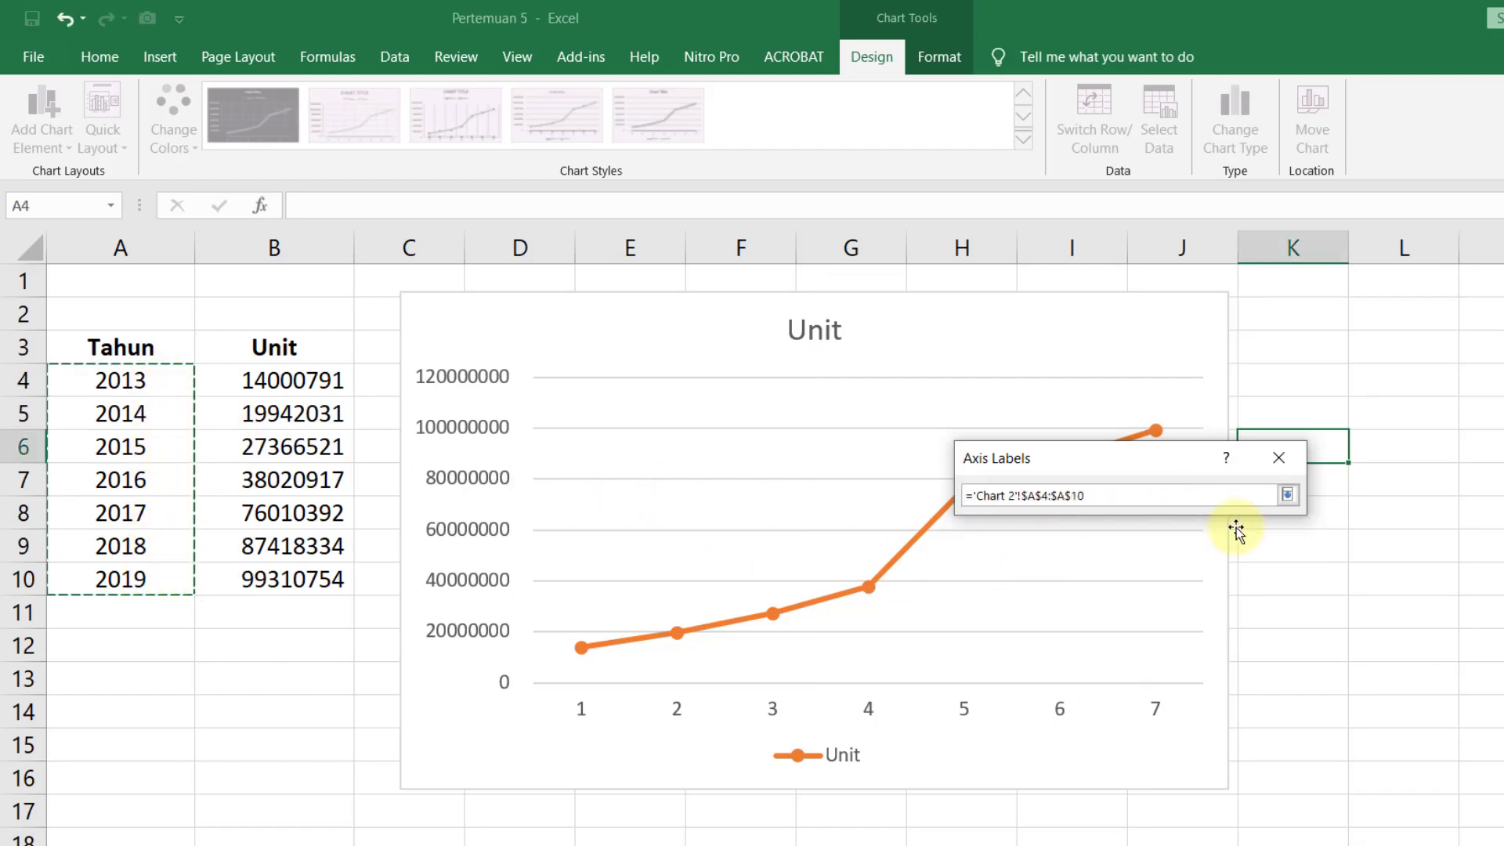
left_click(1287, 496)
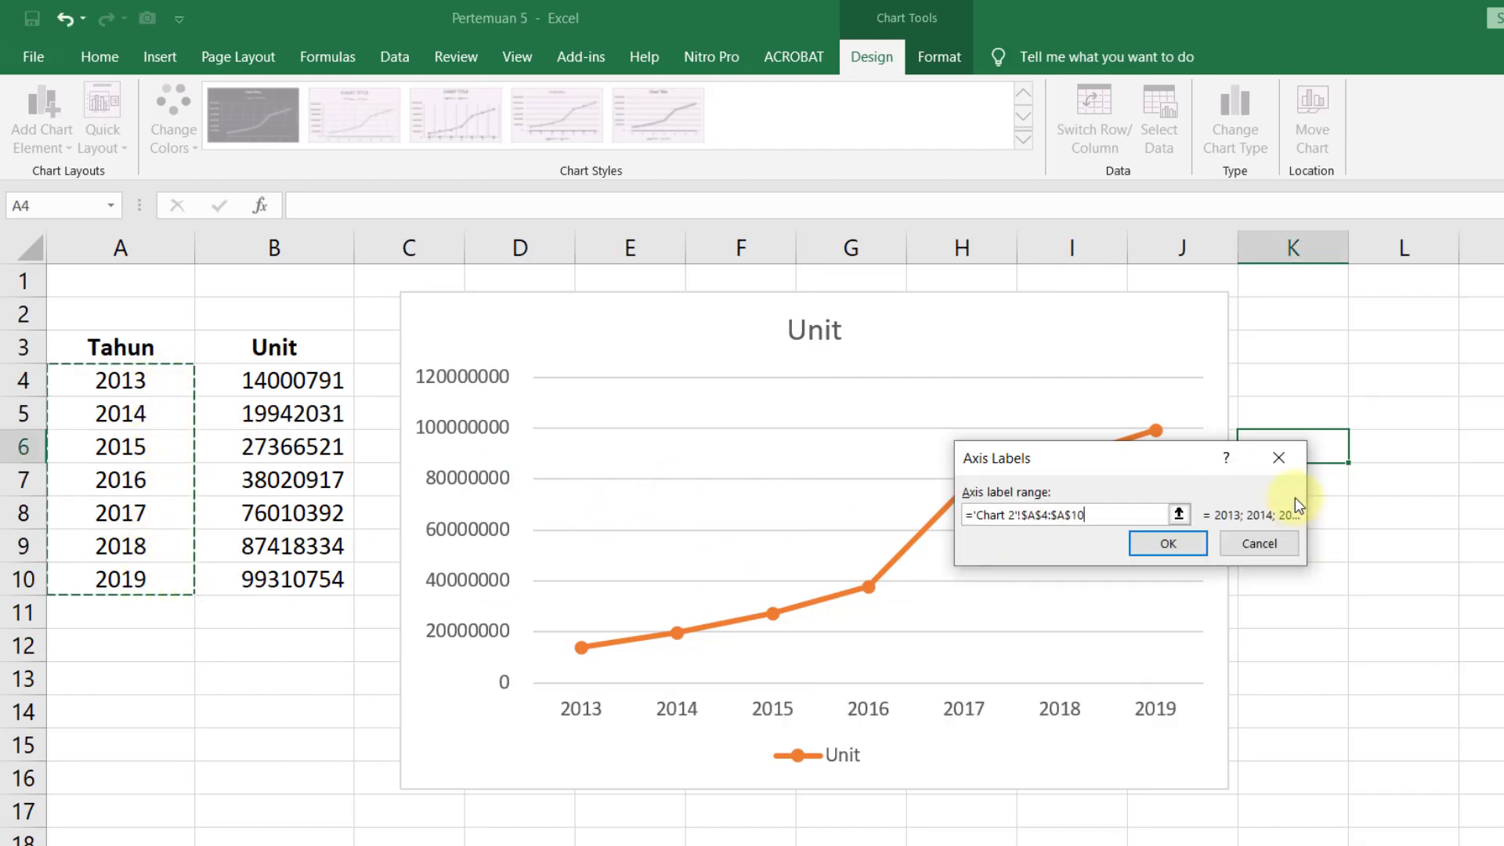
left_click(1173, 545)
left_click(1342, 632)
left_click(1351, 613)
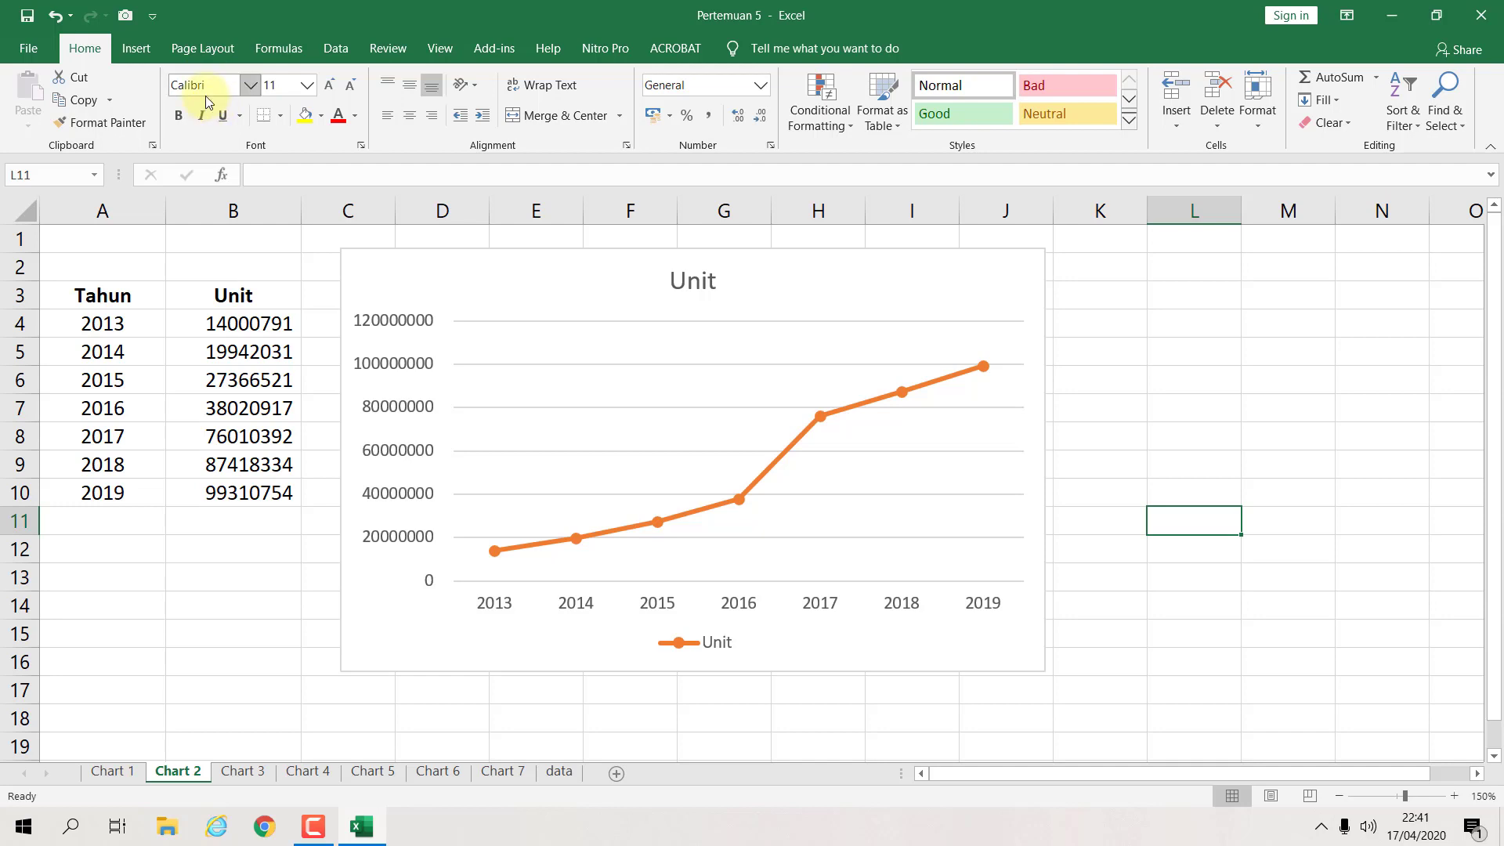
Step: Review the alternative chart types offered for the Unit line chart, keeping its current type
left_click(136, 48)
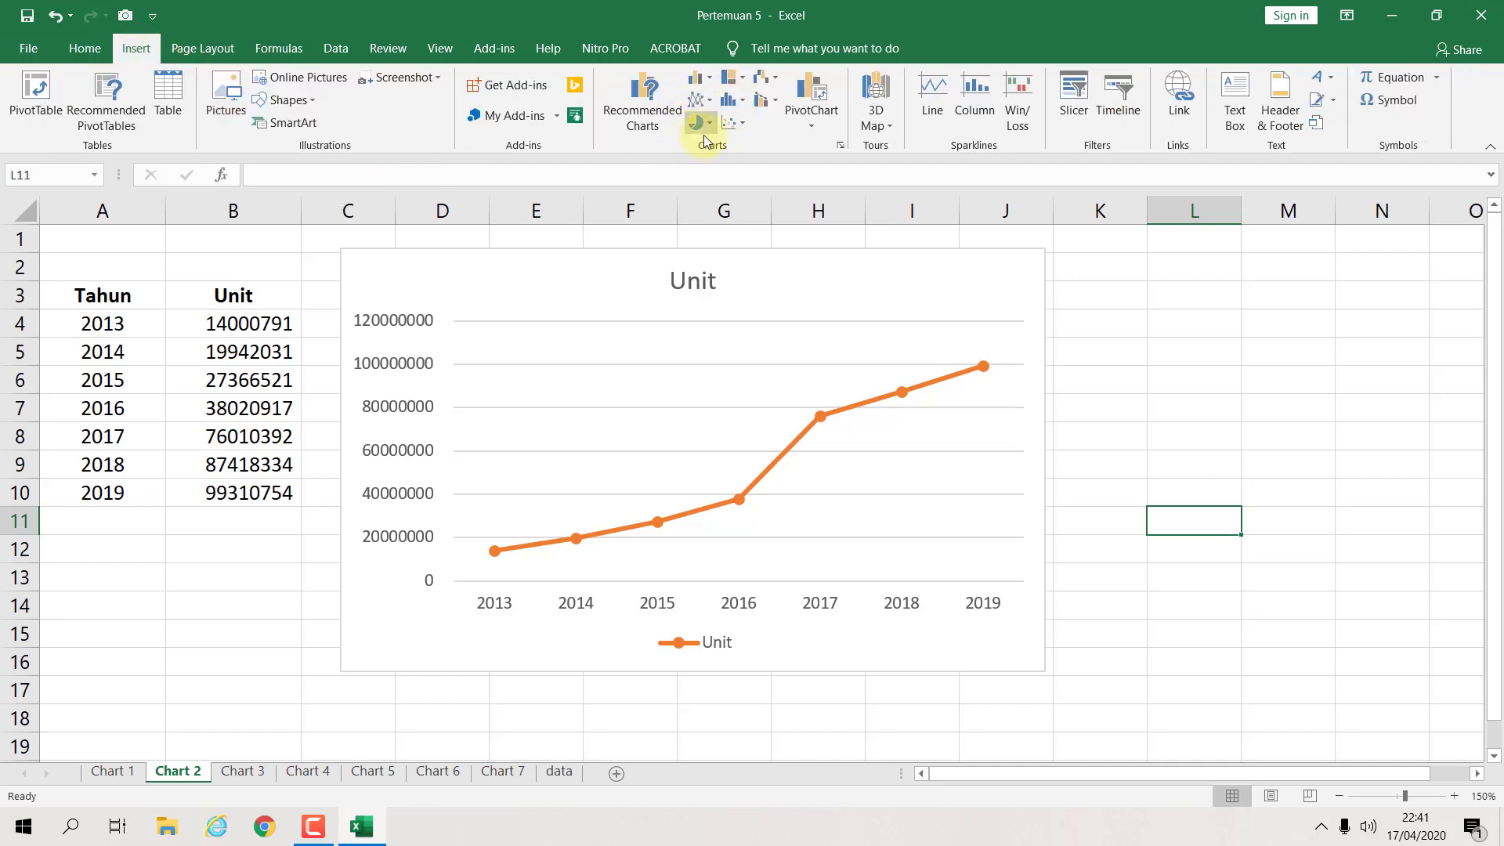
left_click(902, 254)
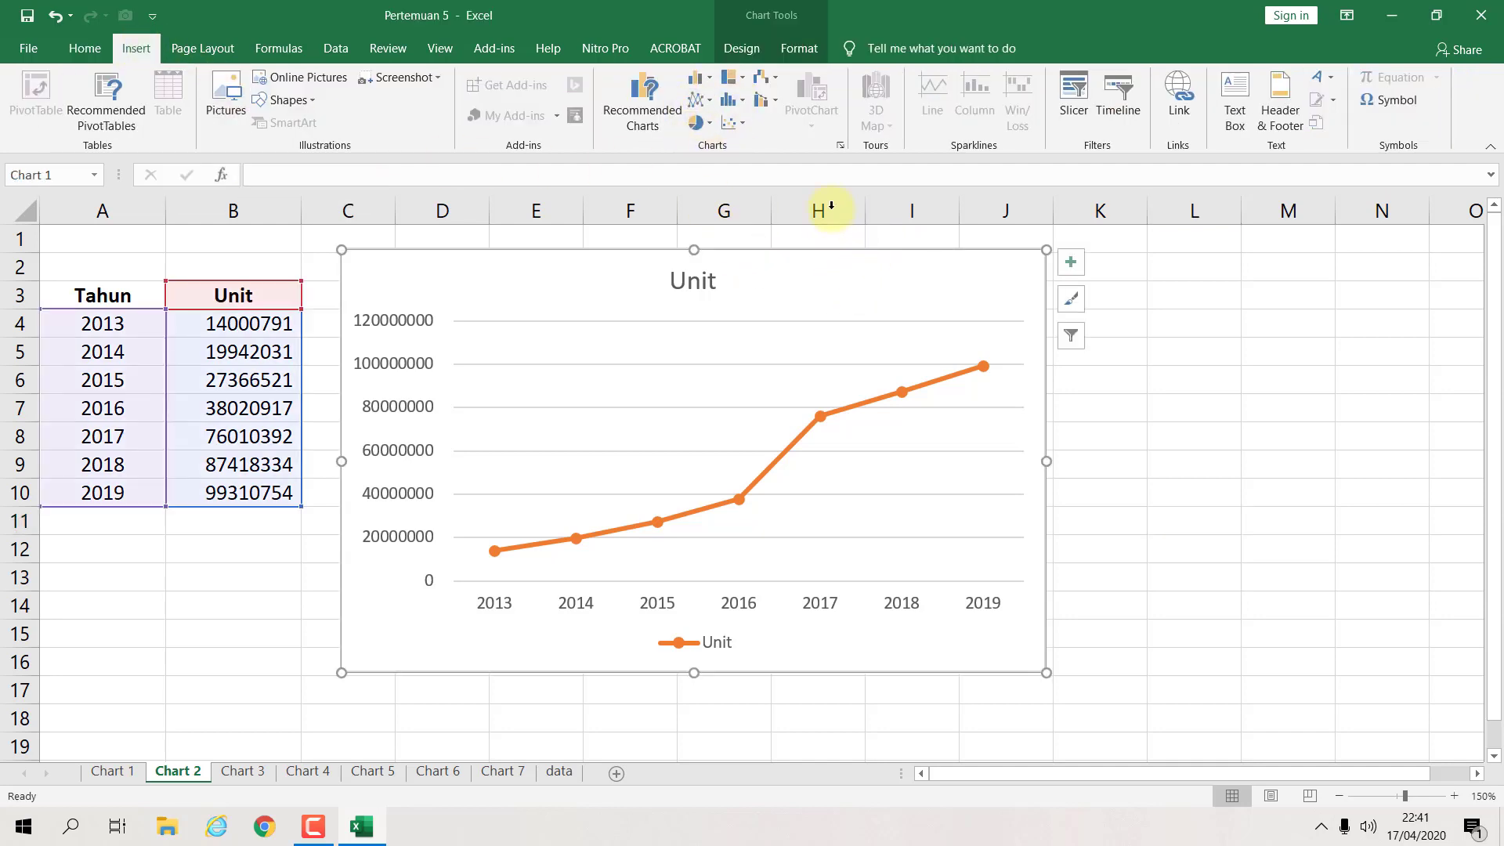
left_click(727, 48)
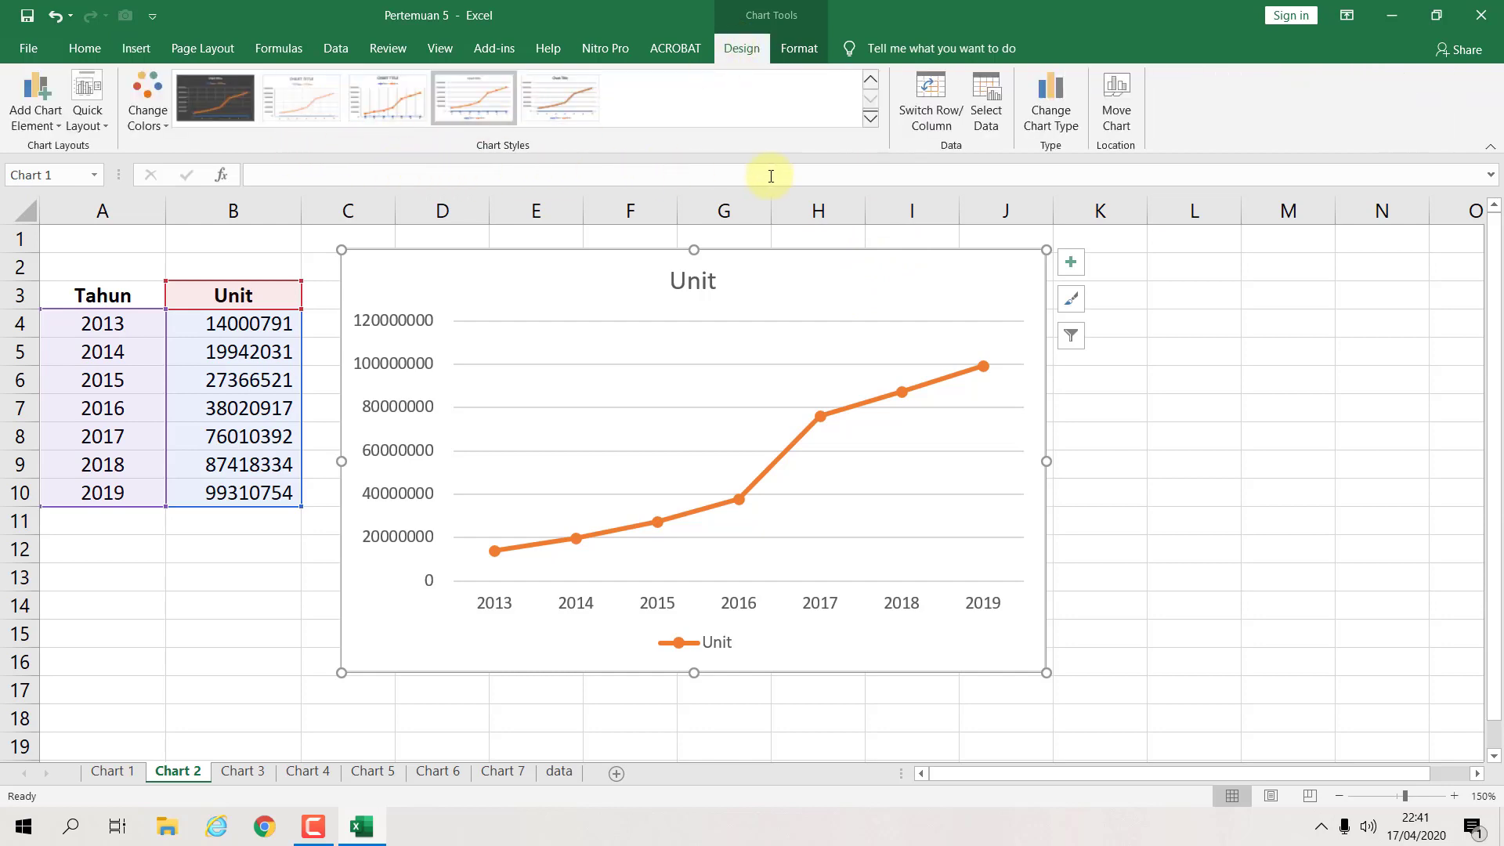
left_click(1054, 137)
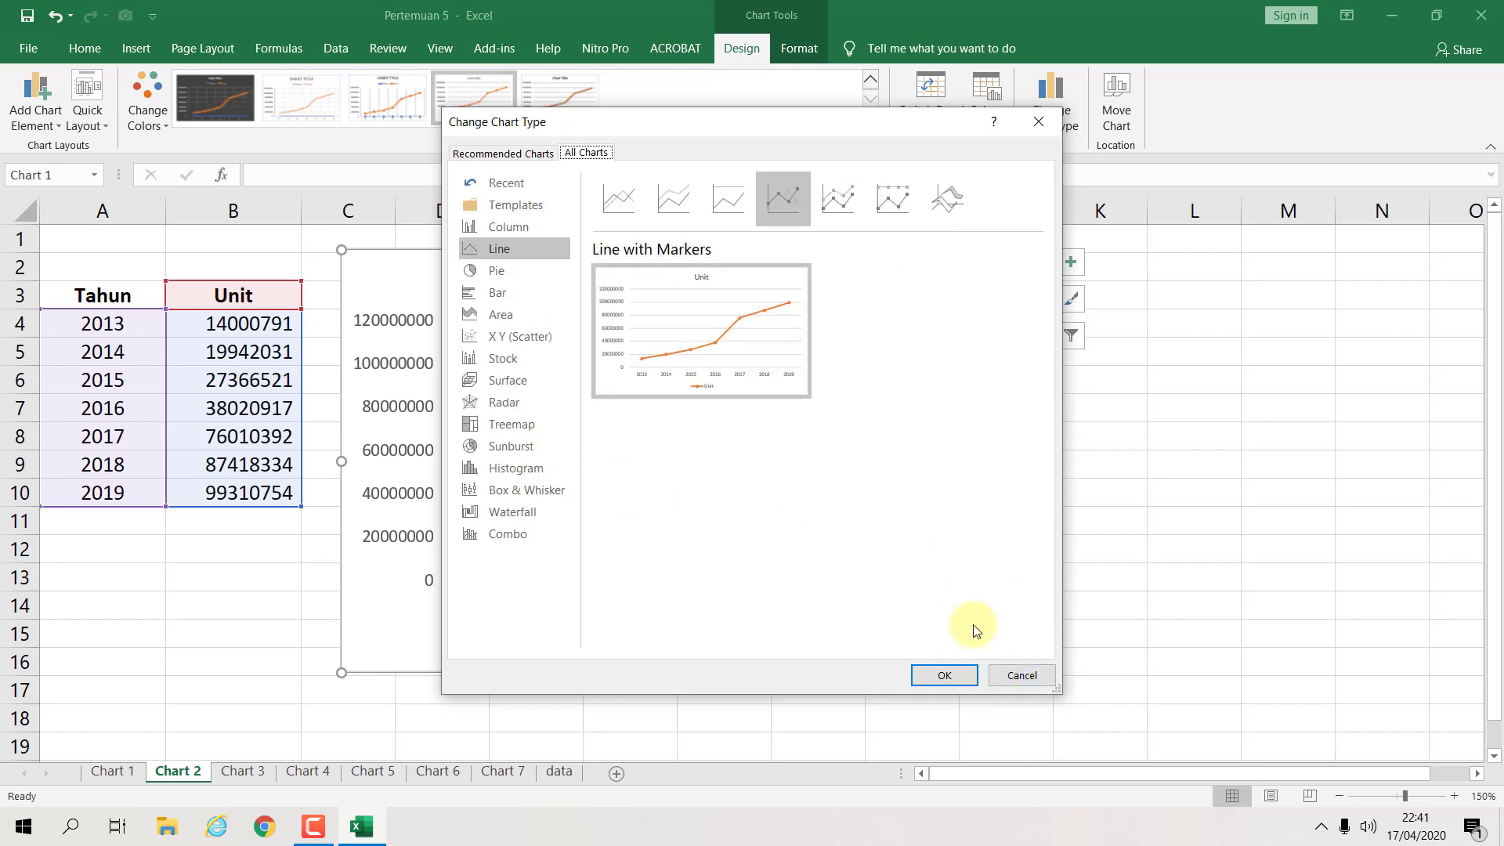
left_click(1015, 676)
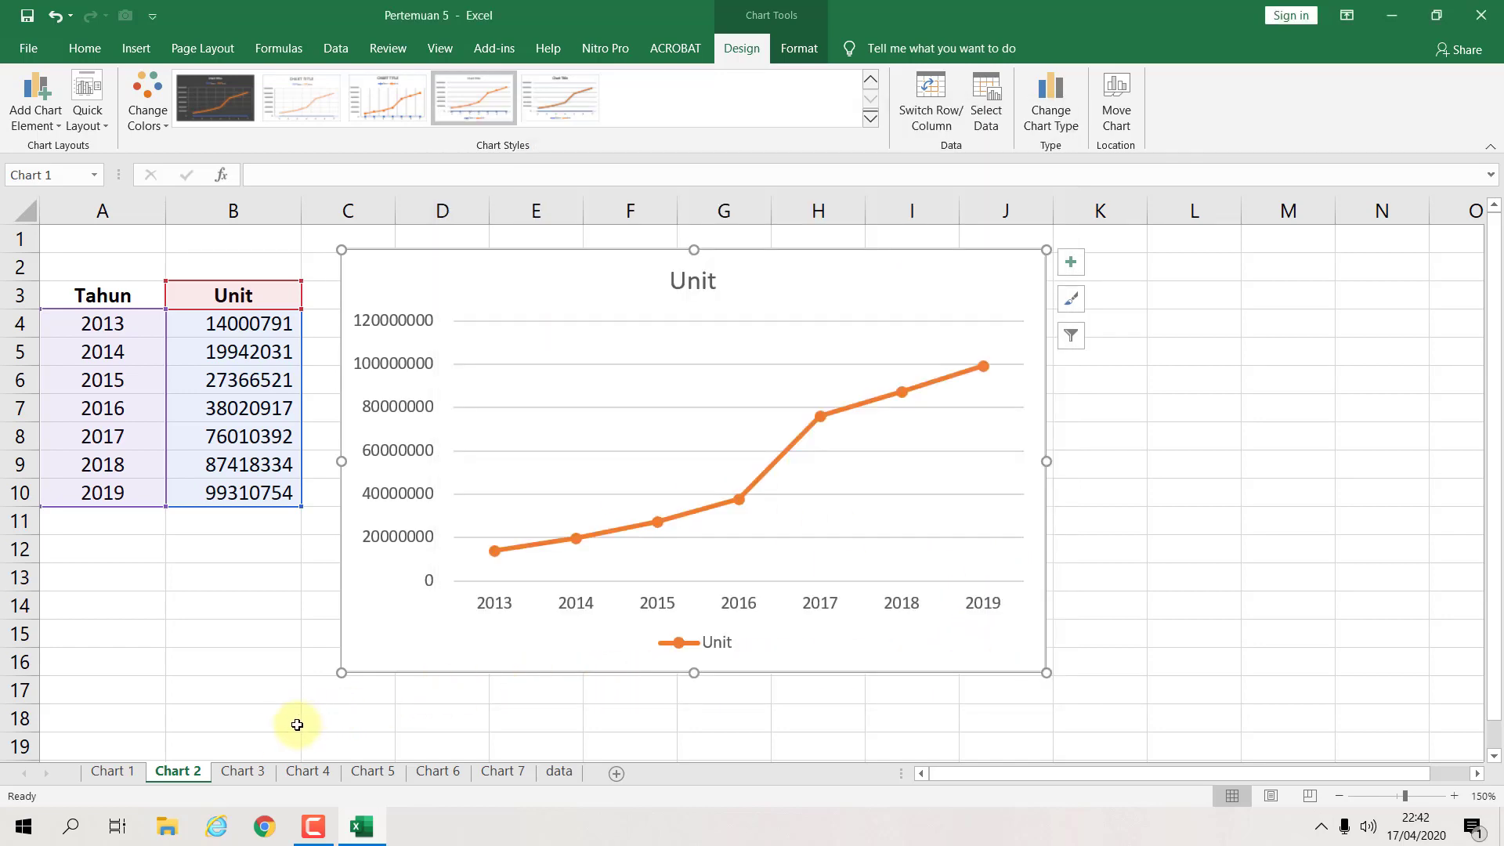
Step: Switch to the Chart 3 sheet and enlarge its view to 140%
left_click(252, 772)
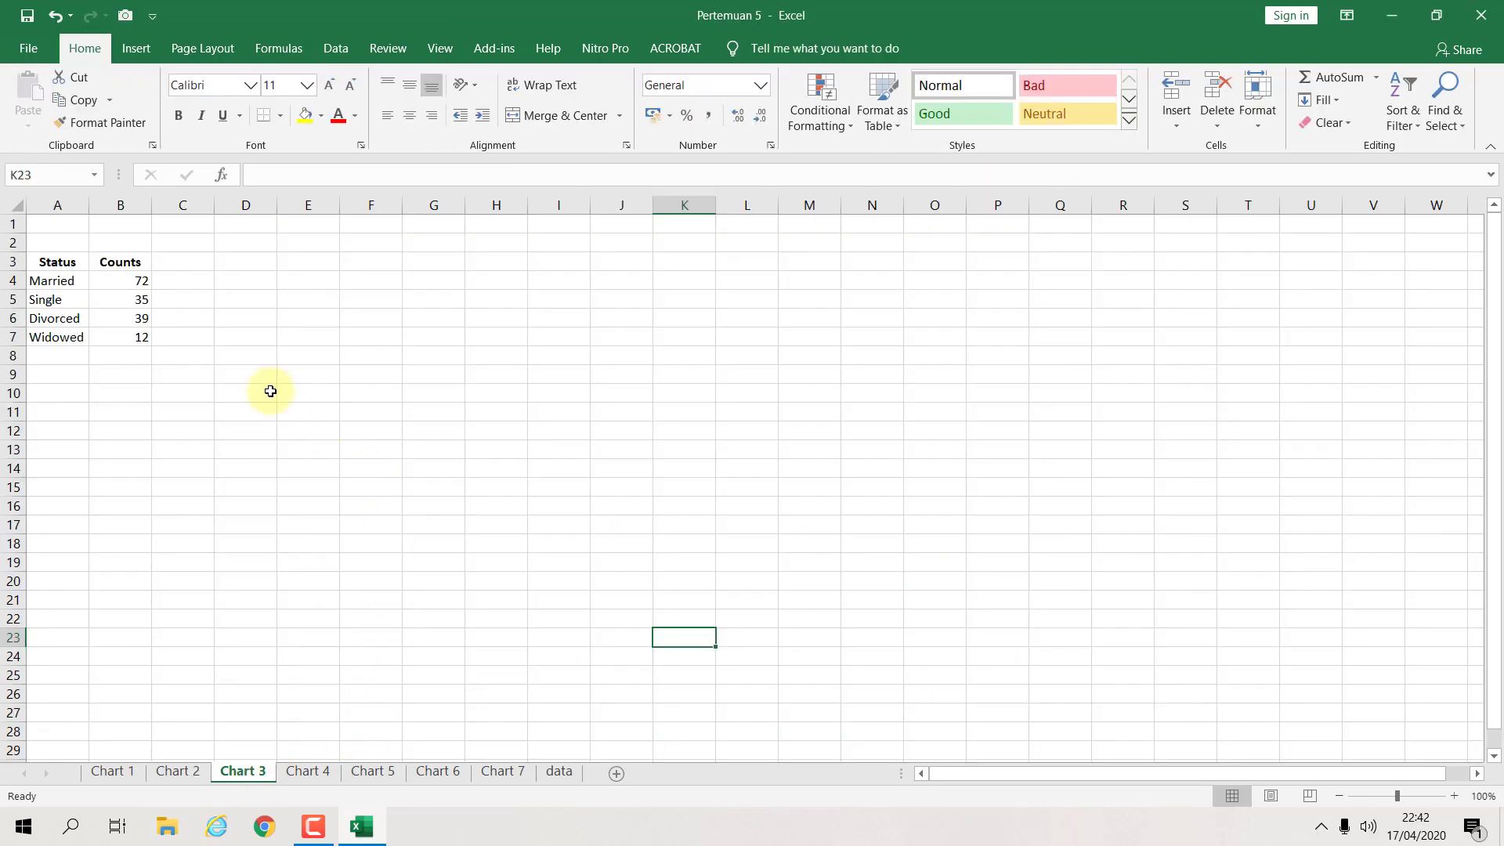
left_click(1452, 796)
left_click(1452, 796)
left_click(1451, 796)
left_click(1452, 796)
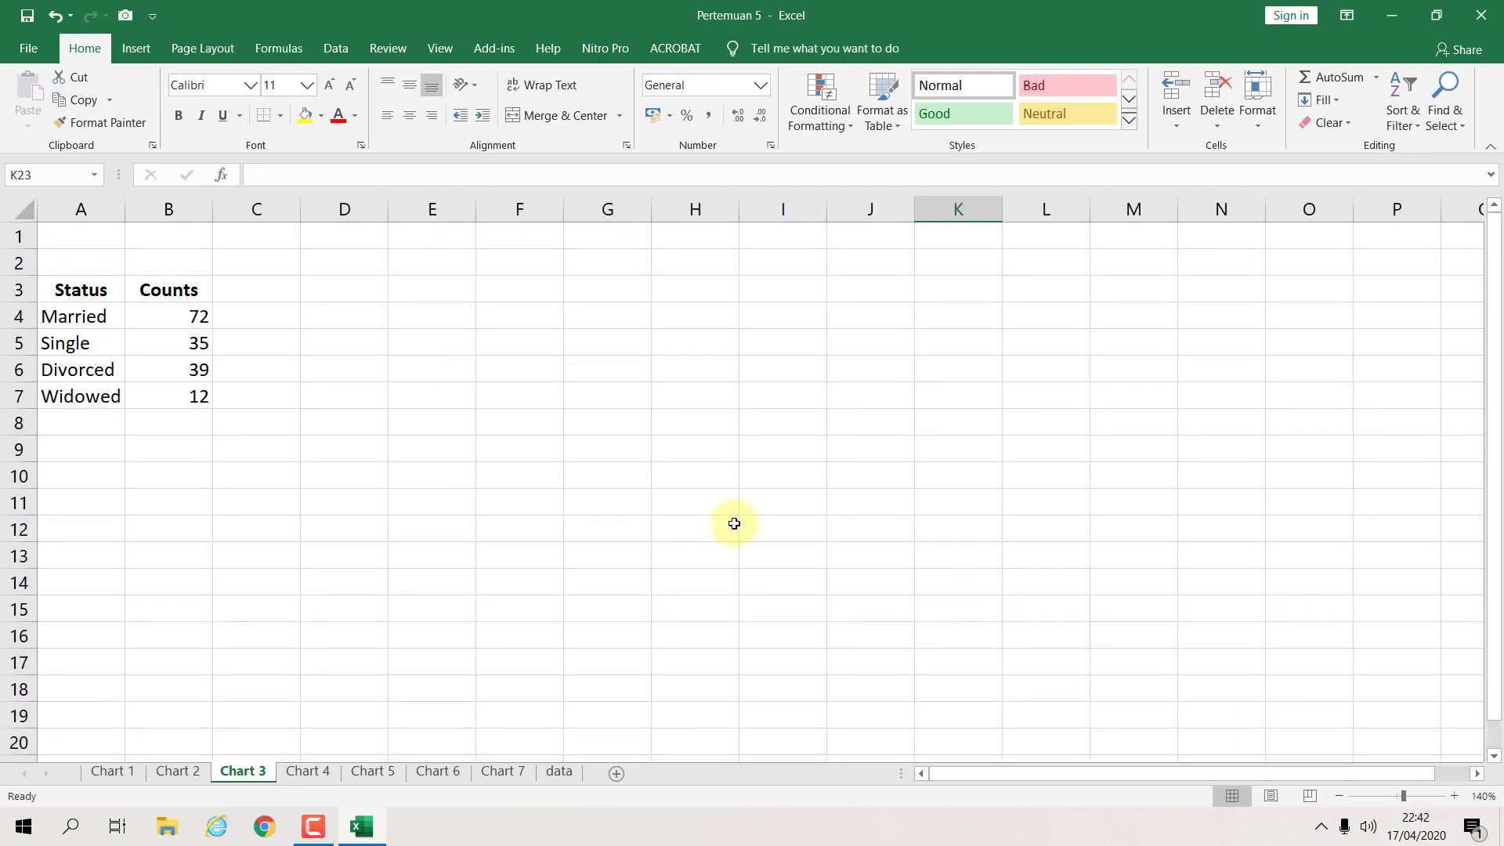
Step: Insert a 2-D pie chart from the Status and Counts table and place it beside the data, across columns C to J
left_click(77, 290)
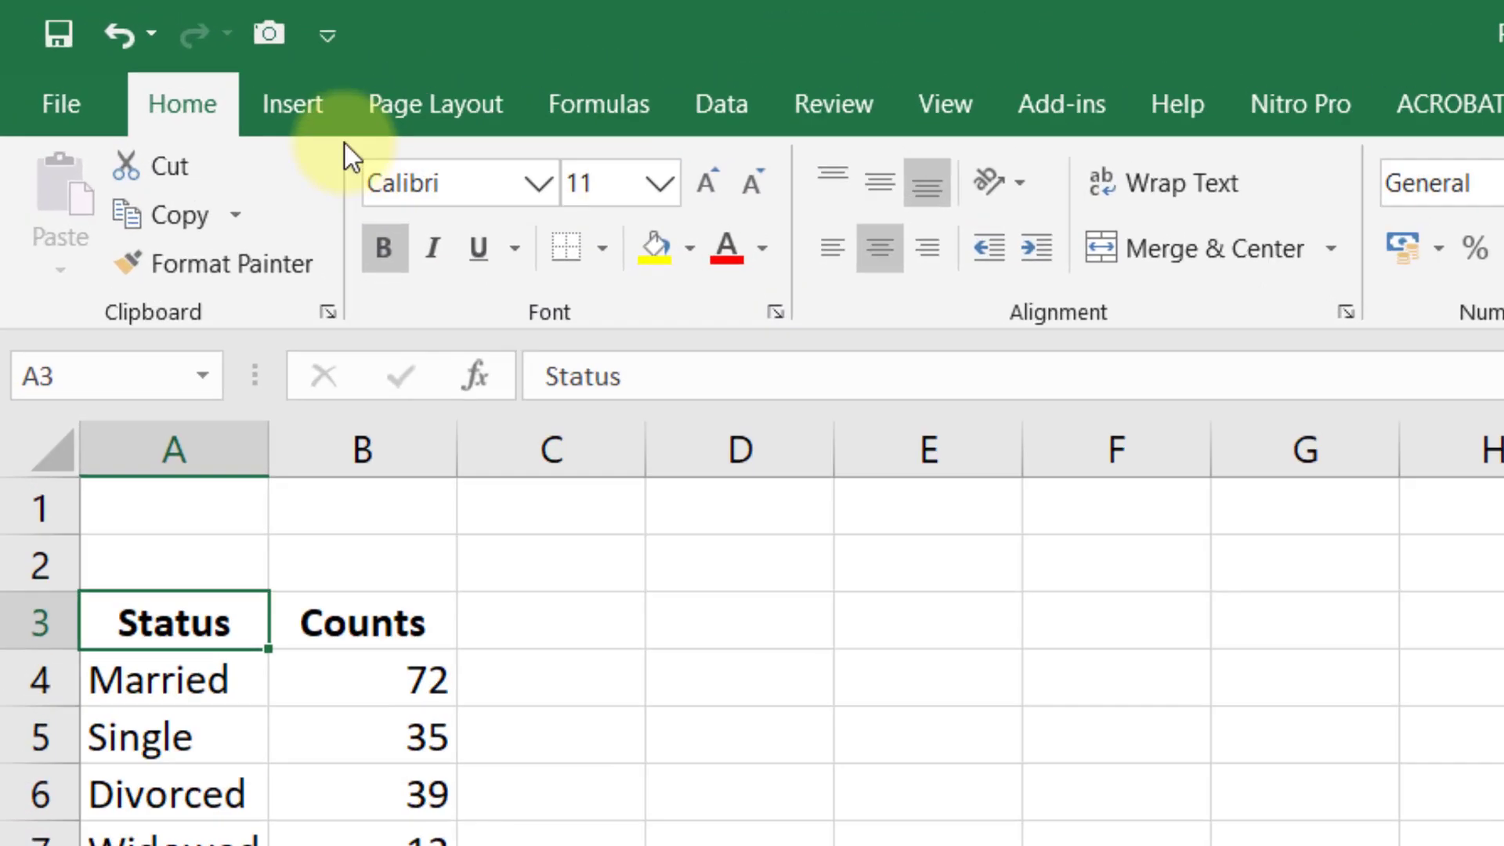
left_click(136, 49)
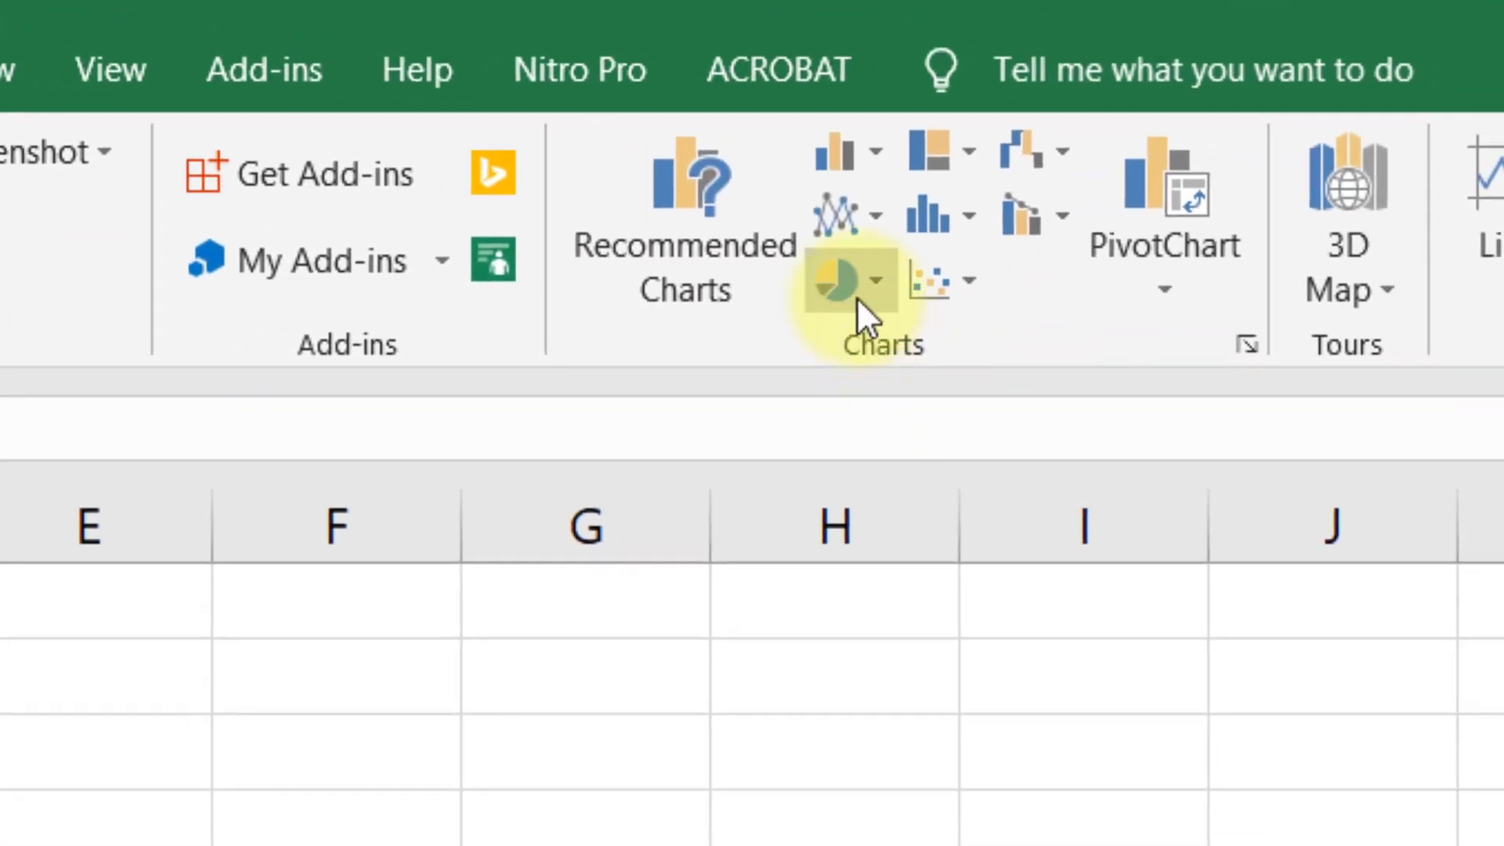
left_click(866, 291)
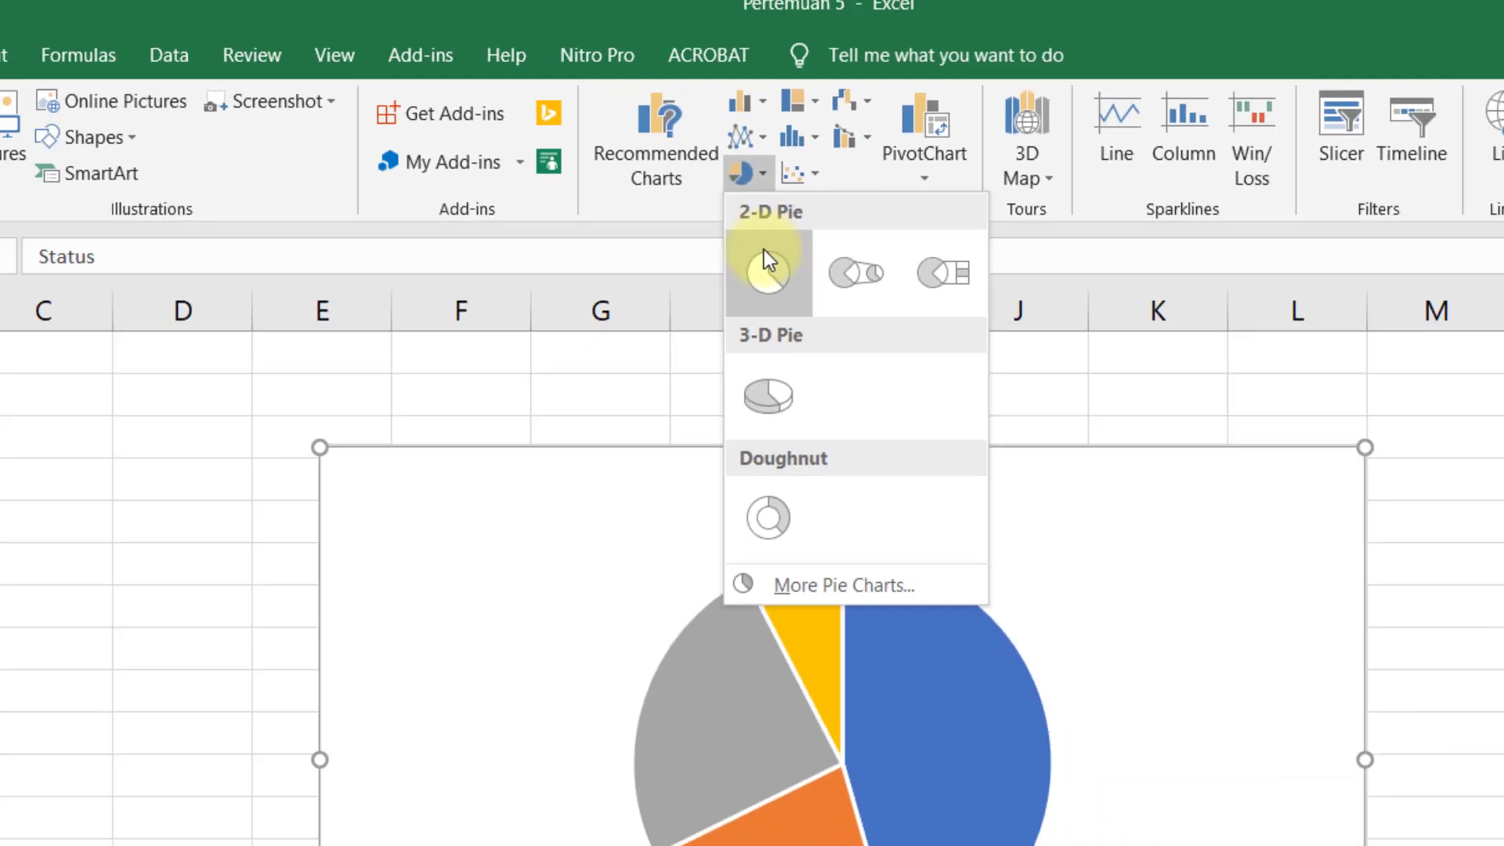
left_click(766, 258)
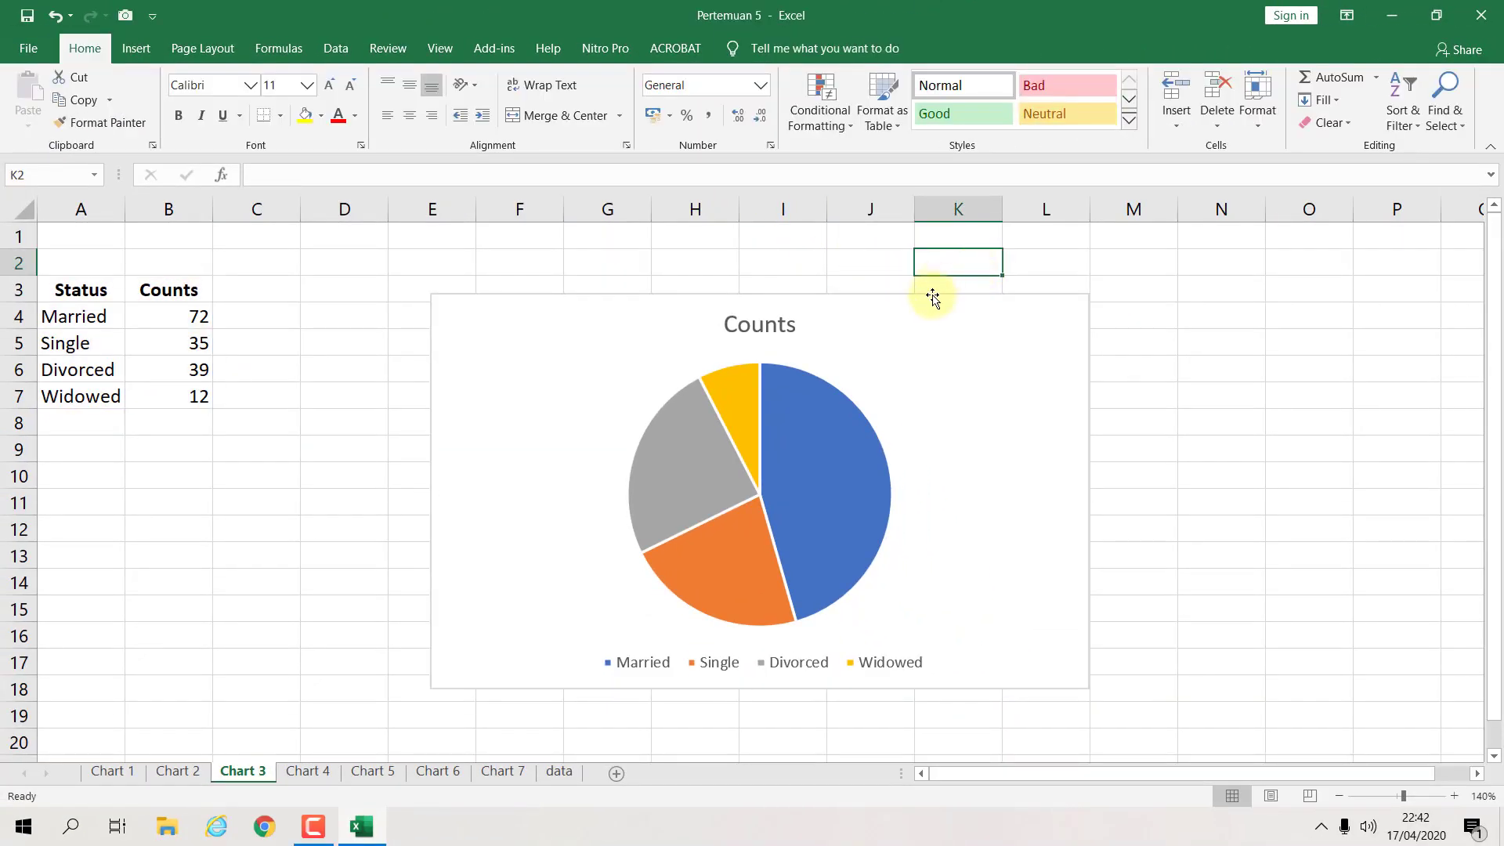
left_click_drag(932, 298, 750, 256)
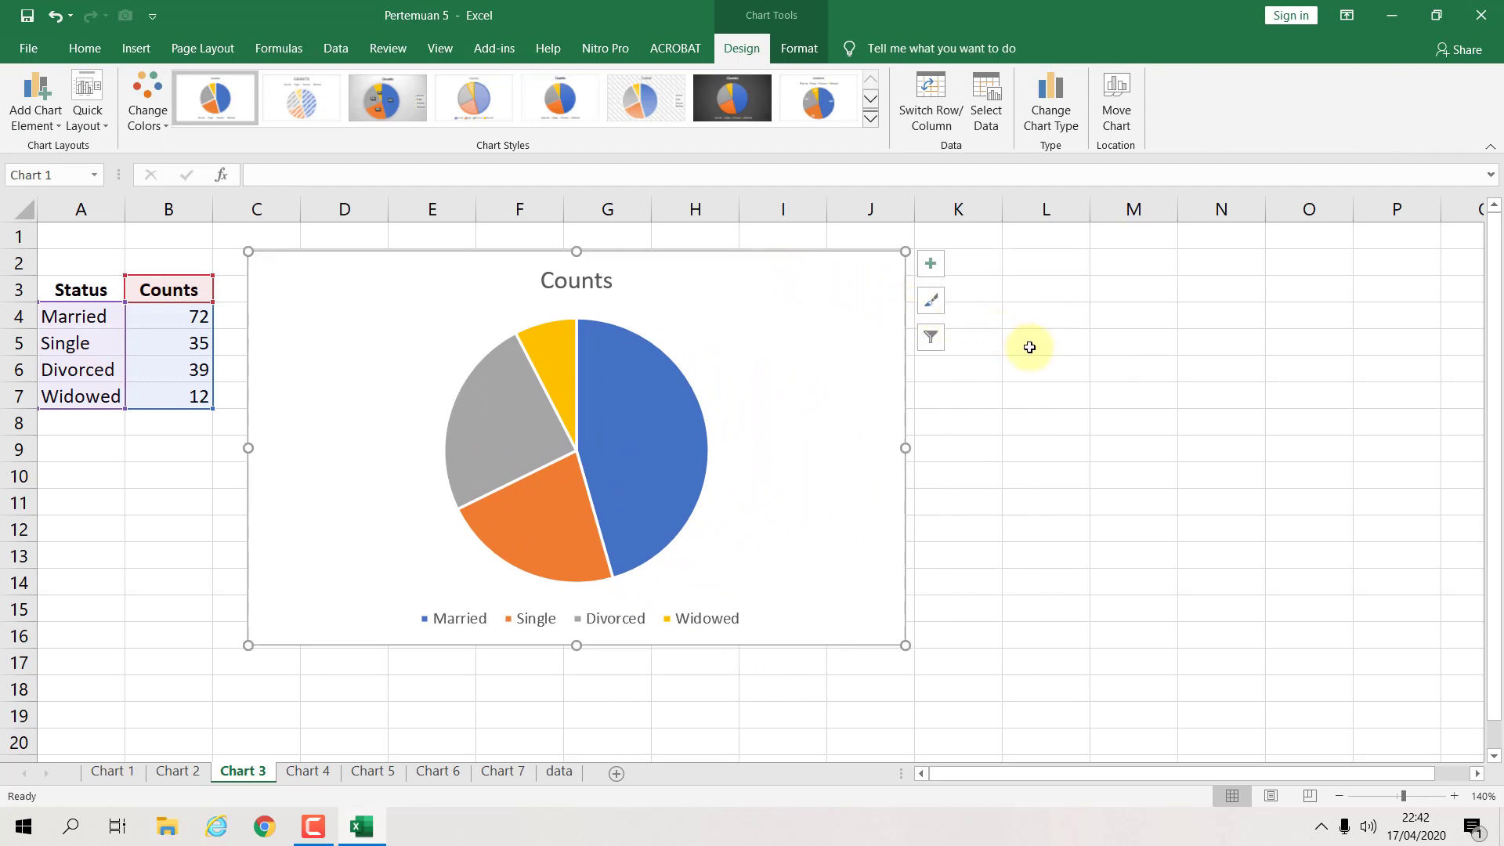
left_click(1019, 450)
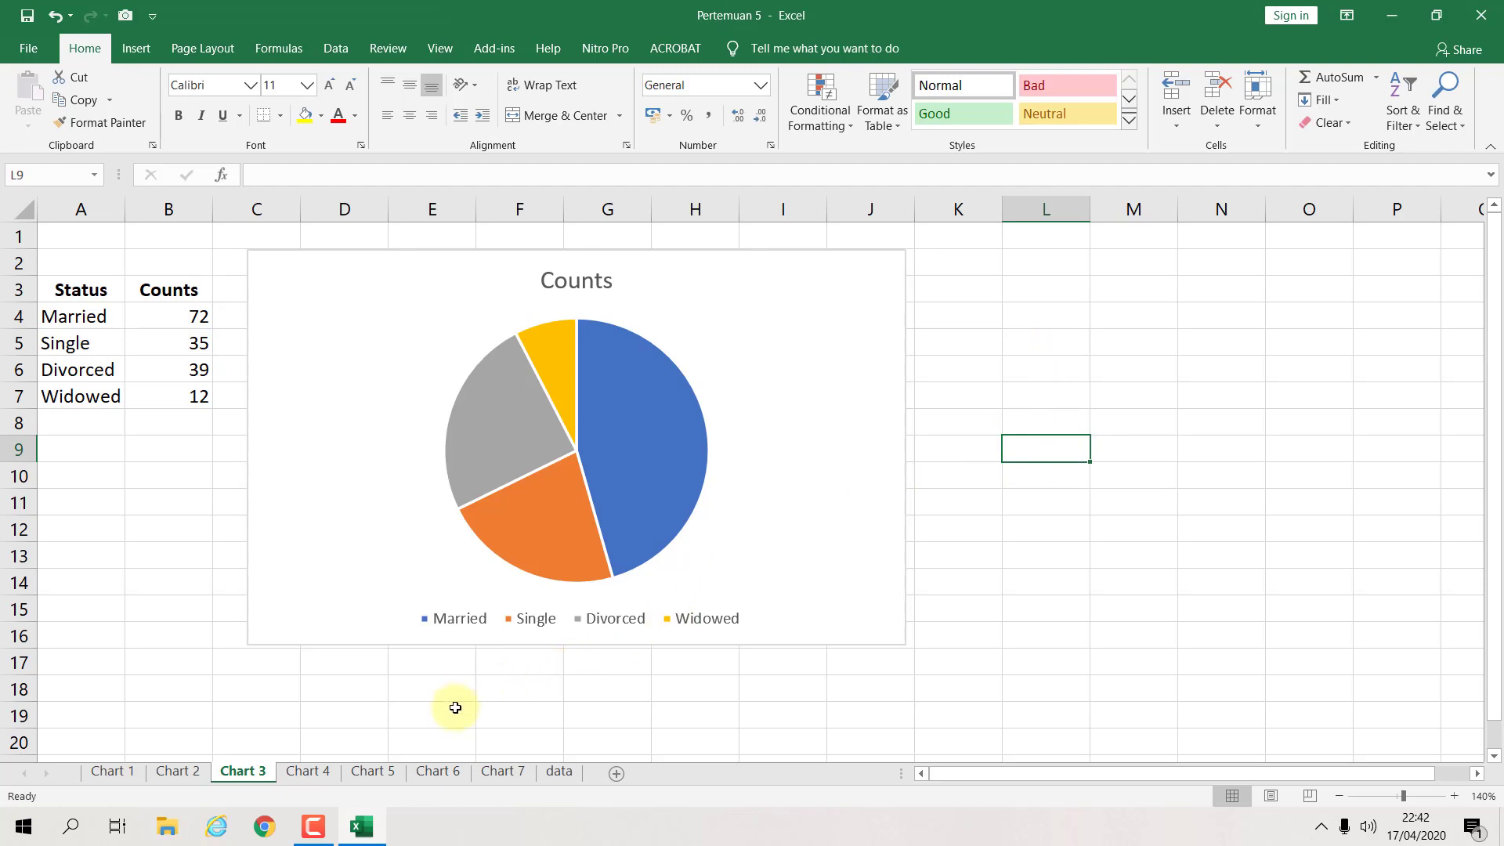
Step: Switch to the Chart 4 sheet and enlarge its view to 140% with the Year, Thailand and Malaysia table in sight
left_click(307, 771)
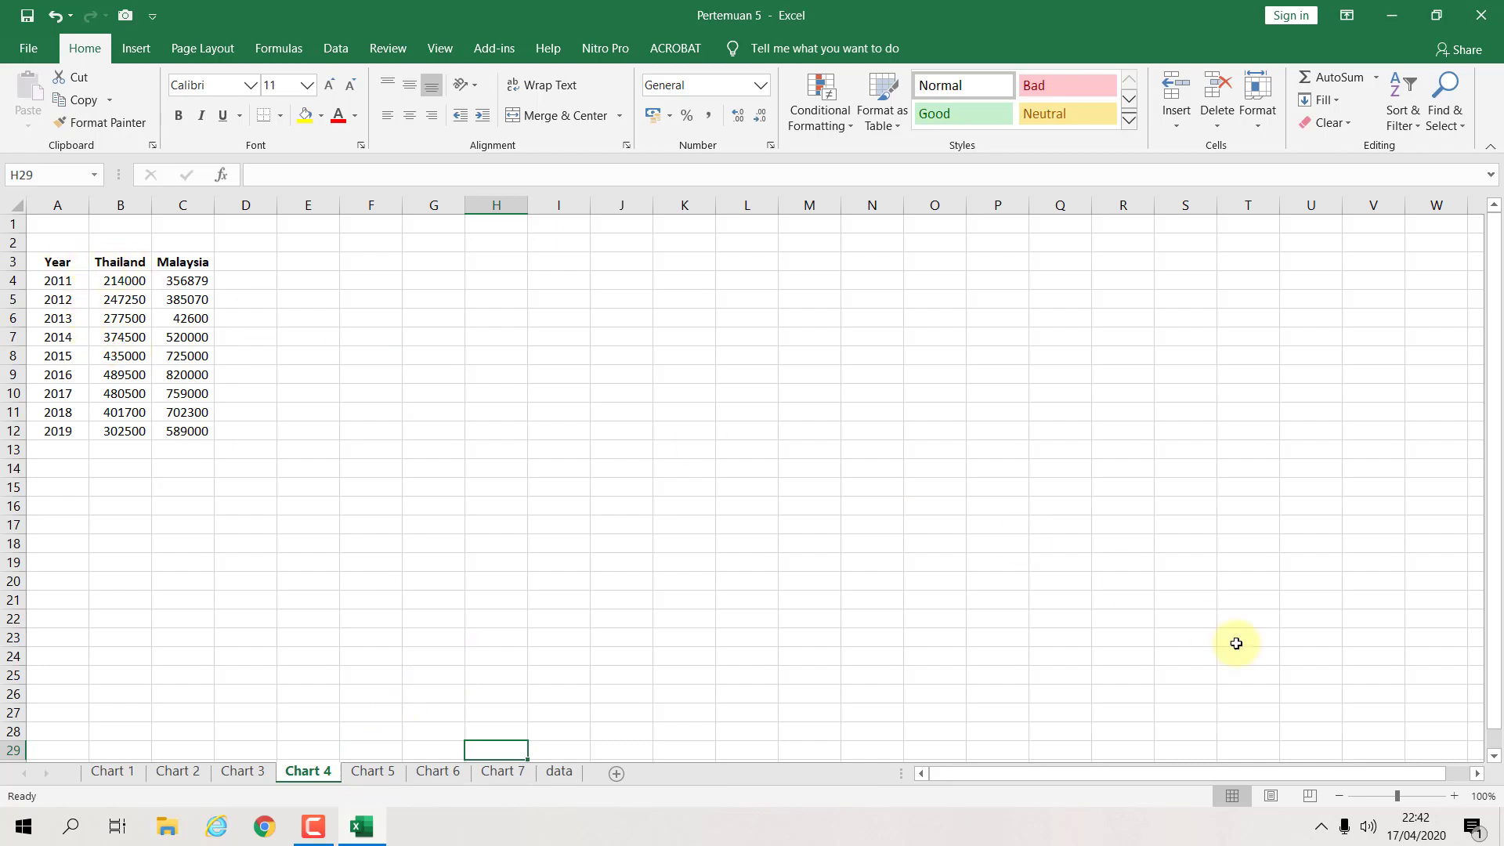
left_click(1459, 797)
left_click(1458, 797)
left_click(1459, 798)
left_click(1459, 798)
scroll(661, 476, "up", 2)
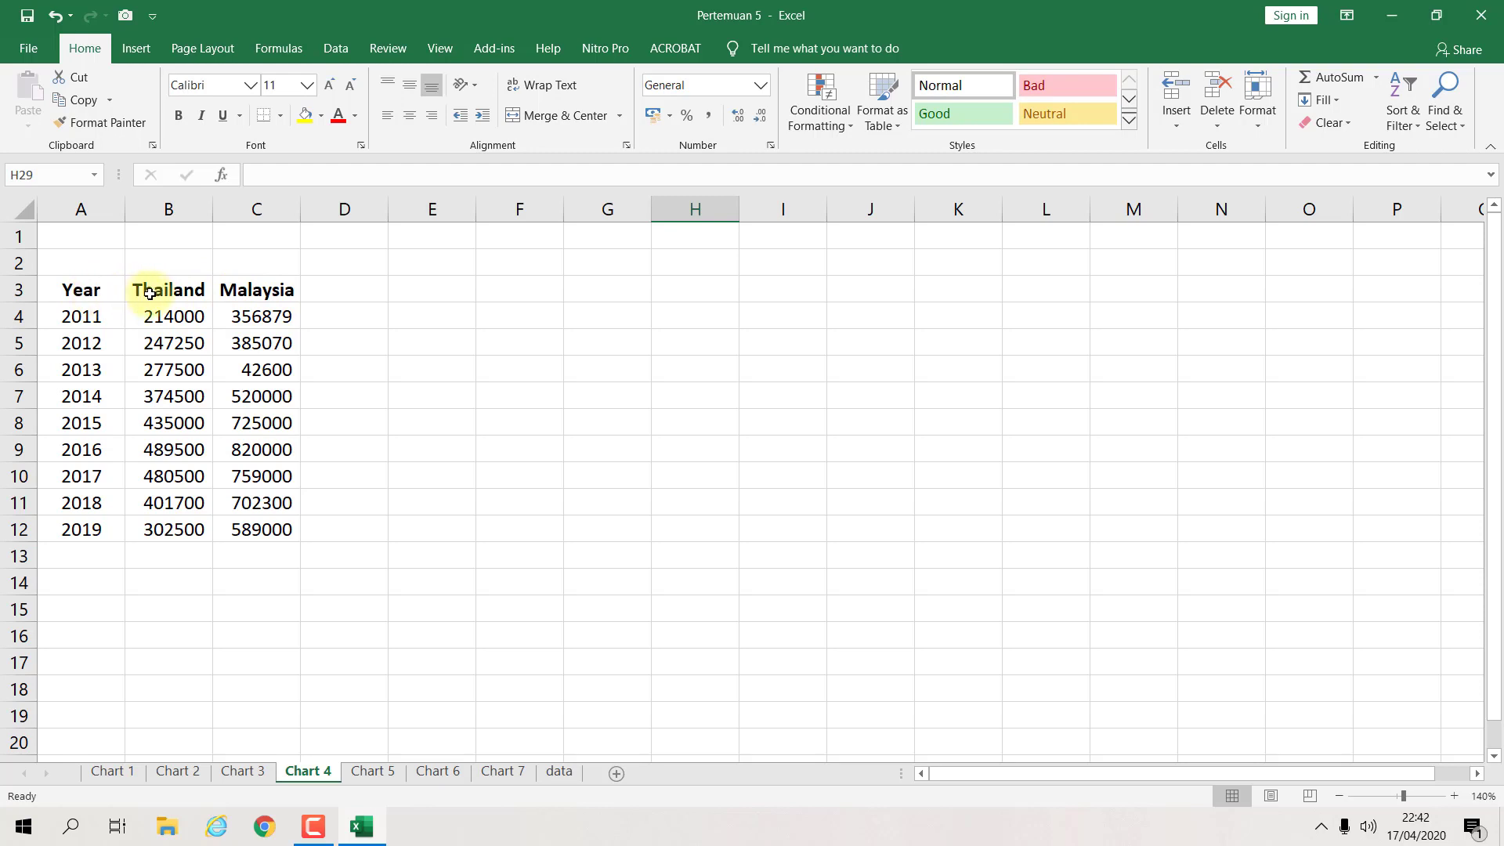
Step: Insert a 2-D line chart with markers from the Year, Thailand and Malaysia table
left_click(117, 299)
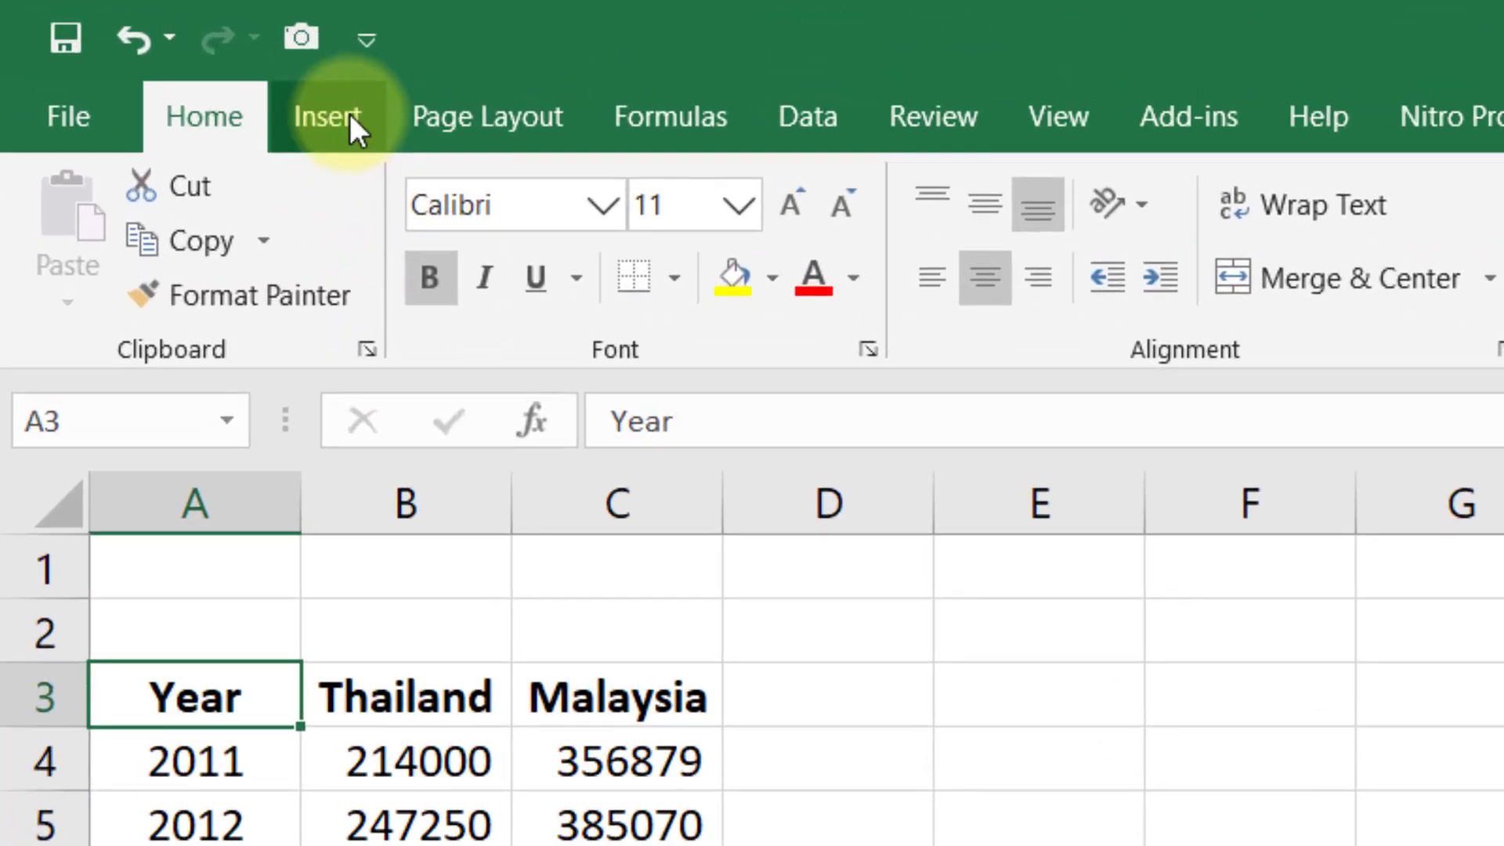
left_click(145, 47)
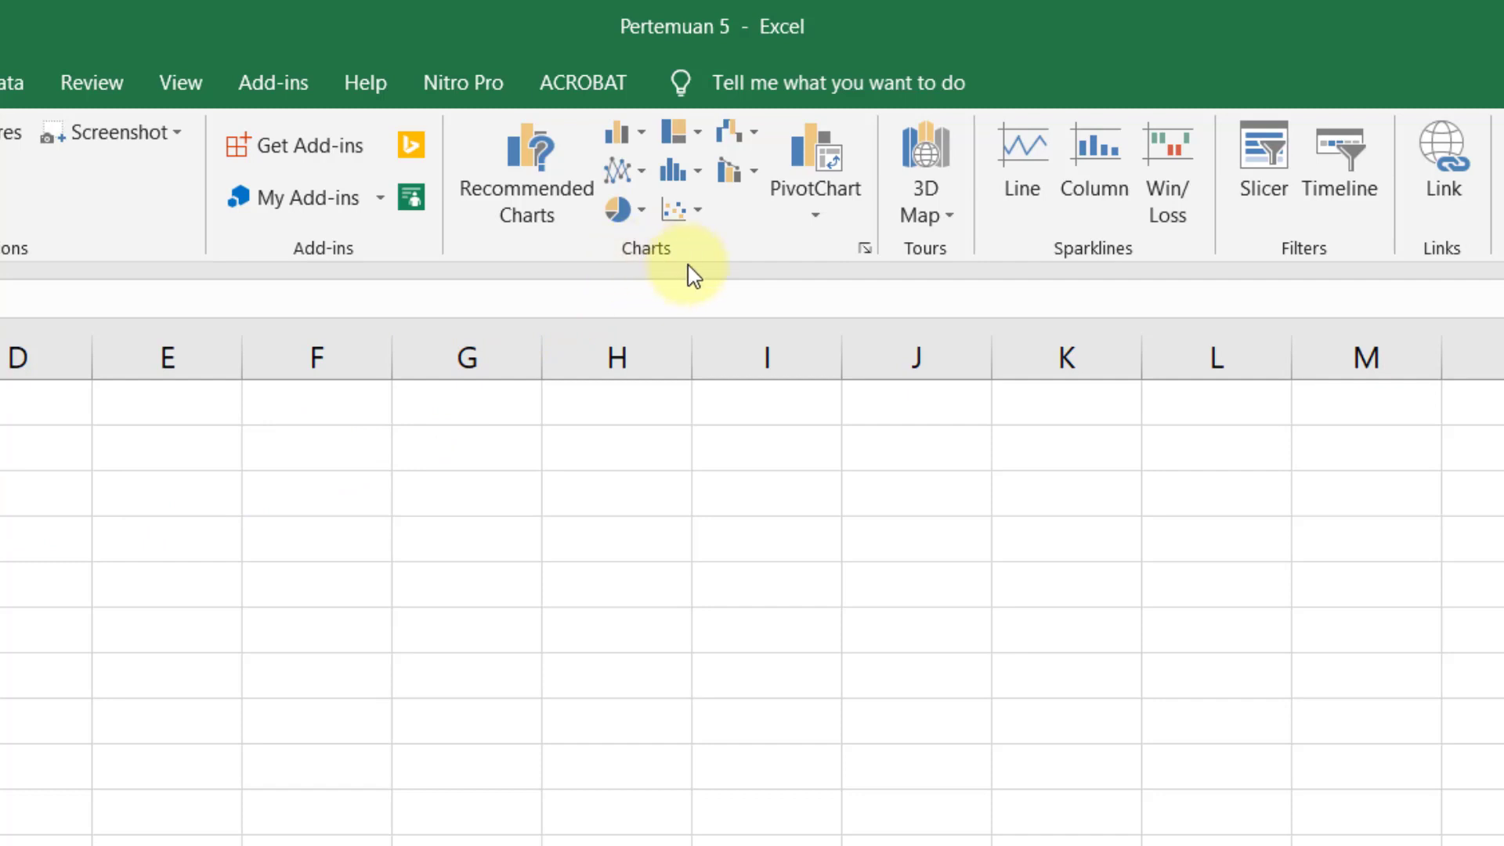
left_click(645, 181)
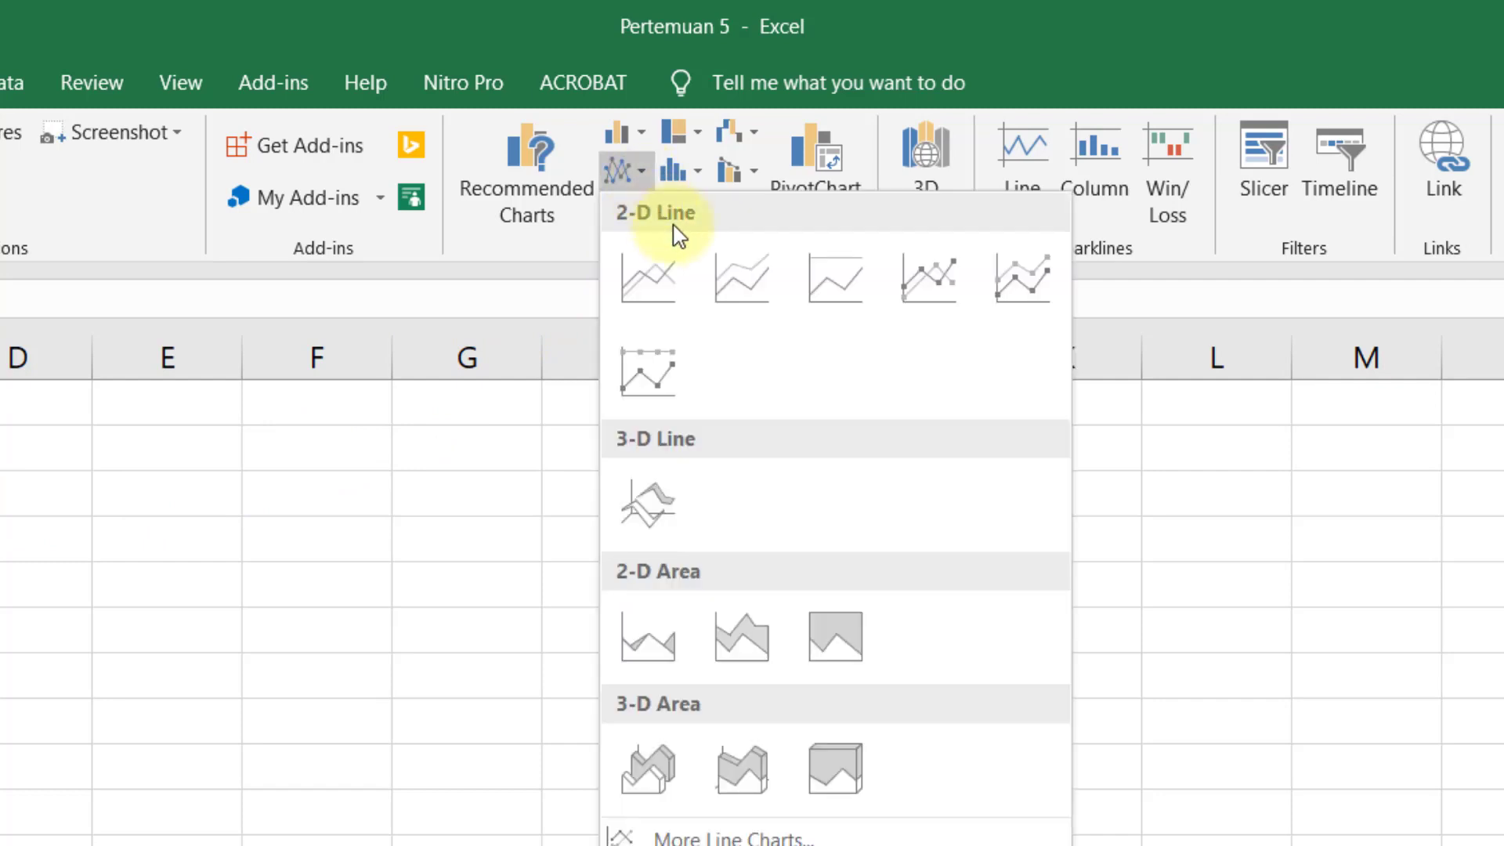
left_click(928, 283)
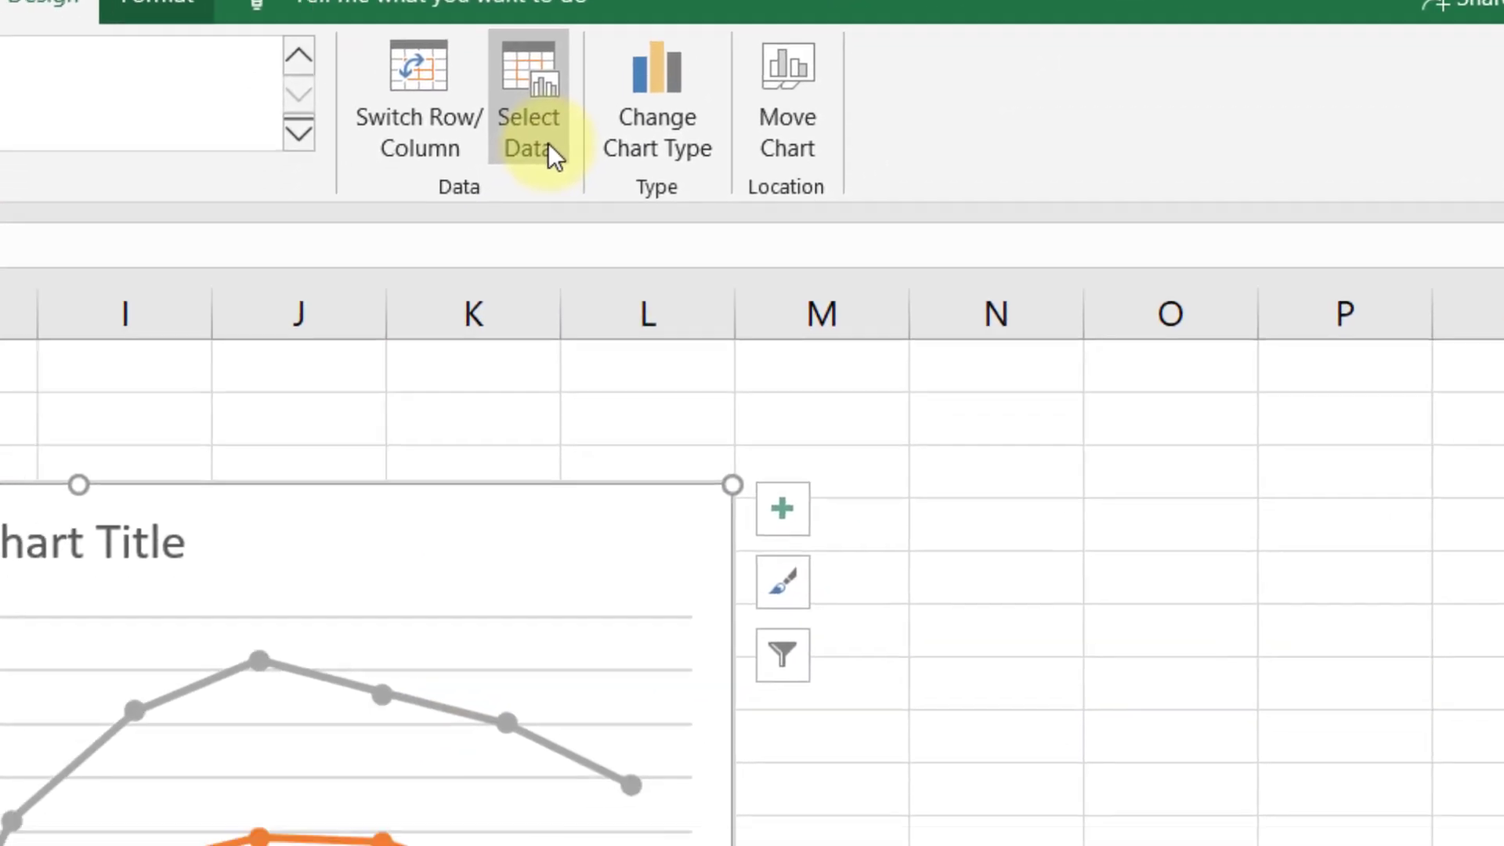
Step: Remove the Year series from the line chart's data source
left_click(495, 246)
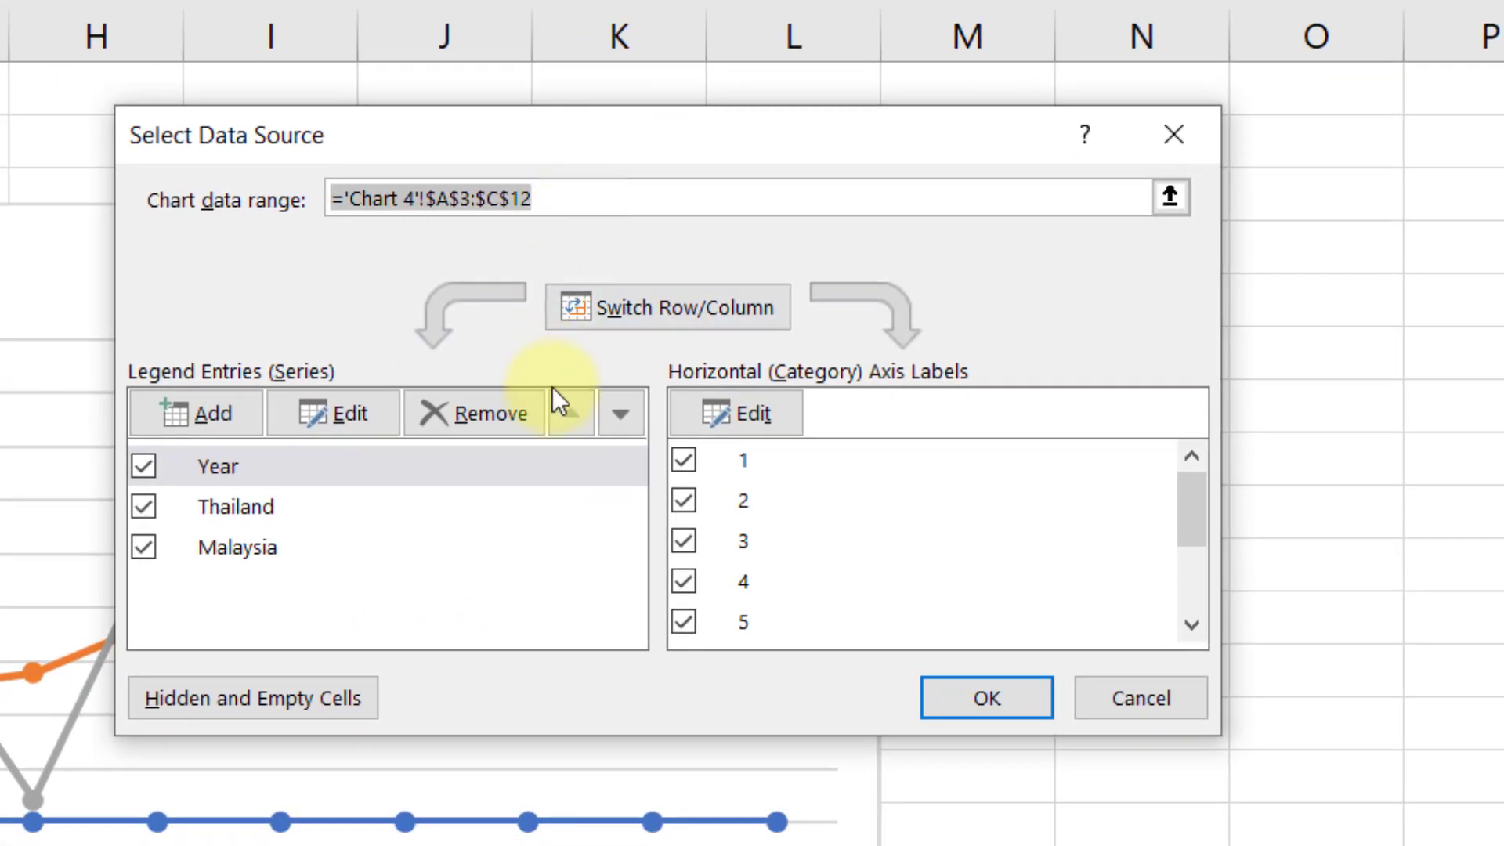
left_click(438, 481)
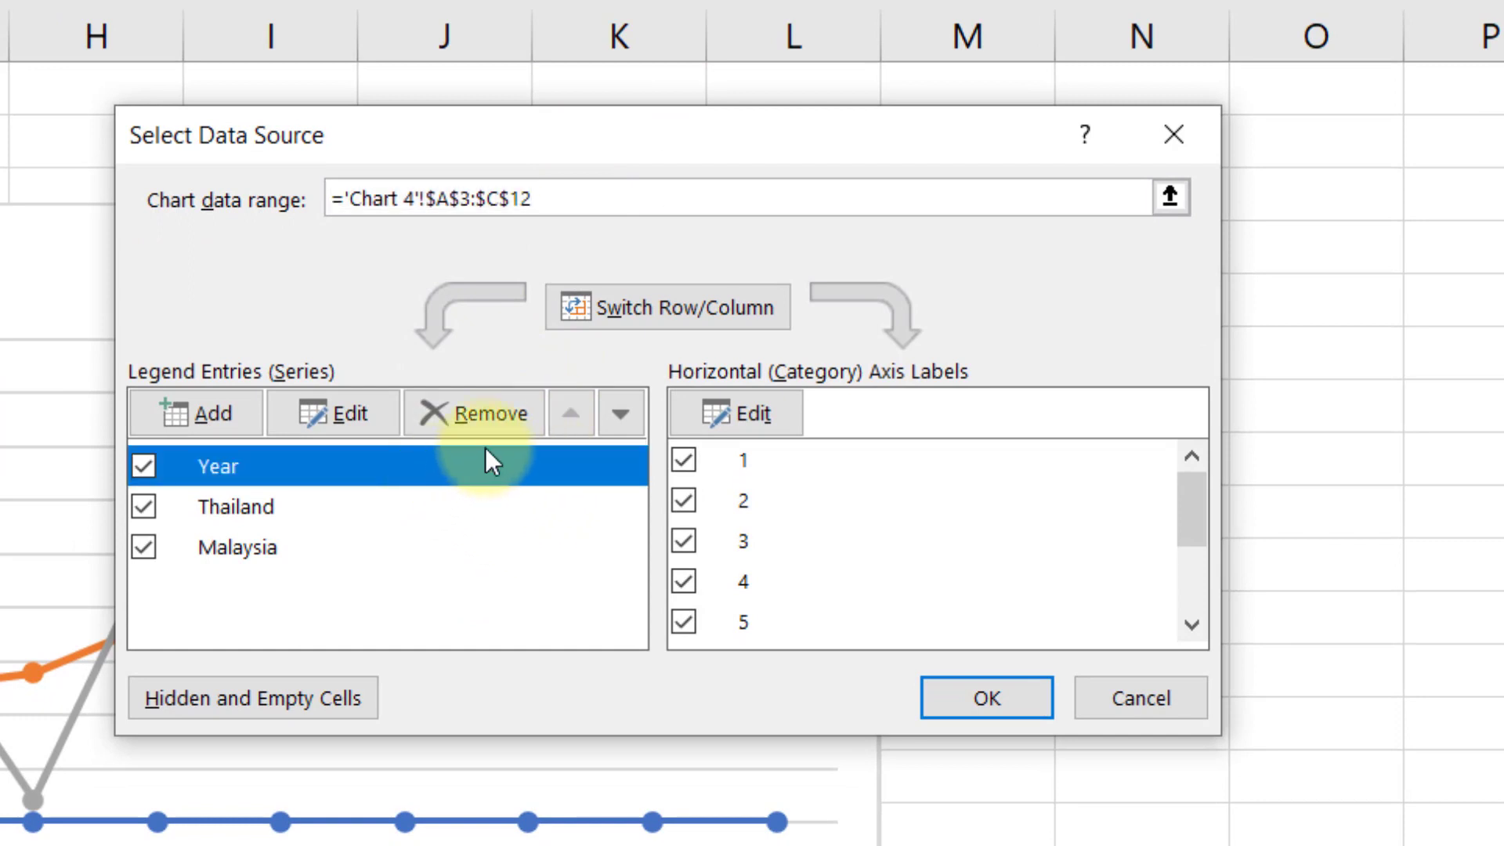
left_click(499, 426)
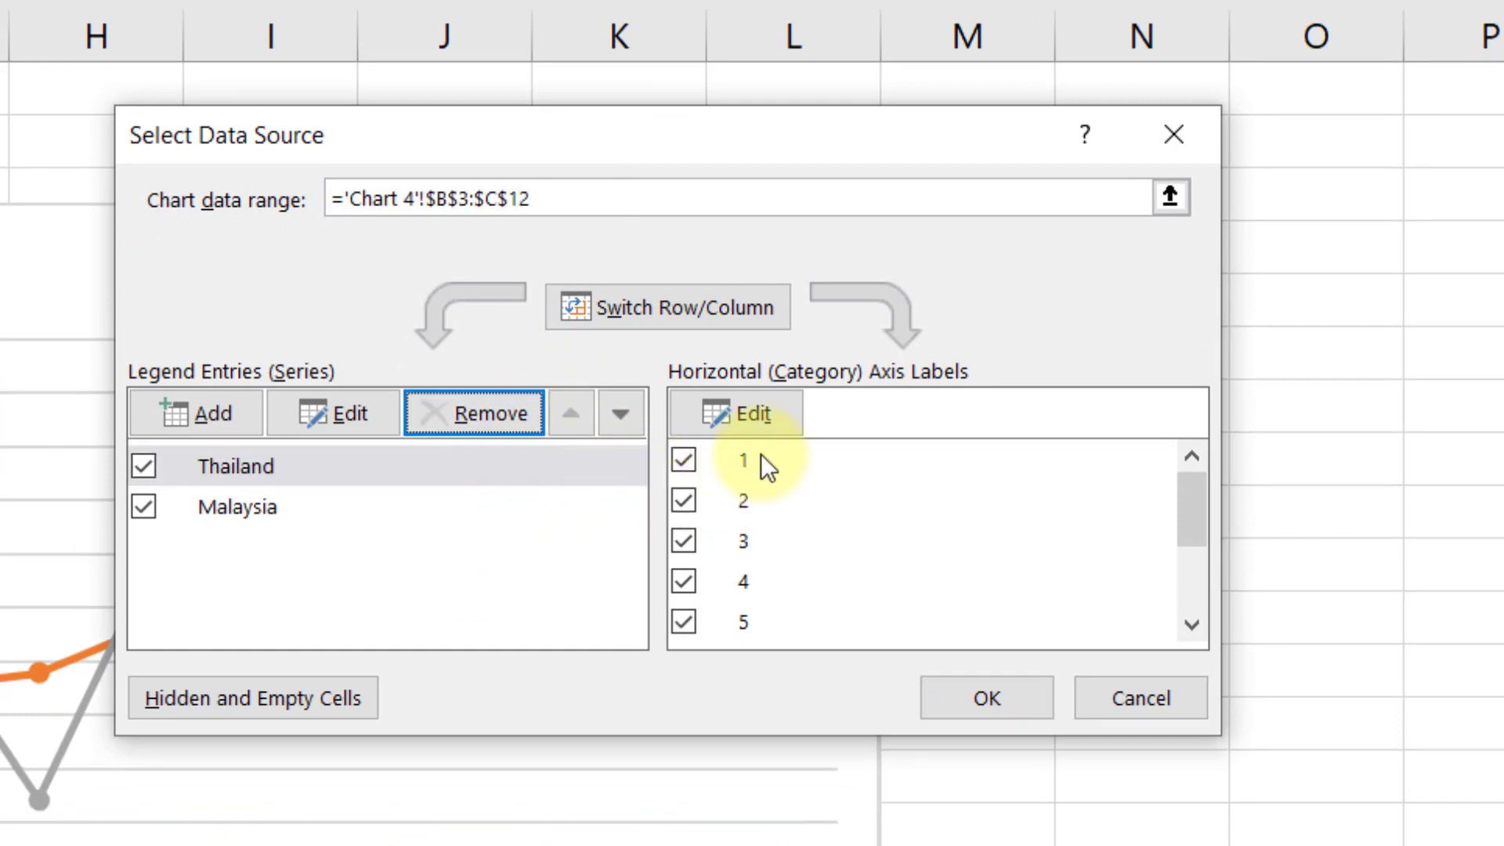
Step: Set the line chart's horizontal axis labels to the years in A4:A12 and apply the data source changes
left_click(764, 419)
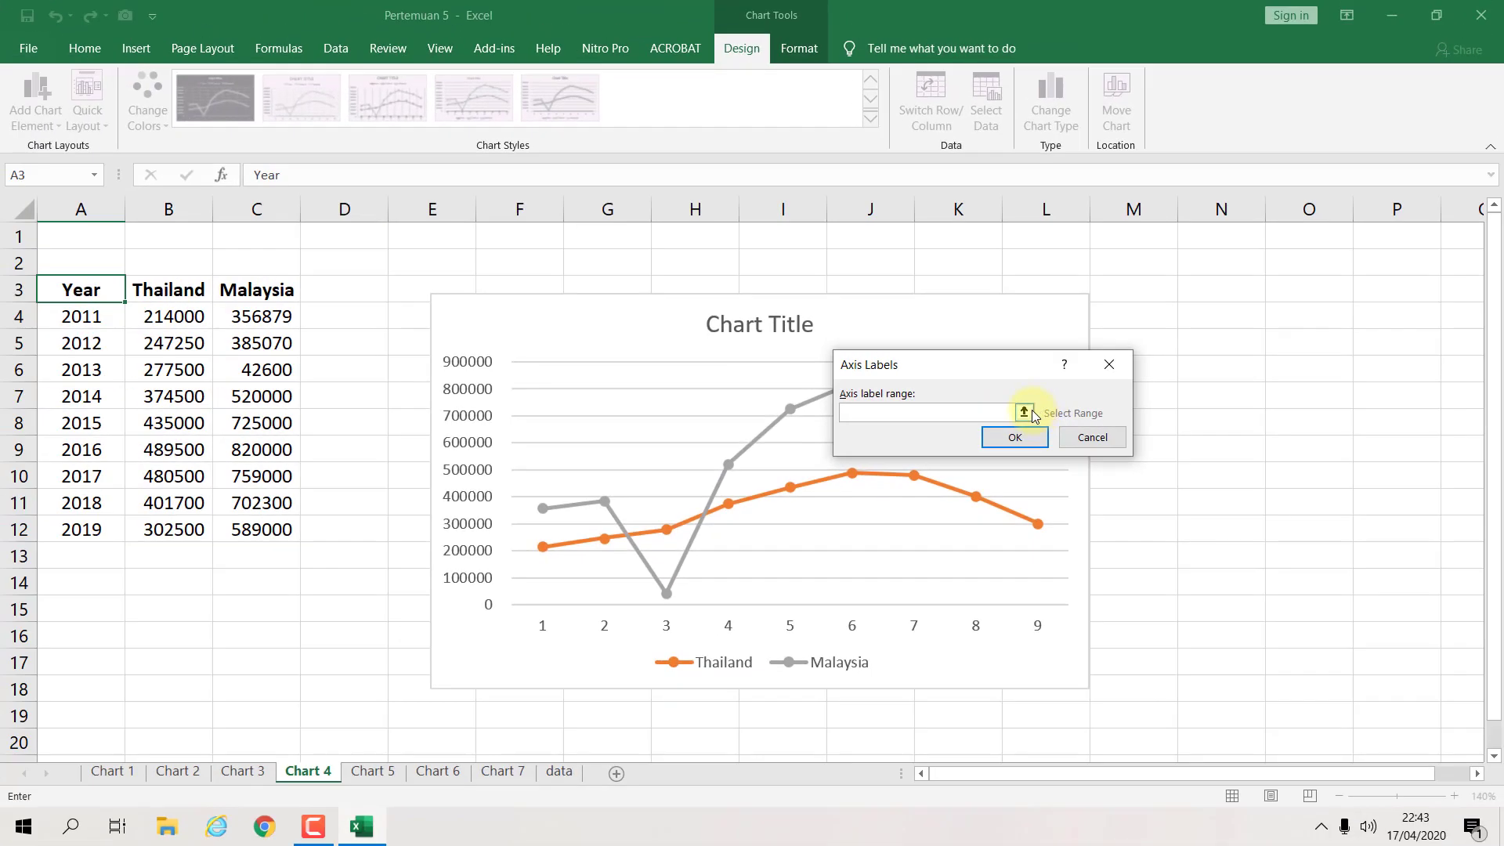
left_click(750, 439)
left_click_drag(100, 314, 102, 530)
left_click(1117, 396)
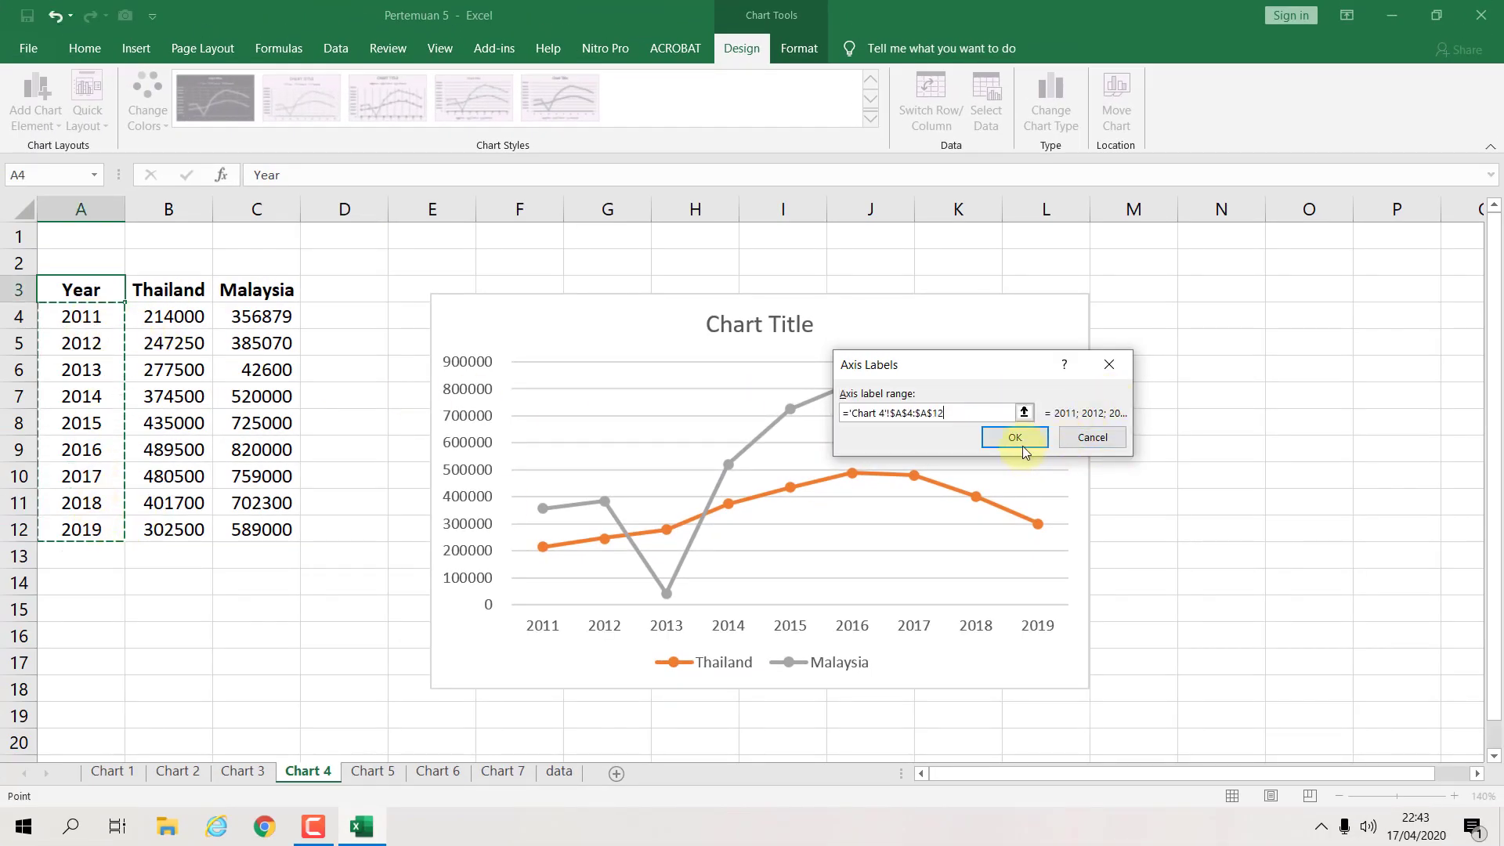
left_click(1100, 436)
left_click(1165, 542)
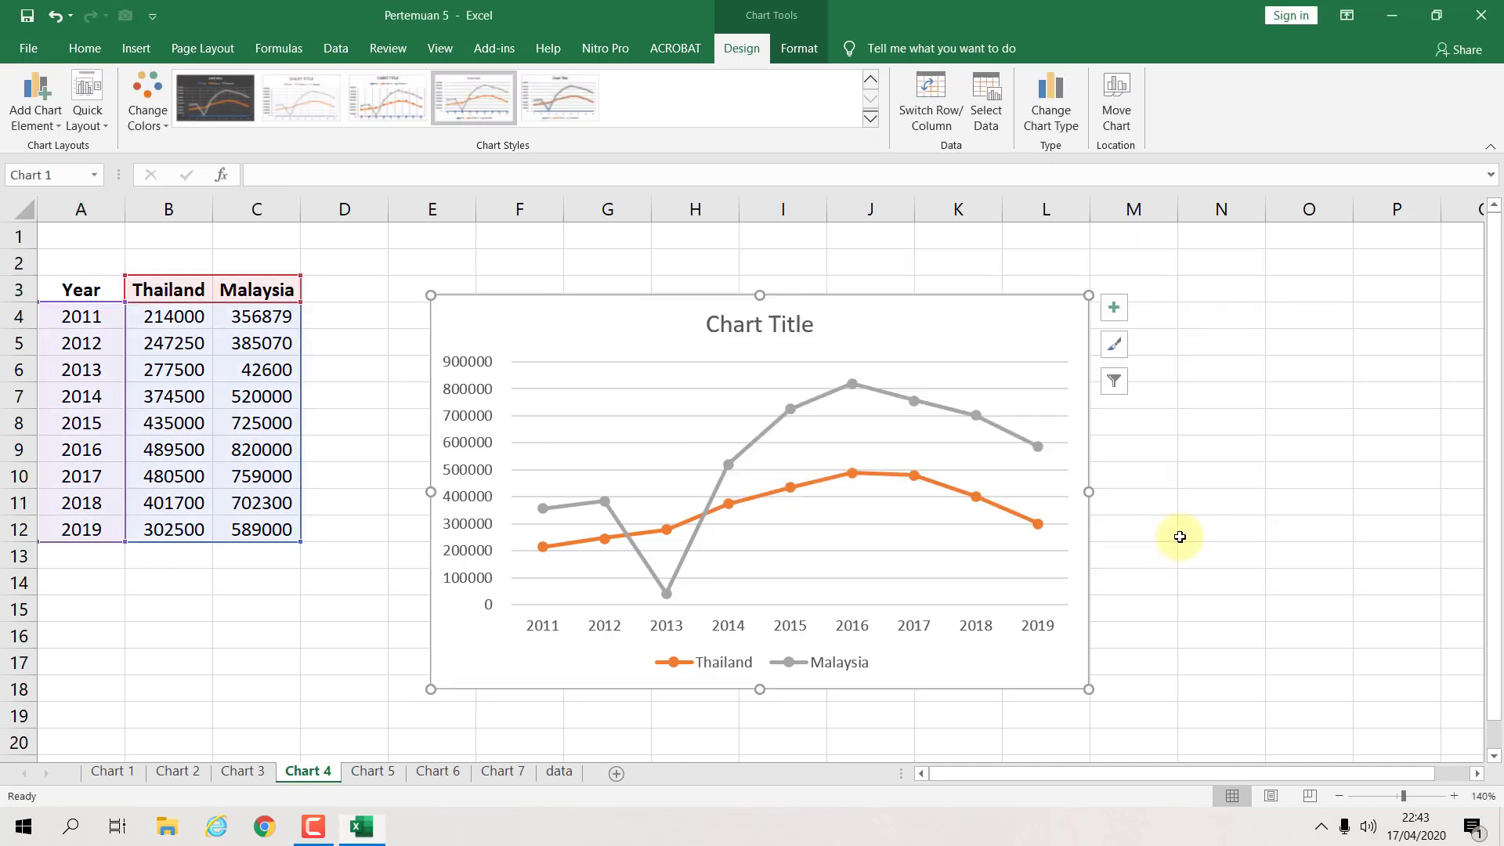
Step: Delete the line chart from the Chart 4 sheet
left_click(1243, 482)
left_click(1098, 342)
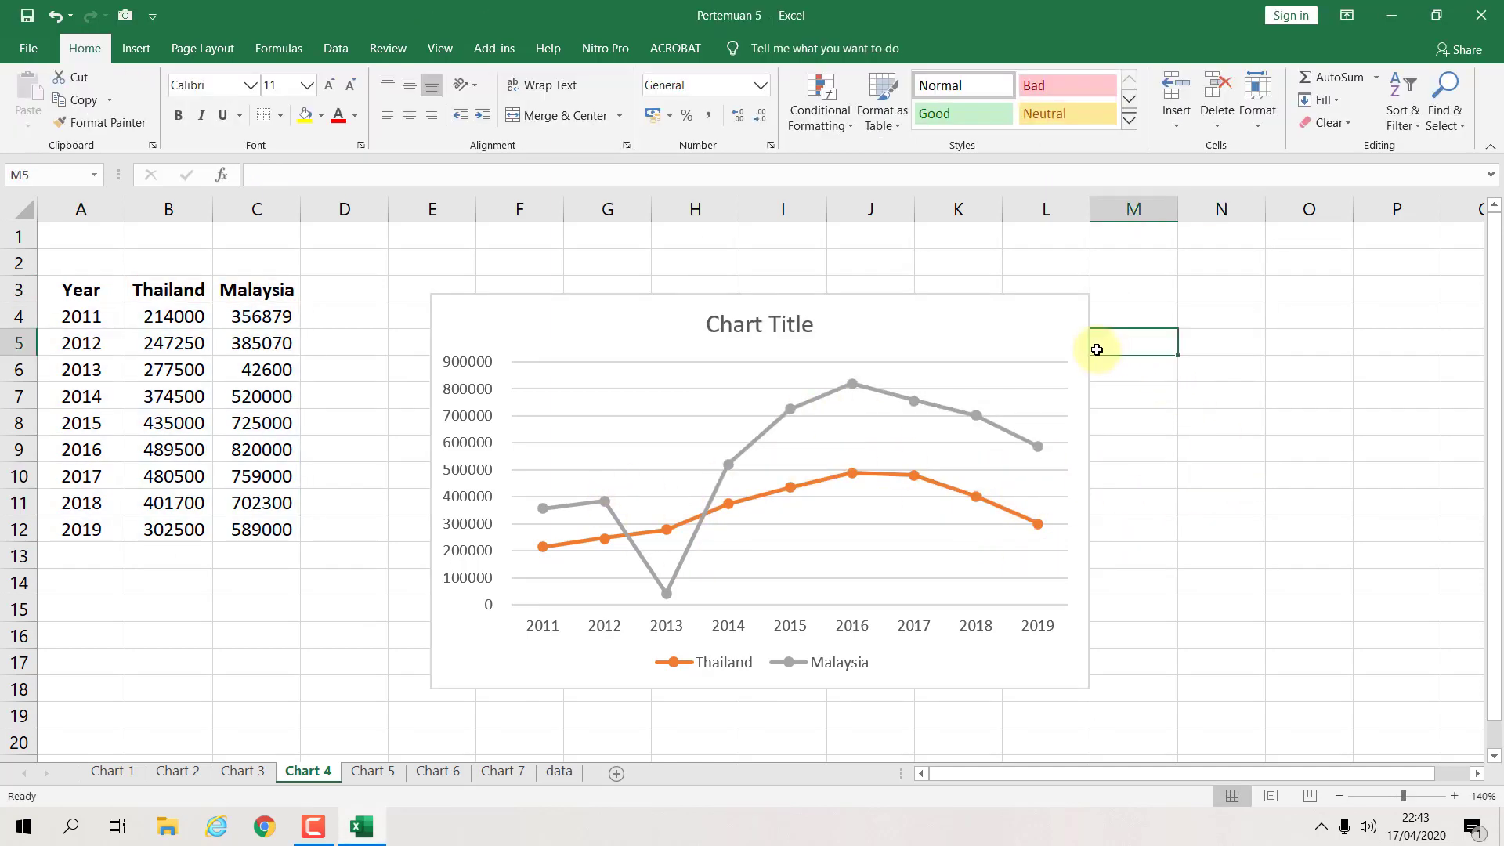
left_click(1081, 344)
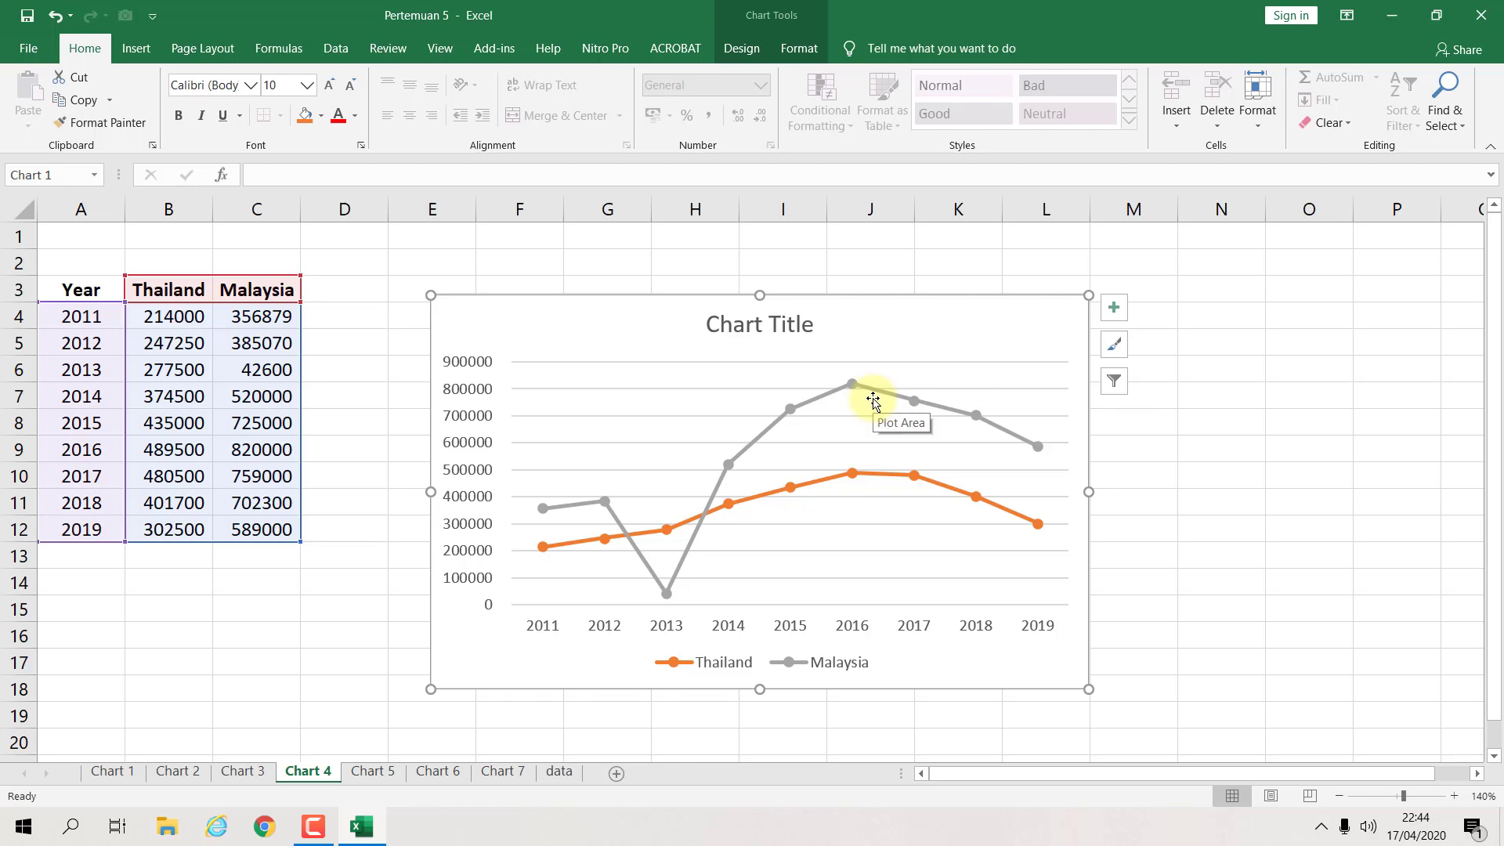
left_click(1144, 397)
left_click(1042, 344)
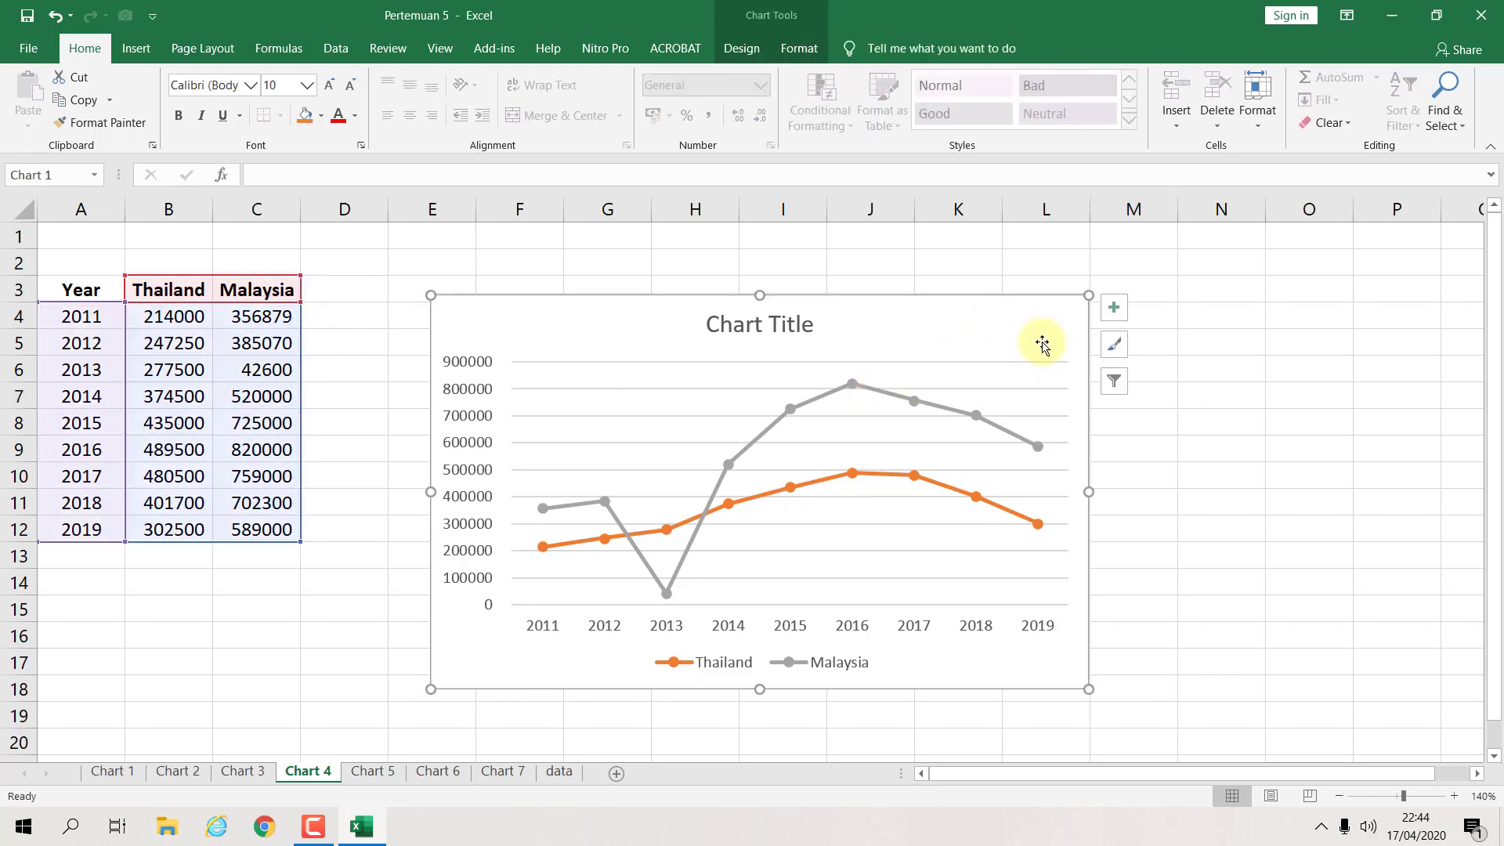
key("Delete")
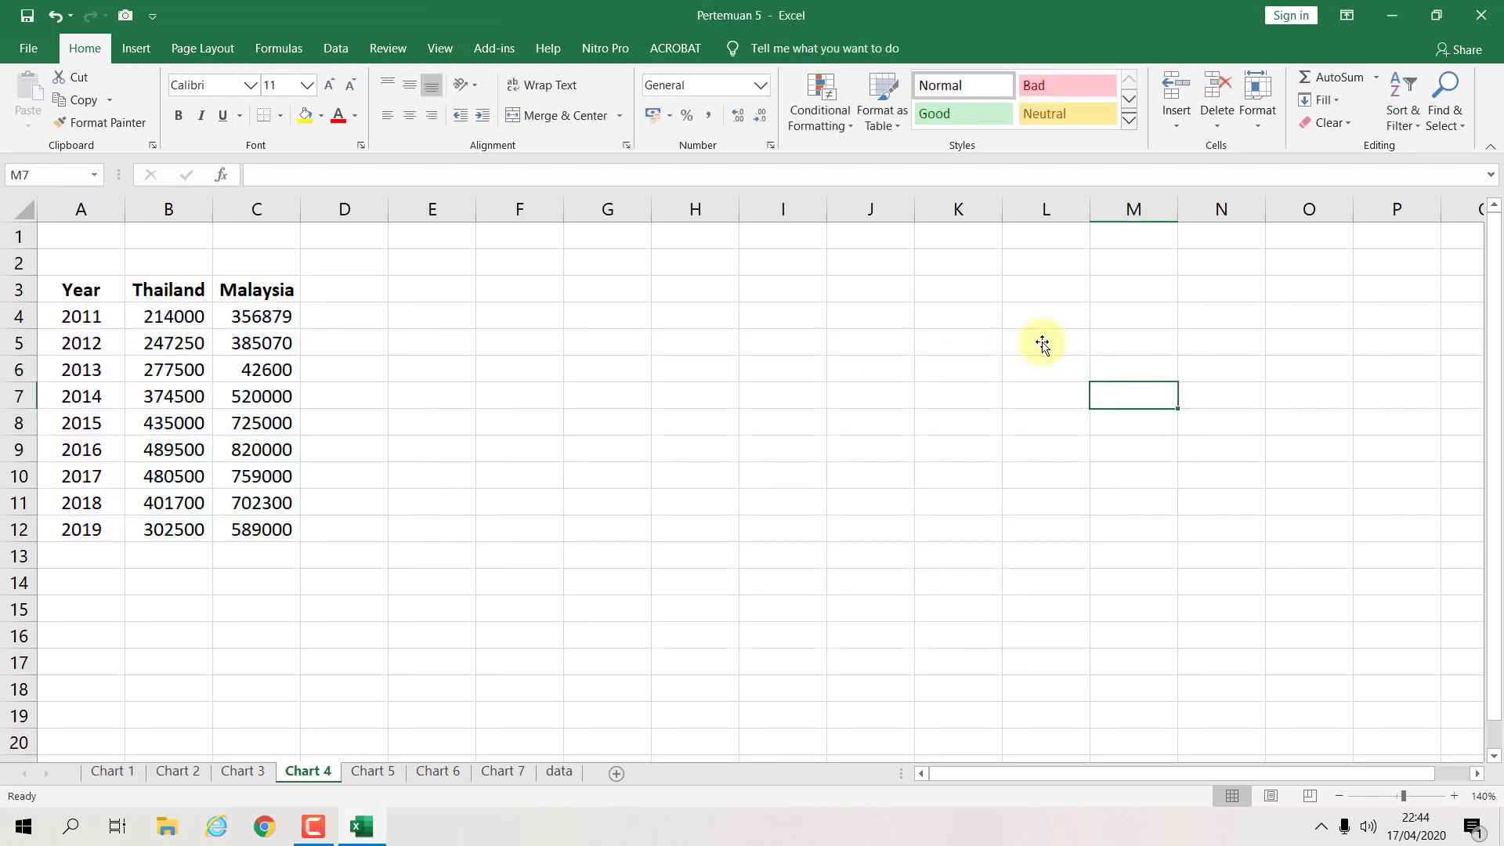
Step: Open the recommended charts for the Year, Thailand and Malaysia table
left_click(83, 289)
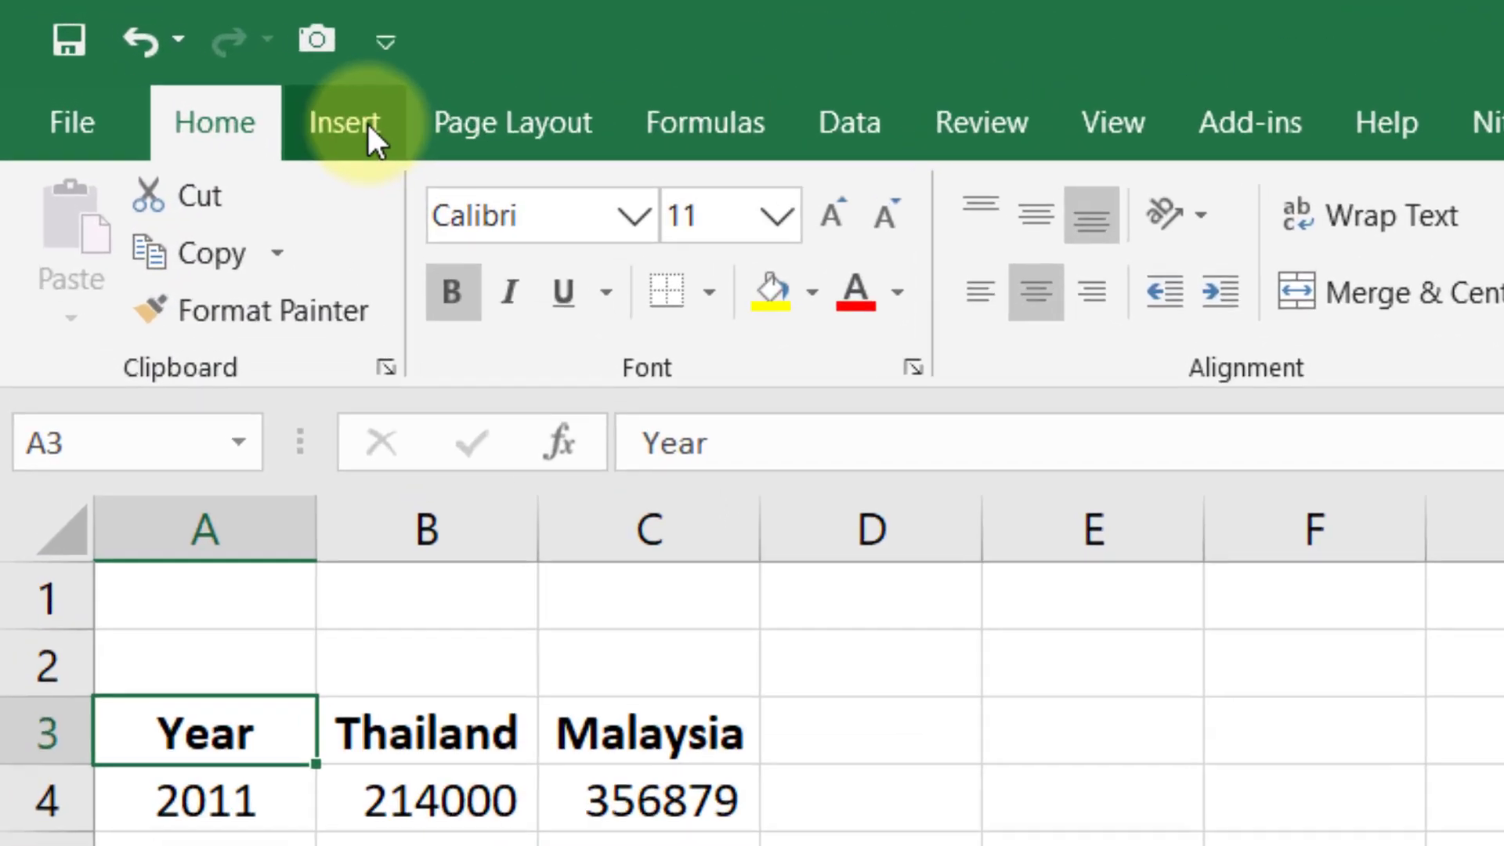
left_click(364, 124)
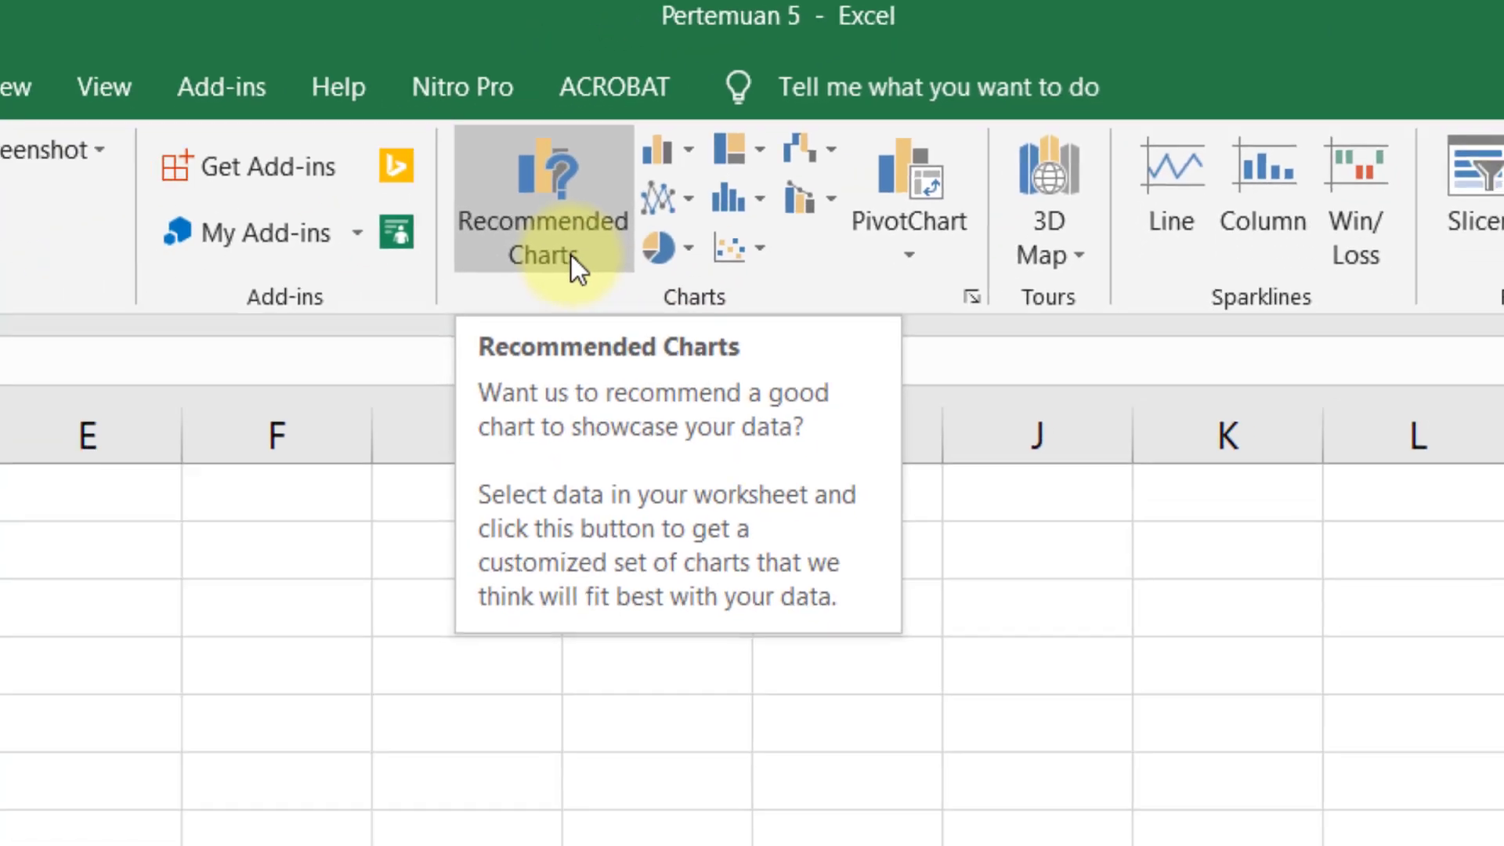
left_click(405, 345)
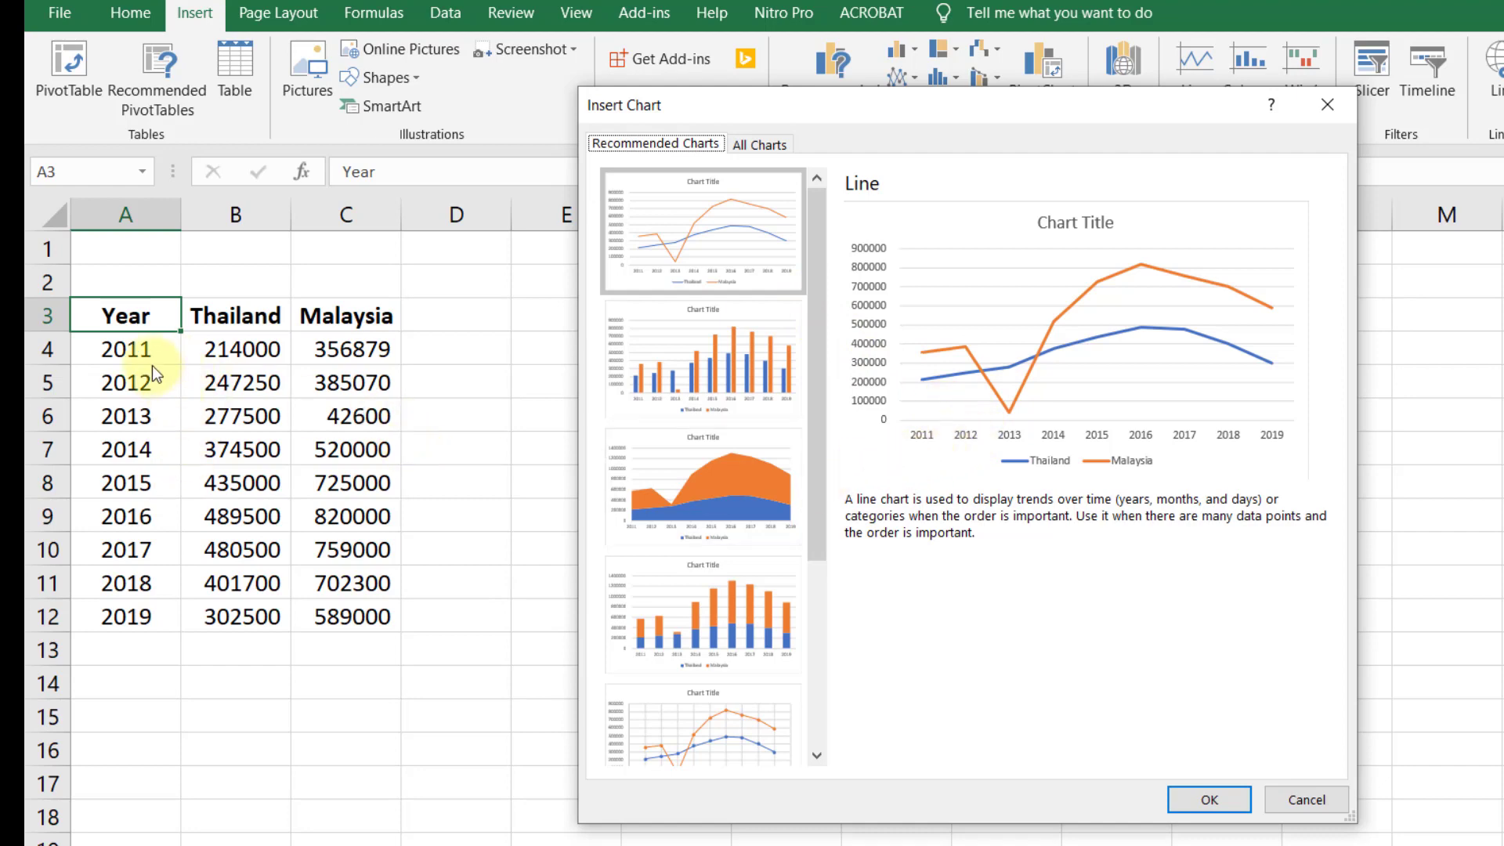
Step: Compare the previews of the recommended line, column, area, stacked column and scatter charts
left_click(797, 384)
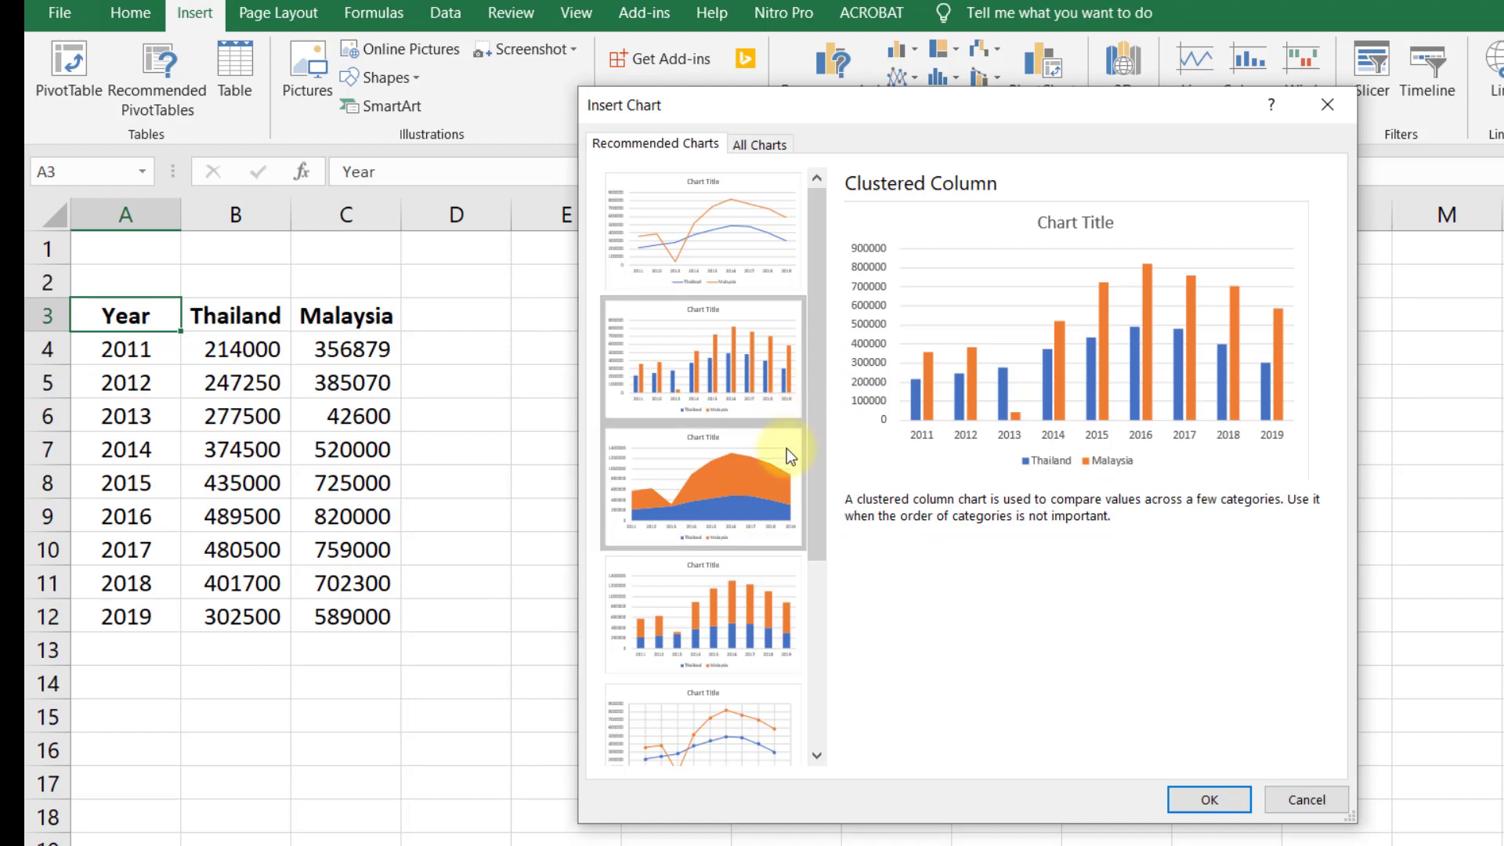
left_click(752, 277)
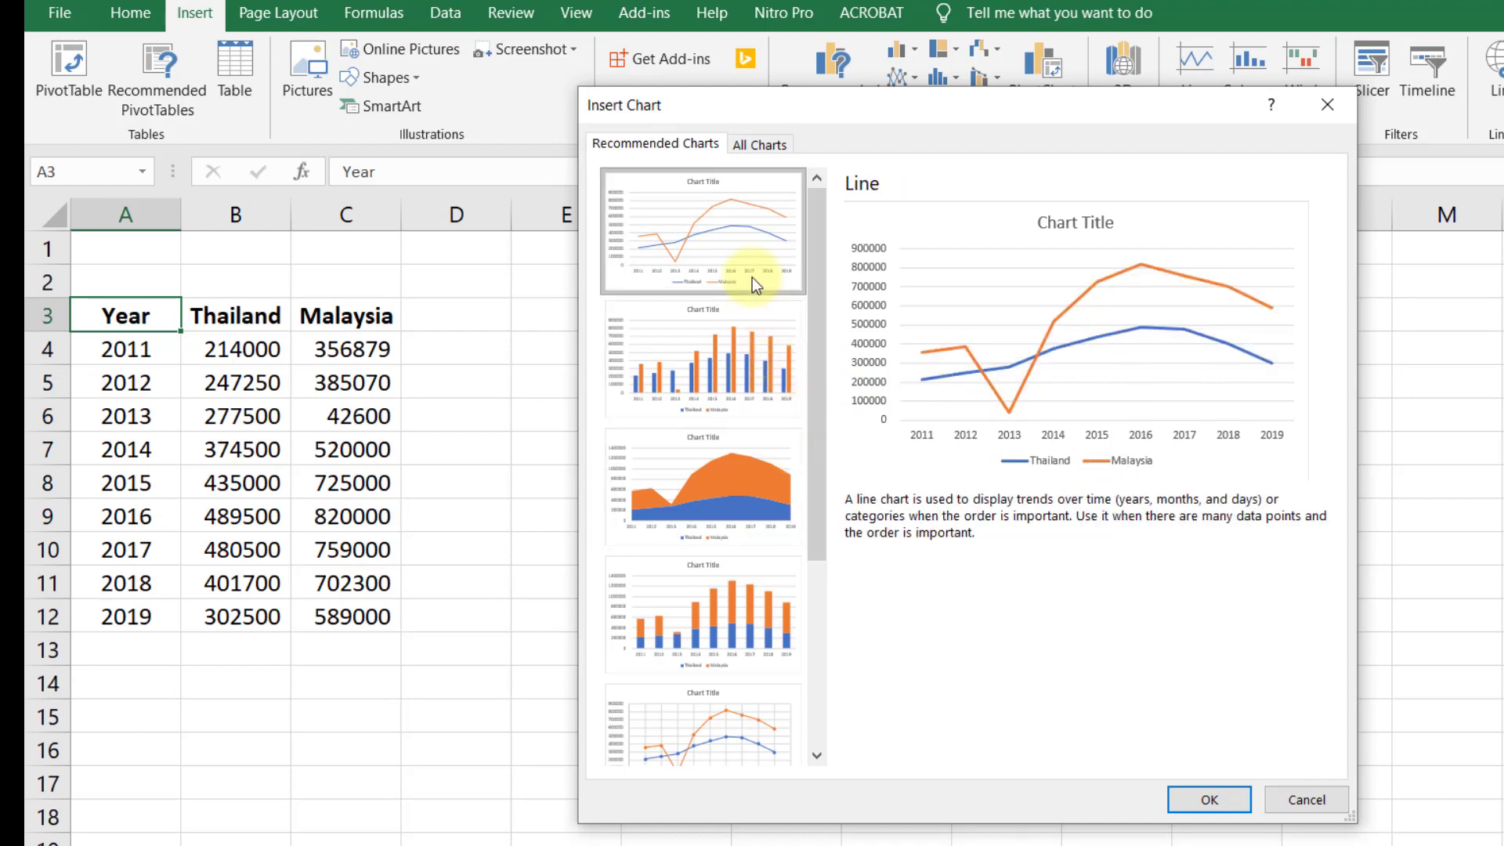
left_click(750, 379)
left_click(754, 533)
left_click(741, 606)
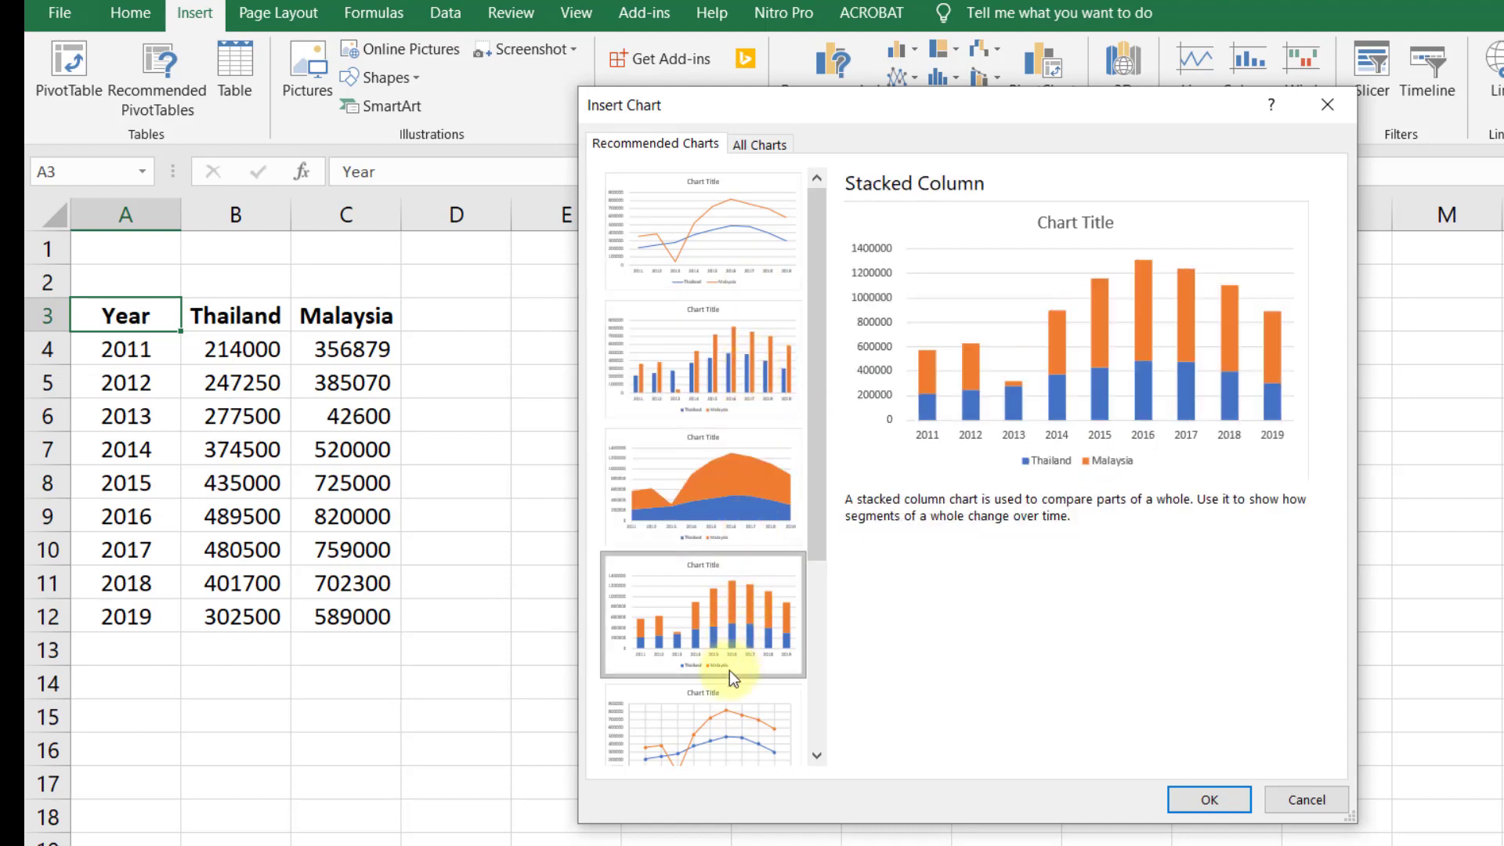
left_click(722, 722)
left_click(723, 603)
left_click(735, 719)
scroll(754, 671, "down", 3)
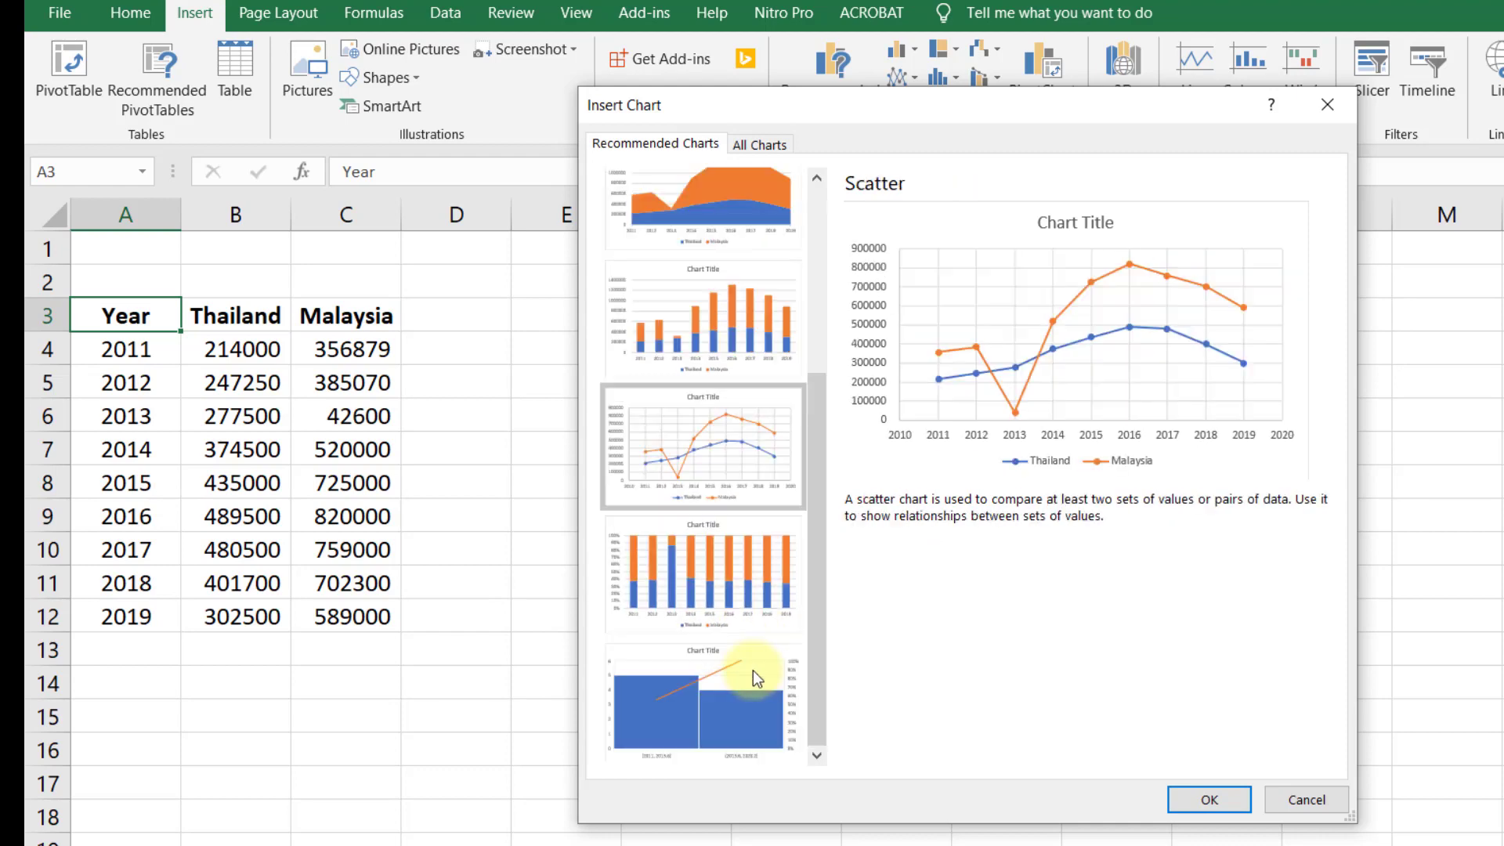
left_click(759, 561)
Step: Insert the recommended scatter chart with connected points, then place and enlarge it beside the table across columns D to L
left_click(759, 492)
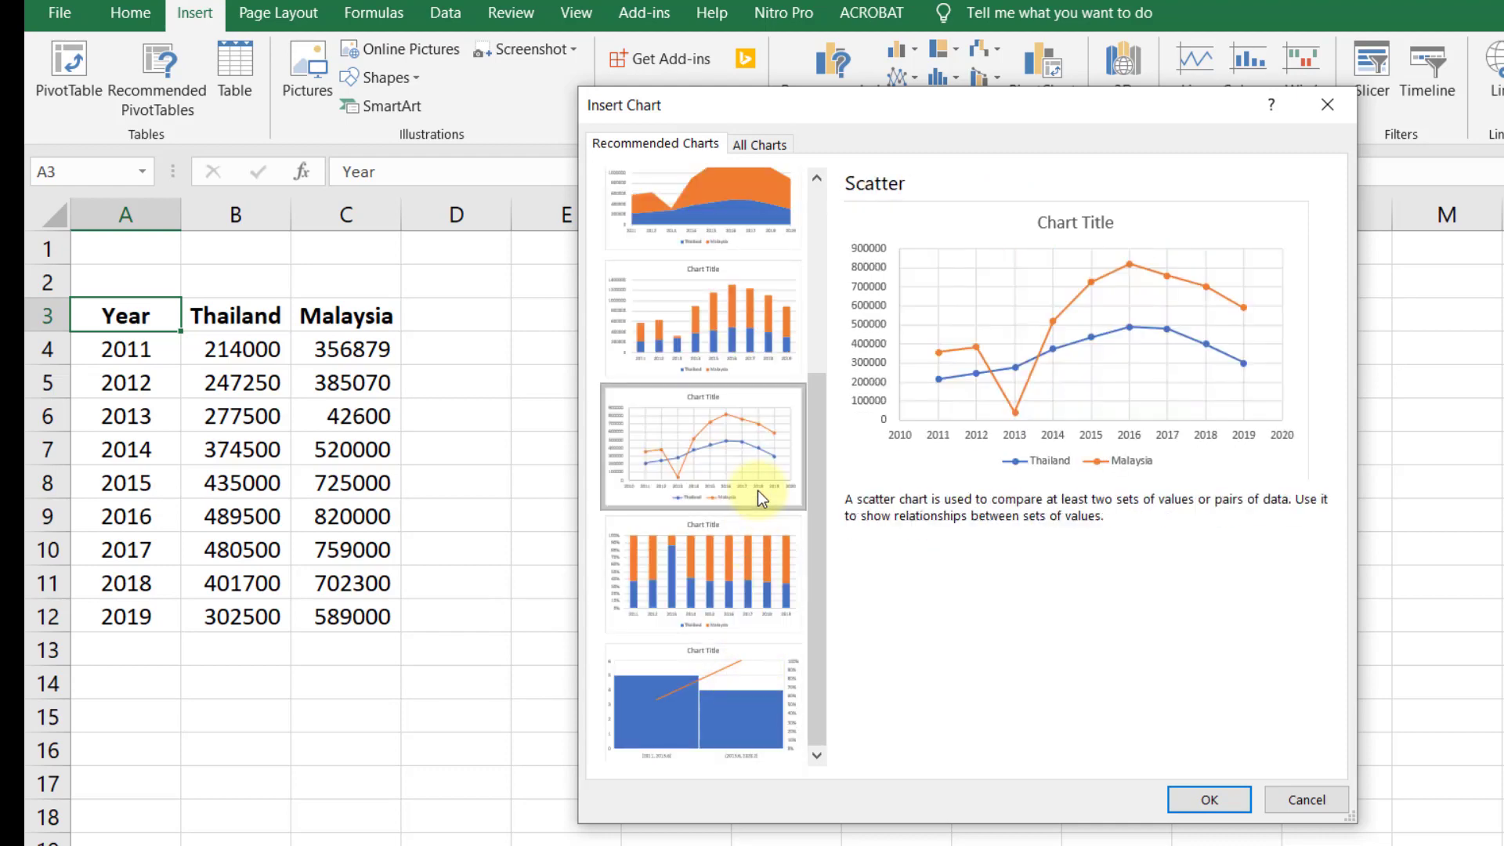
scroll(755, 505, "up", 3)
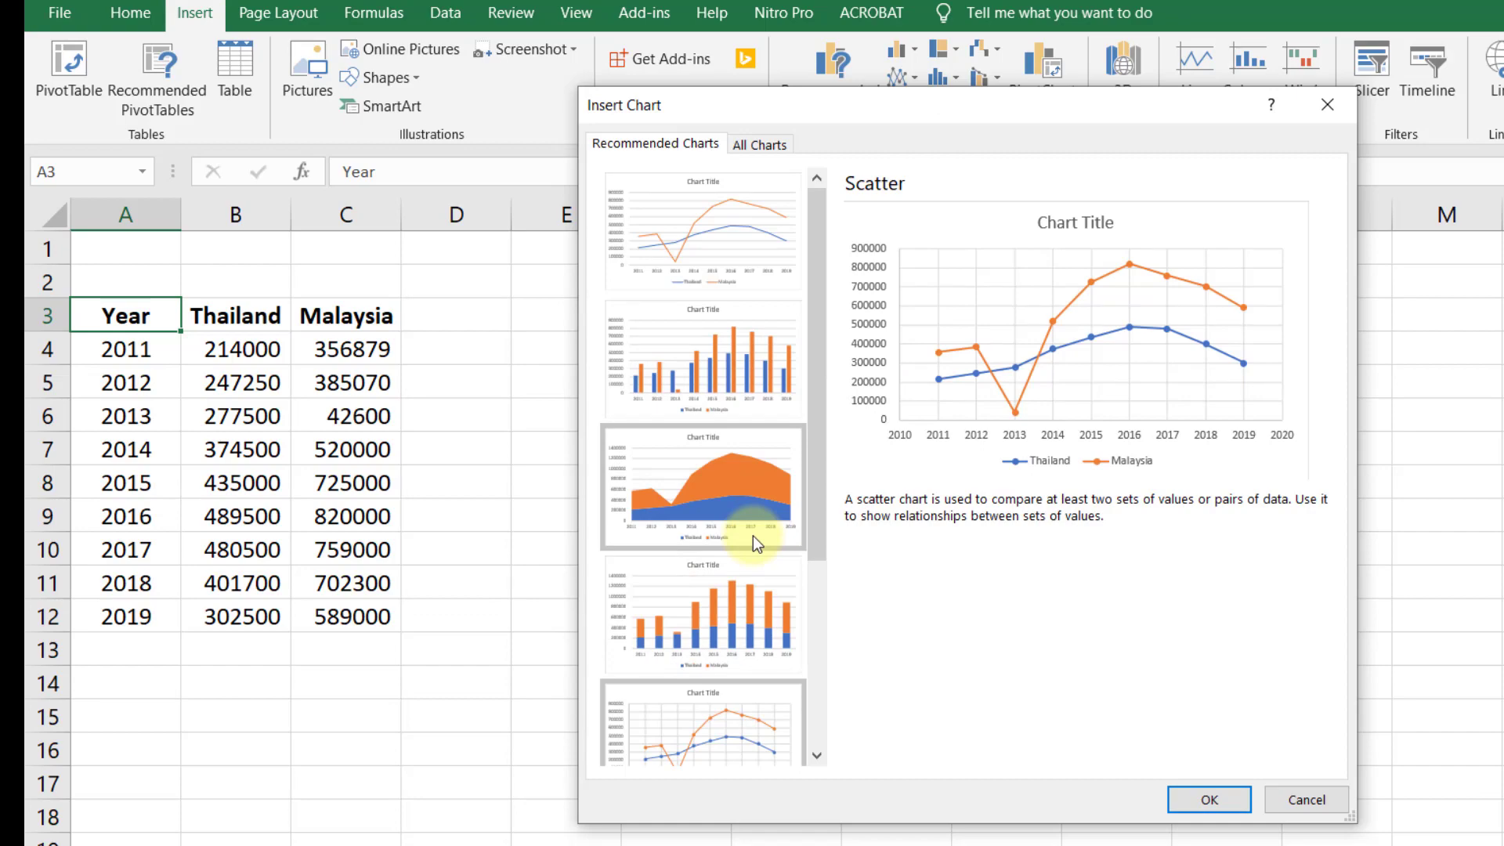
scroll(773, 444, "down", 3)
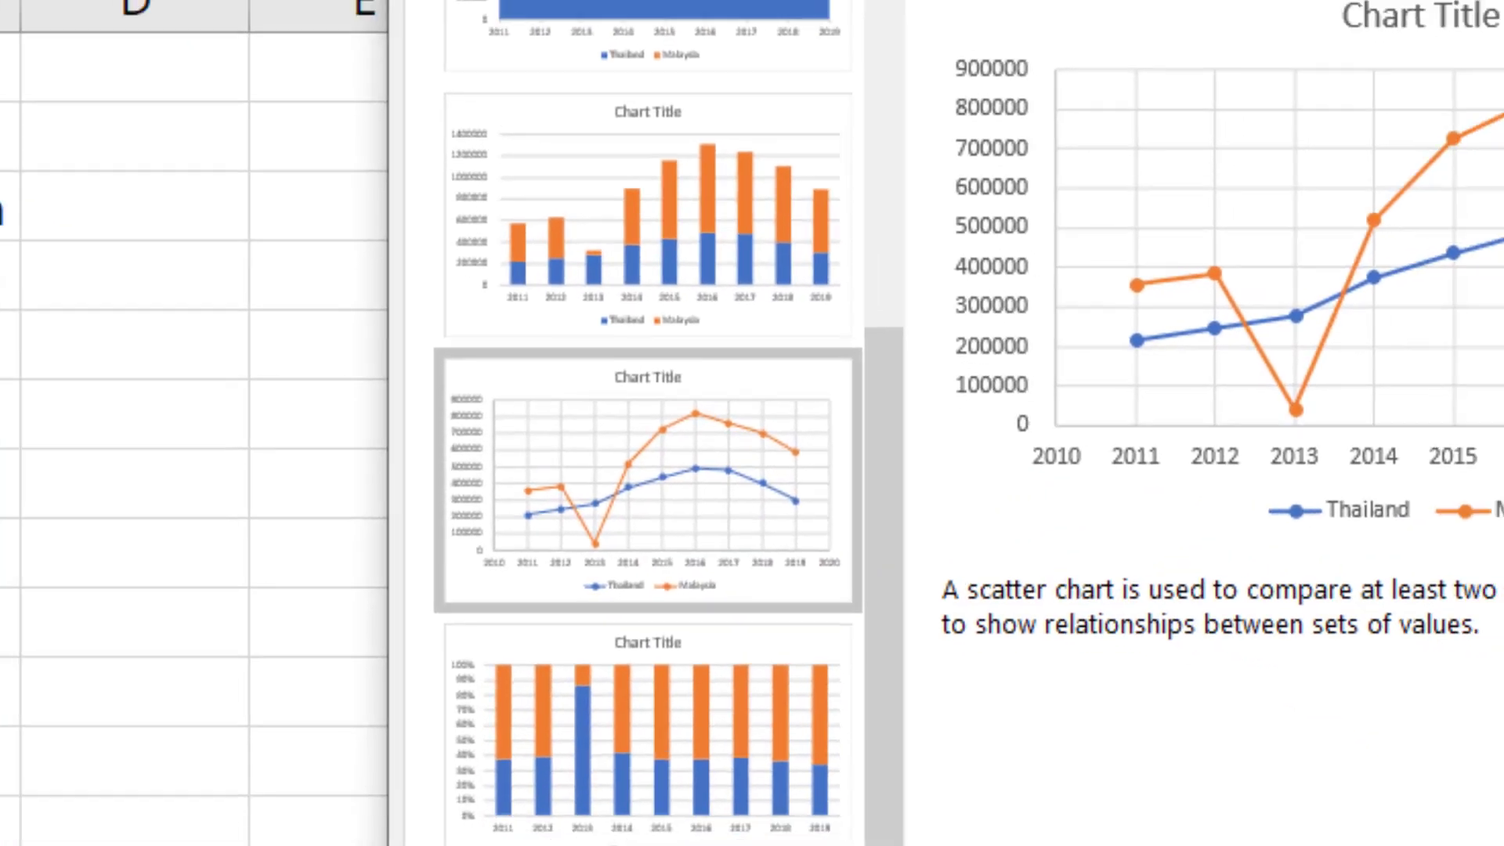
left_click(1038, 747)
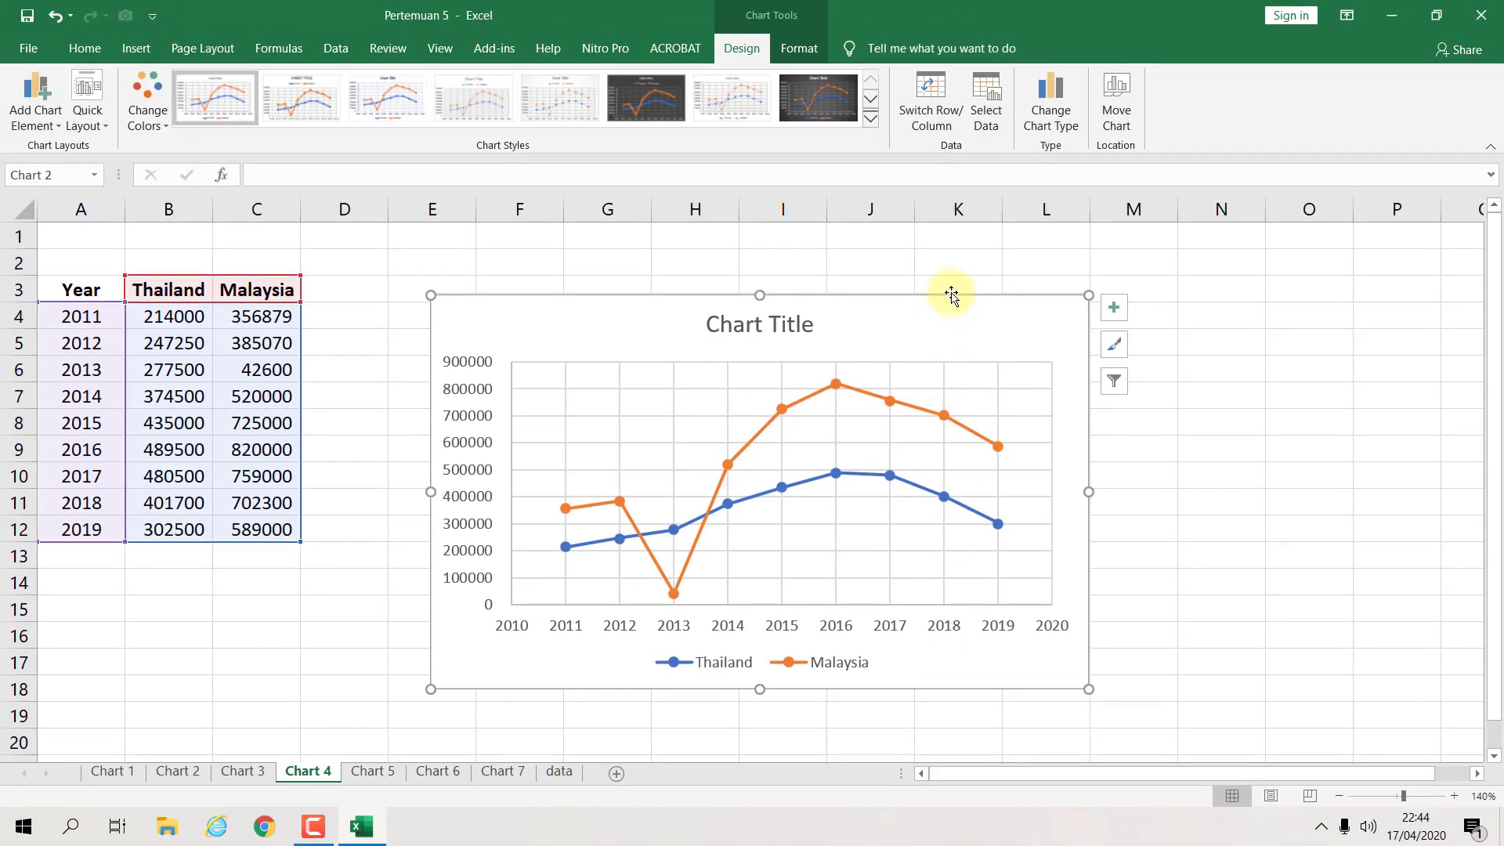
left_click_drag(953, 295, 855, 239)
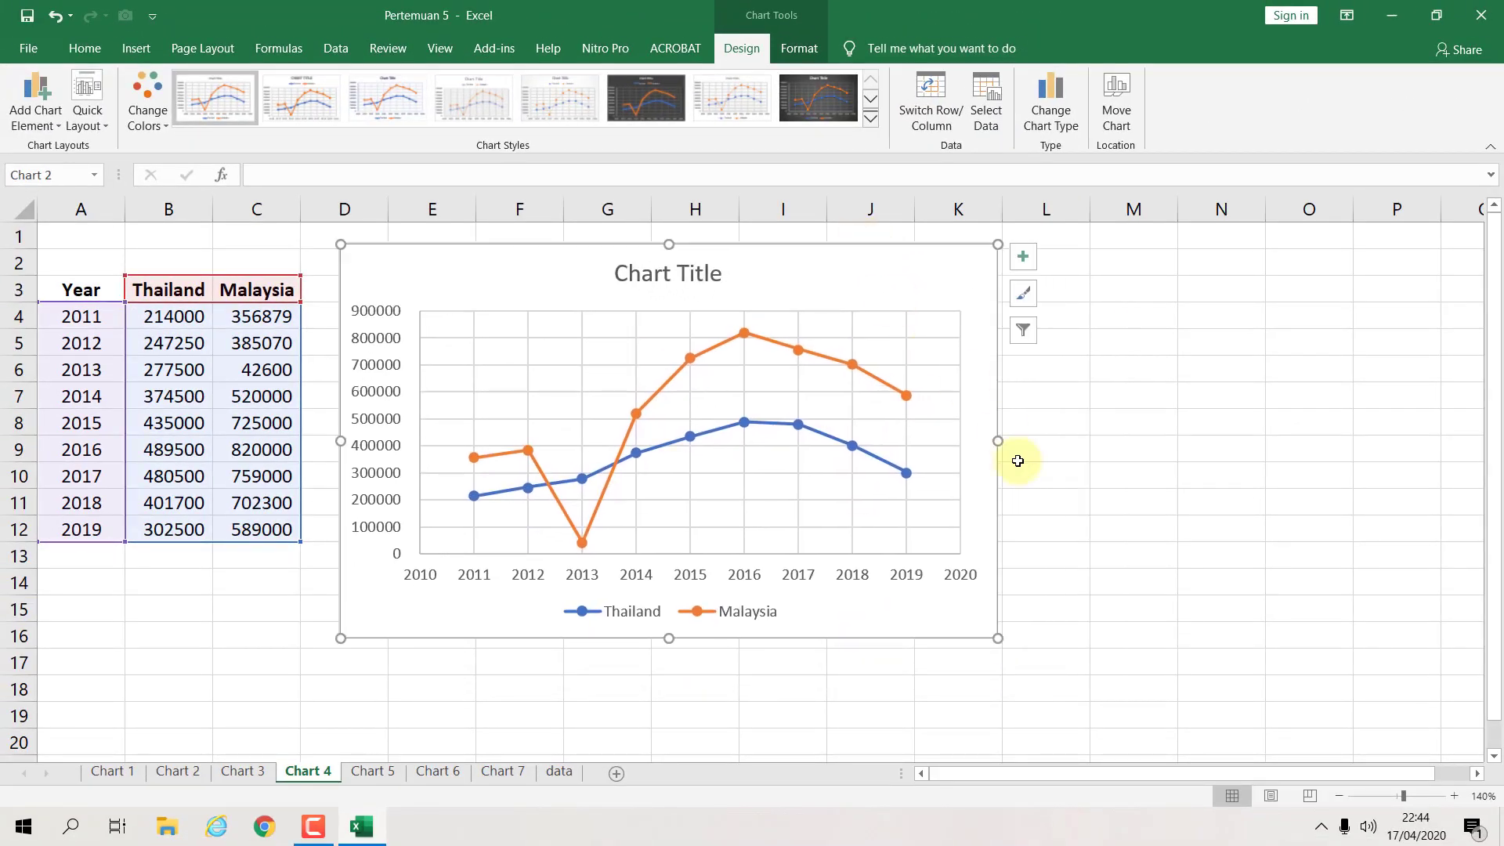
left_click_drag(995, 639, 1061, 671)
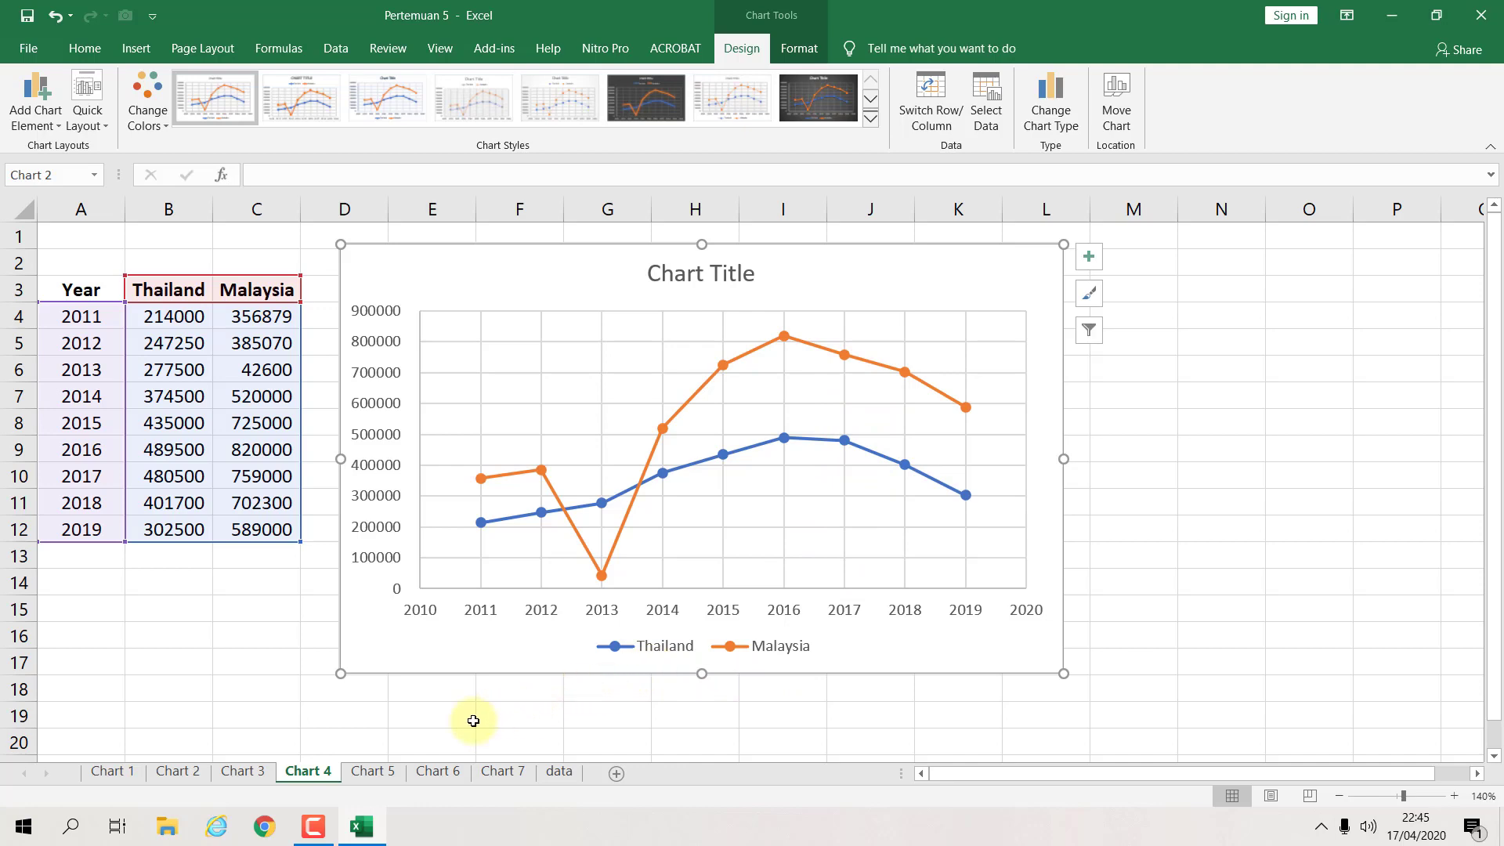
Step: Switch to the Chart 5 sheet, enlarge its view to 160% and clear the selection of the Income values
left_click(391, 771)
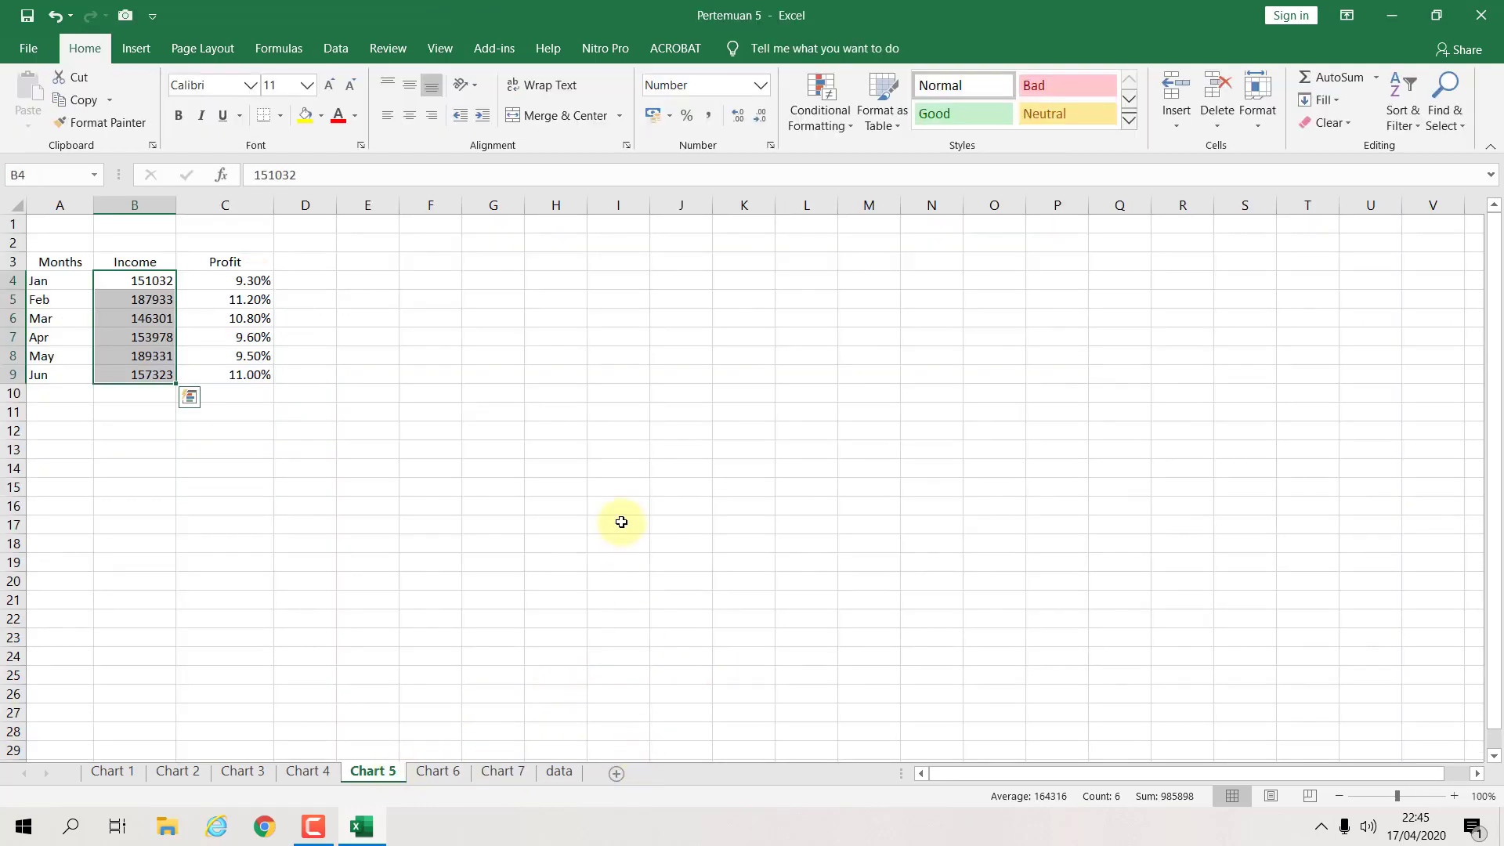
left_click(1454, 796)
left_click(1454, 796)
left_click(1454, 796)
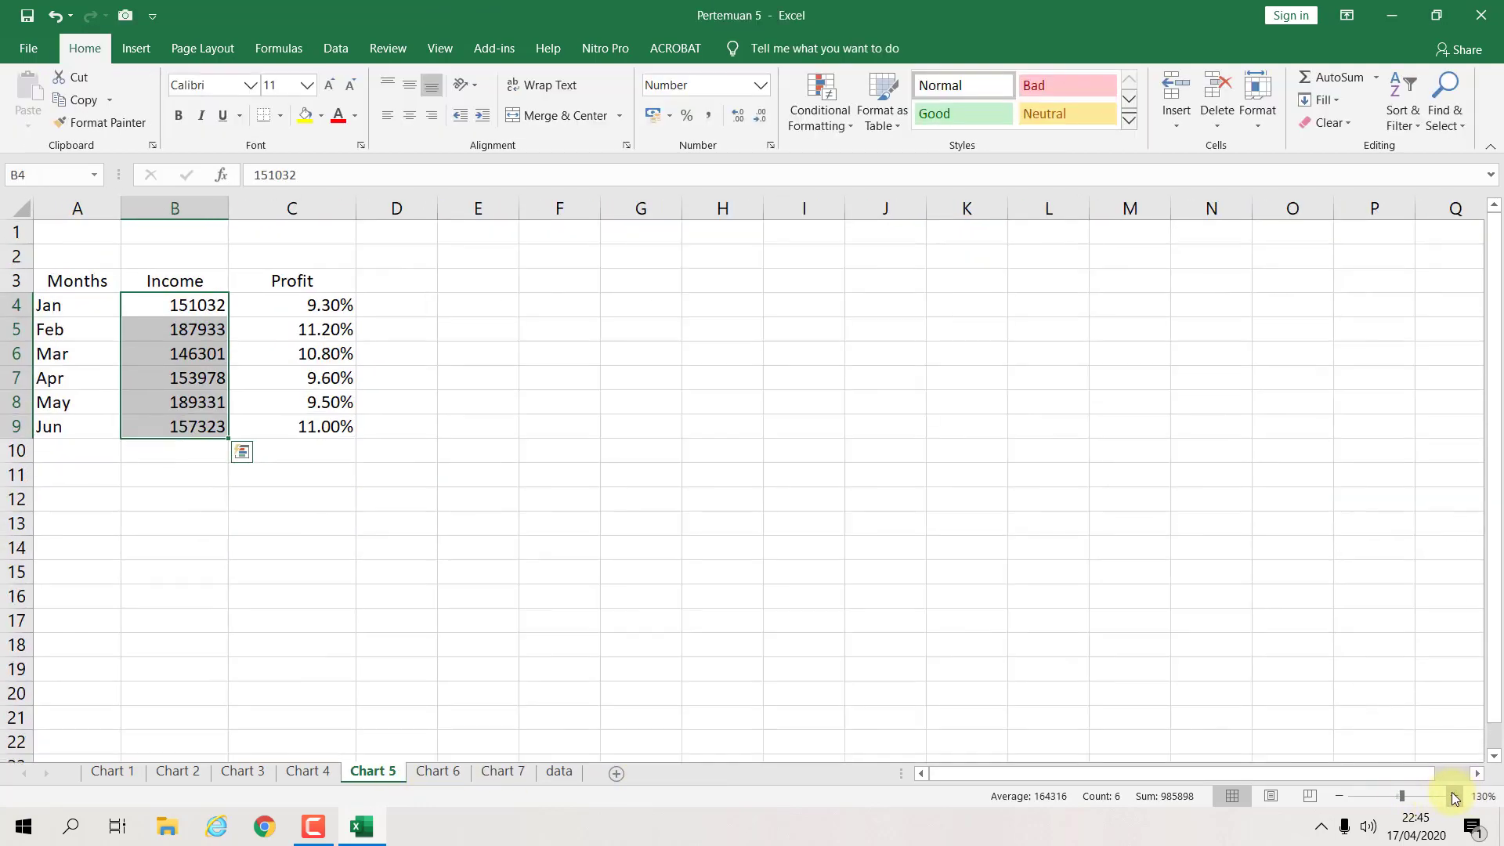
left_click(1454, 796)
left_click(1454, 796)
left_click(1454, 796)
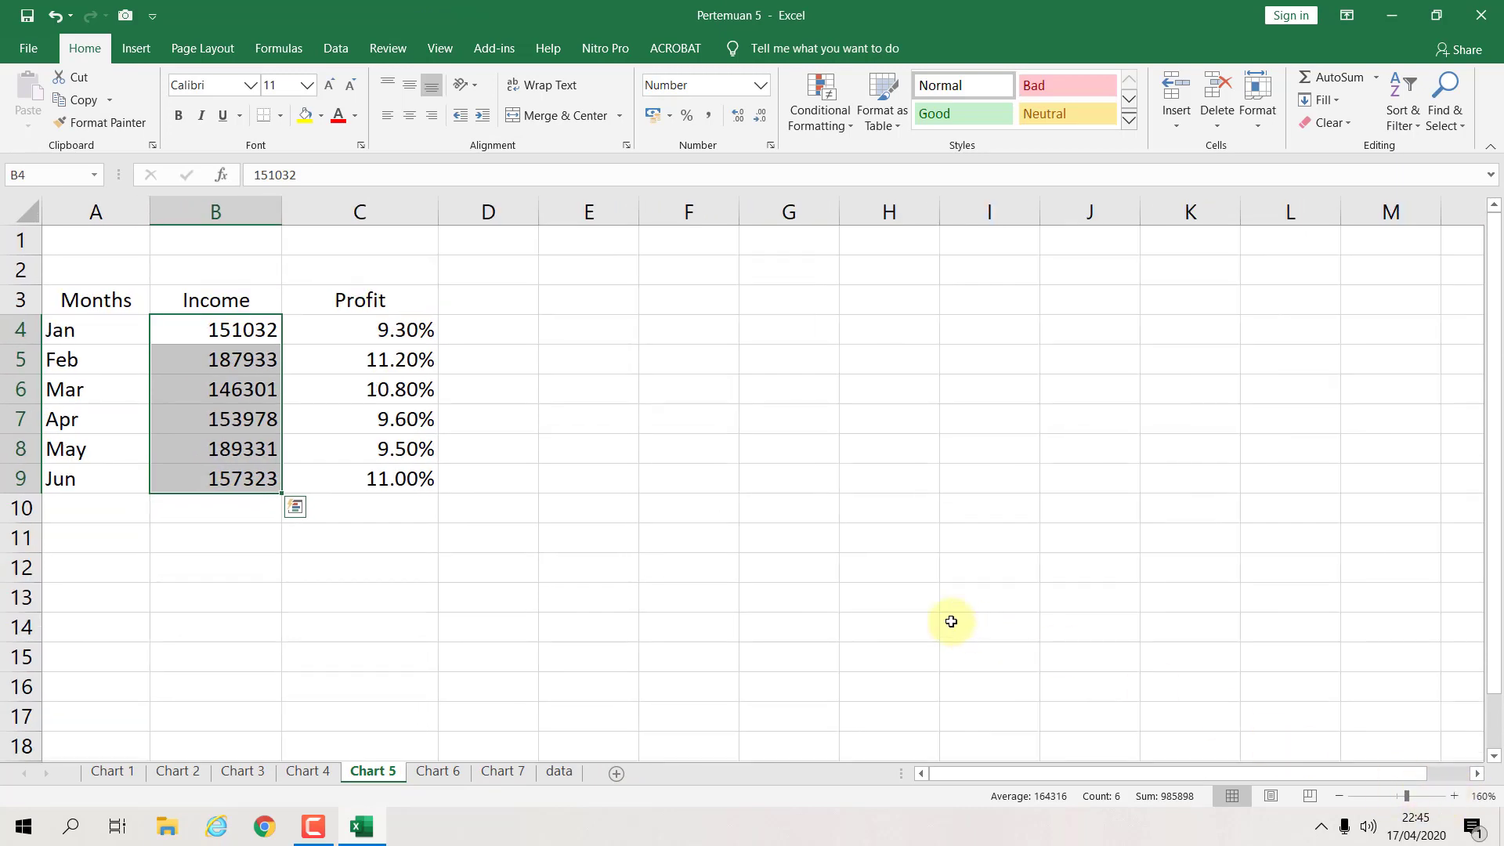
left_click(873, 602)
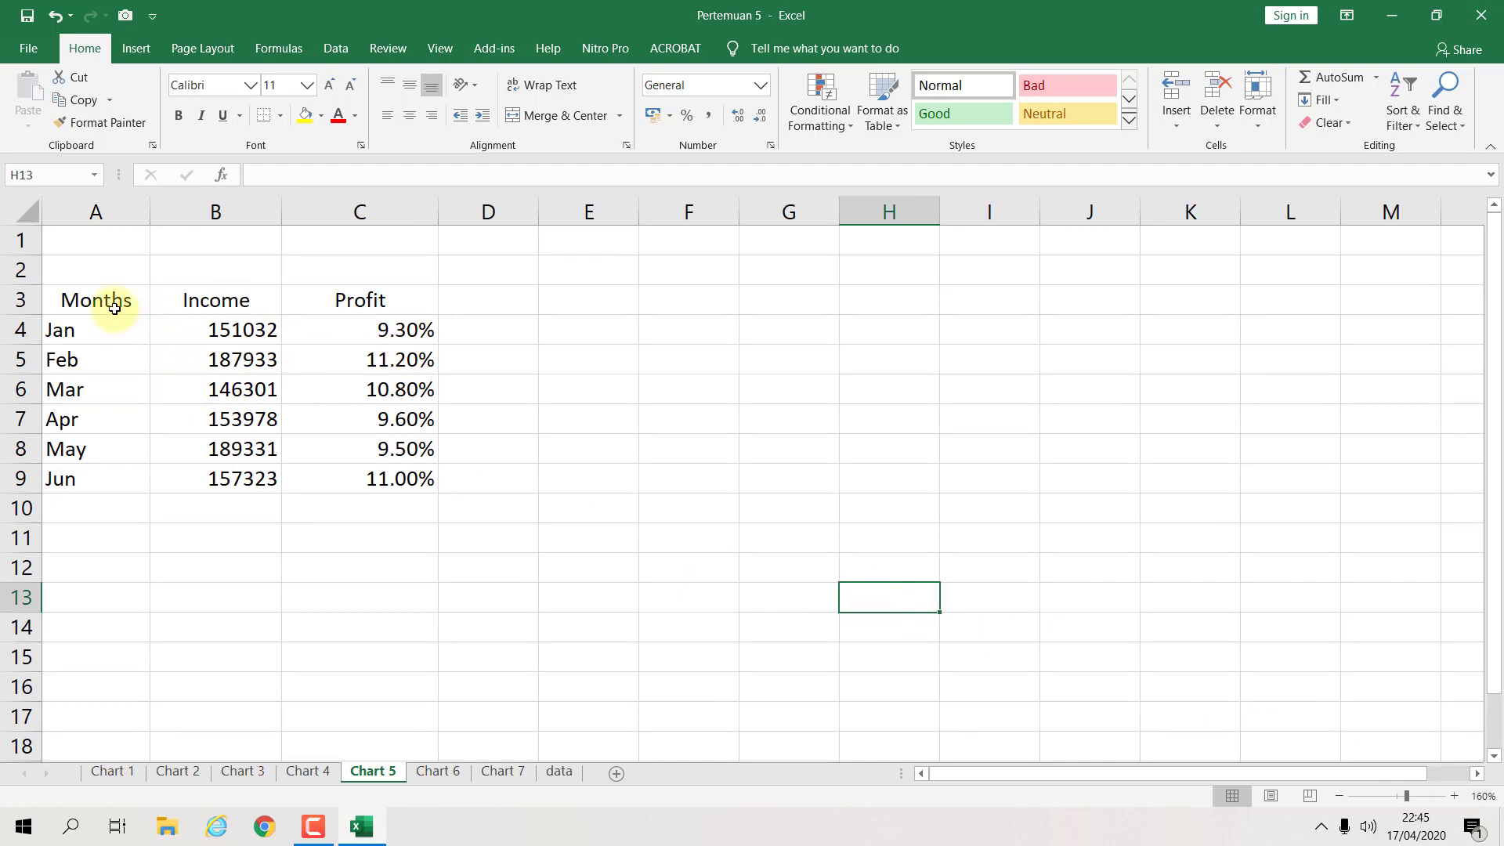
Step: Review the Months, Income and Profit columns of the Chart 5 table one after another
left_click_drag(111, 301, 115, 477)
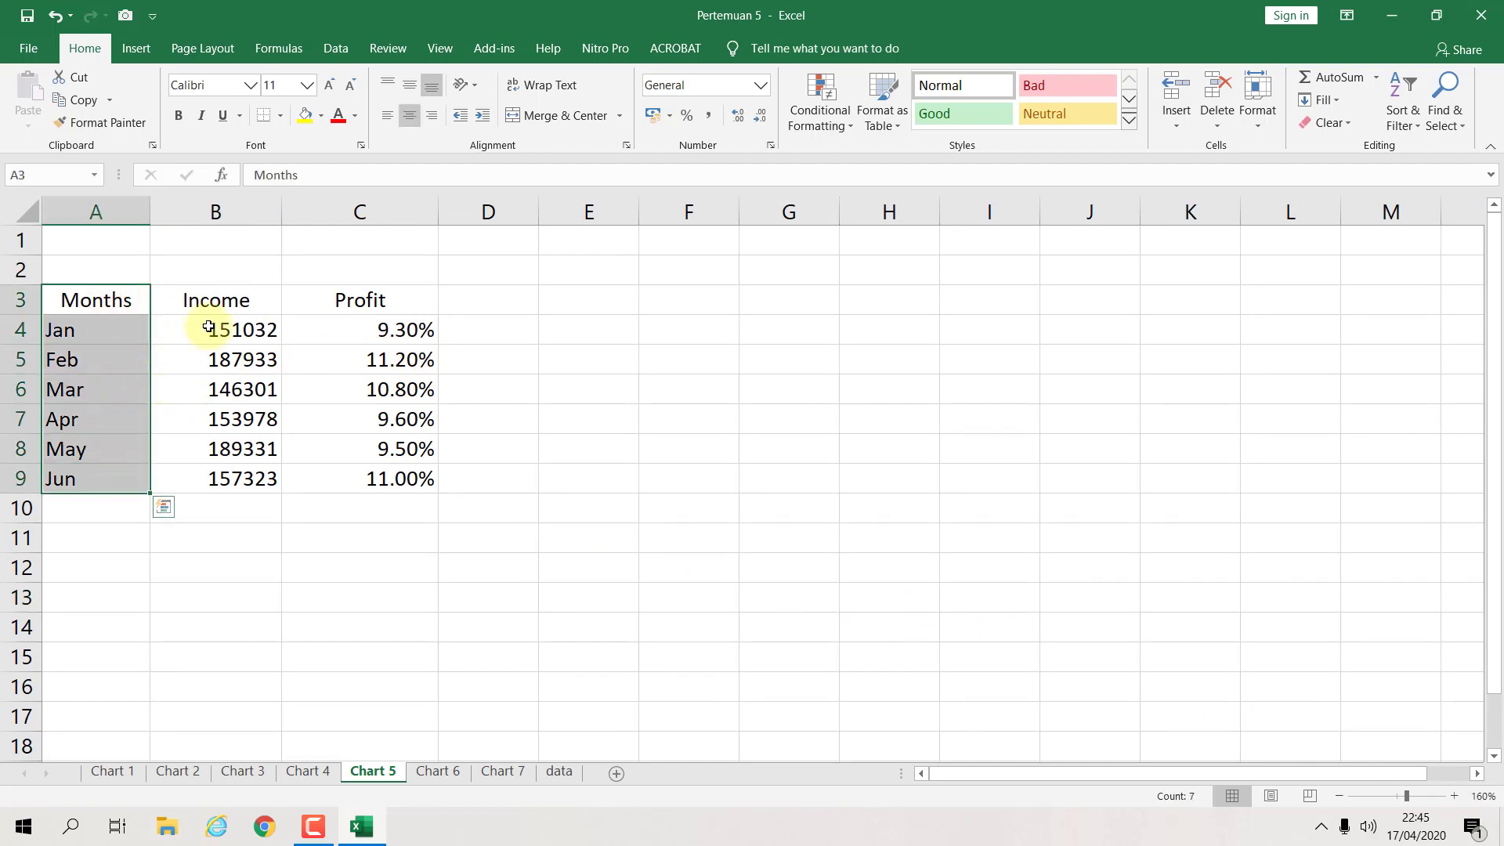
left_click(235, 298)
left_click_drag(257, 300, 257, 477)
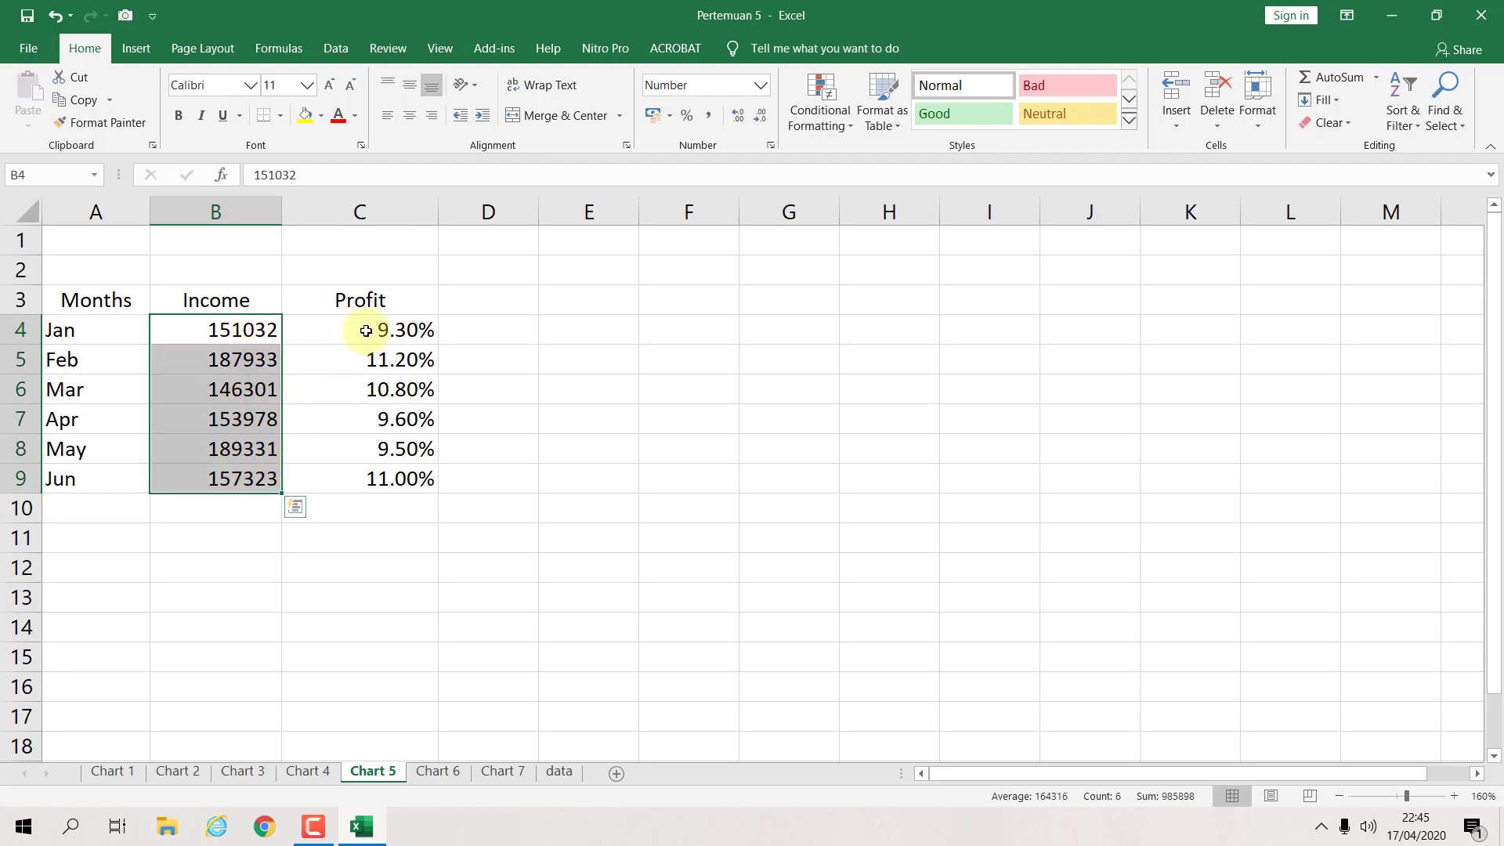
left_click(396, 303)
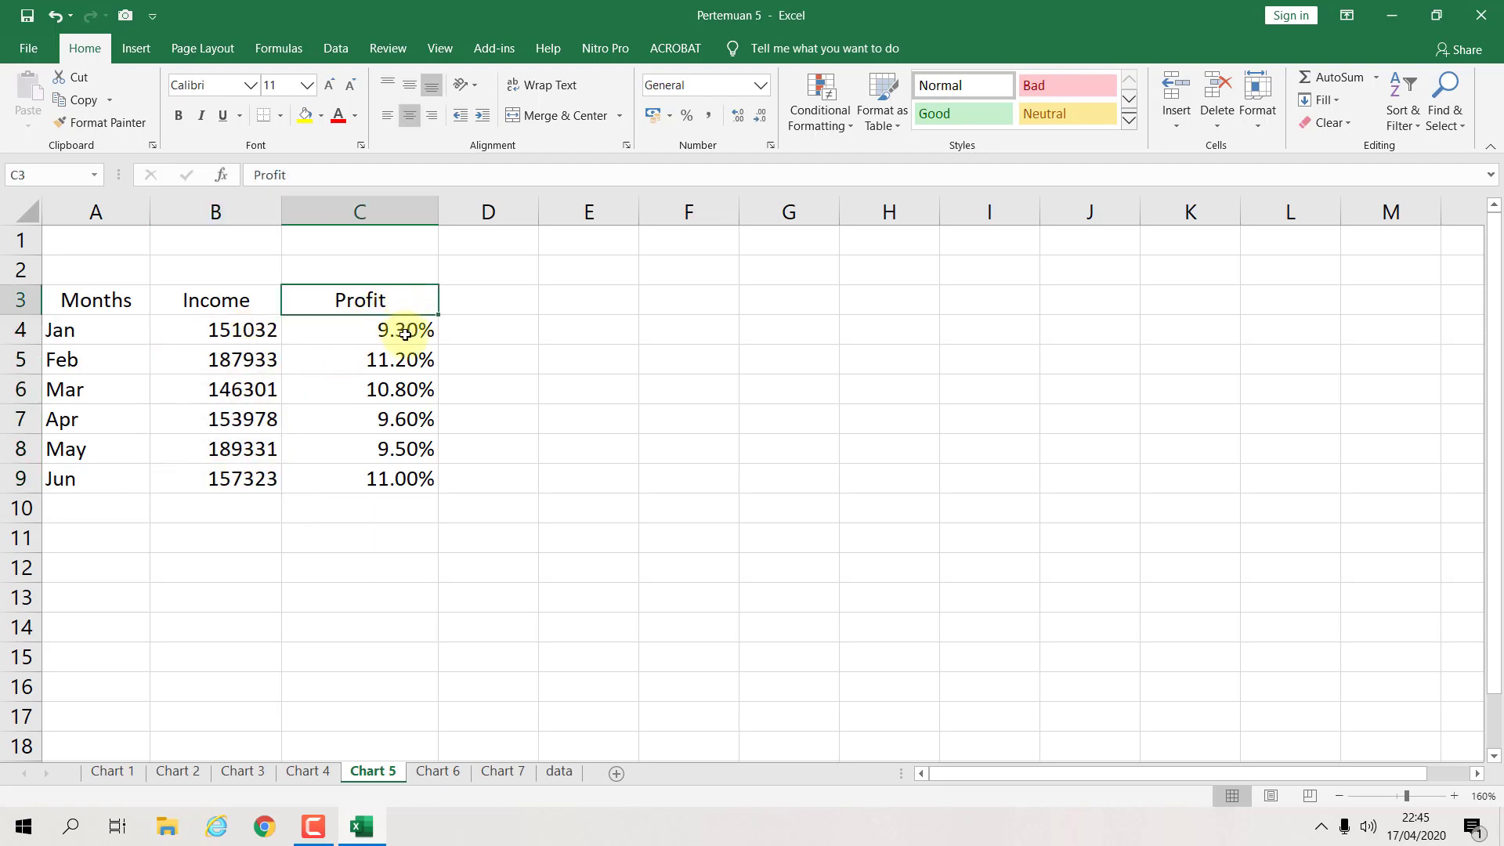
left_click_drag(404, 333, 393, 466)
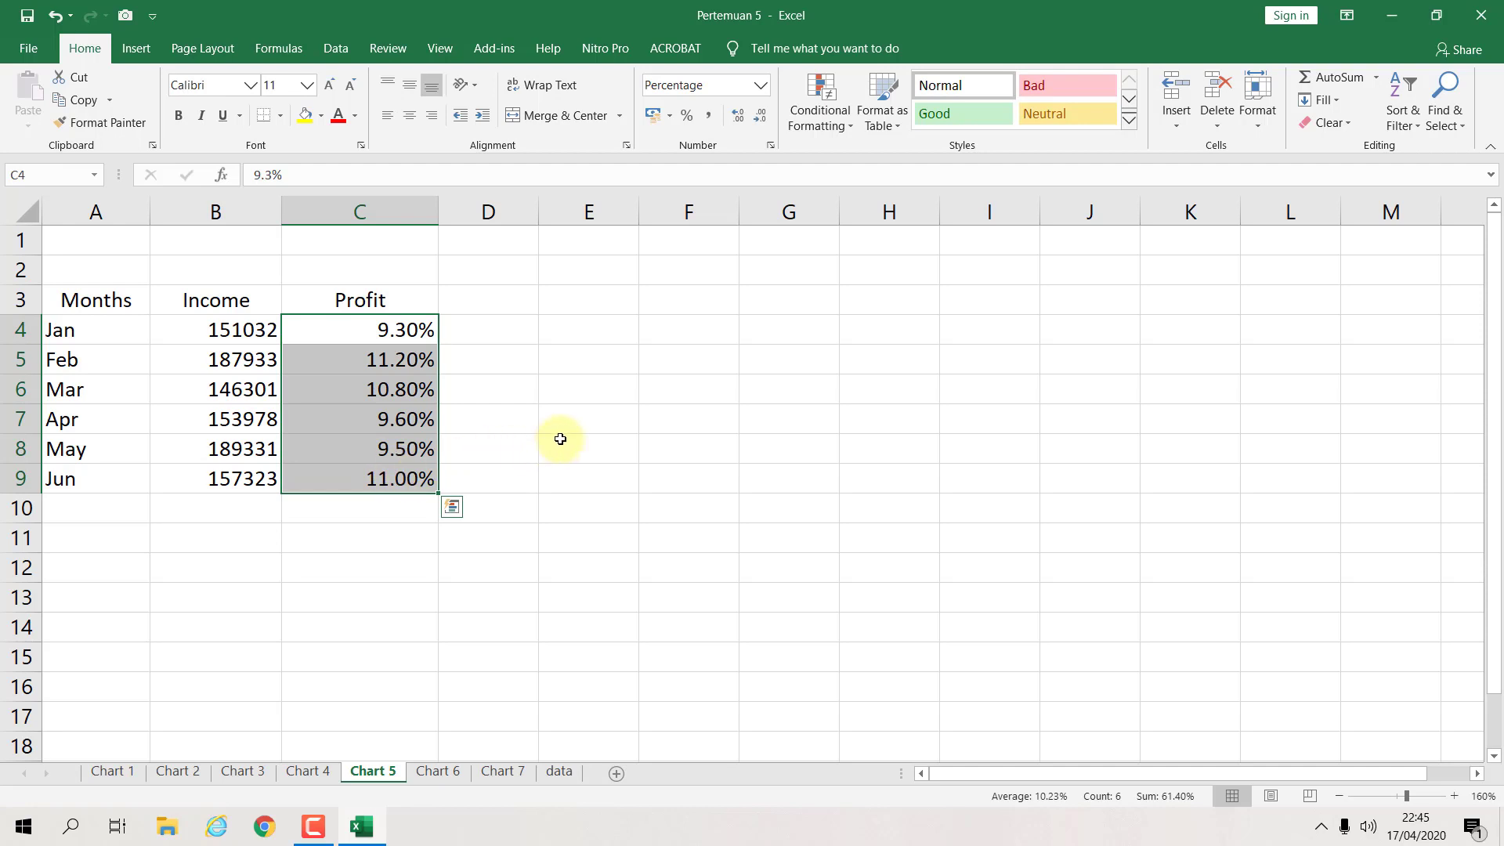
left_click(531, 303)
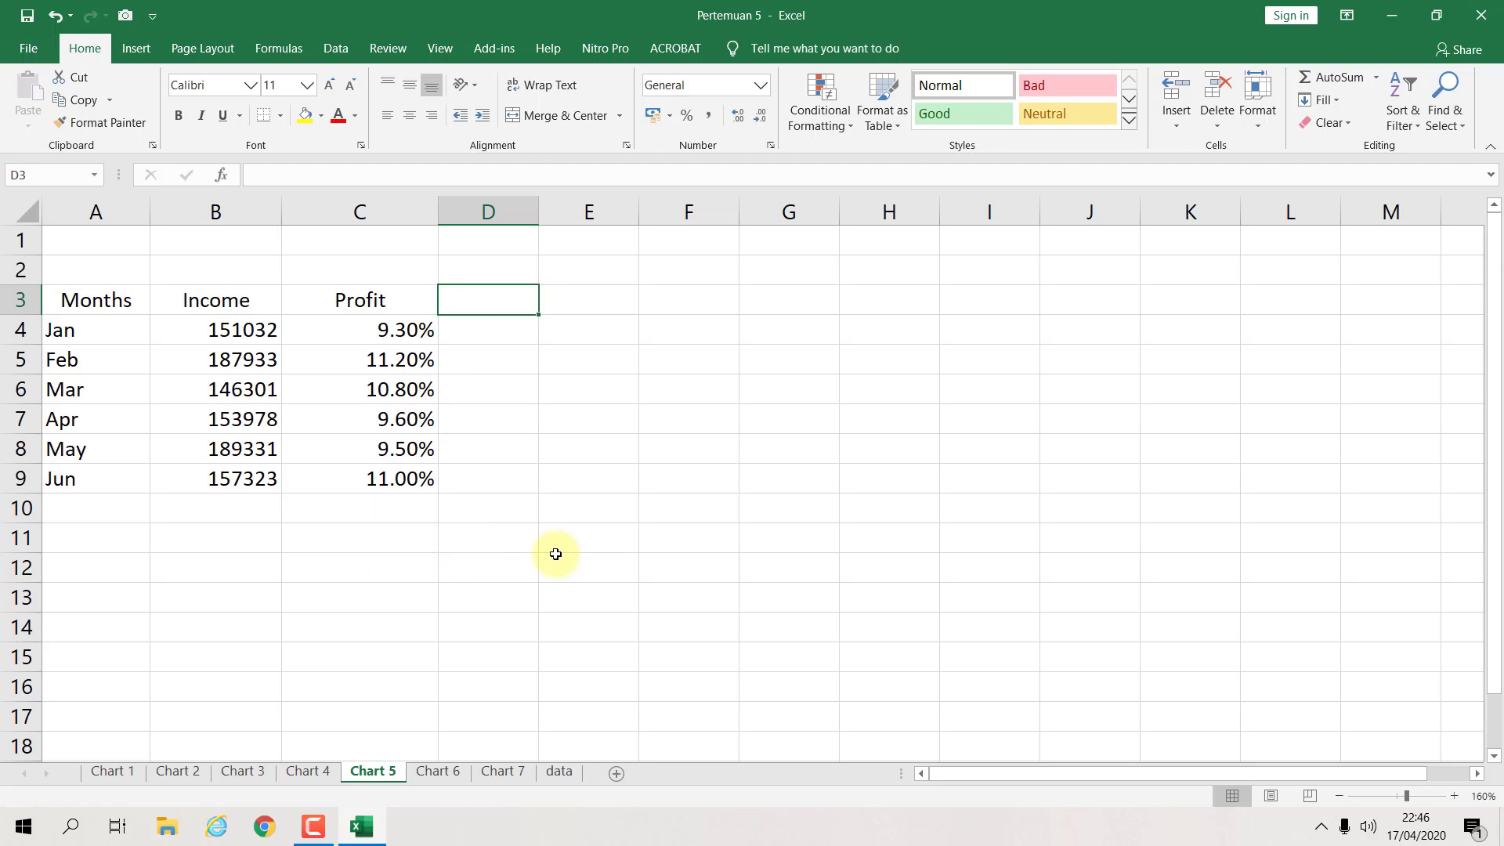
Step: Insert a Clustered Column - Line on Secondary Axis combo chart from the Chart 5 table and place it beside the table across columns D to K
left_click(207, 366)
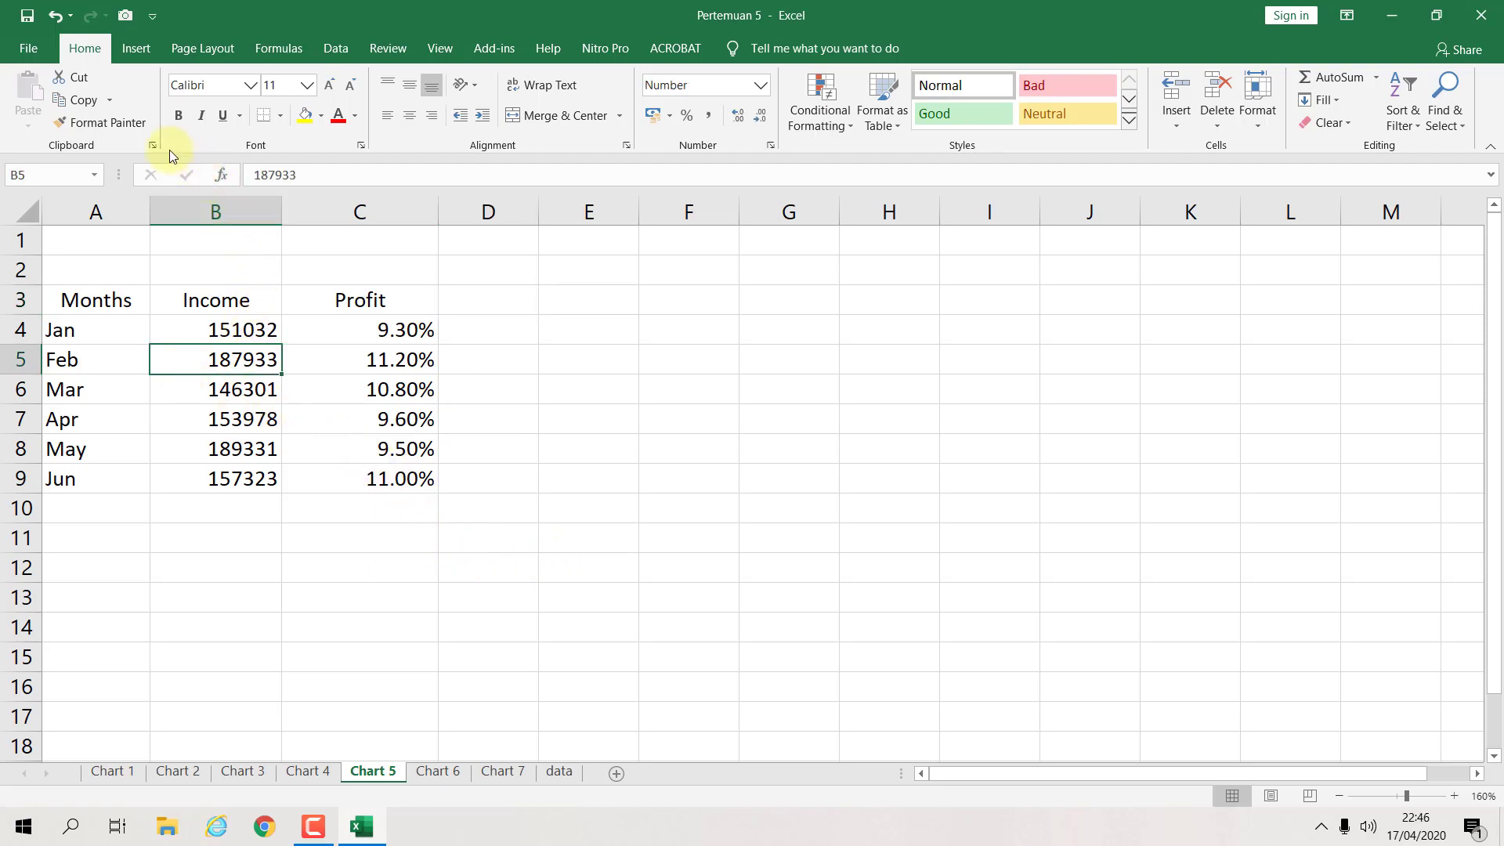
left_click(137, 48)
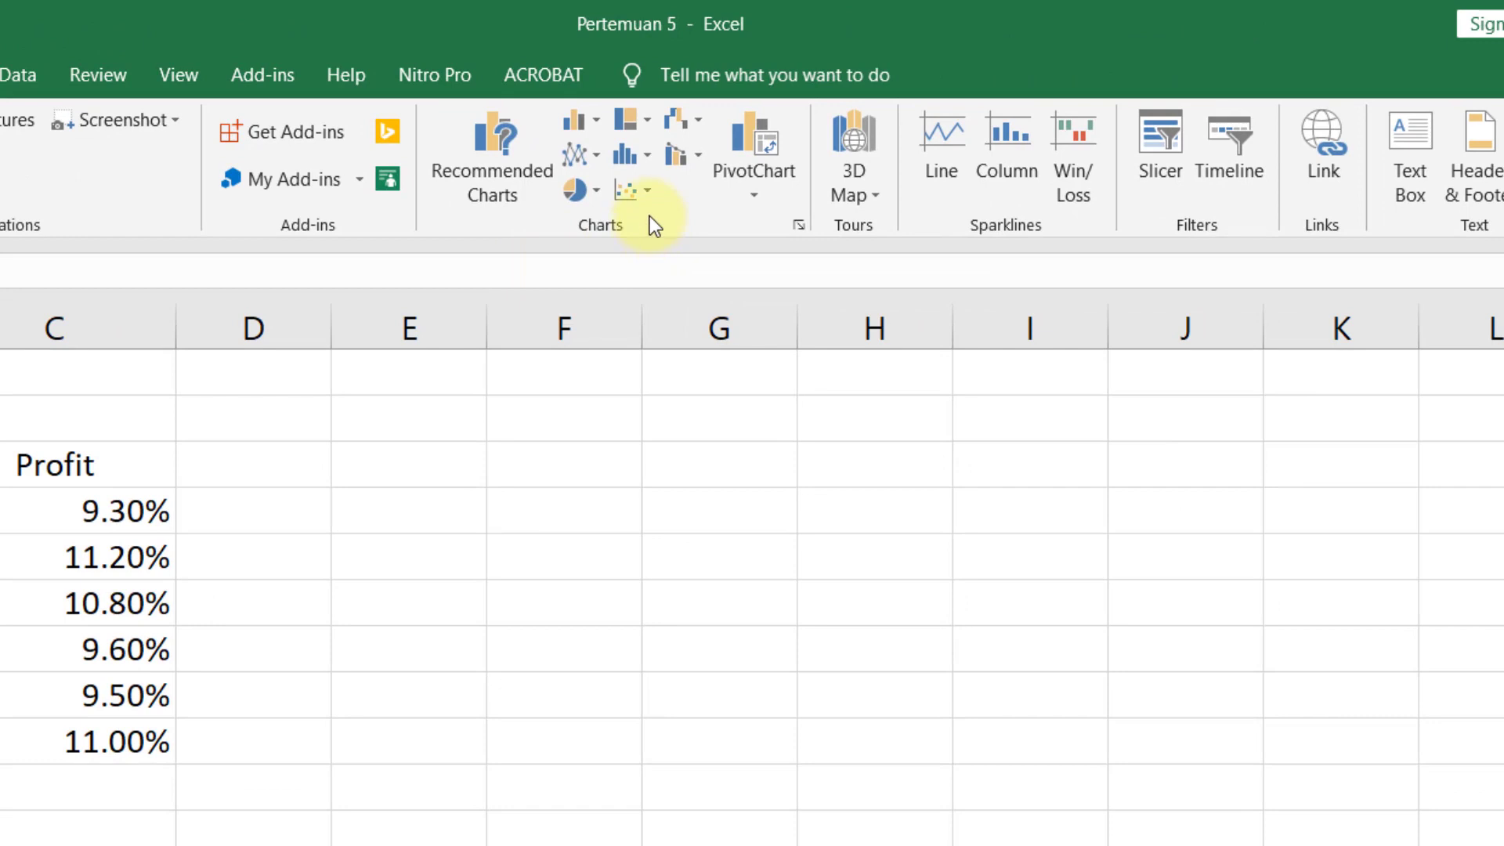
left_click(591, 129)
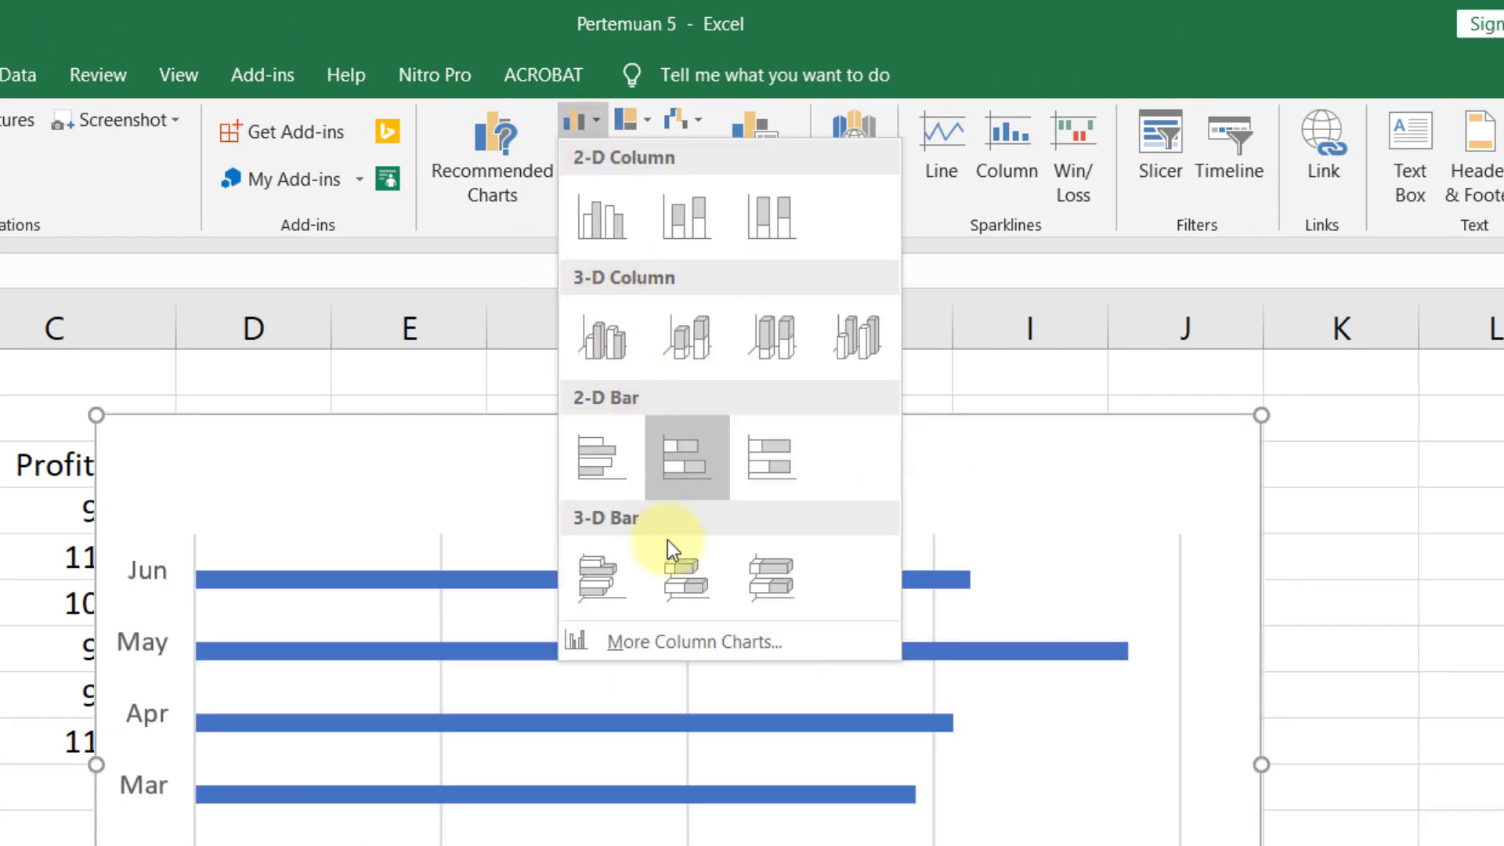
left_click(695, 641)
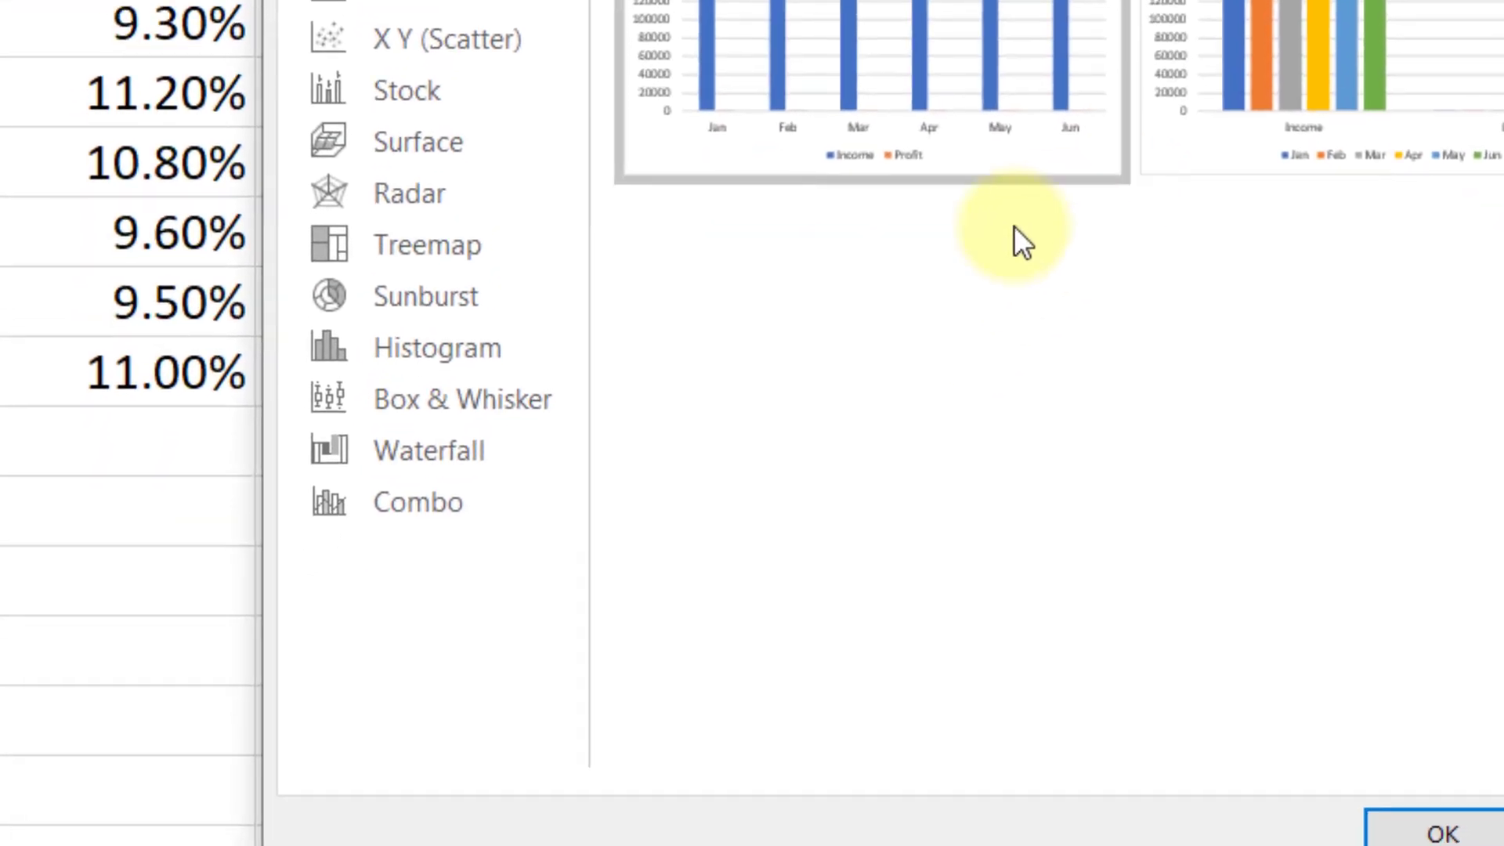
left_click(467, 506)
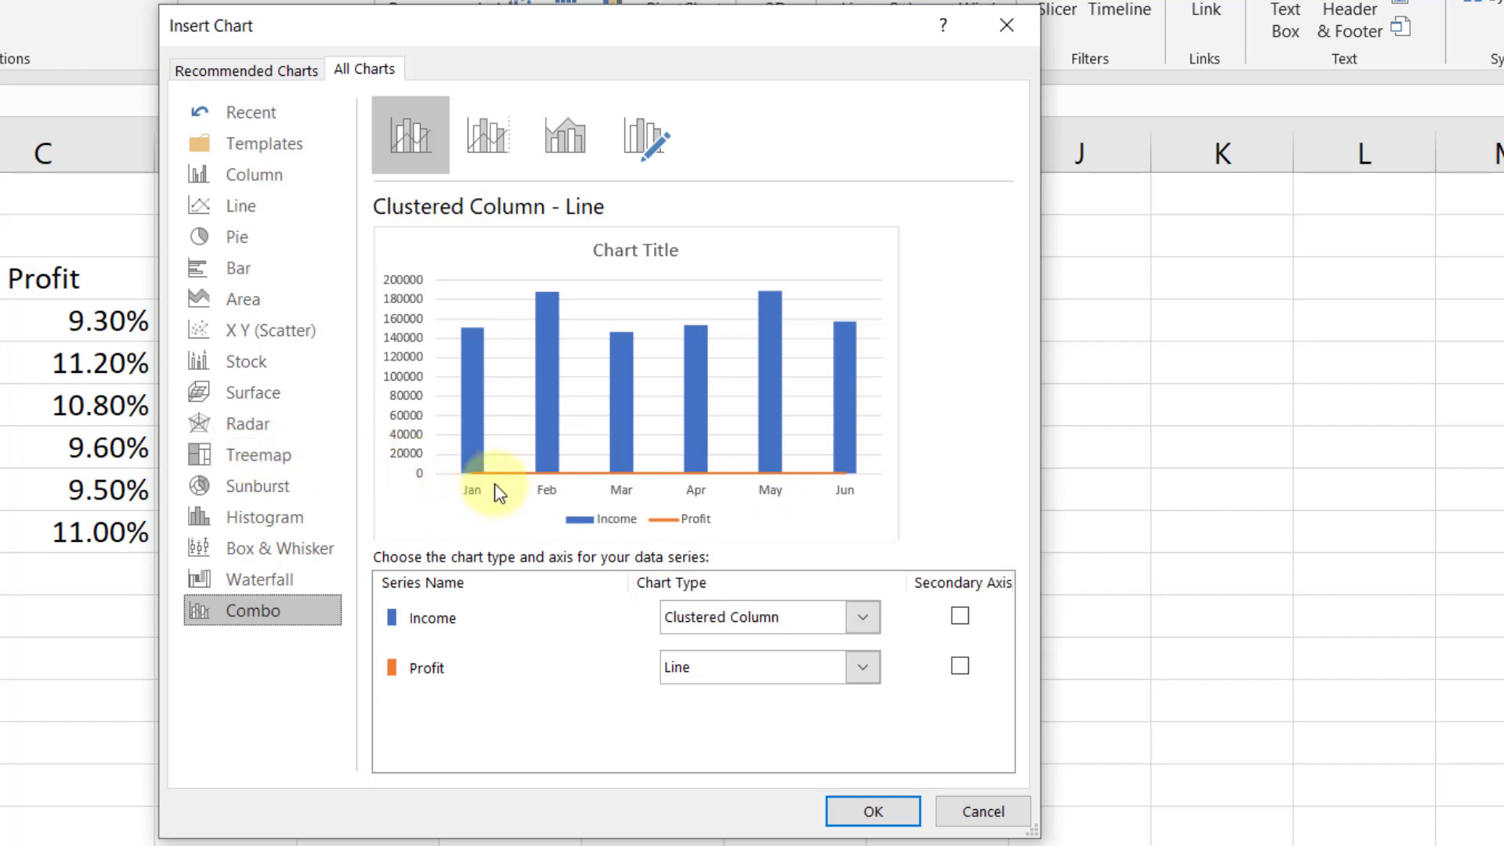
left_click(502, 139)
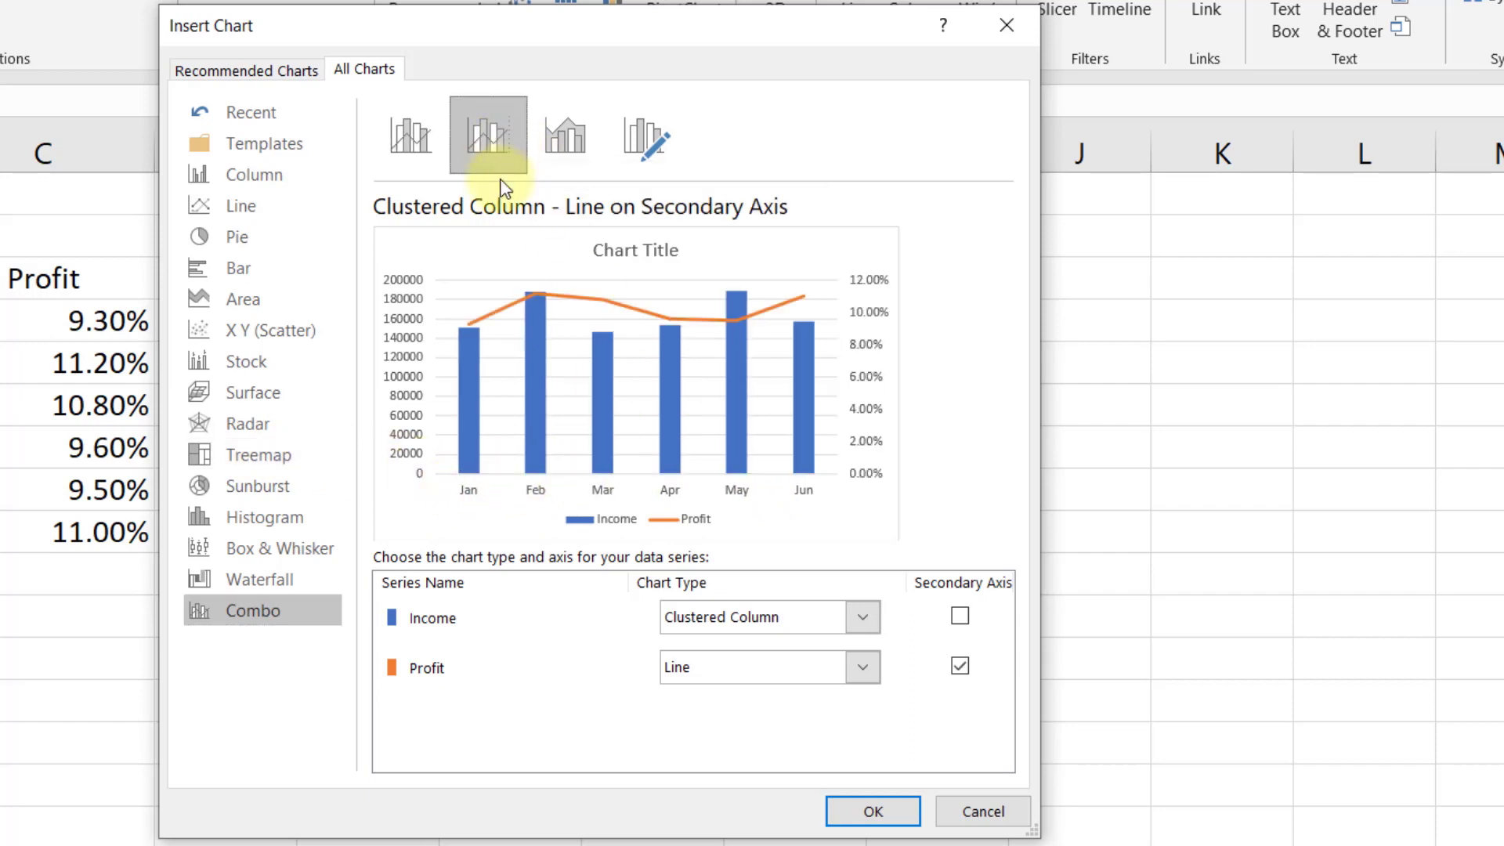
left_click(908, 811)
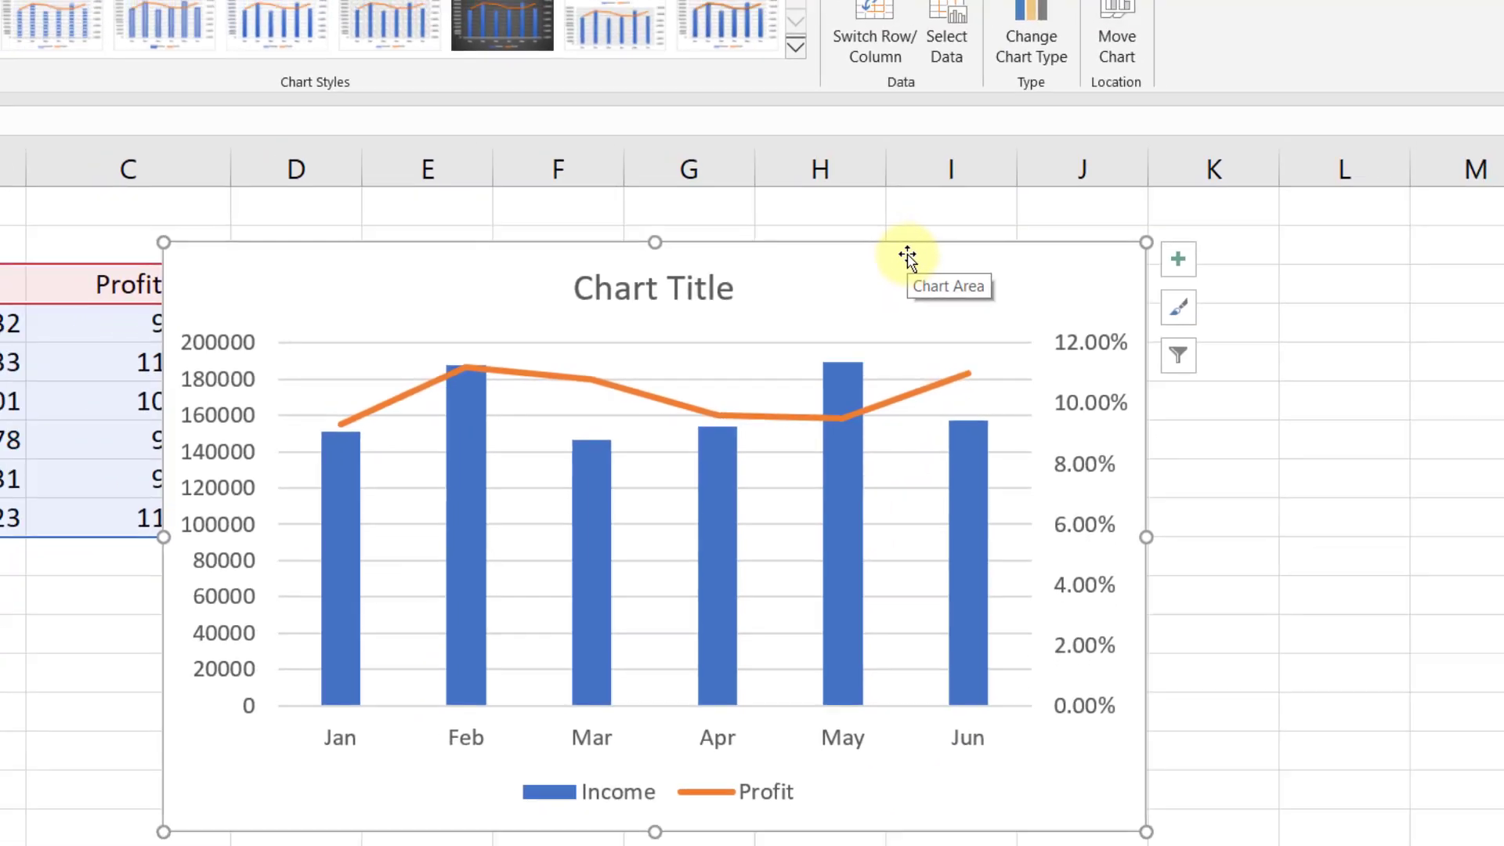
left_click_drag(883, 249, 1039, 248)
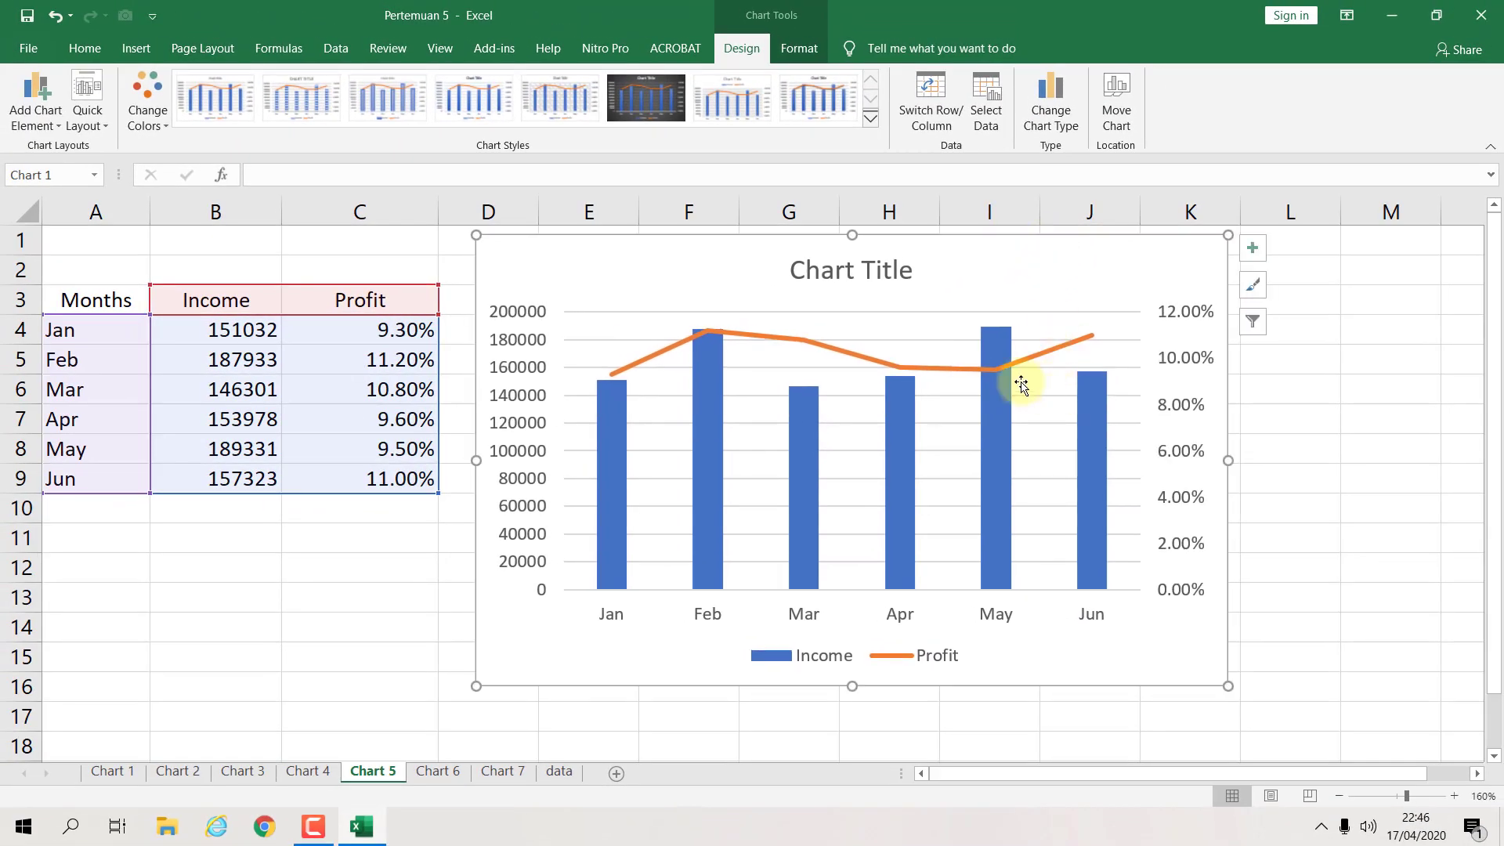
Step: Inspect the Income and Profit series of the combo chart, then delete the chart from the sheet
left_click(618, 539)
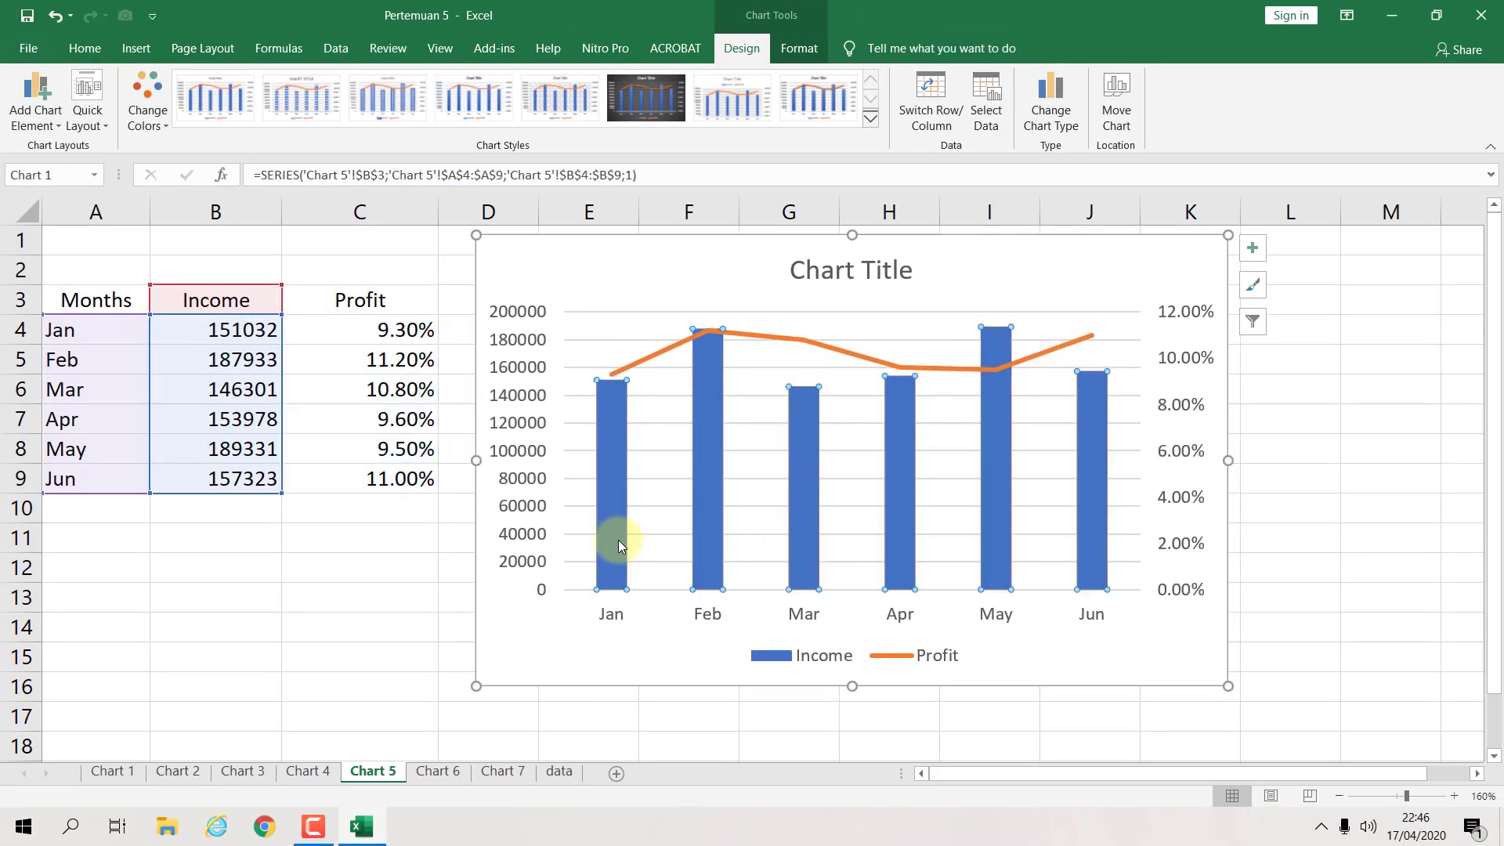
left_click(812, 342)
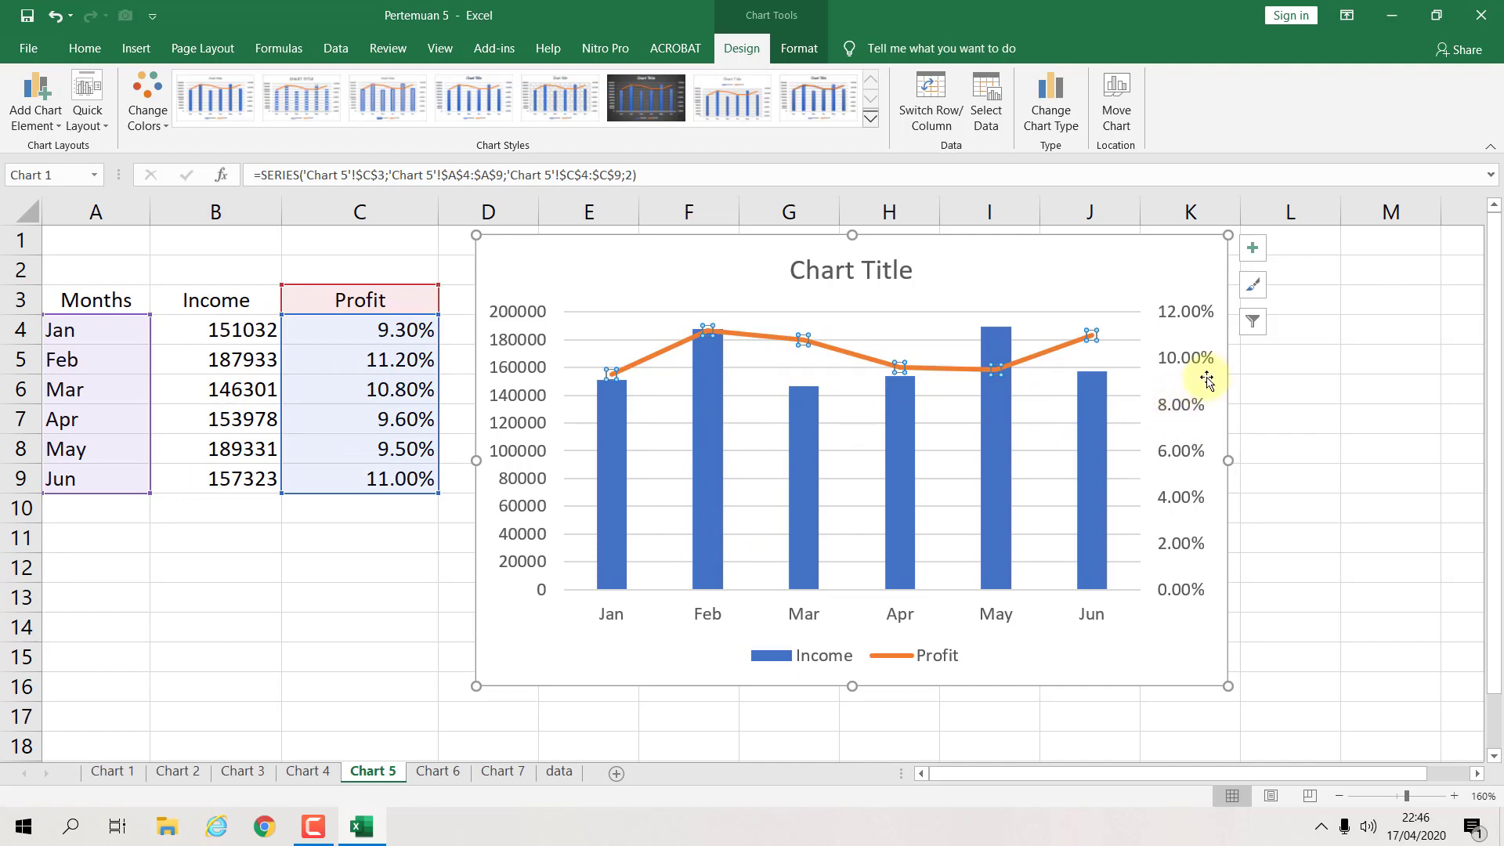
left_click(1310, 376)
left_click(1143, 236)
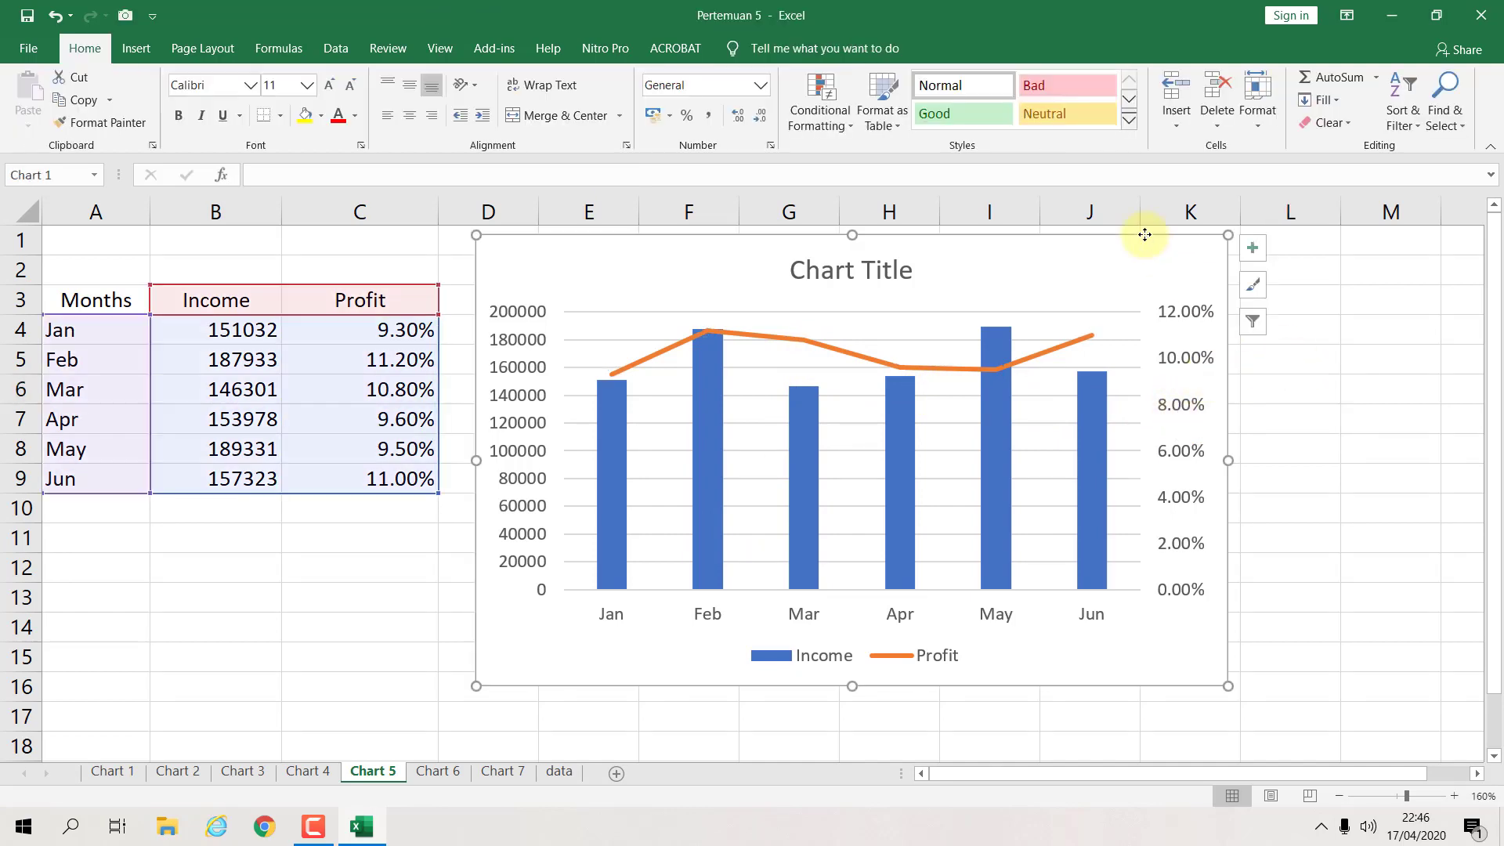
key("Delete")
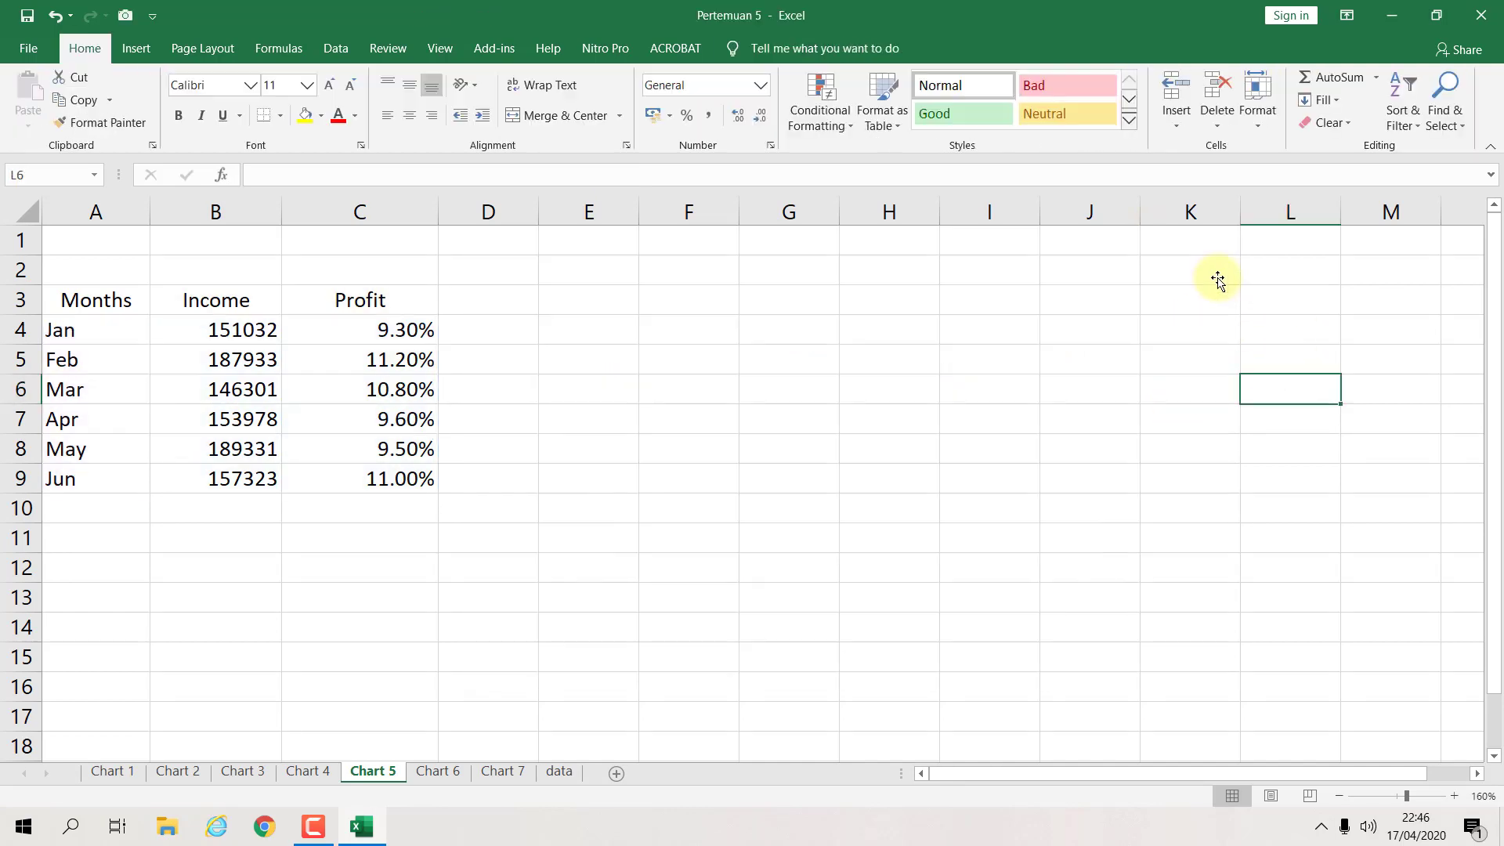
Step: Insert the recommended Clustered Column chart with Profit as a line on a secondary axis and place it beside the Chart 5 table
left_click(580, 320)
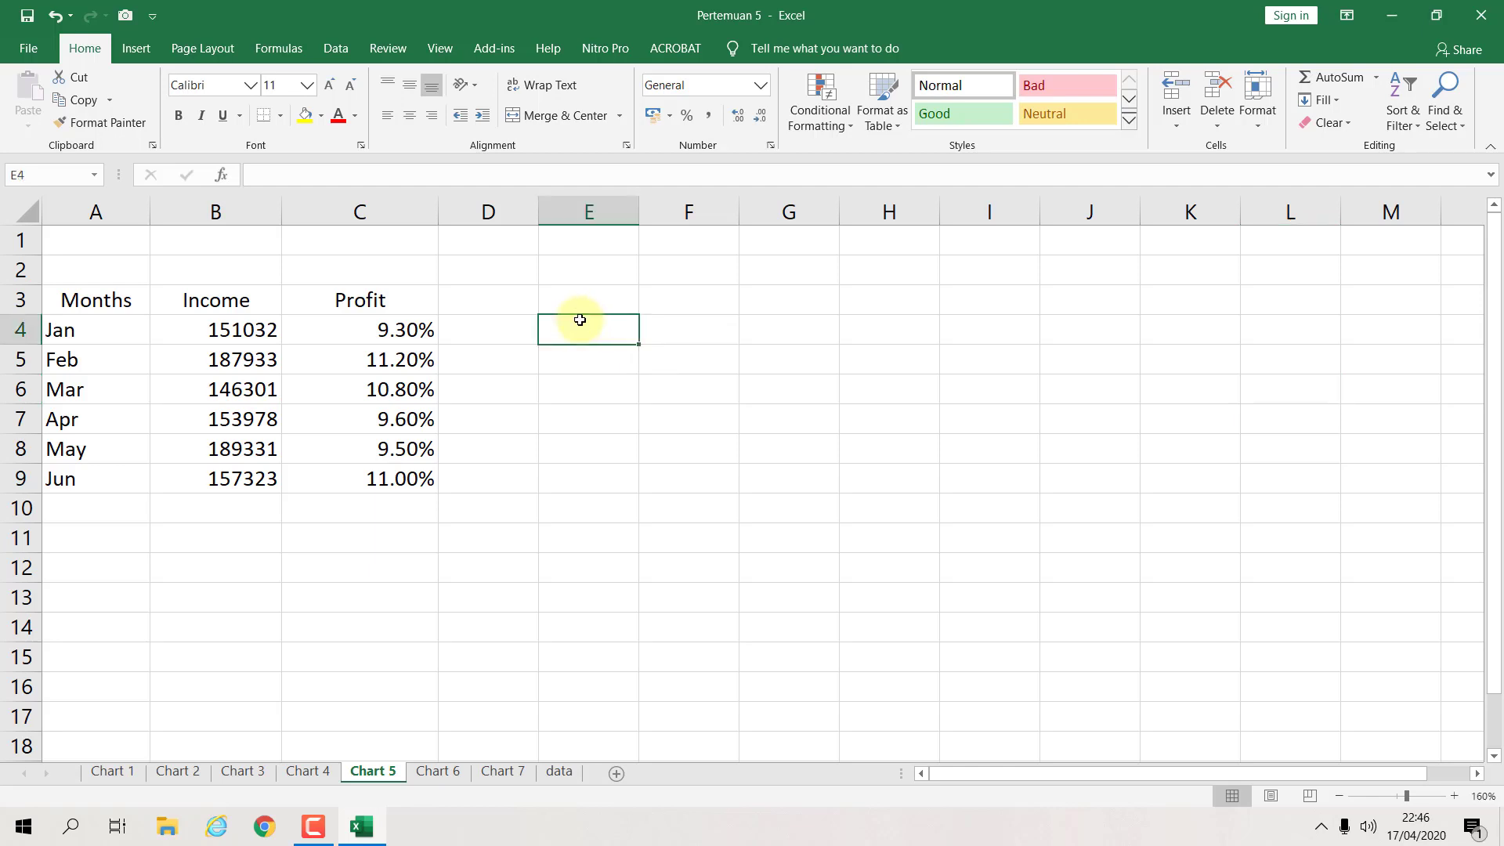
left_click(390, 340)
left_click(258, 329)
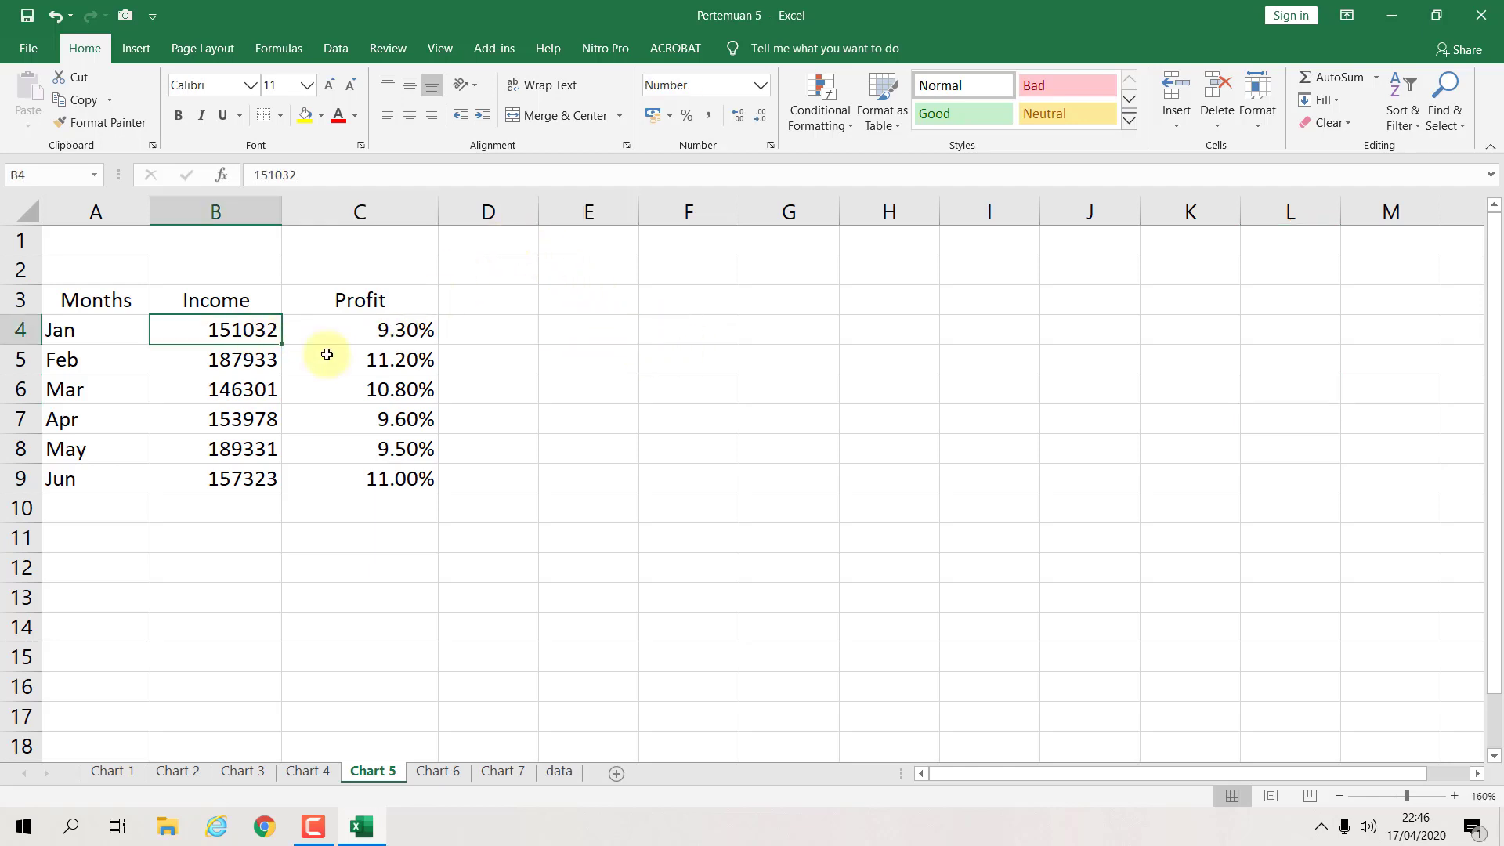
left_click(146, 52)
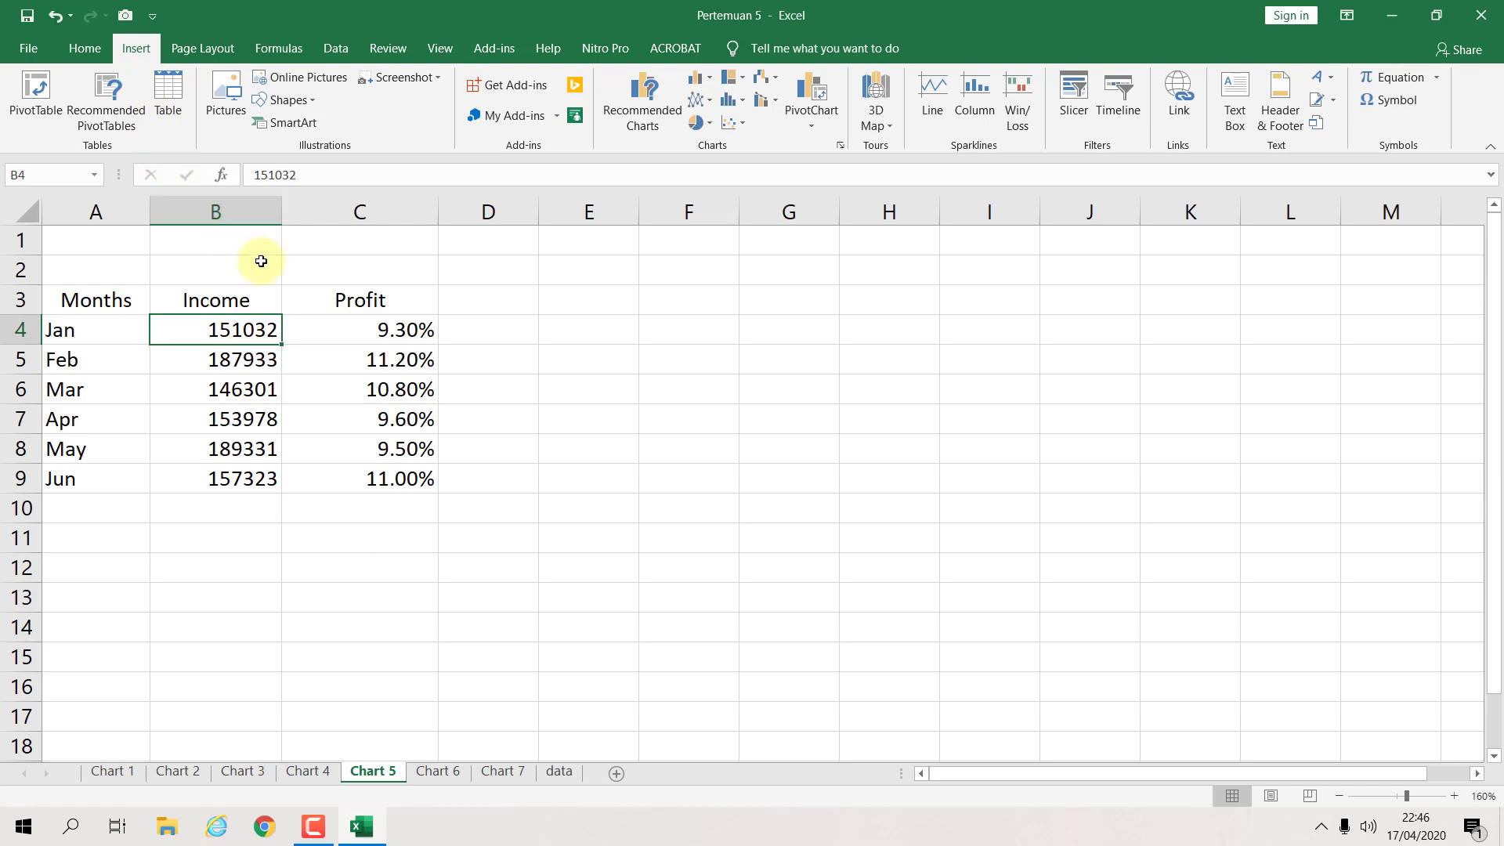
left_click(648, 119)
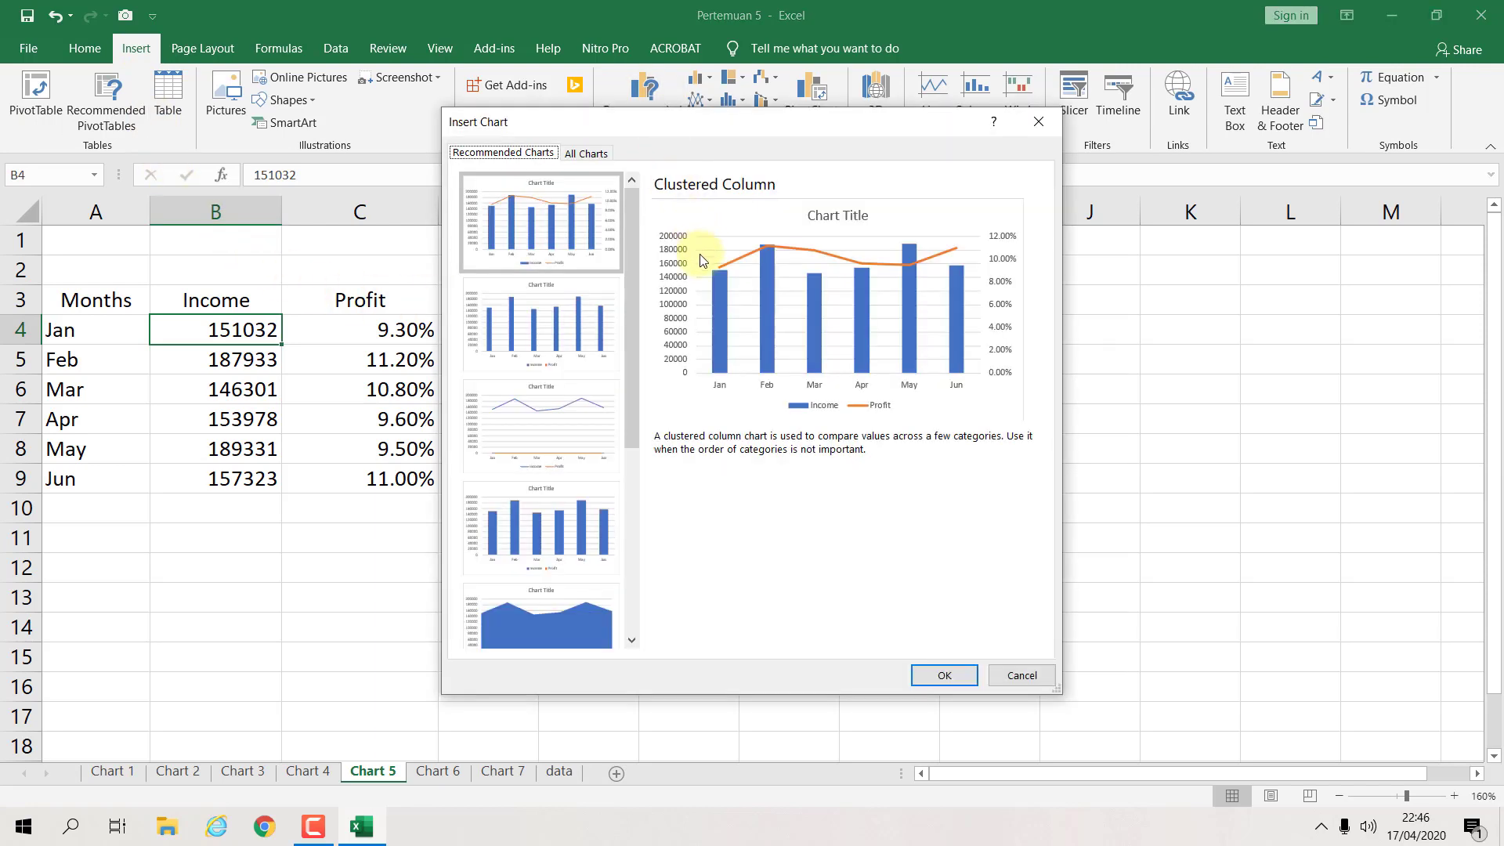
left_click(564, 241)
left_click(937, 676)
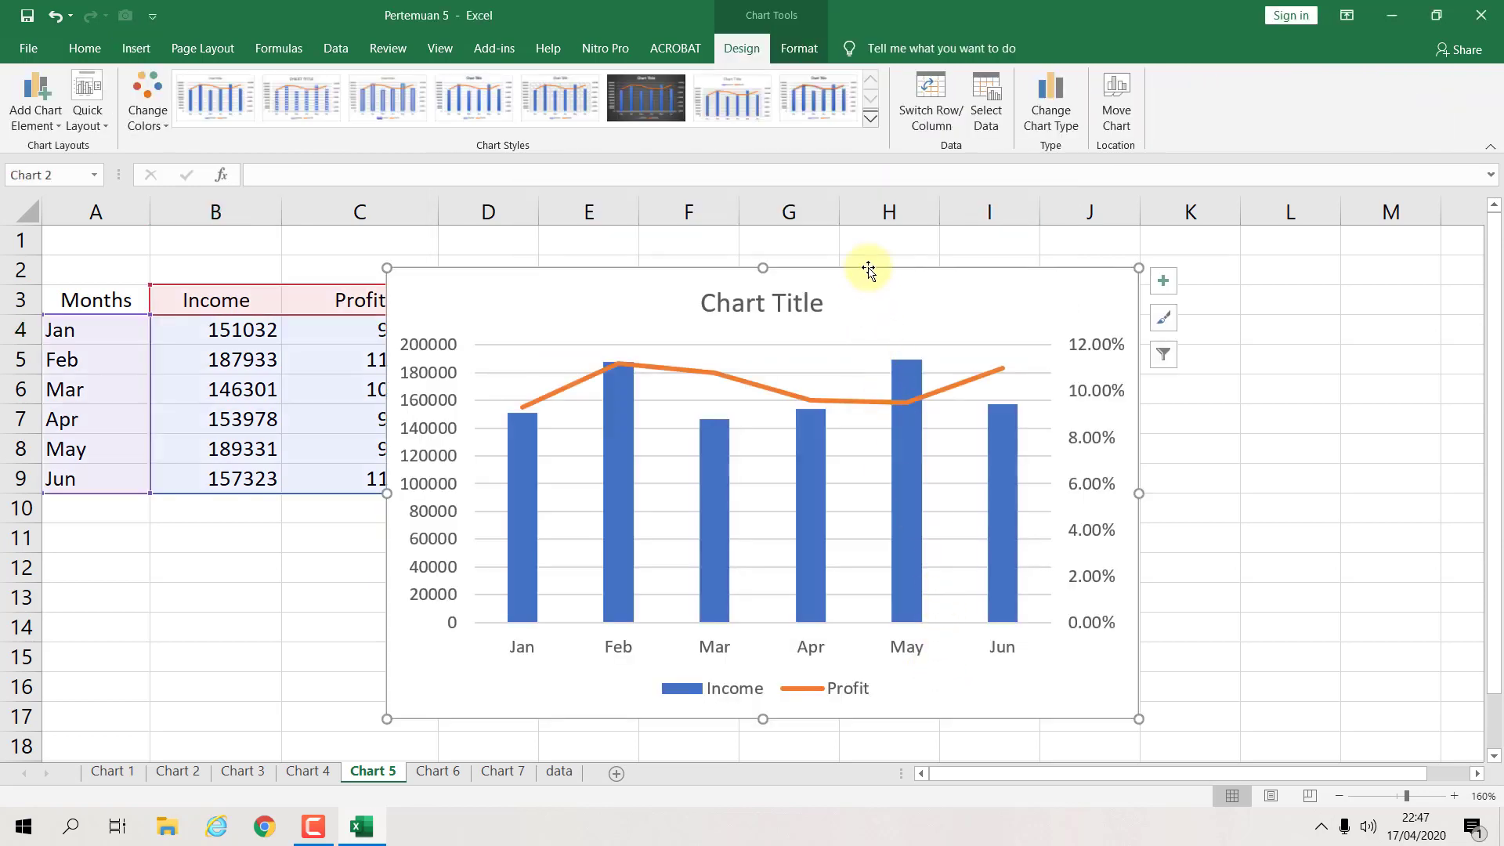
left_click_drag(869, 271, 941, 255)
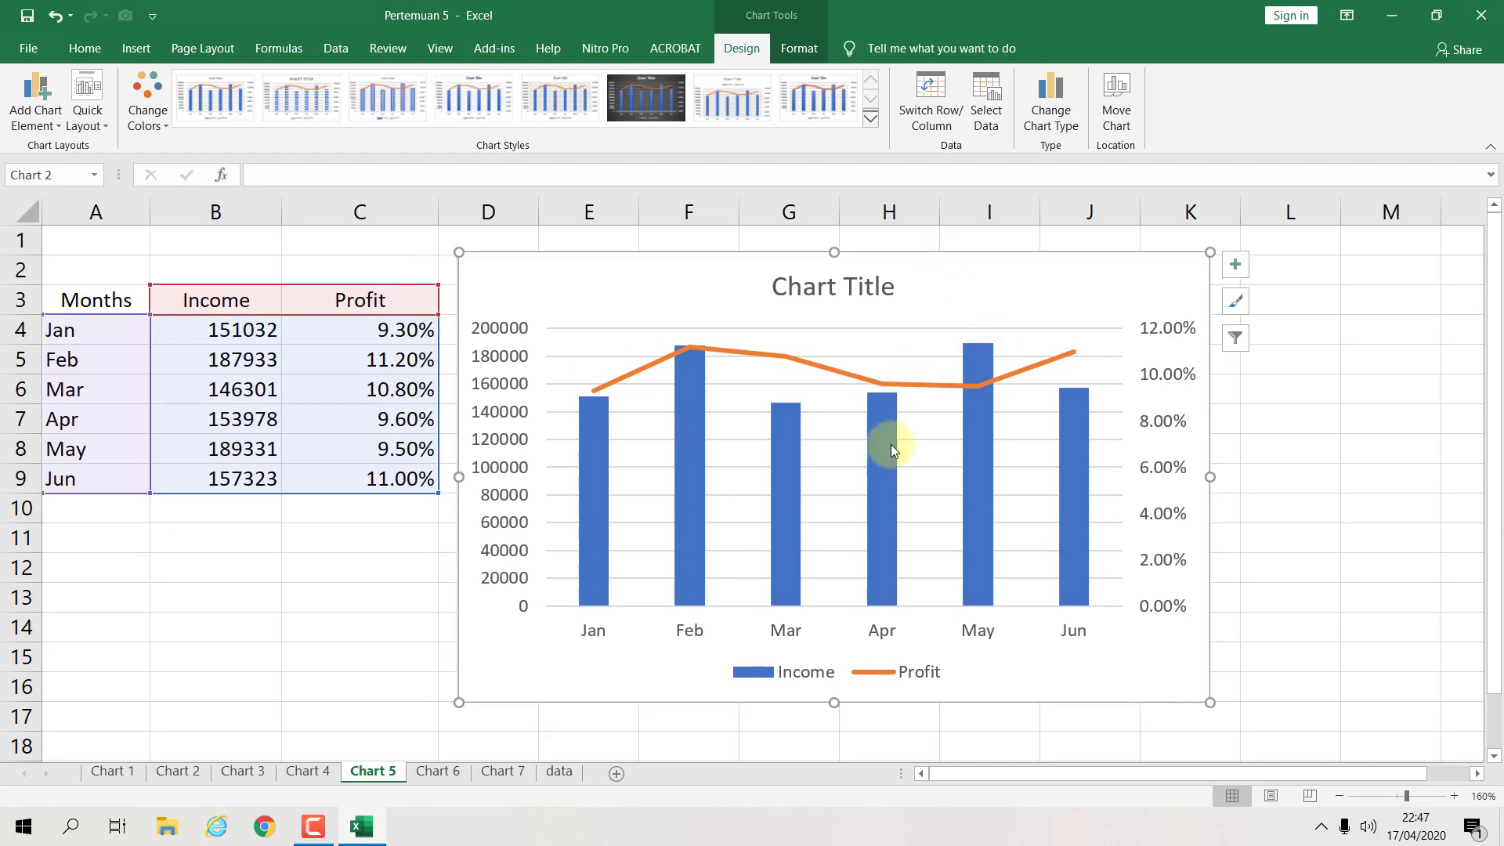
Step: Switch to the Chart 6 sheet and enlarge its view to 160%
left_click(438, 771)
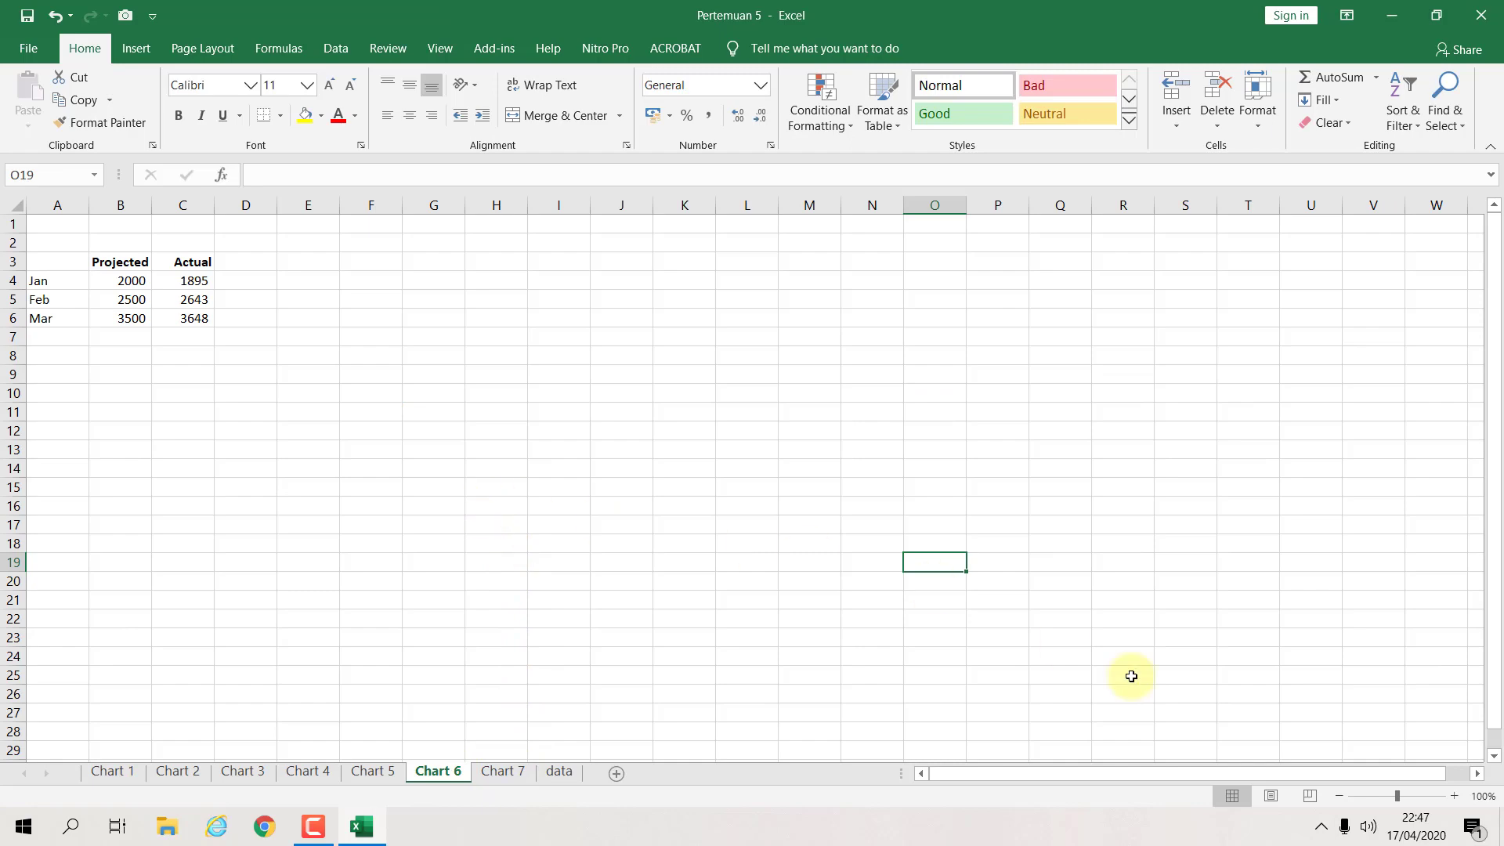
left_click(1454, 796)
left_click(1453, 796)
left_click(1453, 796)
left_click(1453, 796)
left_click(1453, 796)
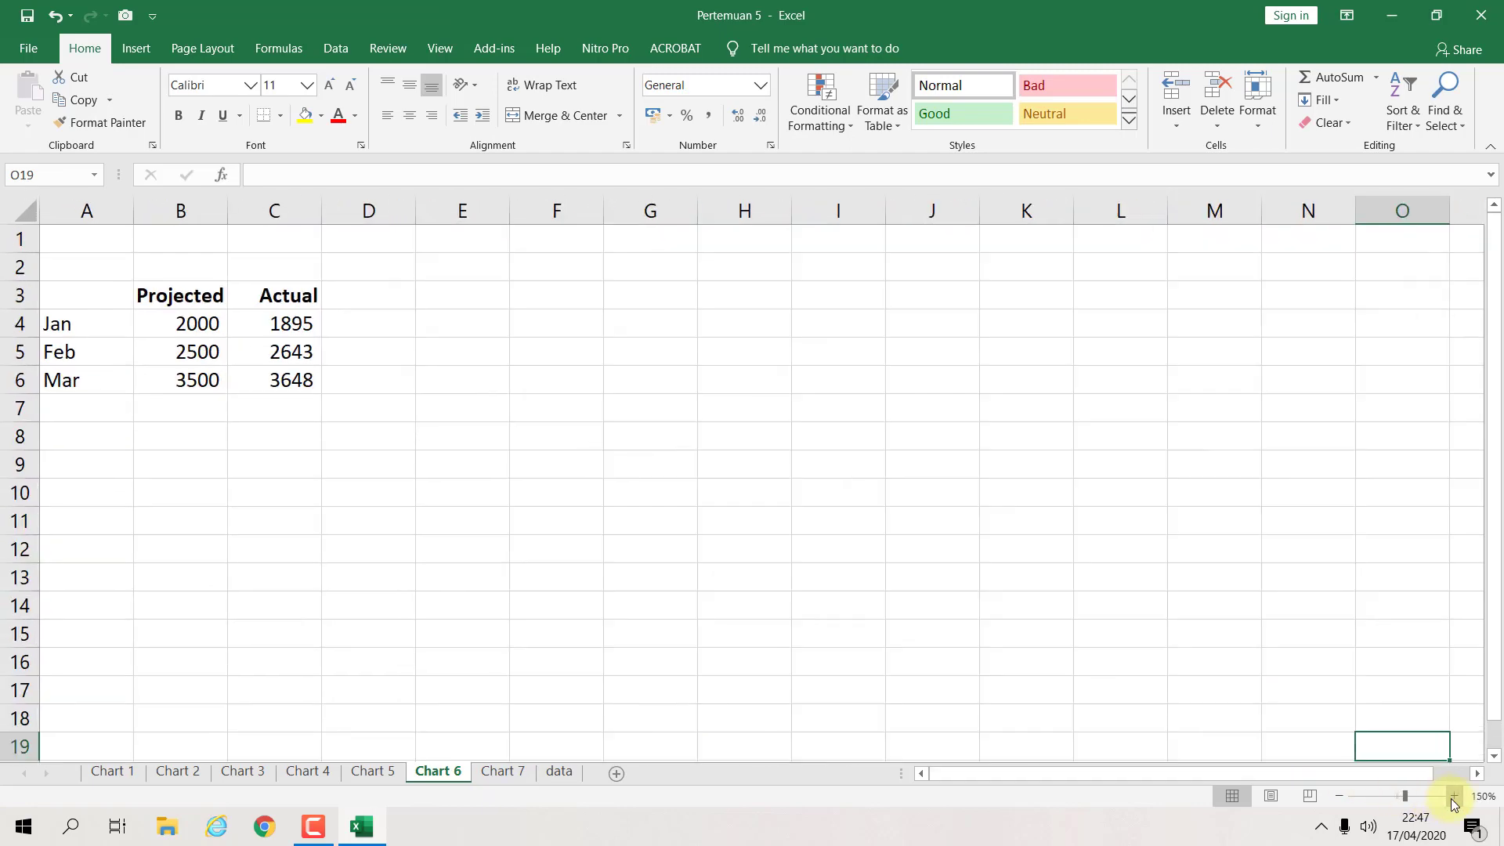
left_click(1454, 796)
left_click_drag(1240, 776, 1096, 778)
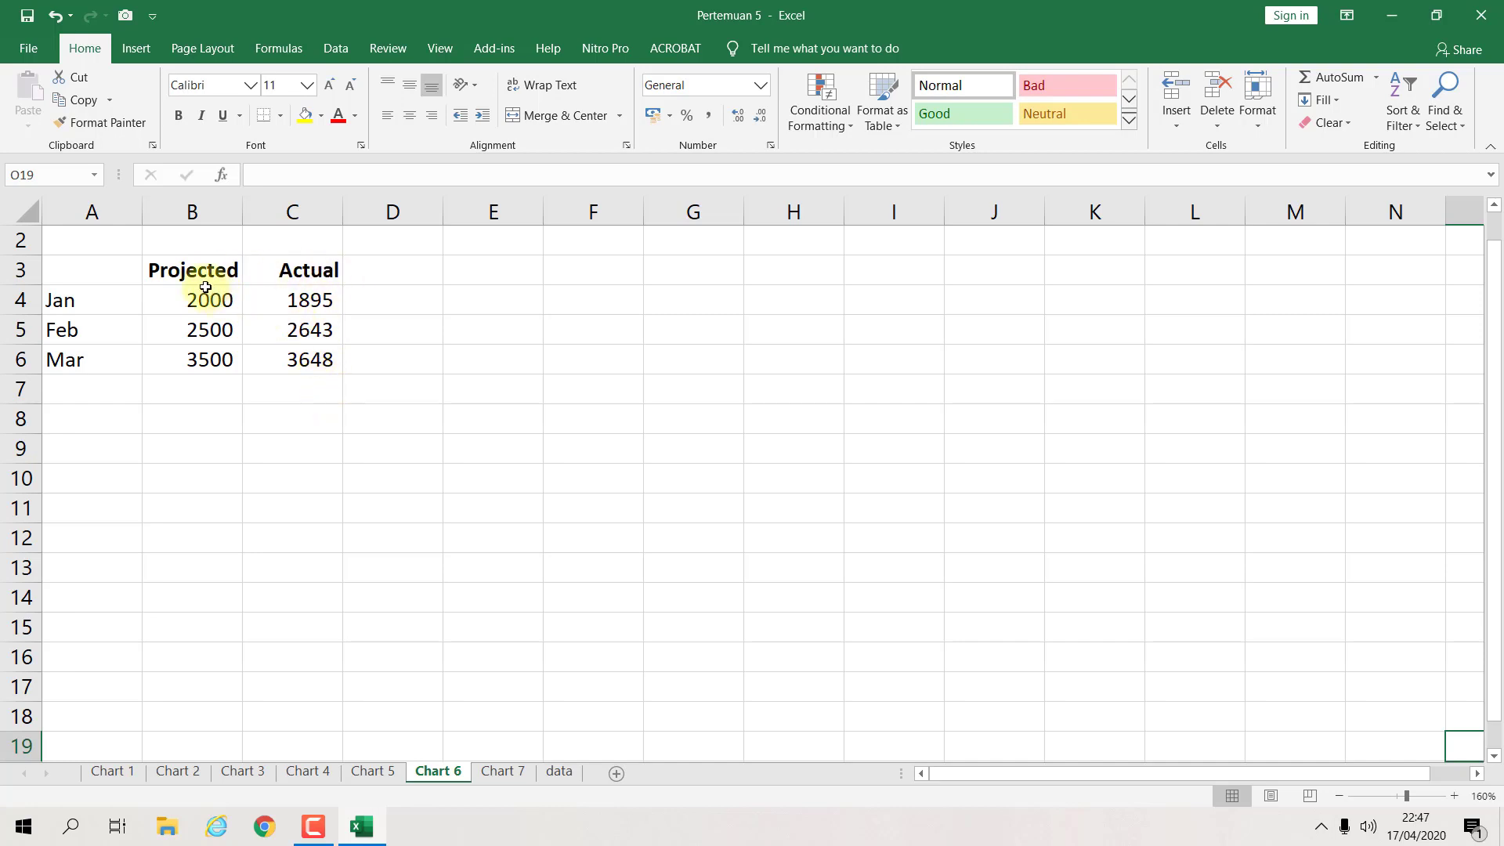
Step: Review the Projected and Actual columns of the Chart 6 table, then clear the selection
left_click_drag(193, 269, 198, 345)
left_click_drag(301, 270, 305, 355)
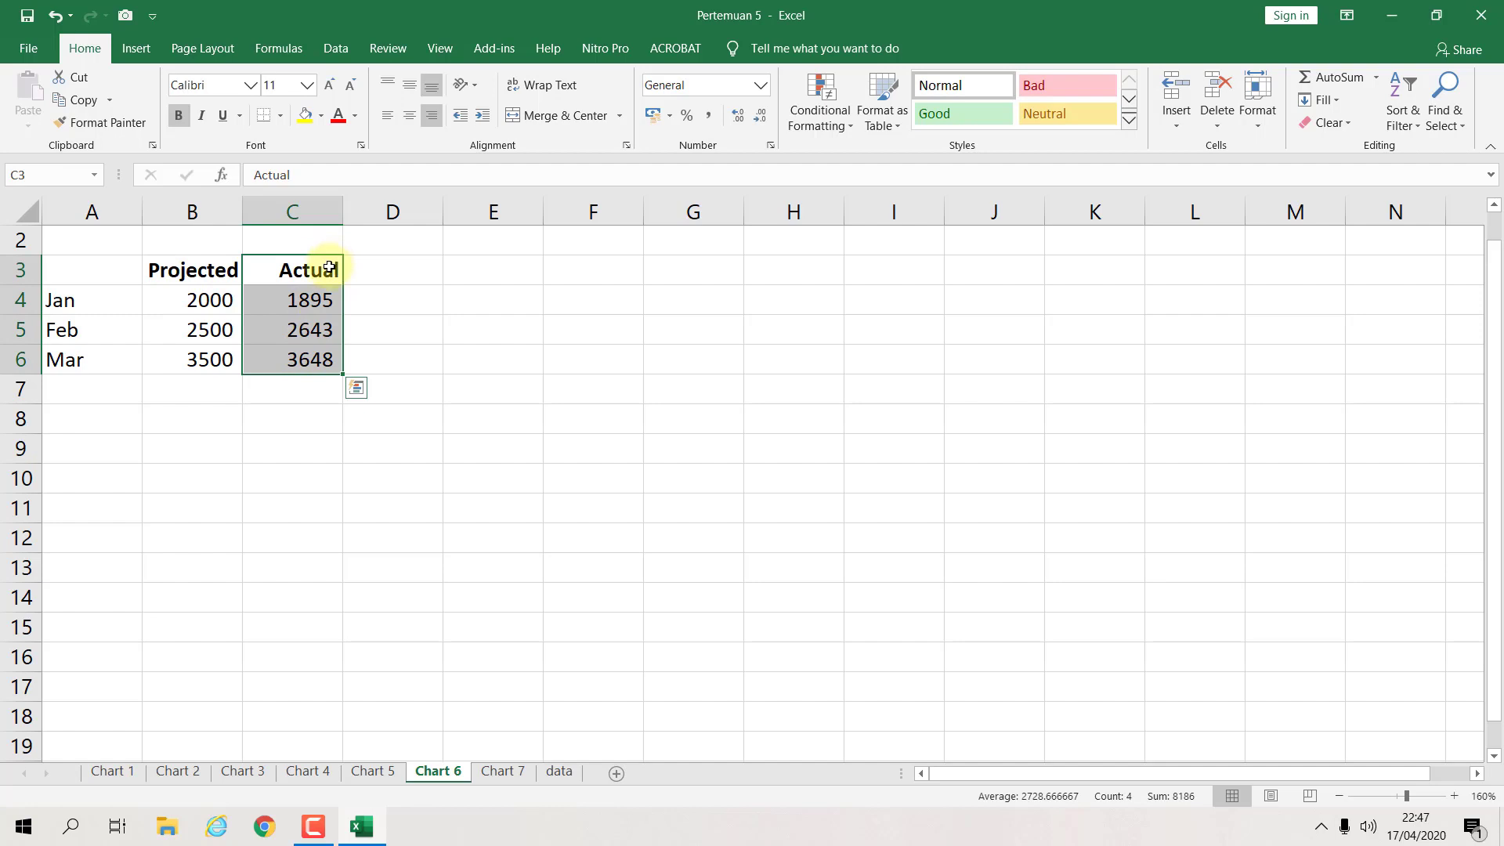
left_click(431, 298)
left_click(121, 268)
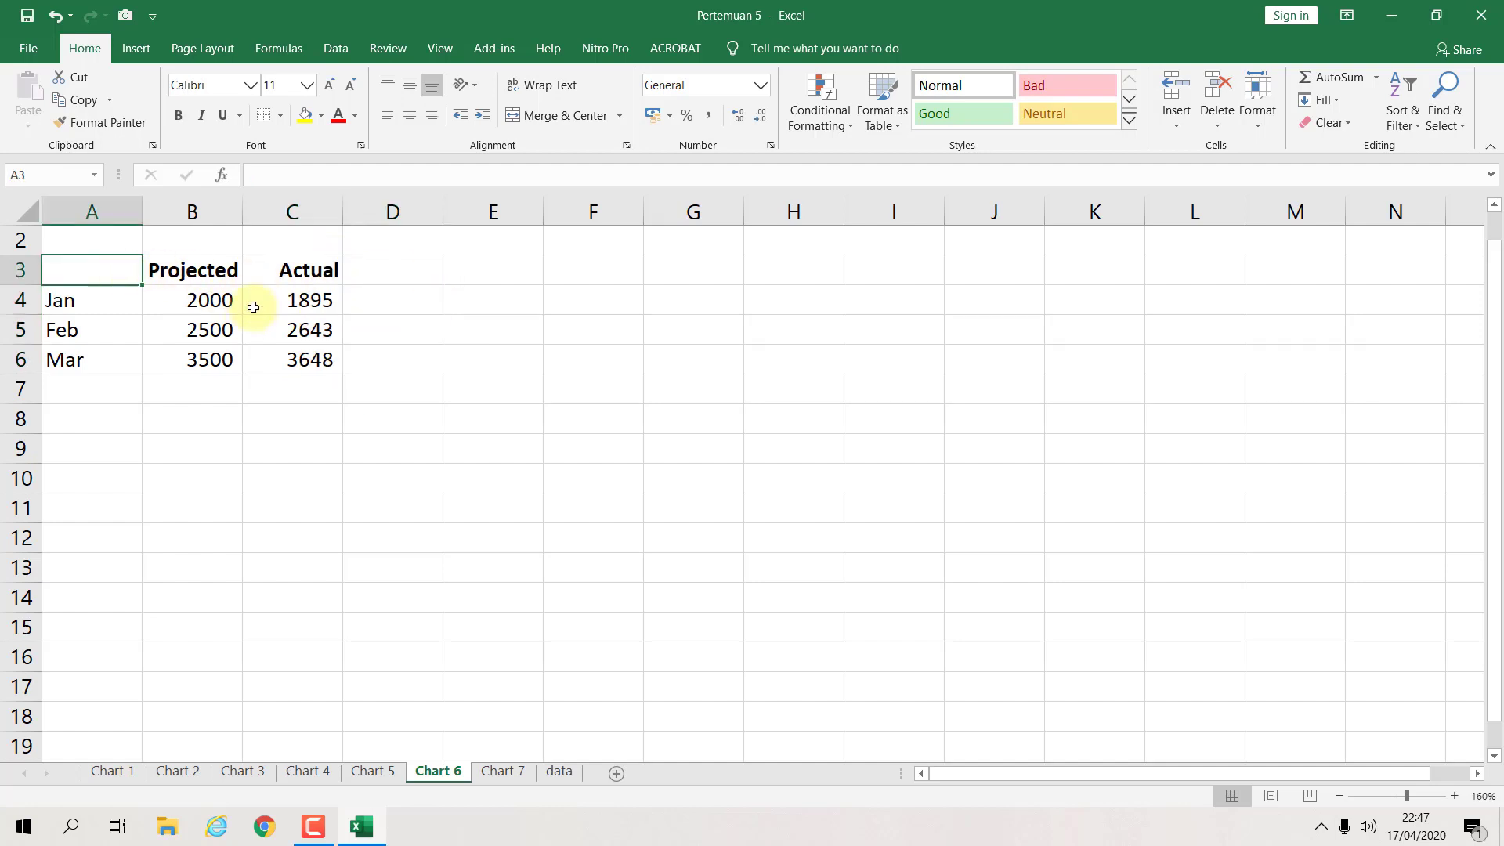
Step: Insert a 2-D clustered column chart from the Chart 6 table and place it beside the table across columns D to K
left_click(104, 301)
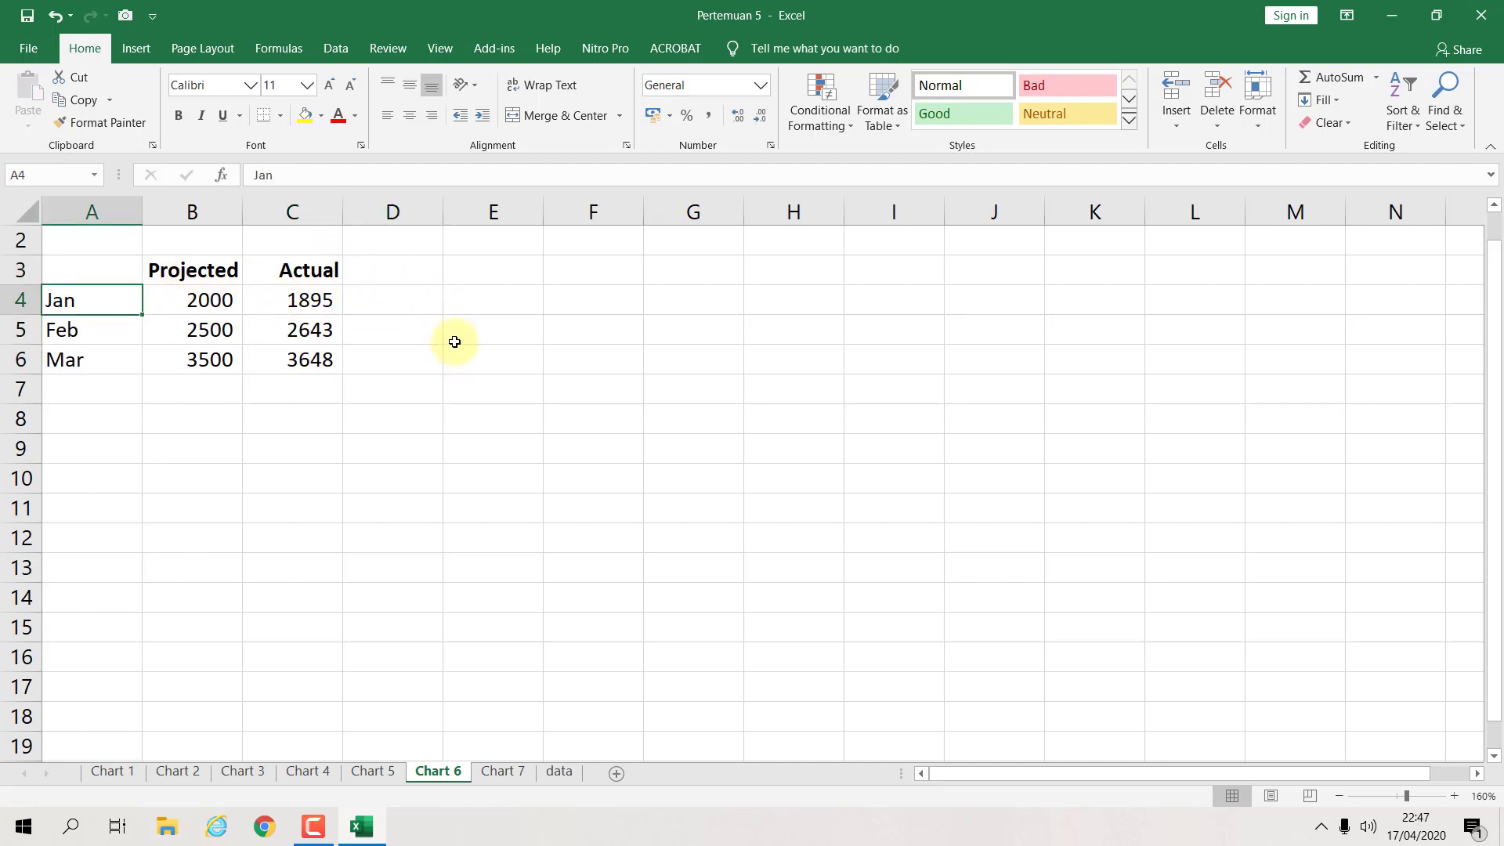
left_click(137, 49)
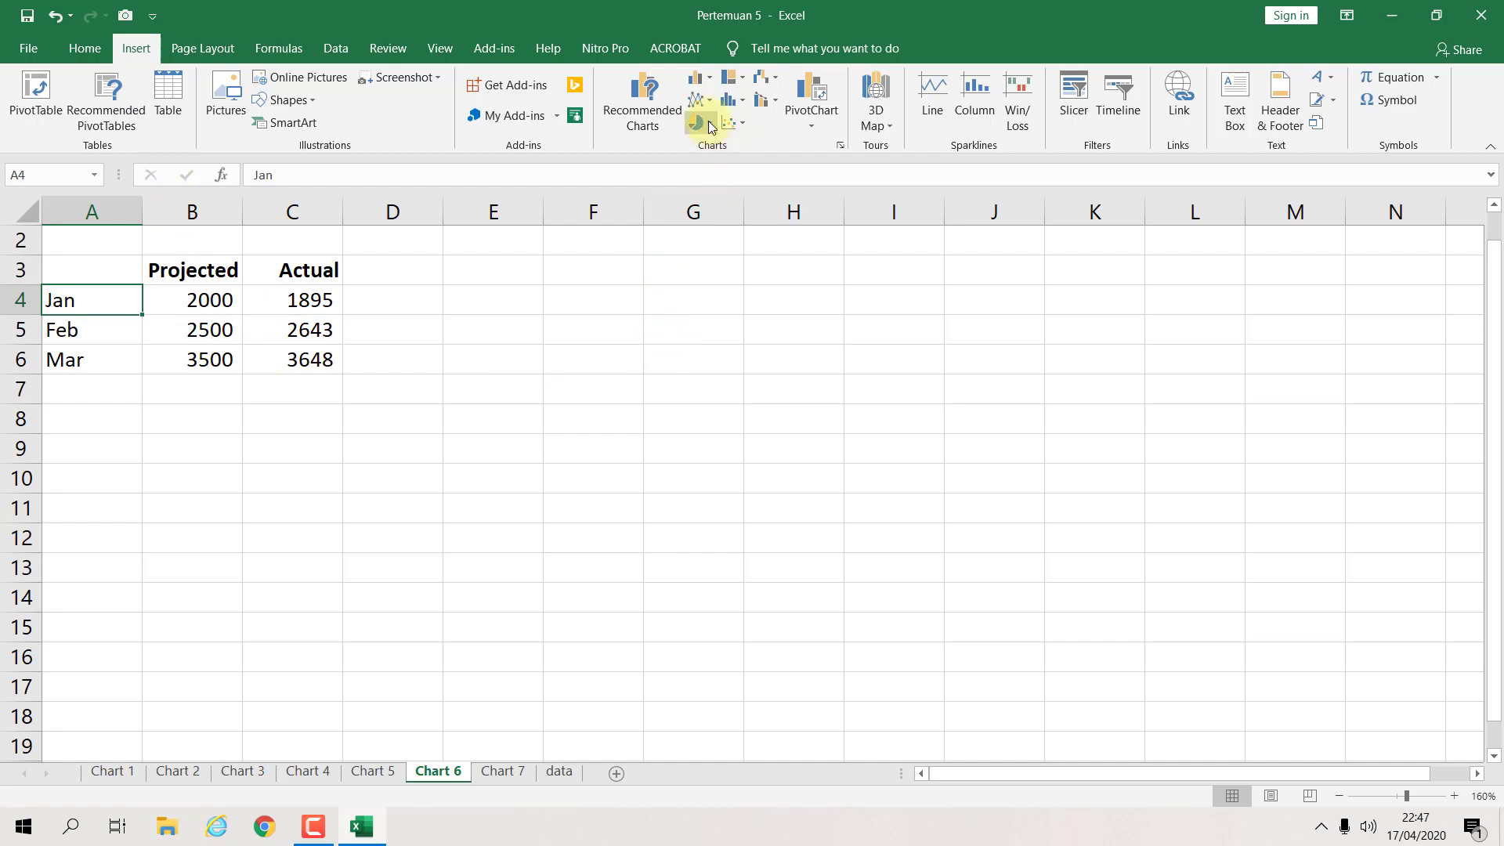
left_click(708, 79)
left_click(713, 146)
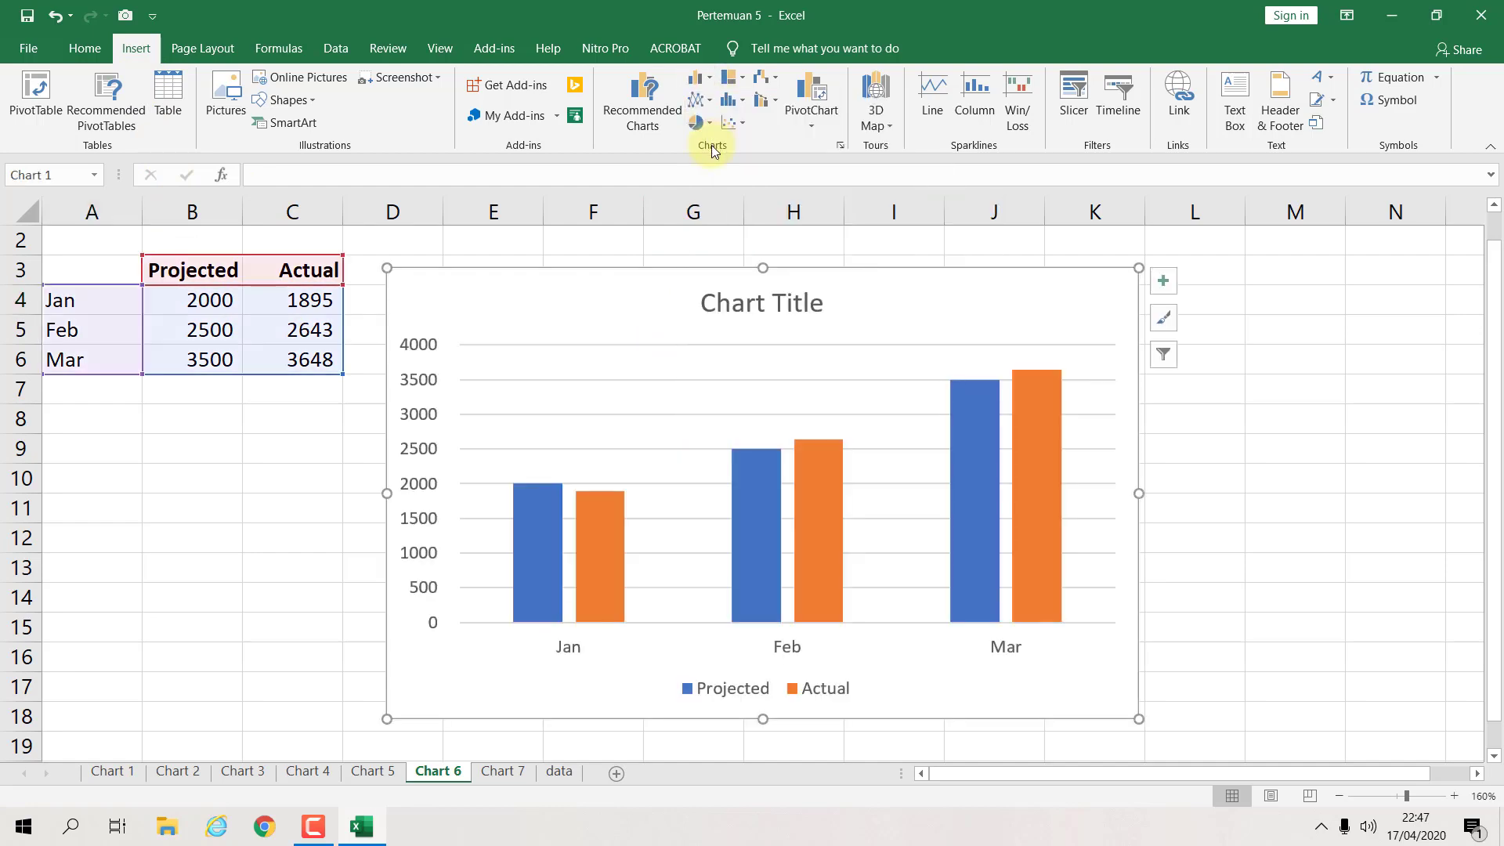
left_click_drag(851, 276, 838, 257)
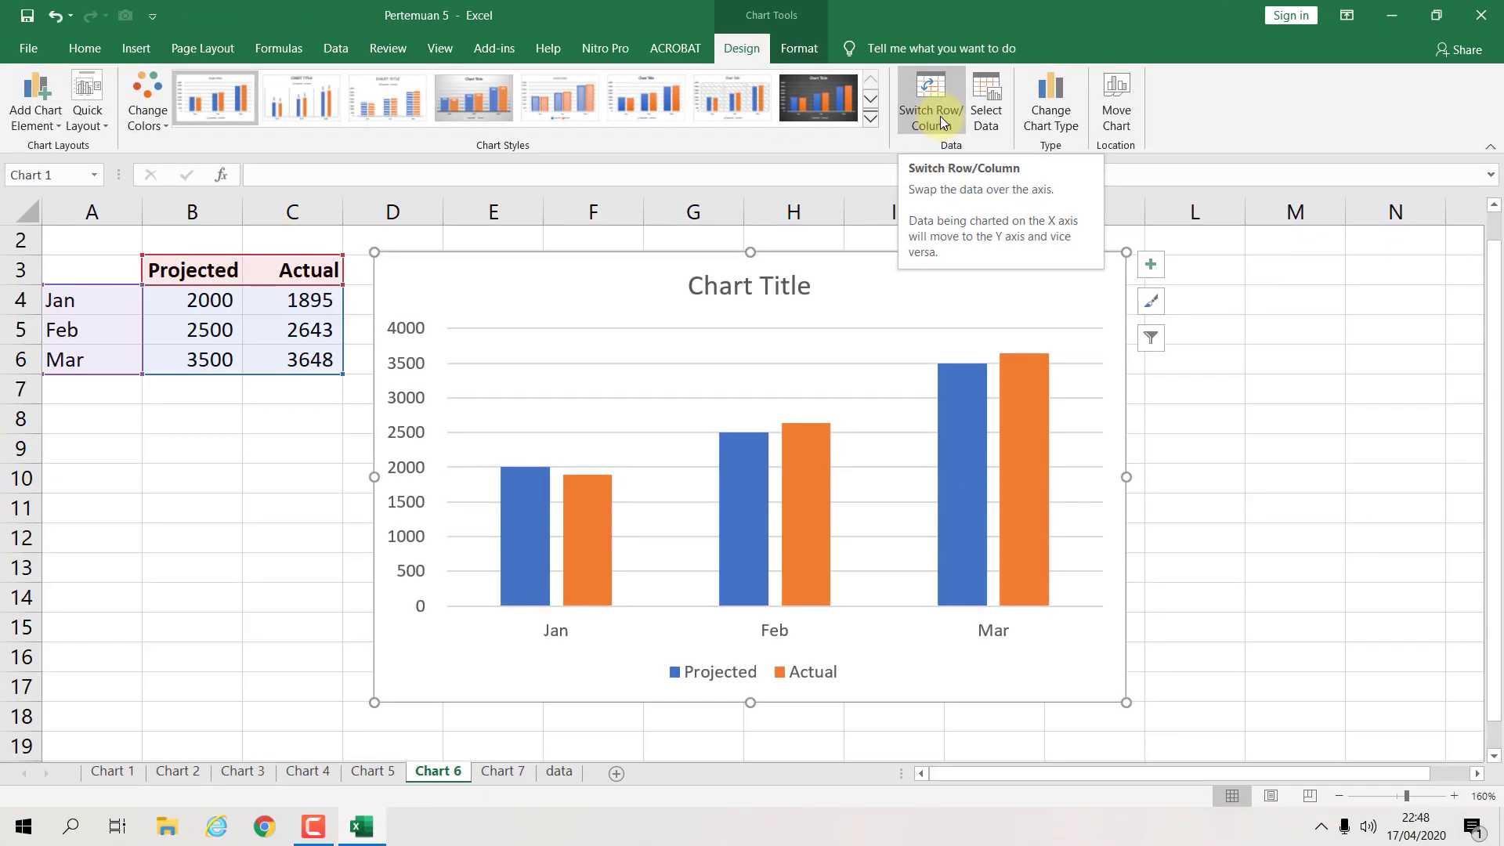
Step: Swap the chart's rows and columns back and forth to compare grouping by month with grouping by Projected and Actual
left_click(940, 116)
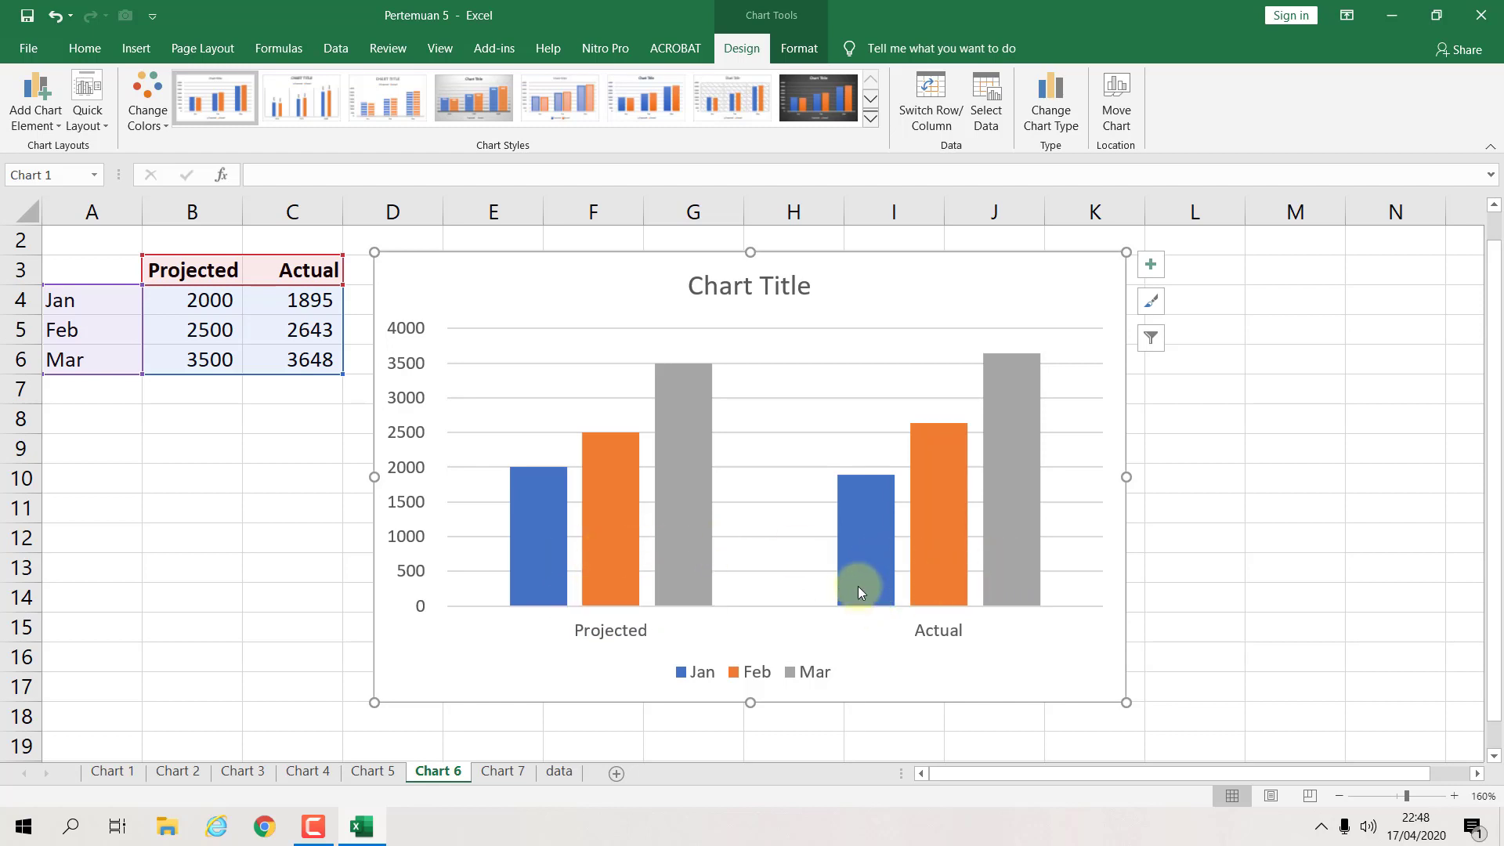
left_click(944, 119)
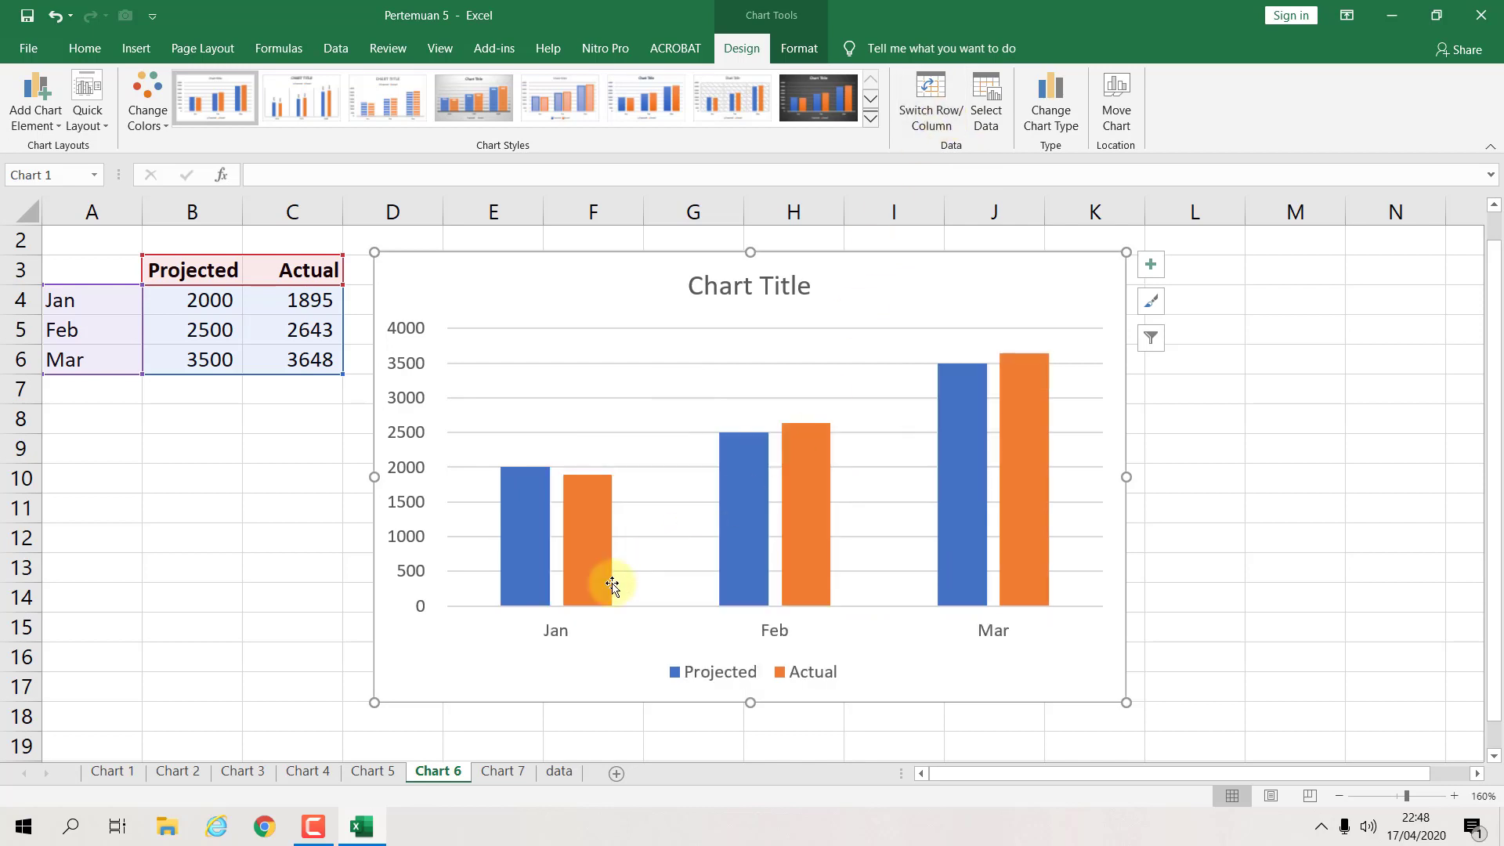
mouse_move(593, 542)
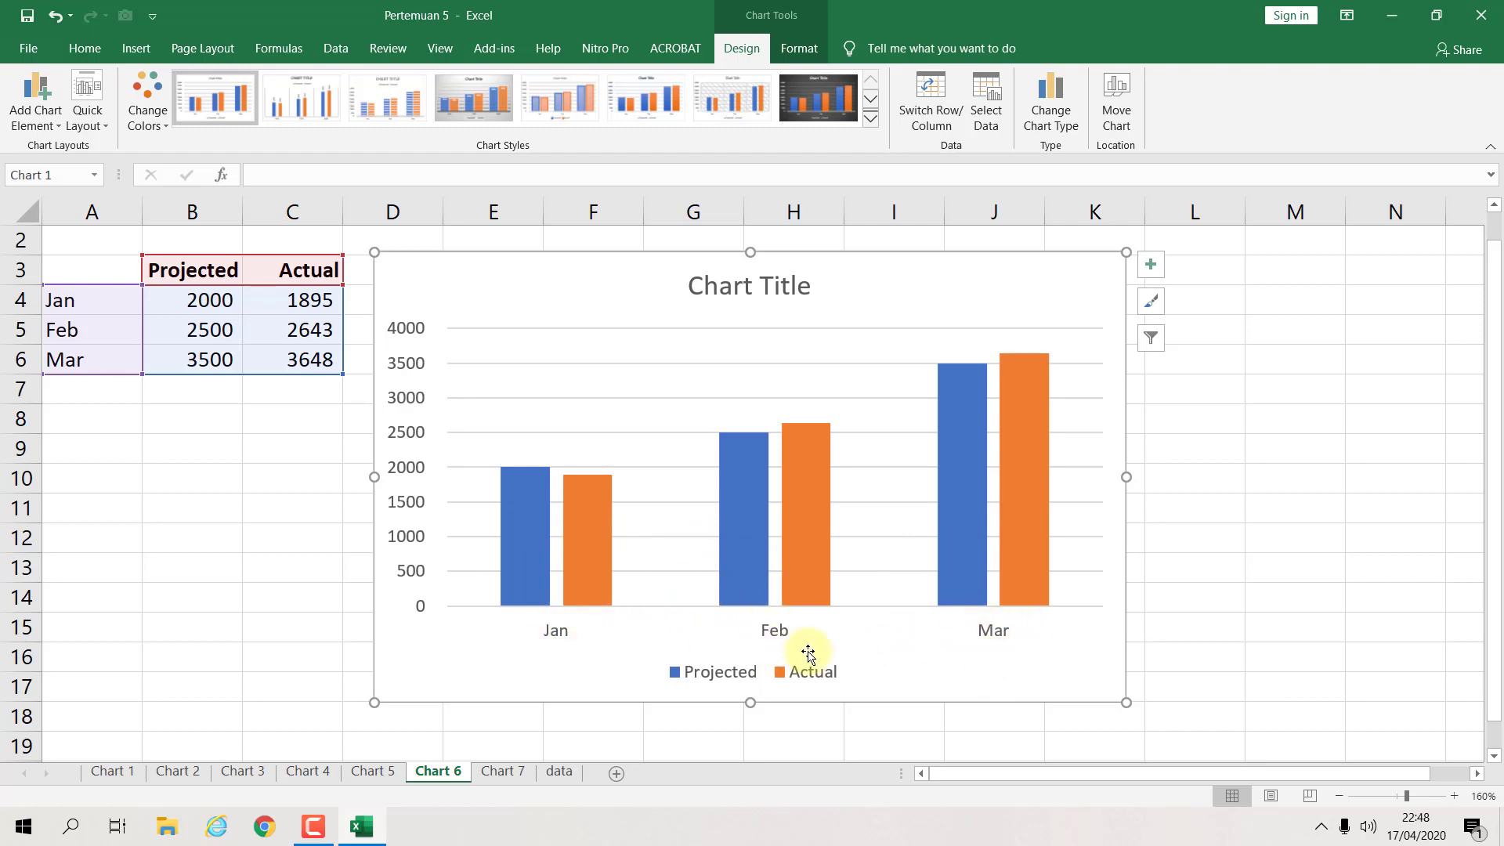
left_click(929, 128)
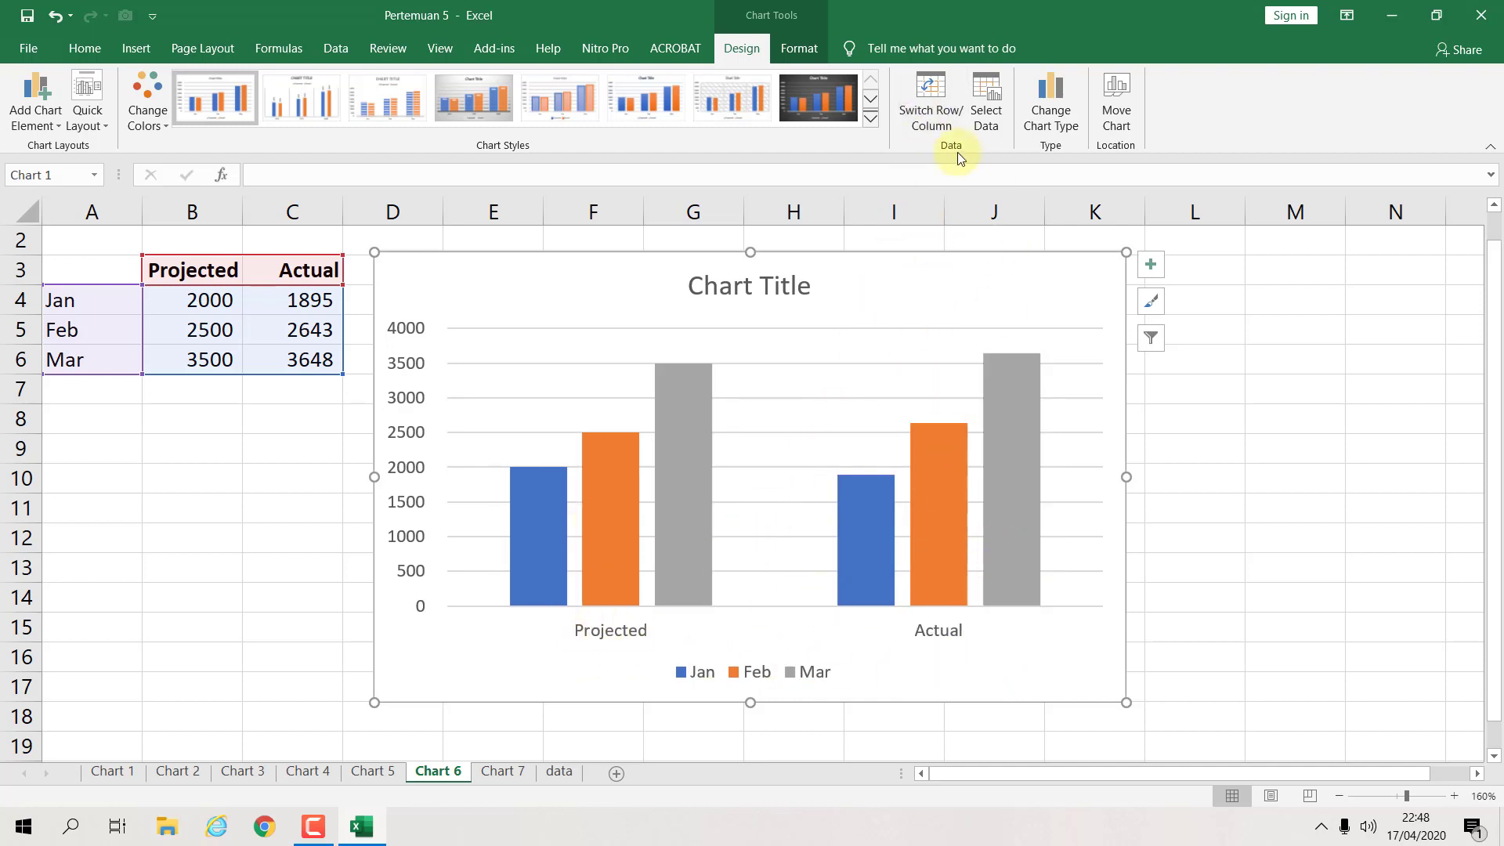
left_click(936, 120)
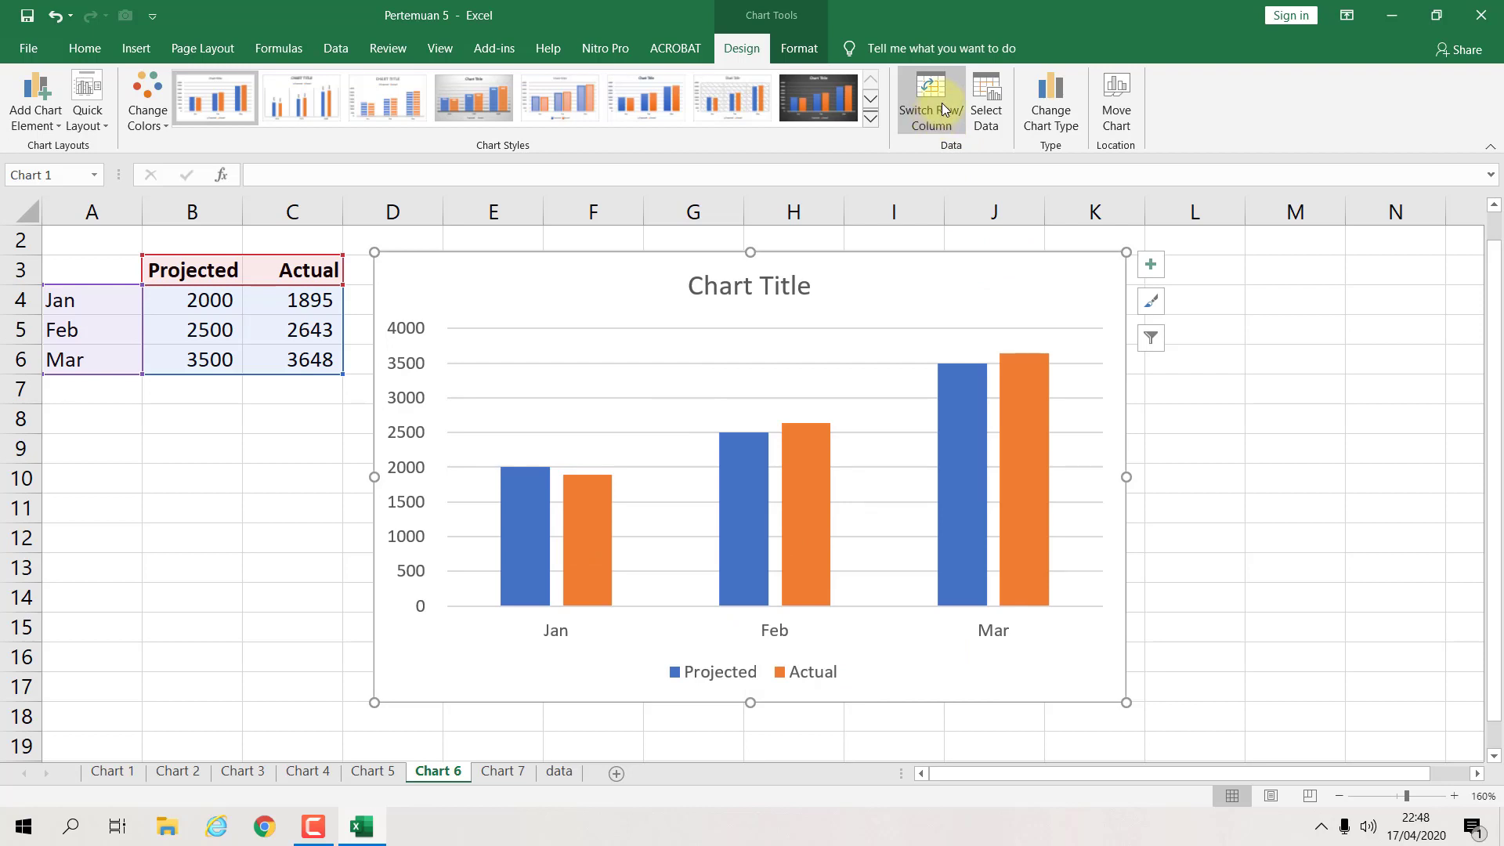
Step: Swap the chart's rows and columns so Projected and Actual are the axis categories and the months are the series, then deselect the chart
left_click(944, 110)
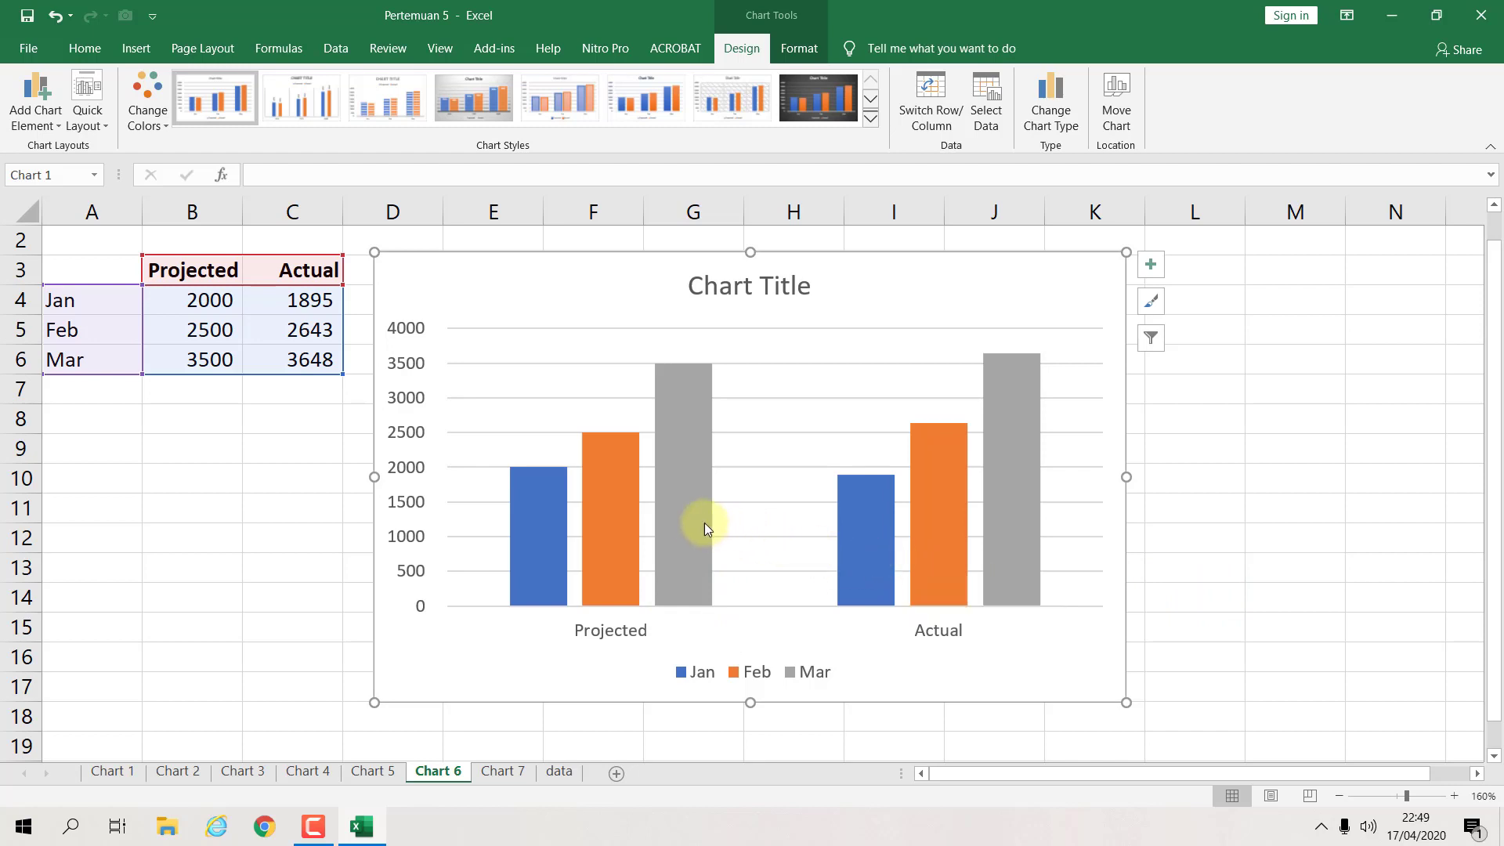
mouse_move(626, 525)
mouse_move(1004, 413)
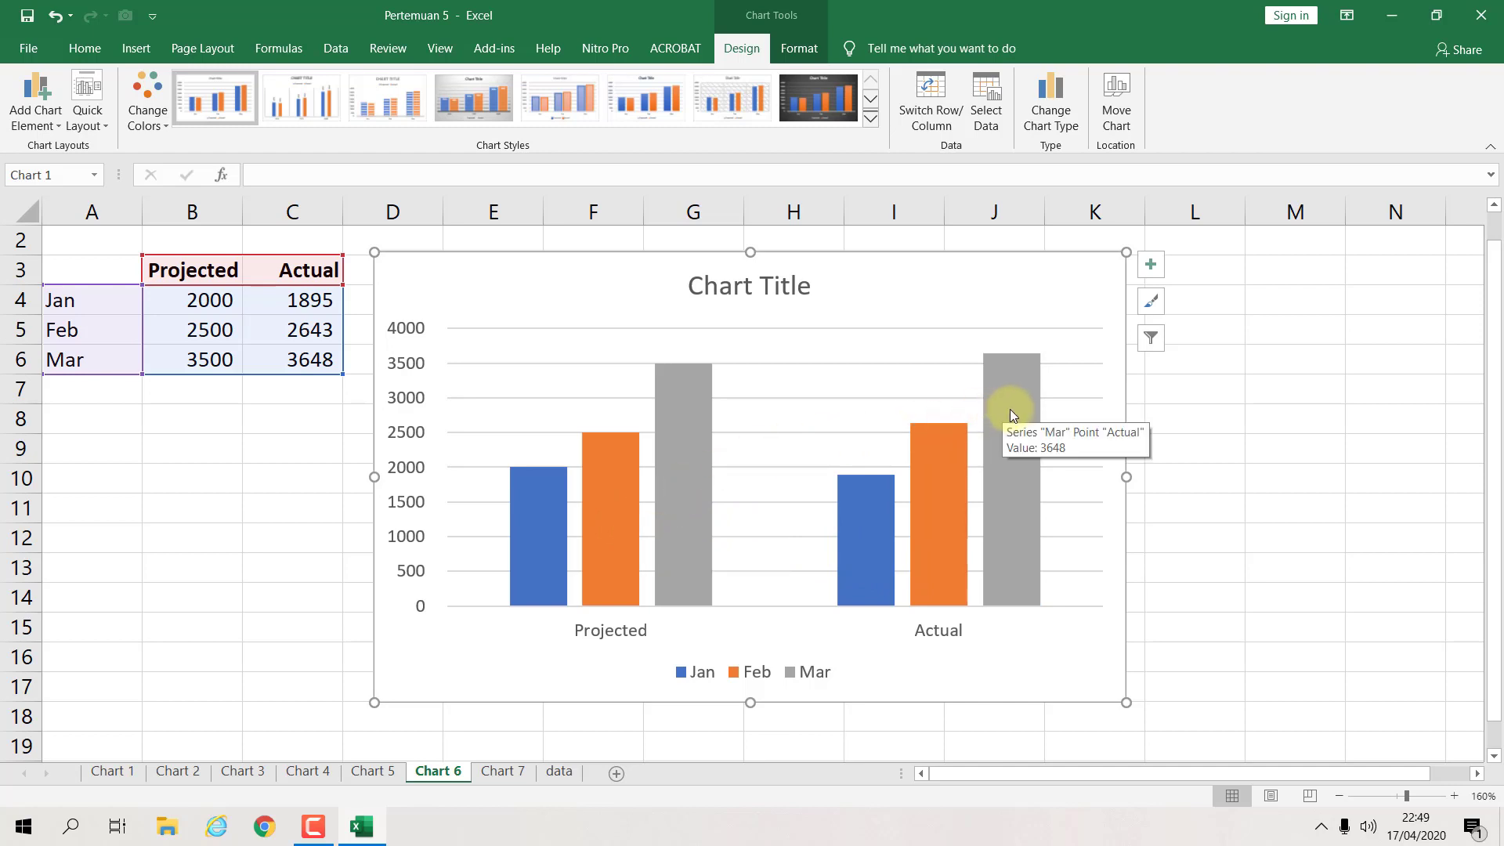
left_click(1259, 441)
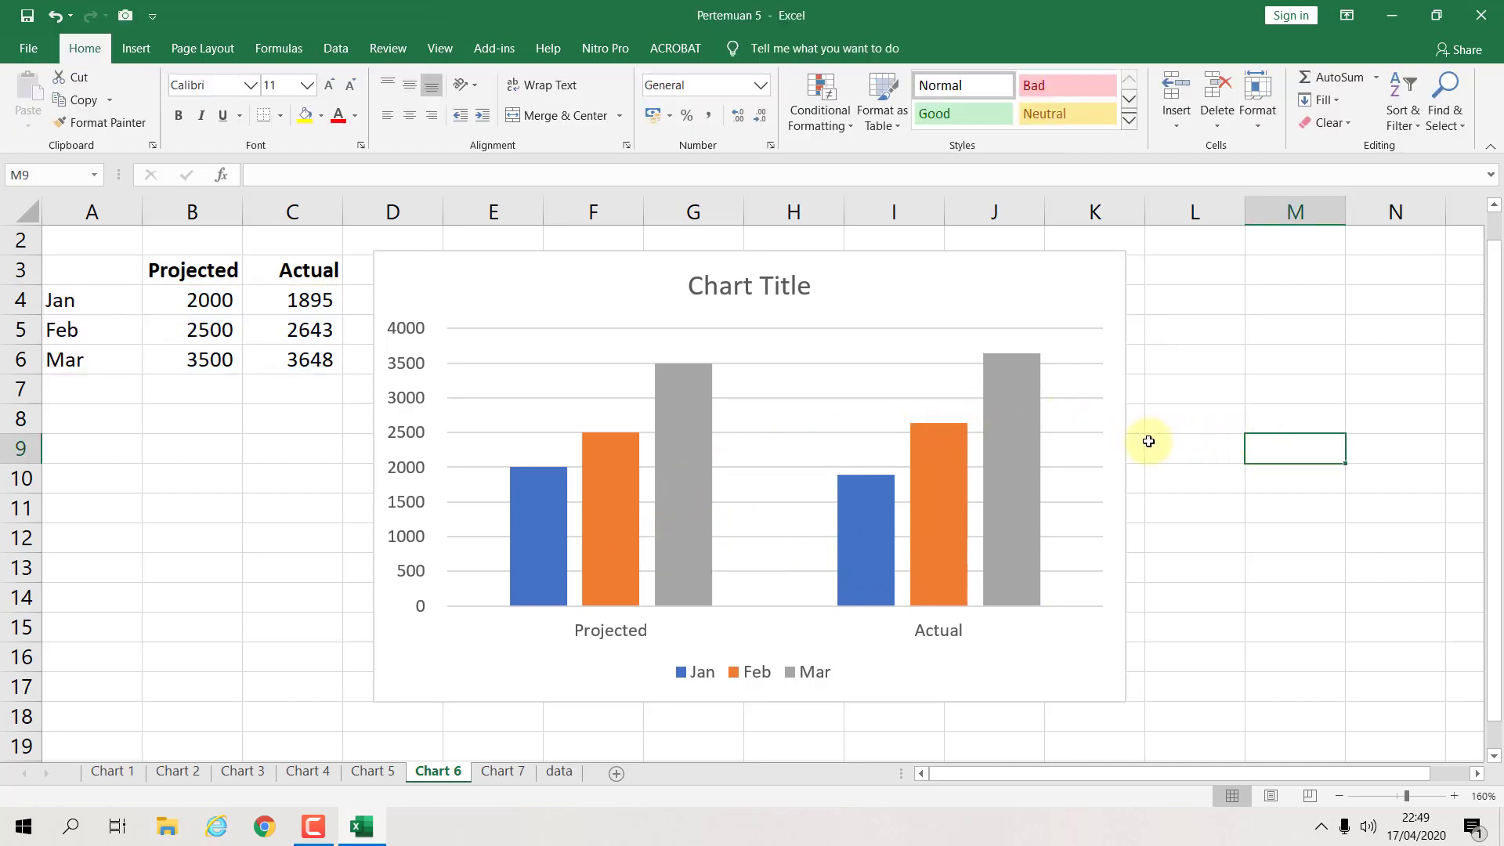
left_click(505, 772)
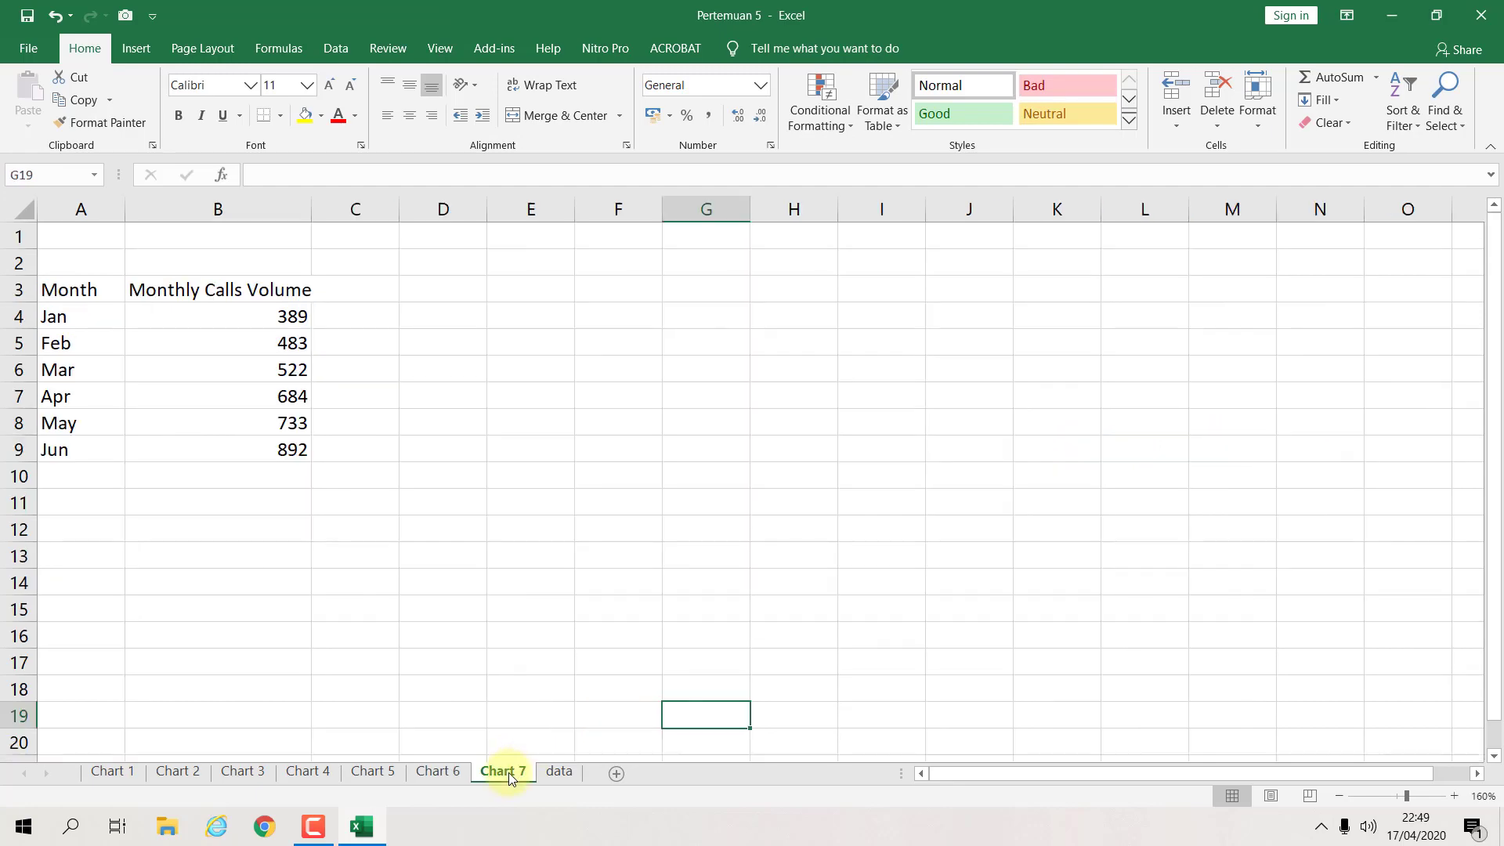
left_click(440, 772)
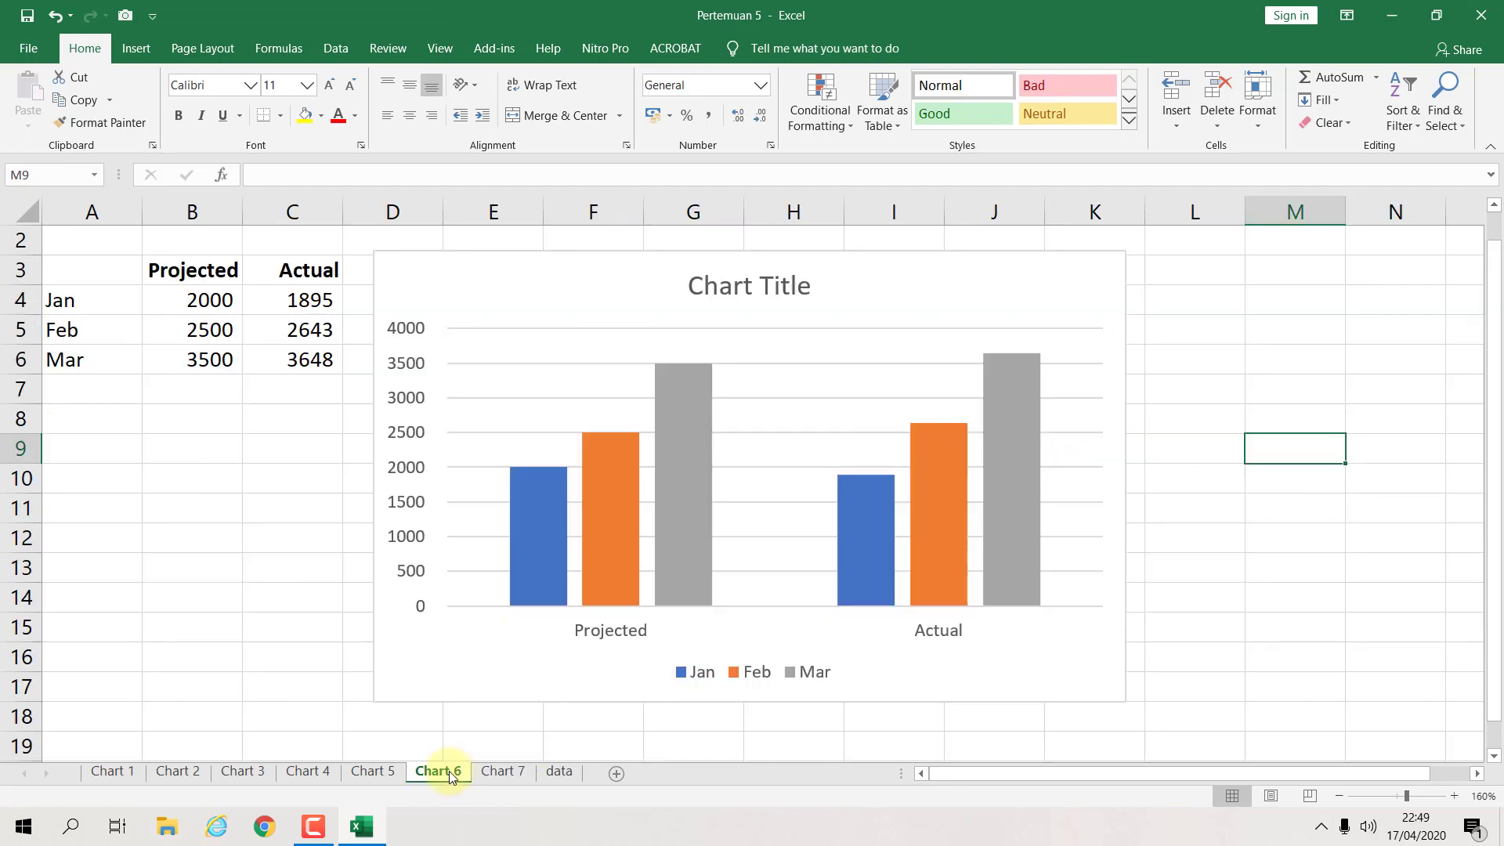
left_click(555, 772)
left_click(503, 772)
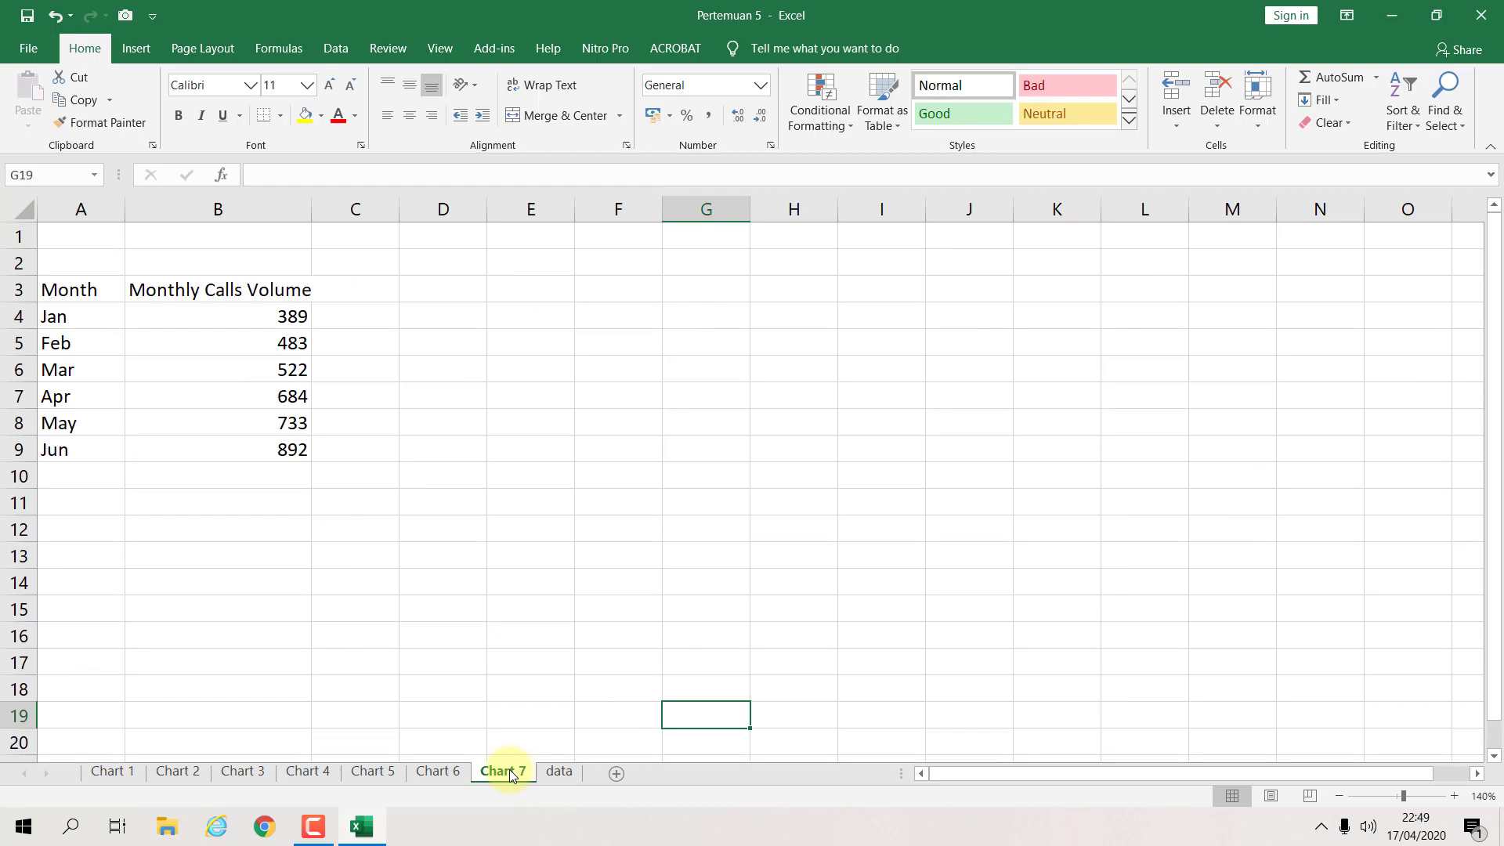
left_click(443, 771)
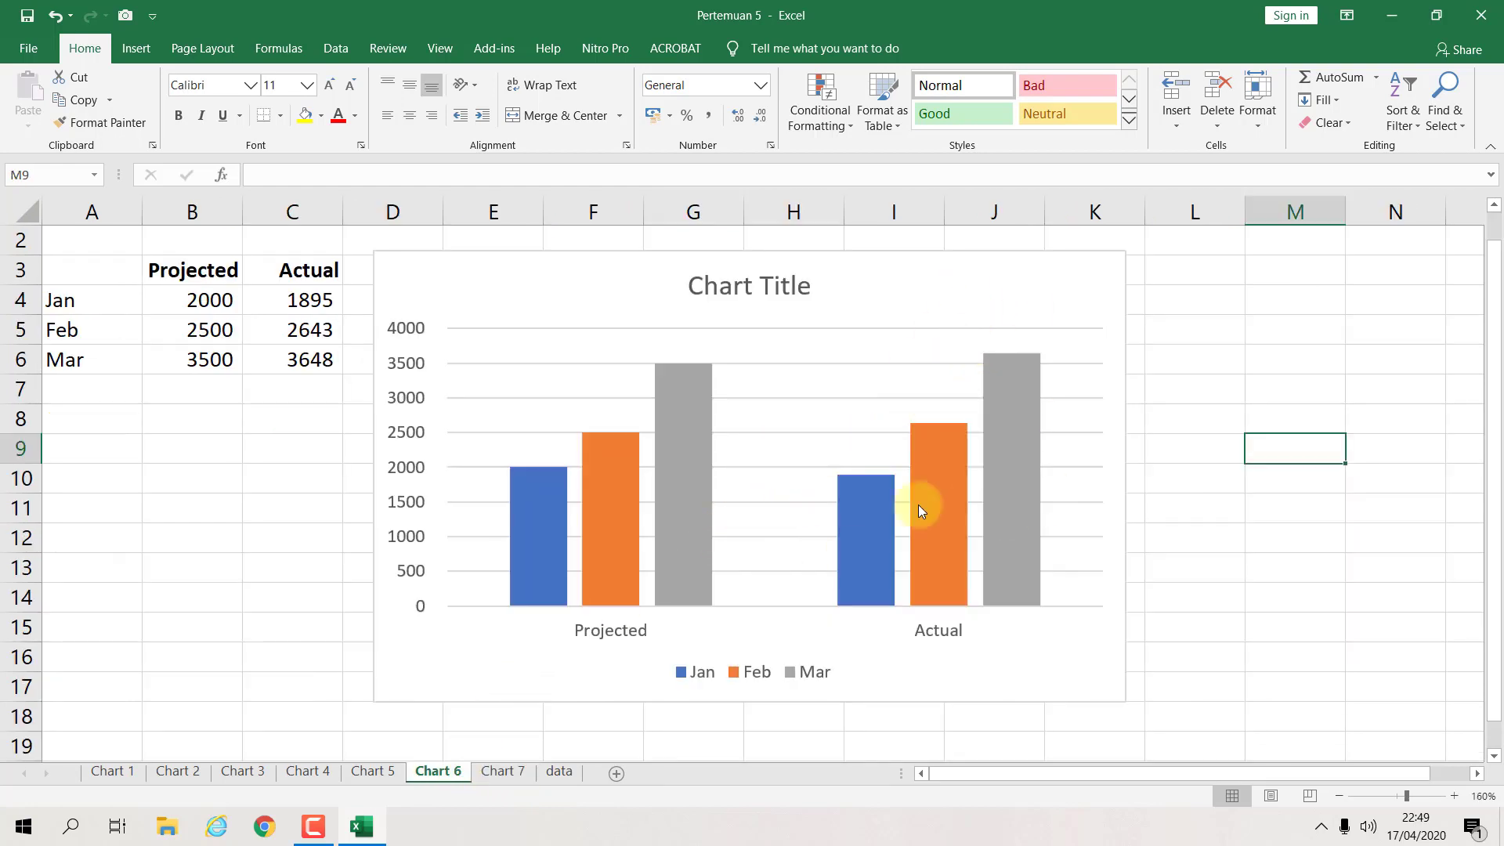
Step: On the Chart 1 sheet, nudge the Sales ($) column chart slightly closer to the data table, then deselect it
mouse_move(835, 535)
left_click(115, 770)
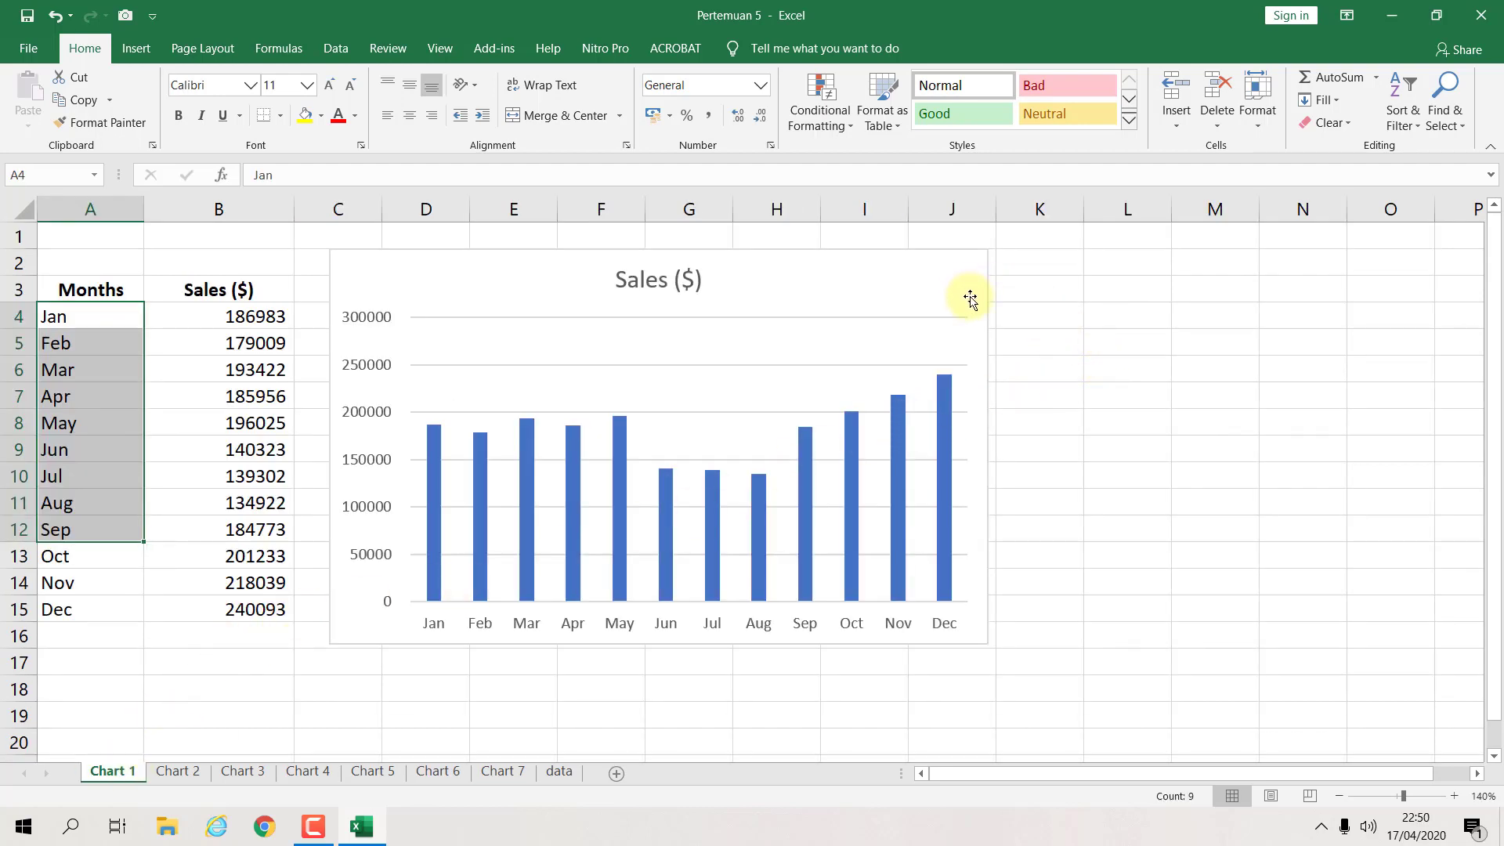
mouse_move(903, 265)
left_mouse_down()
mouse_move(916, 279)
mouse_move(896, 267)
left_mouse_up()
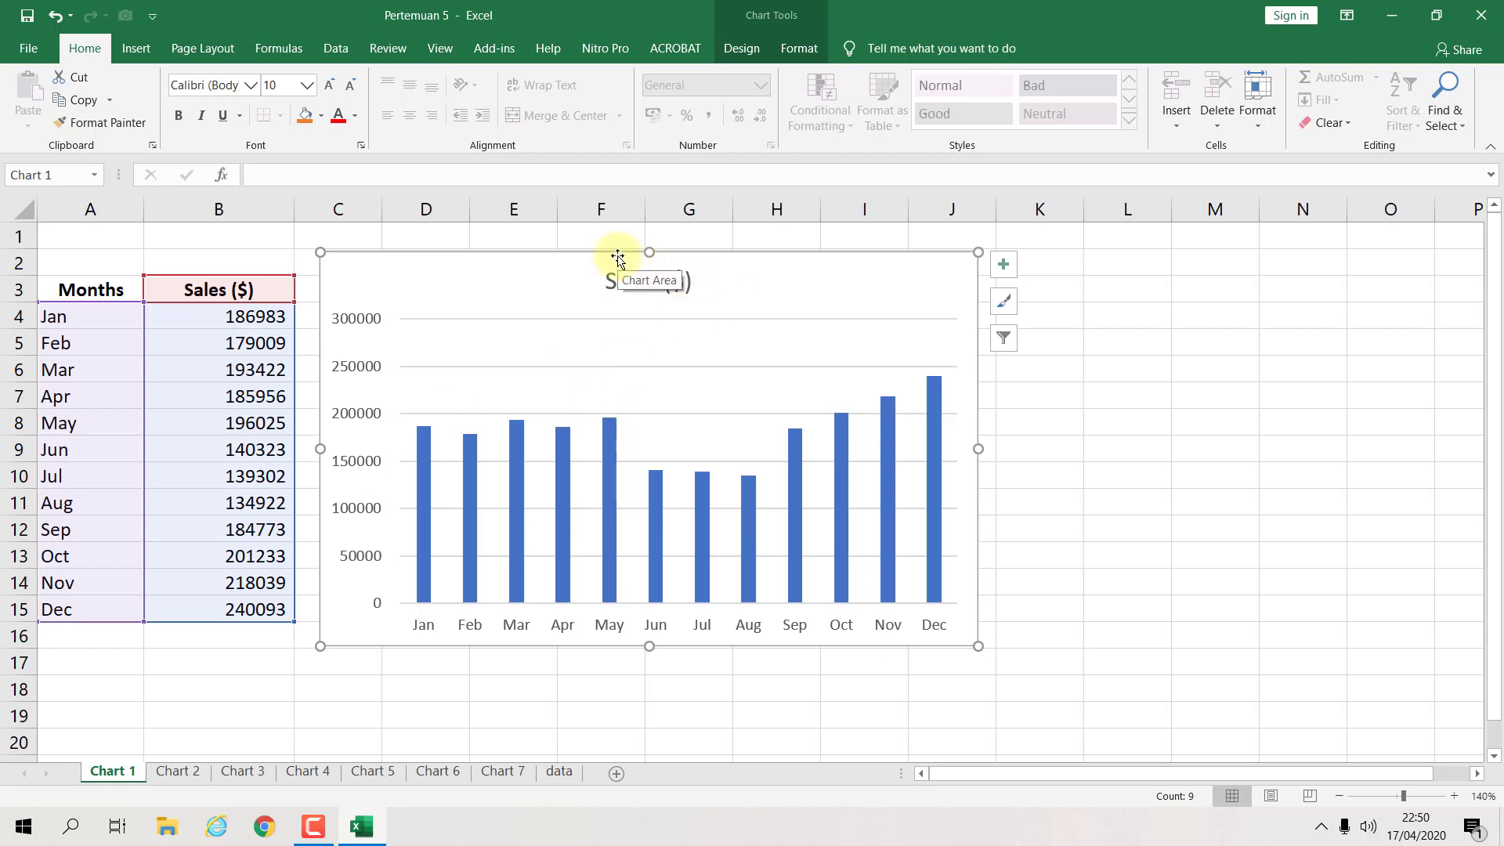
left_click(140, 51)
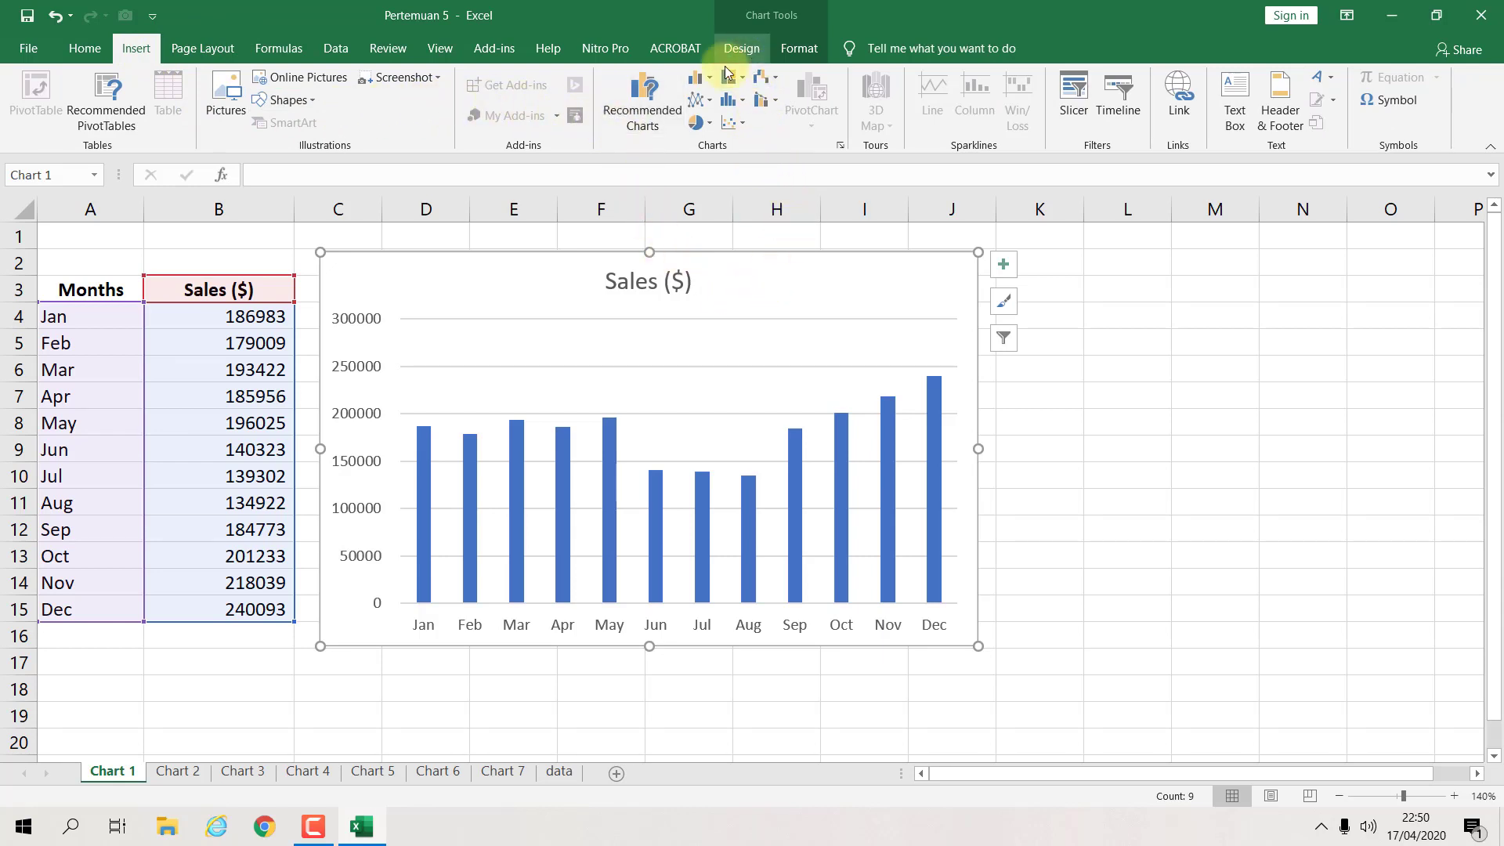
left_click(1058, 322)
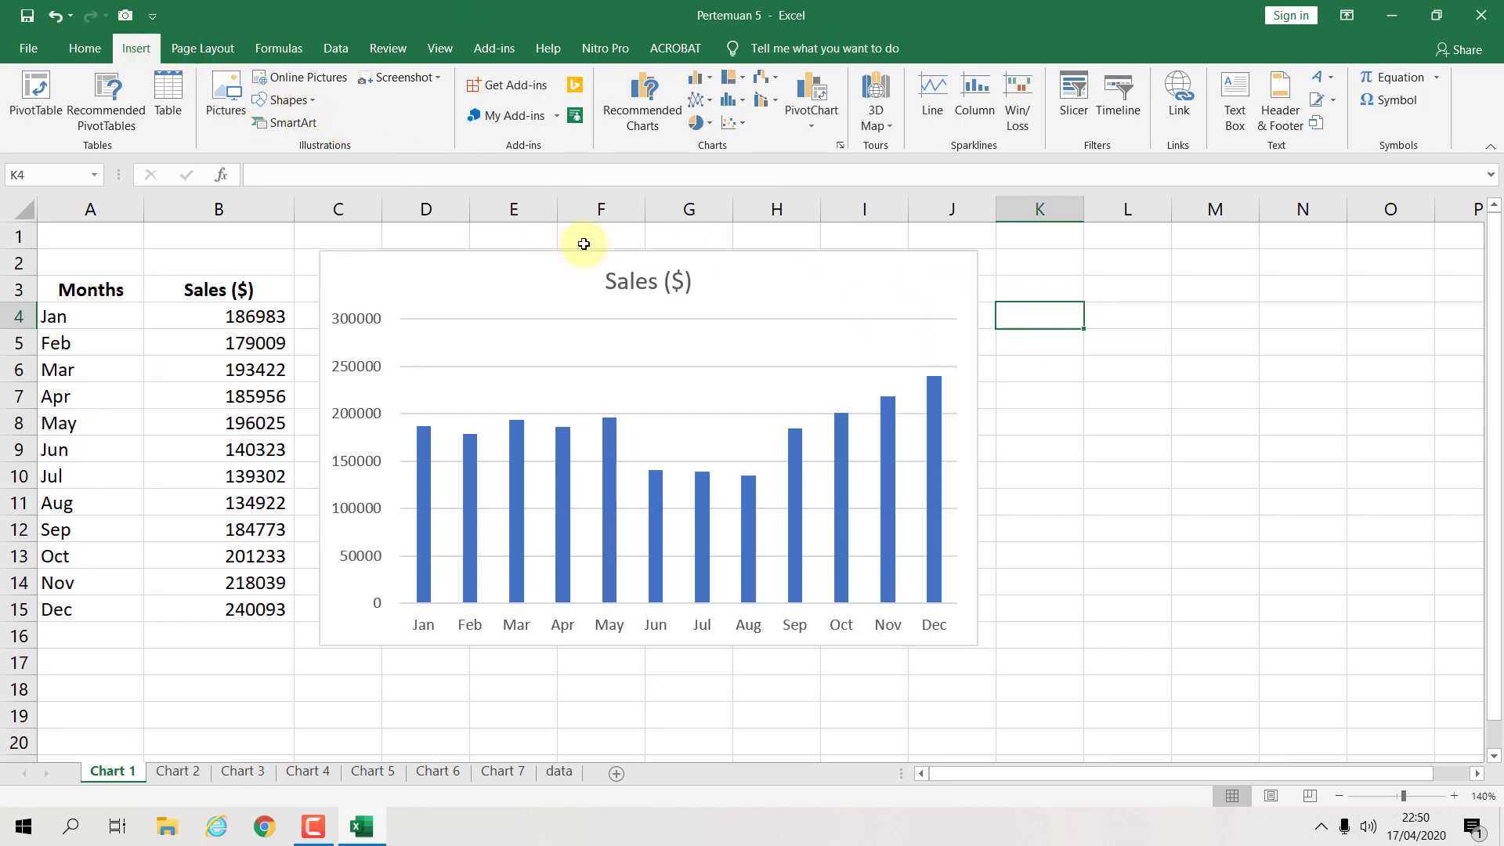
left_click(1018, 380)
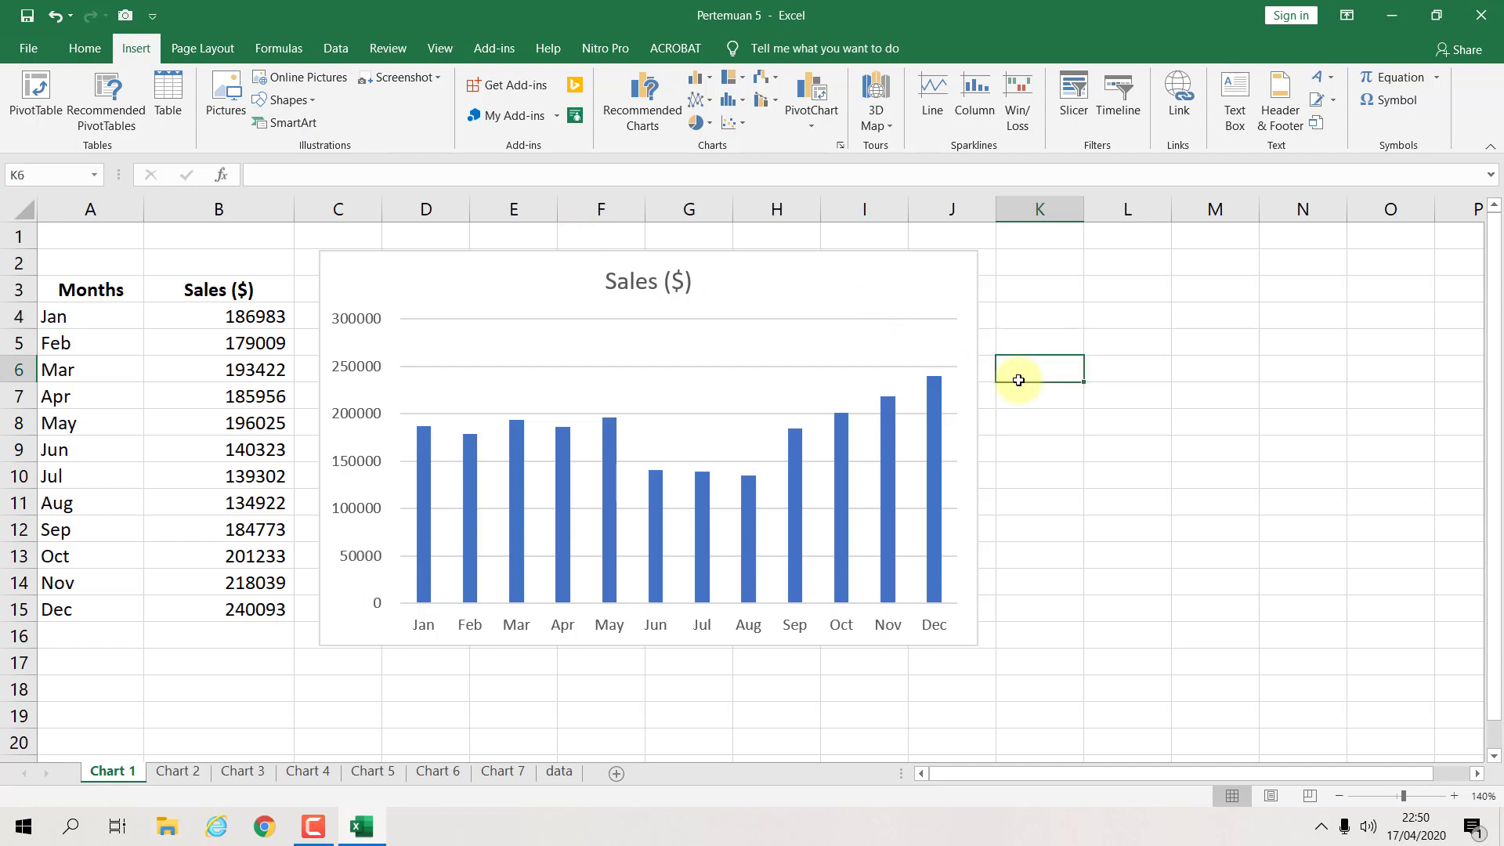
left_click(1026, 340)
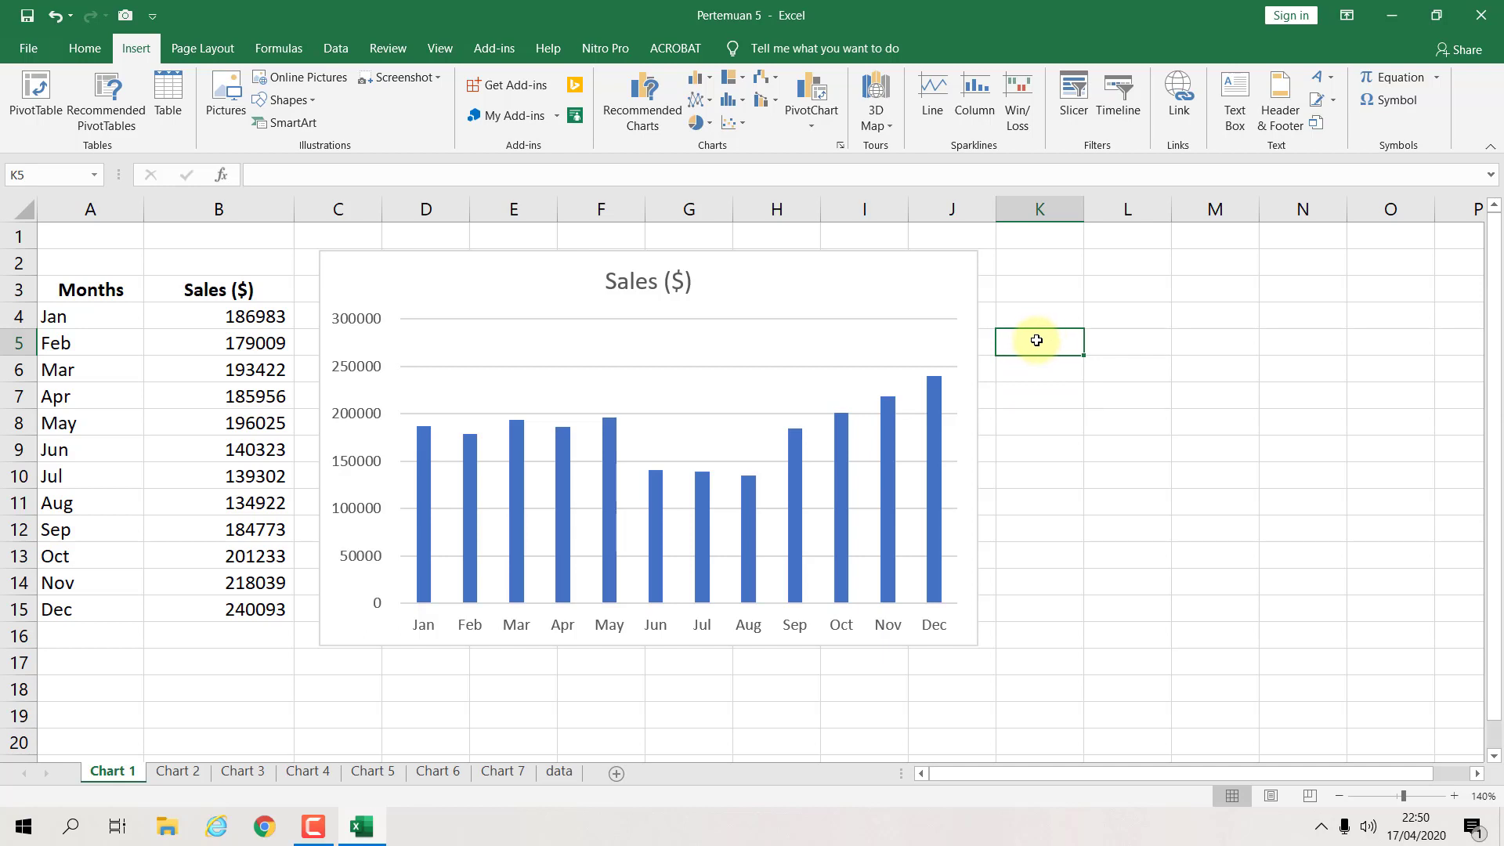
Step: Examine which chart elements can be added to the Sales ($) chart, such as chart title, data table, error bars and trendline
left_click(954, 295)
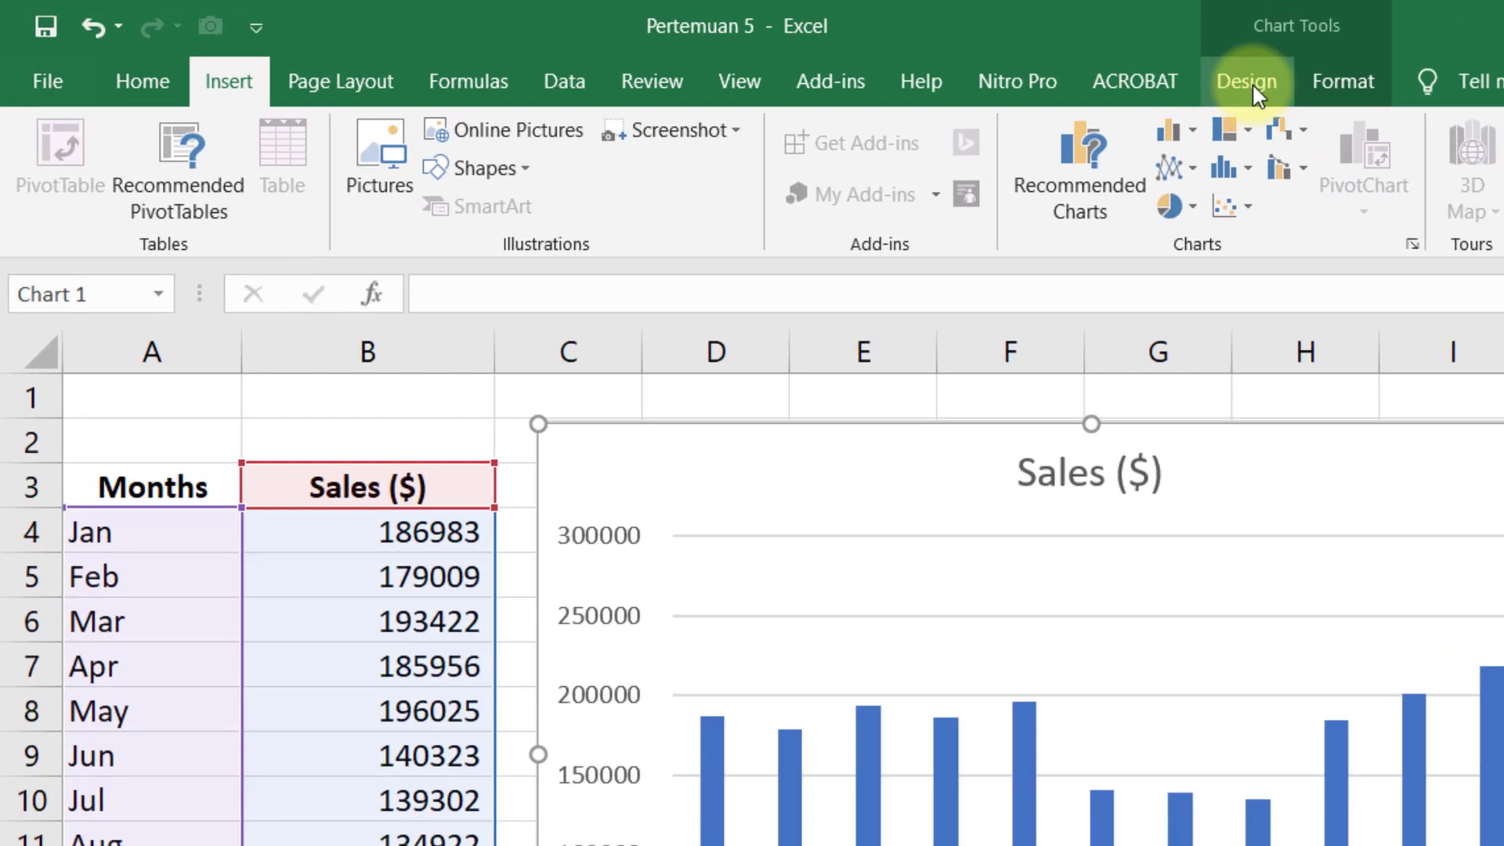
left_click(744, 50)
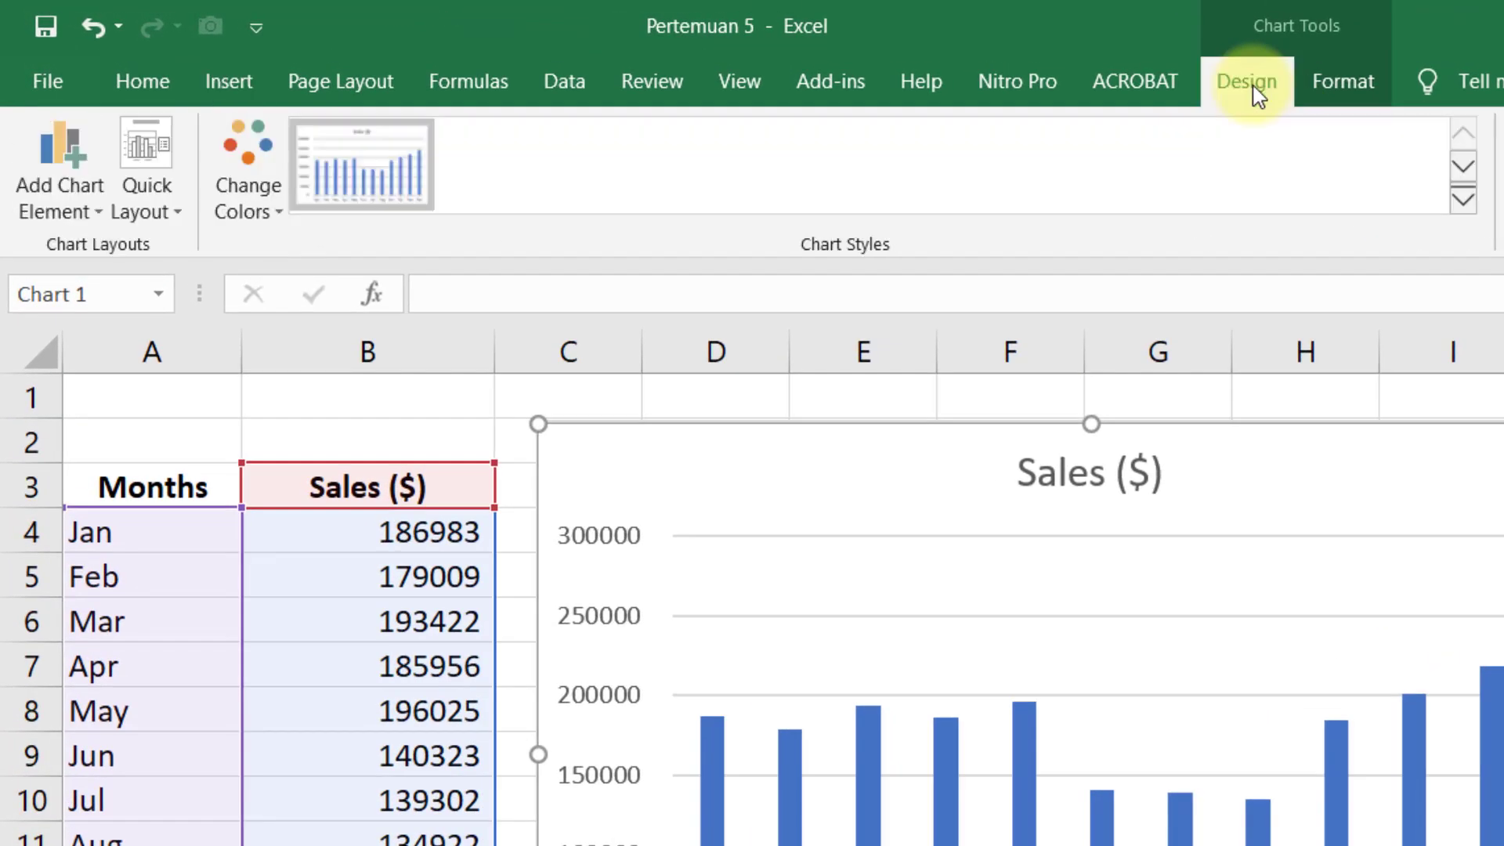
left_click(105, 209)
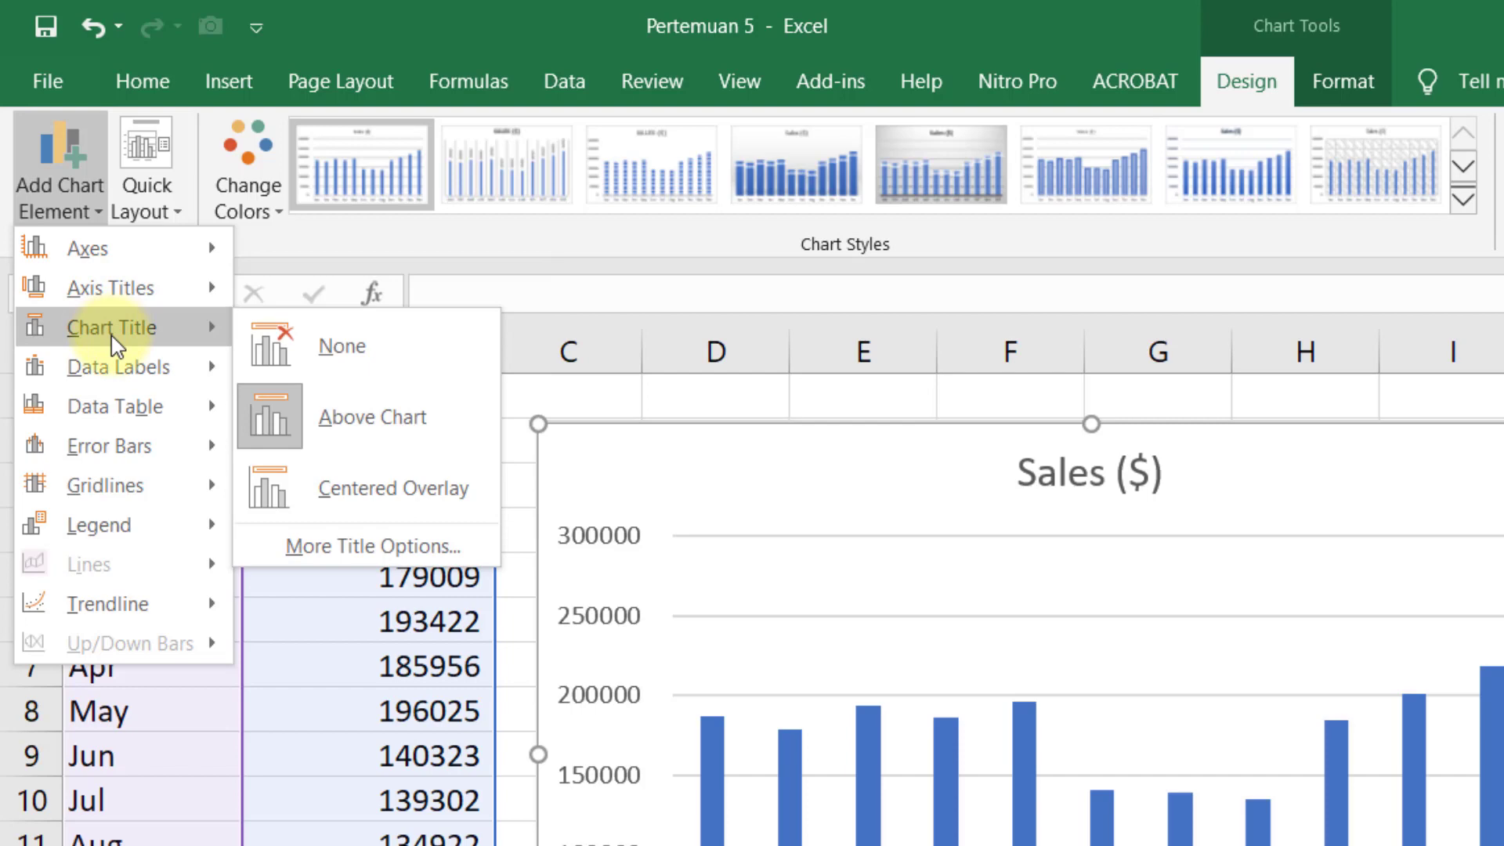
mouse_move(128, 381)
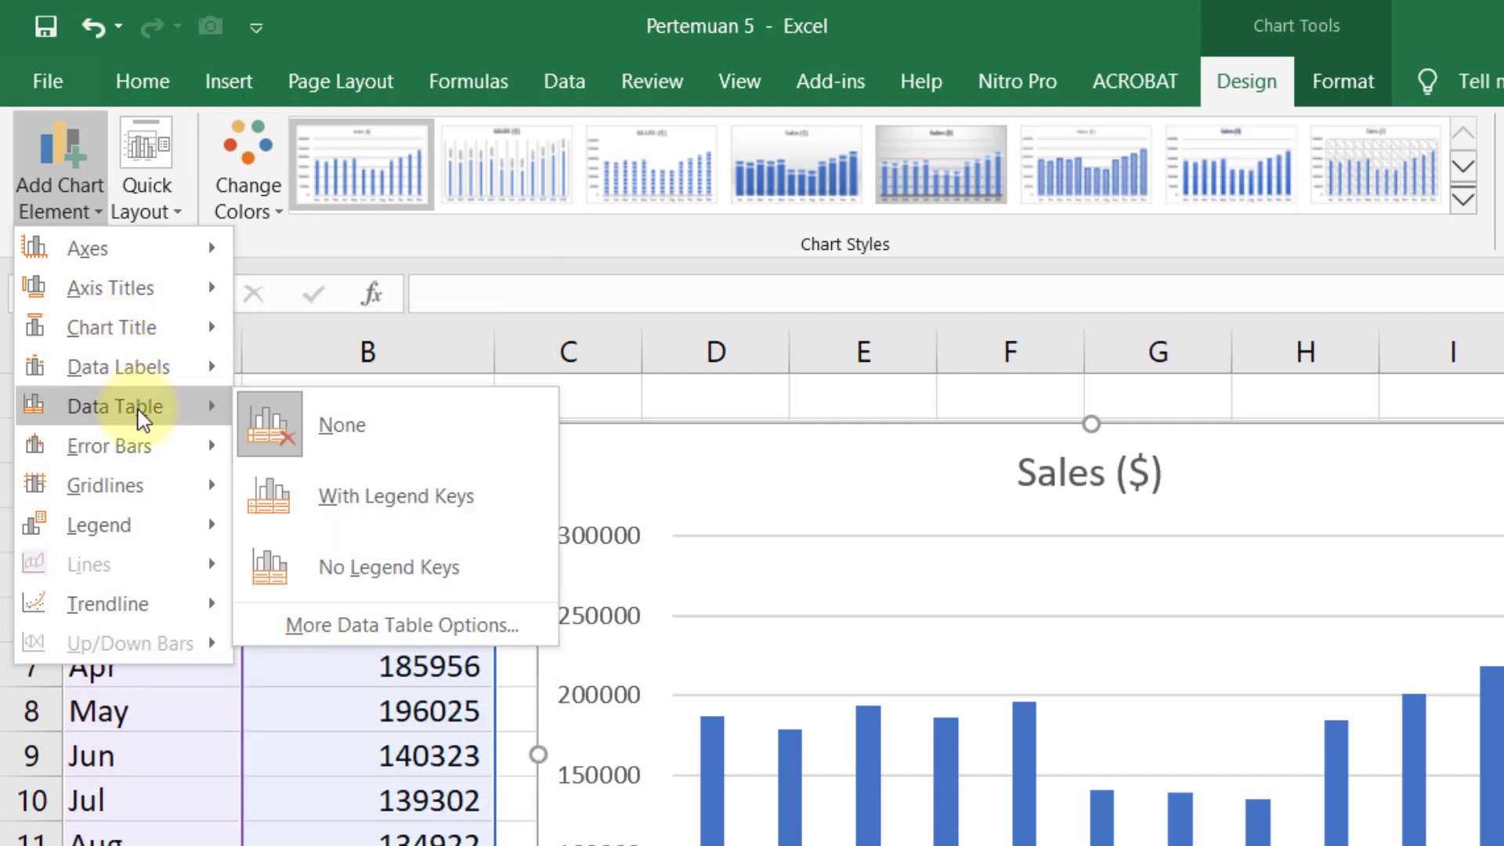
mouse_move(152, 463)
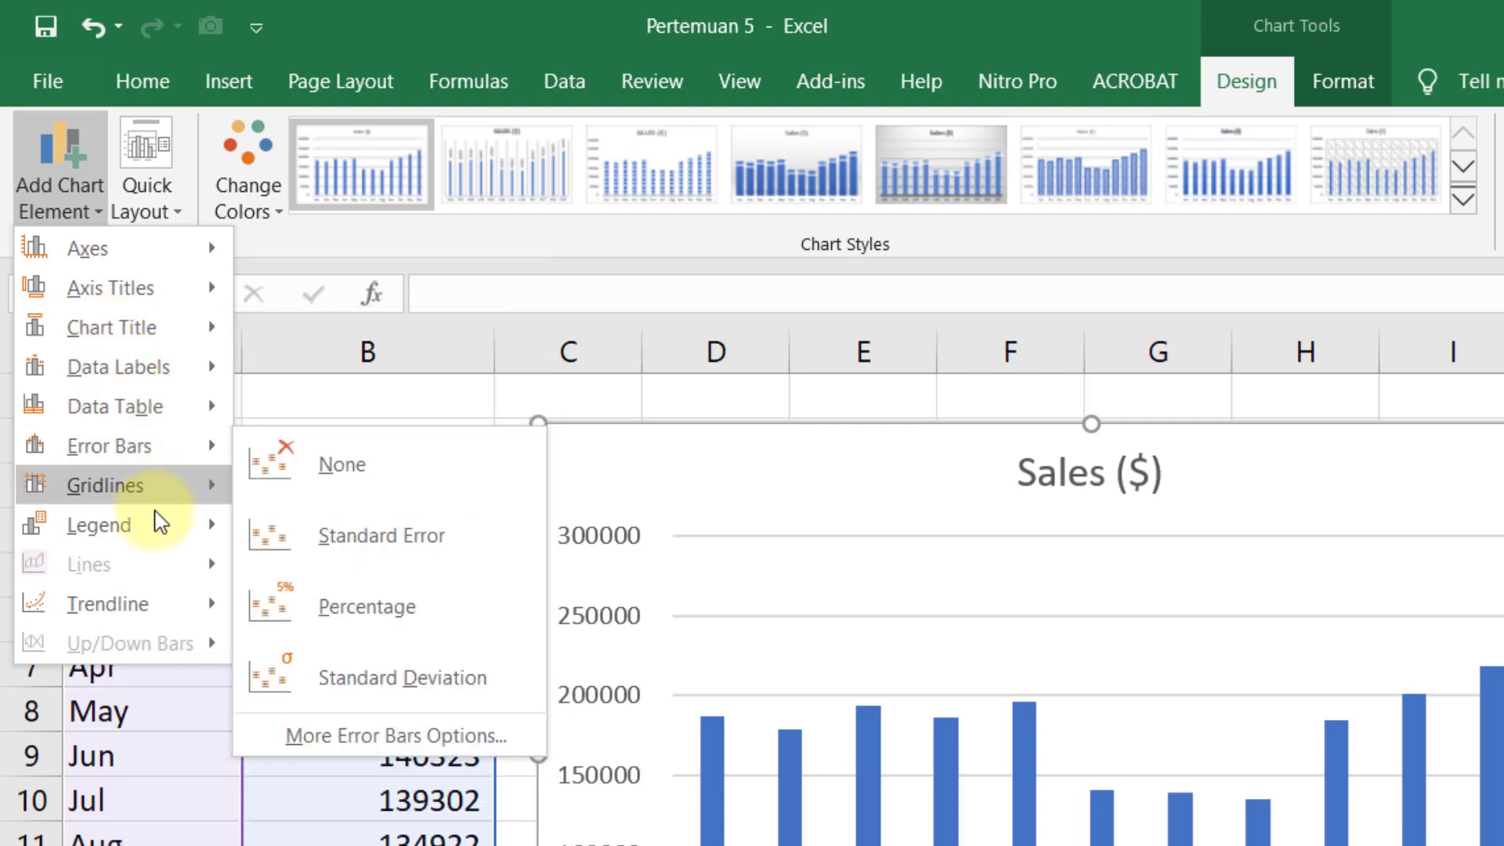
mouse_move(160, 622)
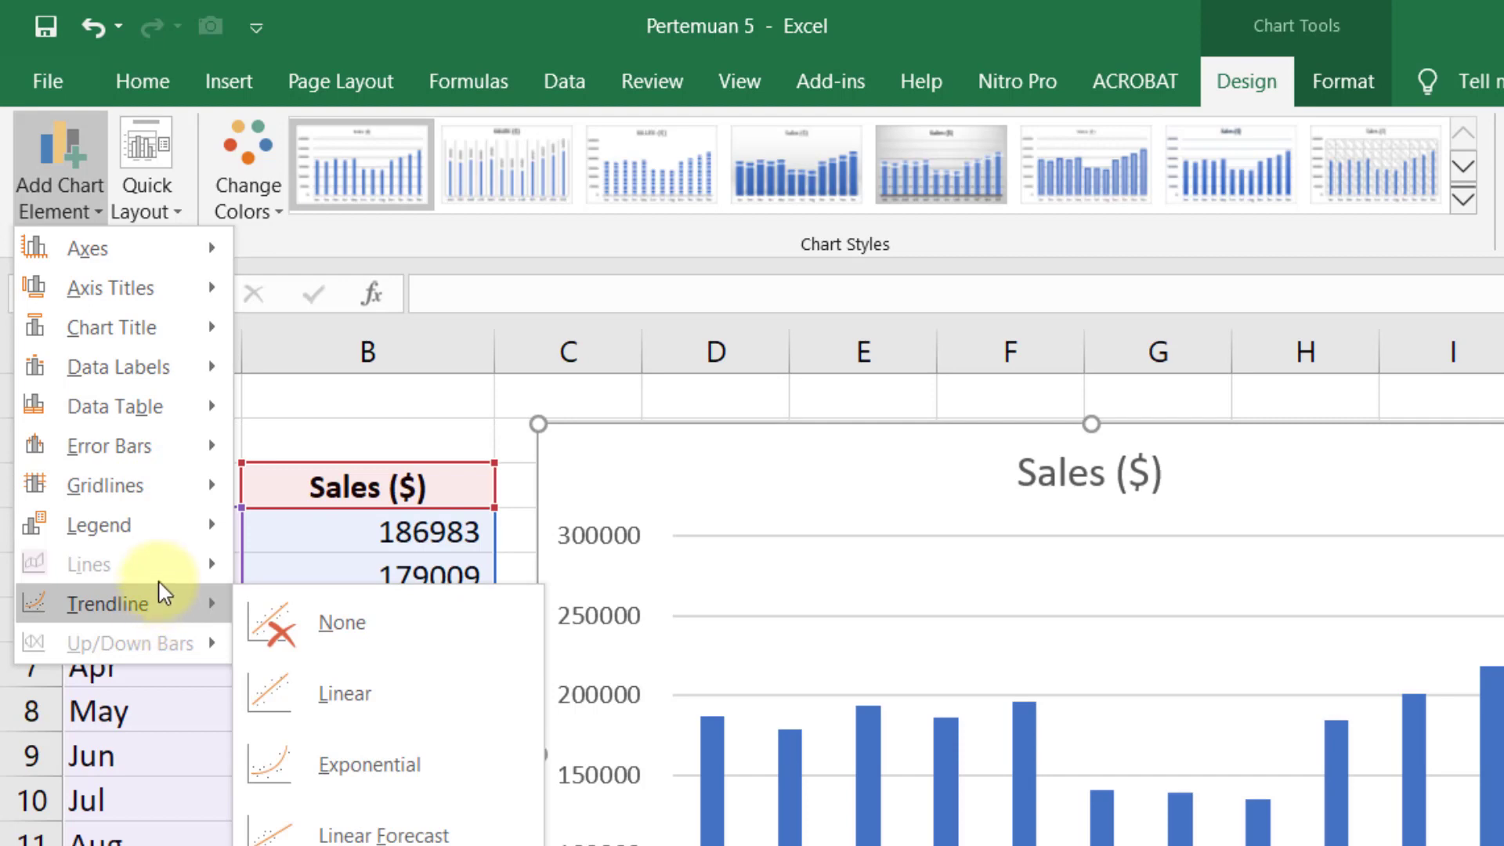
Step: Hide the Sales ($) chart's primary horizontal axis and primary vertical axis
mouse_move(141, 264)
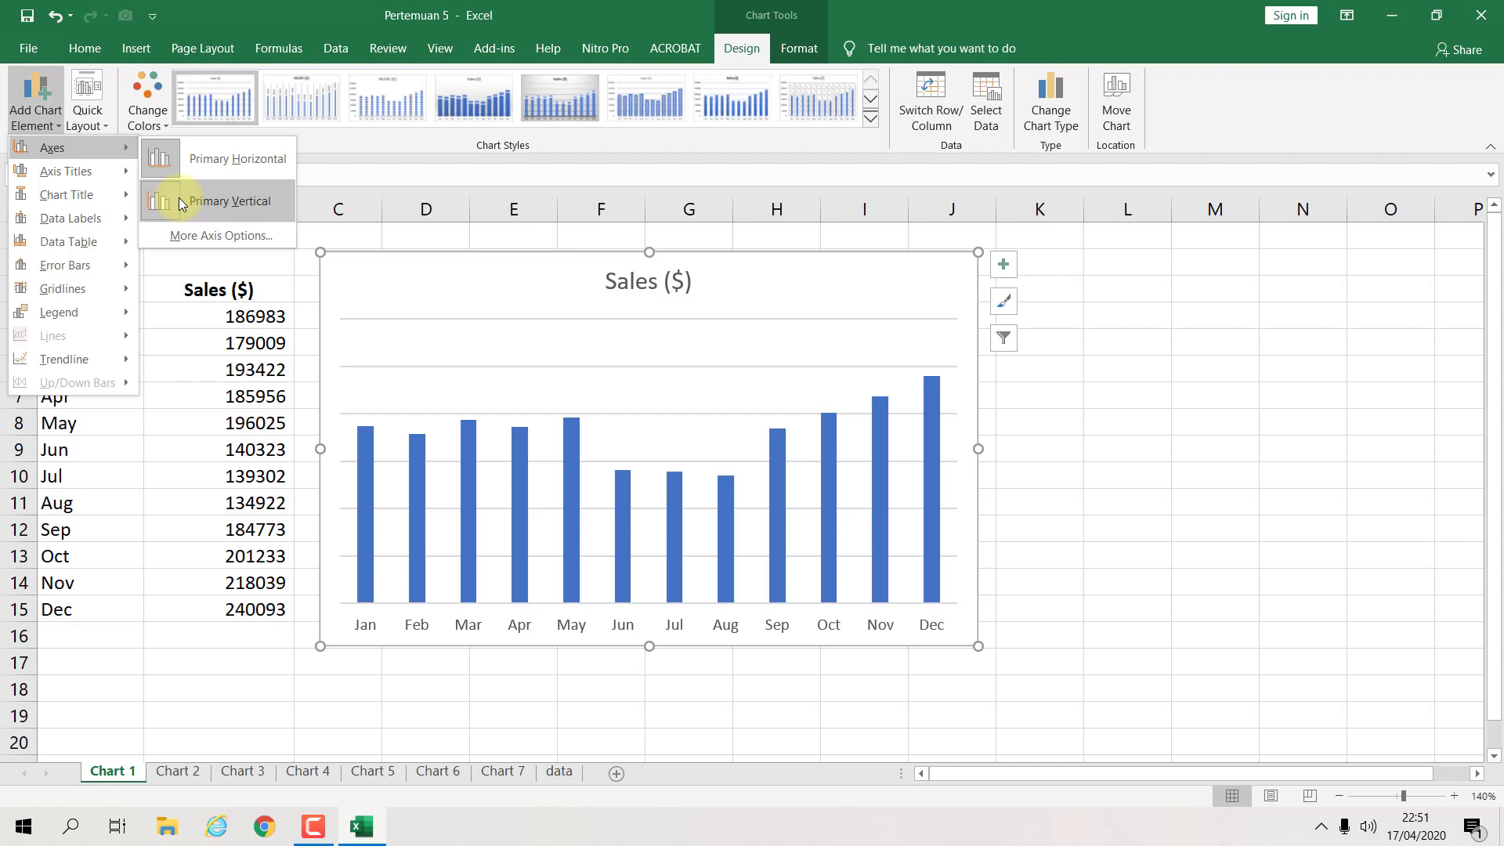
left_click(191, 172)
left_click(57, 133)
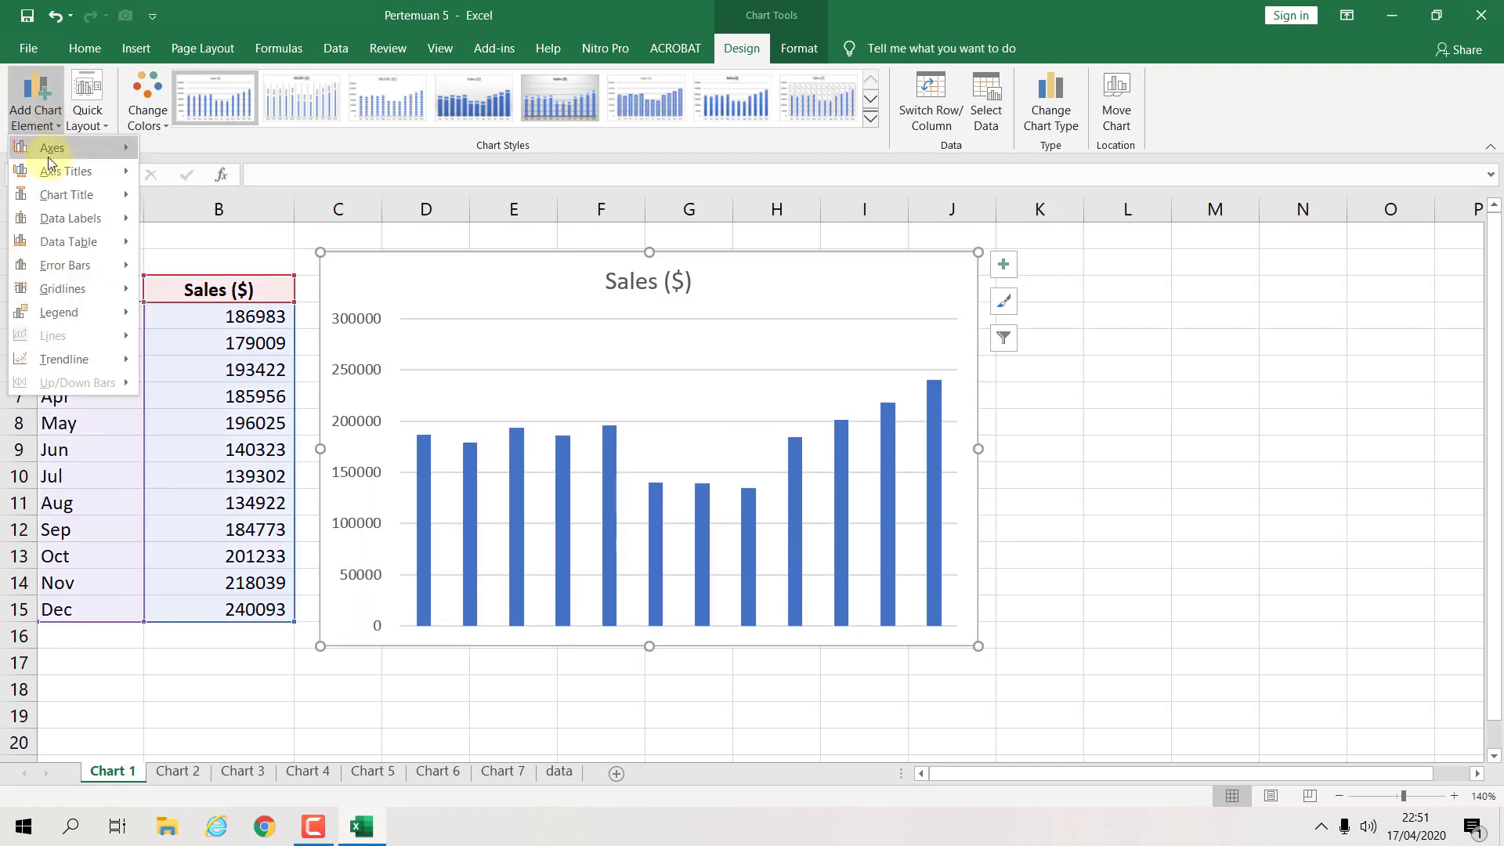
mouse_move(50, 151)
left_click(200, 197)
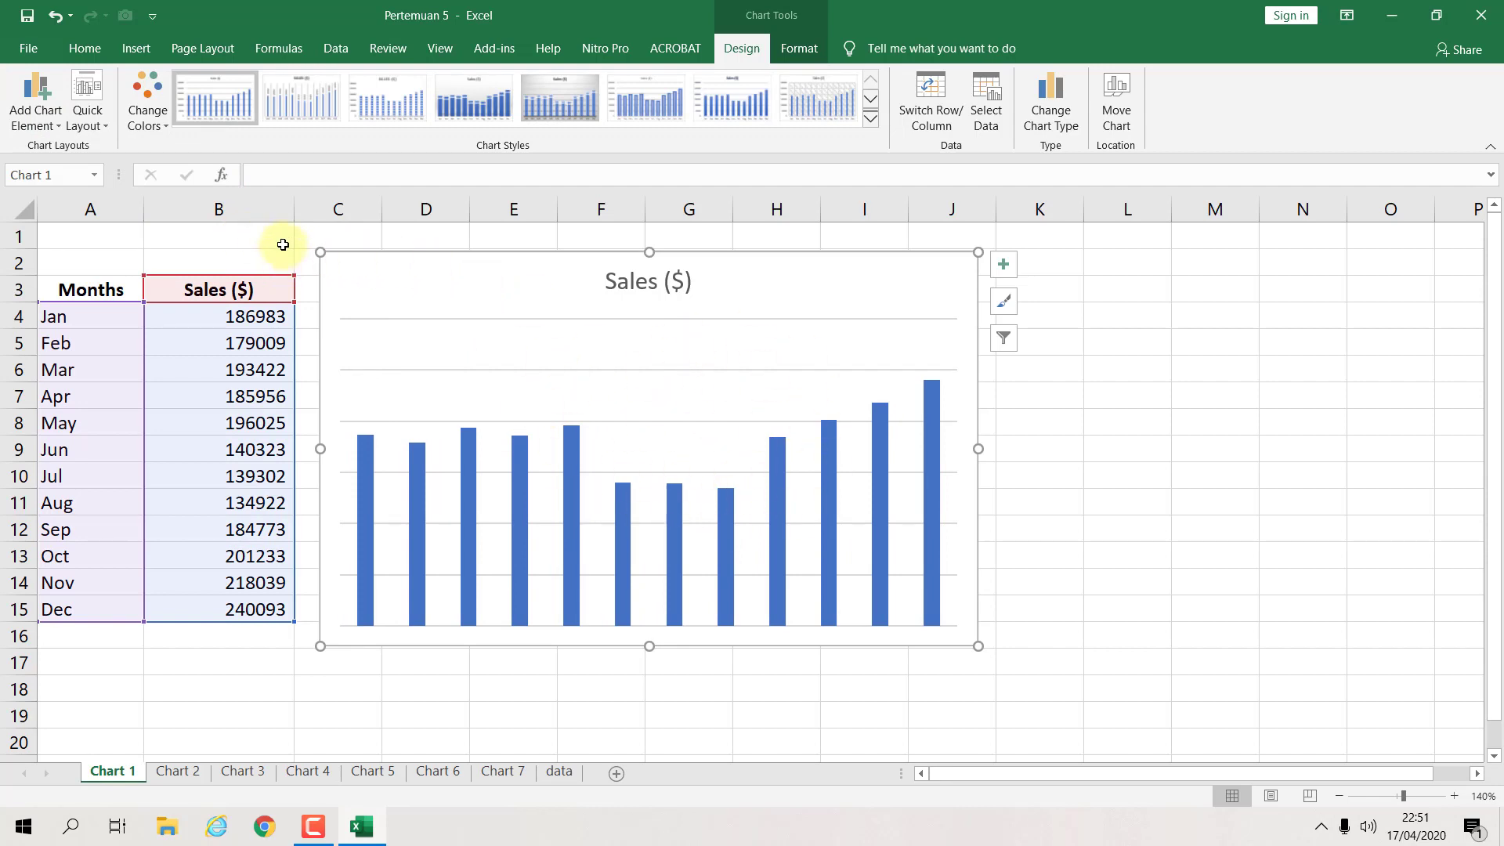
Step: Restore the Sales ($) chart's primary horizontal and primary vertical axes, then deselect the chart
left_click(47, 121)
mouse_move(52, 153)
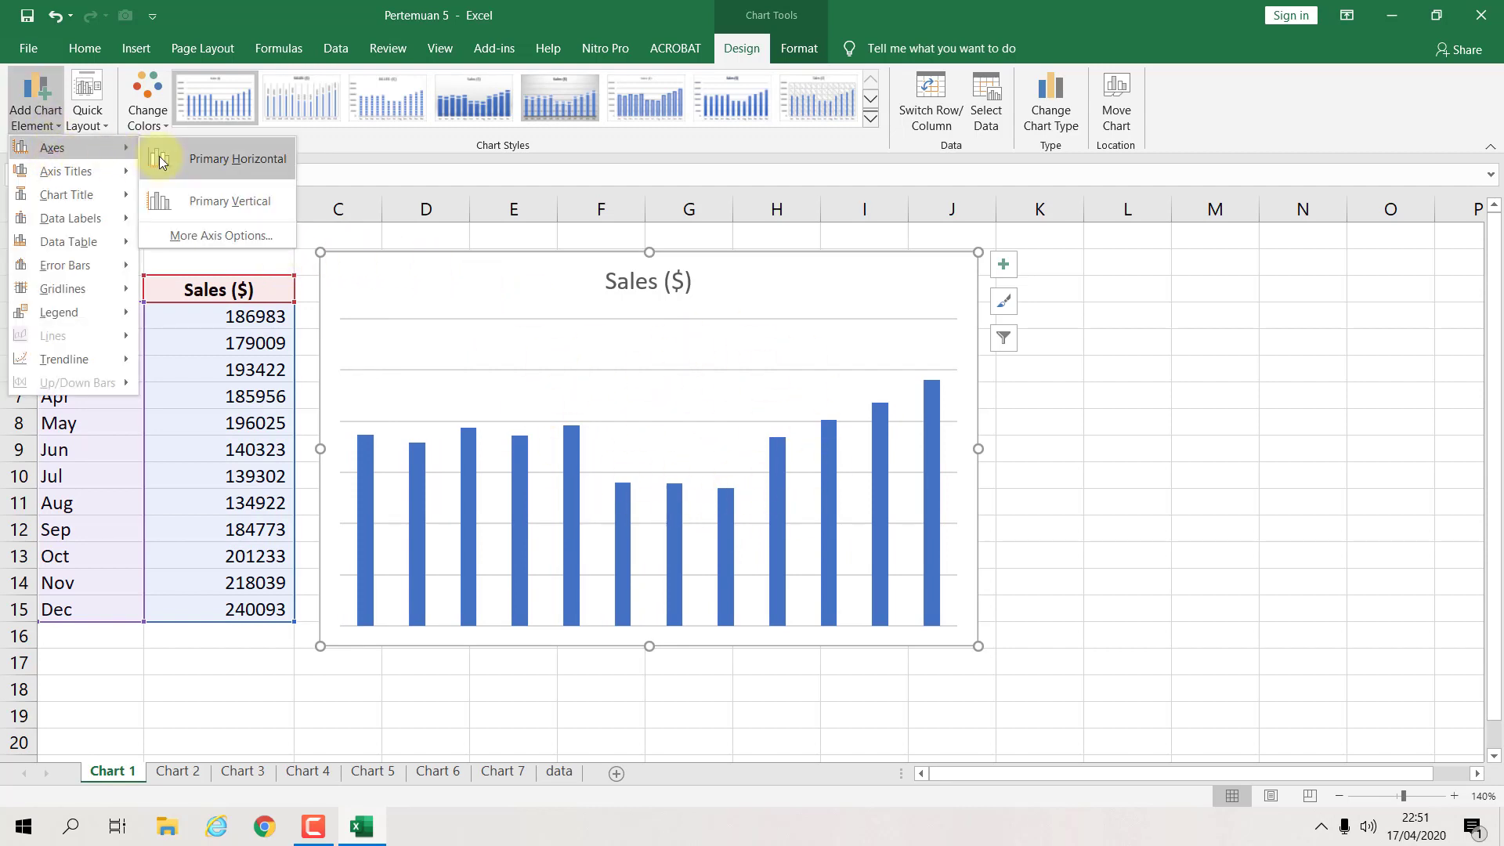
left_click(165, 154)
left_click(36, 114)
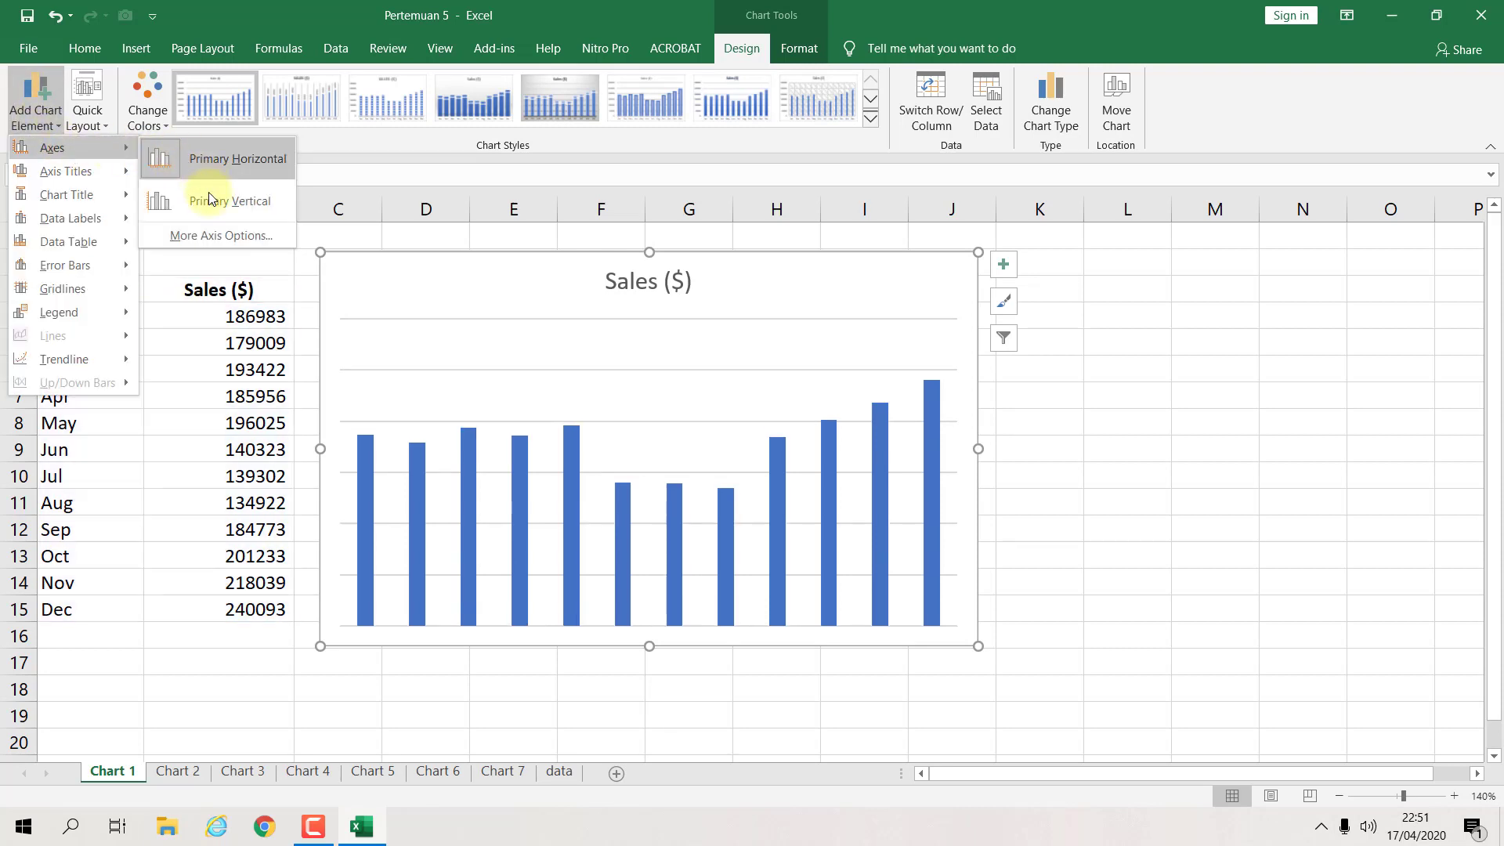
left_click(181, 200)
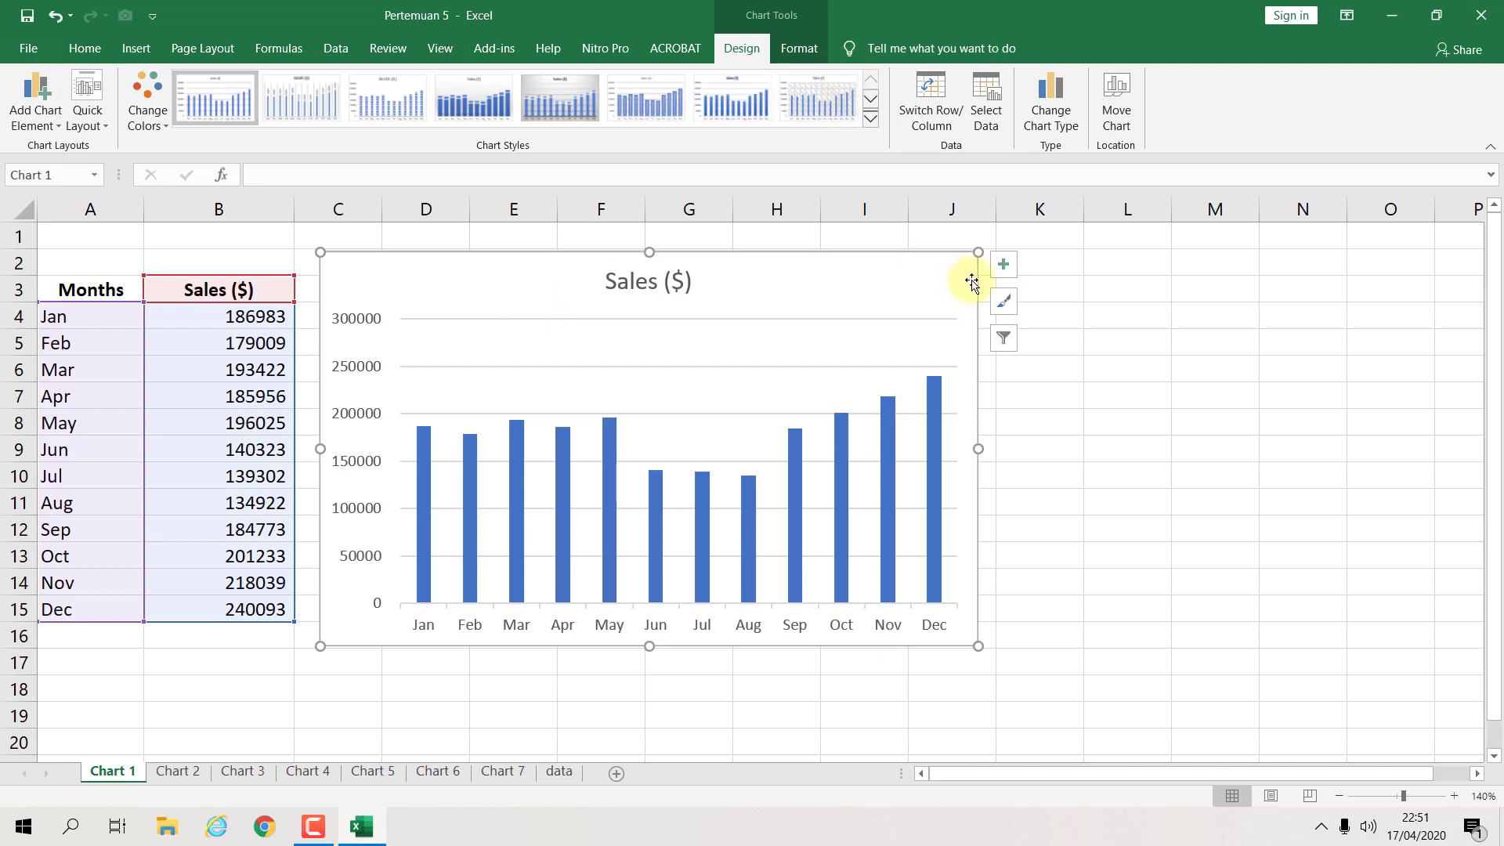
left_click(1199, 327)
Step: Add a primary horizontal axis title reading "Months" to the Sales ($) chart, then deselect the chart
left_click(953, 287)
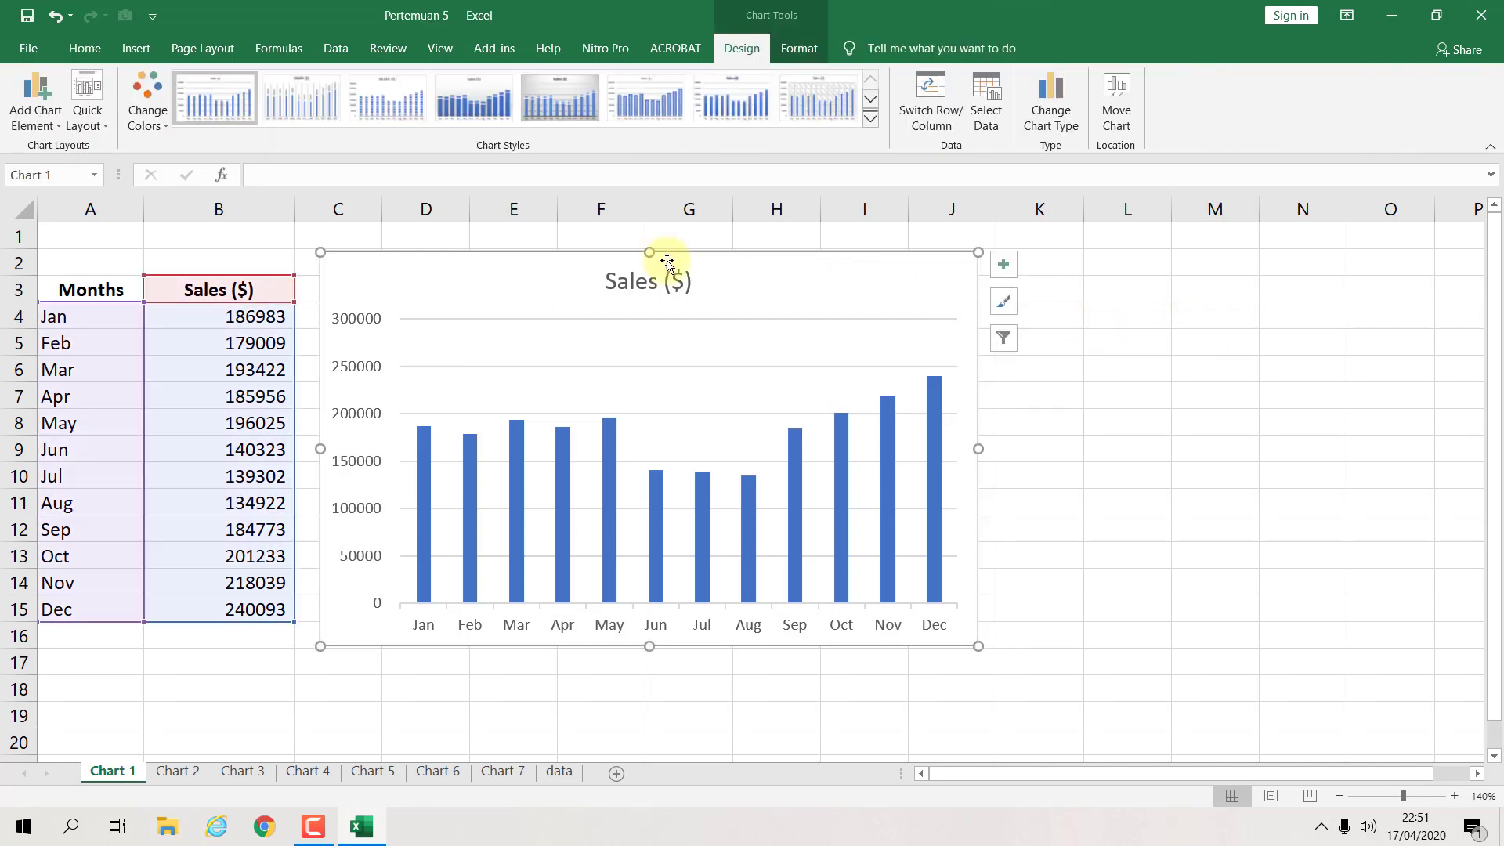
left_click(36, 97)
mouse_move(65, 194)
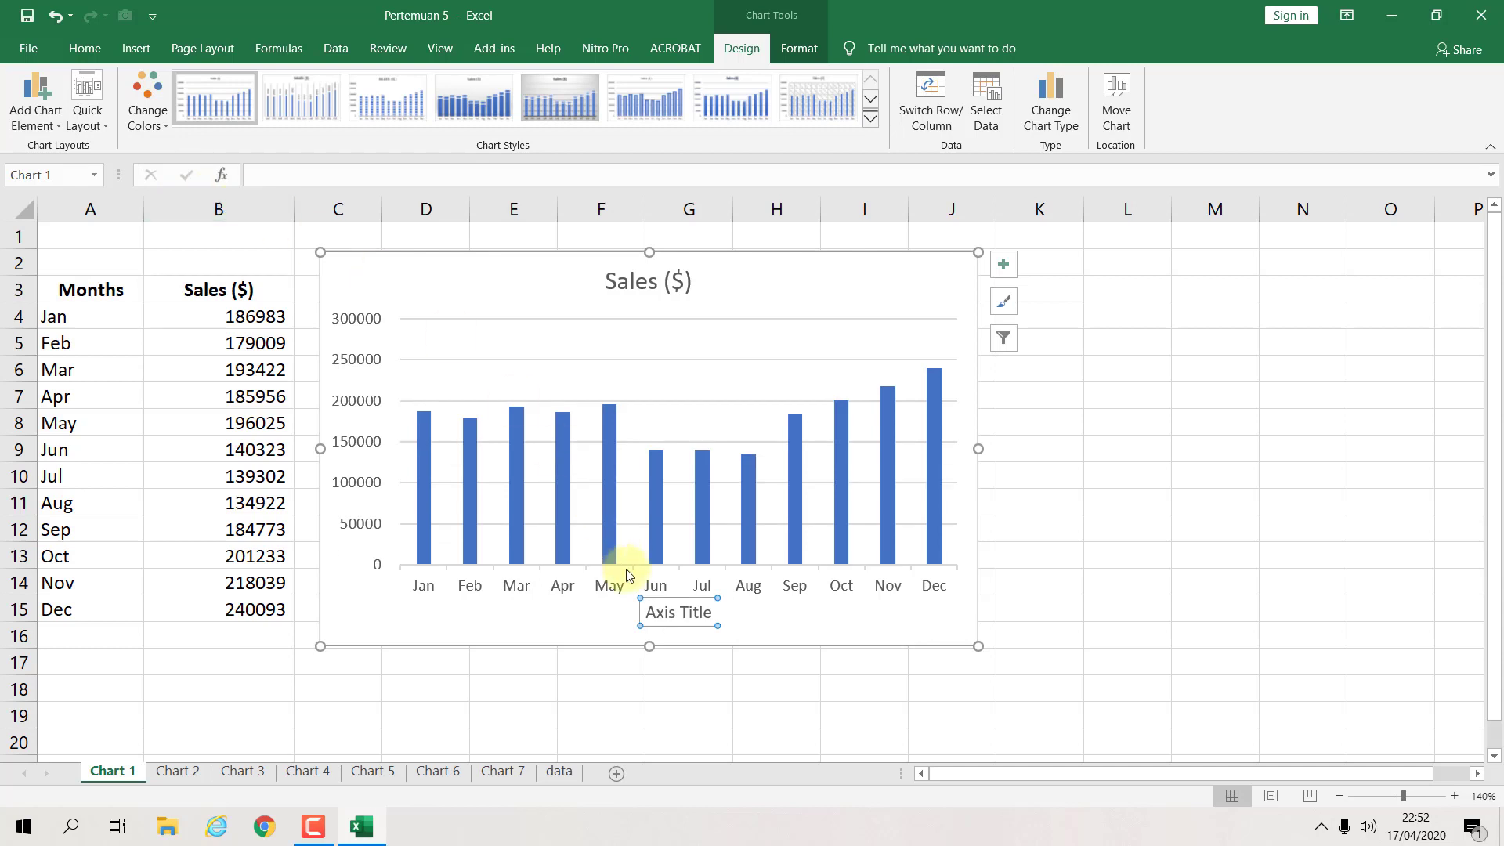
key("ctrl+a")
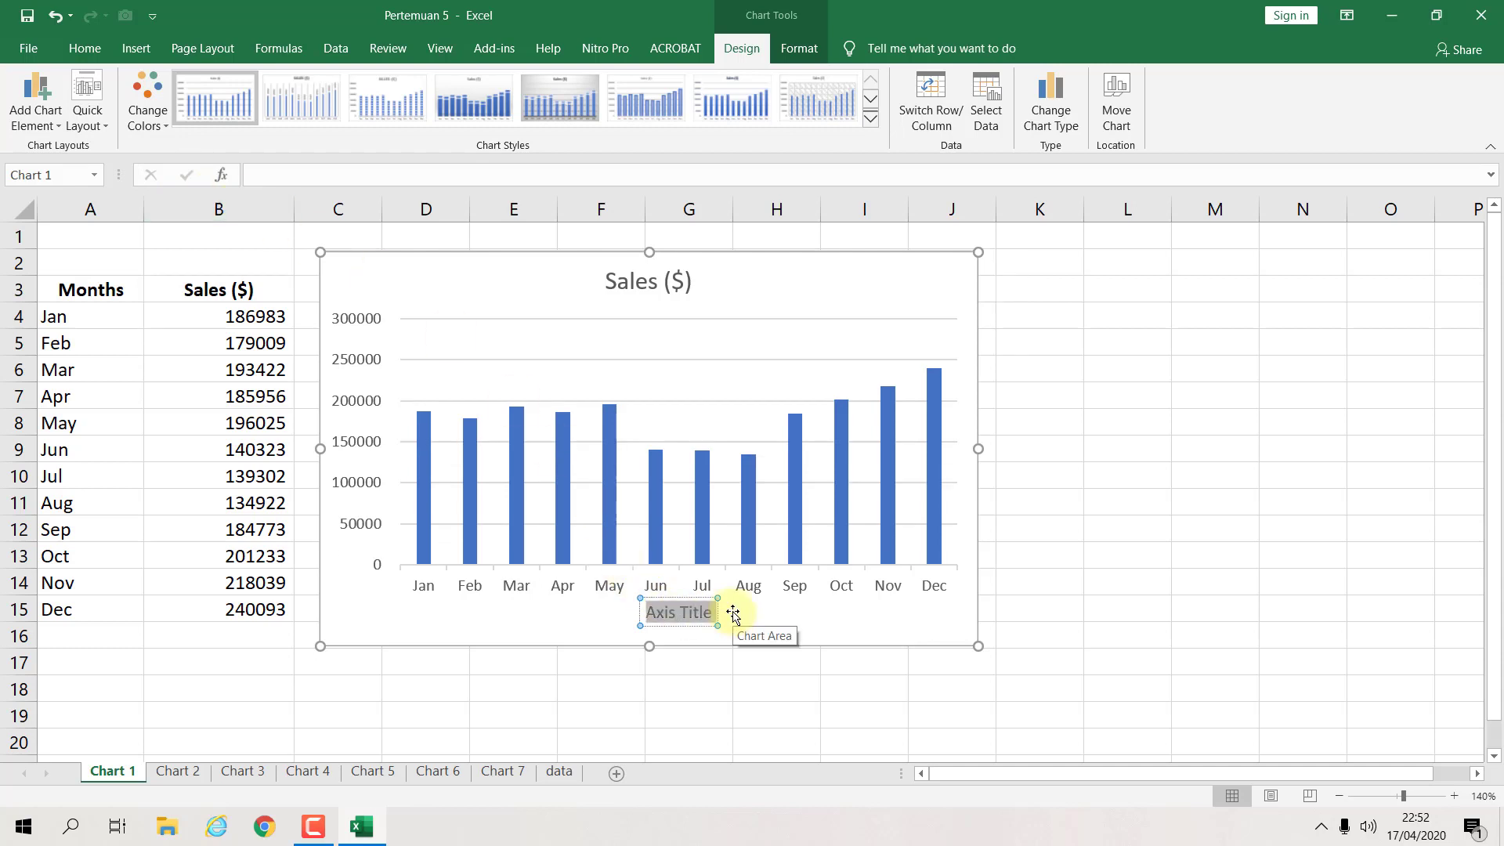
type("Moth")
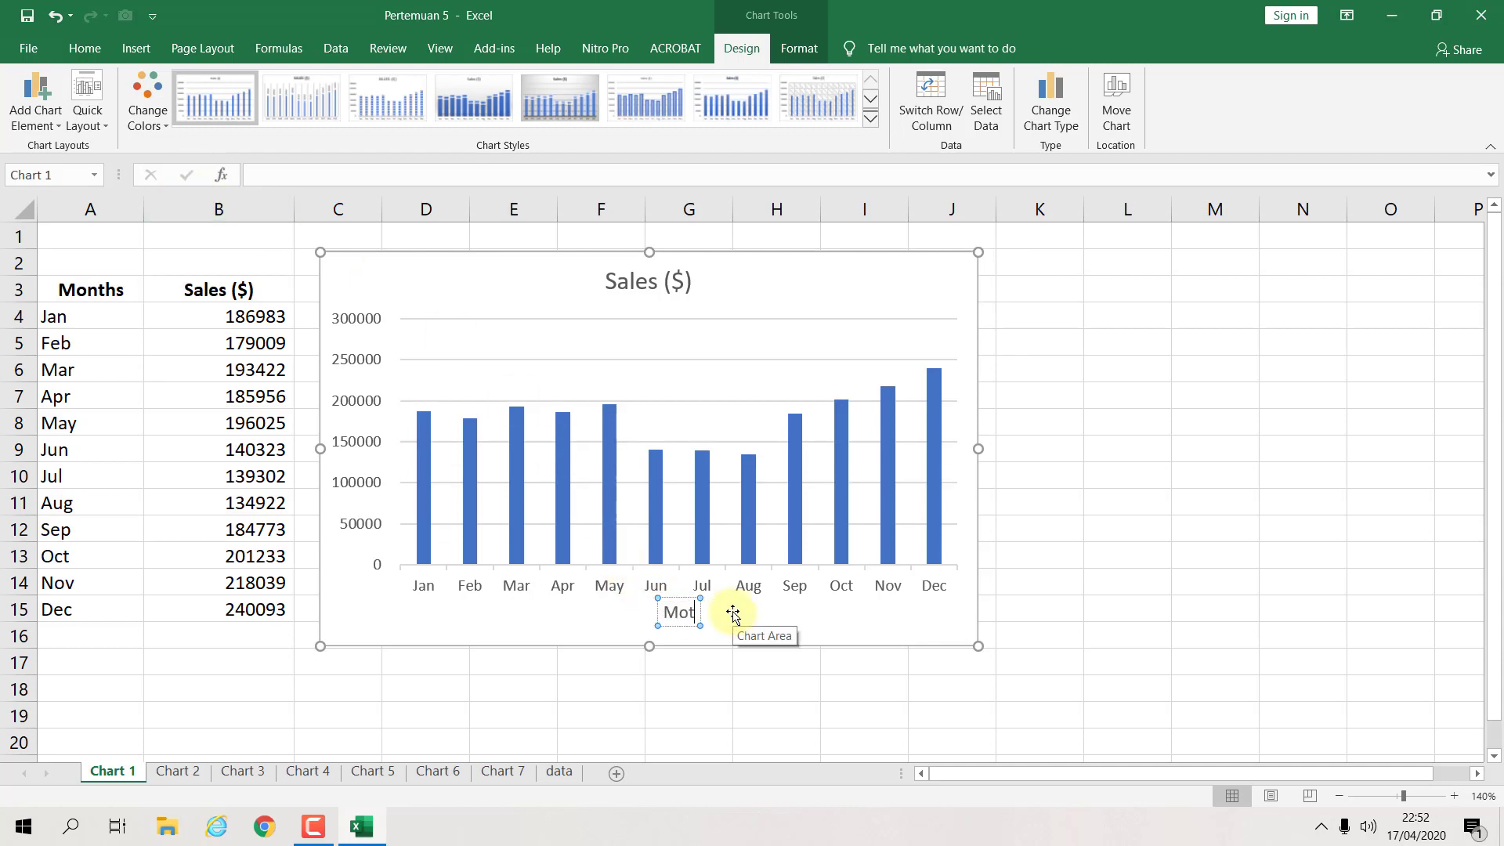
key("BackSpace")
key("BackSpace")
type("nths")
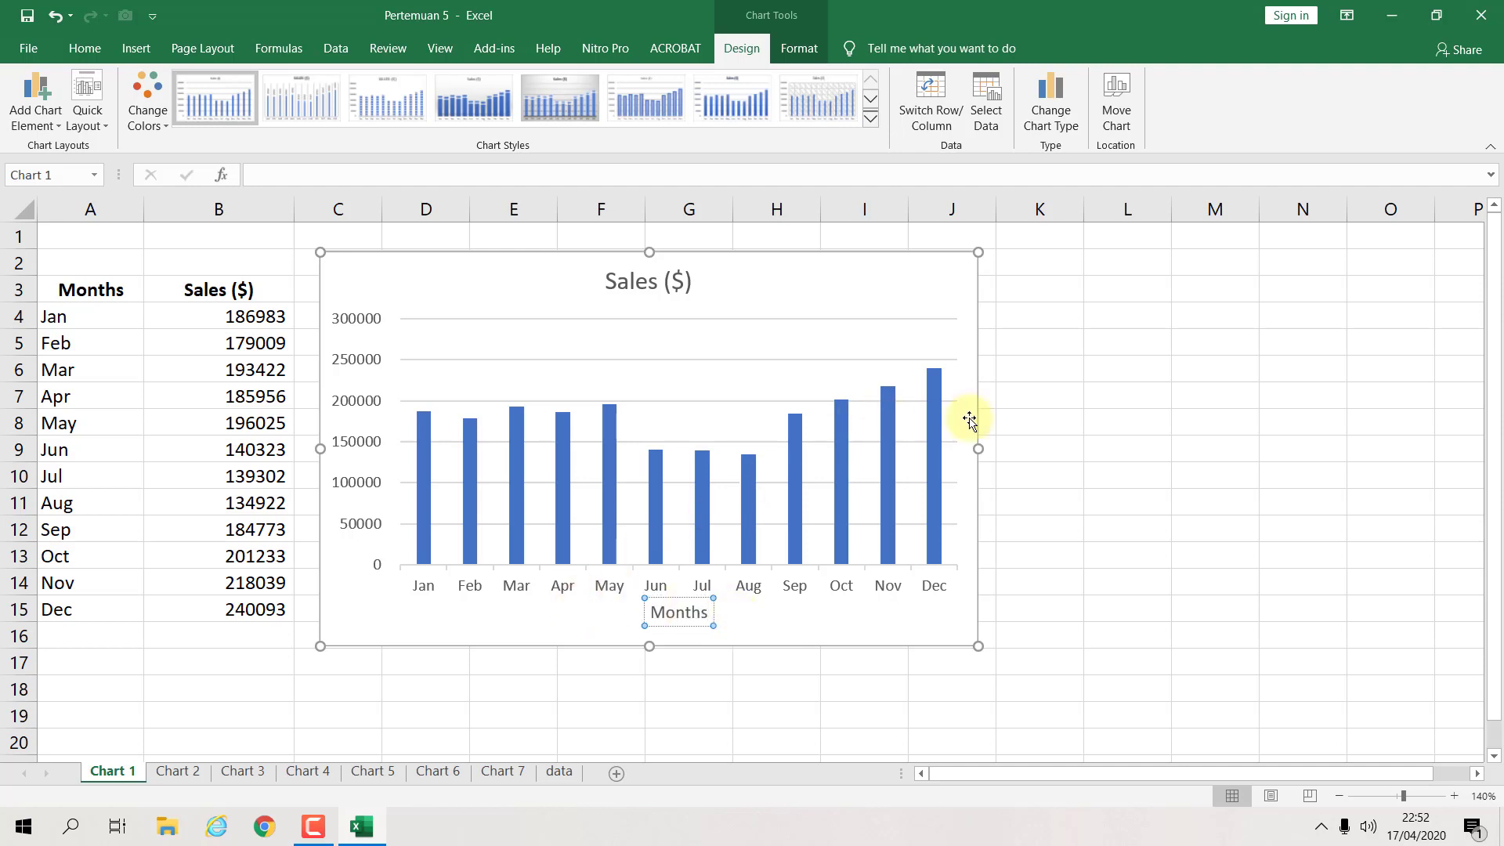
left_click(1089, 418)
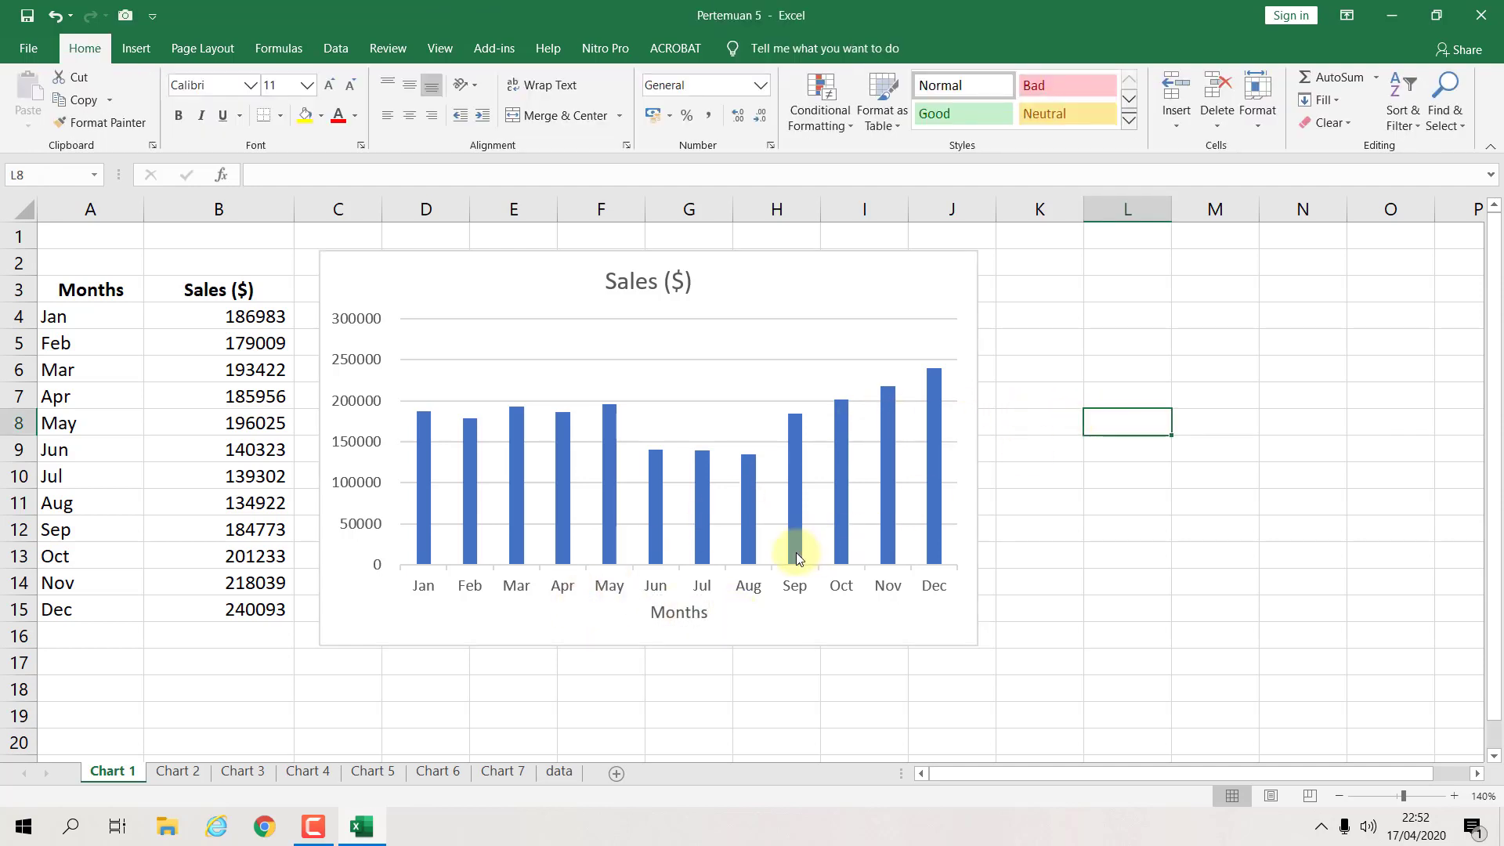
Step: Add a primary vertical axis title reading "Sales" to the Sales ($) chart
left_click(847, 300)
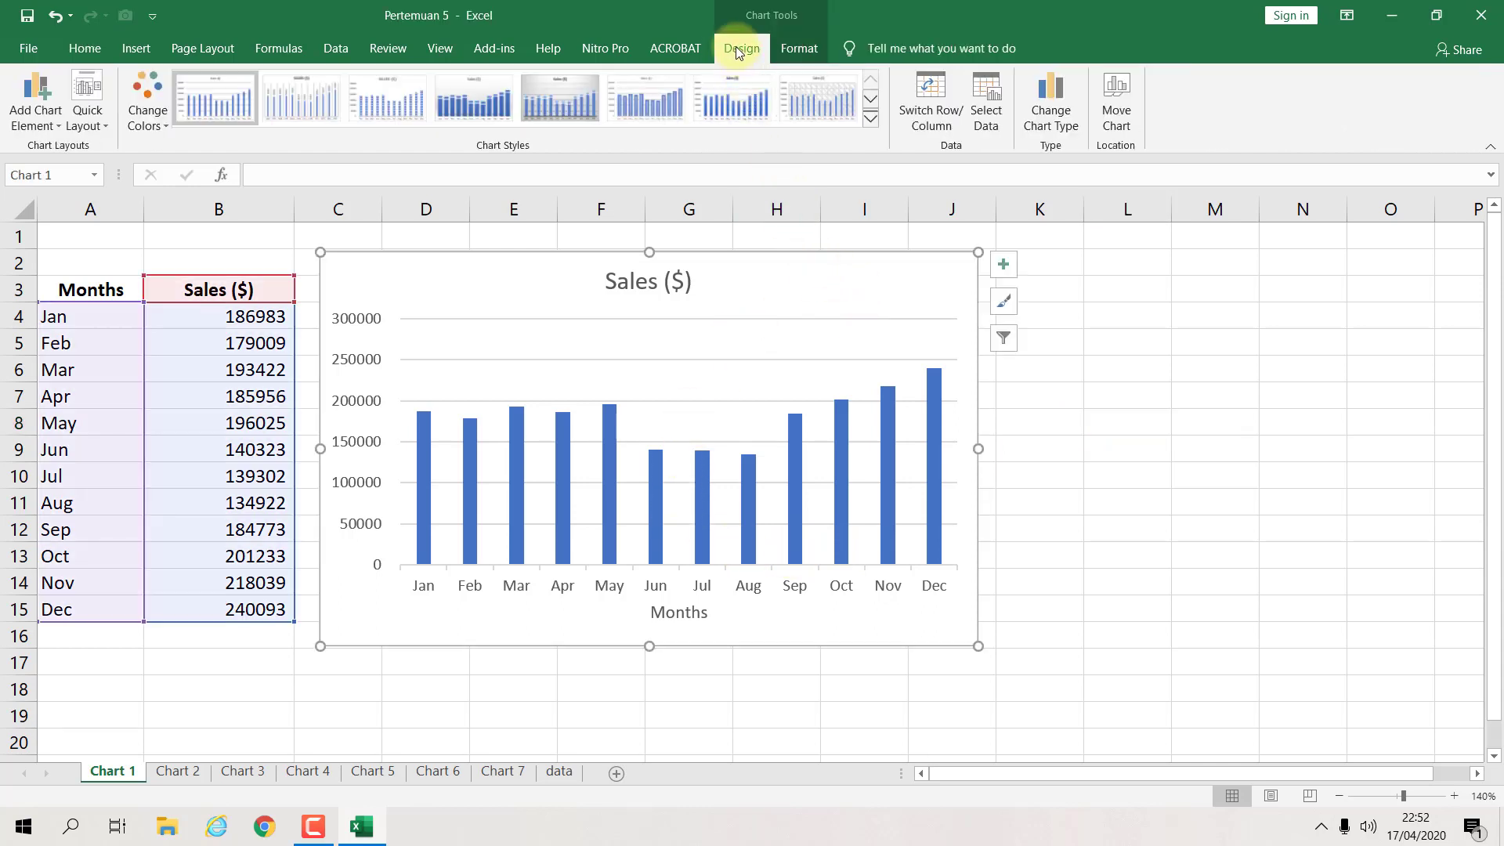
left_click(47, 124)
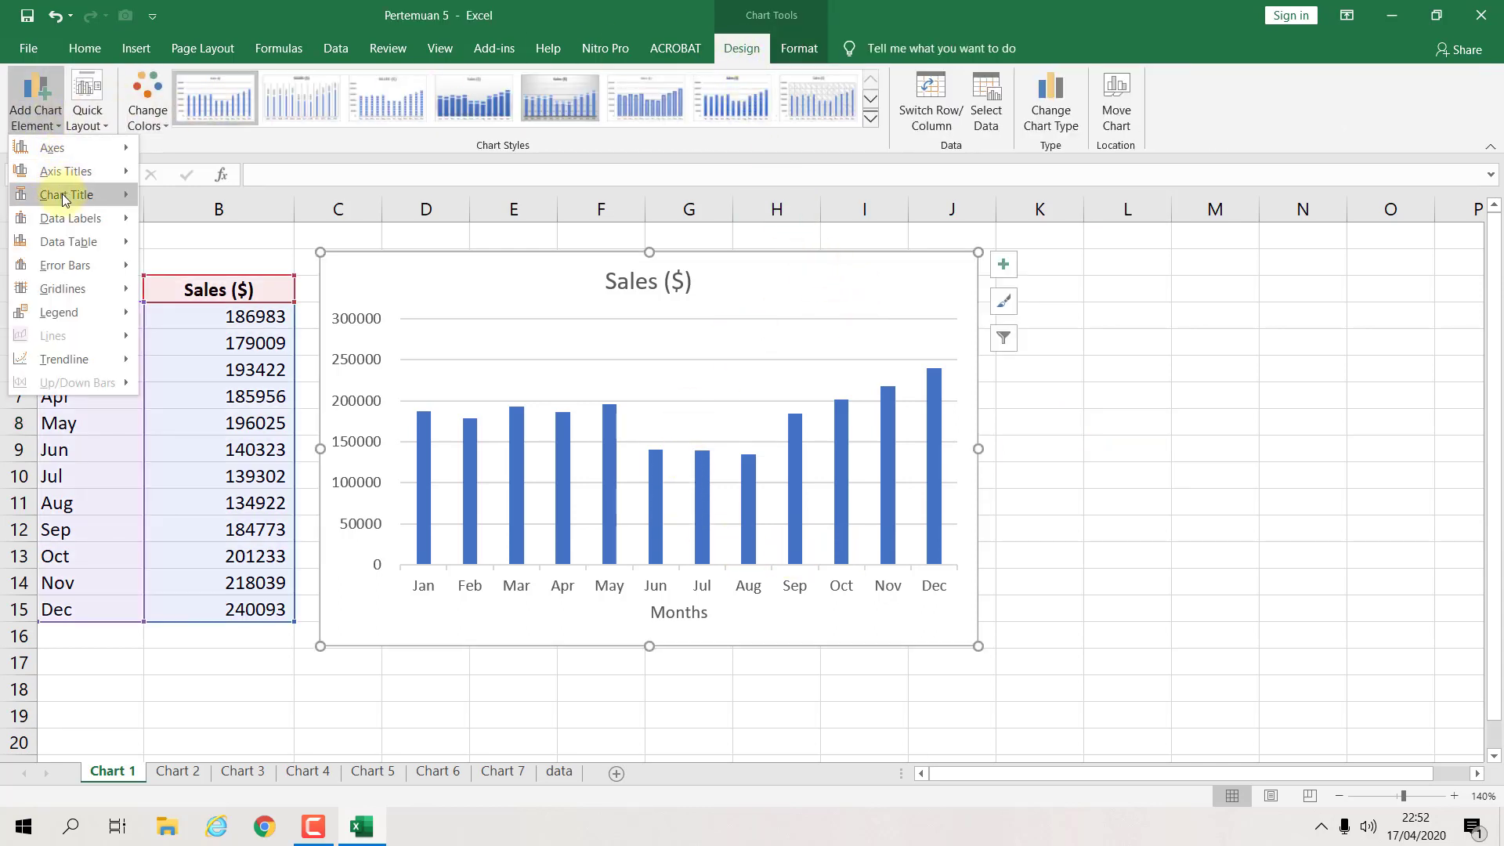
mouse_move(70, 221)
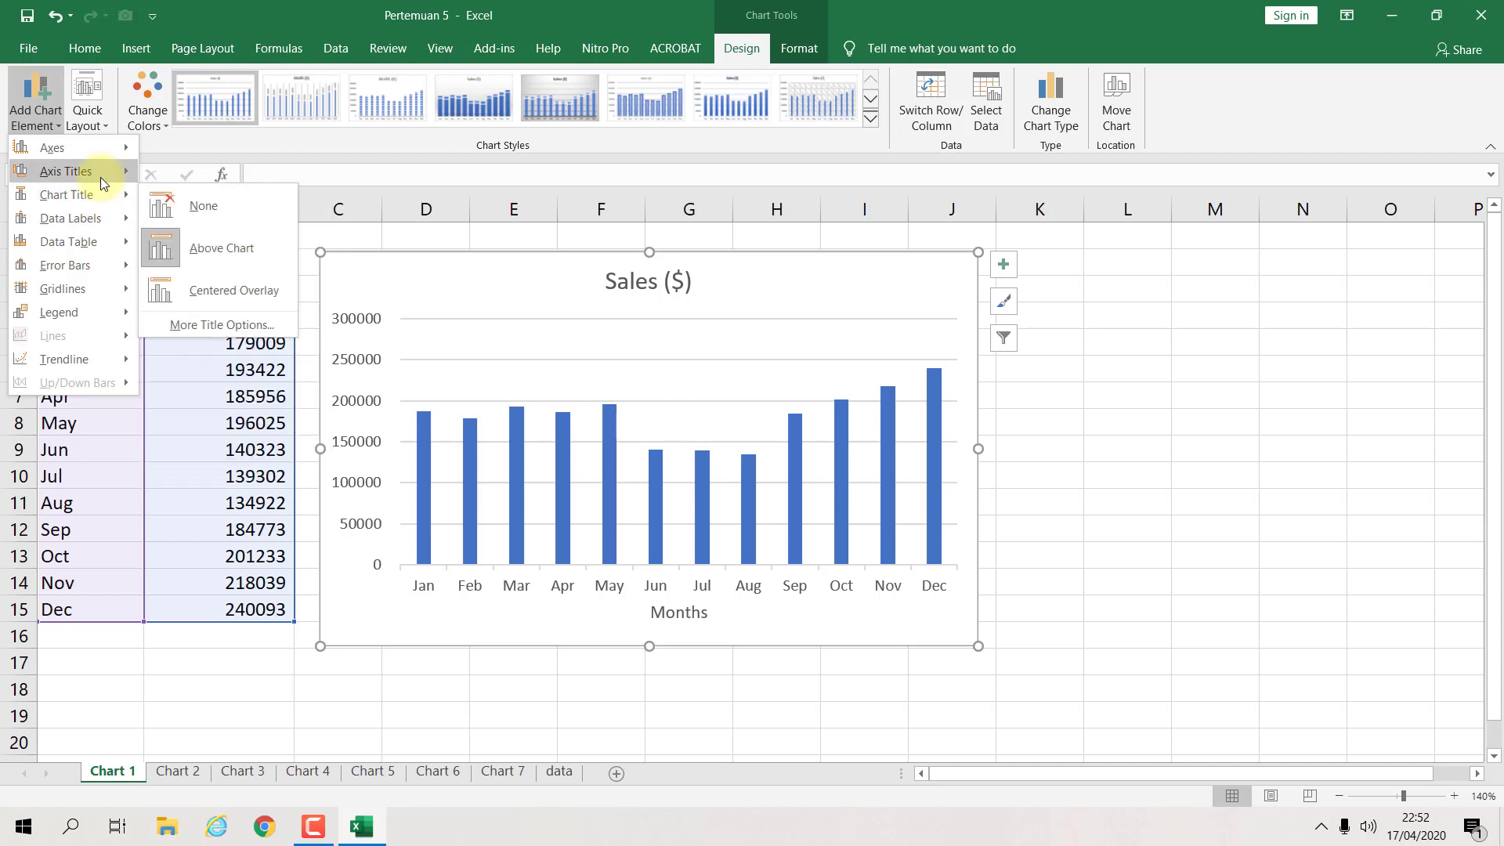
mouse_move(100, 177)
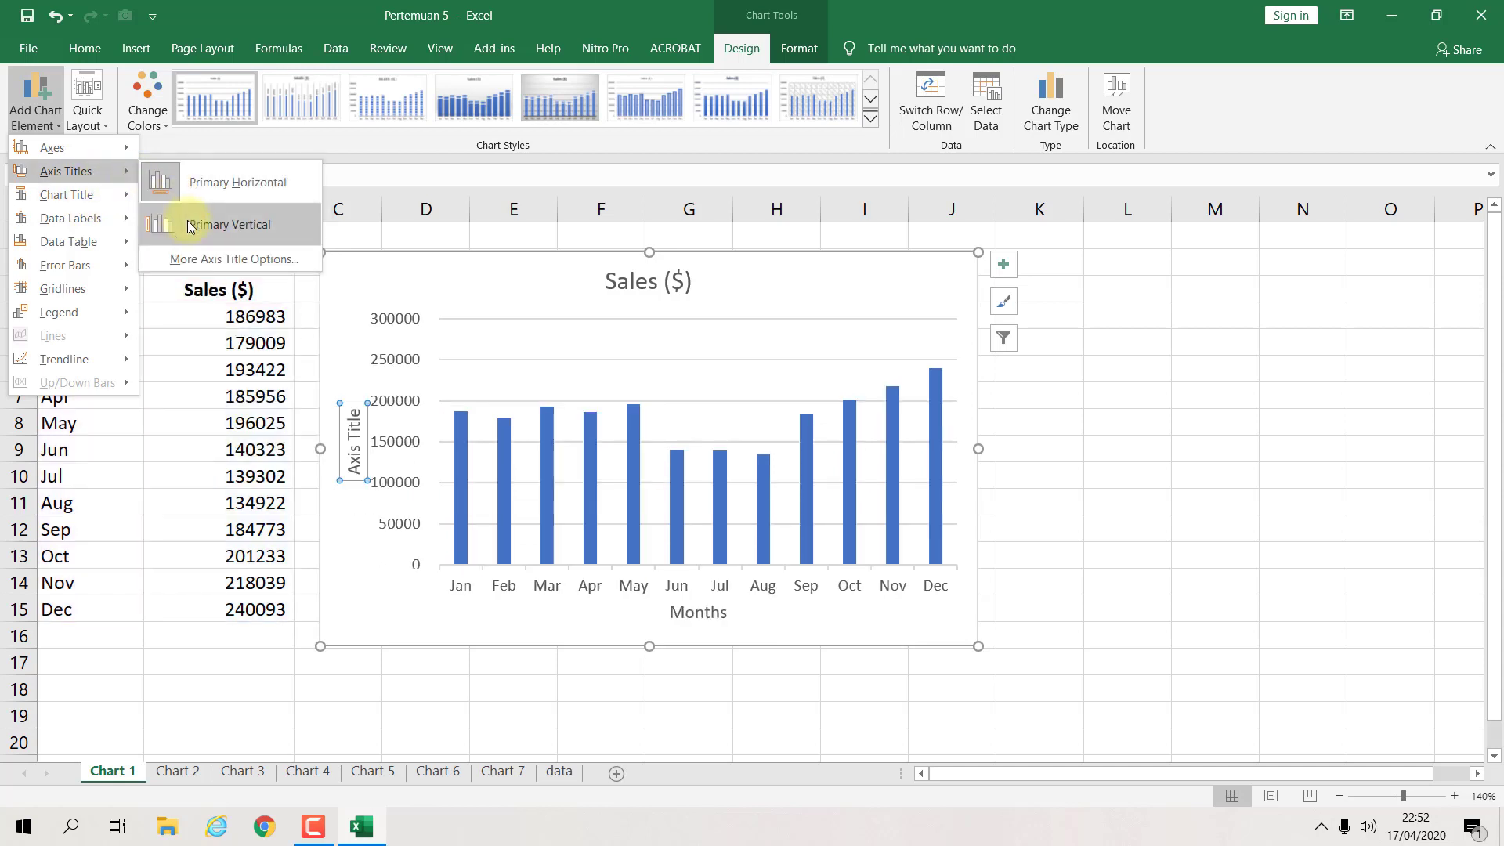
left_click(188, 227)
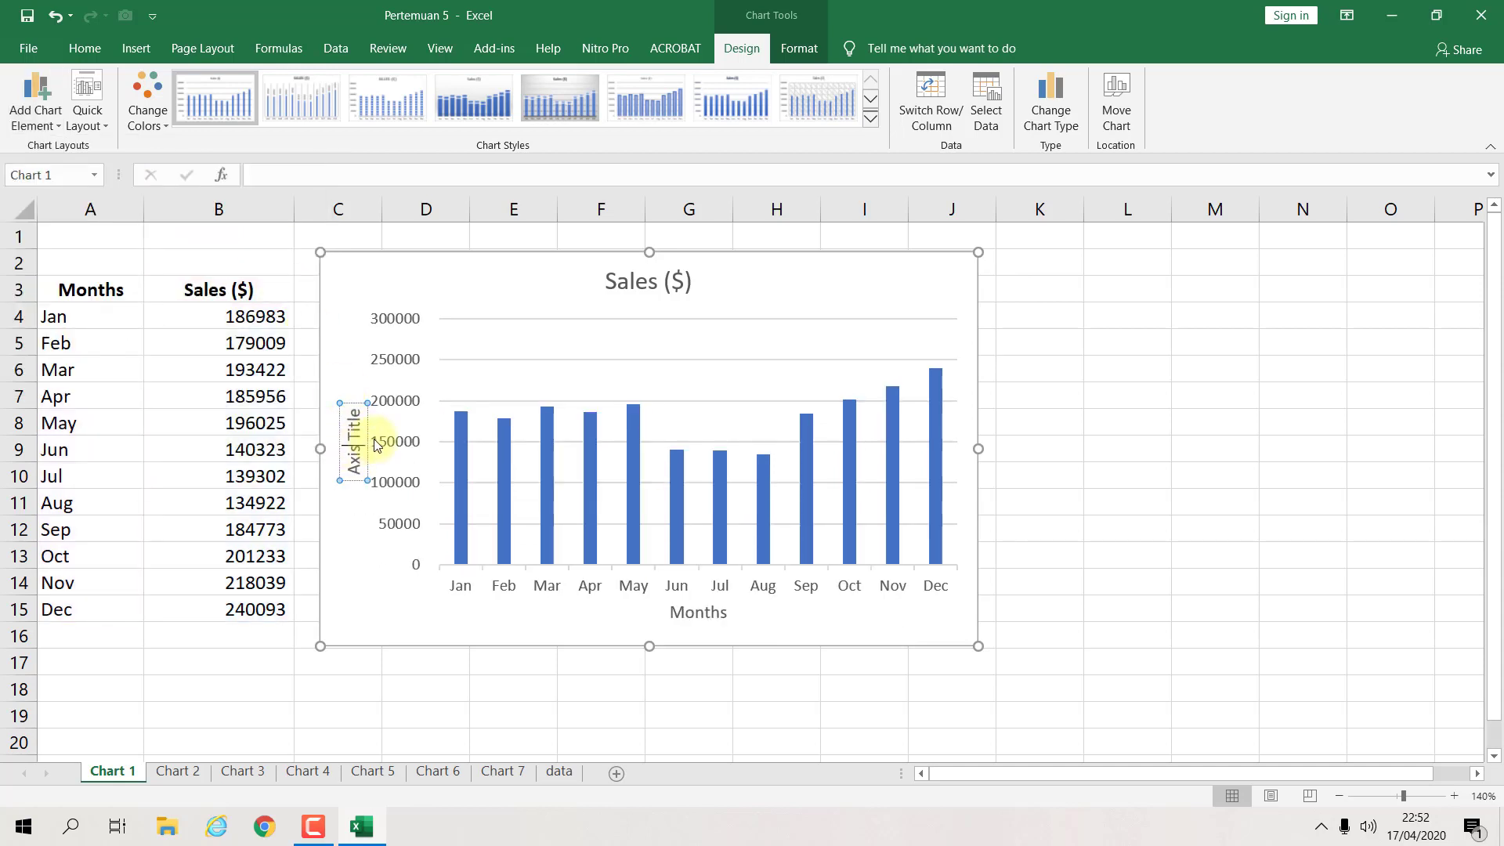
key("ctrl+a")
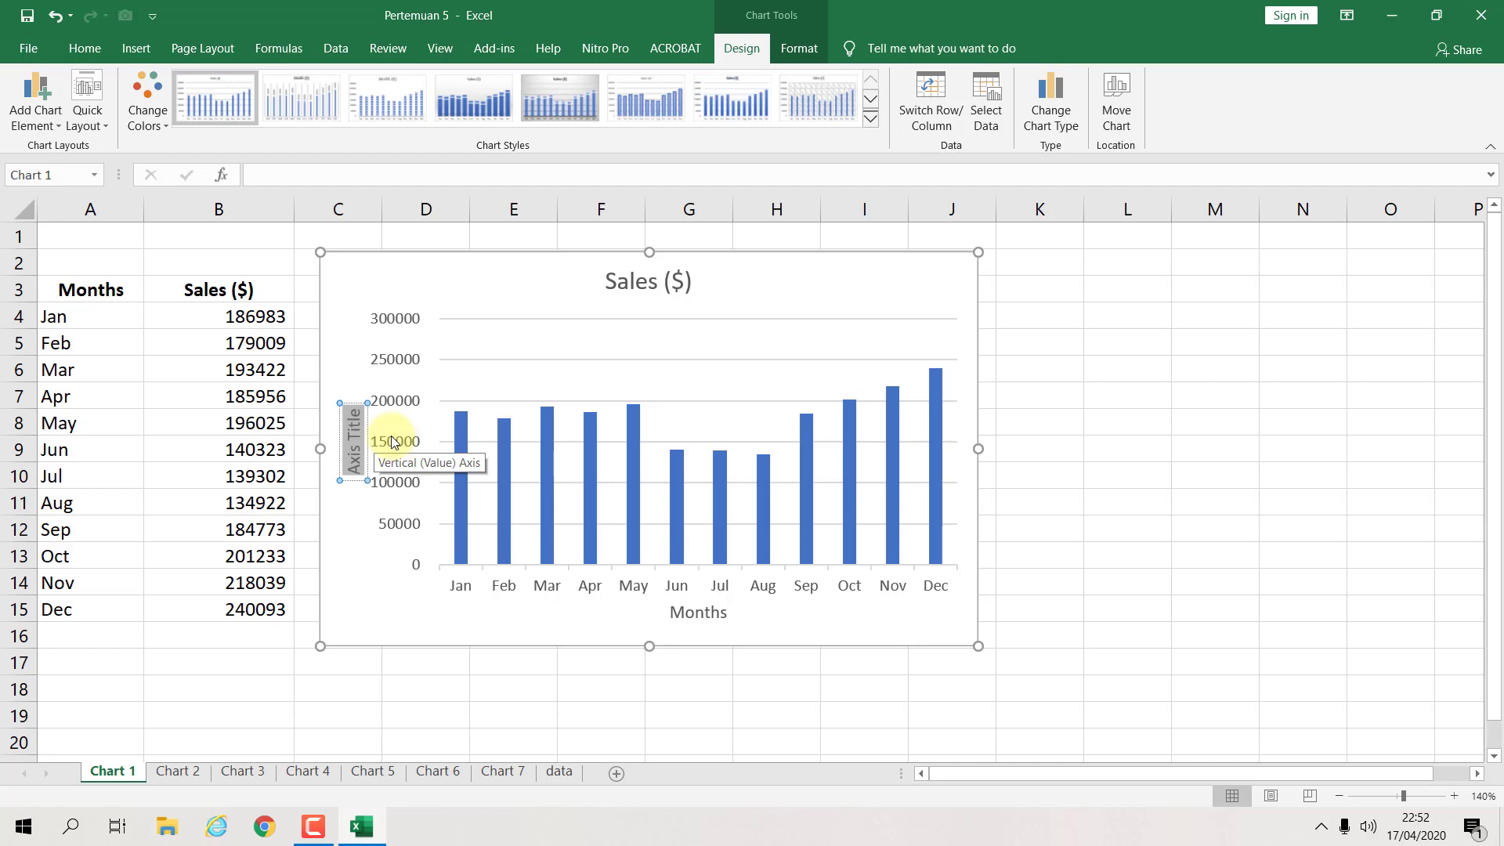
type("Sales")
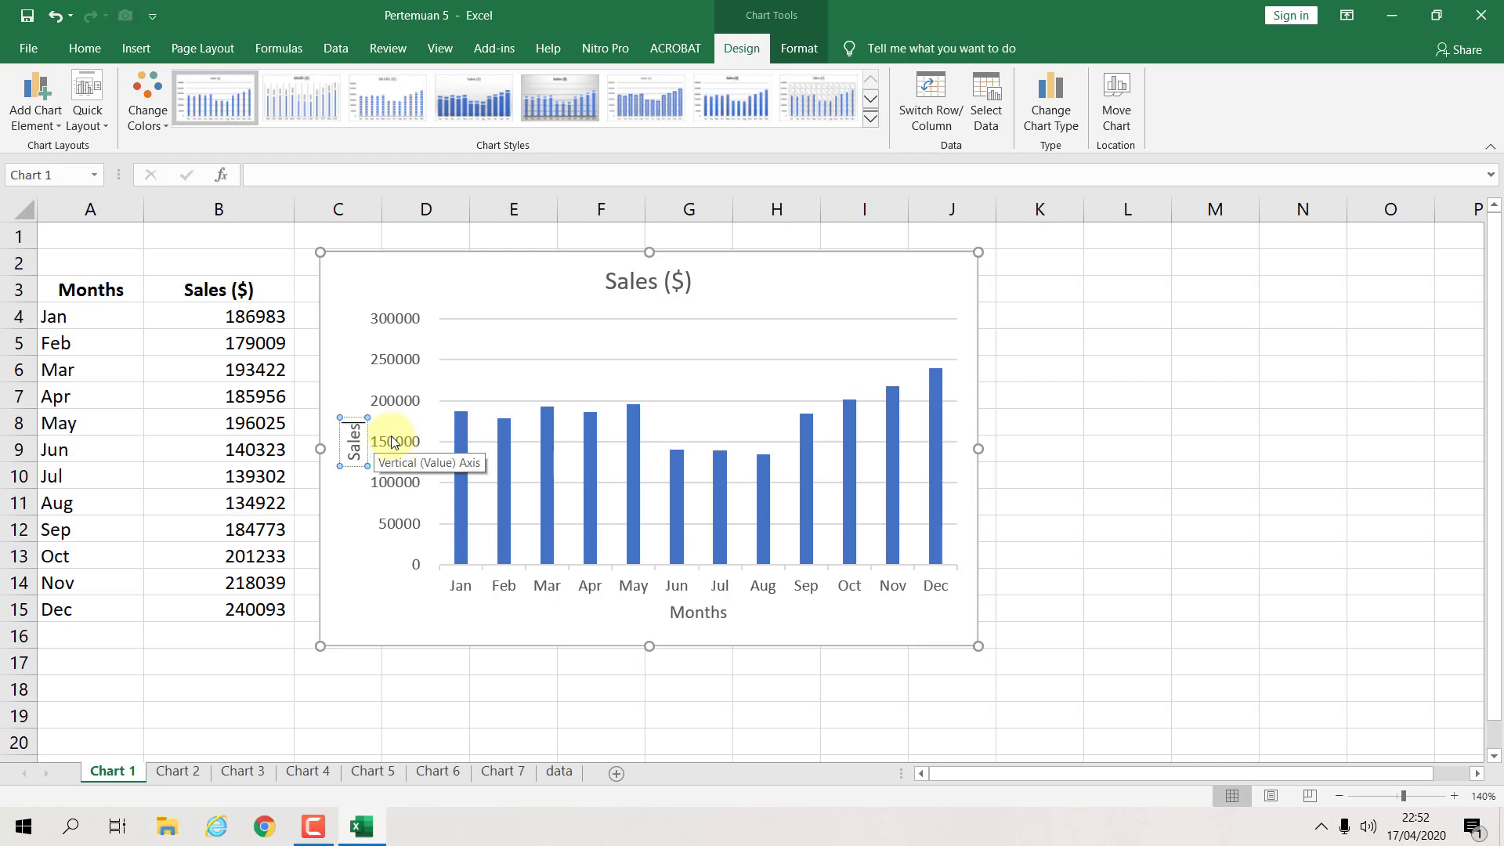
Step: Set the Sales ($) chart's title position to Centered Overlay
left_click(1172, 427)
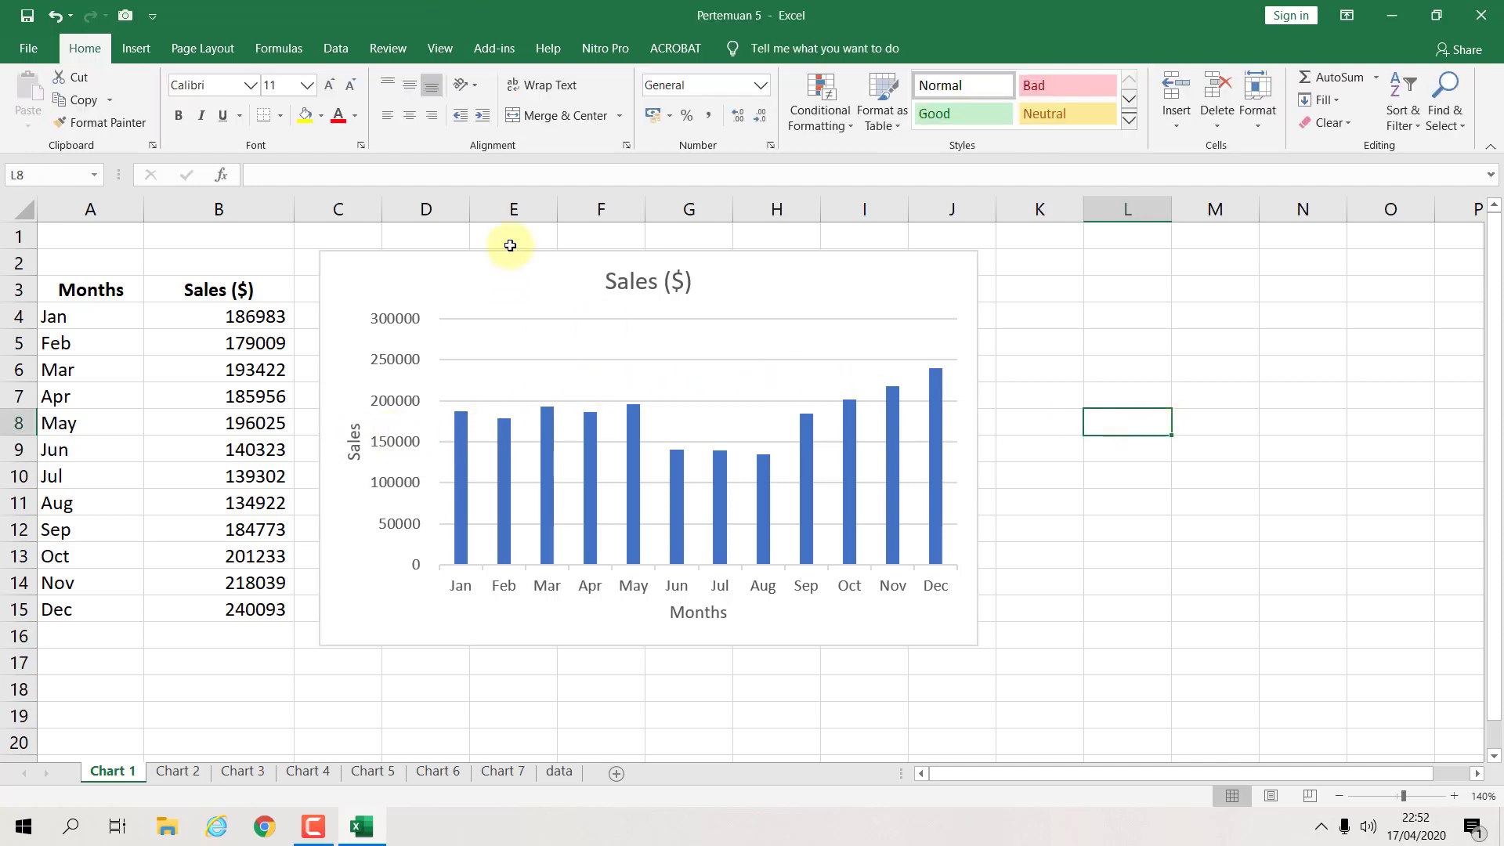
left_click(672, 287)
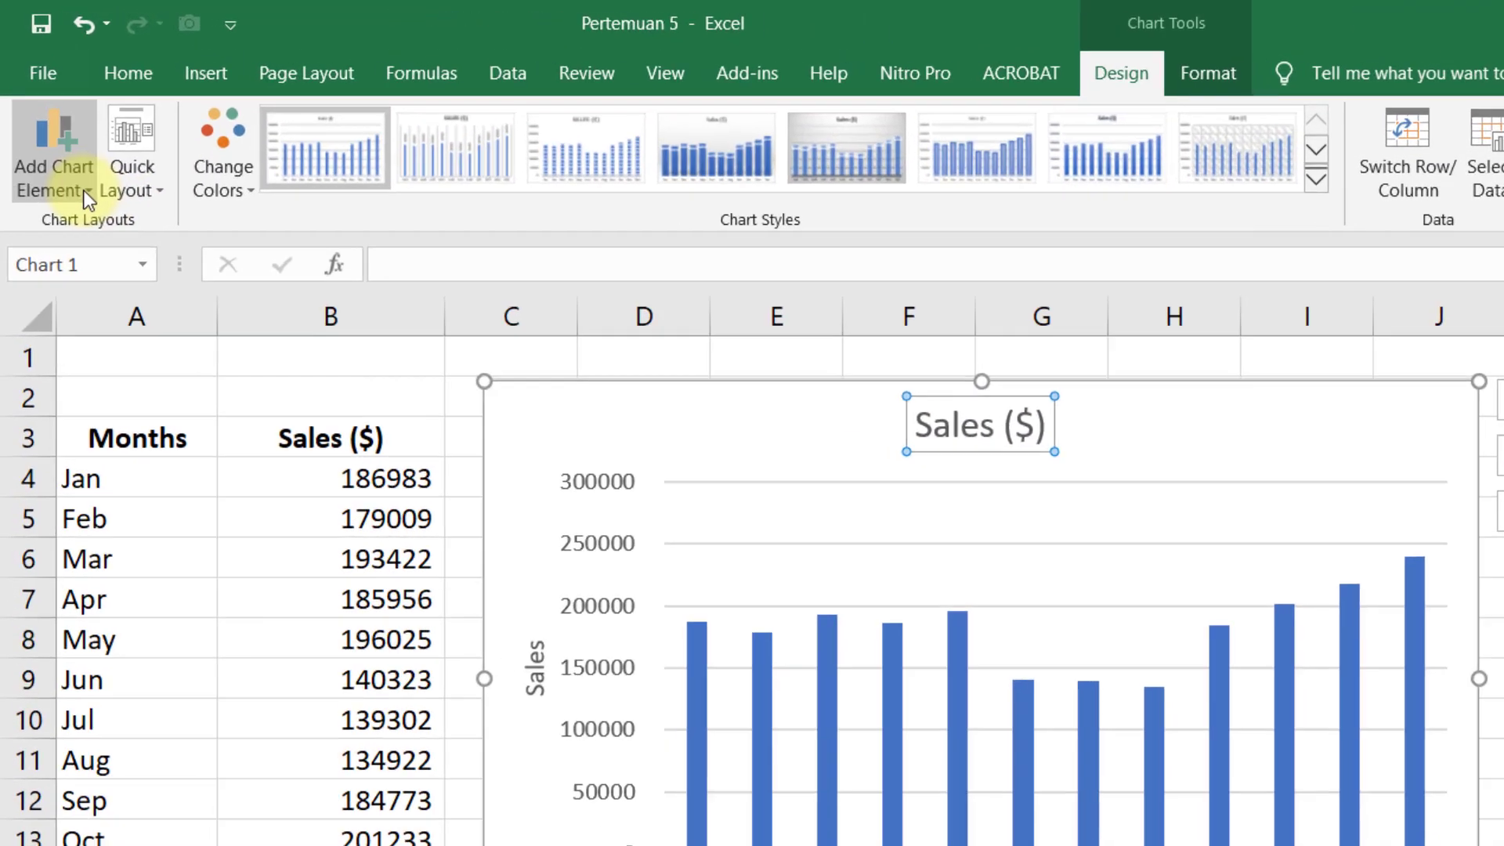
left_click(55, 126)
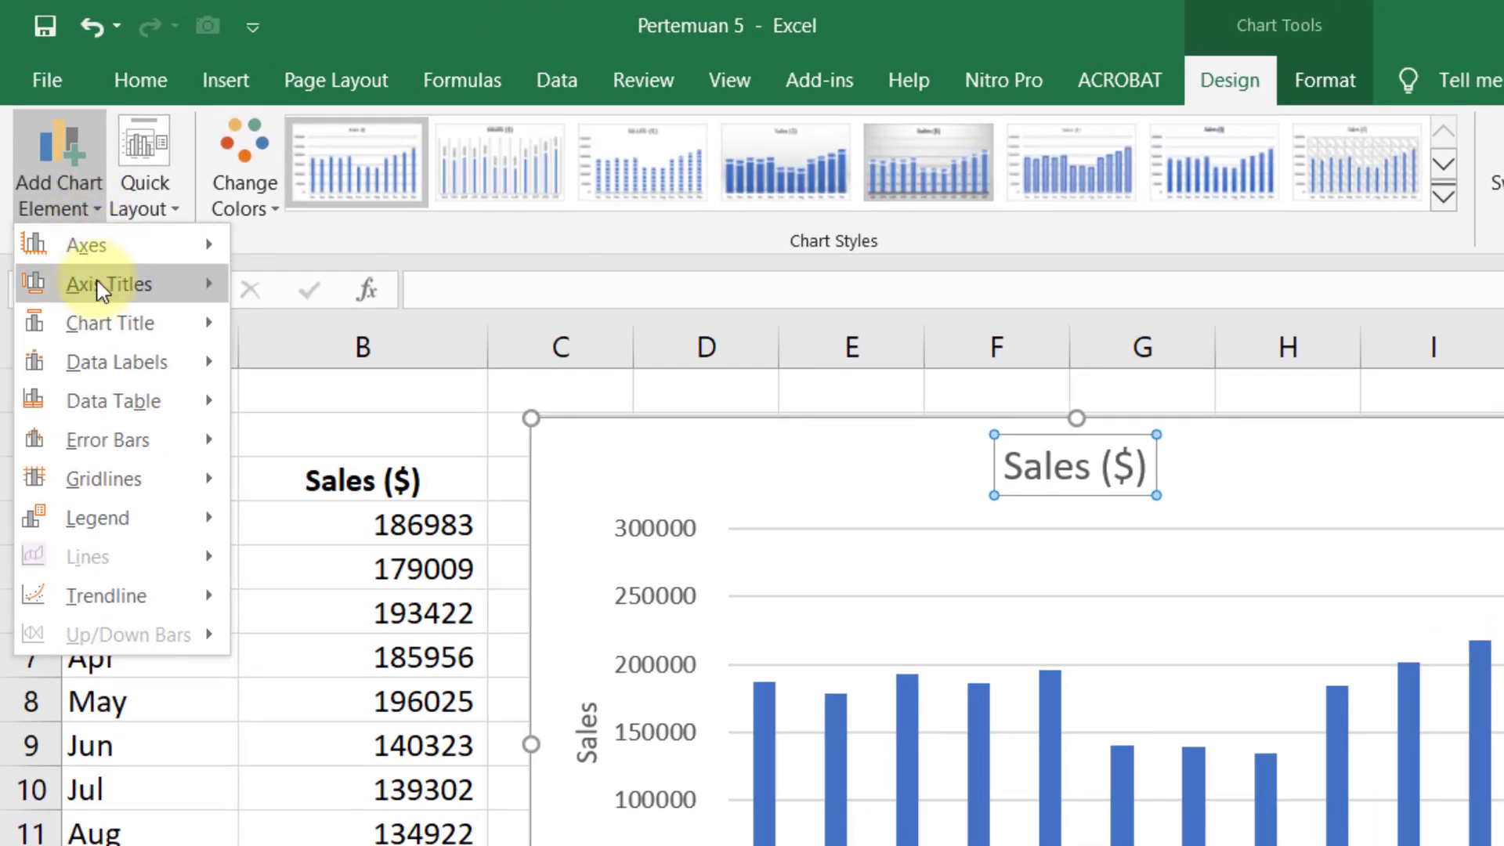
mouse_move(106, 336)
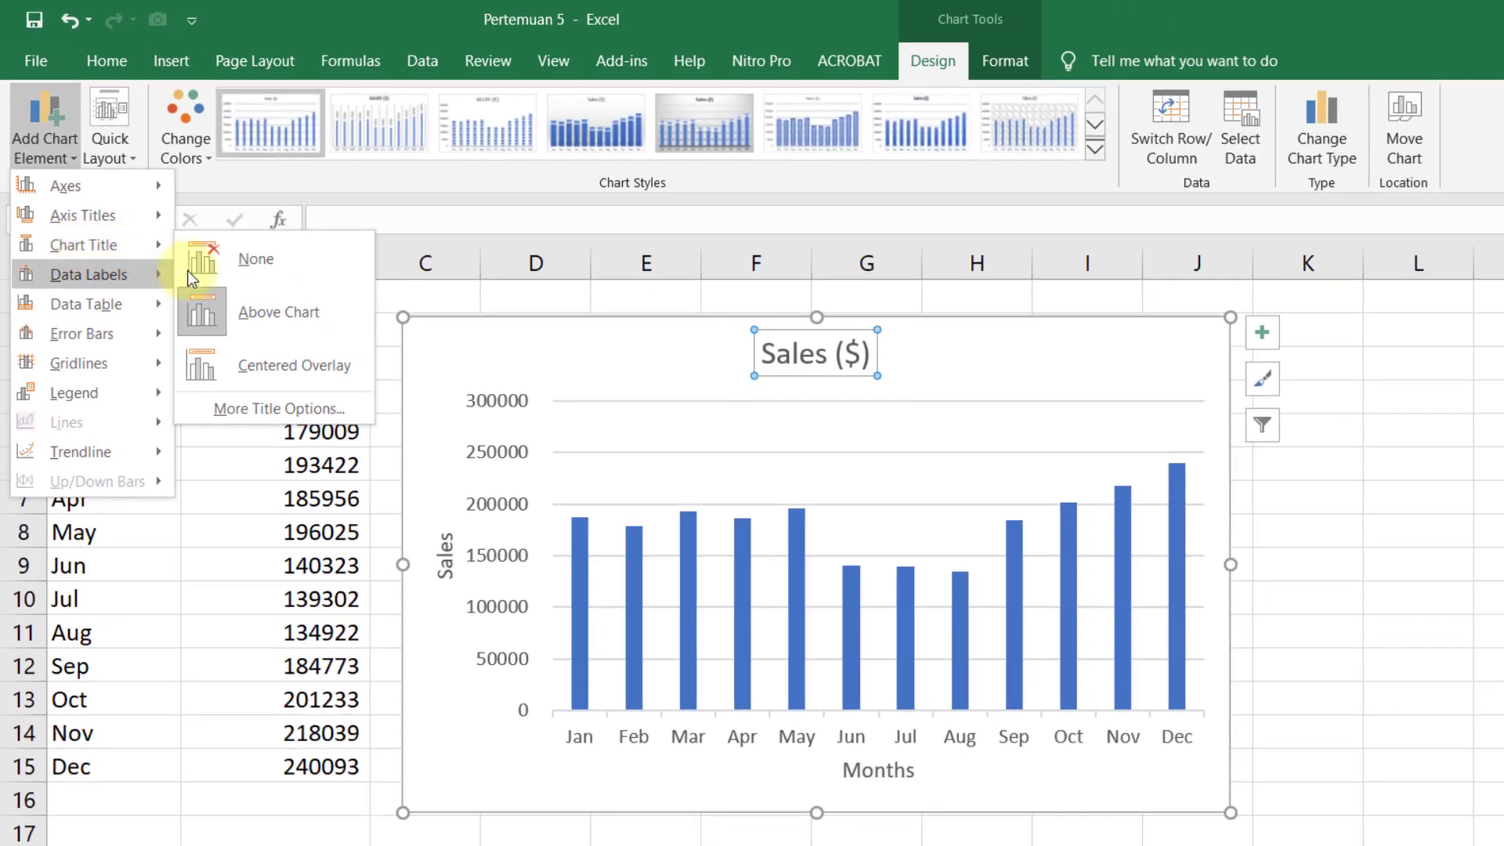
left_click(266, 367)
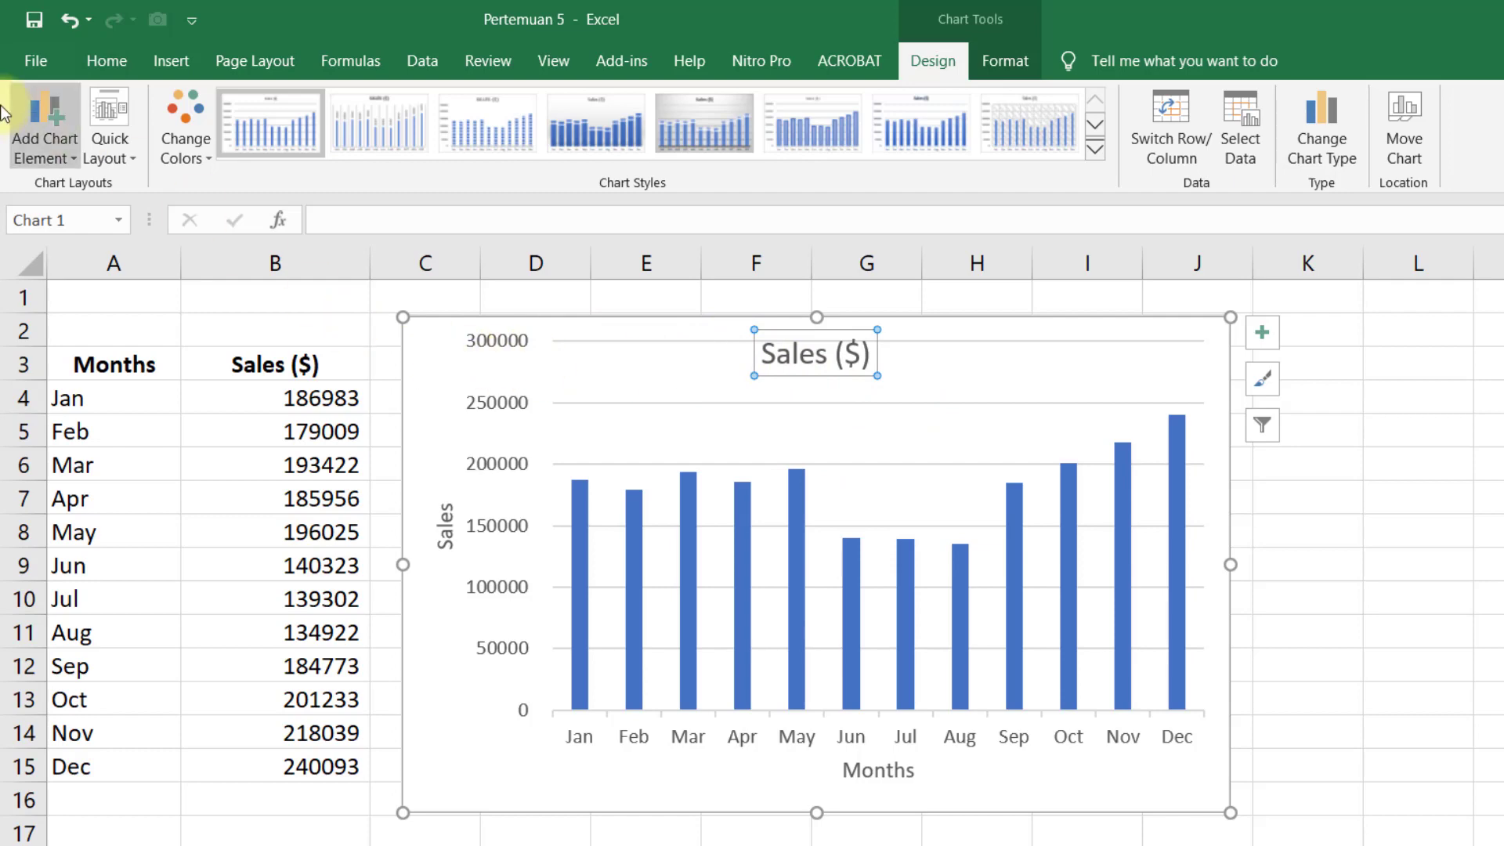
Step: Return the chart title's position to Above Chart
left_click(69, 158)
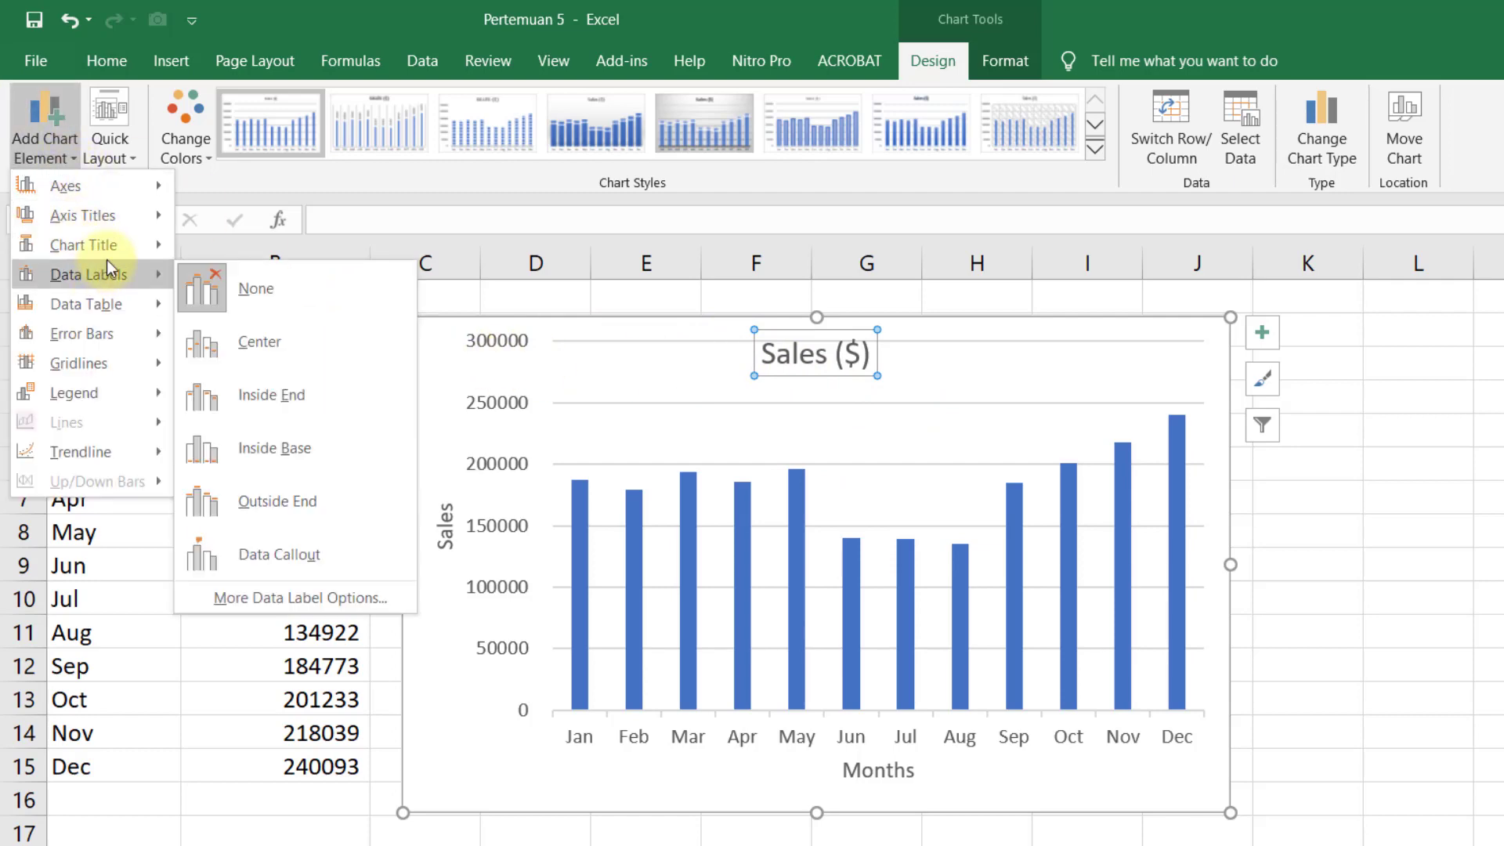
mouse_move(113, 249)
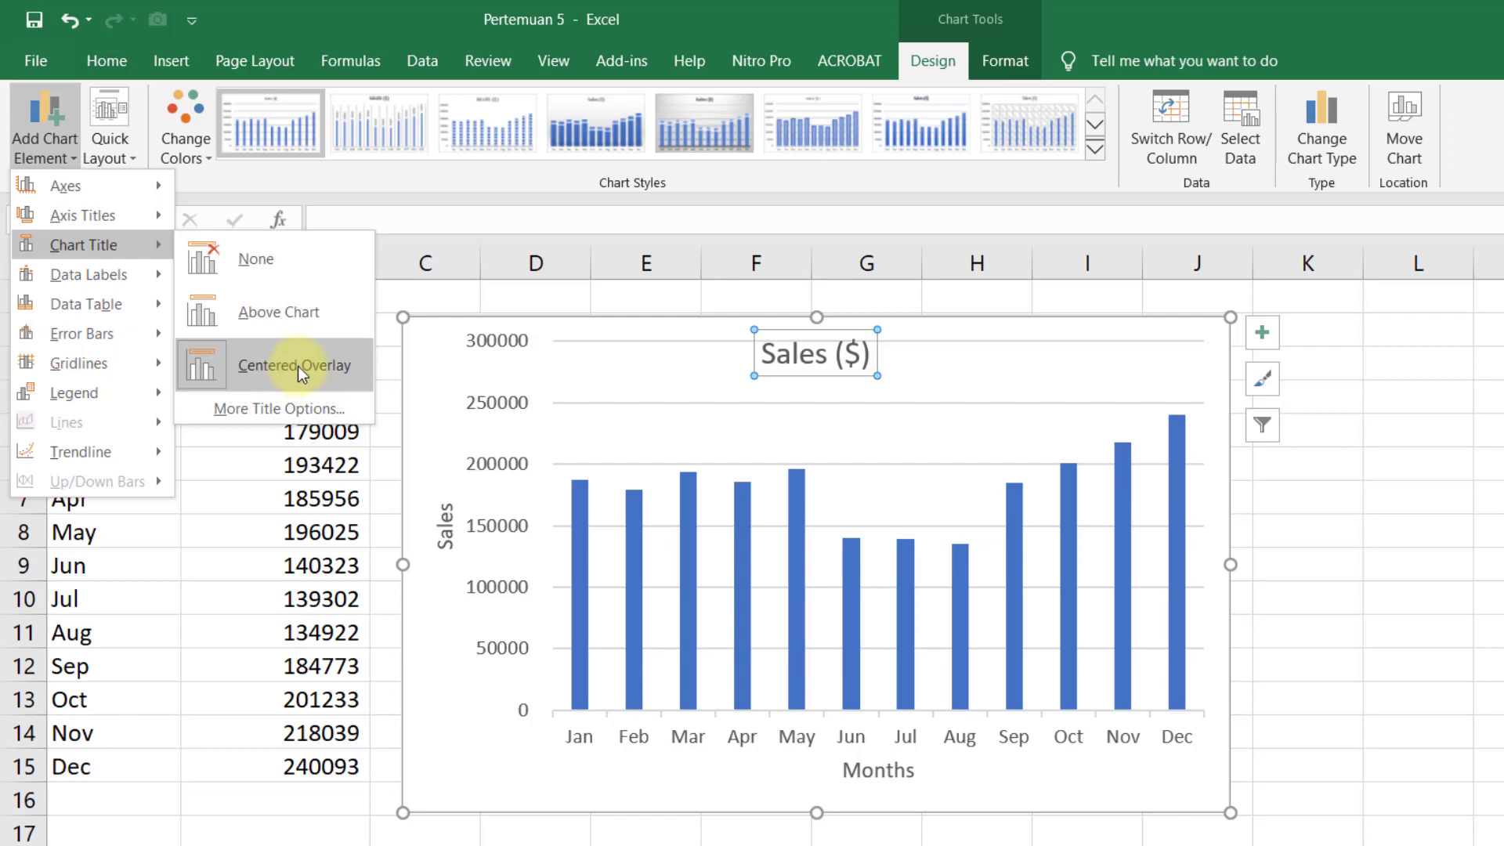
left_click(301, 323)
Step: Replace the chart title's text with "Sales Performance of Apple Inc. Year 2019" and deselect the chart
left_click(798, 357)
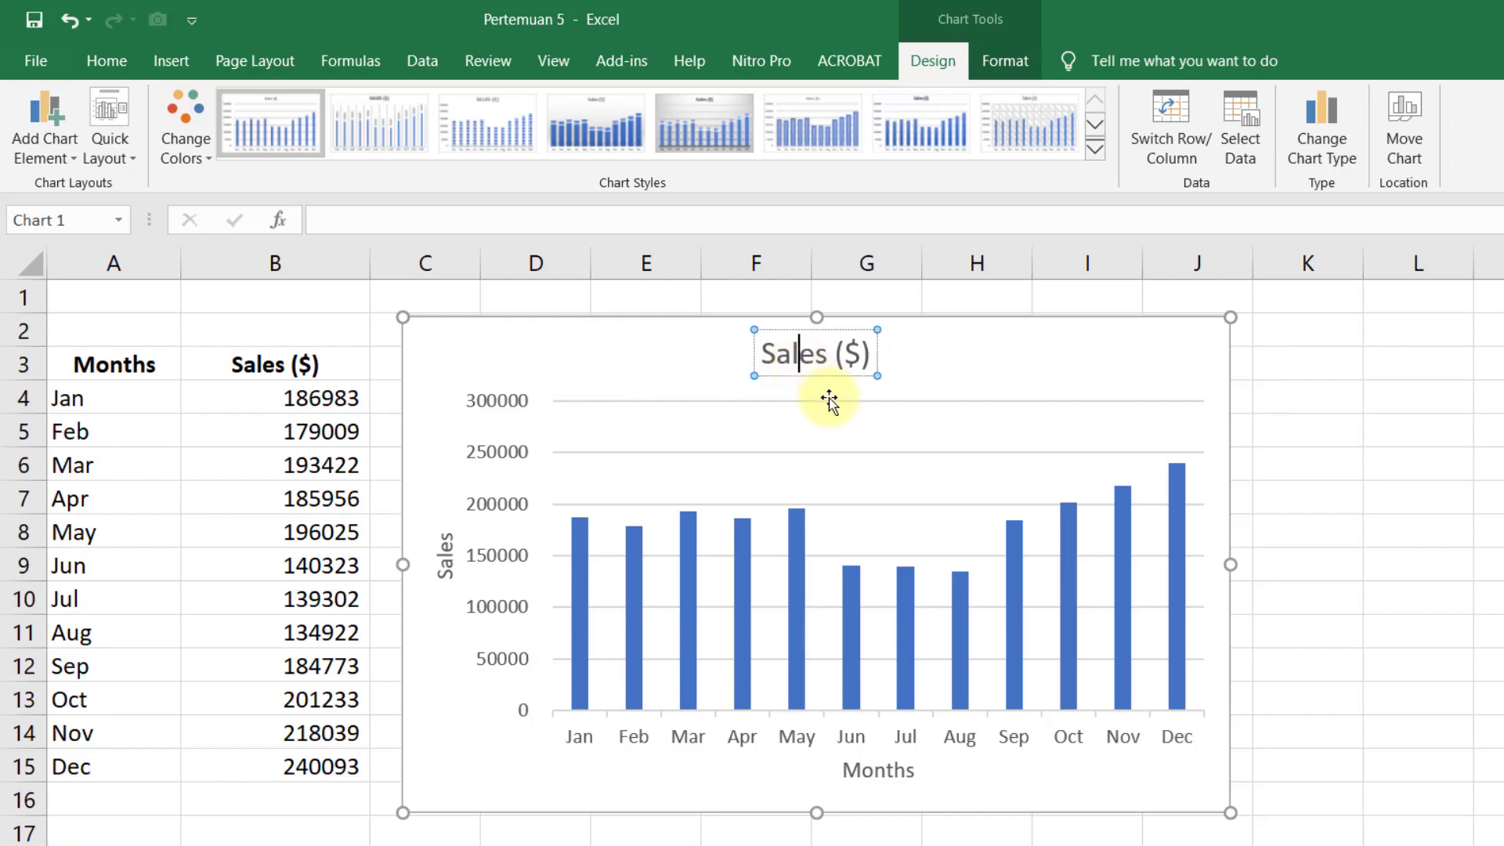
key("ctrl+a")
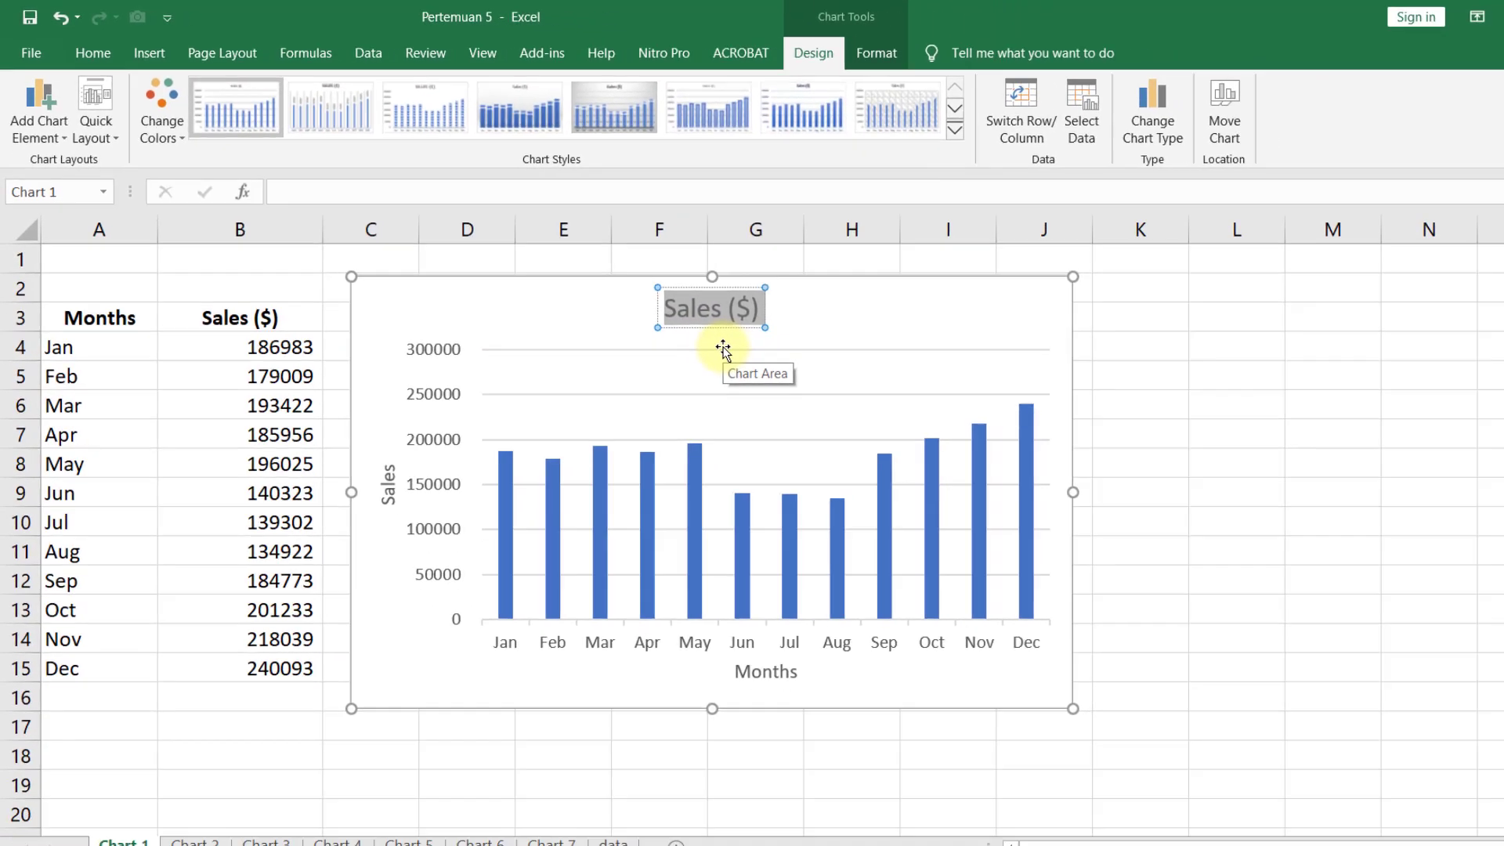
type("Sale")
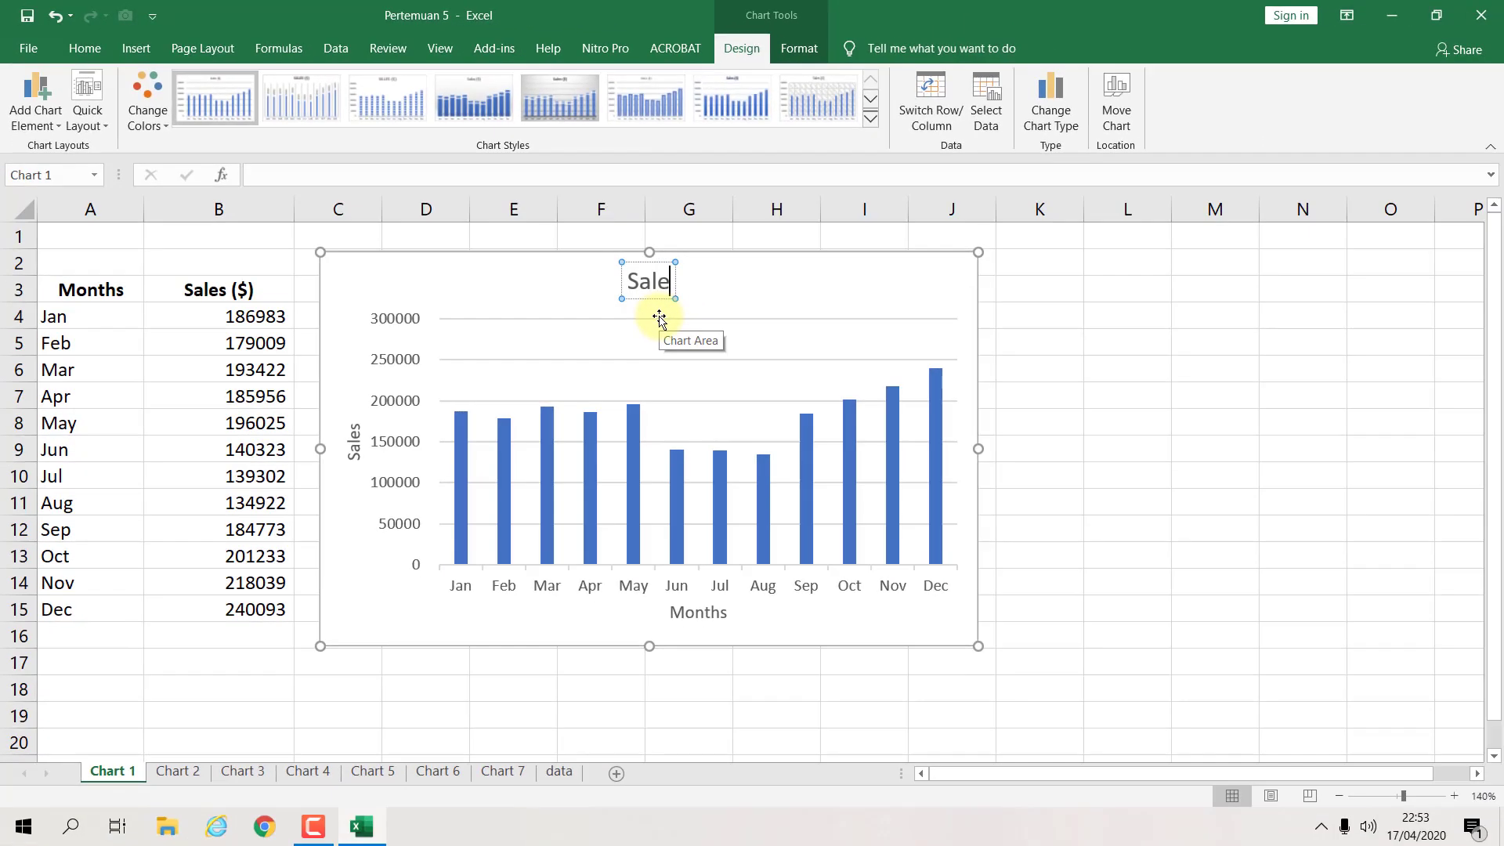
type("s Perform")
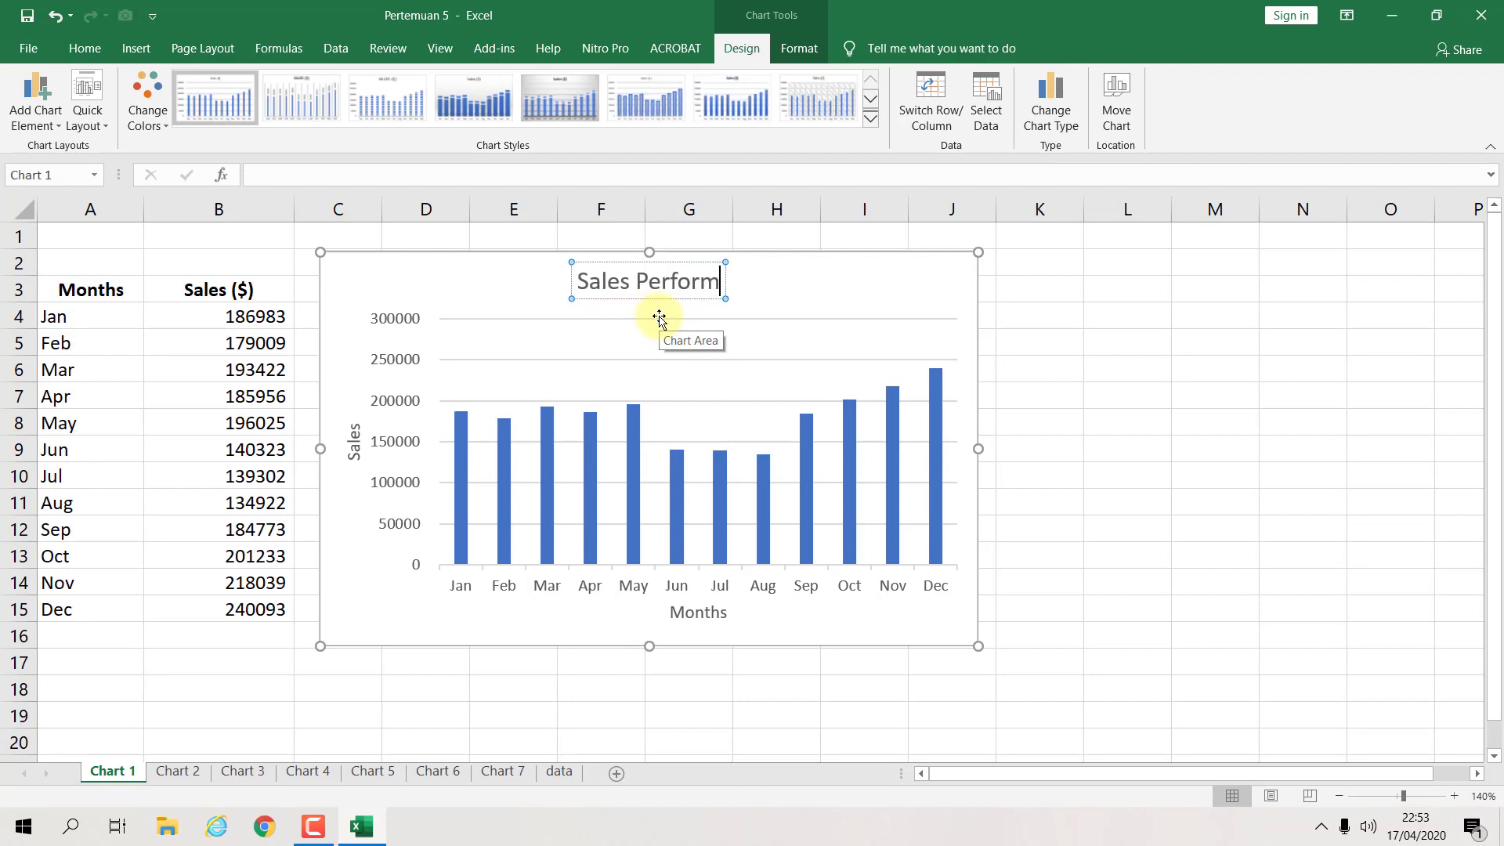
type("ance ")
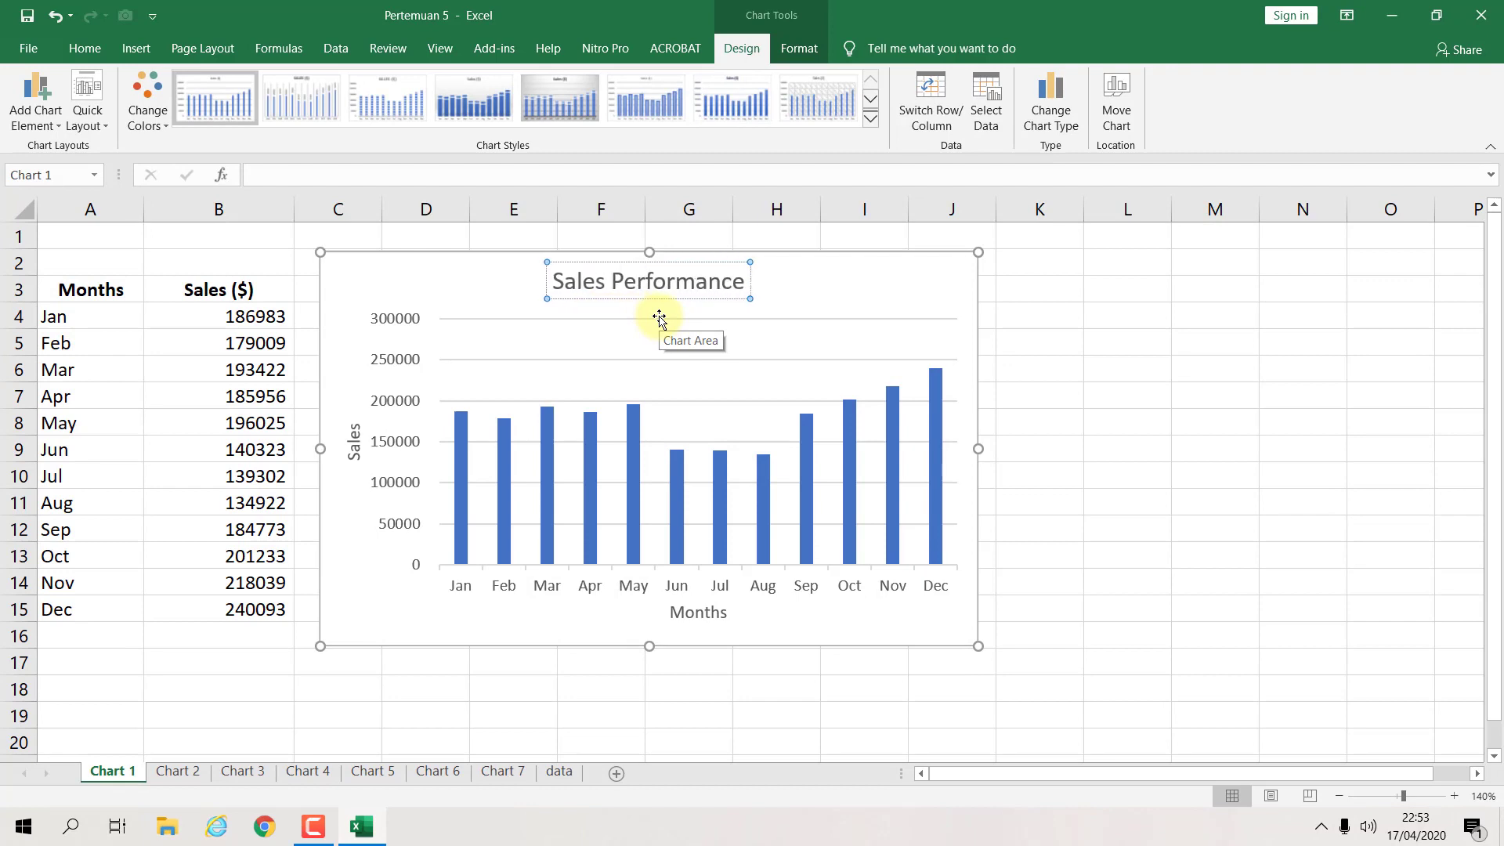
type("of Apple")
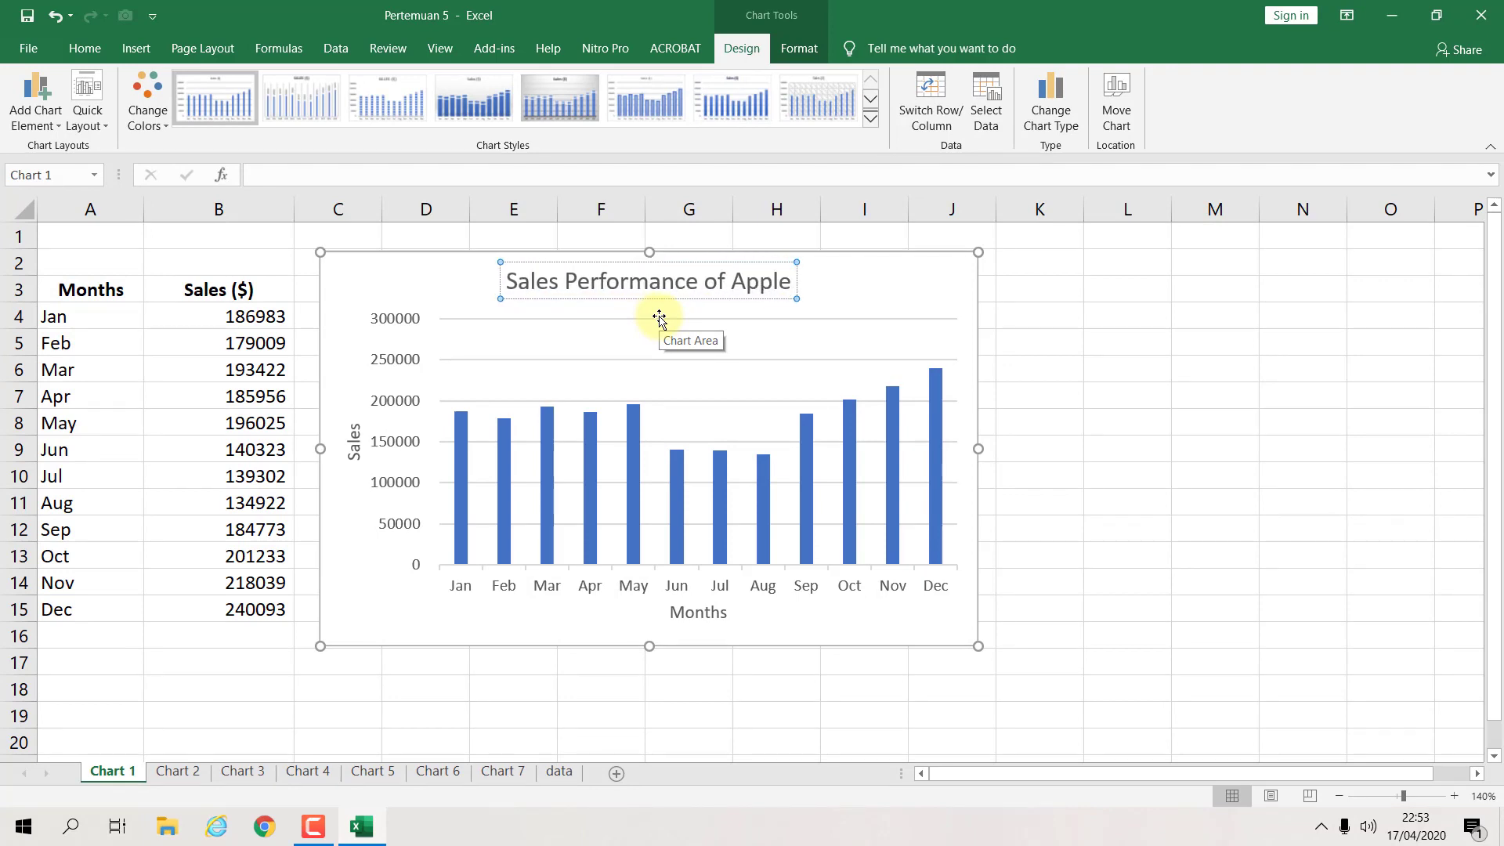
type(" Inc.")
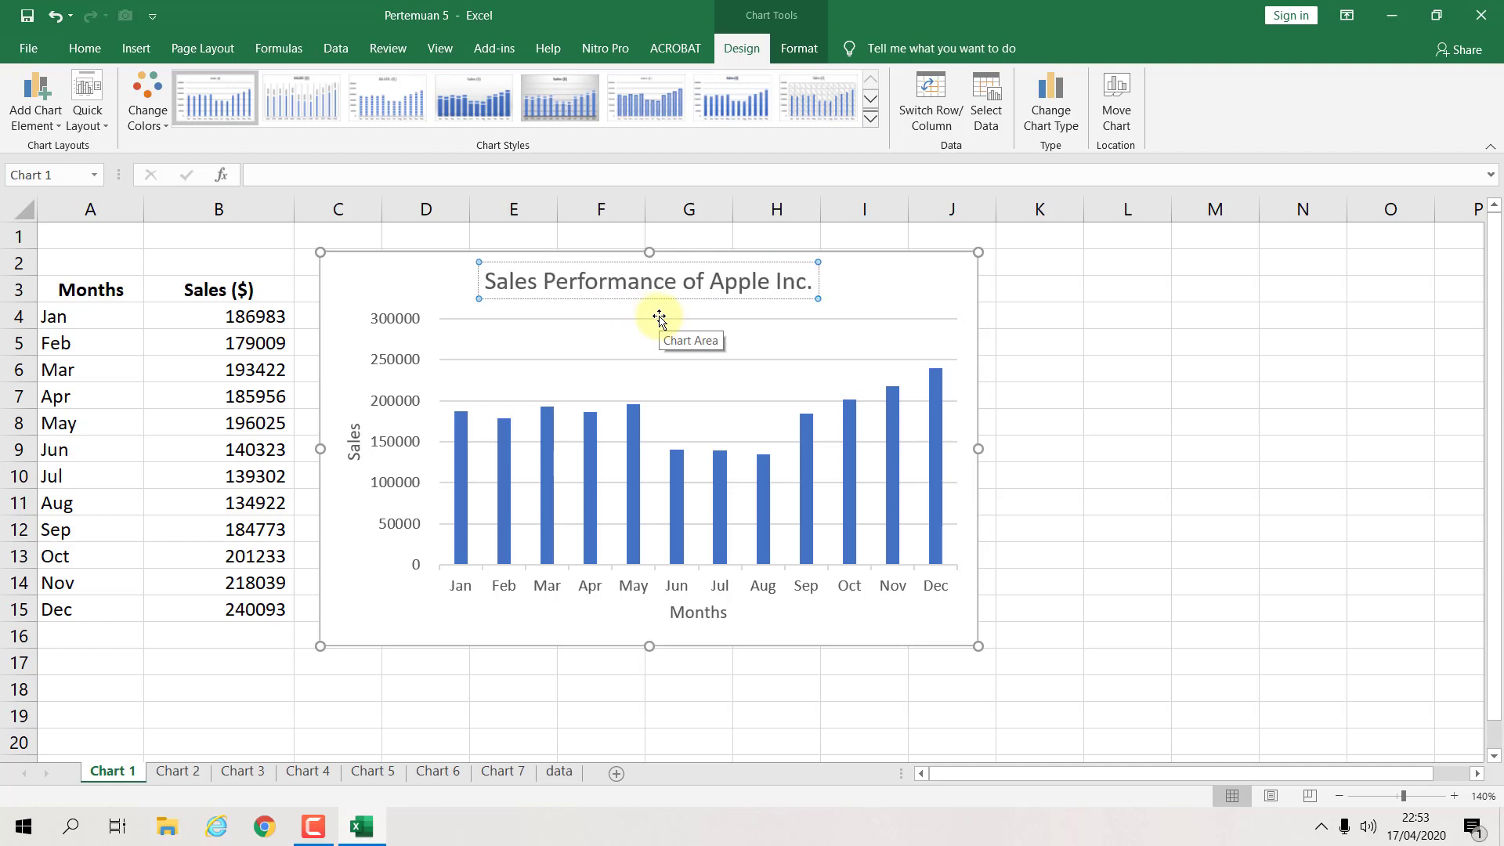
type(" Year")
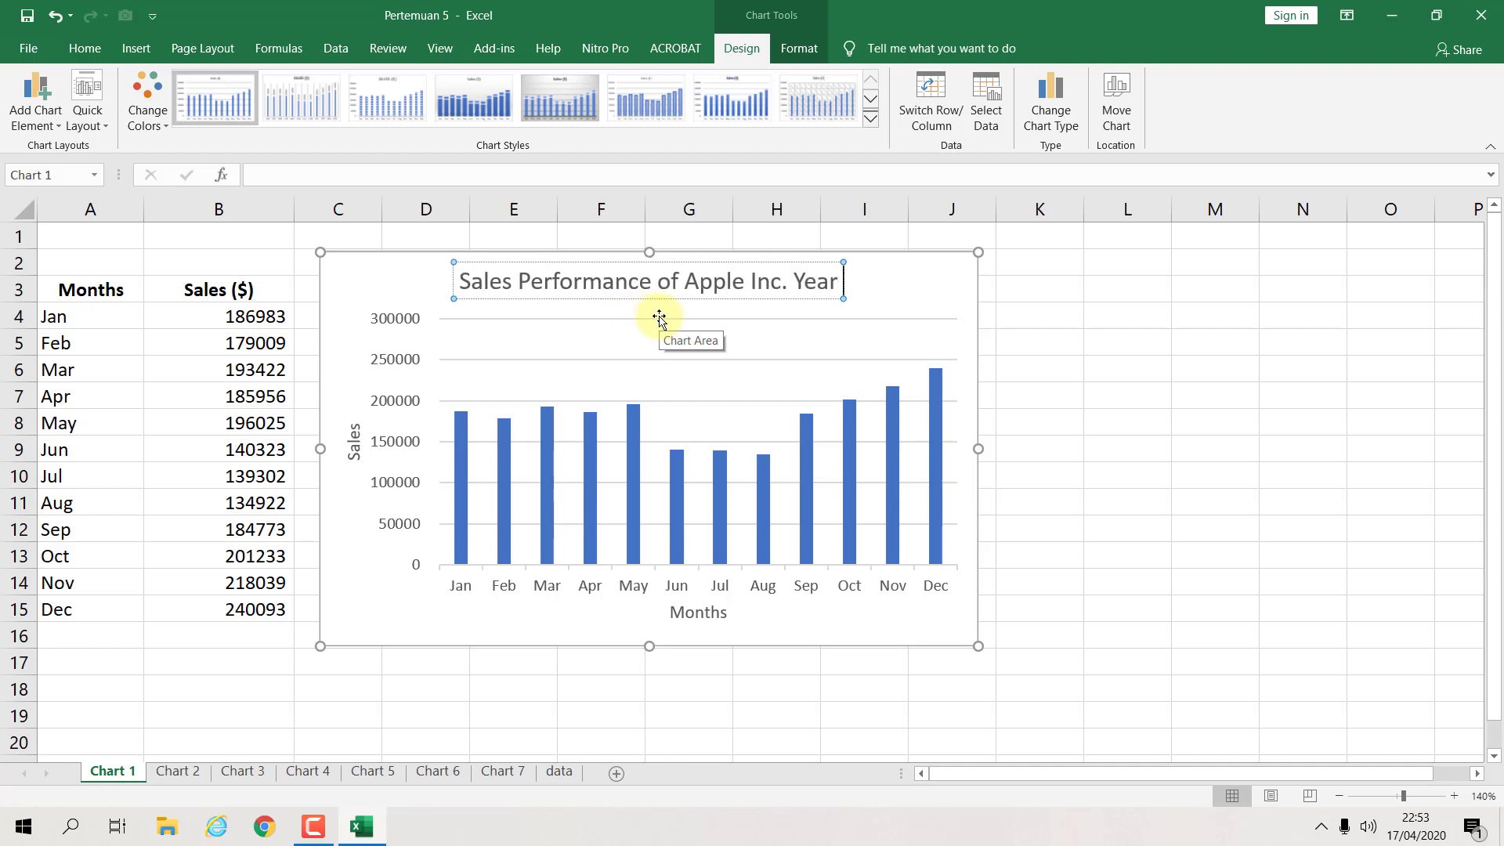
type(" 2019")
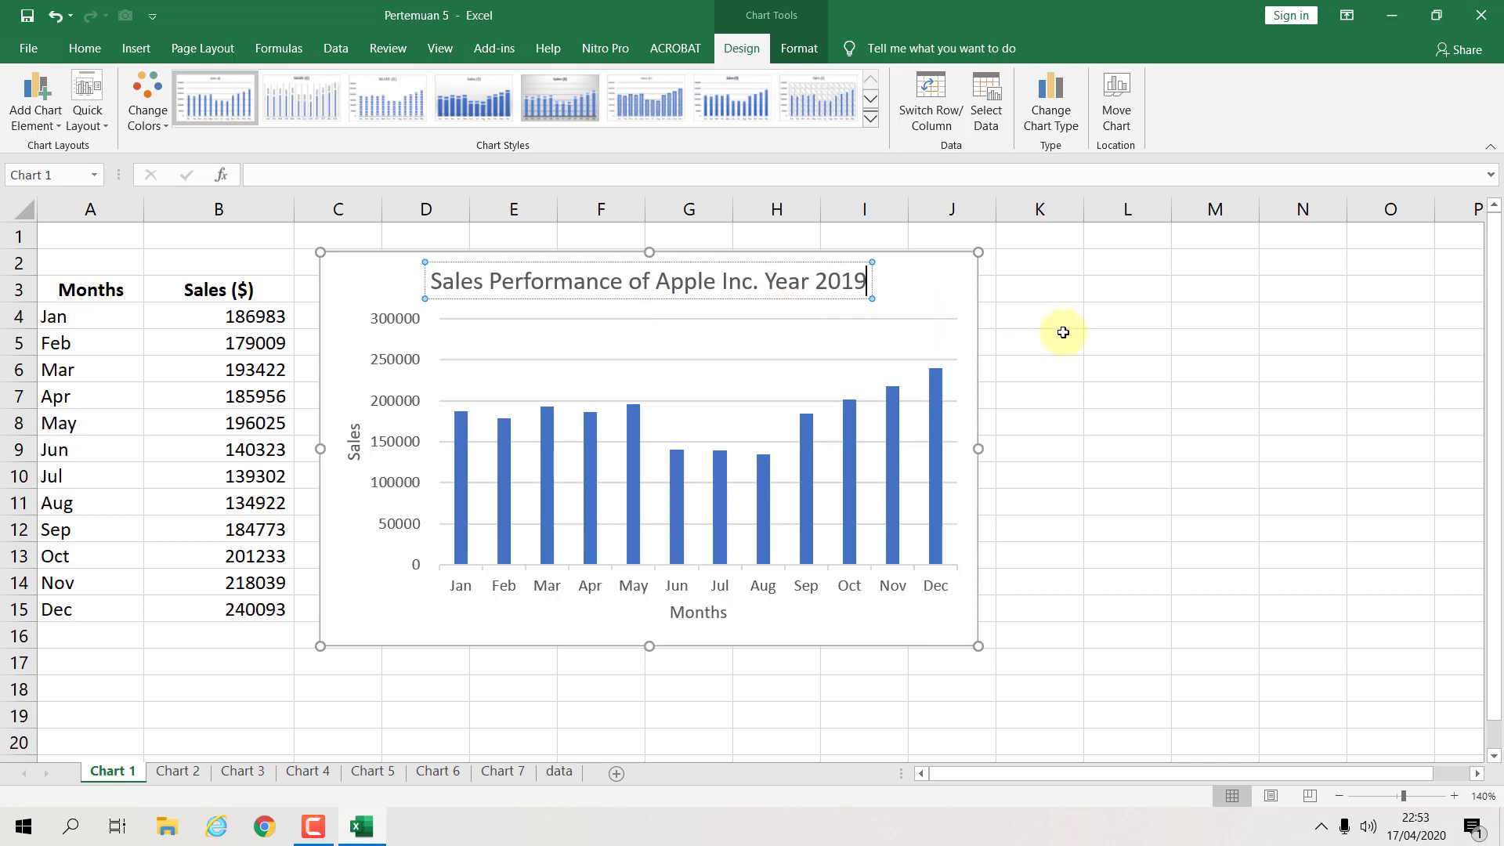
left_click(1100, 336)
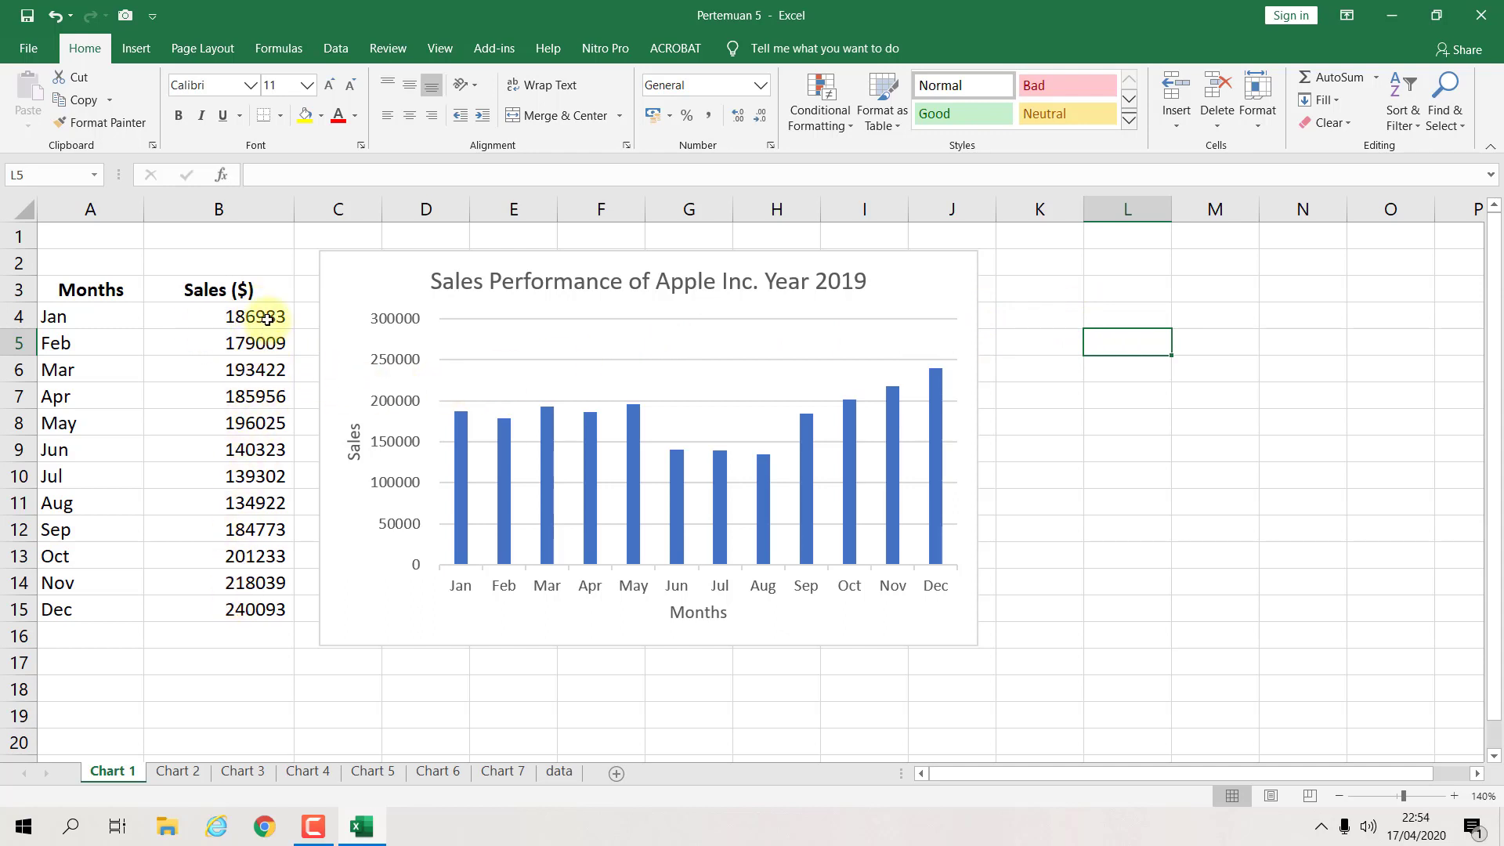
Step: Format the sales values in B4:B15 with comma thousands separators and no decimals, then deselect the range
left_click_drag(267, 319, 235, 609)
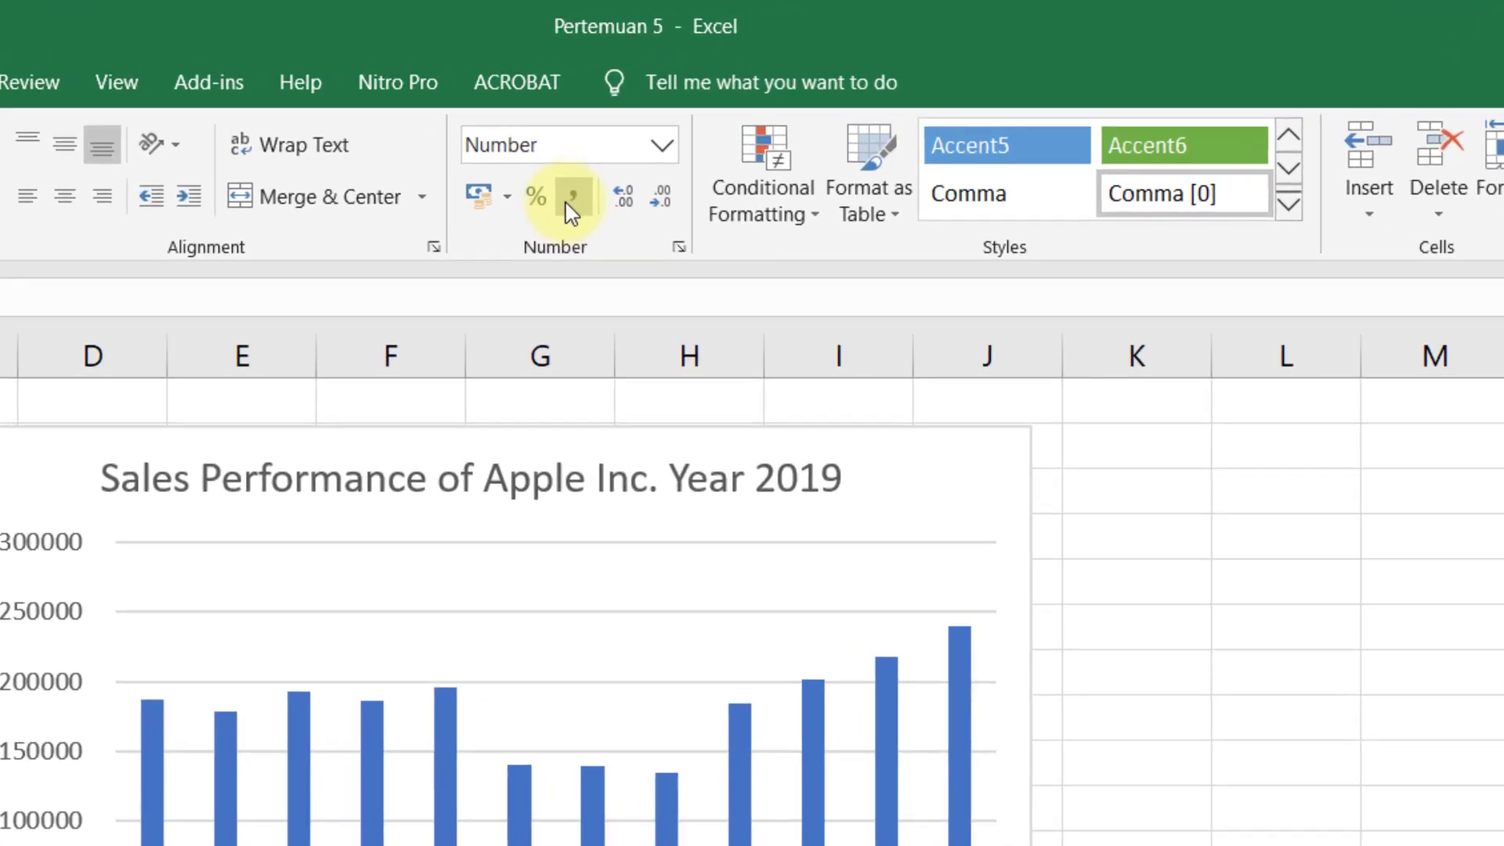
left_click(579, 205)
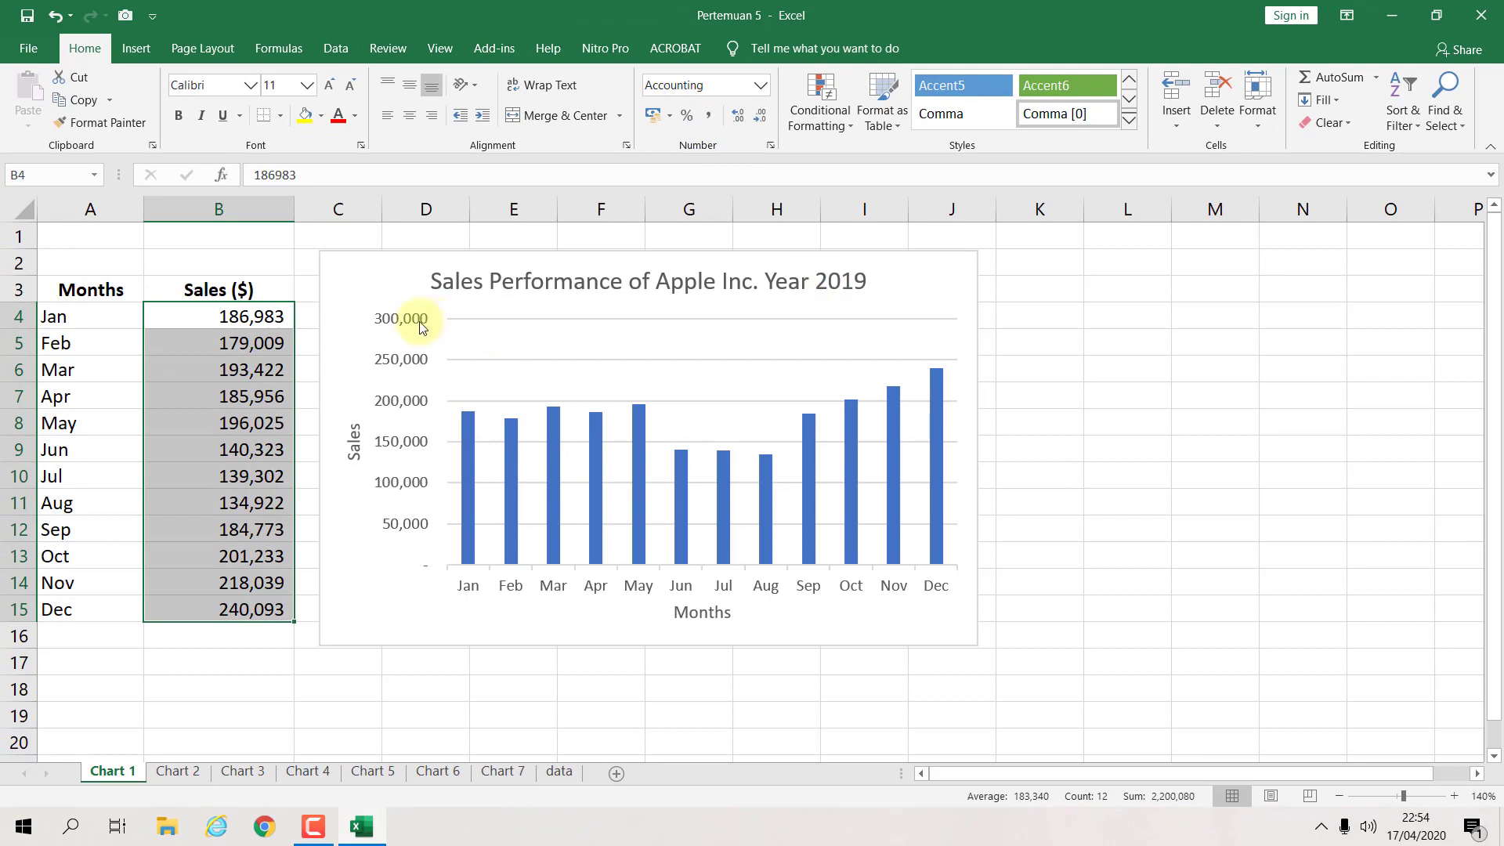
left_click(1126, 360)
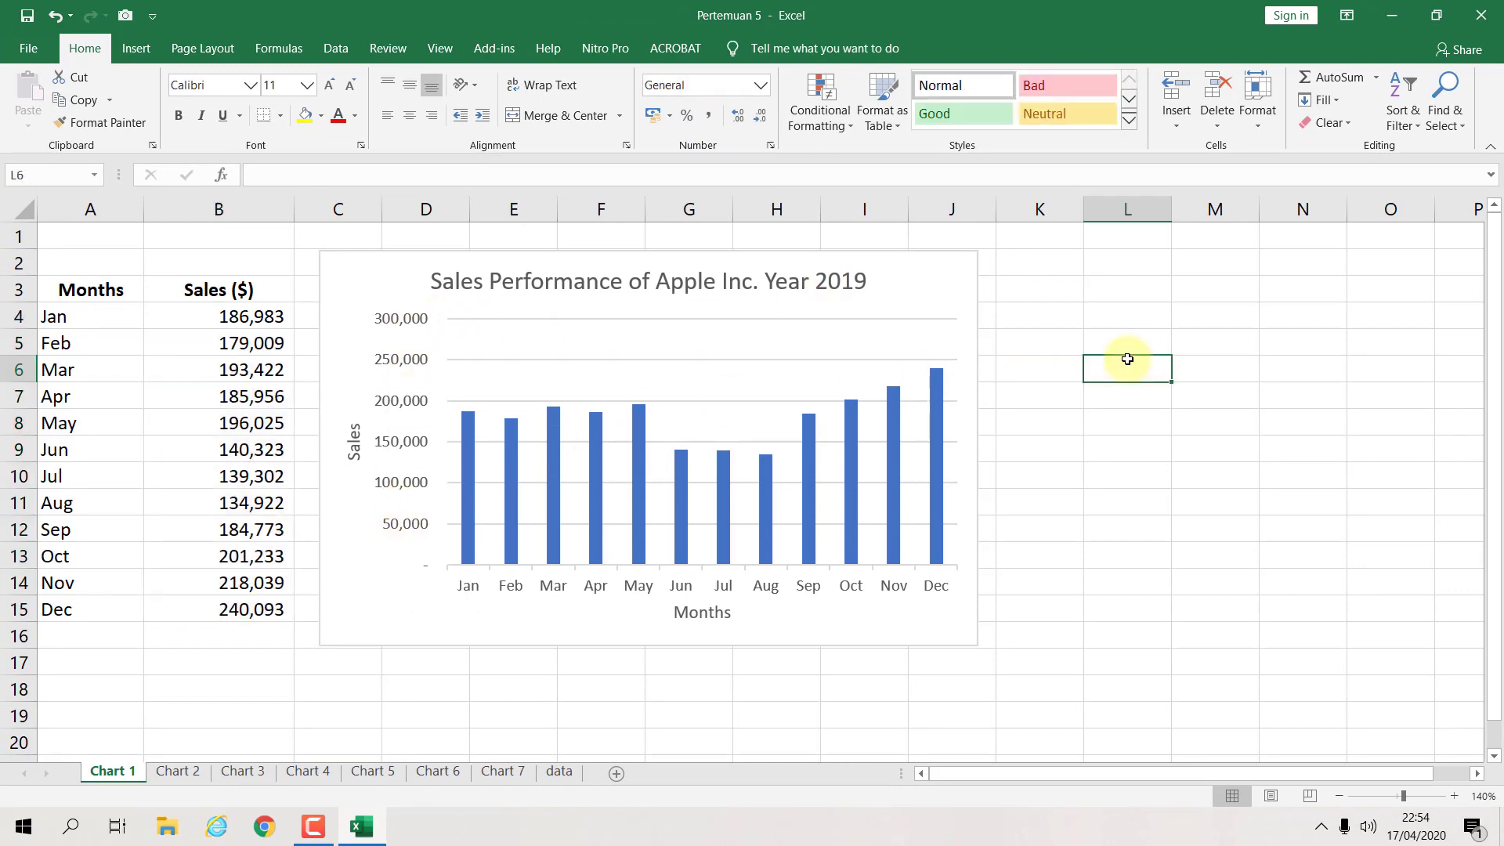
left_click(955, 298)
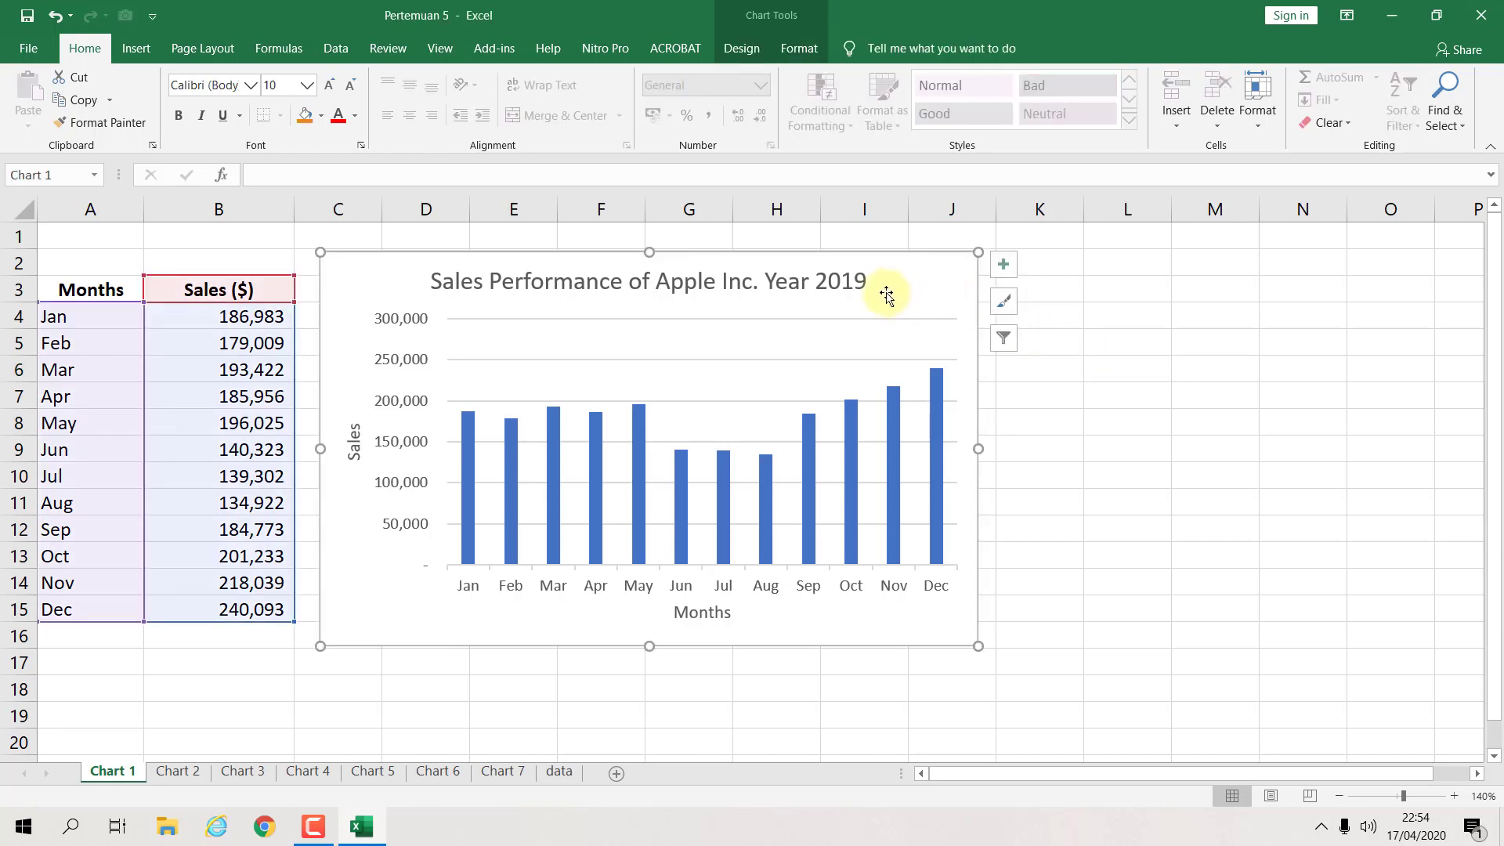
left_click(862, 281)
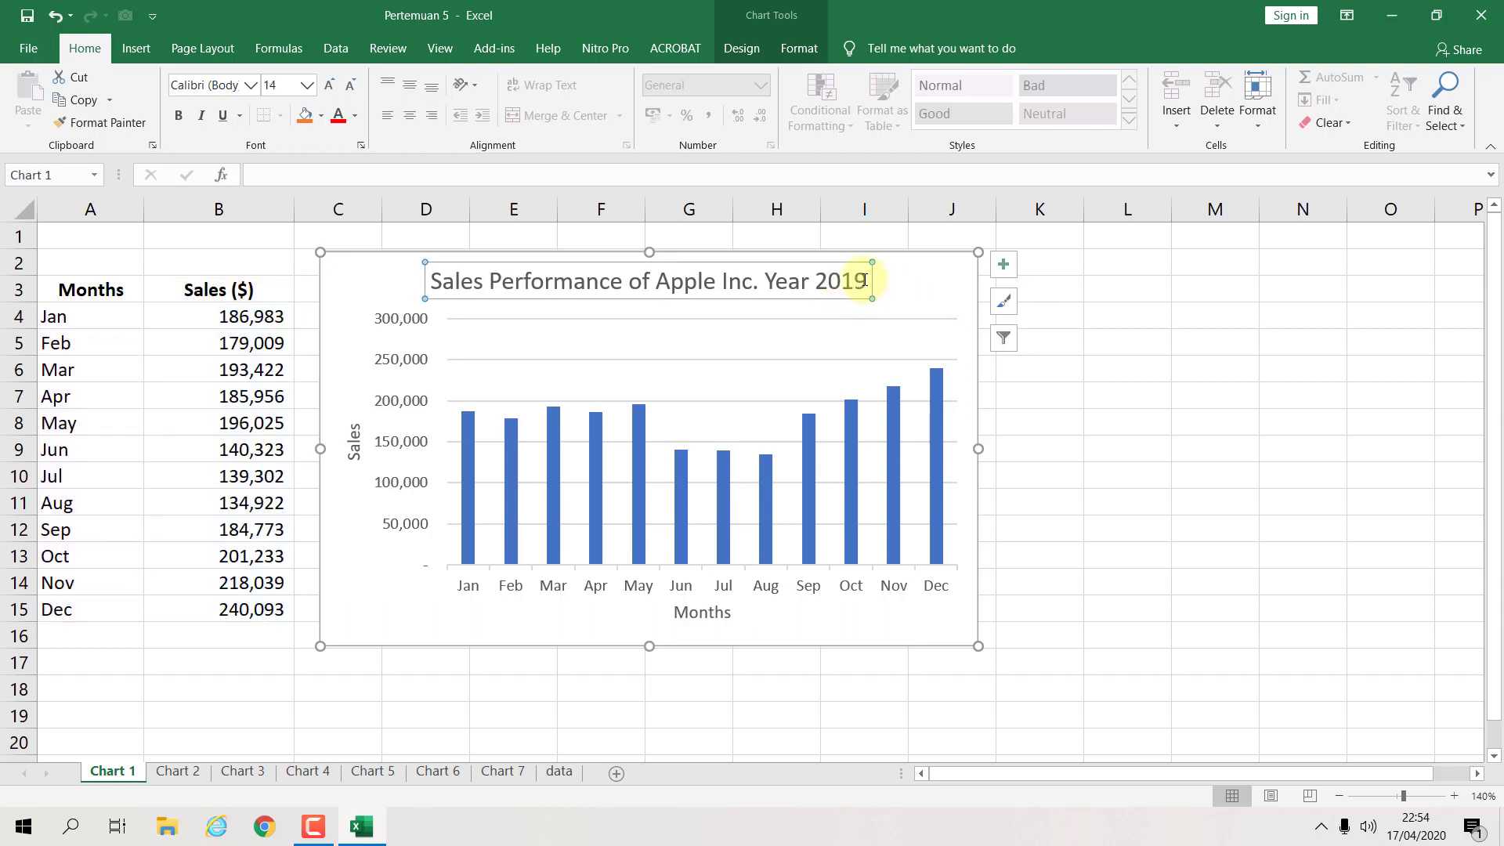
left_click(865, 279)
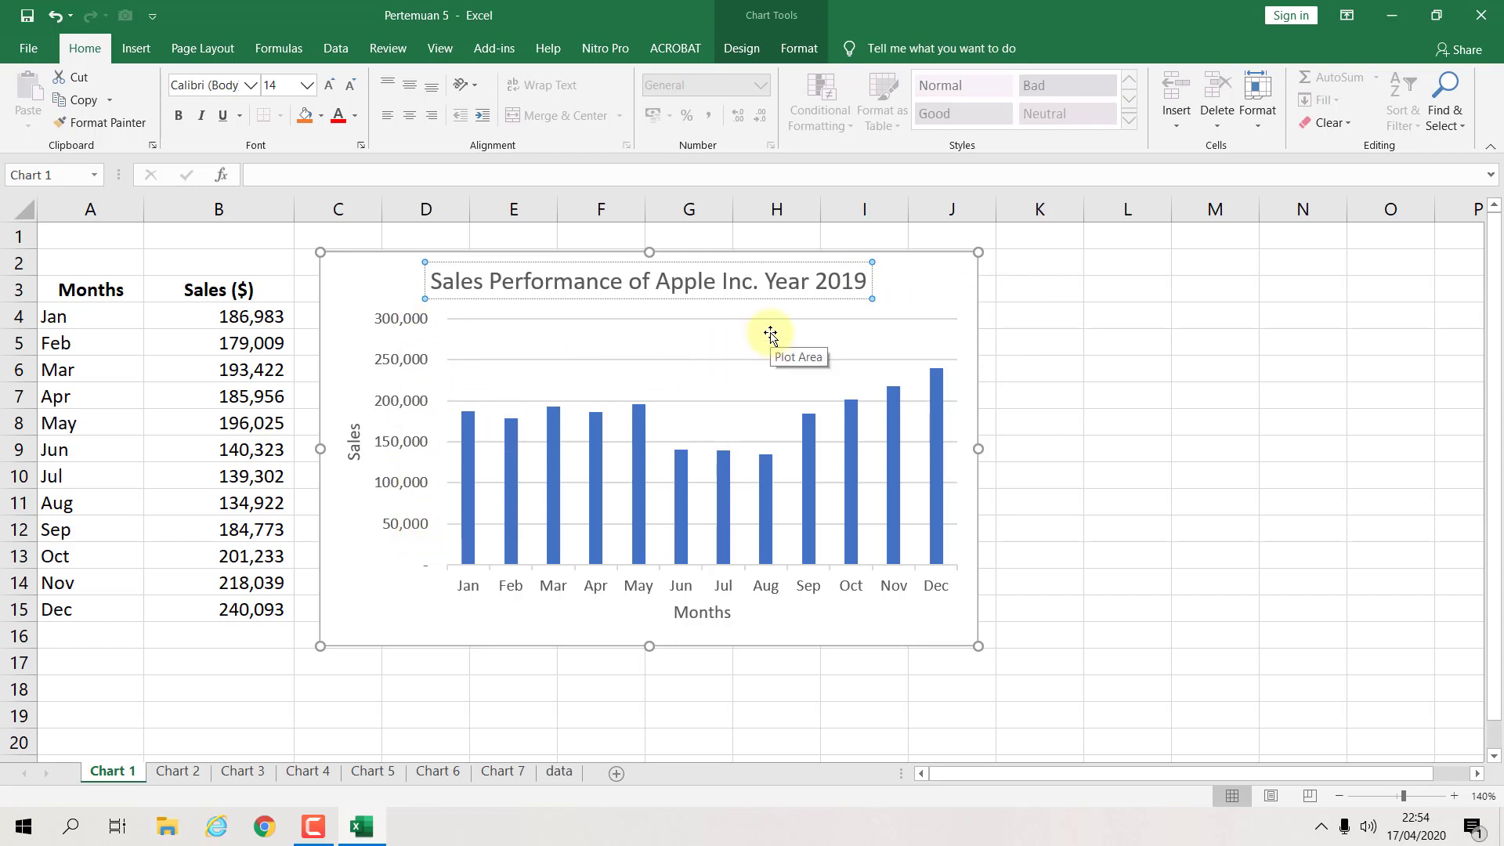
Step: Apply the custom number format "#,##0," to the sales values in B4:B15 and increase them to two decimal places
left_click(263, 318)
left_click_drag(262, 318, 244, 582)
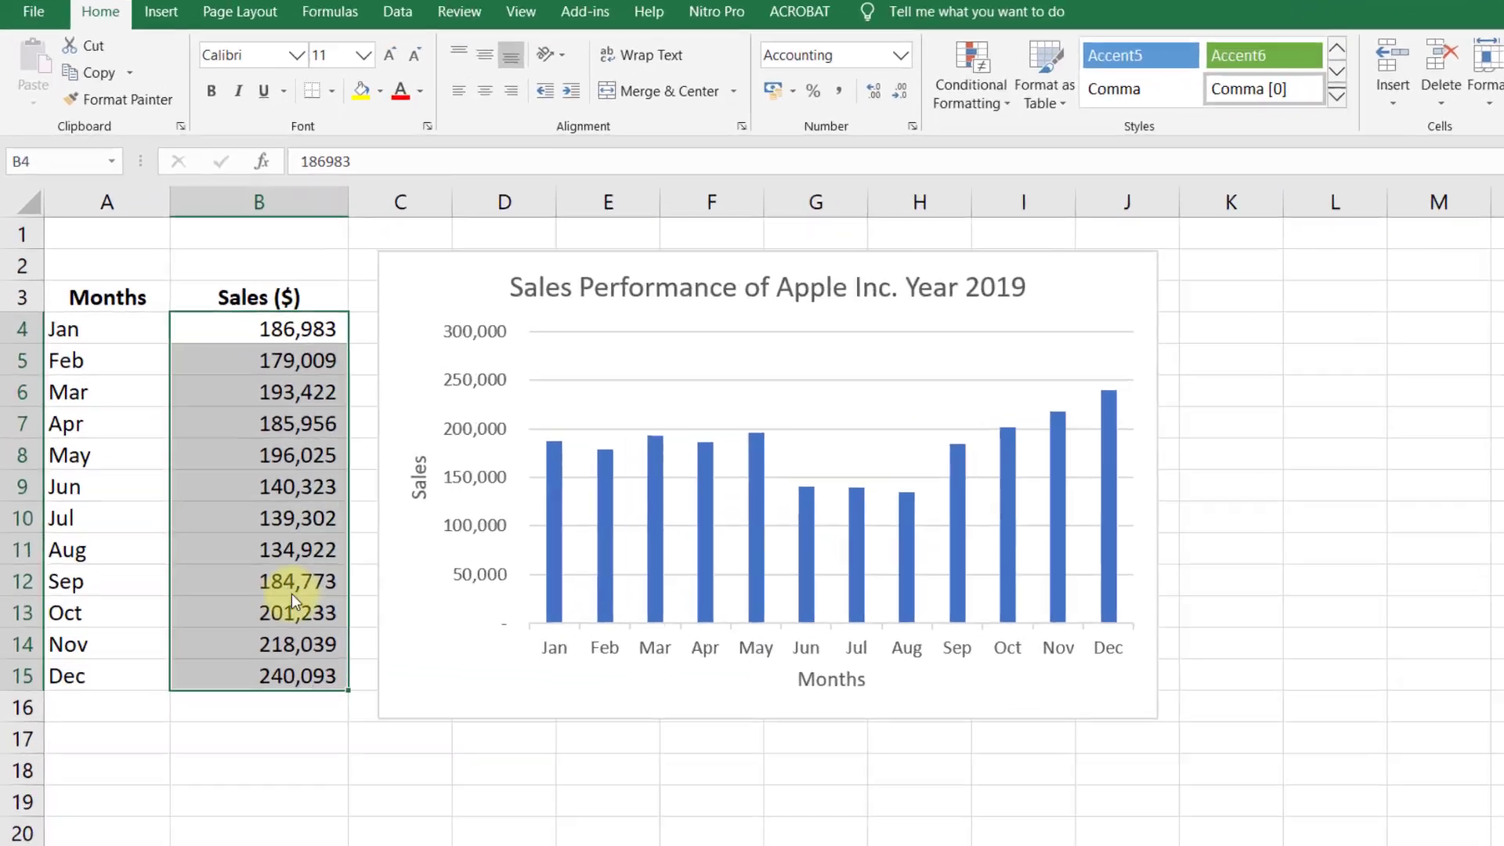
right_click(246, 539)
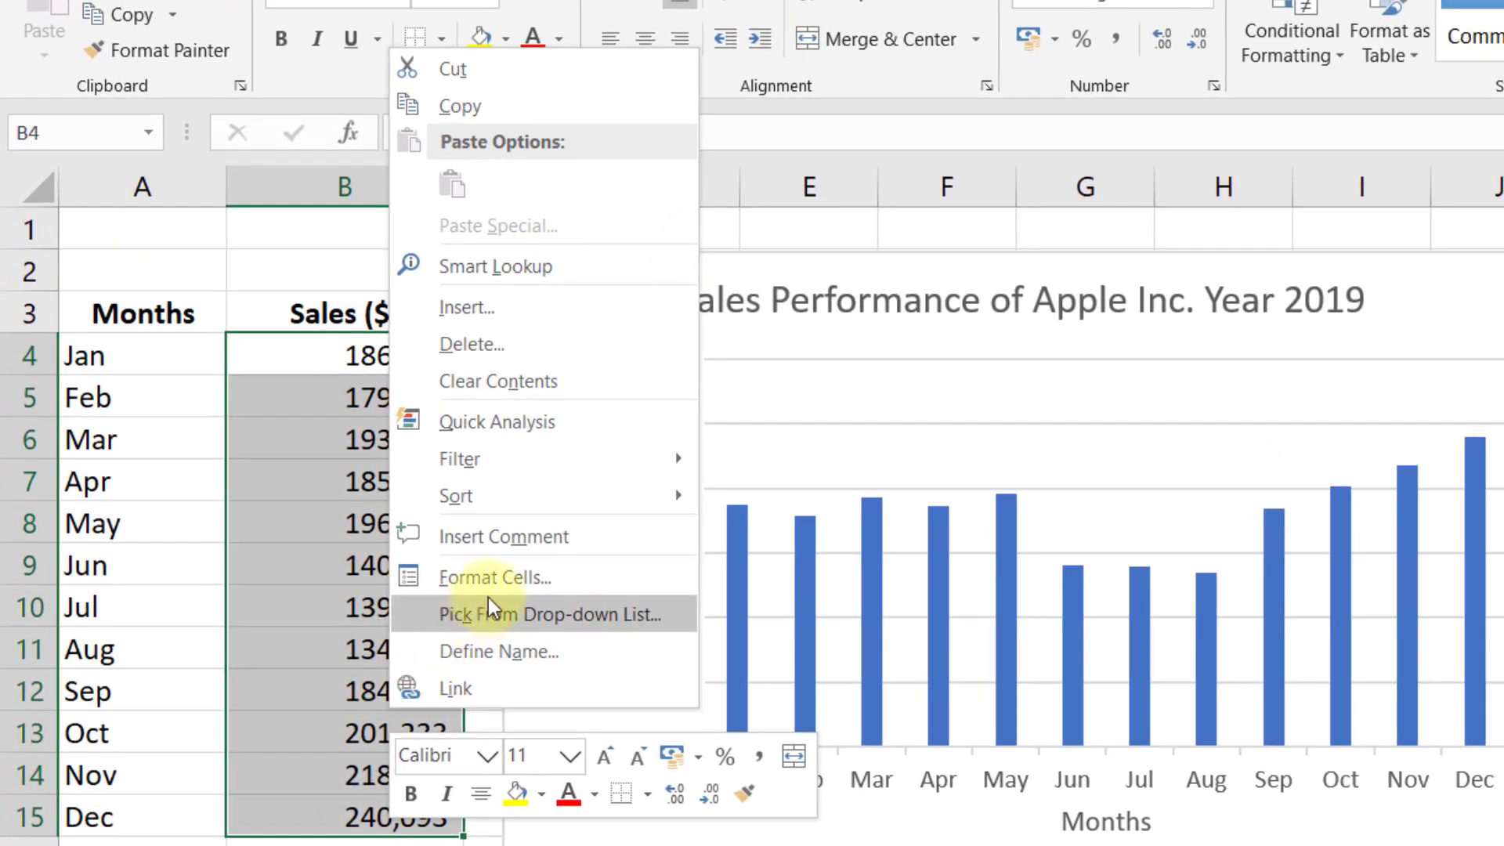
left_click(492, 579)
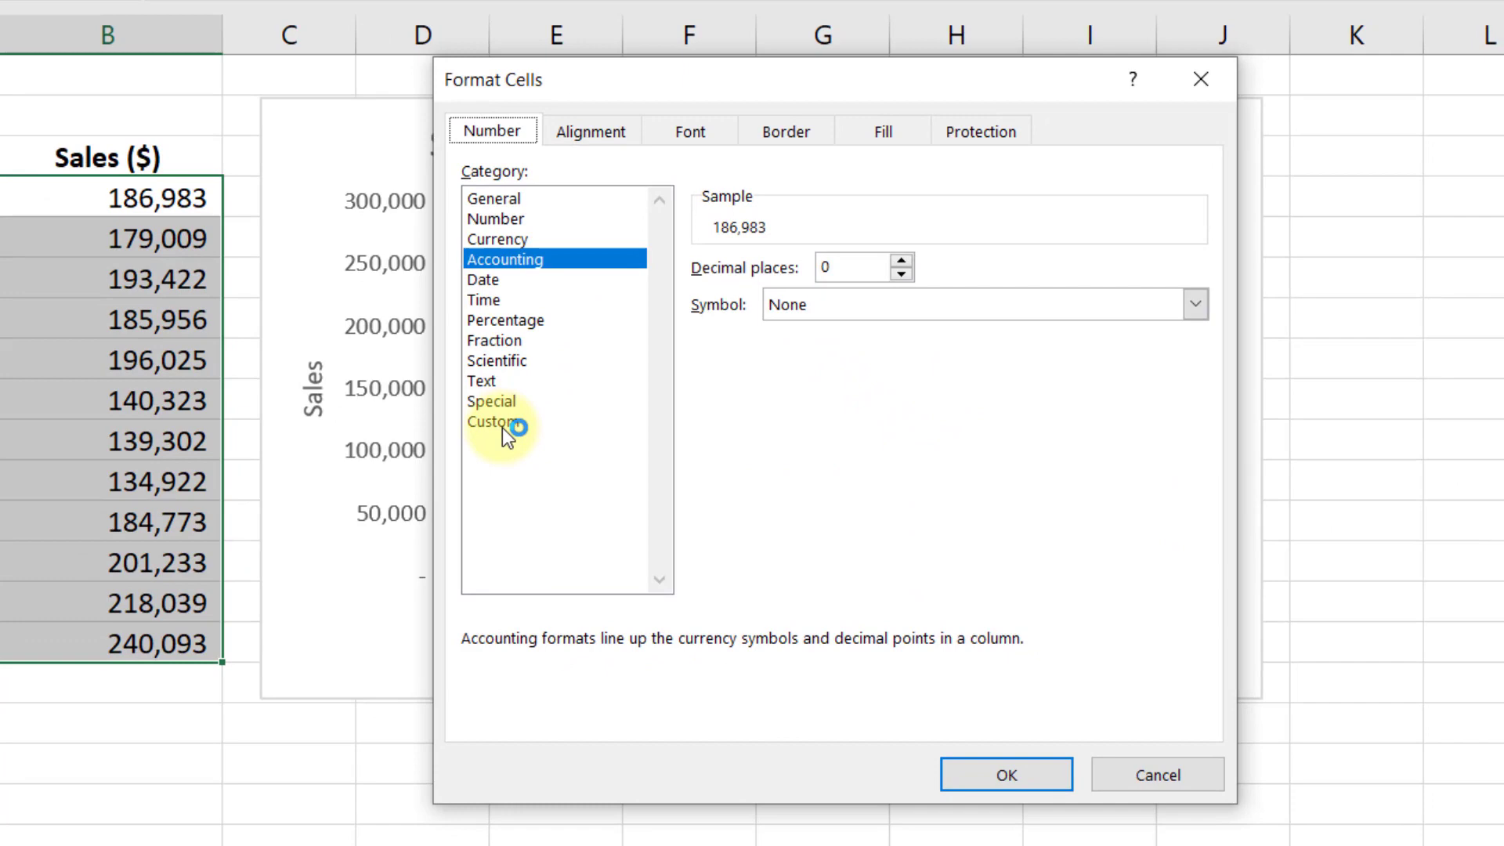
left_click(144, 553)
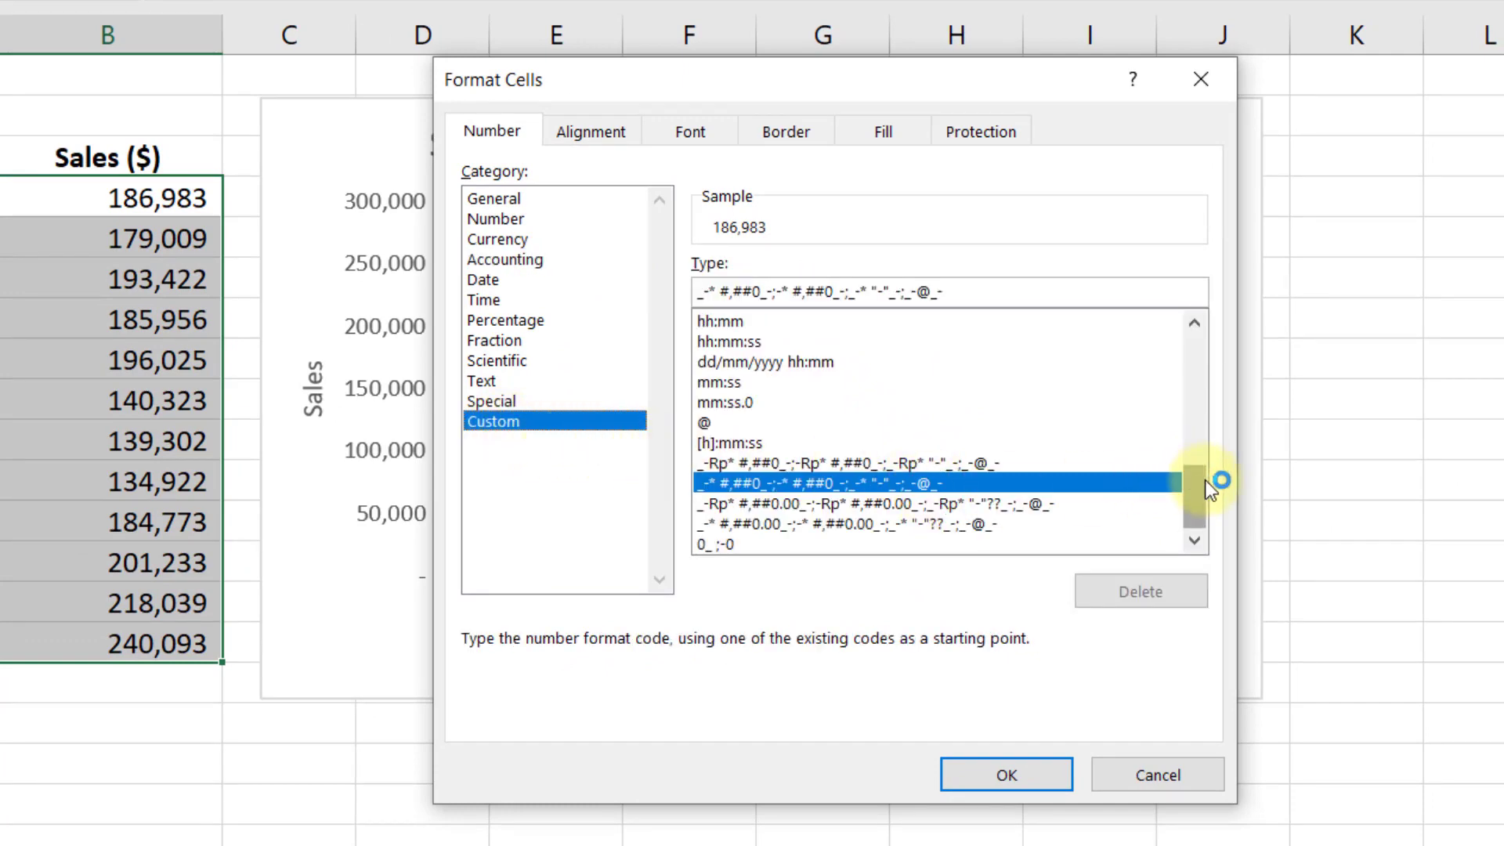
left_click_drag(1205, 480, 1215, 317)
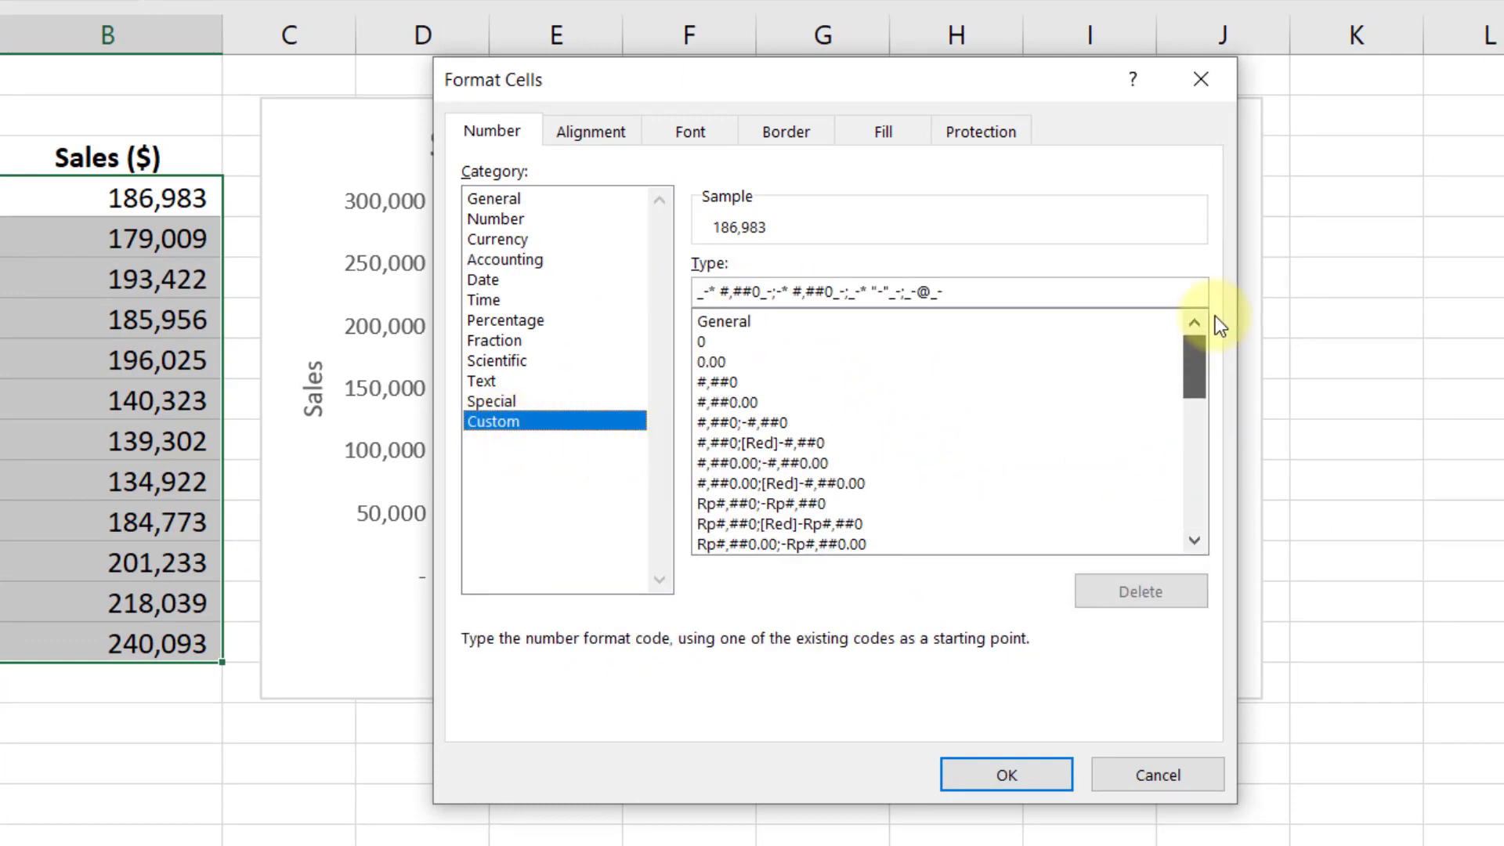
left_click(731, 381)
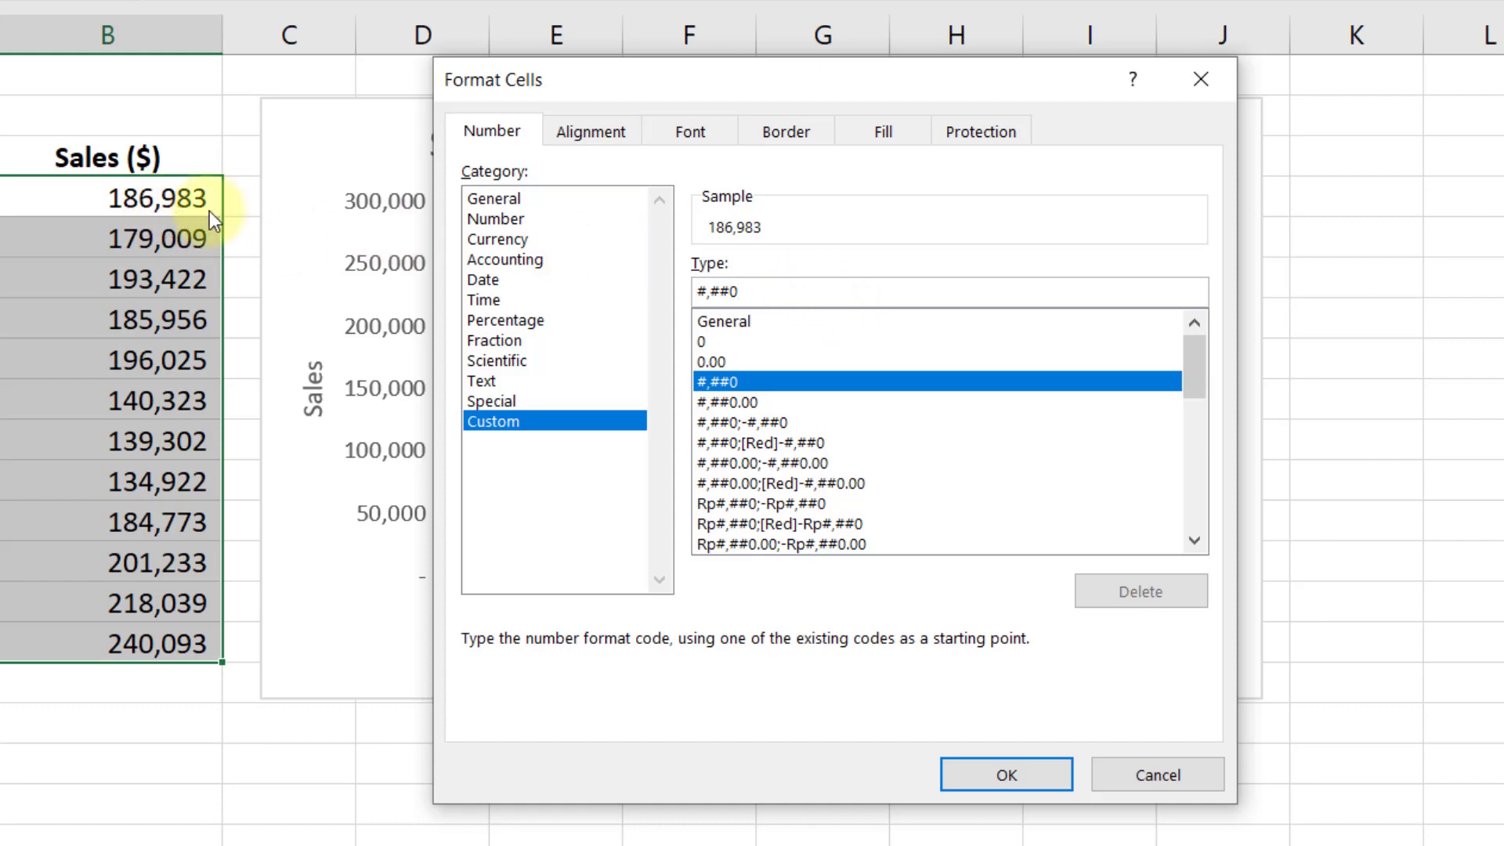
type(",")
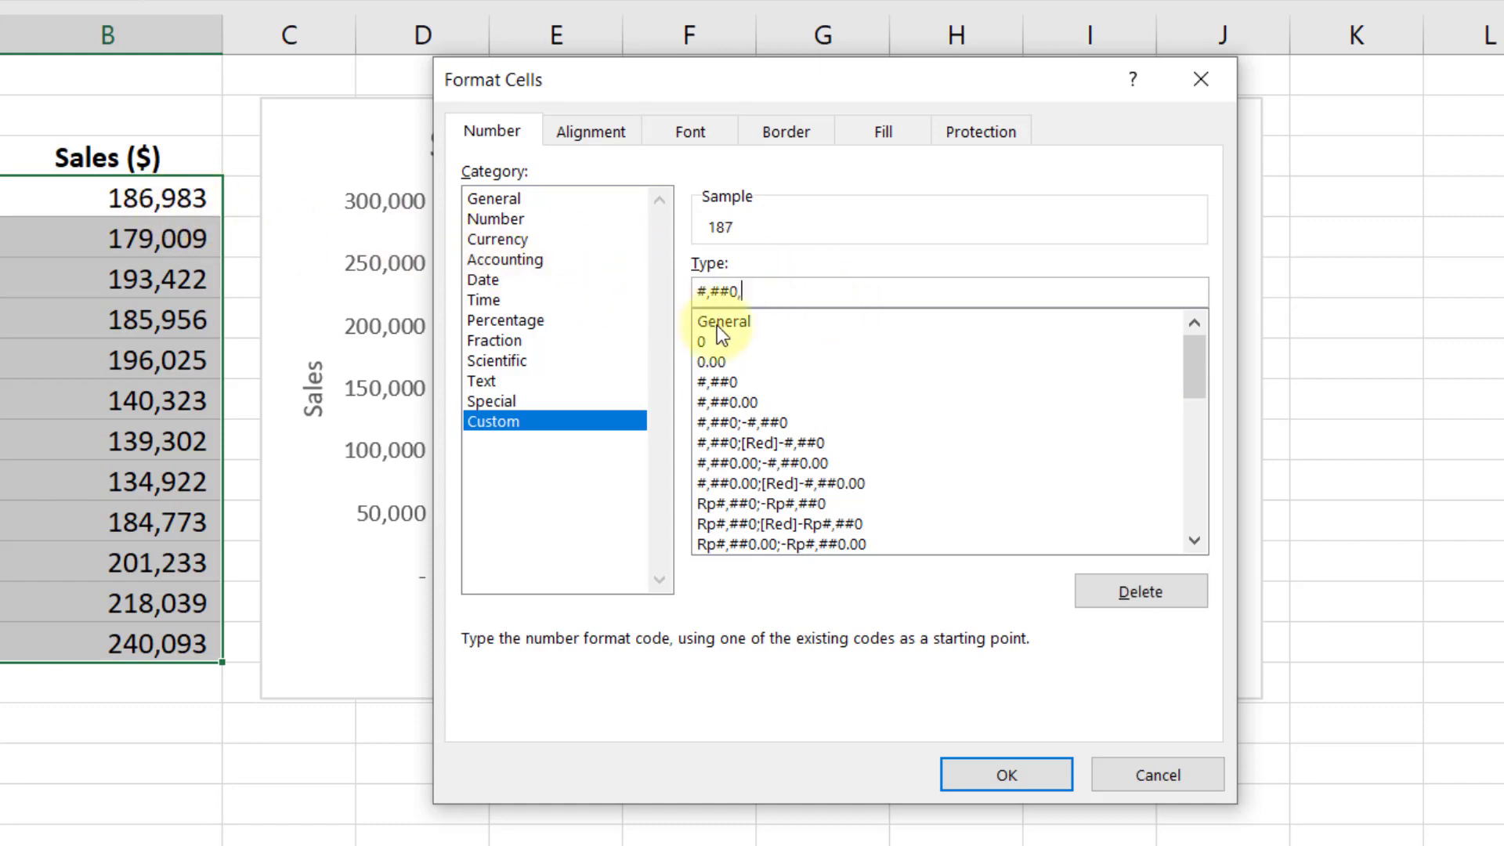
left_click(995, 760)
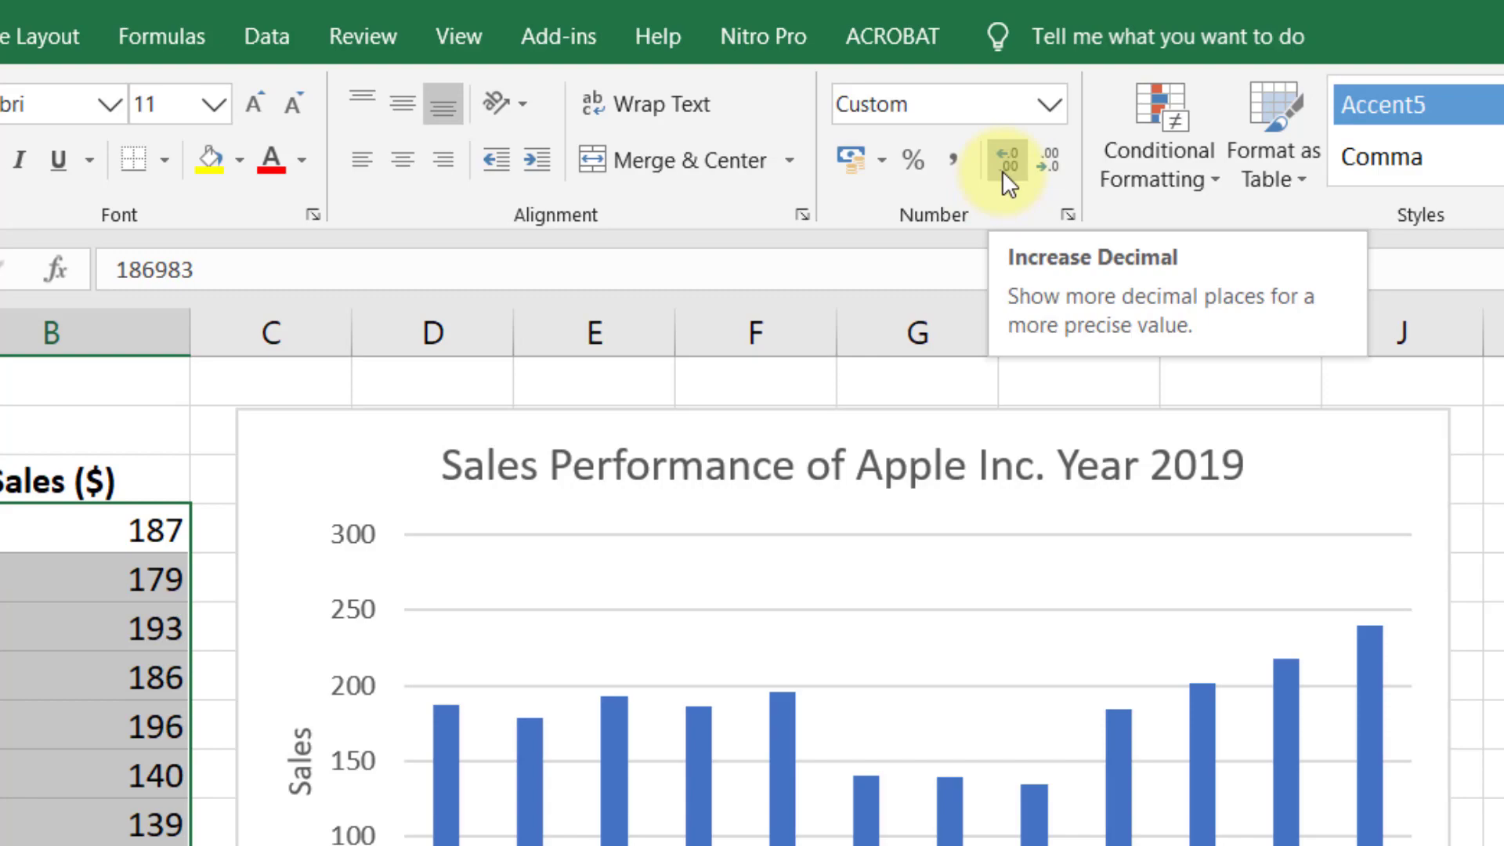
left_click(1006, 165)
left_click(1006, 165)
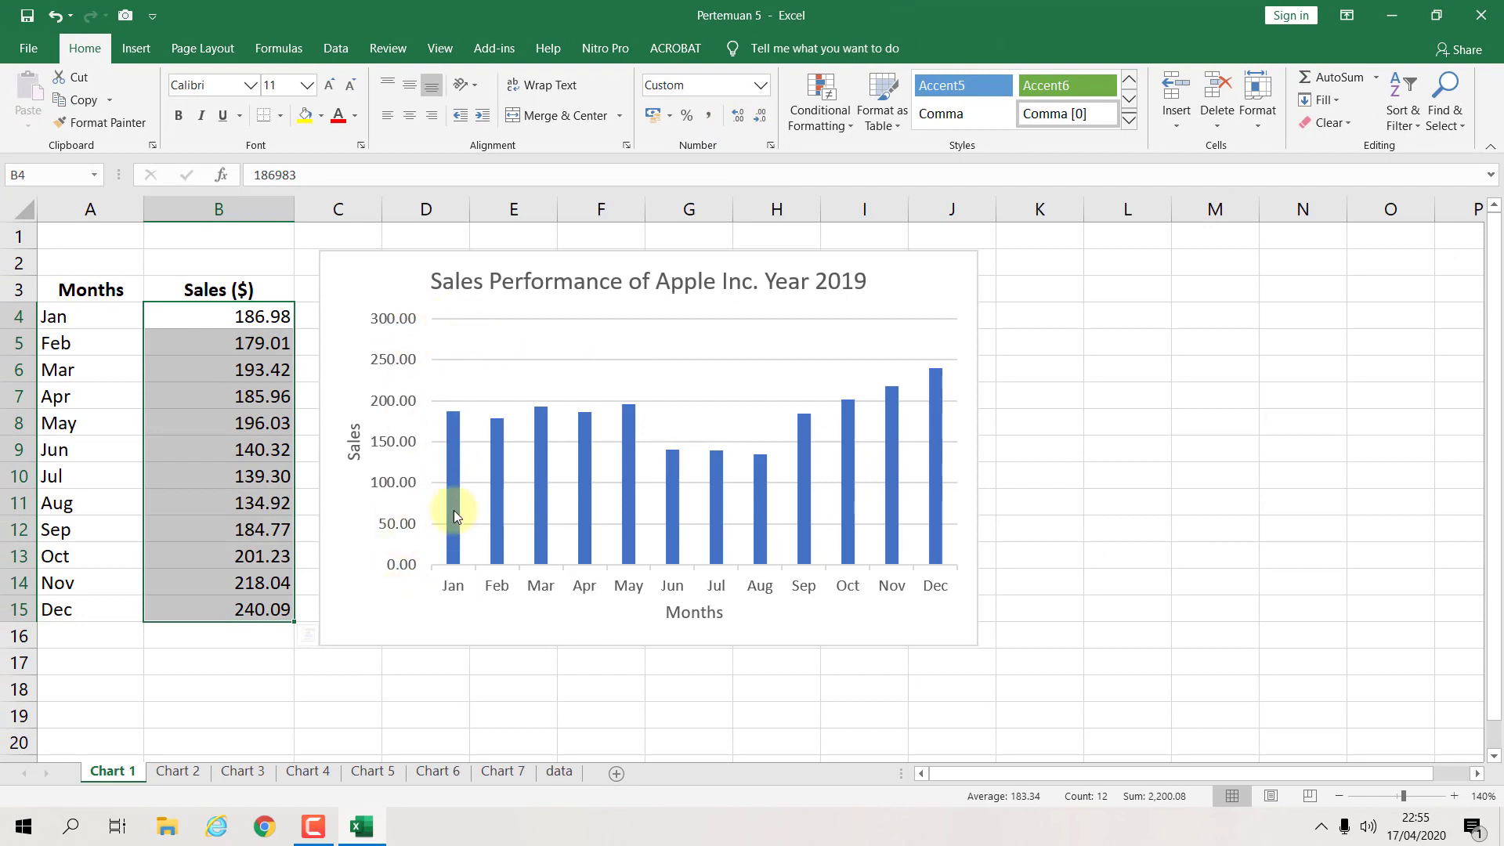
Step: Undo the two decimal increases and the custom number format on the sales values, then deselect the range
key("ctrl+z")
key("ctrl+z")
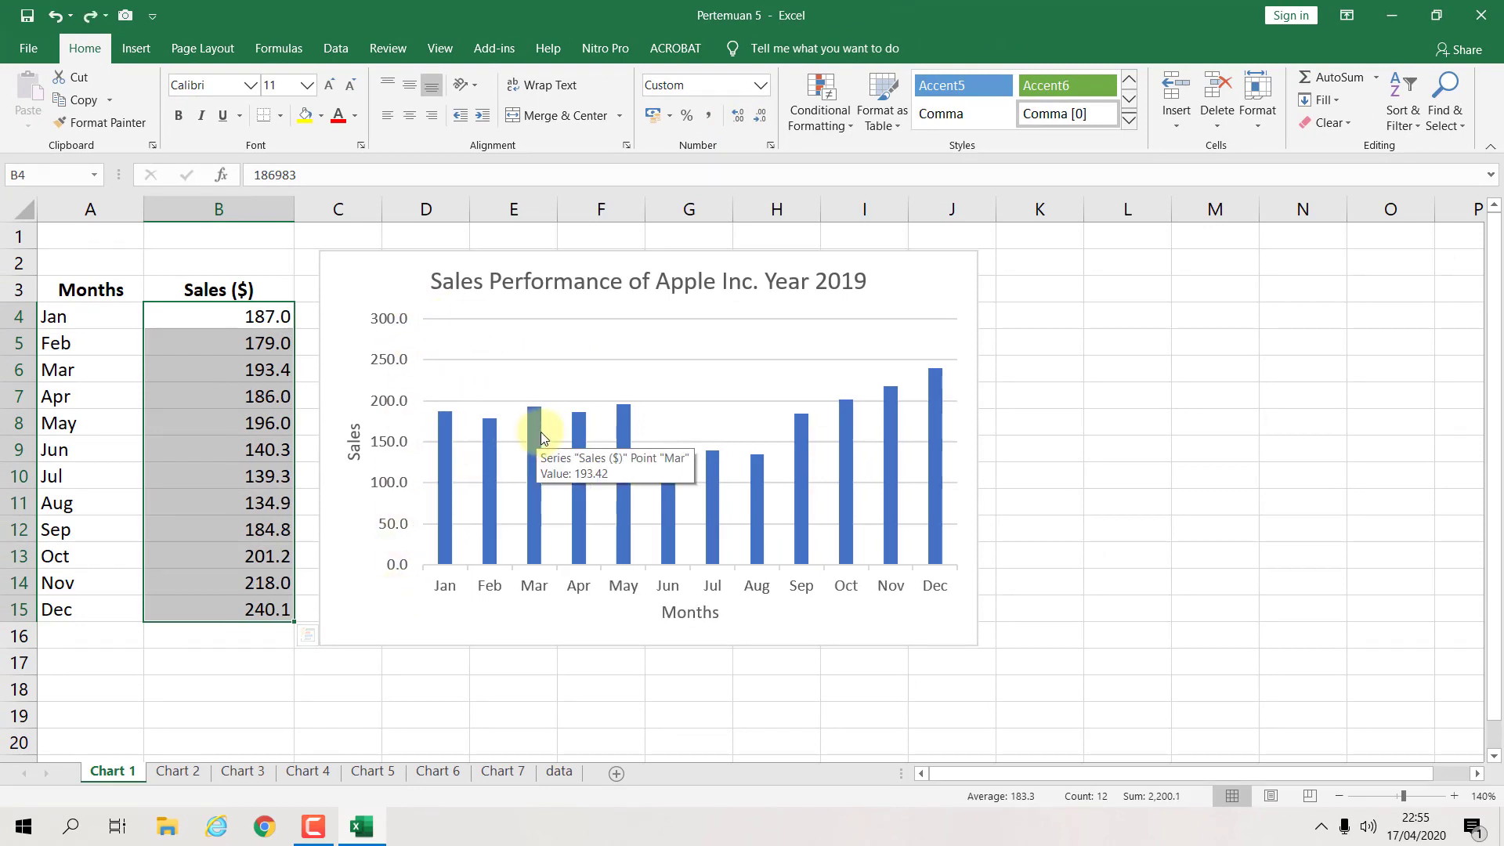
key("ctrl+z")
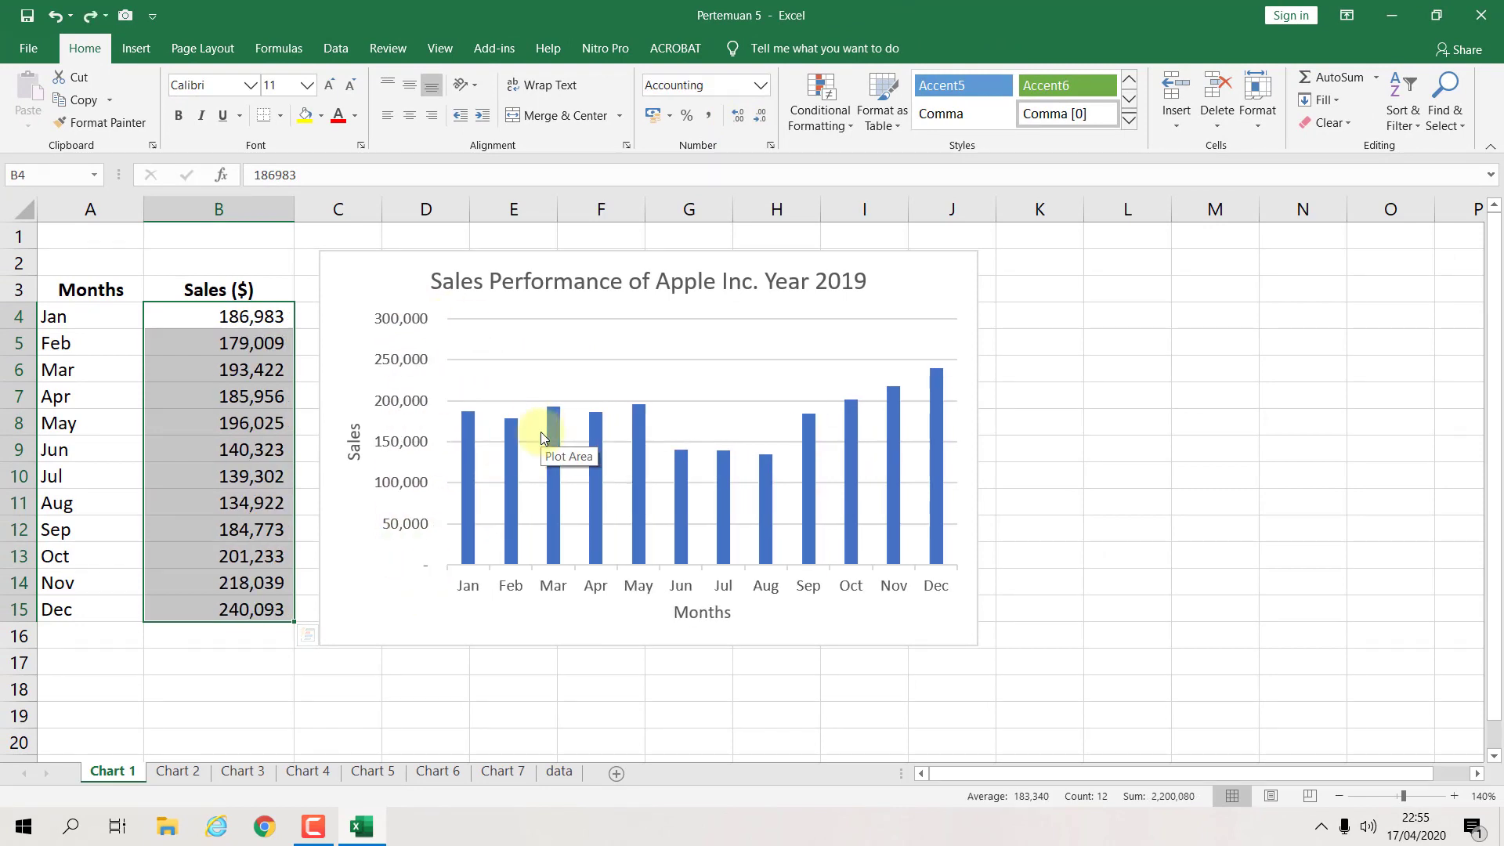
left_click(1128, 362)
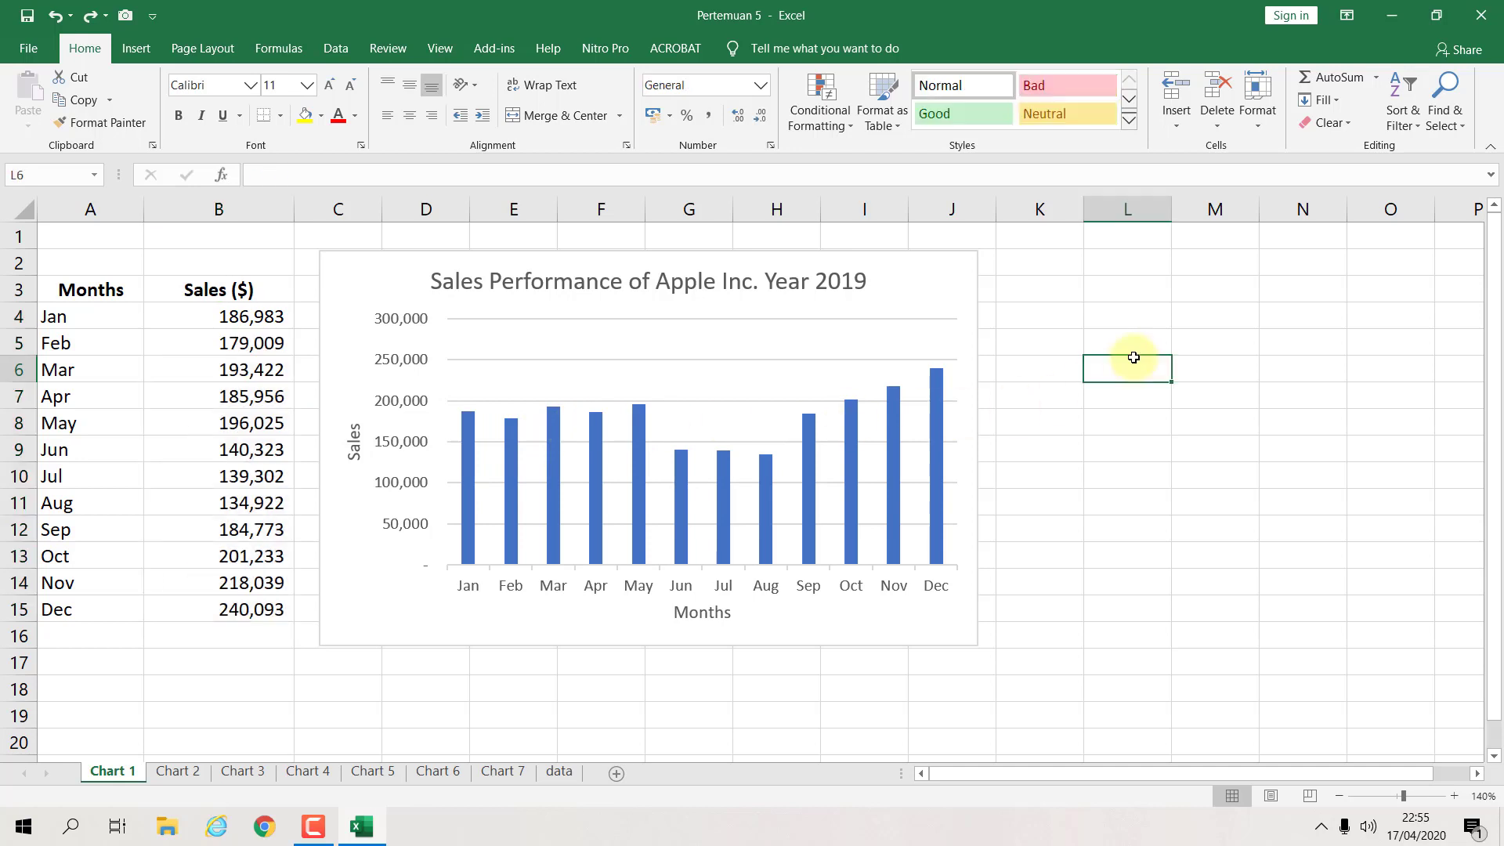
Step: Set the display units of the chart's vertical axis to Thousands, with the units label shown on the chart
left_click(953, 301)
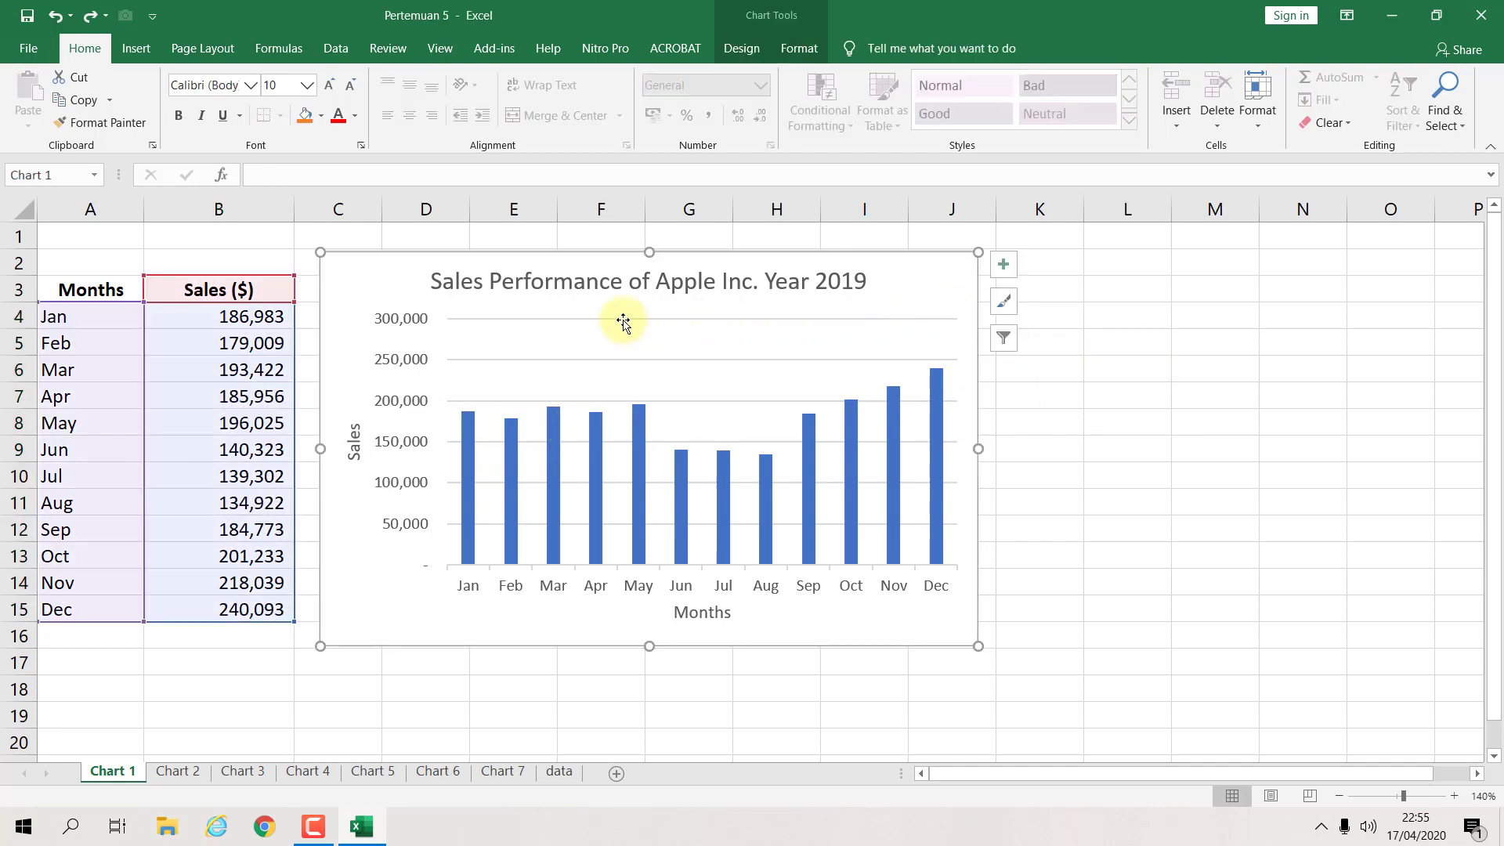
left_click(404, 325)
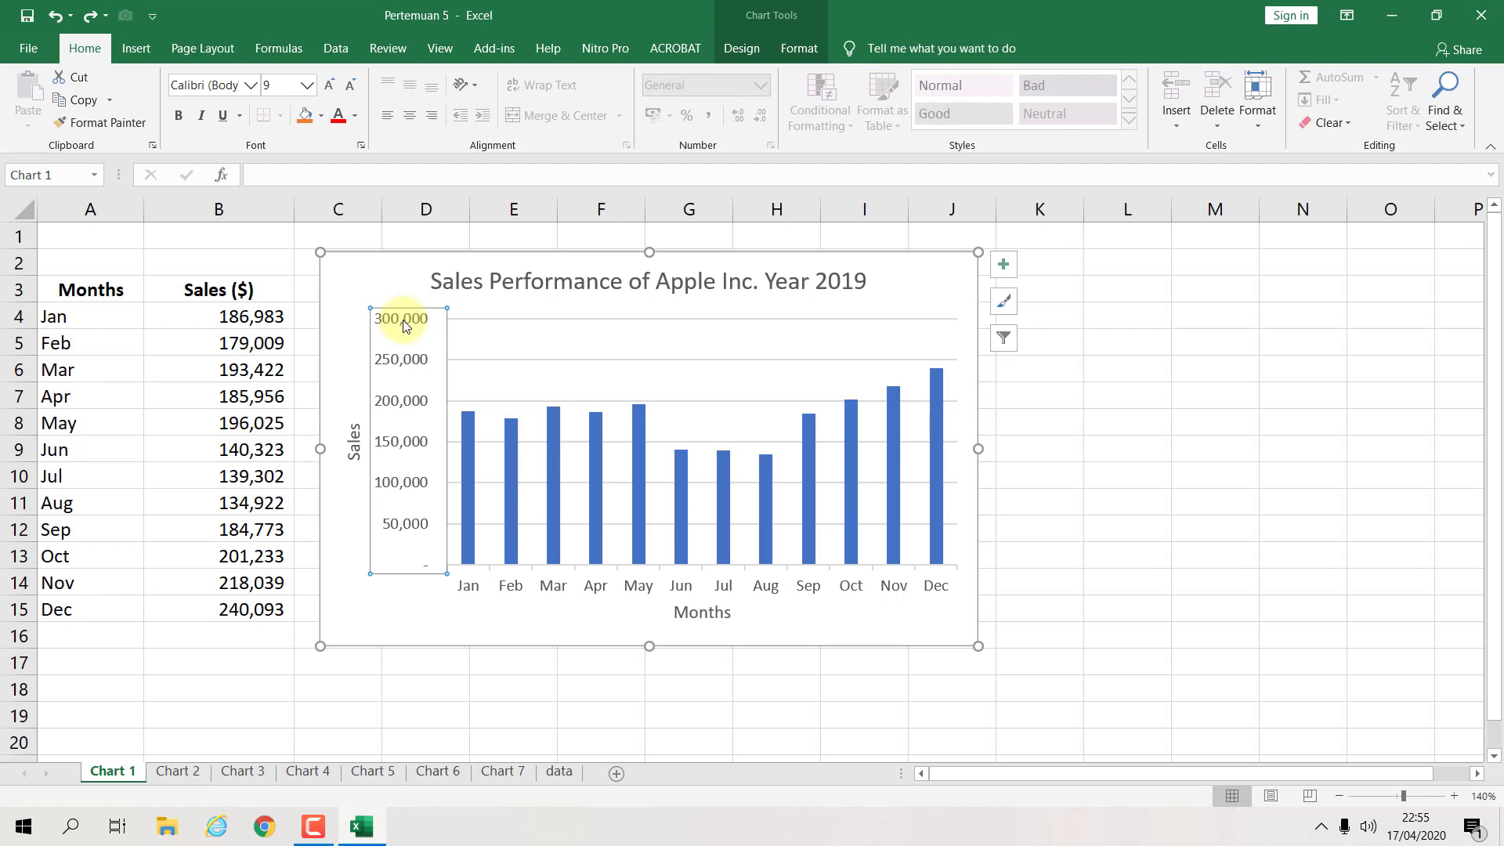
double_click(405, 324)
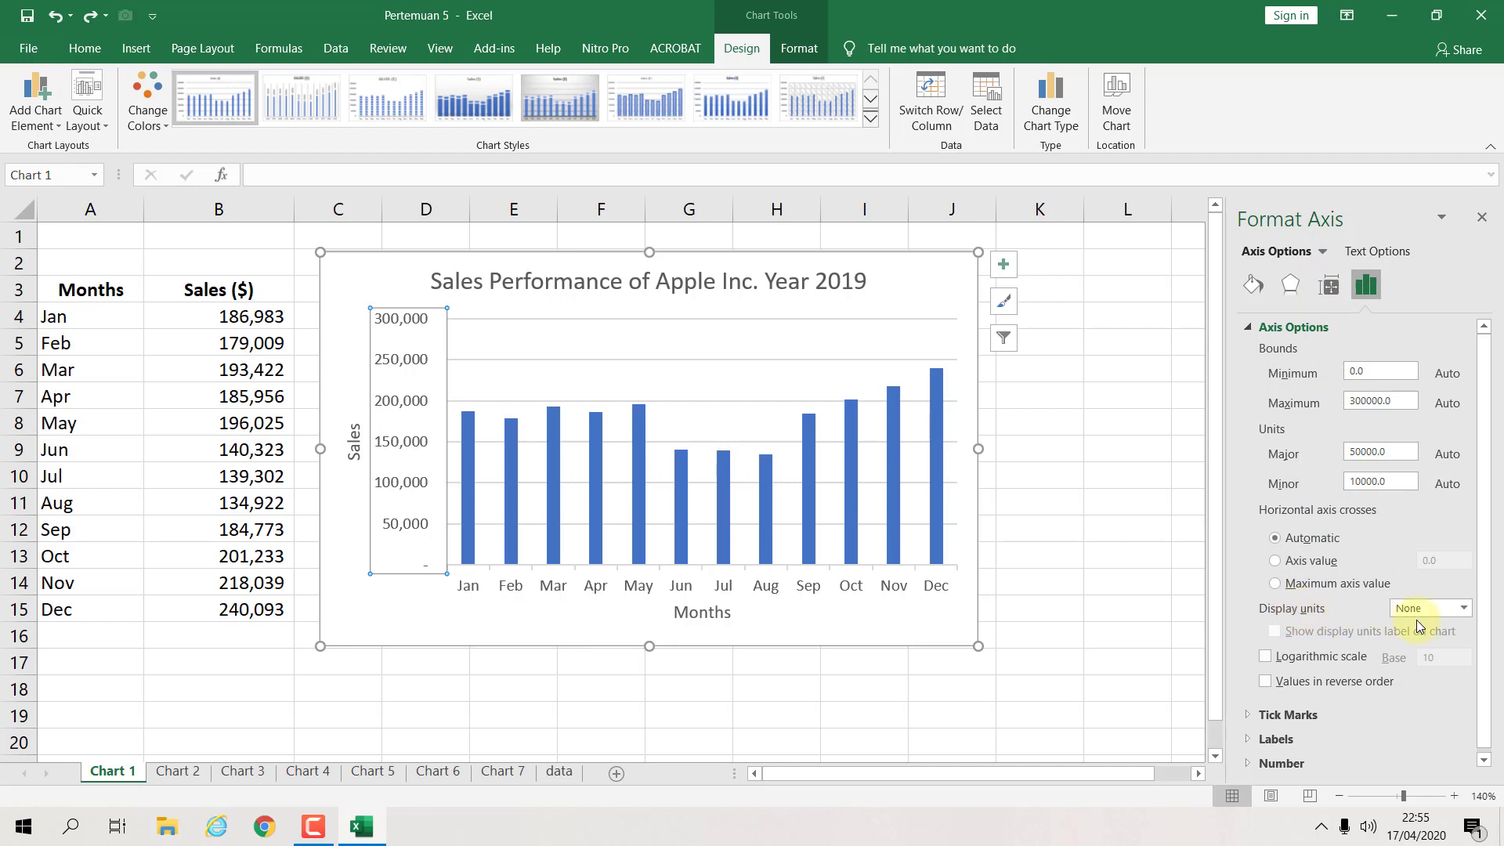
left_click(1463, 608)
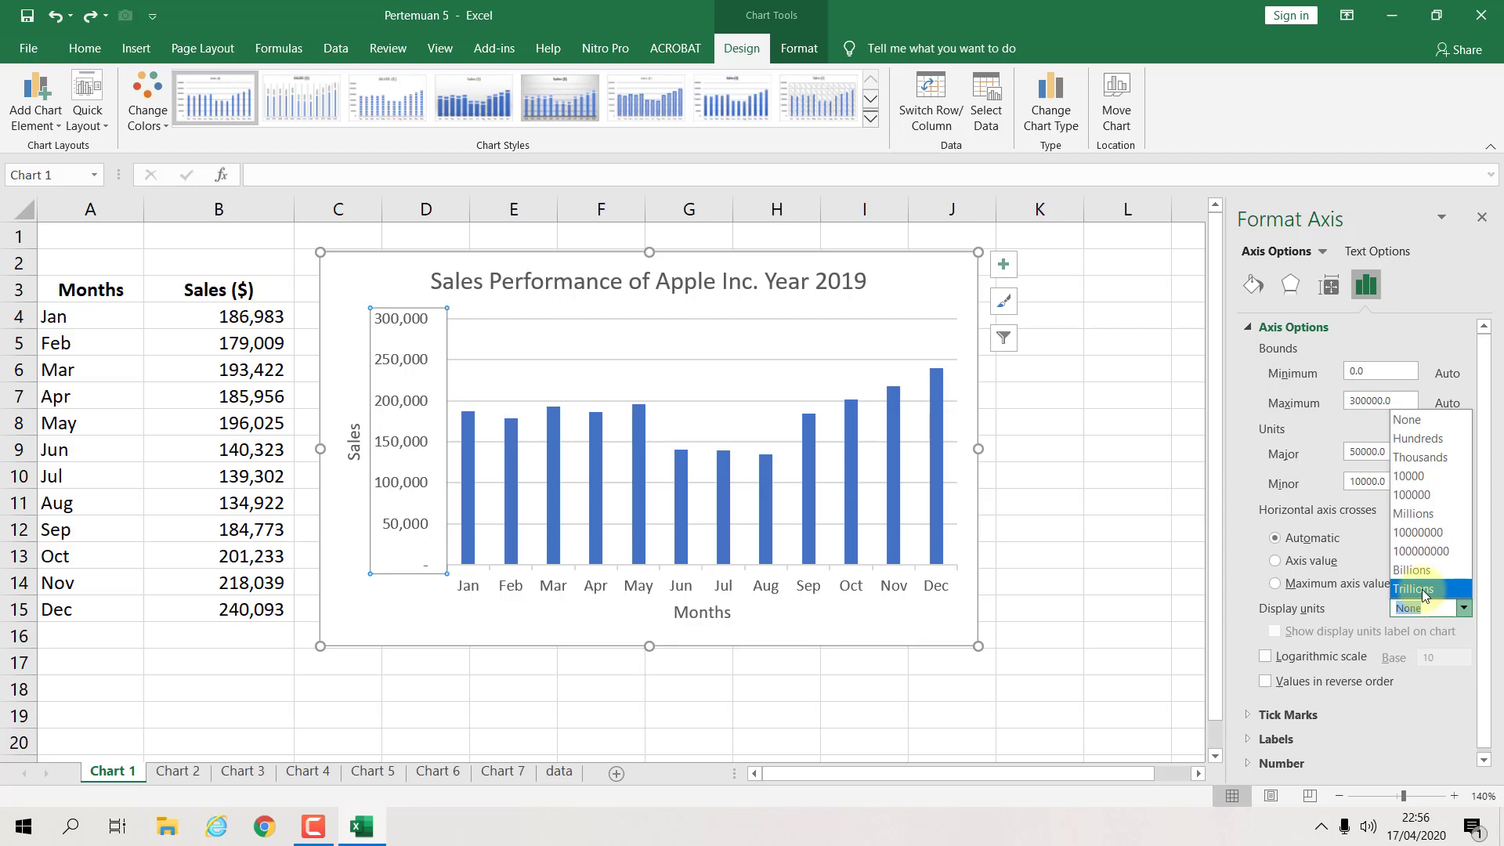
left_click(1419, 459)
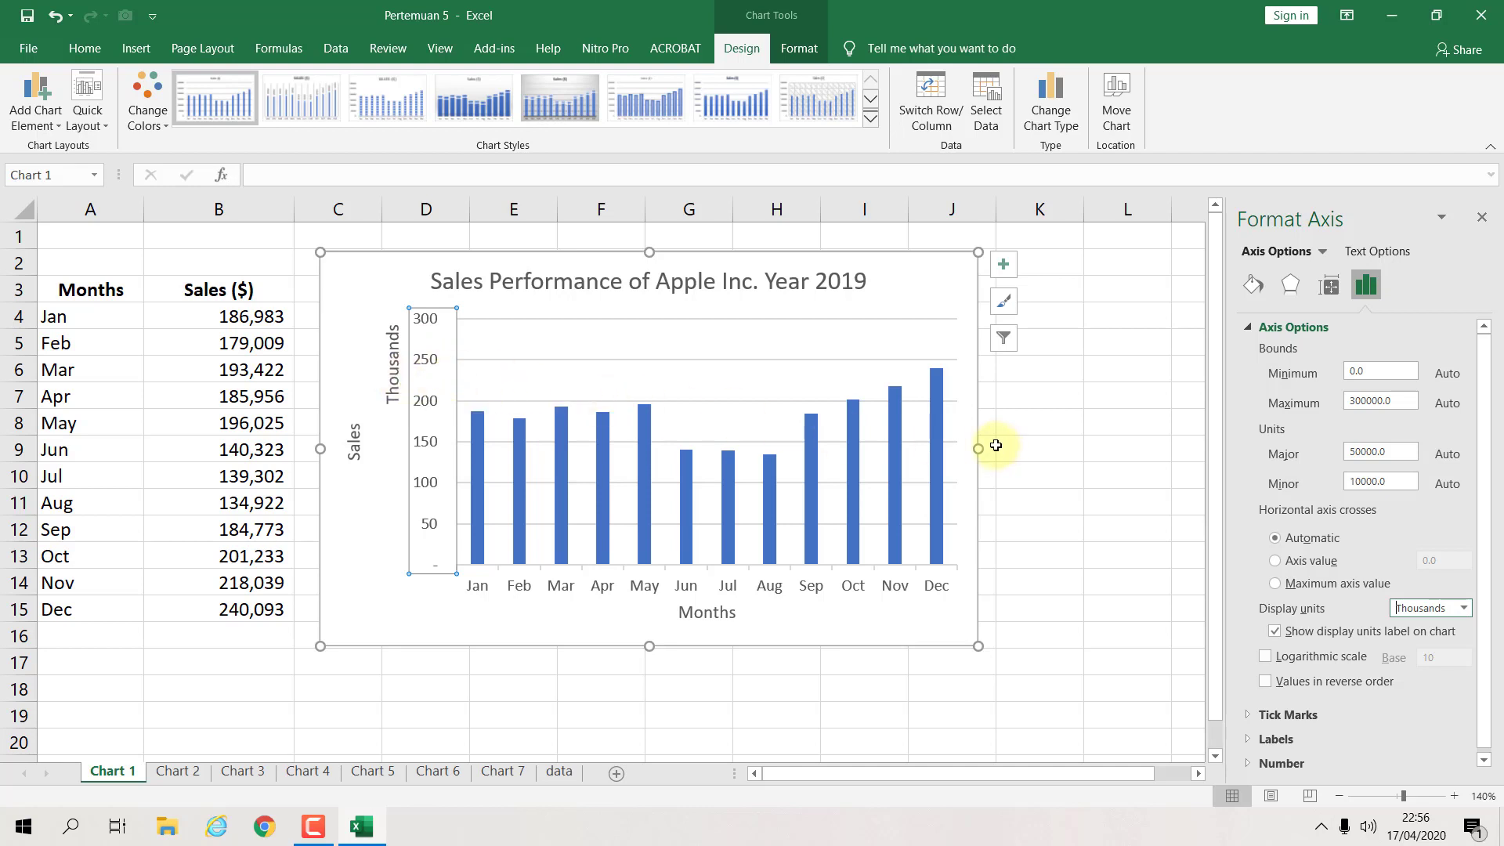
Step: Add a second line reading "(in Thousand $)" to the chart title and deselect the chart
left_click(838, 290)
left_click(866, 282)
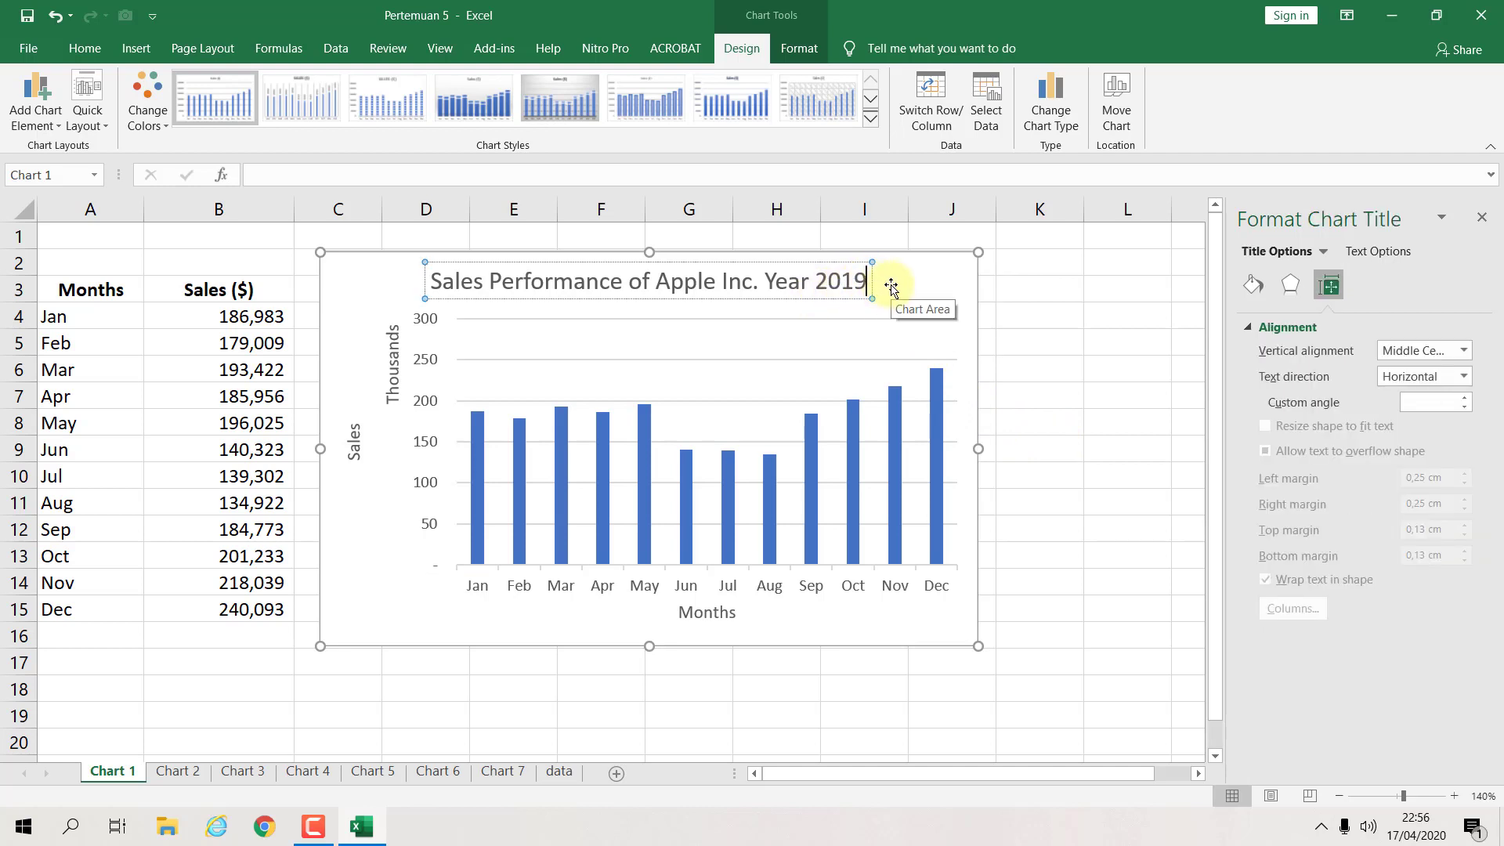
key("Return")
type("(")
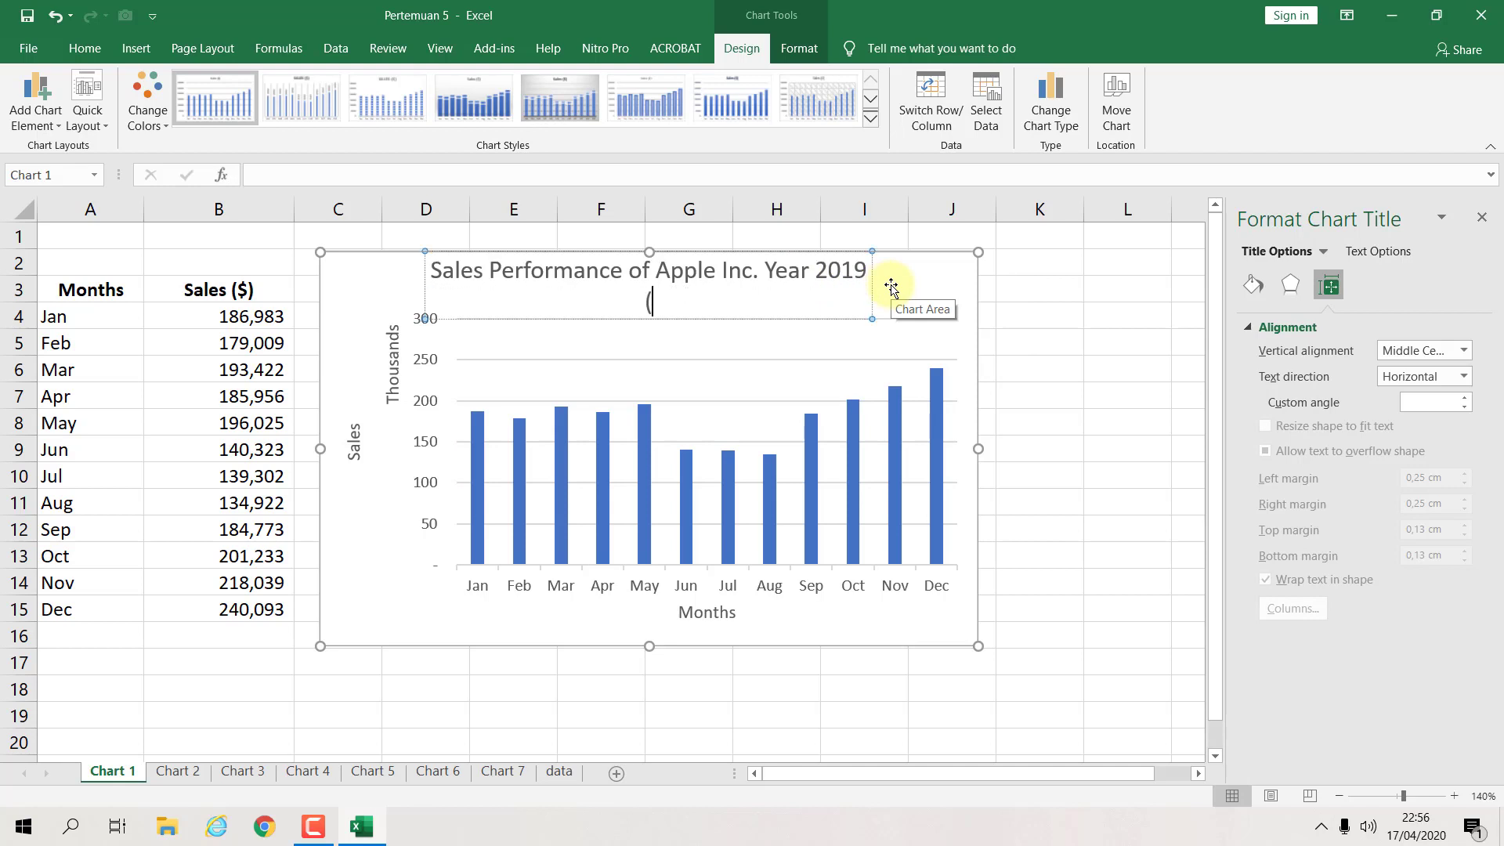
type("in Thousa")
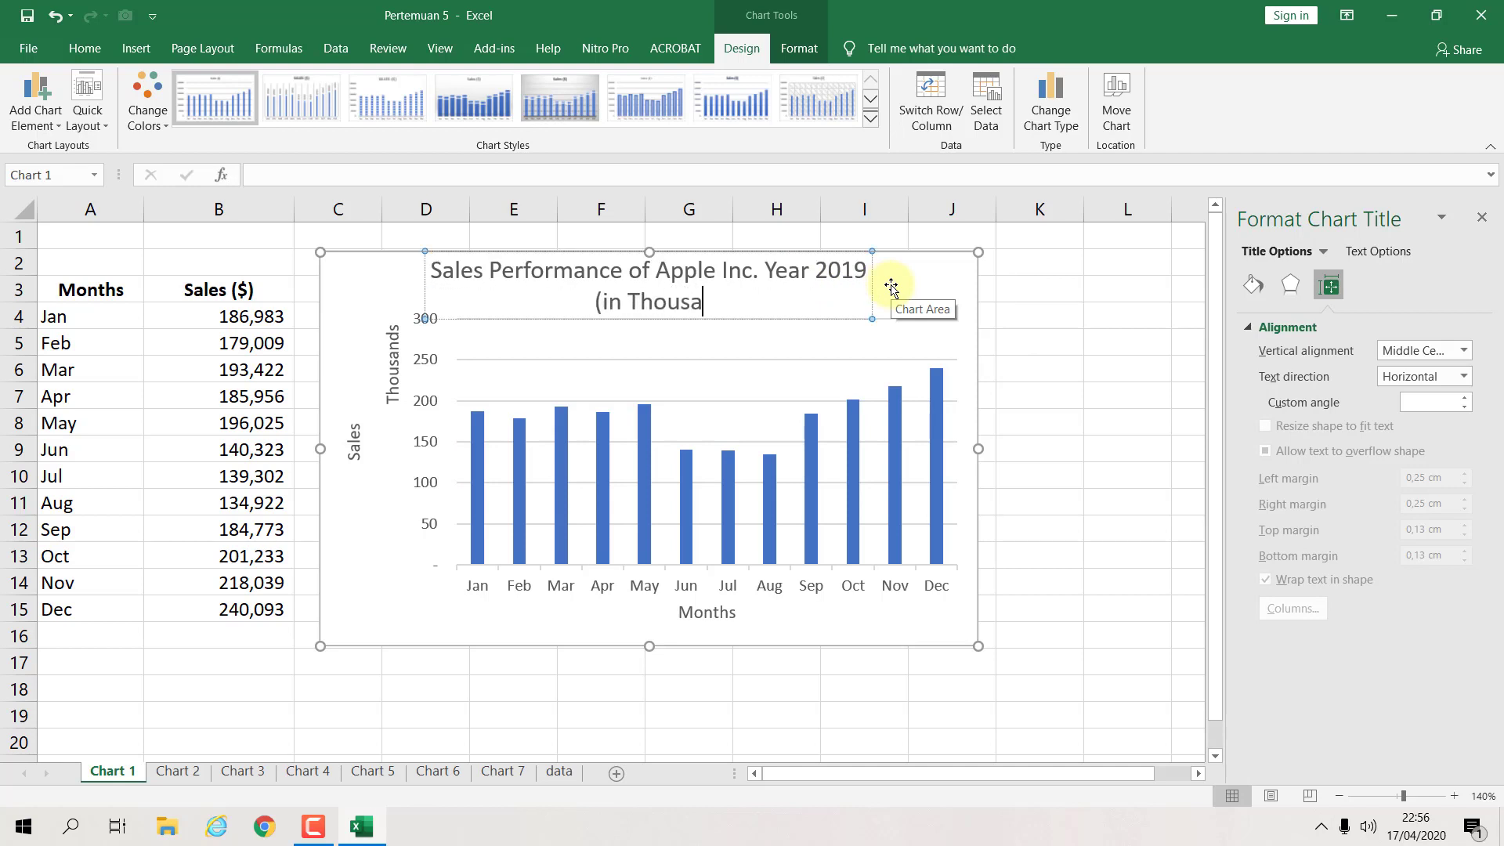
type("nd")
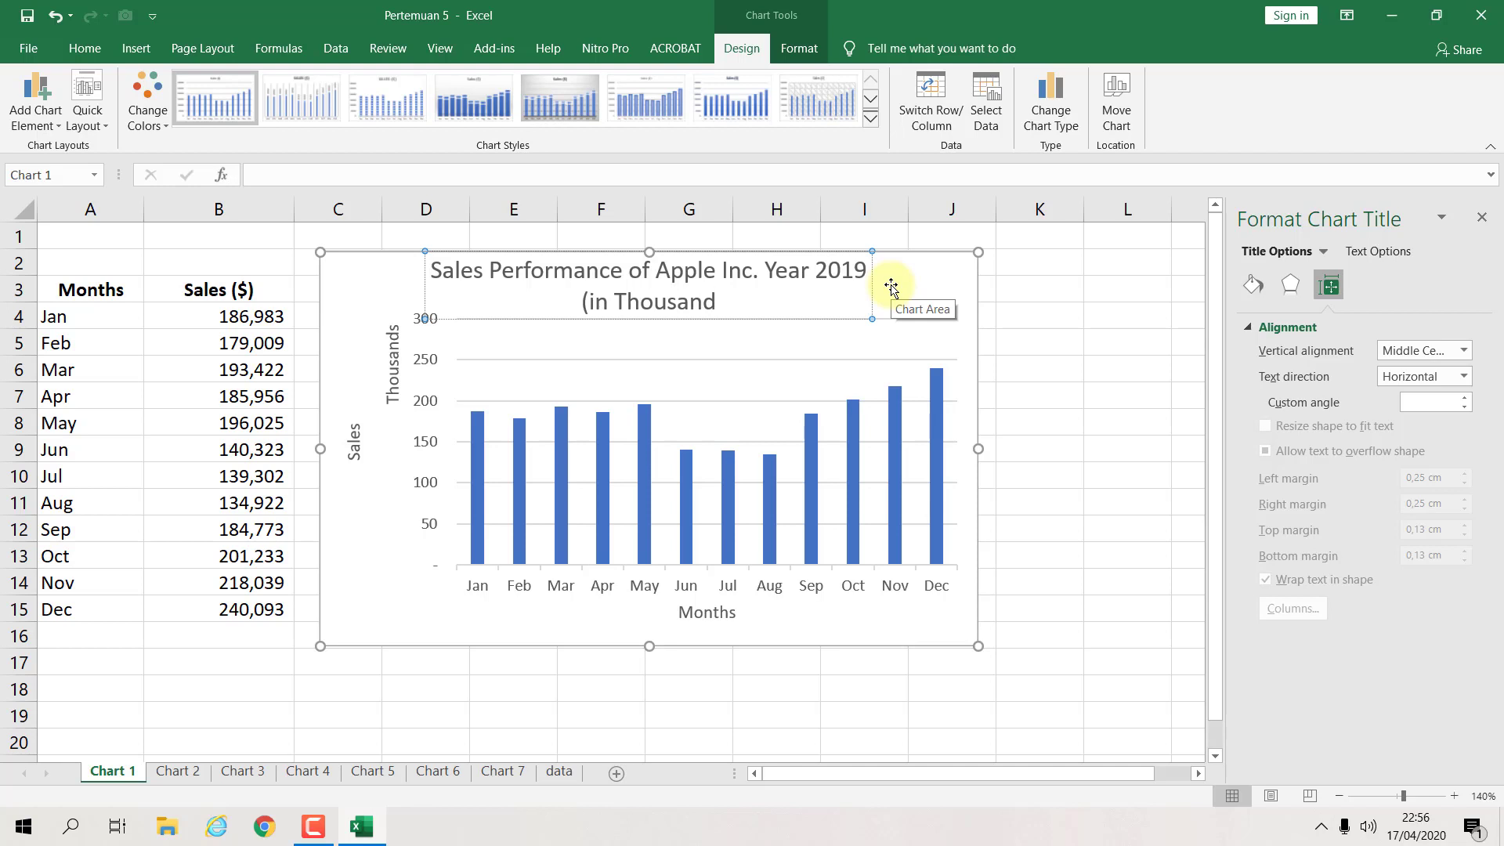
type("&")
key("BackSpace")
type("$)")
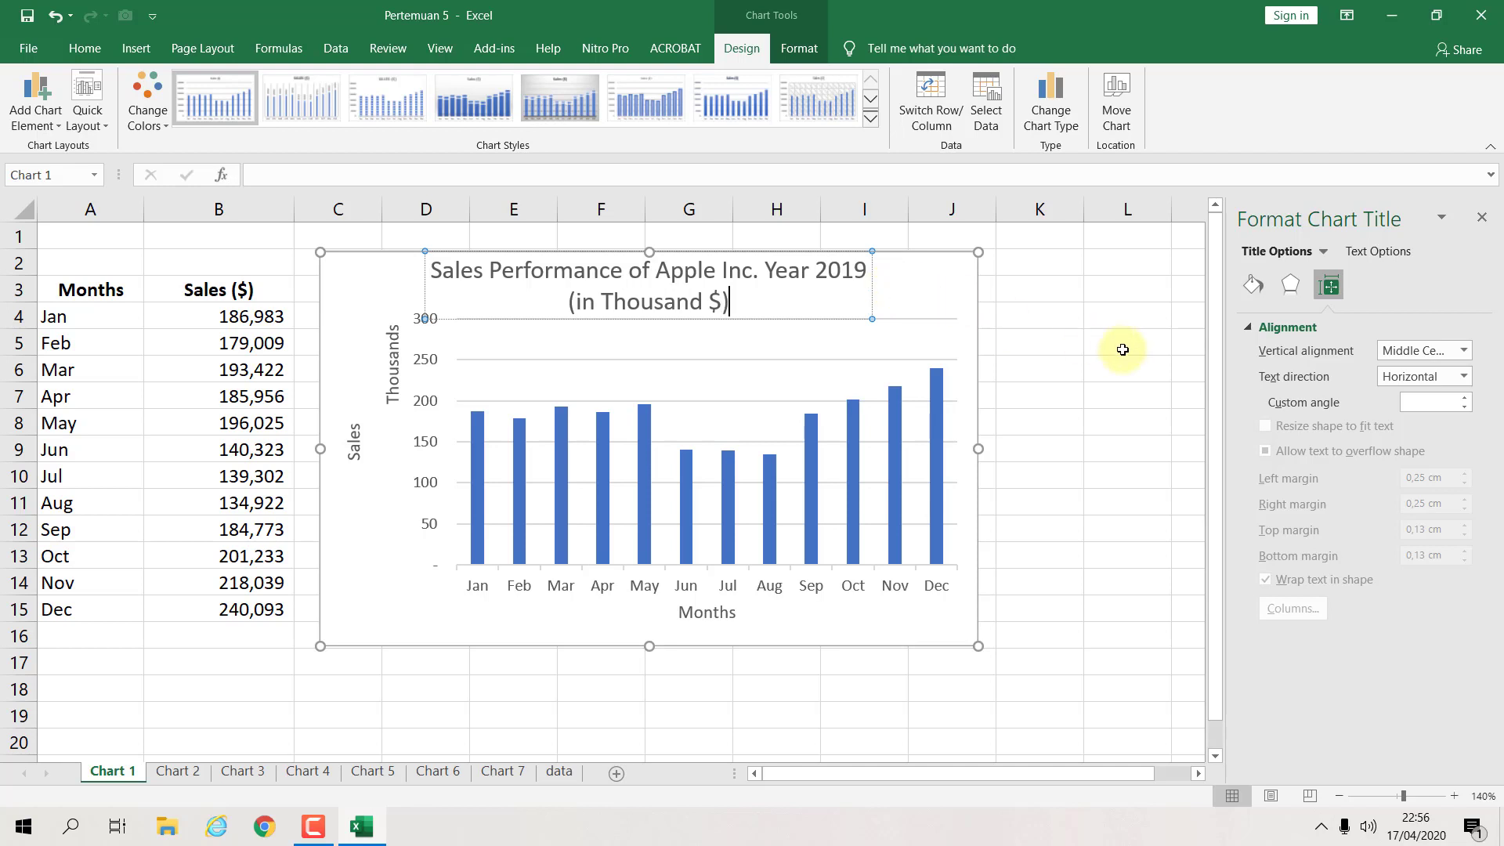
left_click(1096, 379)
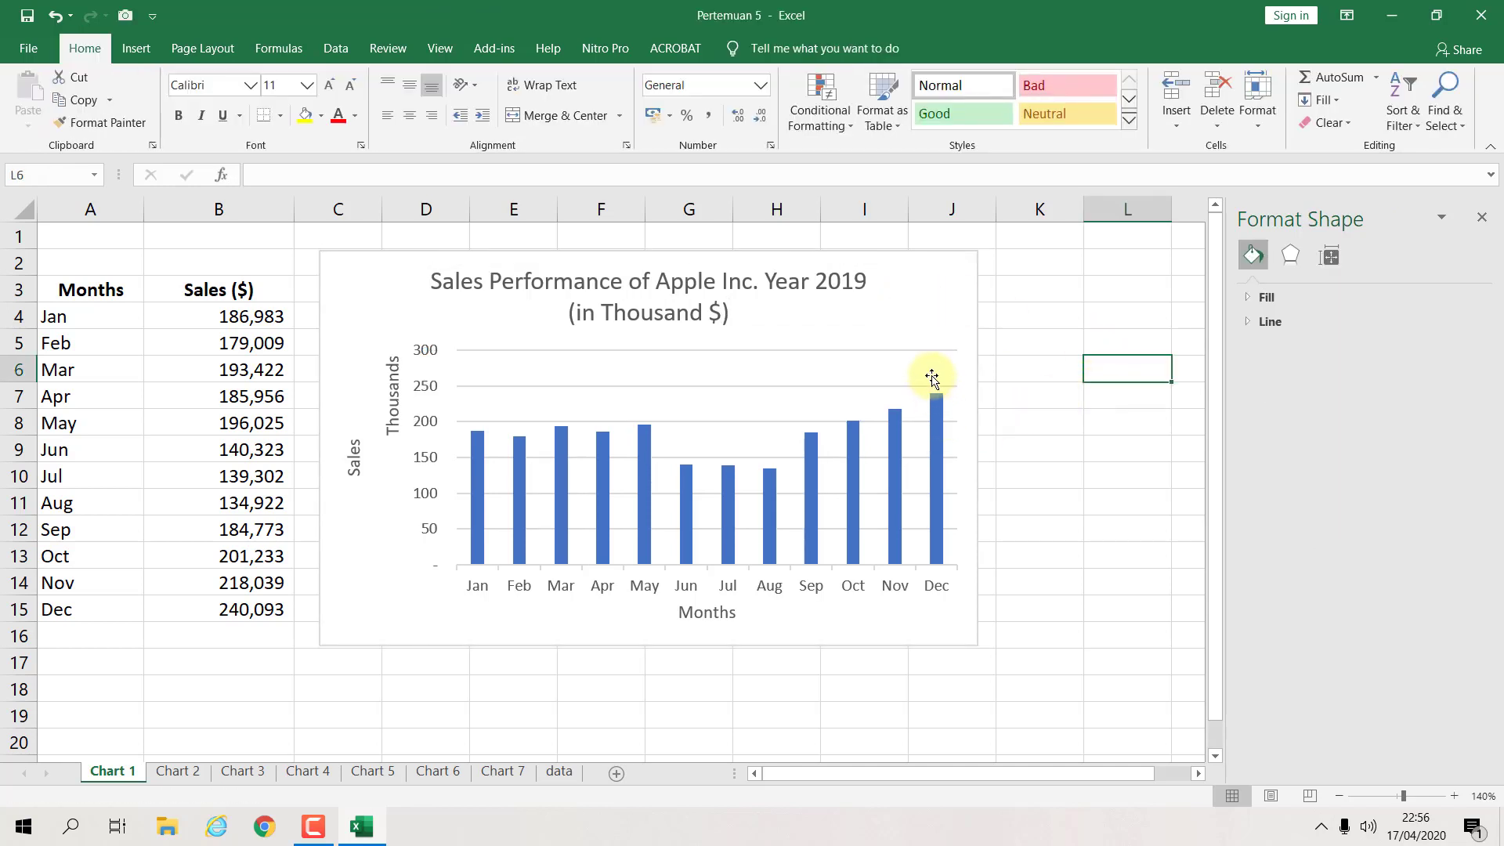
Step: Apply the $ English (United States) accounting format to the March sales value in B6
left_click_drag(210, 320, 249, 586)
left_click(286, 397)
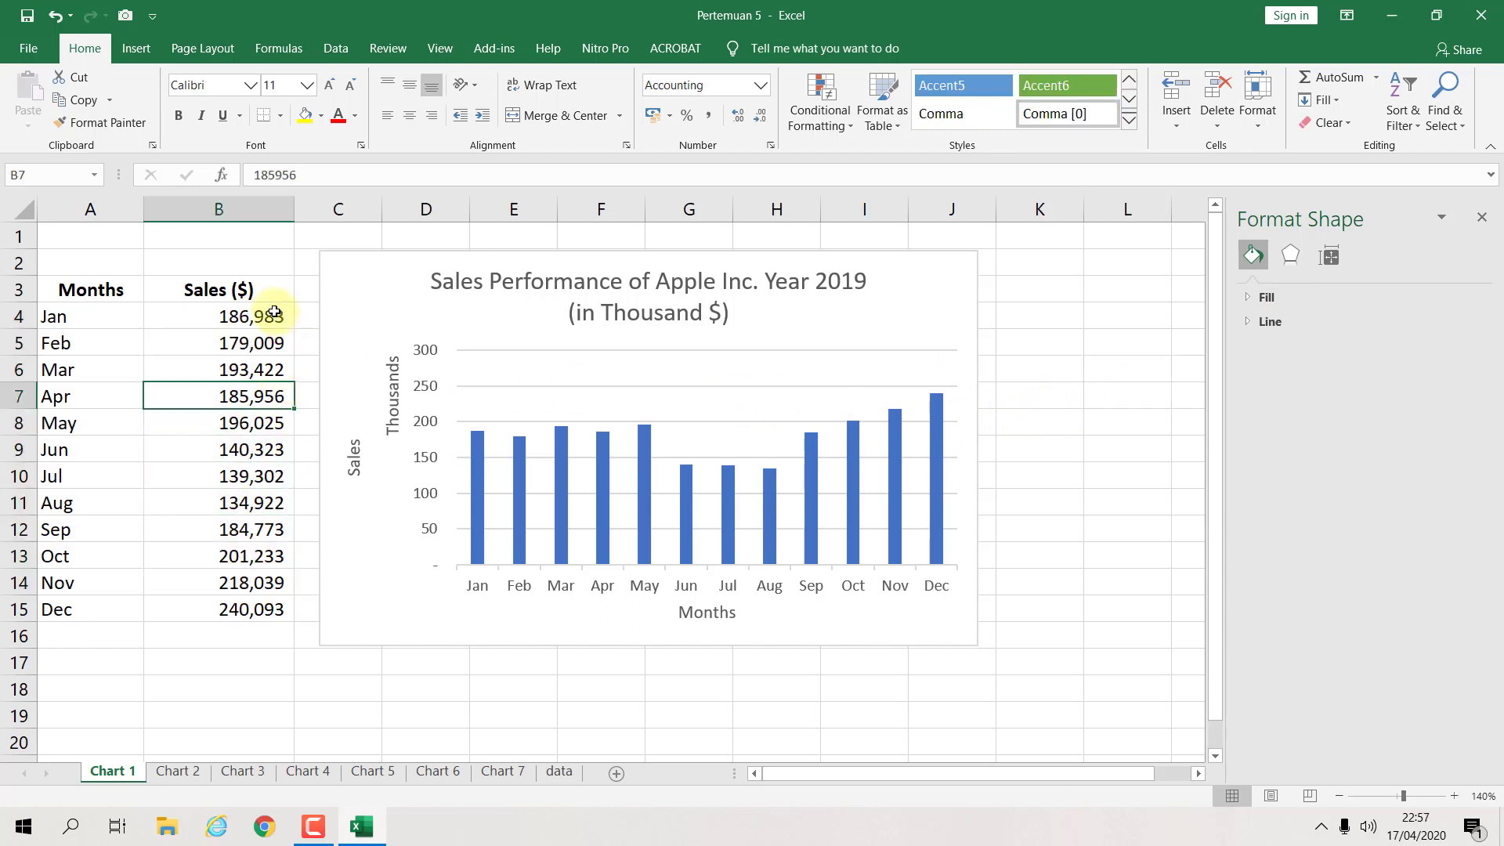
left_click_drag(274, 313, 254, 601)
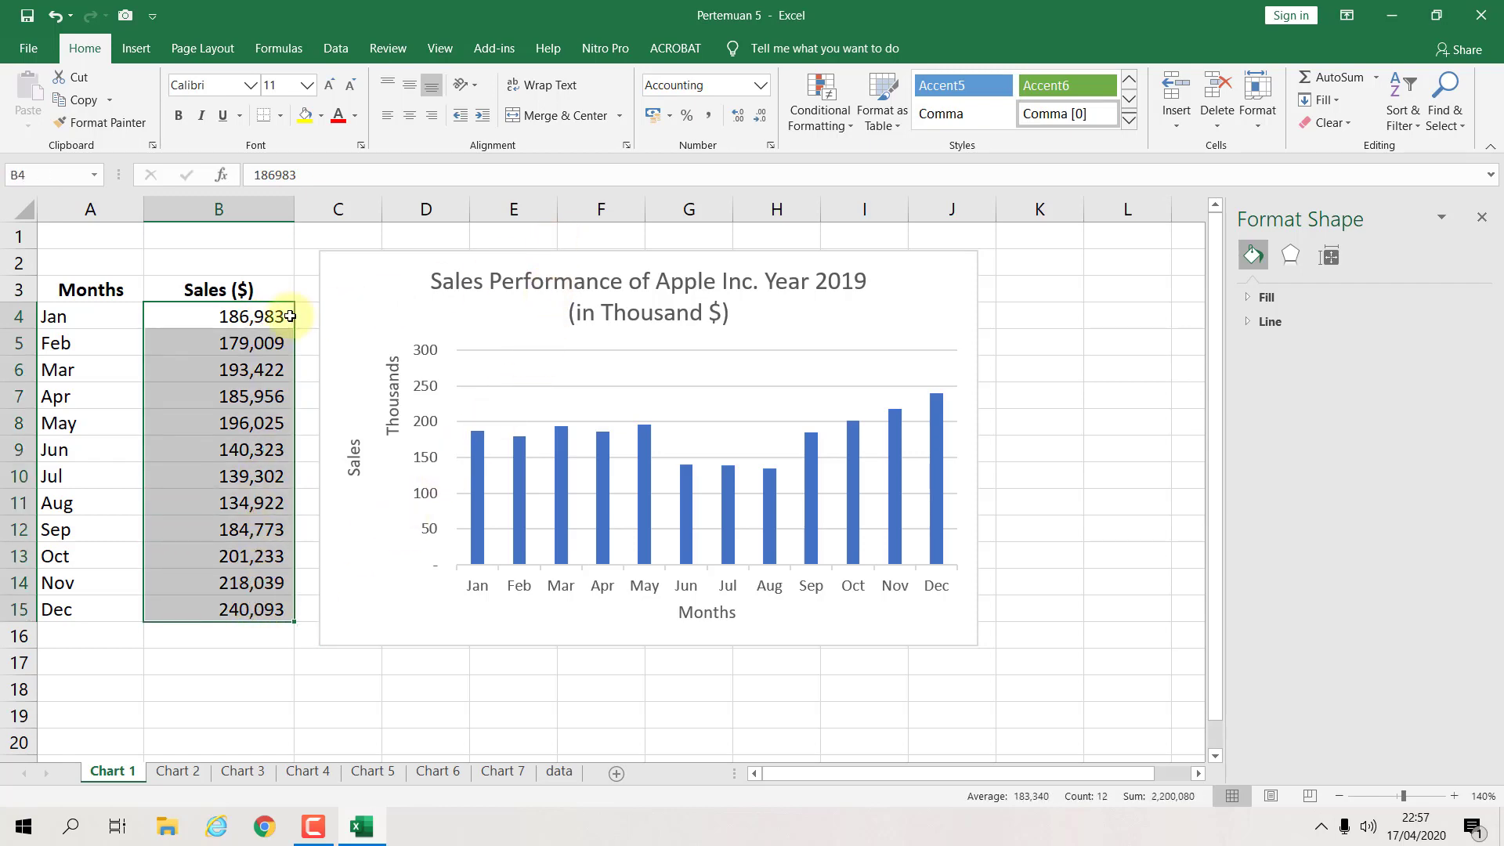
left_click(273, 317)
left_click_drag(273, 317, 282, 609)
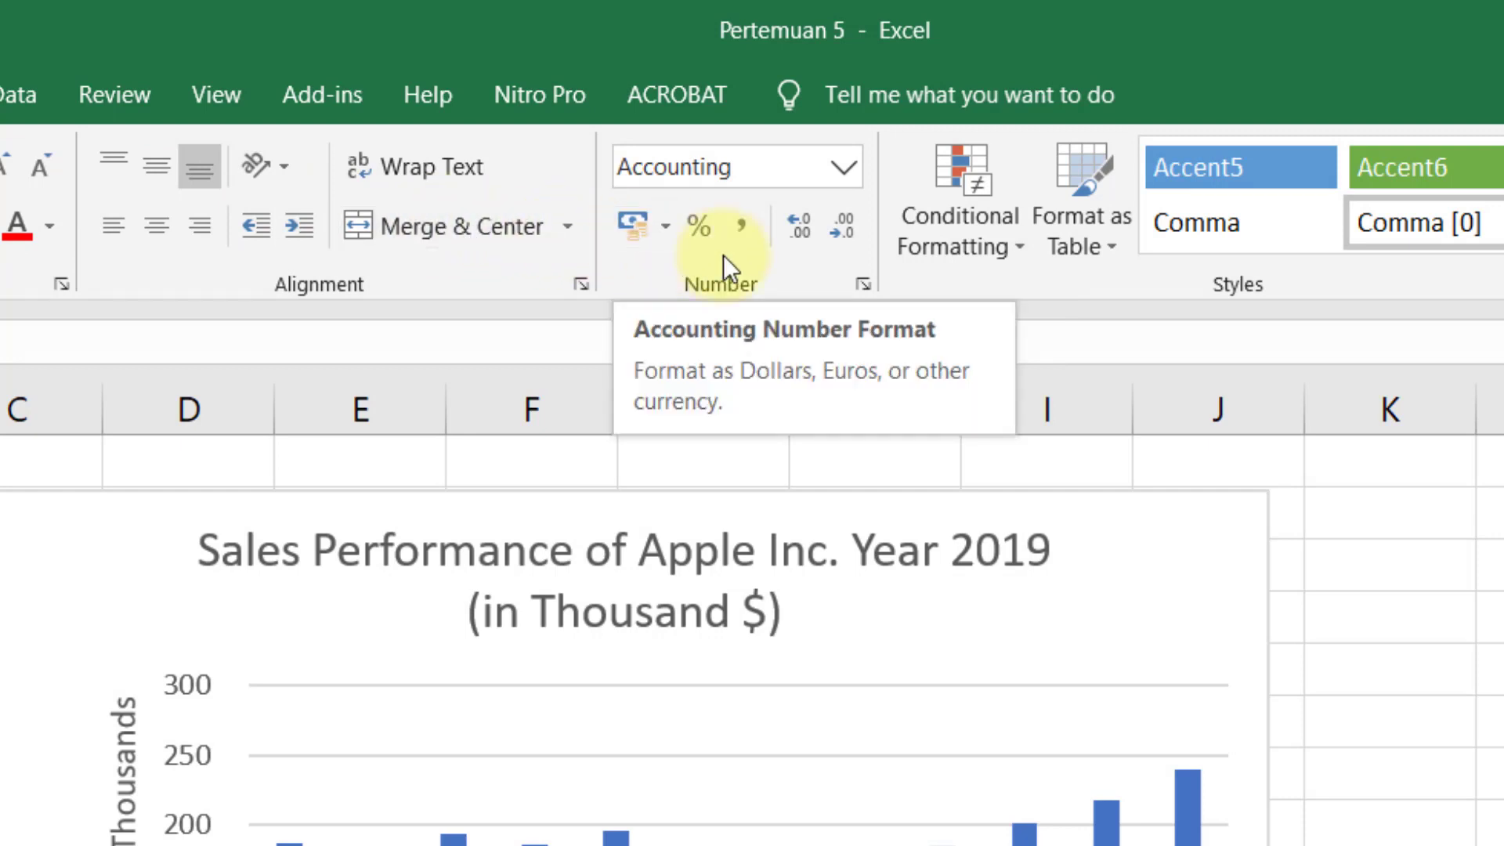
left_click(664, 245)
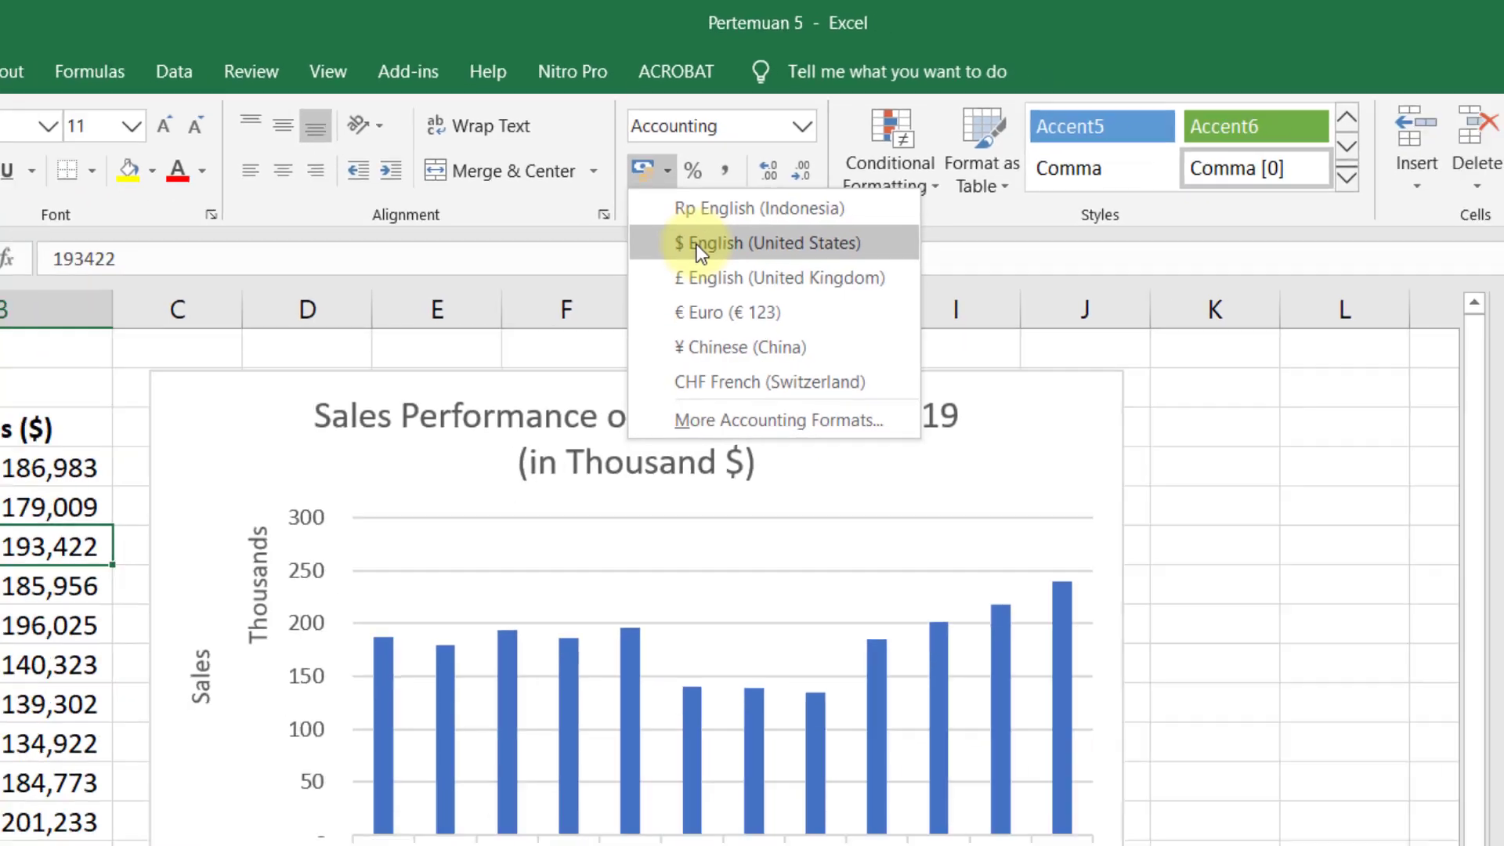
left_click(703, 323)
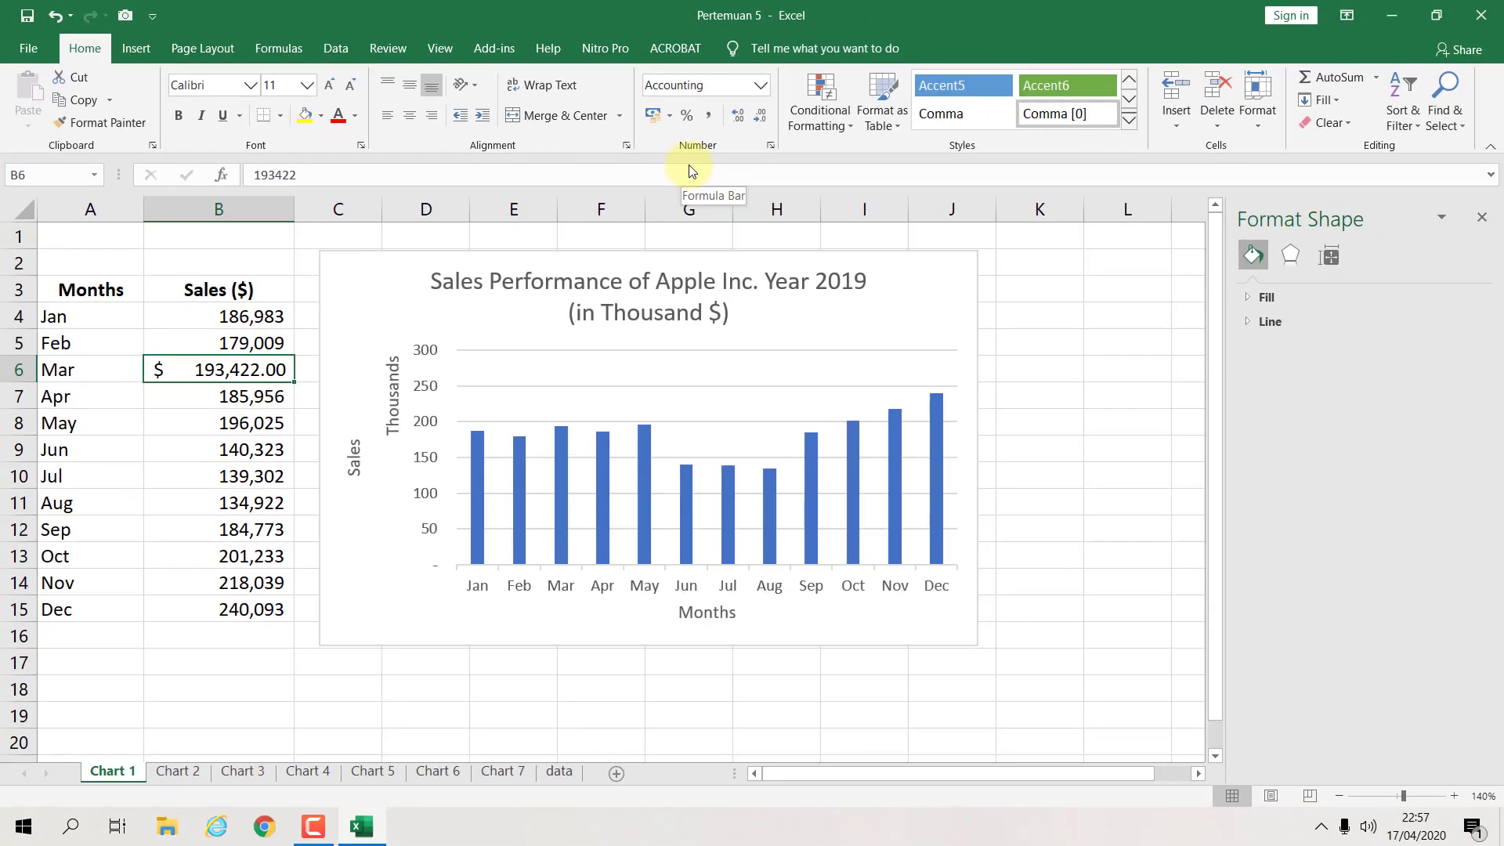
left_click(284, 423)
left_click(251, 372)
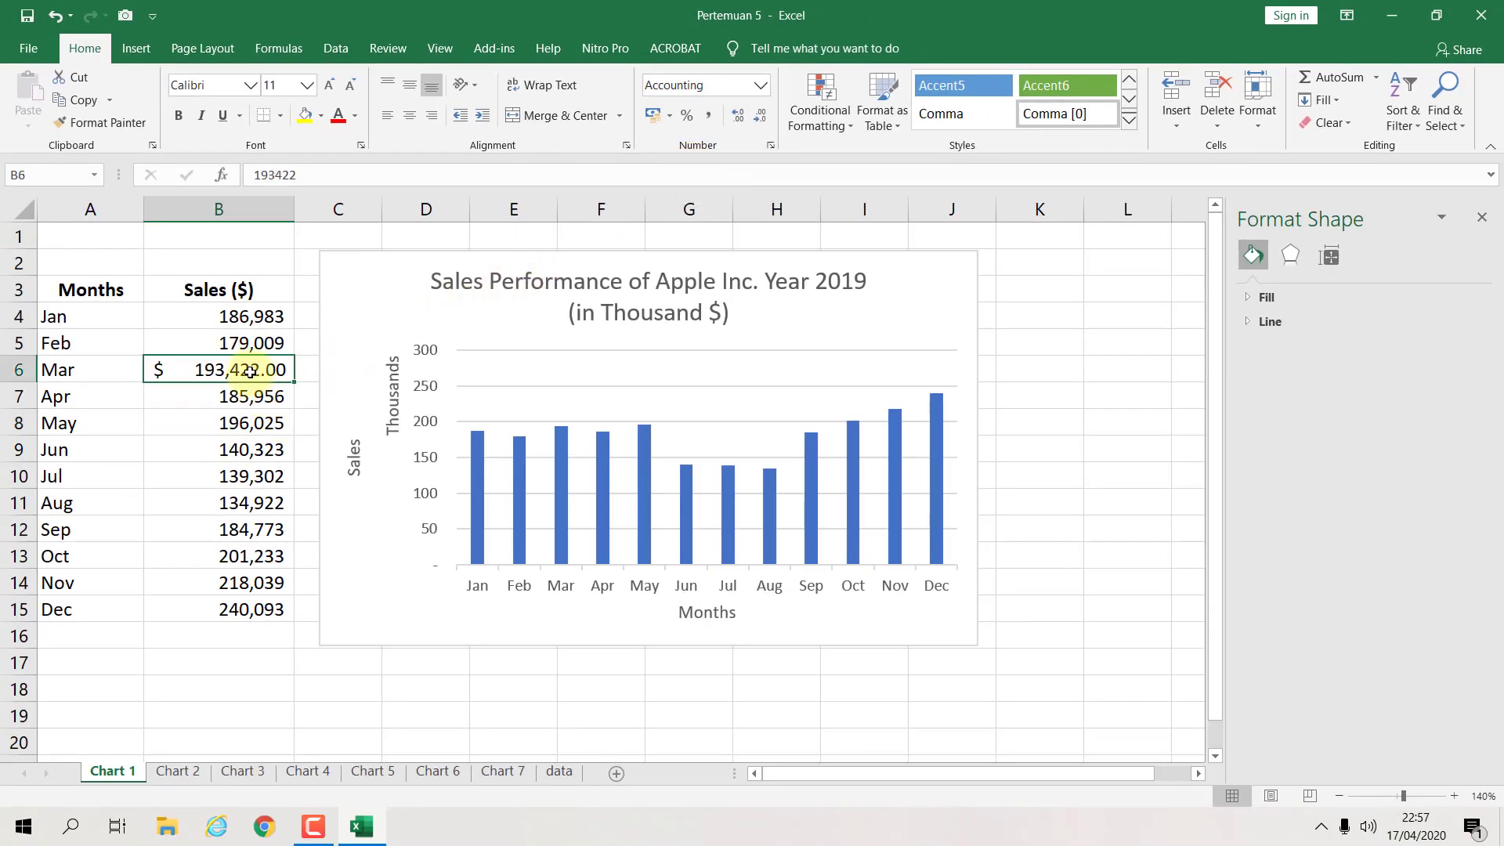
Step: Format the sales values in B4:B15 as $ English (United States) accounting with no decimals, and deselect the range
left_click_drag(267, 312, 262, 611)
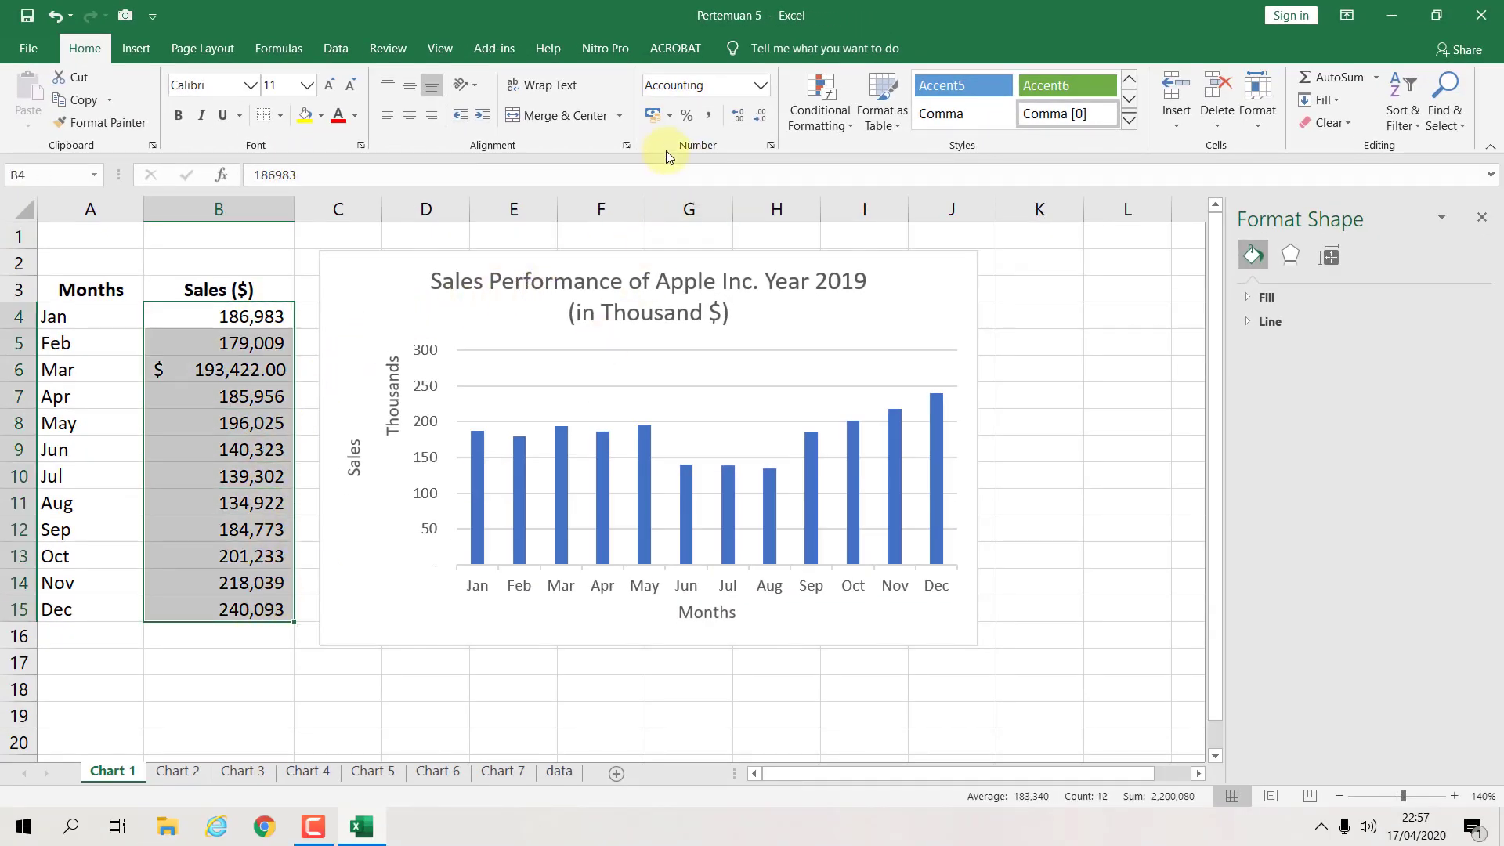
left_click(673, 119)
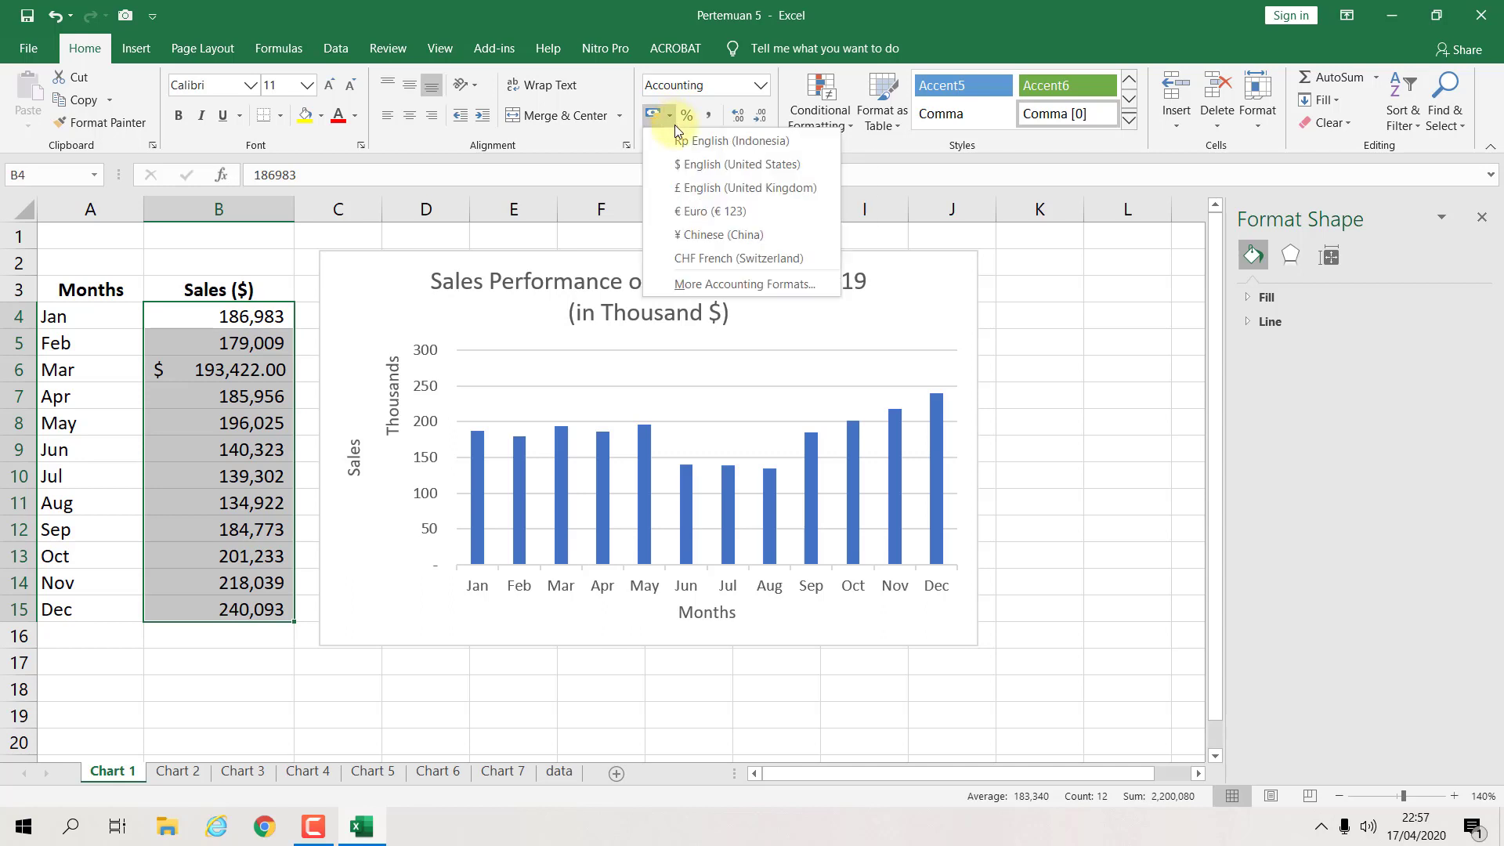
left_click(682, 166)
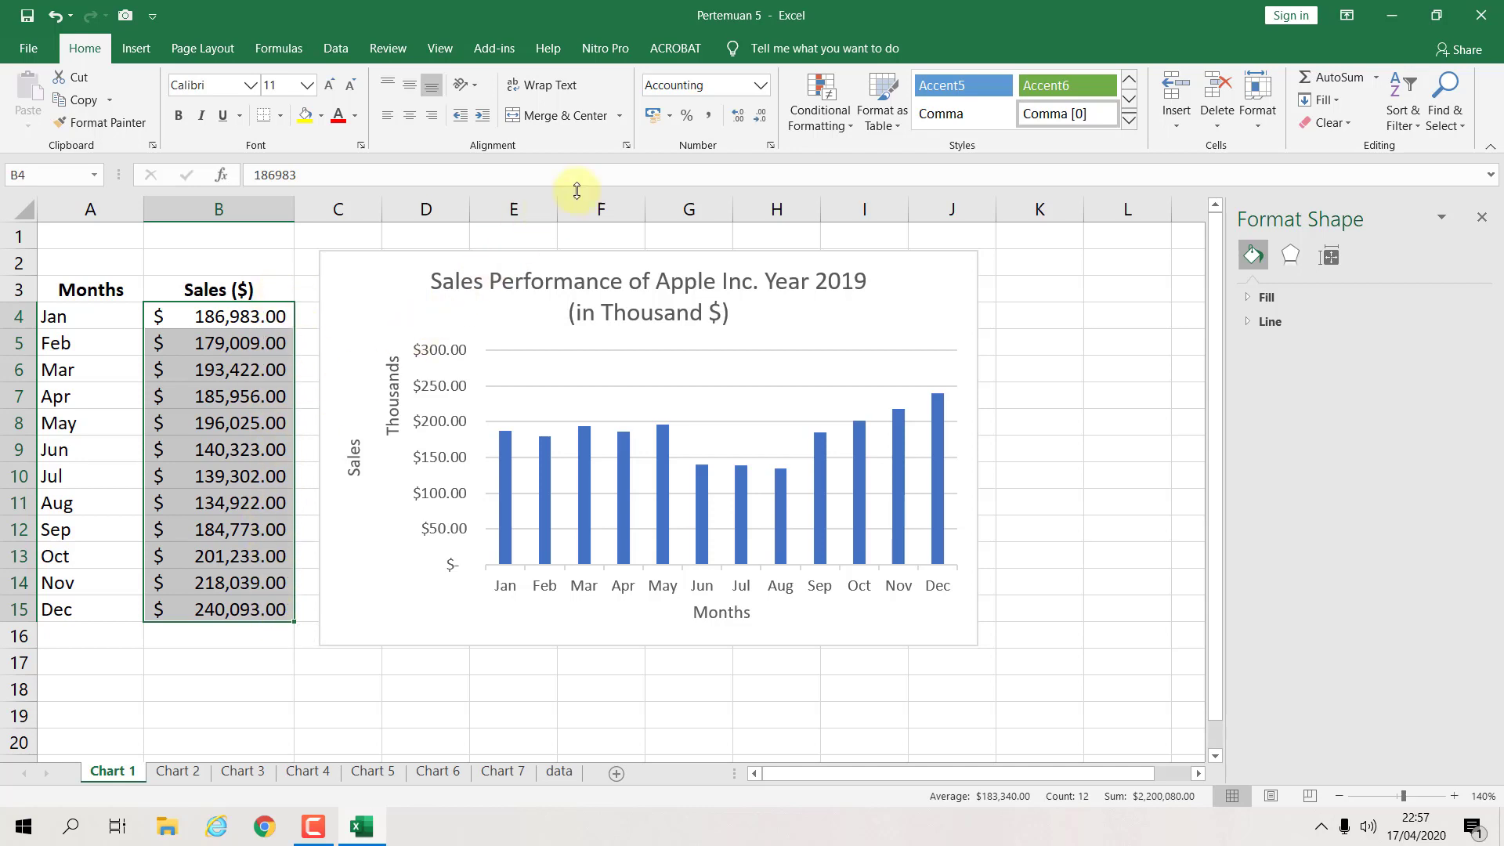
left_click(765, 119)
left_click(764, 120)
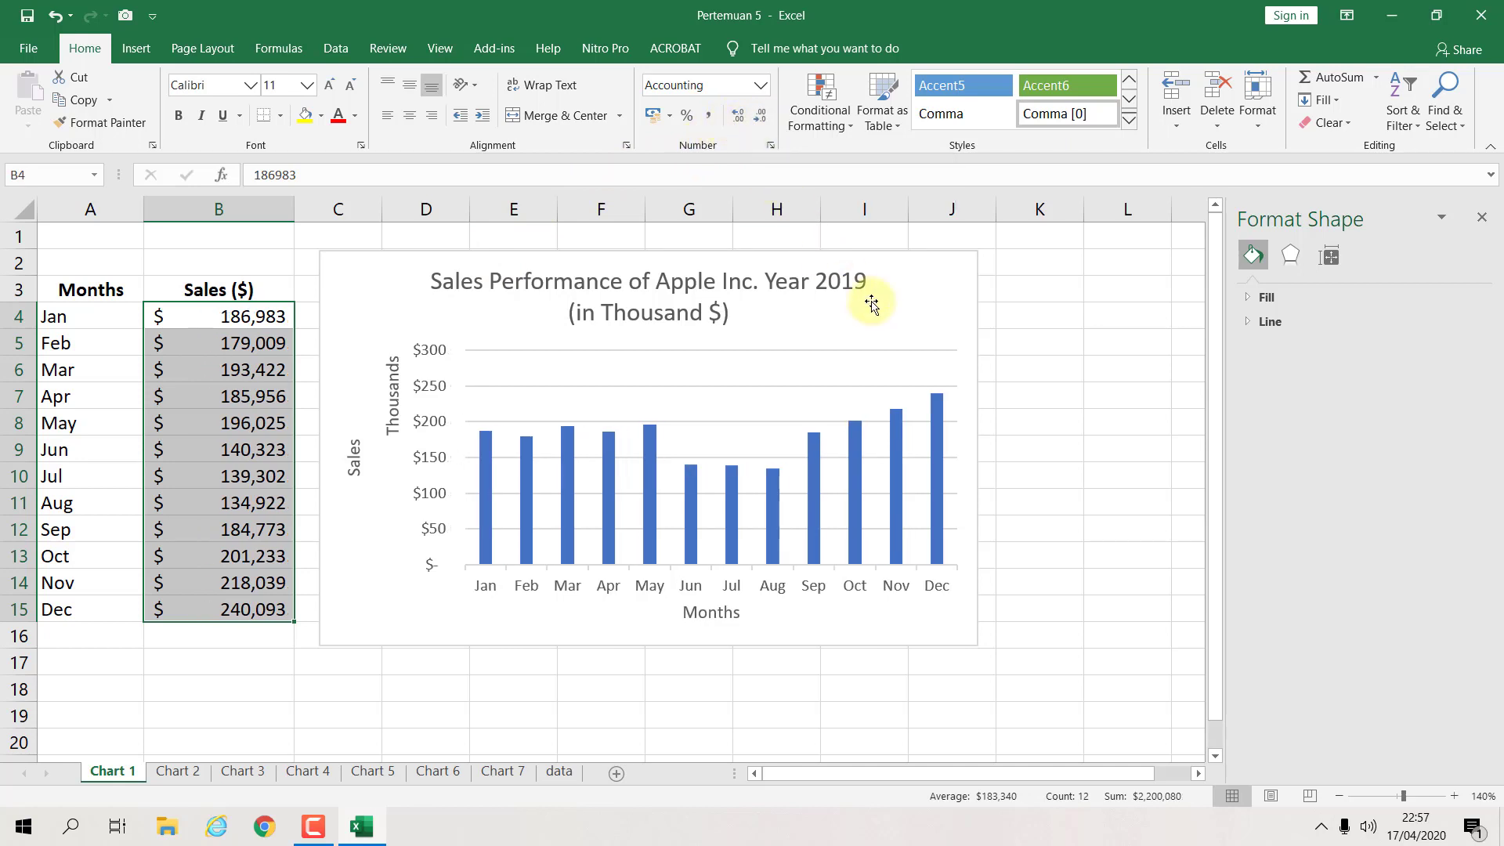
left_click(1052, 333)
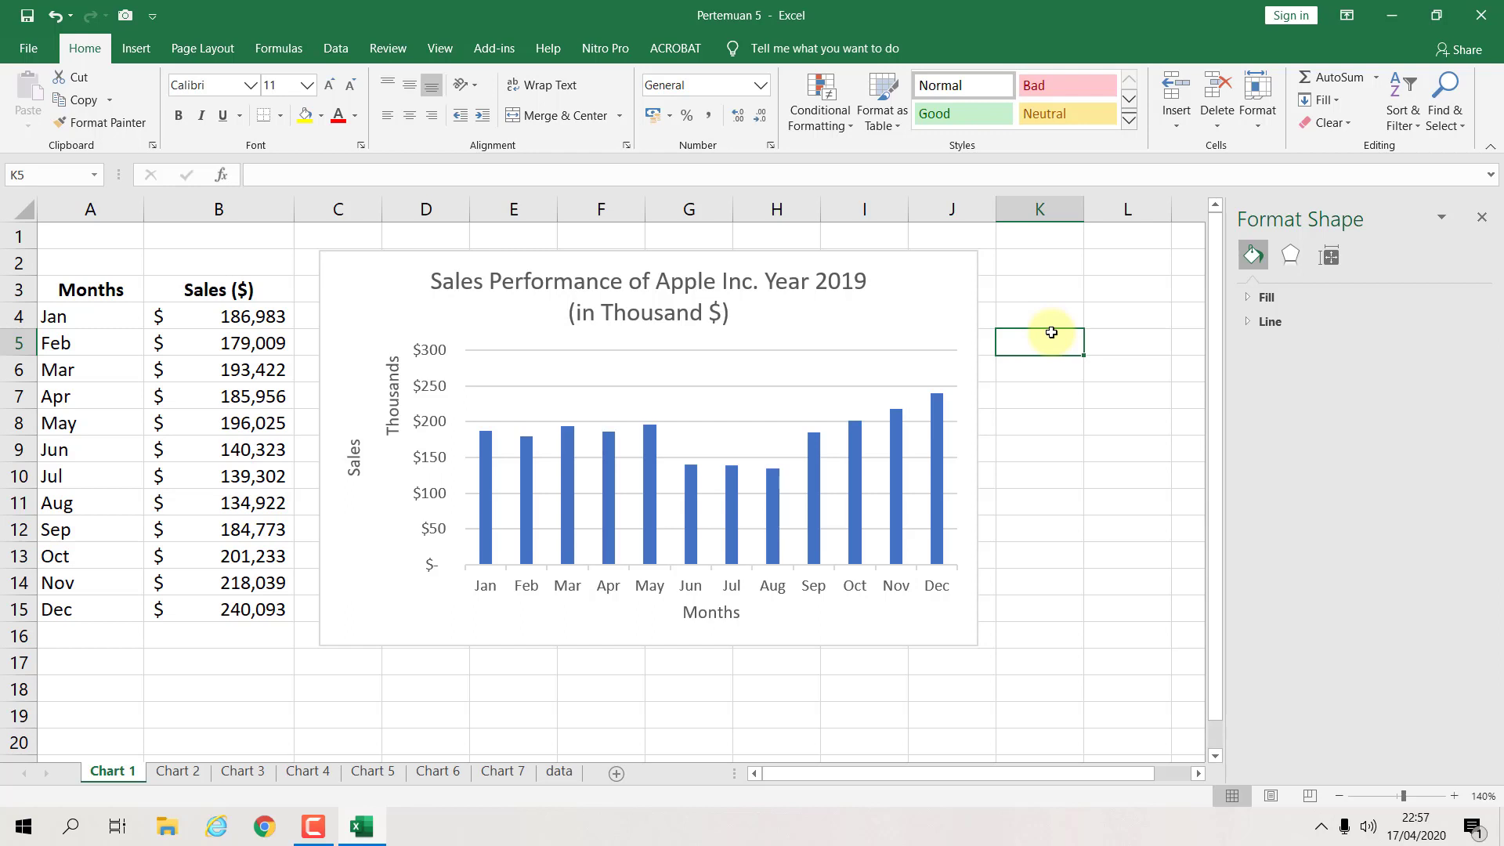
left_click(1139, 374)
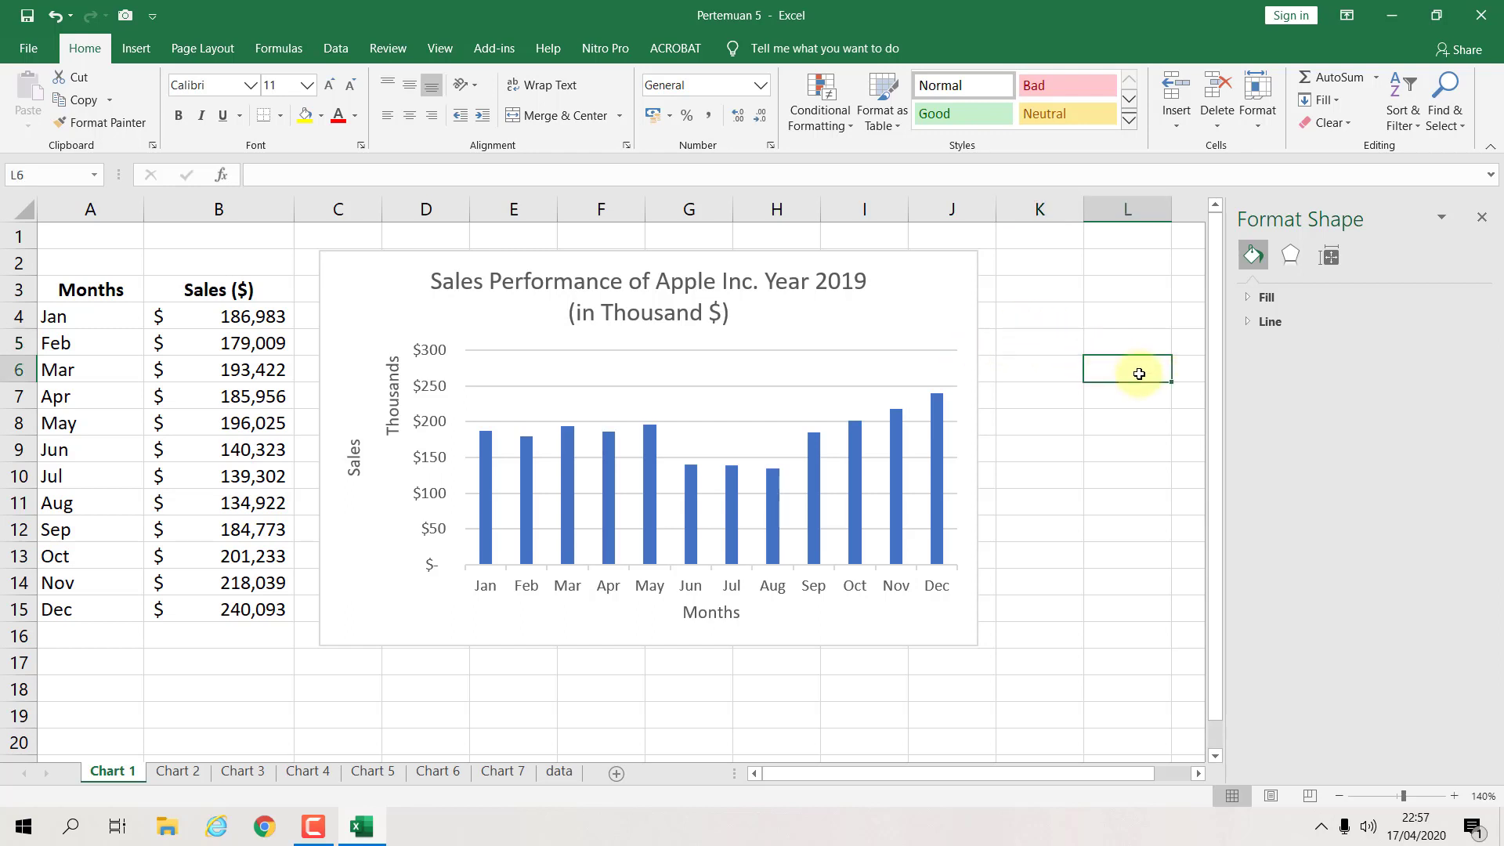
Step: Move the chart slightly up and to the left, and check the February column's data value before deselecting it
left_click(937, 286)
left_click_drag(913, 253, 907, 249)
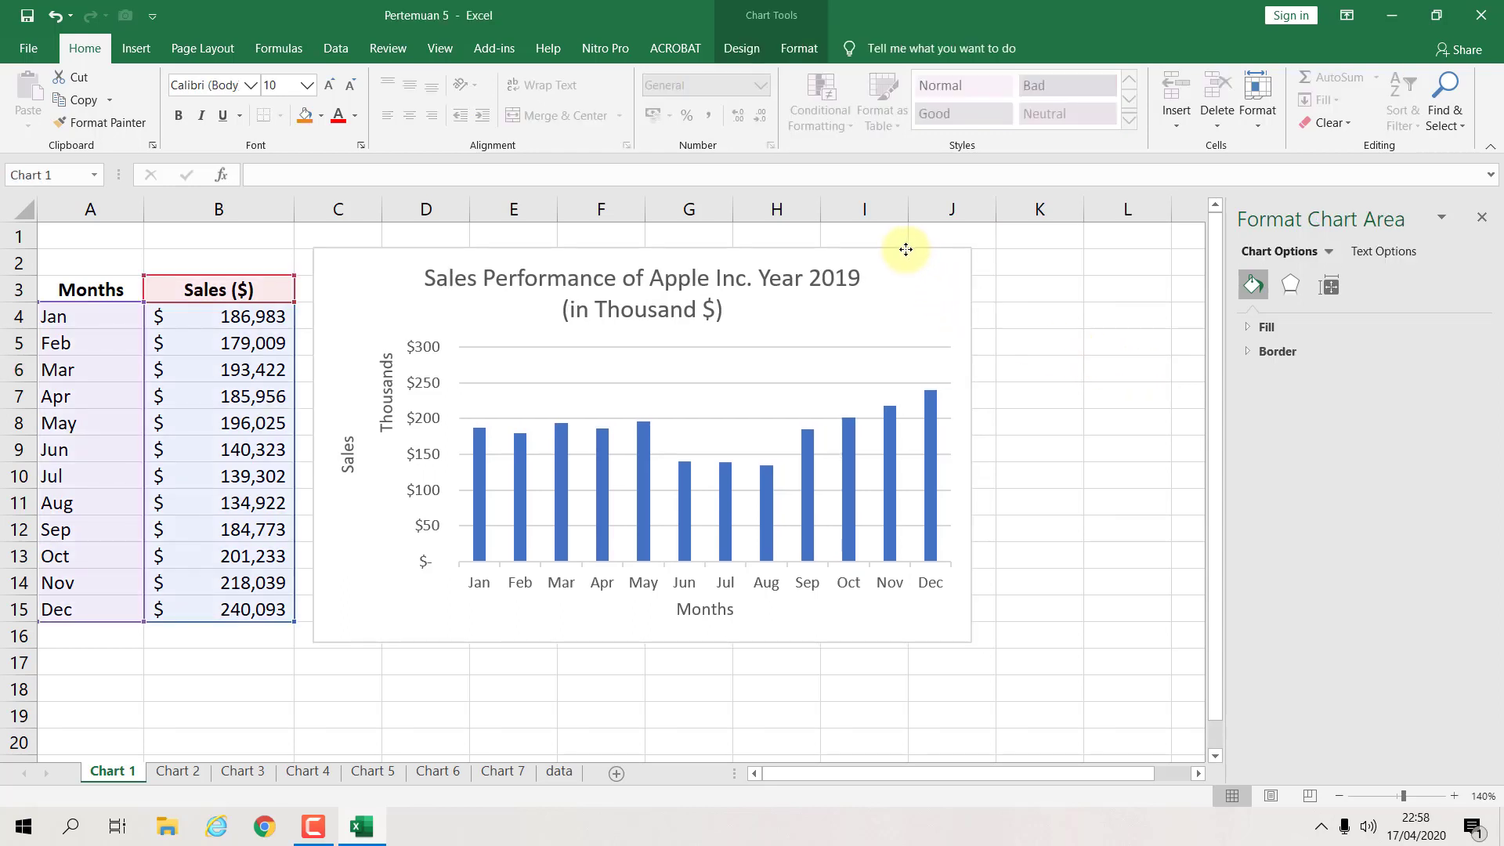
mouse_move(480, 439)
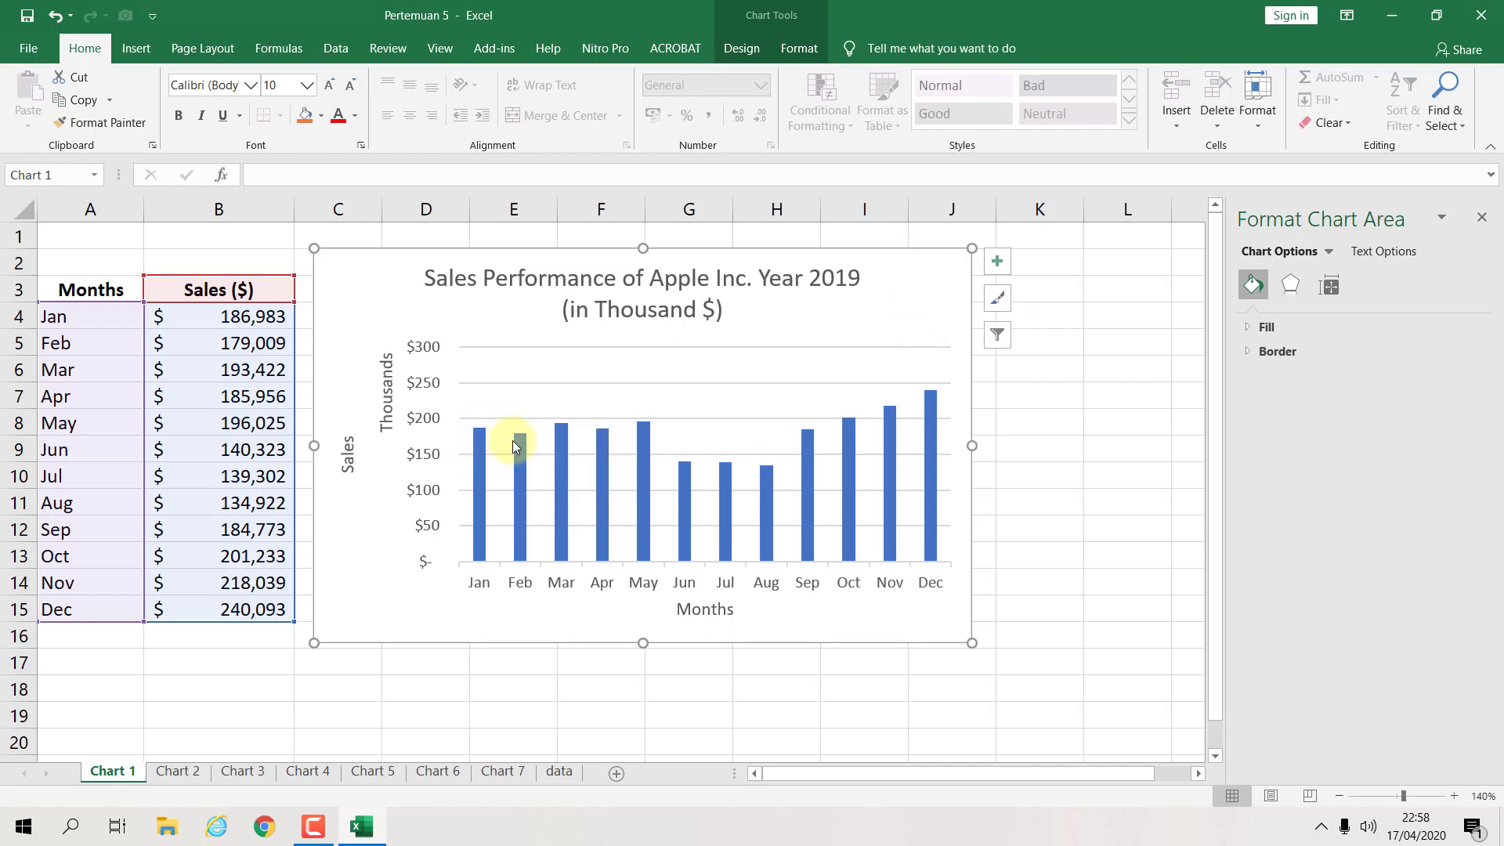
mouse_move(521, 453)
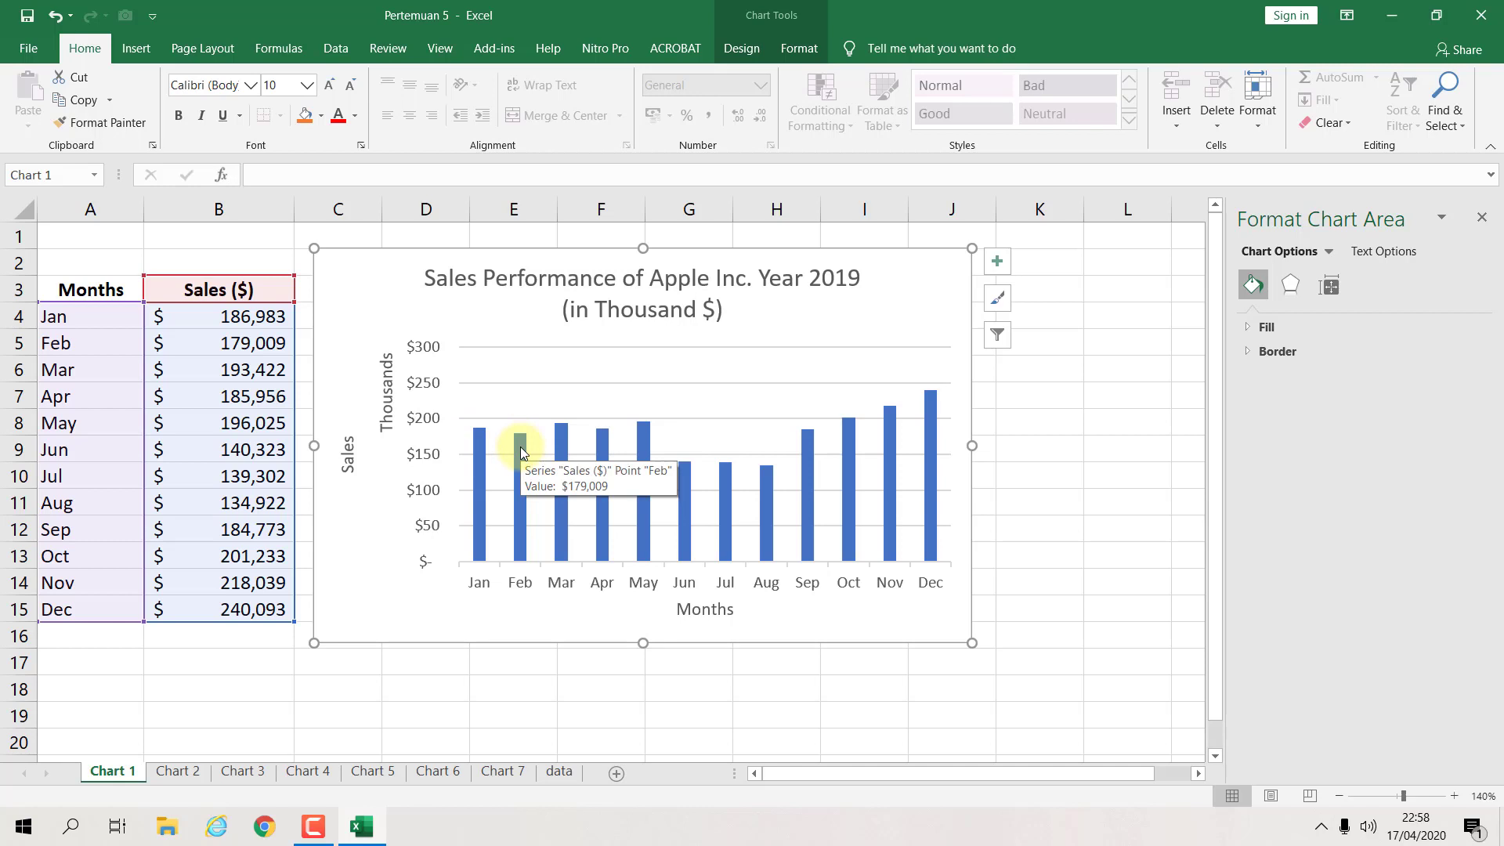
left_click(1017, 489)
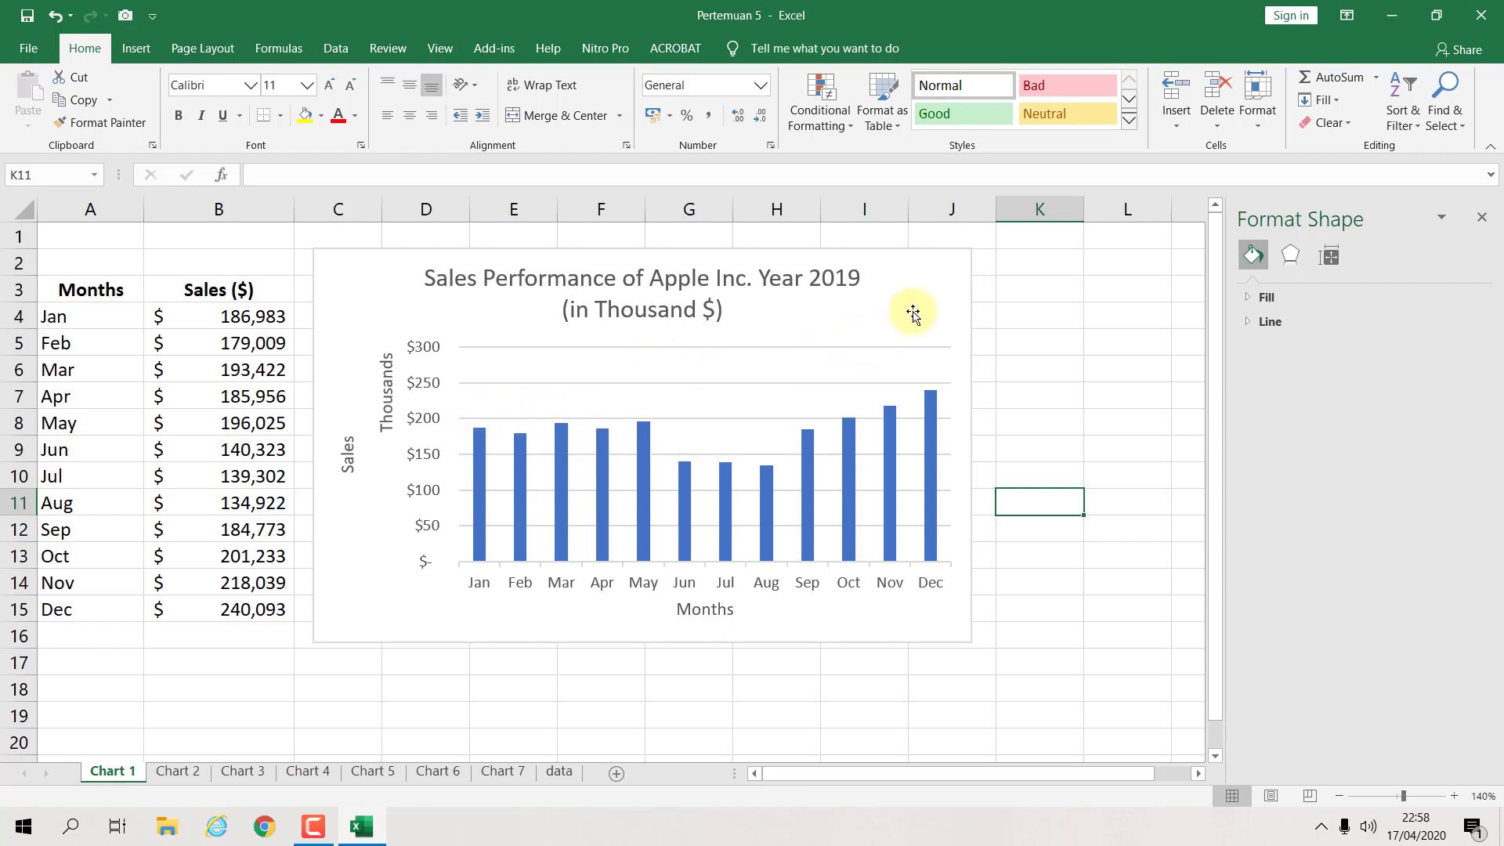
left_click(921, 280)
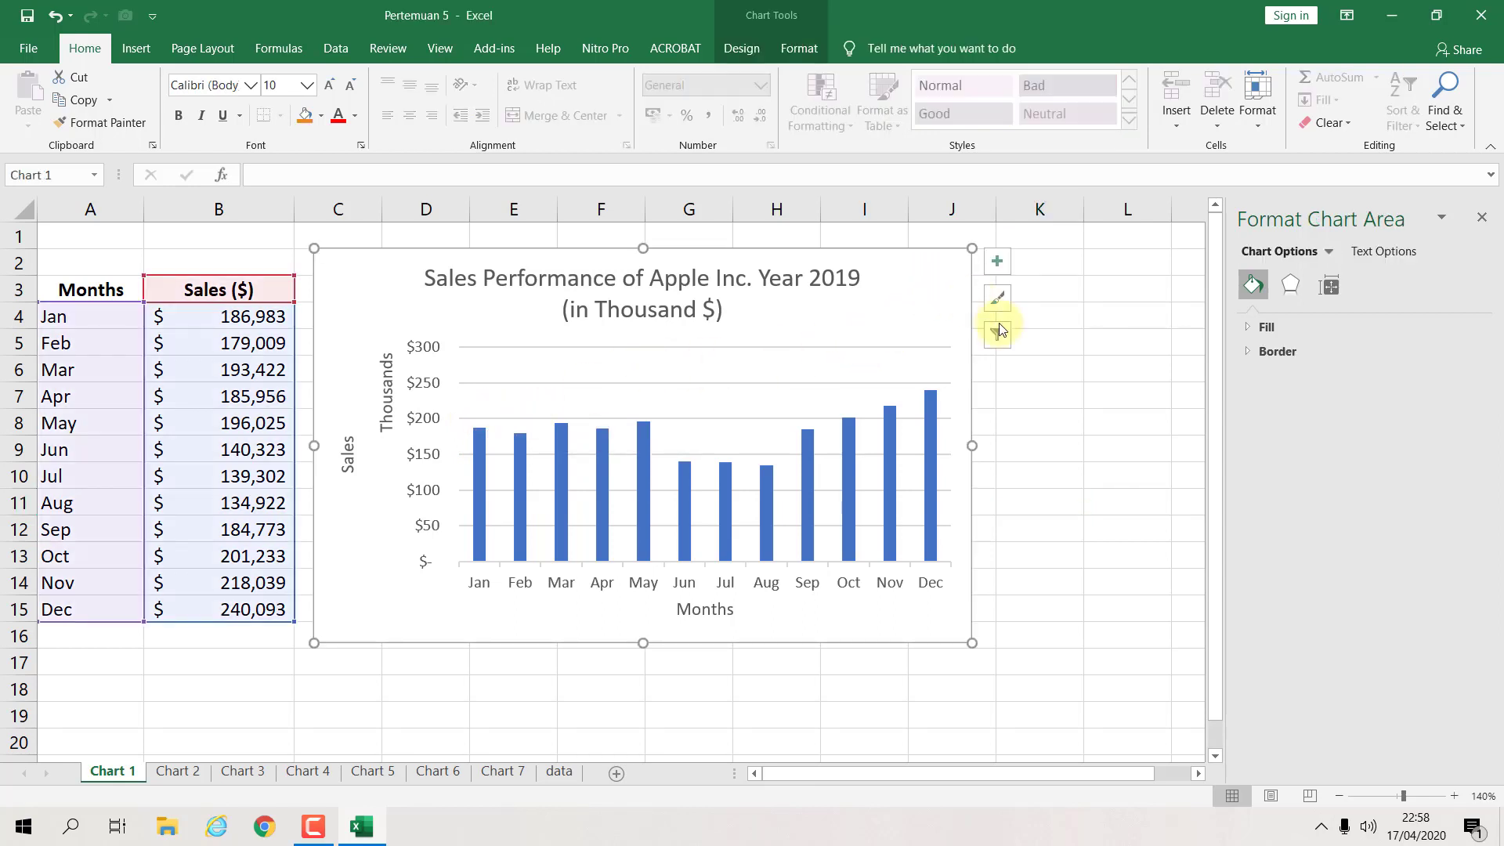
left_click(1078, 420)
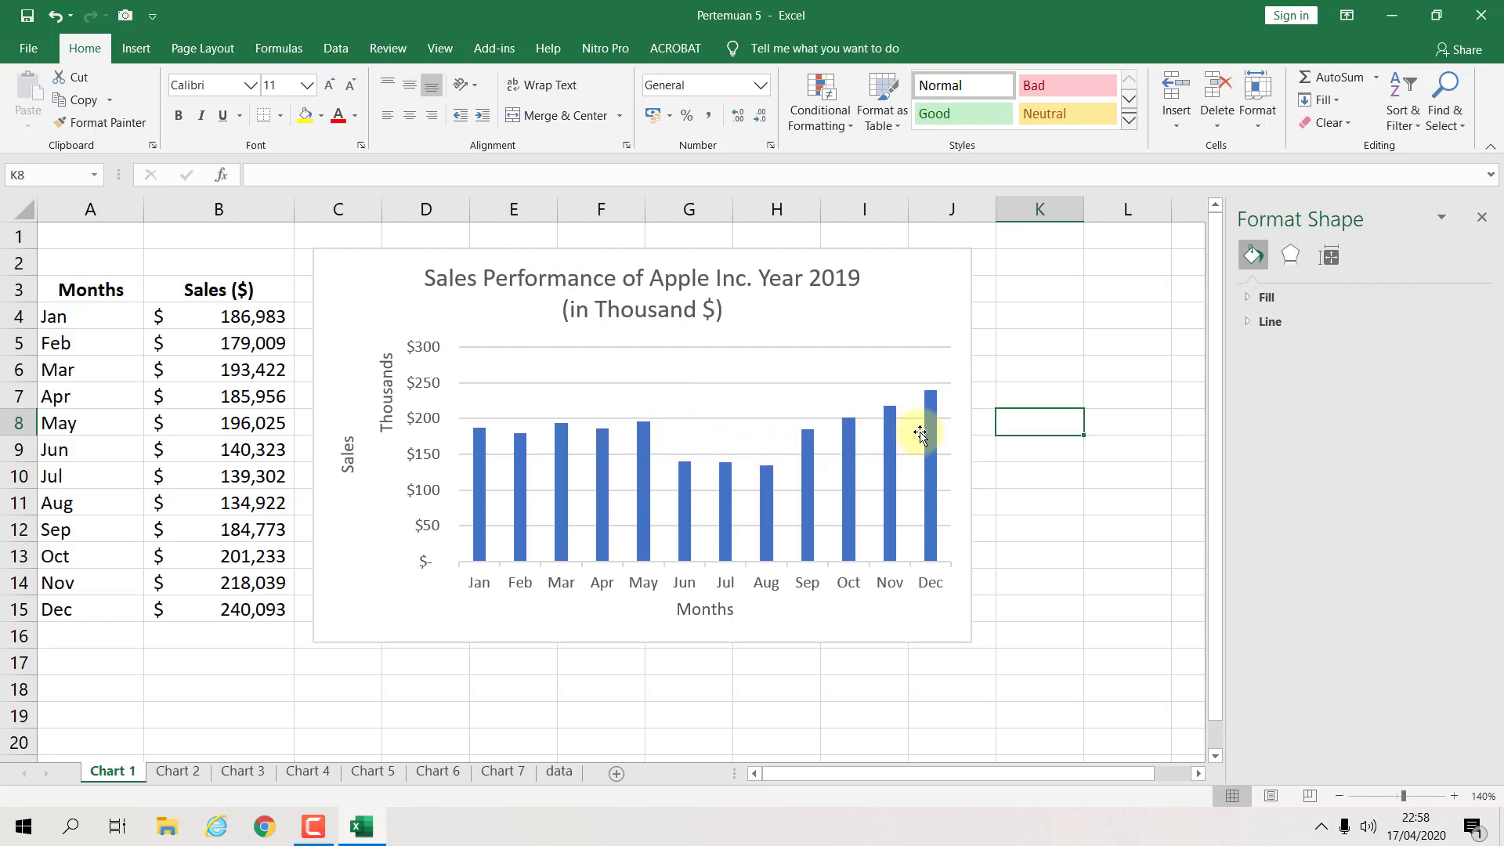
left_click(1090, 381)
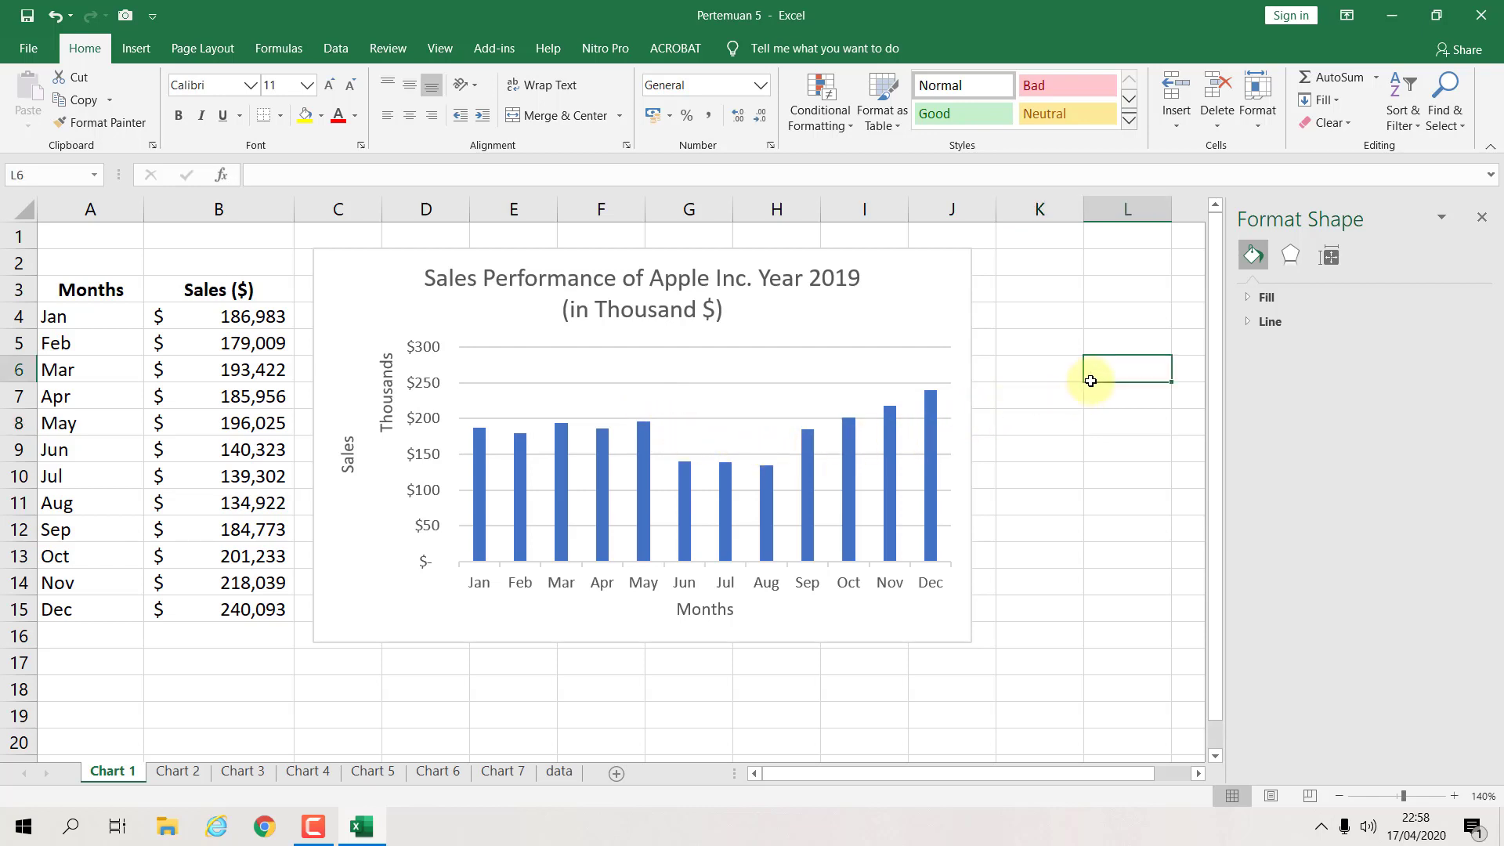
Step: Add data labels to the sales chart's columns in the Outside End position
left_click(899, 332)
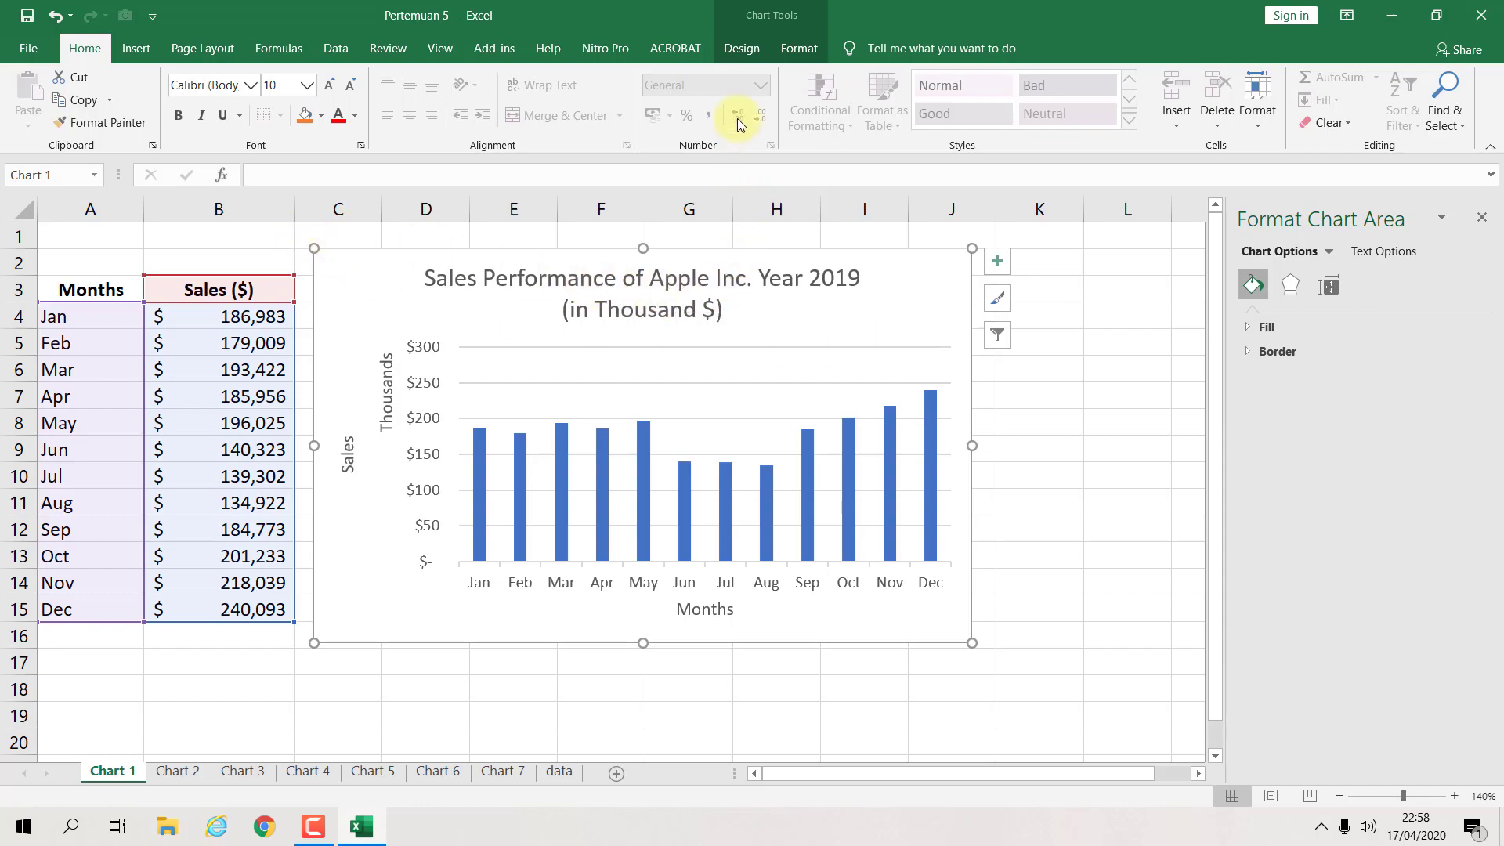
left_click(742, 50)
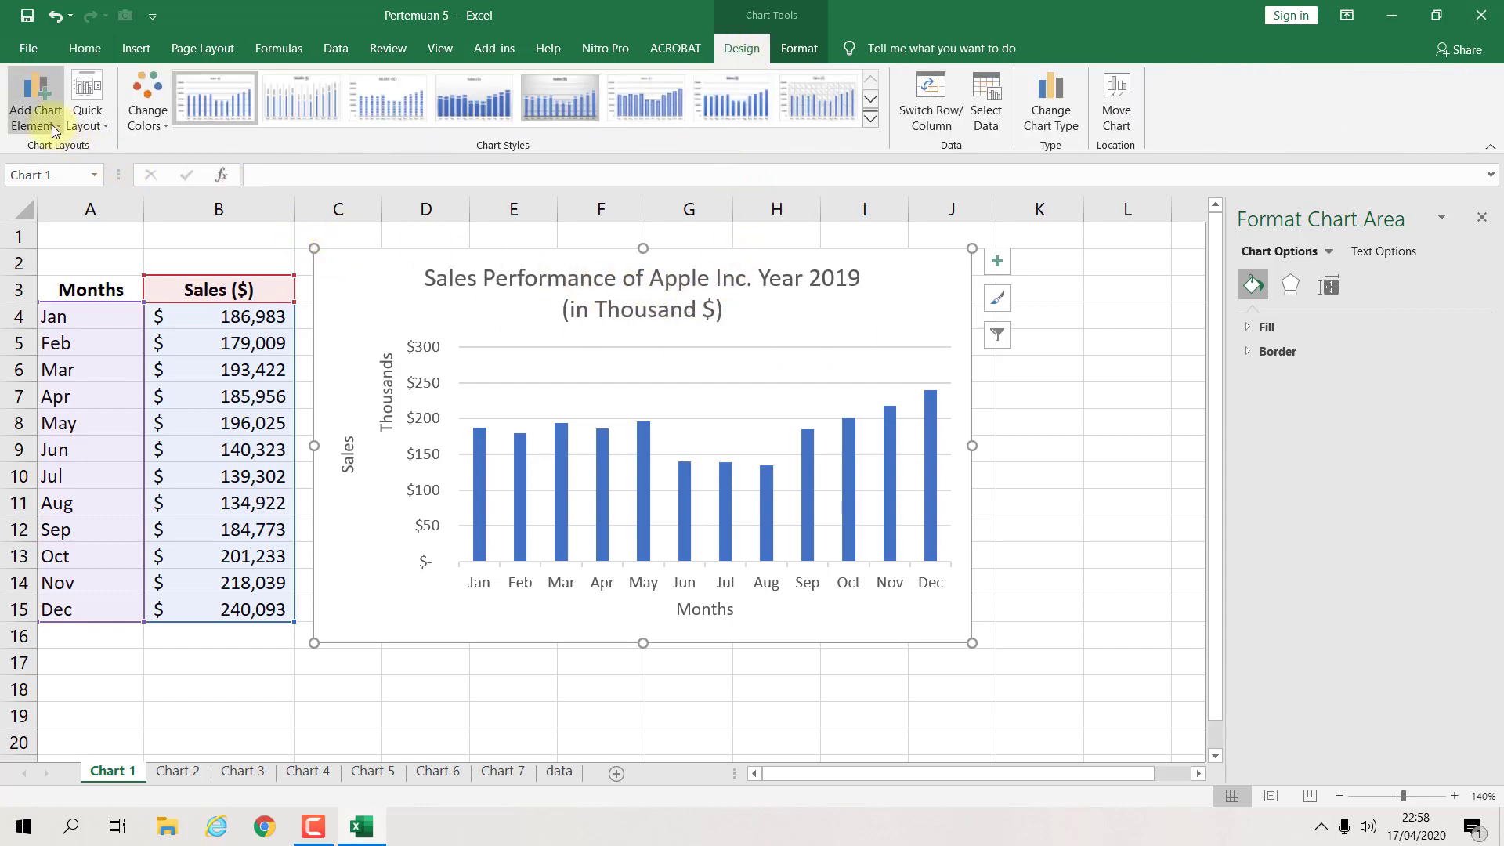
left_click(52, 124)
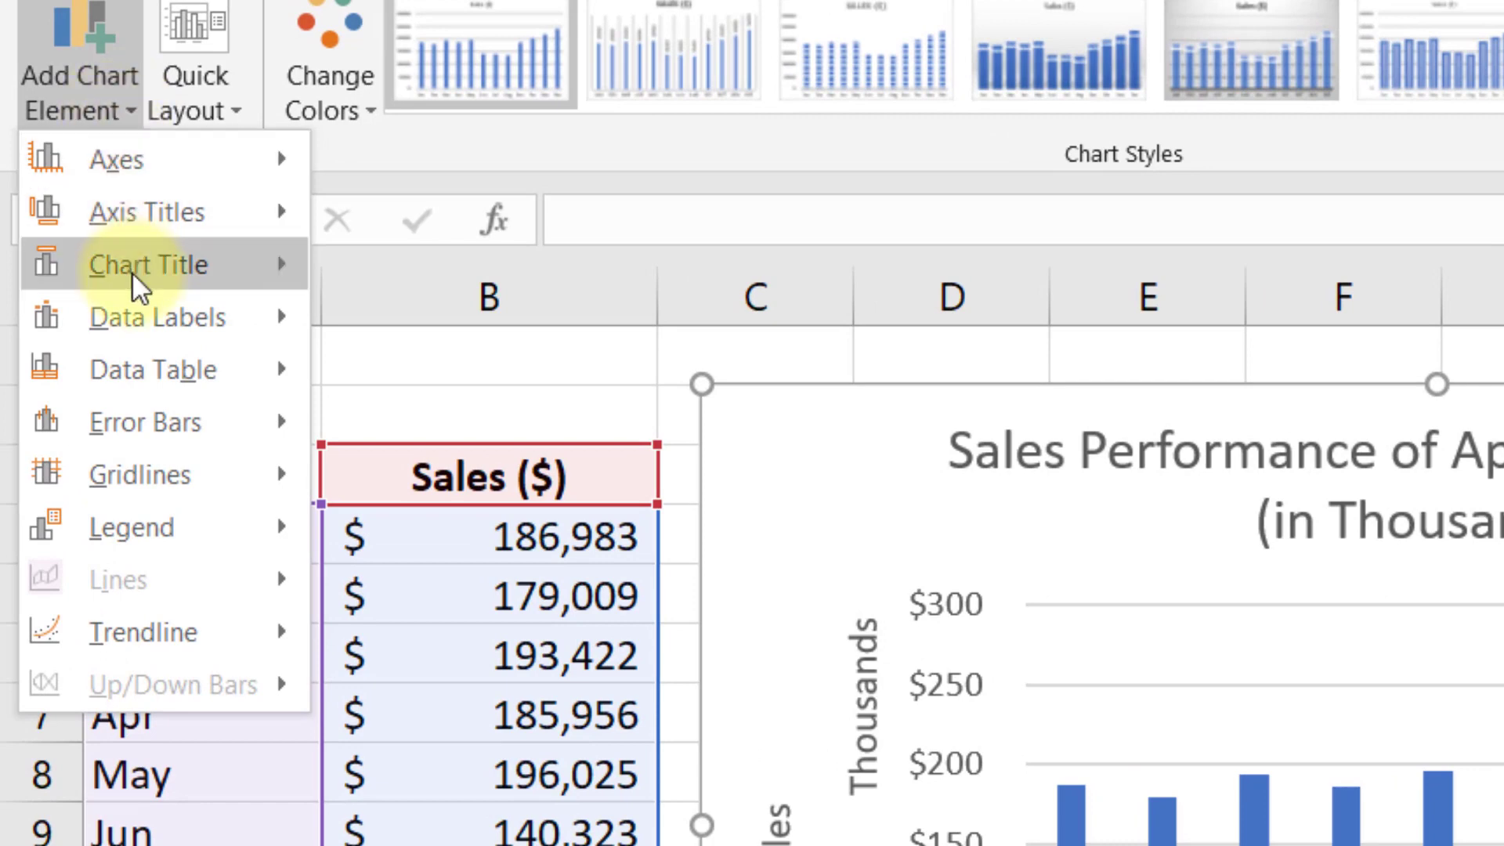
mouse_move(139, 312)
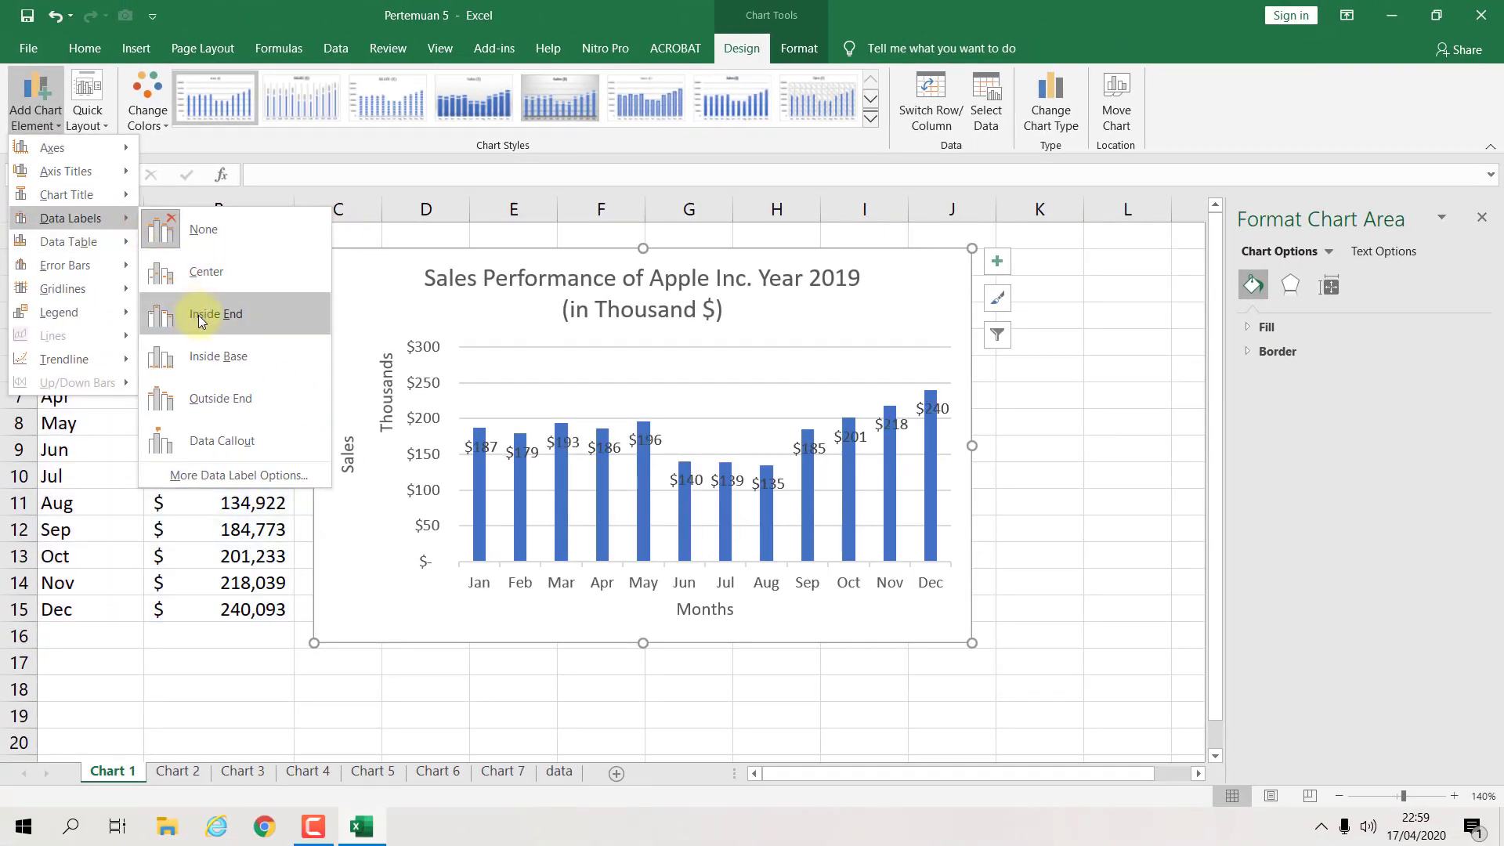
left_click(220, 412)
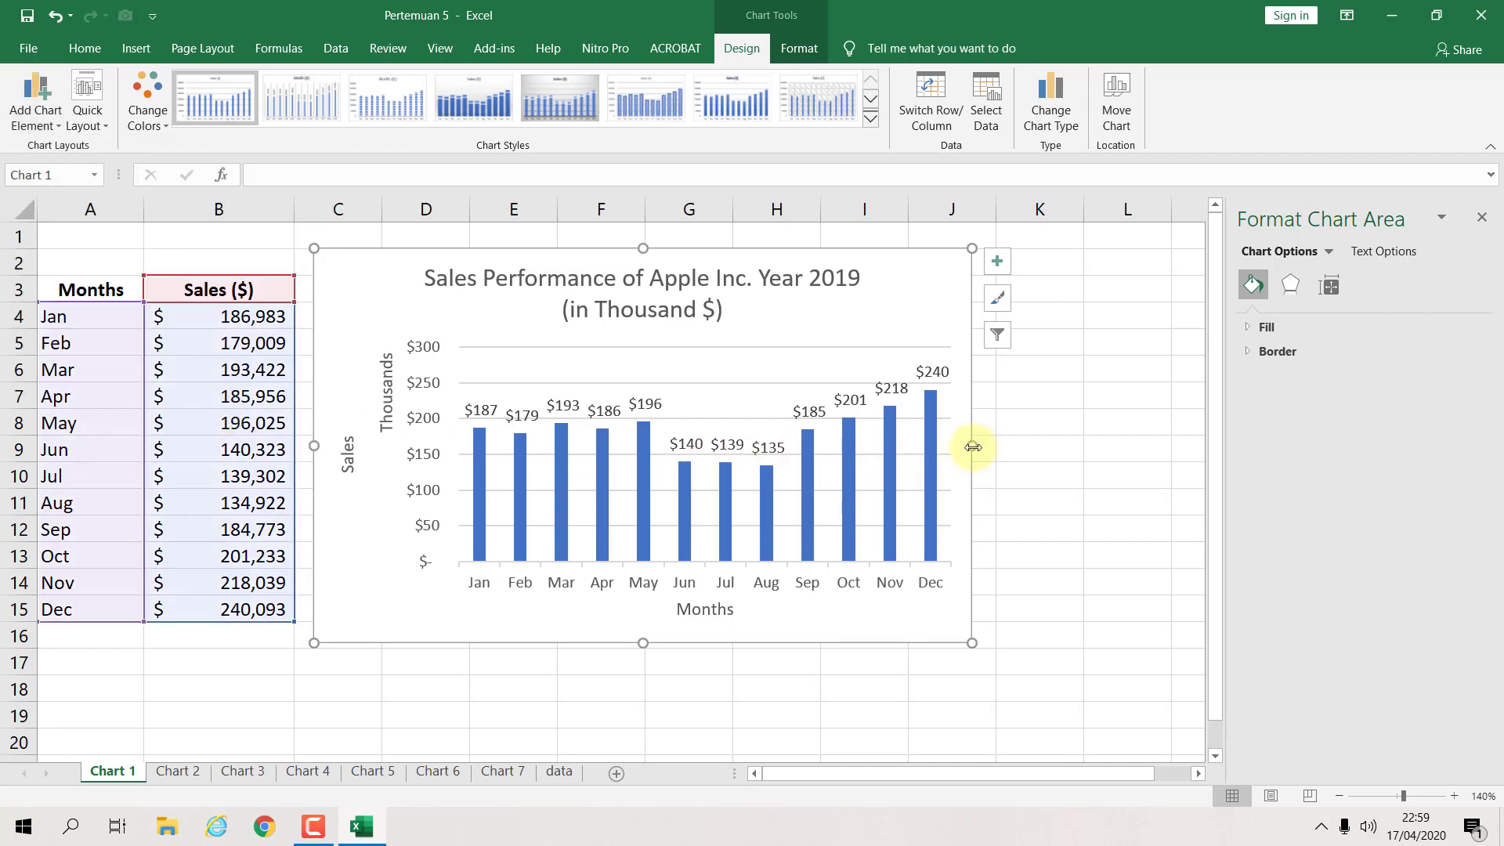
Step: Widen the sales chart so that it extends to the end of column K
left_click_drag(973, 446, 1107, 446)
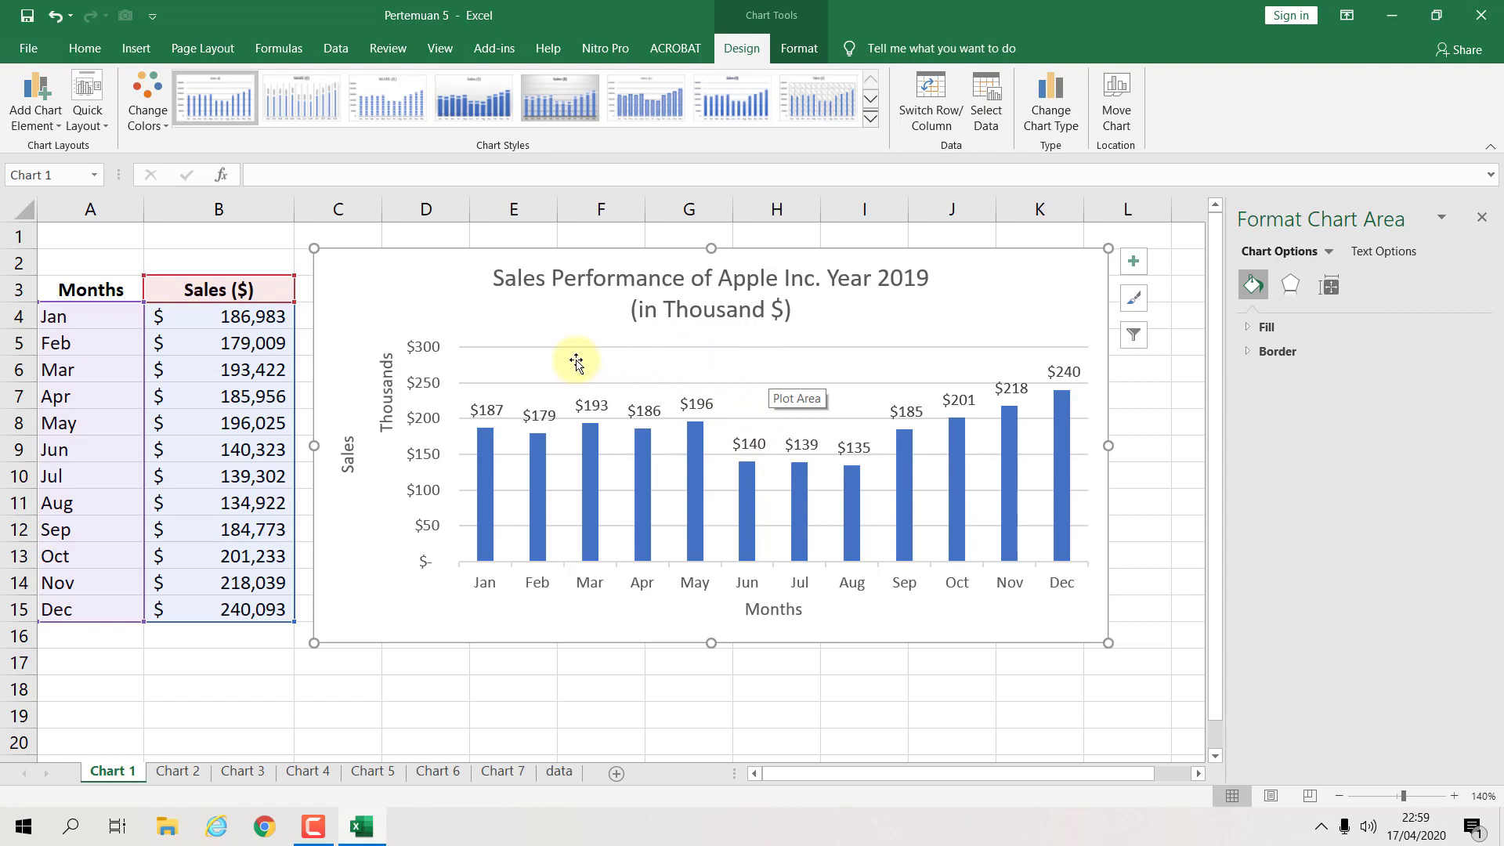
Step: Try a data table with legend keys on the sales chart, remove it again and deselect the chart
left_click(35, 98)
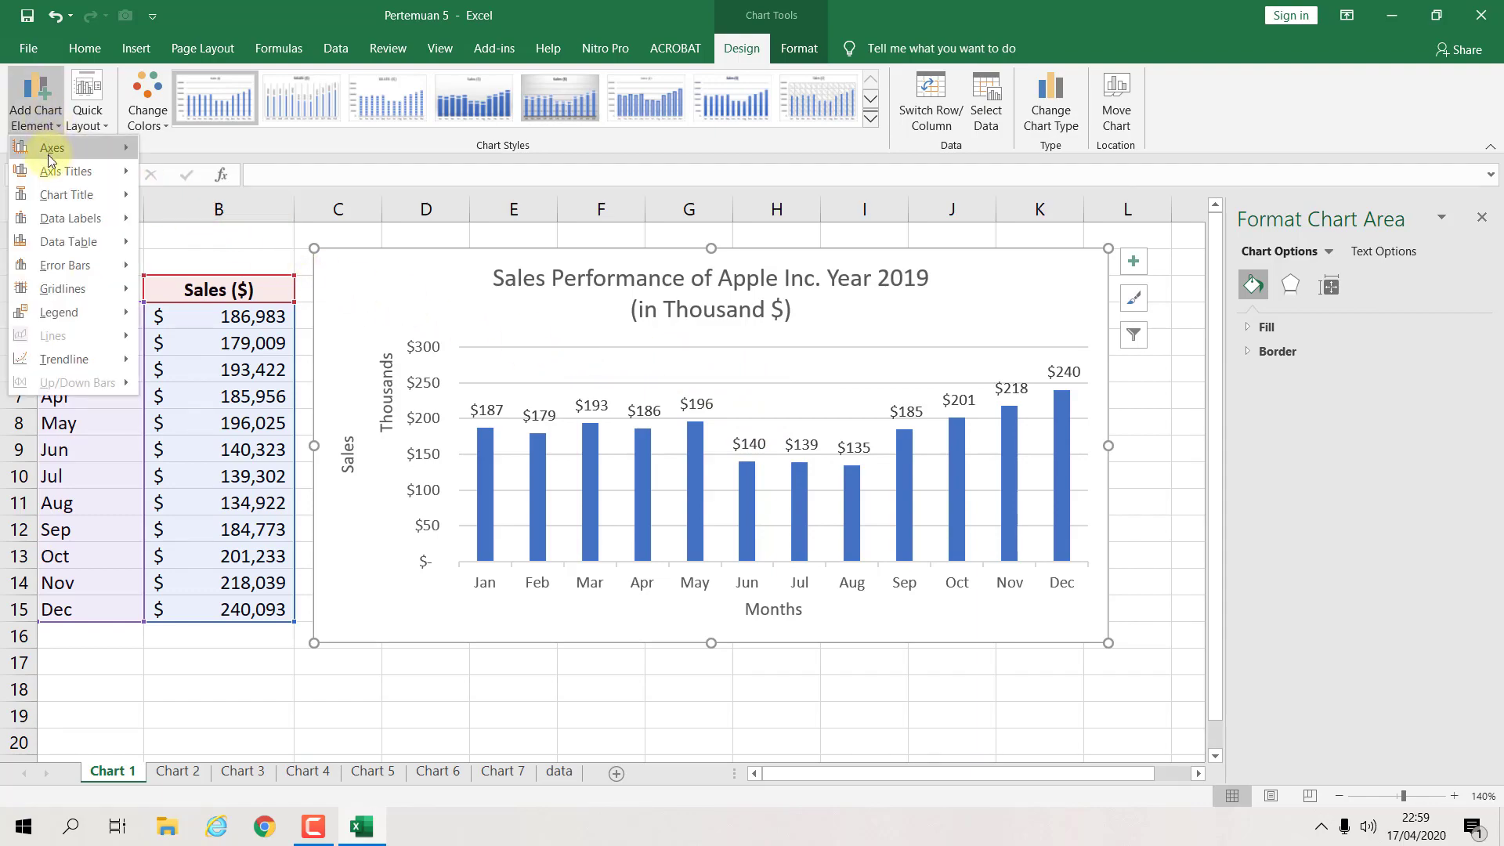
mouse_move(72, 245)
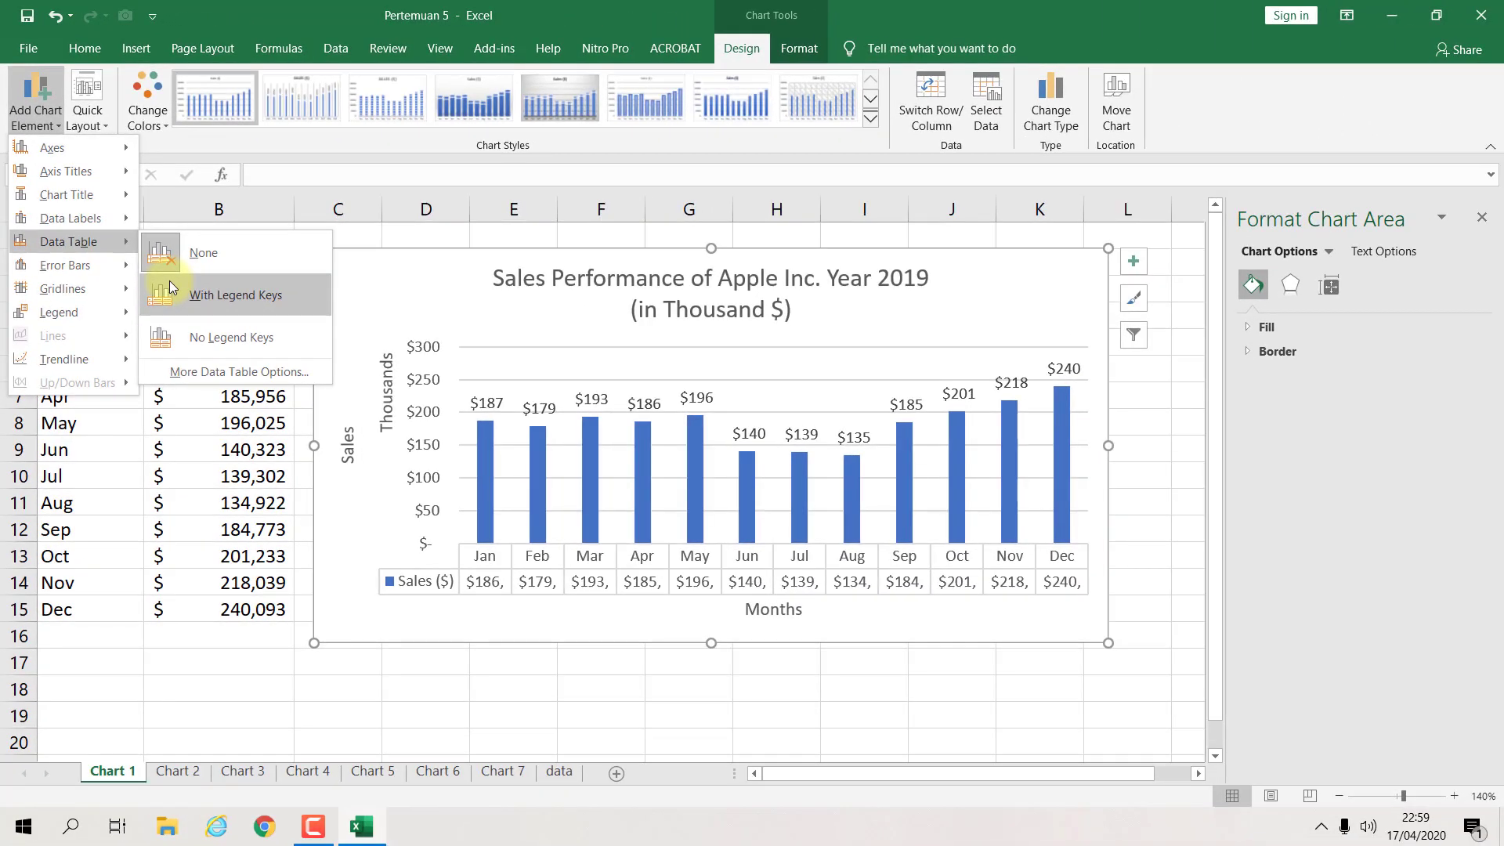
left_click(169, 280)
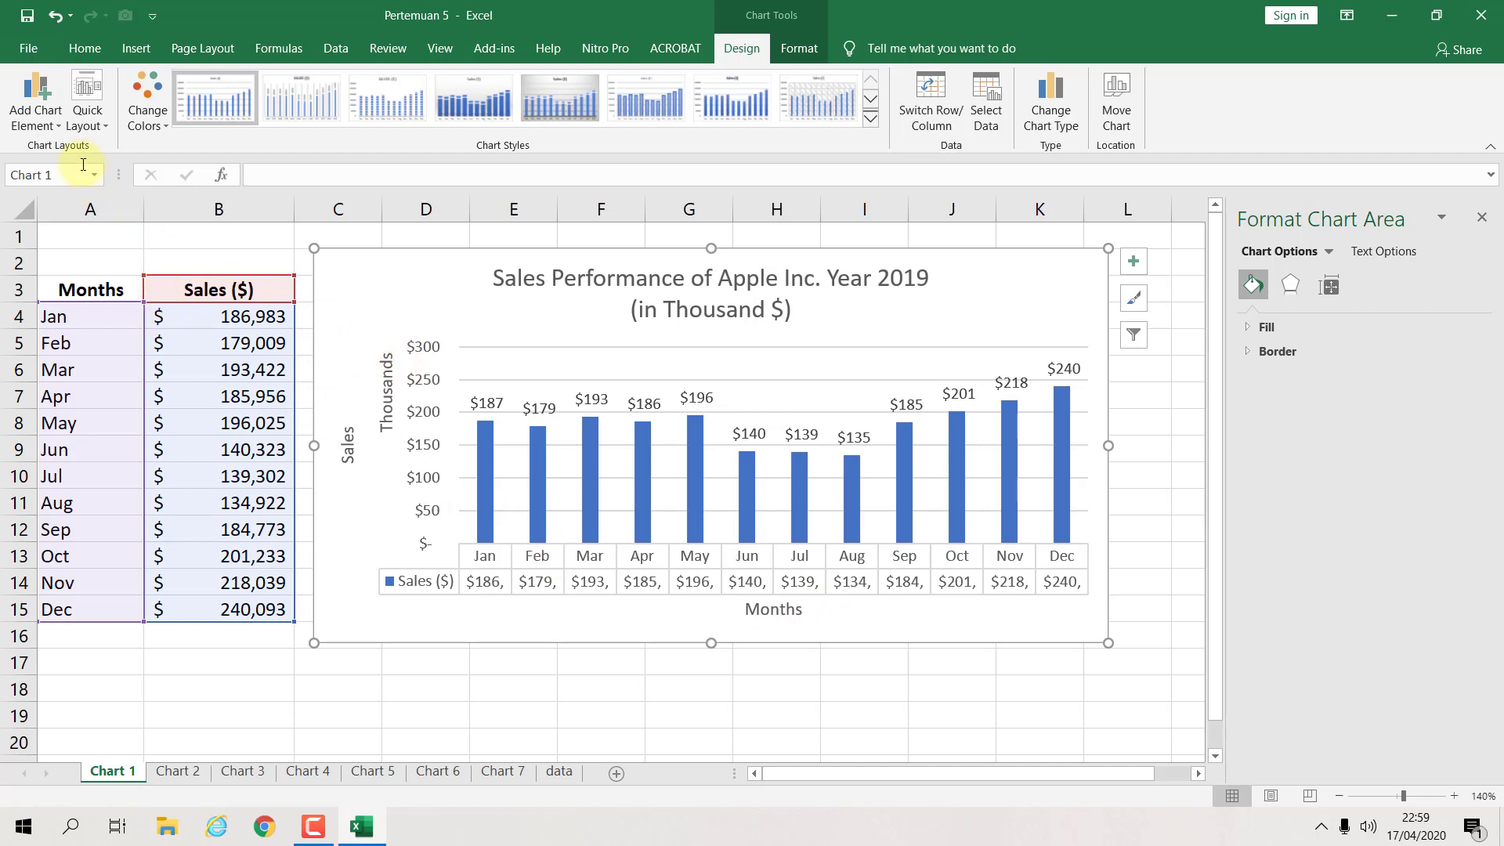
left_click(58, 125)
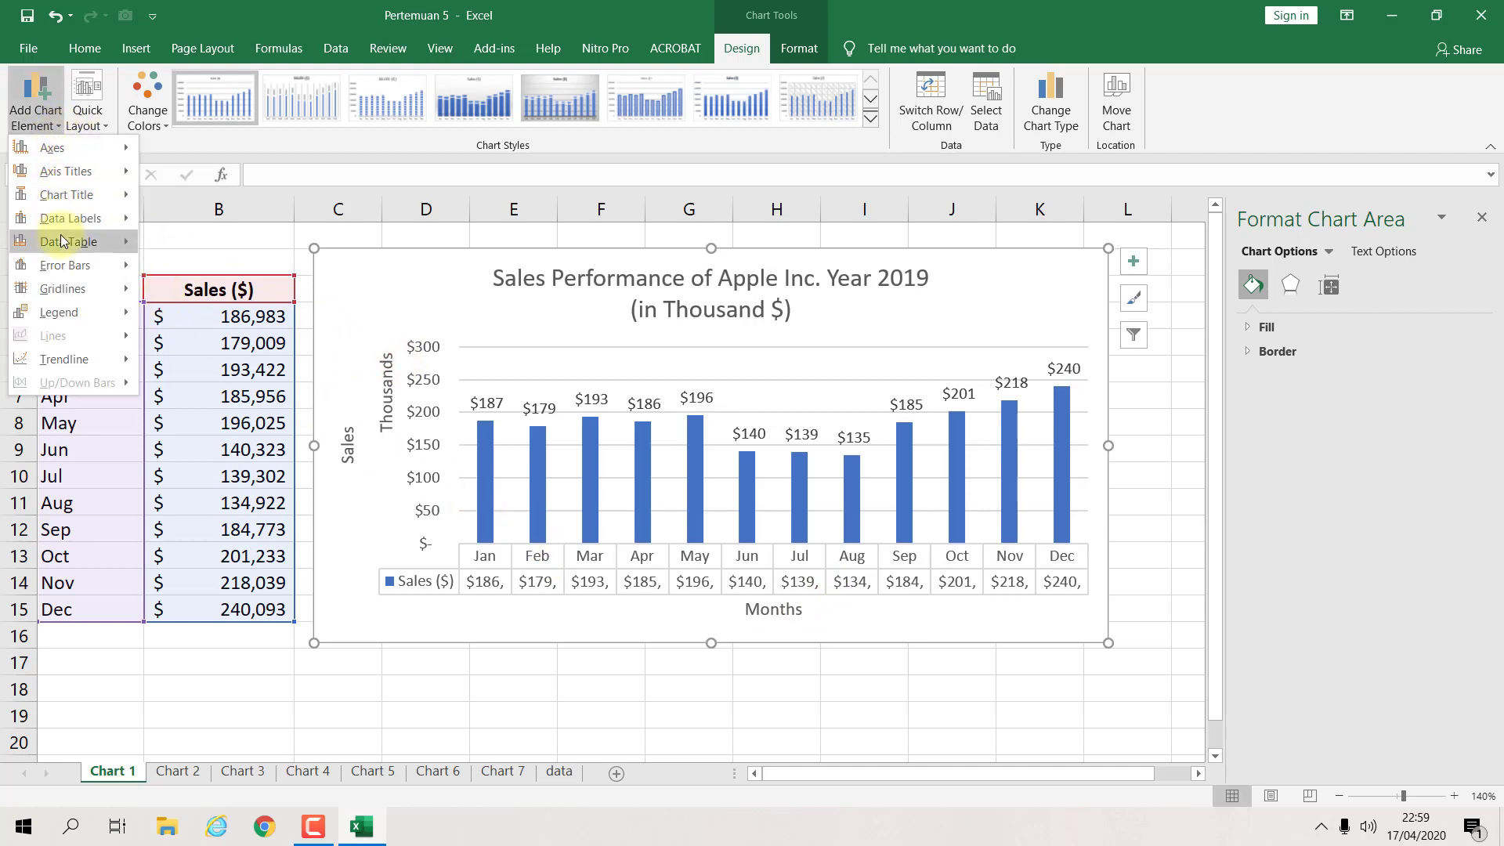
mouse_move(63, 241)
left_click(180, 246)
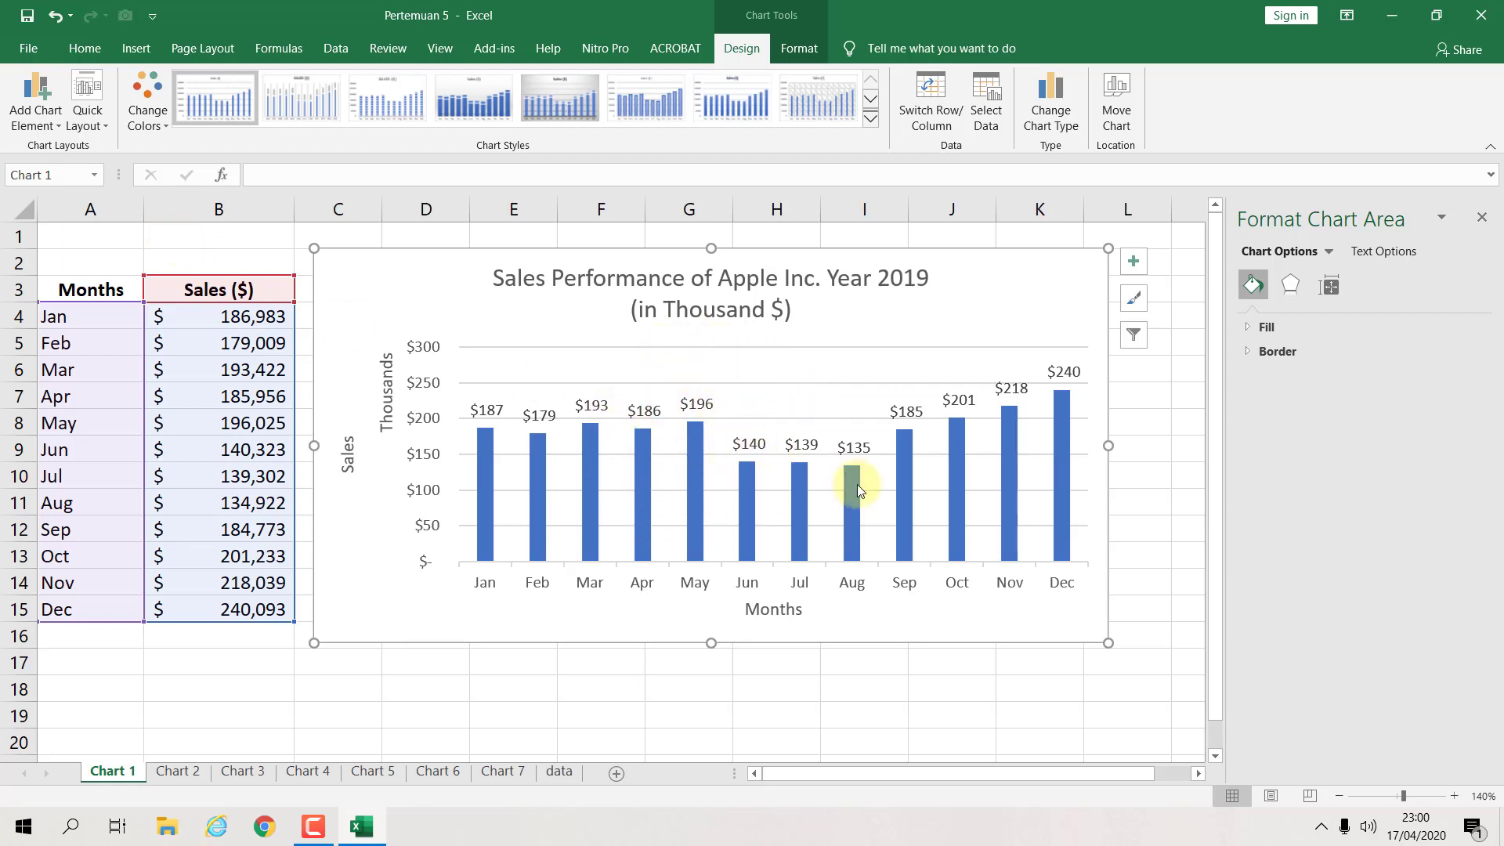
left_click(1127, 412)
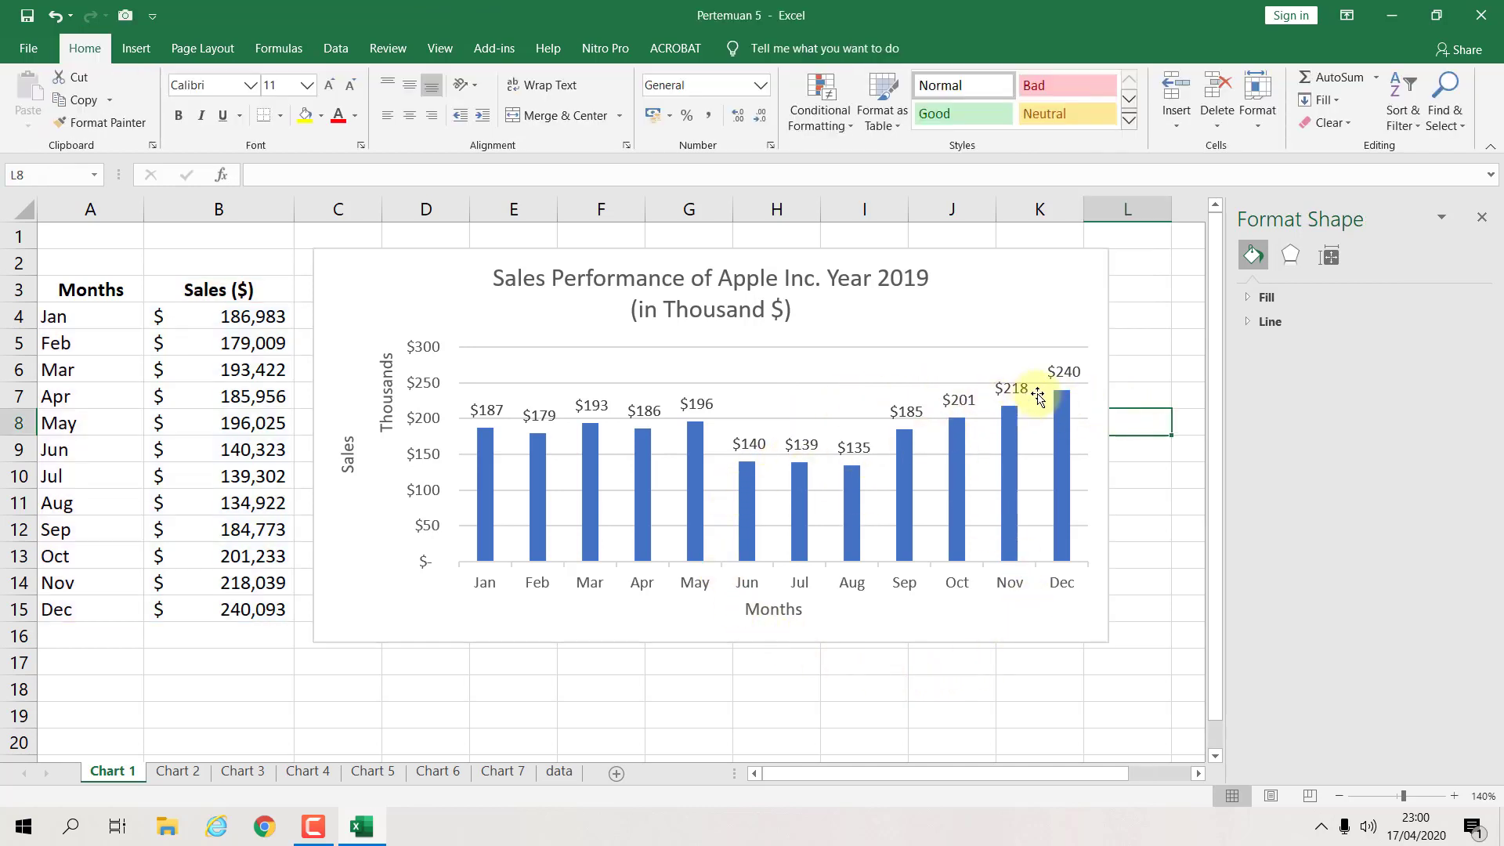
scroll(713, 631, "down", 1)
left_click_drag(141, 603, 1128, 450)
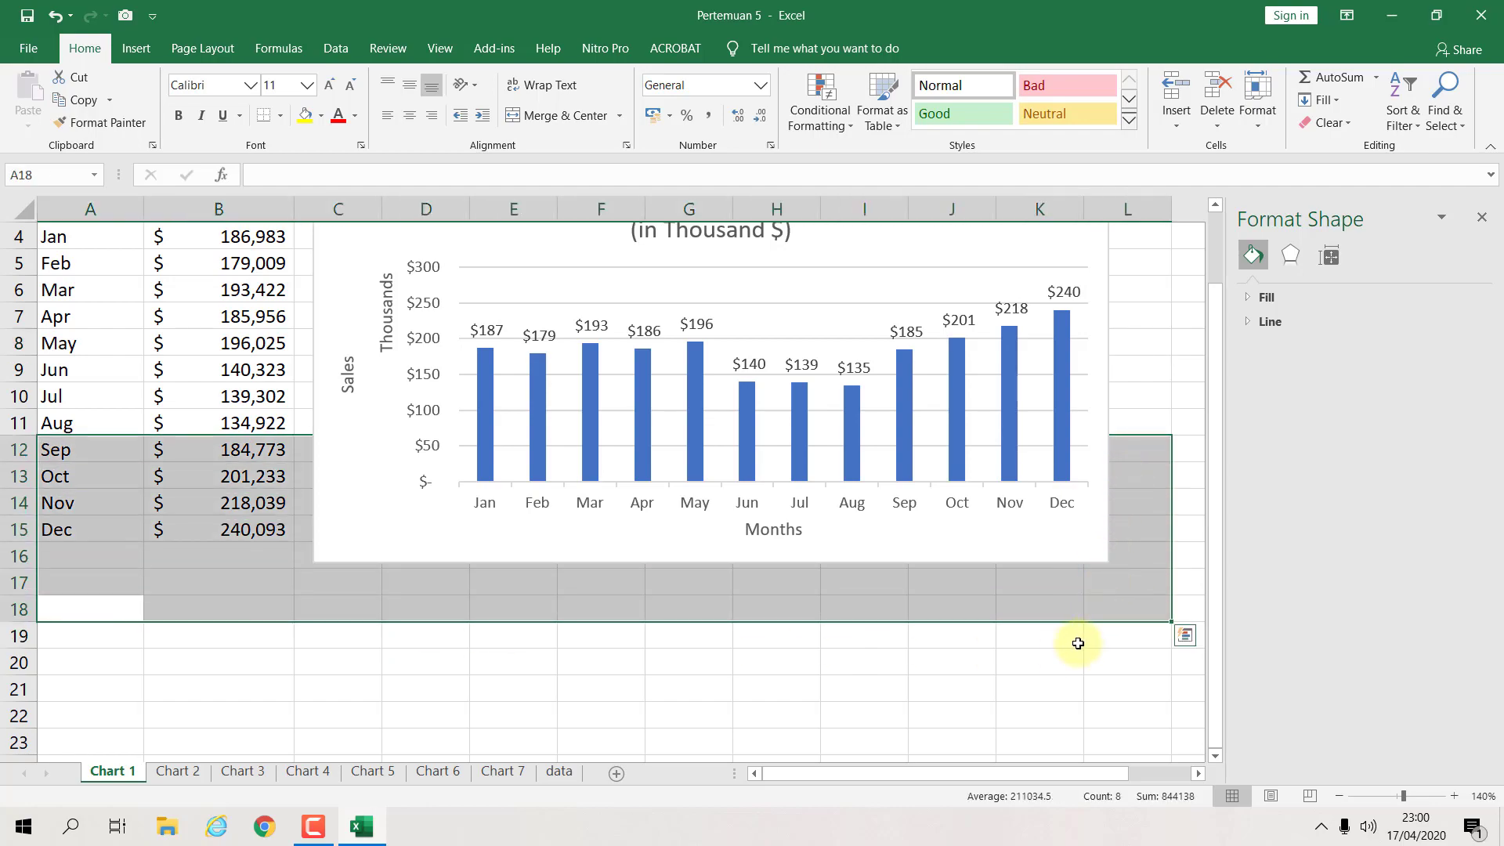
left_click(799, 633)
scroll(737, 584, "up", 1)
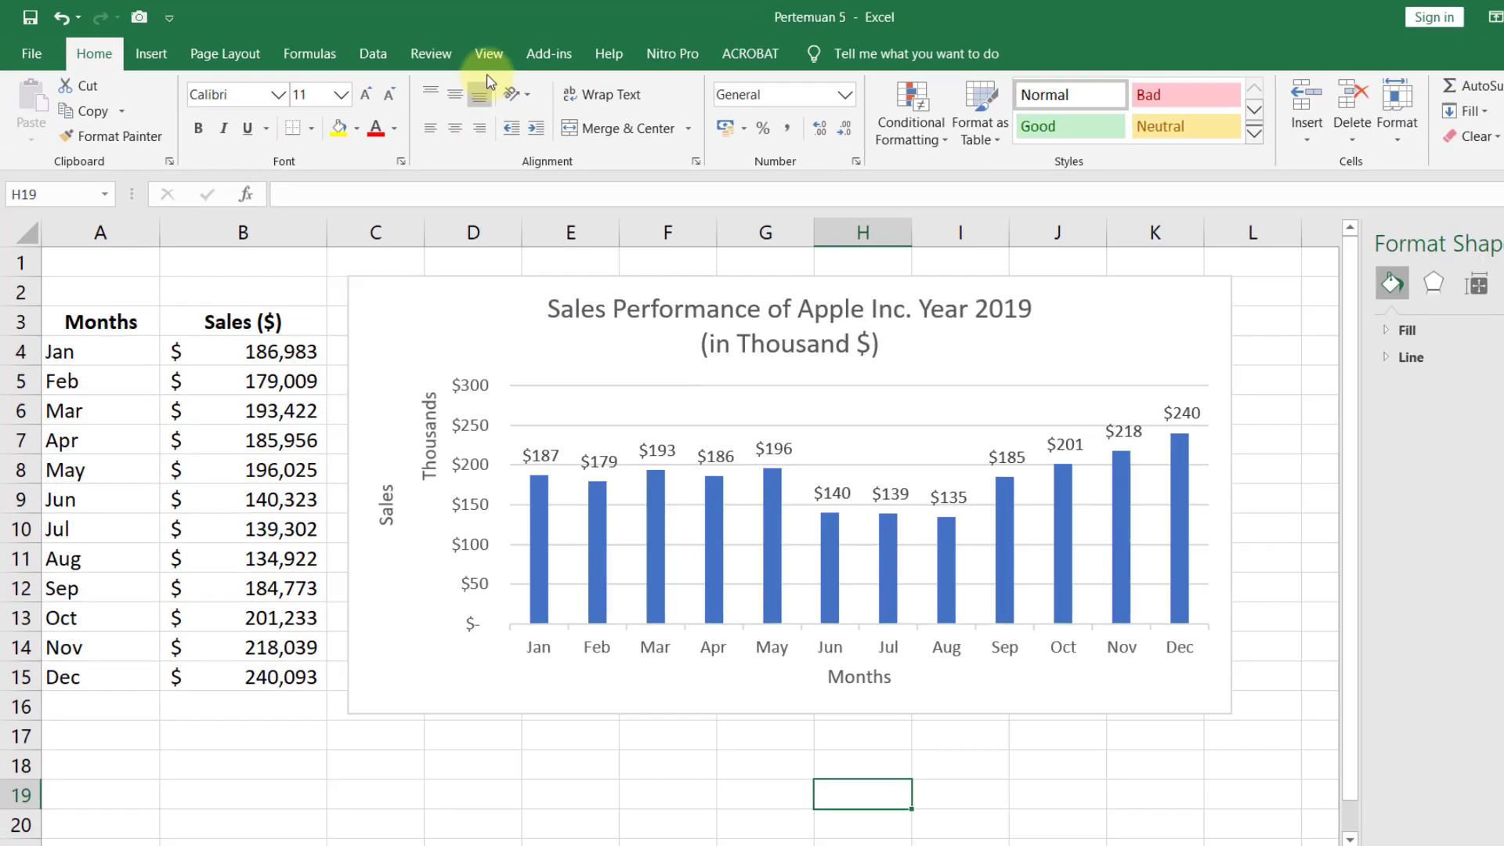
Step: Hide the worksheet gridlines on the Chart 1 sheet
left_click(440, 48)
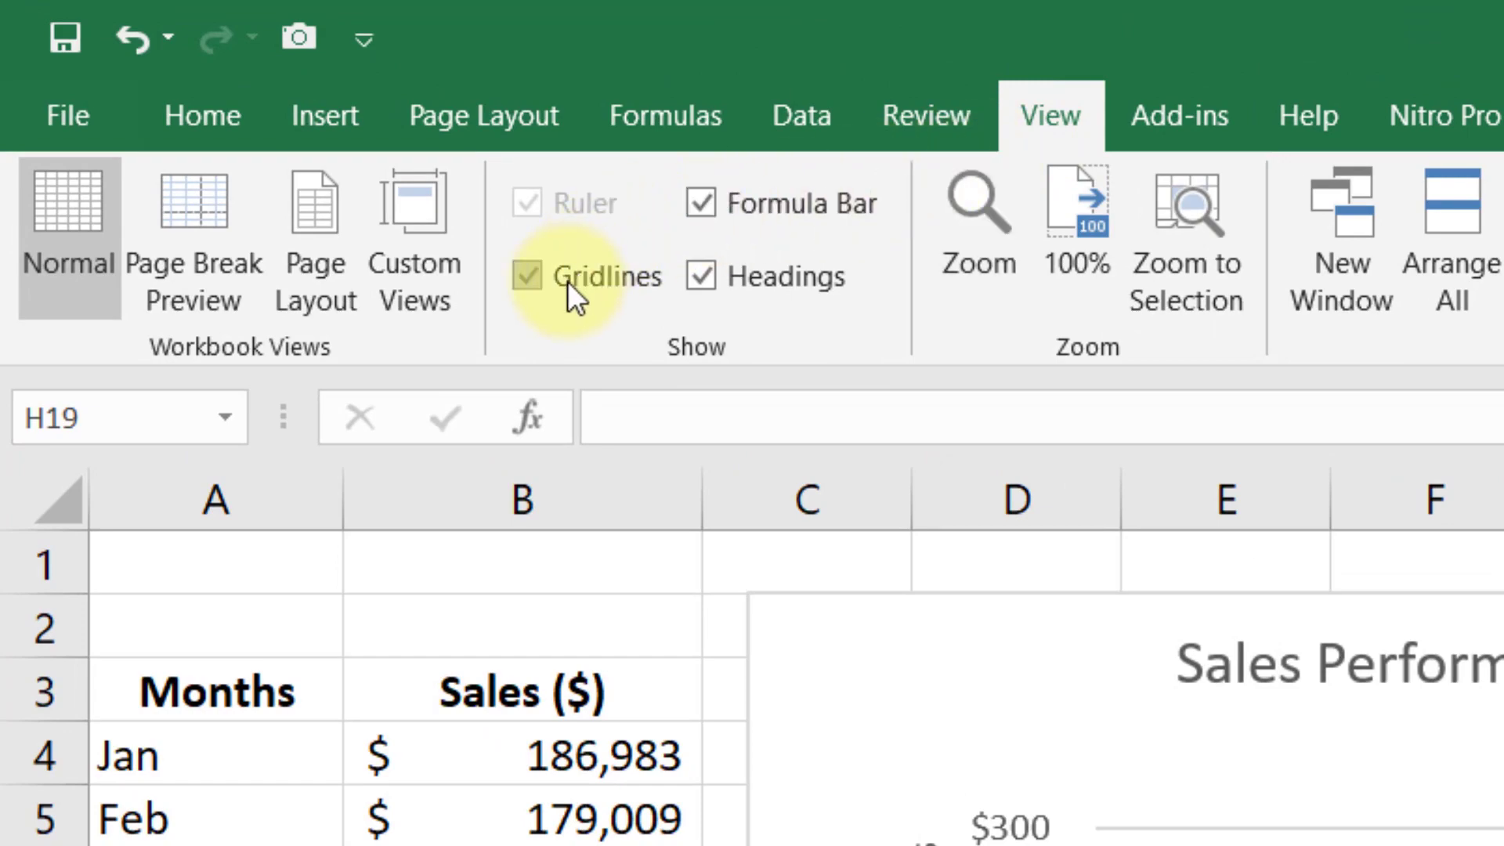
left_click(568, 281)
left_click(1160, 380)
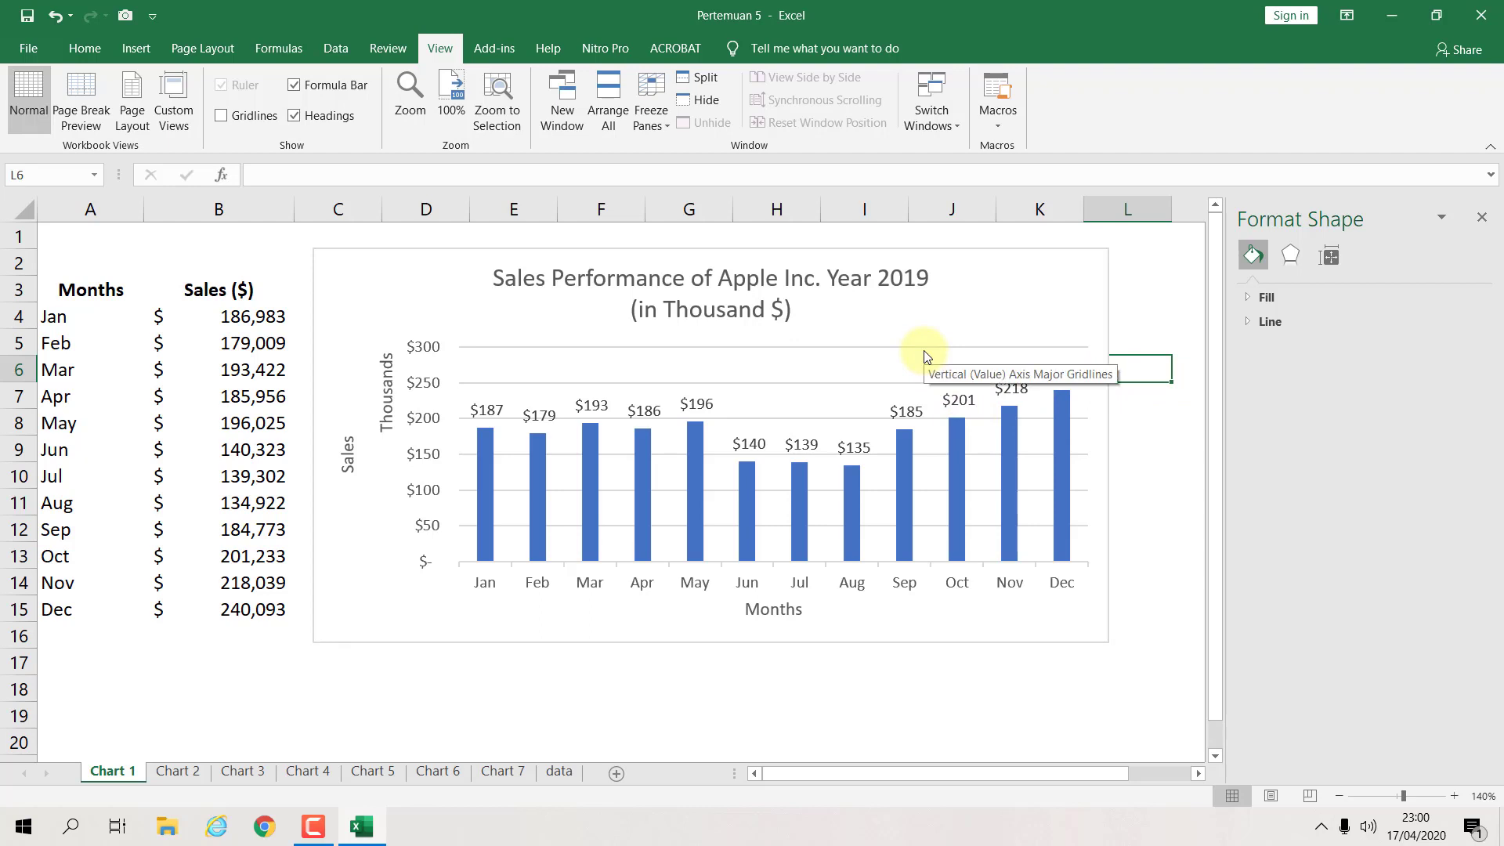
Step: Remove the primary major horizontal gridlines from the sales chart, and deselect the chart
left_click(993, 326)
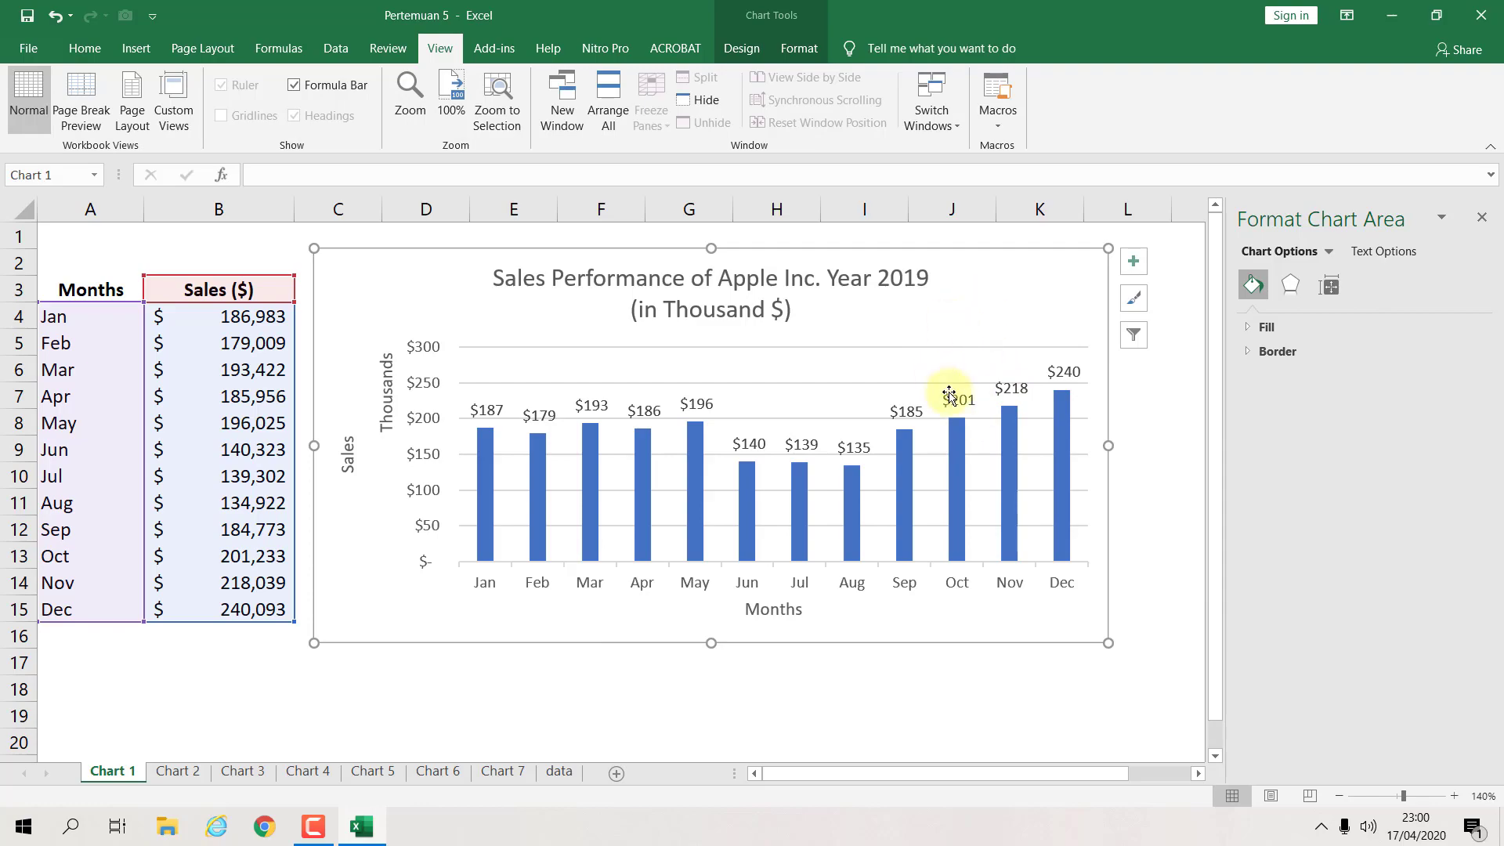
left_click(742, 48)
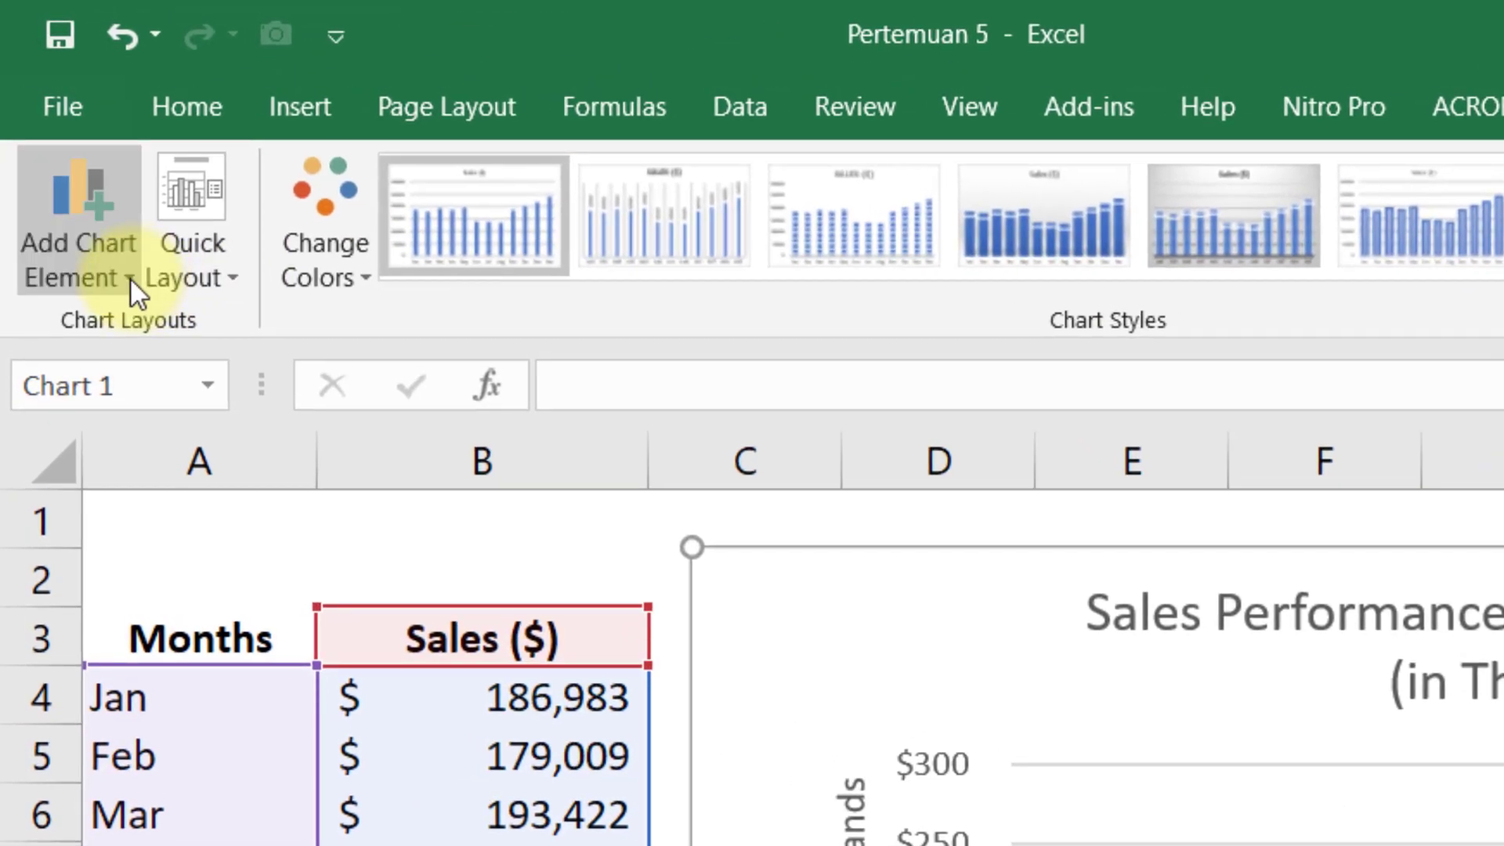
left_click(120, 262)
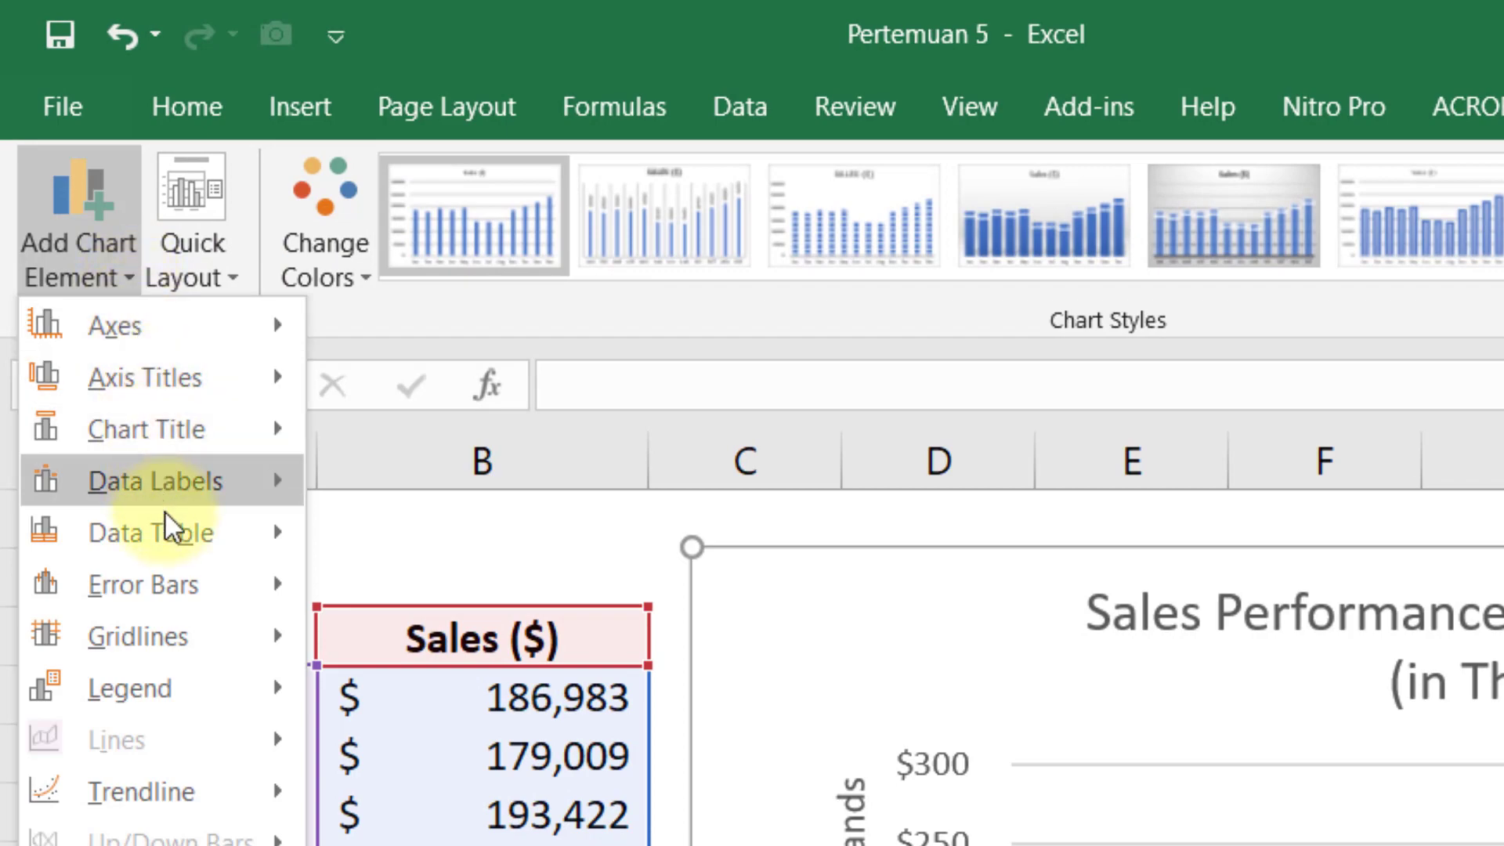
mouse_move(183, 638)
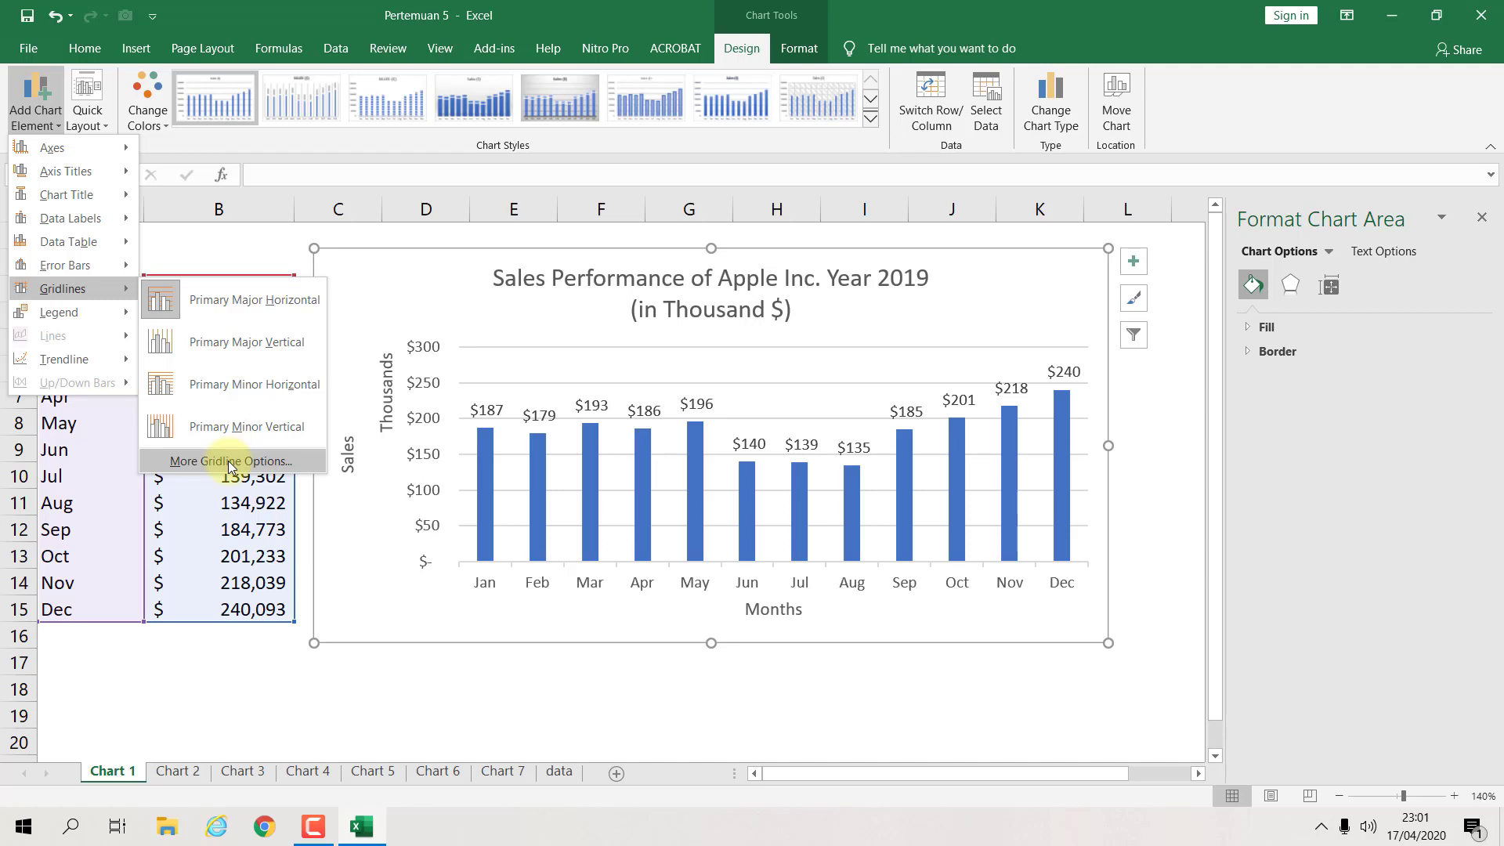
left_click(215, 304)
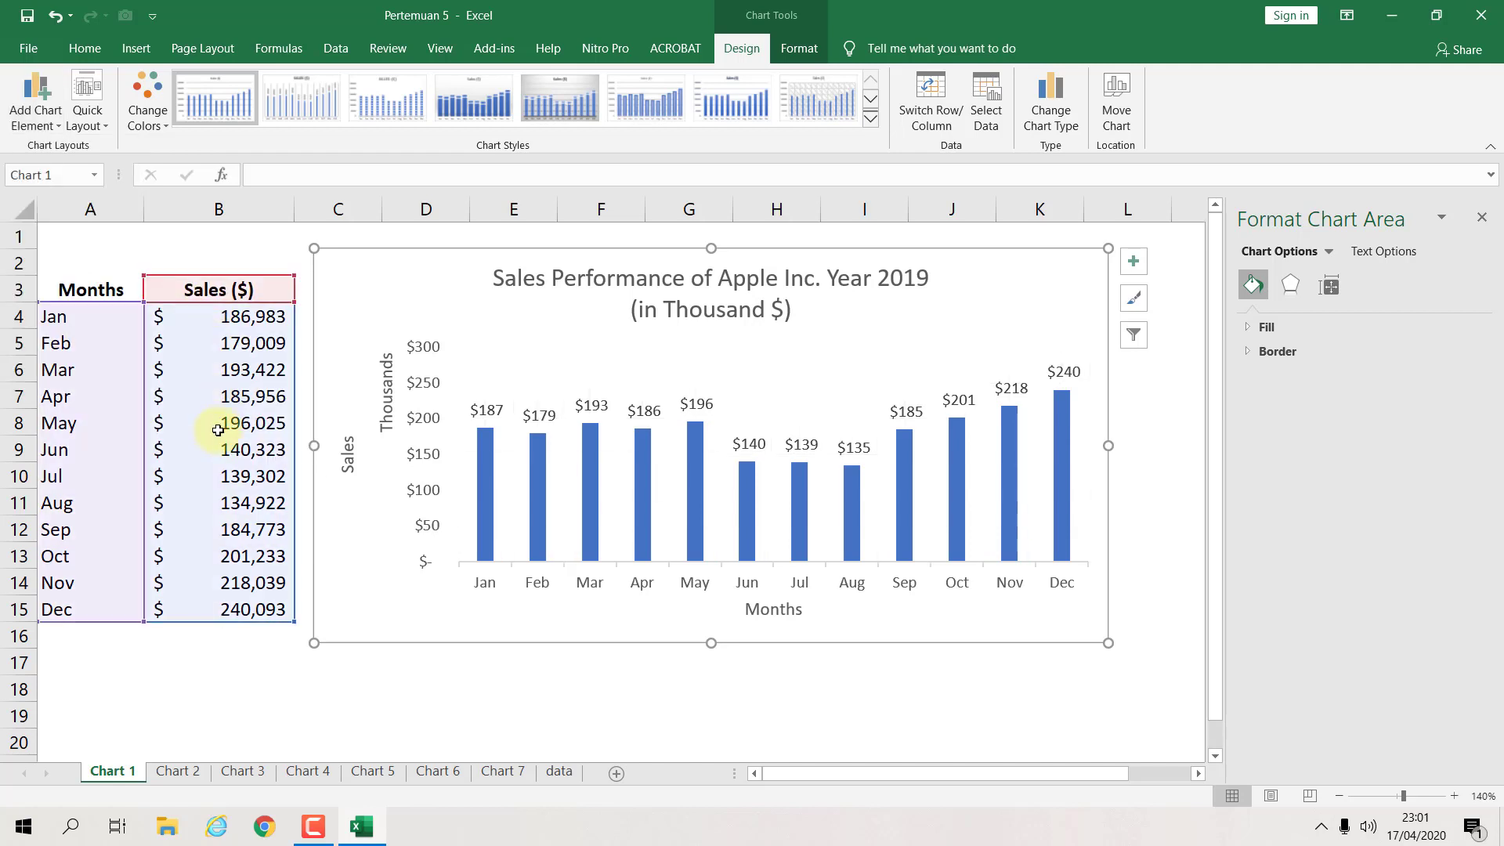
left_click(432, 715)
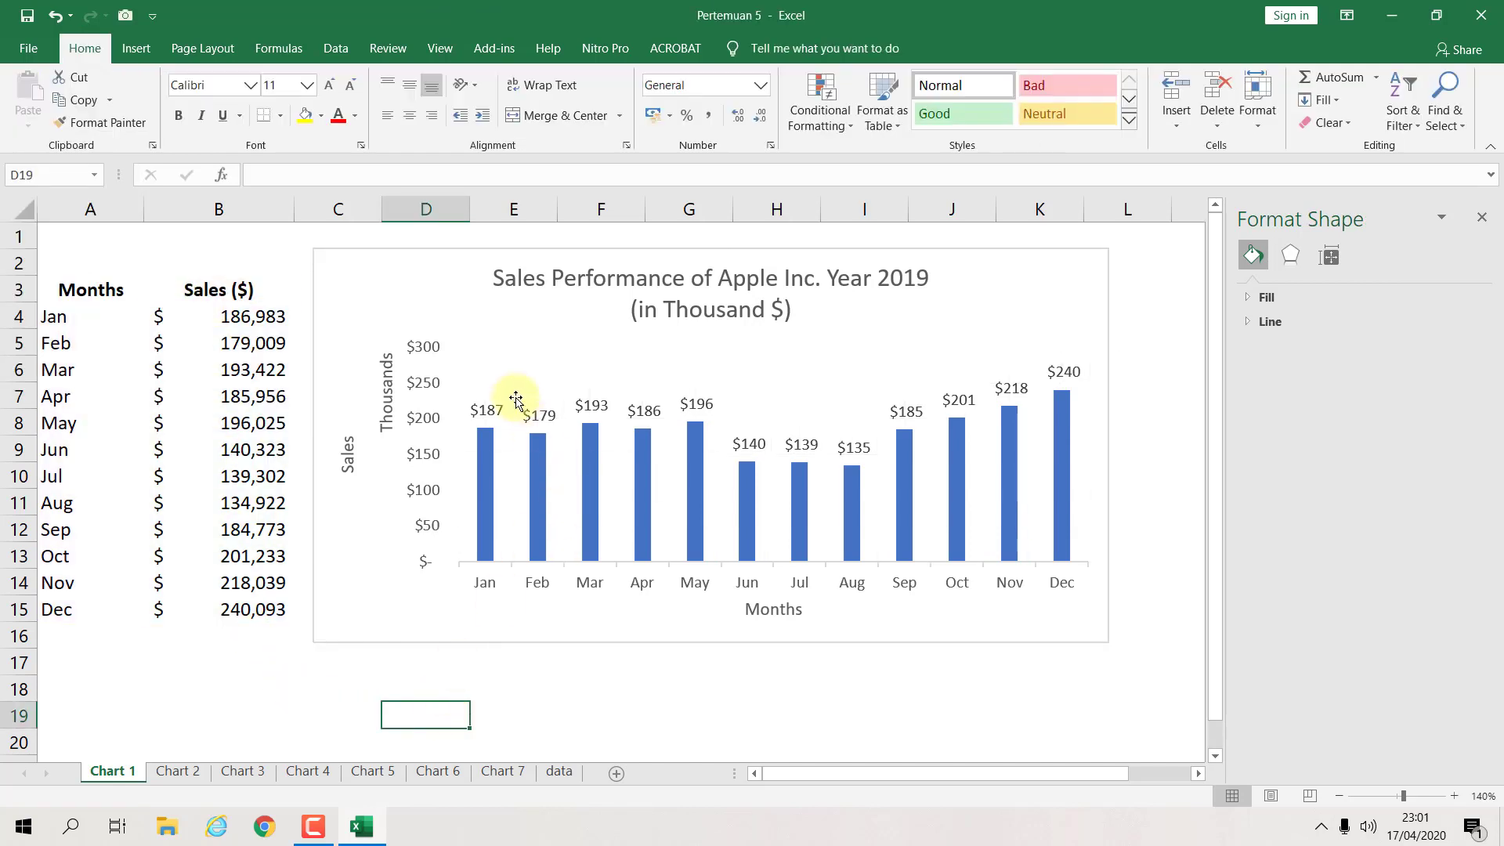
Step: Open the sales chart's major gridline formatting, set the line to No line, and deselect the chart
left_click(391, 310)
left_click(35, 110)
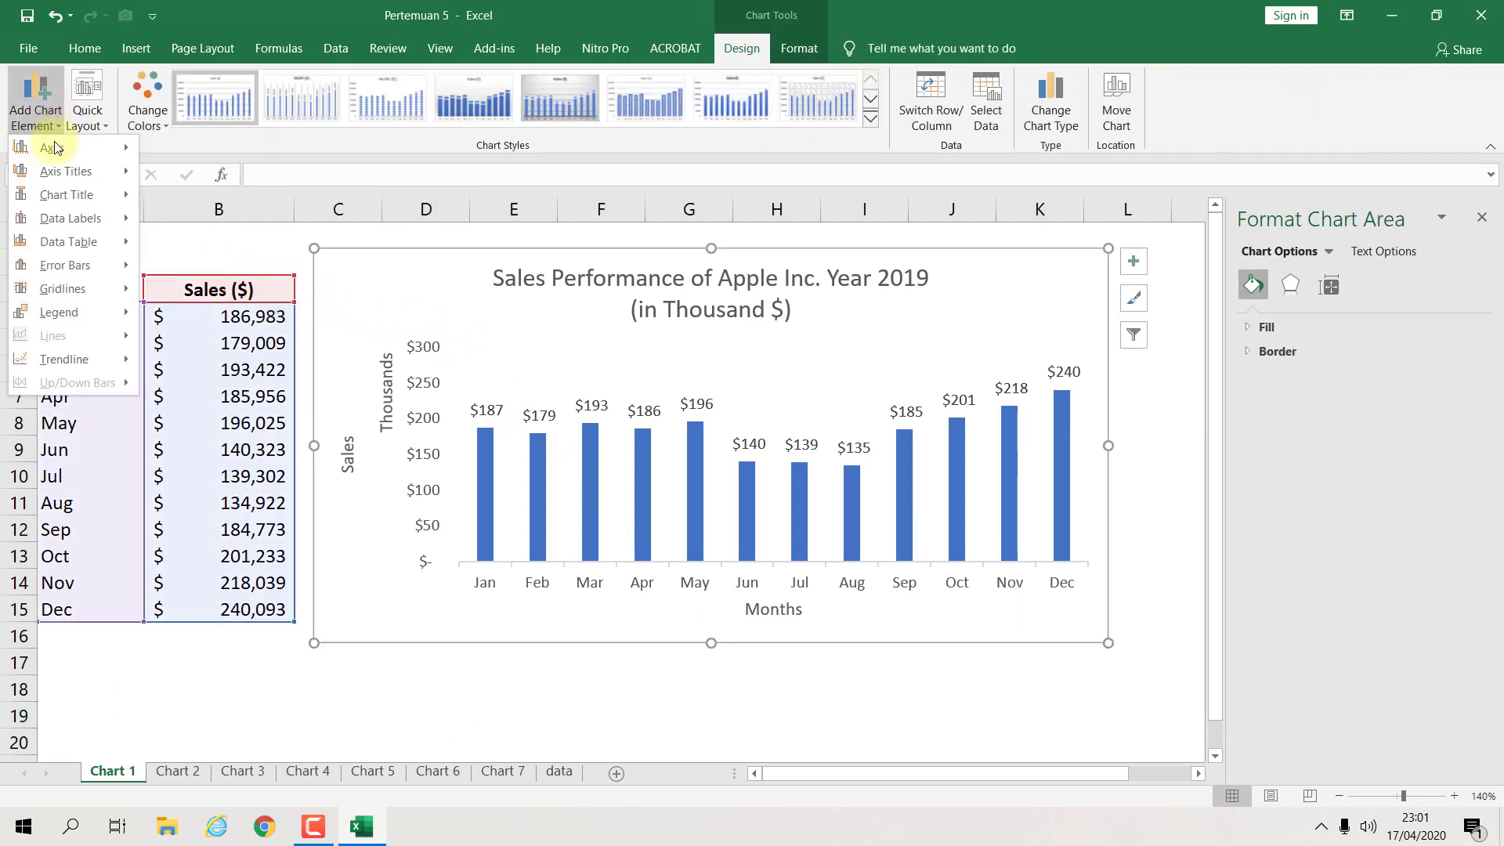
mouse_move(74, 287)
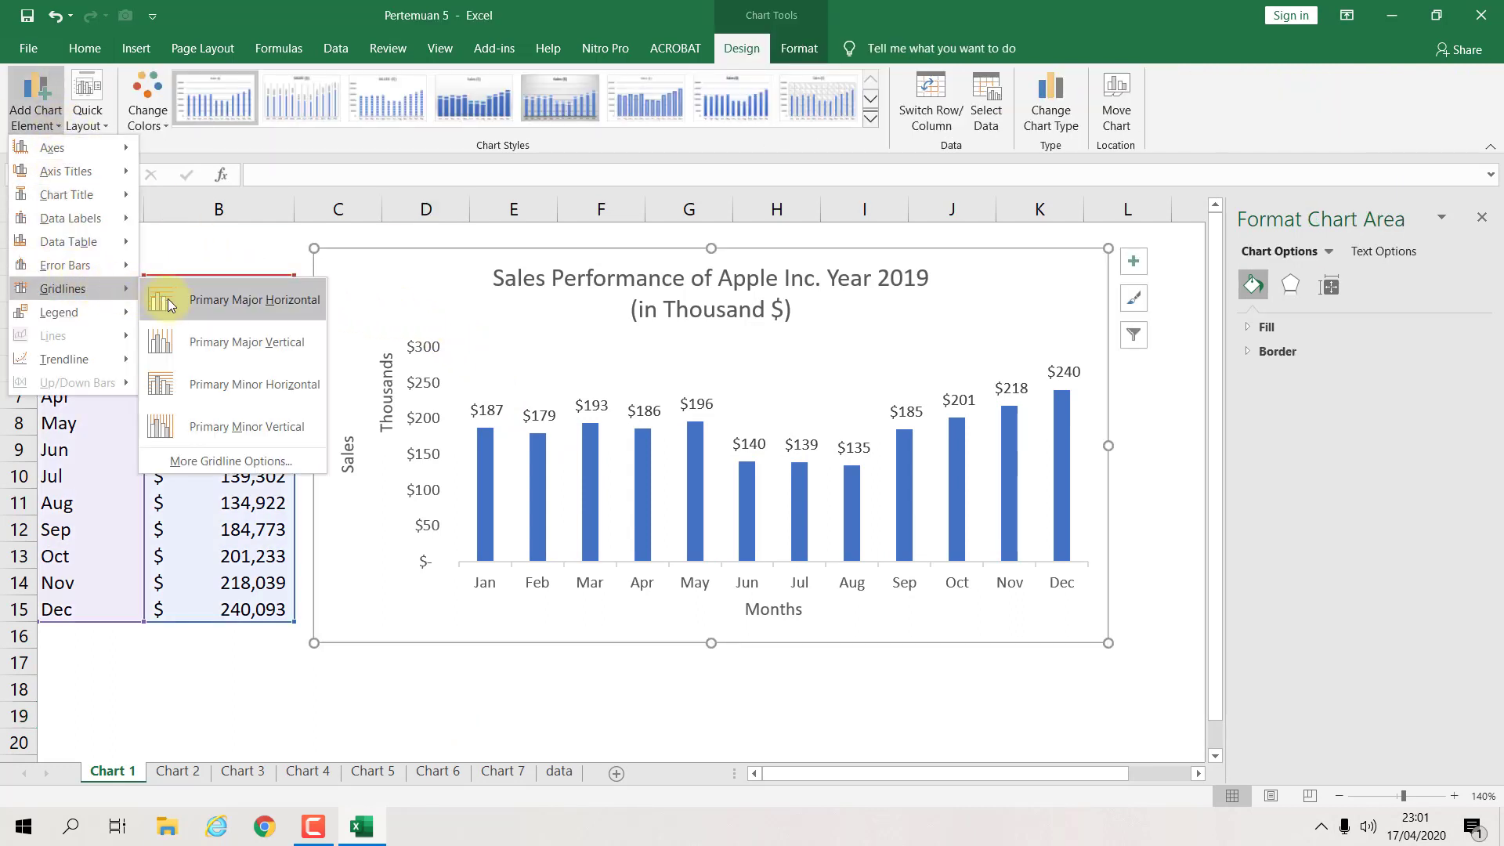
left_click(260, 462)
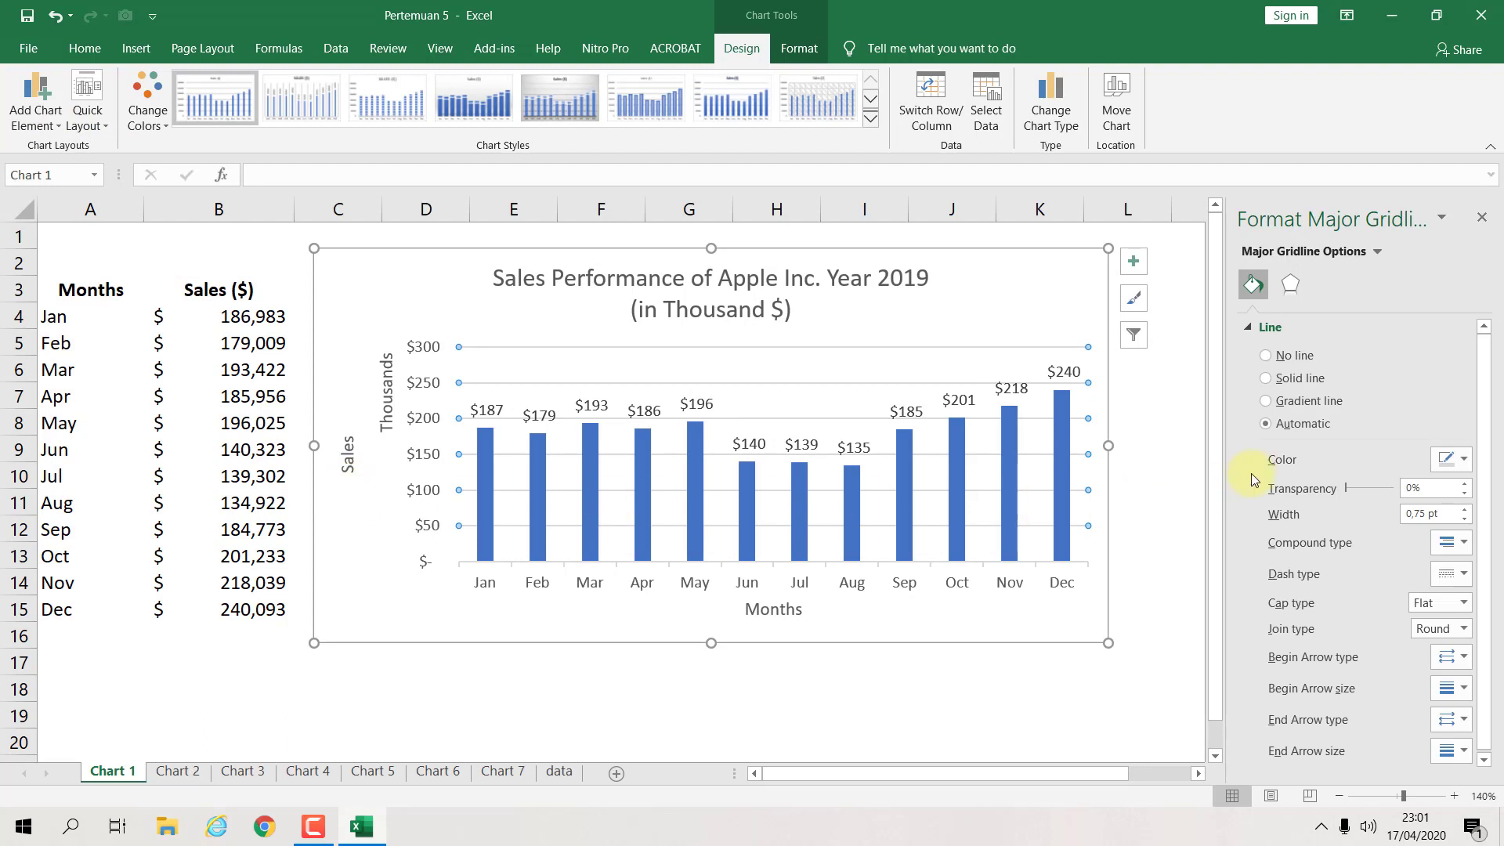
left_click(1299, 356)
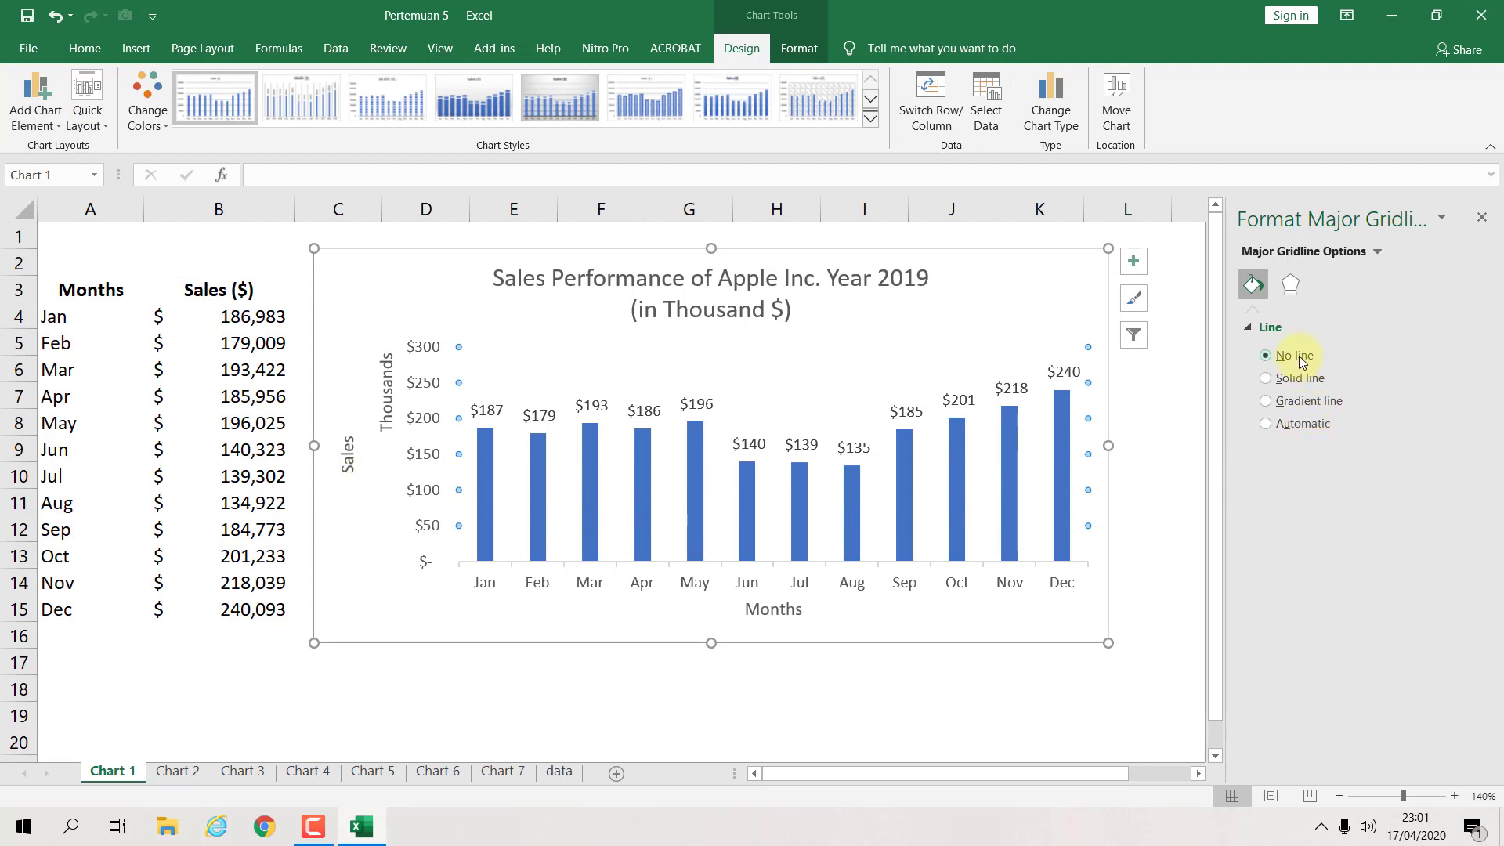
left_click(1299, 380)
left_click(1295, 421)
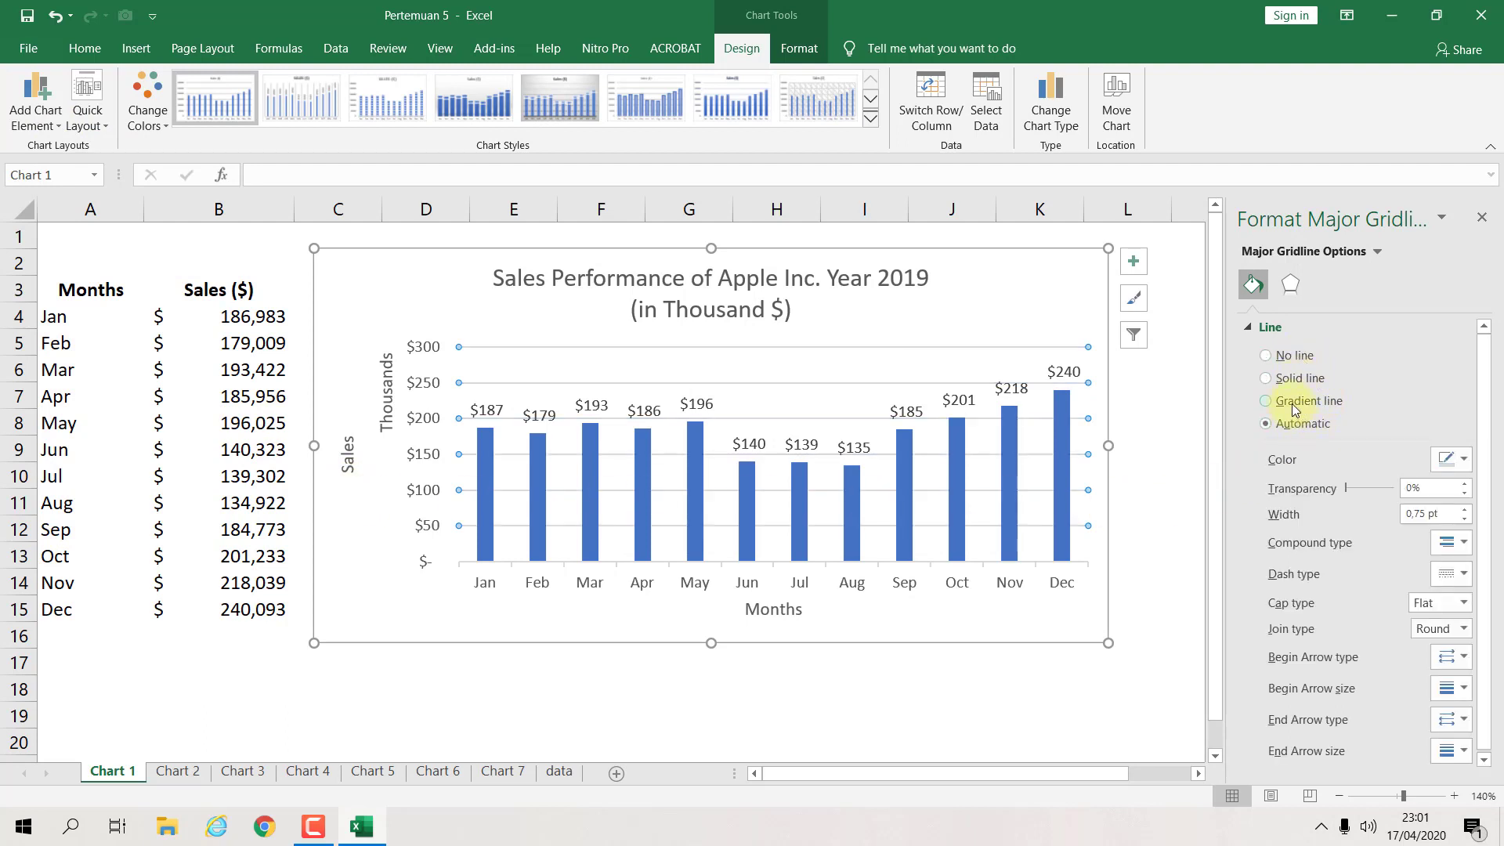
left_click(1294, 357)
left_click(1152, 451)
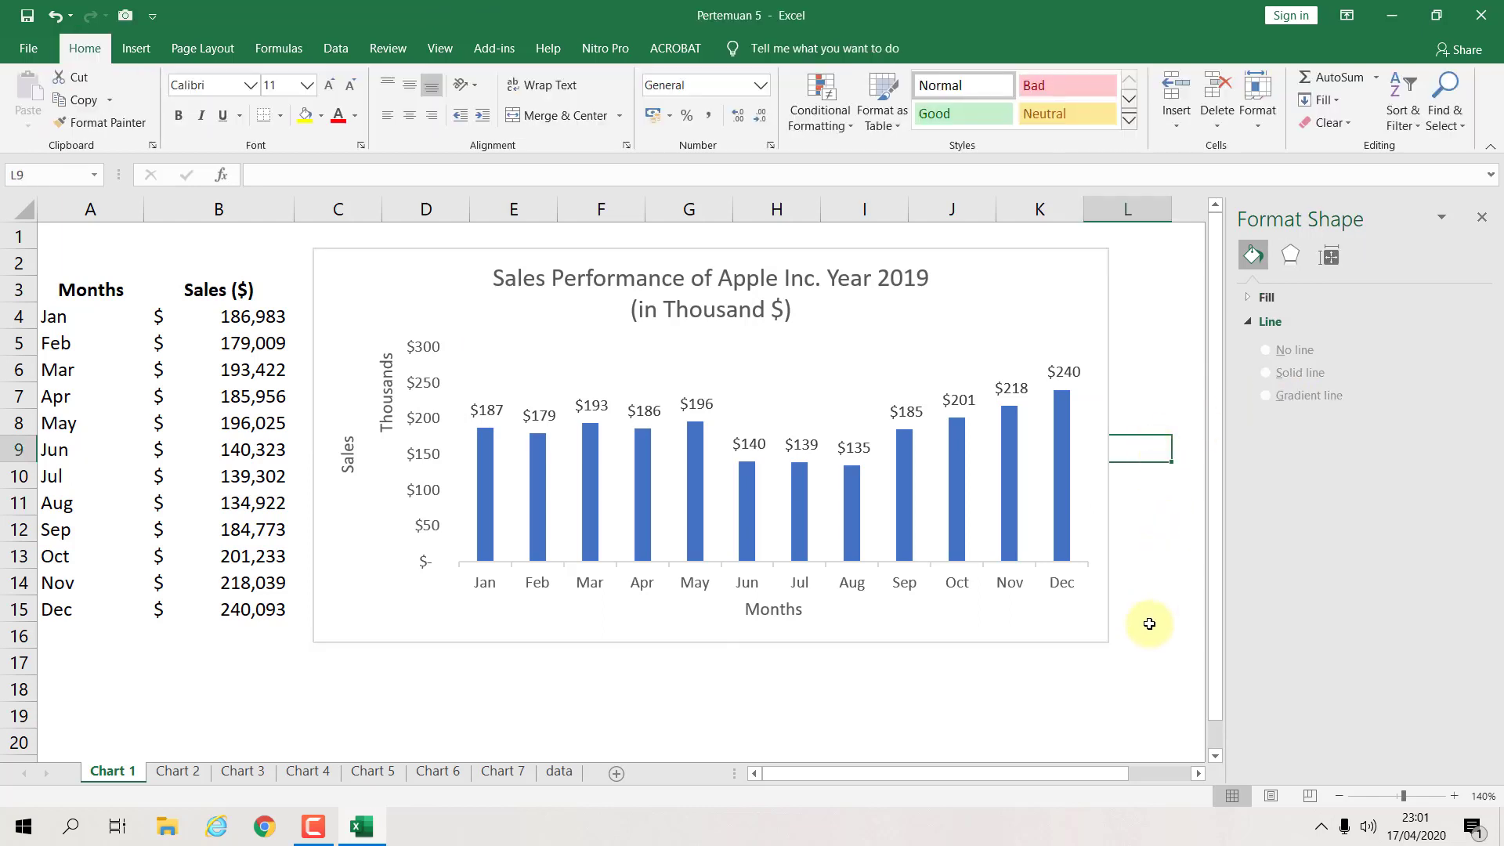
Step: Widen the sales chart slightly further into column L
left_click(984, 737)
left_click(1117, 400)
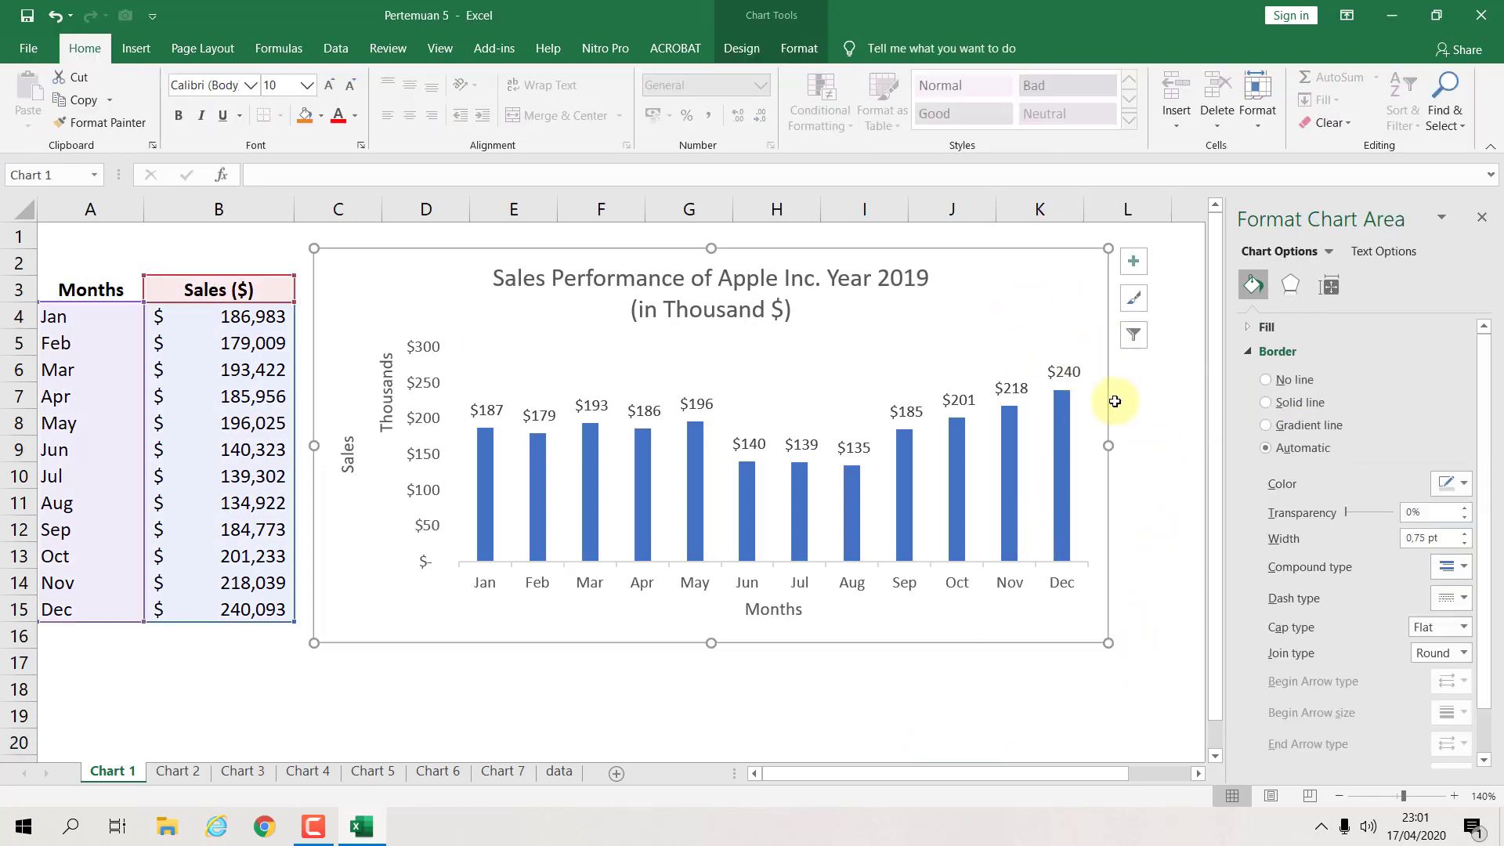
left_click_drag(1139, 447, 1147, 448)
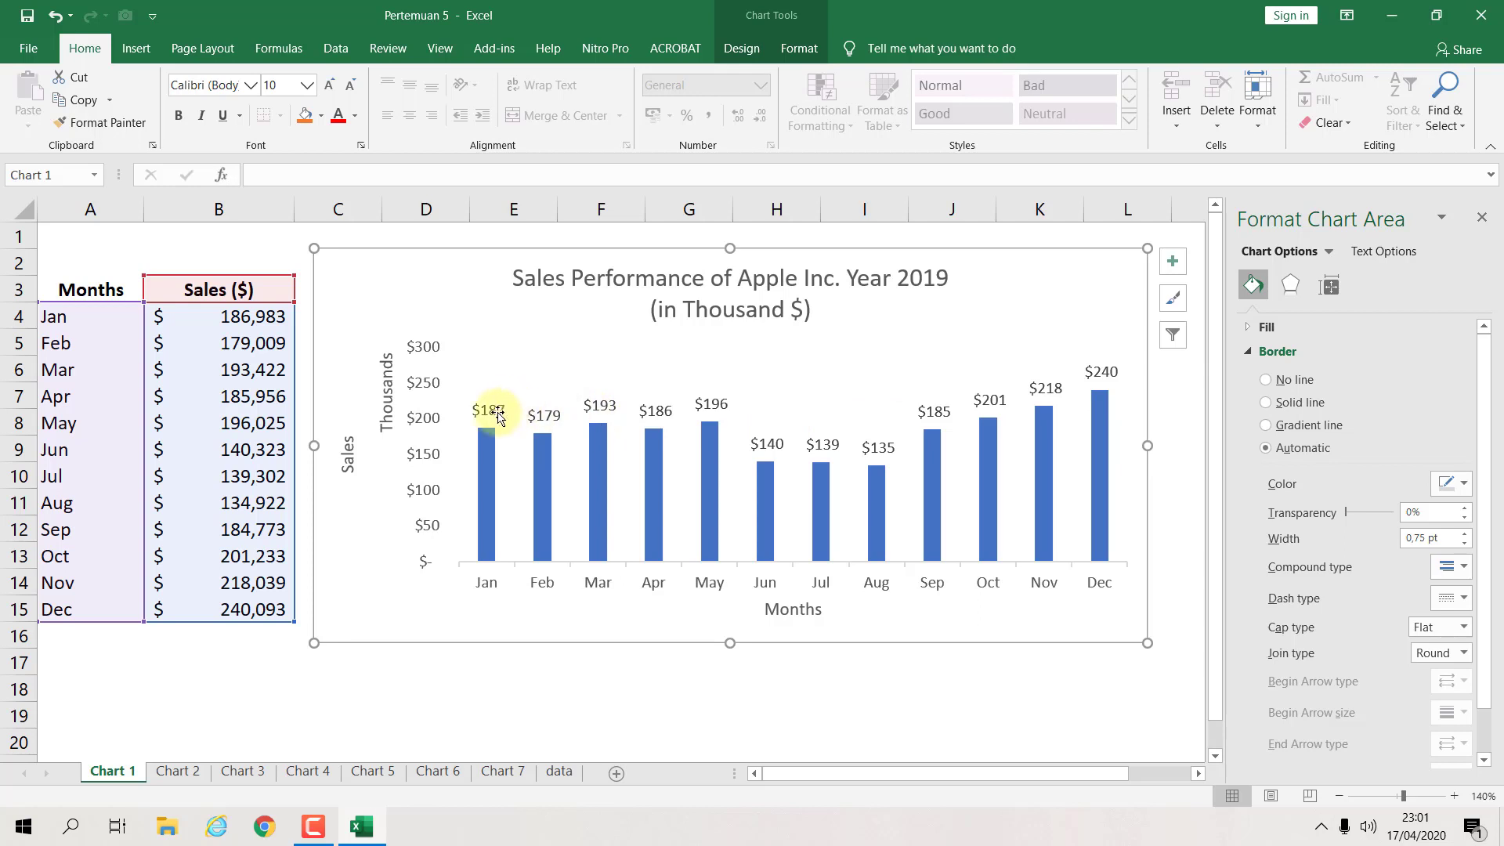
Step: Open the number format of the sales chart's data labels and set its category to Number
left_click(1114, 379)
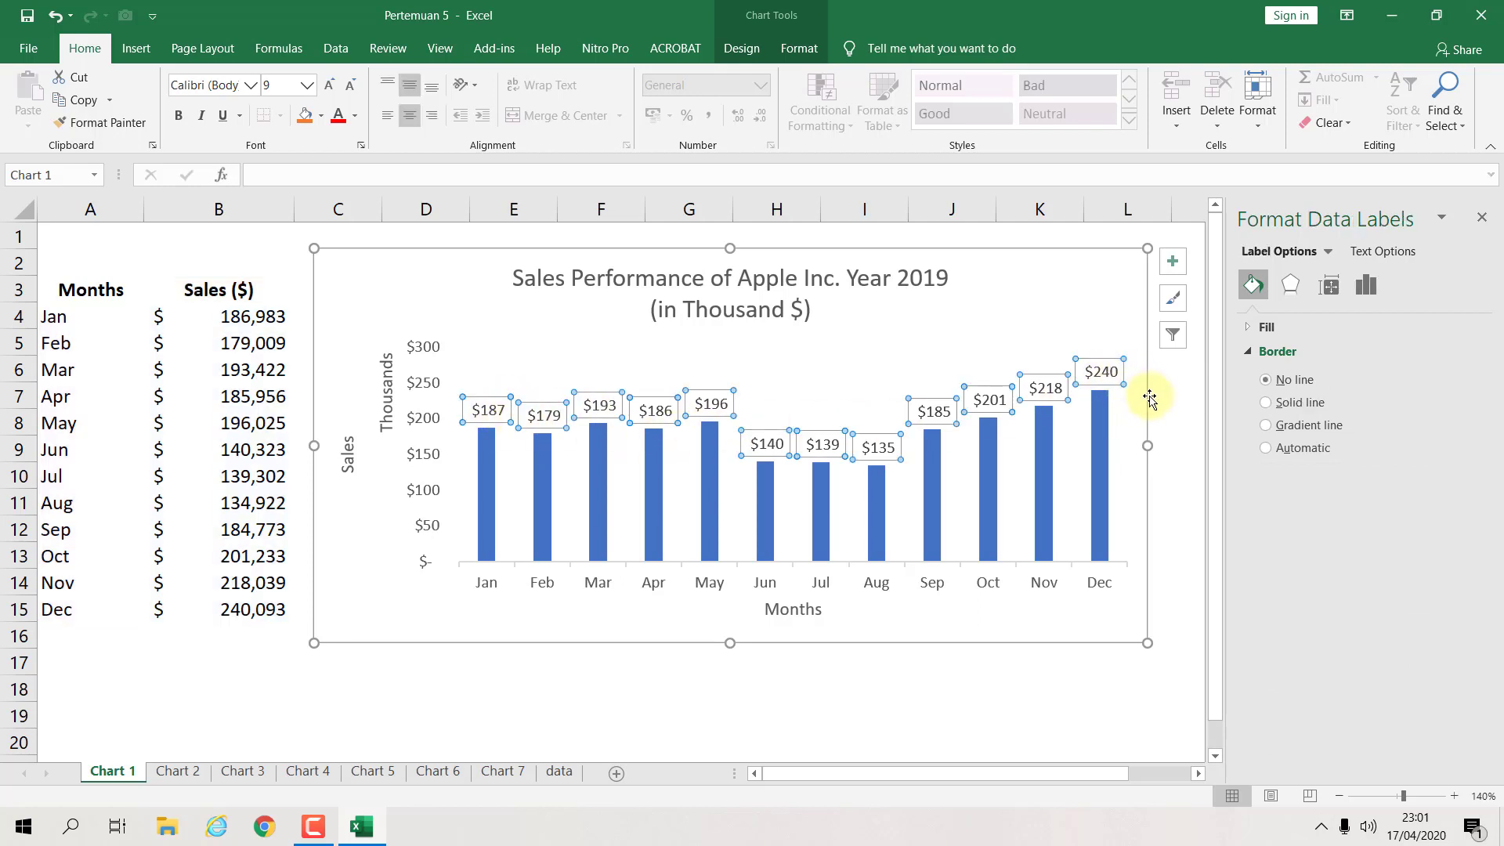
left_click(1264, 380)
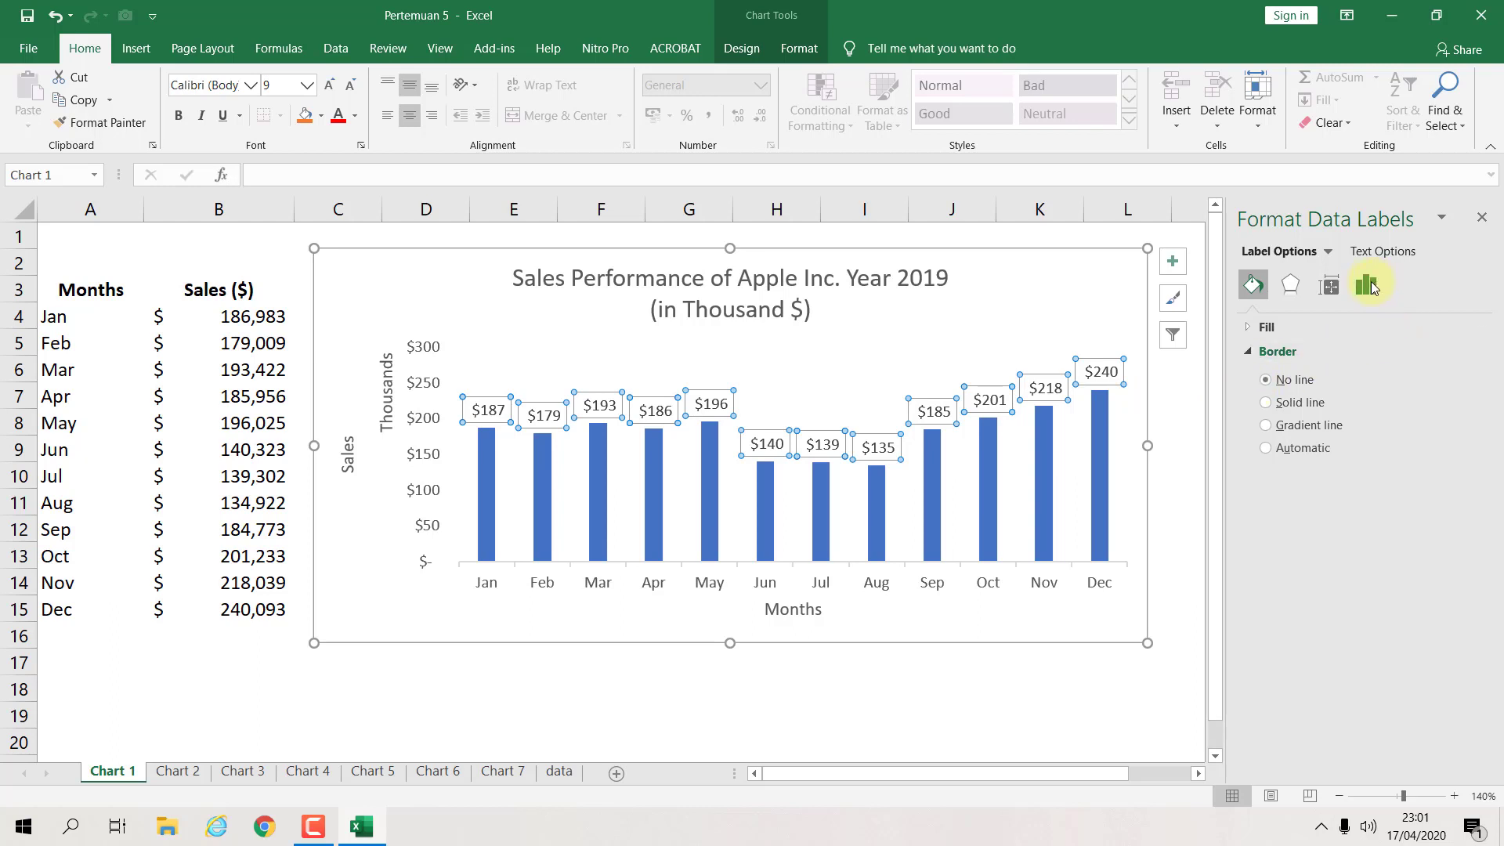
left_click(1369, 287)
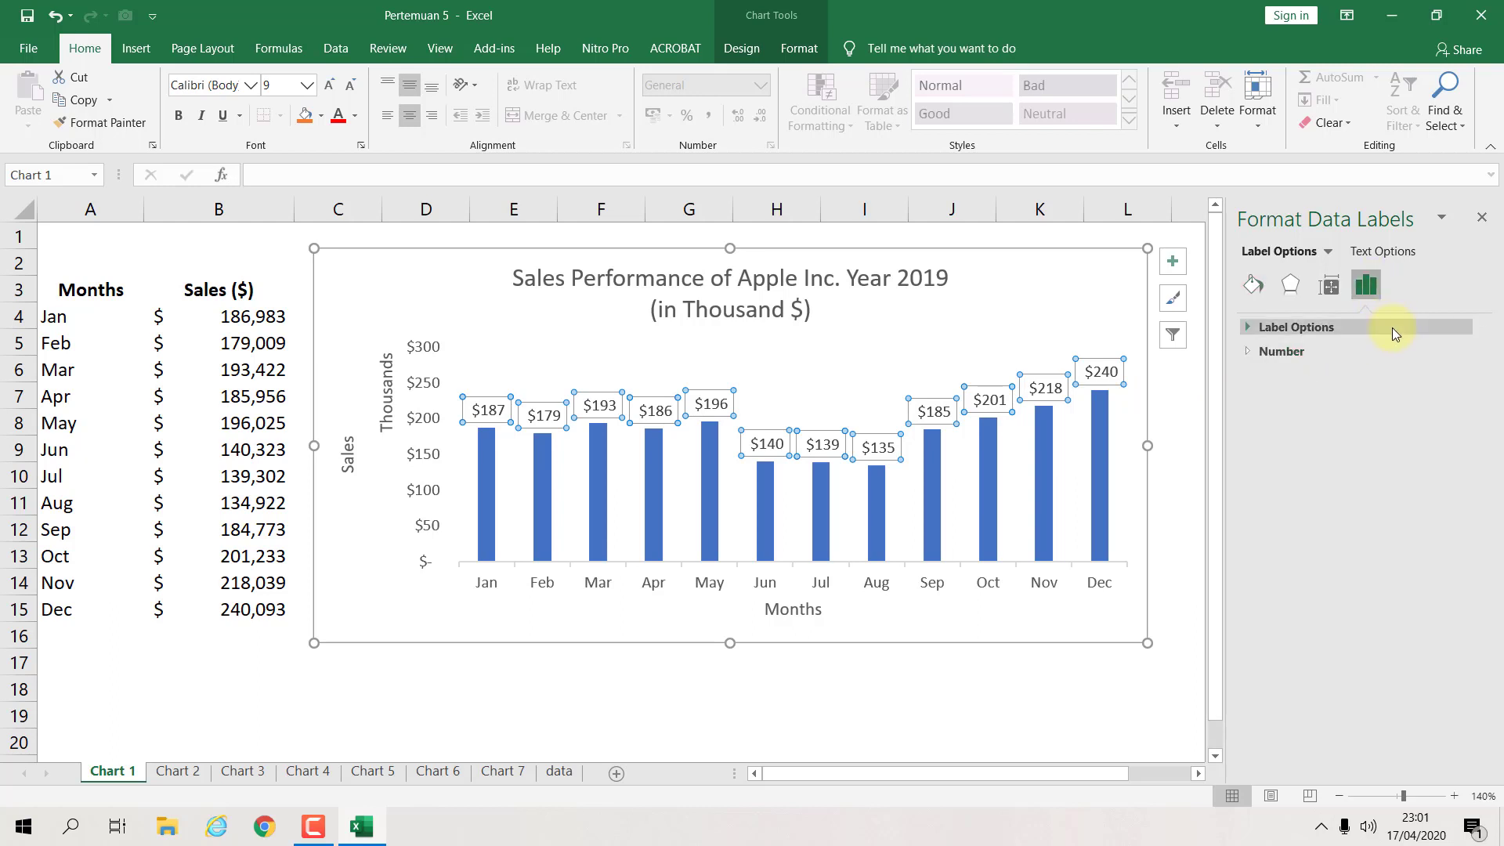
left_click(1250, 351)
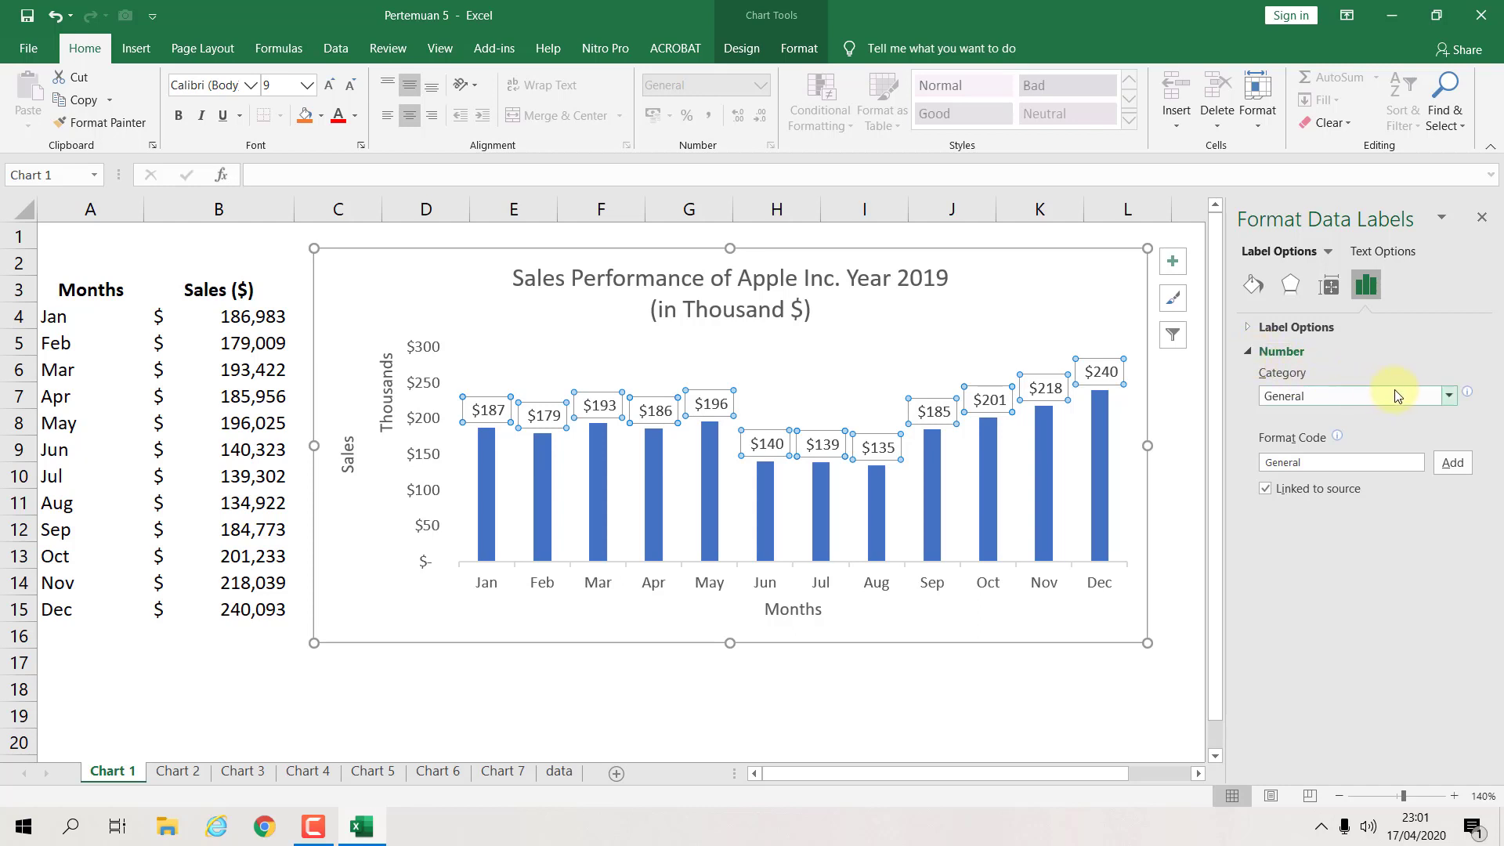
left_click(1263, 329)
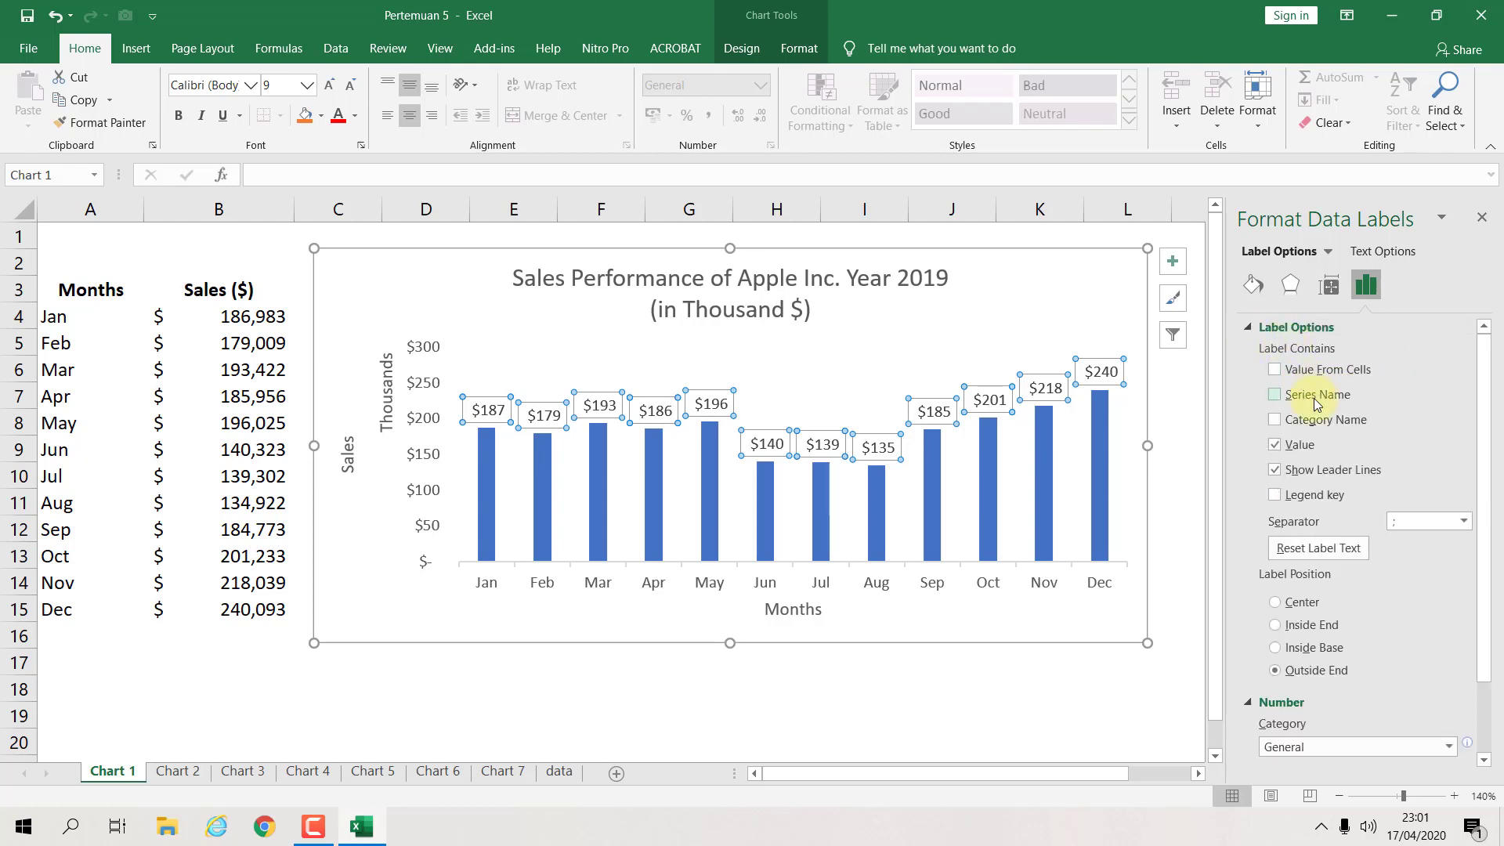
scroll(1263, 376, "down", 2)
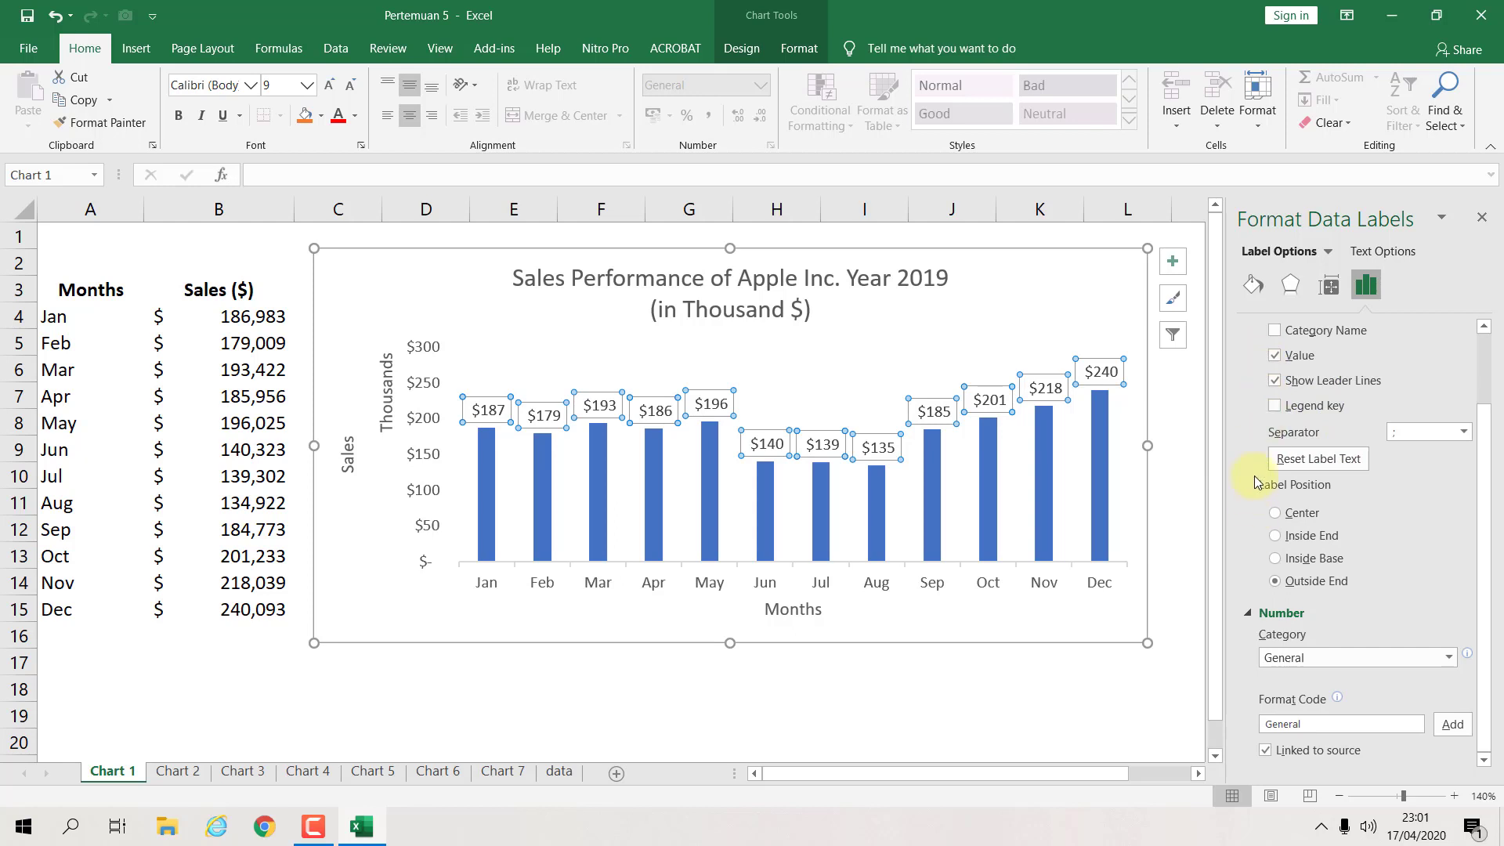
scroll(1253, 480, "up", 2)
left_click(1251, 325)
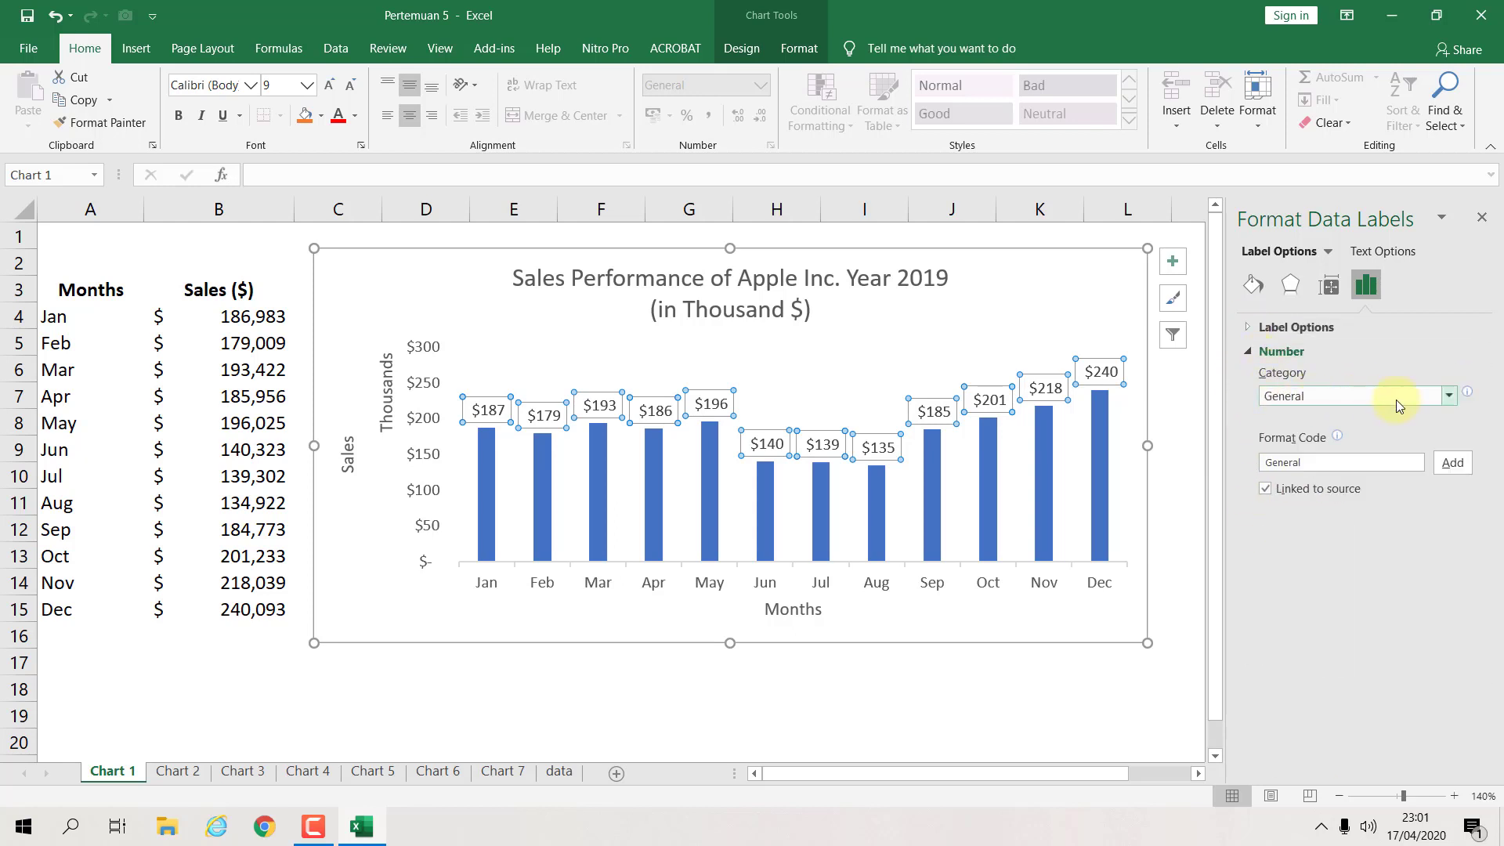
left_click(1446, 397)
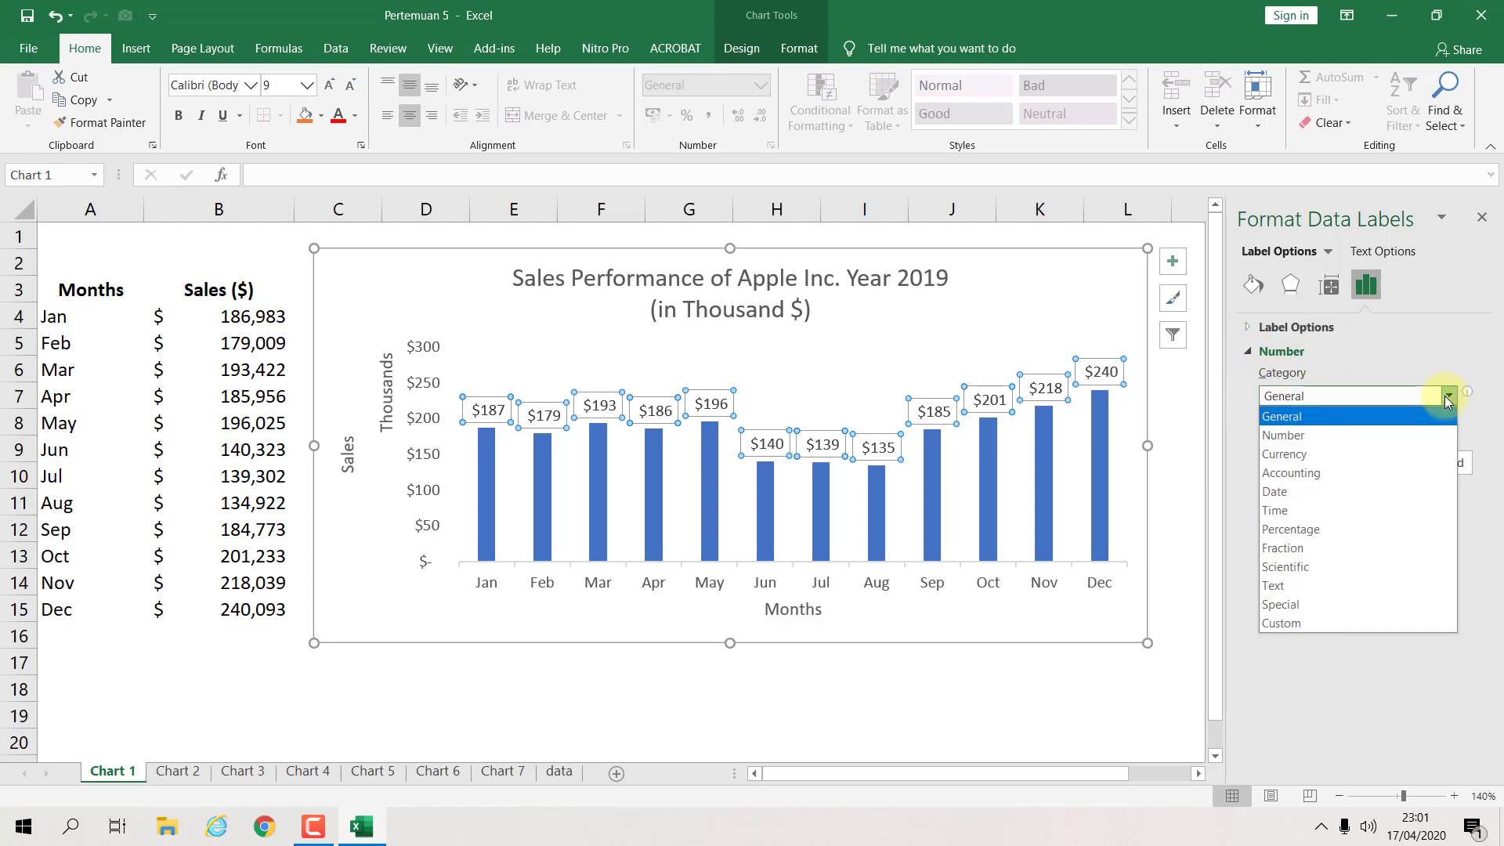
left_click(1324, 436)
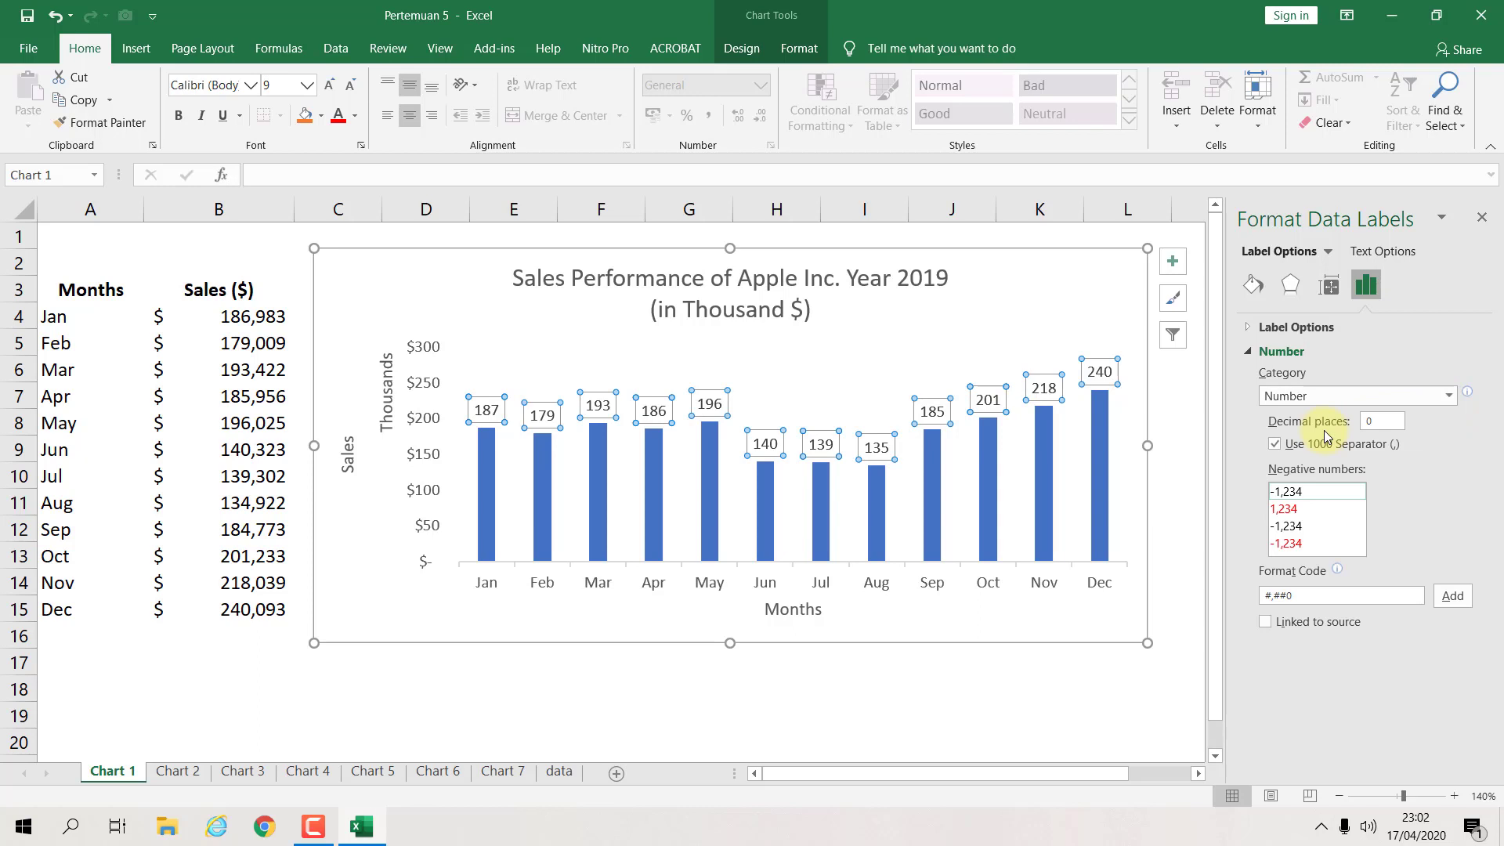
Step: Try 2 decimal places on the data labels, return them to 0 decimal places, and deselect the chart
double_click(1368, 422)
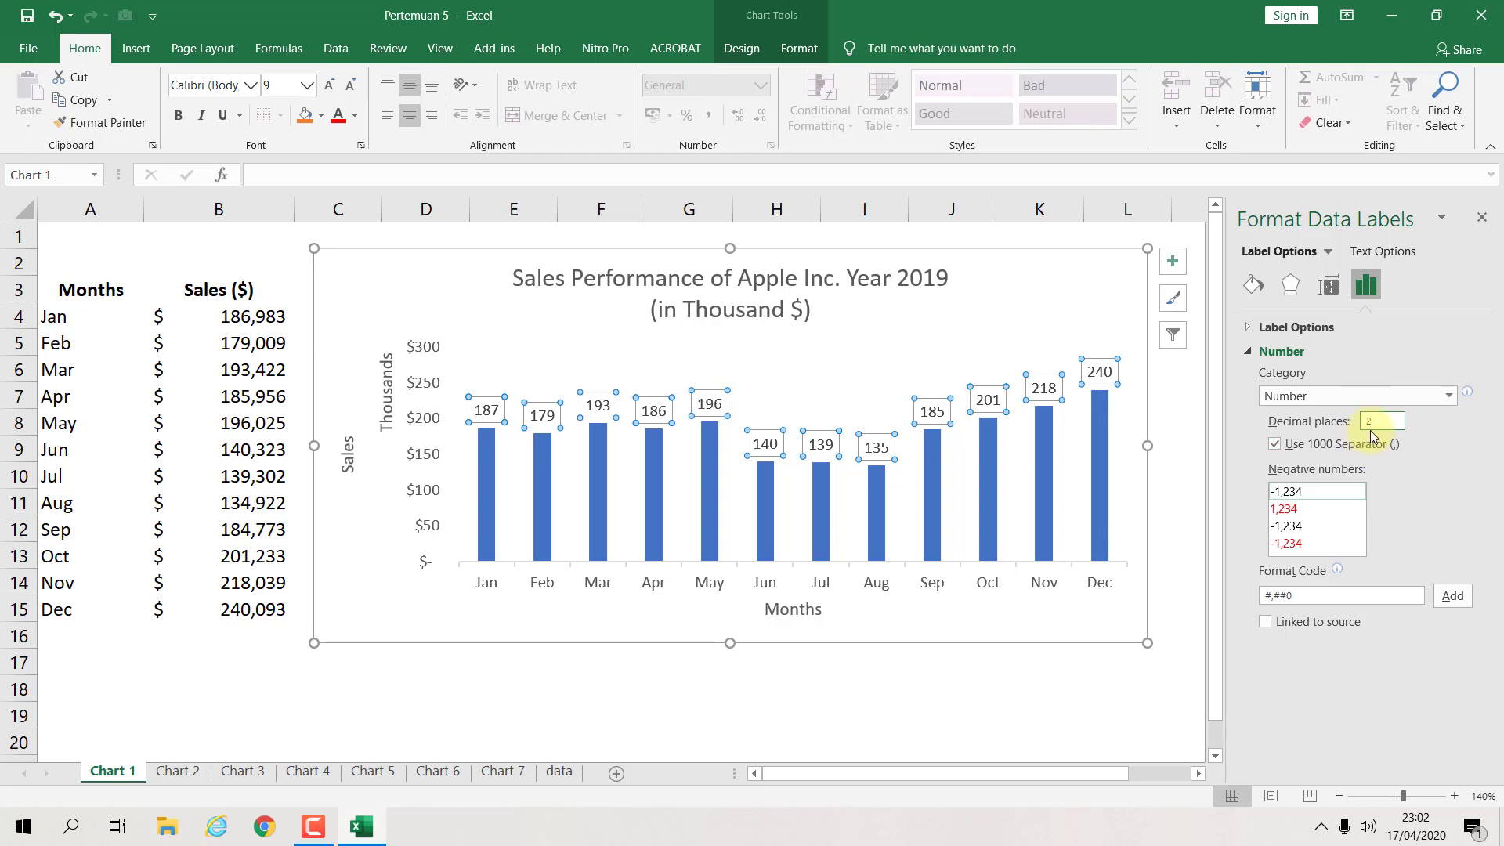
key("Return")
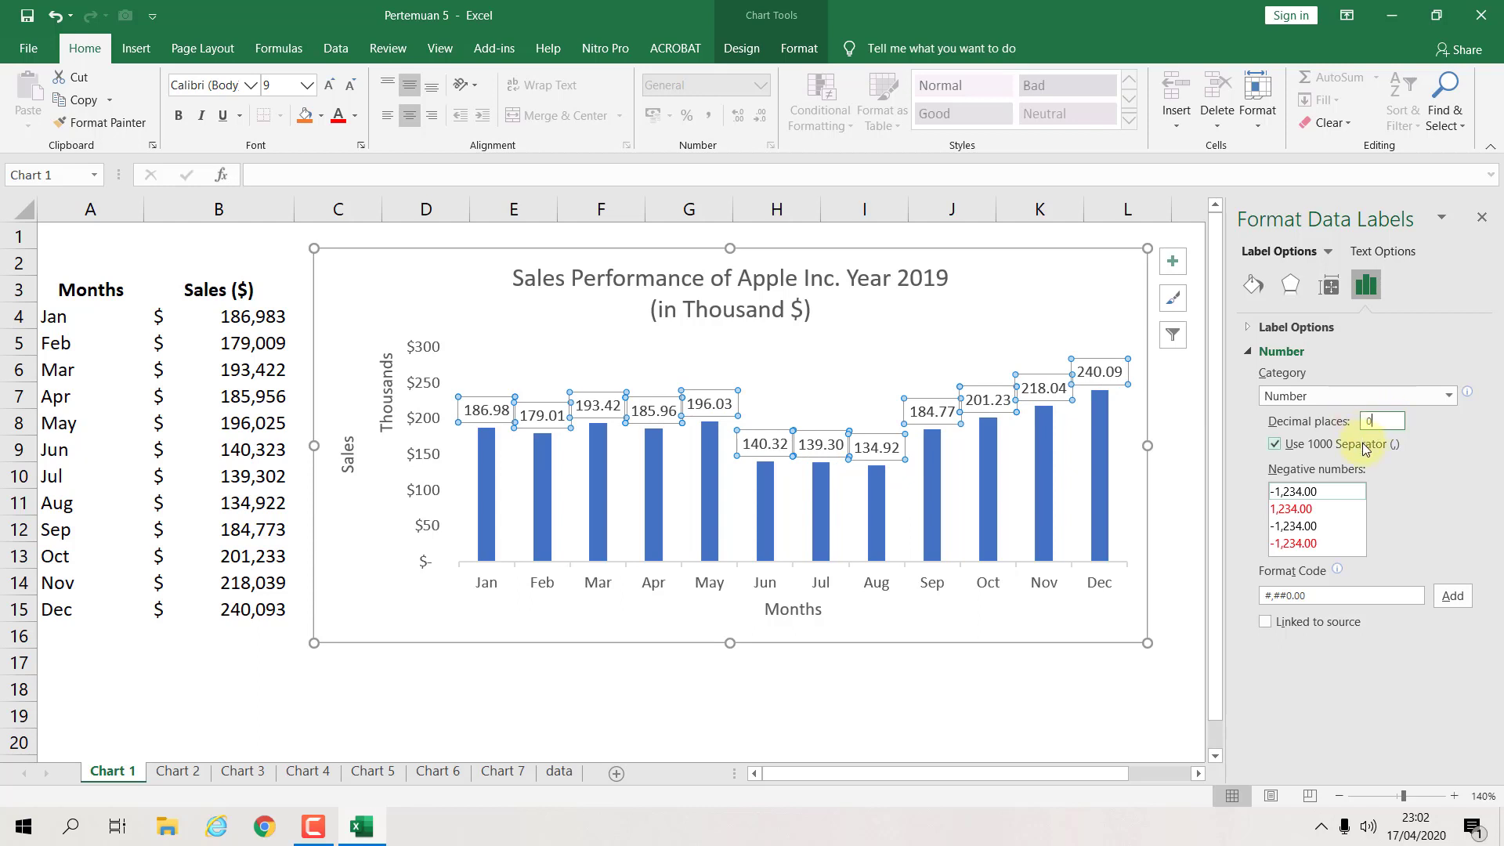
type("0")
key("Return")
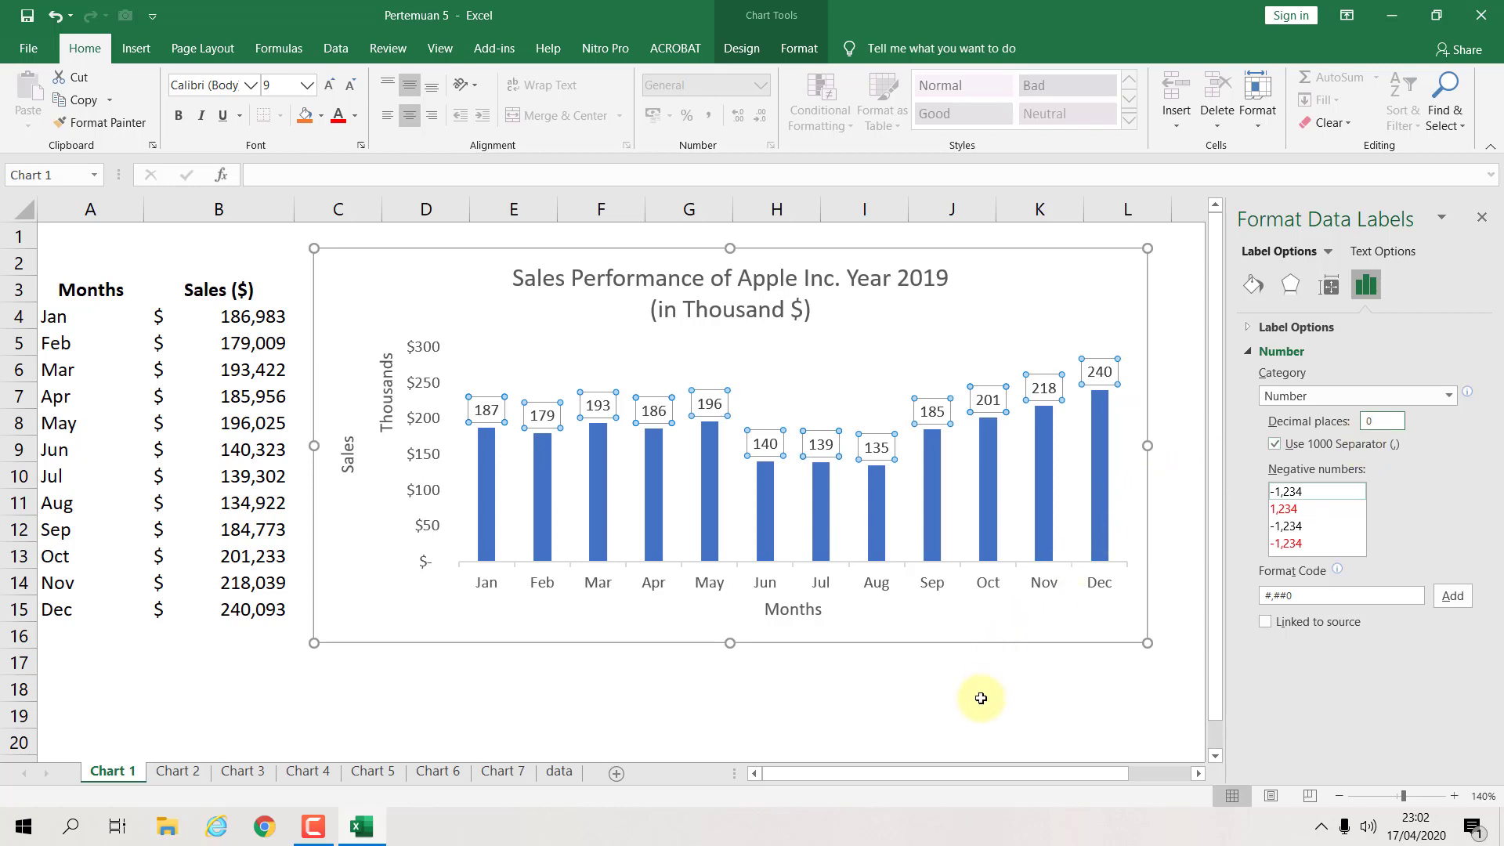
left_click(979, 698)
Step: Set the sales columns' series overlap to -66% and gap width to 100%, and deselect the chart
left_click(1136, 359)
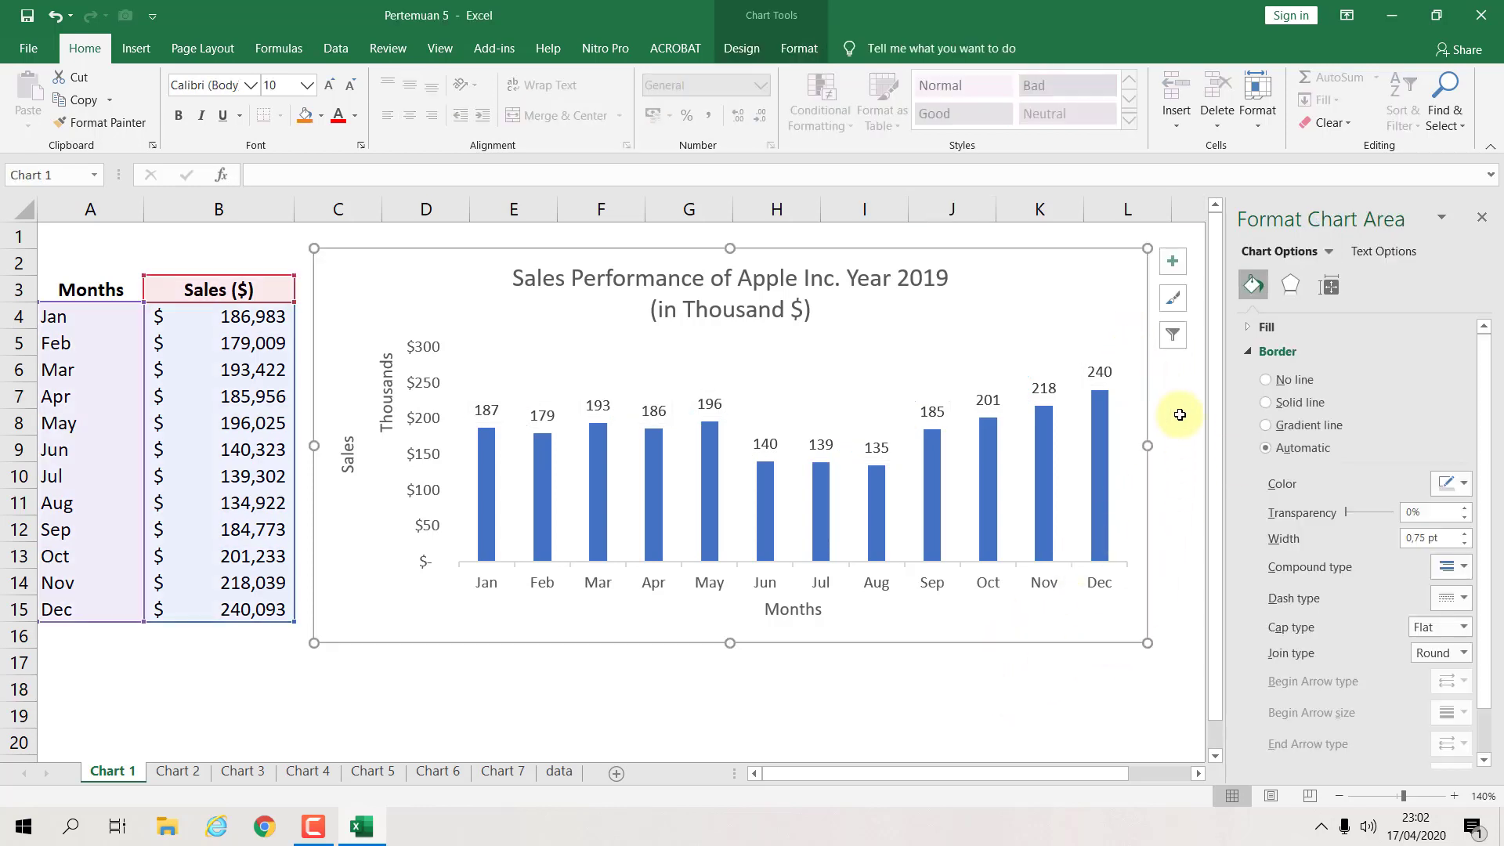
left_click(1103, 419)
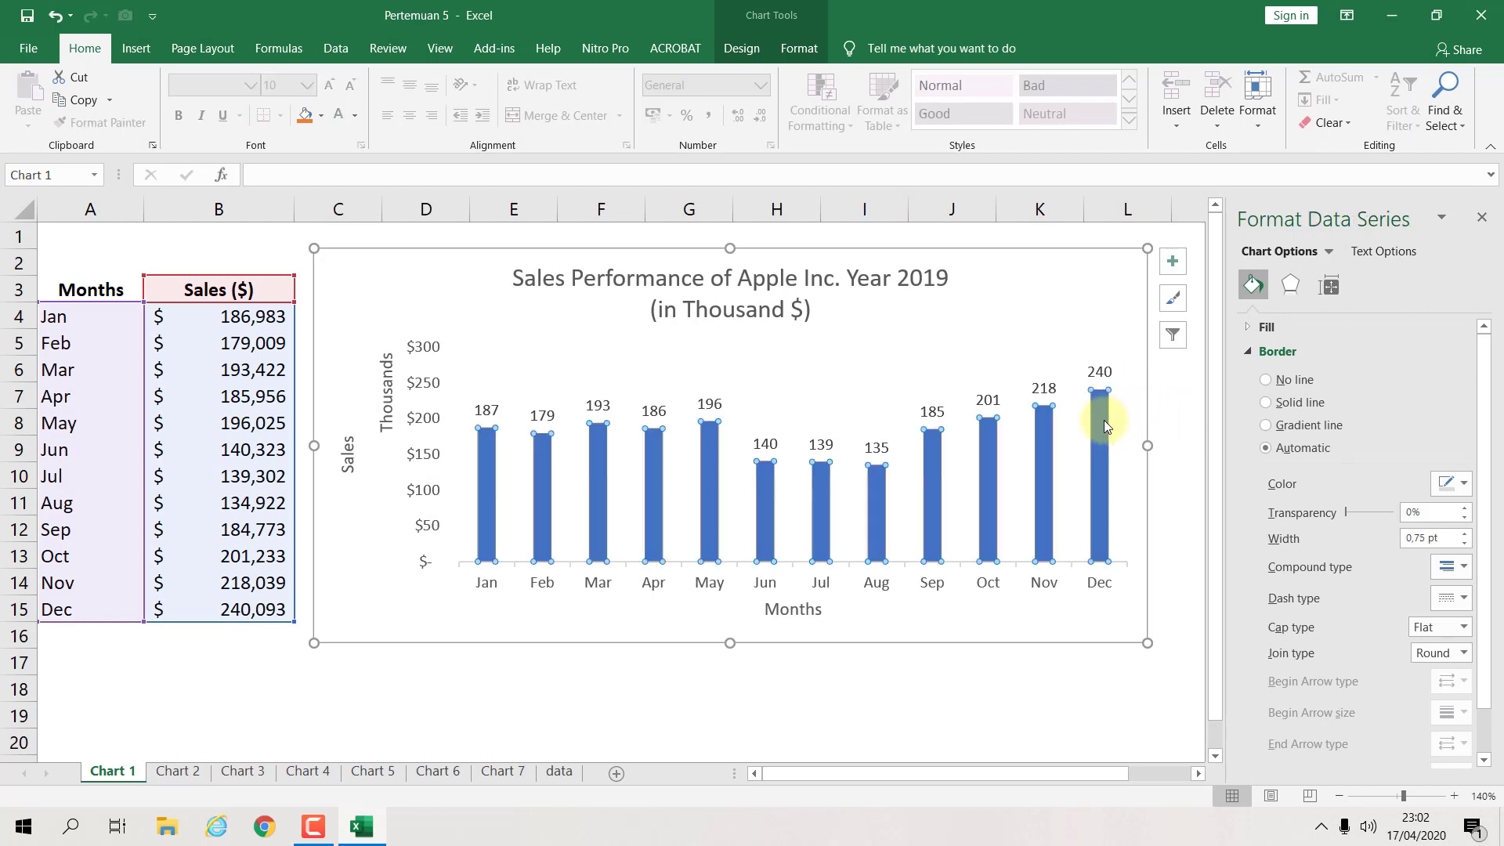
left_click(1159, 398)
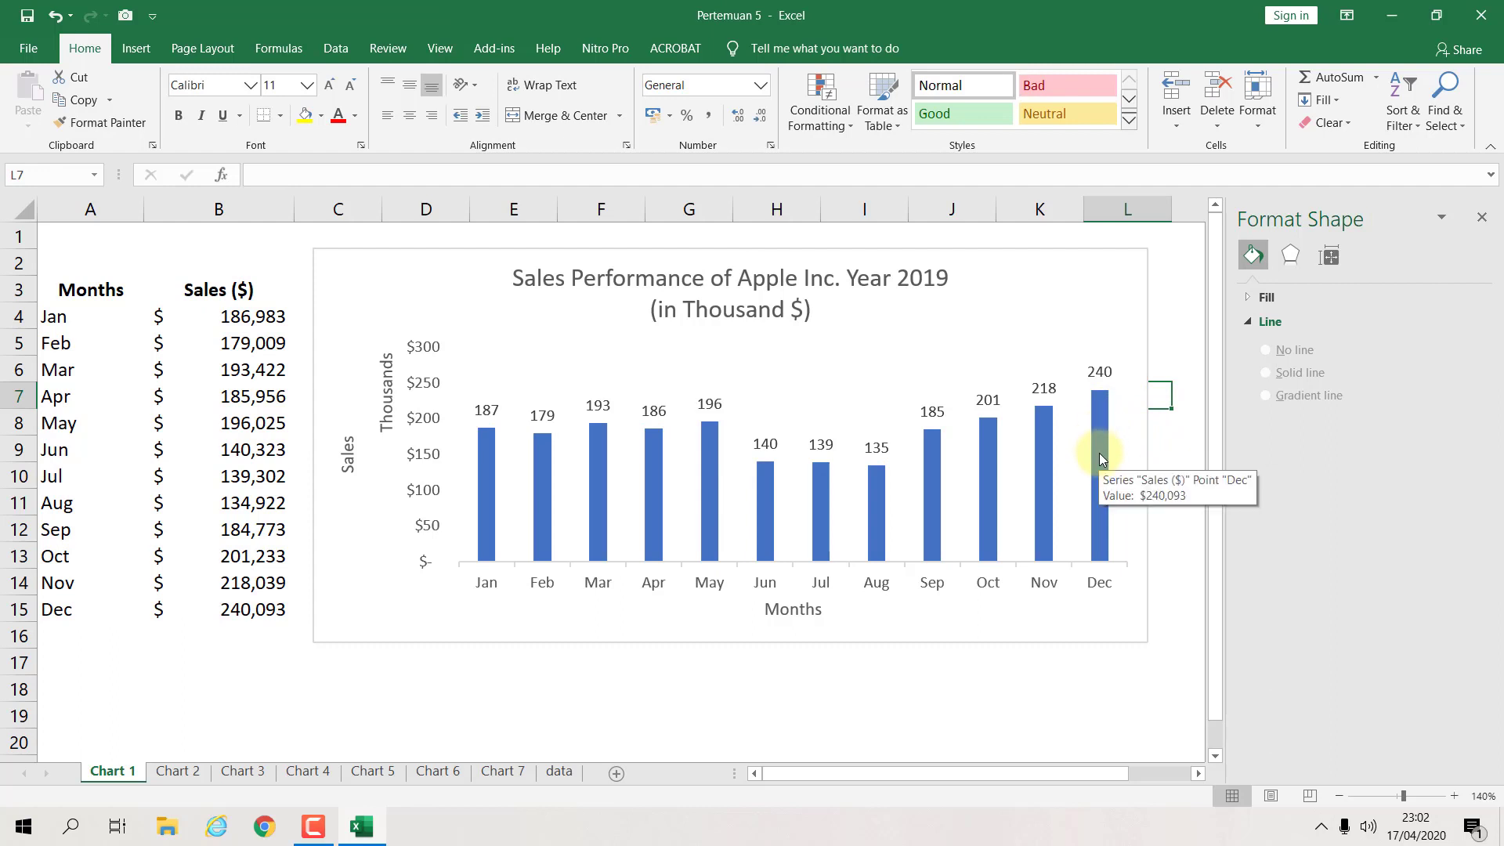
left_click(1174, 447)
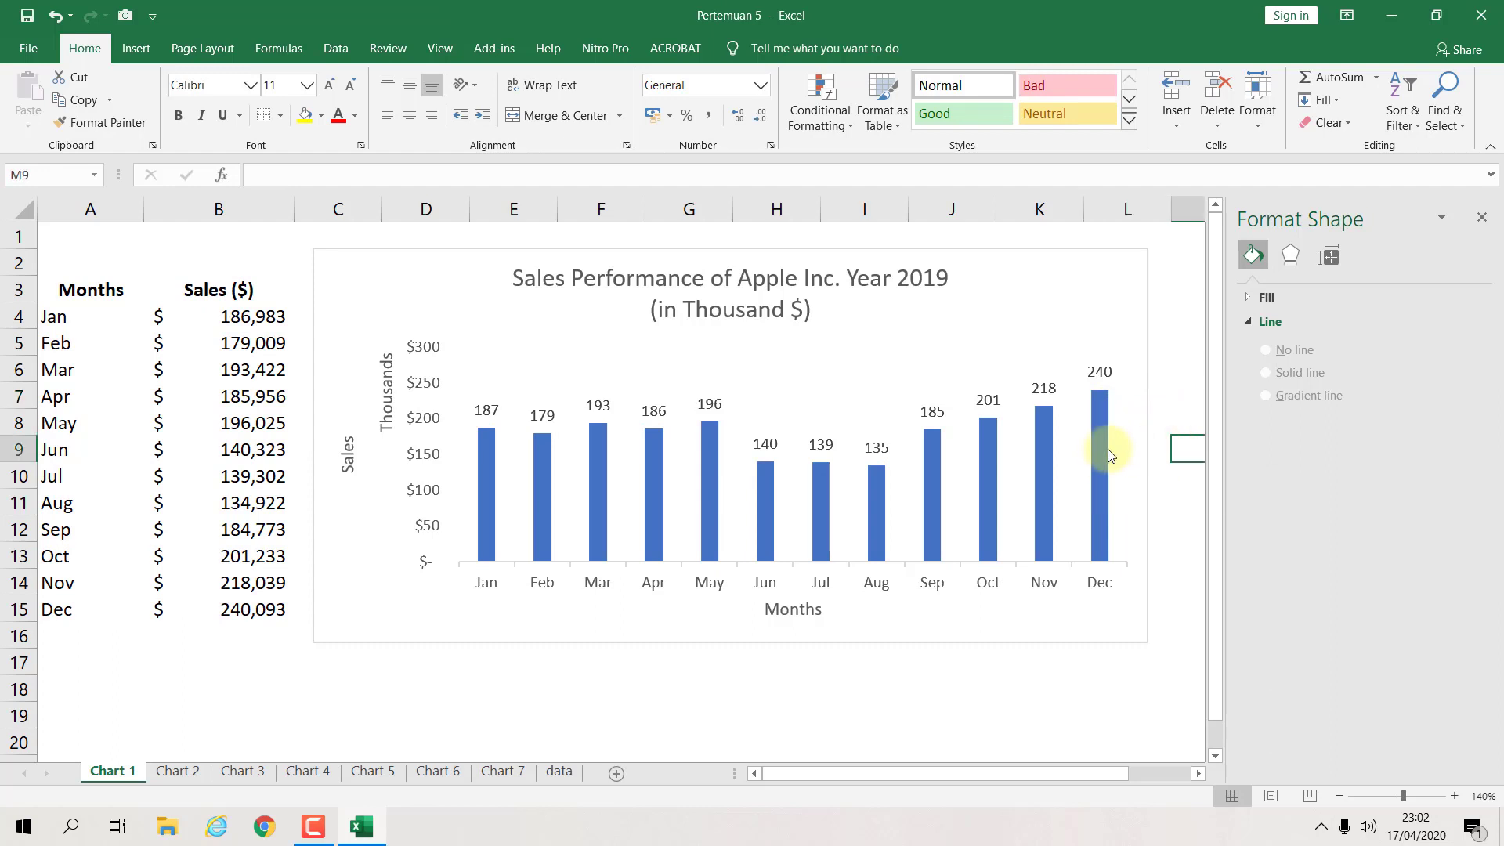
left_click(1103, 450)
left_click(1165, 444)
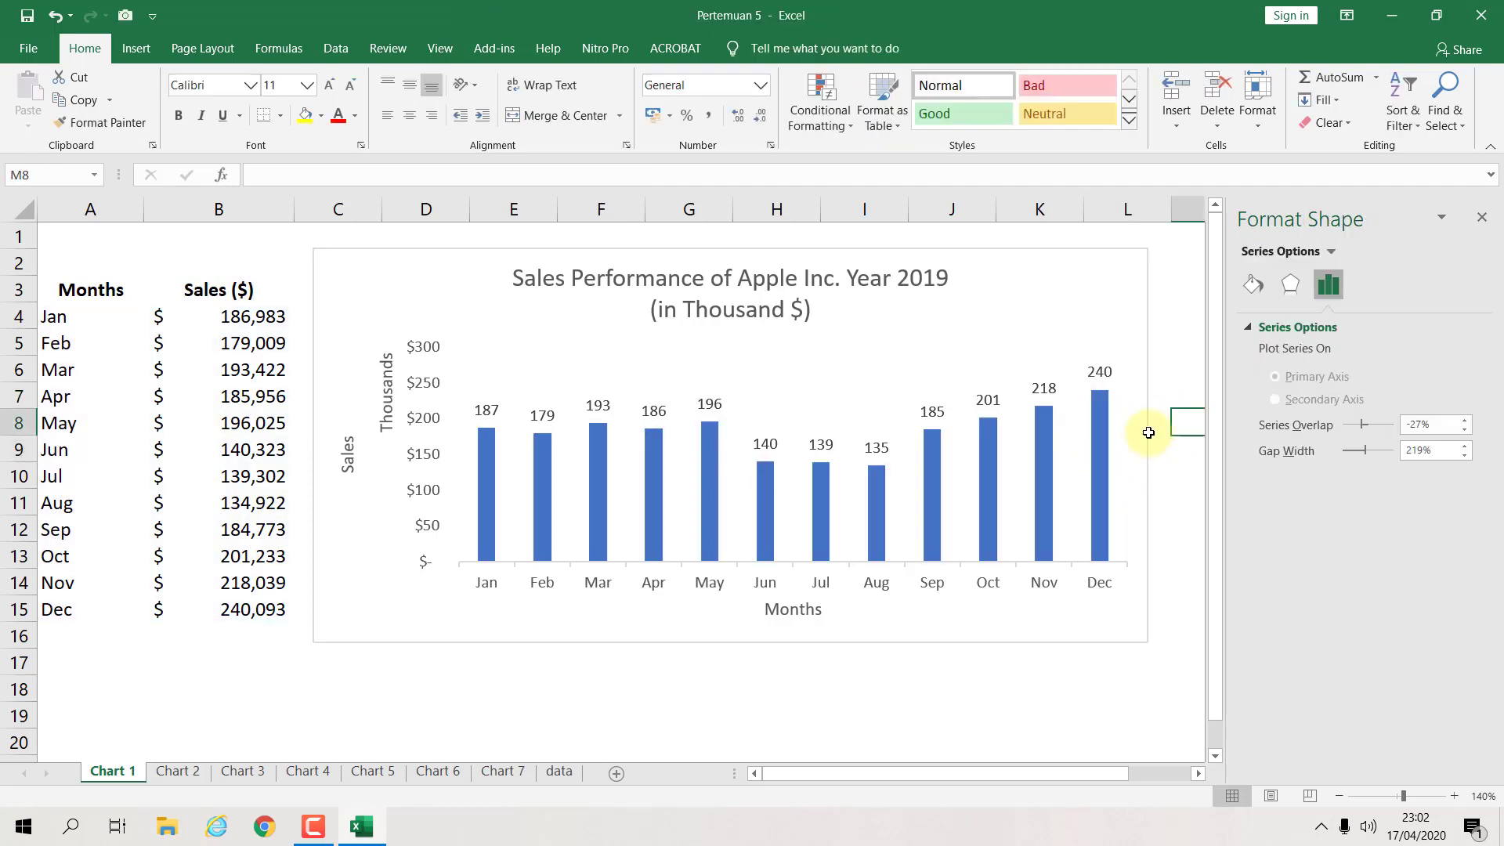
left_click(1102, 445)
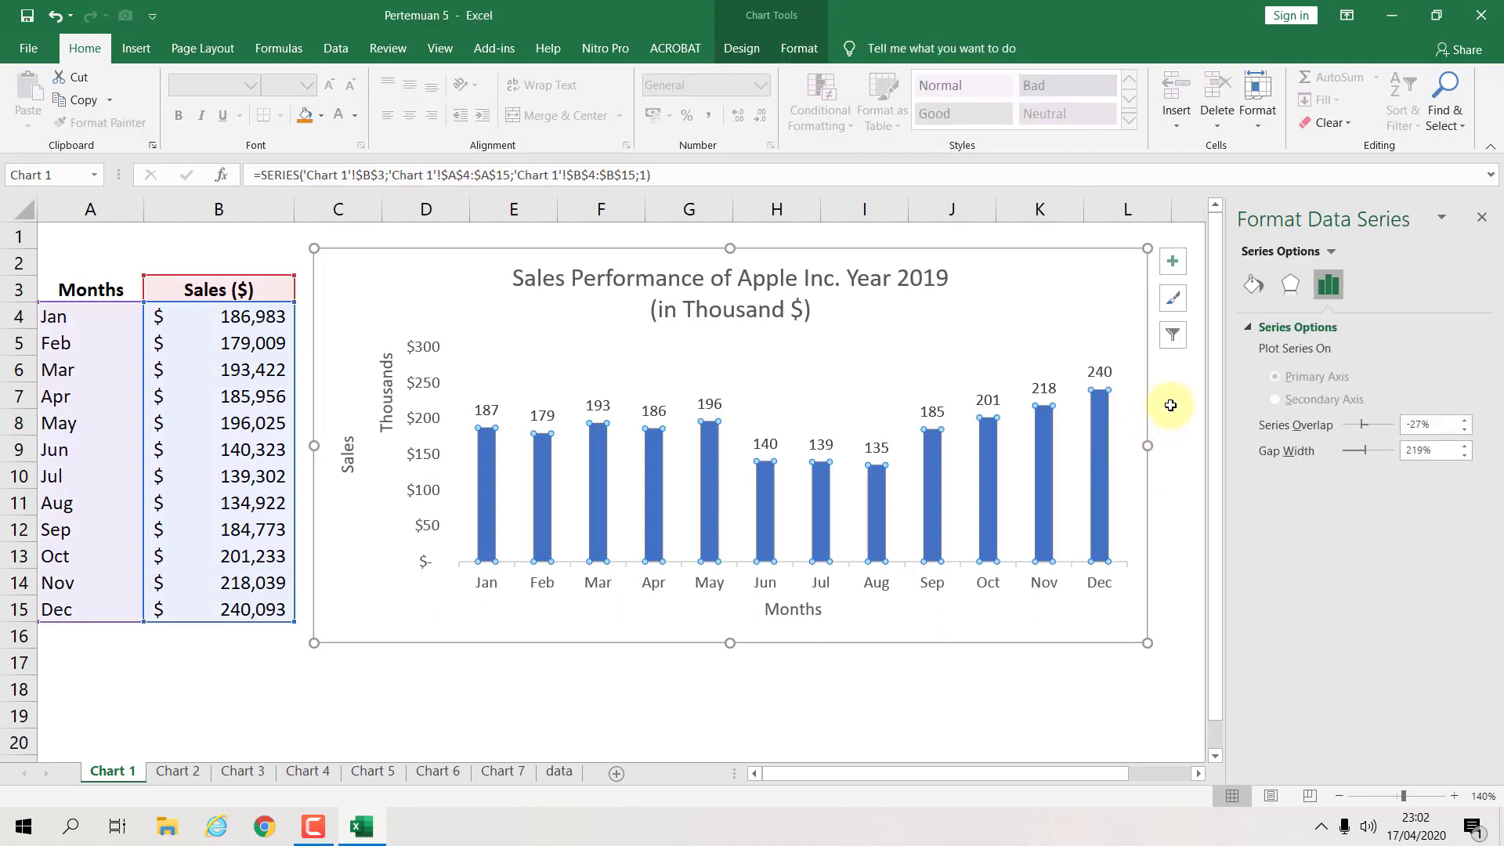
left_click(1171, 405)
left_click(1103, 433)
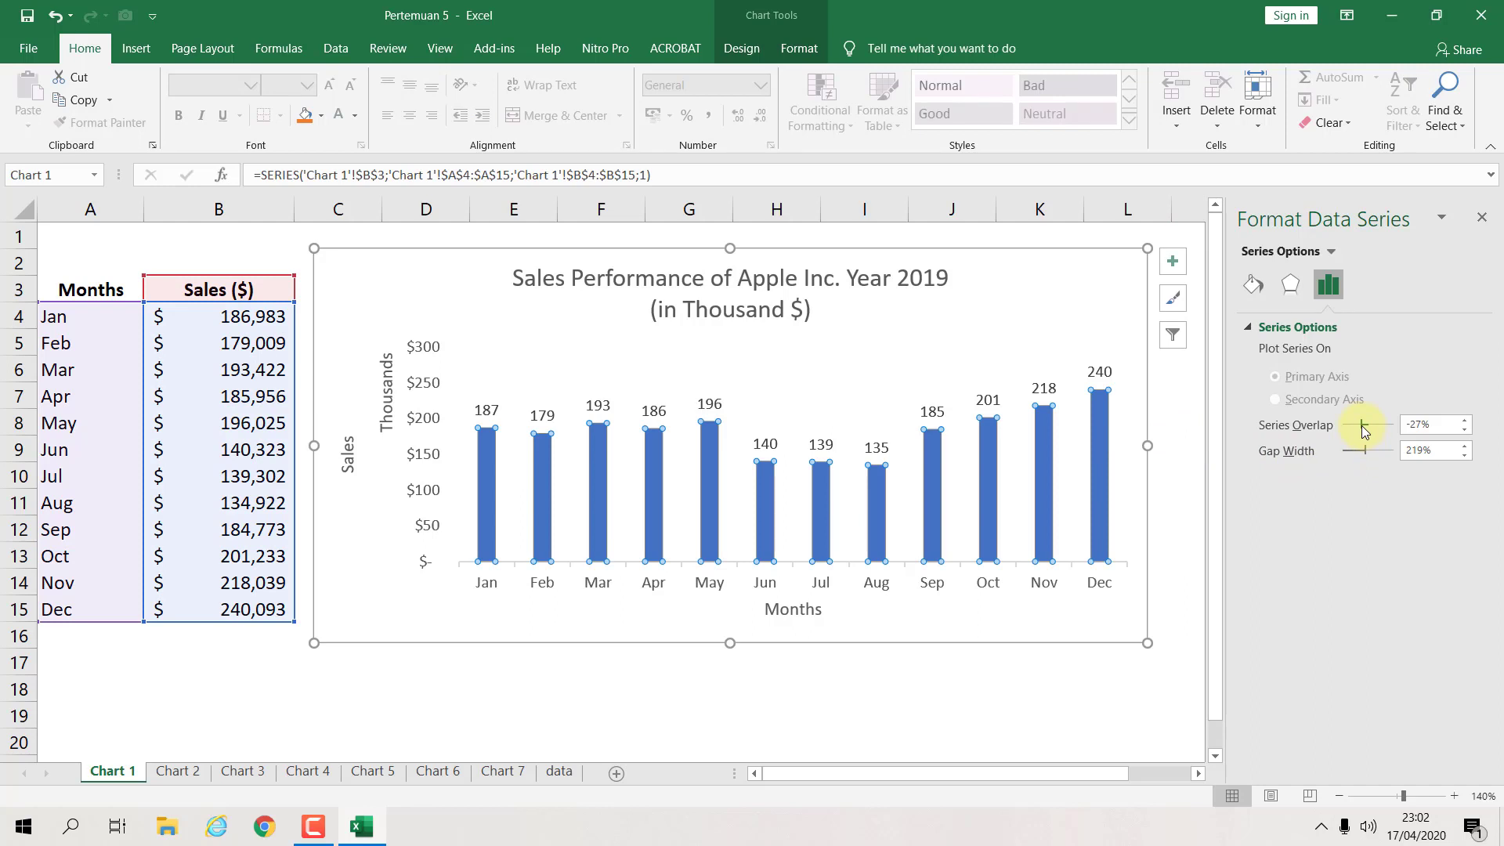
left_click_drag(1363, 428, 1355, 453)
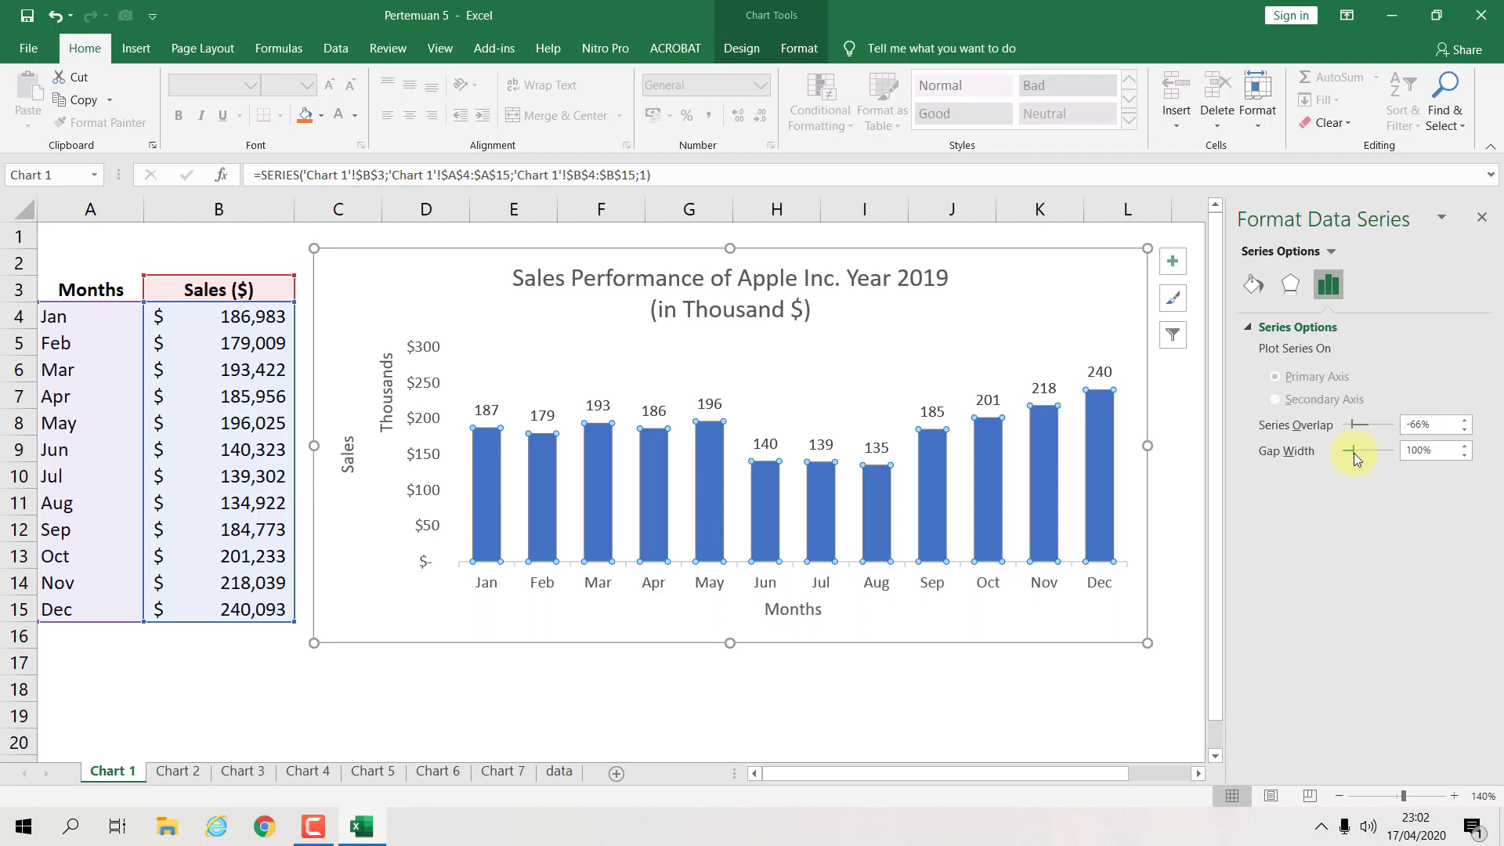
left_click(1065, 680)
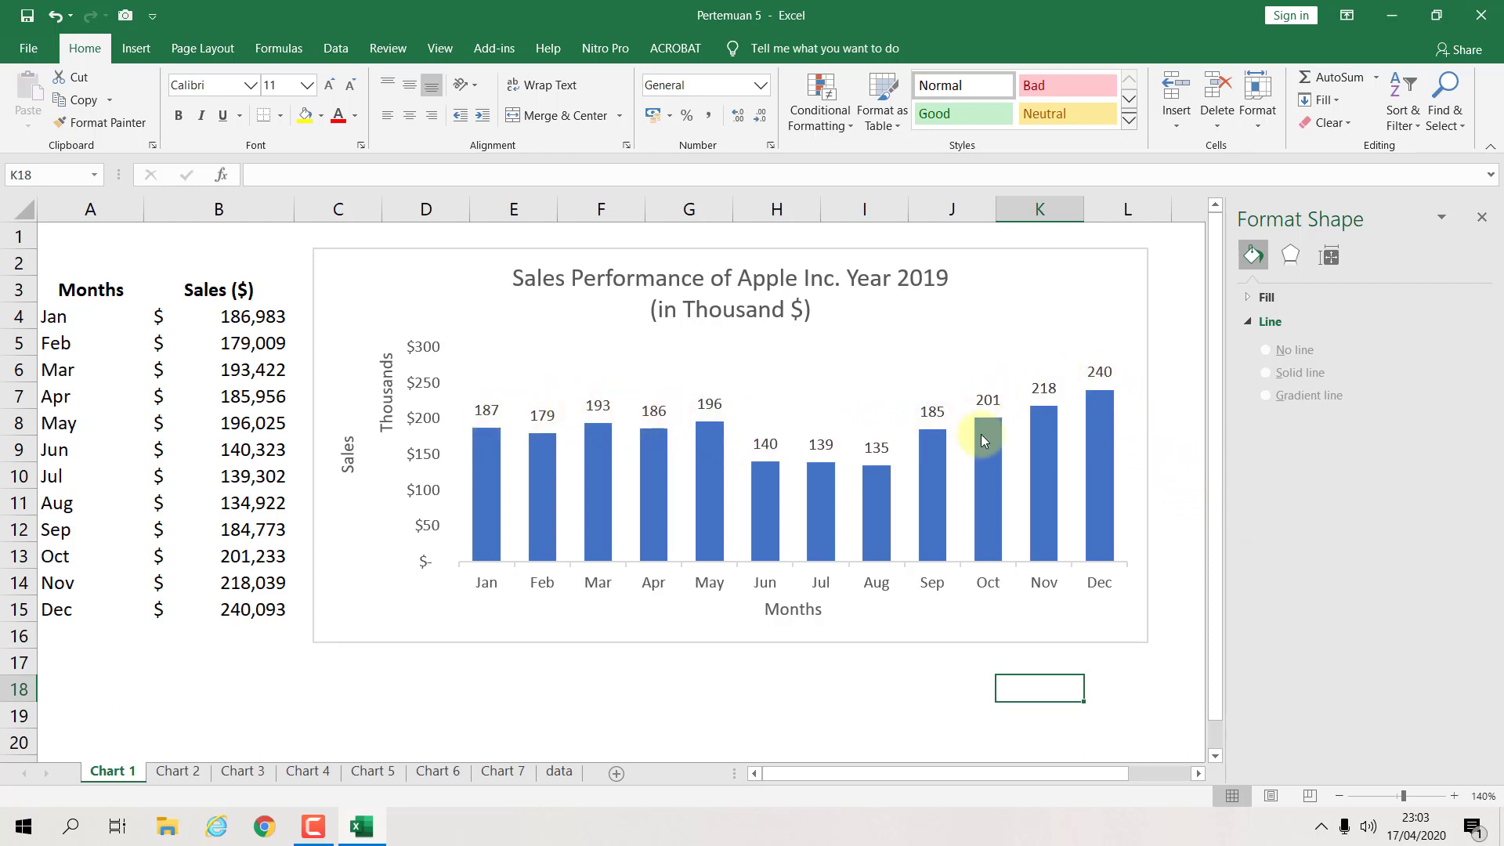
Step: Make the sales chart's data labels bold, and deselect the chart
left_click(1100, 372)
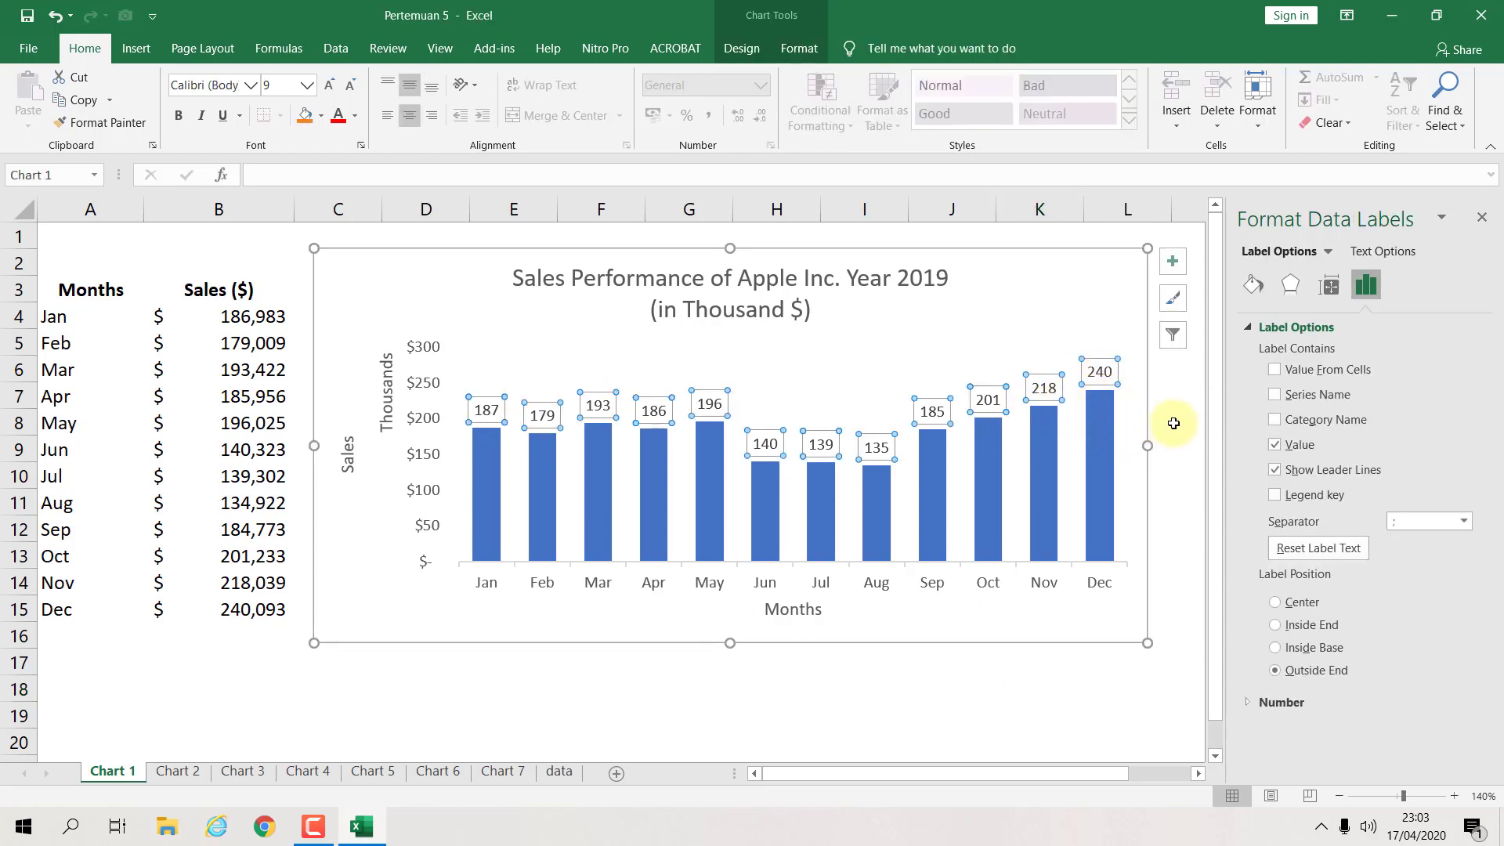
left_click(179, 116)
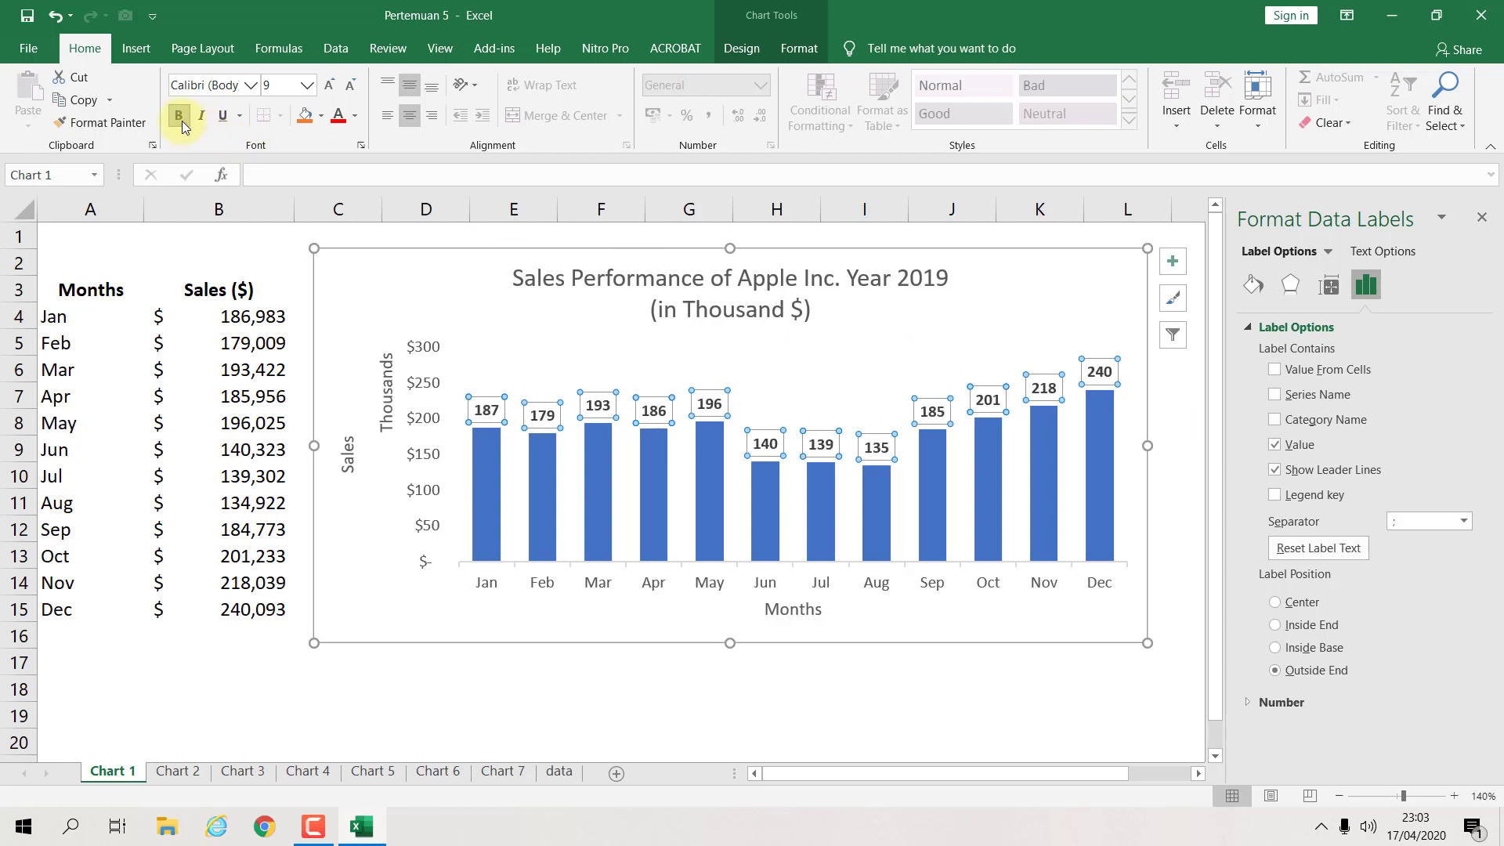
left_click(1170, 420)
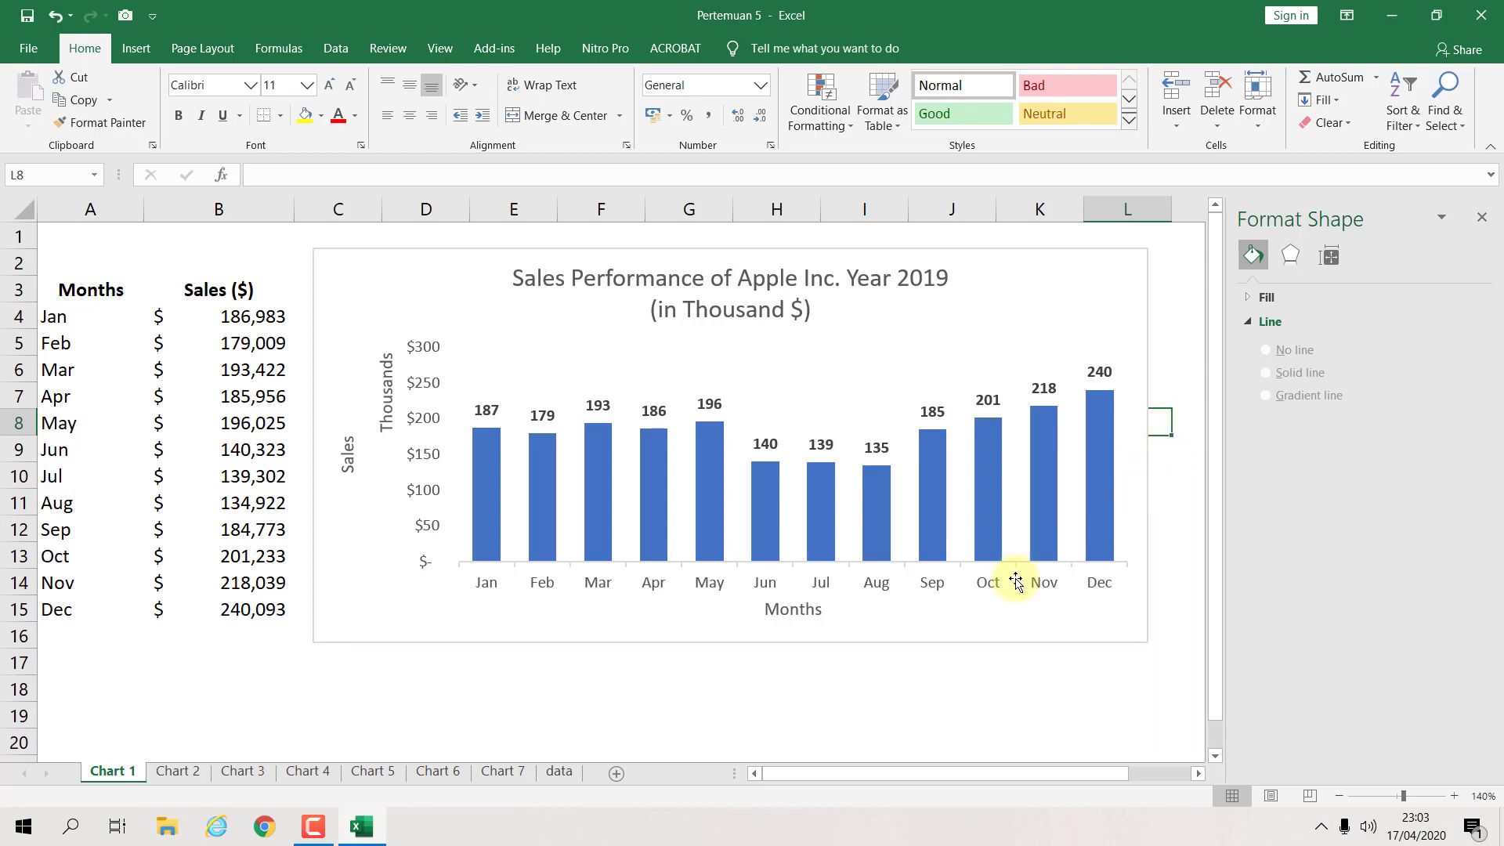
Step: Increase the sales chart's height by extending its lower edge into row 18, and deselect the chart
left_click(954, 625)
left_click_drag(725, 644, 722, 695)
left_click(1174, 521)
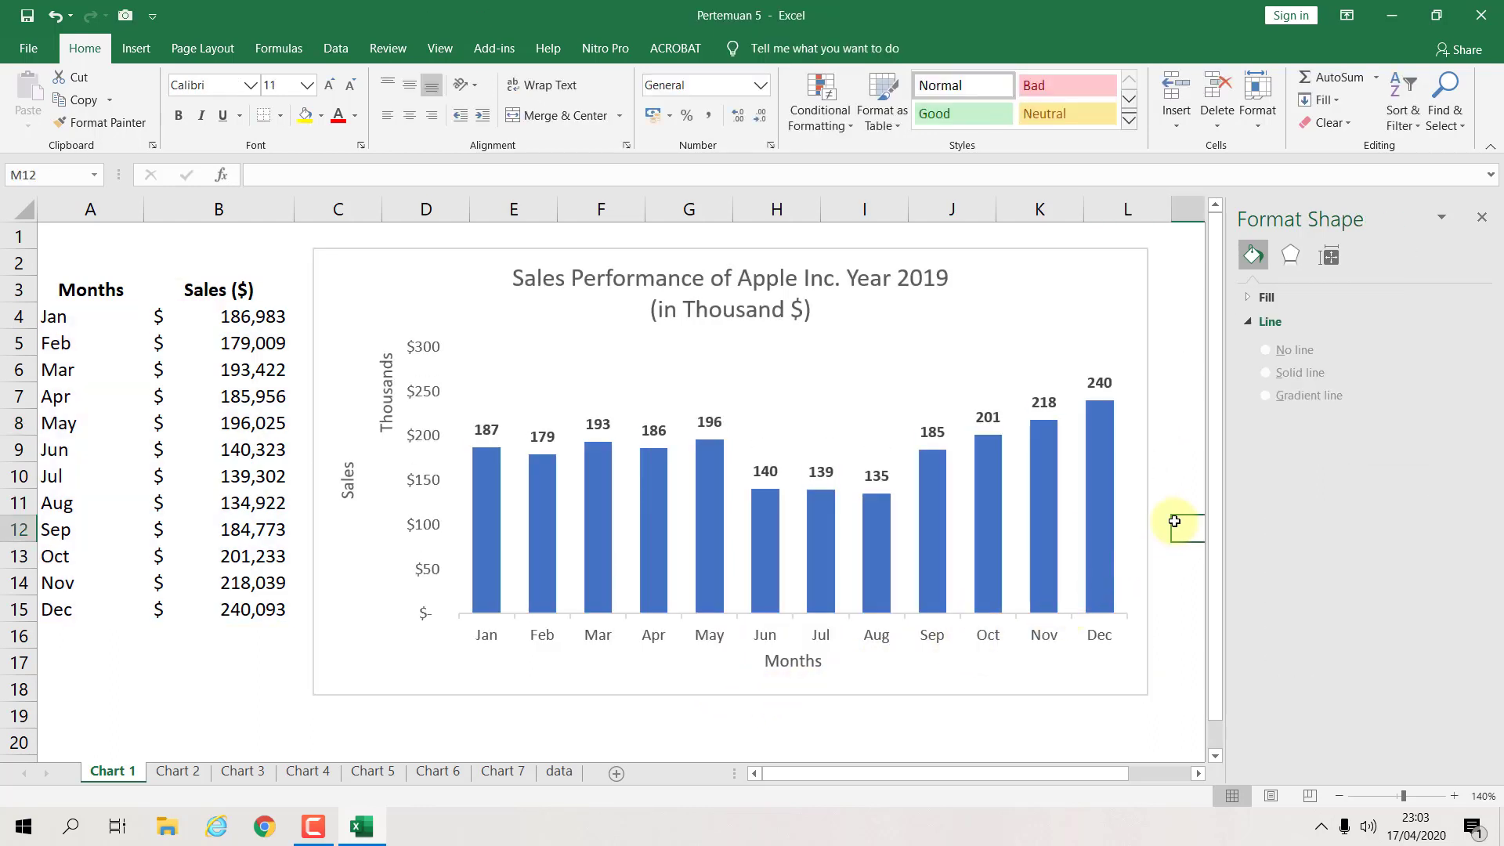
left_click(1170, 463)
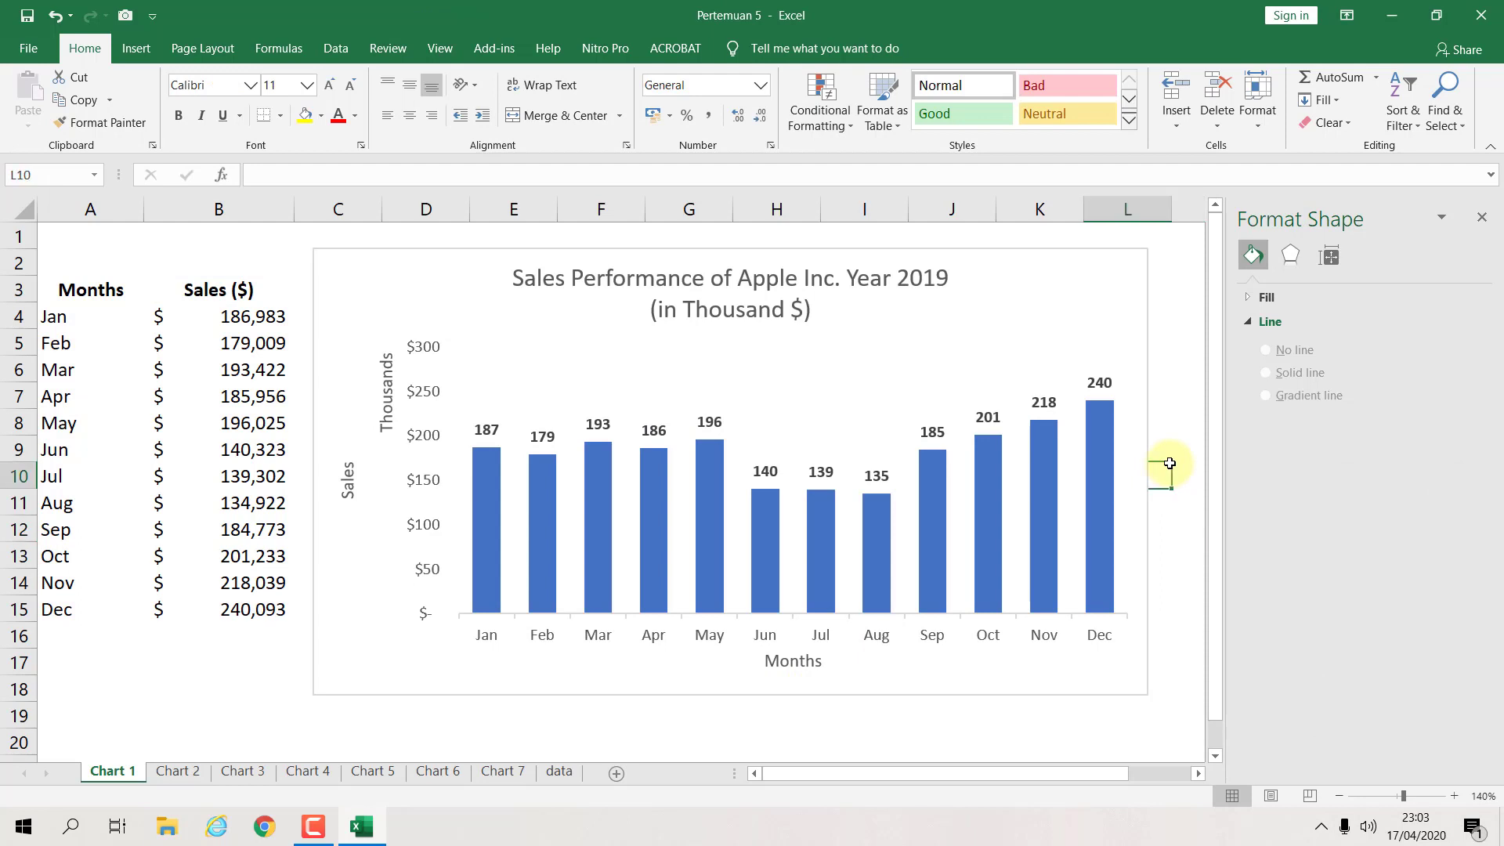
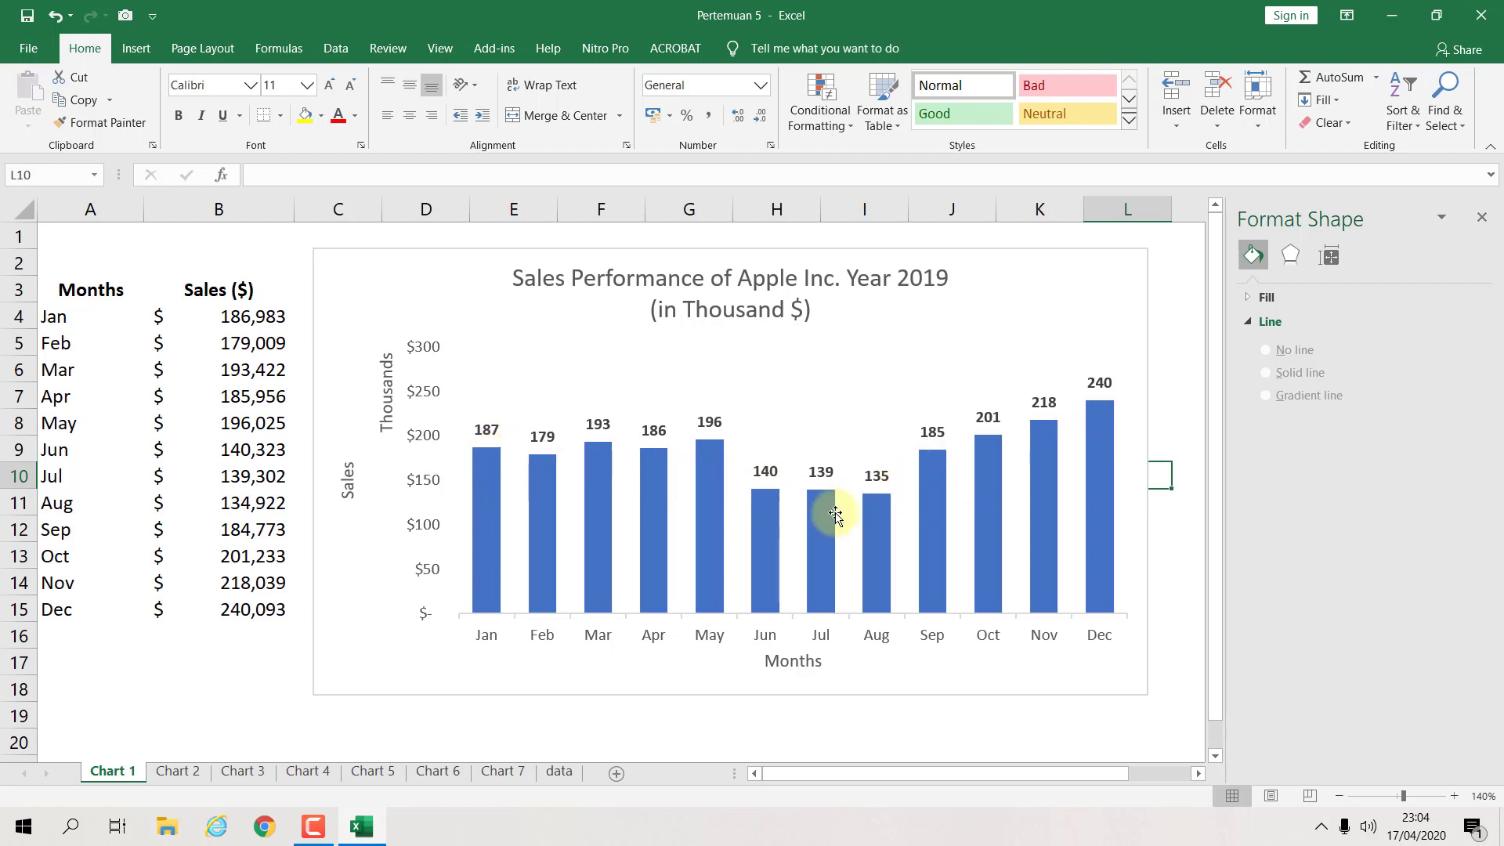
Step: Add a linear trendline to the sales chart through the additional trendline options, and open its effects settings
mouse_move(491, 461)
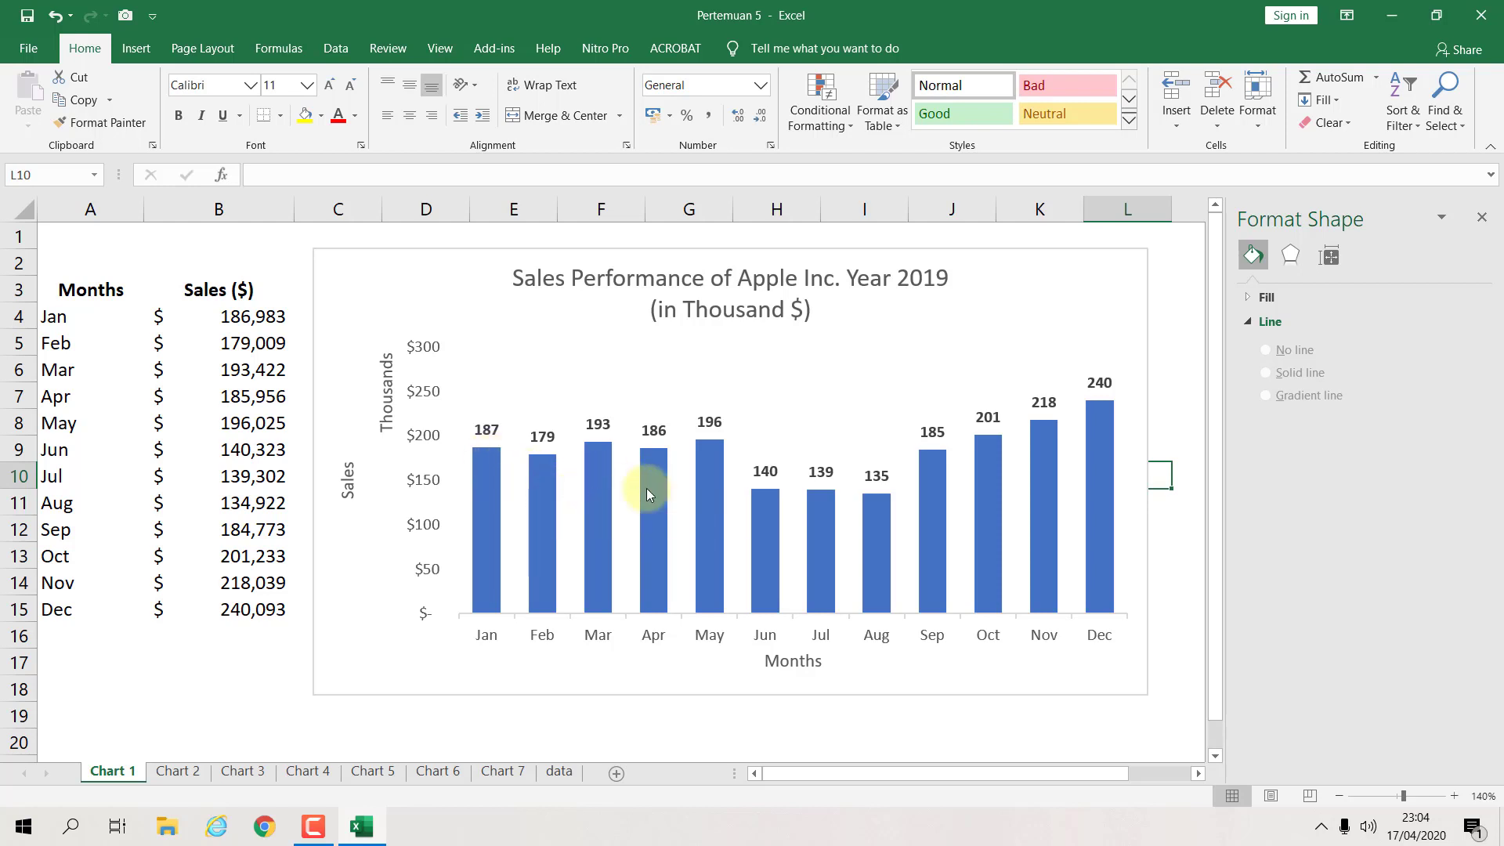
mouse_move(650, 491)
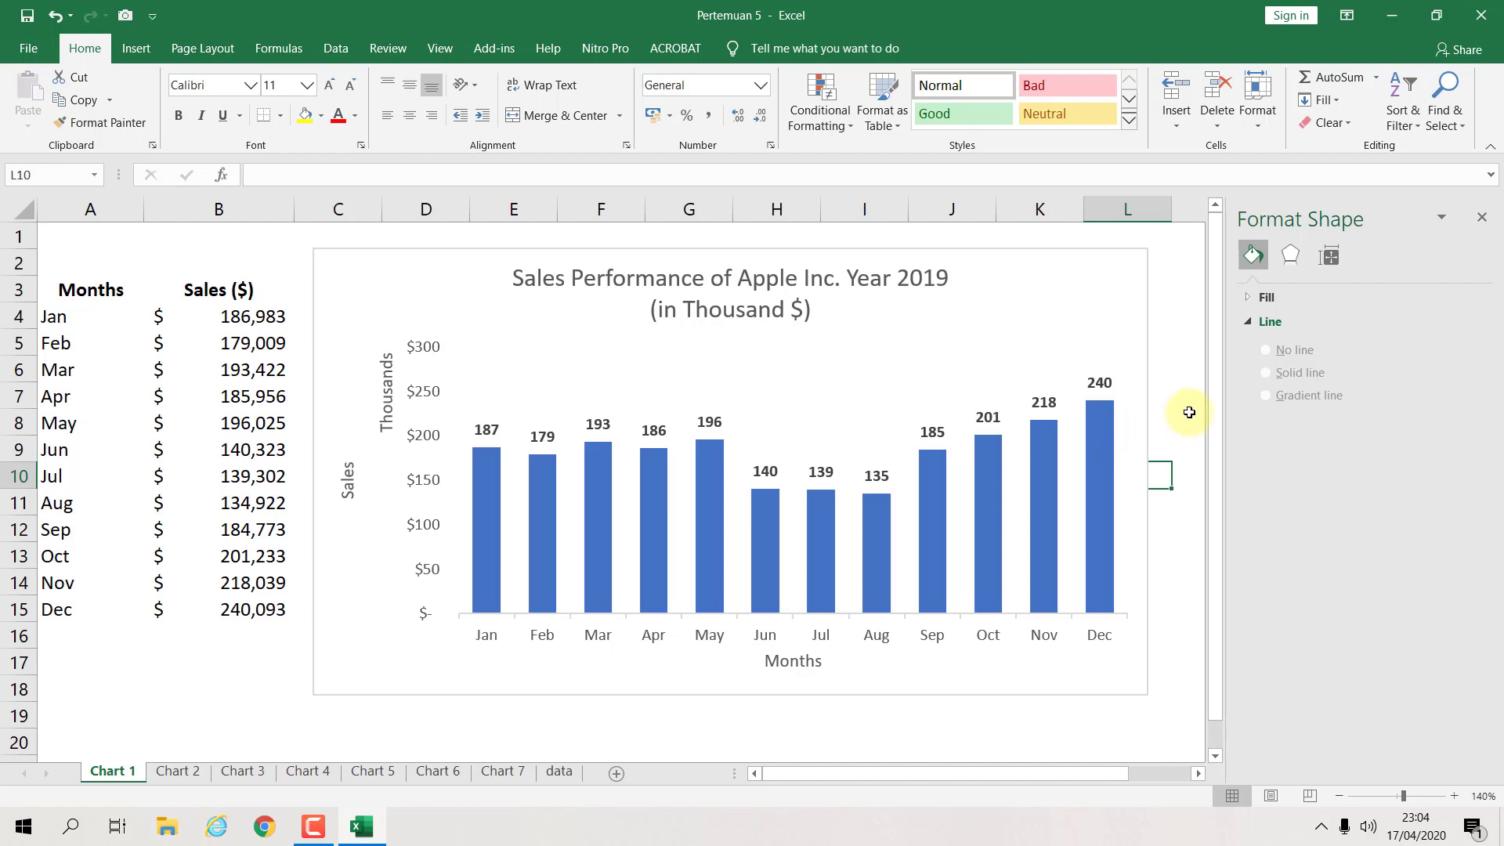
left_click(1128, 313)
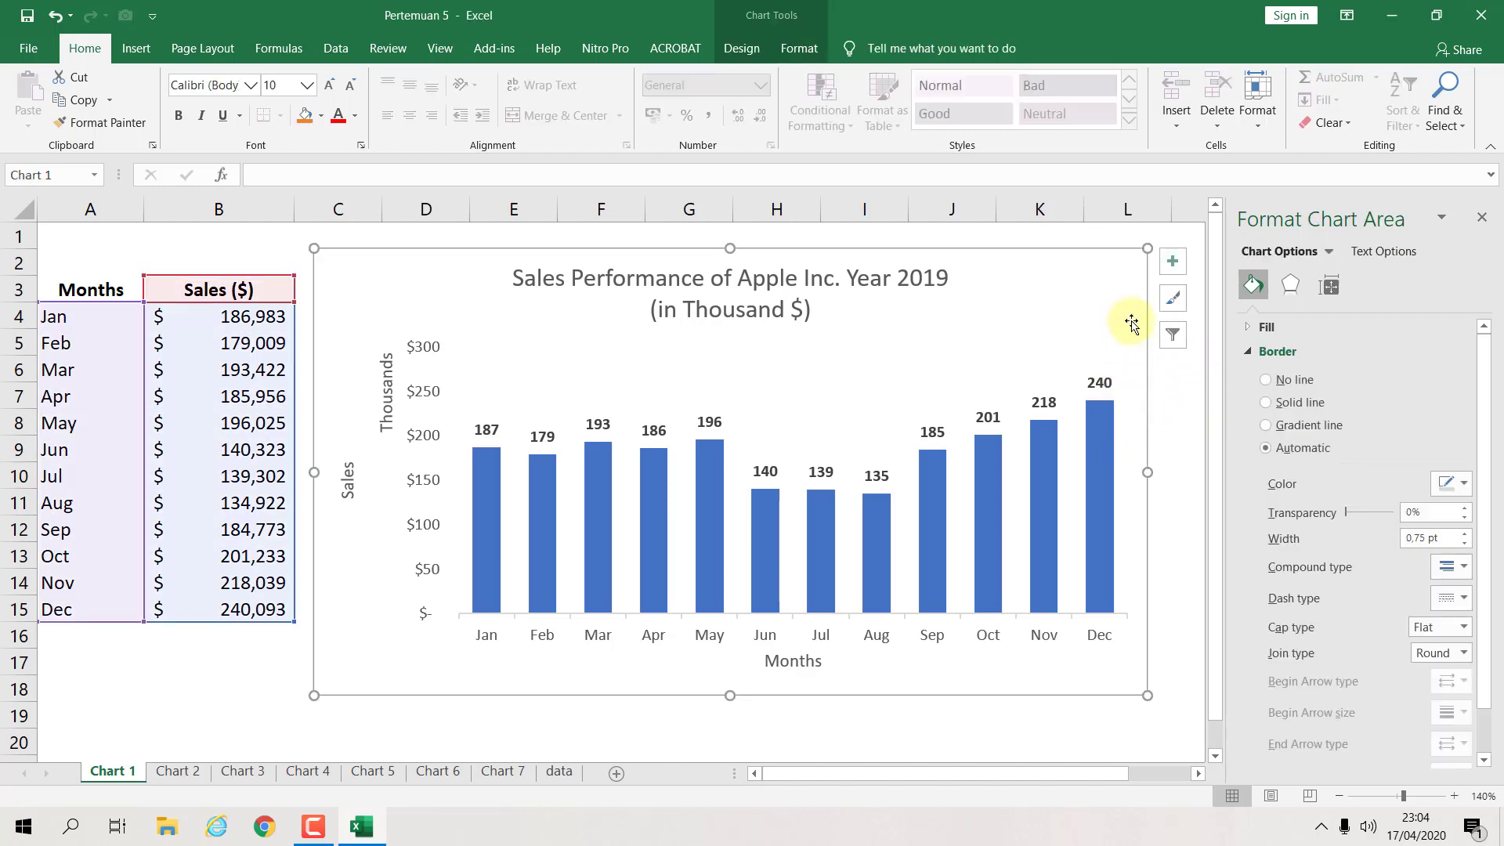
left_click(738, 49)
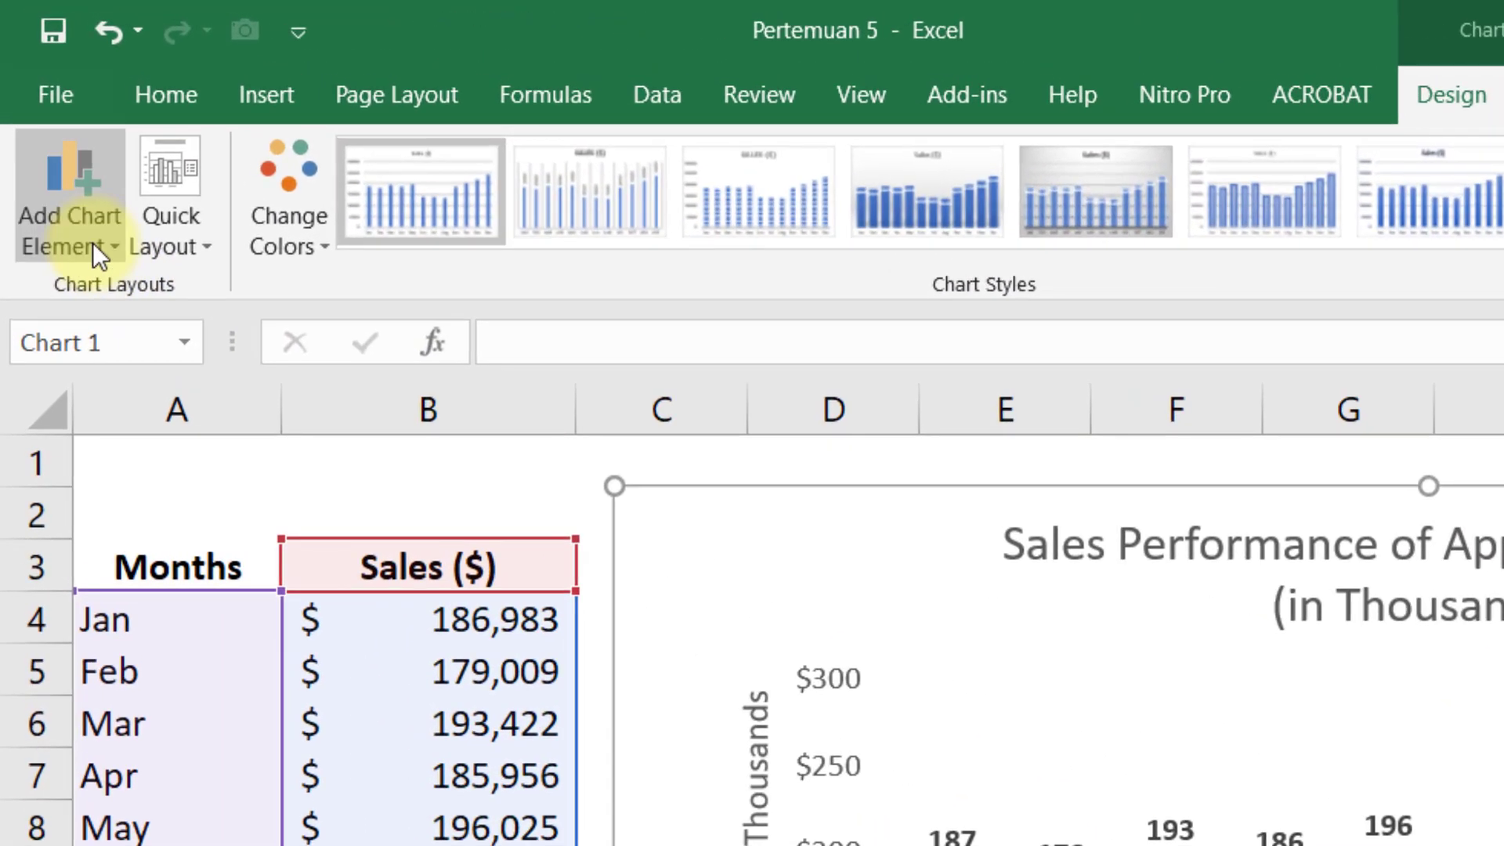
left_click(93, 242)
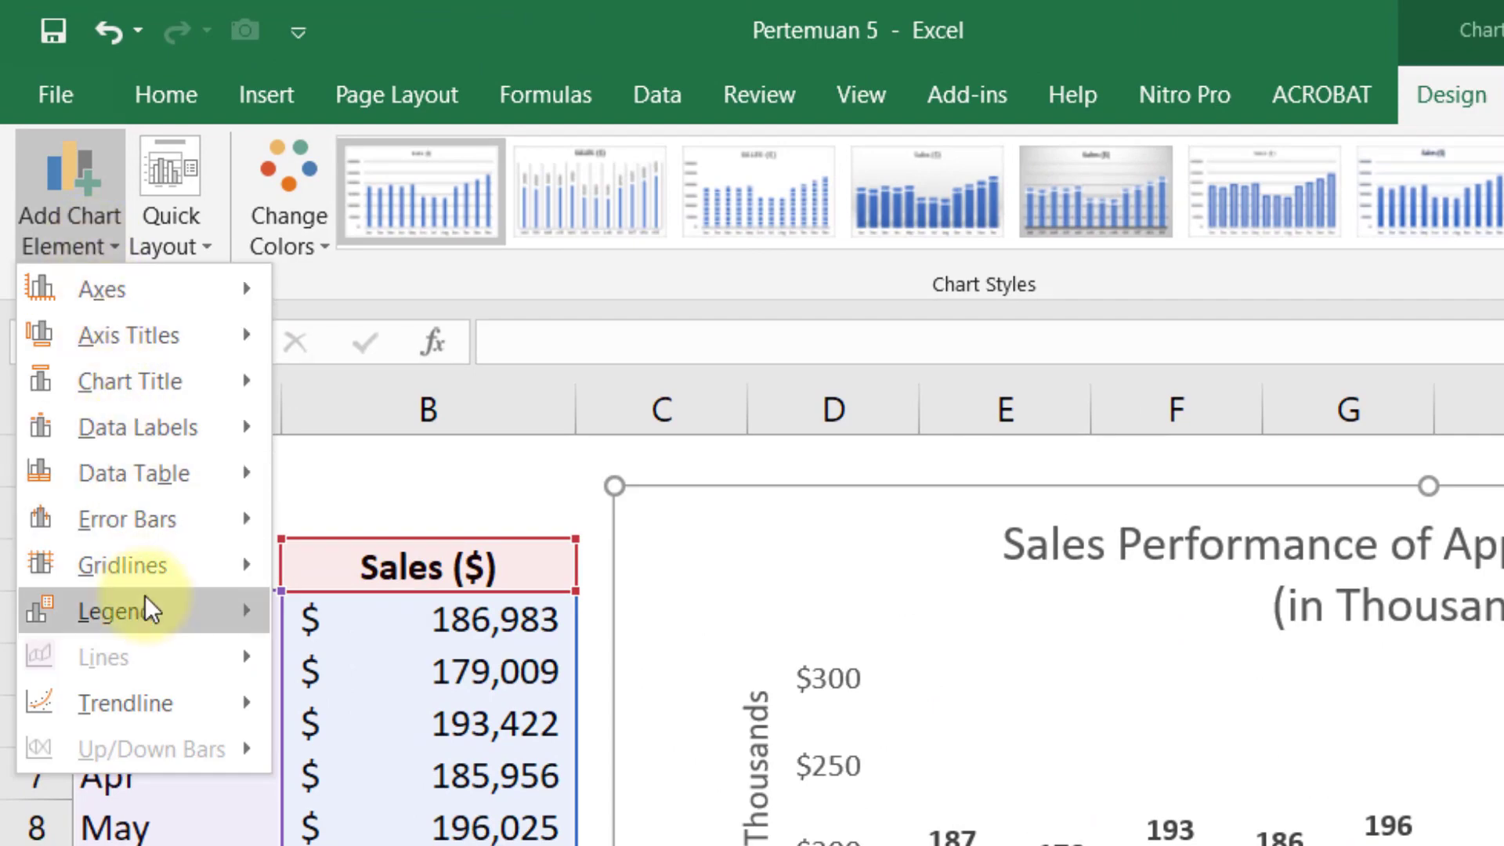
mouse_move(143, 706)
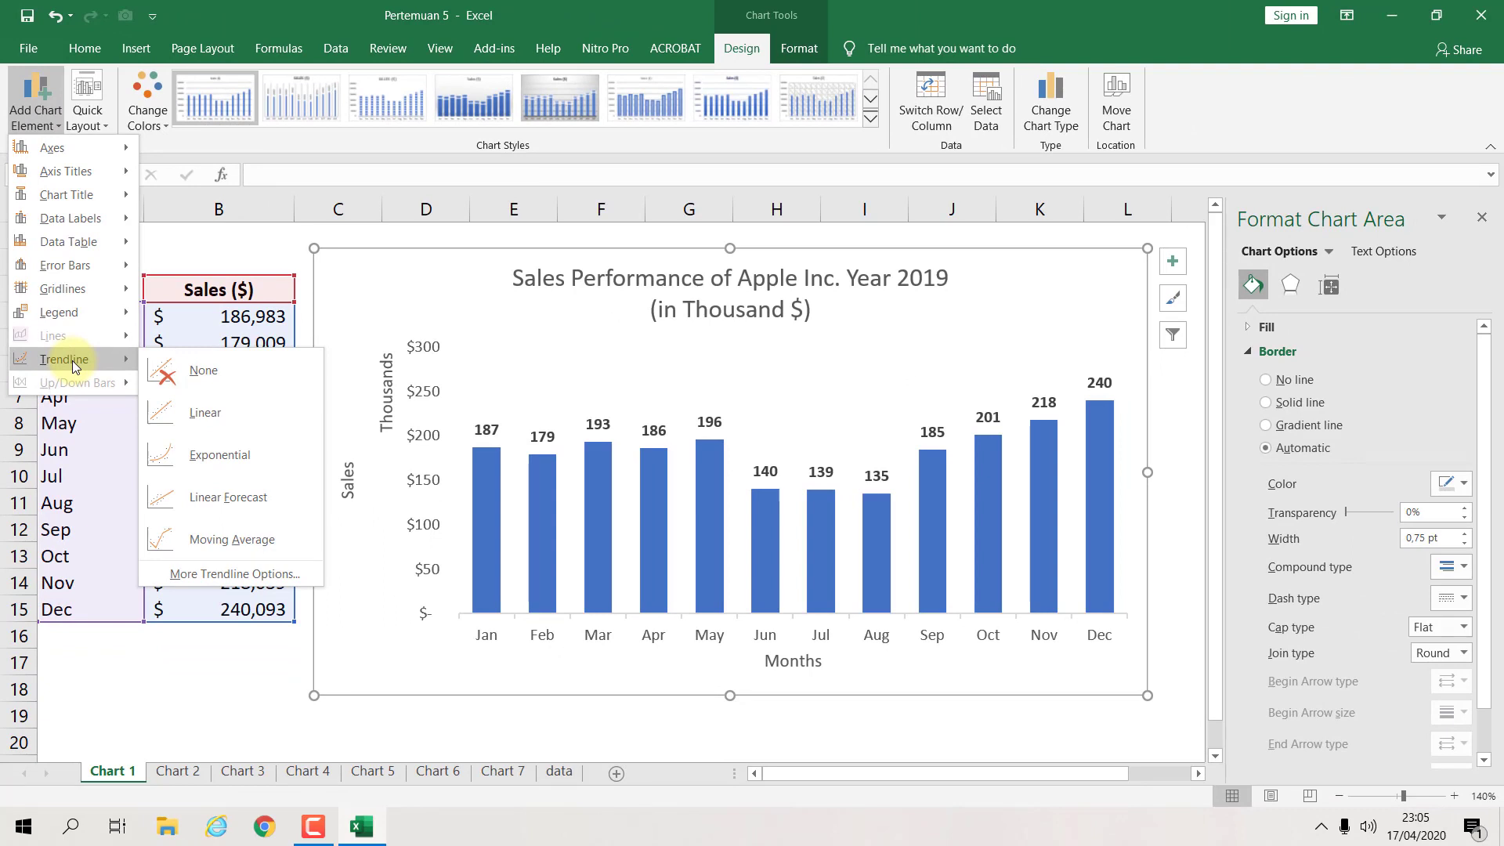
left_click(201, 575)
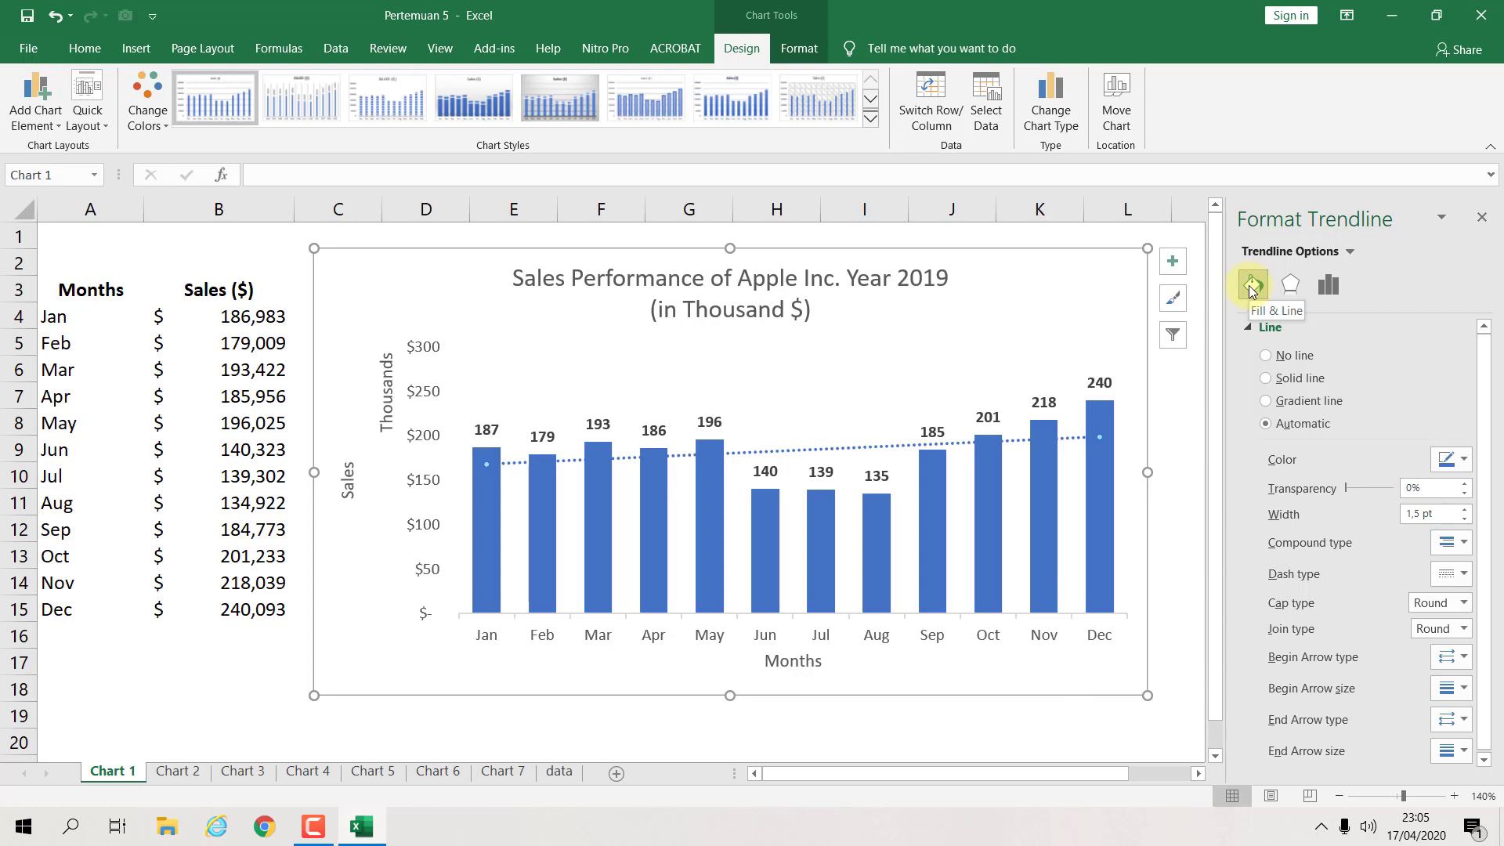
left_click(1291, 285)
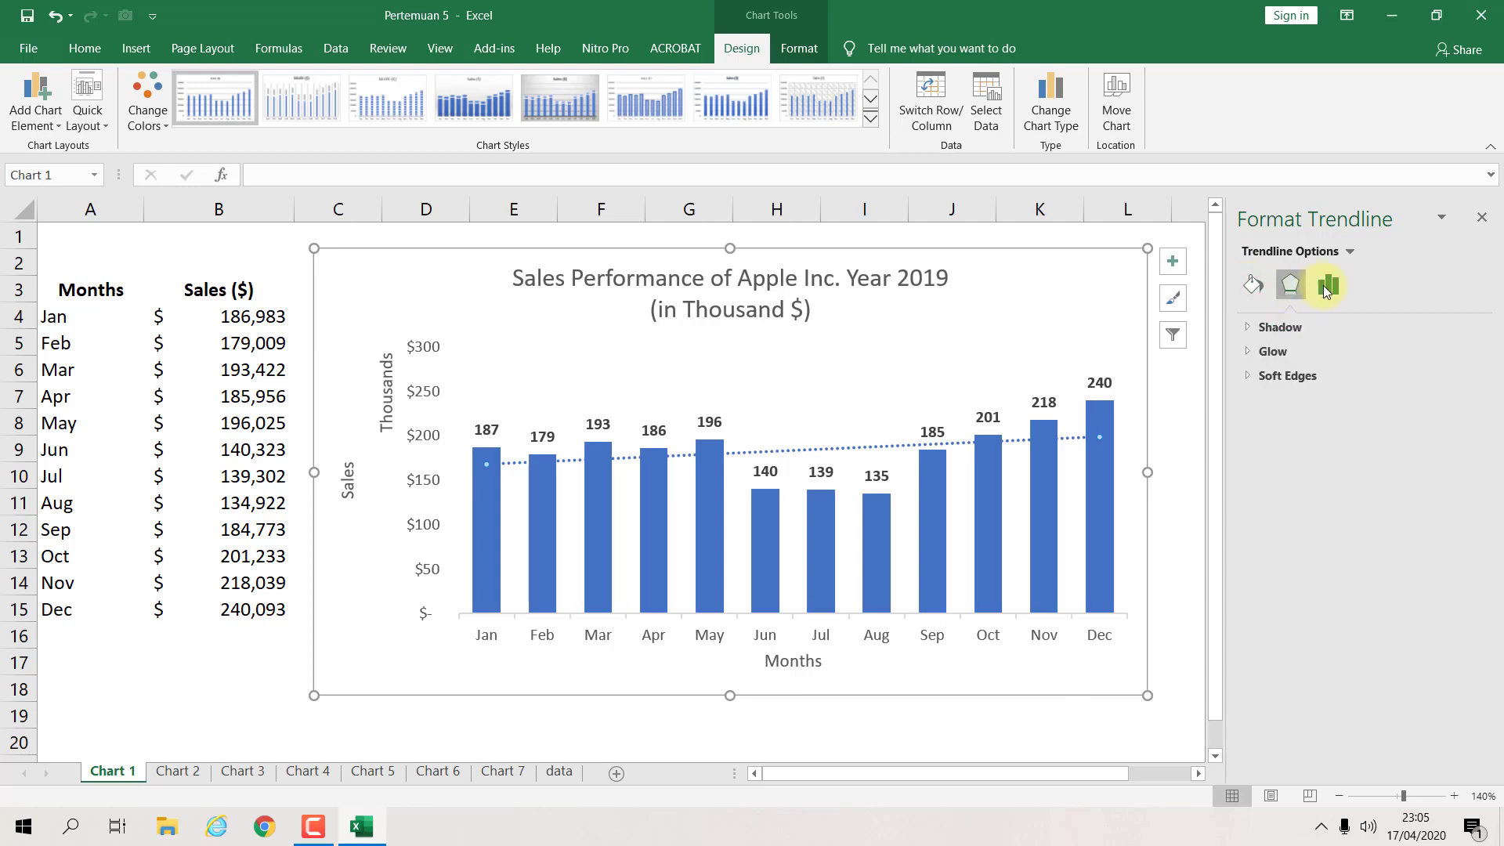
Step: Open the sales chart's trendline options, keeping Linear as the trendline type
left_click(1325, 286)
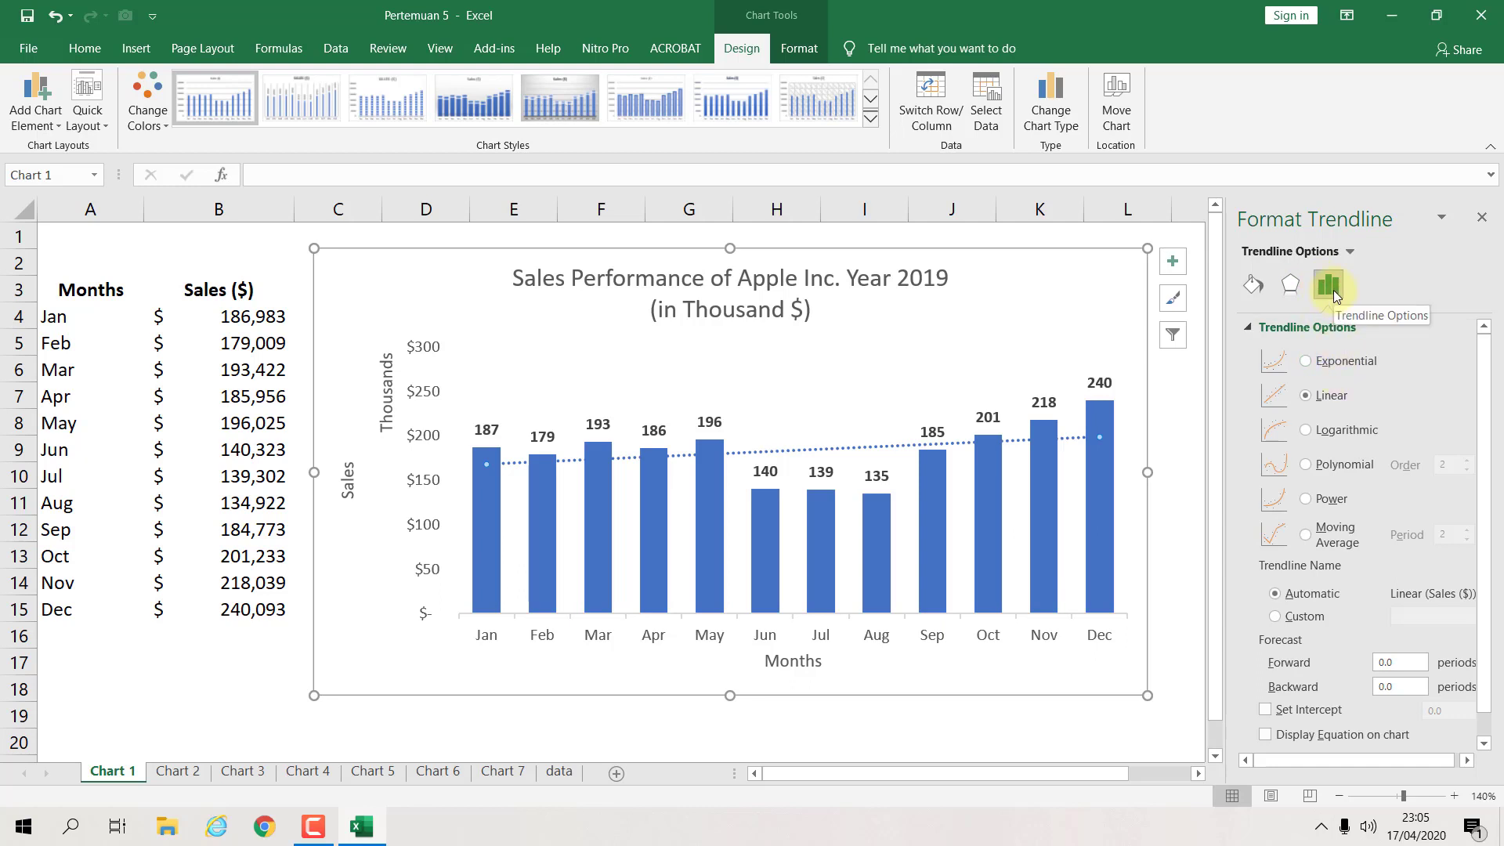
scroll(1353, 373, "down", 1)
scroll(1352, 373, "up", 1)
left_click(1357, 368)
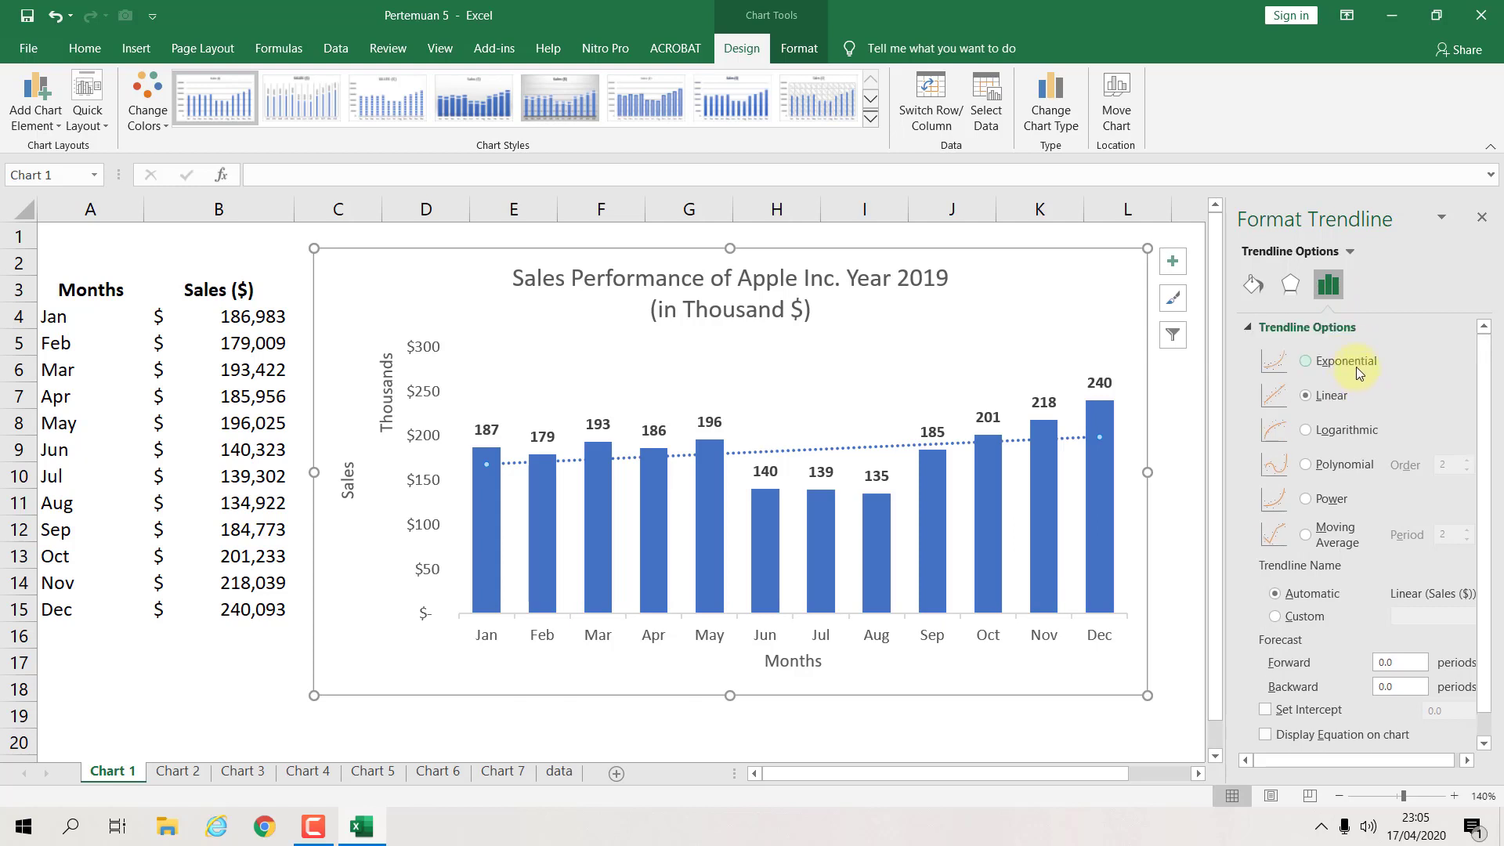
left_click(1346, 398)
scroll(1370, 429, "down", 1)
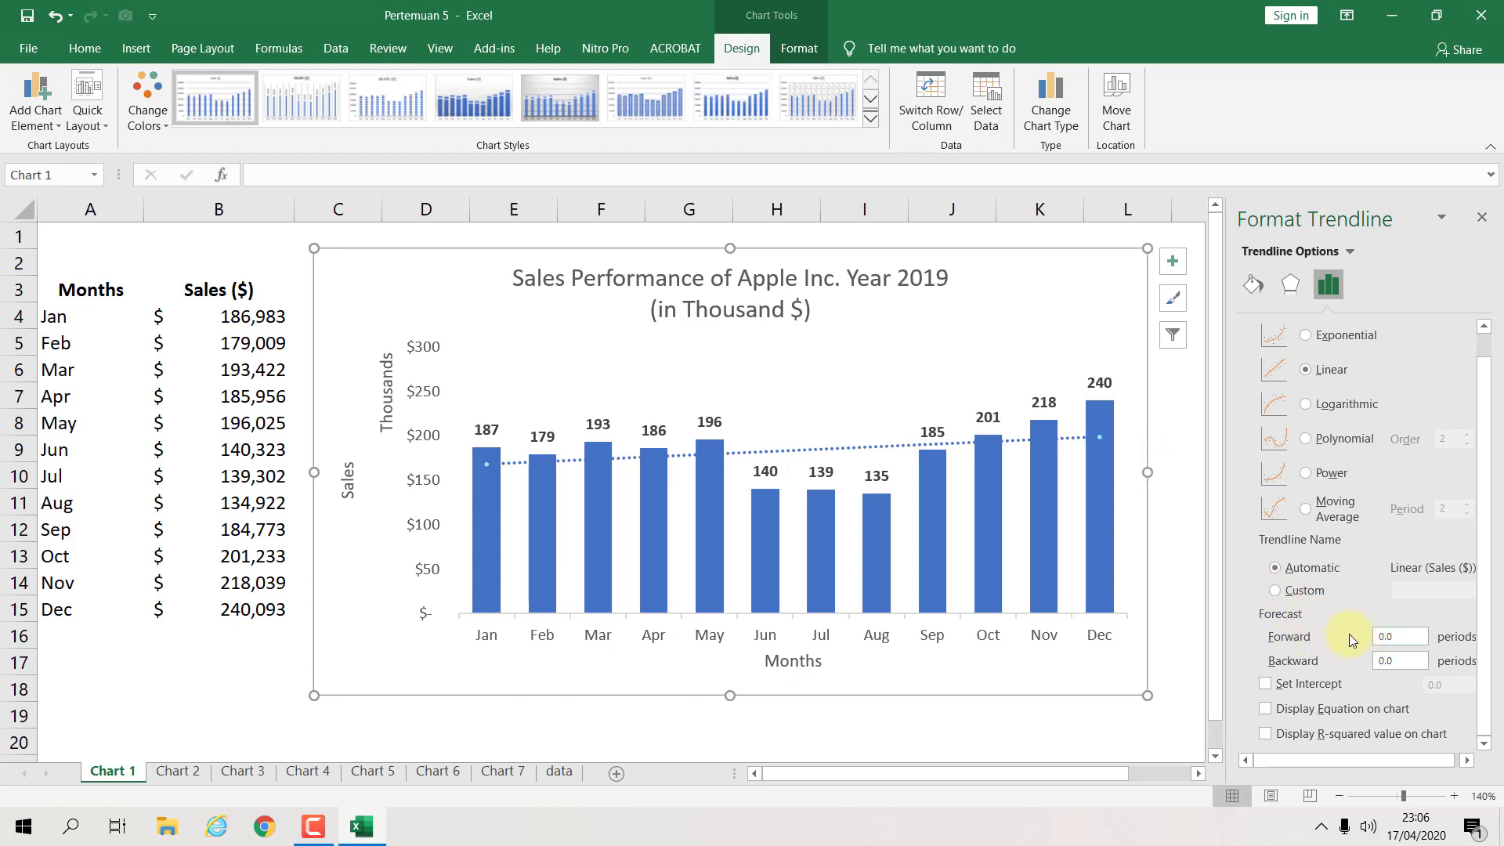
Step: Try a forward forecast of 2 periods on the linear trendline, and reset the forecast to 0
left_click_drag(1392, 635, 1357, 638)
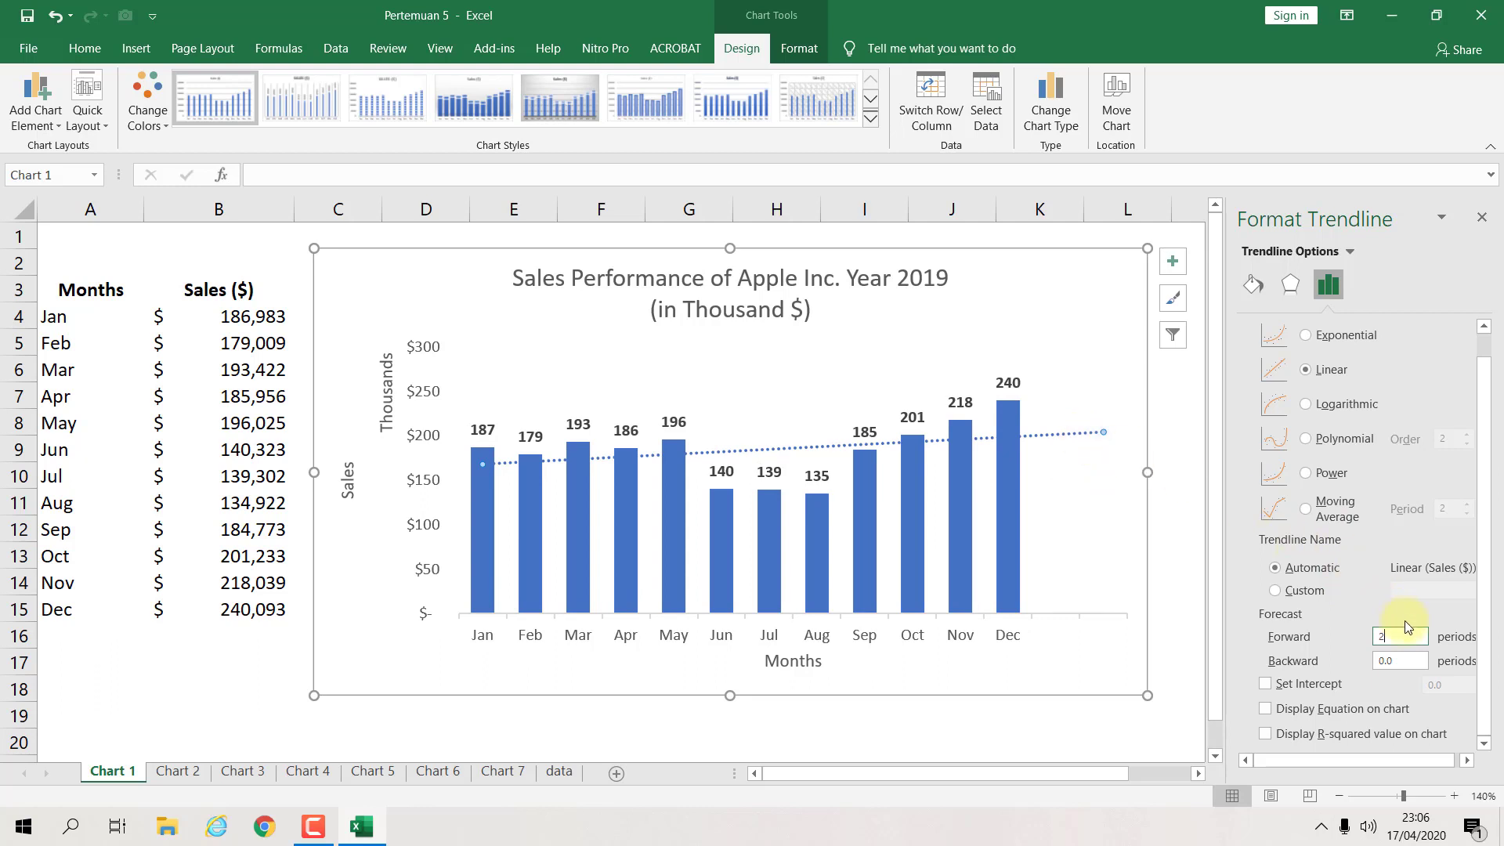
left_click_drag(1403, 634, 1363, 630)
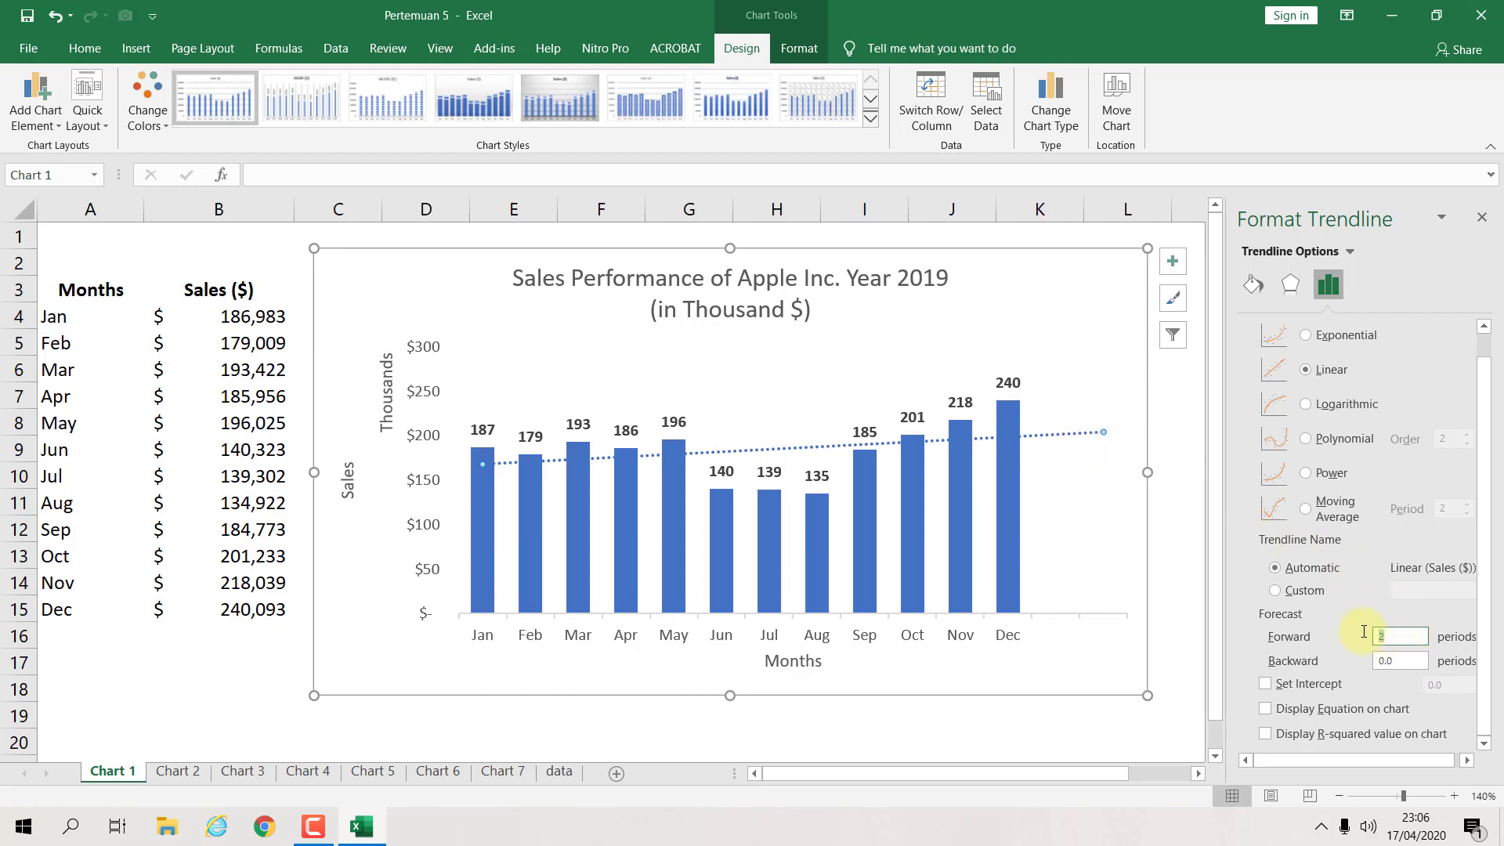
key("BackSpace")
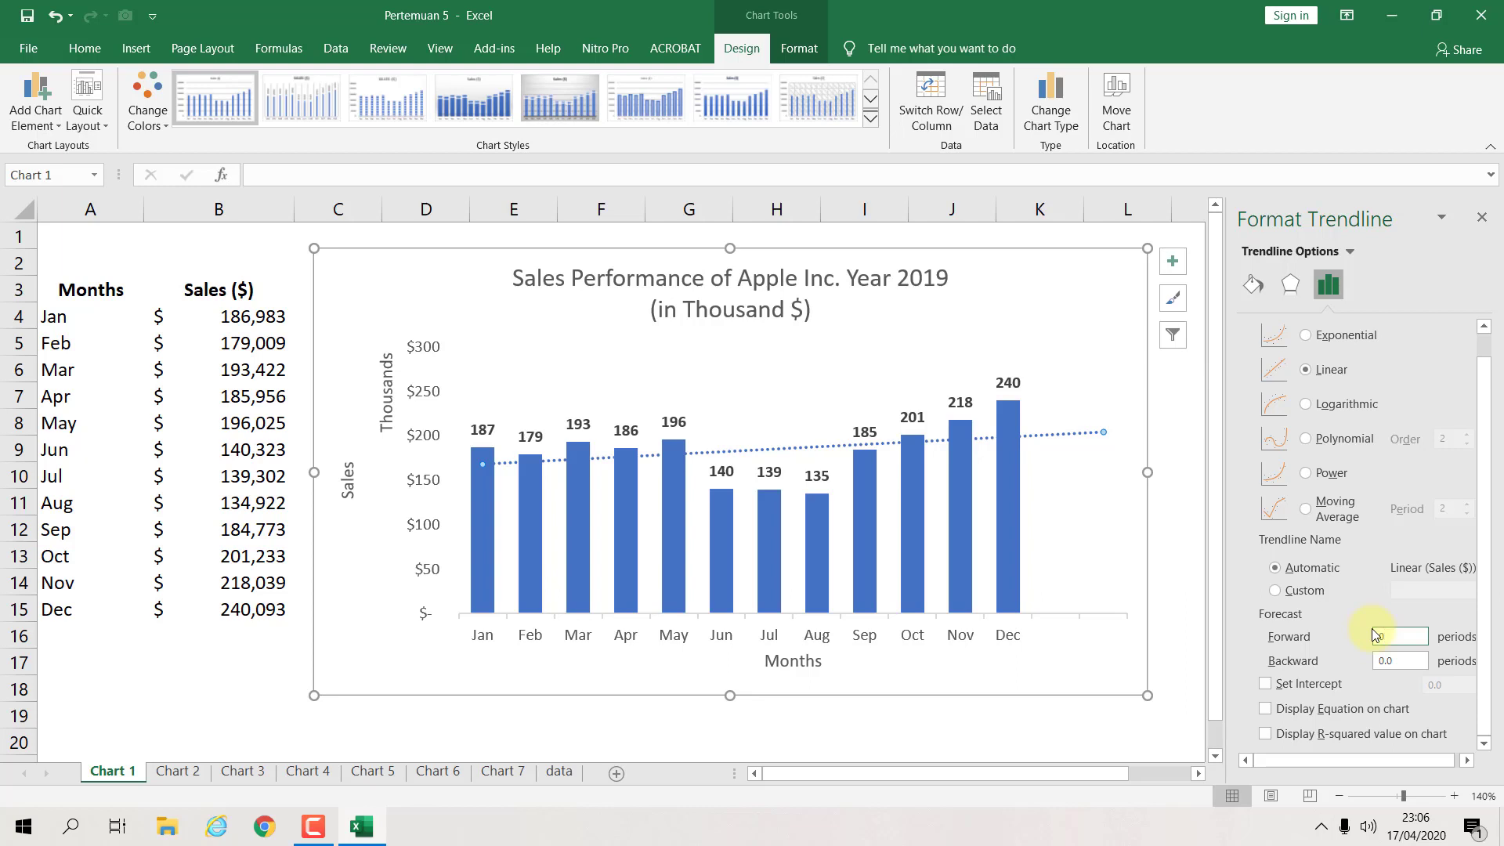
type("0")
key("Return")
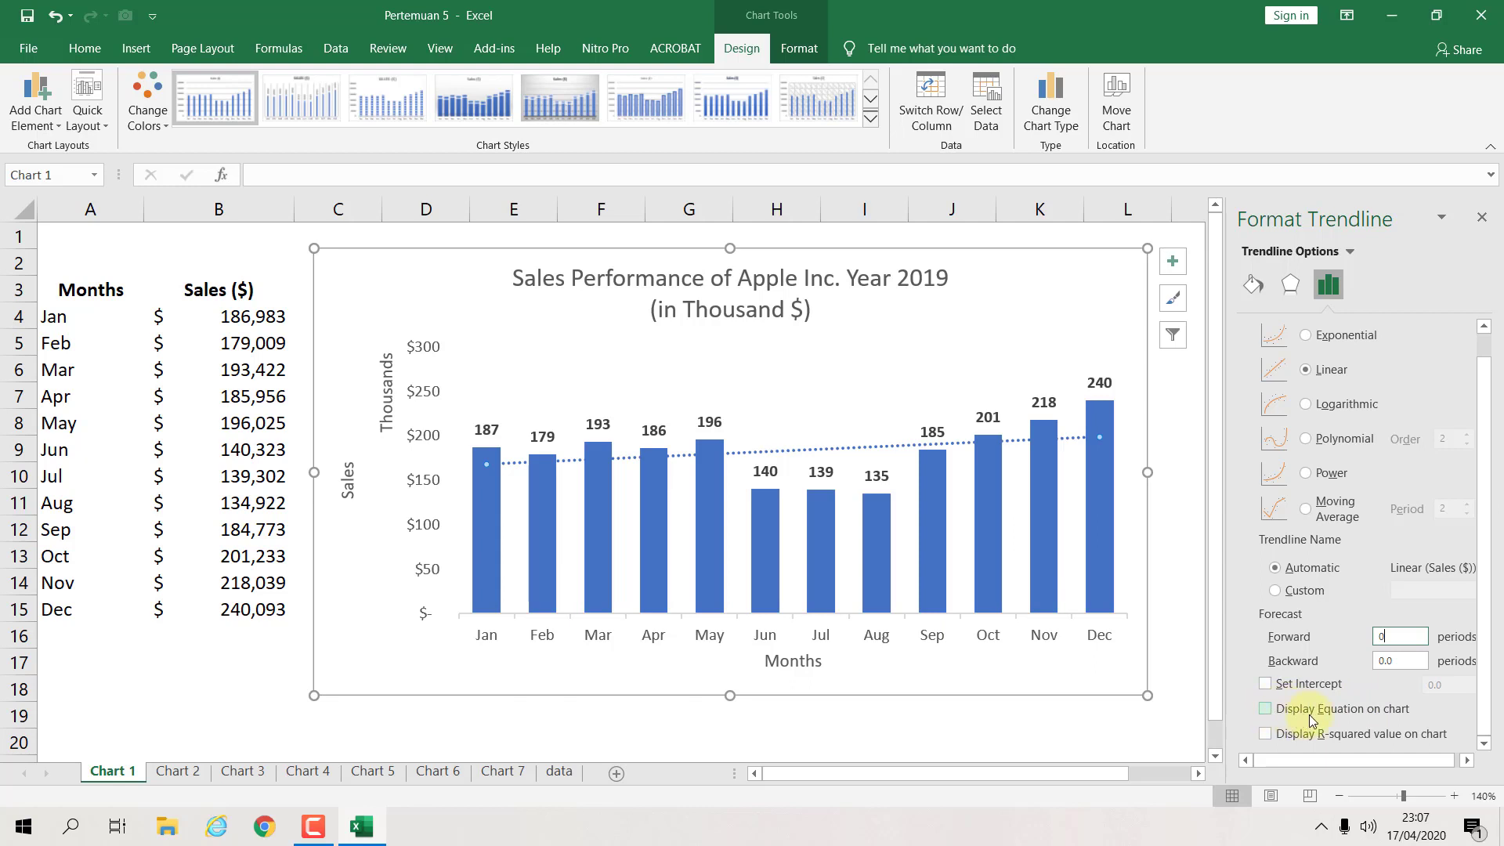
Step: Display the trendline's equation and R-squared value on the chart, and place that label in bold above the Nov and Dec columns
left_click(1266, 713)
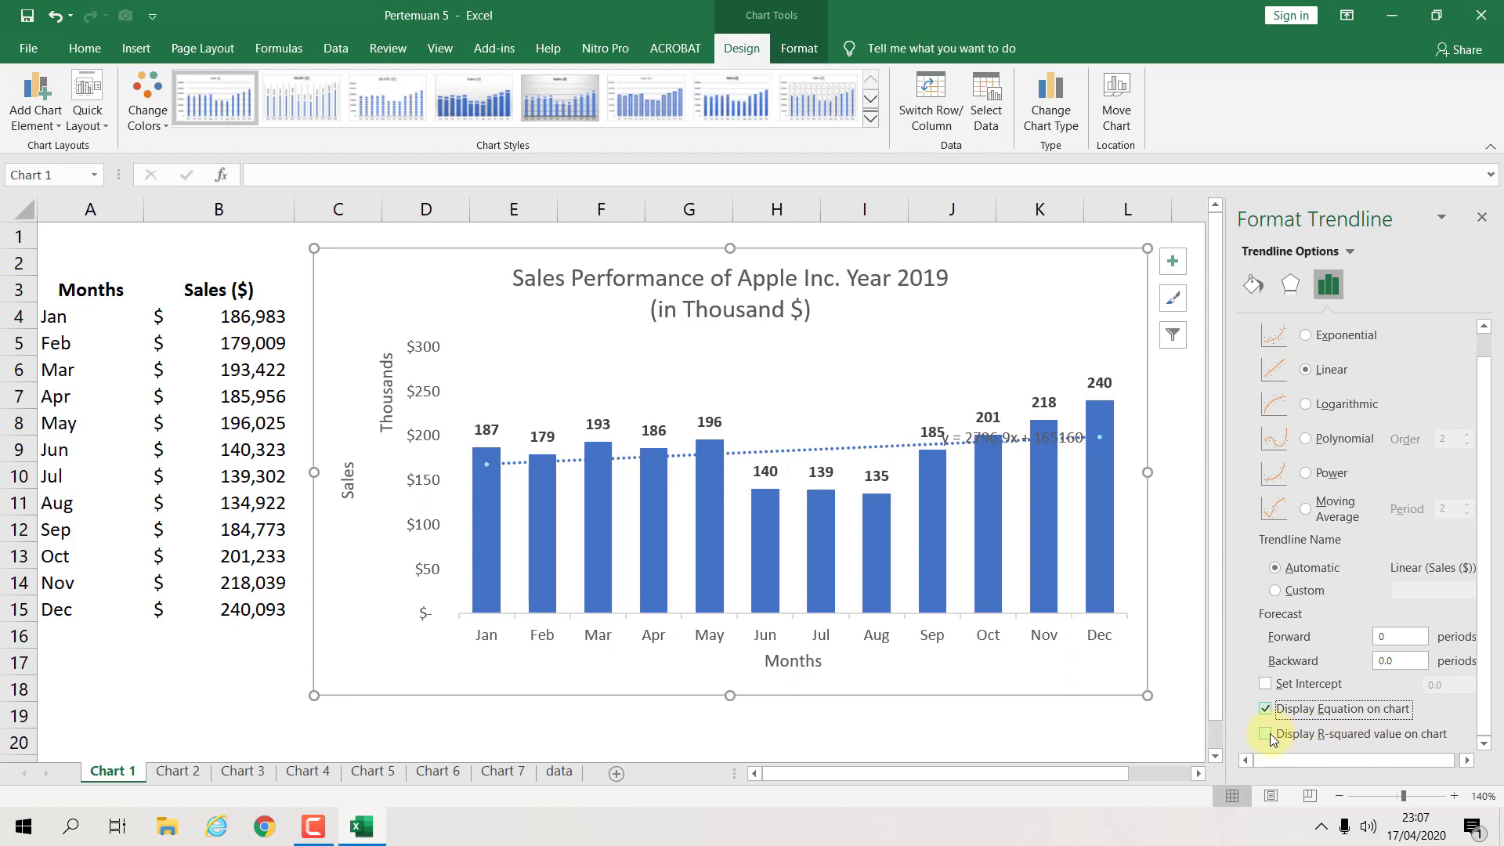
left_click(1271, 733)
left_click_drag(1070, 428, 1067, 320)
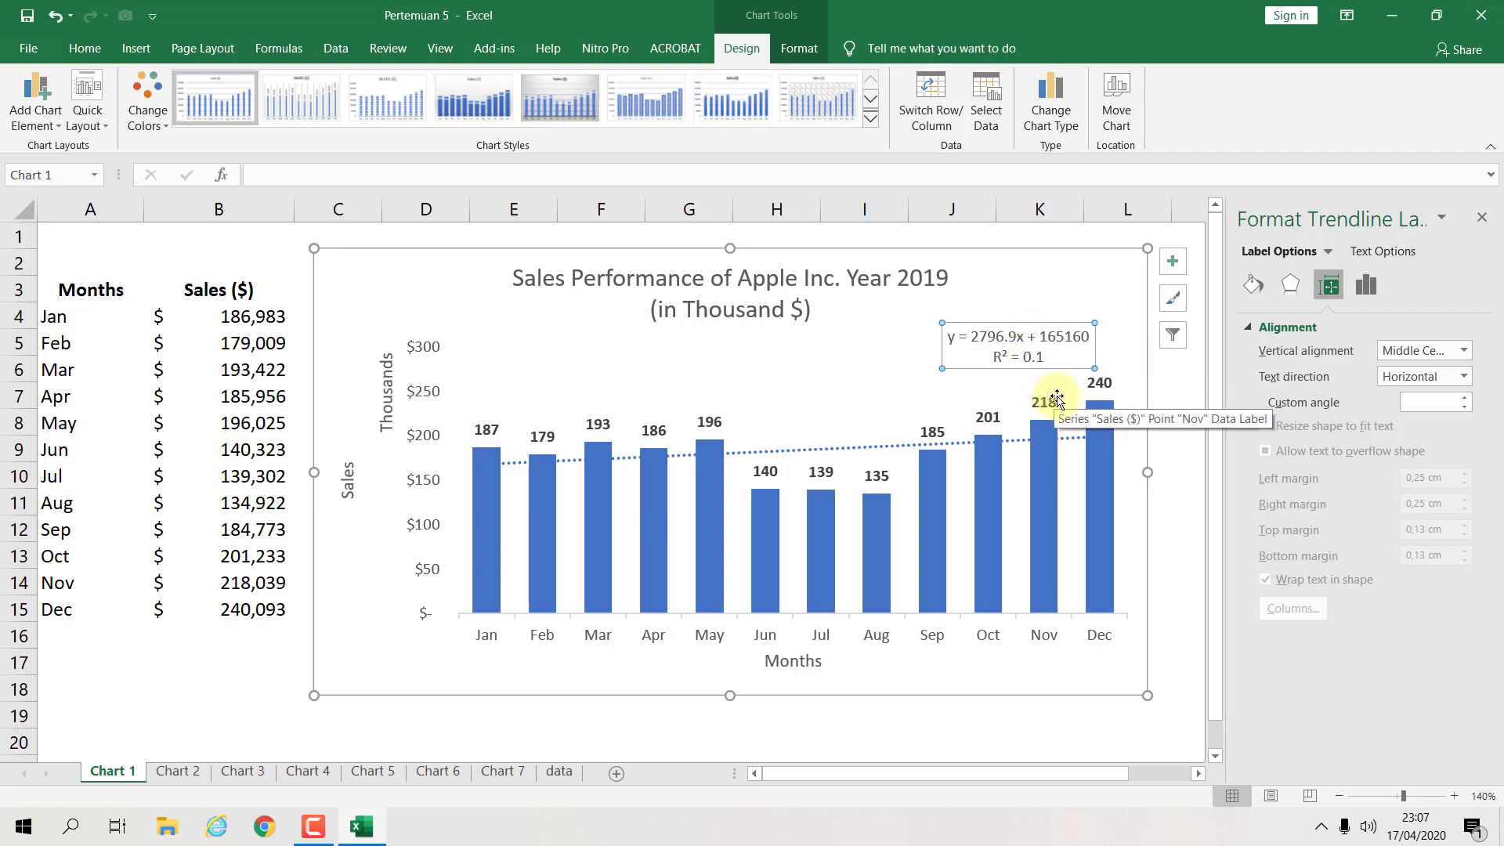
key("ctrl+b")
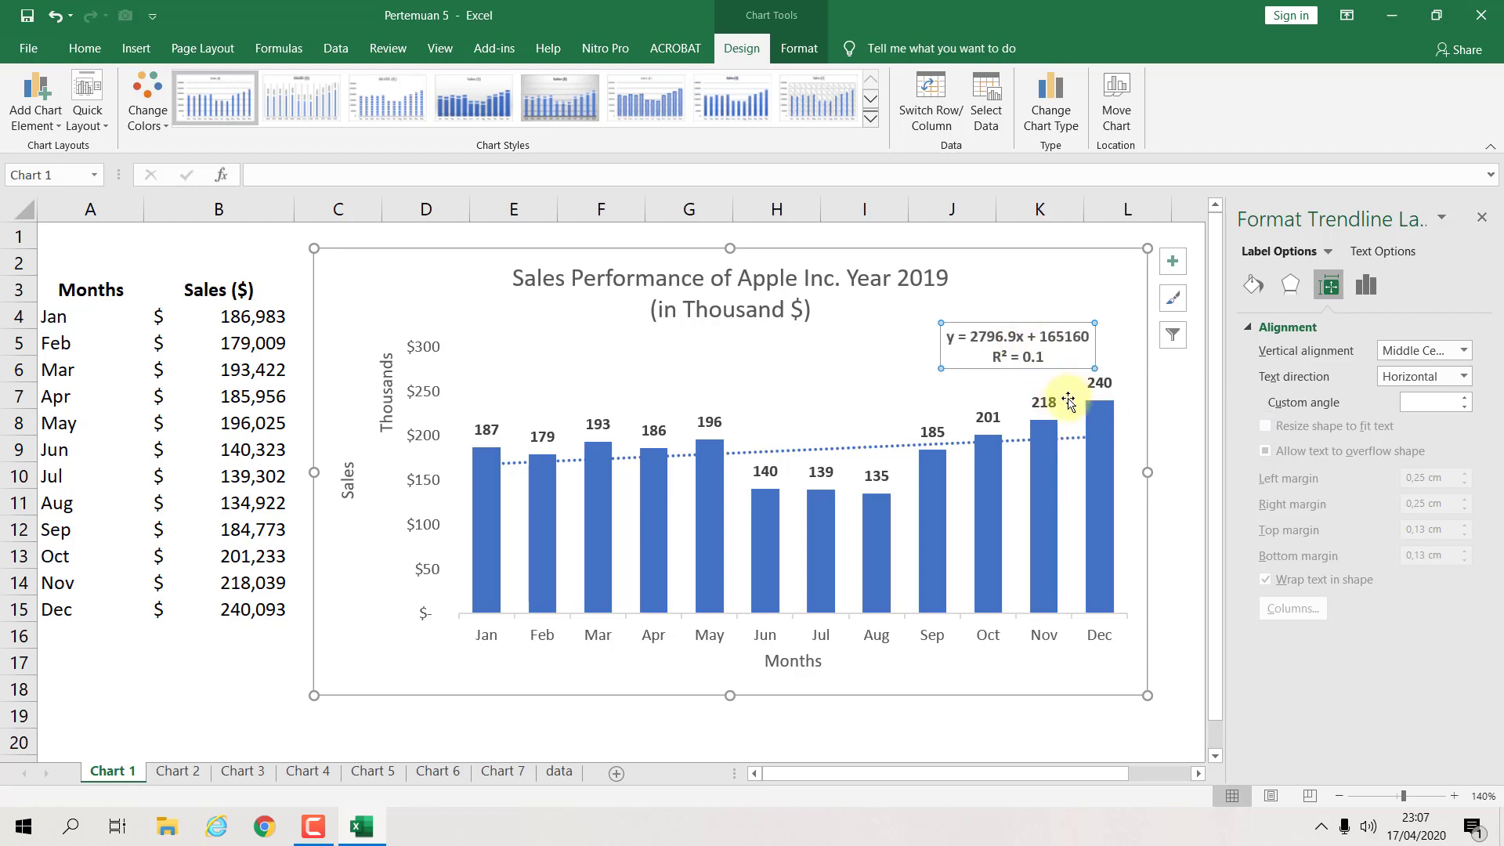
left_click(1179, 418)
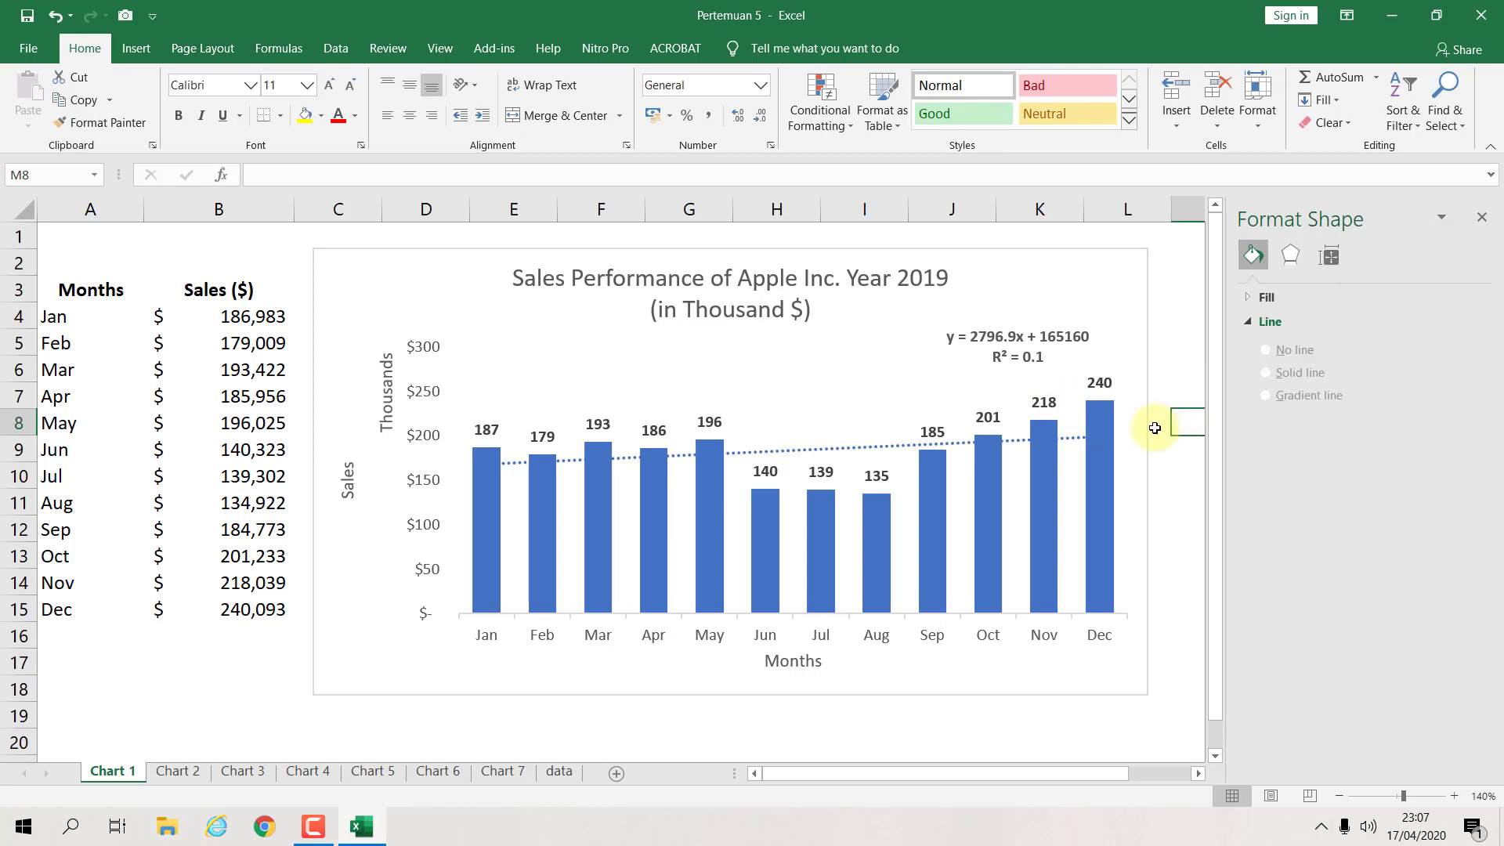
Step: Go to the Chart 2 sheet and move the Unit line chart slightly up and closer to the table
mouse_move(925, 488)
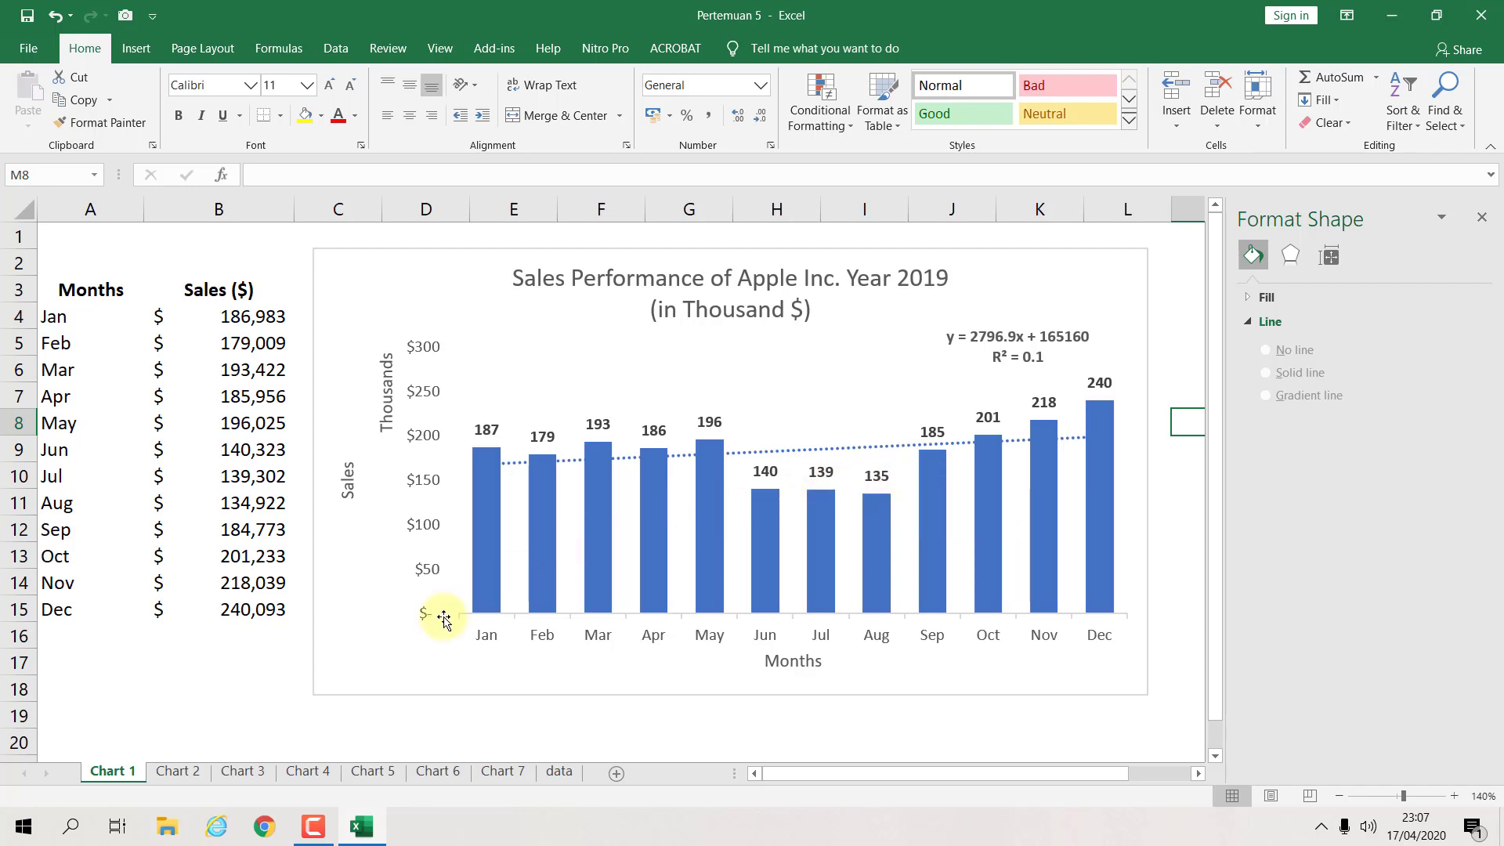
left_click(177, 771)
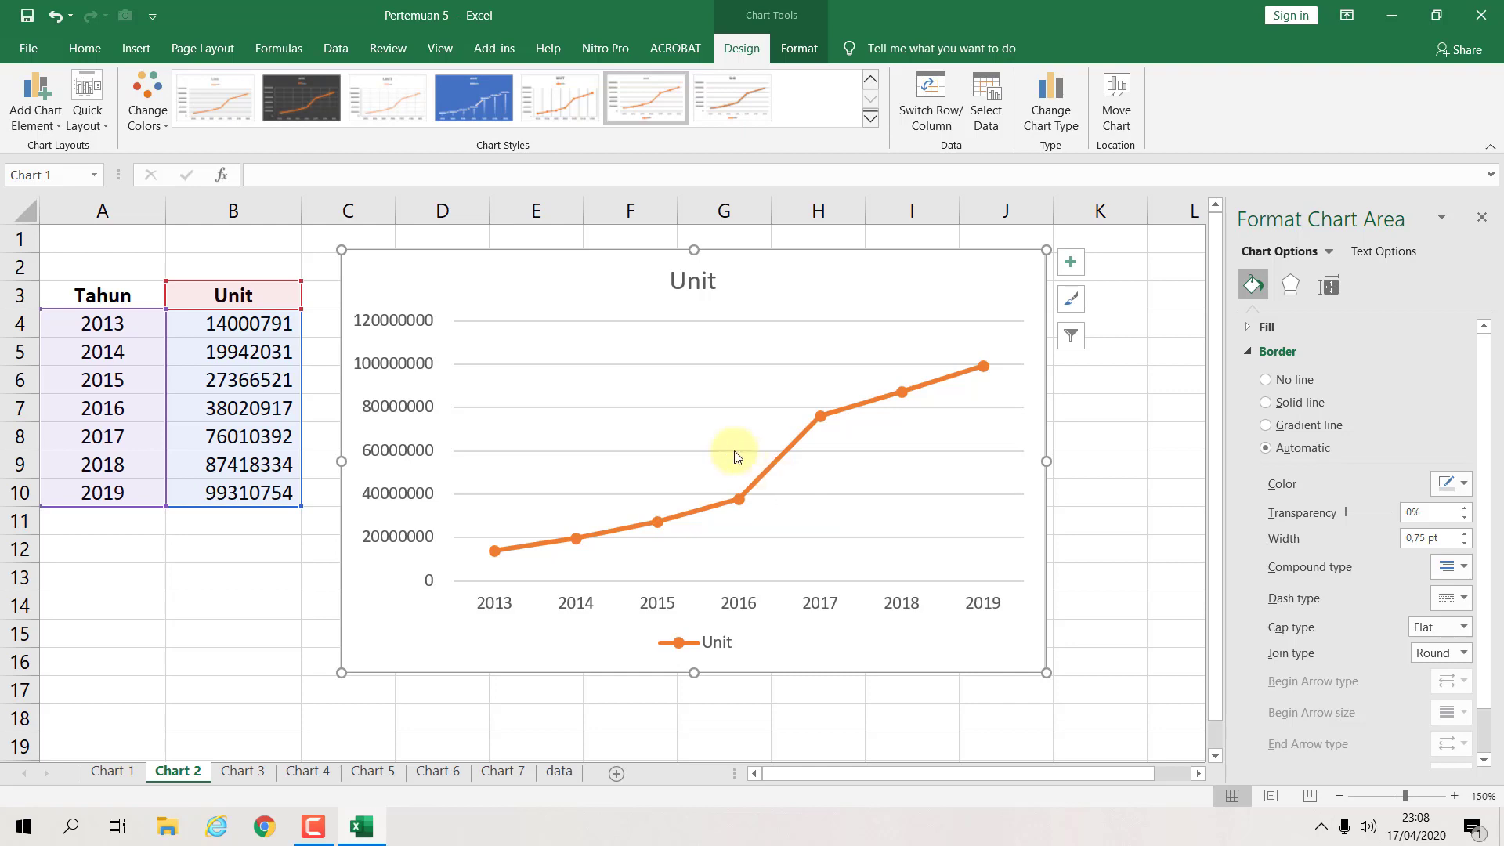
left_click_drag(920, 247, 916, 243)
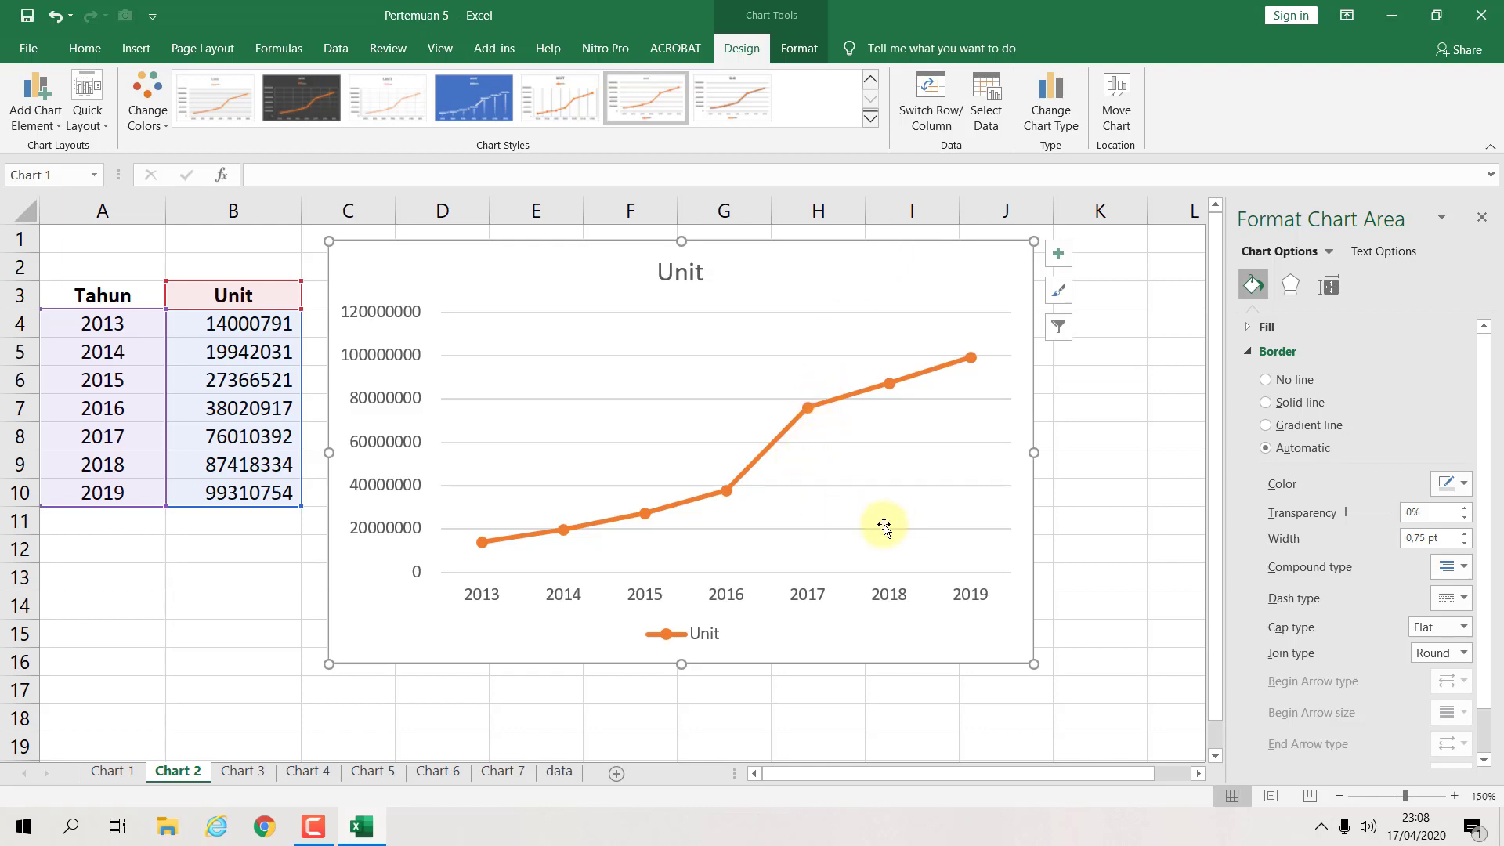
Step: Change the Unit line chart's title to "Sales of Apple on Unit Year 2019", and deselect the chart
left_click(680, 282)
left_click(687, 281)
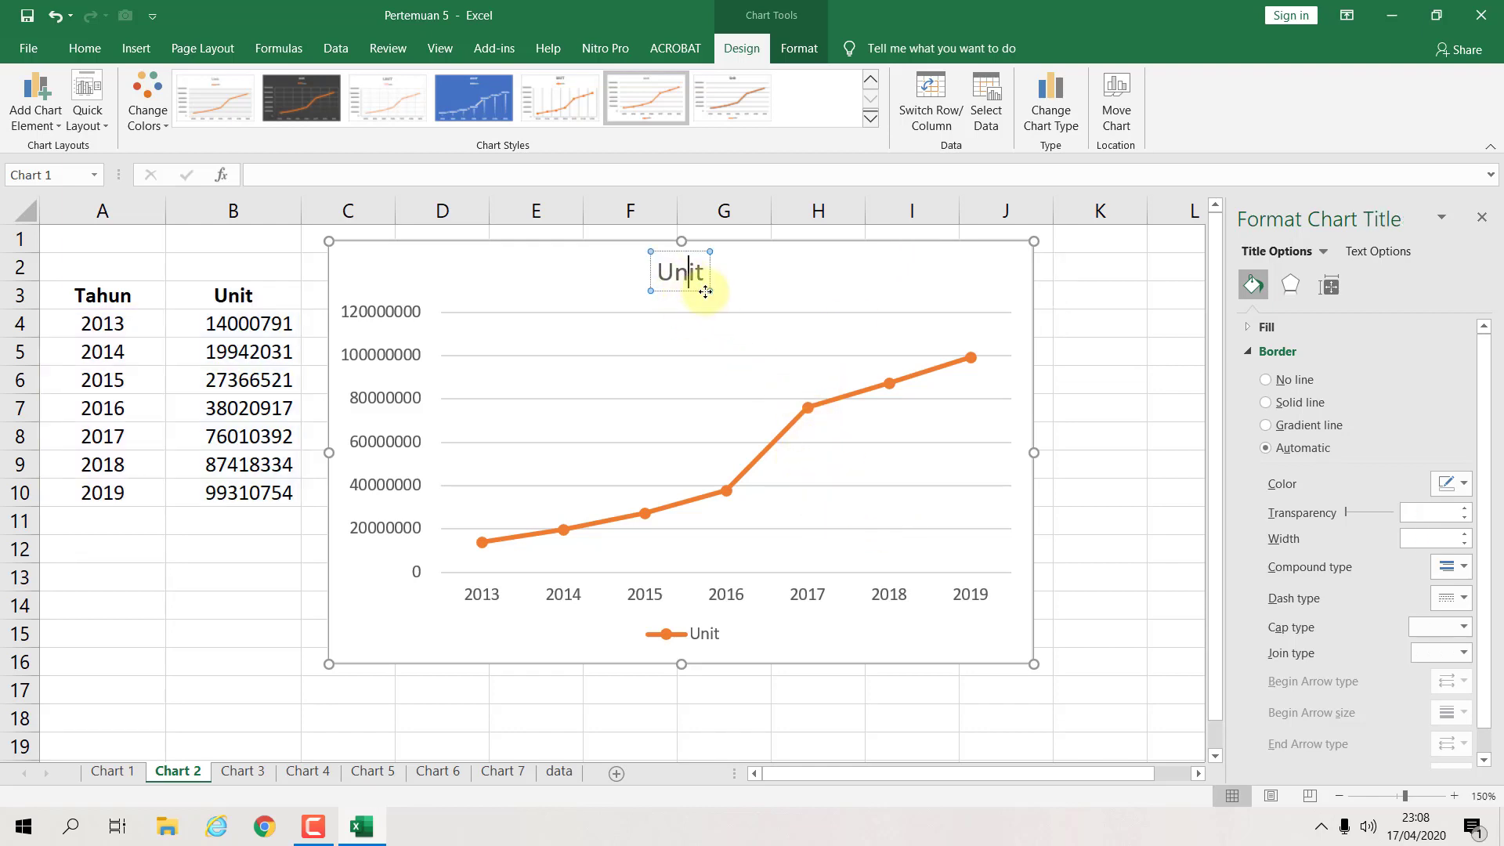
key("ctrl+a")
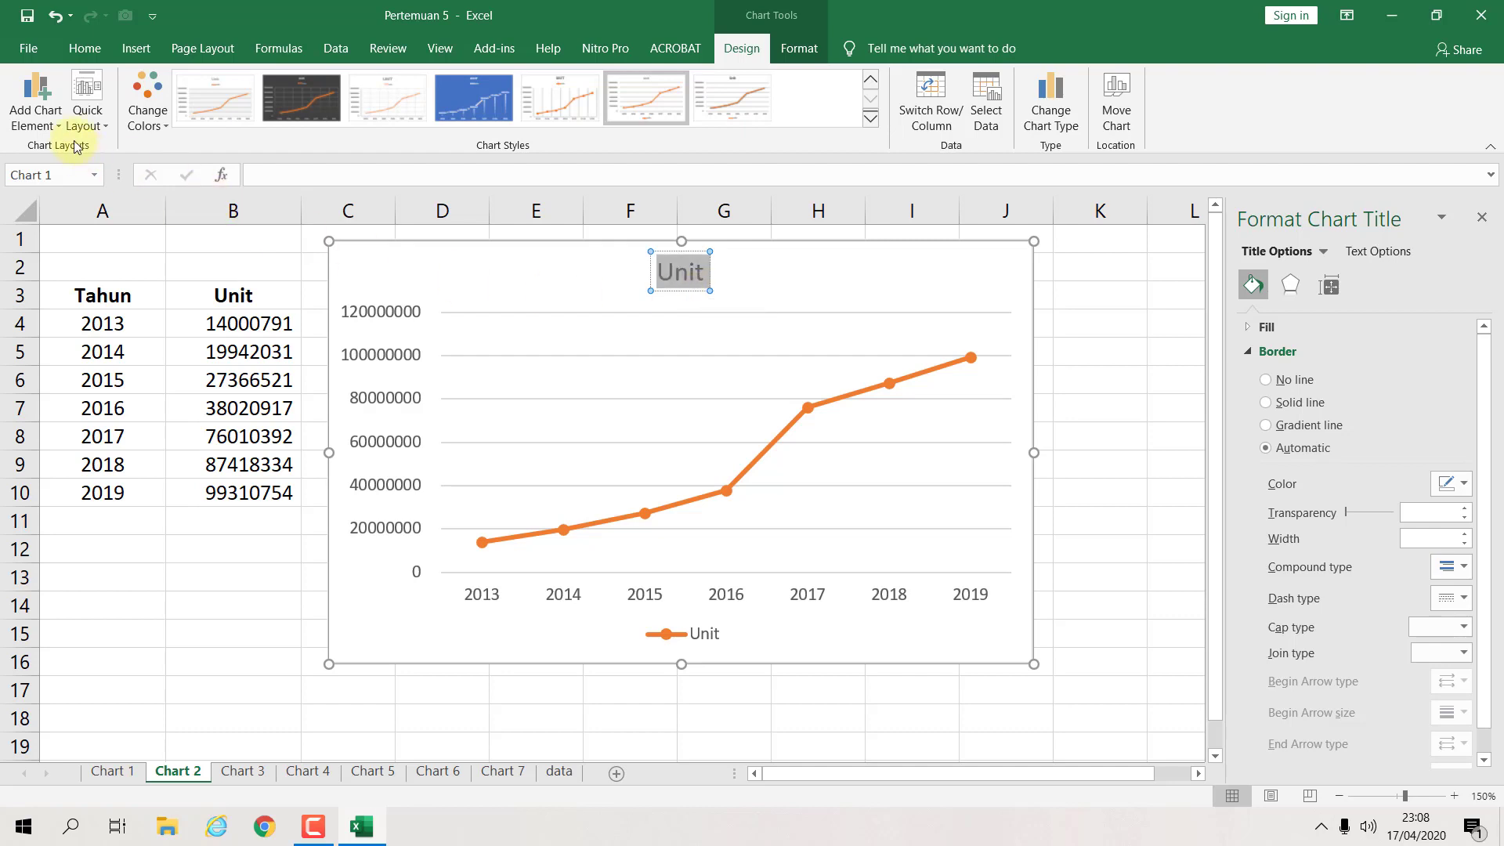
left_click(36, 116)
mouse_move(79, 228)
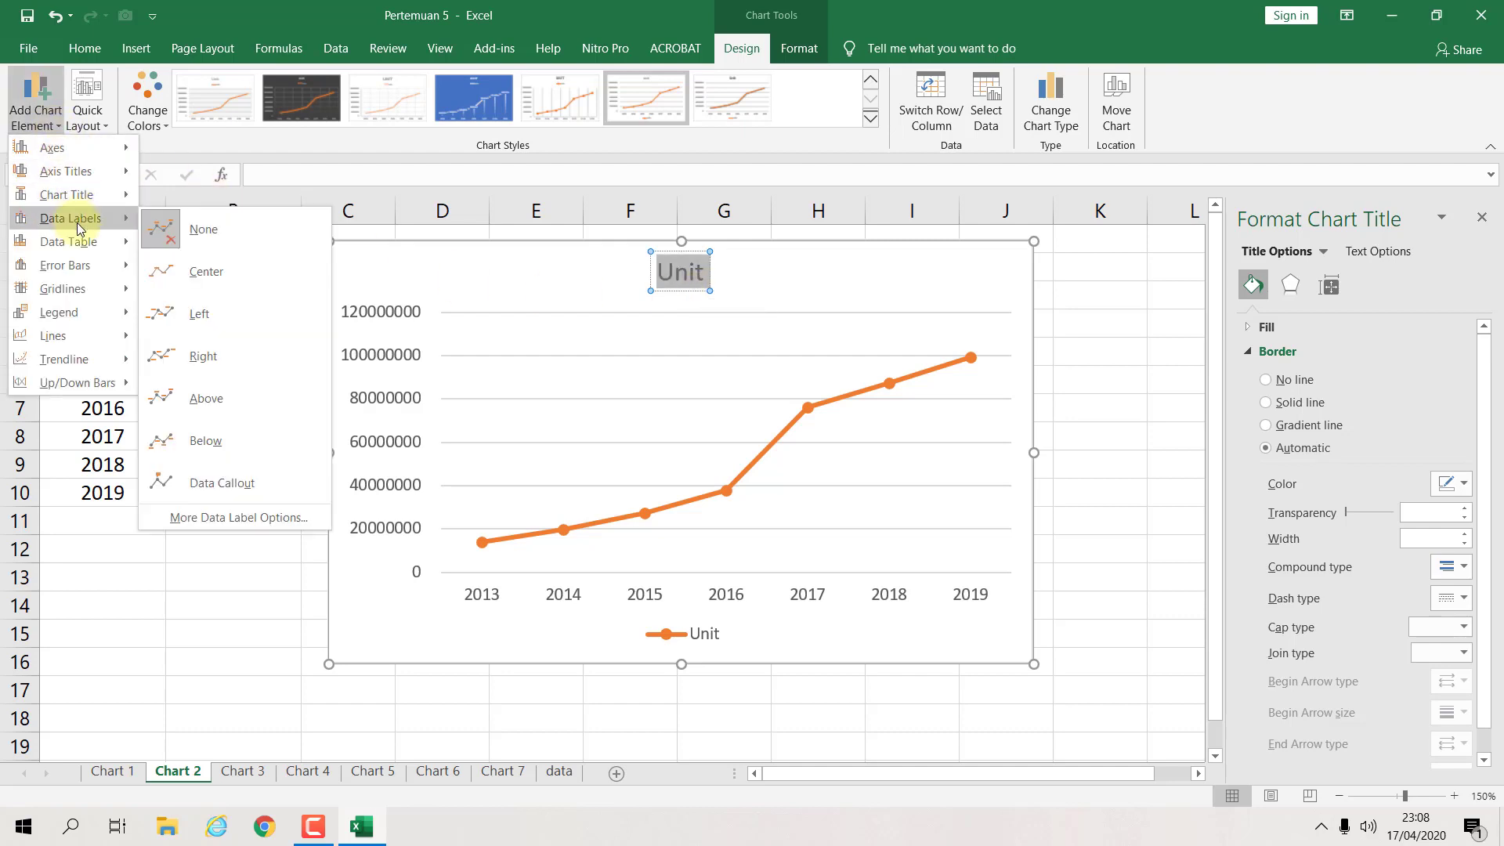
mouse_move(90, 193)
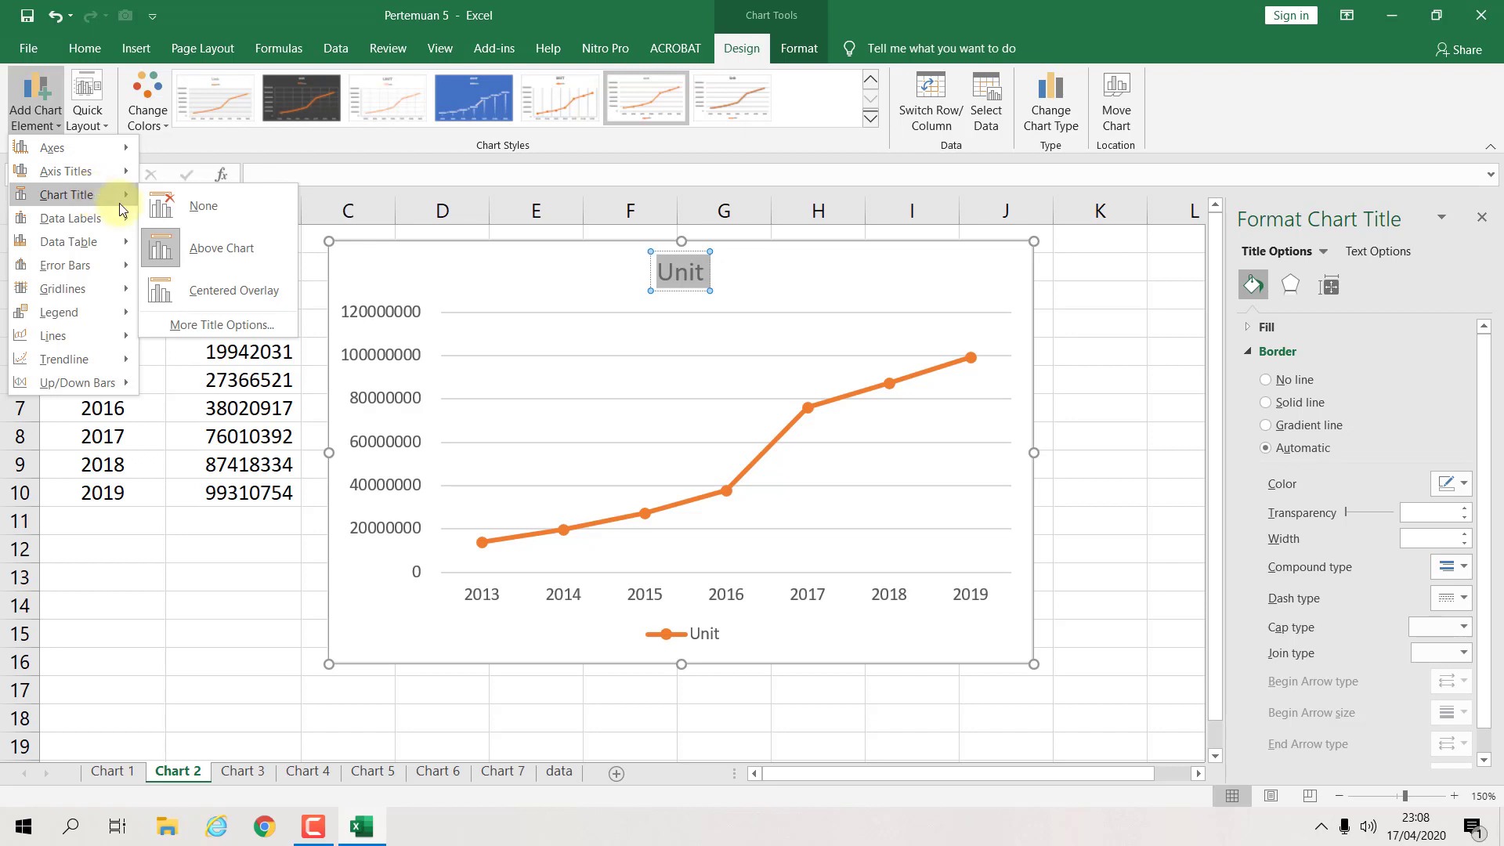
left_click(736, 296)
type("les")
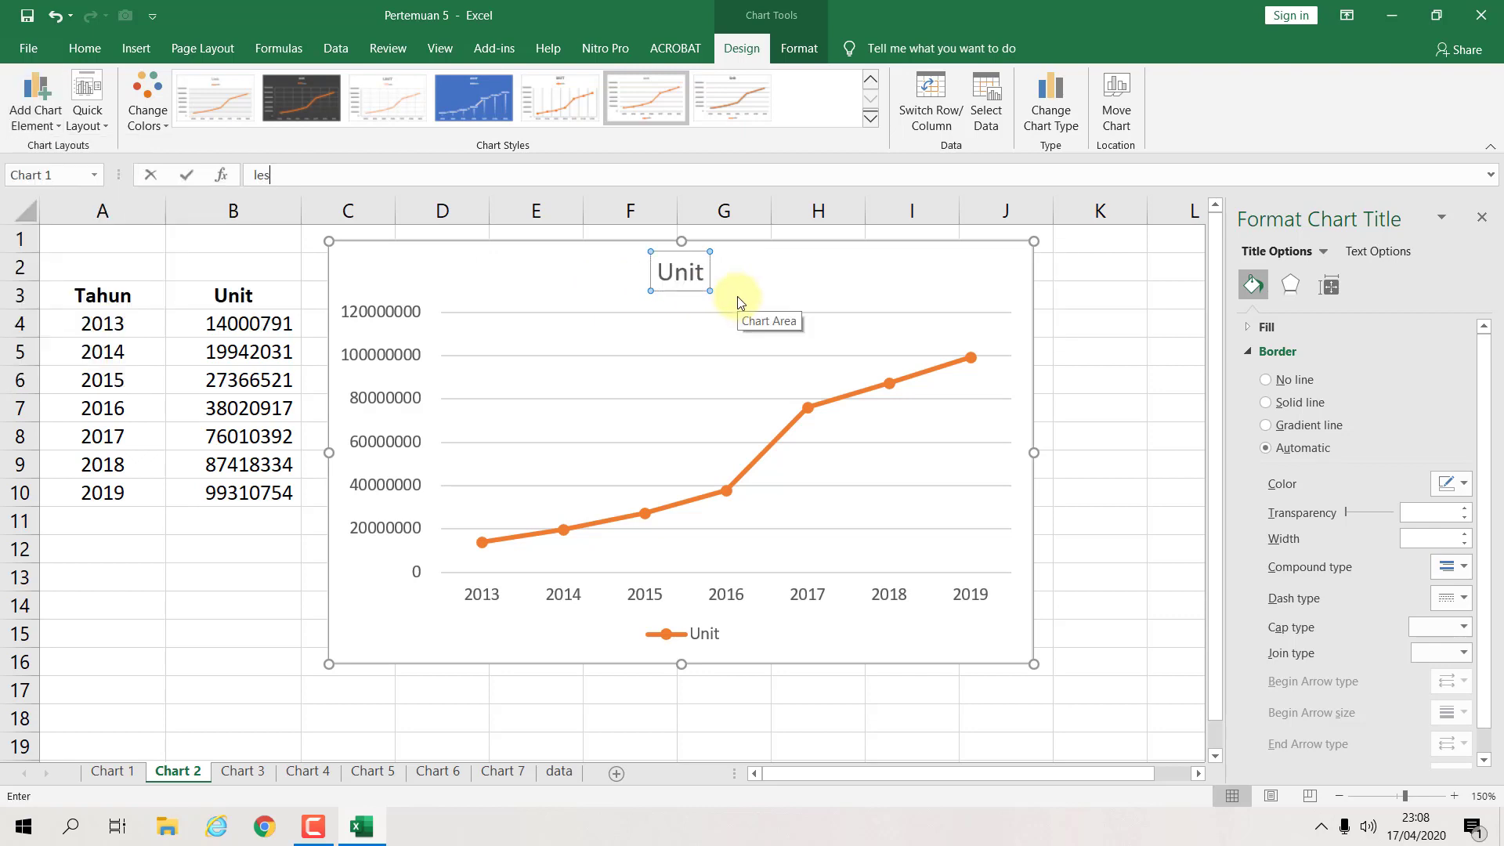
key("Return")
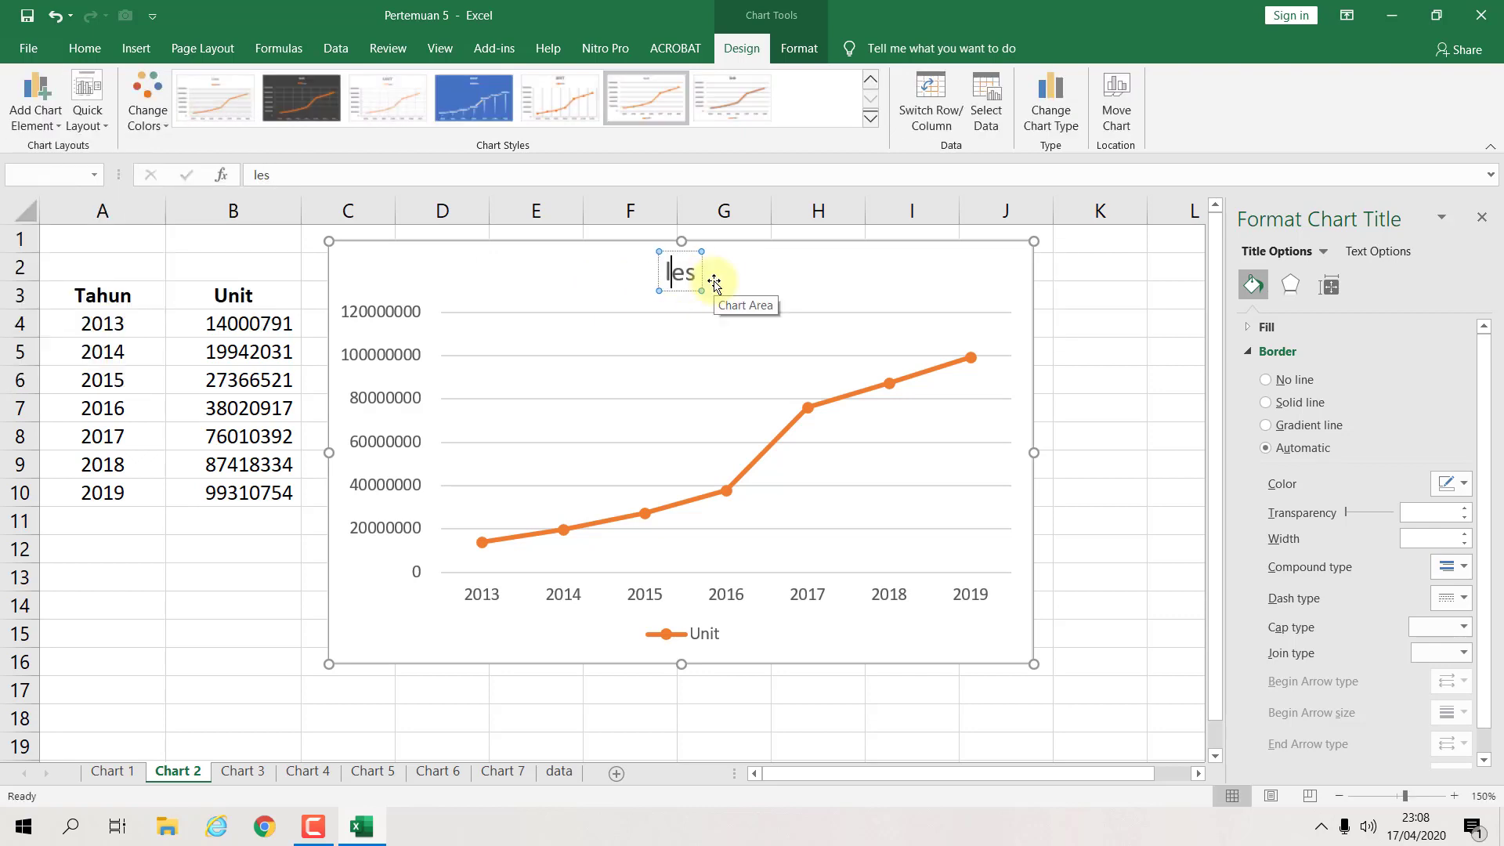
type("Sales")
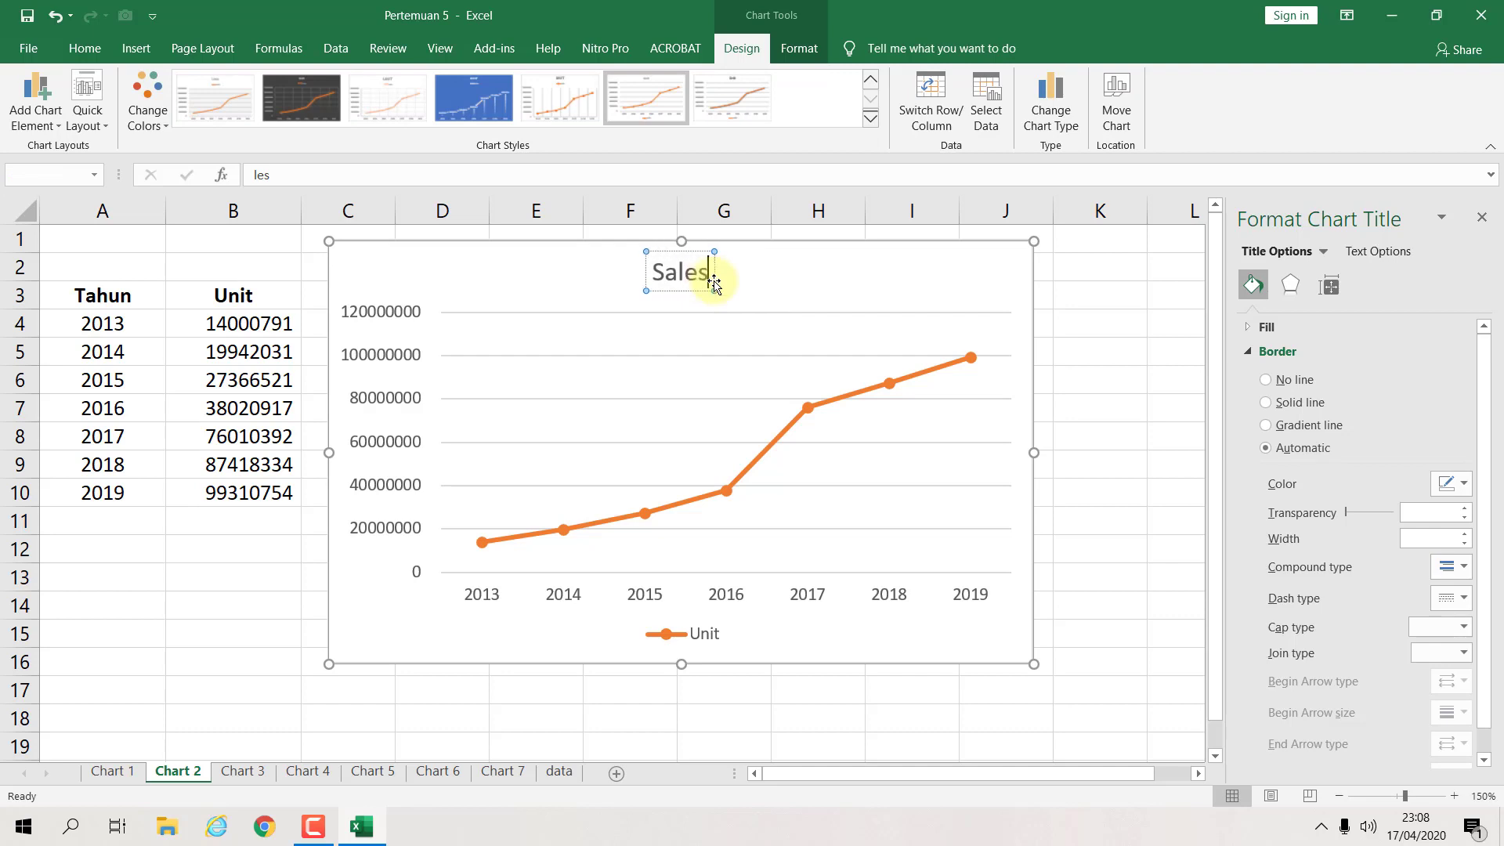
type(" of ")
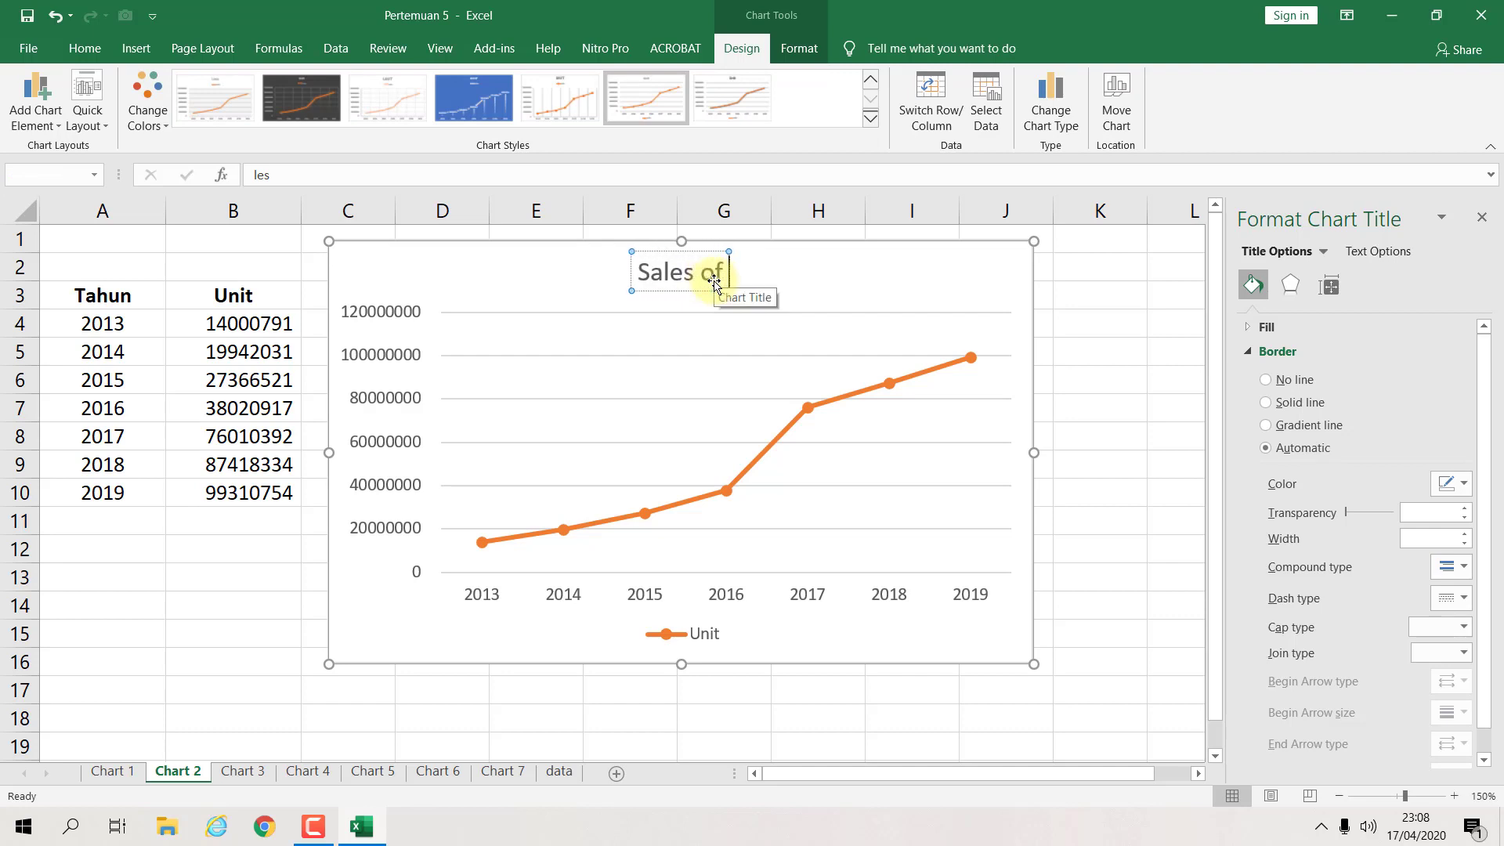
type("Apple ")
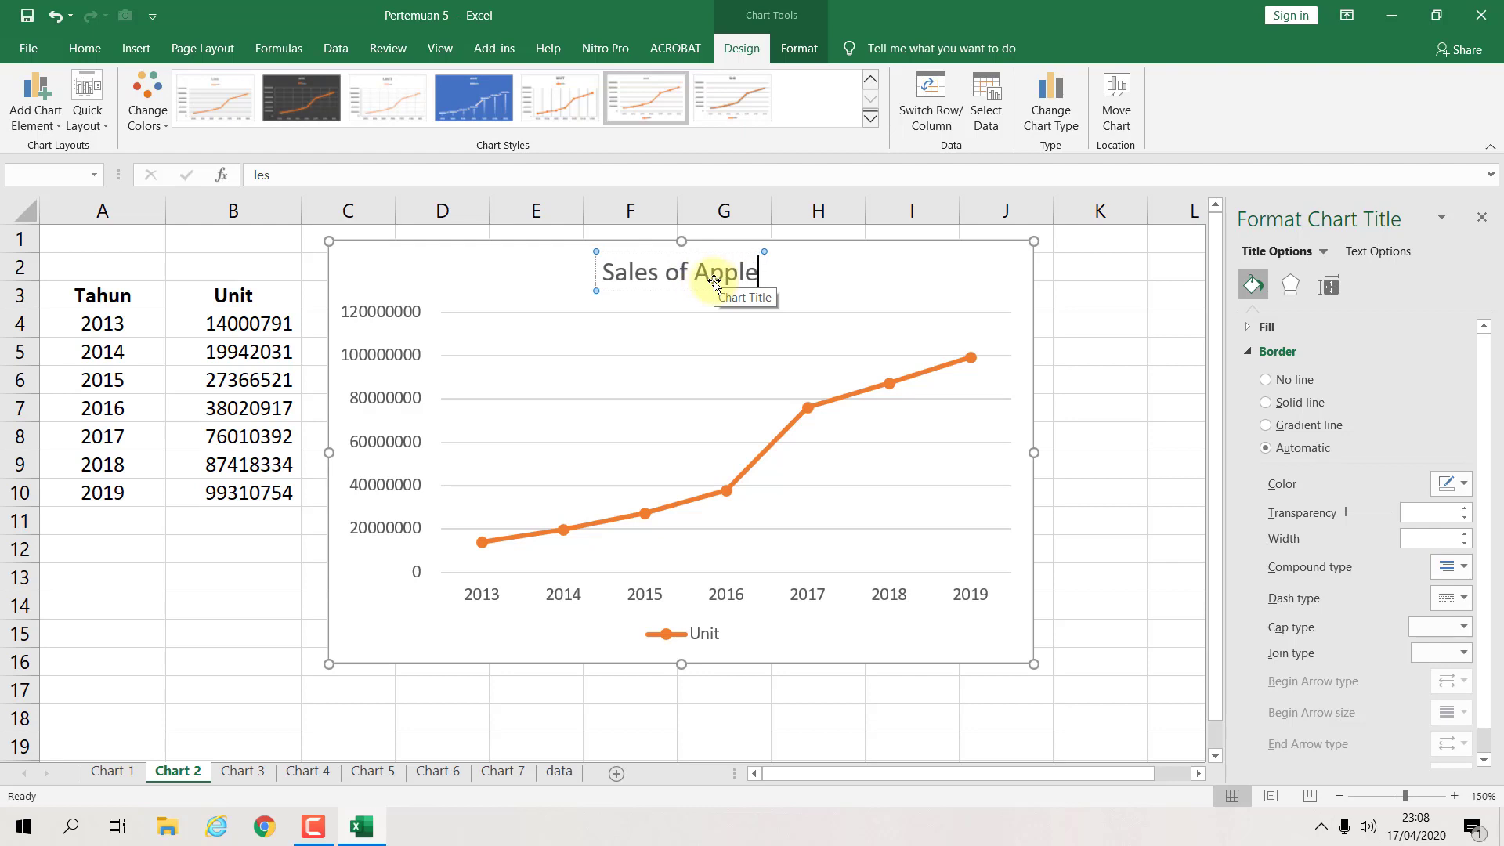
type("on U")
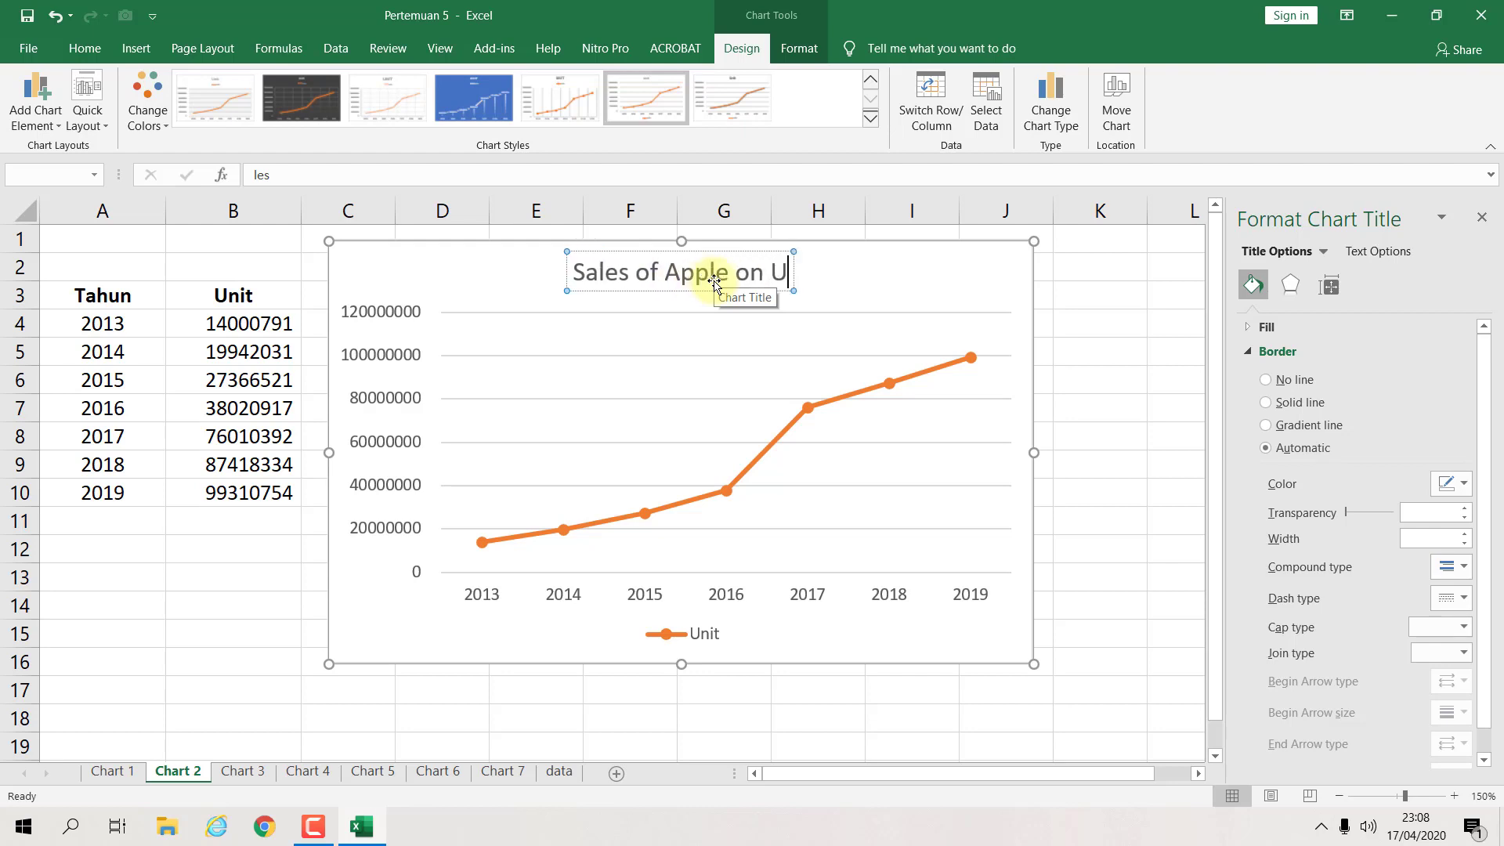
type("nit Ye")
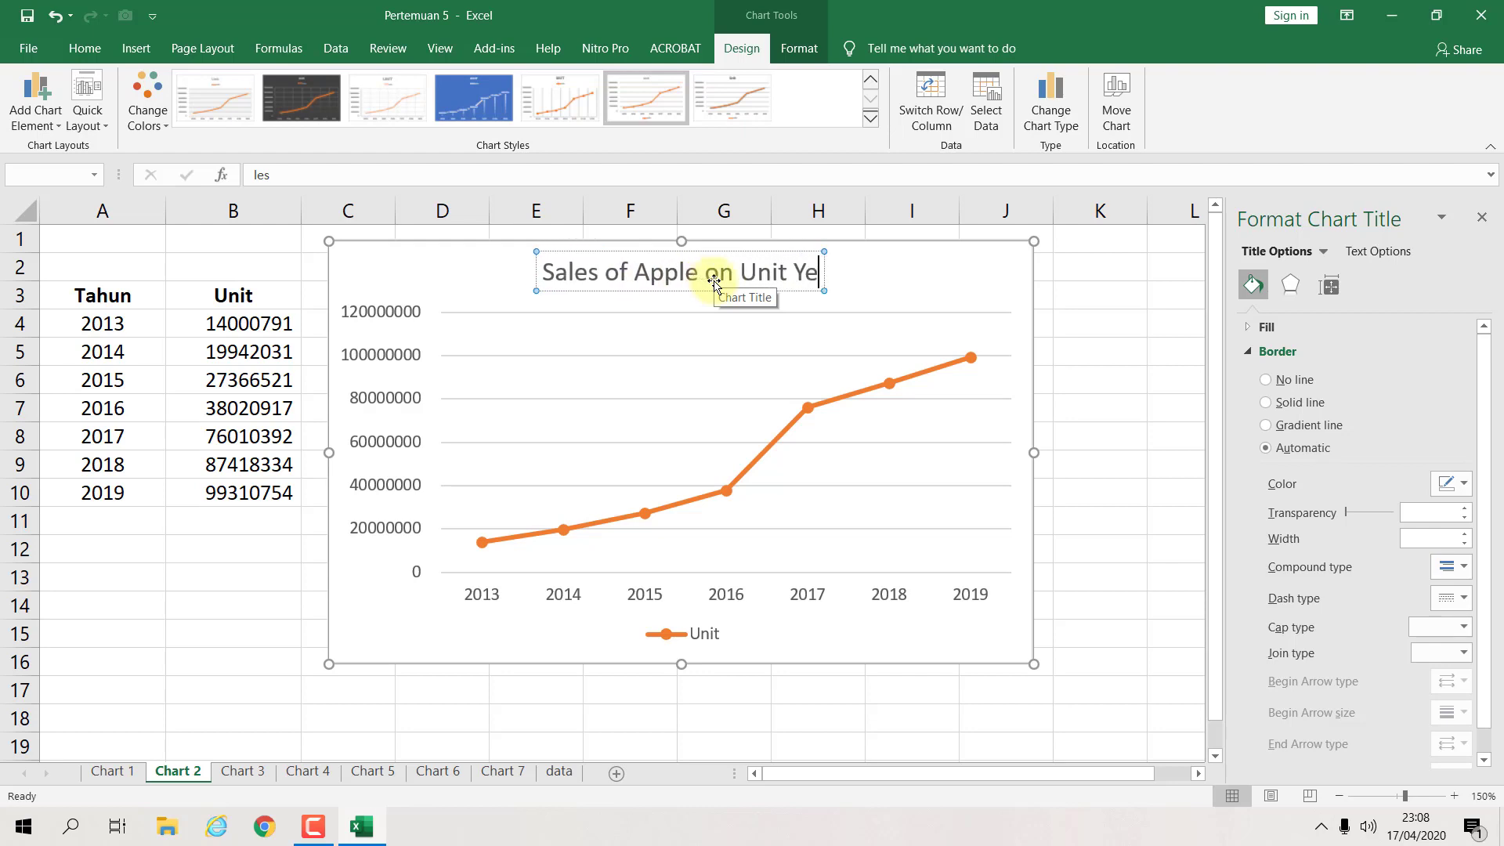
type("ar 2019")
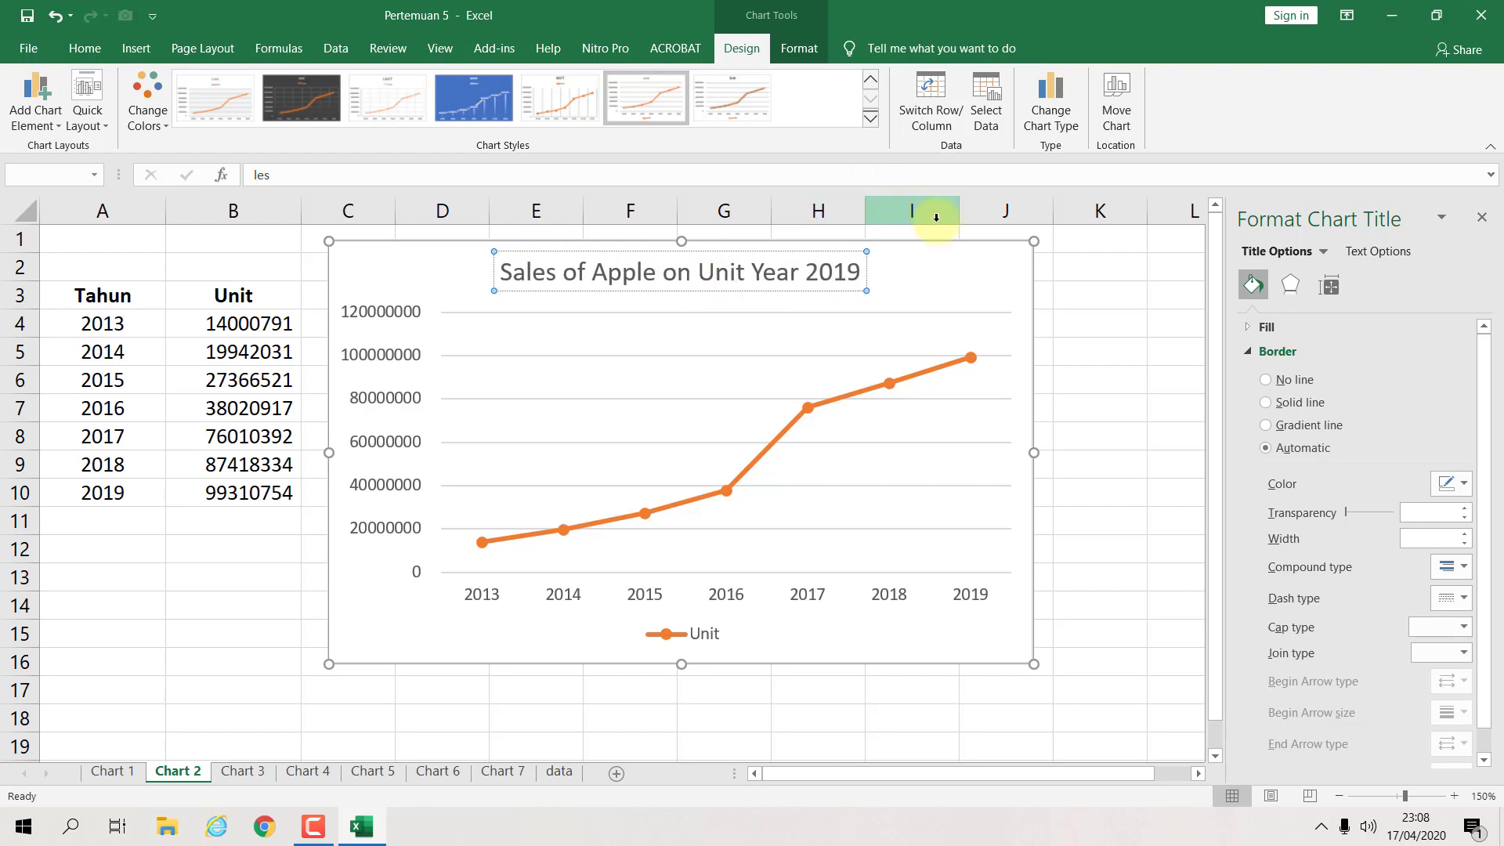
left_click(1068, 295)
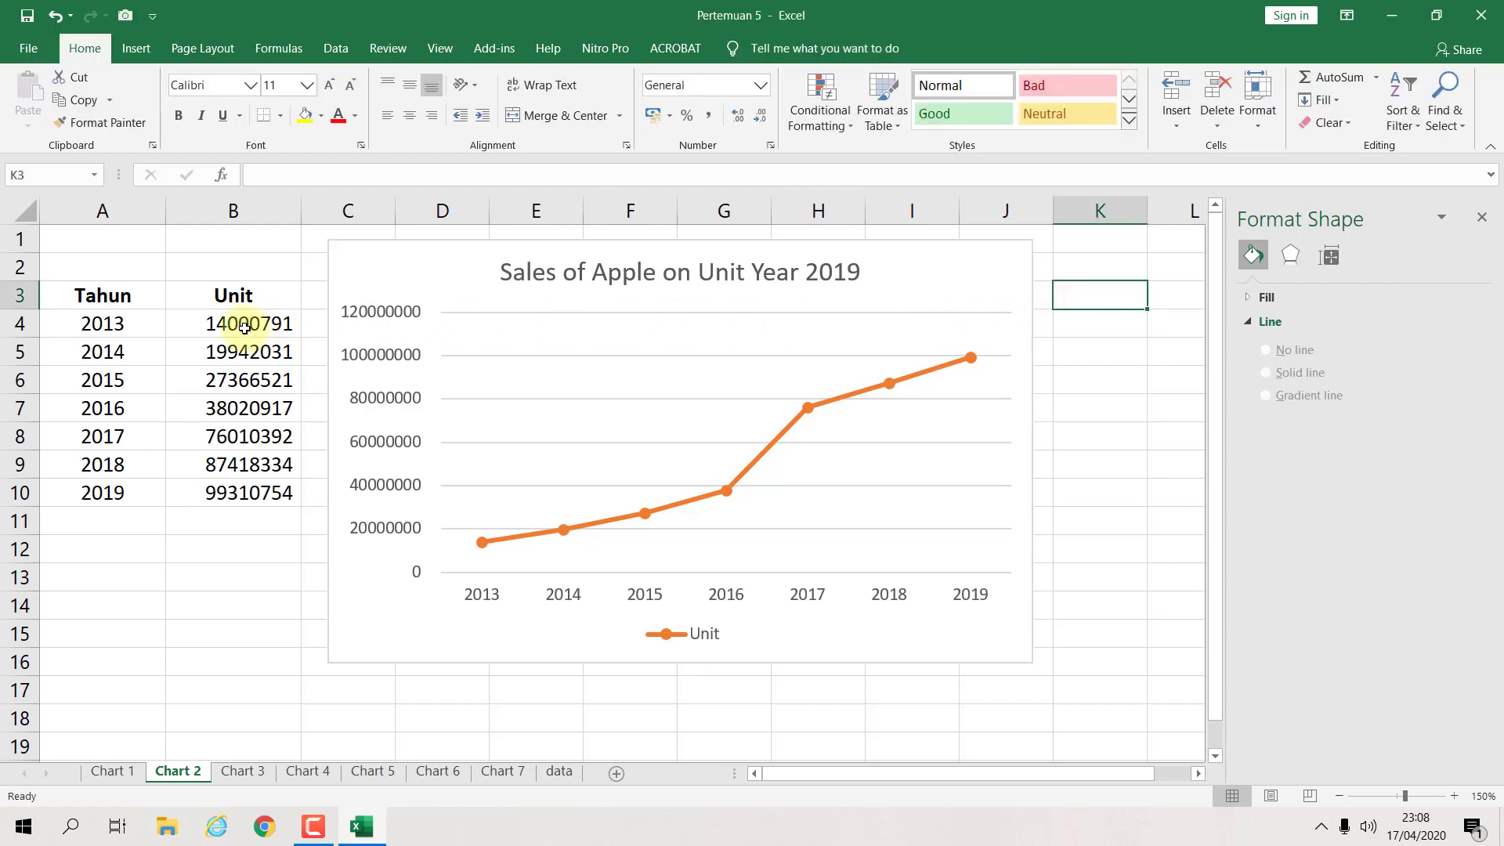
Step: Format the Unit values in B4:B10 with comma thousands separators
left_click_drag(245, 325, 245, 493)
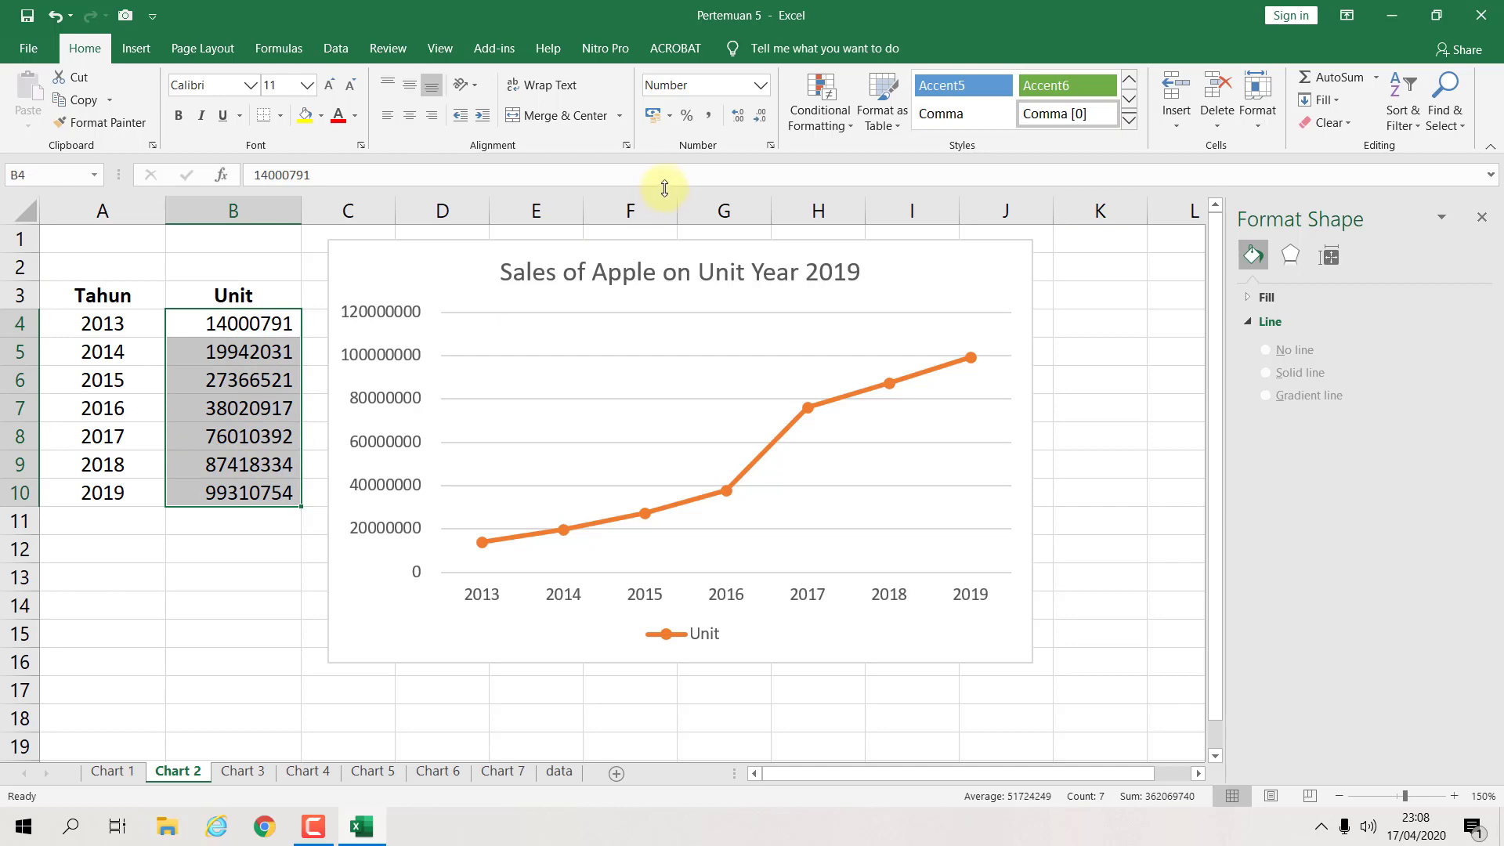
left_click(710, 128)
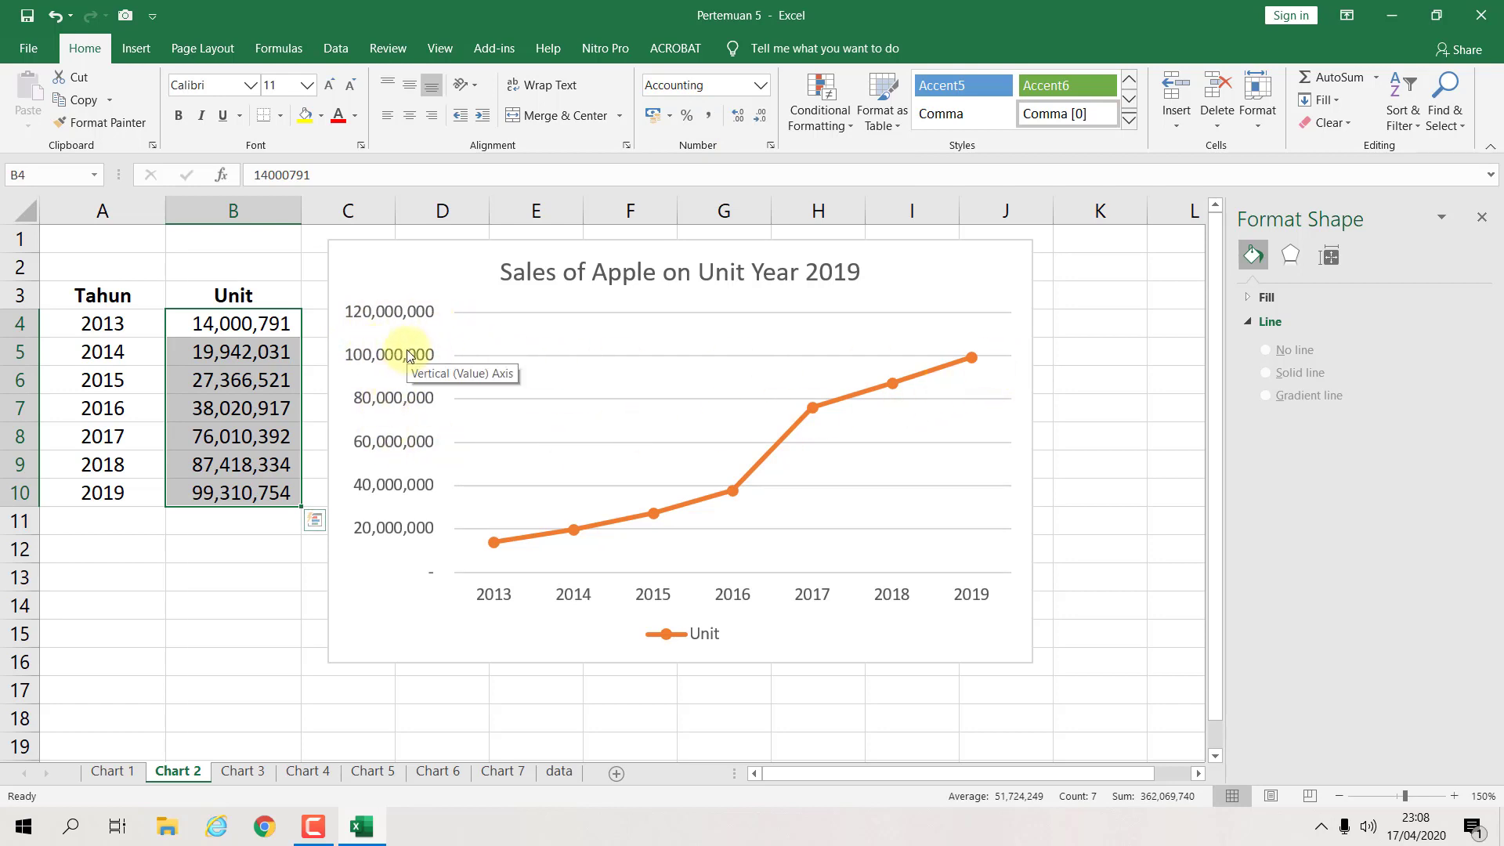
Step: Set the line chart's vertical axis display units to Millions with the units label shown, and deselect the chart
left_click(403, 311)
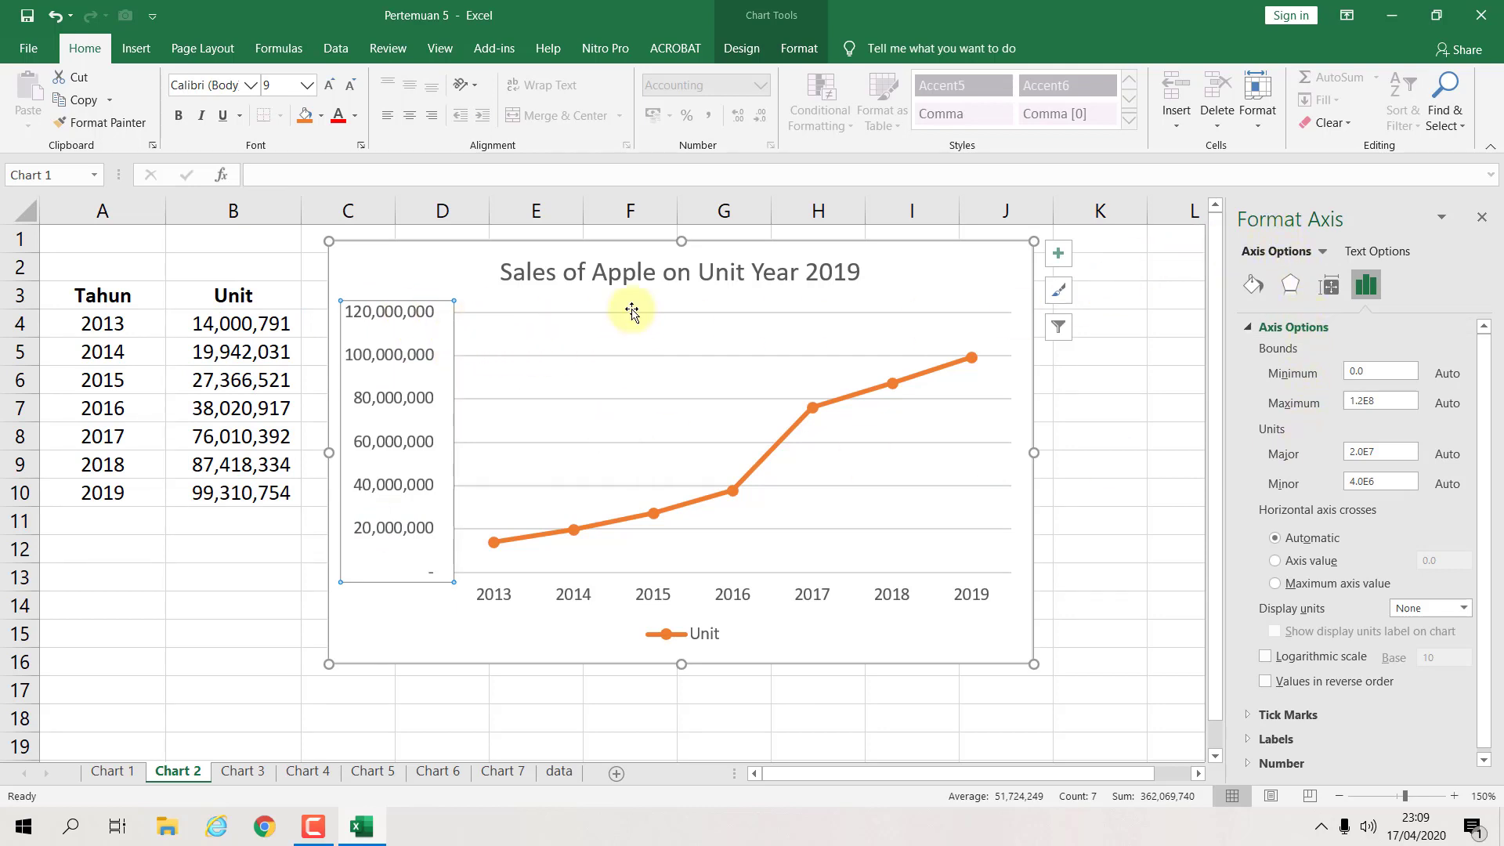
left_click(1126, 407)
left_click(392, 349)
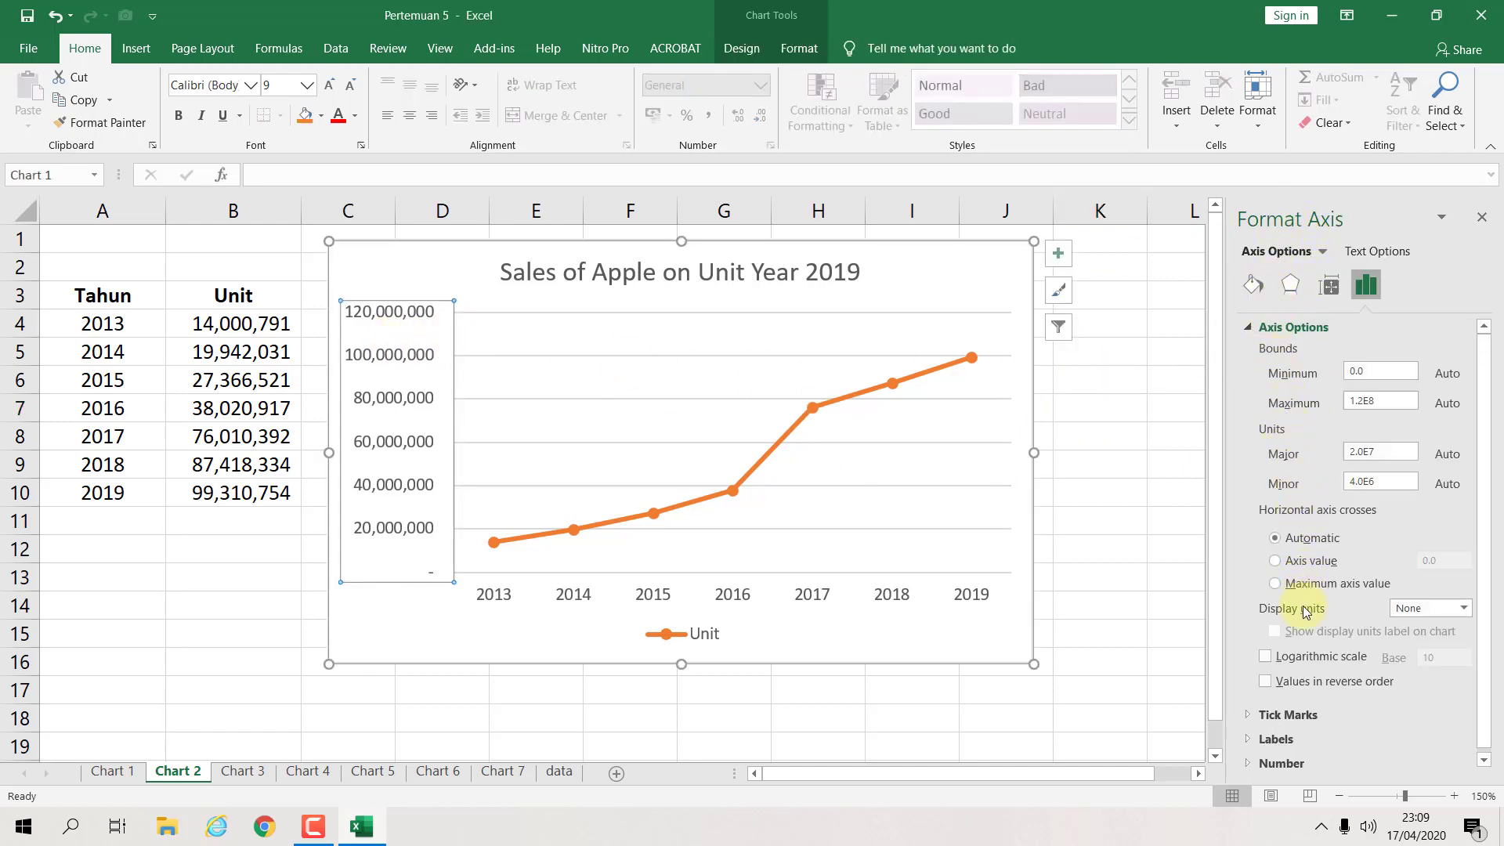
left_click(1462, 610)
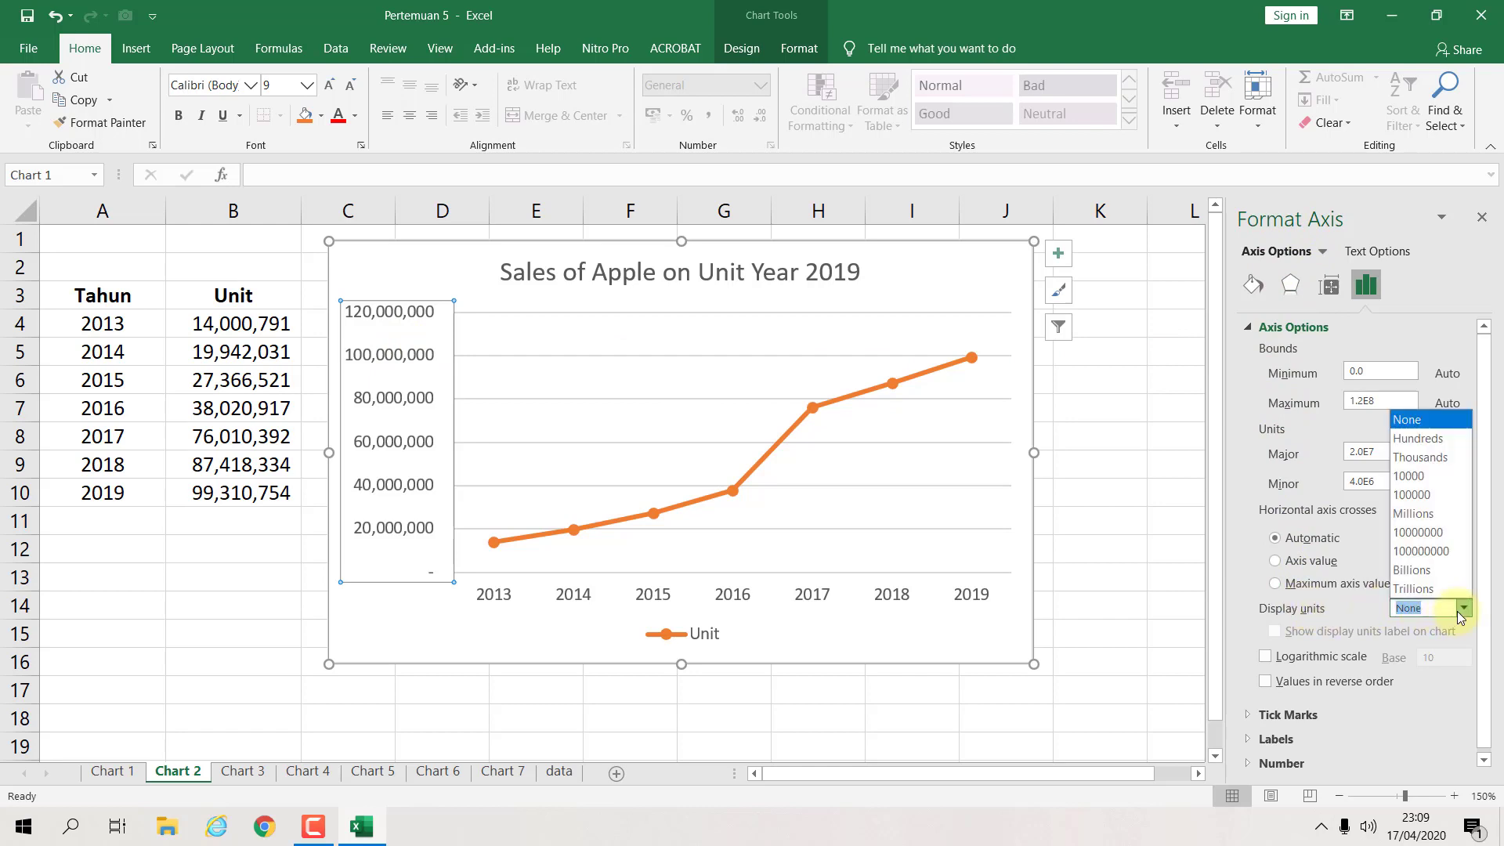
left_click(1422, 514)
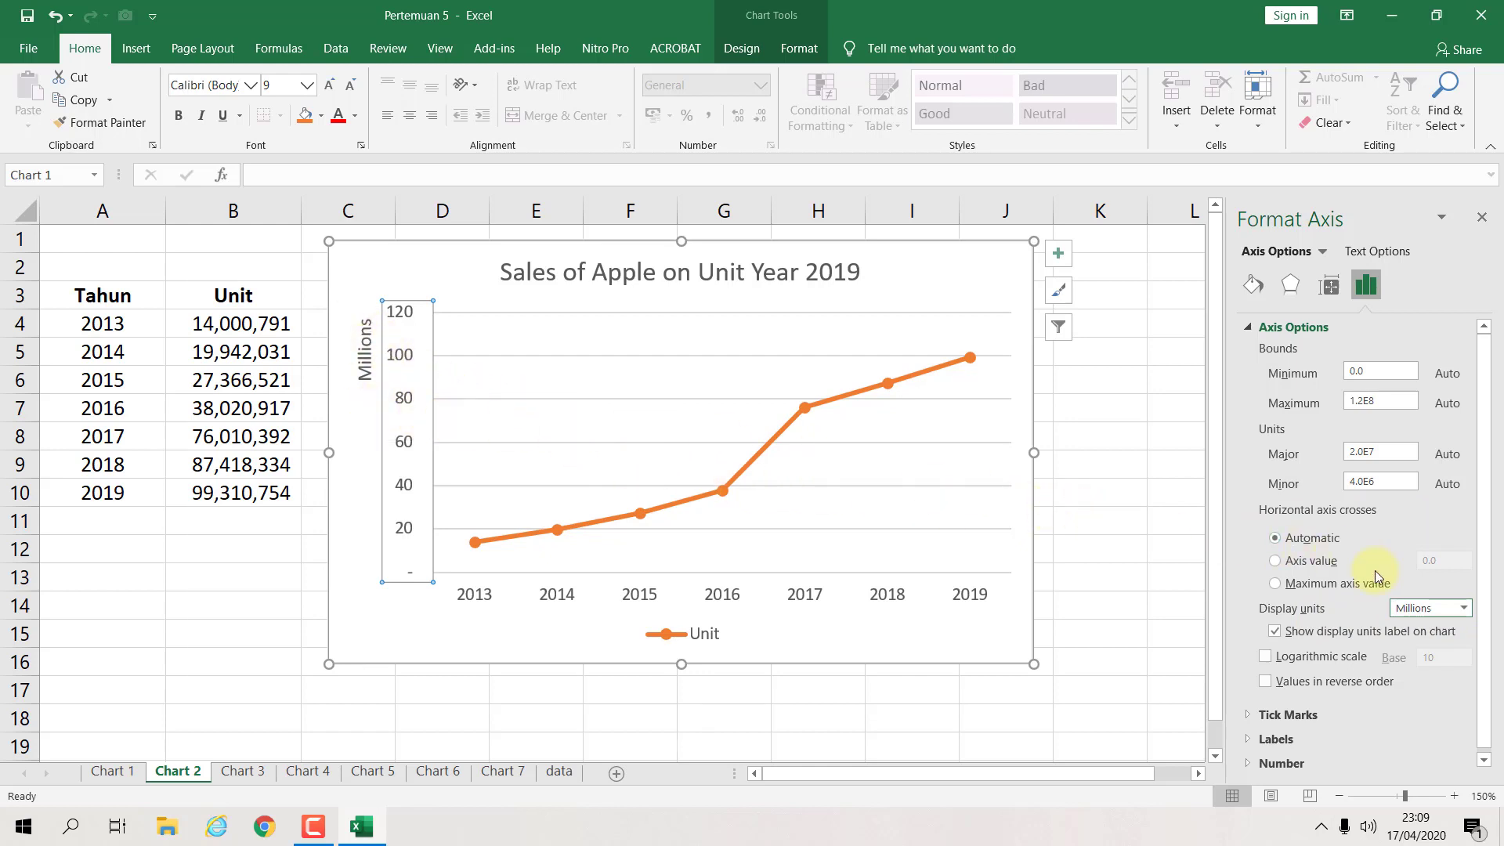
scroll(1375, 570, "down", 1)
scroll(1375, 570, "up", 1)
left_click(1091, 457)
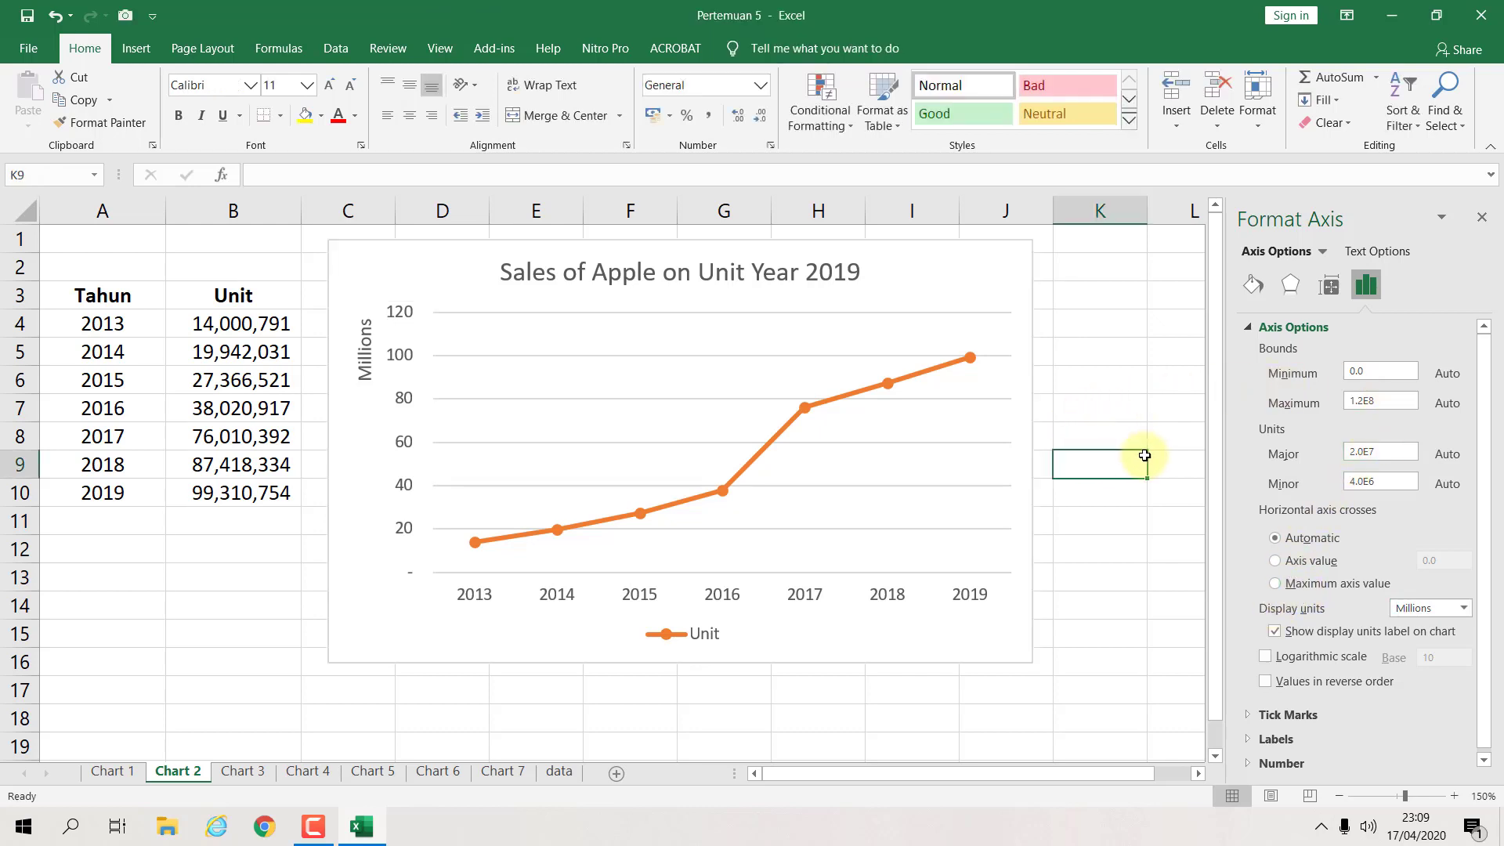
left_click(940, 372)
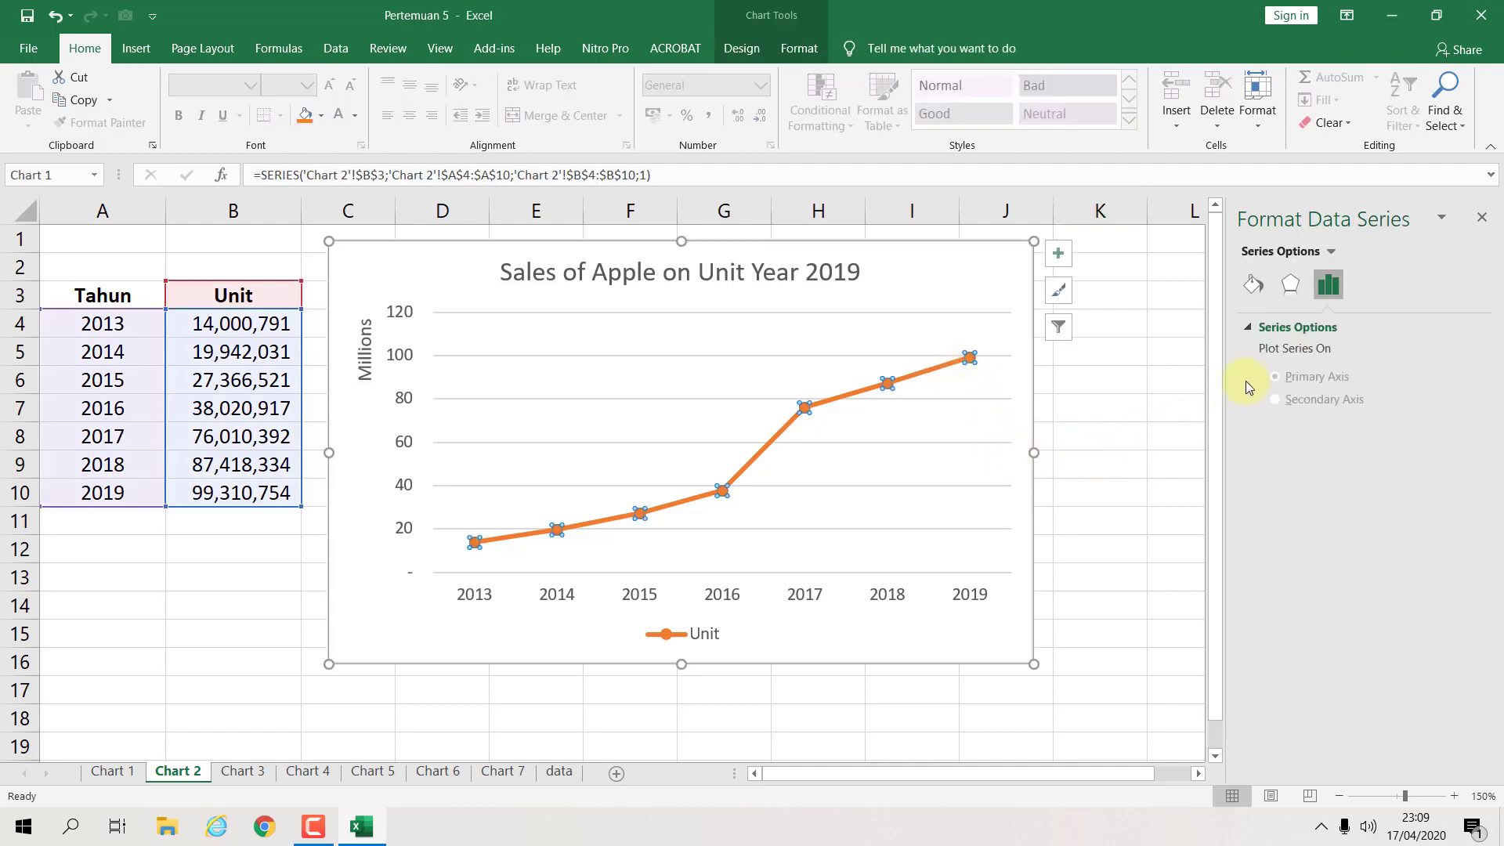
left_click(1134, 370)
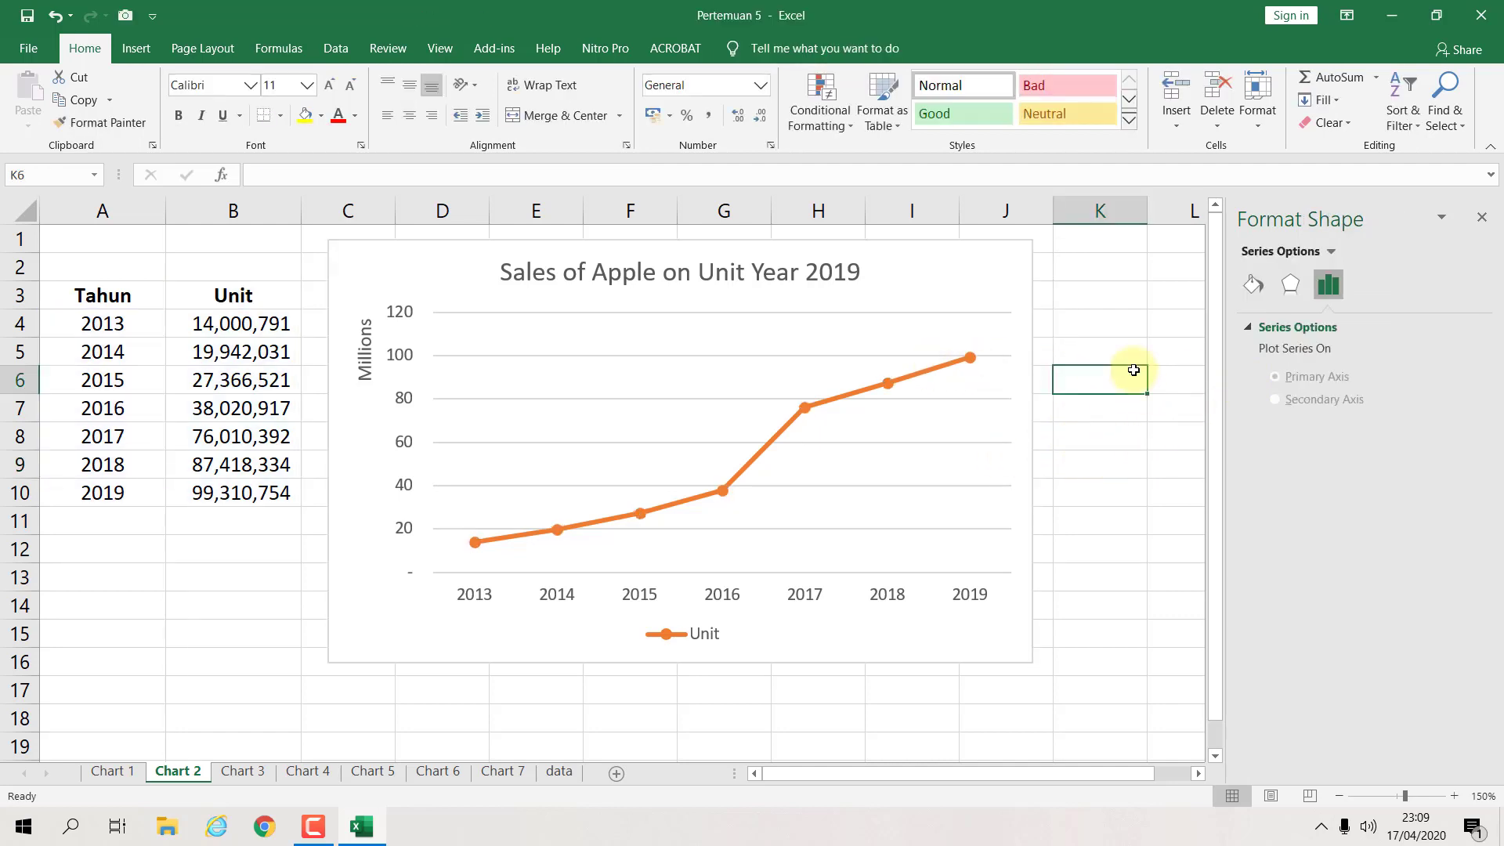
left_click(985, 293)
left_click(1108, 353)
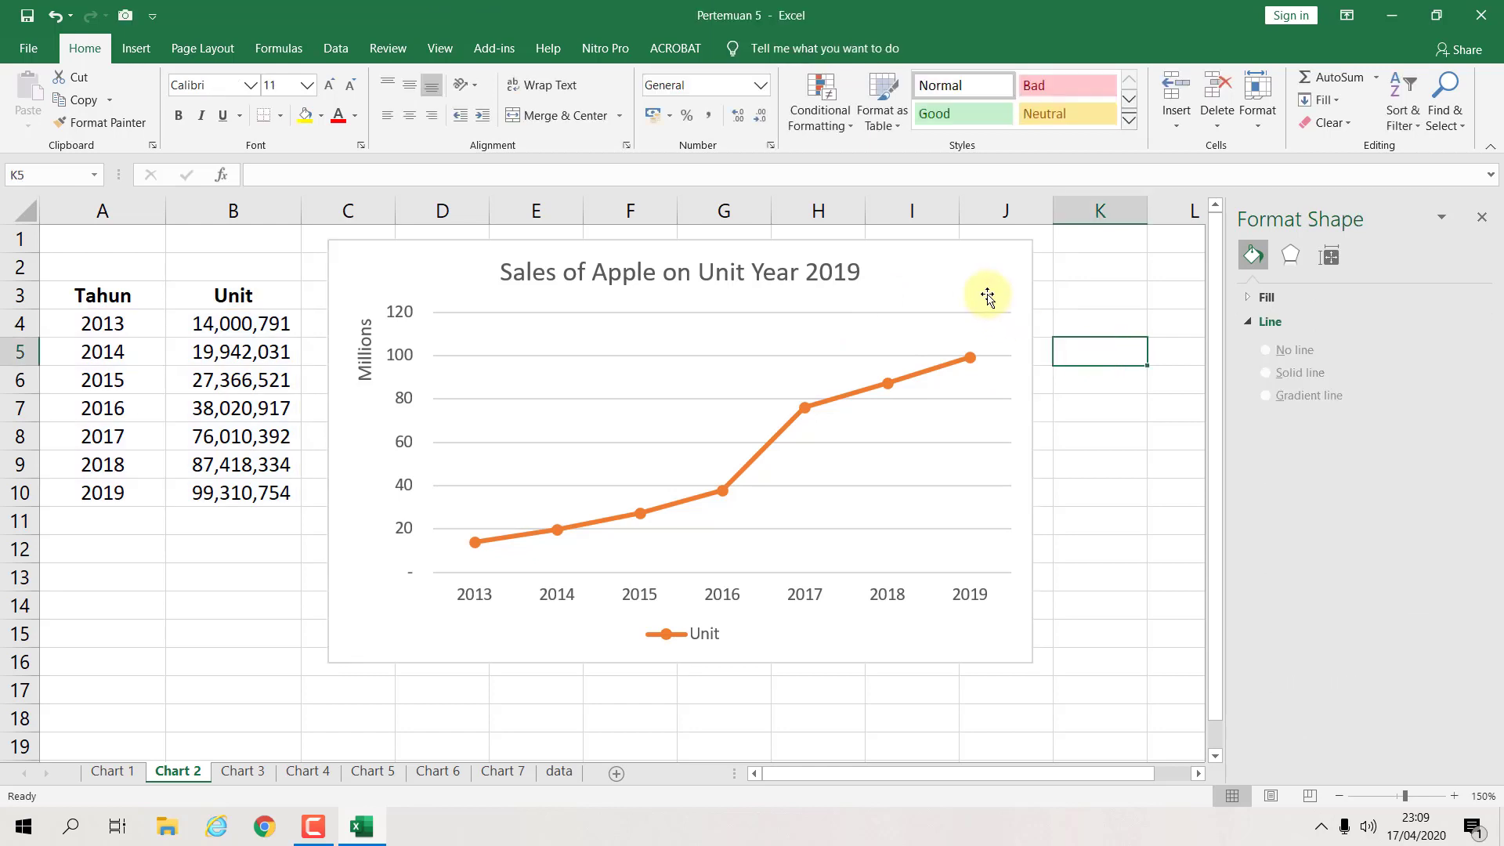
Step: Add a primary horizontal axis title to the Apple sales line chart and select its placeholder text for editing
left_click(987, 297)
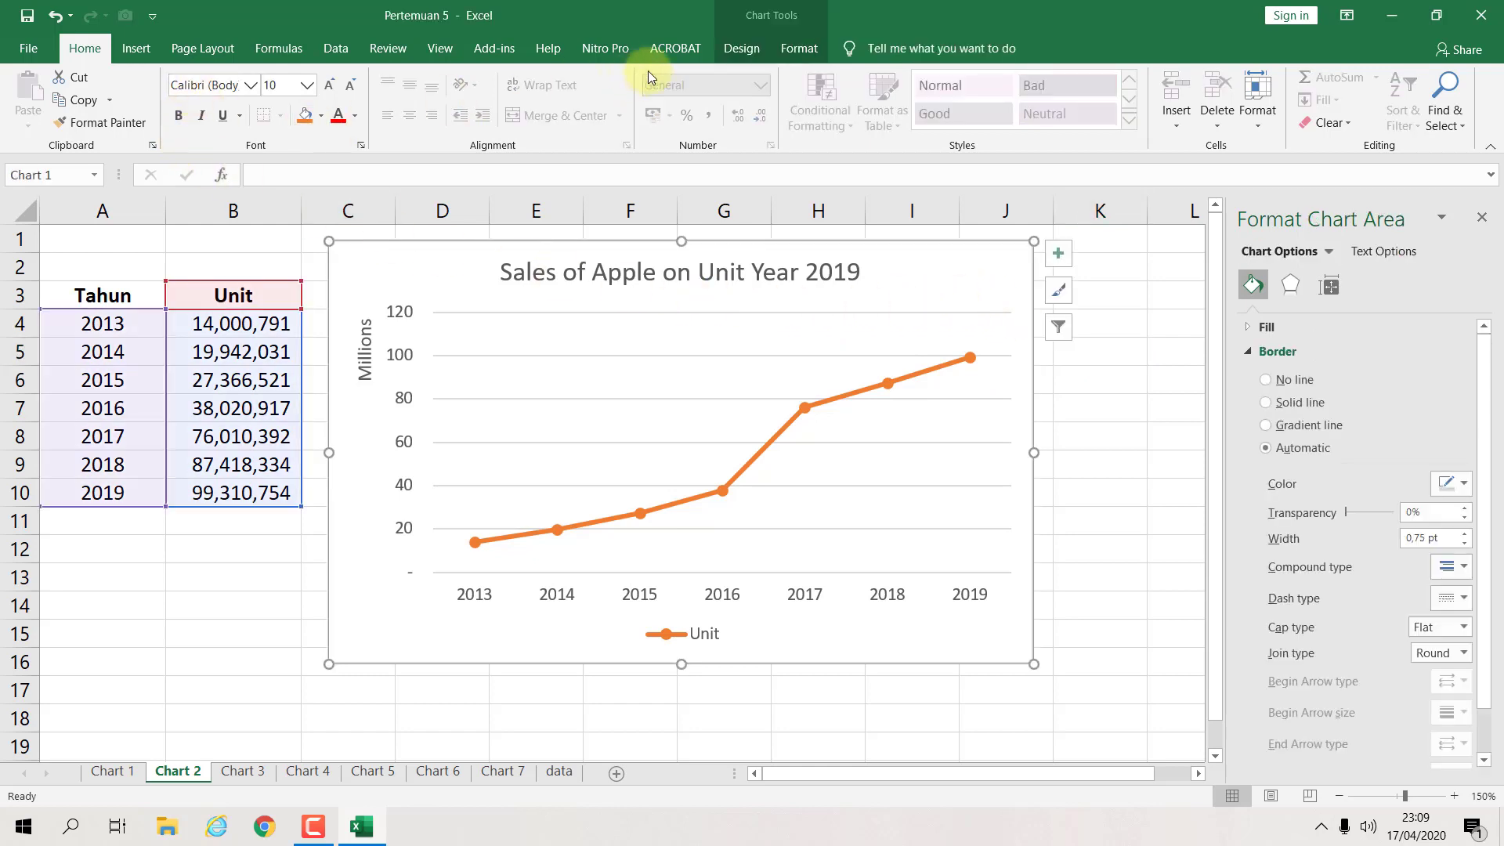
left_click(733, 49)
left_click(49, 122)
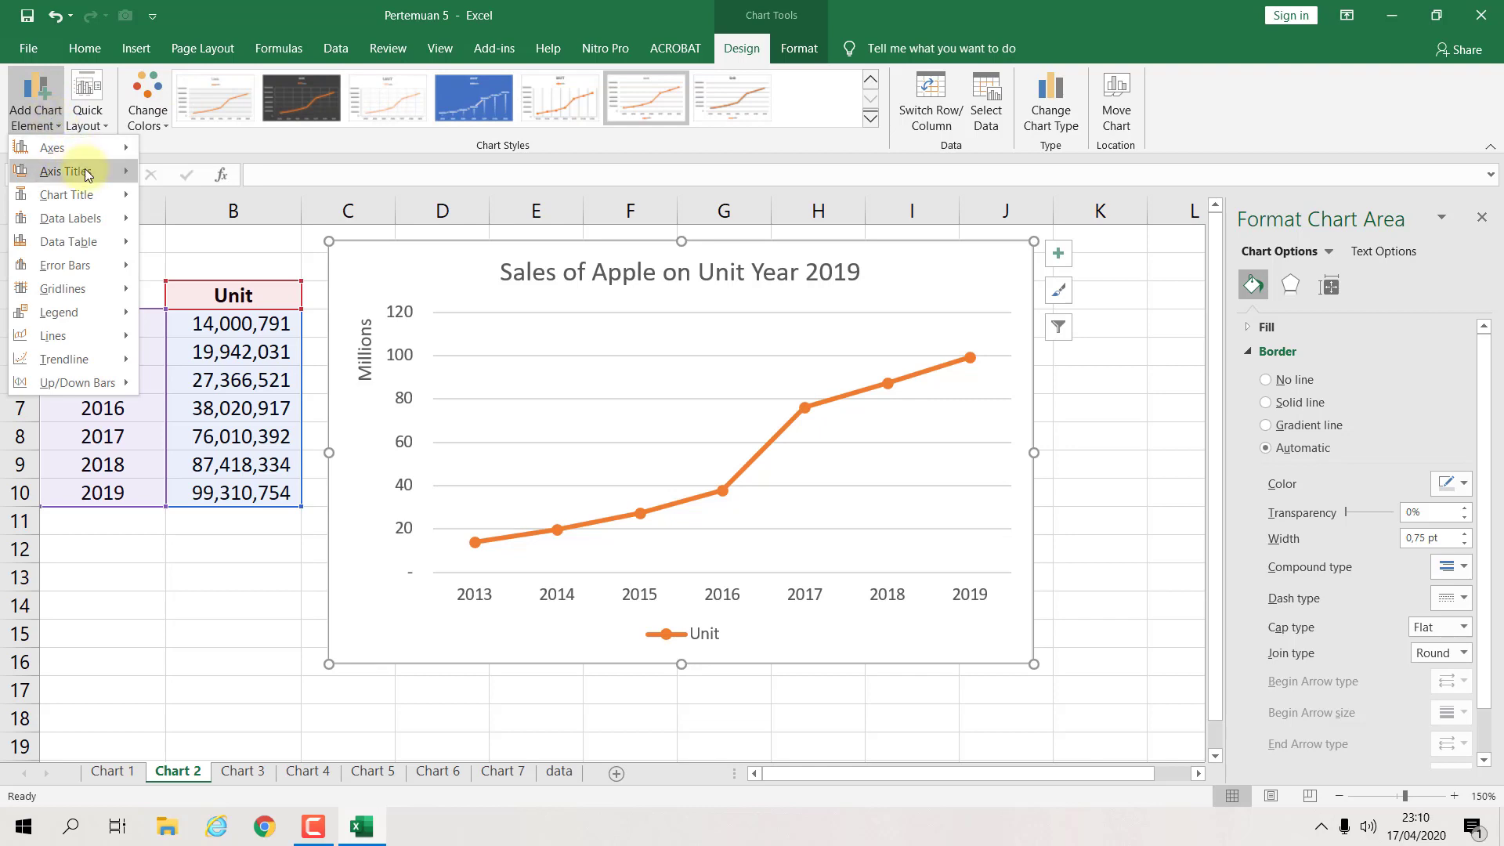
mouse_move(86, 171)
left_click(189, 188)
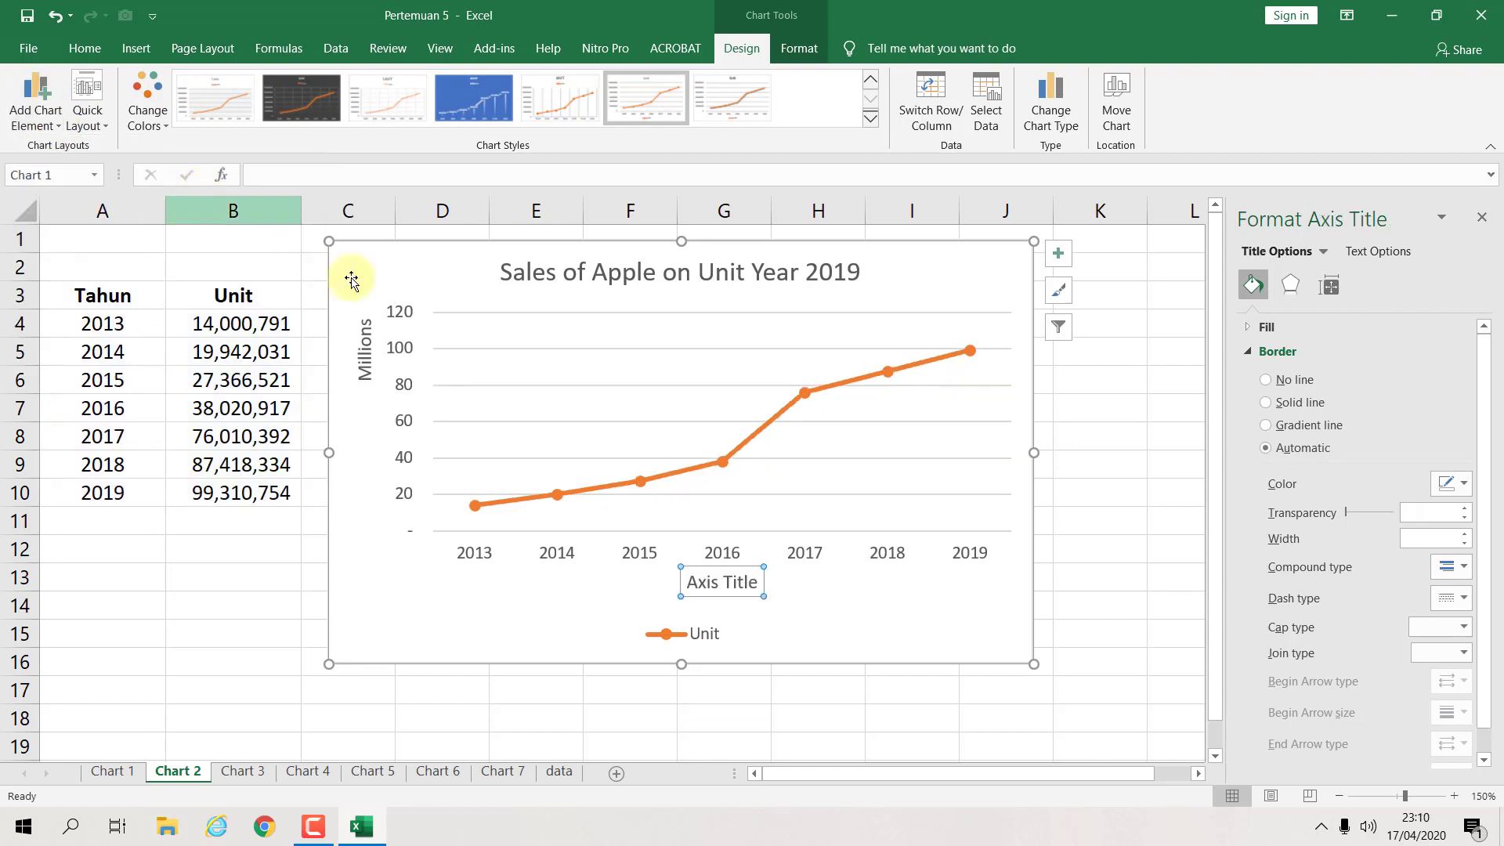
left_click(719, 583)
triple_click(743, 588)
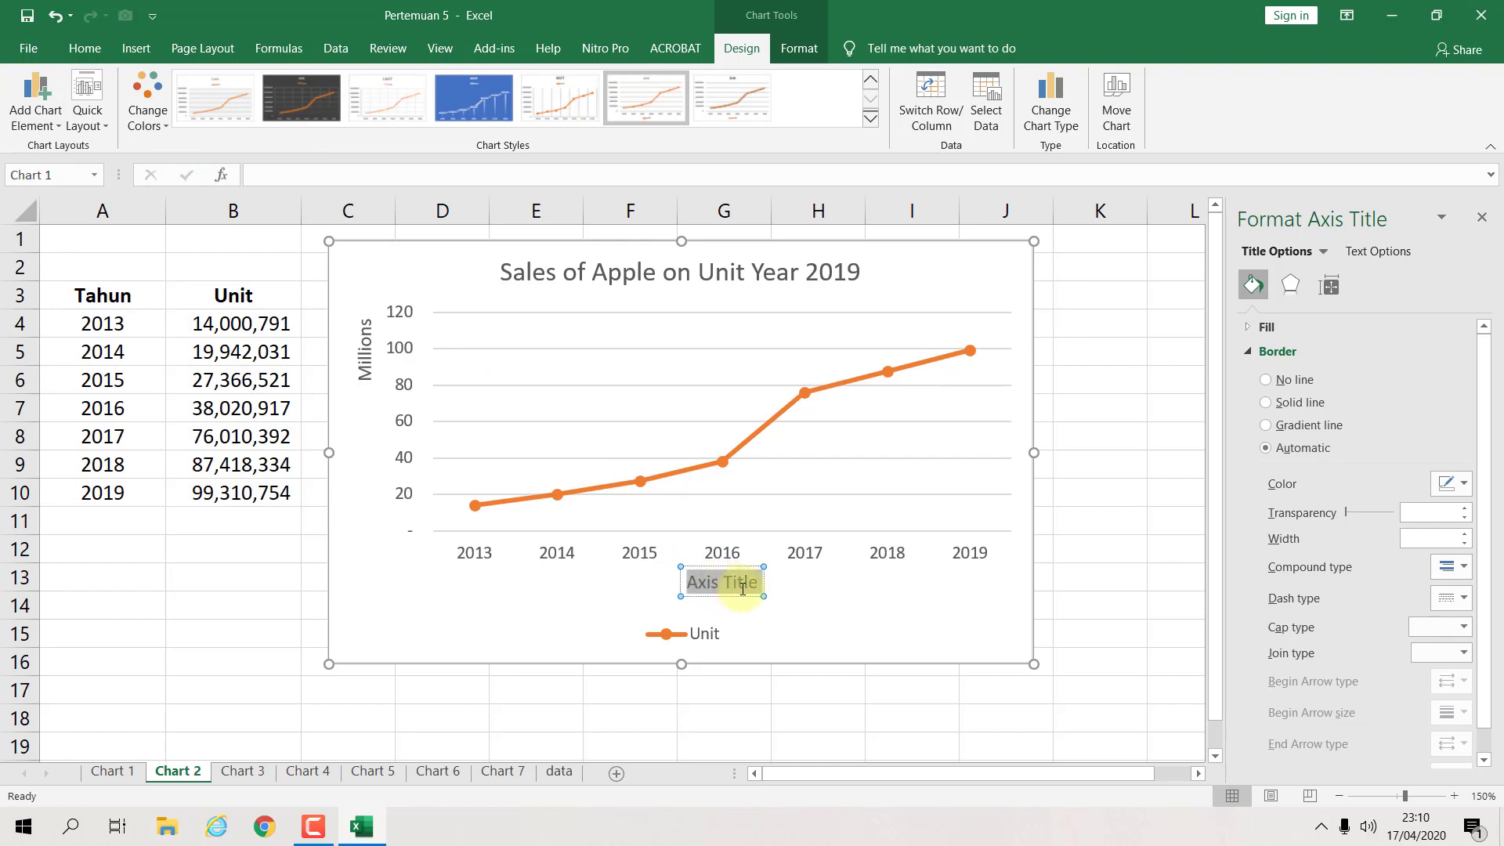
Step: Name the horizontal axis title "Year" and add a primary vertical axis title reading "Unit Sales"
type("Year")
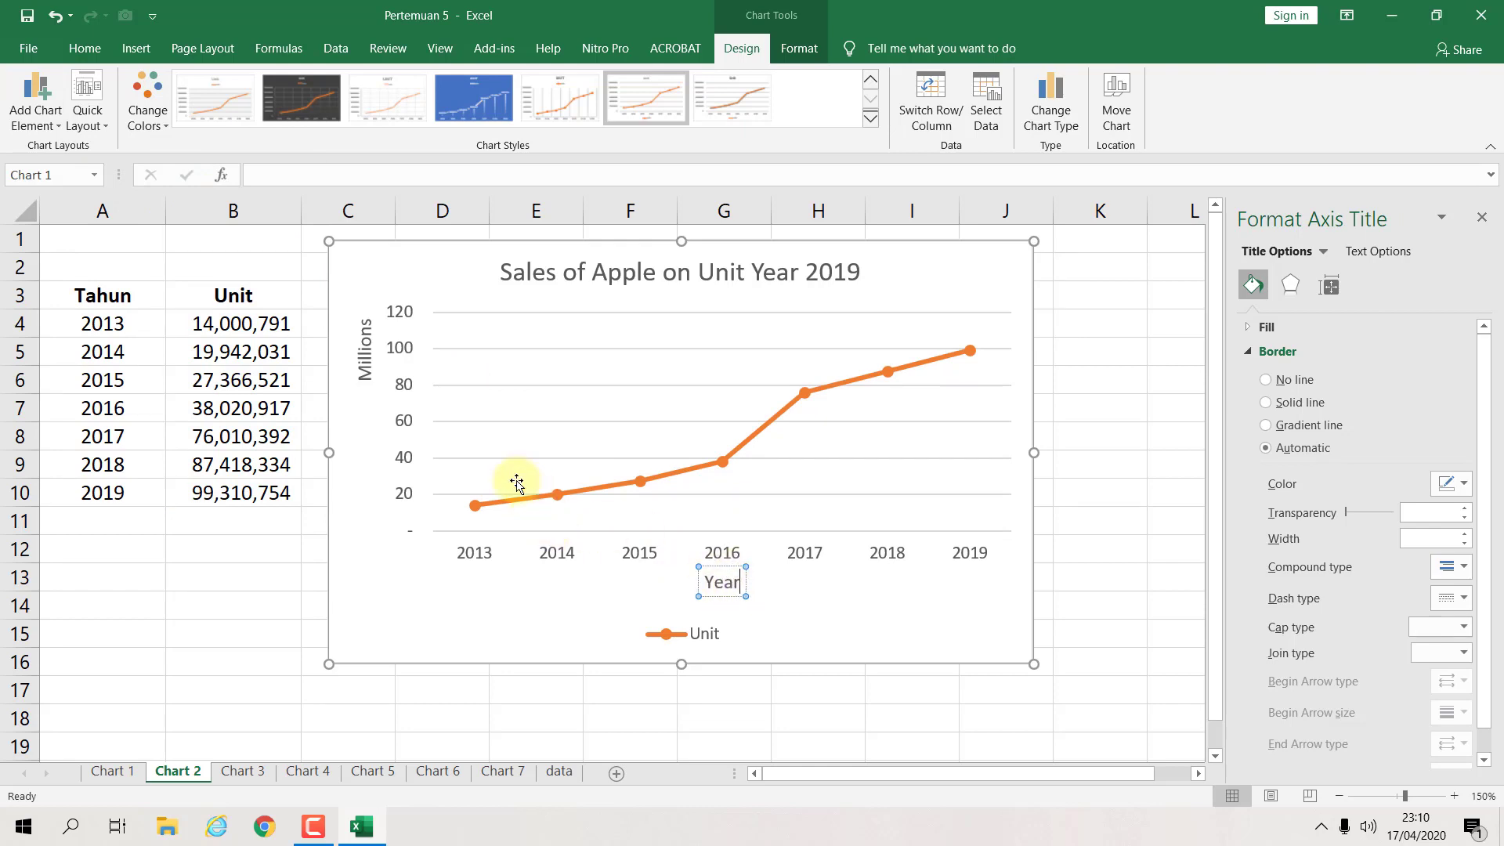
left_click(56, 127)
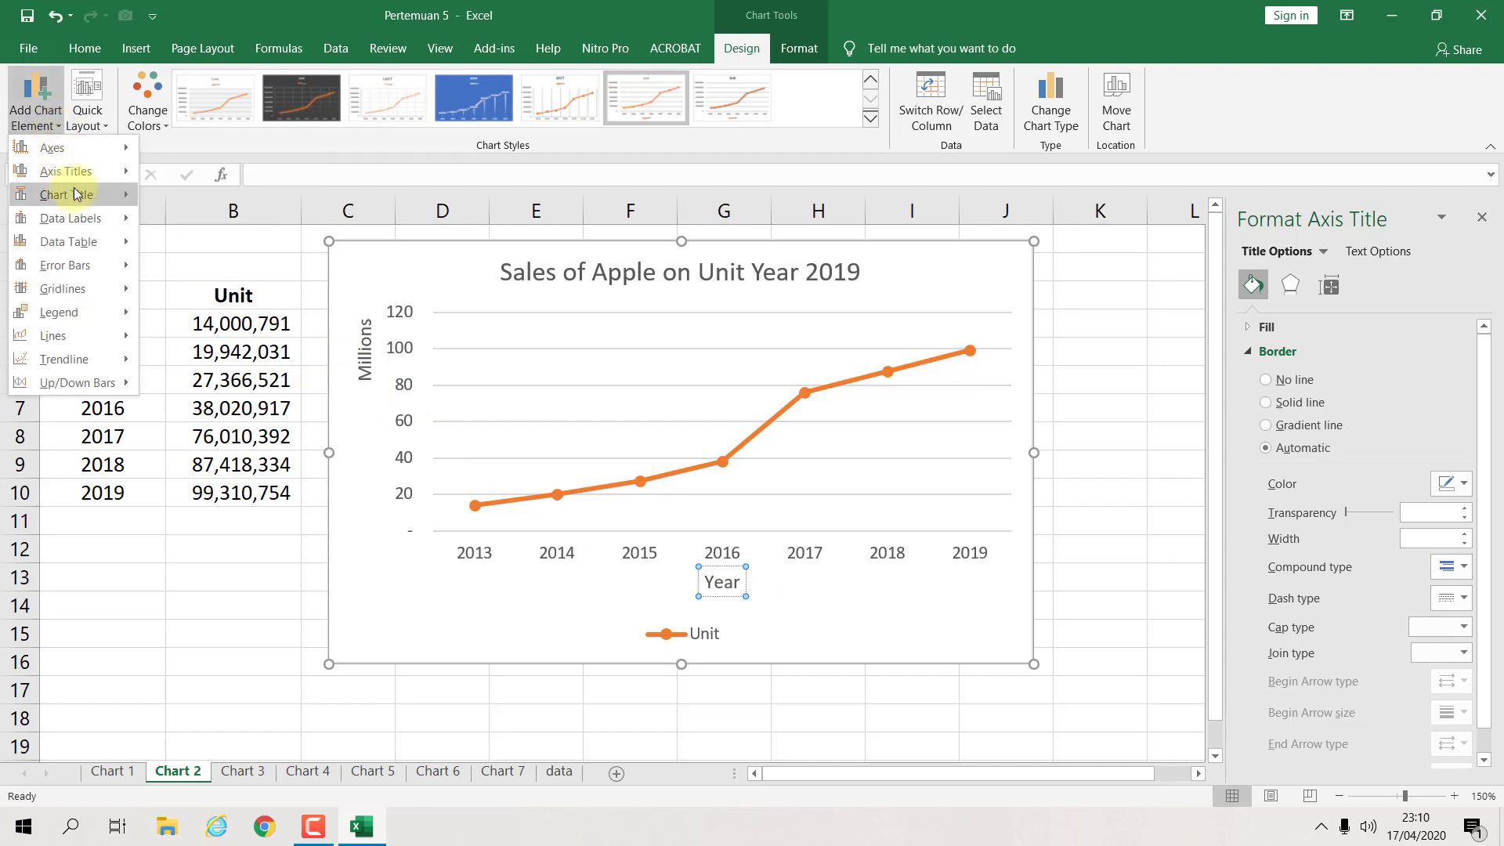
mouse_move(69, 171)
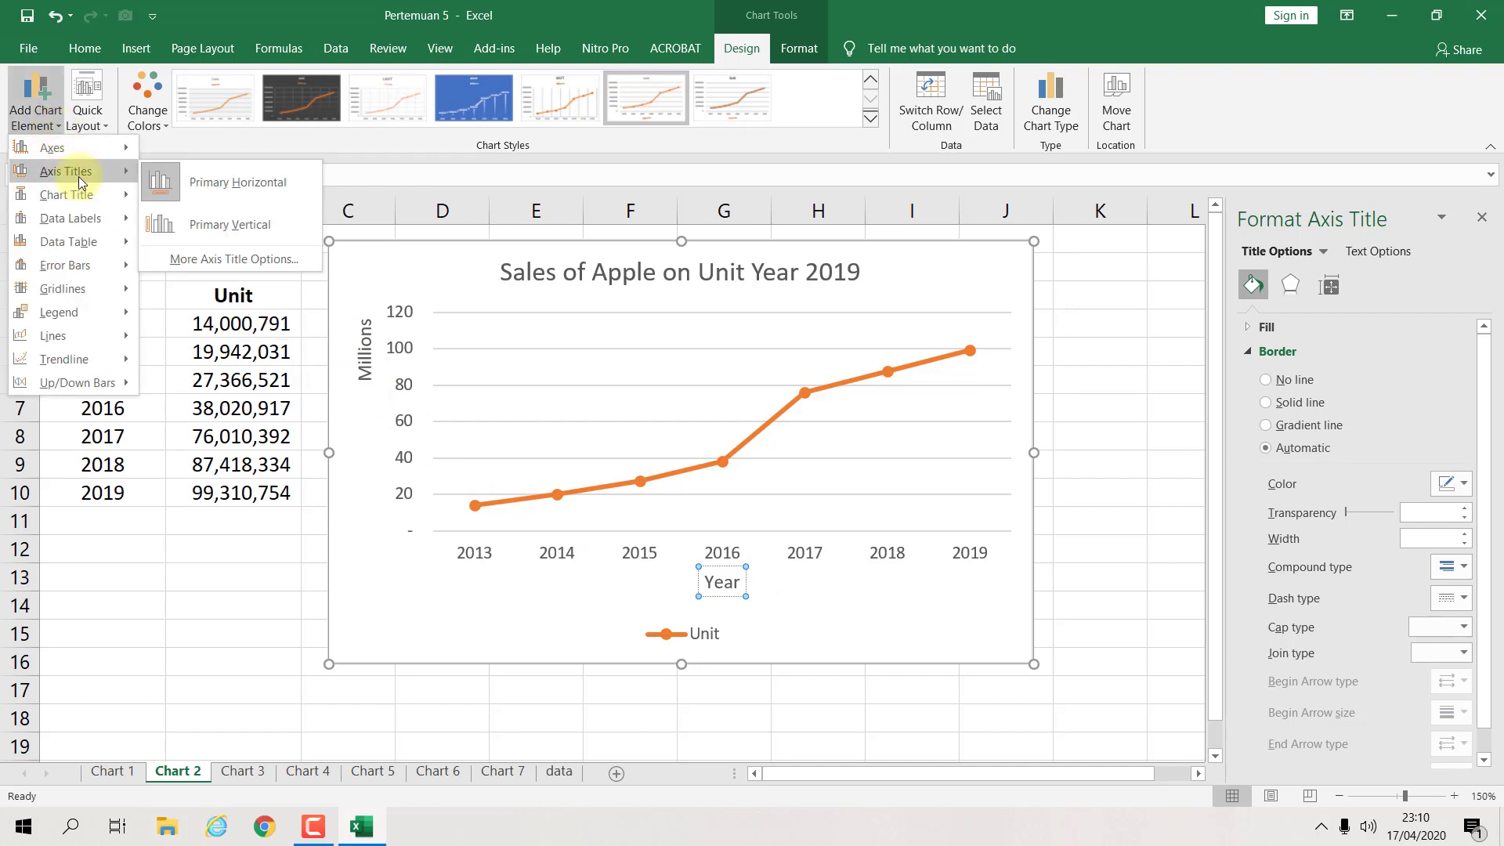
left_click(248, 226)
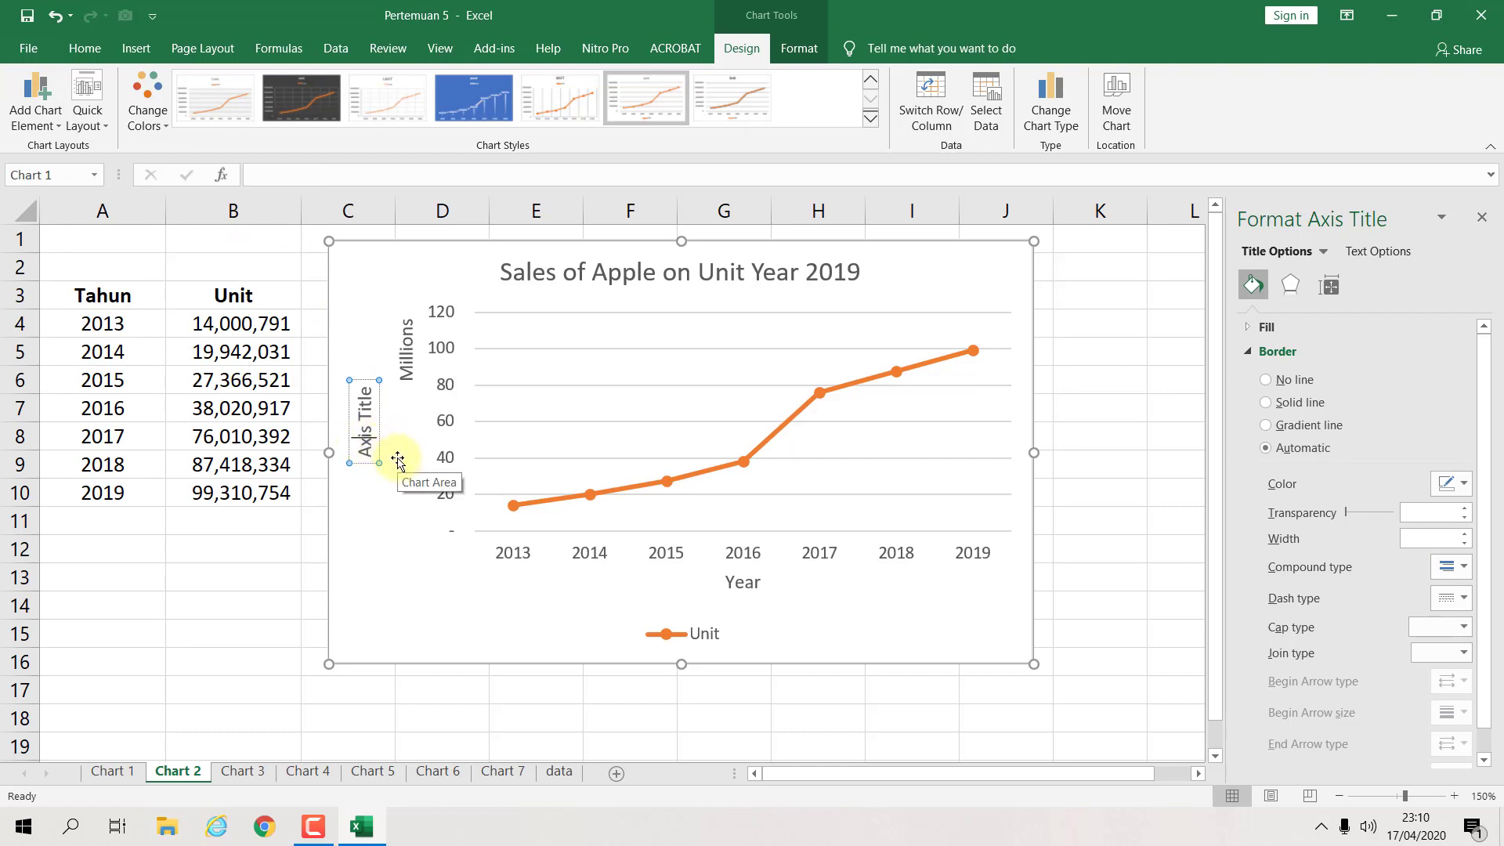
key("ctrl+a")
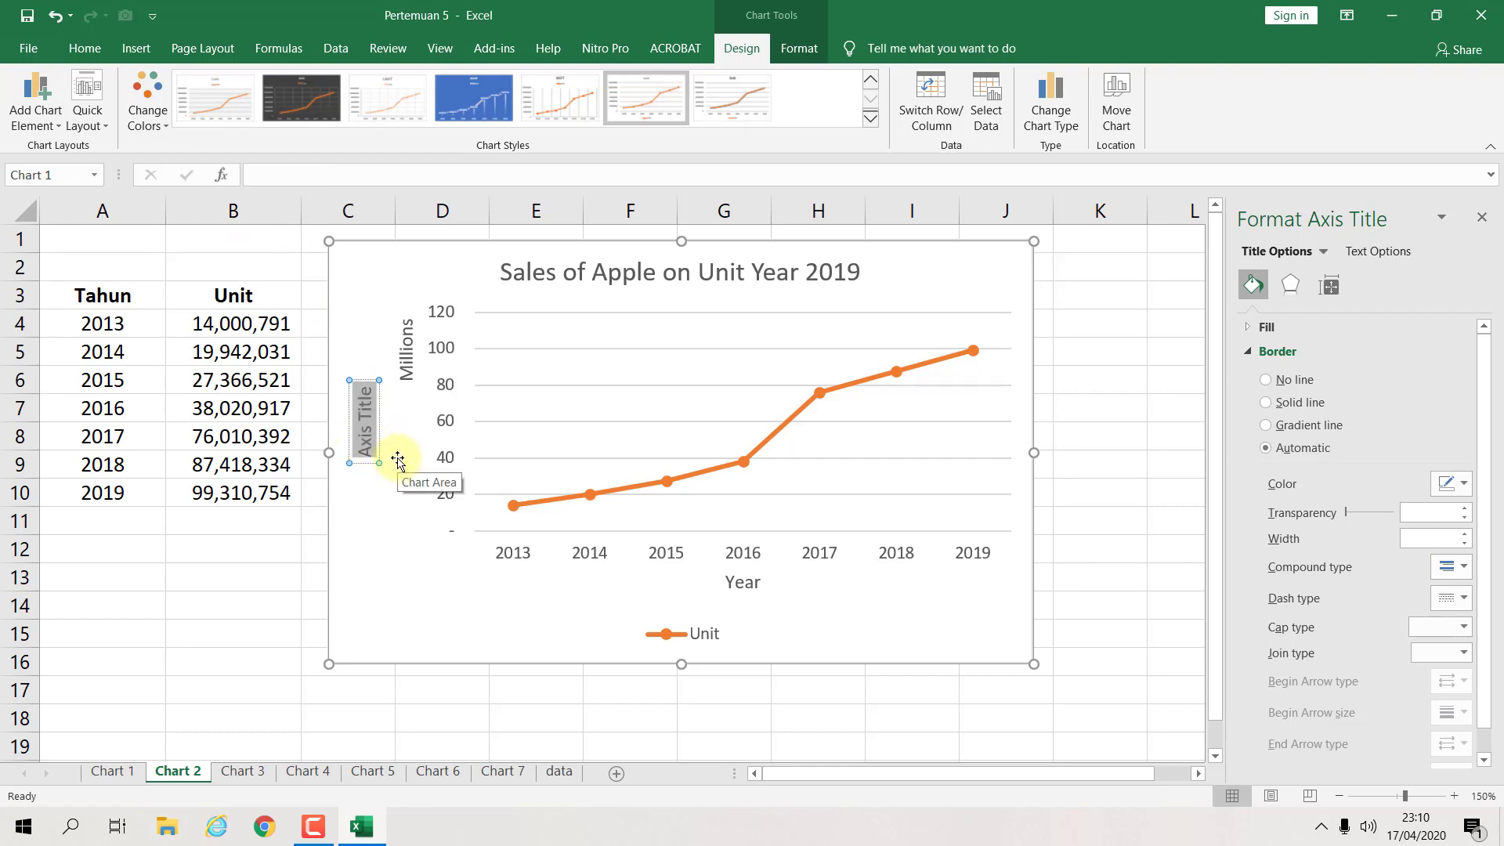
type("Uni")
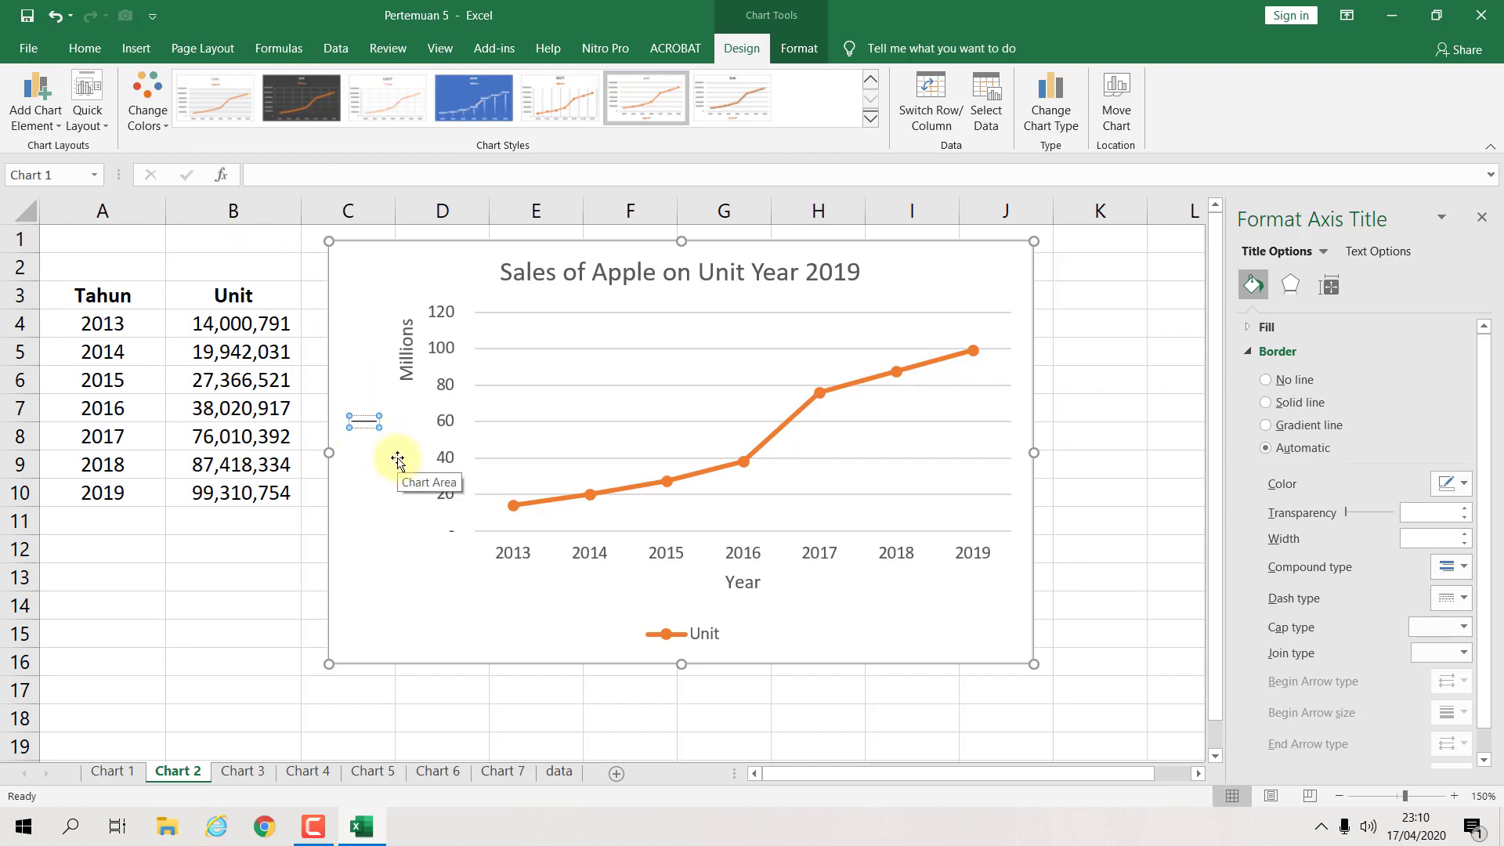
type("t Sales")
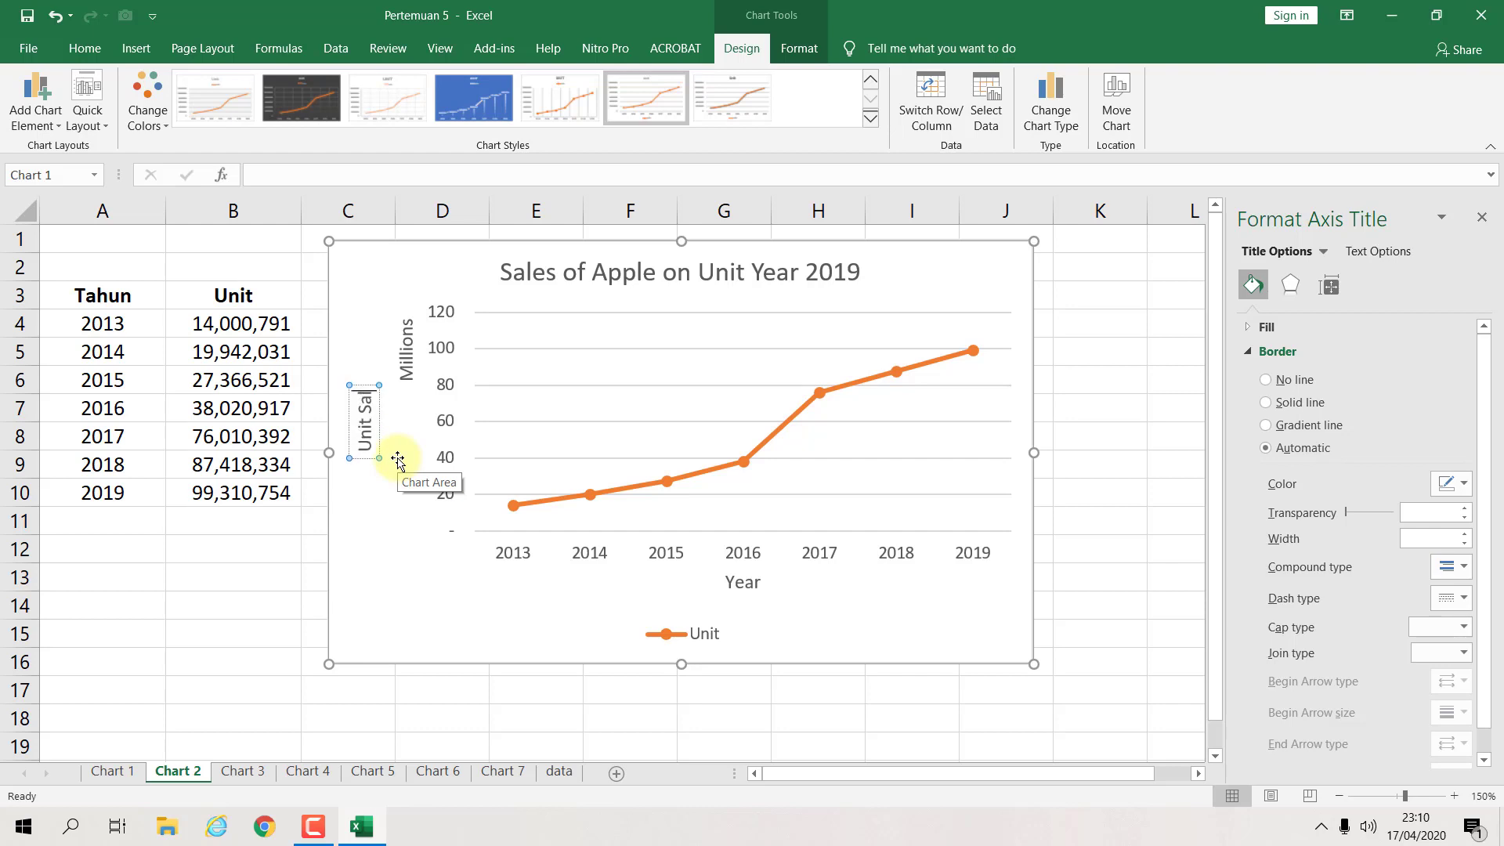
left_click(1095, 457)
Step: Remove the legend from the line chart
left_click(932, 624)
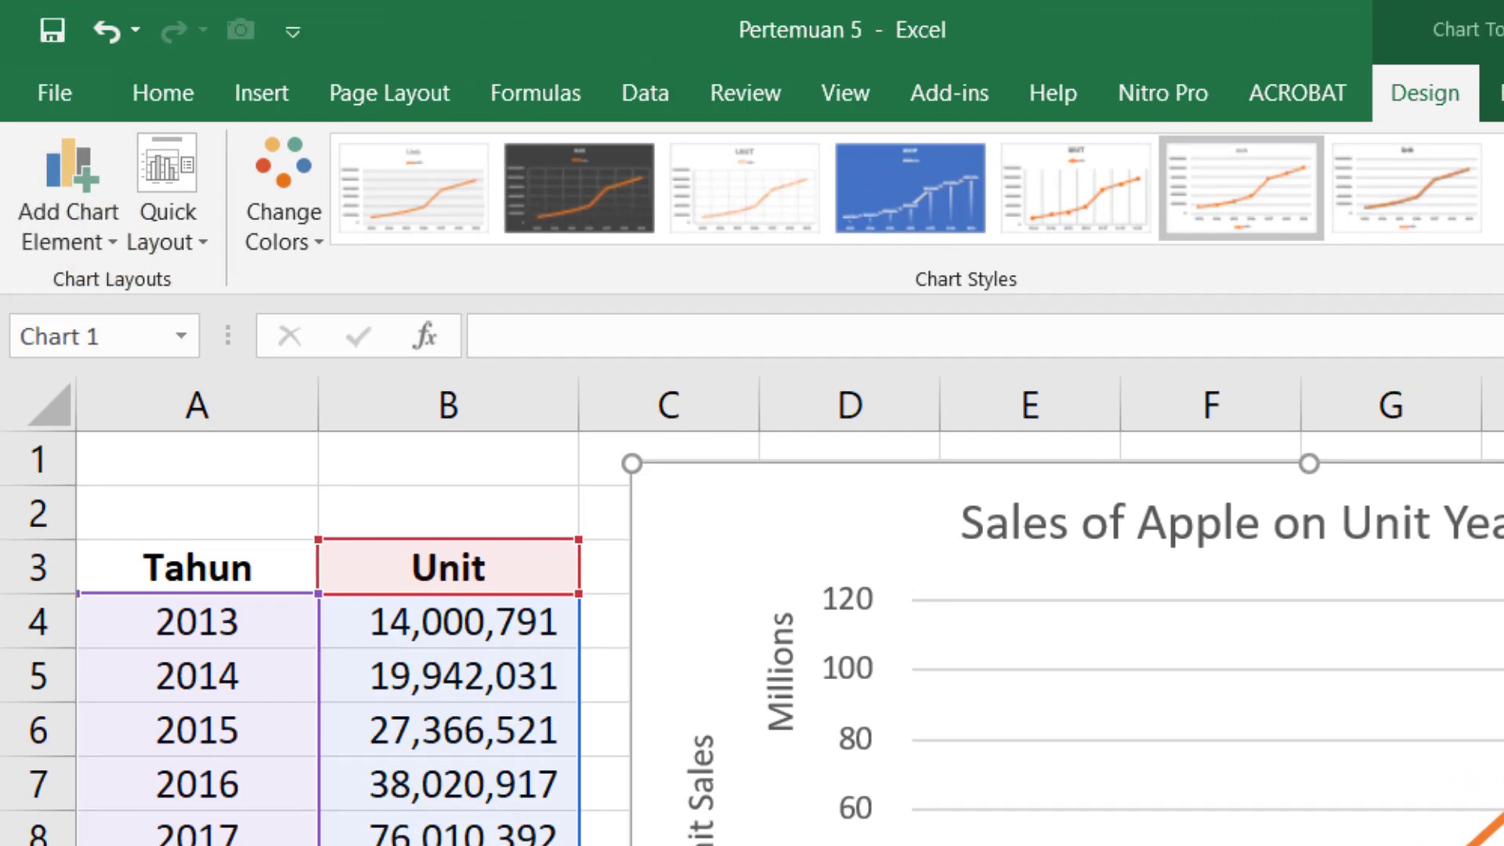
left_click(102, 240)
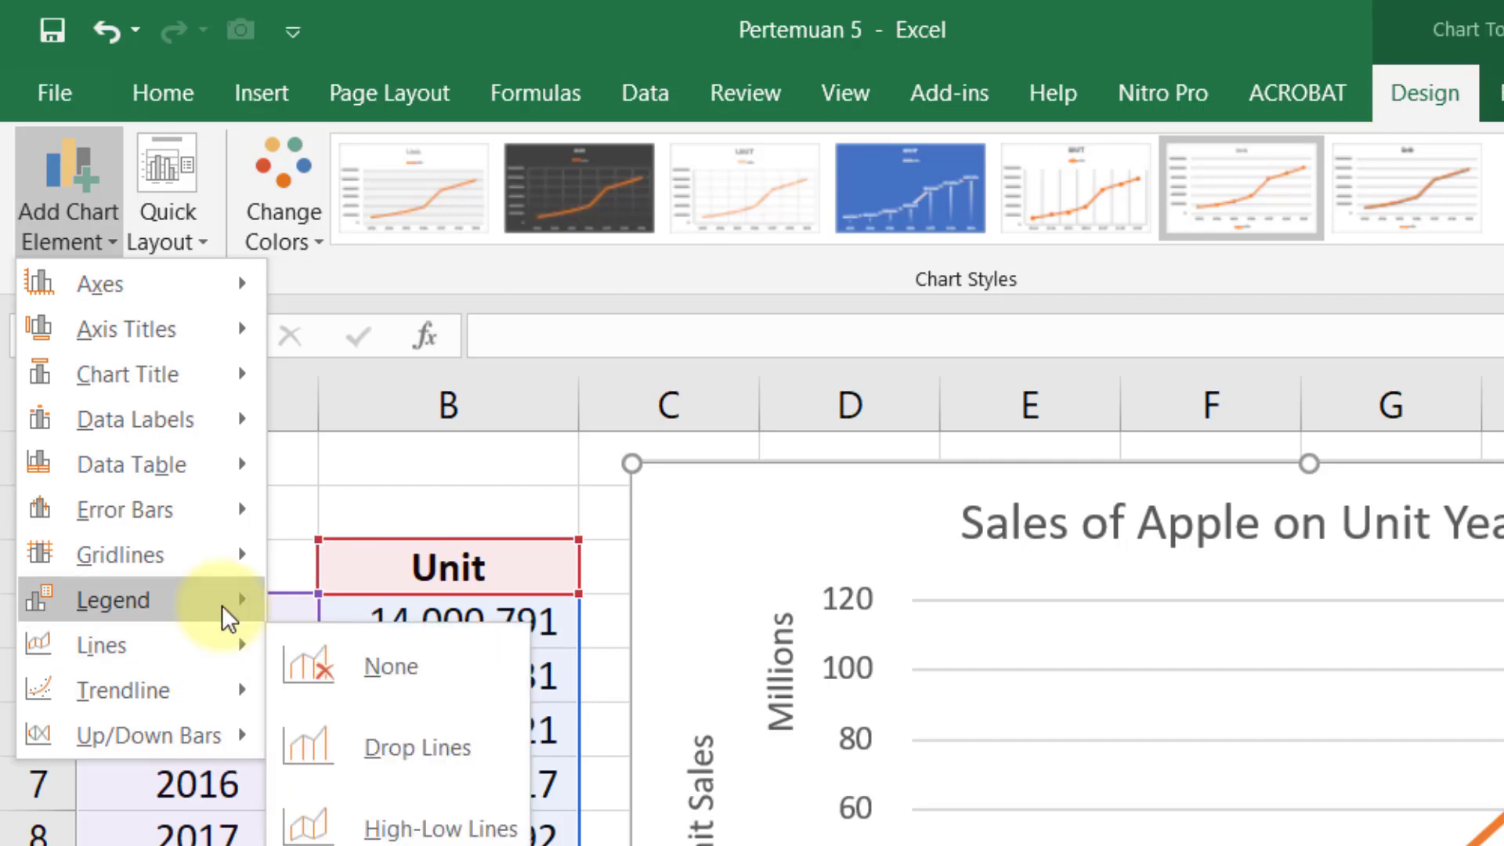
mouse_move(222, 604)
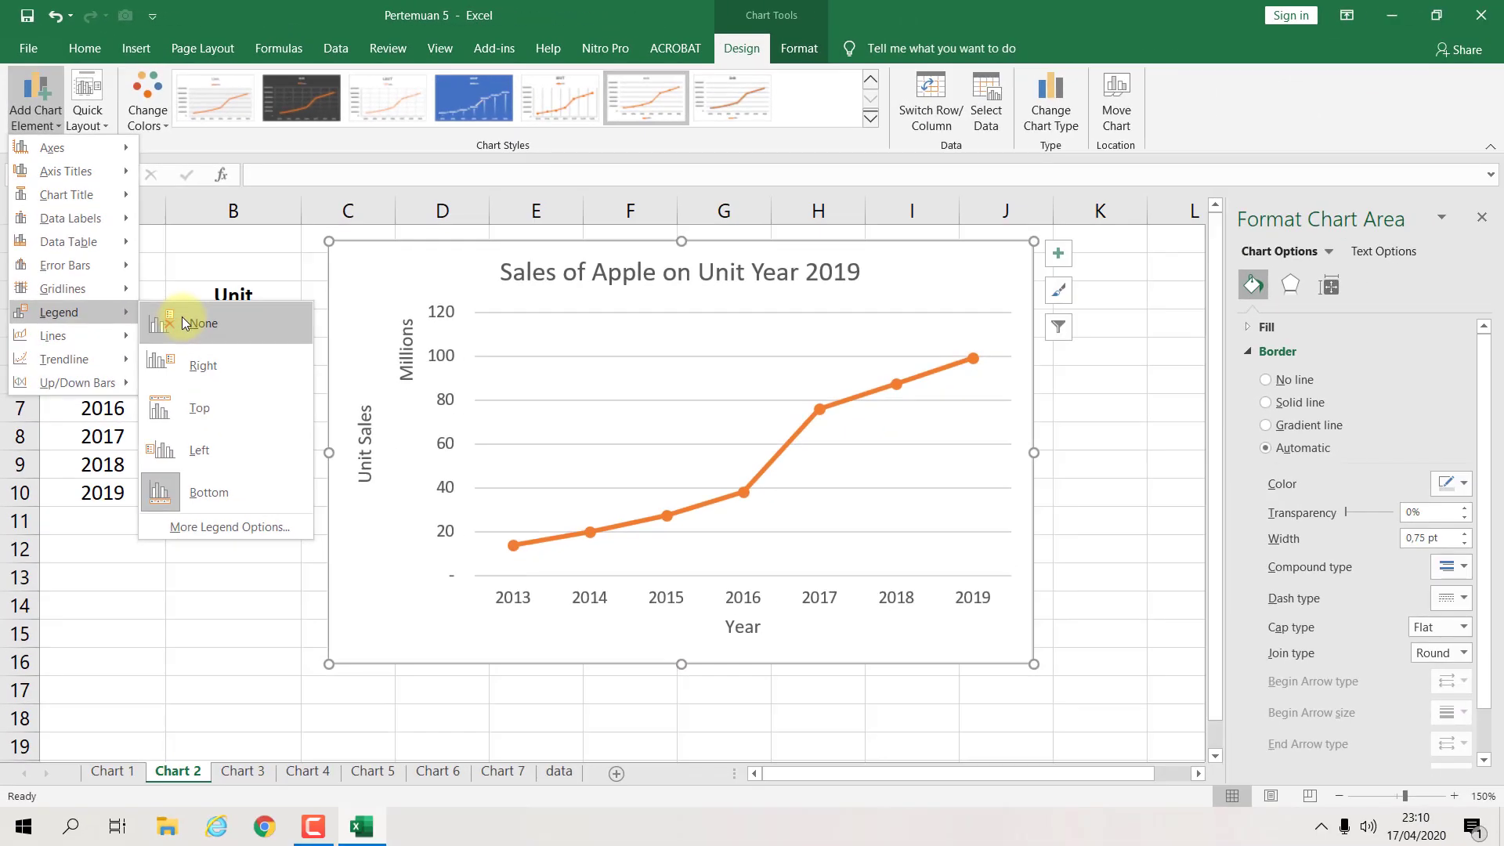
left_click(183, 322)
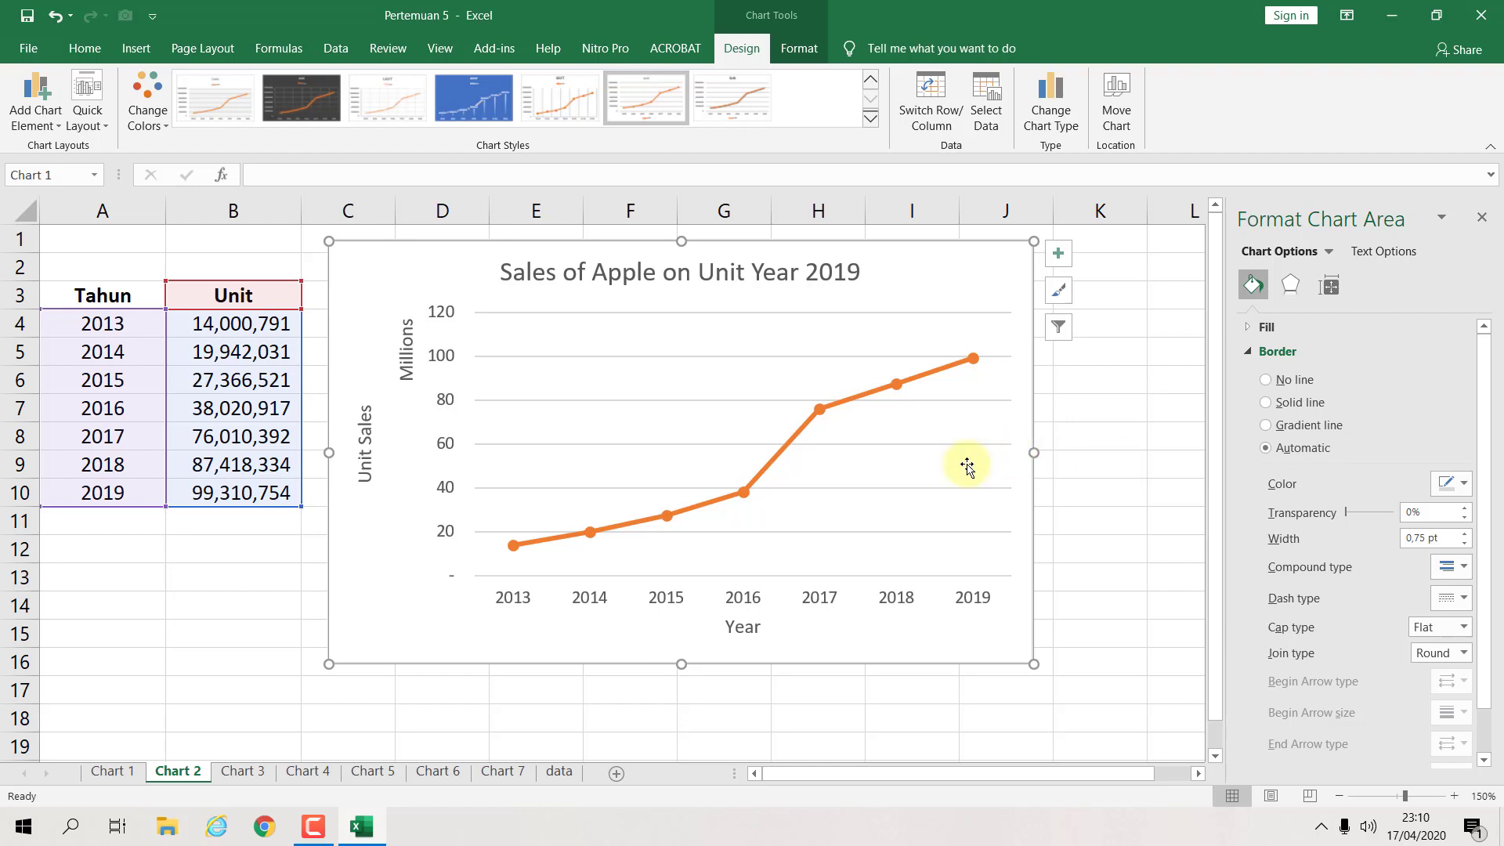
Step: Add data labels above the points of the line chart
left_click(49, 131)
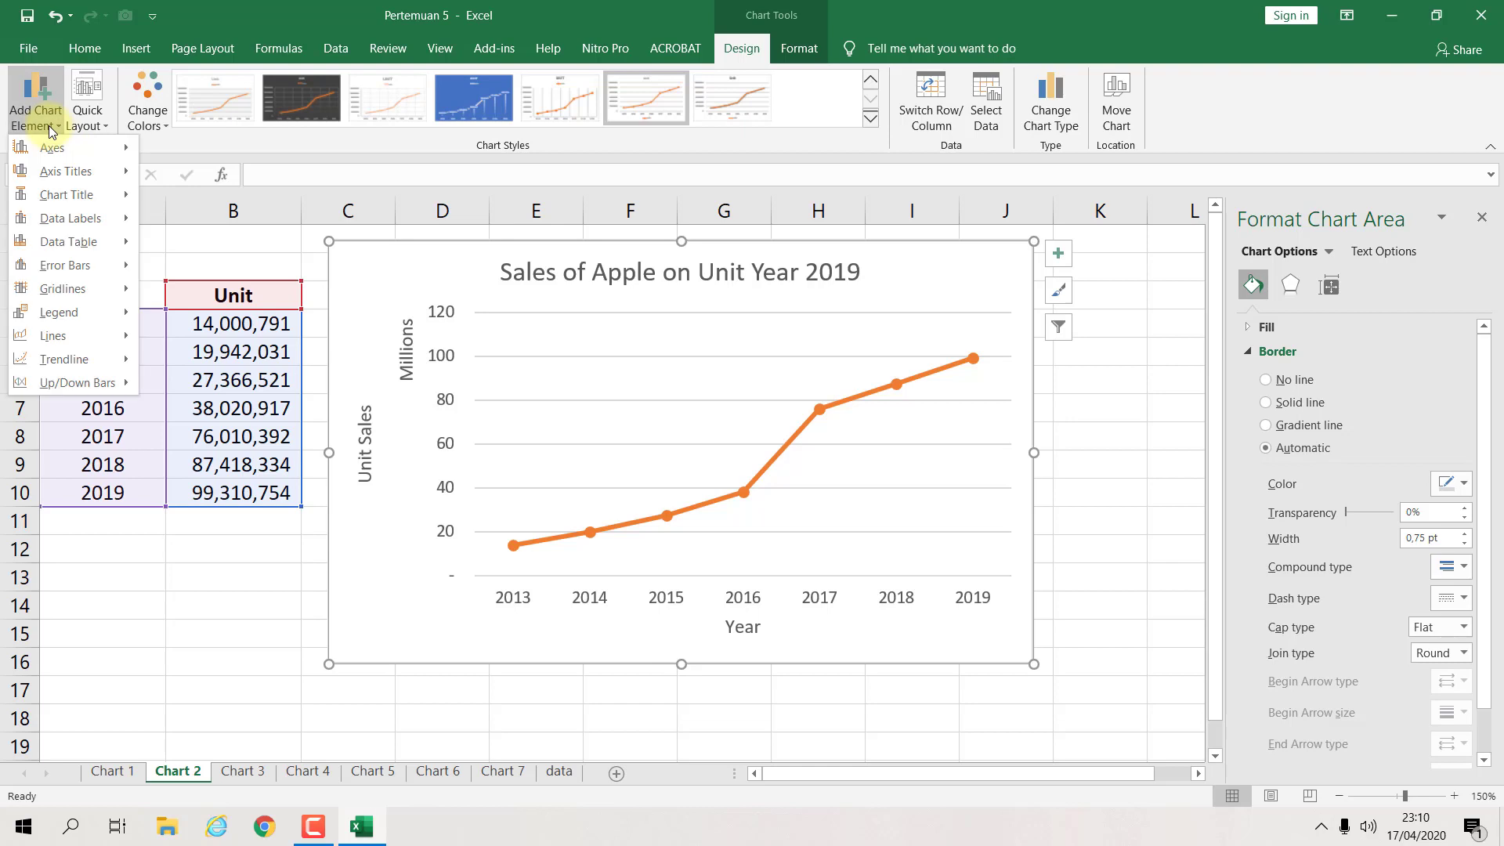
mouse_move(76, 222)
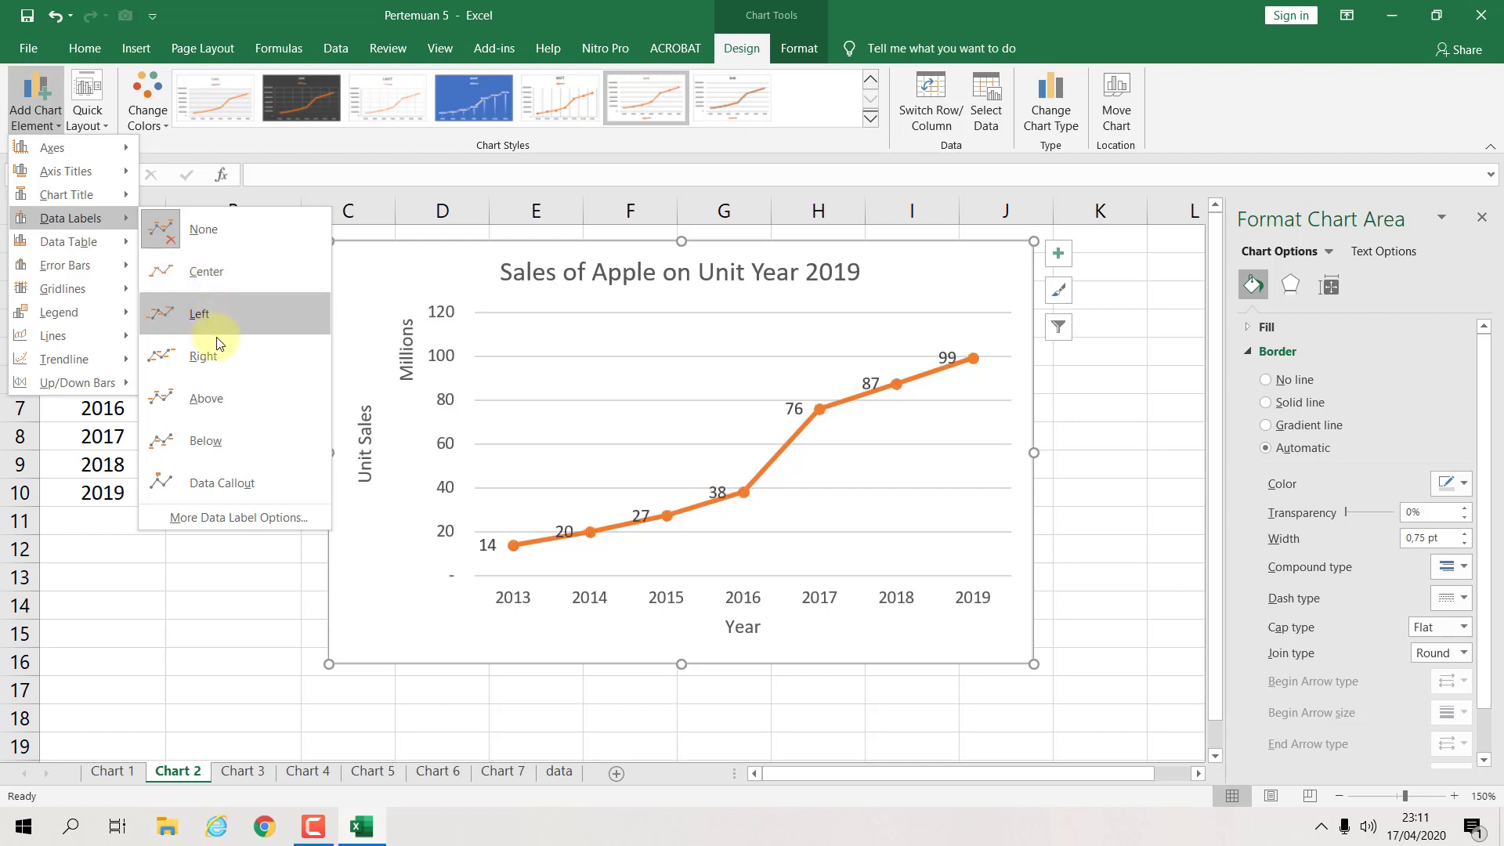
left_click(230, 399)
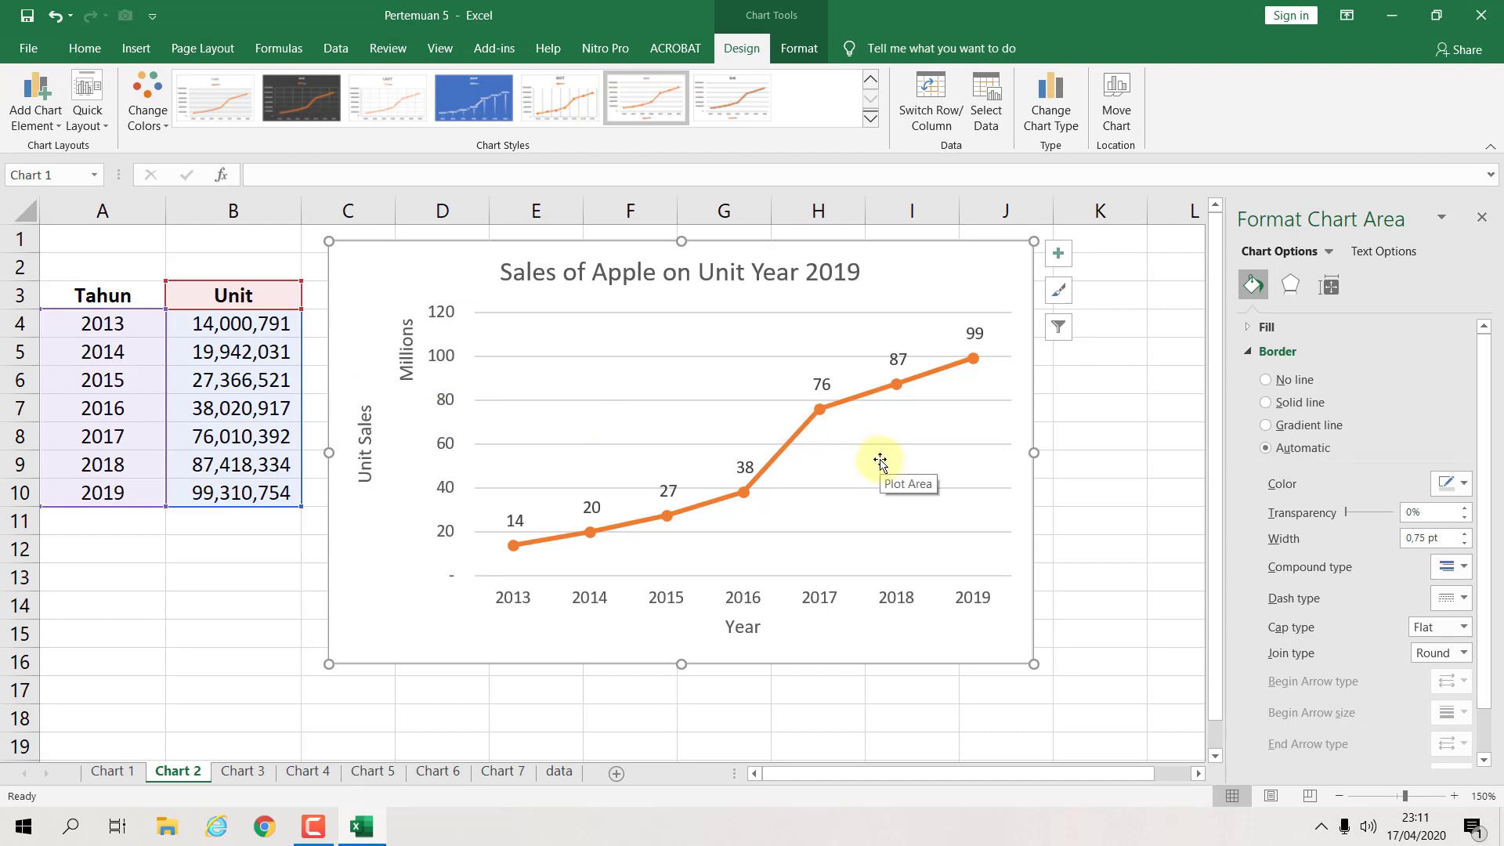
left_click(1105, 412)
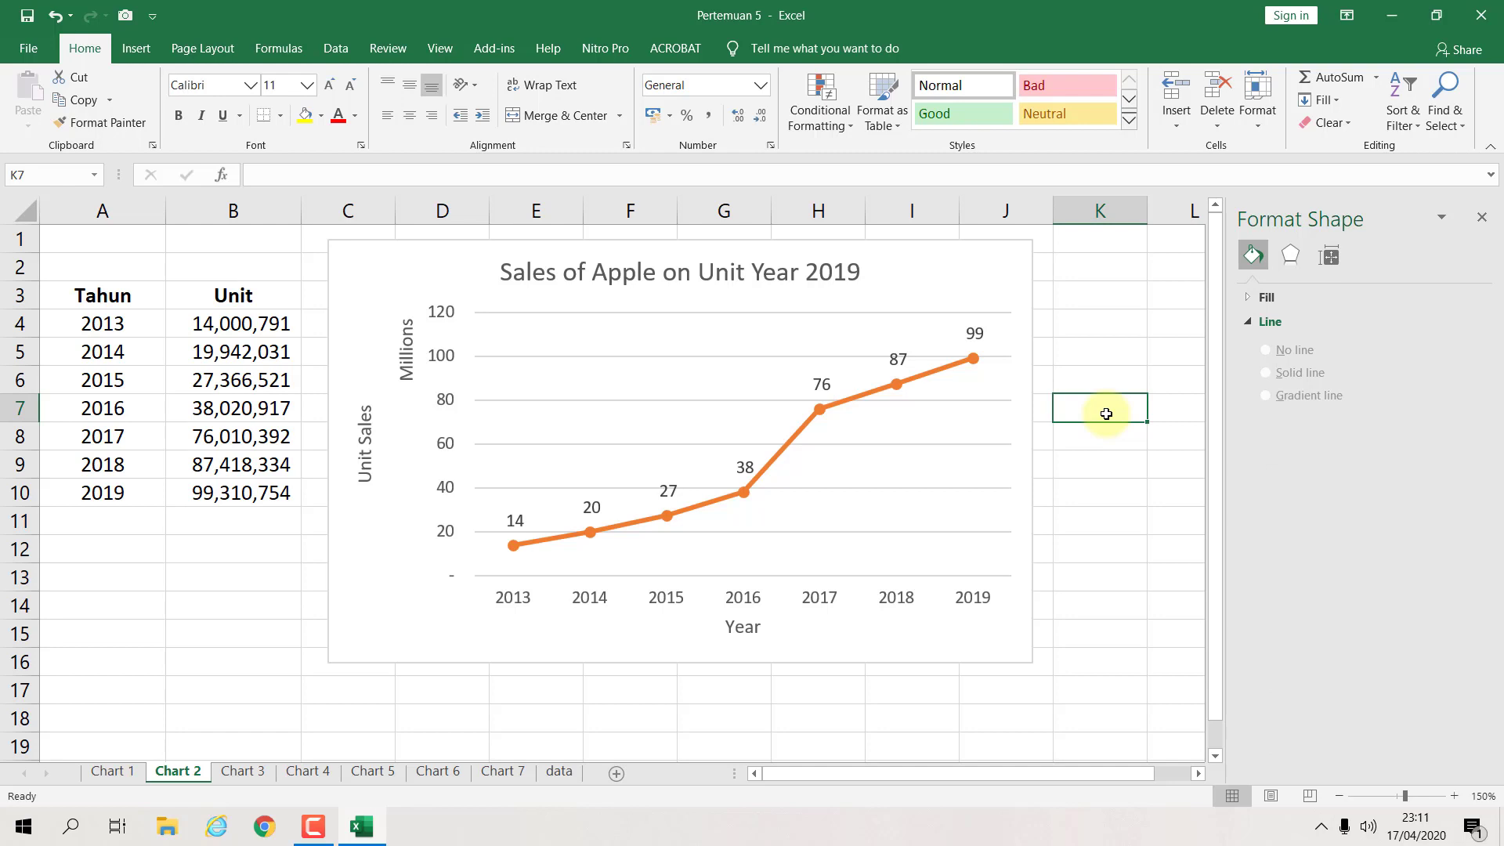
Step: Format the chart's data labels with the Number category and 2 decimal places
left_click(975, 337)
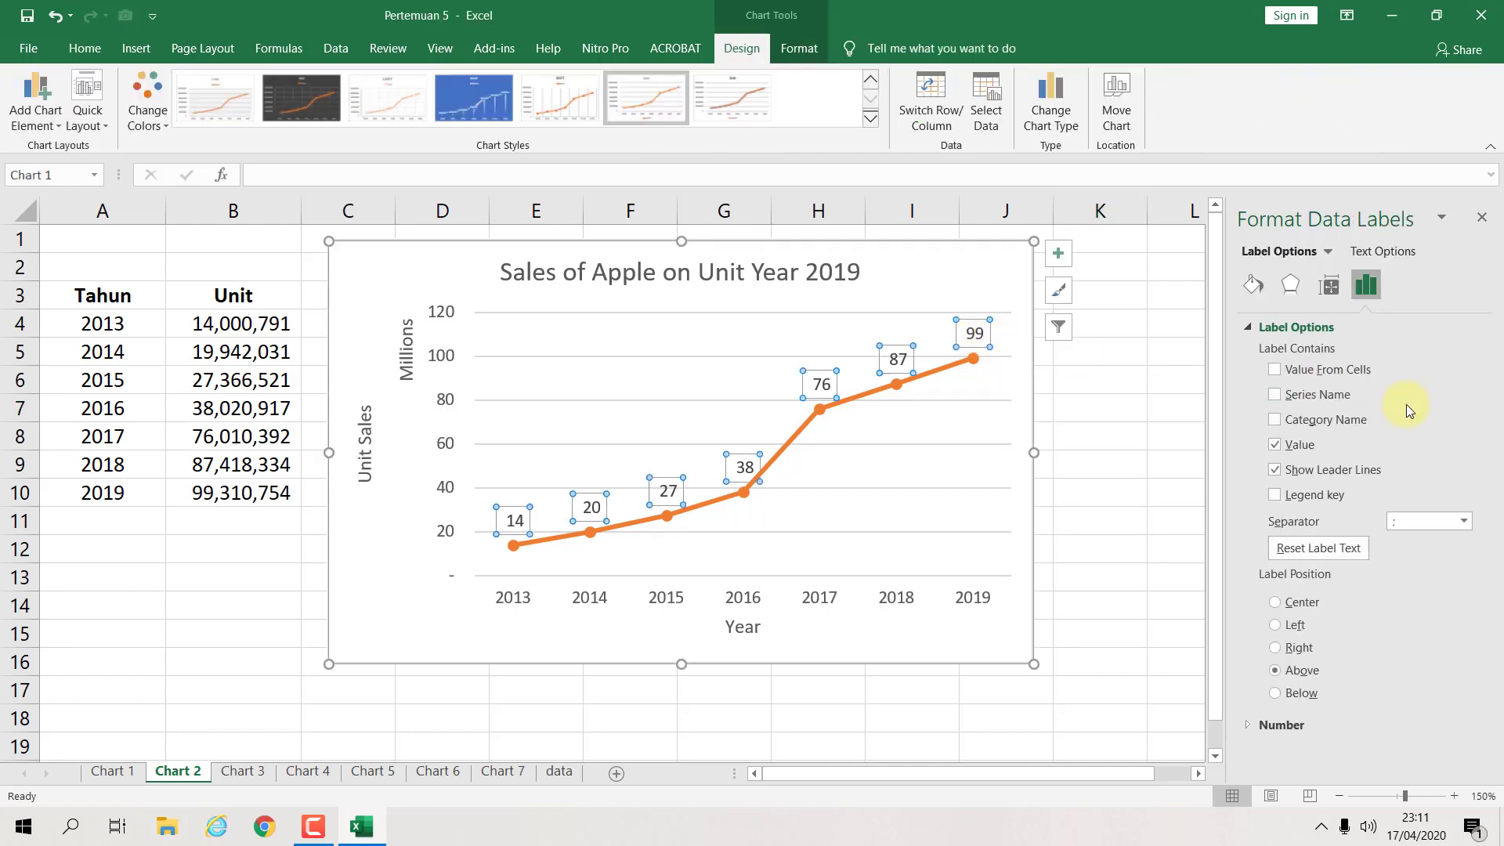
left_click(1249, 726)
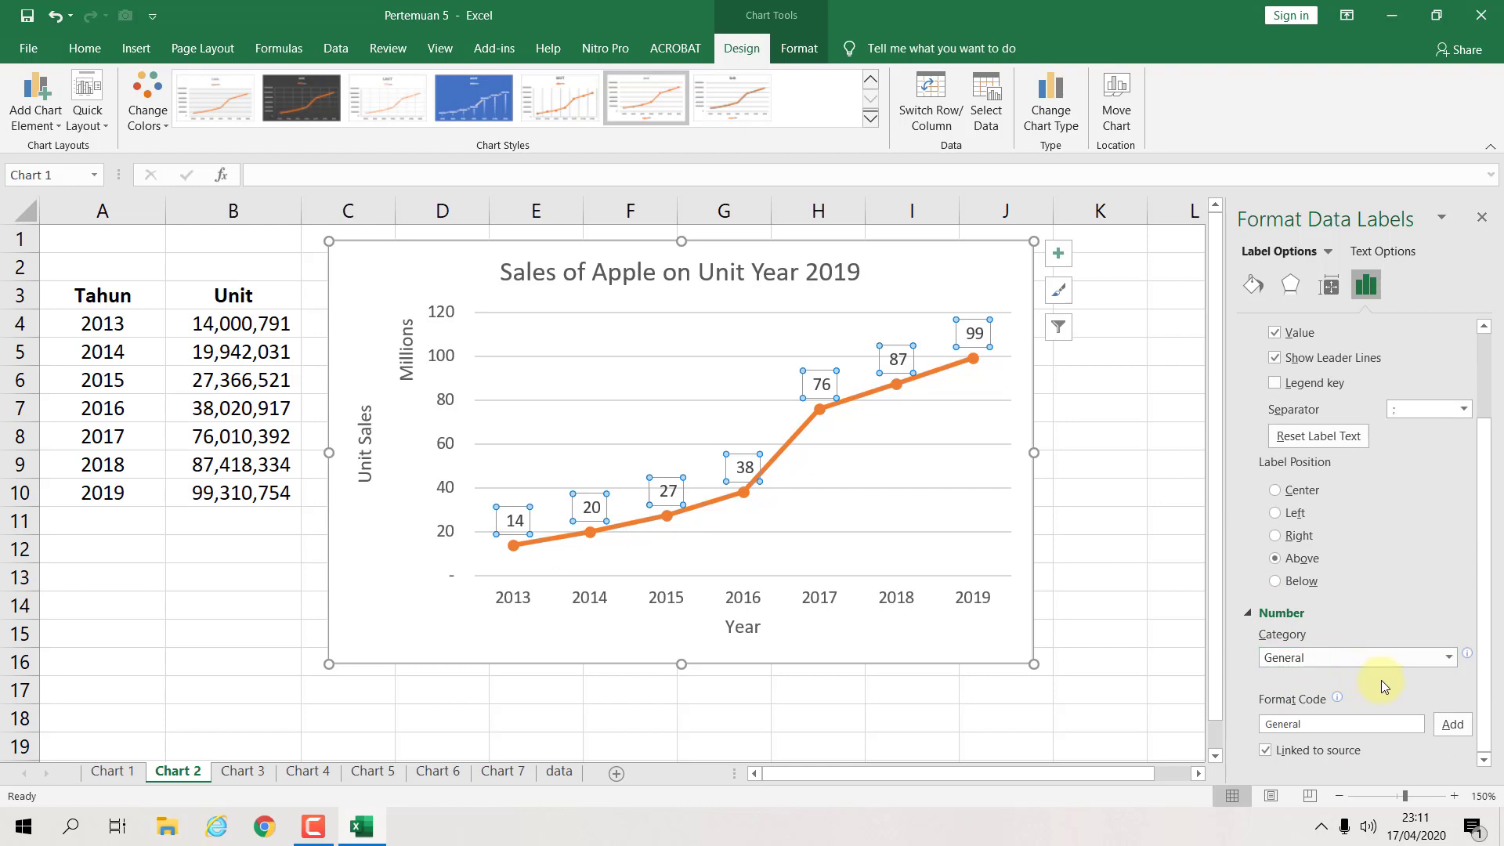
left_click(1449, 656)
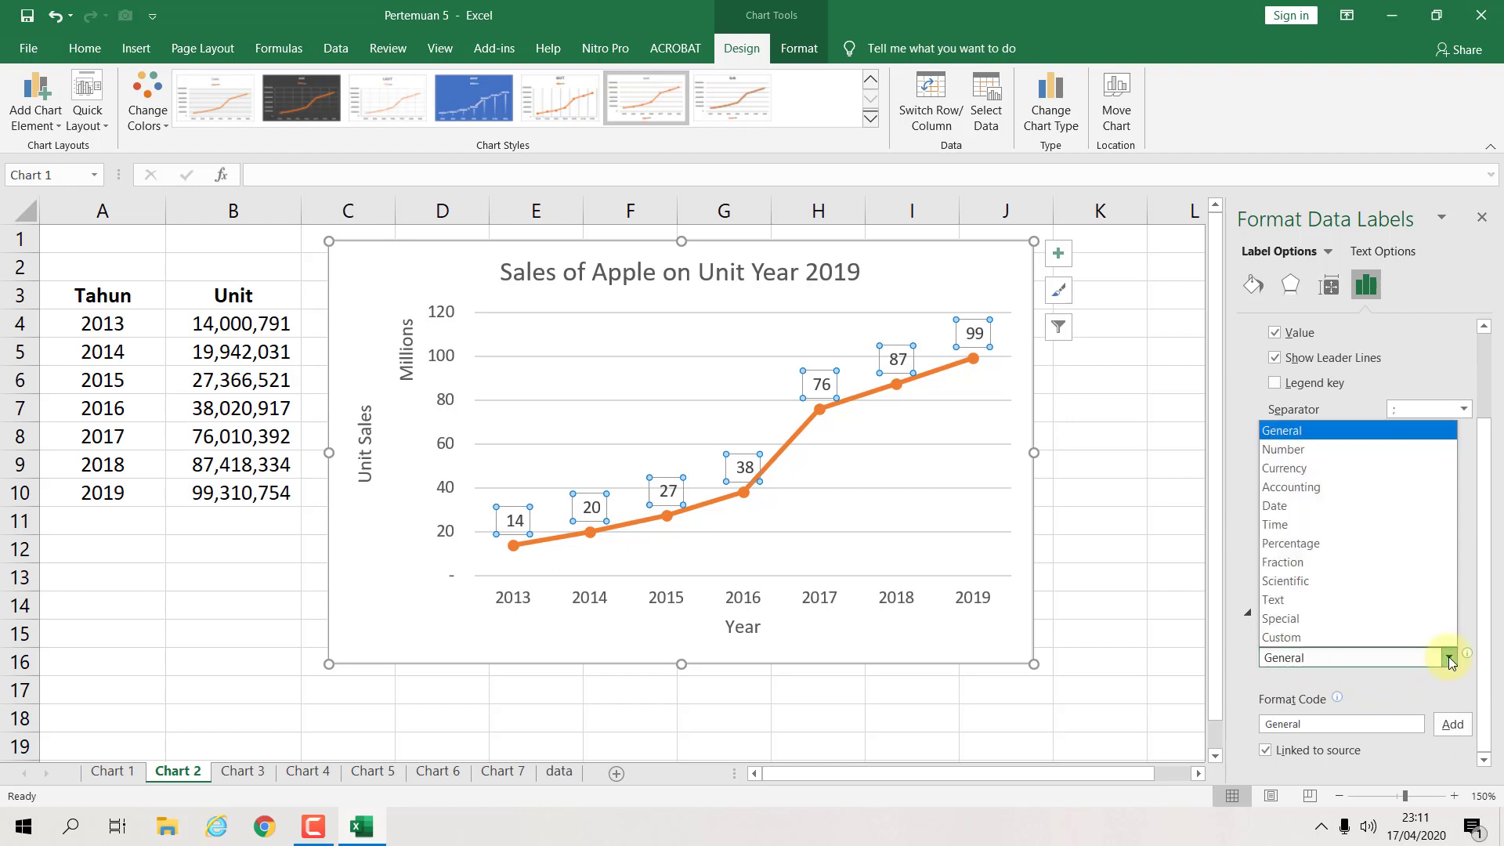
left_click(1340, 450)
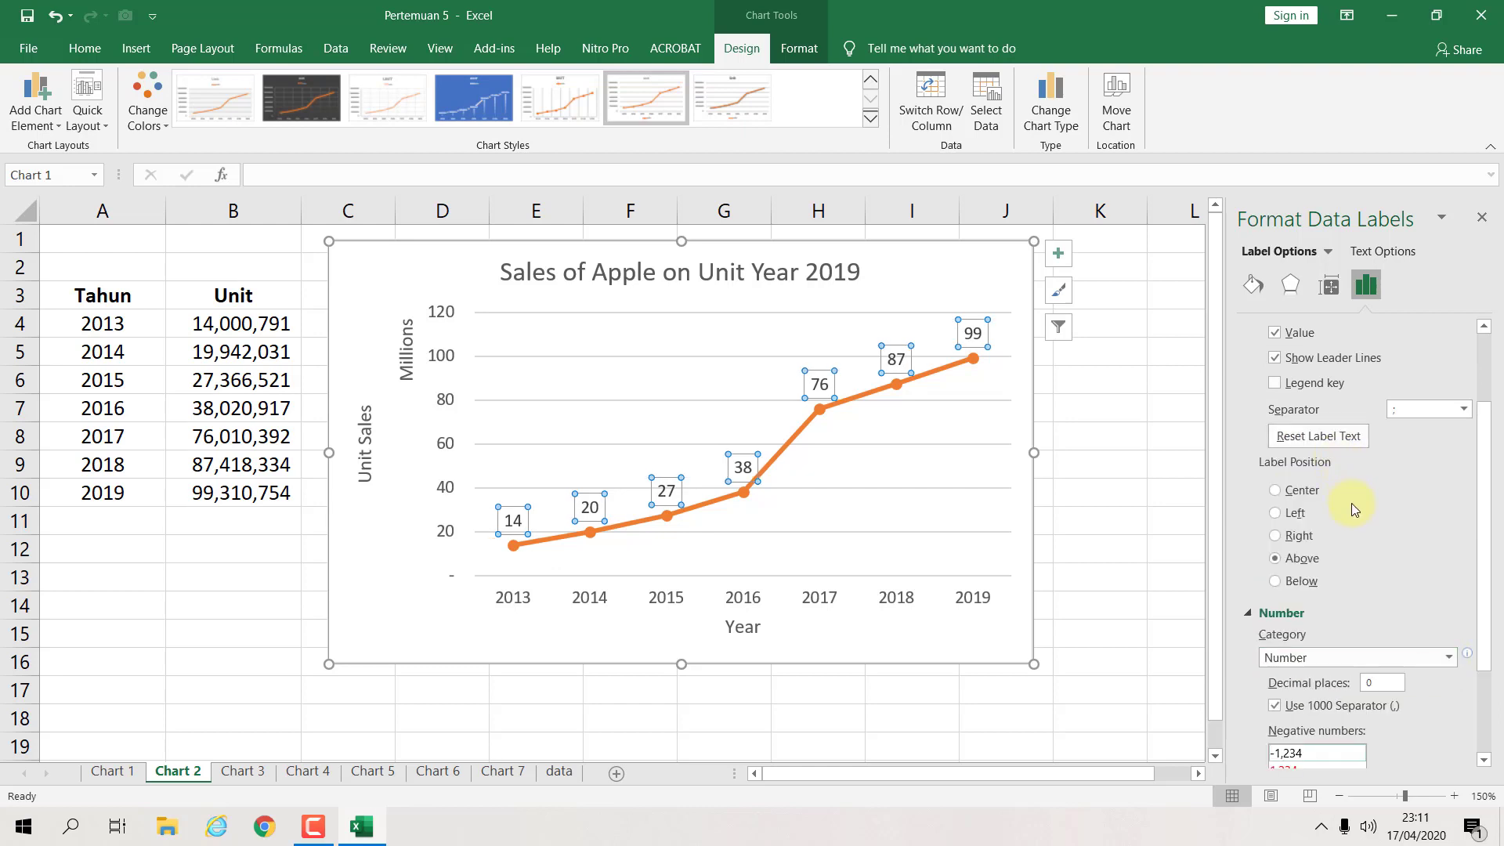
scroll(1366, 637, "down", 1)
scroll(1376, 611, "down", 1)
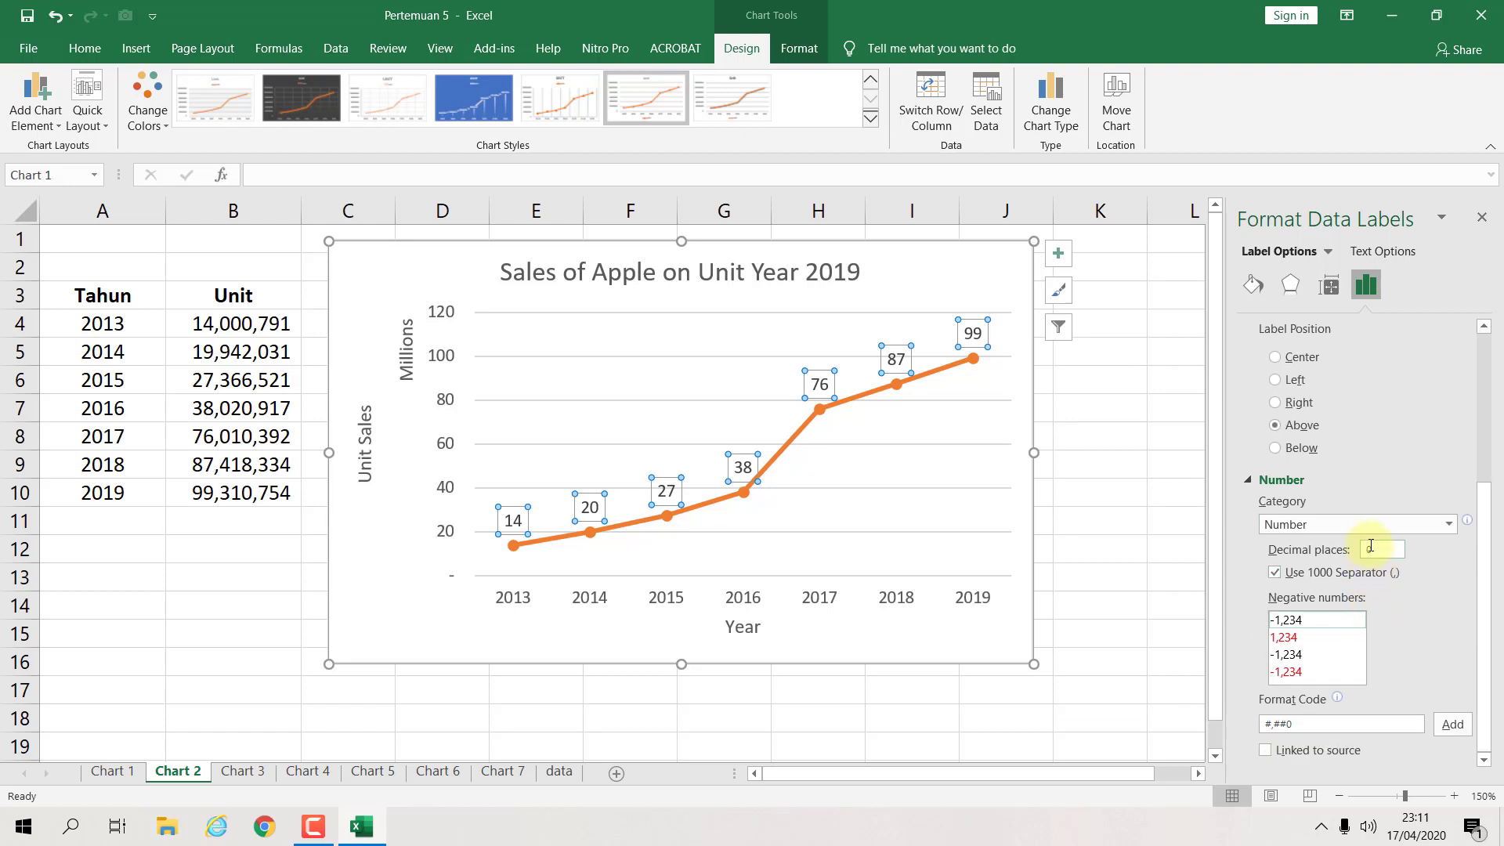
left_click_drag(1376, 549, 1357, 548)
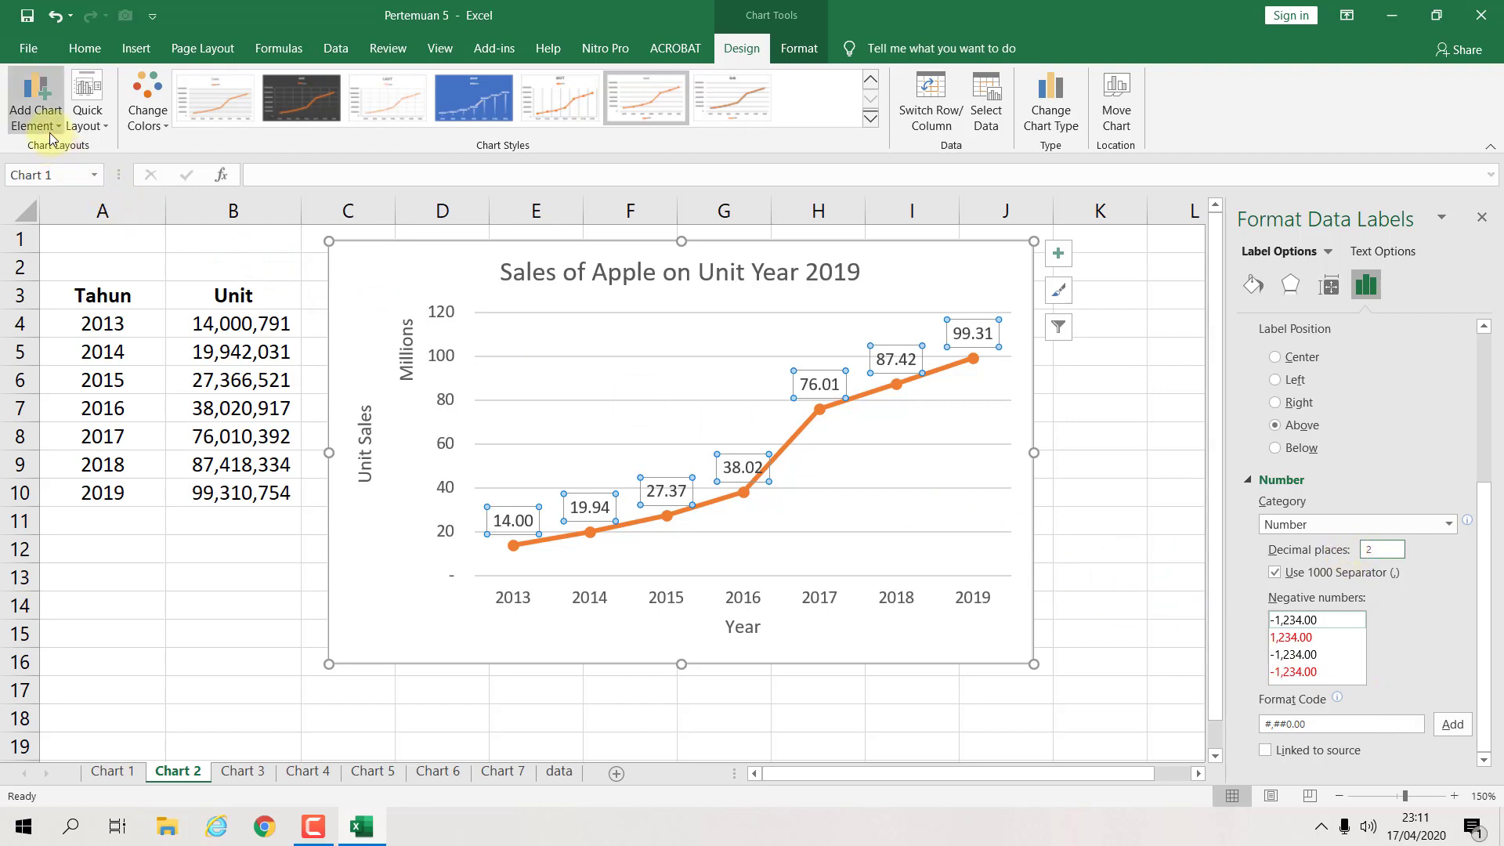
Step: Add a linear trendline forecasting 1 period forward, displaying its equation and R-squared value on the chart
left_click(36, 106)
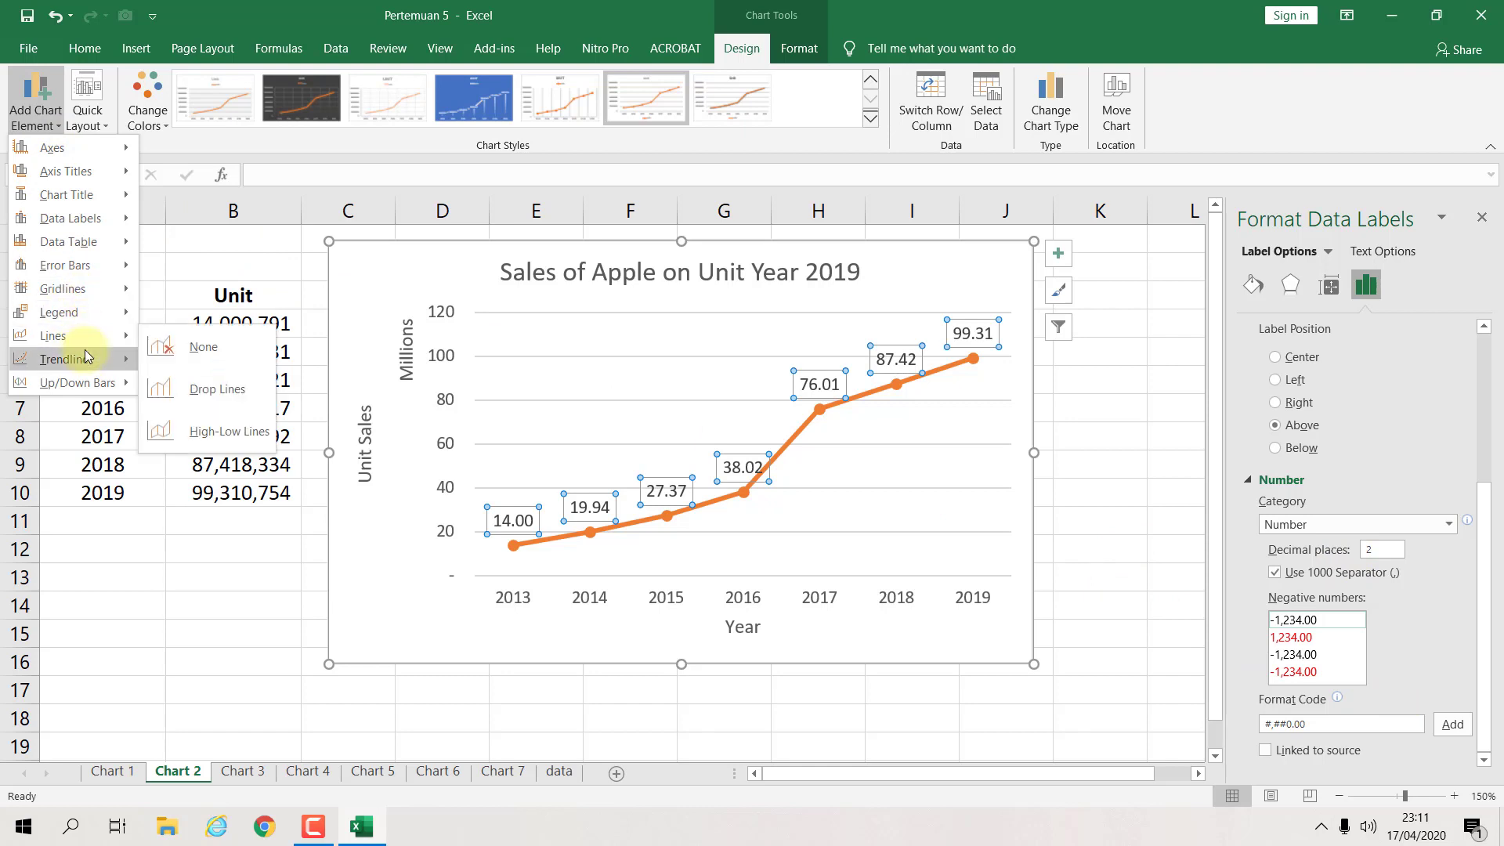
mouse_move(85, 351)
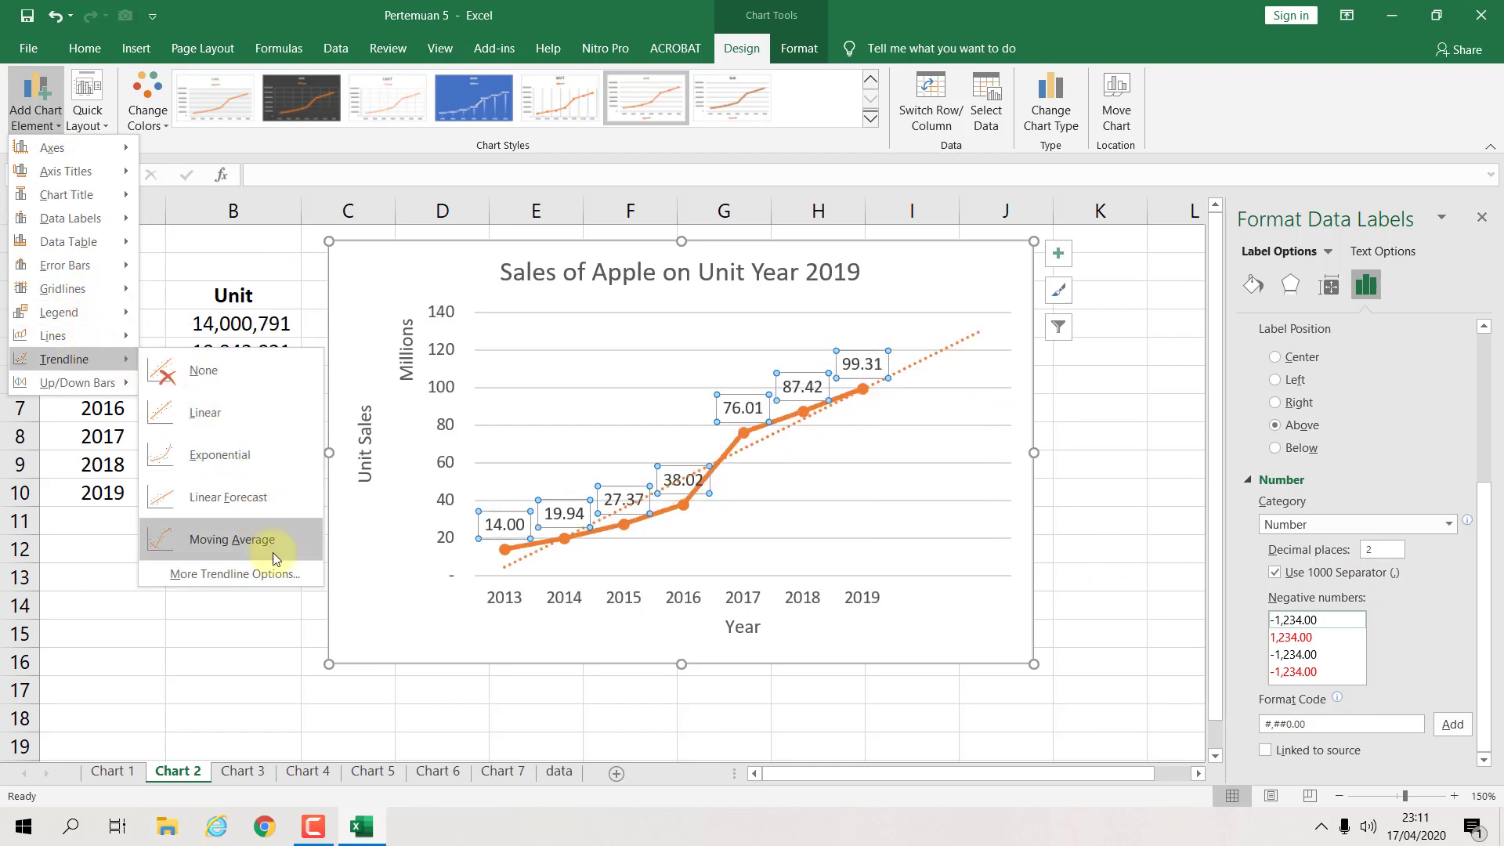
left_click(299, 567)
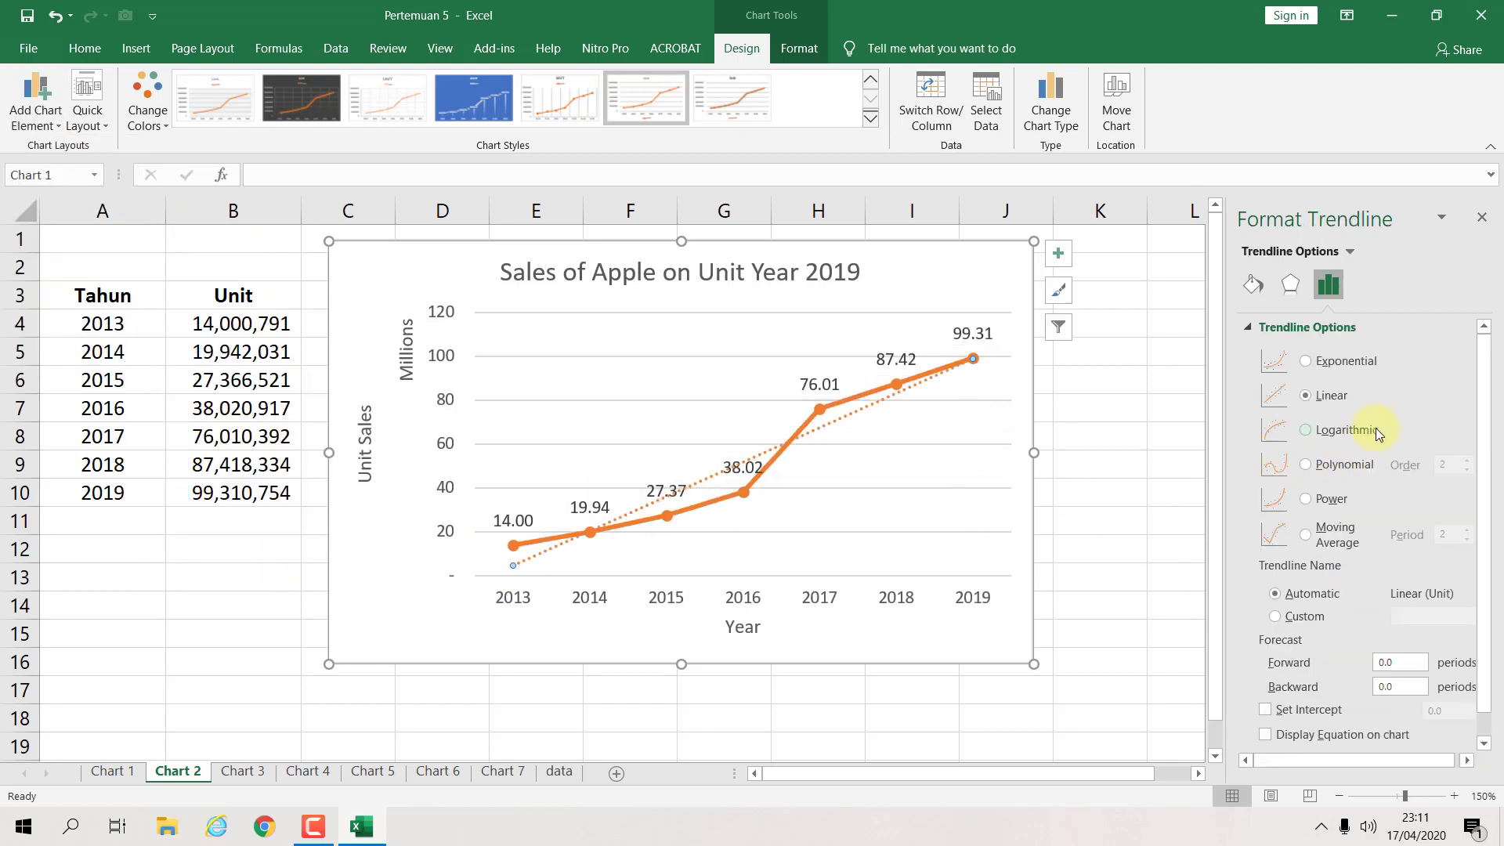
scroll(1387, 493, "down", 1)
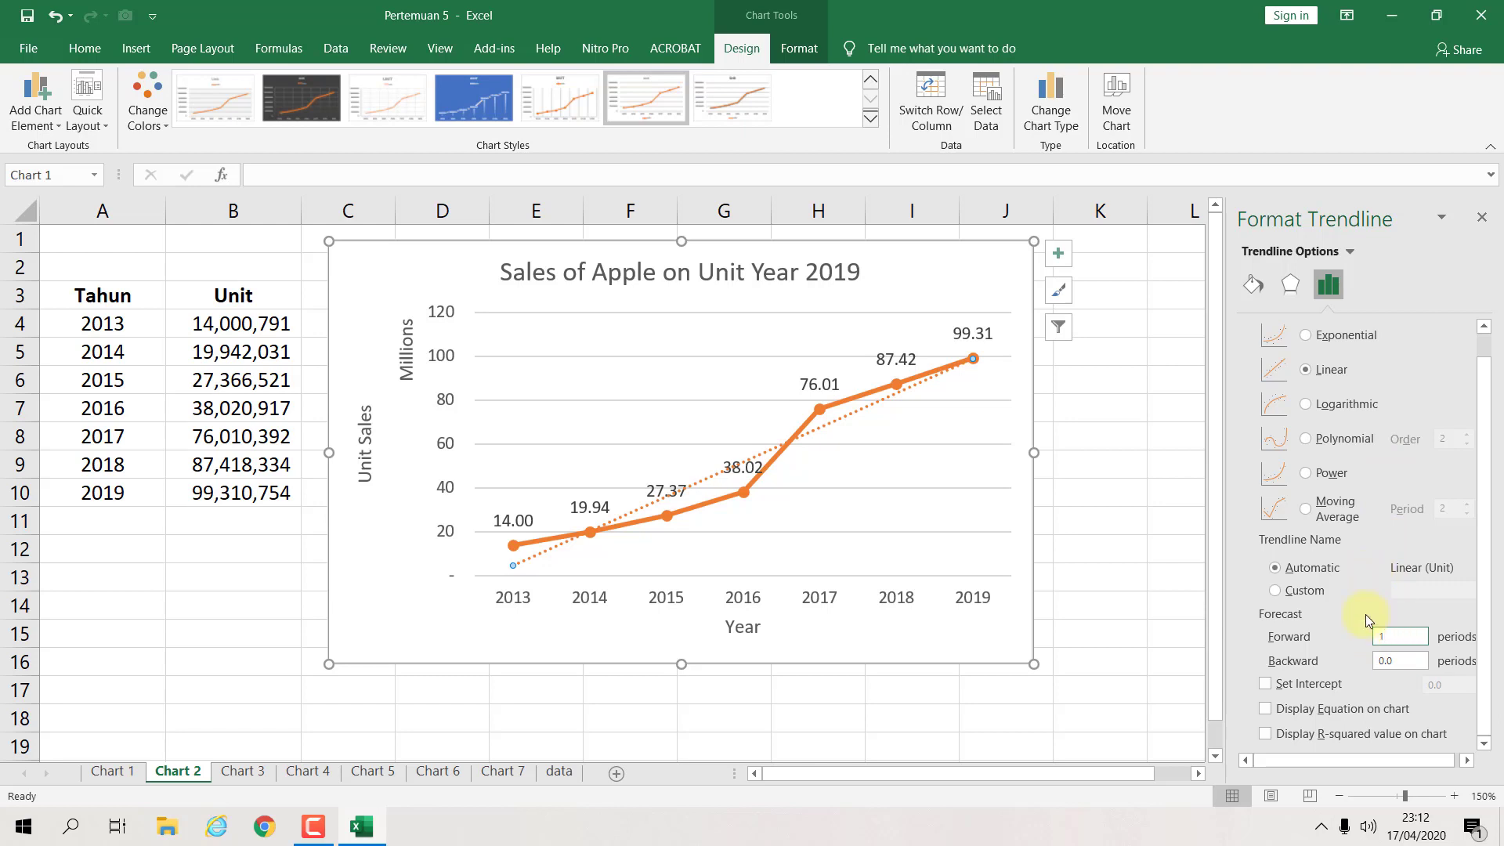
left_click(1291, 709)
left_click(1307, 734)
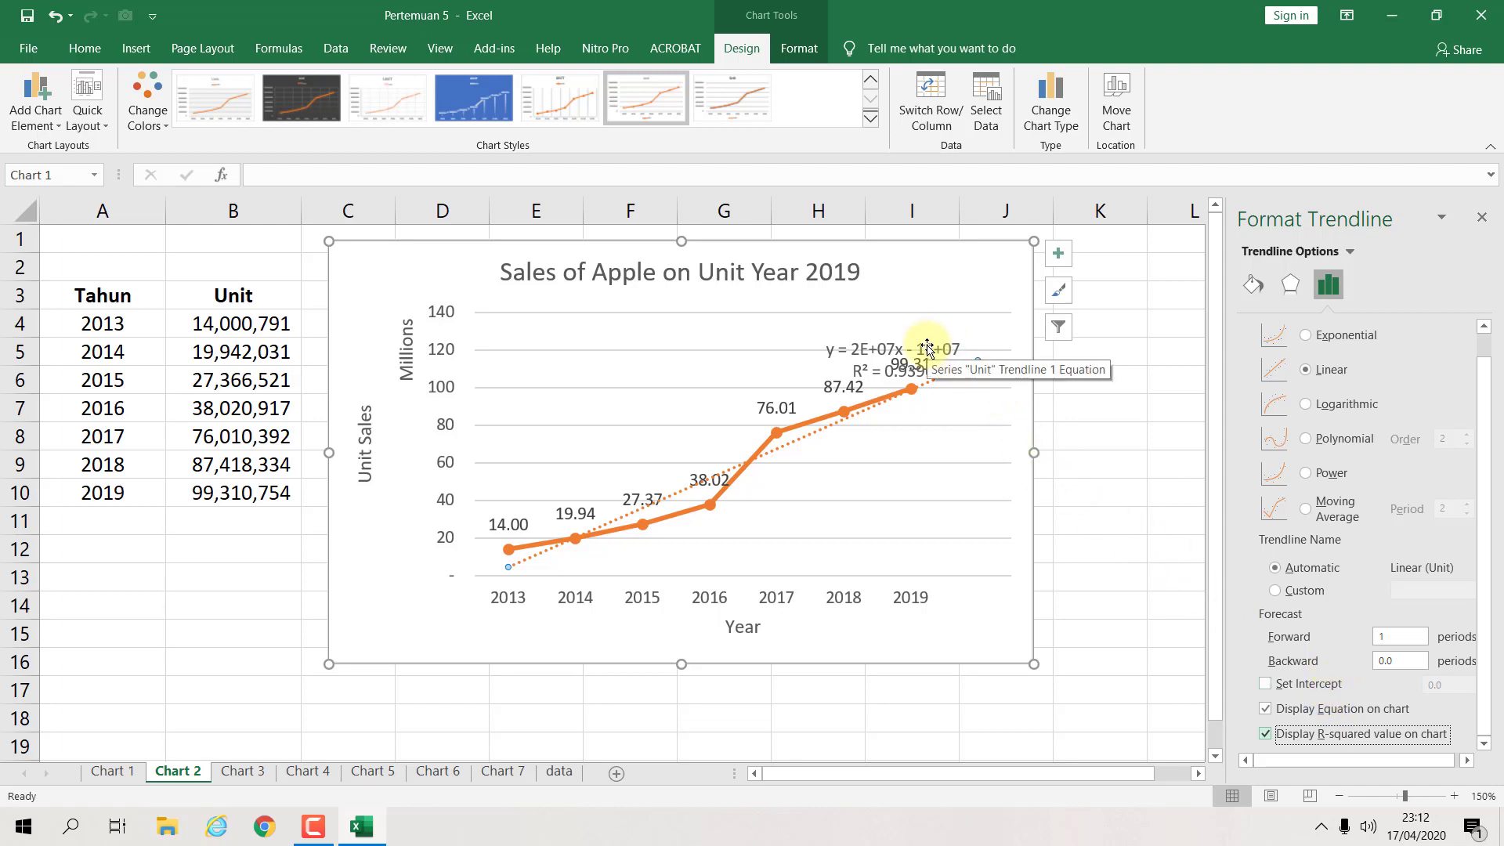
Step: Move the trendline equation label up to the chart's upper-right corner, clear of the data labels
left_click_drag(927, 349, 977, 287)
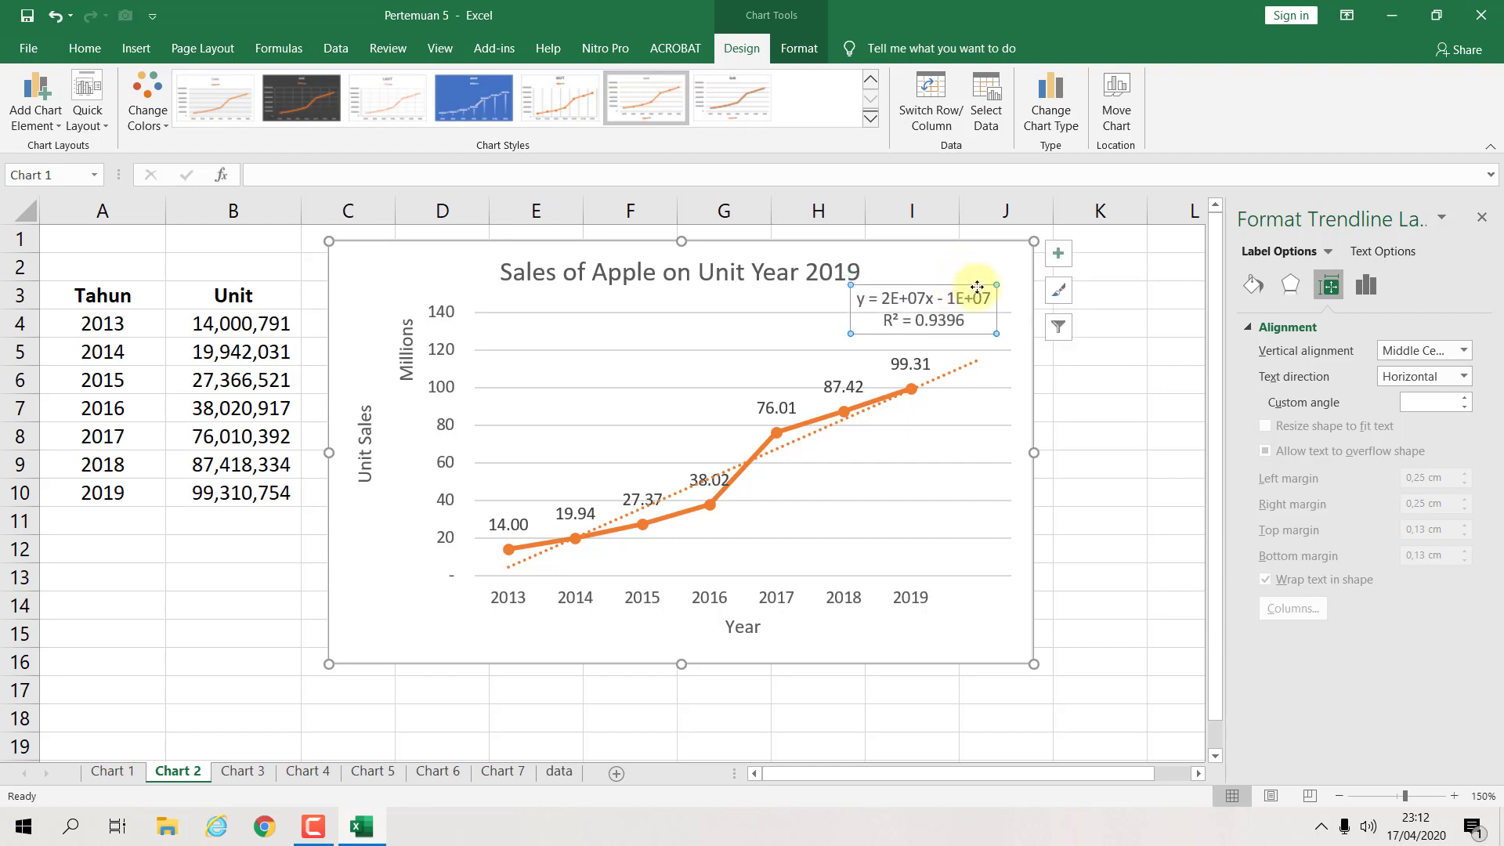
left_click(768, 315)
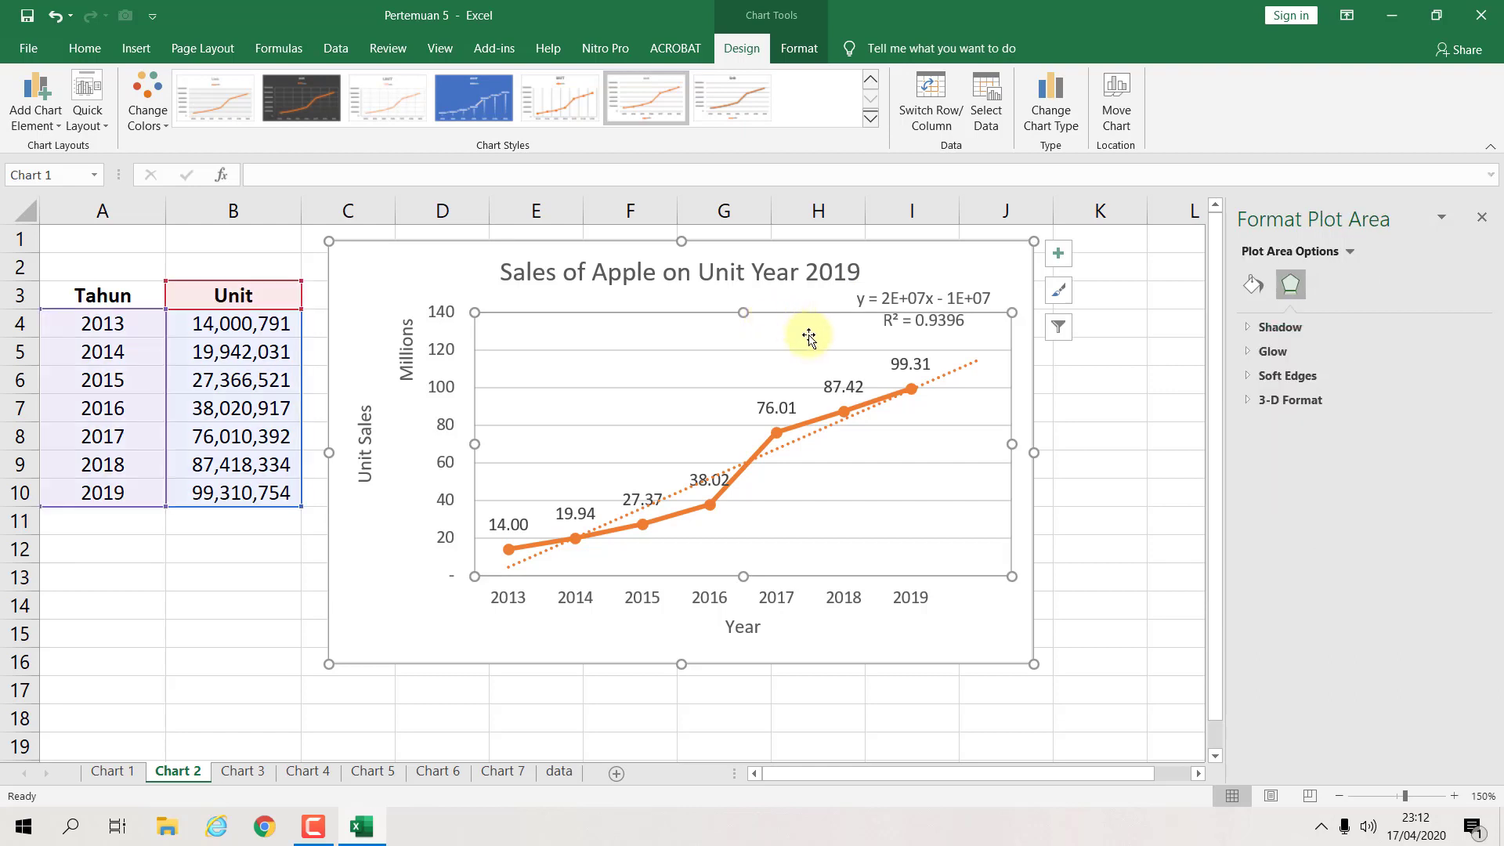
left_click(1084, 354)
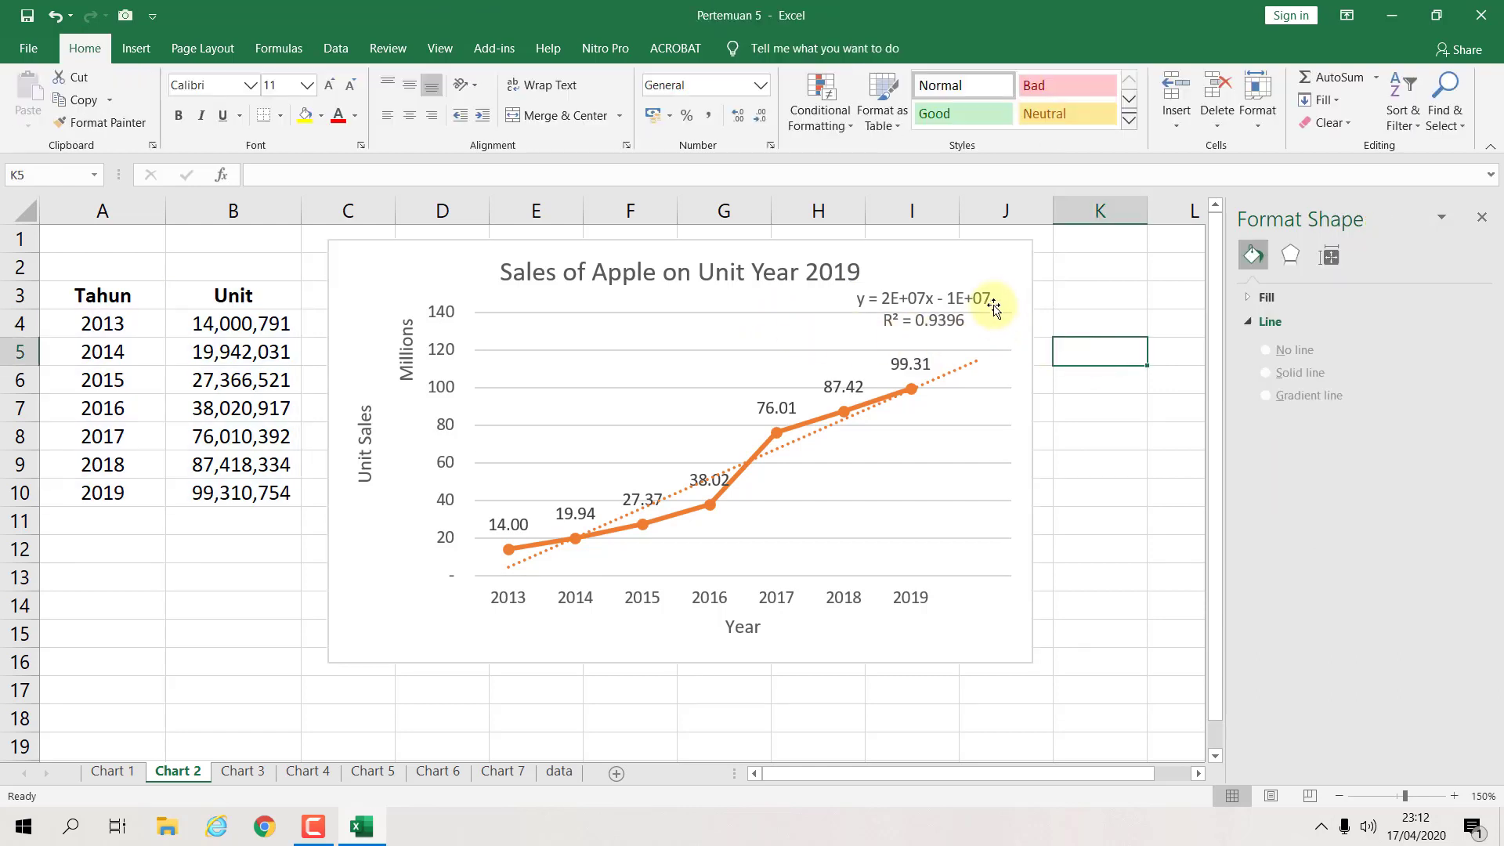
Step: Hide the chart's major horizontal gridlines by setting them to No line
left_click(1008, 269)
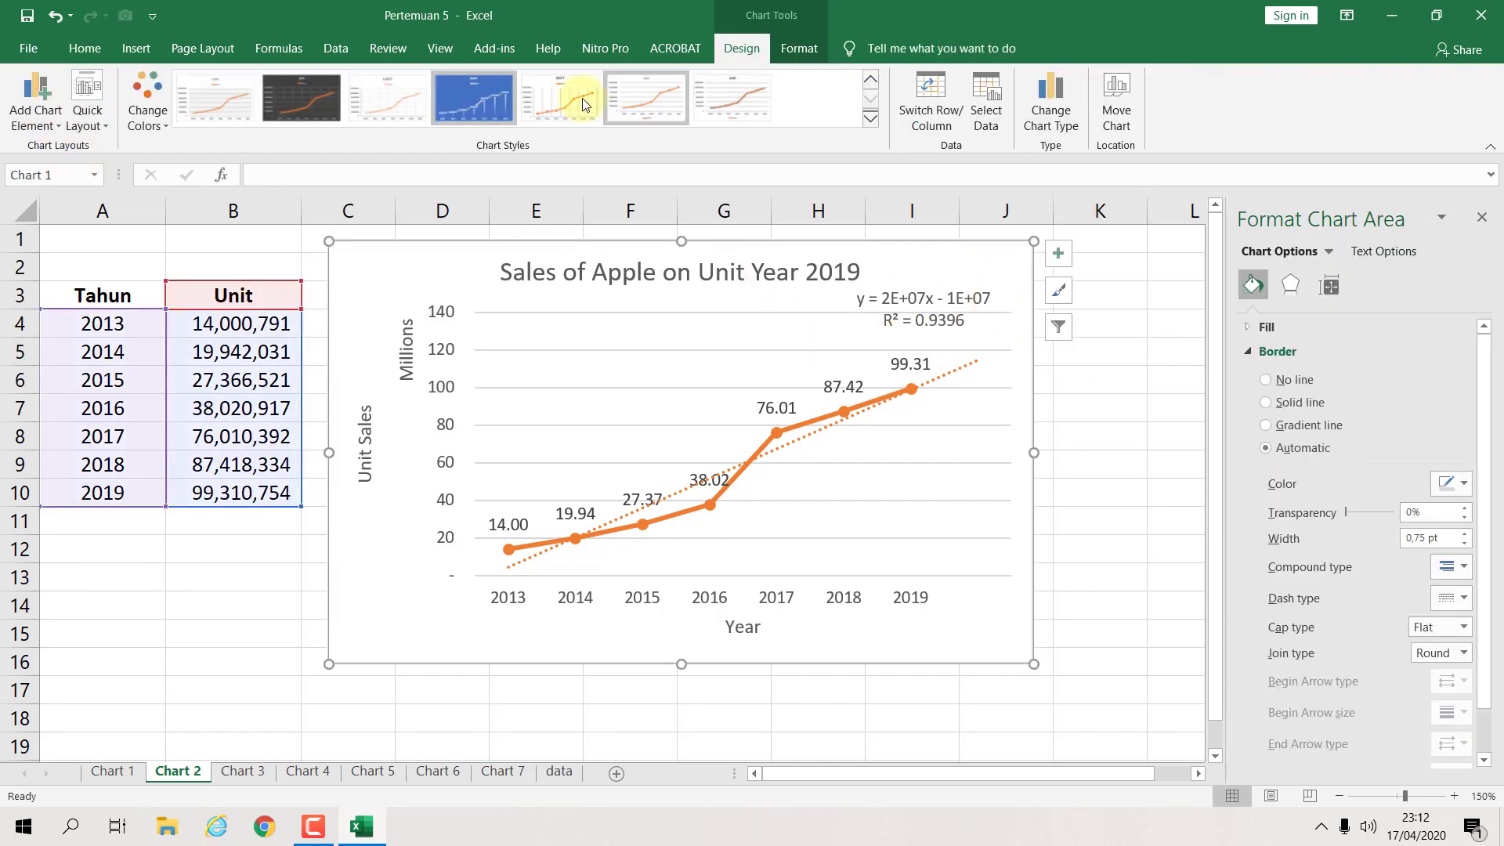
left_click(51, 121)
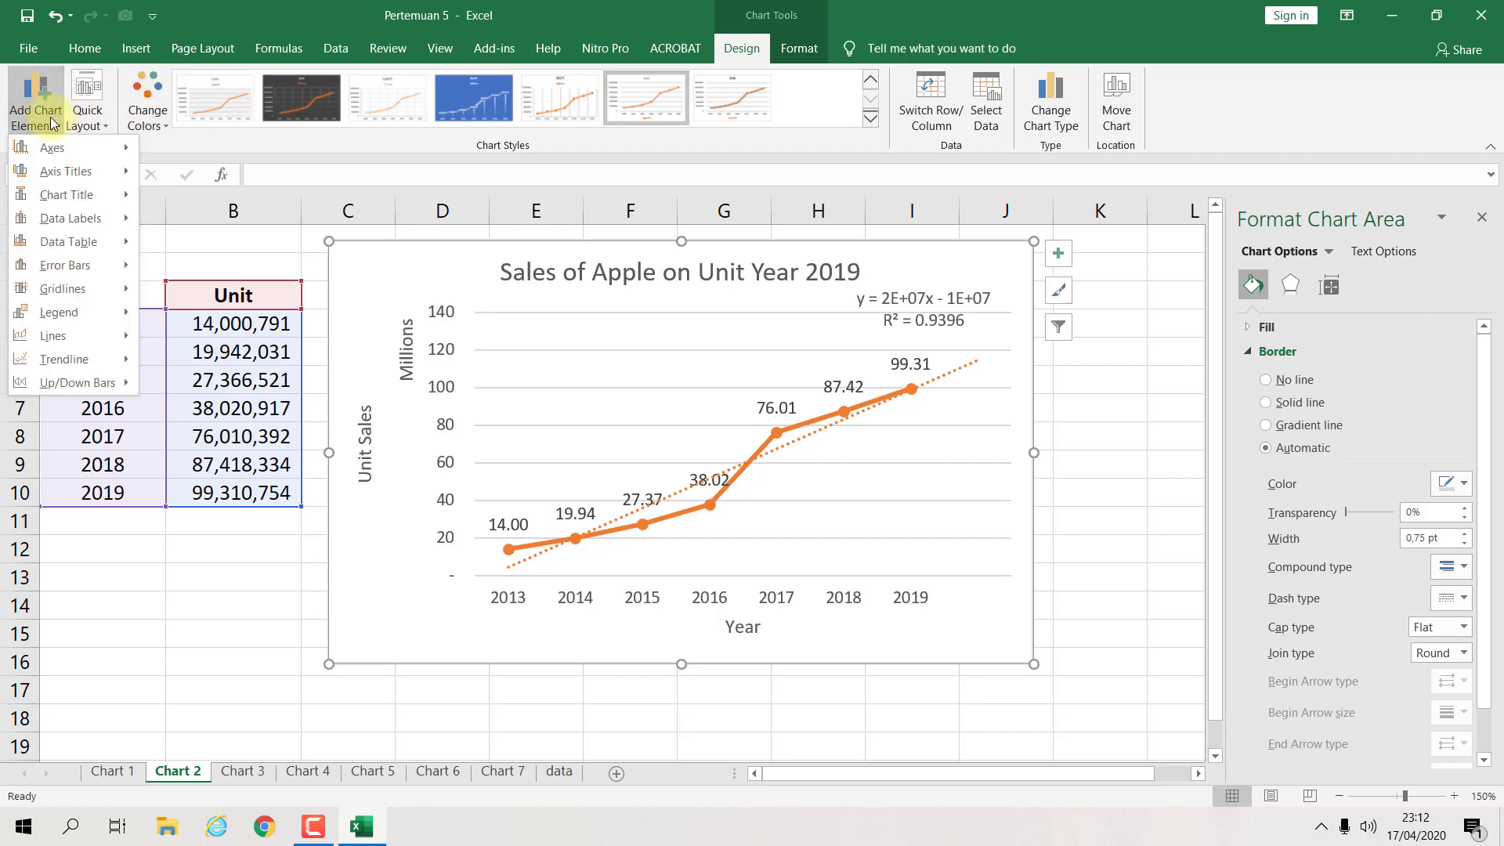
mouse_move(91, 293)
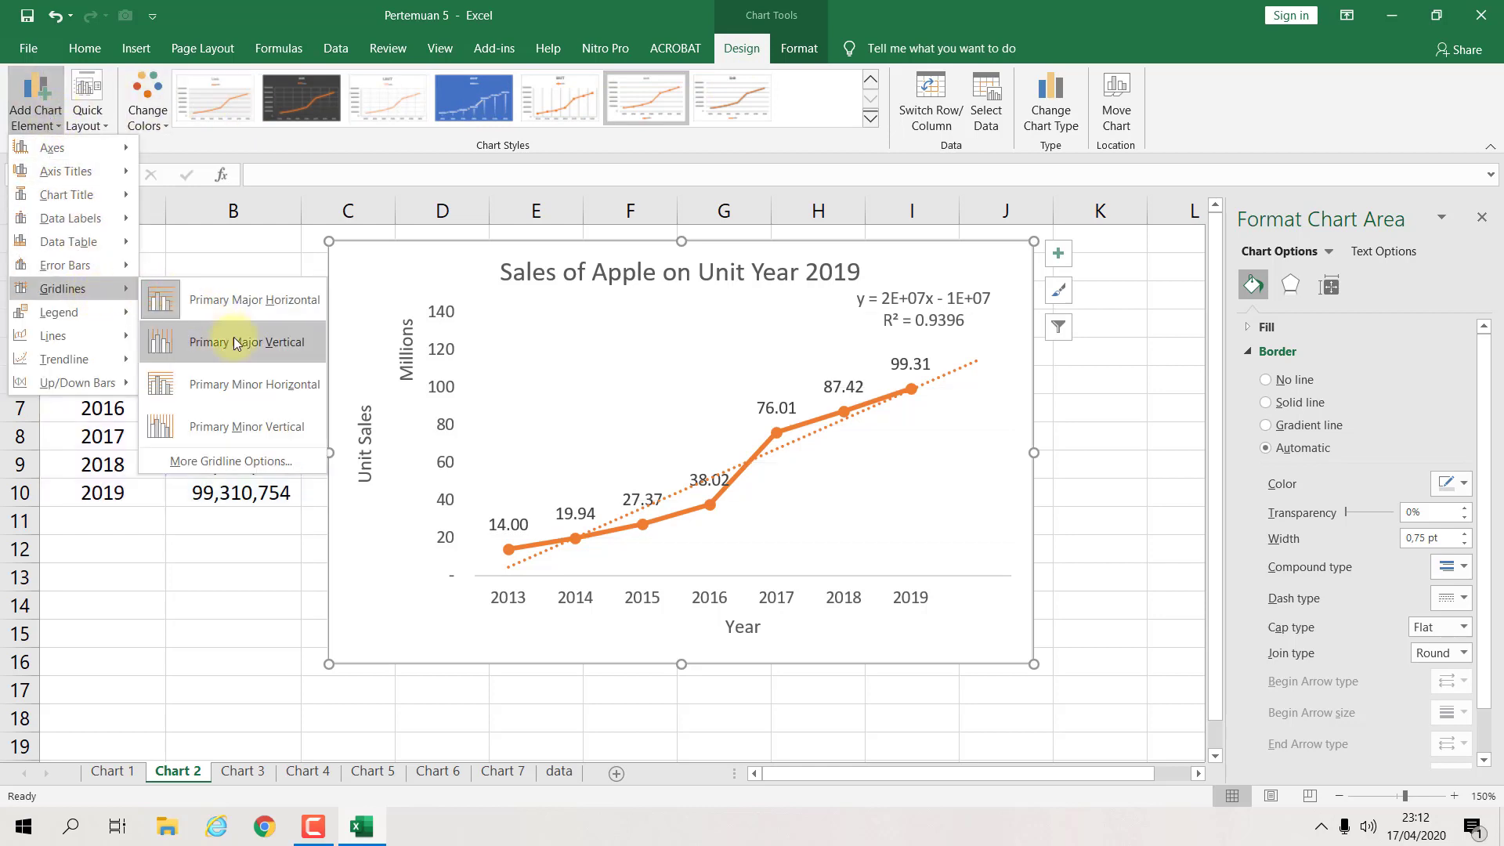
left_click(230, 461)
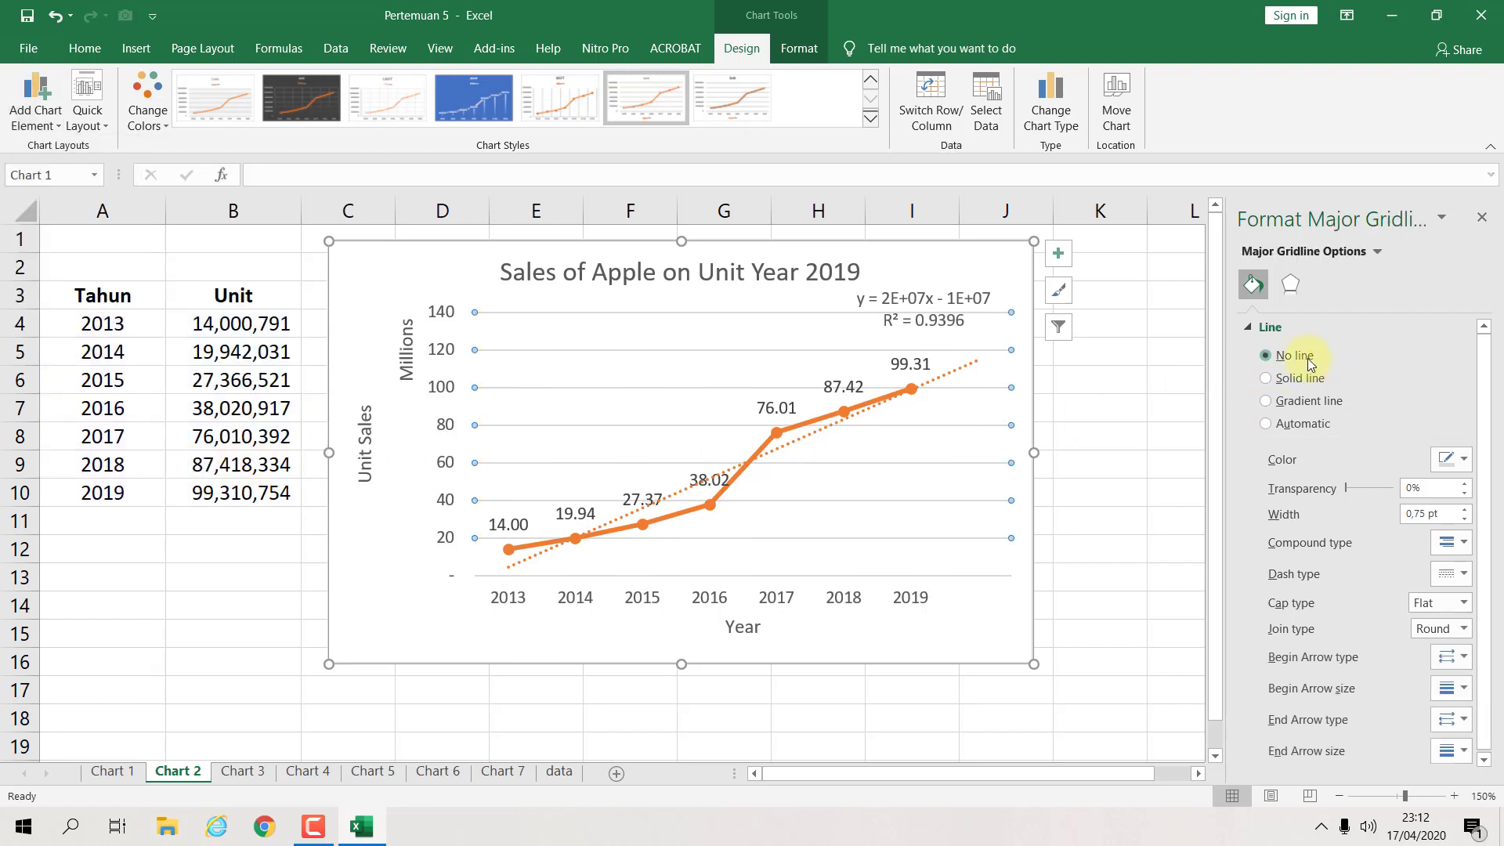
left_click(1308, 359)
left_click(1127, 520)
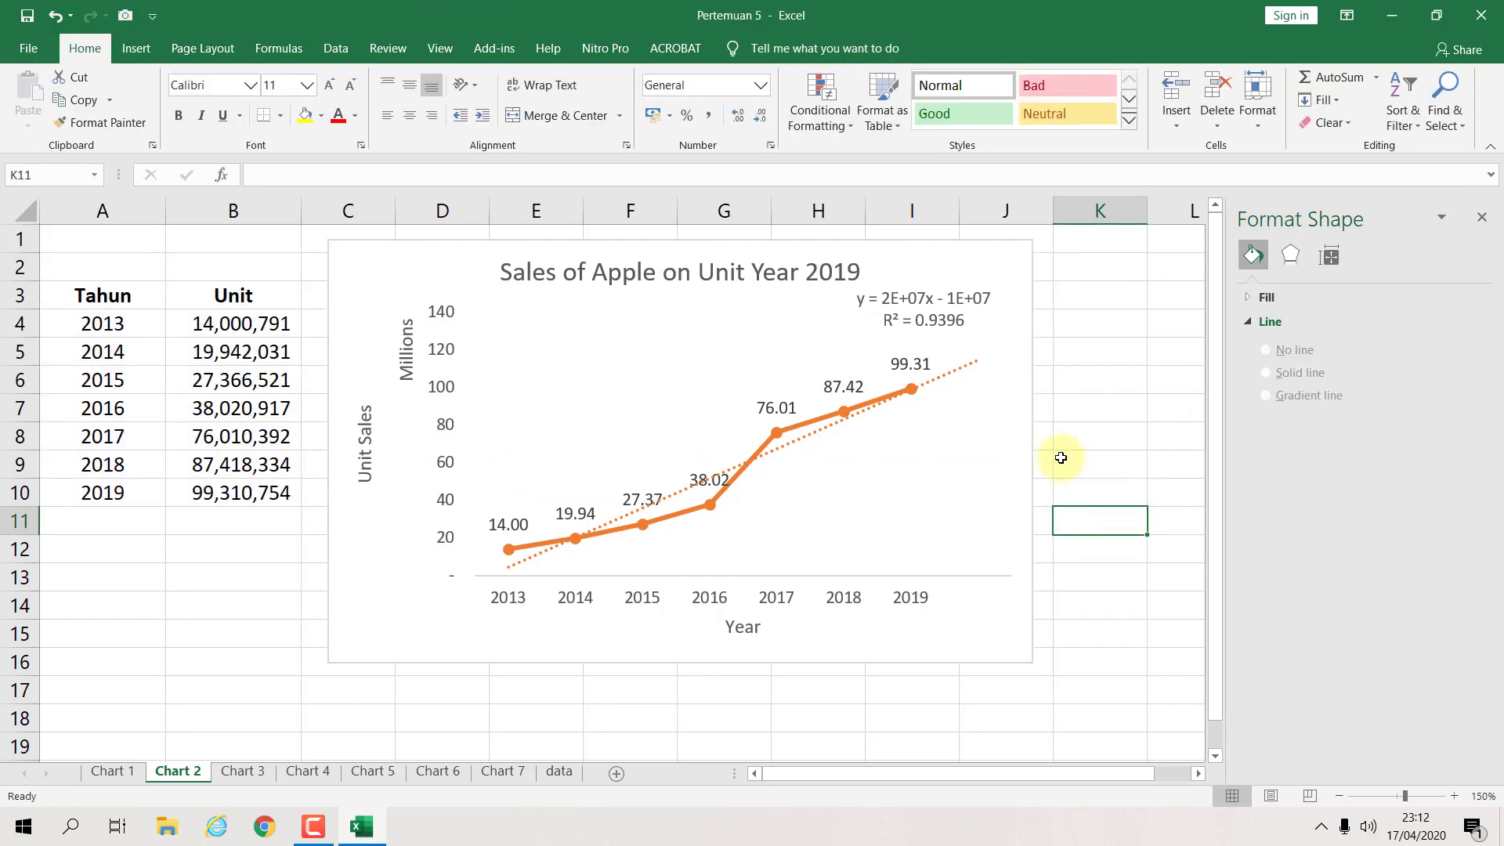
Step: Move the trendline equation and R-squared label down to the chart's lower-right area, below the line
left_click(937, 330)
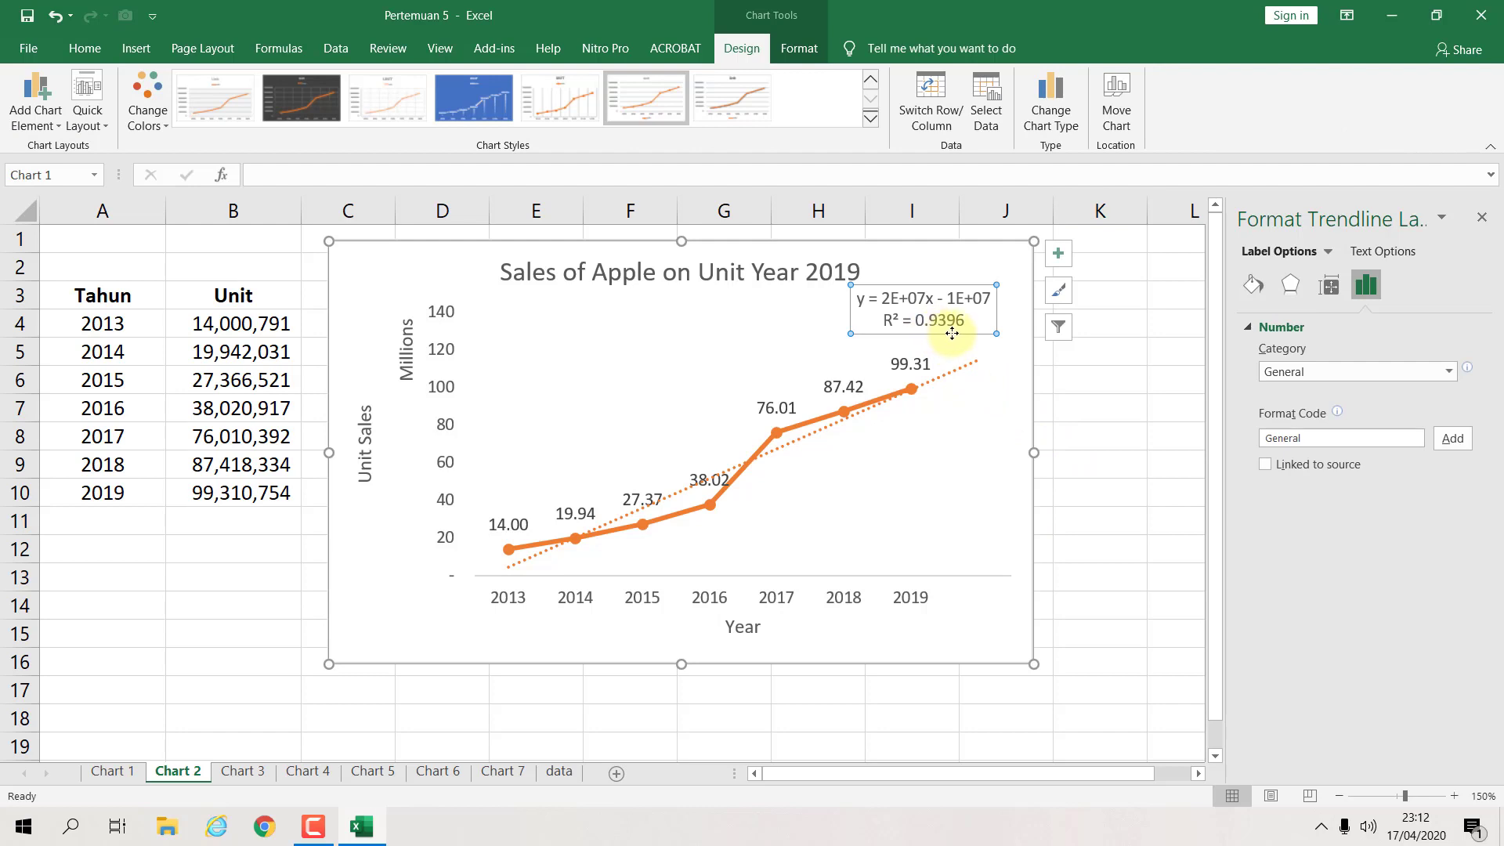
left_click_drag(937, 330, 952, 541)
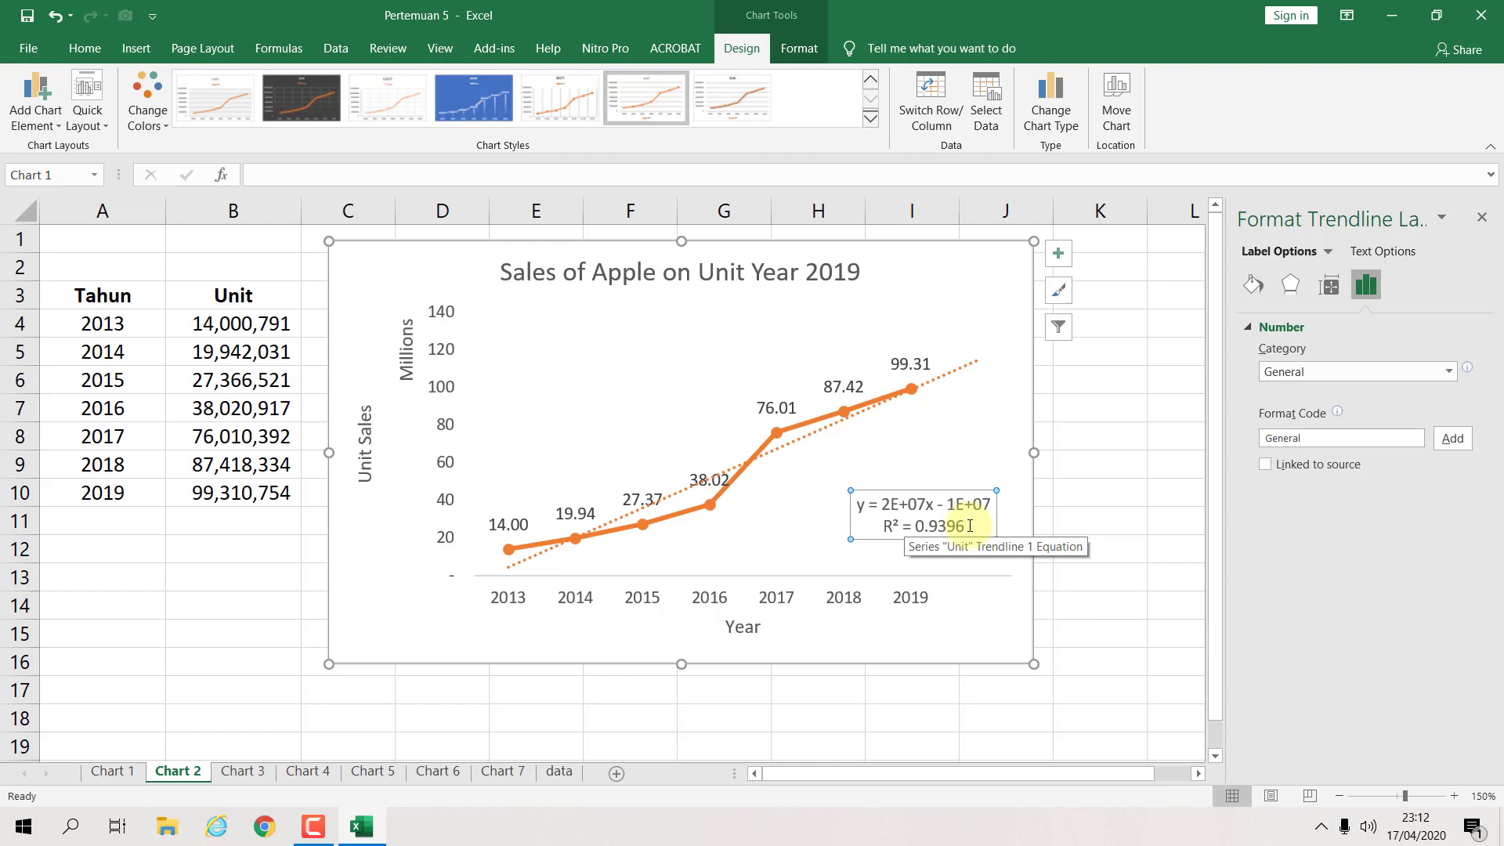
left_click(966, 371)
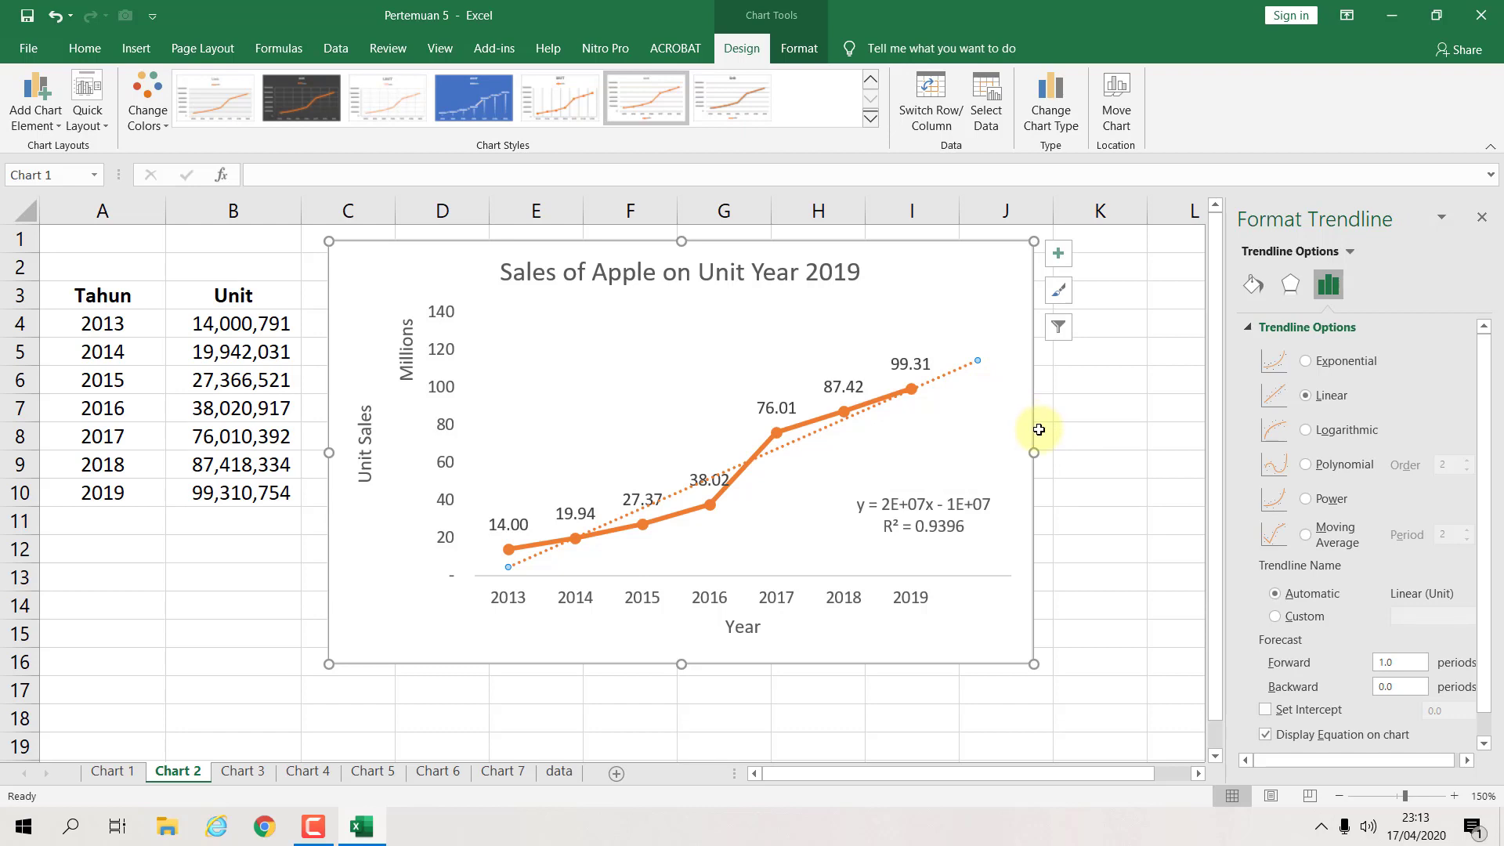
left_click(1097, 428)
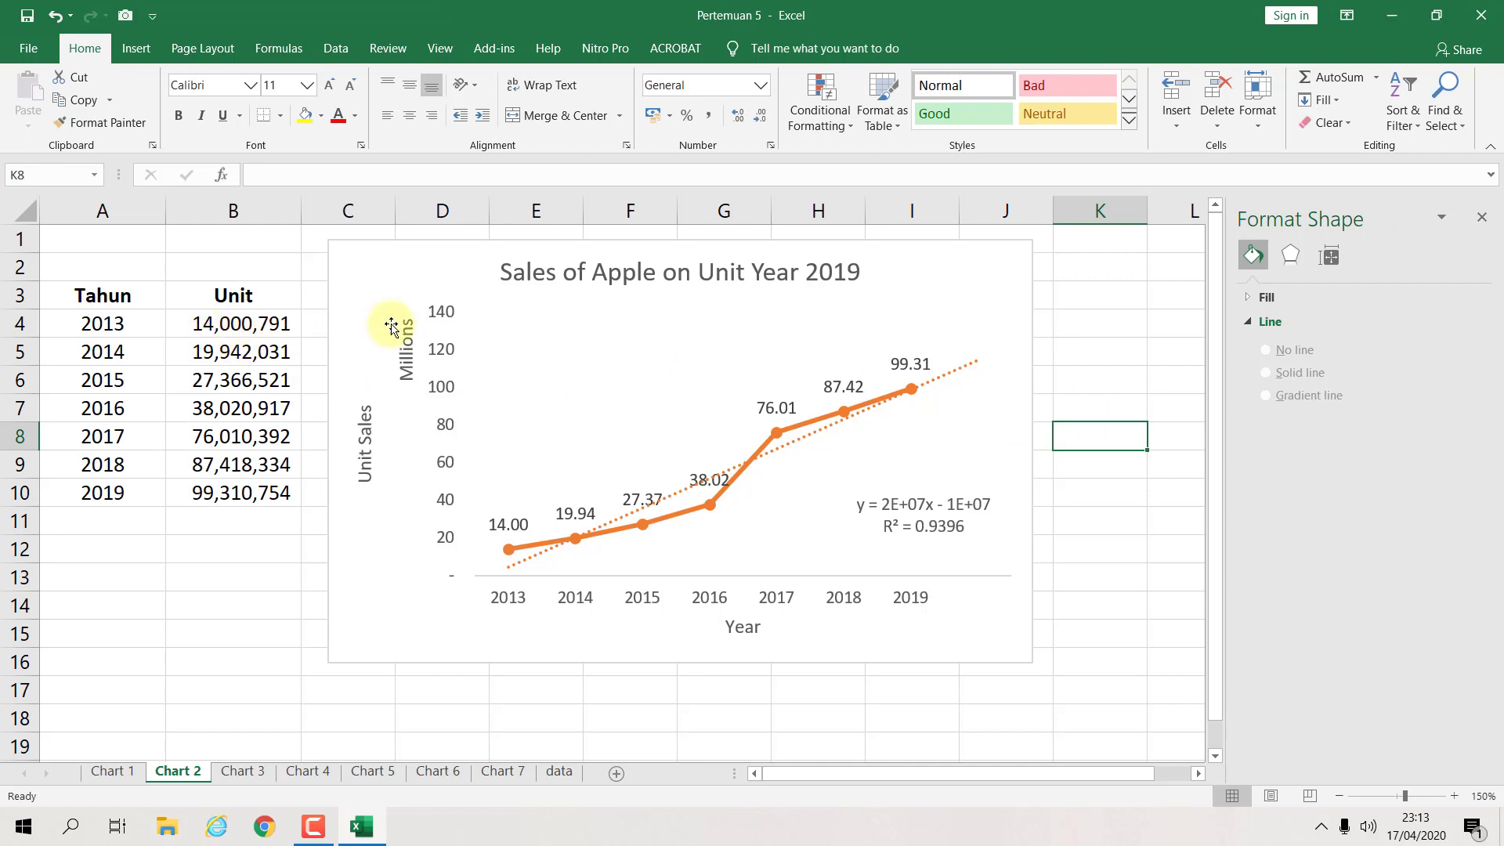
Step: Add a second line reading "(In Million Units)" to the chart title
left_click(852, 271)
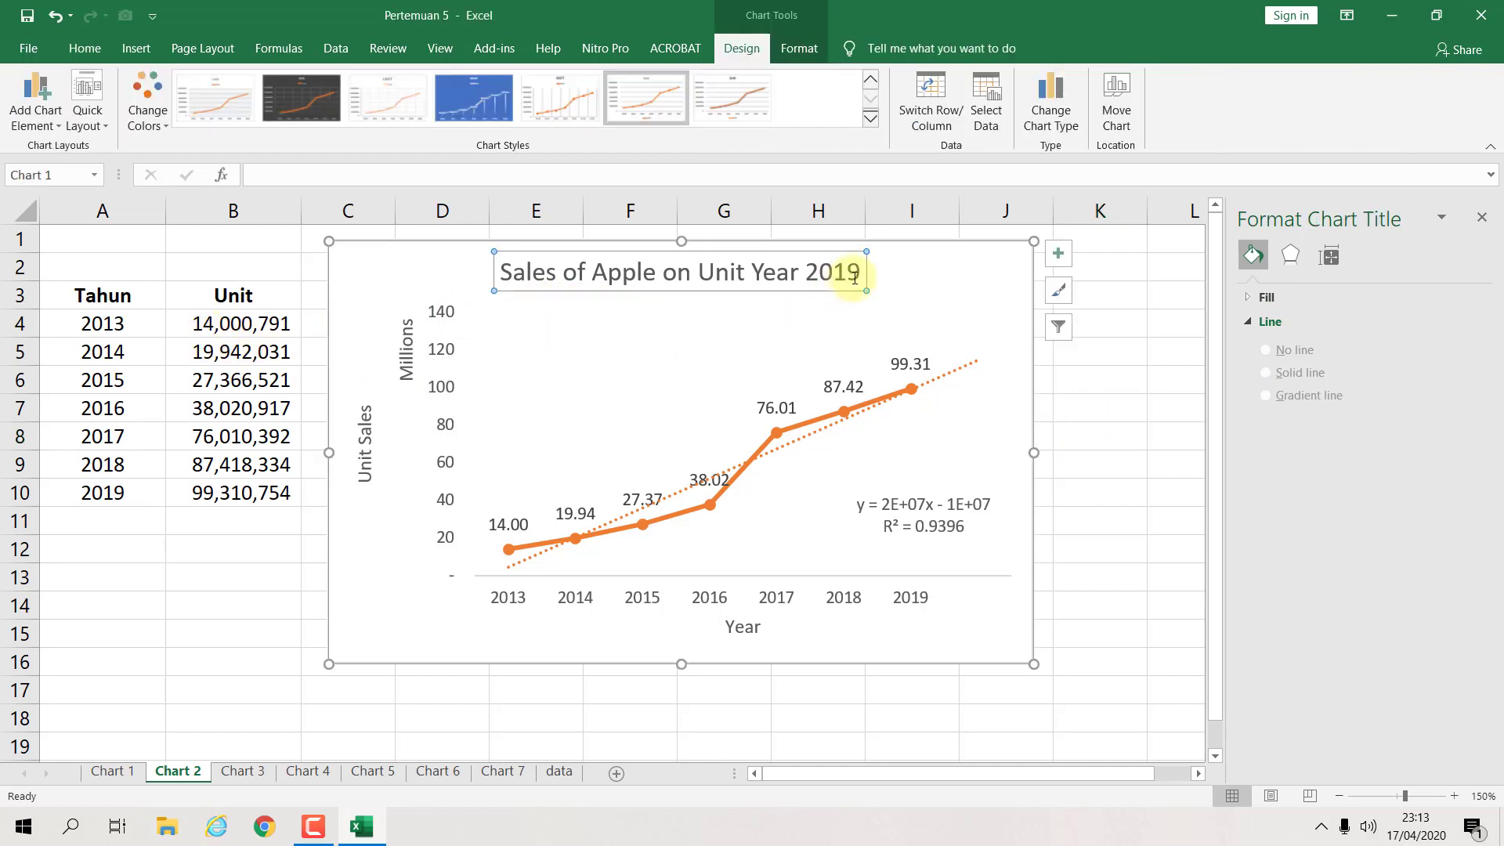
left_click(865, 274)
key("Return")
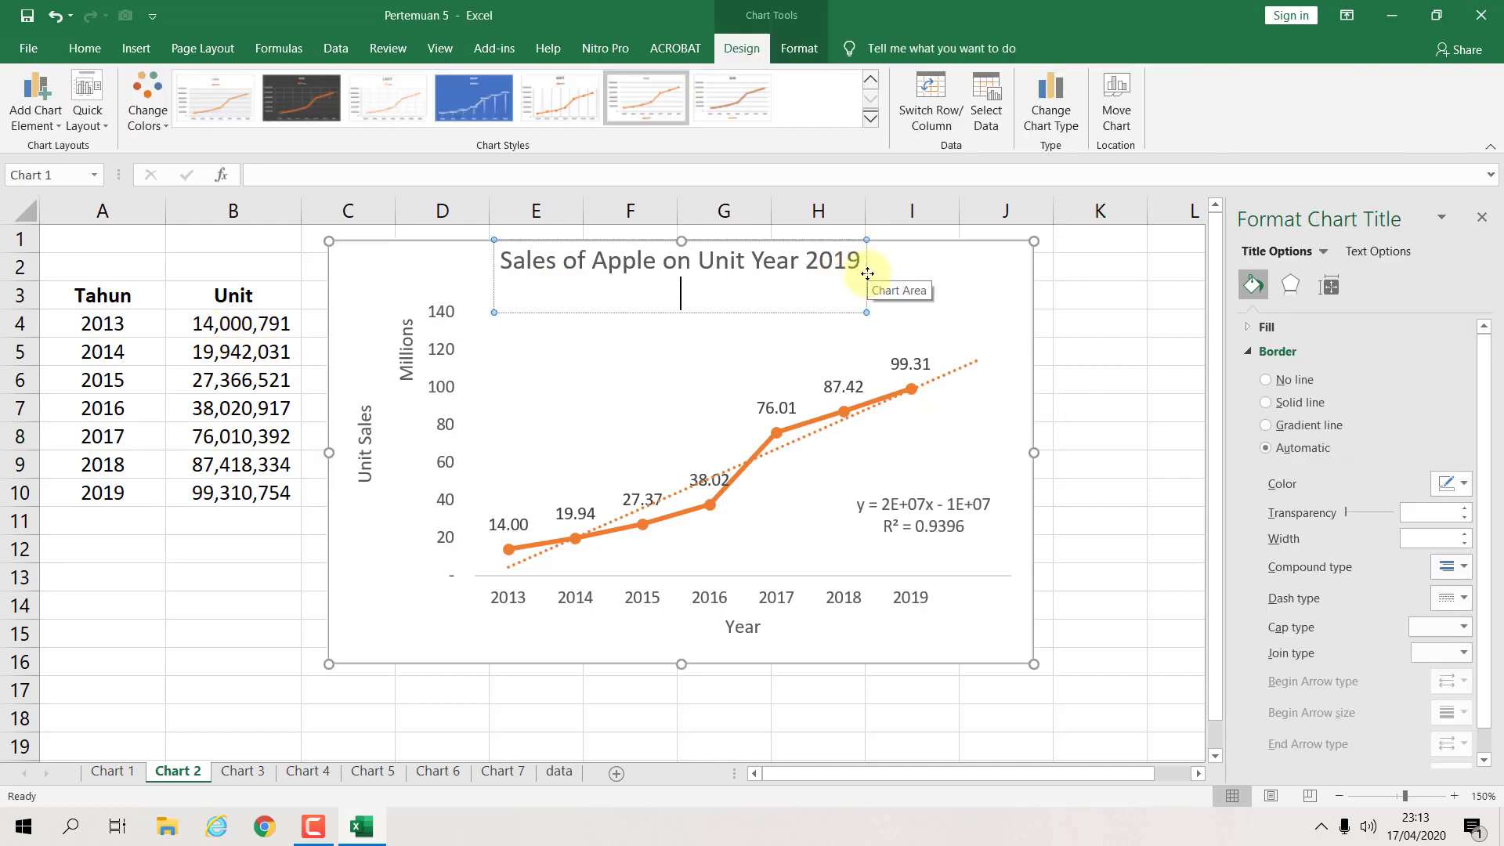
type("In")
key("BackSpace")
key("BackSpace")
type("(In Million")
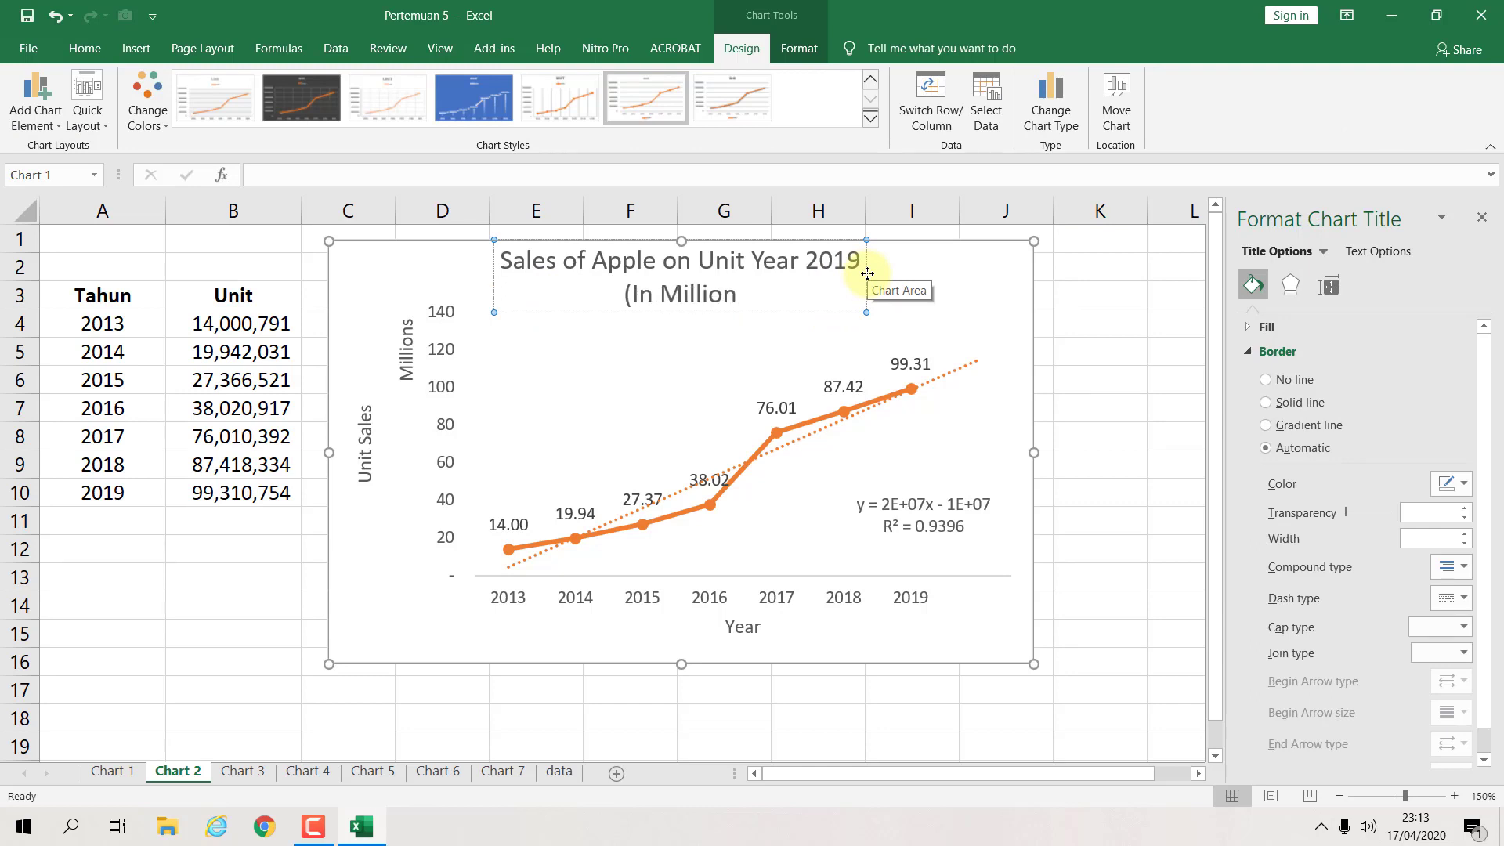
type(" Units")
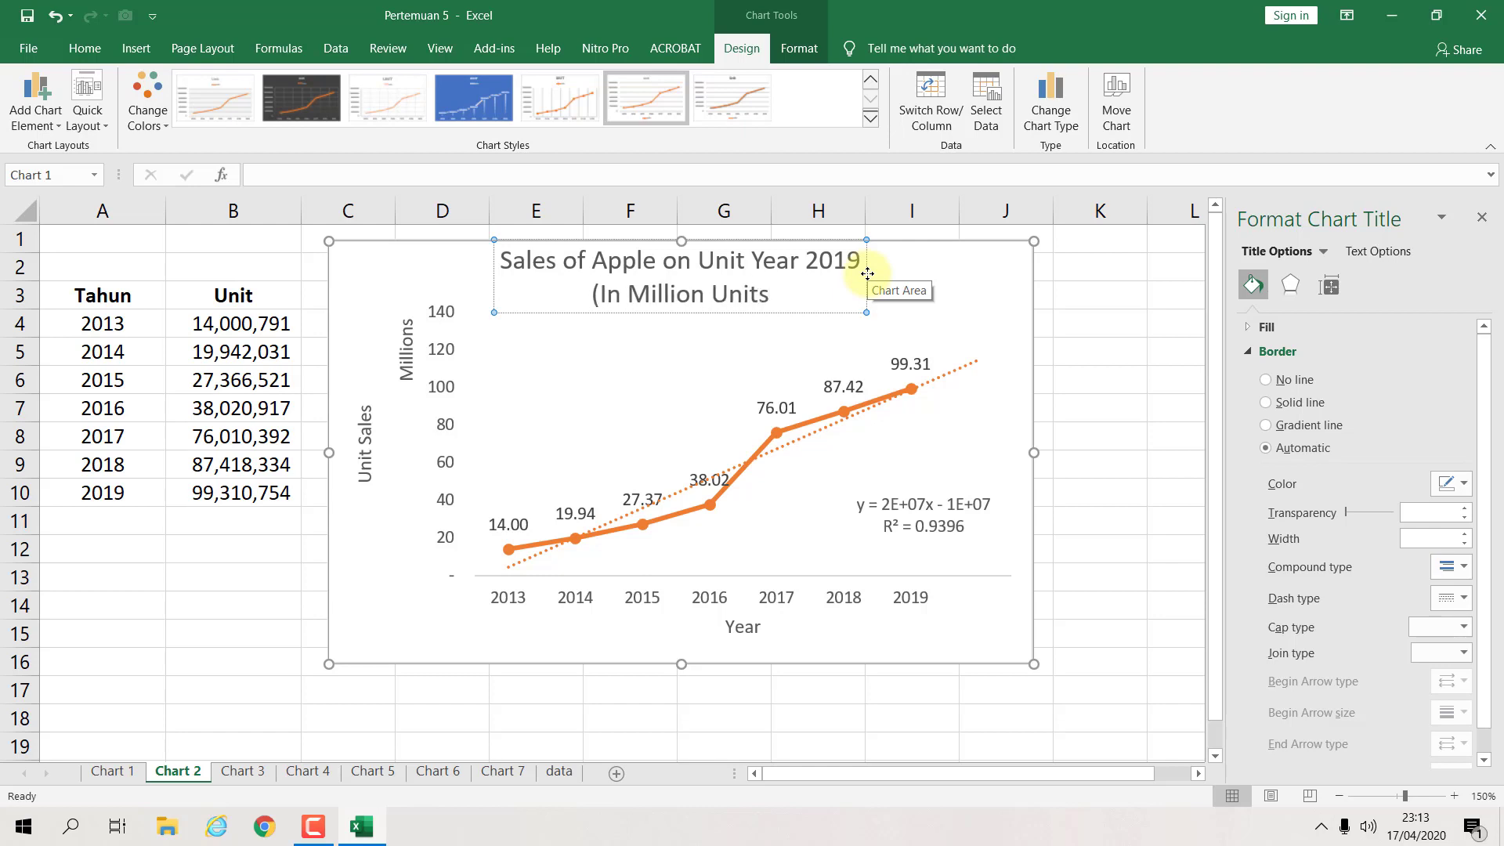
type(")")
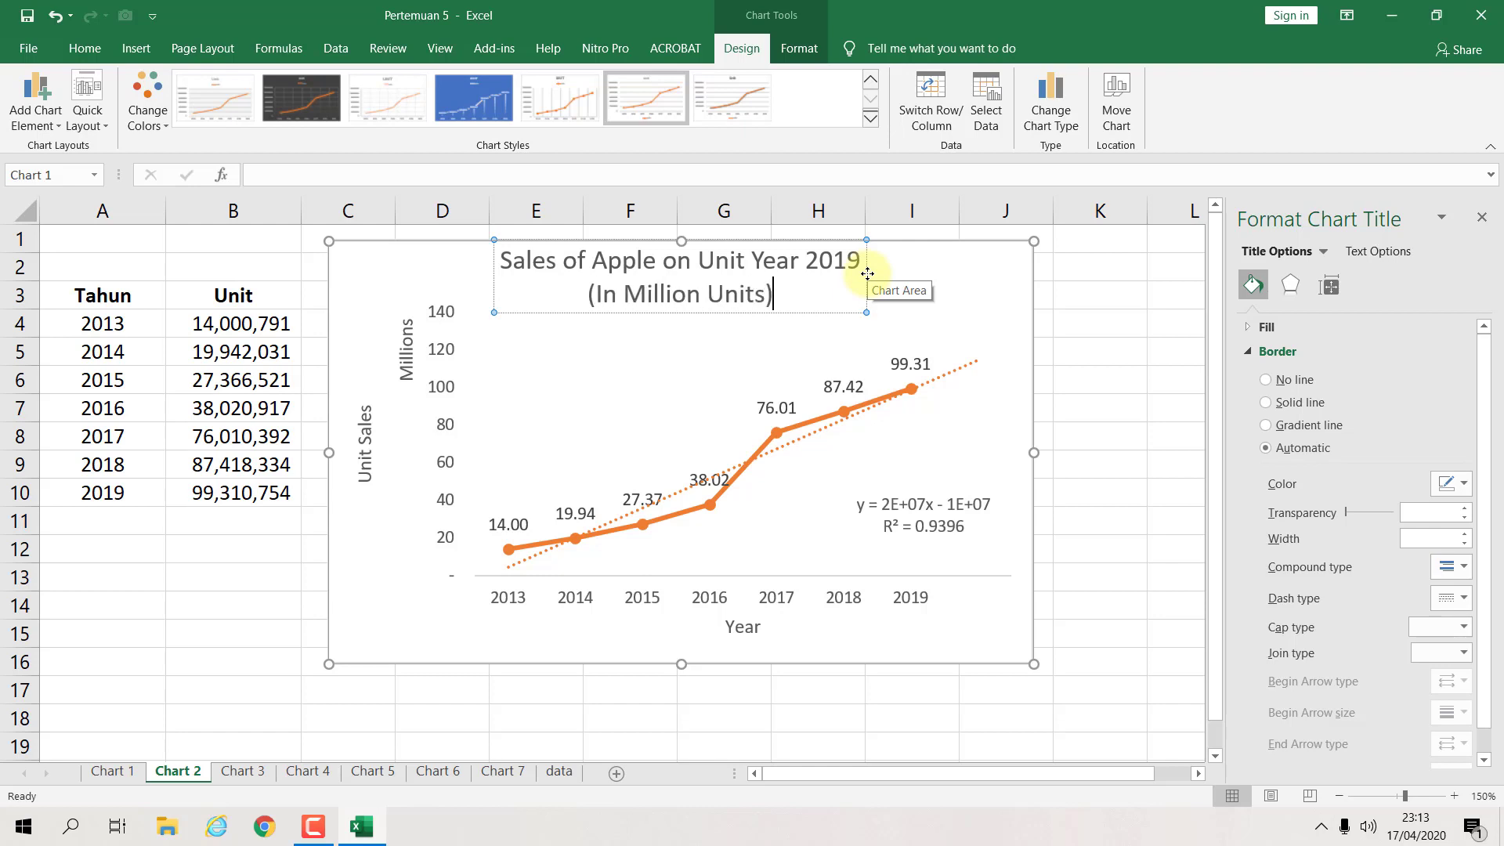
left_click(1077, 323)
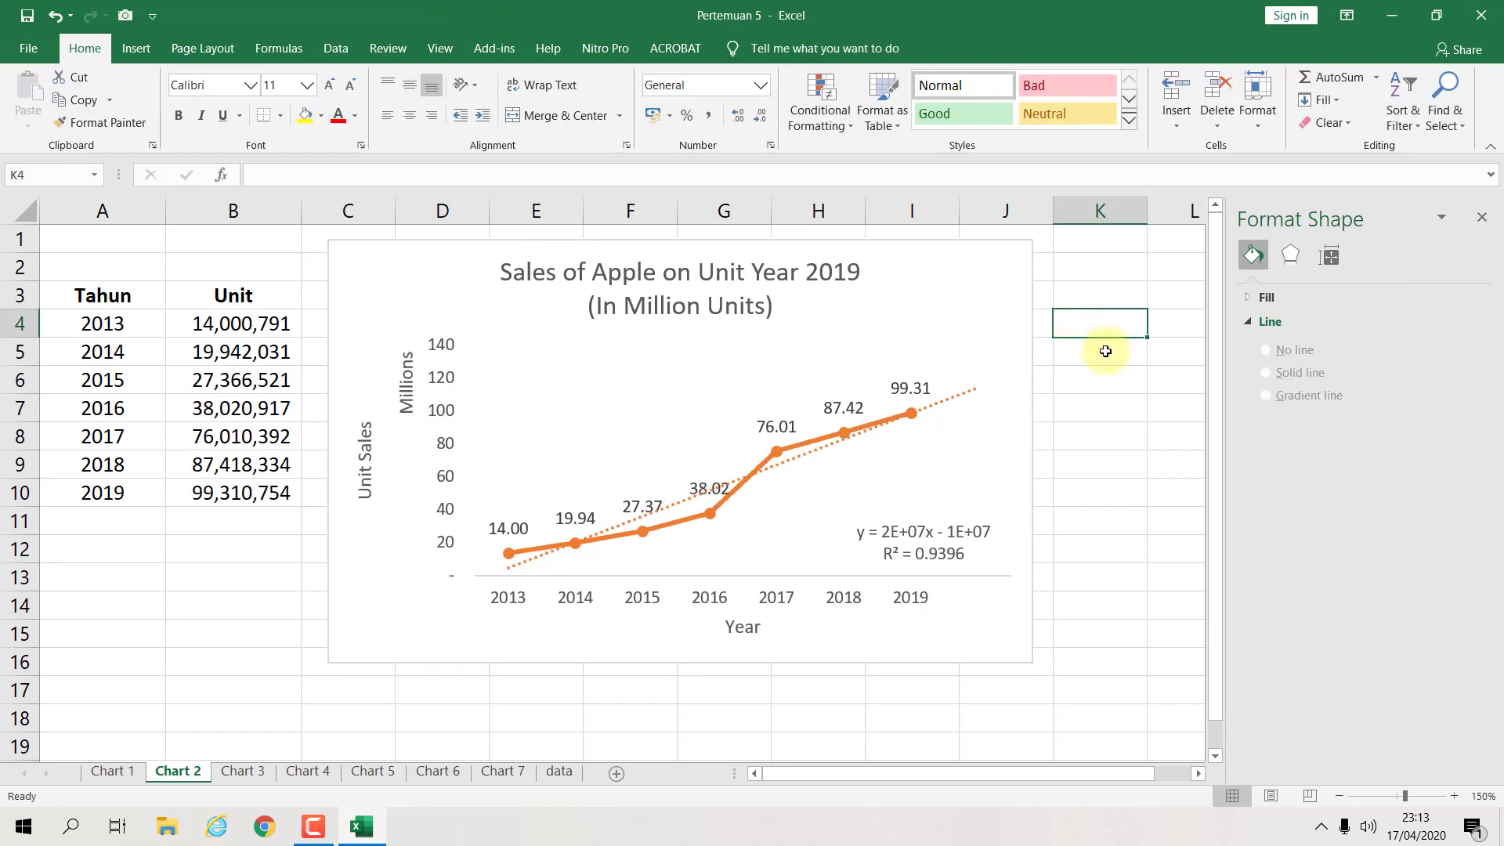
Step: Hide the worksheet gridlines on the Chart 2 sheet
left_click(1098, 304)
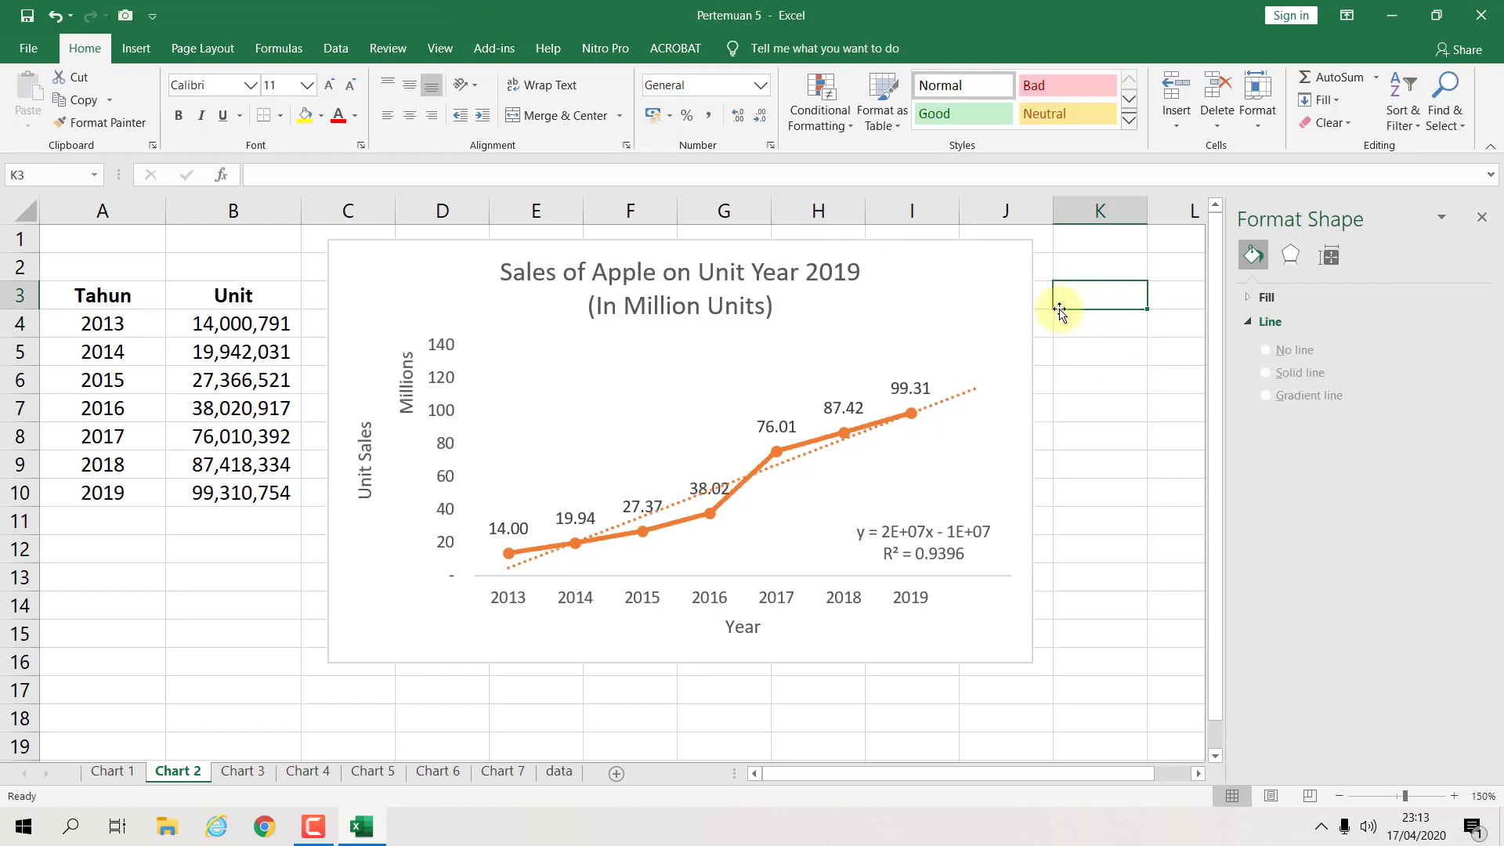
left_click_drag(1101, 267, 1118, 426)
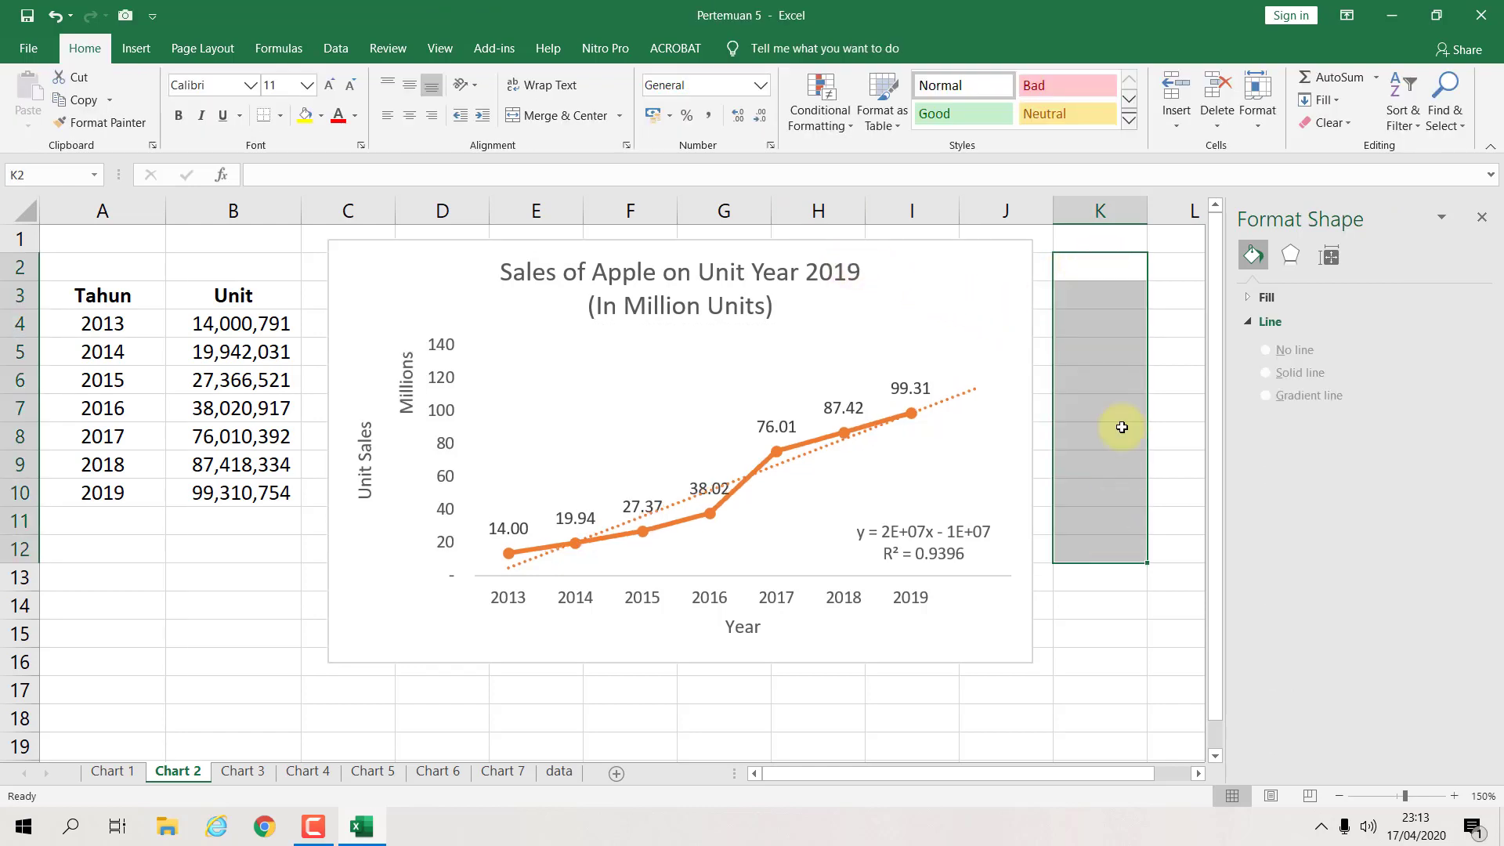
left_click(1069, 347)
left_click(1106, 325)
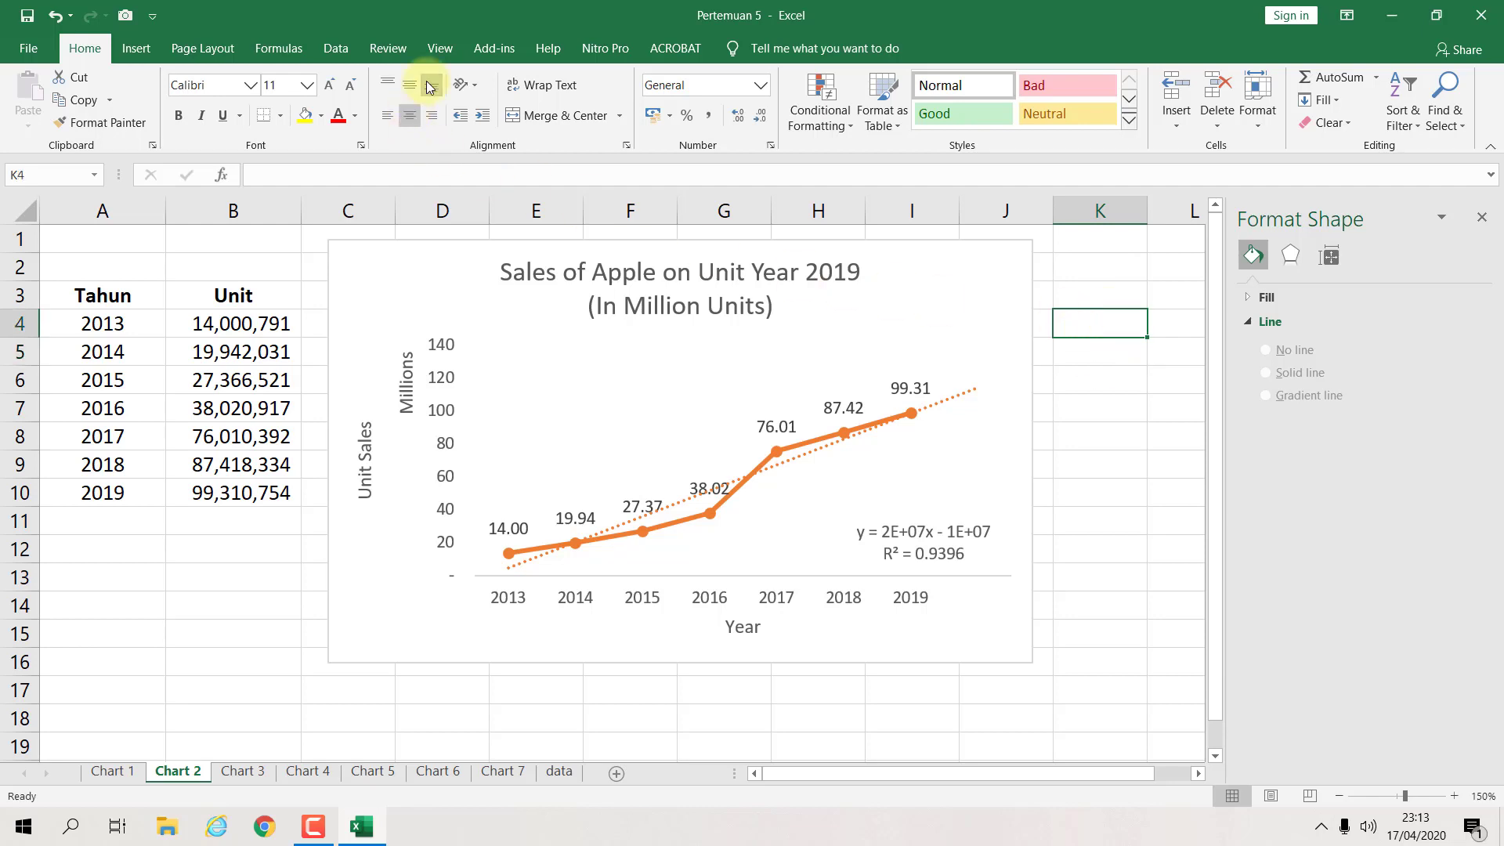
left_click(438, 49)
left_click(222, 116)
left_click(1101, 409)
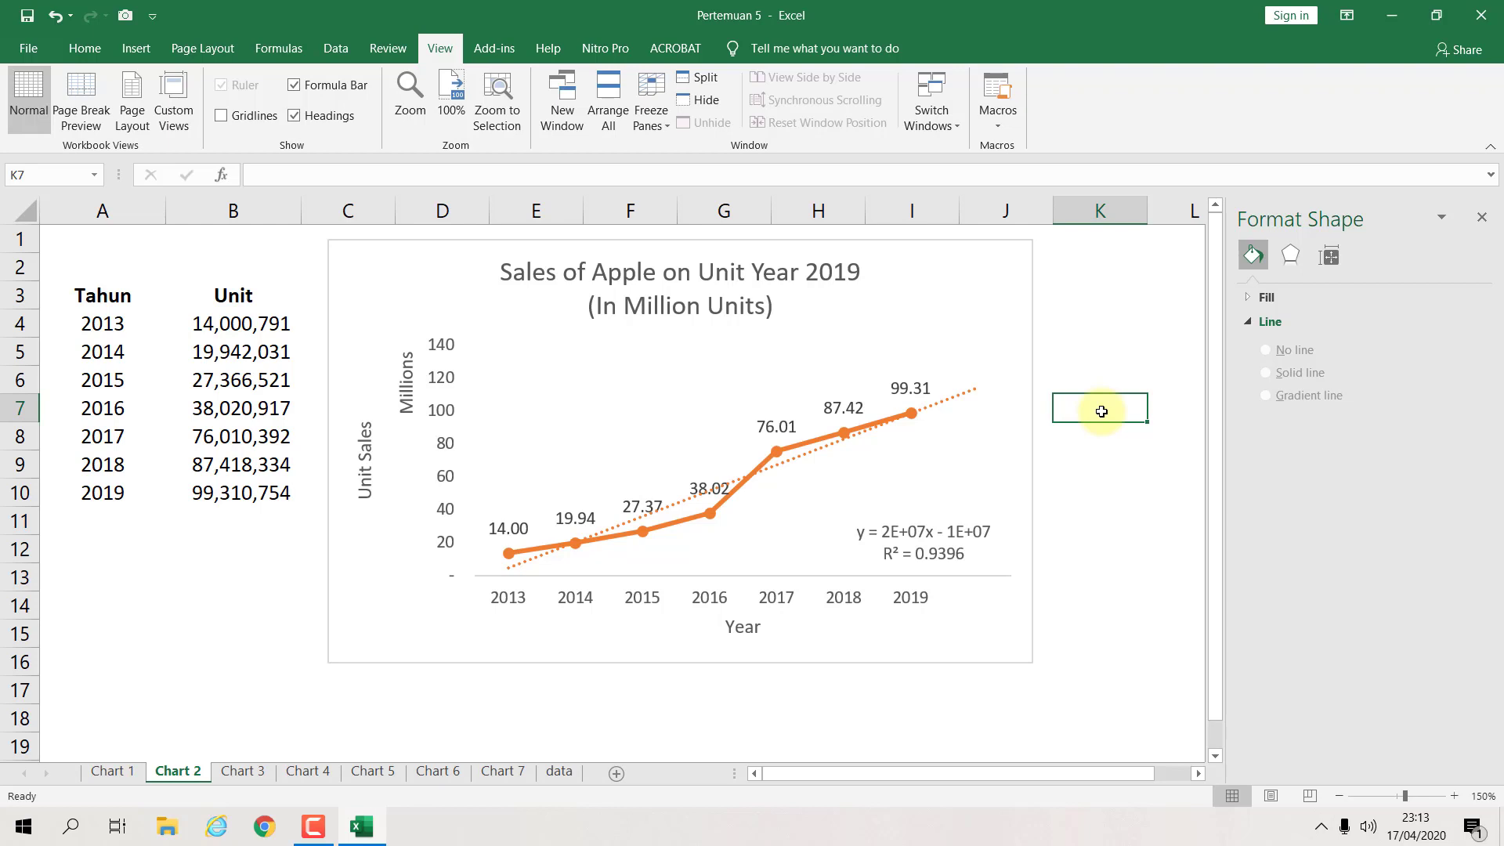
left_click(1006, 397)
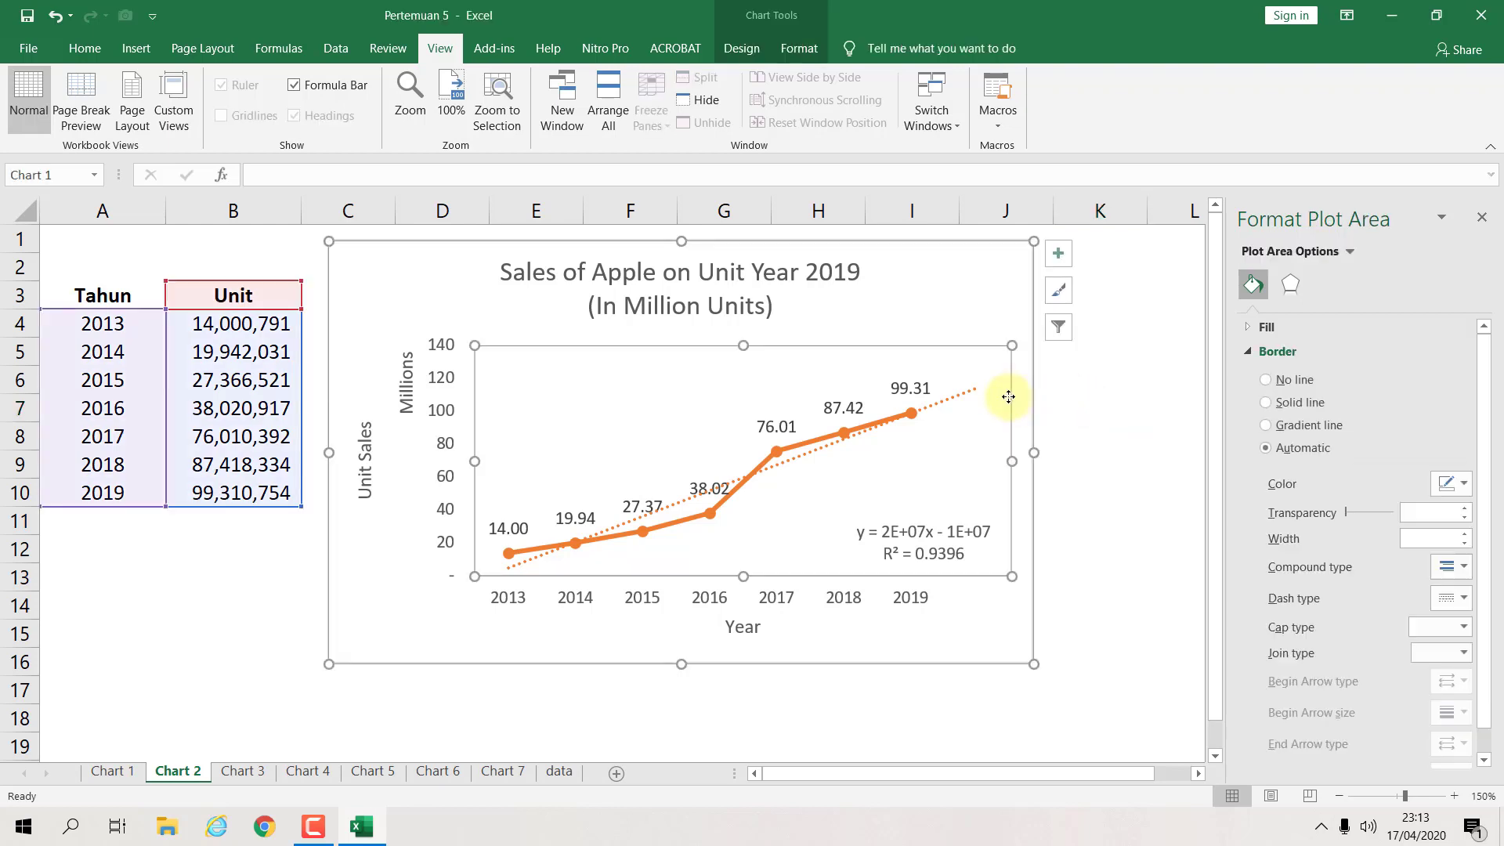
left_click(1097, 420)
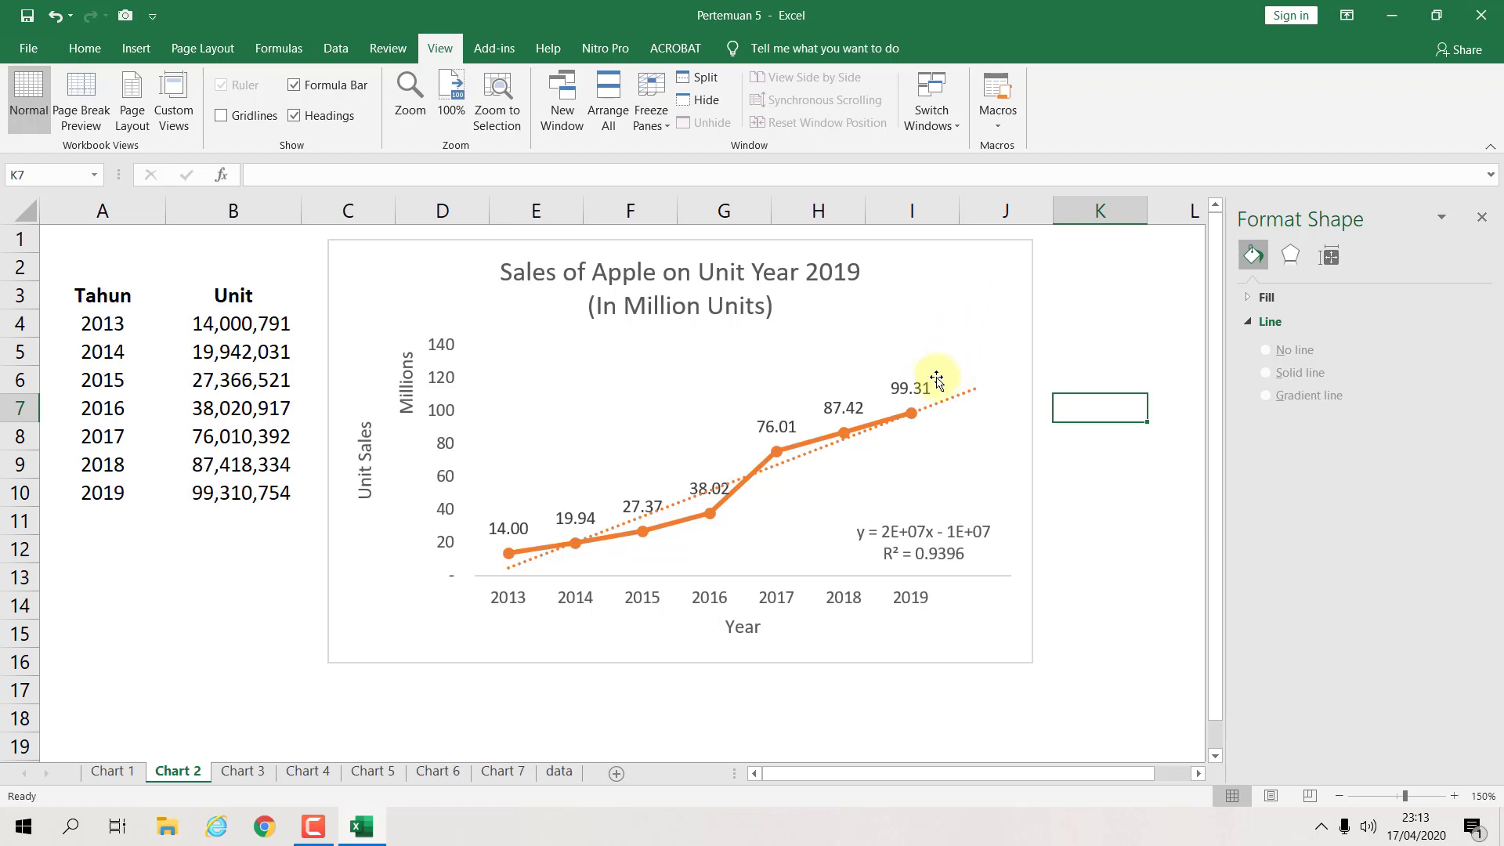
scroll(952, 345, "down", 2)
scroll(957, 359, "up", 2)
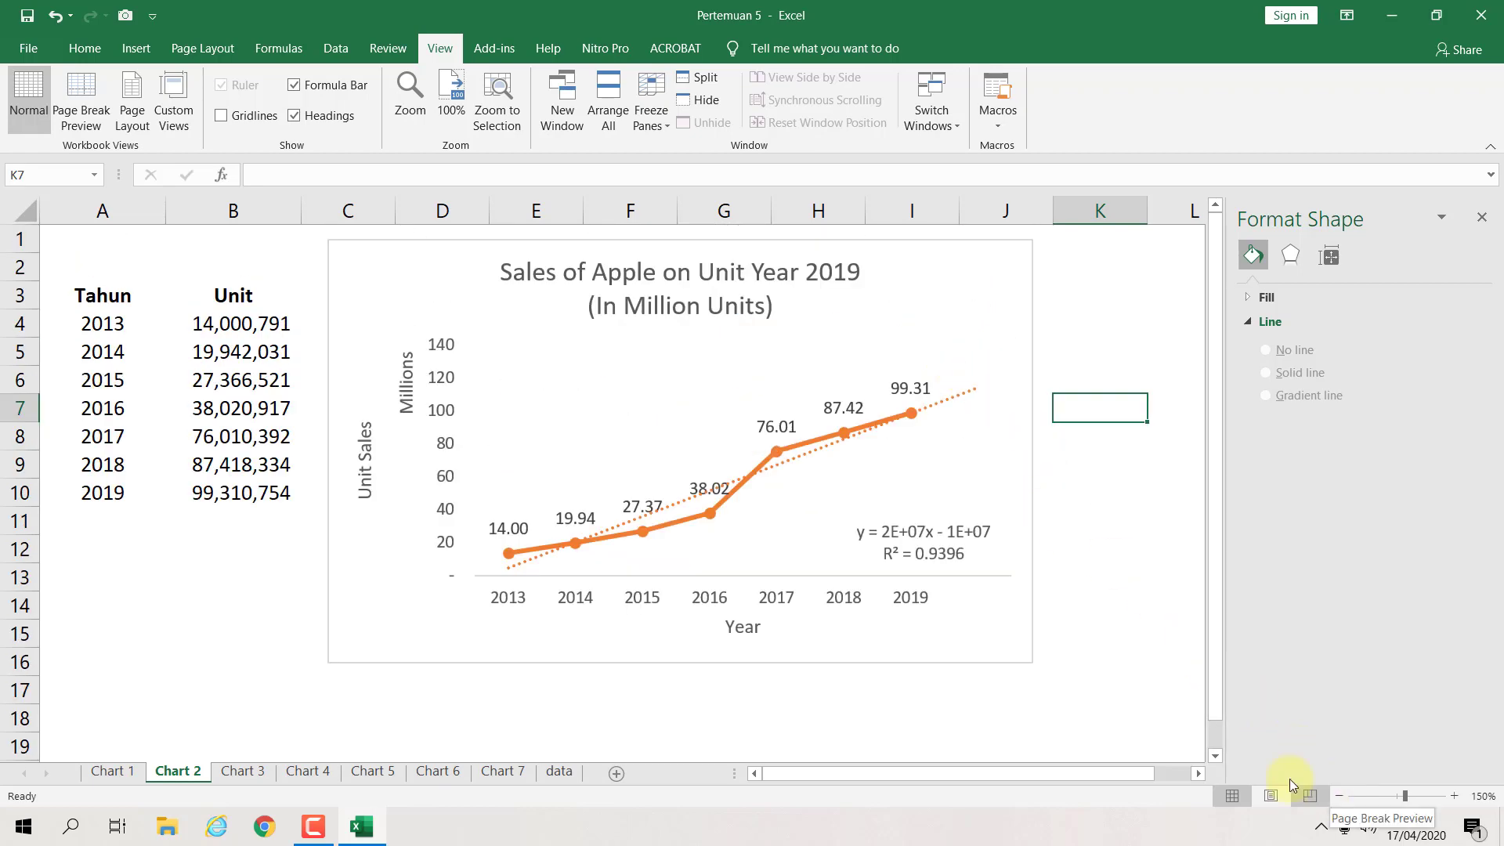
Step: Nudge the whole line chart slightly left and down on the sheet
left_click(905, 246)
left_click_drag(905, 246, 899, 248)
left_click(1104, 386)
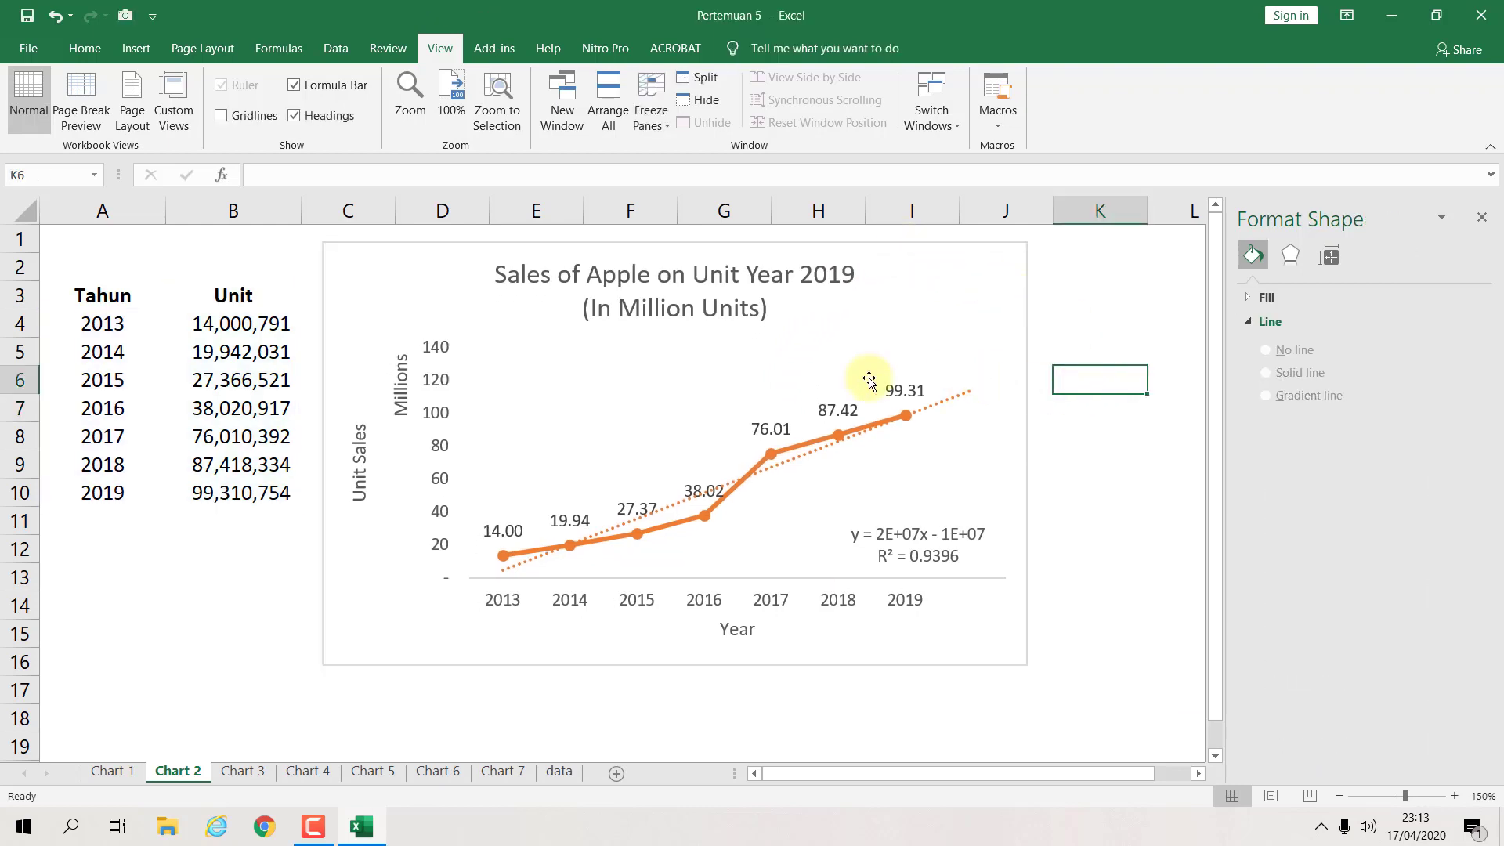
Step: Start a Forecast Sheet from the Tahun and Unit data in A3:B10
left_click_drag(78, 296, 270, 494)
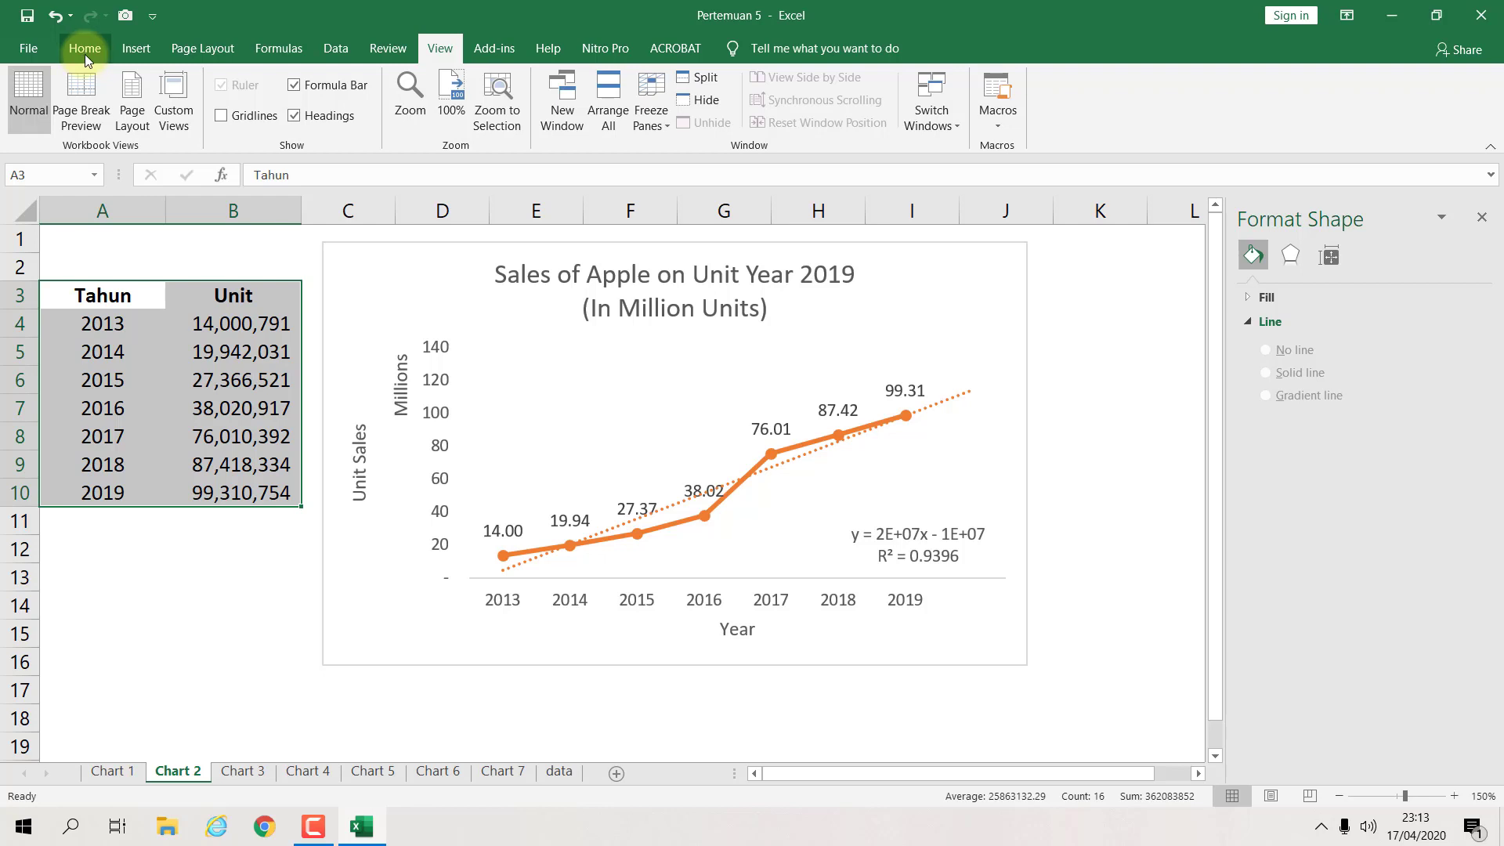
left_click(203, 352)
left_click_drag(74, 295, 227, 495)
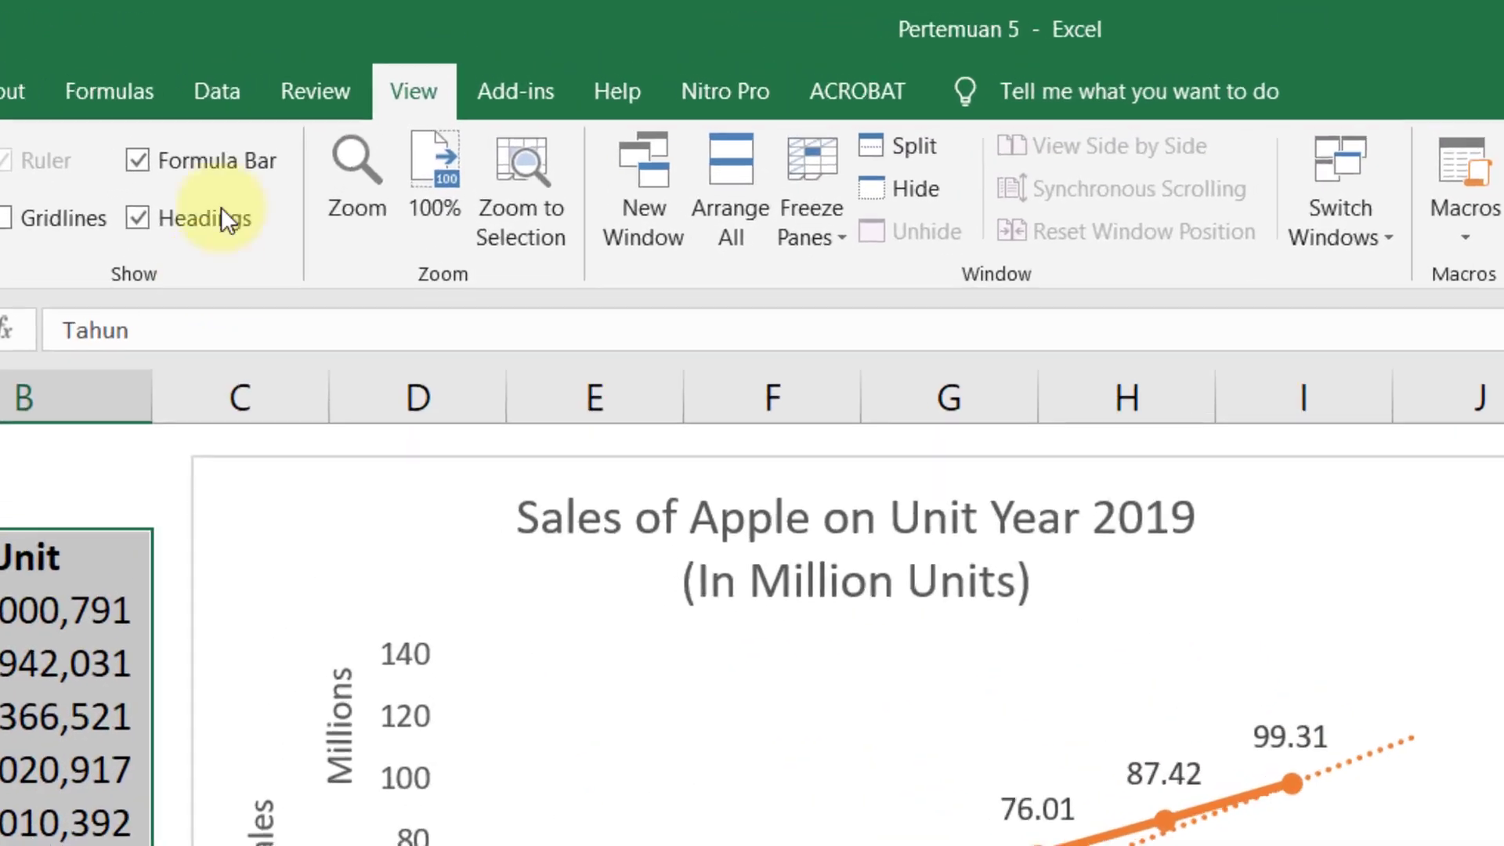
left_click(217, 91)
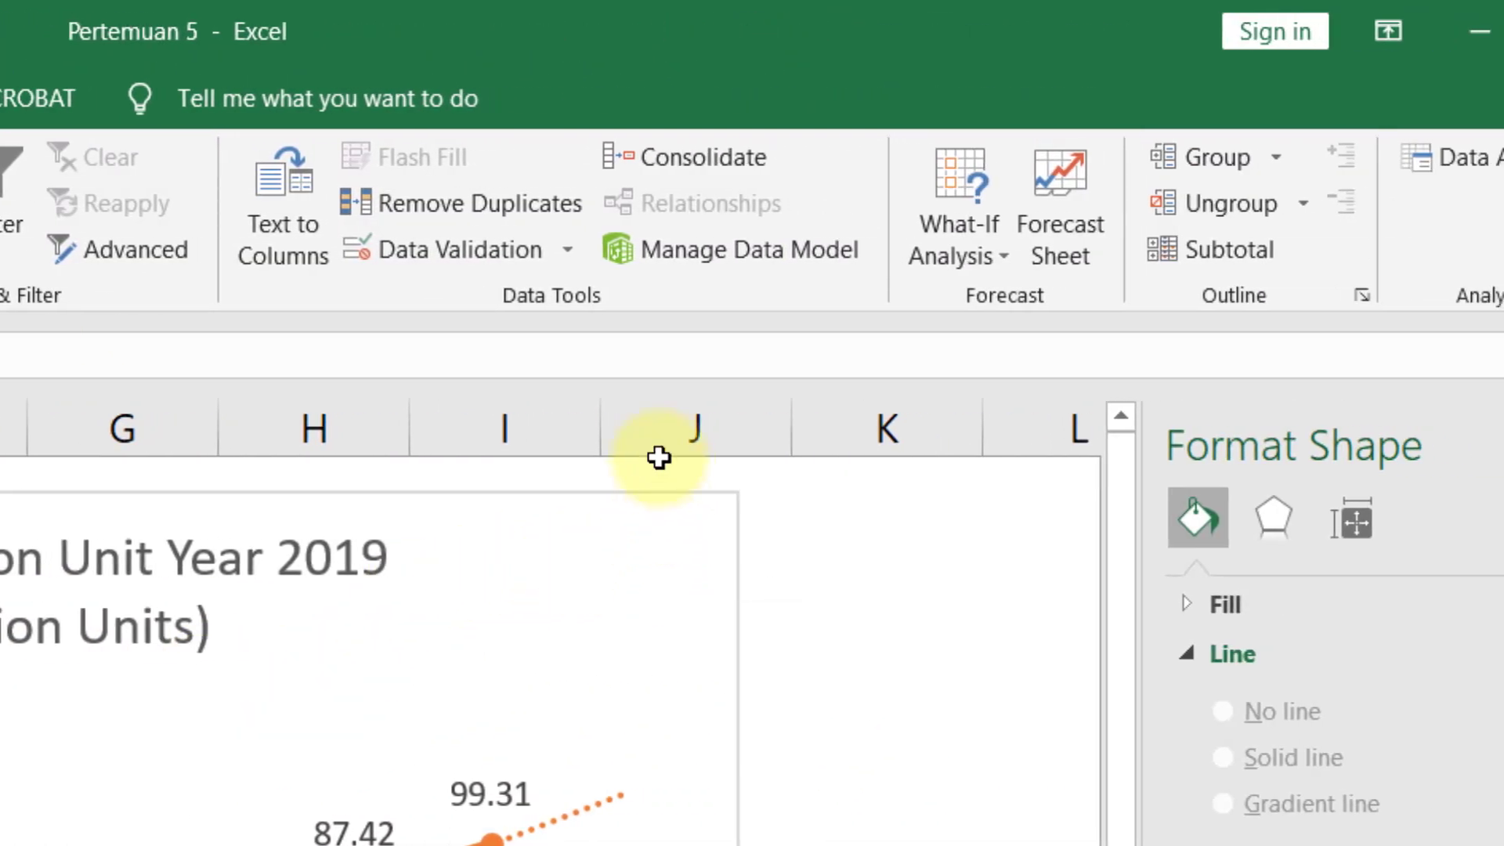
left_click(1064, 221)
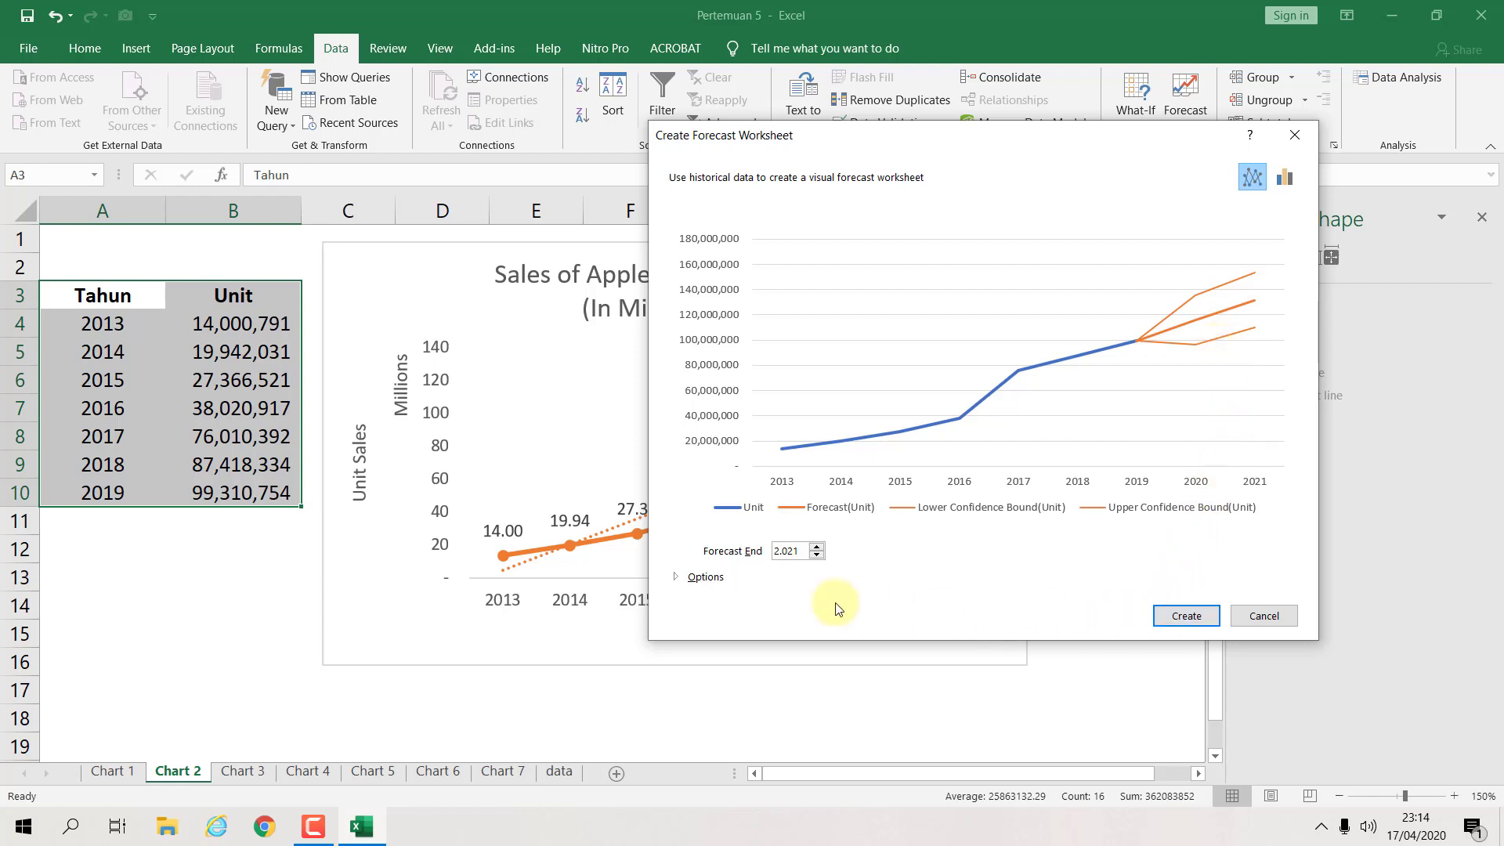
Step: Create the forecast worksheet as a line chart with the forecast end set to 2021
left_click(817, 547)
left_click(817, 547)
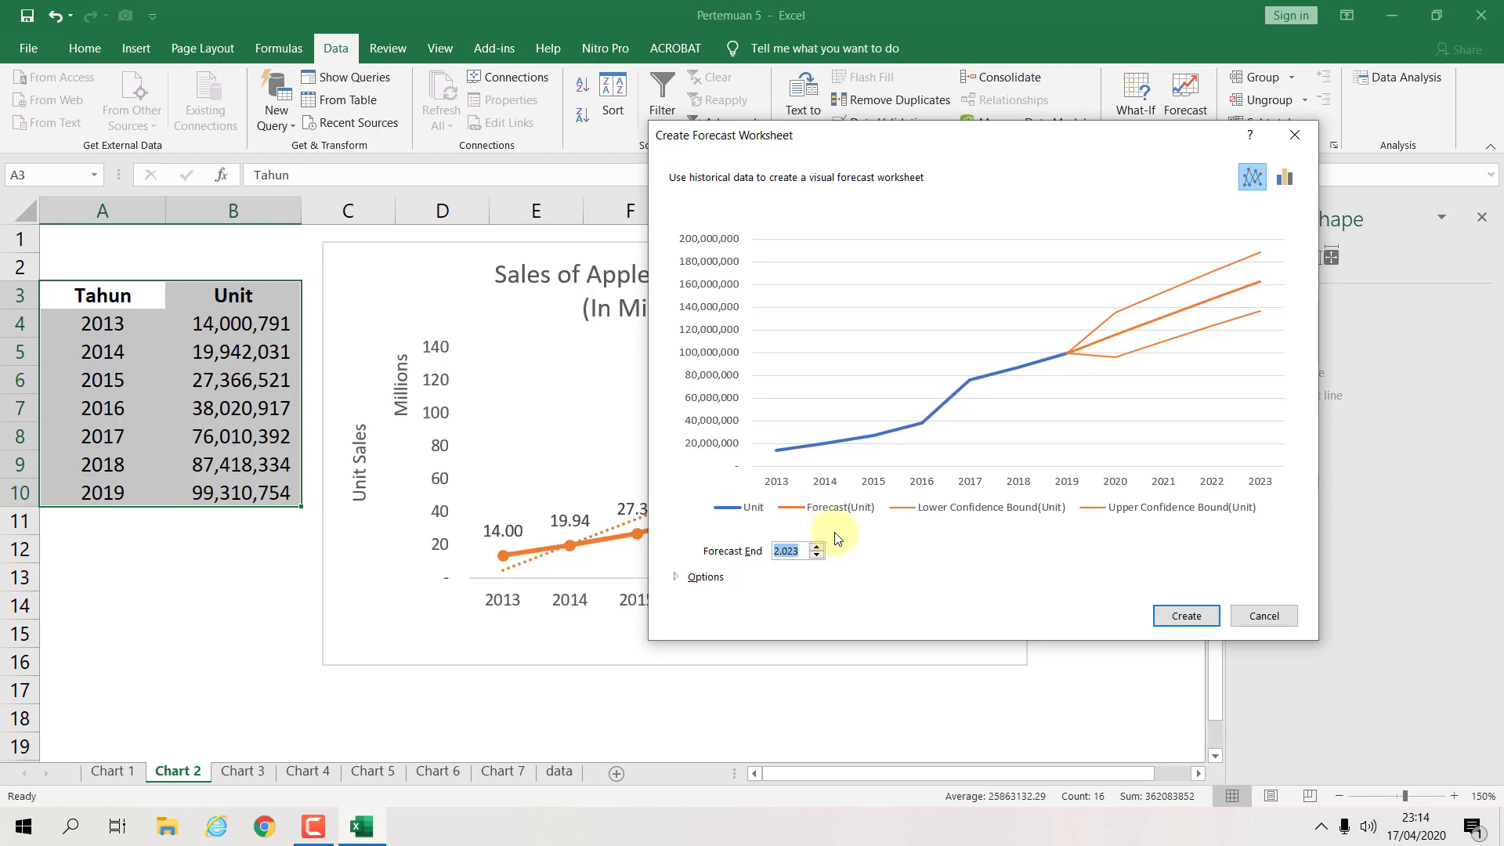
left_click(817, 556)
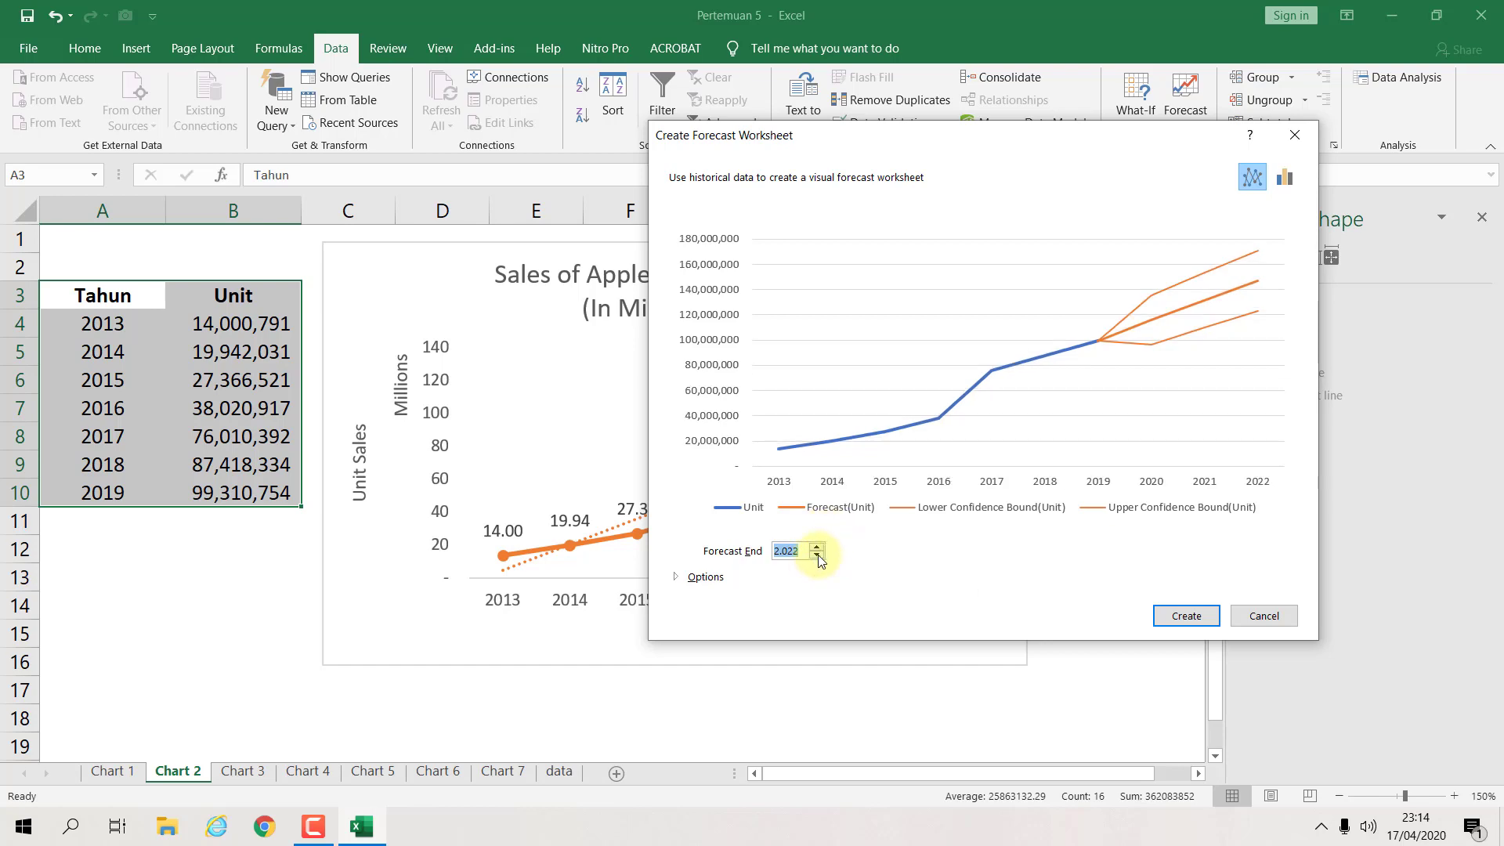
left_click(817, 556)
left_click(1192, 611)
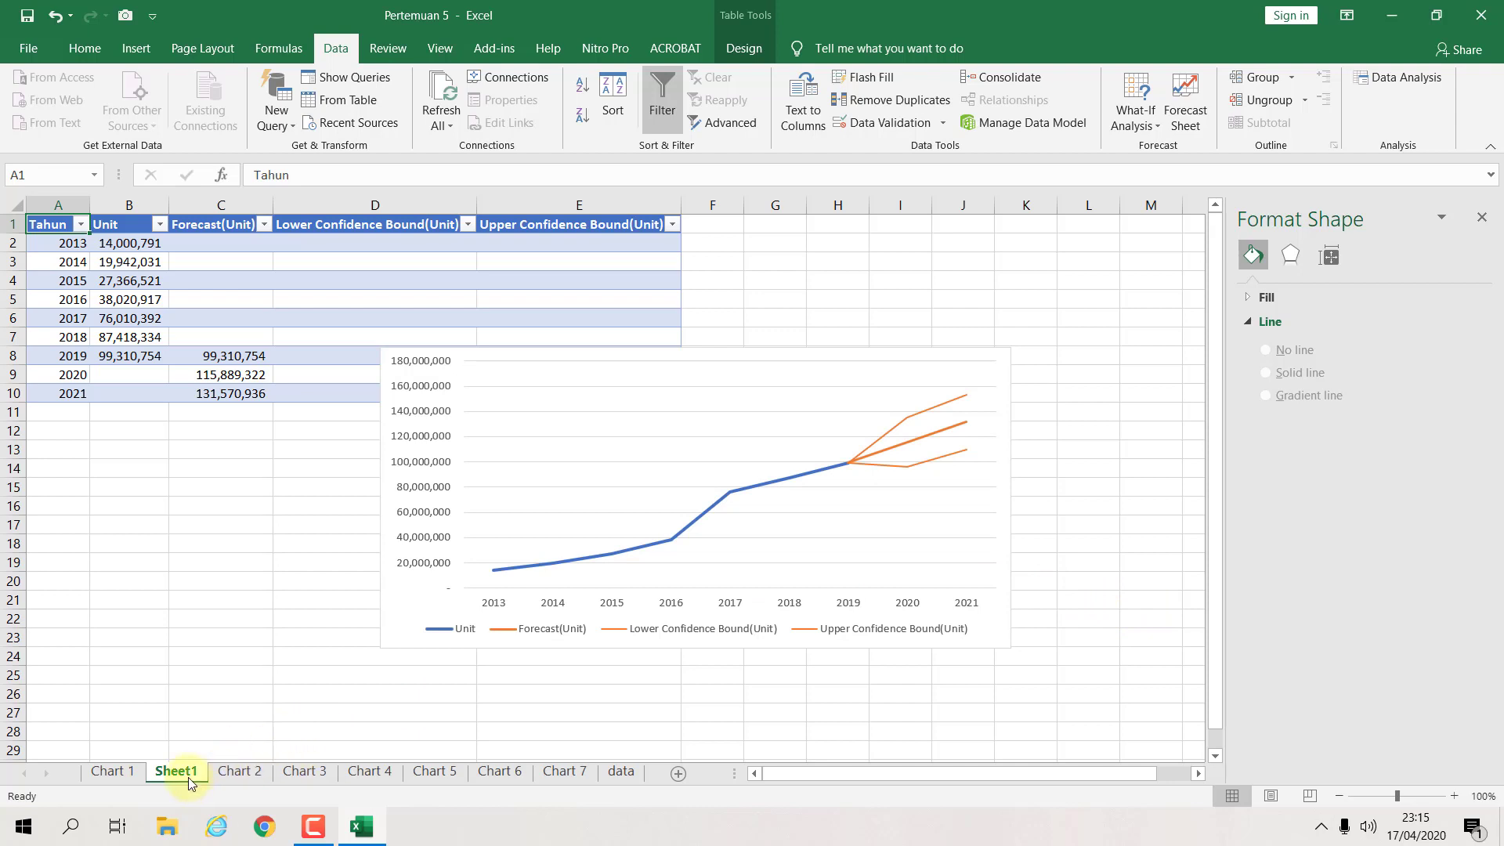
Step: Rename the new worksheet Sheet1 as "Forecast"
left_click_drag(188, 782, 207, 754)
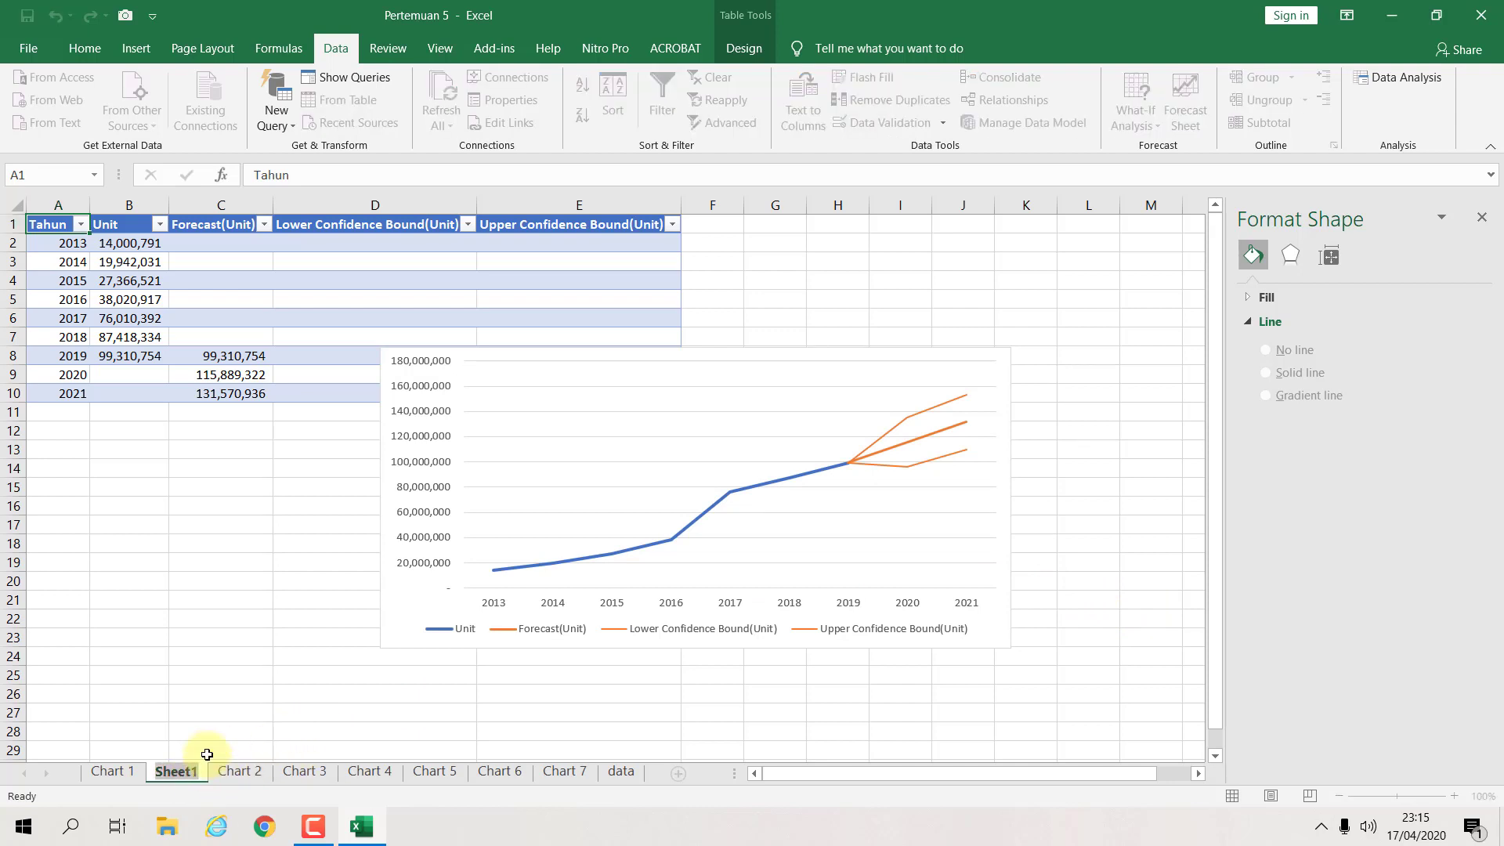
type("Forecas")
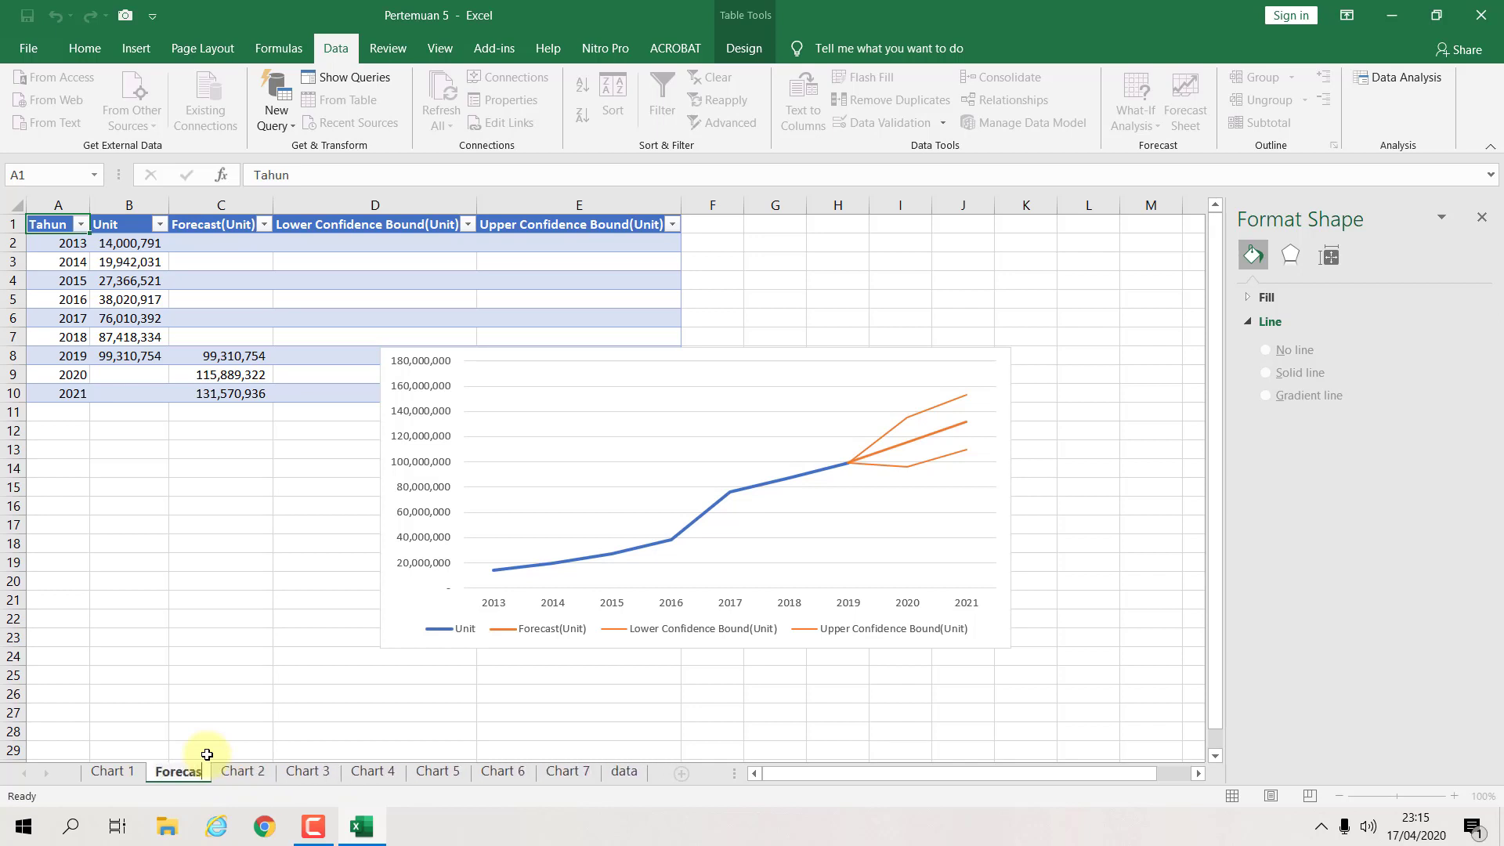
type("t")
left_click(212, 730)
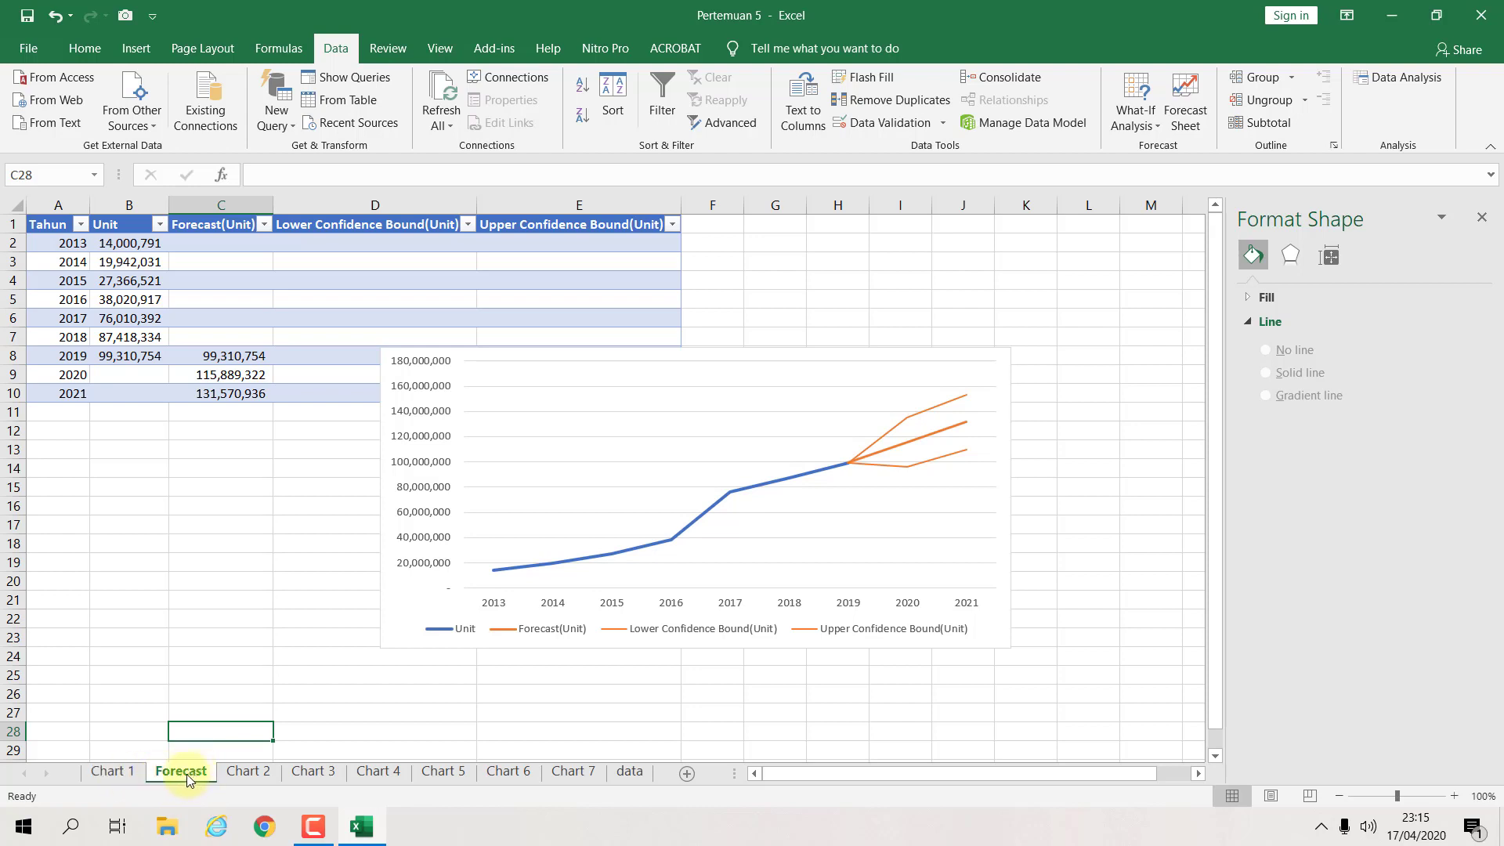
Step: Move the forecast chart directly below the forecast table so it covers none of the table's columns
left_click_drag(774, 347, 460, 420)
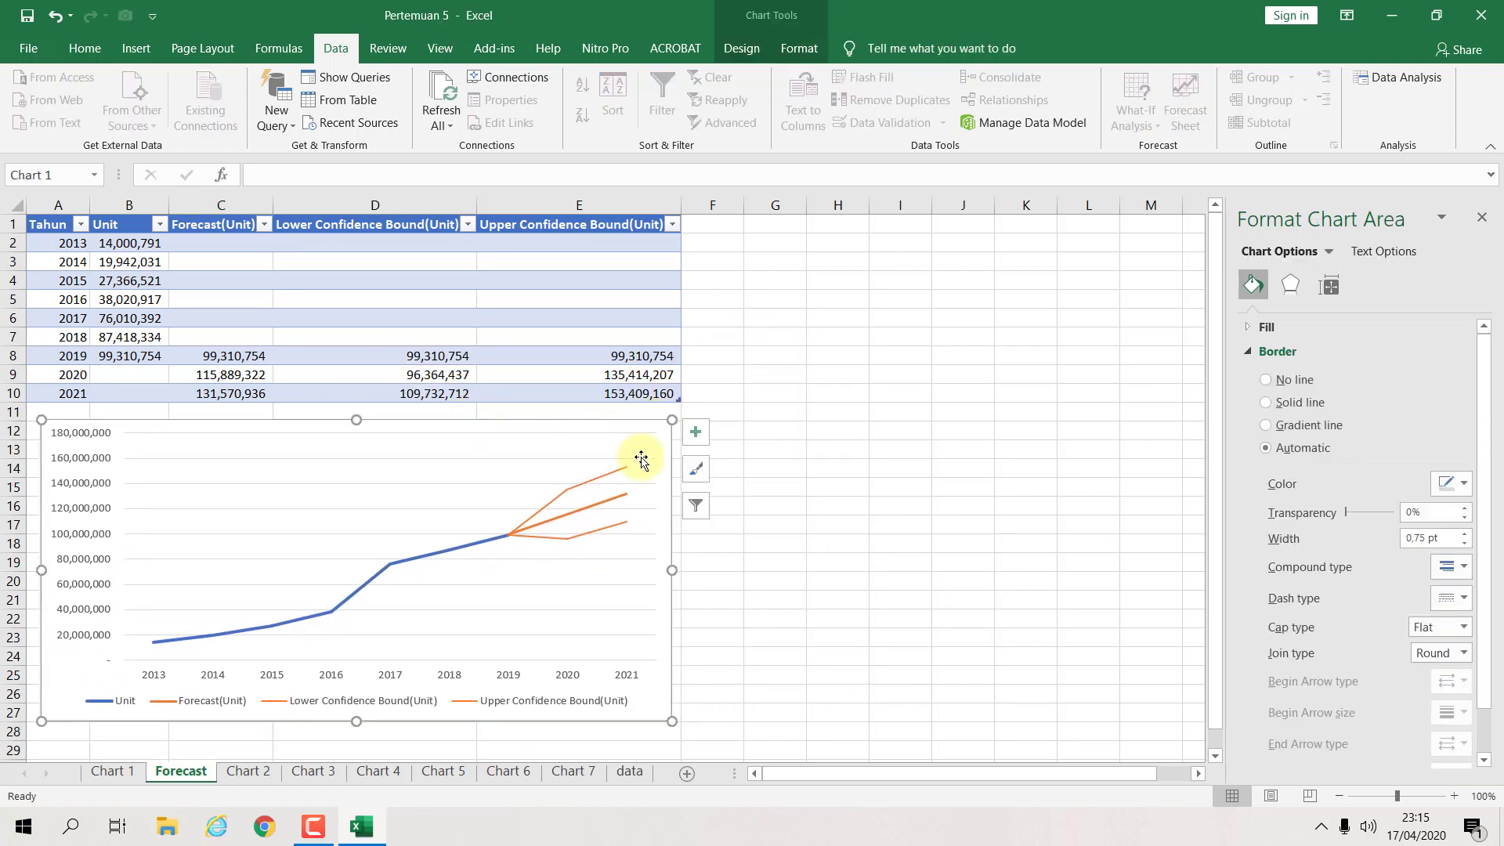
left_click(1454, 796)
left_click(1454, 796)
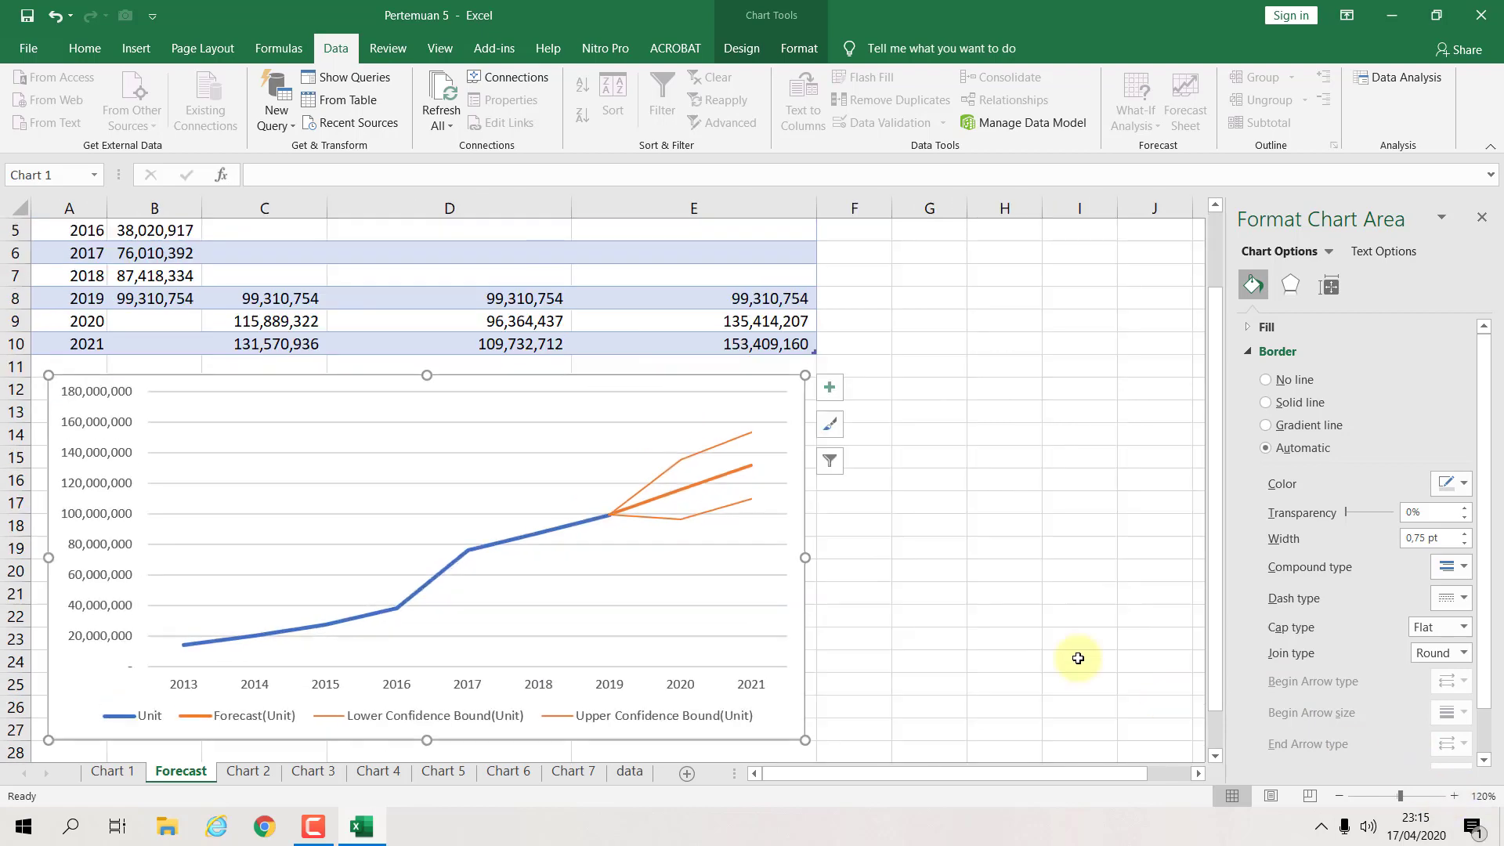
Step: Examine the 2019, 2020 and 2021 entries and their formulas in the Forecast(Unit) column, cells C8 to C10
scroll(984, 604, "up", 1)
scroll(983, 604, "down", 1)
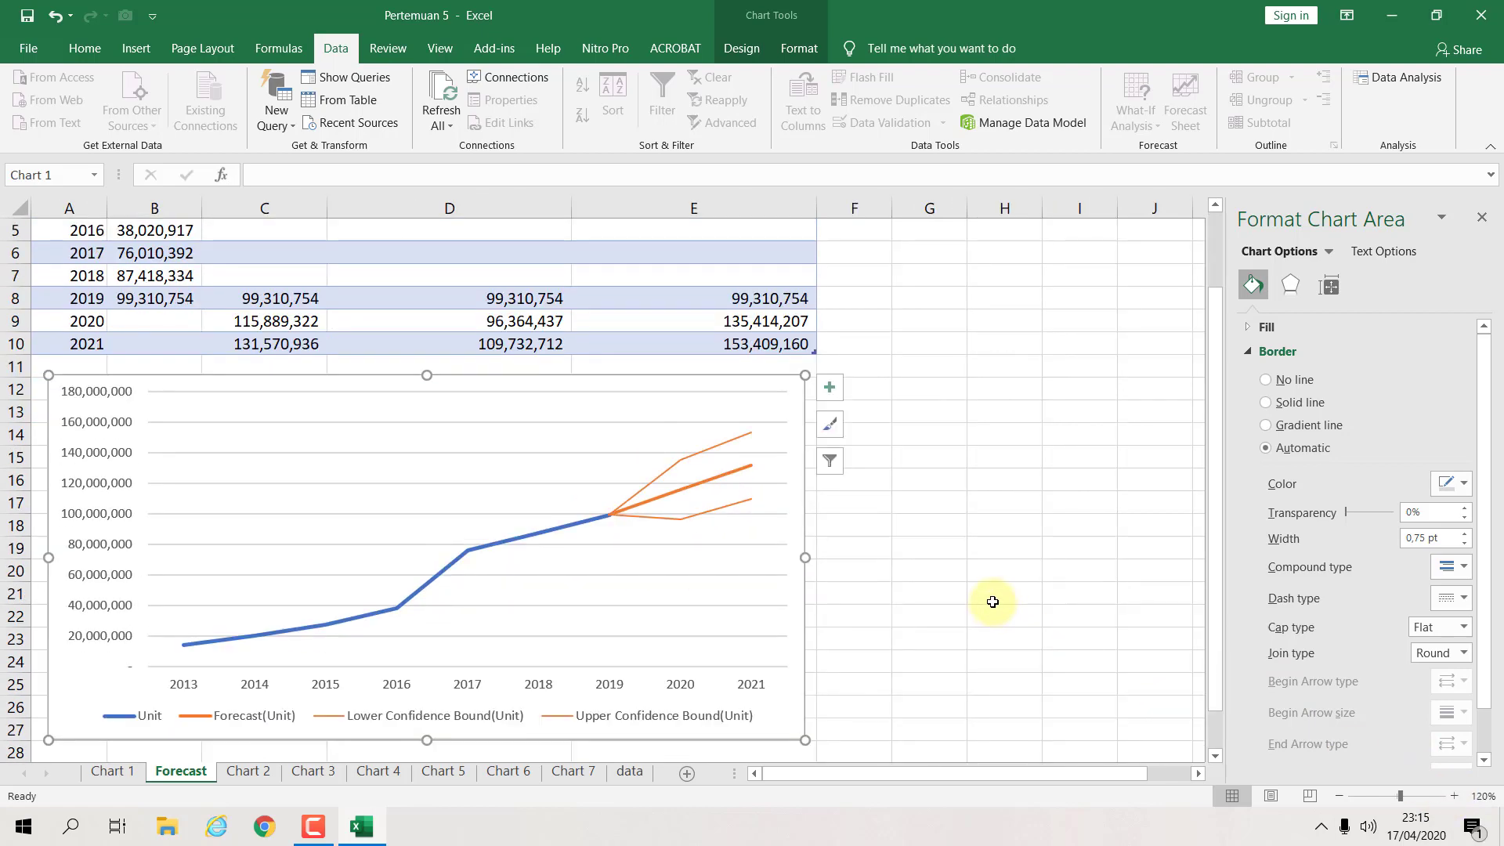
left_click_drag(1218, 470, 1213, 369)
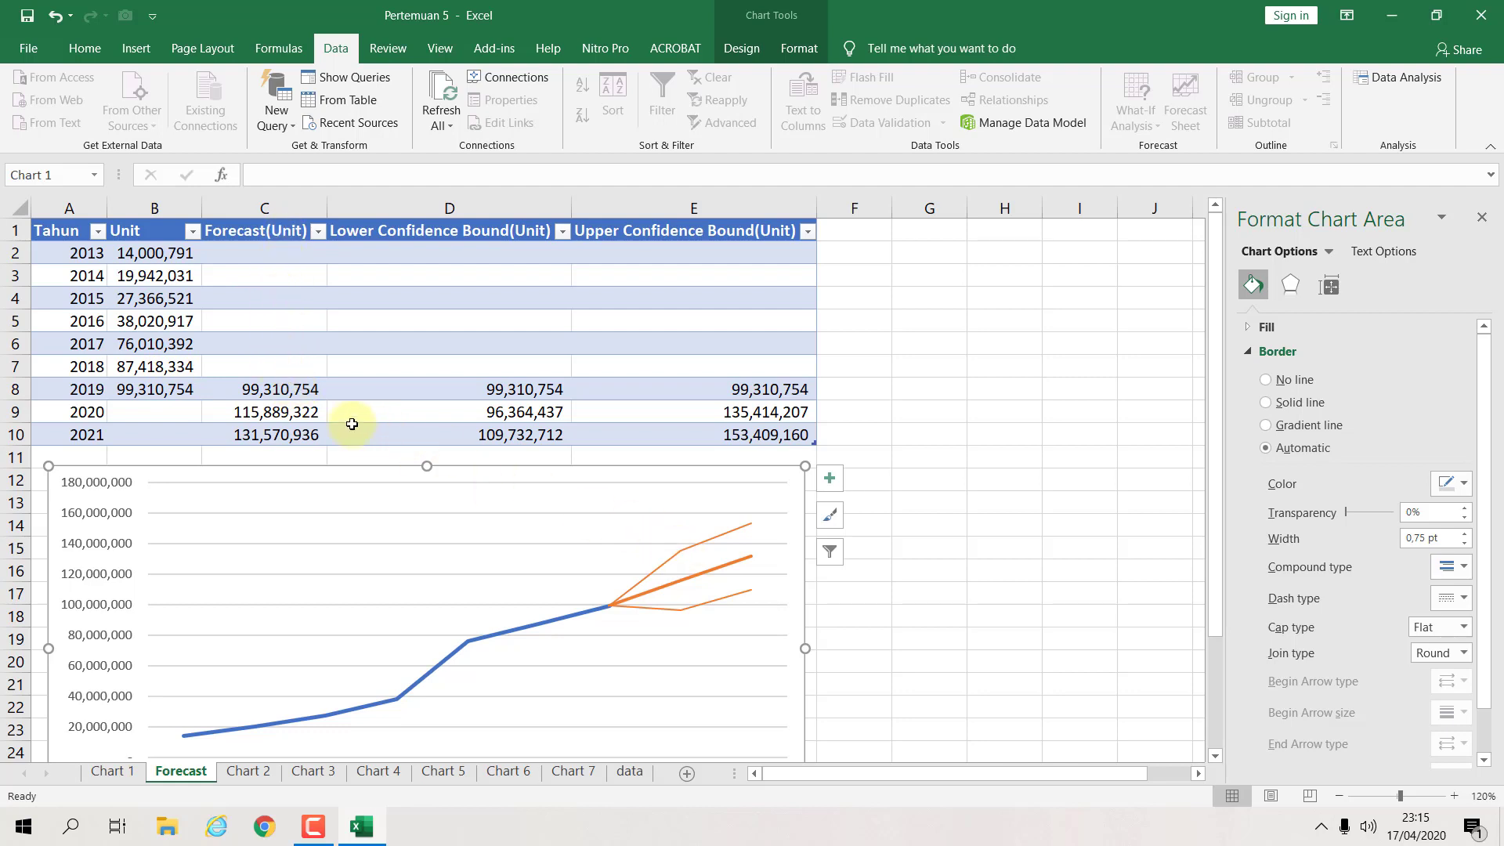
left_click(302, 389)
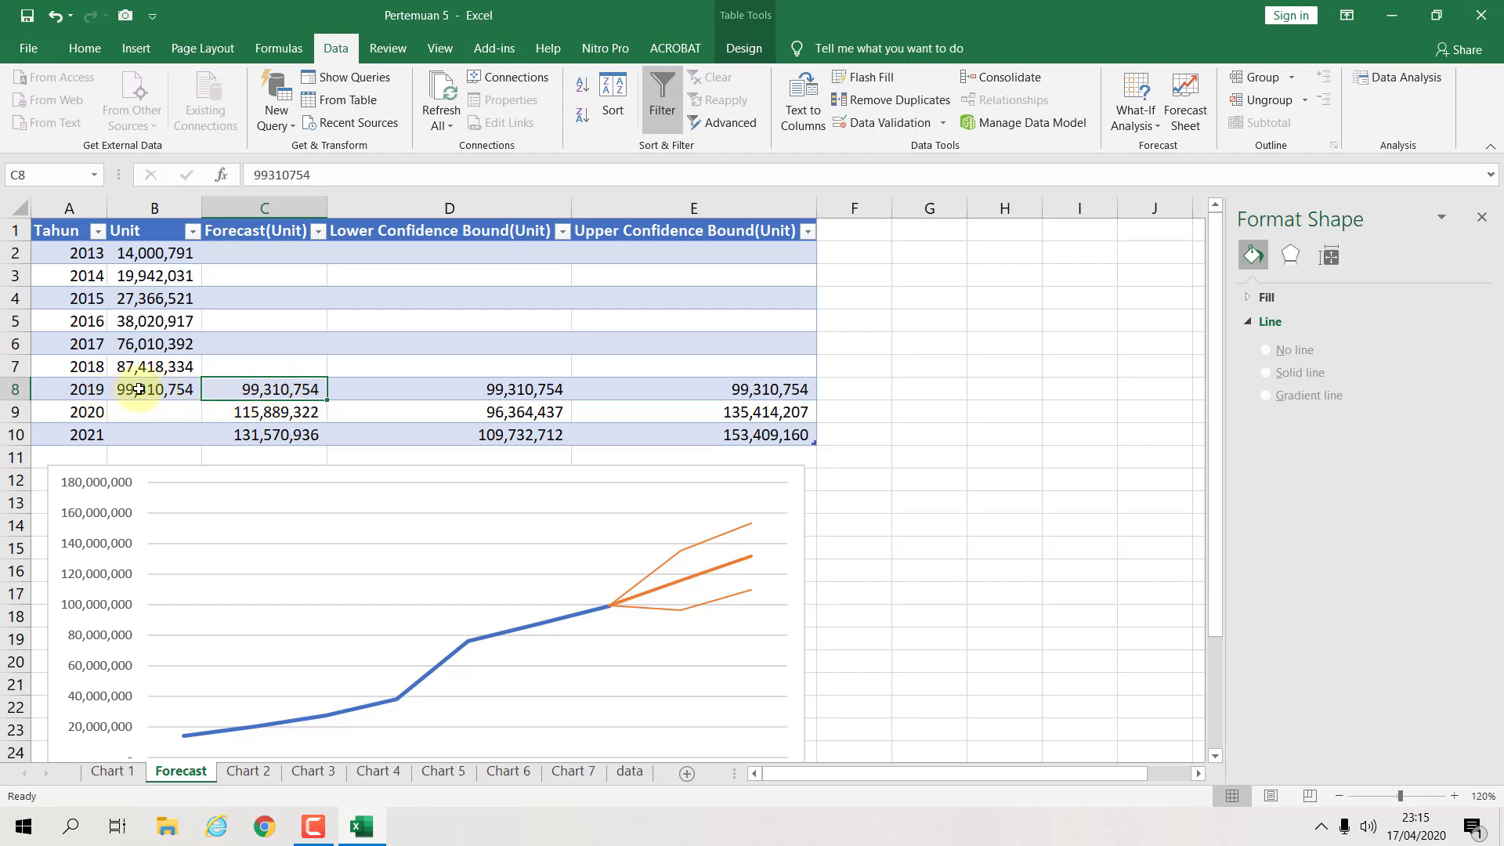
left_click(269, 416)
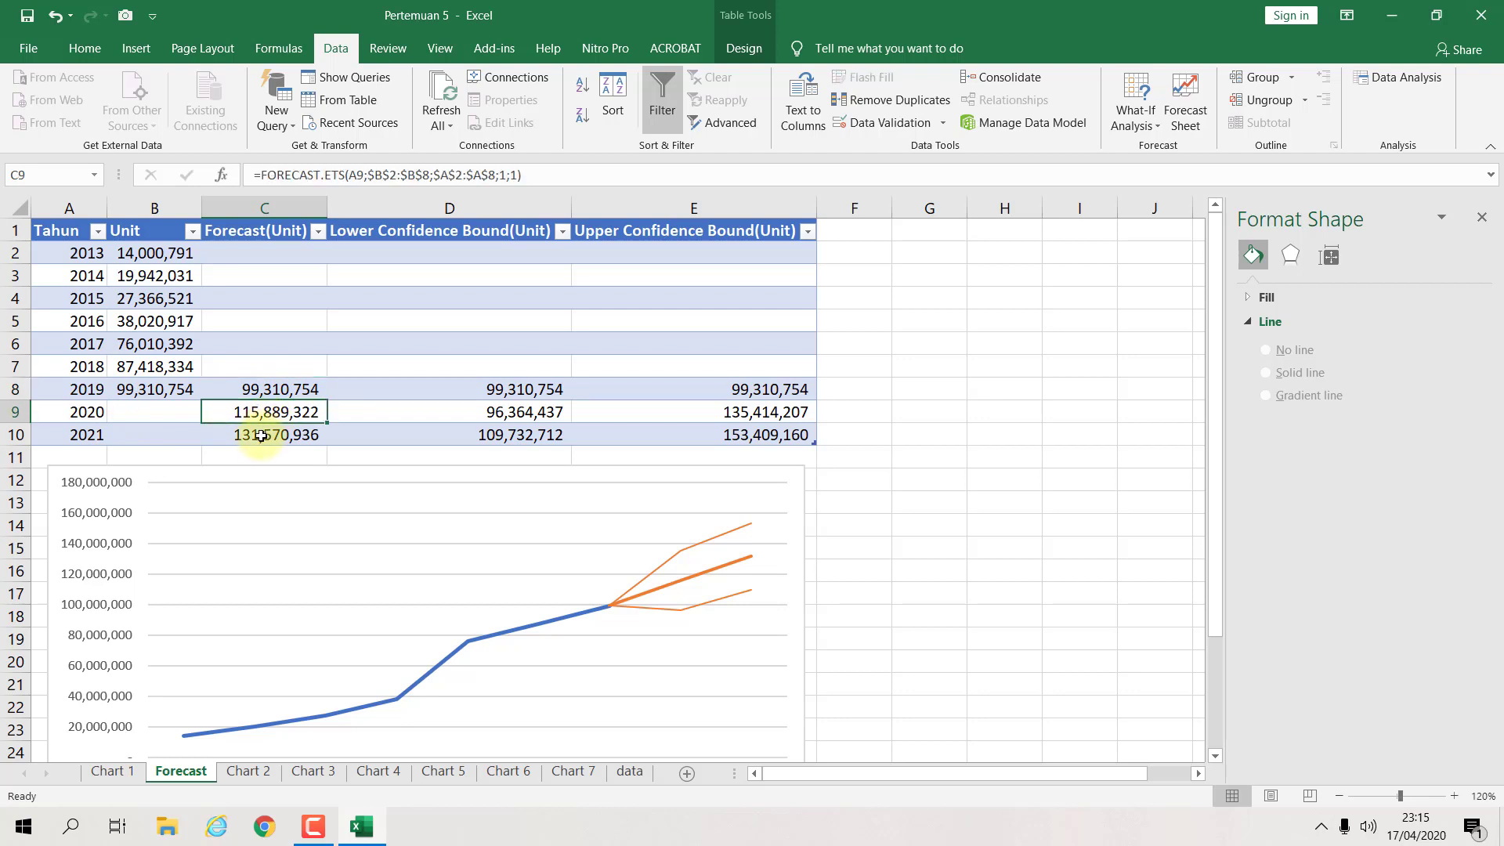
left_click(259, 438)
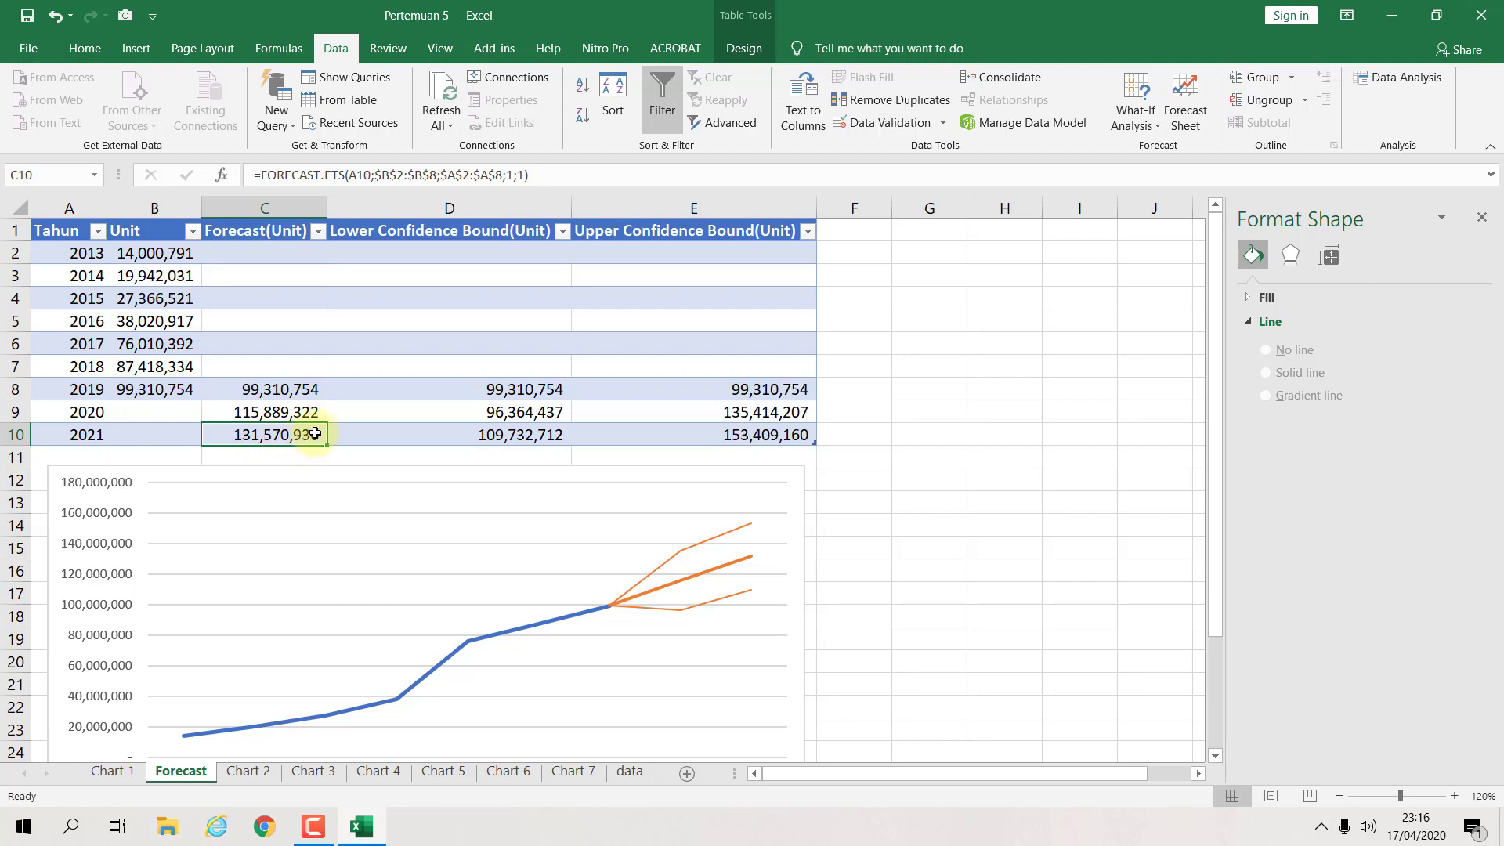
Step: Examine the 2020 and 2021 formulas in the Lower and Upper Confidence Bound columns, cells D9, D10, E9 and E10
left_click(492, 412)
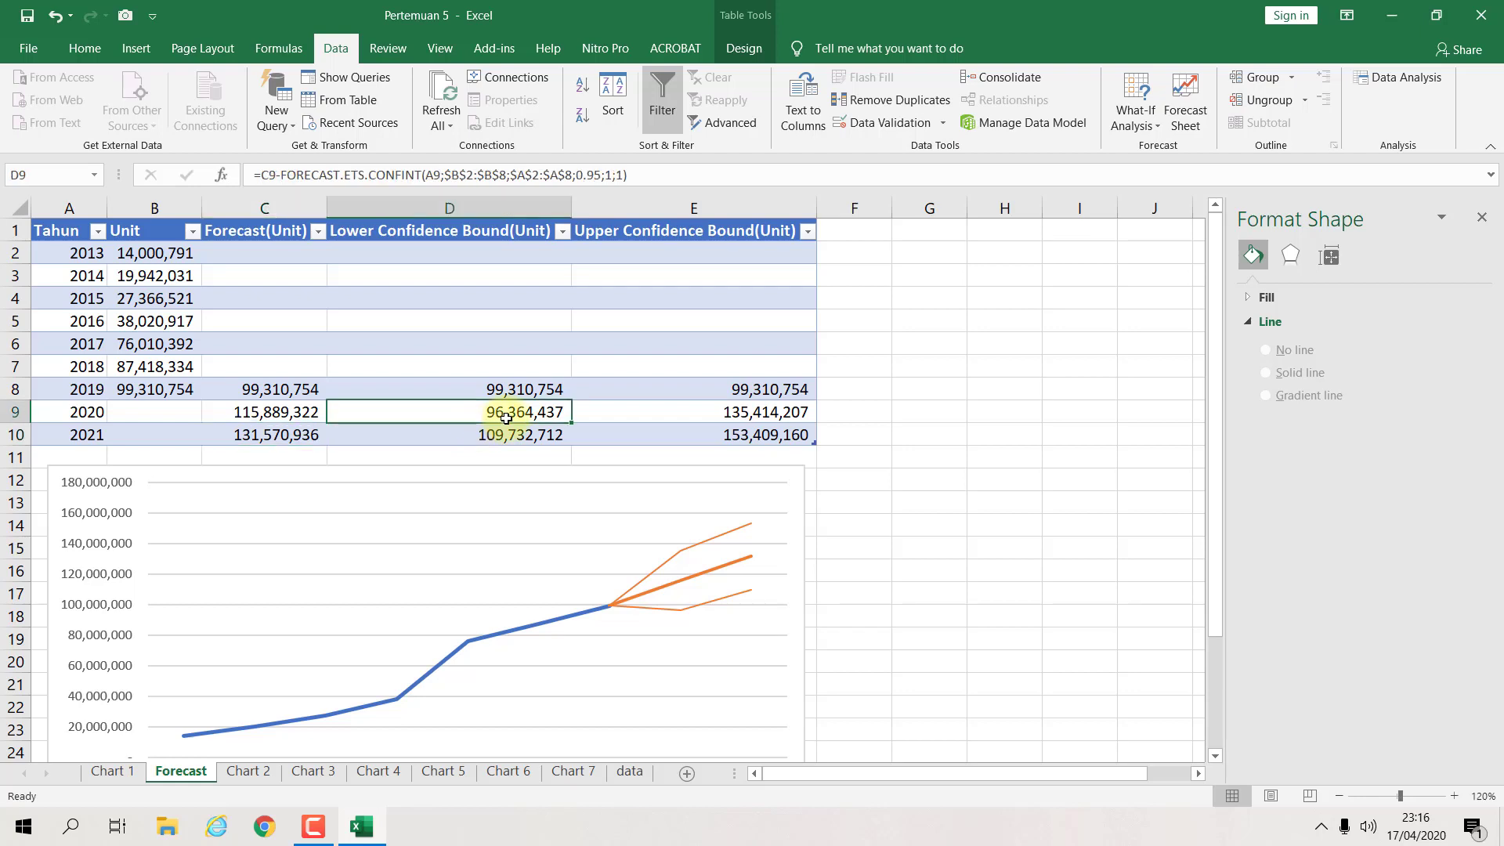
key("ctrl+a")
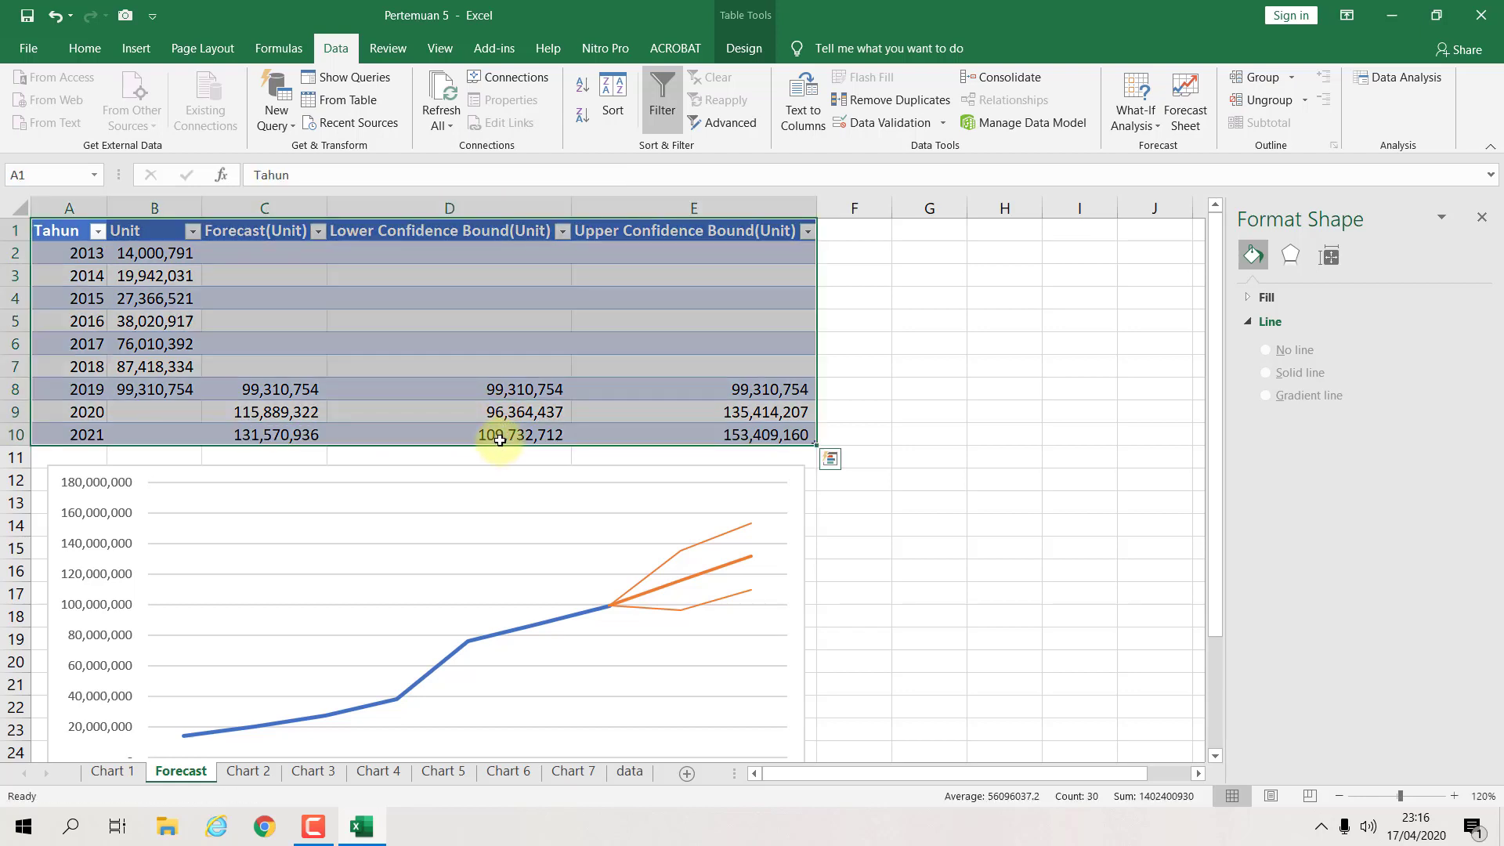
left_click(500, 439)
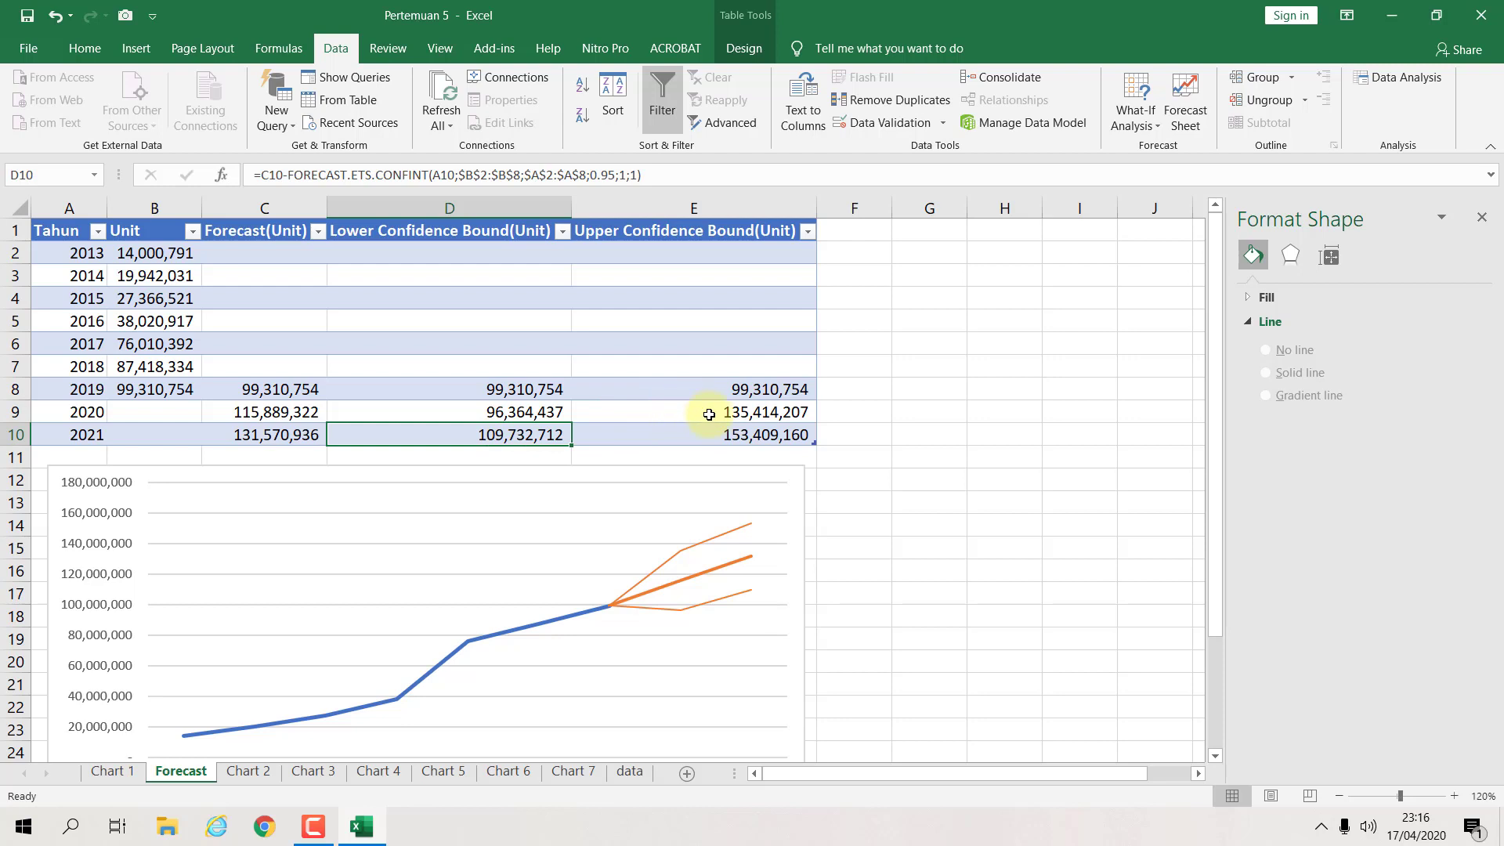
left_click(785, 416)
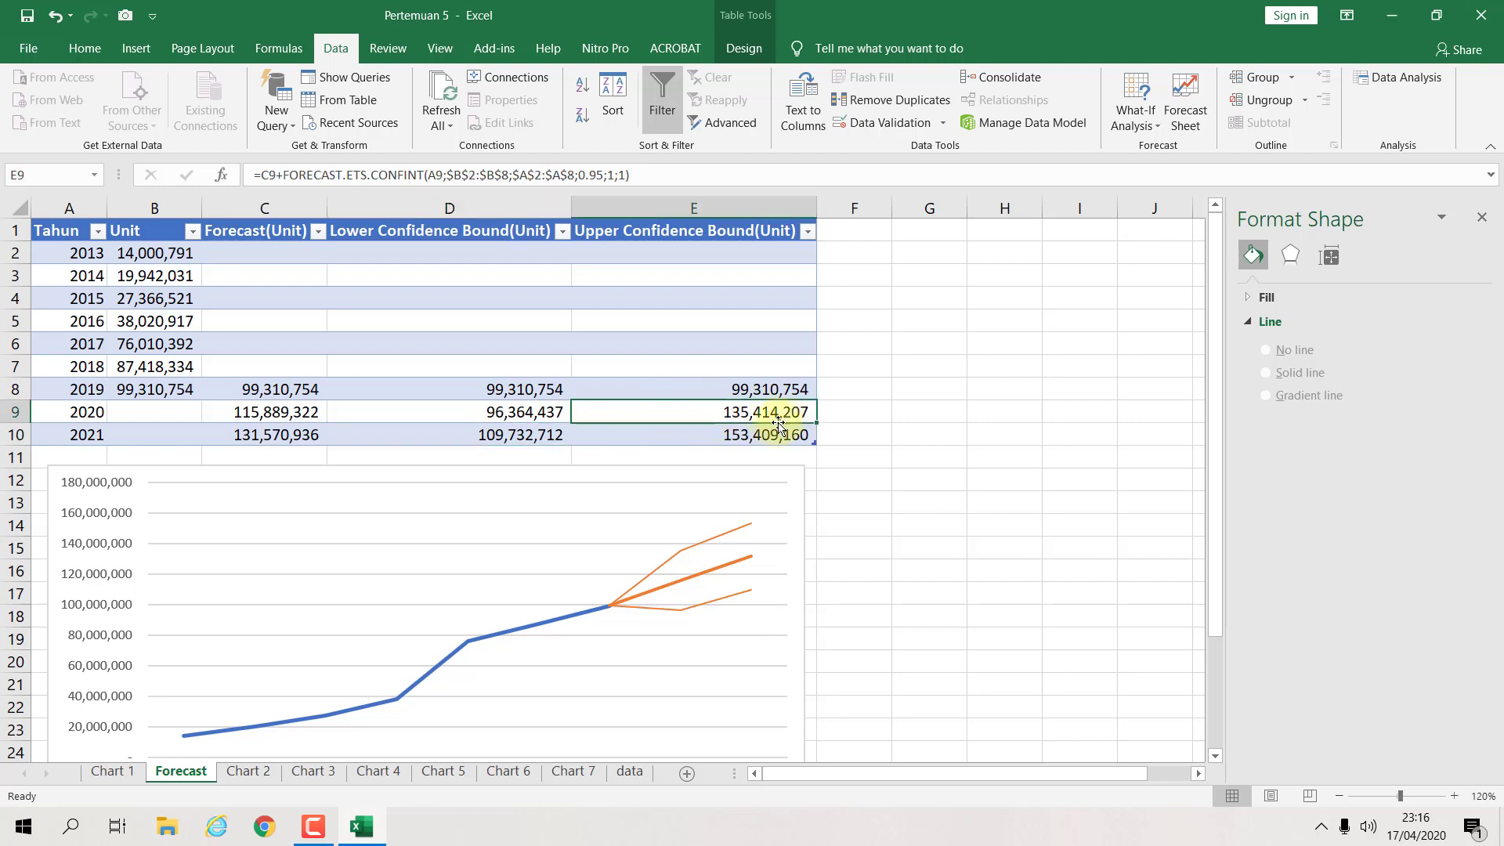
left_click(736, 444)
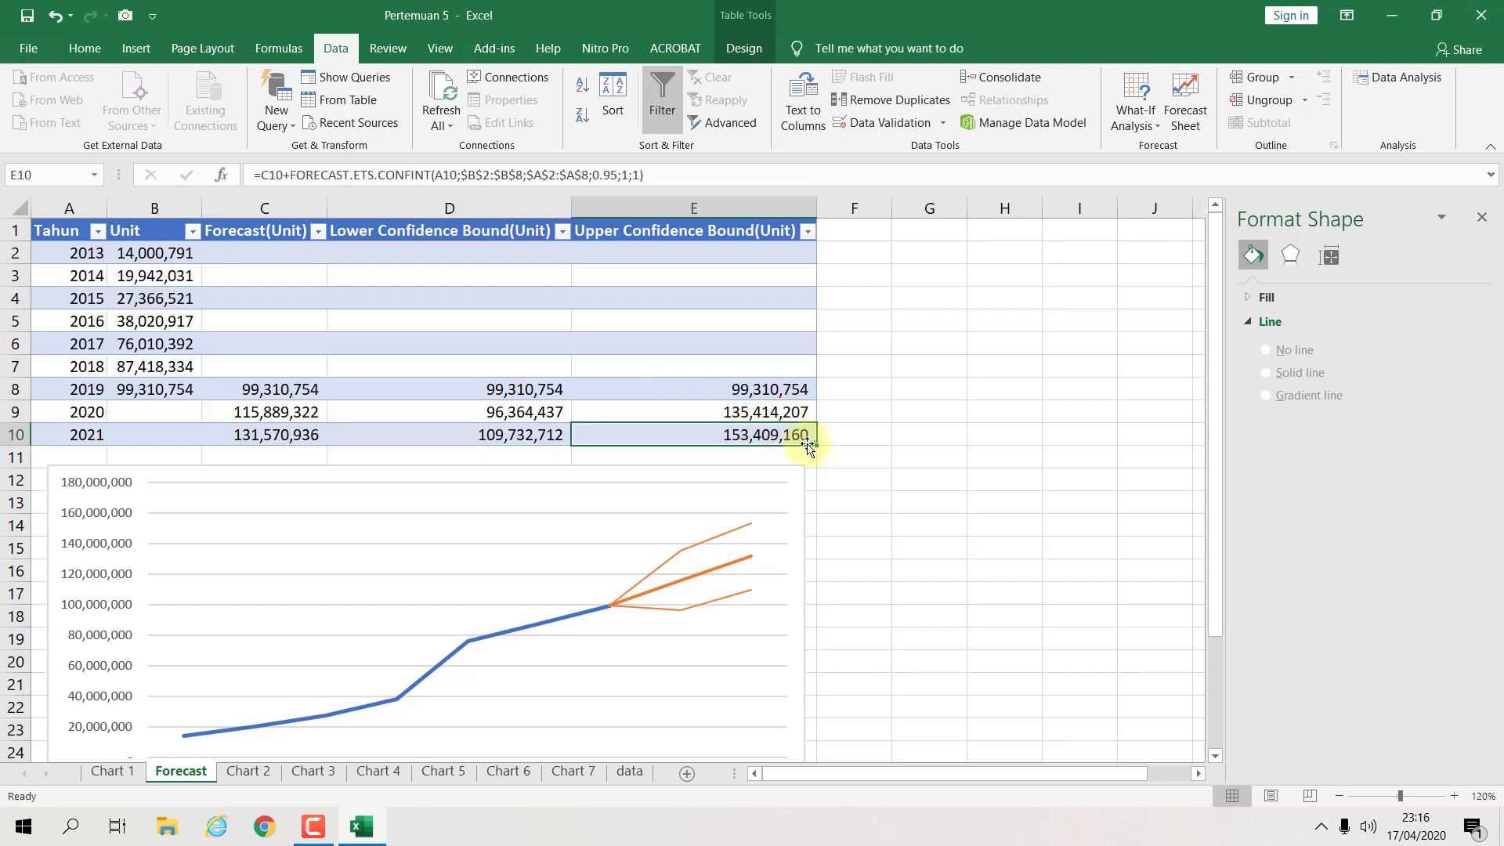
scroll(861, 446, "down", 1)
scroll(861, 447, "down", 1)
scroll(861, 447, "up", 2)
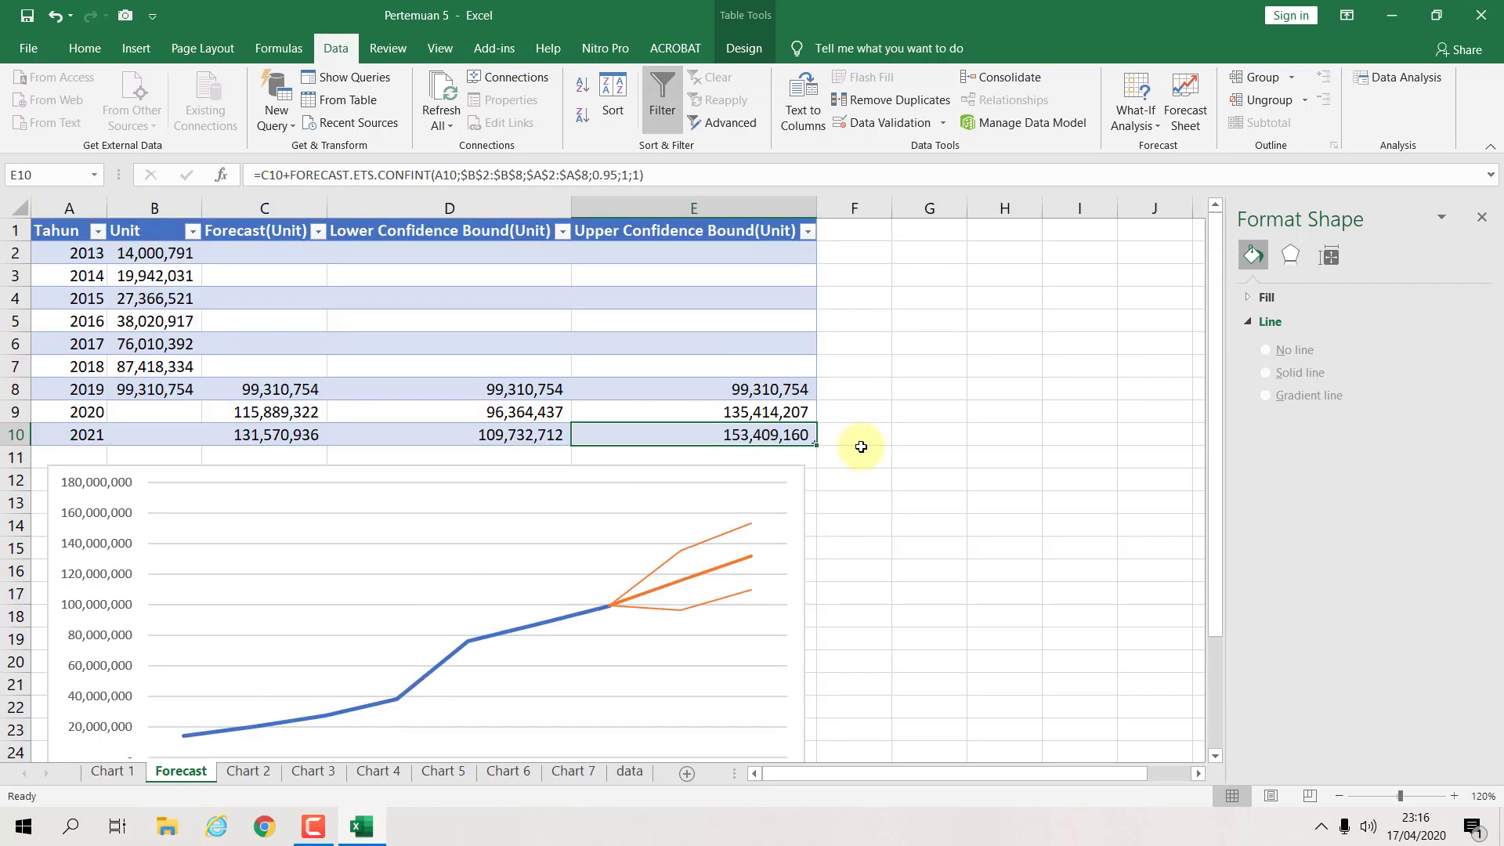
Step: Turn off the gridlines on the Forecast worksheet
scroll(861, 447, "down", 3)
left_click(789, 268)
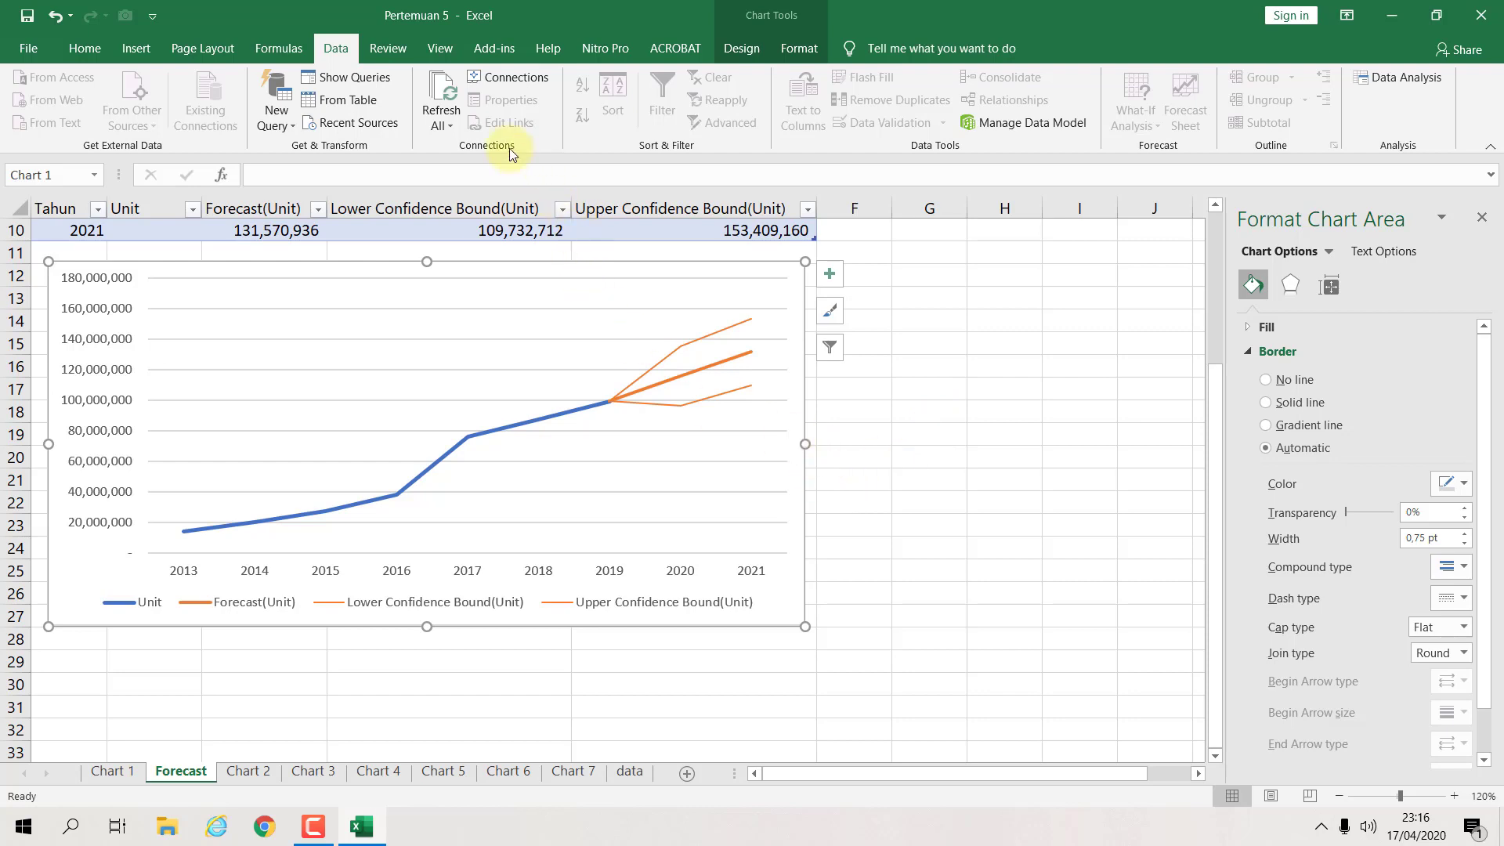
left_click(440, 48)
left_click(965, 446)
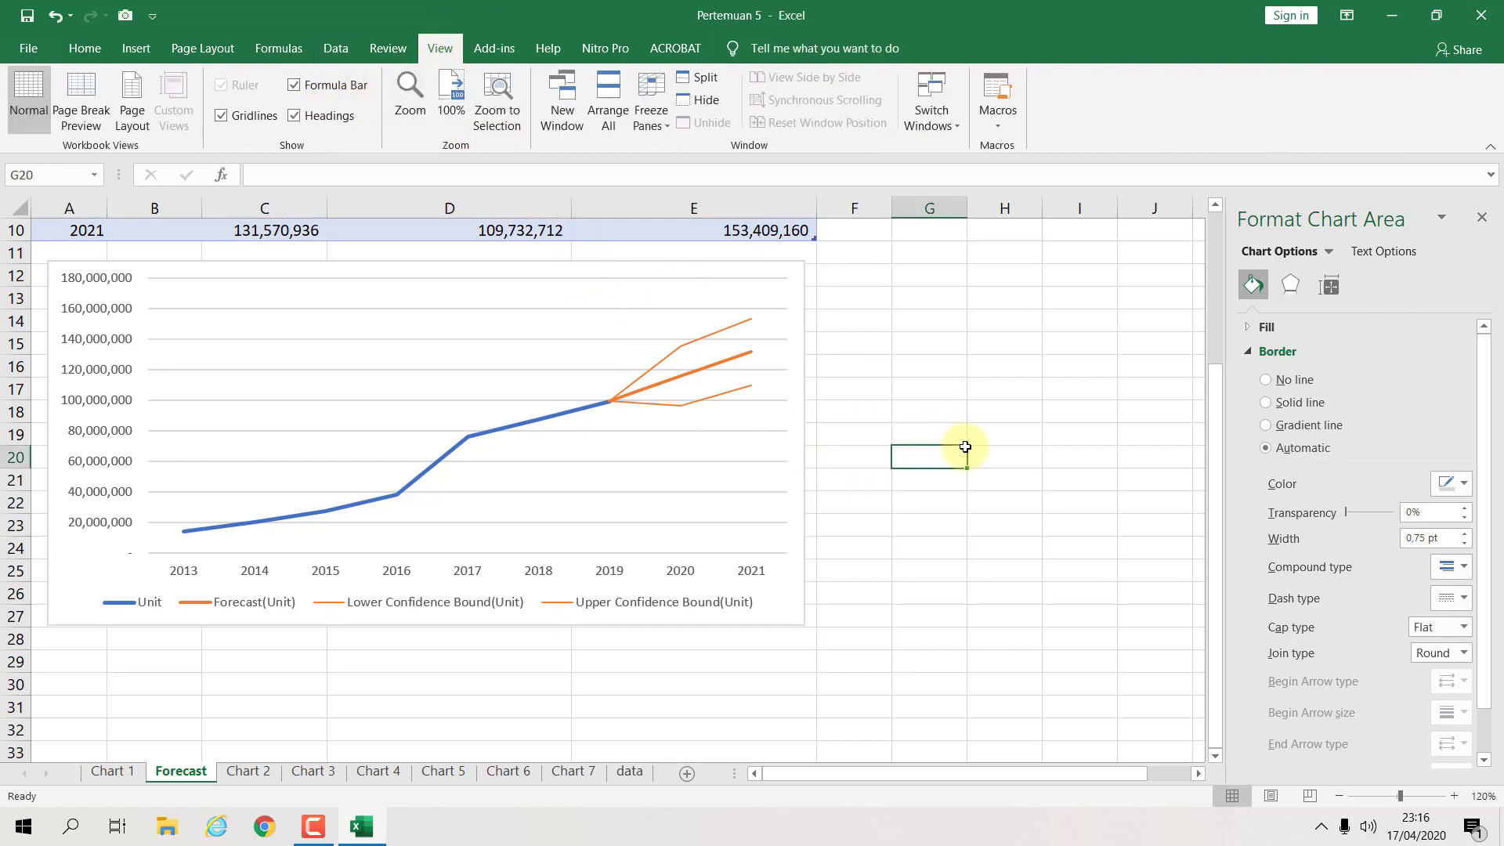
left_click(247, 121)
left_click(1045, 476)
scroll(888, 561, "up", 3)
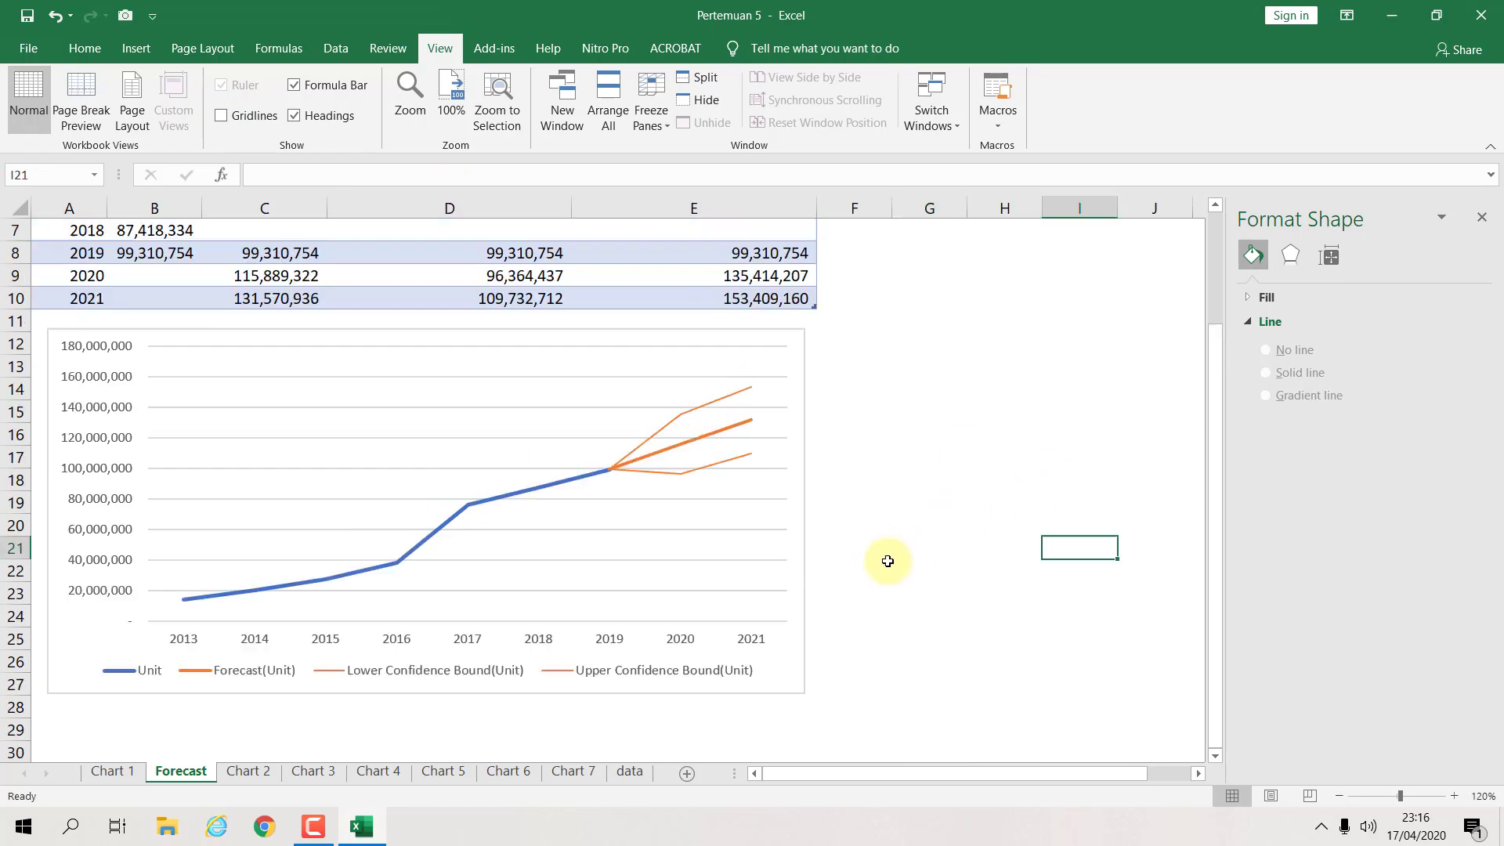
Step: Add a chart title above the forecast chart
scroll(888, 561, "down", 2)
left_click(796, 380)
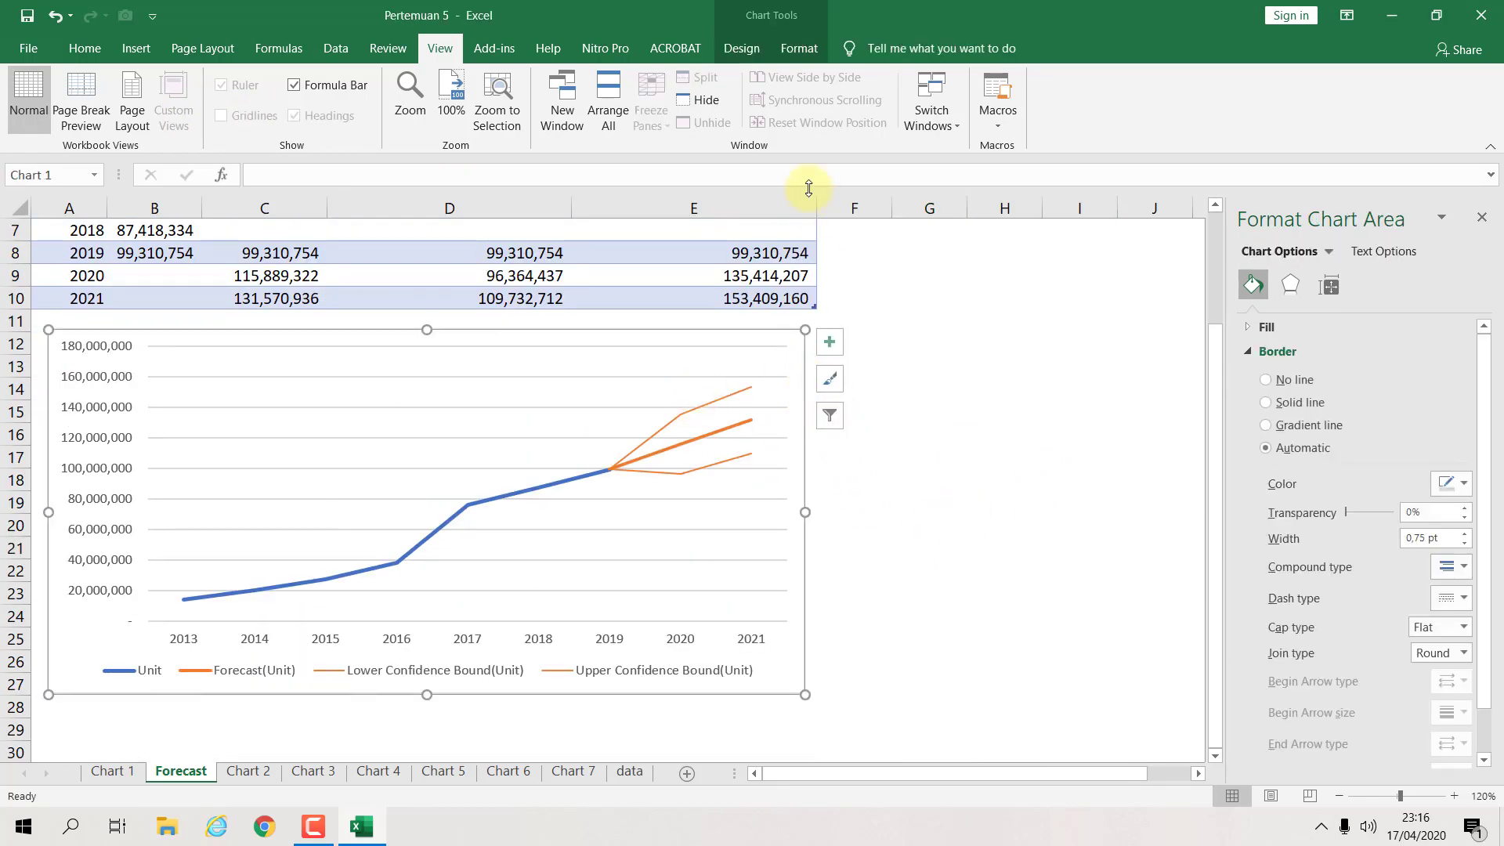
left_click(736, 45)
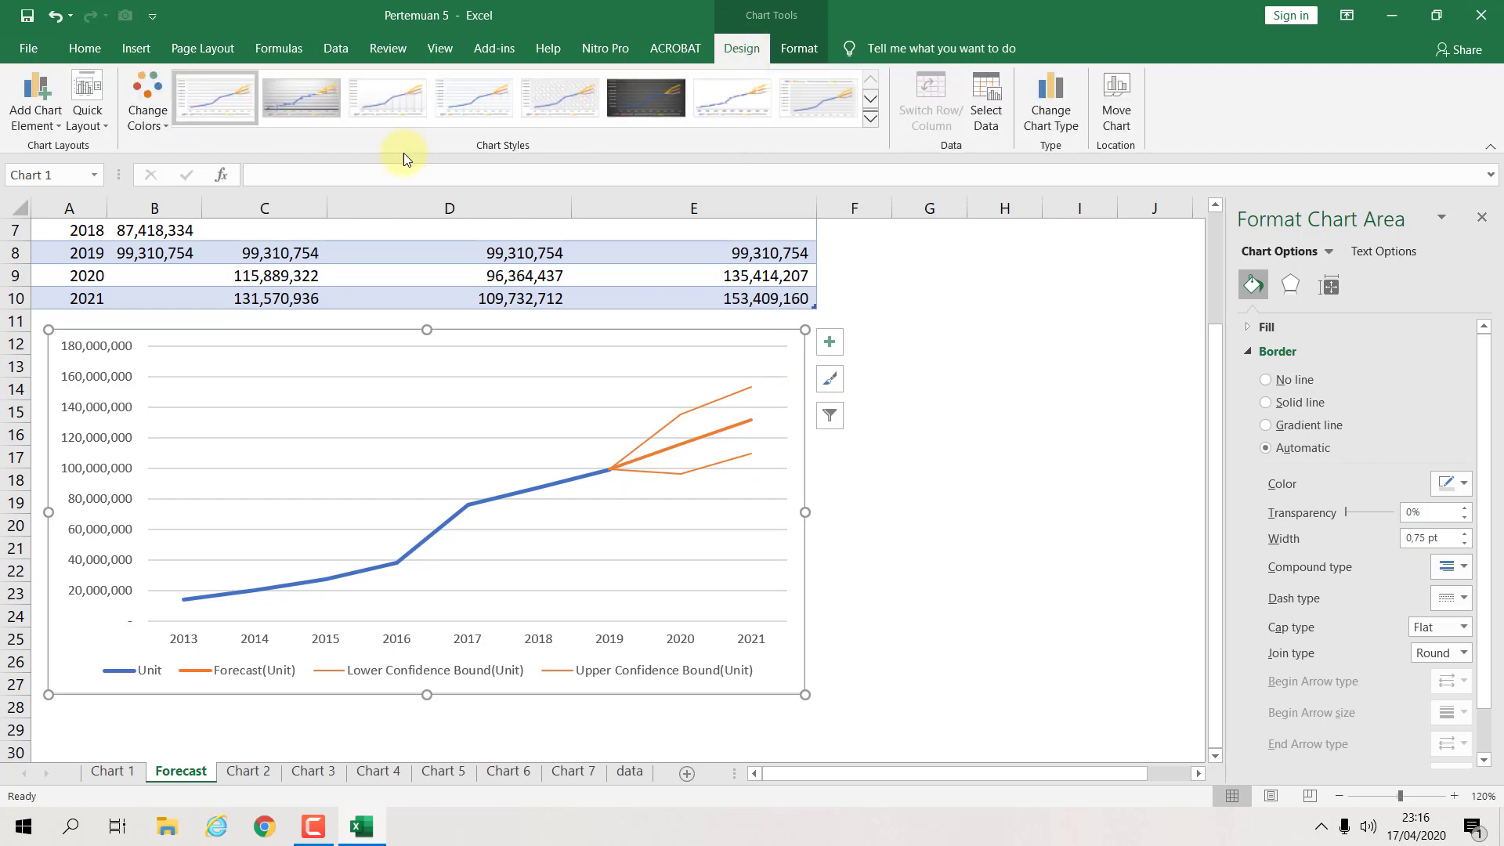
left_click(60, 125)
mouse_move(81, 196)
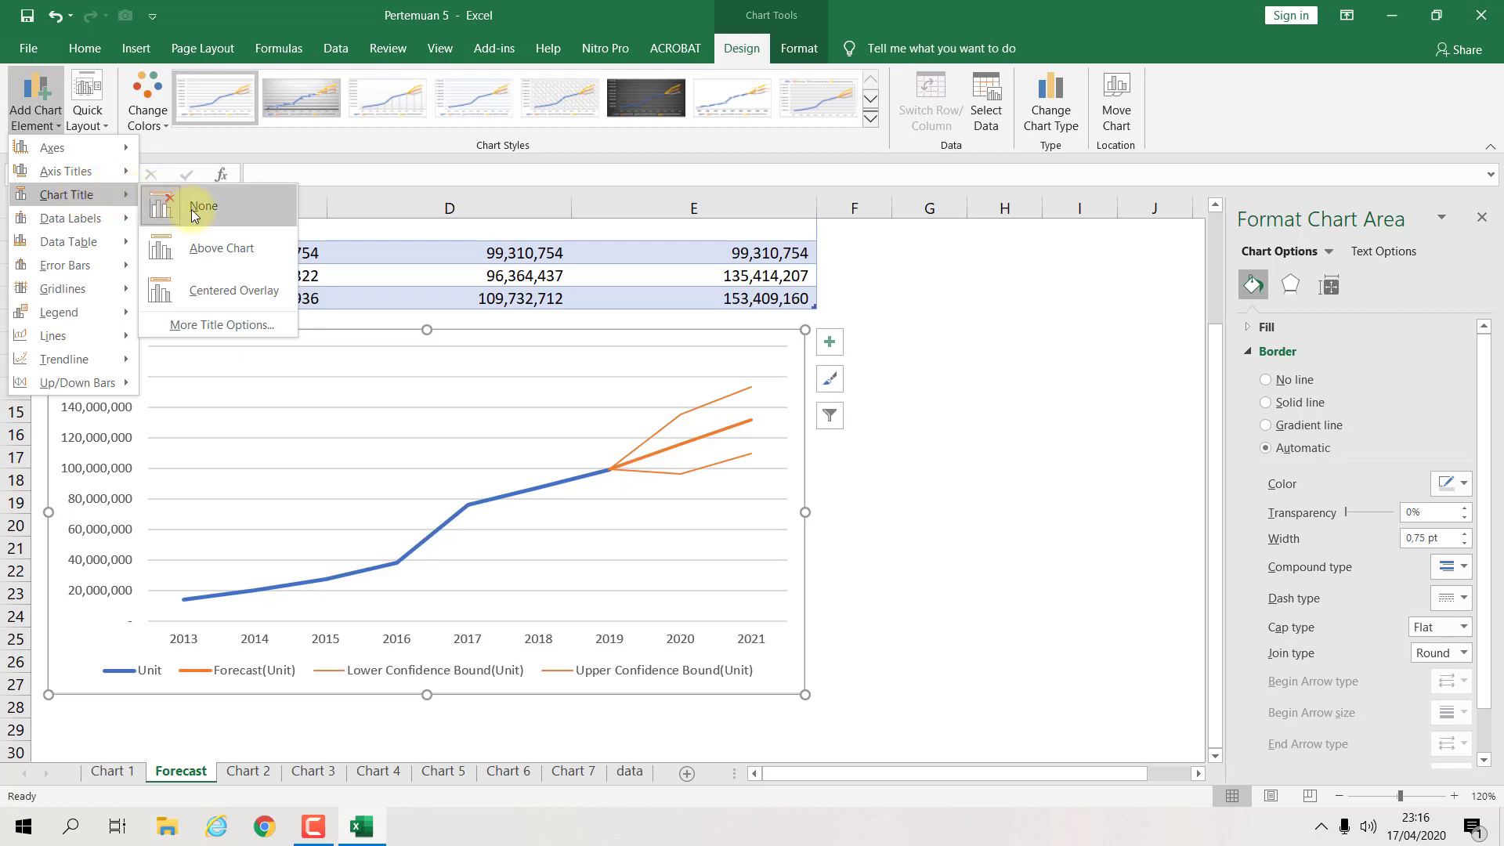
left_click(216, 248)
Step: Replace the forecast chart's placeholder title with "Forecast Sales of Apple Inc: Year 2020-2021" and make it bold
left_click(448, 351)
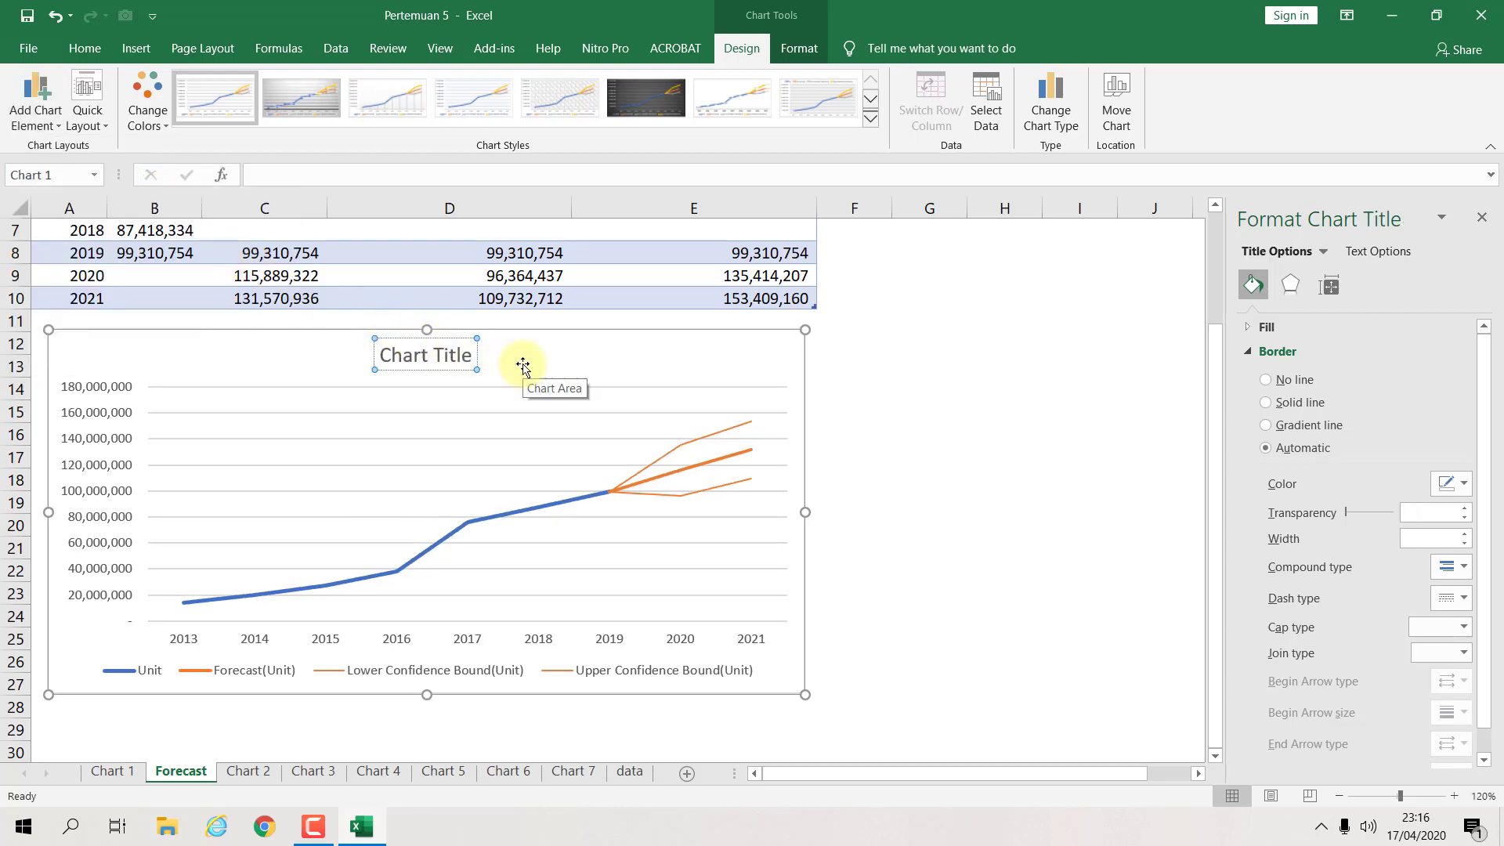
key("ctrl+a")
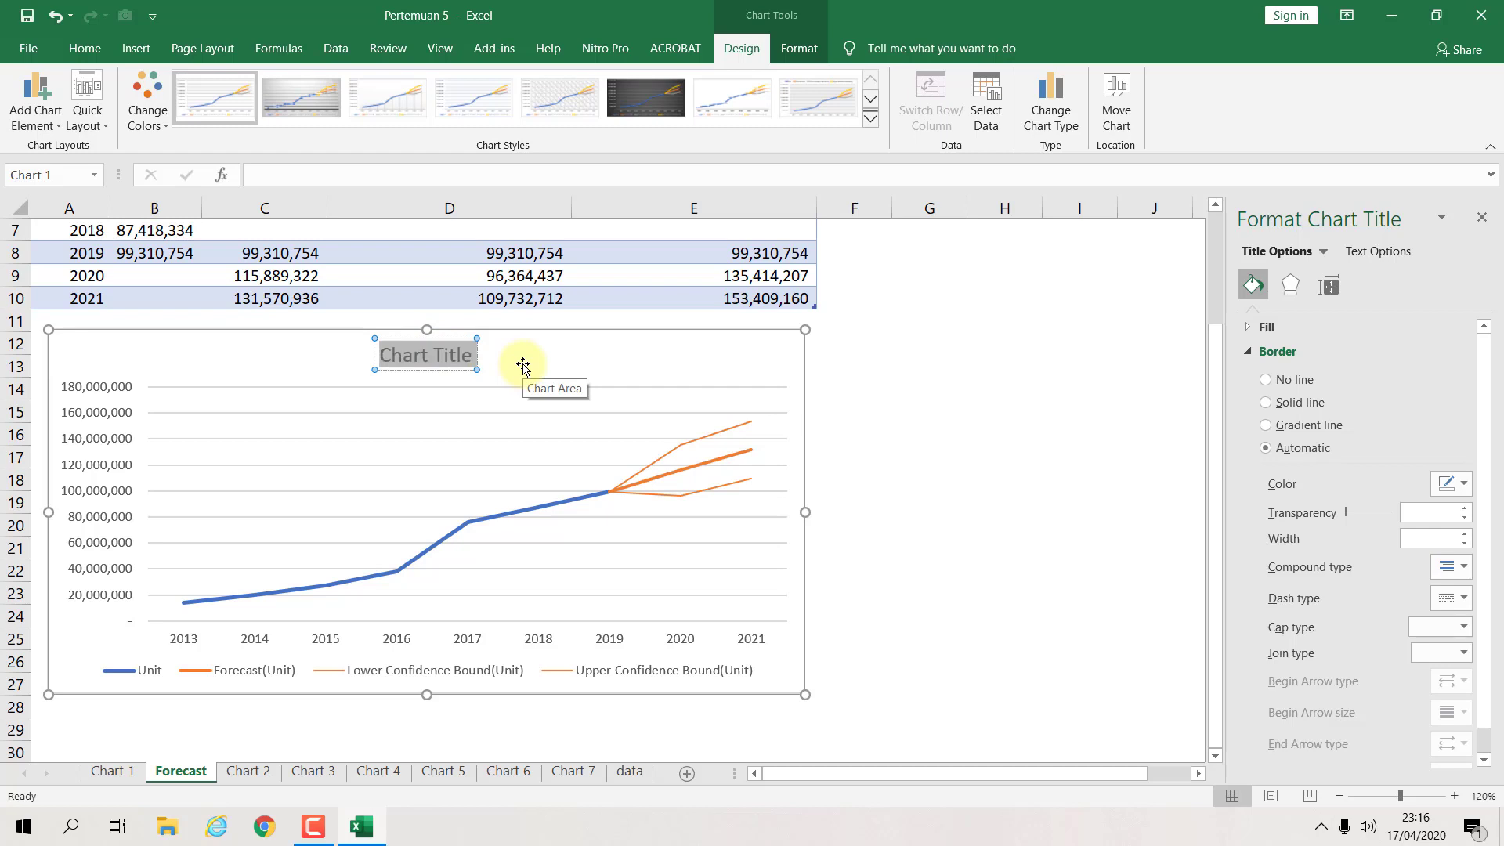
type("Forec")
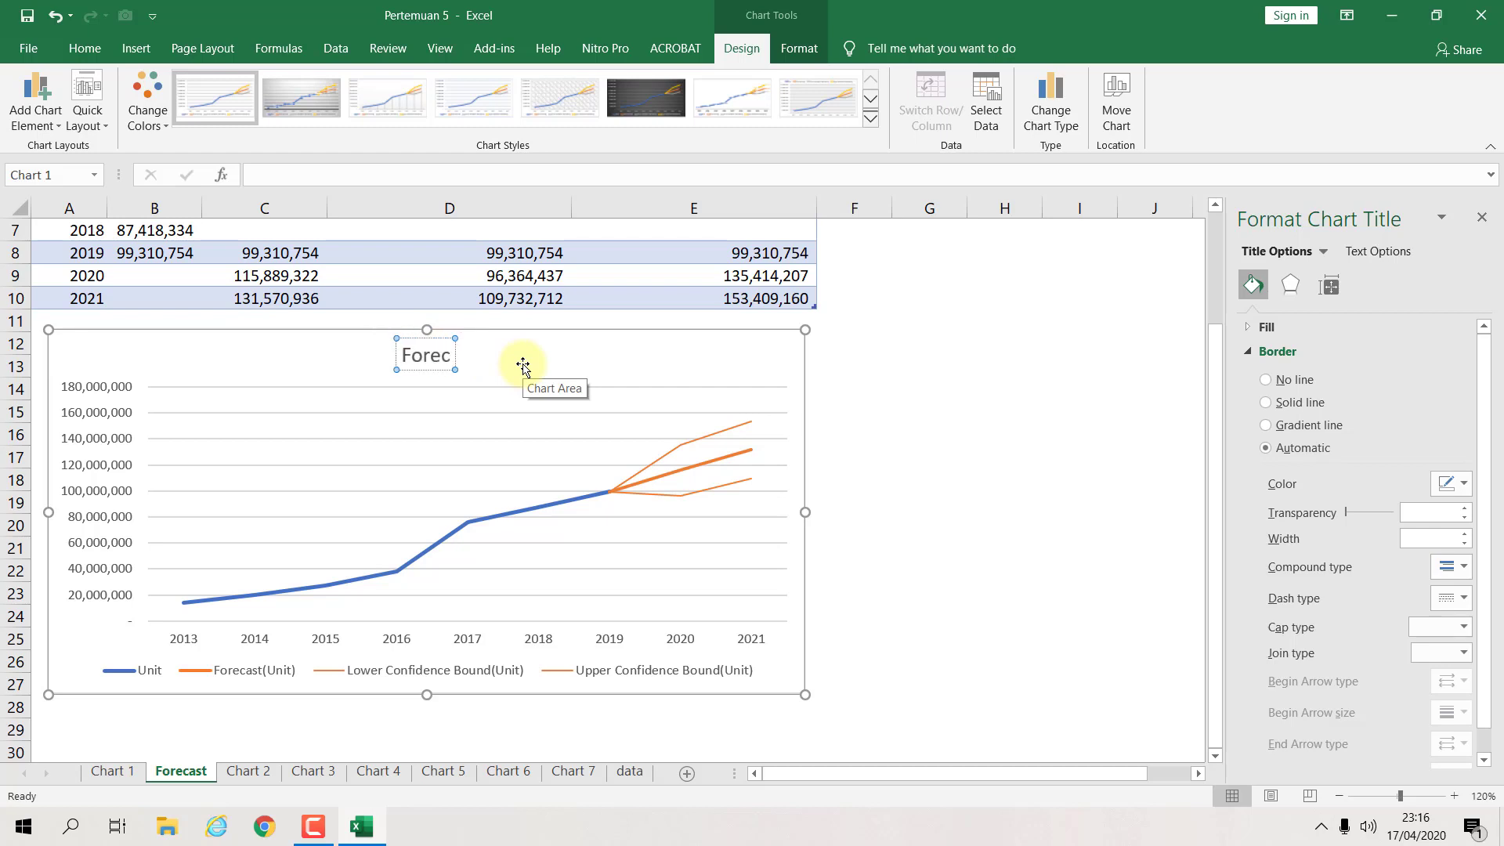
type("ast Sal")
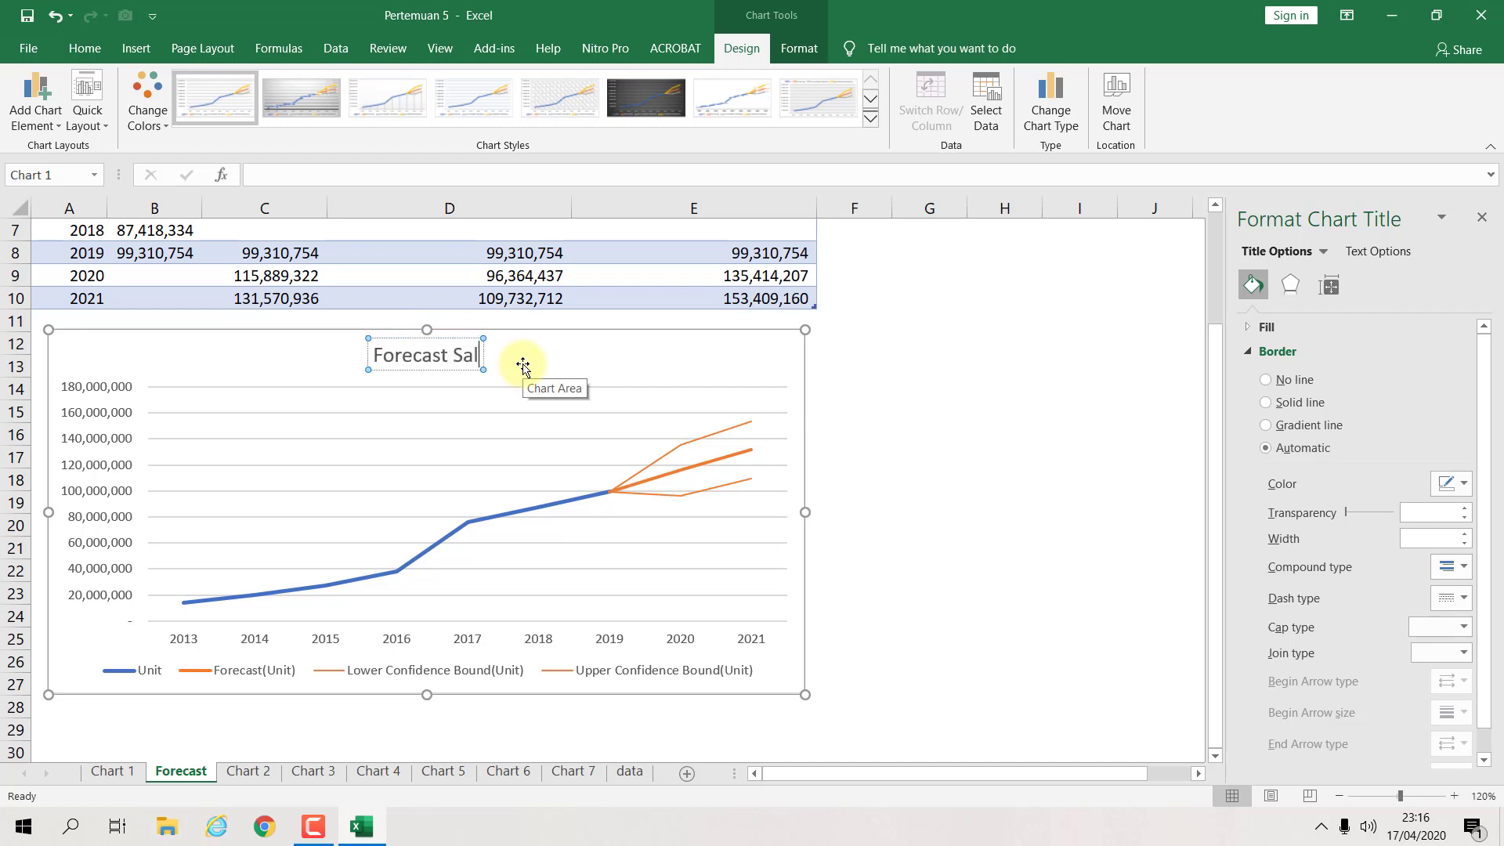
type("es of Apple")
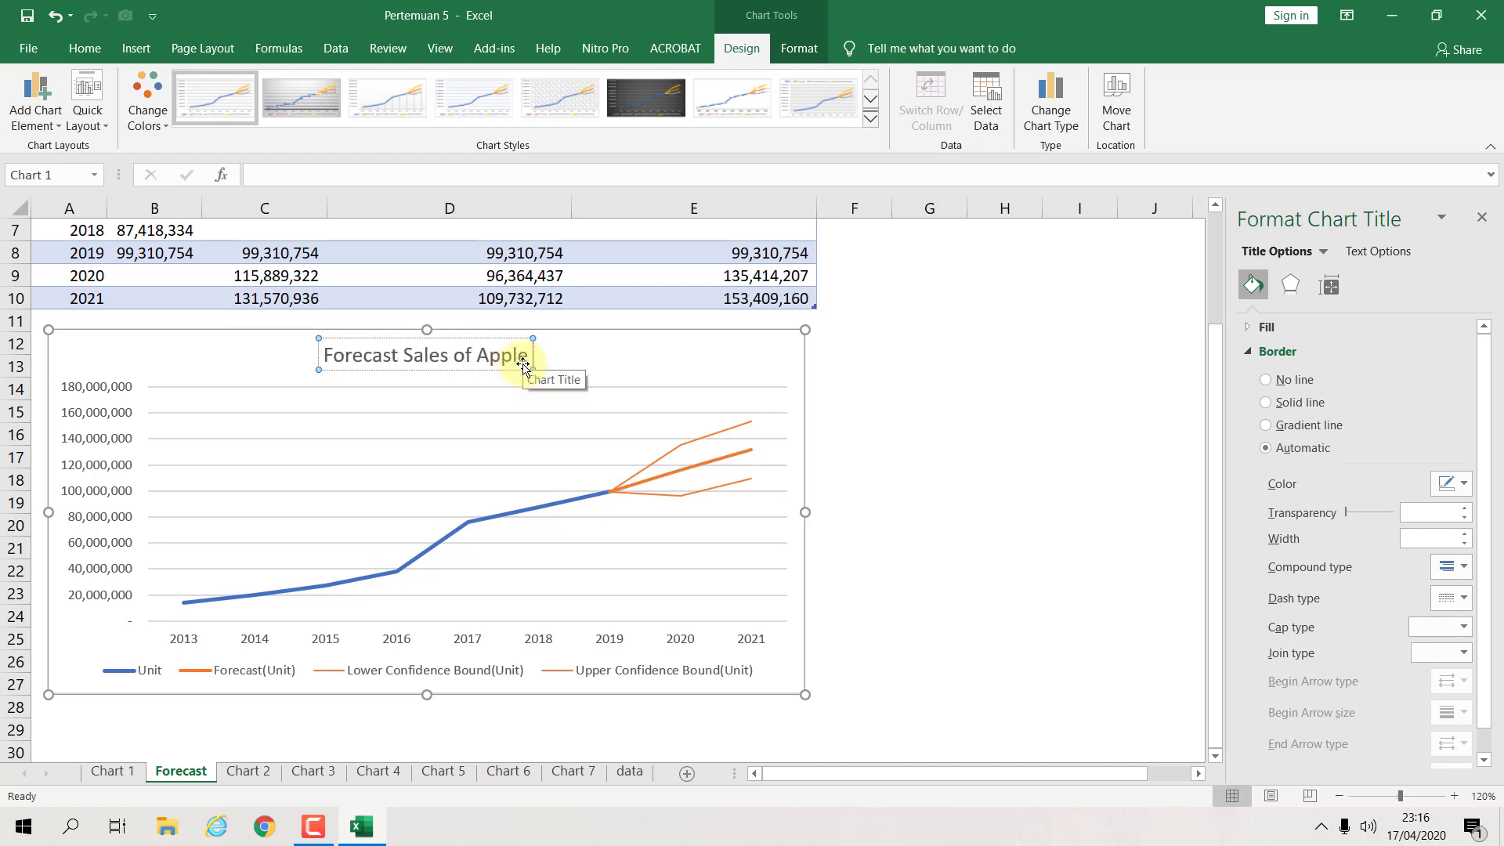
type(" Inc")
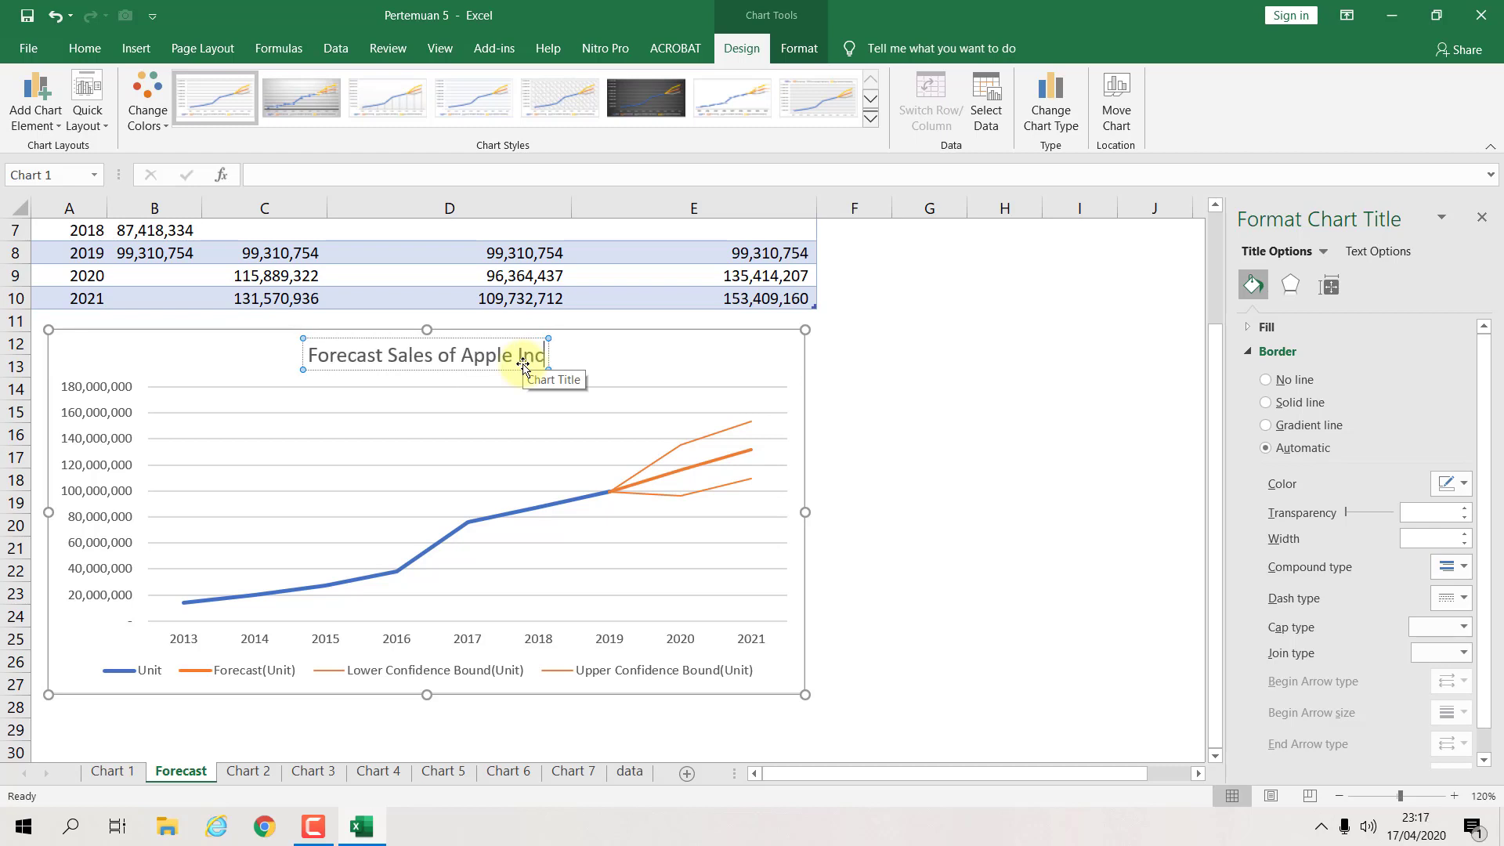
type(": Yea")
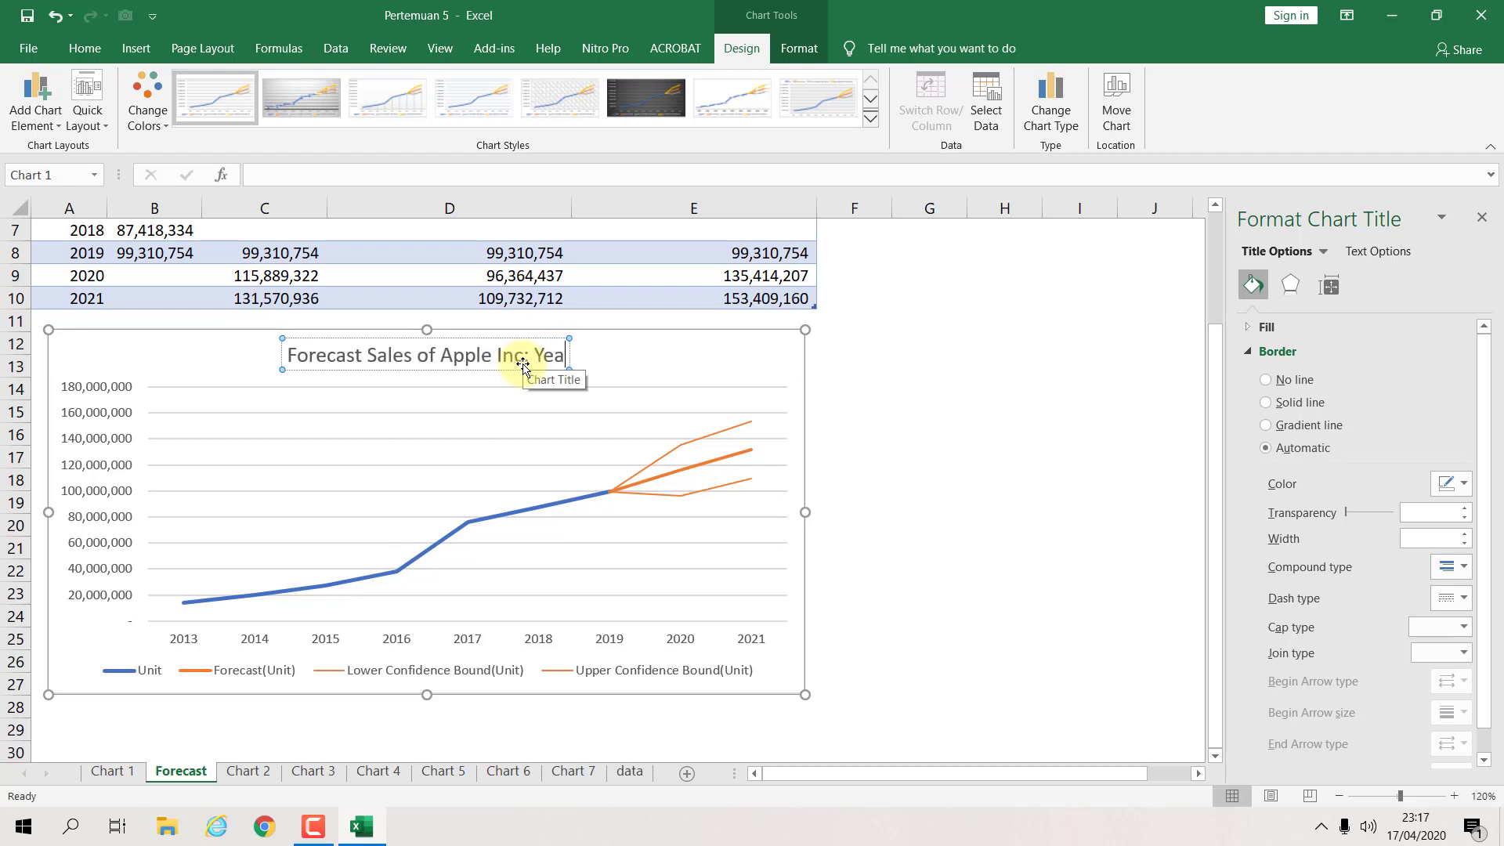
type("r 20")
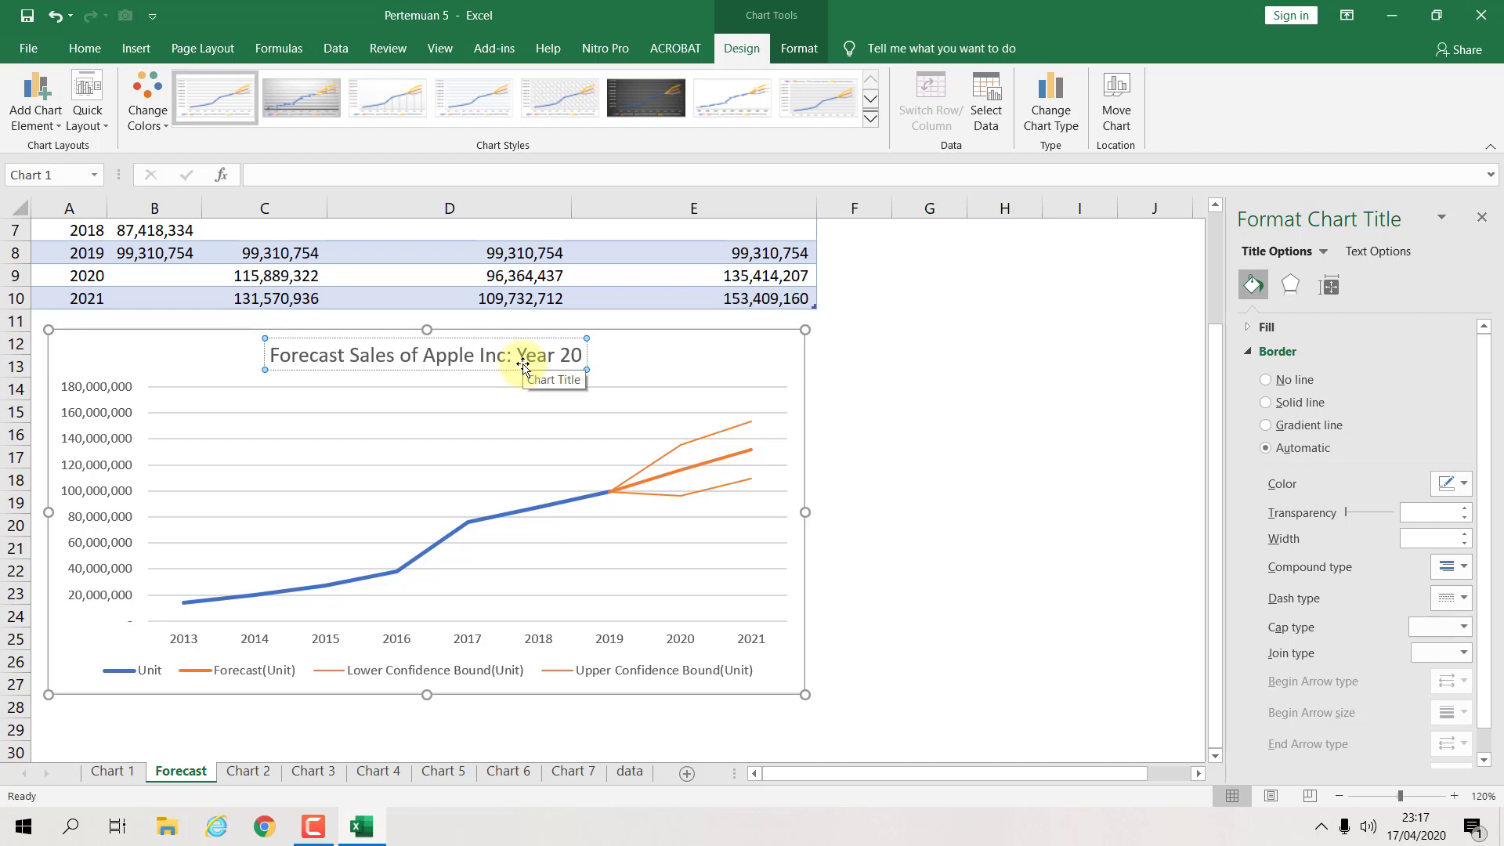
type("20")
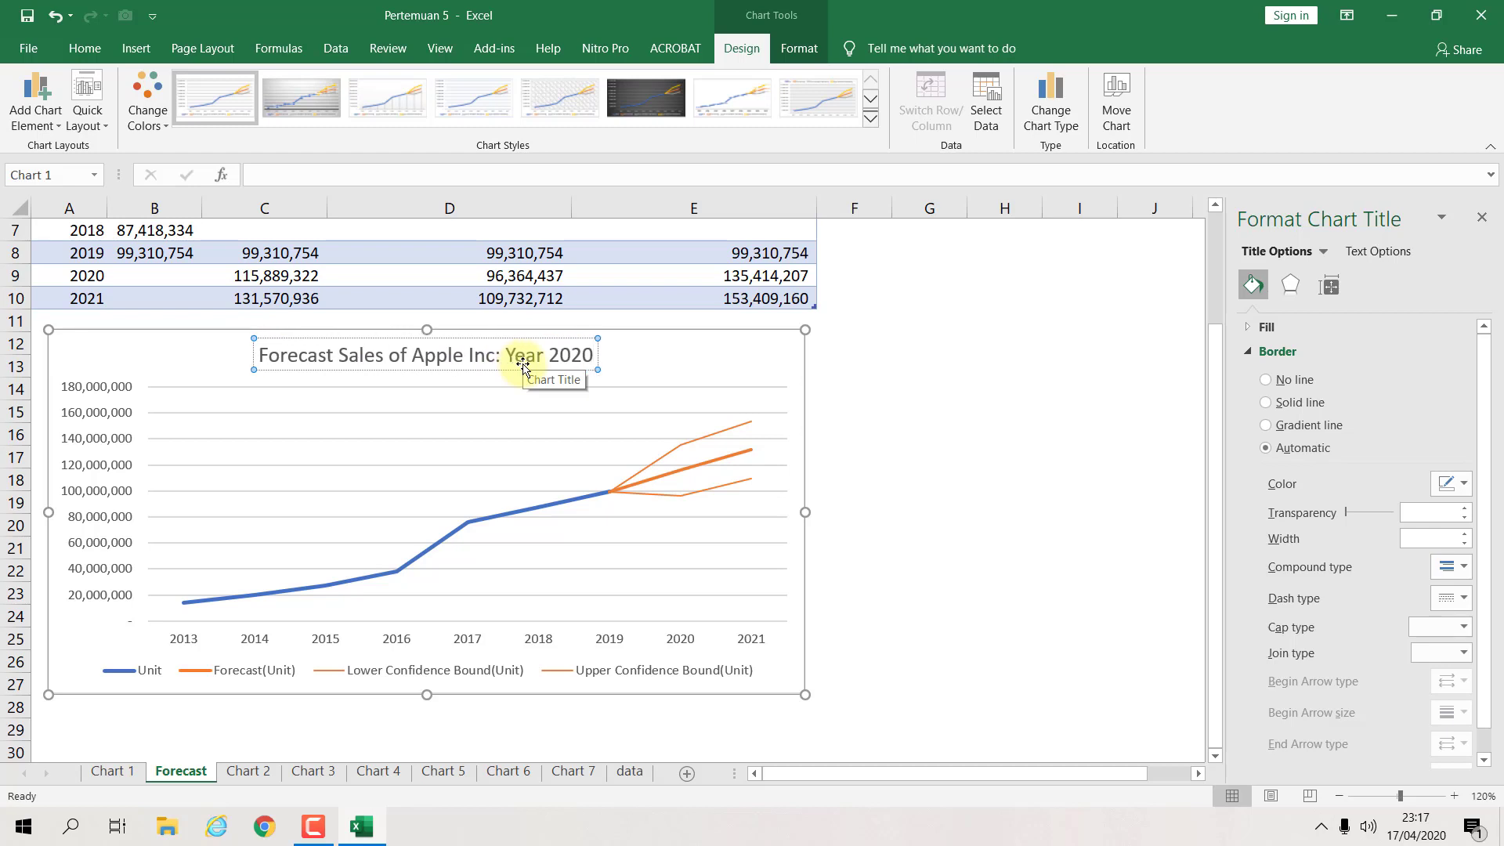
type("-")
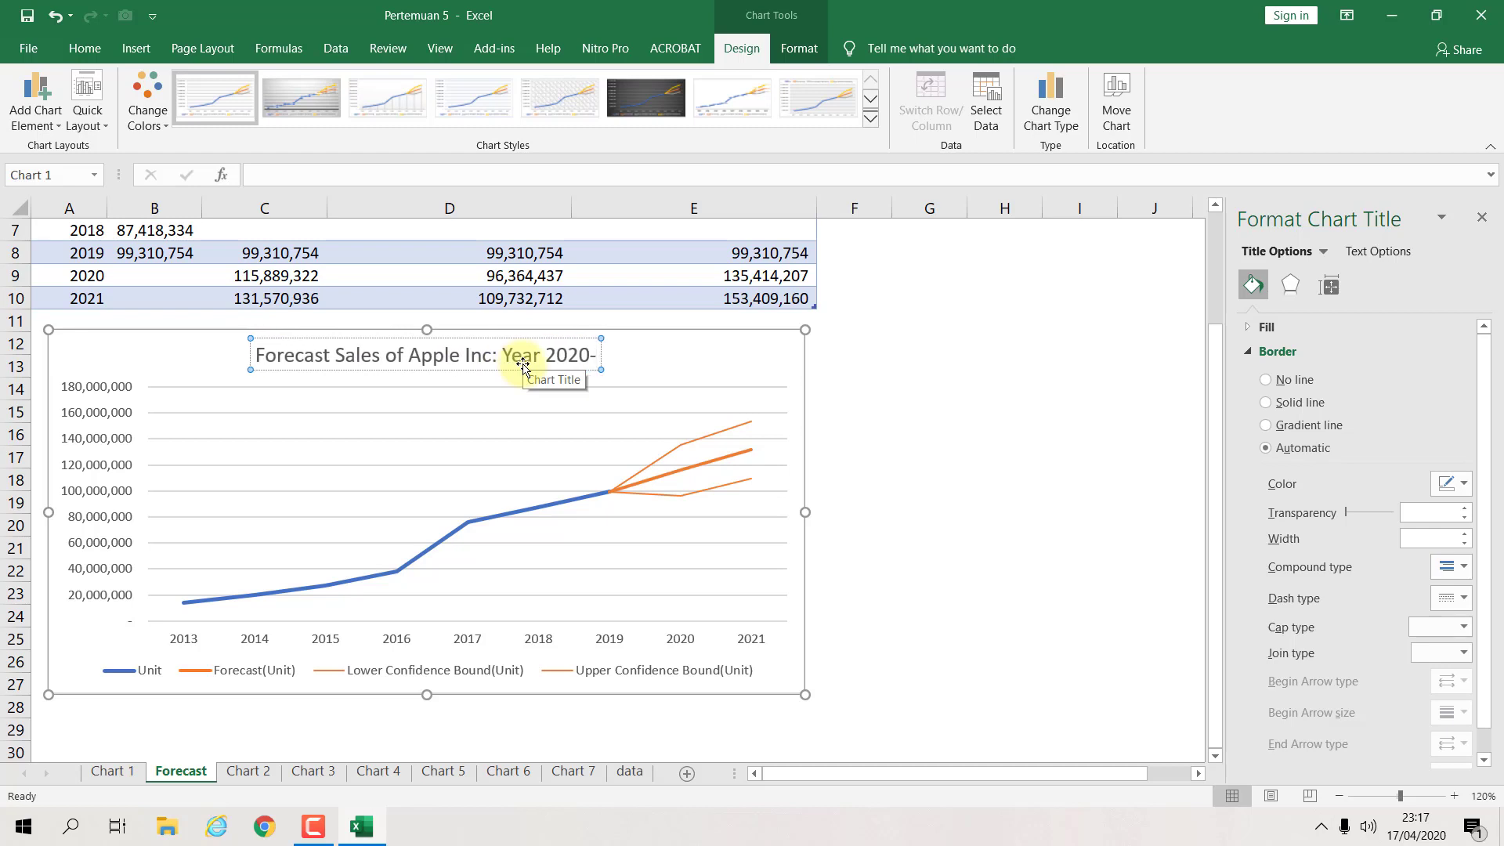
type("2021")
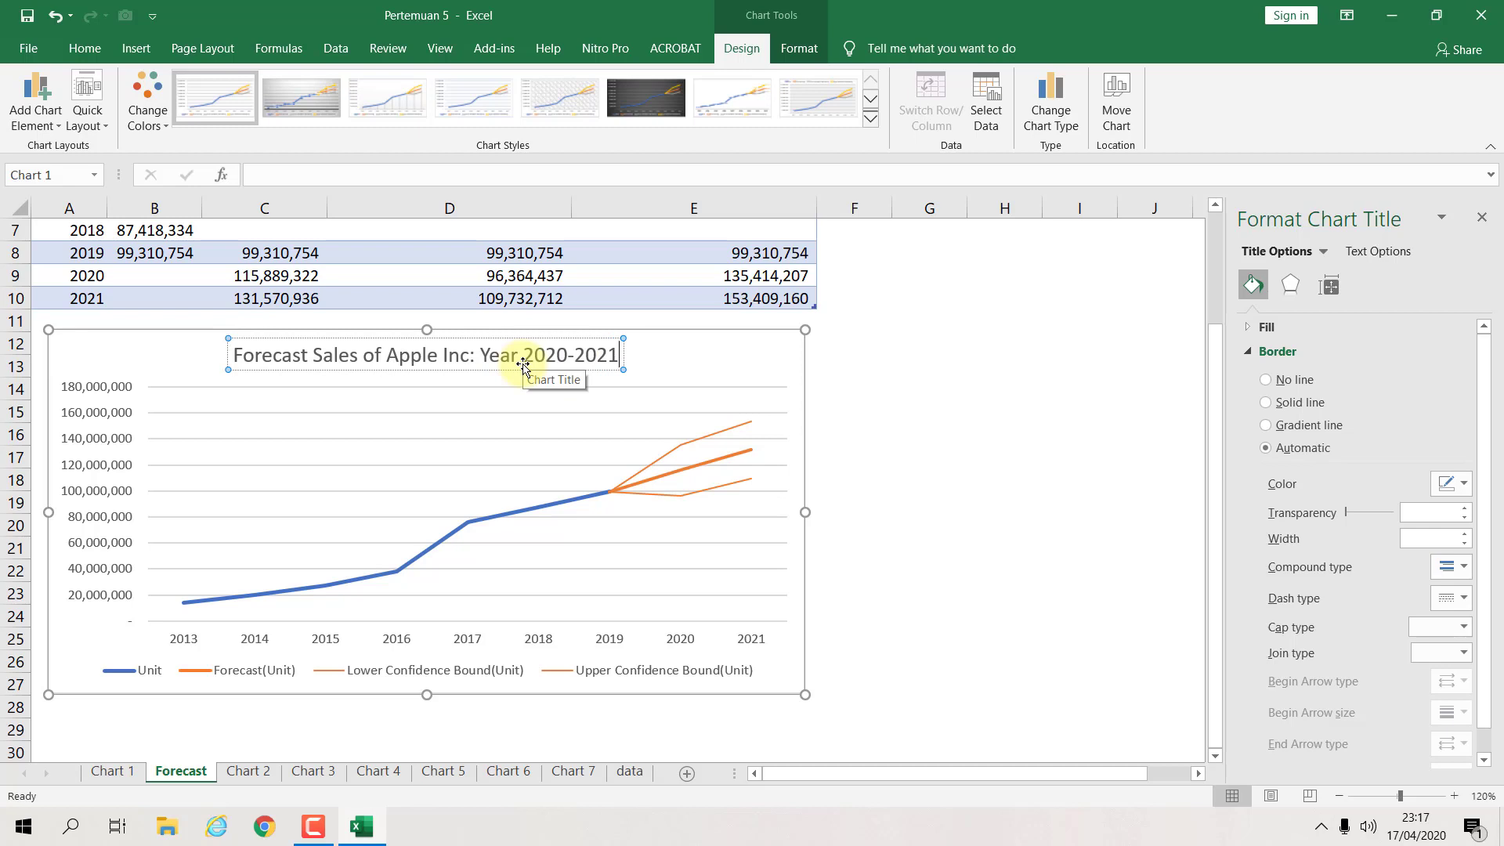
key("ctrl+a")
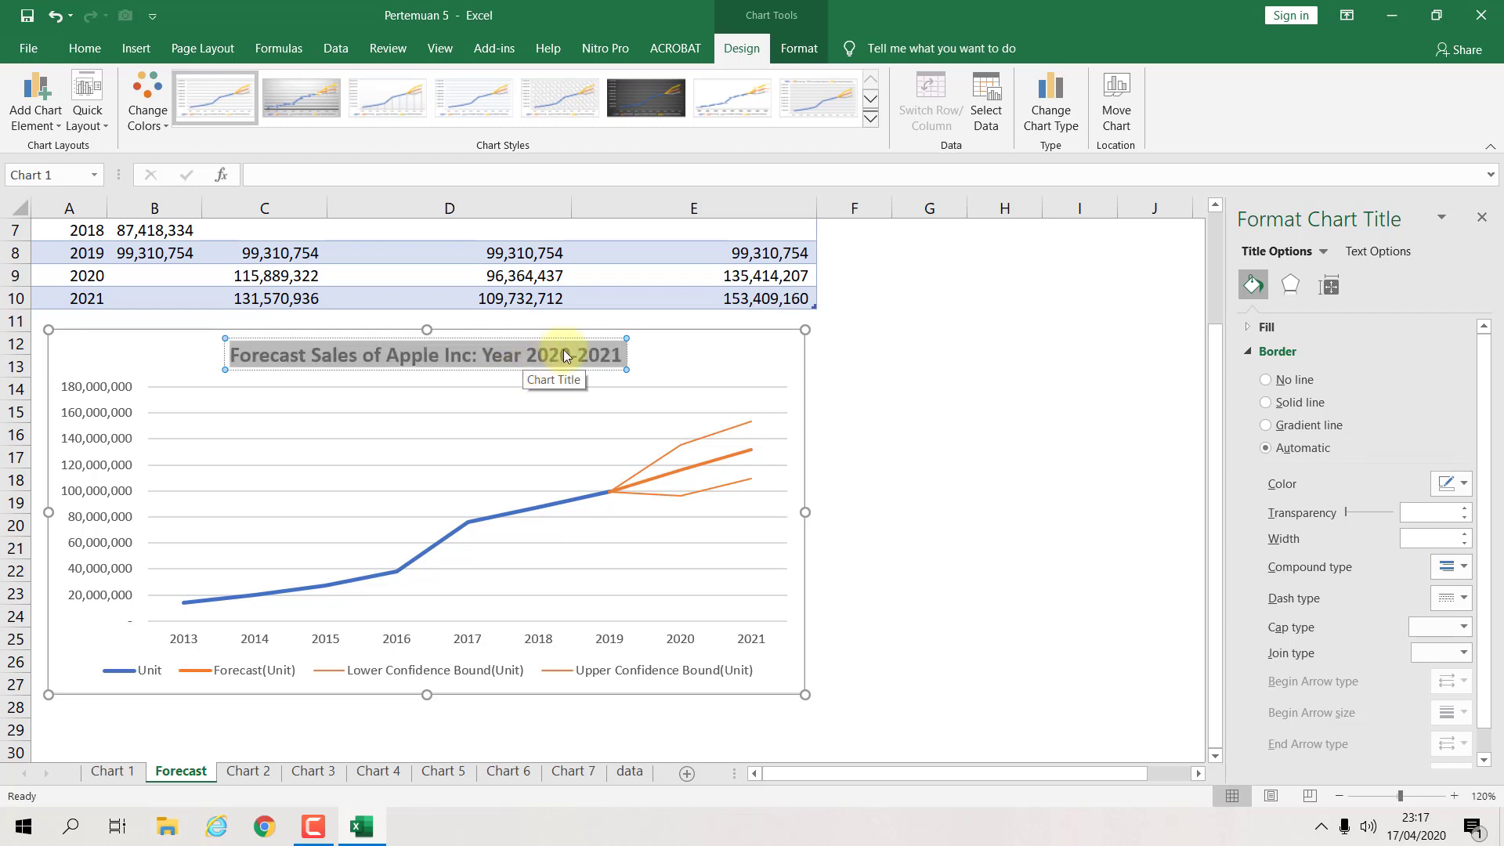
left_click(1007, 456)
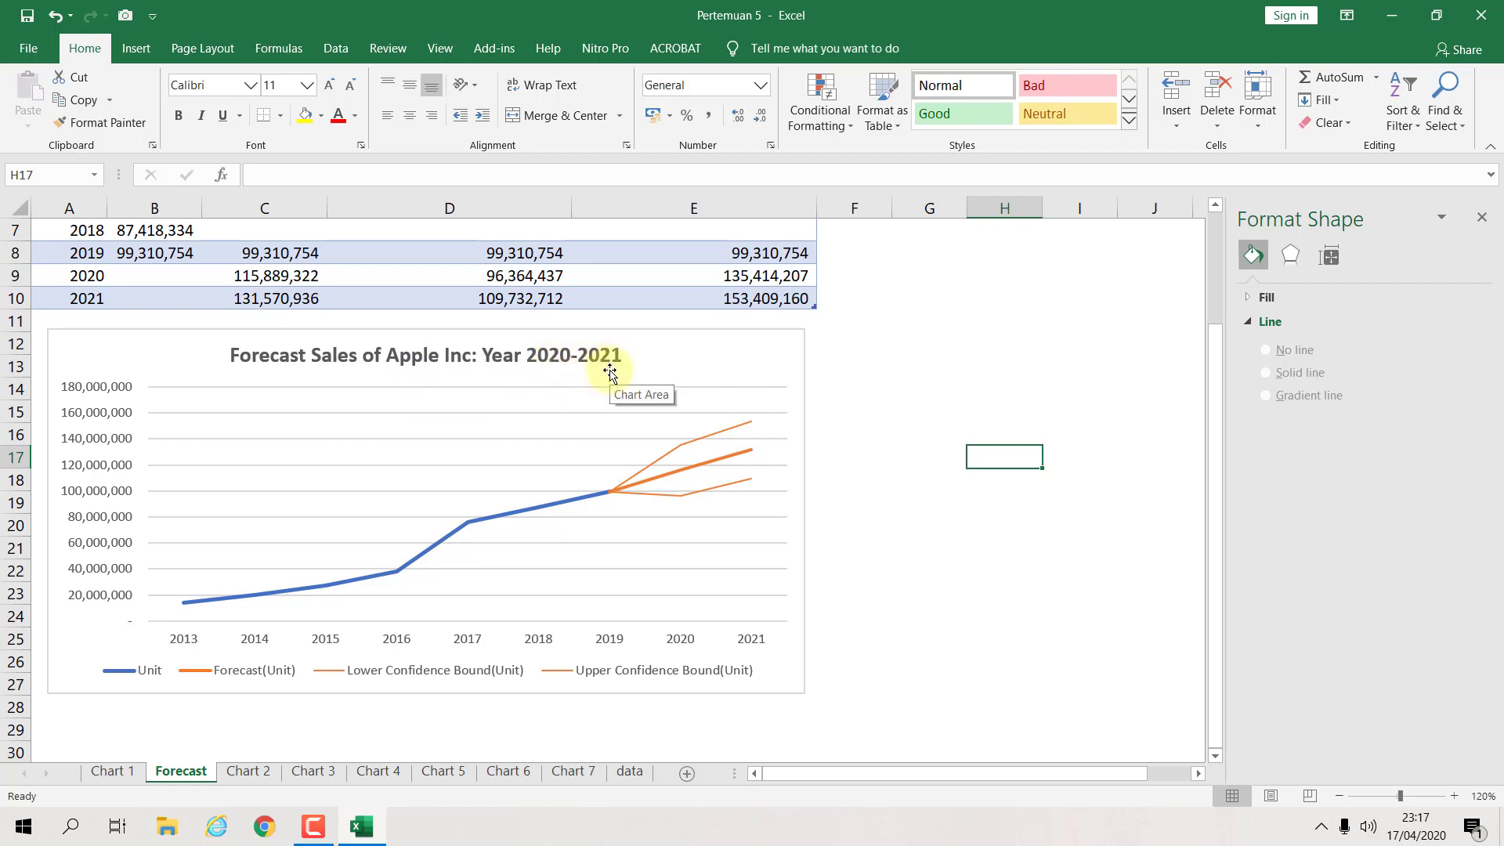
Step: Set the display units of the forecast chart's vertical axis to Millions
left_click(703, 367)
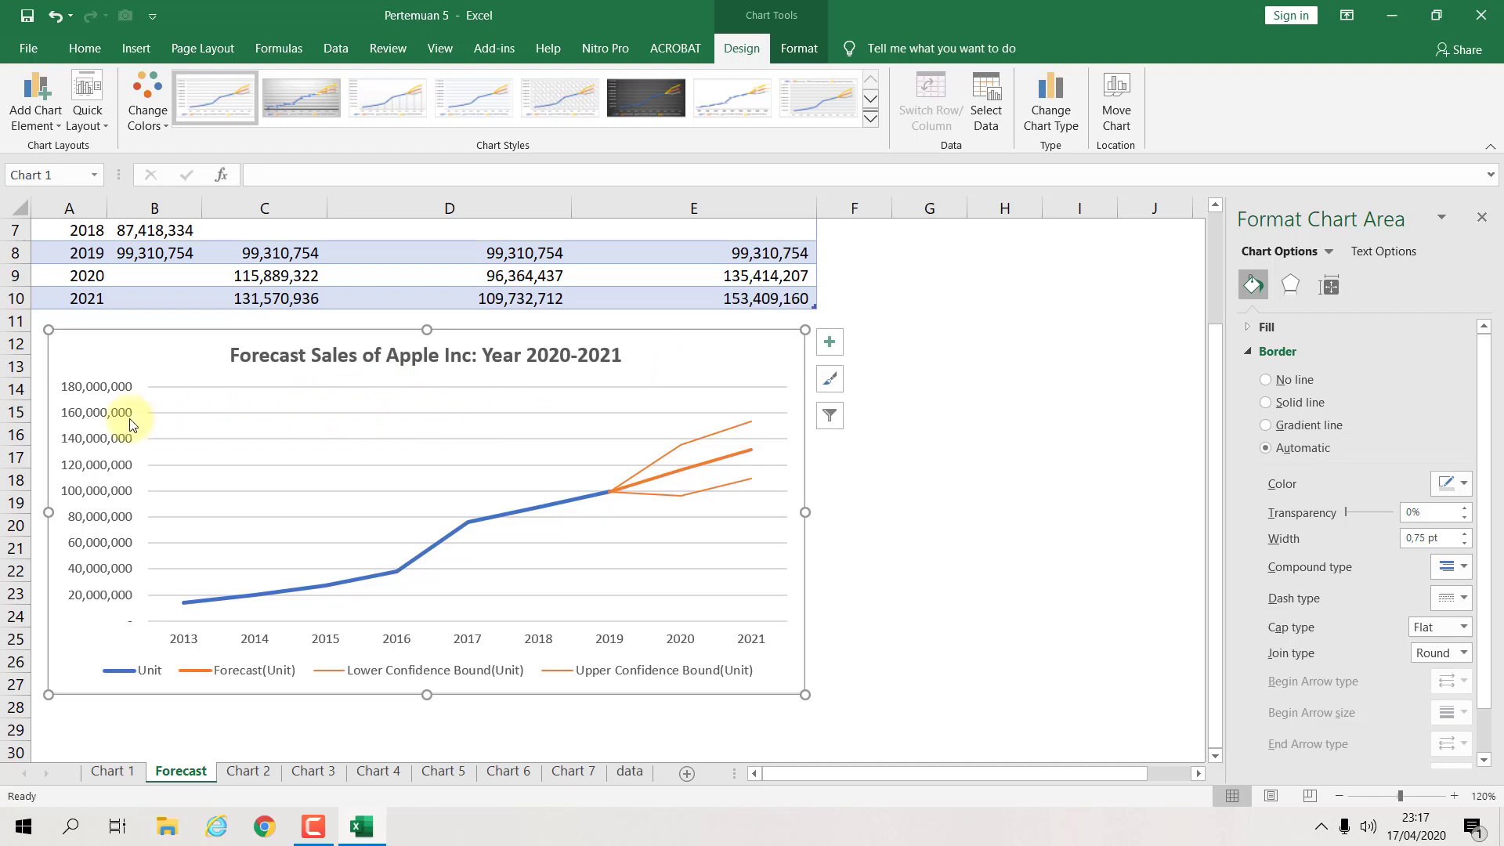
left_click(106, 423)
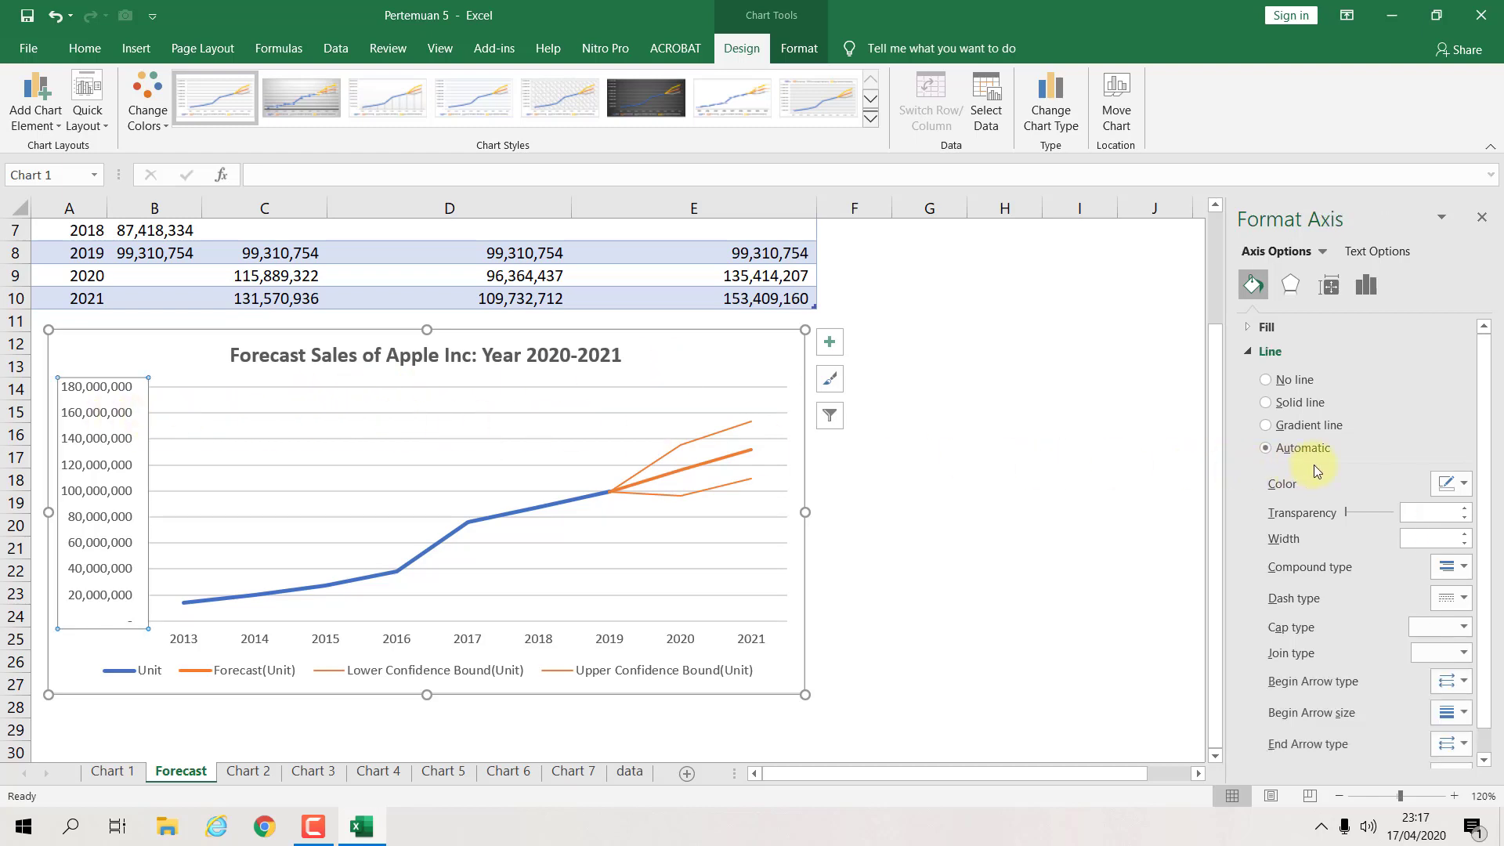
left_click(1366, 285)
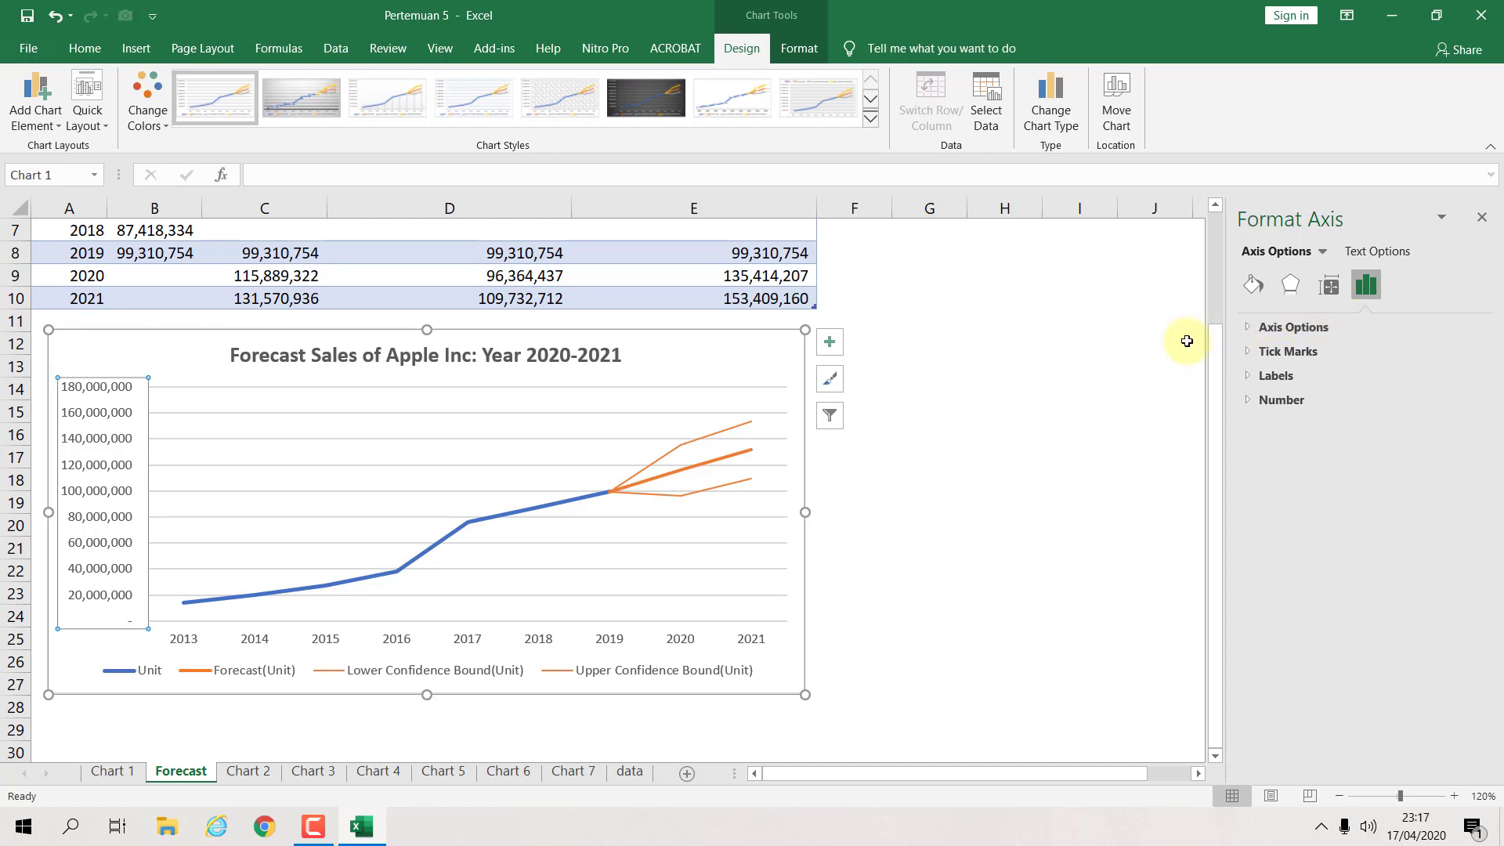
left_click(1038, 511)
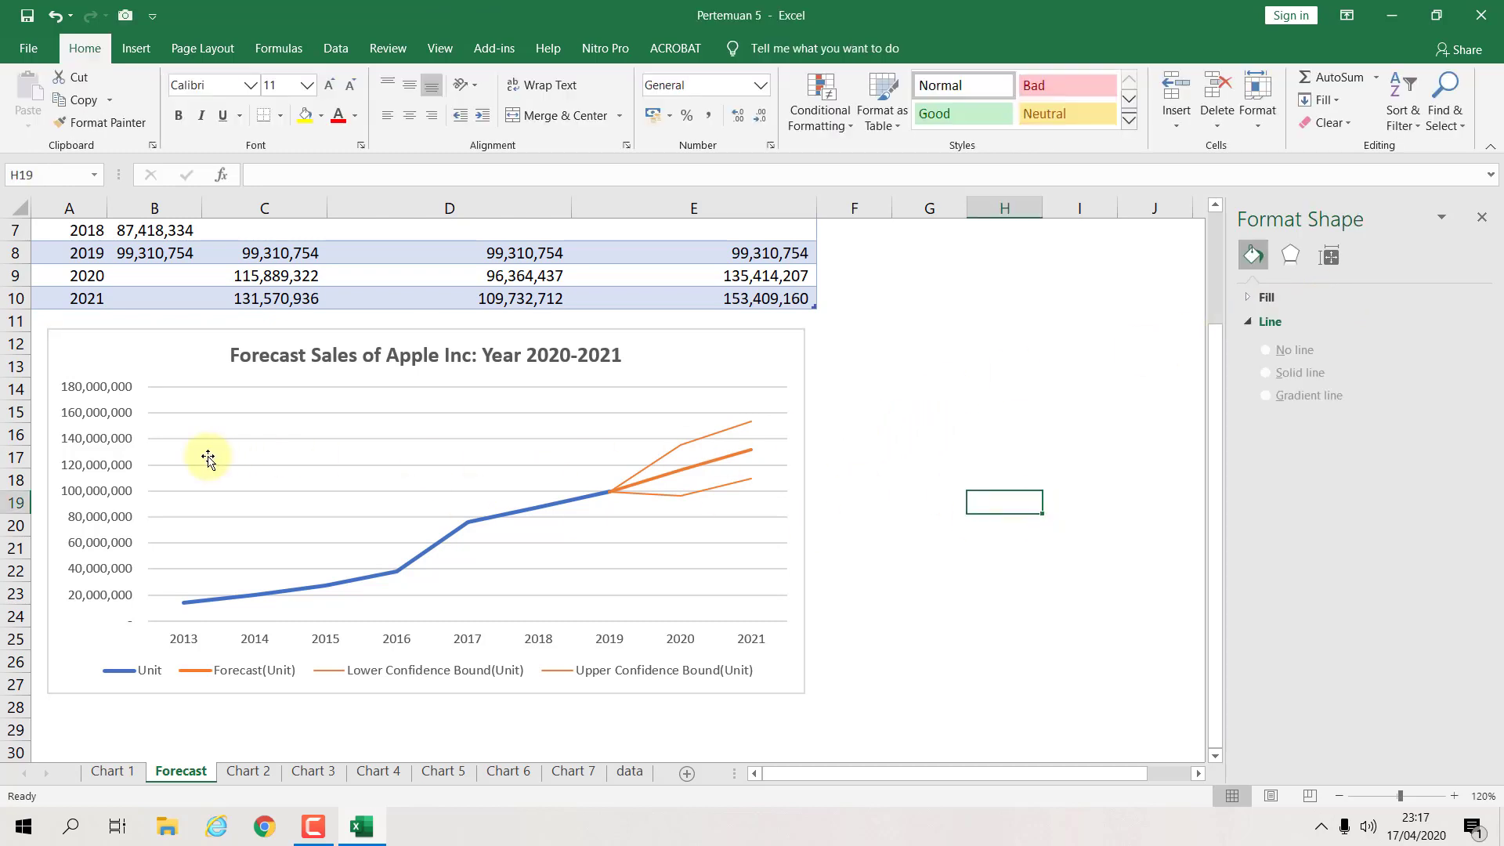
left_click(105, 438)
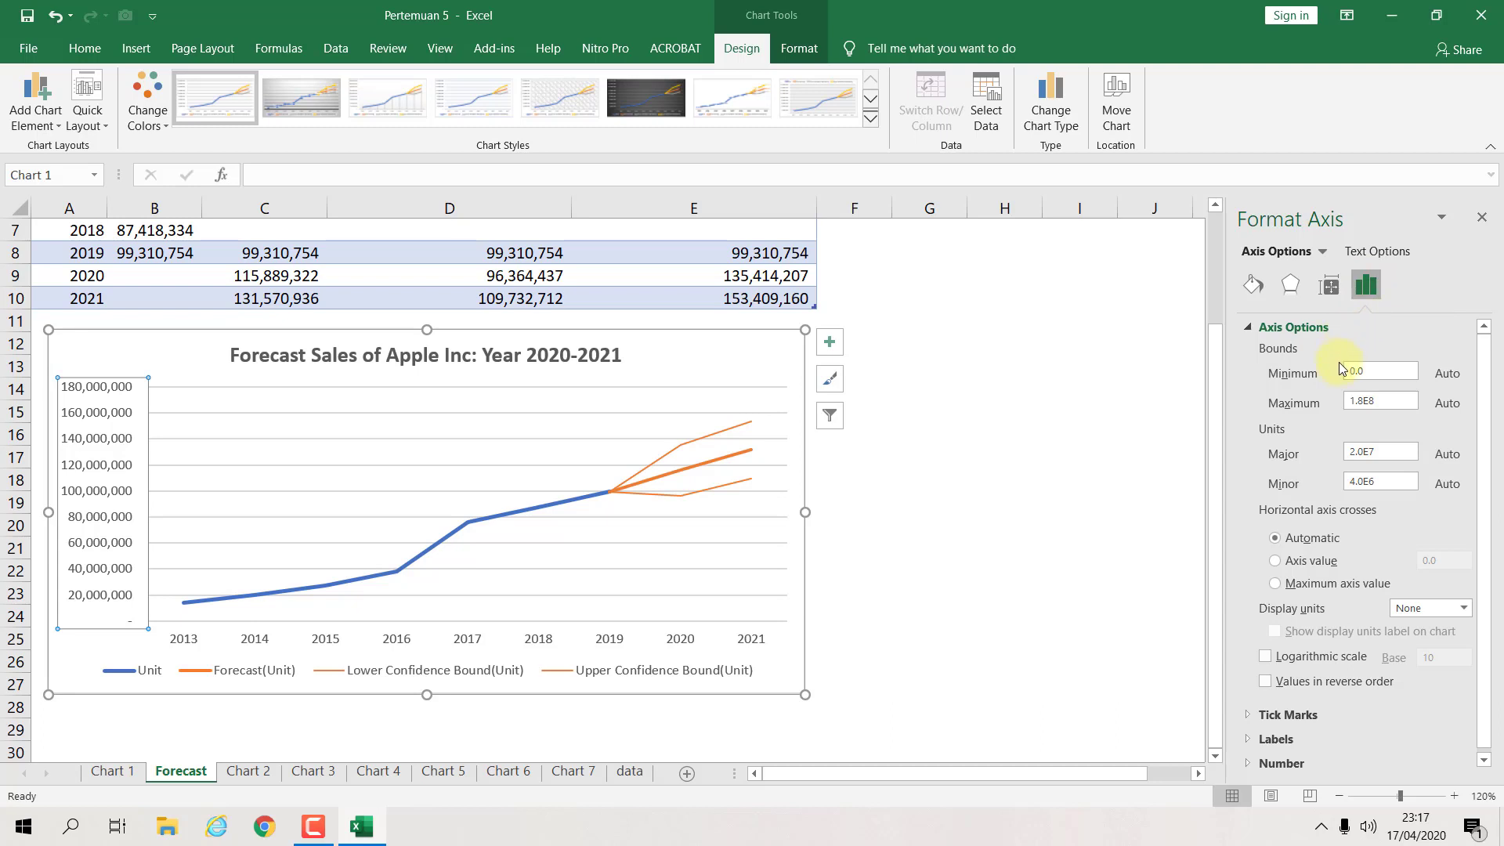
scroll(1351, 407, "down", 1)
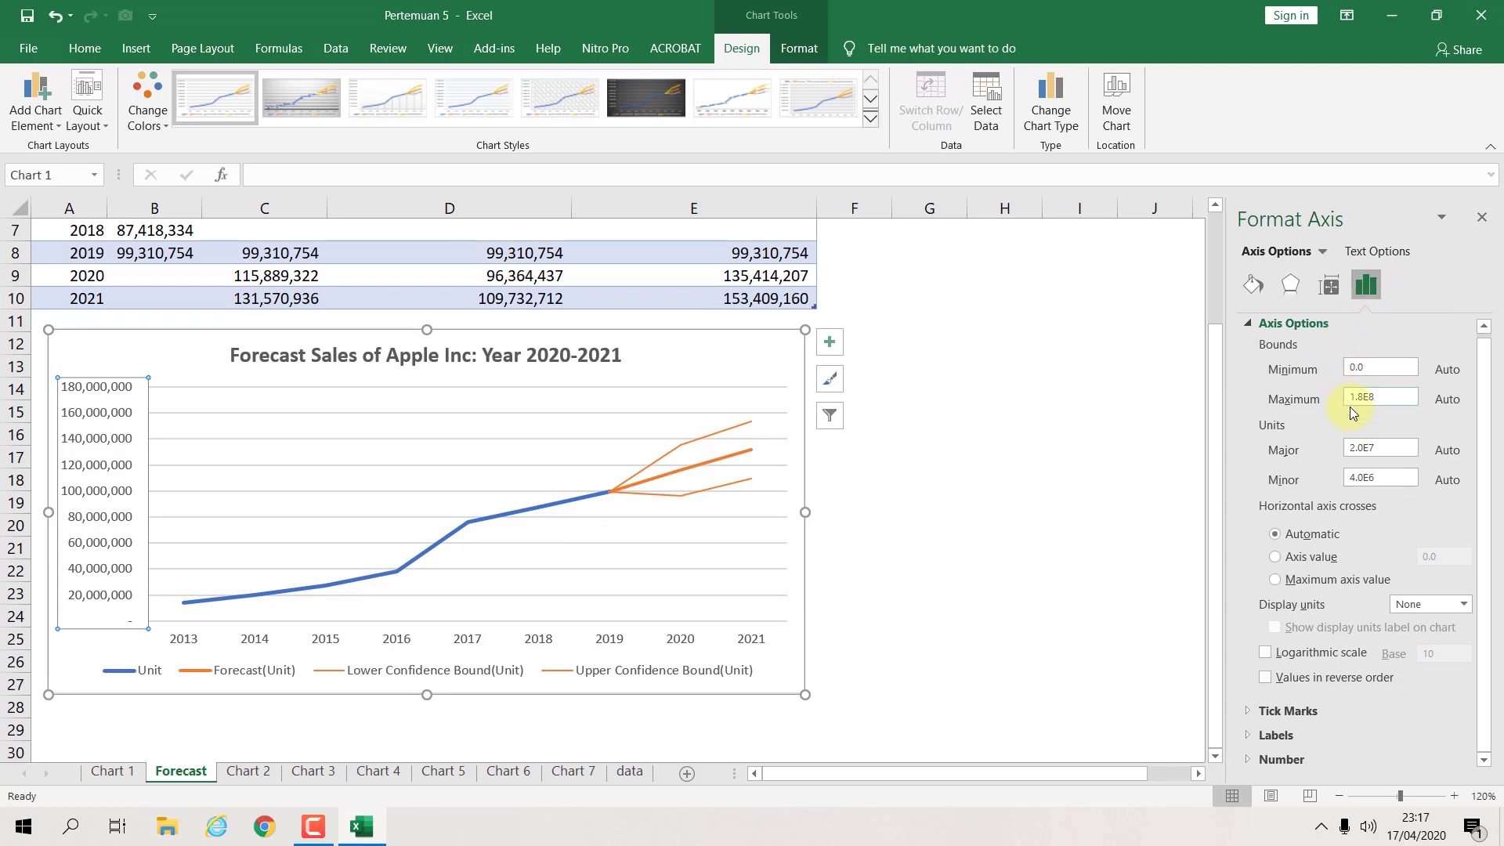
left_click(1462, 604)
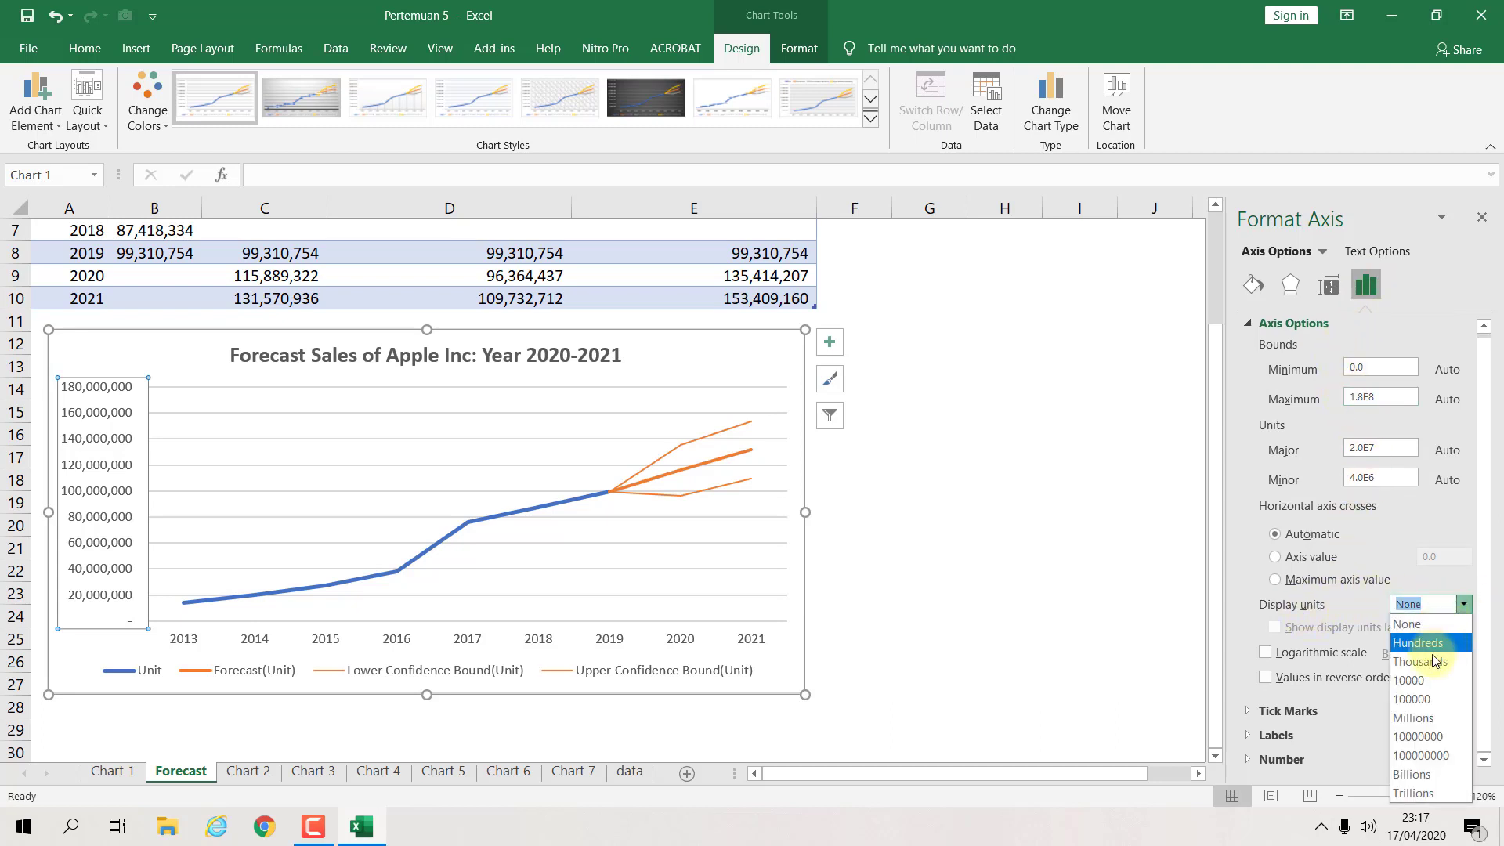
left_click(1404, 713)
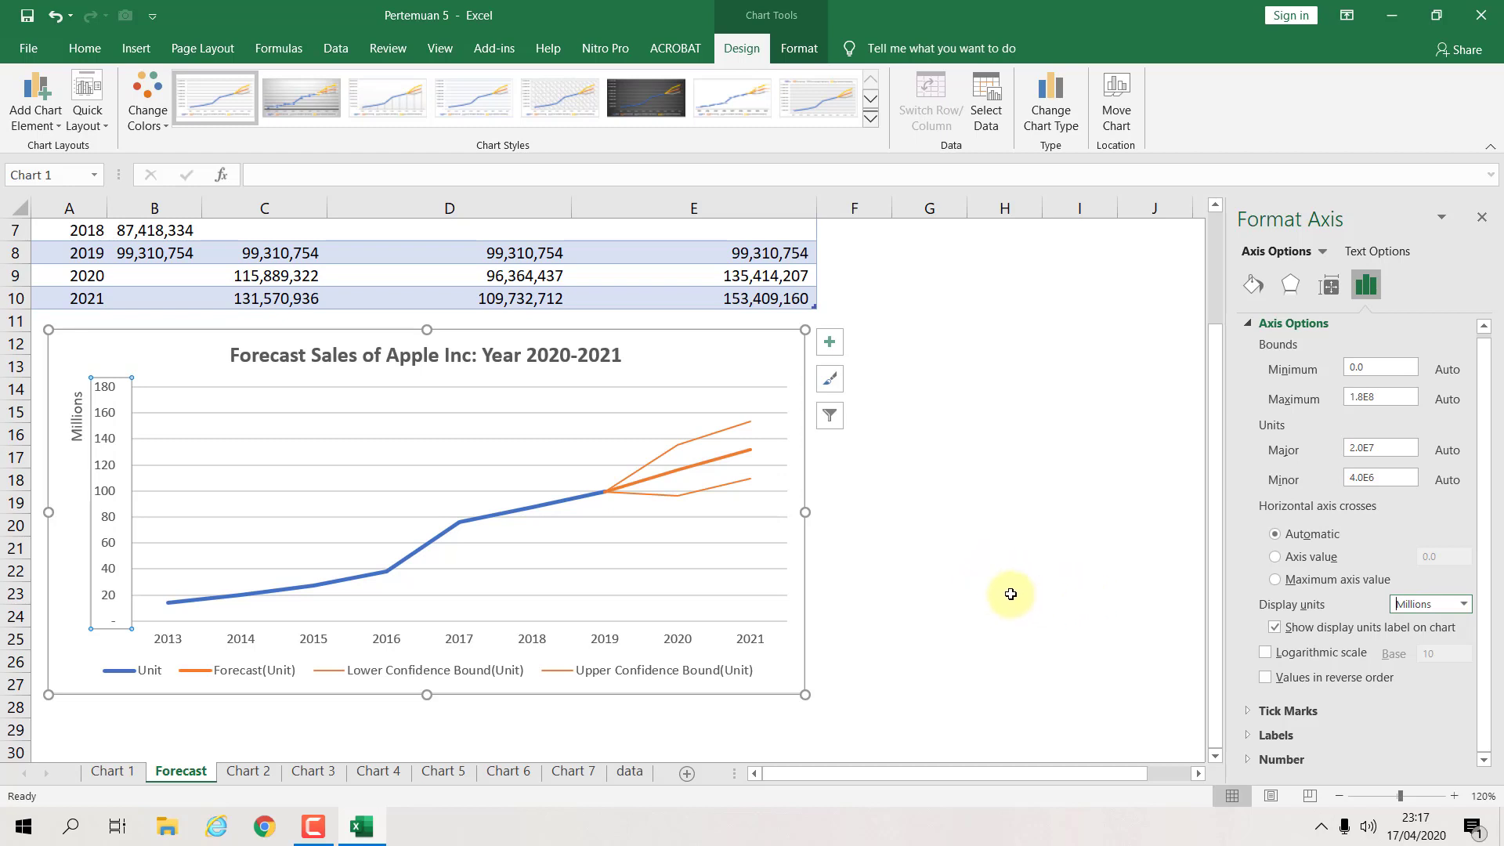
Step: Add data labels above the points of all series in the forecast chart
left_click(47, 129)
mouse_move(73, 223)
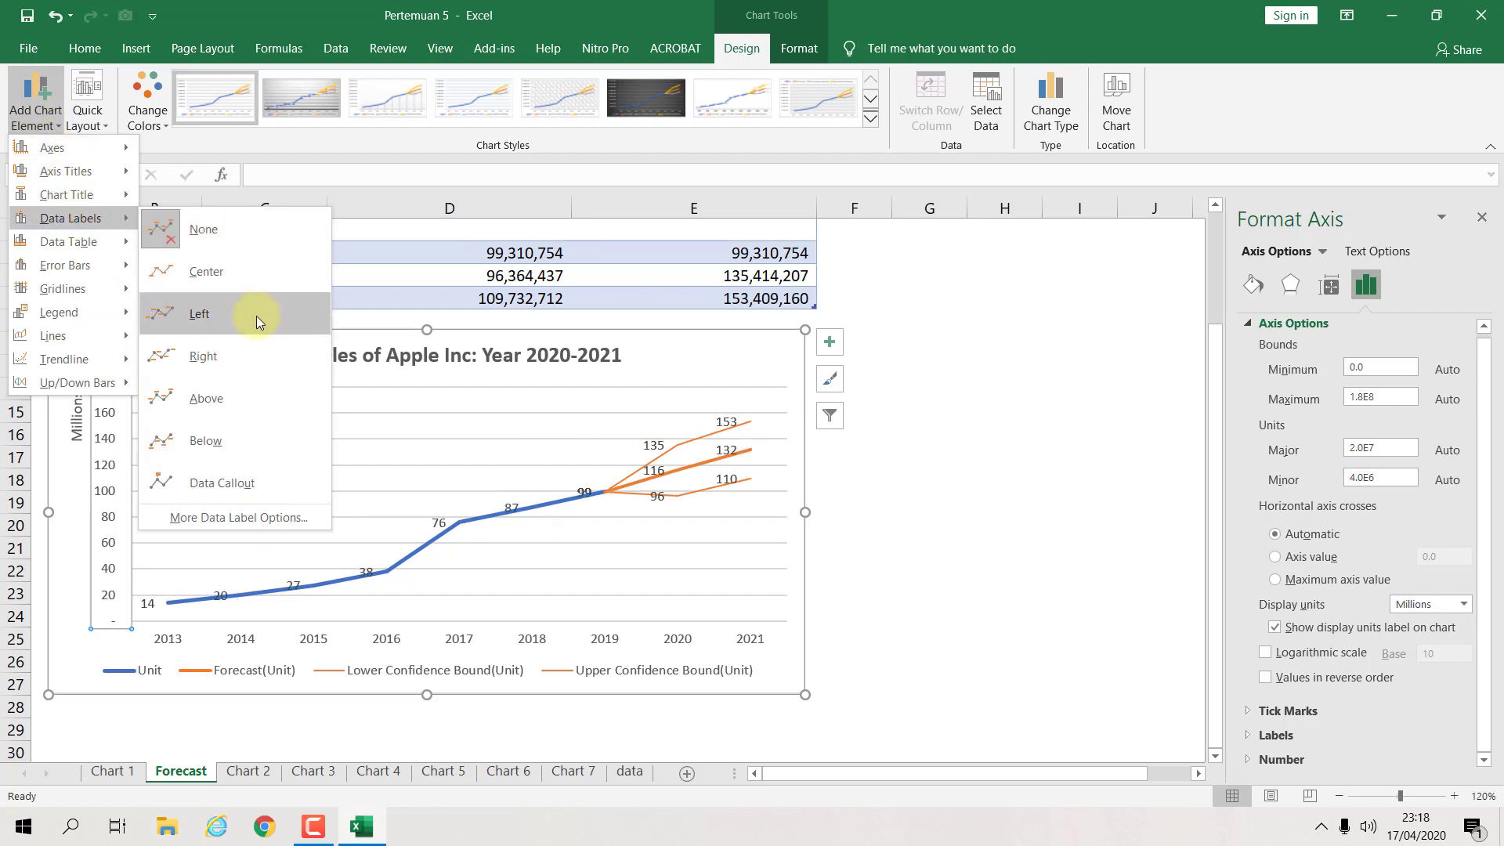
left_click(256, 398)
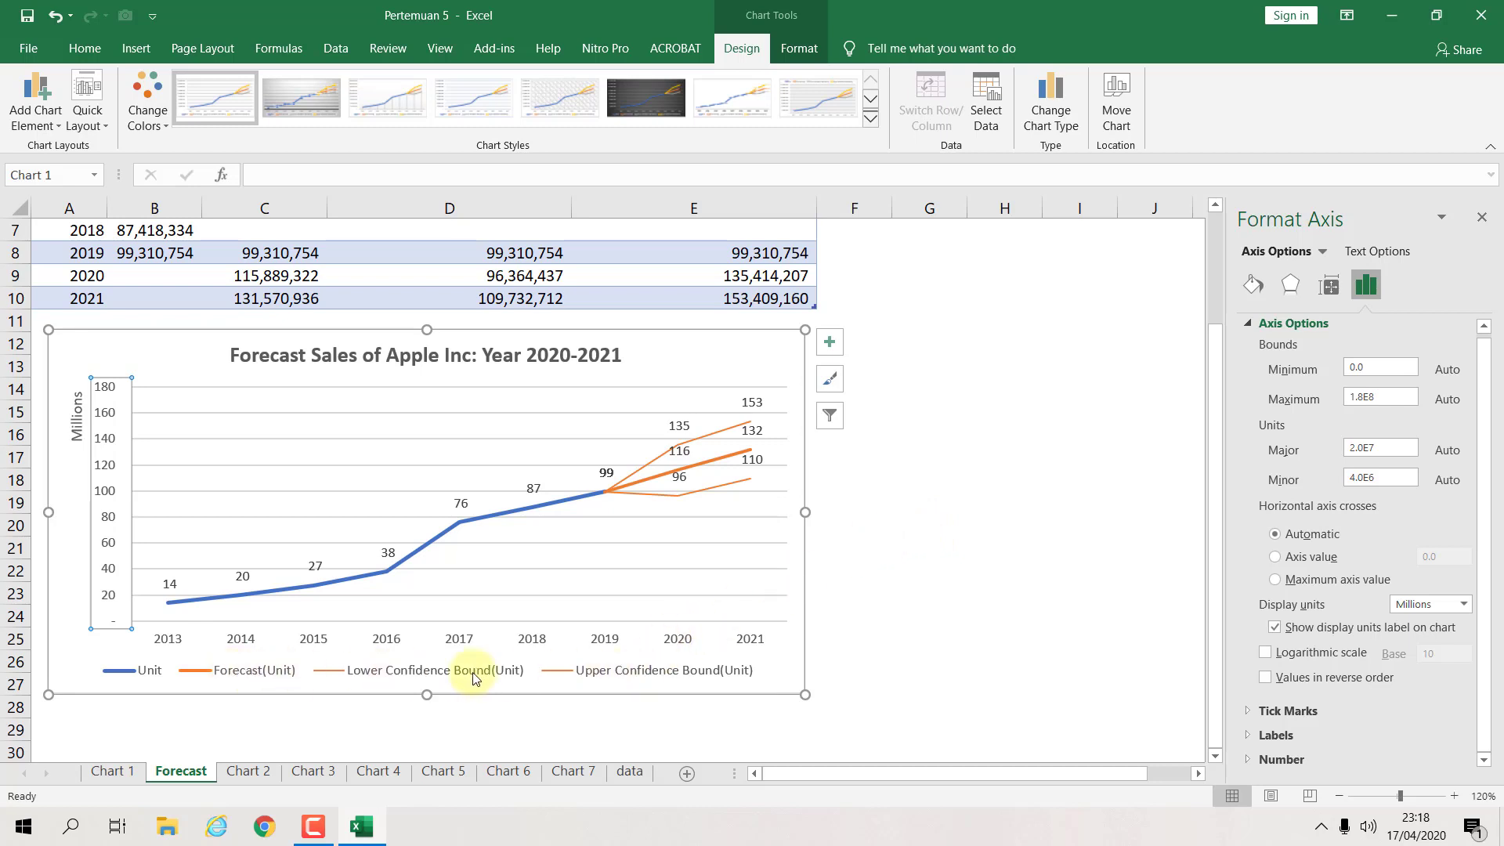
Step: Move the forecast chart's legend to the top of the chart, between the title and the plot
left_click(35, 117)
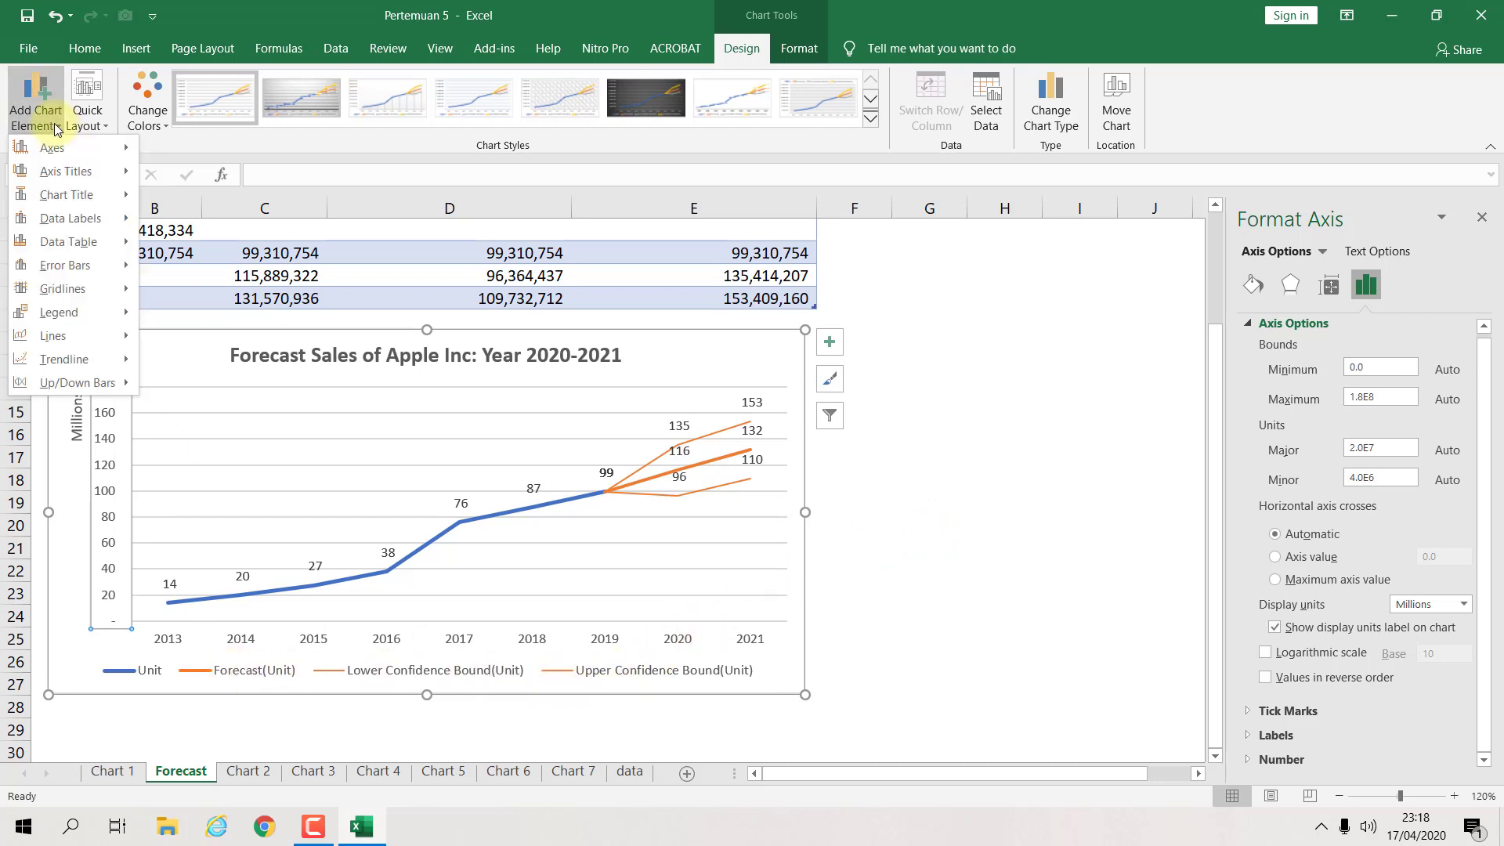
mouse_move(88, 317)
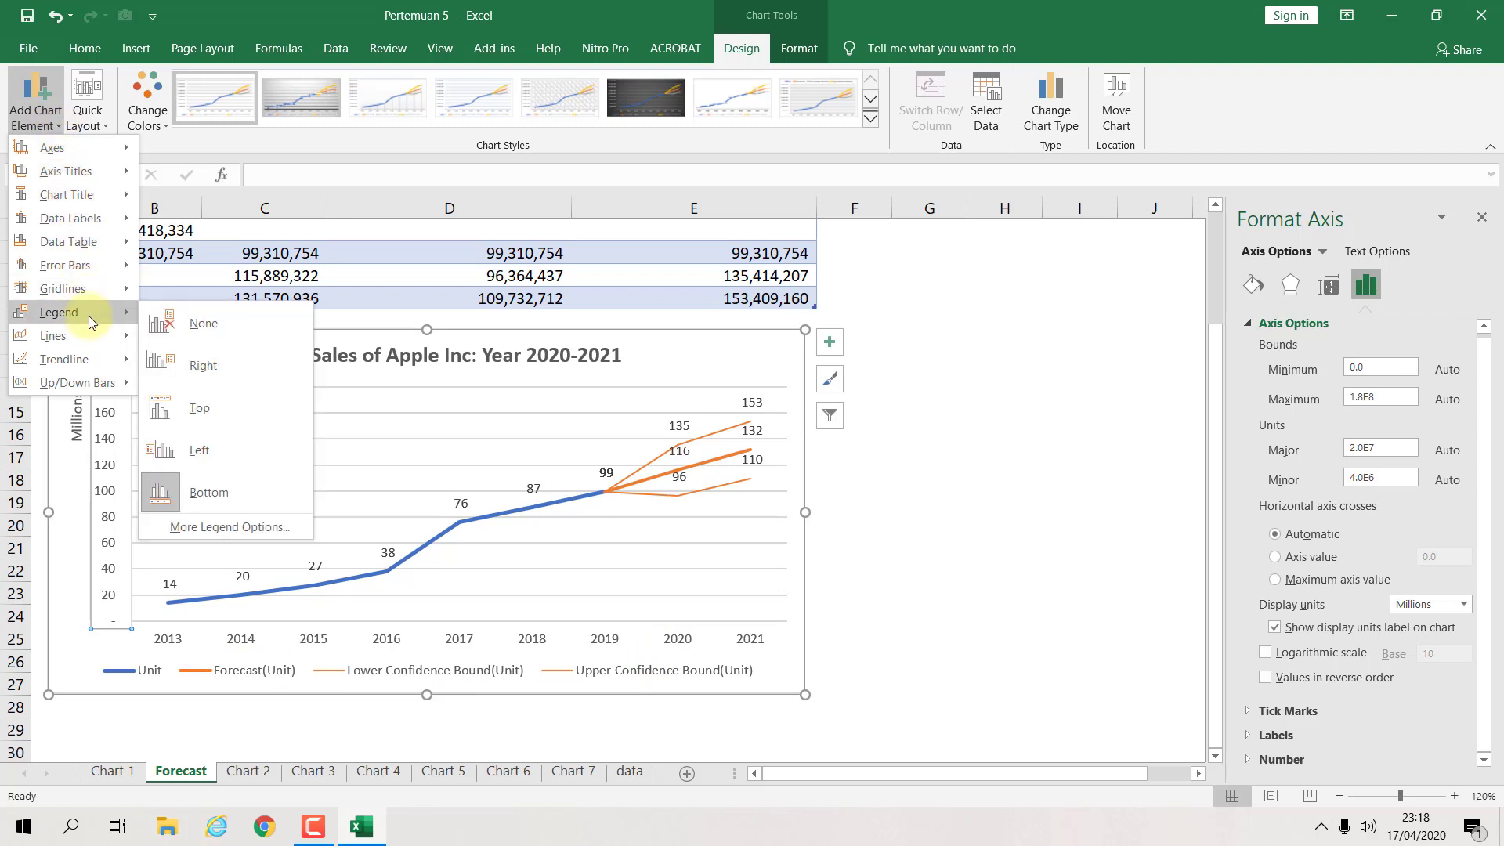
left_click(198, 406)
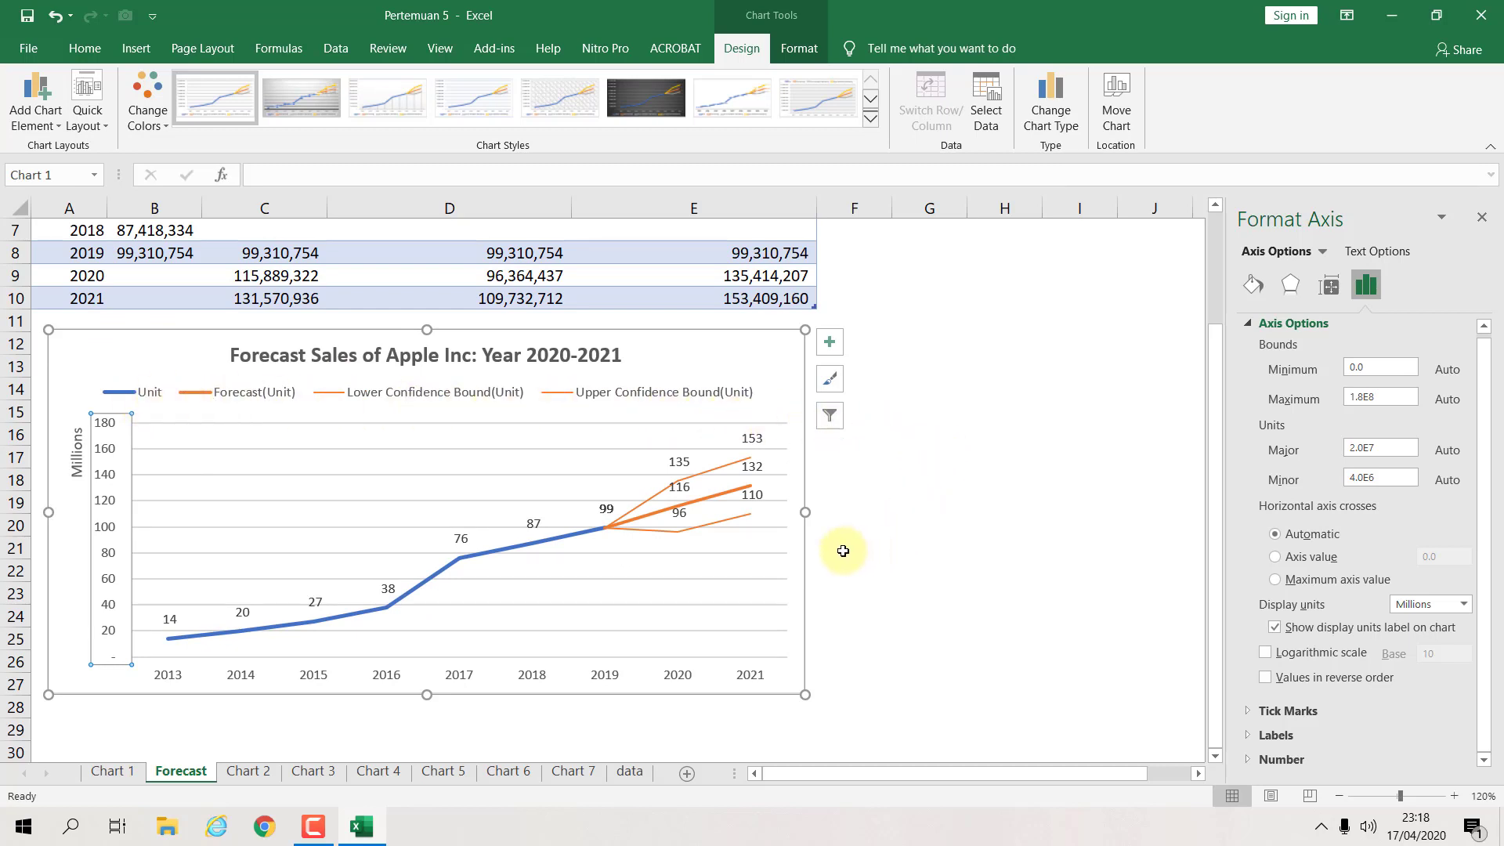
Step: Examine which 2020 and 2021 data labels belong to the upper bound, forecast and lower bound series of the forecast chart
left_click(681, 464)
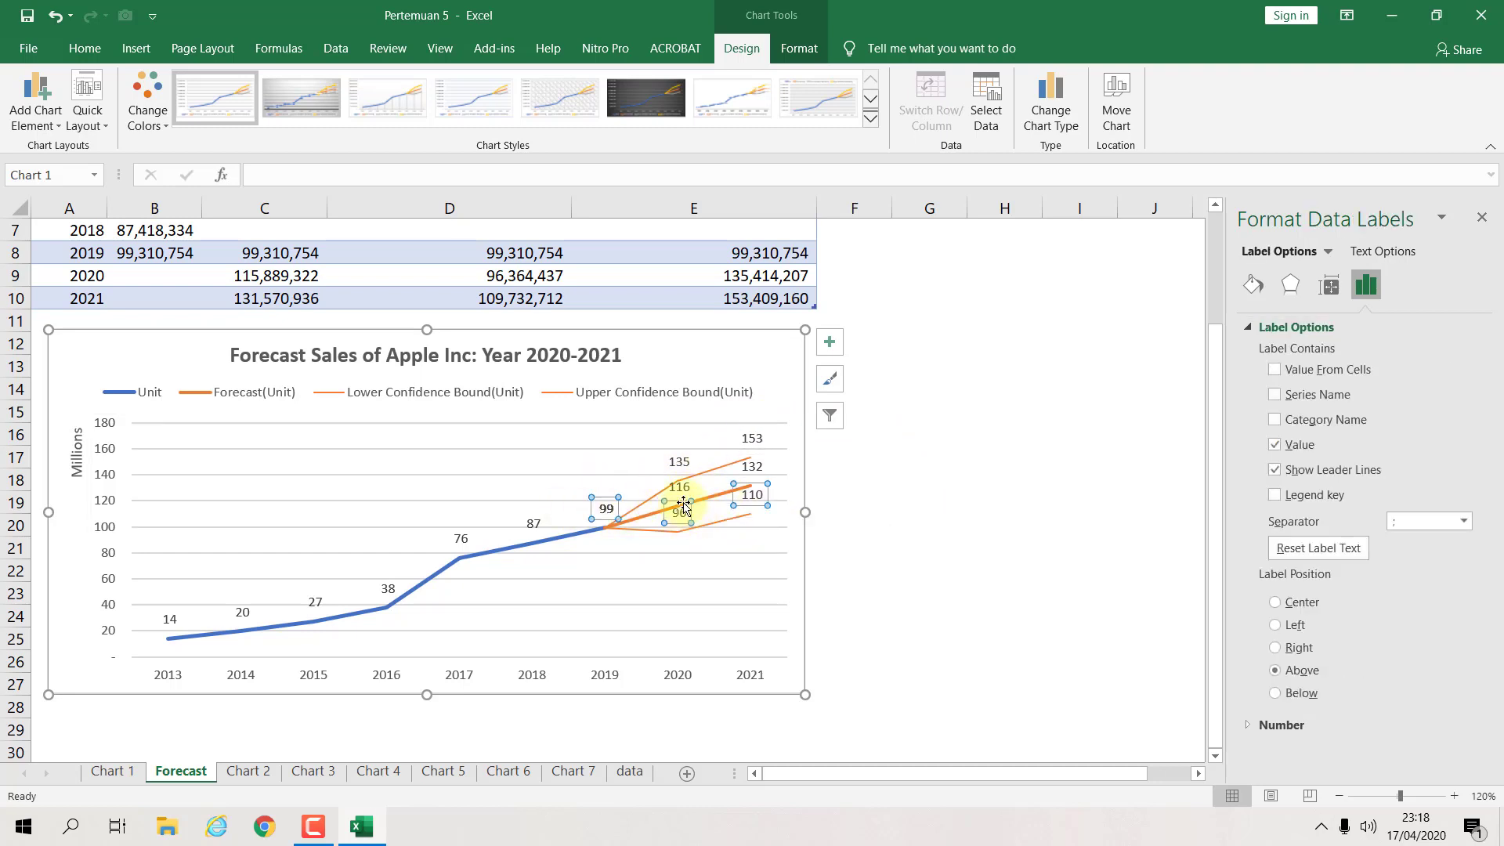
left_click(679, 459)
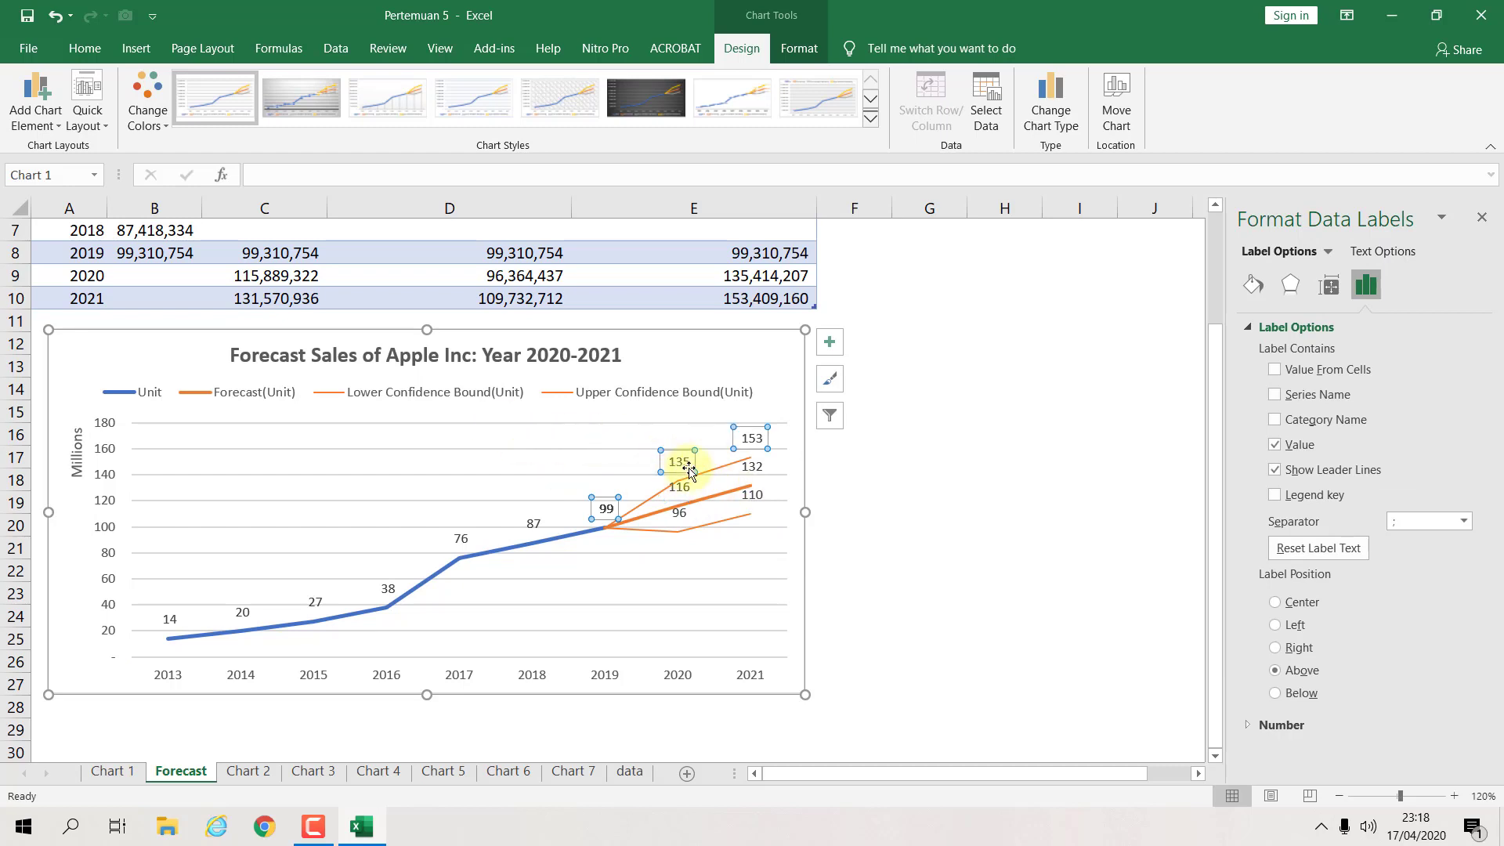
left_click(741, 443)
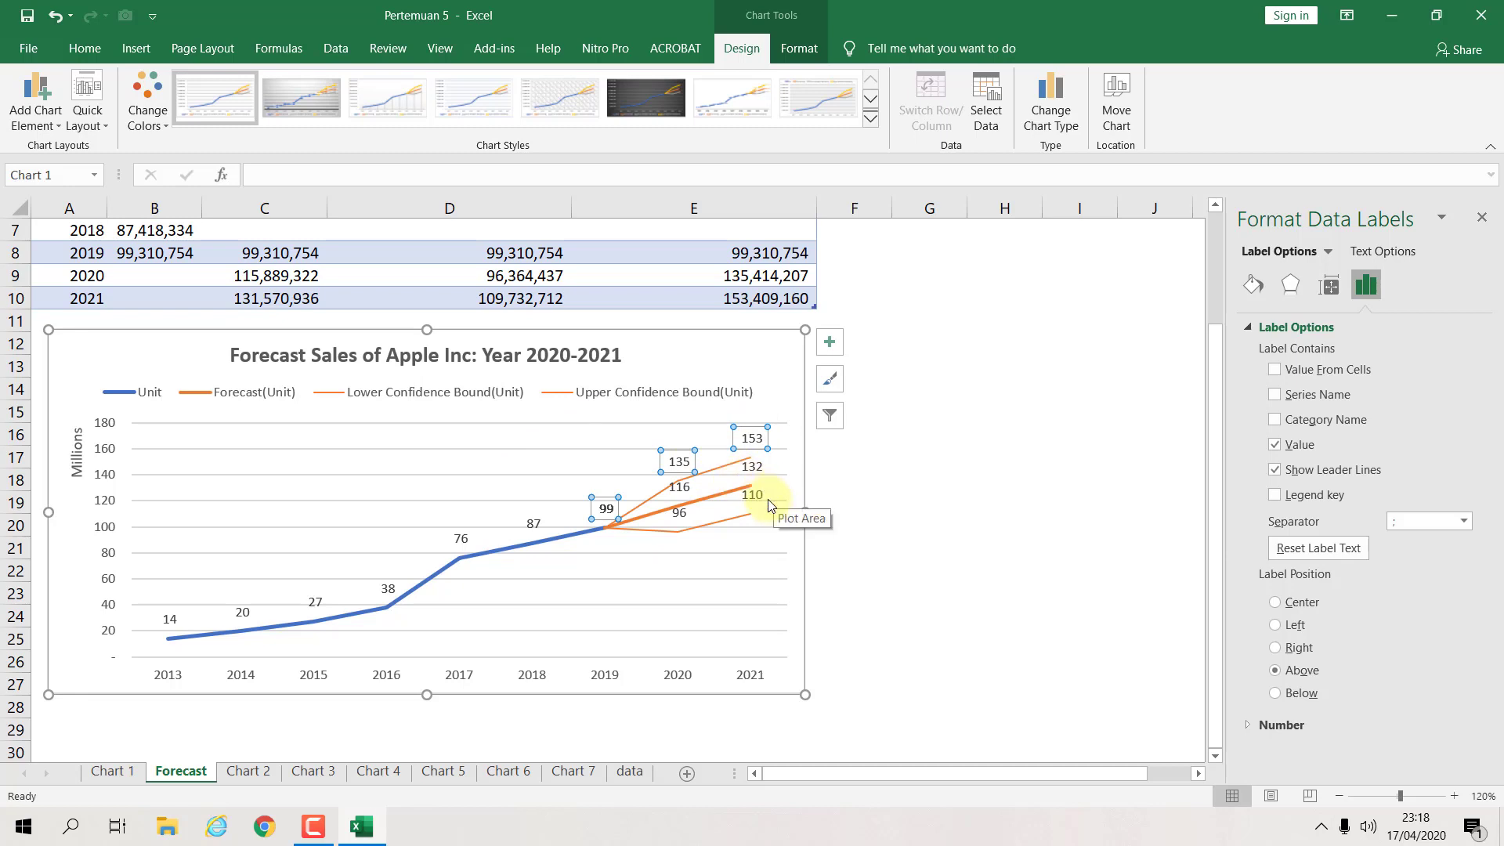
left_click(684, 486)
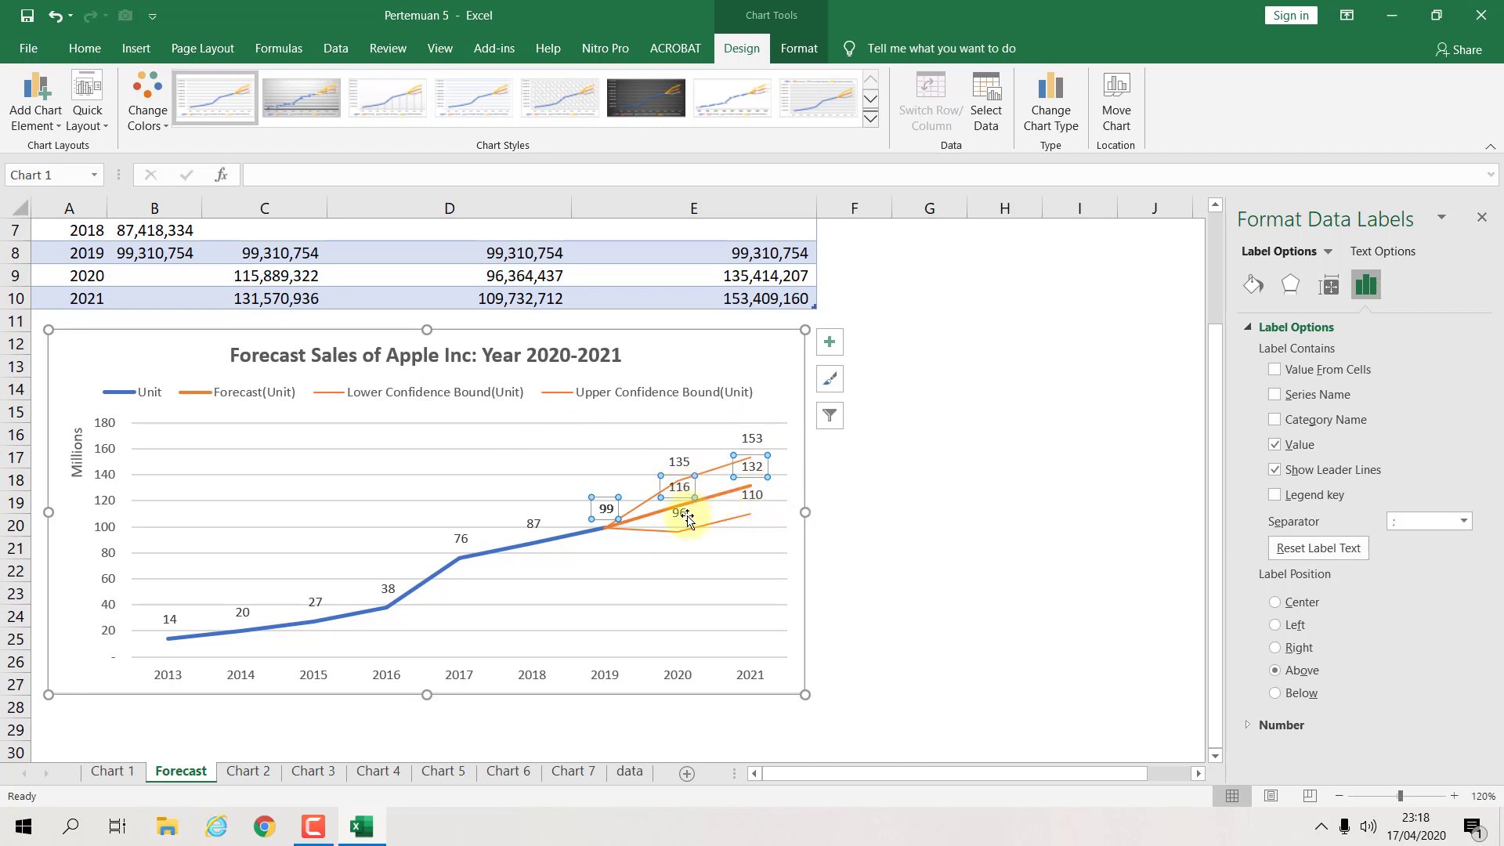
left_click(685, 514)
left_click(684, 465)
left_click(684, 485)
left_click(686, 514)
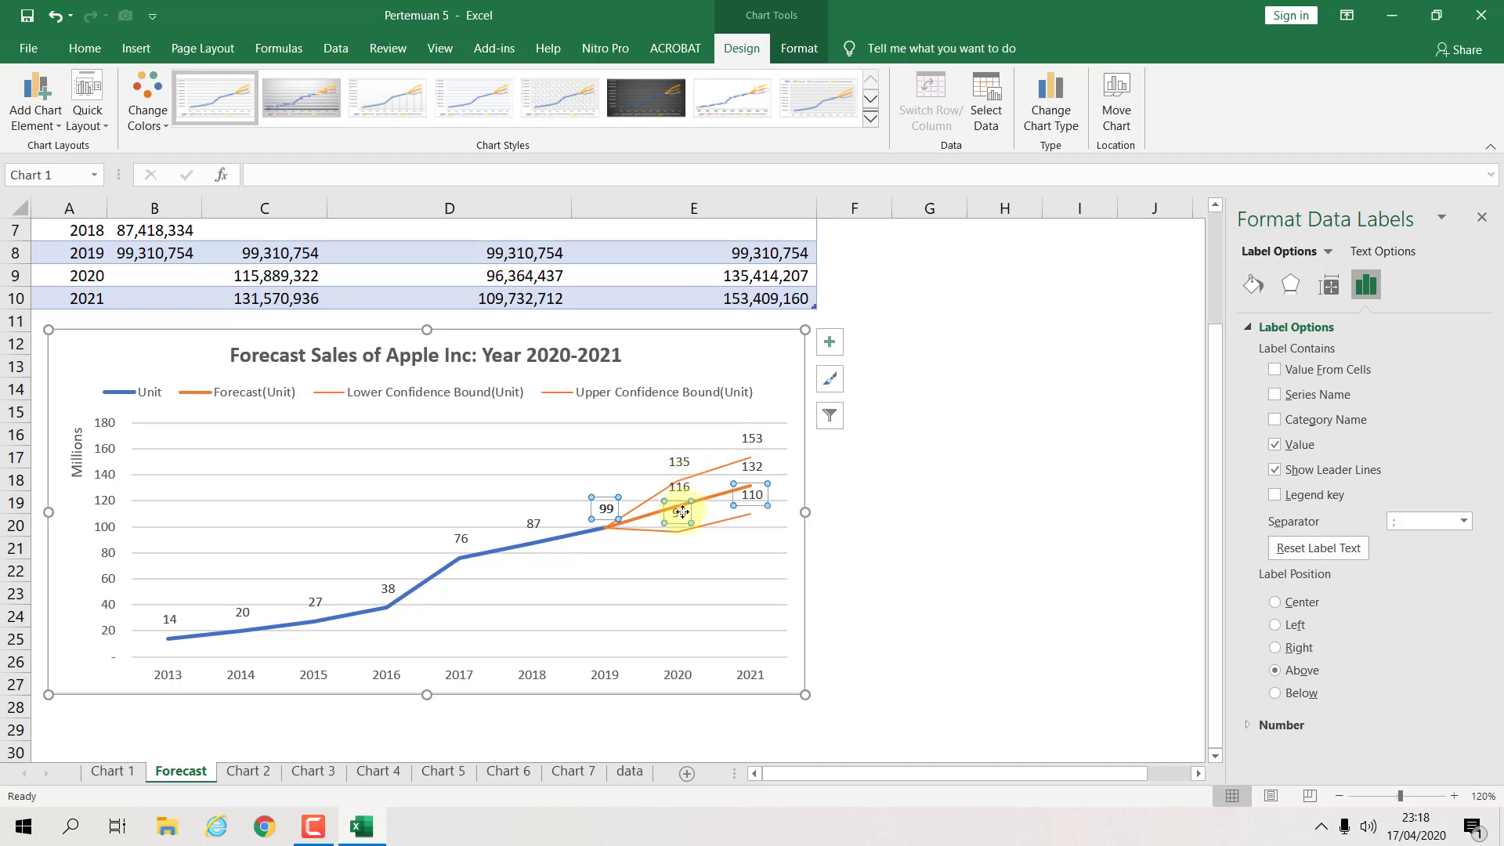
Step: Make the data labels of the upper confidence bound, forecast and lower confidence bound series bold
left_click(680, 462)
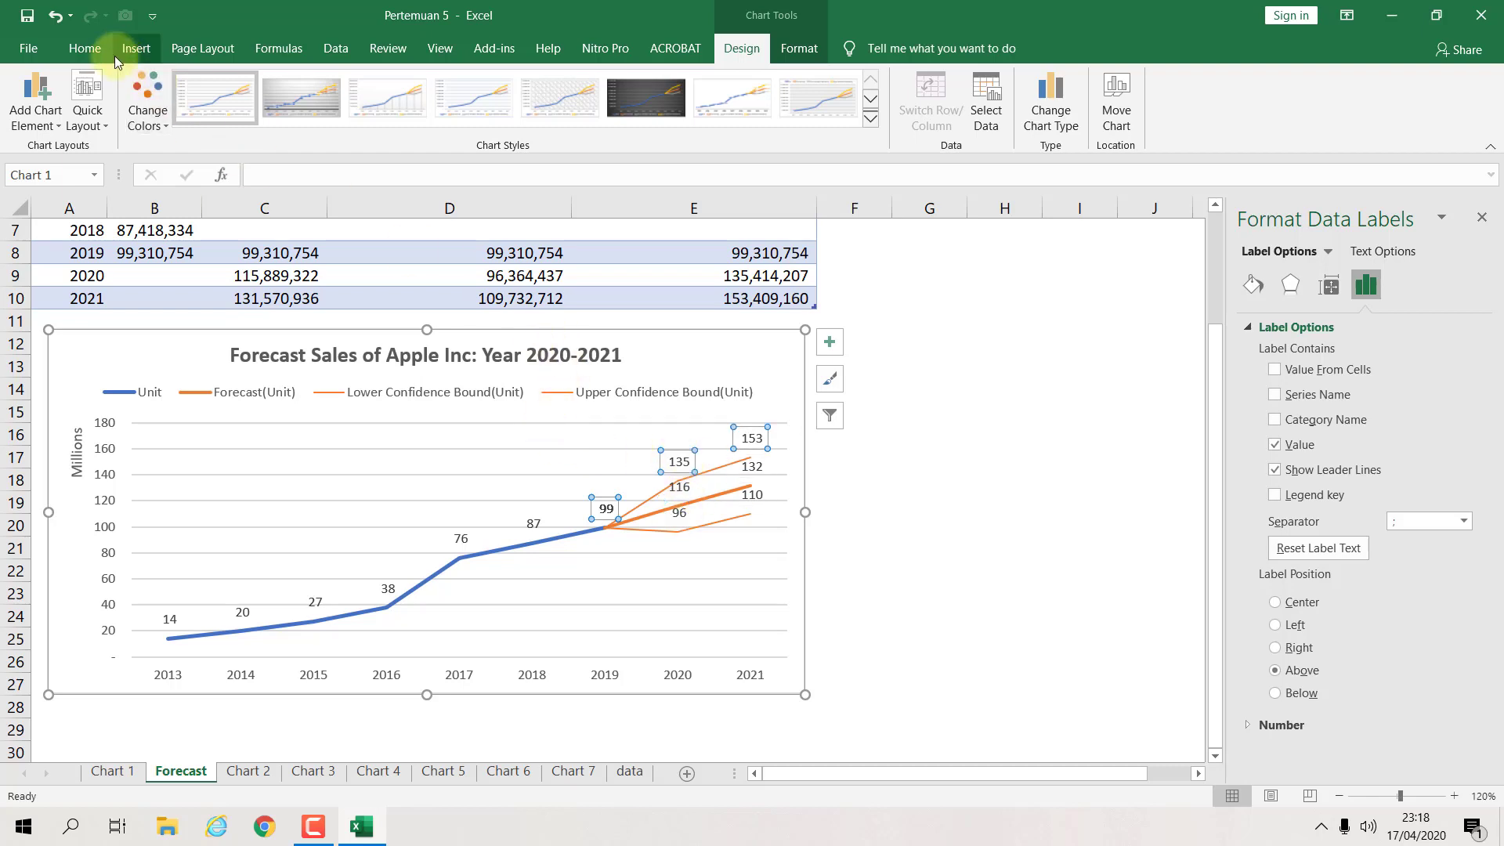
left_click(84, 48)
left_click(180, 118)
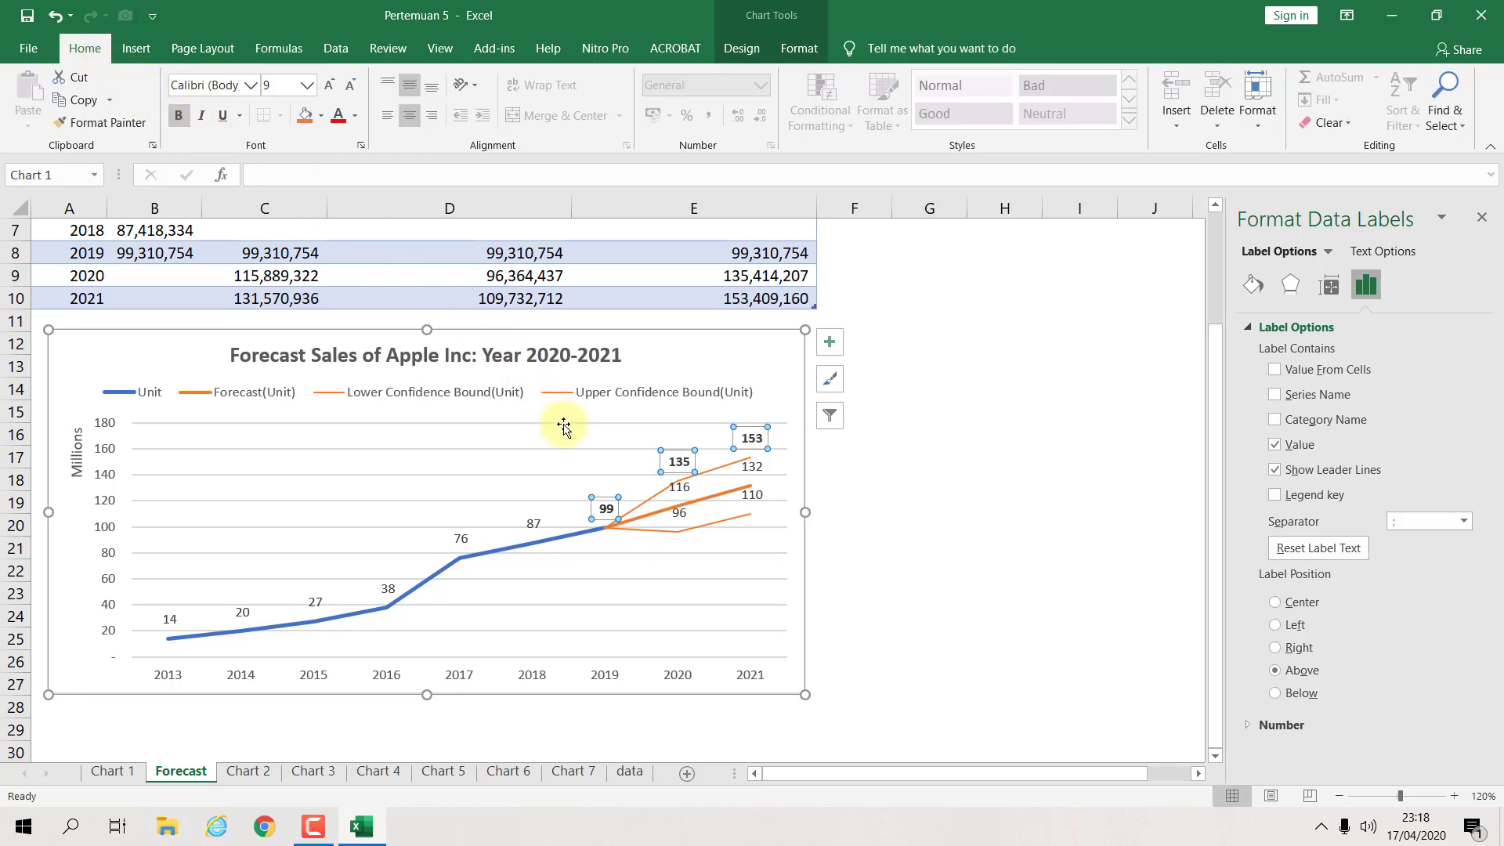
left_click(681, 488)
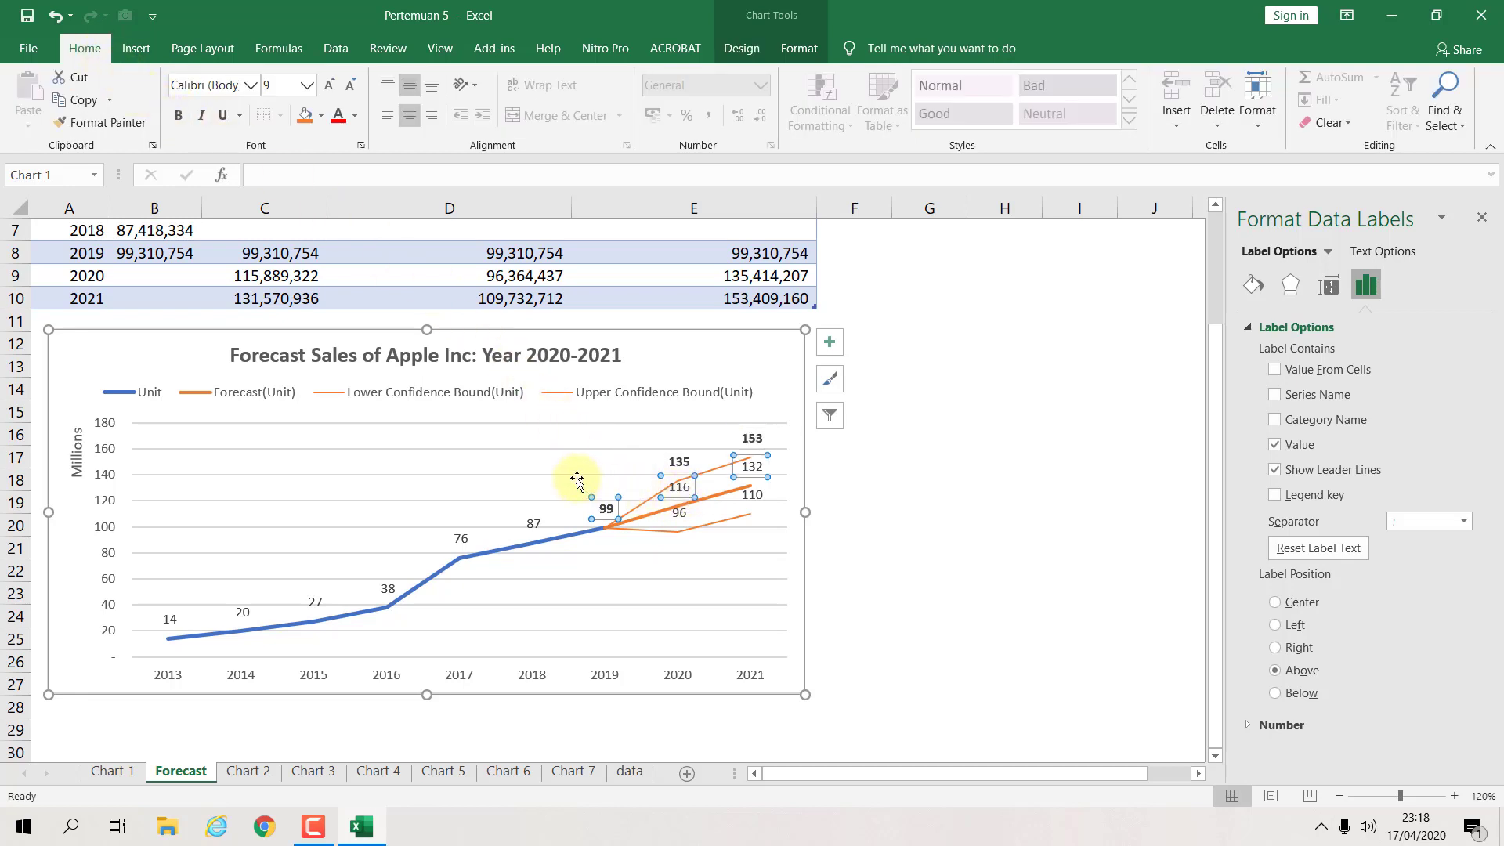
left_click(179, 116)
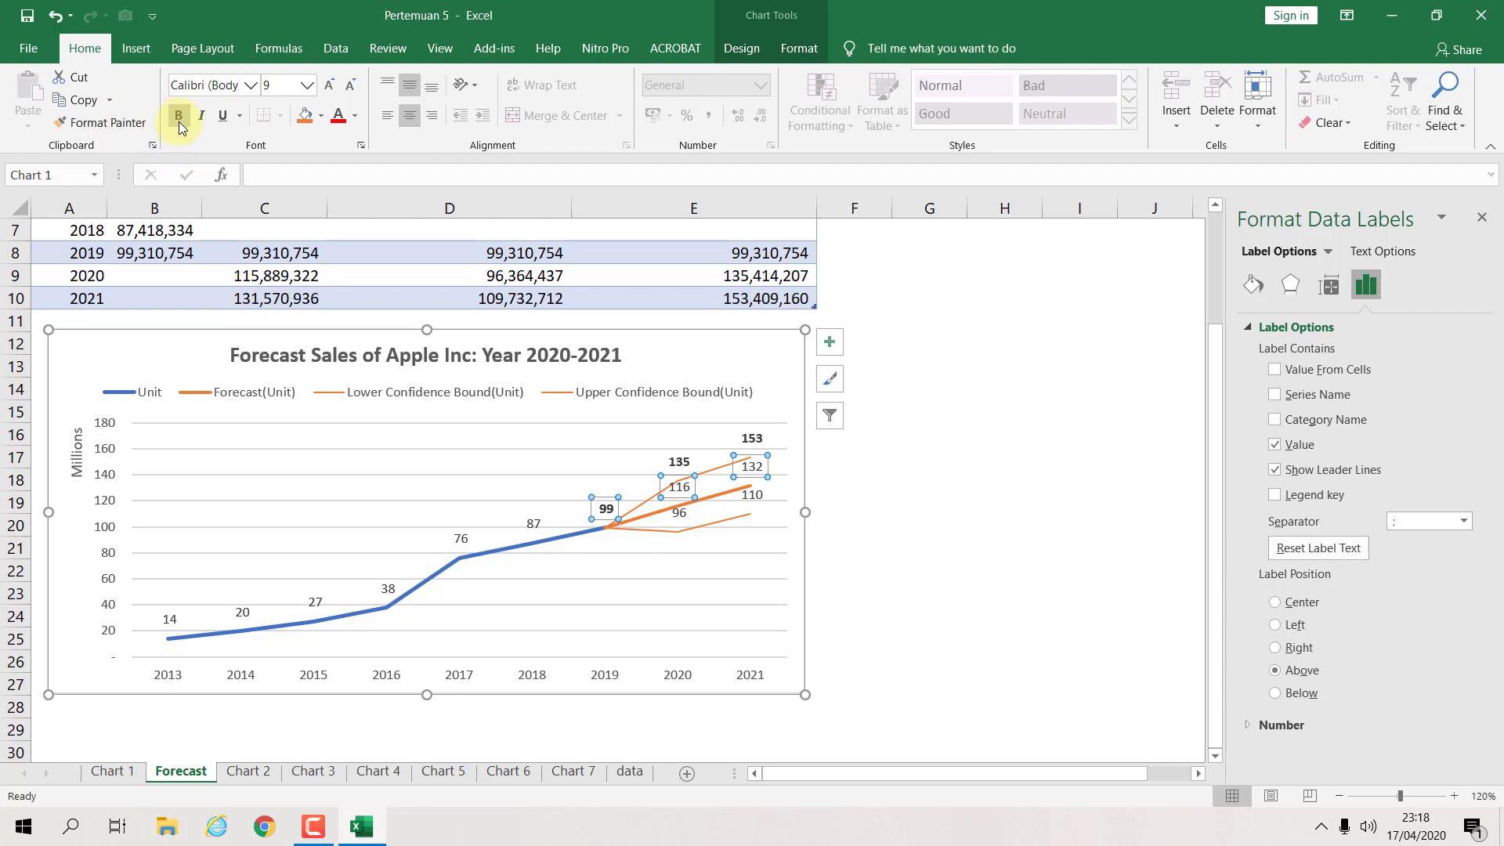
left_click(659, 519)
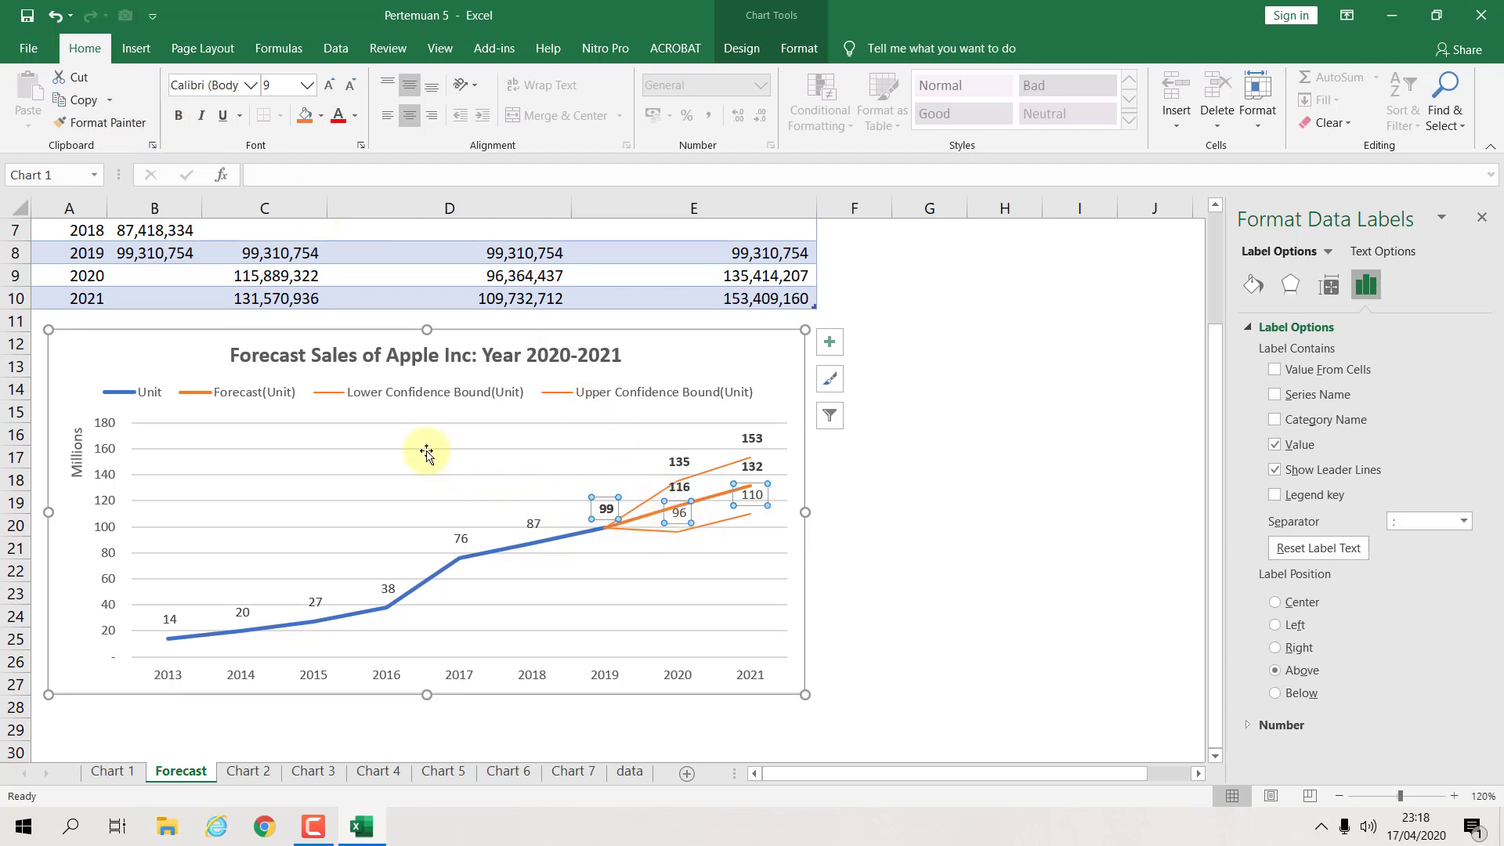
left_click(178, 116)
left_click(1005, 497)
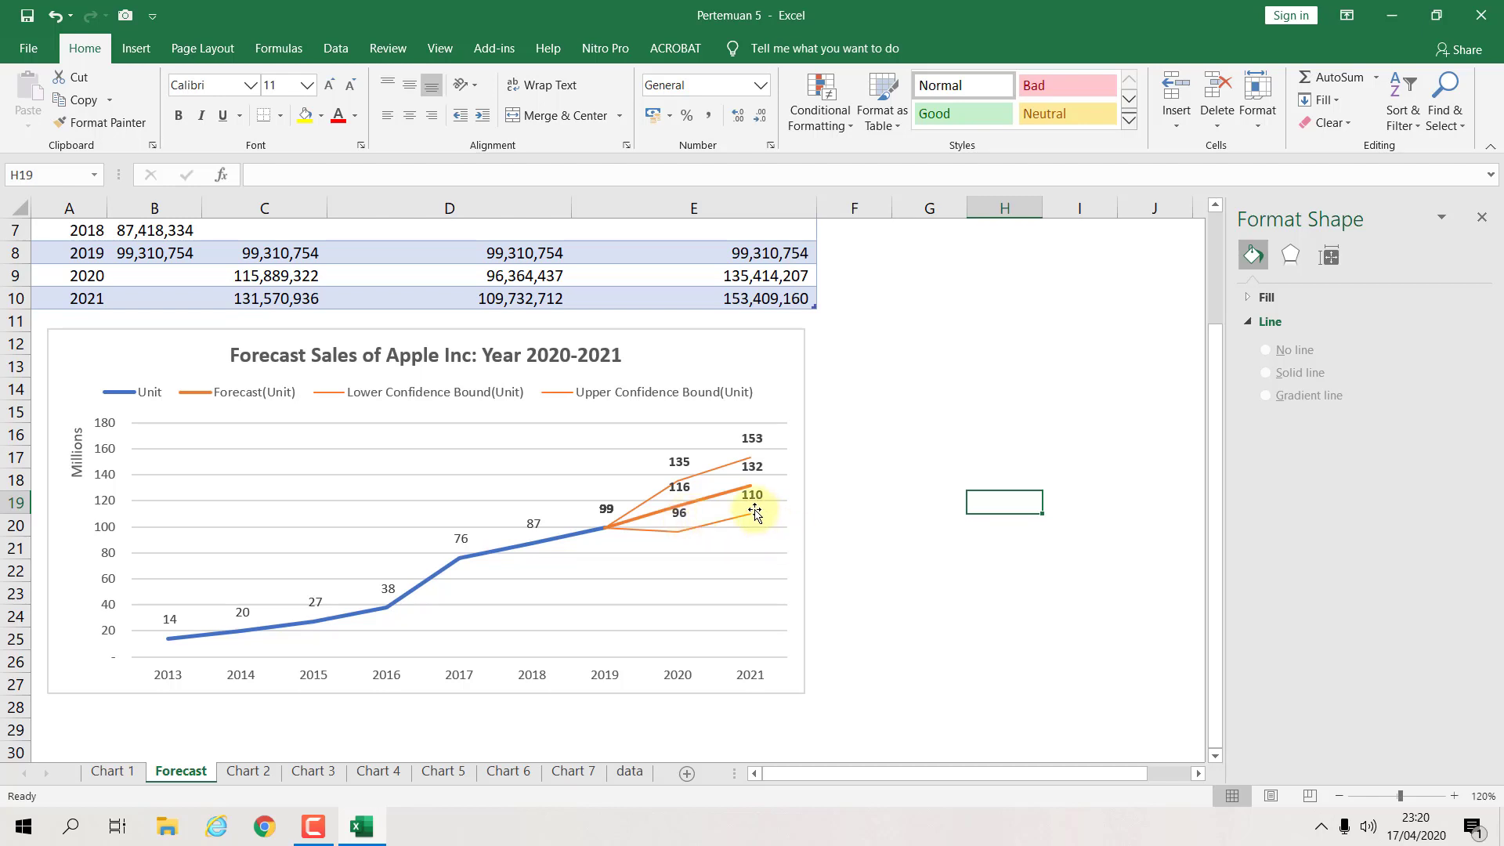
Step: Widen the forecast chart slightly so its right edge lines up with the end of column E
mouse_move(754, 512)
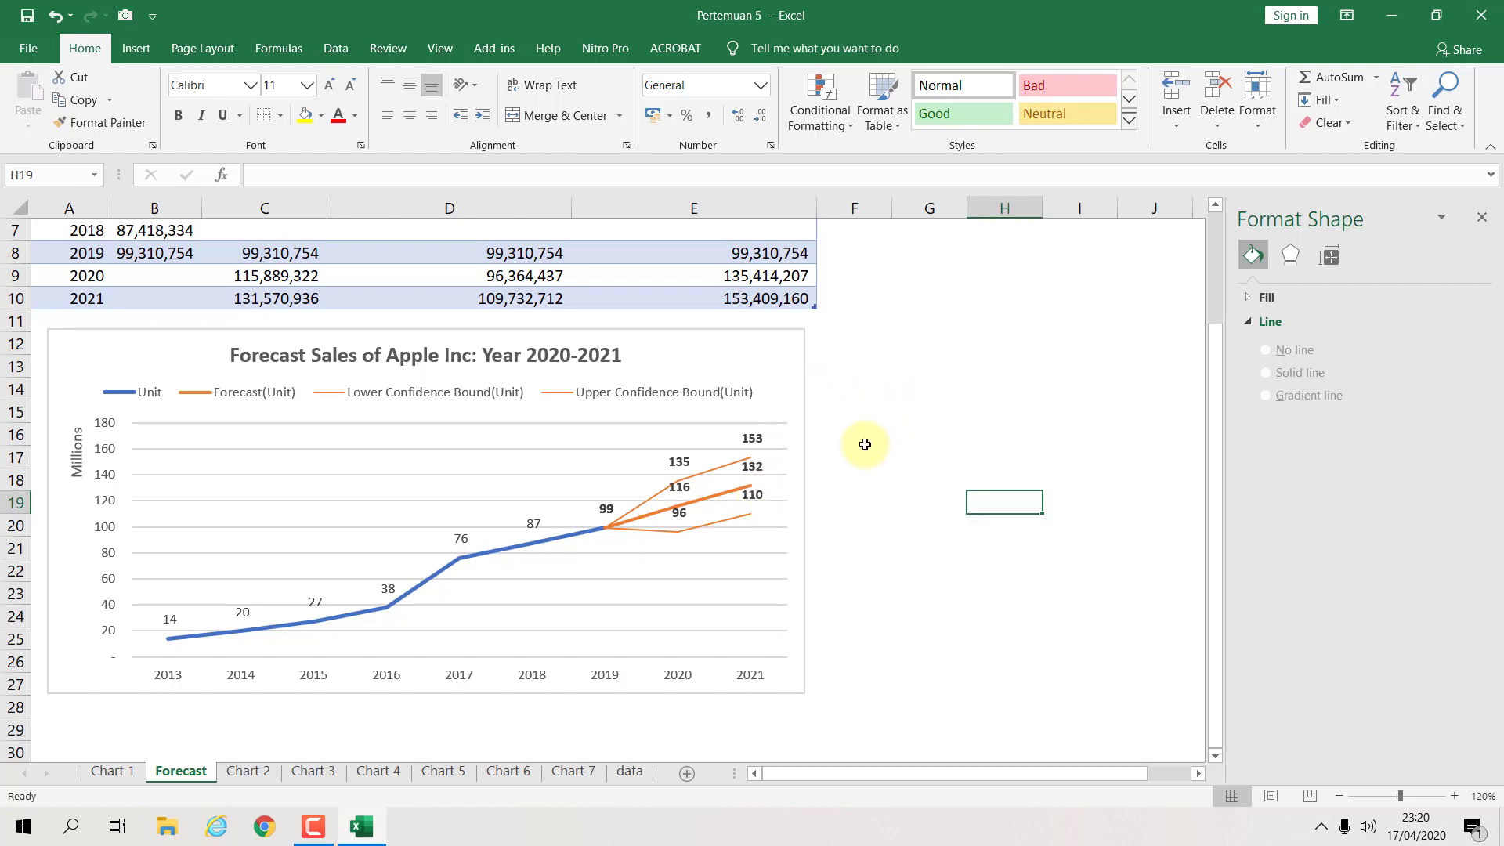
left_click(793, 396)
left_click_drag(809, 510, 818, 511)
left_click(928, 463)
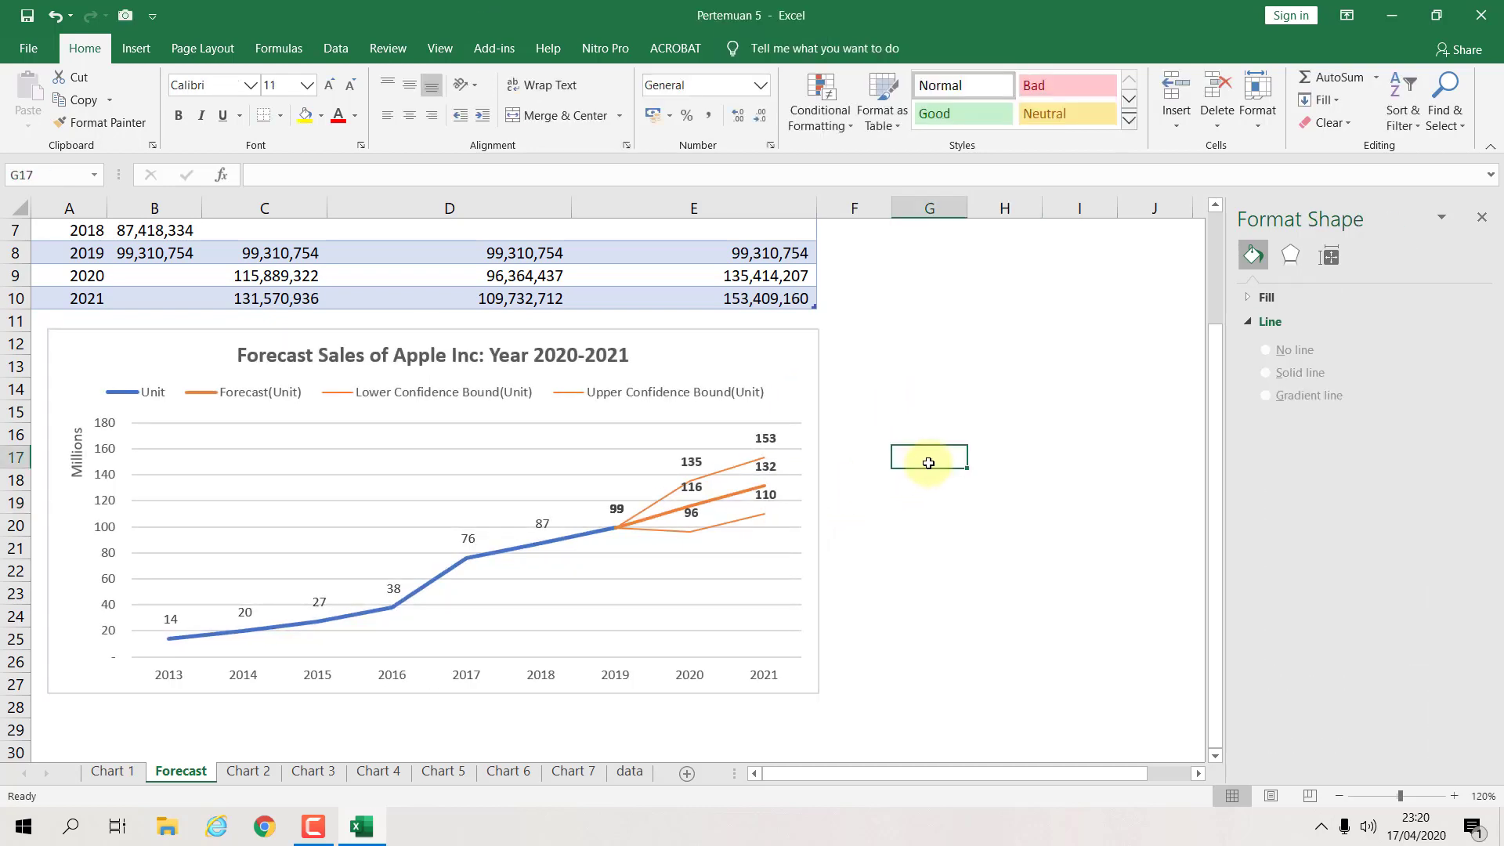
Step: Hide the forecast chart's major horizontal gridlines by setting their line to No line
left_click(583, 431)
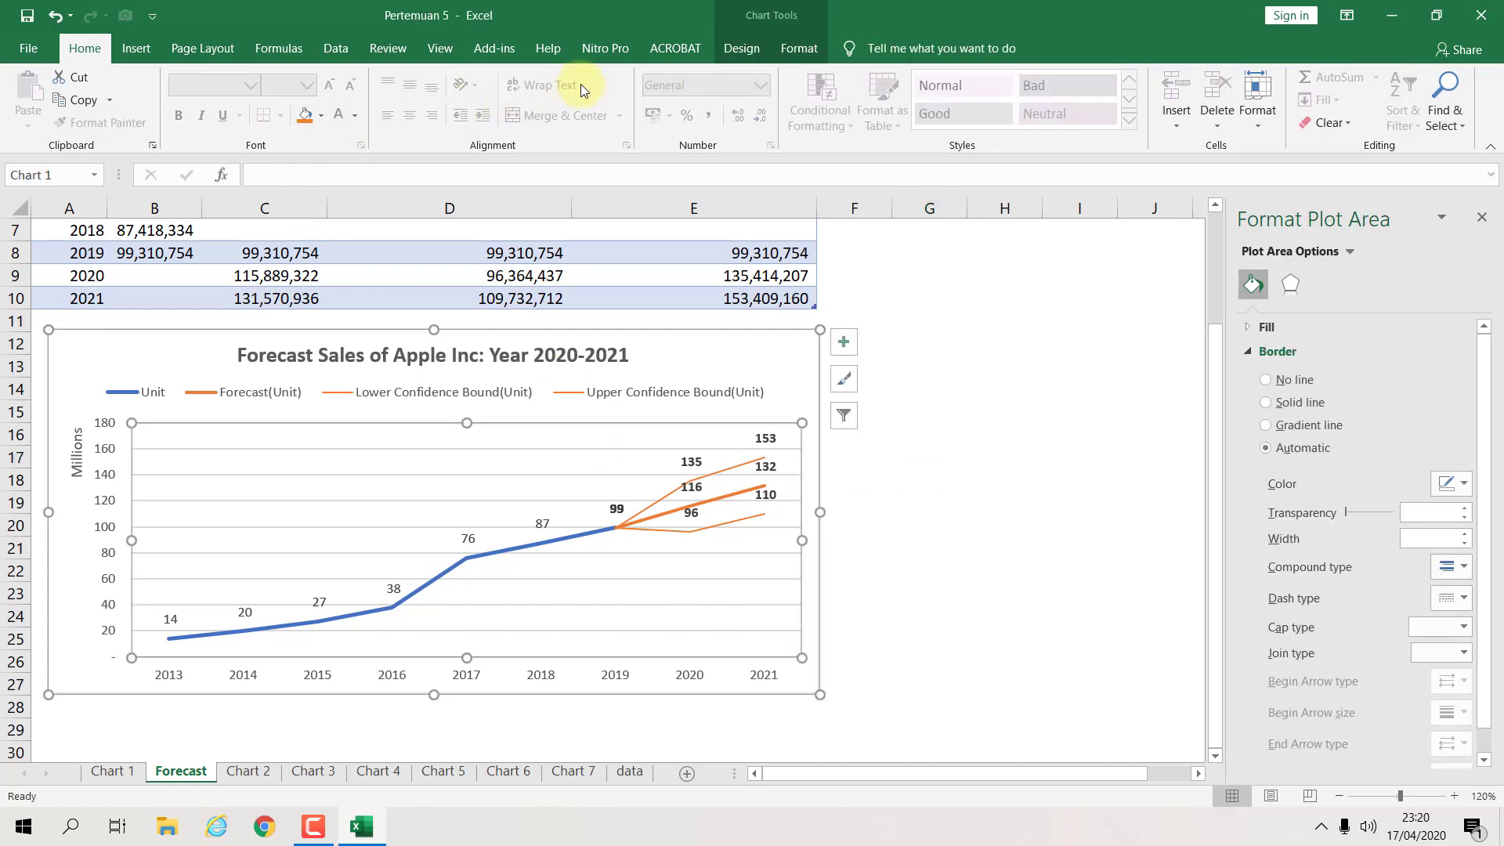
left_click(741, 51)
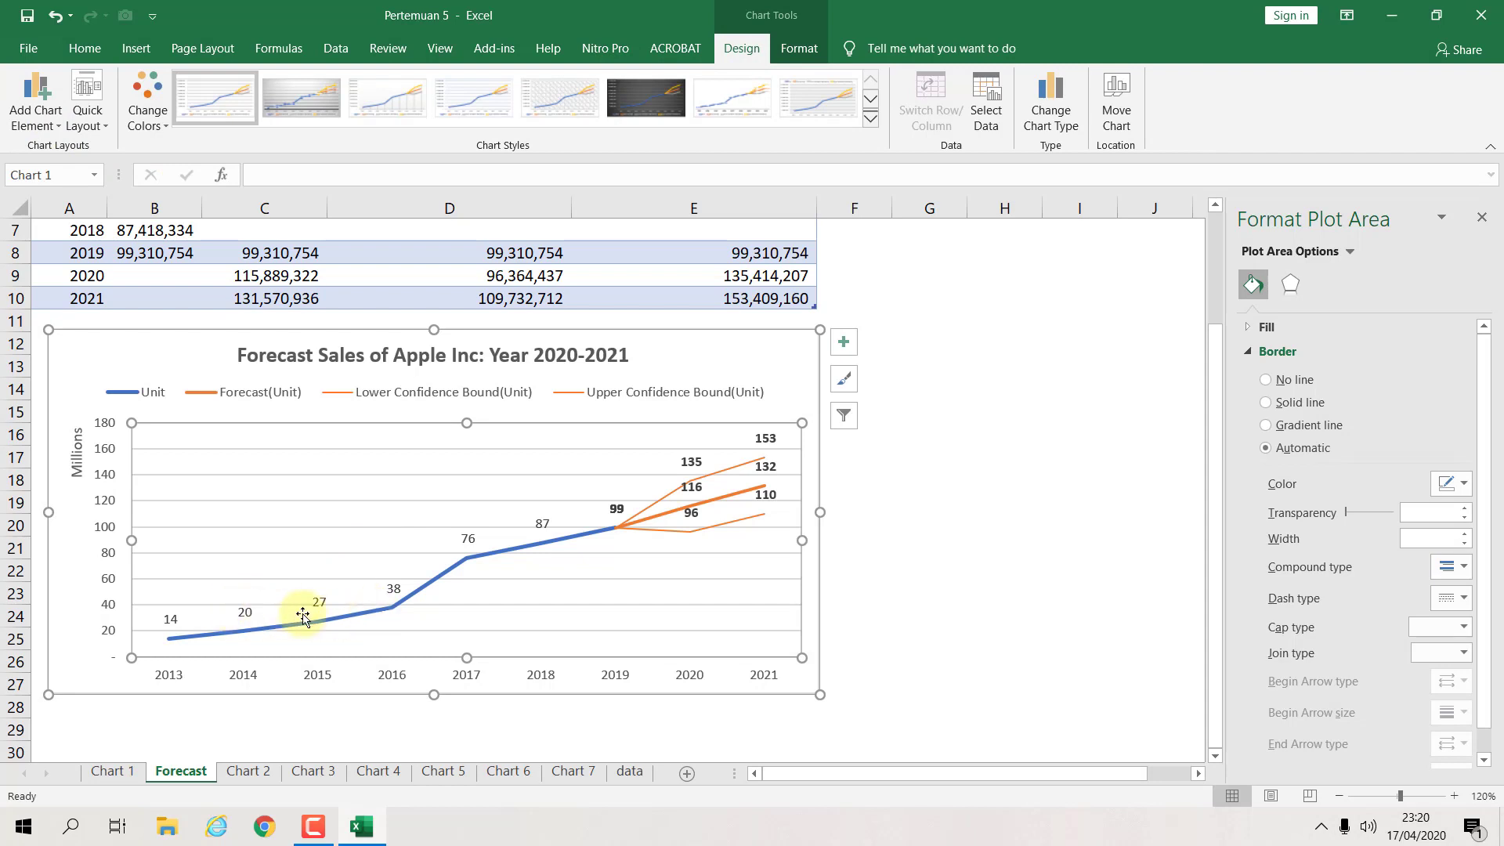
left_click(36, 110)
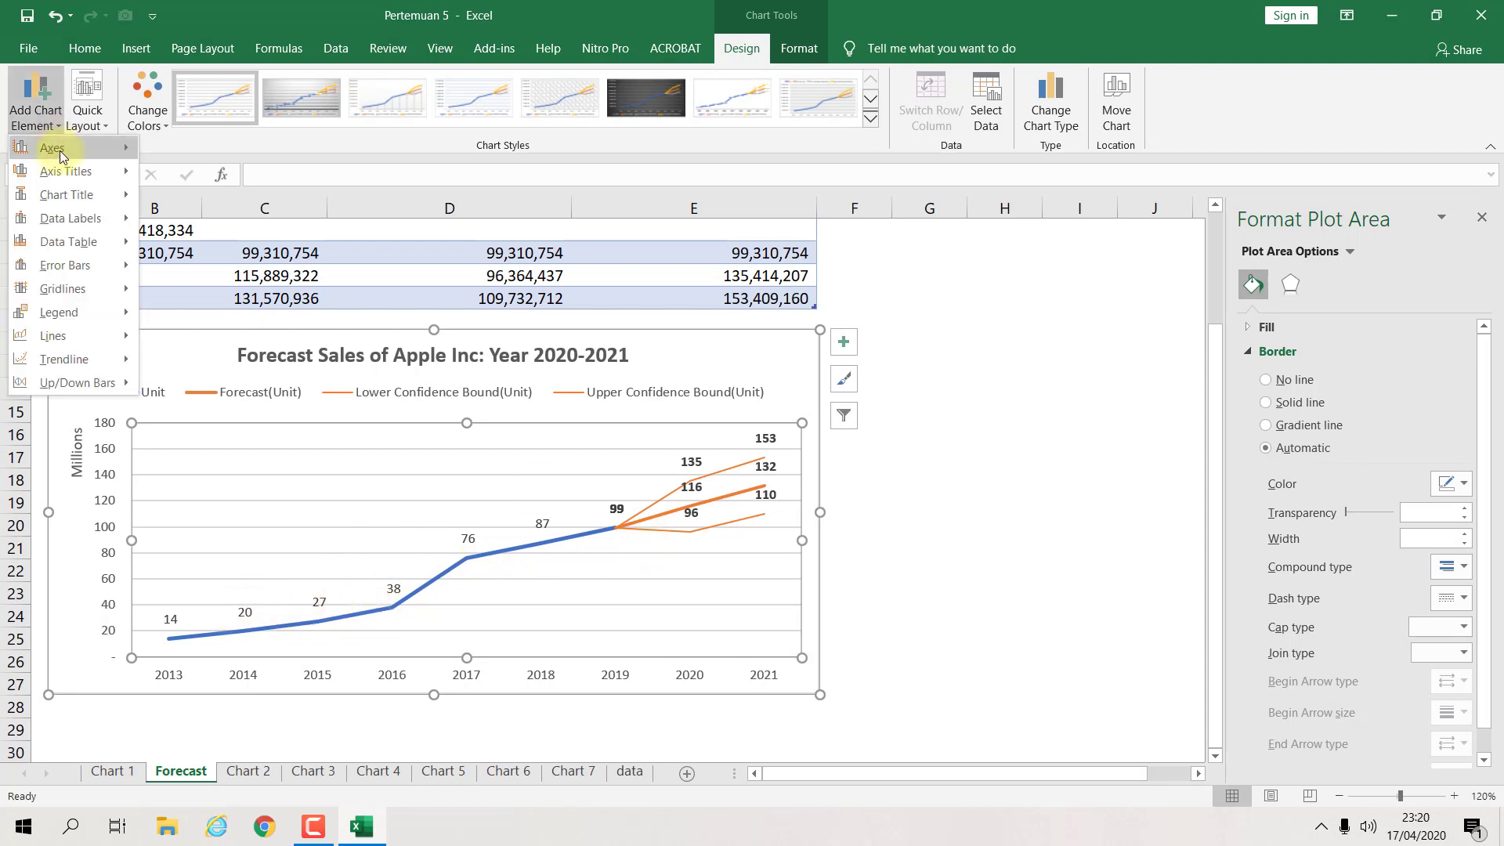
mouse_move(94, 290)
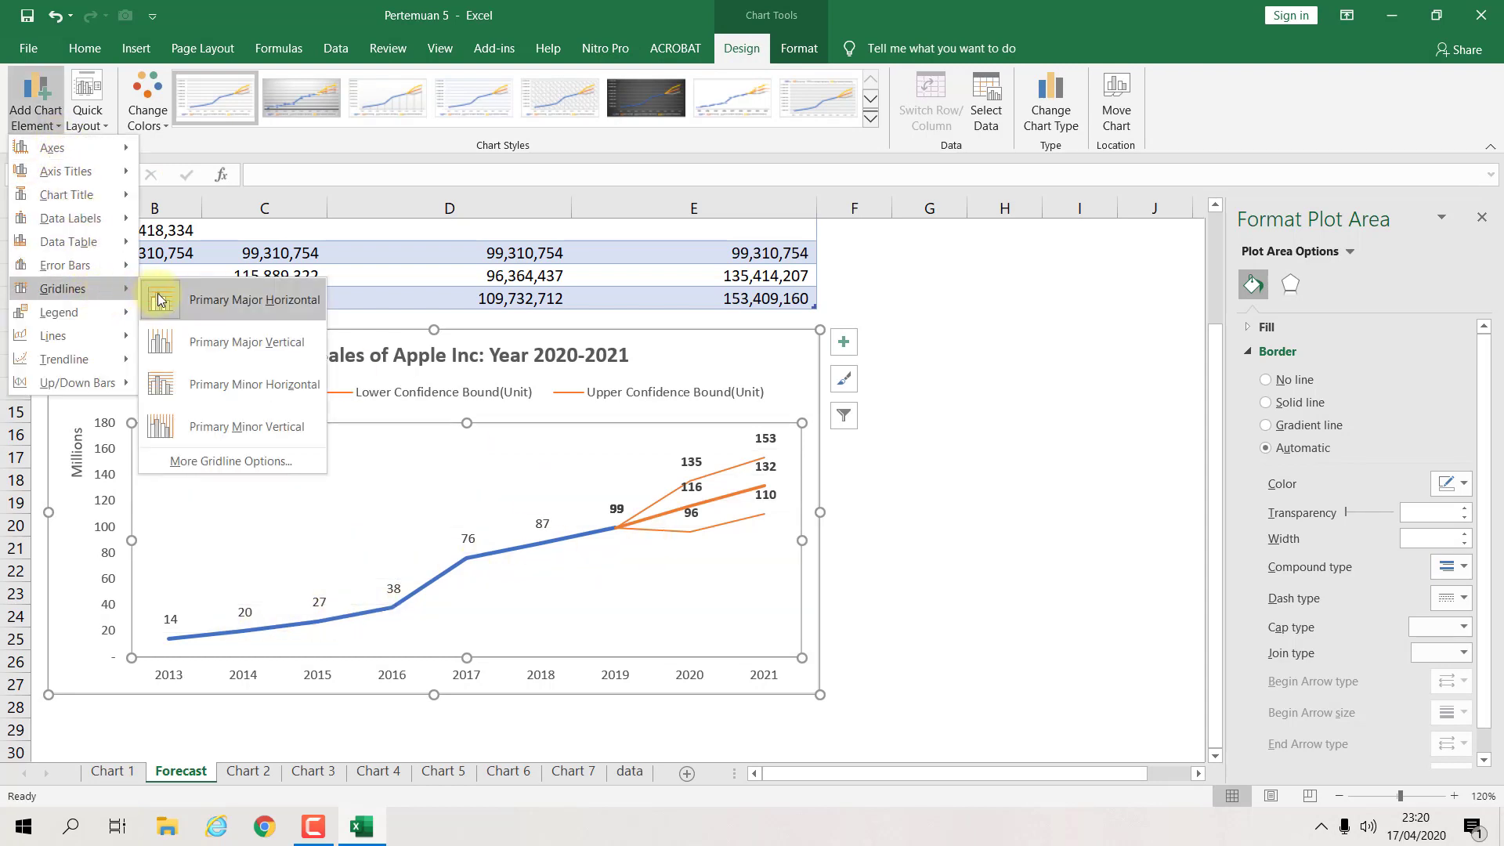
left_click(219, 462)
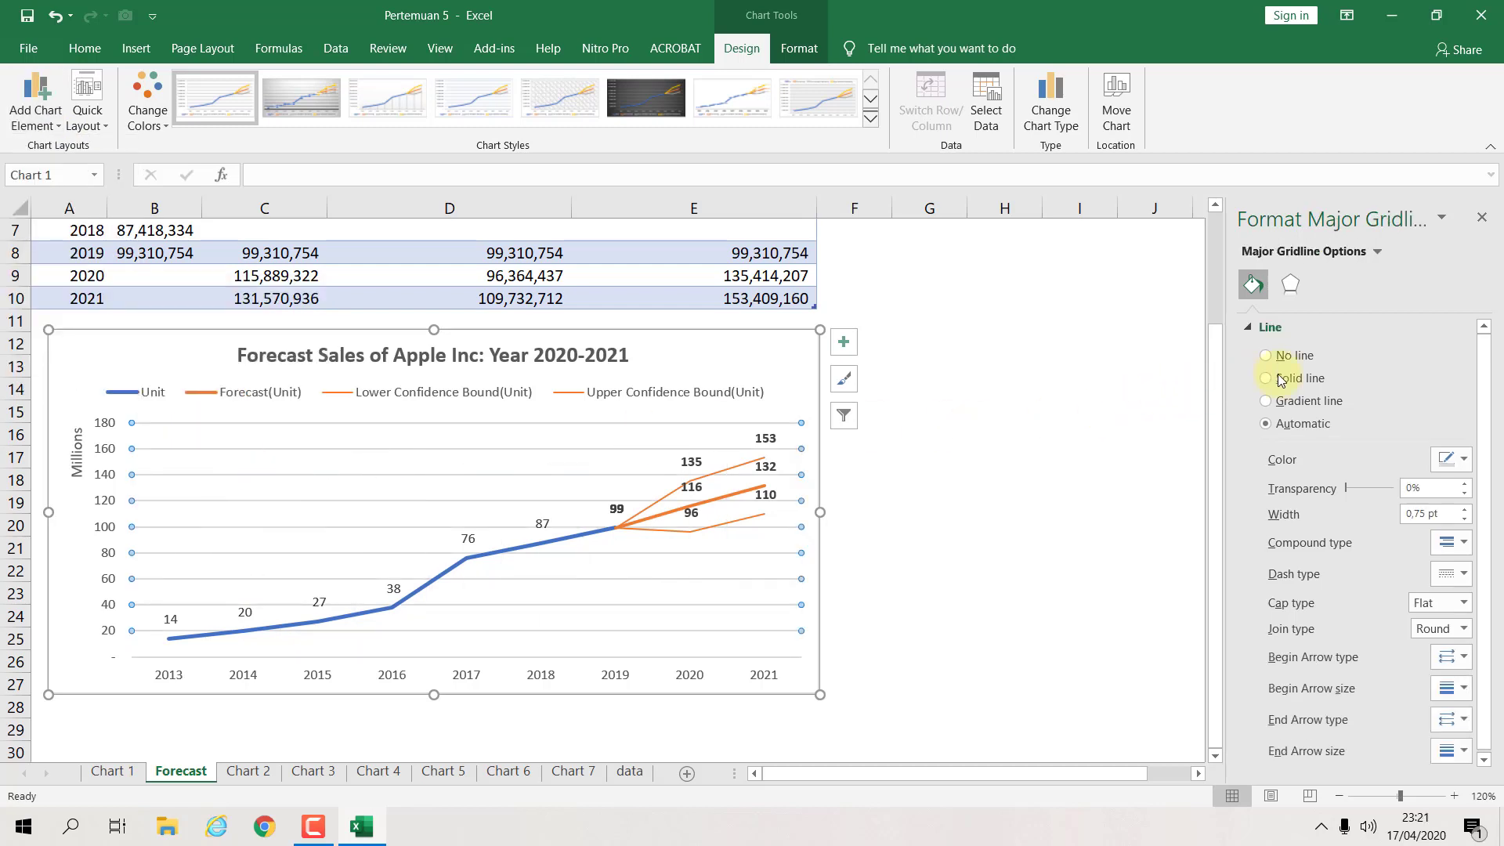
left_click(1293, 356)
left_click(1002, 435)
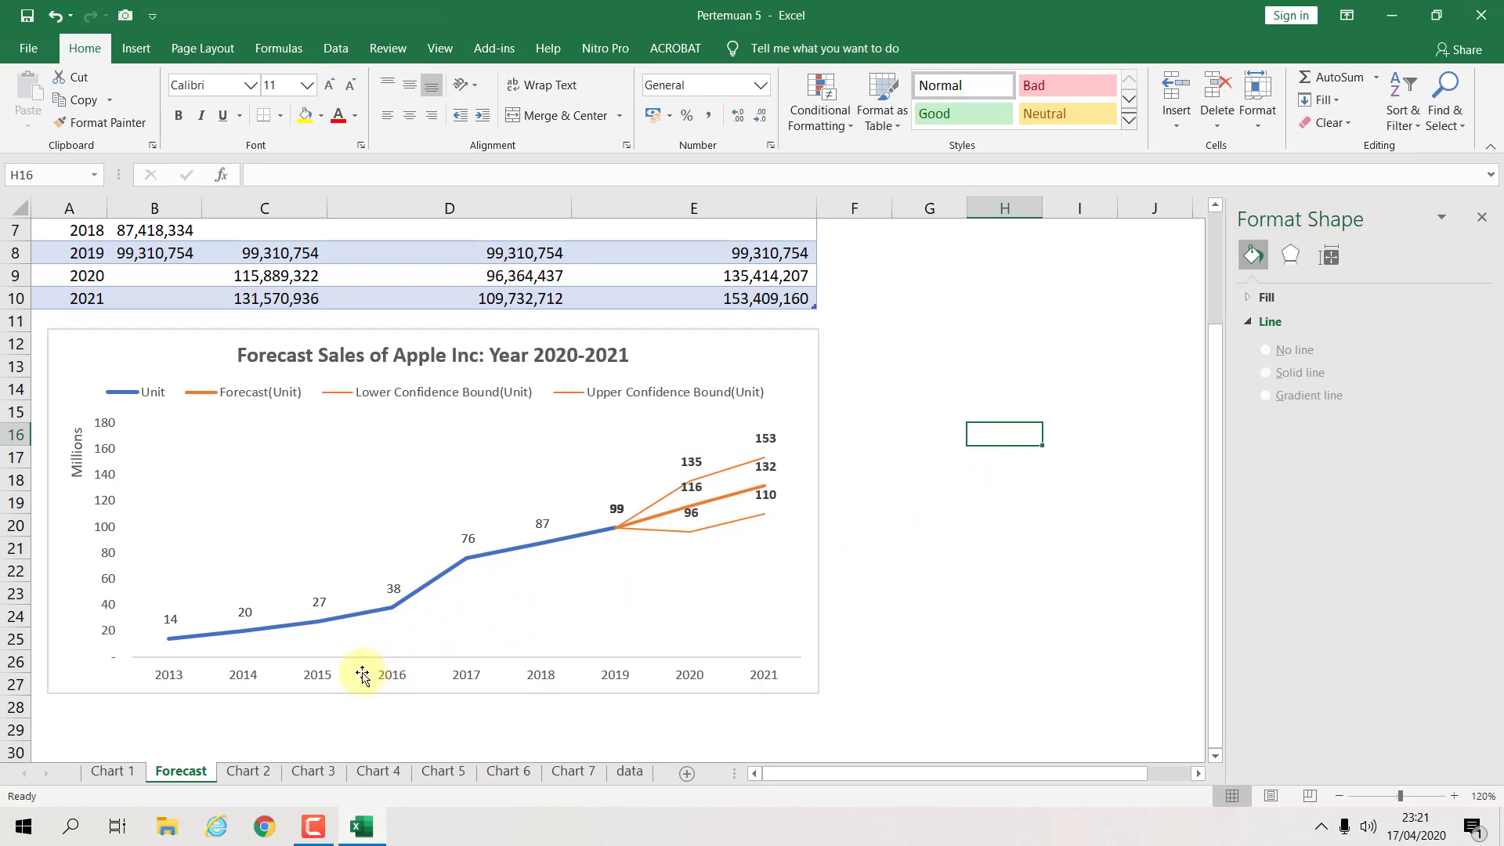
Step: On the Chart 2 sheet, move the existing line chart below the data table so that it starts at row 15
left_click(249, 772)
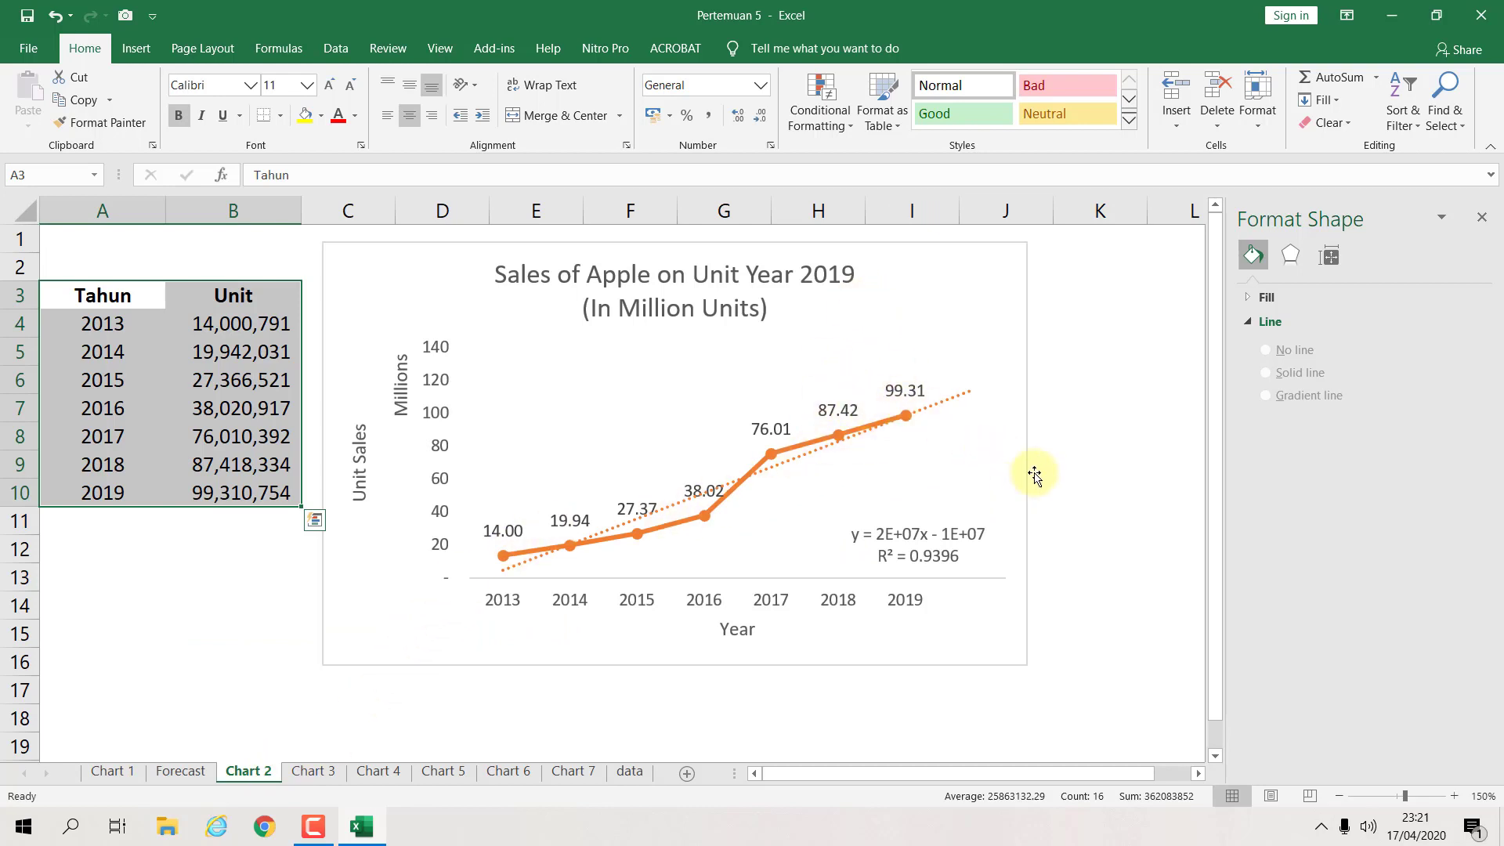
left_click(1341, 793)
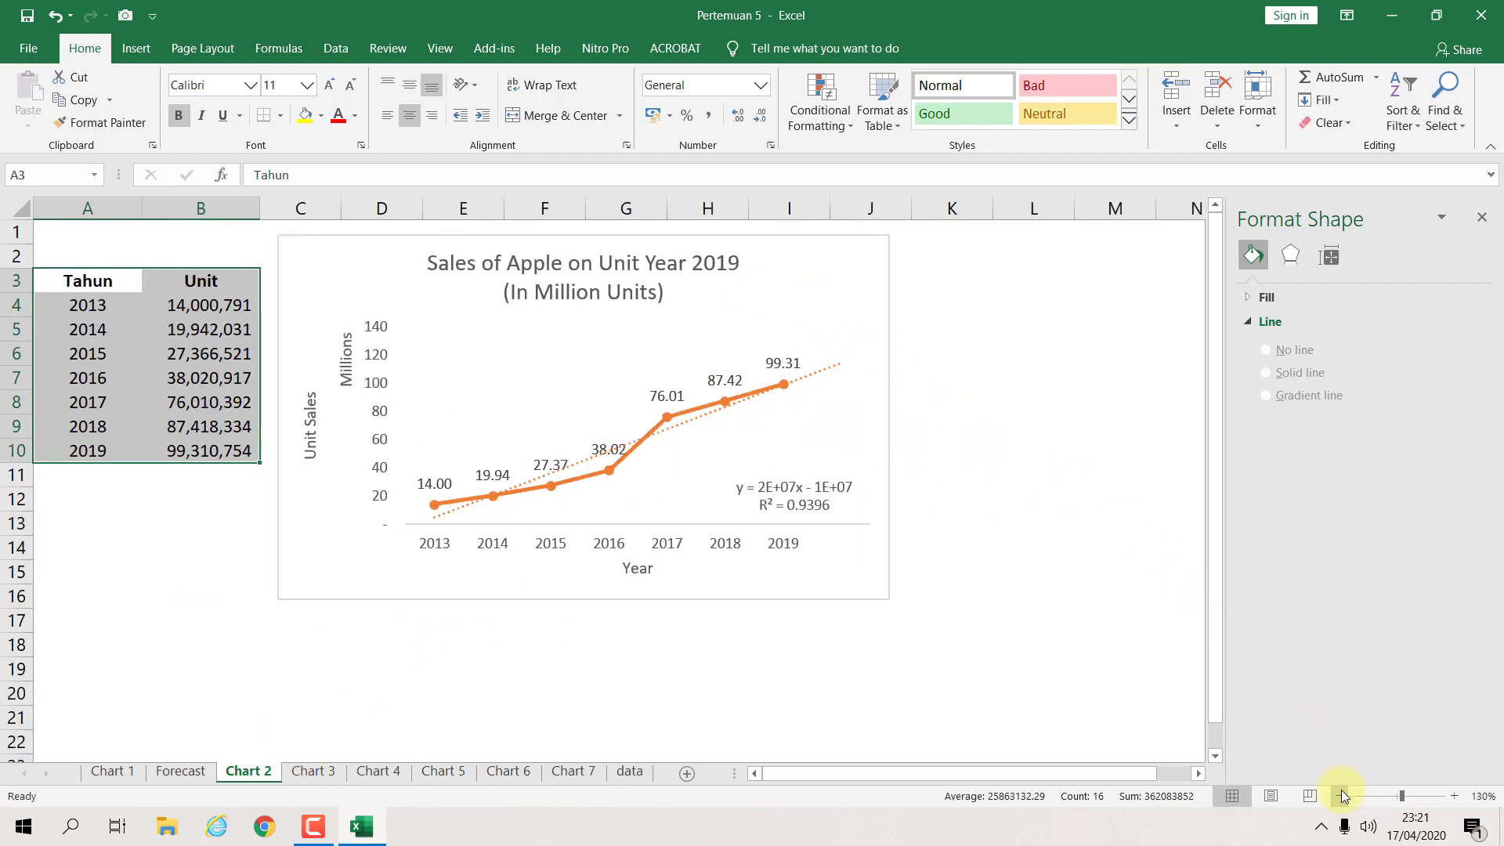
left_click(1342, 793)
left_click(1342, 793)
left_click(1011, 460)
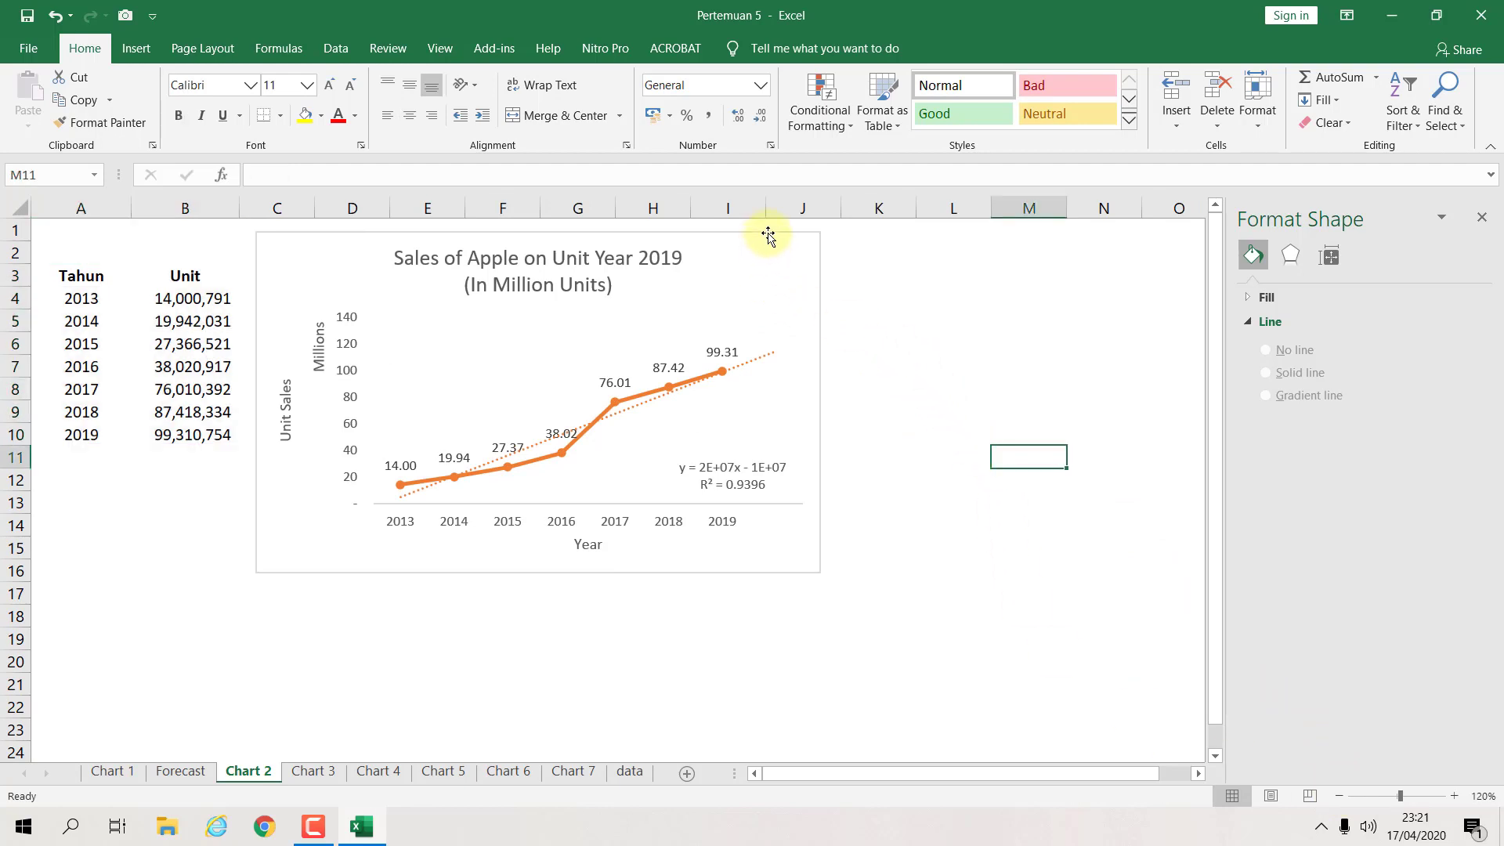
left_click_drag(769, 235, 545, 549)
left_click(1454, 796)
left_click(1453, 796)
left_click(1453, 796)
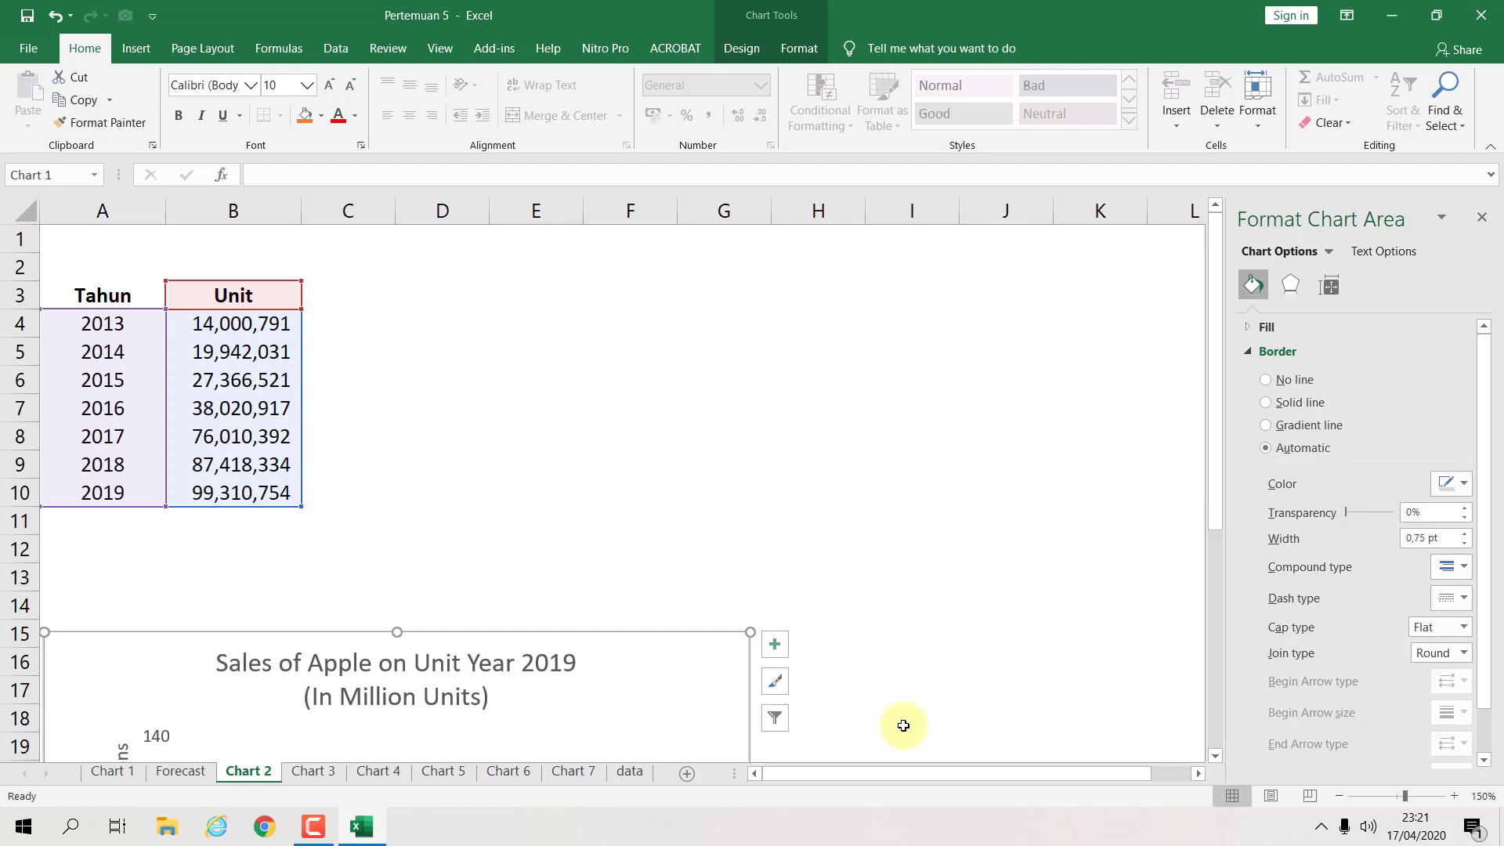
Step: Insert a 2-D clustered column chart from the Tahun and Unit table on the Chart 2 sheet
left_click(462, 328)
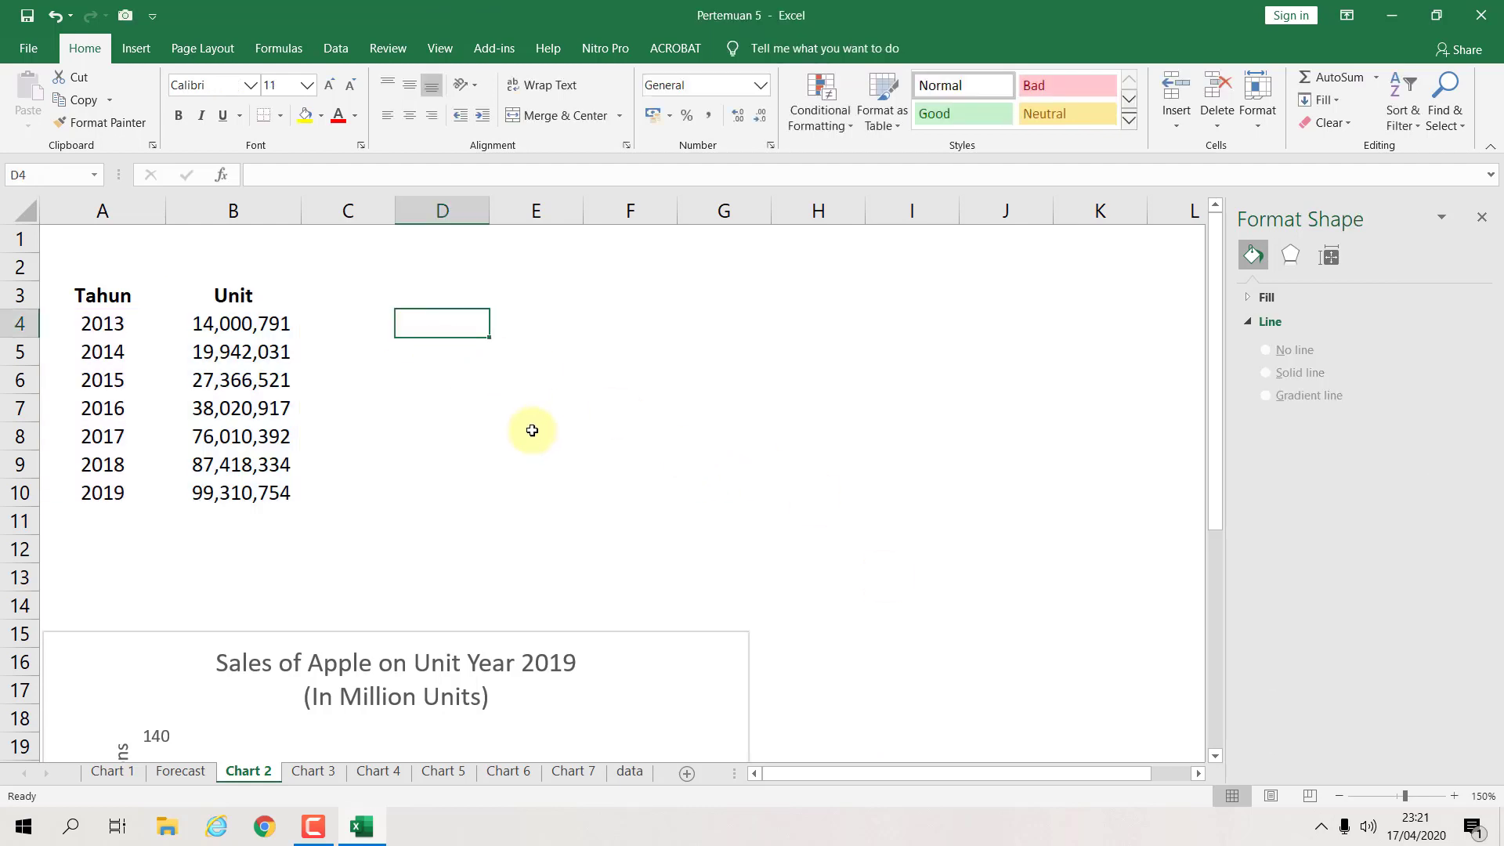
left_click(133, 49)
left_click(211, 325)
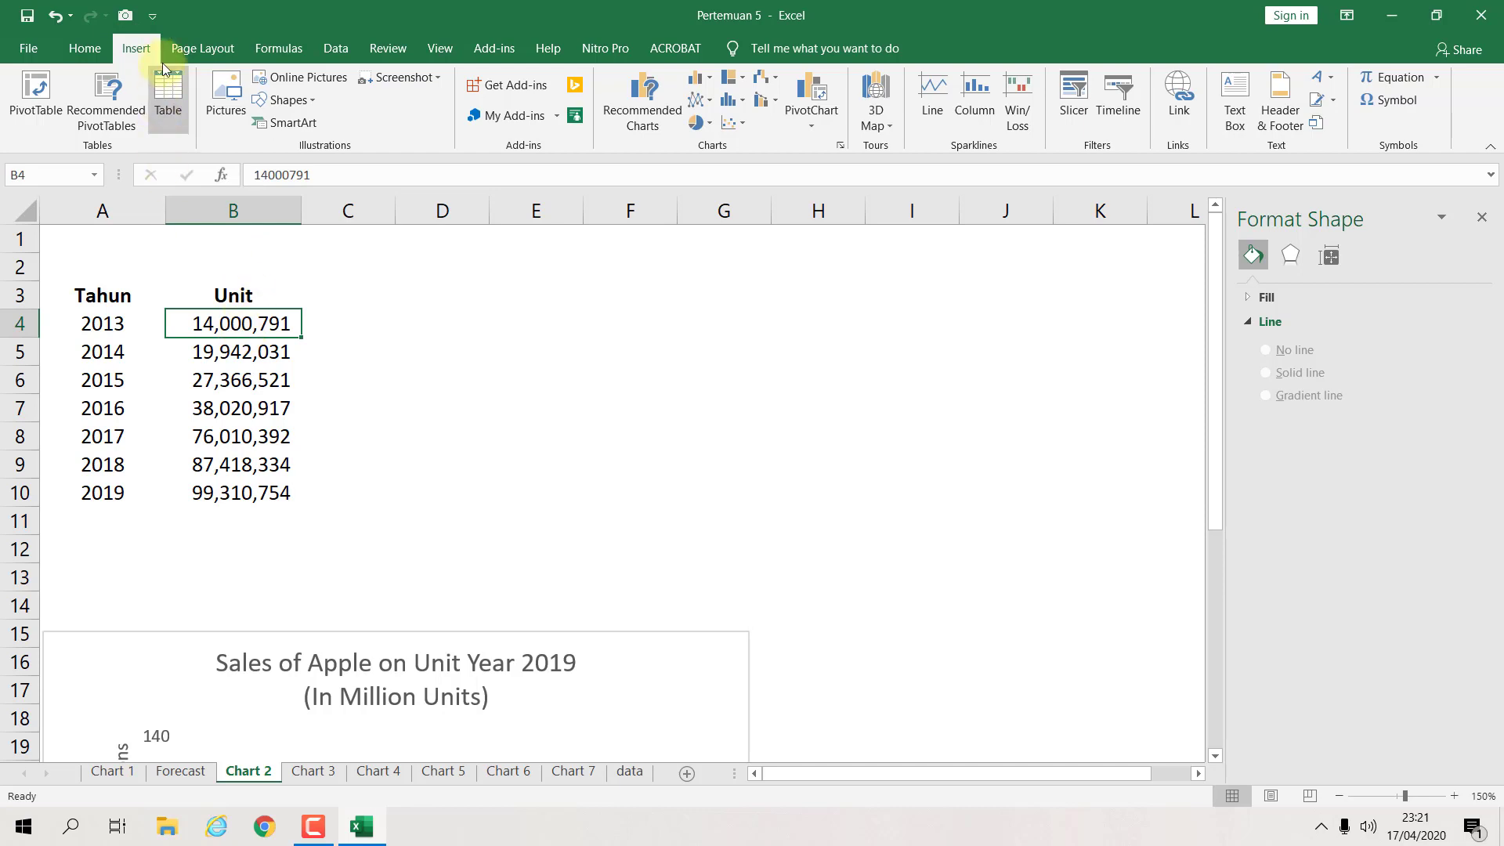
left_click(240, 370)
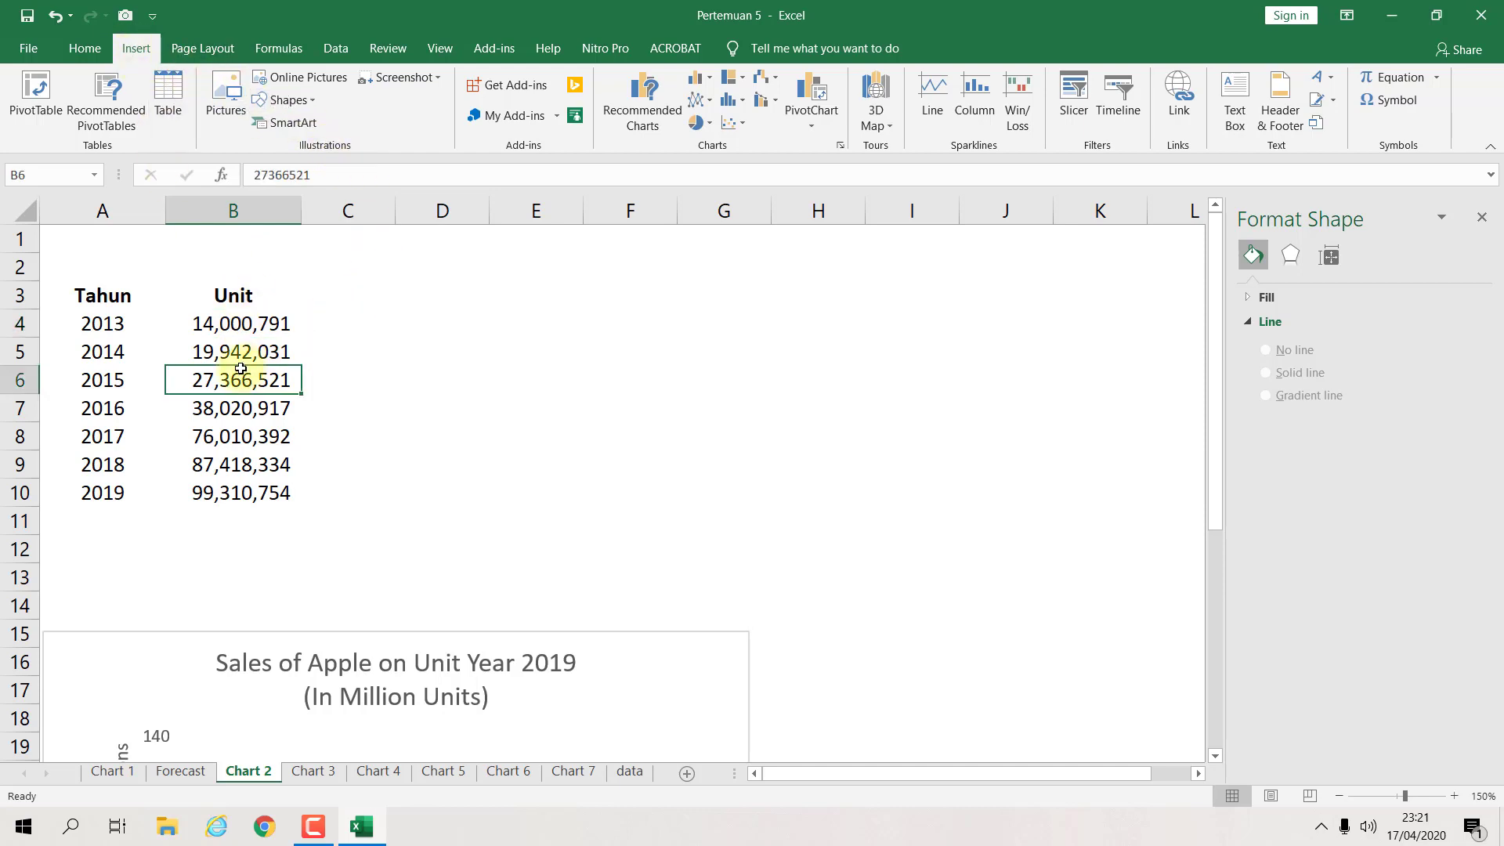
left_click(102, 296)
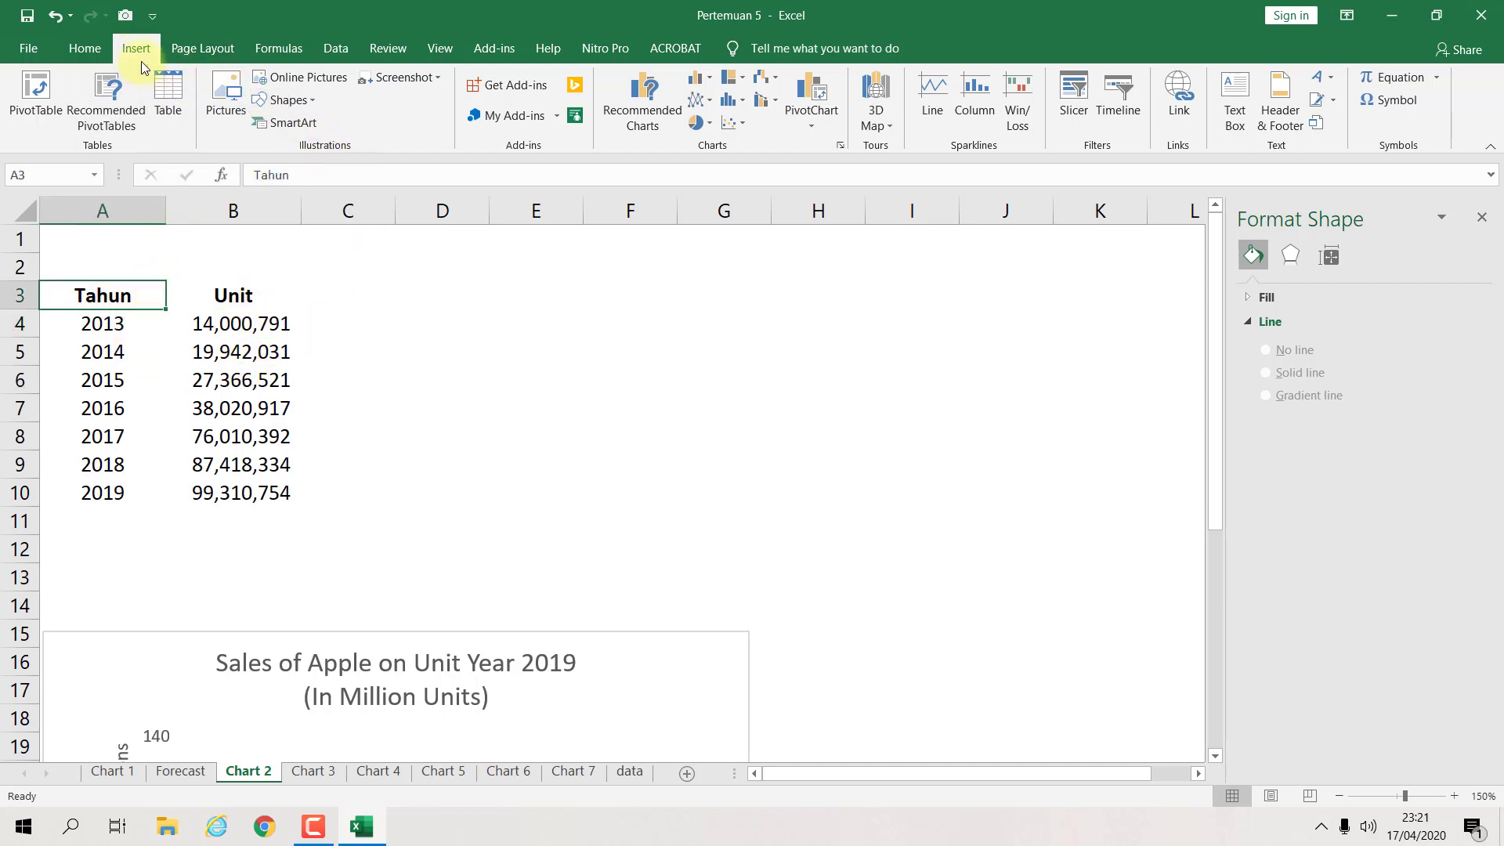
left_click(710, 77)
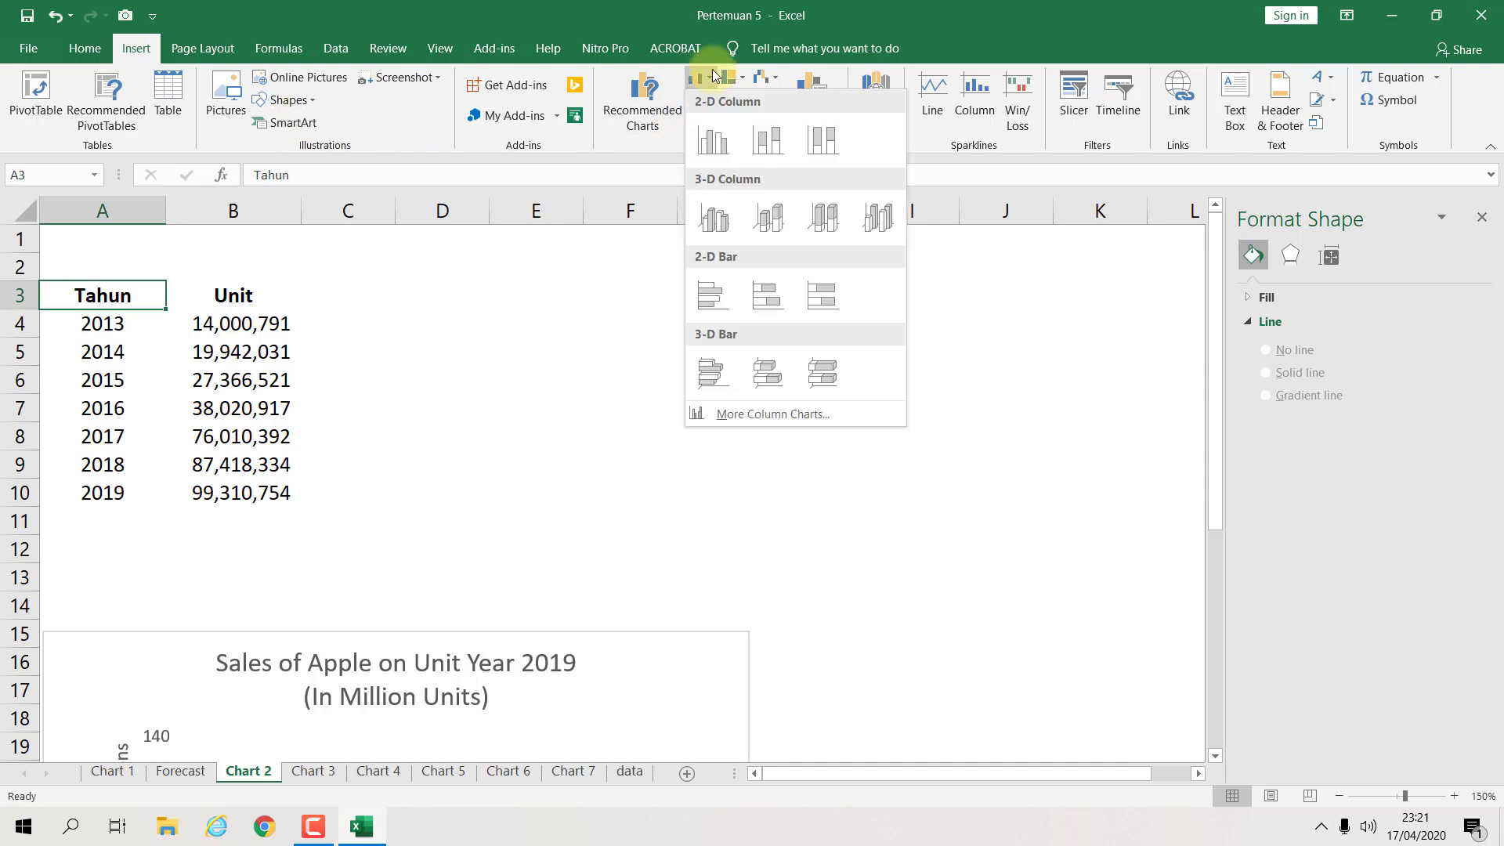
left_click(719, 145)
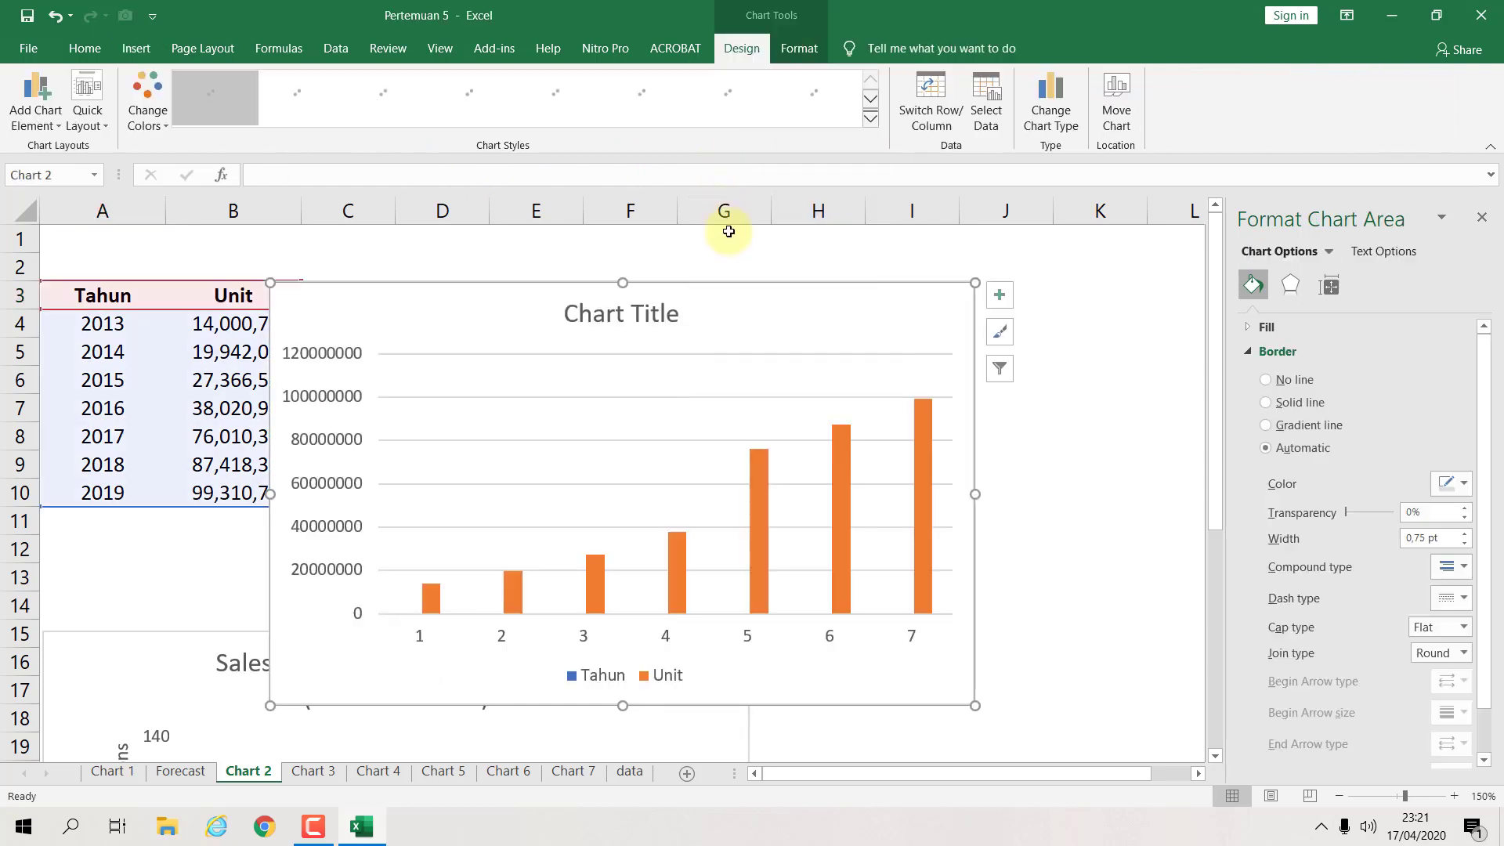
Step: Place the new column chart to the right of the data table and shift the older line chart down to row 18
left_click_drag(752, 293, 840, 253)
left_click(278, 631)
left_click_drag(279, 632, 266, 713)
left_click(971, 269)
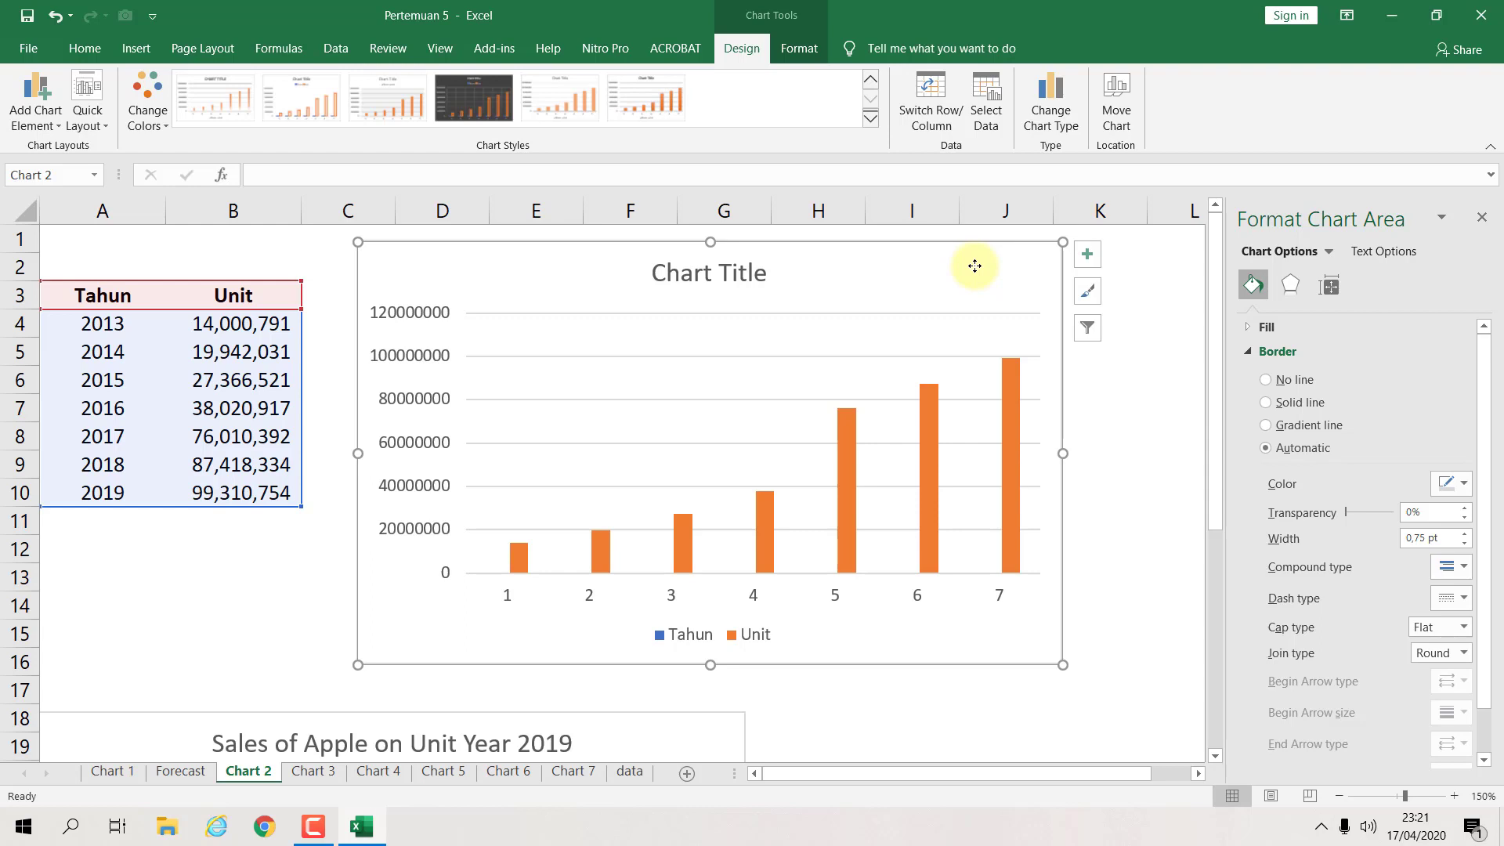
Step: Replace the column chart's placeholder title with "Sales of Apple on Unit Year 2019"
left_click(715, 267)
left_click(717, 274)
triple_click(744, 286)
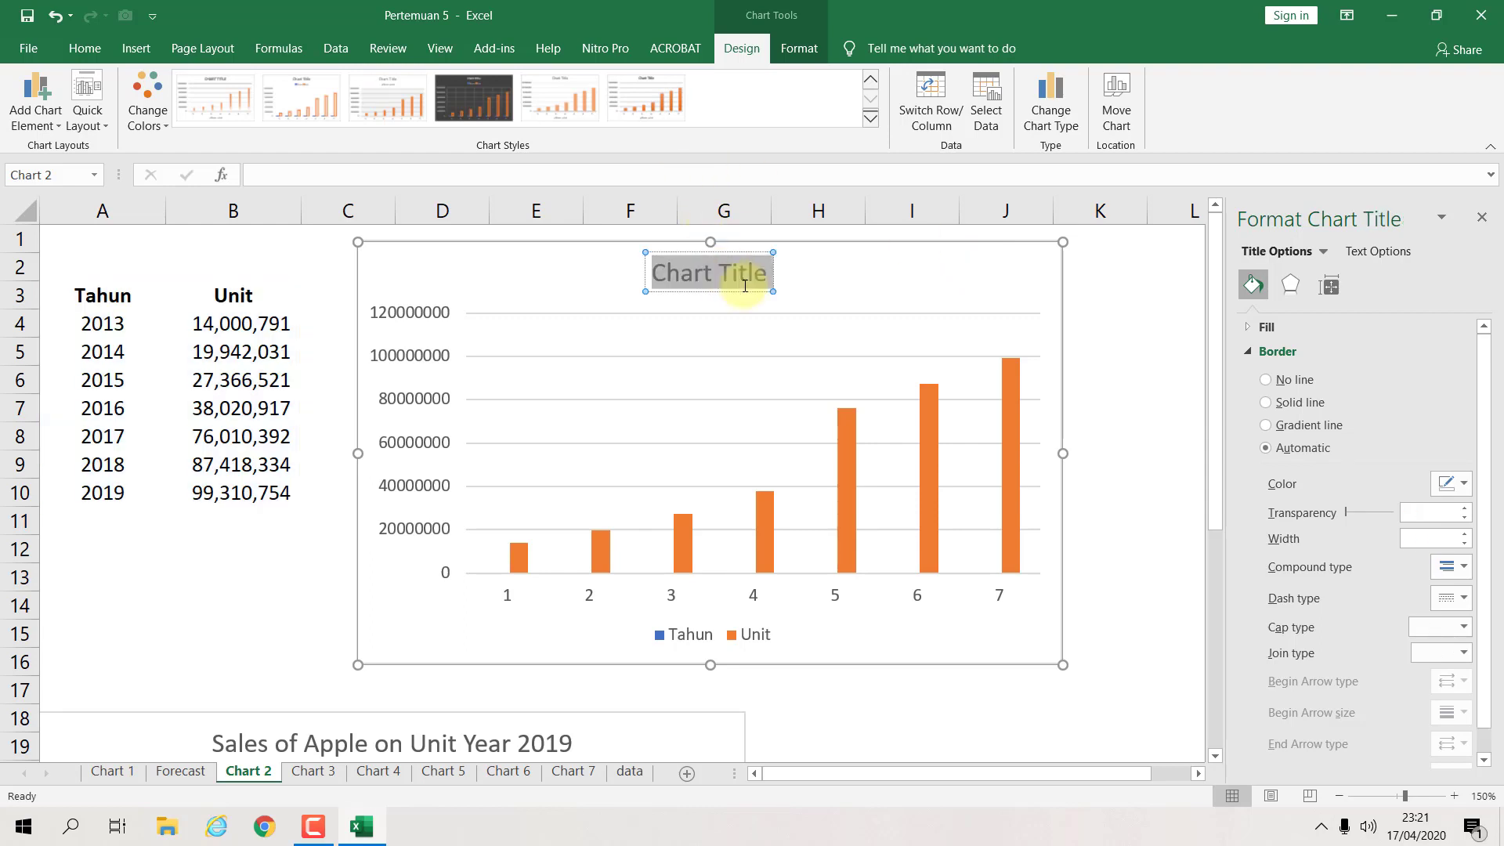
type("Sales ")
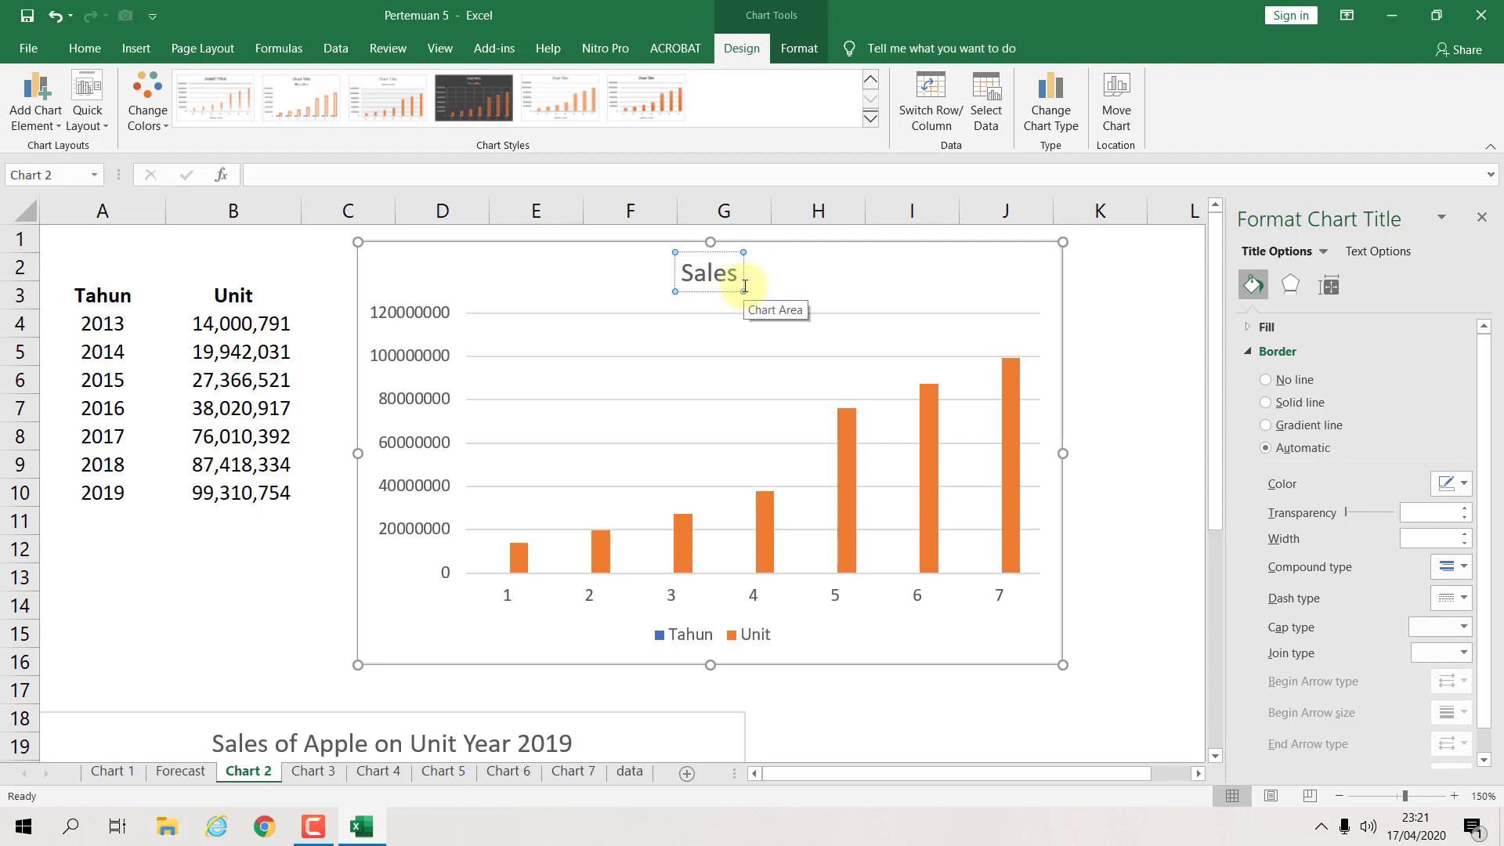
type("of A")
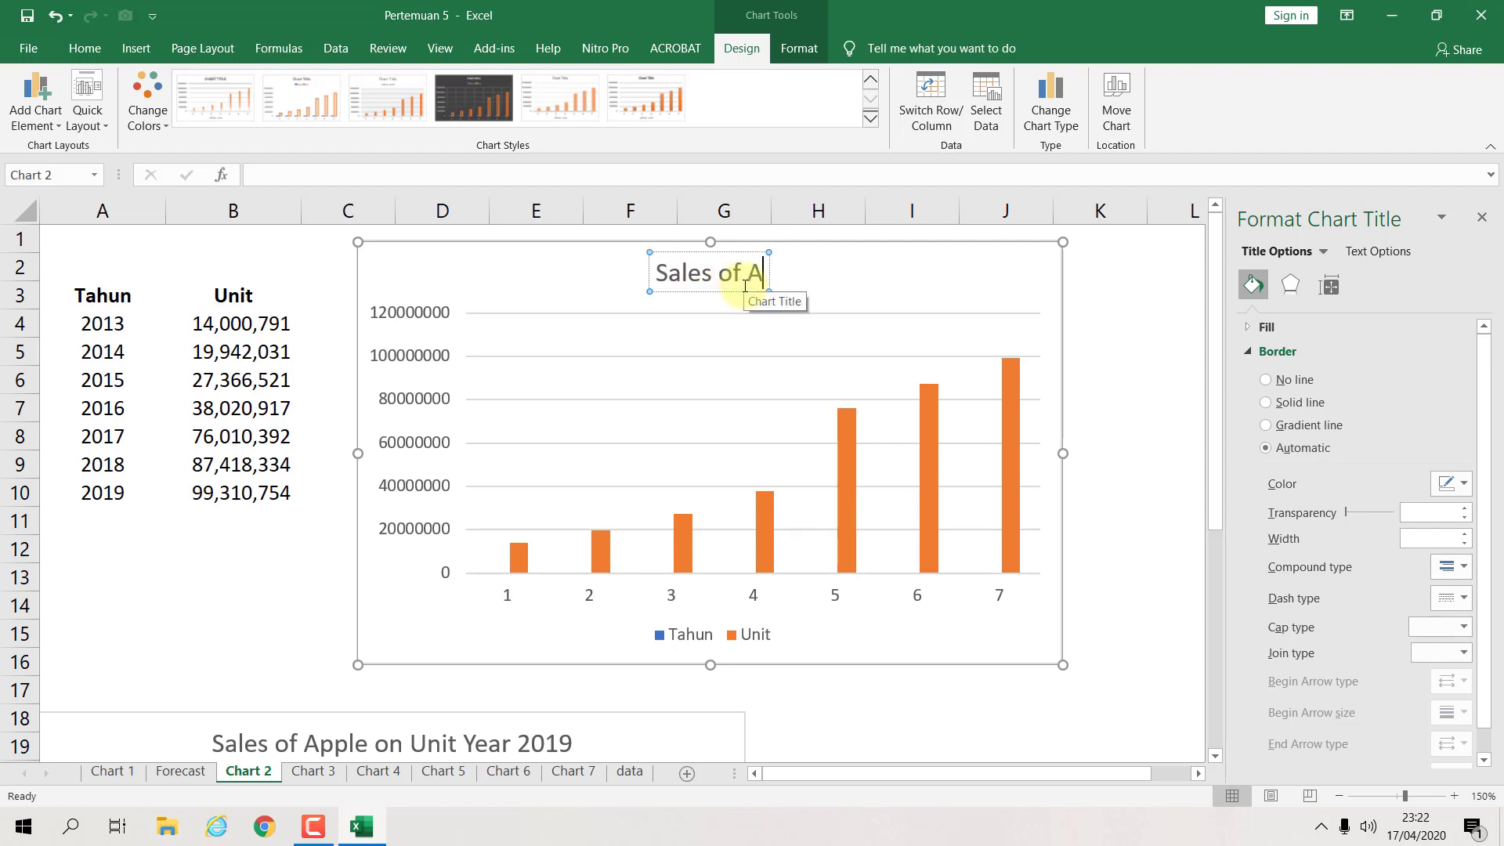
type("pple ")
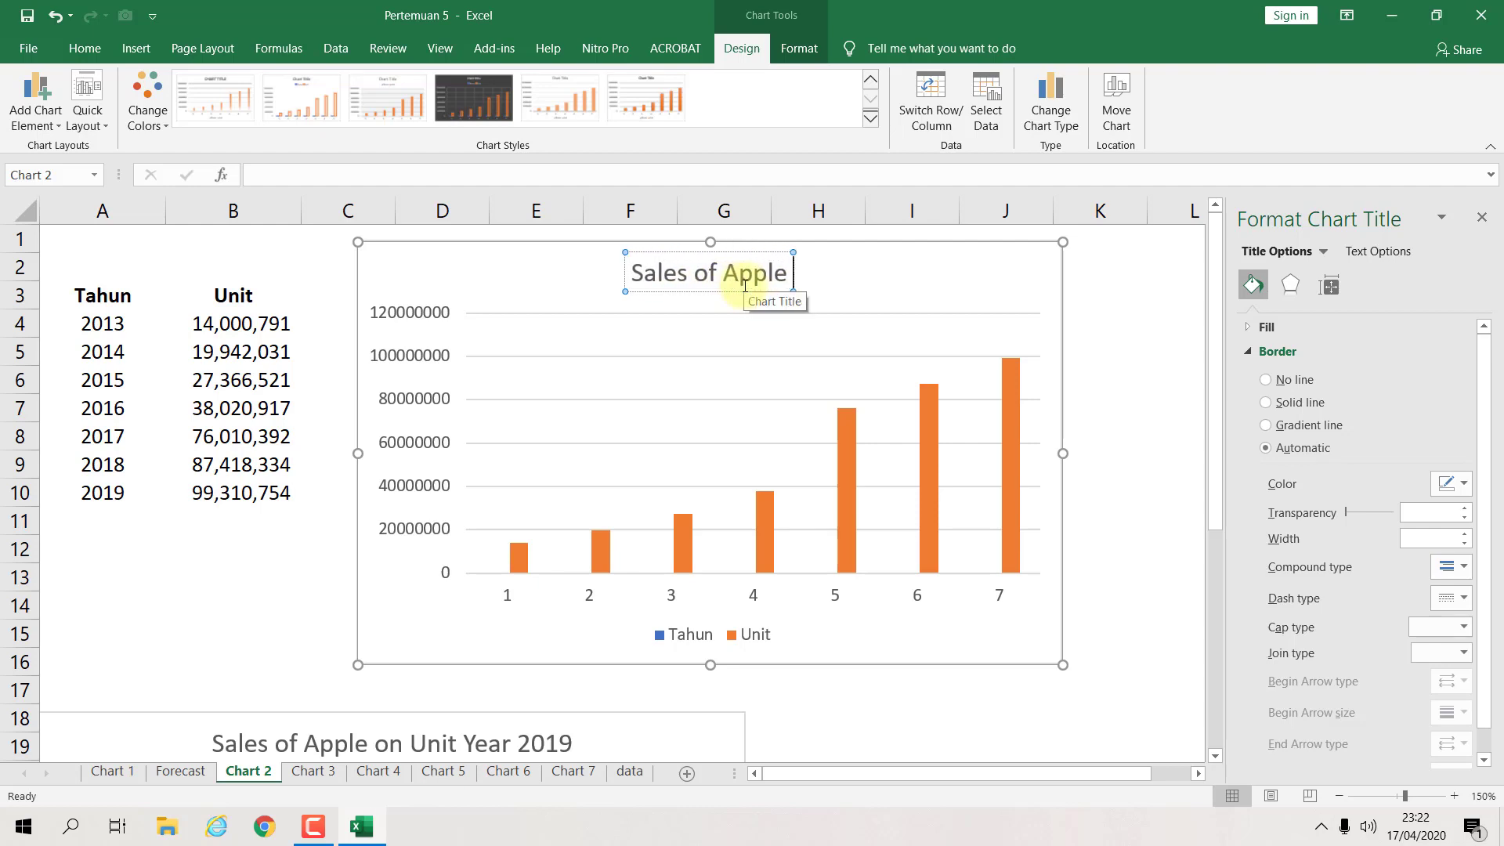
type("on Unit ")
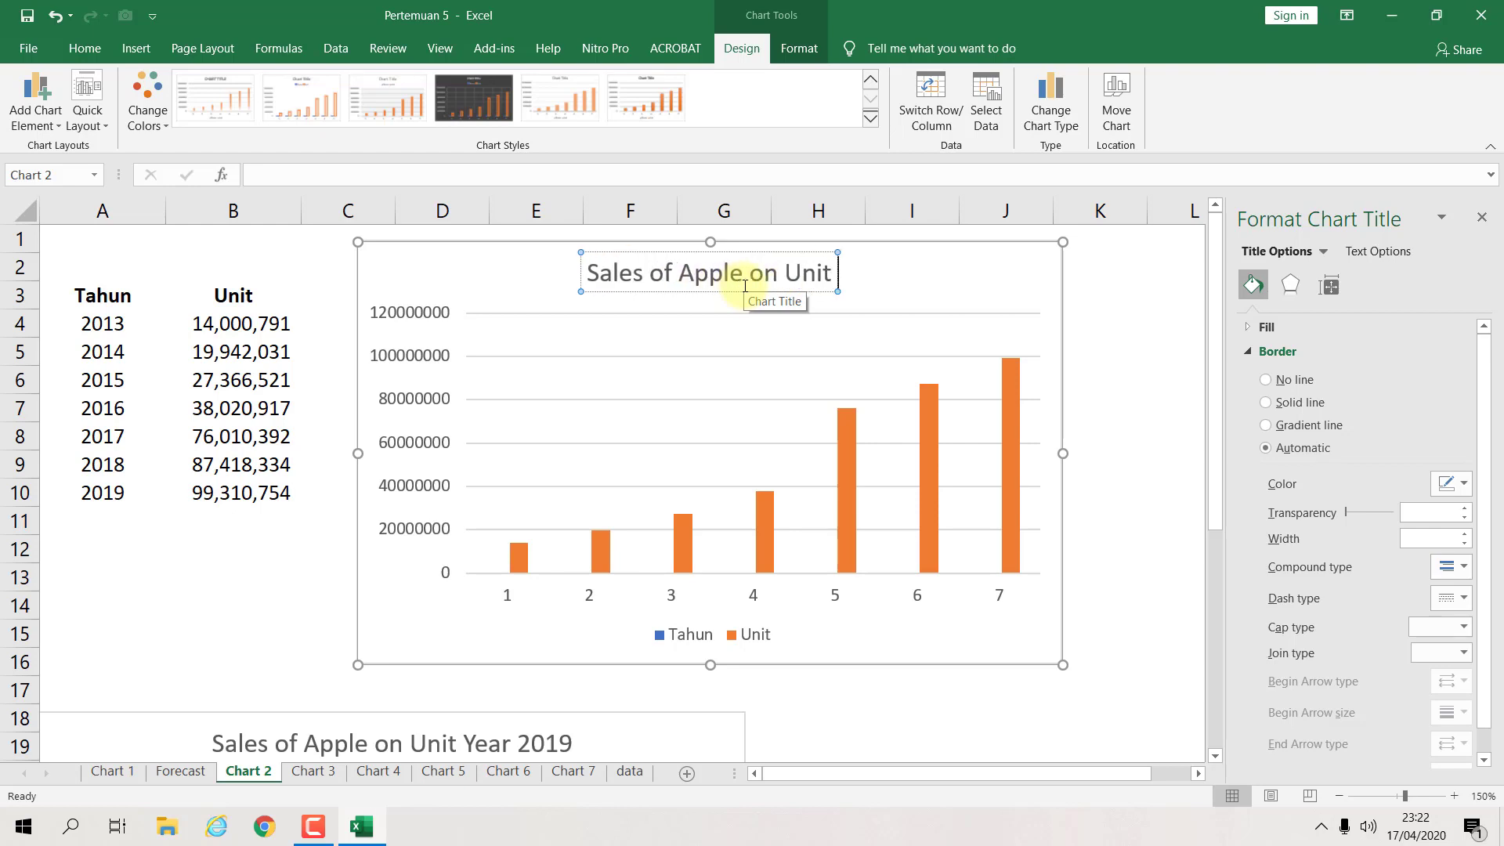
type("Year 201")
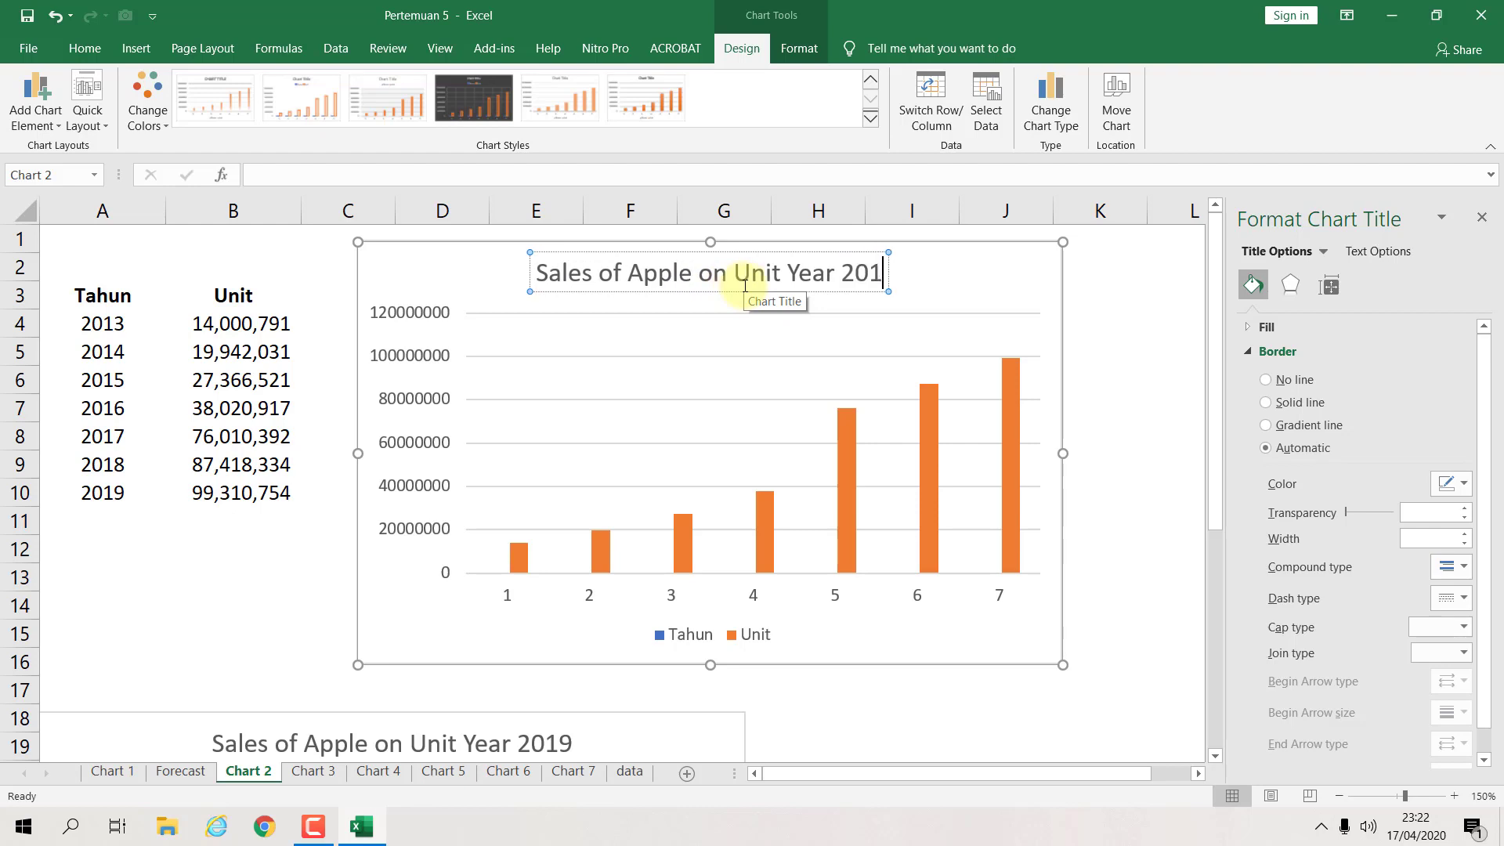
type("9")
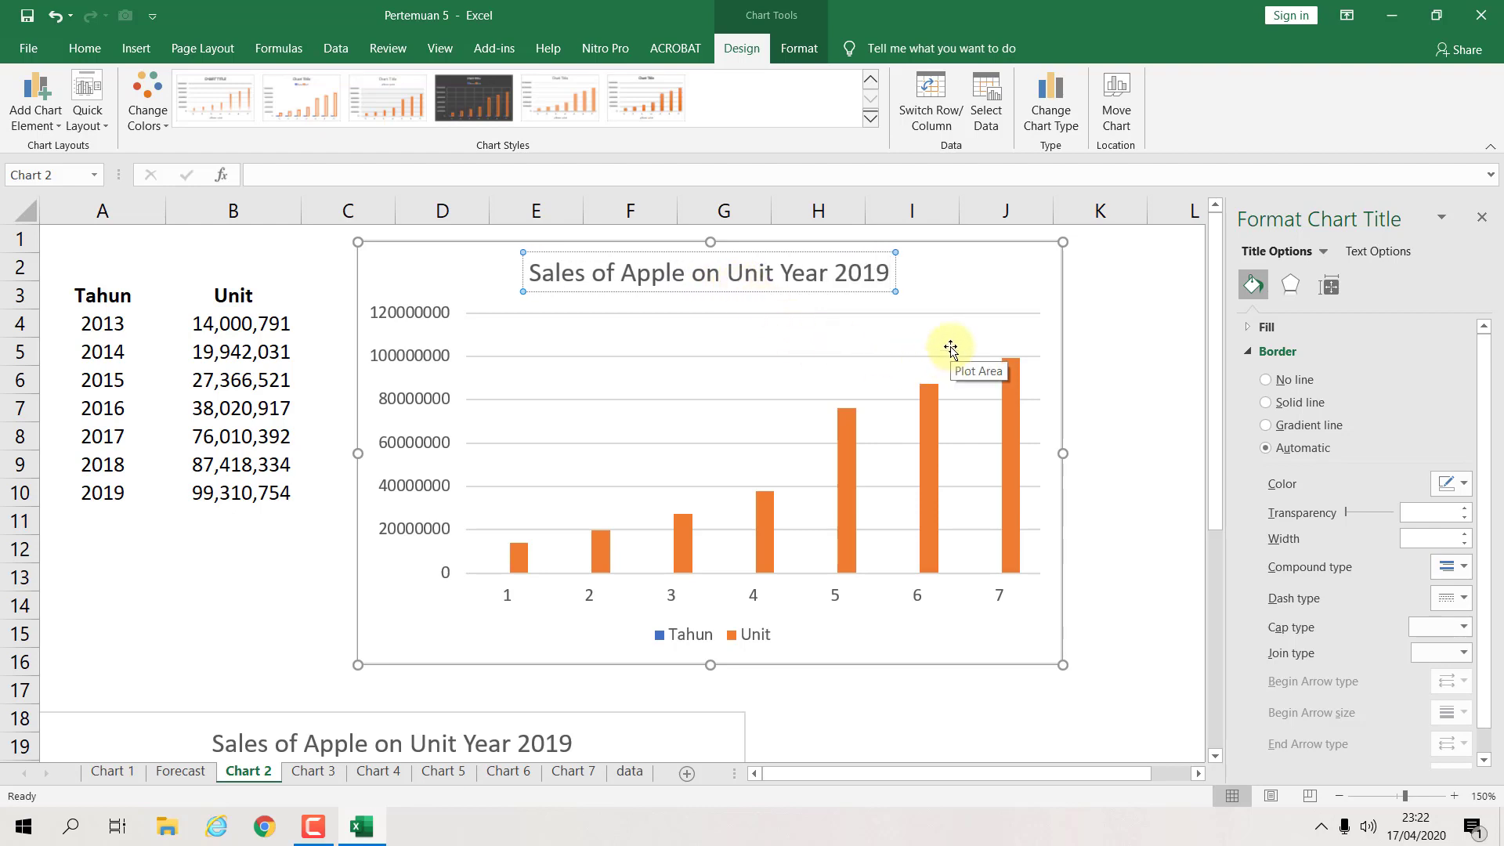
Step: Add a second line reading "(In Million Units)" to the column chart's title
key("Return")
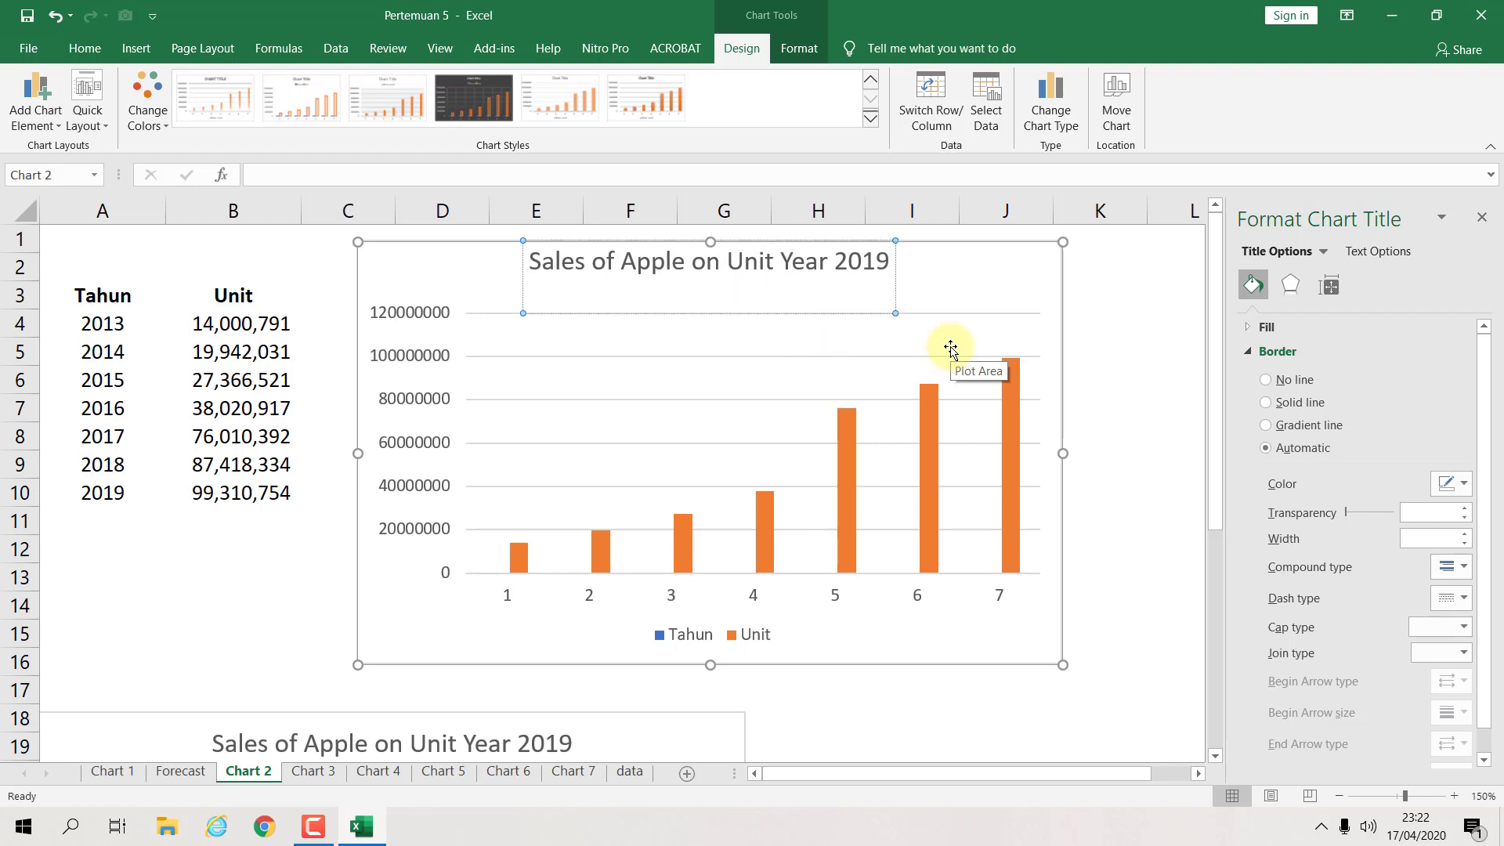
type("(In")
type("Millions")
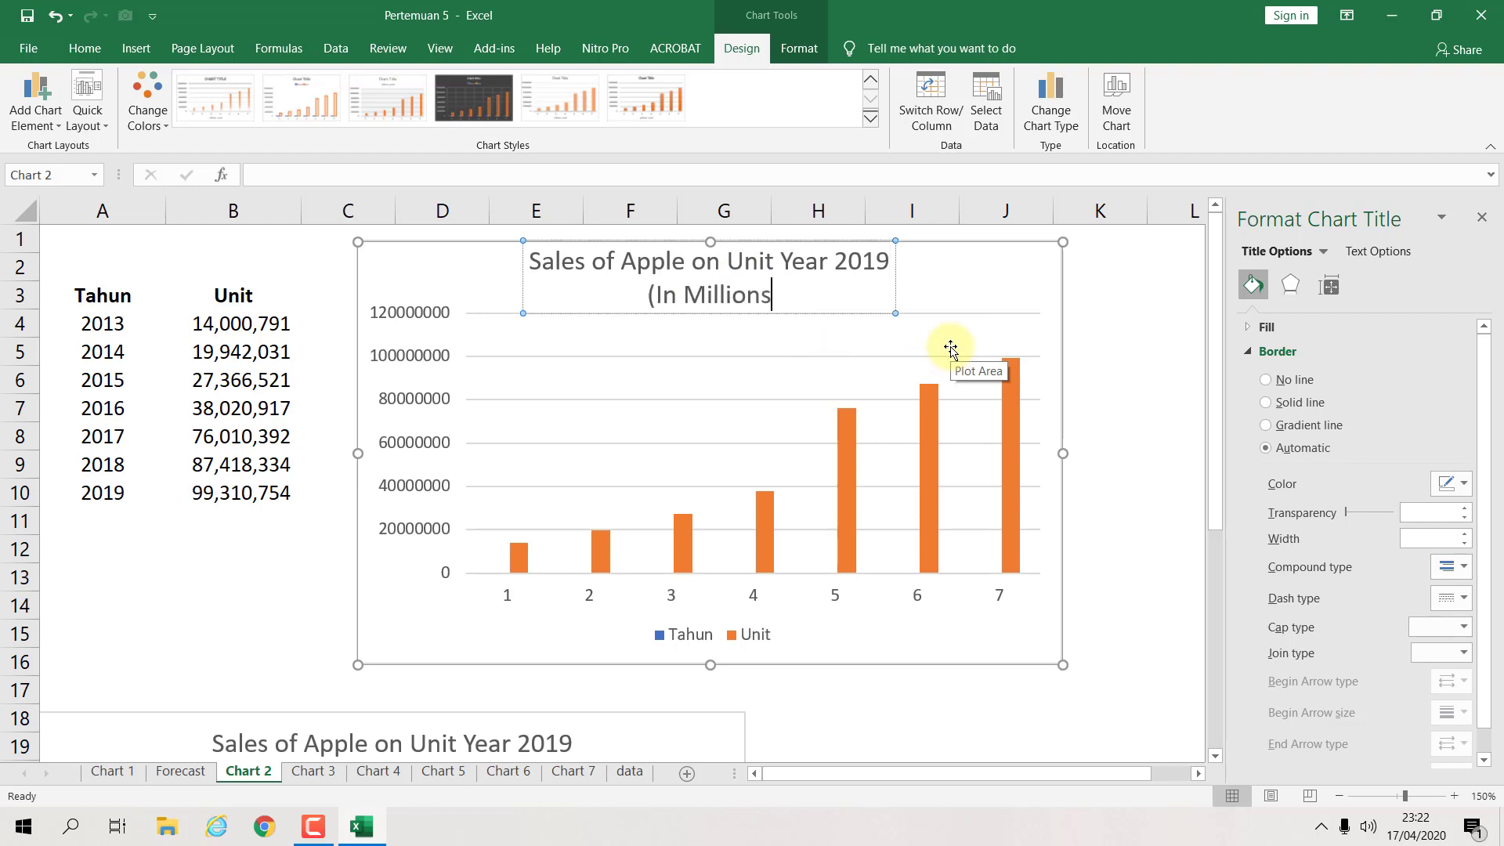
key("BackSpace")
type("Unit")
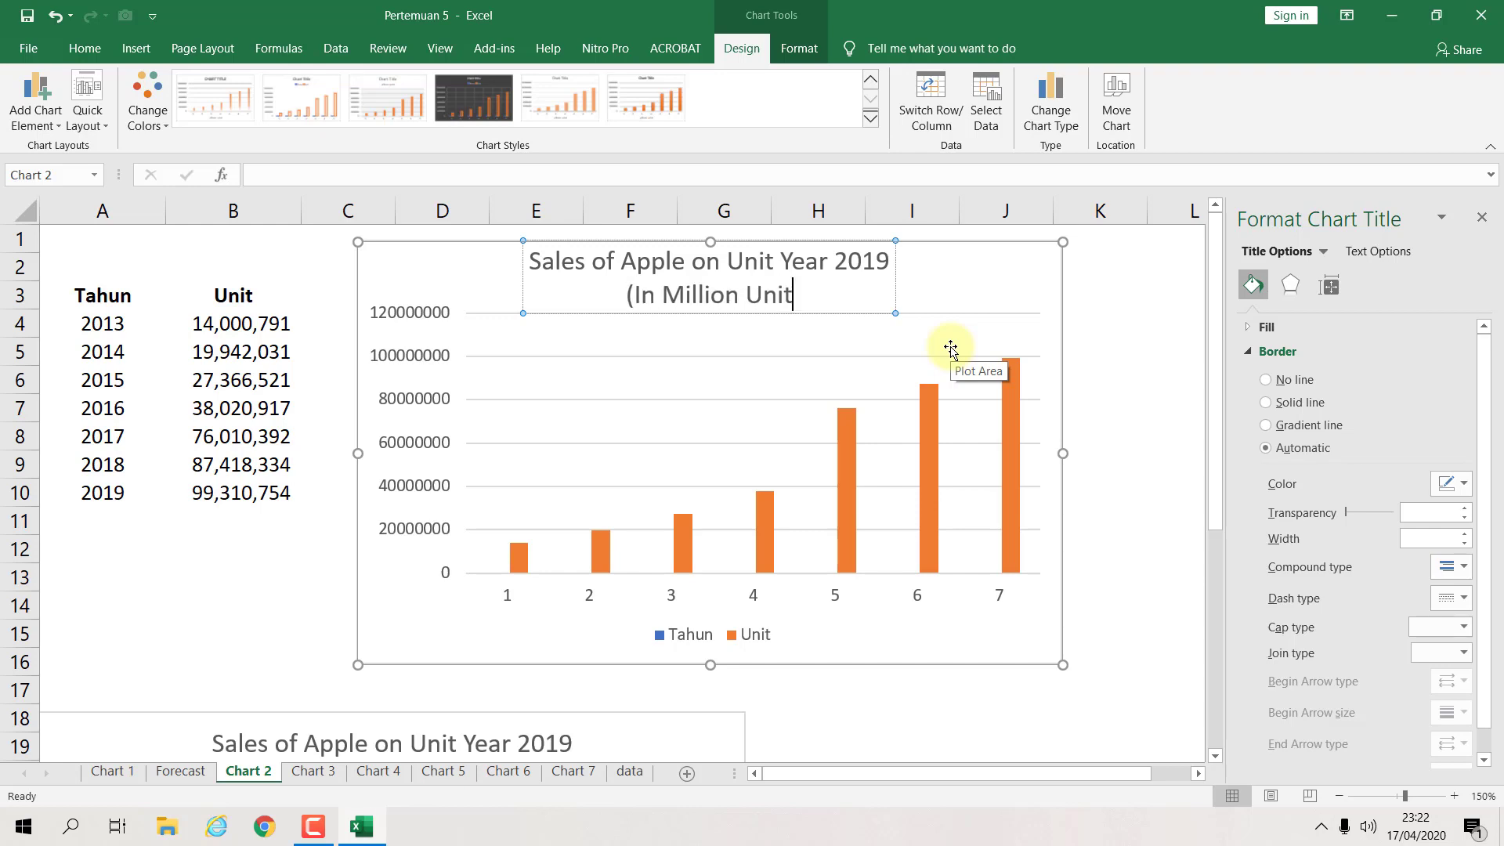
type("s)")
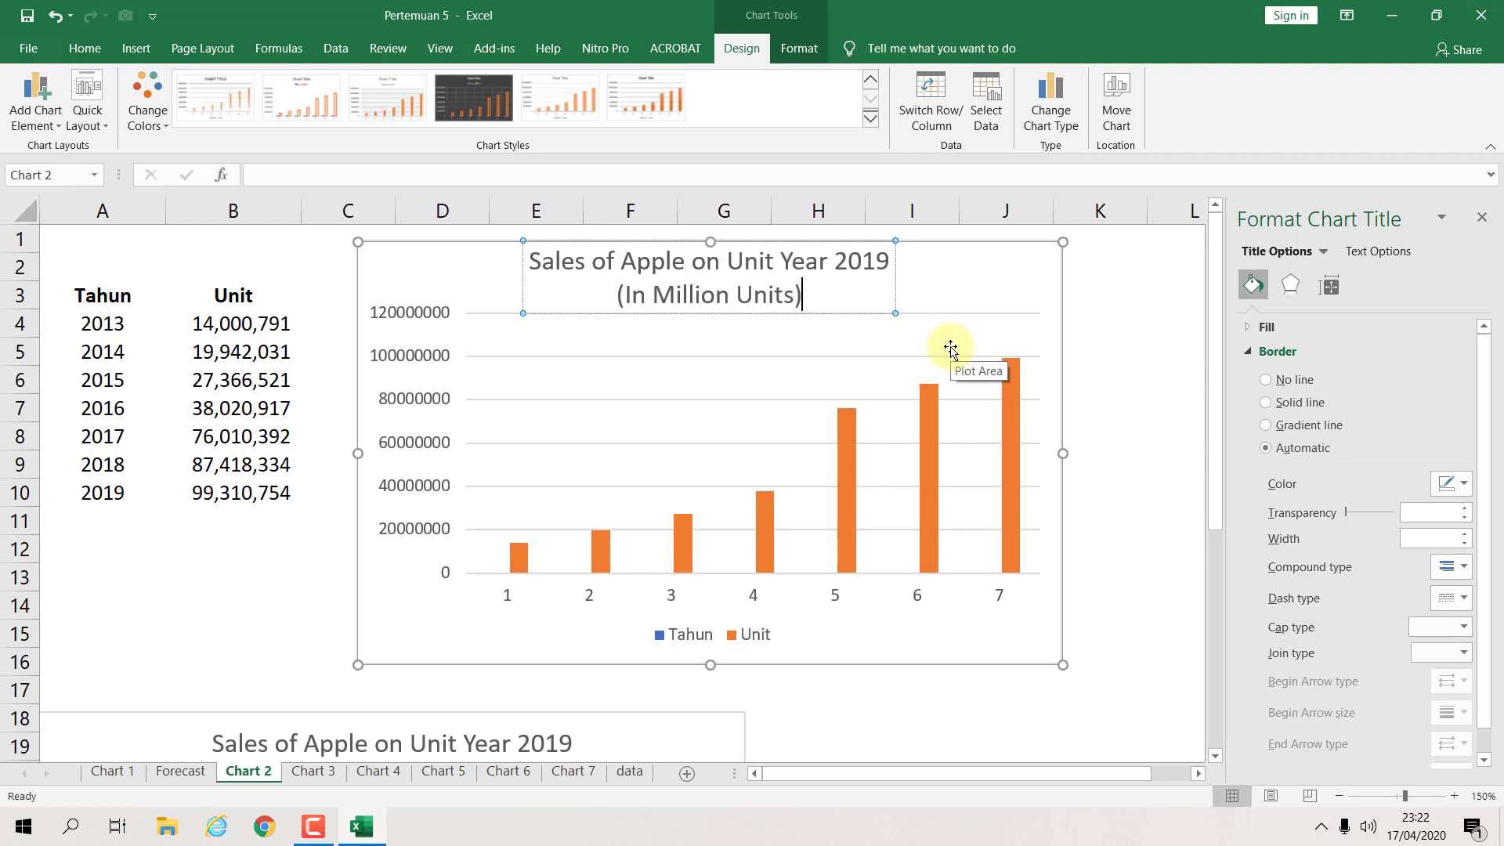
left_click(1111, 329)
Step: Set the display units of the column chart's vertical axis to Millions
left_click(404, 352)
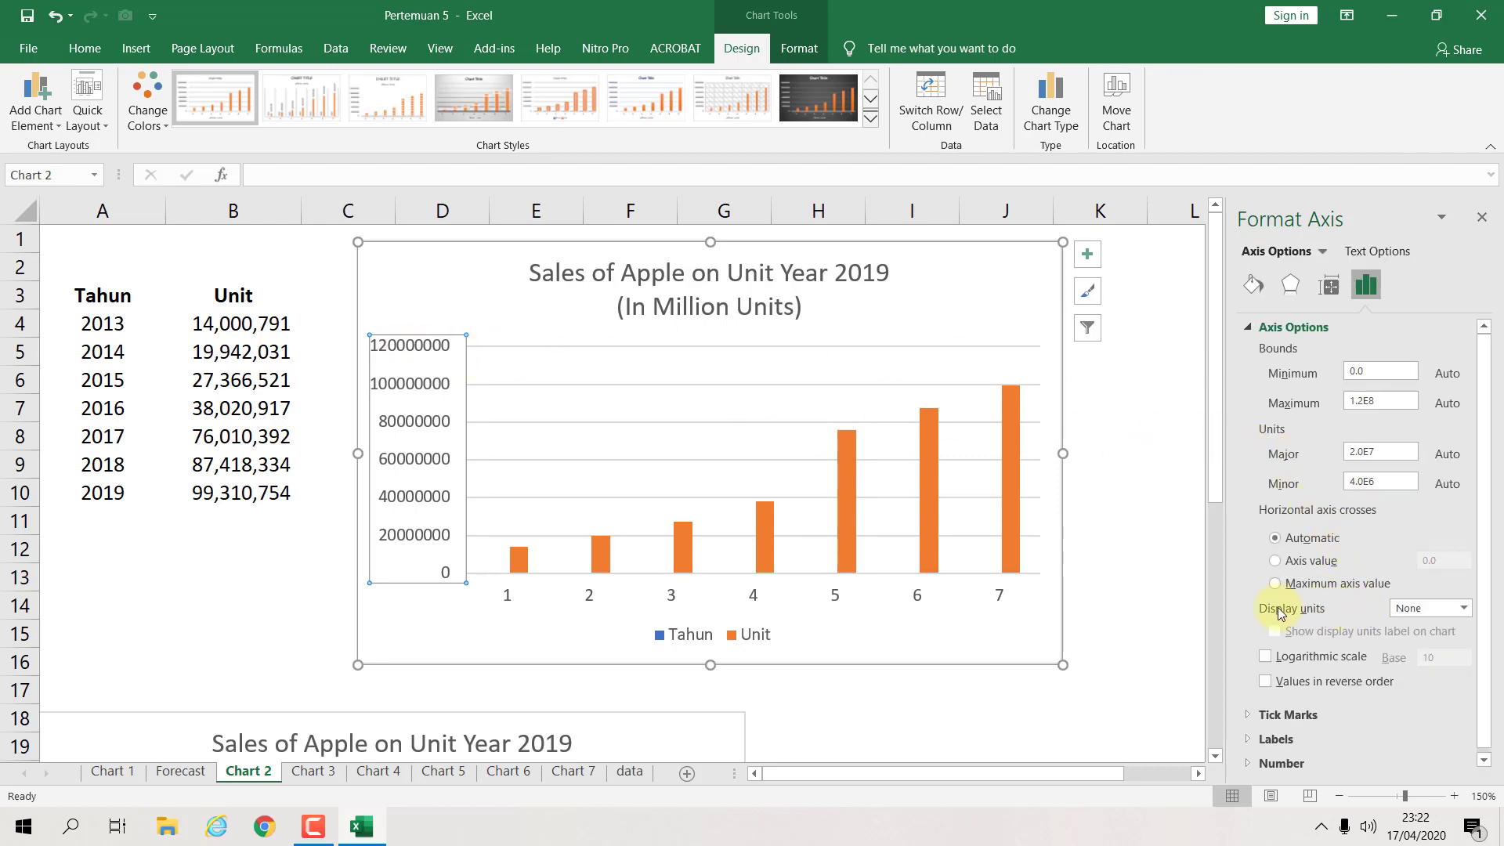
left_click(1461, 609)
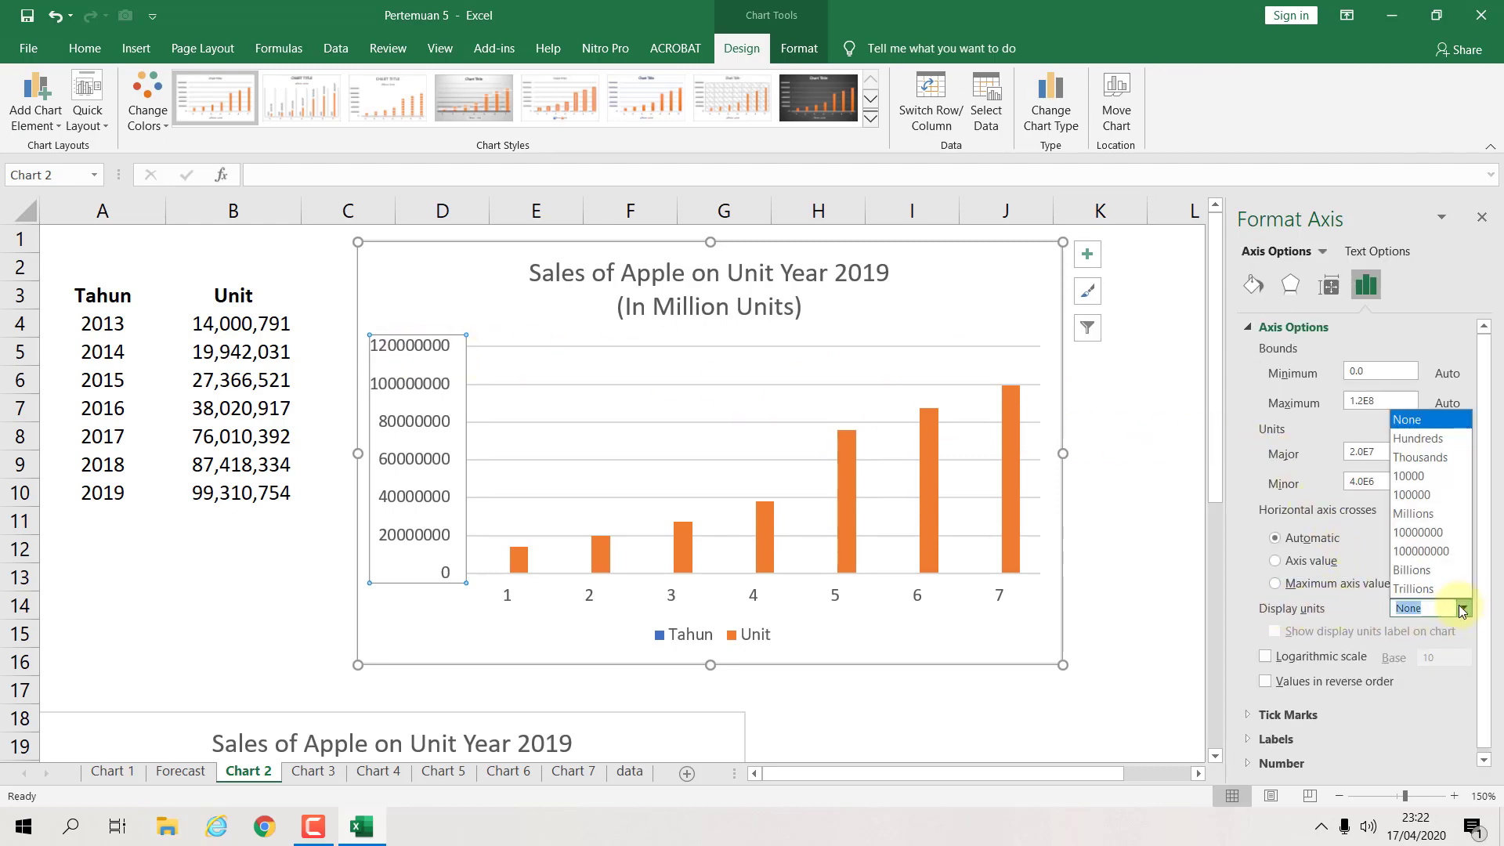
left_click(1414, 513)
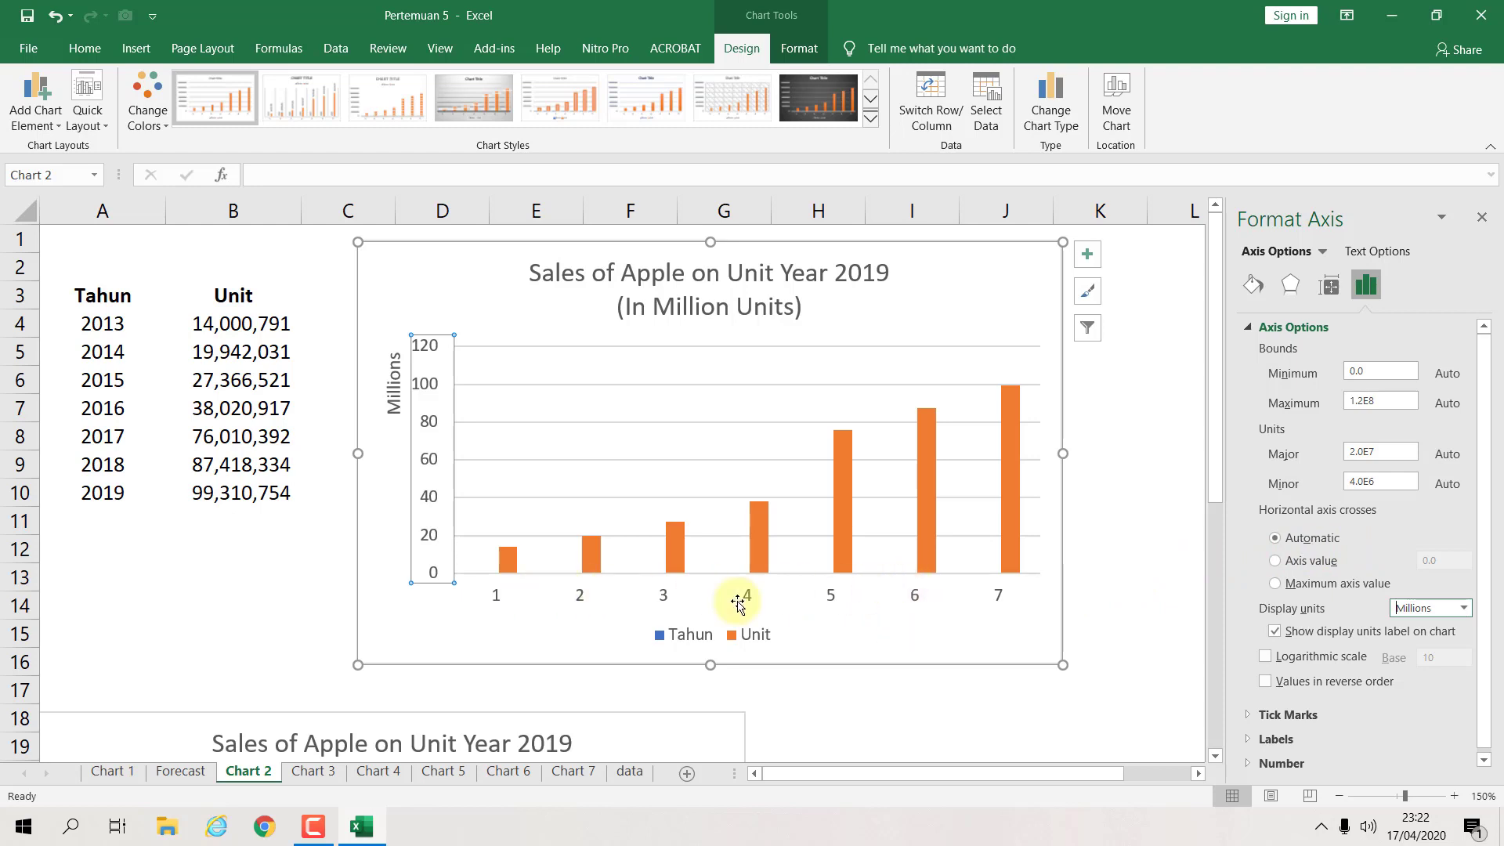
Step: Remove the Tahun series from the column chart's data source
left_click(993, 118)
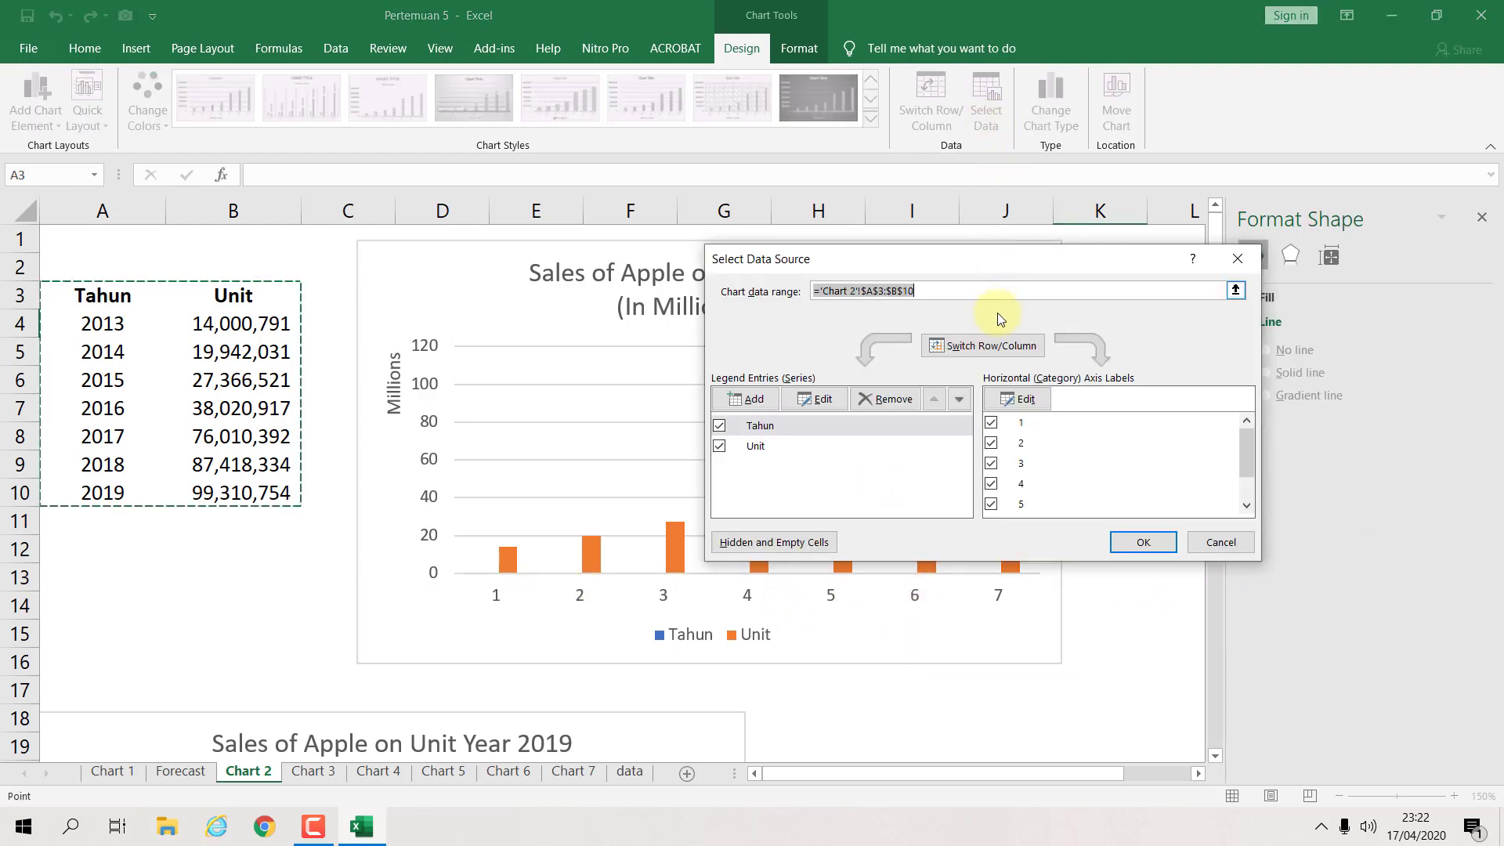
left_click(846, 426)
left_click(892, 401)
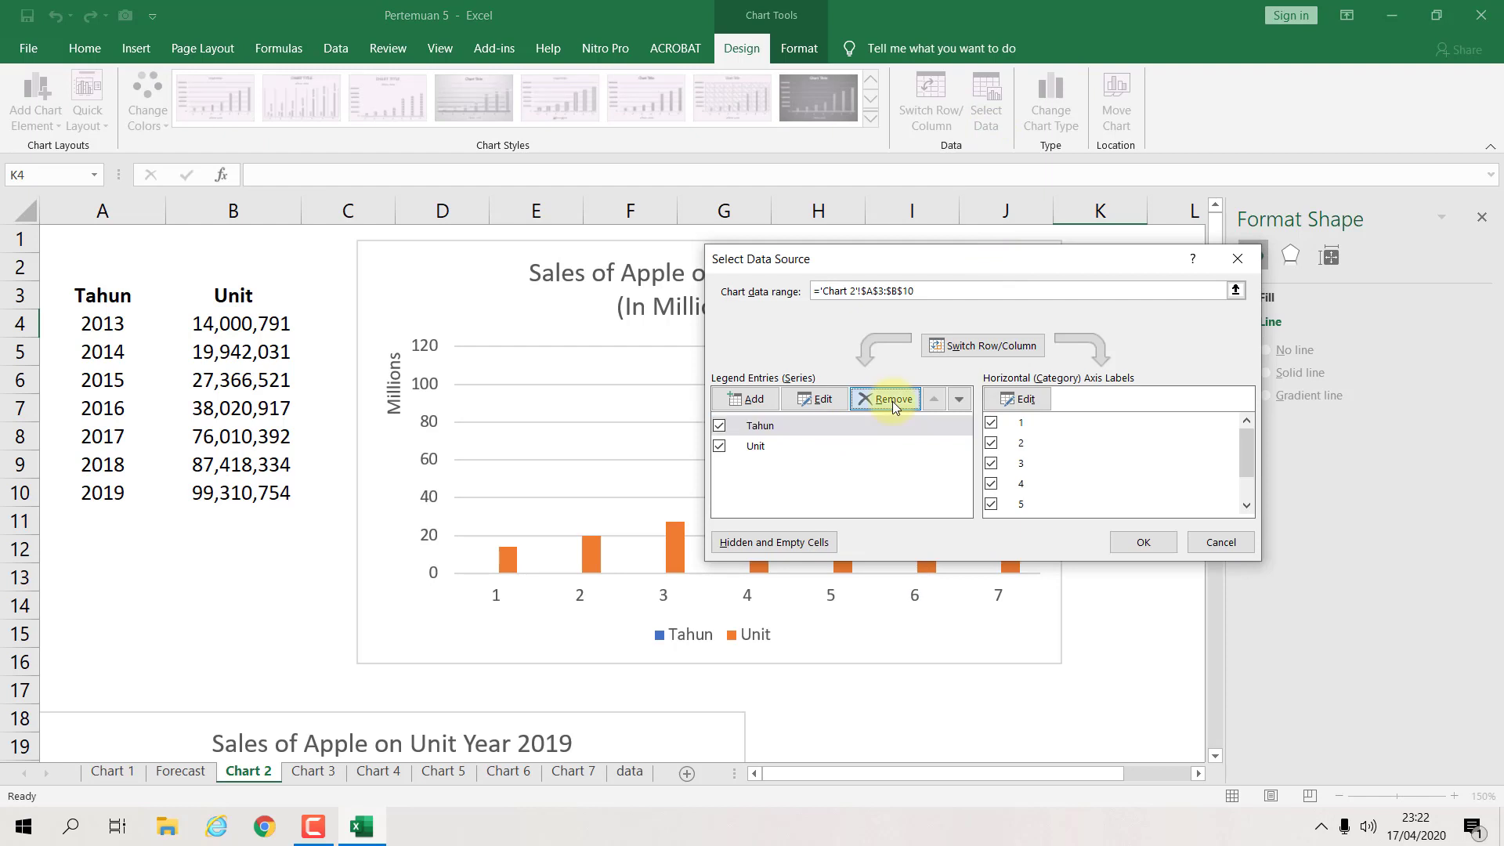
Step: Use the years in cells A4:A10 as the column chart's horizontal axis labels and apply the data source changes
left_click(1016, 400)
left_click(1024, 412)
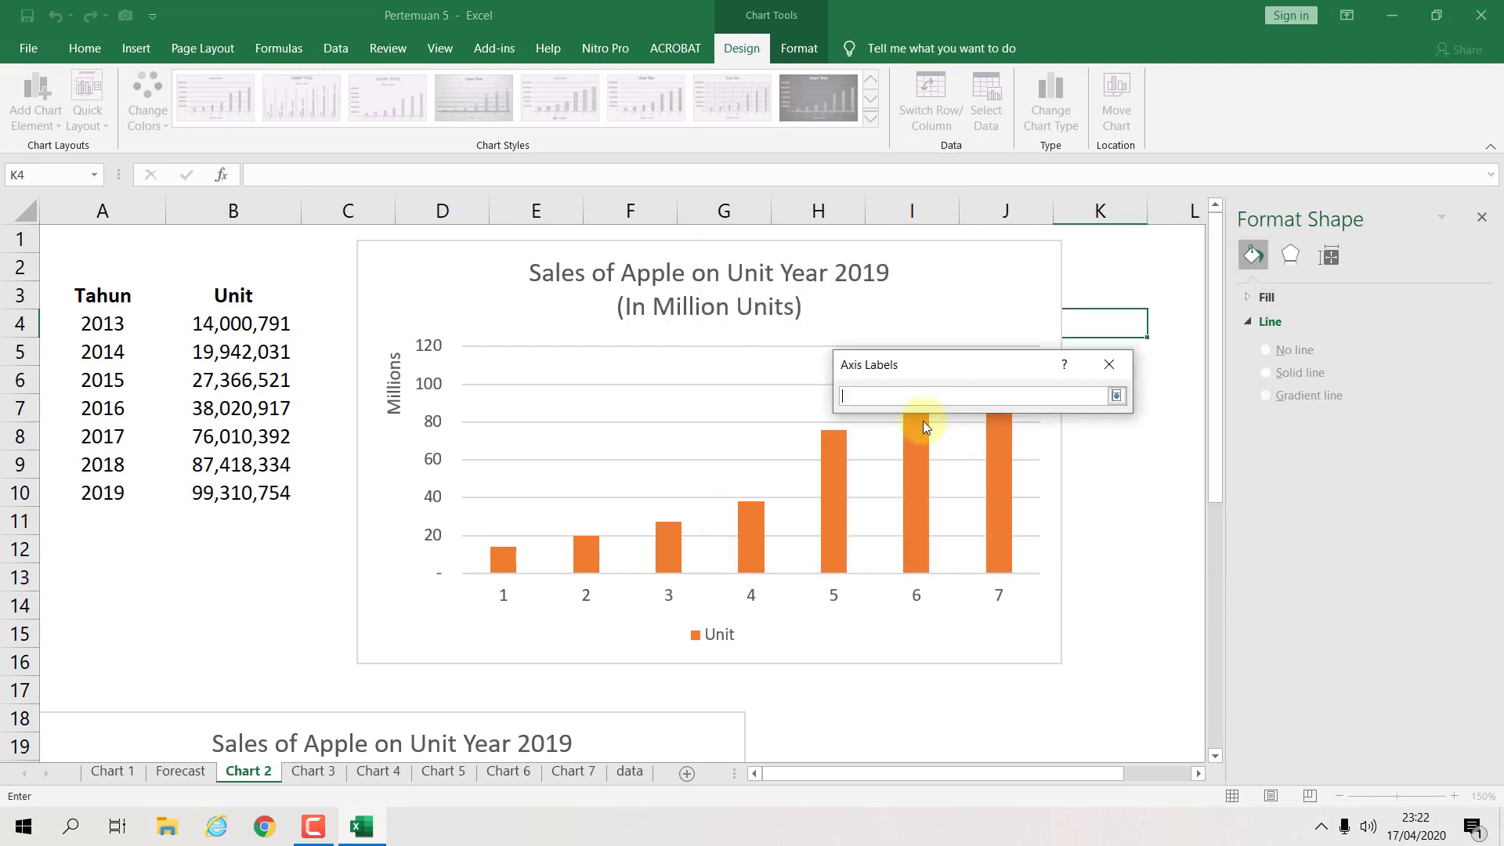
left_click_drag(121, 326, 94, 491)
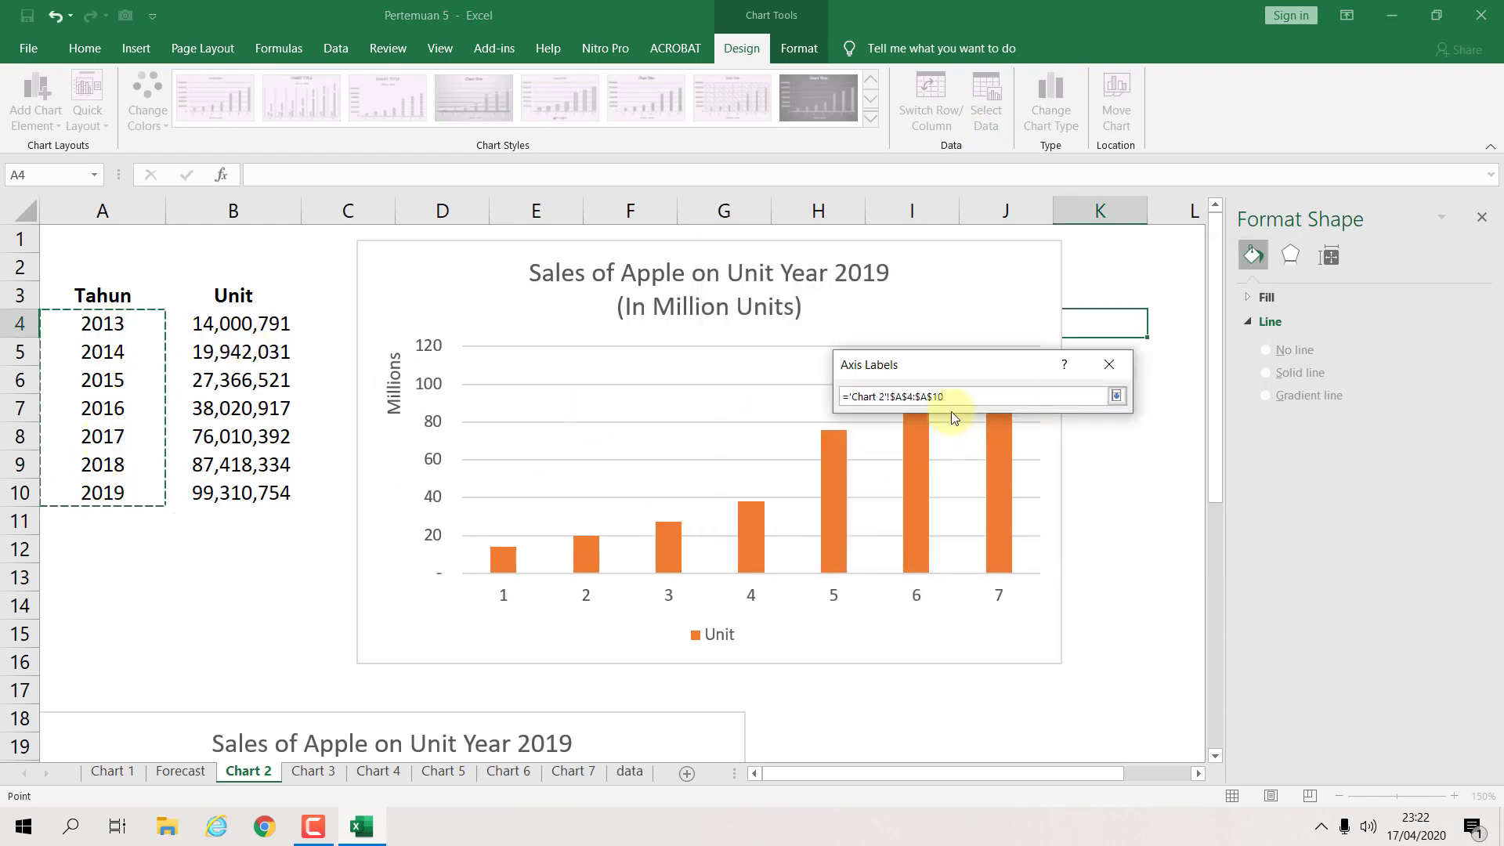
left_click(1116, 396)
left_click(1017, 443)
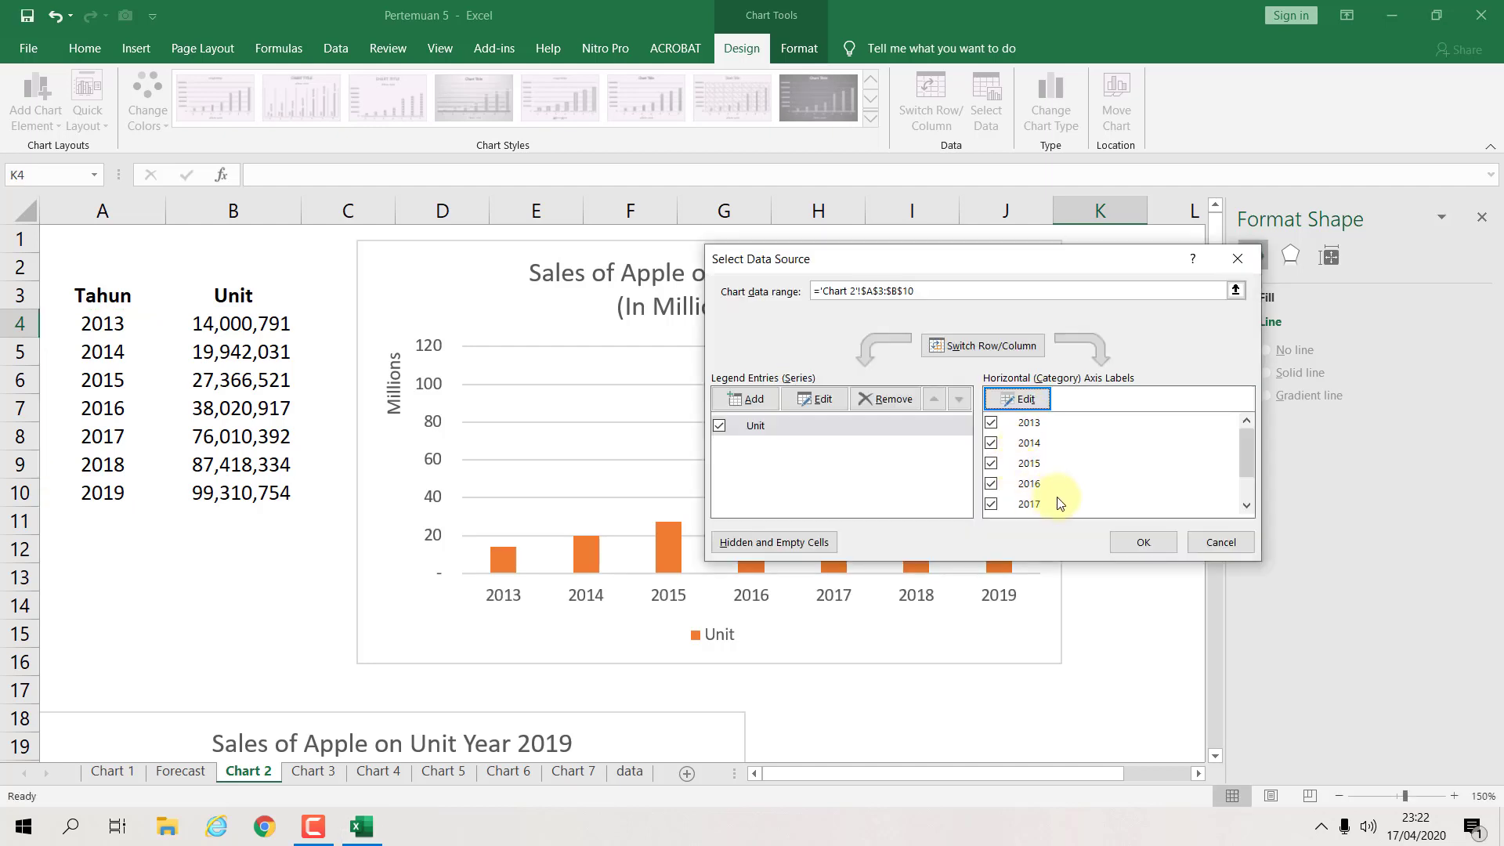
left_click(1135, 540)
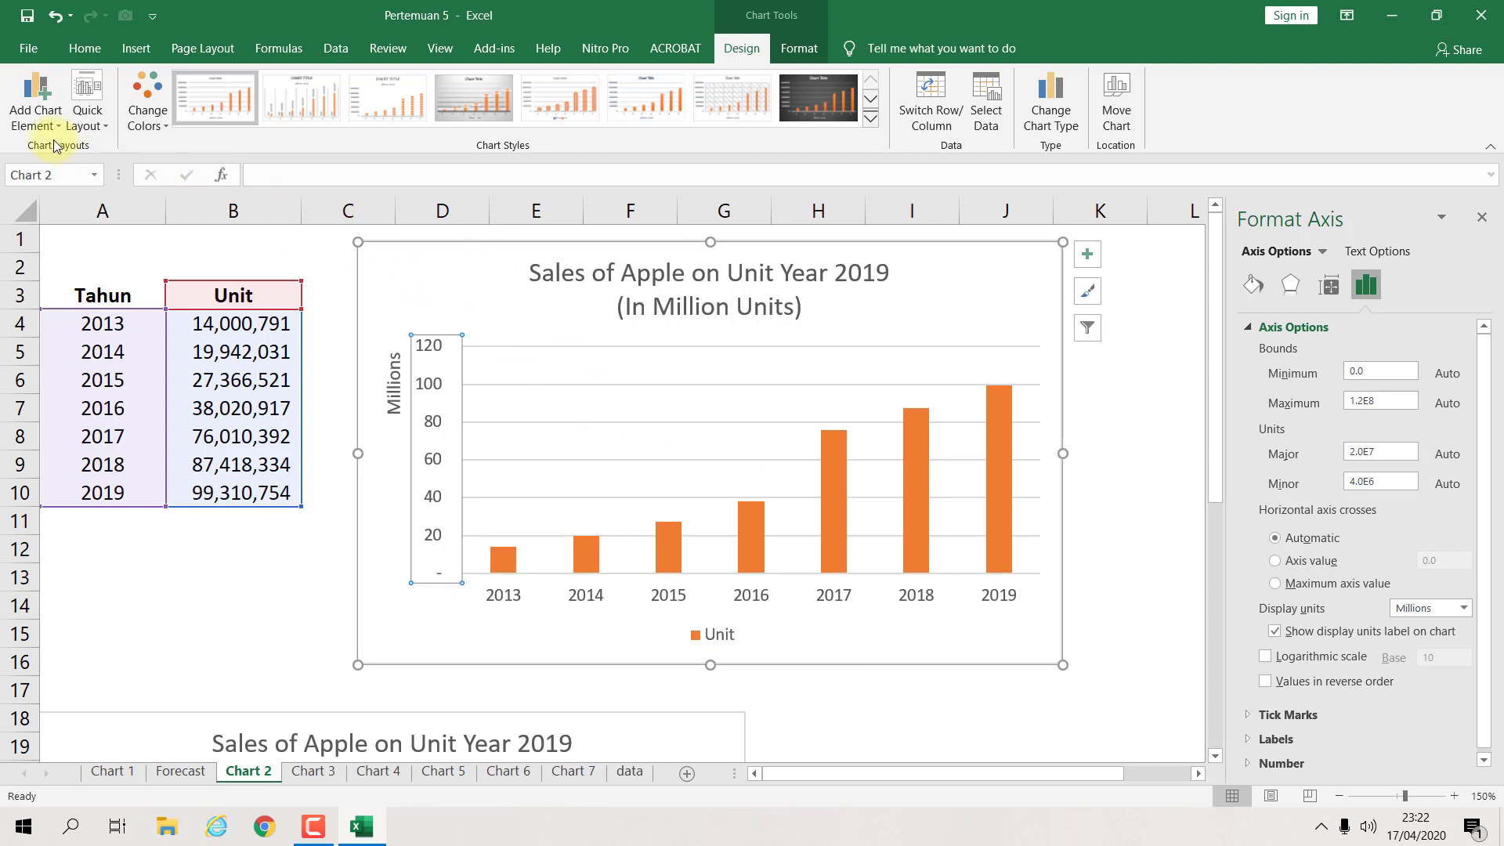
Step: Remove the legend from the column chart by setting it to None
left_click(39, 118)
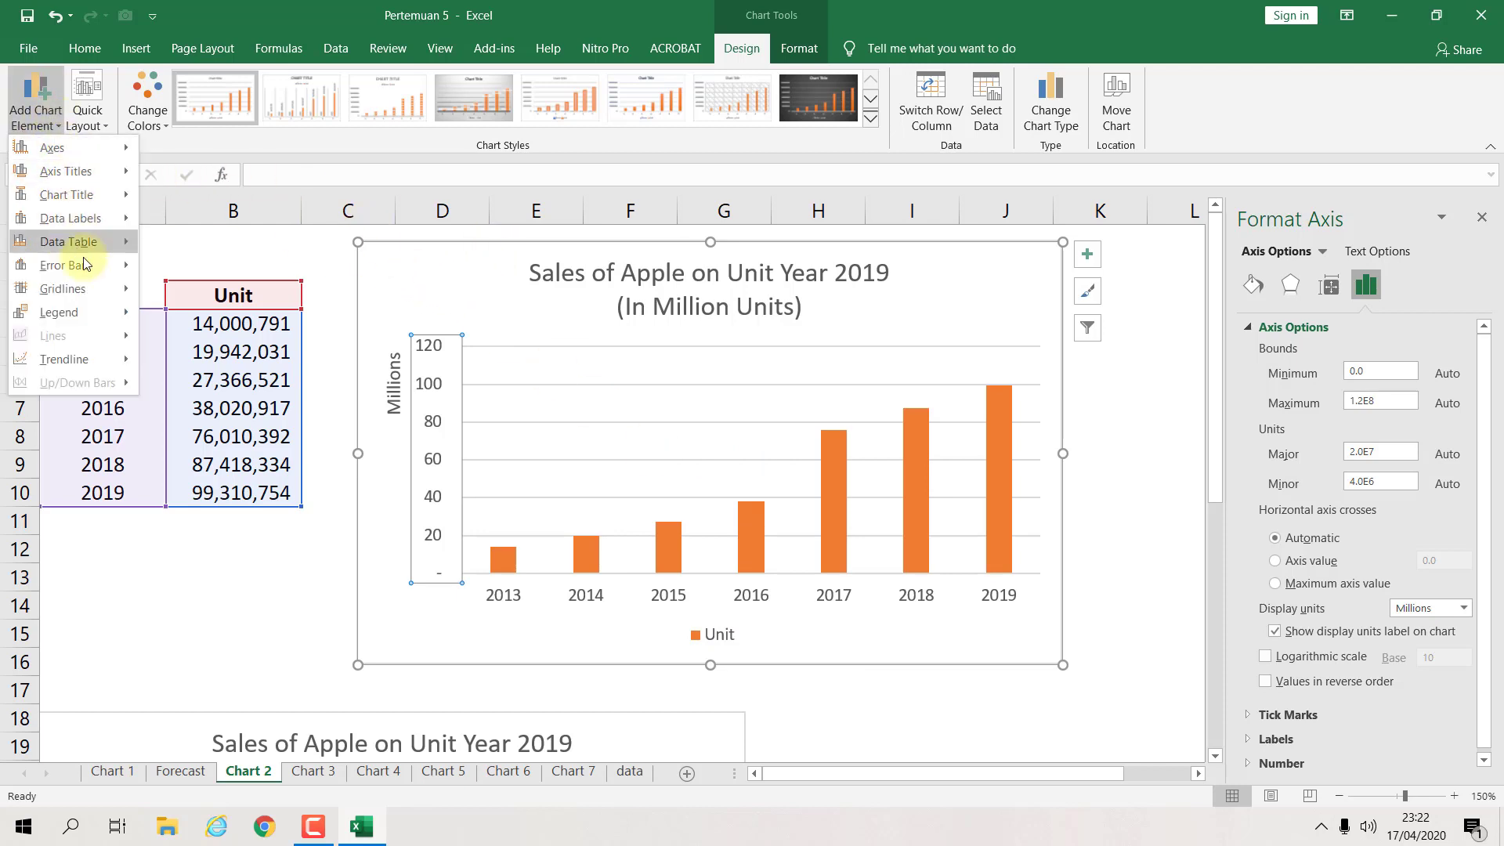
mouse_move(87, 283)
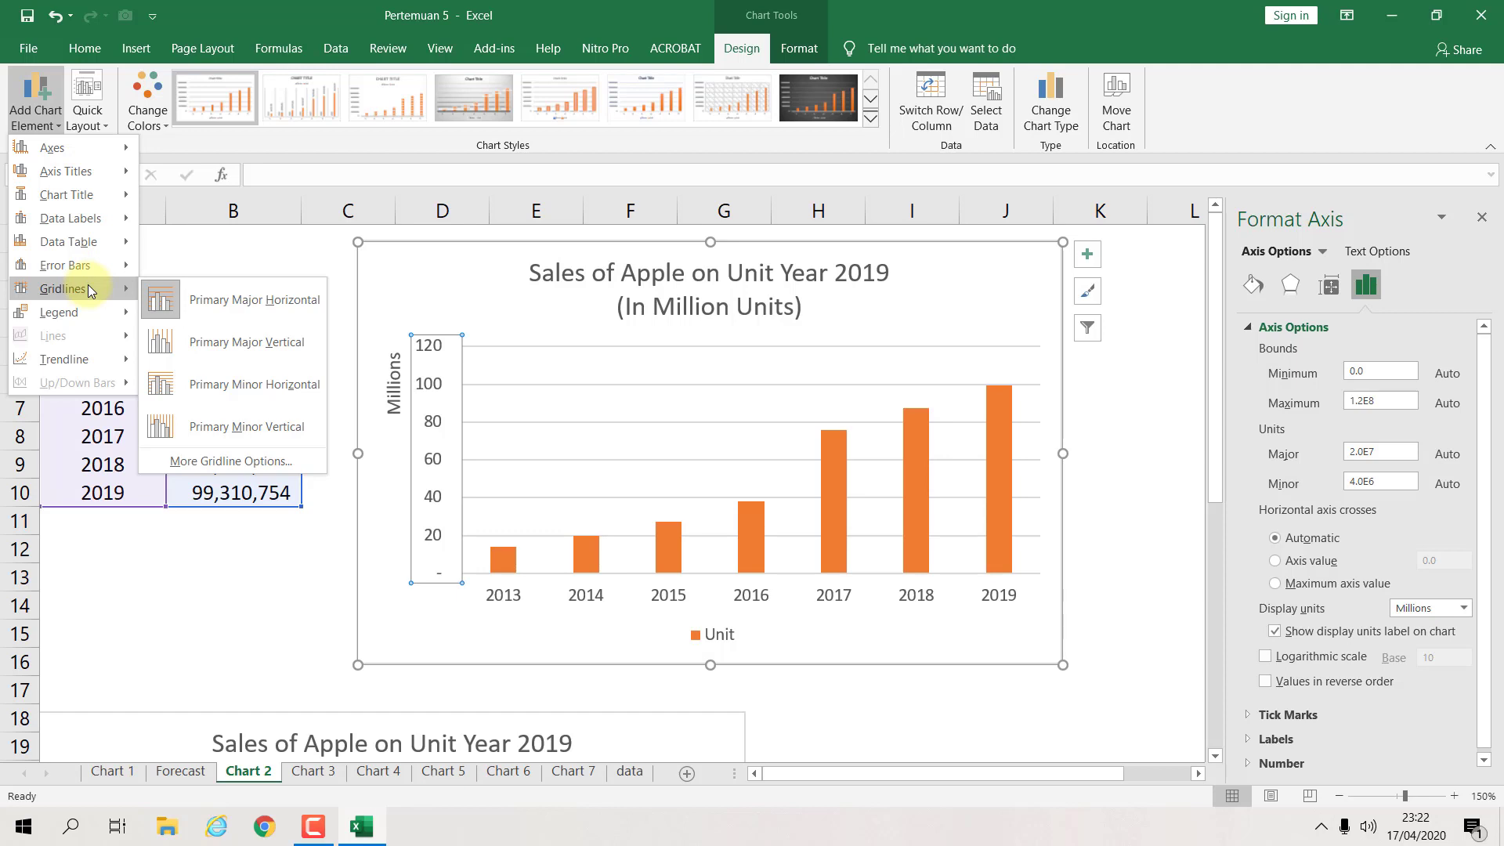
mouse_move(87, 310)
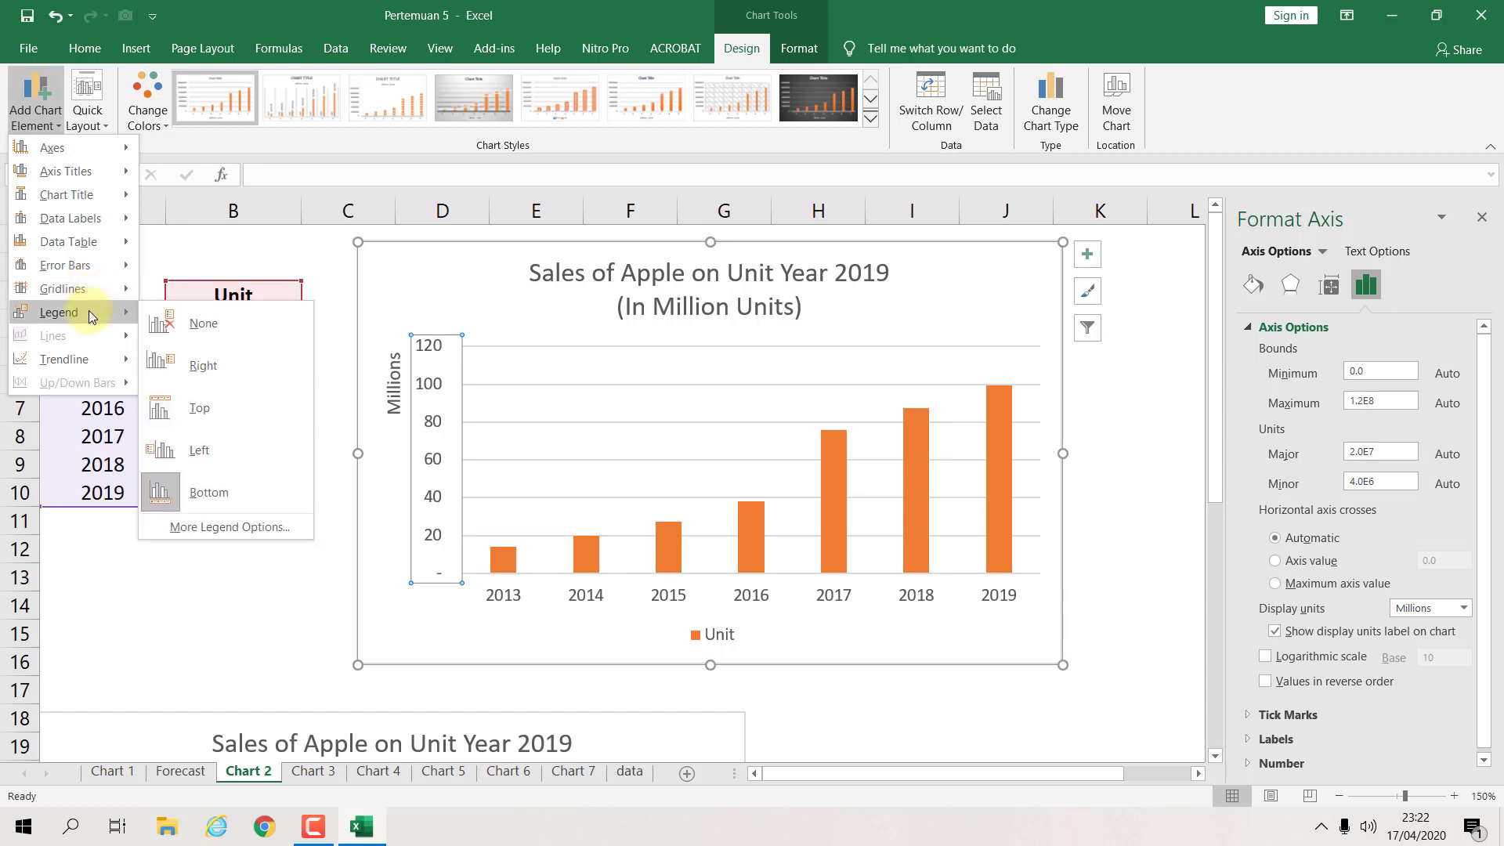
left_click(196, 323)
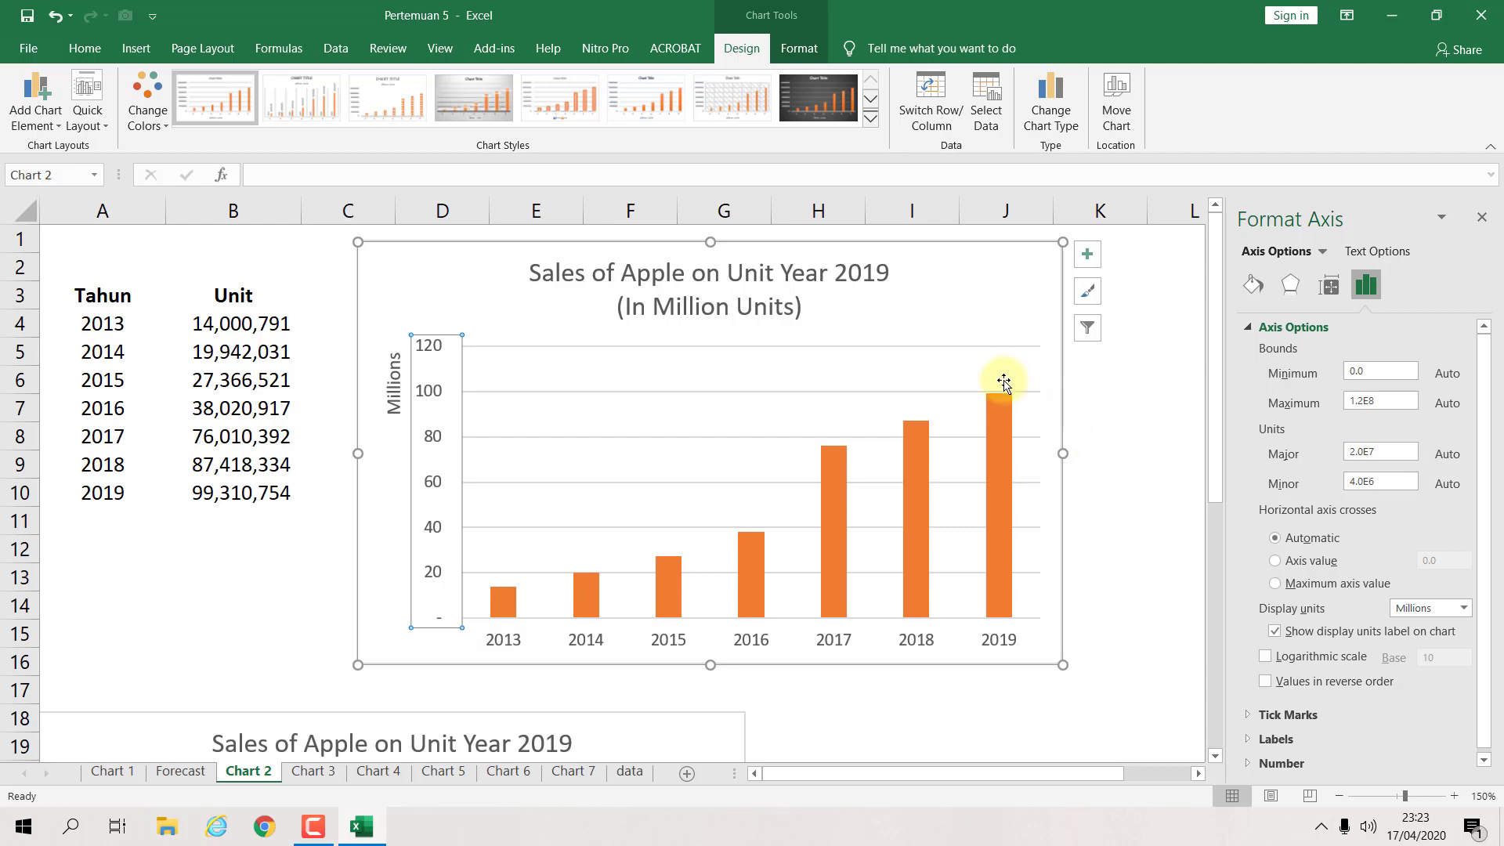
Step: Turn off the column chart's primary major horizontal gridlines
left_click(51, 131)
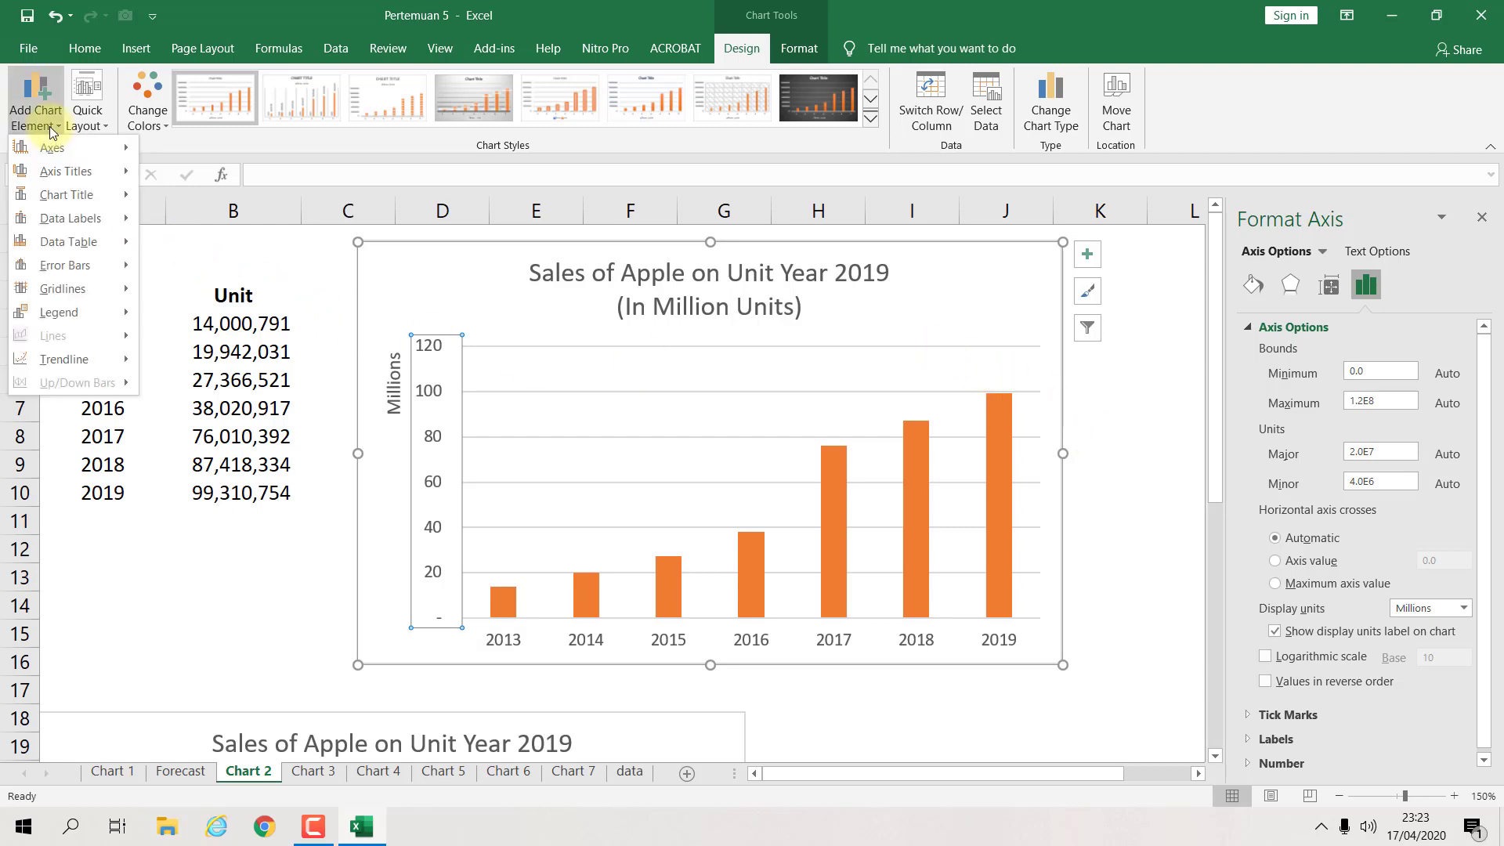
mouse_move(80, 289)
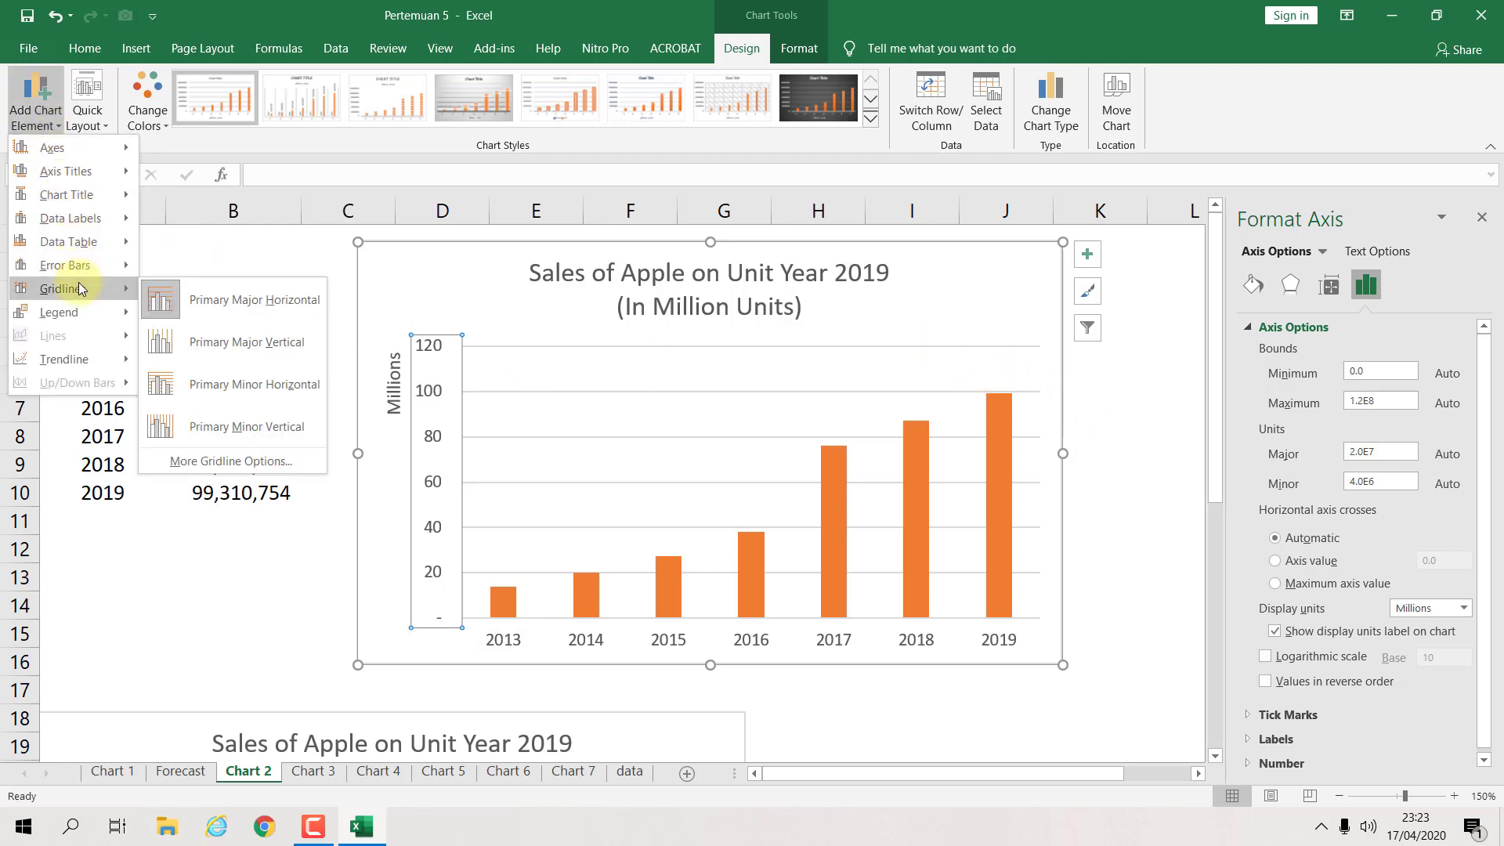
left_click(174, 306)
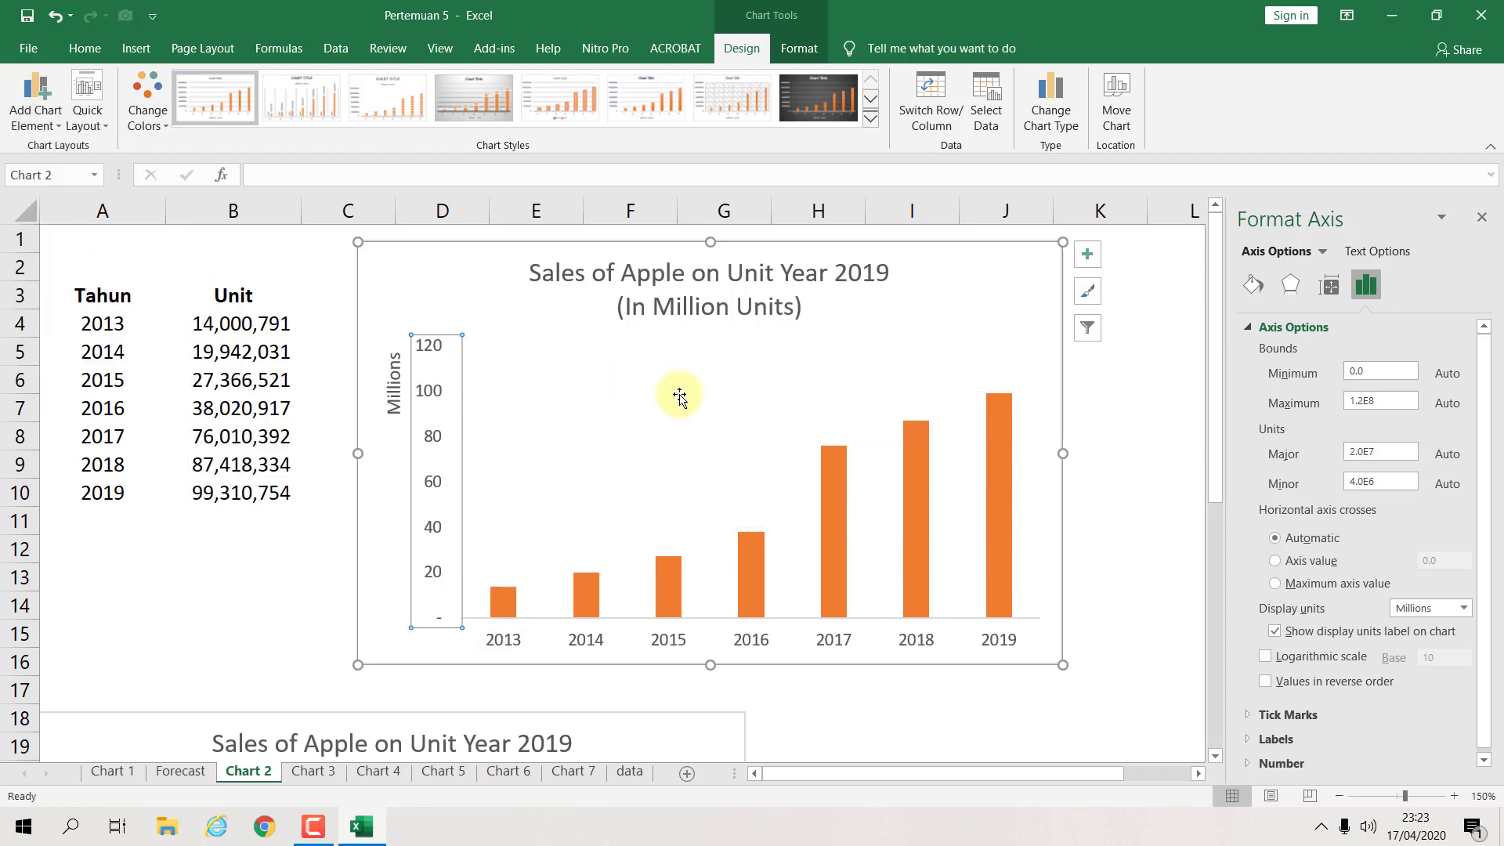
left_click(1128, 451)
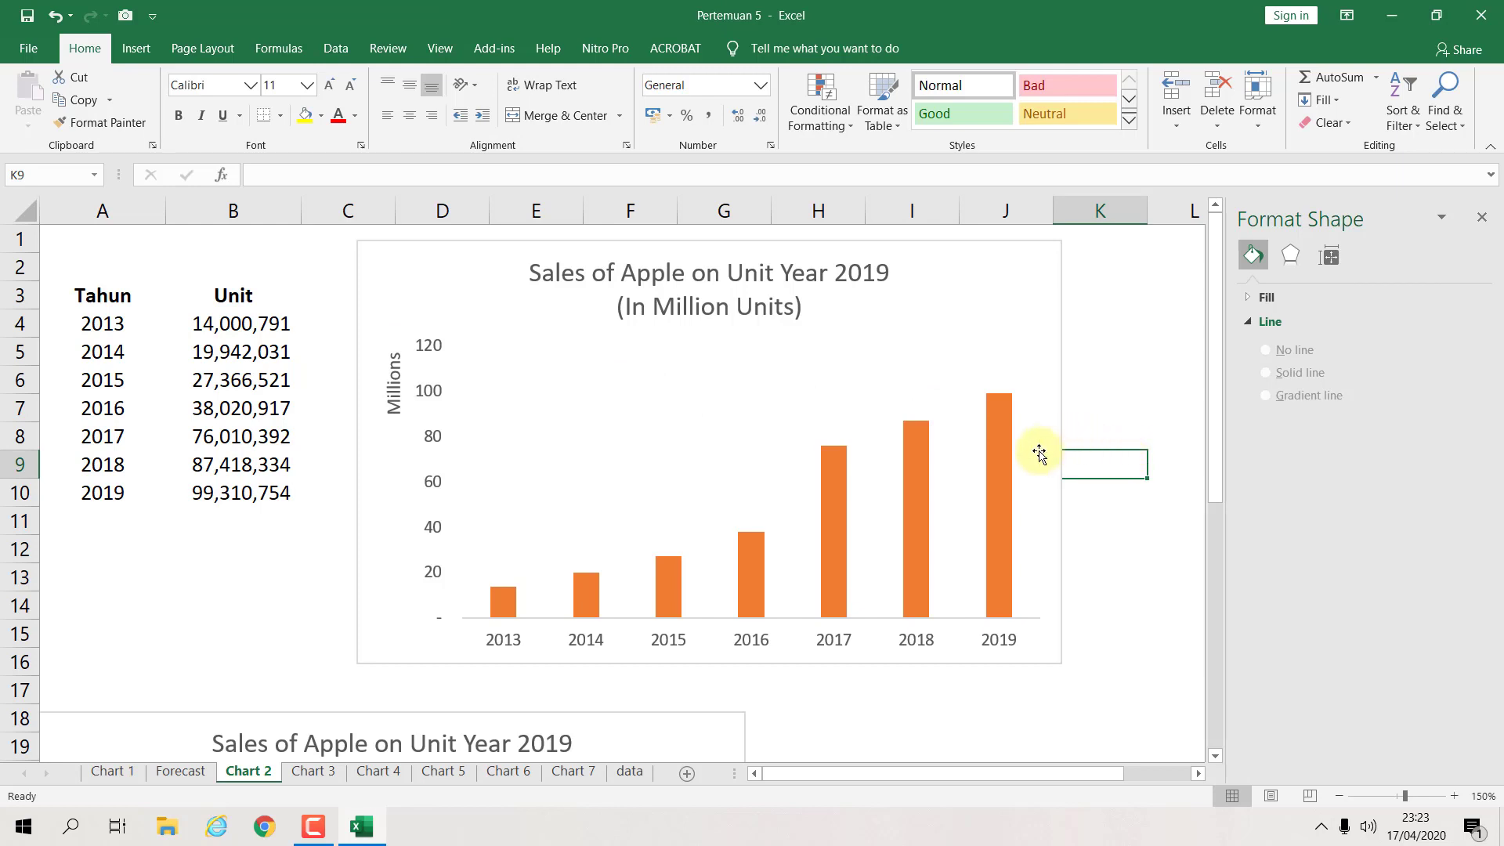
Step: Widen the Unit columns by reducing the data series' gap width
left_click(1005, 458)
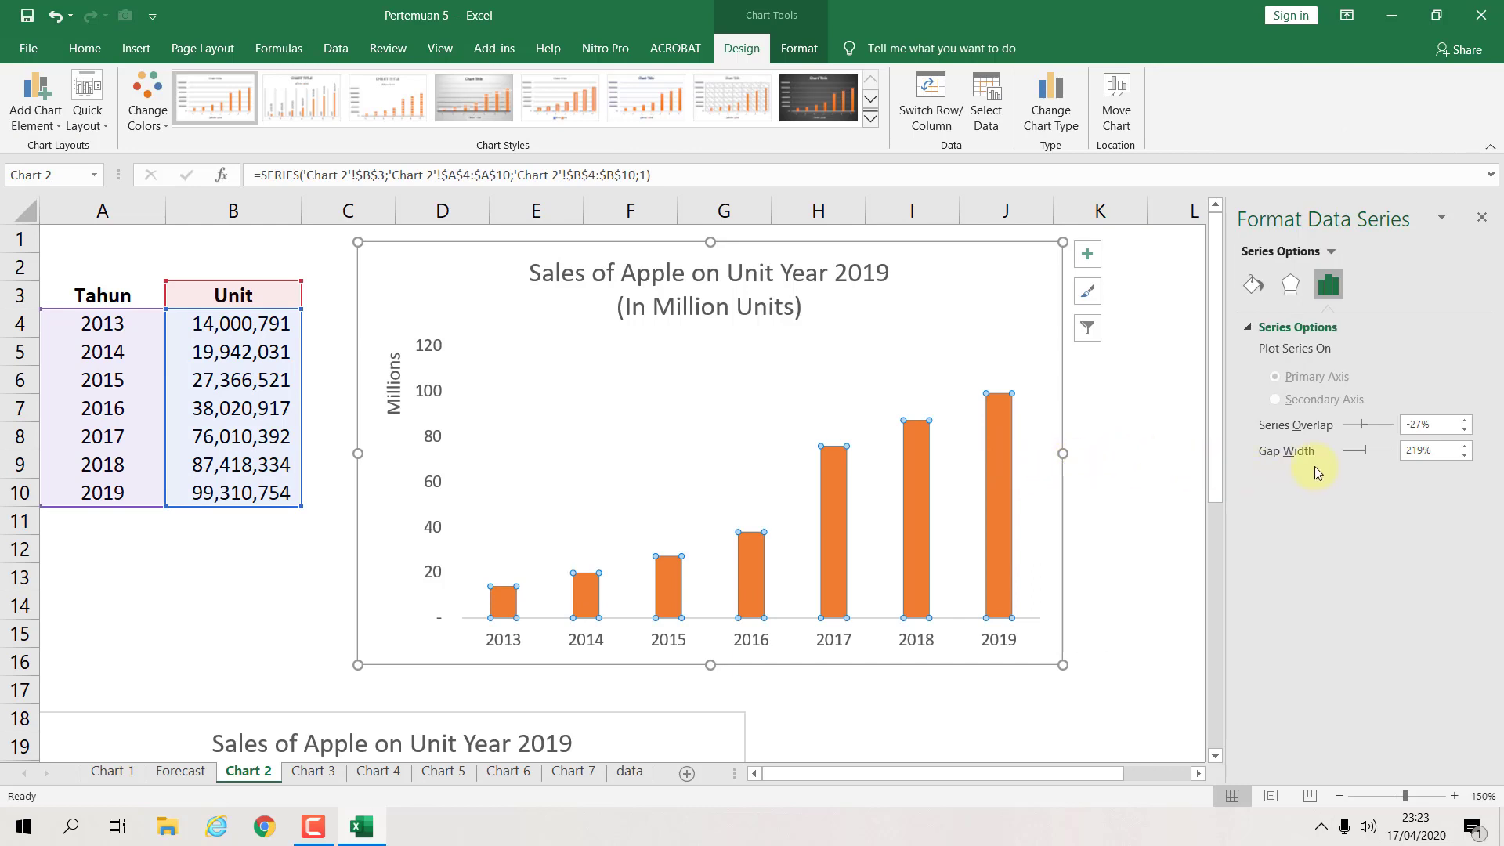
mouse_move(1362, 426)
left_mouse_down()
mouse_move(1365, 452)
mouse_move(1350, 452)
left_mouse_up()
left_click(1157, 483)
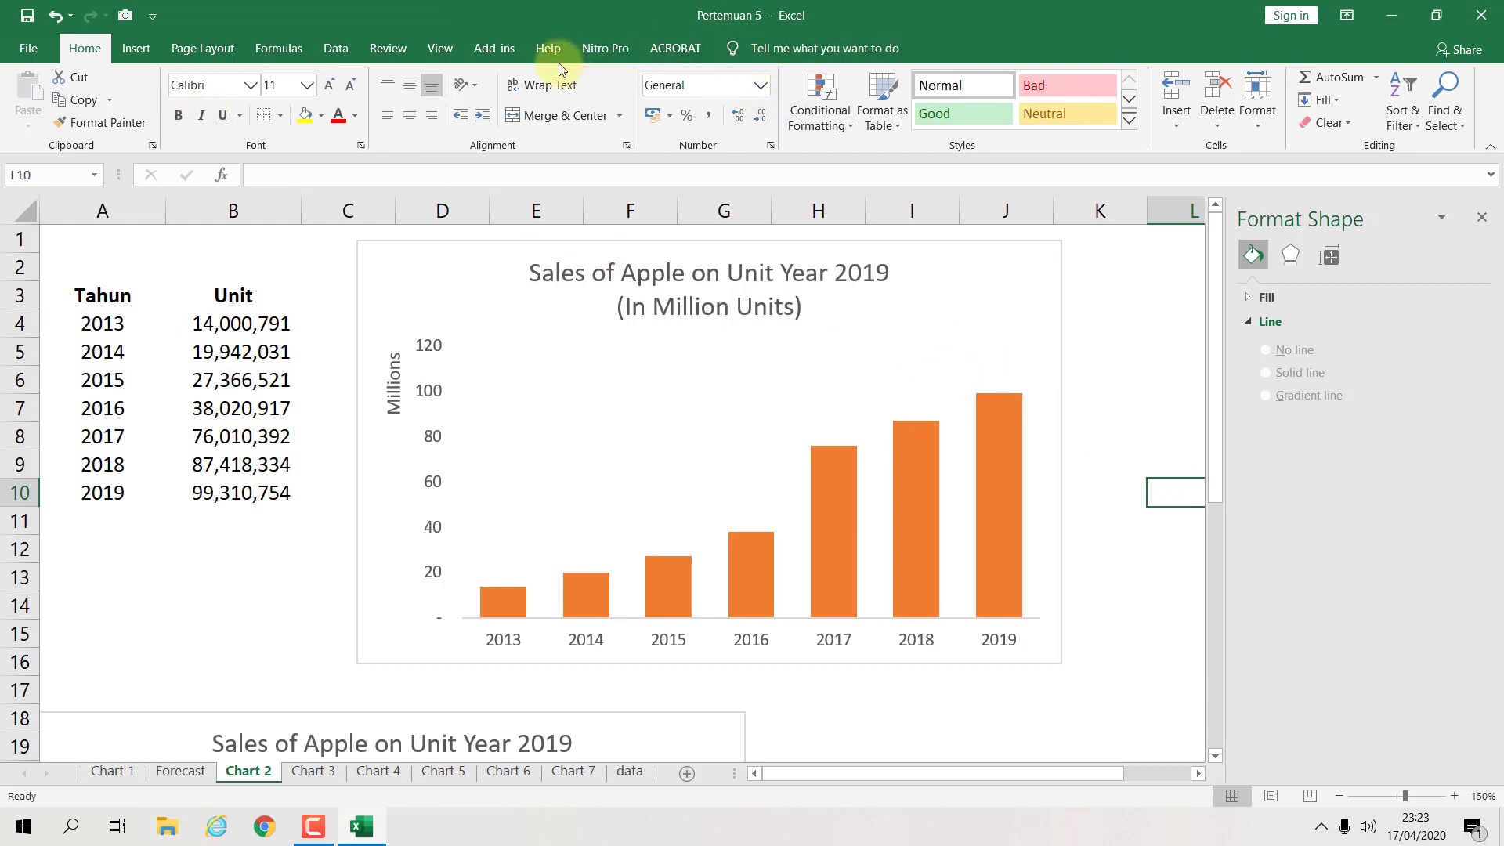
Step: Add Outside End data labels to the column chart and select the labels
left_click(967, 309)
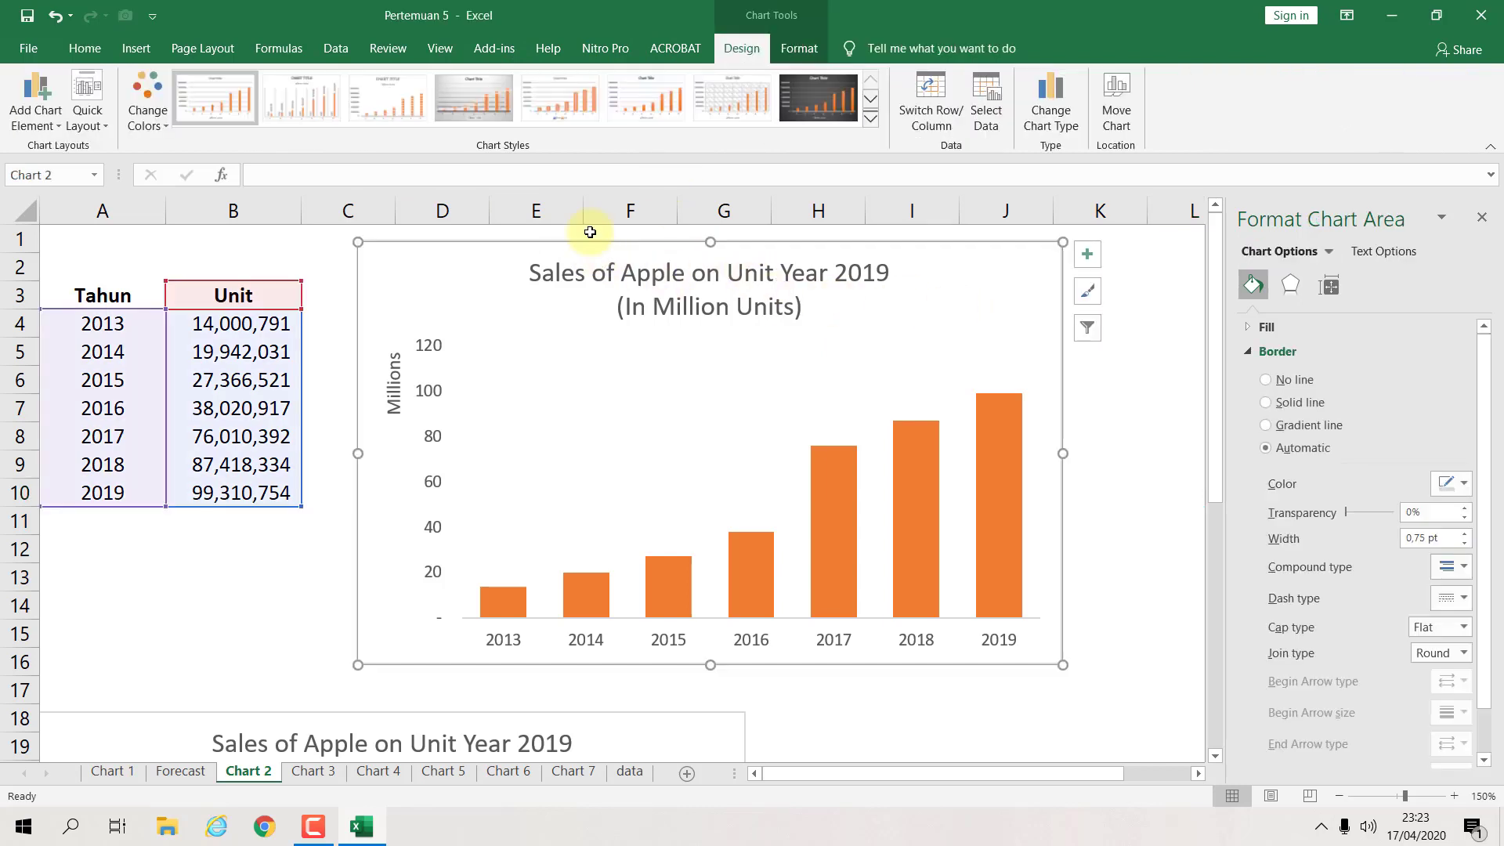
left_click(30, 133)
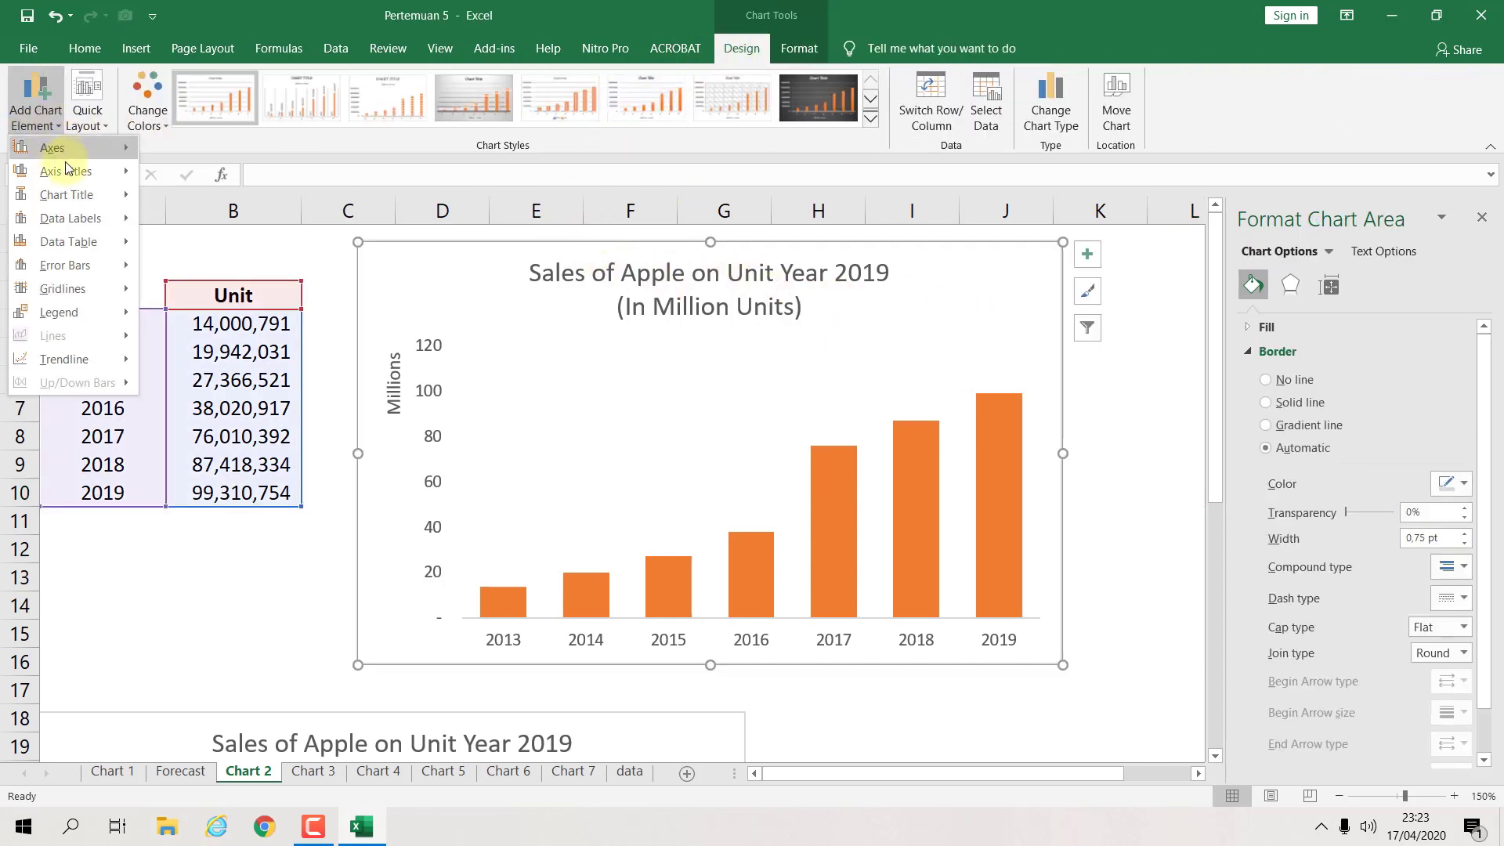
mouse_move(82, 219)
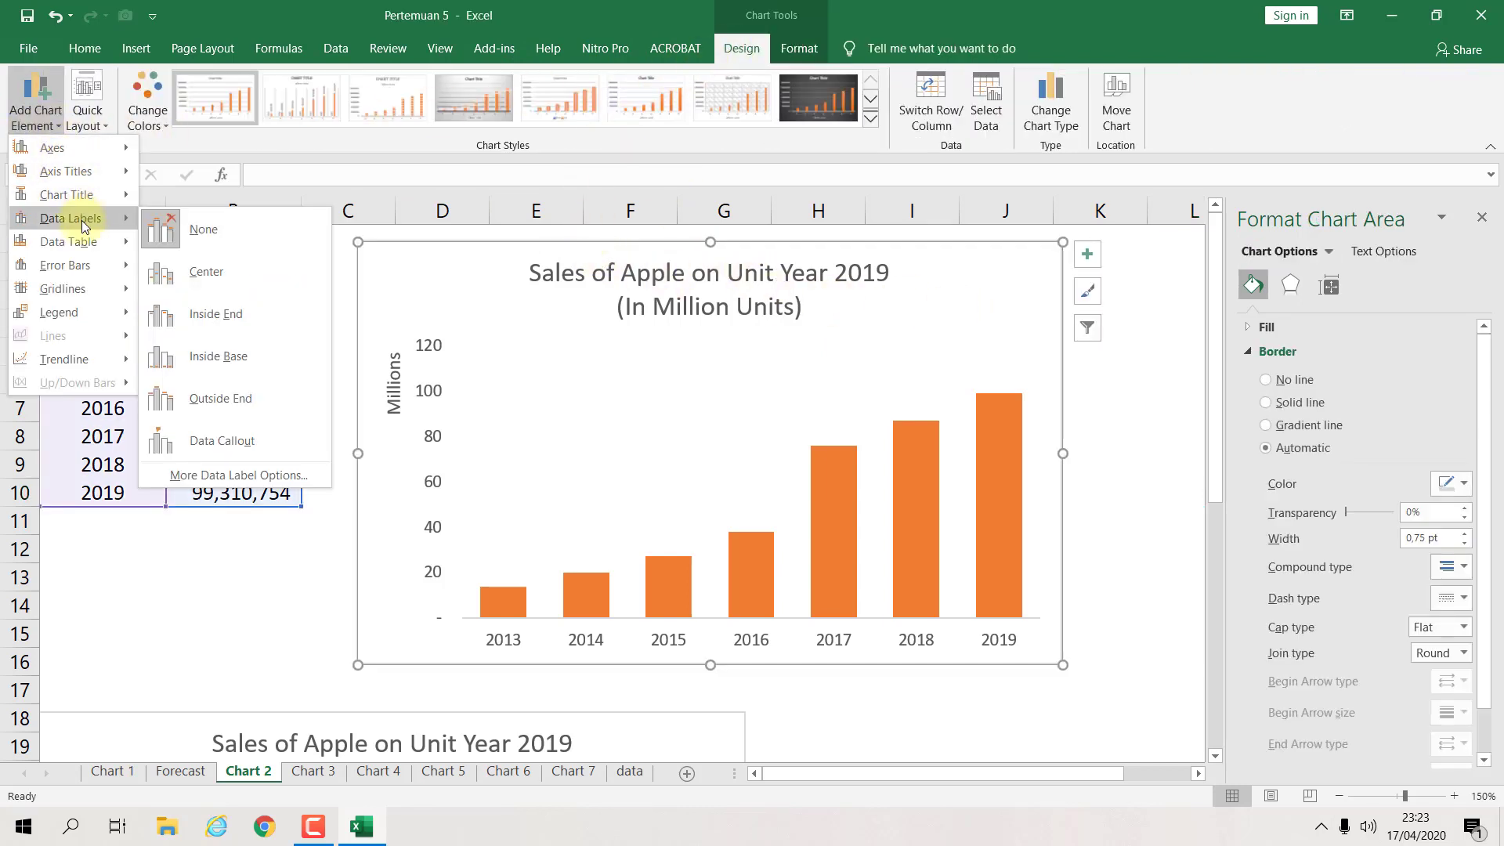
left_click(232, 401)
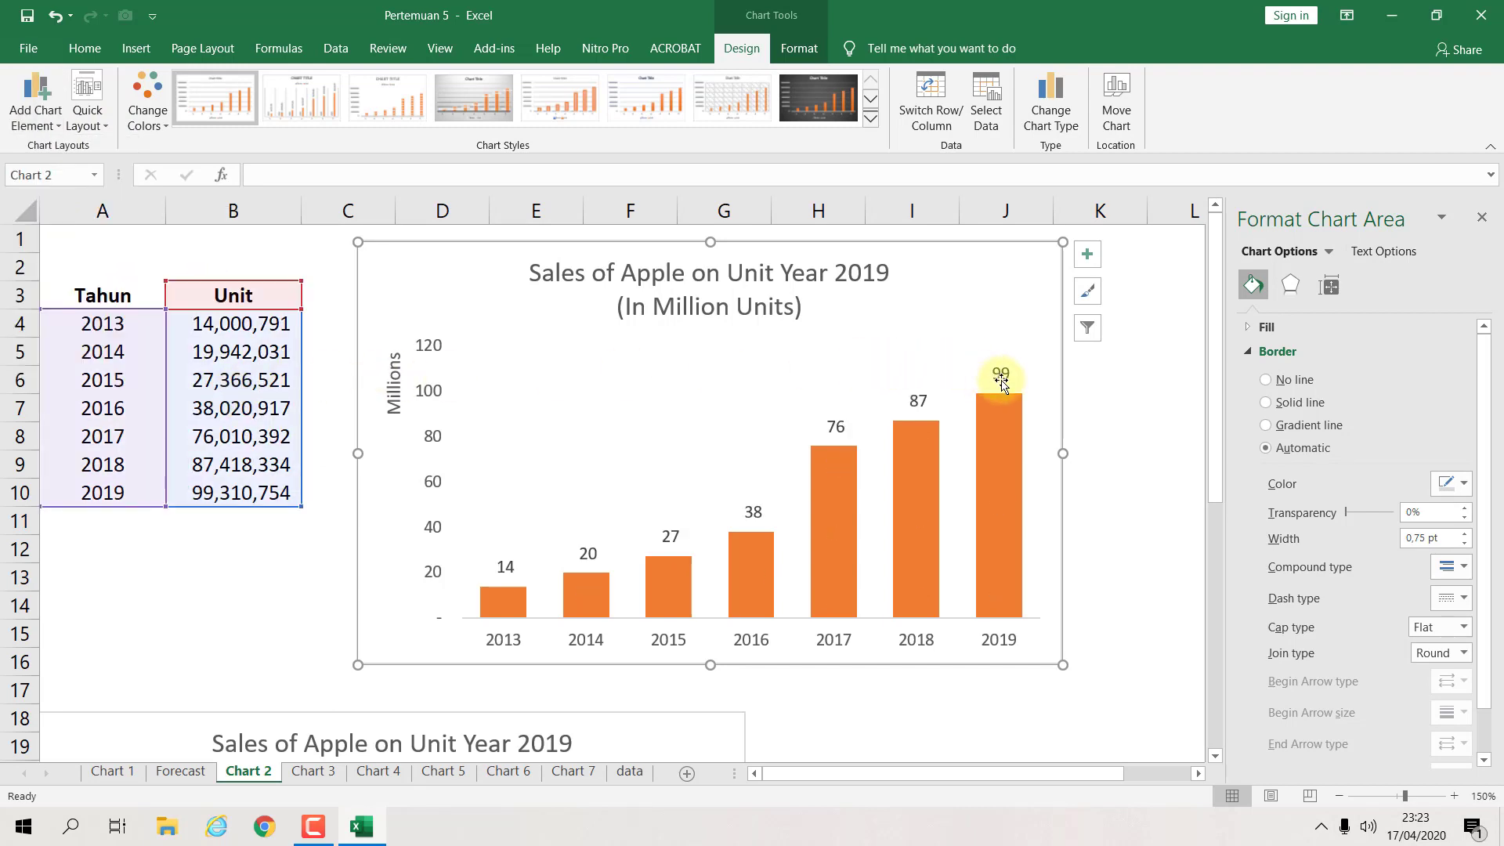
left_click(1001, 382)
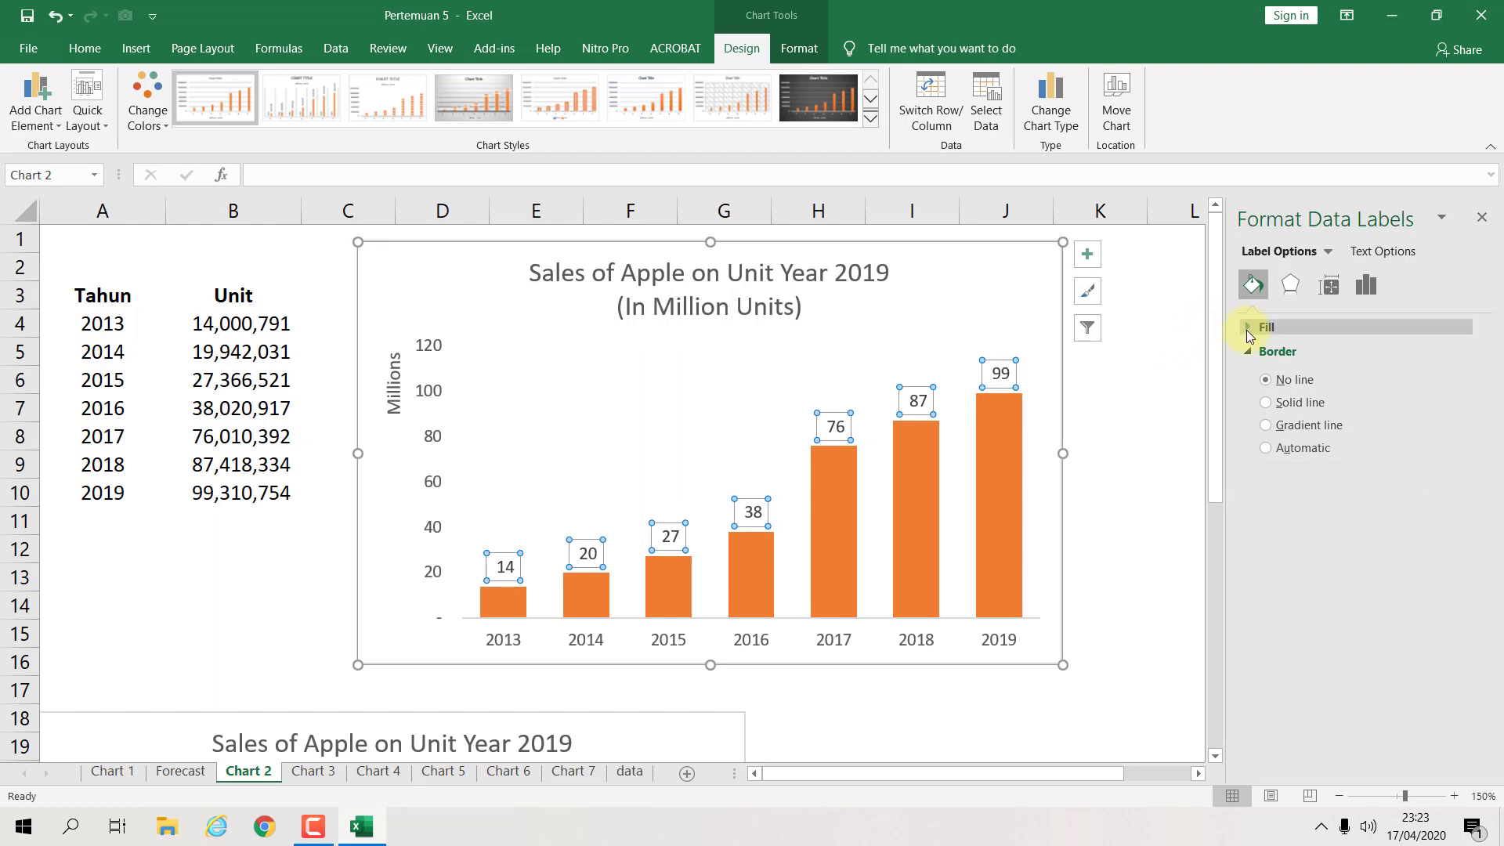
Step: Add the category name to the column chart's data labels and separate it from the value with a new line
left_click(1377, 293)
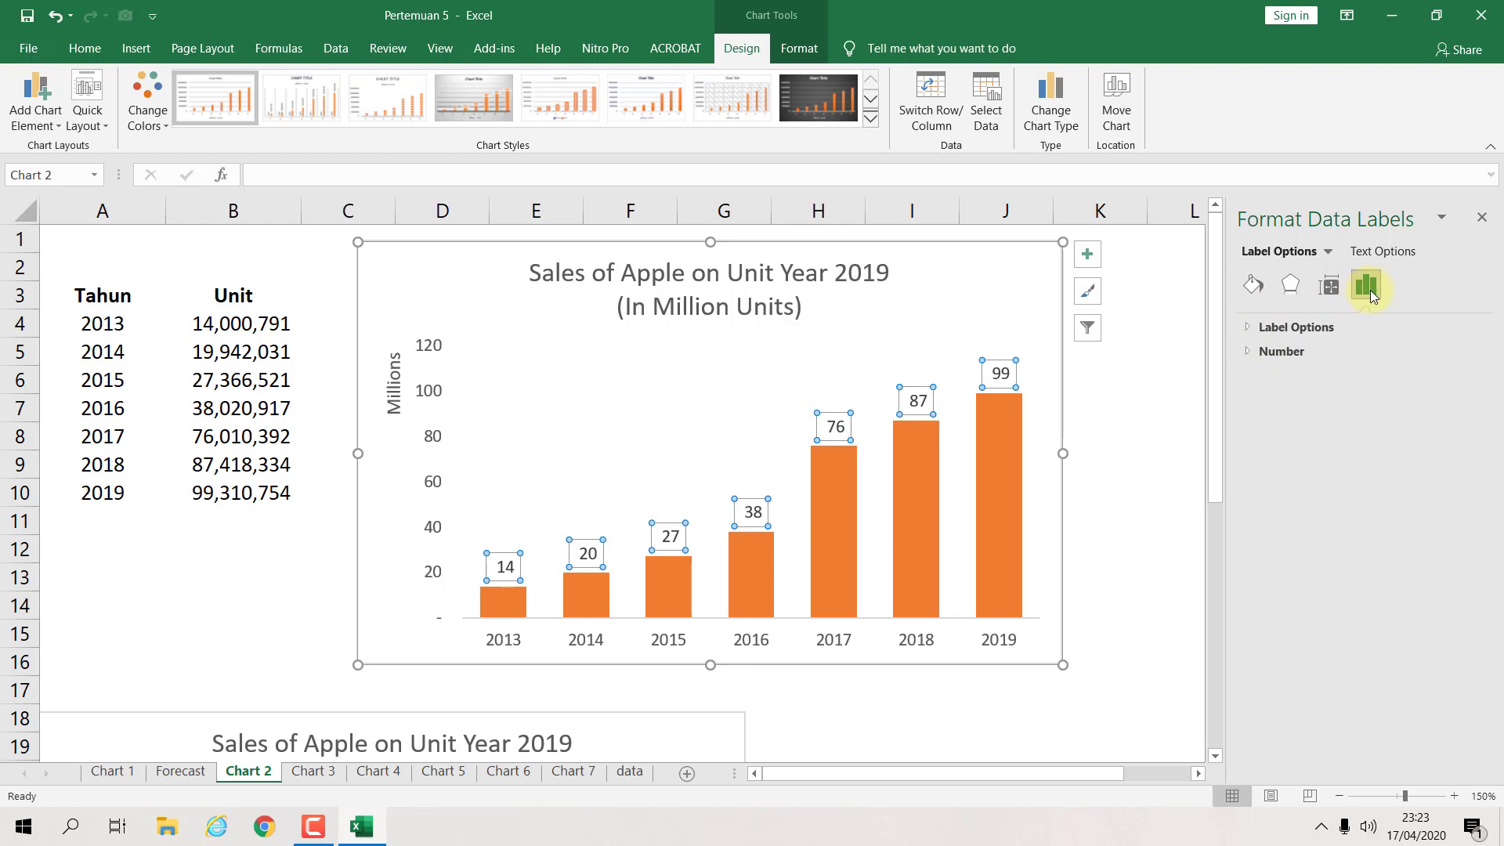
left_click(1247, 329)
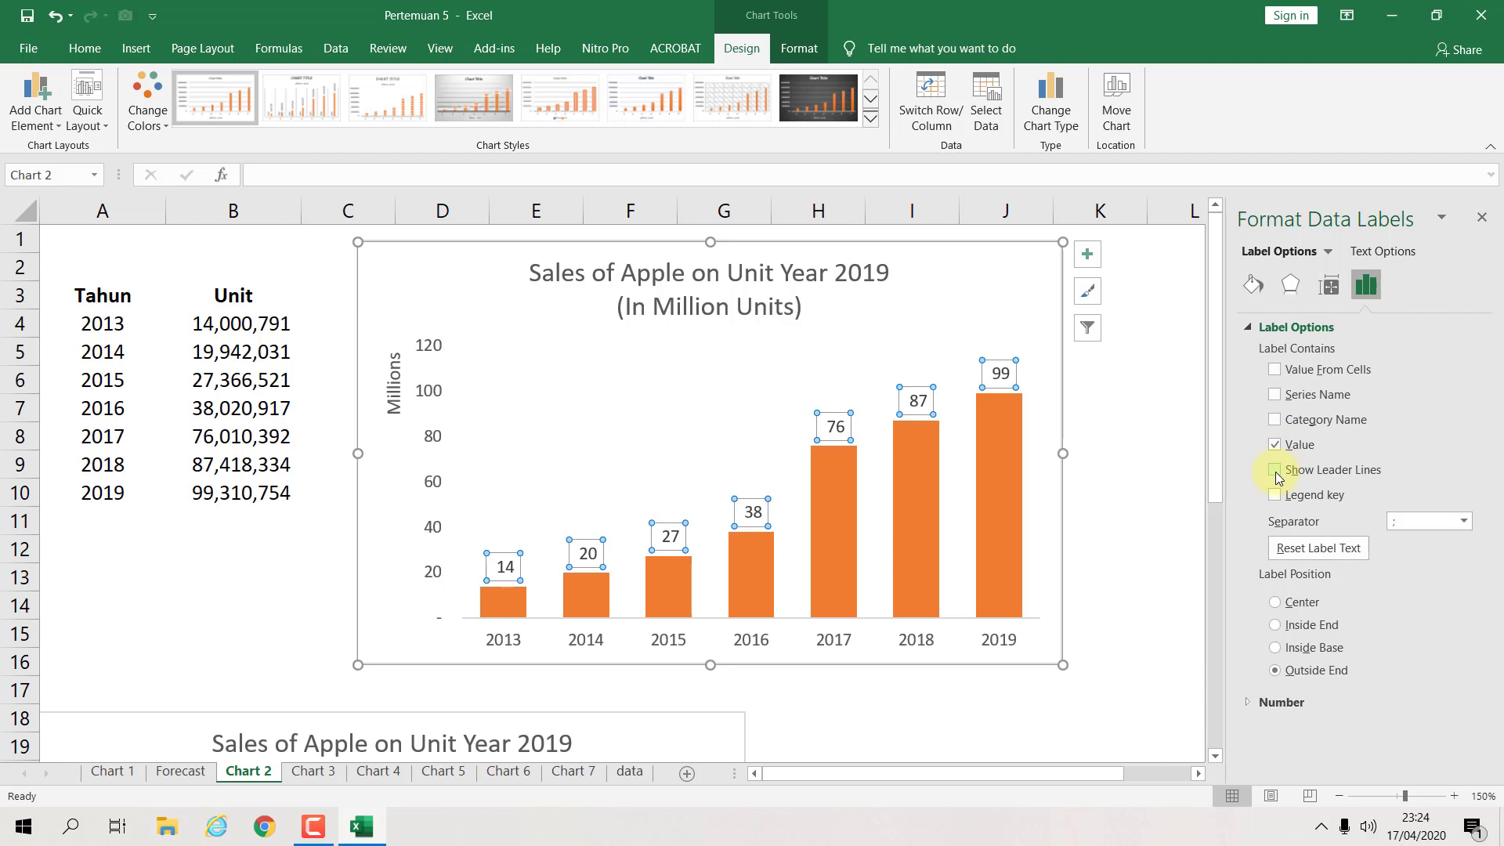
left_click(1275, 422)
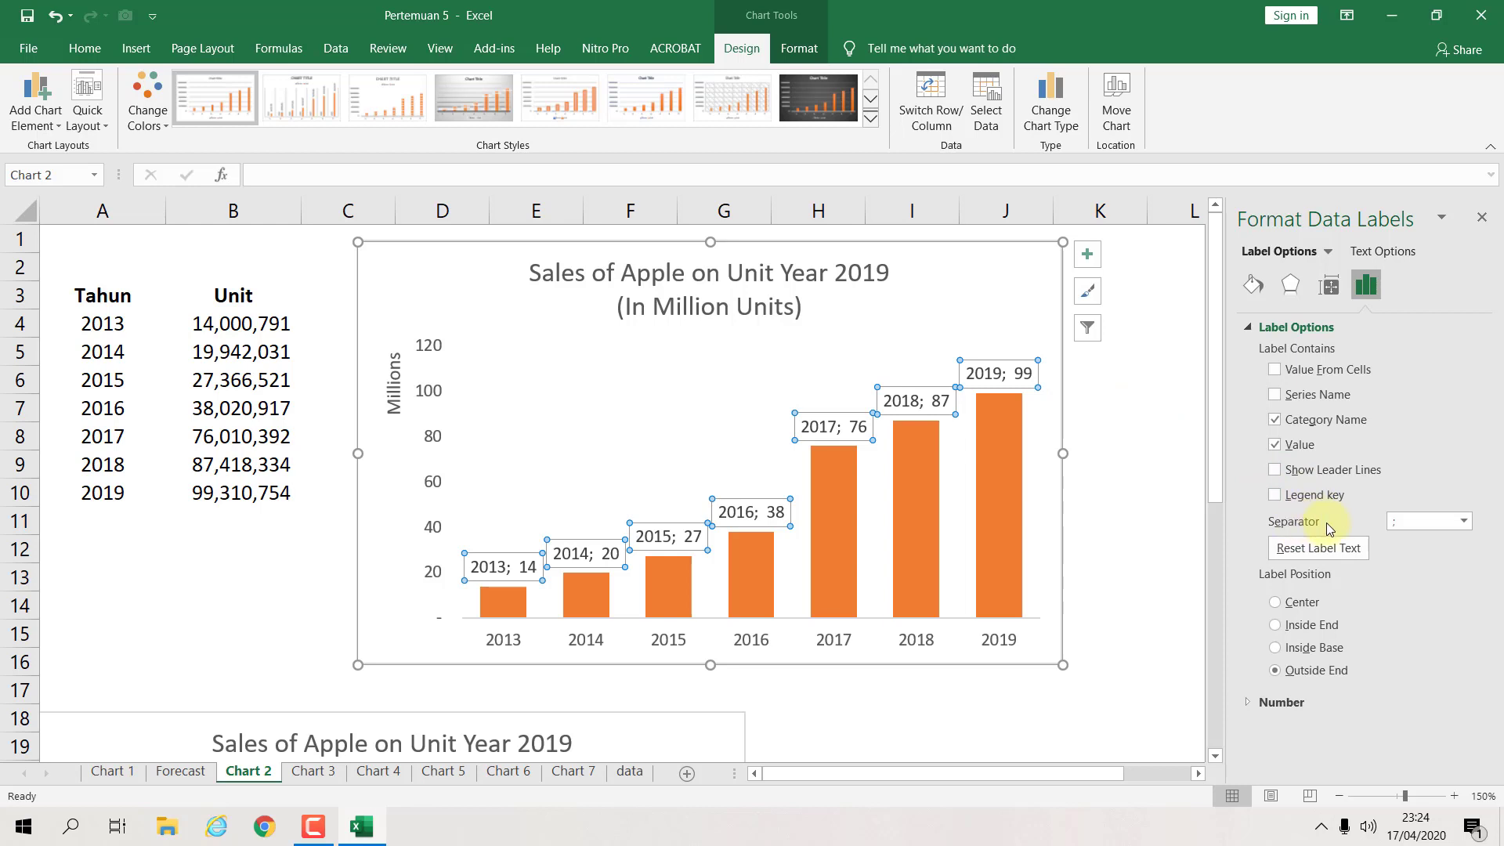
left_click(1462, 523)
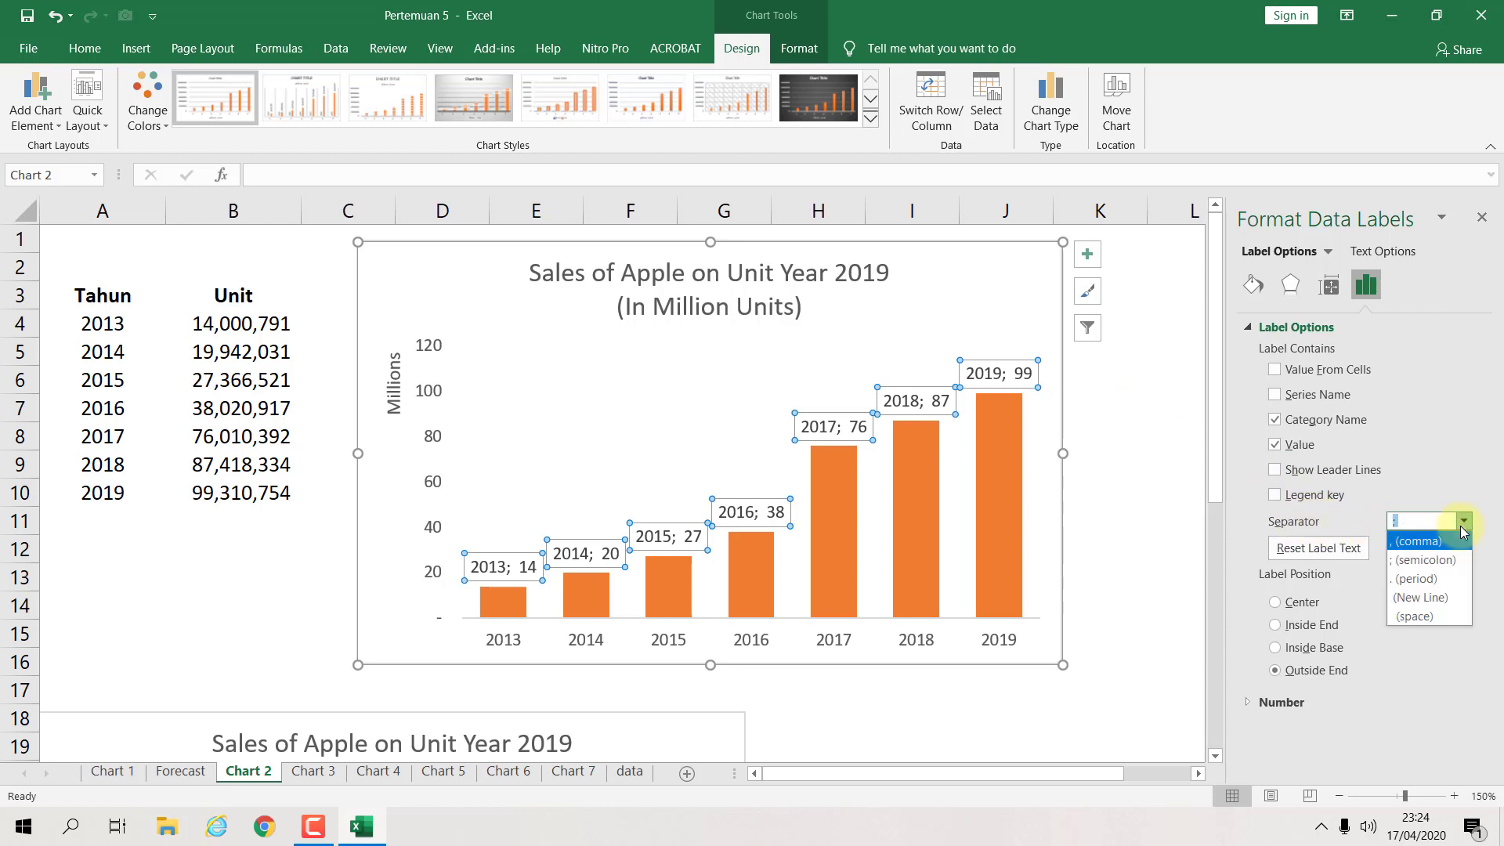
left_click(1427, 597)
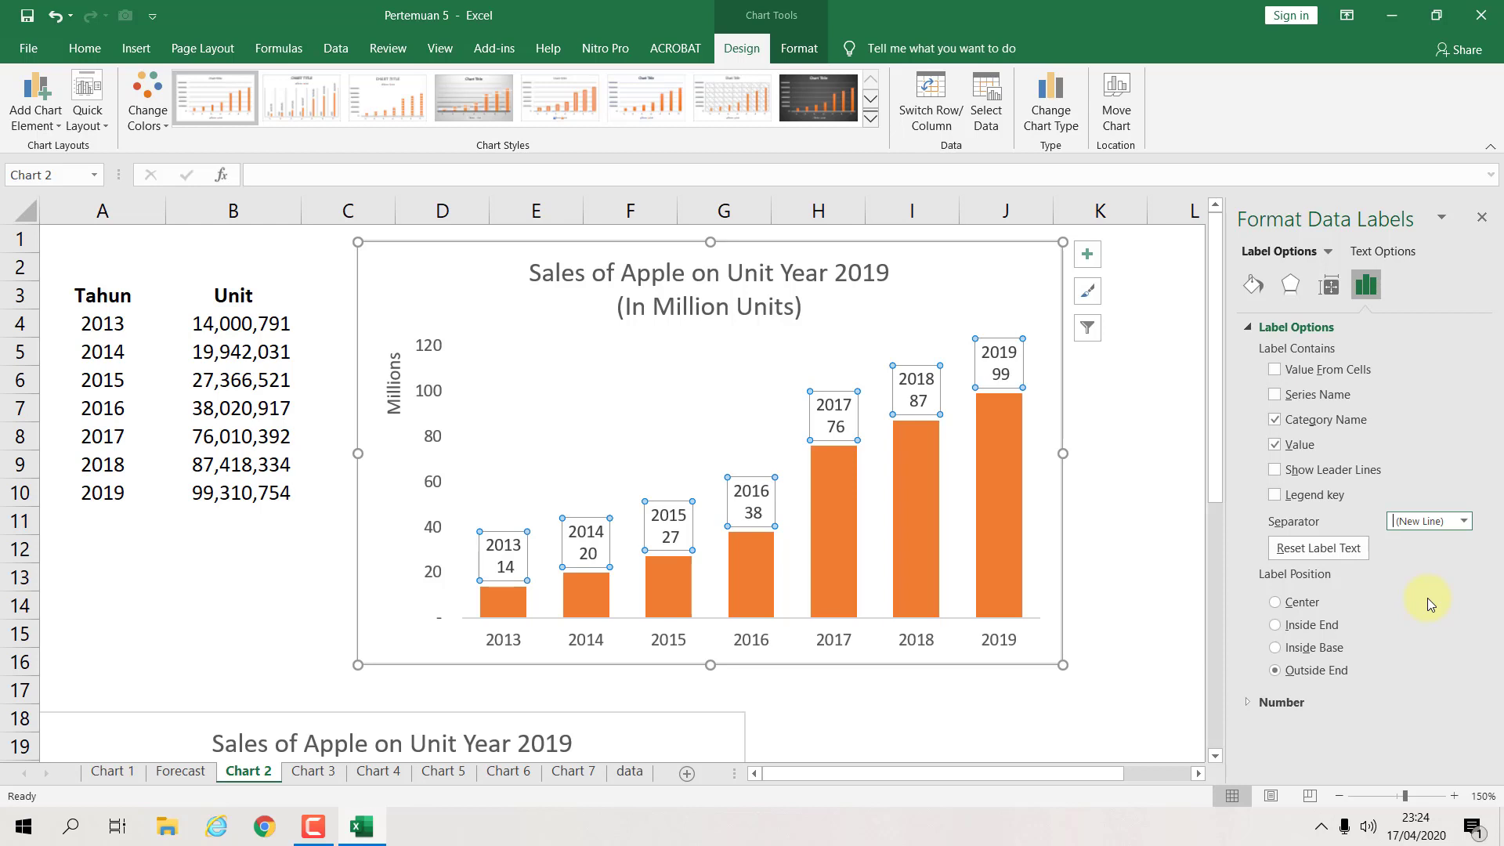
left_click(1127, 519)
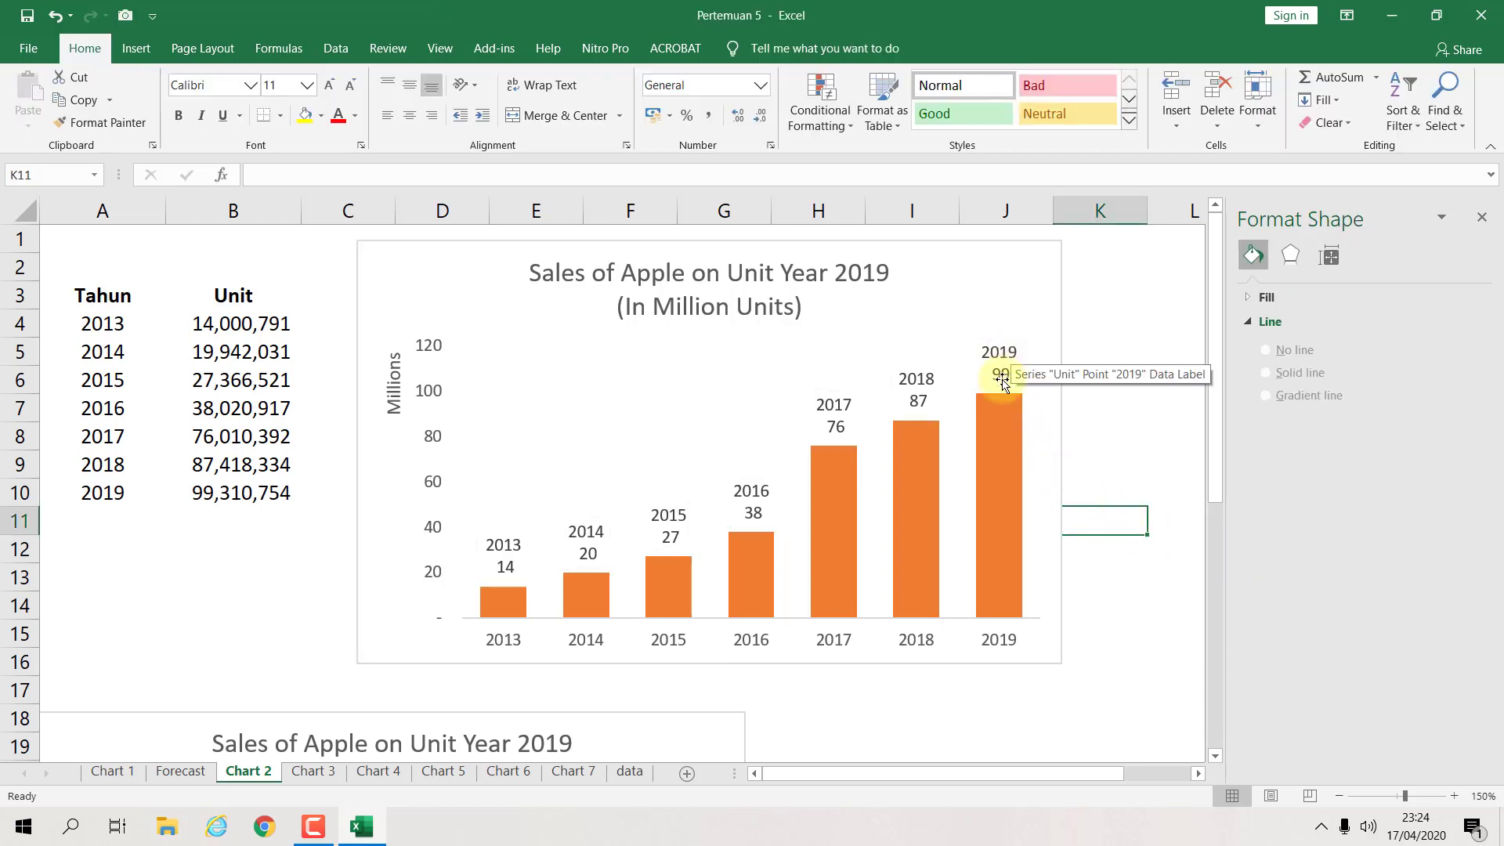
Step: Make the year bold in the data label above the 2019 column, leaving its value in regular weight
left_click(1009, 354)
left_click(1013, 353)
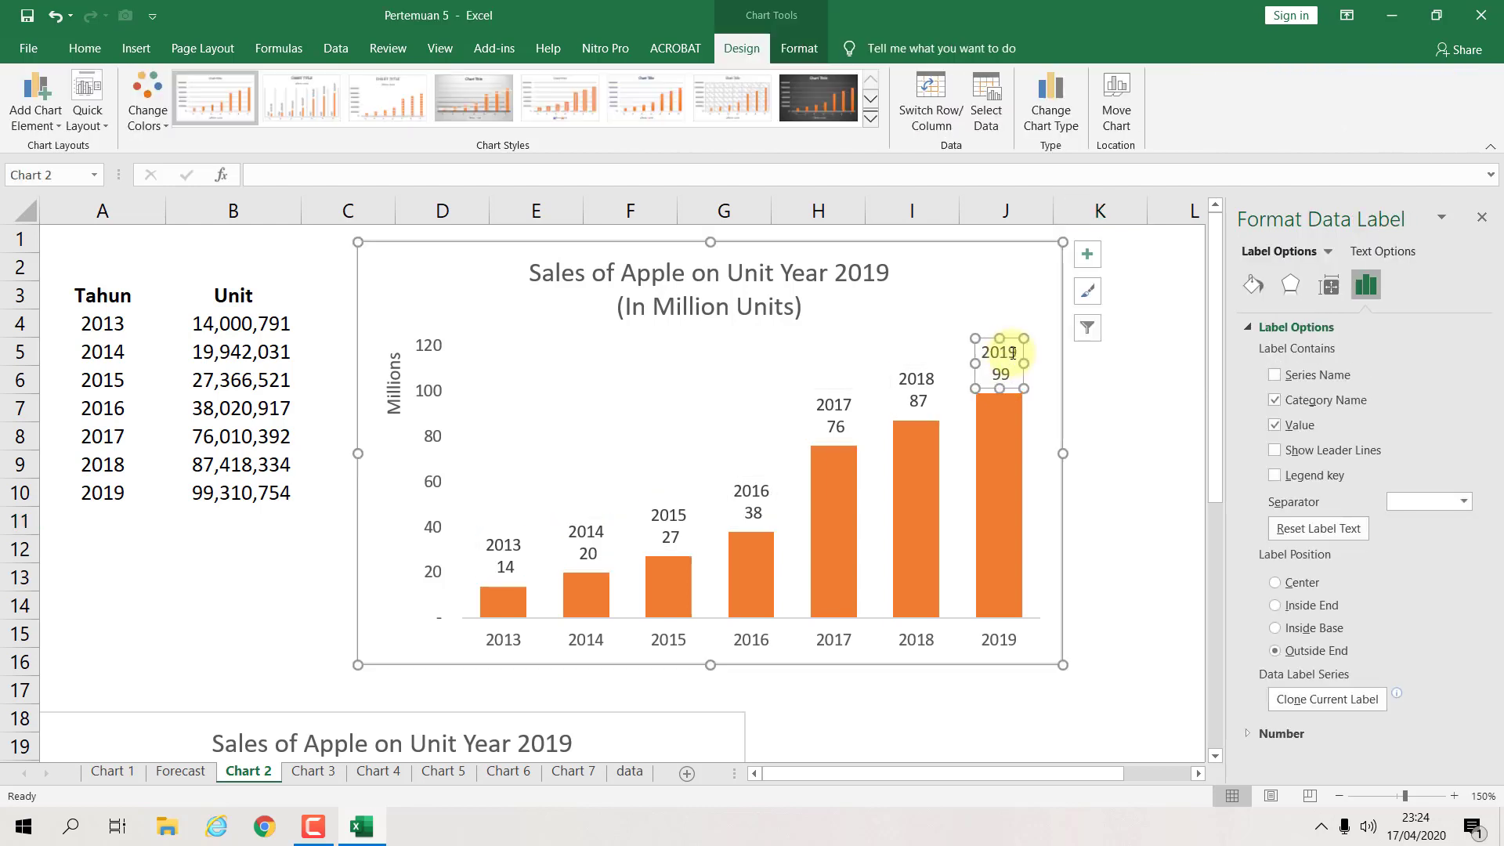
left_click_drag(1017, 353, 990, 353)
left_click(1068, 350)
left_click(1007, 351)
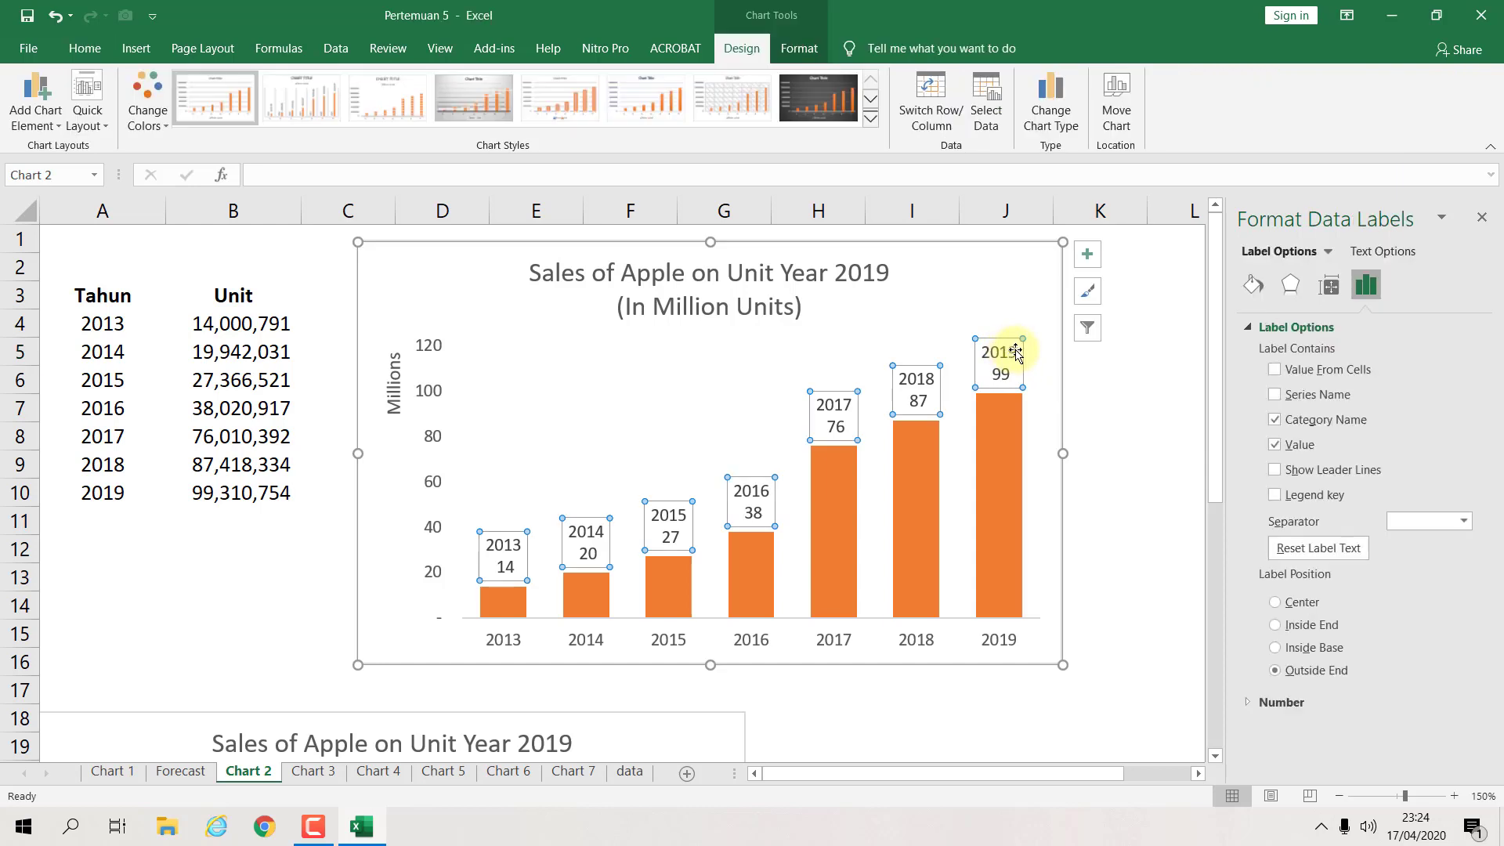
left_click(1015, 351)
left_click_drag(1017, 353, 1005, 352)
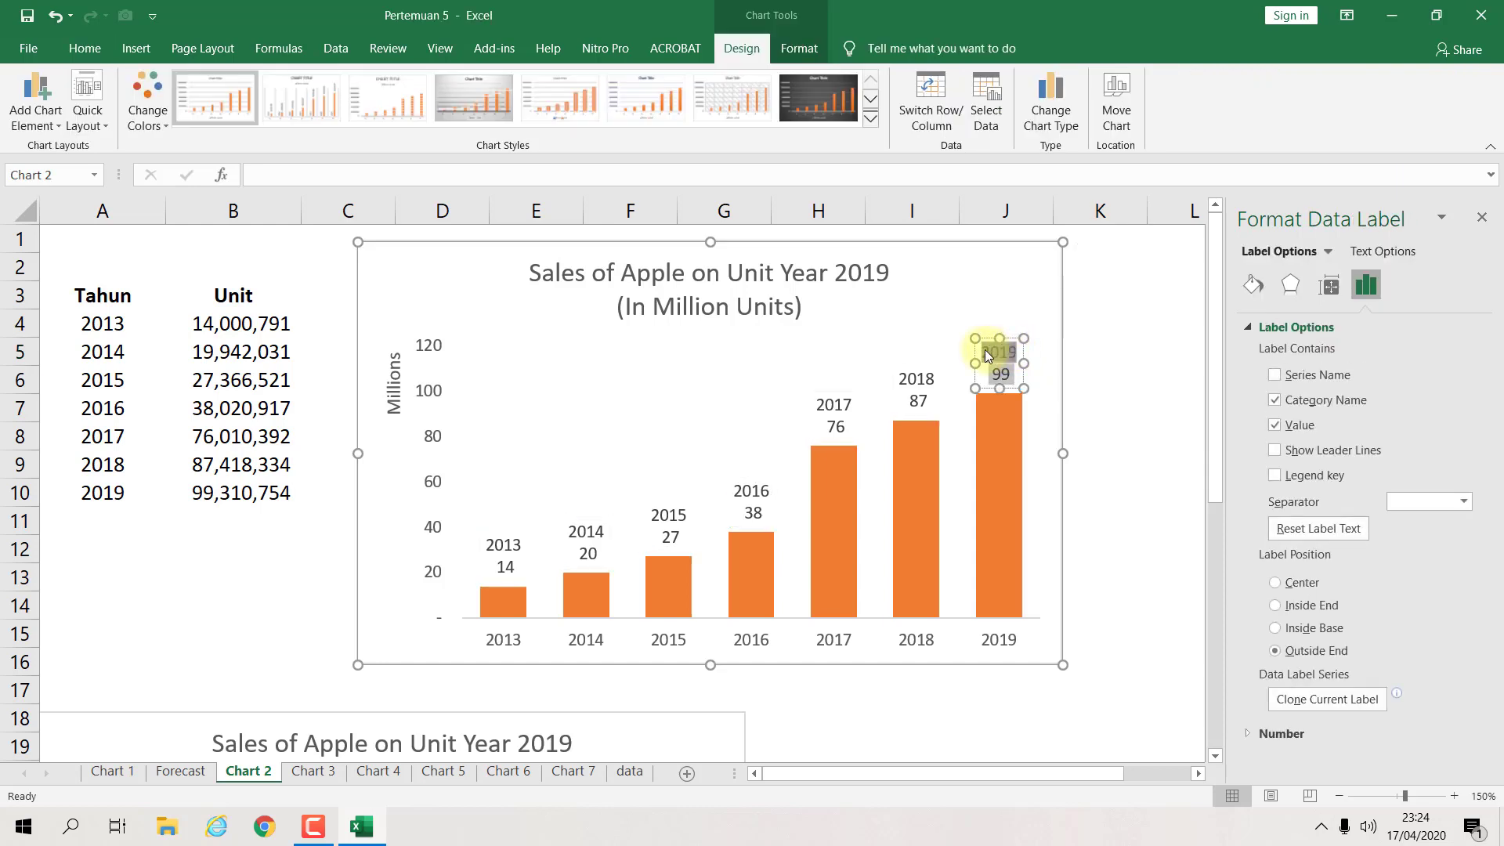
left_click(1017, 354)
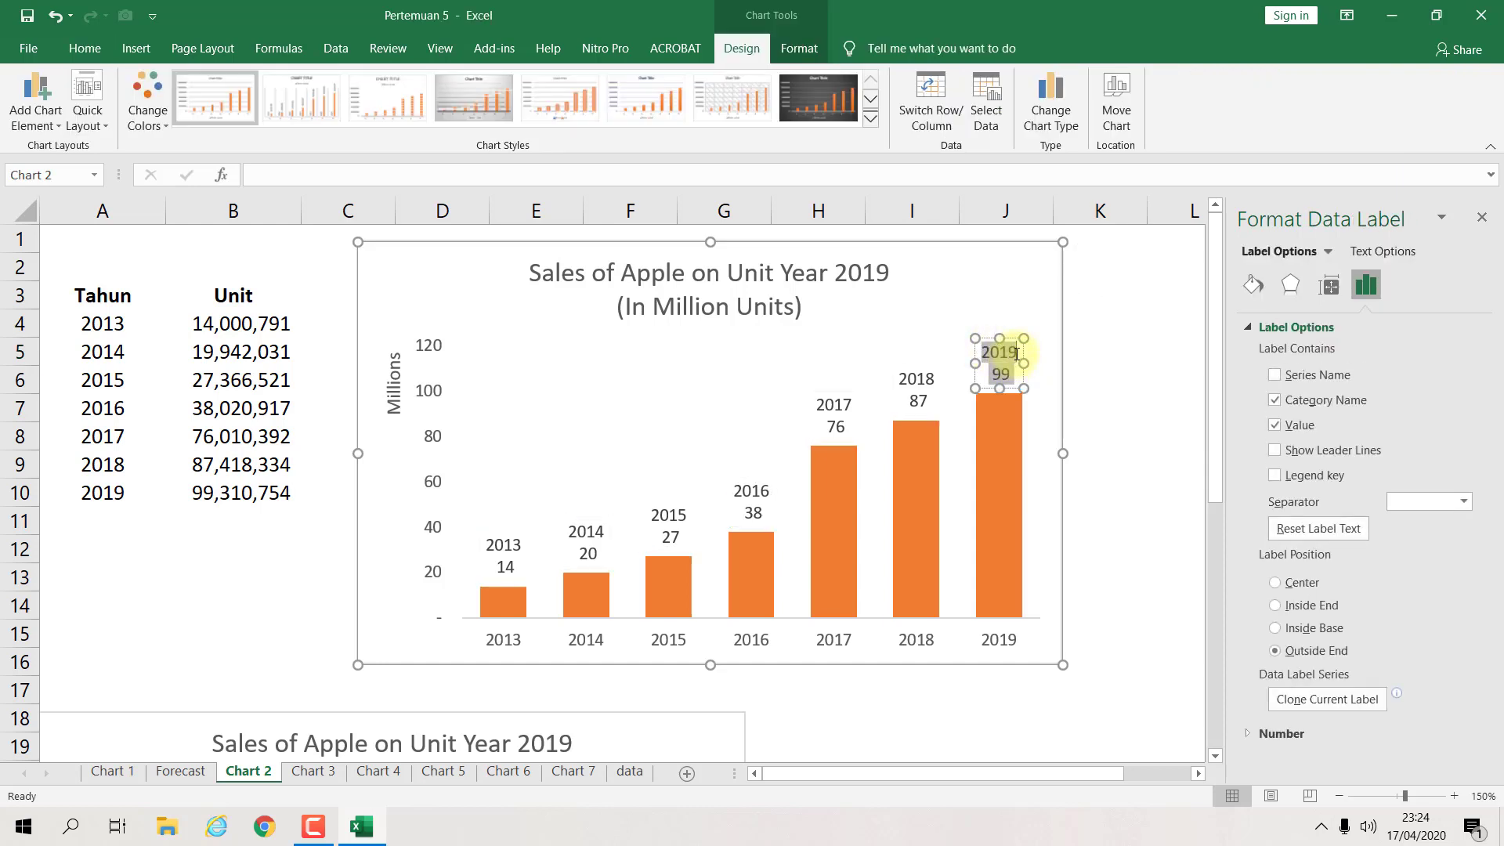
left_click_drag(1016, 354, 991, 349)
key("ctrl+b")
Step: Make only the year bold in the data labels of the 2018, 2017 and 2016 columns
left_click(928, 378)
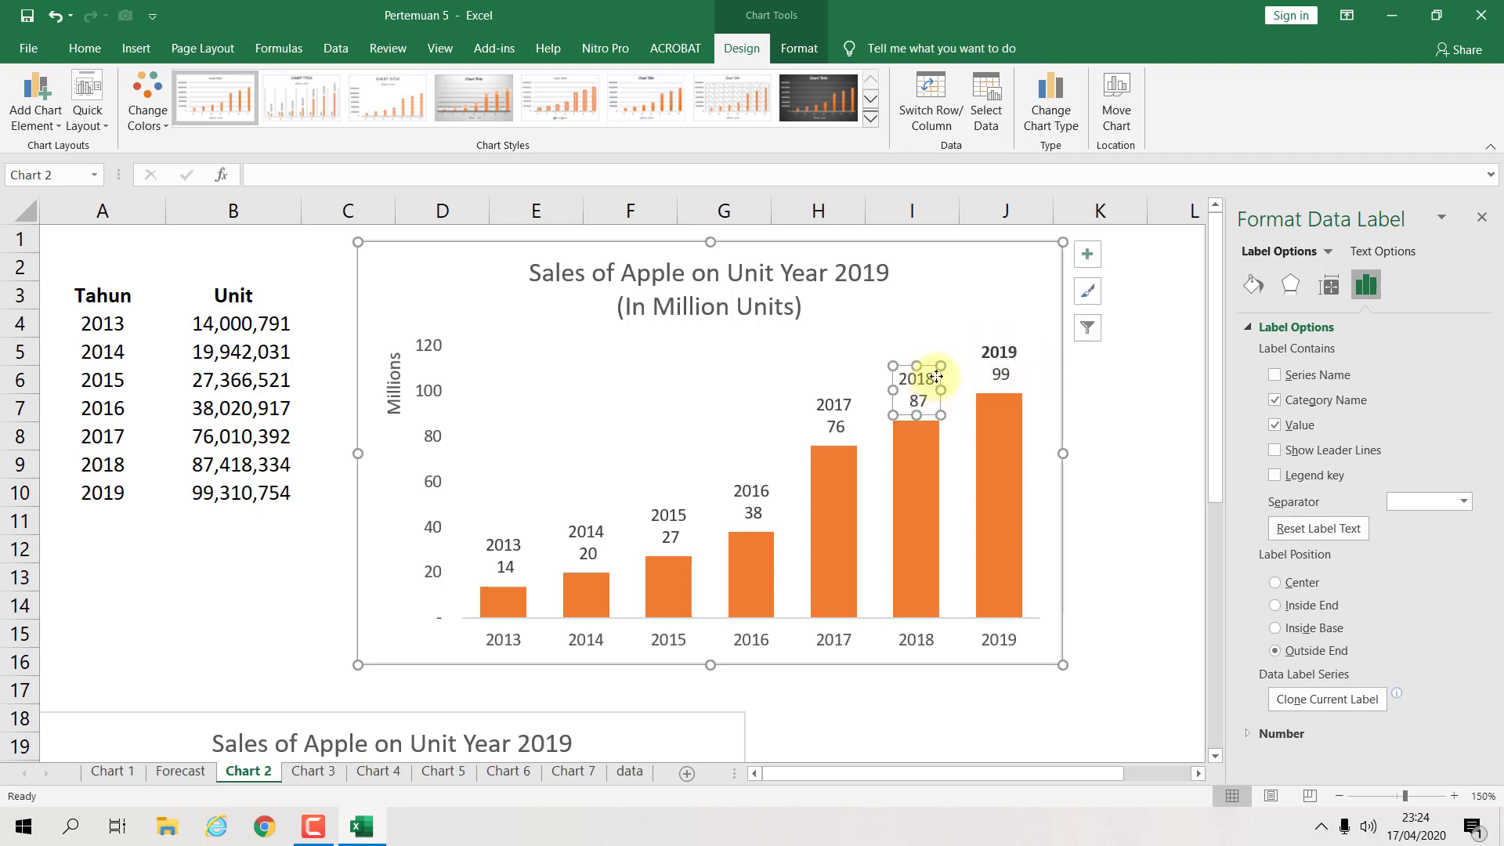
triple_click(935, 378)
key("Escape")
triple_click(934, 378)
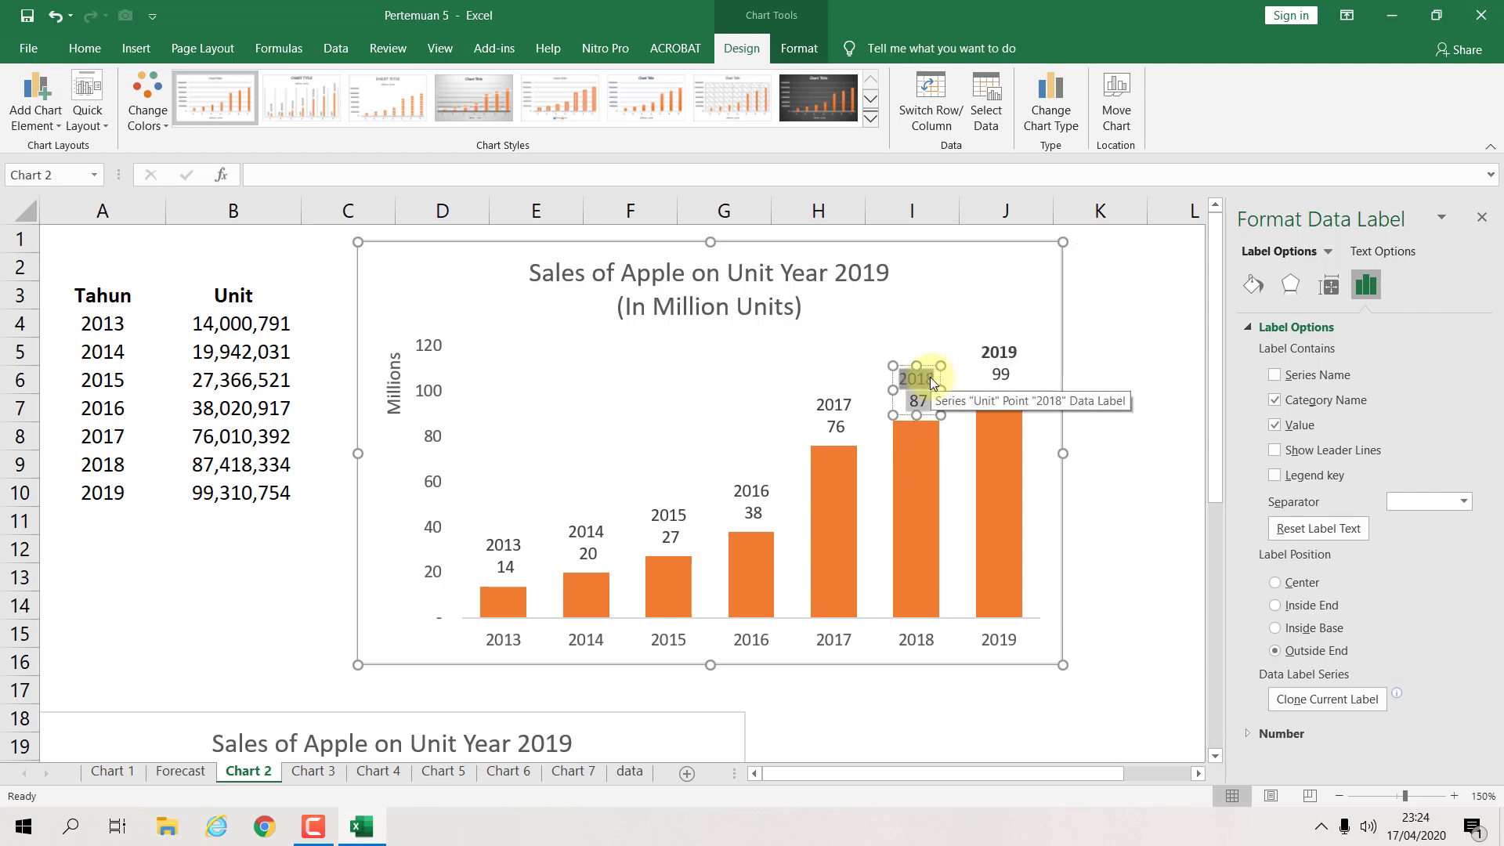
key("ctrl+b")
left_click(849, 405)
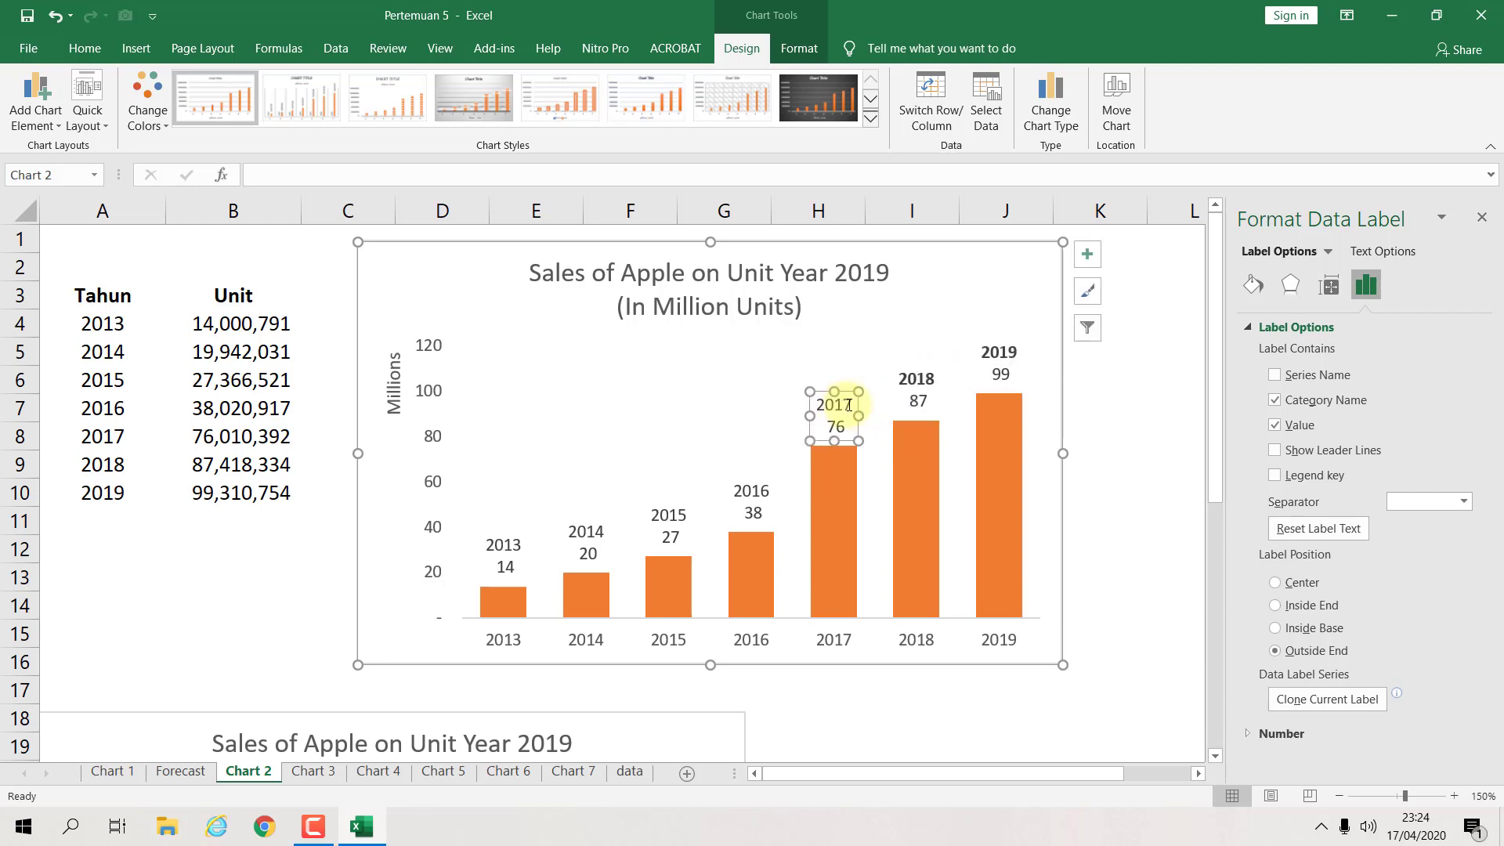
triple_click(849, 405)
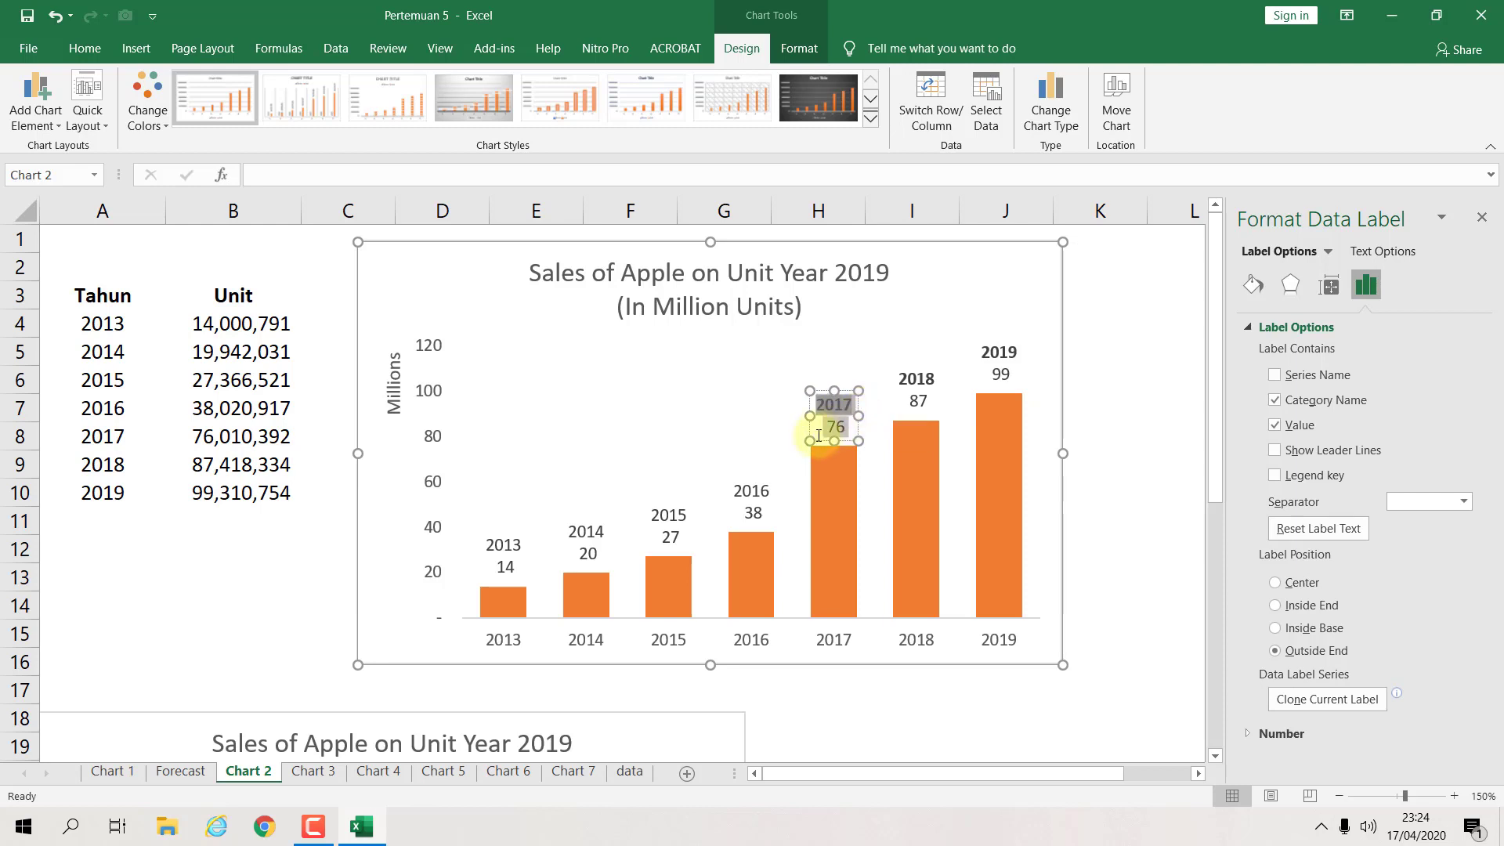
left_click(763, 493)
triple_click(763, 493)
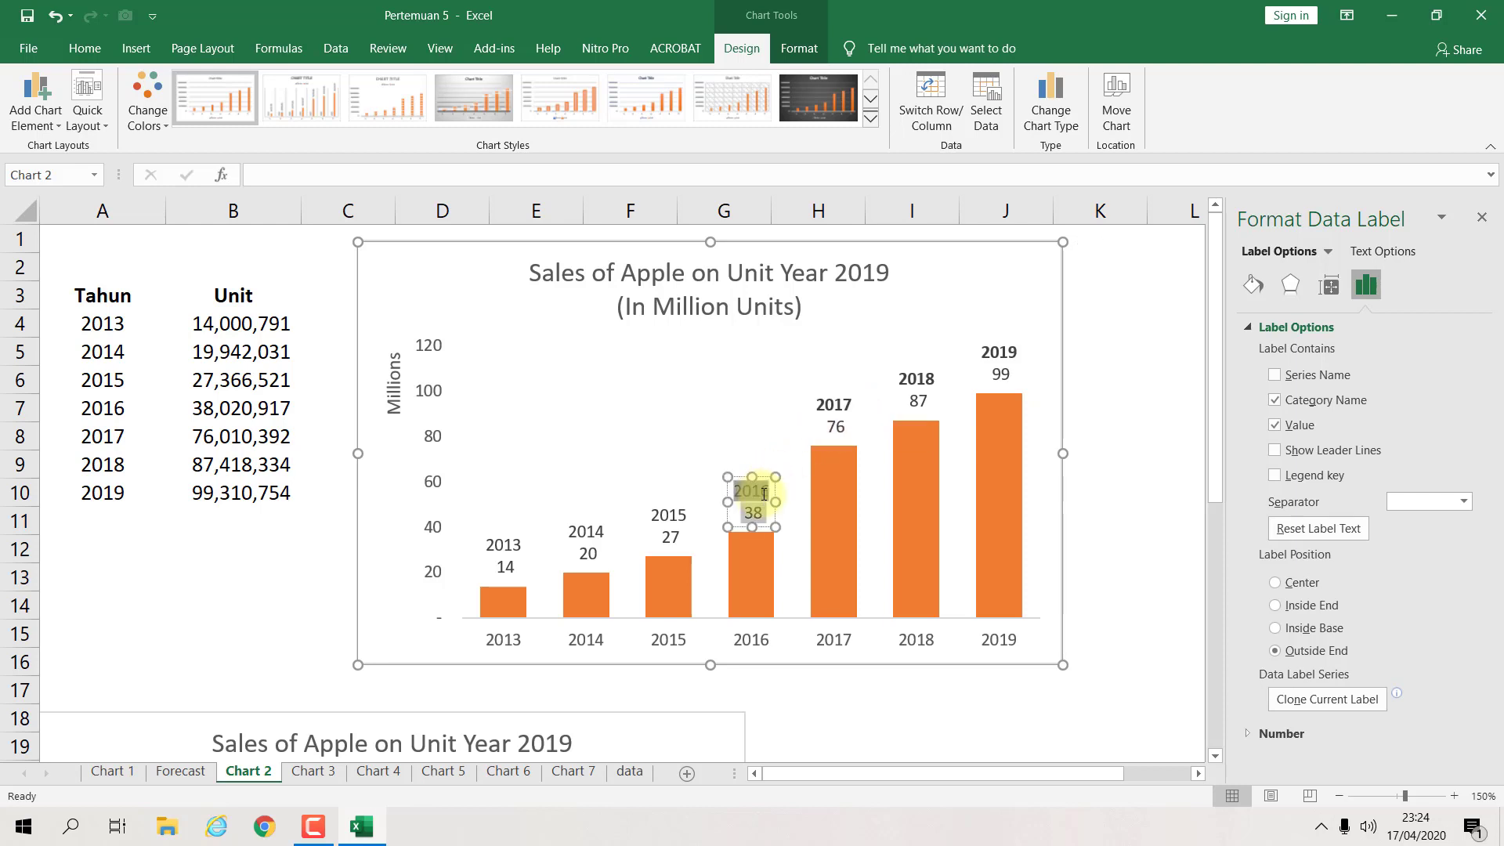
key("ctrl+b")
Step: Make only the year bold in the data labels of the 2015, 2014 and 2013 columns
left_click(670, 515)
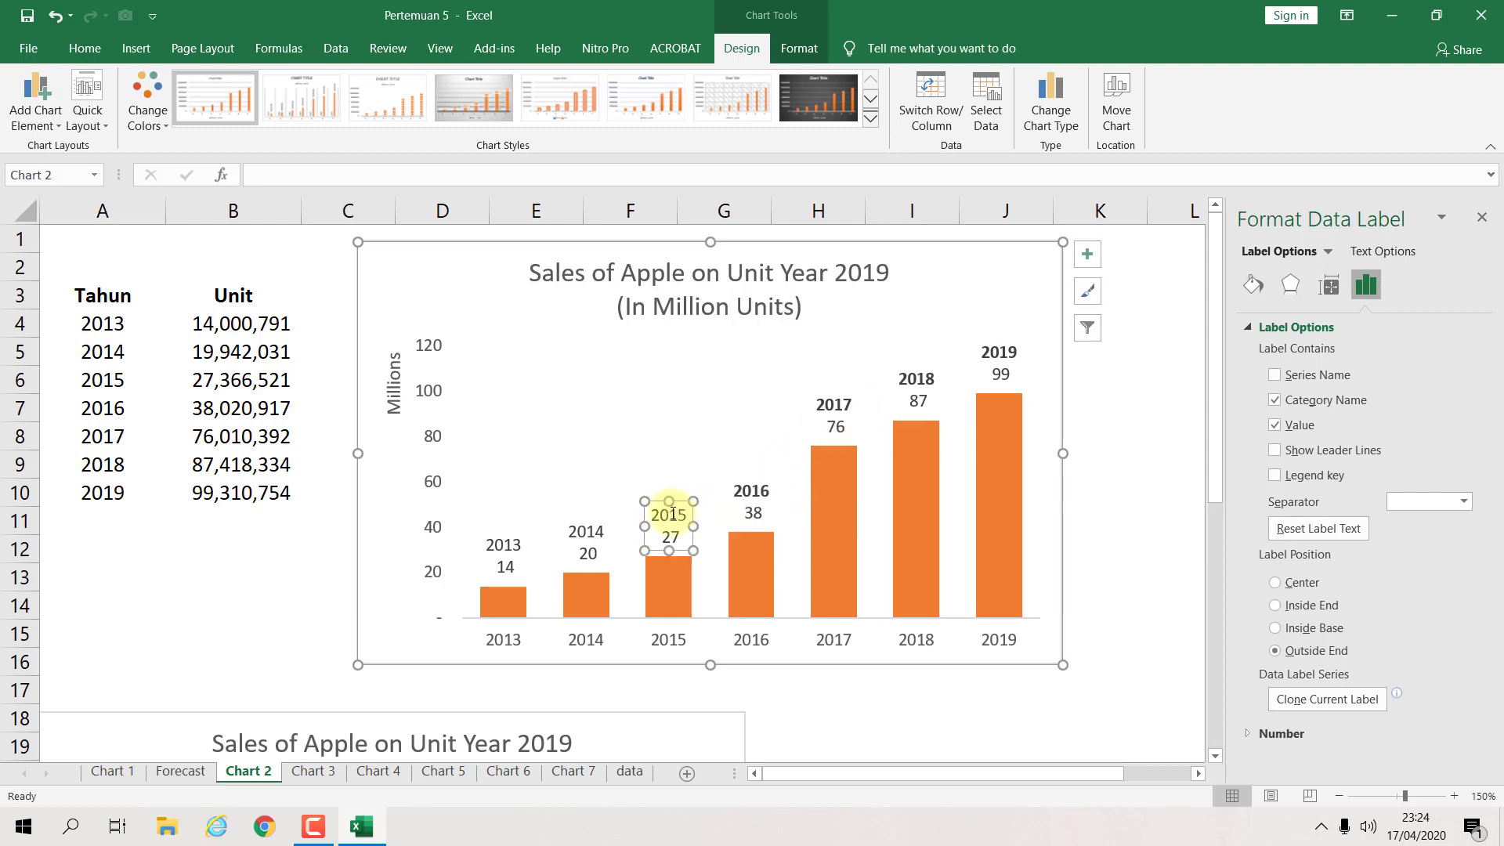
triple_click(672, 514)
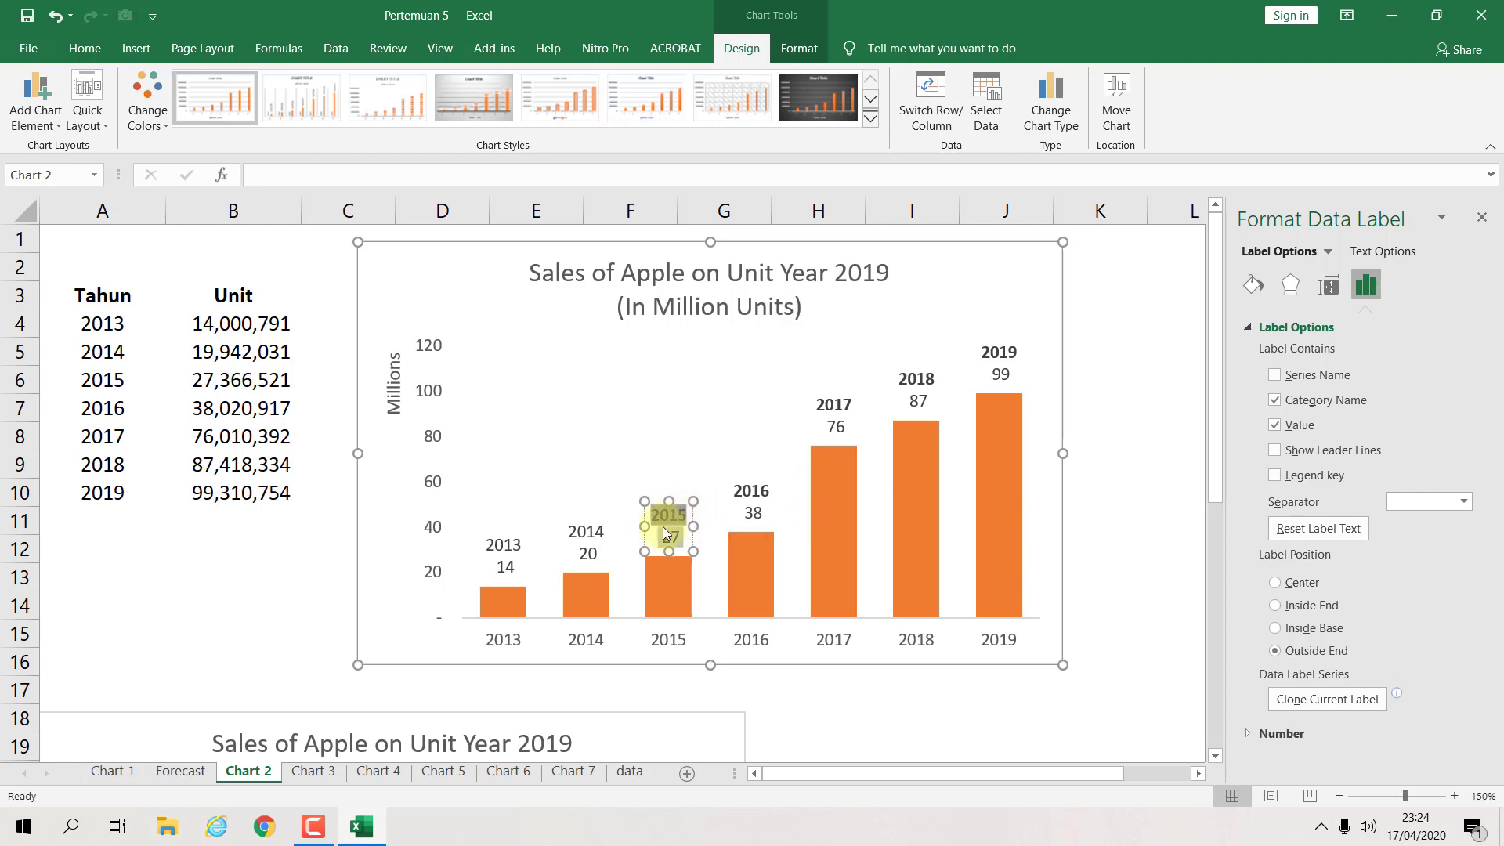
key("ctrl+b")
left_click(595, 531)
triple_click(599, 532)
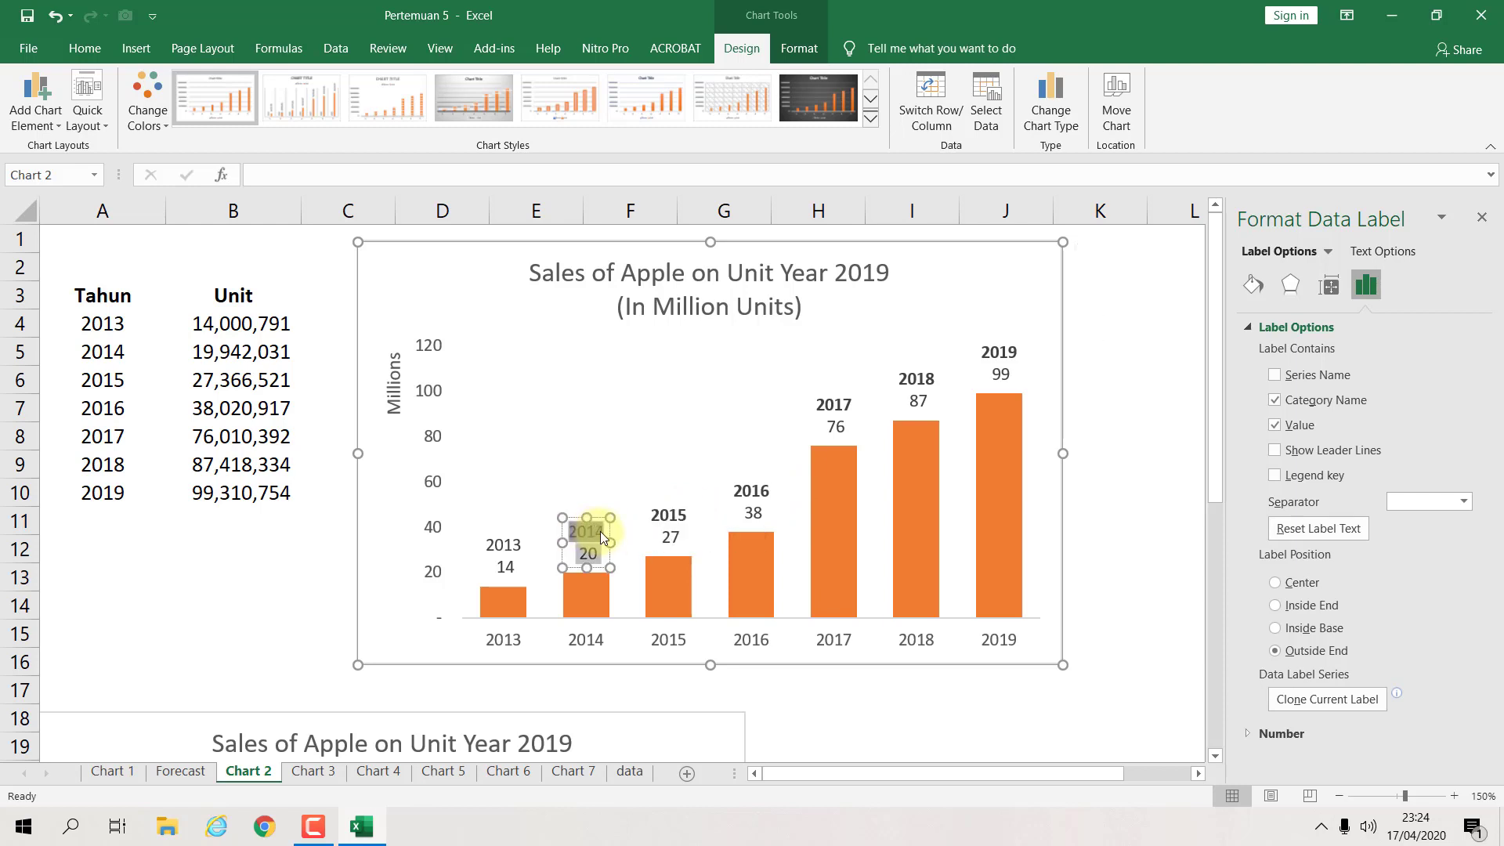
key("ctrl+b")
left_click(521, 543)
triple_click(524, 542)
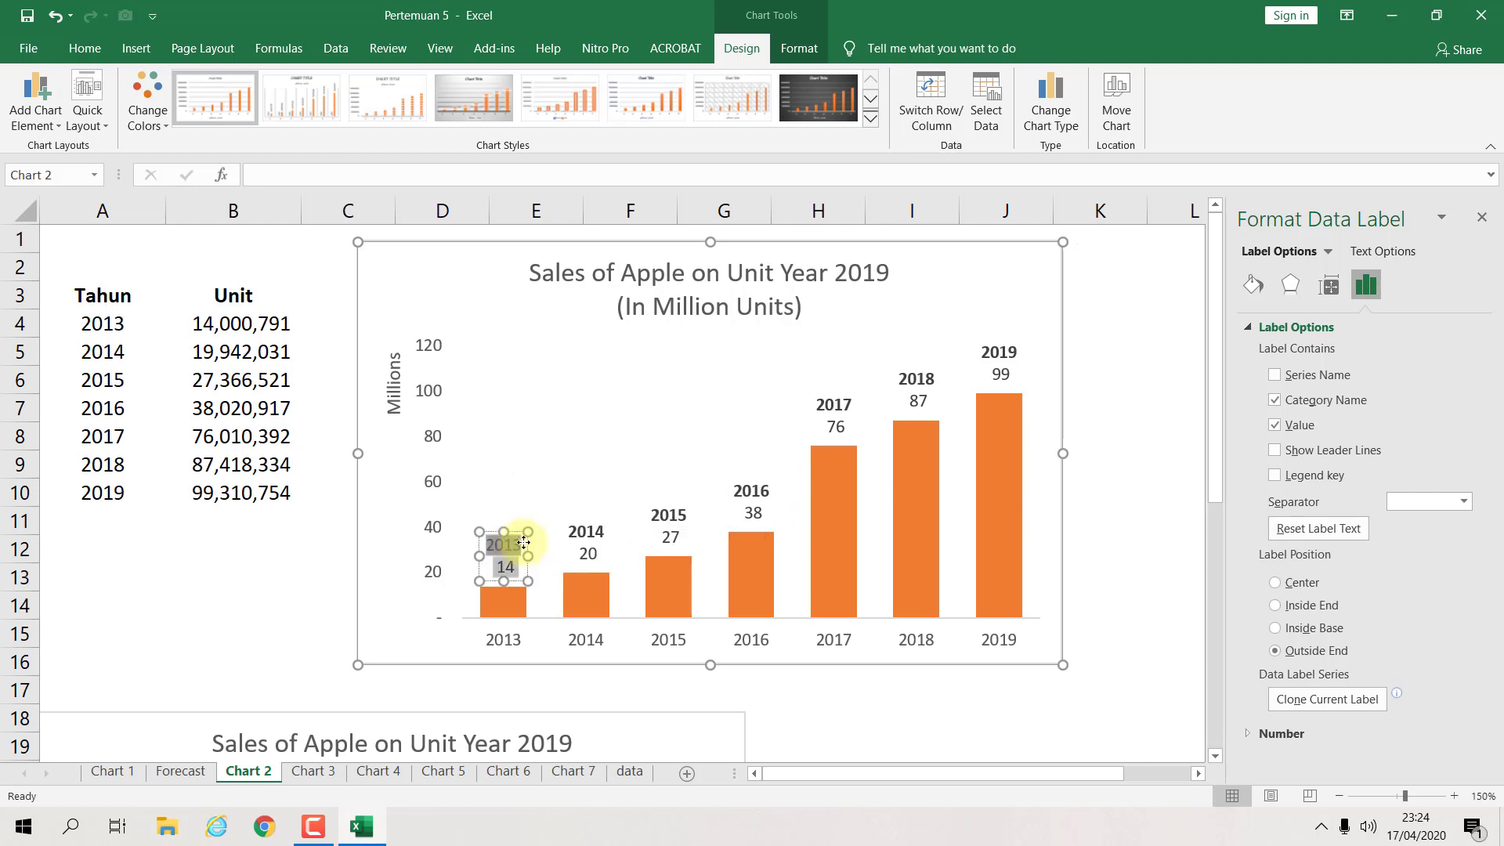
key("ctrl+b")
left_click(1154, 509)
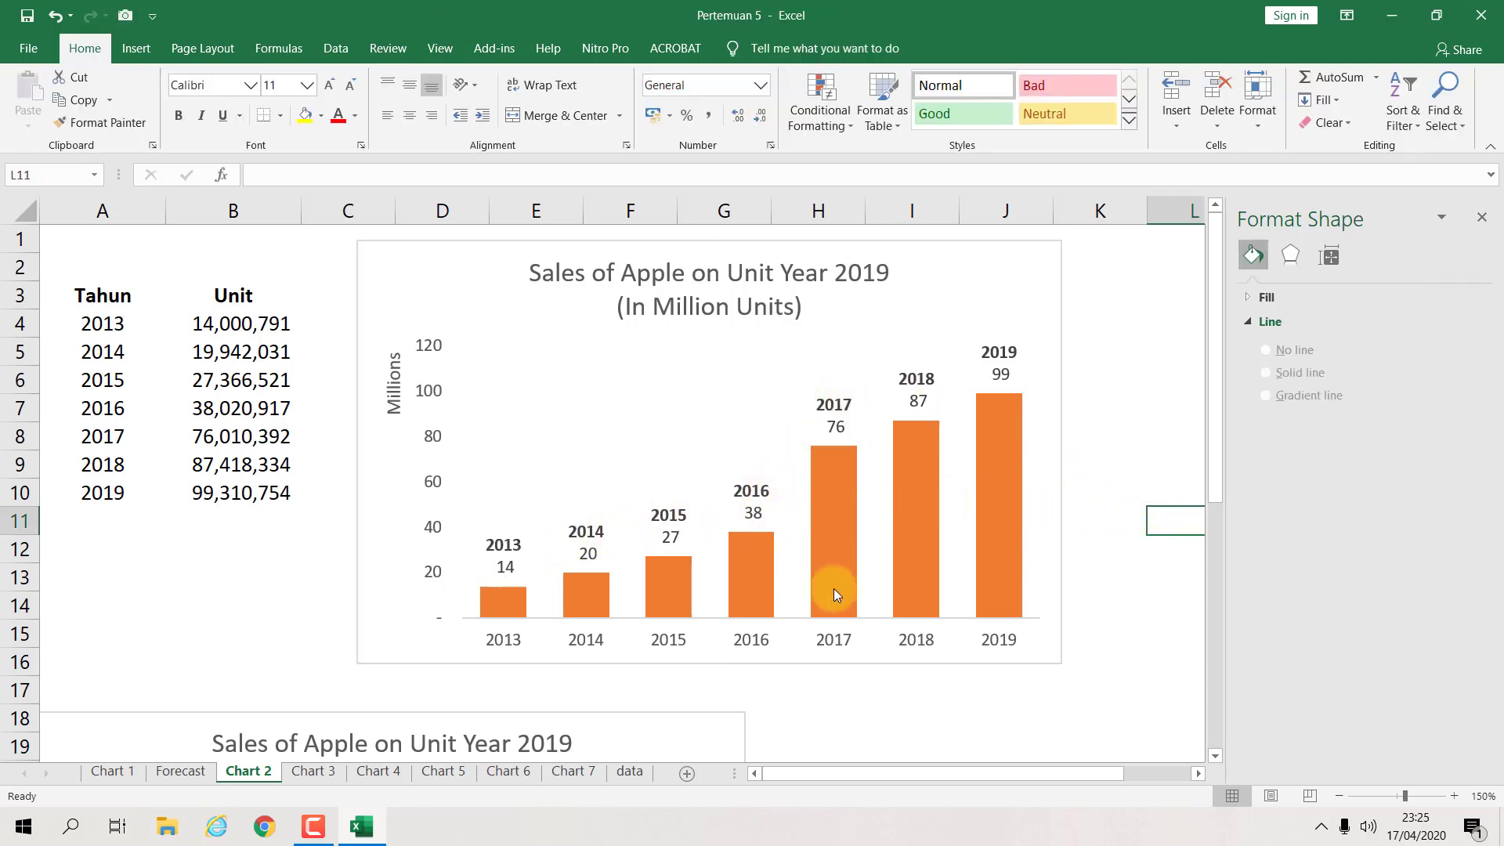
Step: Delete the horizontal year axis from the column chart
left_click(917, 642)
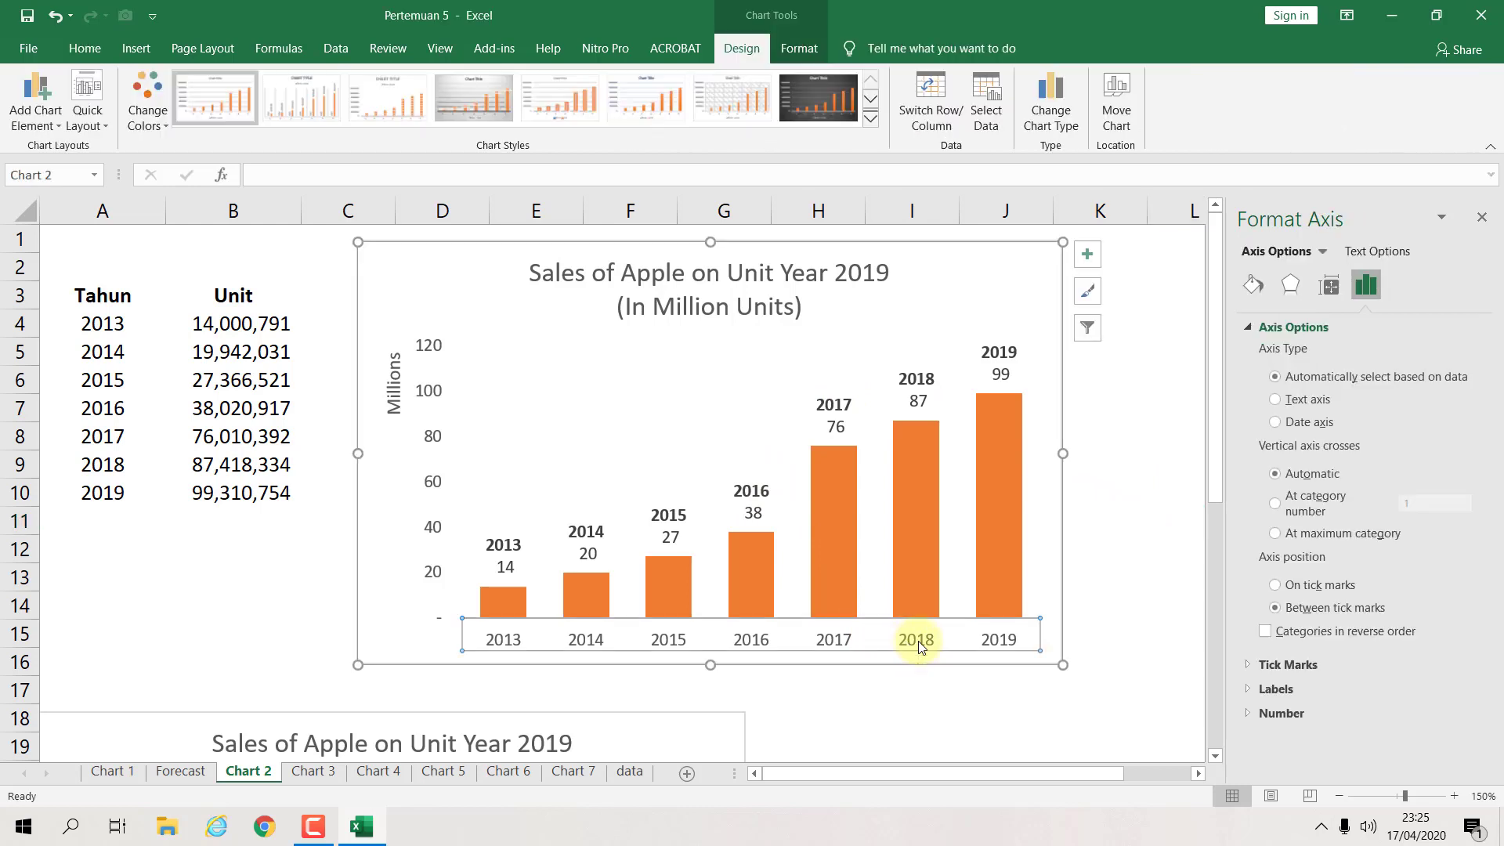
key("Delete")
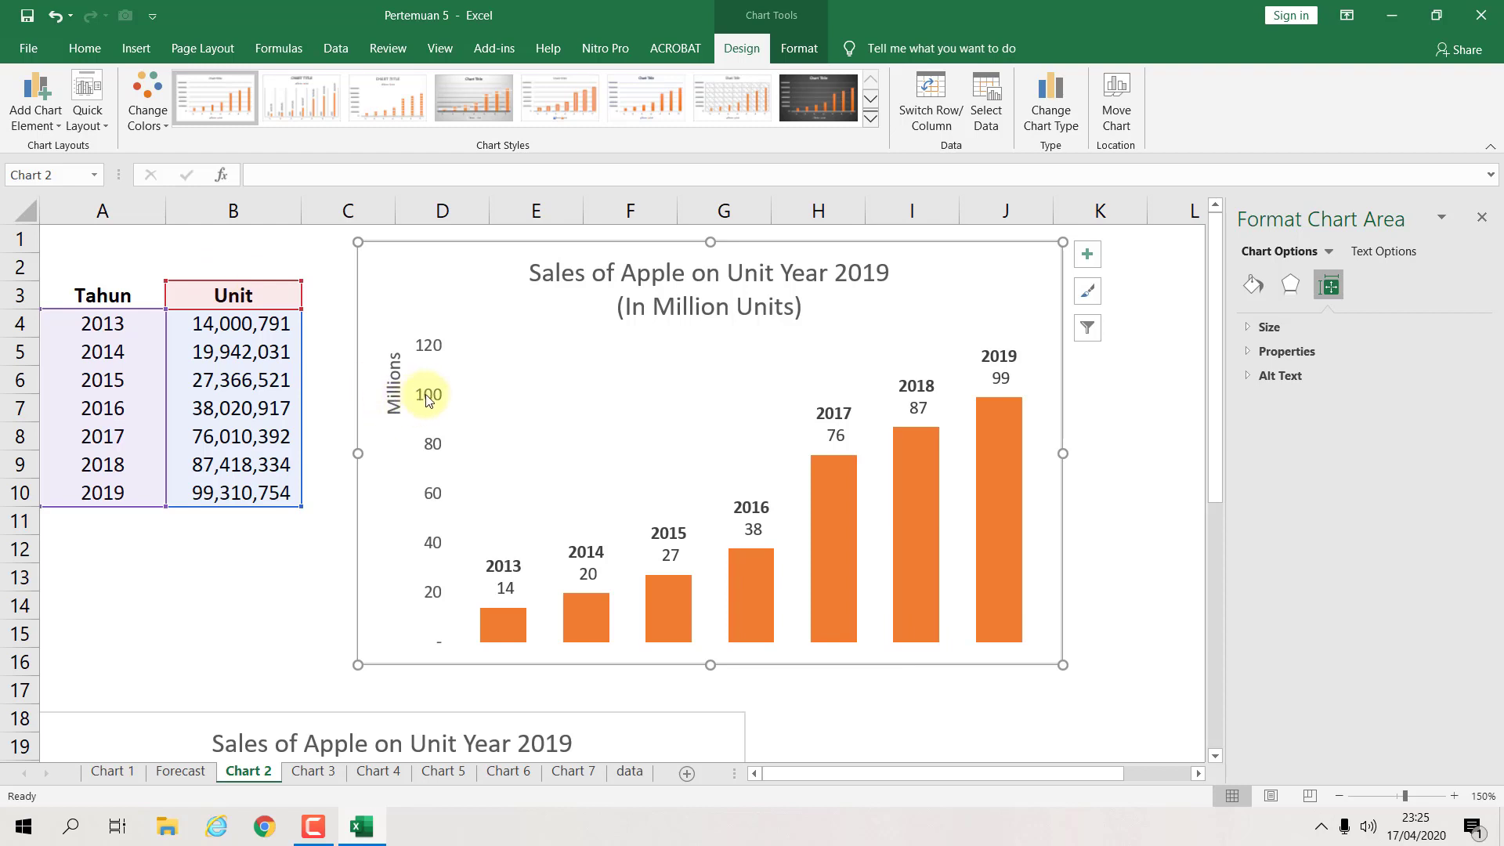
Step: Add a primary vertical axis title to the column chart and set its text to "Sales by Units"
left_click(53, 126)
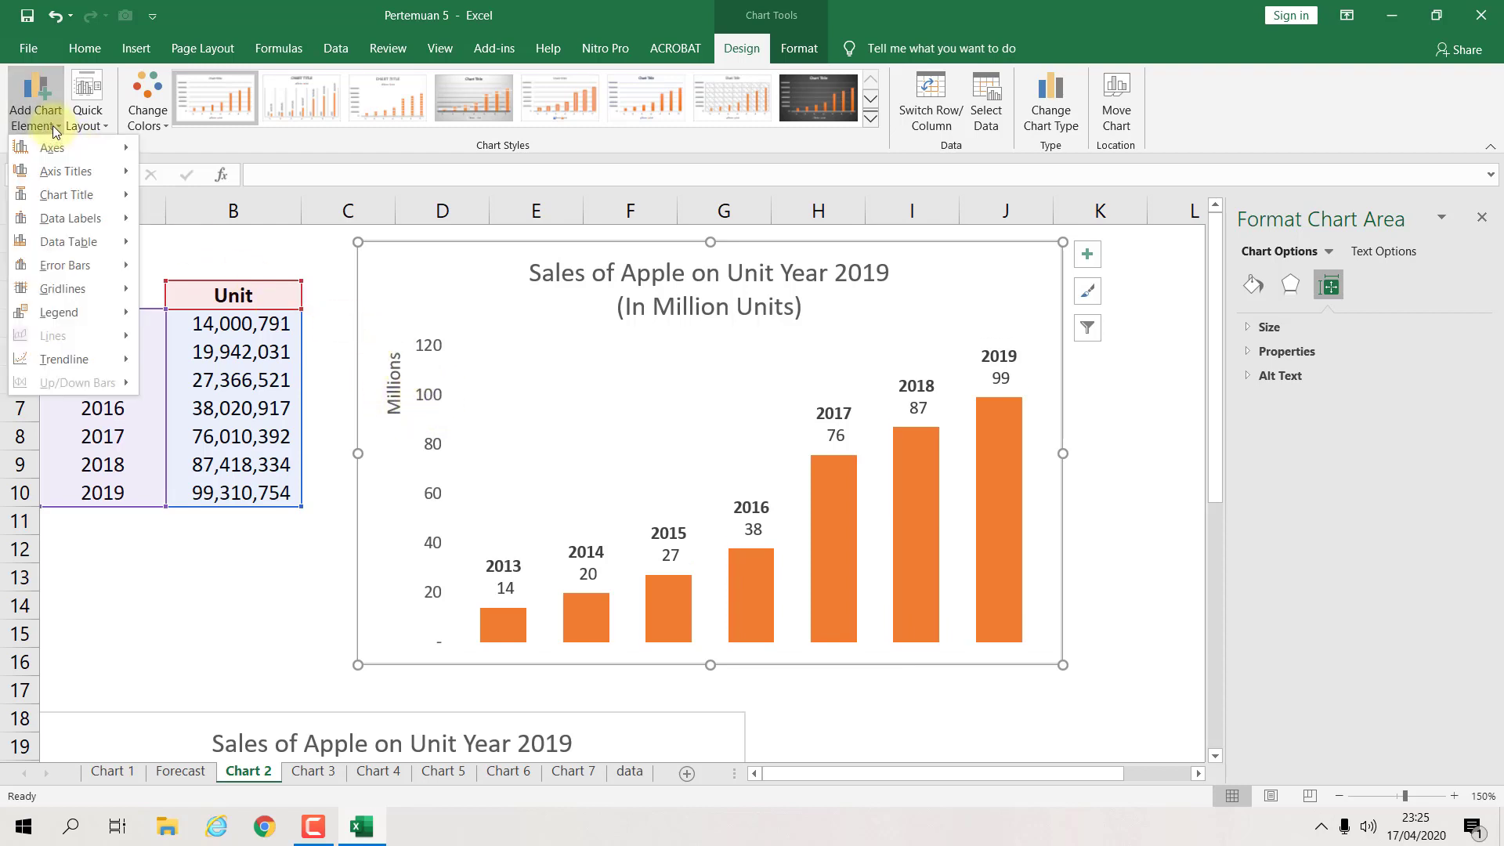
mouse_move(69, 224)
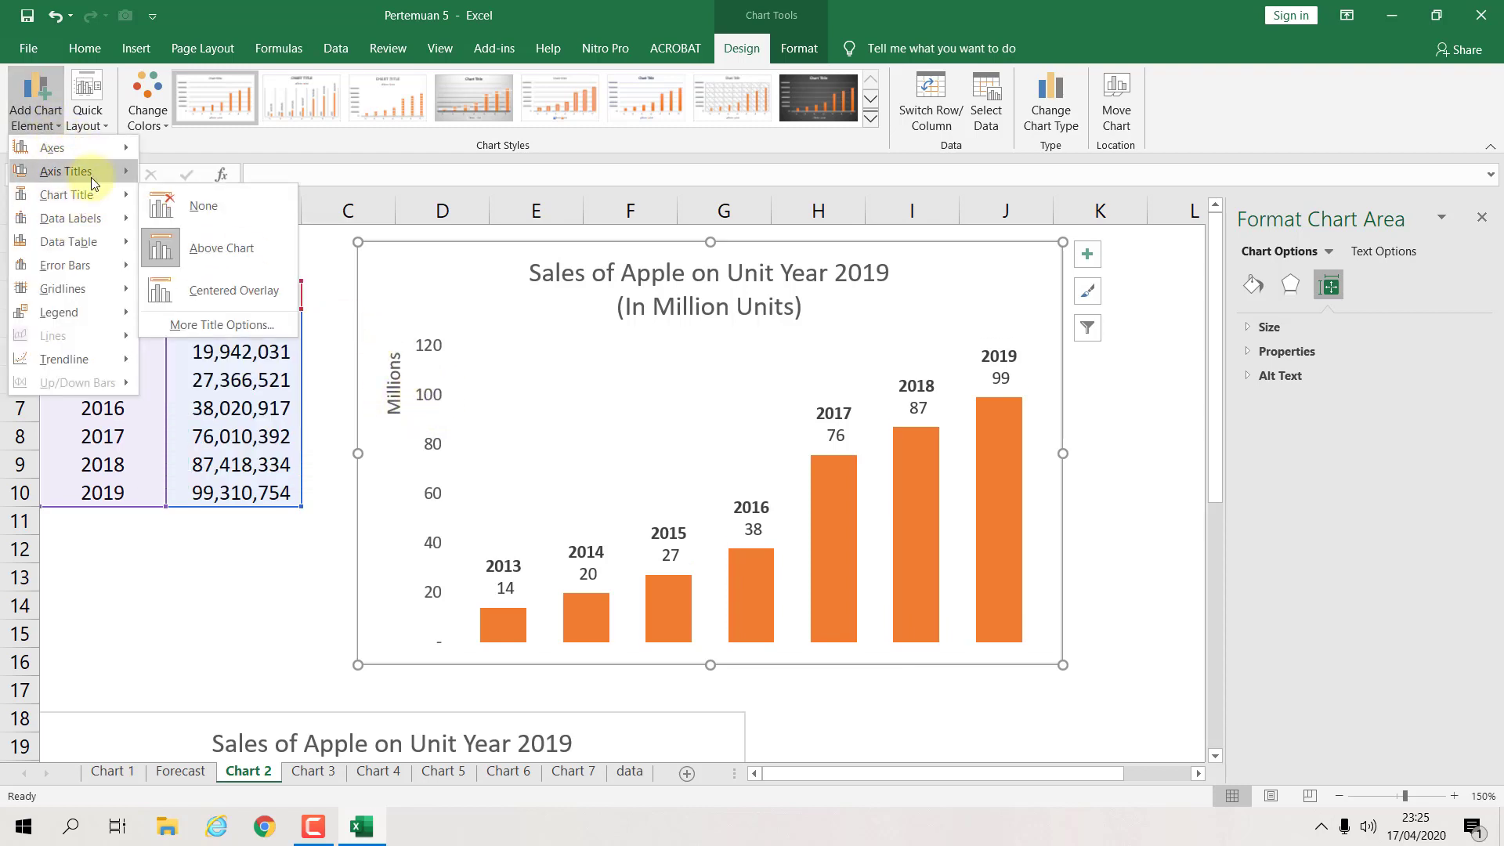
mouse_move(91, 177)
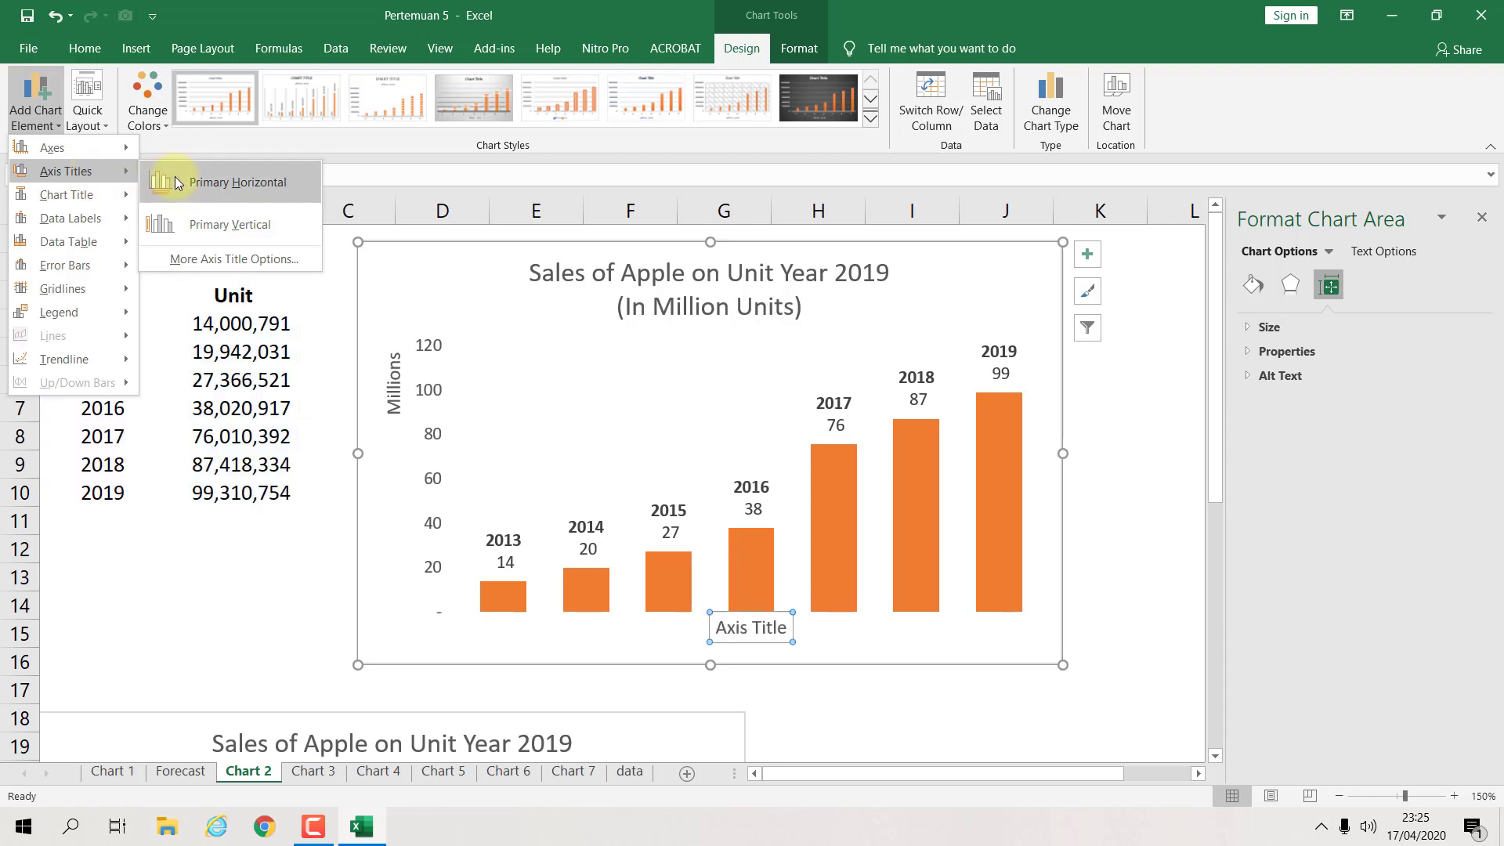
left_click(229, 224)
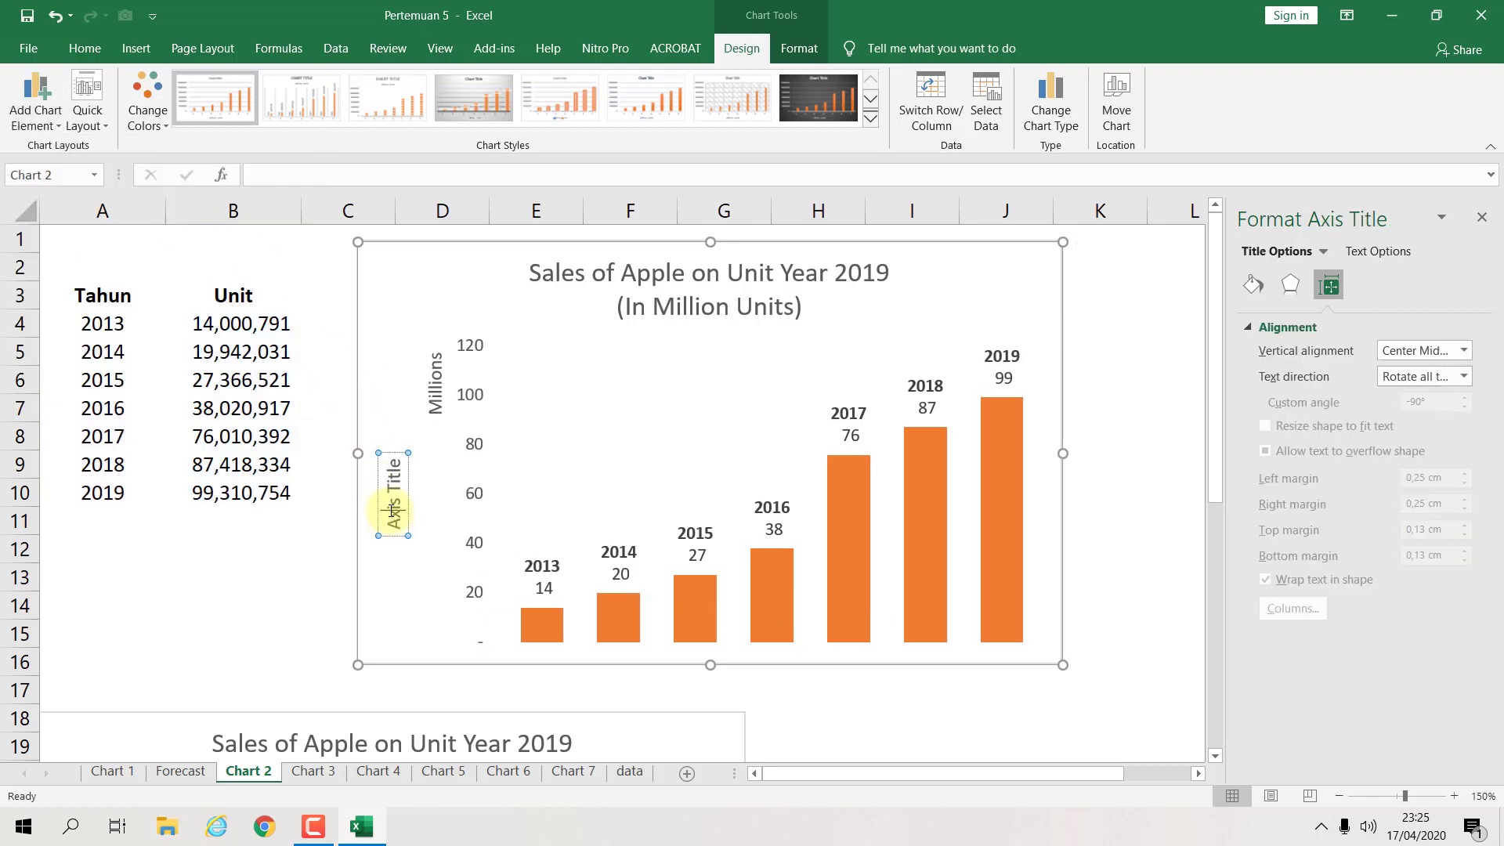
left_click(392, 510)
triple_click(406, 502)
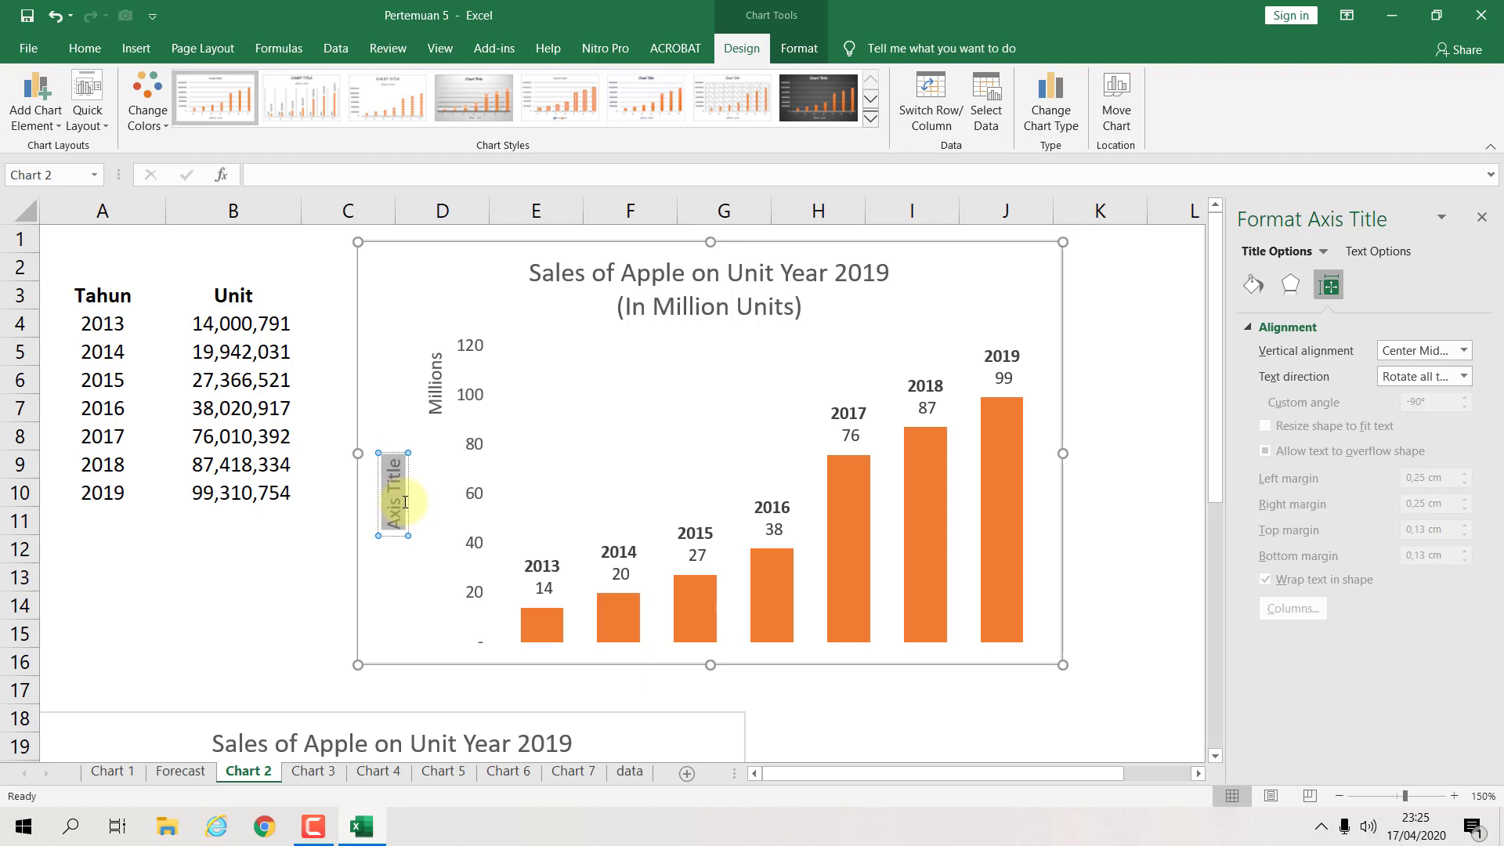
type("Sa")
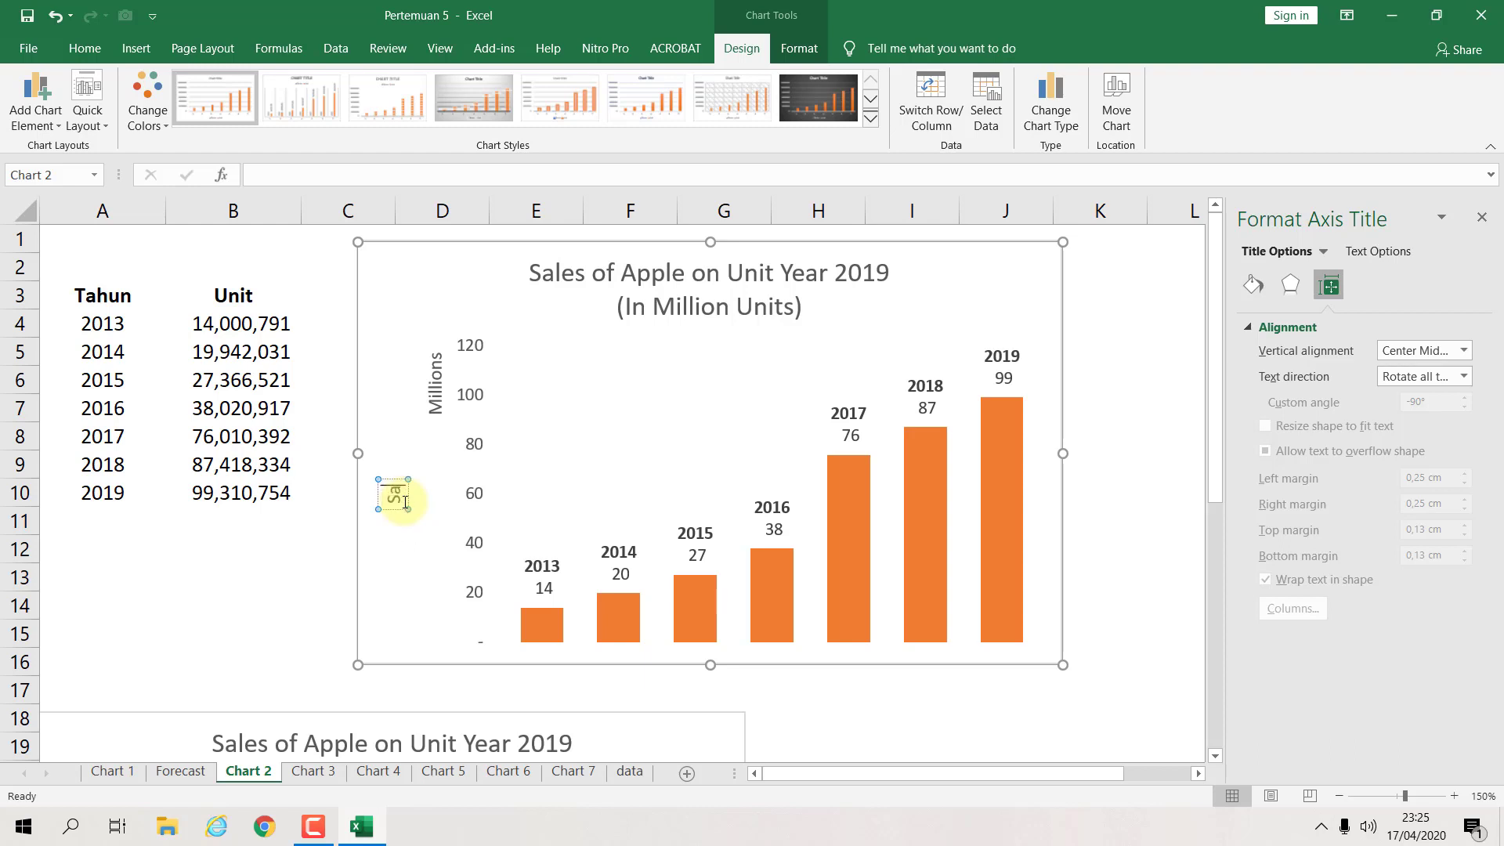
type("les by Units")
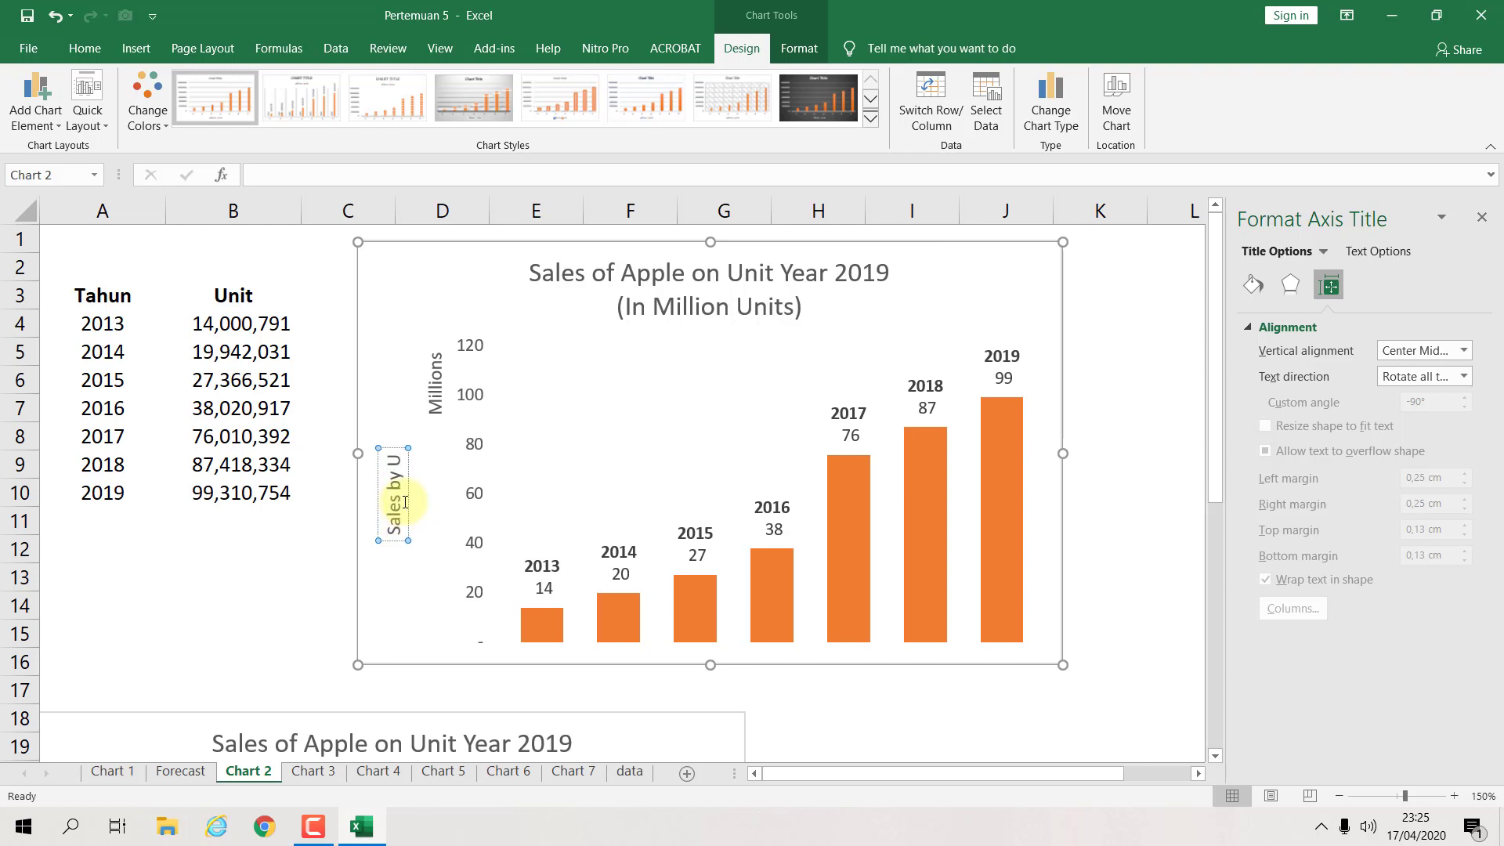
left_click(1128, 407)
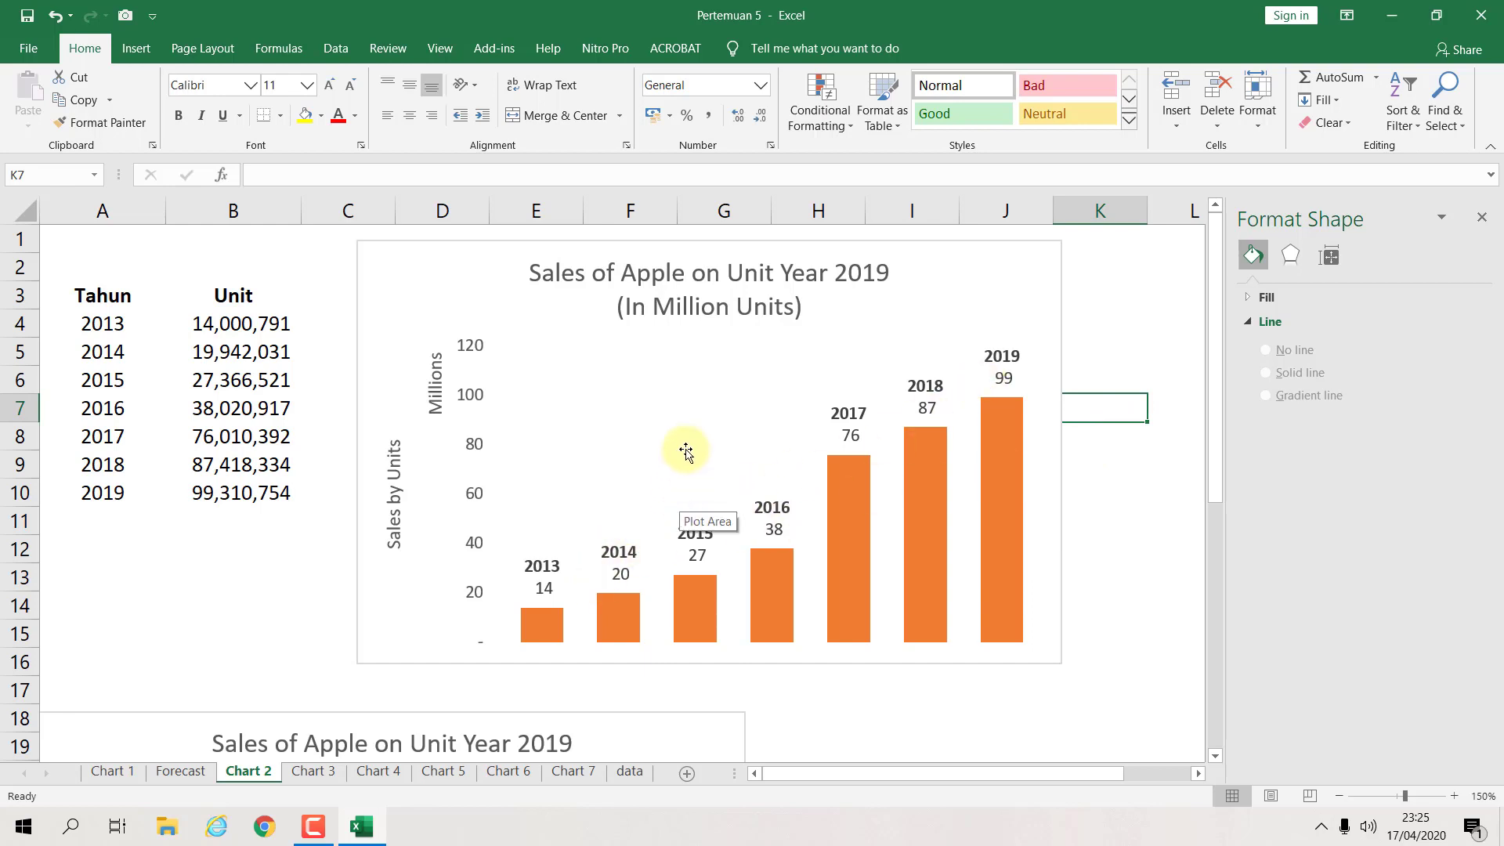
Step: Make the column chart's entire two-line title bold
left_click(737, 309)
double_click(768, 307)
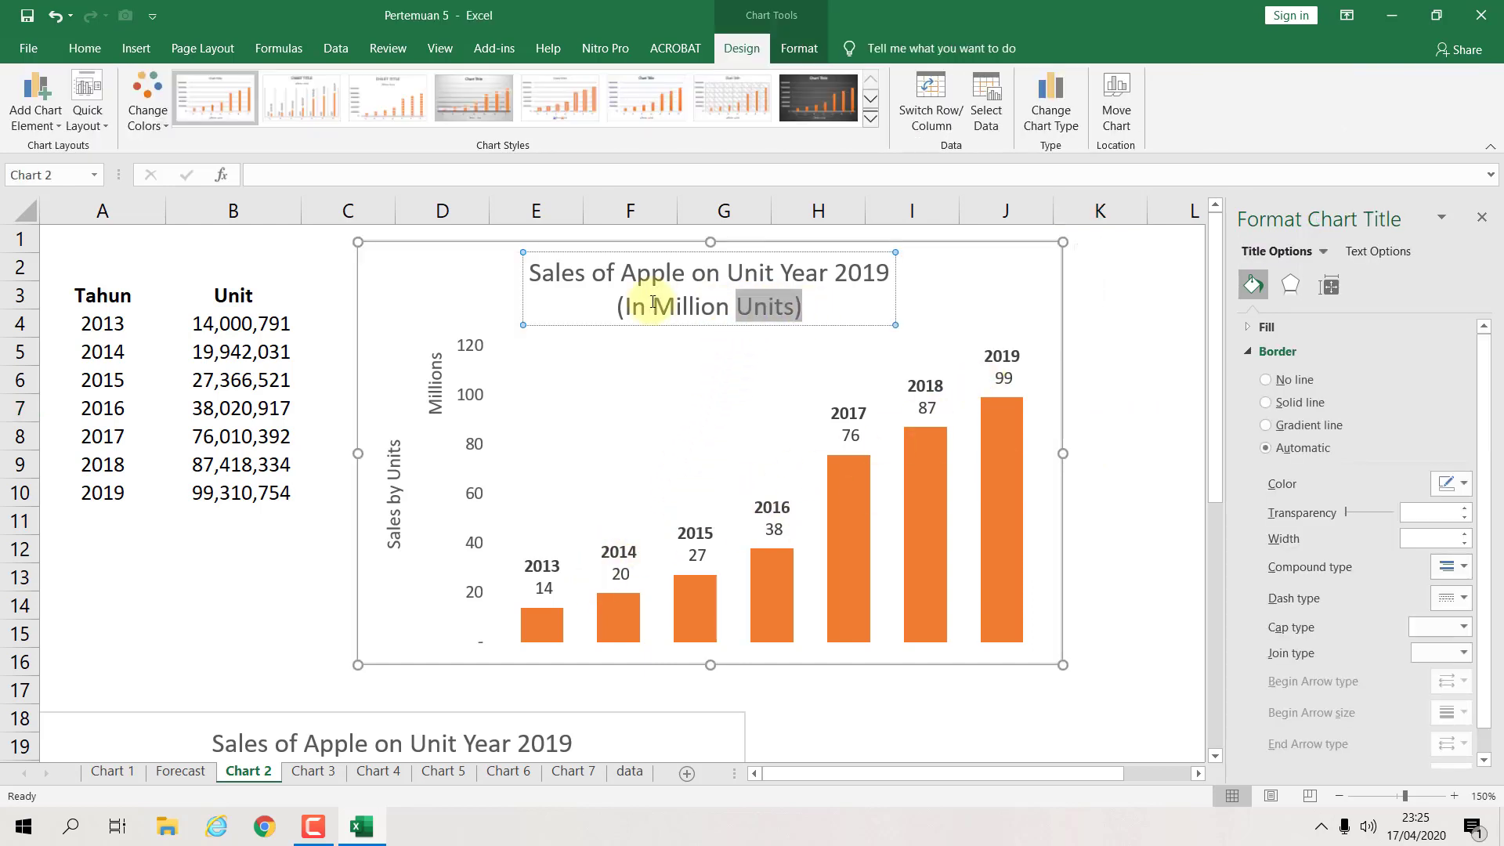
key("ctrl+a")
key("ctrl+b")
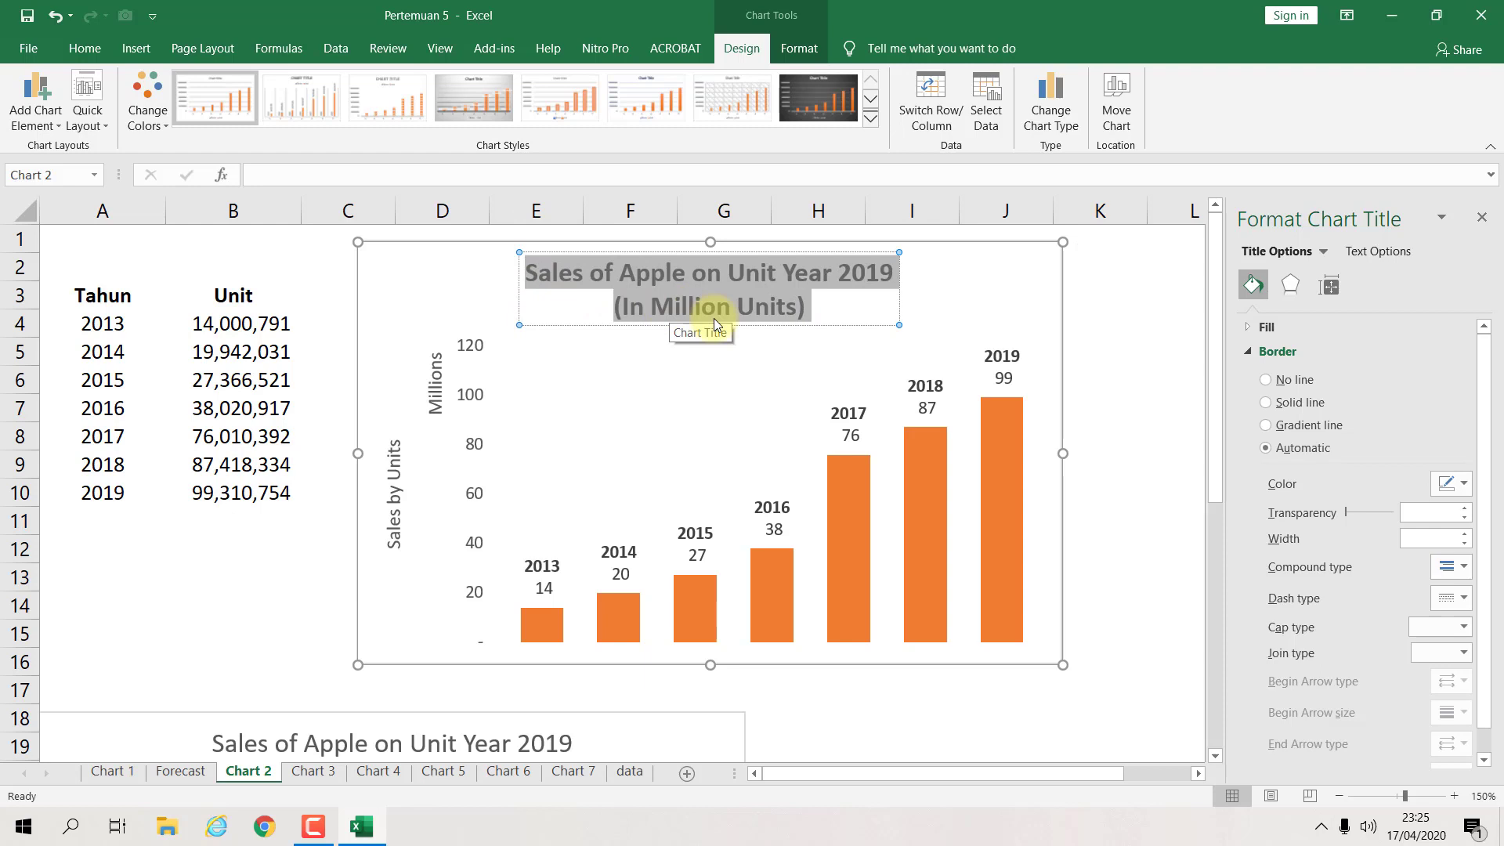
left_click(1140, 358)
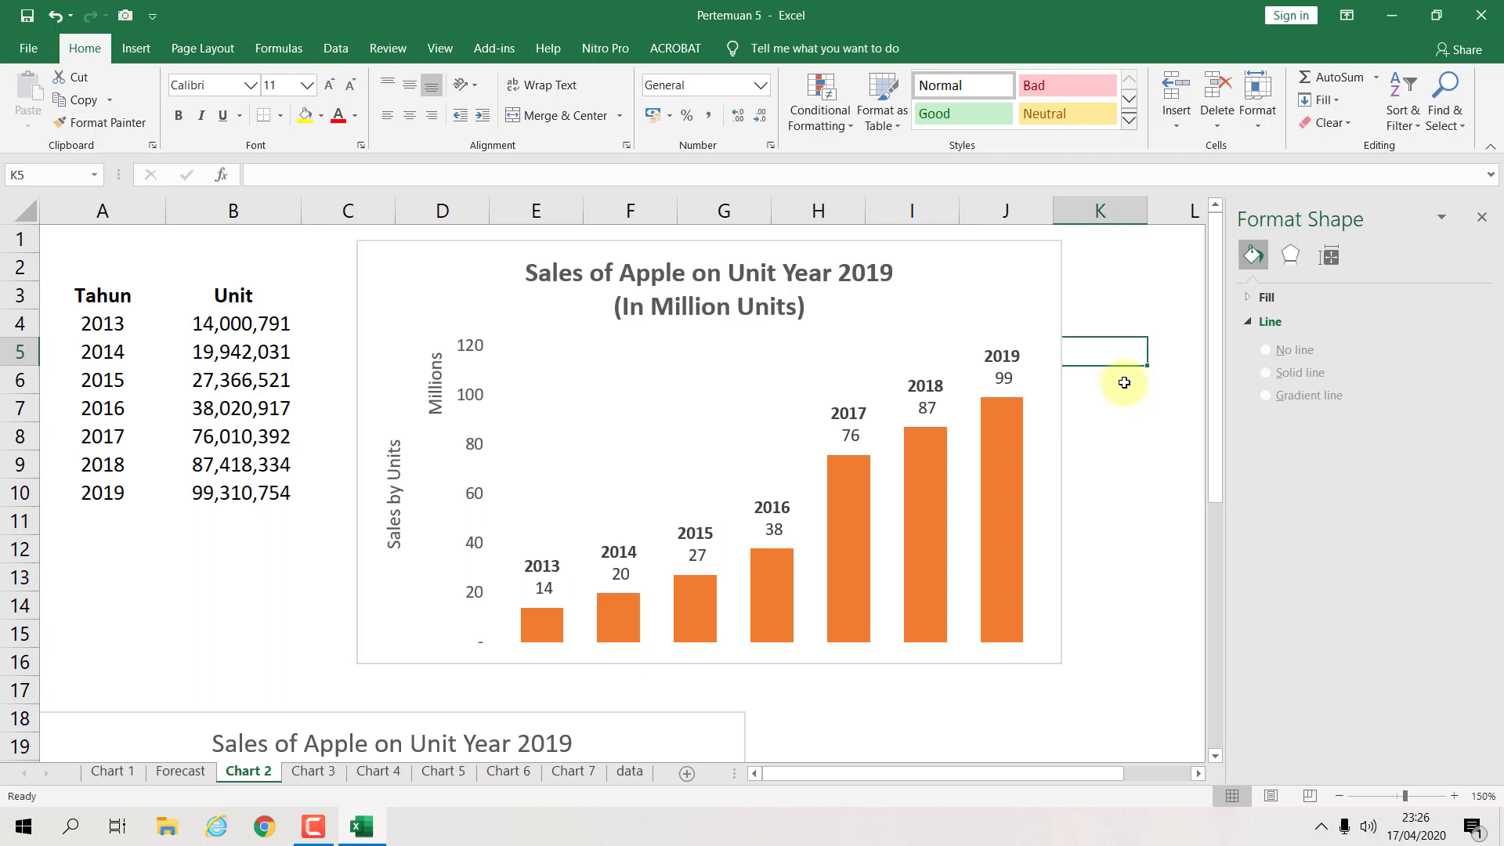
Step: Zoom the Chart 2 sheet out to 110% to view the column chart together with the line chart below it
left_click(1338, 794)
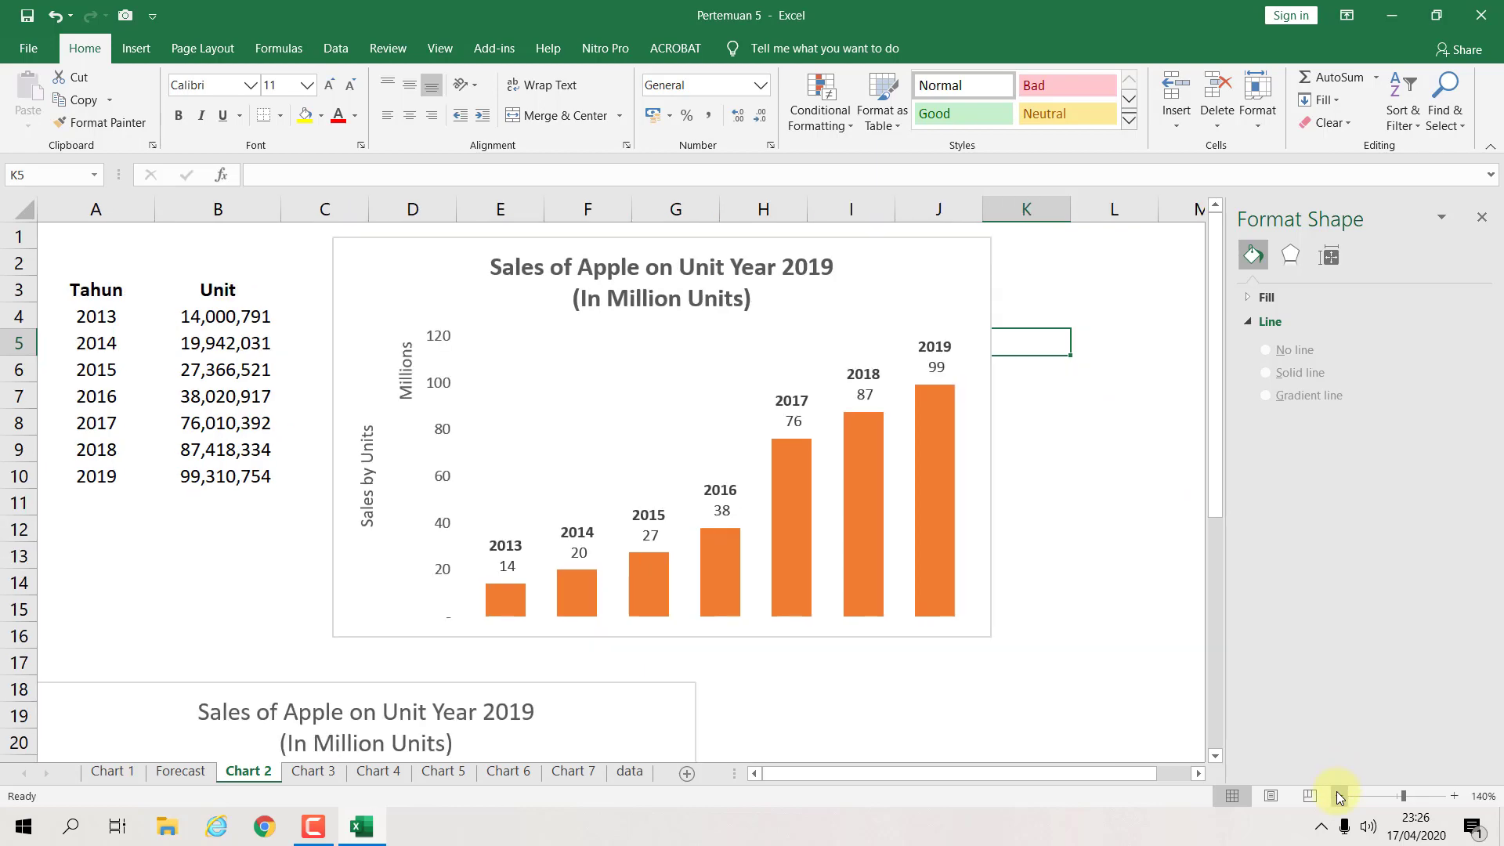
left_click(1338, 795)
left_click(1338, 794)
left_click(1338, 795)
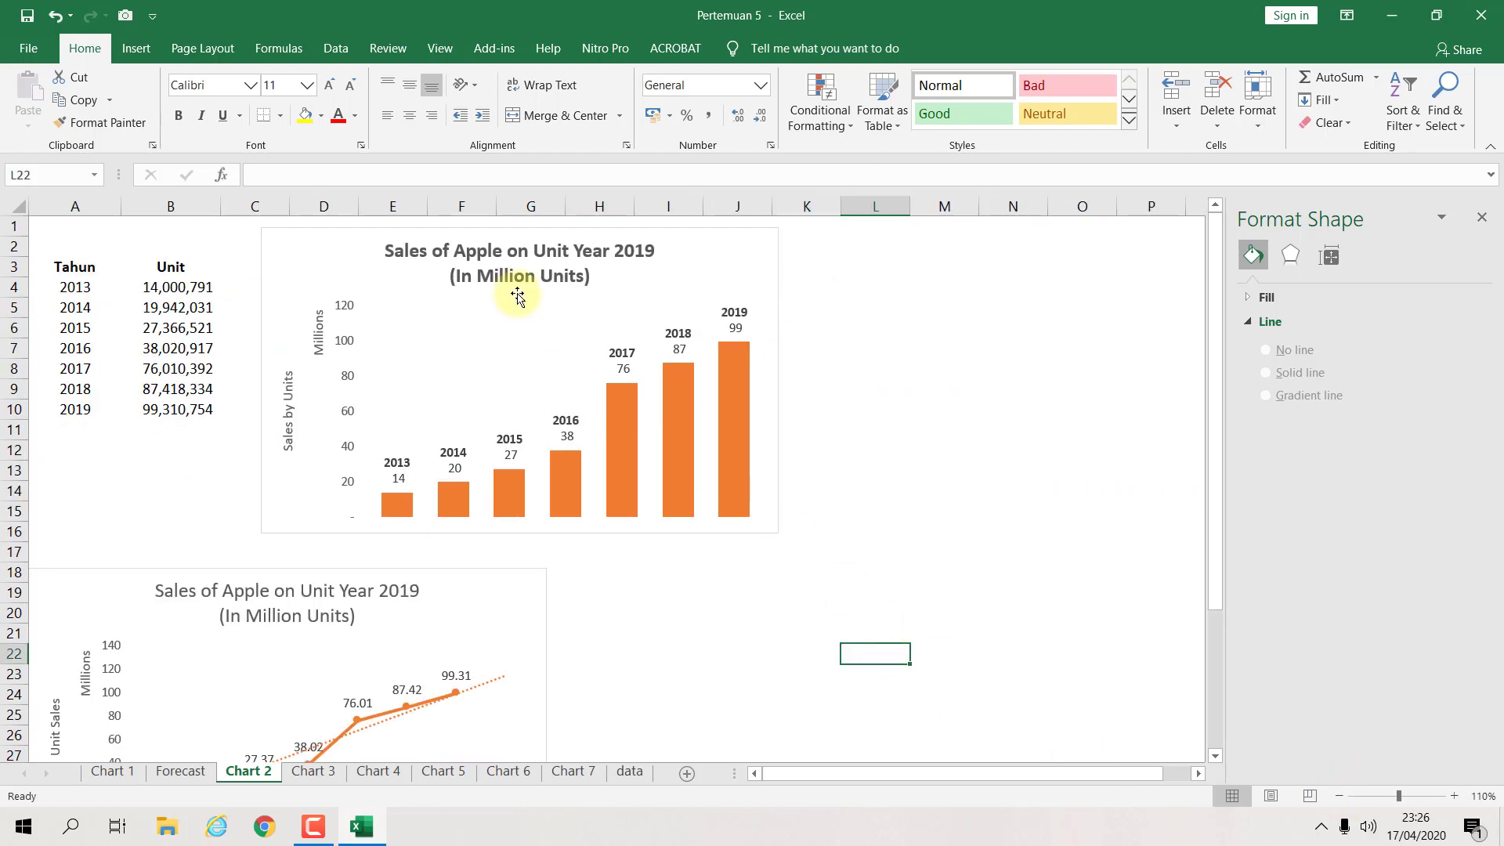
Step: Move the column chart down beside the existing line chart, aligned with it from about row 18
left_click_drag(293, 249, 591, 578)
scroll(599, 426, "down", 3)
scroll(599, 426, "down", 2)
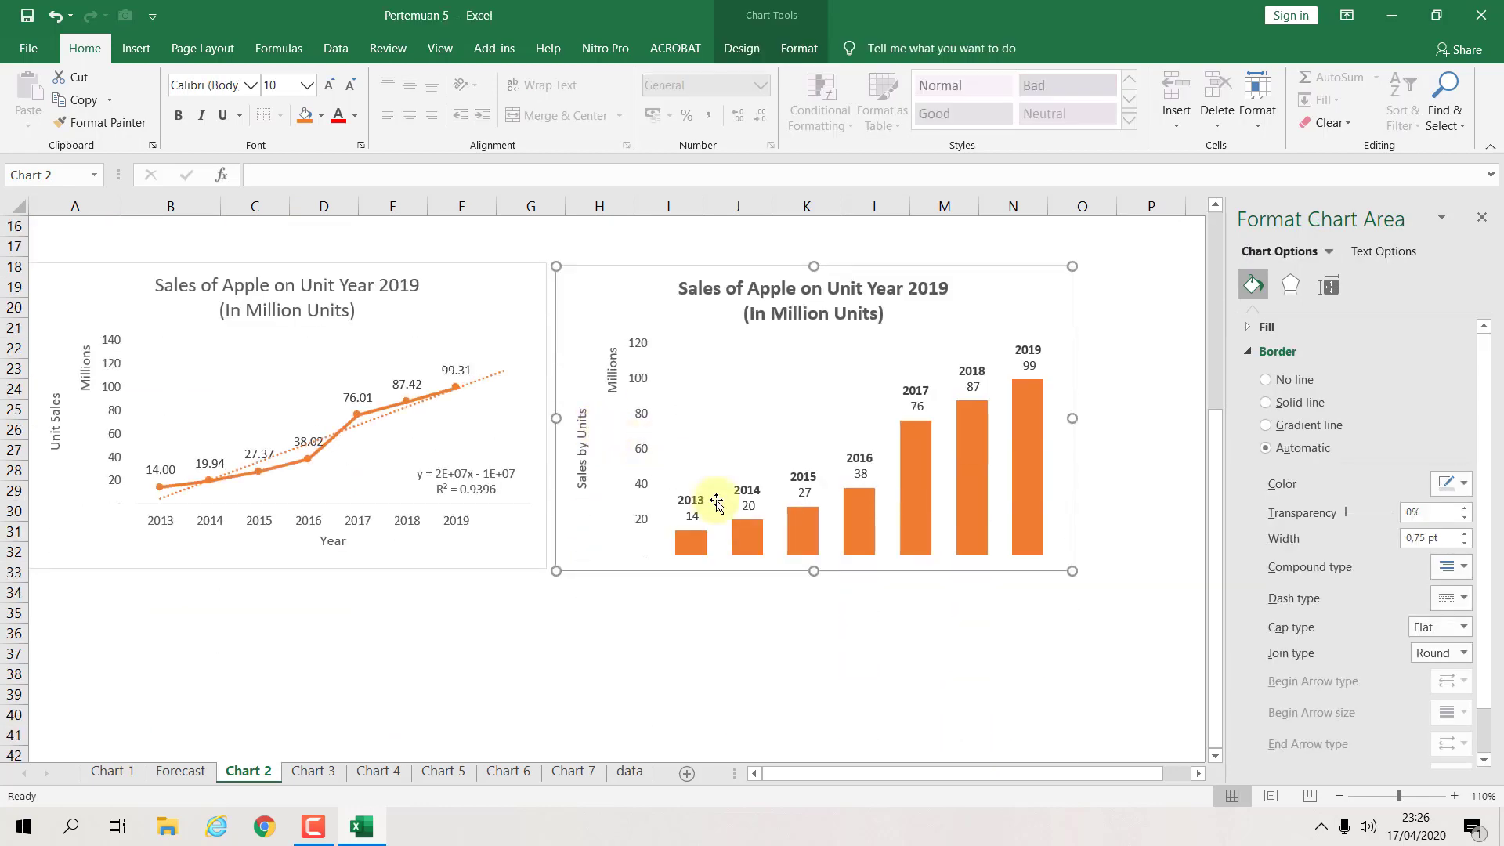
left_click(885, 672)
Step: Insert the recommended line chart of Unit by Tahun and place it beside the data table, above the two existing charts
scroll(881, 653, "up", 5)
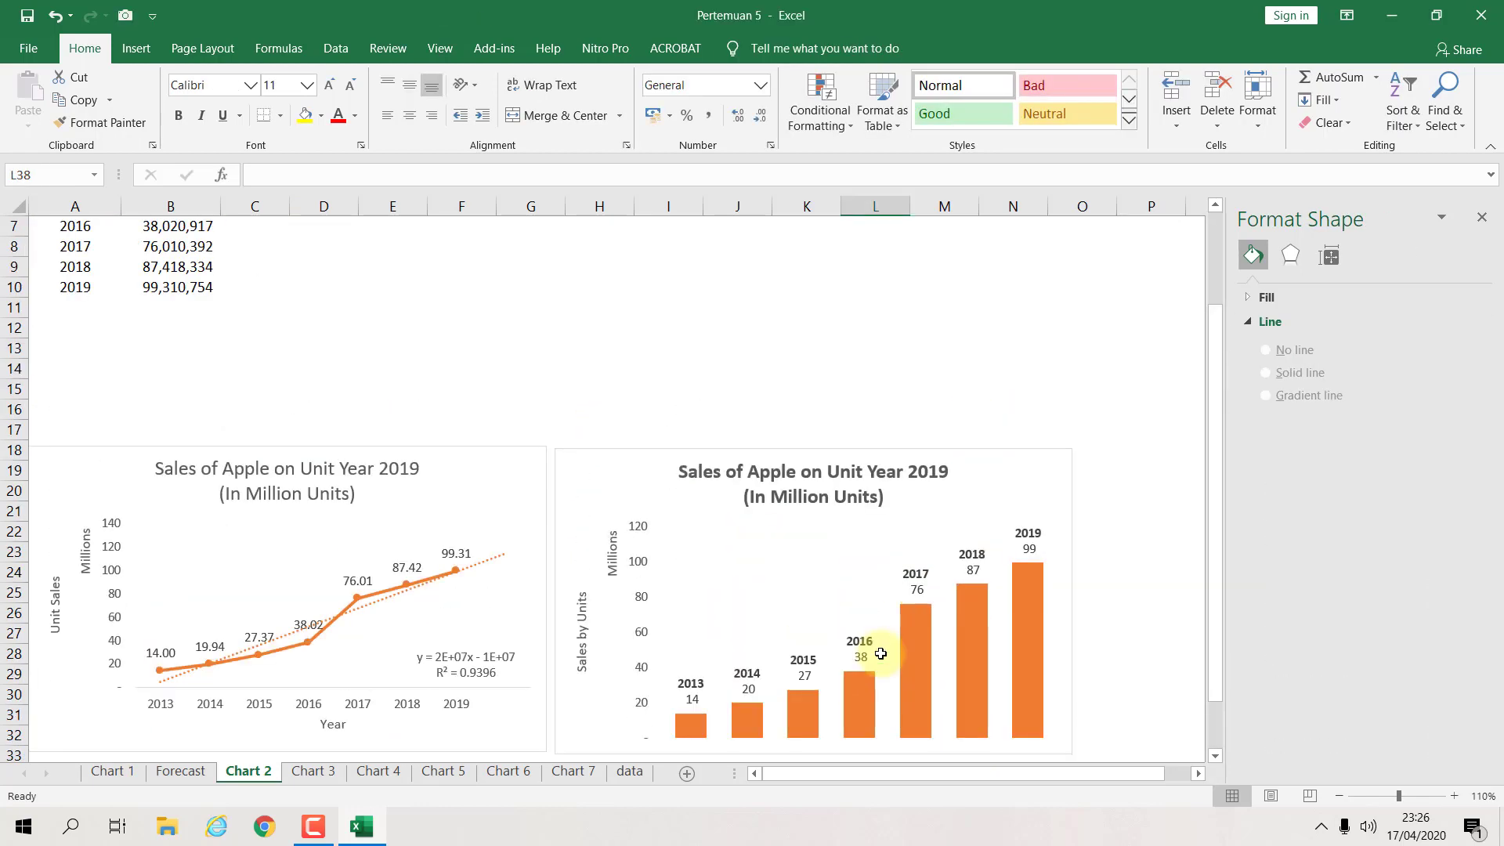
left_click(373, 279)
left_click(311, 294)
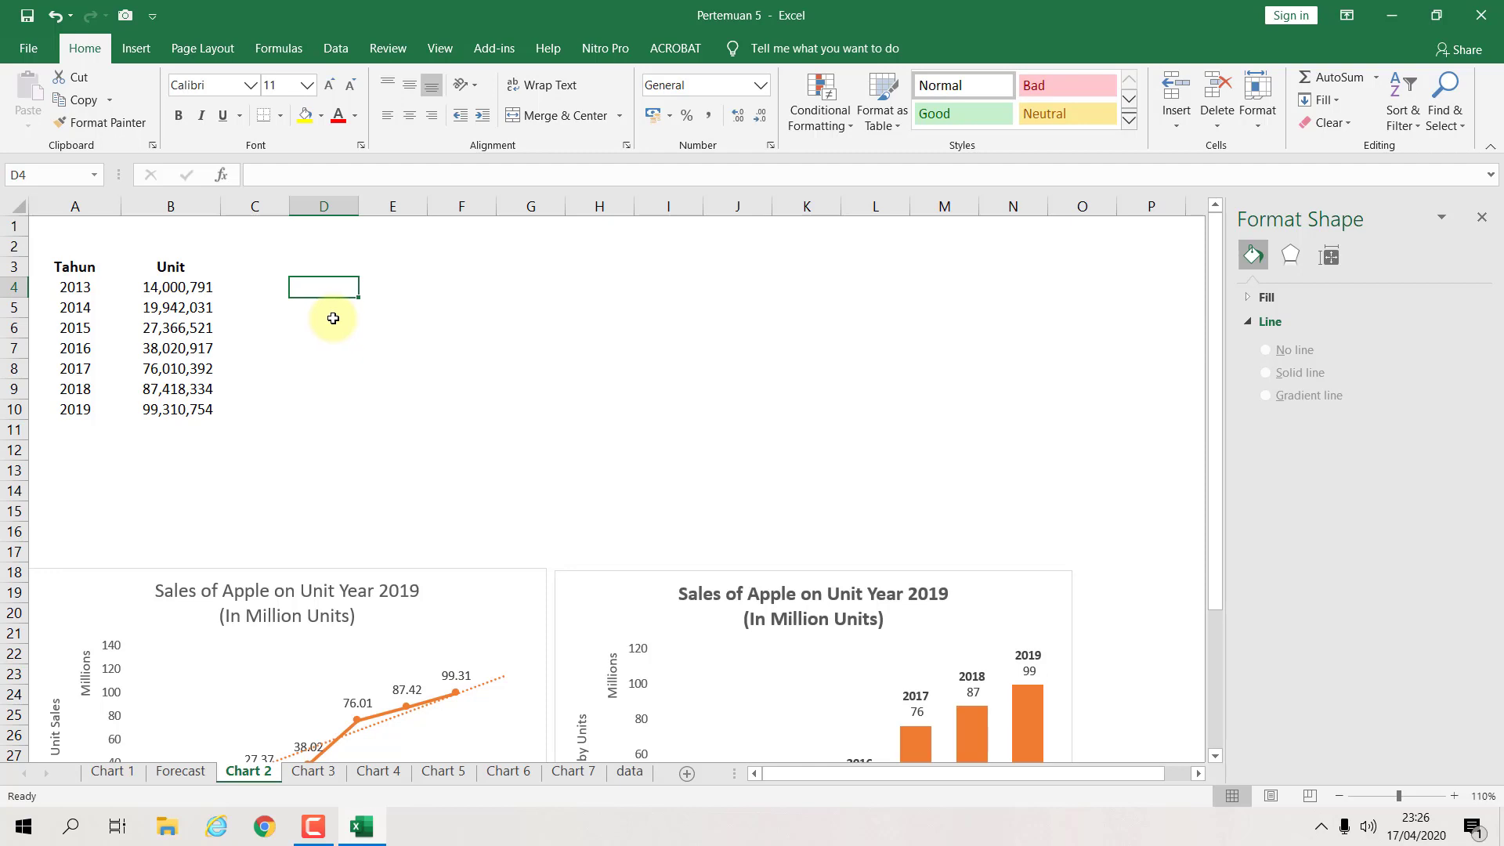
left_click(110, 262)
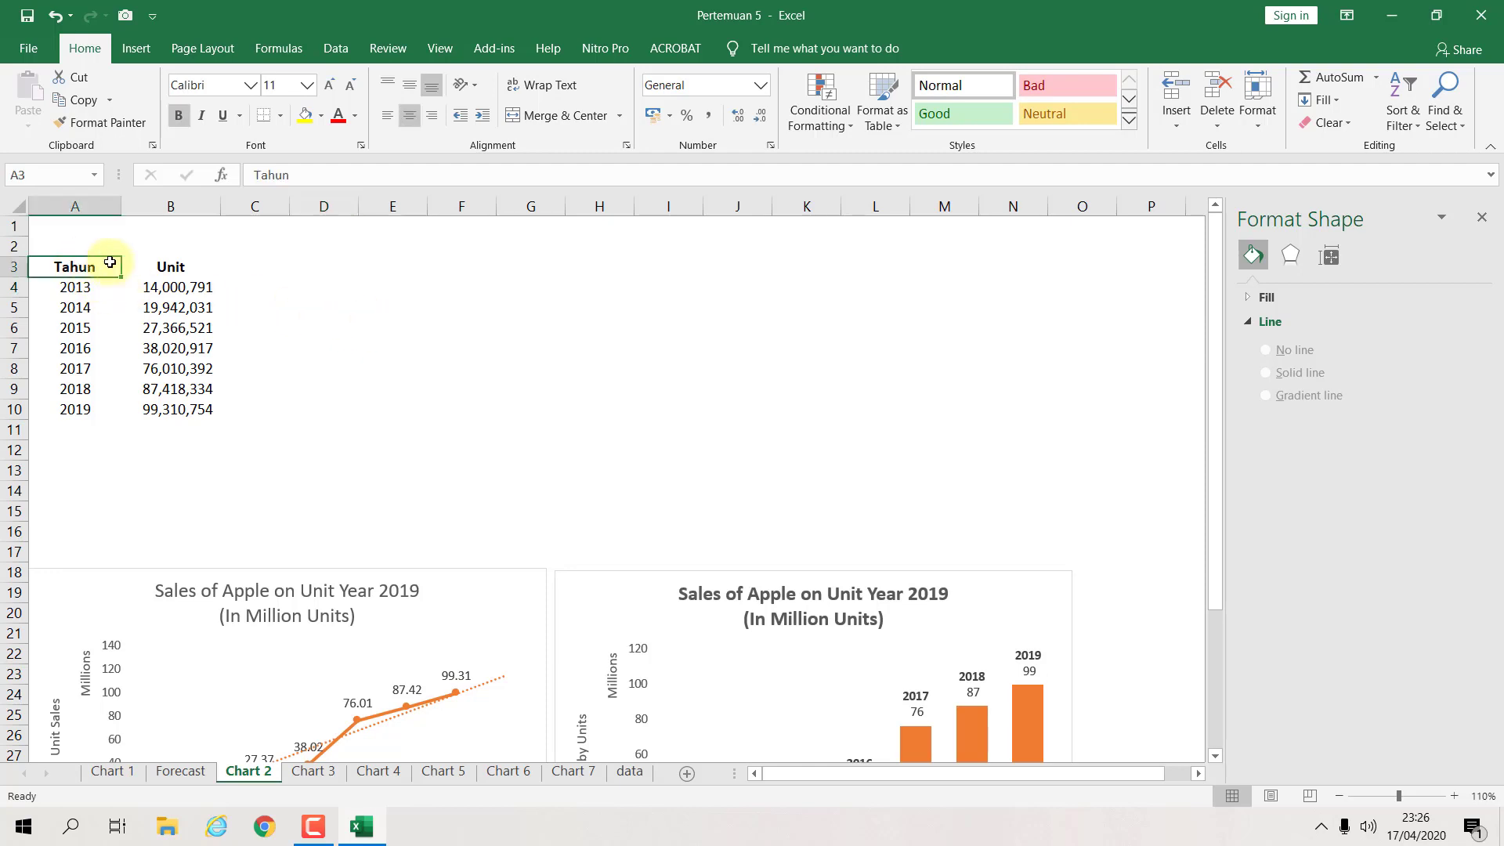
left_click(153, 51)
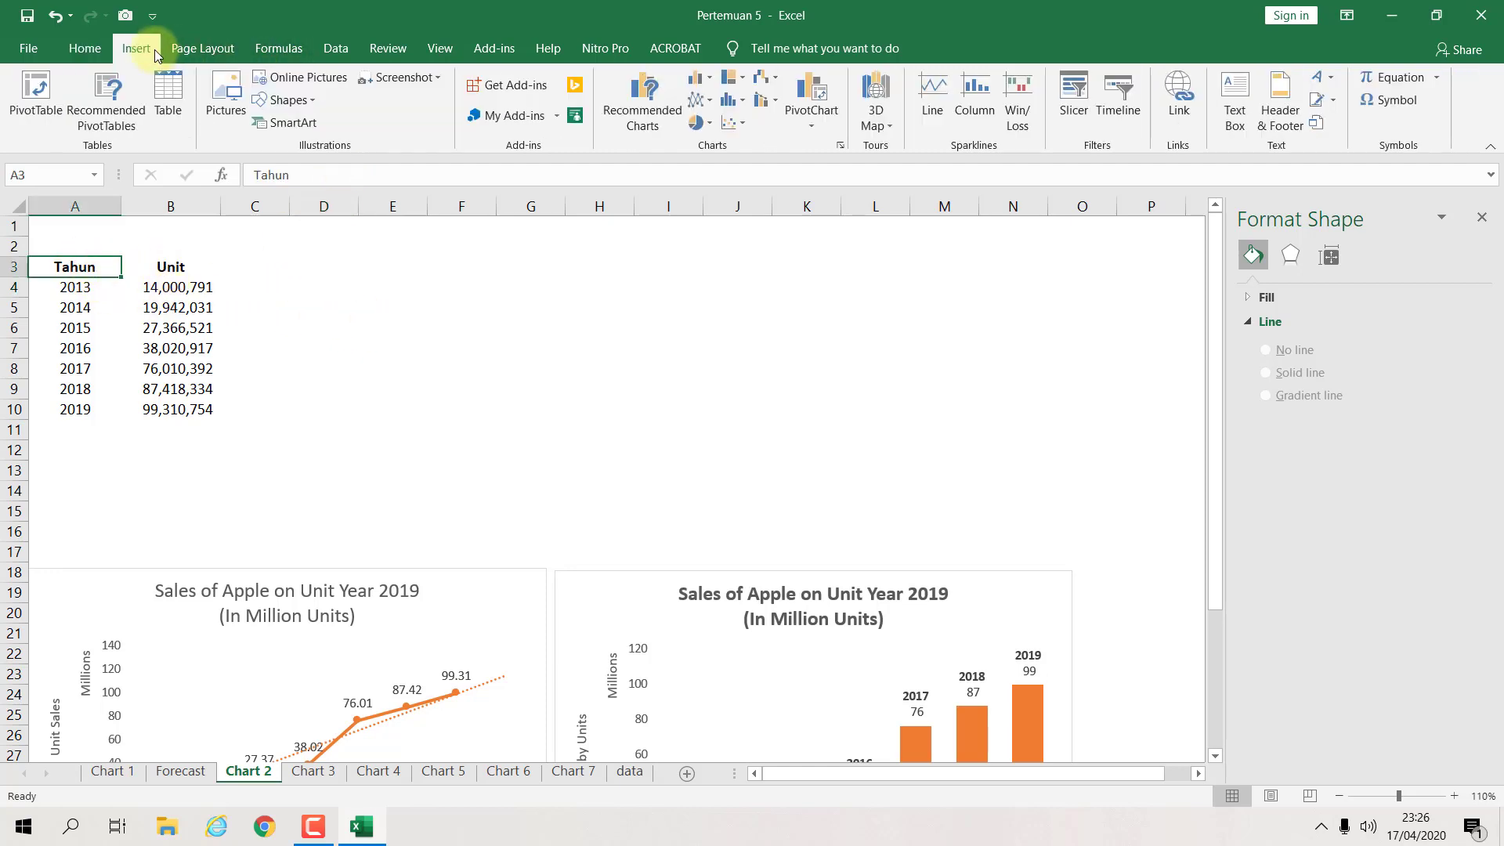
left_click(709, 104)
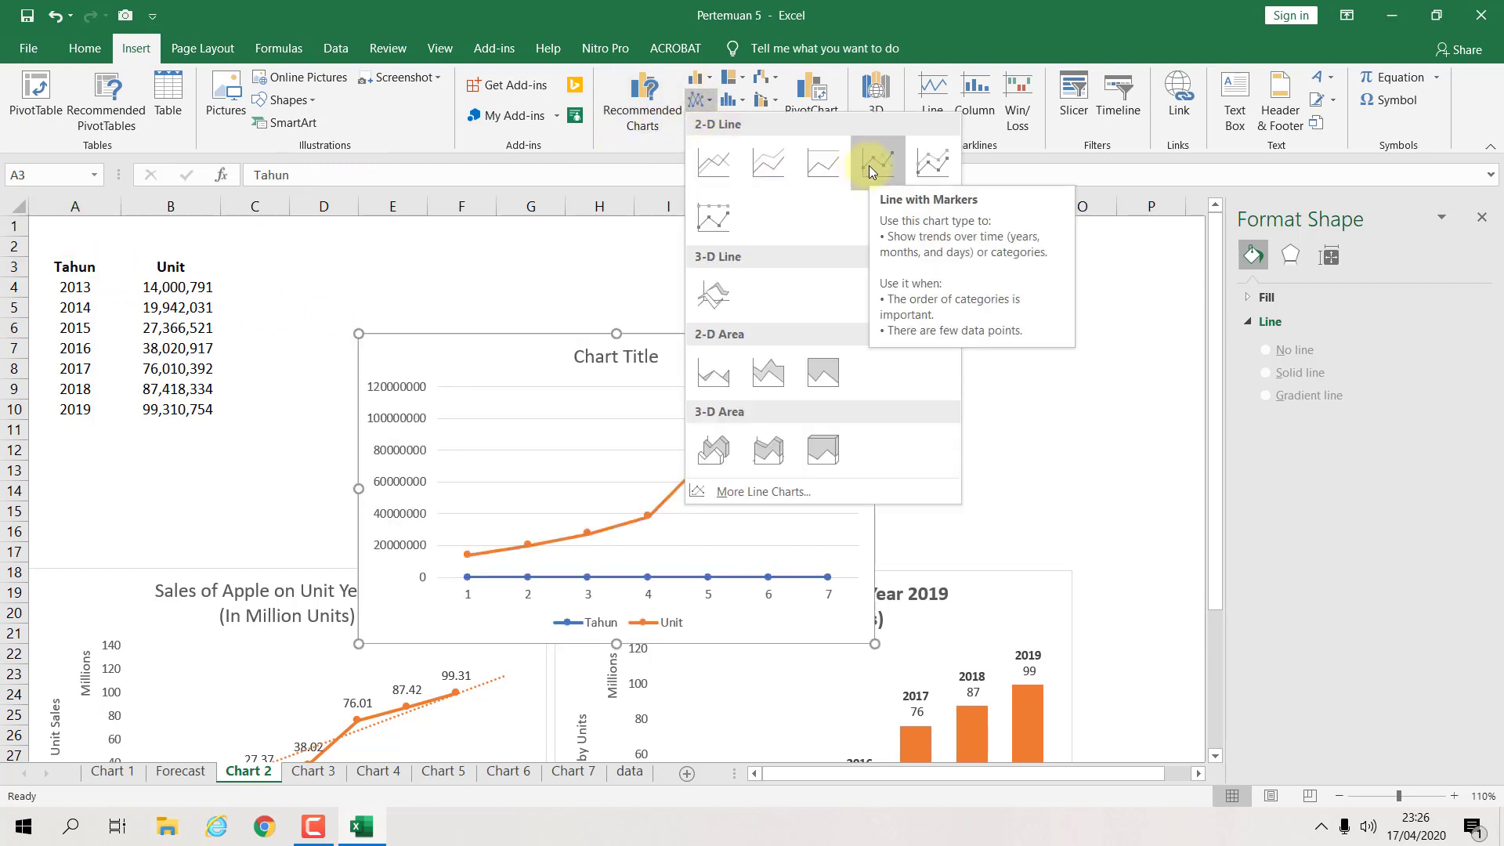
left_click(661, 110)
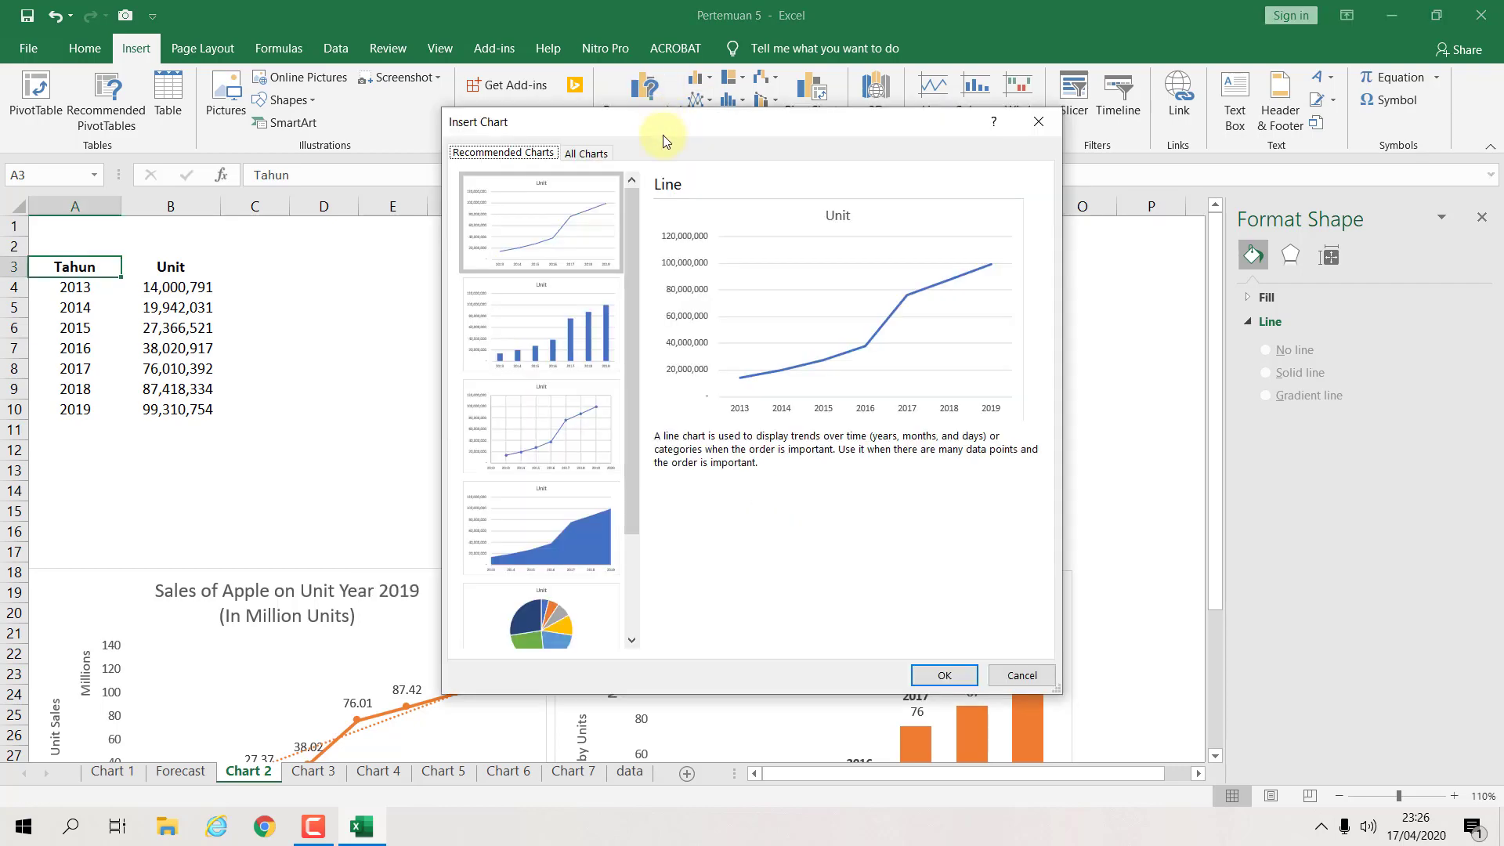
left_click(575, 236)
left_click(942, 674)
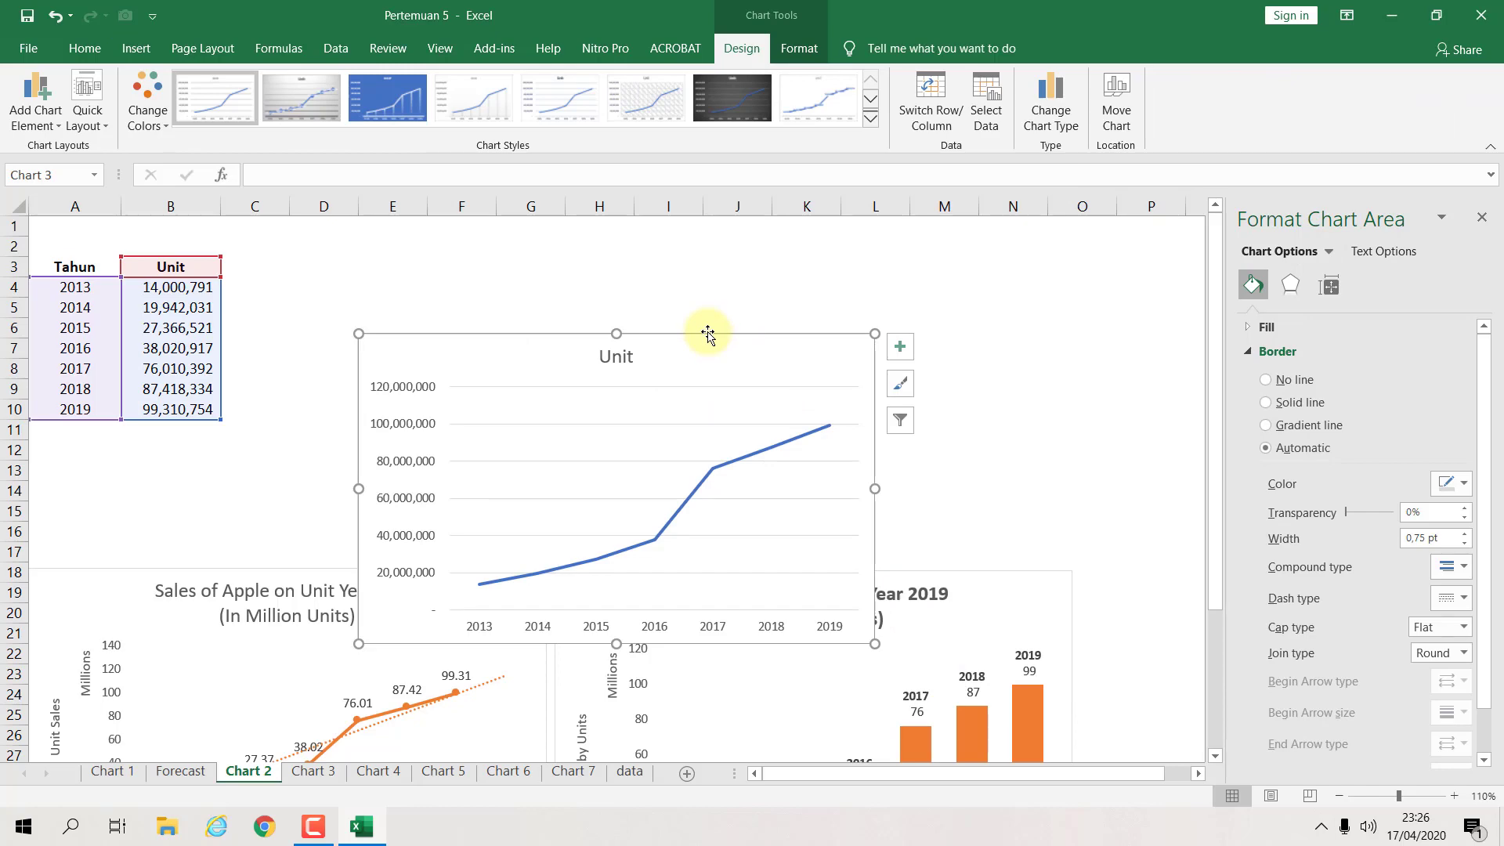
left_click_drag(705, 328, 625, 225)
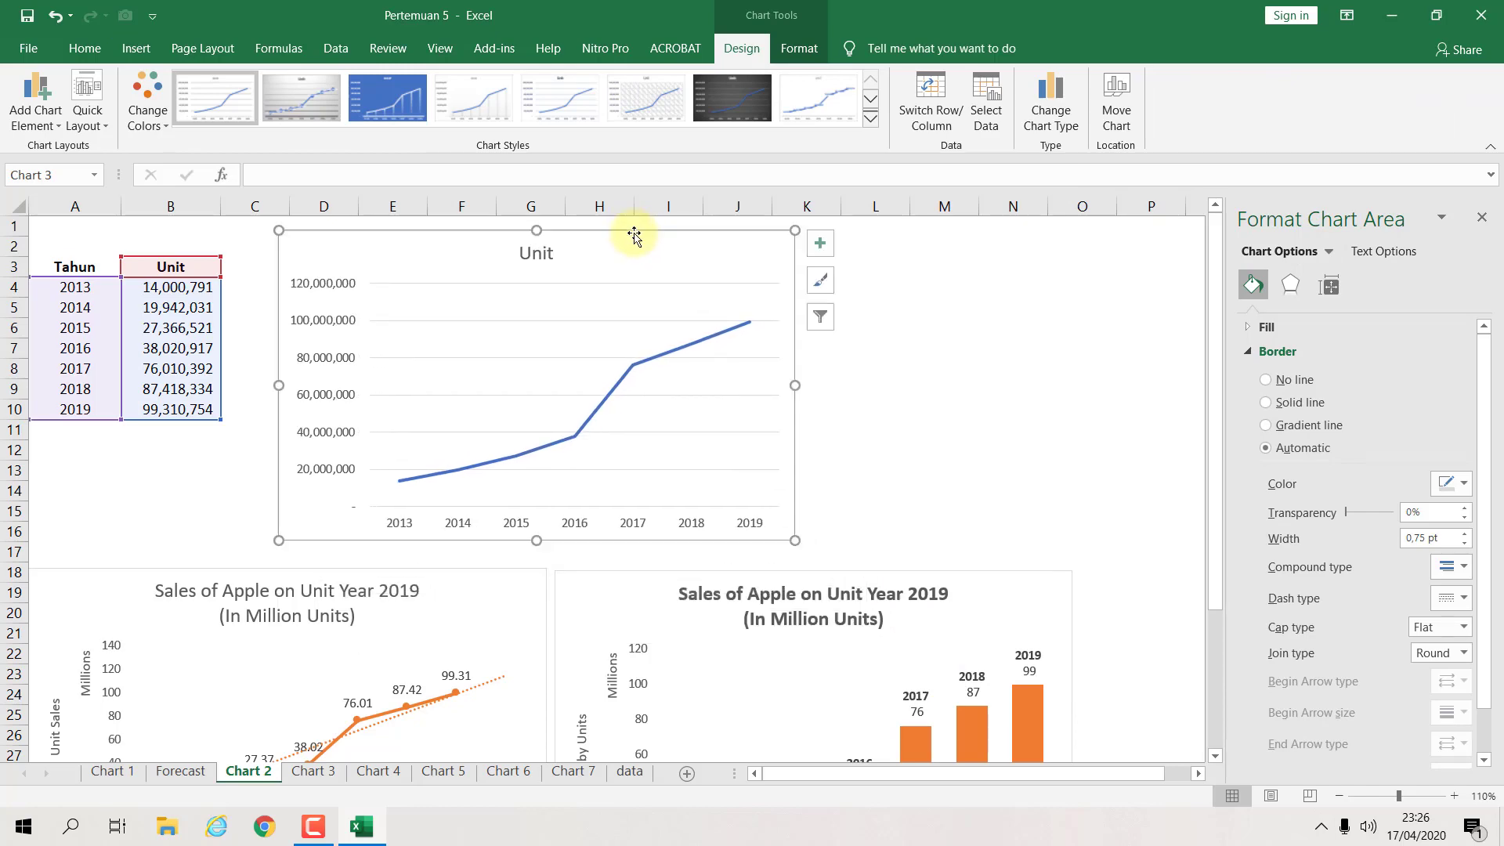
Step: Set the new line chart's title to "Sales of Apple on Unit Year 2019" with "(In Million Units)" on a second line
left_click(1453, 796)
left_click(1454, 796)
left_click(1453, 796)
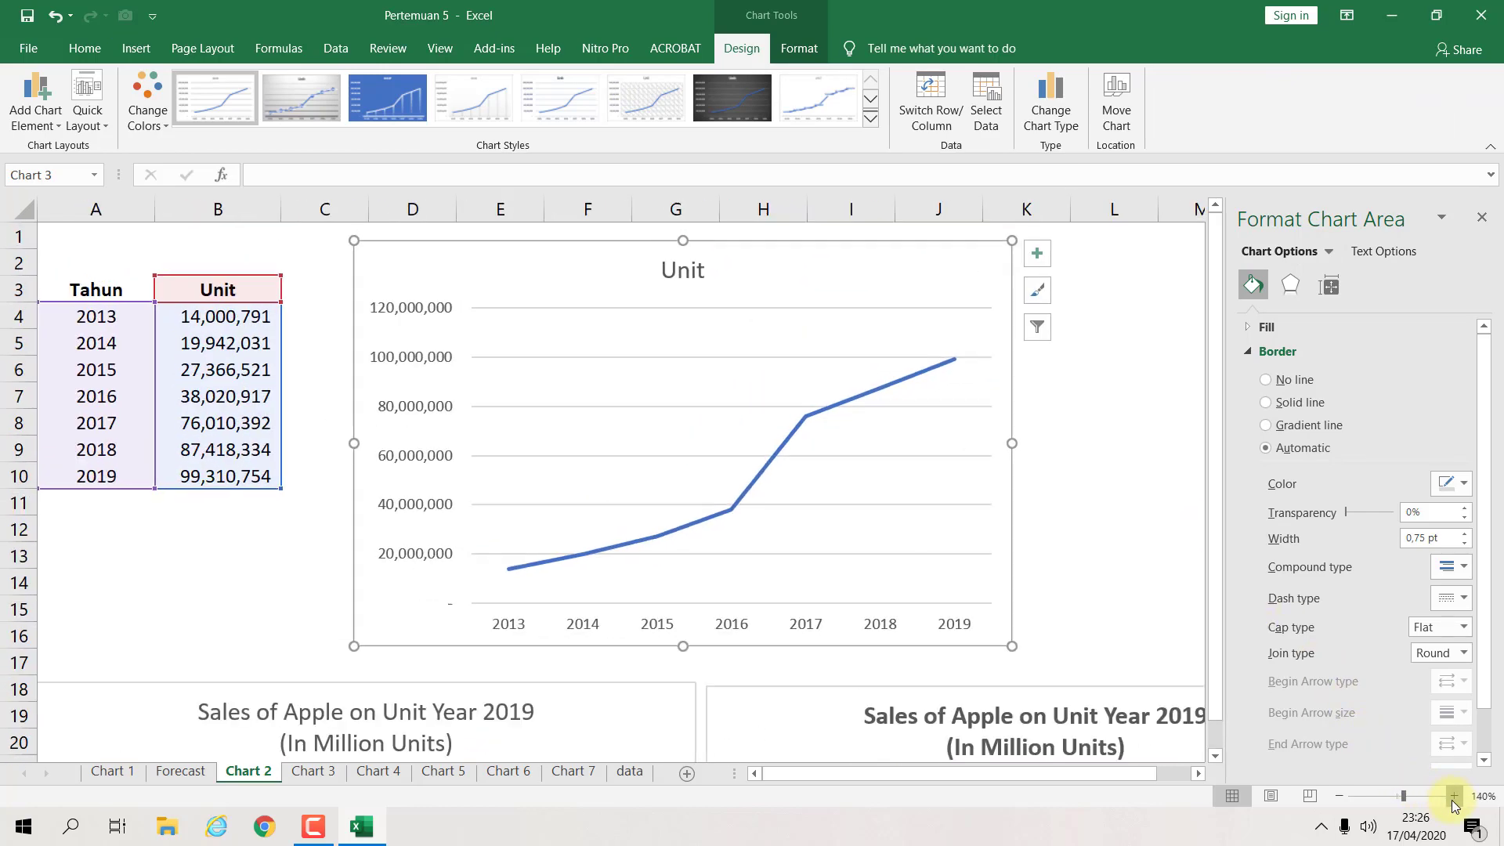
left_click(1182, 495)
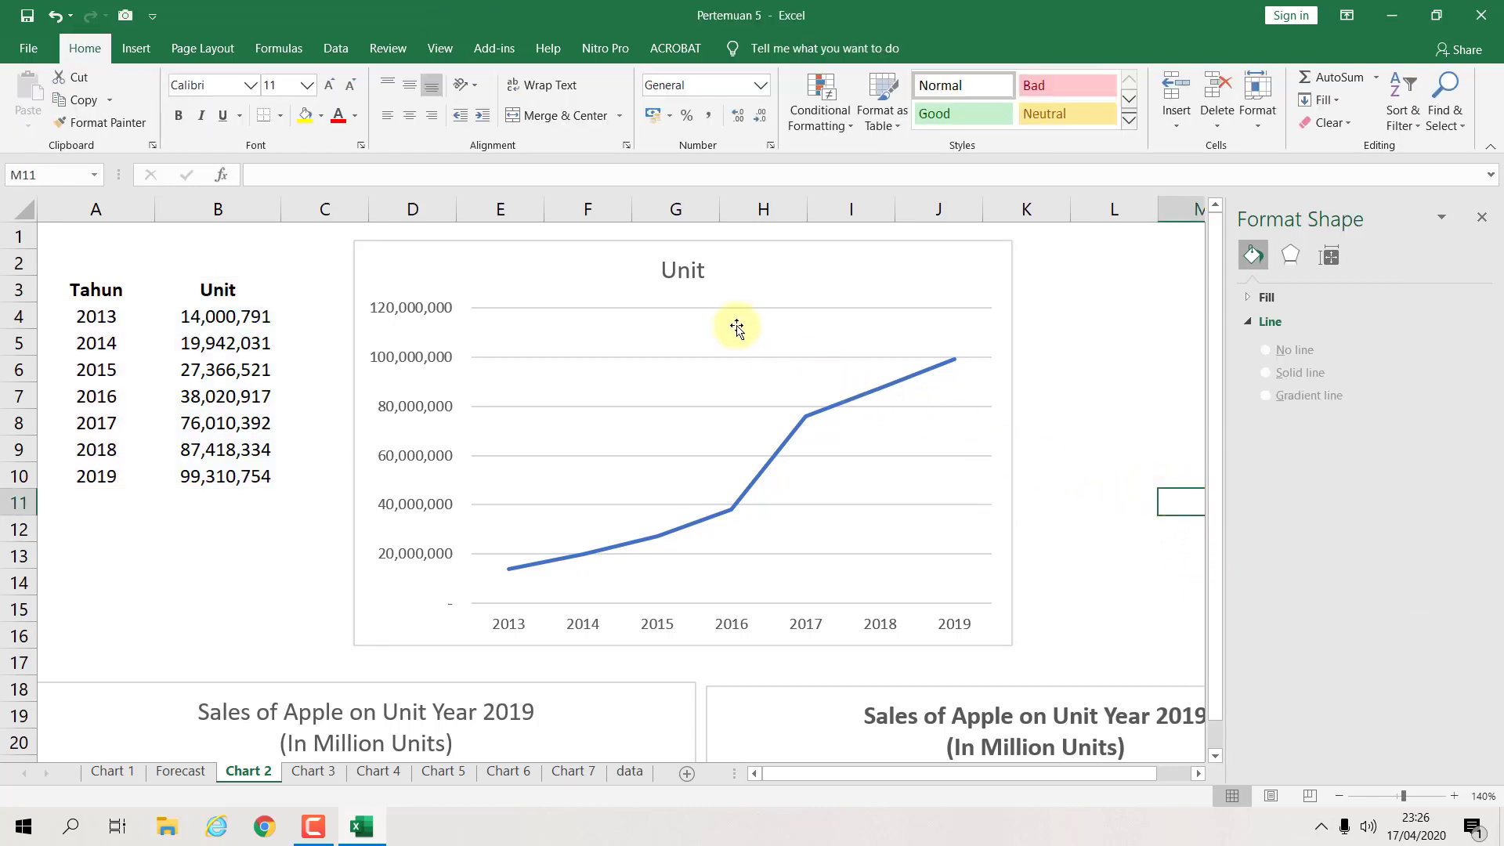
left_click(672, 269)
left_click(689, 270)
key("ctrl+a")
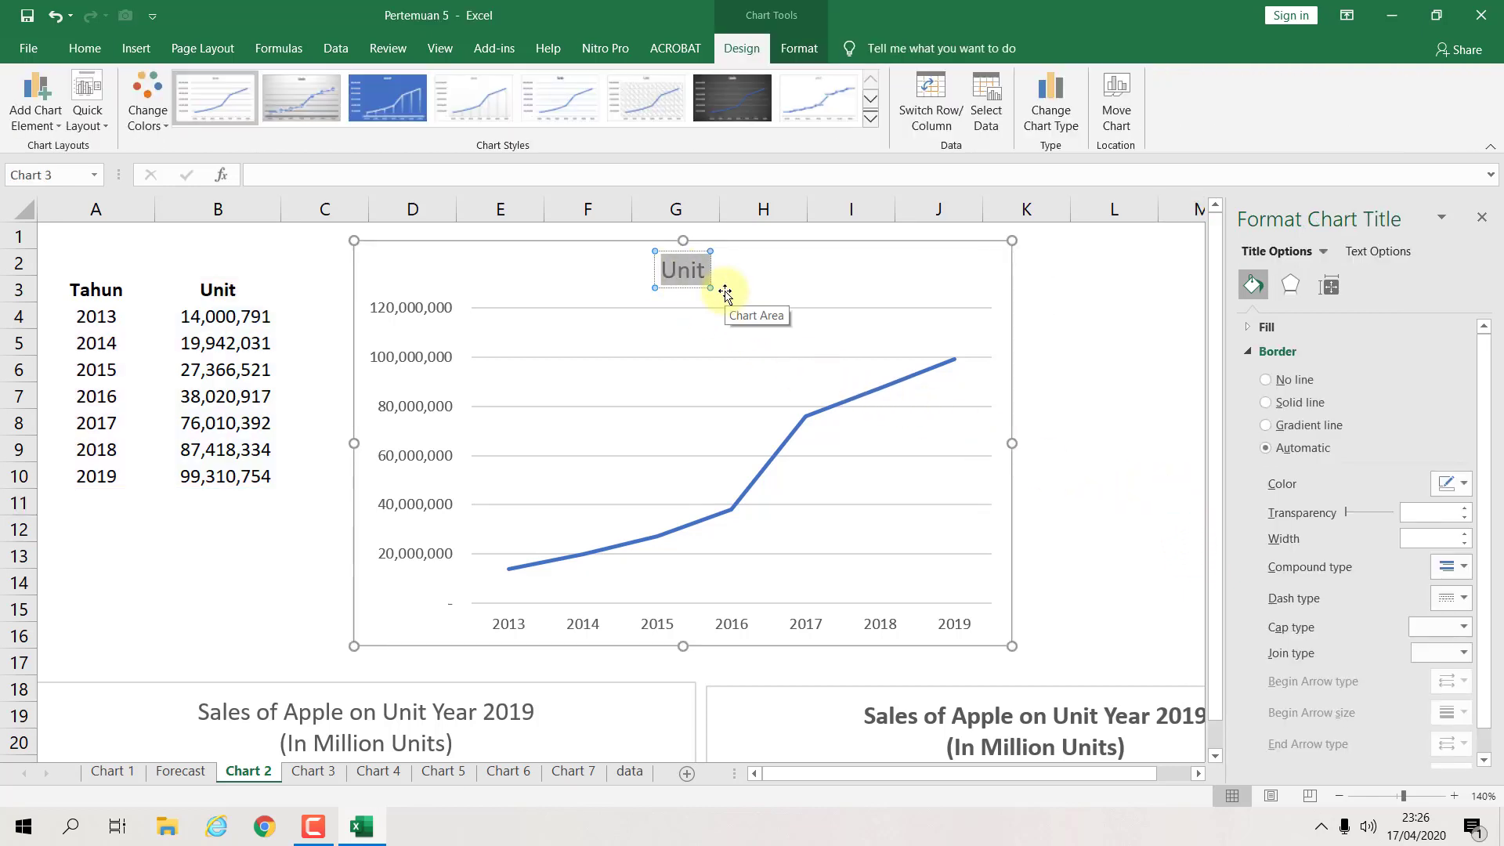
type("Sales")
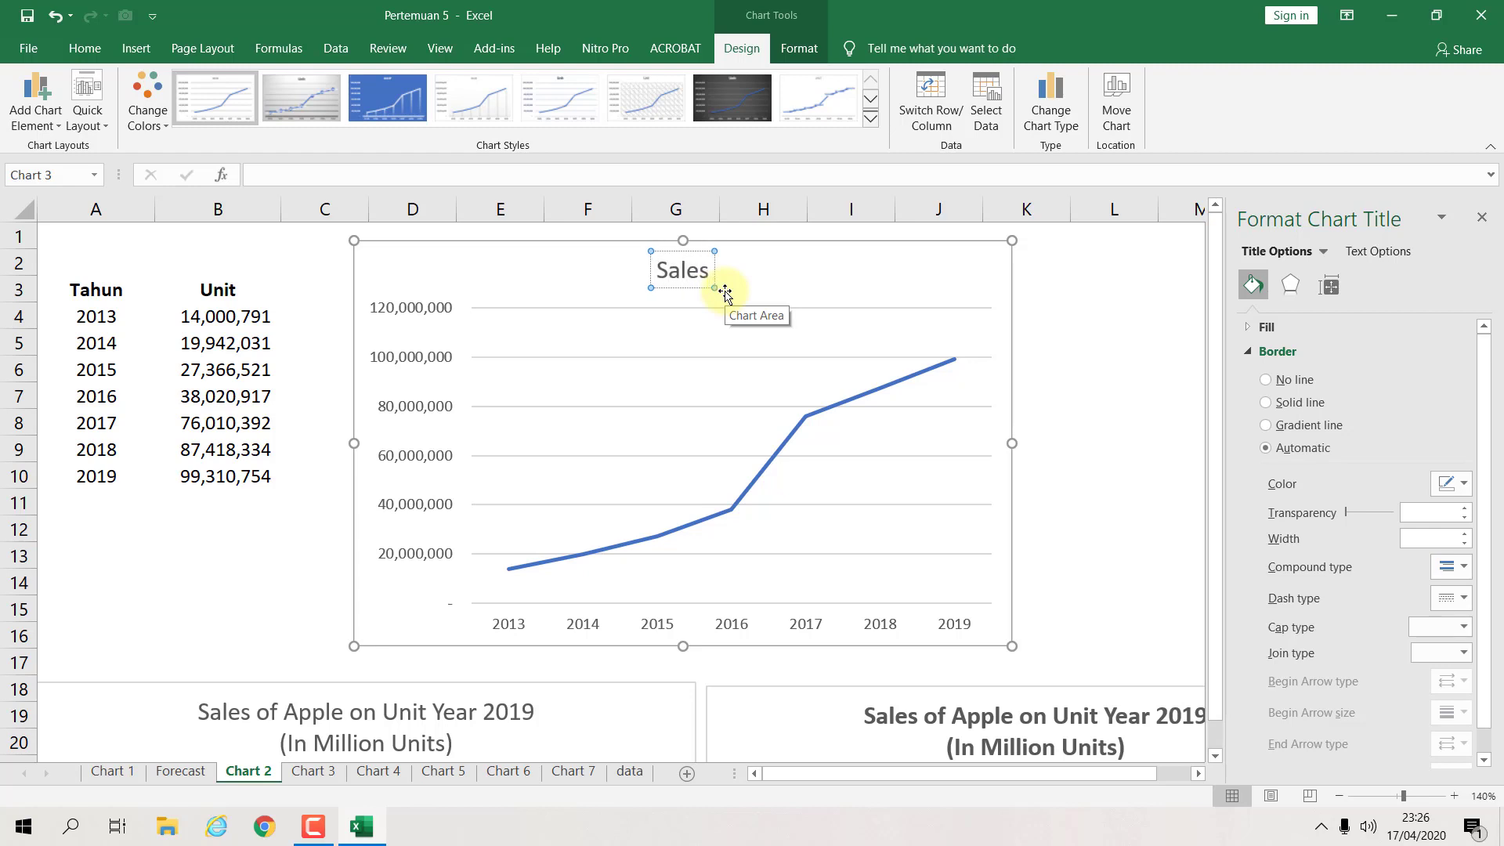
type(" of Apple")
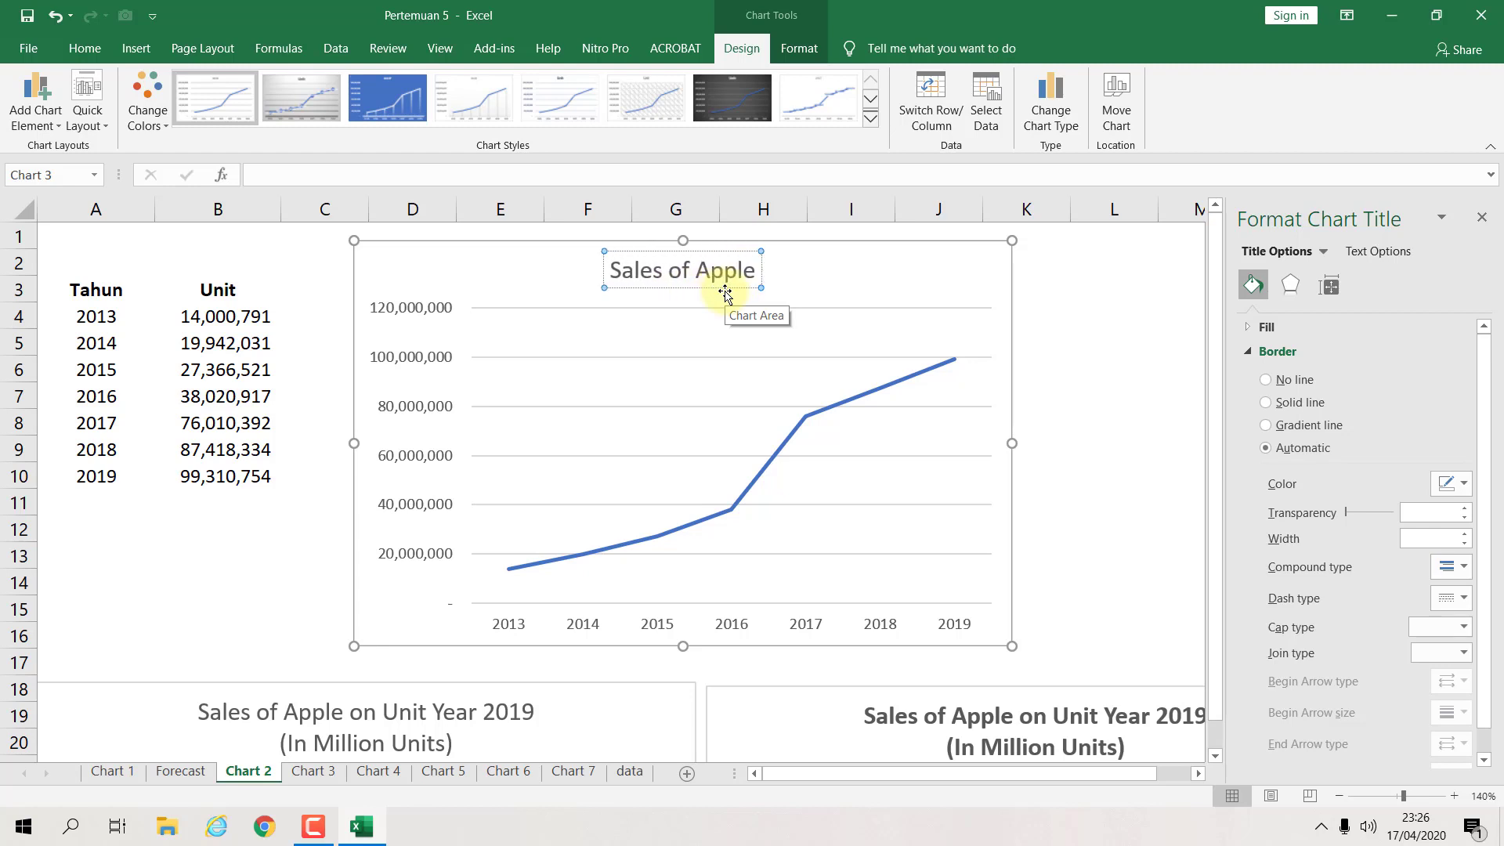
type(" on Unit")
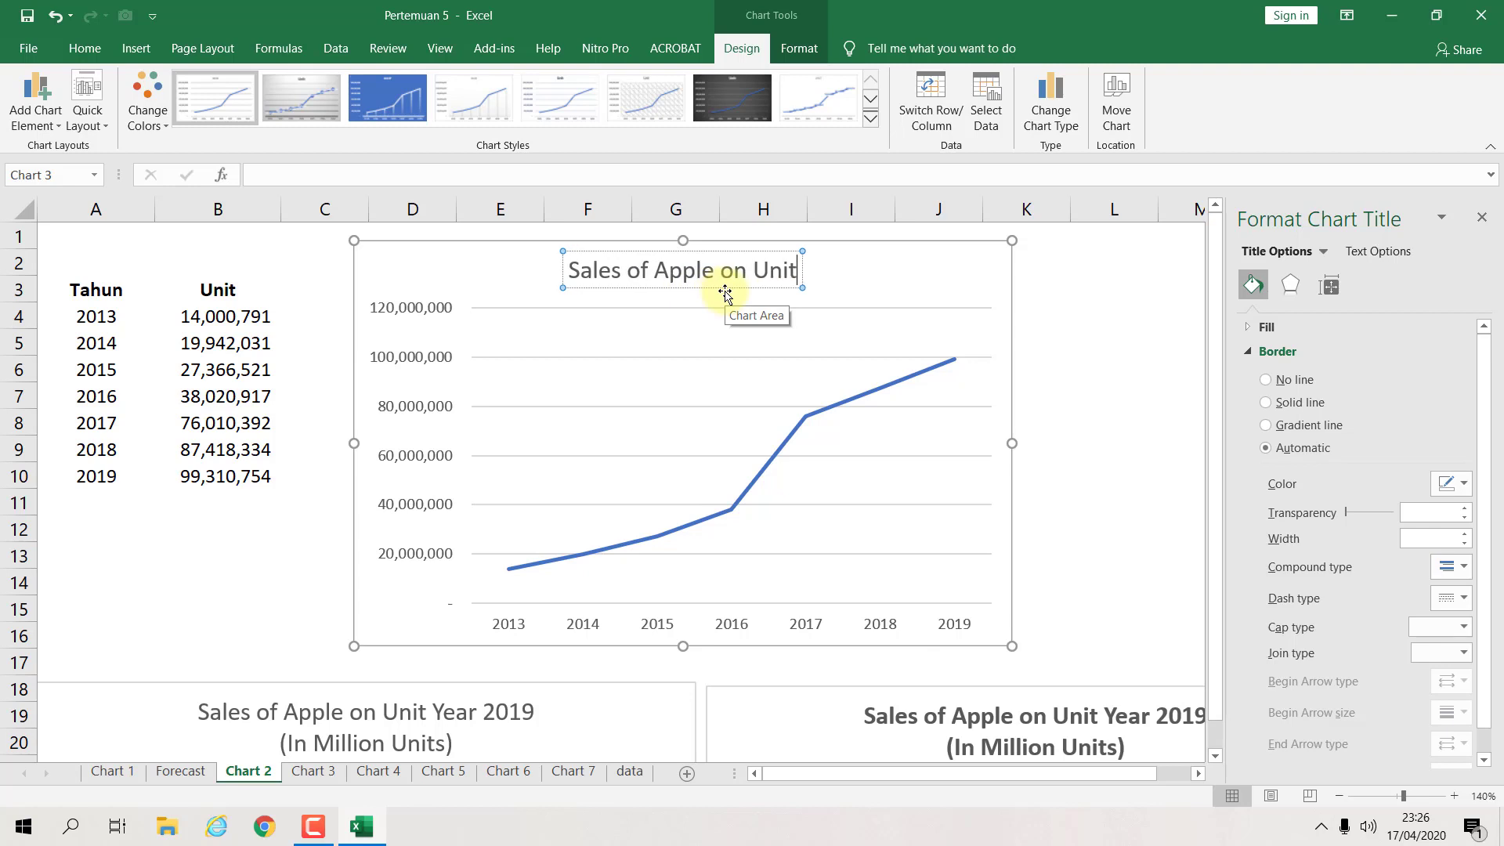
type(" Year")
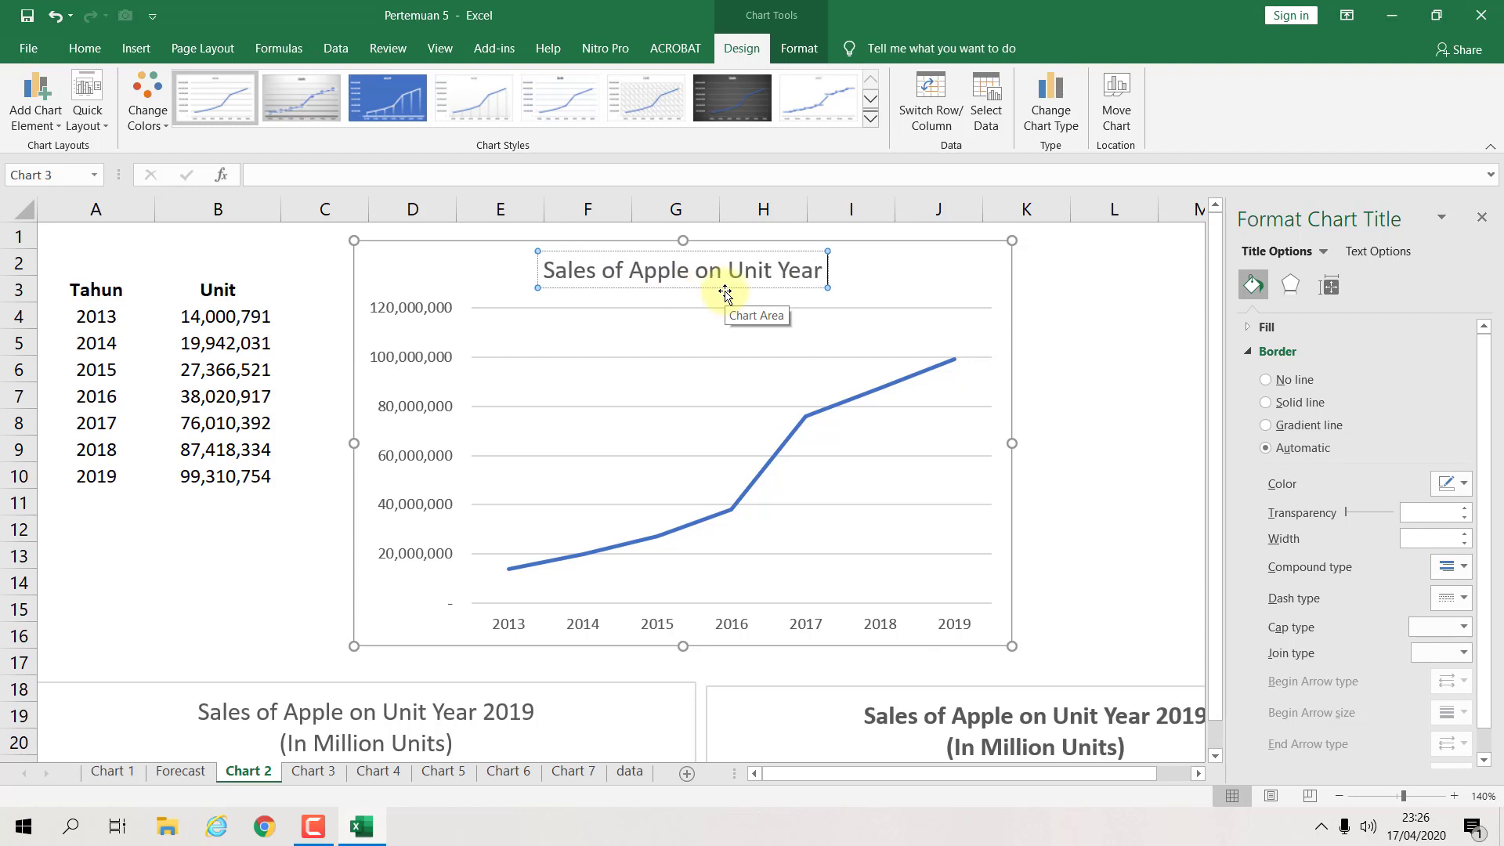
type(" 2019")
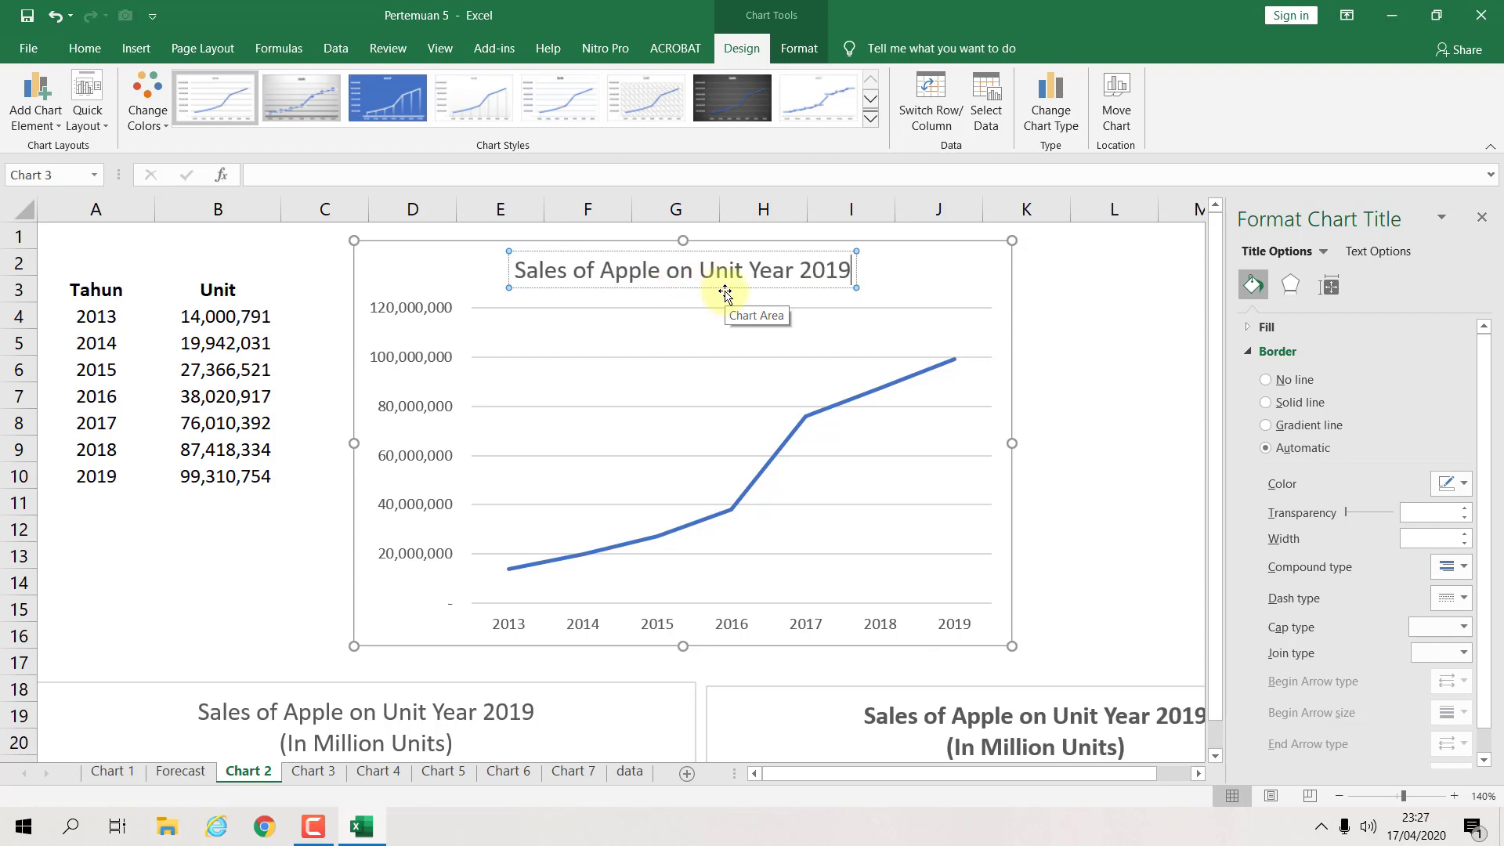
key("Return")
type("(In M")
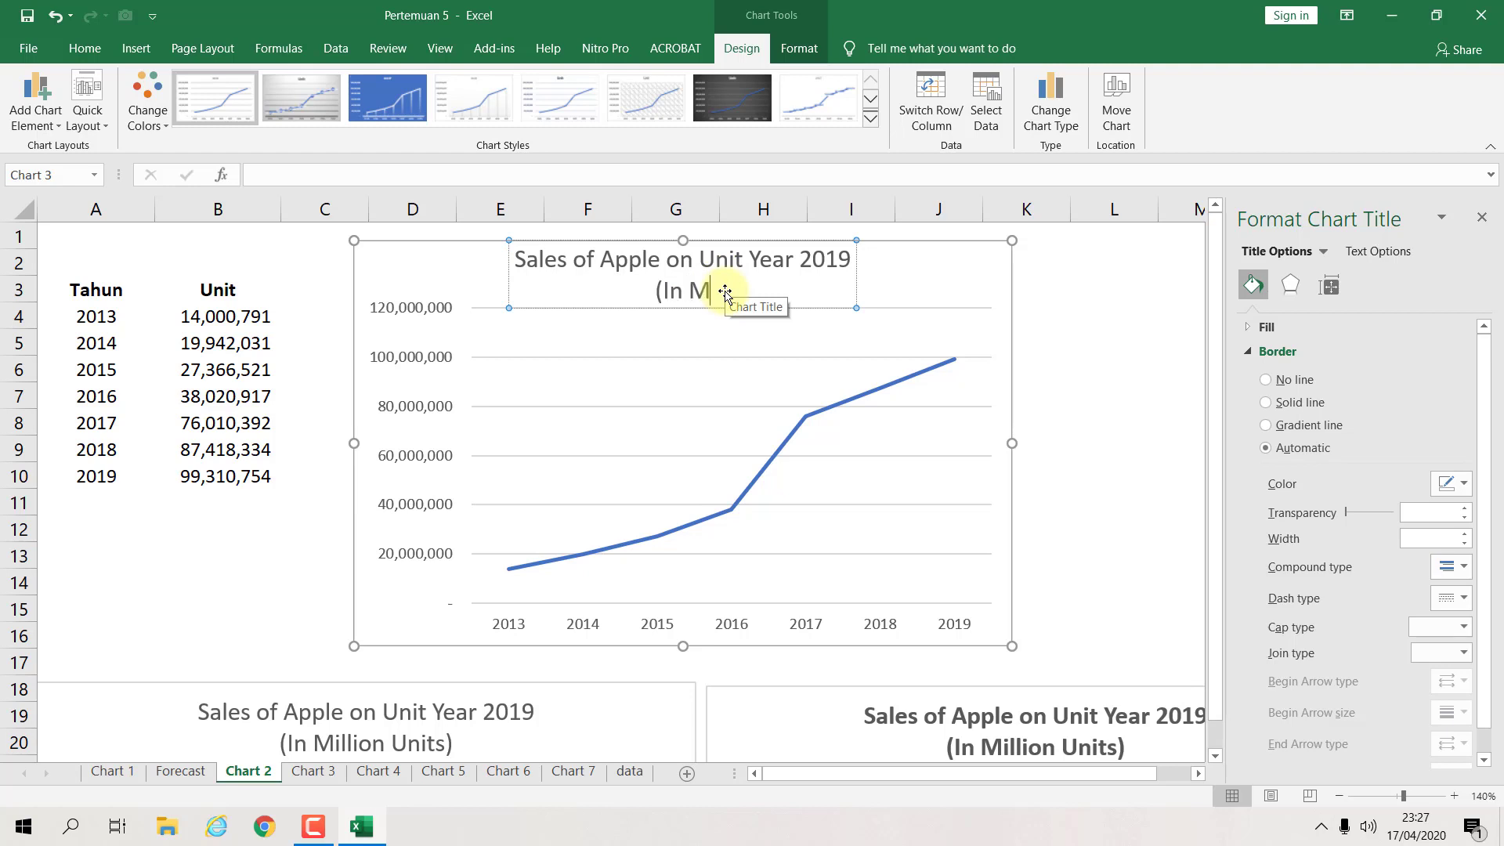
type("illion Unis")
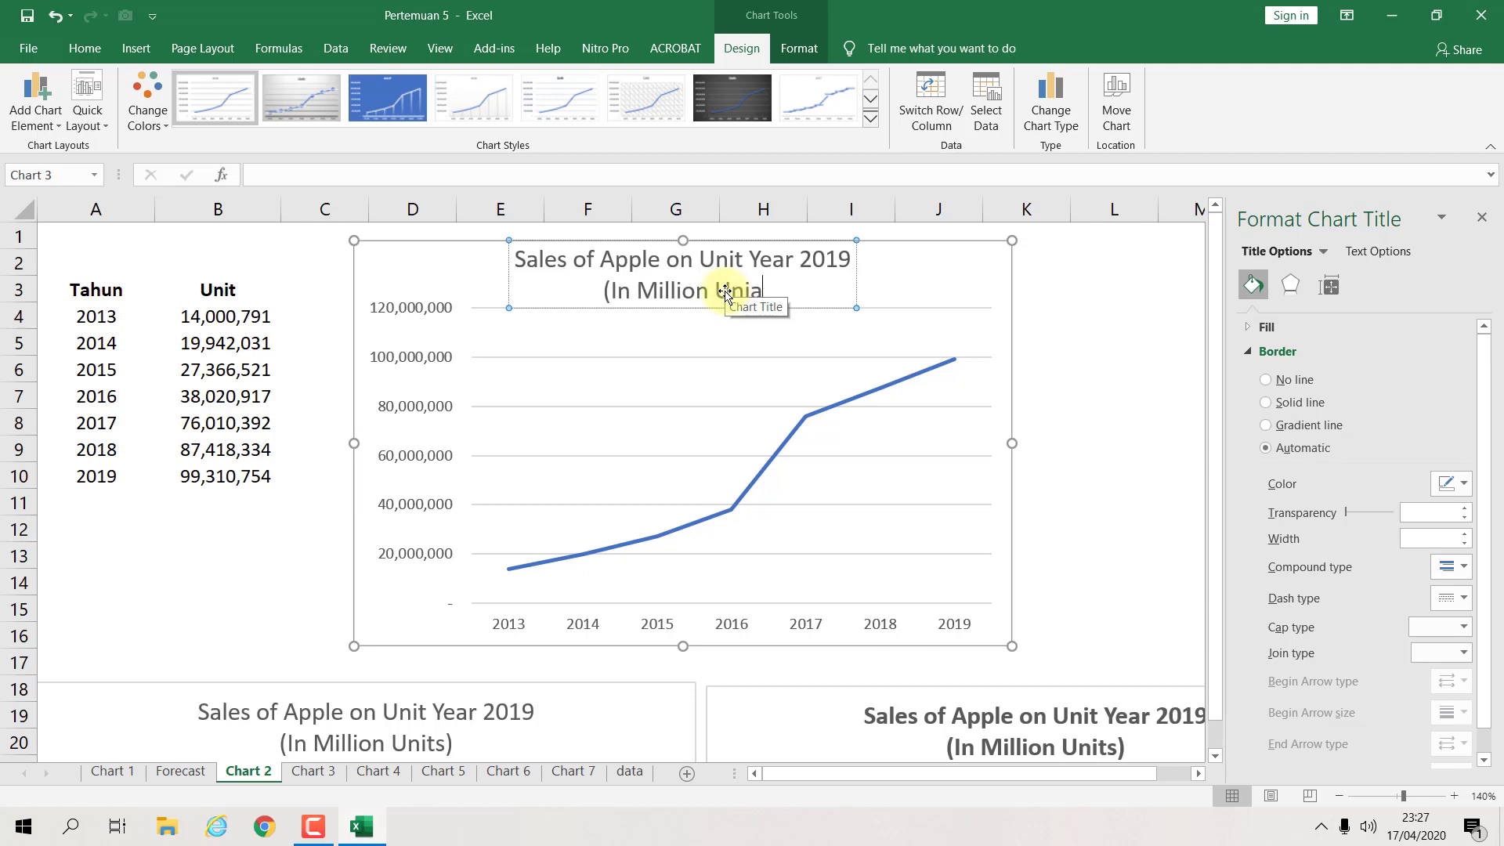
key("BackSpace")
type("ts")
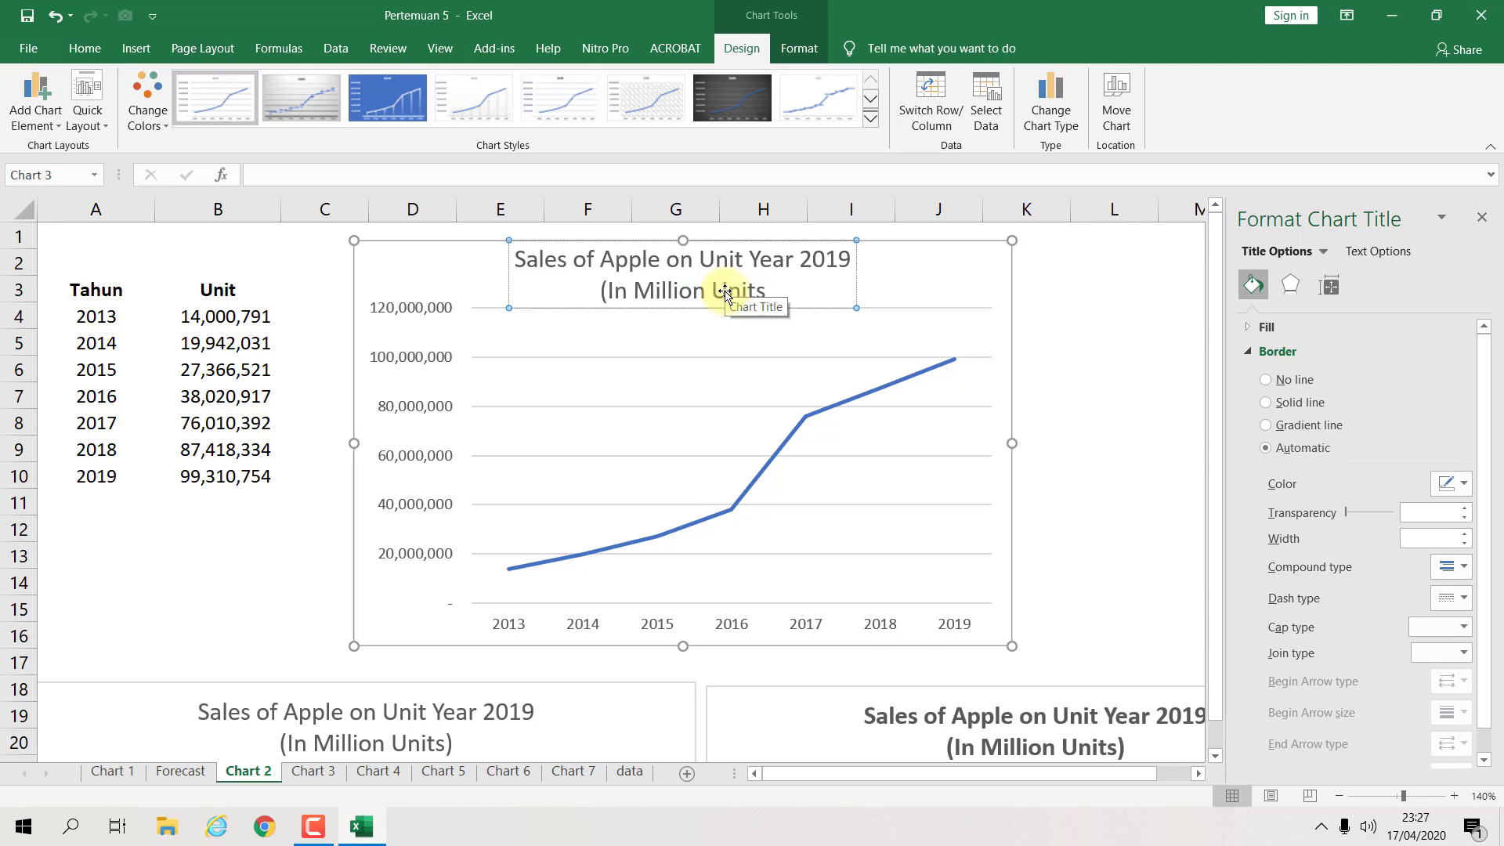
type(")")
left_click(1075, 369)
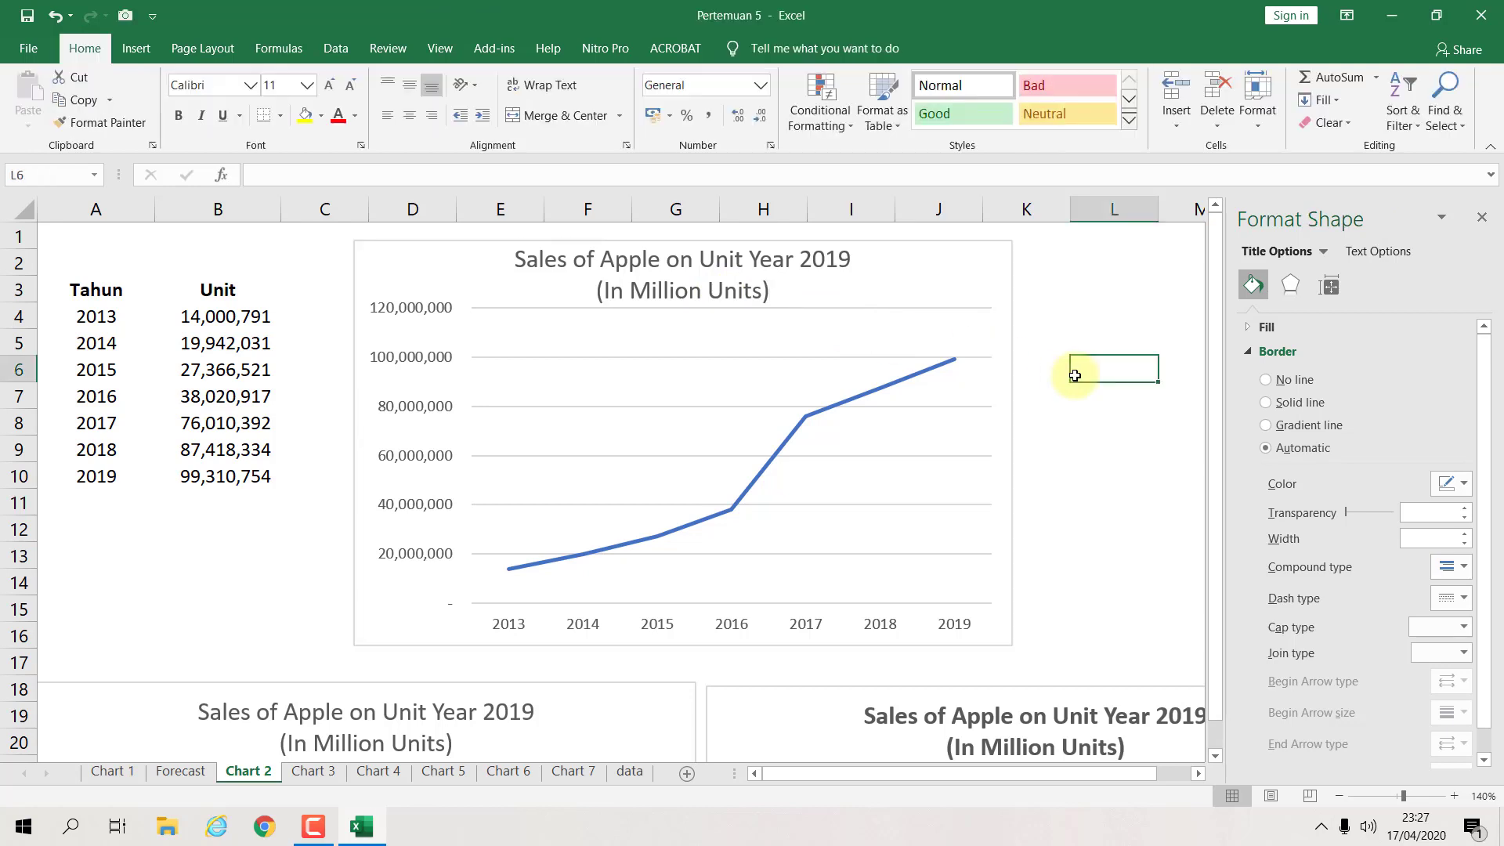
Step: Set the new line chart's vertical axis display units to Millions
left_click(409, 338)
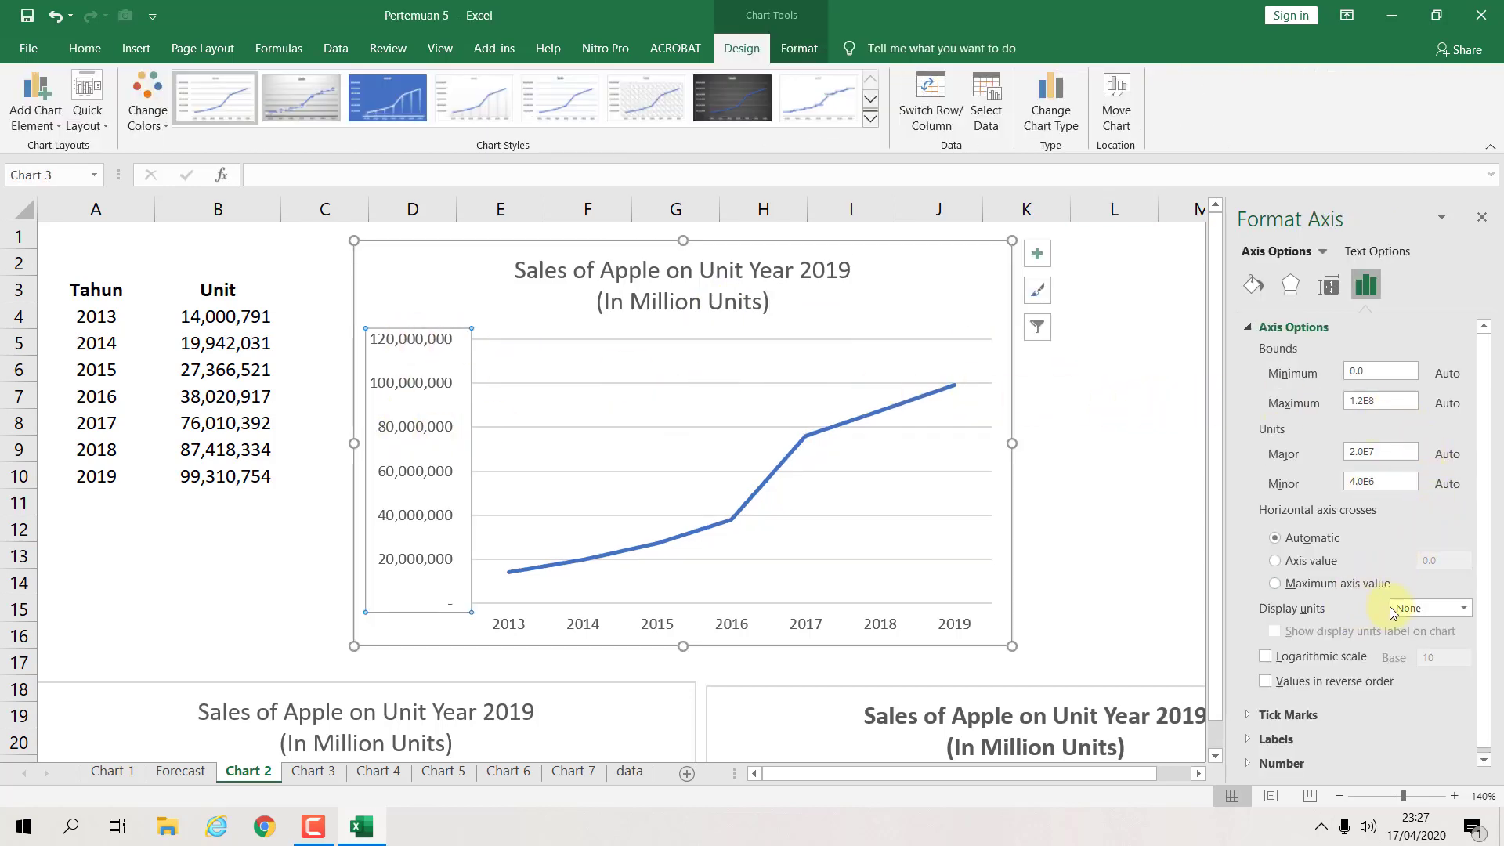
left_click(1462, 608)
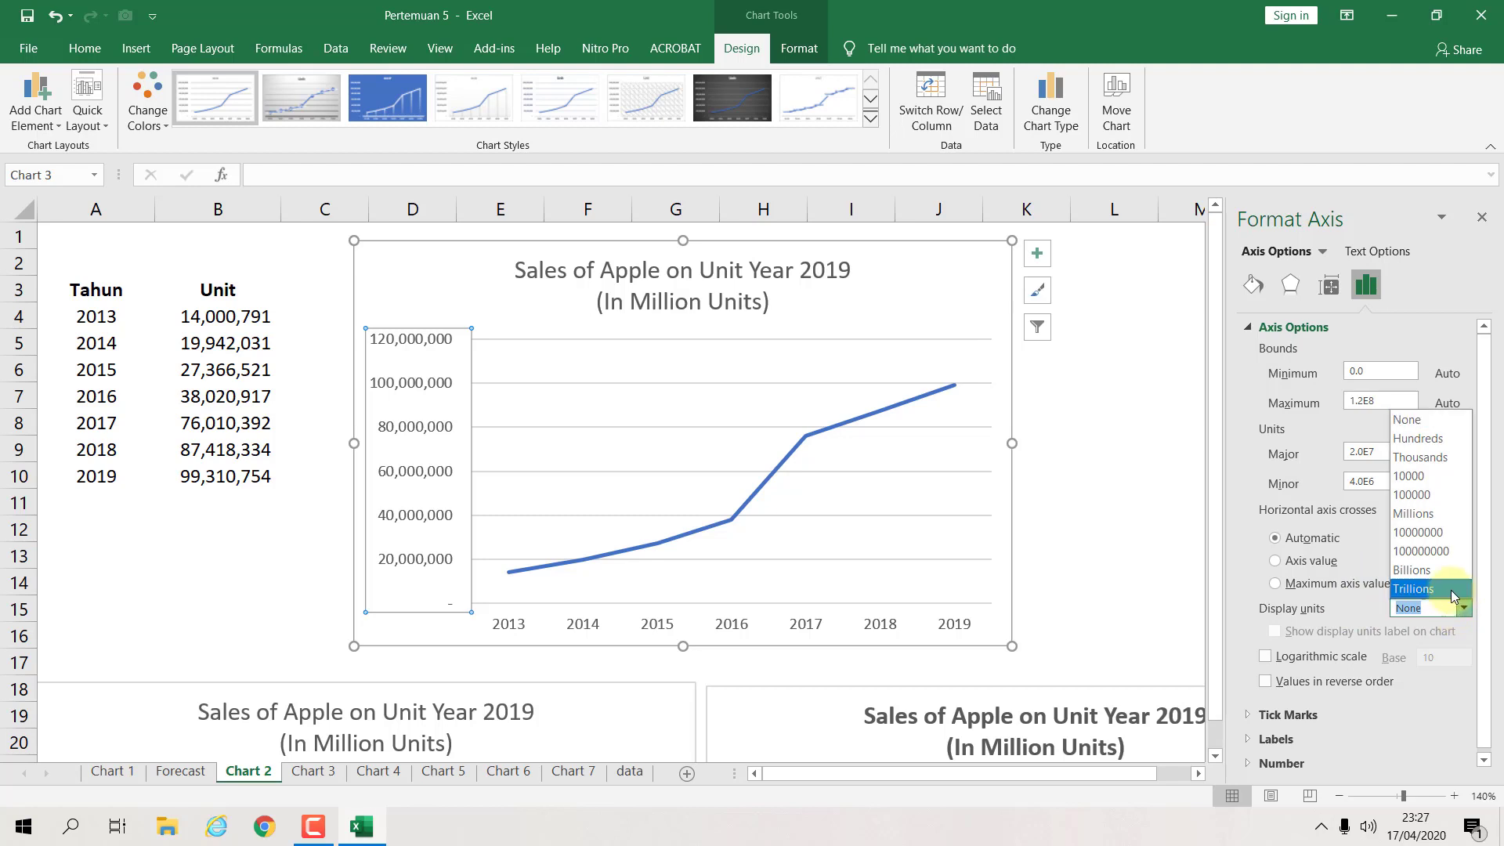
left_click(1422, 514)
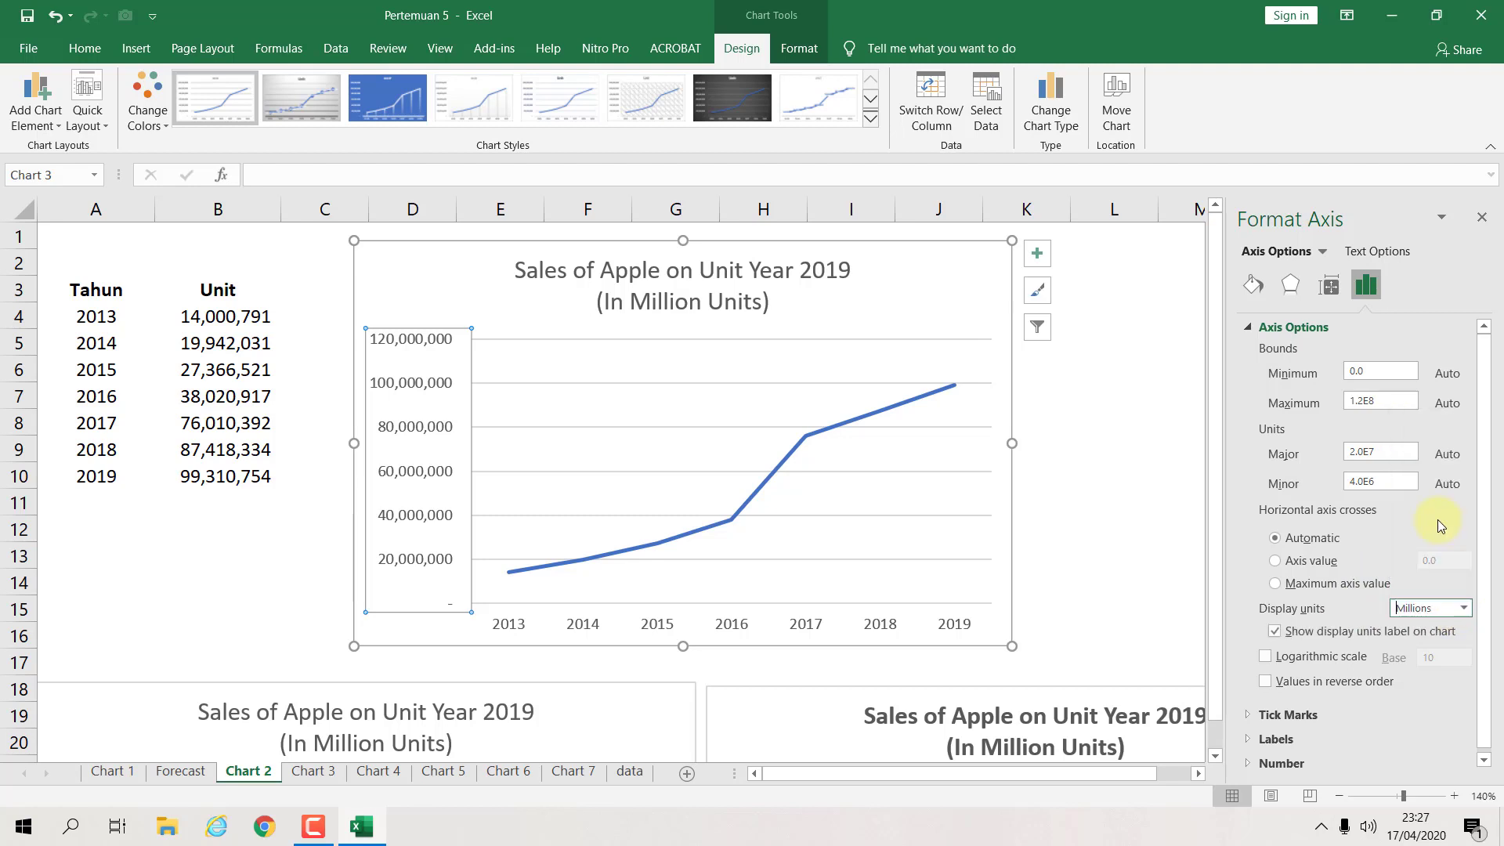
left_click(1122, 538)
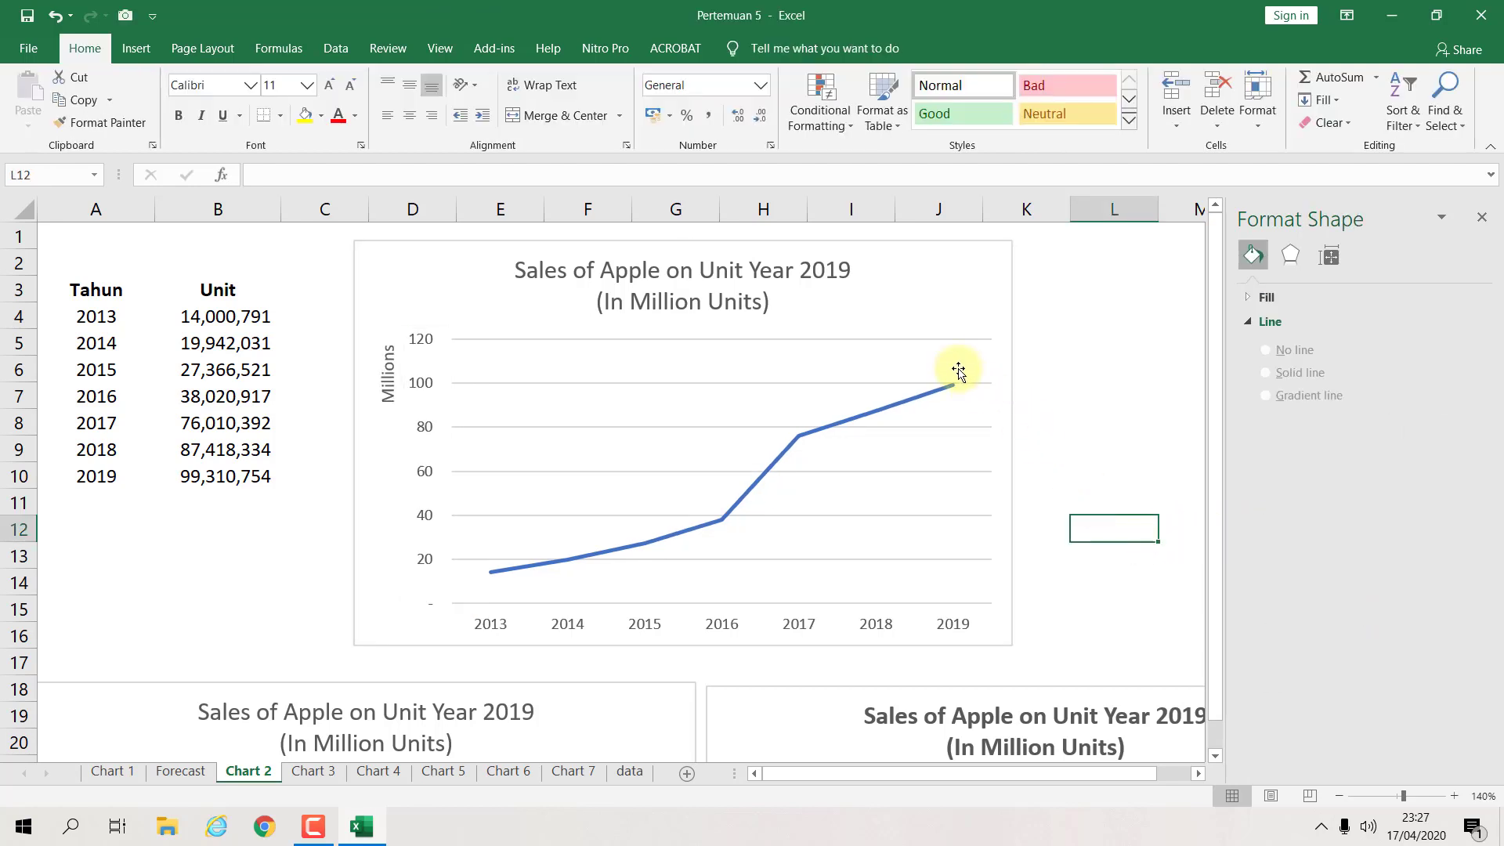
Step: Hide the new line chart's major horizontal gridlines by setting them to No line
left_click(858, 317)
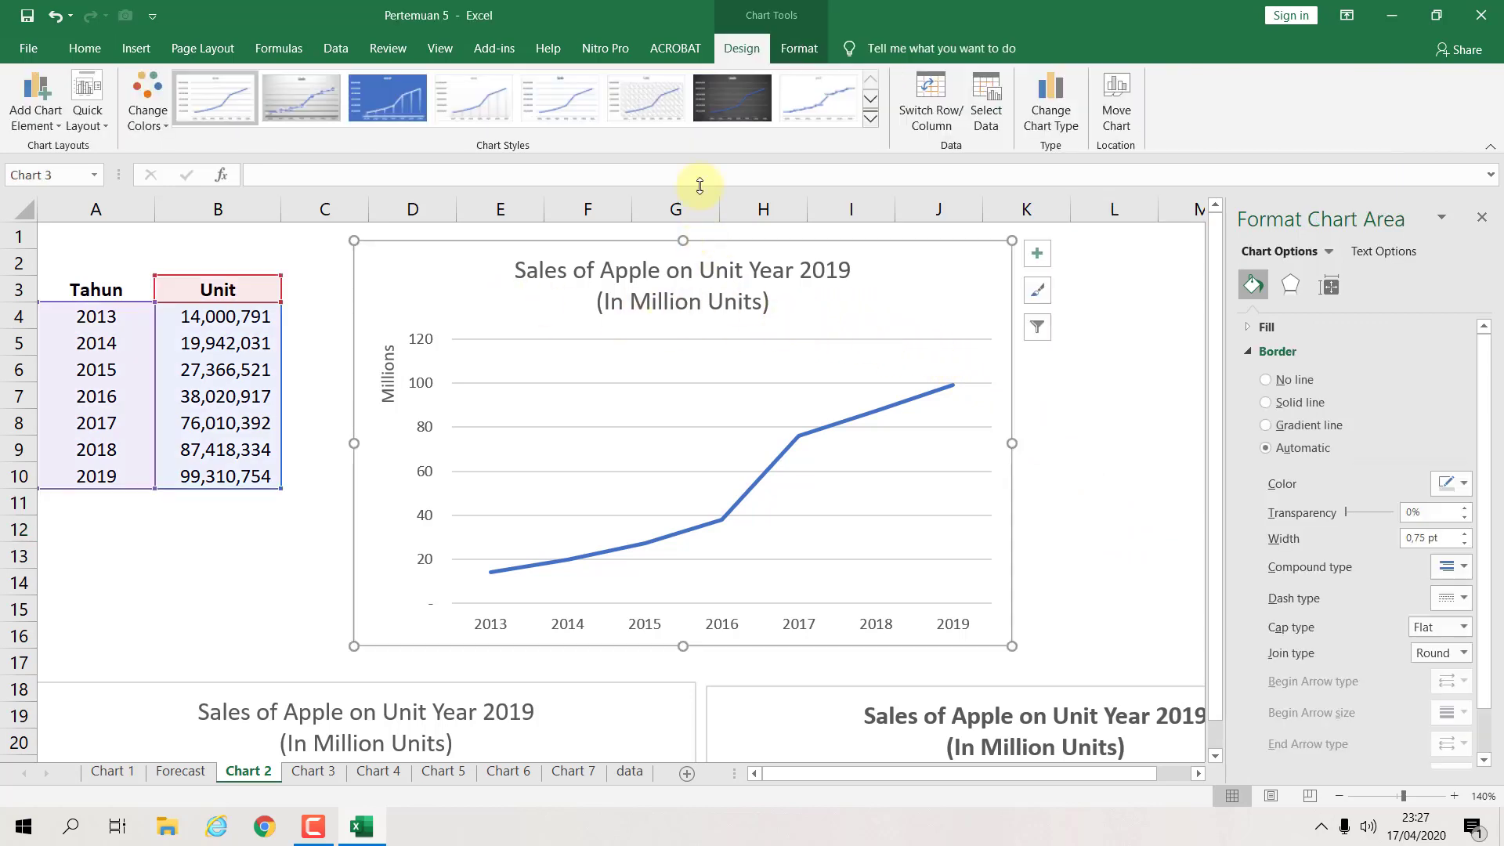
left_click(43, 105)
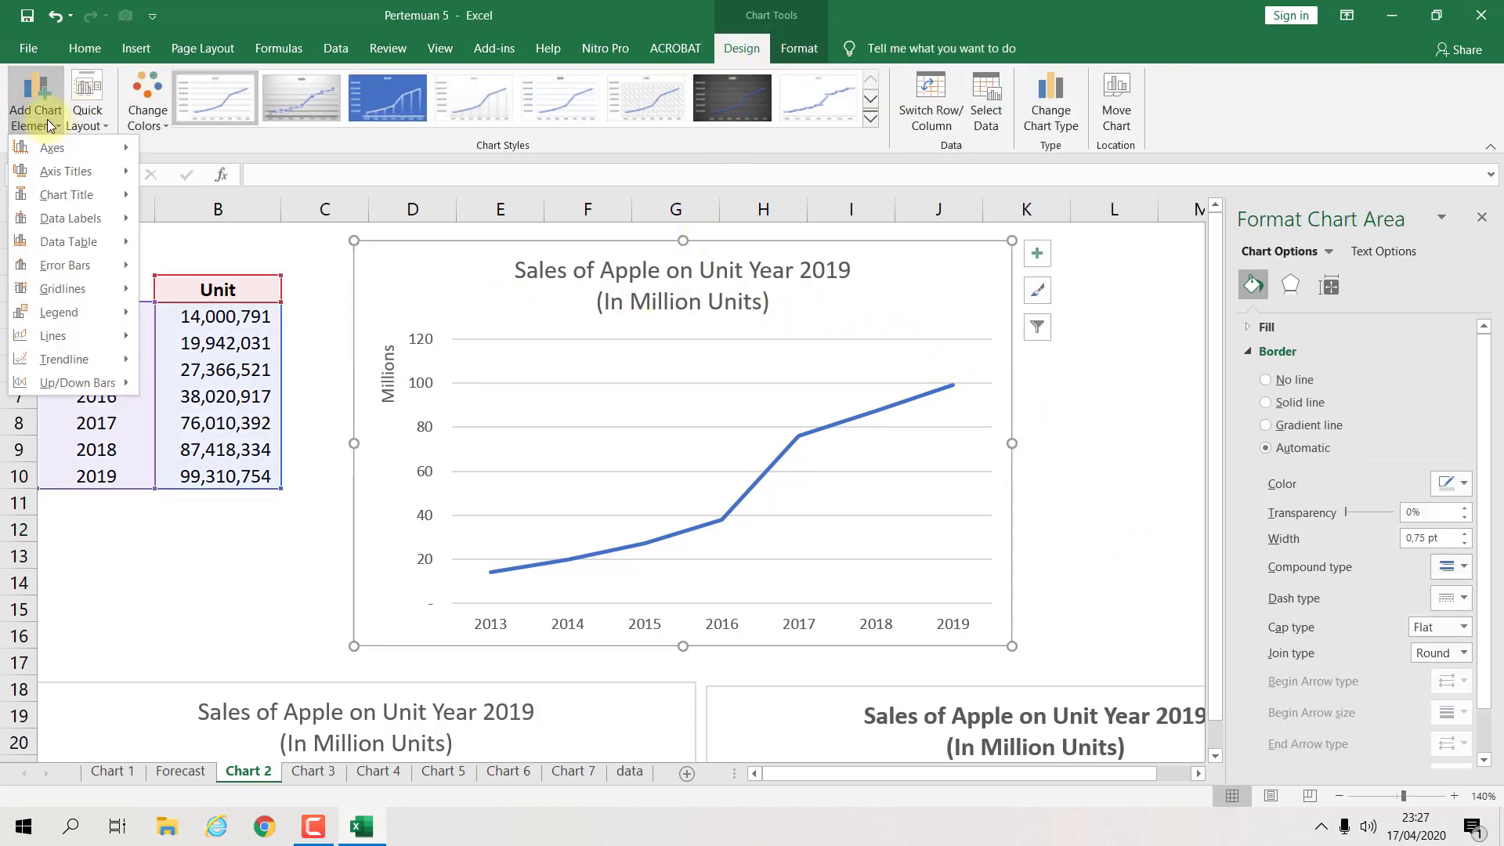
mouse_move(85, 290)
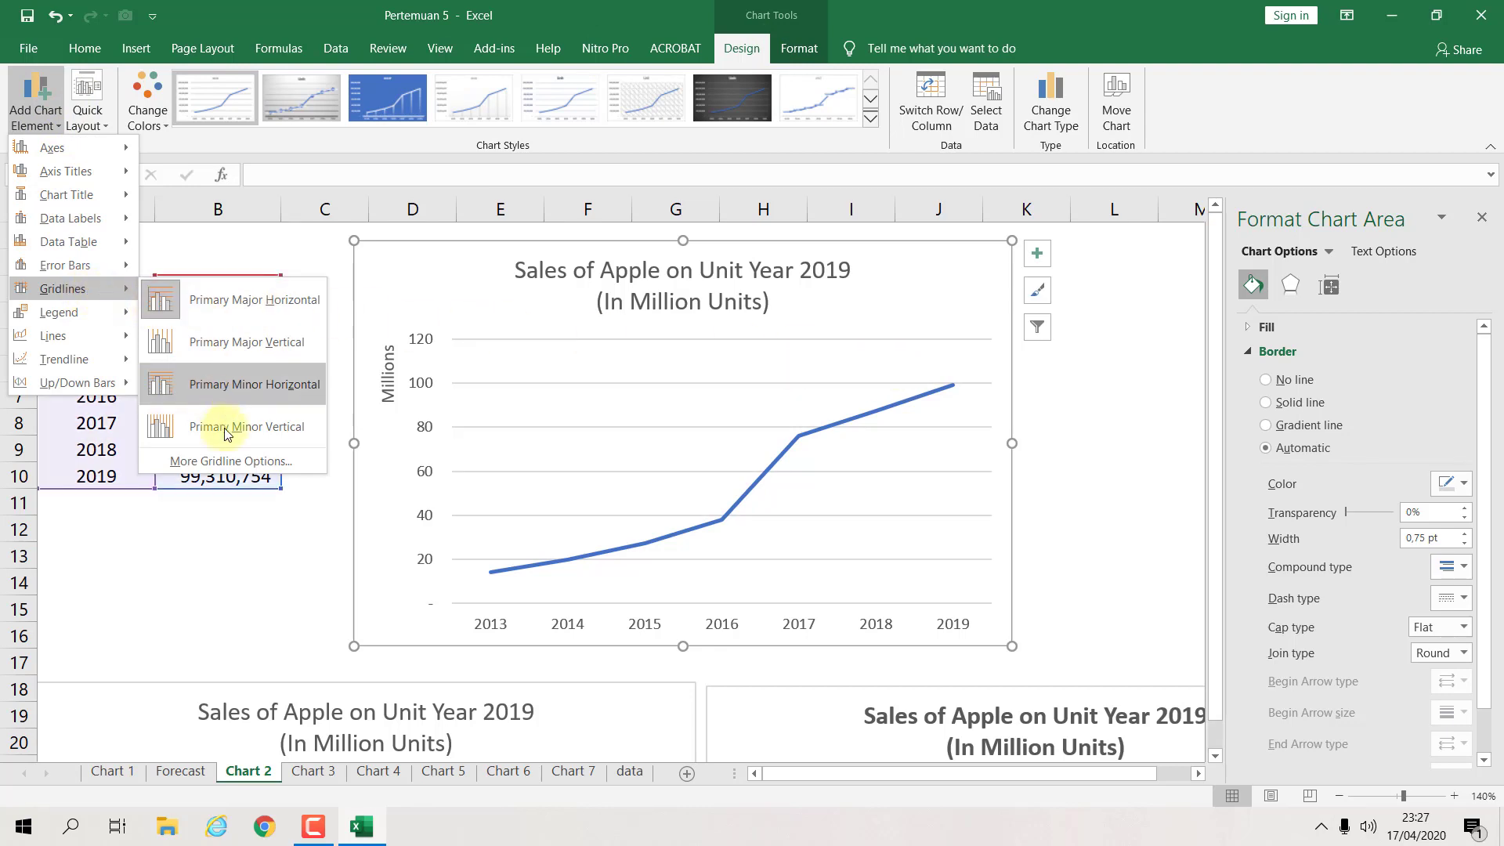
left_click(231, 461)
left_click(1297, 357)
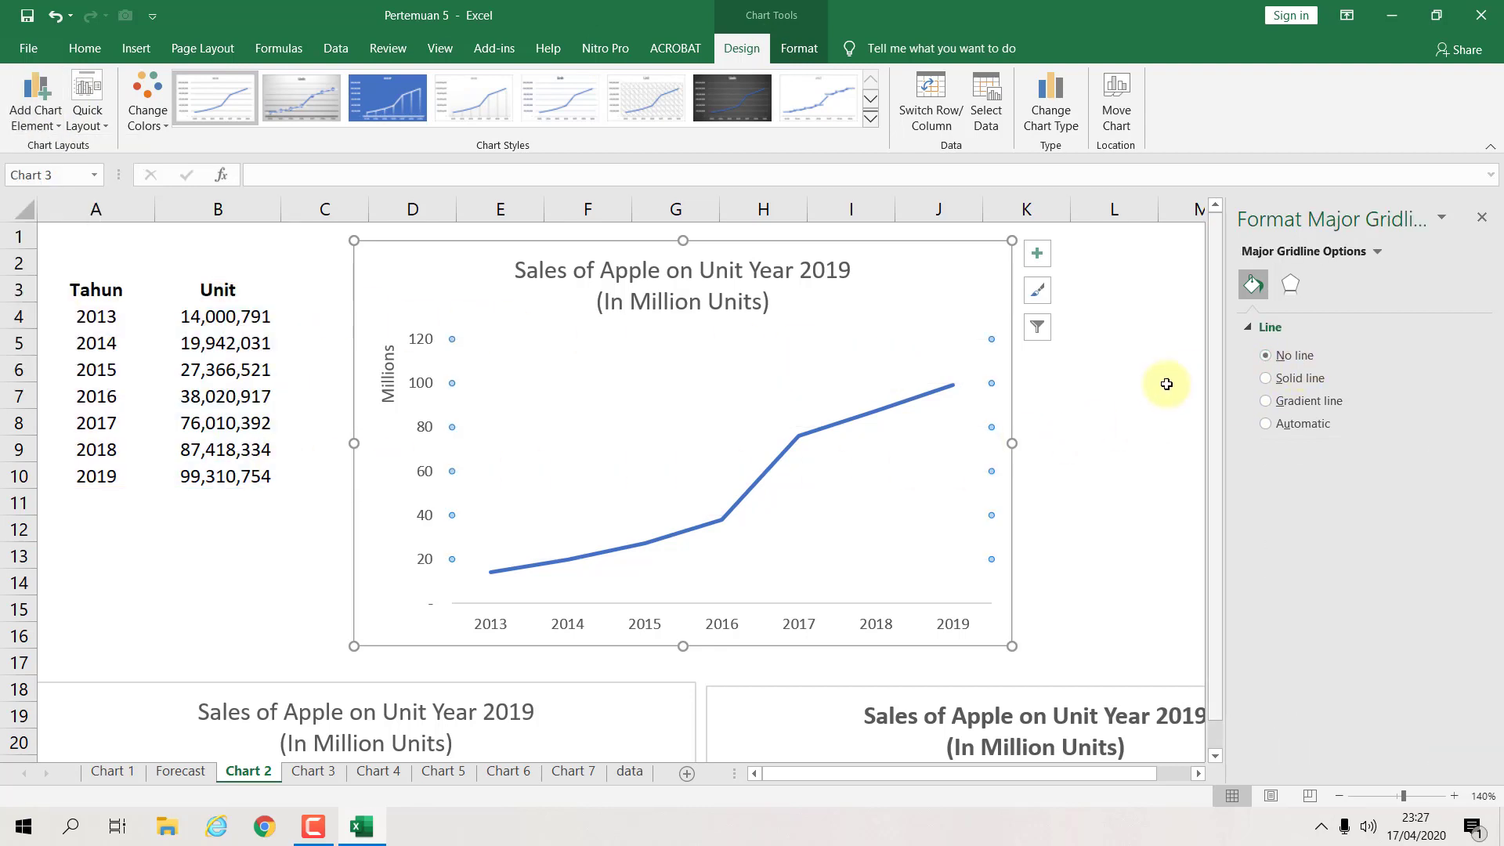
left_click(1172, 390)
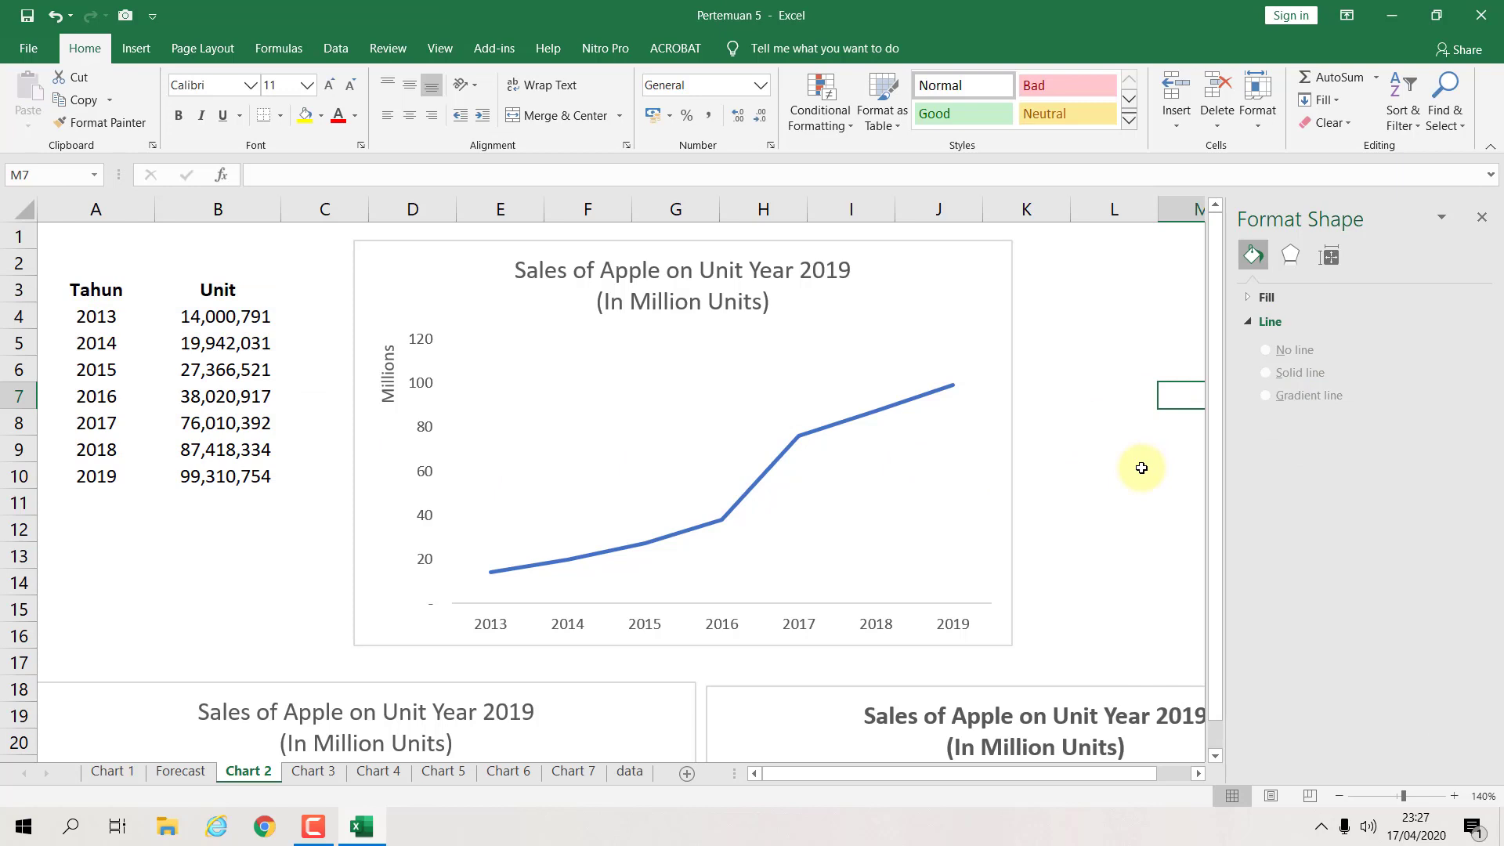
left_click(950, 397)
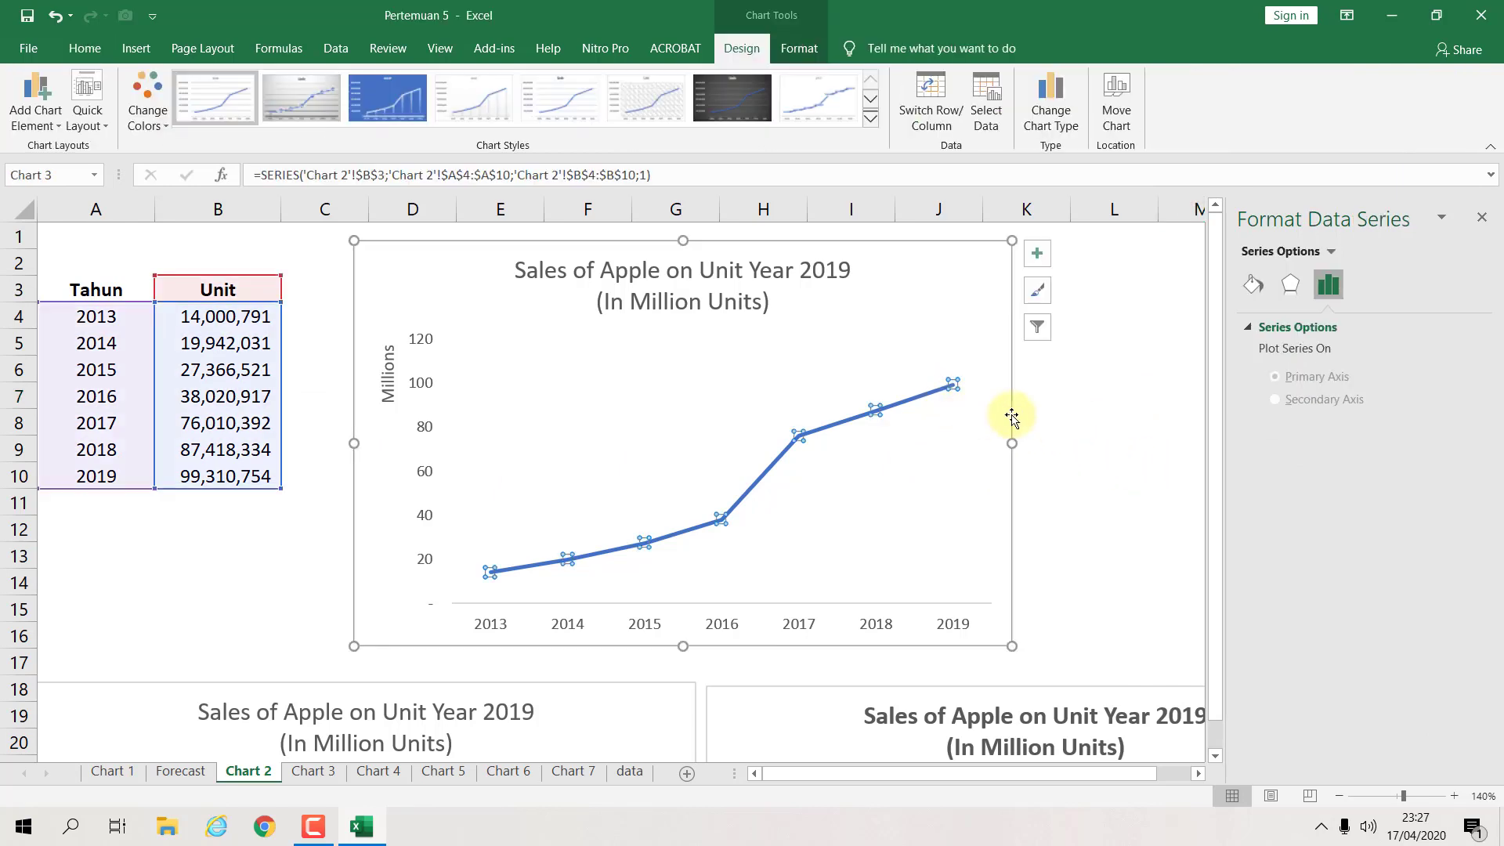
left_click(1255, 285)
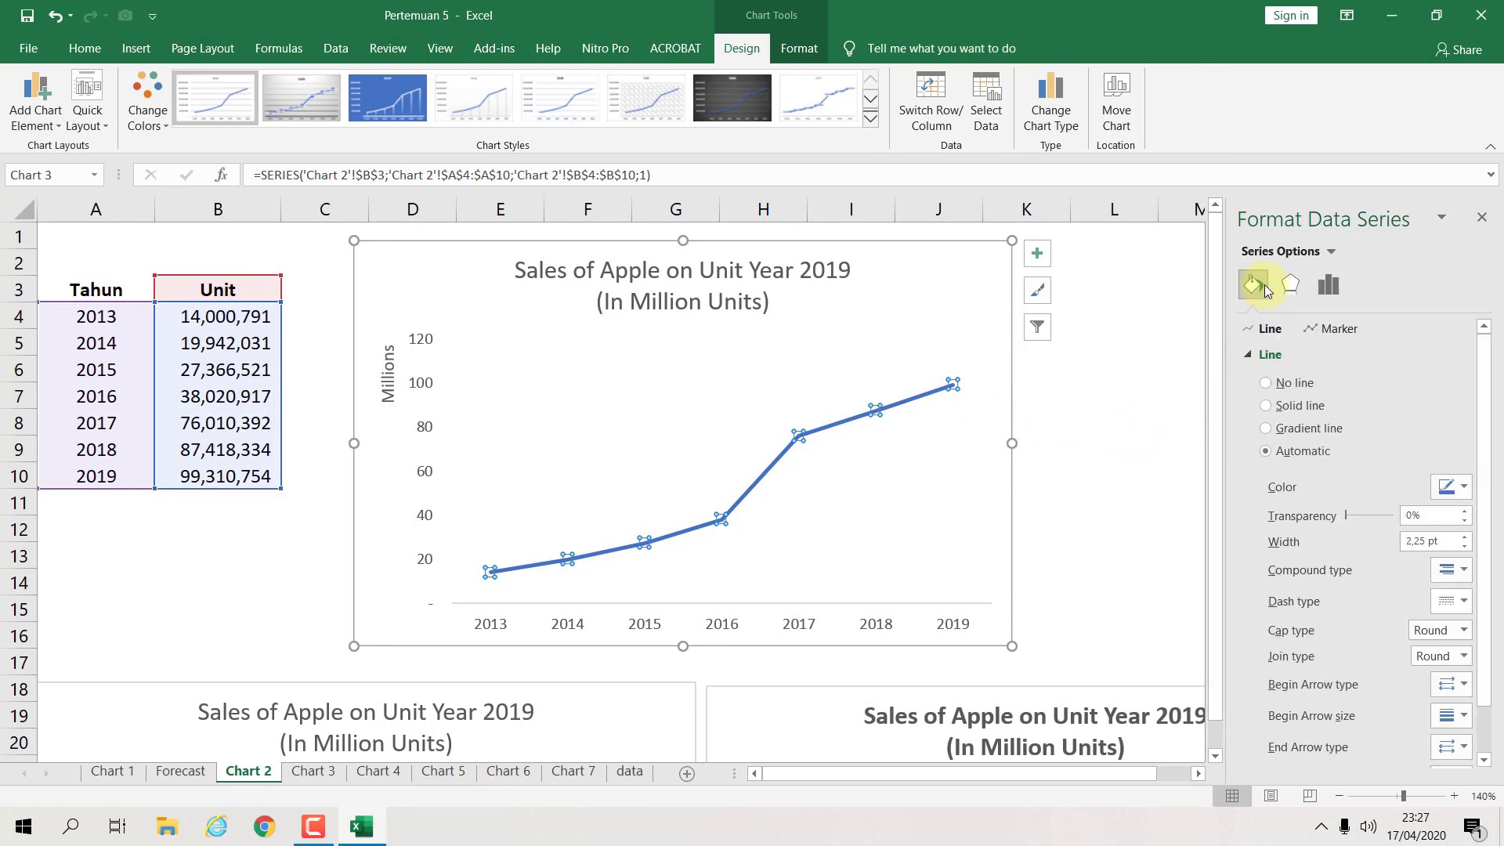
left_click(1111, 394)
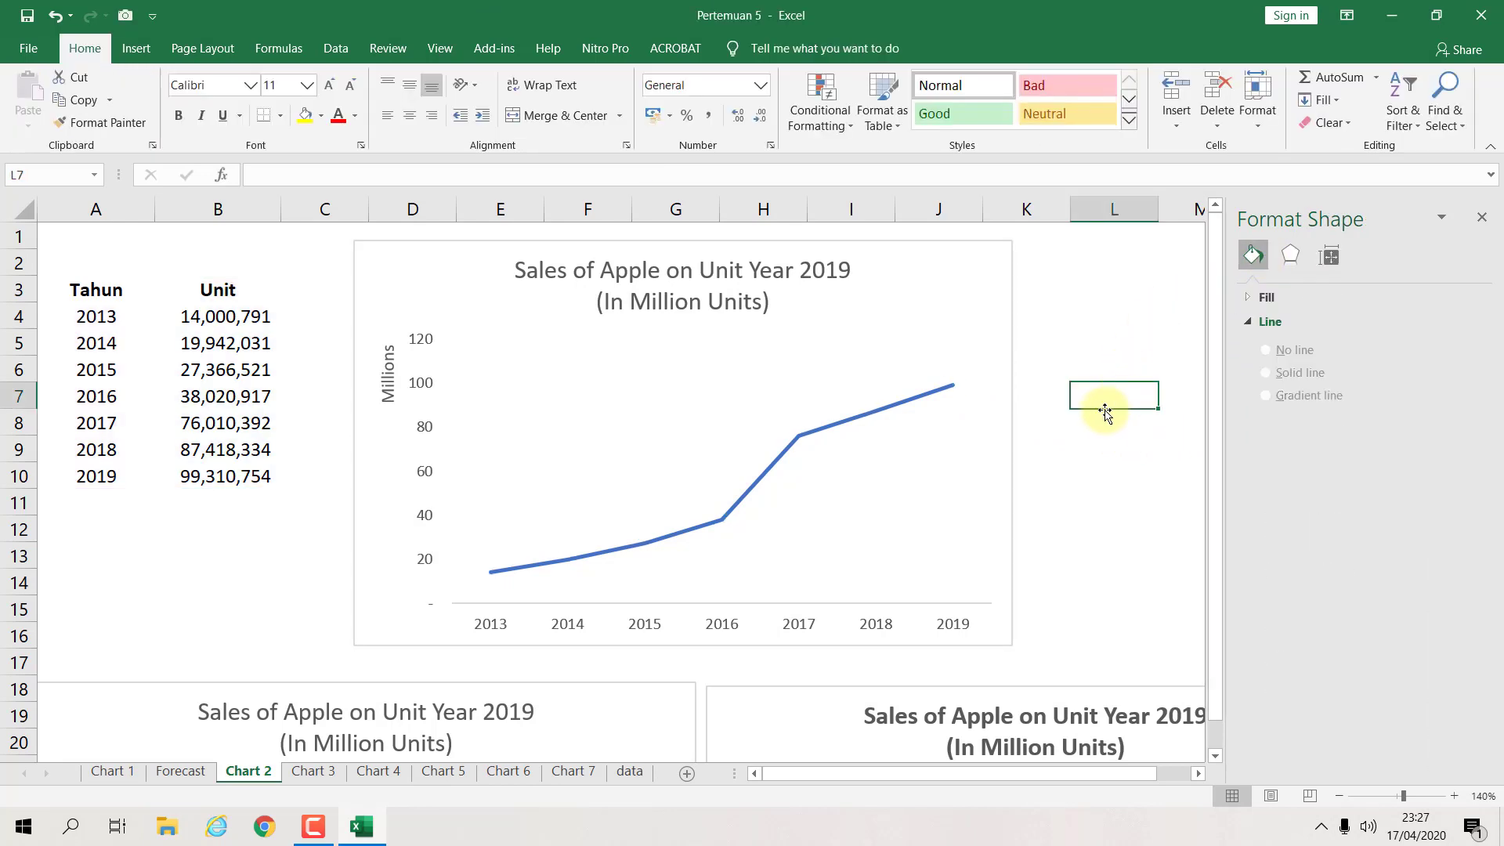
left_click(915, 401)
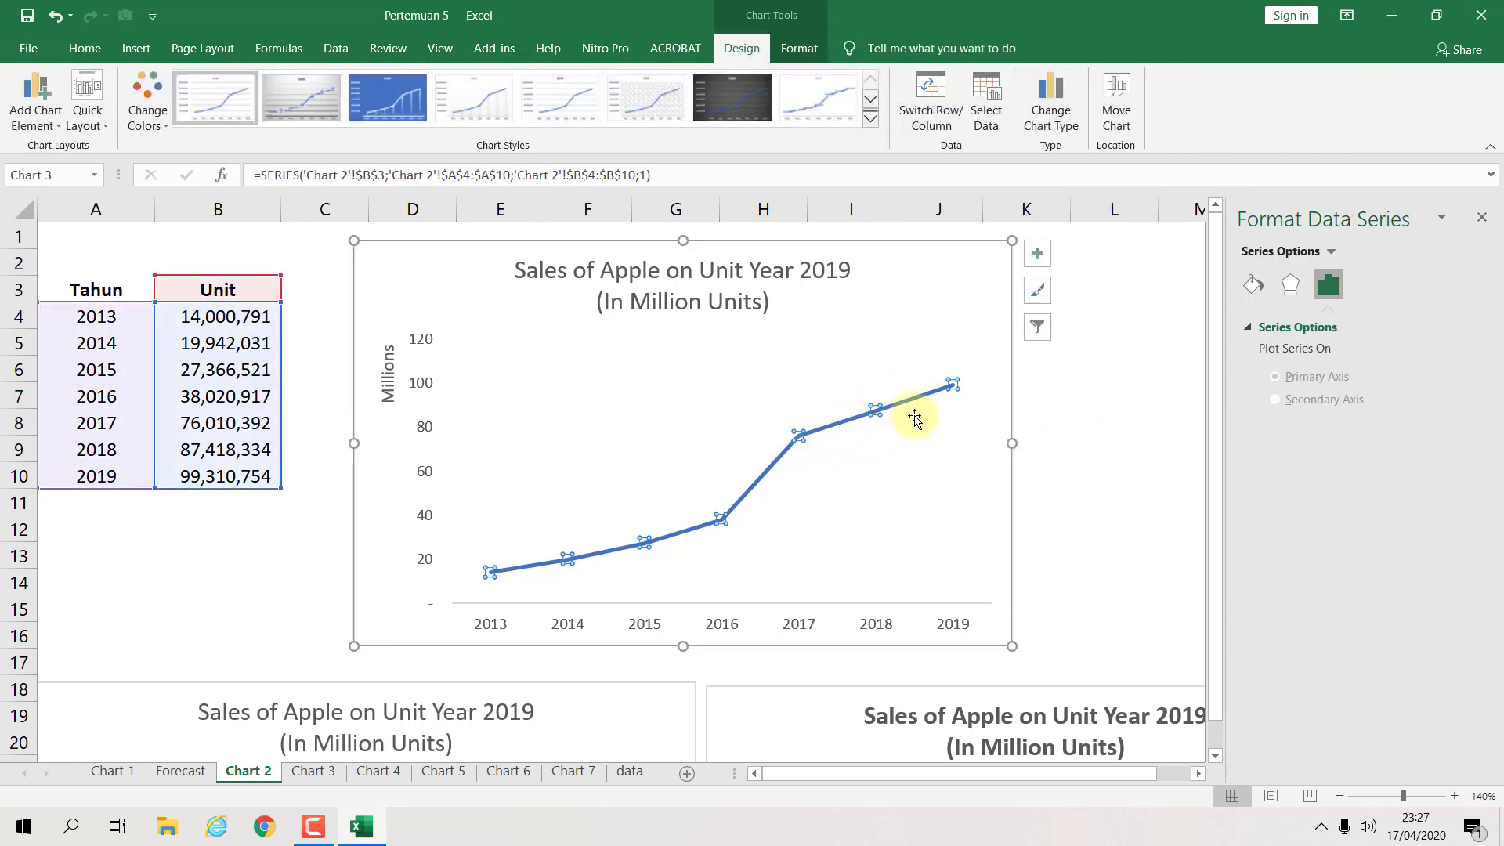
left_click(1082, 443)
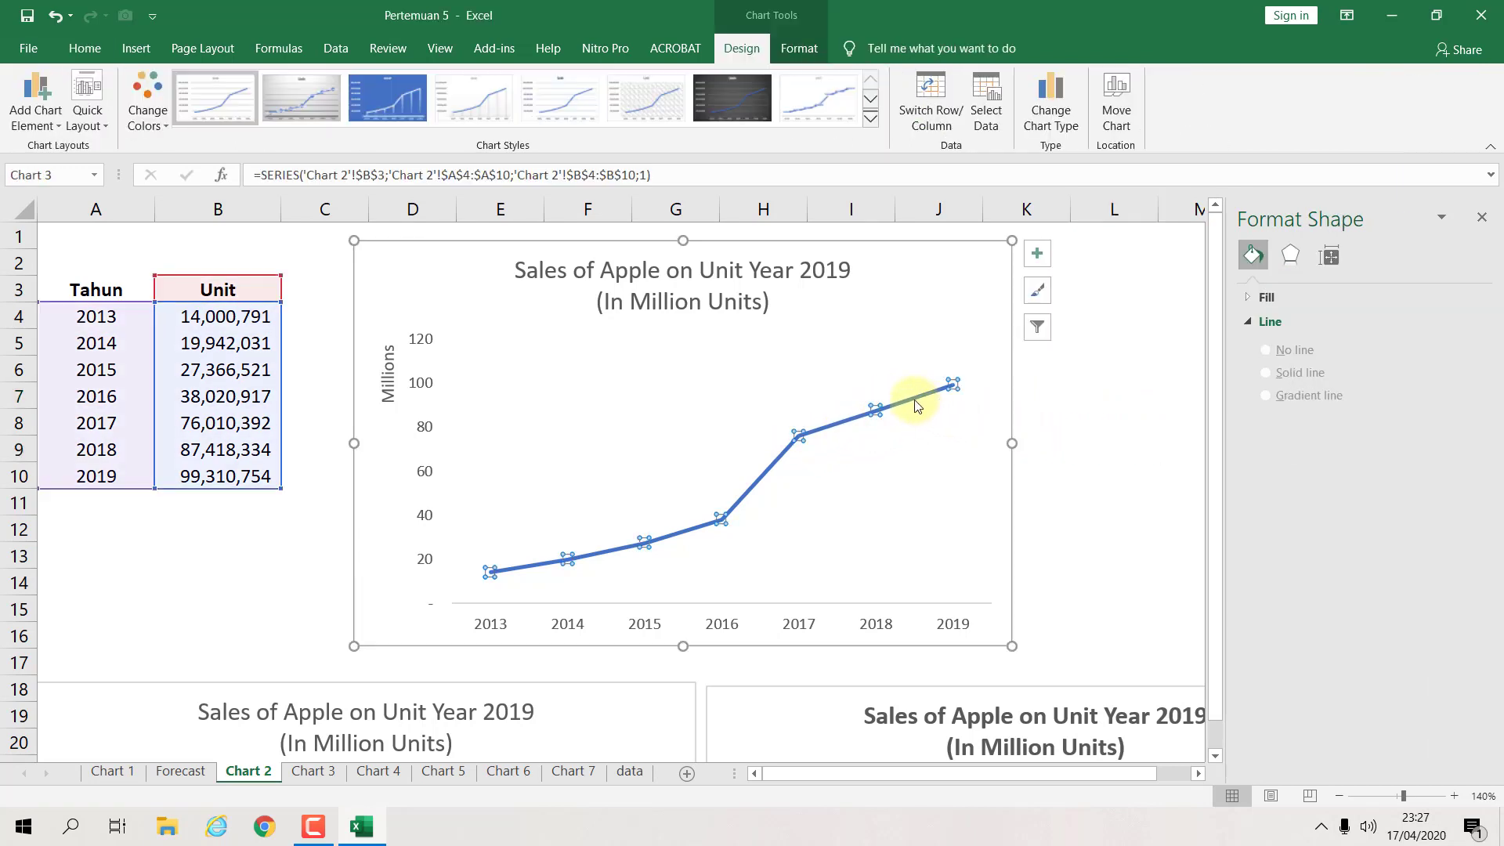
Step: Change the new line chart's Unit series line color to black
left_click(918, 404)
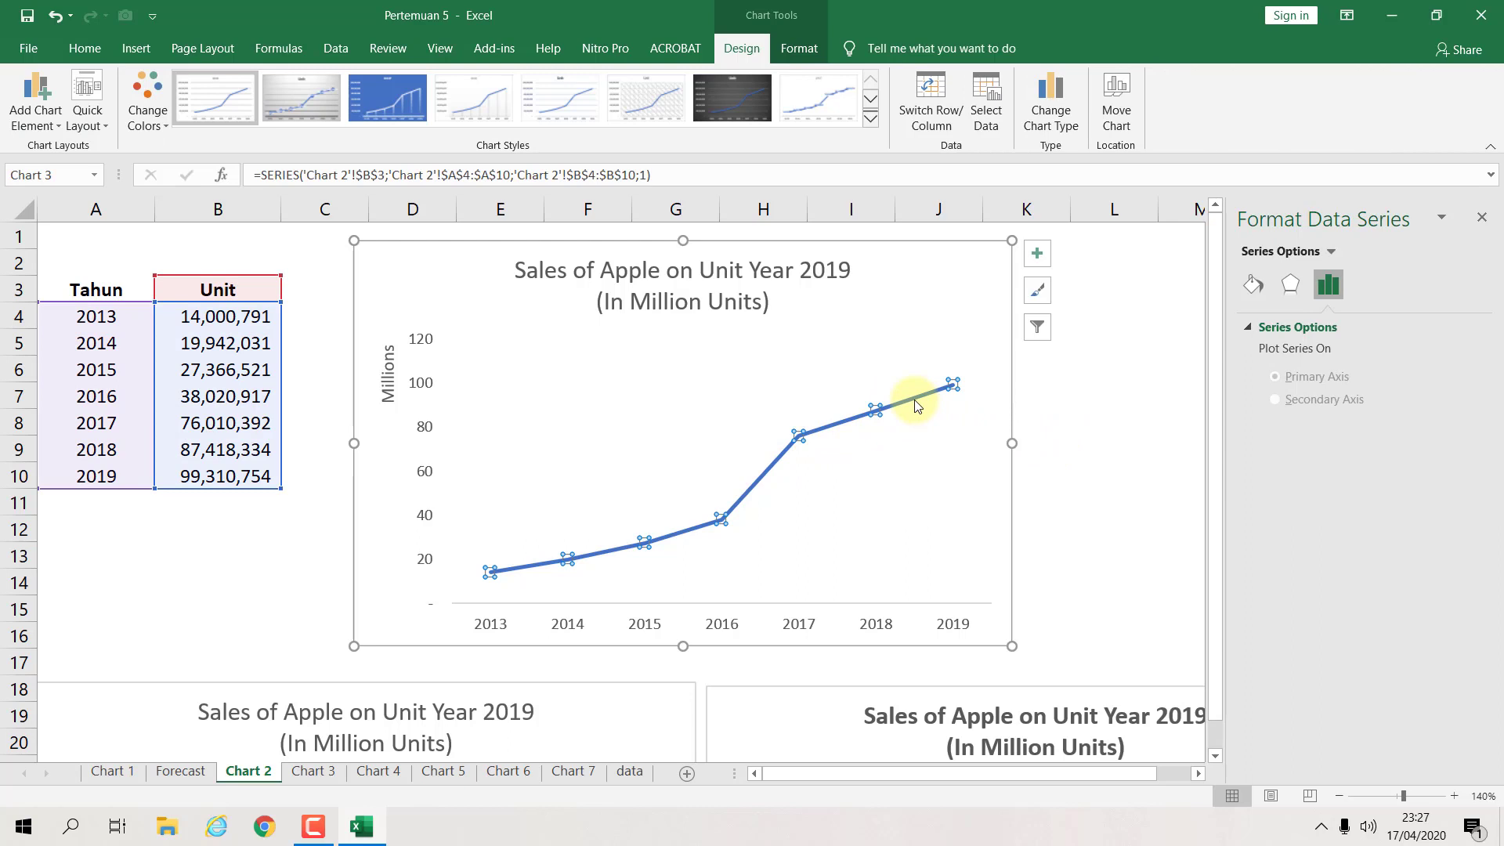
left_click(1256, 294)
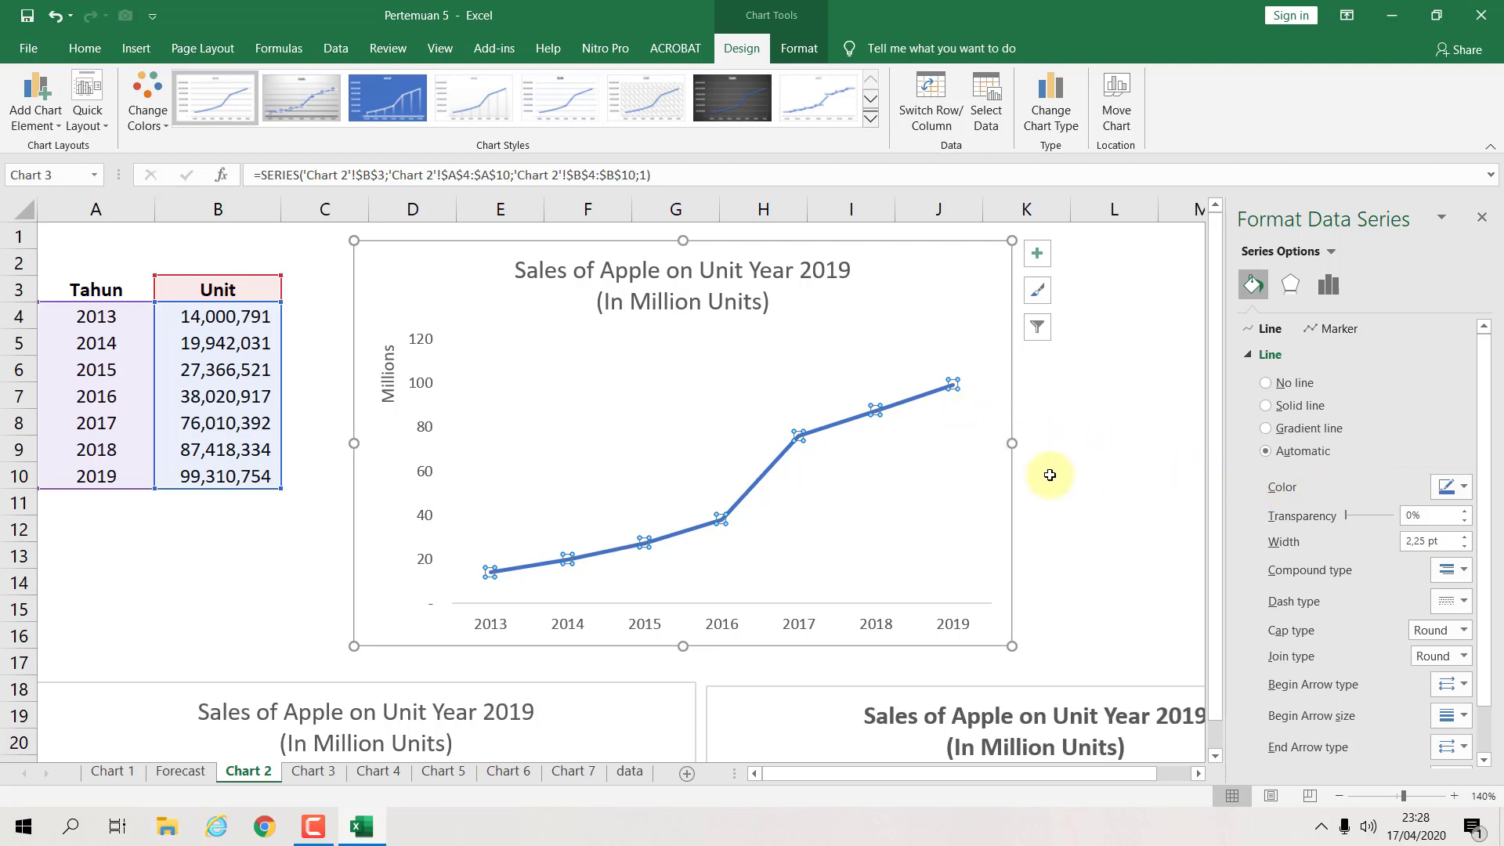
left_click(1464, 487)
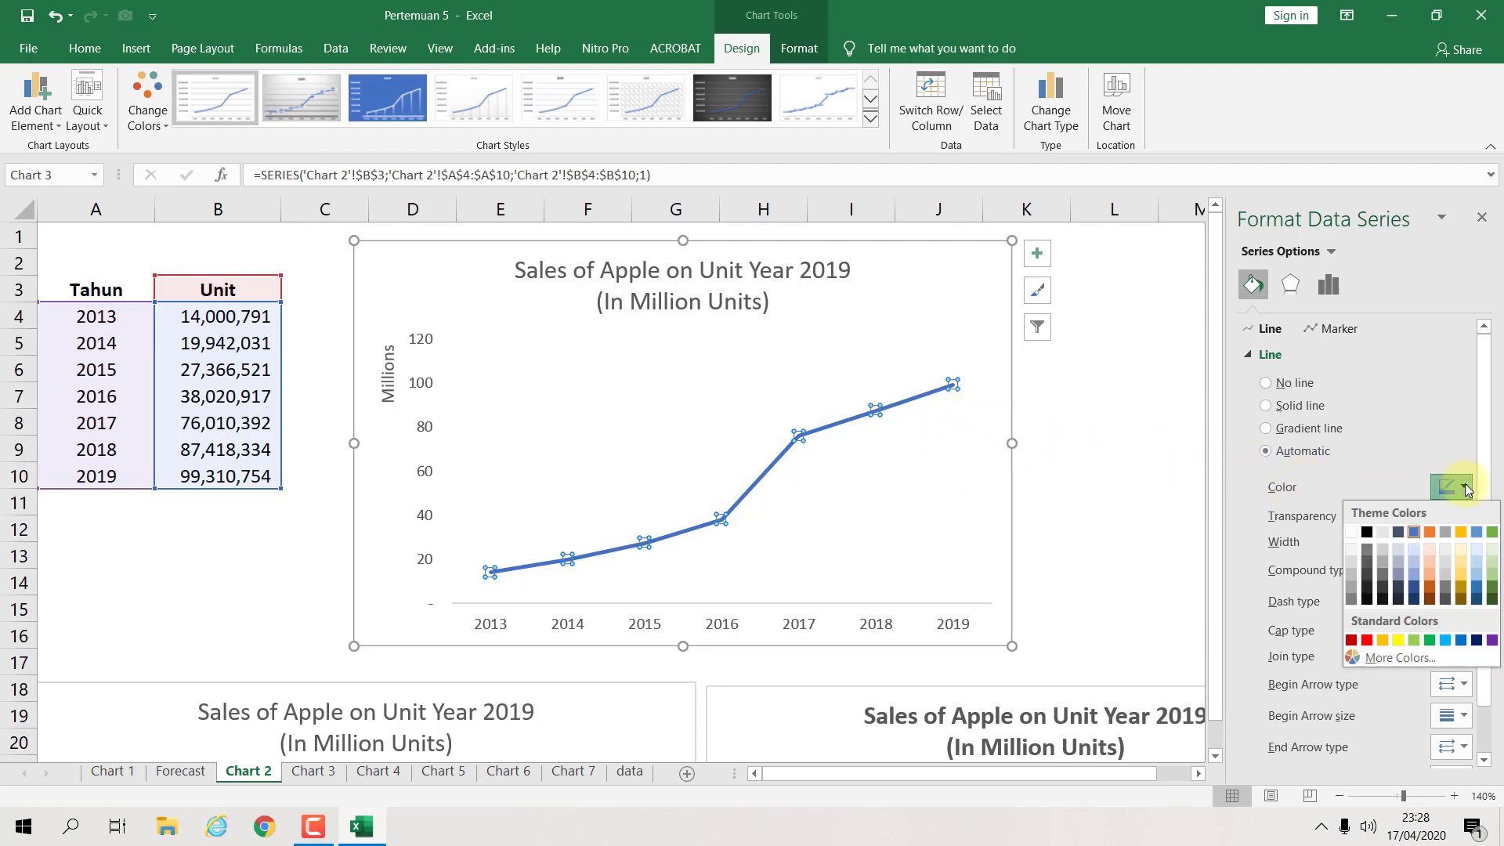
left_click(1367, 532)
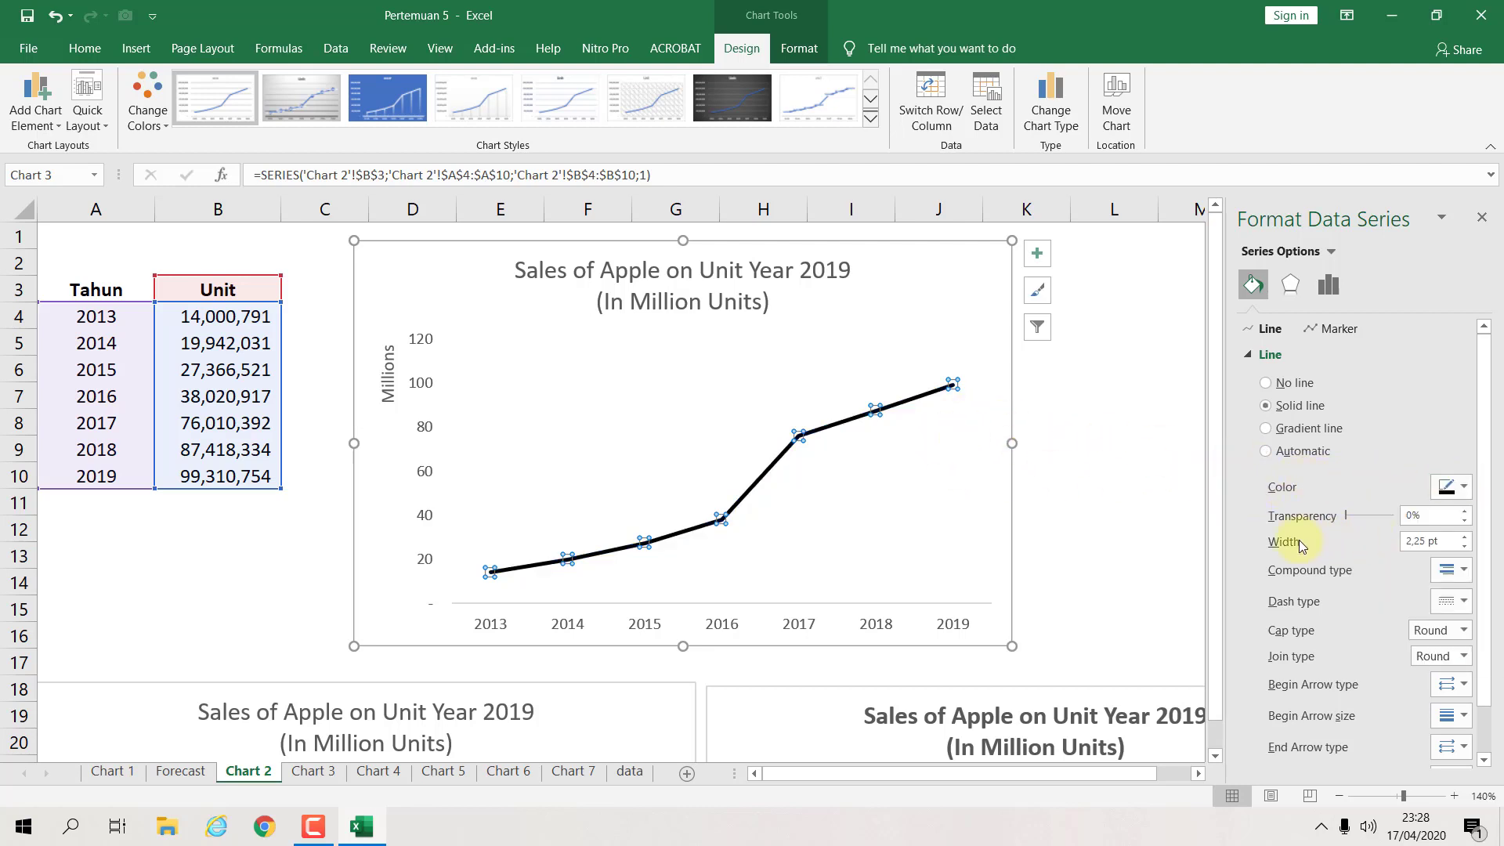
left_click(1159, 510)
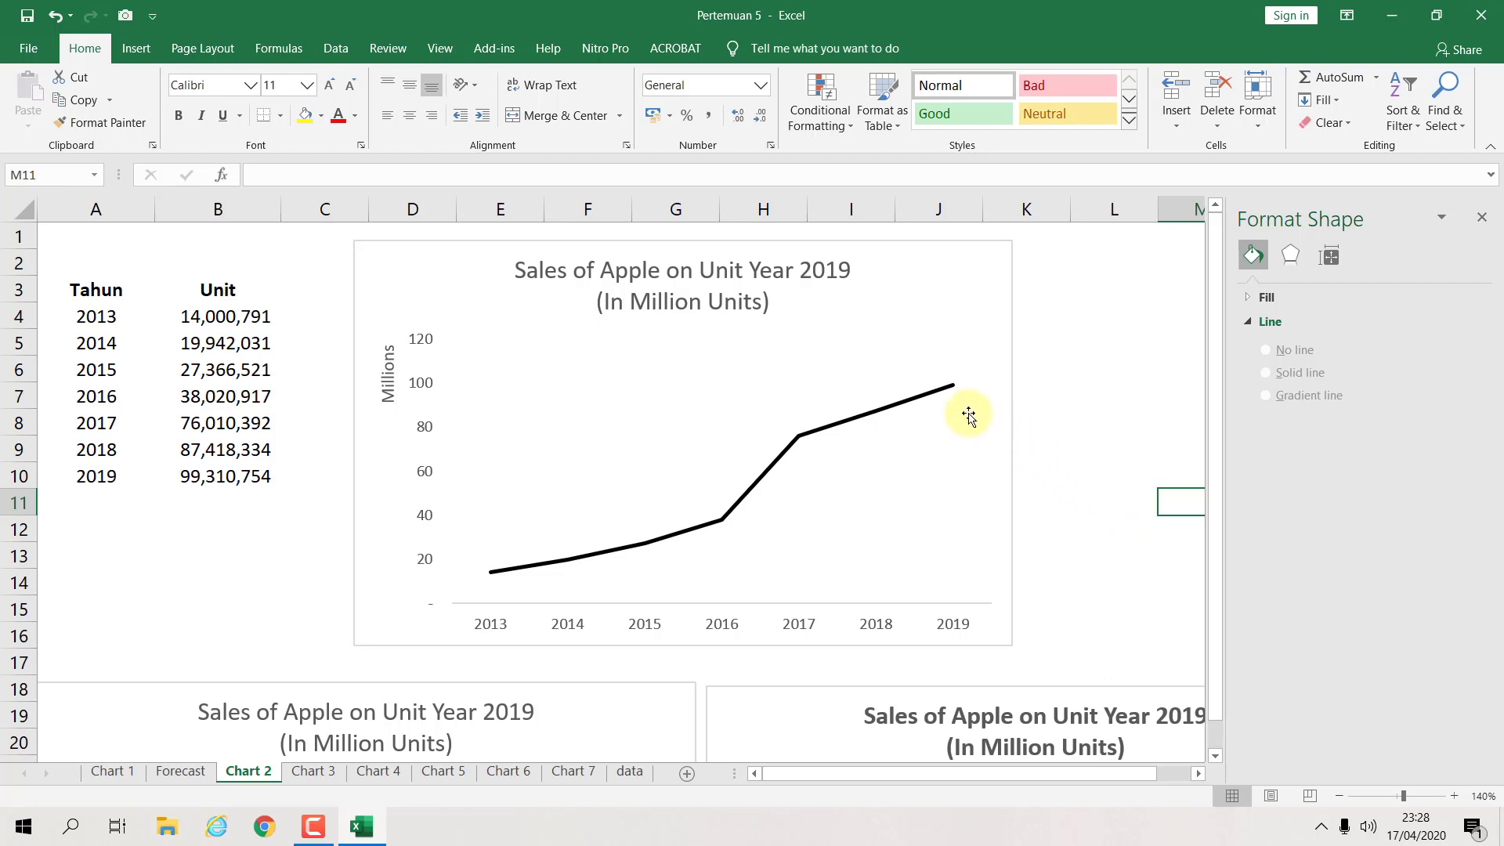
Step: Add built-in circle markers to the line chart's Unit series
left_click(911, 406)
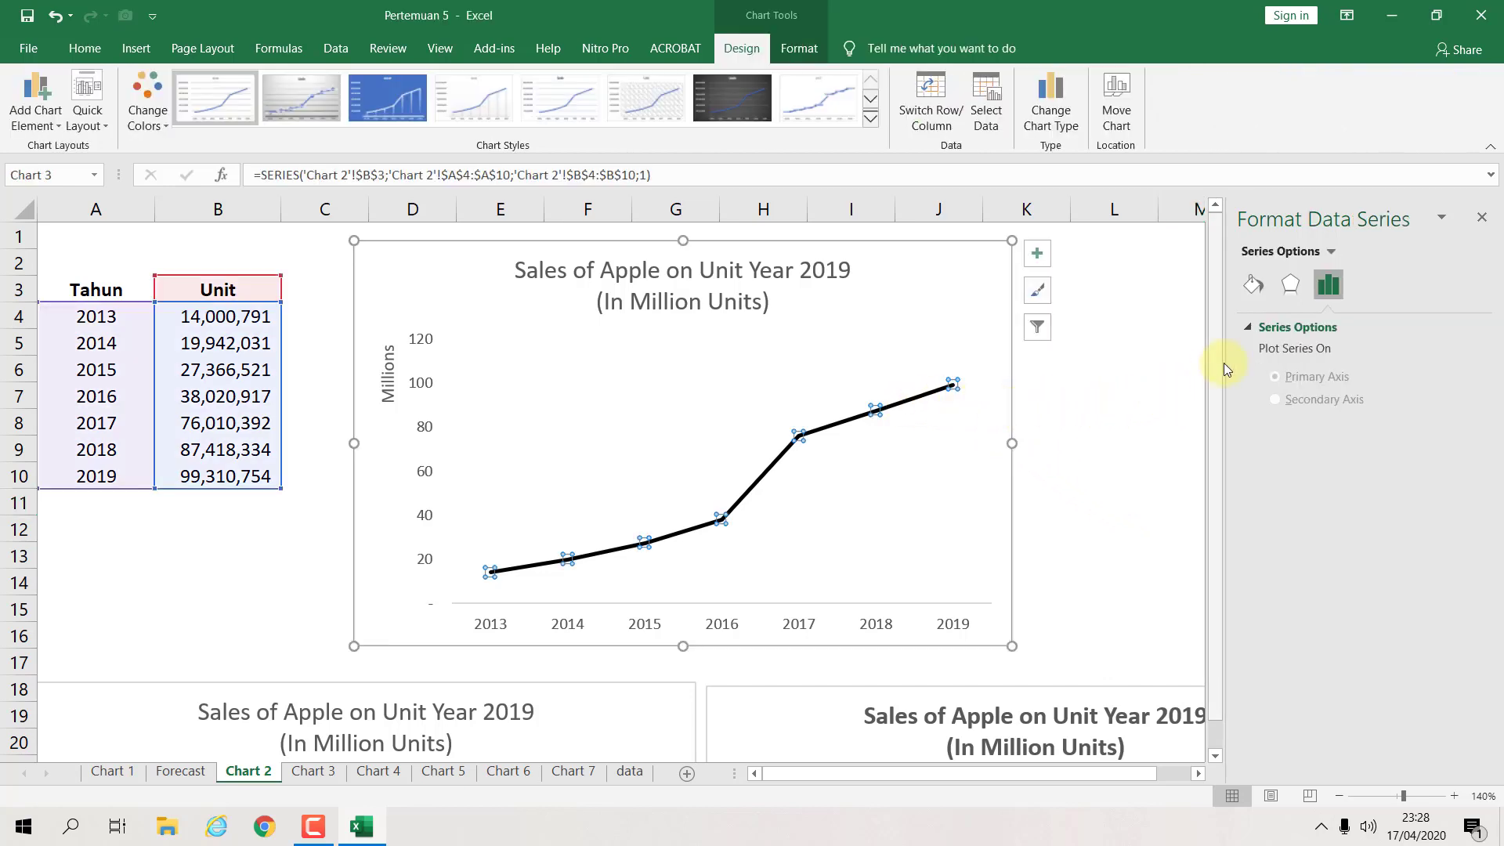
left_click(1252, 289)
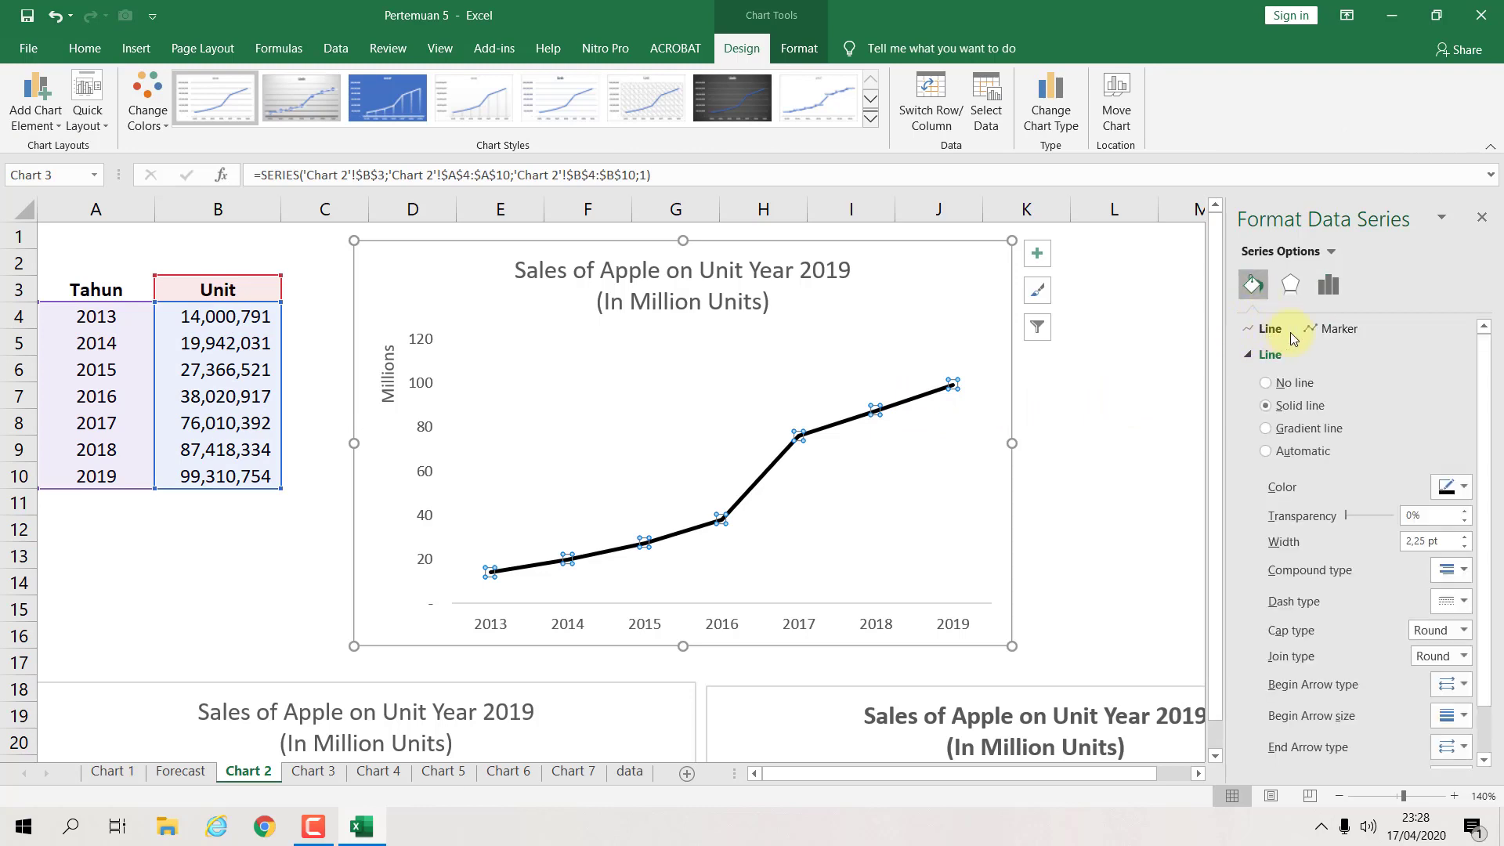
left_click(1332, 329)
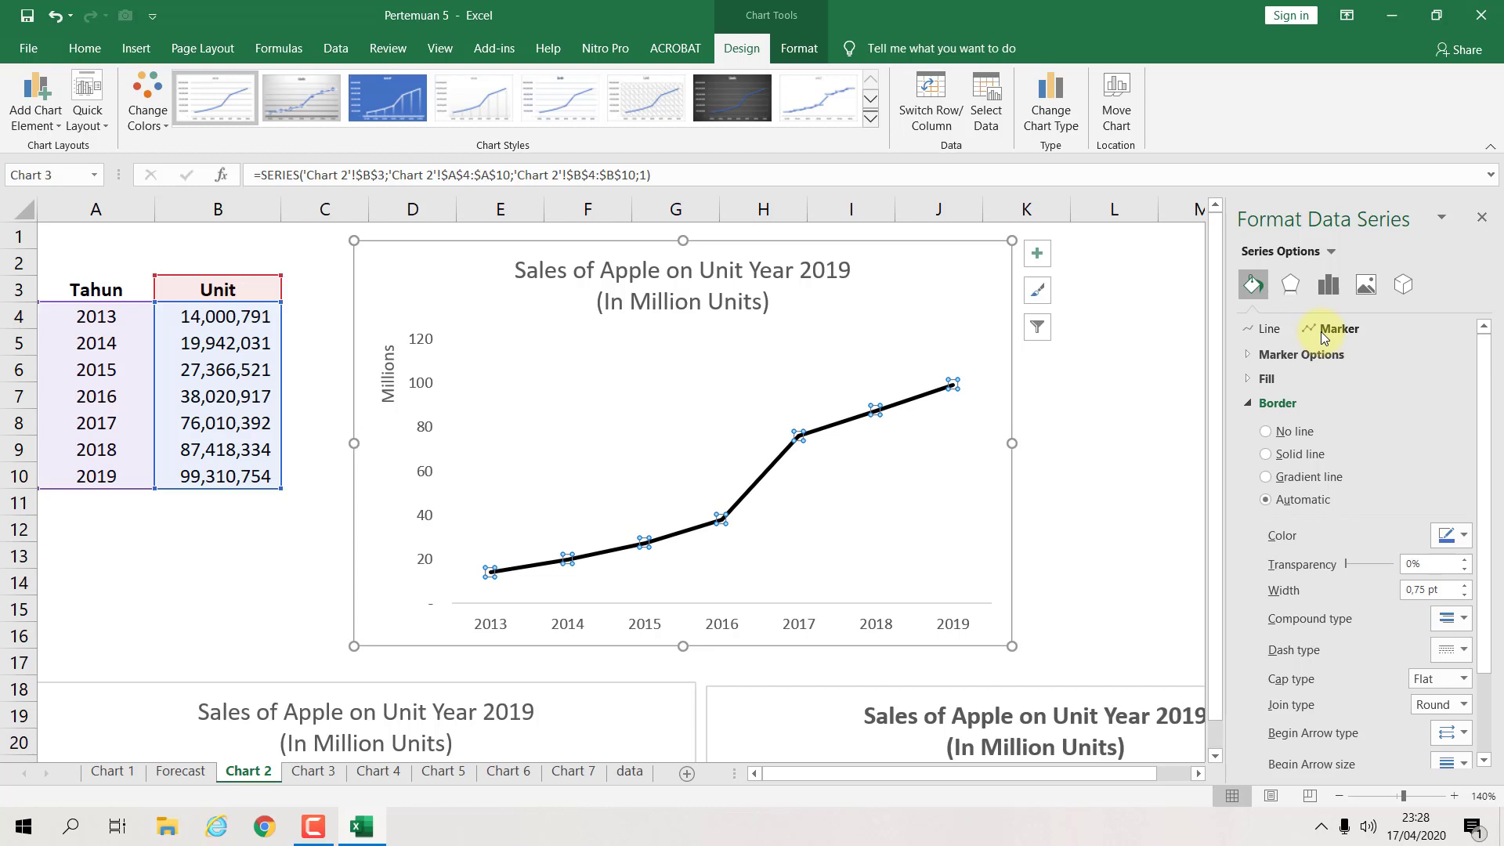
left_click(1248, 355)
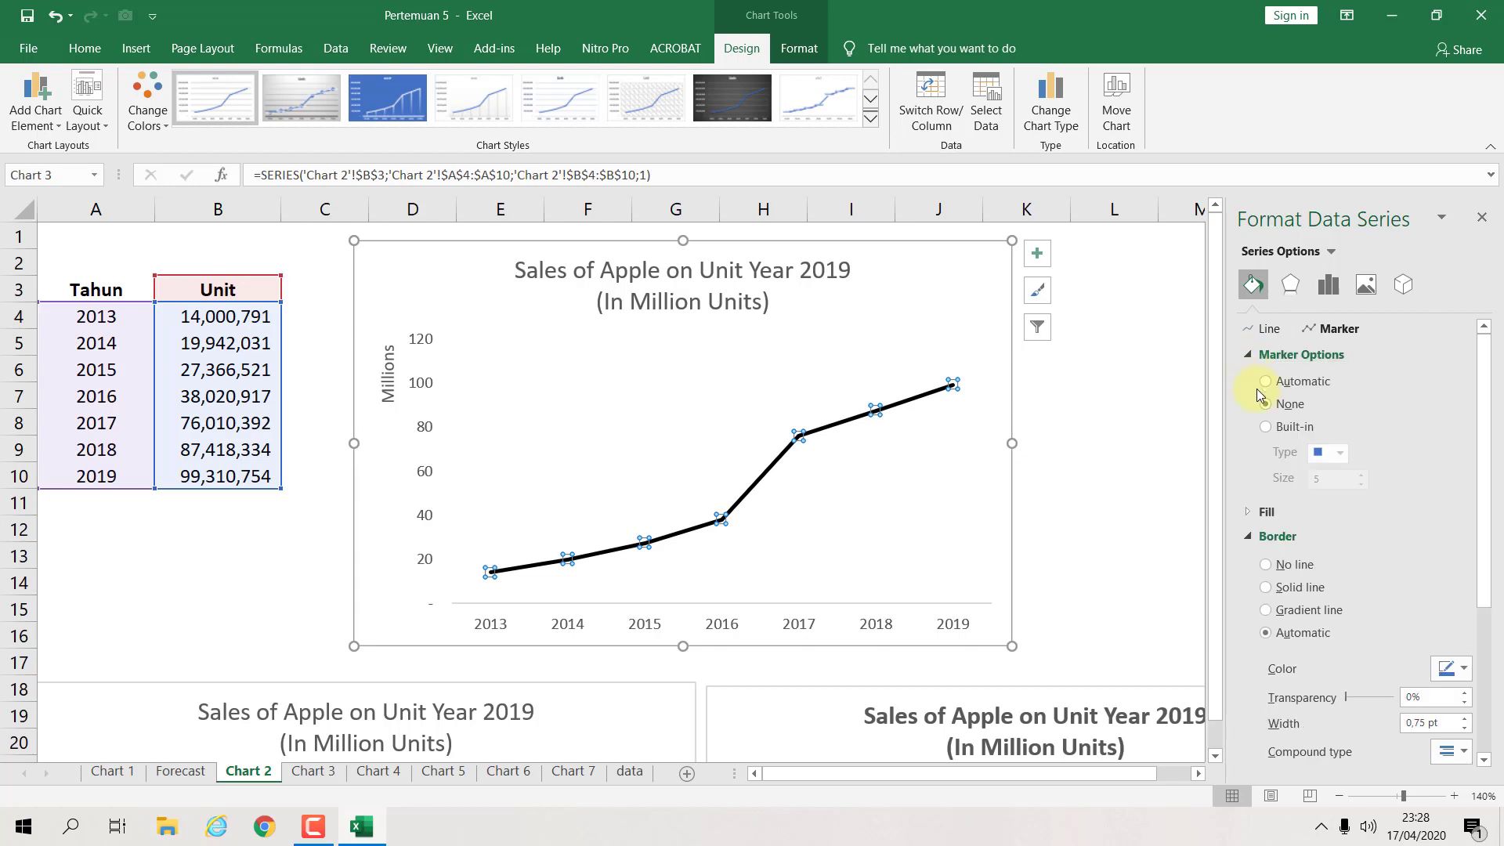
left_click(1281, 431)
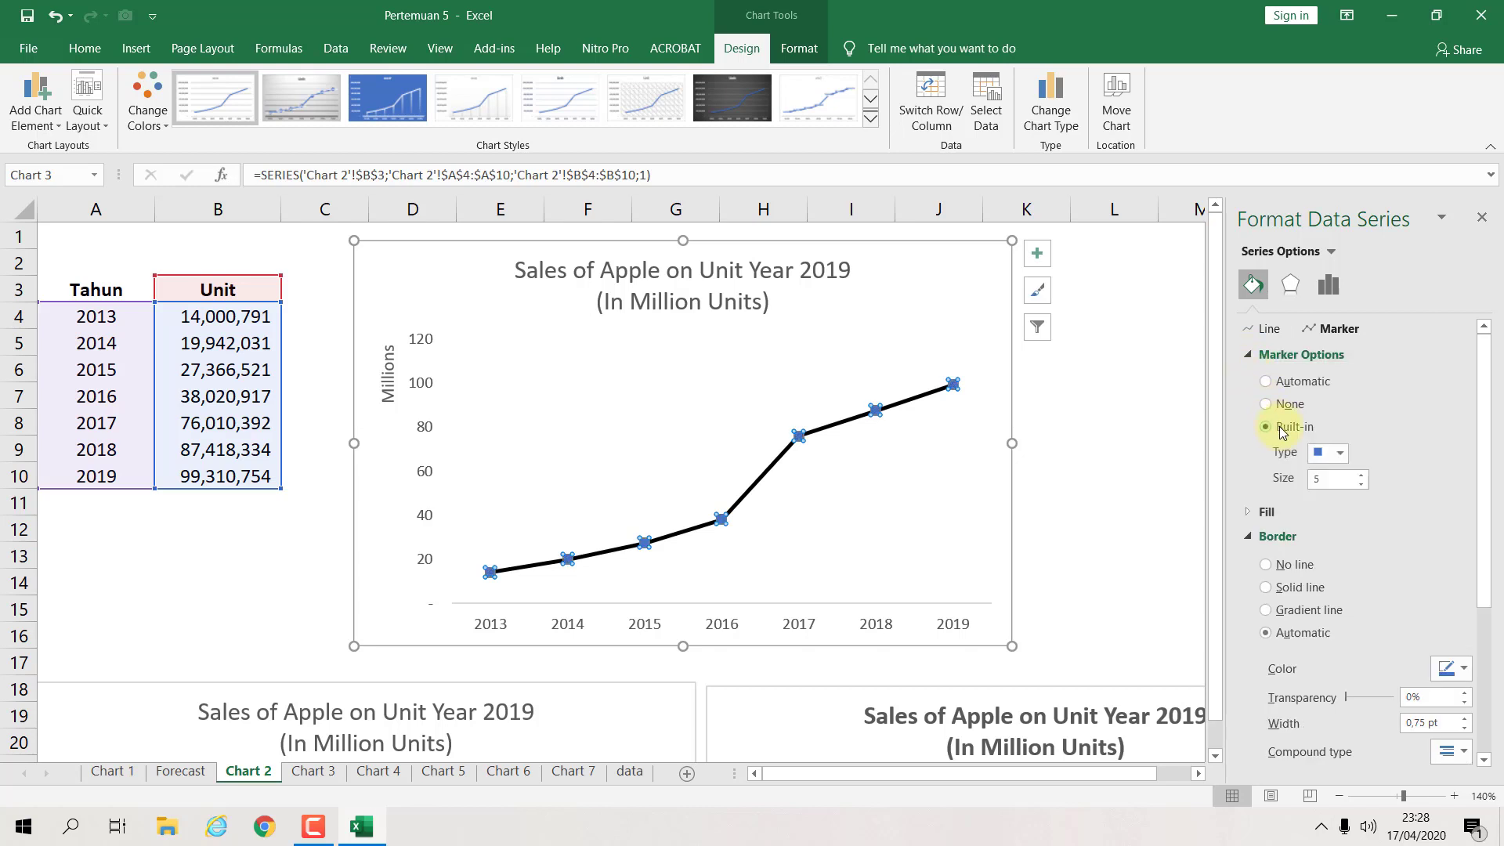
left_click(1340, 454)
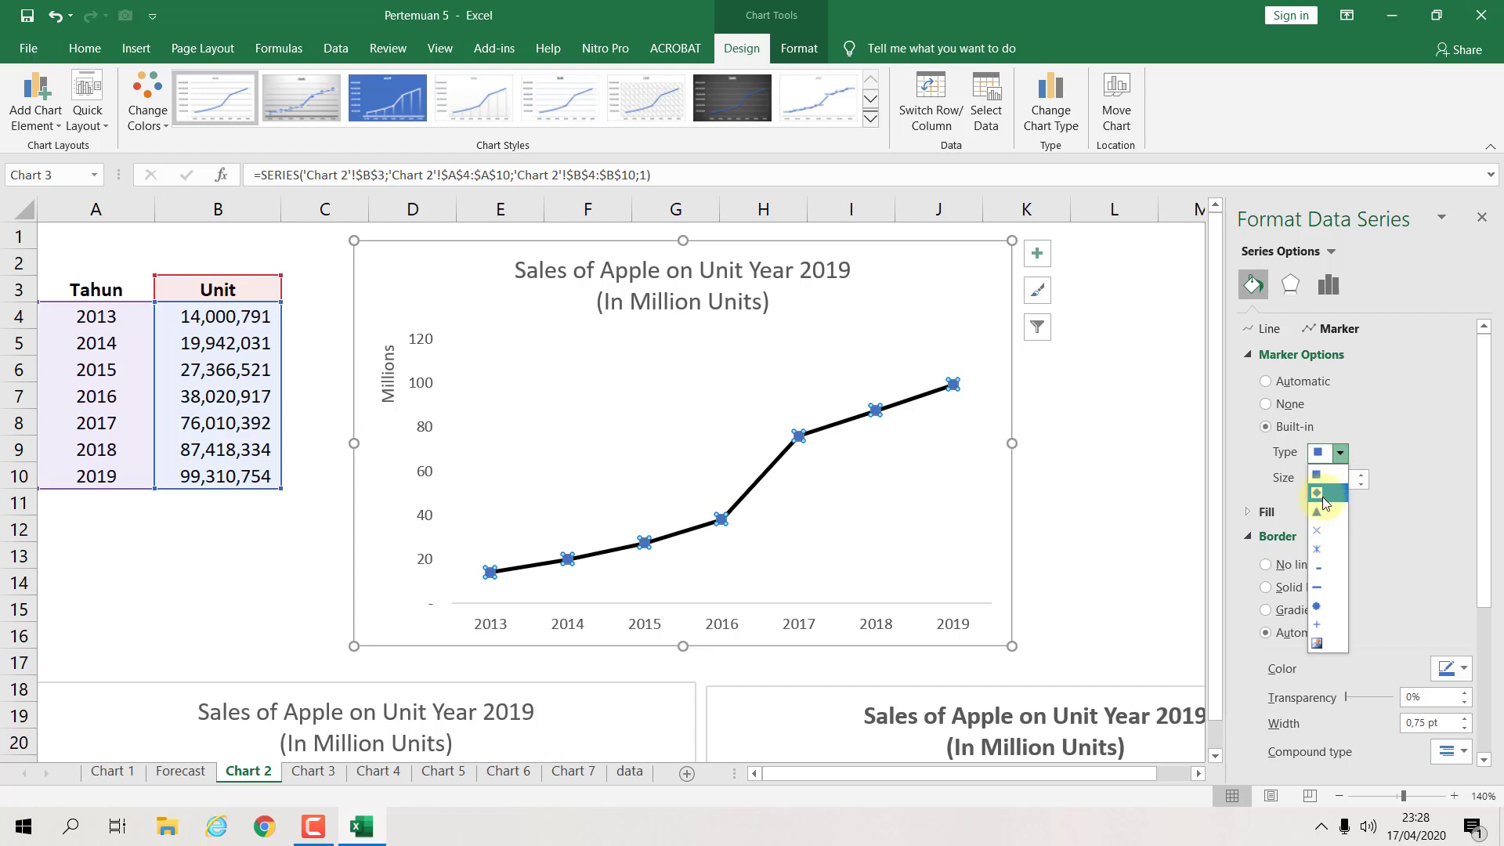
left_click(1322, 608)
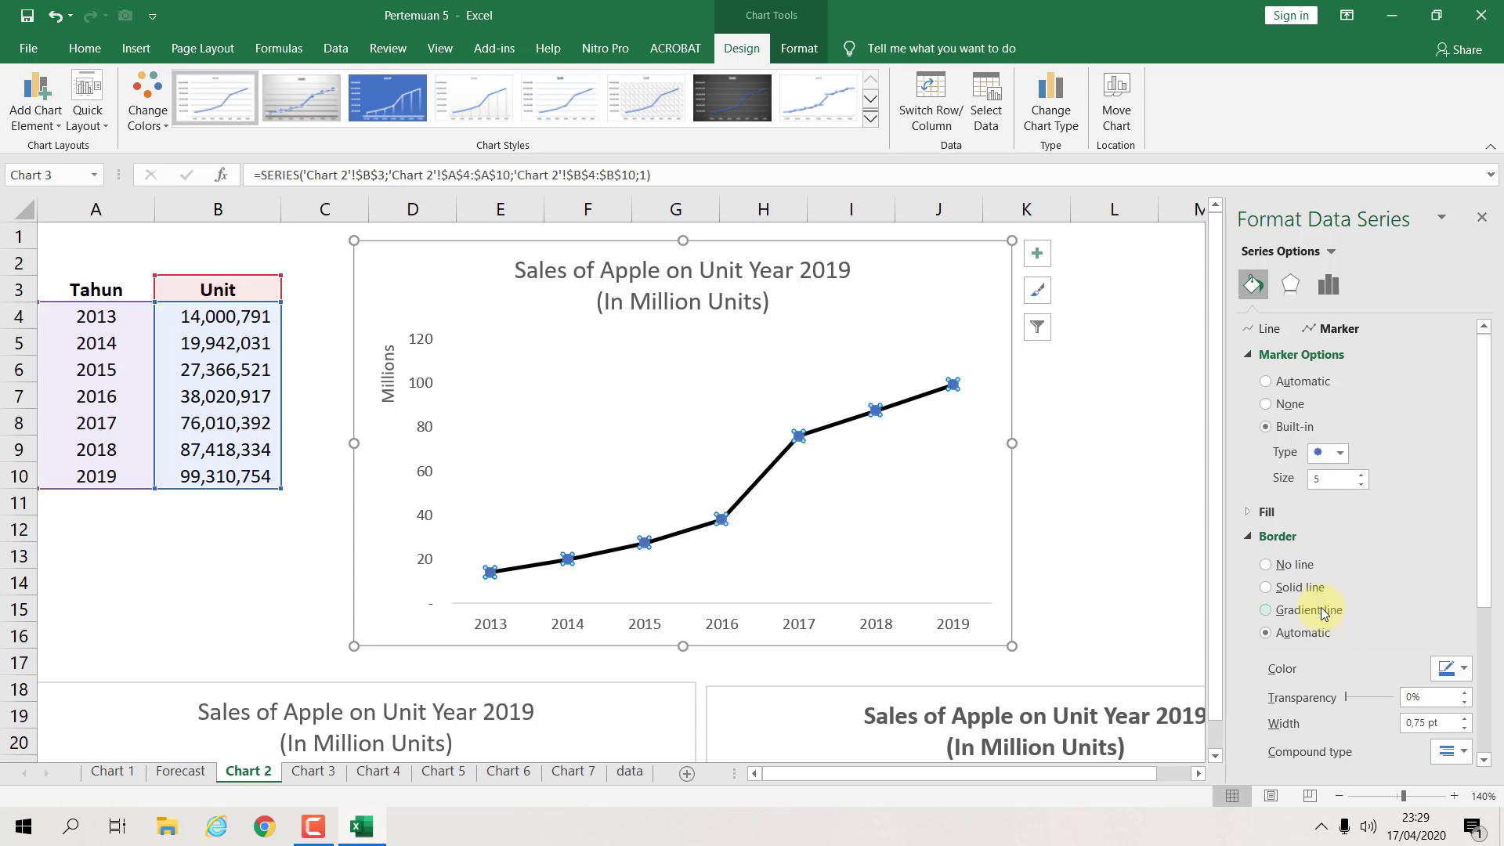
Step: Set the size of the line chart's circle markers to 13
left_click(1361, 474)
left_click(1361, 473)
left_click(1360, 474)
left_click(1361, 474)
left_click(1361, 474)
left_click(1361, 475)
left_click(1361, 475)
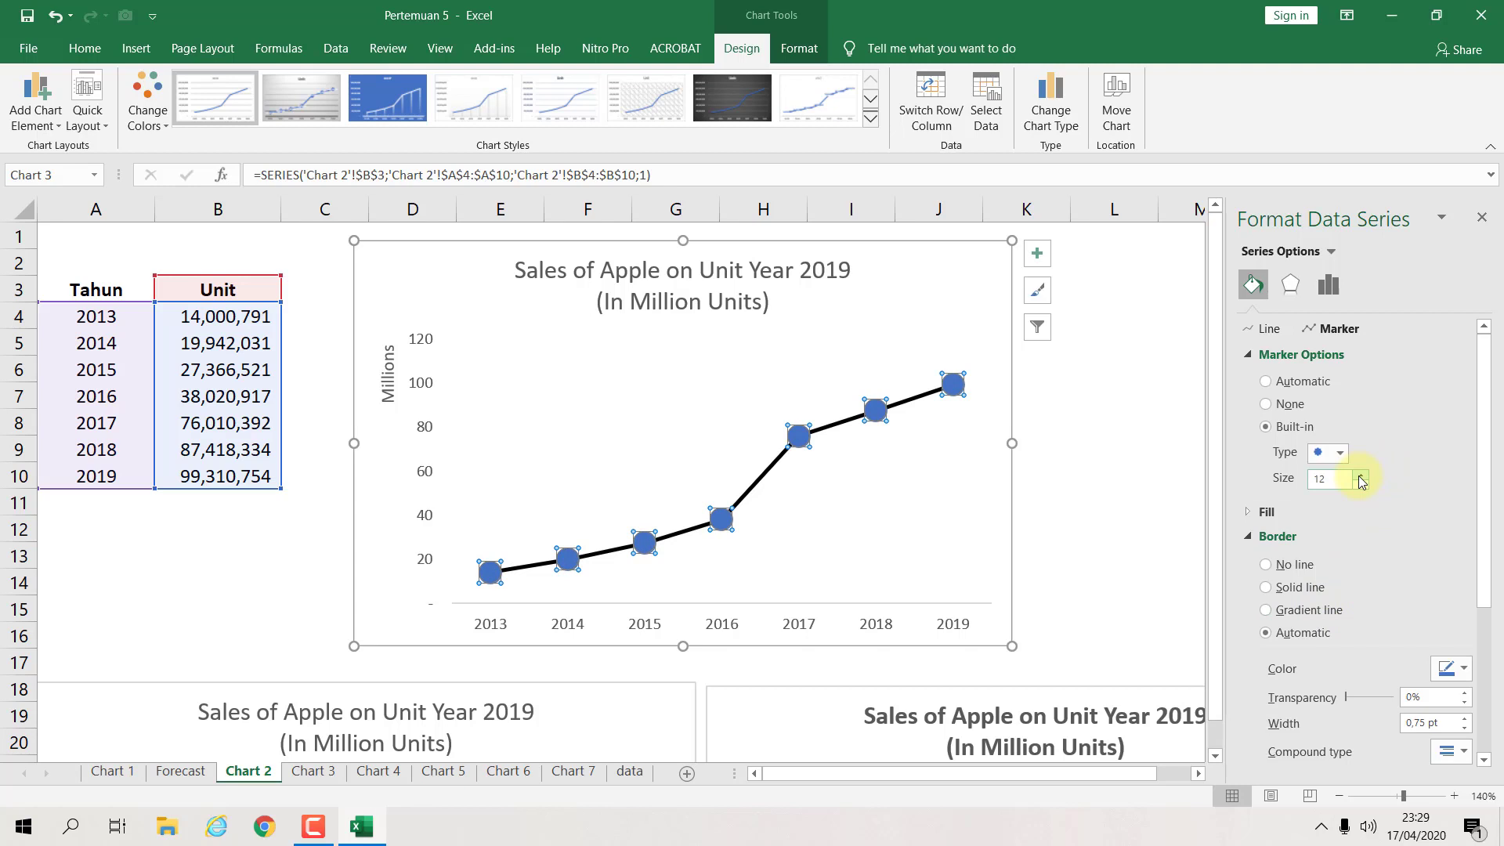
left_click(1361, 475)
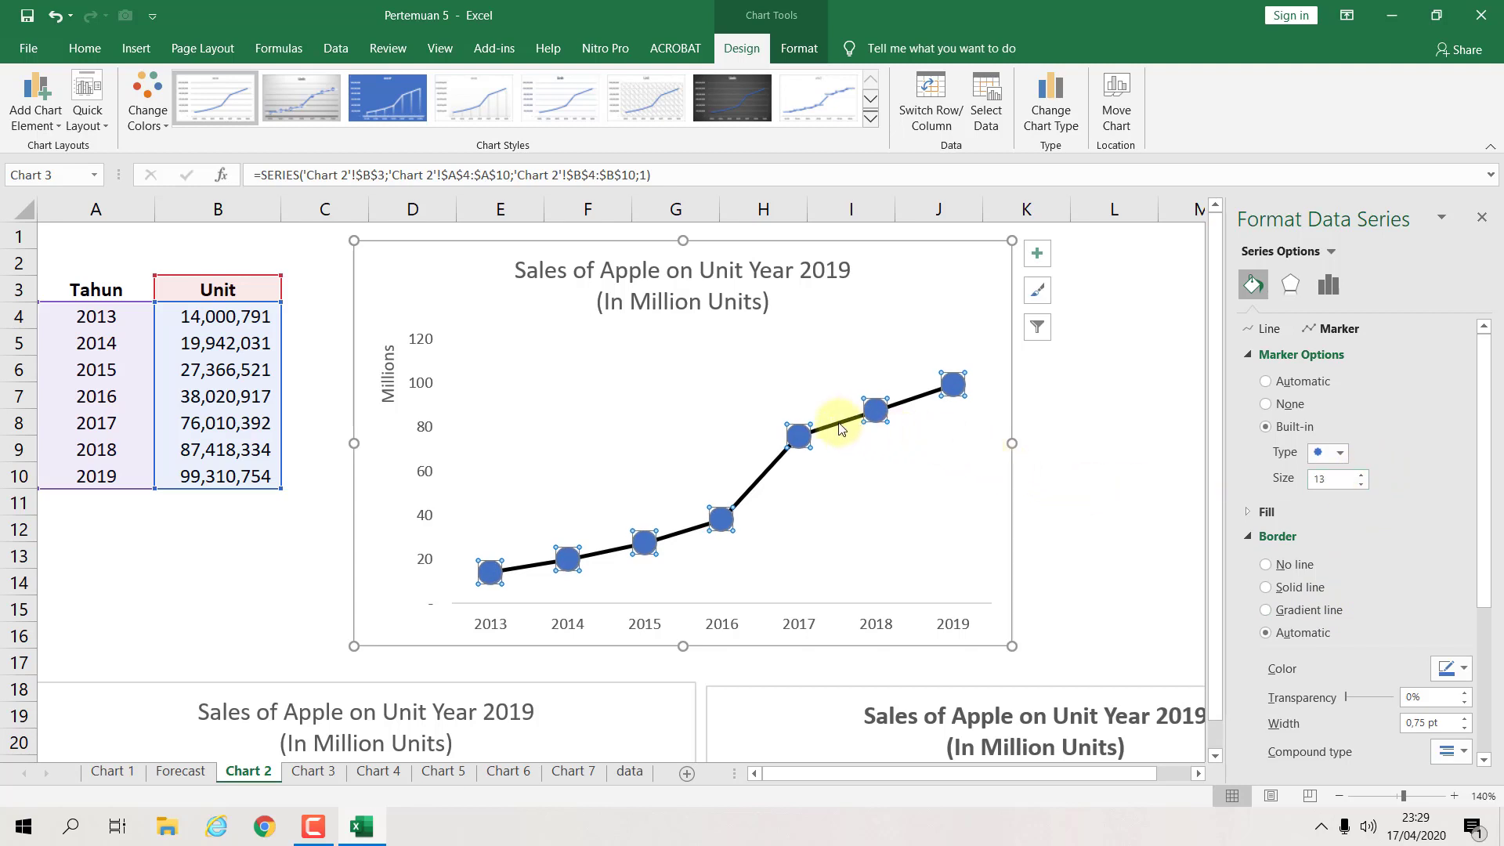
mouse_move(842, 430)
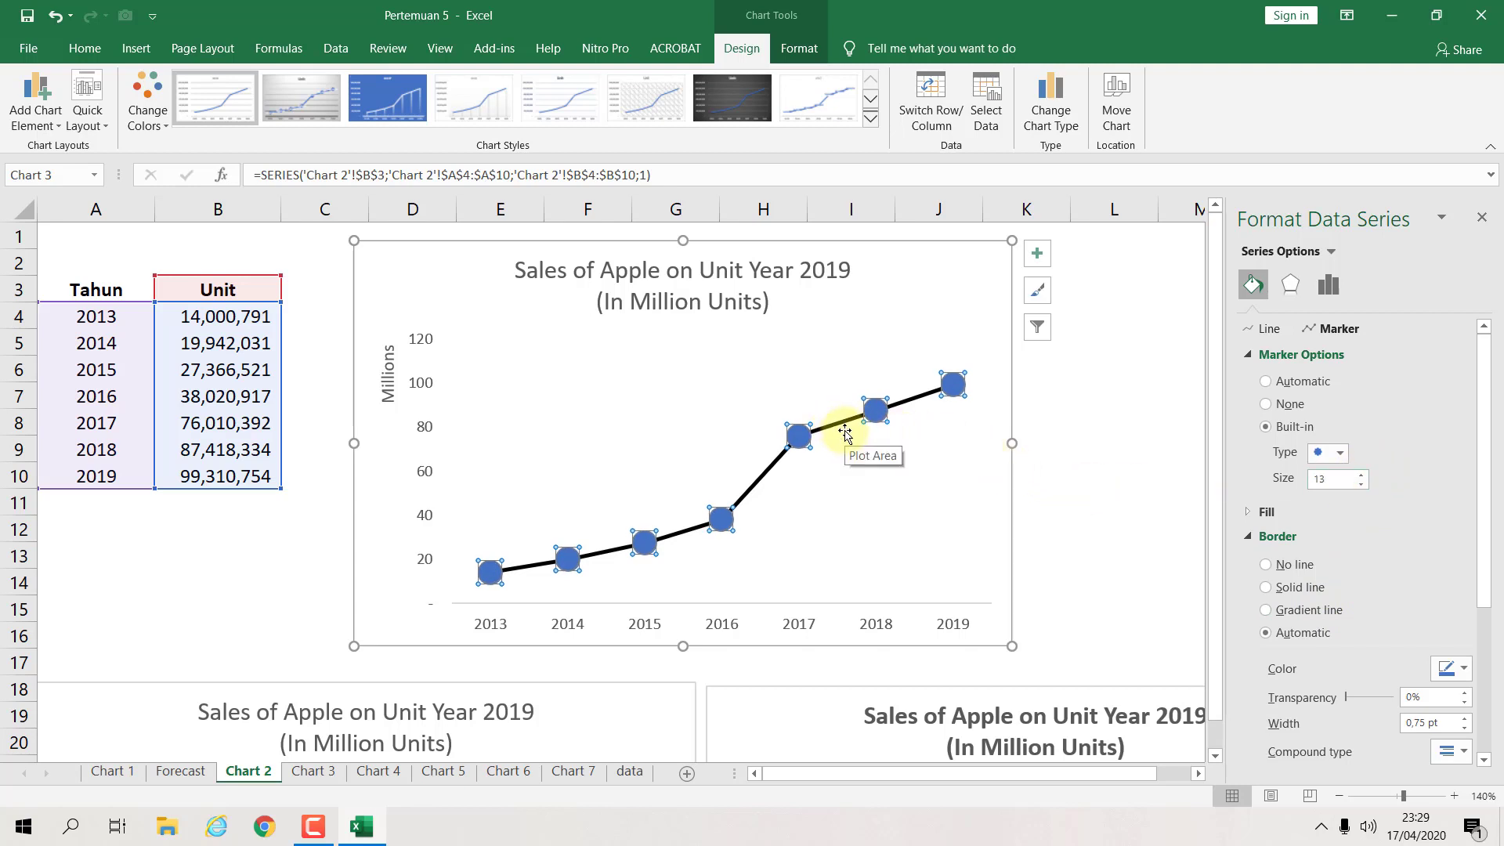
left_click(1462, 670)
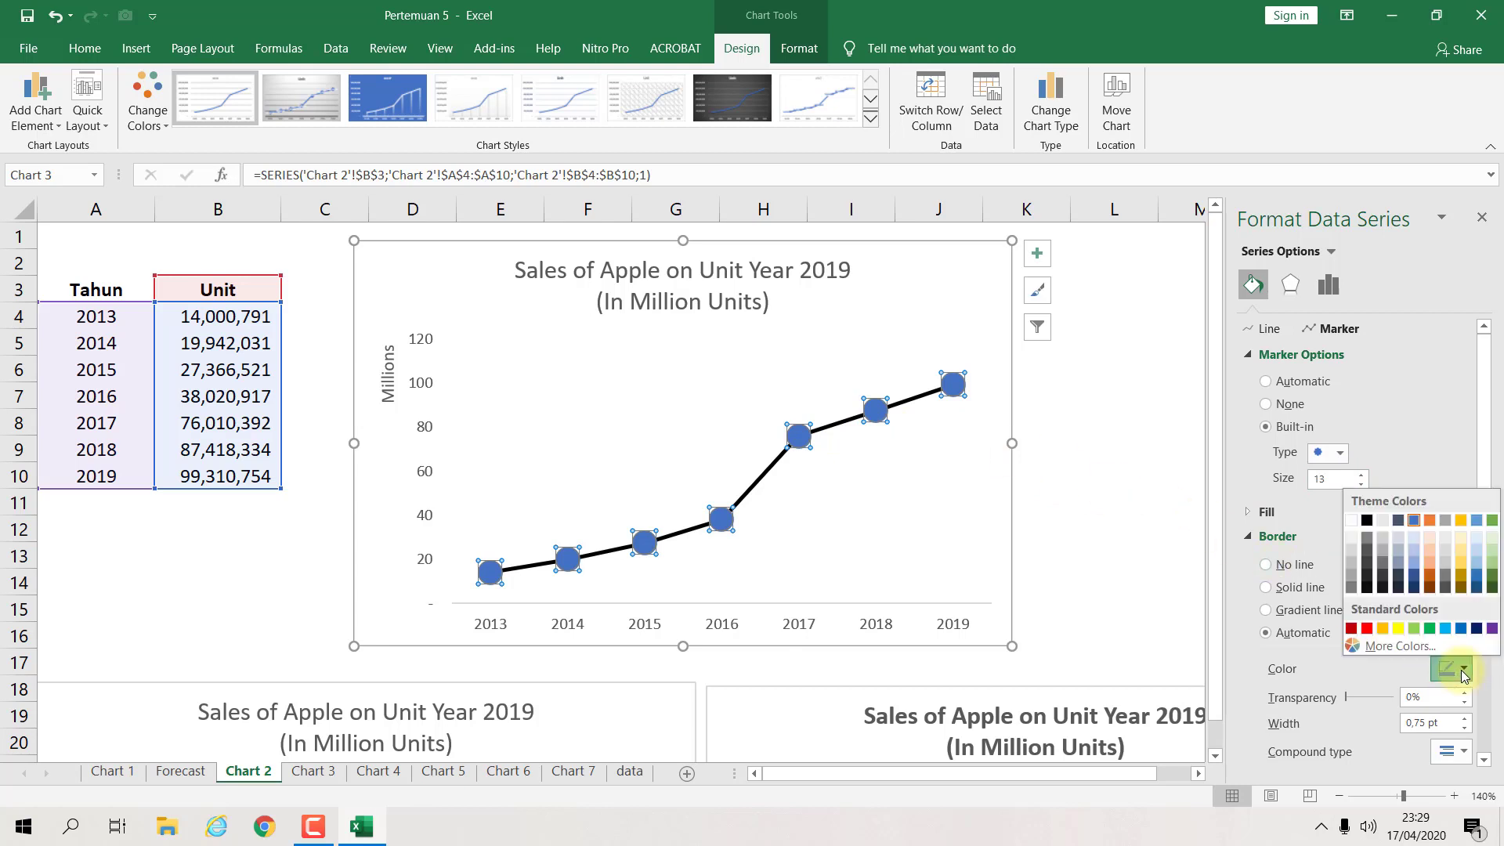
left_click(1367, 521)
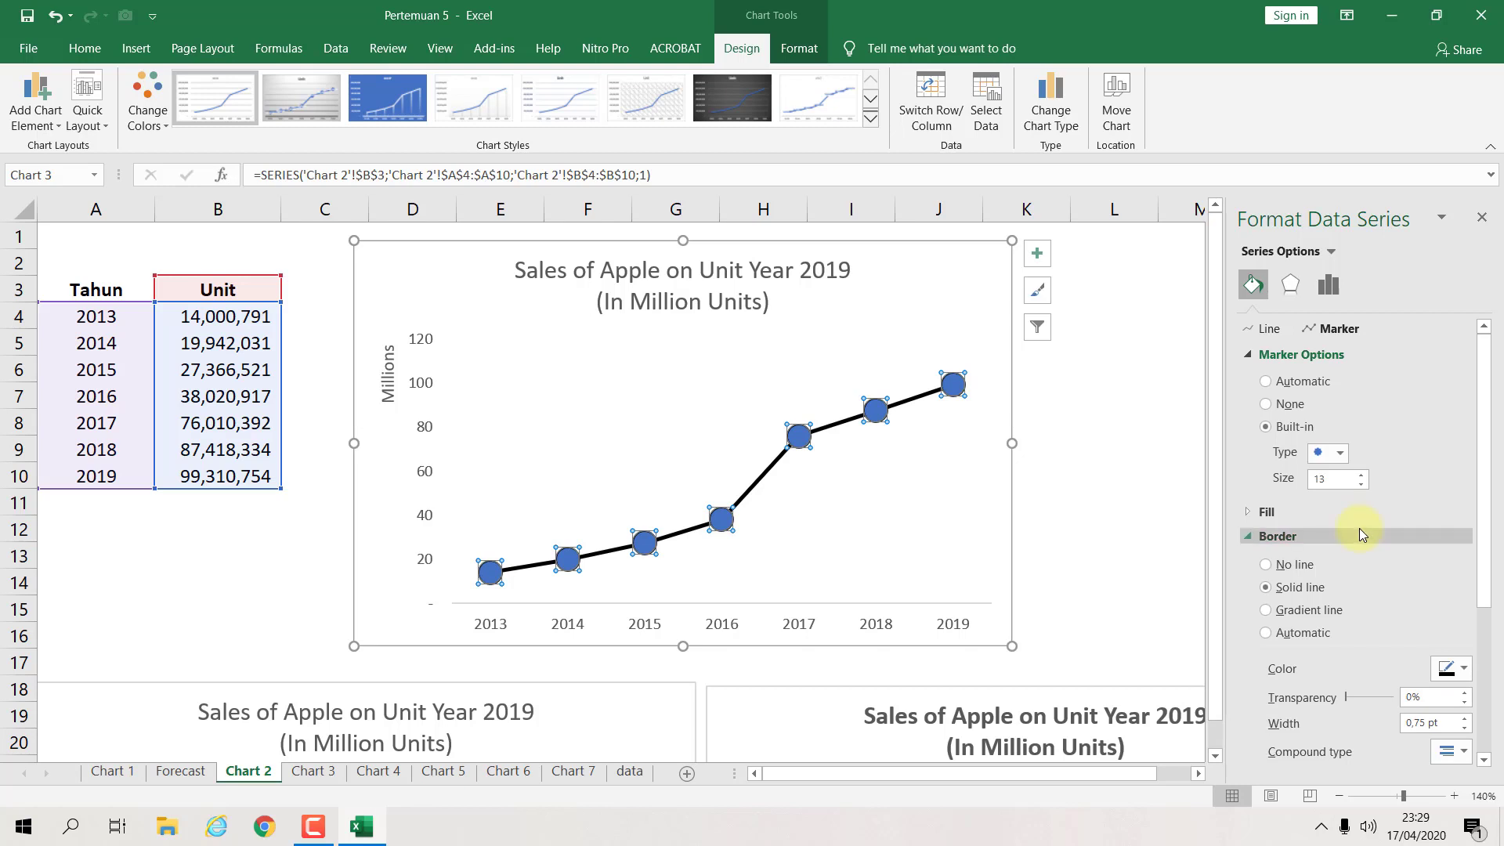
key("ctrl+z")
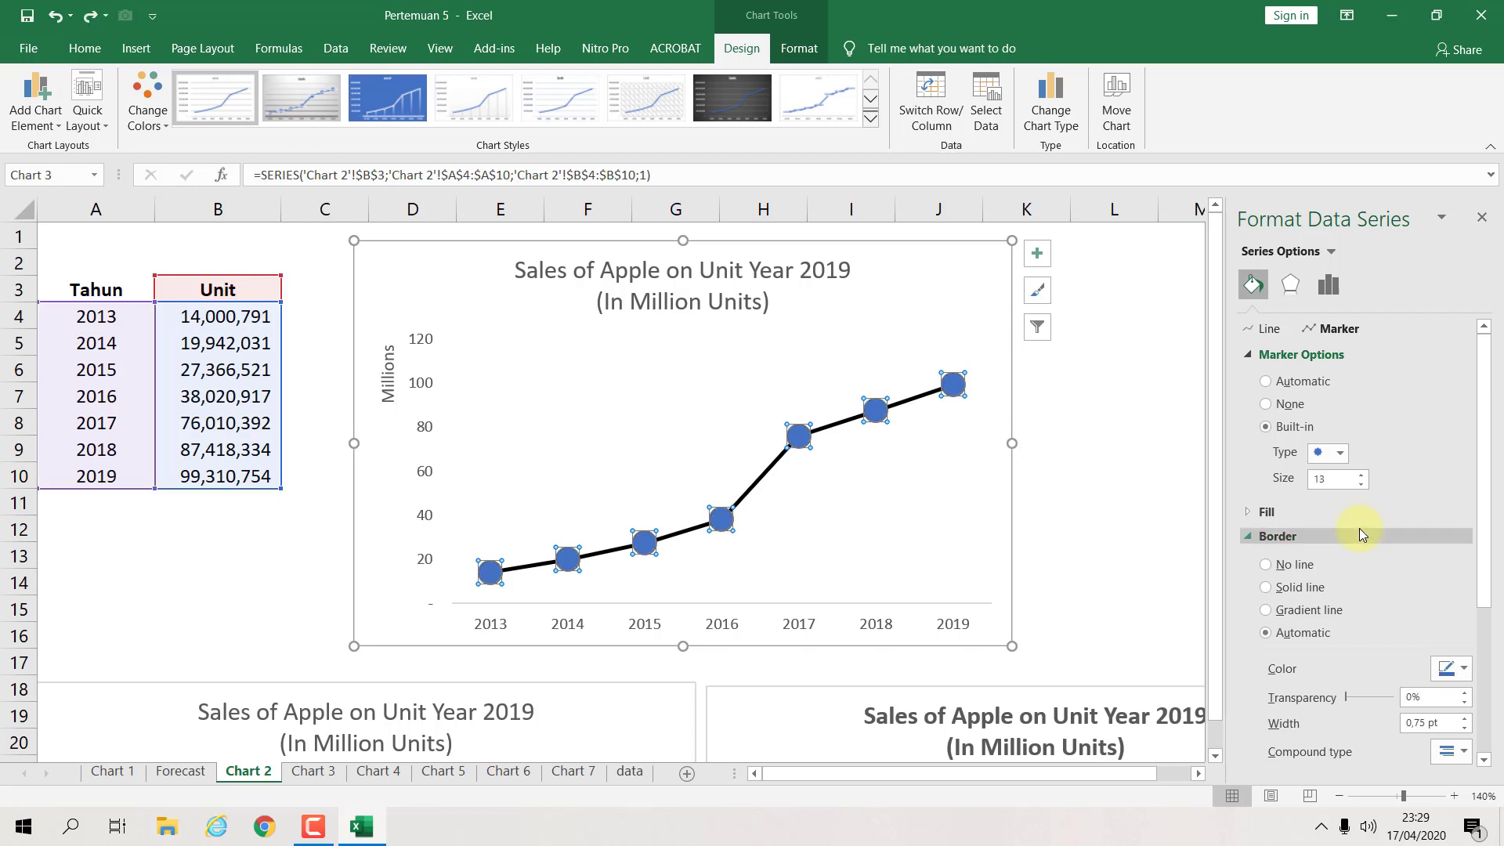
Step: Fill the line chart's circle markers with solid black
left_click(1249, 513)
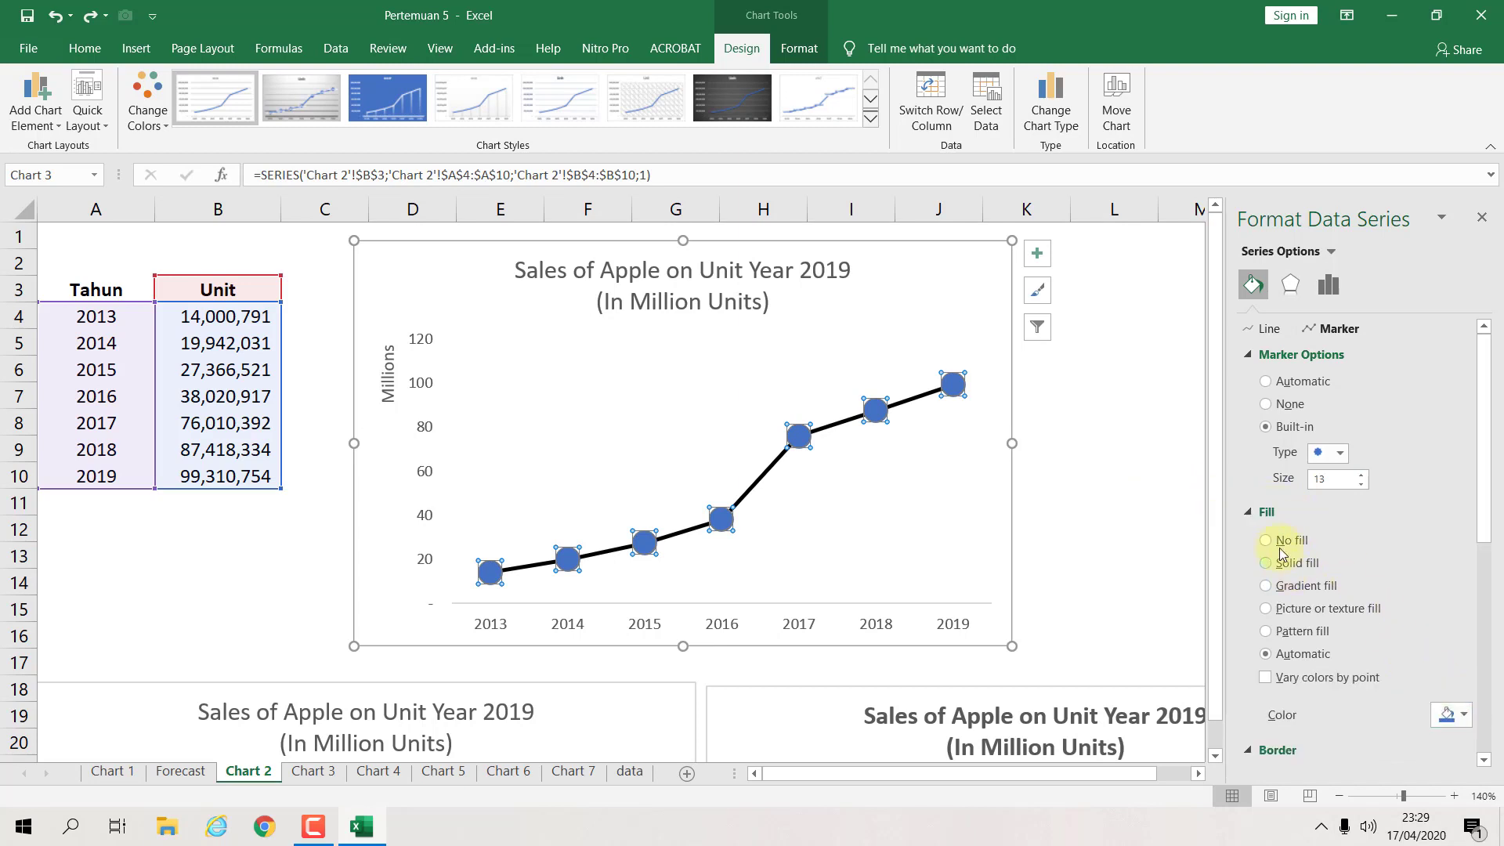
left_click(1452, 714)
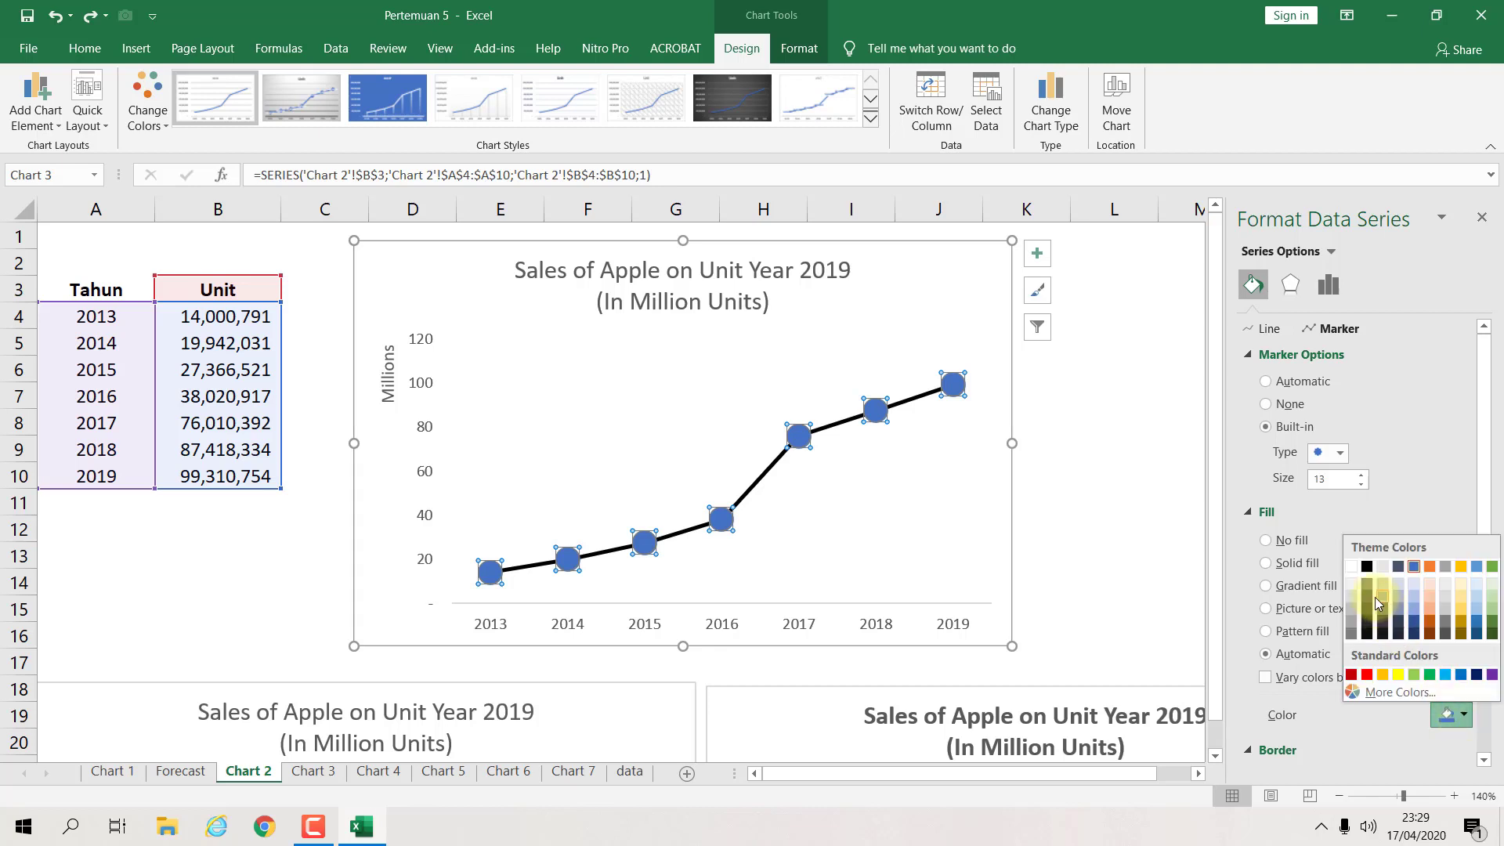
left_click(1367, 569)
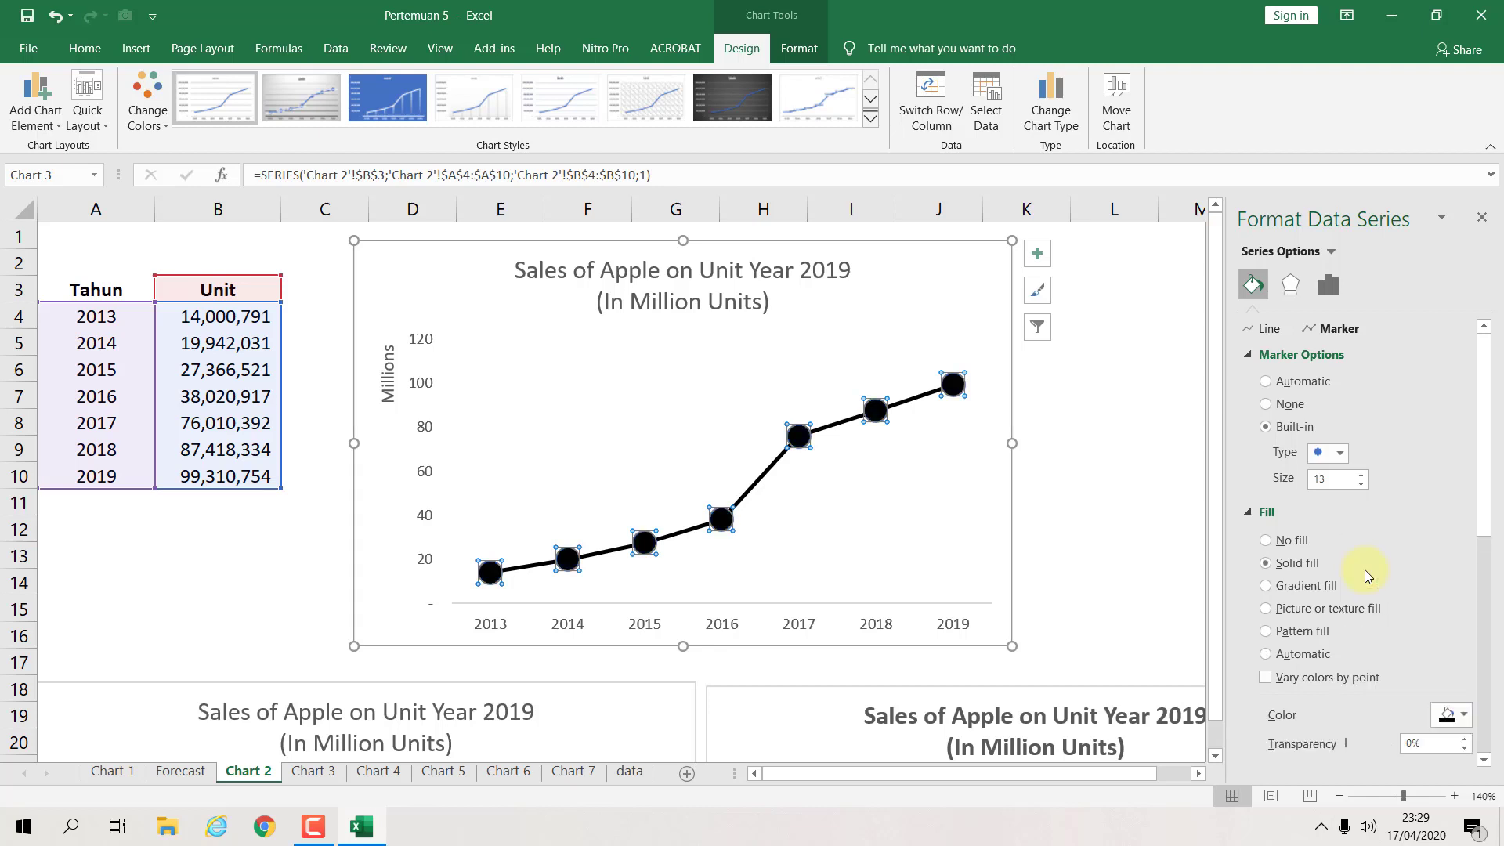
left_click(993, 548)
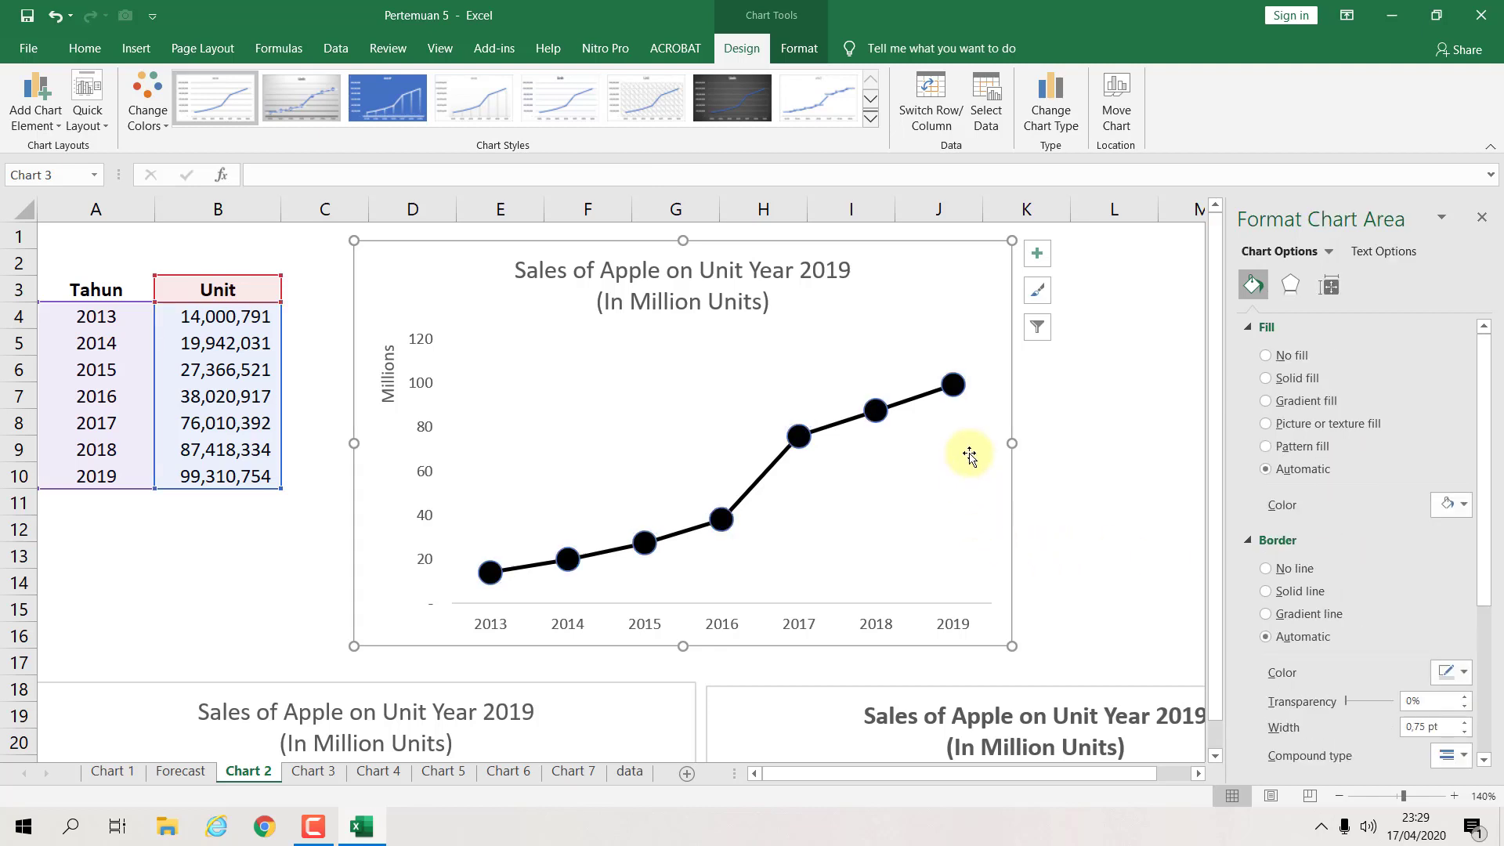
Step: Set the border color of the line chart's circle markers to black
left_click(955, 385)
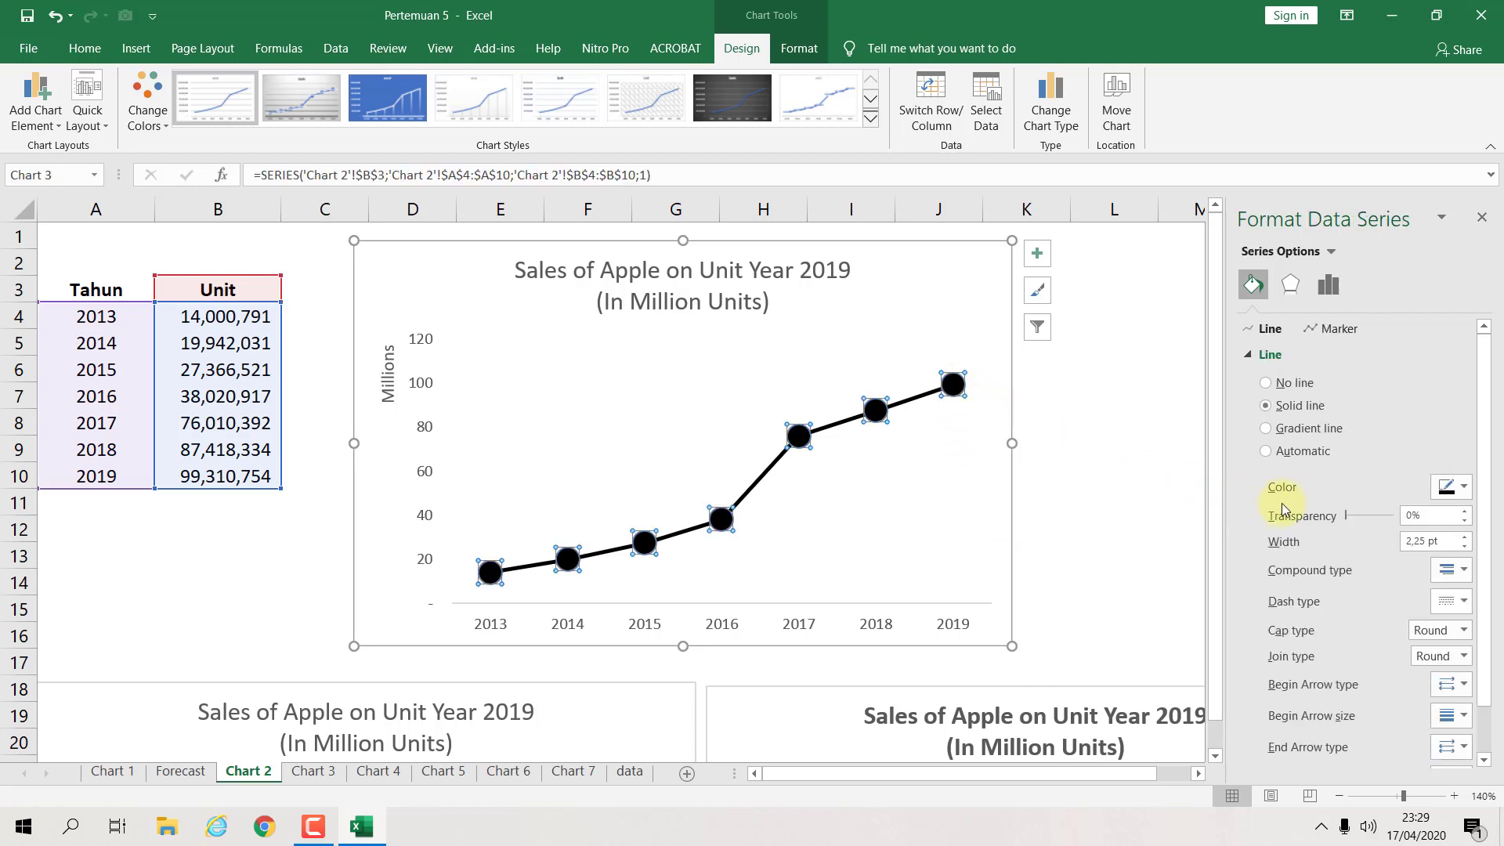
left_click(1338, 329)
scroll(1332, 519, "down", 3)
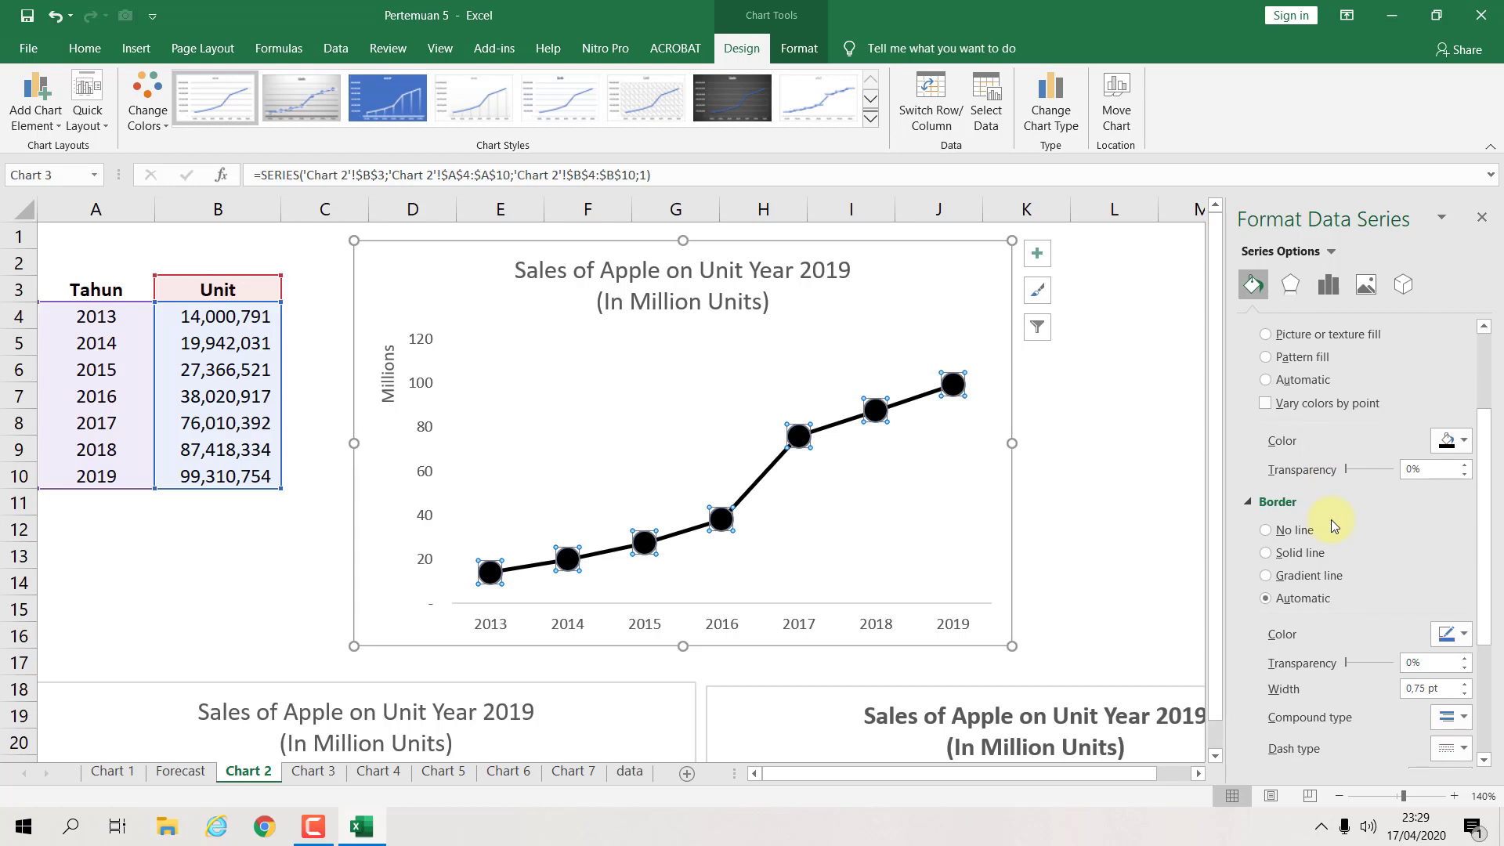
scroll(1332, 520, "down", 3)
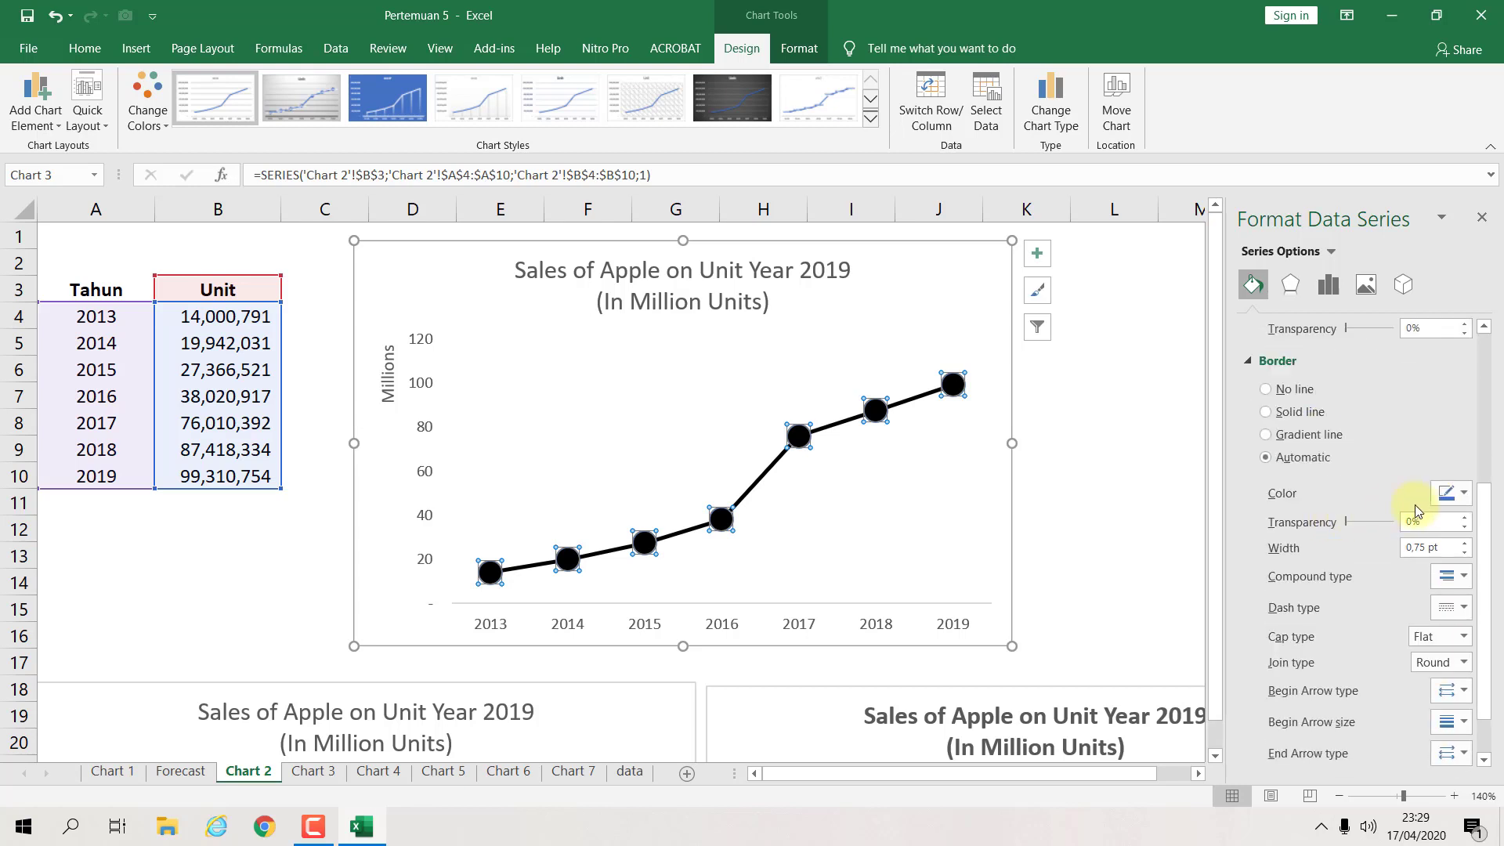
left_click(1459, 494)
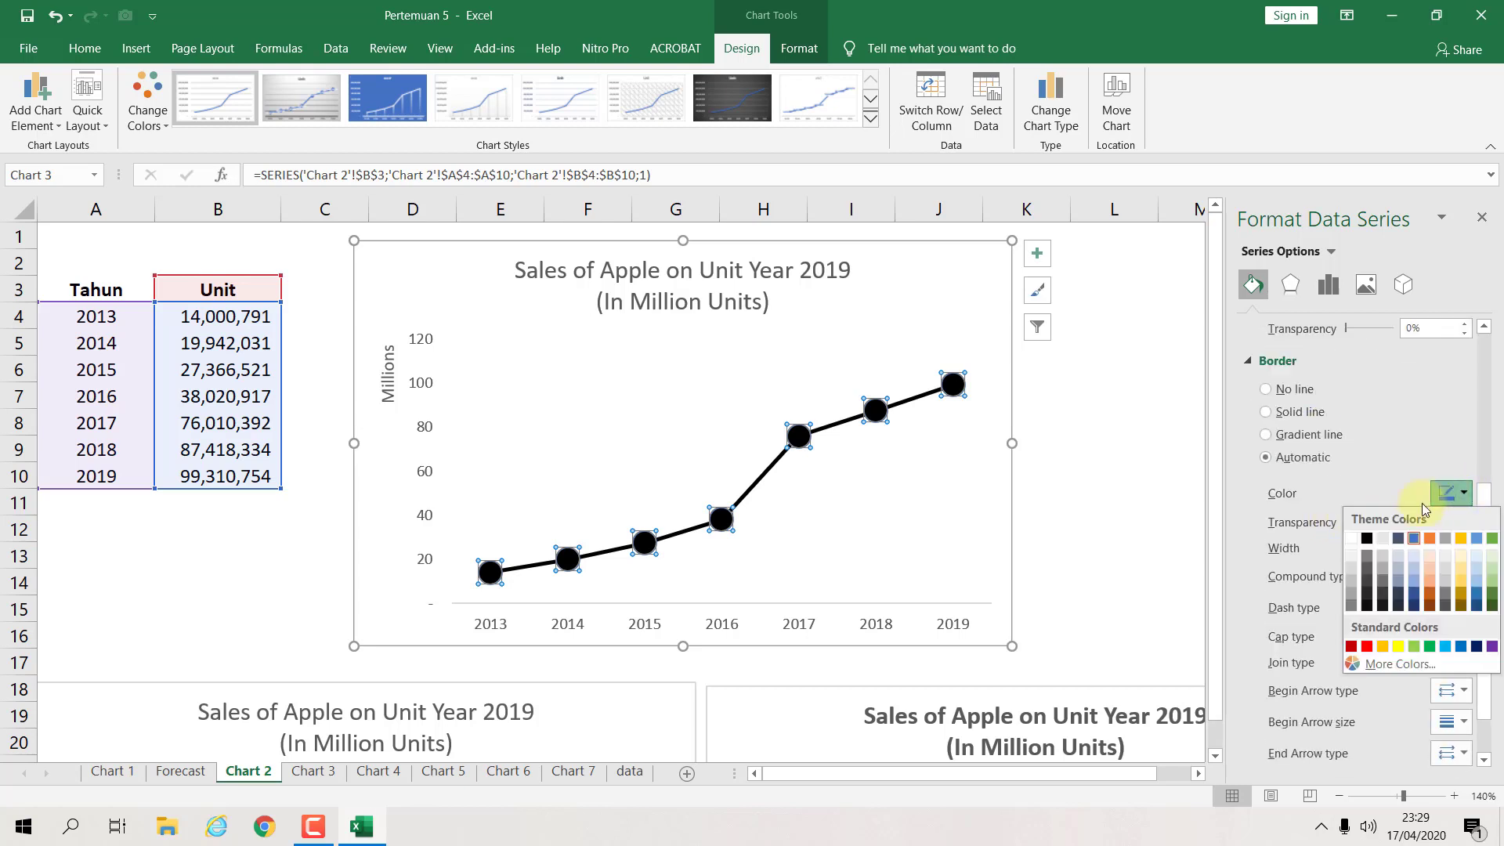
left_click(1369, 537)
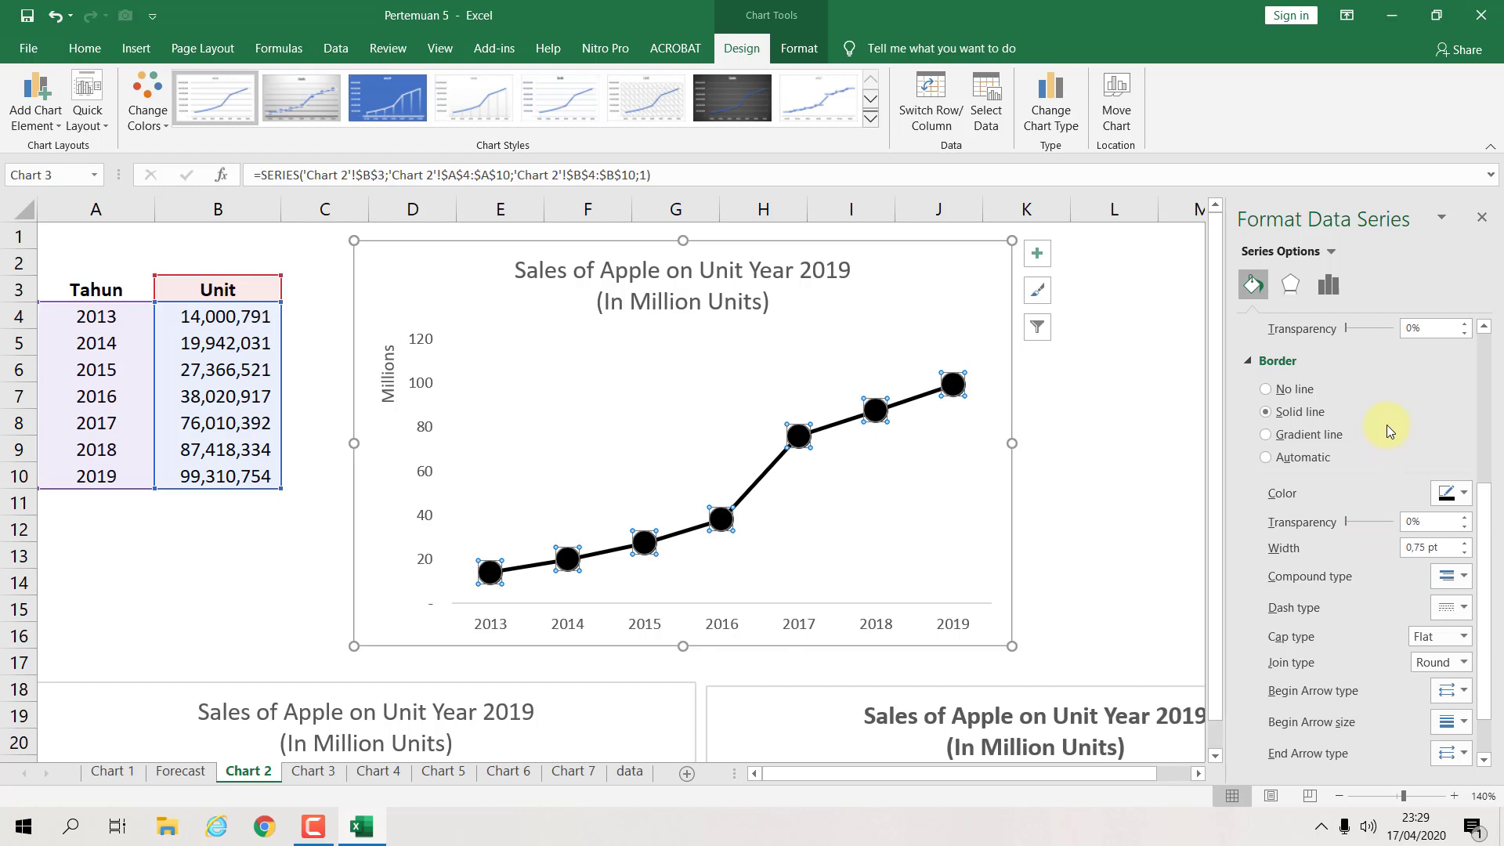
left_click(1124, 490)
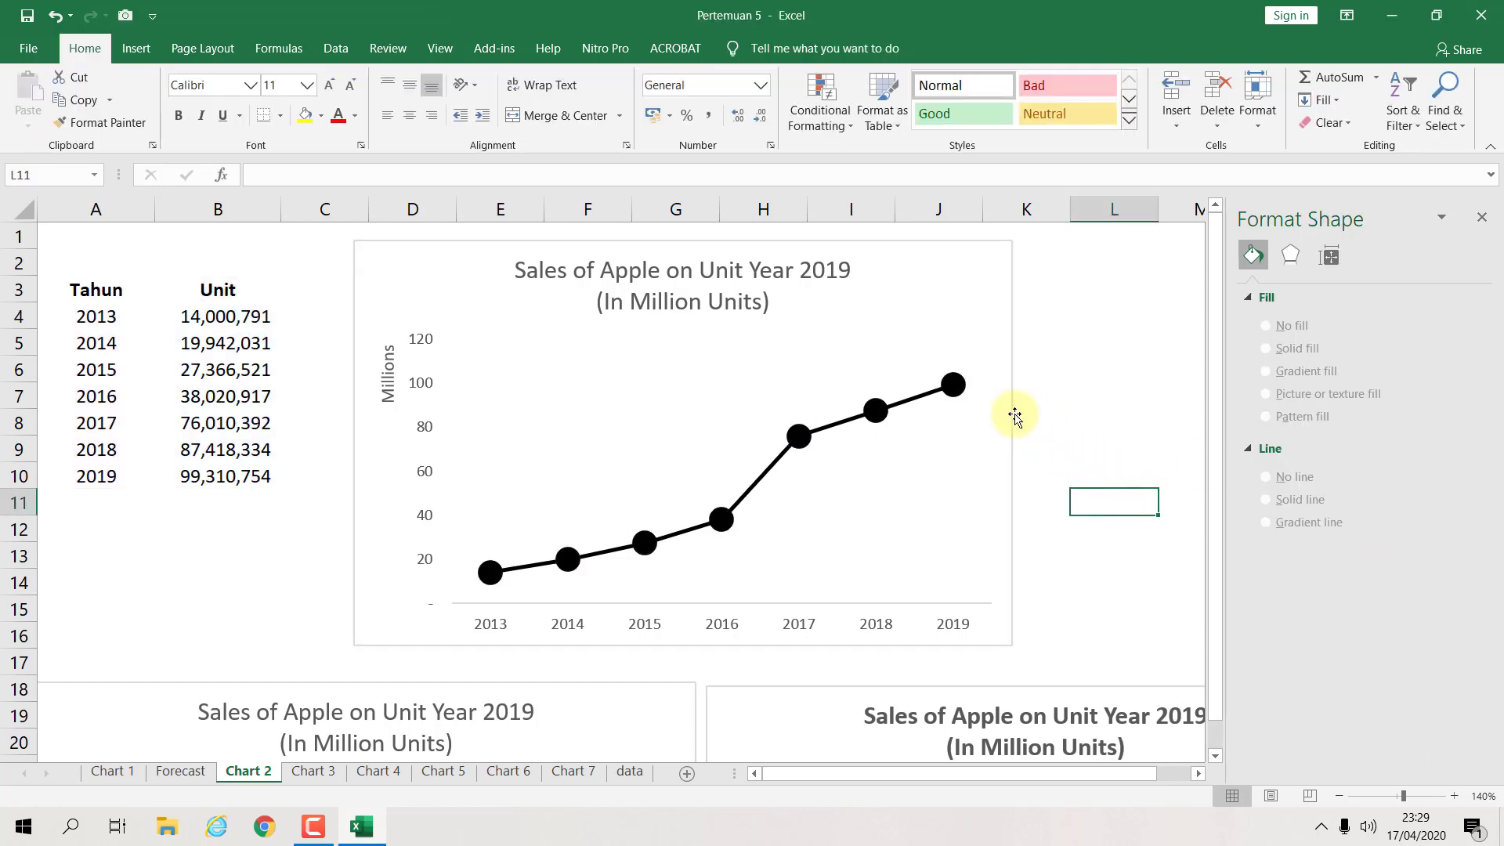
Step: Add data labels centered on the markers of the line chart's Unit series
left_click(958, 396)
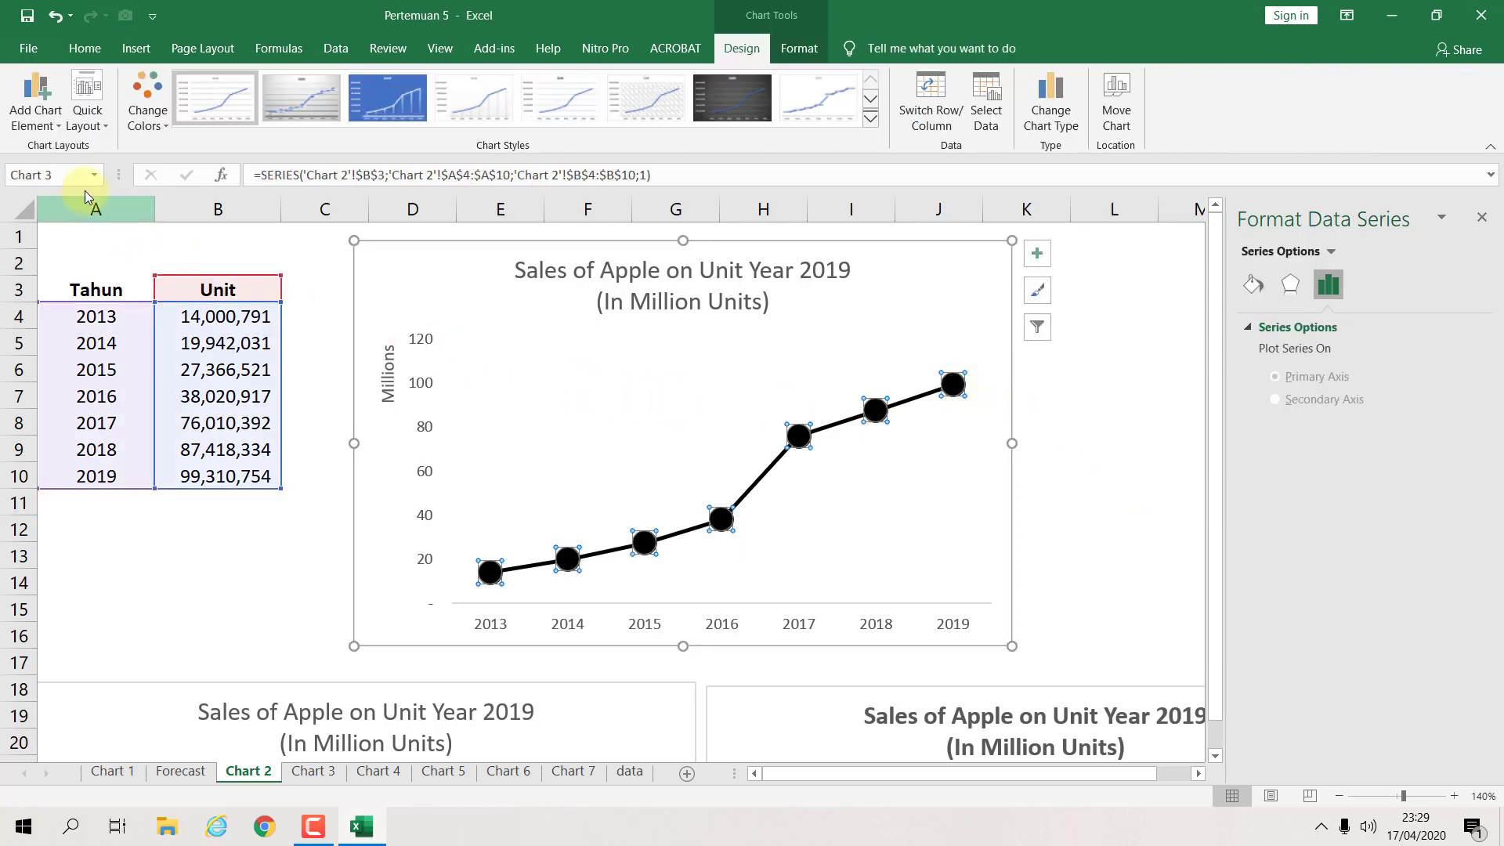
left_click(53, 128)
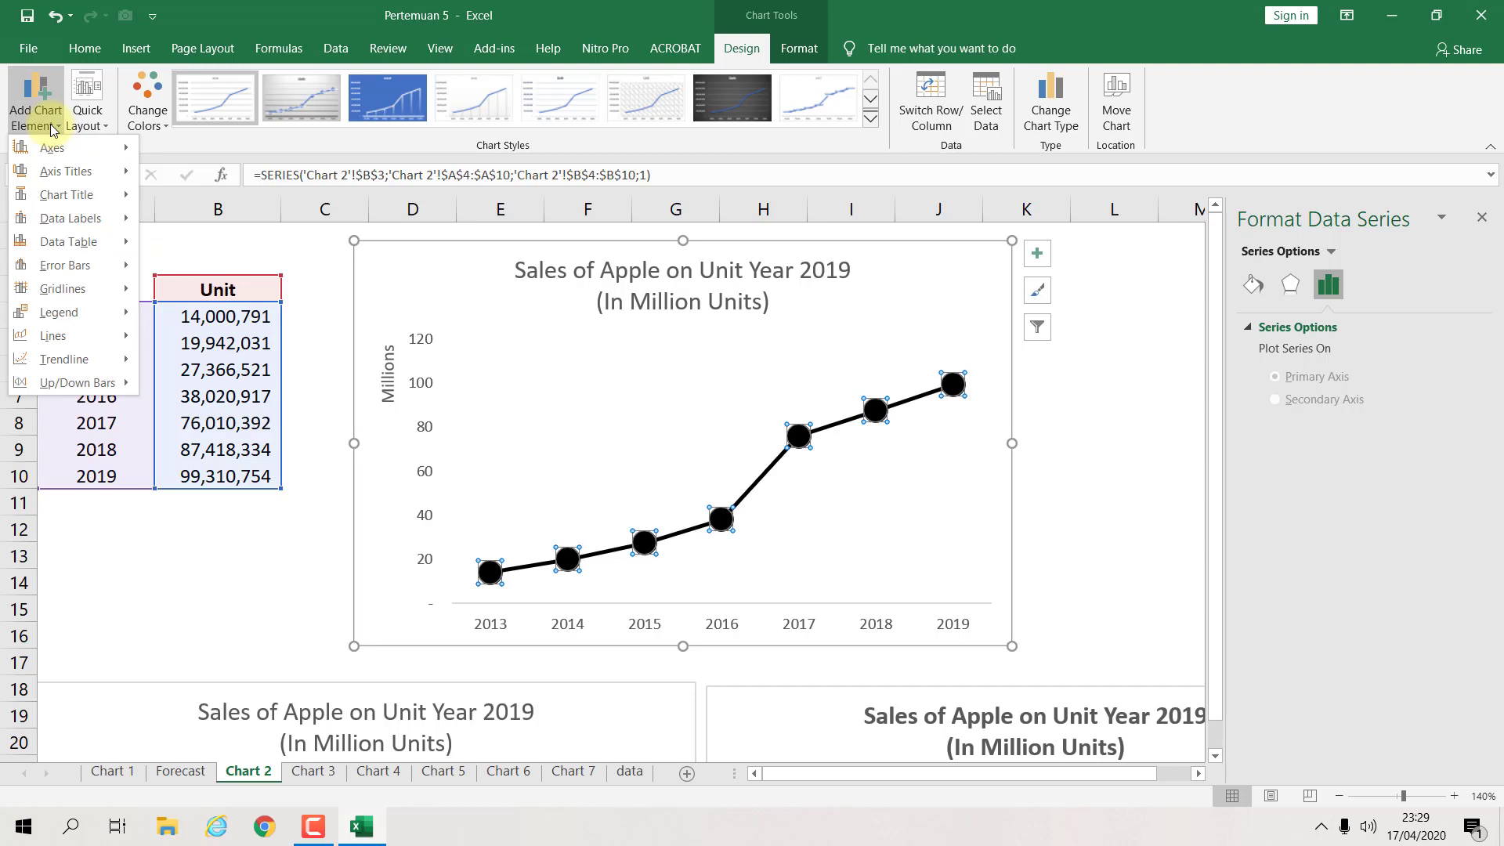
mouse_move(76, 229)
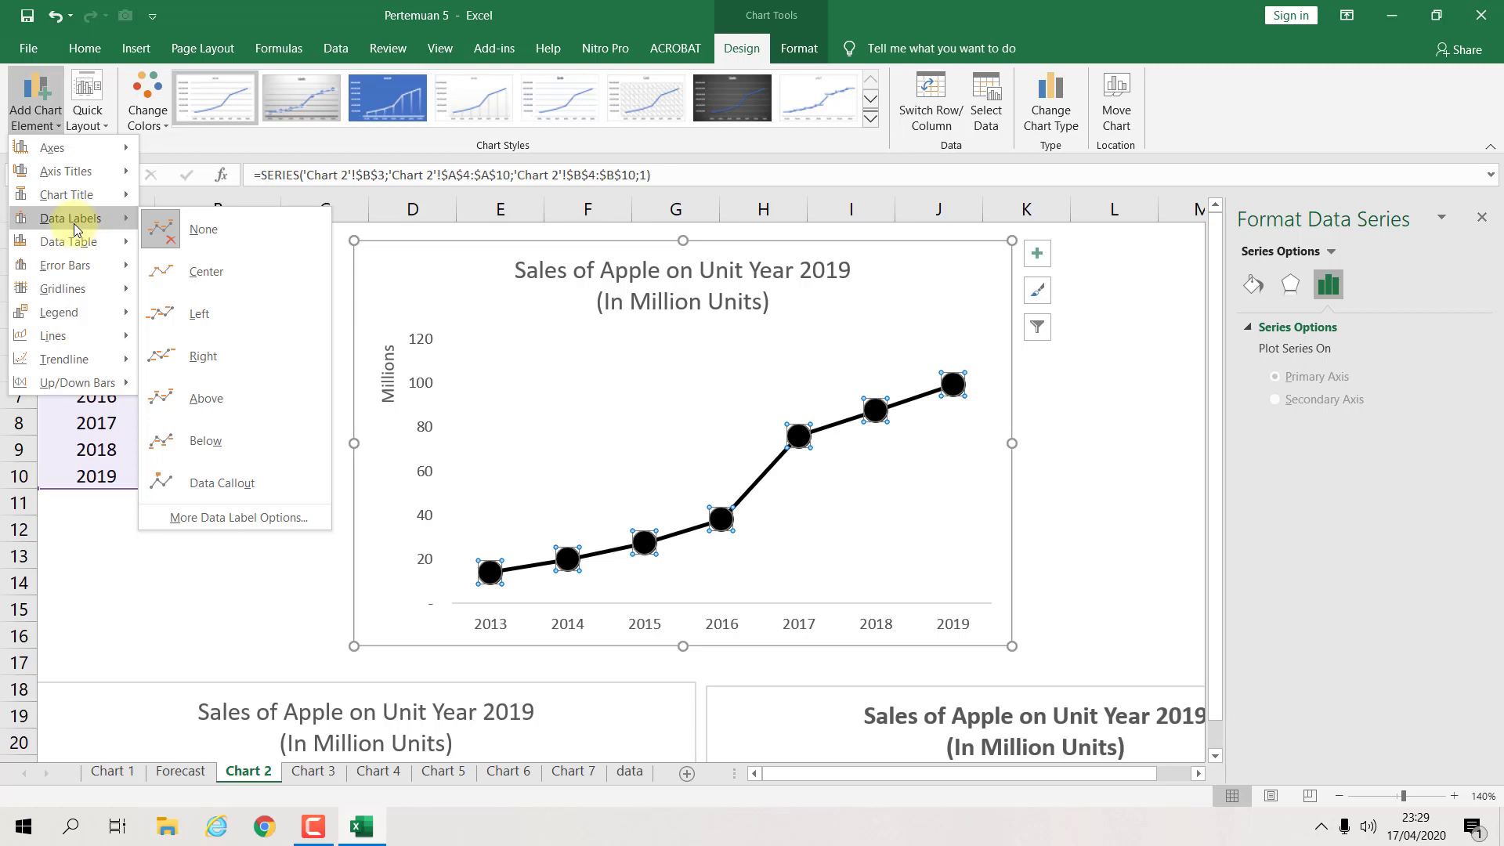
left_click(210, 275)
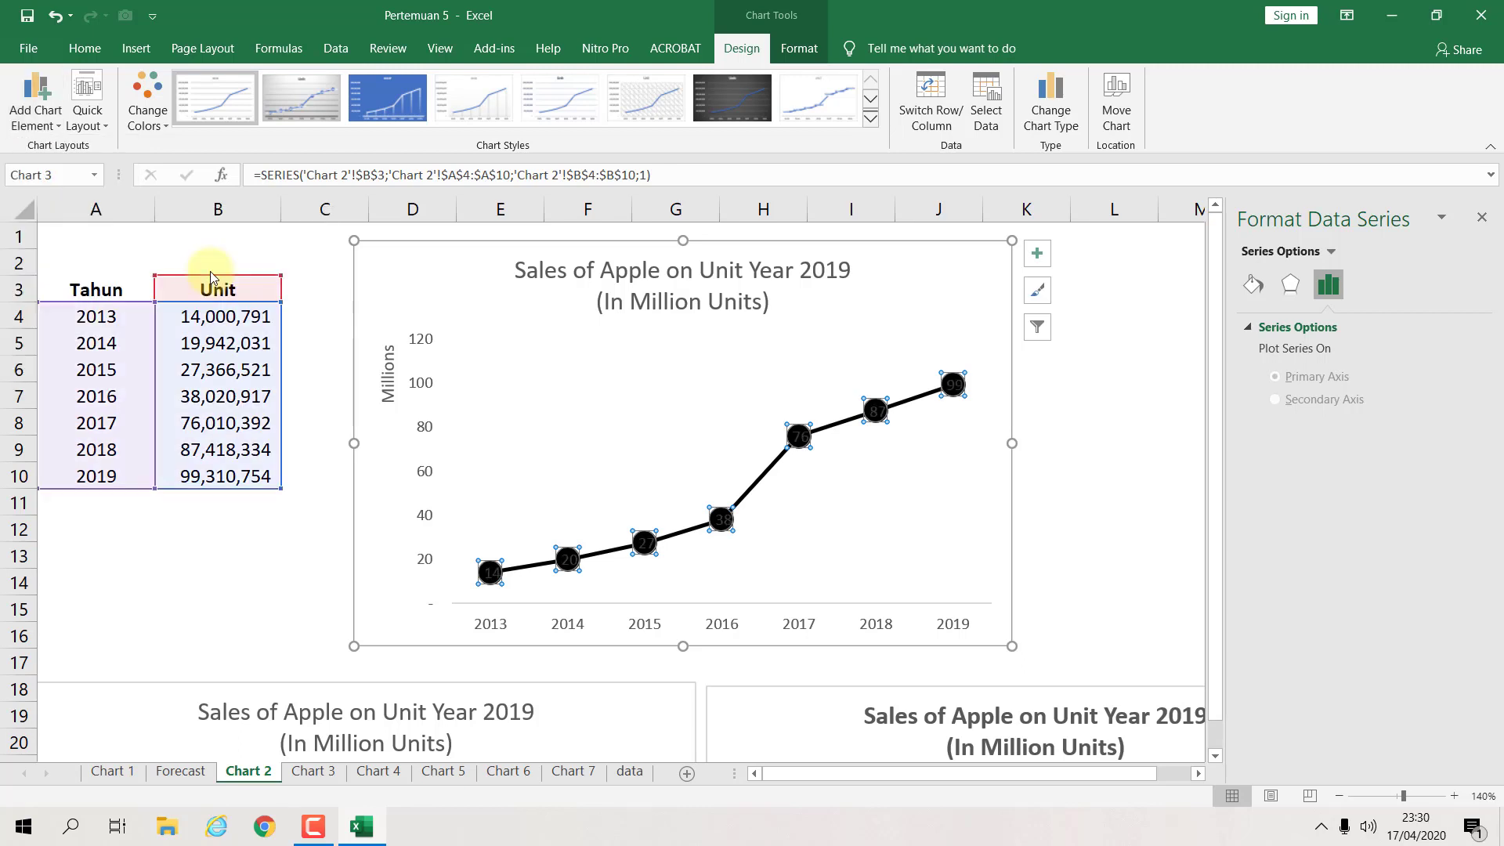
left_click(971, 472)
left_click(1114, 455)
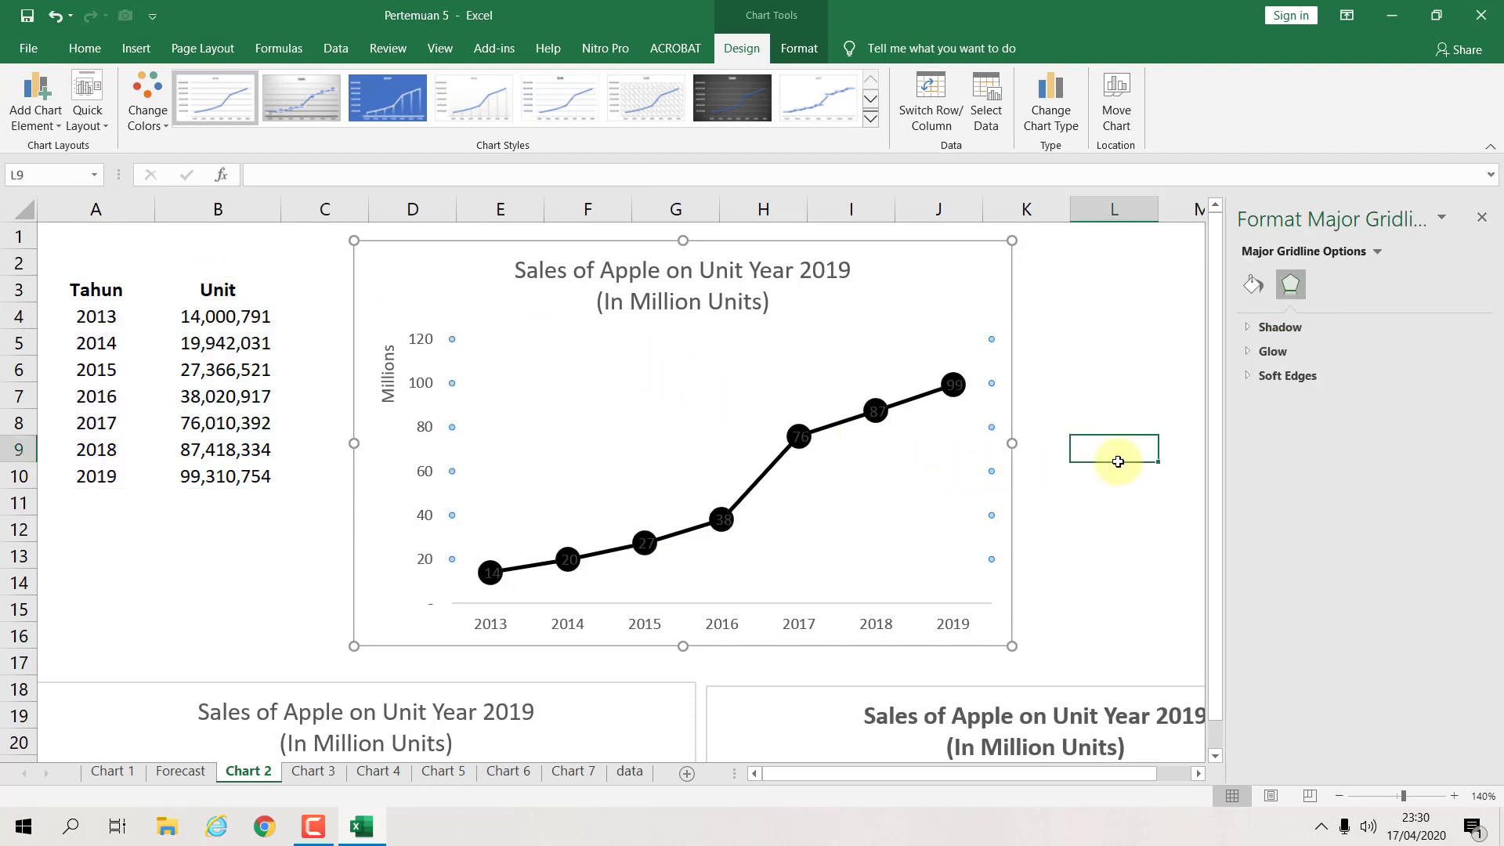
Step: Change the font color of the line chart's data labels to white
left_click(955, 386)
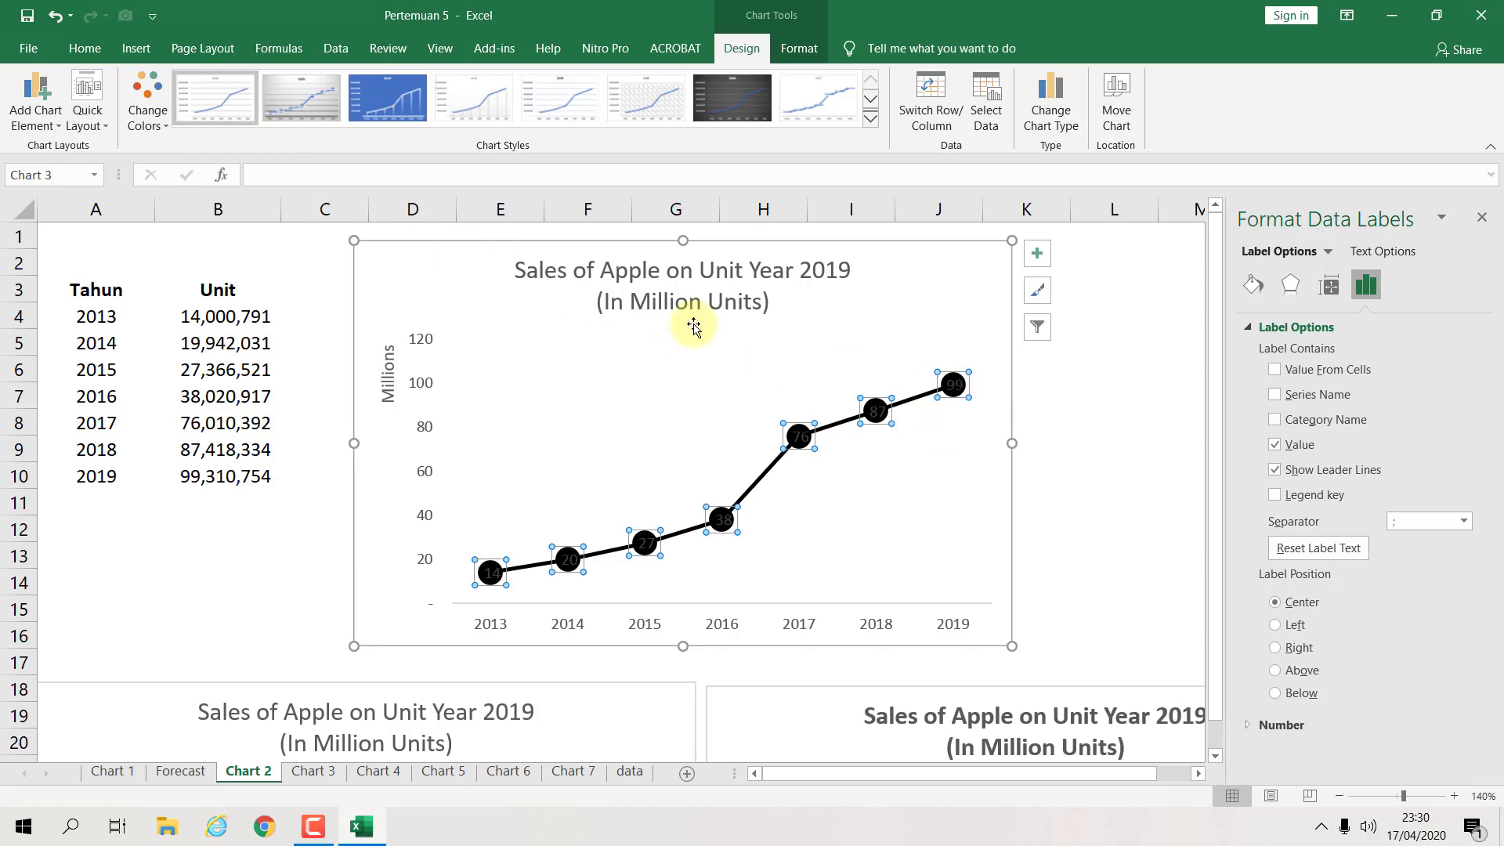
left_click(86, 48)
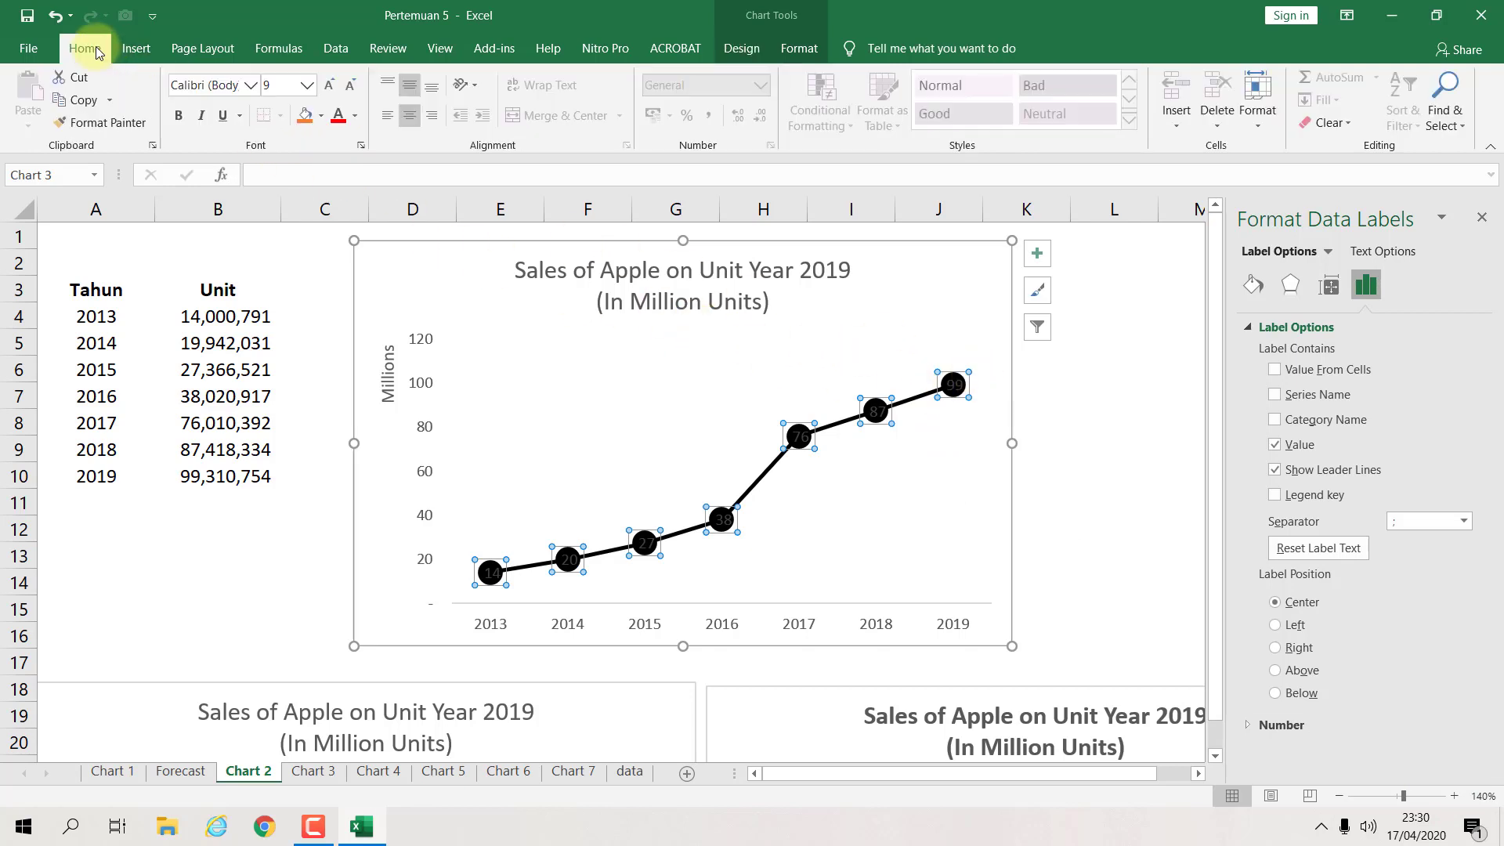
left_click(354, 116)
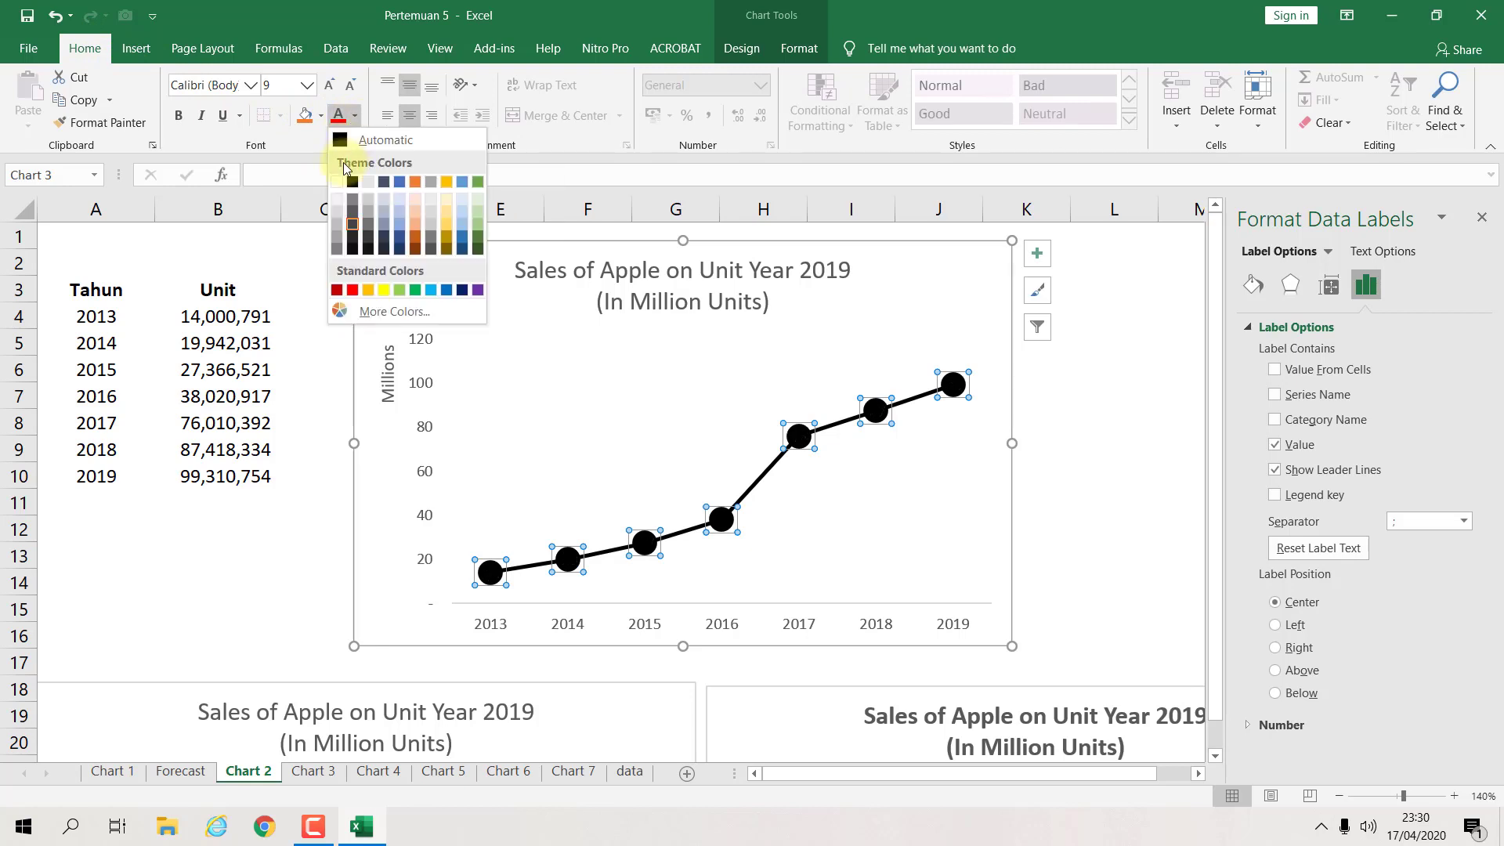
left_click(336, 182)
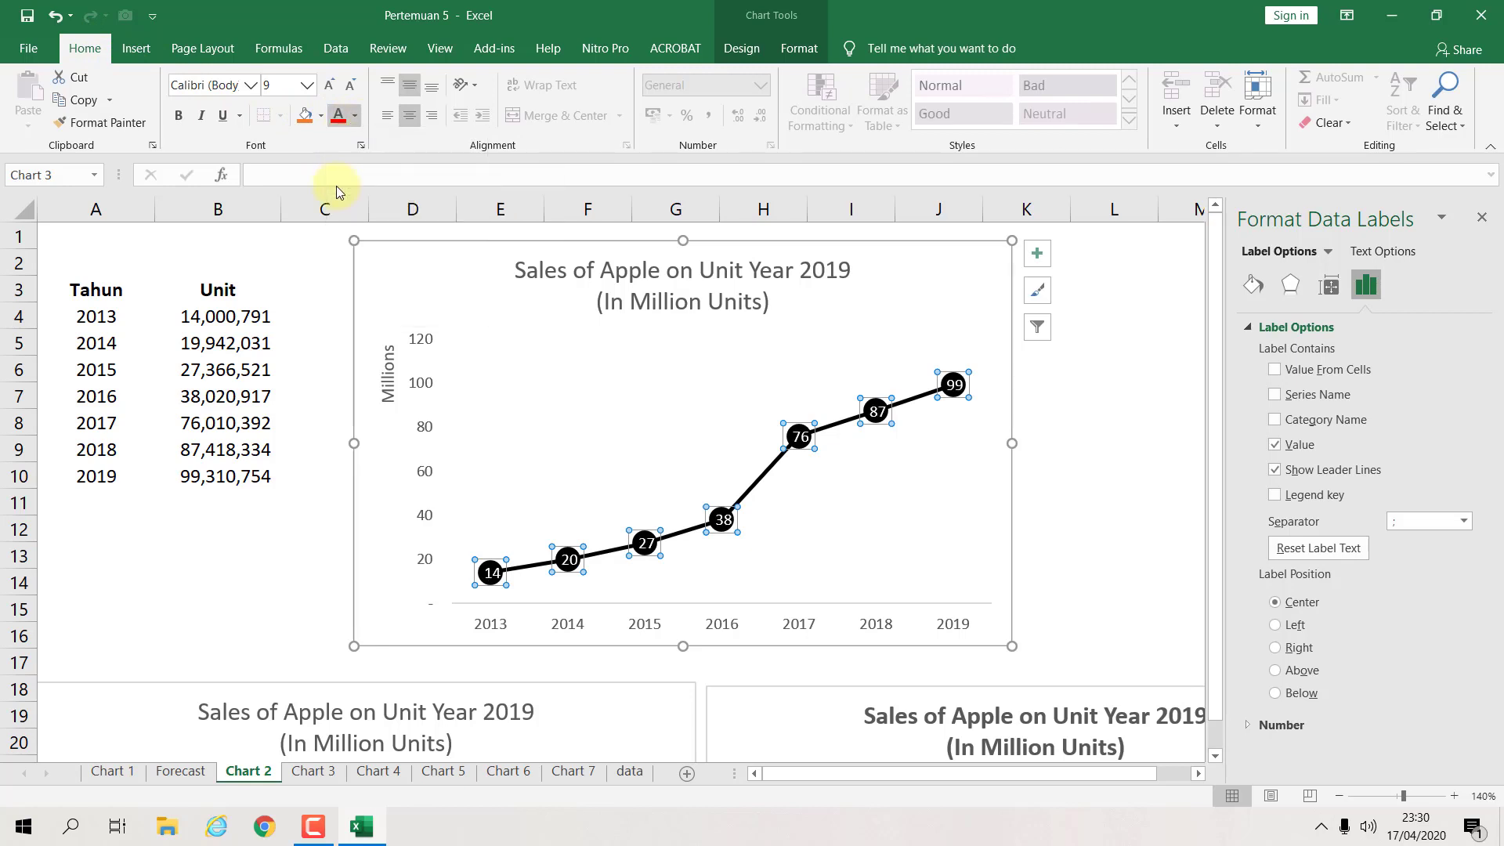
left_click(1081, 413)
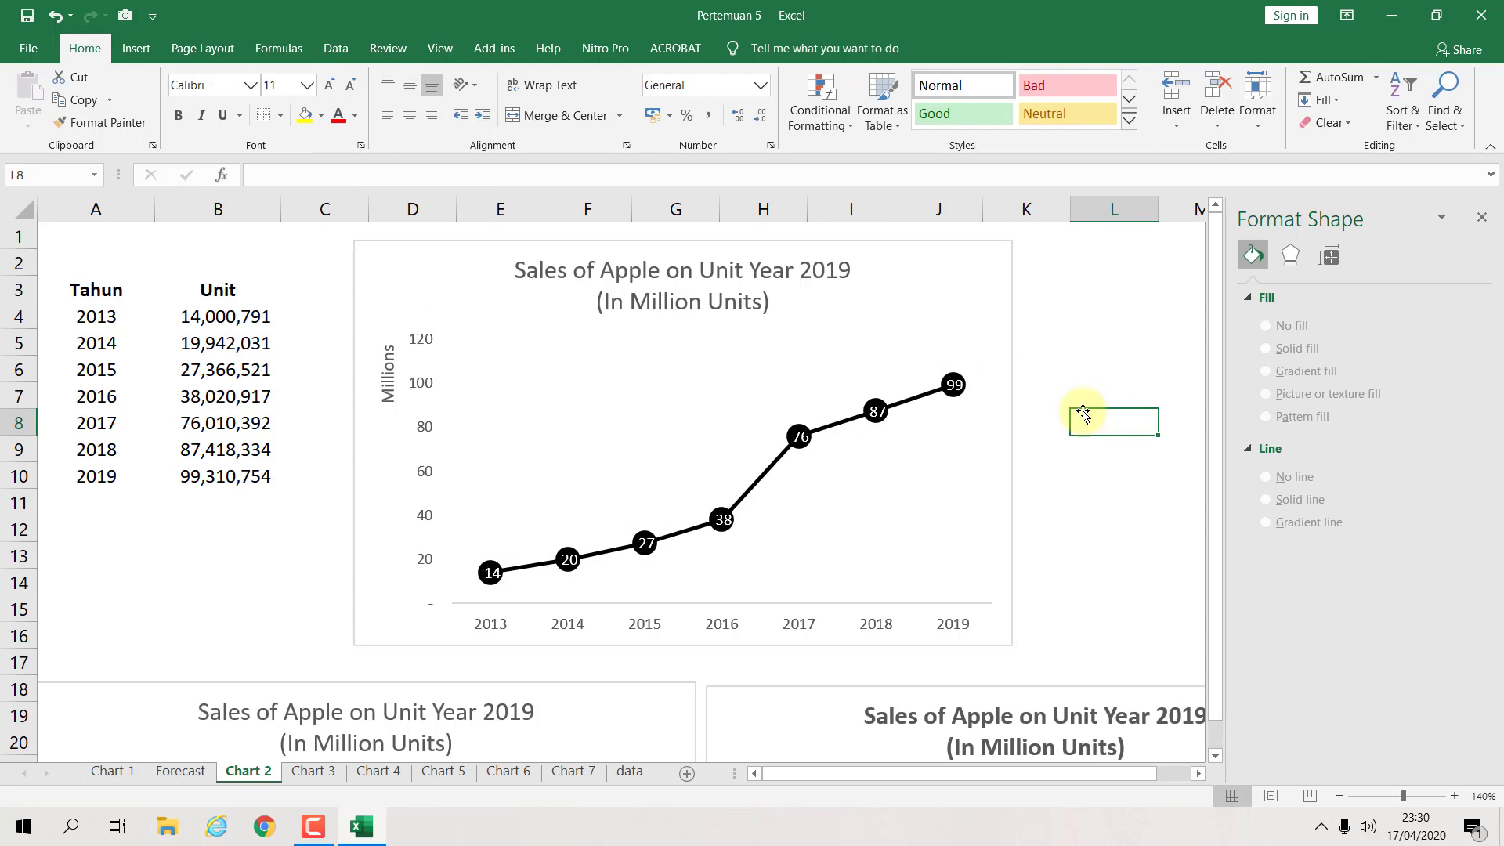
left_click(954, 384)
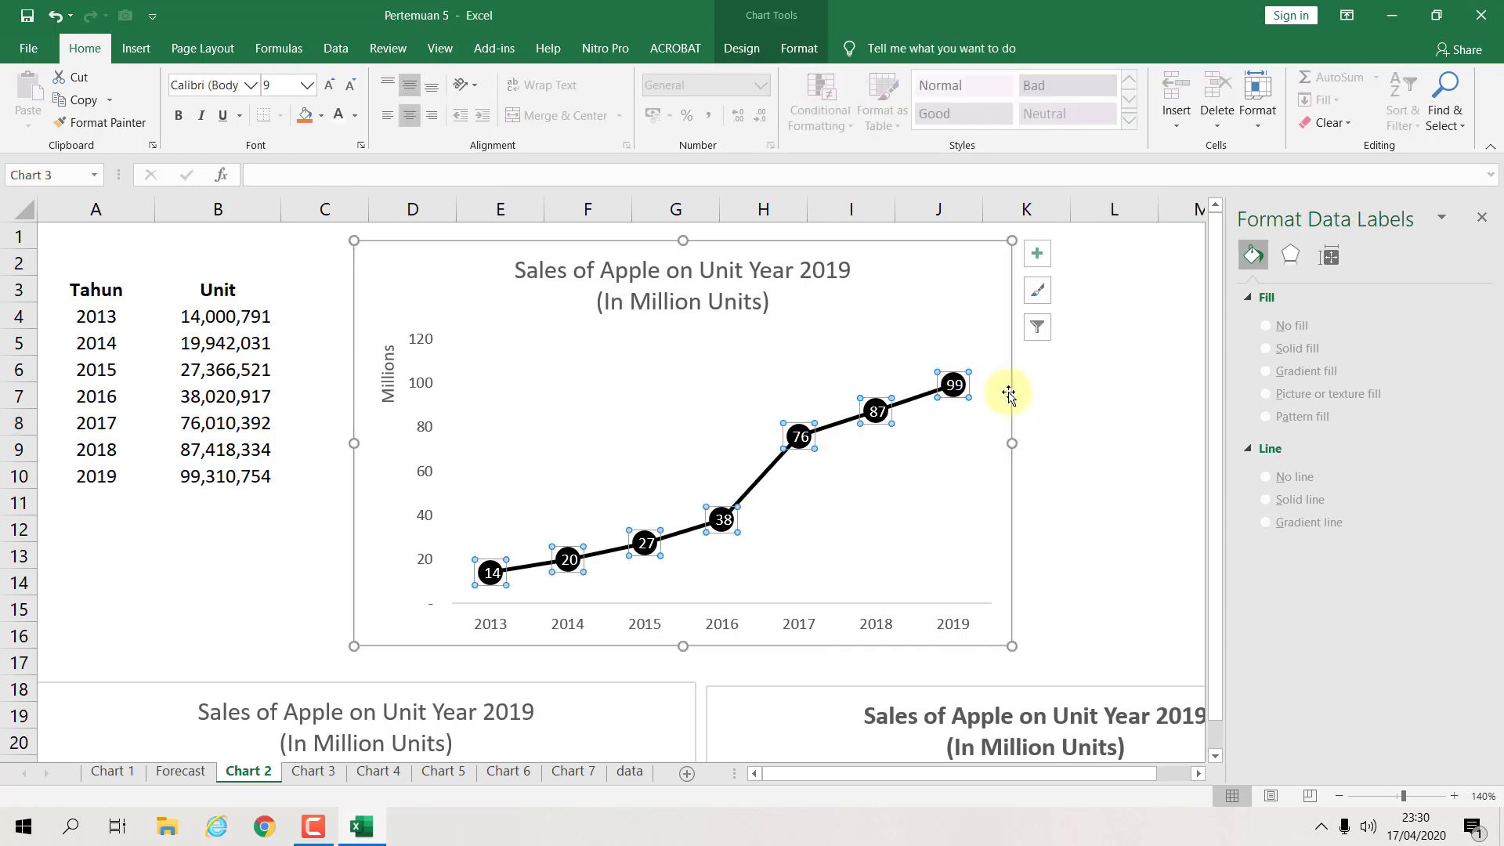
left_click(1123, 401)
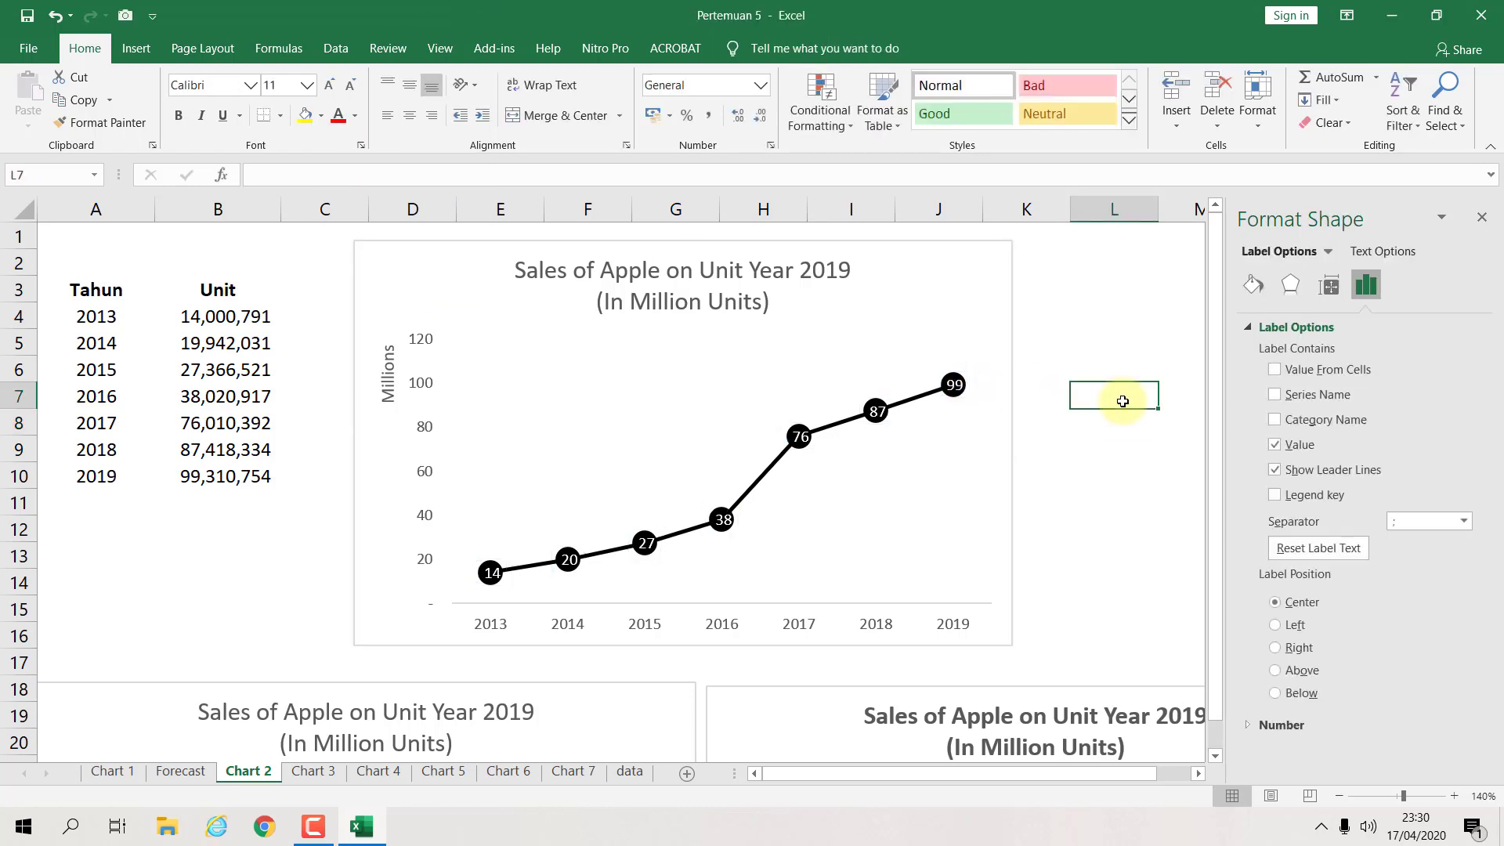
left_click(959, 387)
left_click(1098, 422)
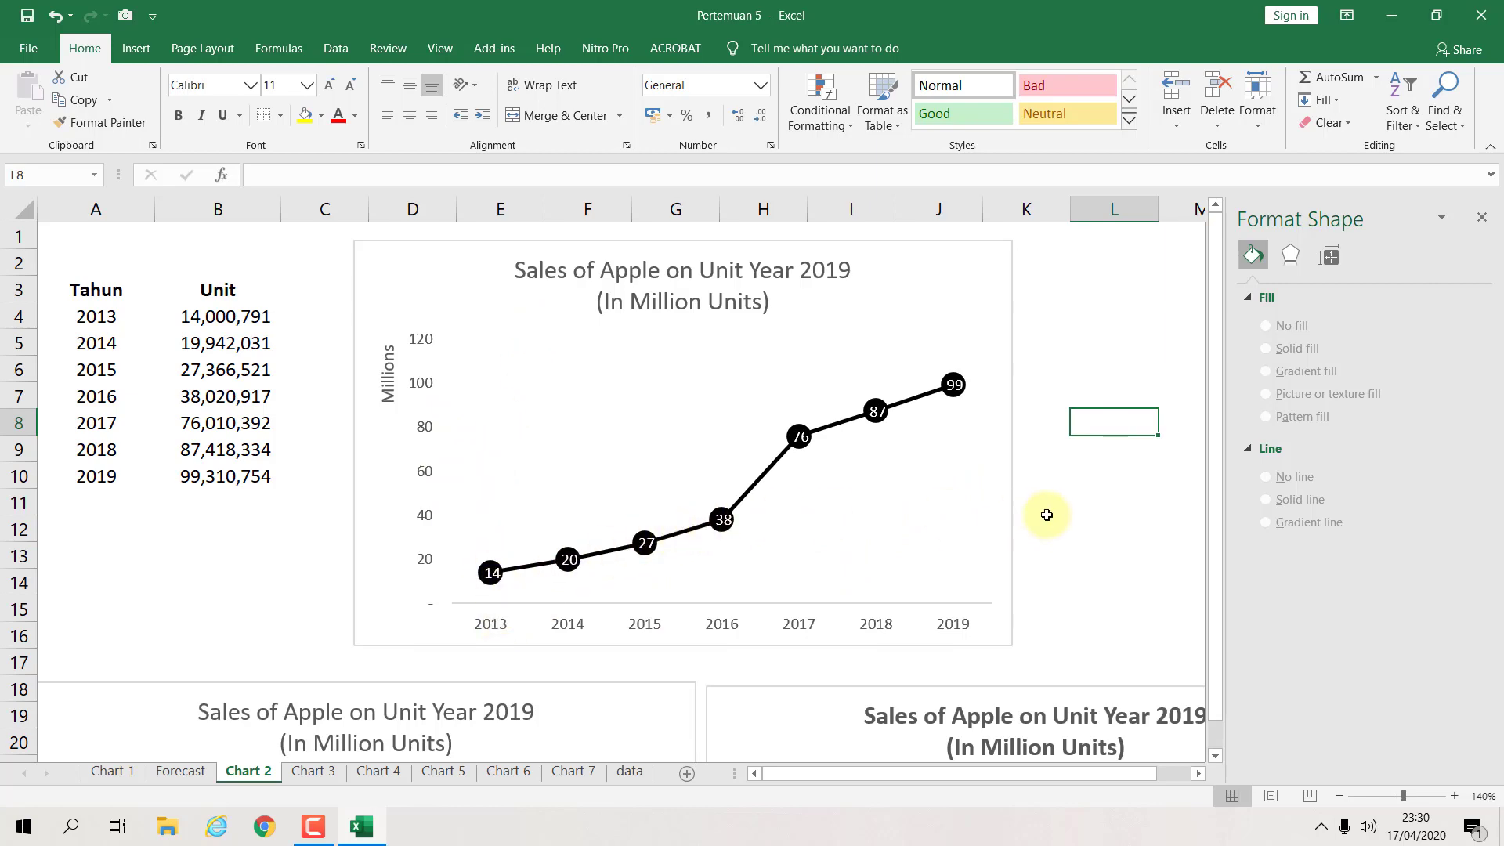
Step: Review the line chart, the trendline chart and the column chart on the Chart 2 sheet
scroll(1053, 521, "down", 5)
scroll(1073, 549, "up", 4)
scroll(1074, 547, "down", 4)
scroll(1019, 541, "up", 5)
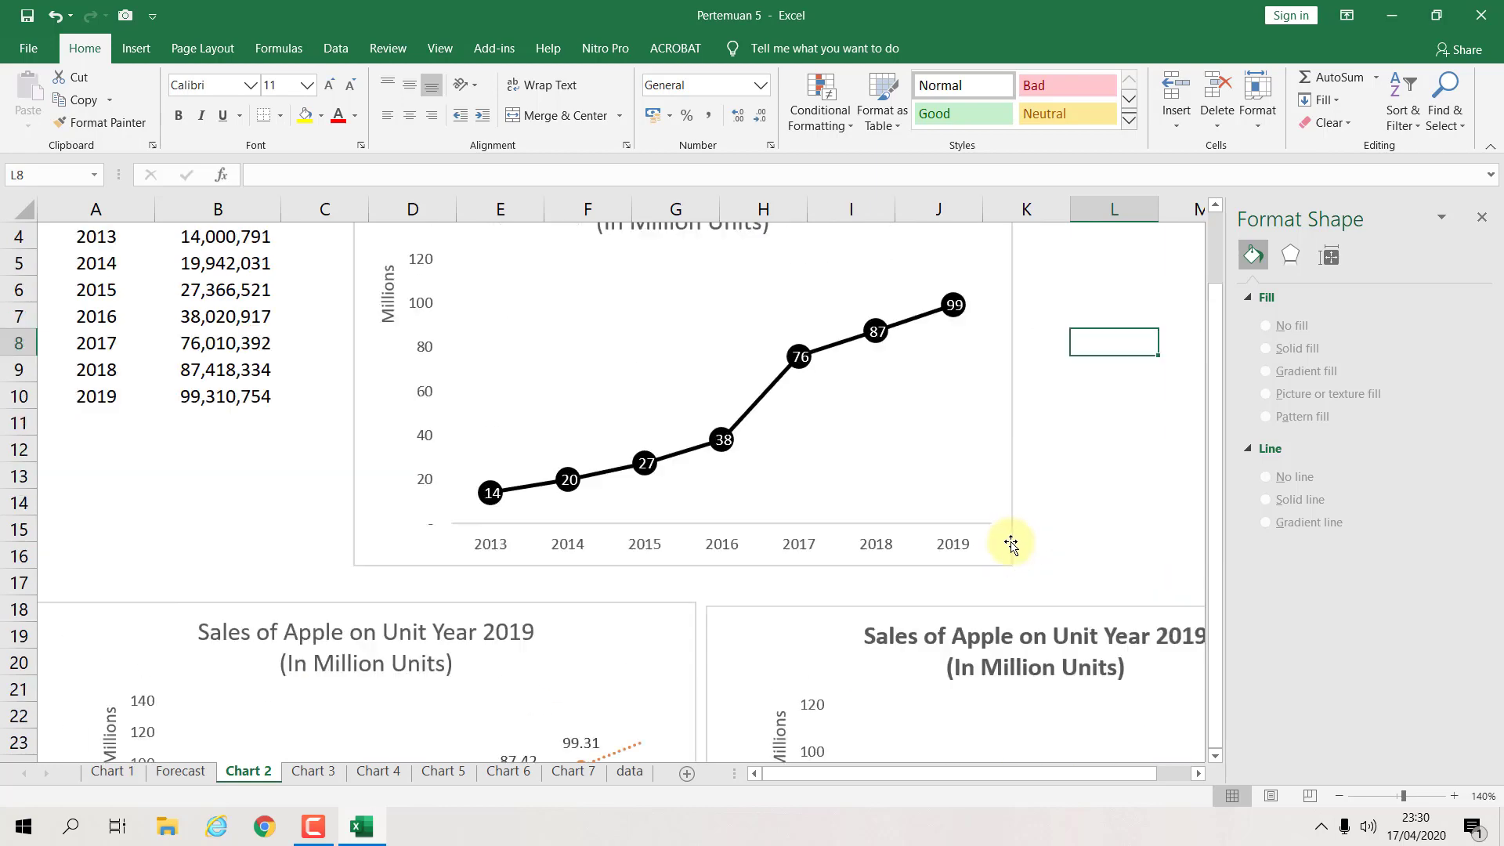
left_click(1073, 511)
scroll(1073, 512, "down", 5)
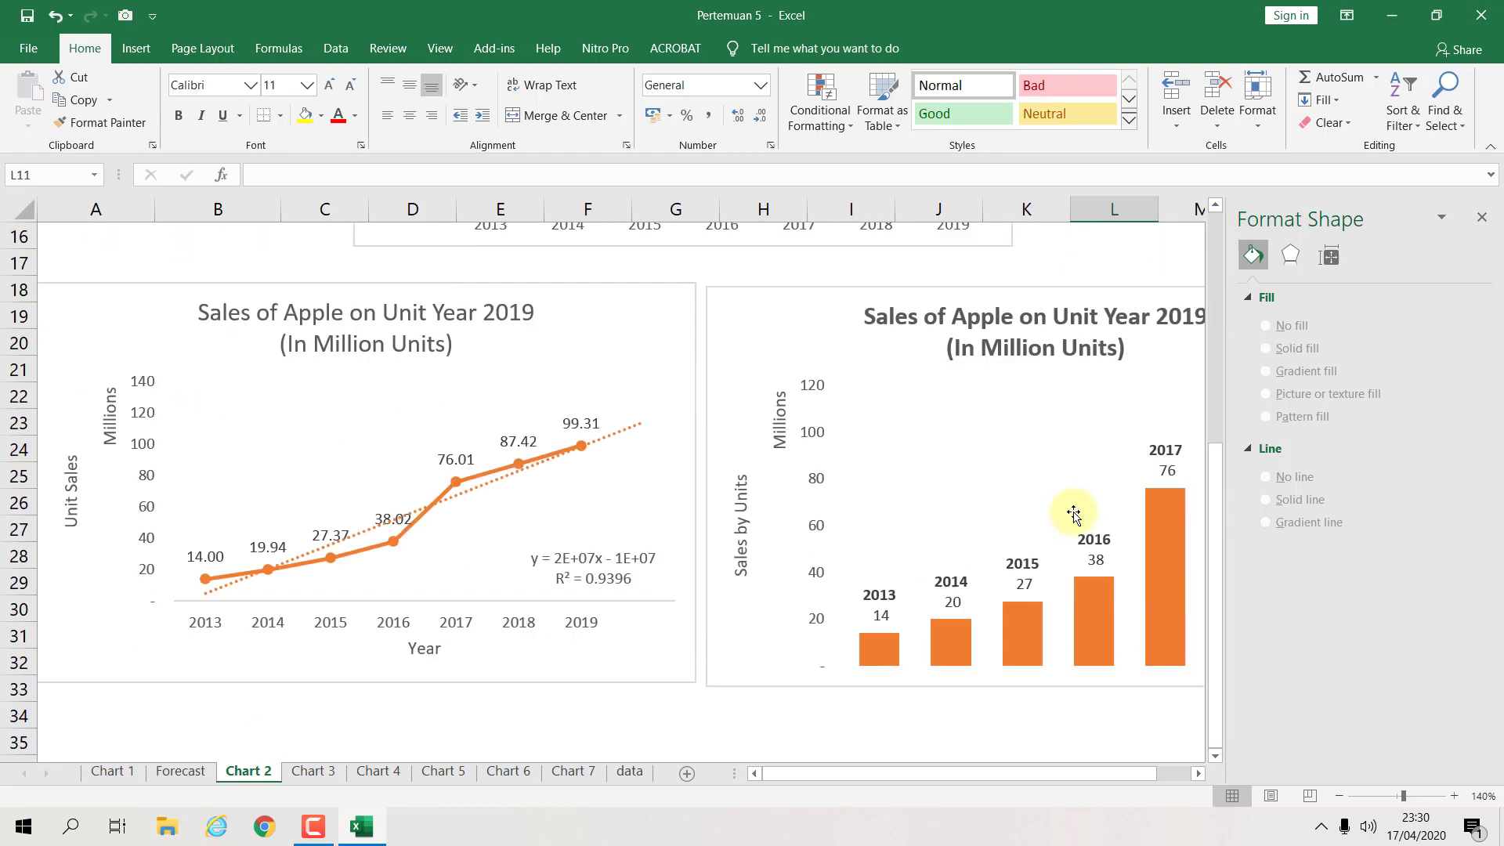
left_click(572, 348)
left_click(874, 427)
scroll(874, 426, "up", 5)
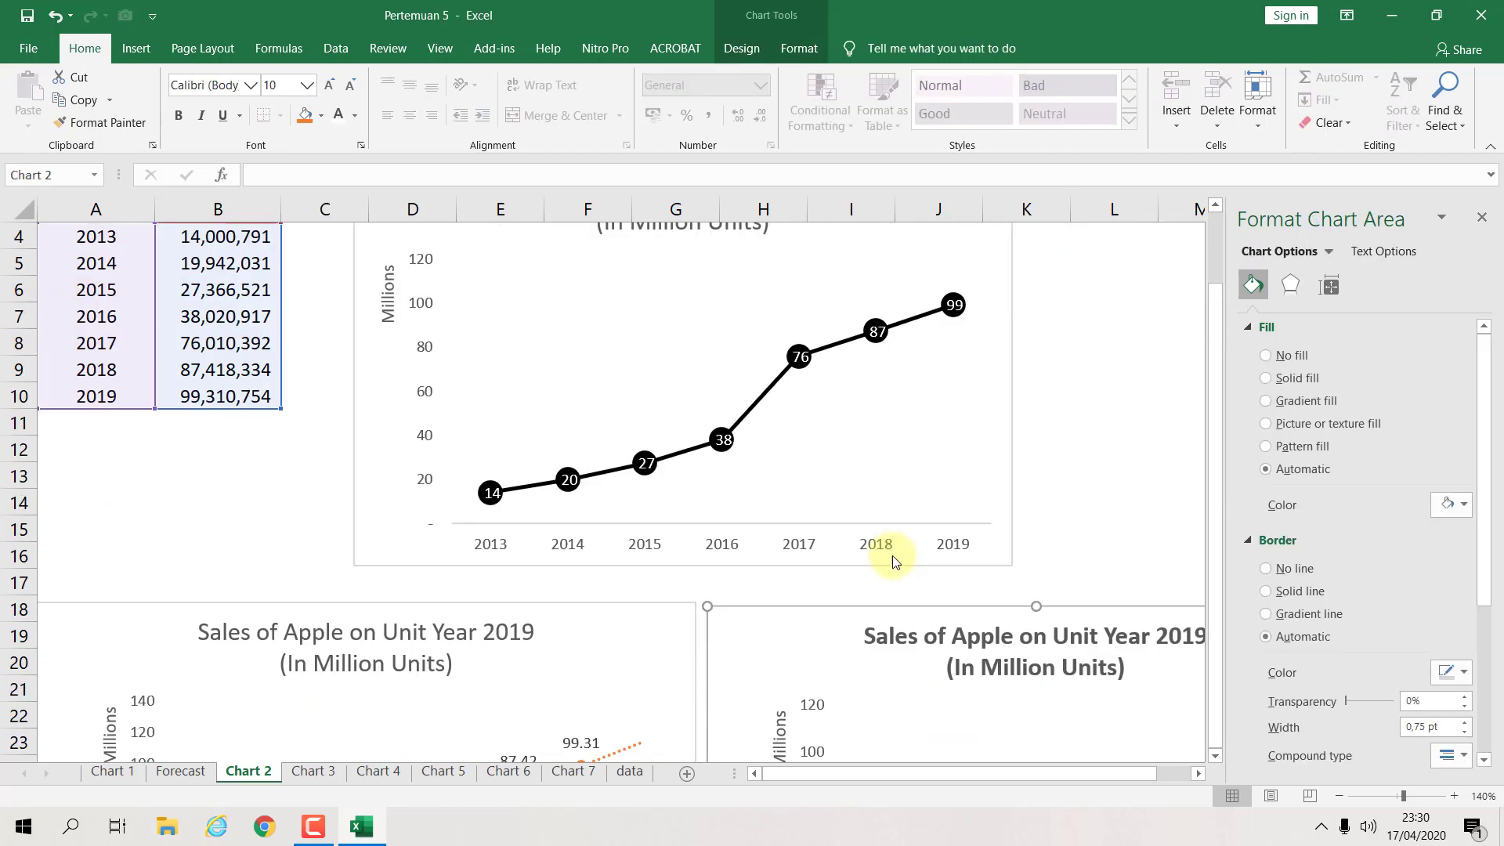
left_click(1090, 428)
scroll(1090, 428, "down", 5)
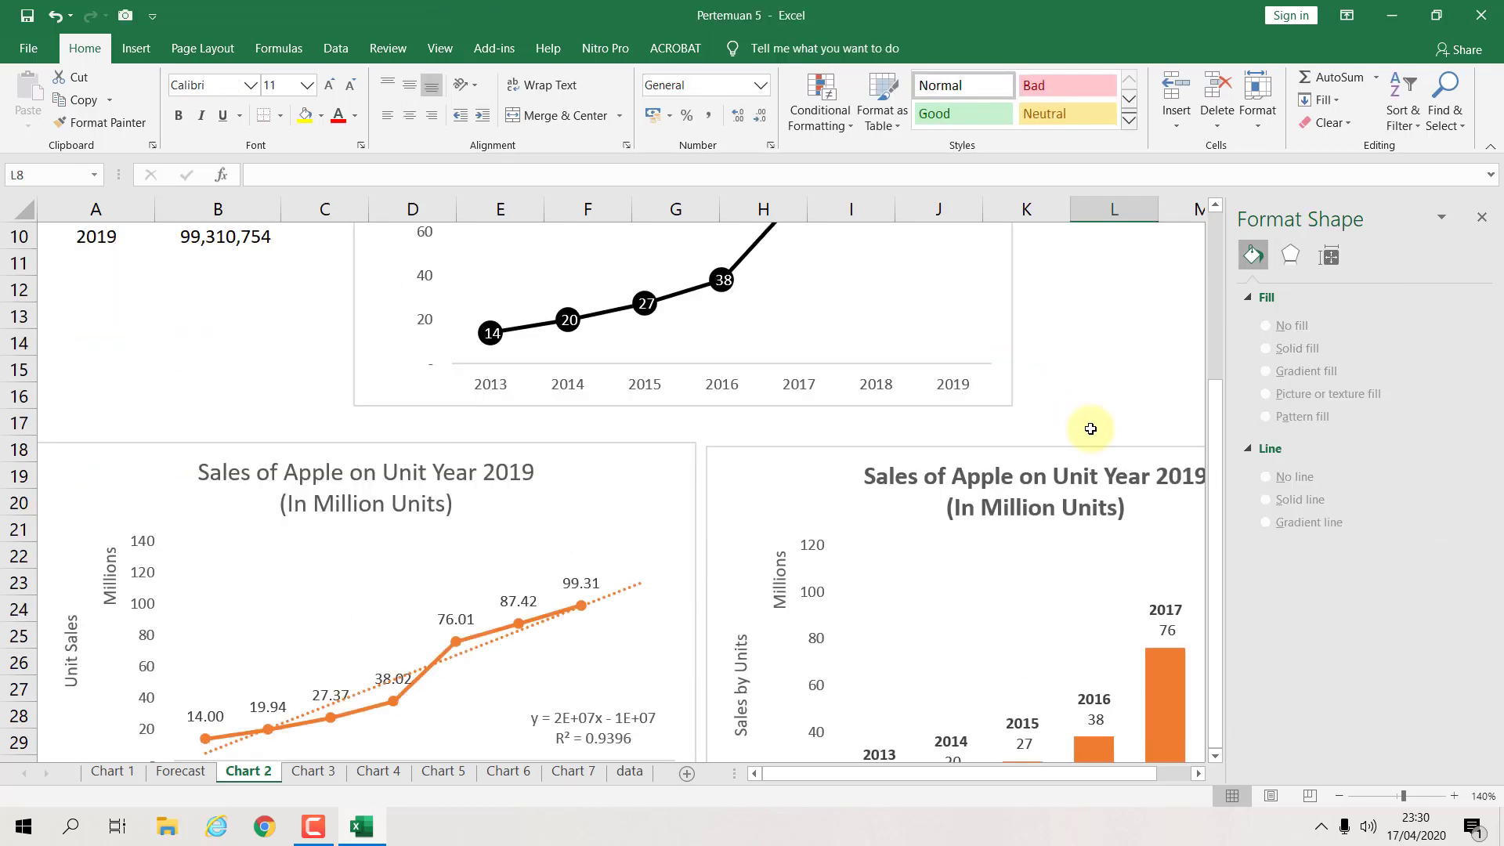
left_click_drag(825, 773, 985, 772)
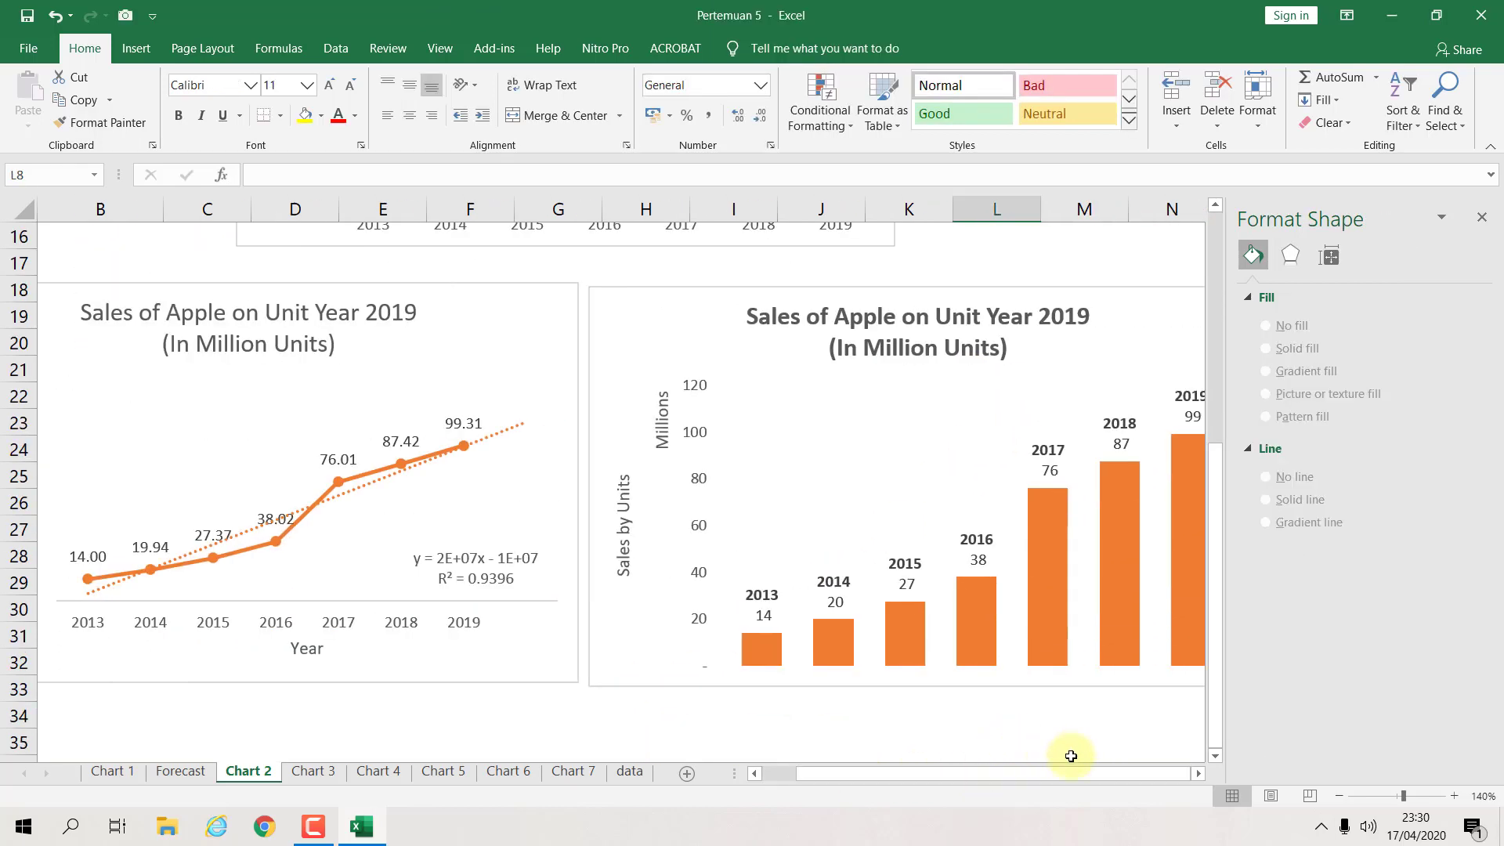
left_click(1200, 772)
left_click_drag(1082, 774, 924, 769)
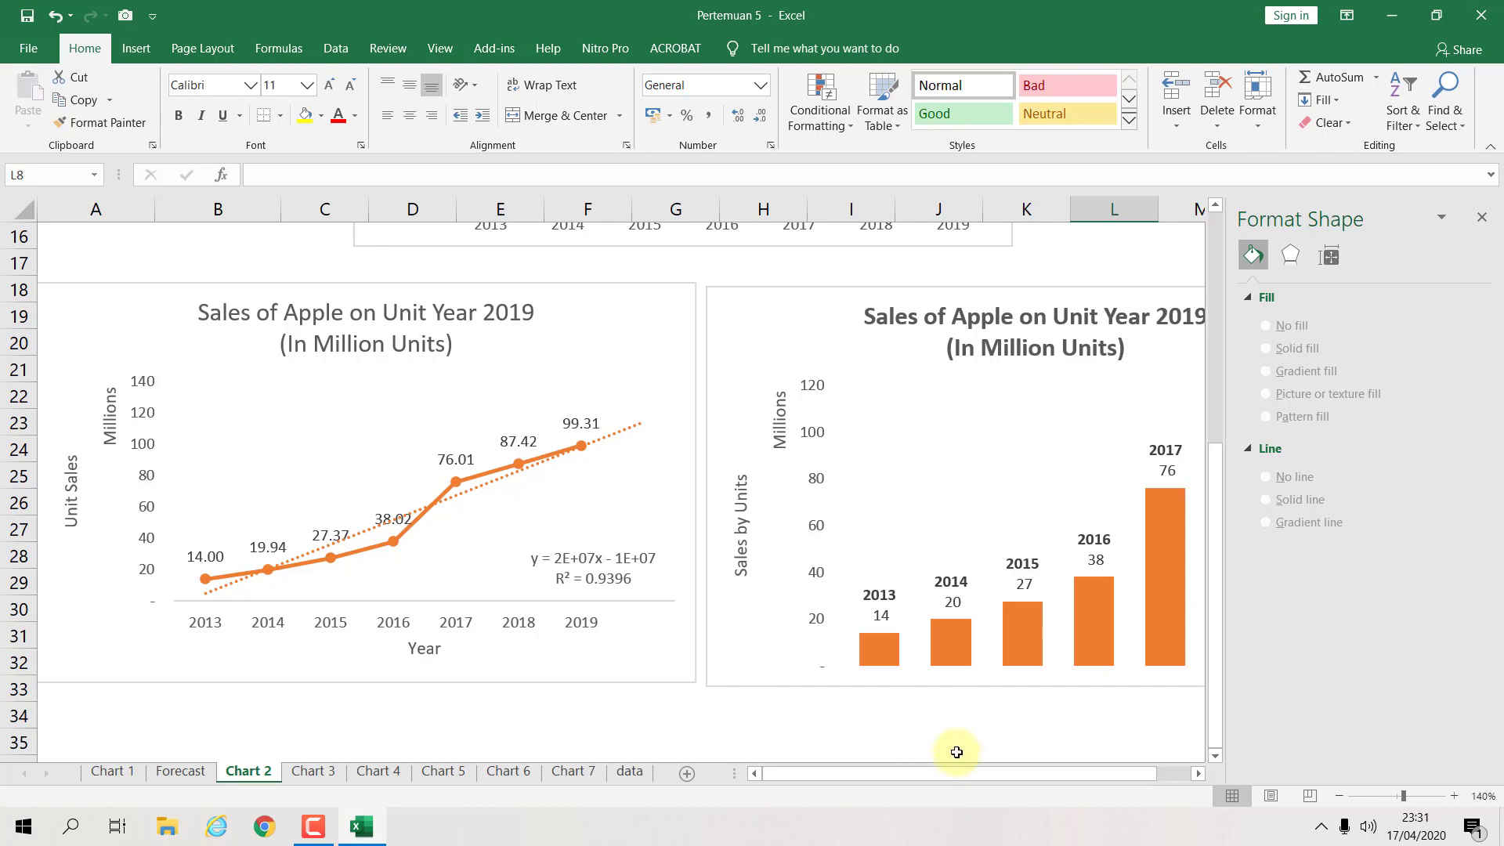
scroll(994, 684, "up", 5)
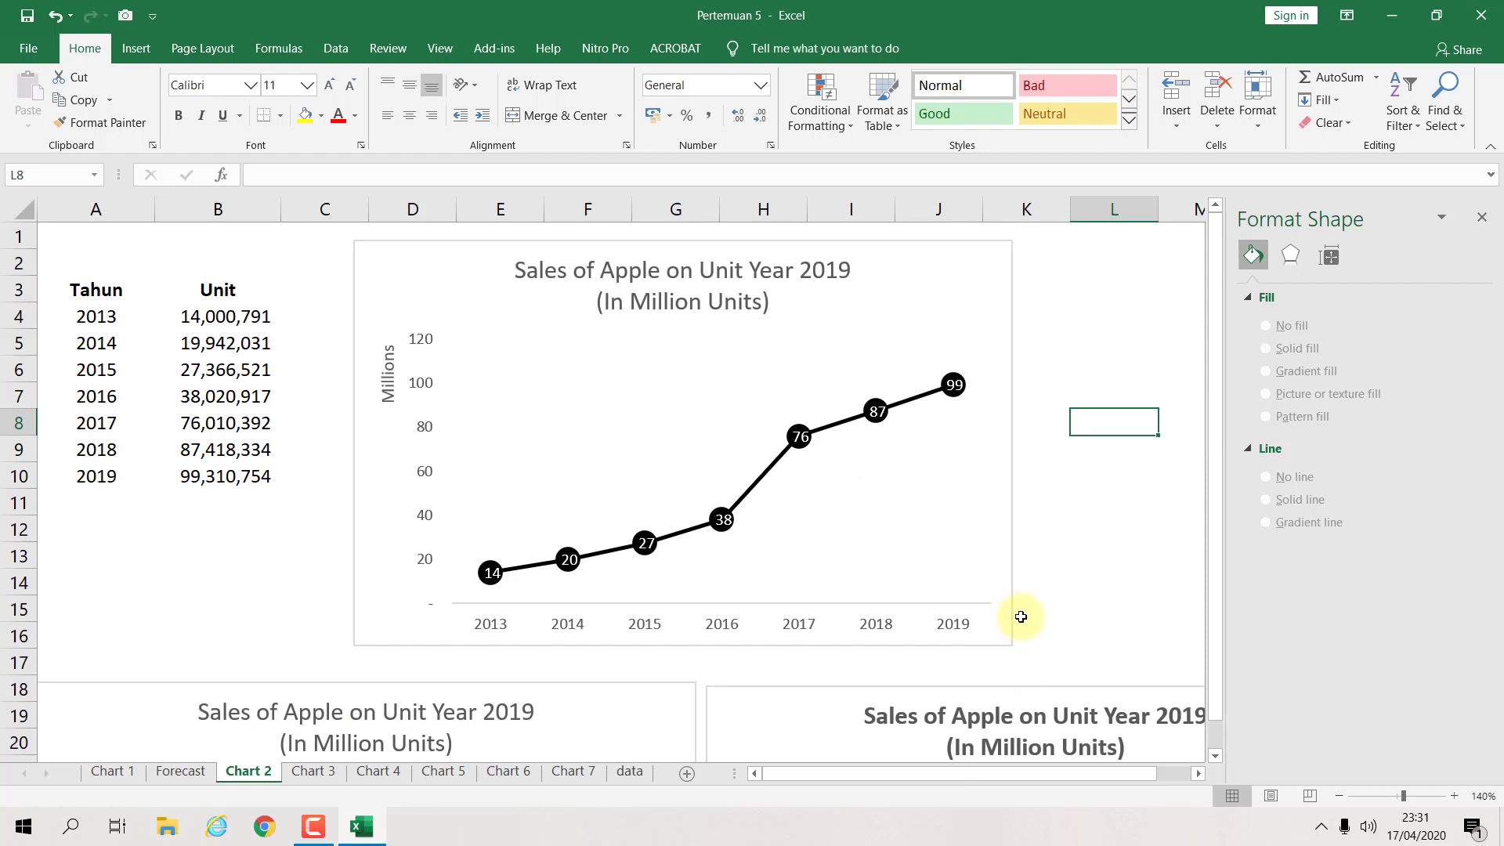
left_click(991, 313)
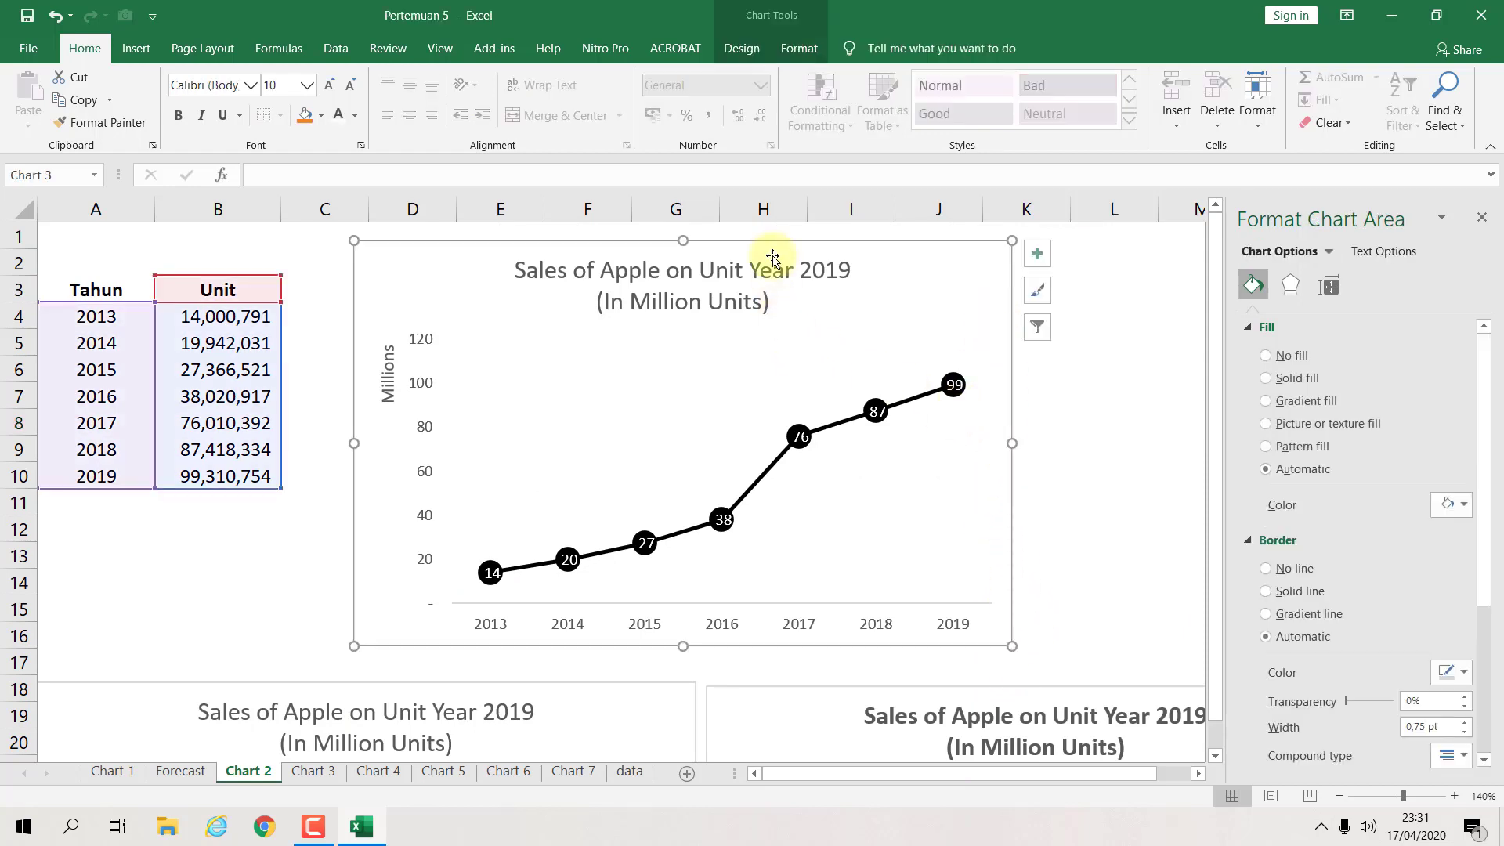
left_click(742, 48)
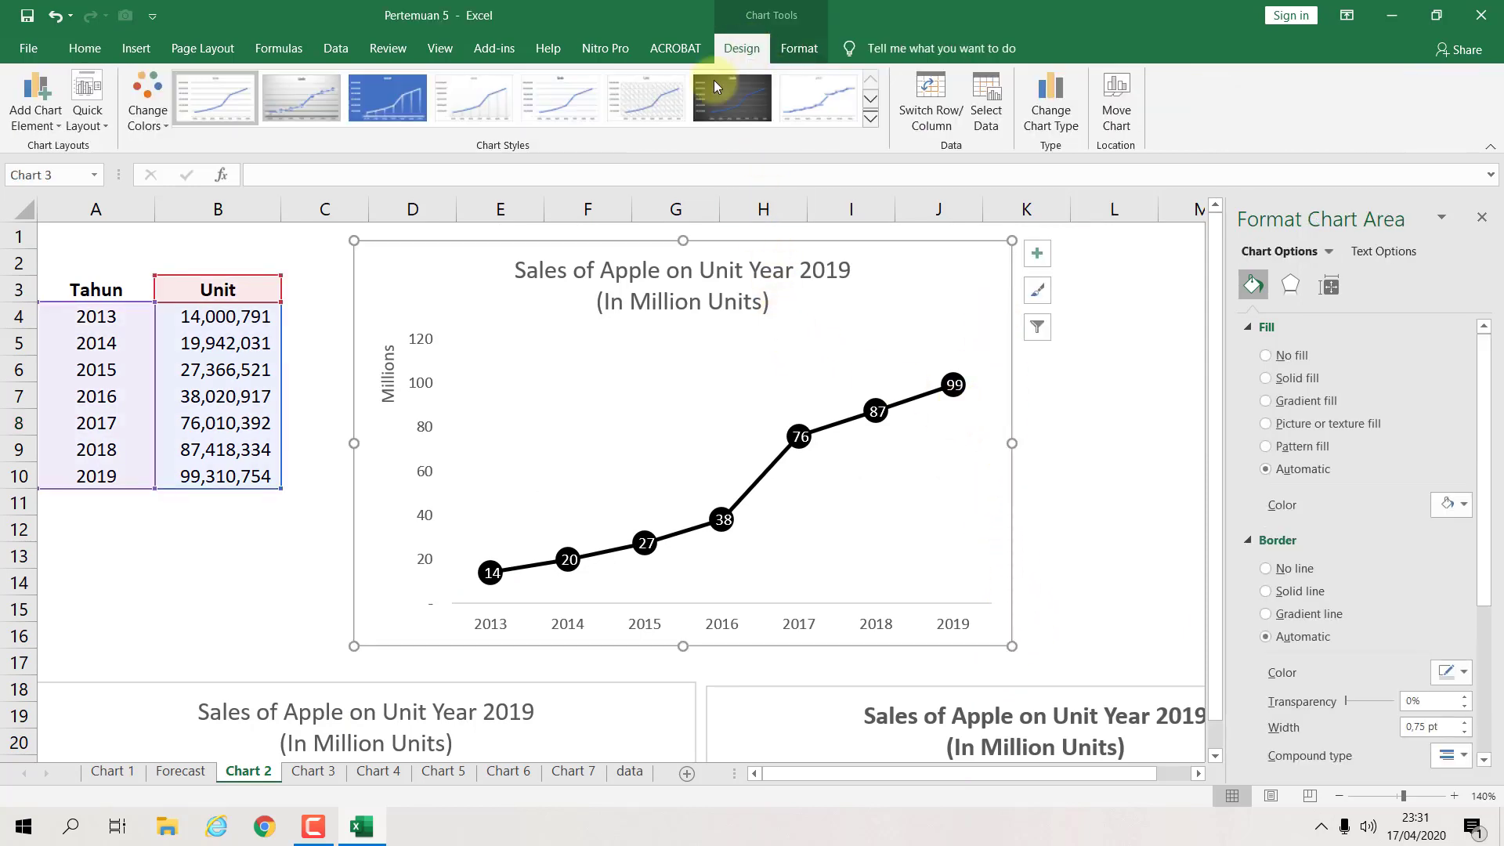
left_click(35, 114)
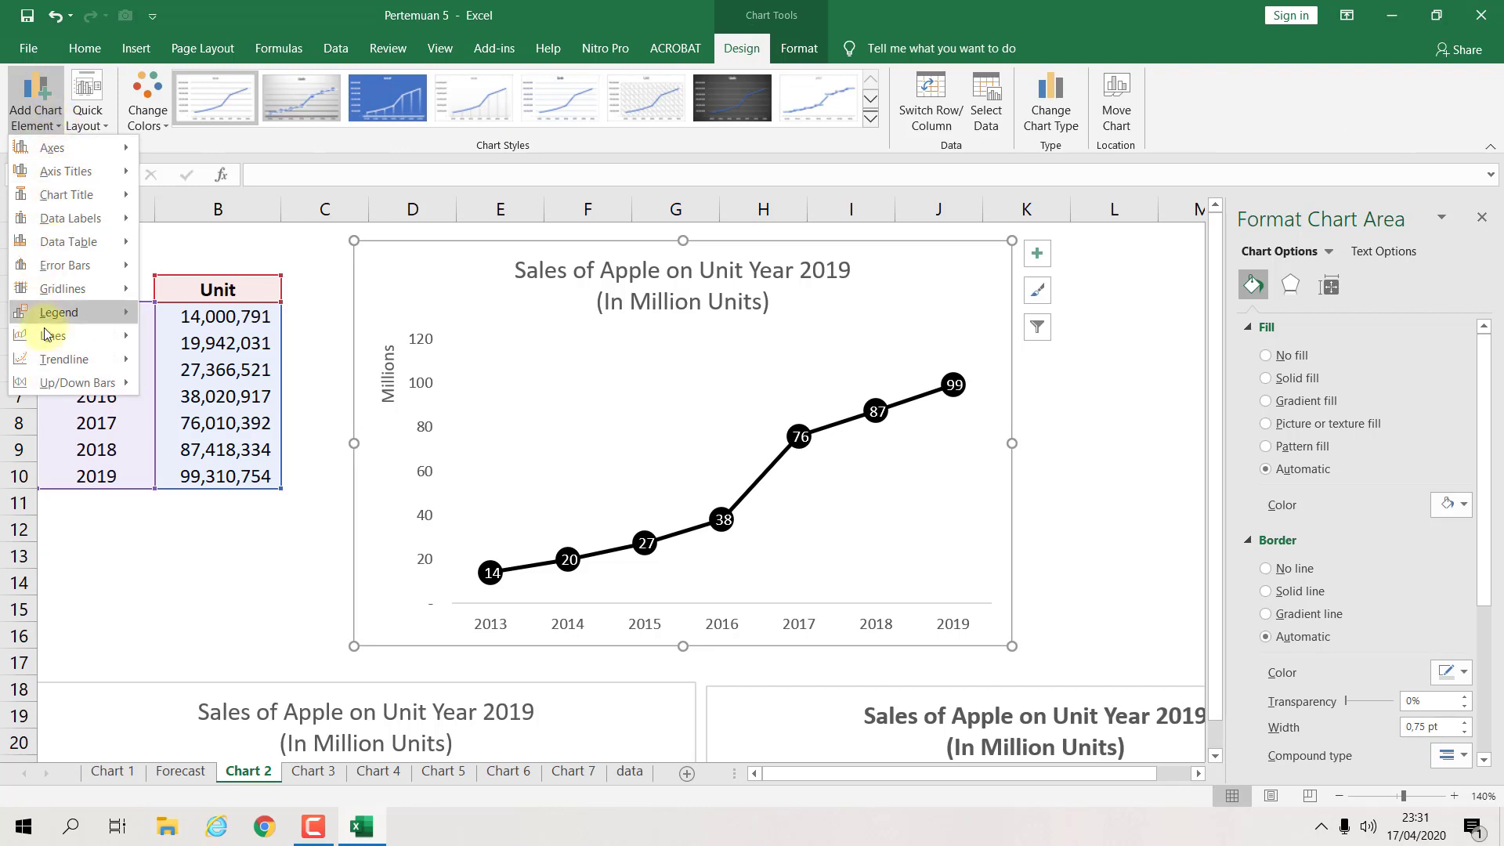
left_click(1412, 257)
left_click(1298, 252)
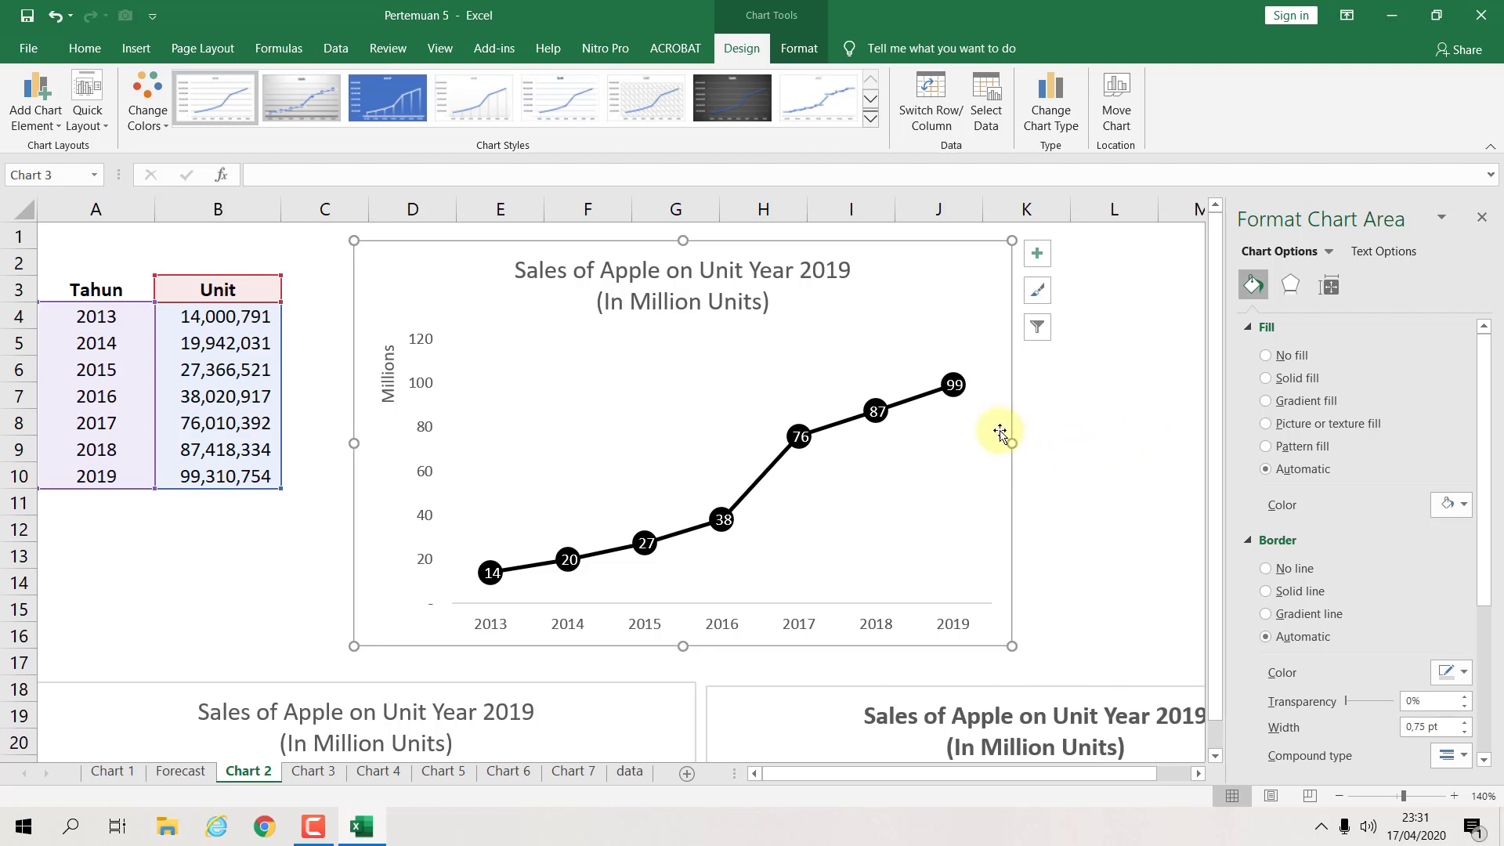
left_click(1097, 499)
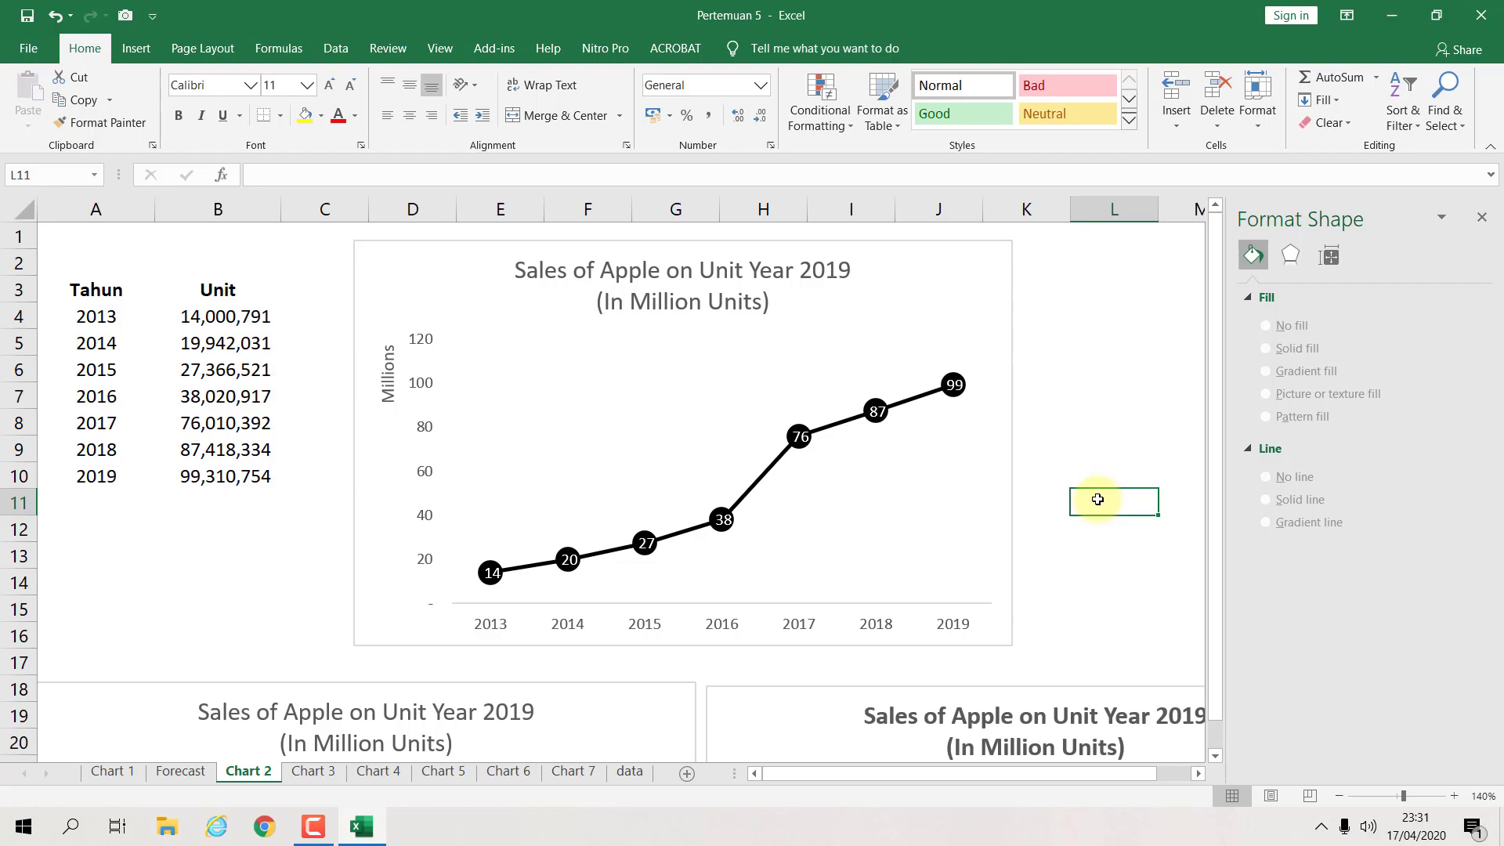
left_click(1075, 426)
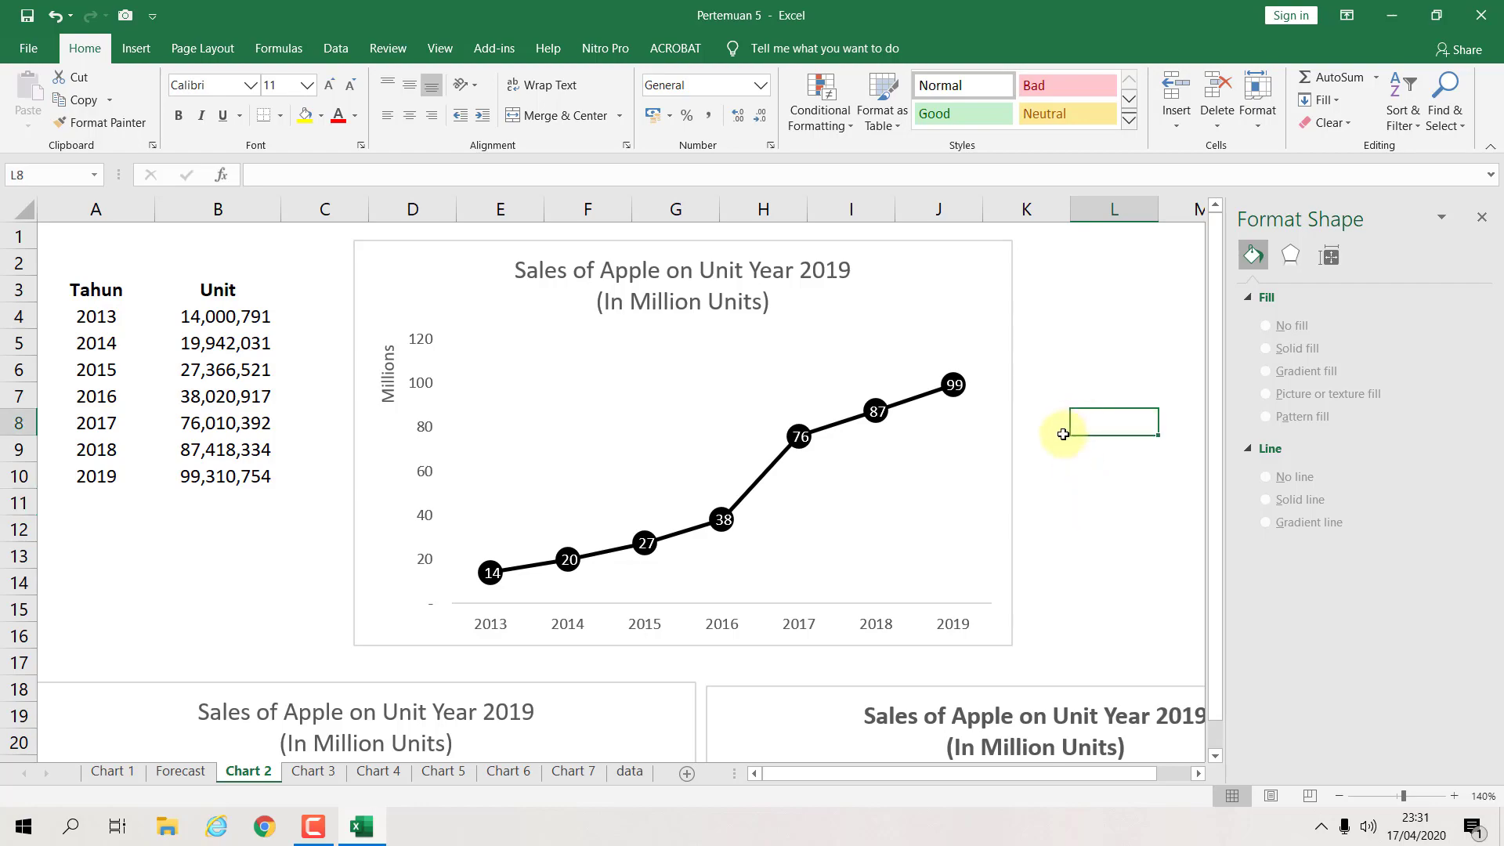
scroll(1062, 439, "down", 2)
scroll(1061, 437, "up", 2)
scroll(1061, 429, "down", 2)
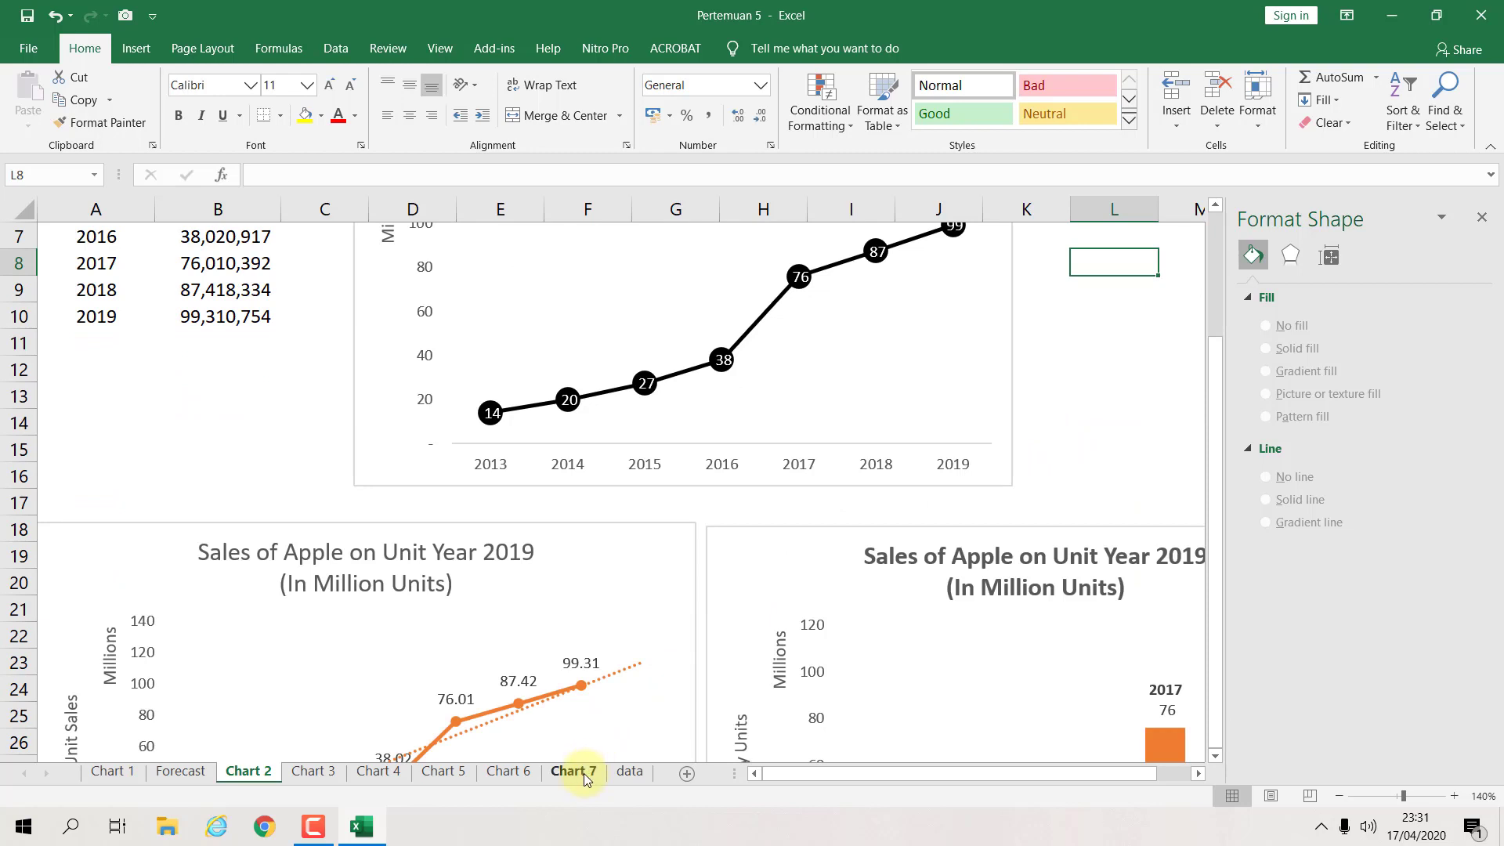
scroll(1018, 477, "up", 2)
left_click(1079, 364)
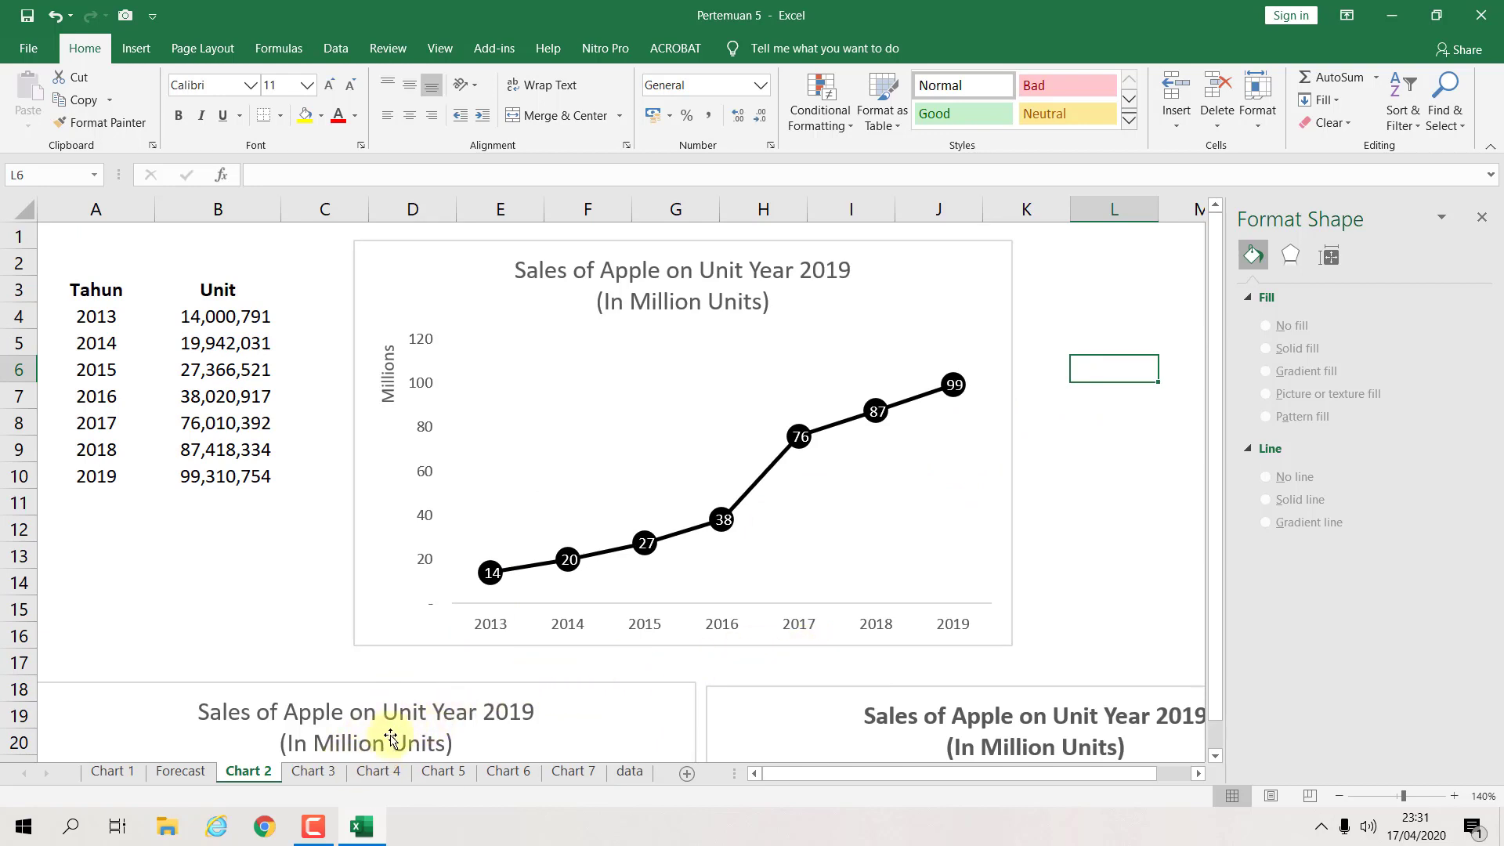
Step: Hide the worksheet gridlines on the Chart 3 sheet
left_click(313, 771)
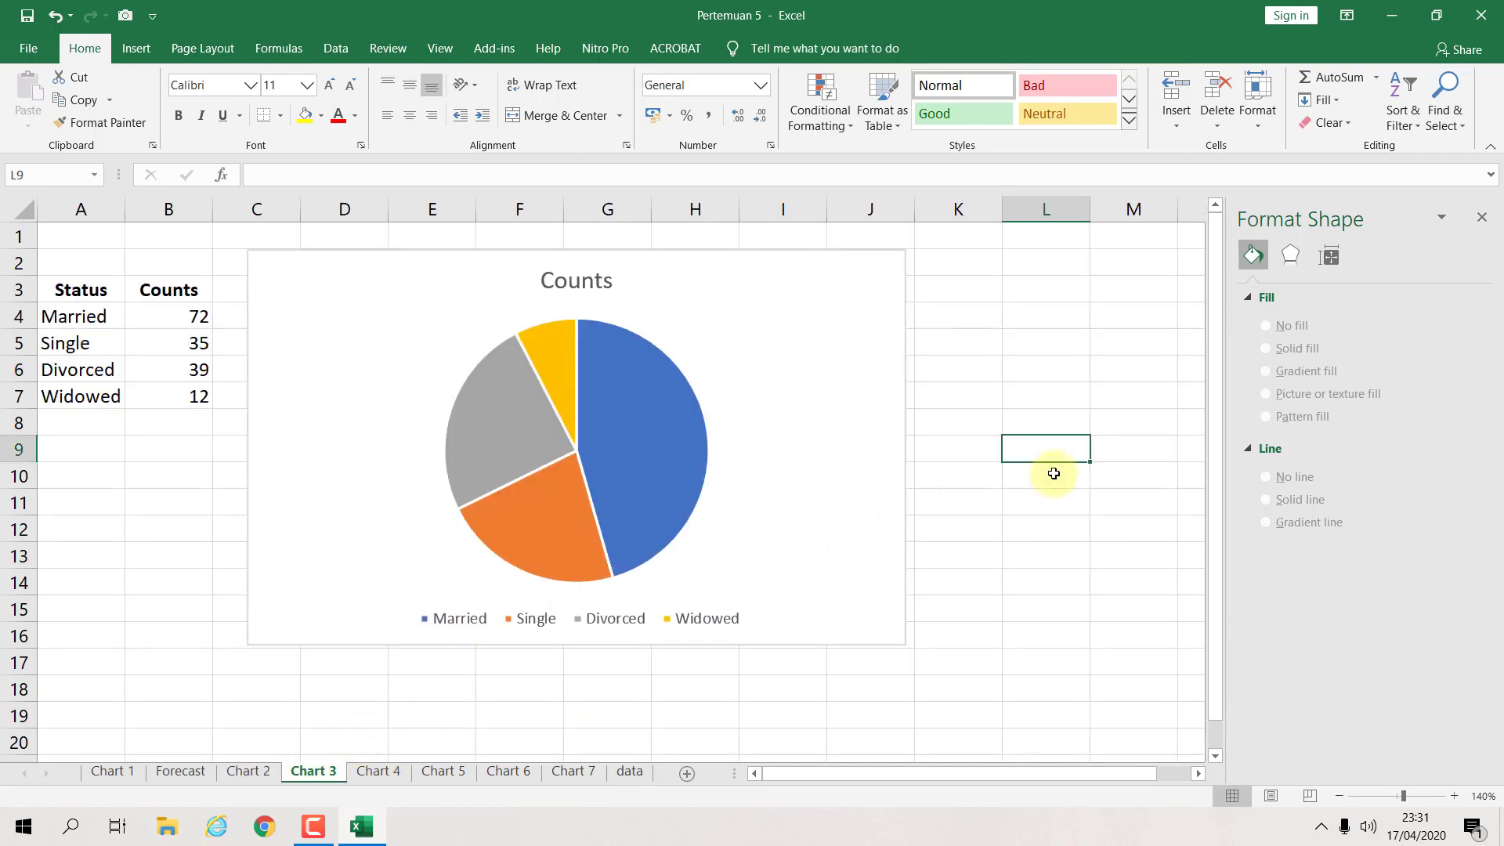
left_click(992, 491)
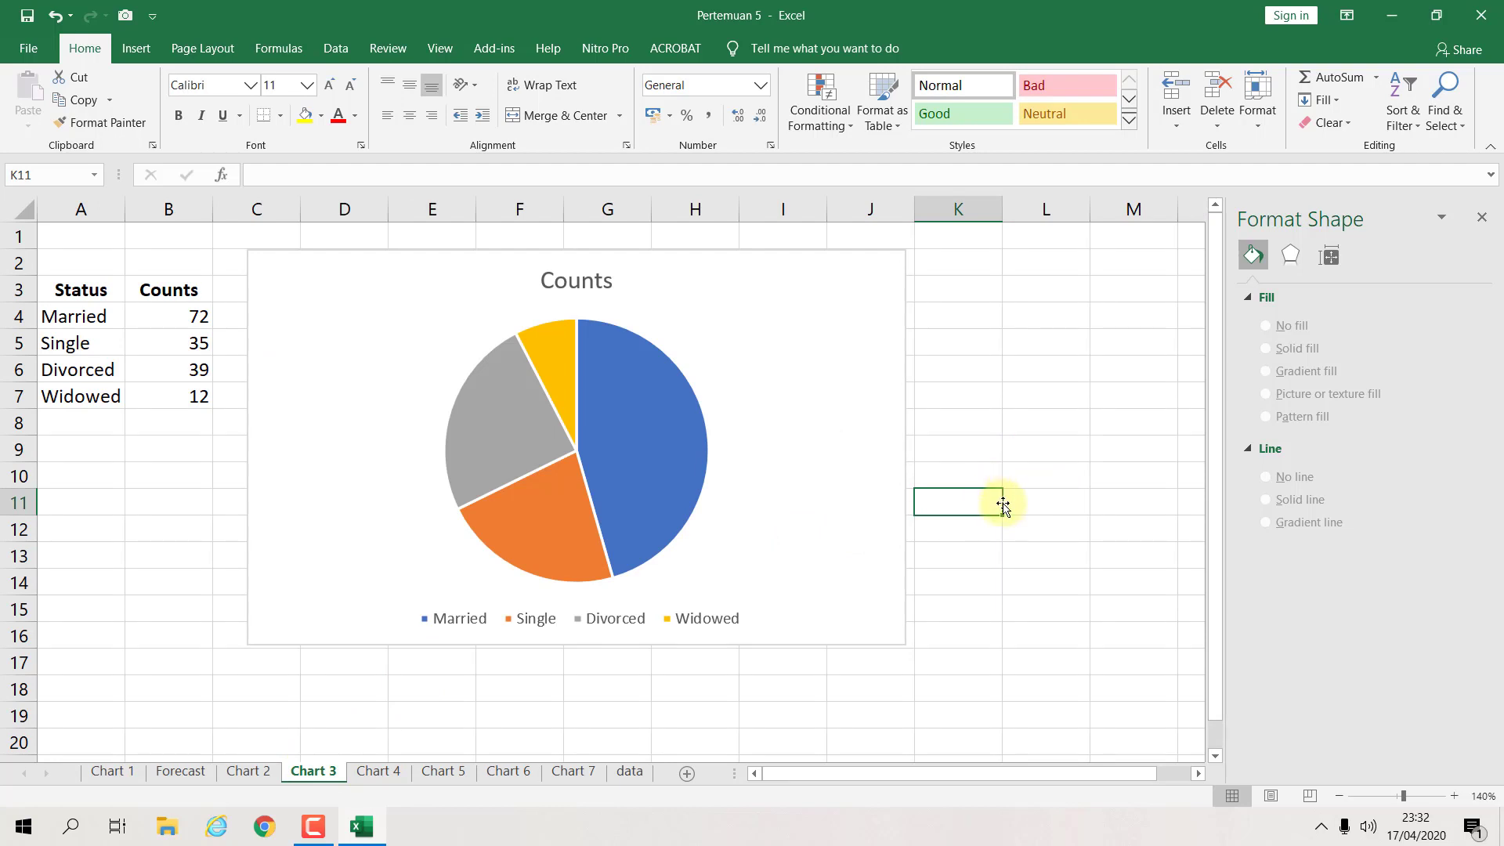
left_click(458, 59)
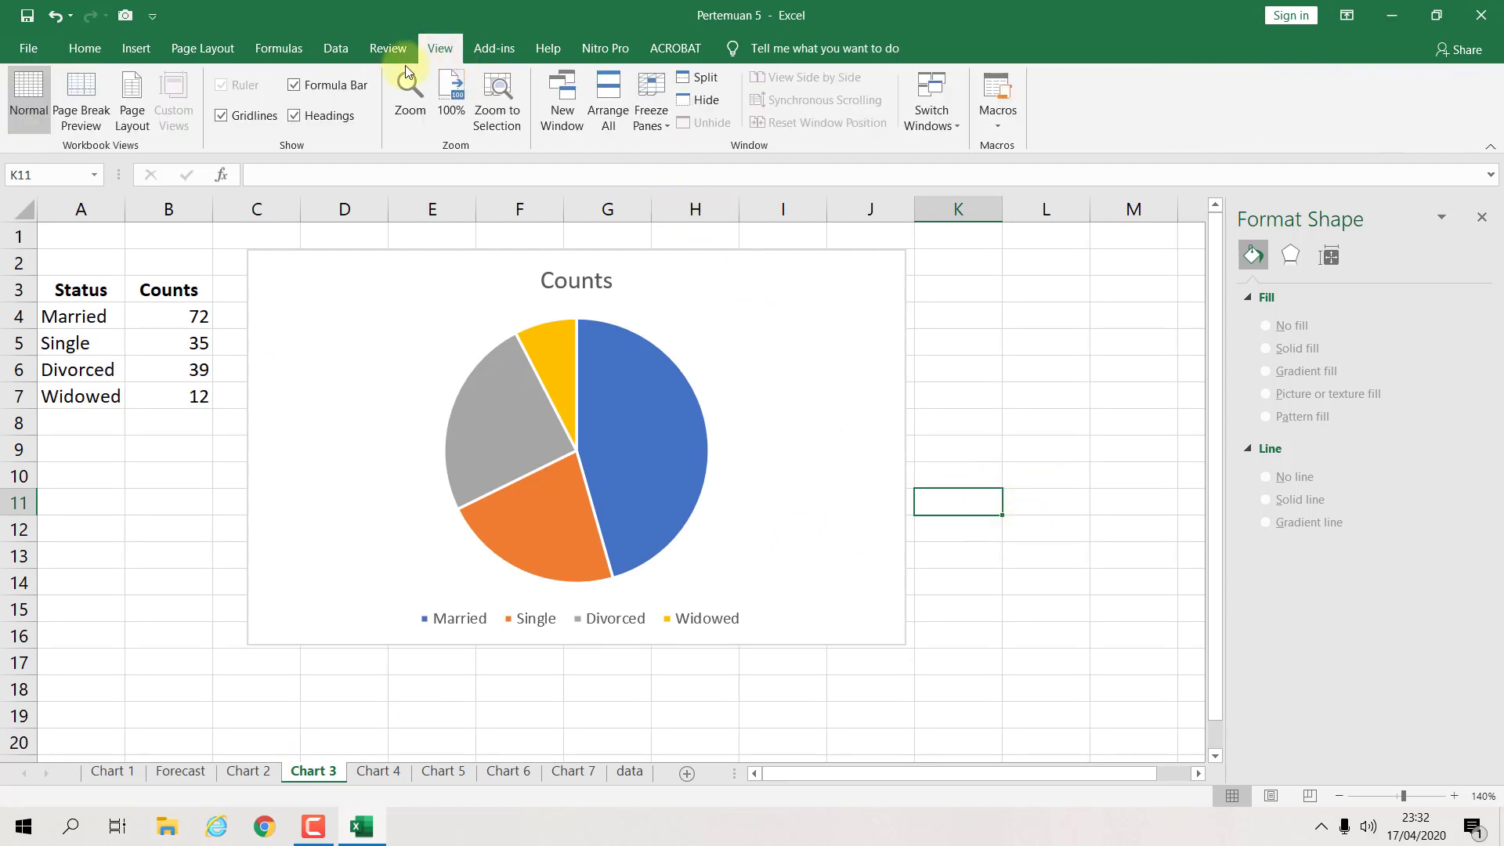
left_click(245, 124)
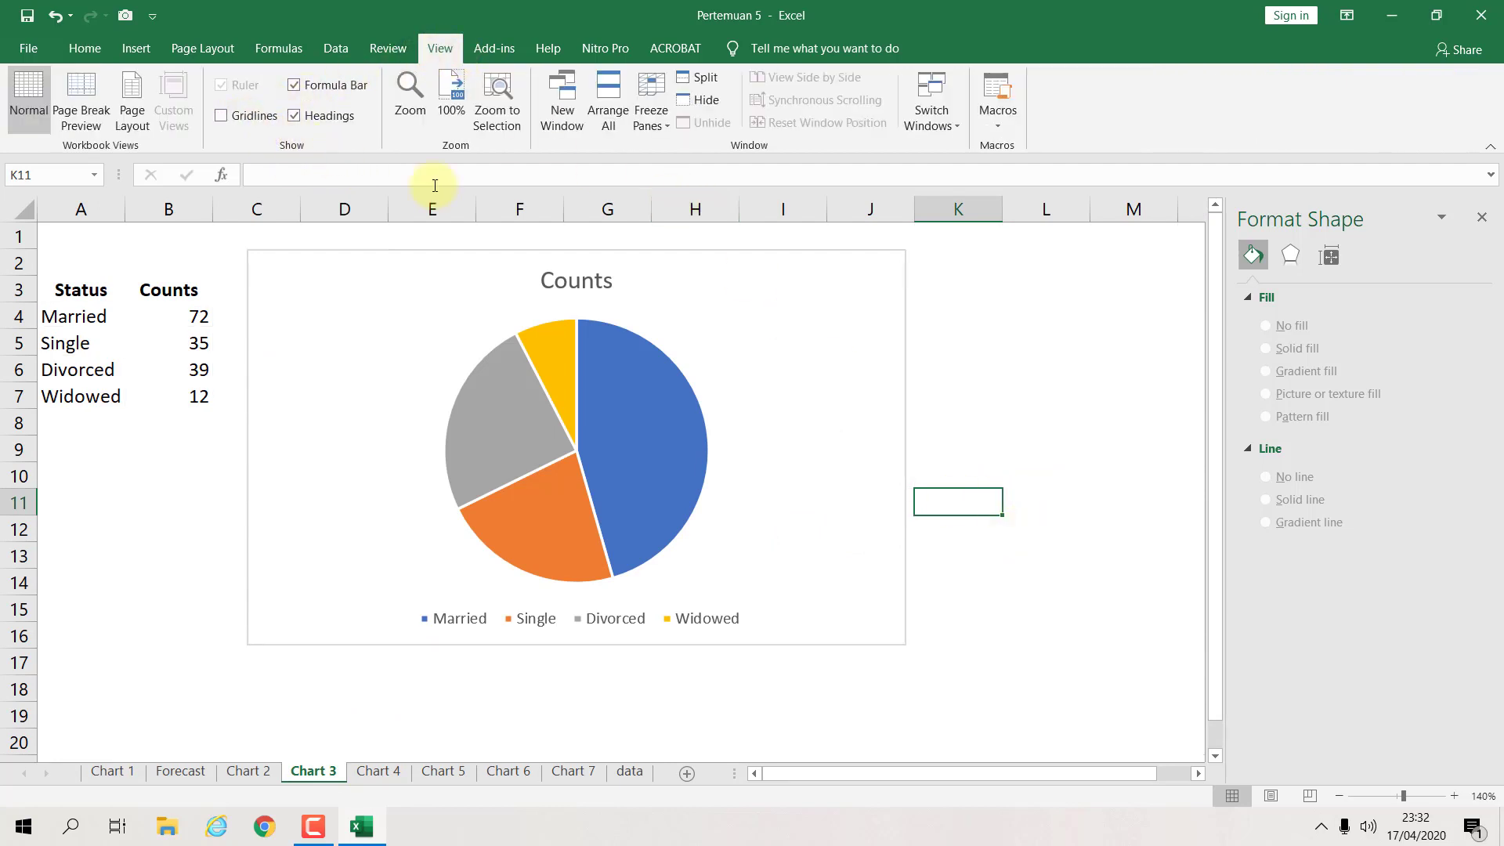
left_click(965, 342)
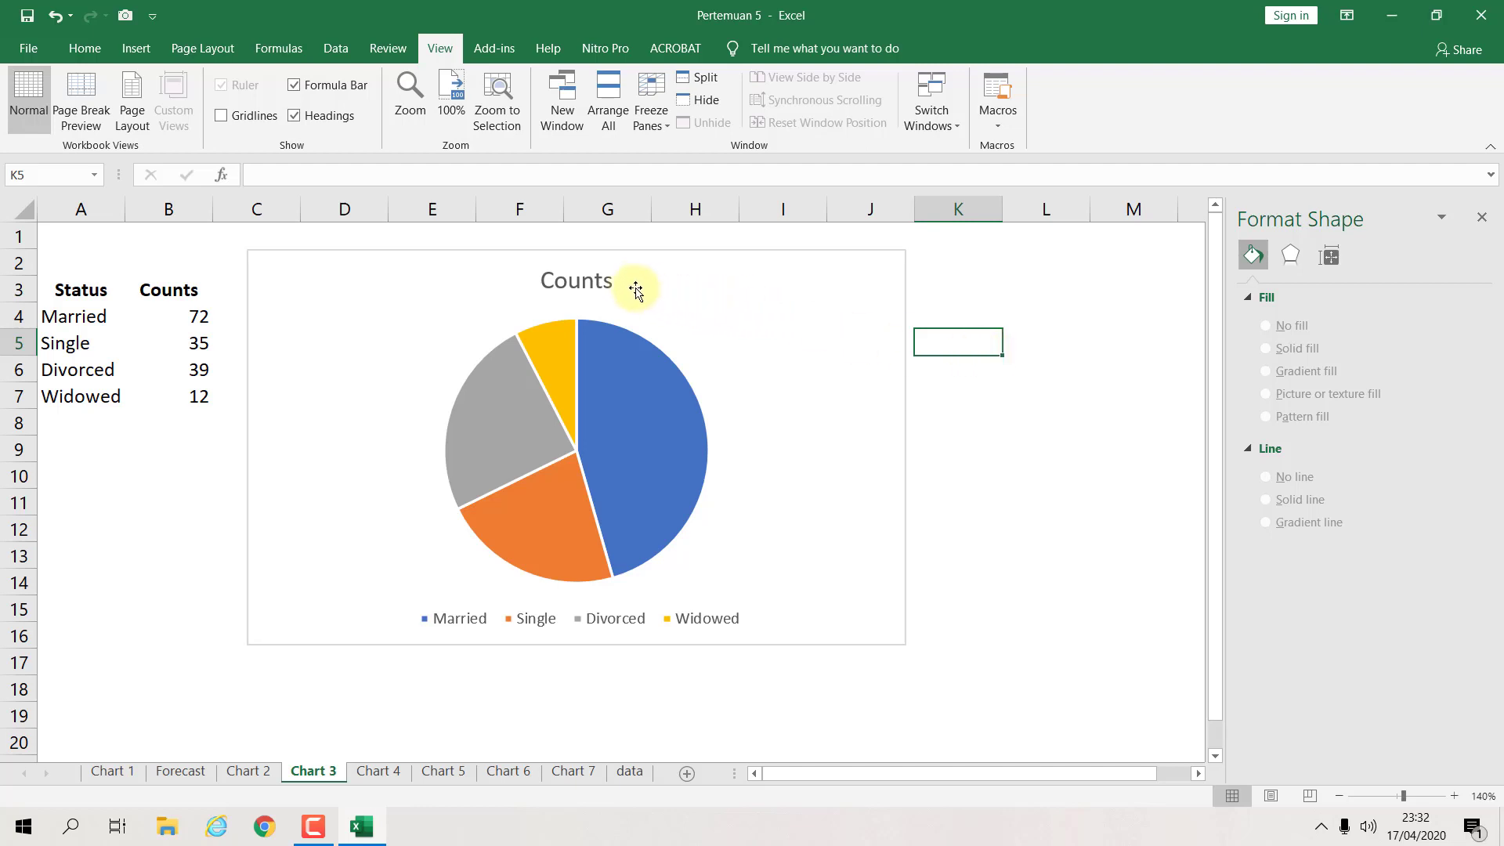
Step: Replace the pie chart's title with "Relationship Status of Consumer"
left_click(599, 284)
left_click(582, 282)
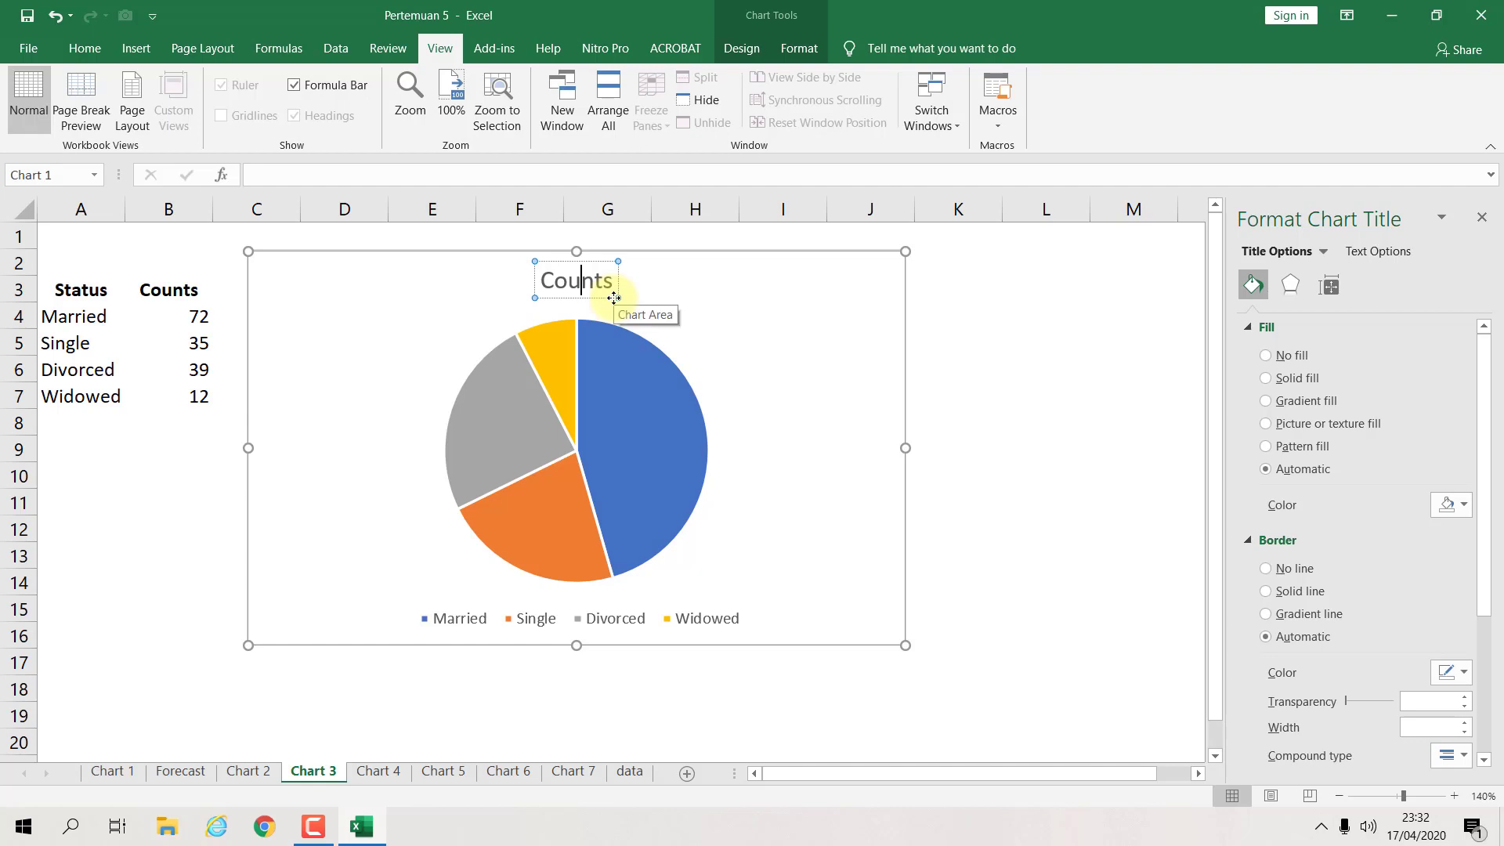
key("ctrl+a")
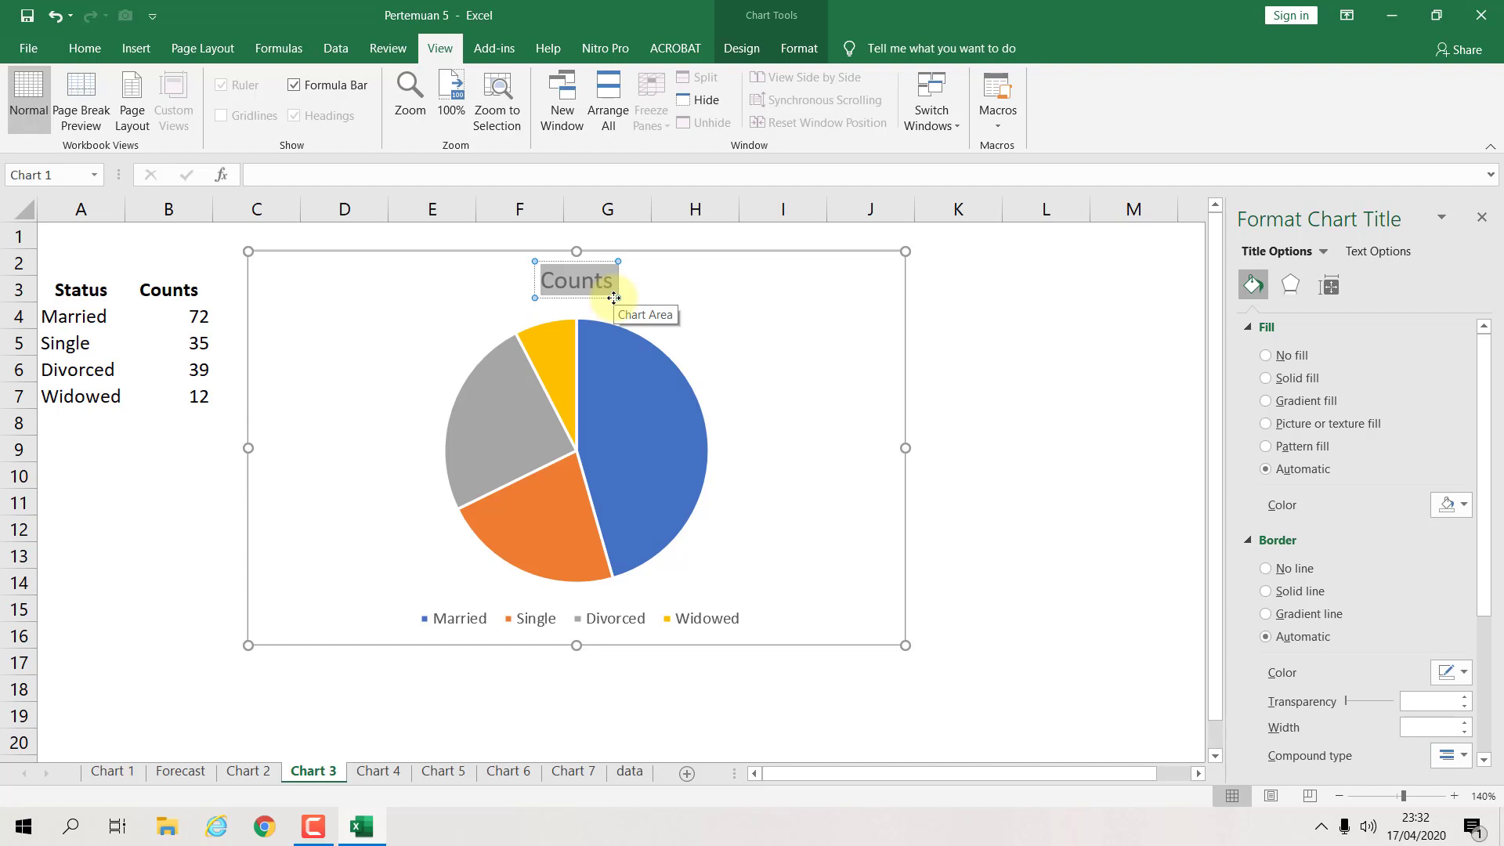
type("Rela")
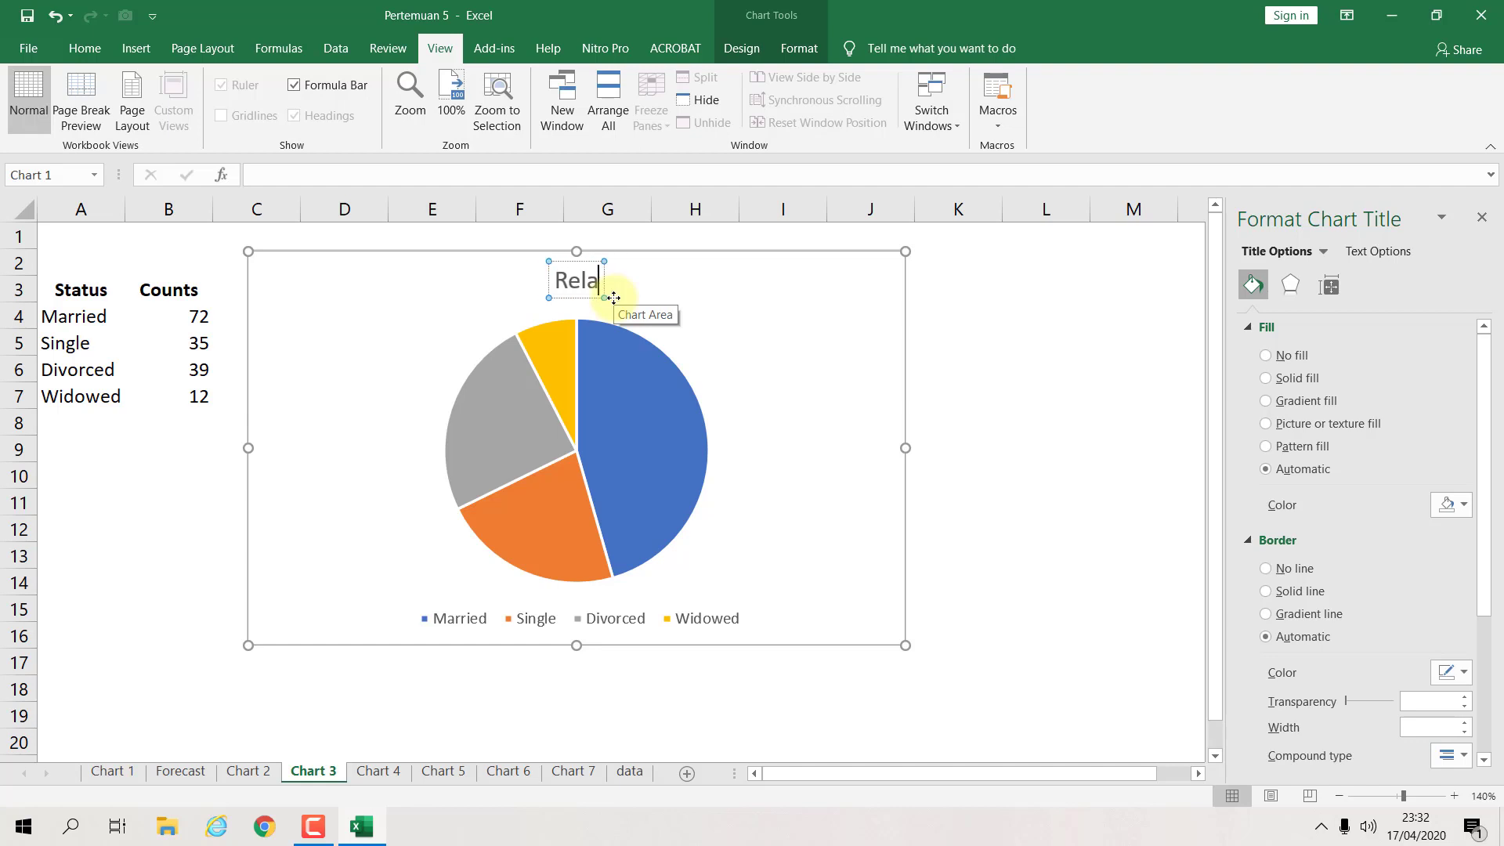
type("tionship")
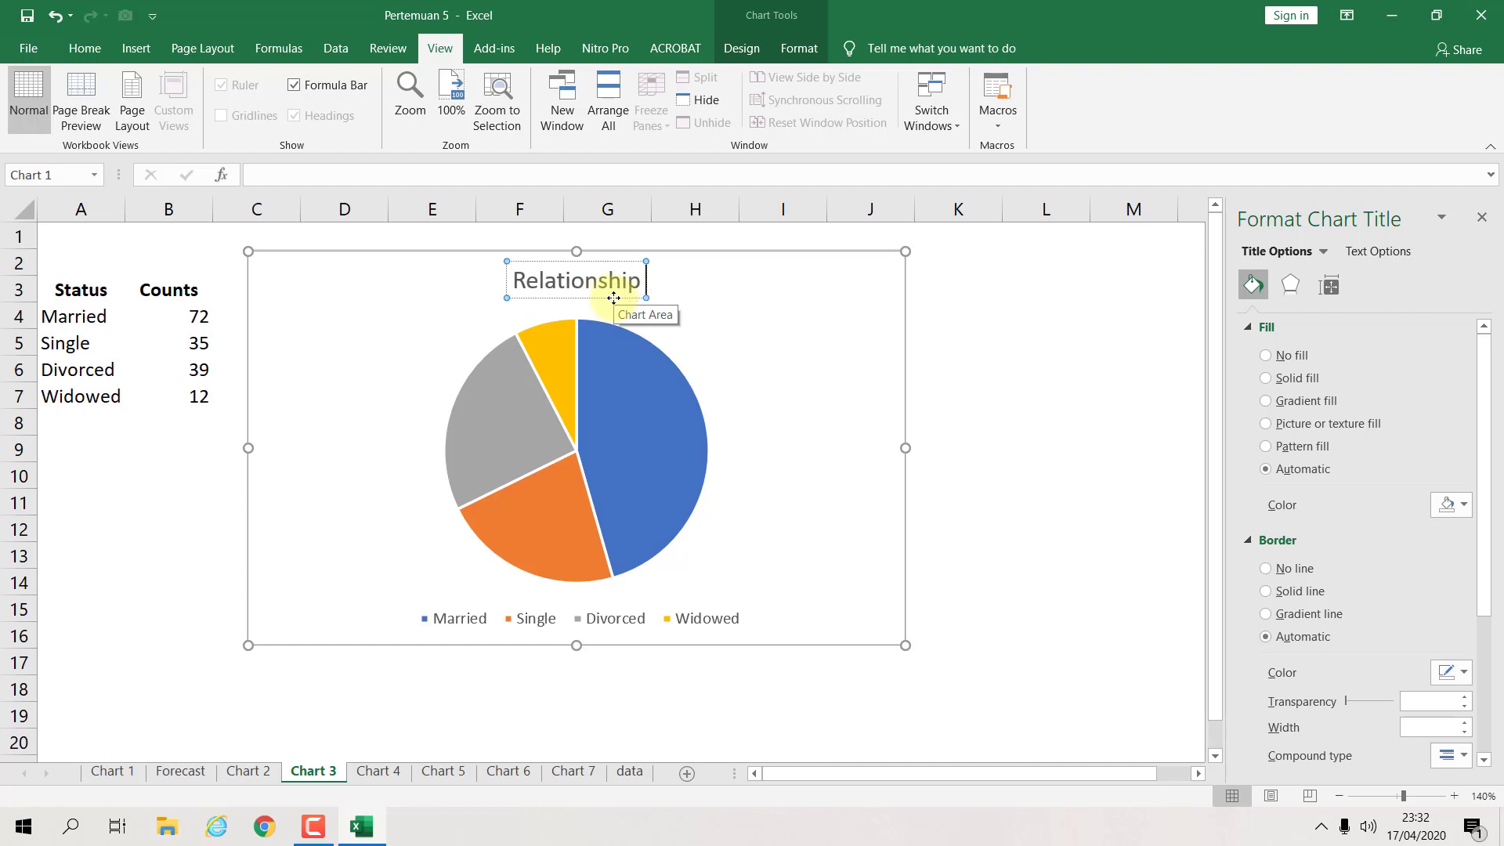
type(" Status")
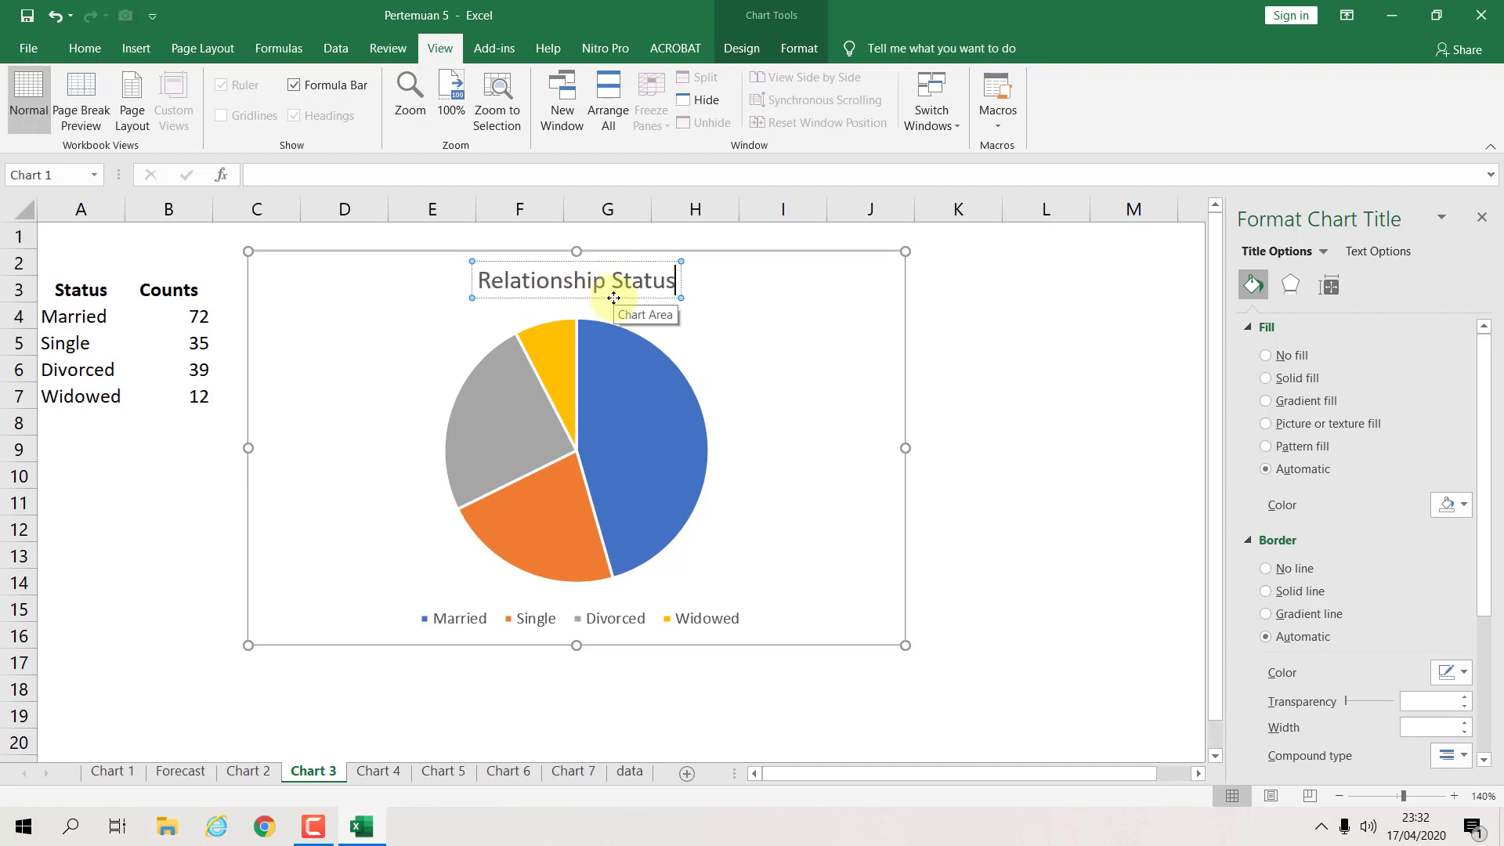
type(" of Con")
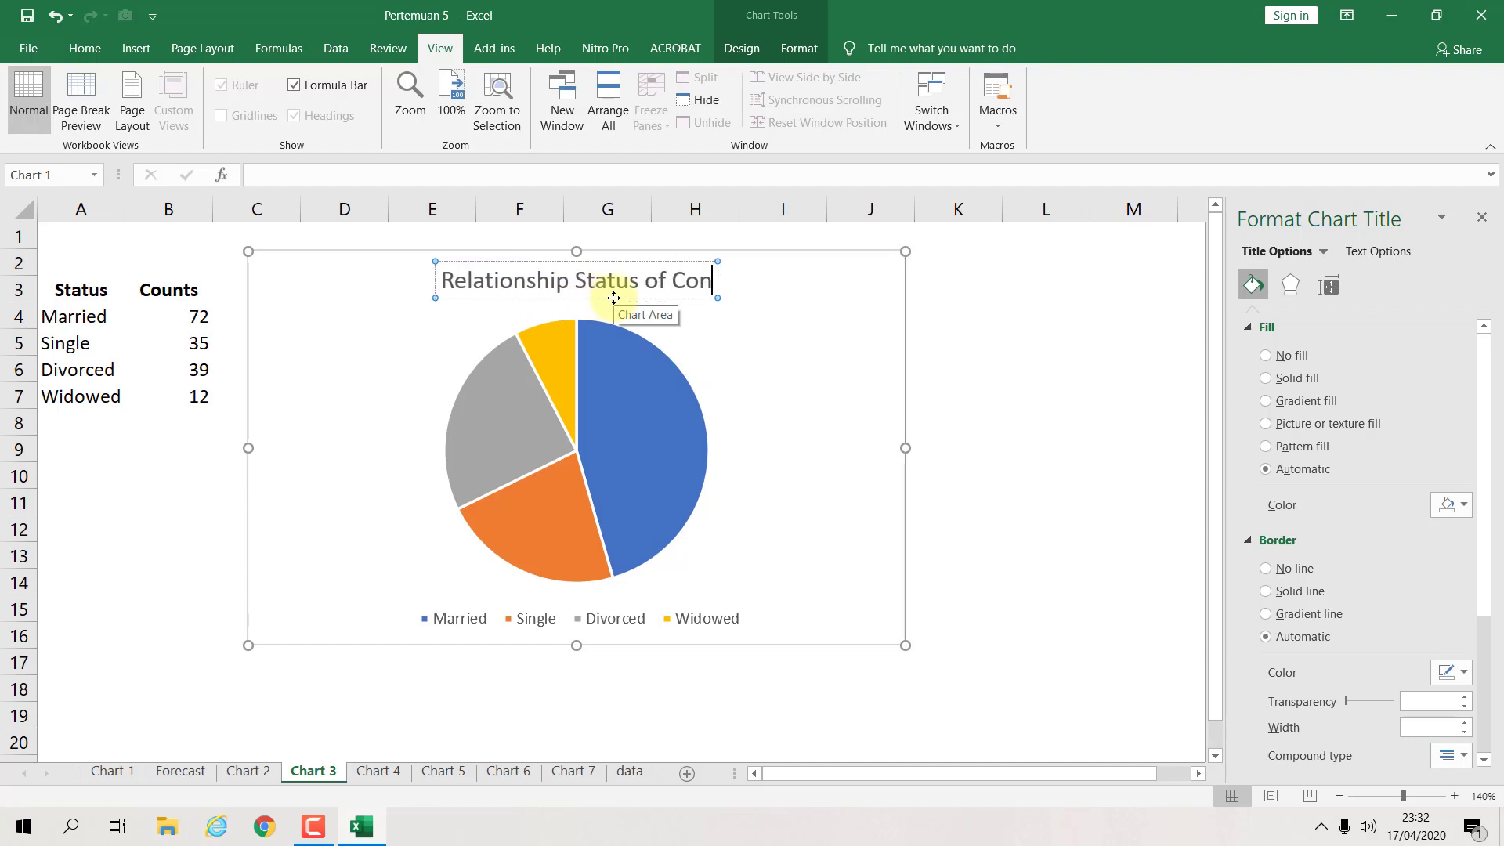
type("sumer")
key("ctrl+a")
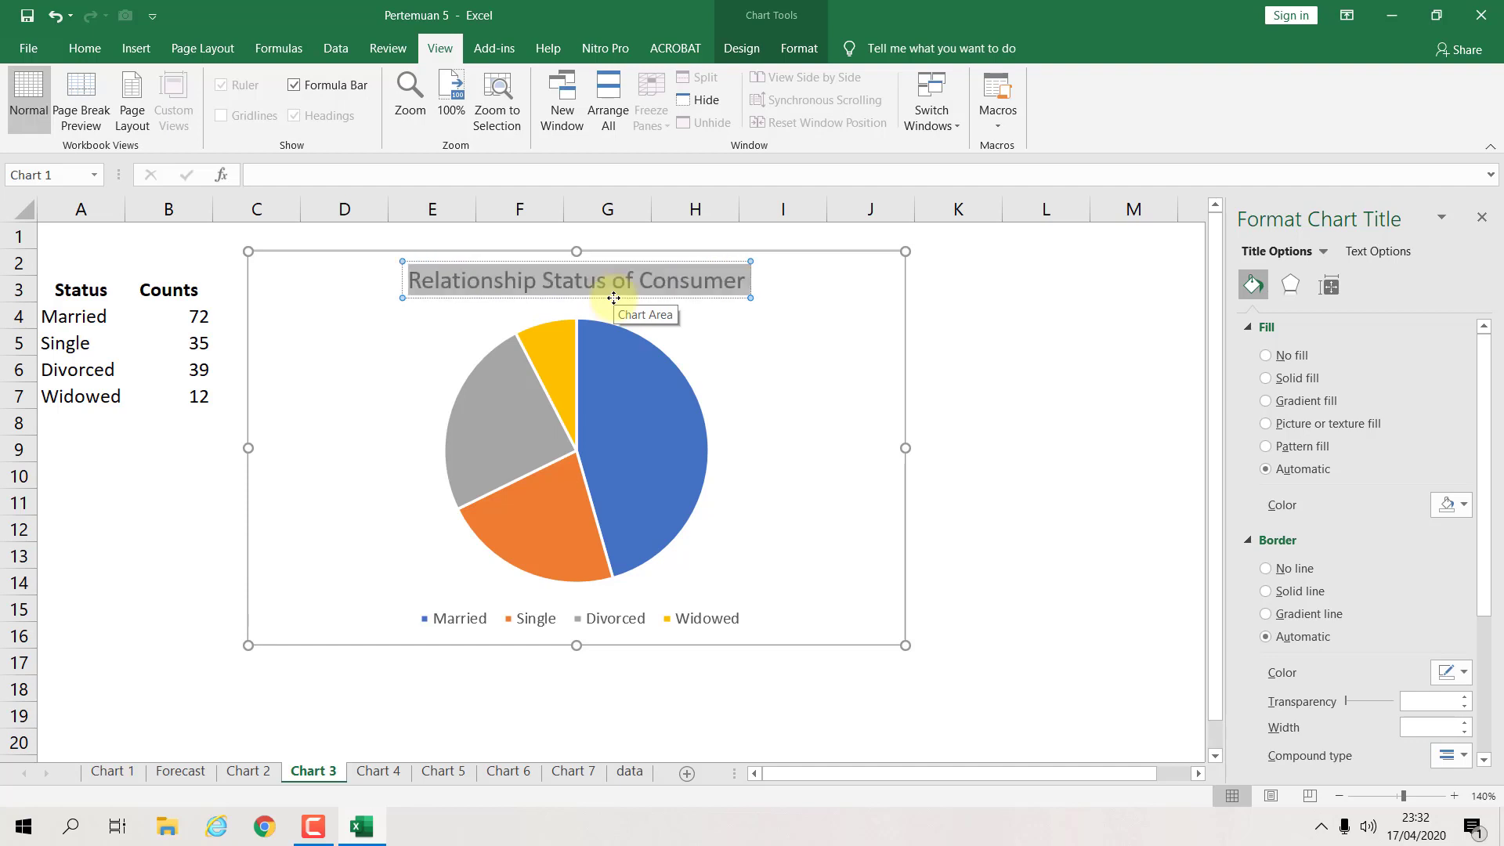
Step: Make the pie chart's title bold and apply the eleventh chart style, with percentage labels on the slices and a light textured background
key("ctrl+b")
left_click(994, 346)
left_click(682, 420)
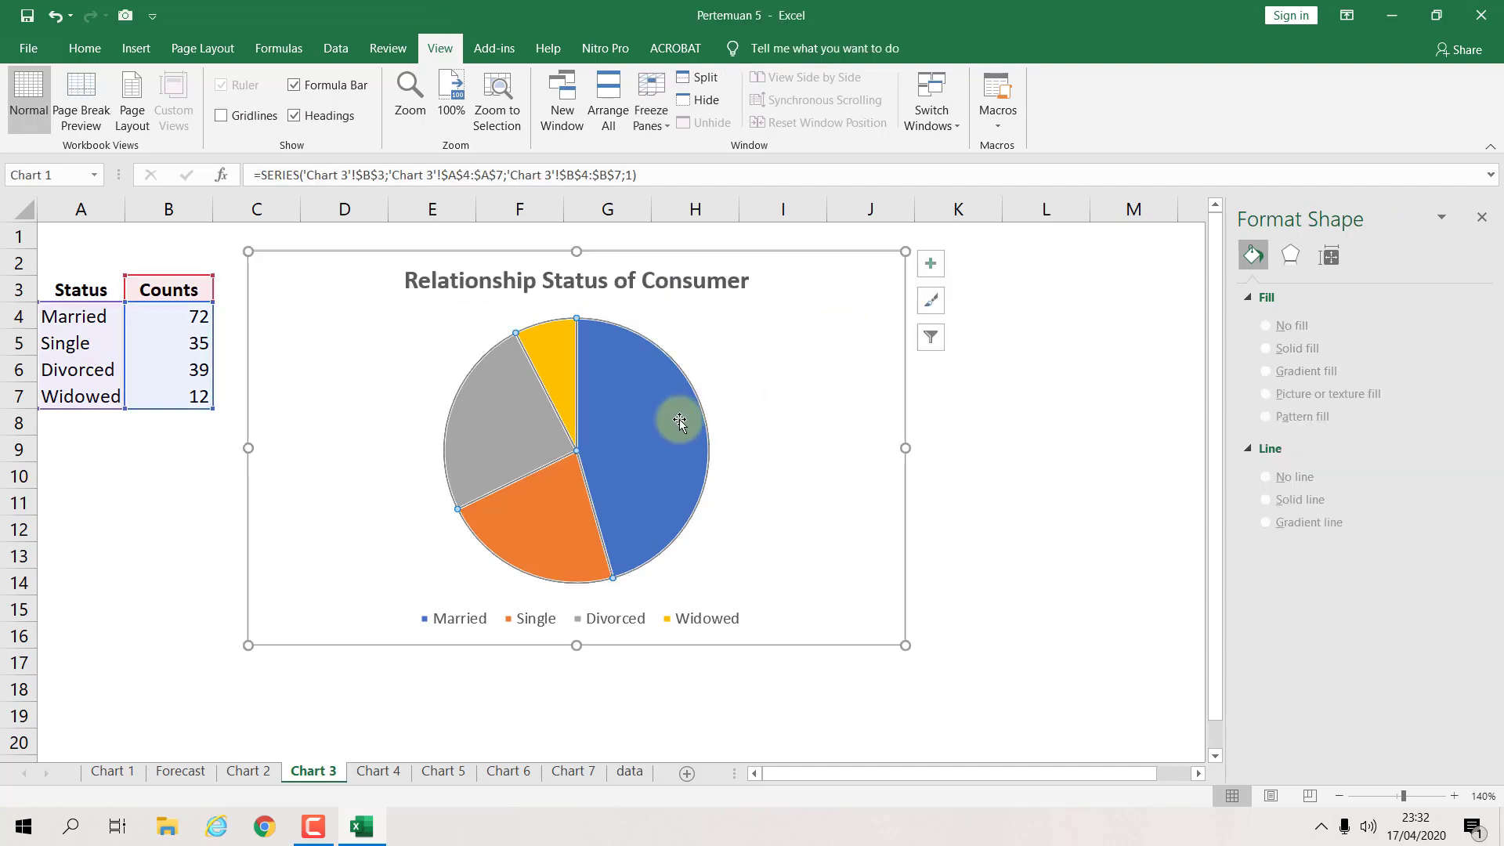
left_click(744, 49)
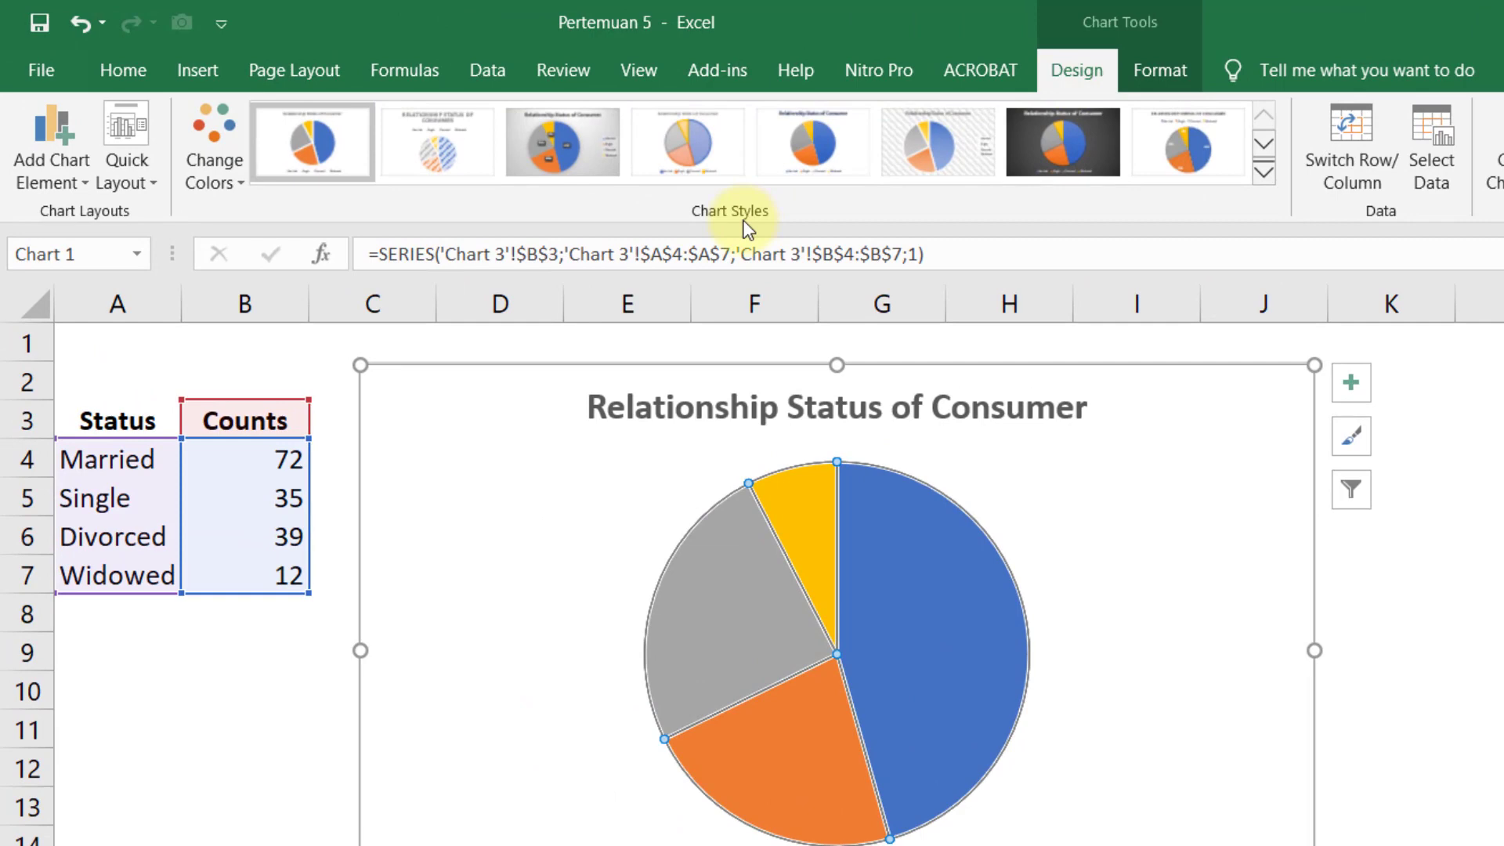
left_click(1264, 177)
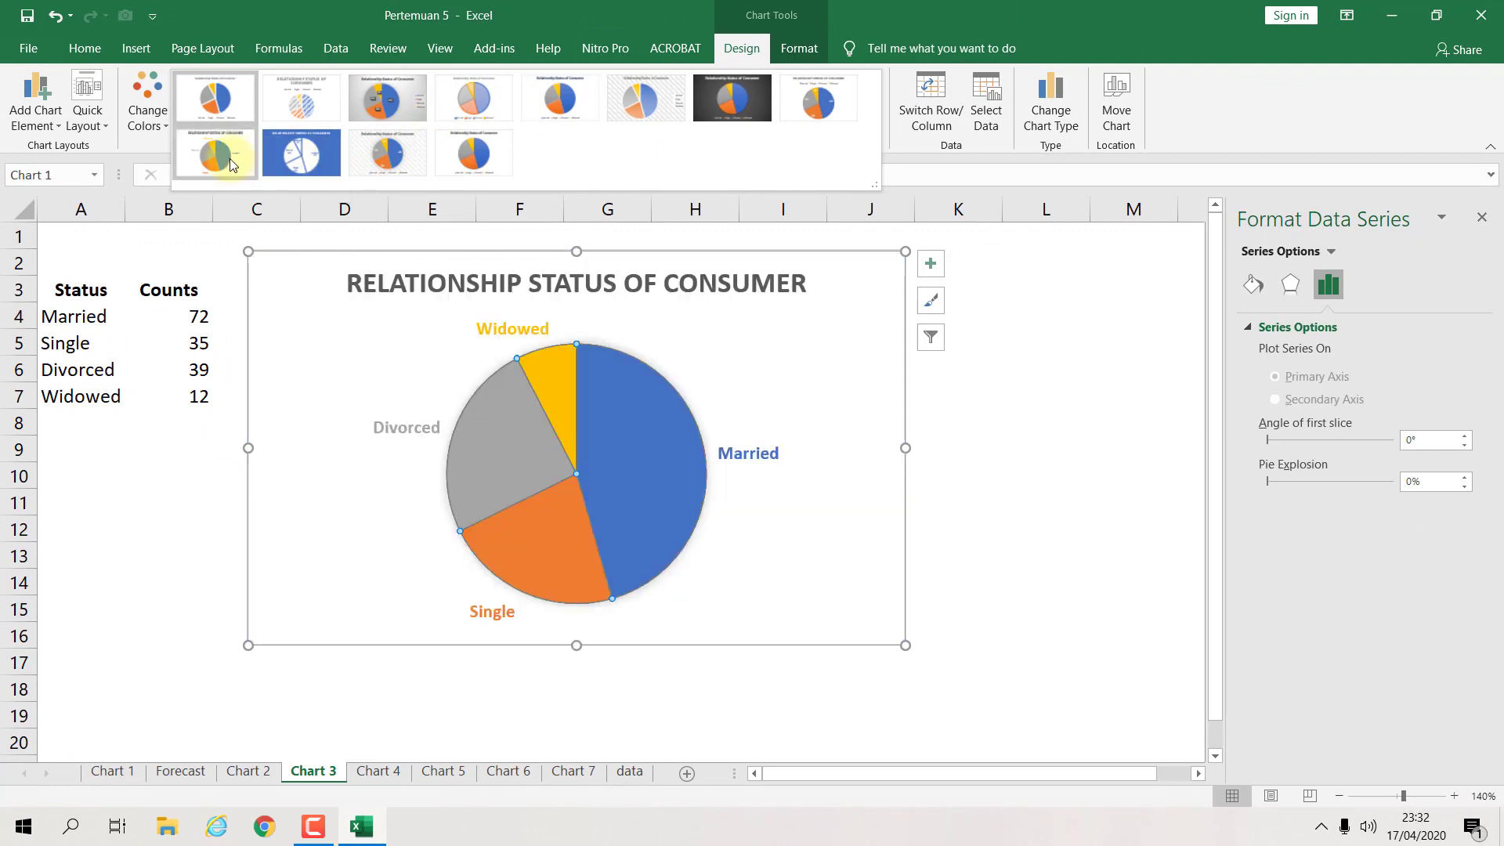
left_click(378, 160)
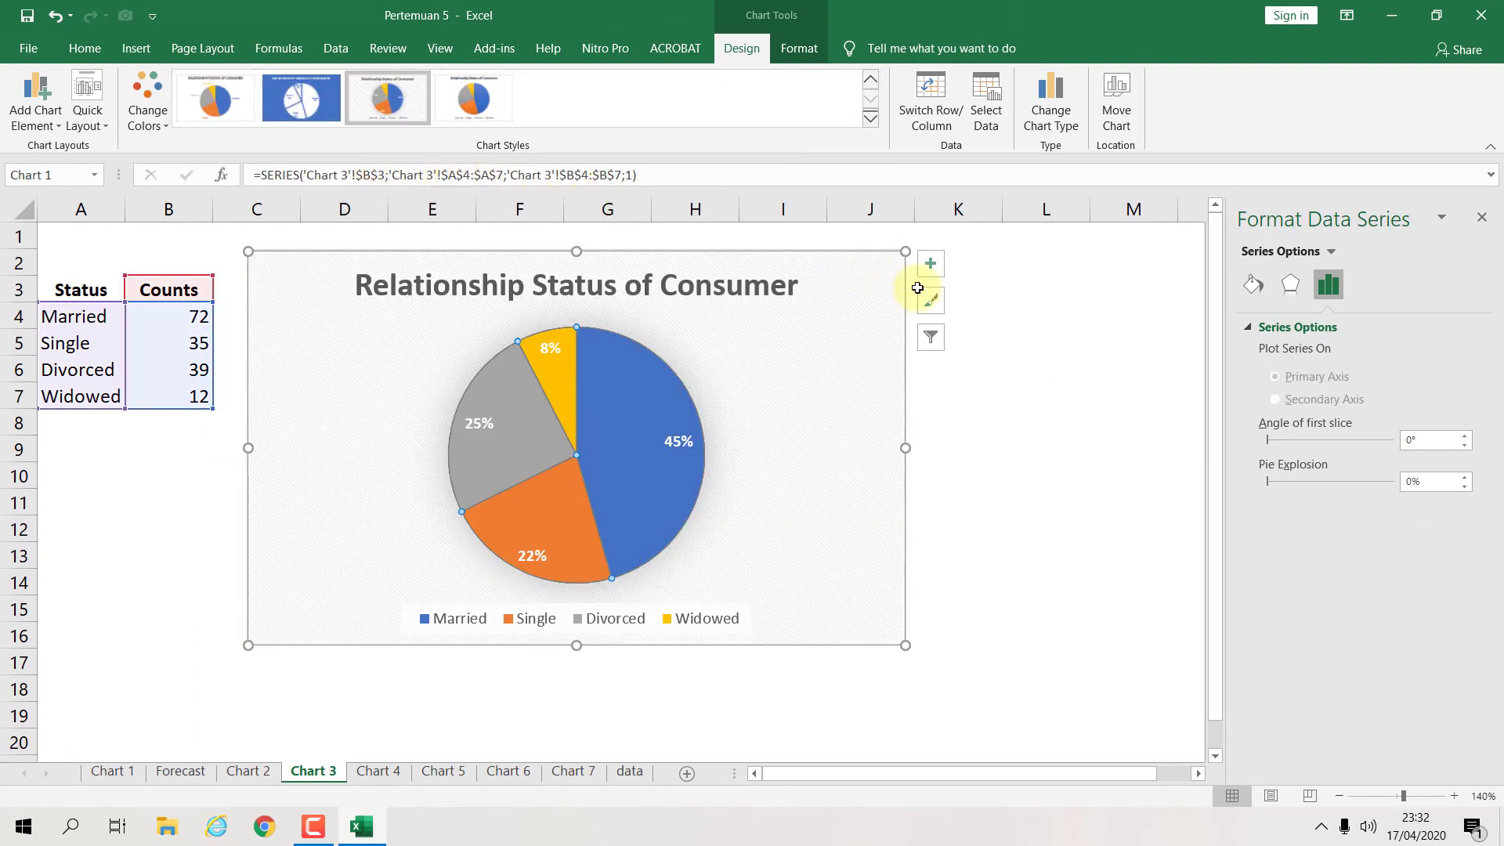
left_click(1041, 329)
Step: Try the orange, yellow and green colorful palette on the pie chart and restore the blue, orange, grey and yellow one
left_click(859, 351)
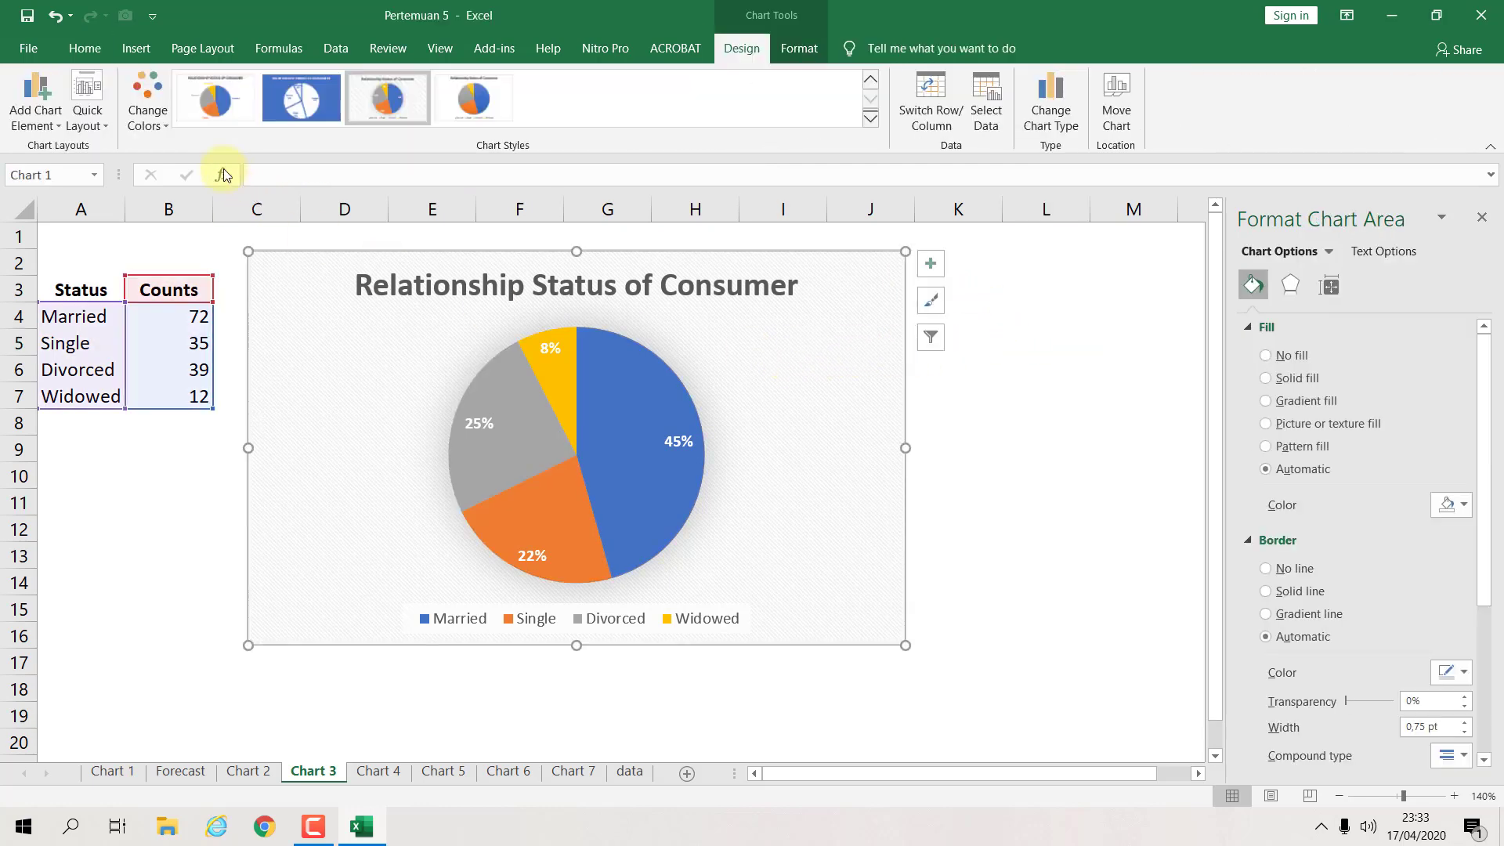
left_click(162, 119)
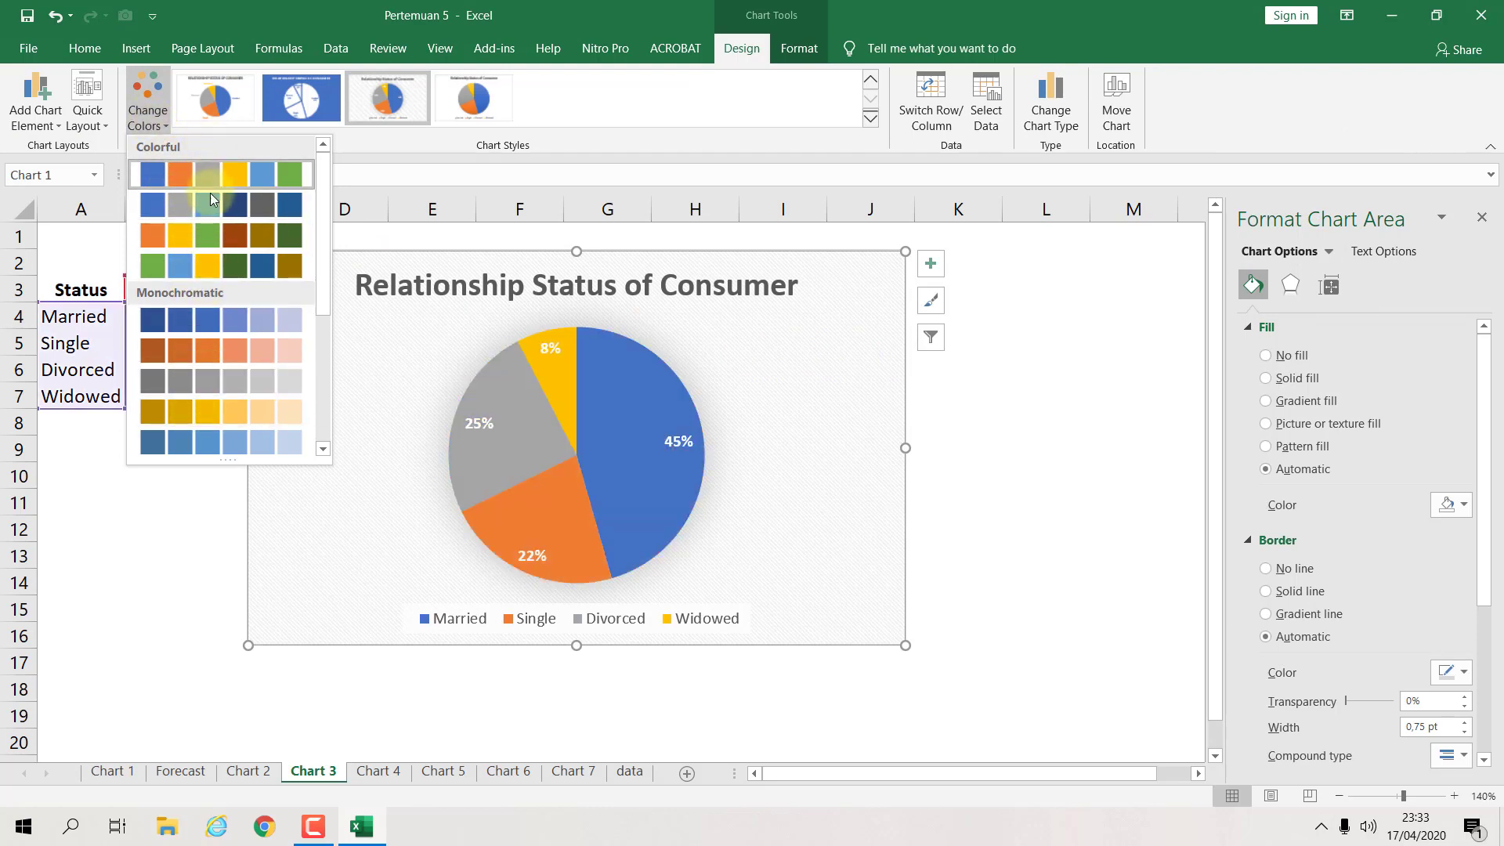
left_click(210, 243)
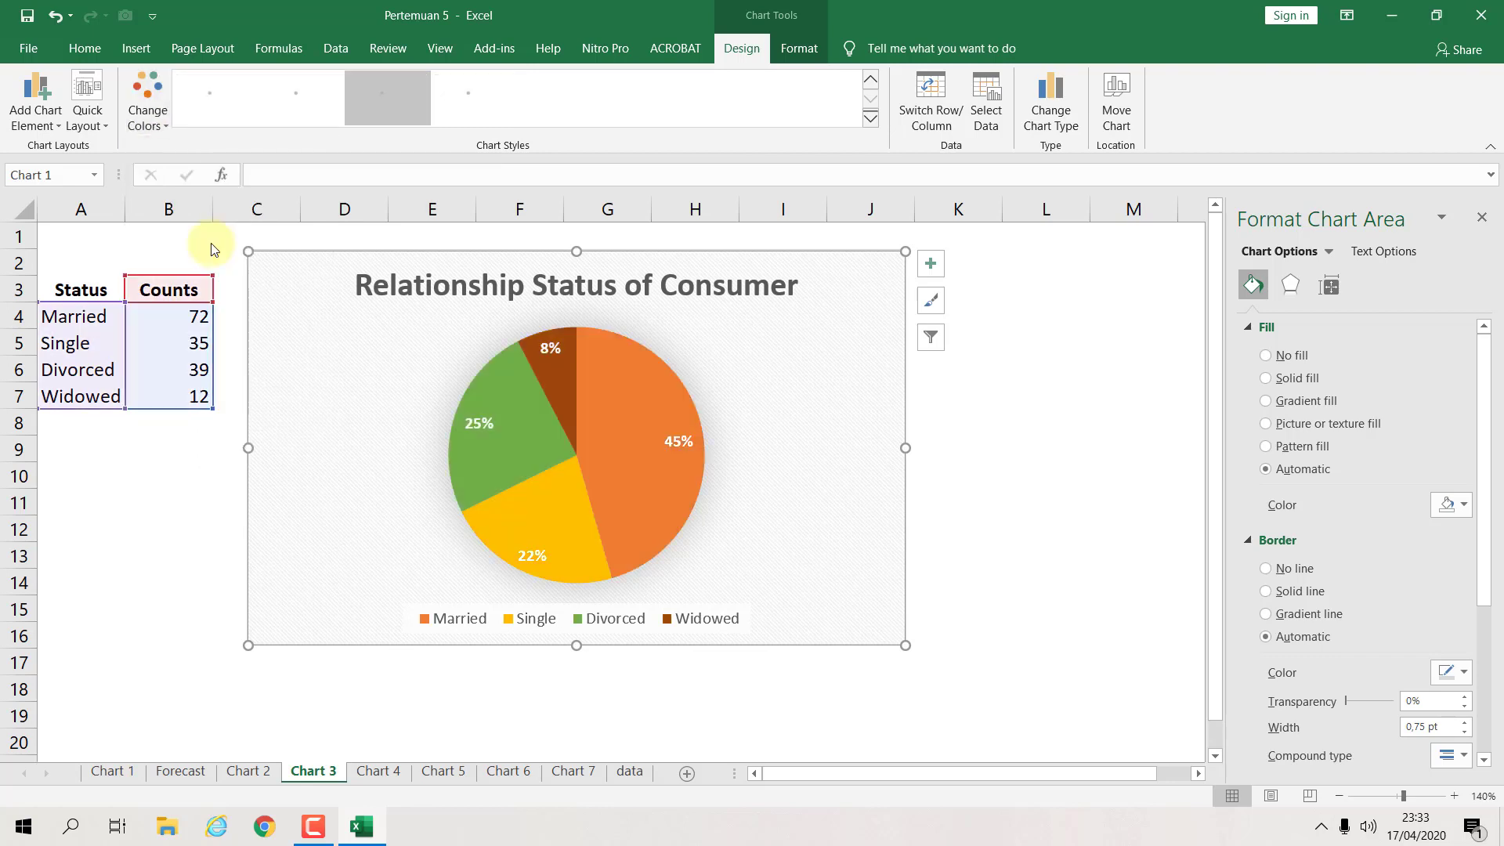
left_click(157, 125)
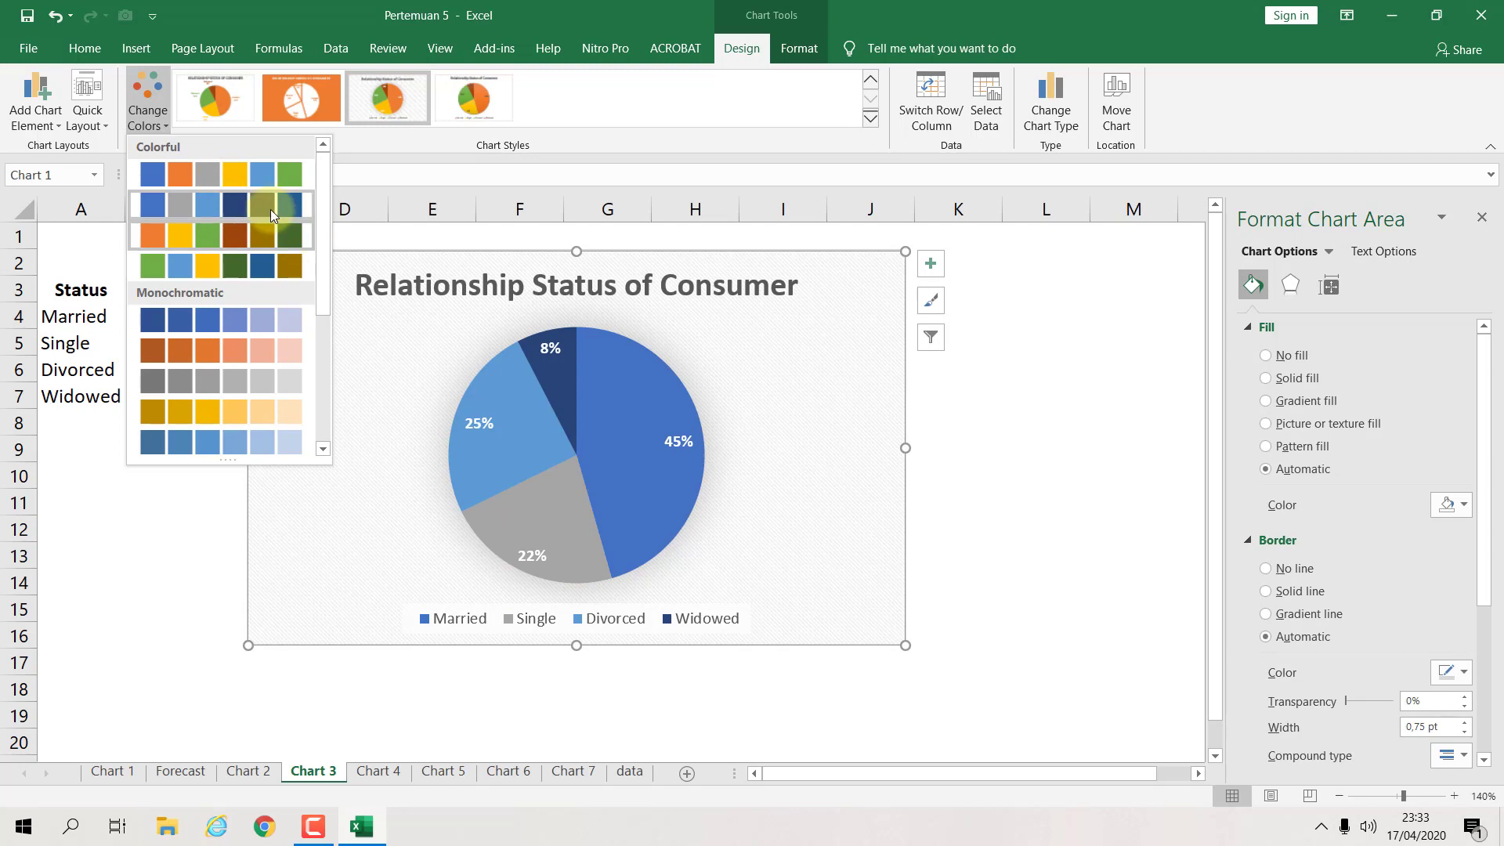
left_click(265, 183)
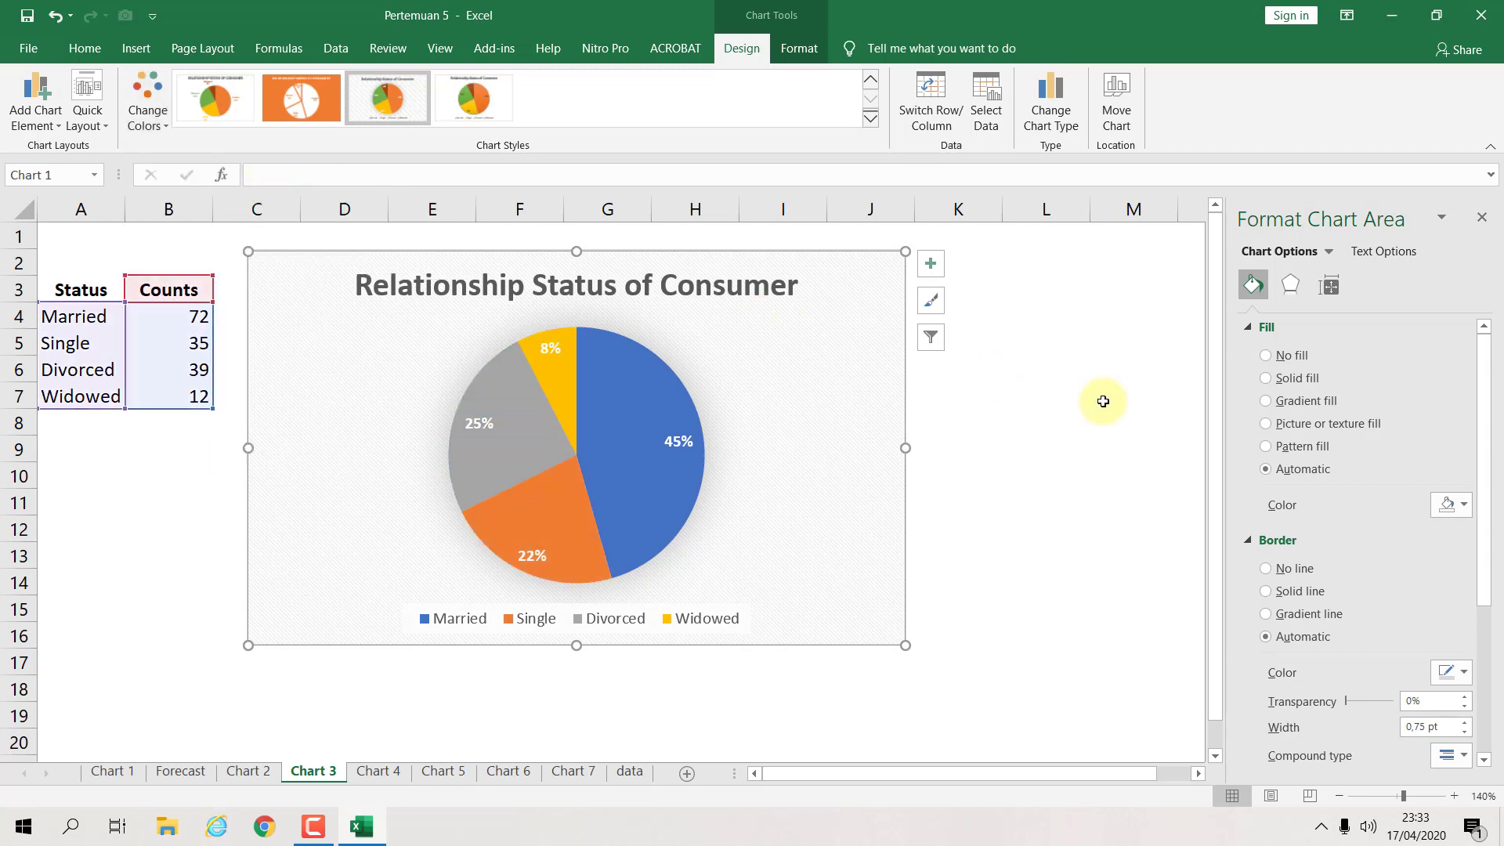
Step: Move the pie chart slightly up and closer to the Status and Counts table
left_click(1150, 409)
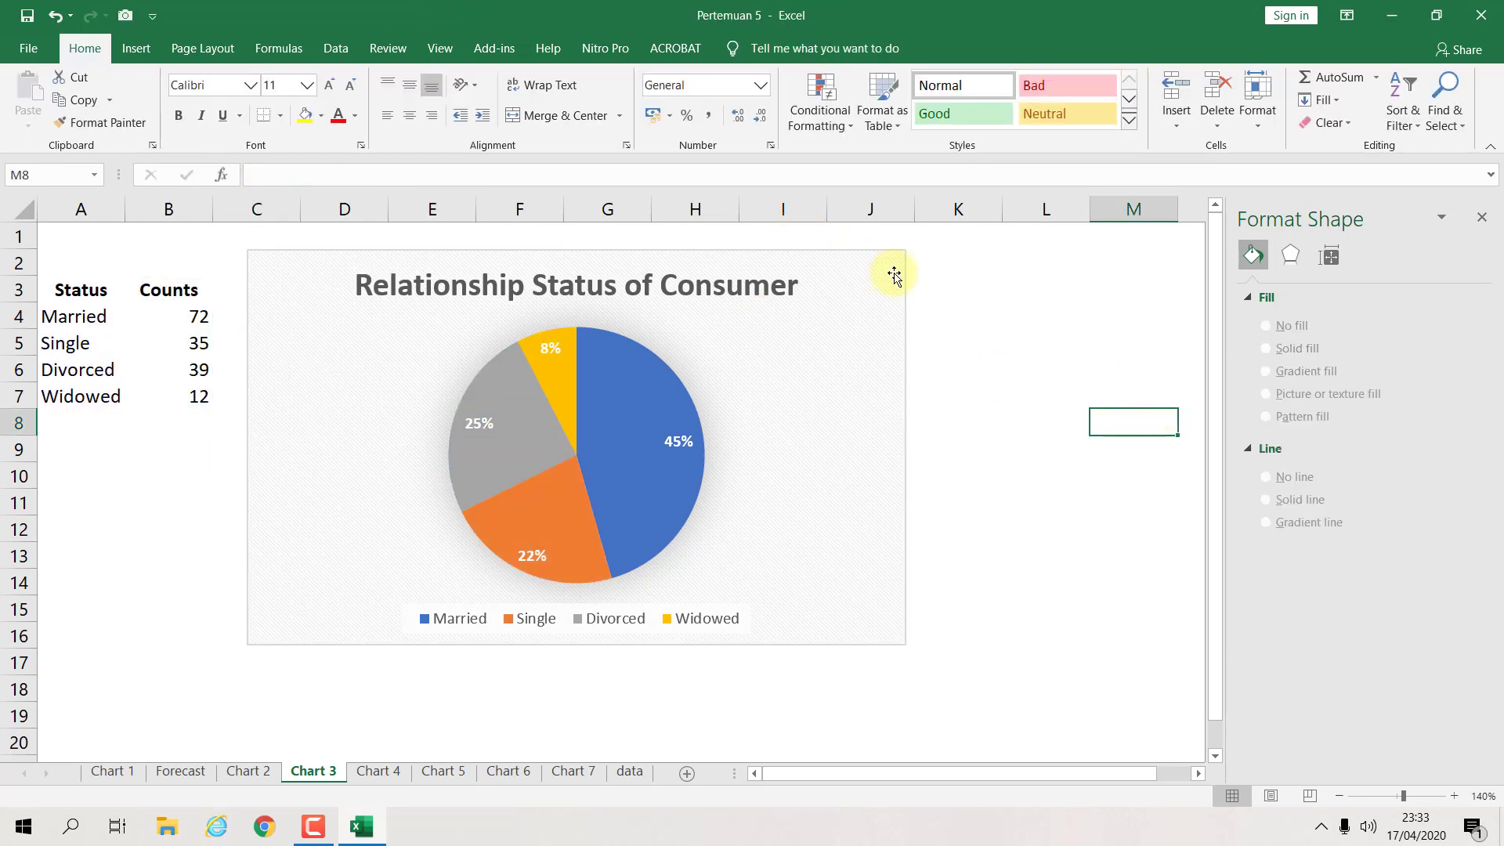
left_click_drag(887, 259, 850, 243)
left_click(1064, 363)
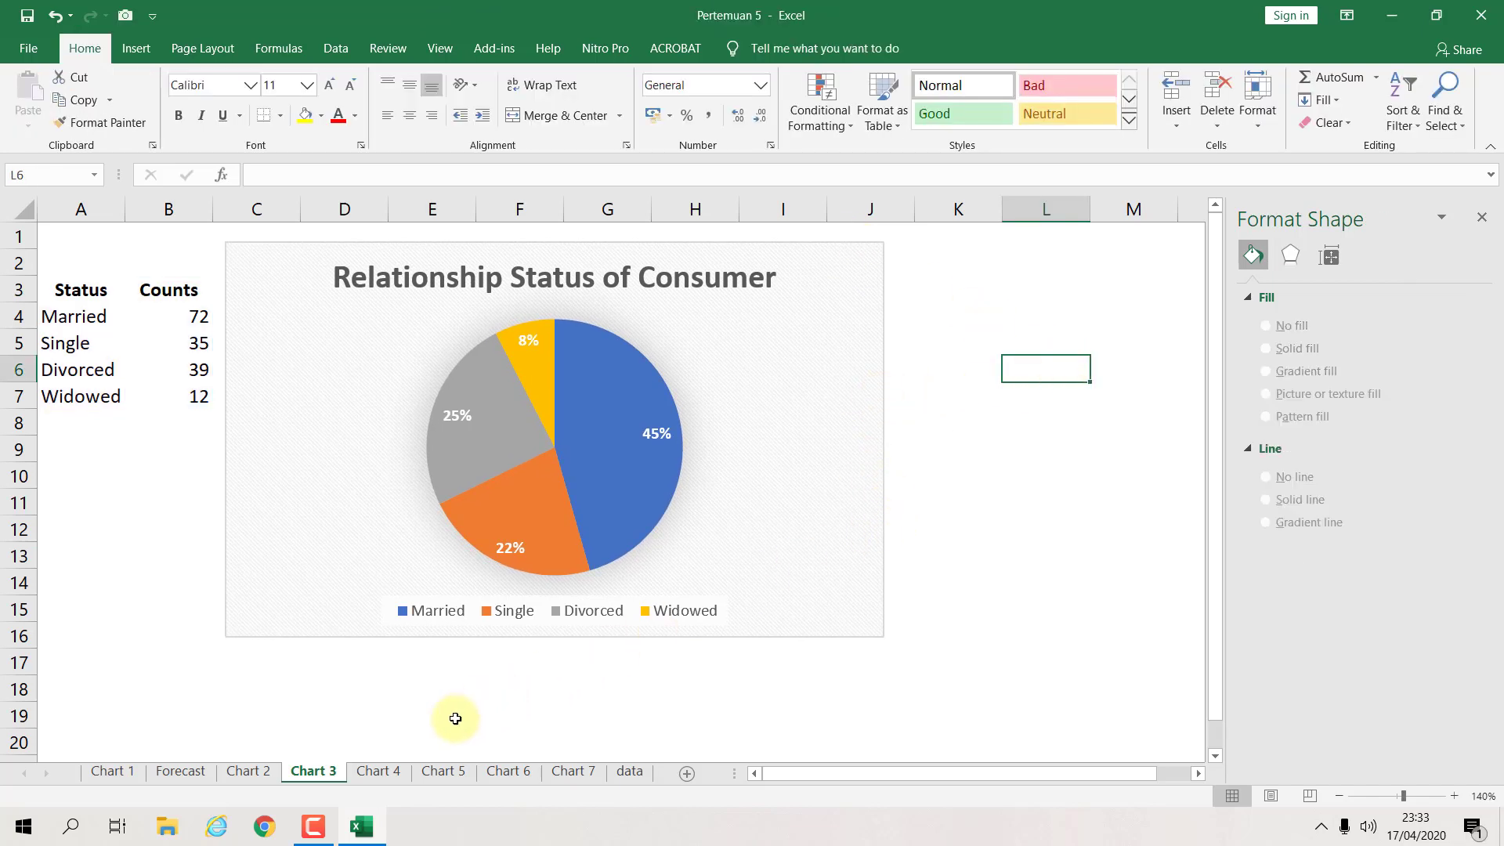
Step: On the Chart 4 sheet, replace the chart's title with "Sales Comparison: Thailand & Malaysia" and make it bold
left_click(379, 770)
left_click(731, 658)
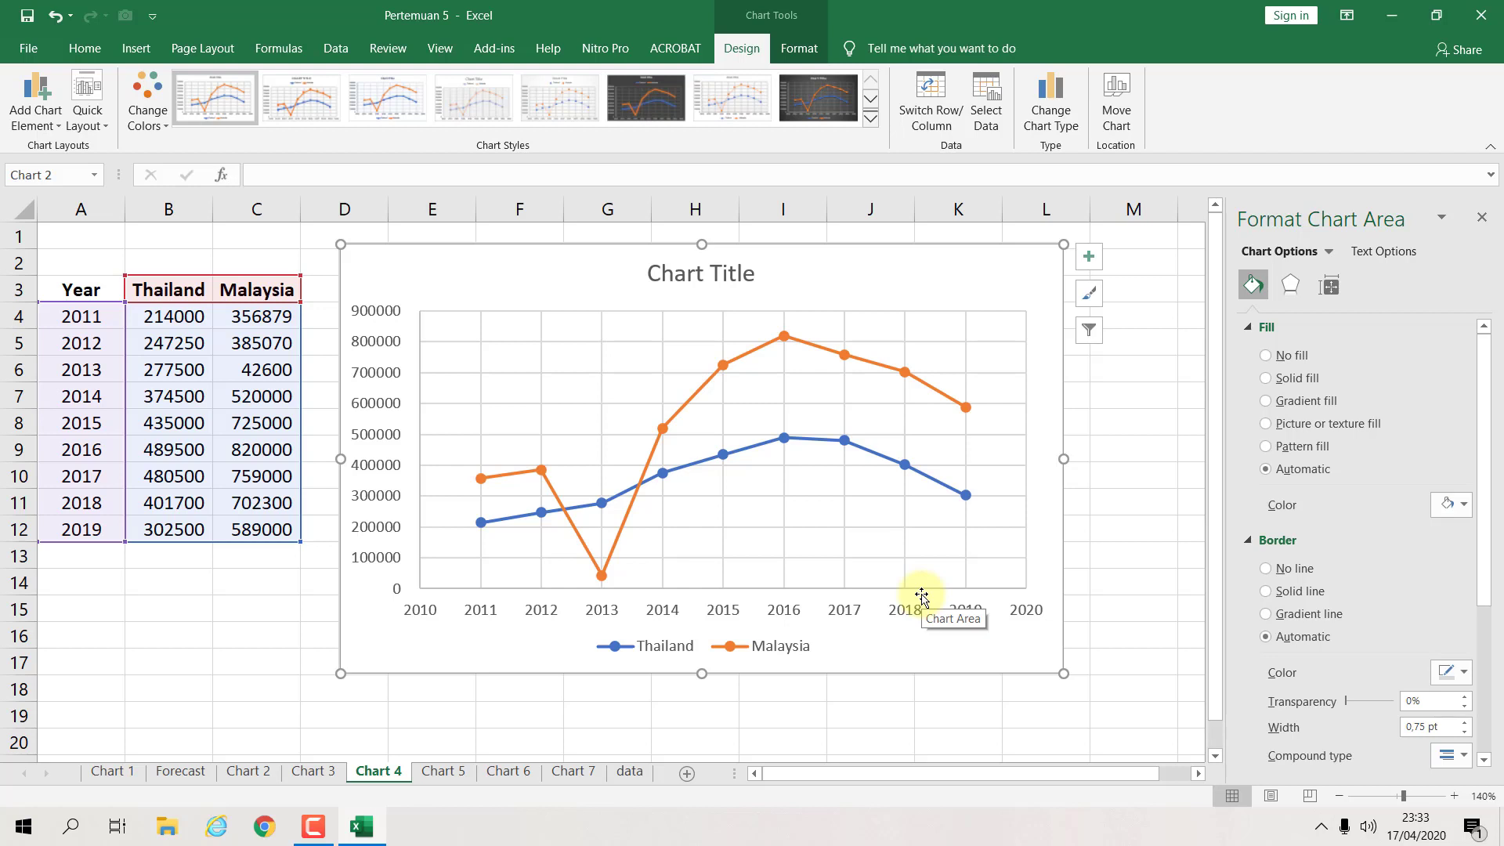
left_click(709, 270)
left_click(710, 274)
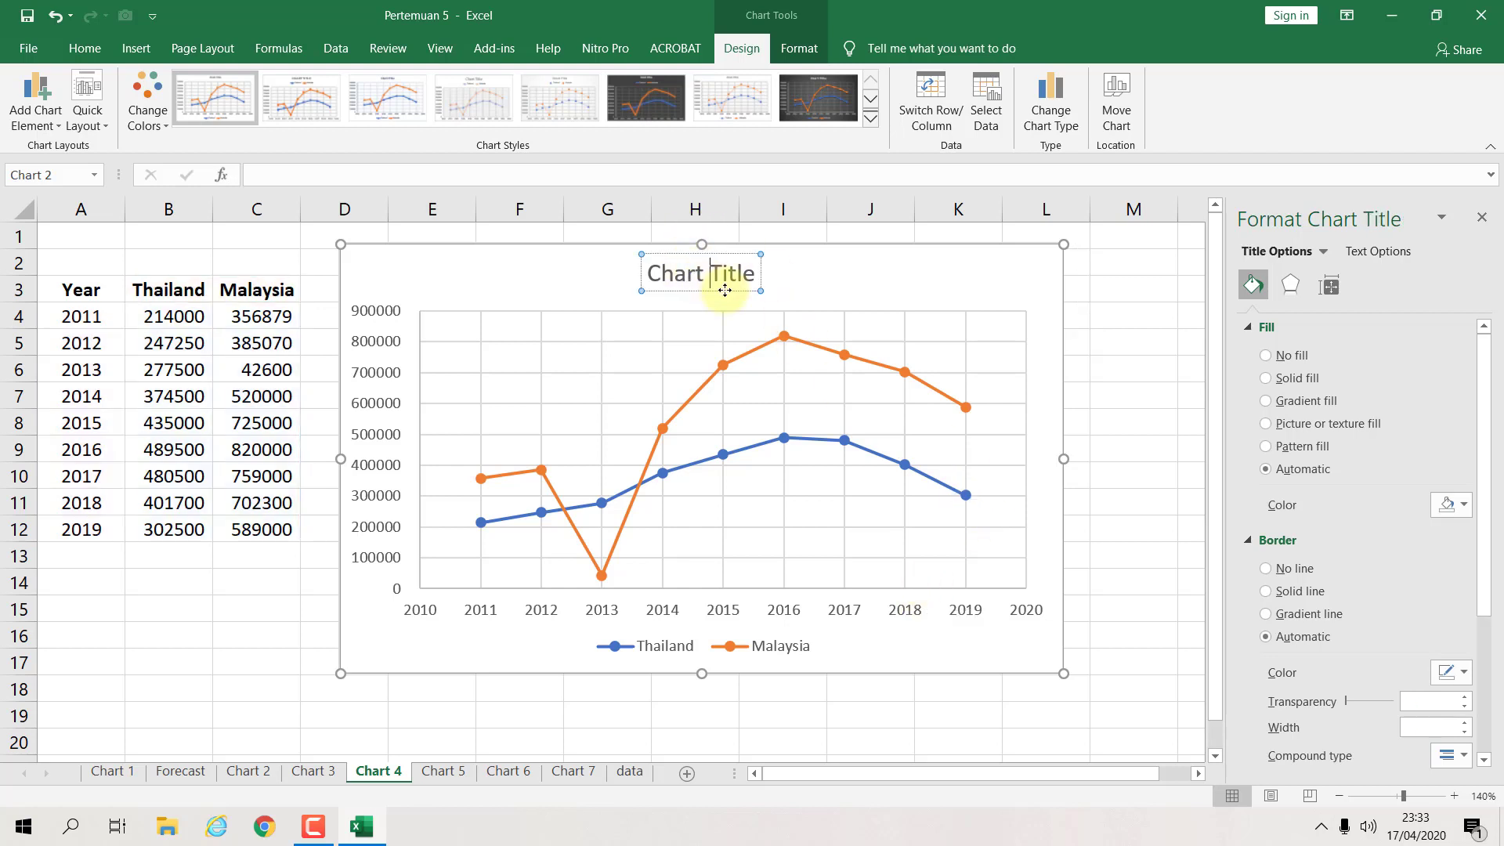
key("ctrl+a")
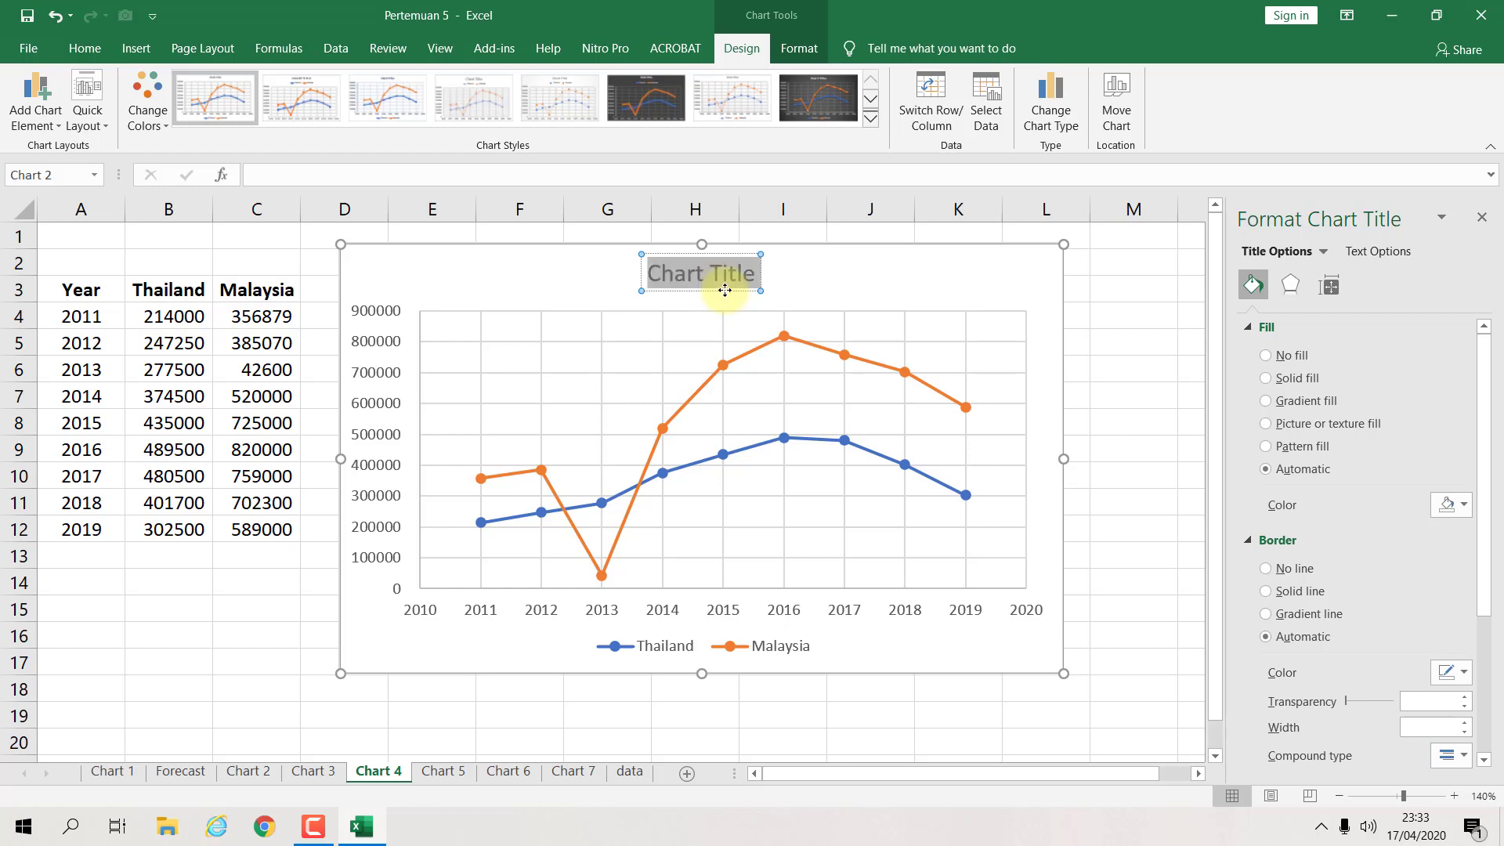
type("Sales")
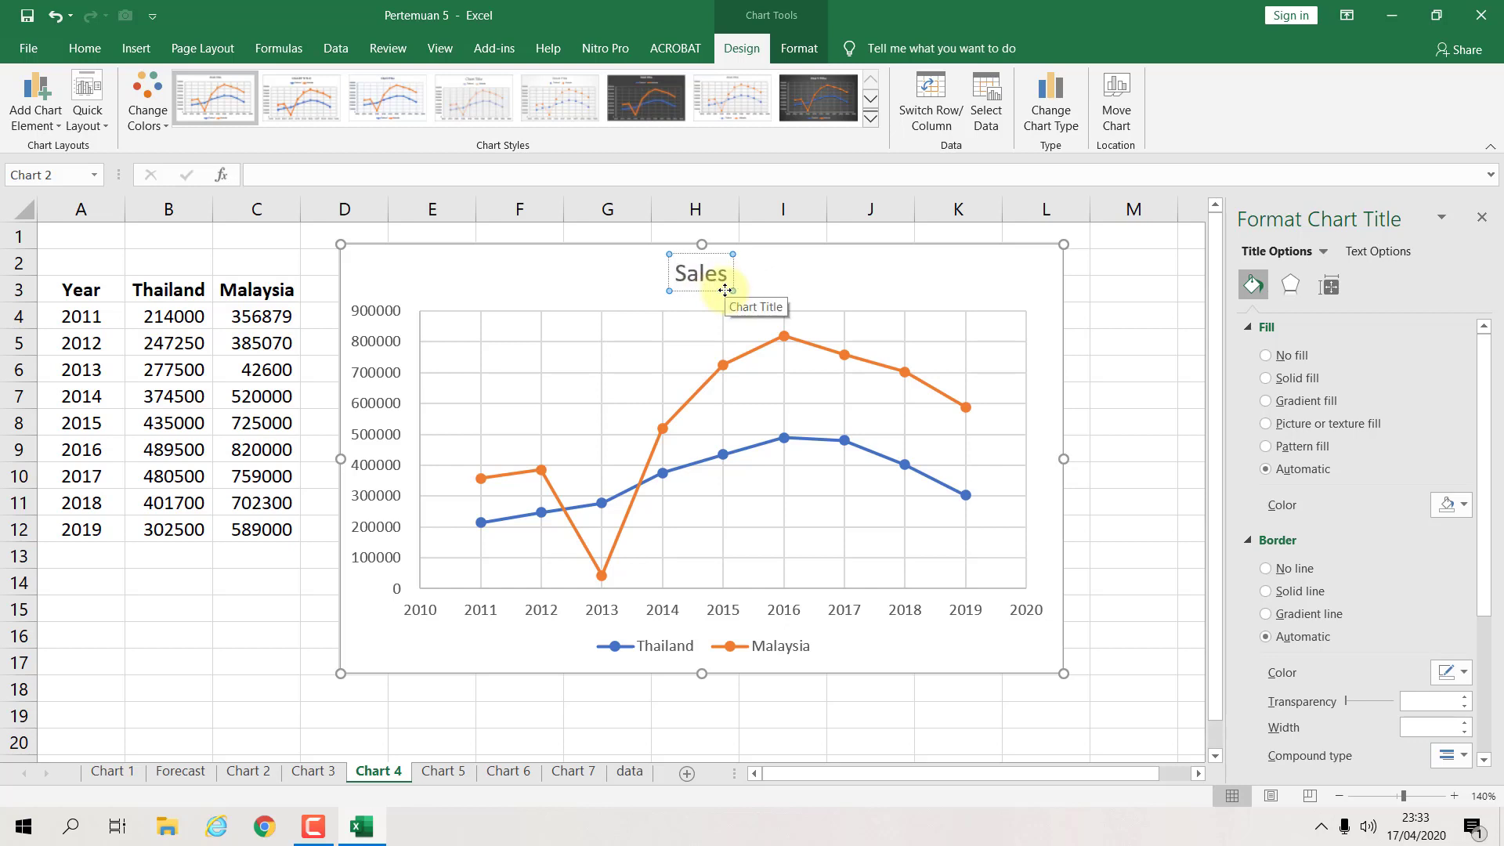
type(" Compari")
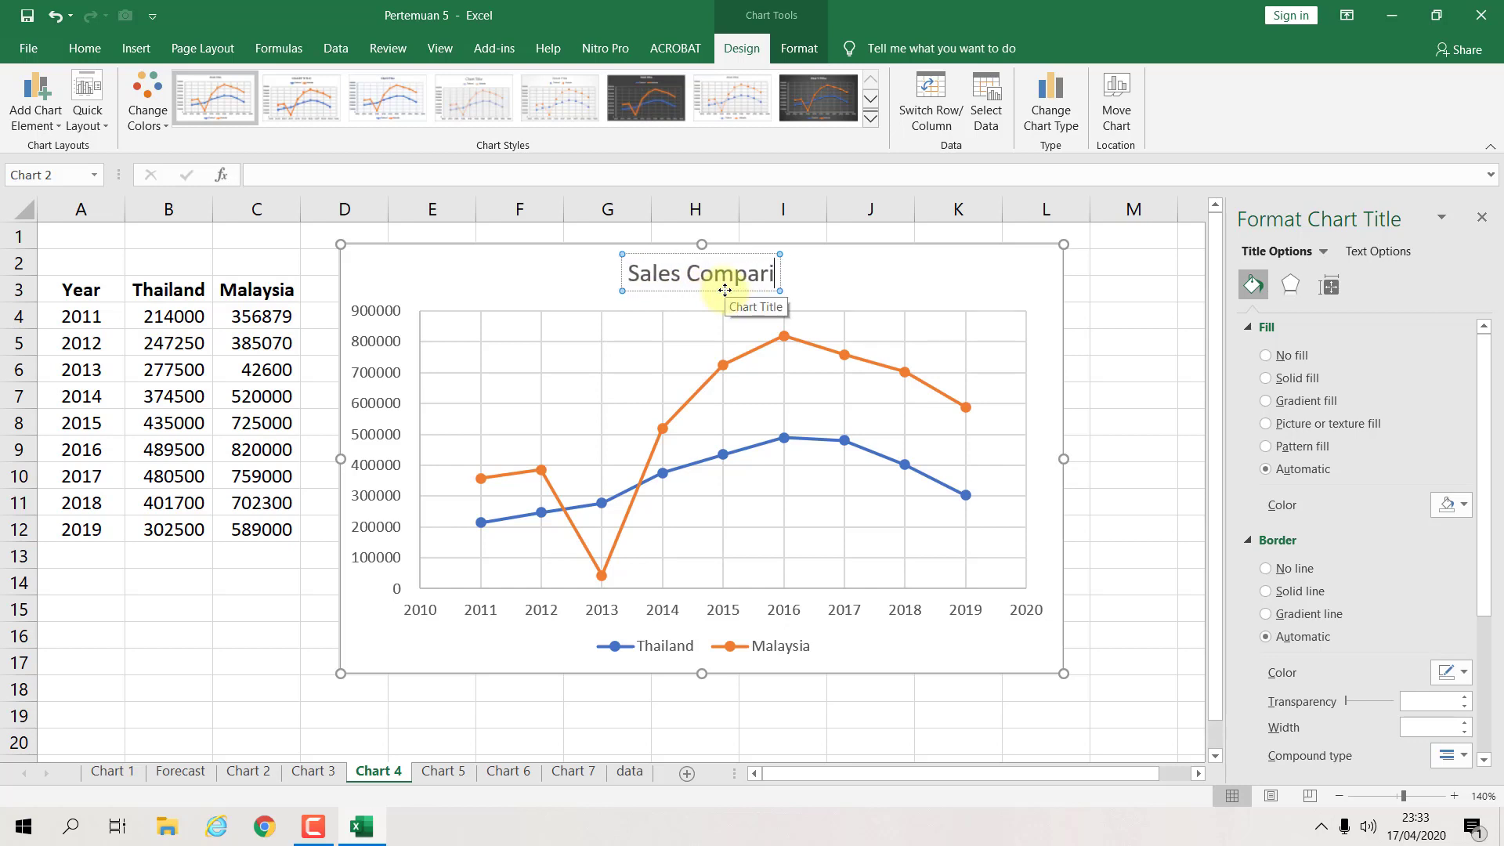
type("son: T")
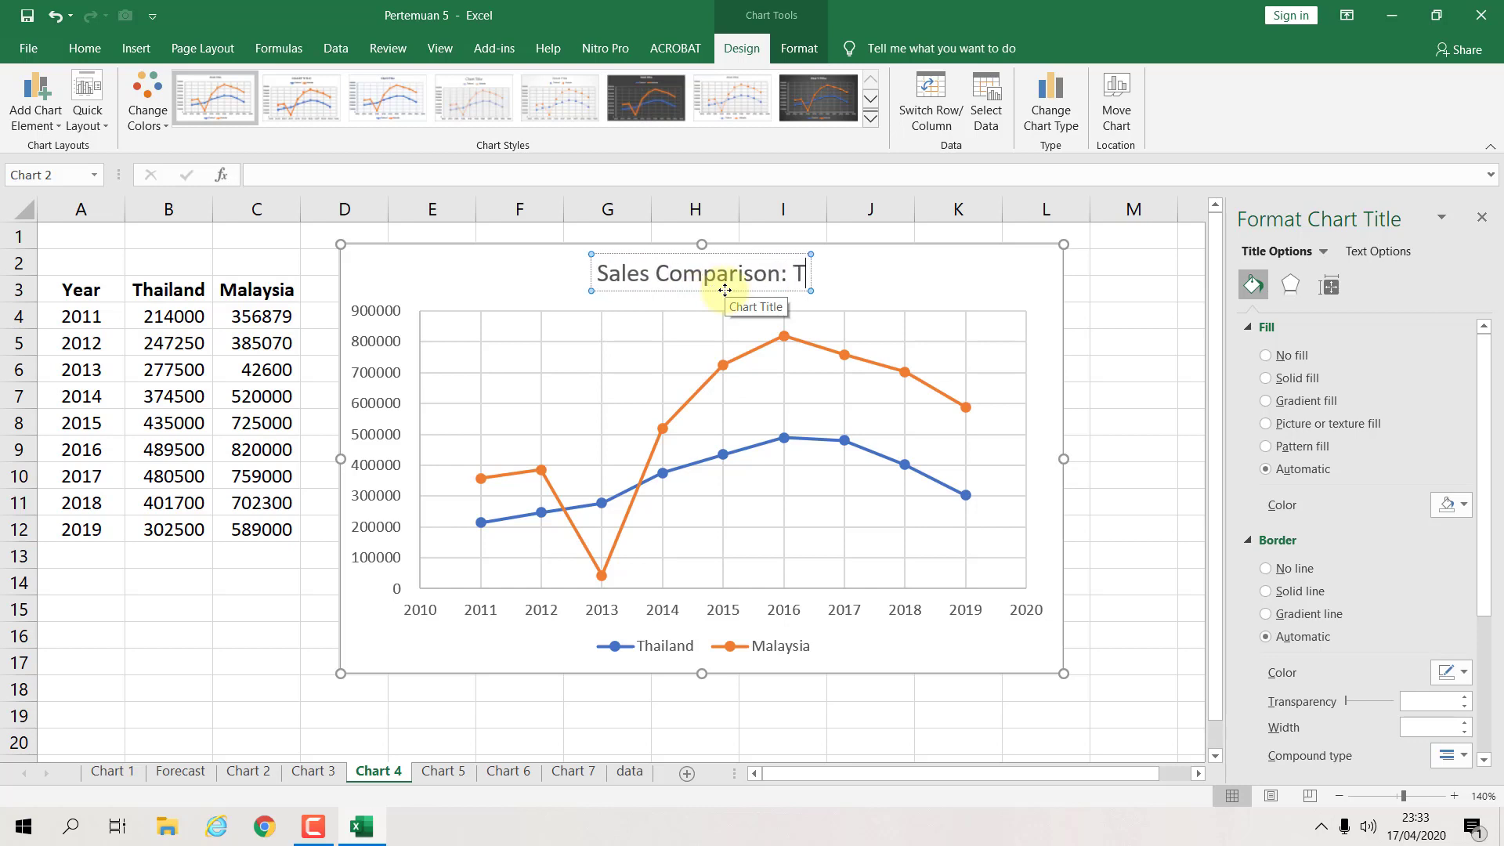
type("hailab")
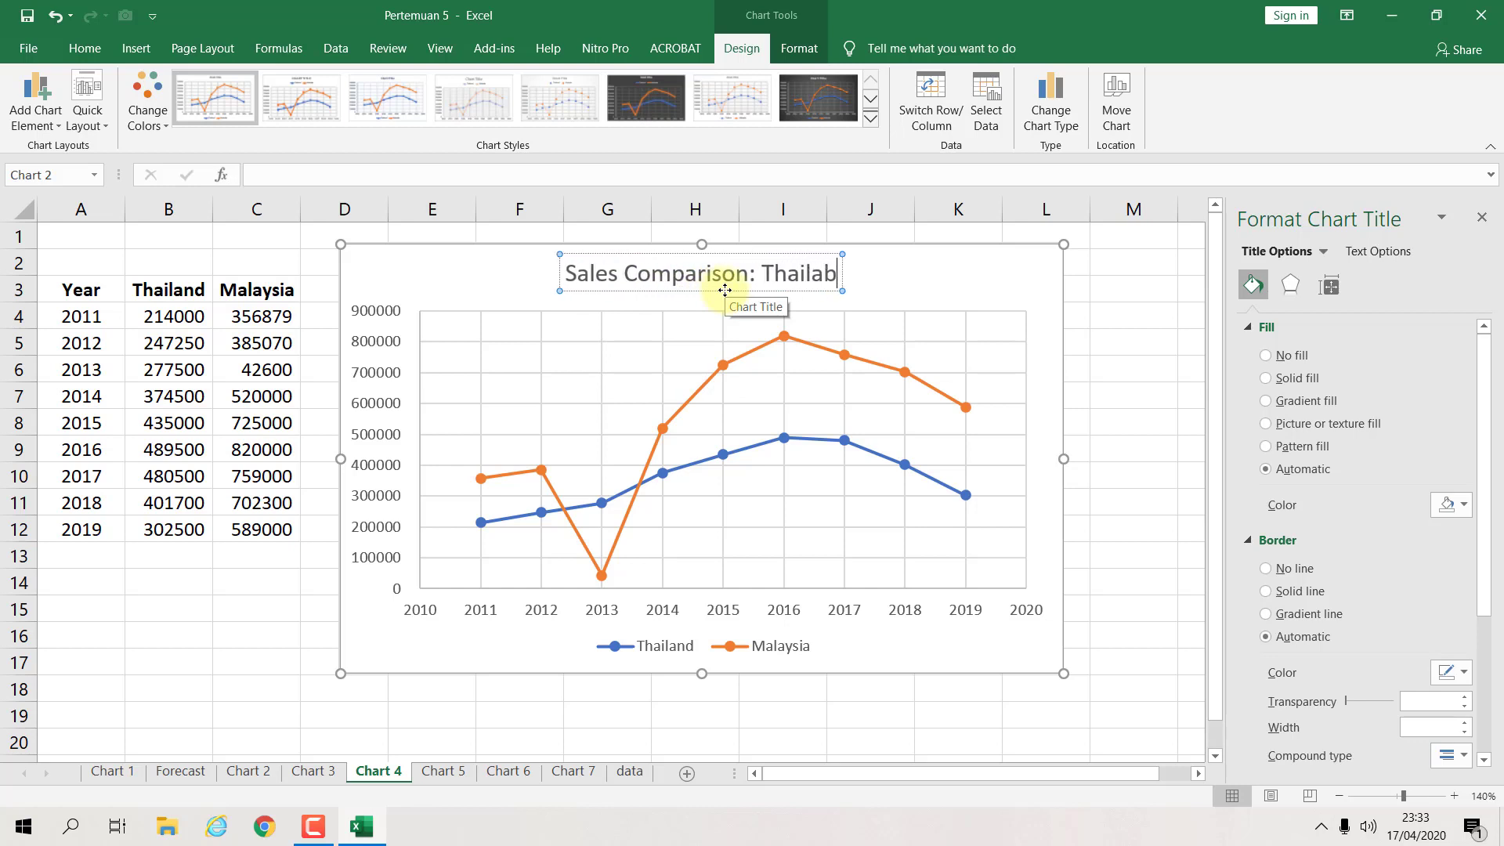
key("BackSpace")
type("nd")
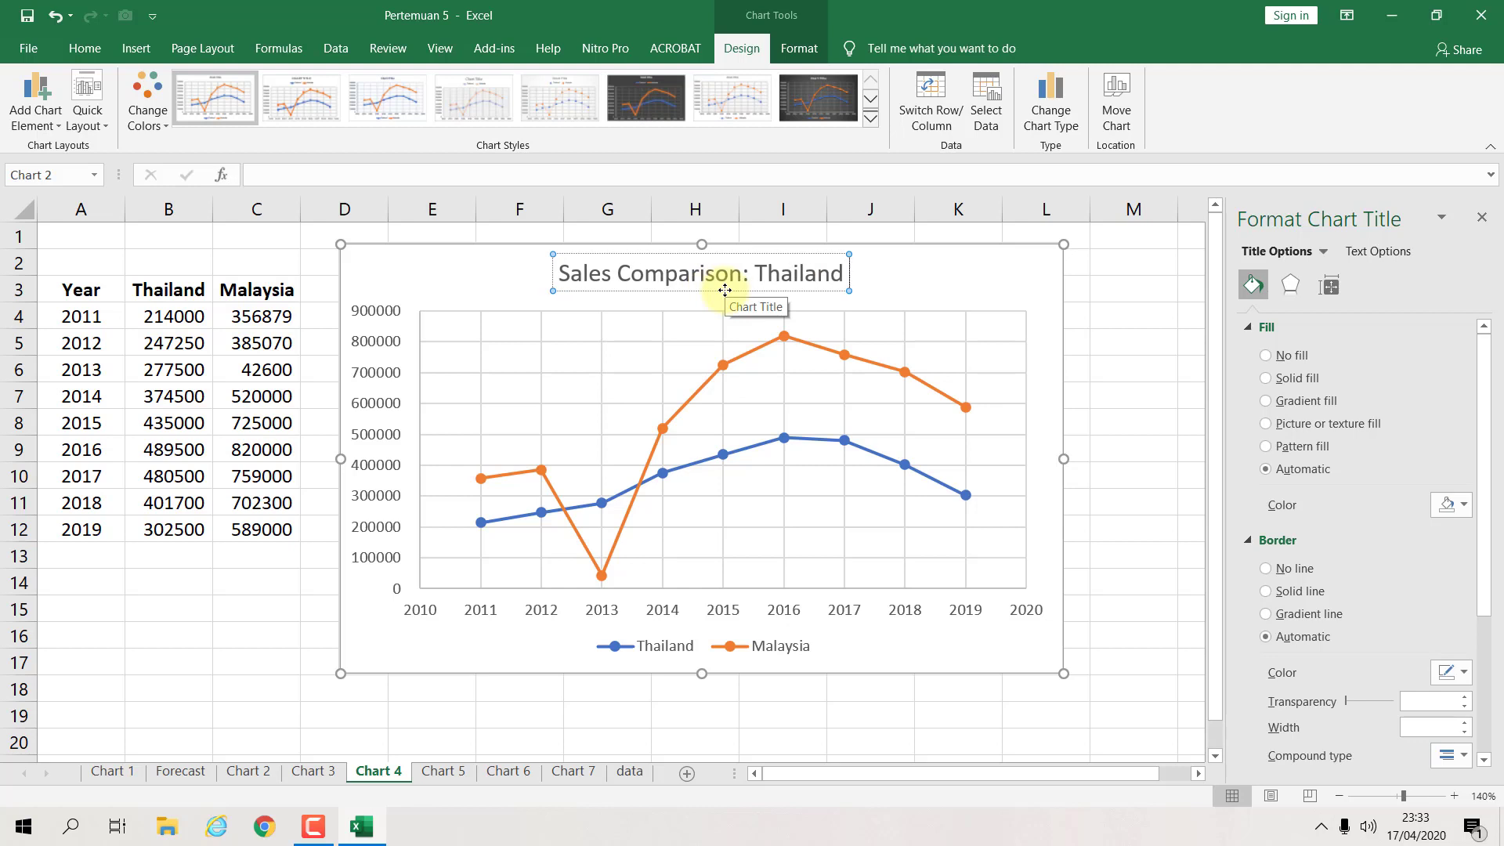
type(" & Malaysia")
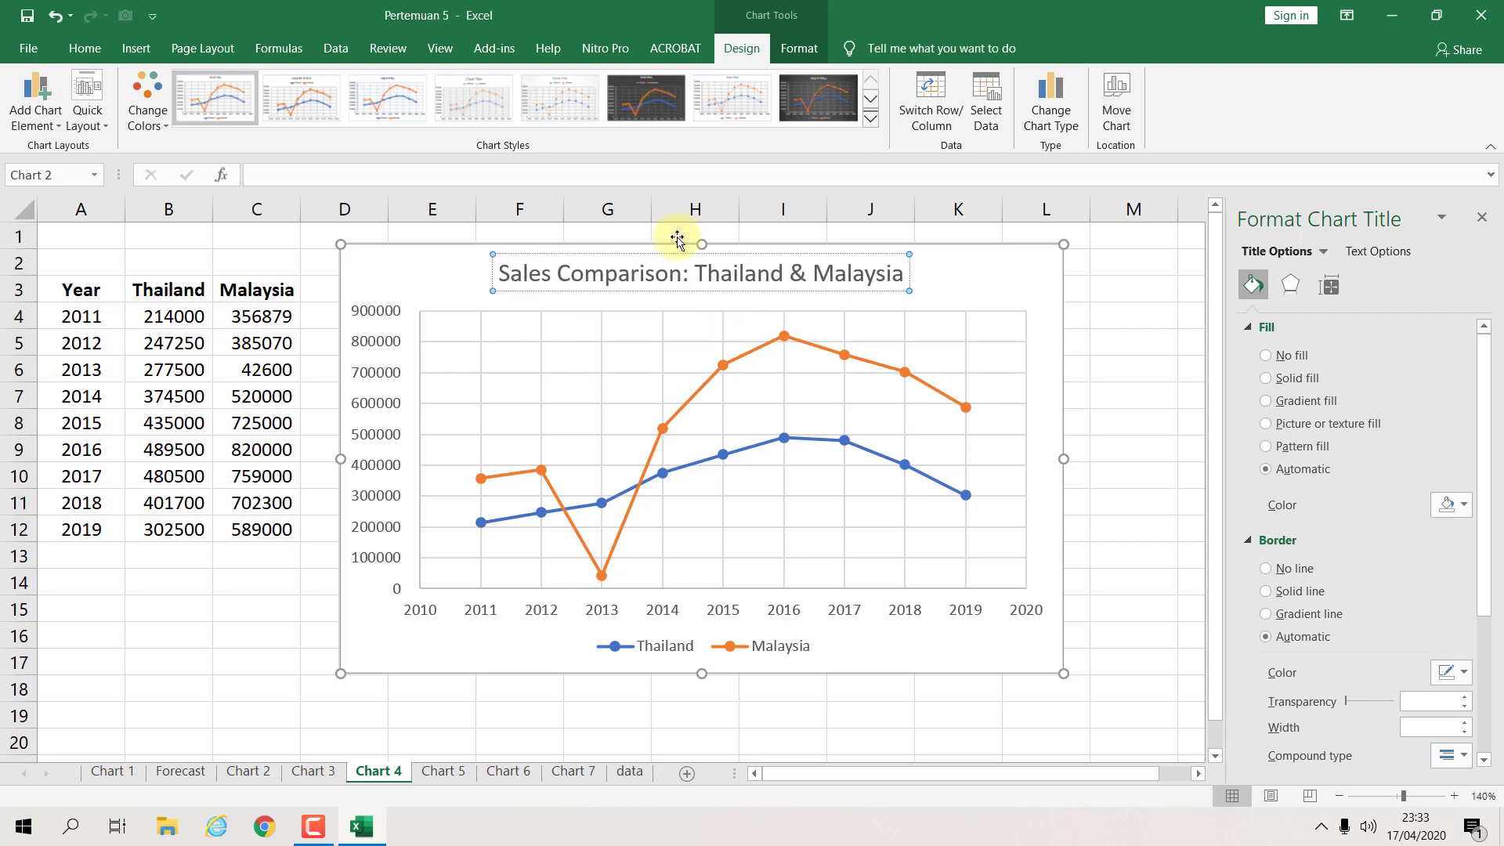
key("ctrl+a")
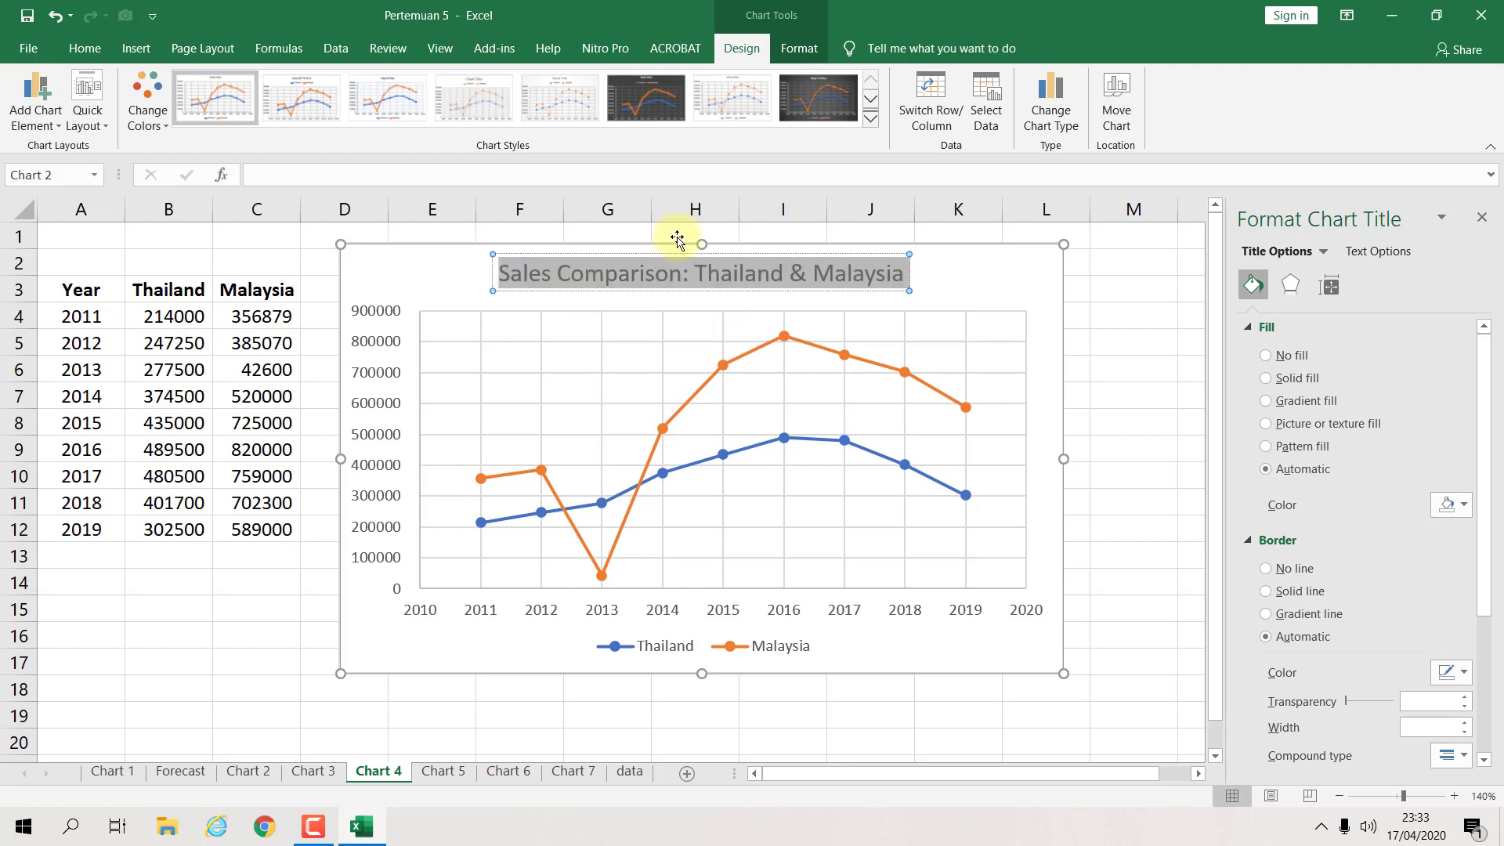
key("ctrl+b")
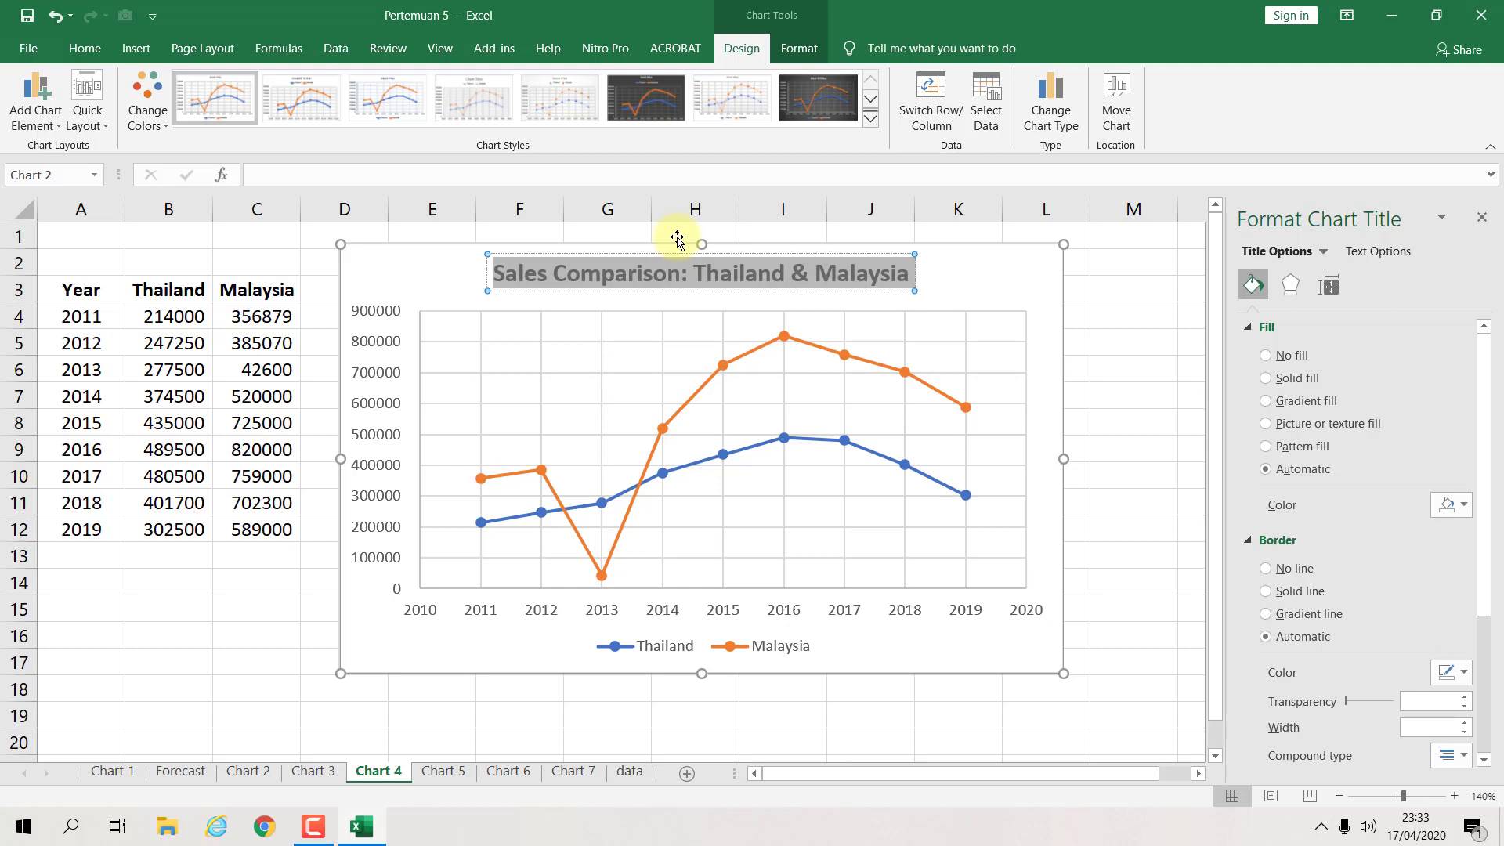
Step: Set the display units of the sales comparison chart's vertical axis to Thousands
left_click(378, 318)
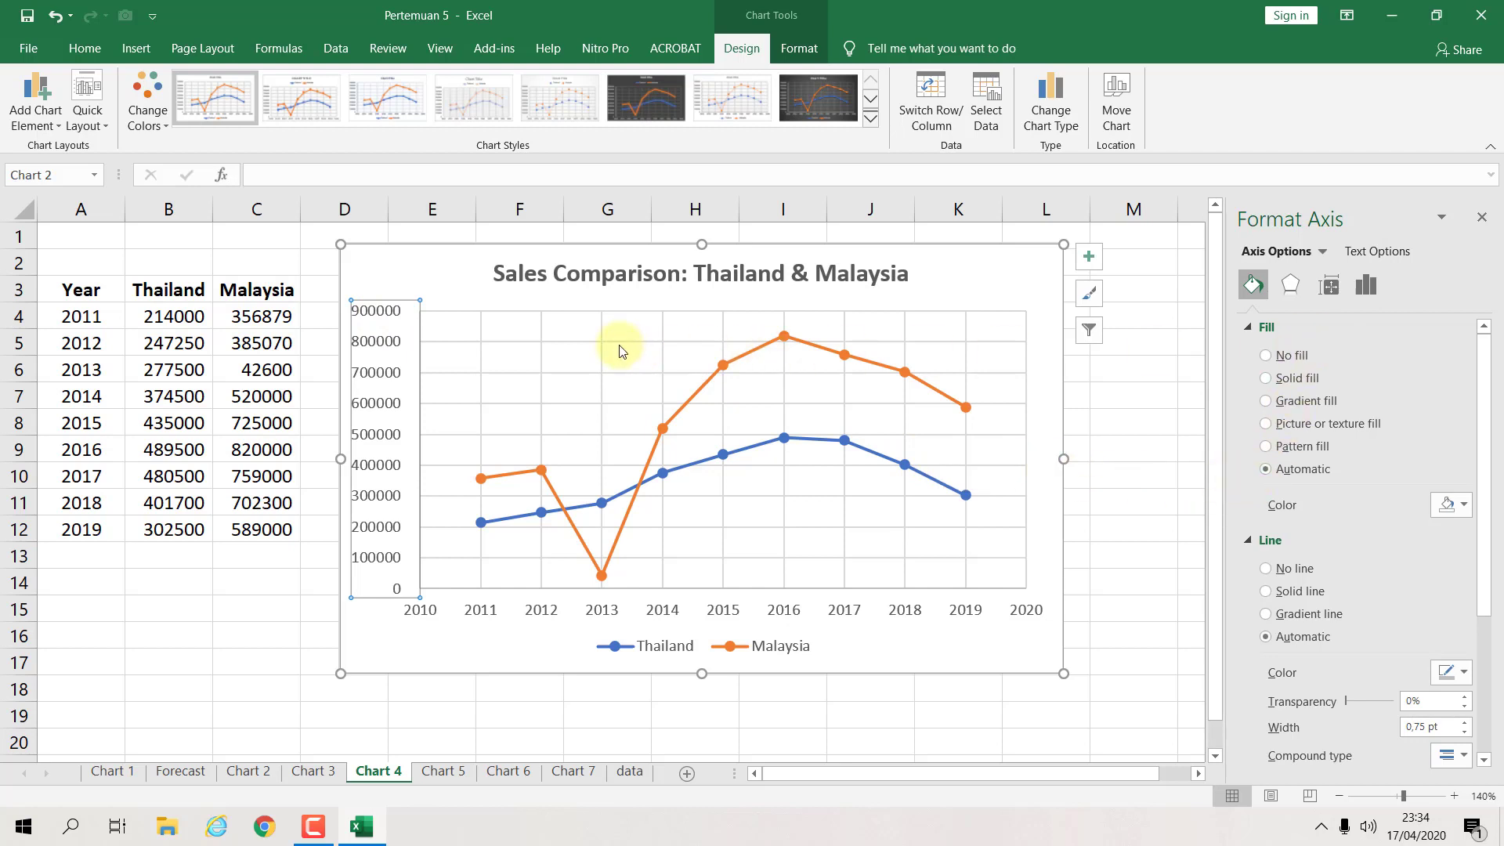
left_click(436, 284)
left_click(381, 310)
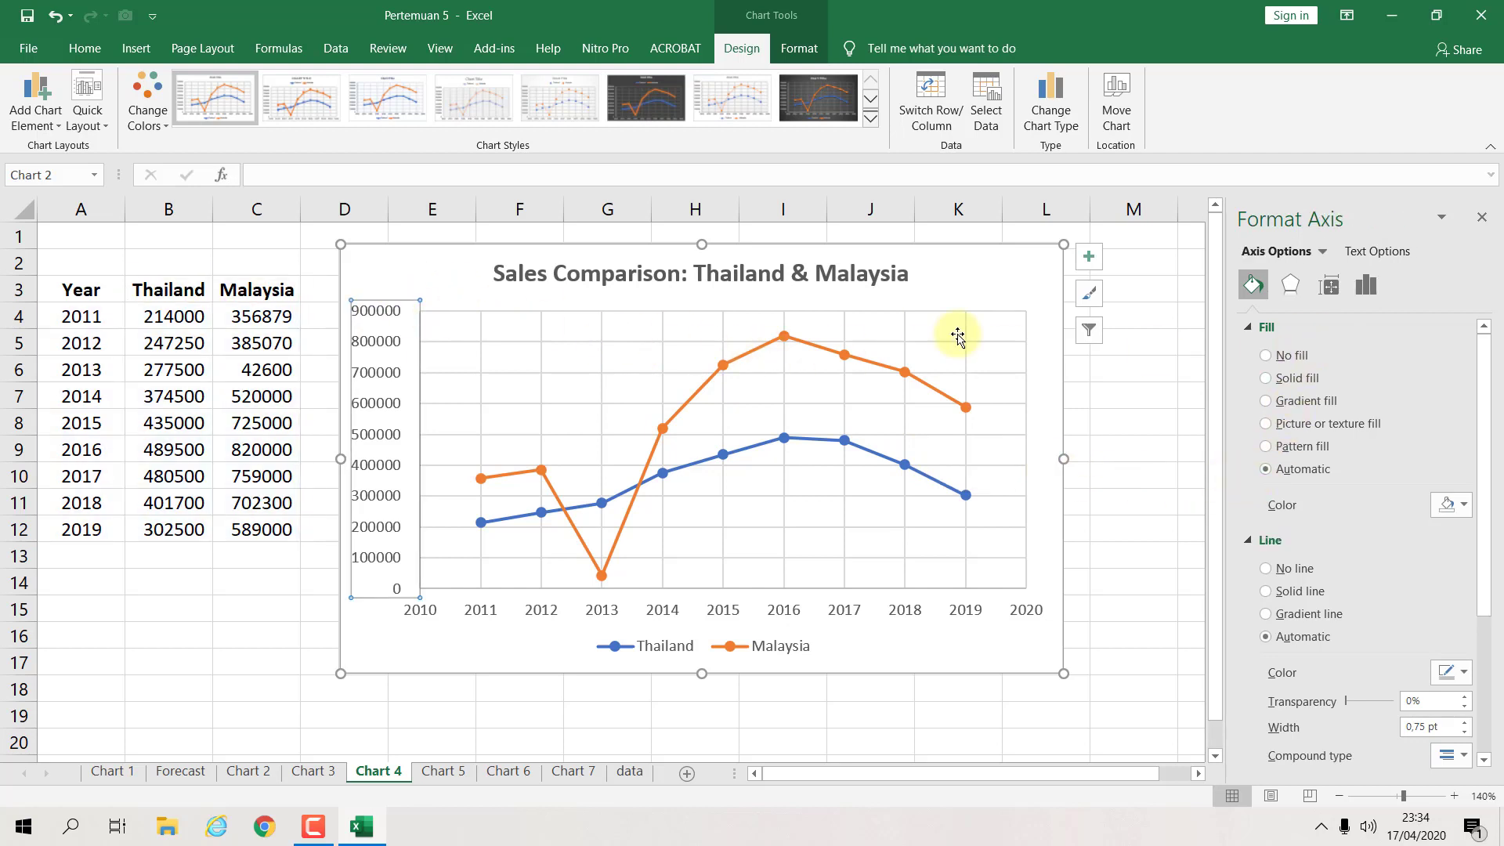
left_click(1363, 287)
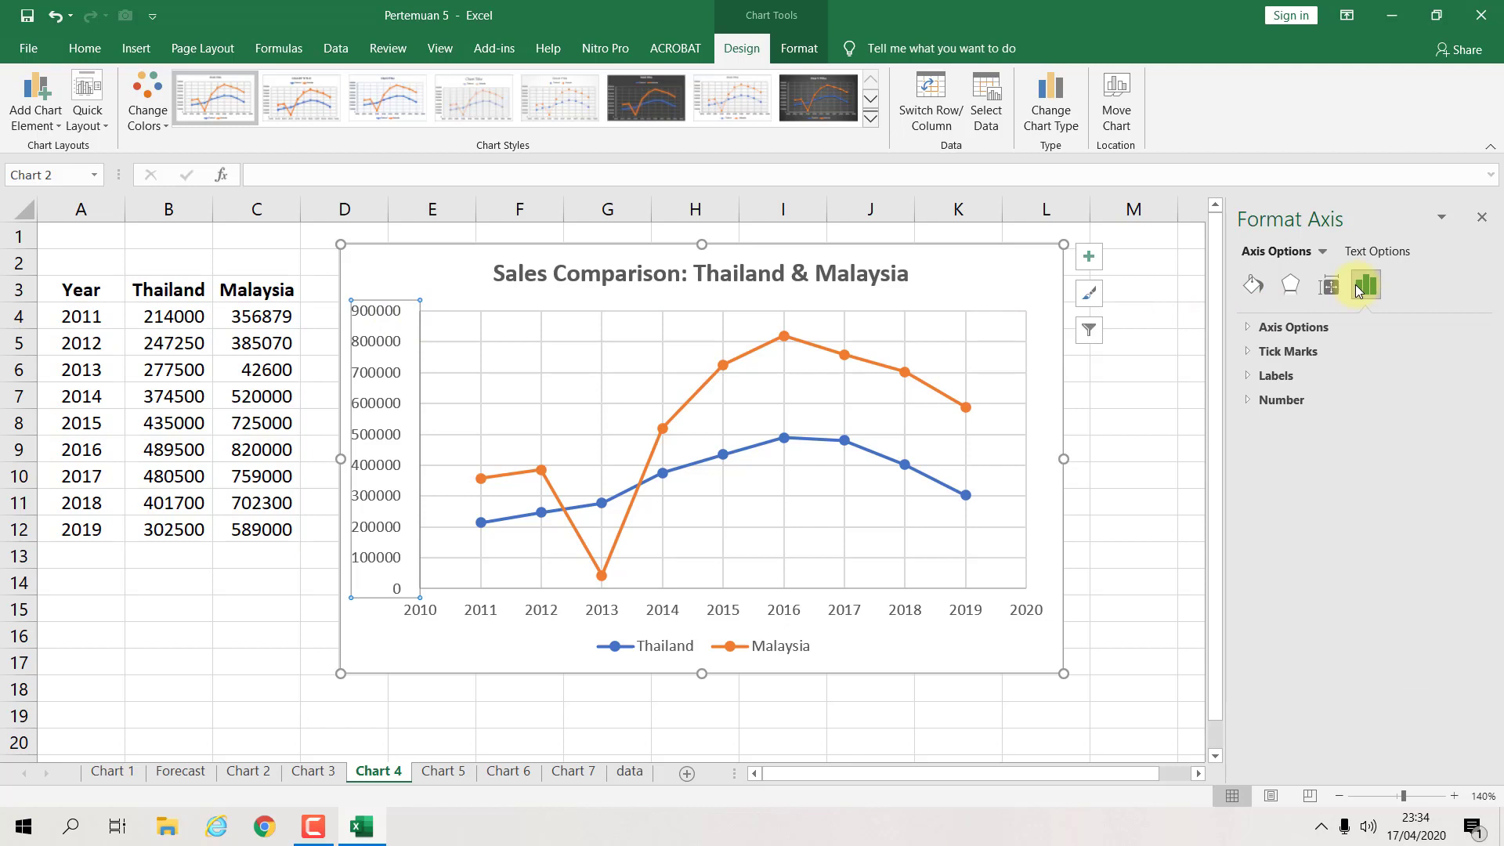
left_click(1248, 328)
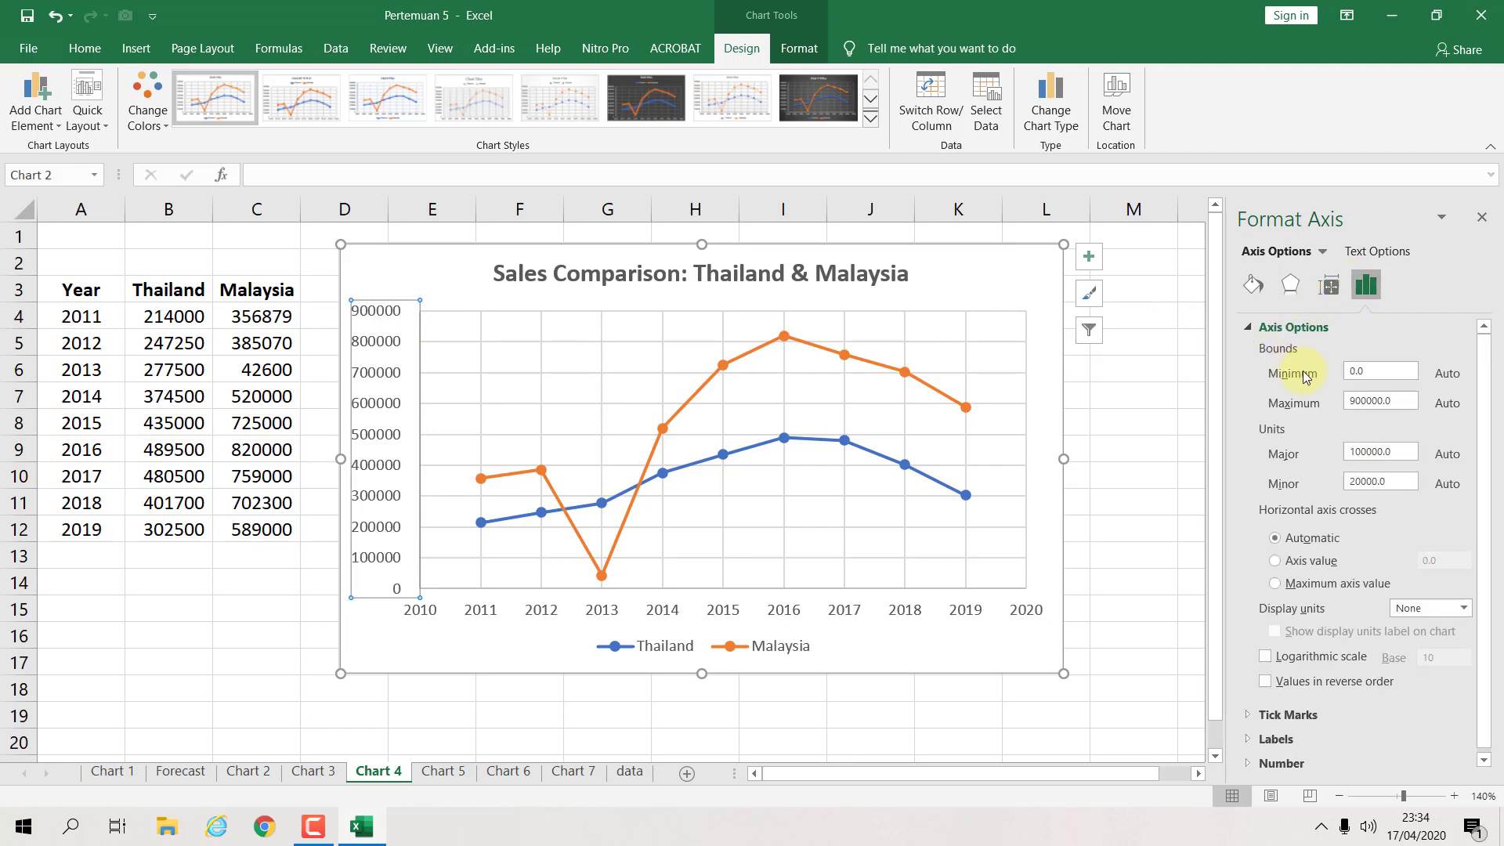
left_click(1462, 604)
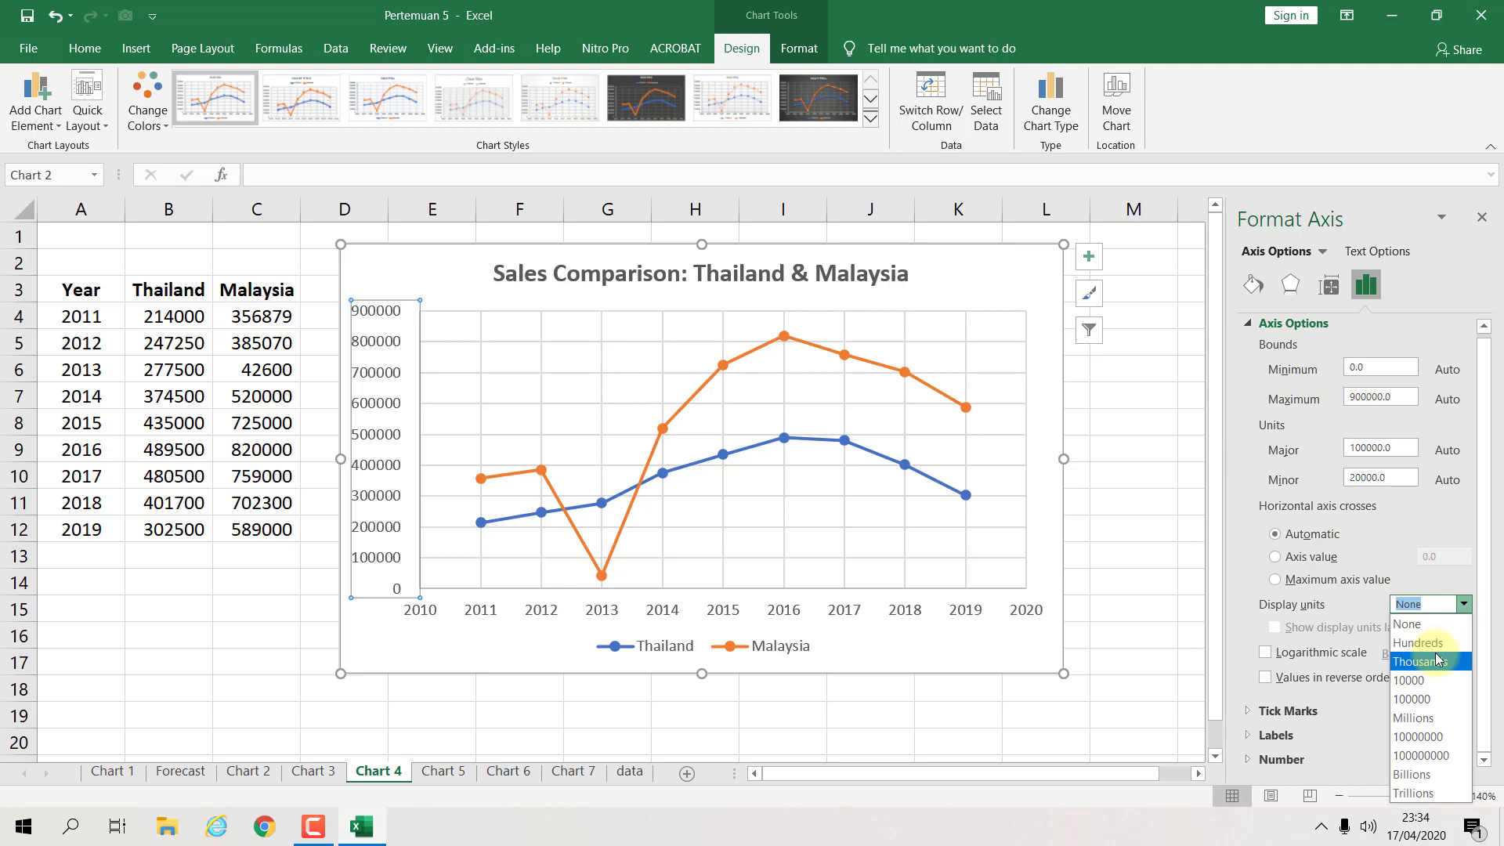
left_click(1437, 660)
Step: Hide the worksheet gridlines on the Chart 4 sheet
left_click(1152, 456)
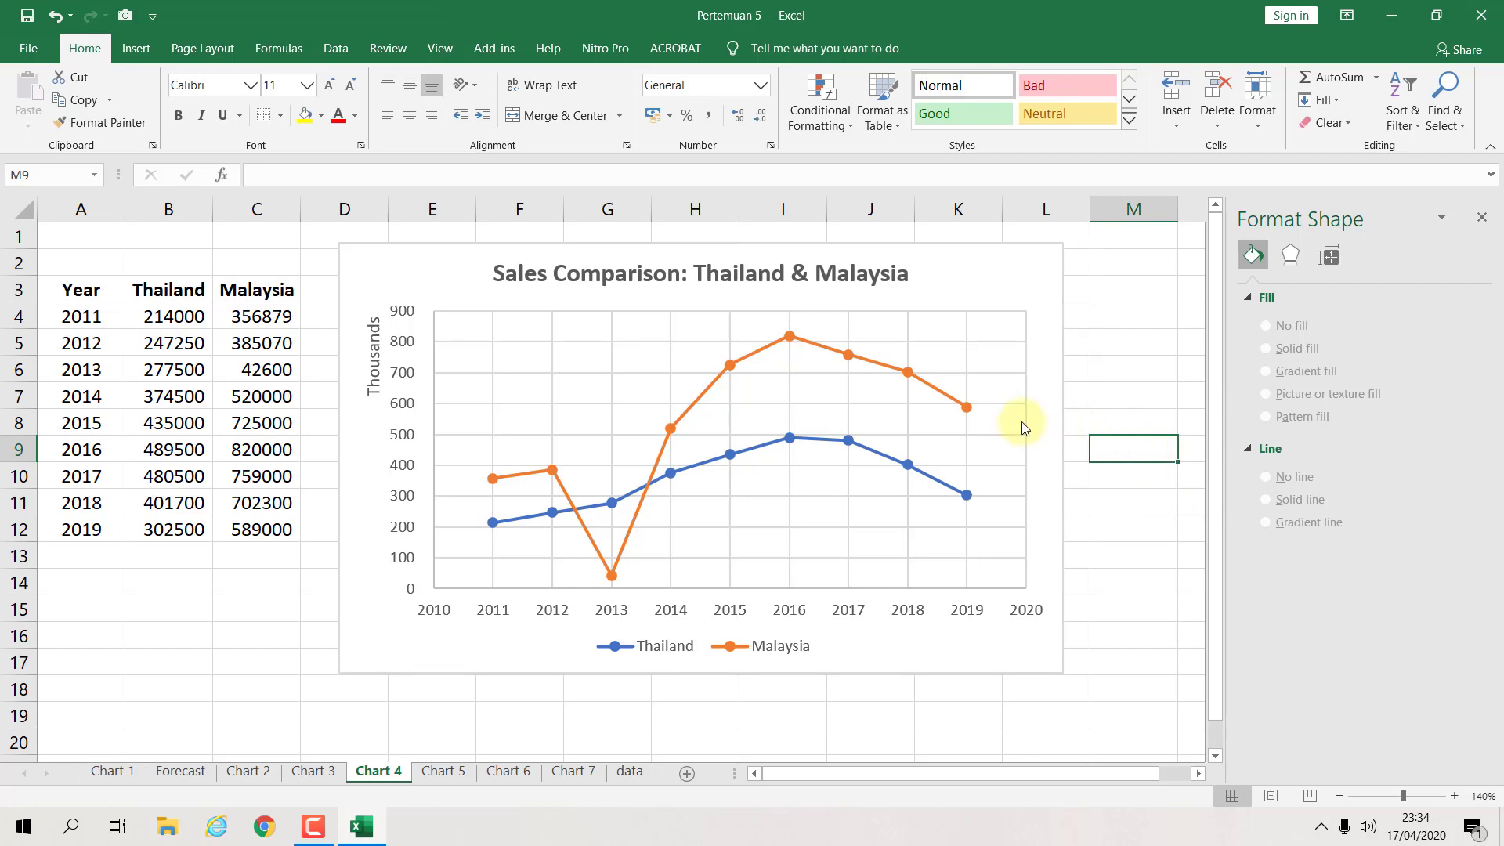
left_click(441, 49)
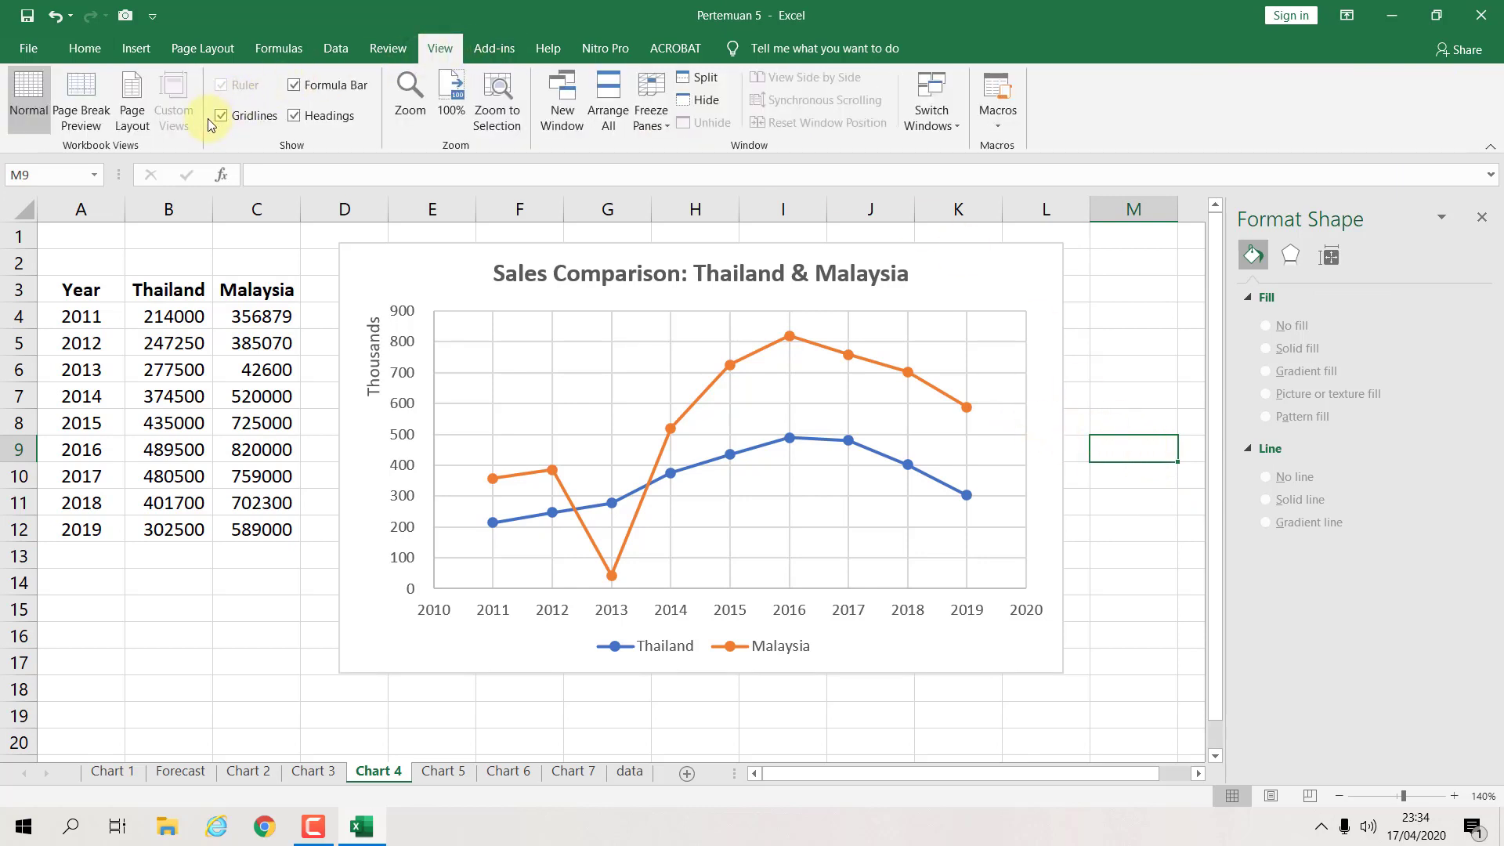
left_click(220, 116)
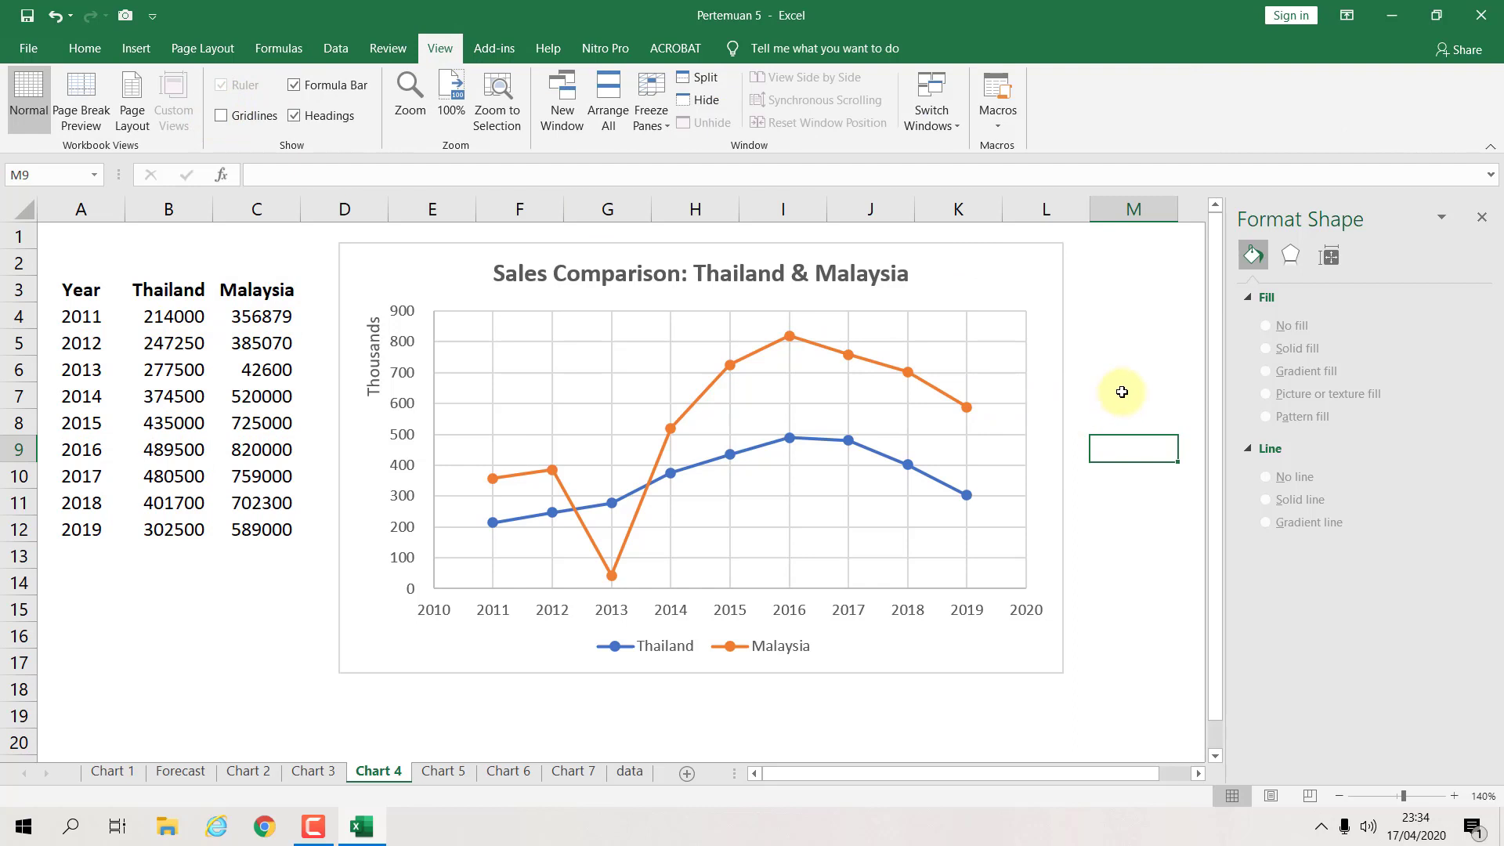
Step: Add a primary horizontal axis title to the sales comparison chart
left_click(437, 279)
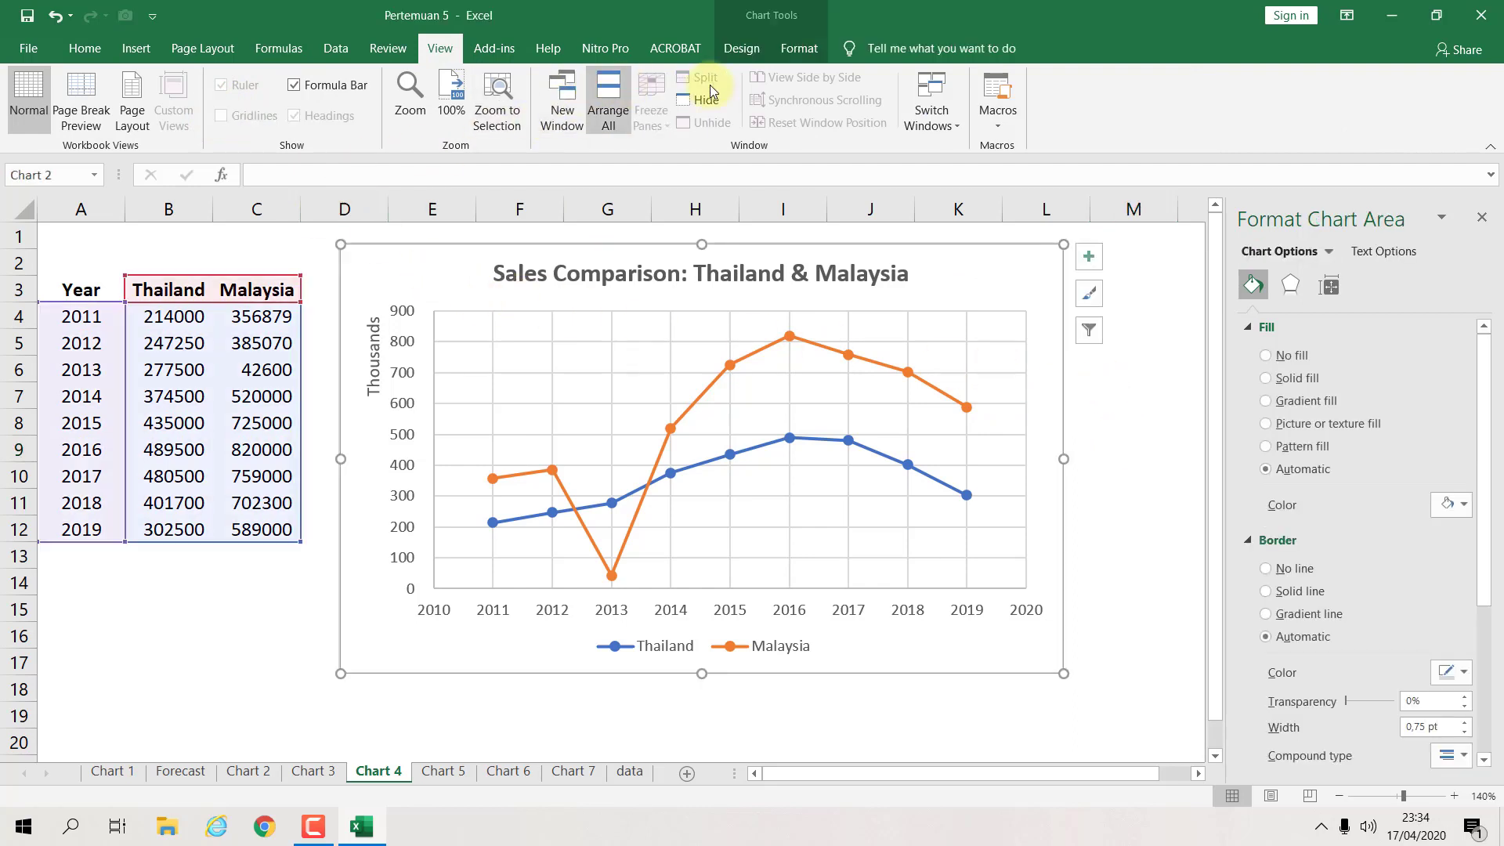
left_click(741, 48)
left_click(58, 133)
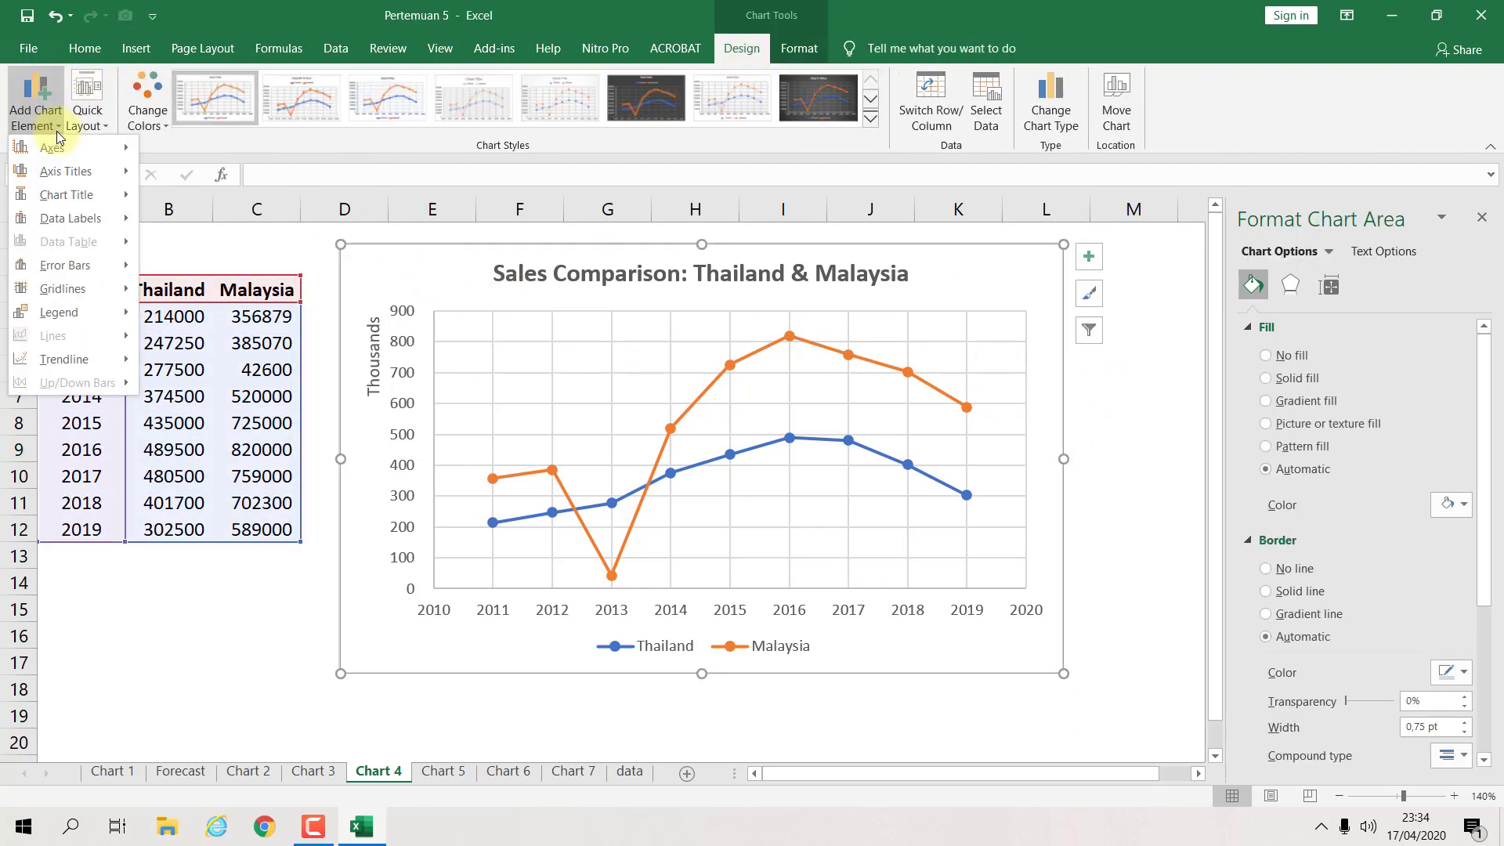
mouse_move(81, 176)
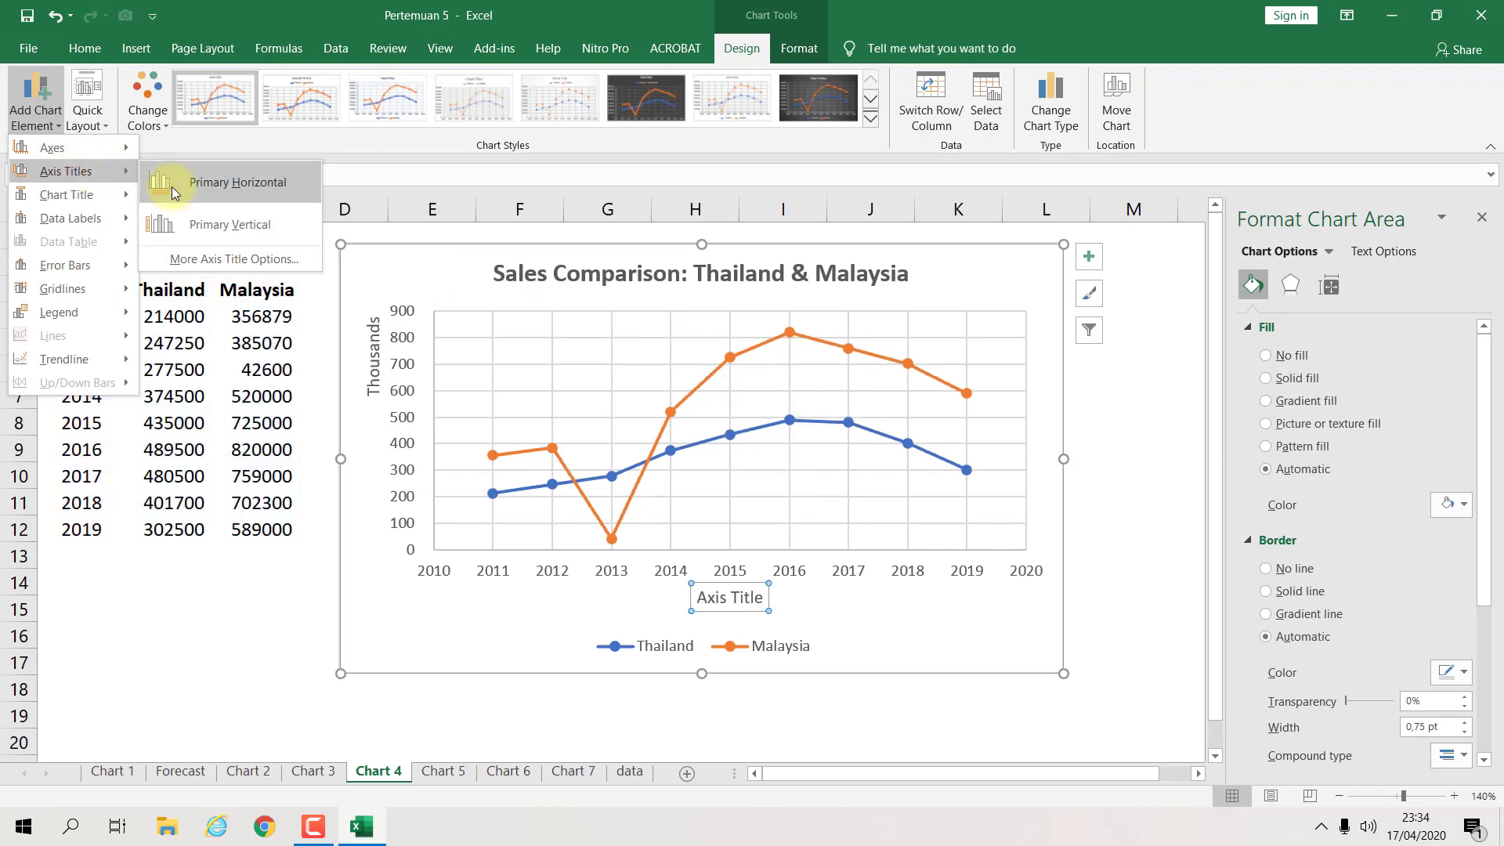
Step: Add a primary horizontal axis title to the sales comparison chart and set its text to "Year"
left_click(235, 182)
left_click(709, 596)
left_click(721, 596)
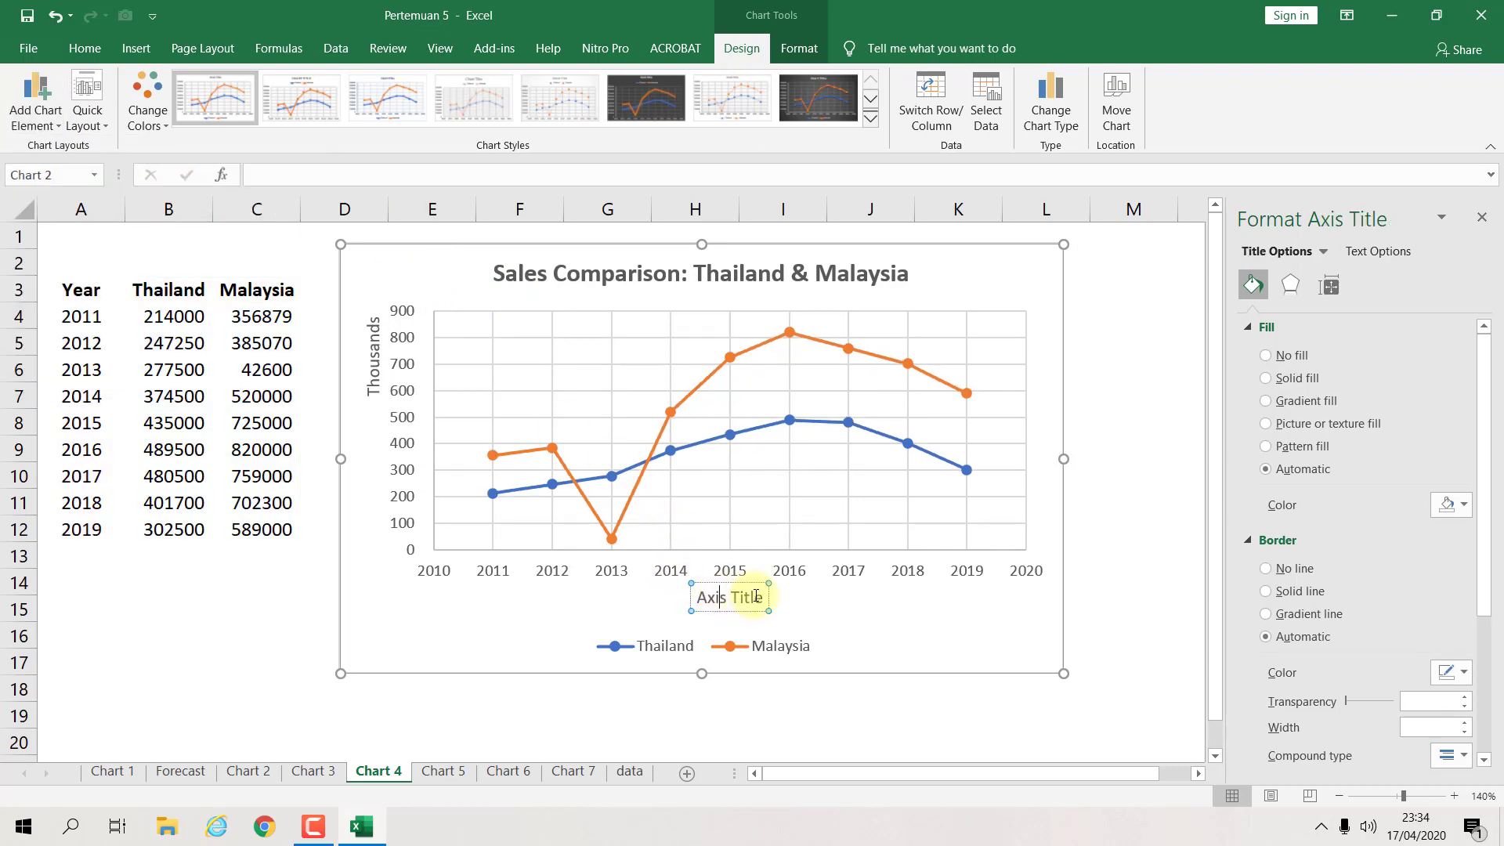
key("ctrl+a")
type("Year")
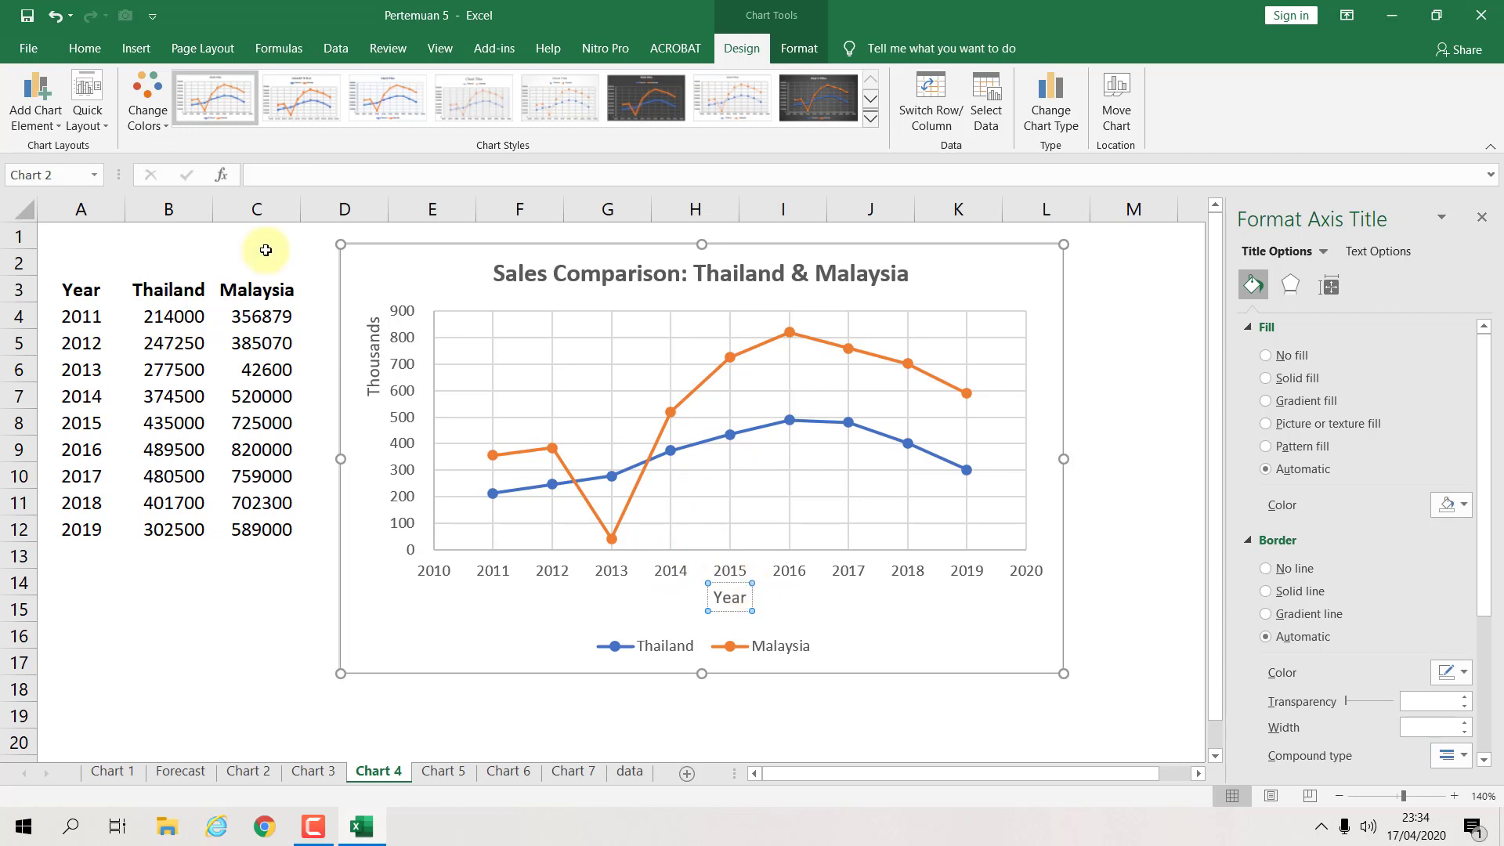
Step: Add a primary vertical axis title to the chart and set its text to "Sales Performance"
left_click(35, 97)
mouse_move(67, 170)
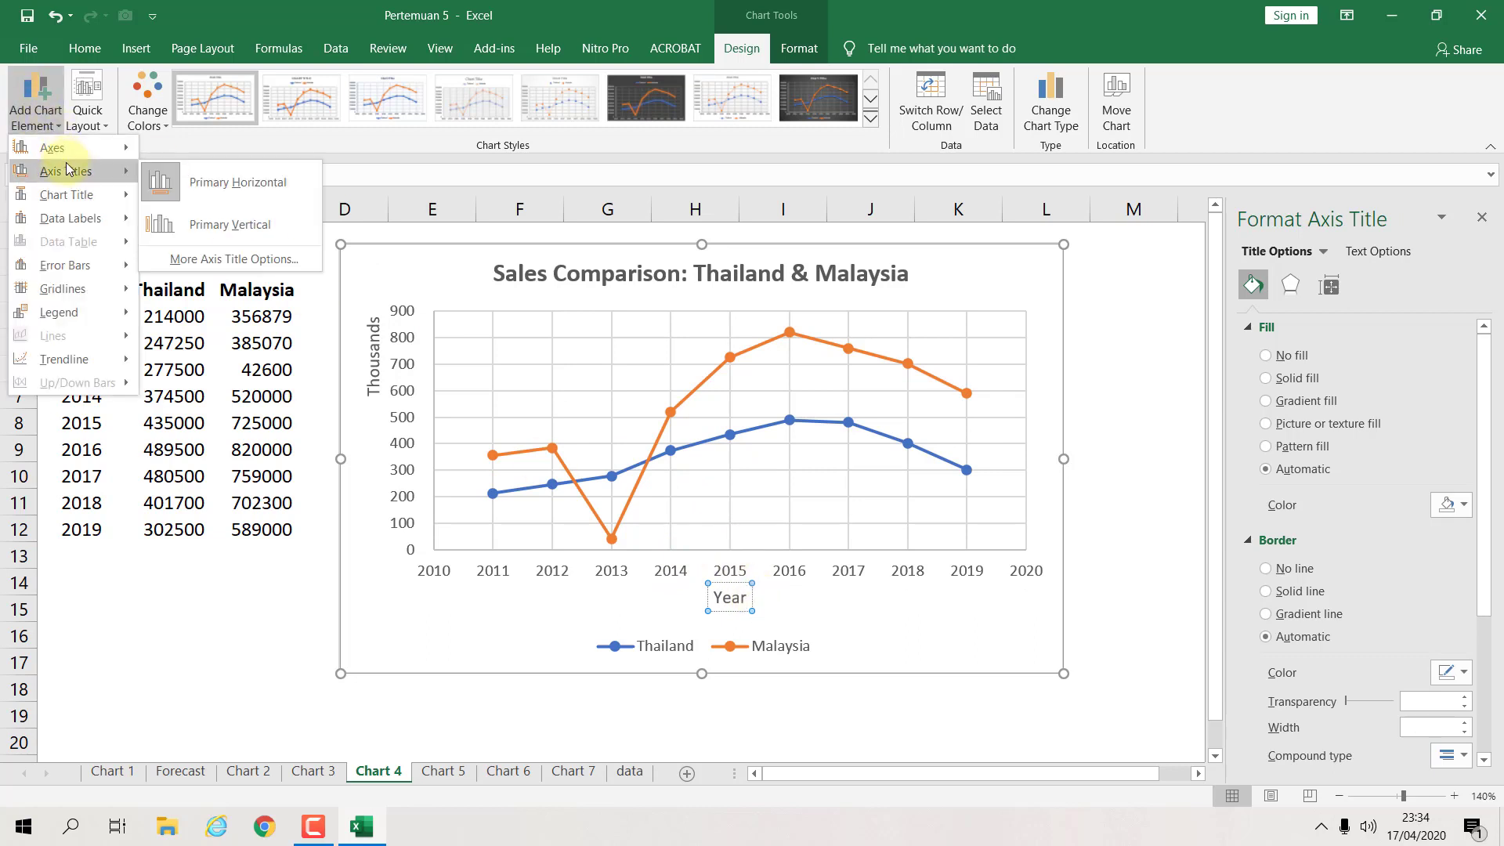
left_click(194, 225)
left_click(376, 443)
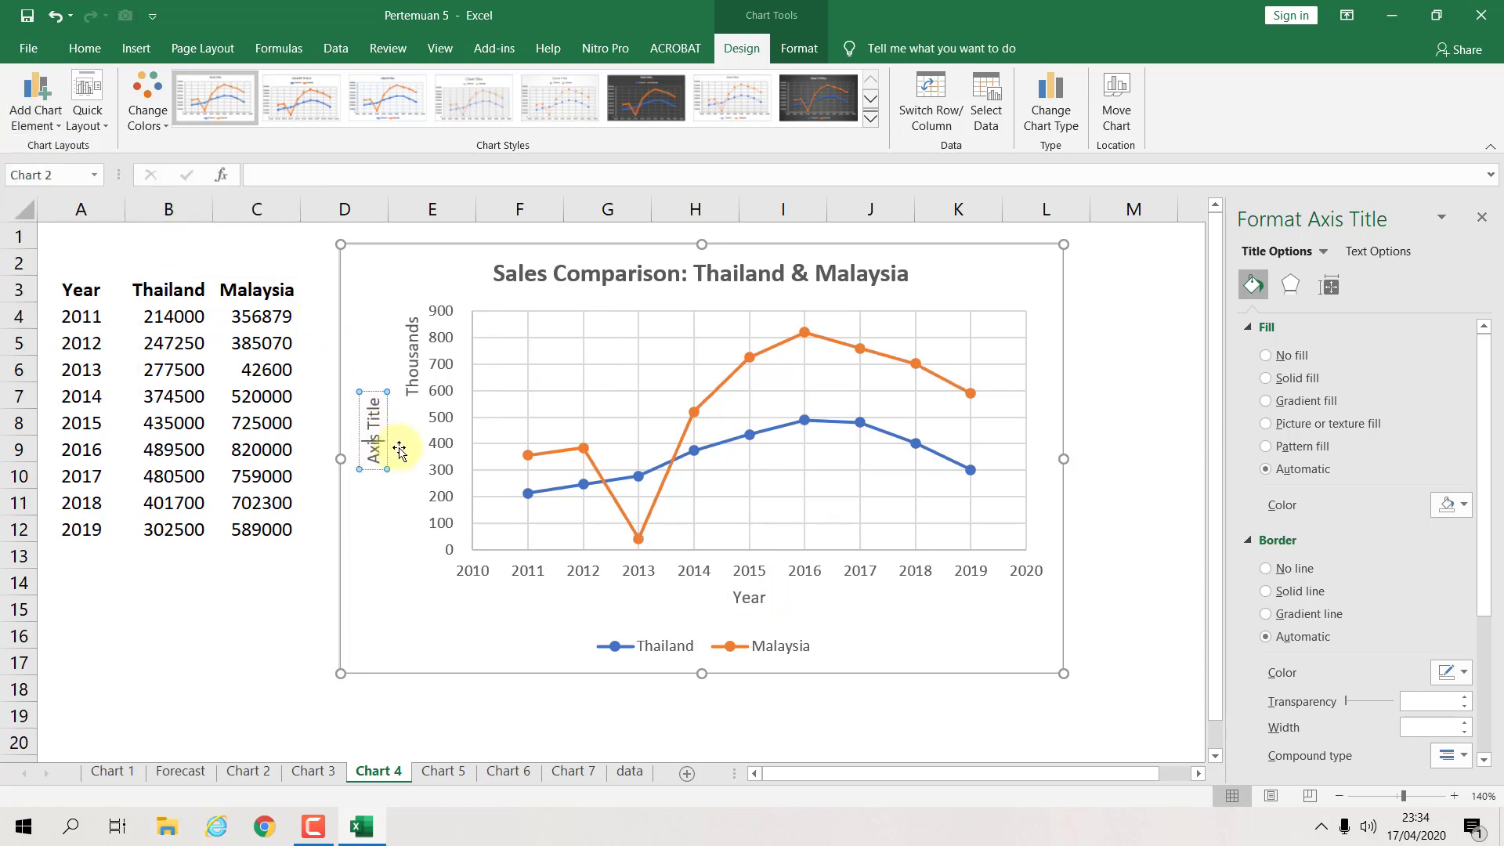
key("ctrl+a")
type("Sales")
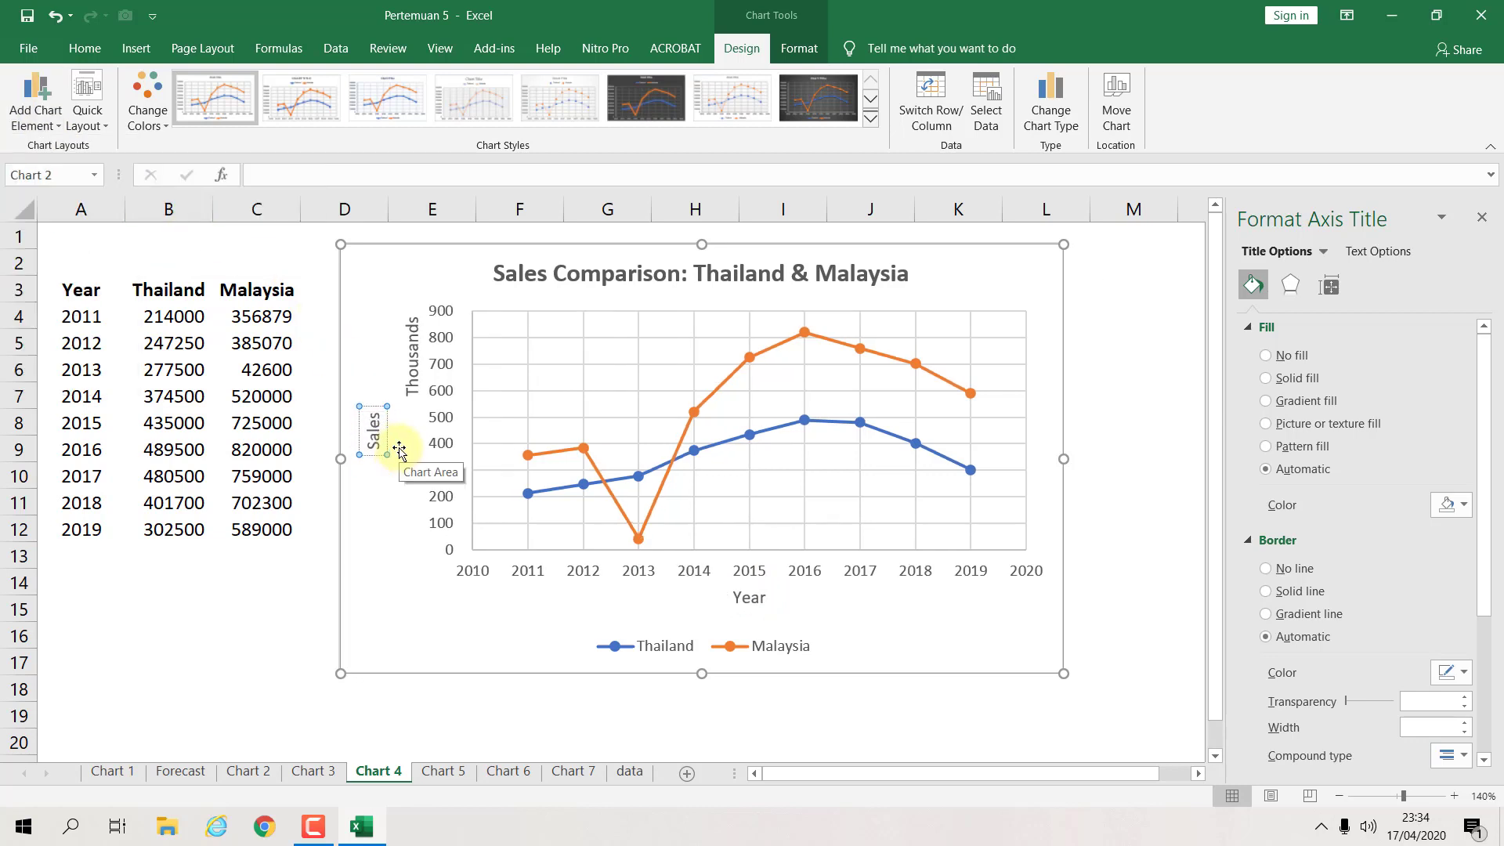
type(" Performance")
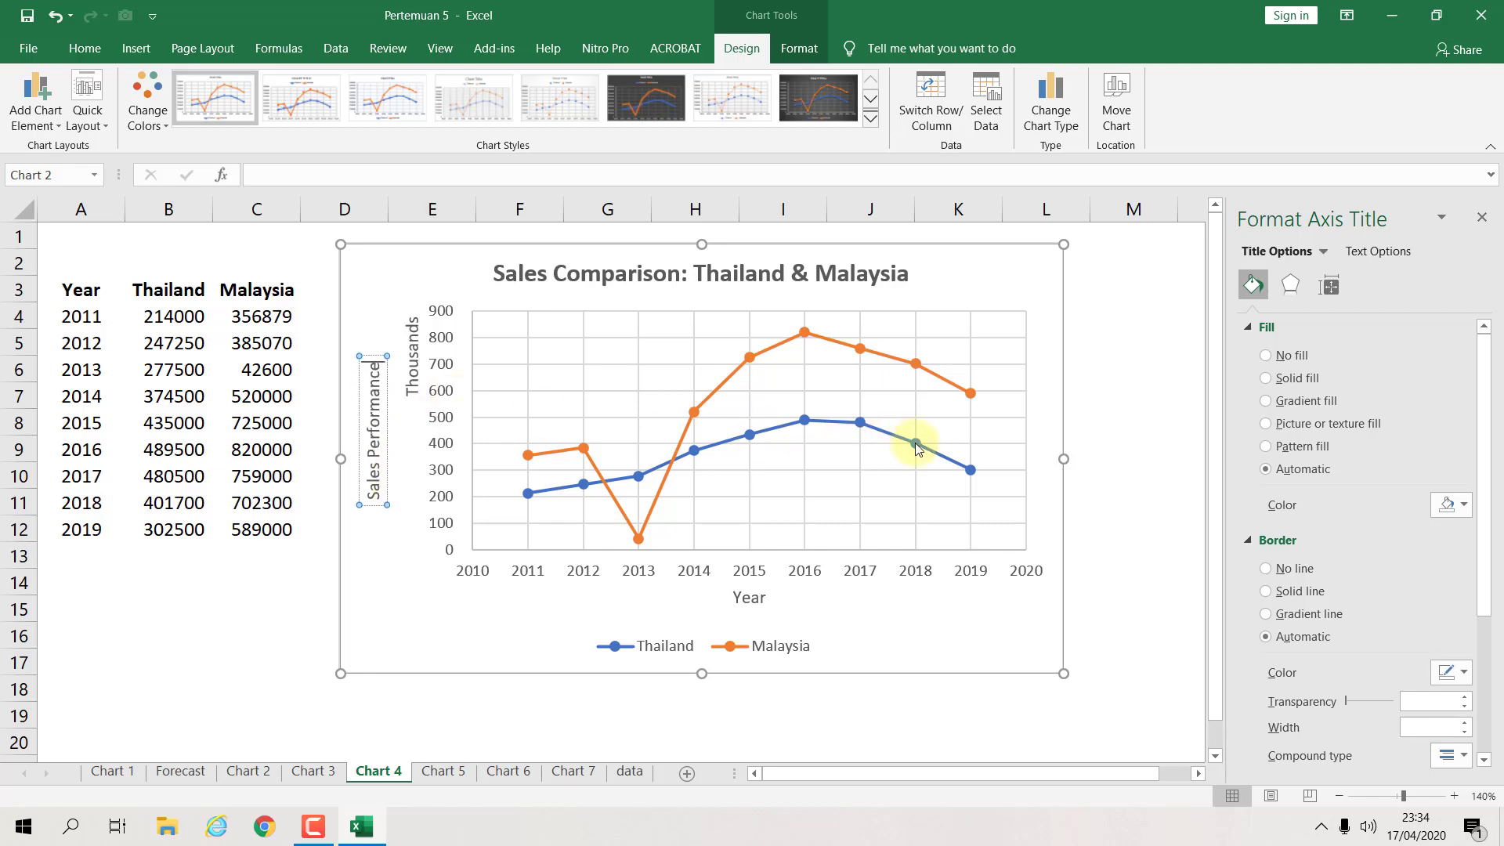
left_click(1091, 420)
Step: Make the vertical "Sales Performance" and horizontal "Year" axis titles bold
left_click(377, 468)
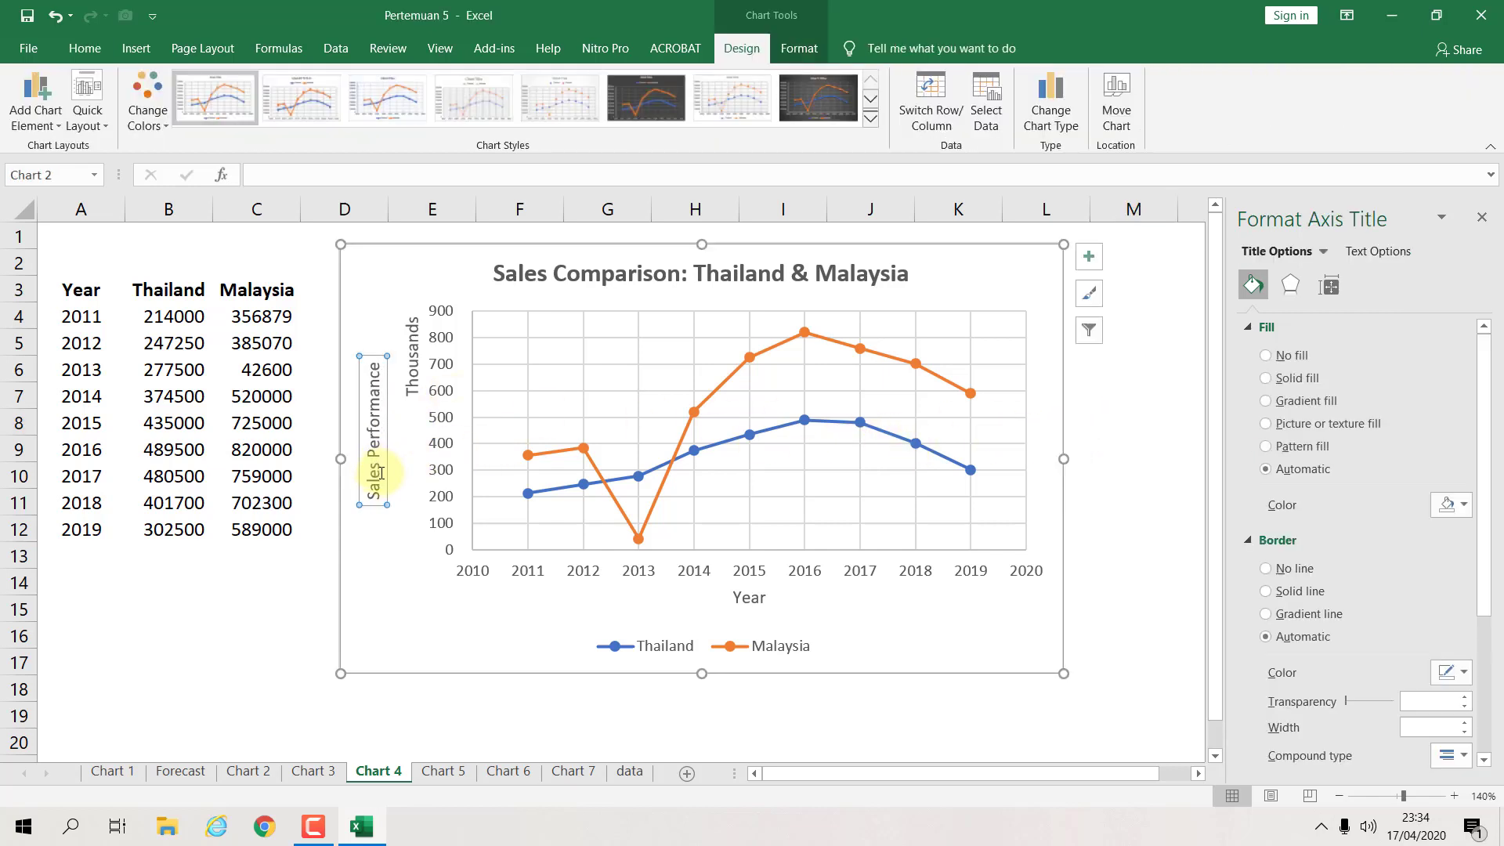
key("ctrl+b")
left_click(516, 570)
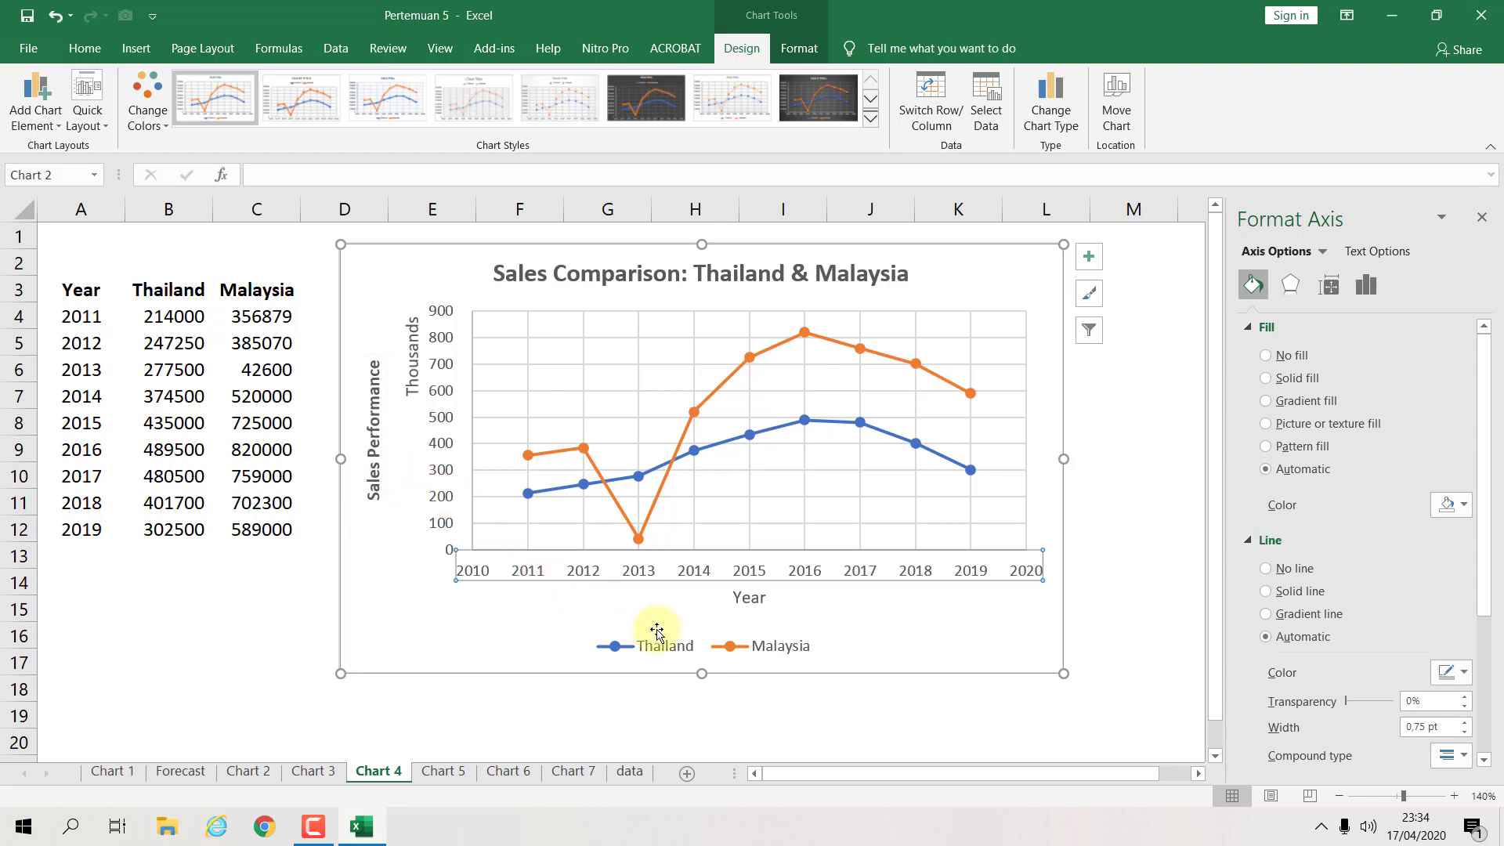
left_click(744, 620)
left_click(750, 600)
key("ctrl+b")
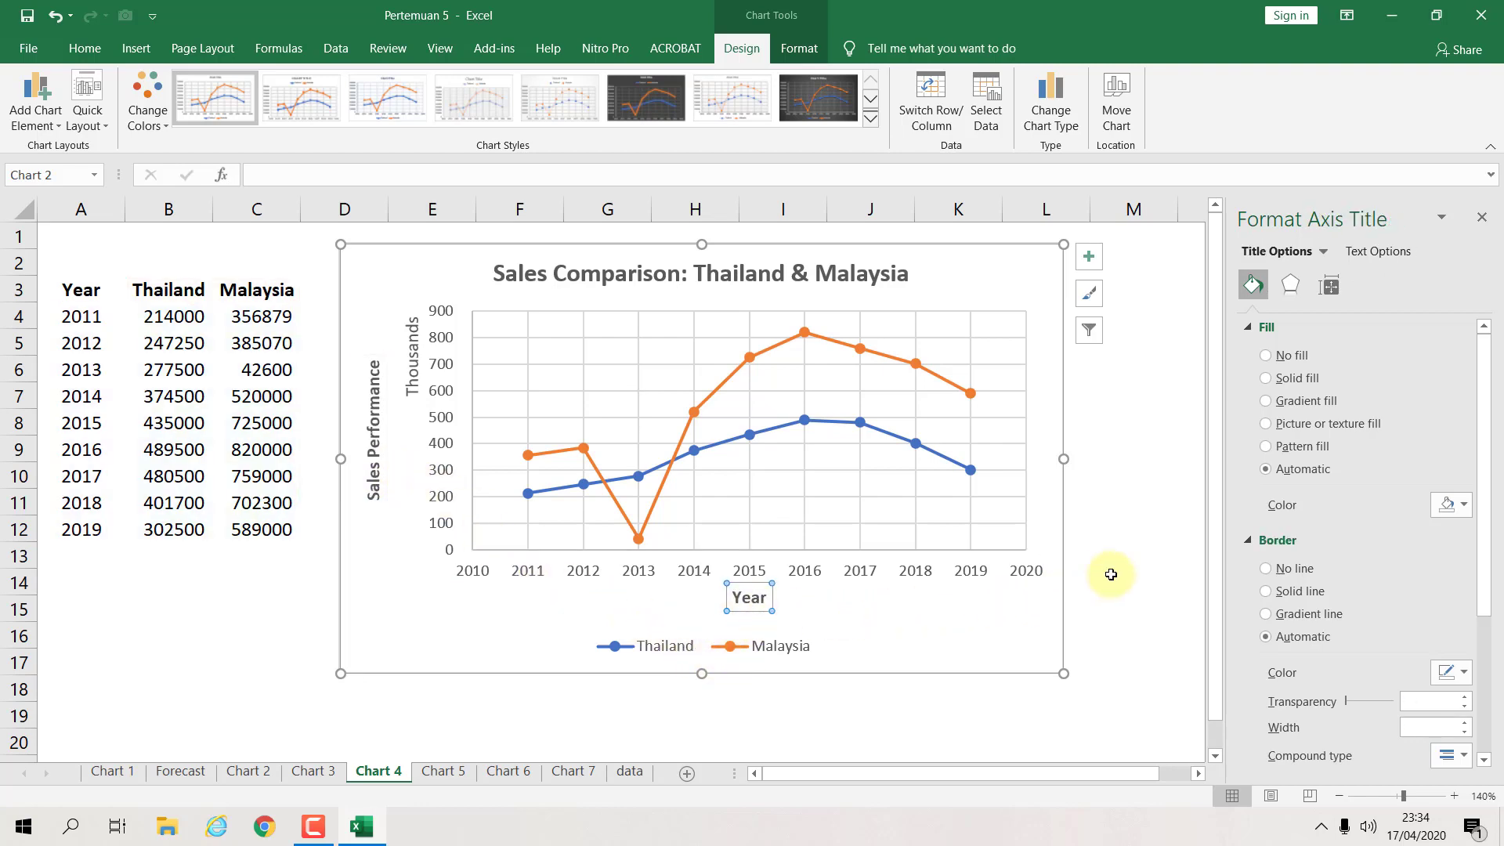
left_click(1097, 579)
Step: Set the custom text angle of the horizontal axis year labels to -32°
left_click(976, 576)
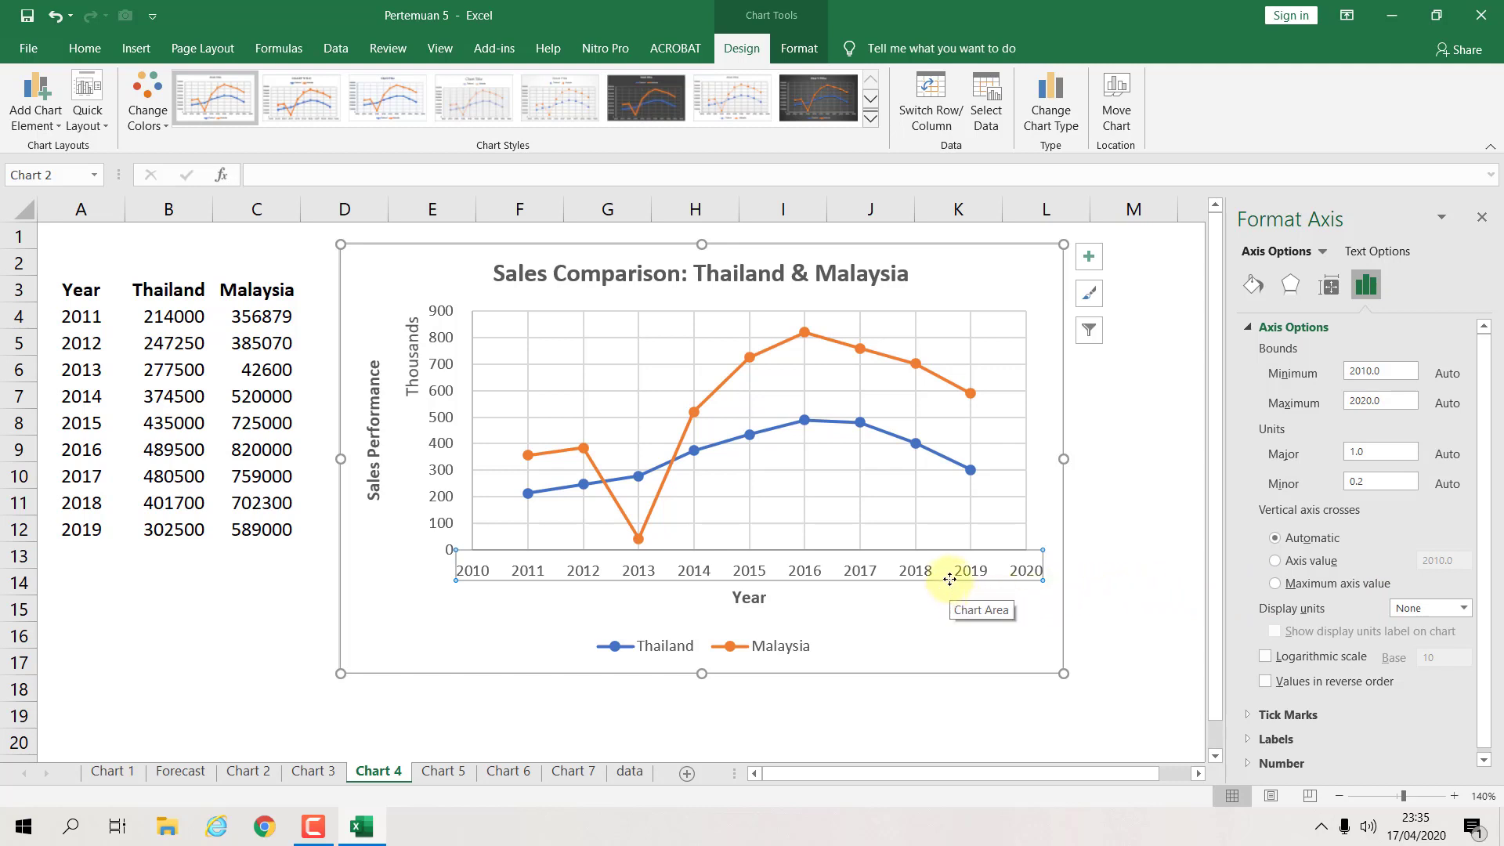
left_click(1330, 285)
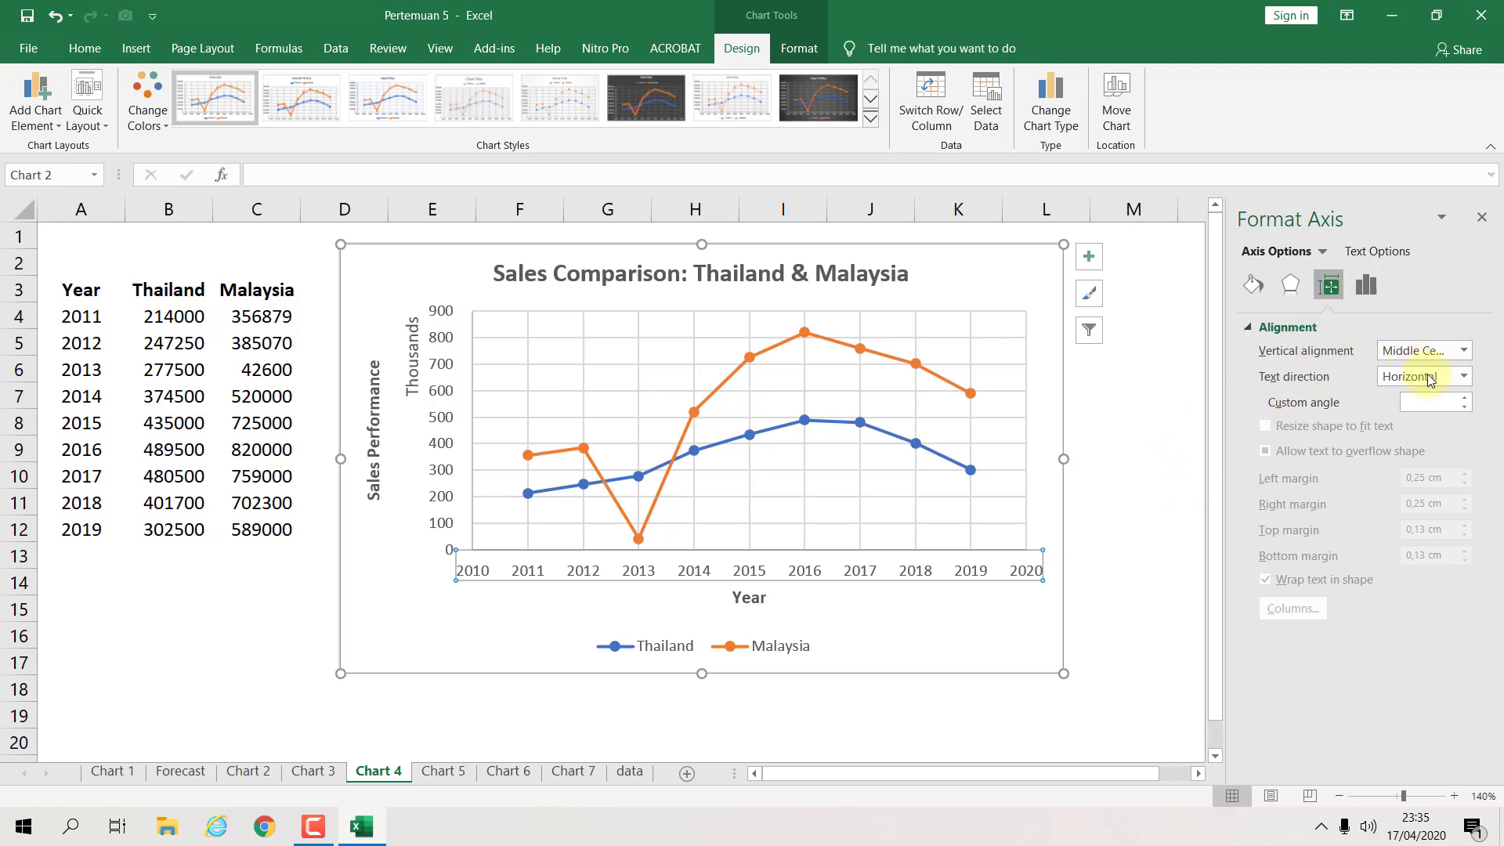
left_click(1461, 399)
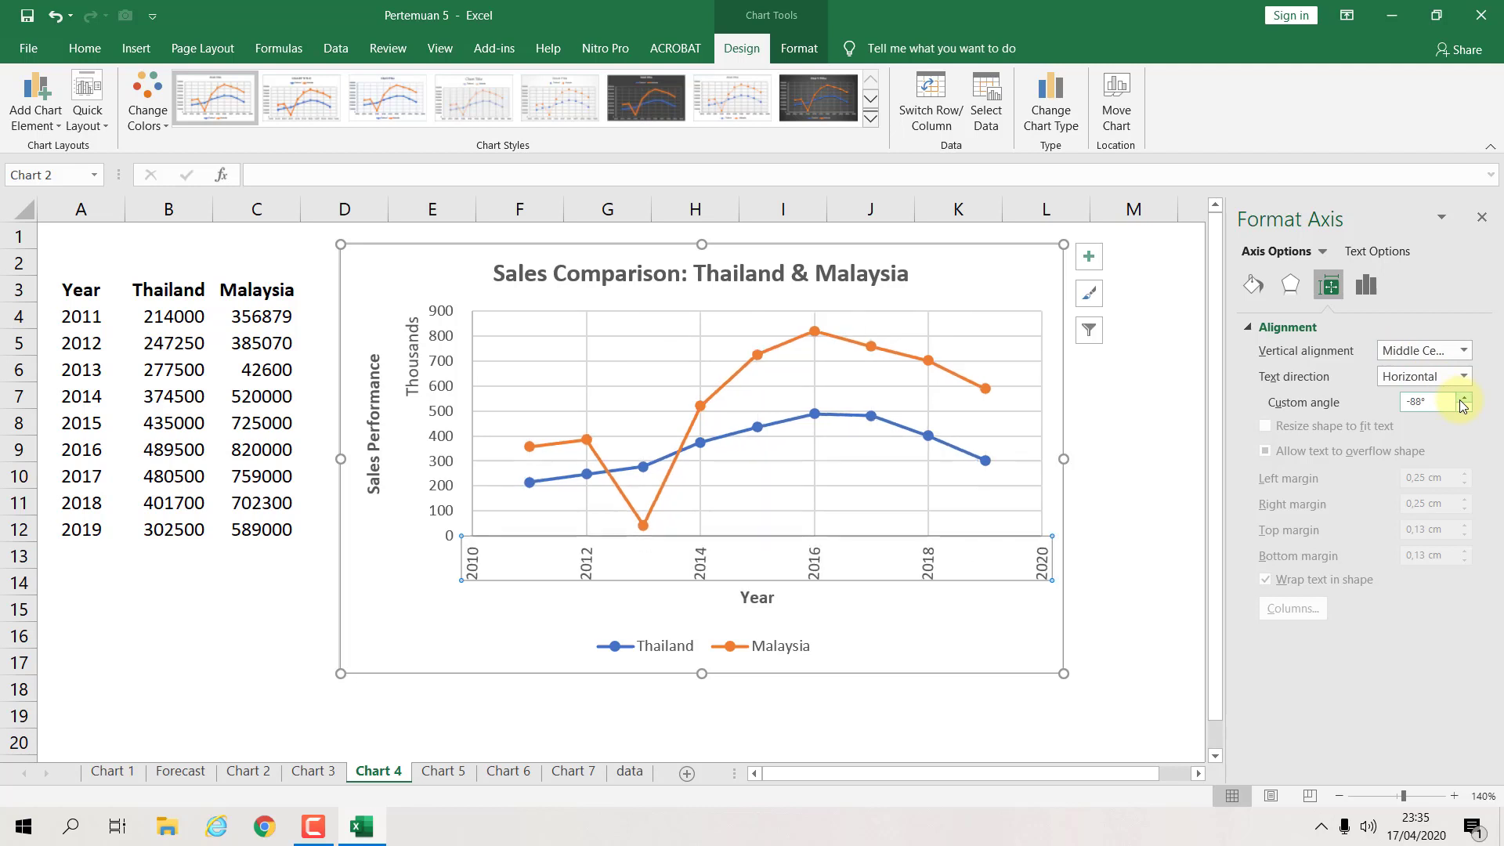
left_click(1463, 398)
left_click(1463, 398)
left_click(1463, 398)
left_click(1462, 398)
left_click(1462, 398)
left_click(1462, 398)
left_click(1463, 398)
left_click(1462, 398)
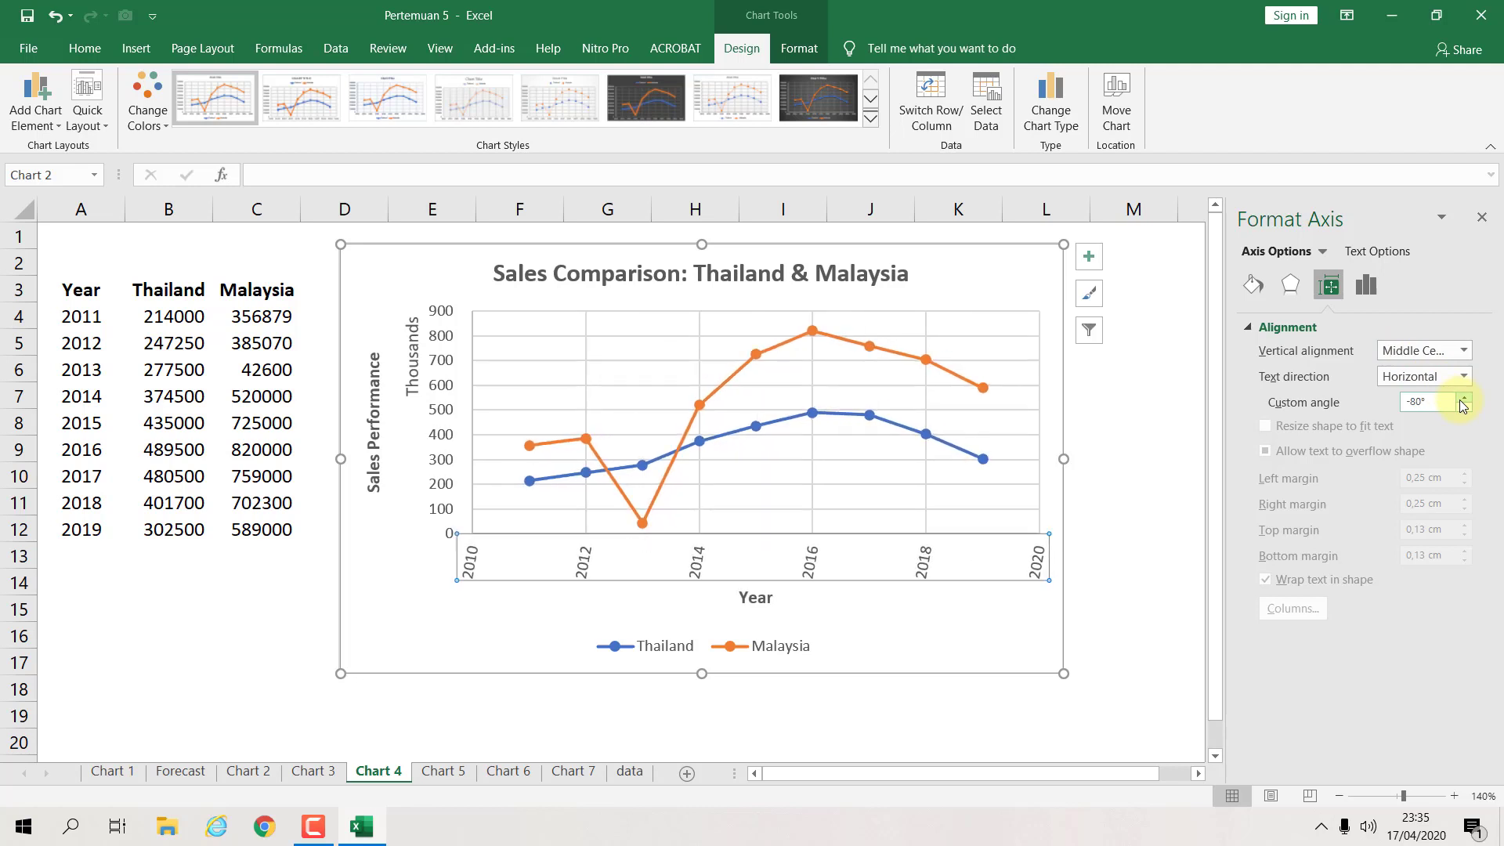
left_click(1463, 398)
left_click(1463, 398)
left_click(1463, 398)
left_click(1462, 398)
left_click(1463, 398)
left_click(1463, 398)
left_click(1463, 398)
left_click(1462, 398)
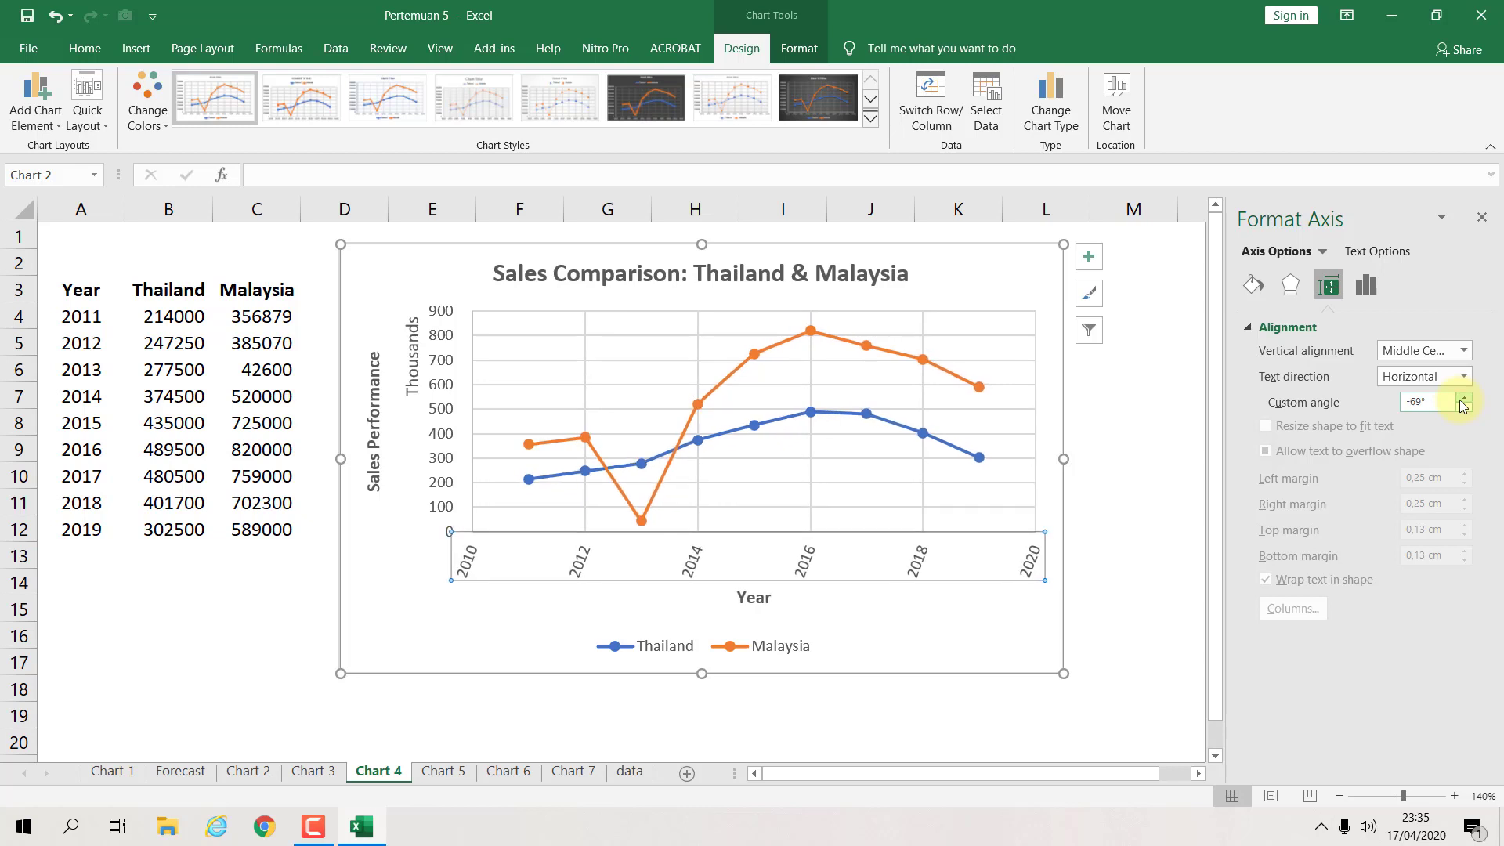
left_click(1462, 398)
left_click(1463, 398)
left_click(1462, 398)
left_click(1462, 398)
left_click(1463, 398)
left_click(1463, 398)
left_click(1463, 398)
left_click(1462, 398)
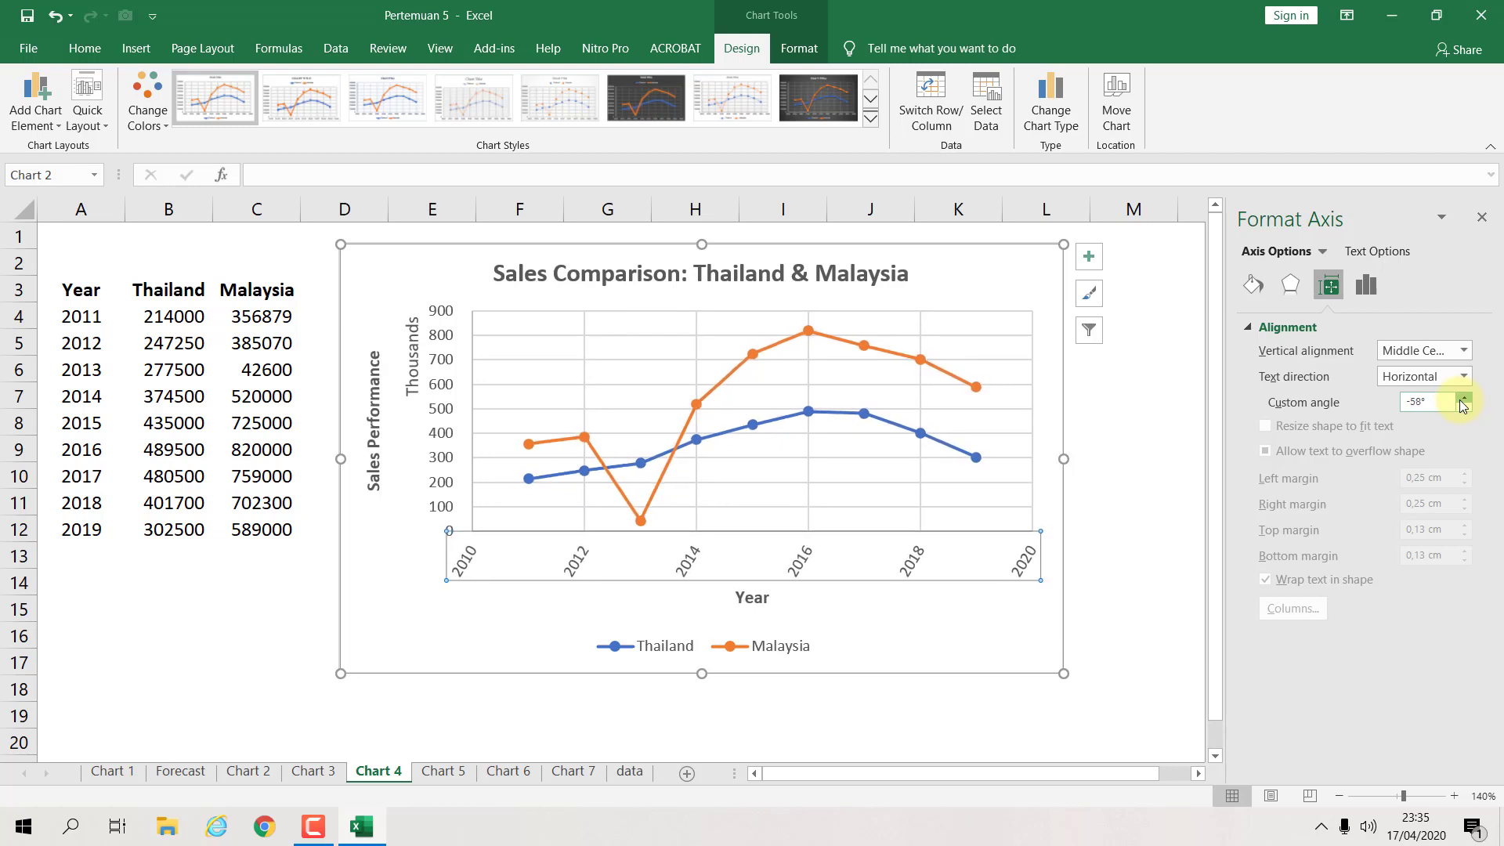
left_click(1463, 398)
left_click(1463, 398)
left_click(1462, 398)
left_click(1462, 398)
left_click(1463, 398)
left_click(1463, 398)
left_click(1462, 398)
left_click(1463, 398)
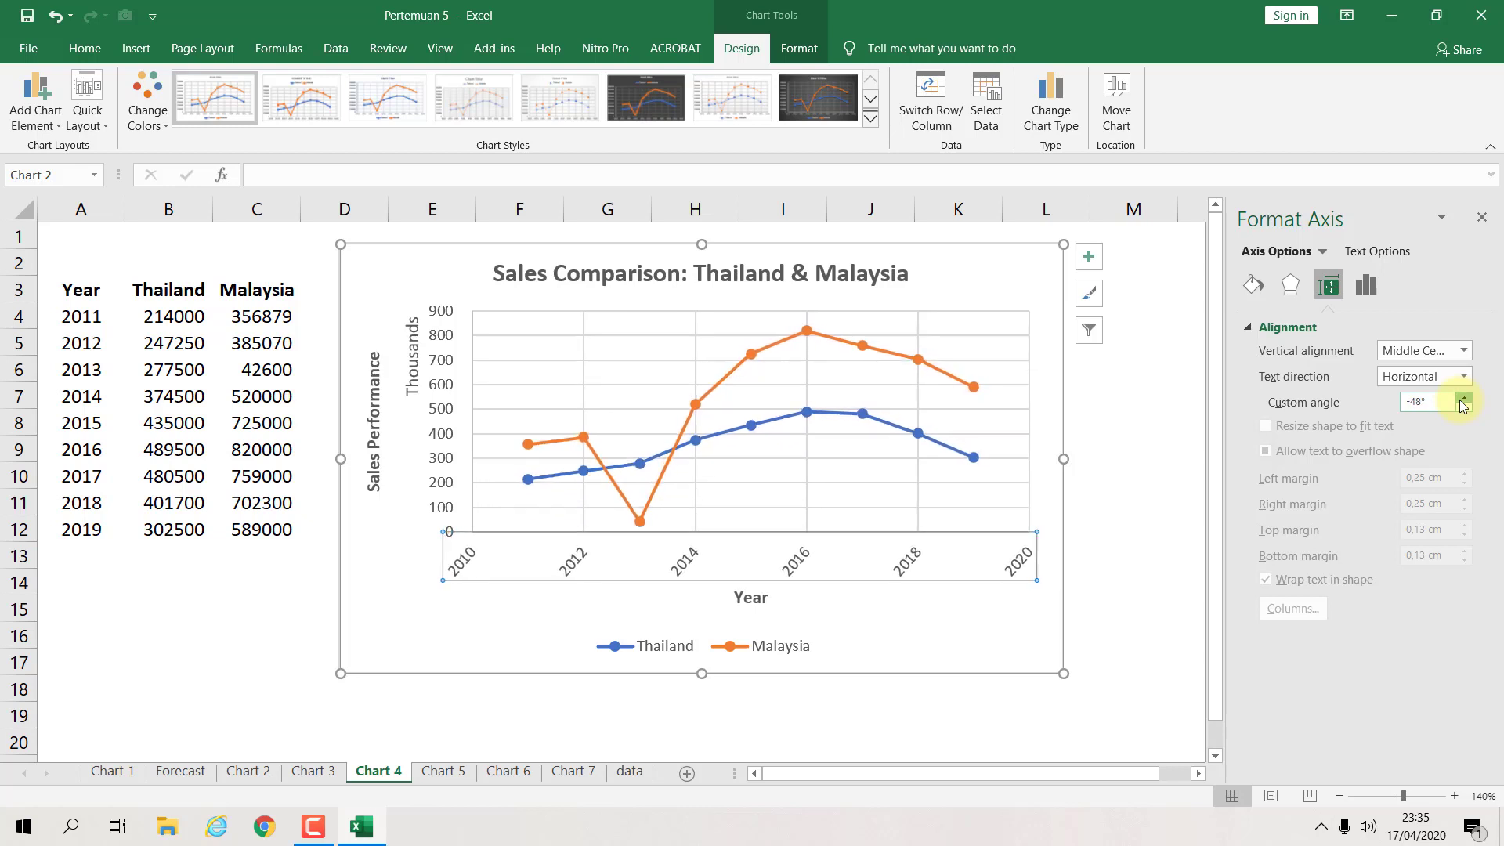
left_click(1462, 398)
left_click(1463, 398)
left_click(1463, 398)
left_click(1463, 398)
left_click(1463, 398)
left_click(1463, 398)
left_click(1462, 398)
left_click(1462, 398)
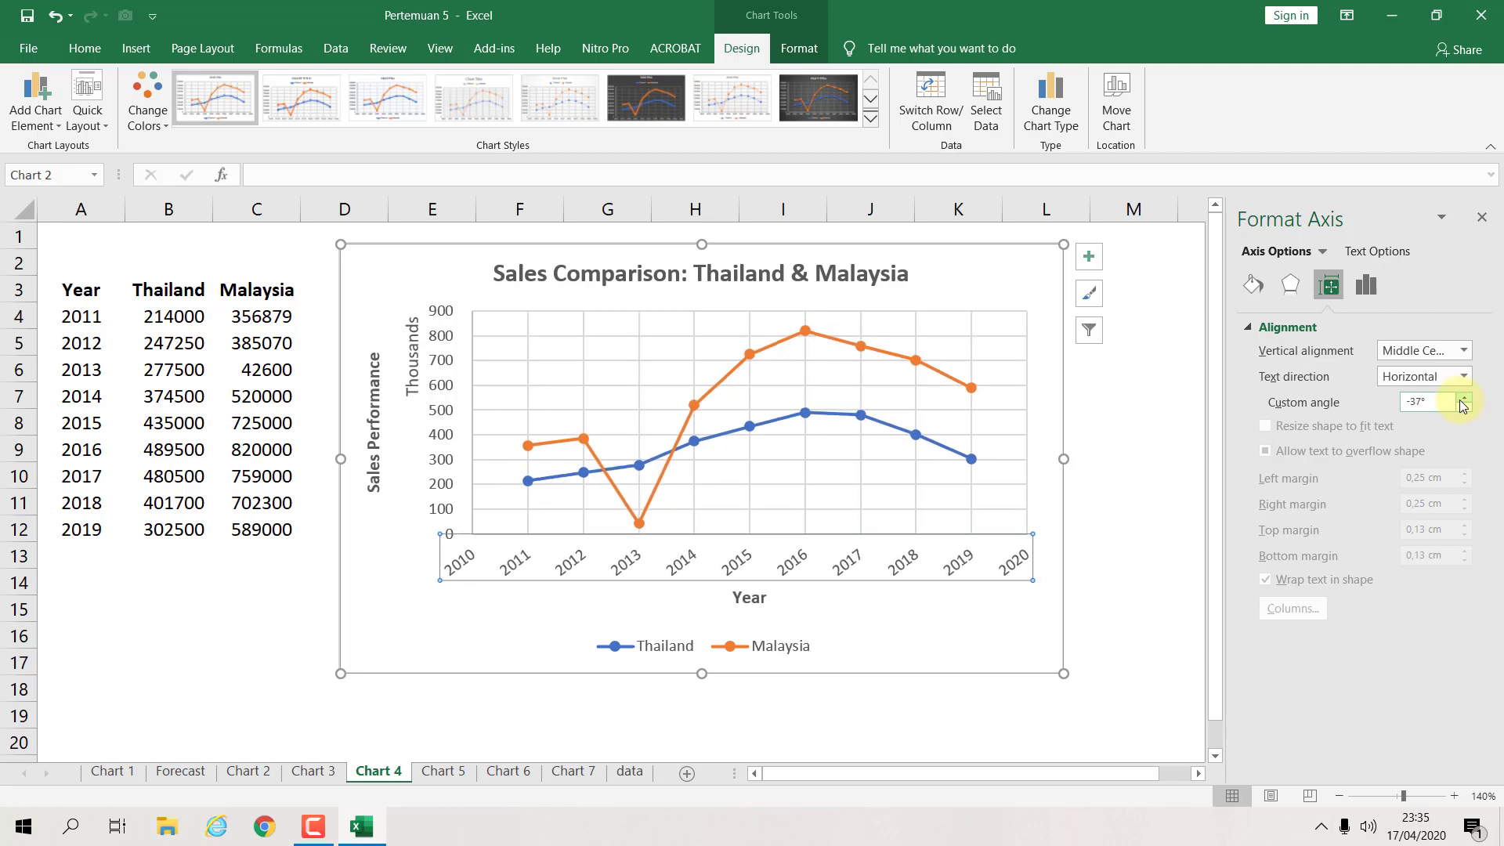
left_click(1462, 398)
left_click(1463, 398)
left_click(1462, 398)
left_click(1463, 398)
left_click(1462, 398)
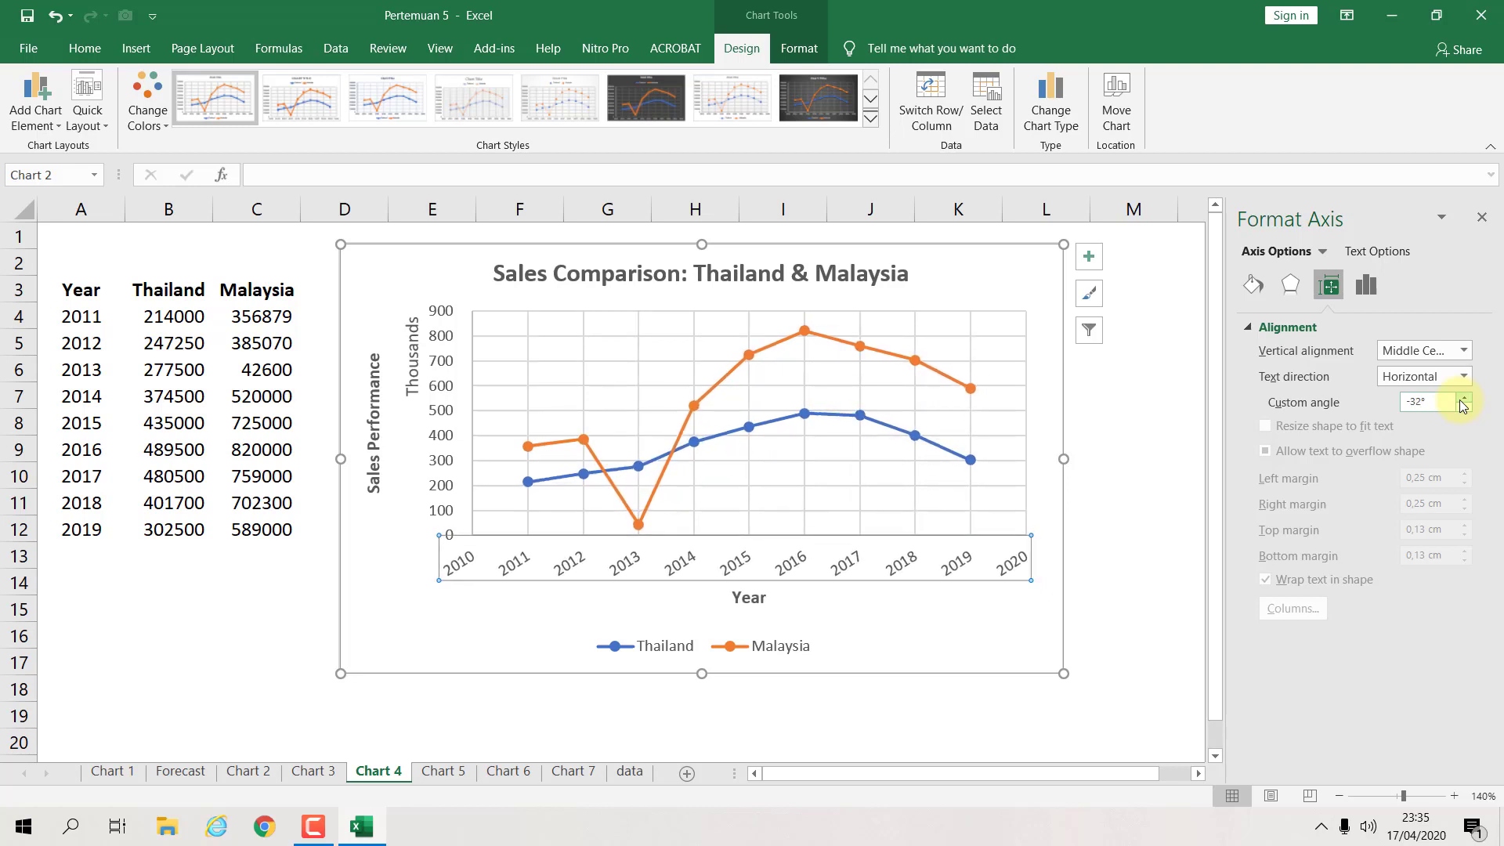
Step: Try rotating the horizontal axis labels by 90° and 270°, and return their text direction to Horizontal
left_click(1463, 376)
left_click(1463, 376)
left_click(1463, 376)
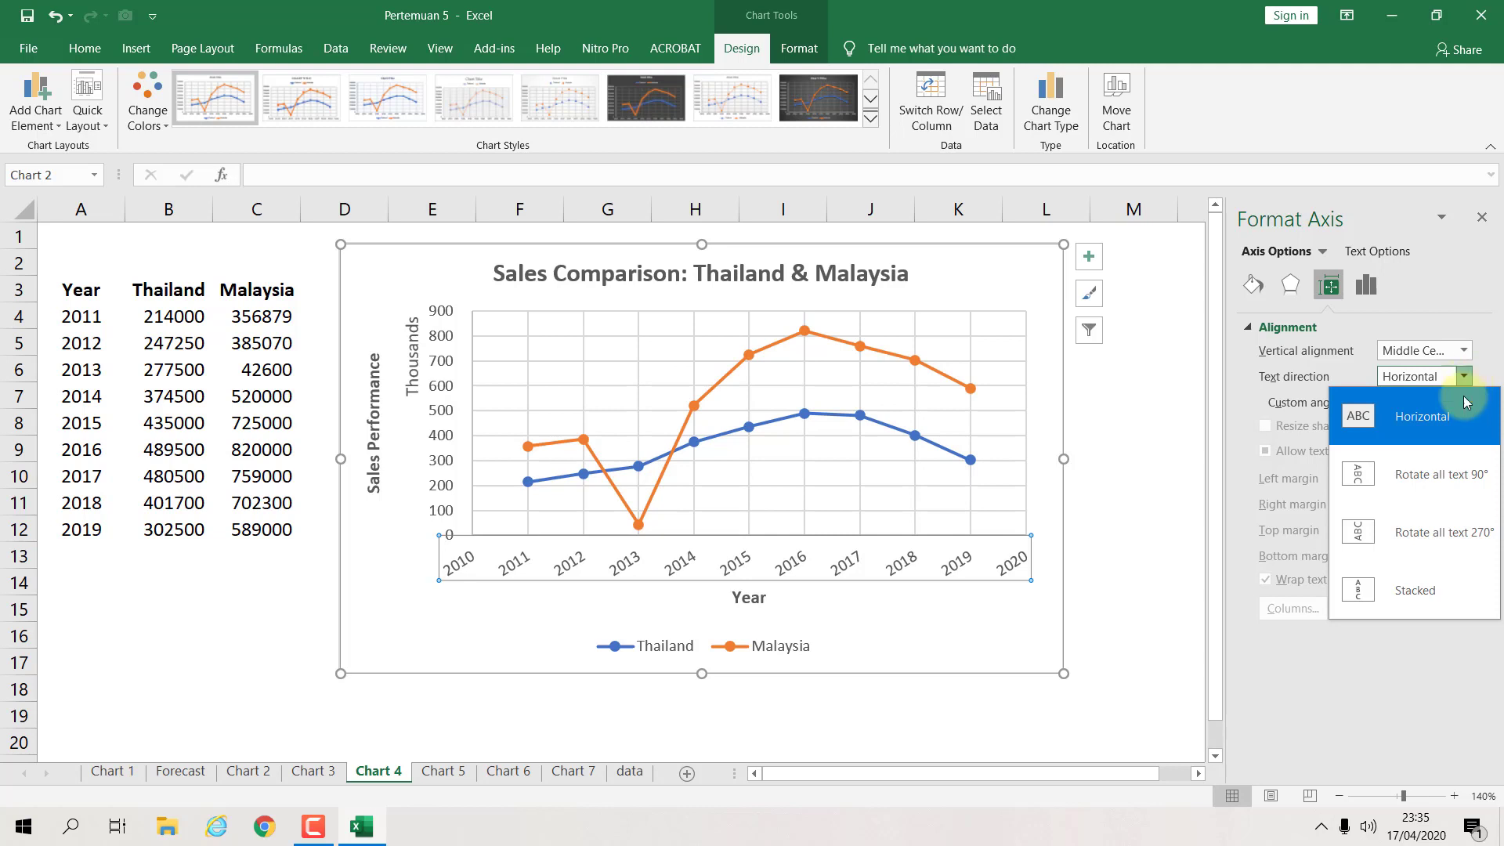
left_click(1445, 470)
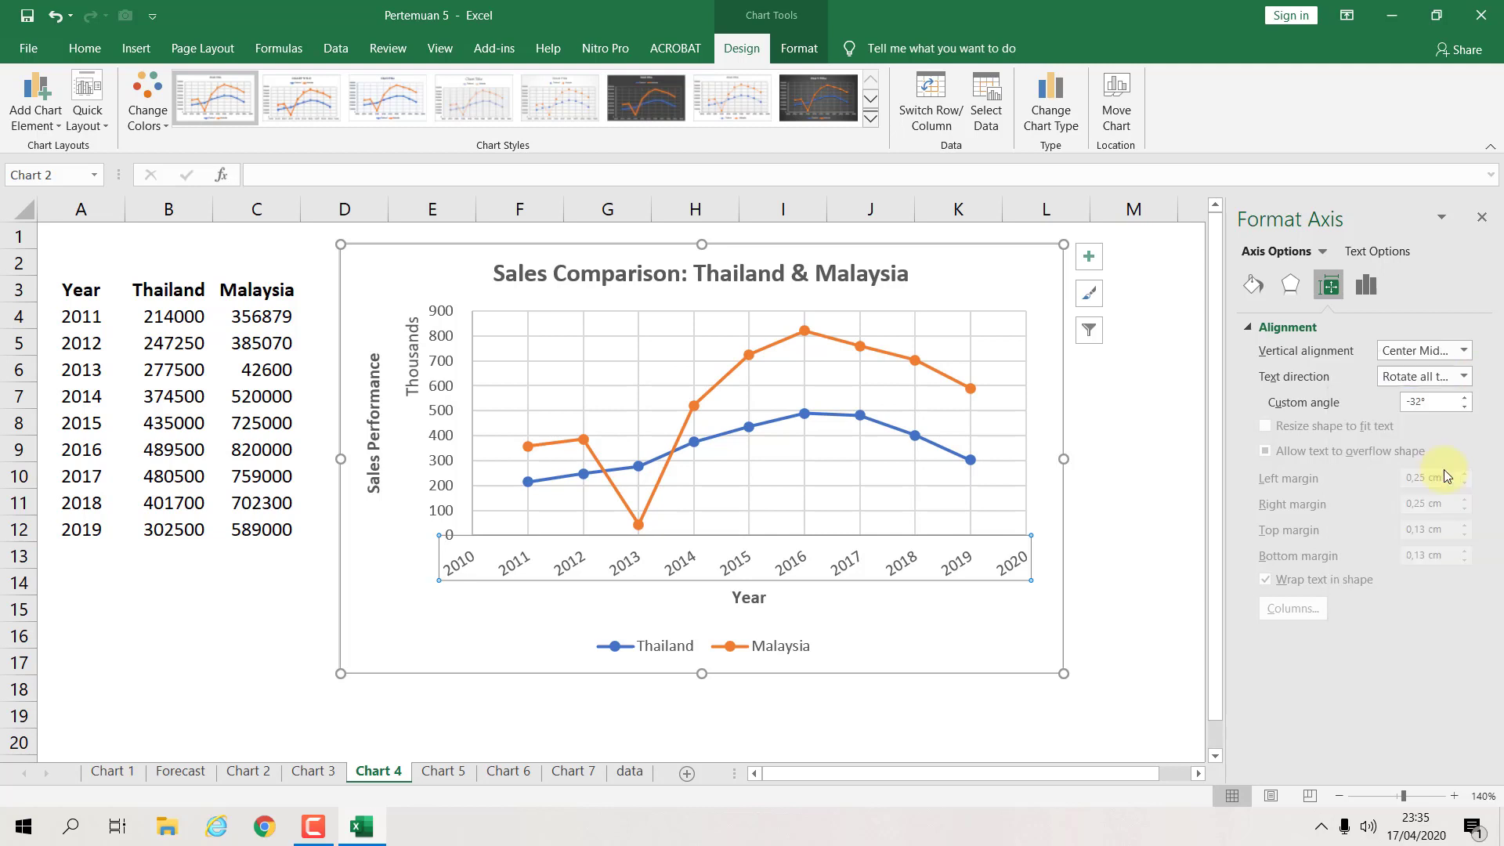
left_click(1461, 382)
left_click(1408, 525)
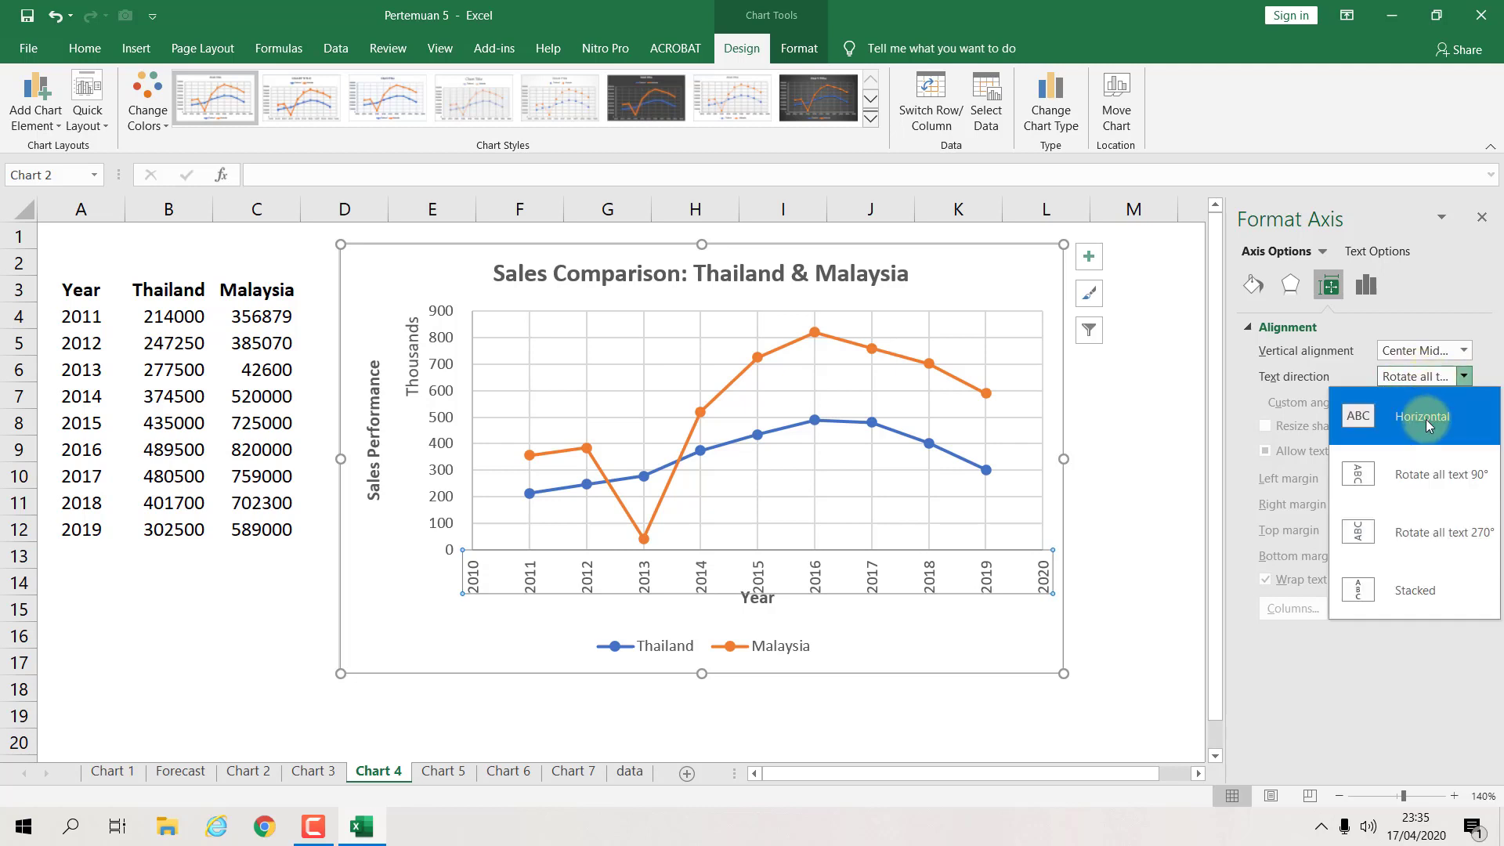
left_click(1426, 418)
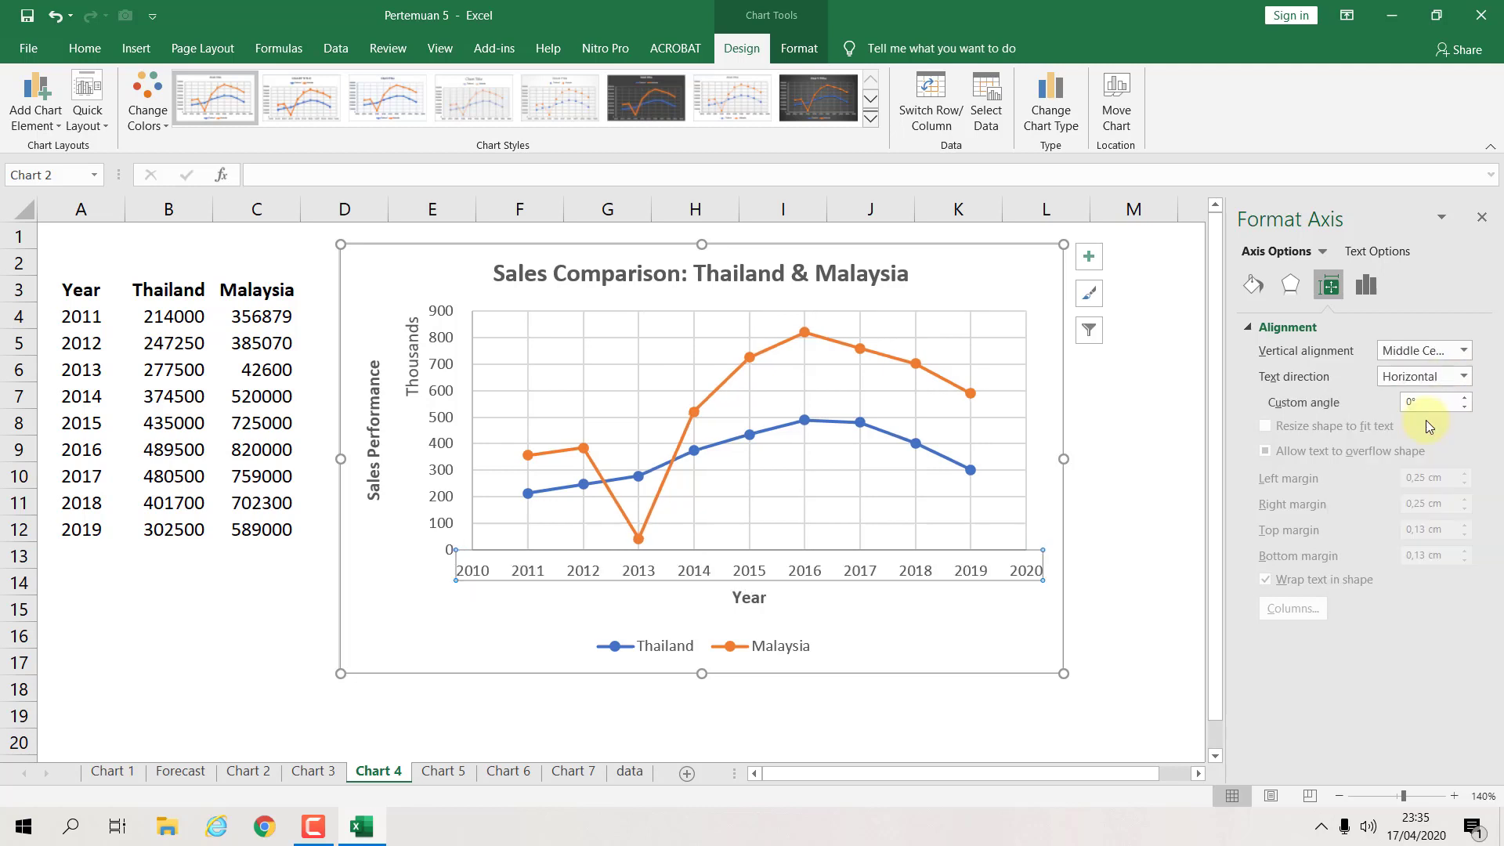
Step: Tilt the year labels on the horizontal axis to a custom angle of -27° and deselect the chart
left_click(1465, 408)
left_click(1464, 407)
left_click(1464, 408)
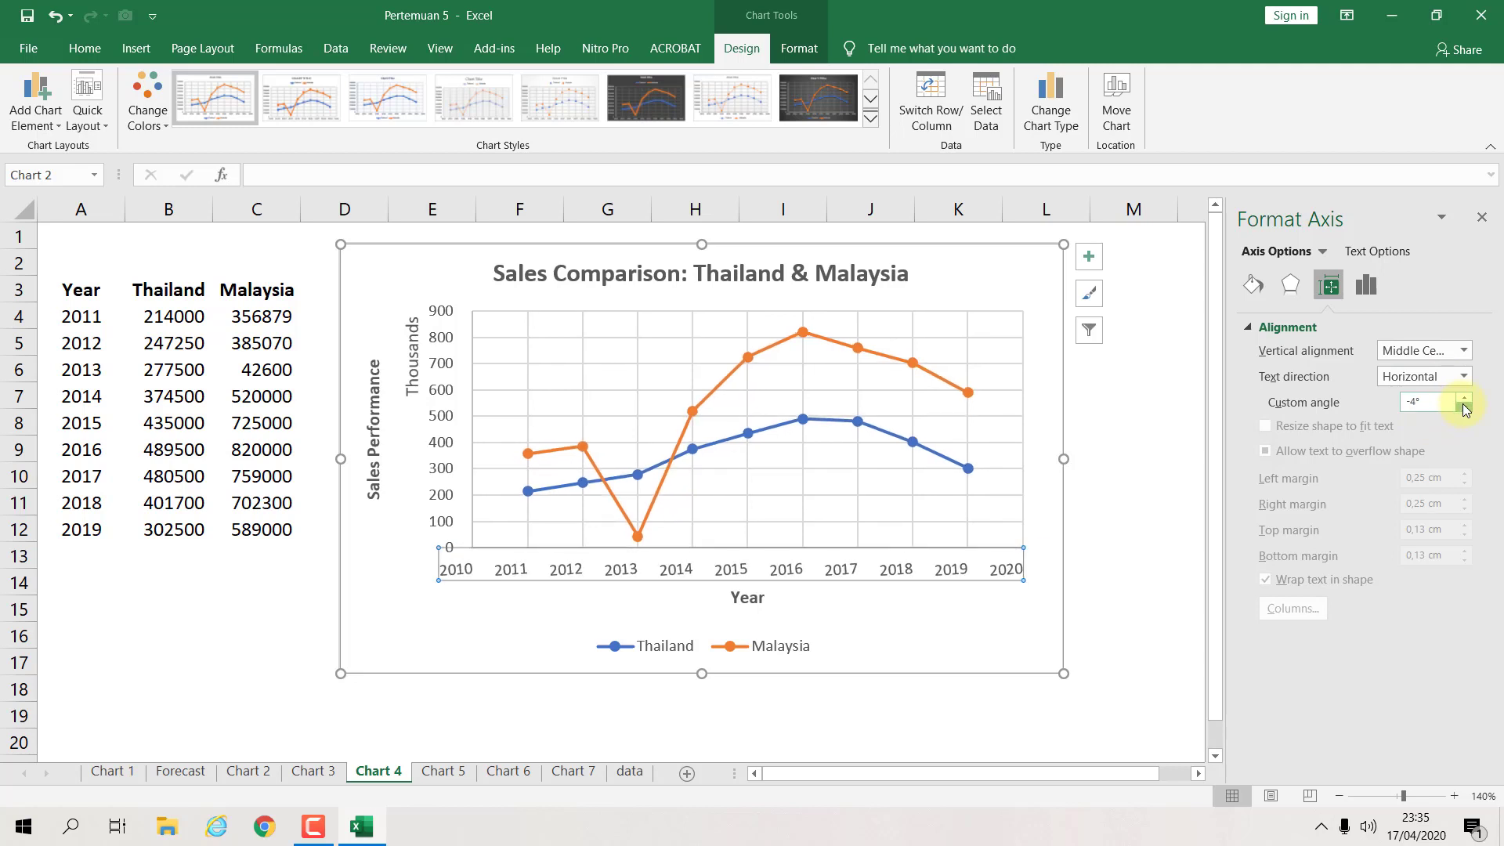
left_click(1464, 397)
left_click(1465, 397)
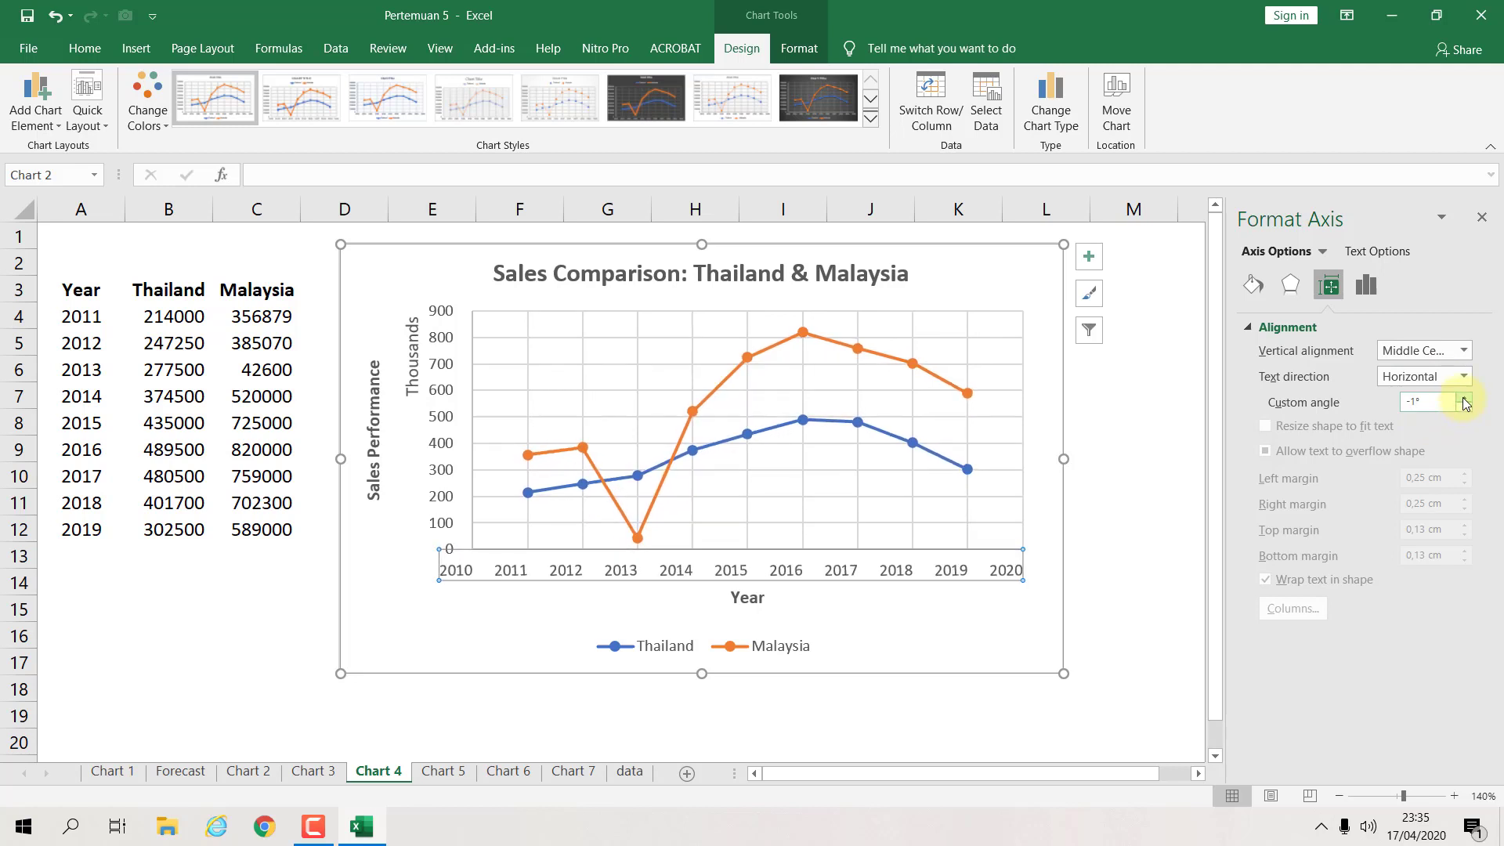
left_click(1464, 397)
left_click(1464, 397)
left_click(1464, 397)
left_click(1464, 398)
left_click(1464, 397)
left_click(1465, 397)
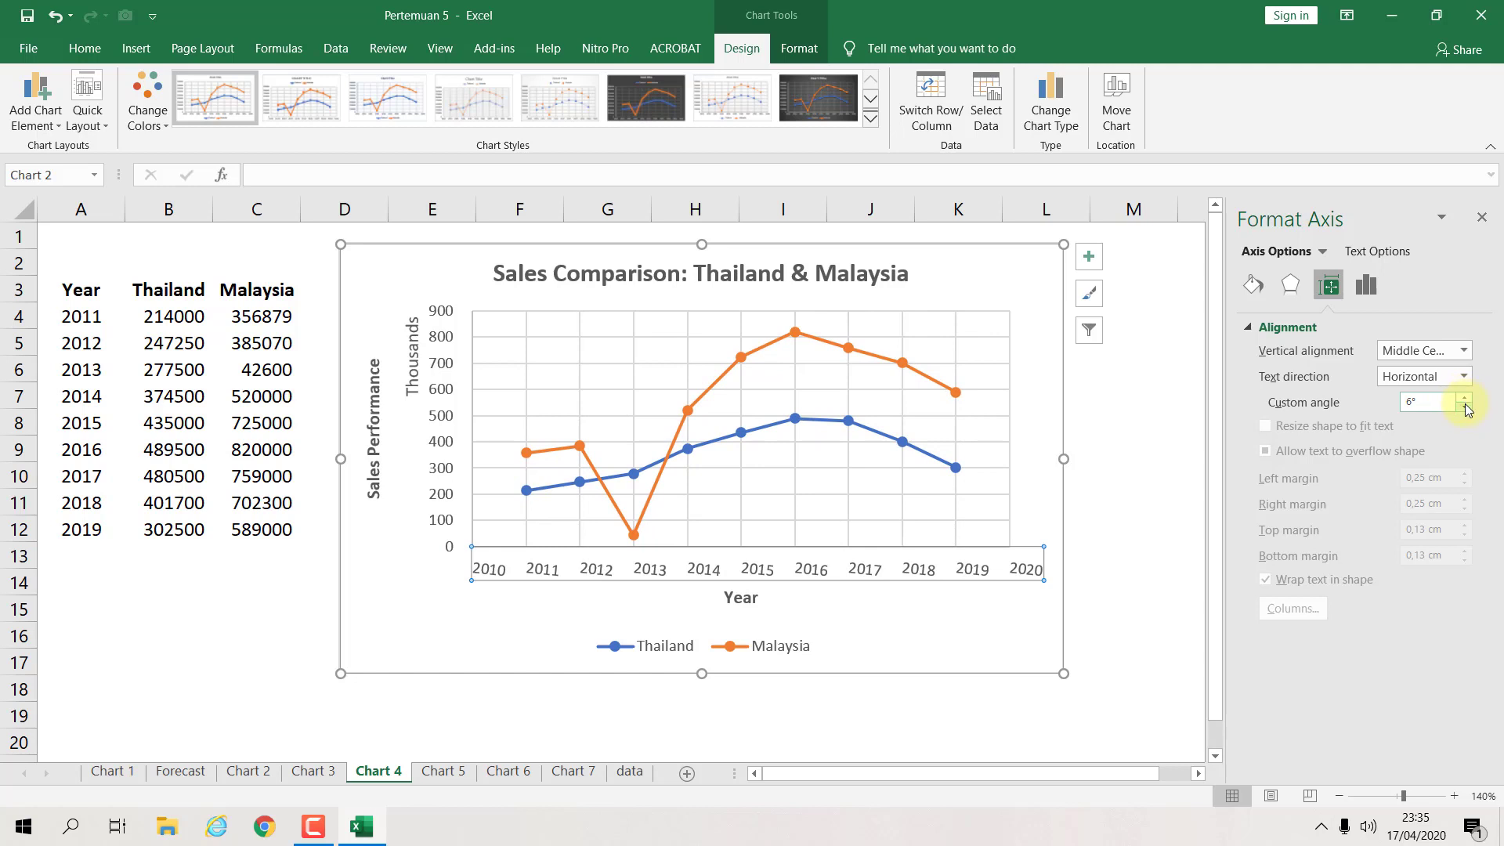
left_click(1464, 408)
left_click(1465, 407)
left_click(1464, 408)
left_click(1465, 407)
left_click(1464, 408)
left_click(1464, 408)
left_click(1464, 408)
left_click(1464, 408)
left_click(1465, 408)
left_click(1464, 408)
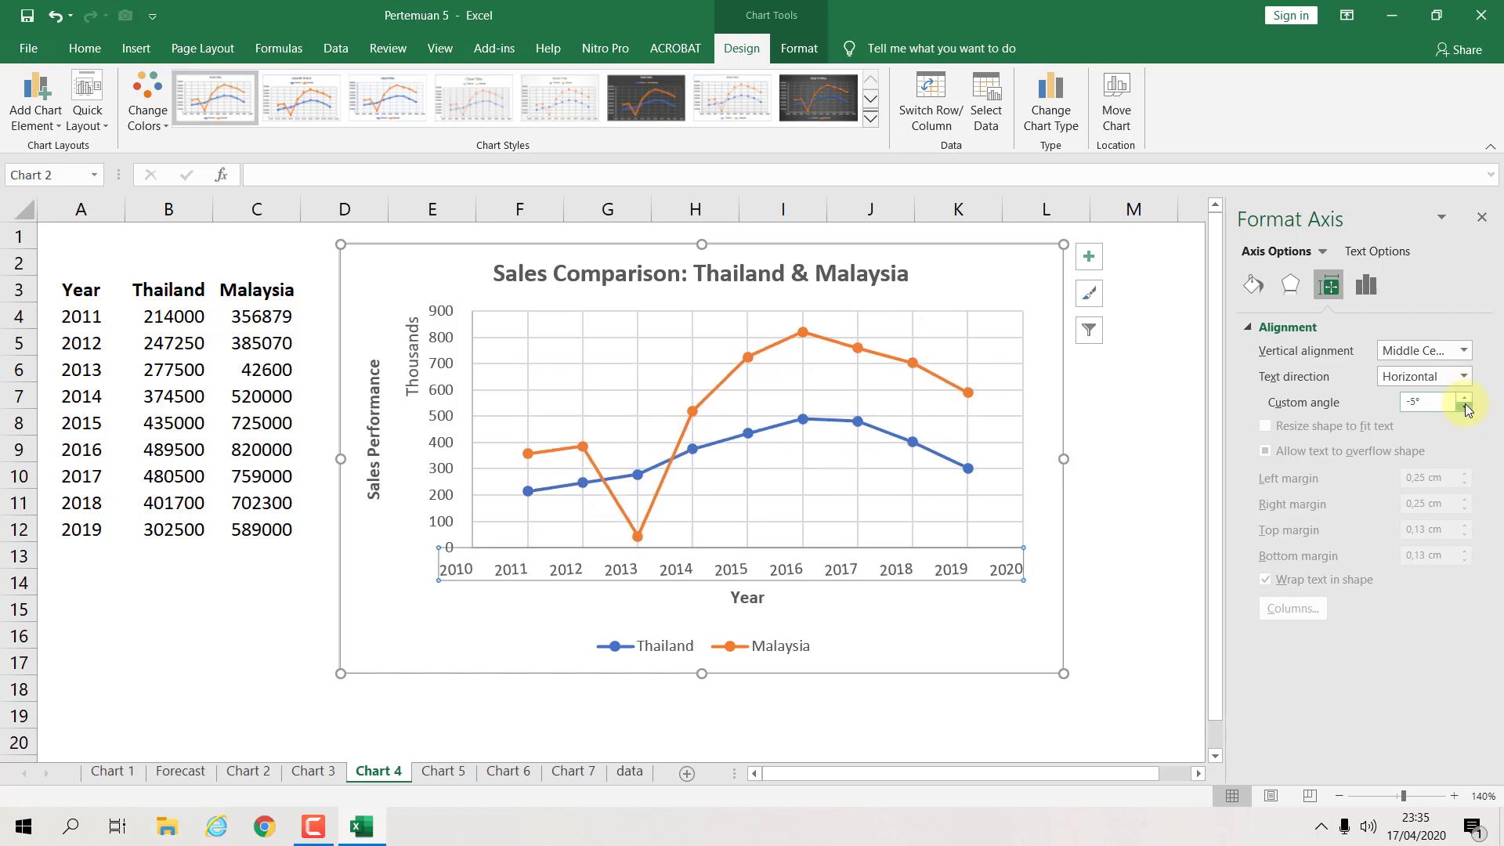
left_click(1464, 407)
left_click(1464, 407)
left_click(1464, 407)
left_click(1464, 408)
left_click(1464, 407)
left_click(1465, 408)
left_click(1464, 407)
left_click(1464, 408)
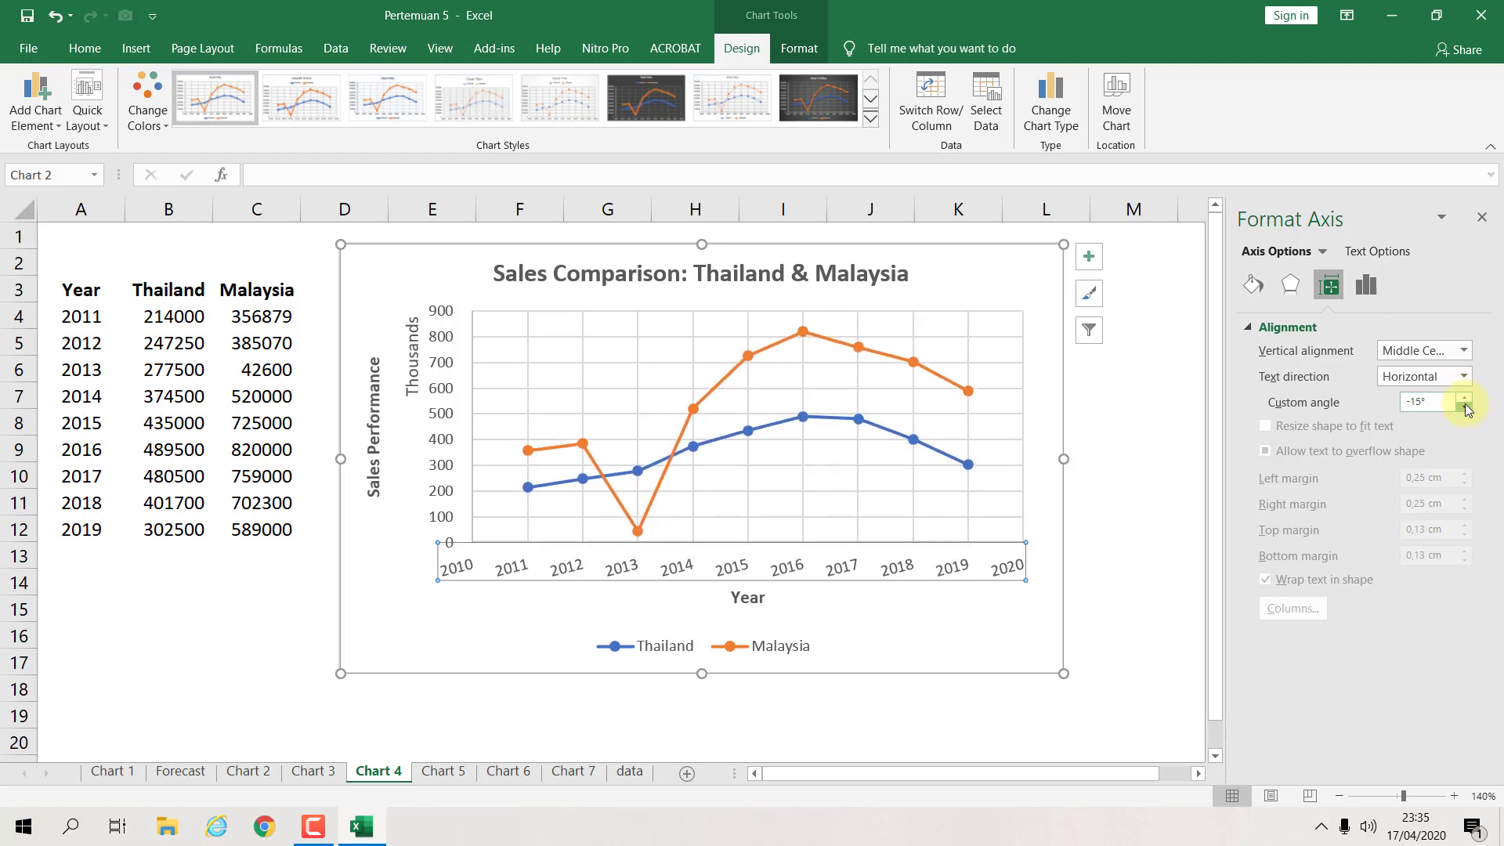
left_click(1464, 407)
left_click(1464, 407)
left_click(1464, 408)
left_click(1465, 408)
left_click(1465, 408)
left_click(1464, 407)
left_click(1464, 407)
left_click(1464, 407)
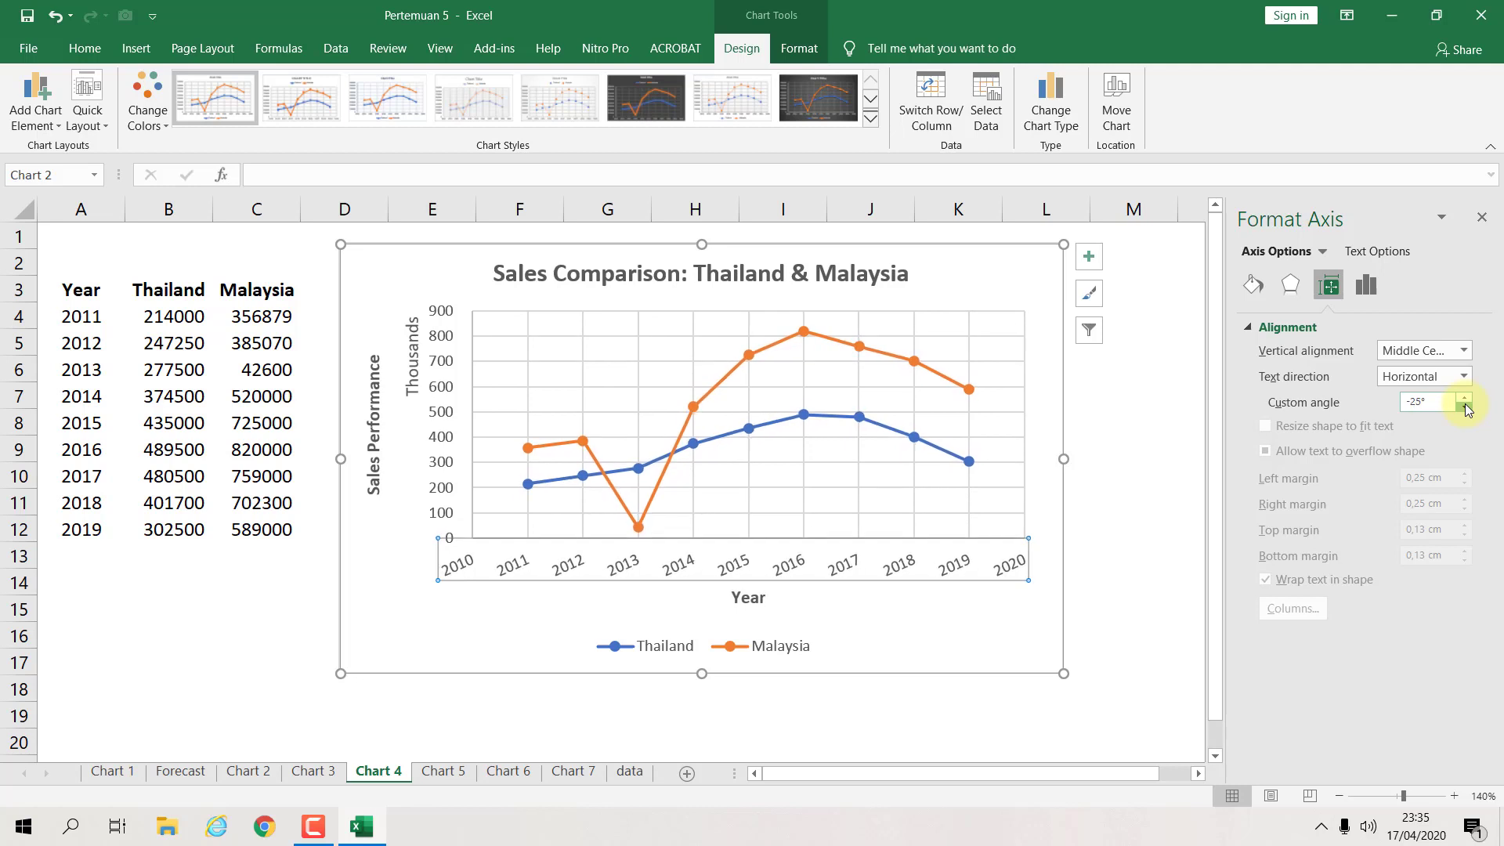
left_click(1464, 407)
left_click(1464, 407)
left_click(1464, 407)
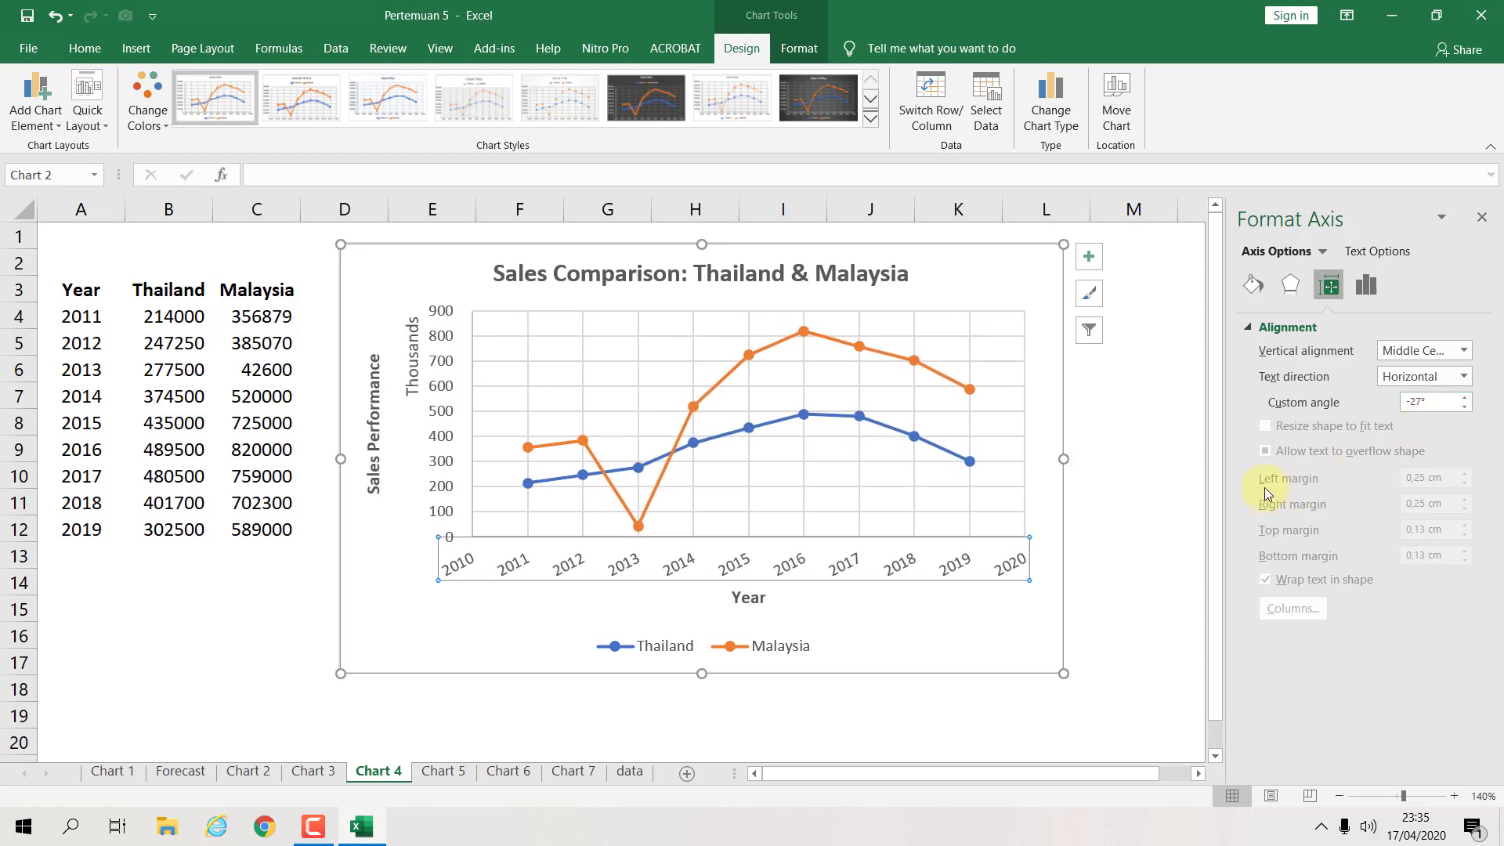
left_click(1133, 501)
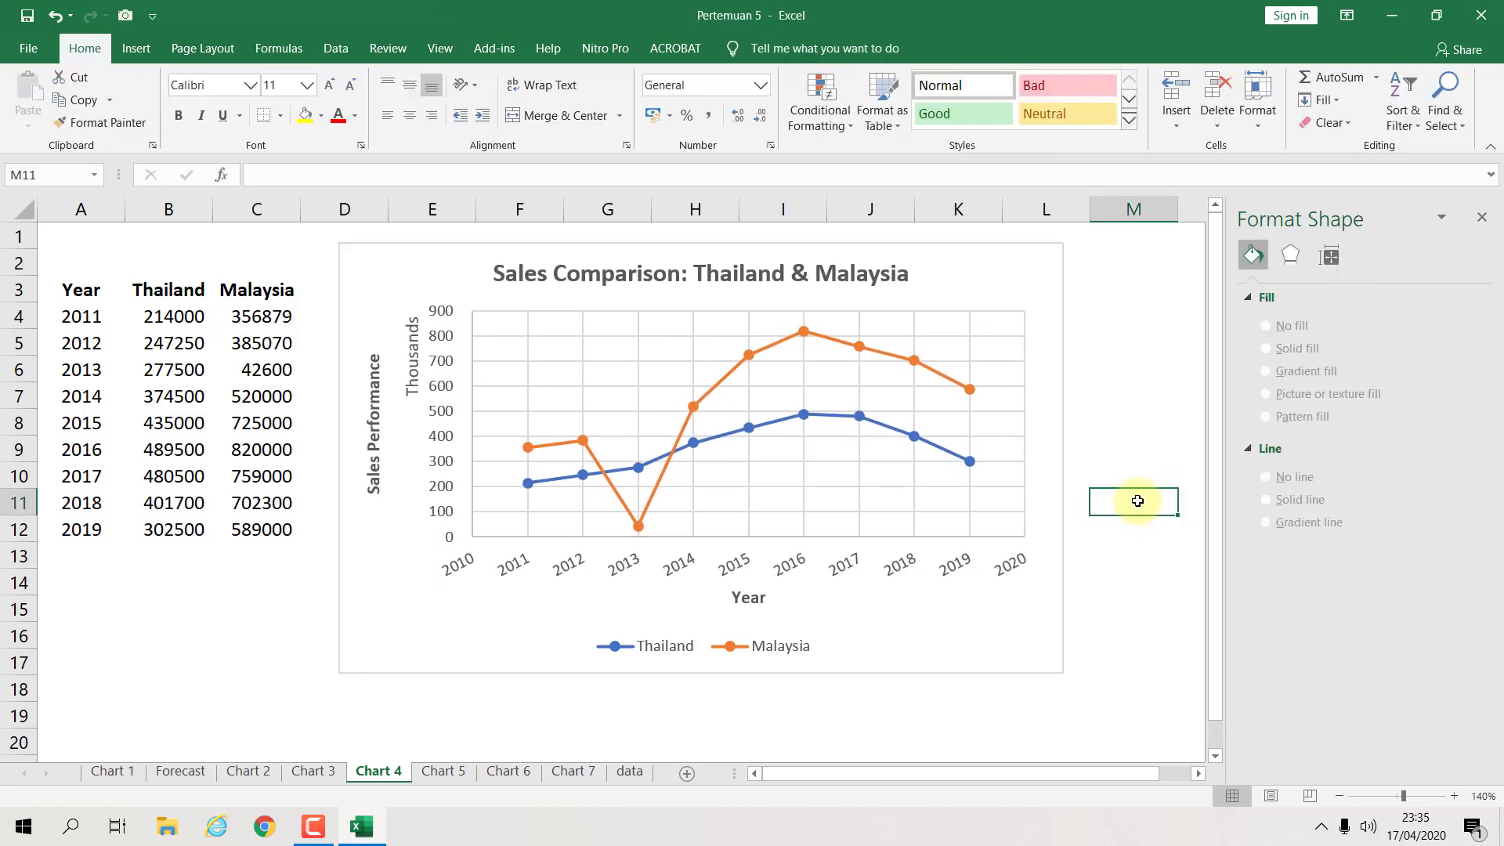
left_click(1005, 388)
left_click(1145, 397)
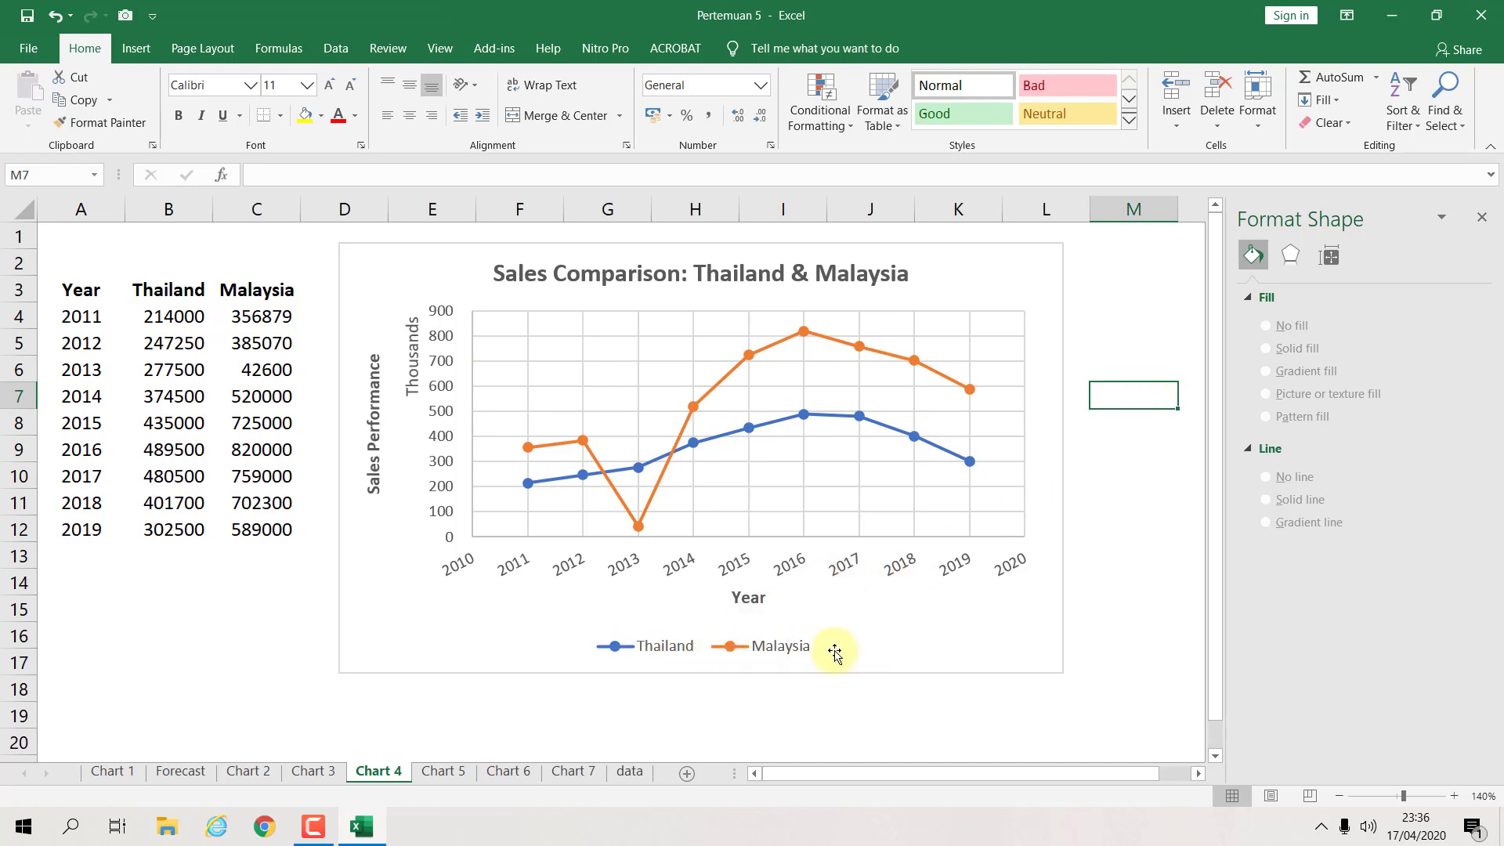
Step: Move the chart's legend to the top, beneath the chart title, and deselect the chart
left_click(978, 649)
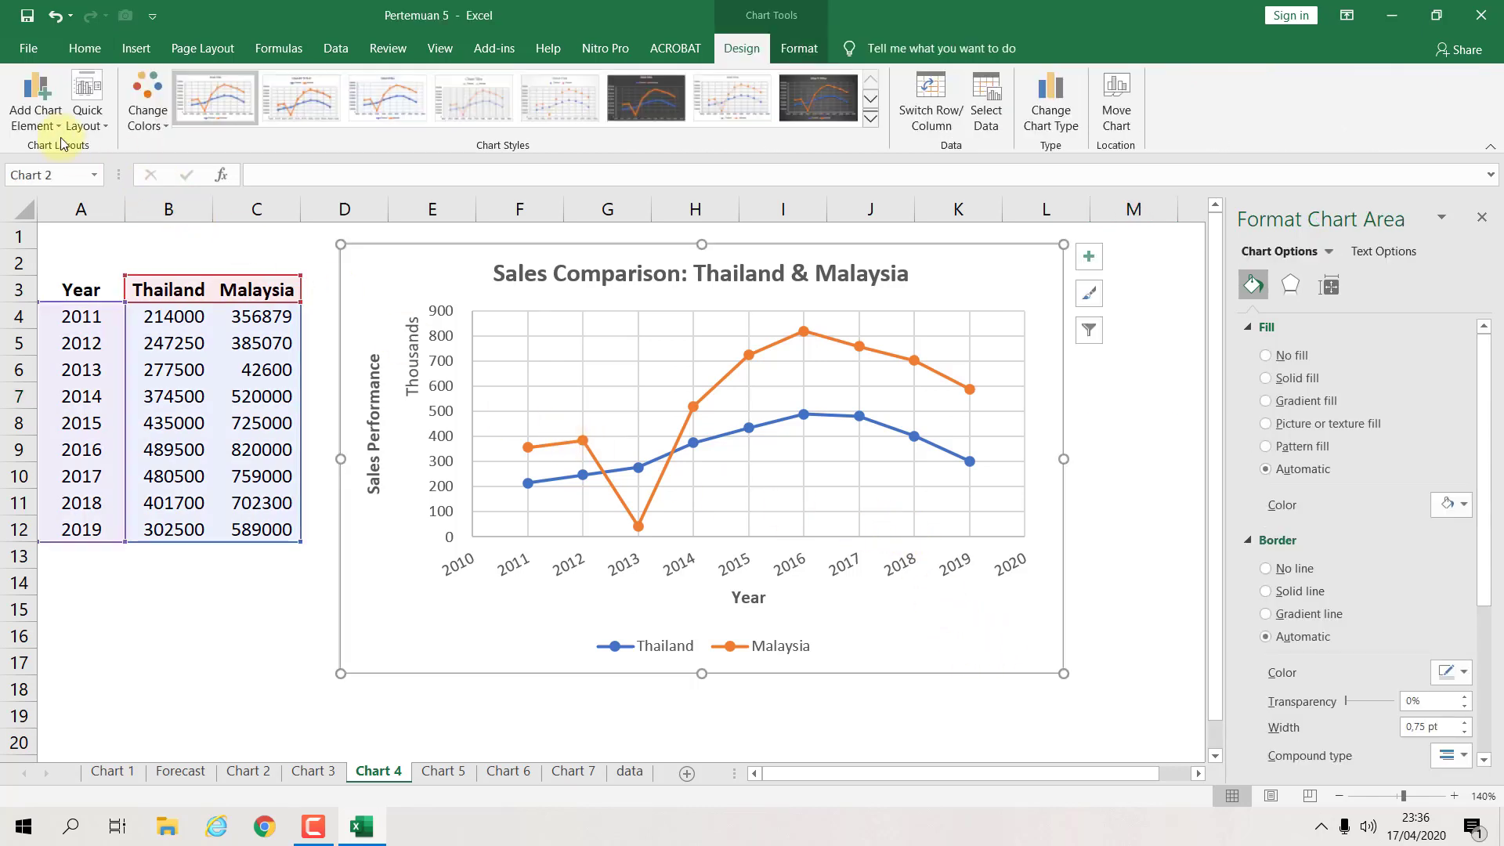
left_click(36, 117)
mouse_move(92, 313)
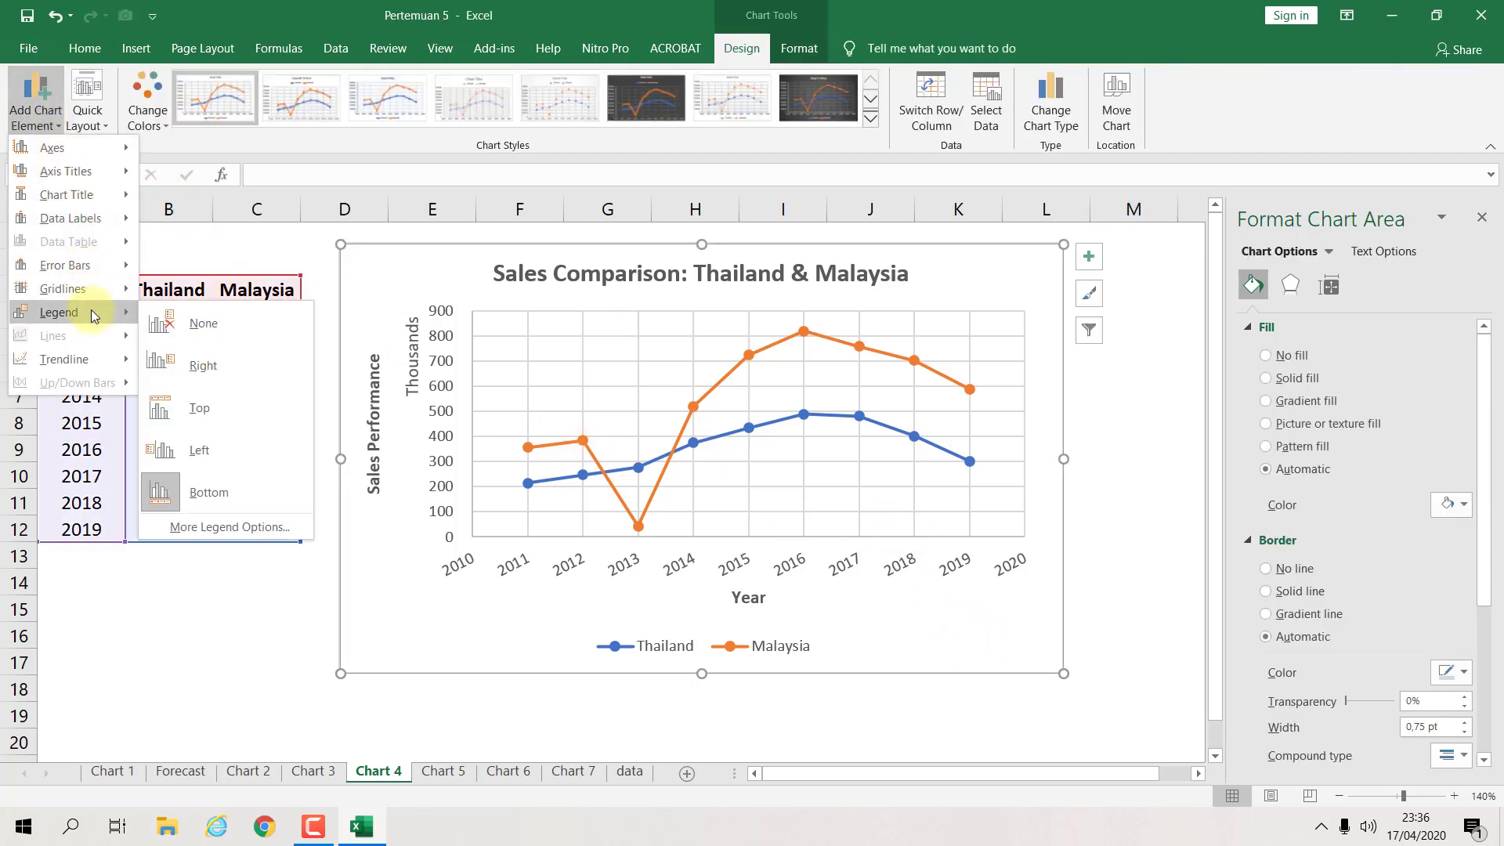
left_click(202, 403)
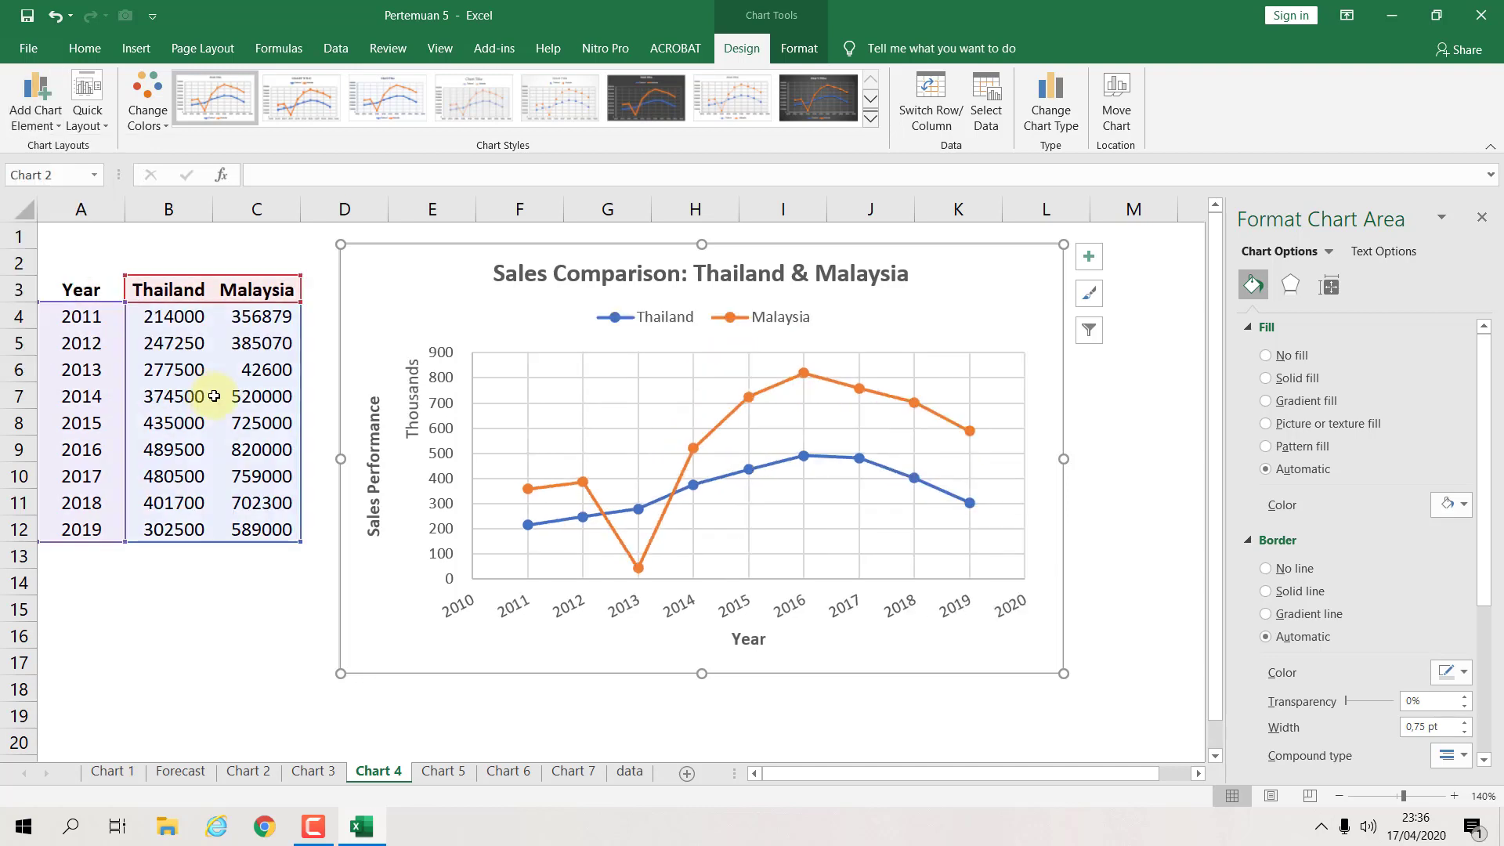
left_click(1104, 432)
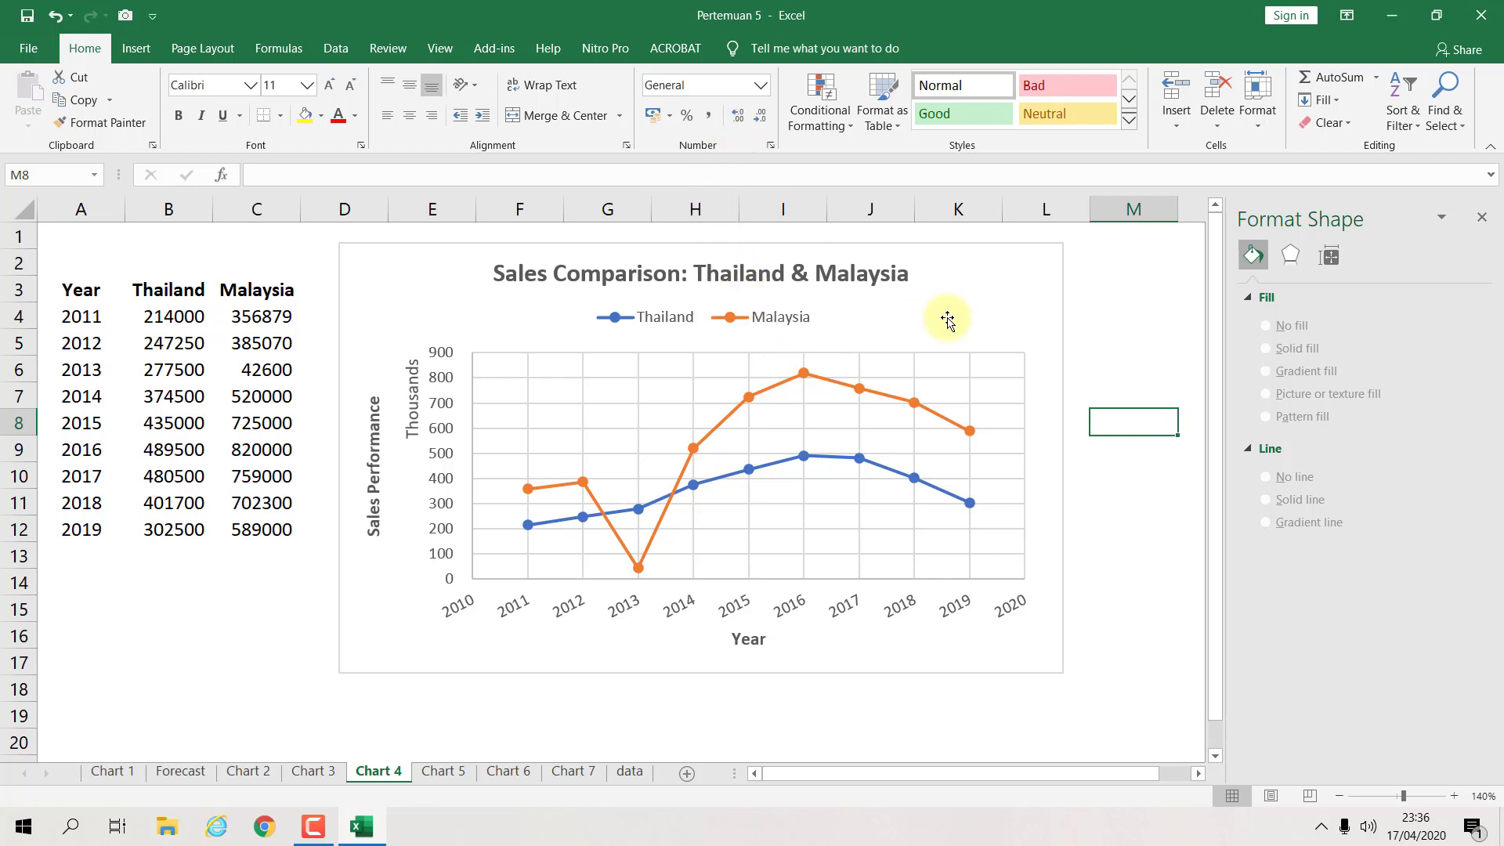
left_click(894, 286)
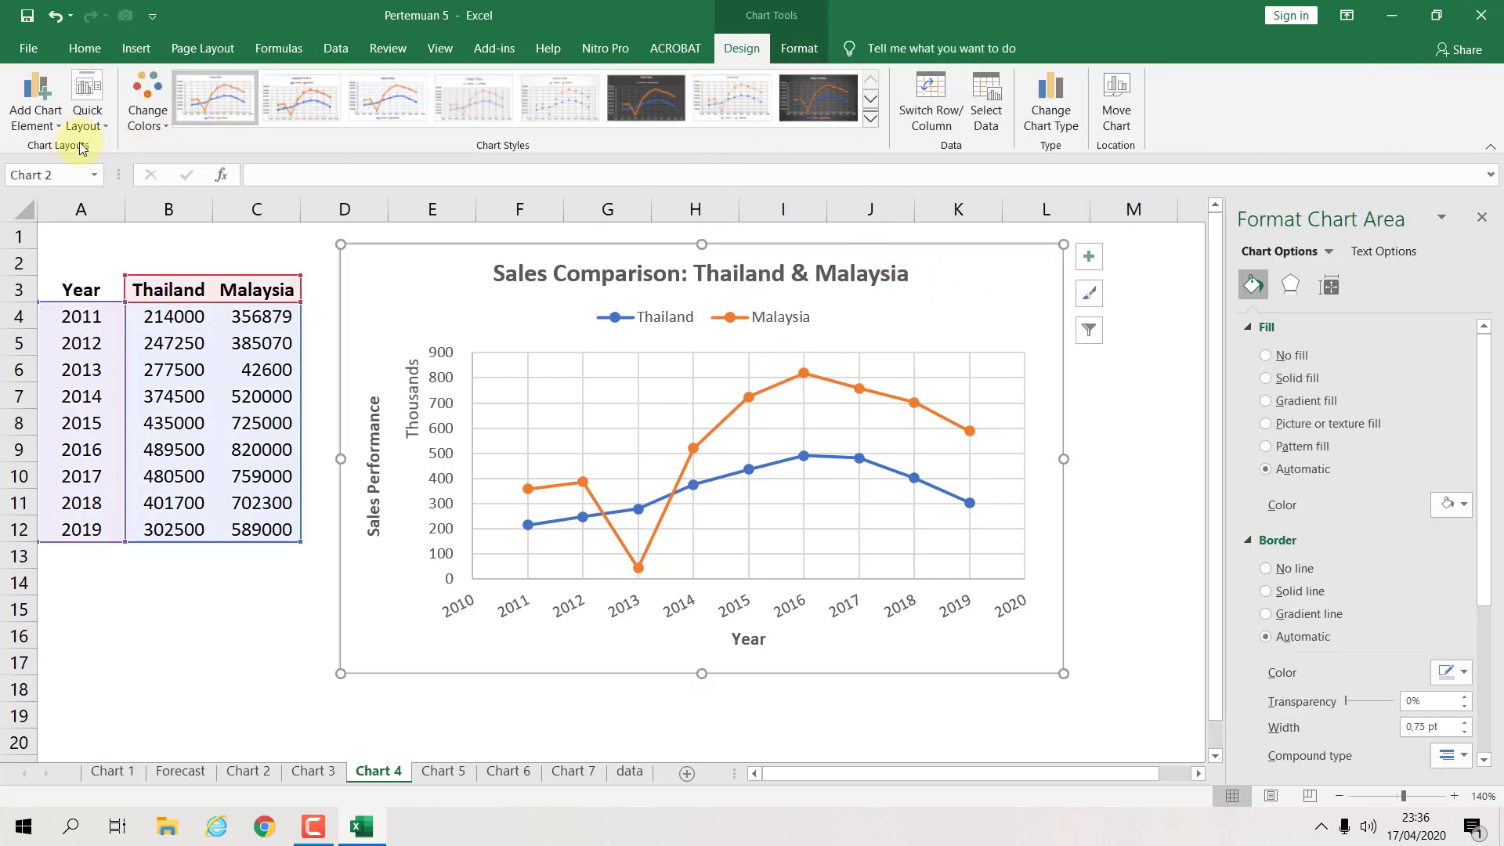
left_click(55, 125)
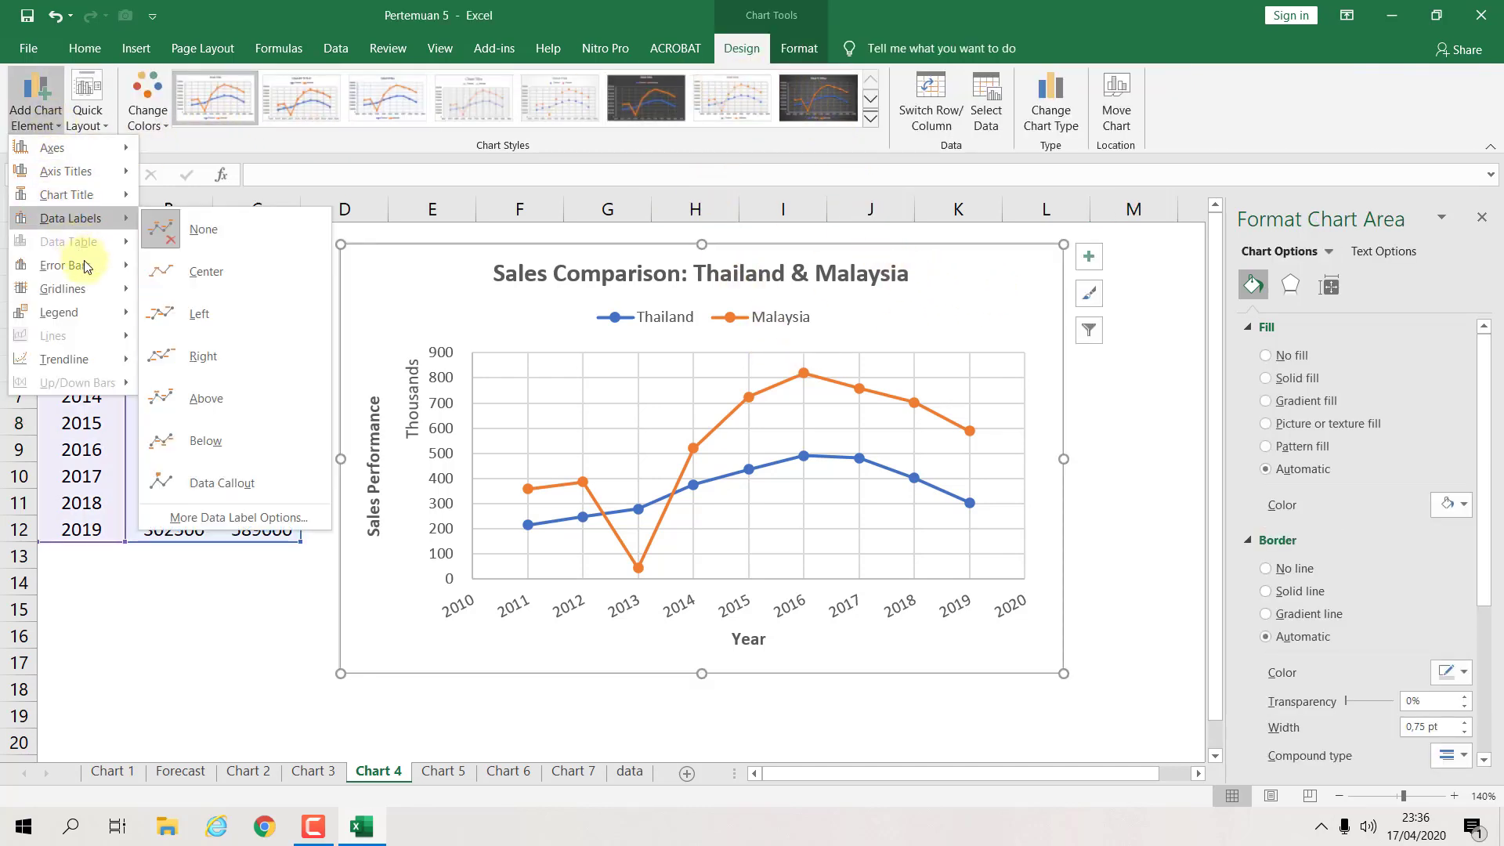
mouse_move(86, 265)
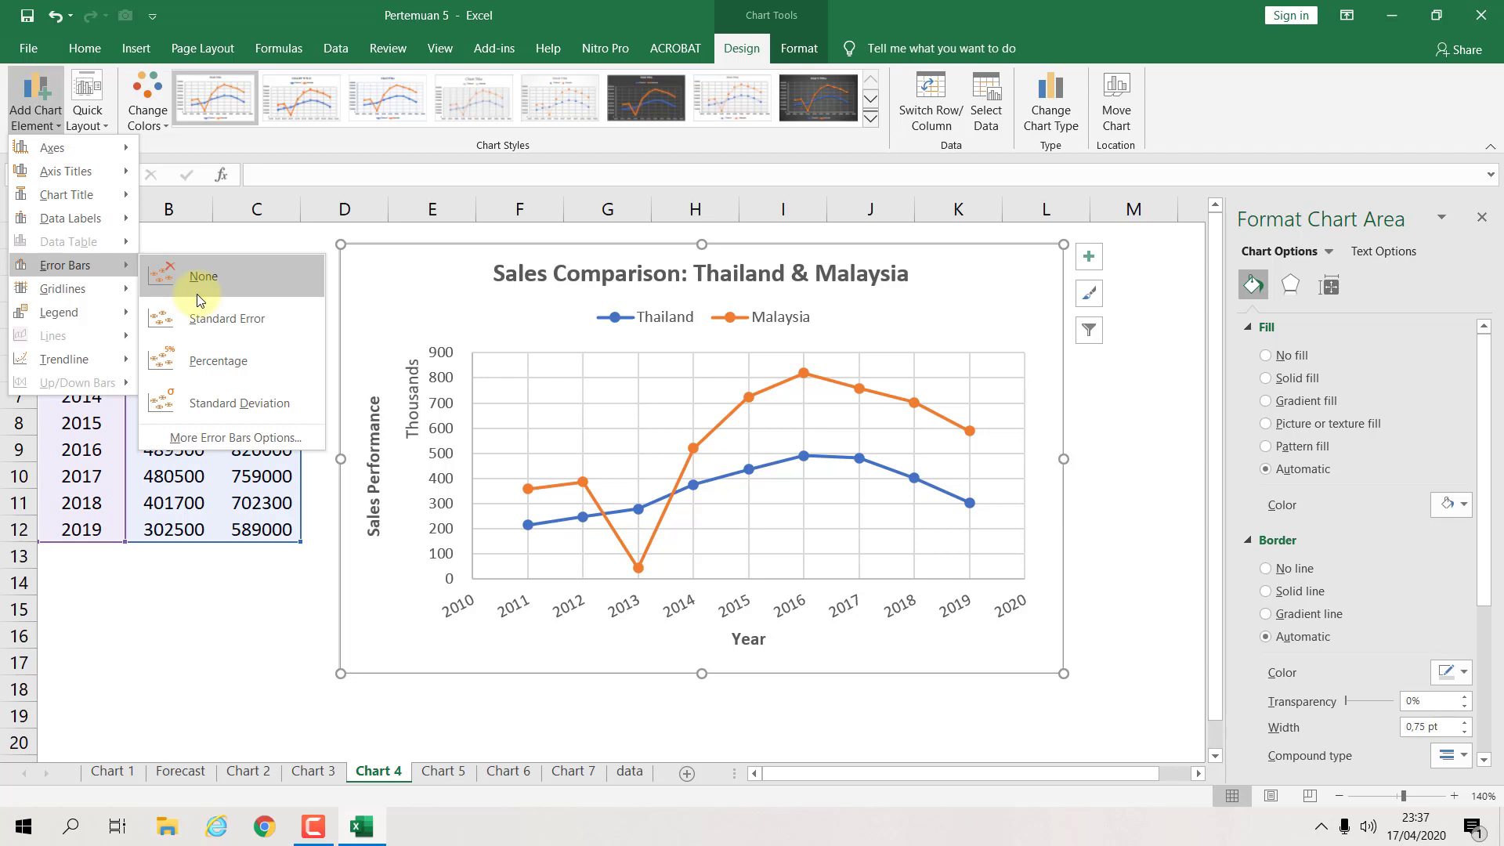
left_click(1178, 436)
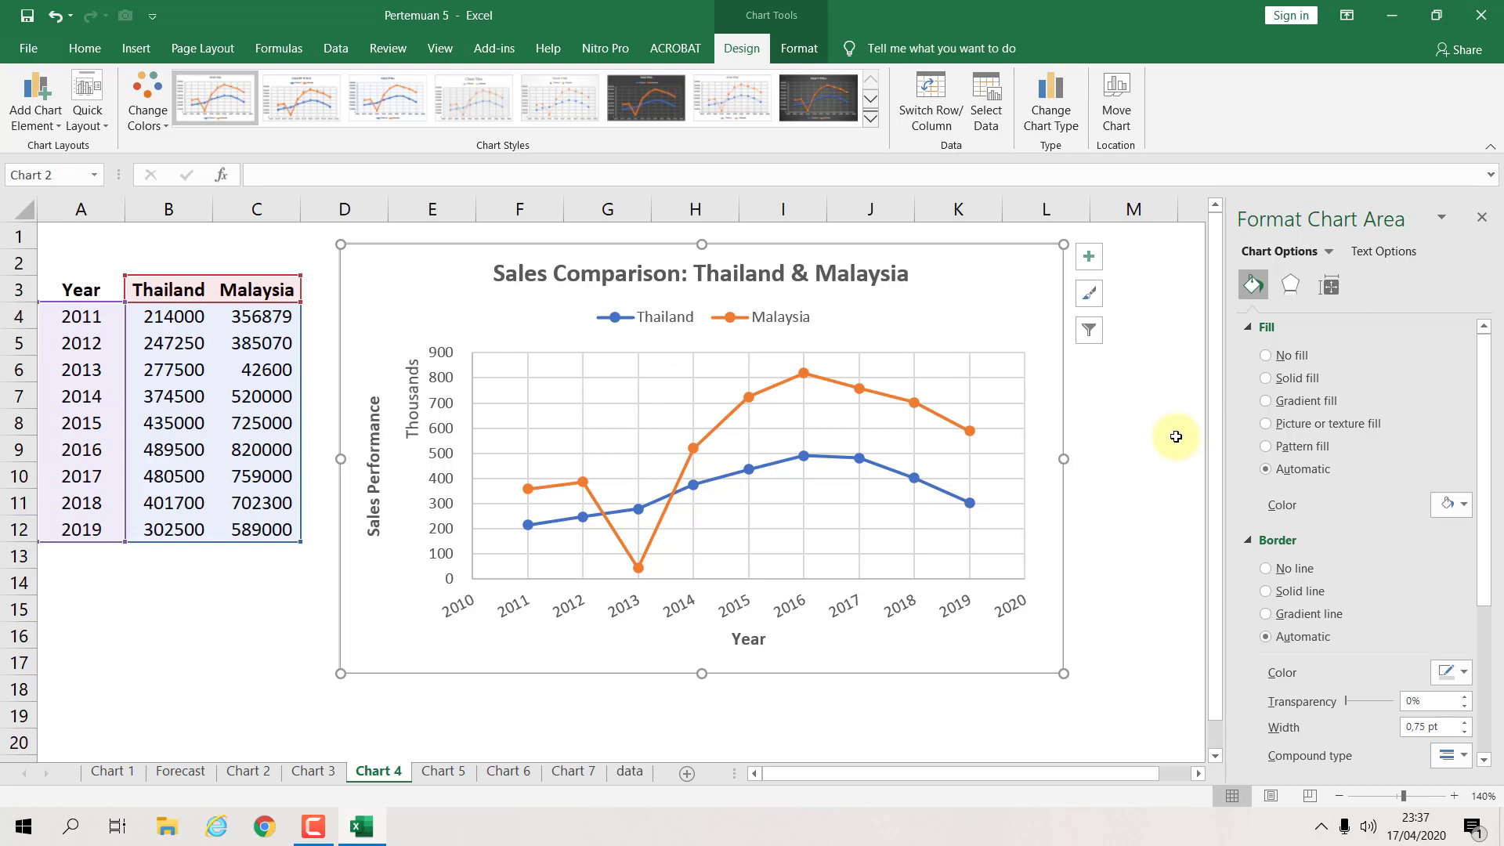
left_click(1158, 439)
left_click(1079, 374)
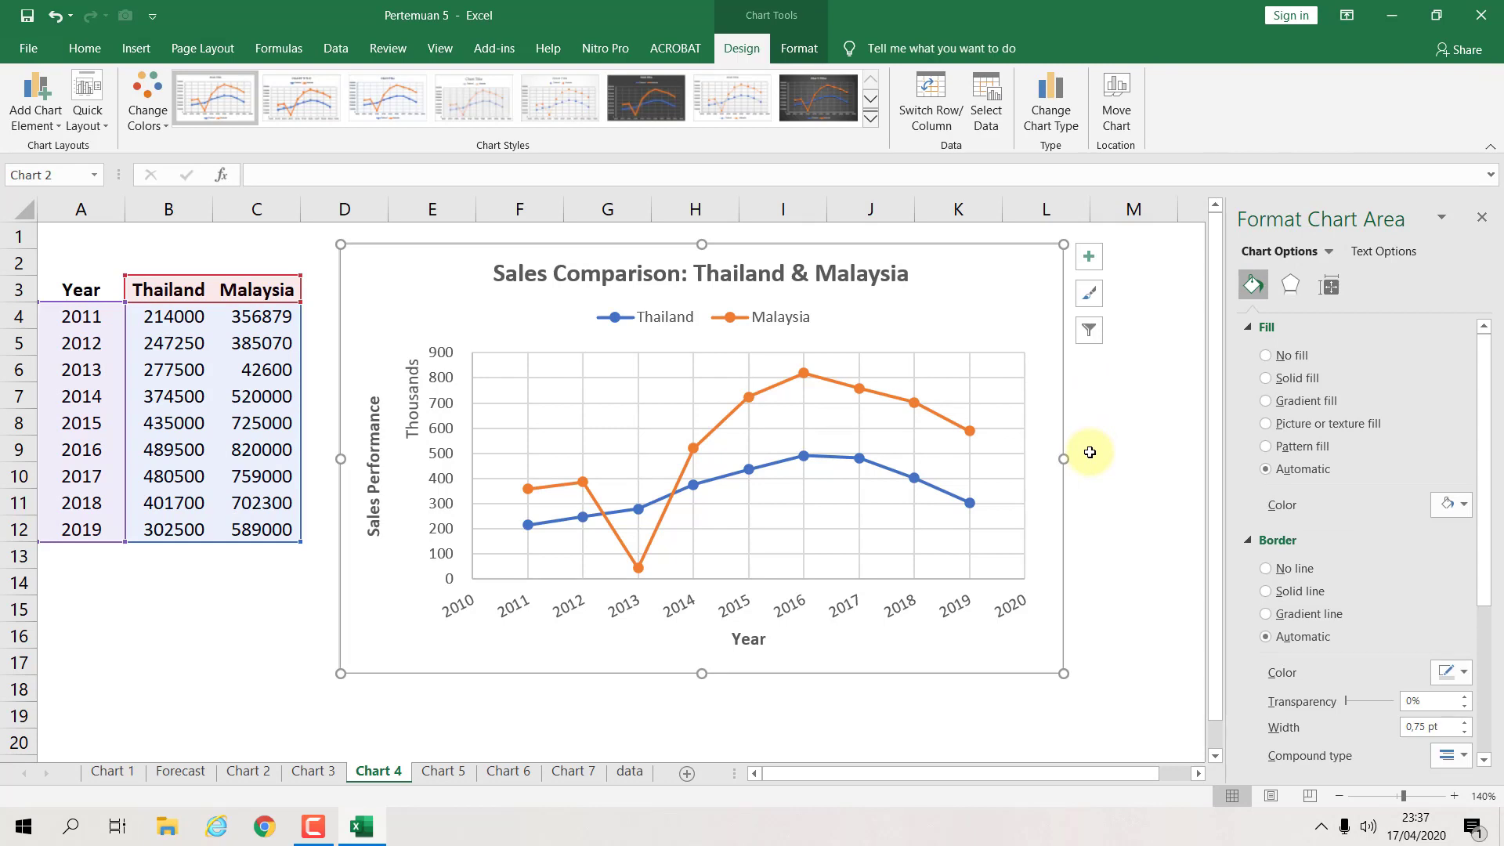
Step: Switch to the Chart 5 sheet, deselect its chart and close the formatting pane
left_click(447, 771)
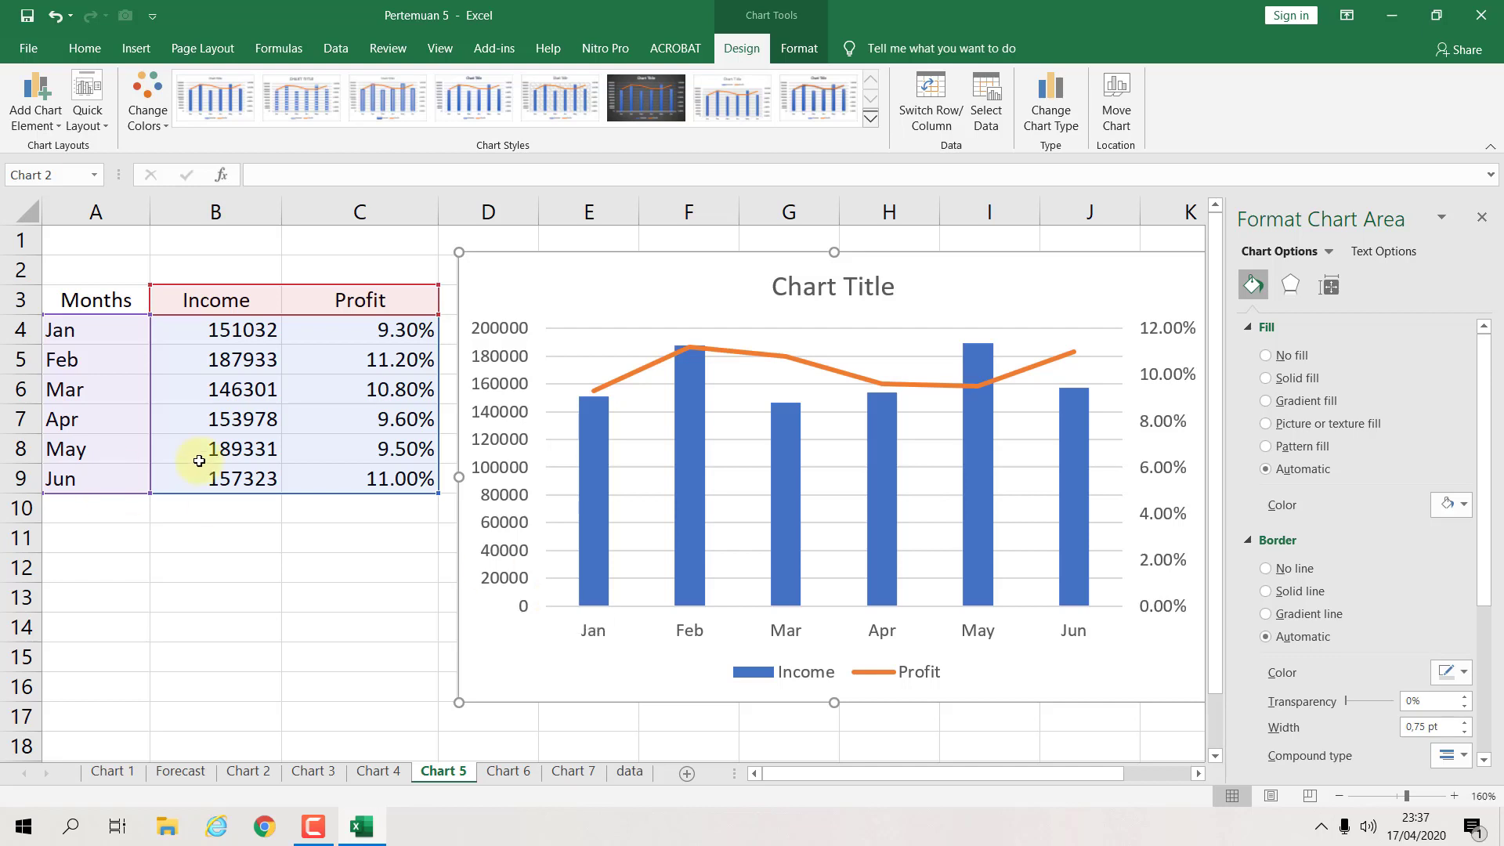
left_click(301, 567)
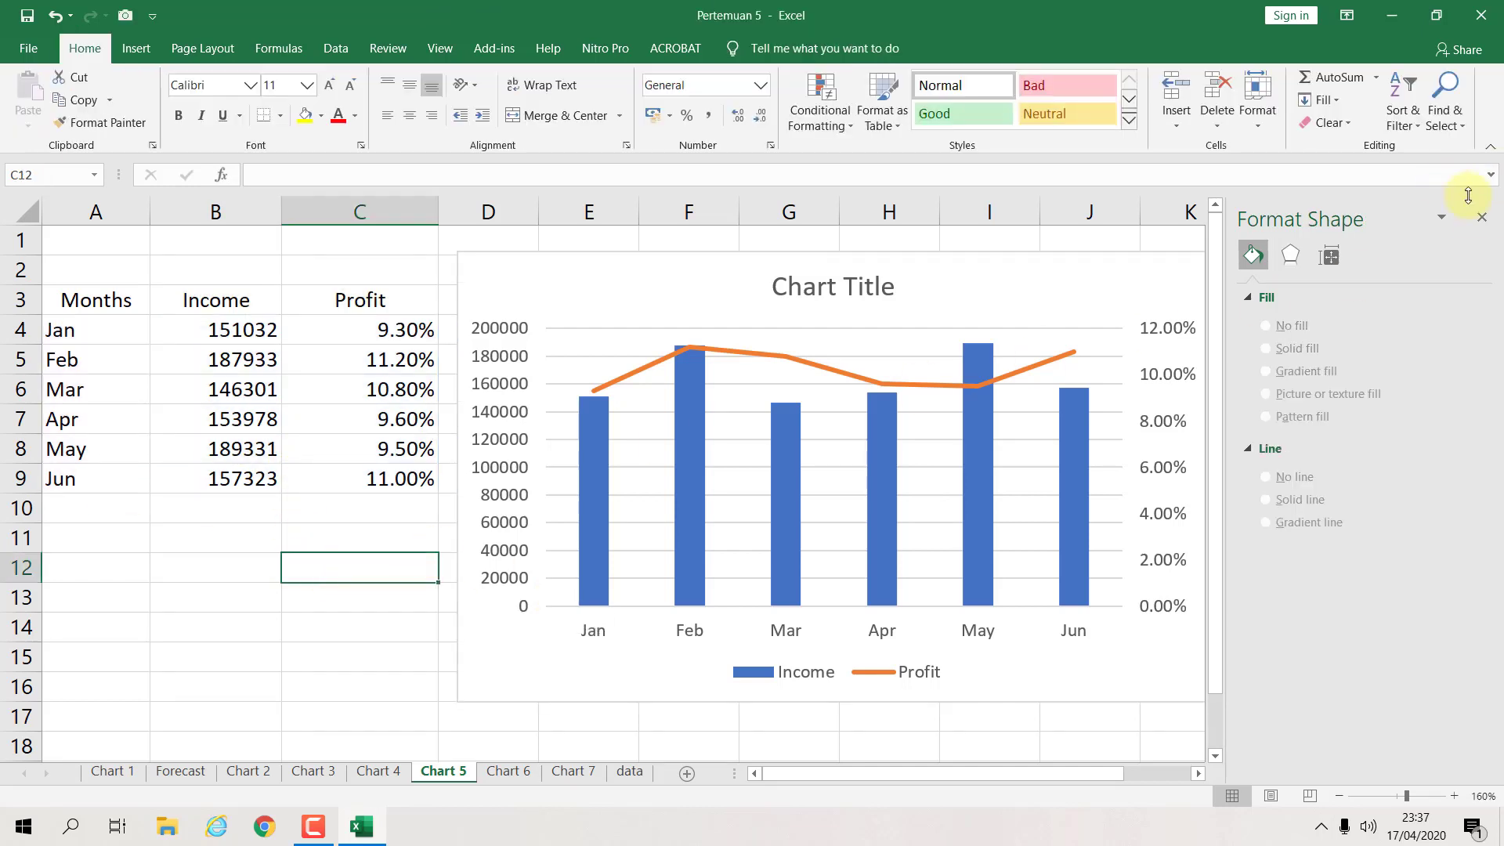
left_click(1481, 217)
left_click(1262, 299)
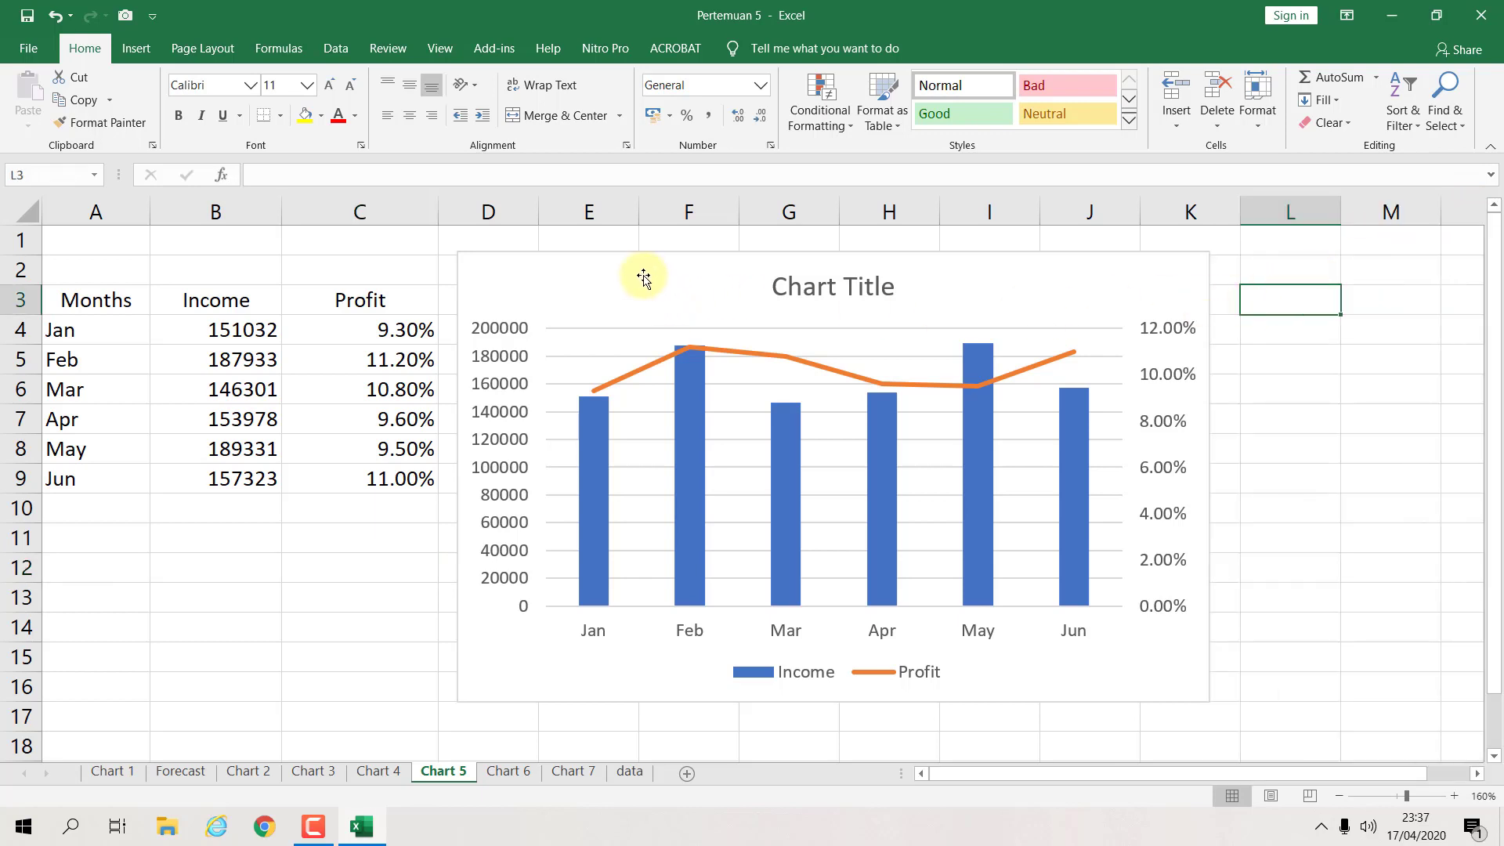
Step: Turn off the cell gridlines on the Chart 5 sheet
left_click(442, 50)
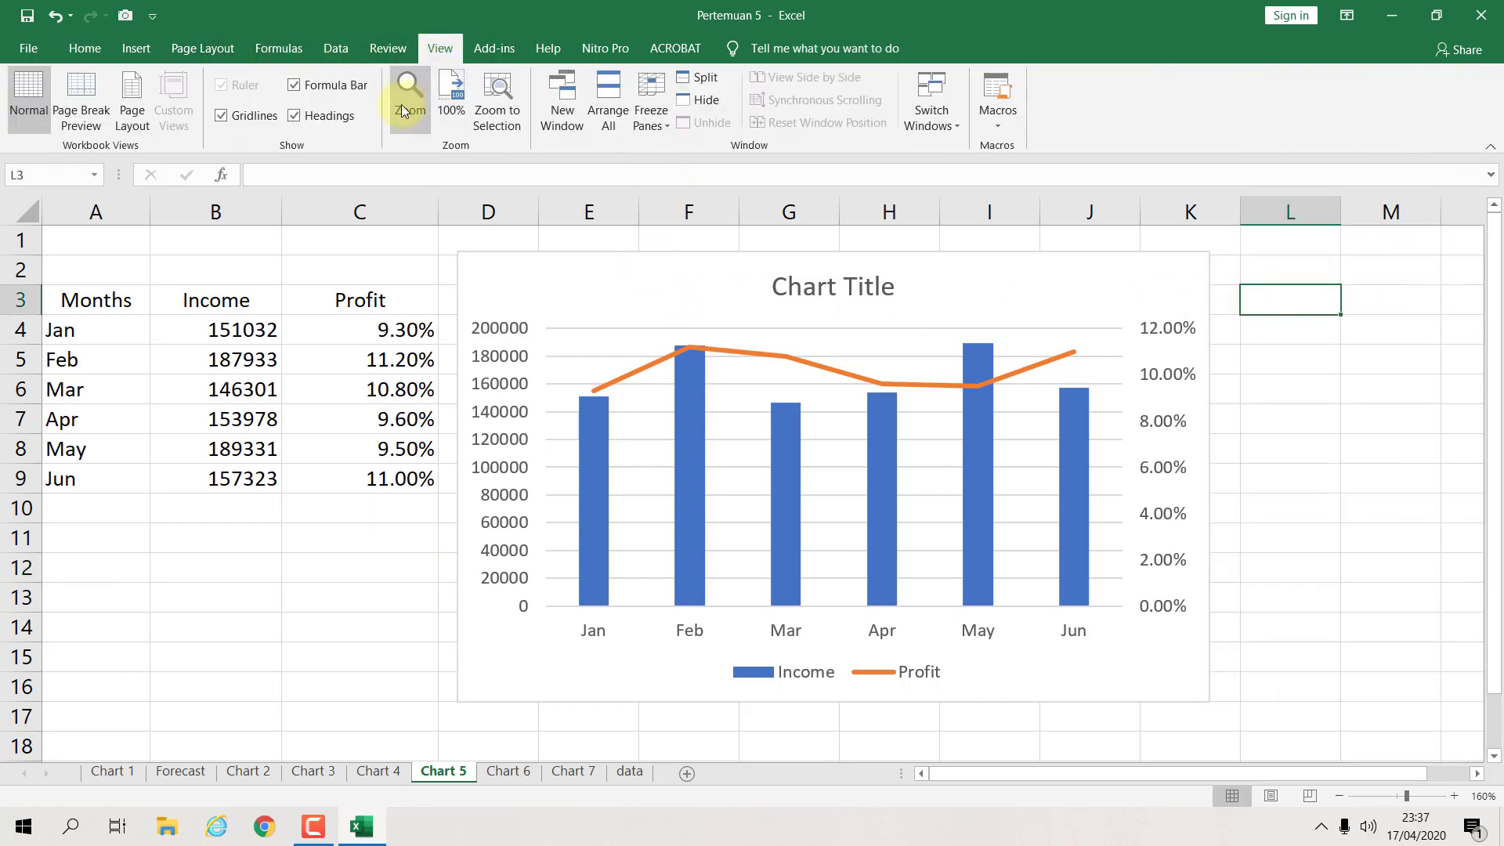
left_click(253, 116)
left_click(1301, 419)
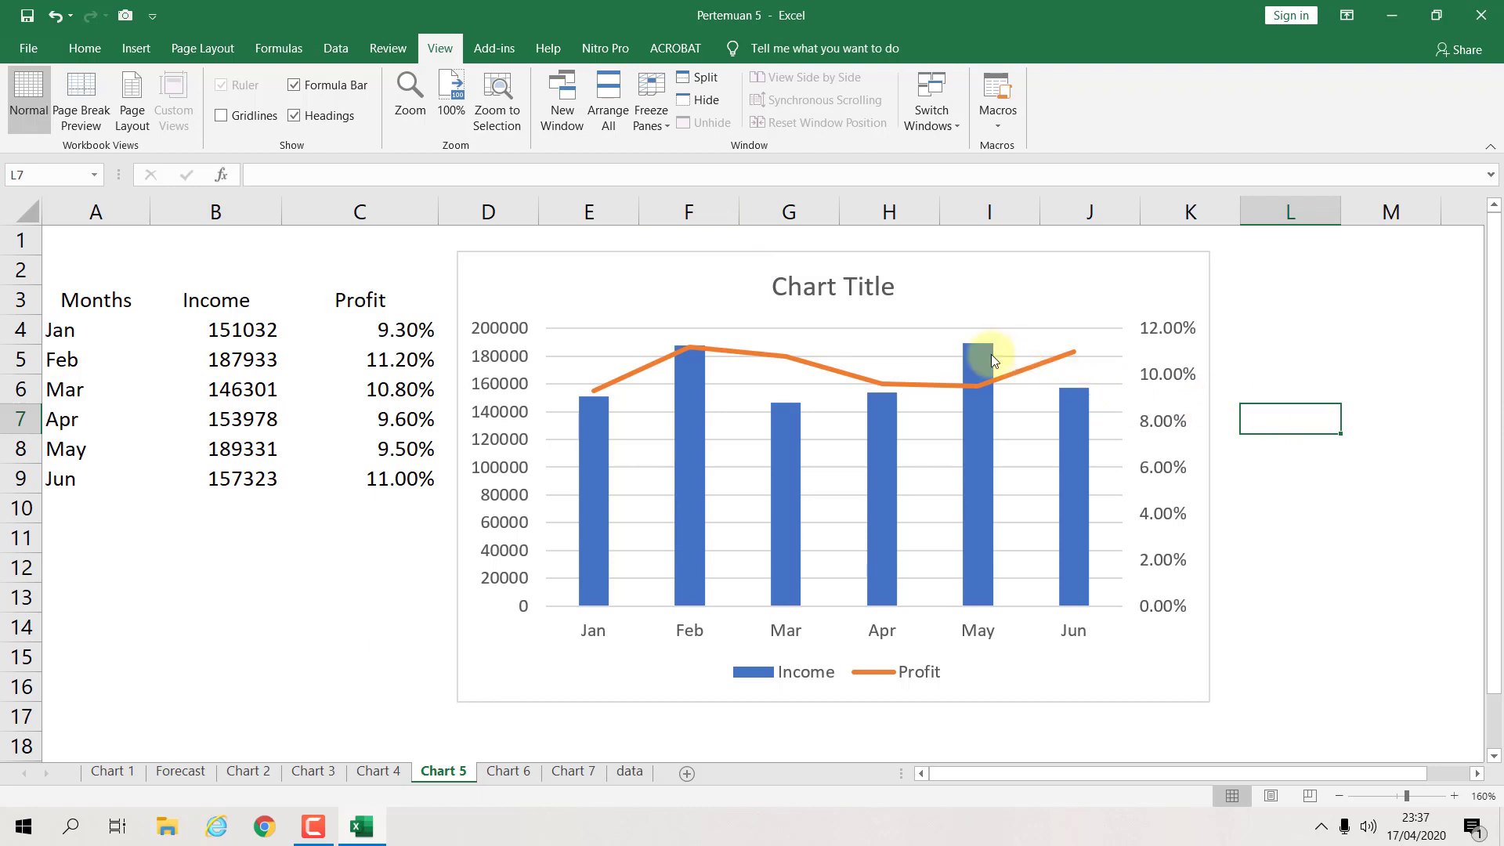
Step: Replace the placeholder title of the income and profit chart with "Income & Profit Analysis on Apple Inc"
left_click(868, 294)
left_click(862, 290)
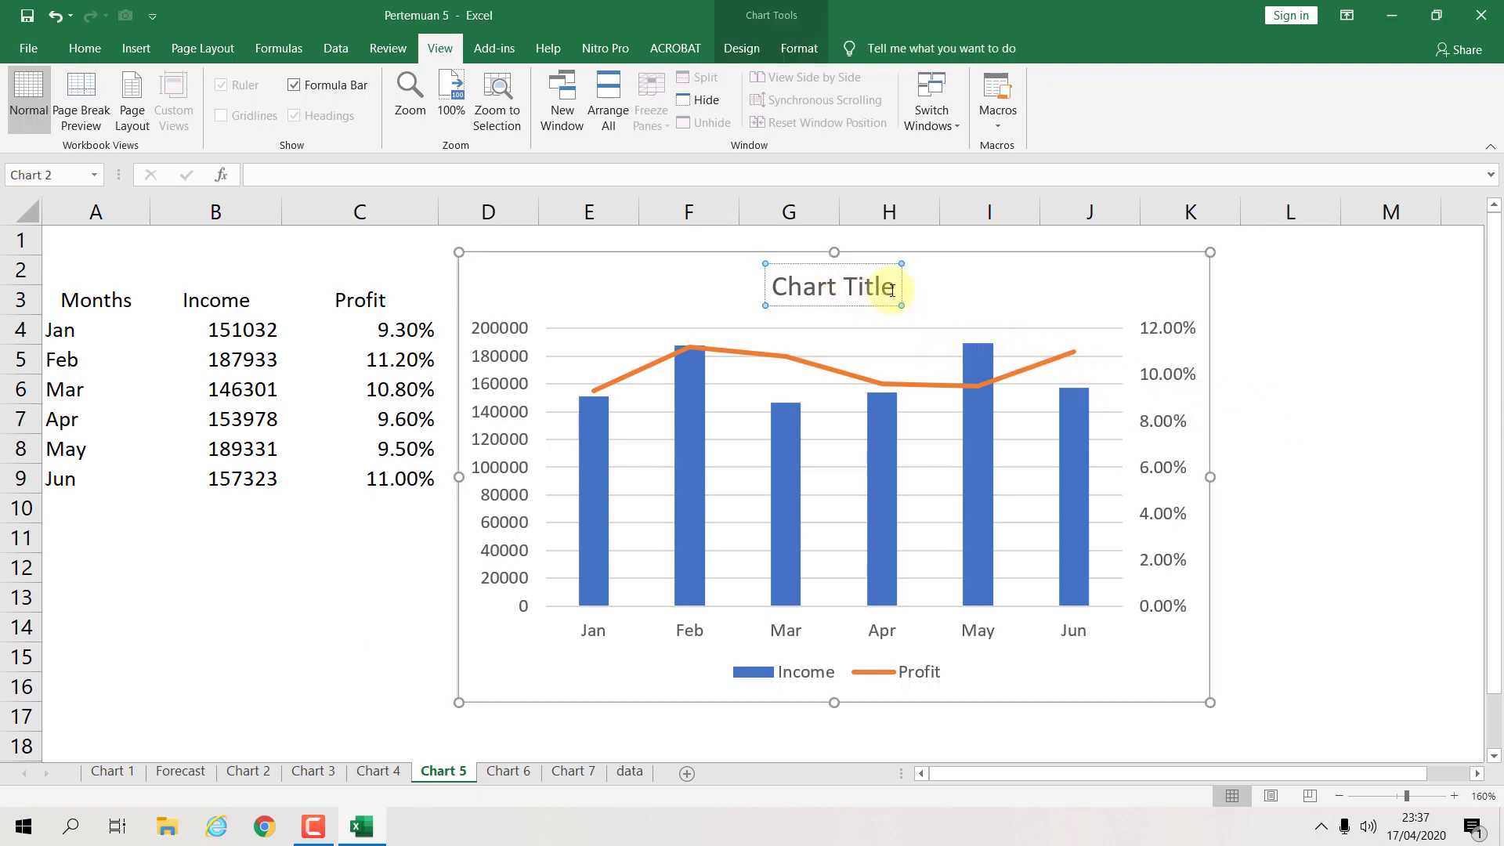
triple_click(892, 291)
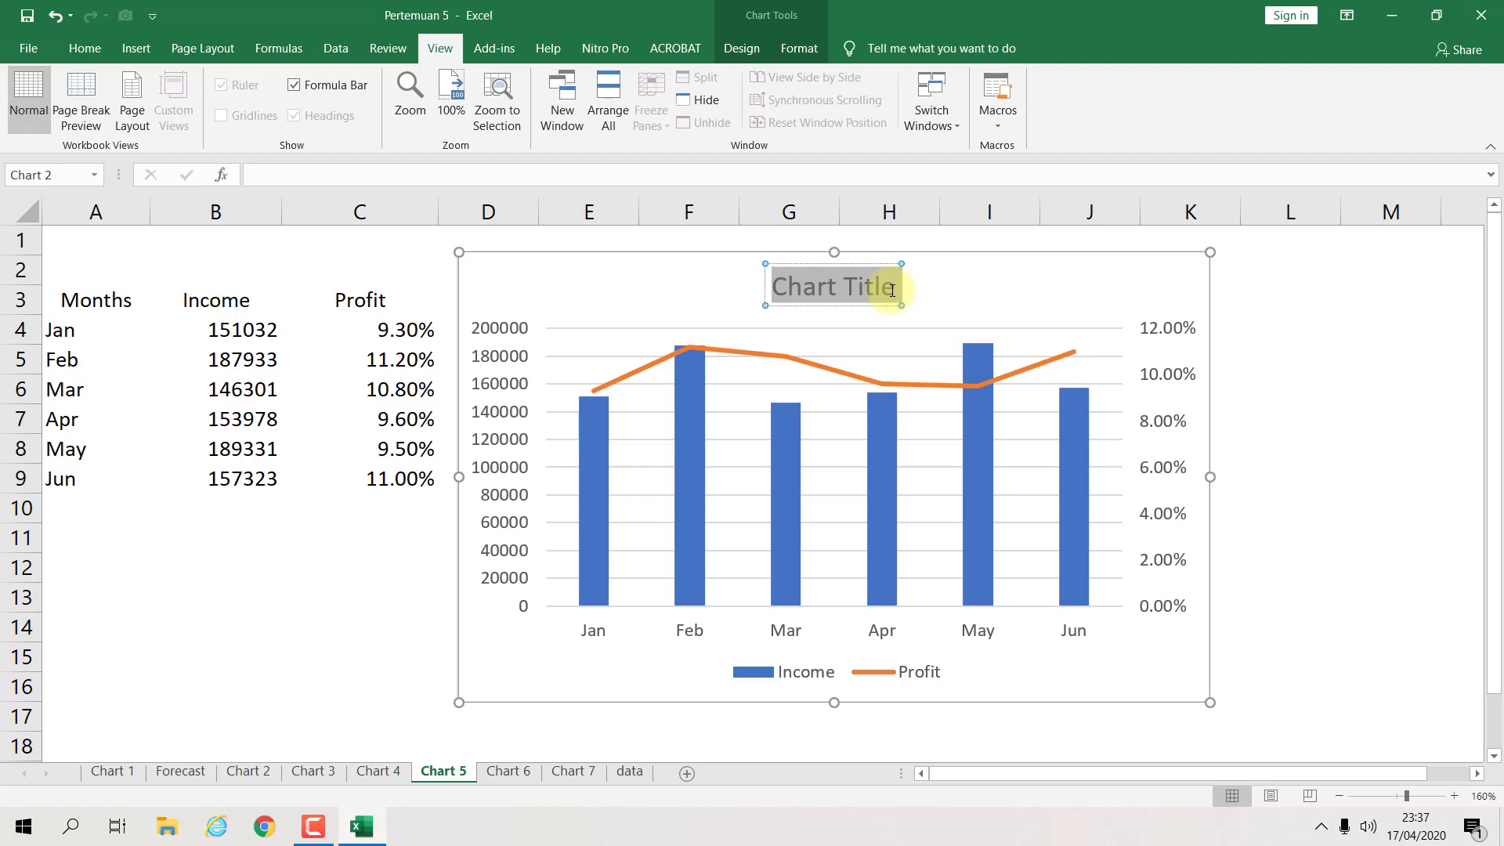
key("BackSpace")
type("Inco")
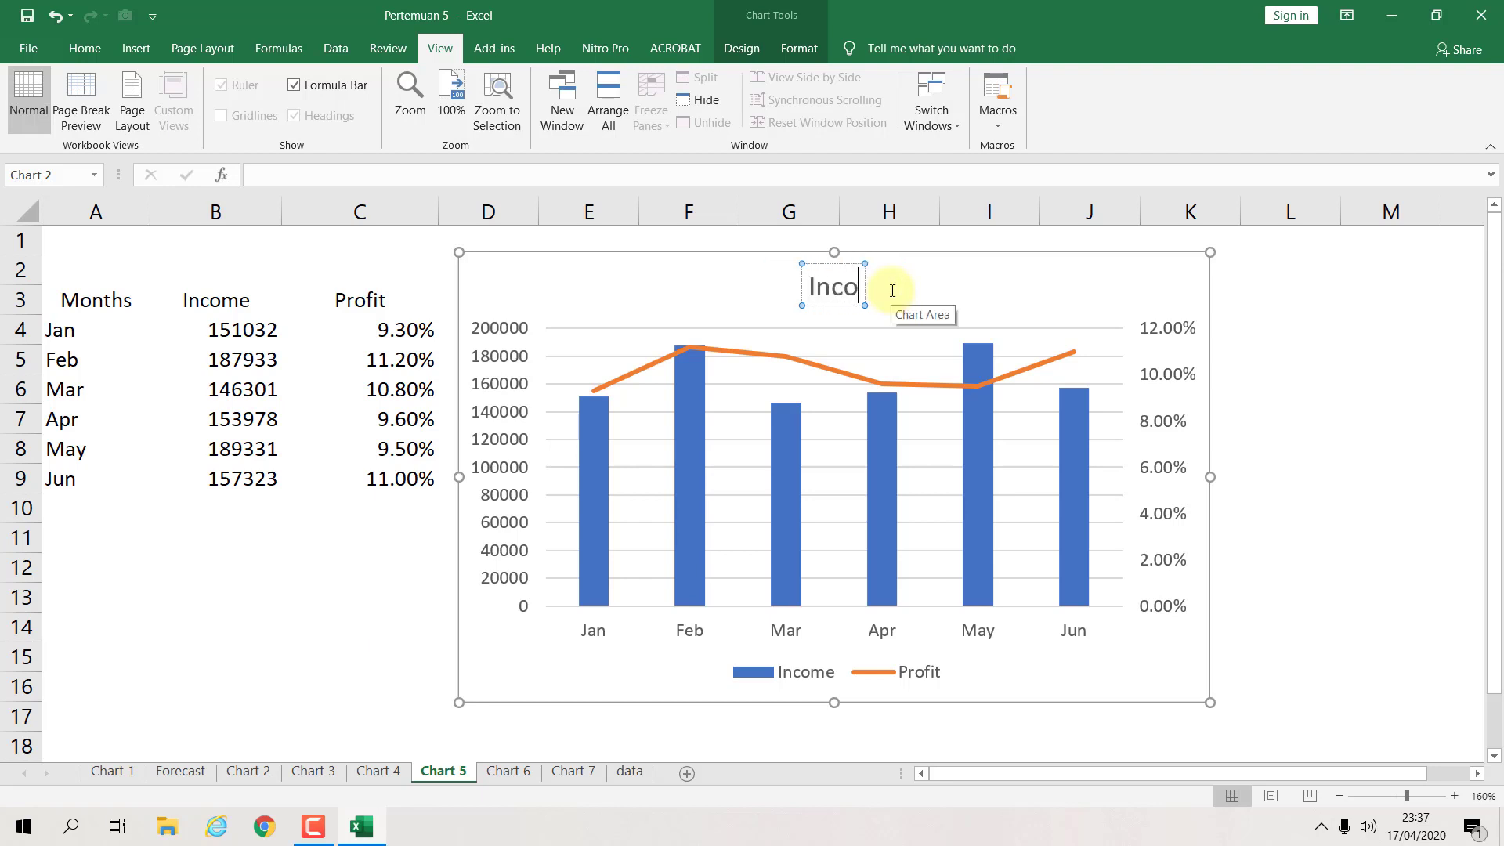
type("me & Pro")
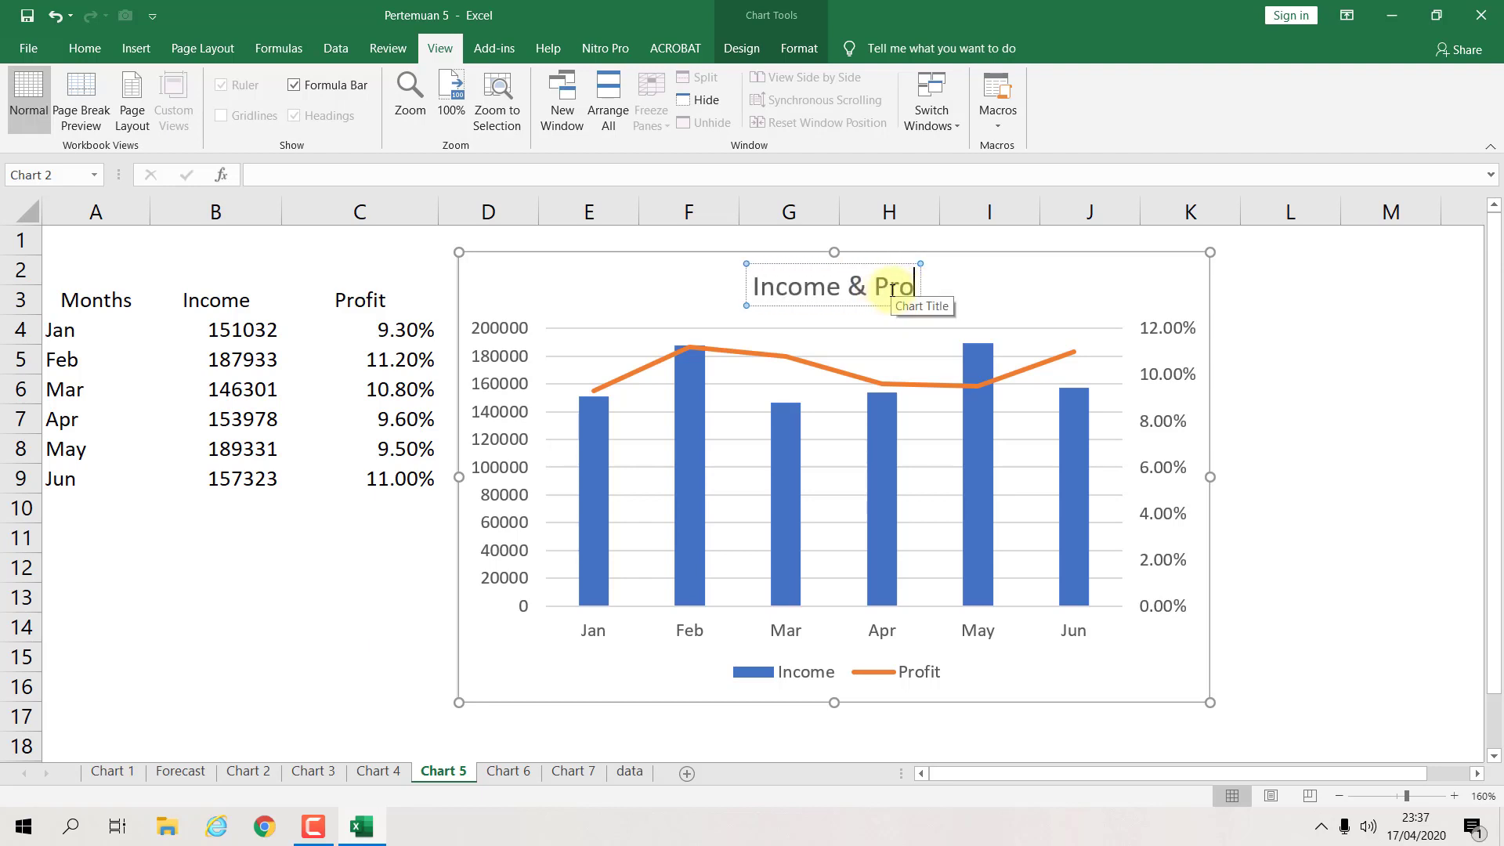
type("fit A")
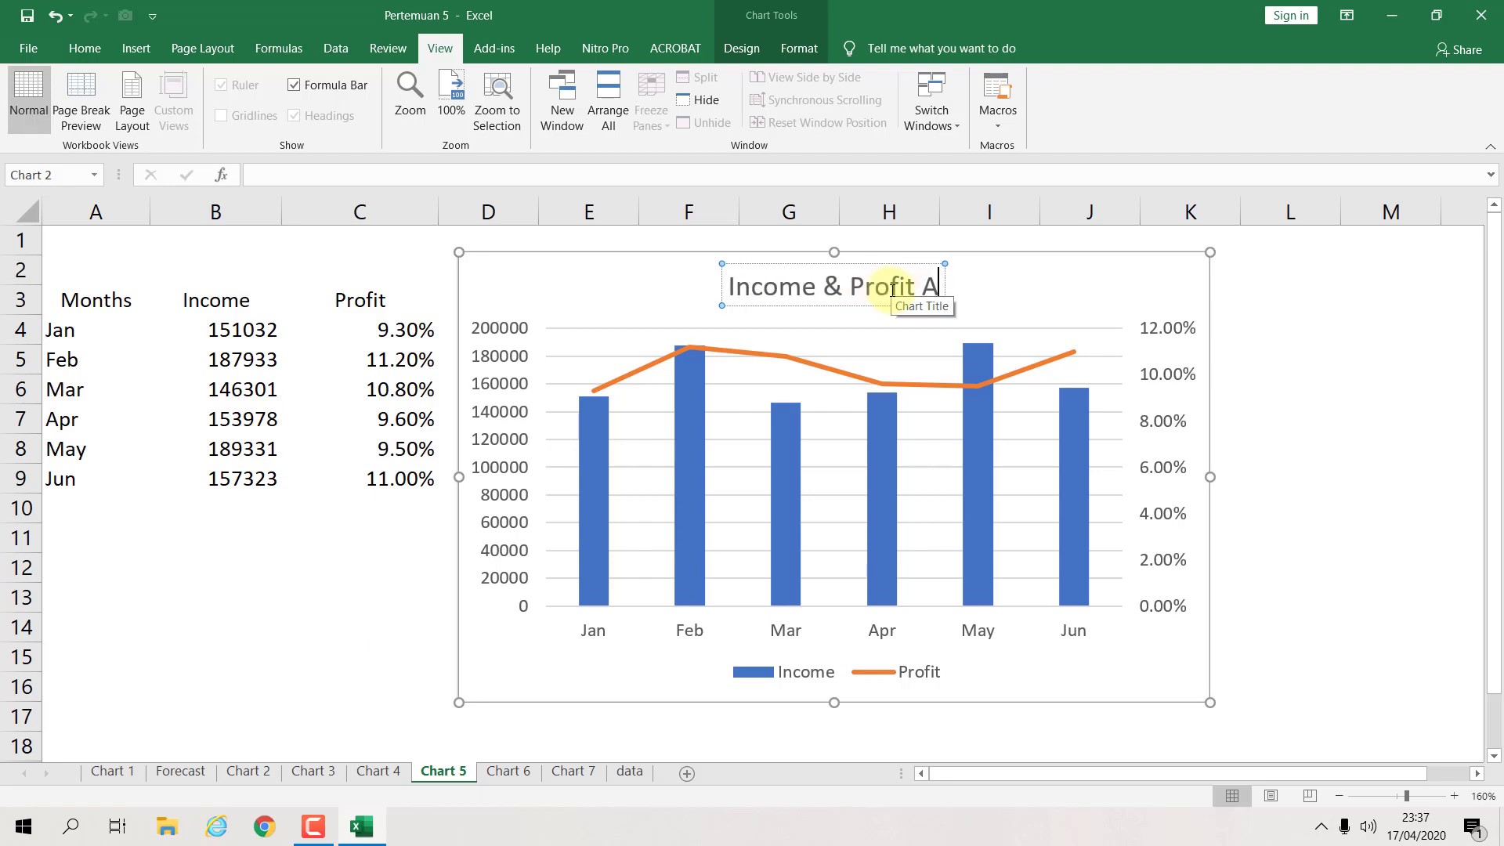
type("nalysis")
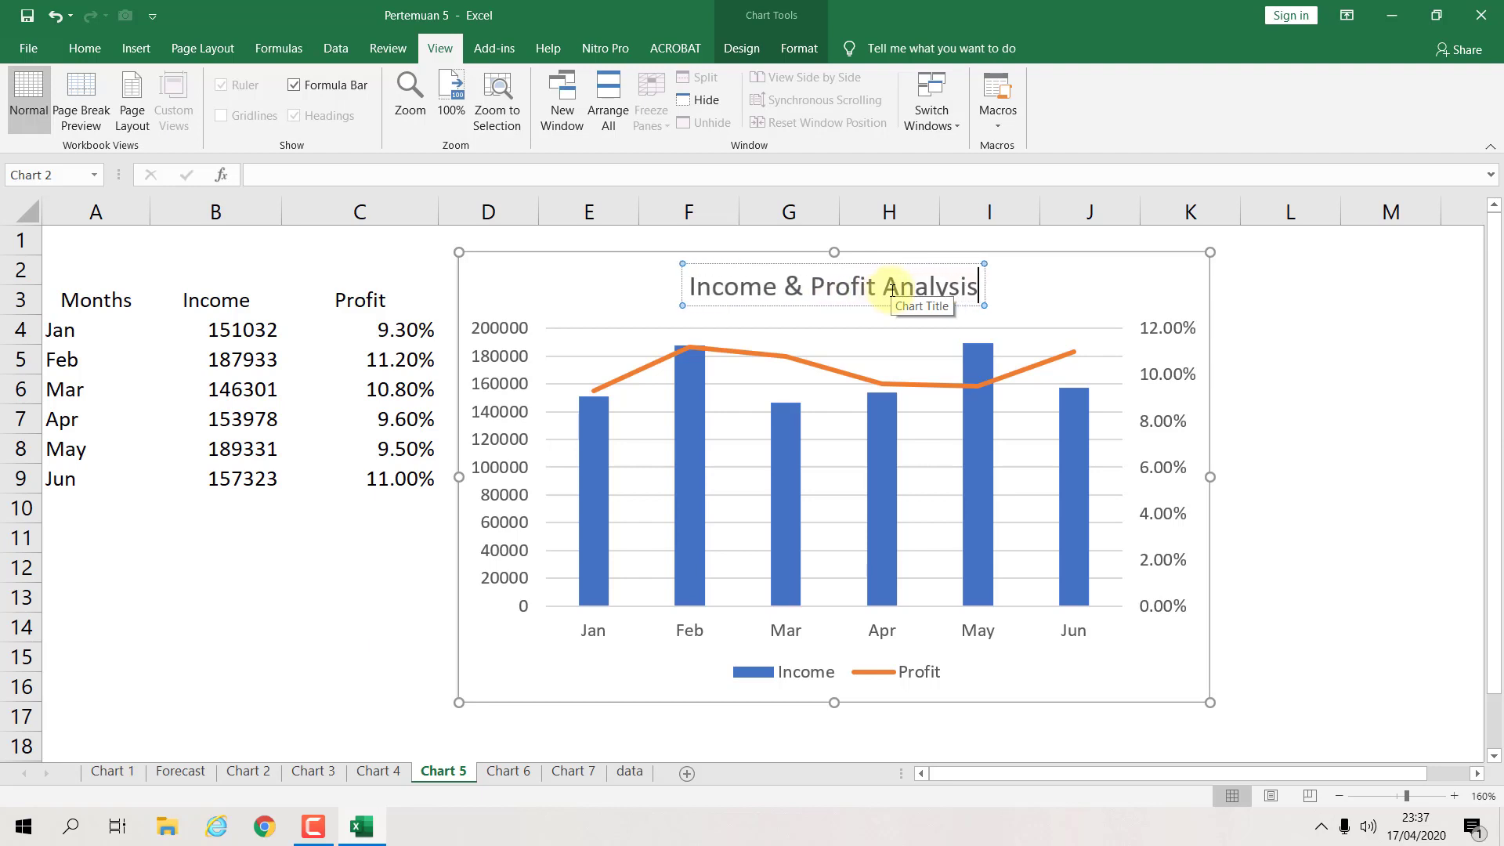
type(" on P")
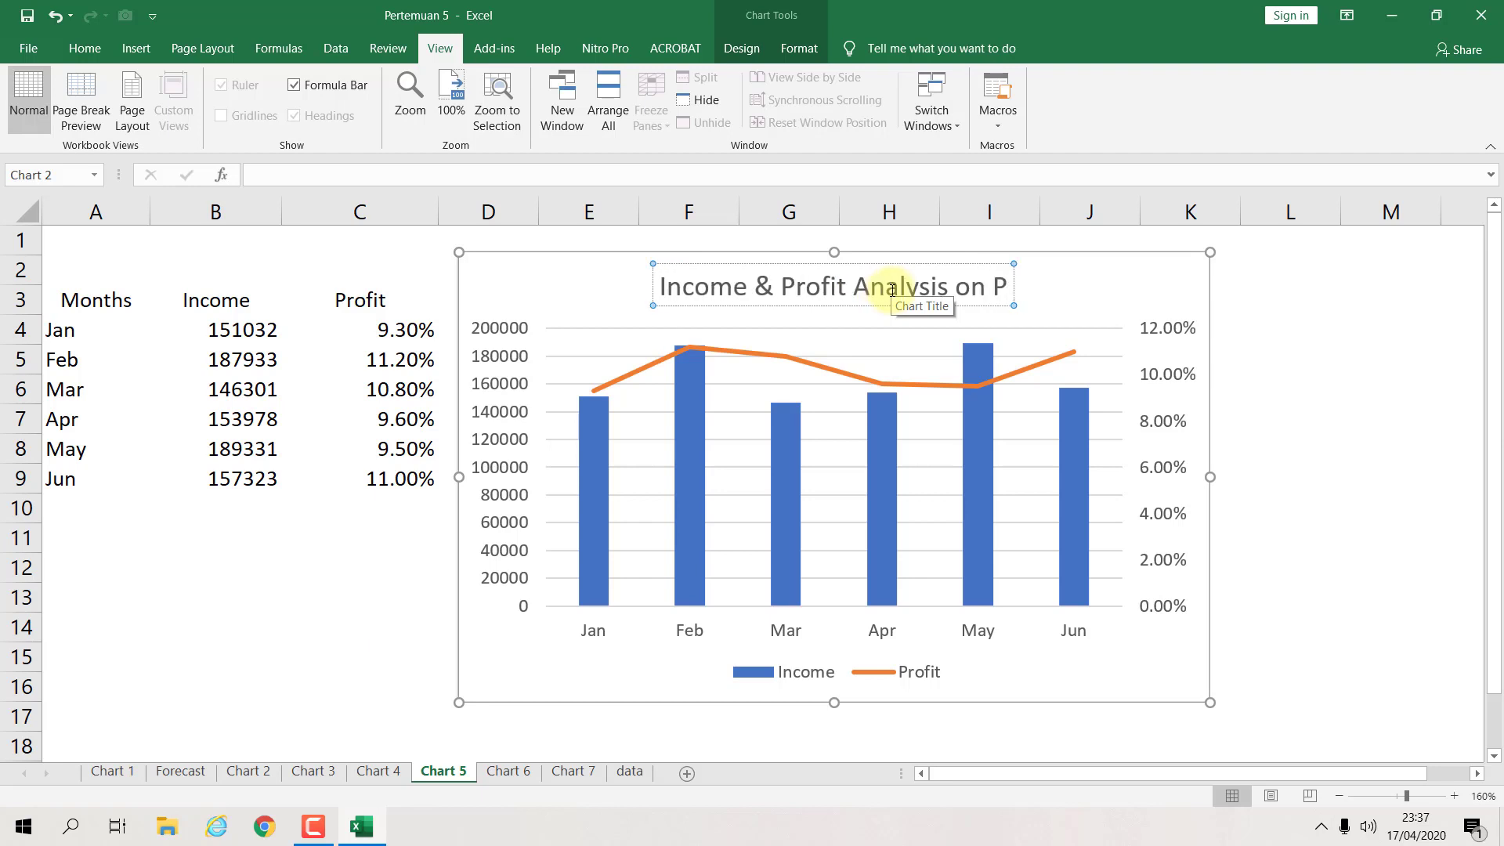
key("BackSpace")
type("App")
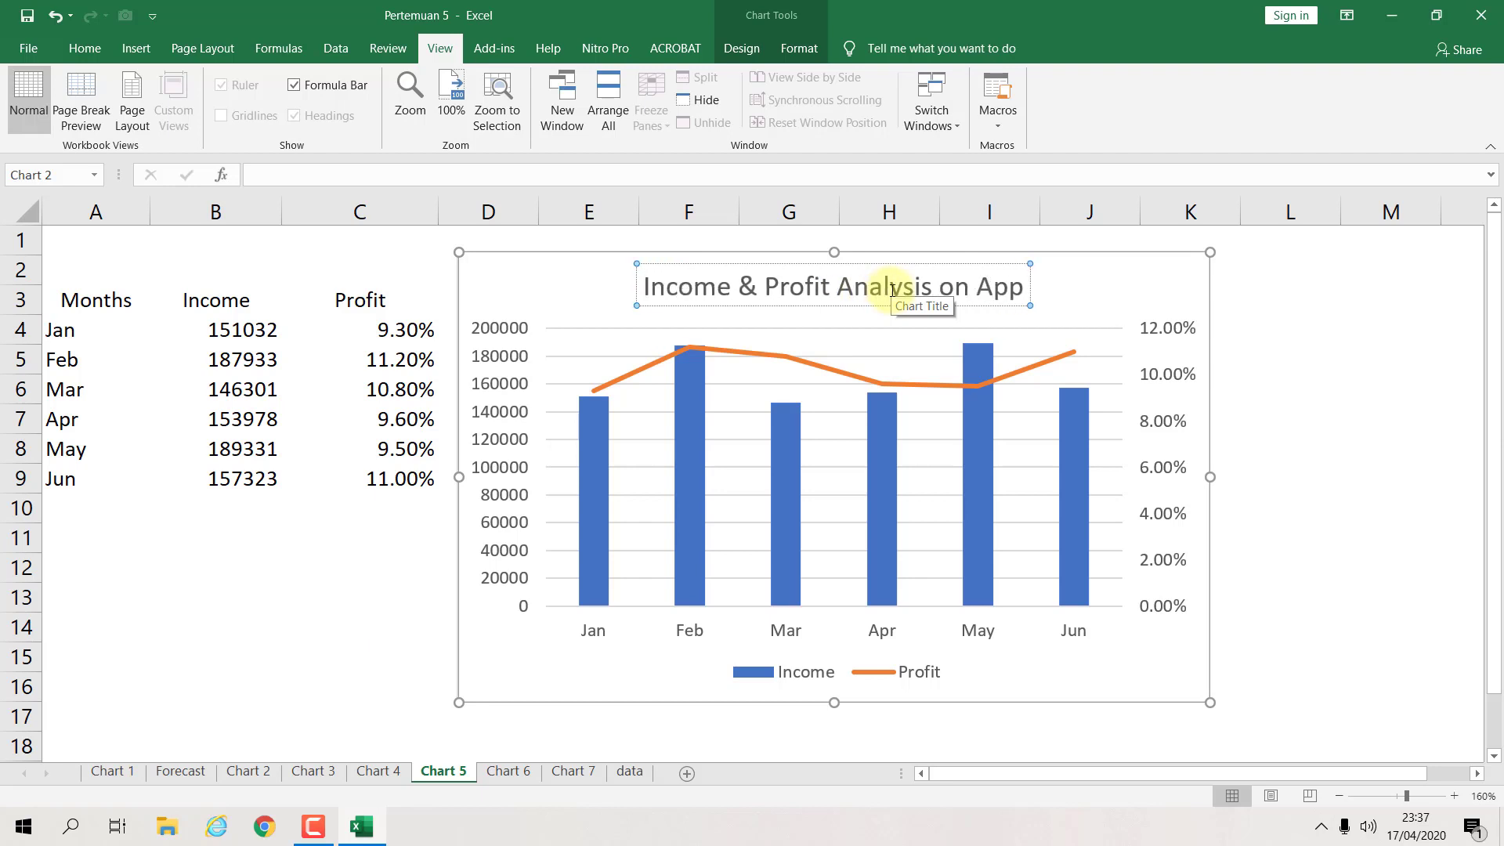
type("le Inc")
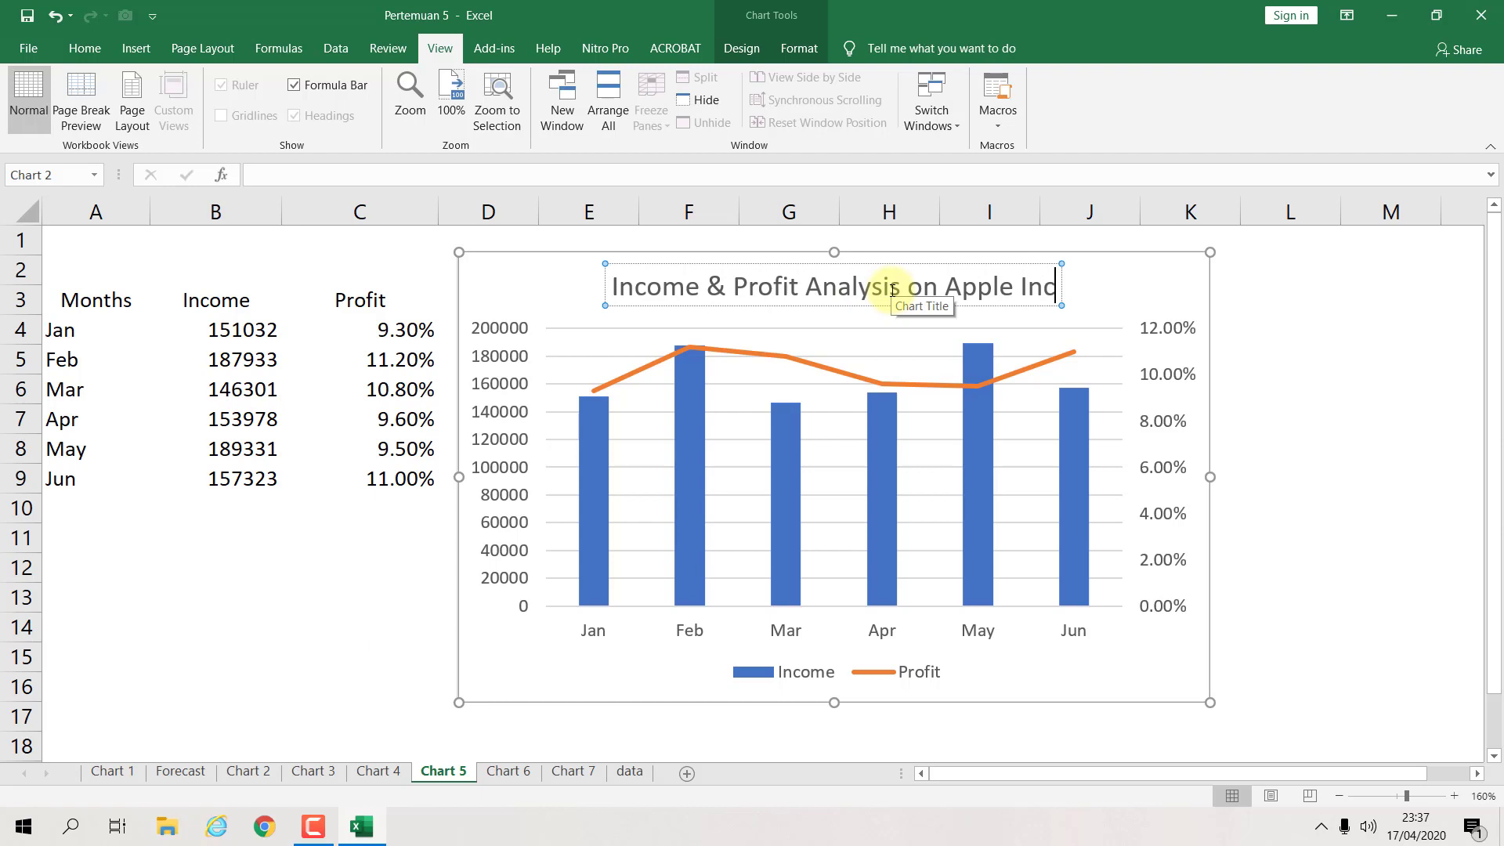
Step: Make the whole chart title bold and deselect the chart
key("ctrl+a")
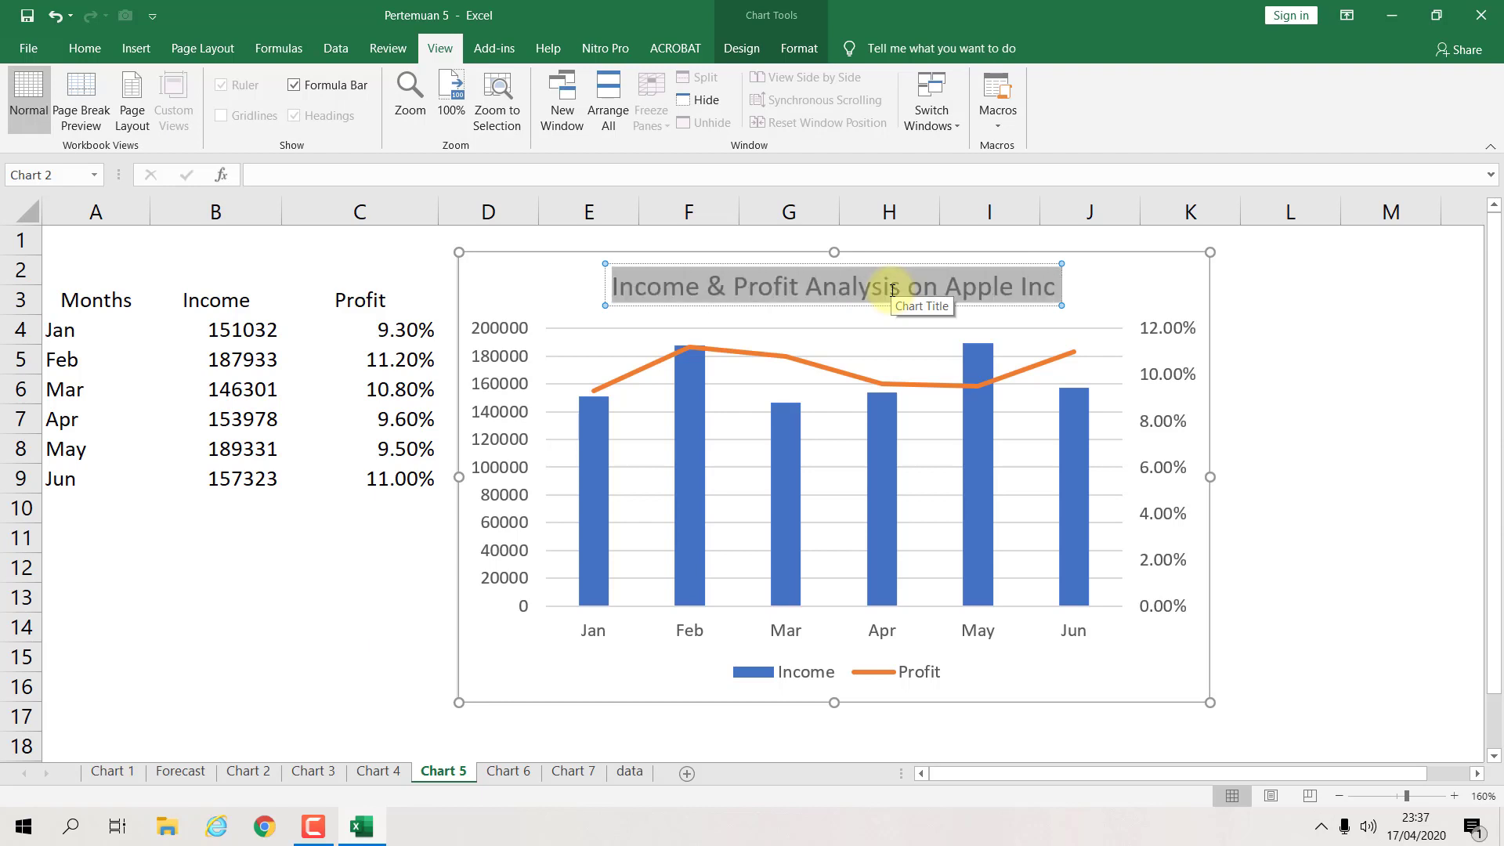
key("ctrl+b")
left_click(1356, 357)
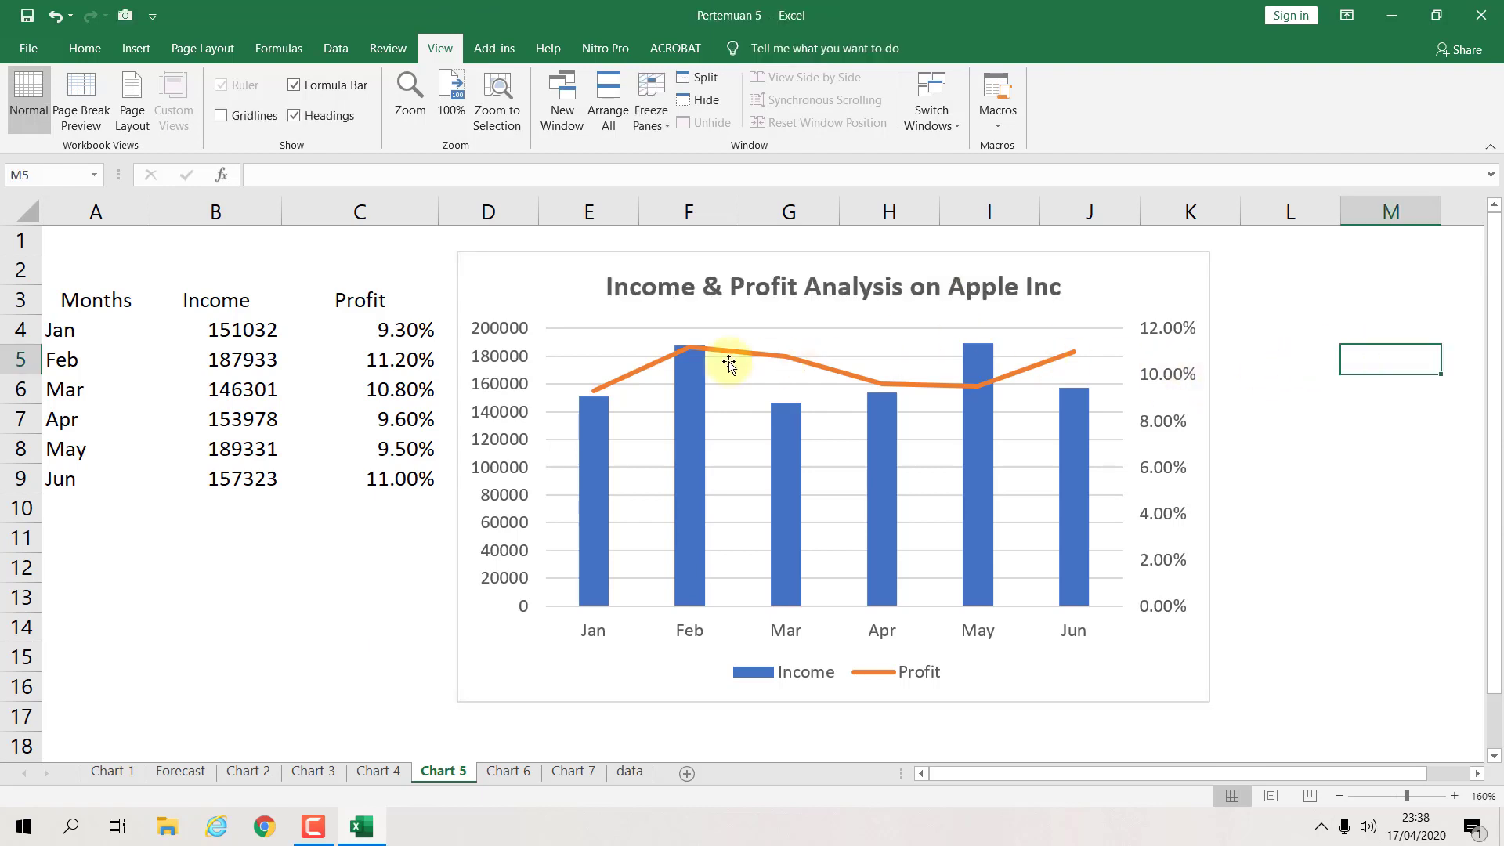
Step: Format the Income values in B4:B9 with comma thousands separators and no decimal places
left_click_drag(243, 329, 255, 485)
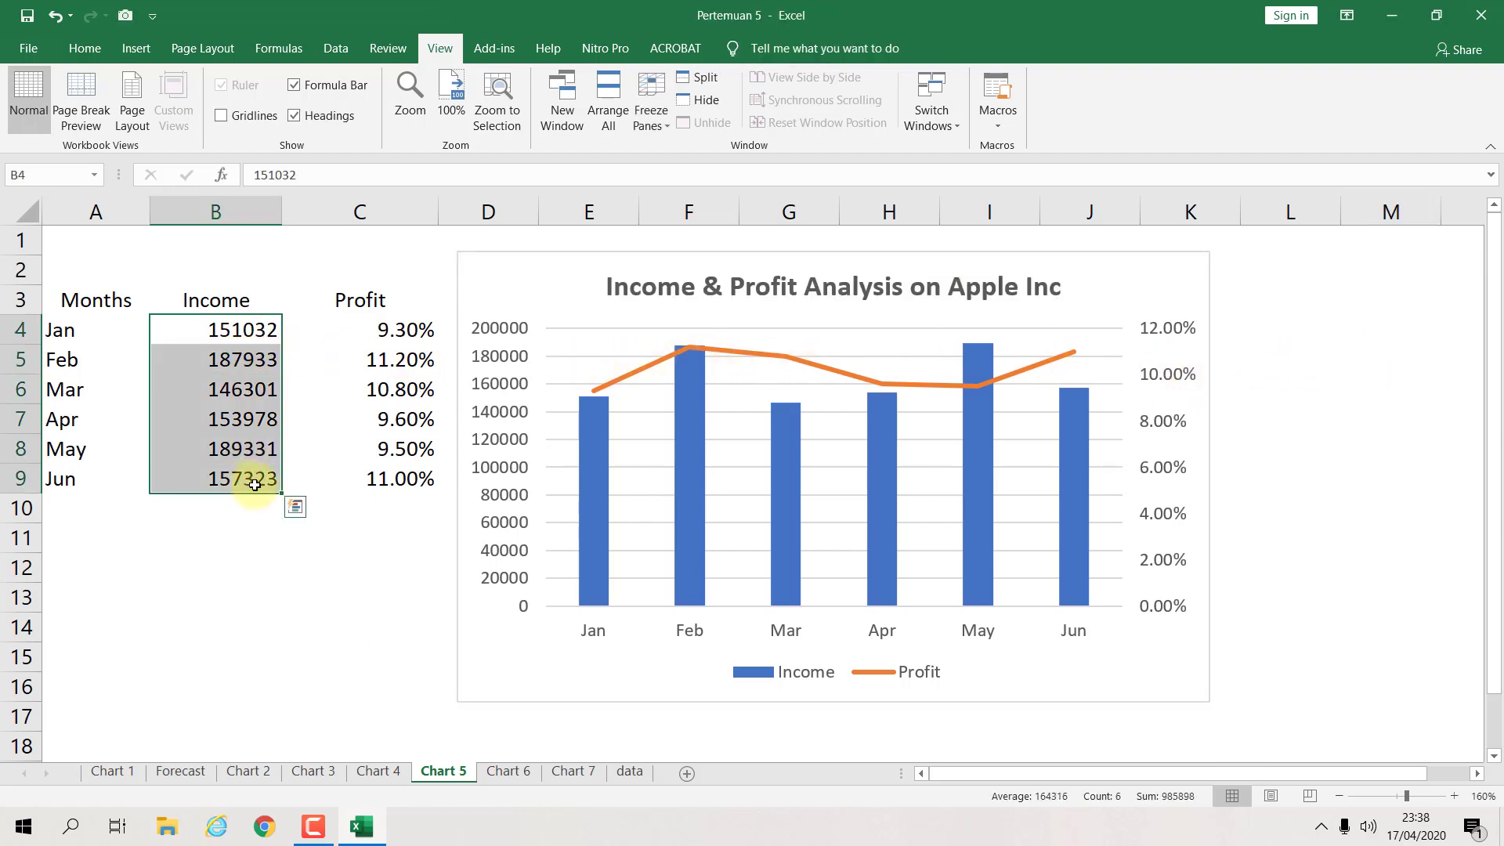
left_click(85, 48)
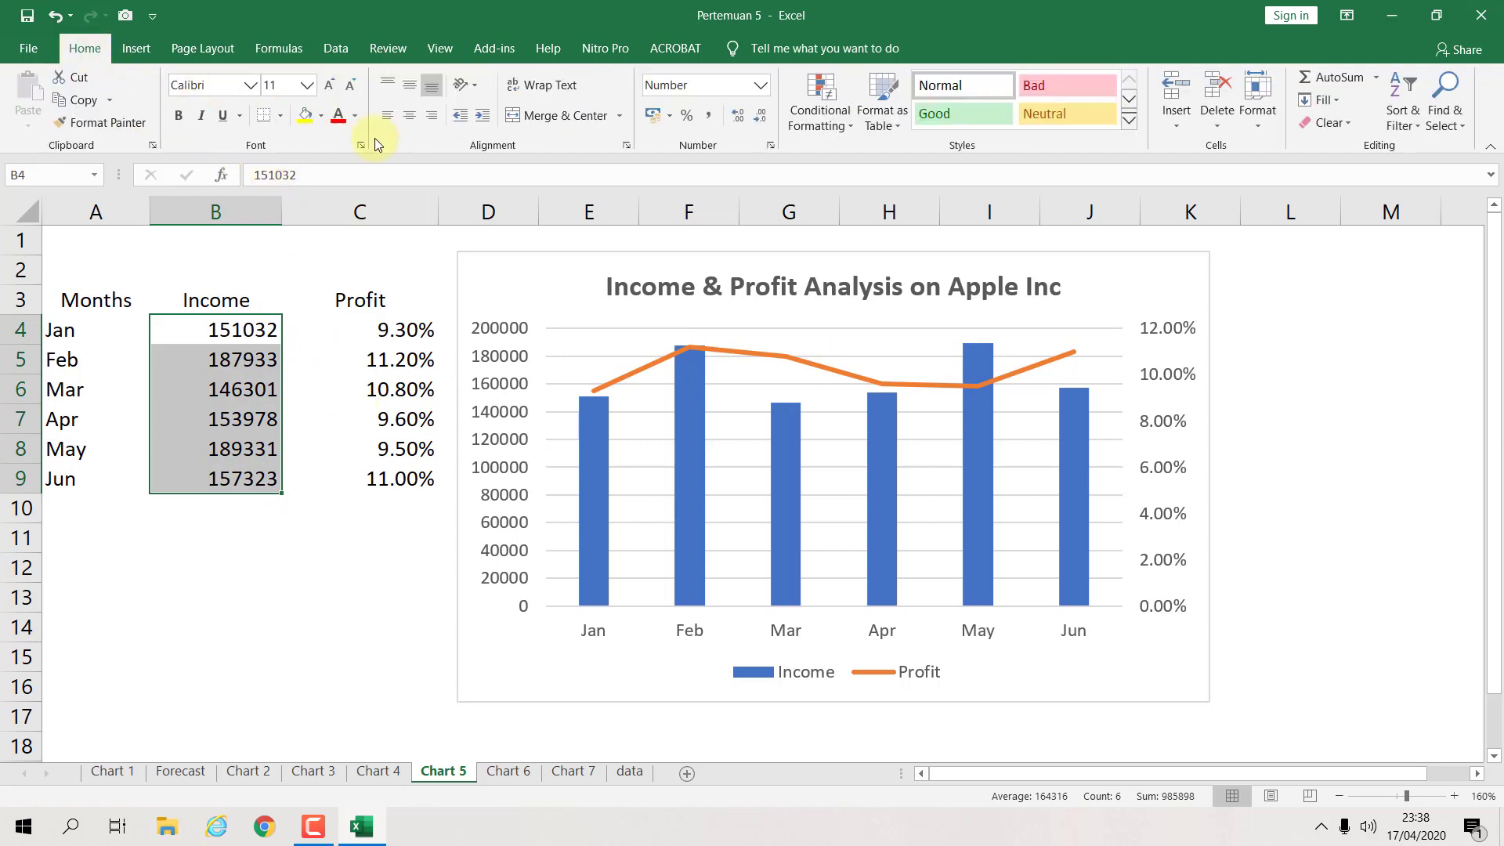
left_click(710, 117)
left_click(1285, 369)
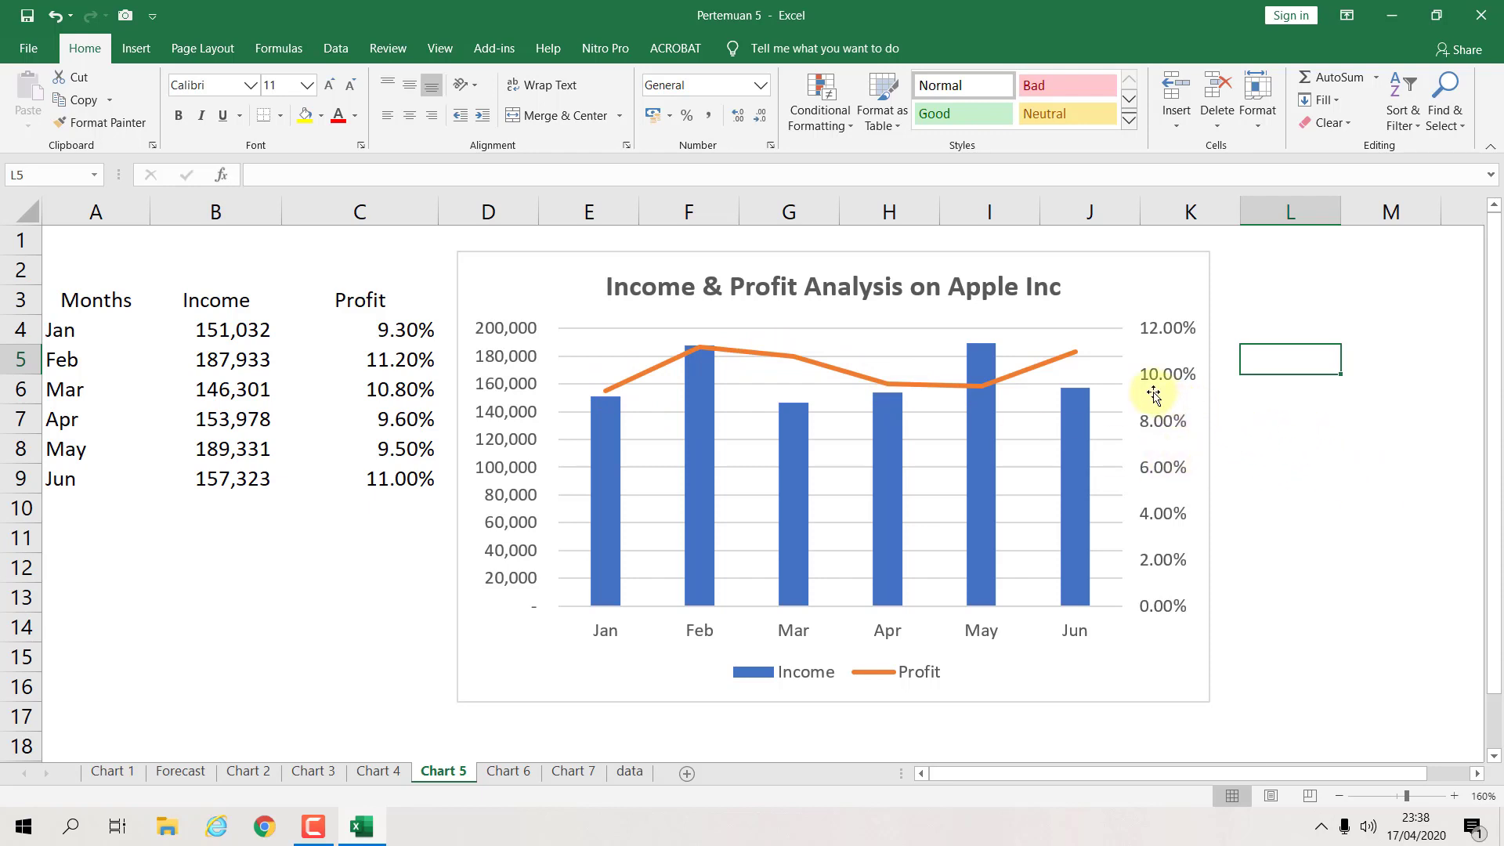
Step: Add built-in triangle markers to the whole Profit line series in the combo chart
mouse_move(1050, 360)
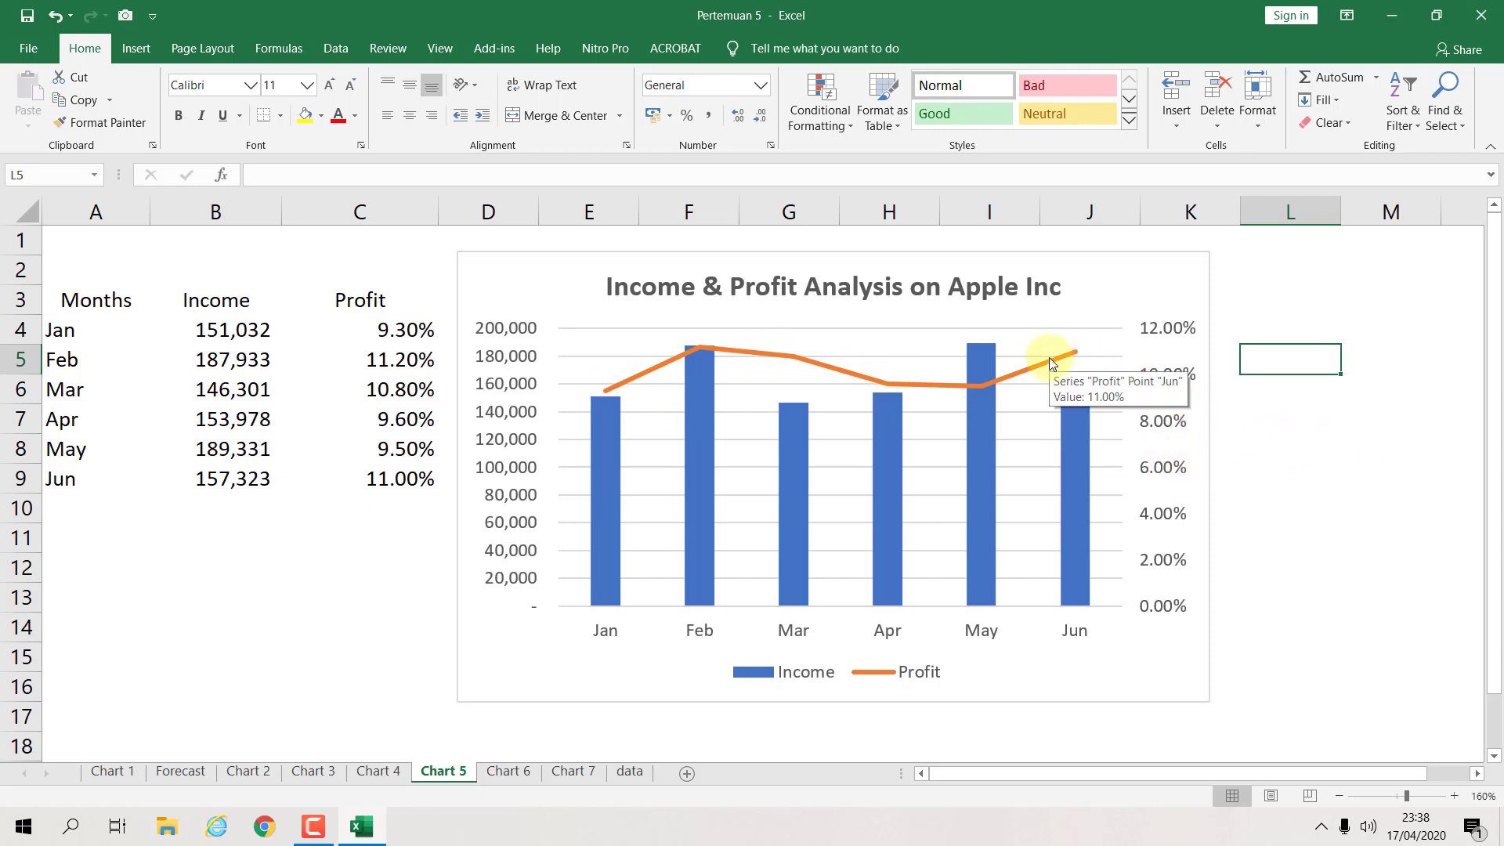
left_click(1050, 358)
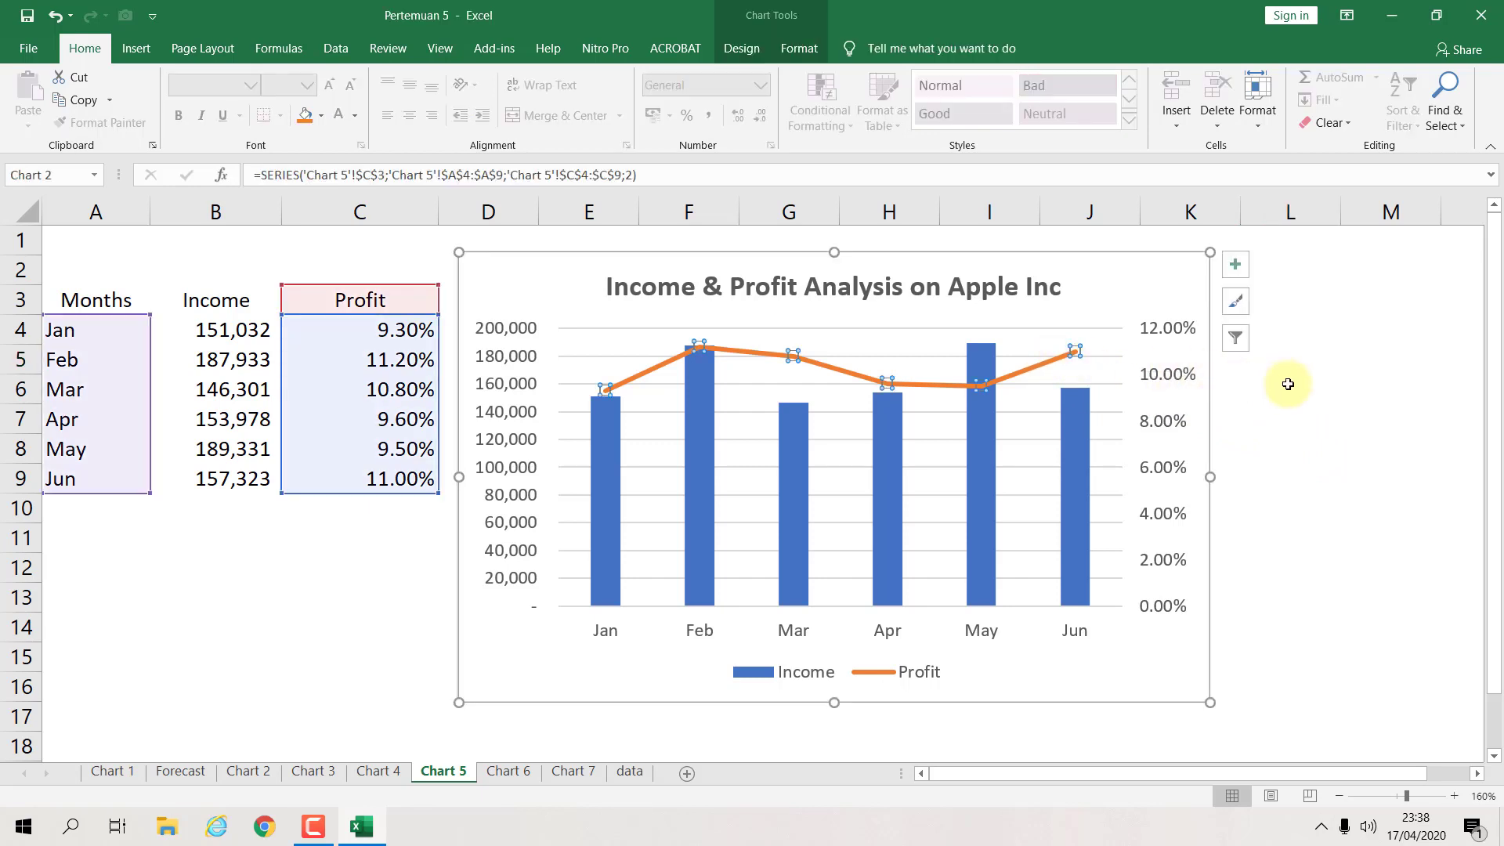
double_click(1042, 371)
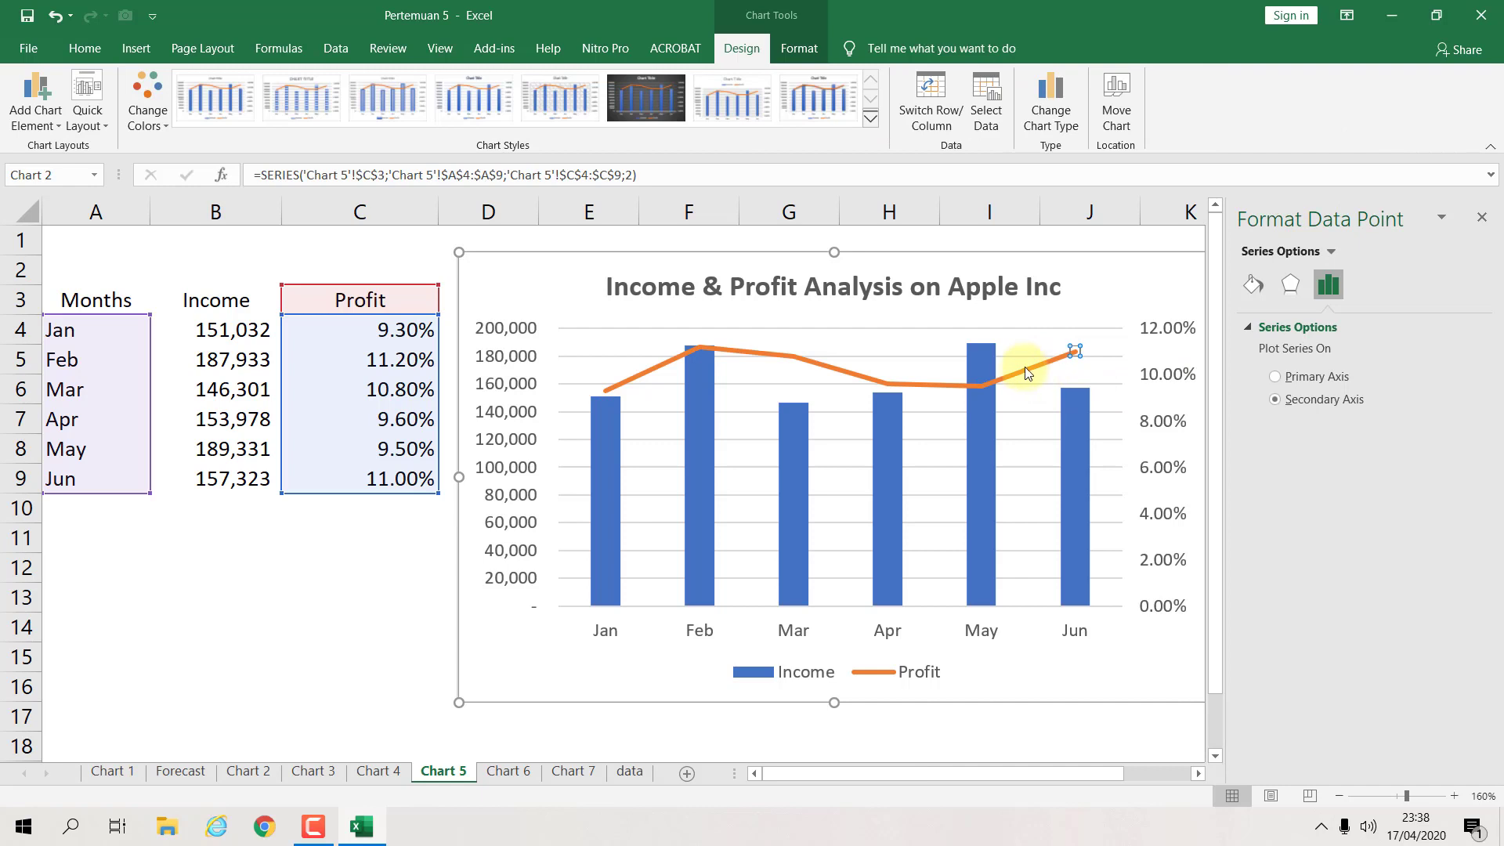
left_click(420, 561)
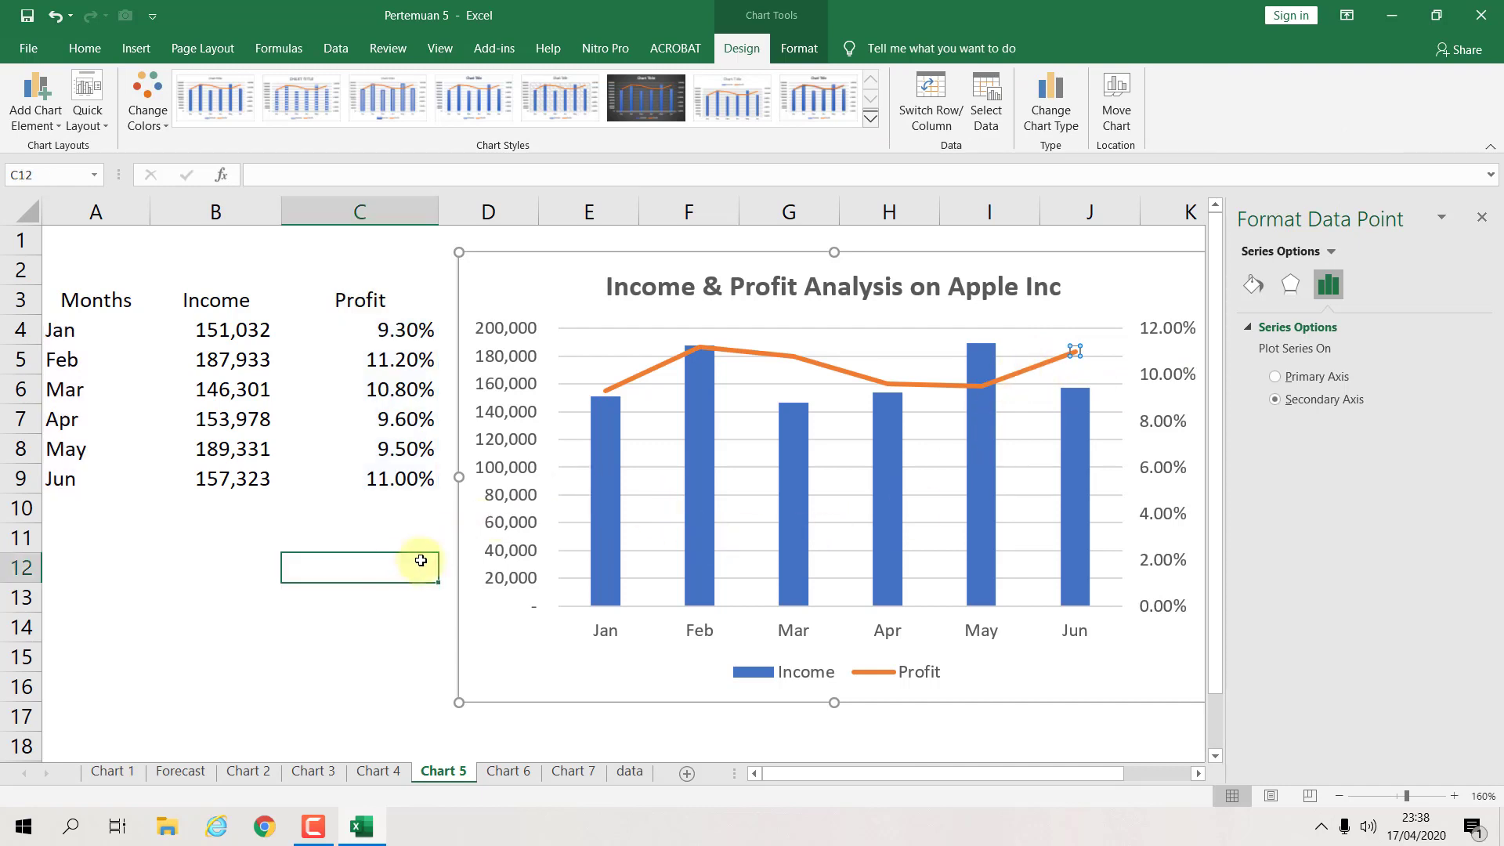
left_click(832, 380)
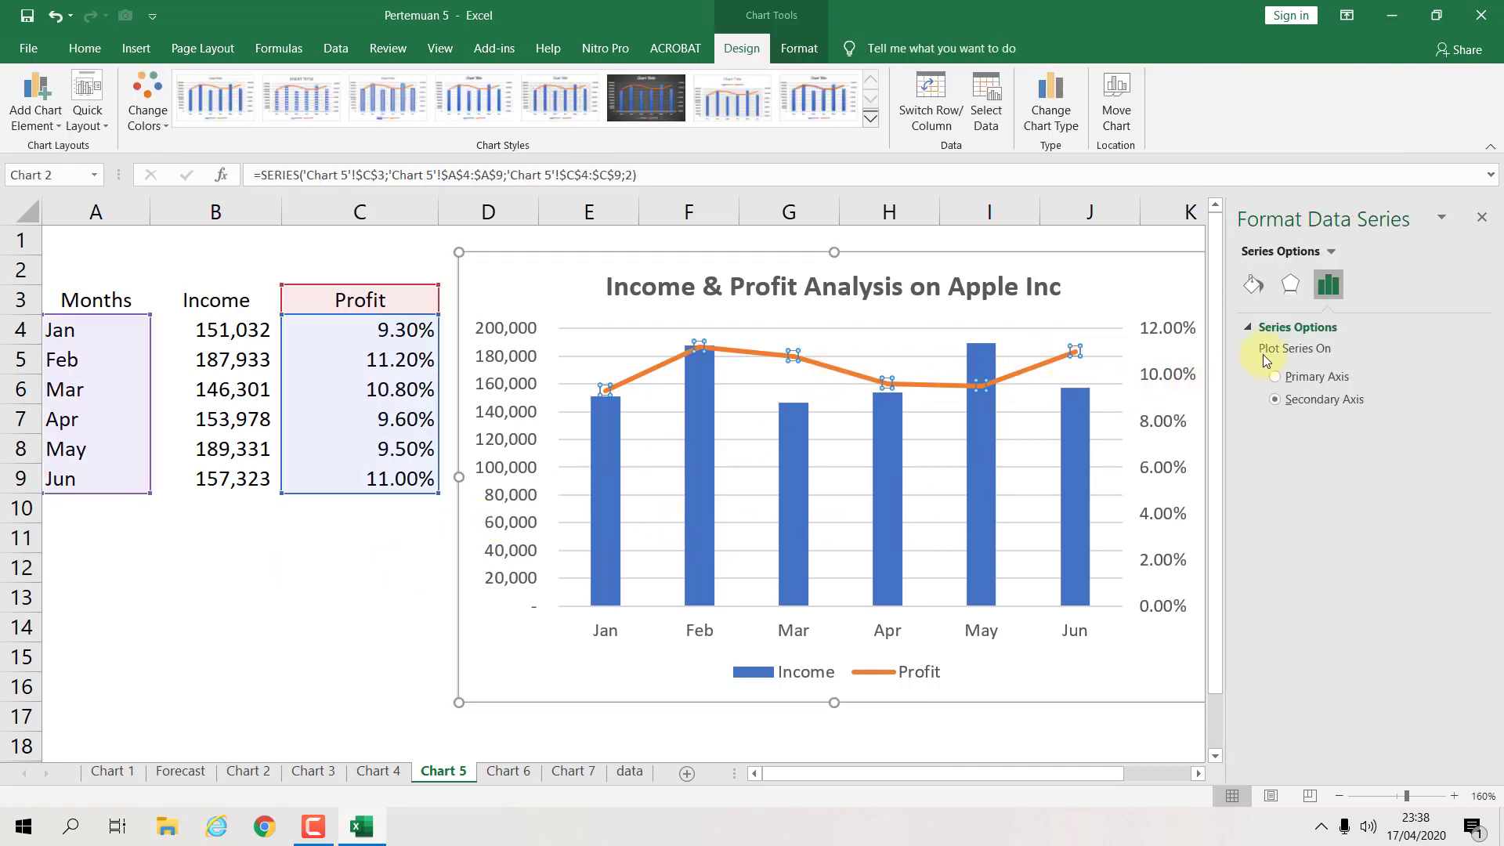
left_click(1252, 287)
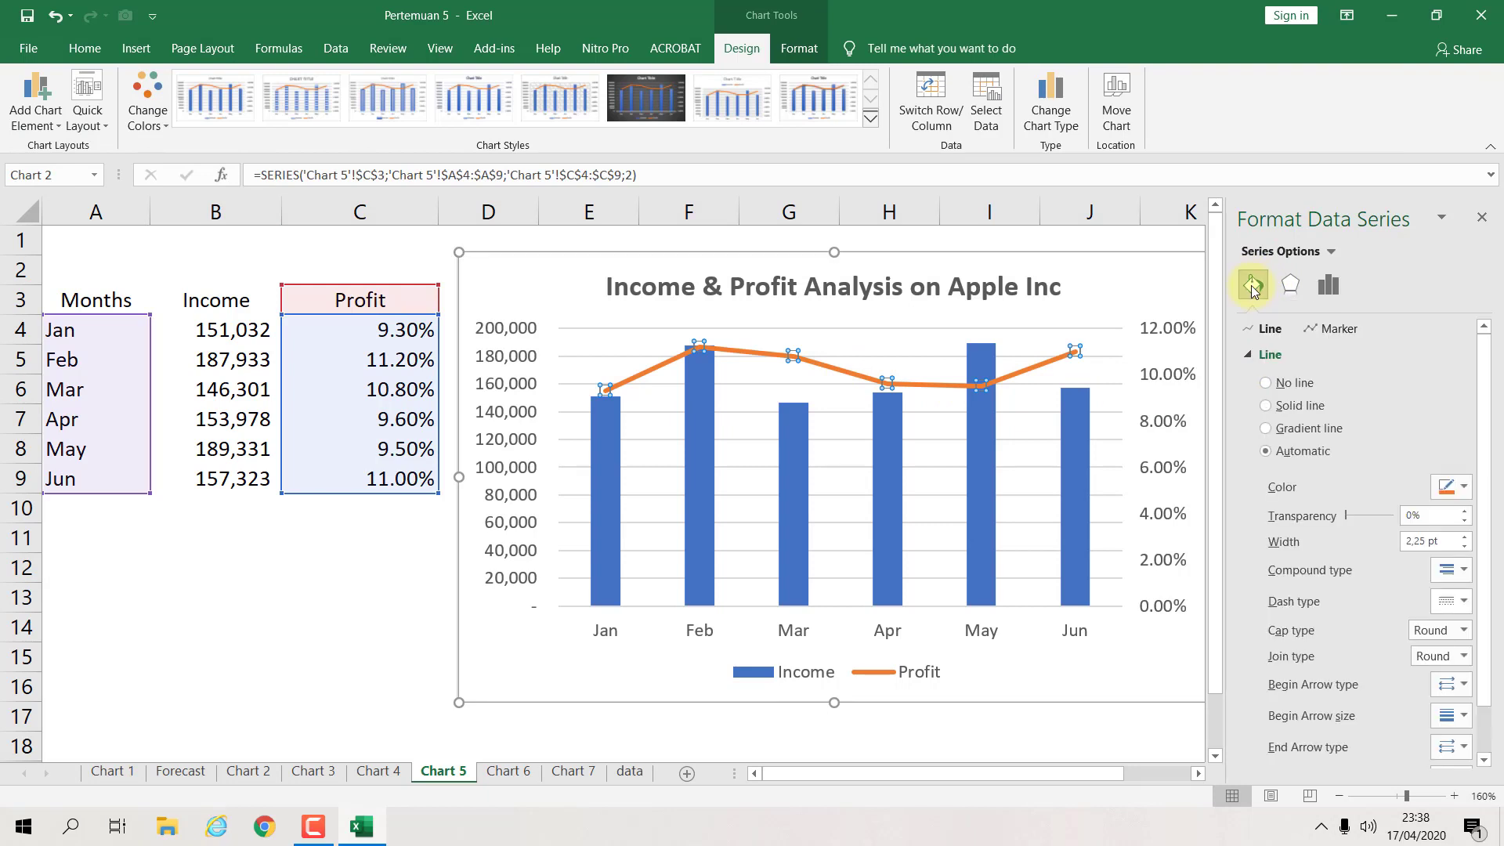
left_click(1340, 335)
left_click(1252, 354)
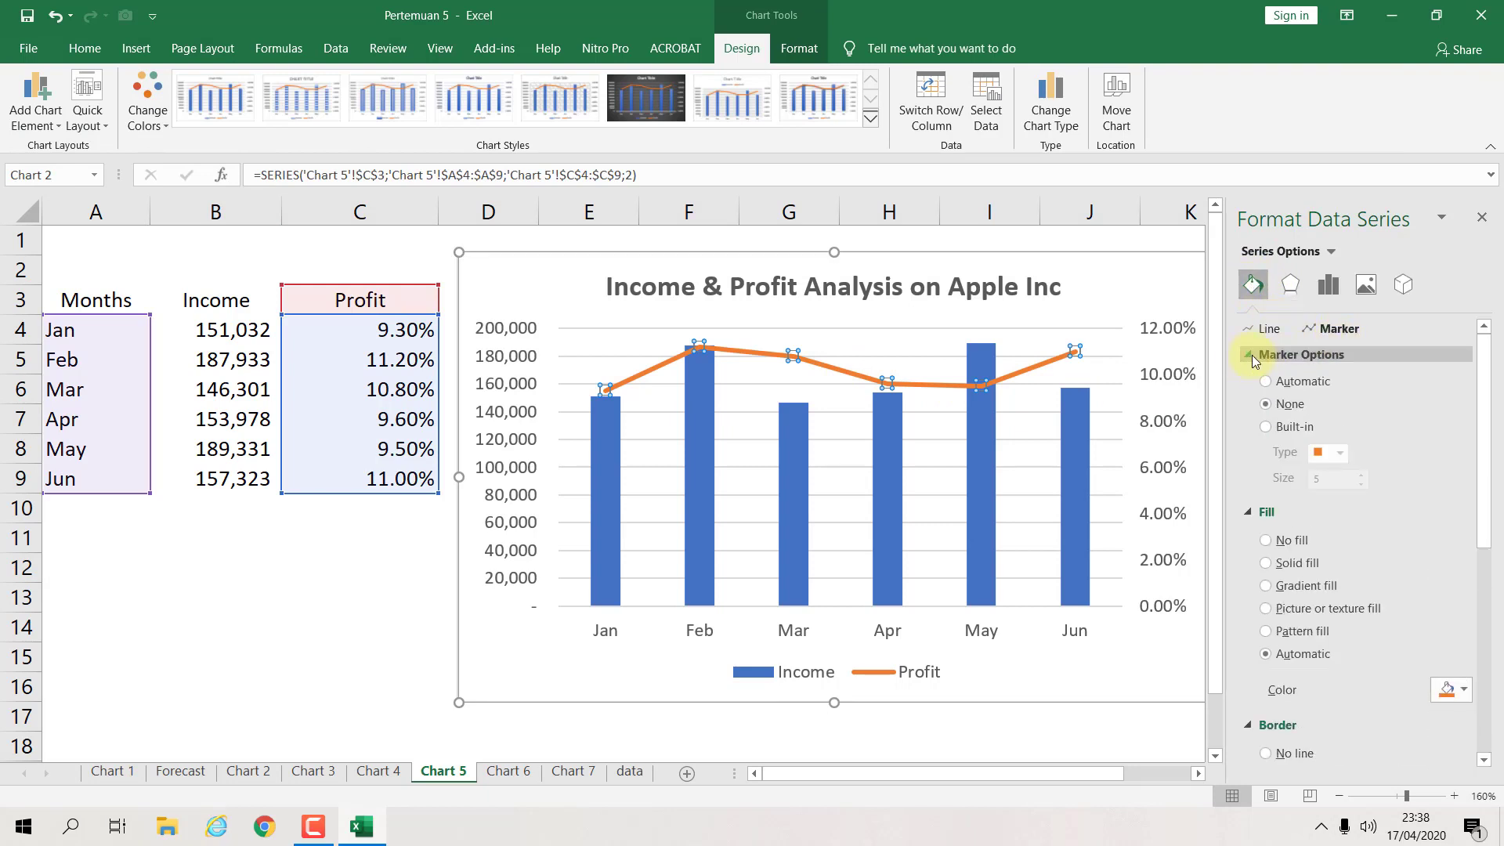
left_click(1301, 426)
left_click(1347, 452)
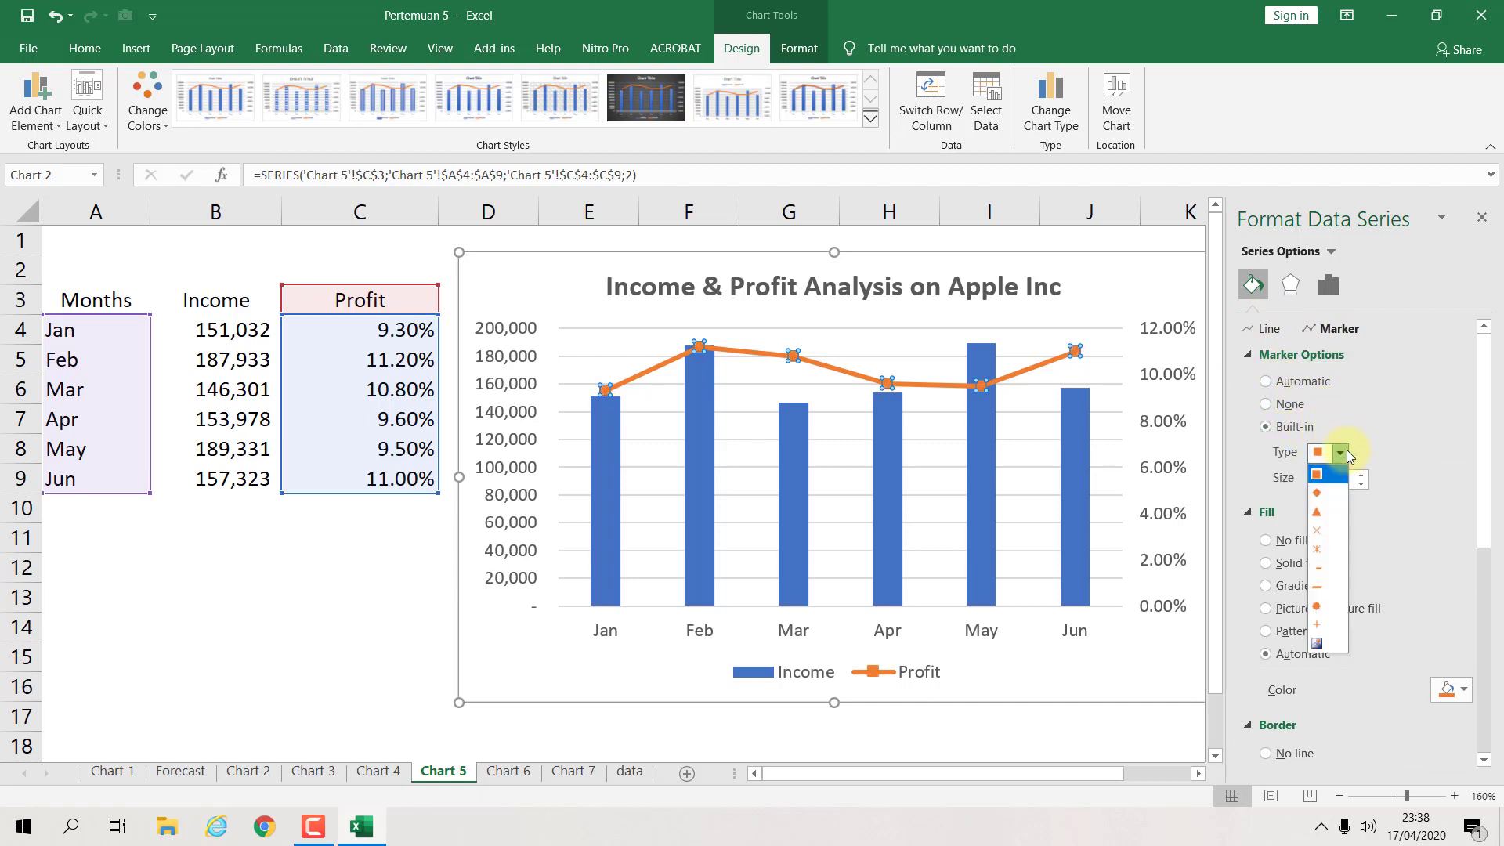
left_click(1335, 511)
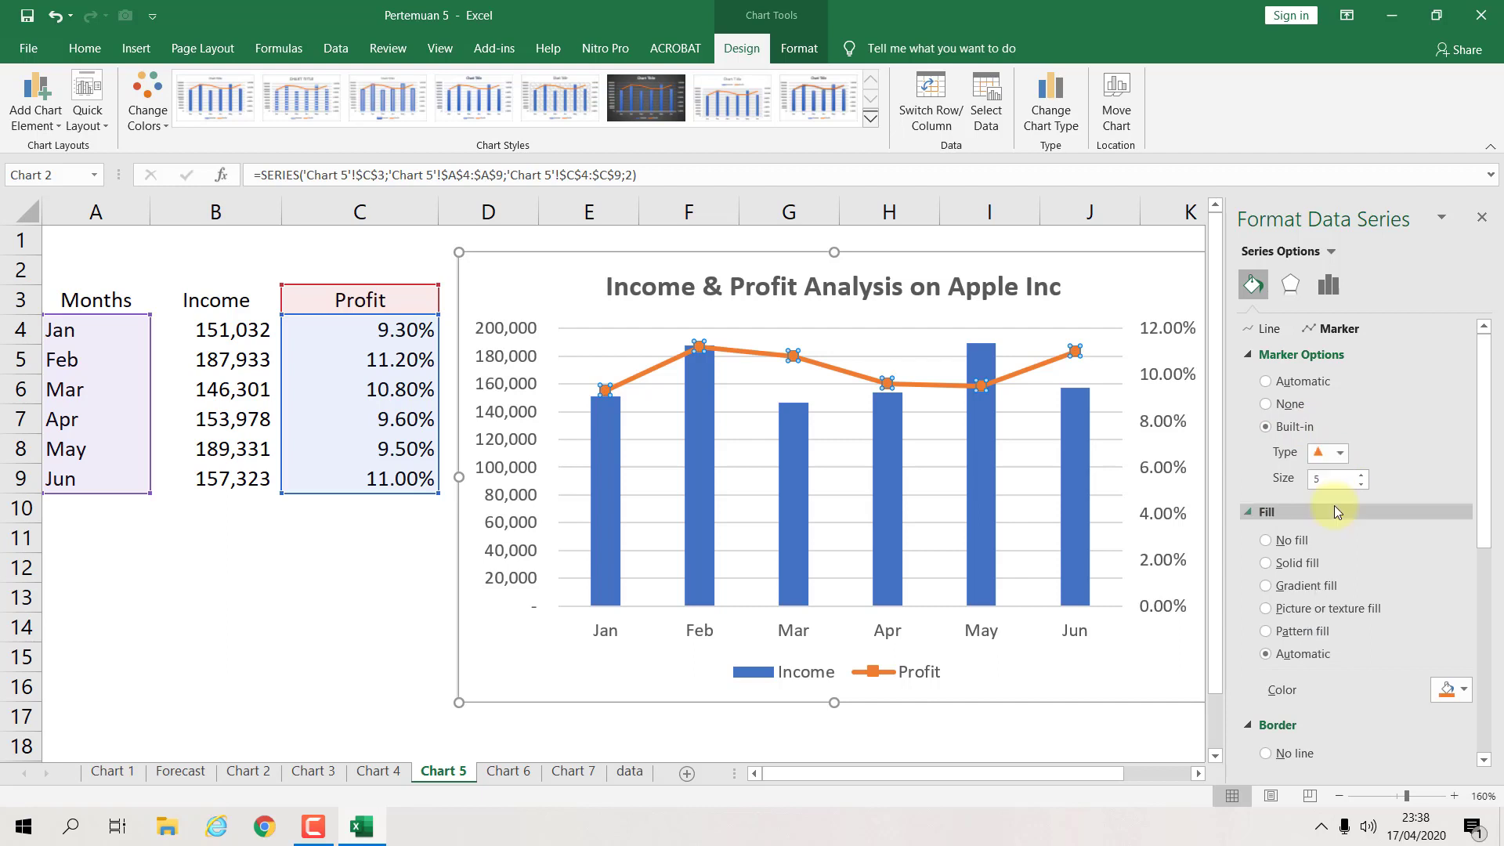
Step: Set the size of the Profit line's markers to 7 and deselect the chart
left_click(1361, 472)
left_click(1362, 472)
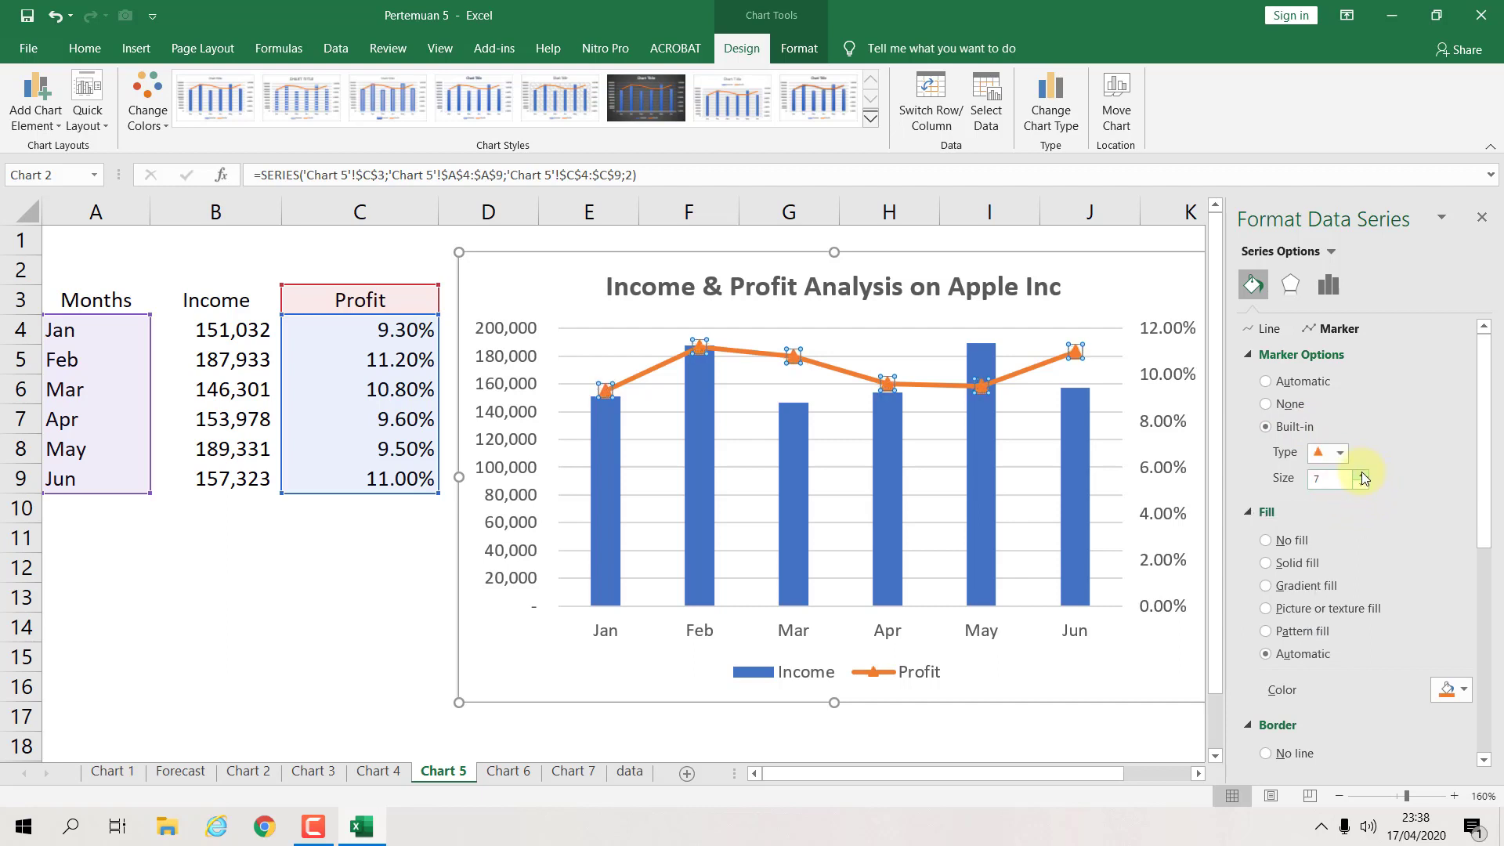
left_click(401, 658)
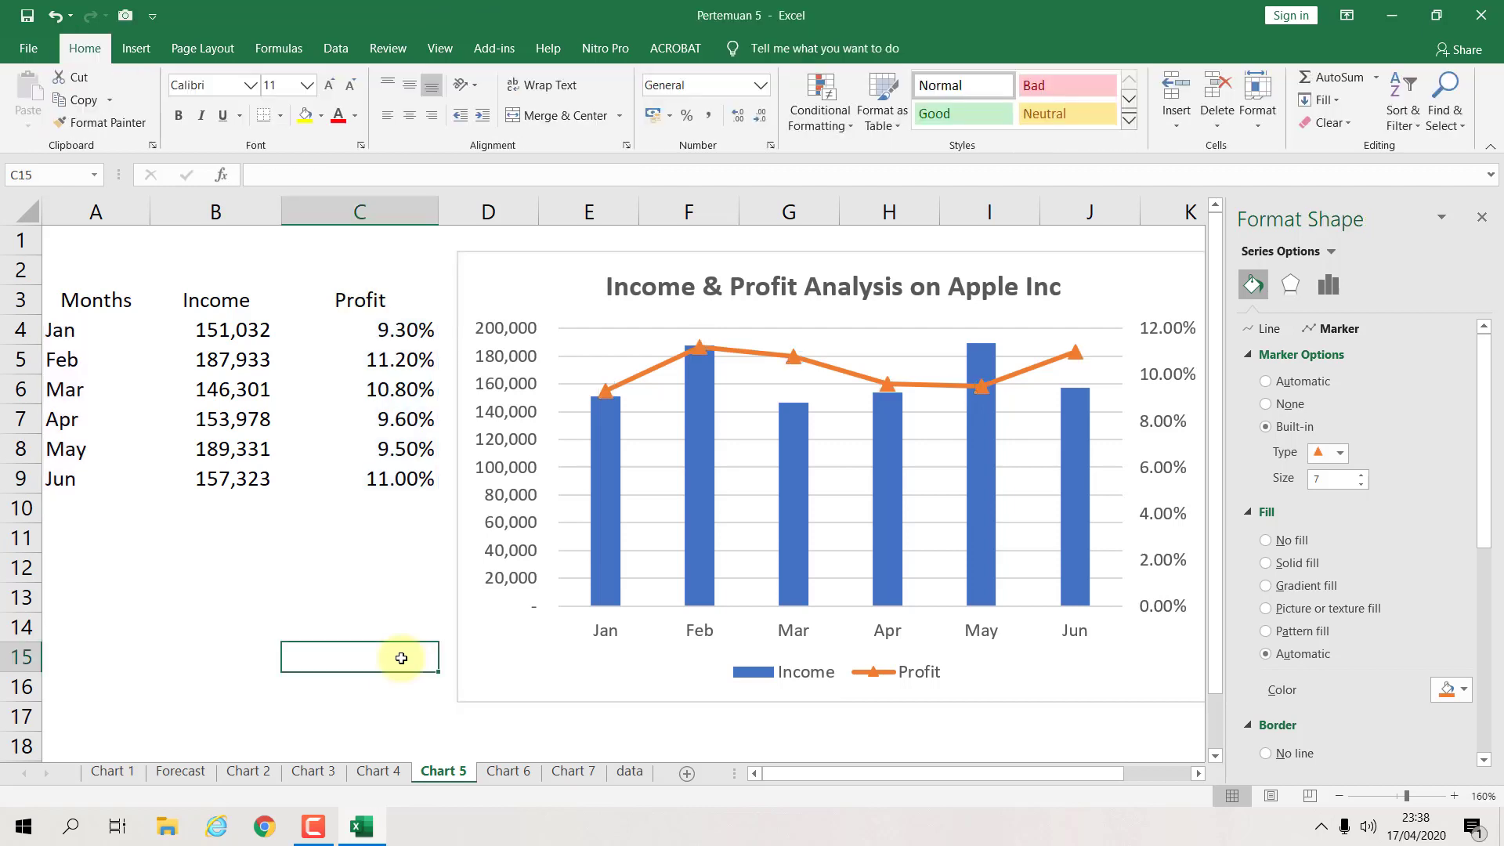
left_click(396, 586)
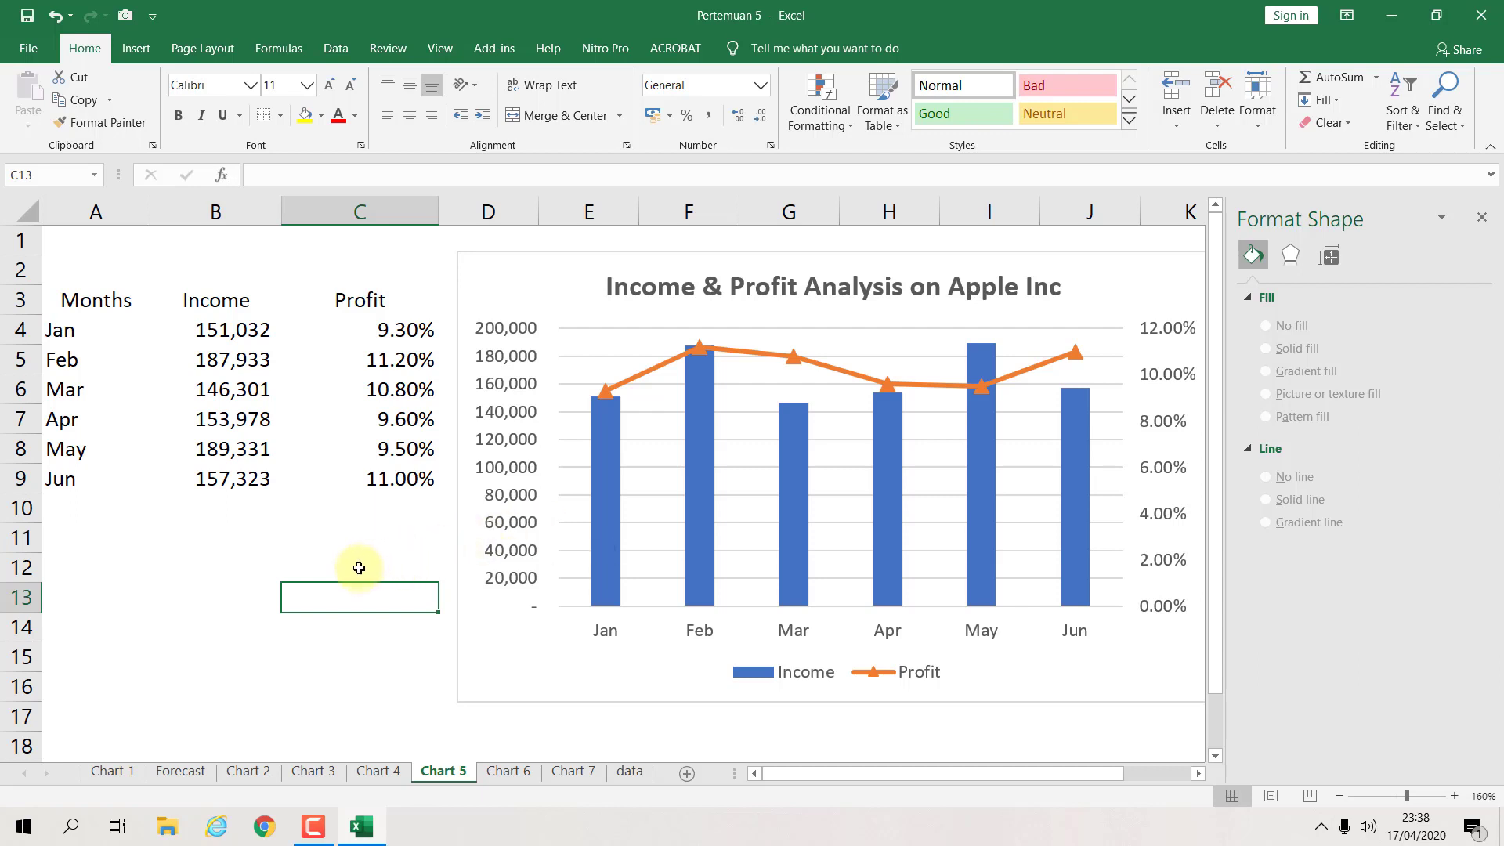
left_click(245, 562)
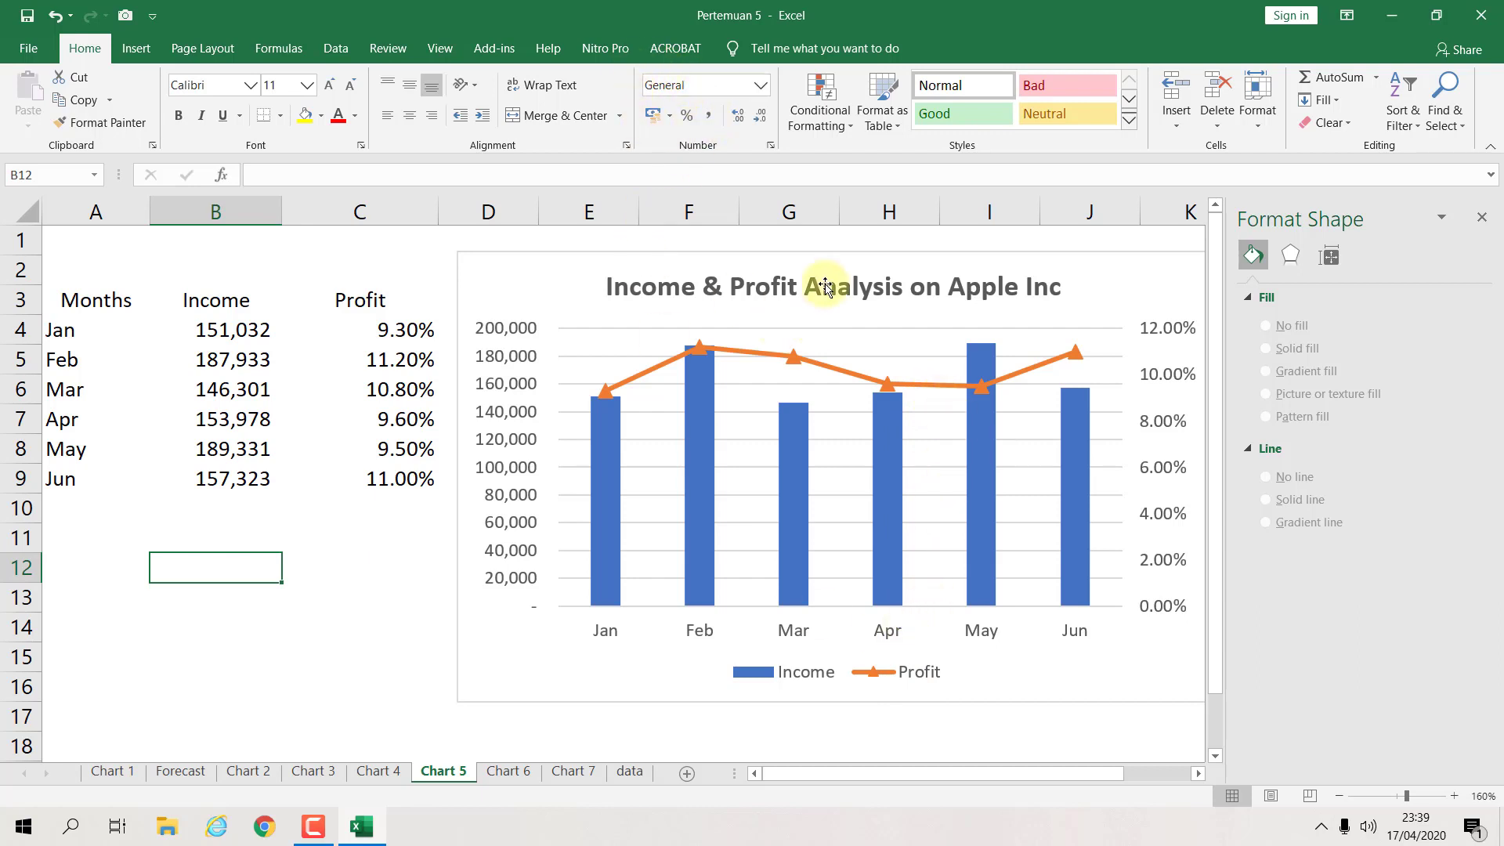
Step: Move the combo chart's legend to the top, between the title and the plot, then close the formatting pane
left_click(1086, 282)
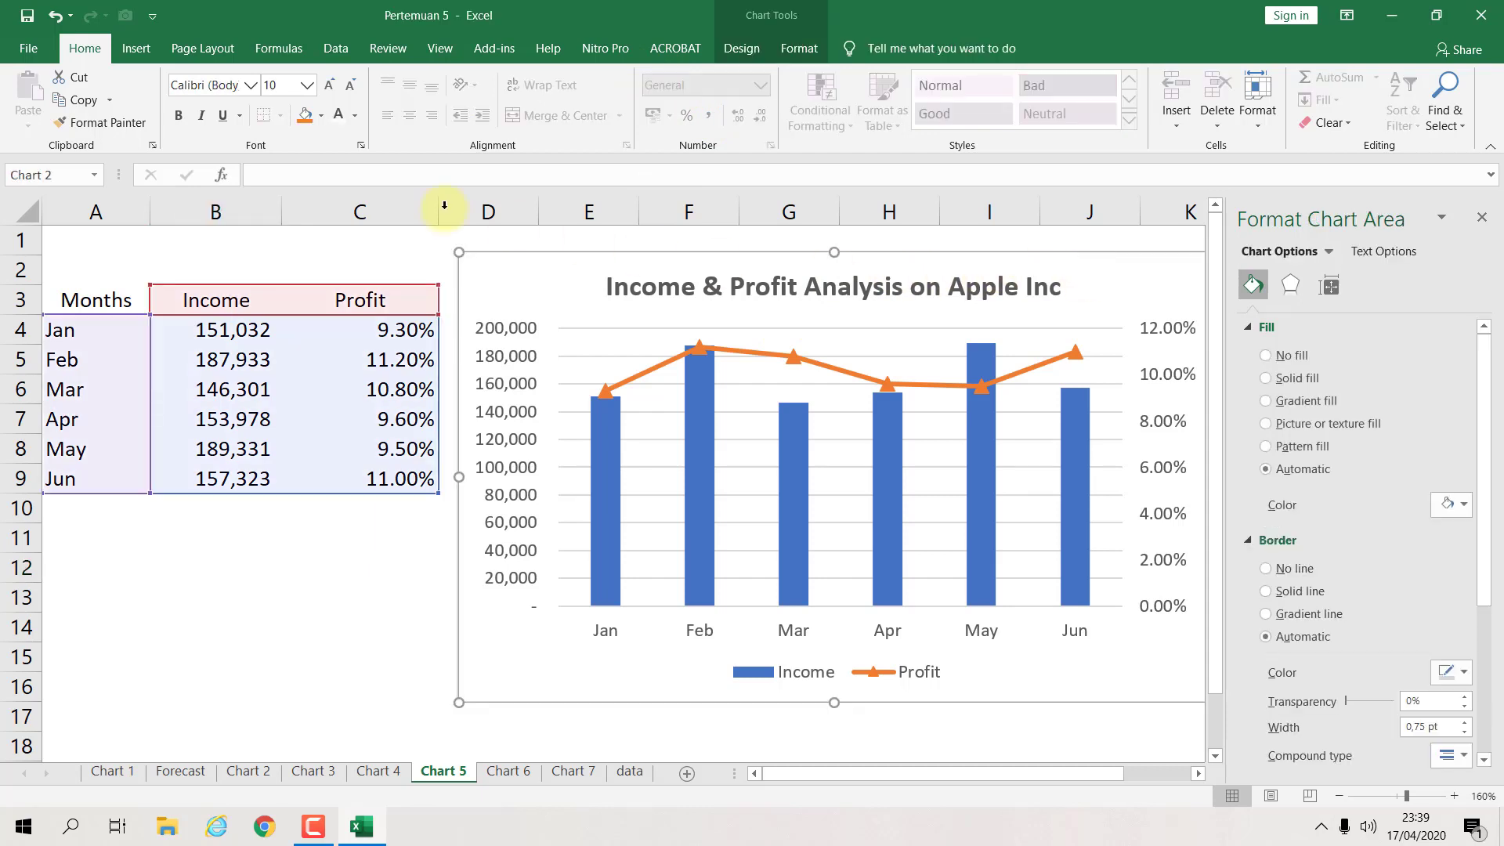
left_click(753, 55)
left_click(35, 106)
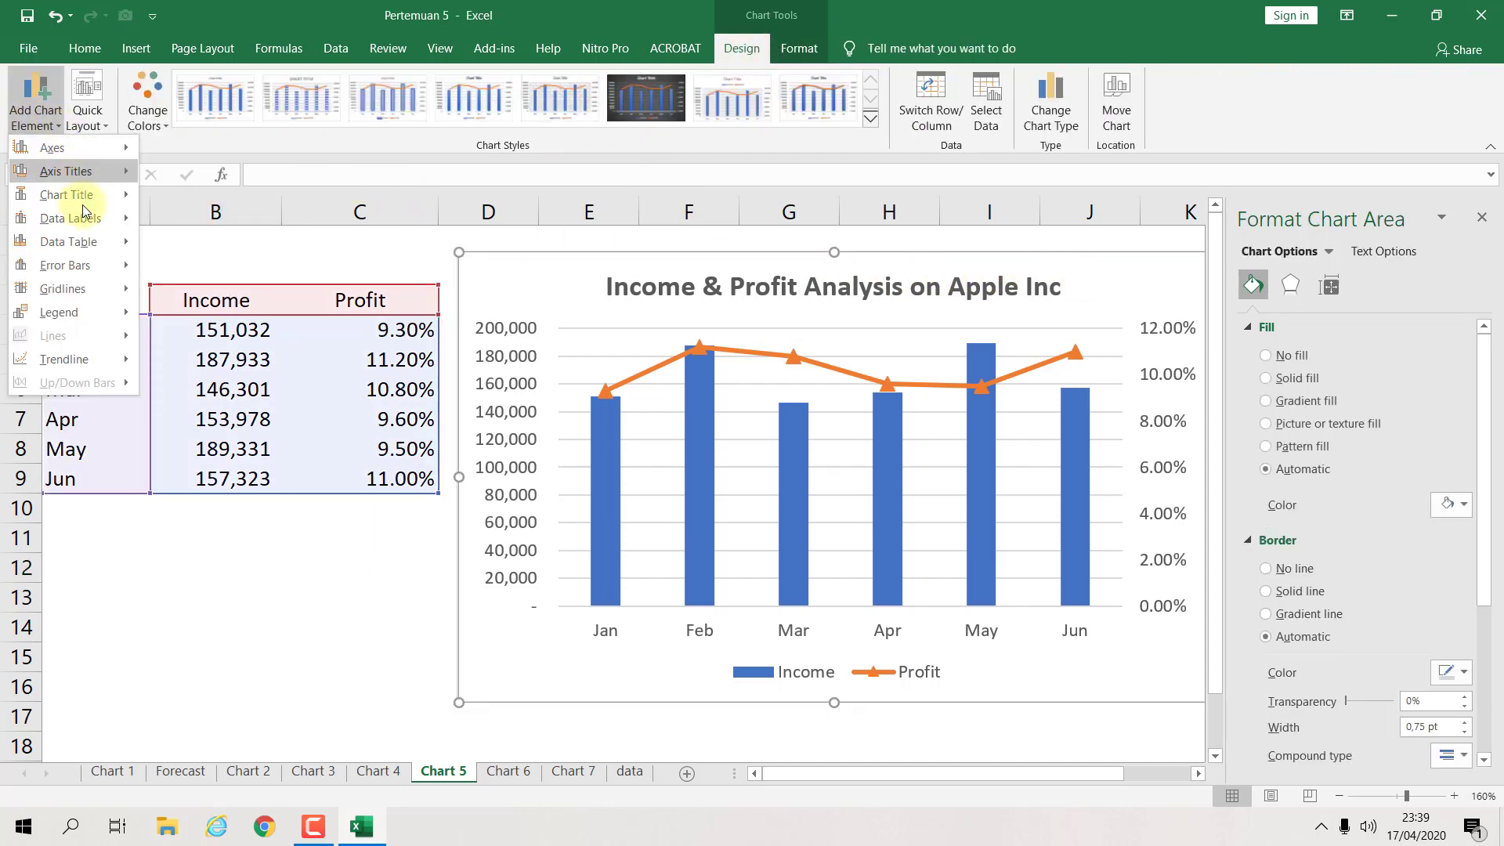
mouse_move(108, 228)
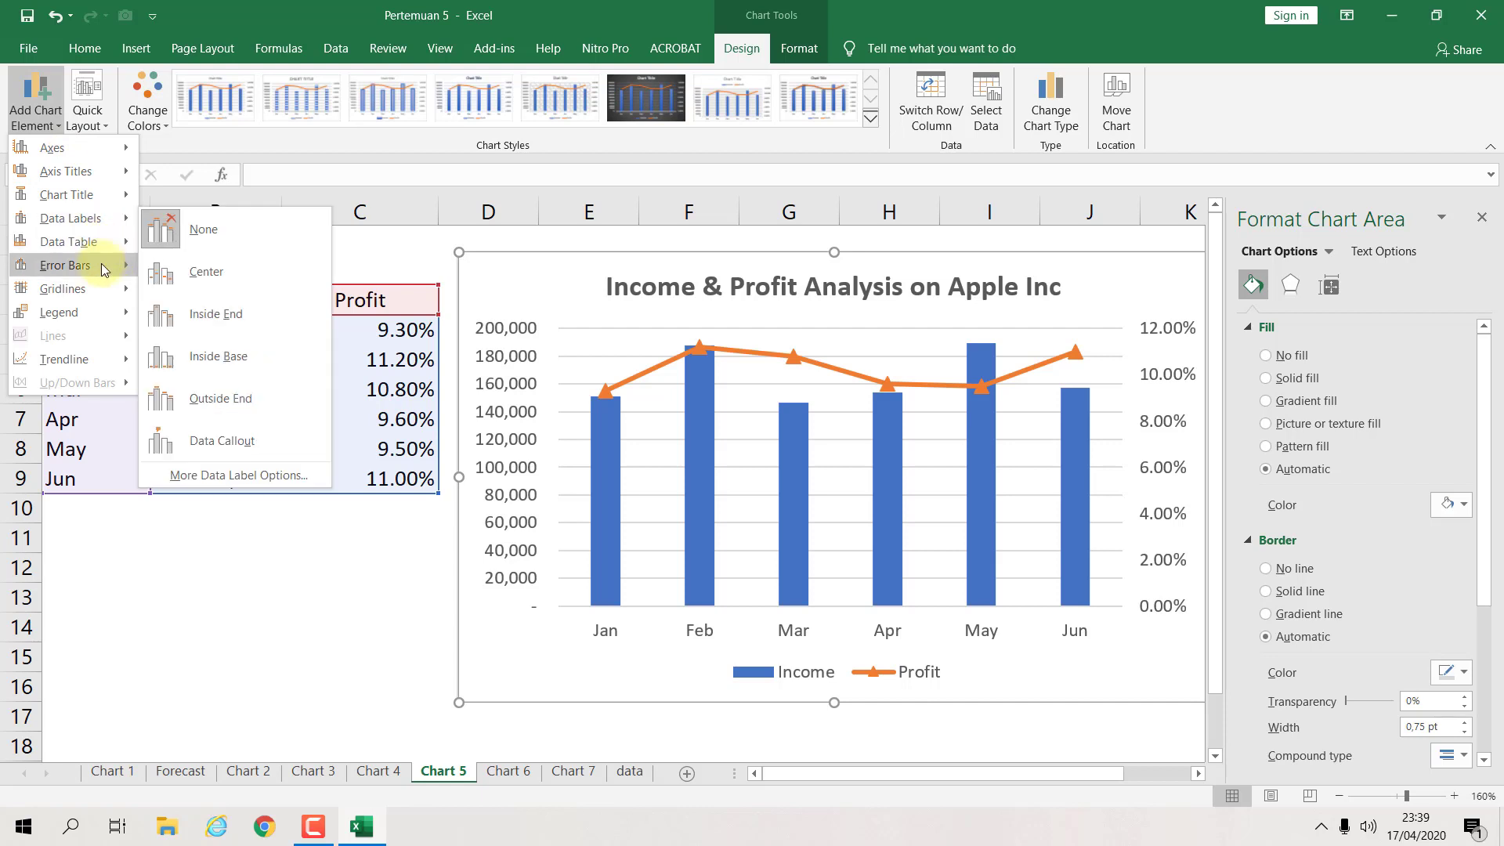
mouse_move(94, 307)
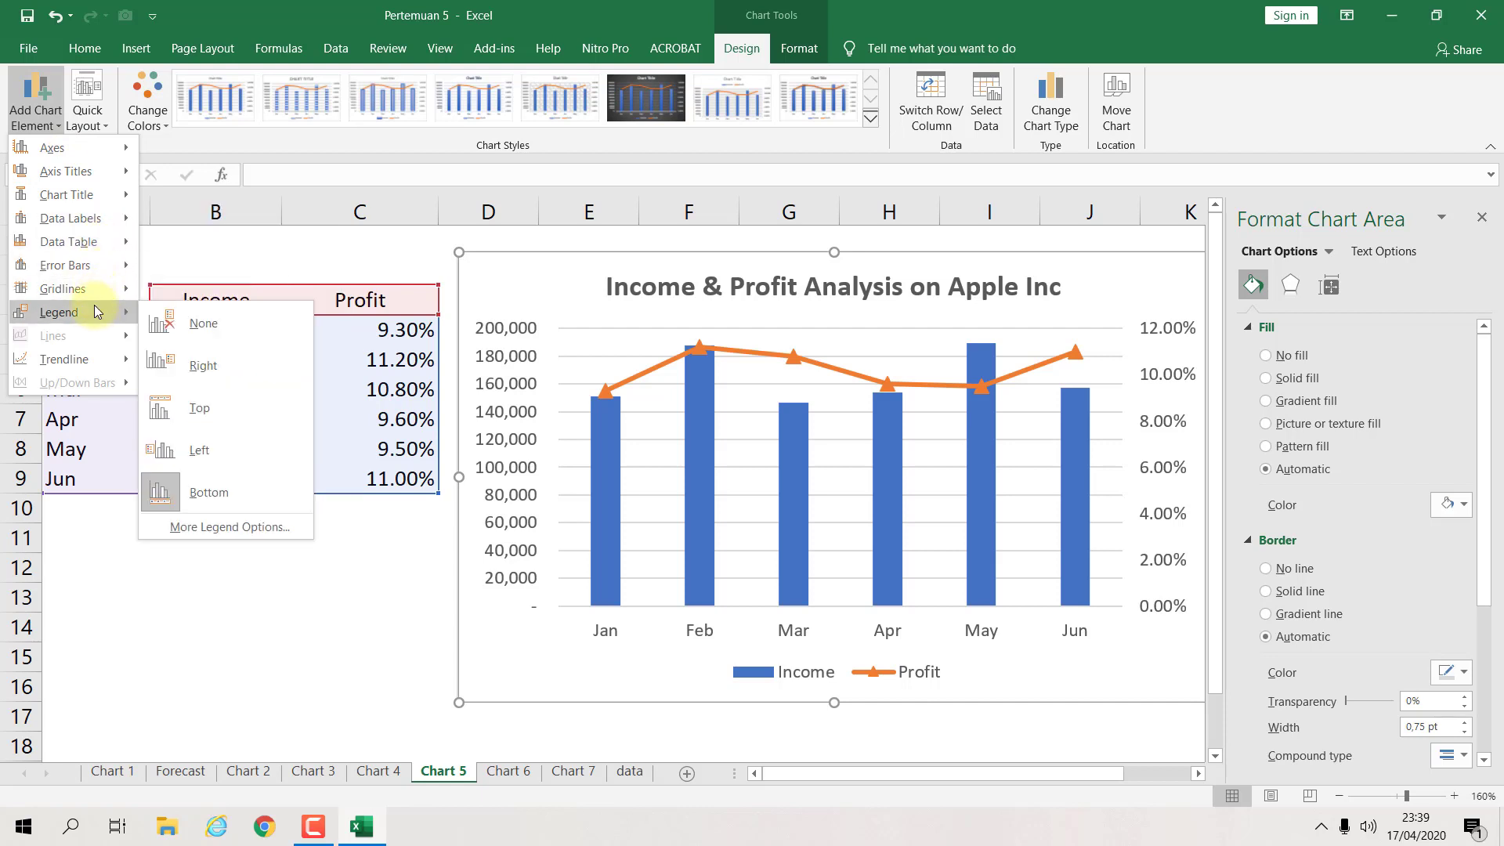
left_click(201, 406)
left_click(249, 601)
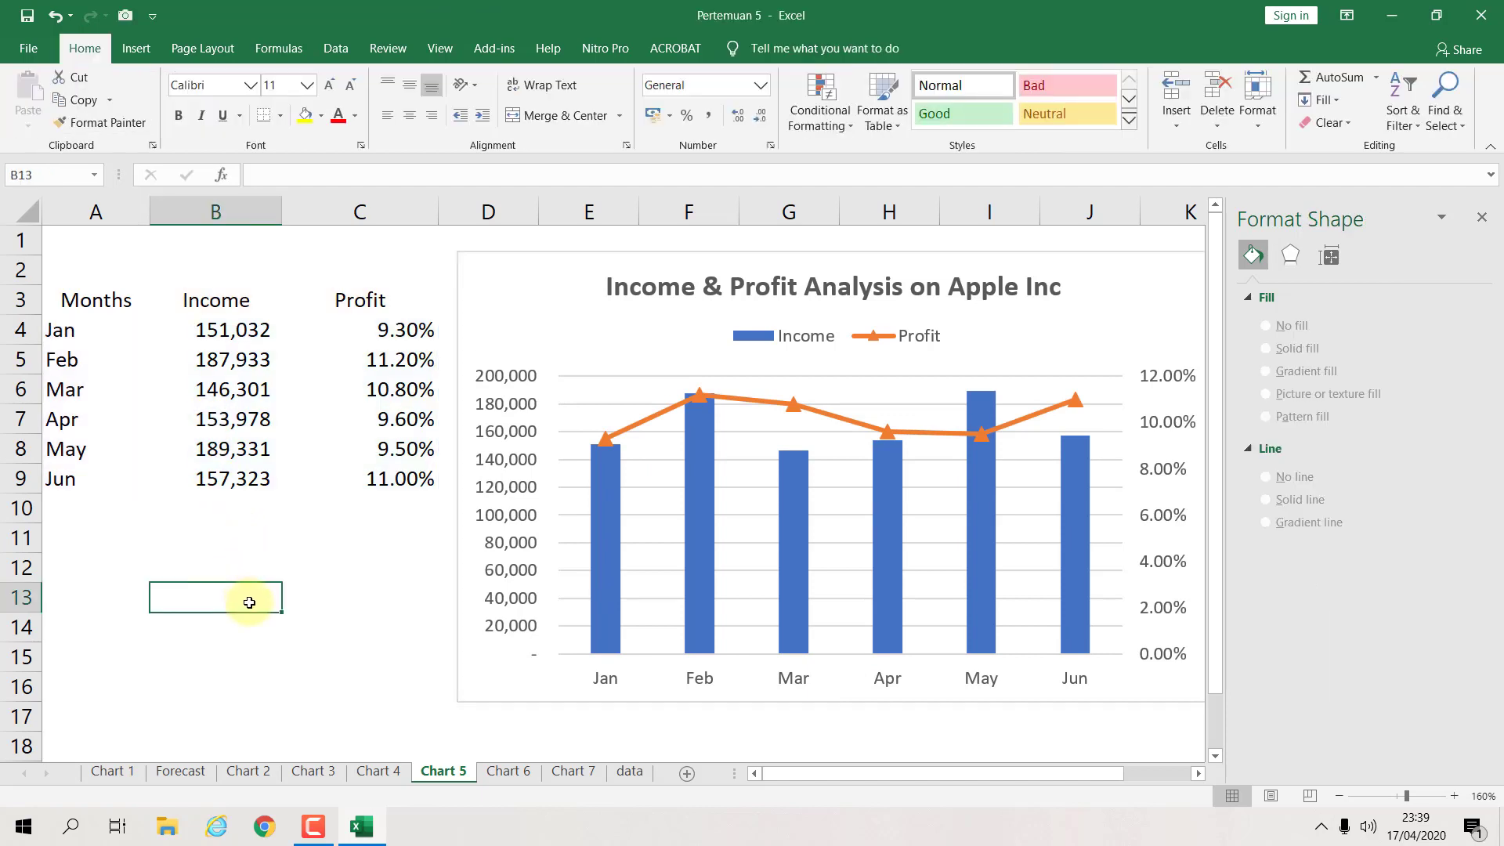
left_click(1481, 219)
left_click(1348, 356)
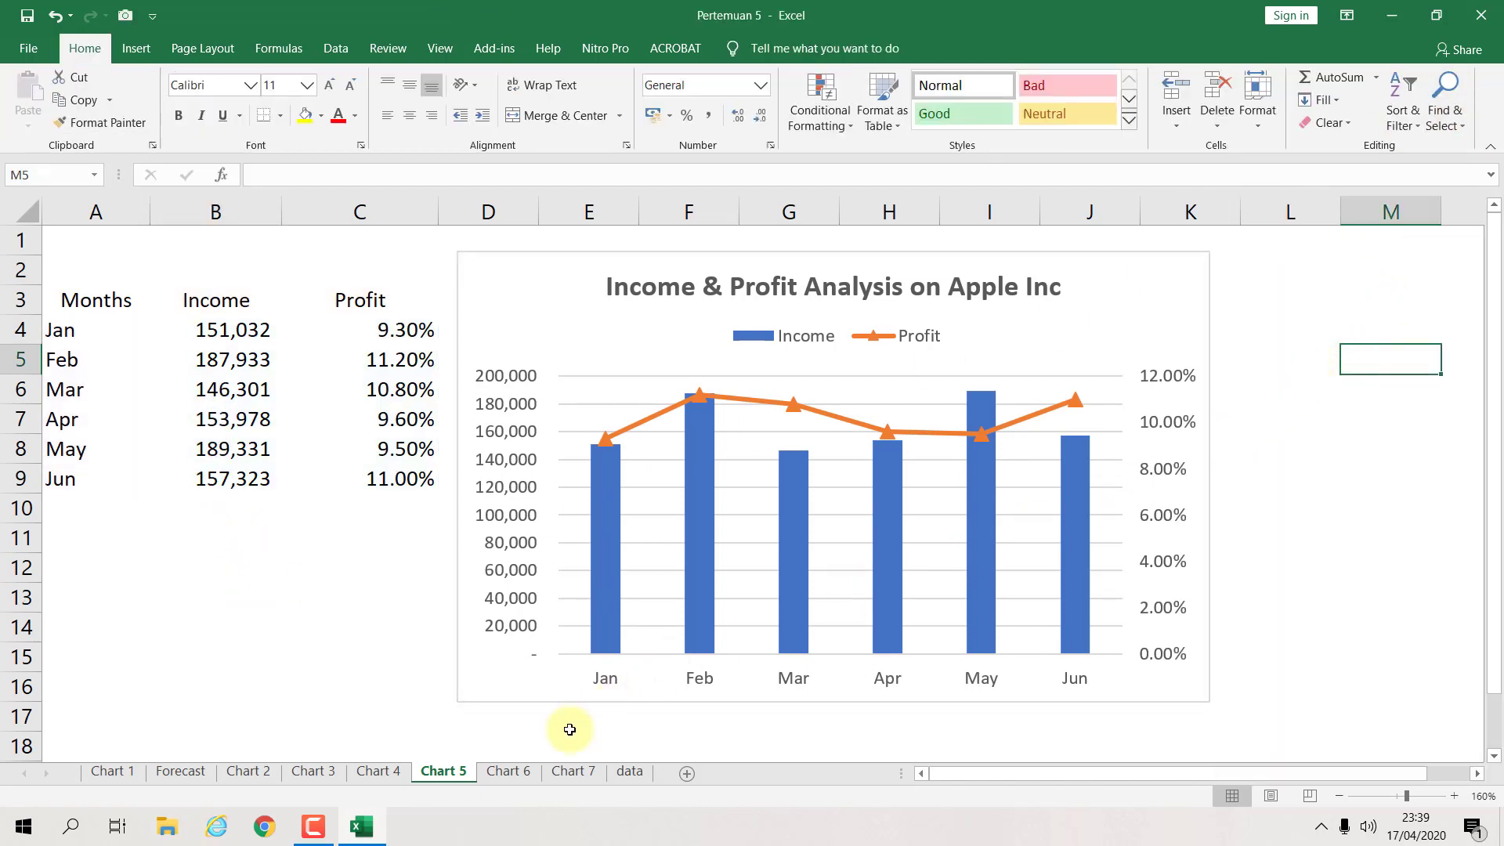
Step: On the Chart 6 sheet, format the Projected and Actual values in B4:C6 with comma thousands separators
left_click(521, 772)
mouse_move(688, 557)
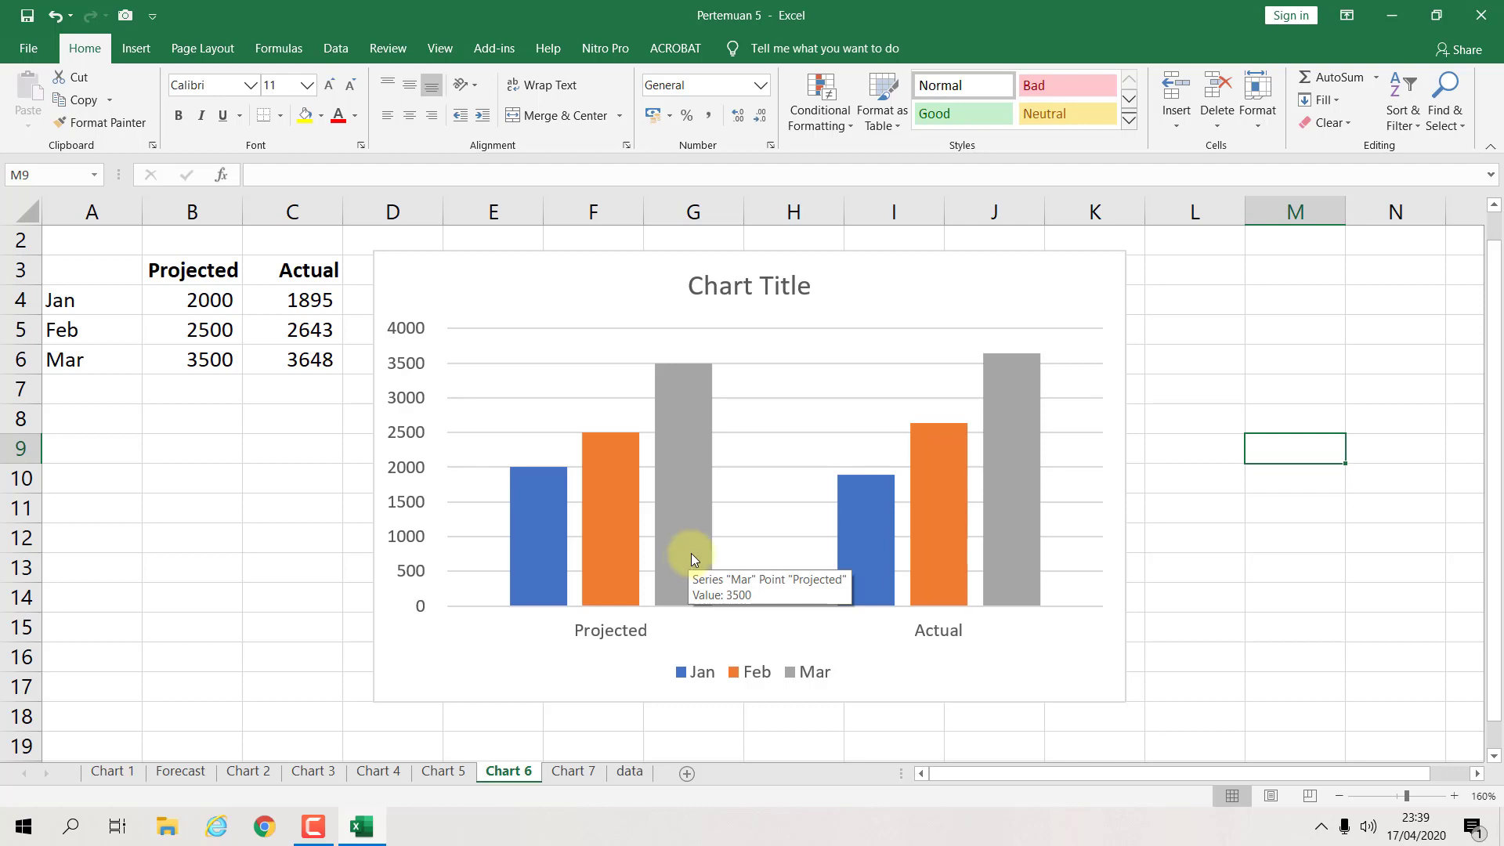
left_click(756, 286)
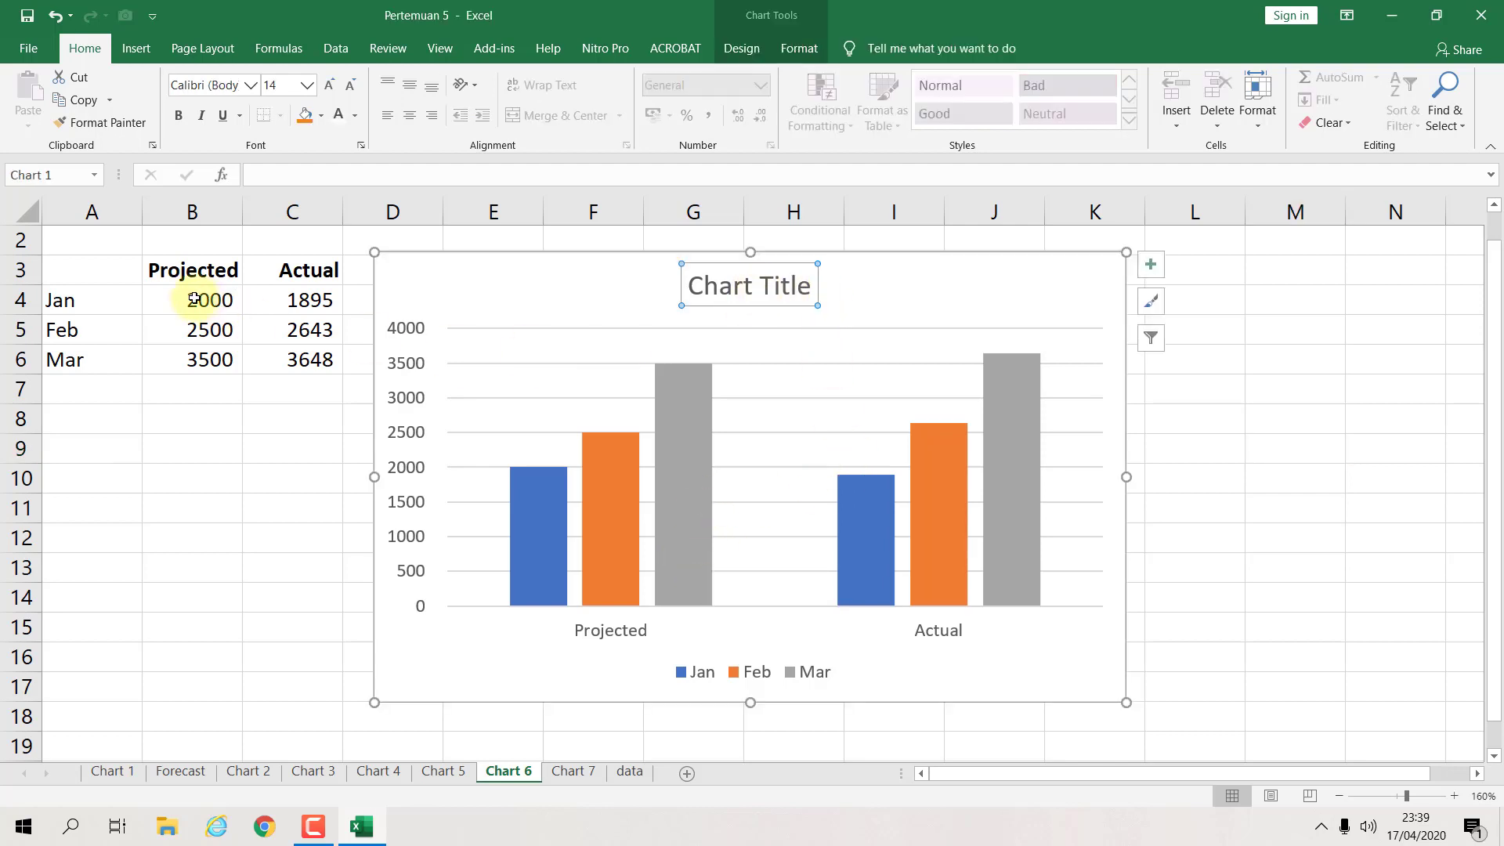
left_click_drag(194, 299, 313, 361)
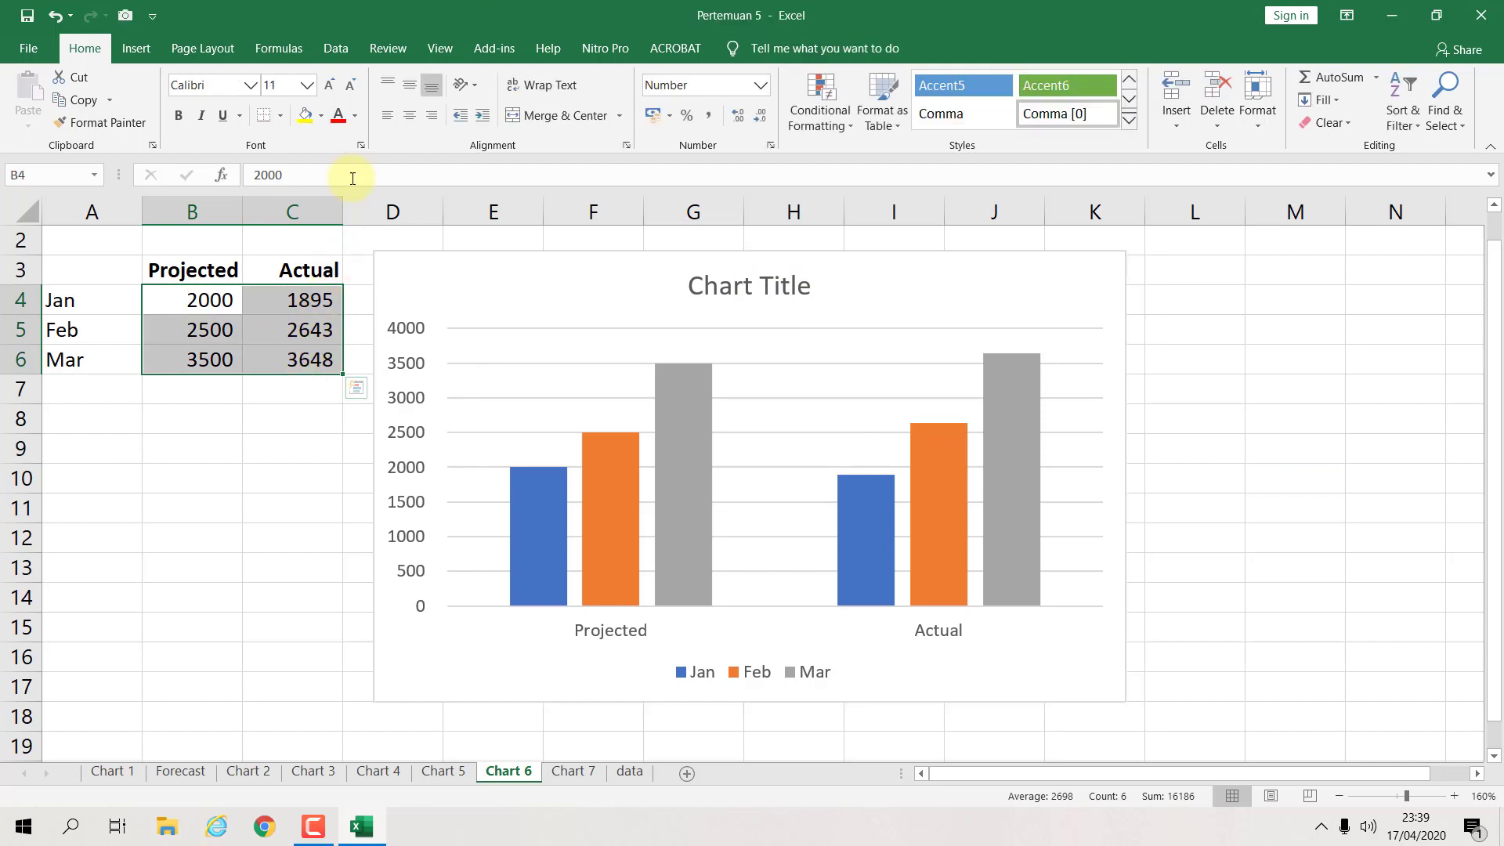
left_click(708, 116)
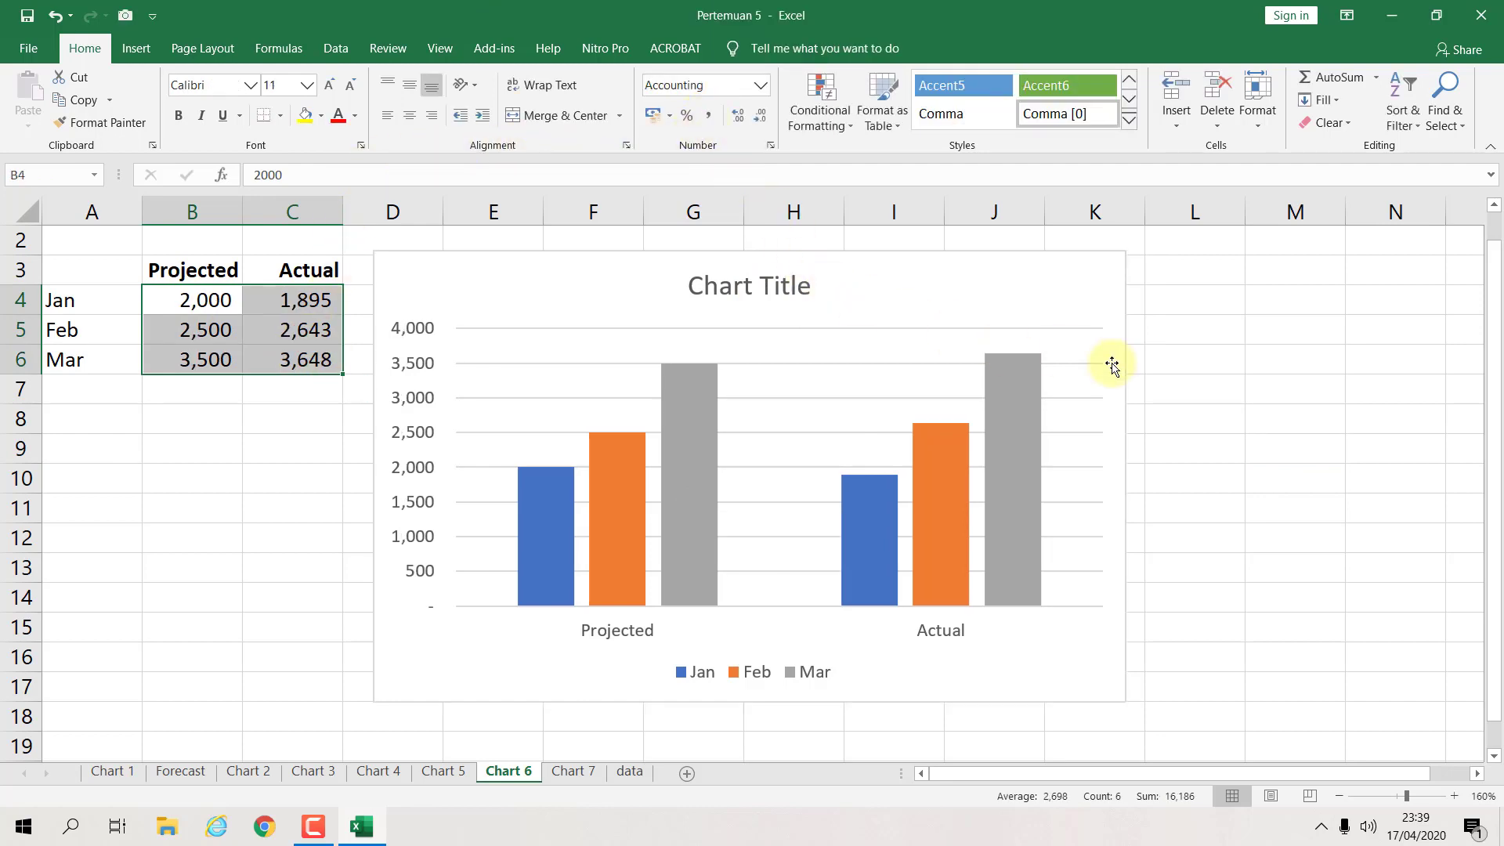
left_click(1151, 362)
Step: Replace the chart title with "Projected vs Actual Sales Performance" and make the whole title bold
left_click(764, 286)
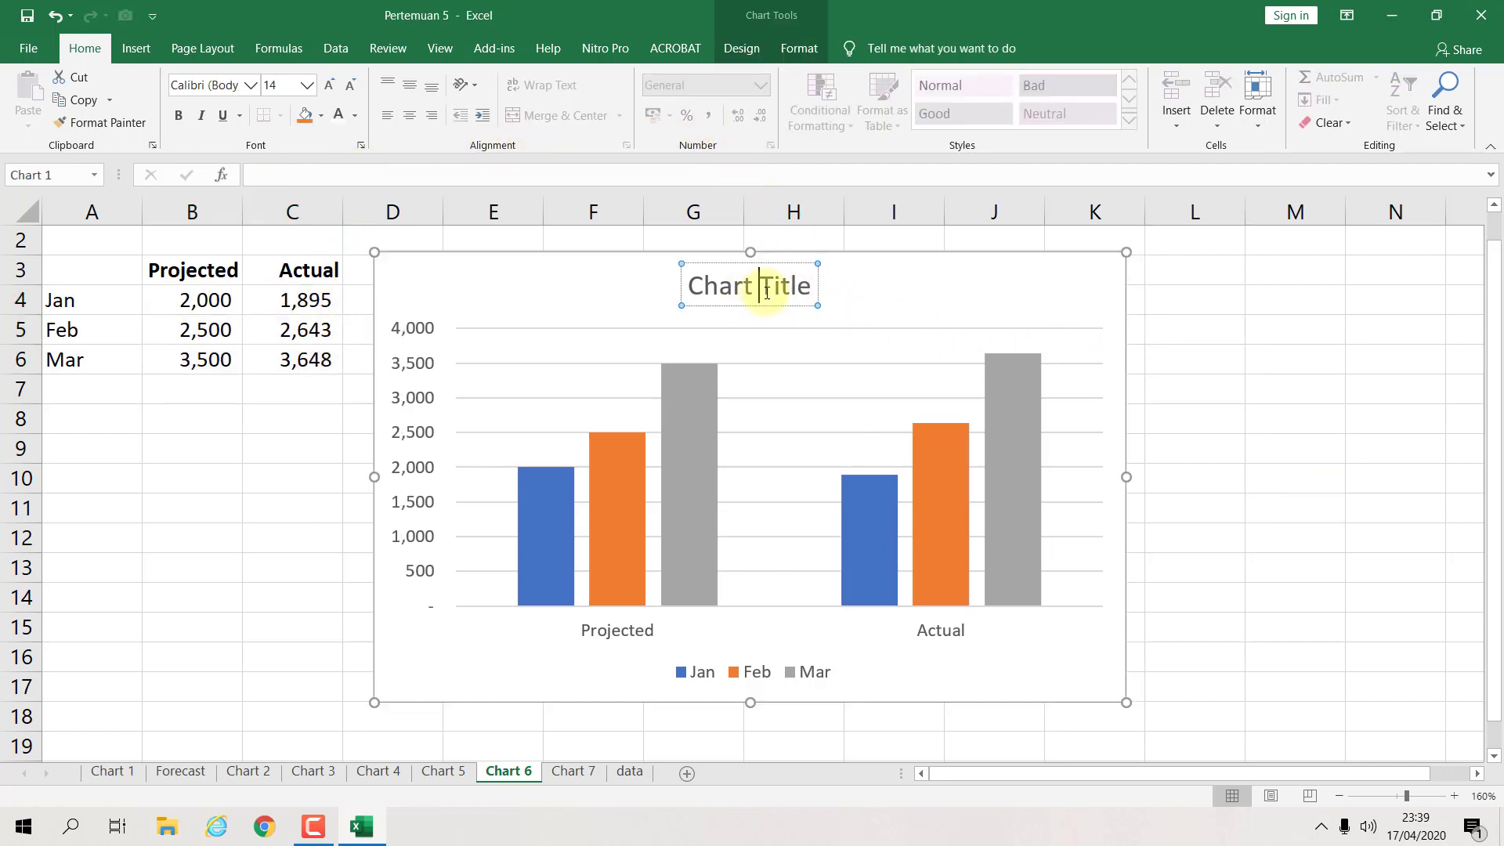
triple_click(767, 292)
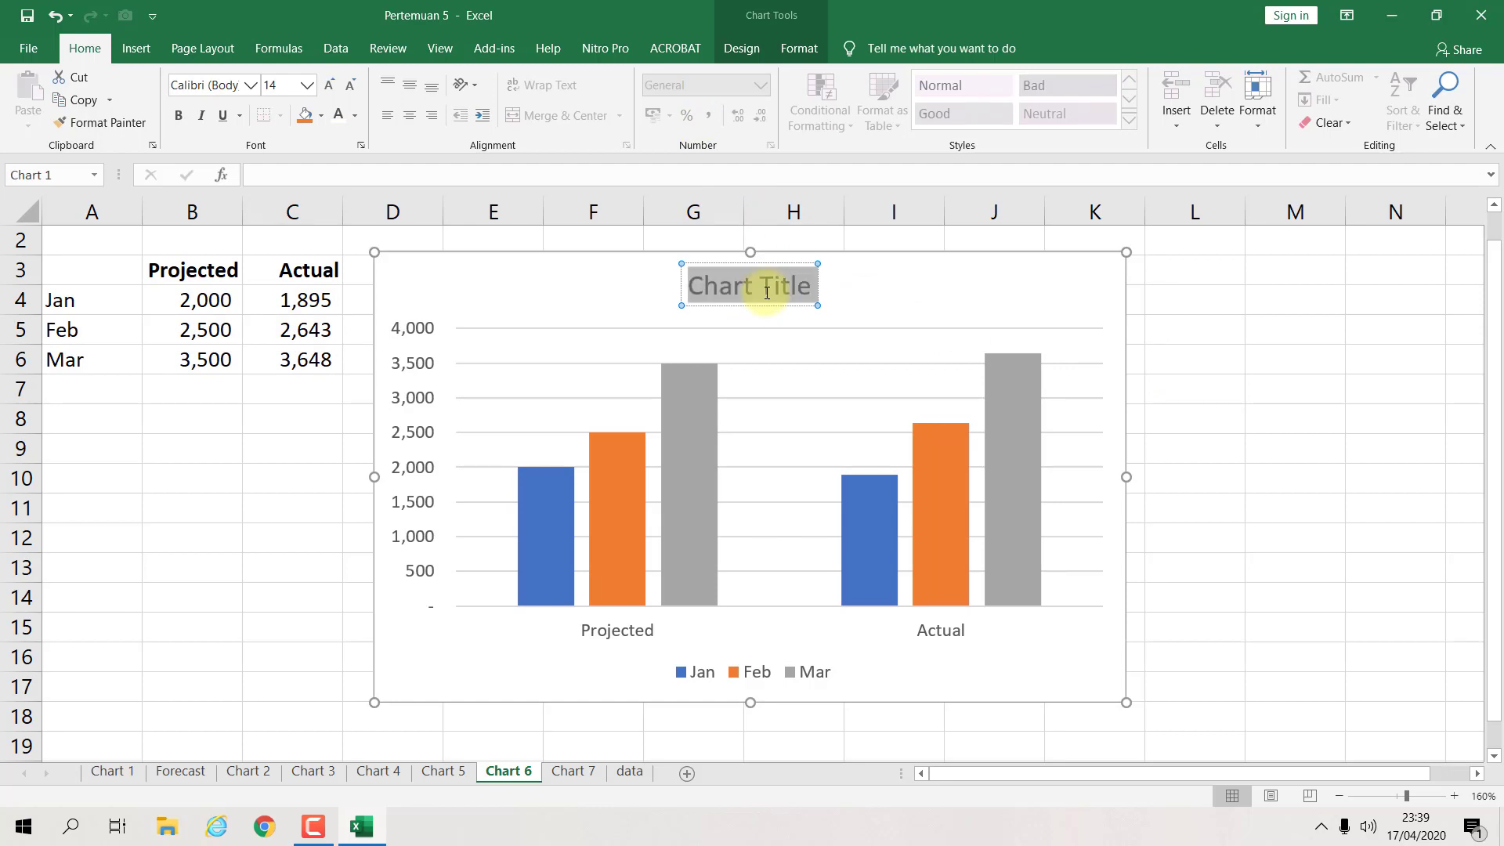
type("Pro")
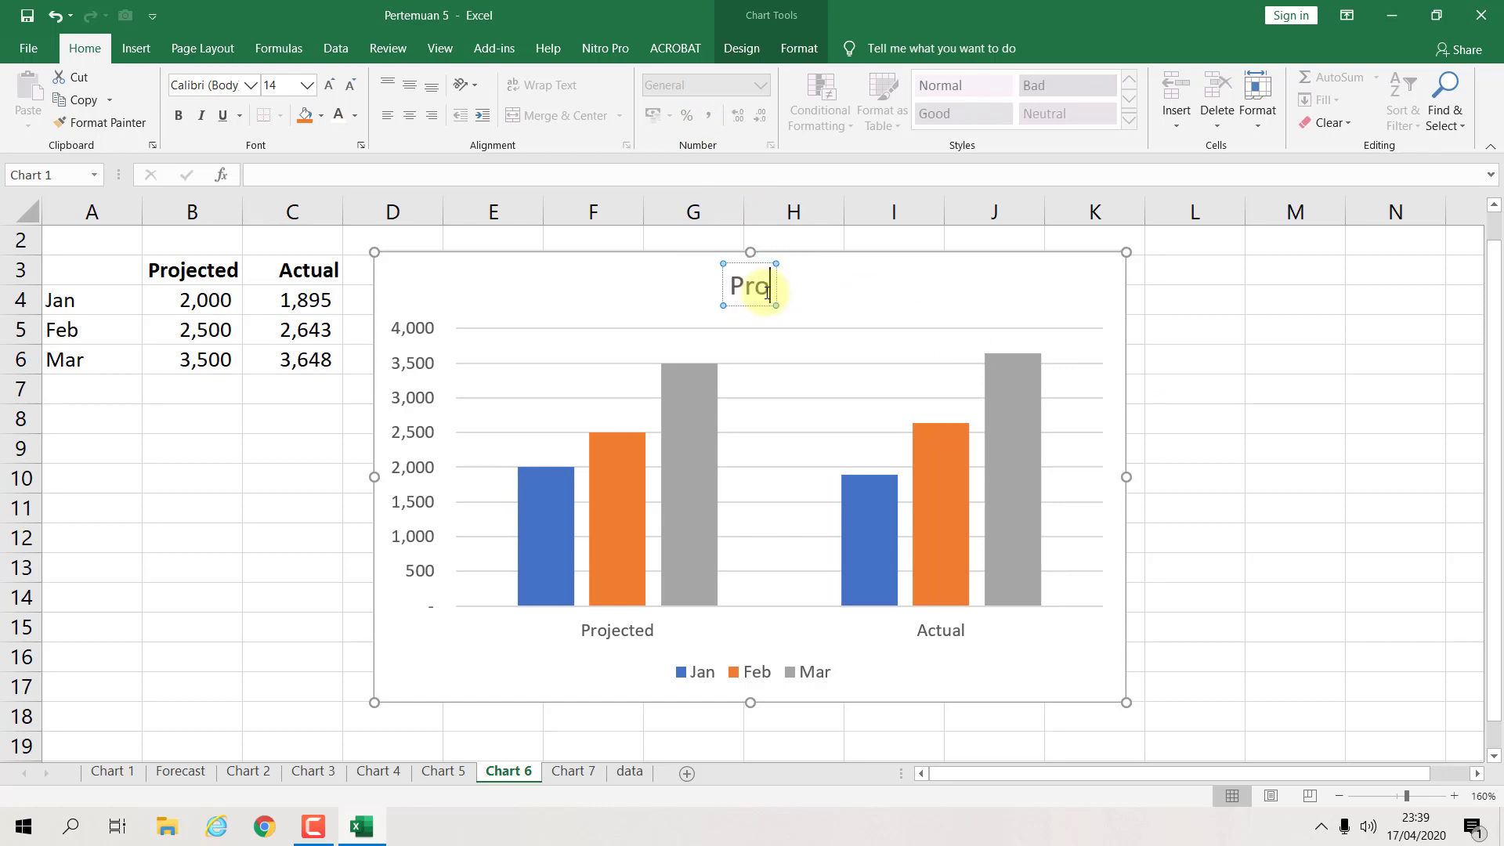
type("jected")
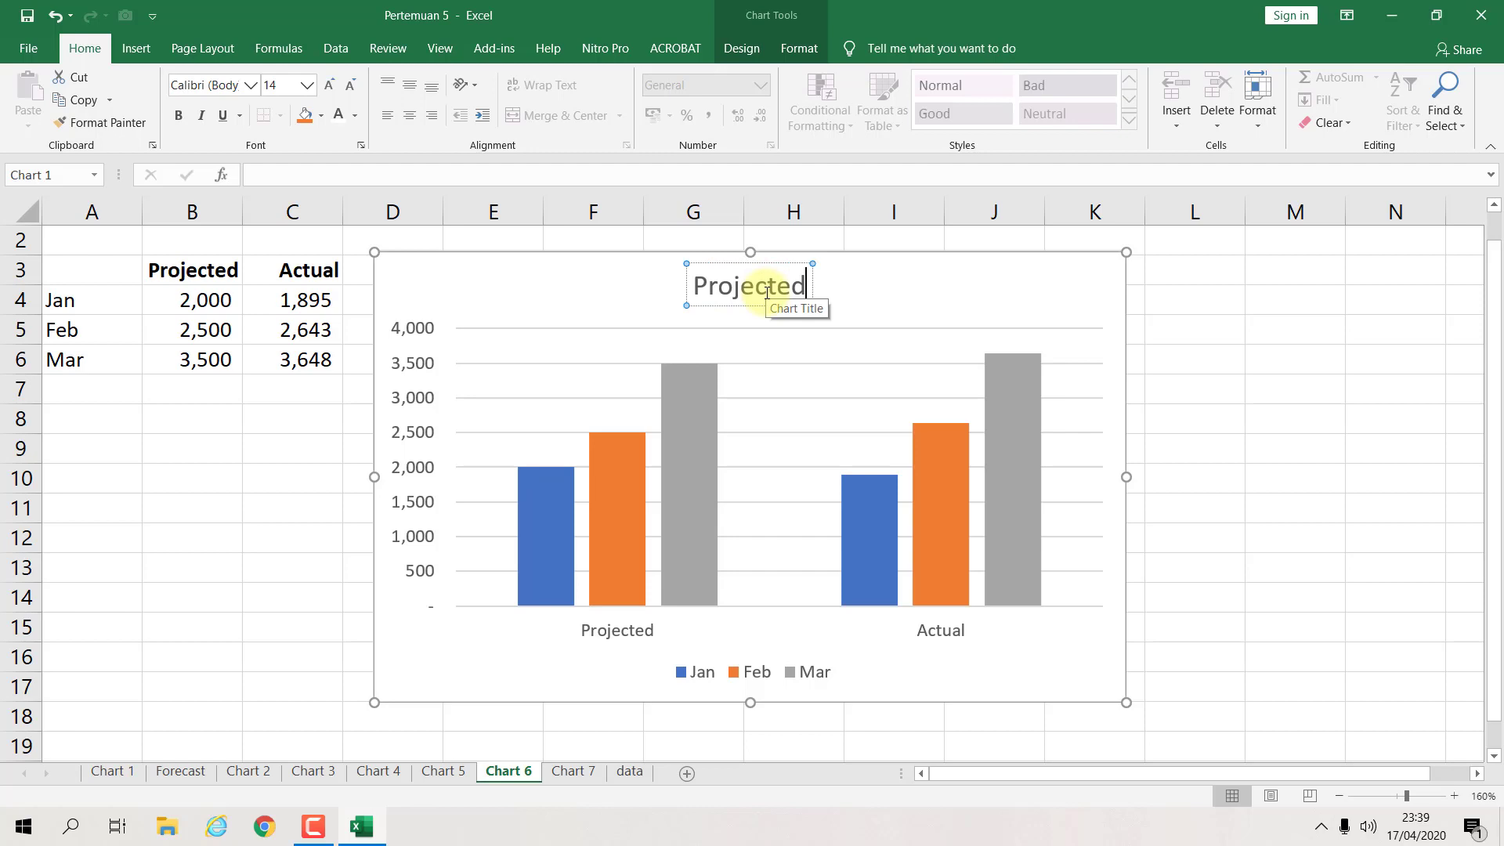
type(" vs Ac")
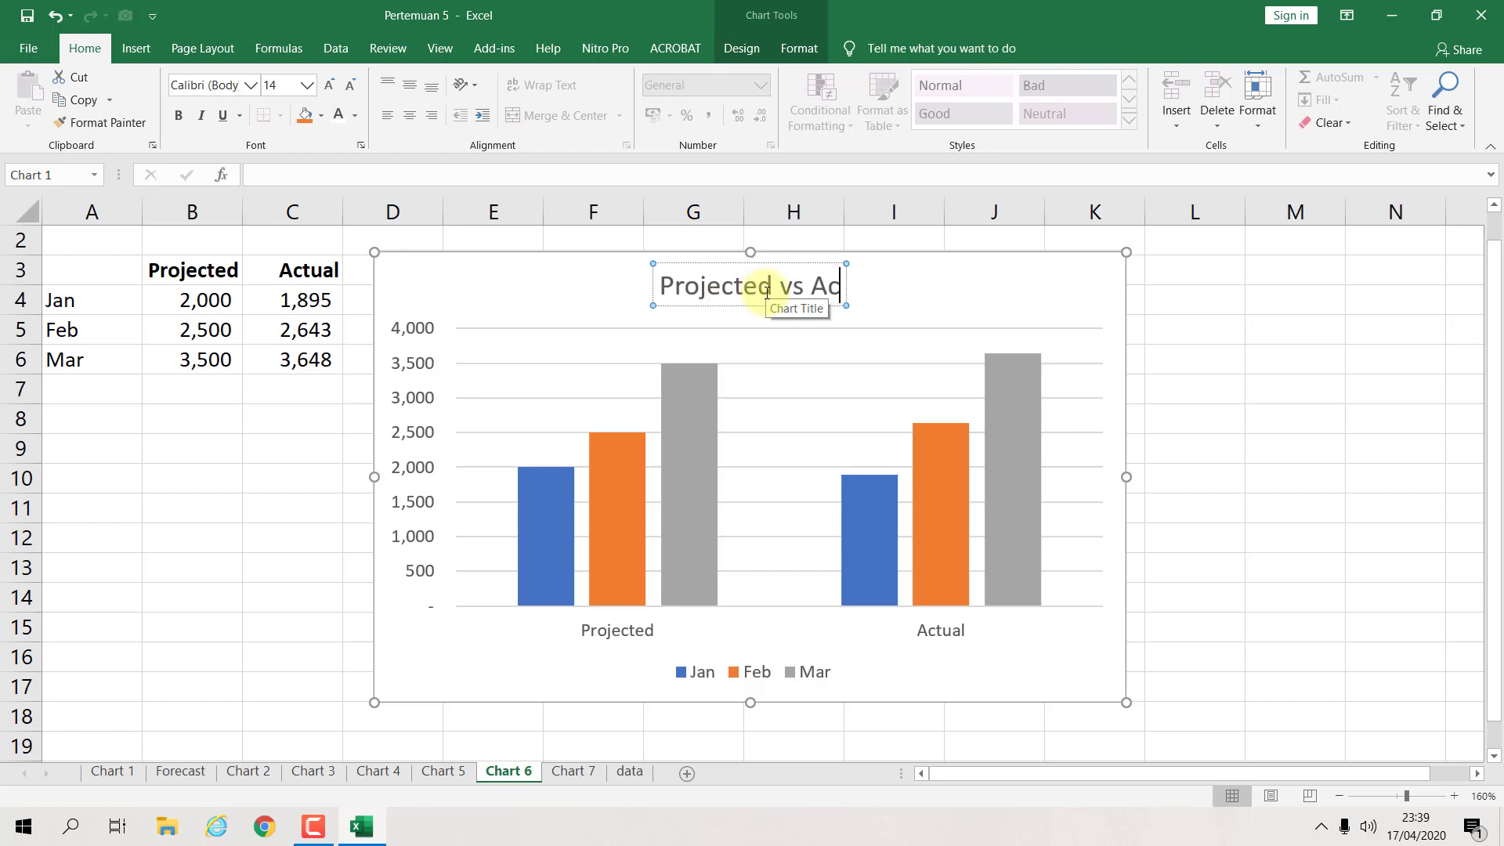
type("tual Sal")
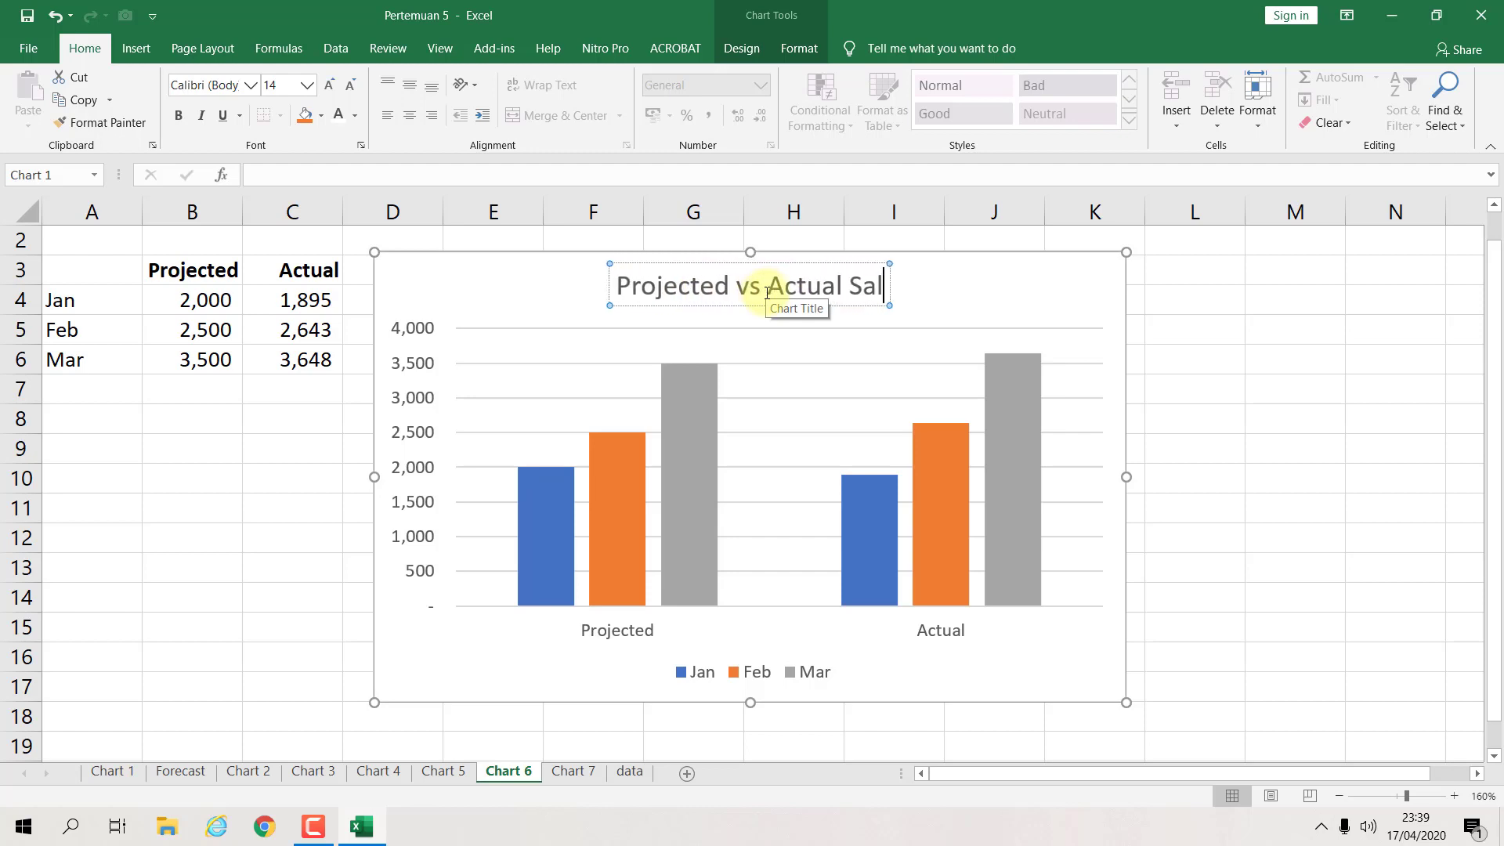
type("es Performance")
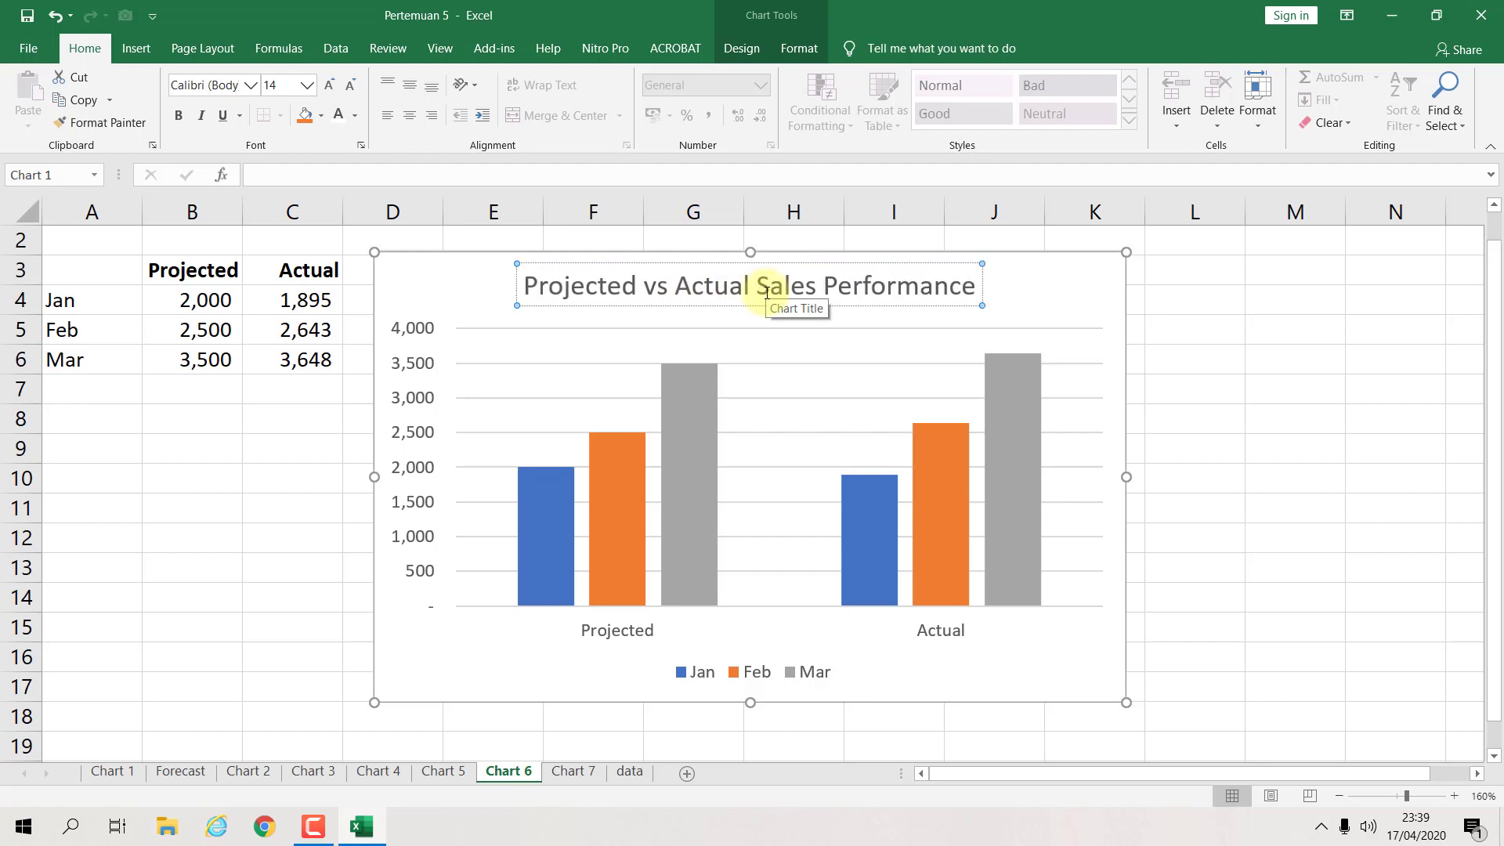
key("ctrl+a")
key("ctrl+b")
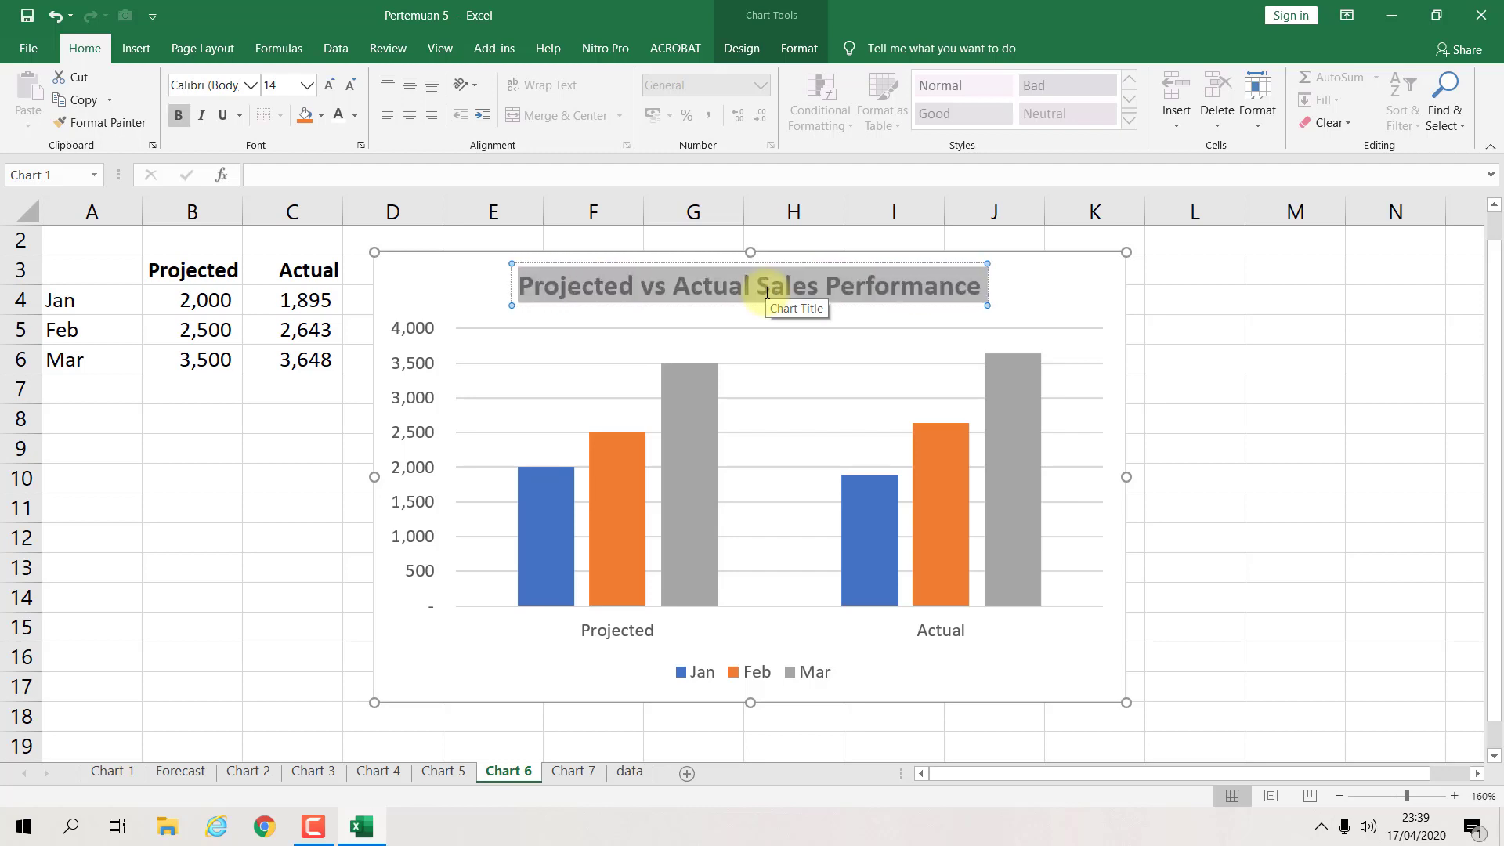
left_click(1294, 338)
Step: Switch the chart's rows and columns back and forth, ending with Projected and Actual as the horizontal axis categories
left_click(1104, 300)
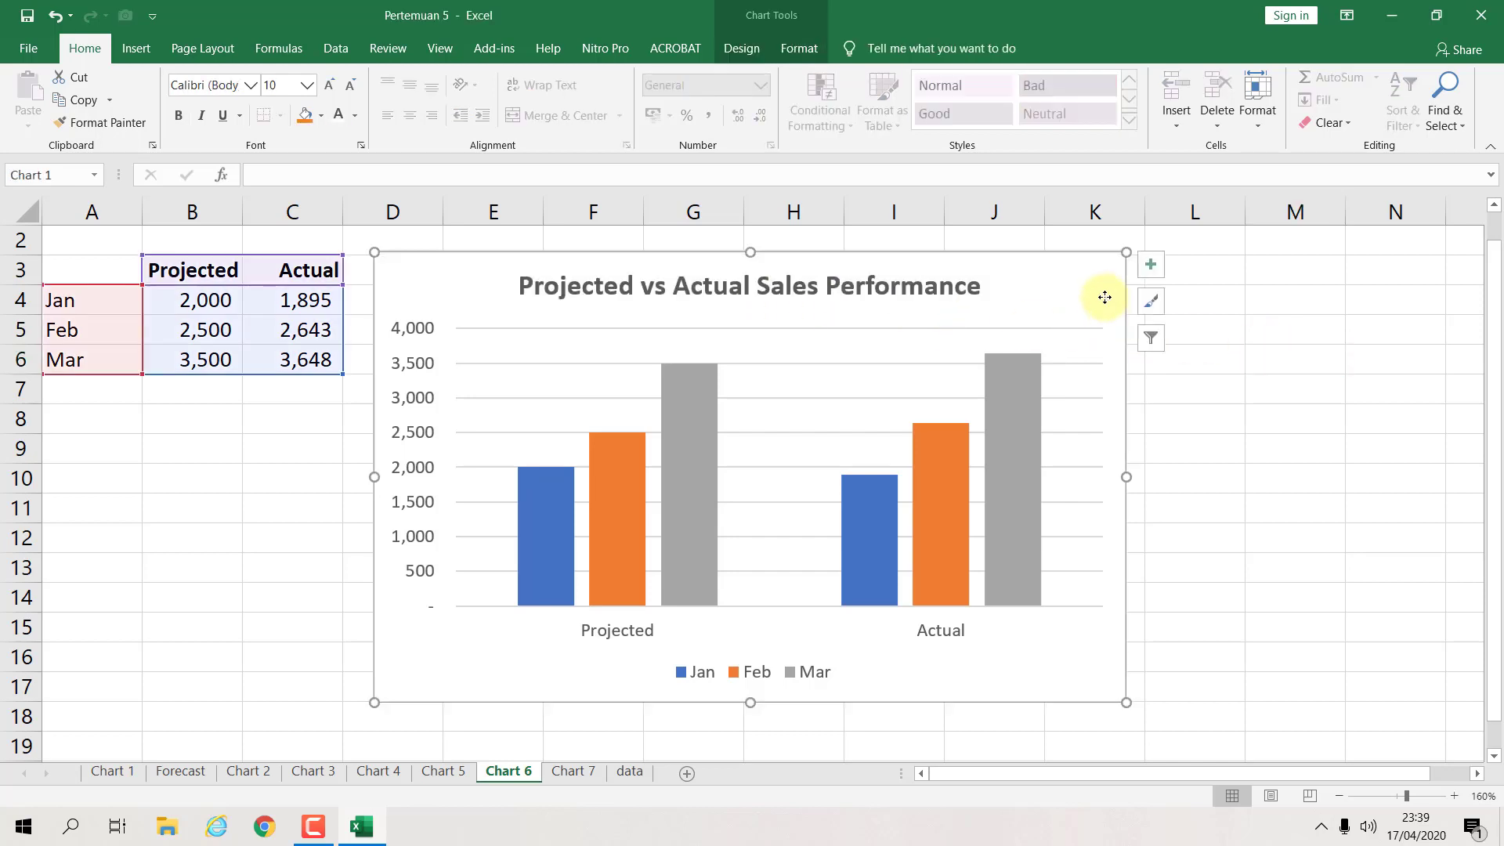
left_click(744, 50)
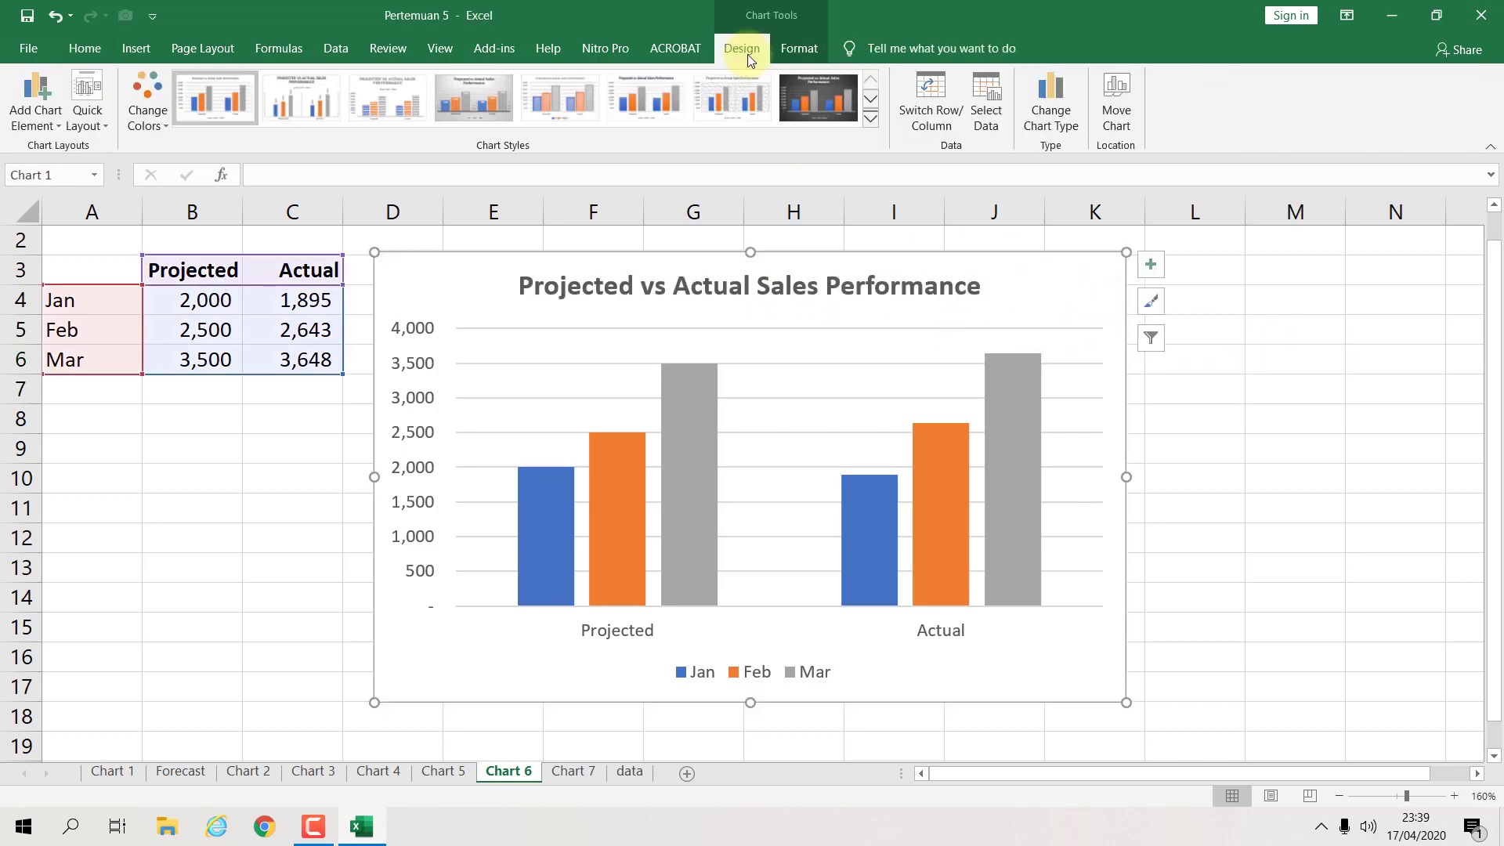
left_click(931, 91)
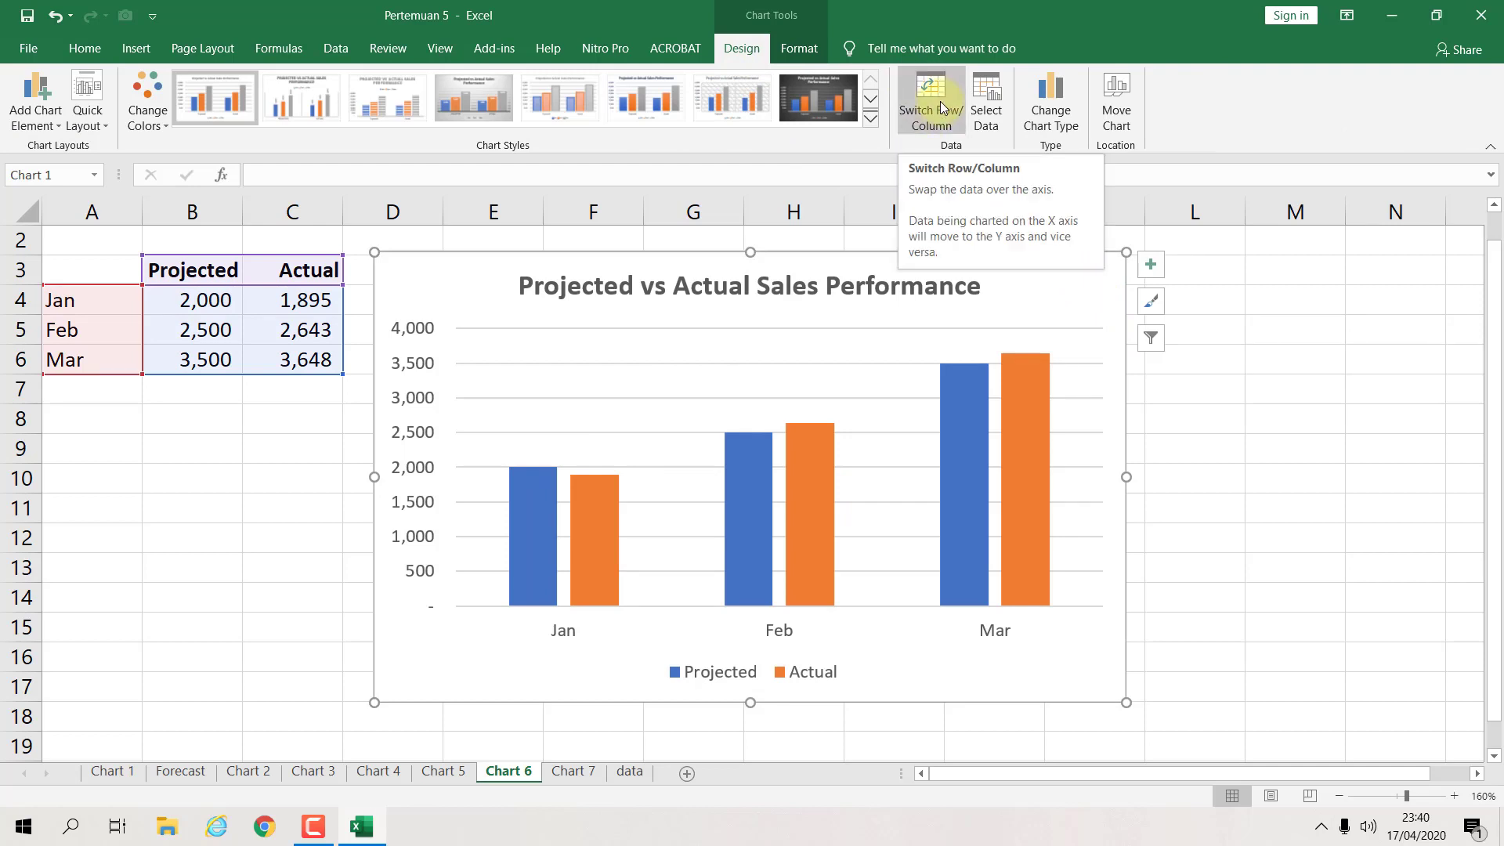
left_click(940, 101)
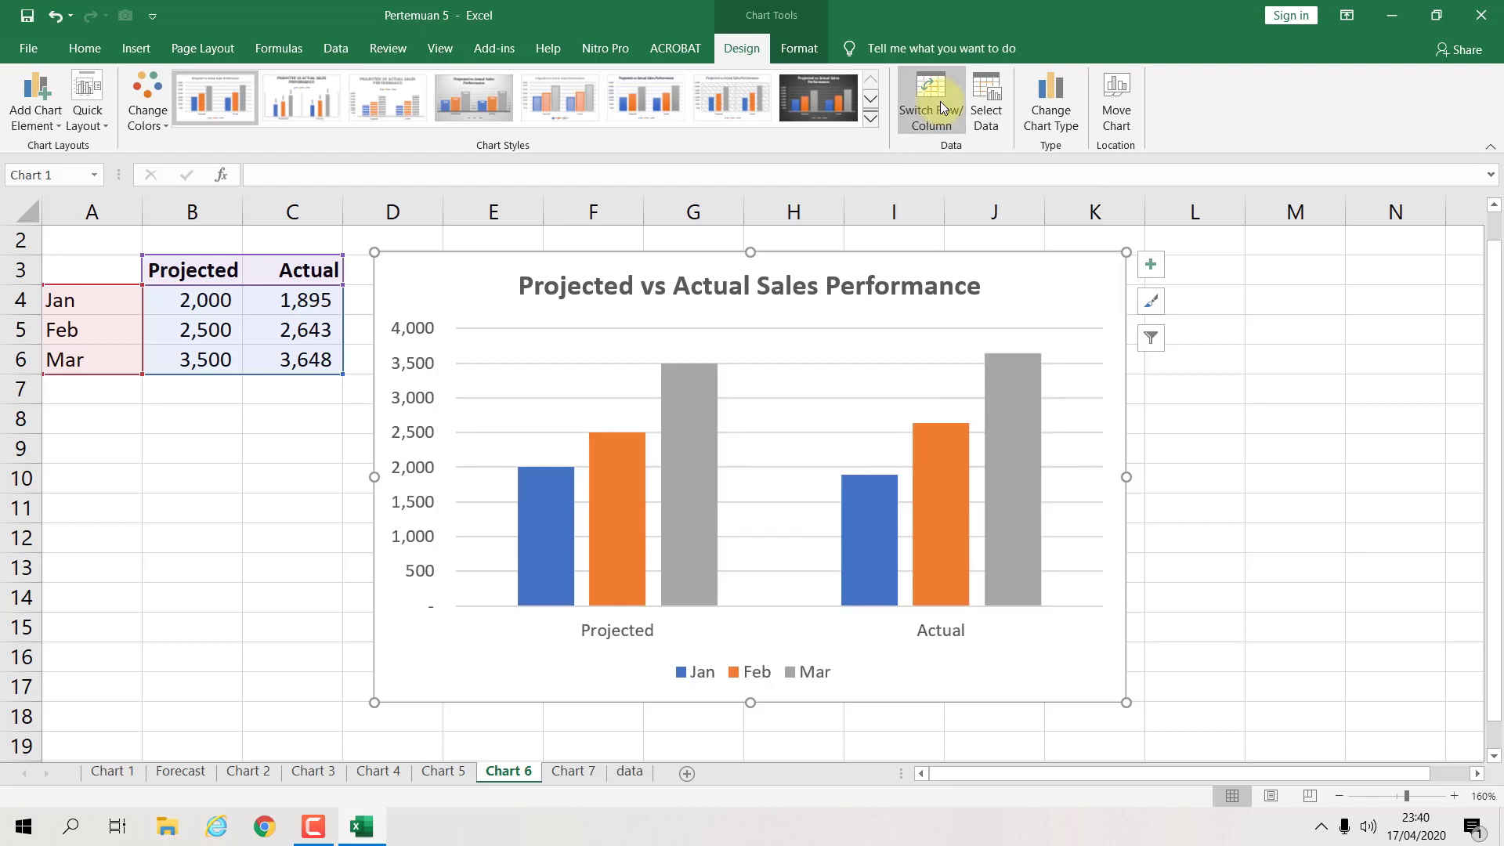
left_click(940, 101)
left_click(940, 101)
left_click(940, 101)
left_click(940, 101)
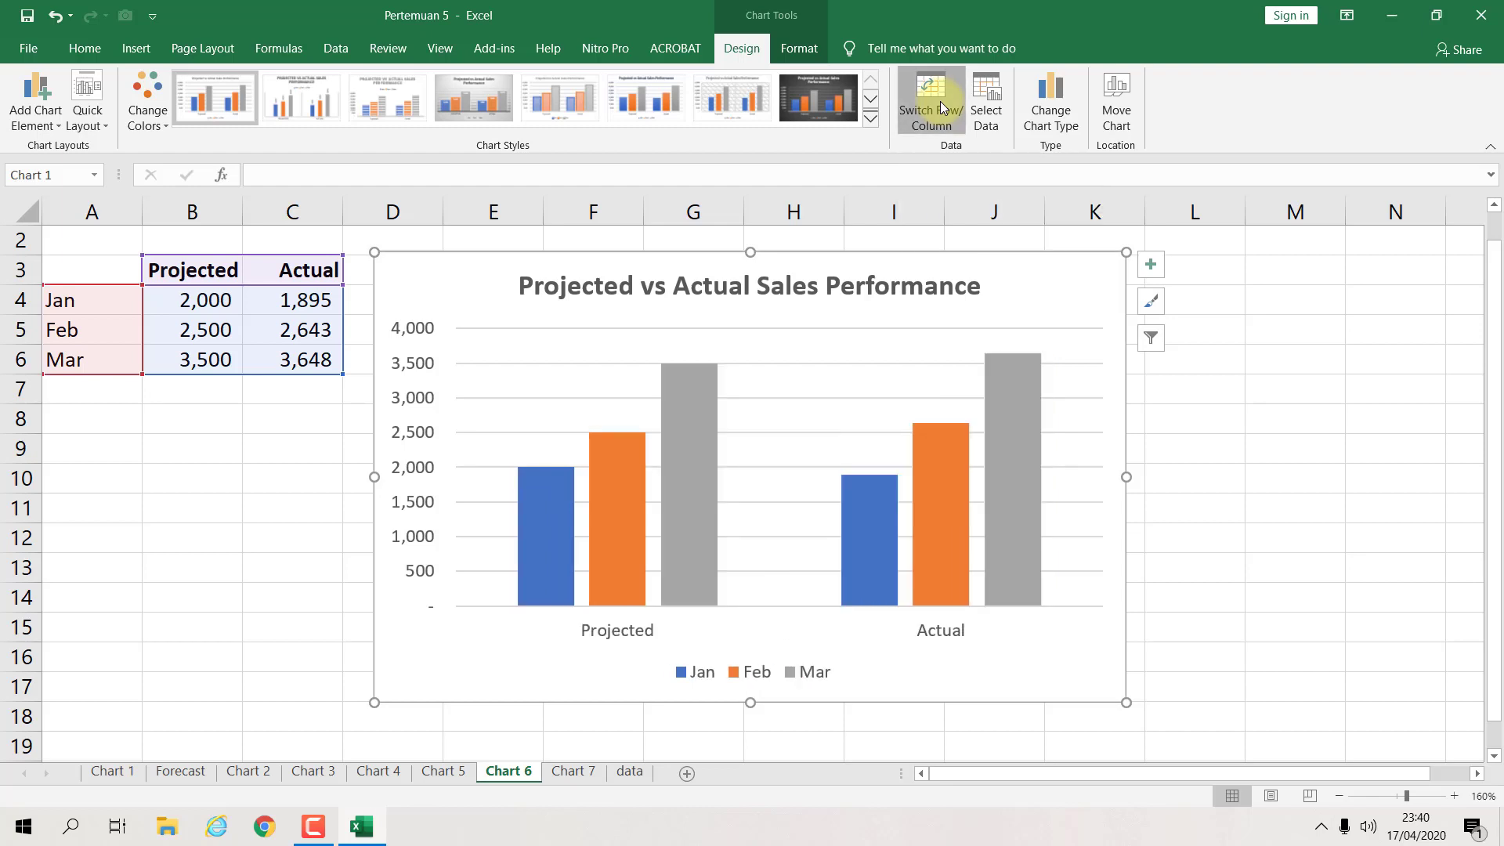
left_click(940, 101)
left_click(941, 101)
left_click(941, 101)
left_click(940, 101)
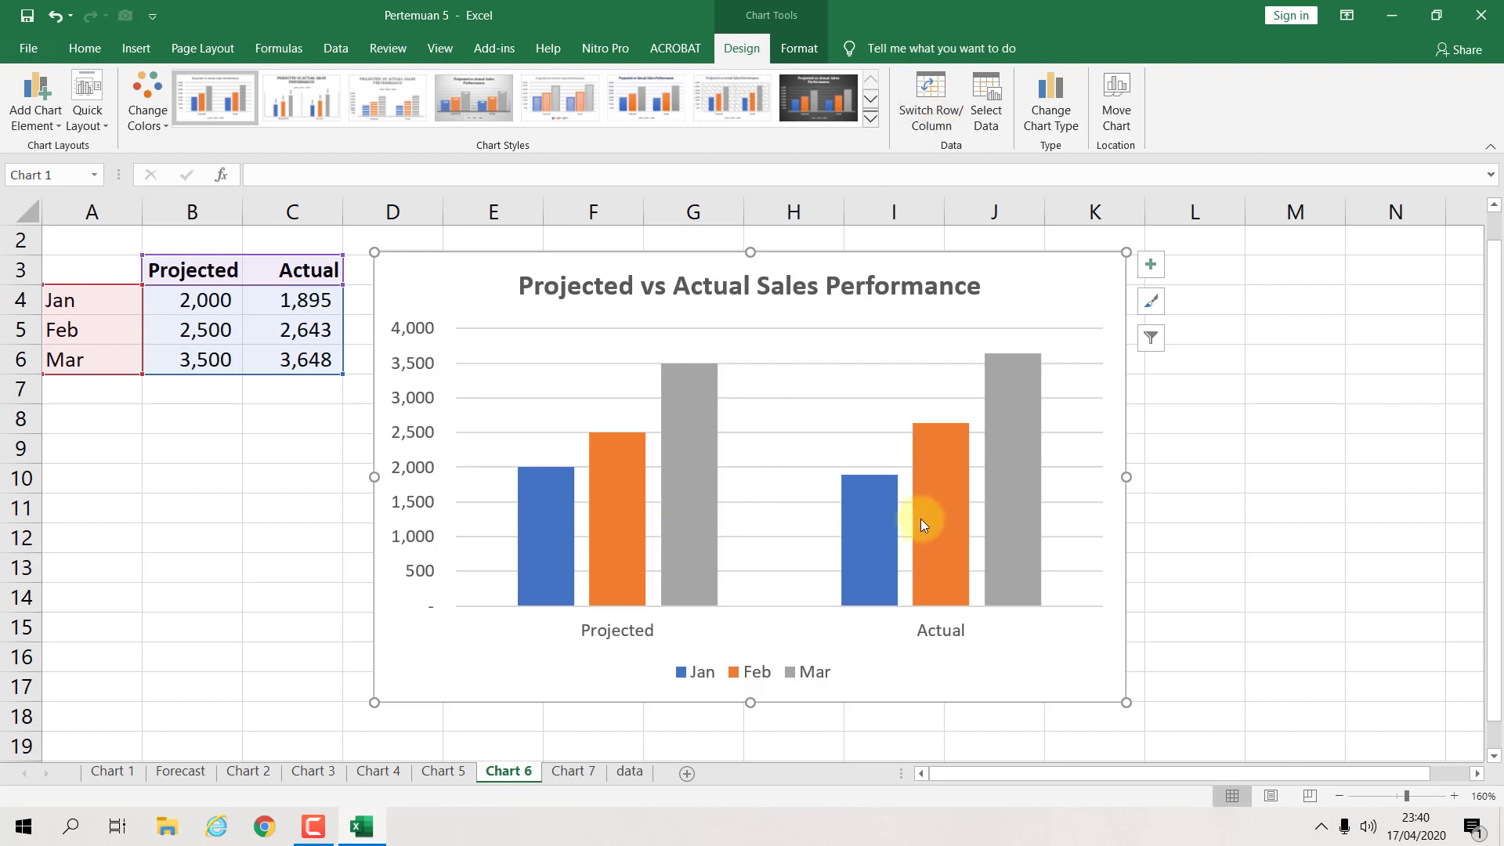
Step: Shift the chart slightly up and closer to the data table, then deselect it
mouse_move(922, 522)
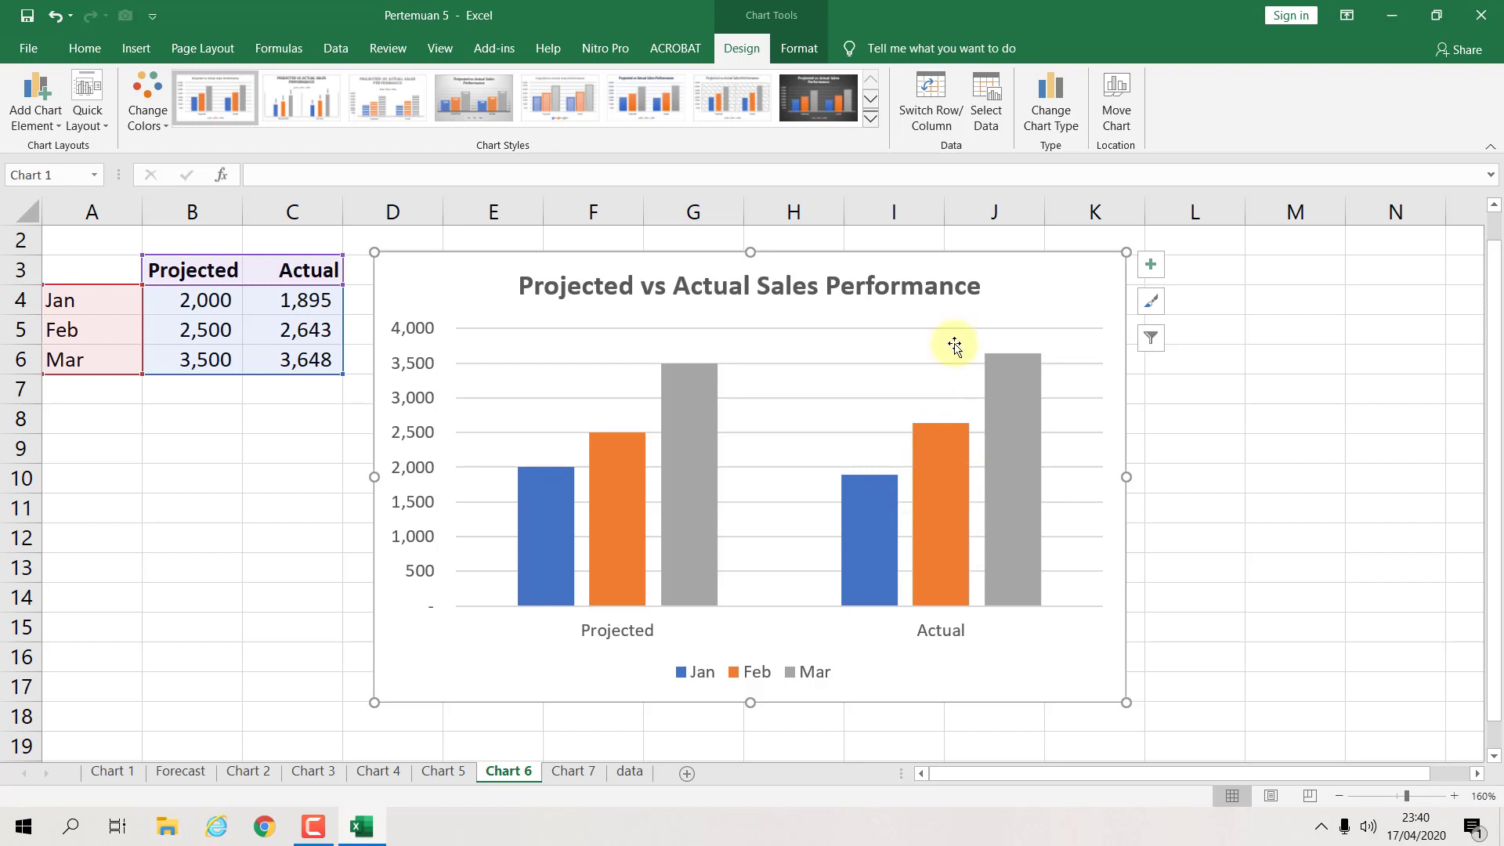
left_click_drag(982, 255, 964, 243)
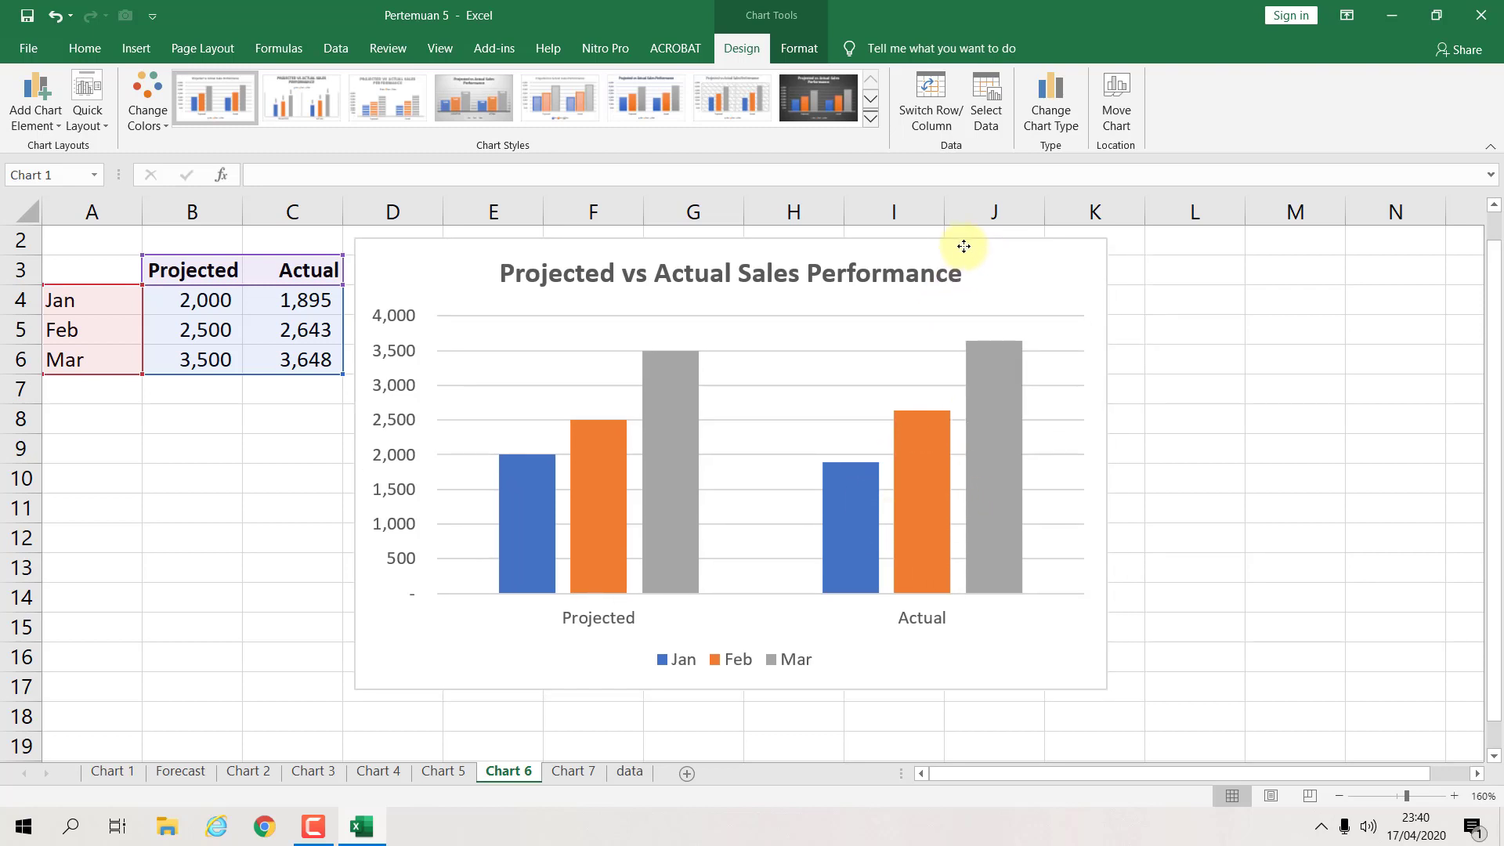
left_click(1230, 359)
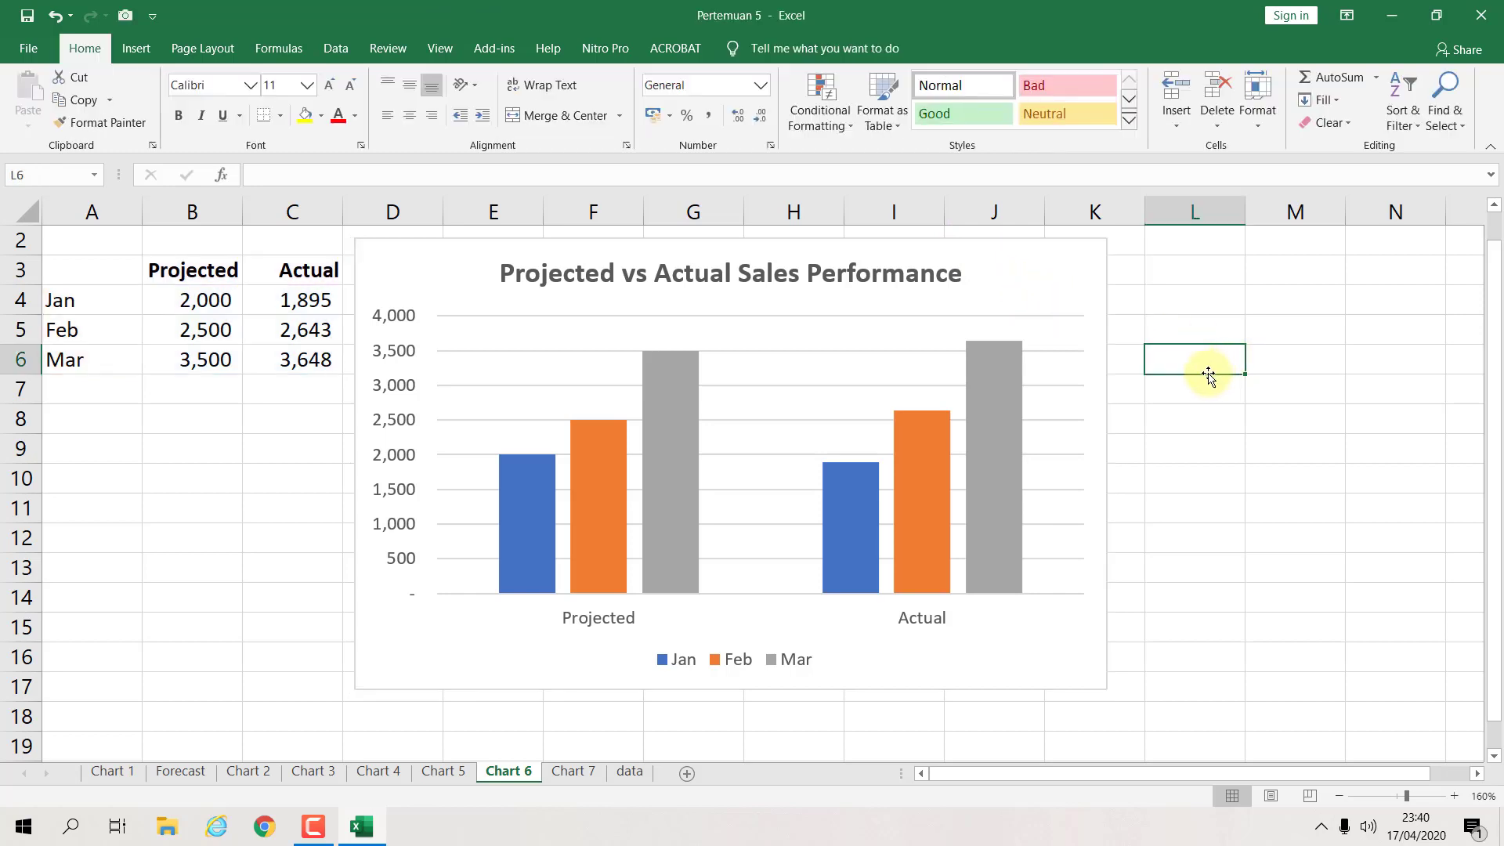
Step: Select the whole Mar column series and set the series overlap to 18% so neighbouring columns overlap slightly
left_click(1011, 412)
double_click(1009, 411)
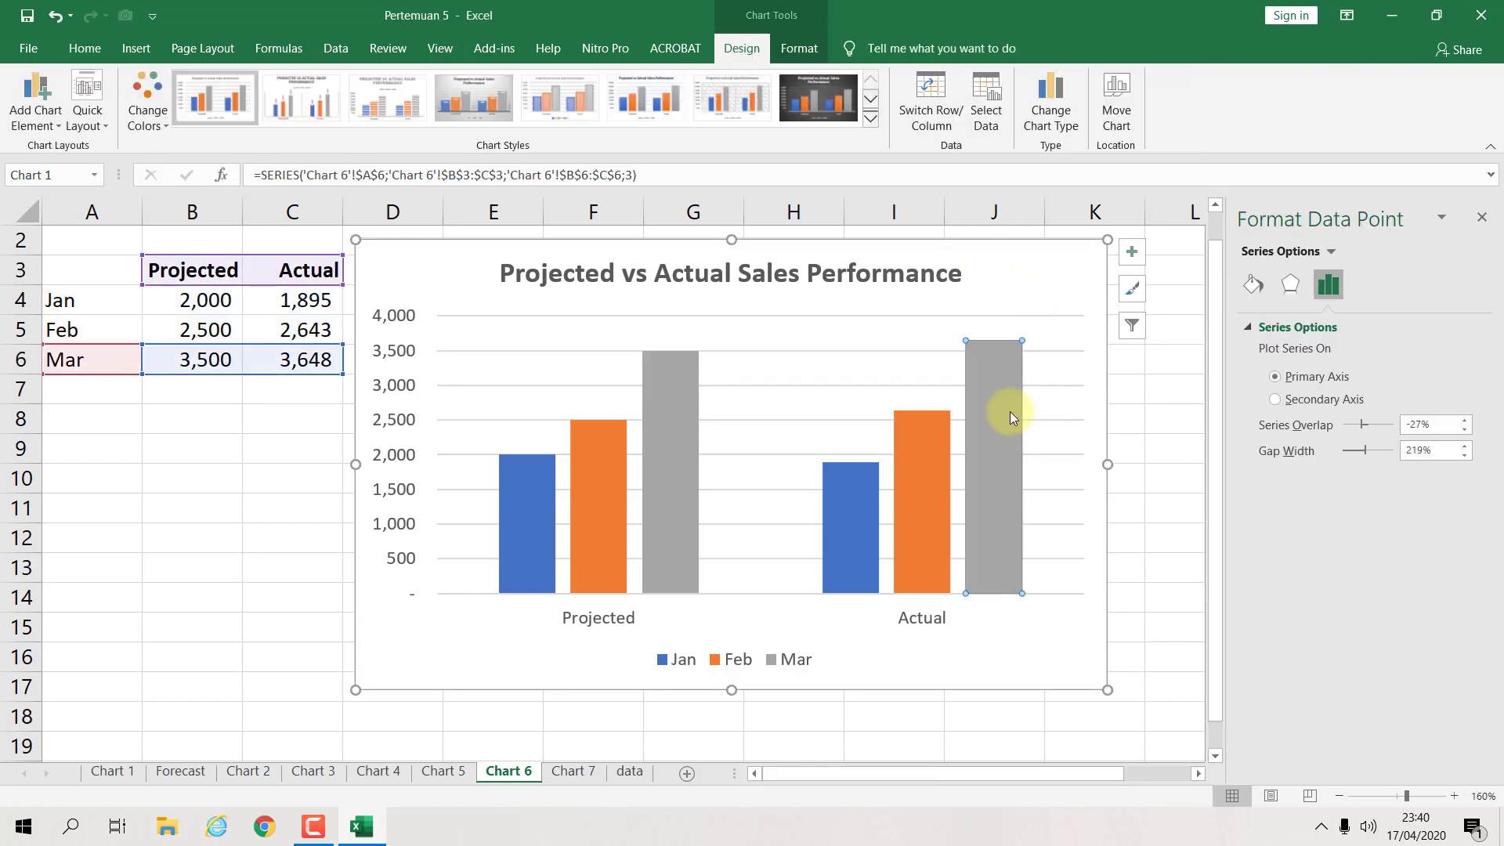
left_click(1165, 411)
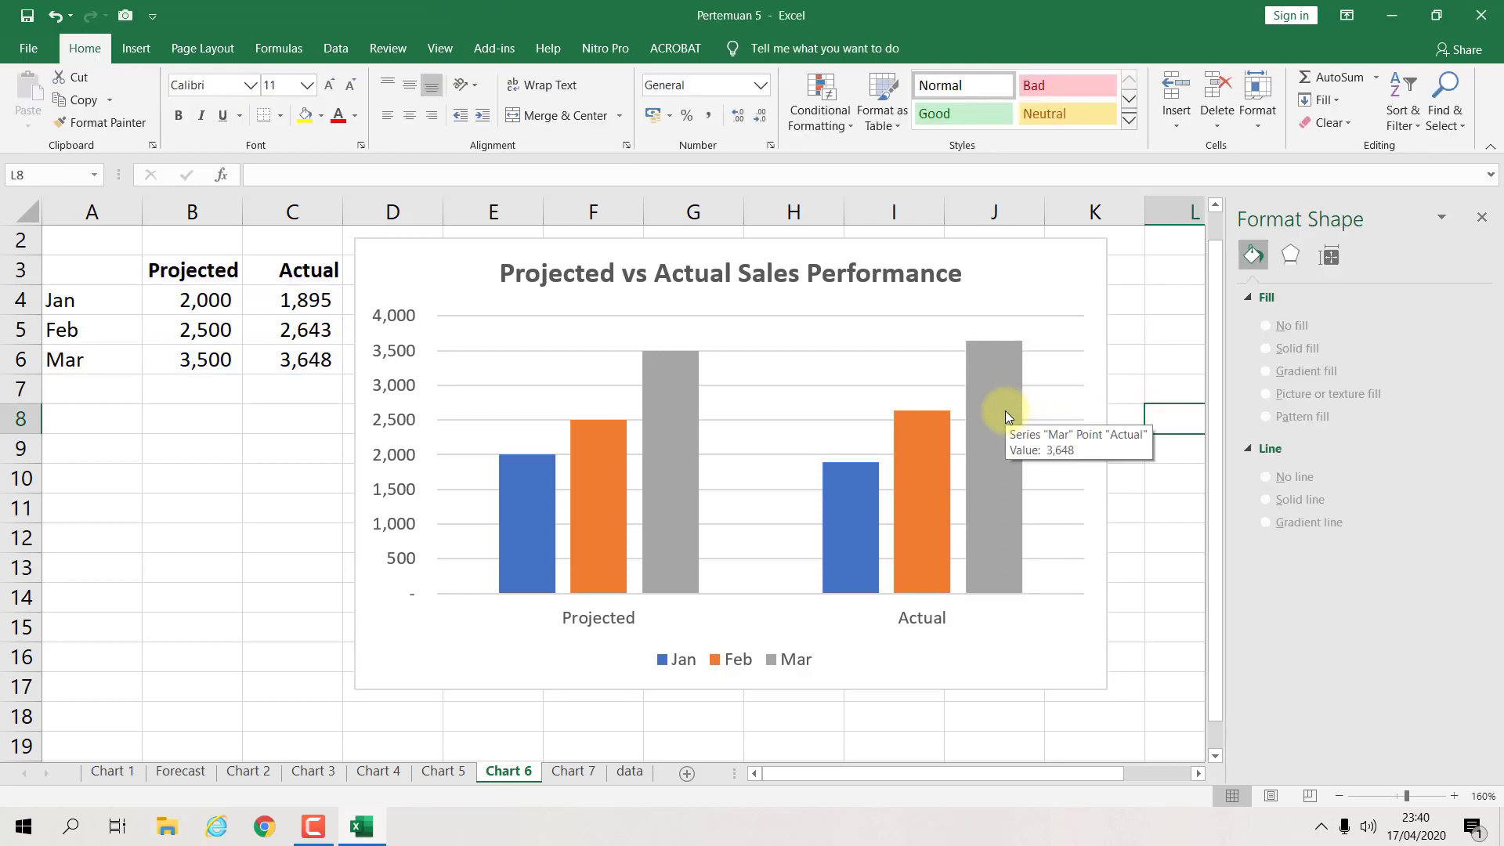
left_click(1004, 410)
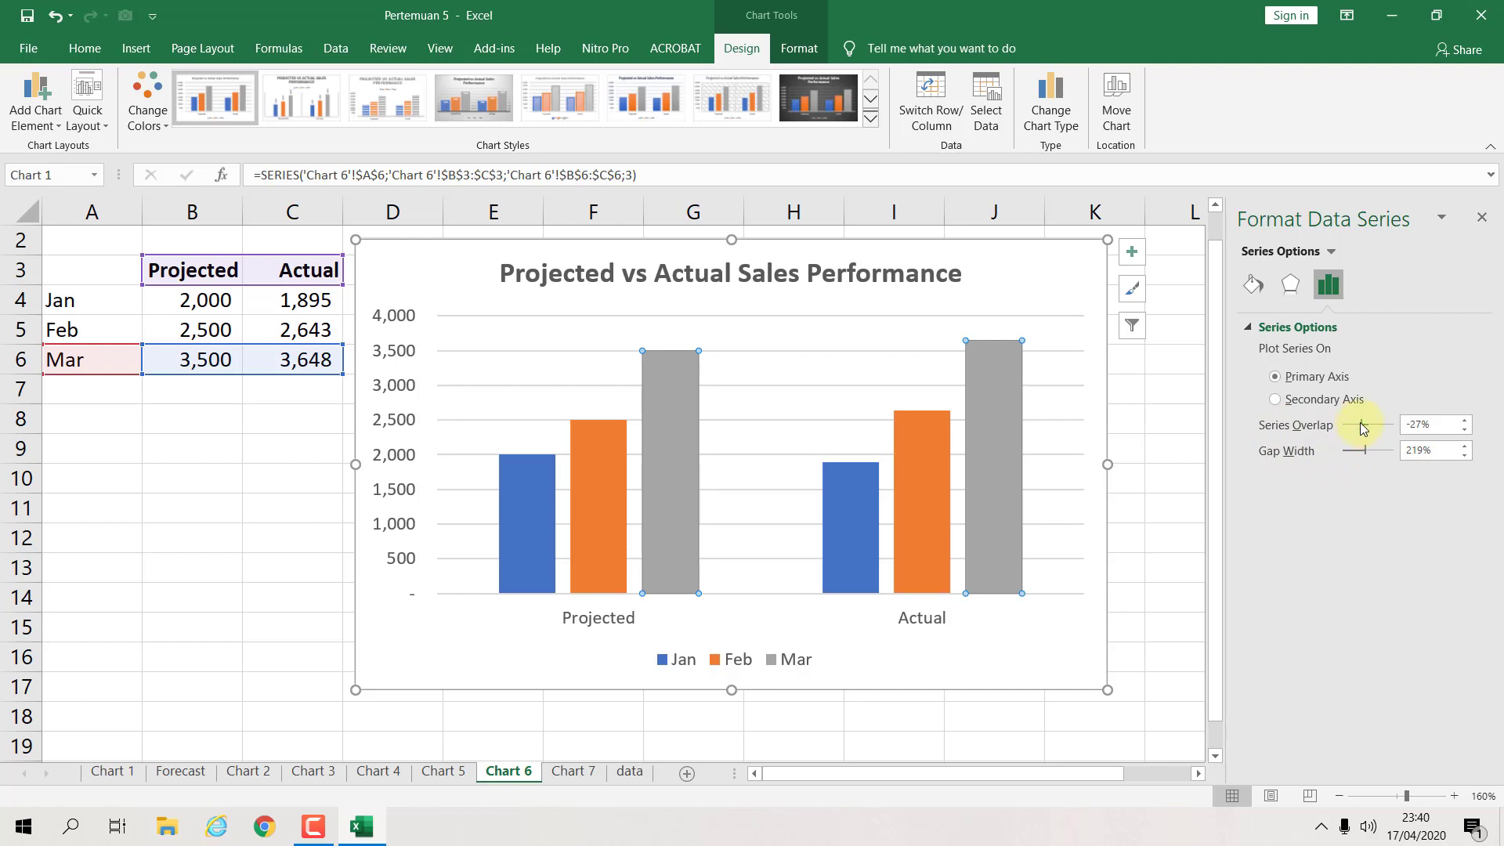
left_click_drag(1361, 425, 1370, 426)
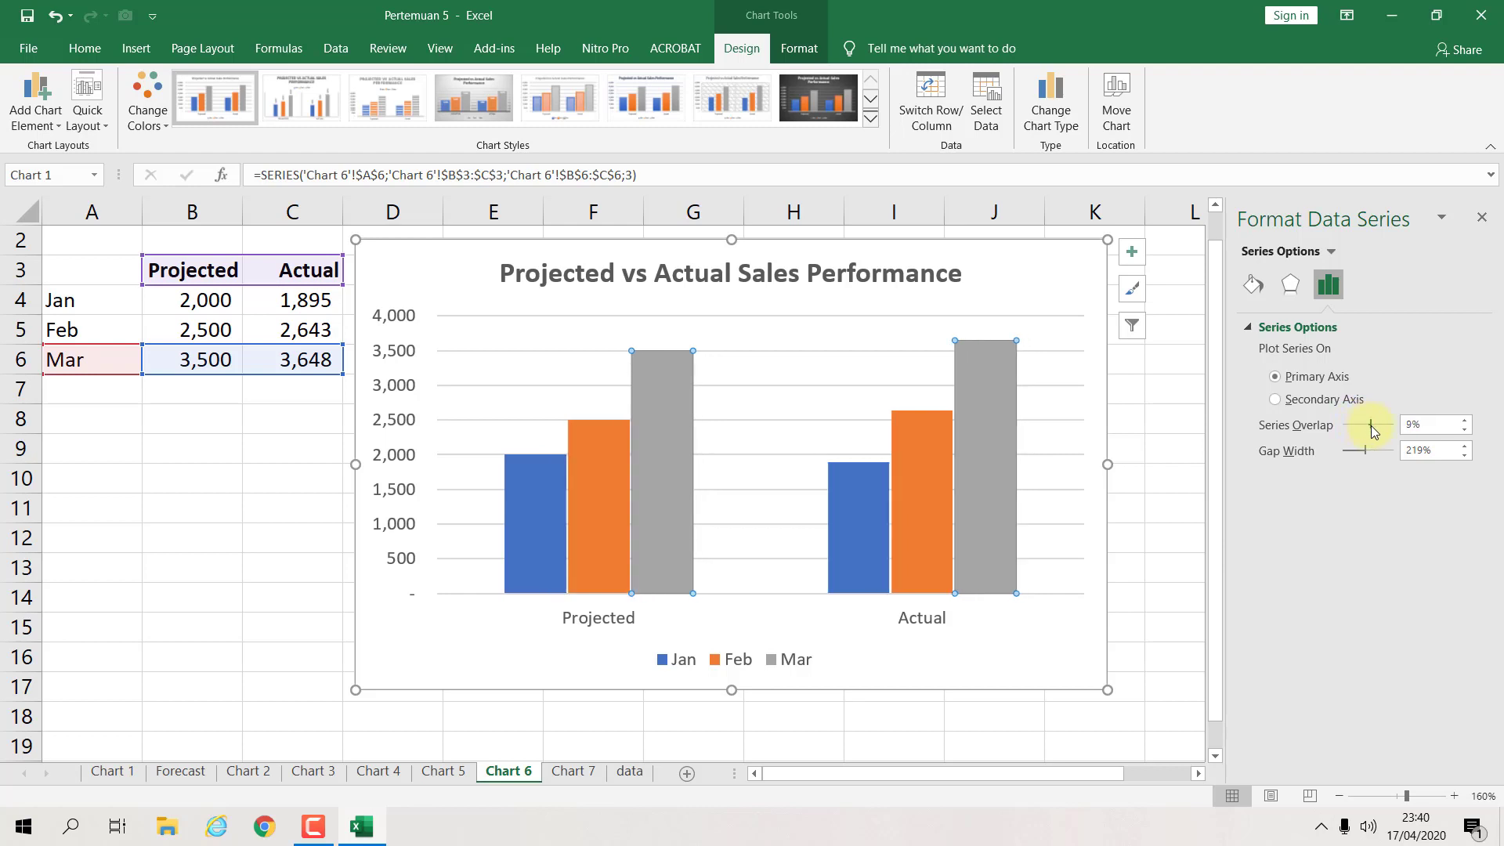
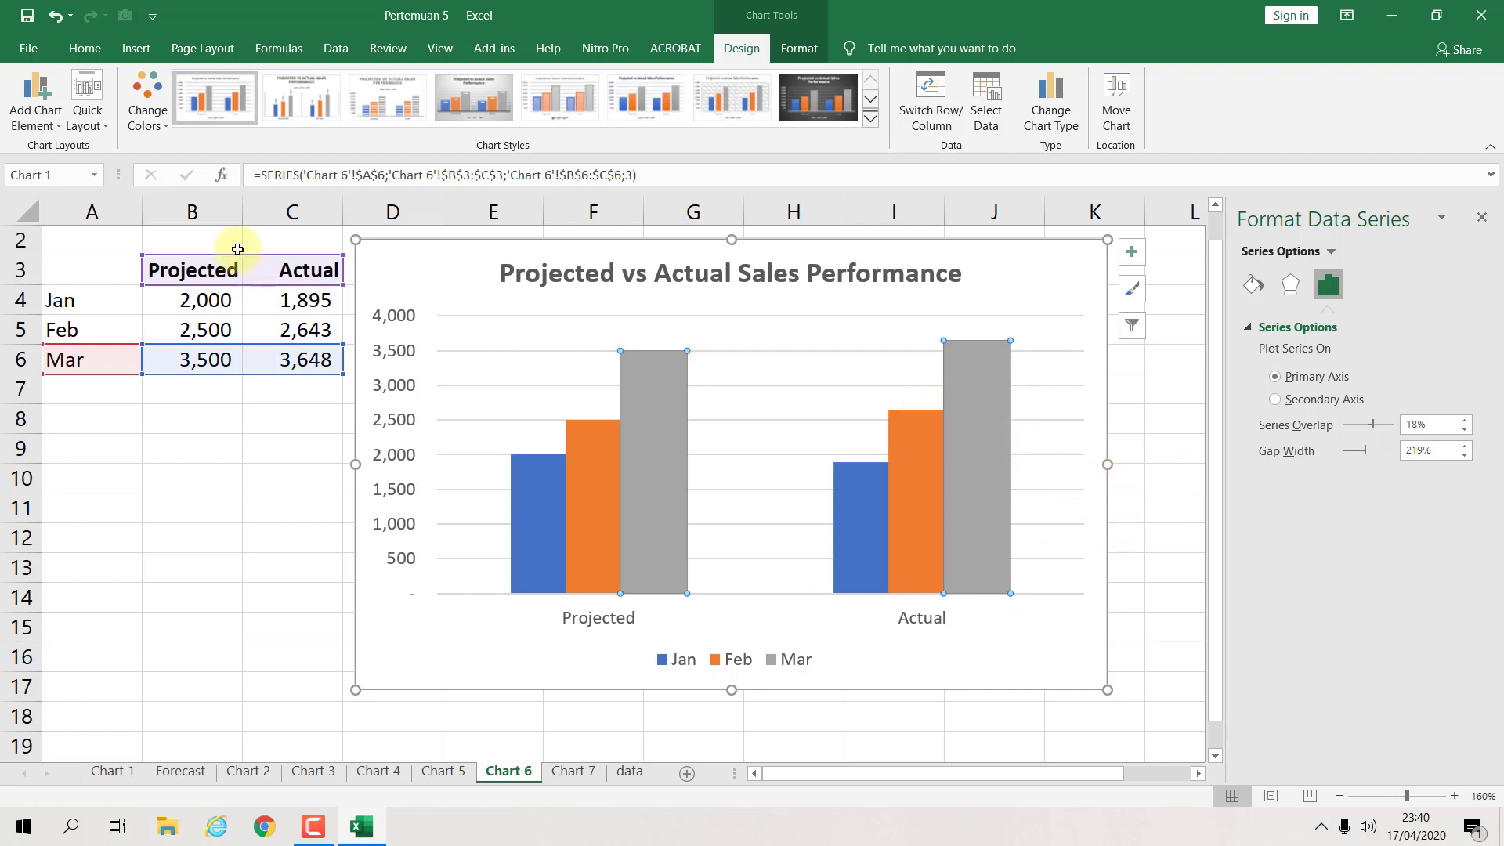
Step: Add Inside End data labels to the Mar, Feb and Jan column series
left_click(37, 130)
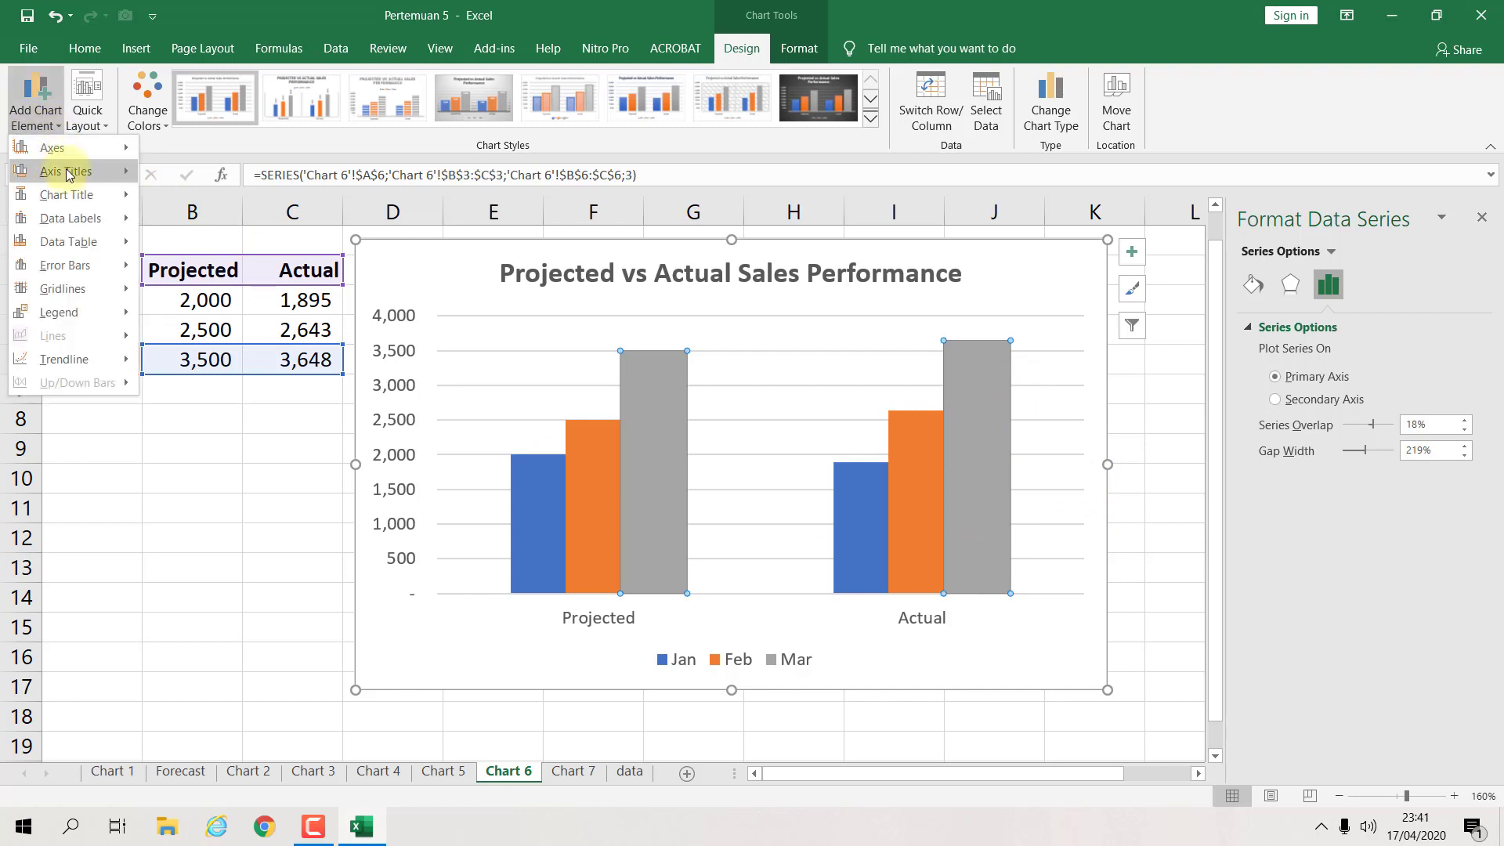
mouse_move(77, 218)
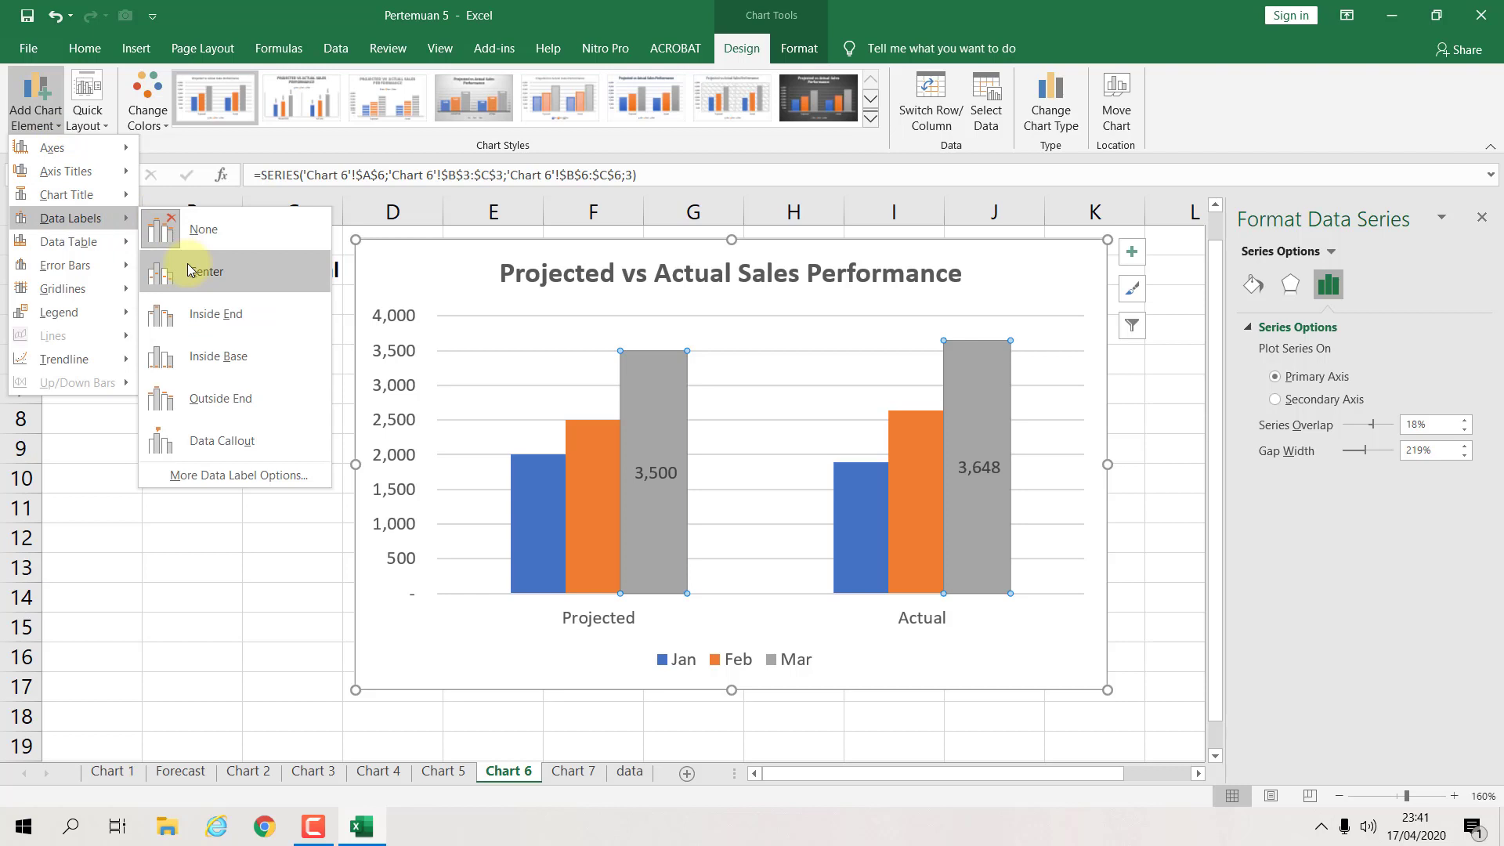
left_click(208, 318)
left_click(576, 478)
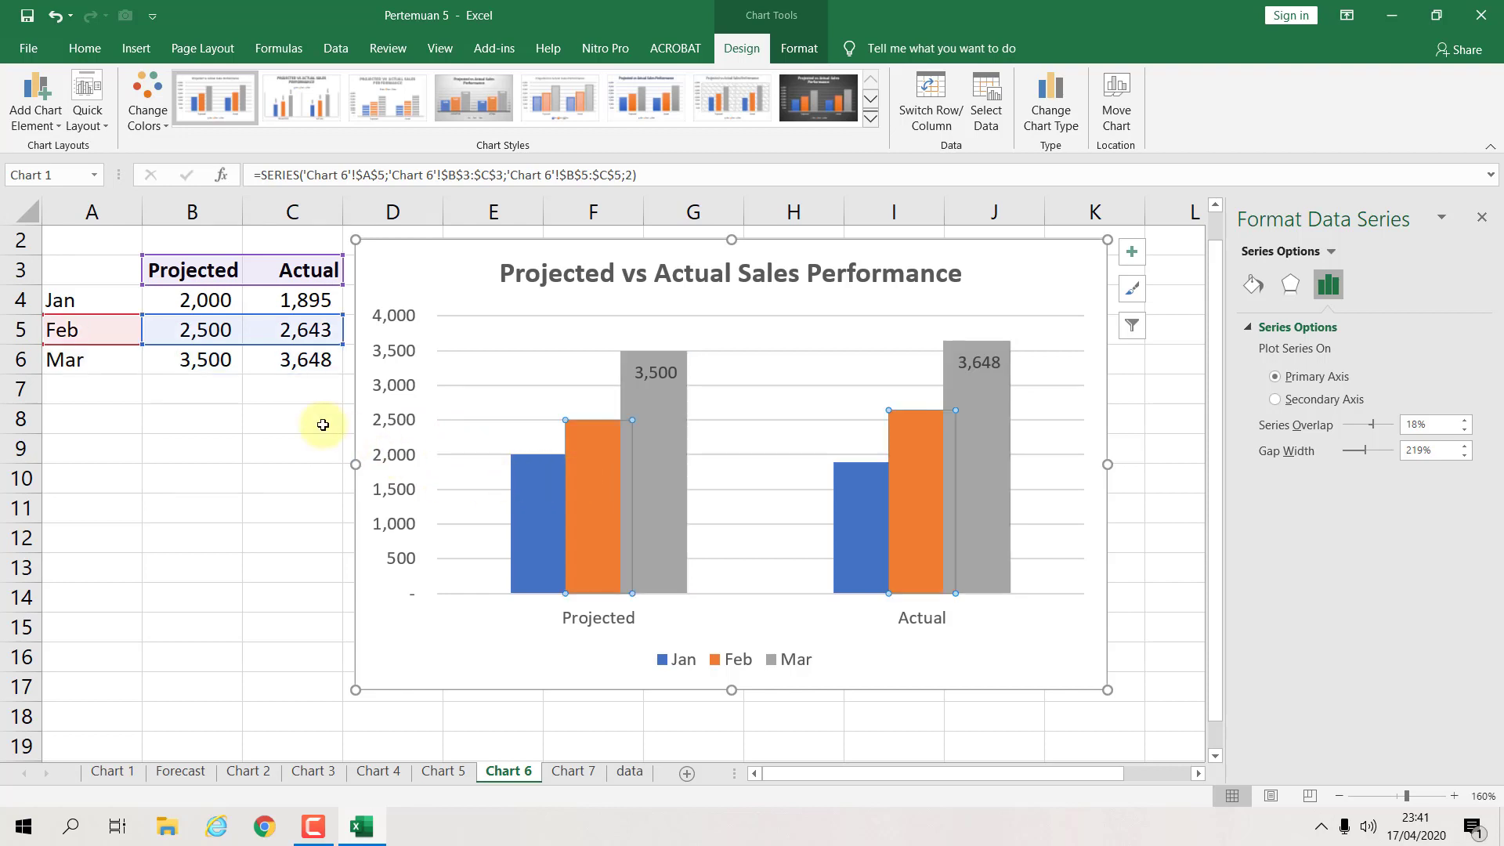
left_click(36, 102)
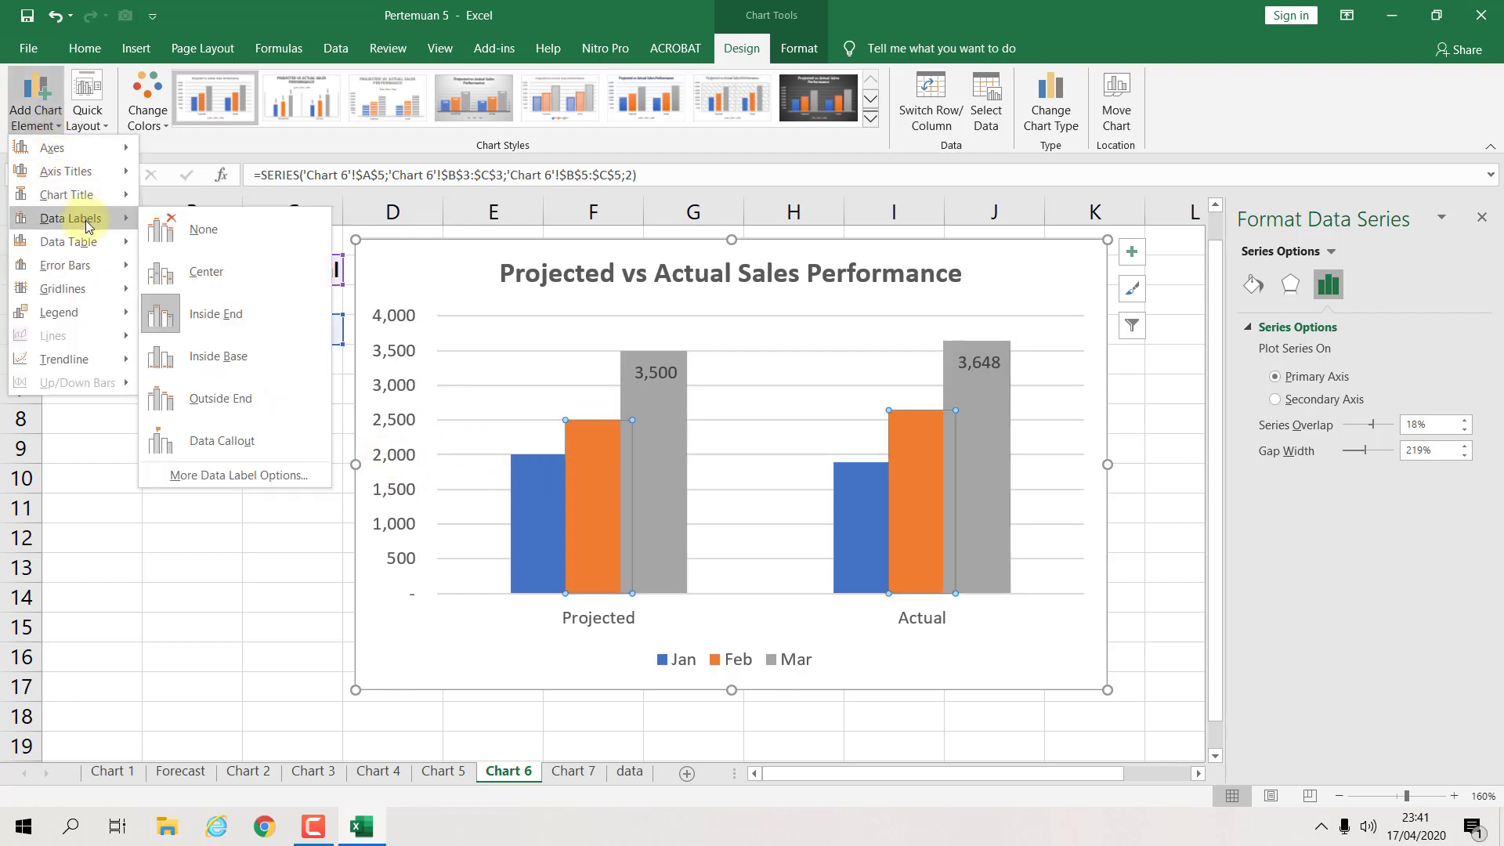
left_click(222, 316)
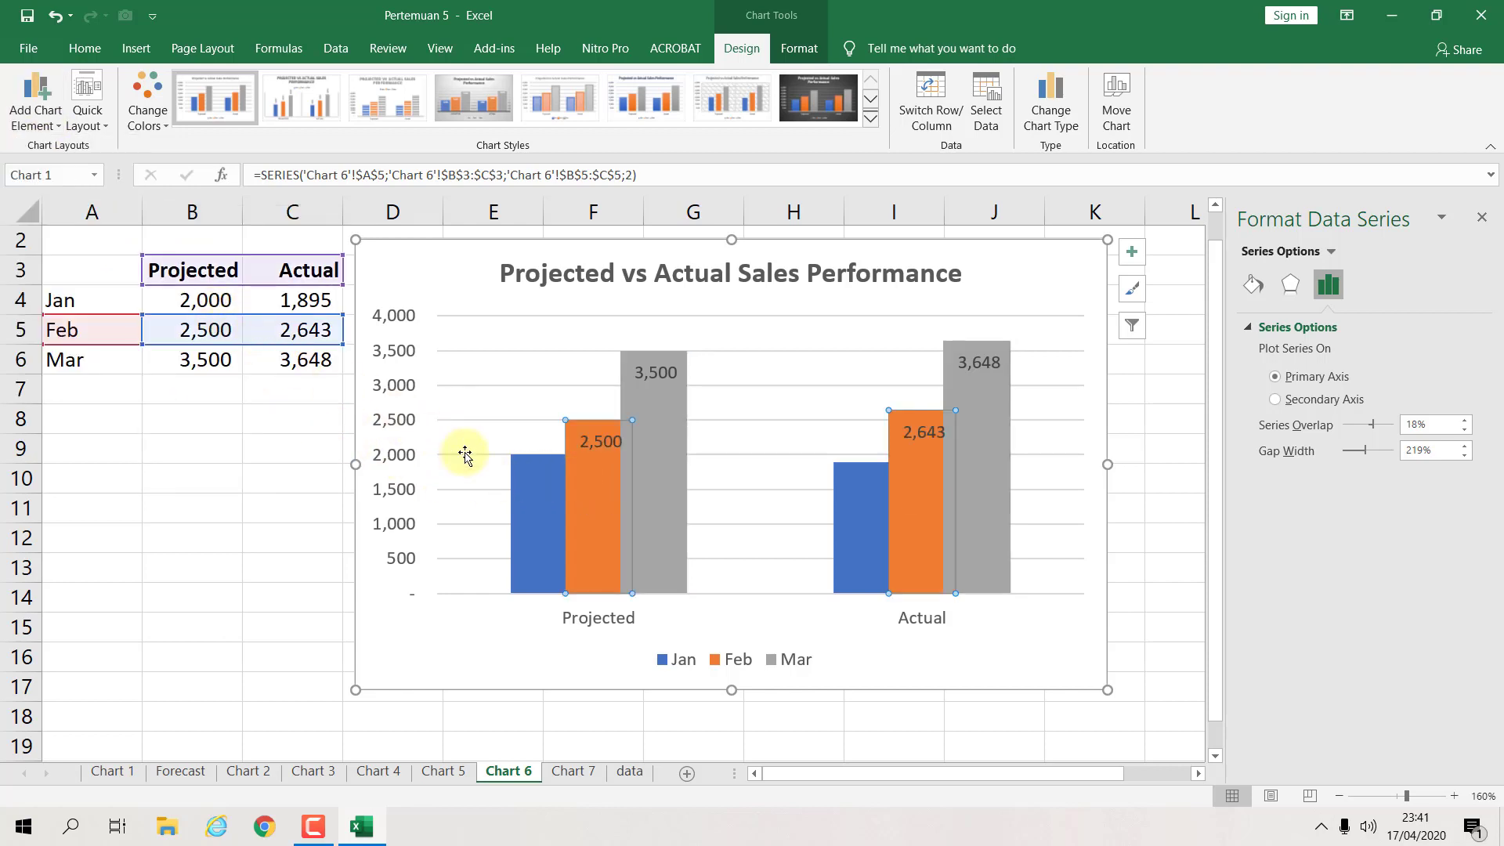
left_click(530, 497)
left_click(36, 102)
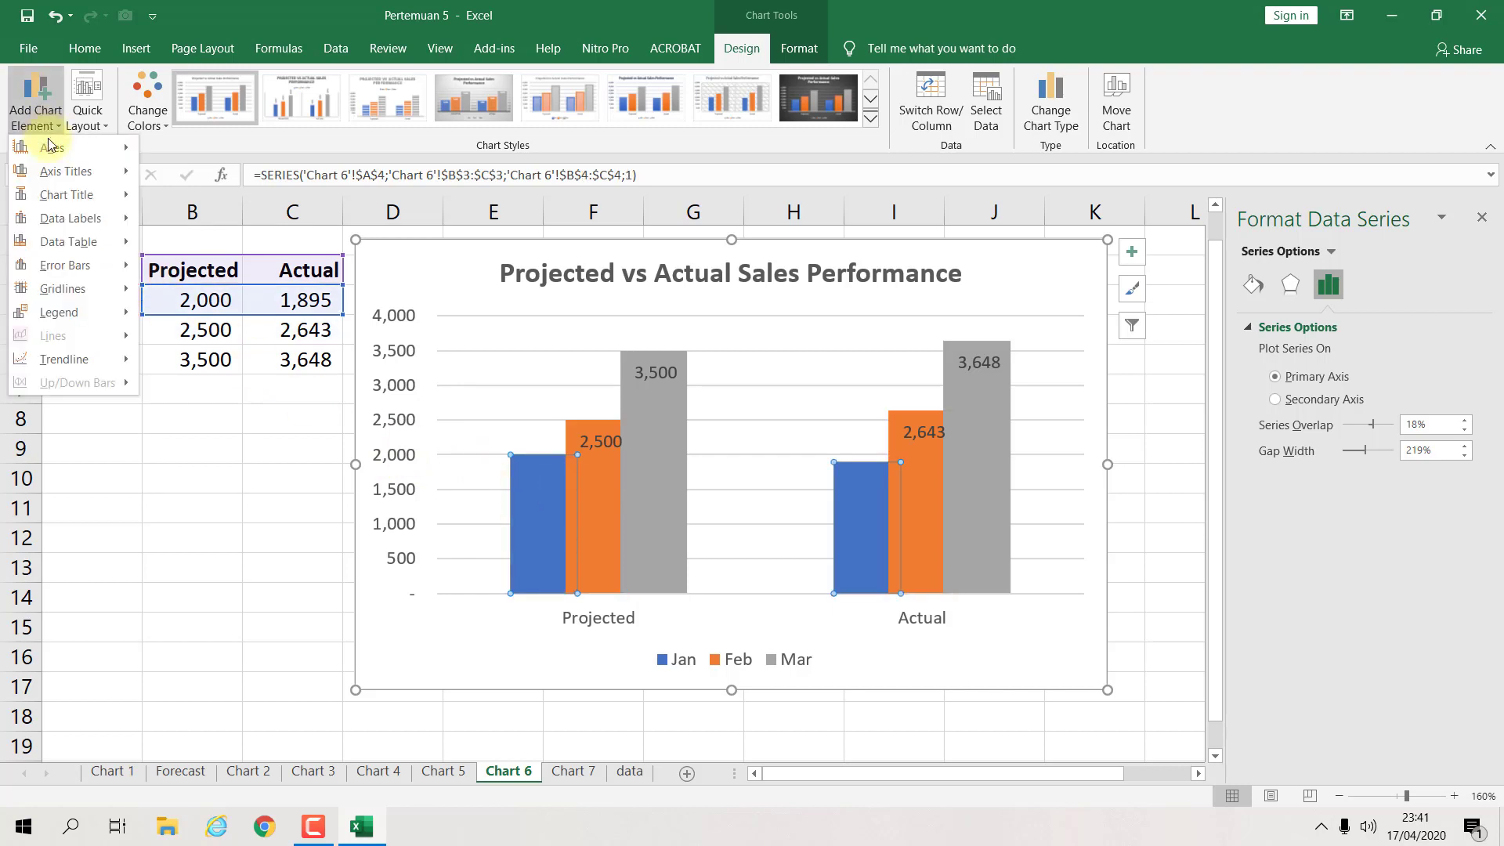
mouse_move(87, 219)
left_click(210, 312)
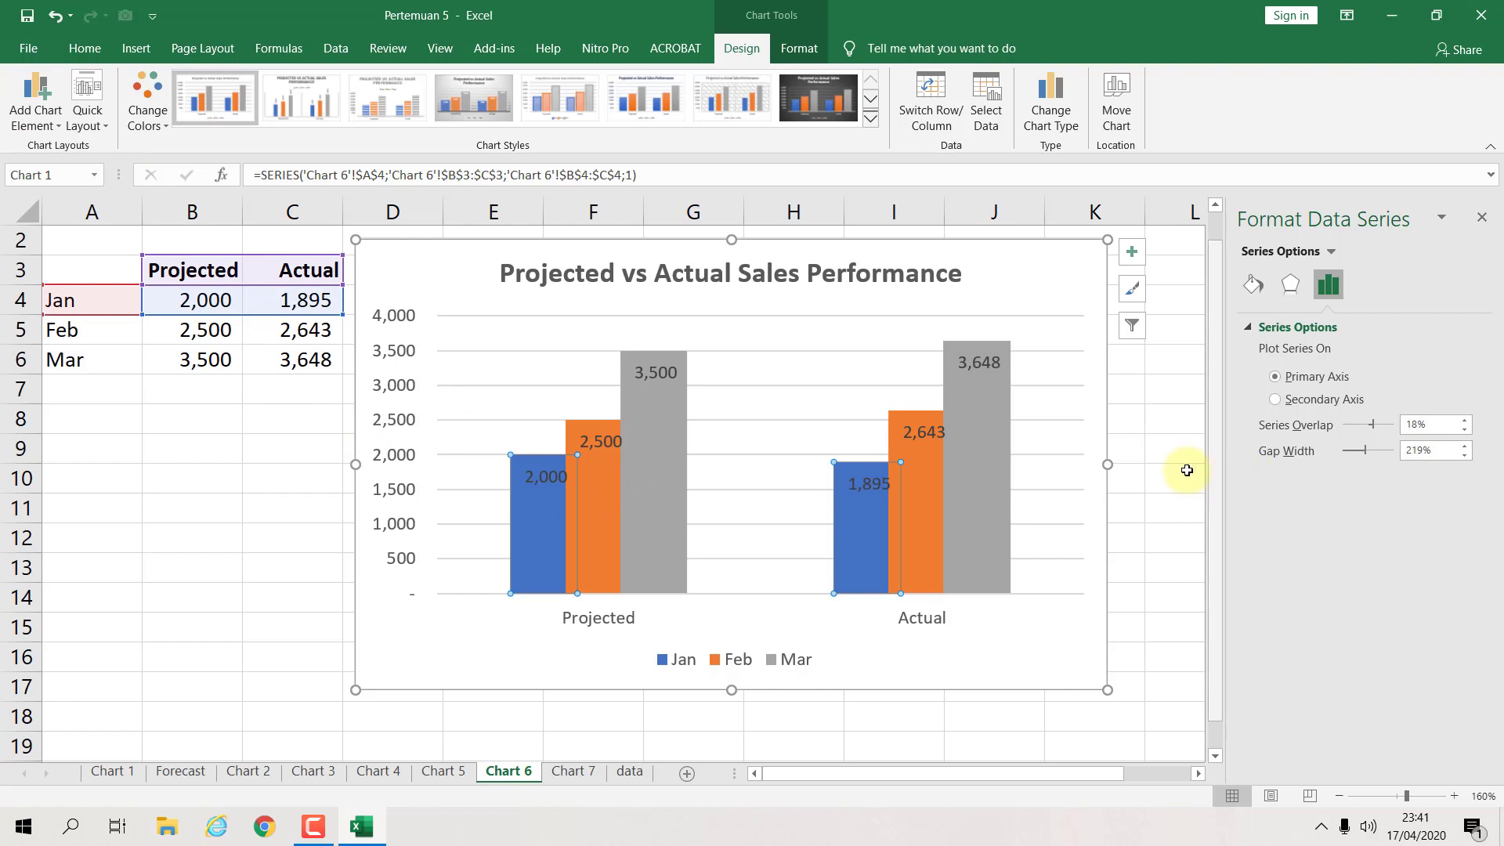
Step: Select the whole Mar column series, reduce the series overlap to 3%, and deselect the chart
left_click(951, 473)
left_click(1016, 462)
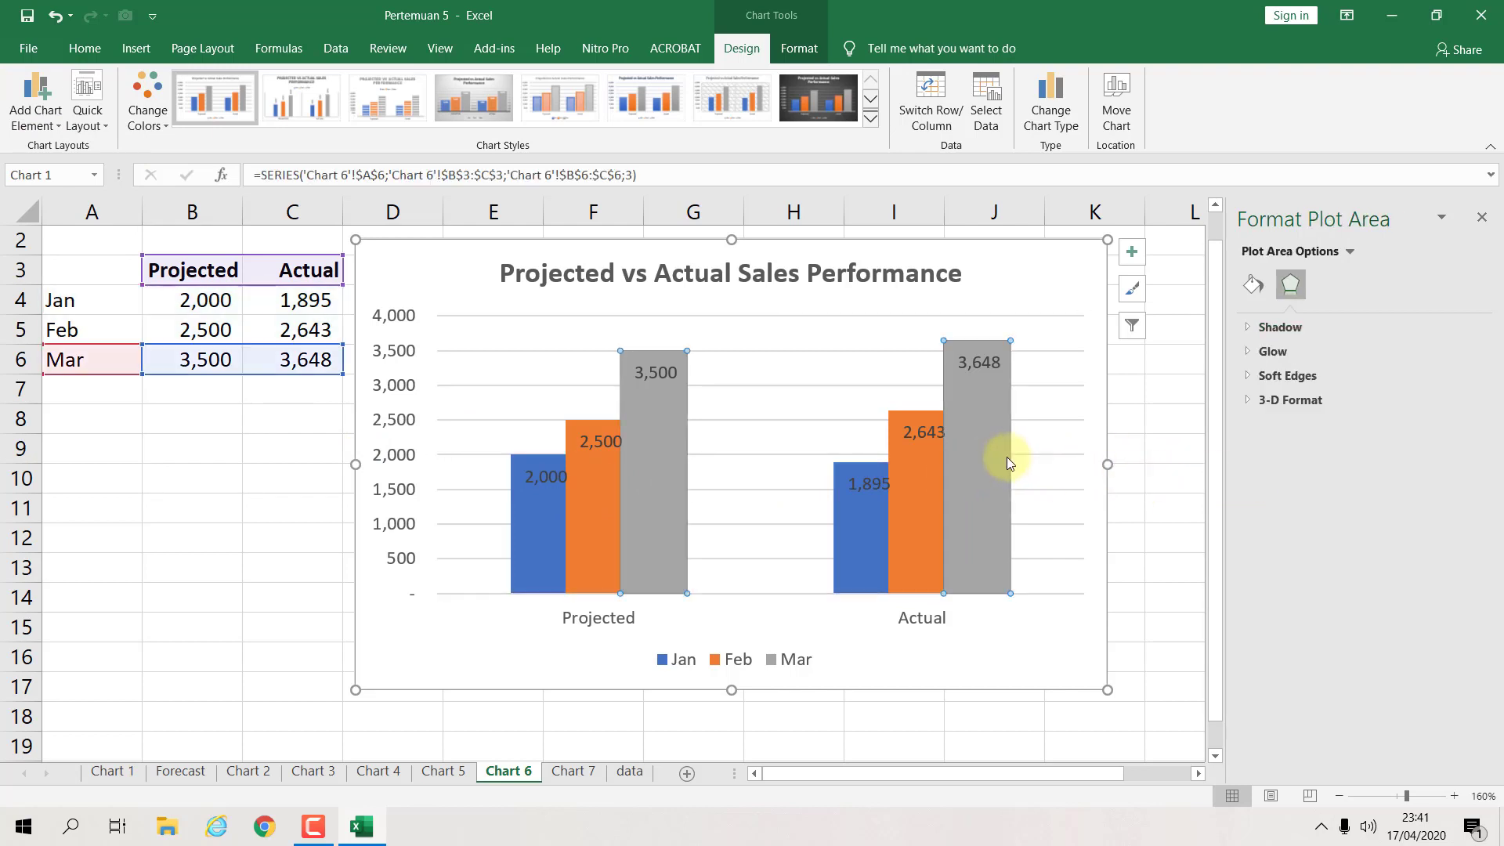
left_click(996, 465)
left_click(996, 466)
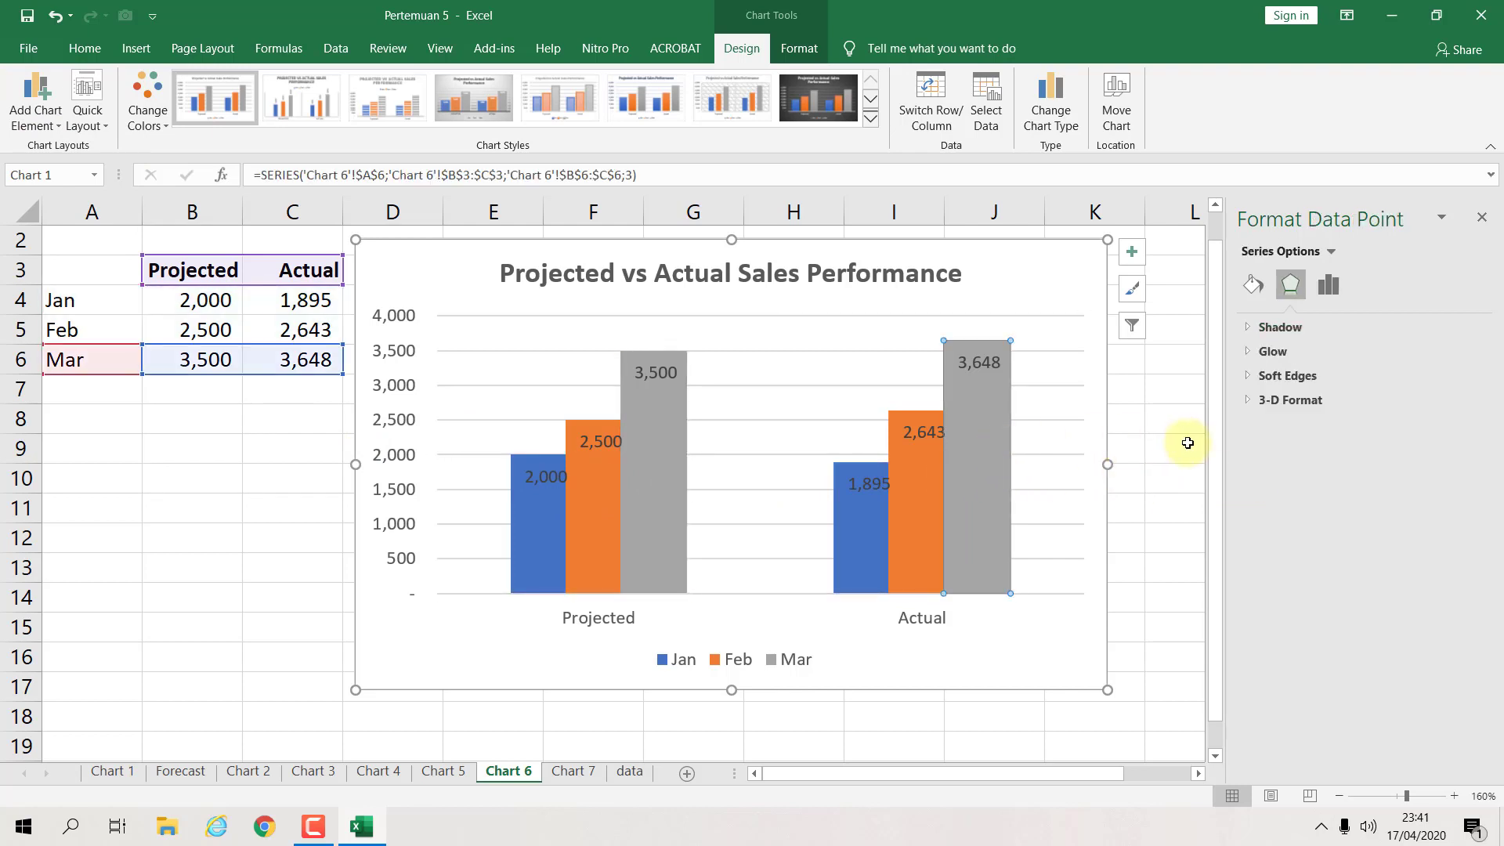
left_click(1181, 440)
left_click(993, 444)
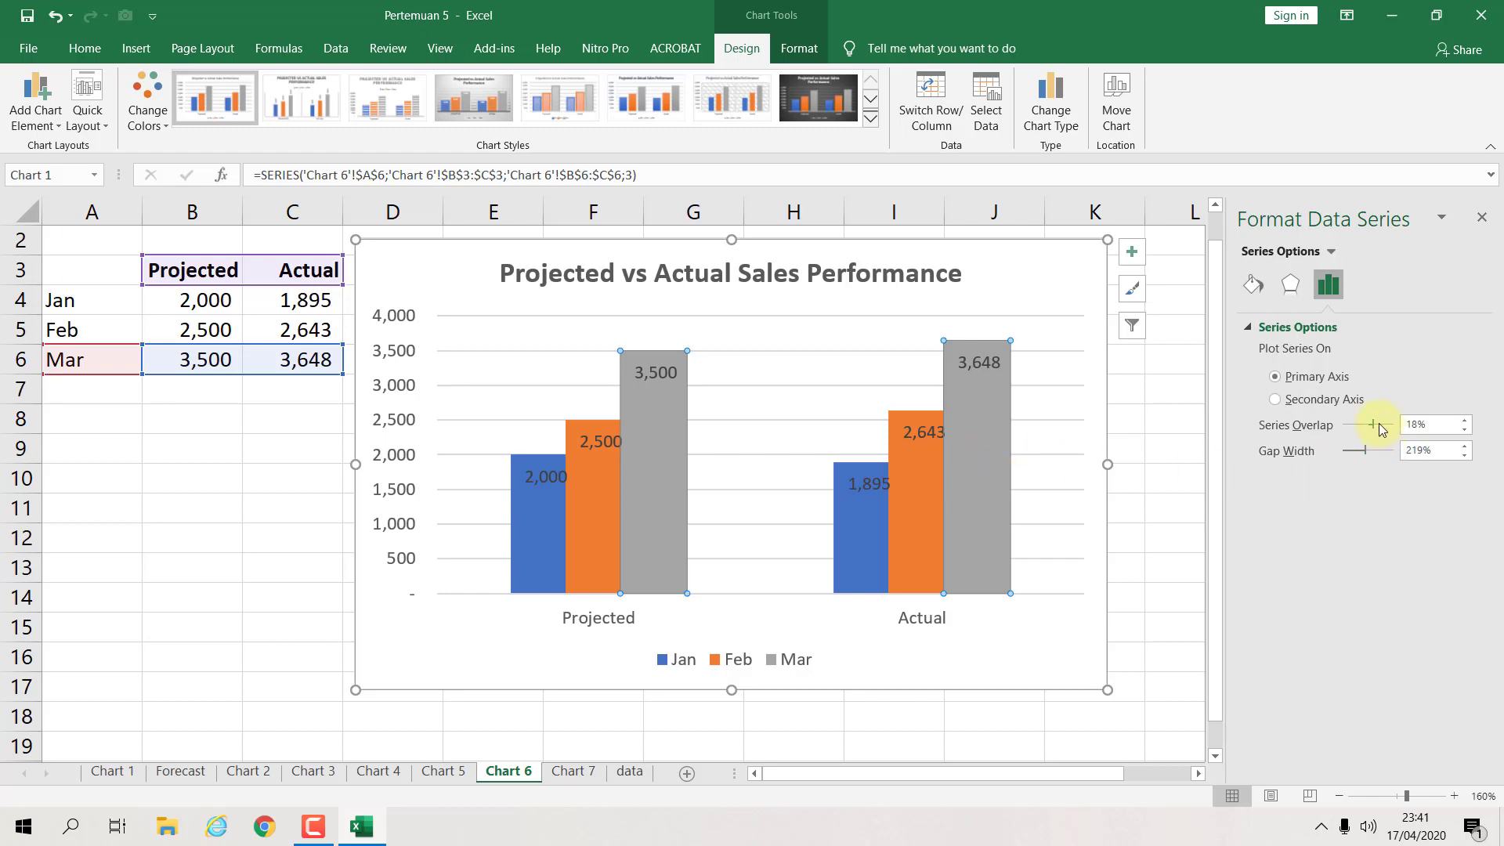
left_click_drag(1373, 425, 1367, 424)
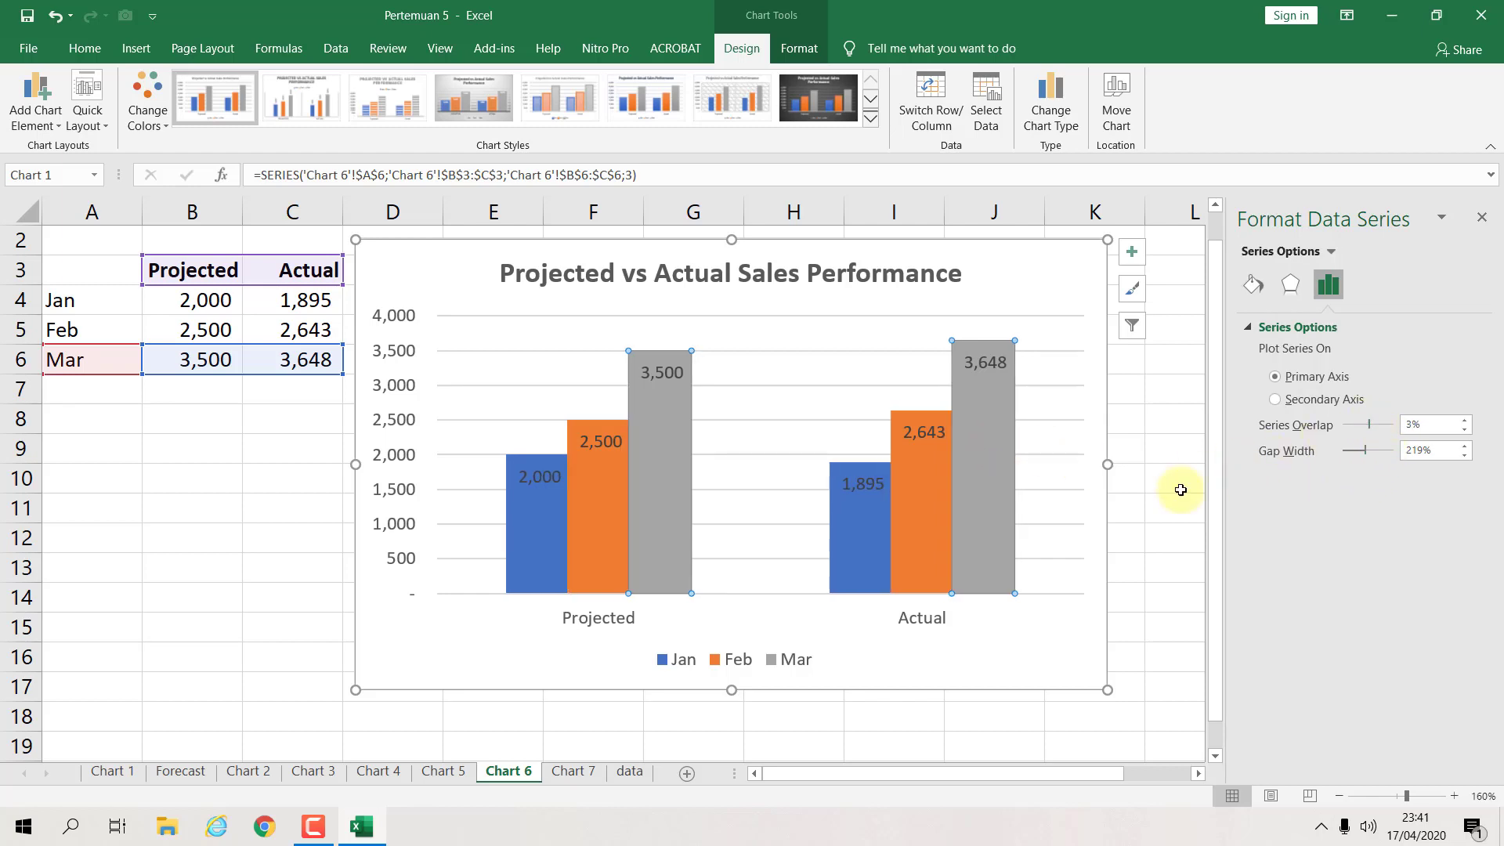
left_click(1144, 513)
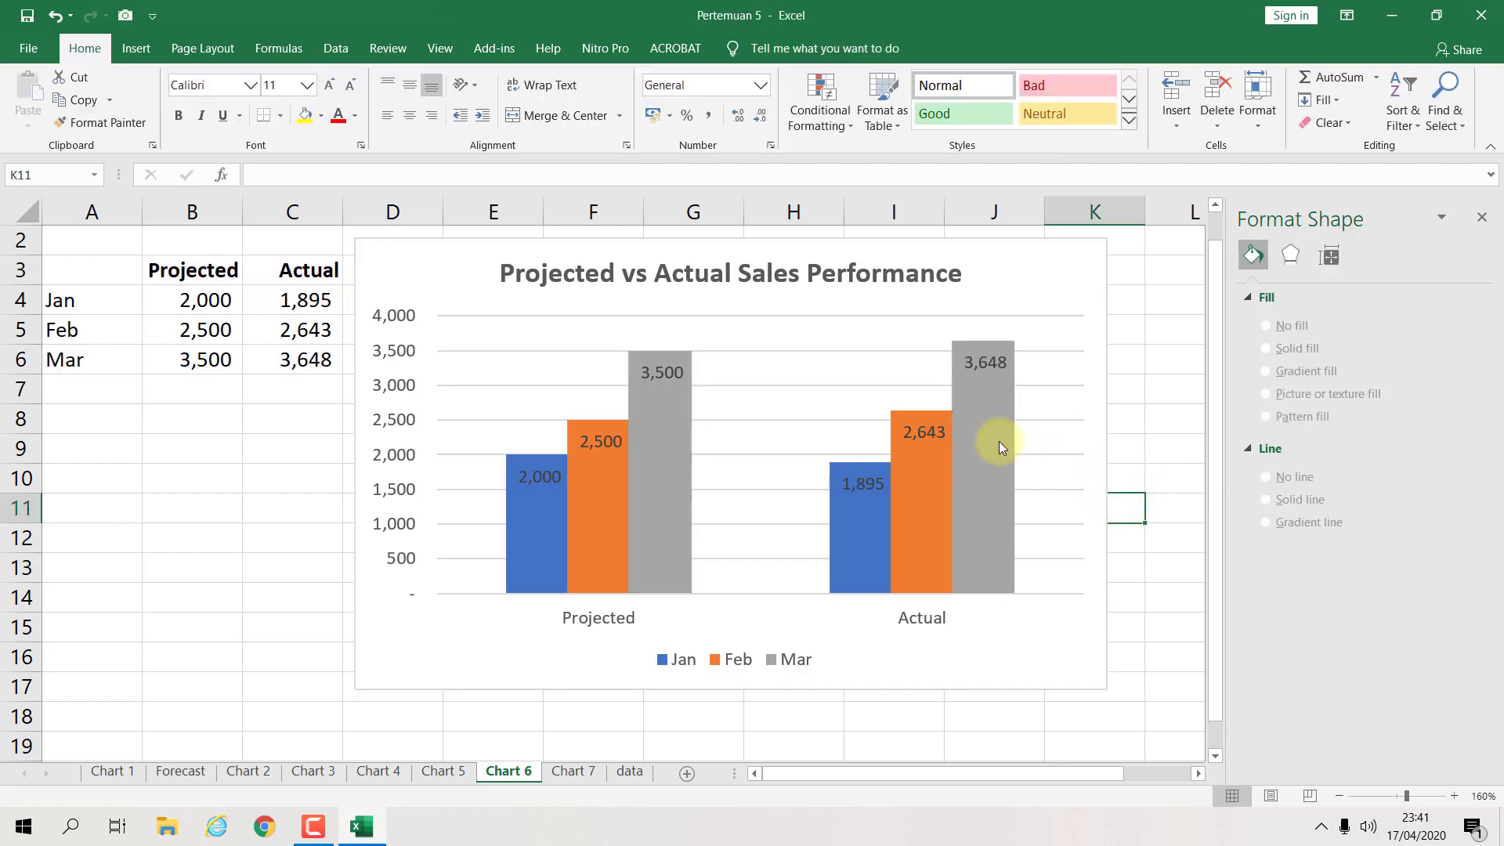
Step: Change the font colour of the Mar, Feb and Jan data labels to white
left_click(988, 369)
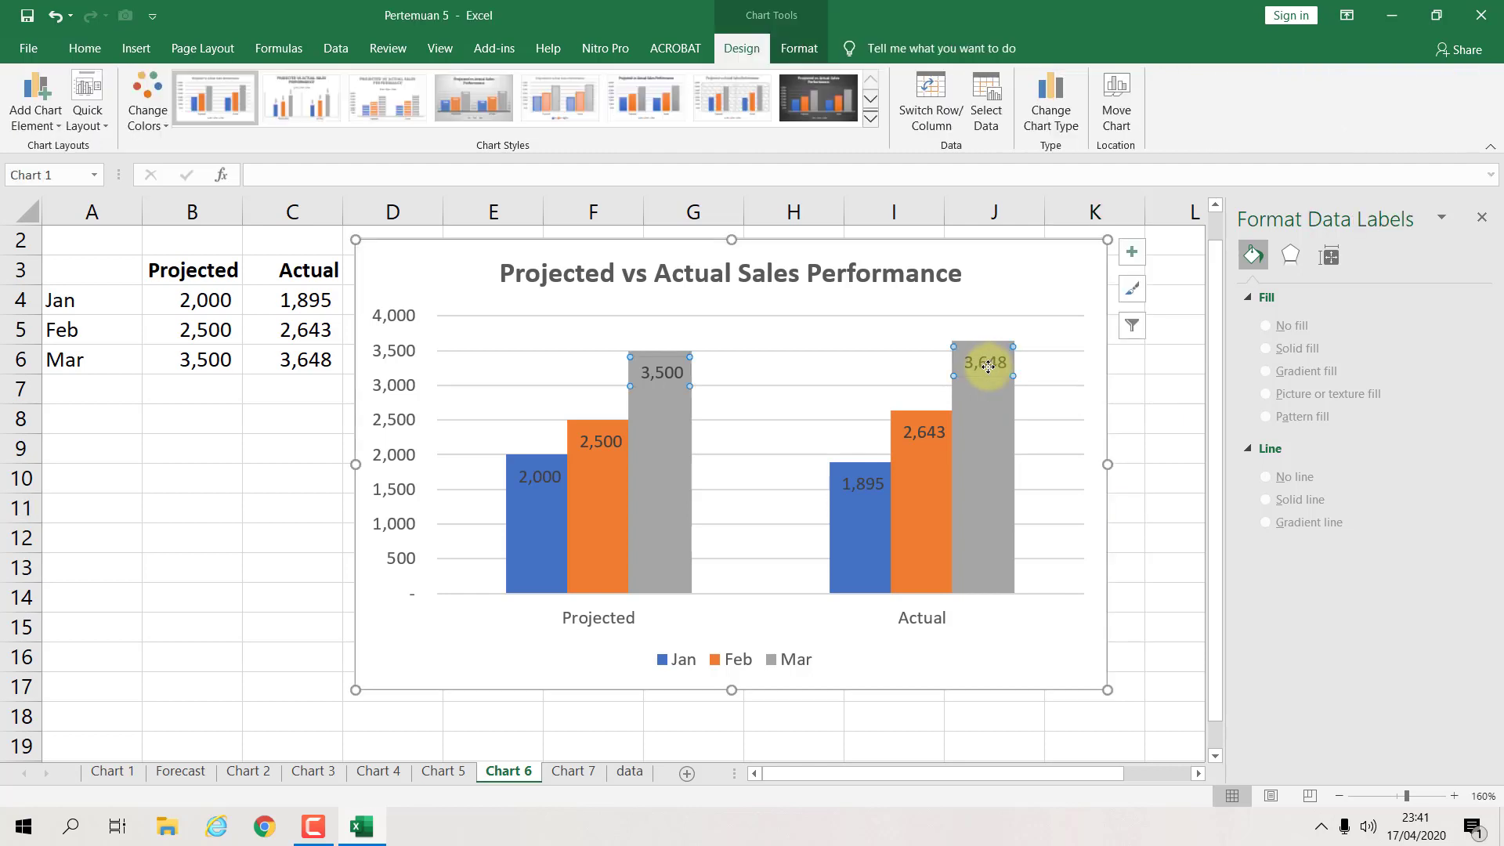
left_click(87, 47)
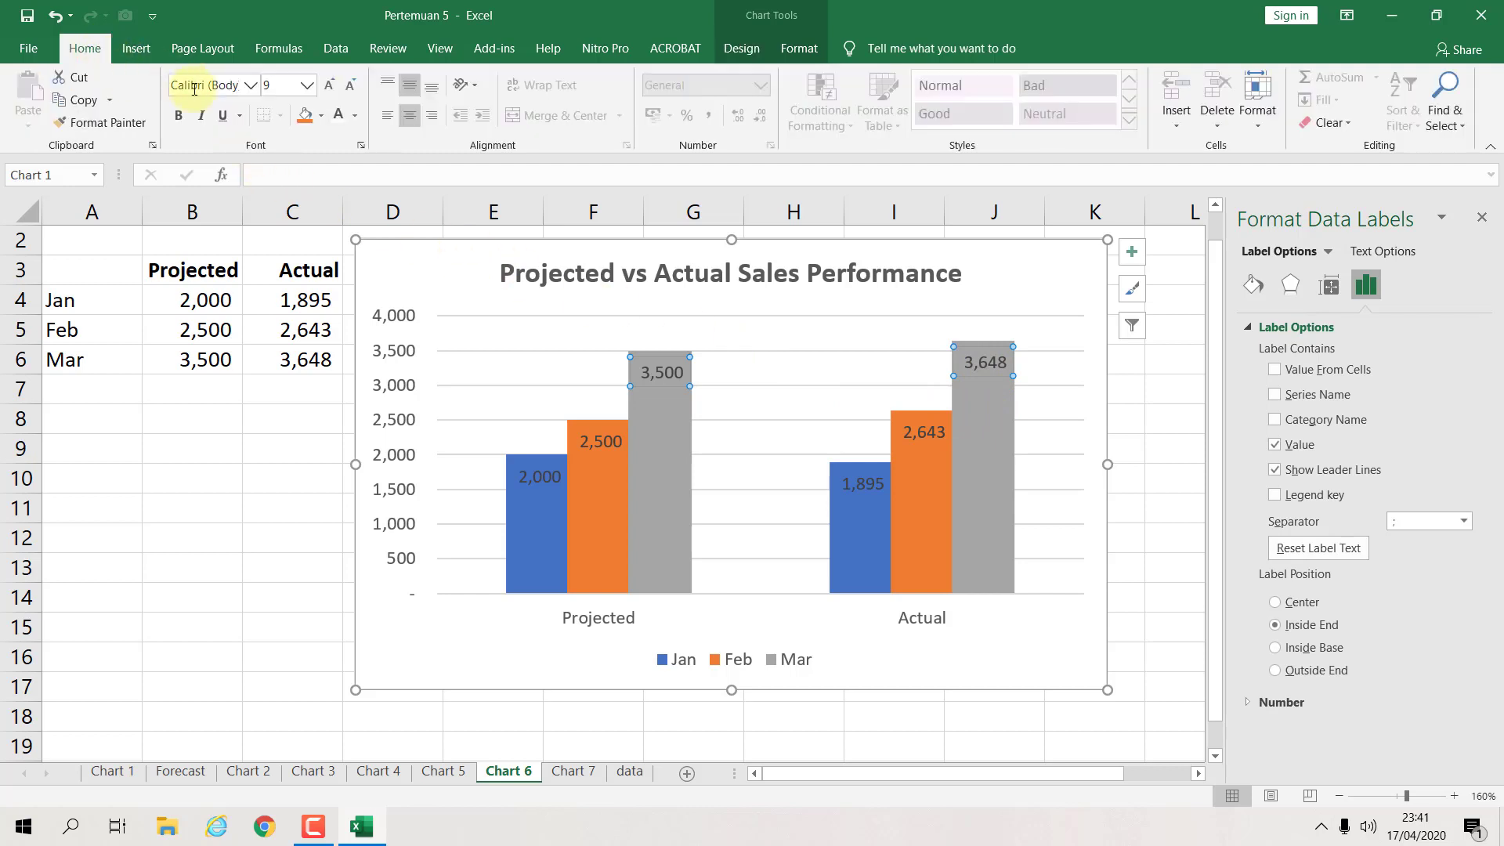
left_click(338, 115)
left_click(923, 432)
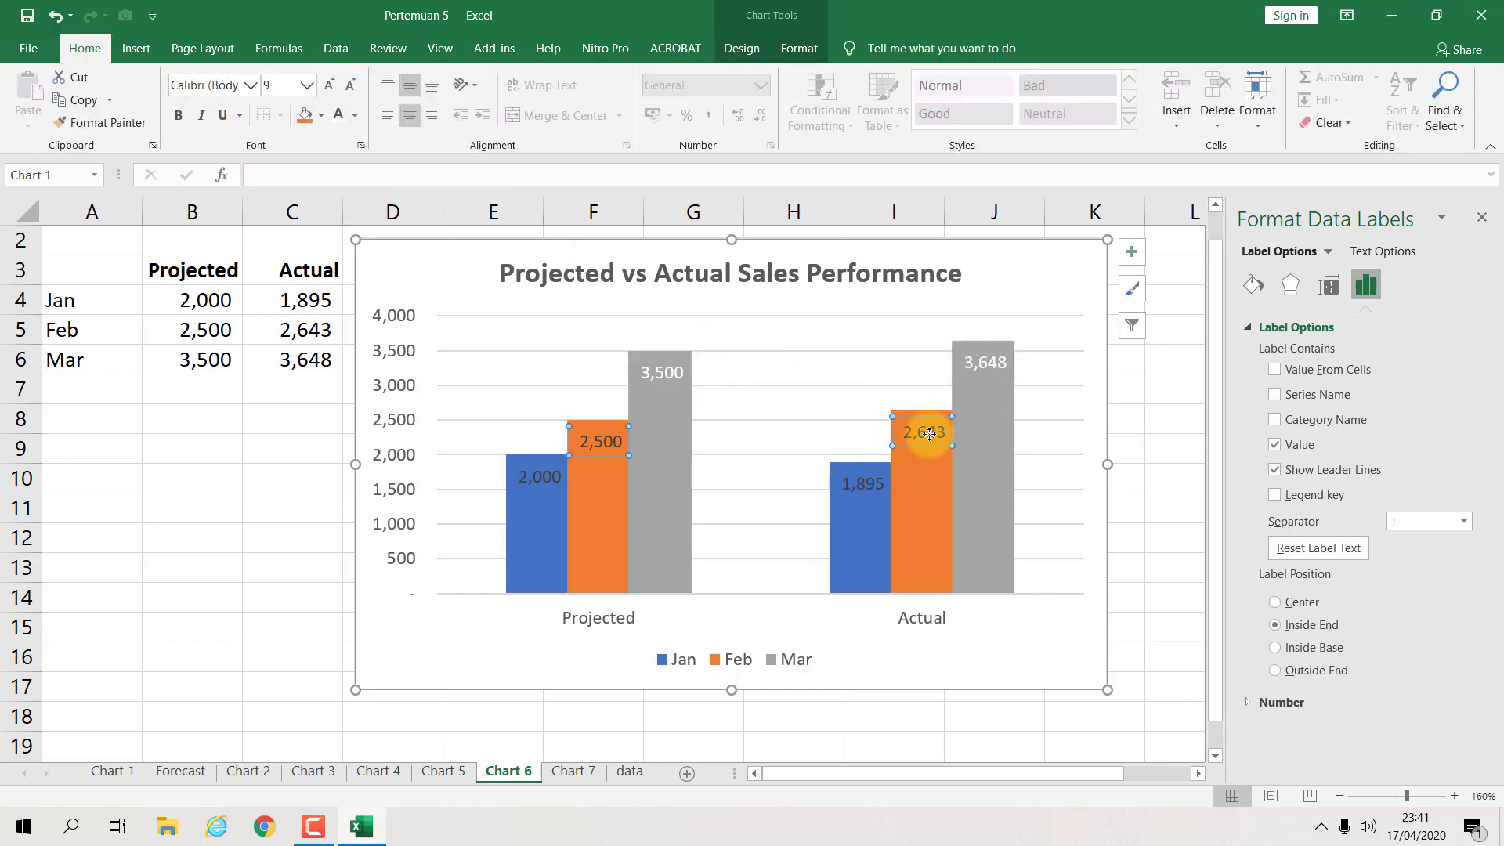
left_click(337, 115)
left_click(862, 482)
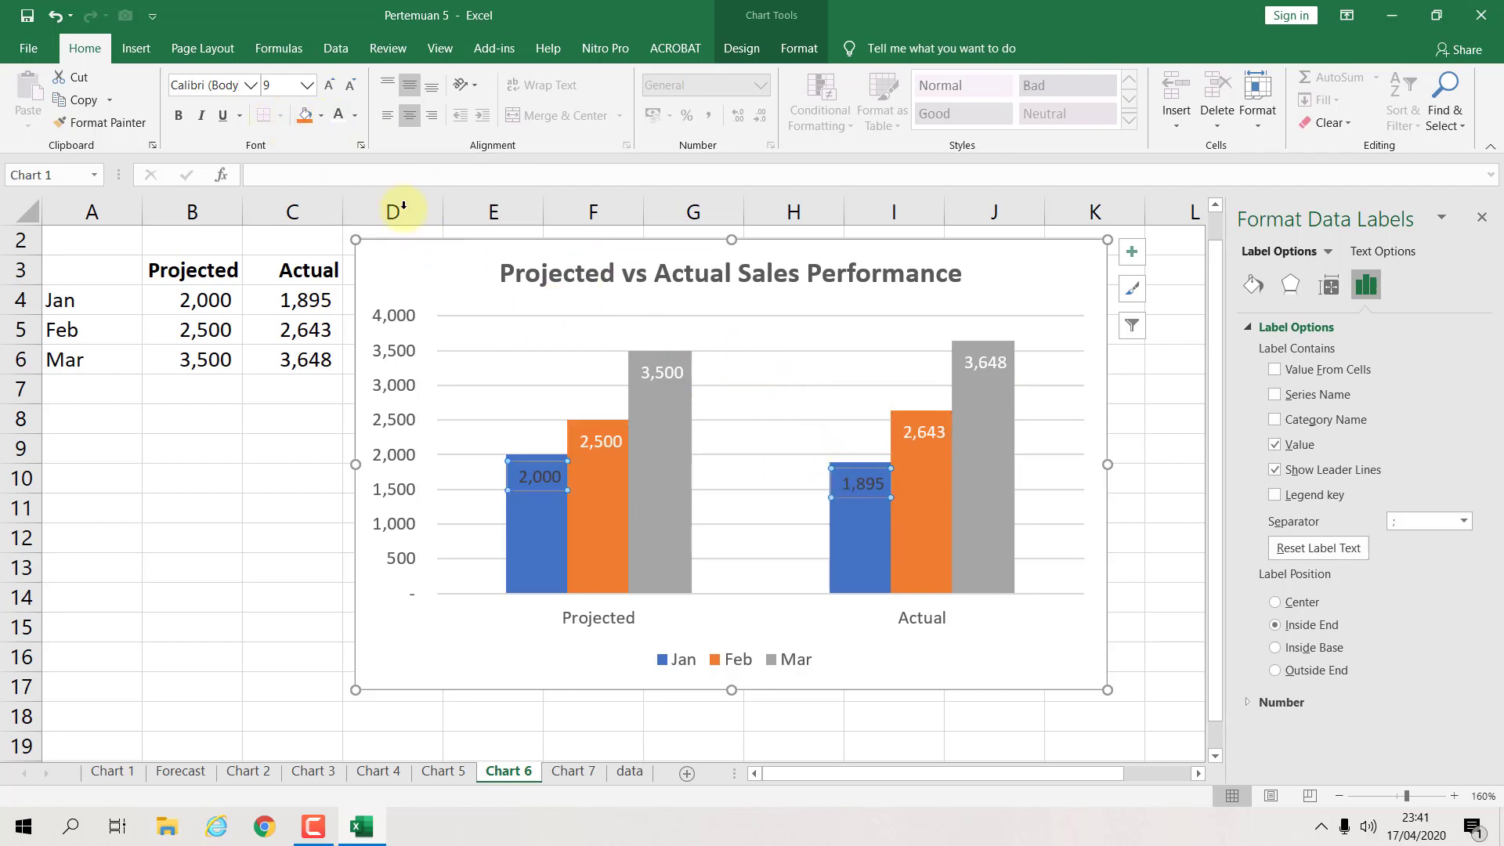
left_click(338, 116)
left_click(1167, 473)
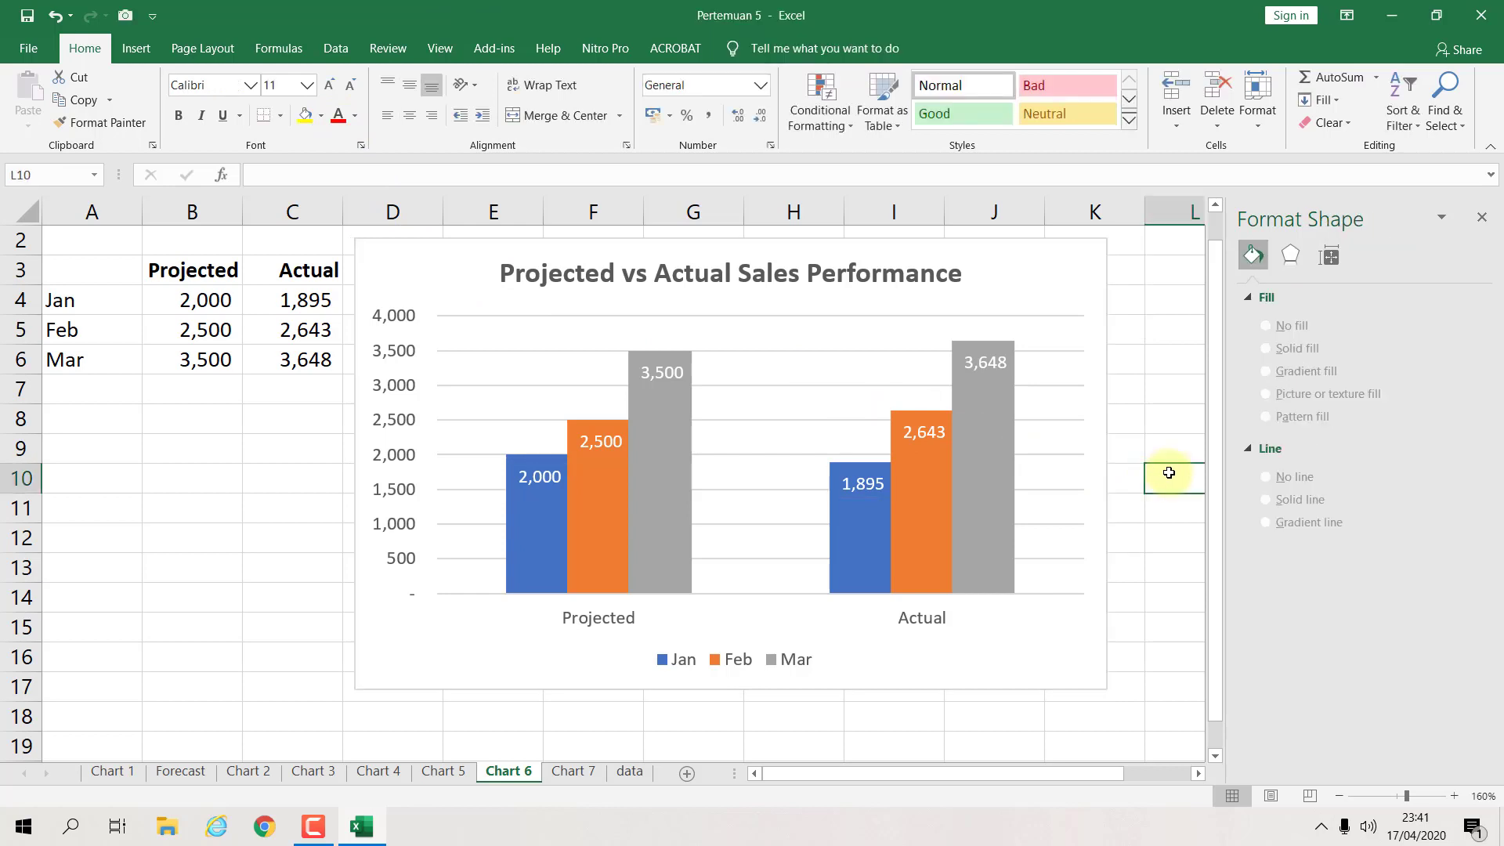
Step: Place the chart legend at the top, beneath the chart title
left_click(1053, 313)
left_click(740, 49)
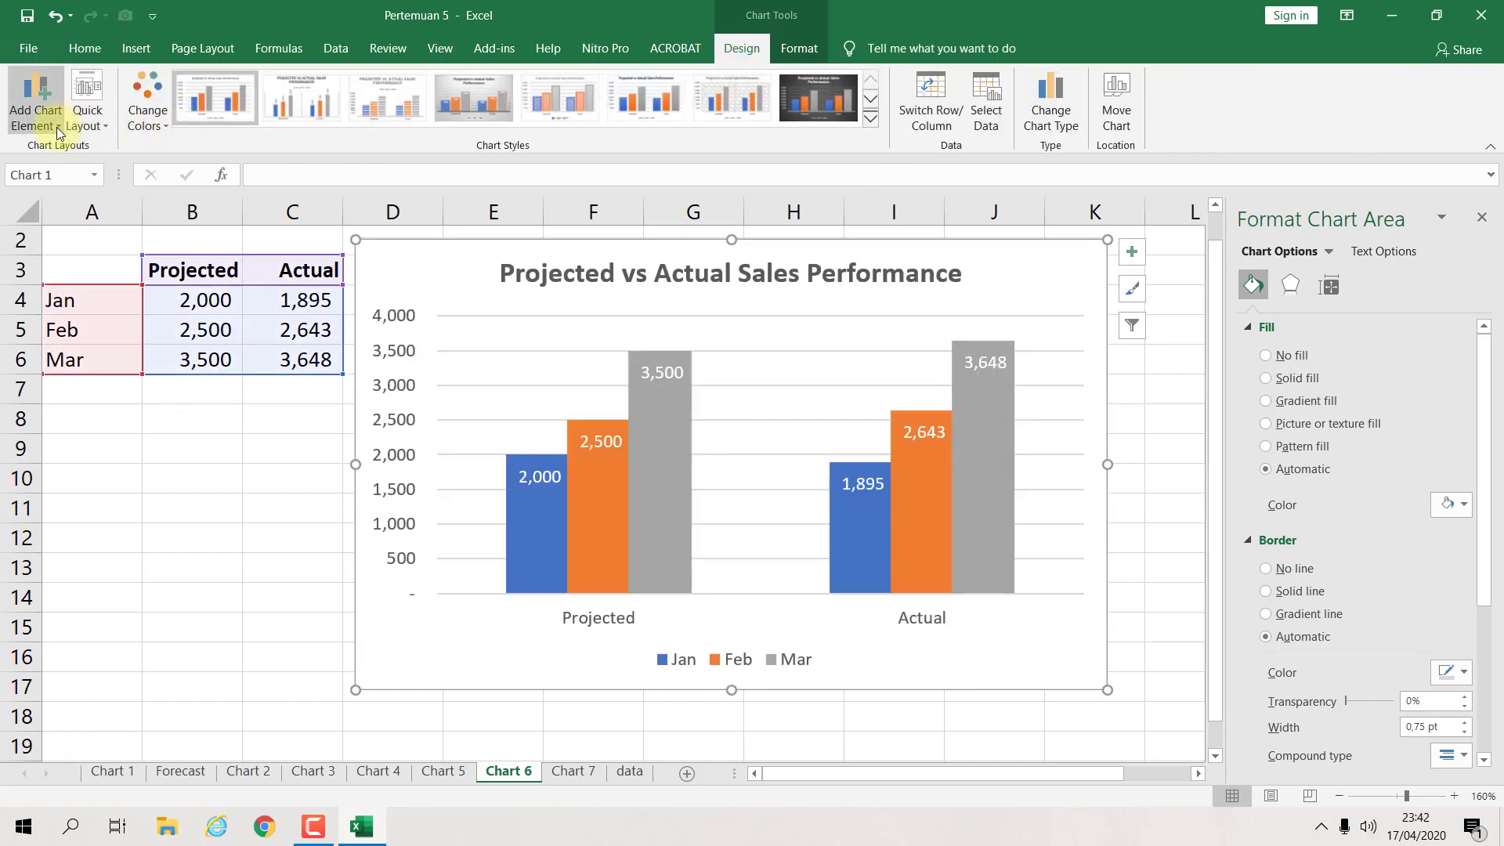
left_click(56, 127)
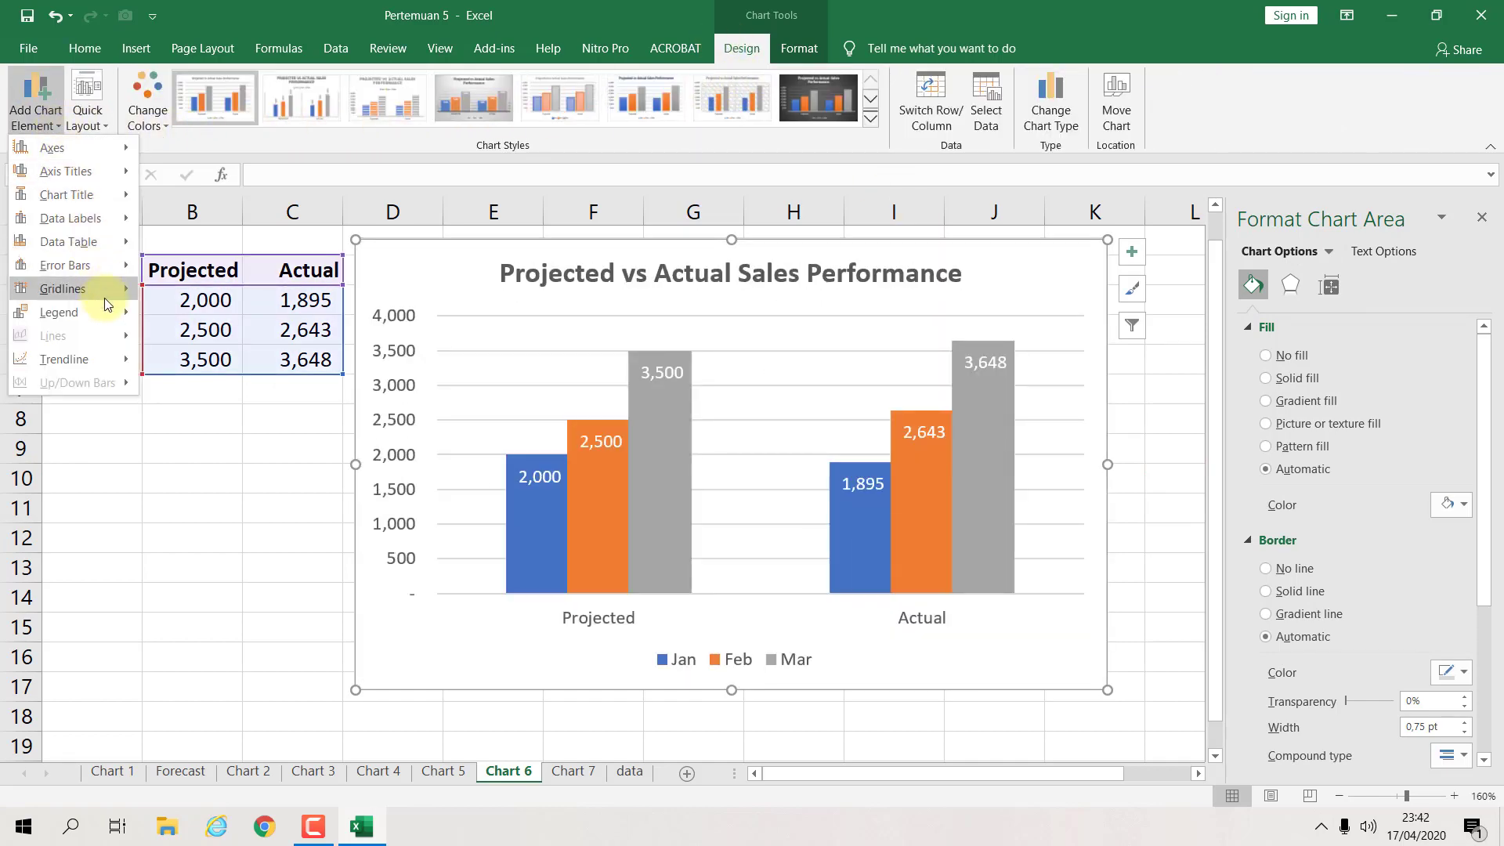
mouse_move(106, 310)
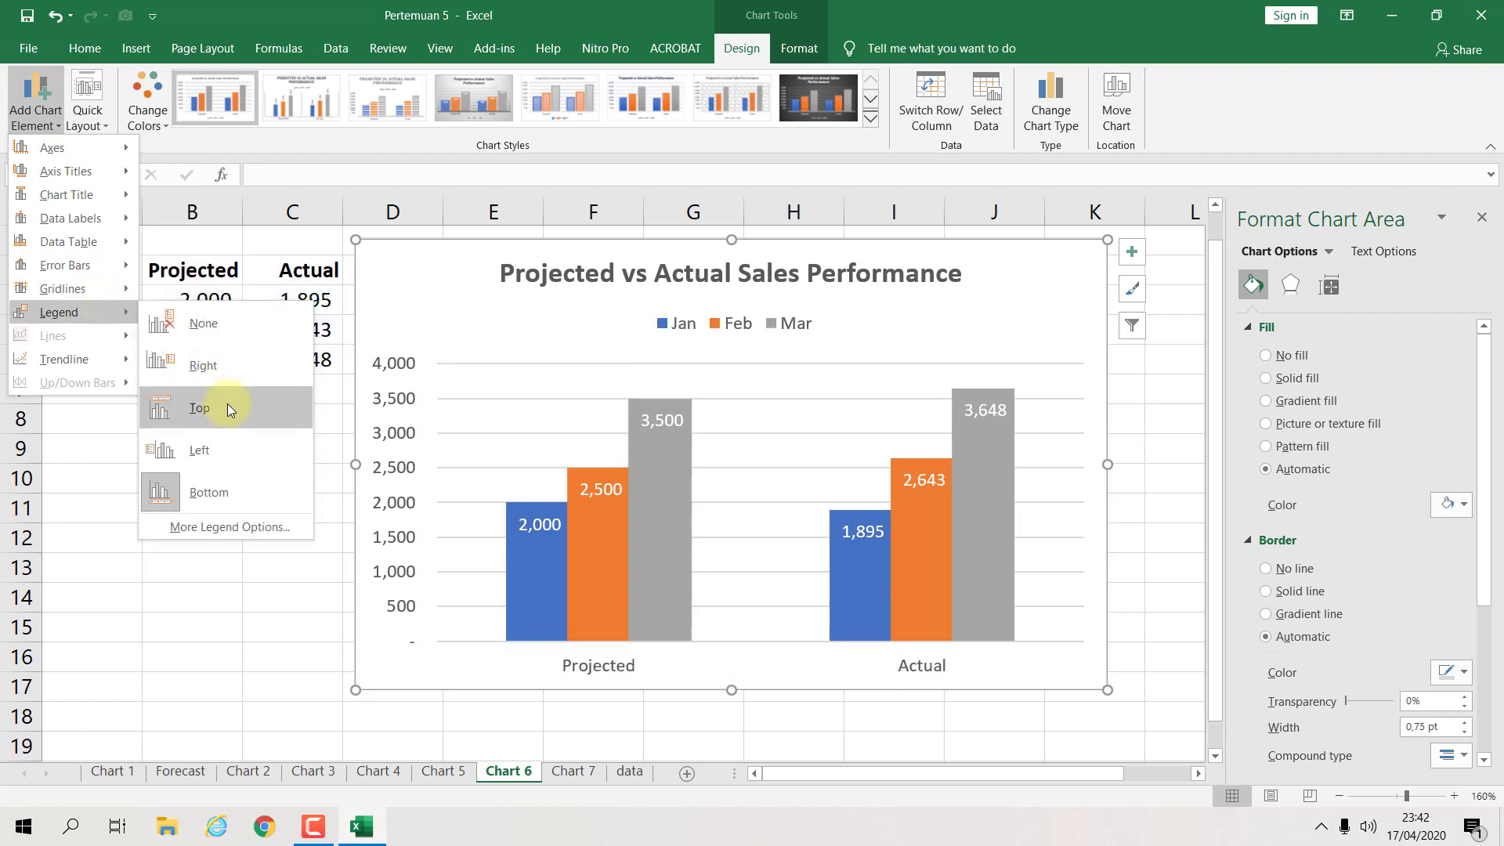
left_click(227, 403)
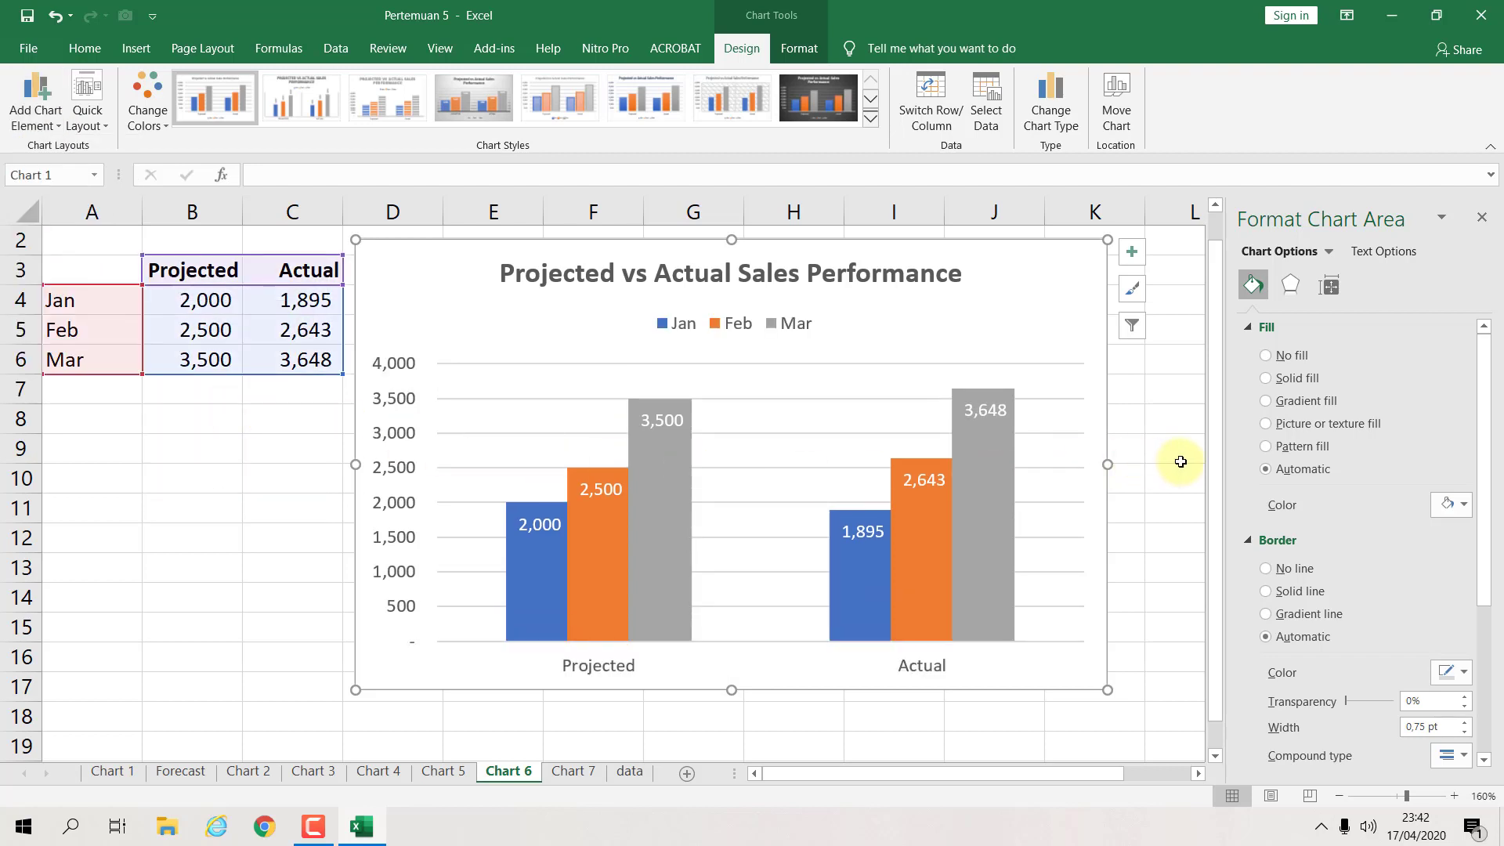
Step: Hide the chart's major horizontal gridlines by setting them to No line, and deselect the chart
left_click(36, 118)
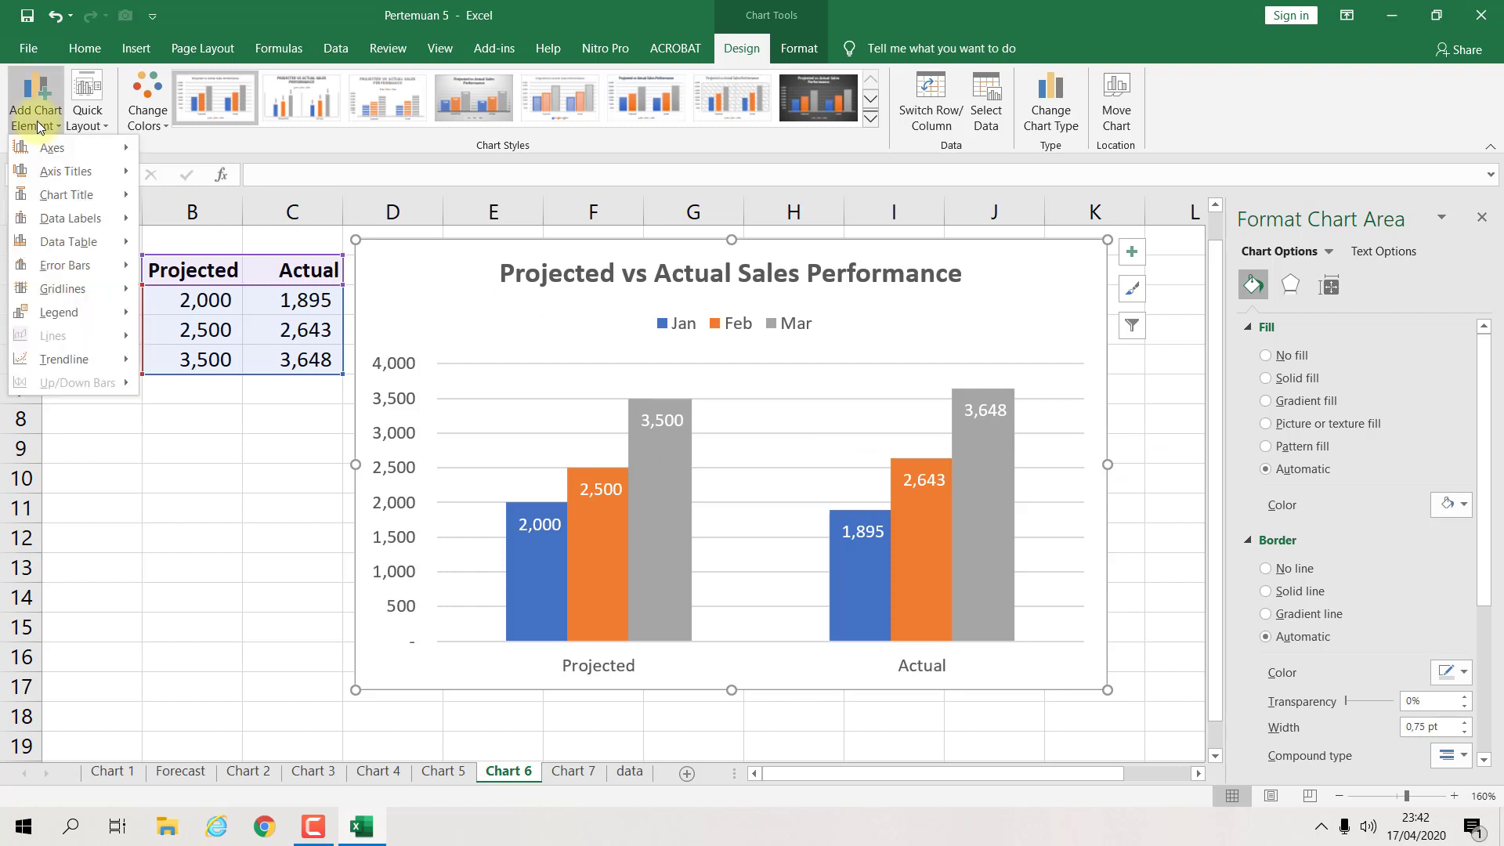
mouse_move(109, 292)
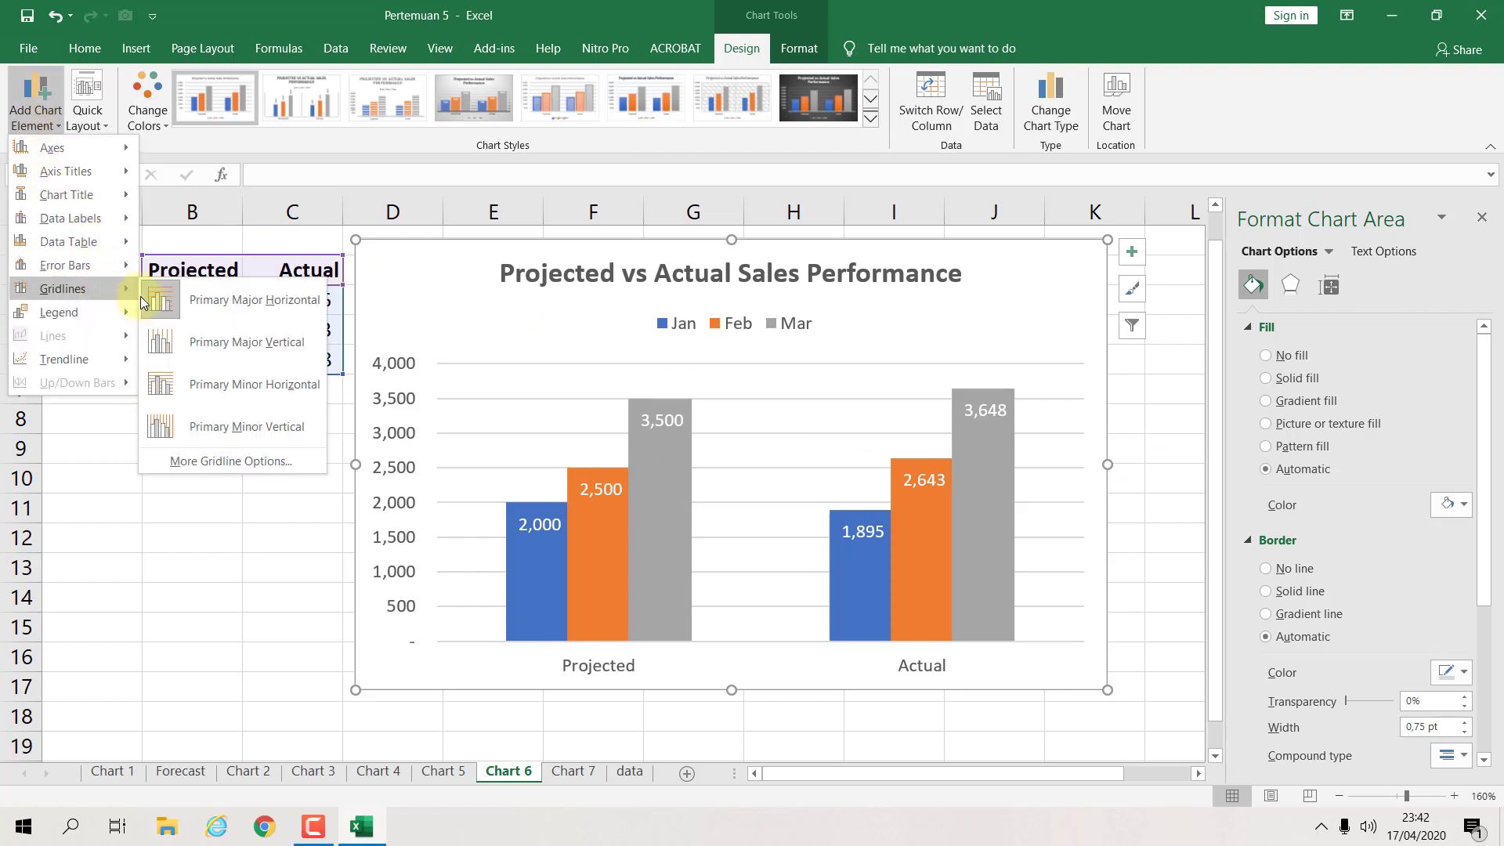
left_click(255, 463)
left_click(1292, 359)
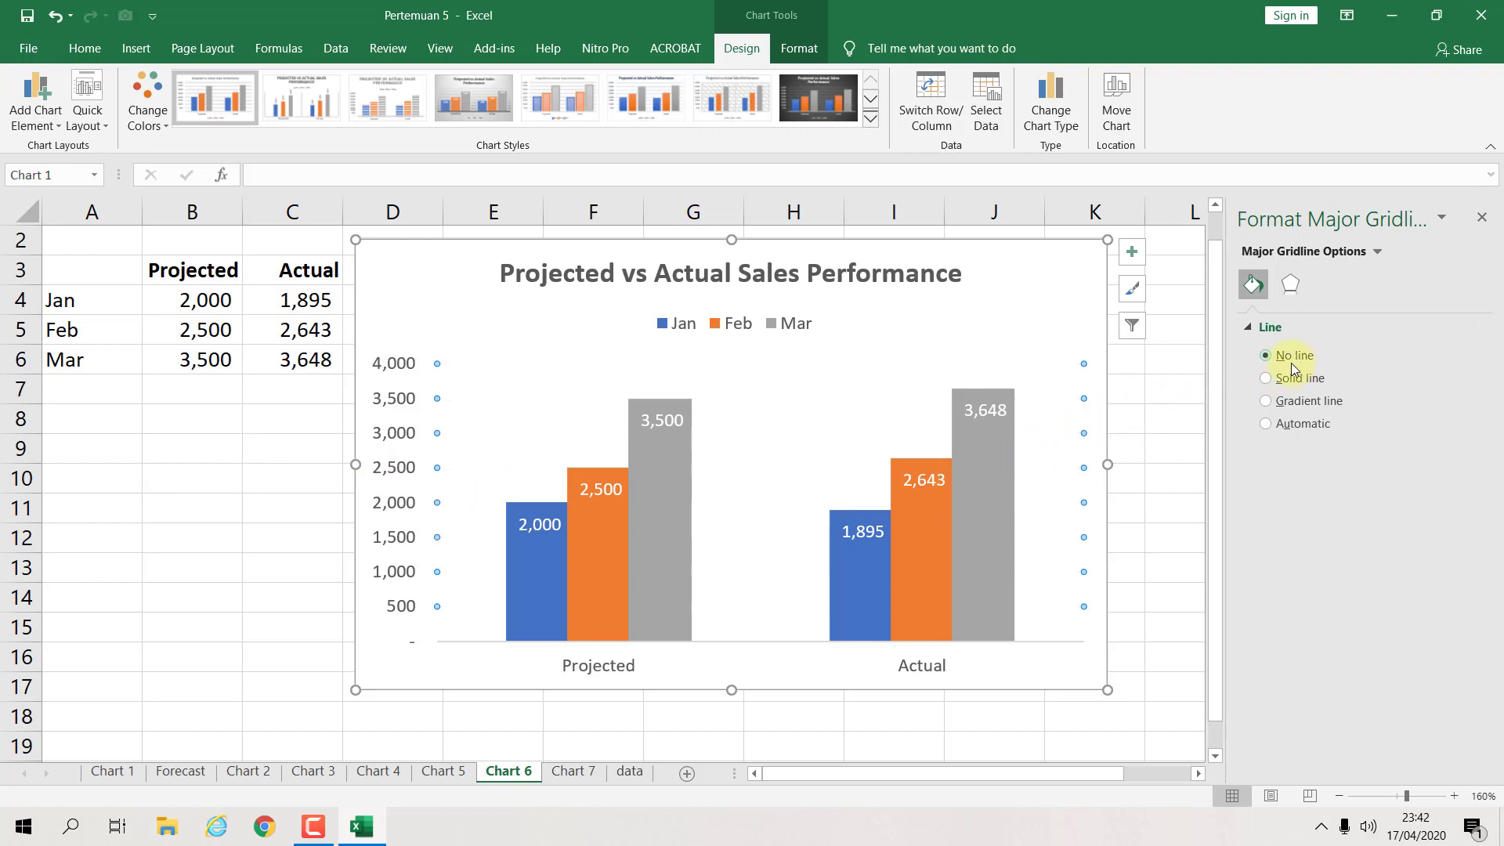
left_click(1163, 443)
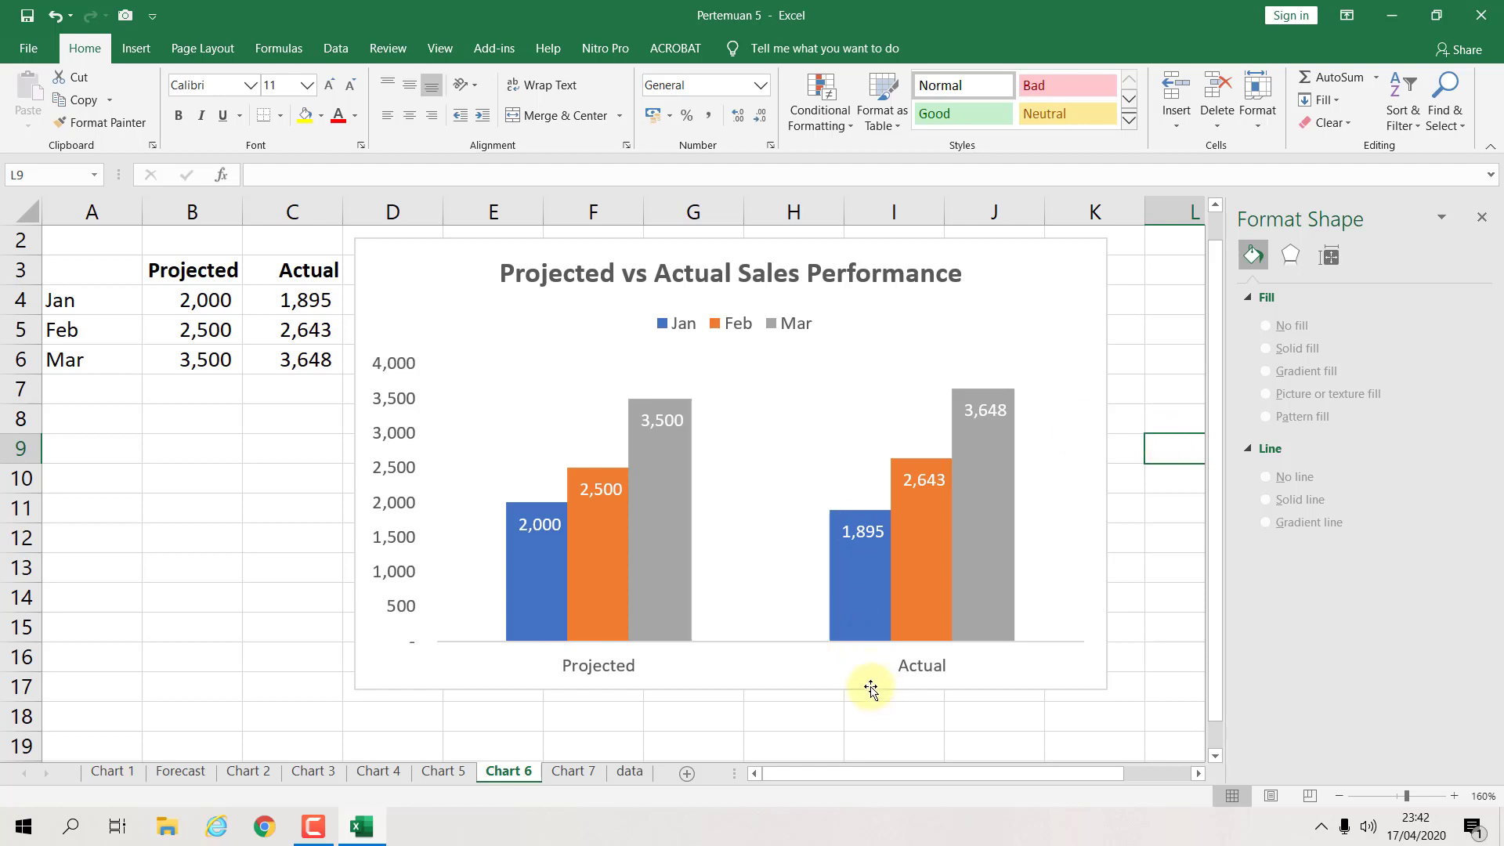
Step: On the Chart 7 sheet, insert a 2-D Line with Markers chart from the Monthly Calls Volume table
left_click(595, 772)
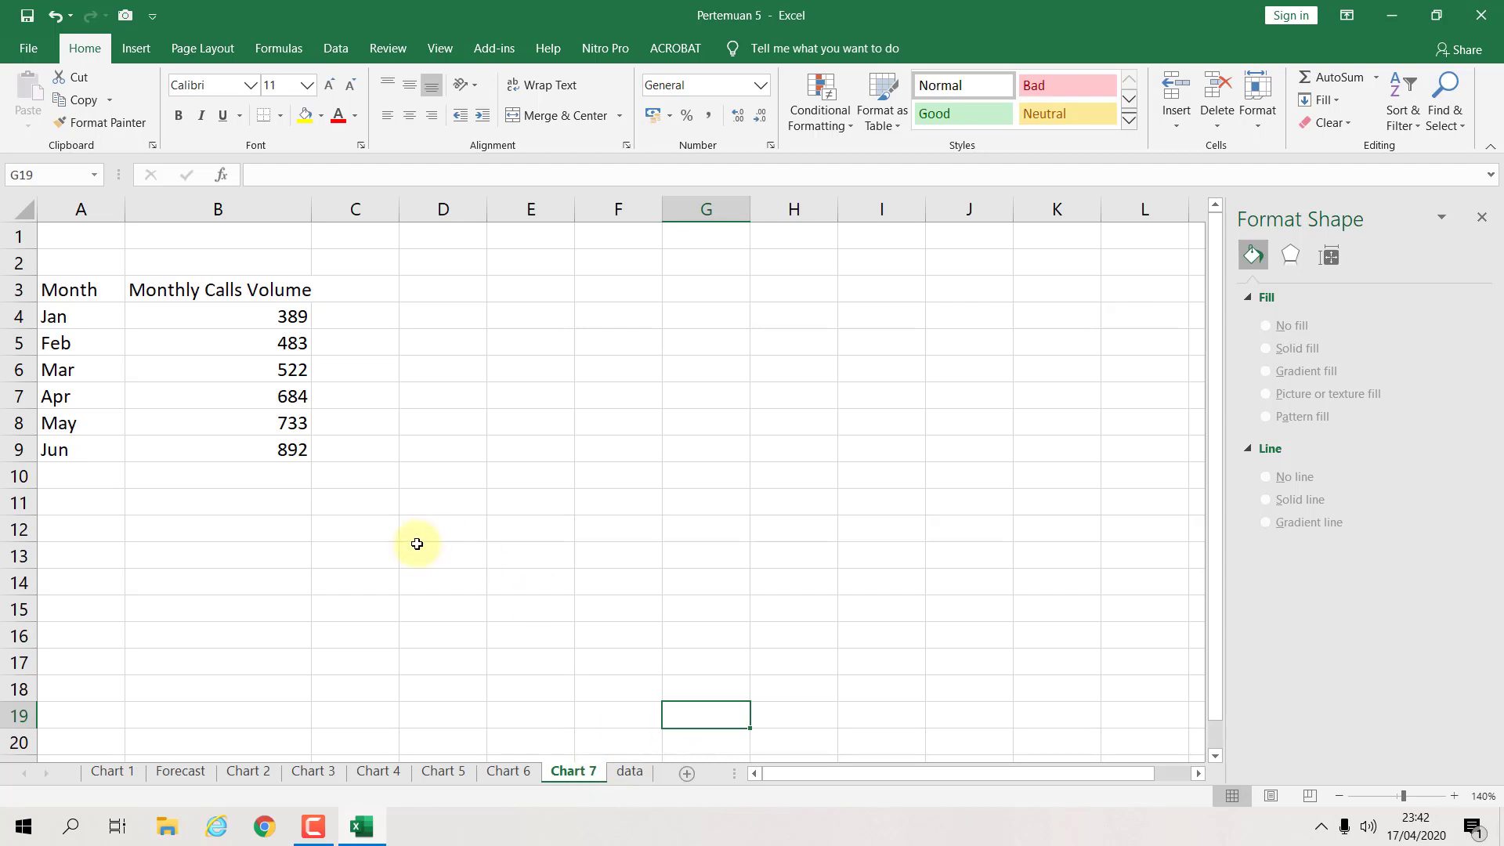
left_click(98, 293)
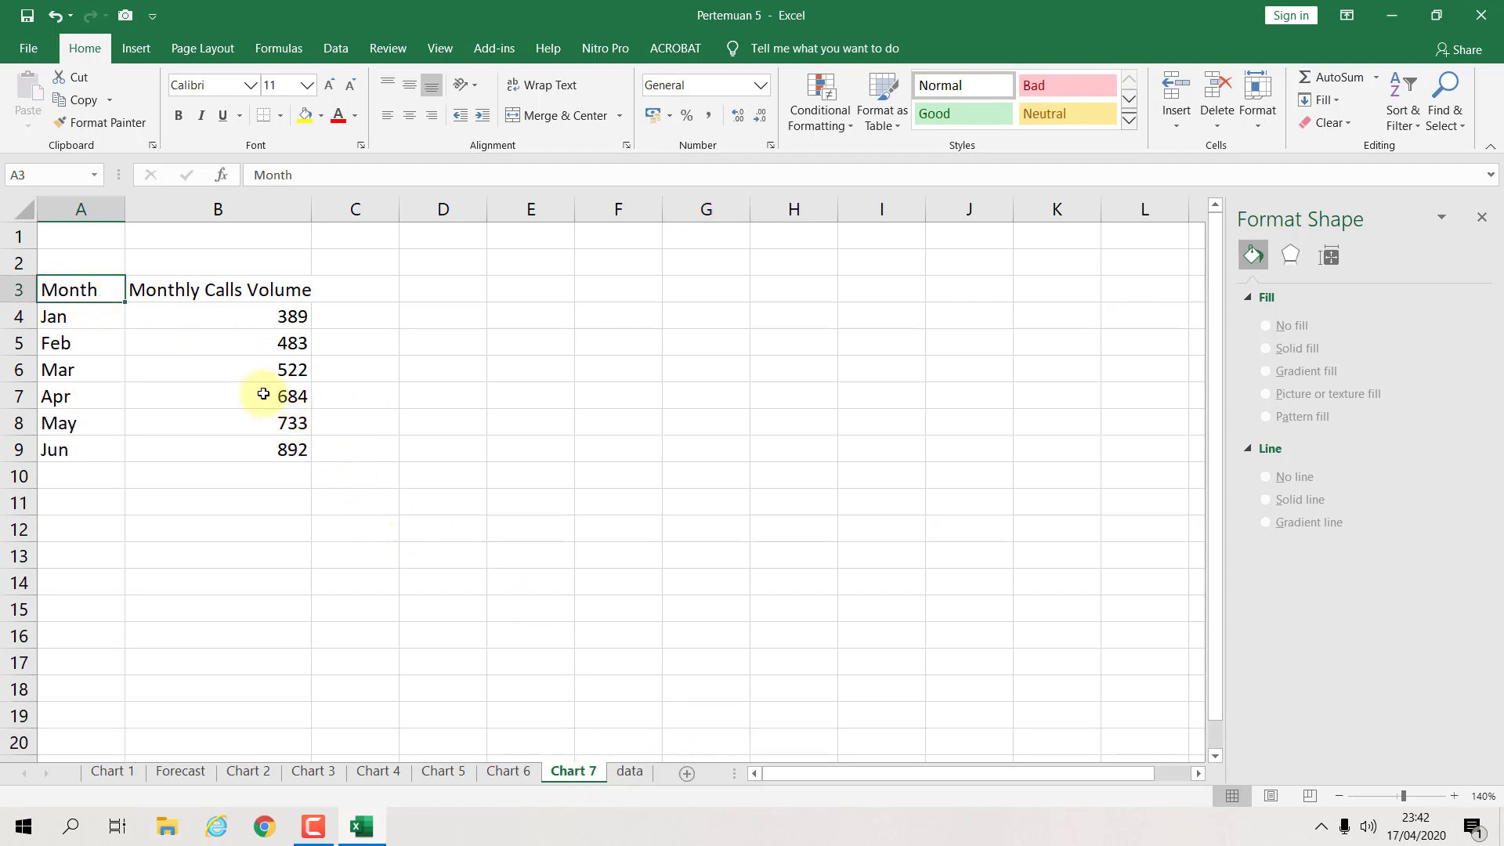
left_click(142, 50)
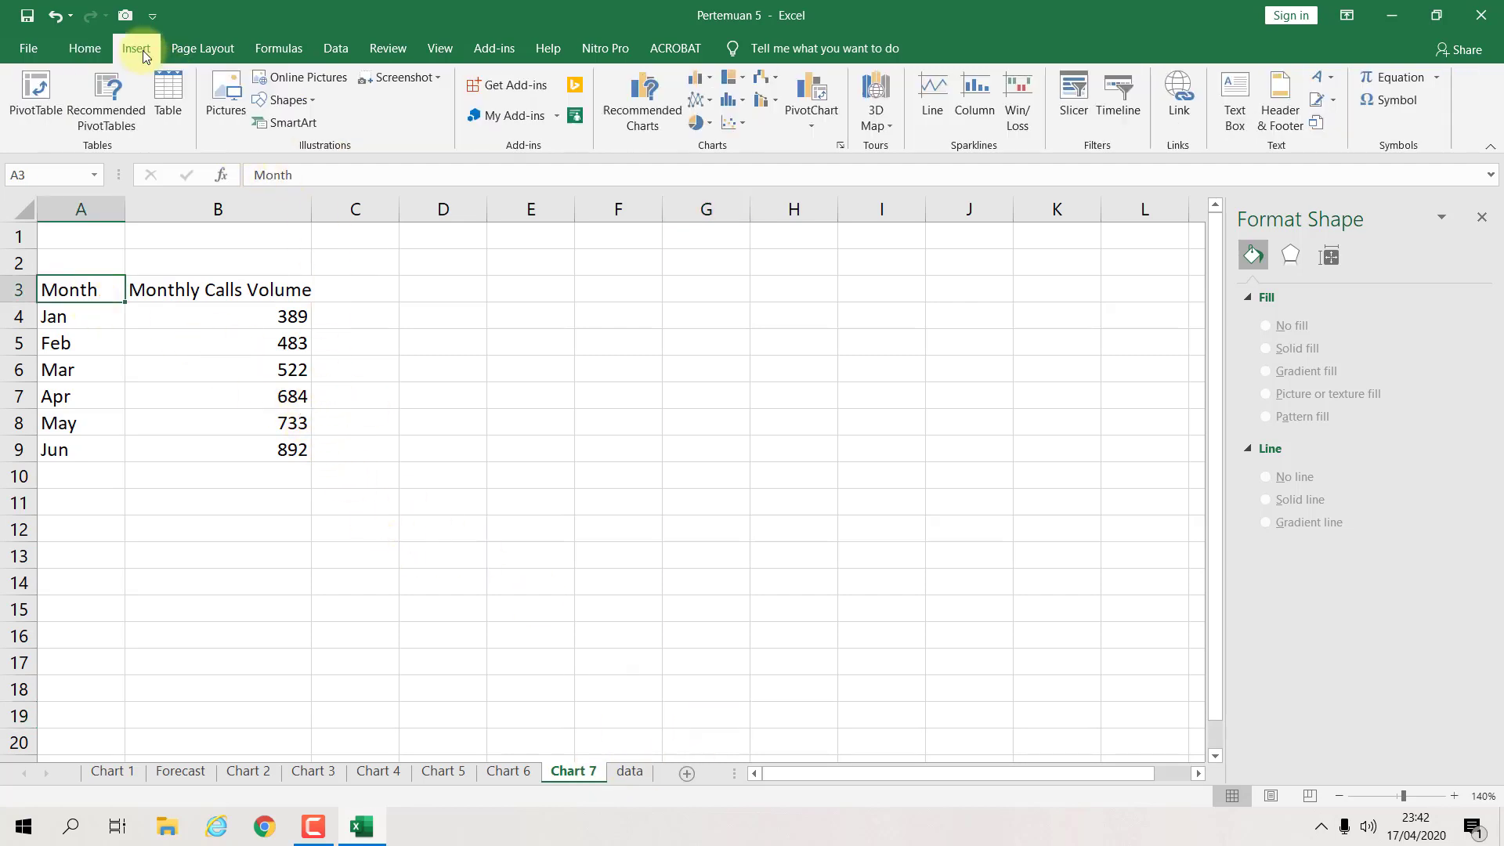
left_click(709, 102)
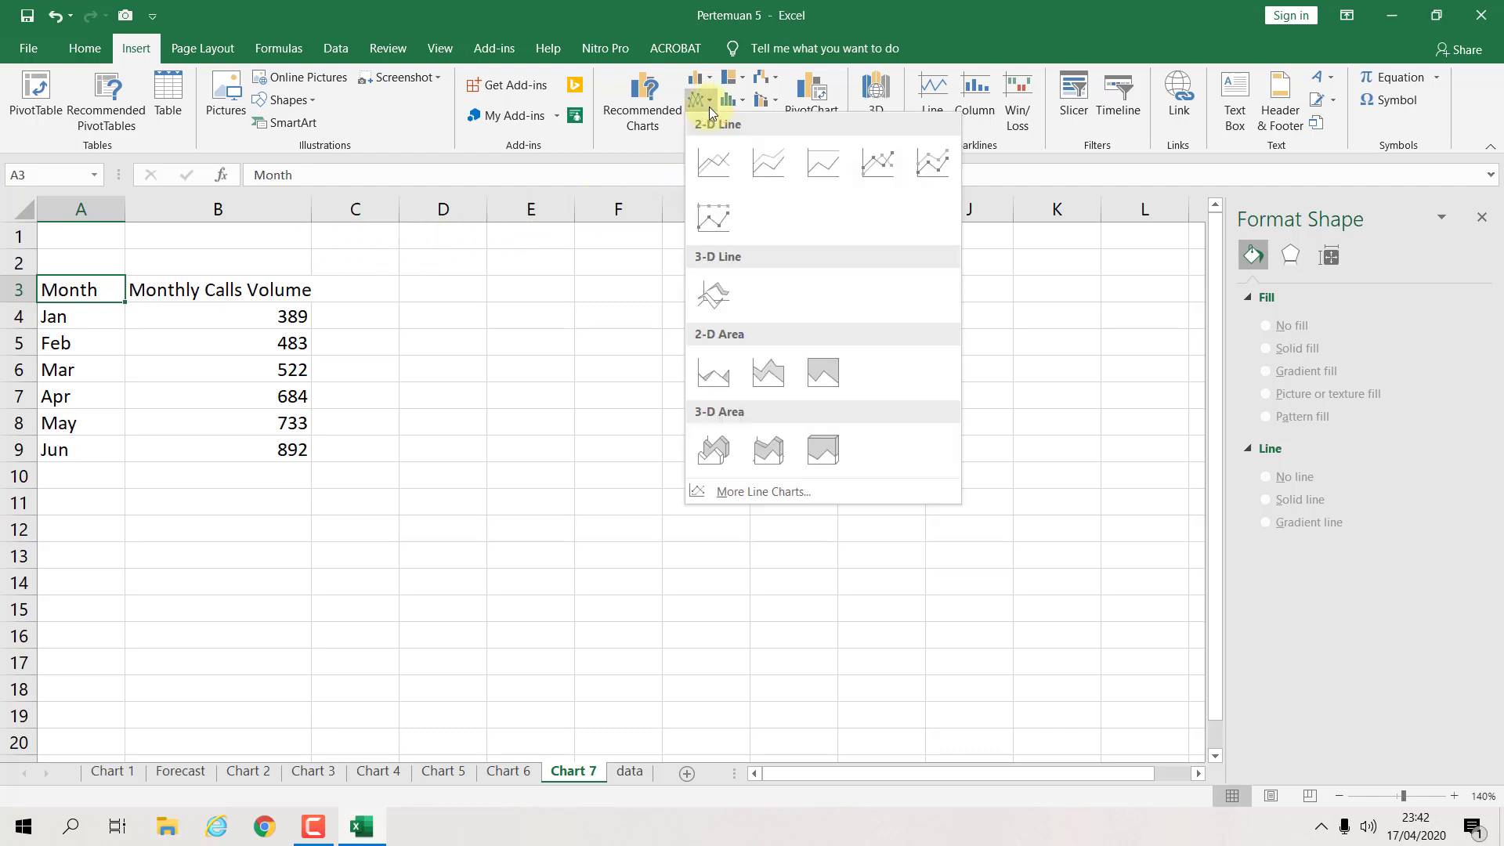
left_click(870, 164)
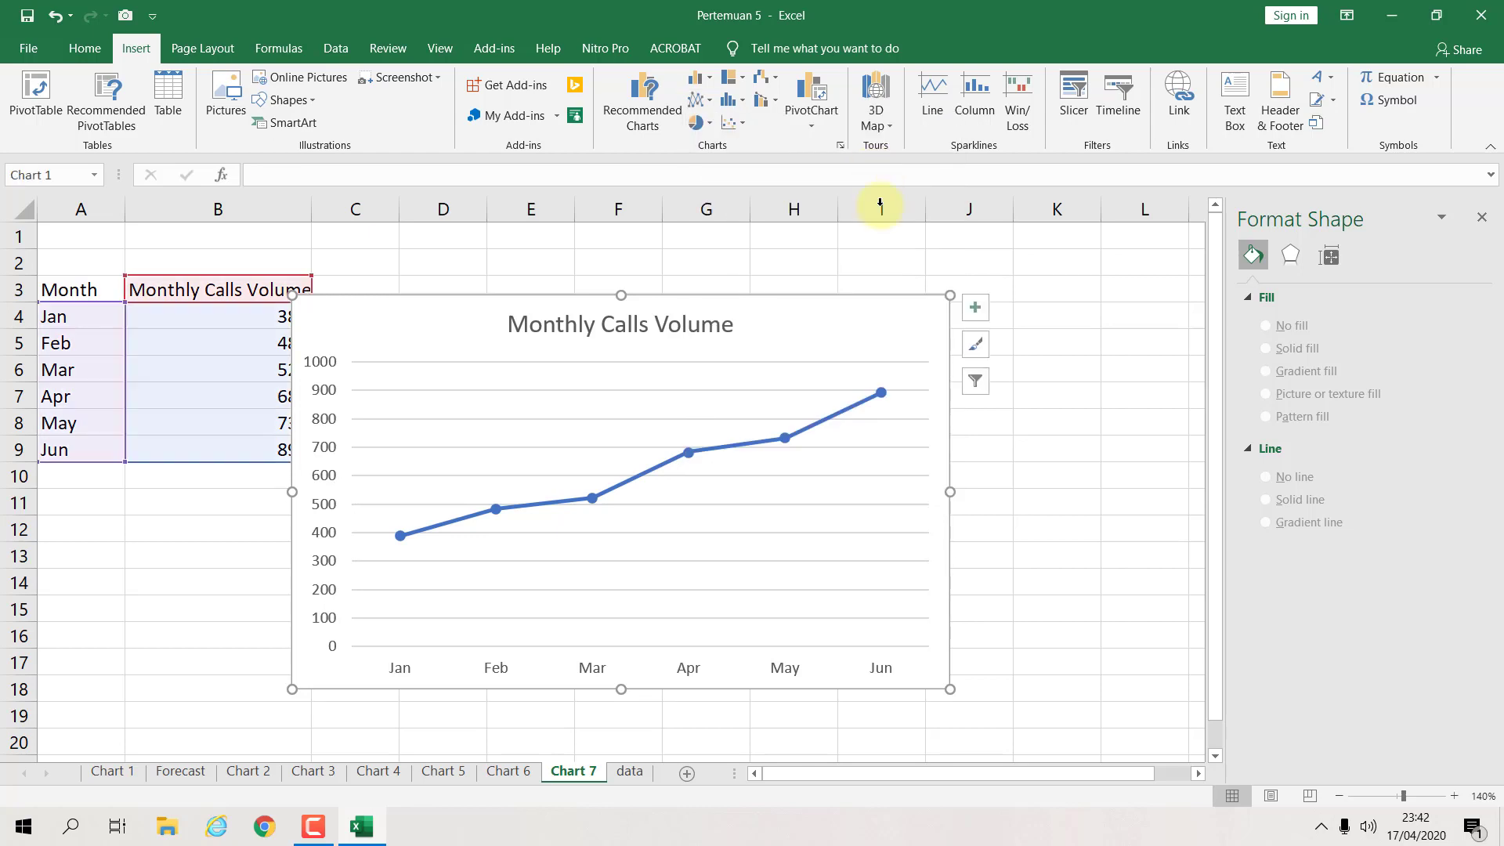
Step: Move the line chart up and to the right so it no longer covers the data table
left_click(1077, 356)
left_click(823, 313)
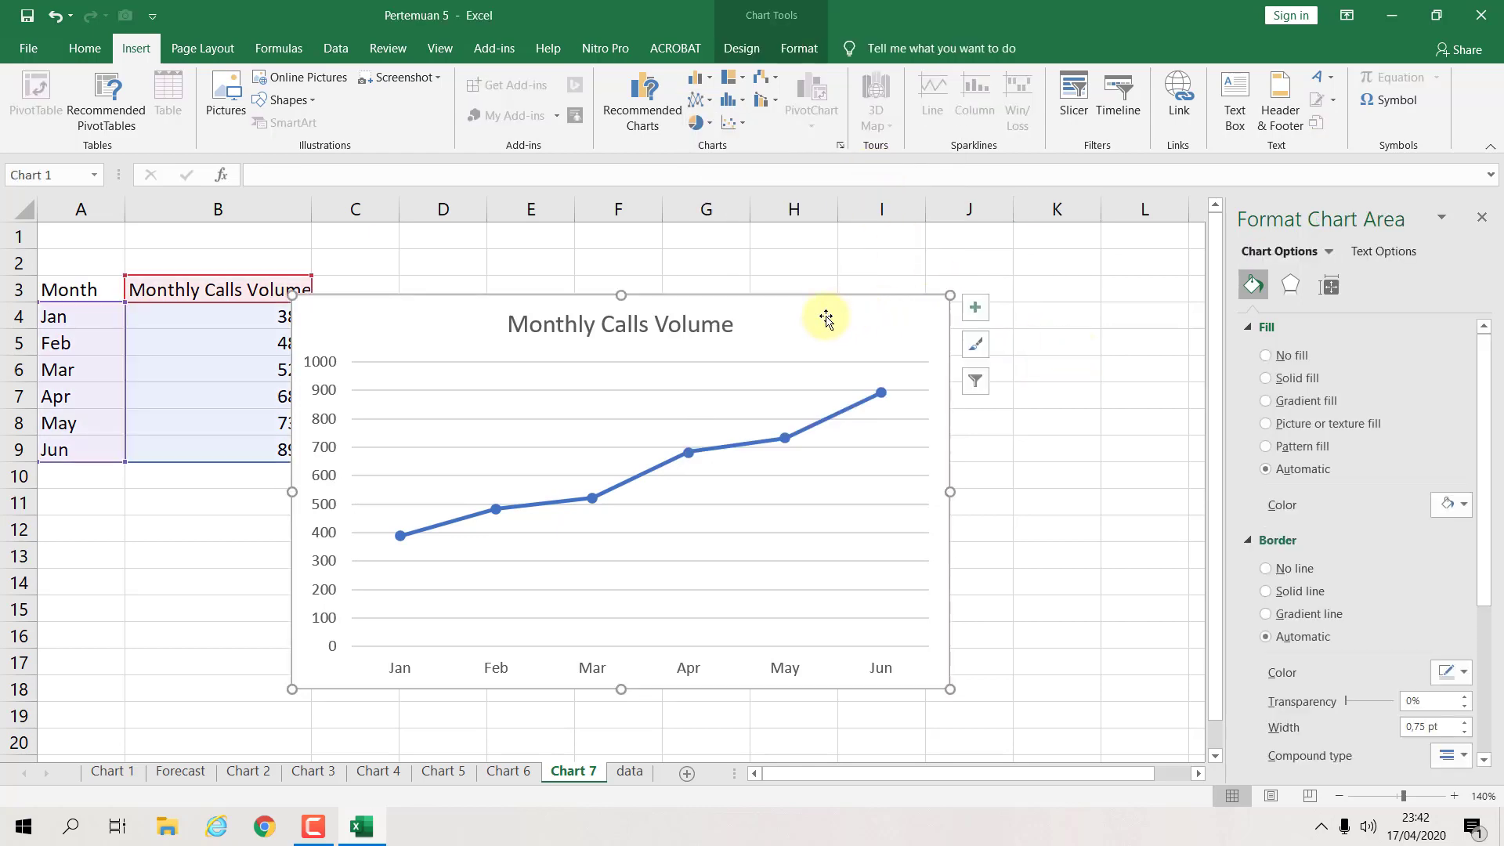
left_click_drag(824, 305, 868, 254)
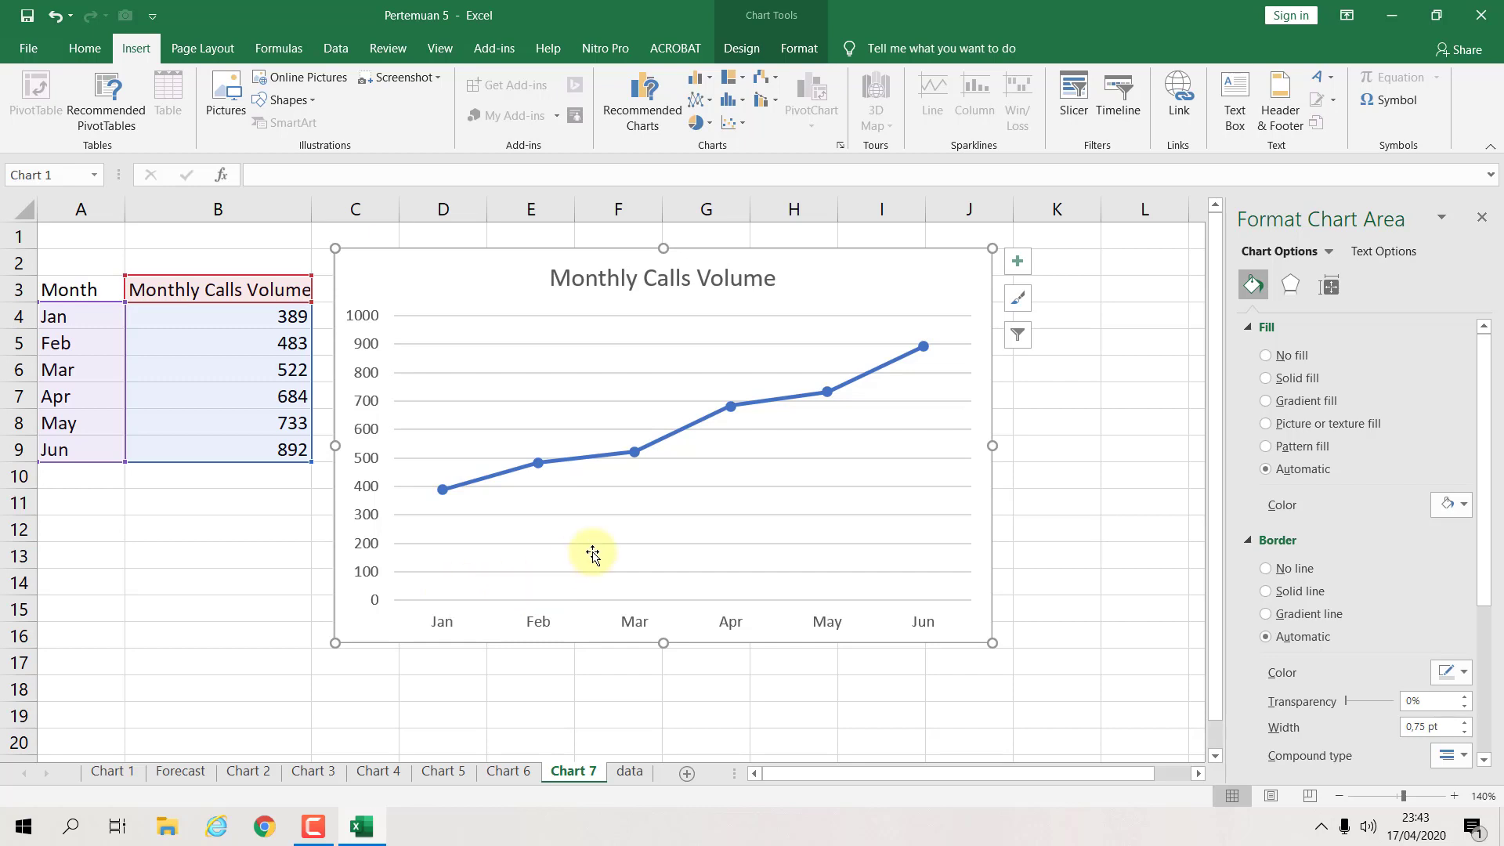
Step: Make the "Monthly Calls Volume" chart title bold, then select the whole chart
left_click(711, 279)
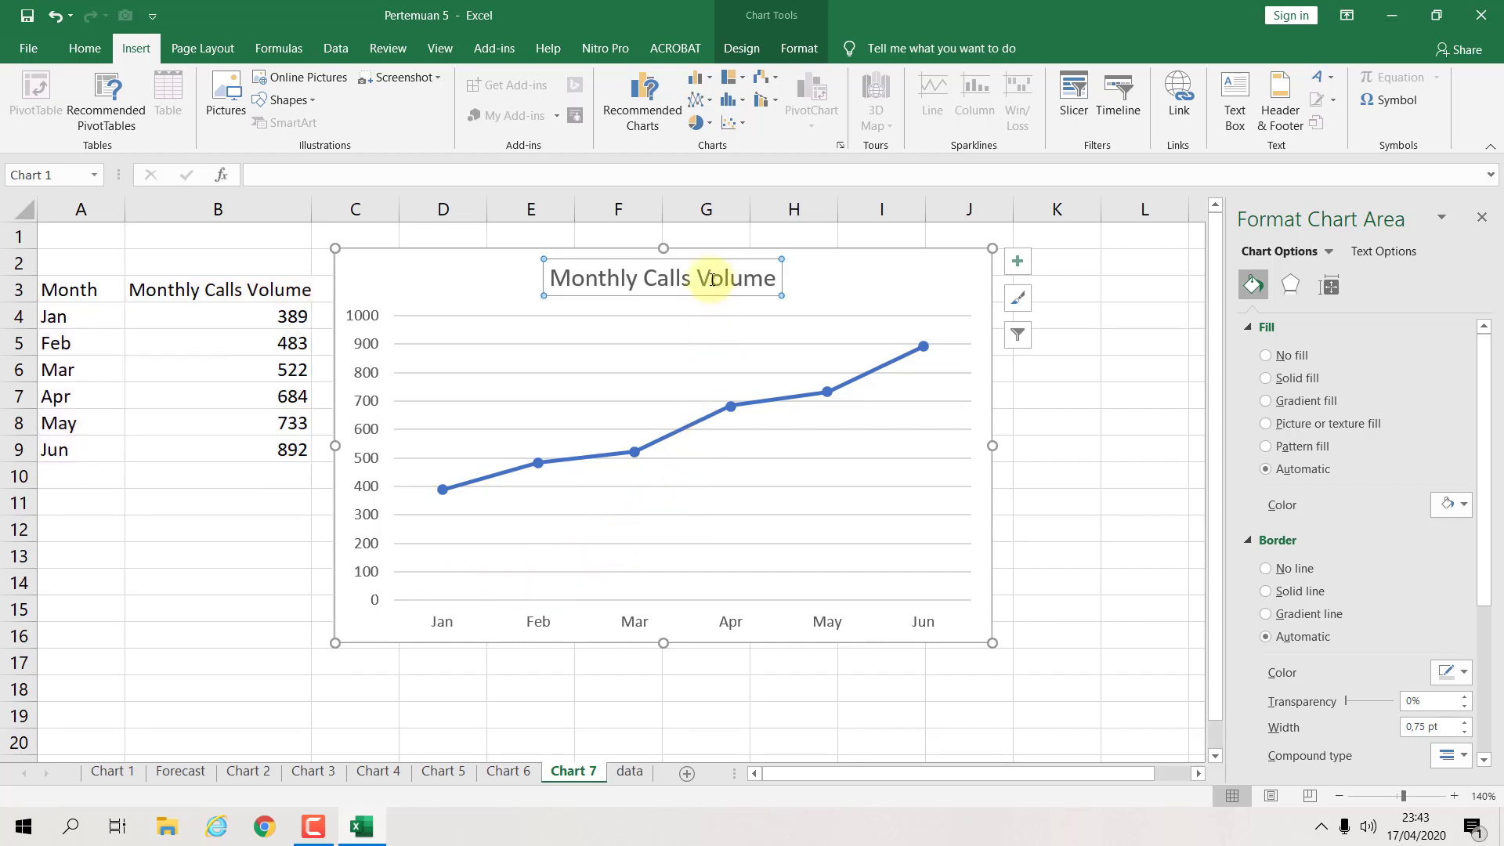
left_click(1118, 333)
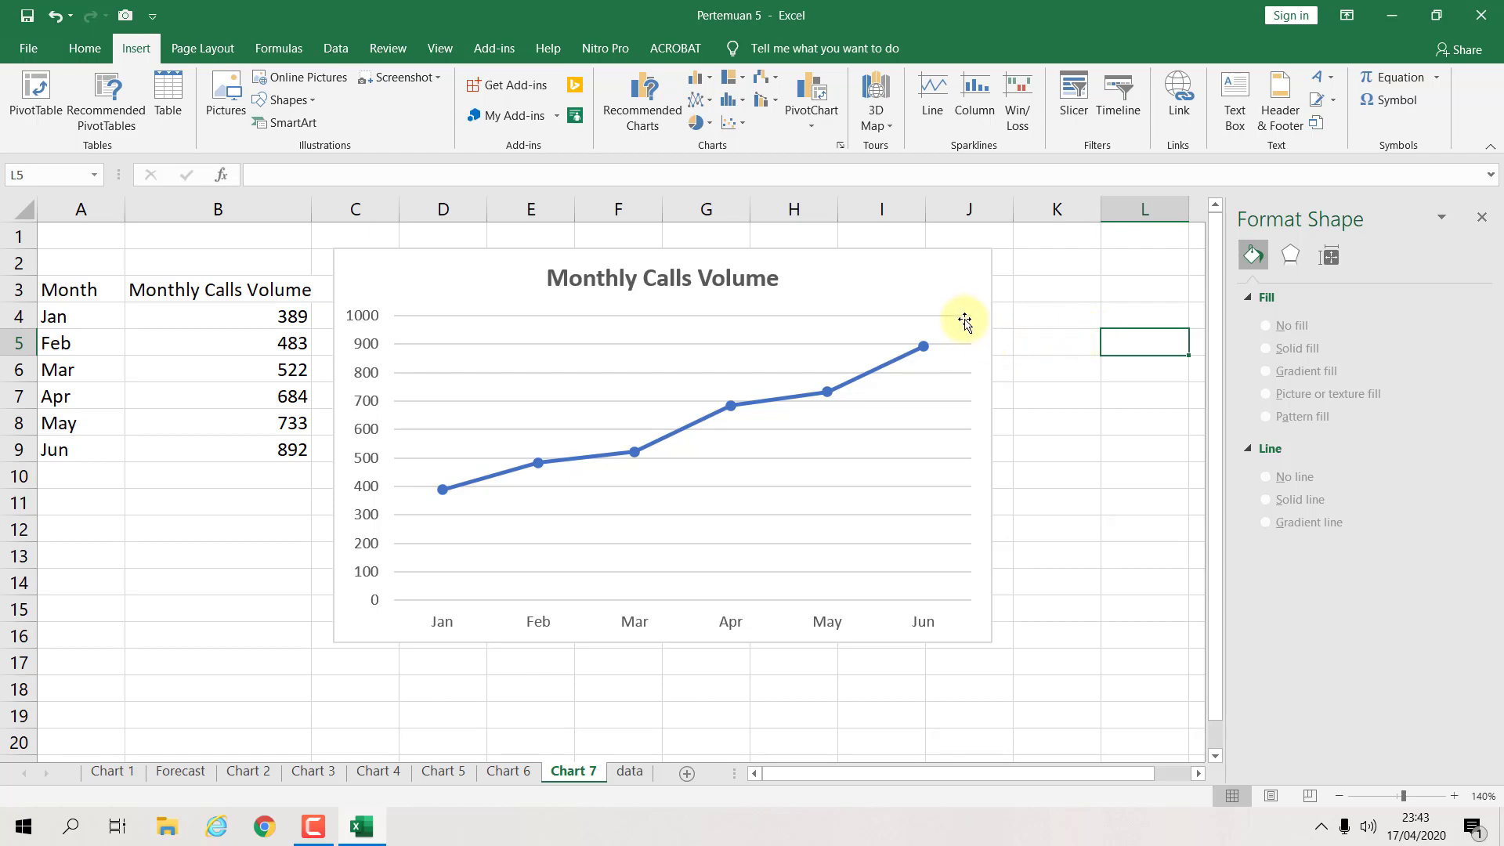
left_click(952, 286)
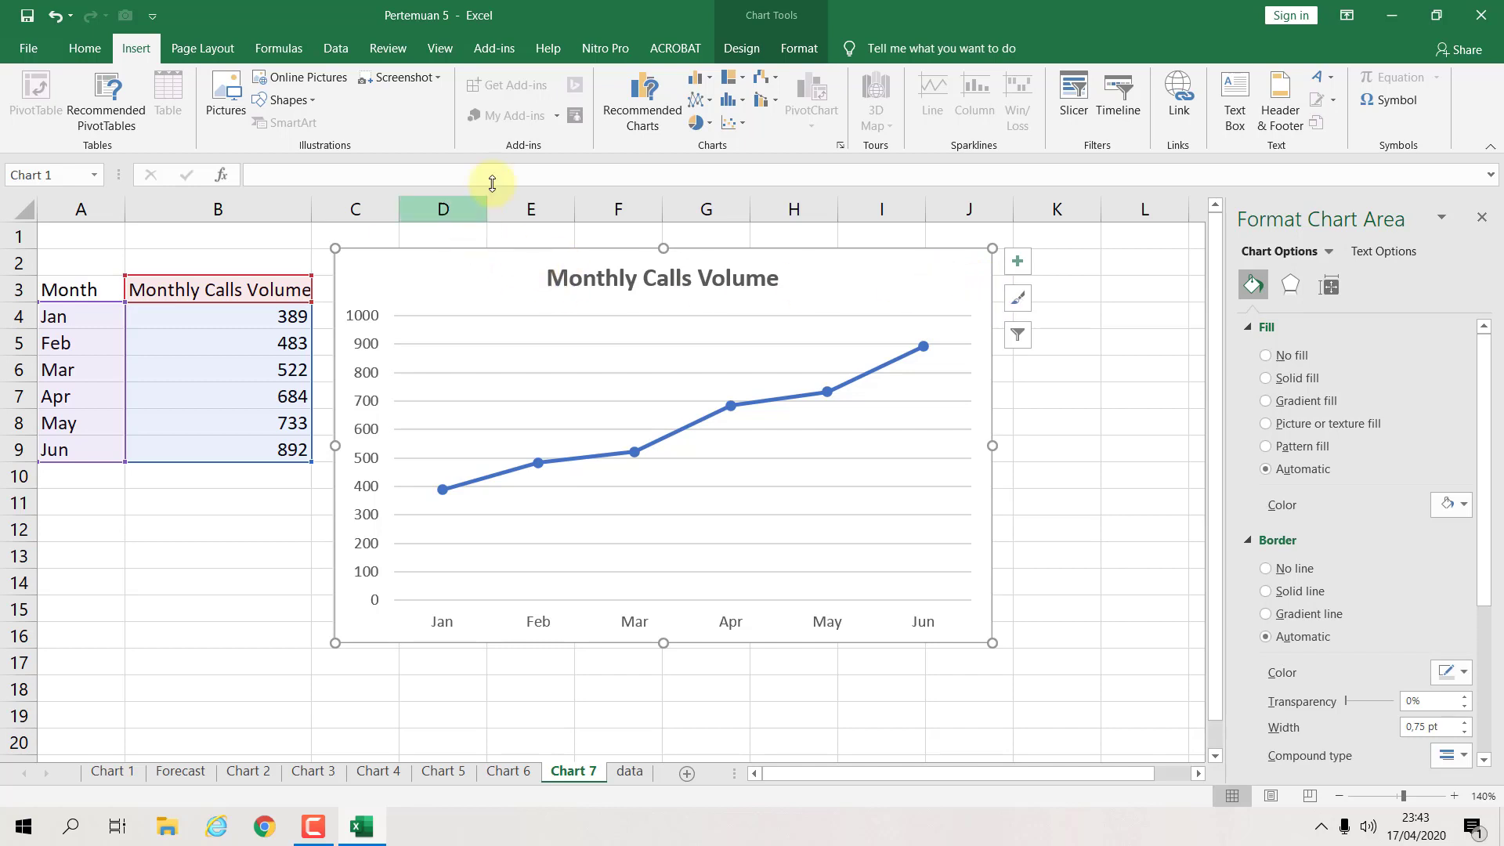
Step: Remove the primary major horizontal gridlines from the Monthly Calls Volume line chart and deselect the chart
left_click(741, 48)
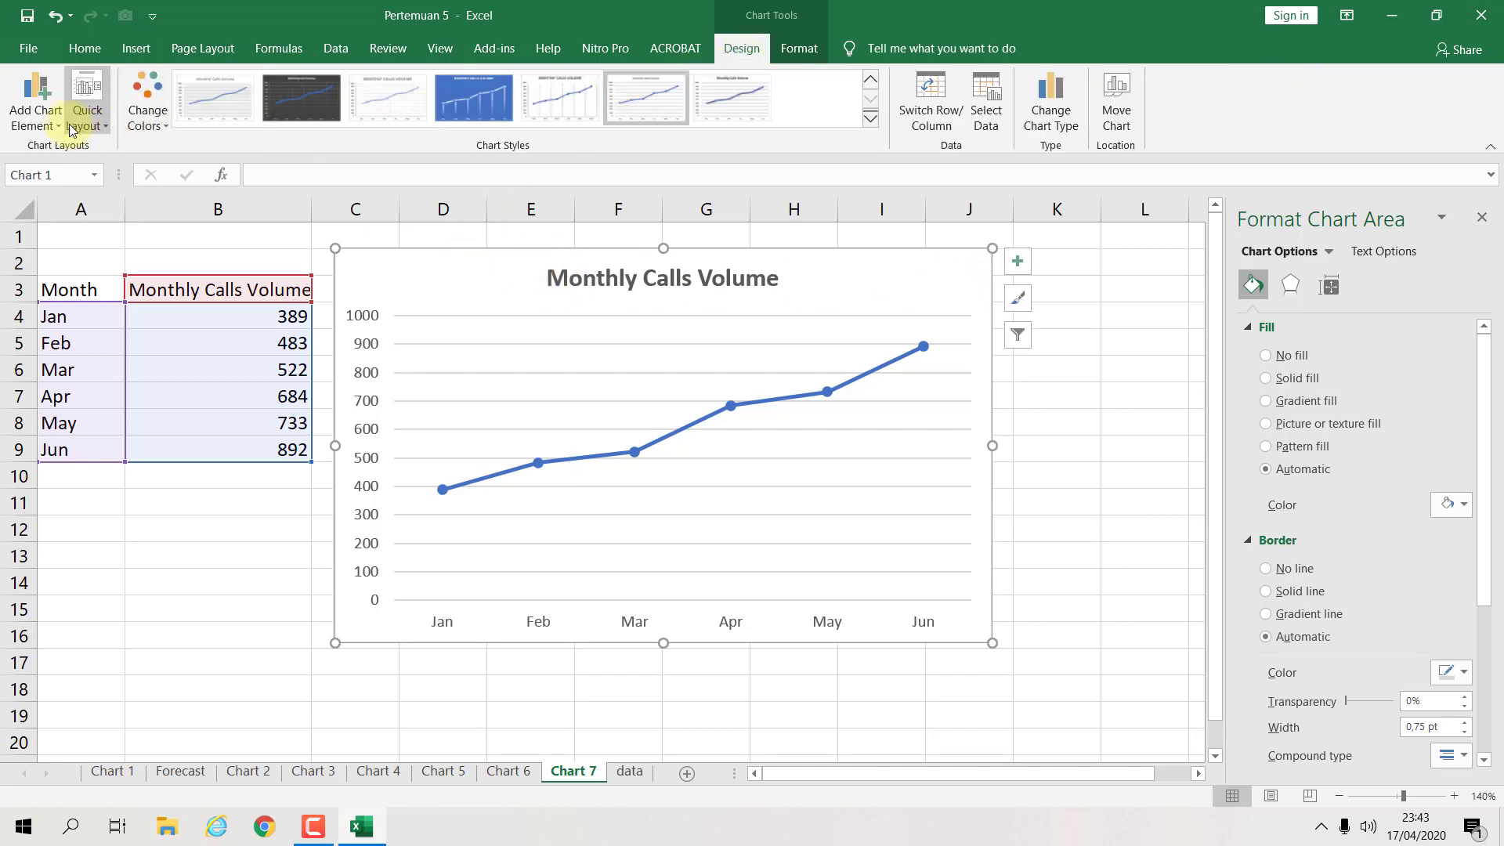
left_click(36, 106)
mouse_move(81, 285)
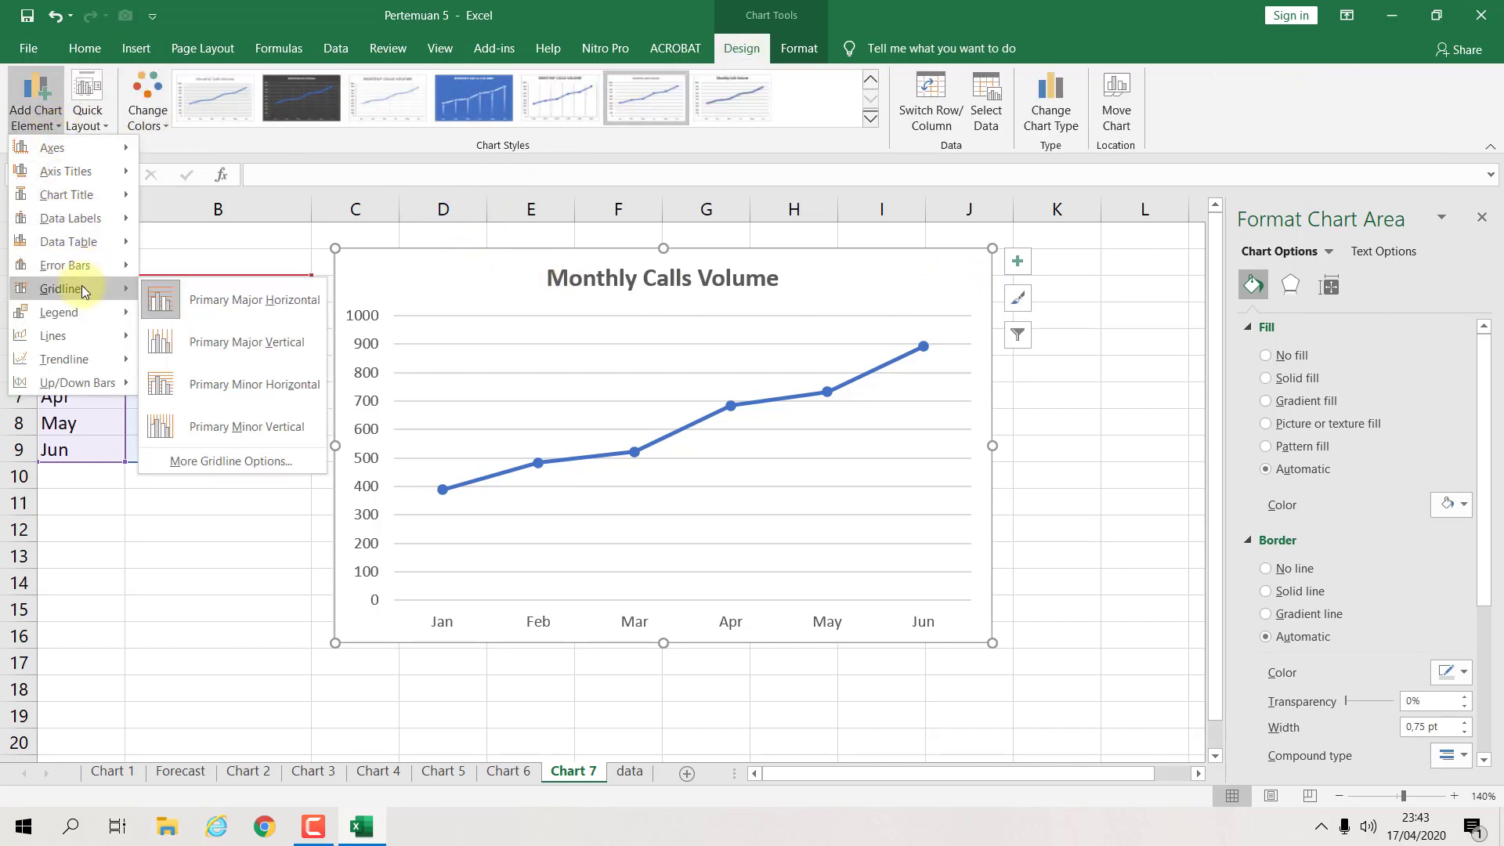
left_click(229, 306)
left_click(1084, 416)
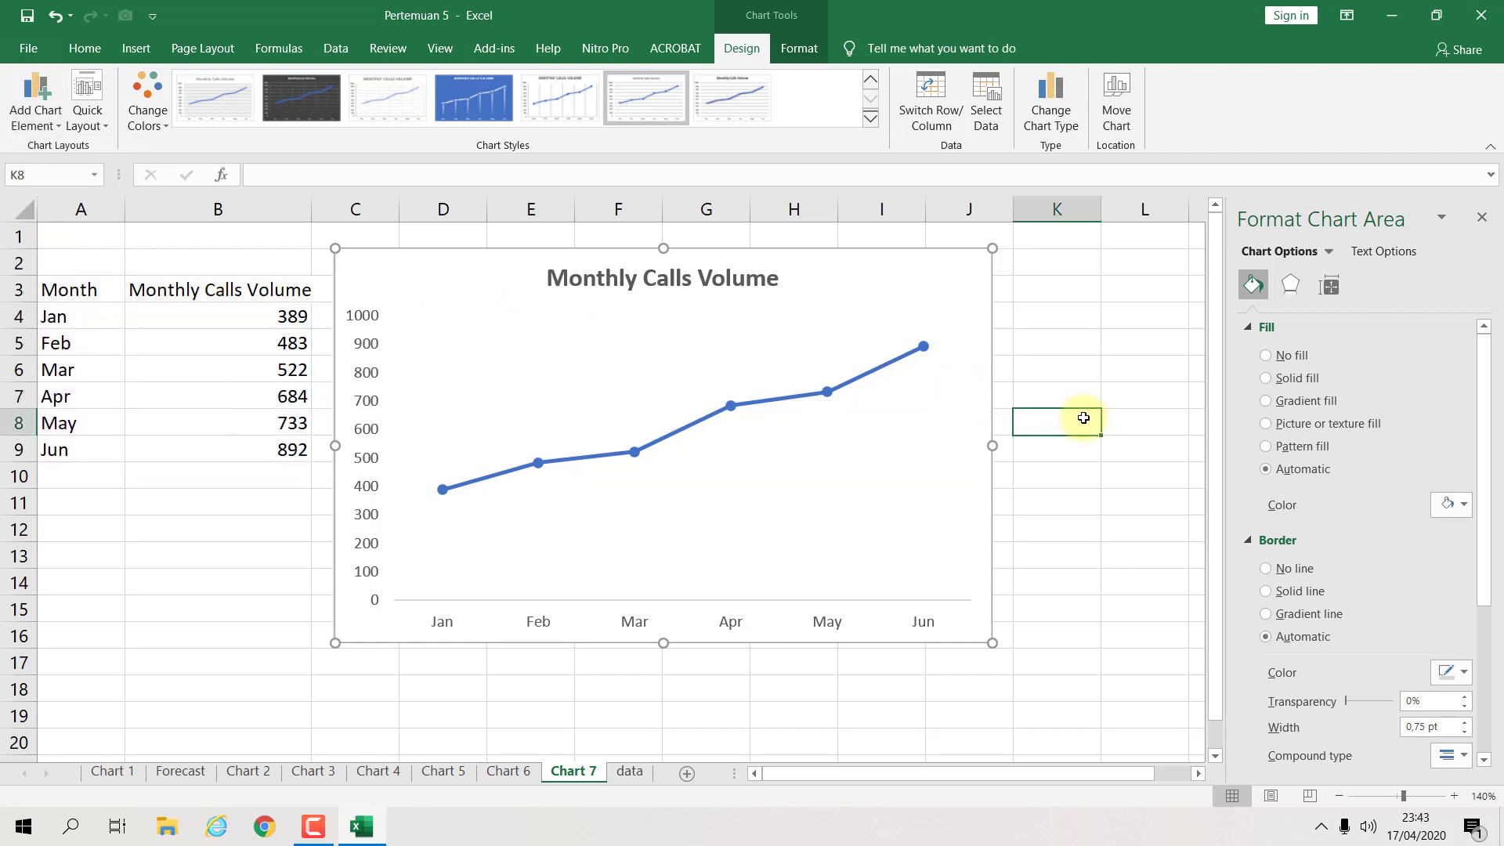
Step: Set the line color of the Monthly Calls Volume data series to solid black
left_click(893, 294)
left_click(882, 367)
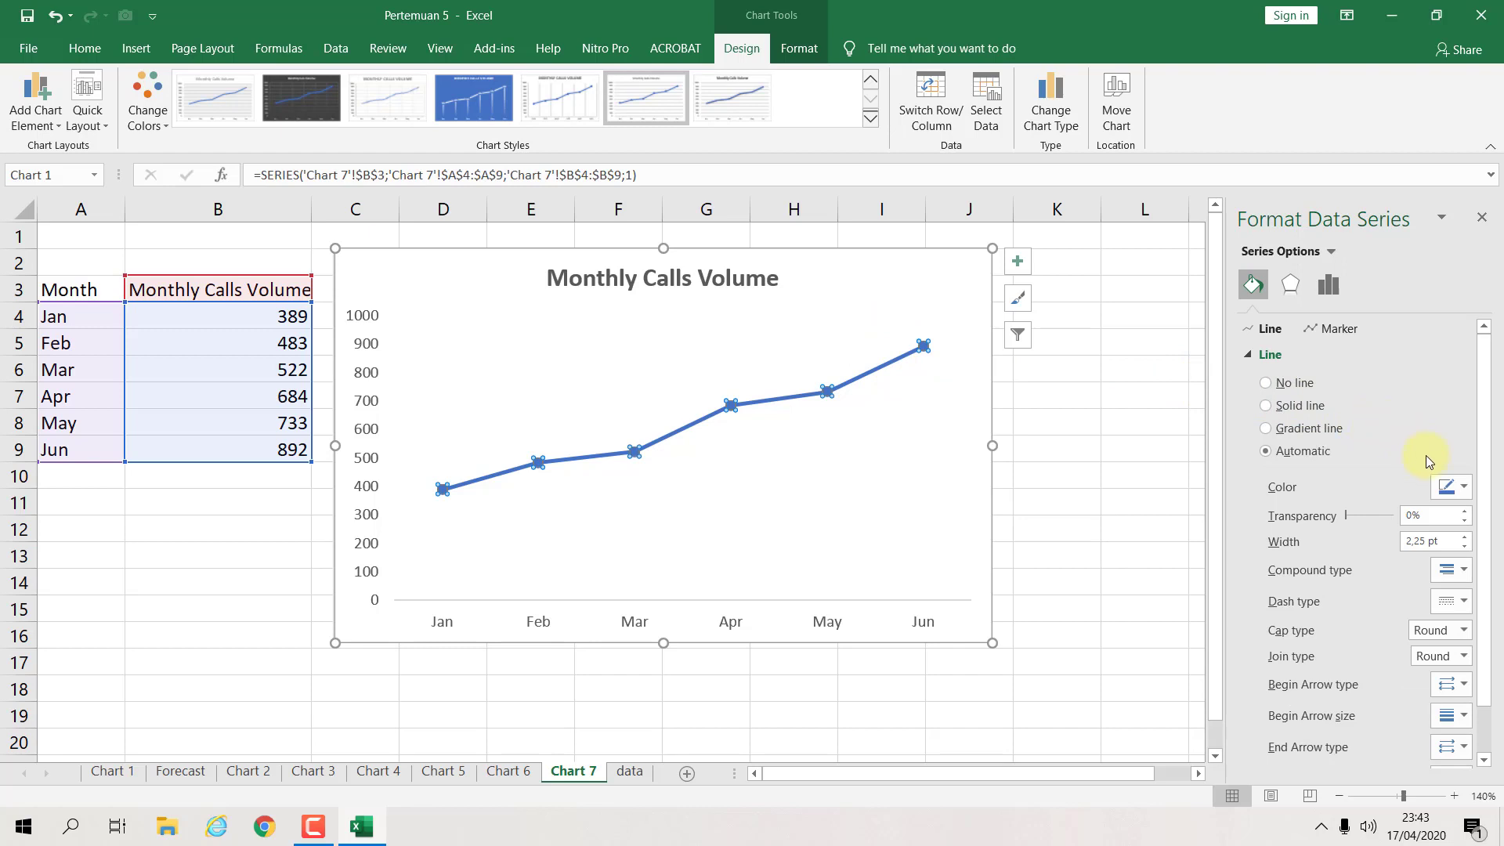
left_click(1463, 487)
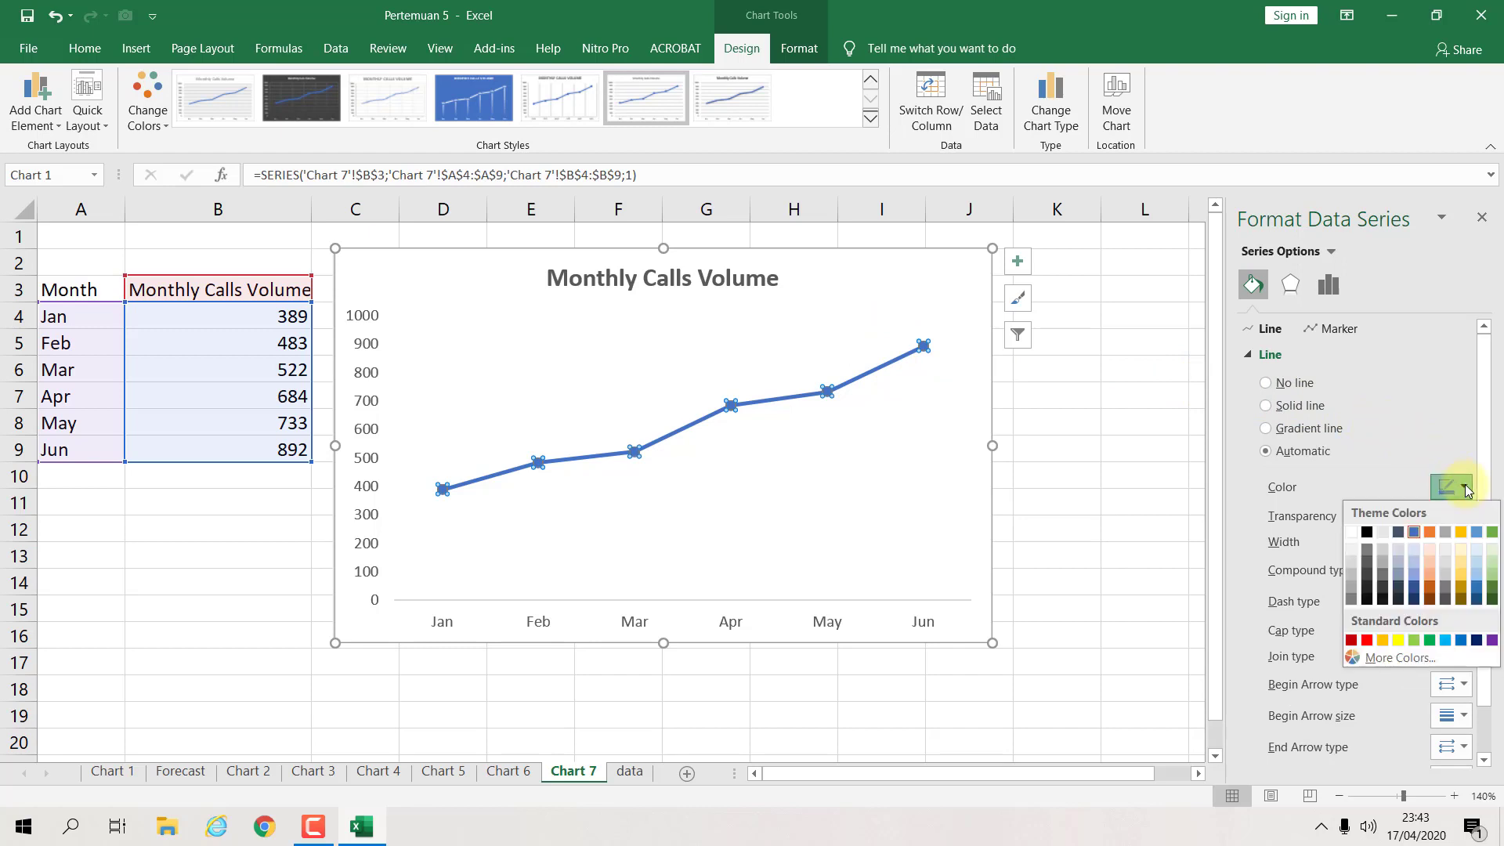
left_click(1367, 532)
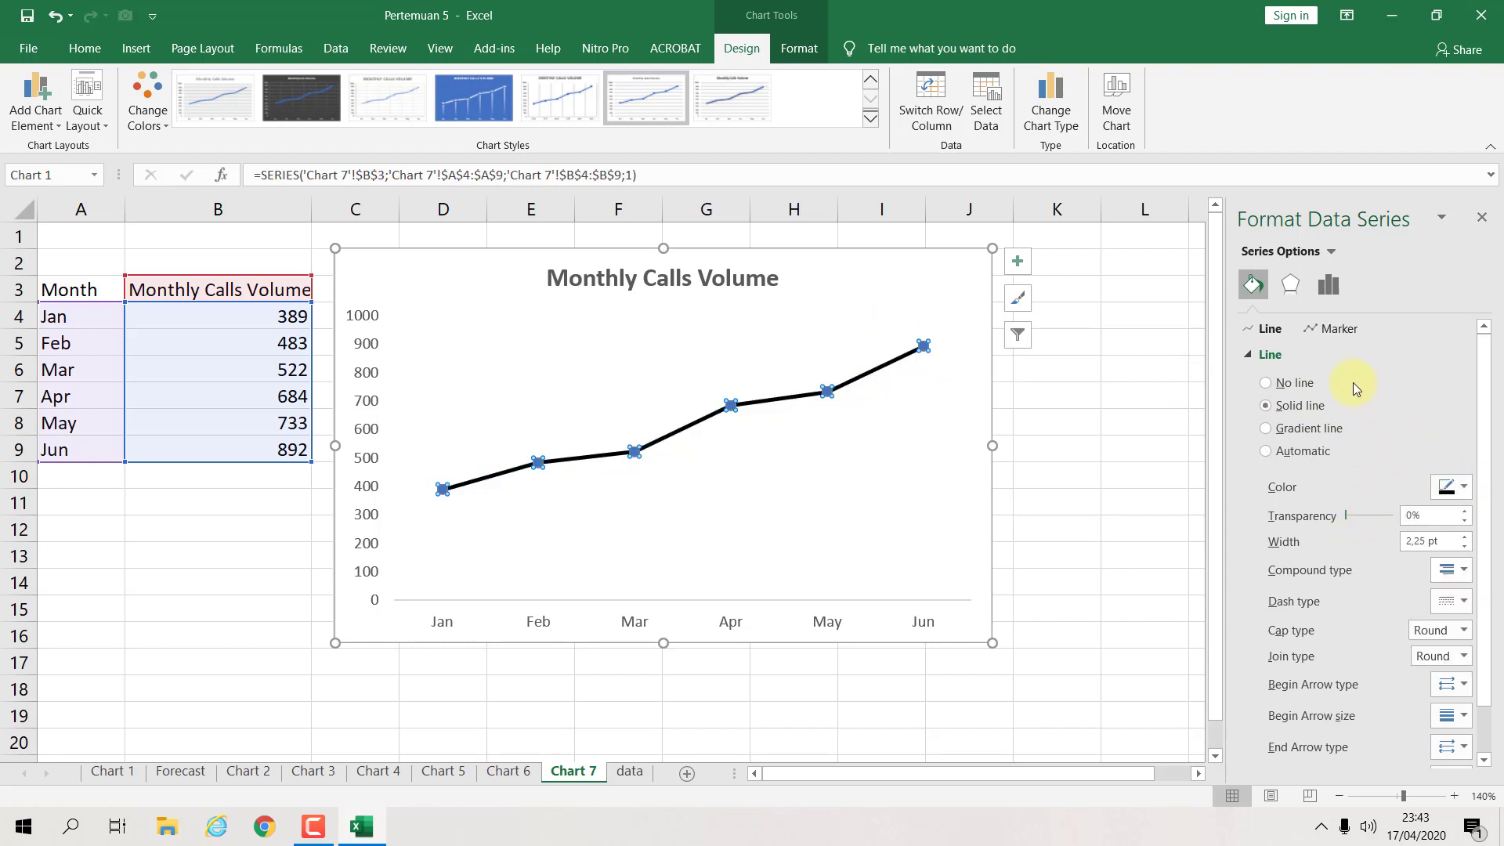
Step: Give the line series built-in circle markers with a size of 14
left_click(1337, 333)
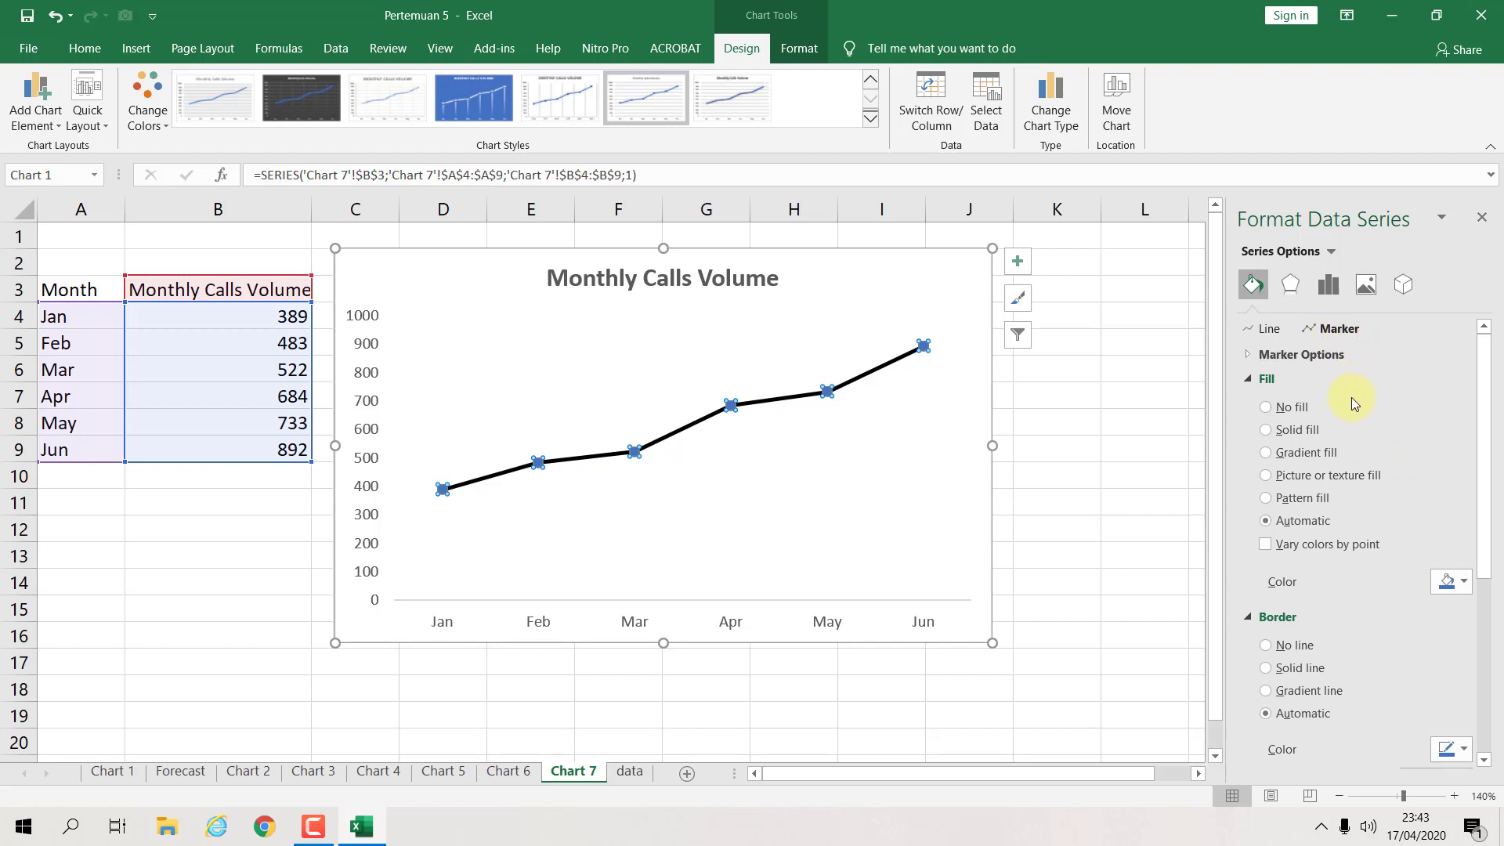
left_click(1246, 356)
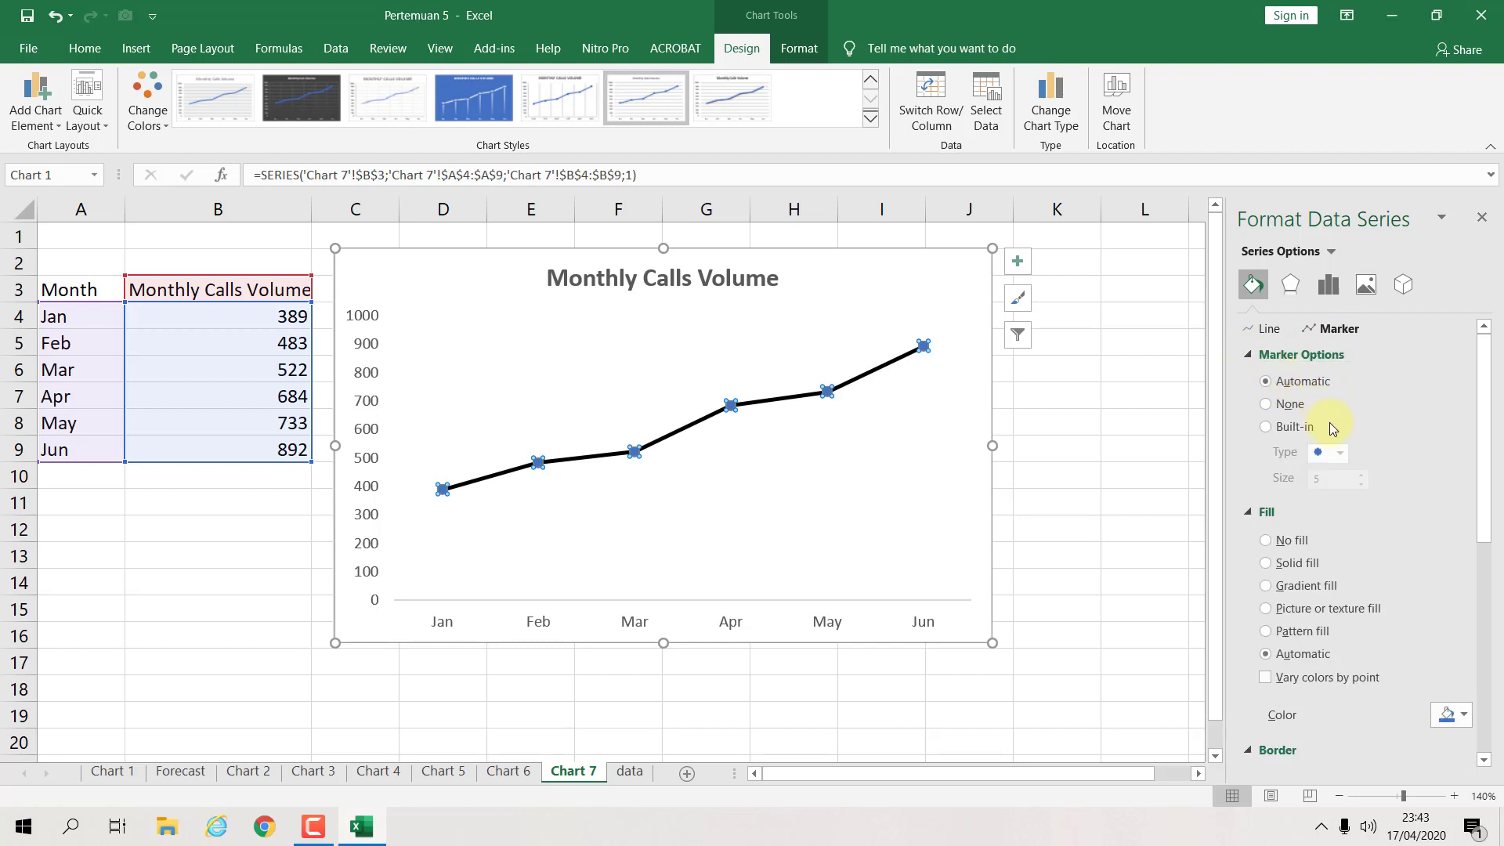
left_click(1305, 430)
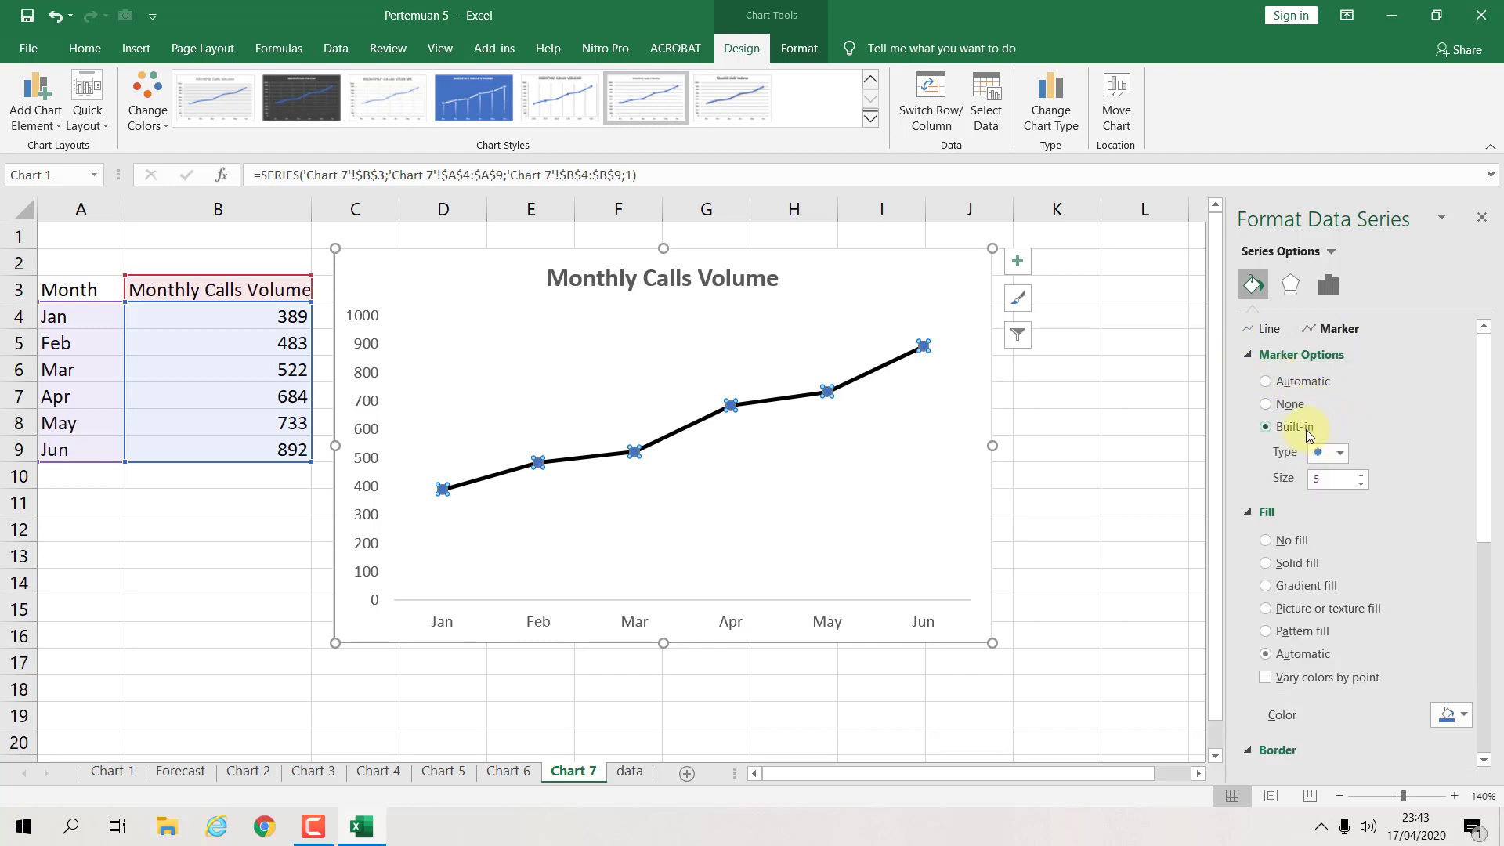
left_click(1340, 453)
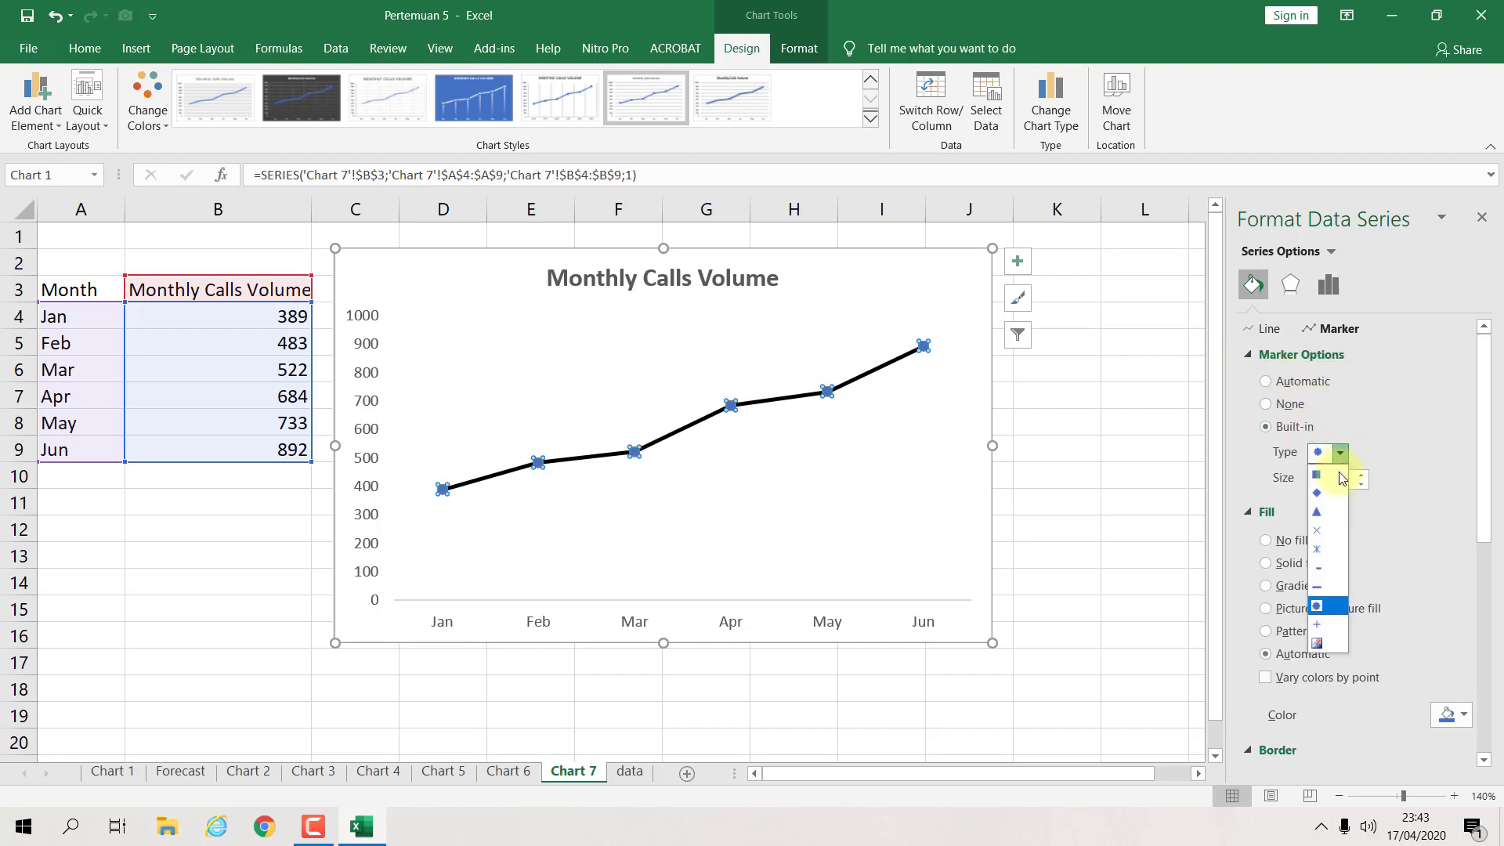
left_click(1322, 606)
left_click(1362, 474)
left_click(1362, 475)
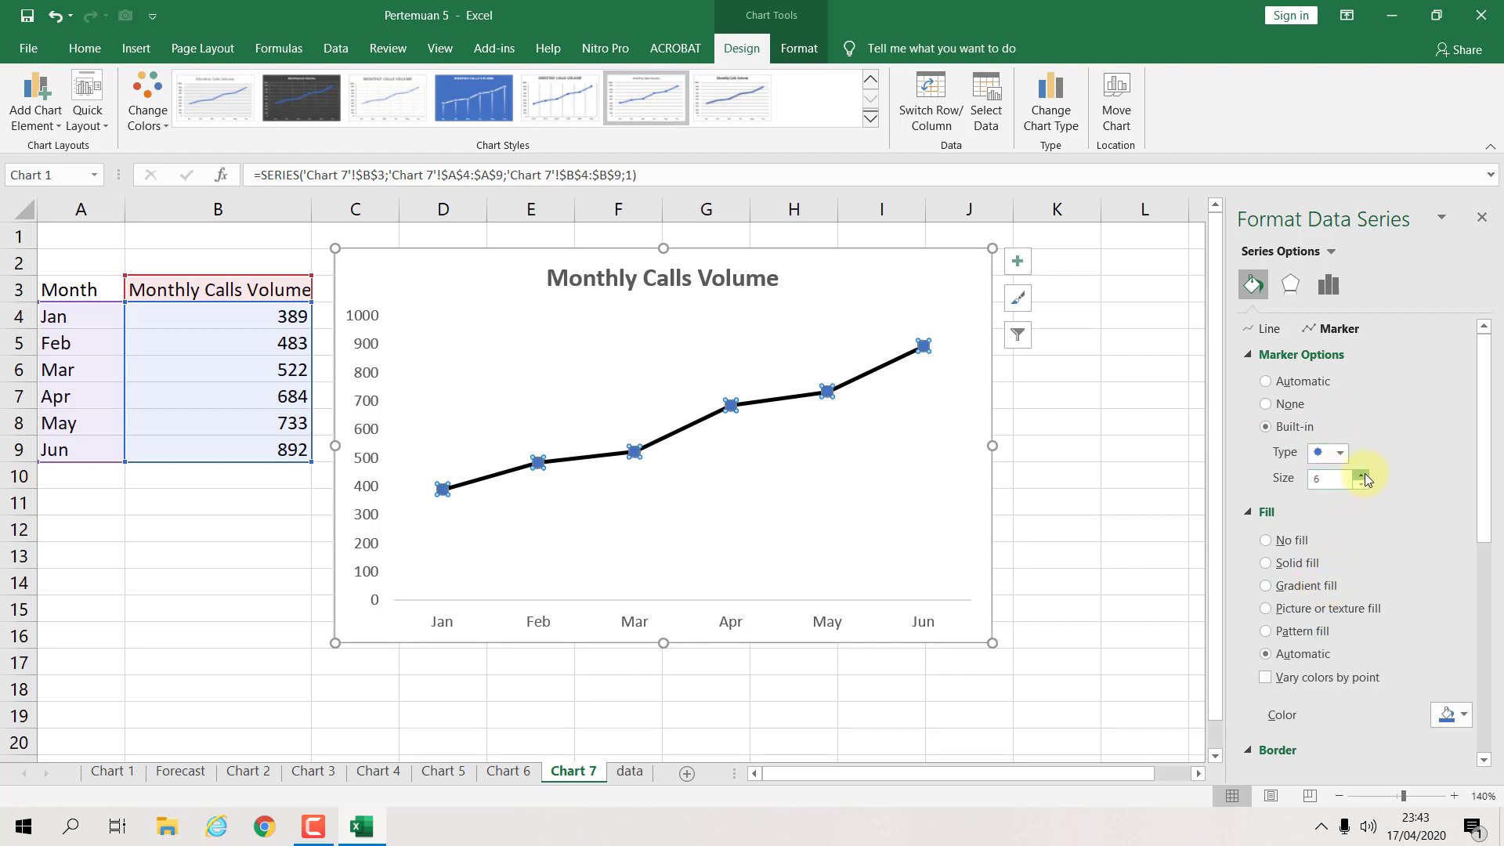
left_click(1362, 475)
left_click(1362, 475)
left_click(1362, 475)
left_click(1361, 475)
left_click(1362, 475)
left_click(1362, 475)
left_click(1362, 474)
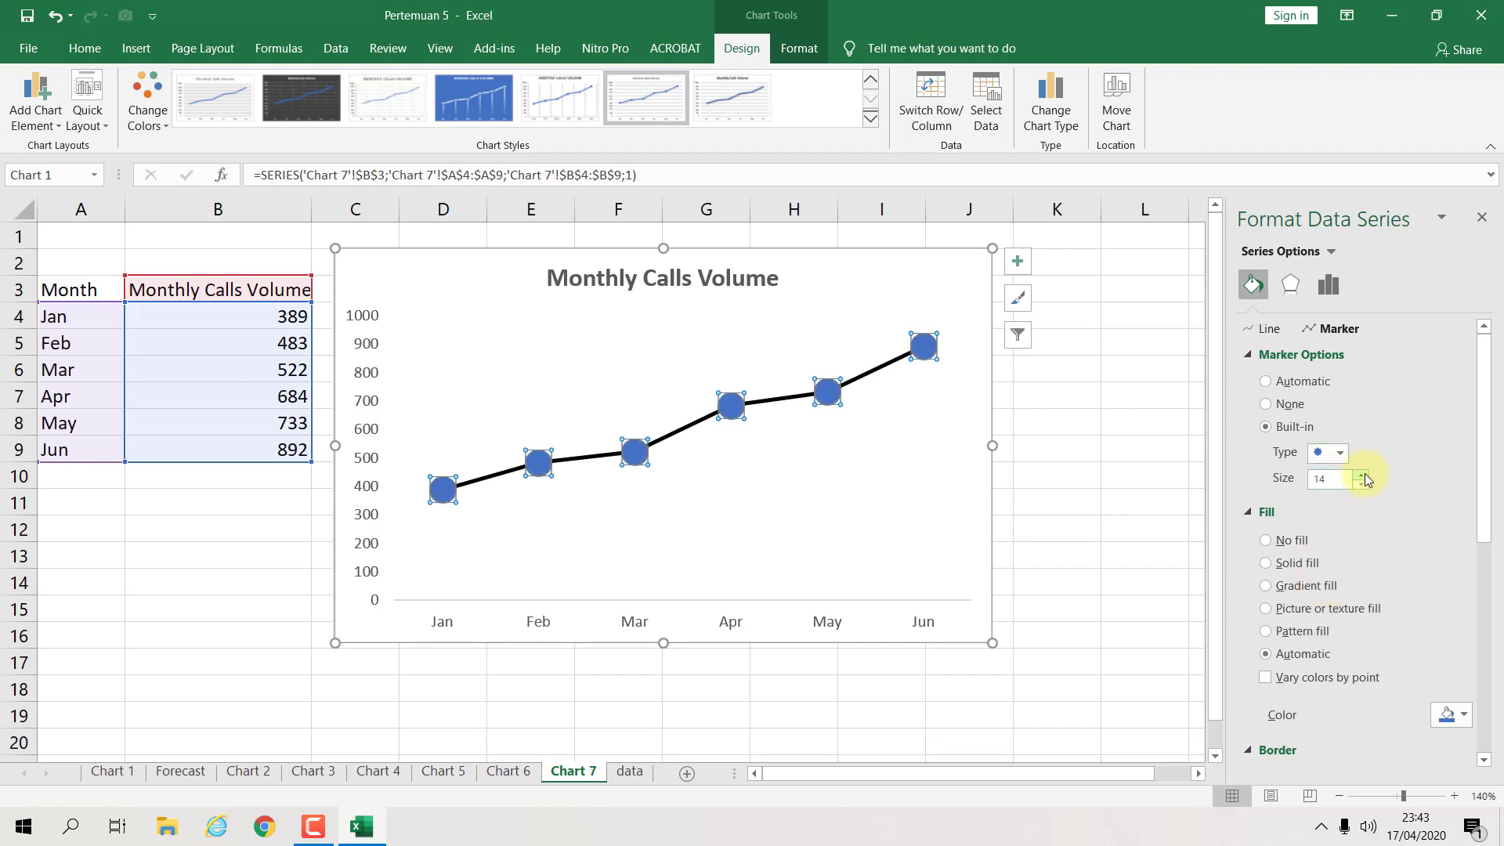
Step: Set both the fill and the border of the series markers to solid black
scroll(1401, 567, "down", 3)
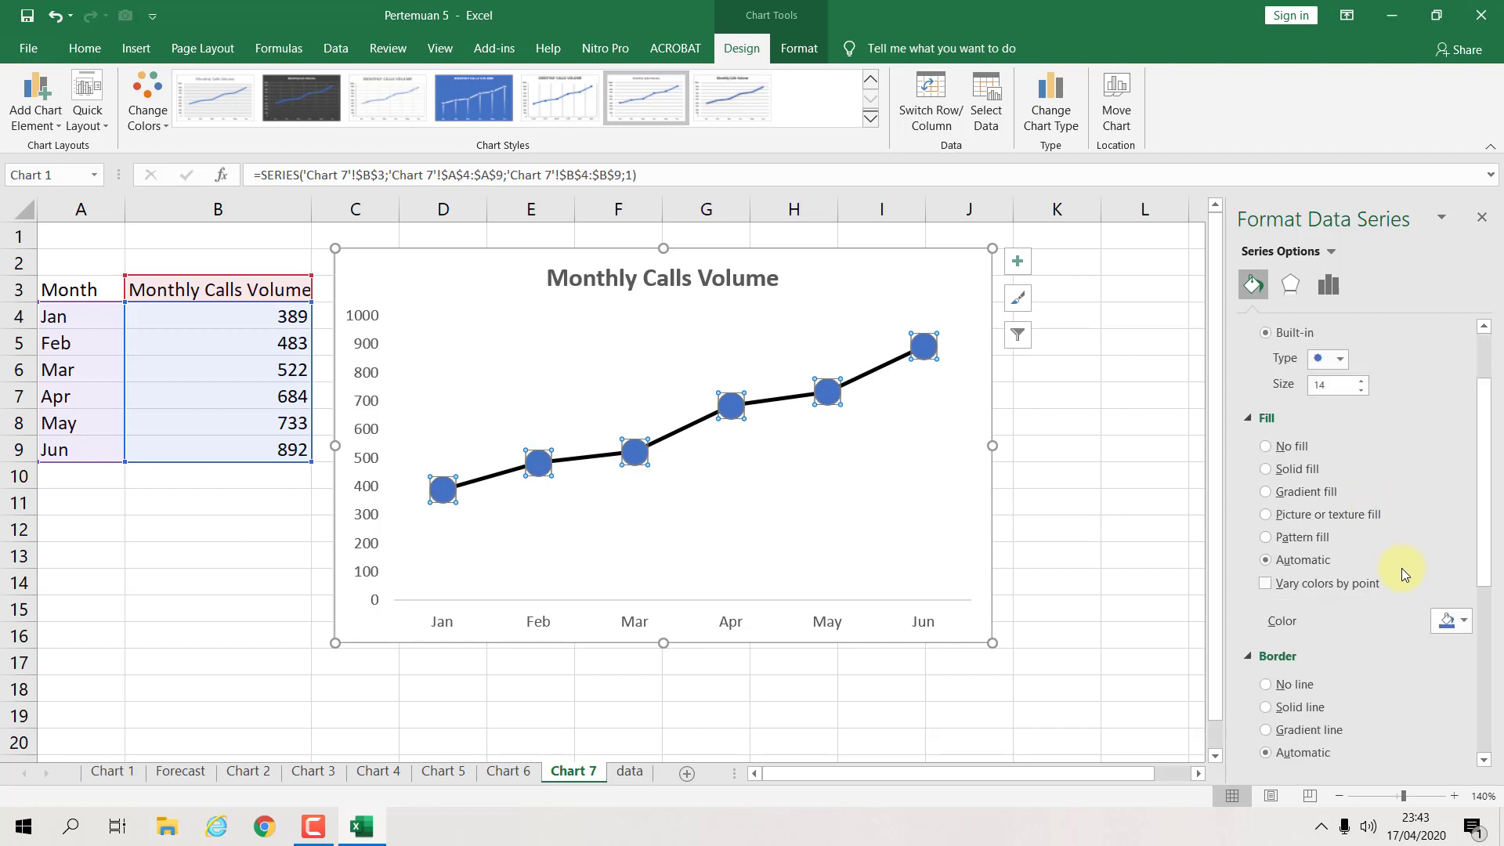
left_click(1467, 620)
left_click(1370, 665)
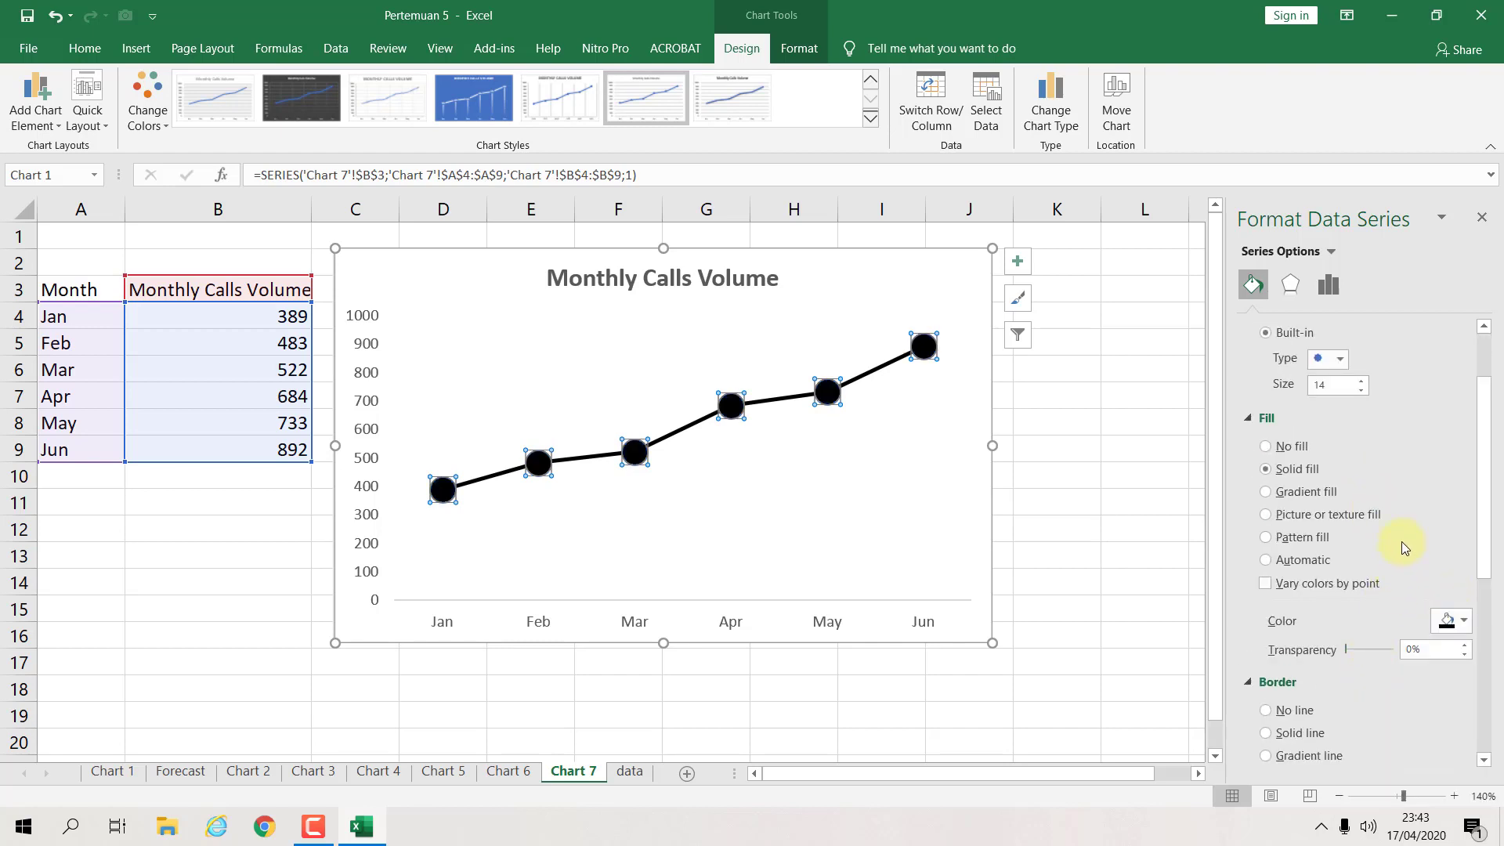
scroll(1402, 540, "down", 6)
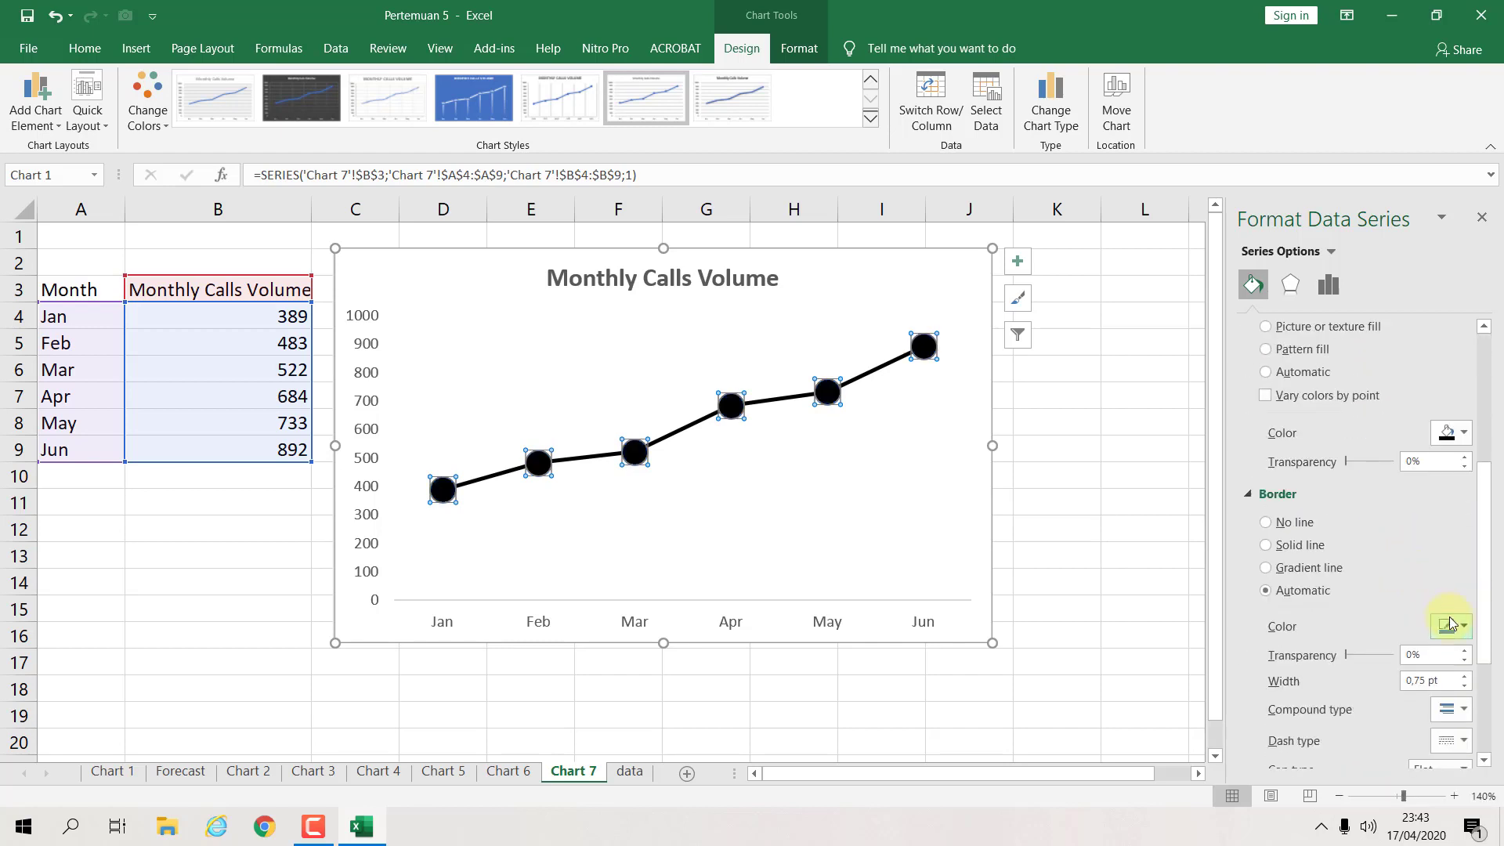
left_click(1450, 624)
left_click(1367, 479)
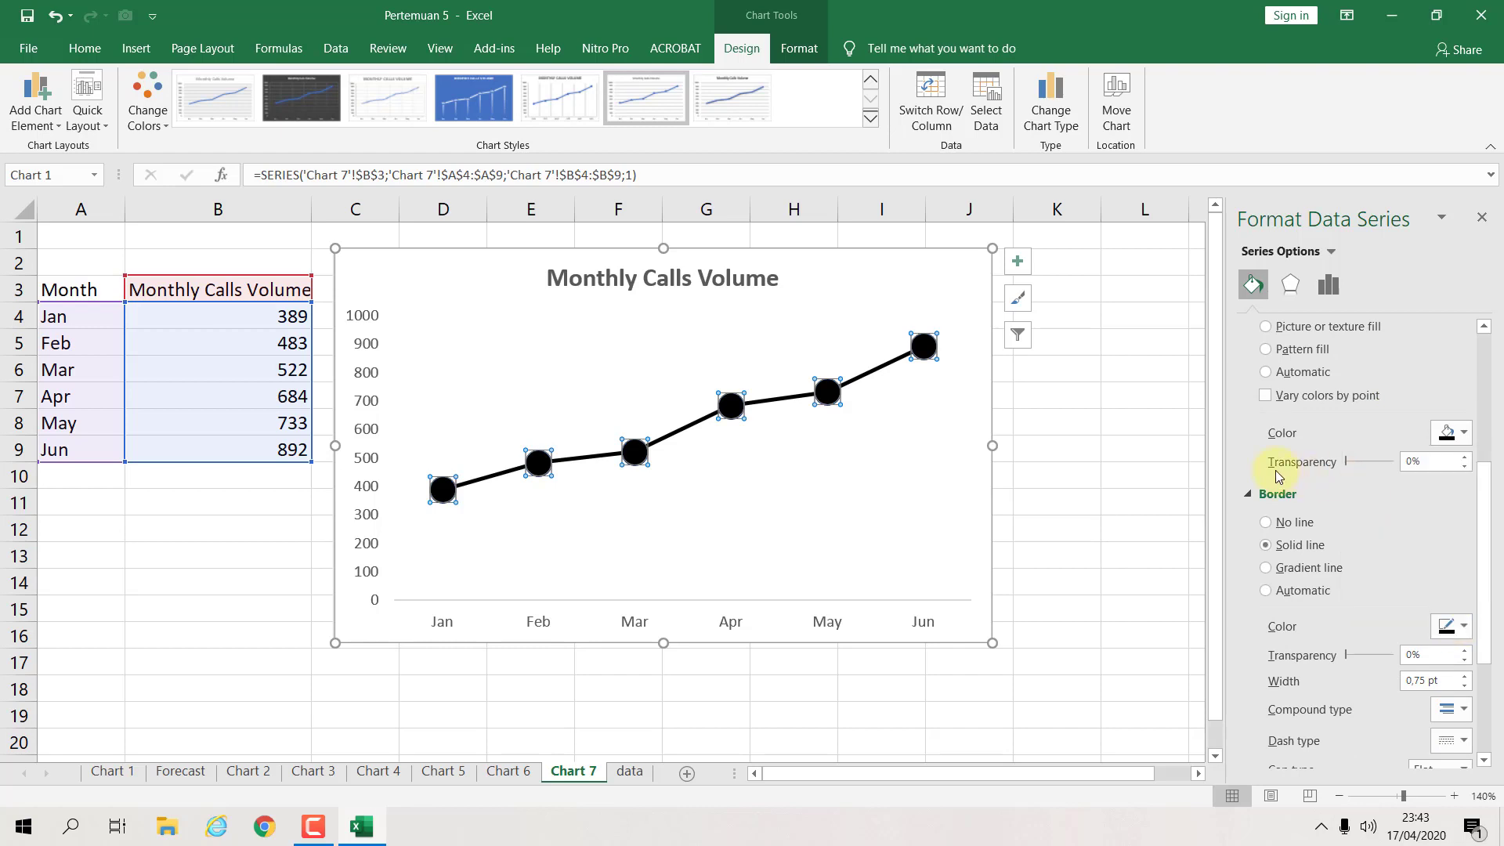
left_click(1328, 289)
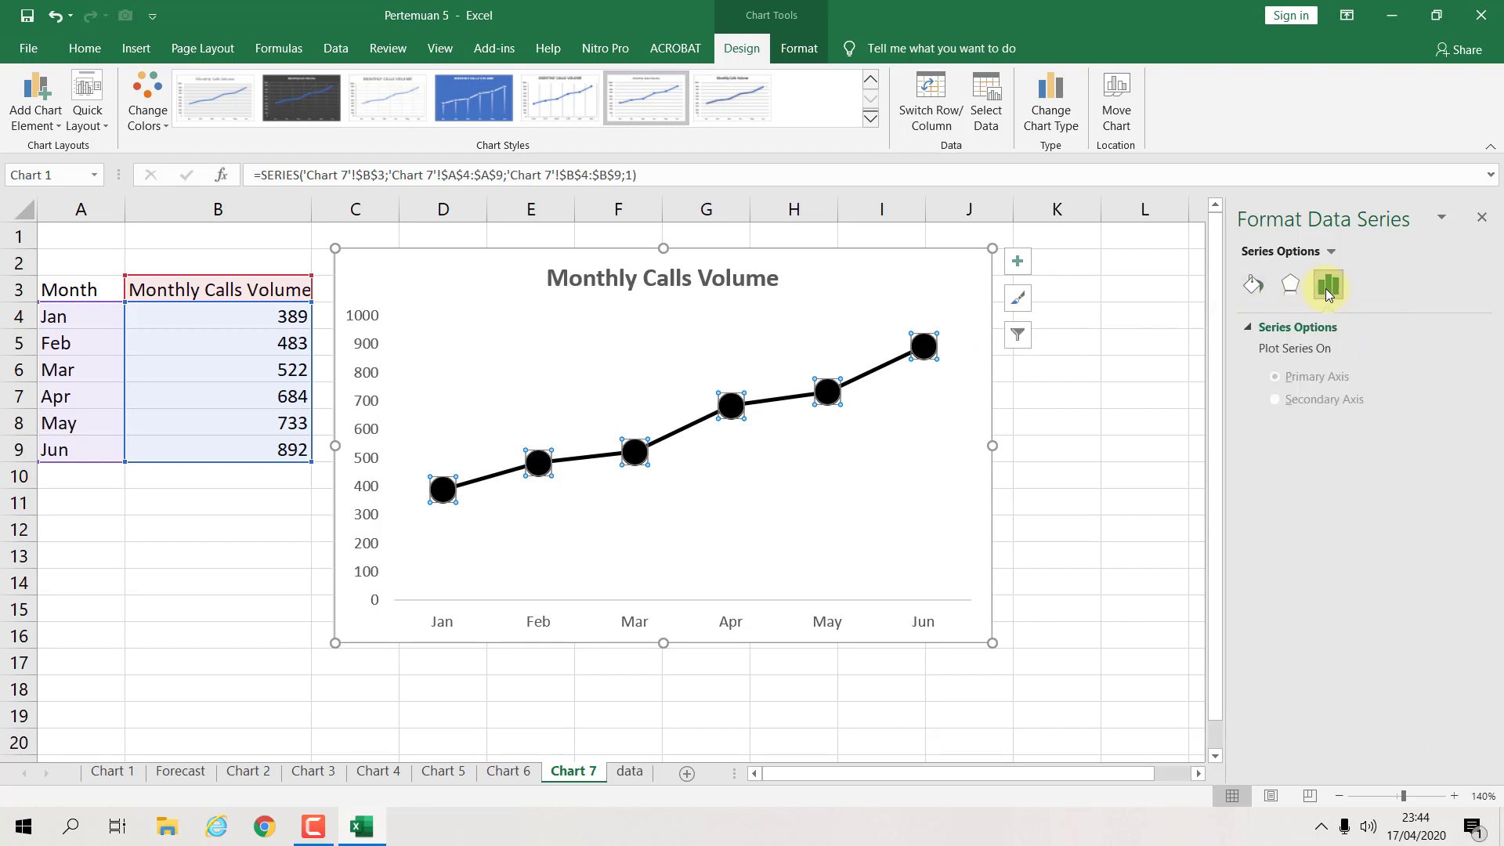
left_click(1242, 326)
left_click(1243, 326)
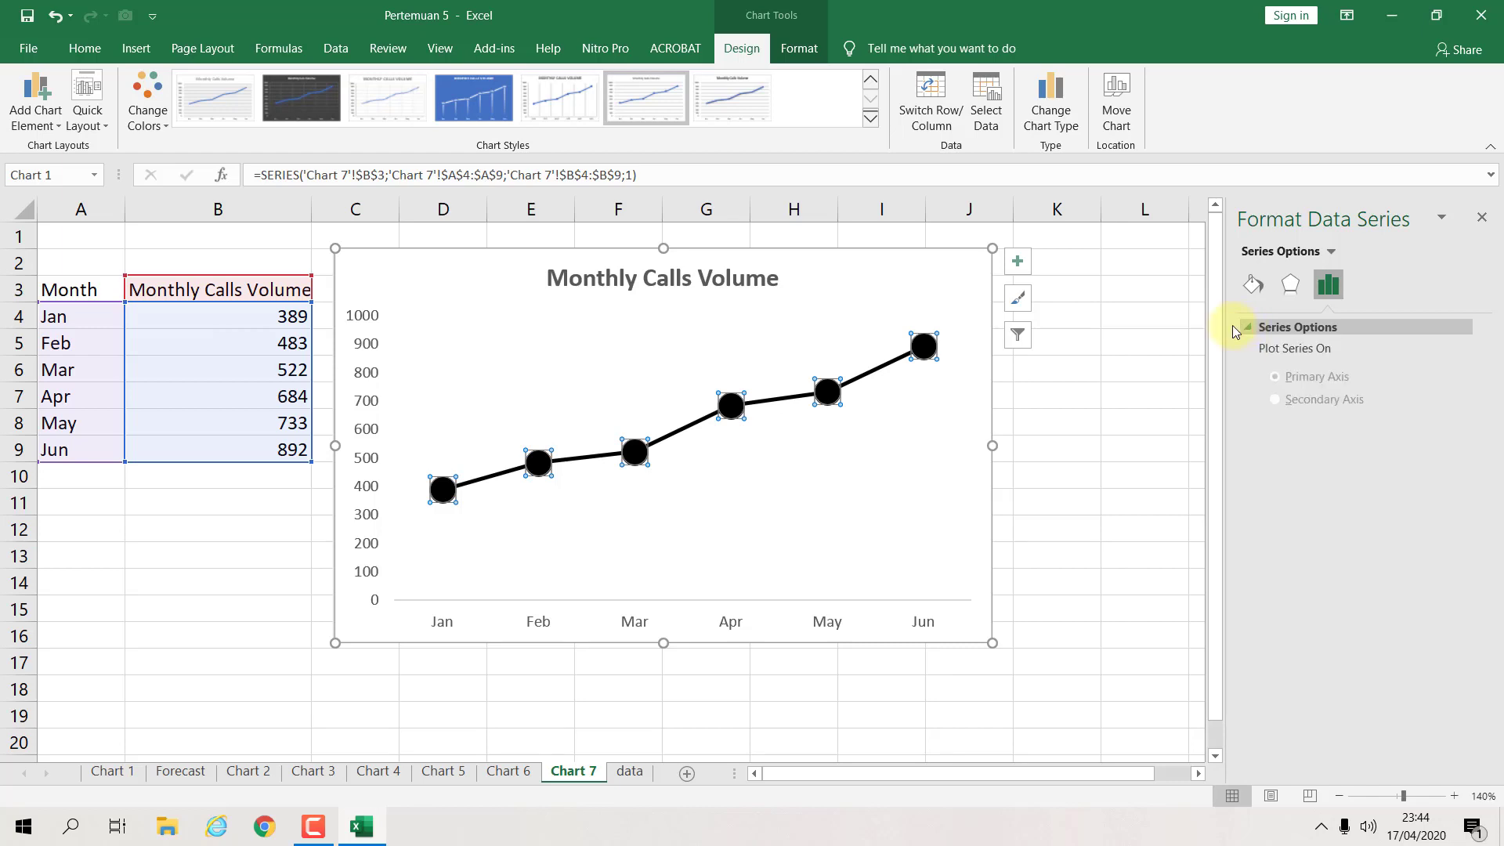
left_click(1132, 369)
left_click(924, 345)
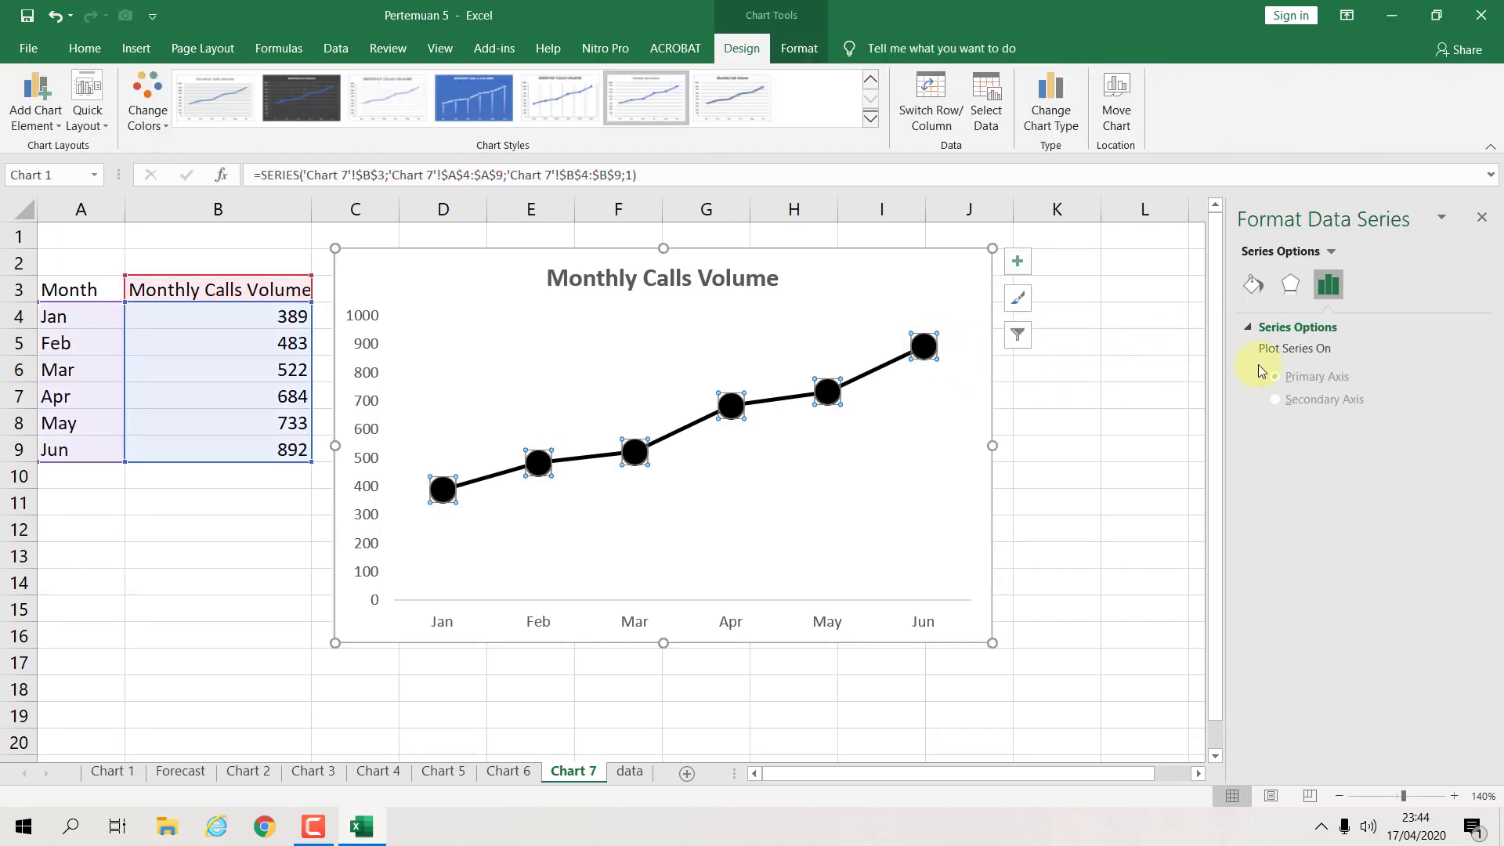
left_click(1290, 286)
left_click(1254, 288)
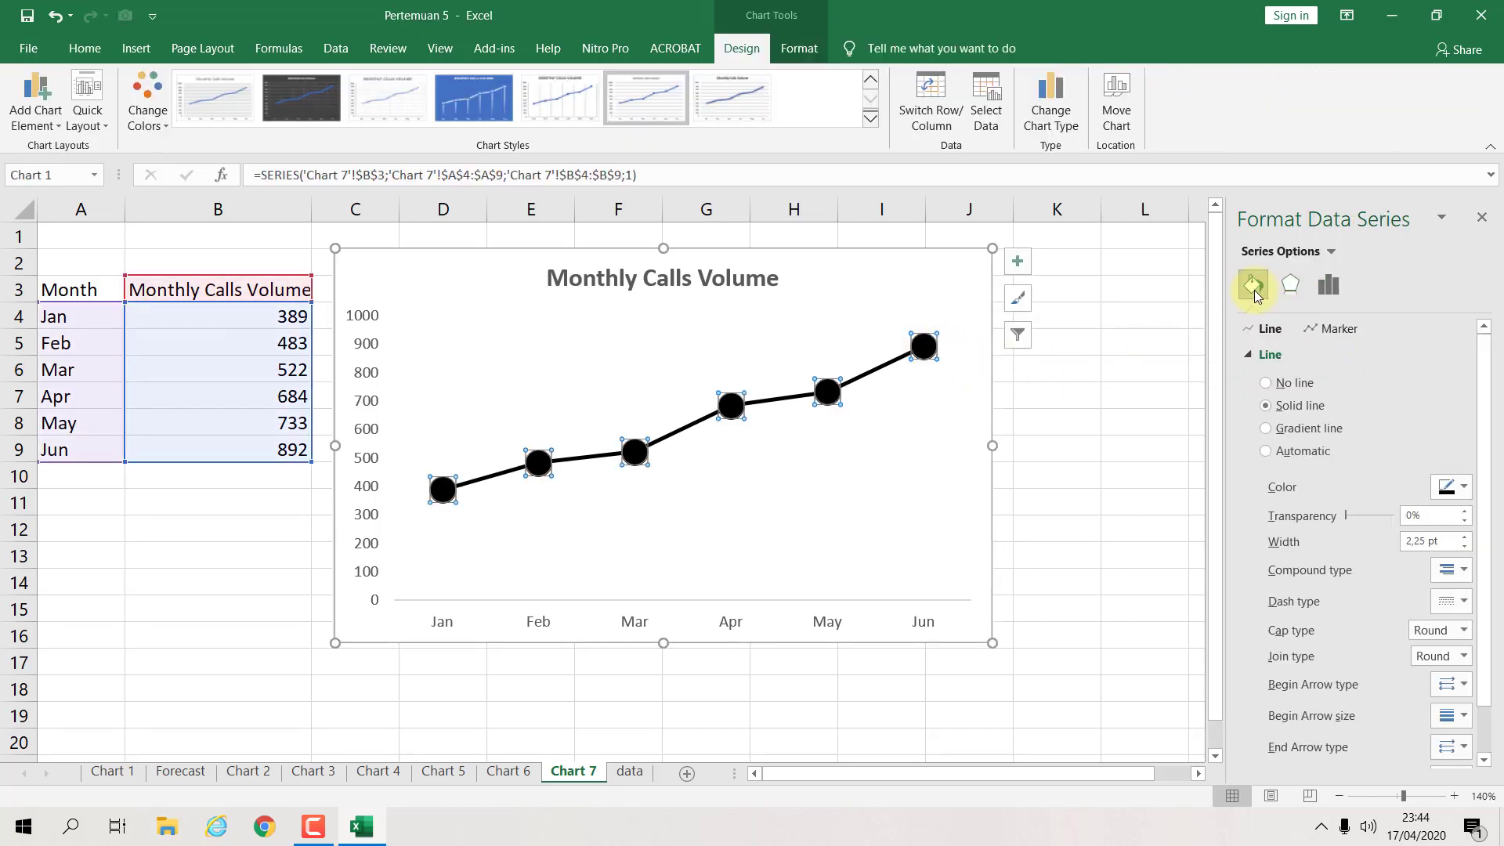
left_click(1324, 293)
left_click(1097, 376)
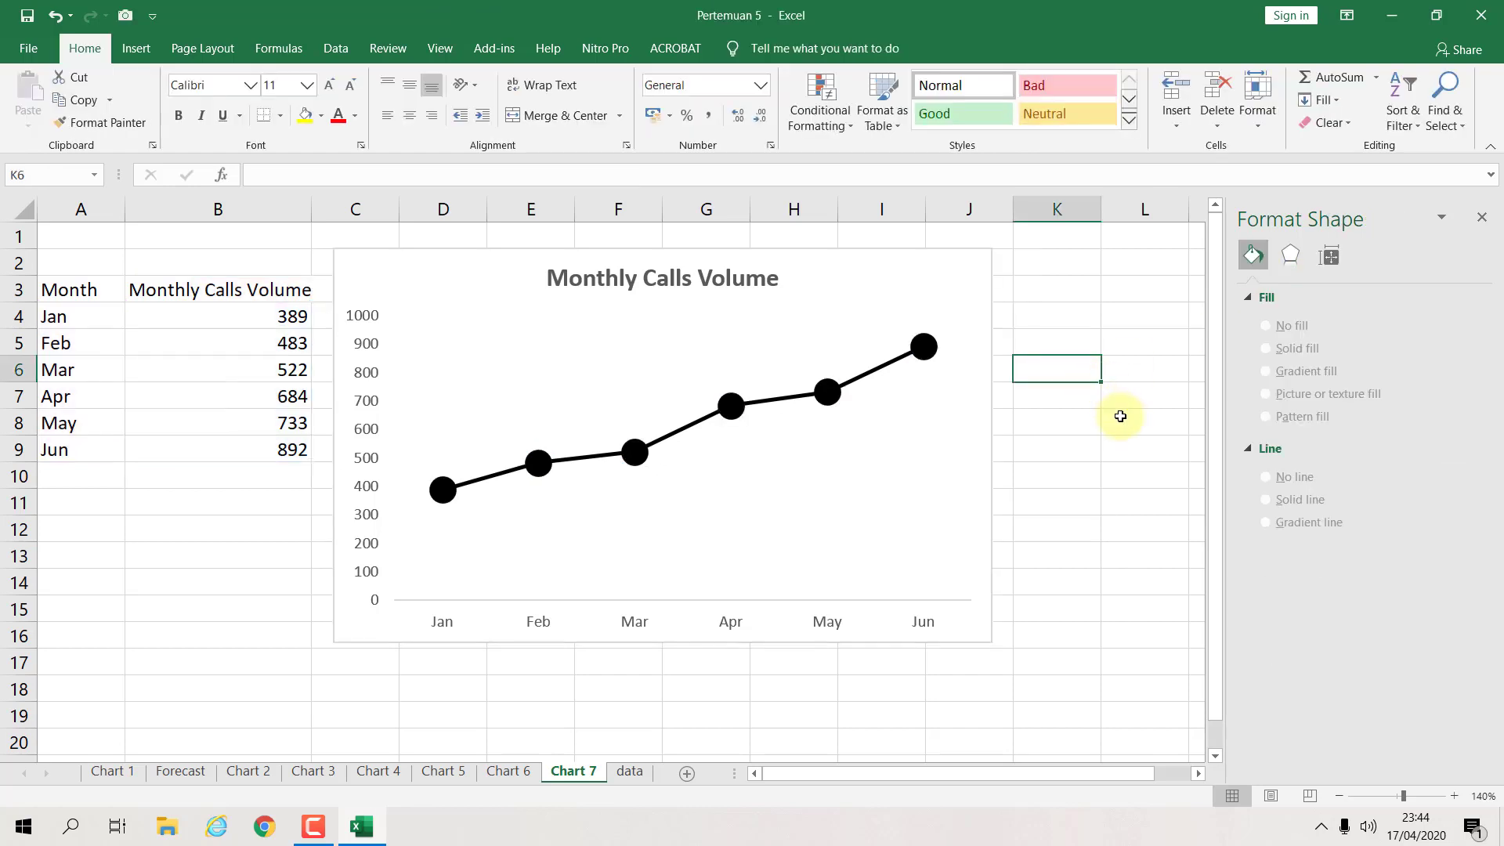
Step: Add data labels to the line chart, centered on the markers
left_click(928, 350)
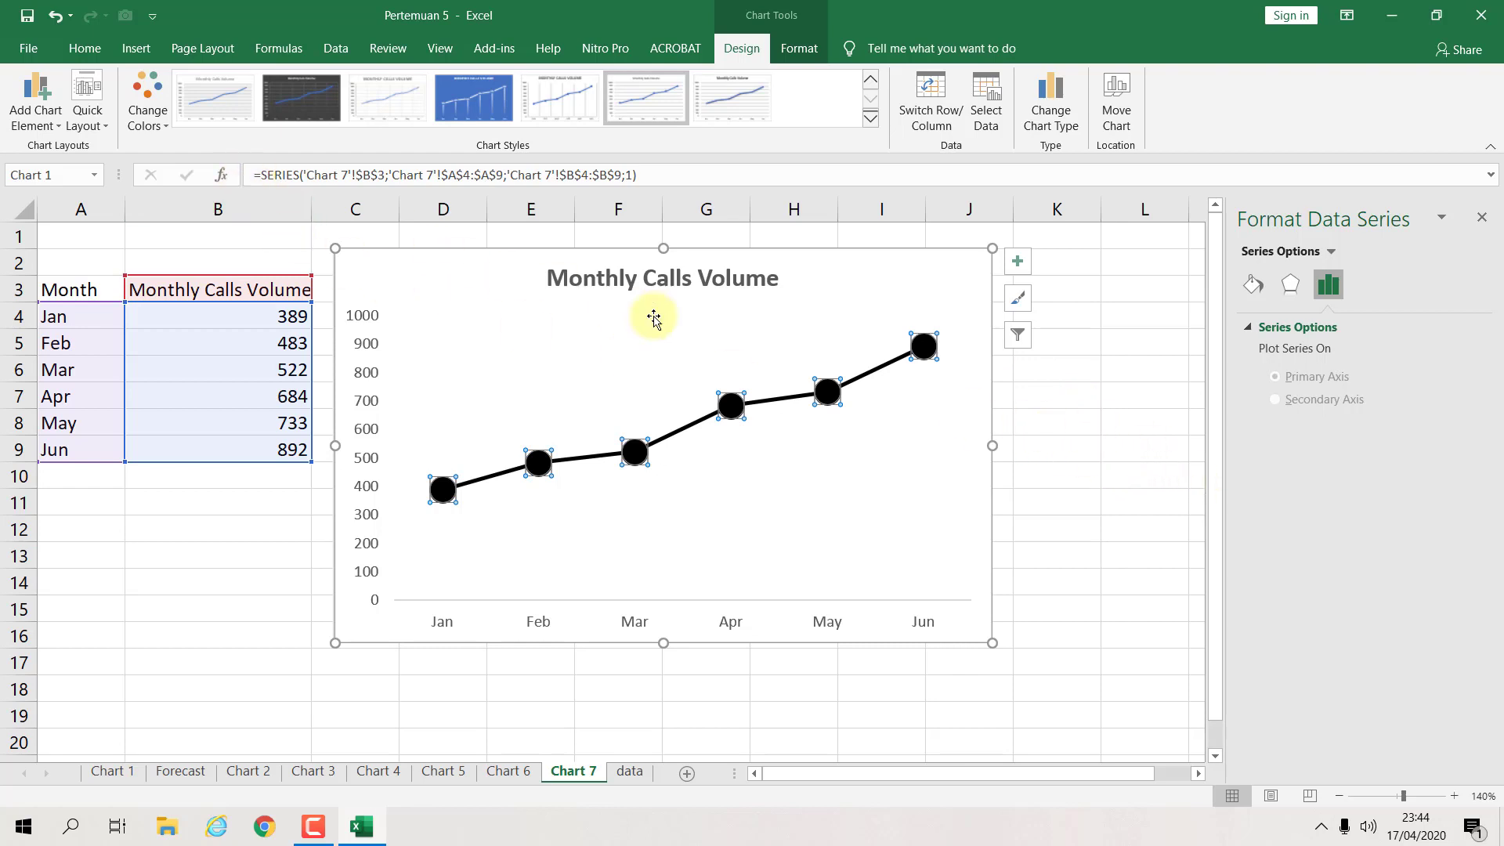
left_click(824, 303)
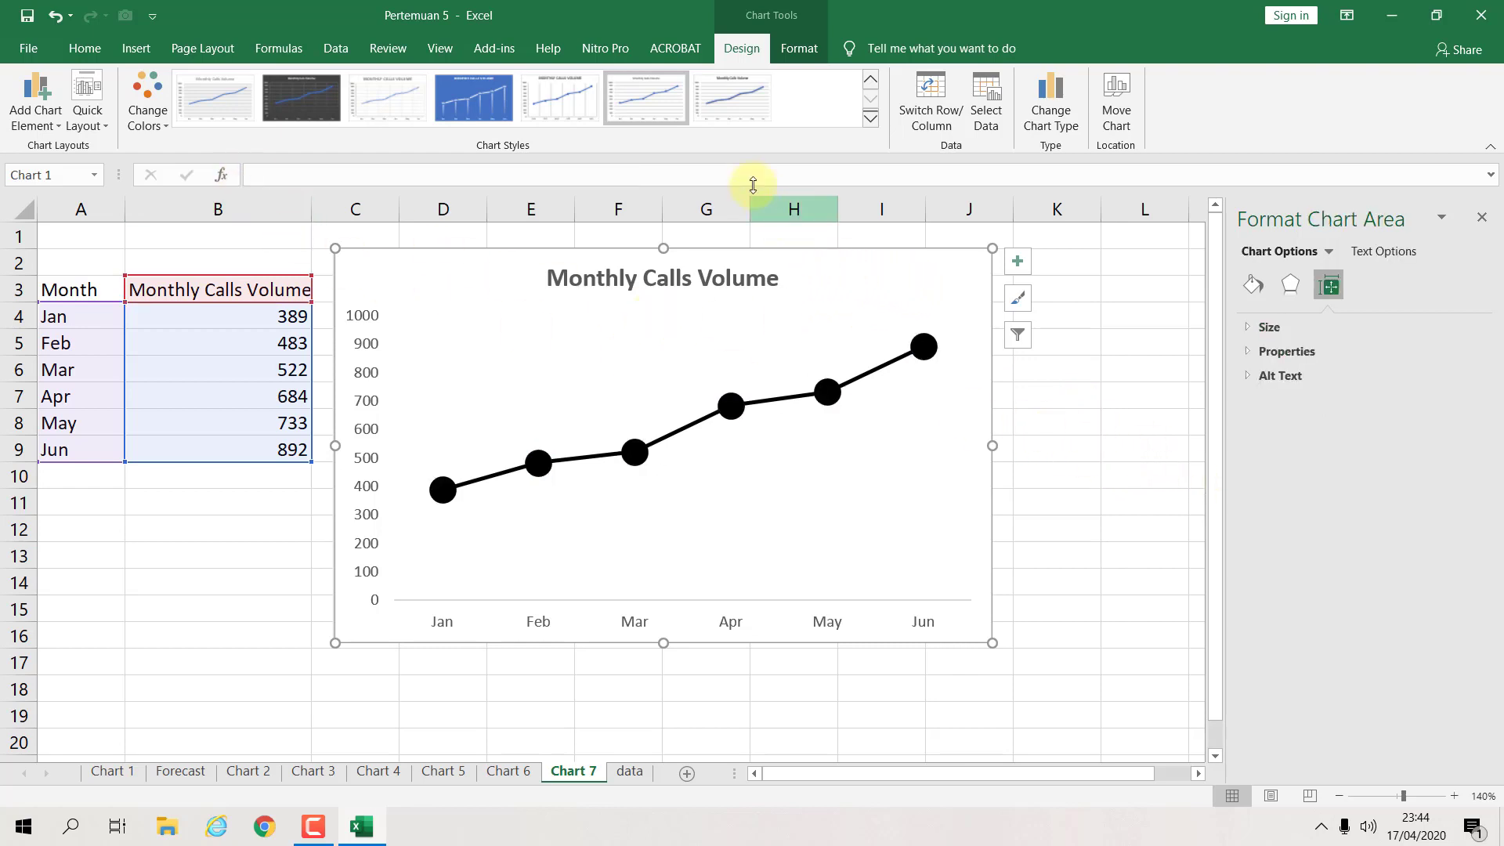
left_click(59, 130)
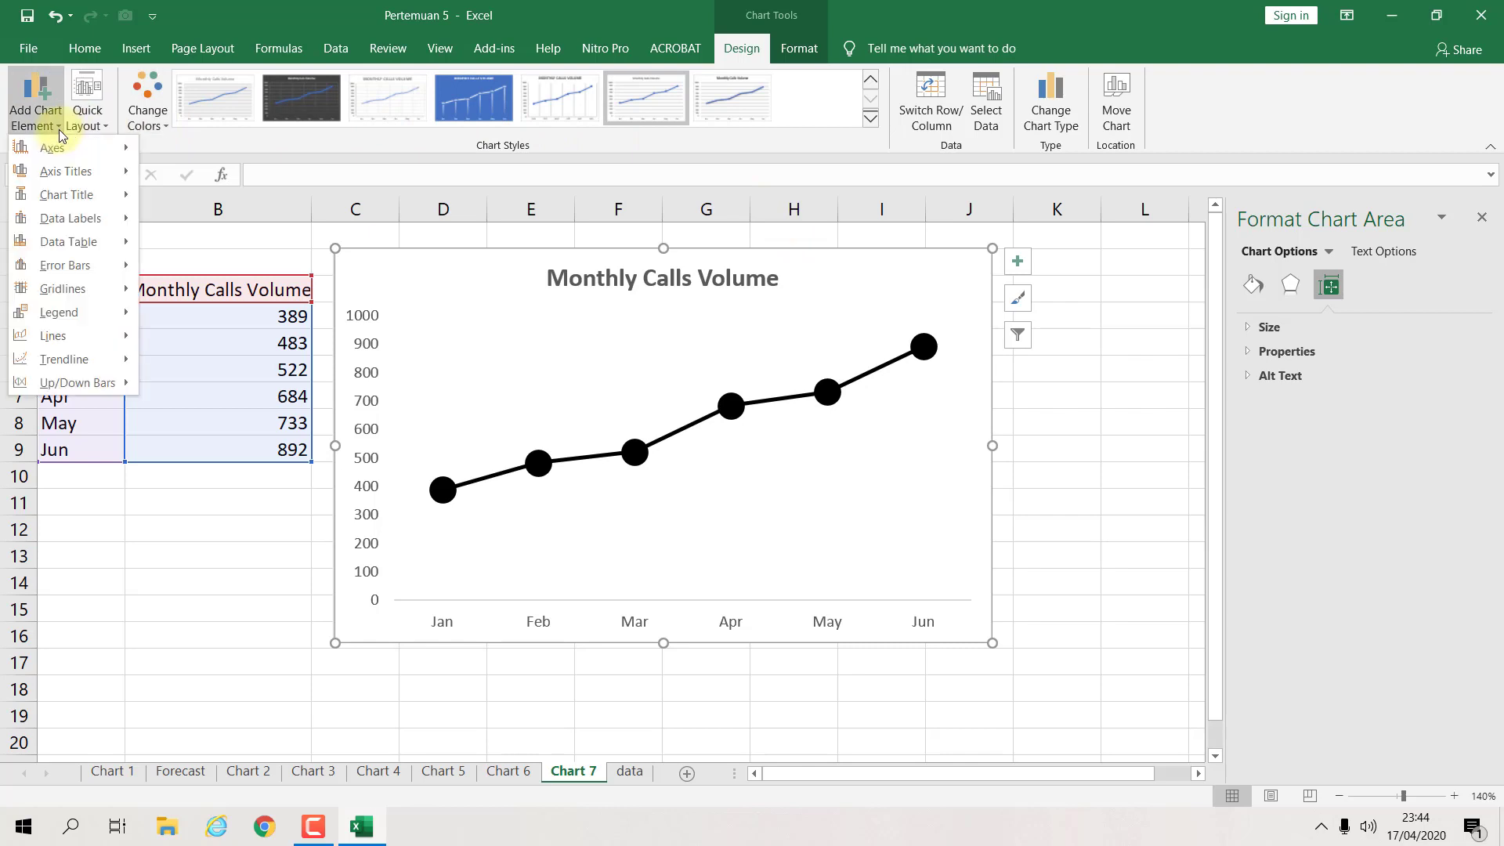
mouse_move(78, 227)
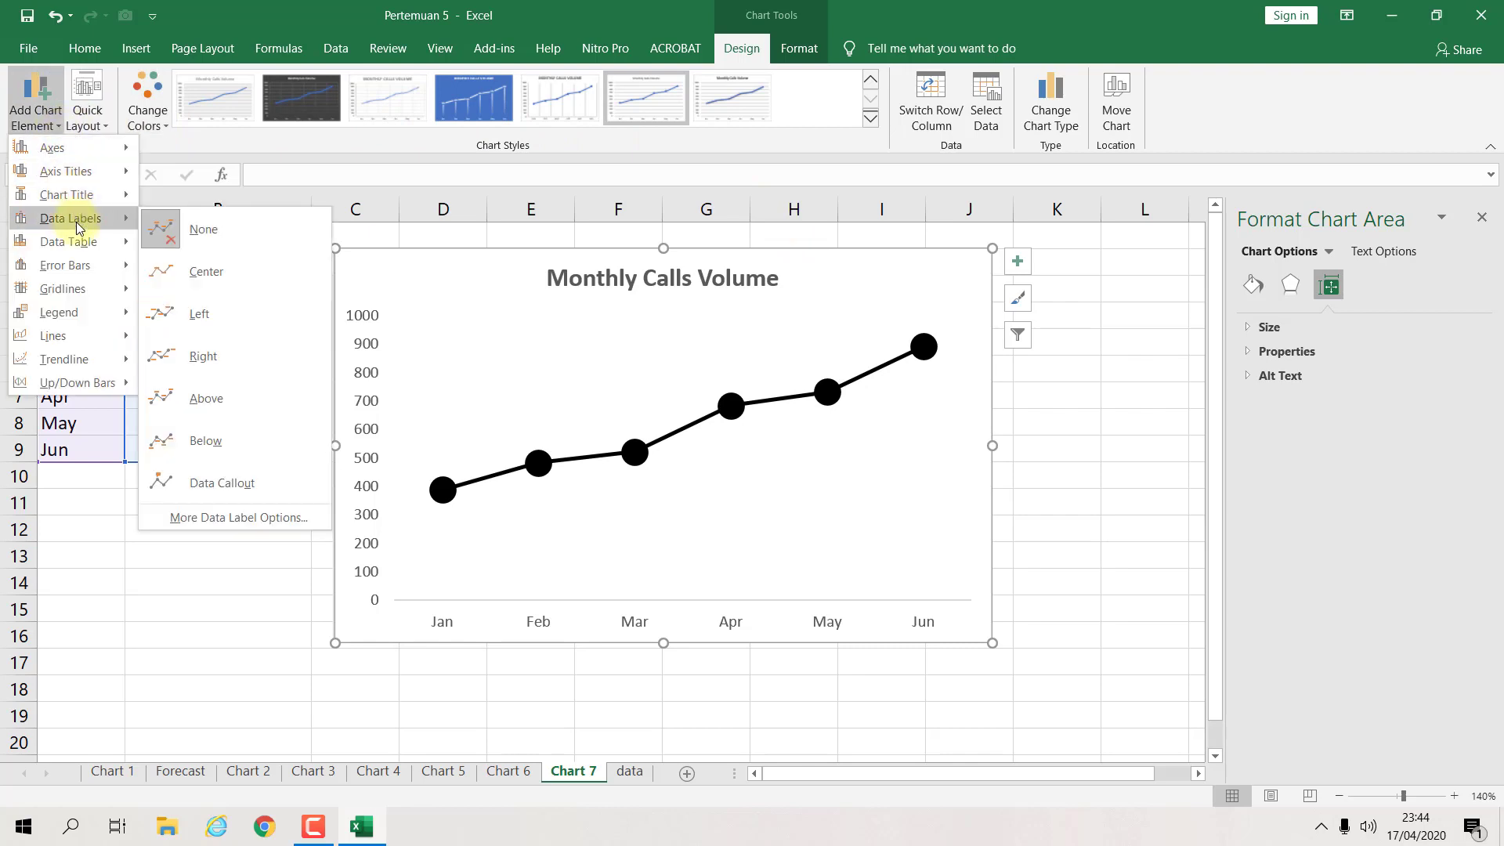
left_click(211, 271)
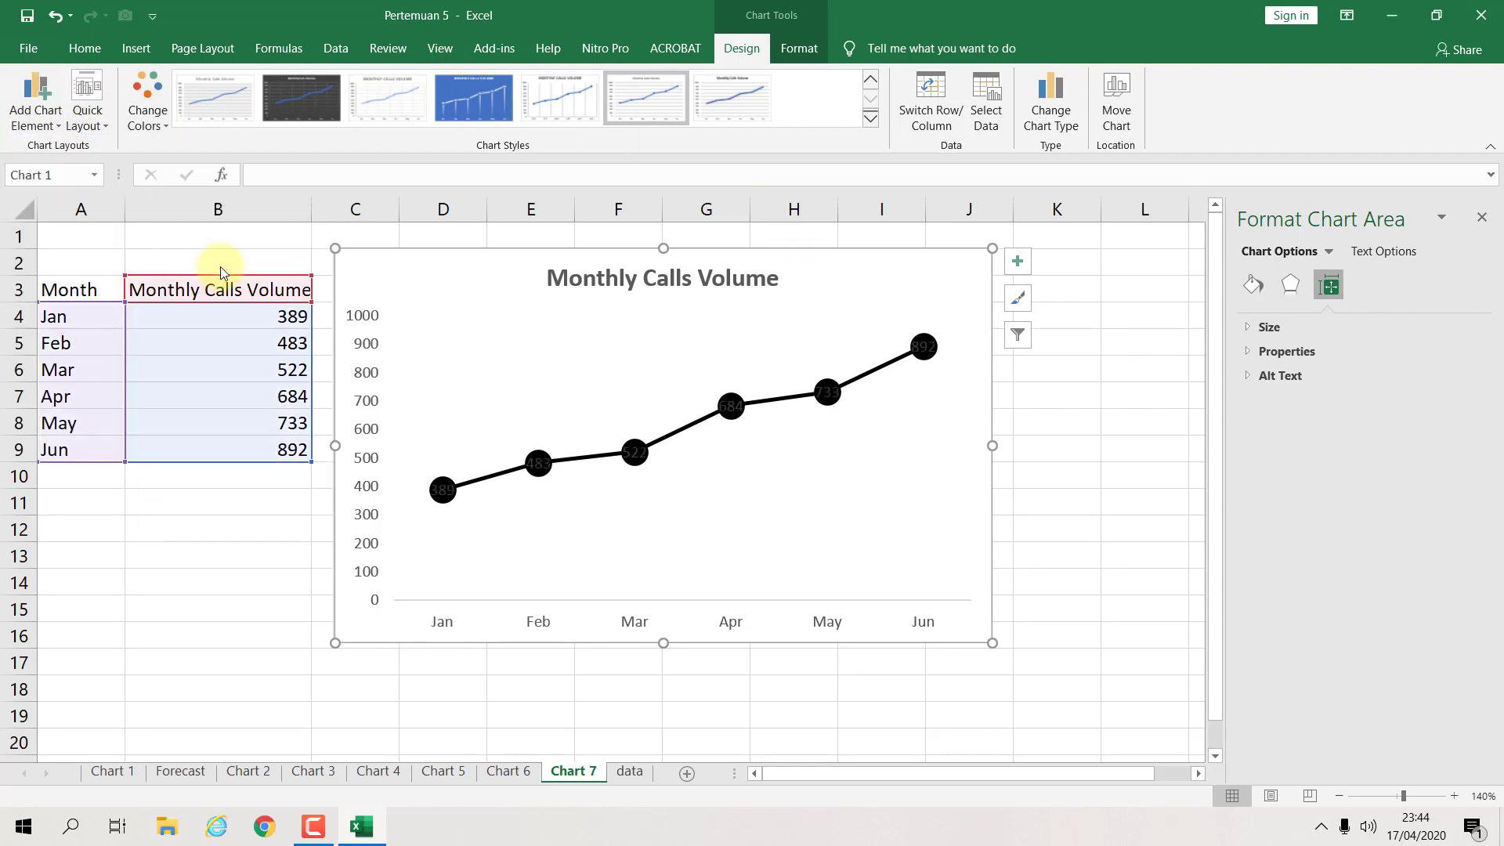
Step: Make the data label text white and deselect the chart
left_click(923, 346)
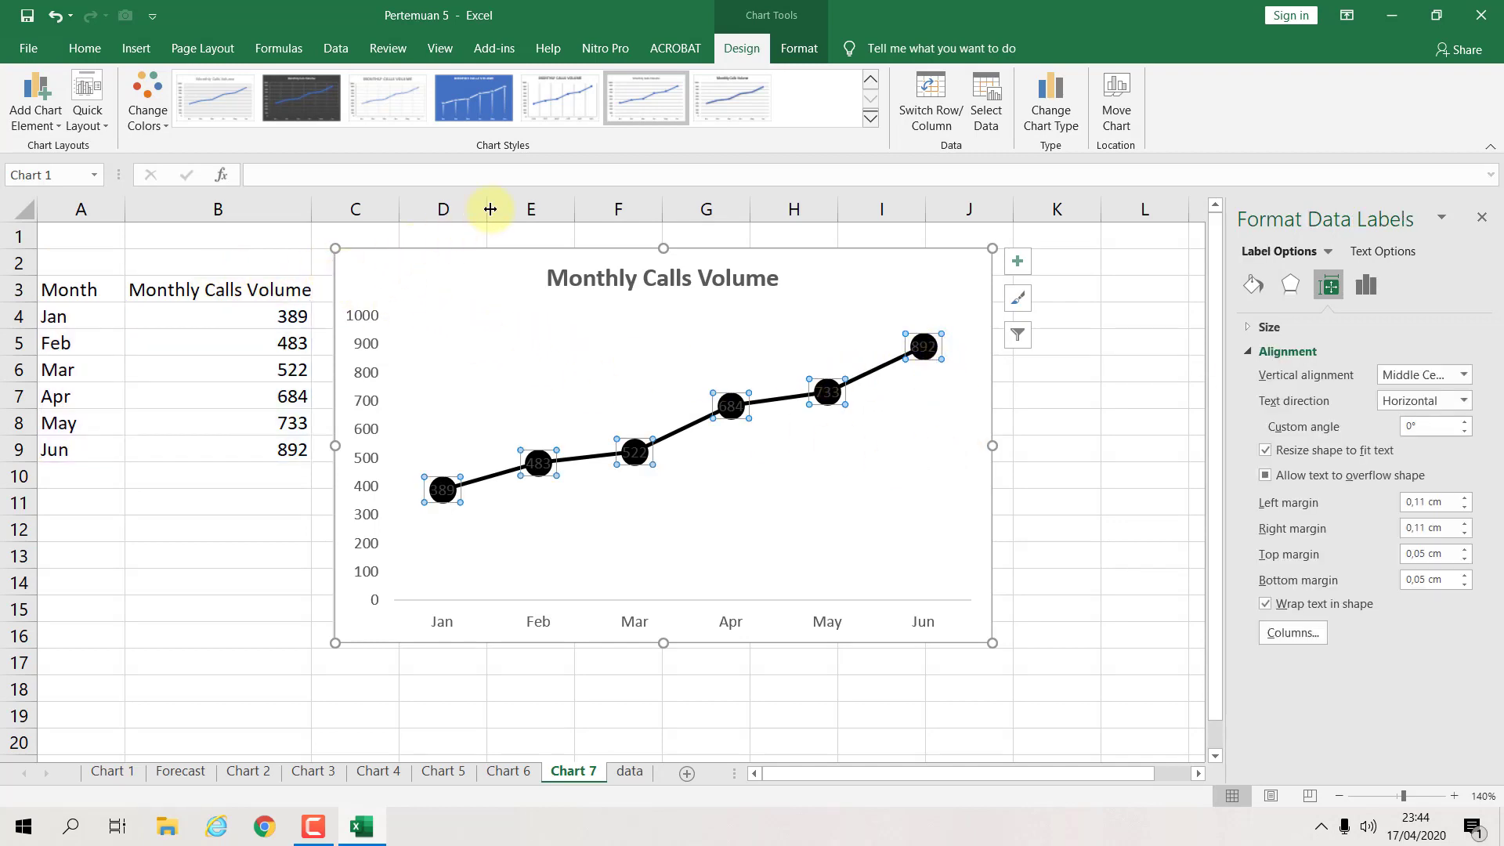
left_click(83, 51)
left_click(335, 117)
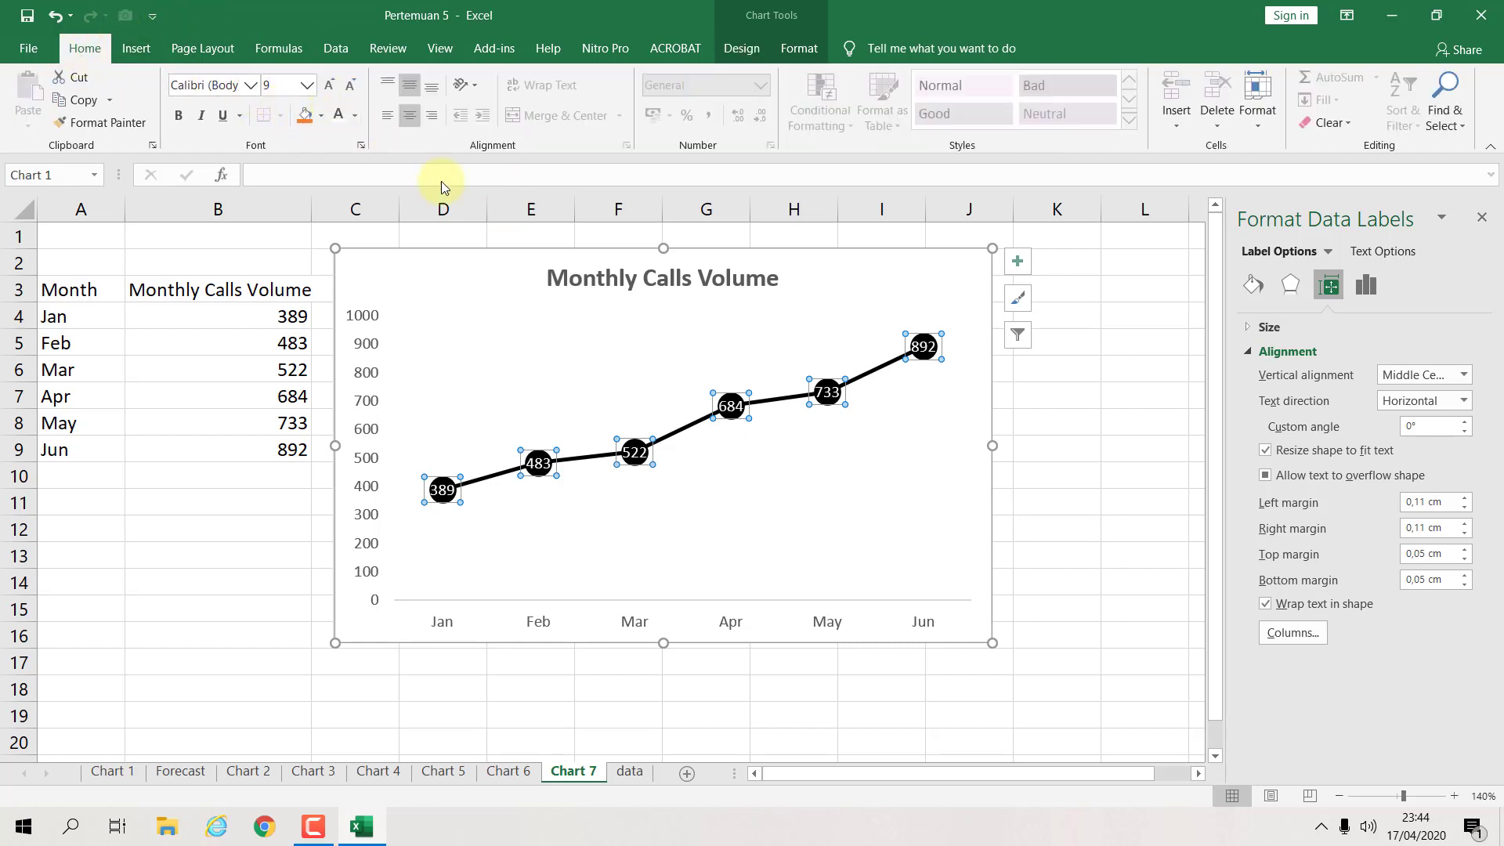
left_click(1104, 447)
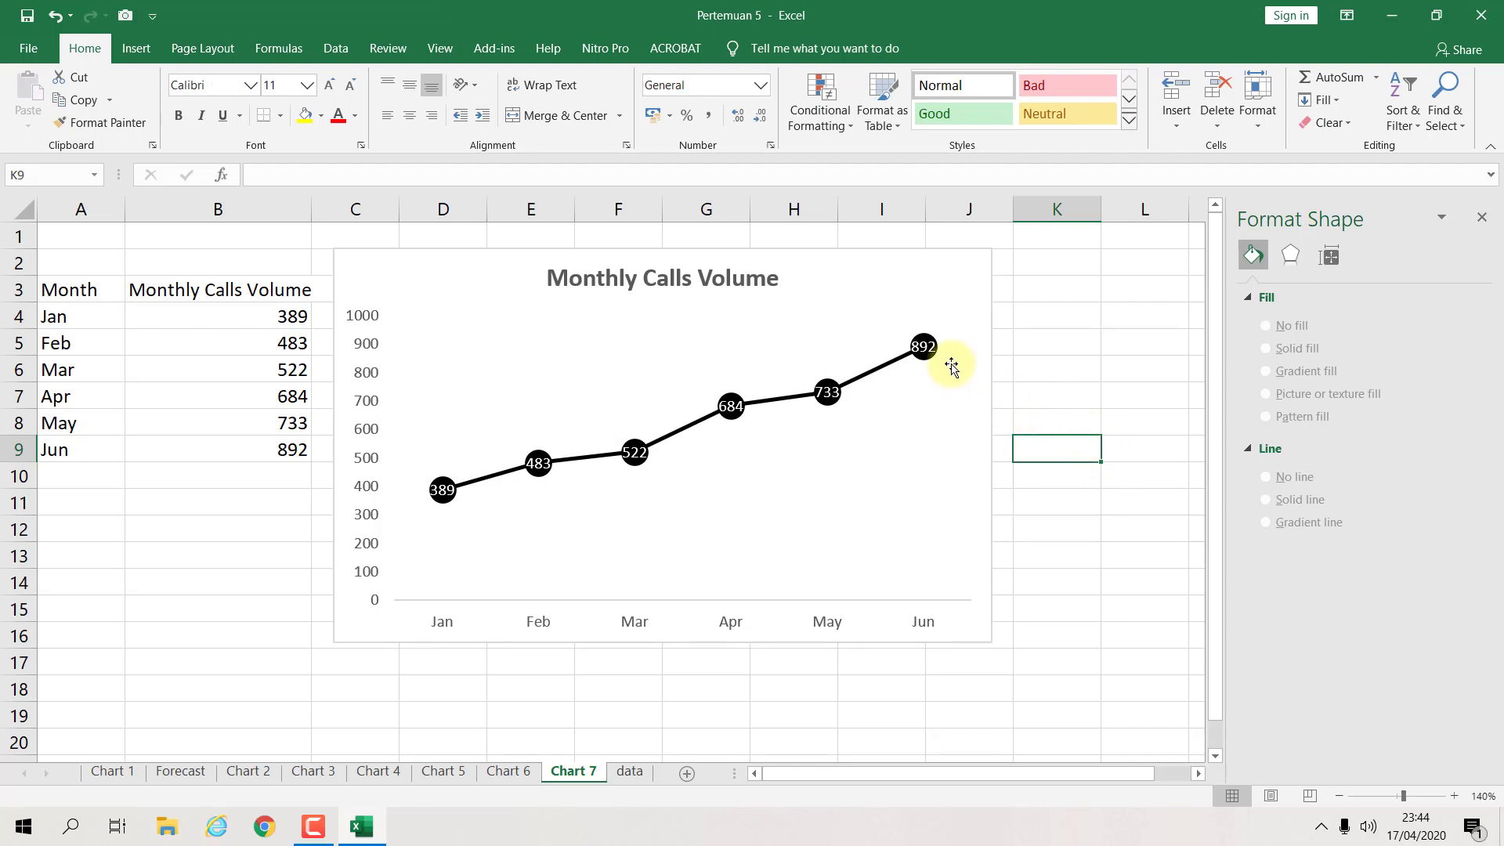
Step: Change the data labels to show the category name instead of the value, and deselect the chart
left_click(928, 347)
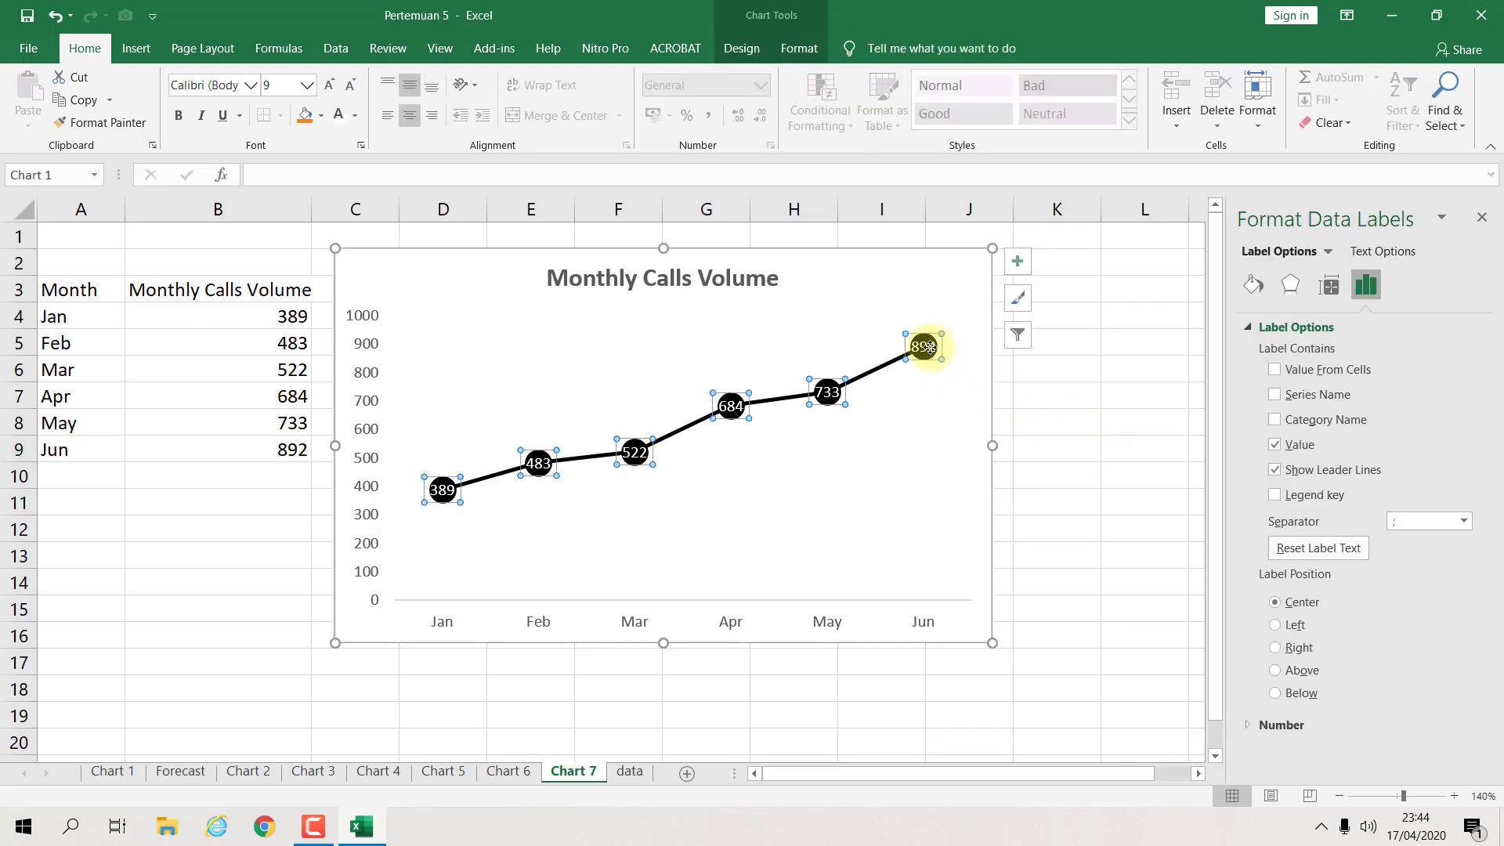
left_click(1060, 367)
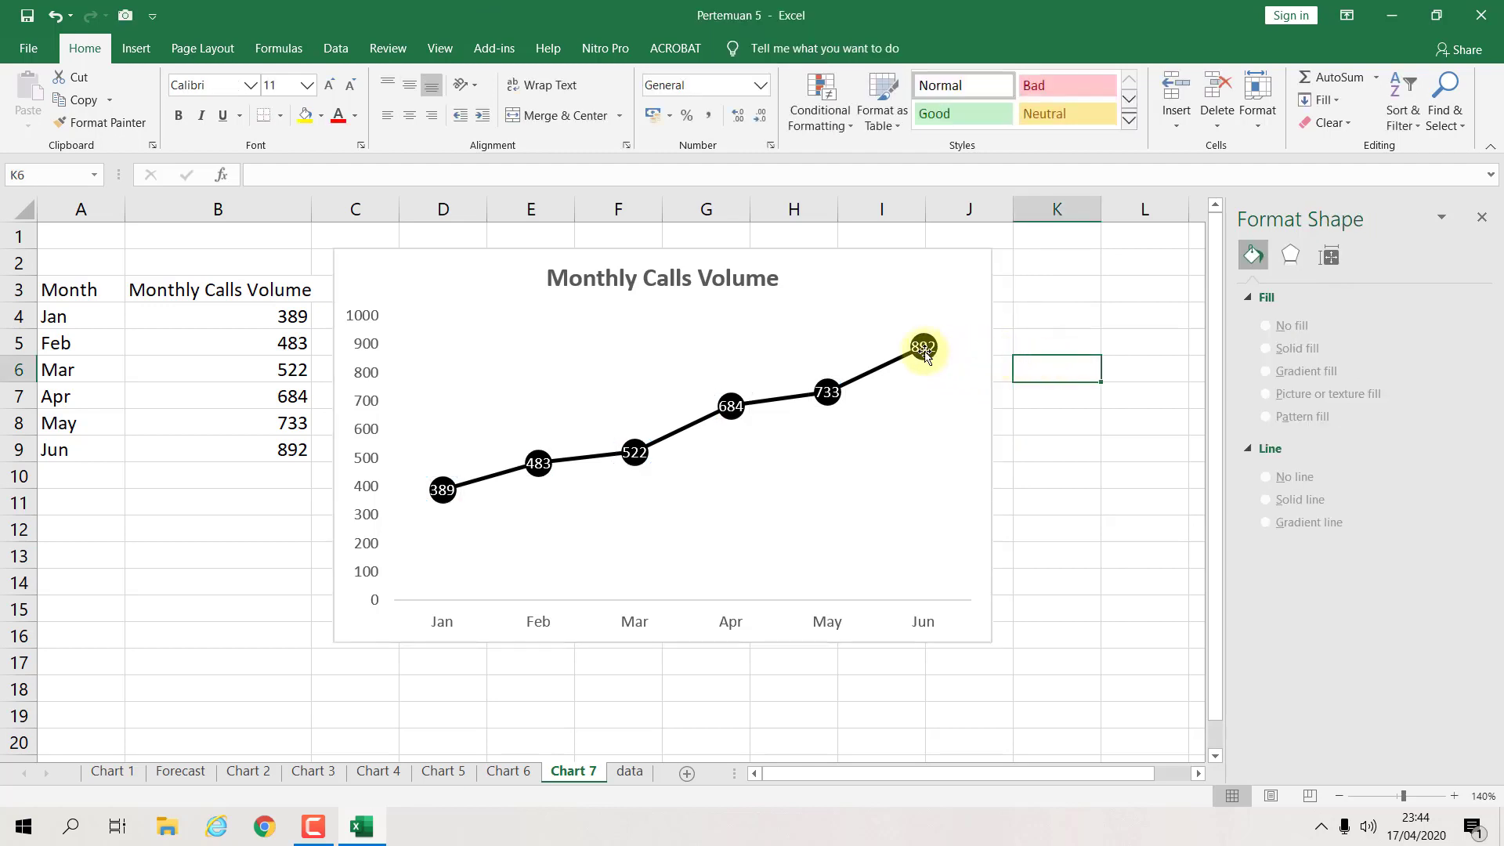
left_click(924, 349)
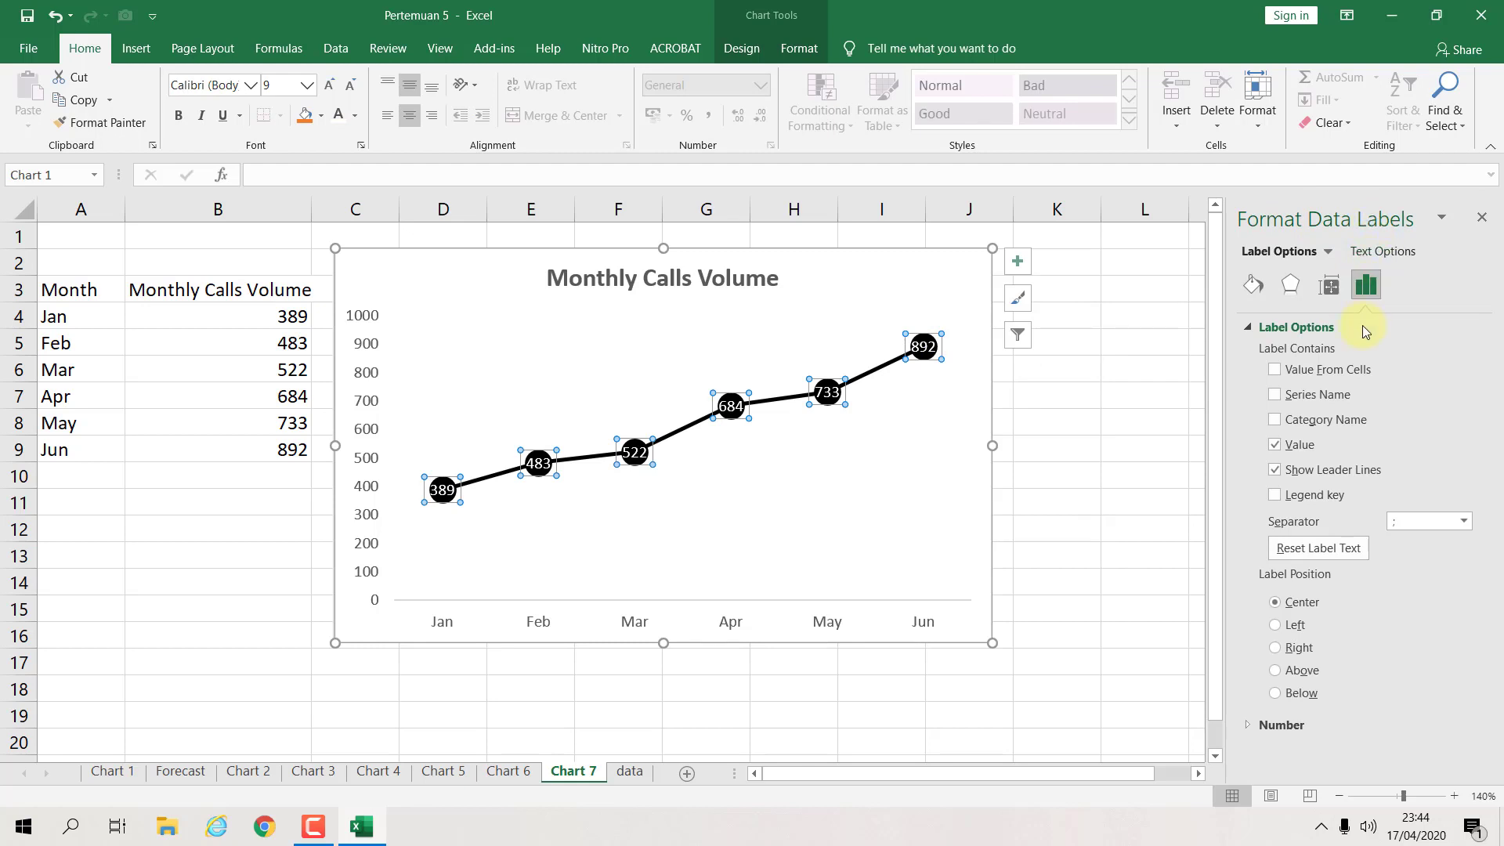
left_click(1282, 444)
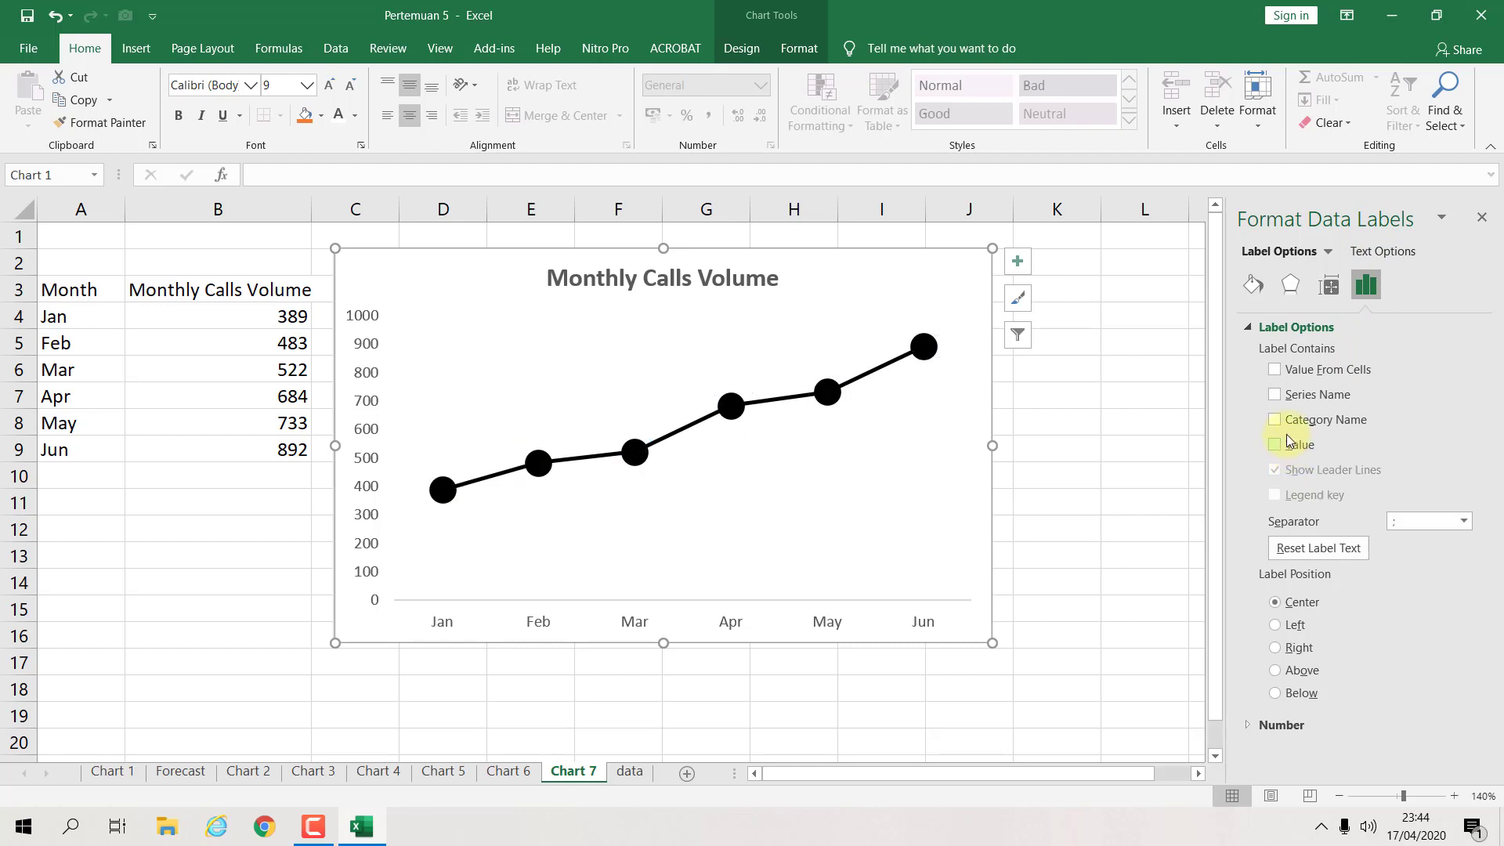
left_click(1282, 425)
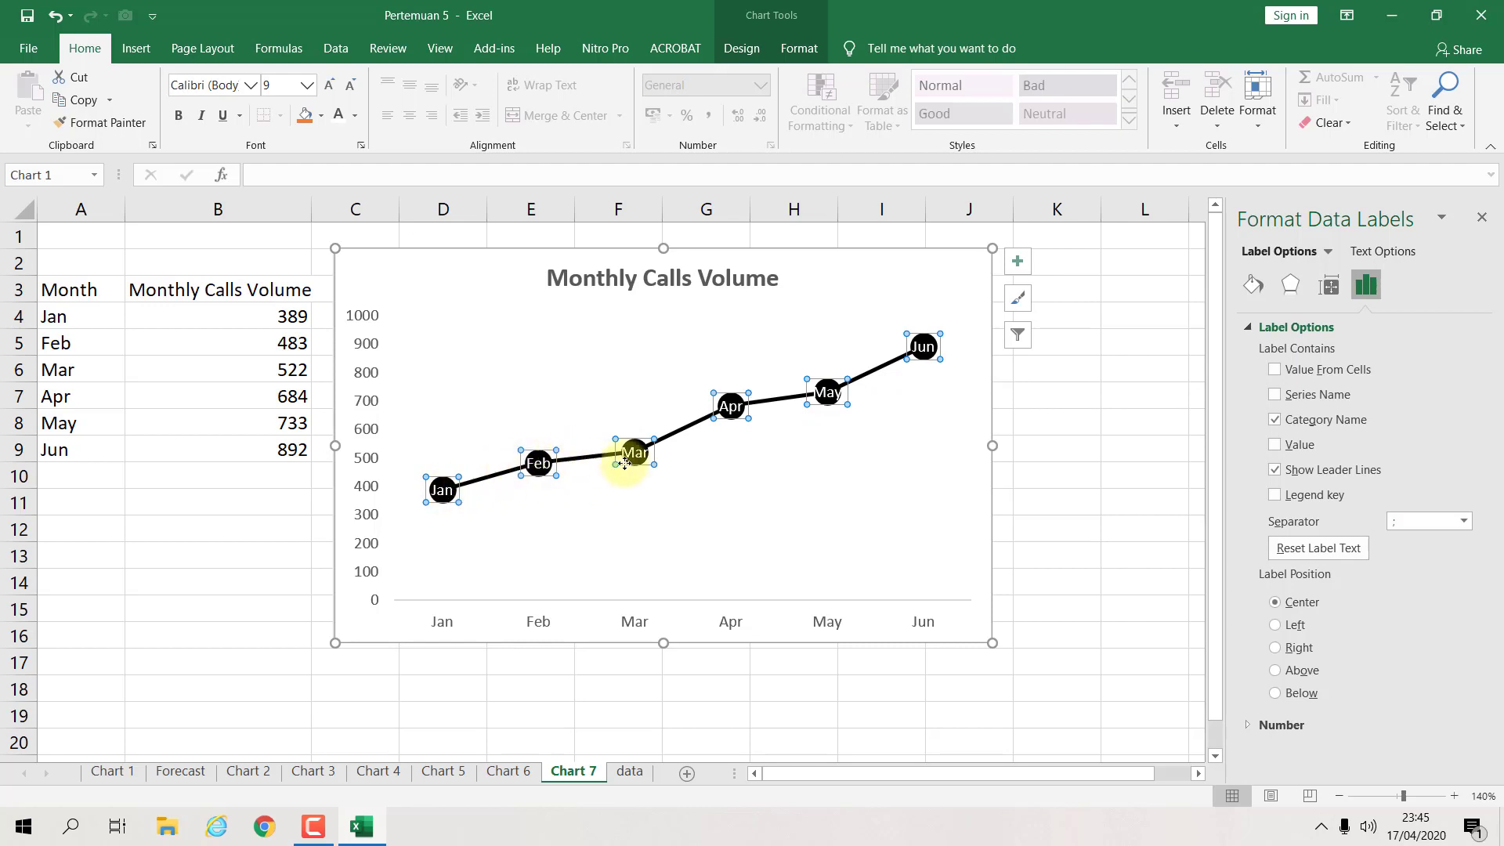
left_click(1072, 505)
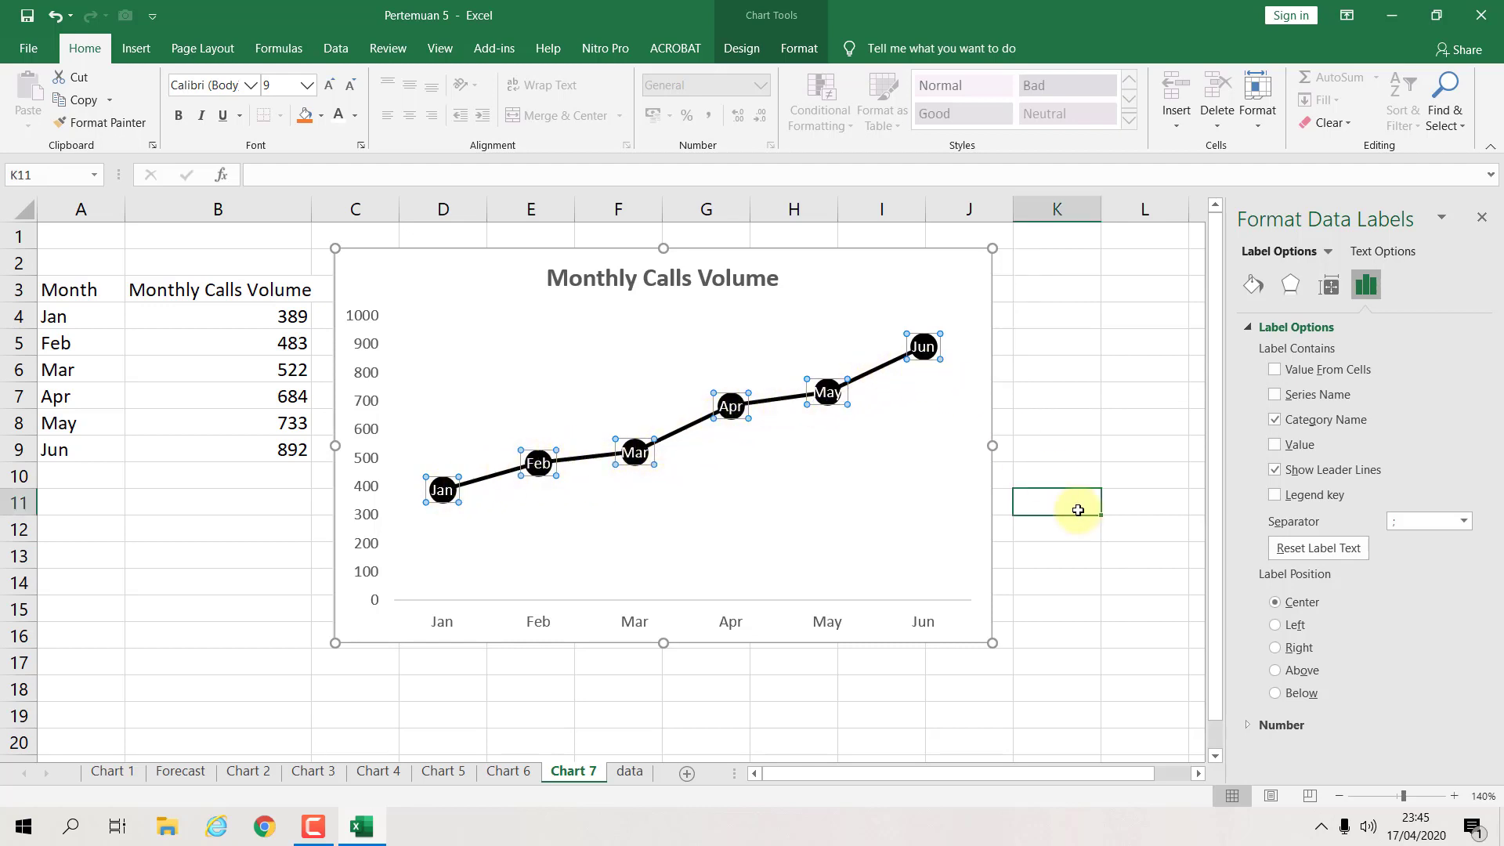
Step: Delete the horizontal month axis from the Monthly Calls Volume chart and deselect the chart
left_click(923, 623)
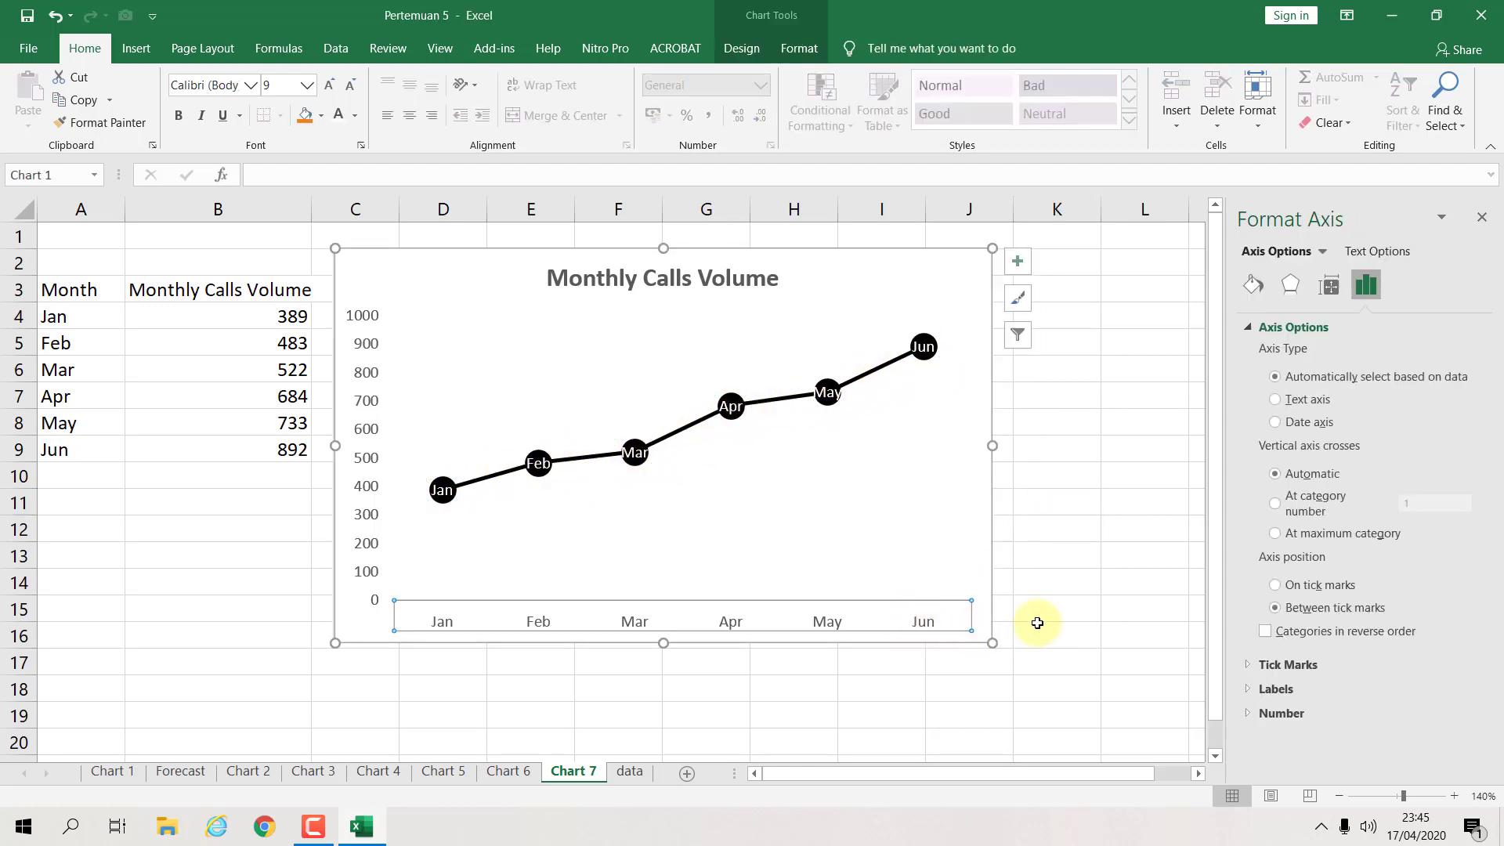
key("Delete")
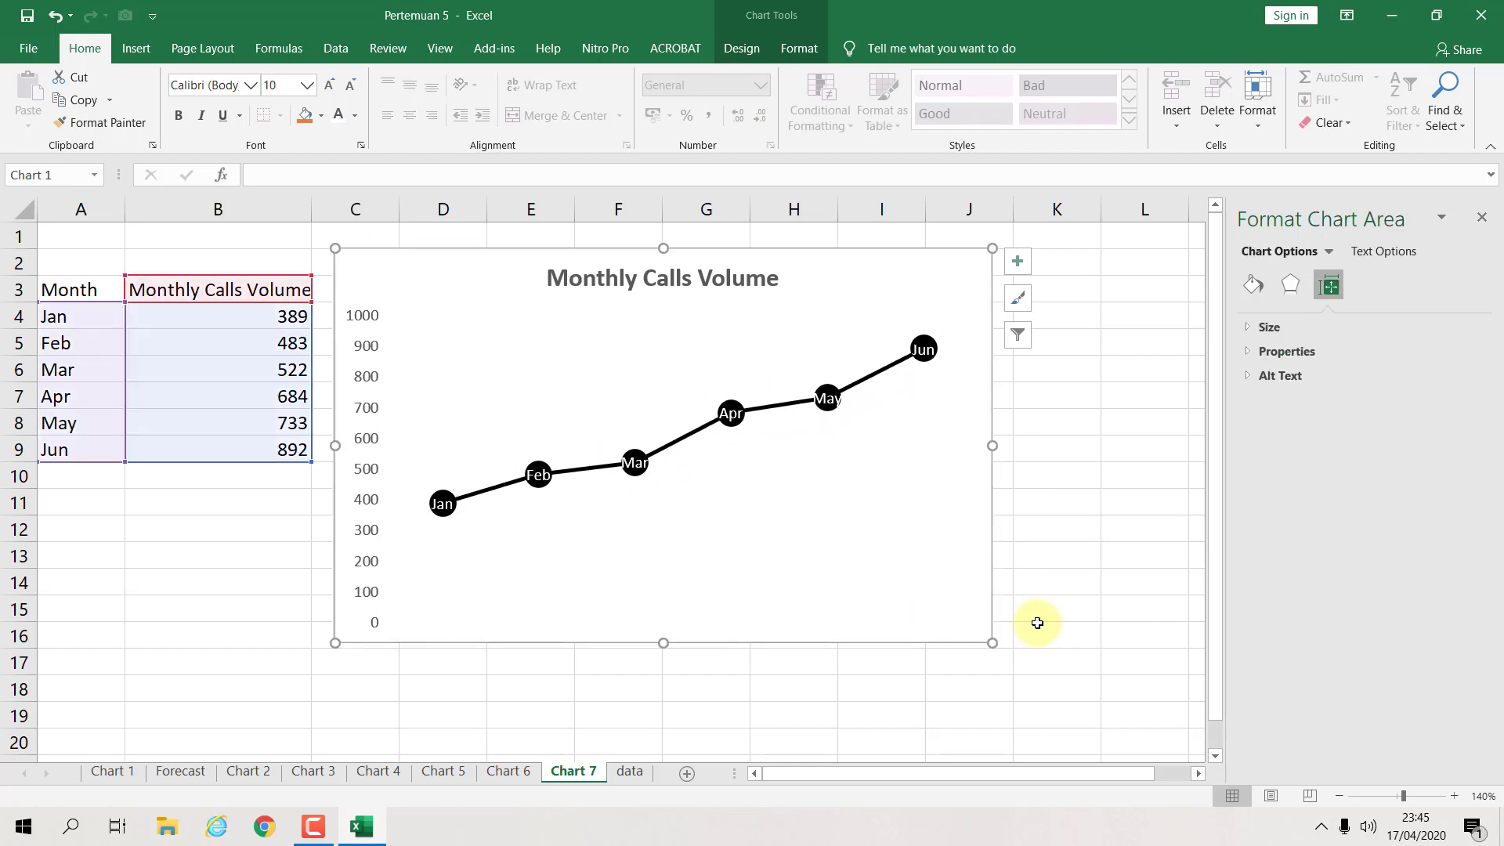
left_click(1089, 580)
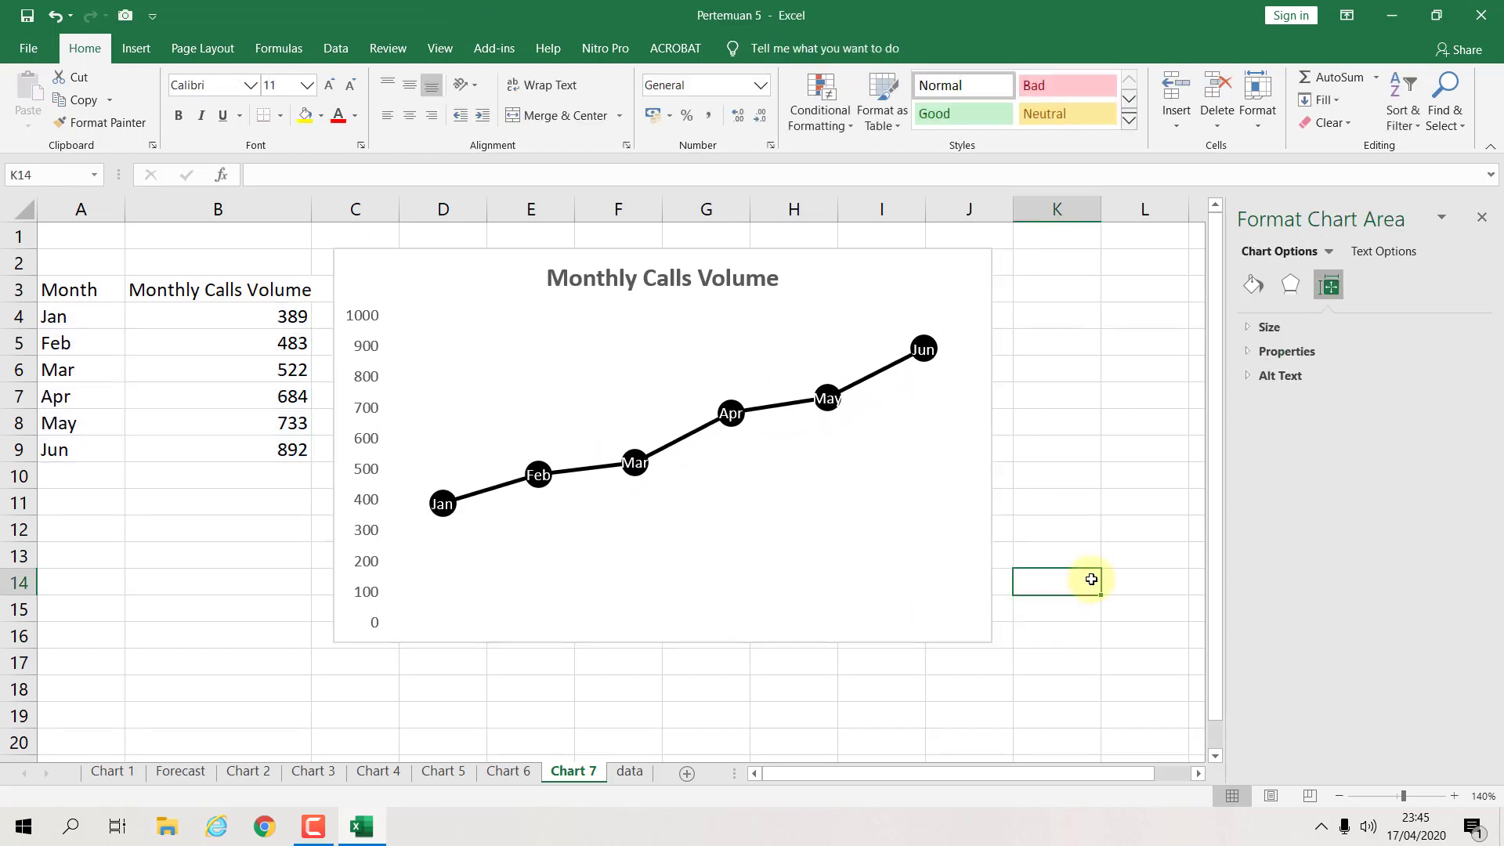
Step: Give the chart's plot area a blue border and deselect the chart
left_click(846, 555)
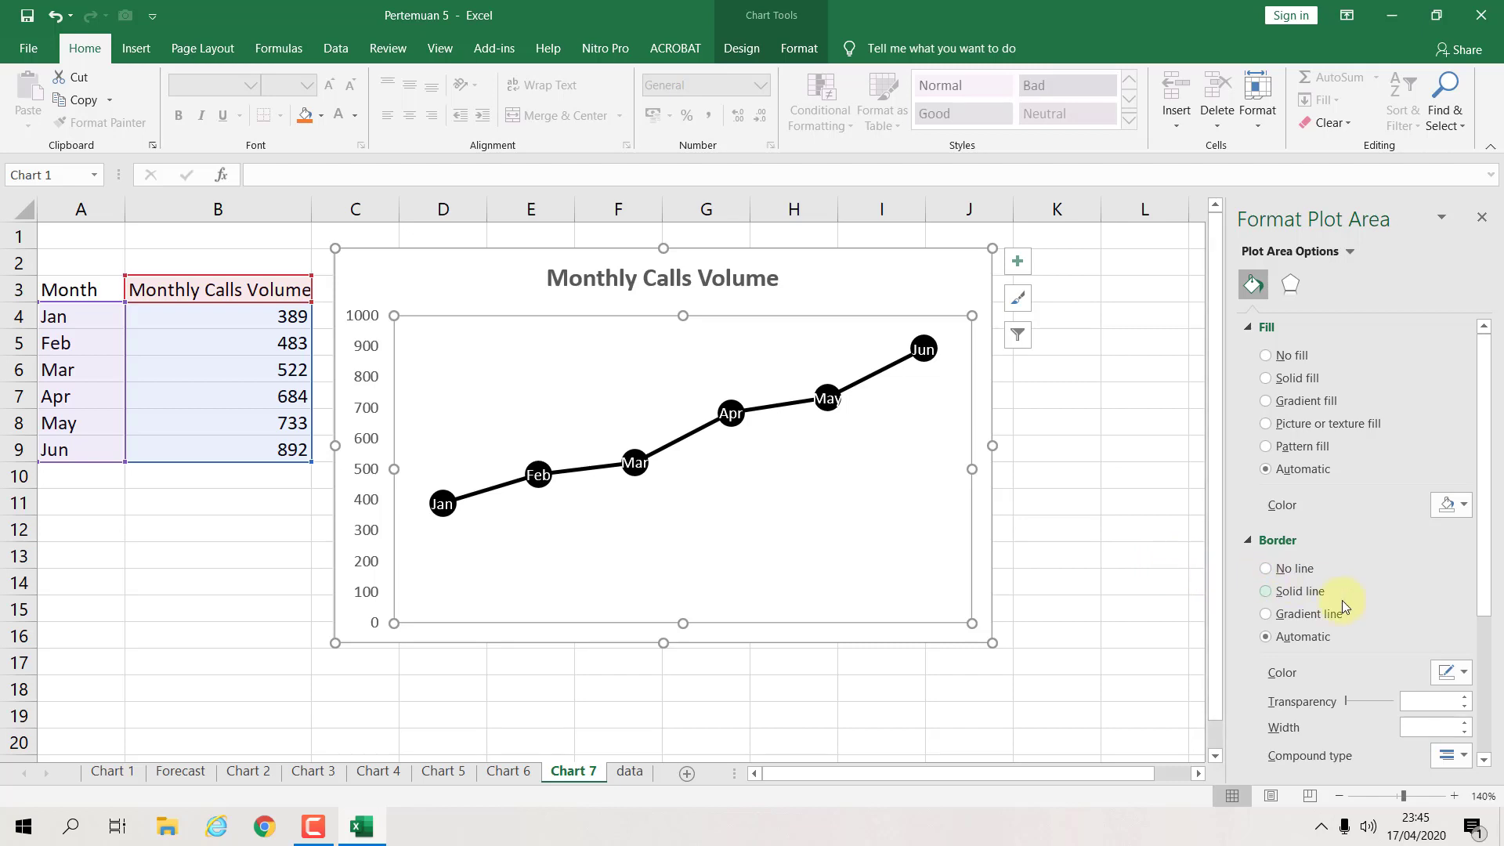
left_click(1467, 672)
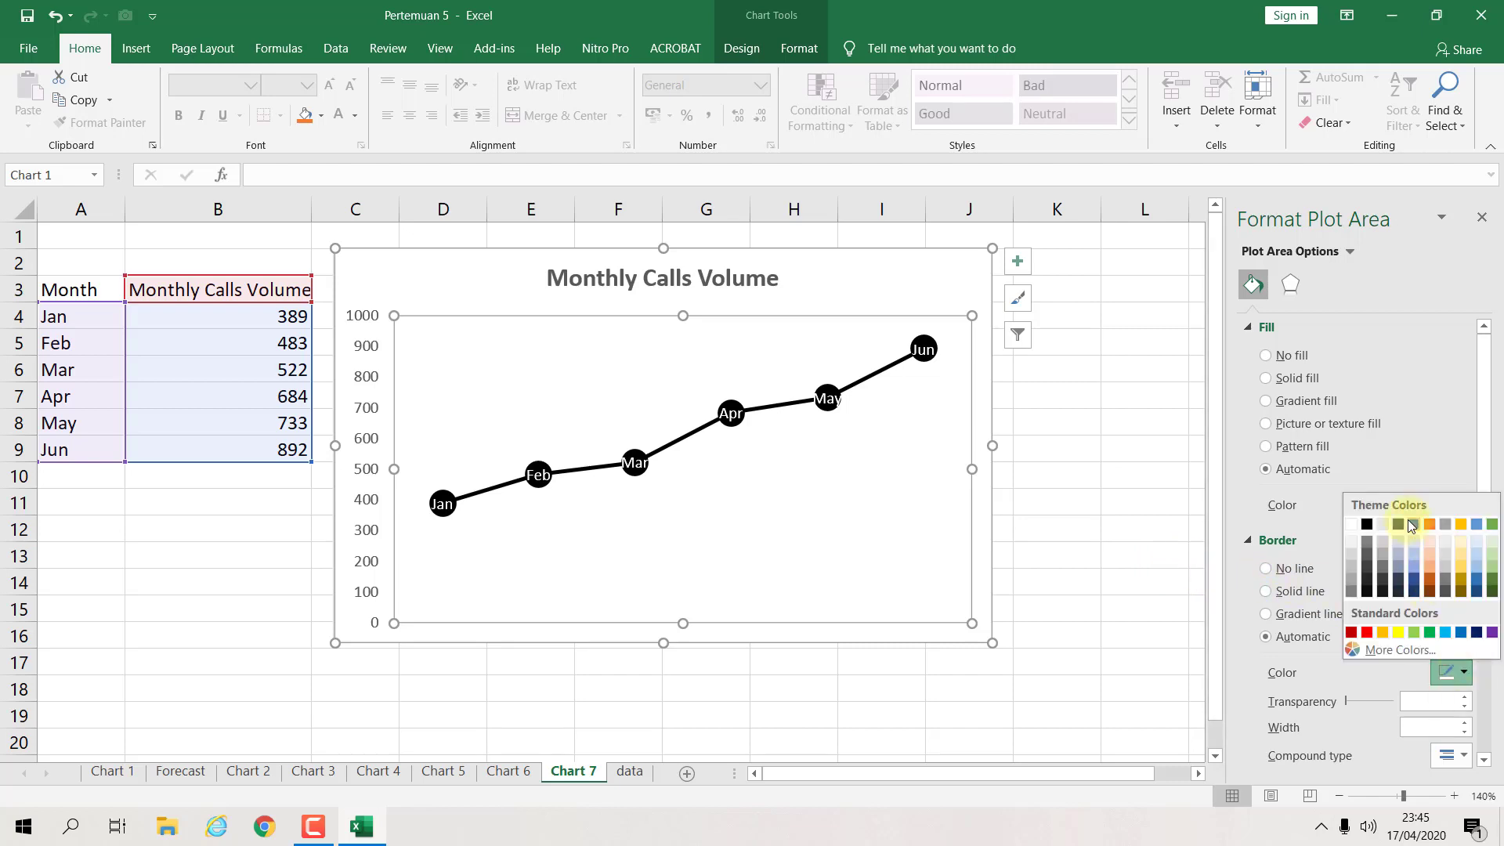
left_click(1434, 529)
left_click(1116, 527)
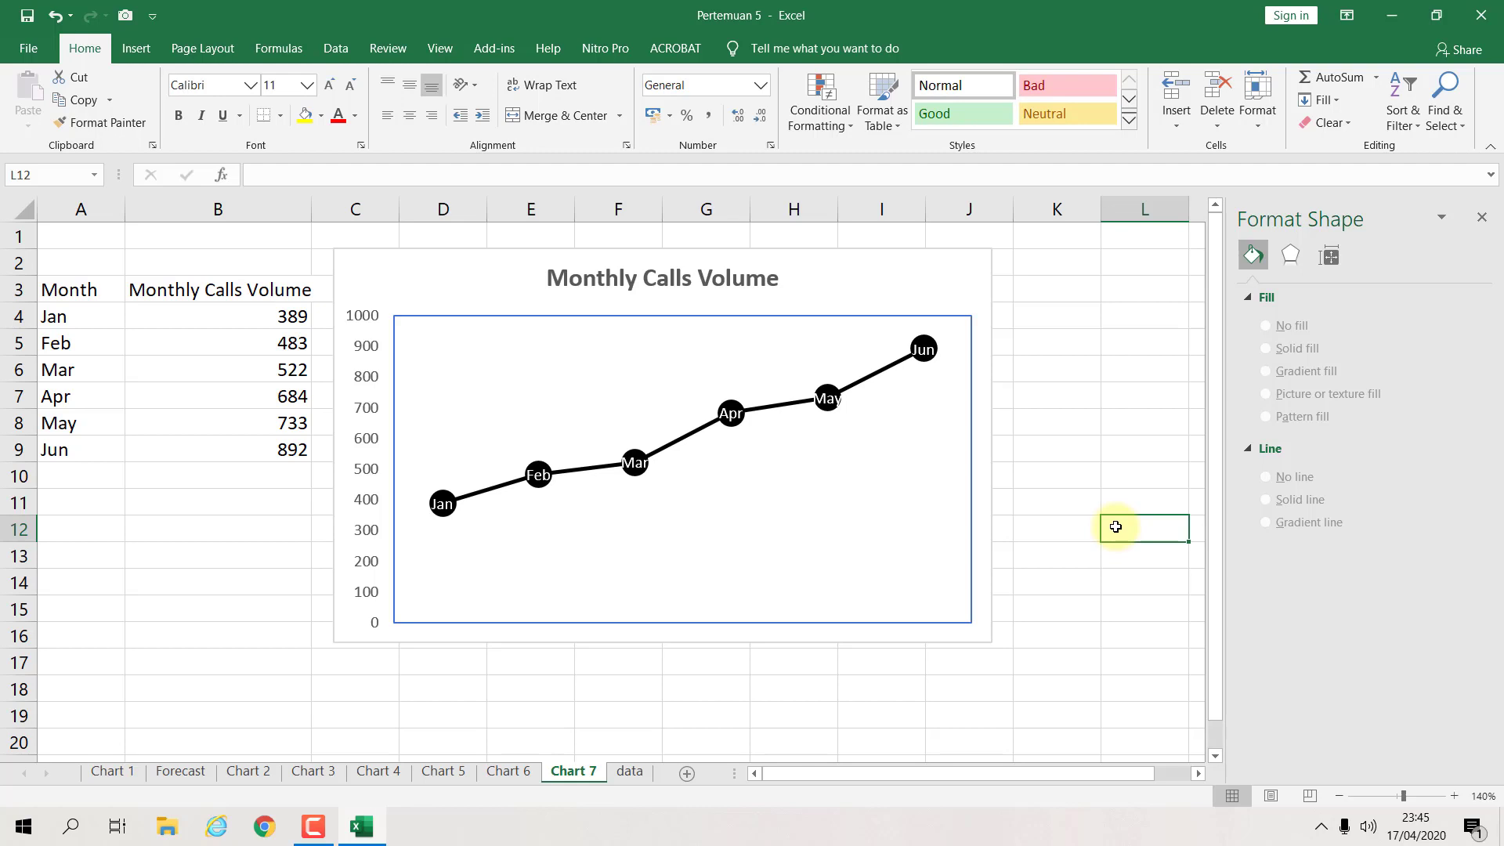
Step: Set the plot area's border color to black and deselect the chart
left_click(969, 407)
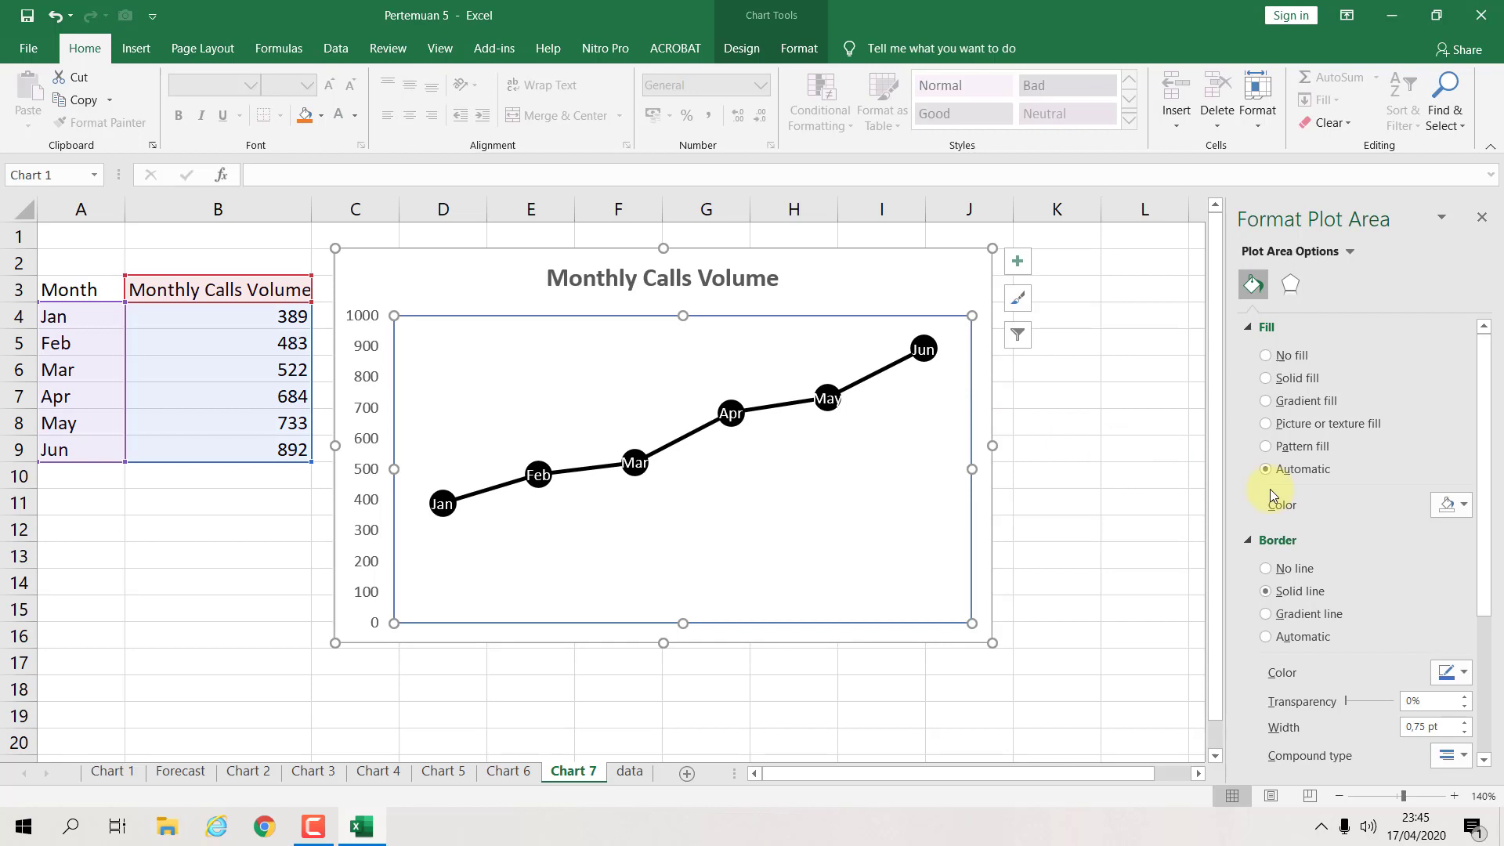
left_click(1454, 672)
left_click(1368, 524)
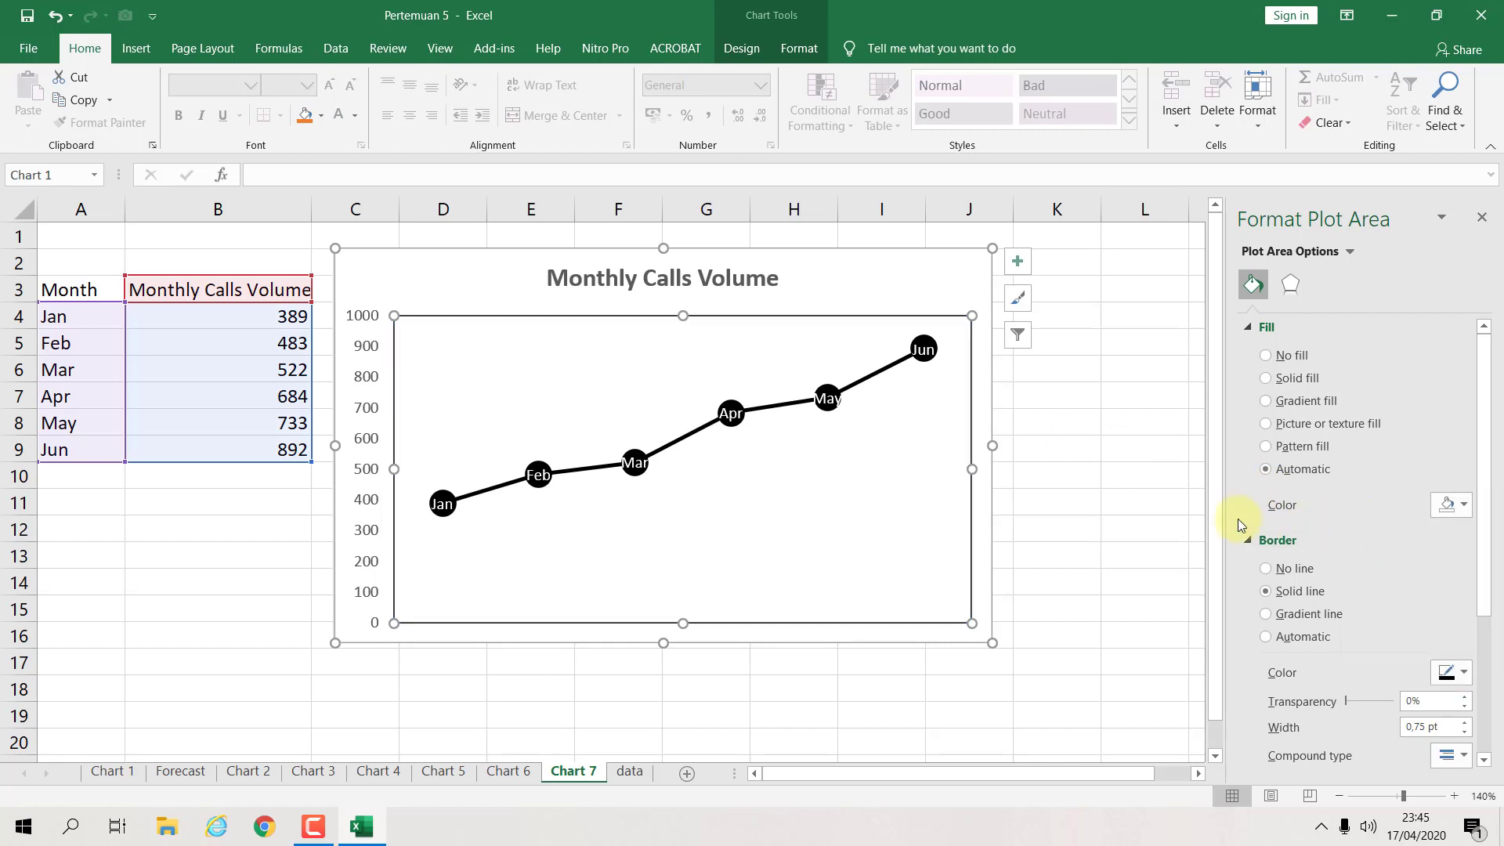
left_click(1147, 512)
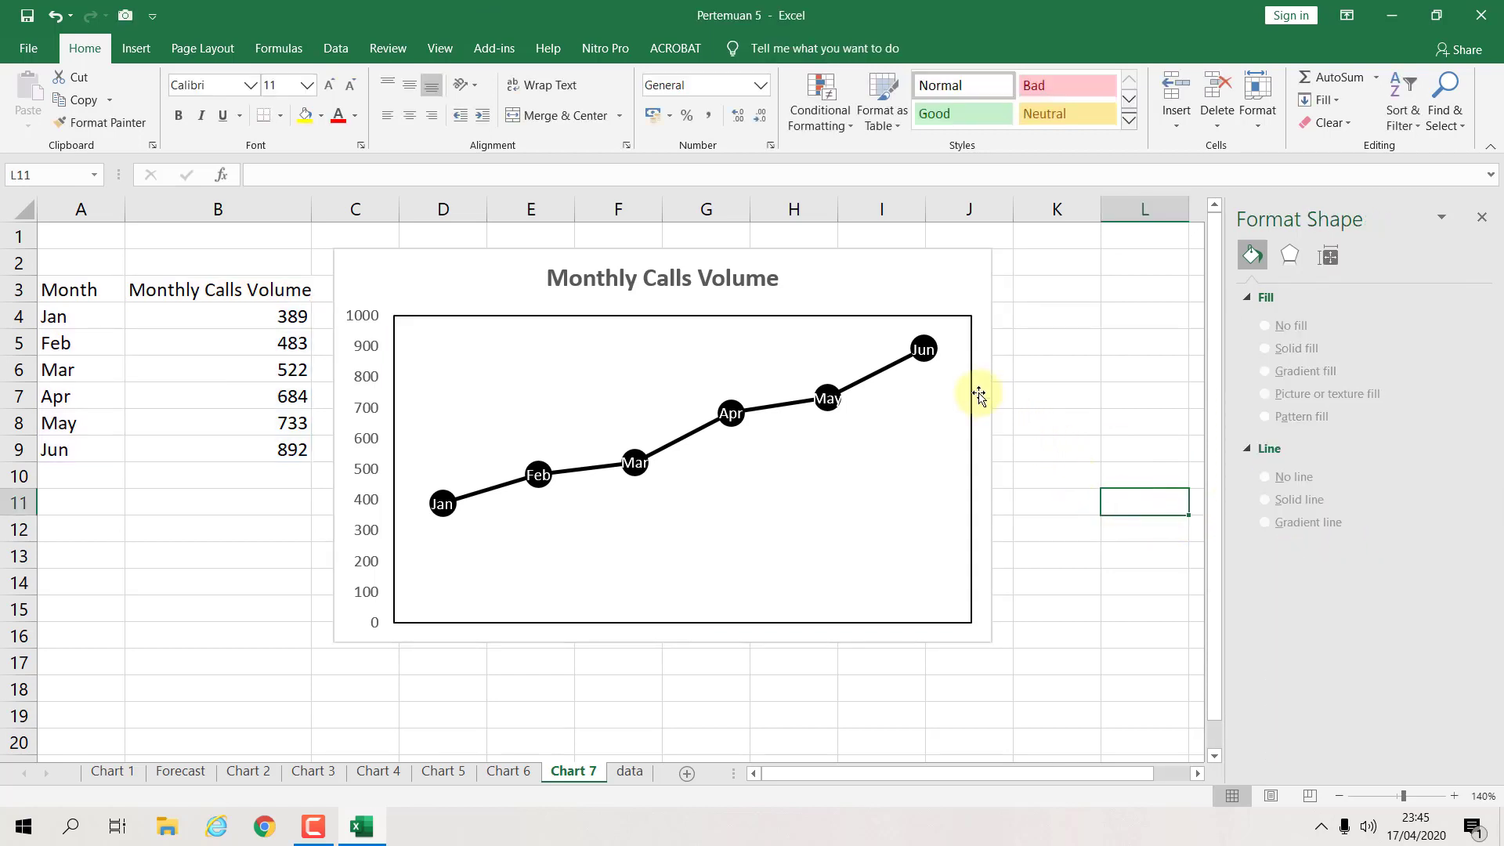
Step: Slightly increase the size of the line series' built-in circular markers, and deselect the chart
left_click(928, 339)
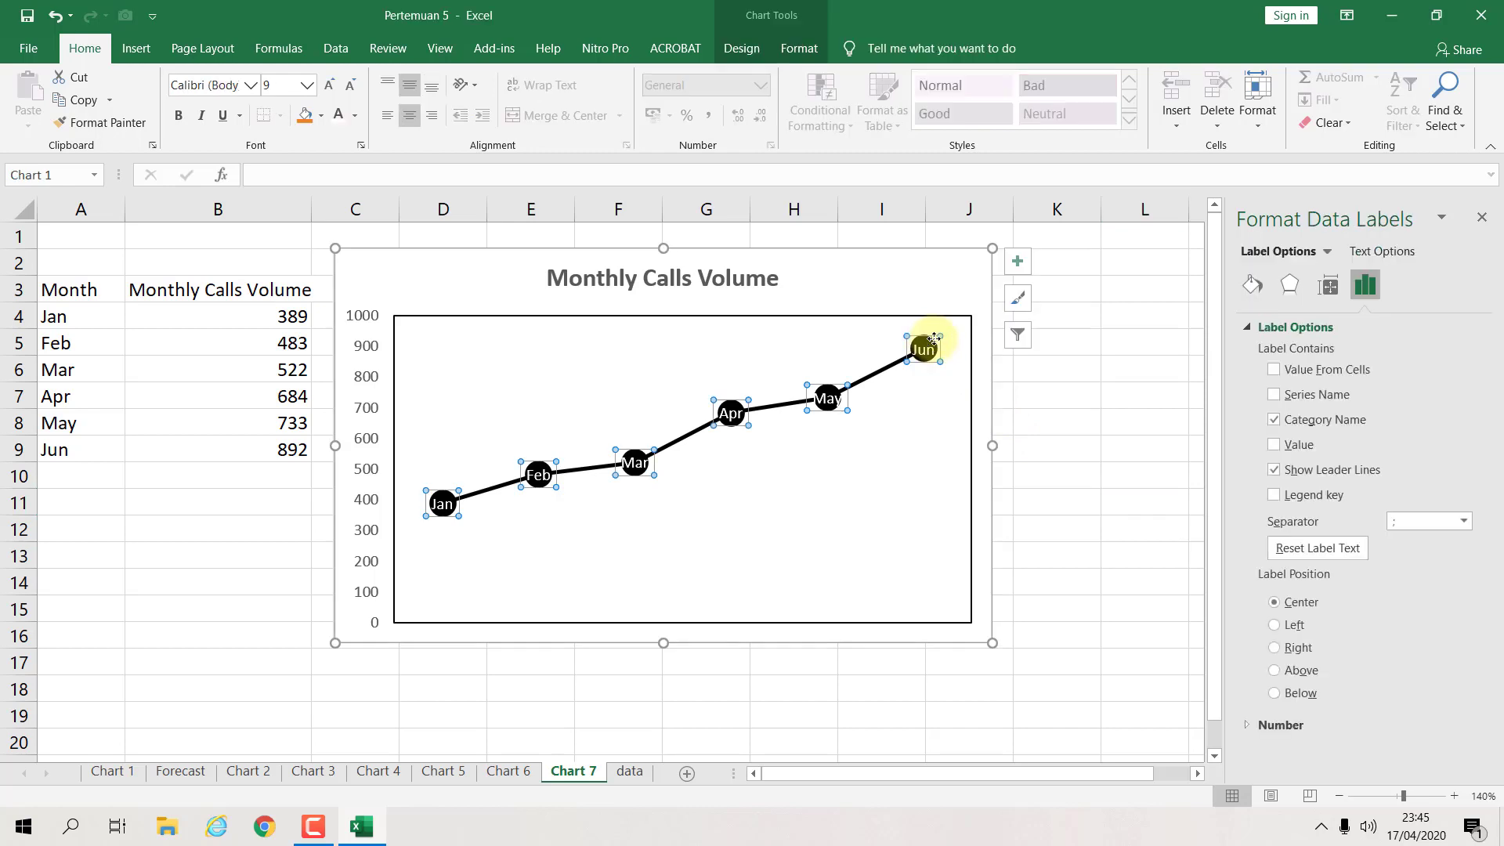
left_click(1250, 285)
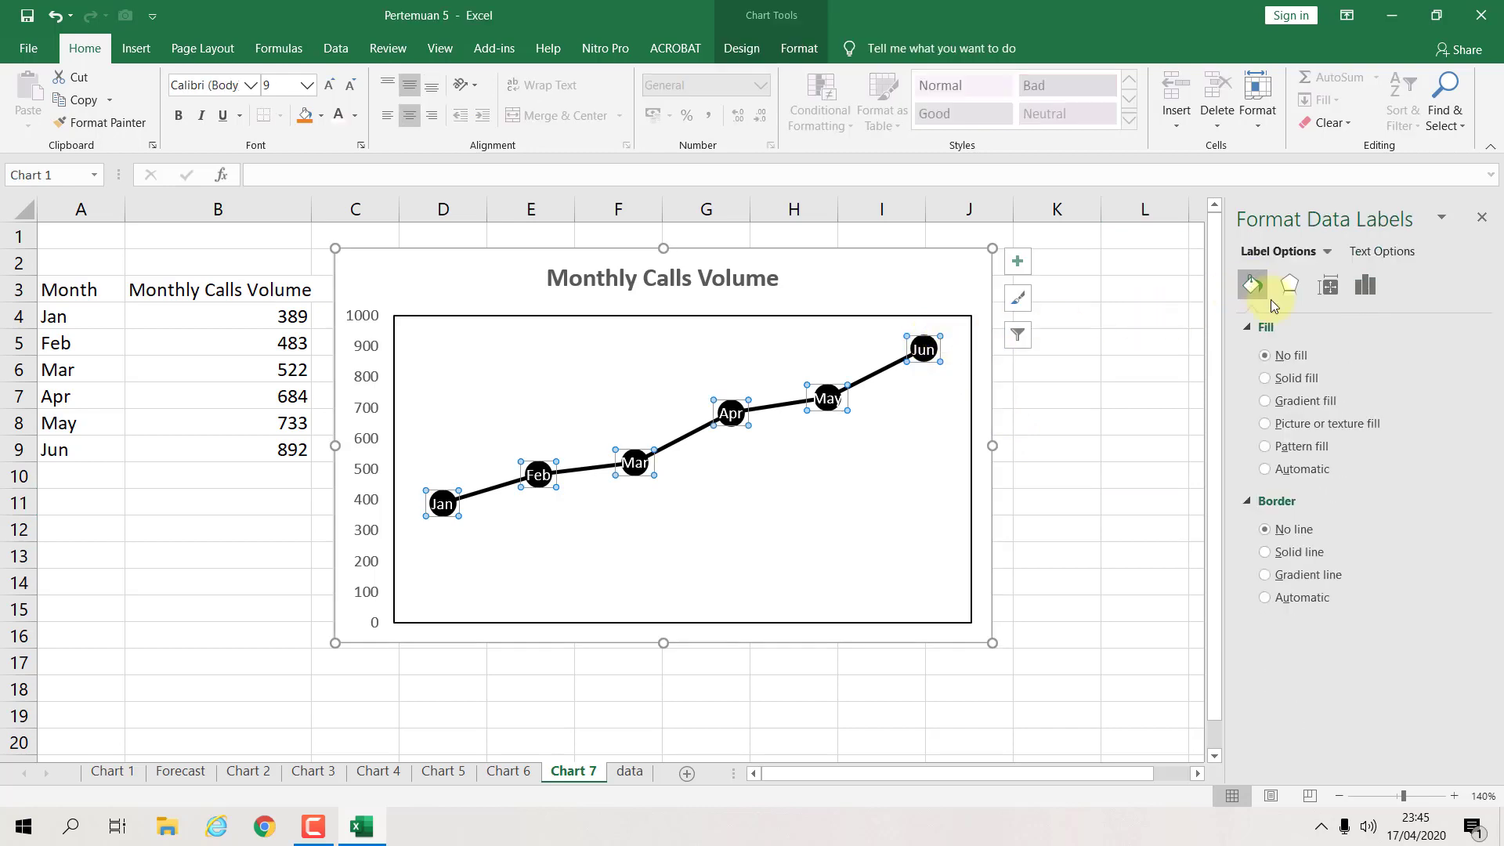
left_click(889, 368)
left_click(1339, 329)
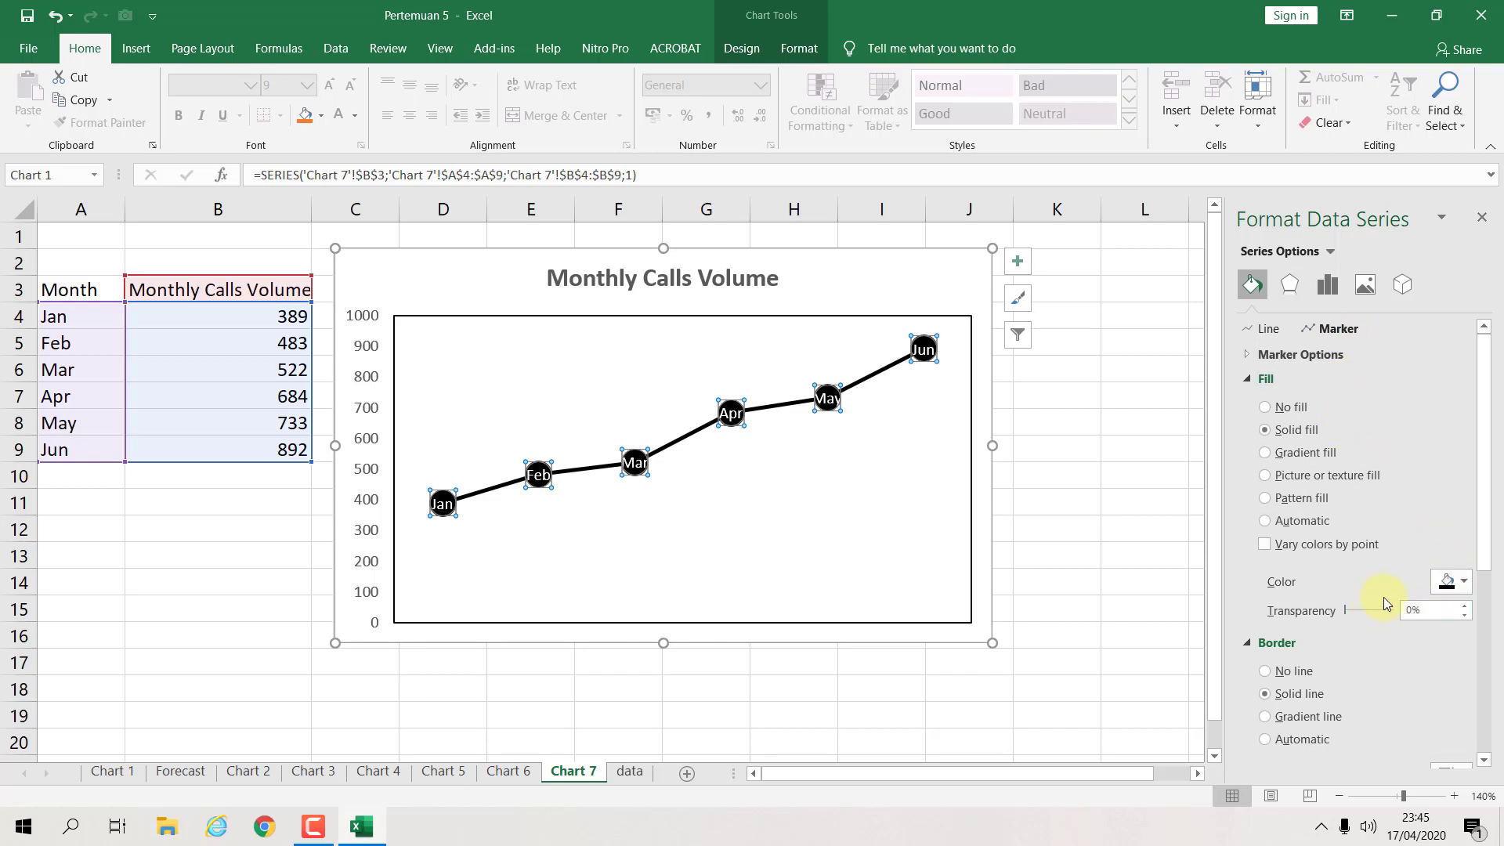
left_click(1249, 354)
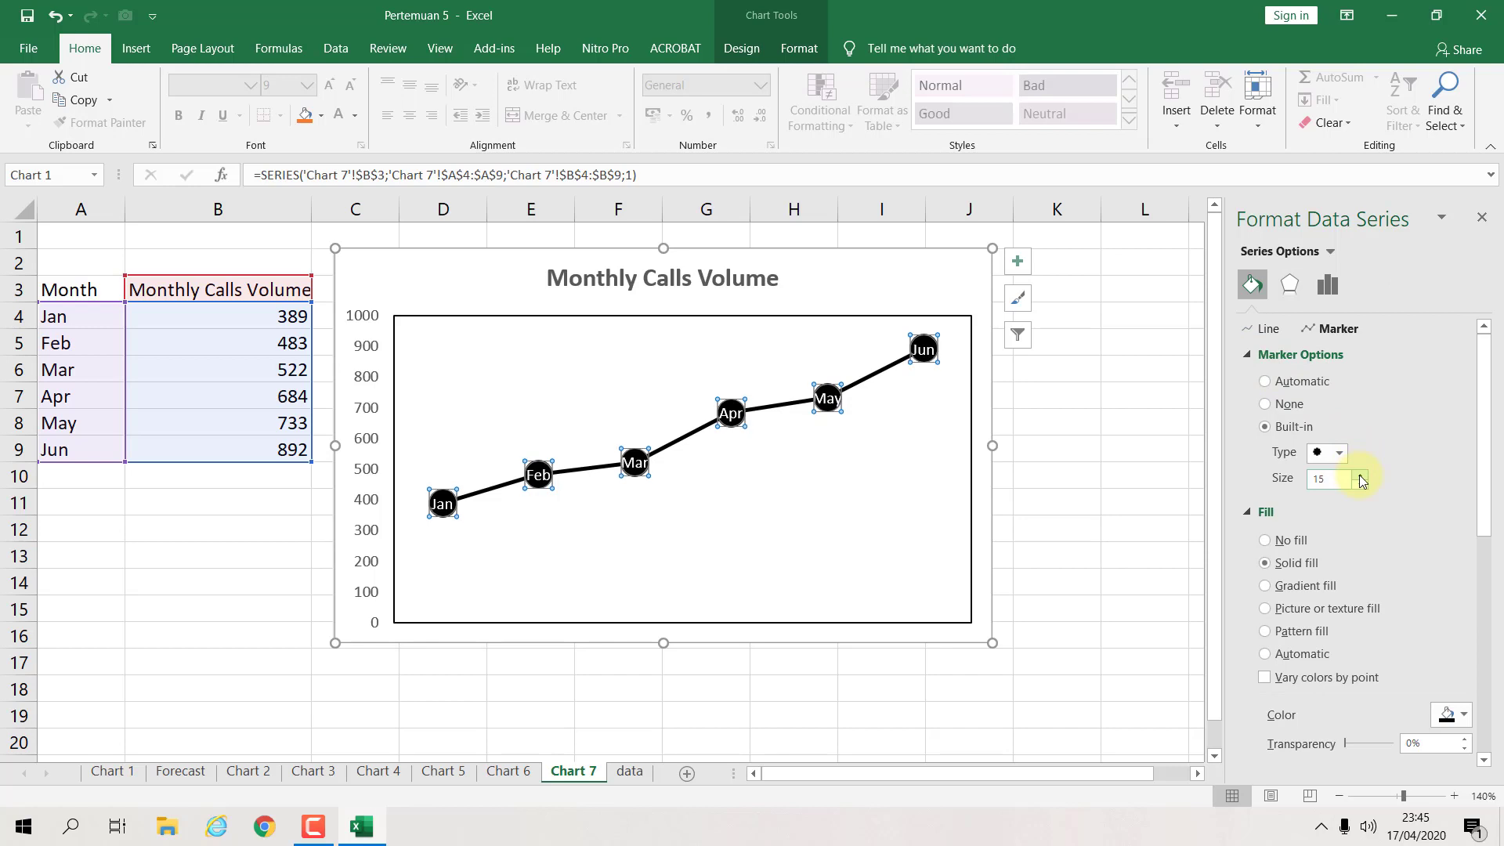
left_click(1191, 476)
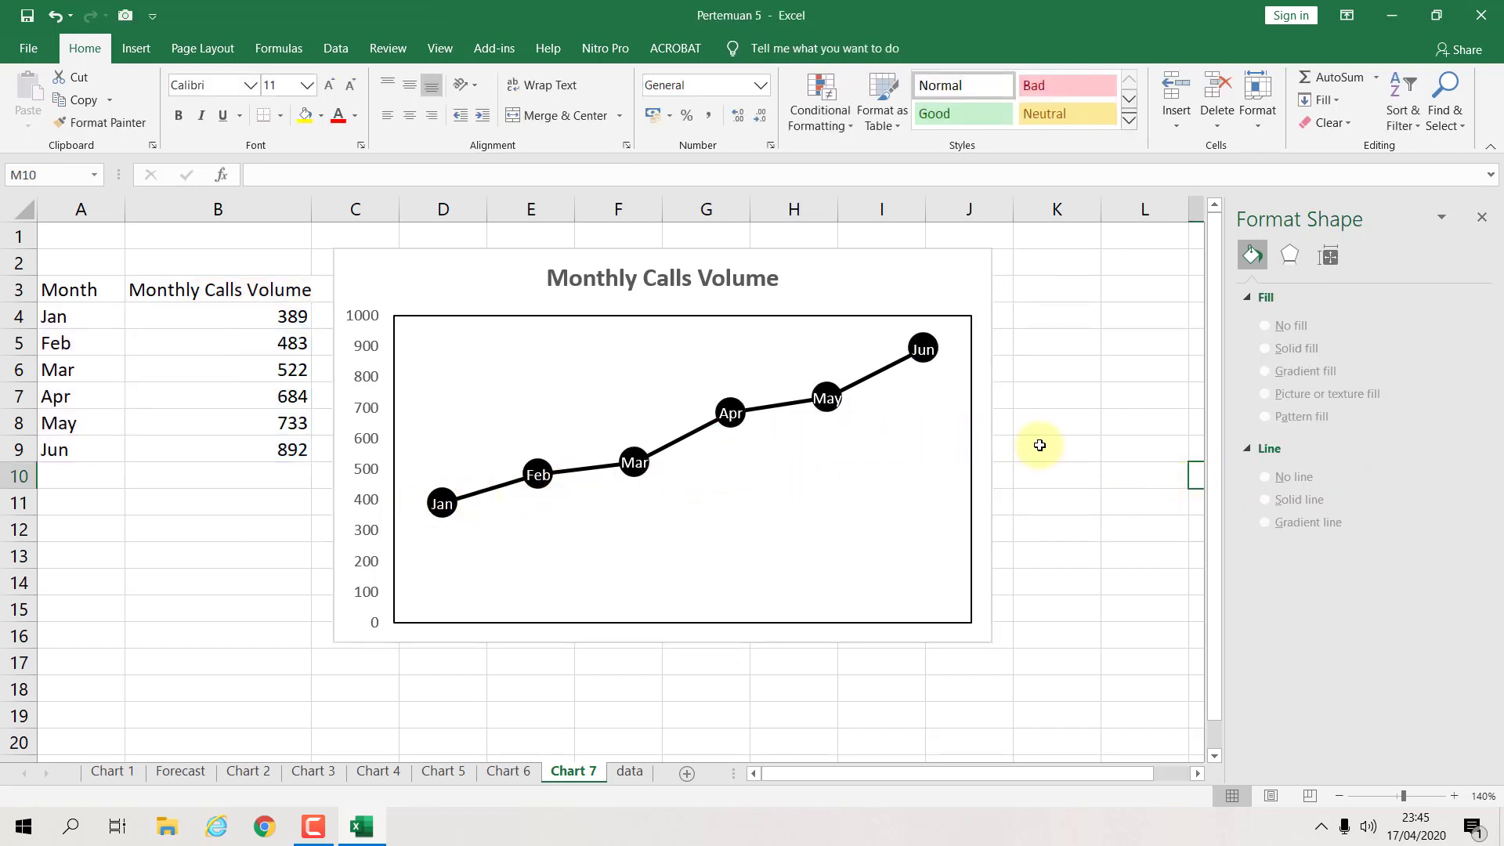
Step: Add primary major horizontal gridlines to the Monthly Calls Volume chart and deselect it
left_click(970, 445)
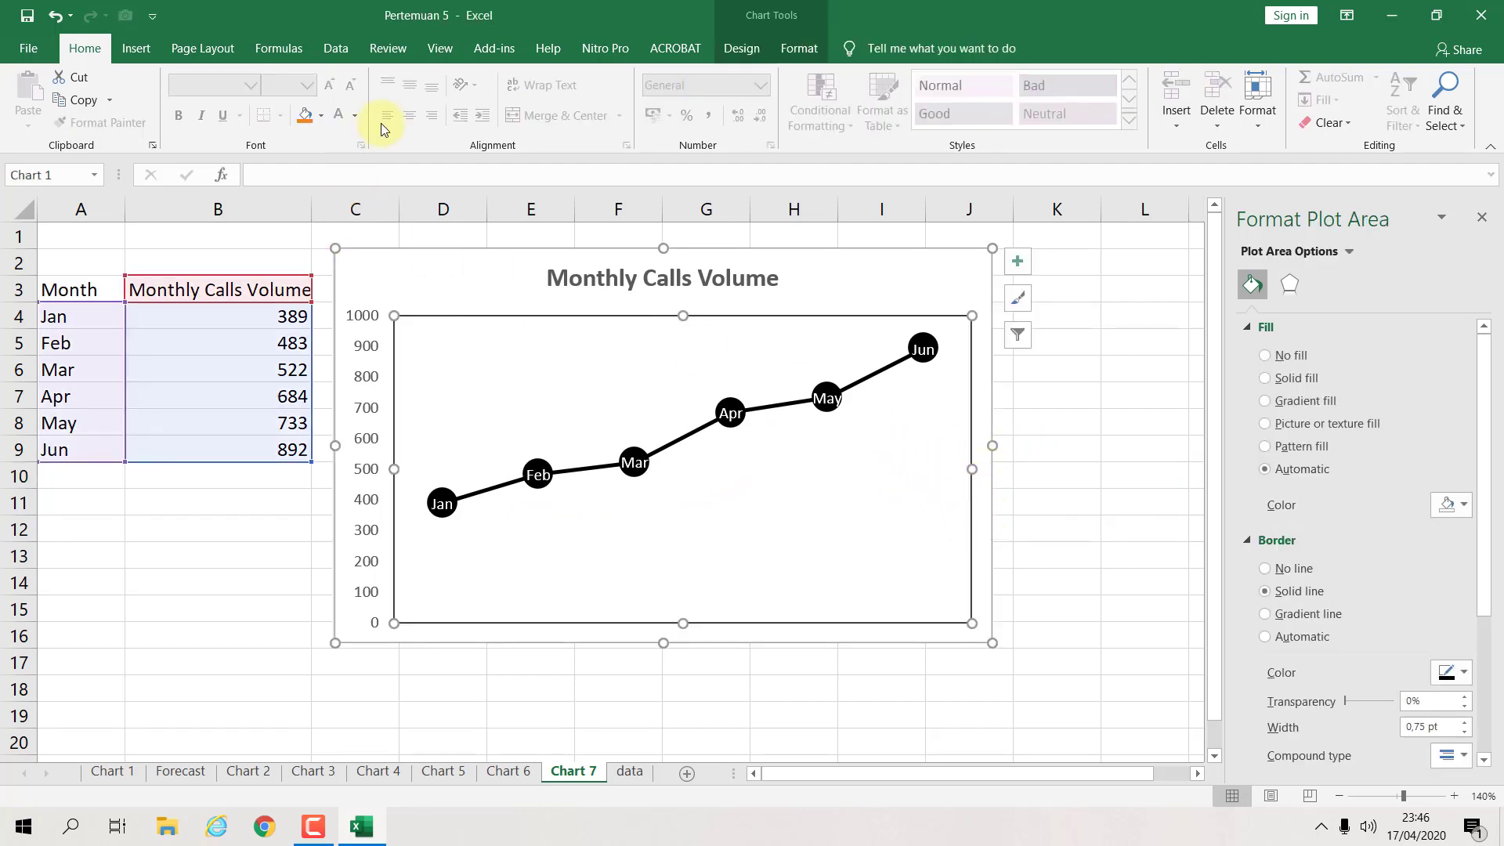
left_click(741, 48)
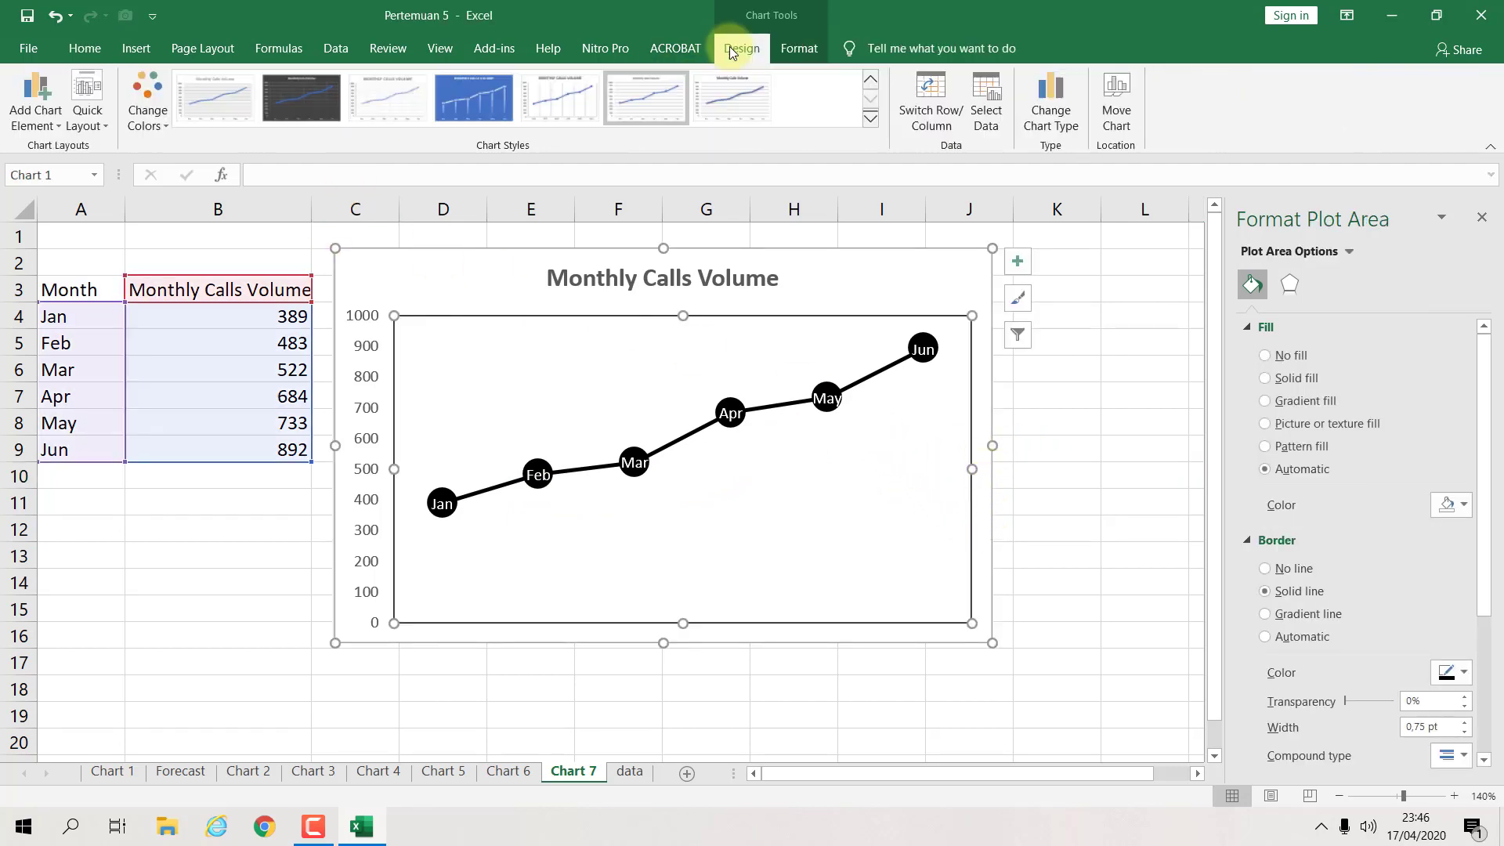
left_click(39, 123)
mouse_move(112, 289)
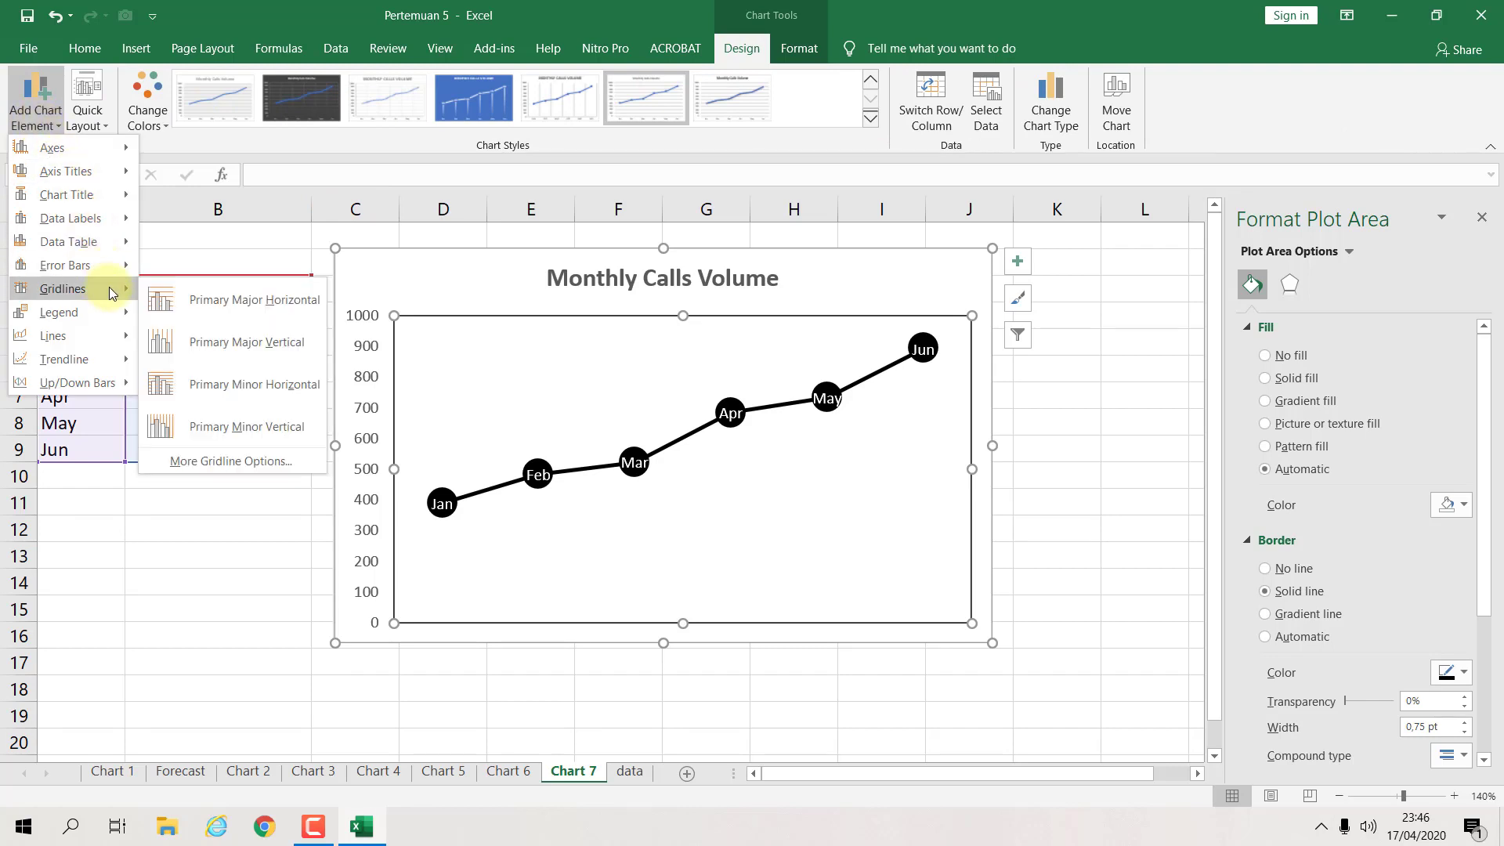
left_click(180, 302)
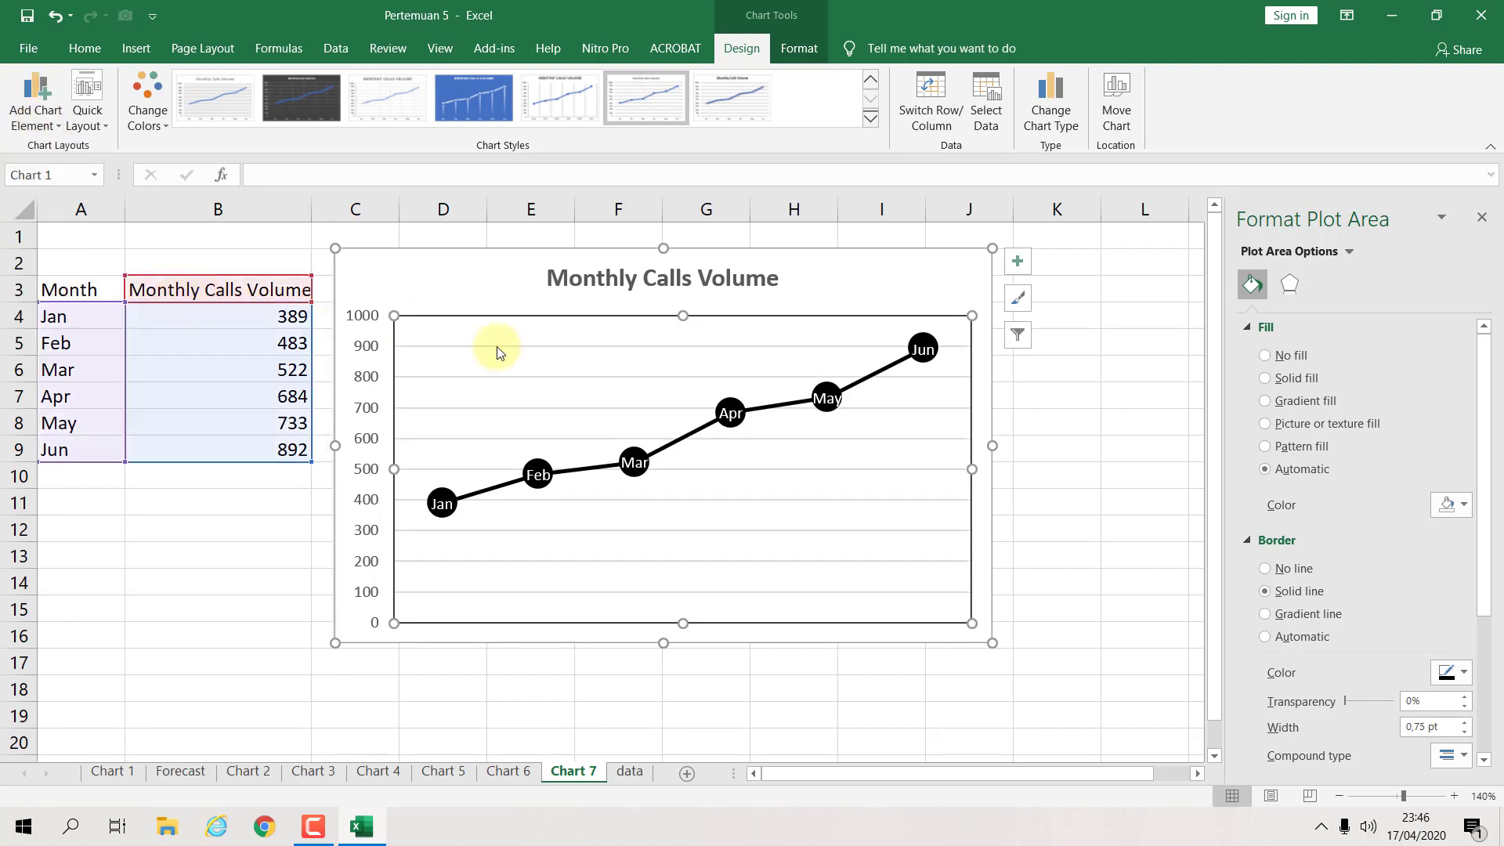
left_click(1144, 421)
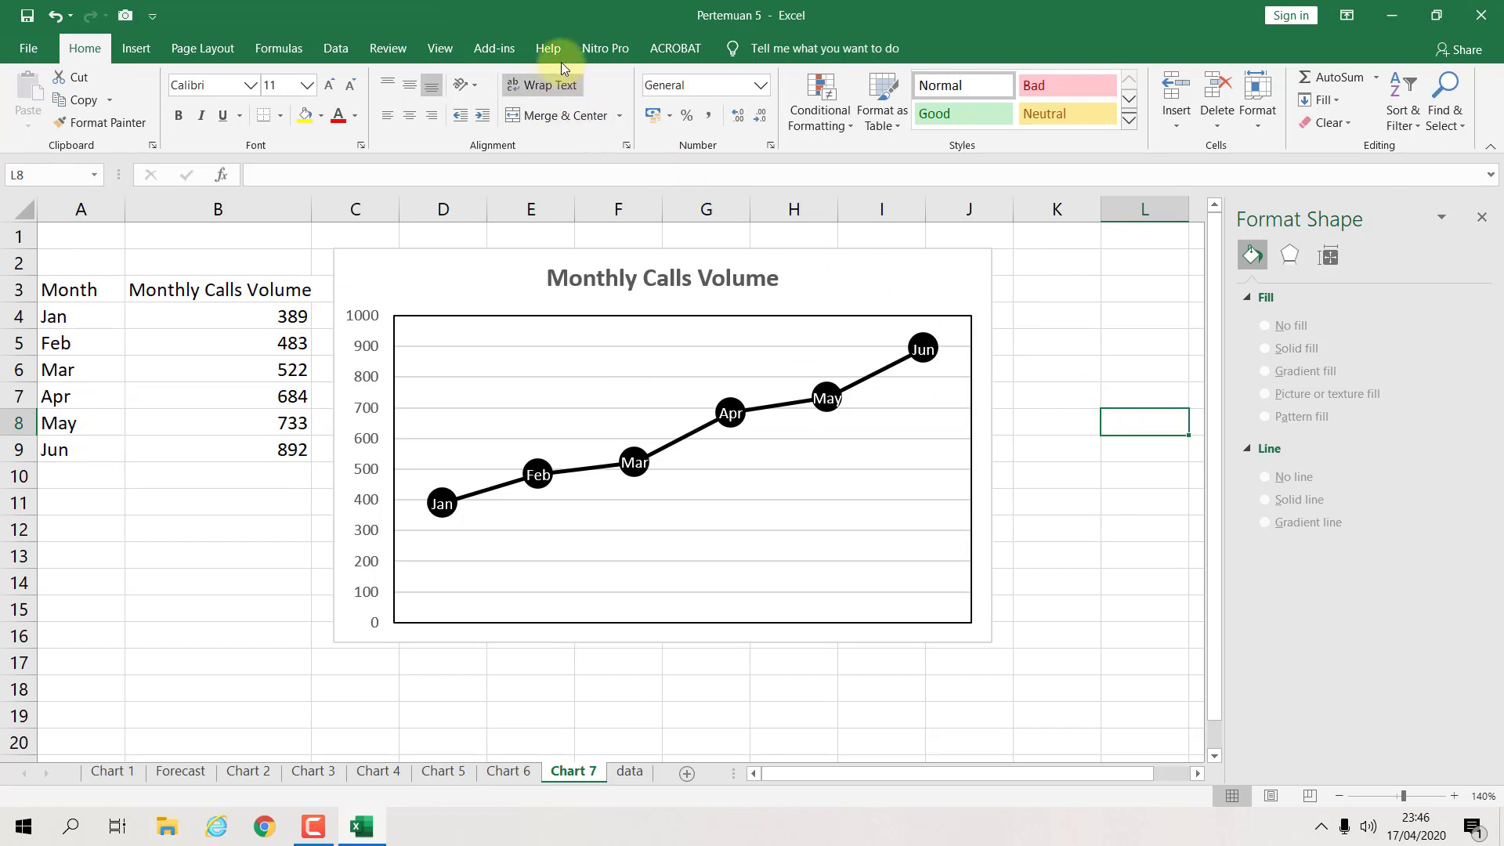
Step: Hide the cell gridlines on the Chart 7 worksheet
left_click(444, 50)
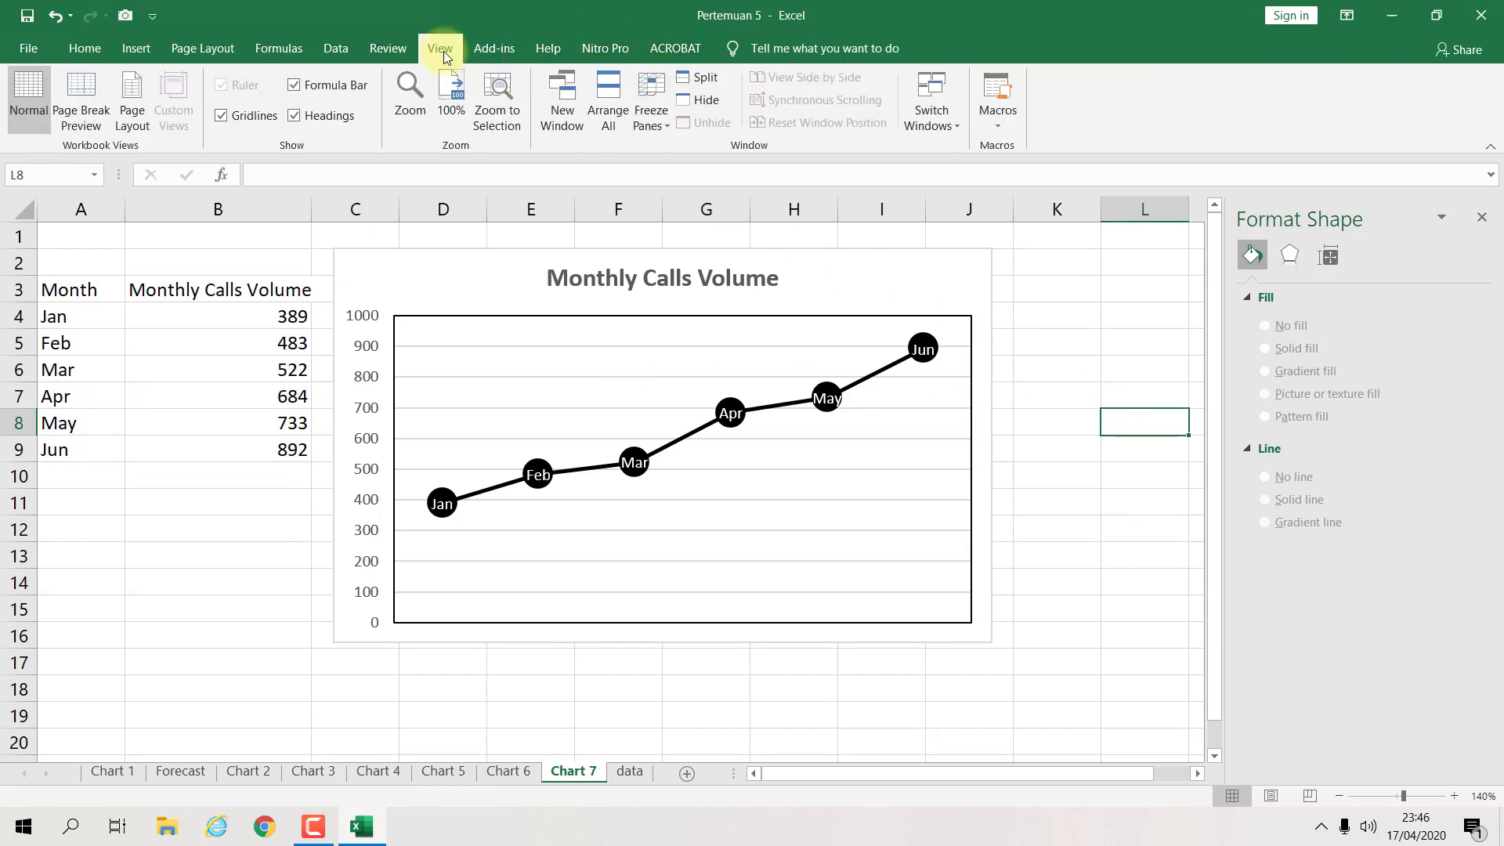
left_click(239, 118)
left_click(1075, 353)
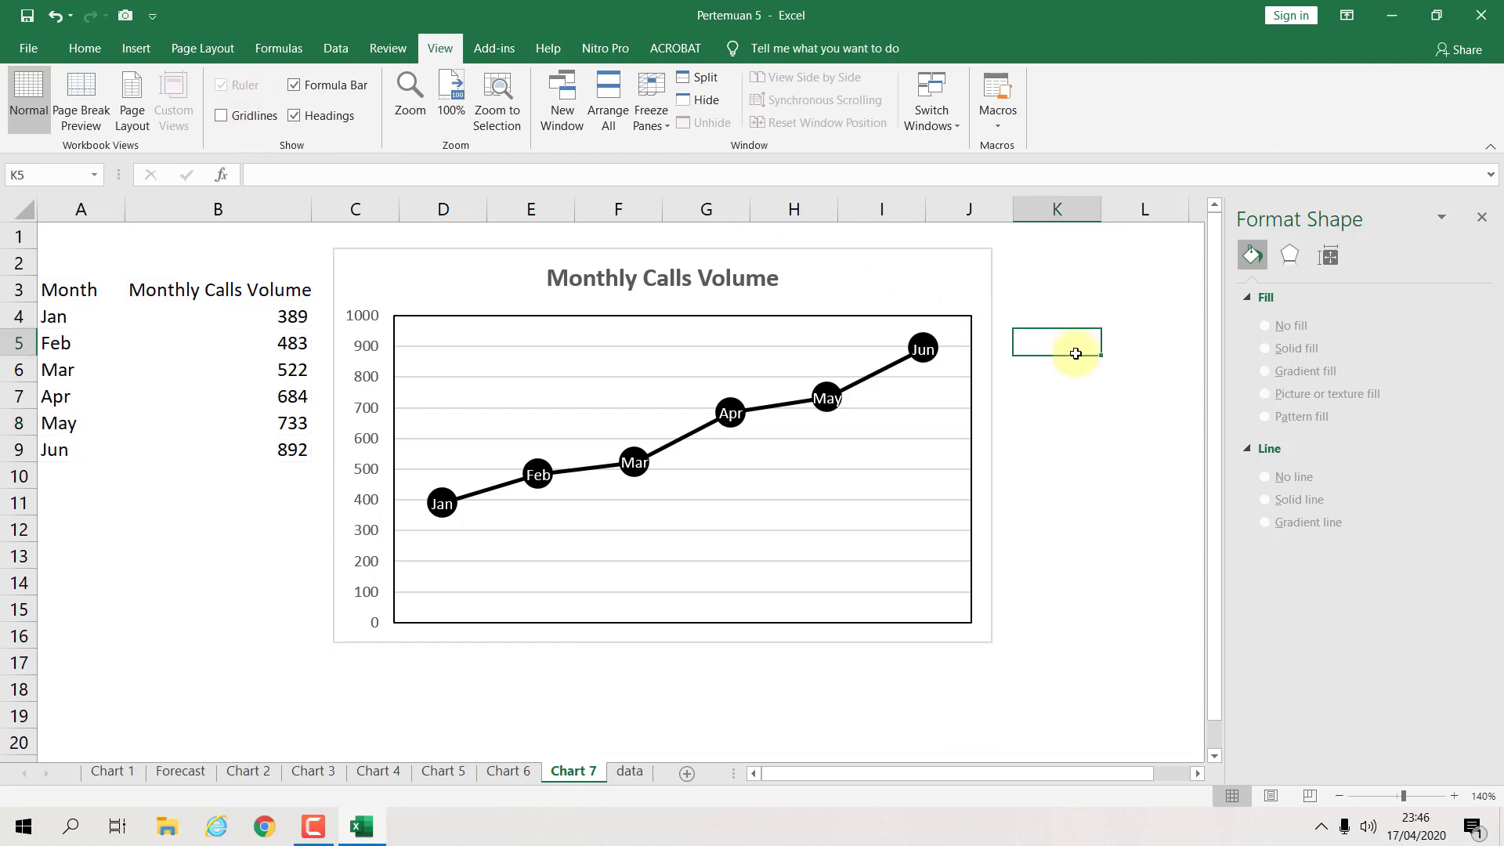
left_click(709, 278)
left_click(1124, 382)
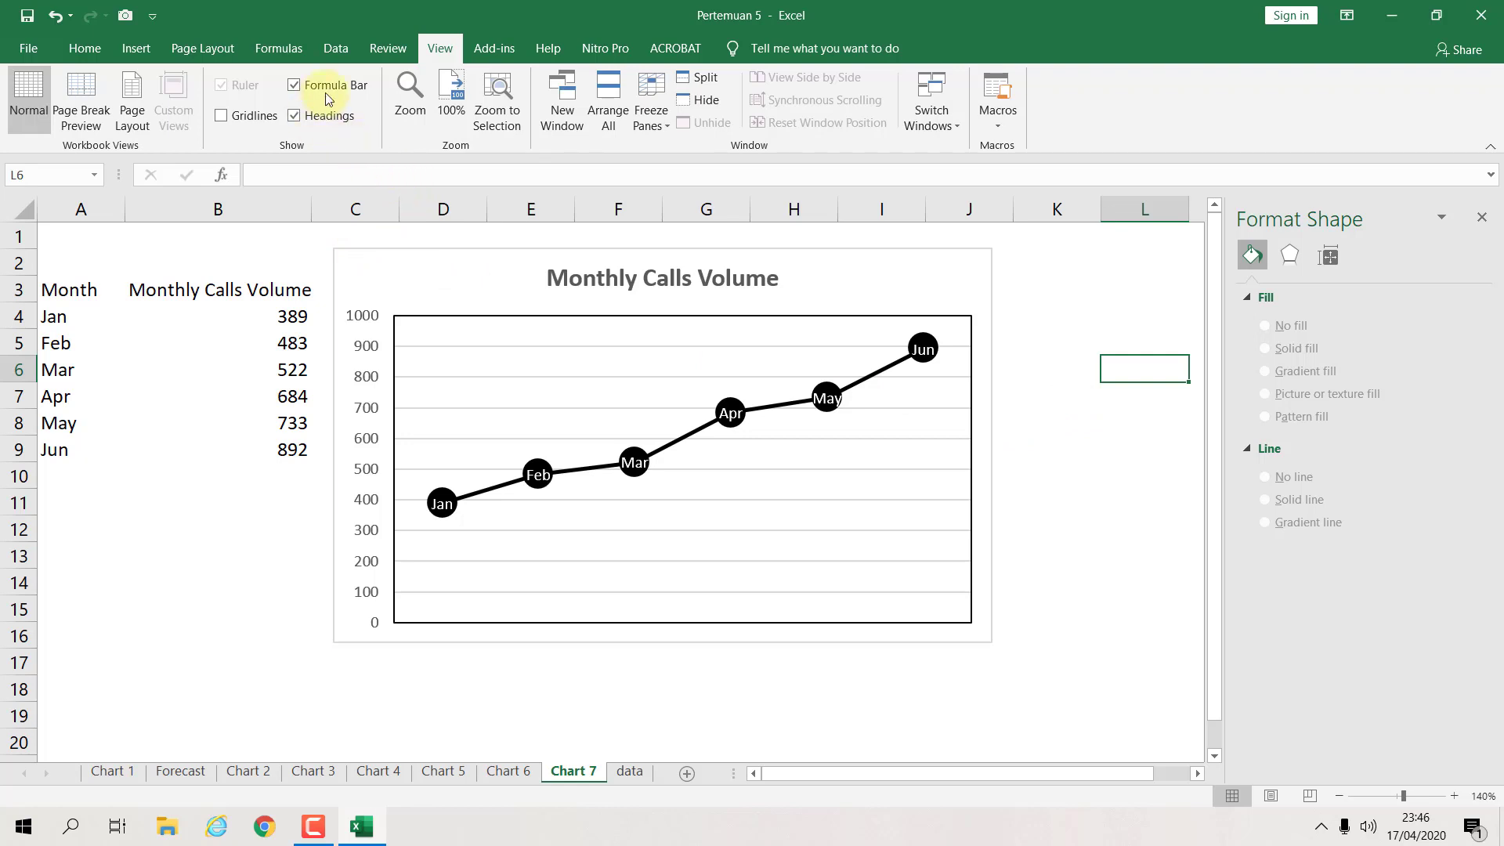
Step: Add a linear trendline to the Monthly Calls Volume series and deselect the chart
left_click(932, 283)
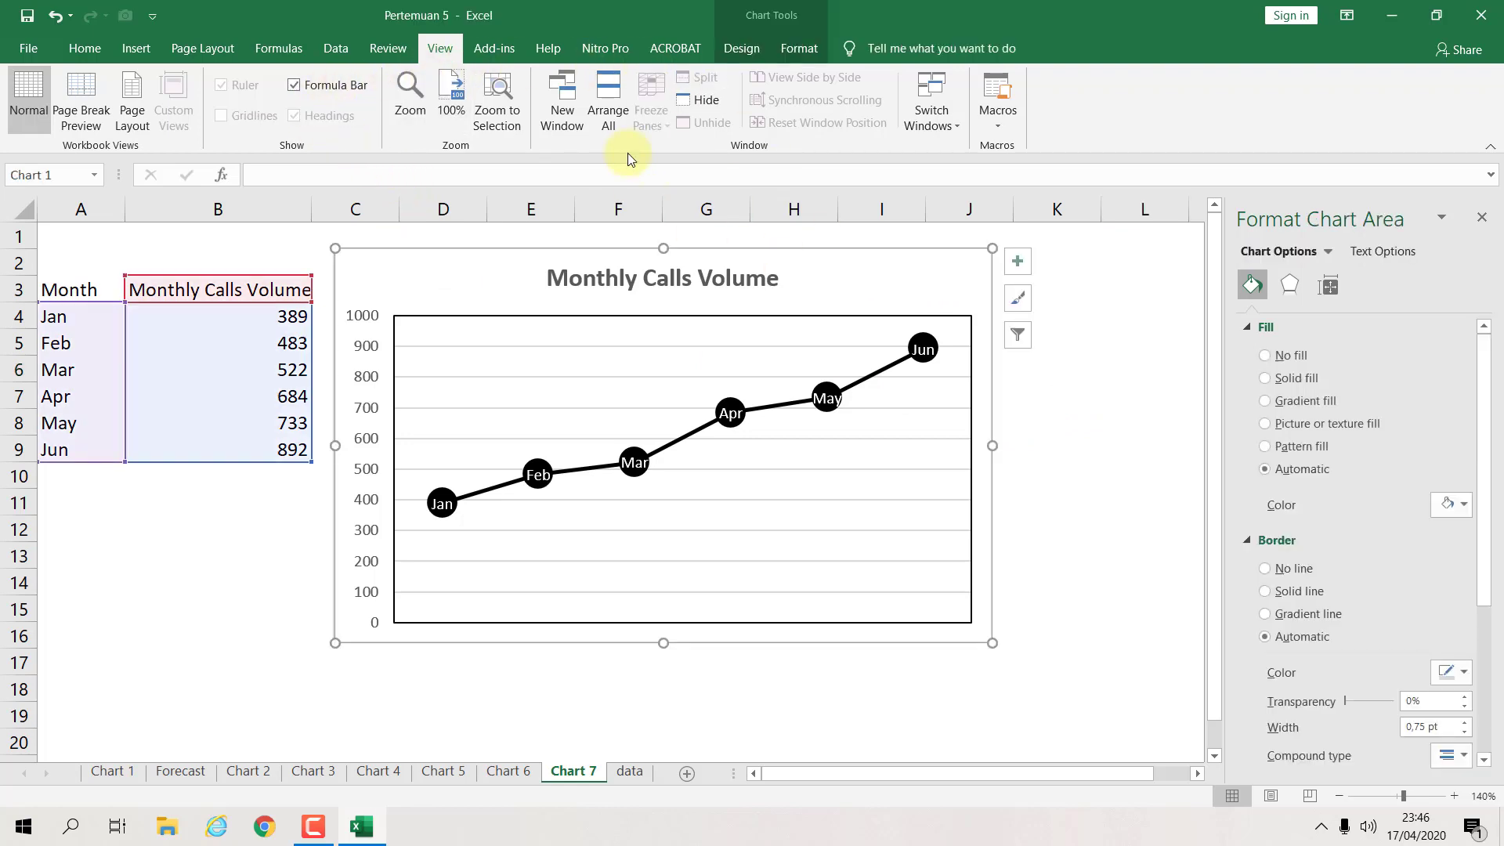
left_click(735, 52)
left_click(49, 117)
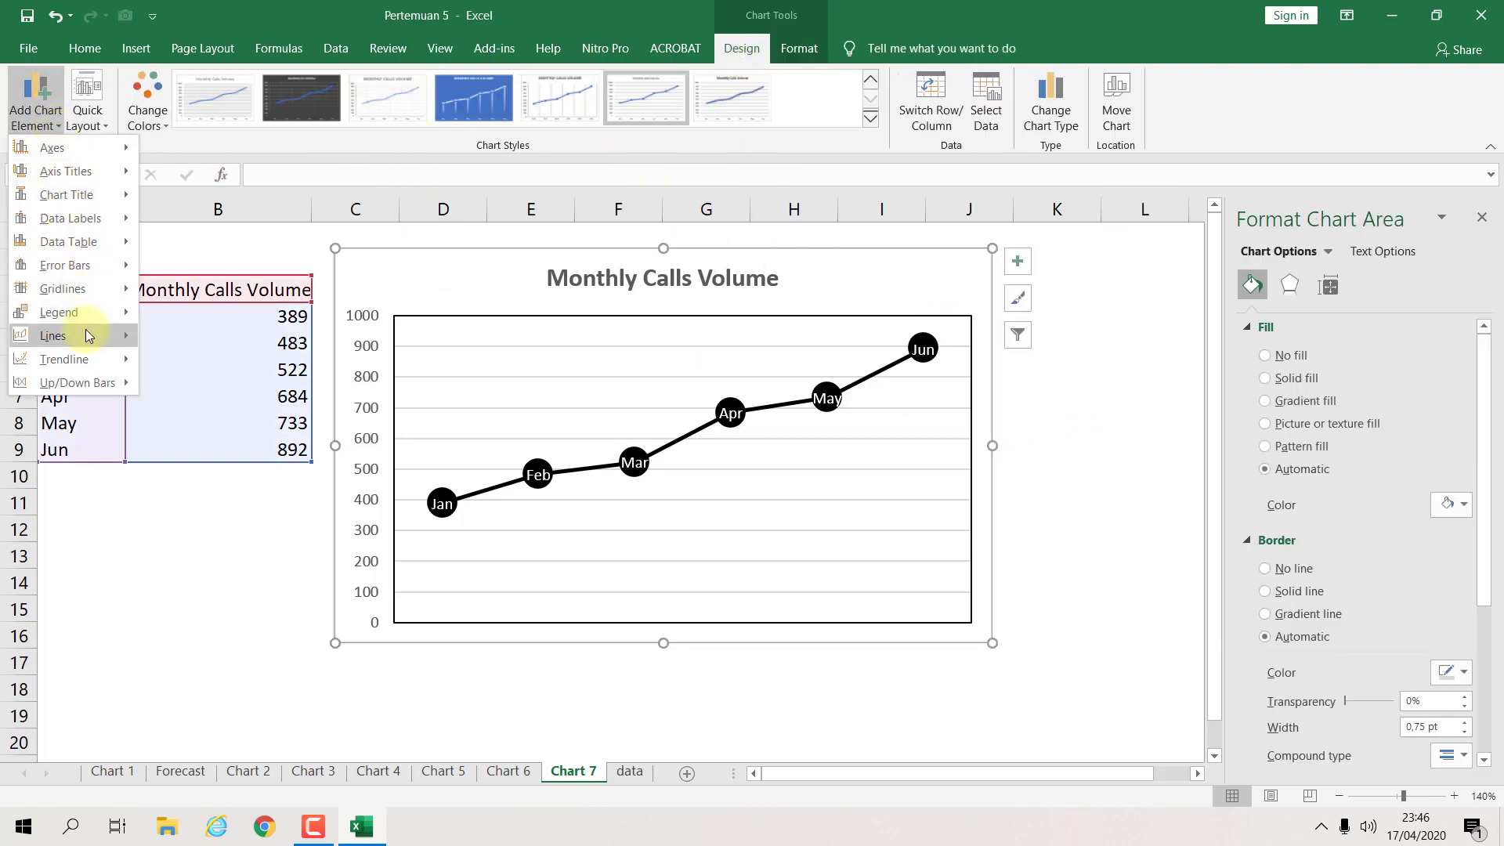
mouse_move(92, 359)
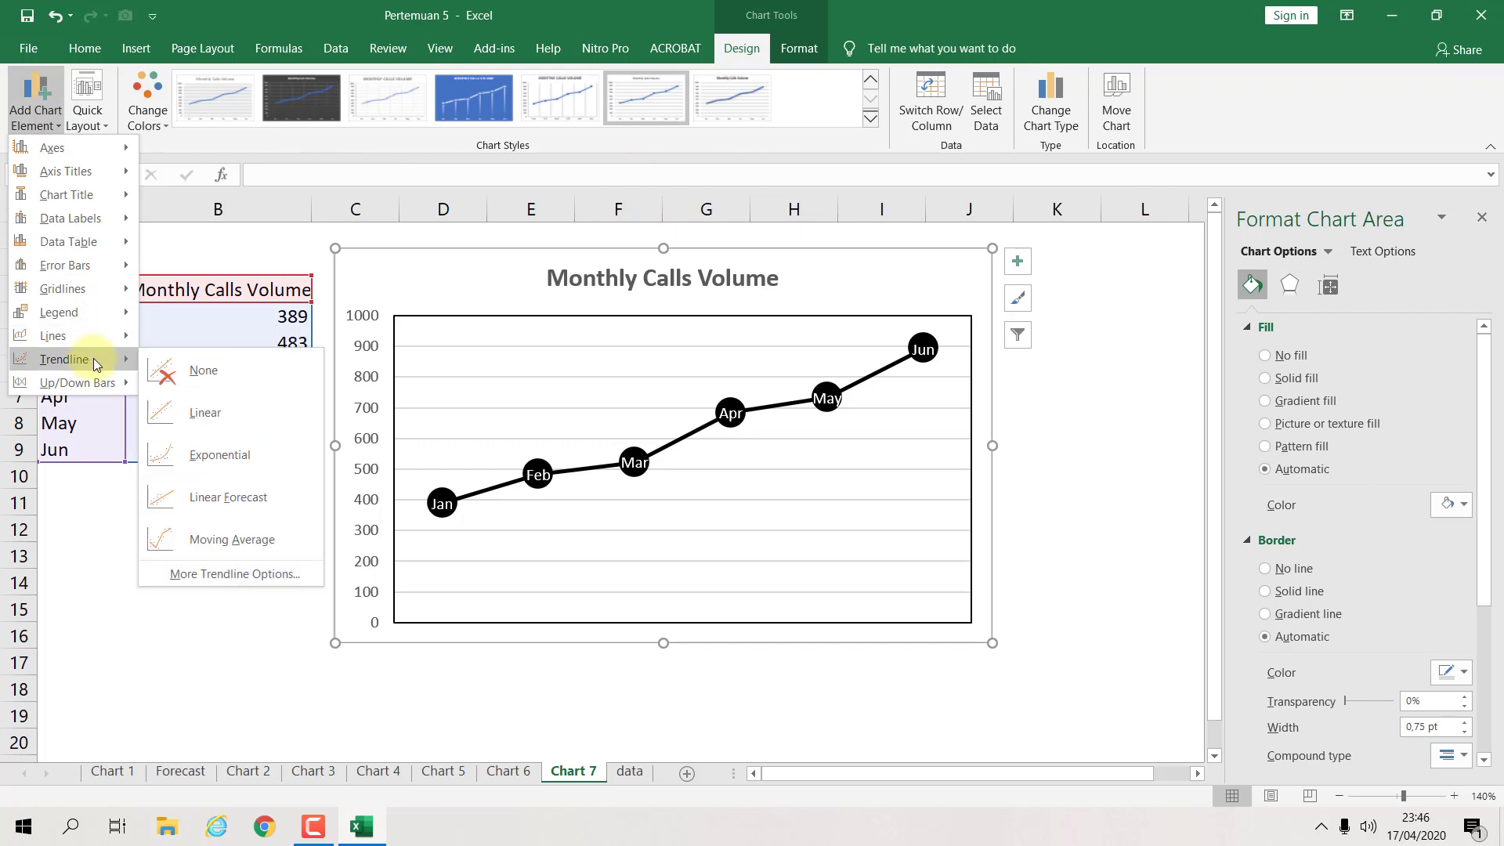
left_click(205, 420)
left_click(1035, 453)
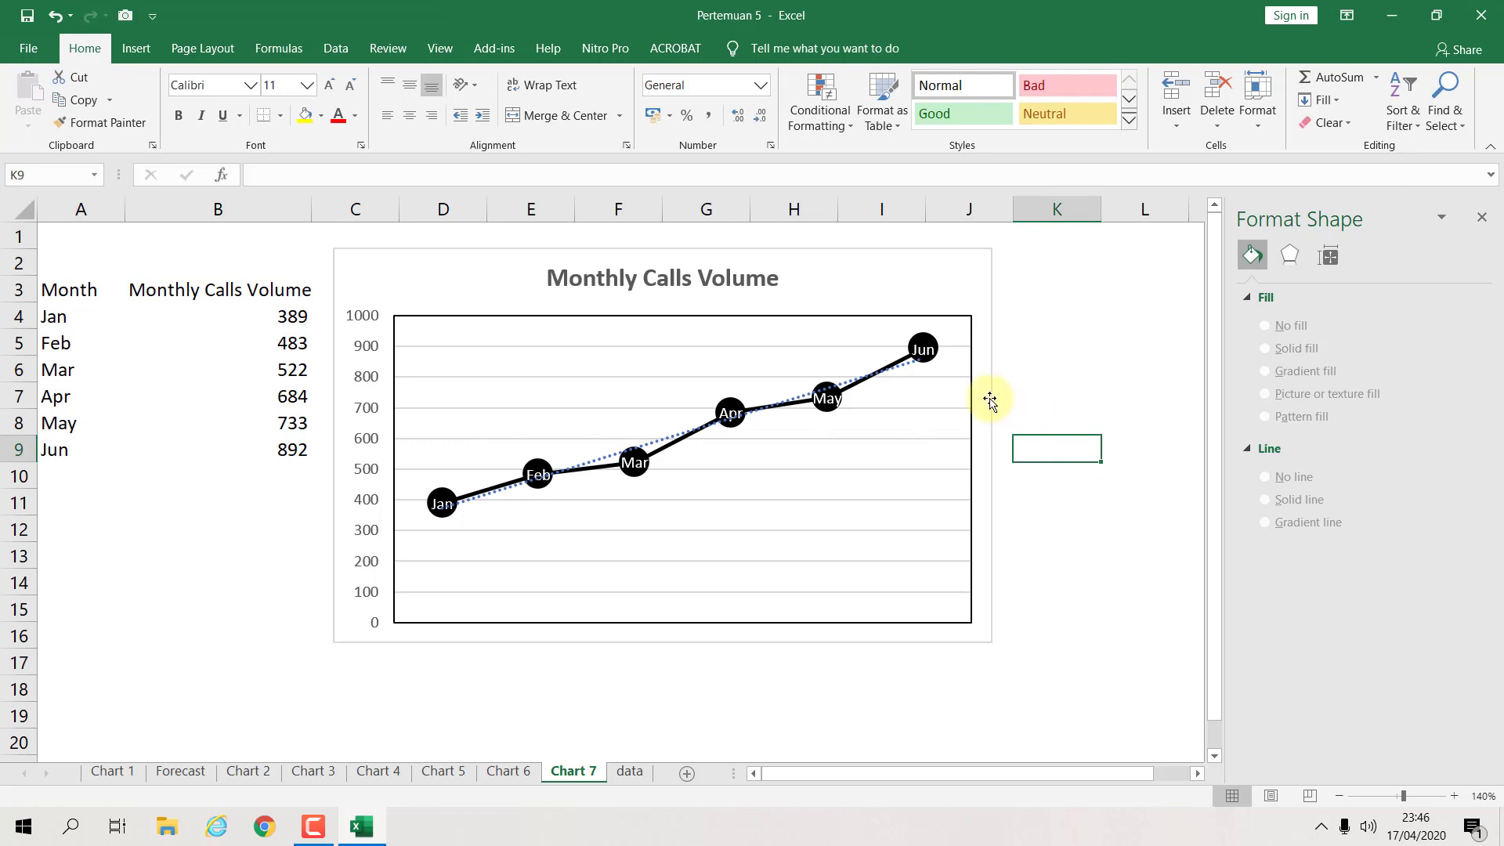
Step: Try the Exponential, Logarithmic, Polynomial, Power and Moving Average types on the trendline, and return it to Linear
left_click(902, 370)
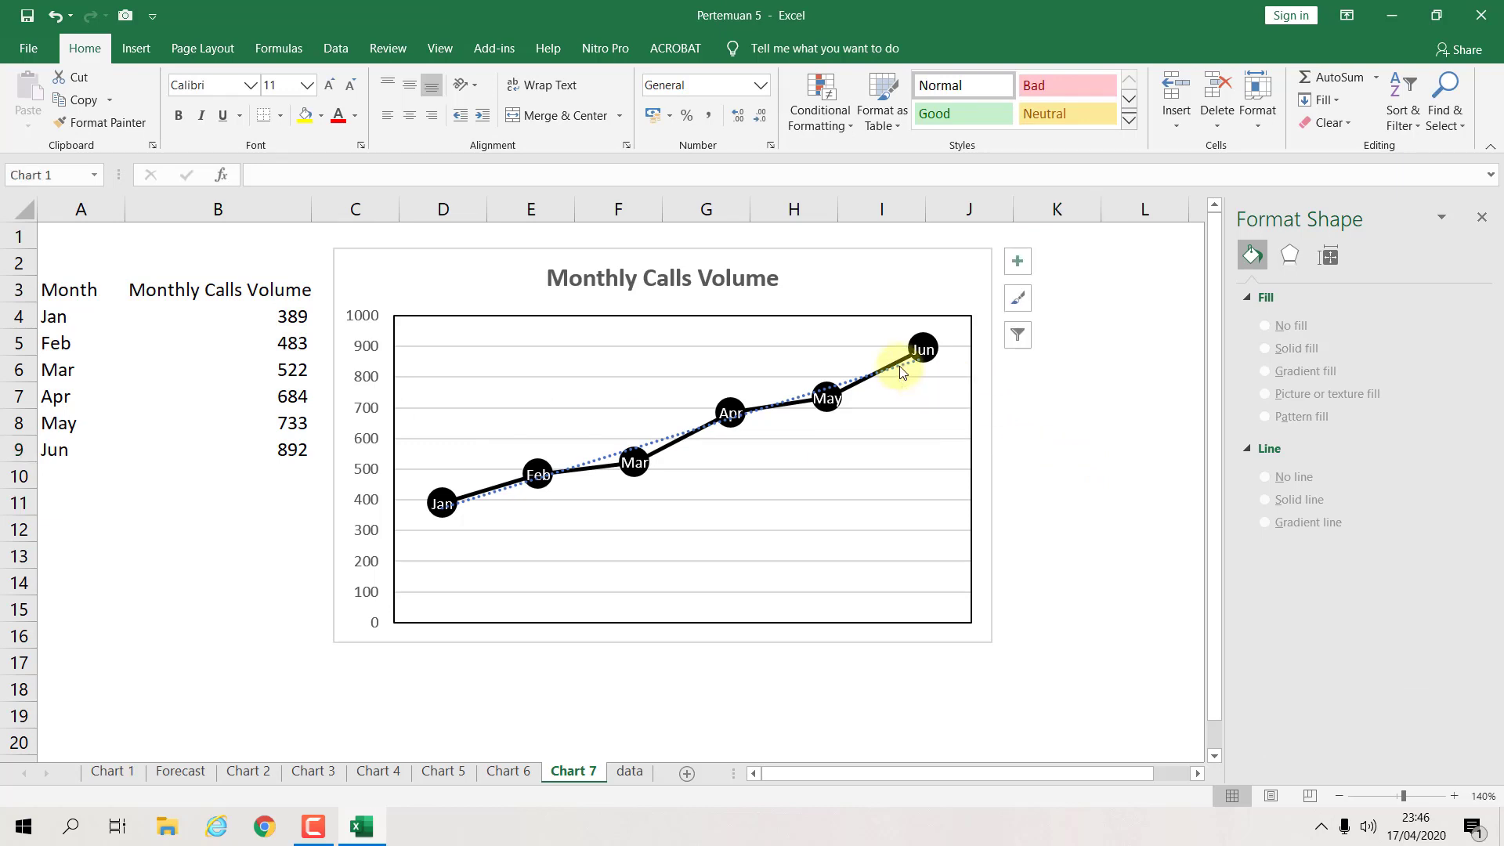
left_click(901, 370)
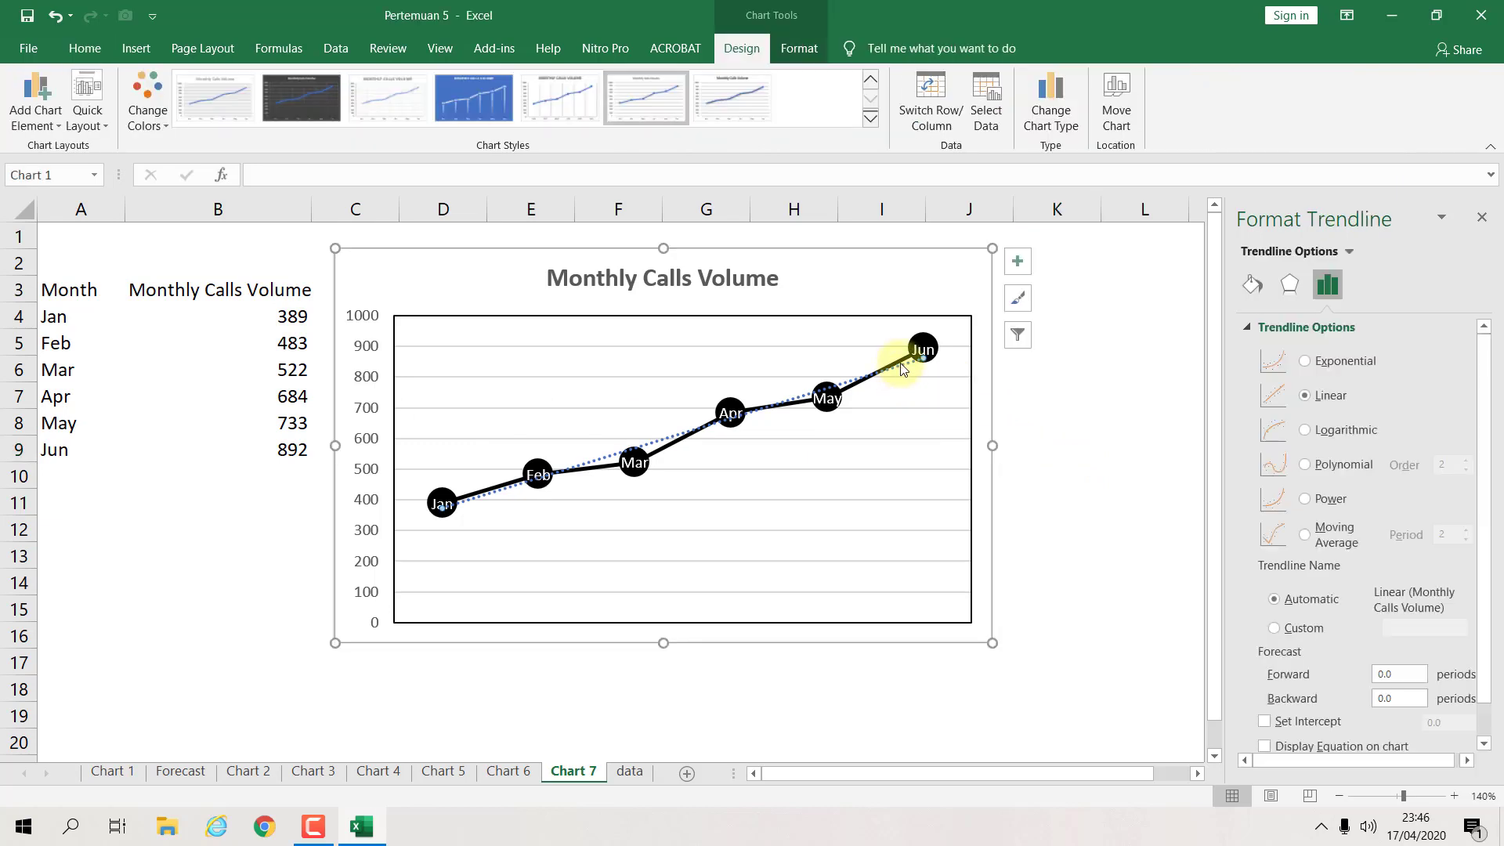
left_click(1344, 363)
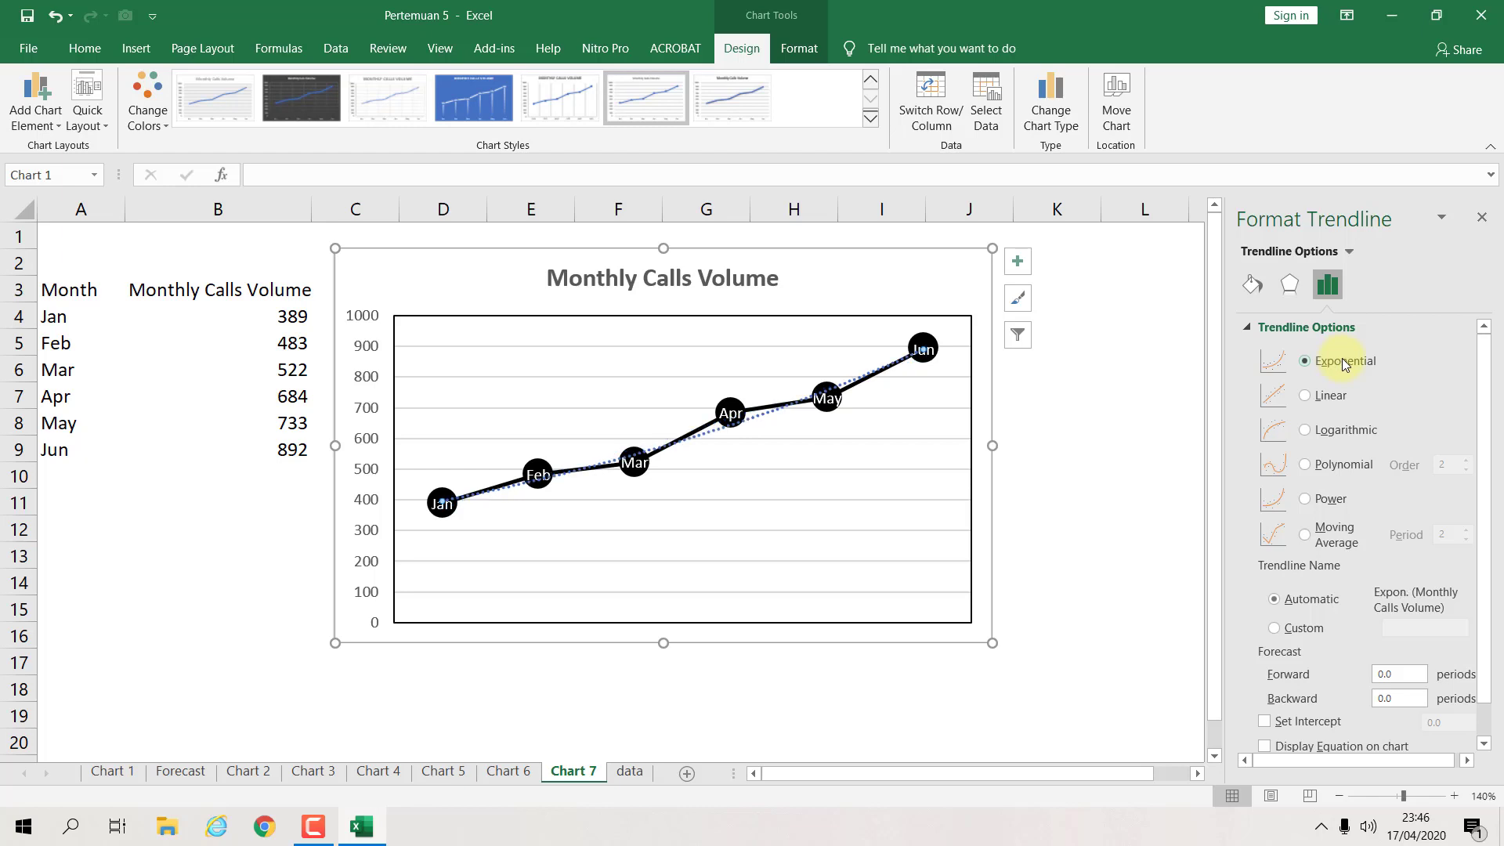
left_click(1341, 395)
left_click(1341, 432)
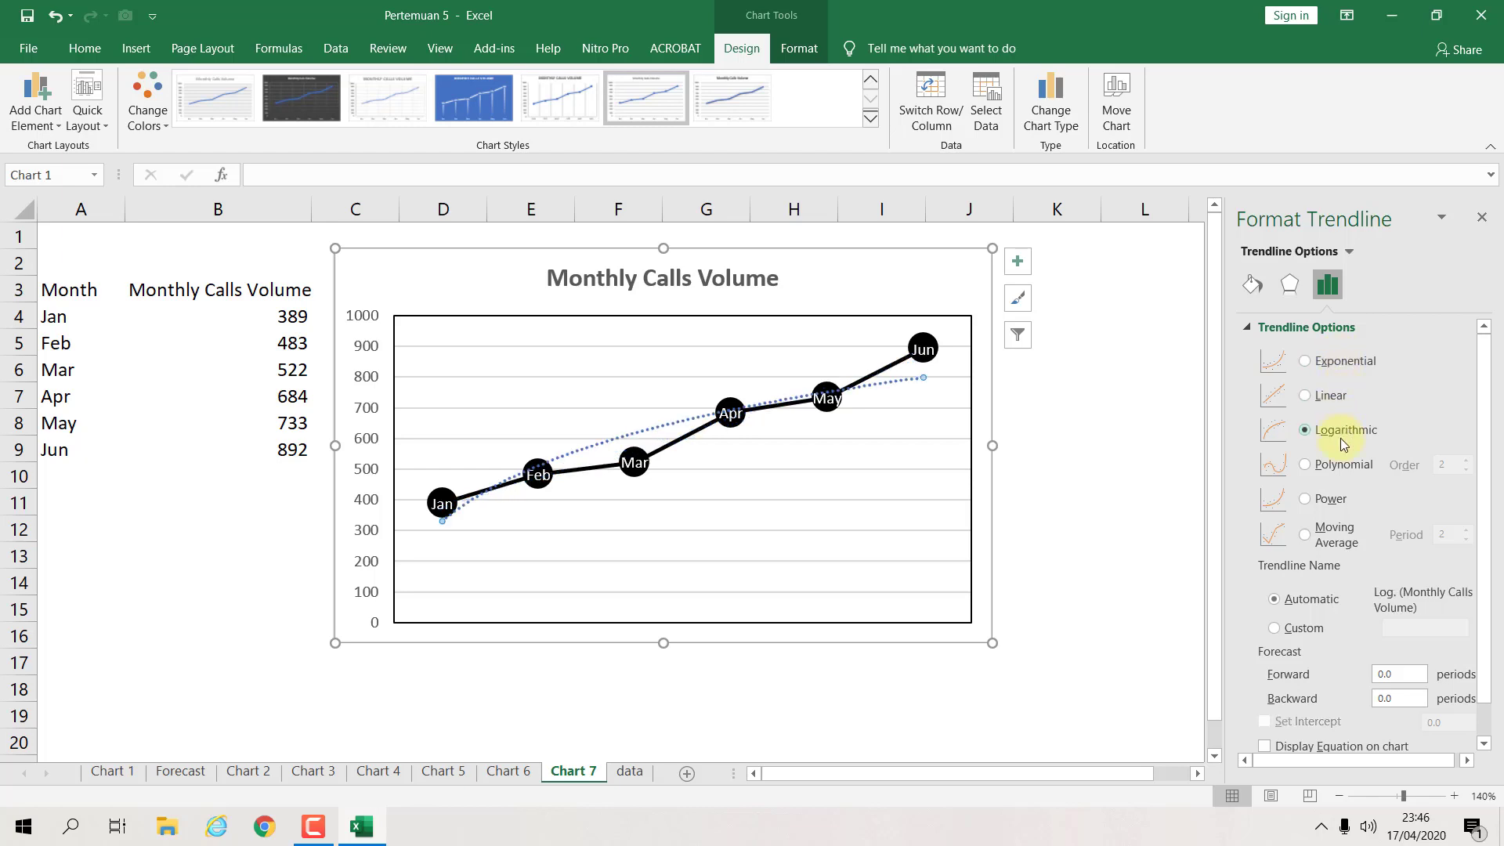
left_click(1342, 465)
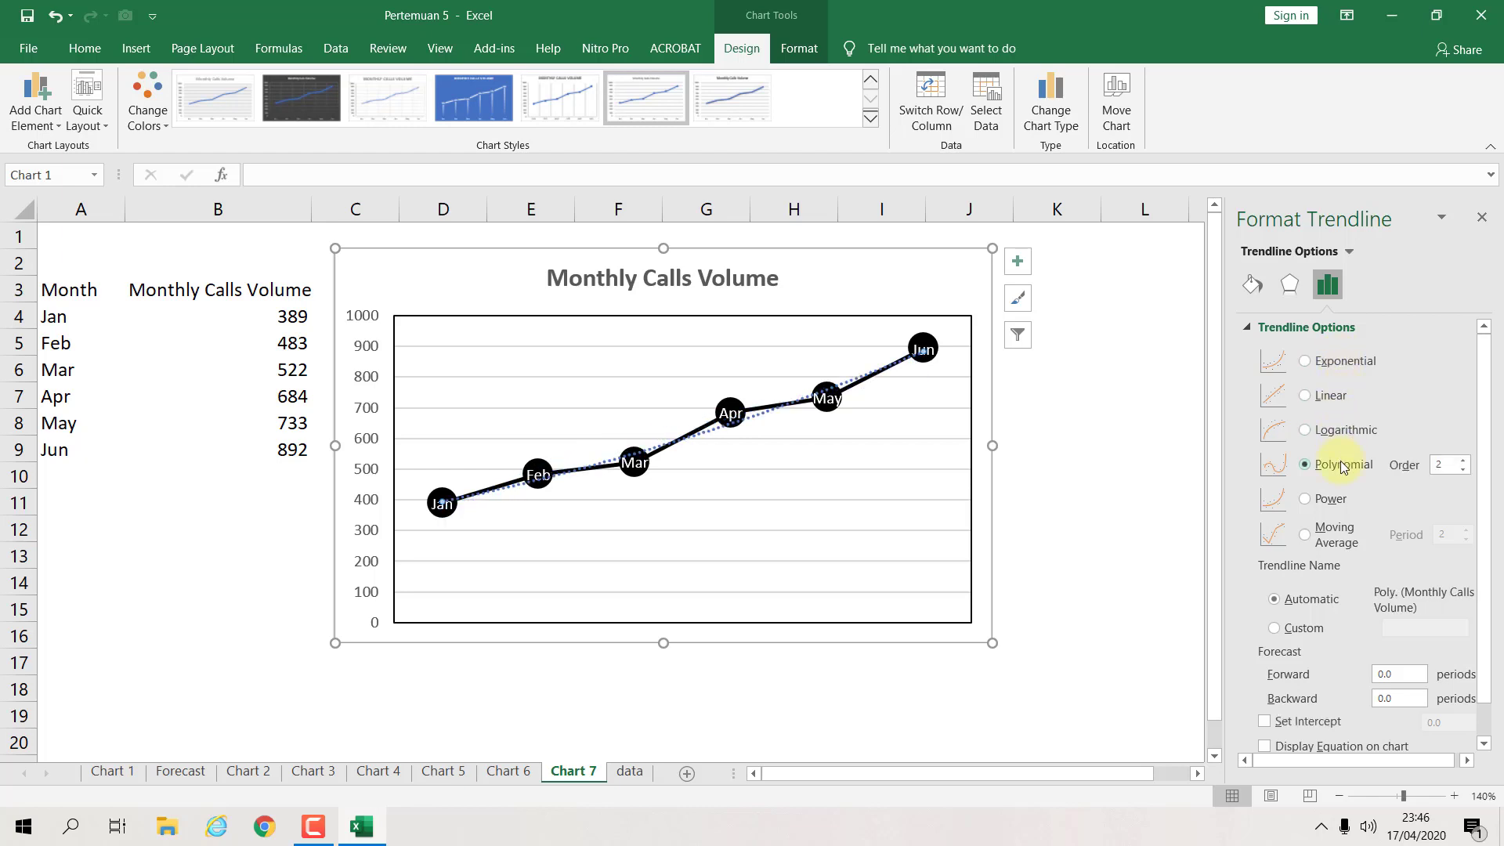
left_click(1343, 499)
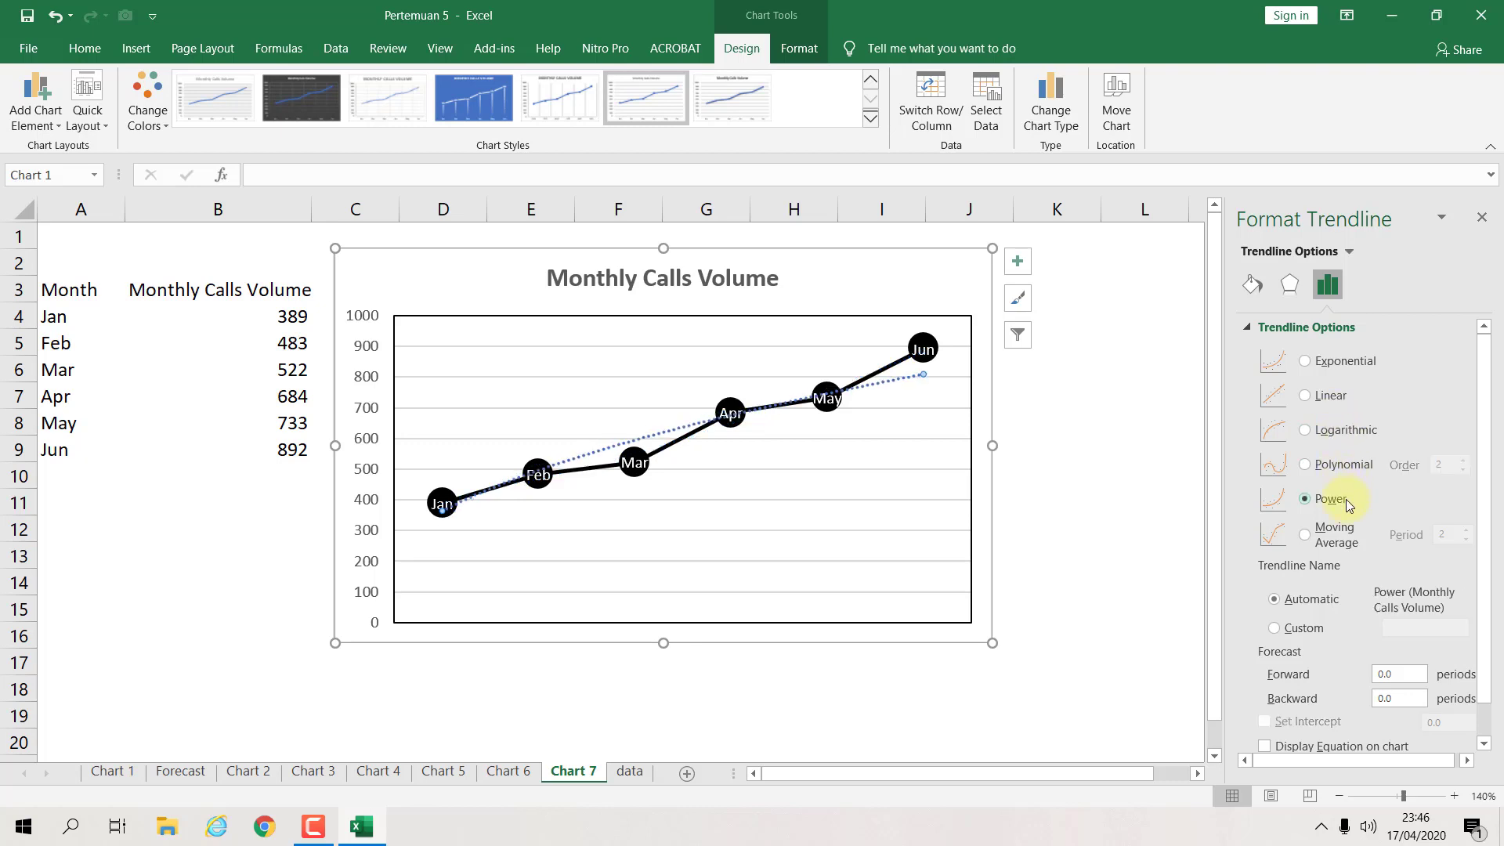
left_click(1339, 535)
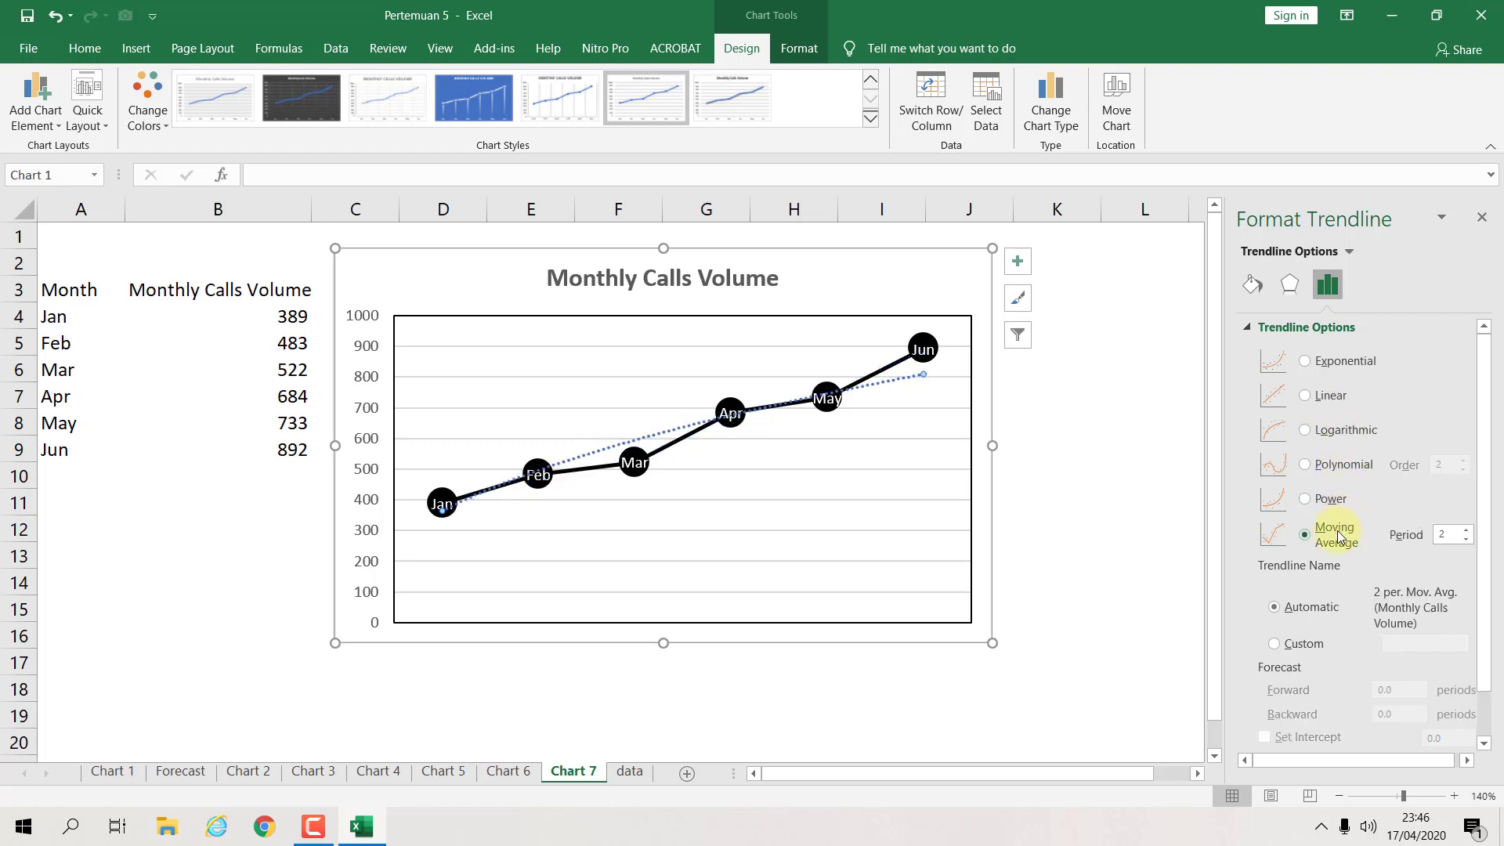
left_click(1332, 396)
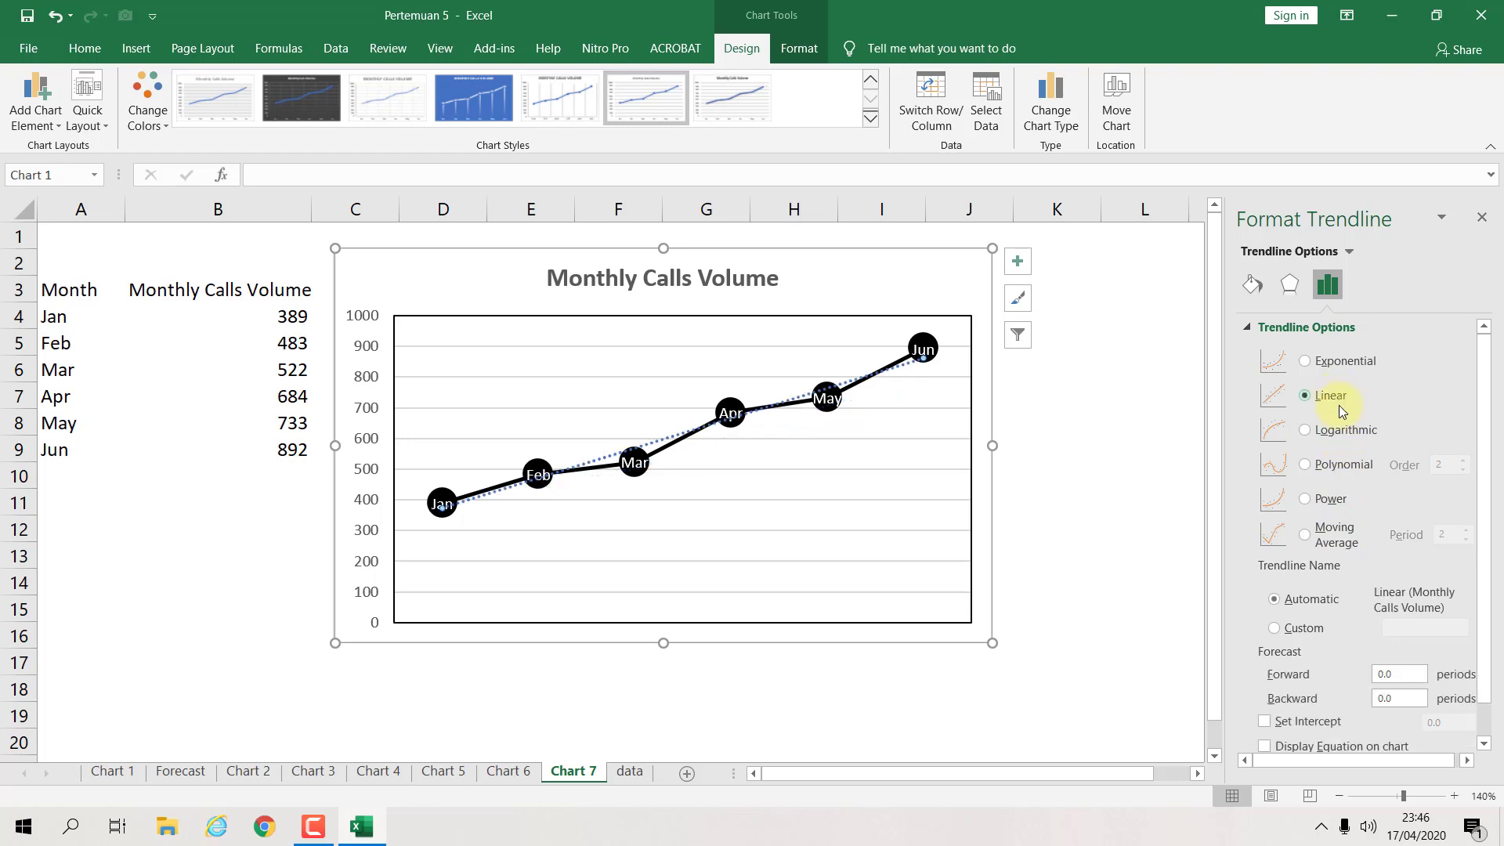
scroll(1384, 540, "down", 1)
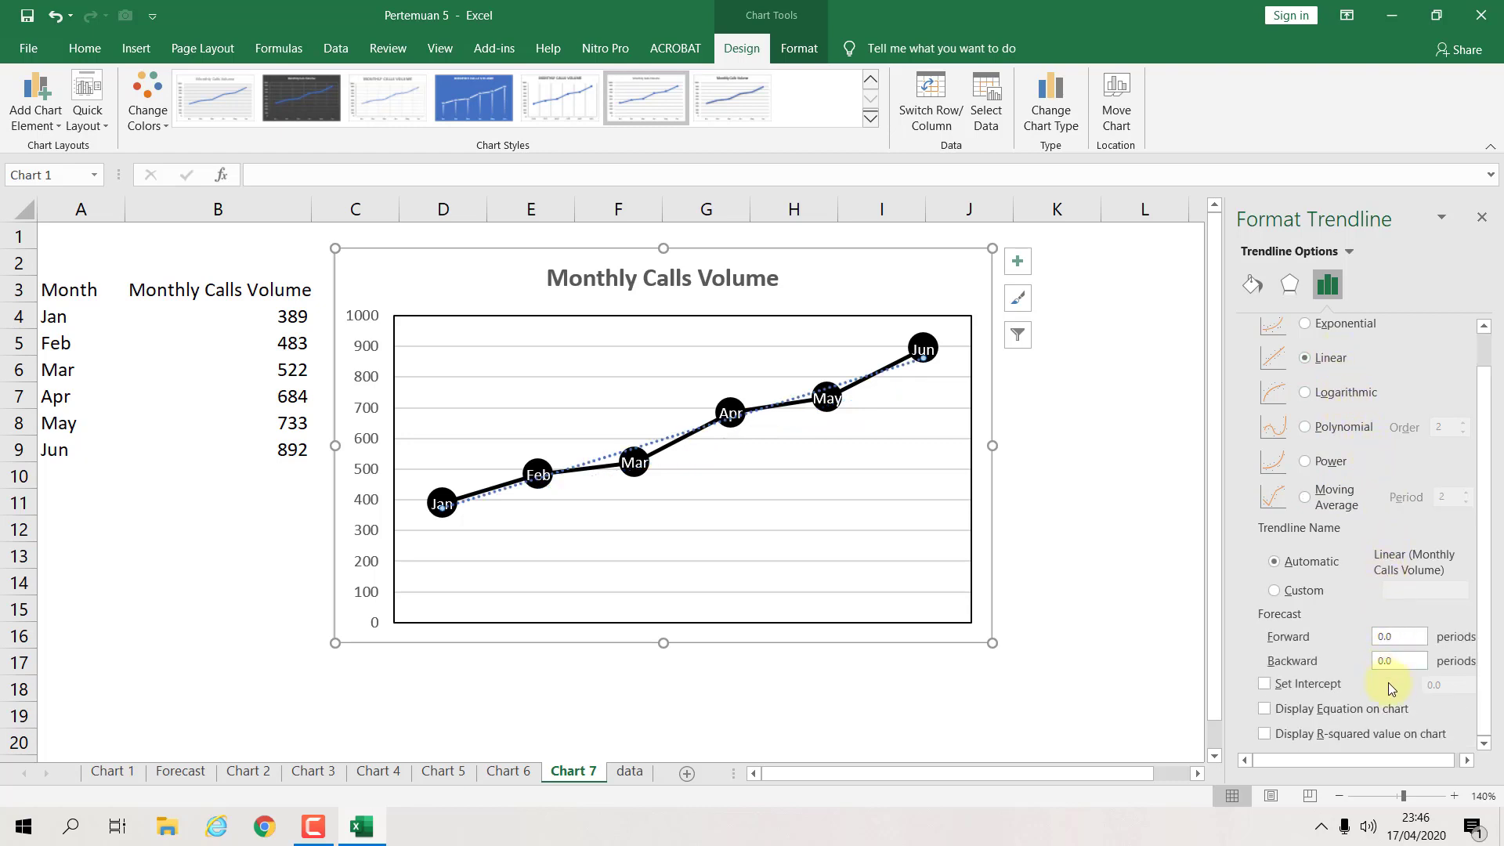
Step: Forecast the Monthly Calls Volume trendline forward 2 periods and display its equation and R-squared value on the chart
left_click(1387, 639)
left_click_drag(1387, 640, 1355, 649)
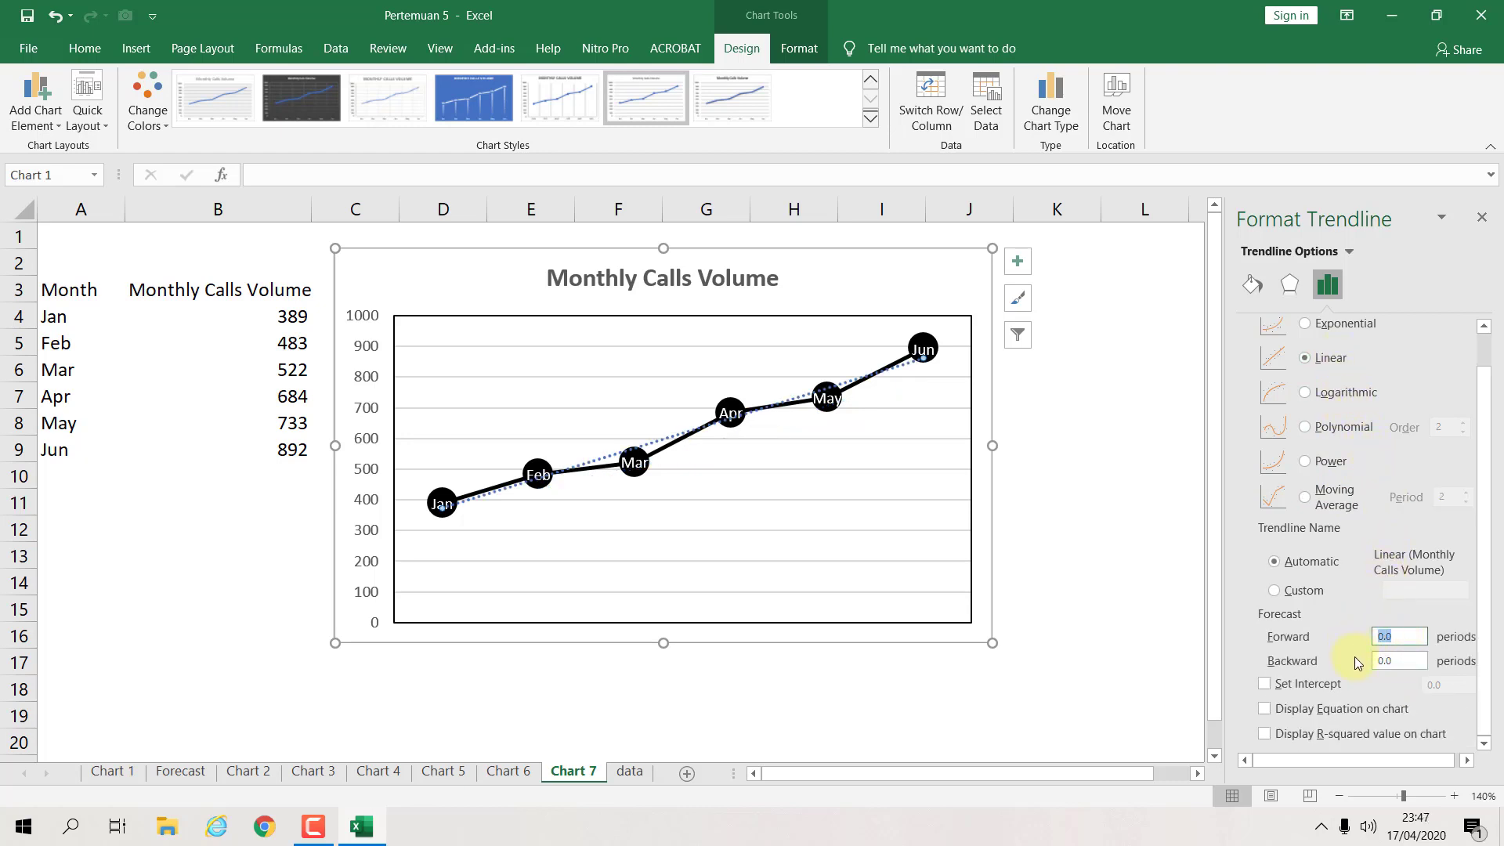
type("2")
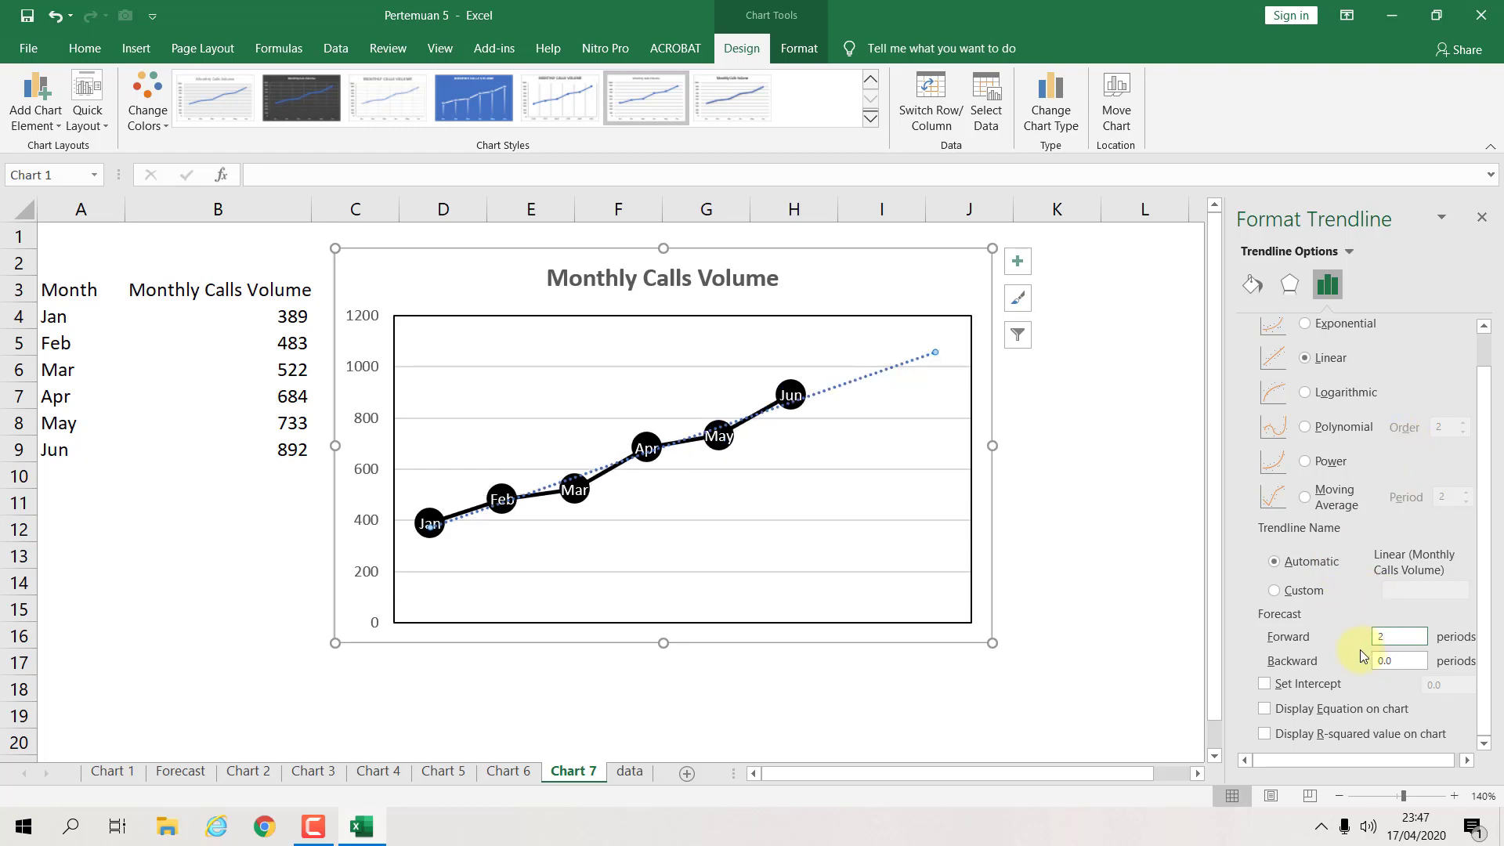
left_click(1342, 709)
left_click(1331, 734)
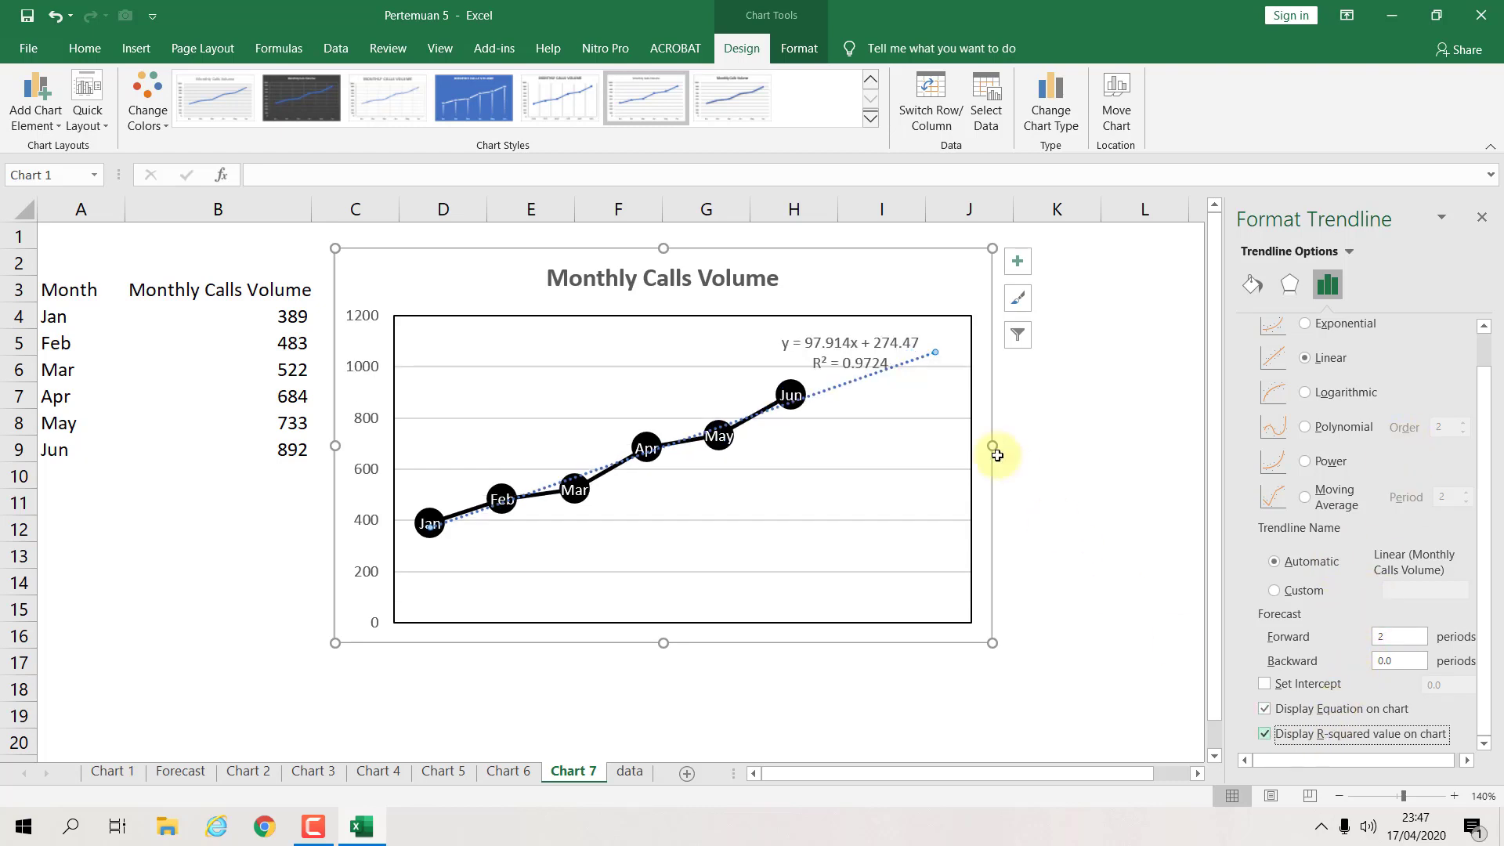
Step: Move the trendline's equation and R-squared label below the forecast line in bold text, and deselect the chart
left_click(881, 349)
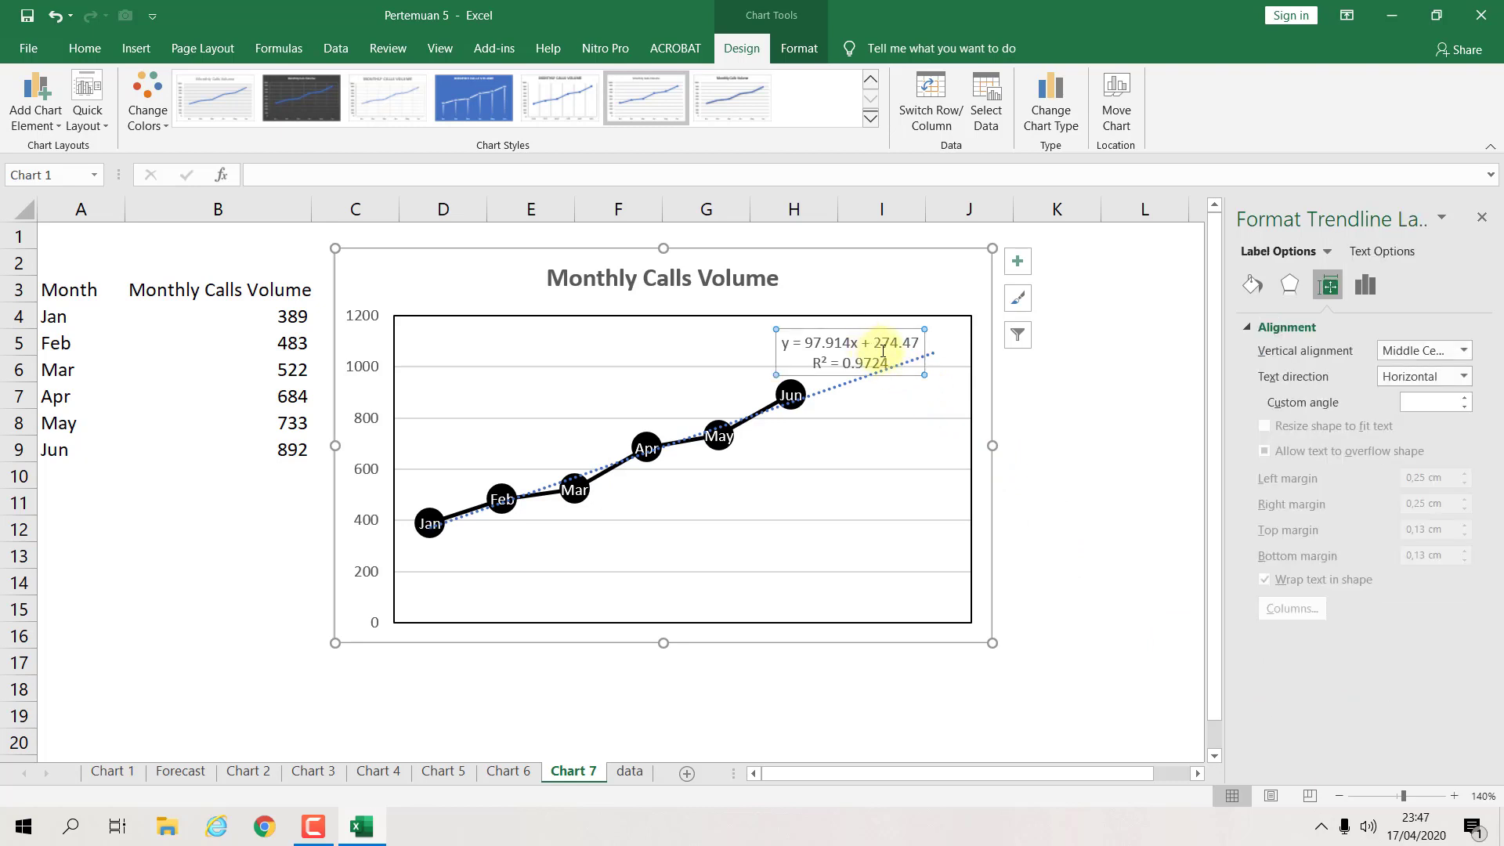
left_click_drag(864, 329, 880, 421)
left_click(1065, 421)
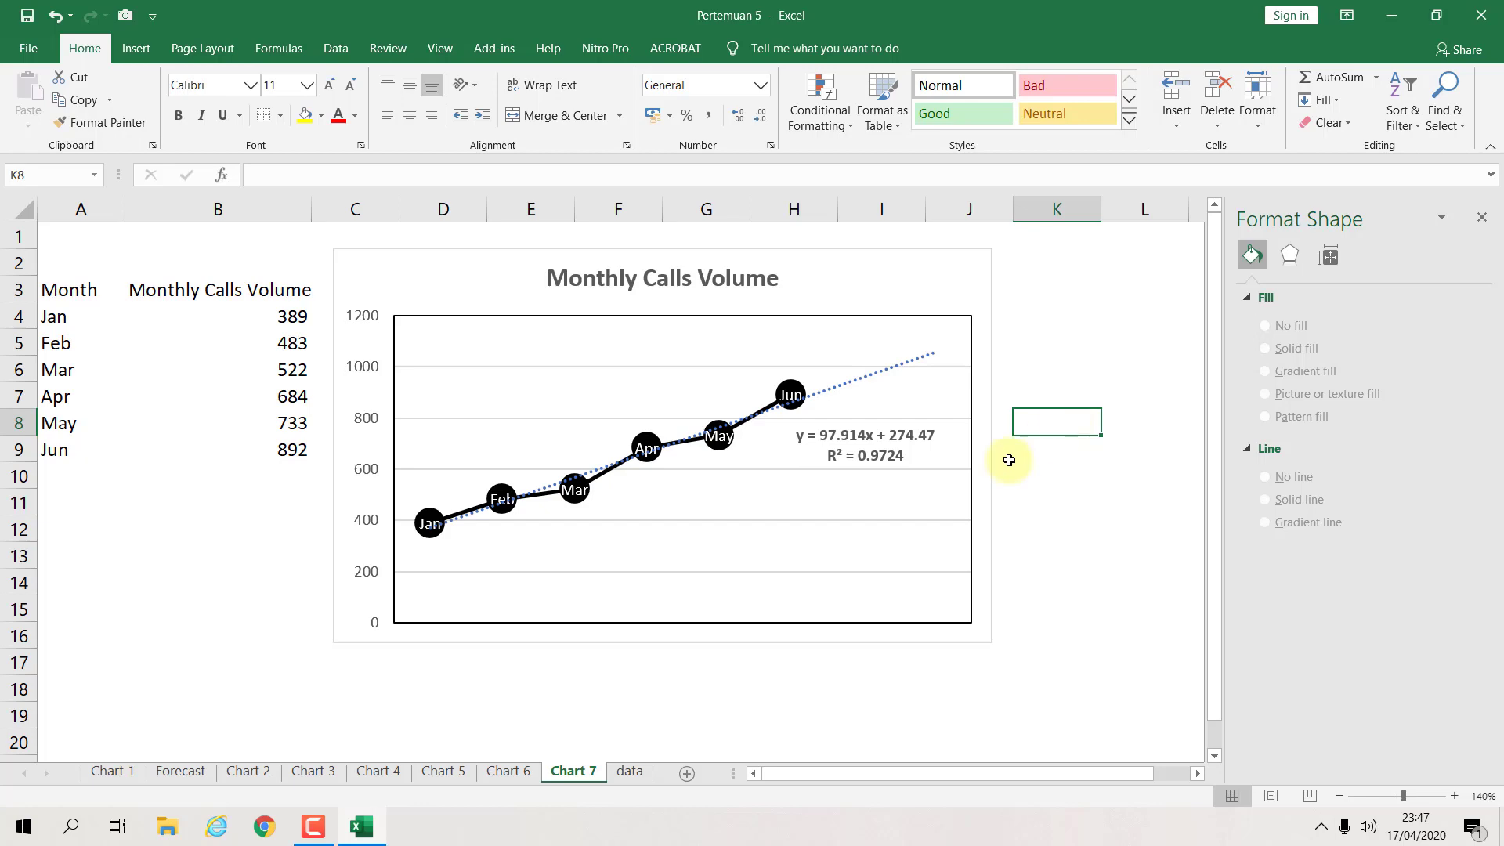
Step: Review the finished charts on the Chart 6 through Chart 1 worksheets and the Forecast worksheet
left_click(514, 773)
left_click(442, 774)
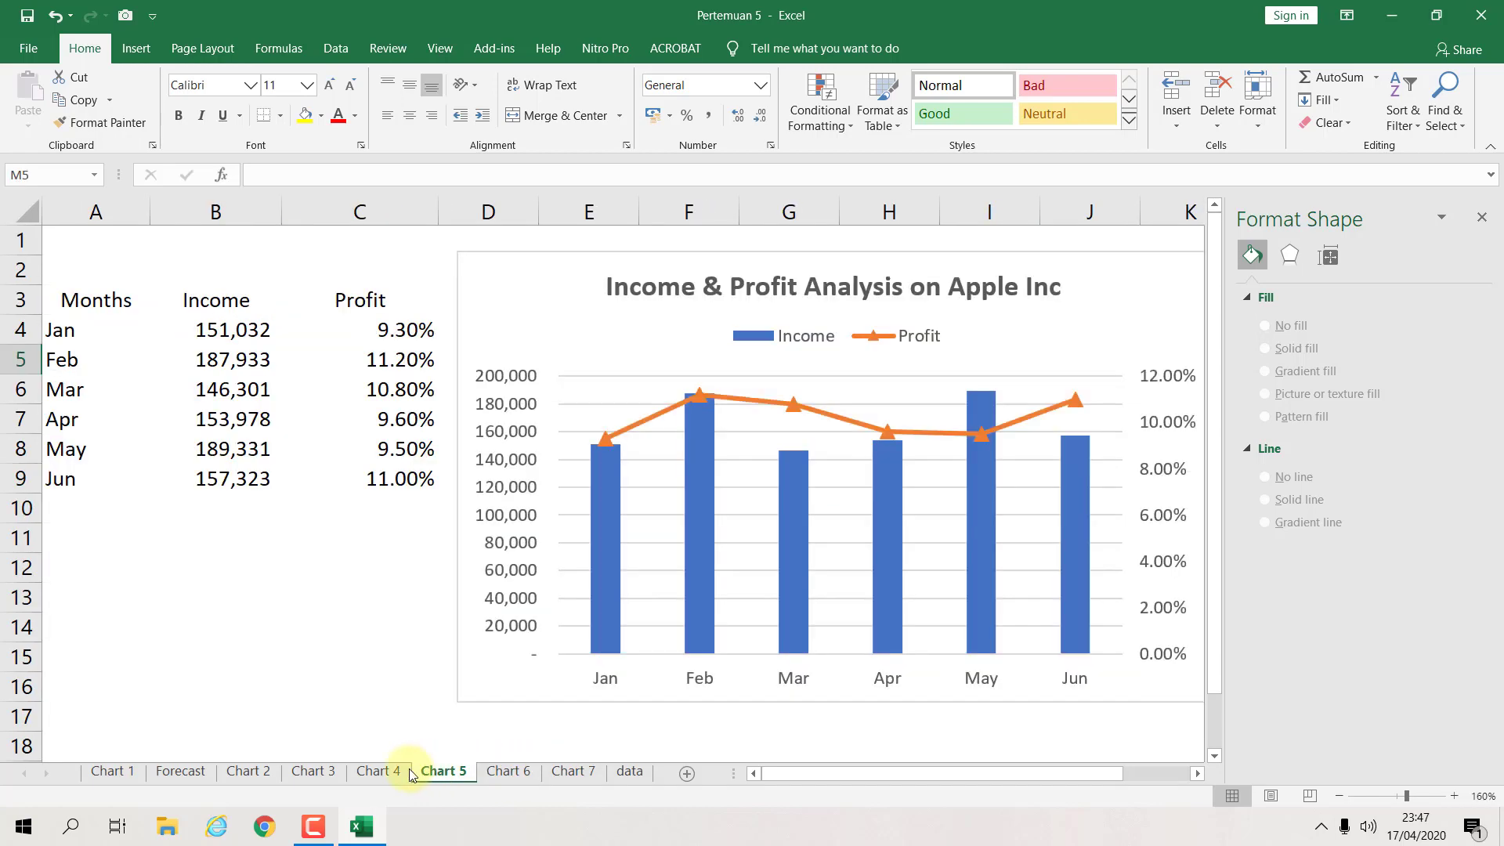
left_click(379, 773)
left_click(315, 773)
left_click(269, 773)
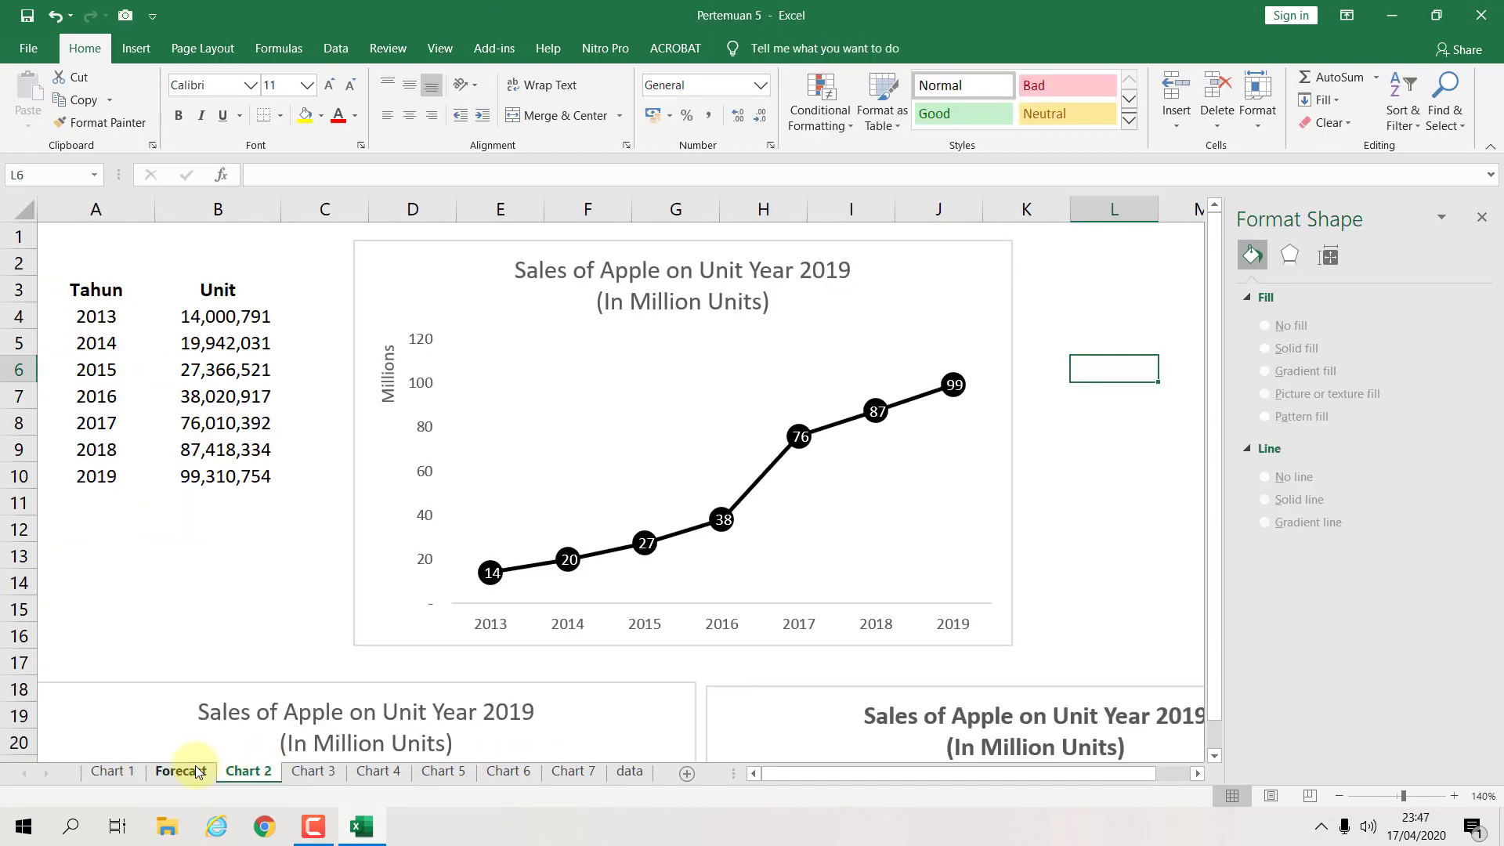
left_click(180, 773)
left_click(112, 773)
left_click(176, 774)
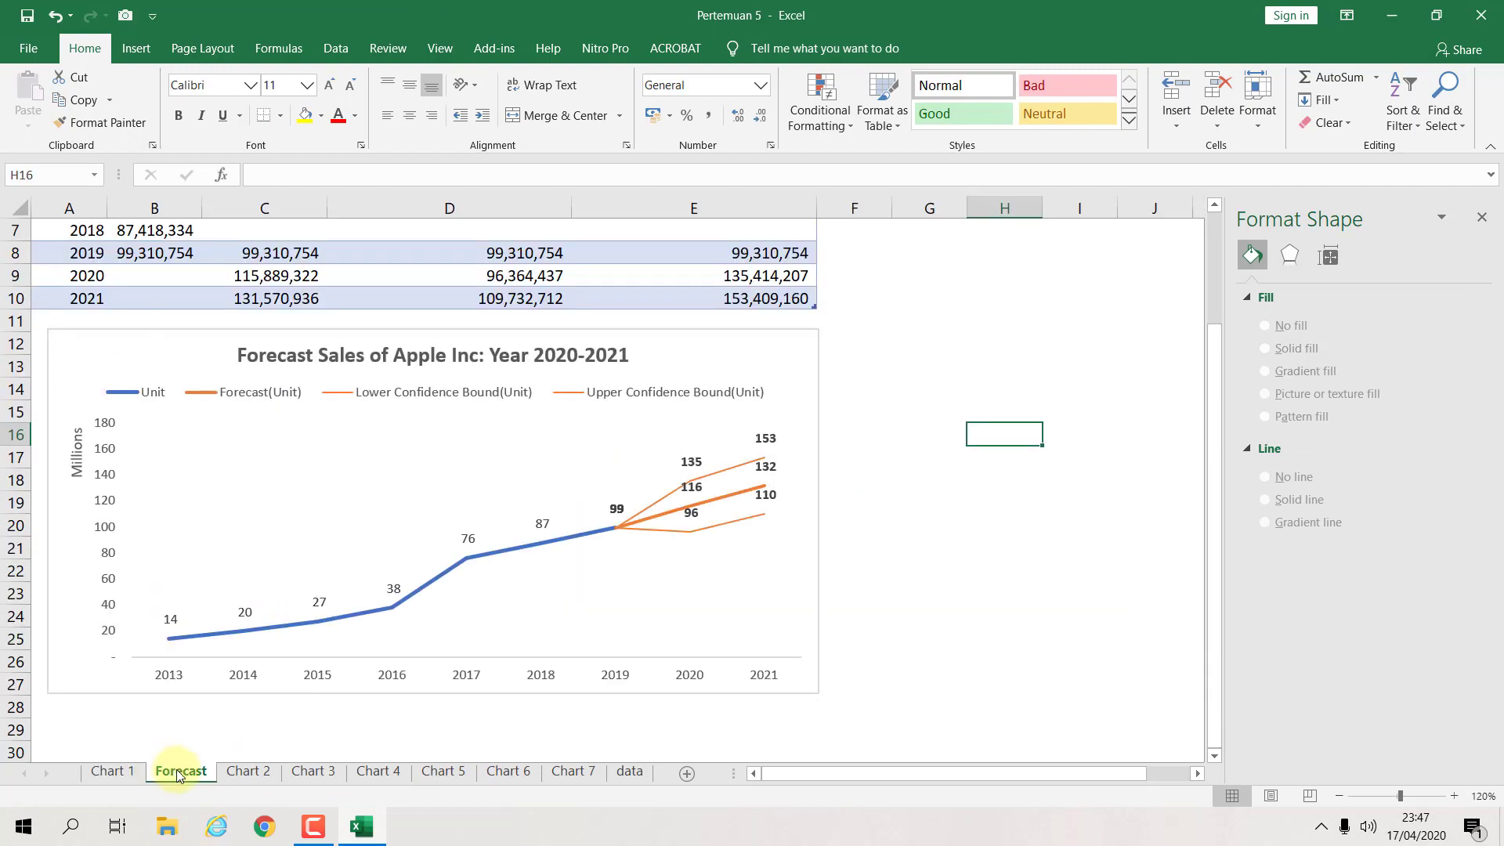
left_click(246, 773)
scroll(312, 682, "down", 5)
scroll(312, 681, "up", 5)
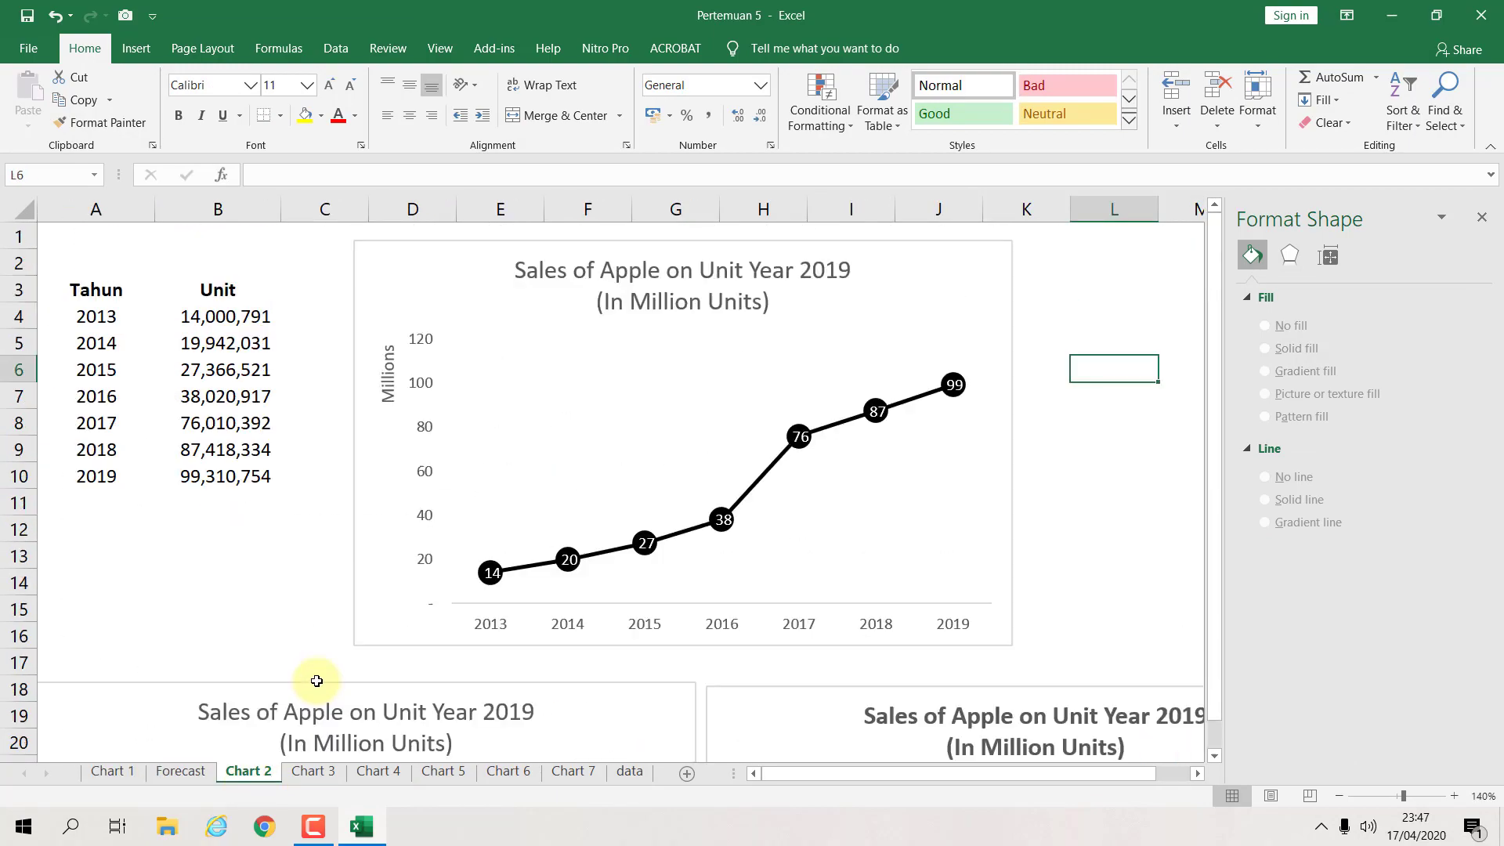
scroll(316, 682, "down", 4)
scroll(318, 683, "up", 4)
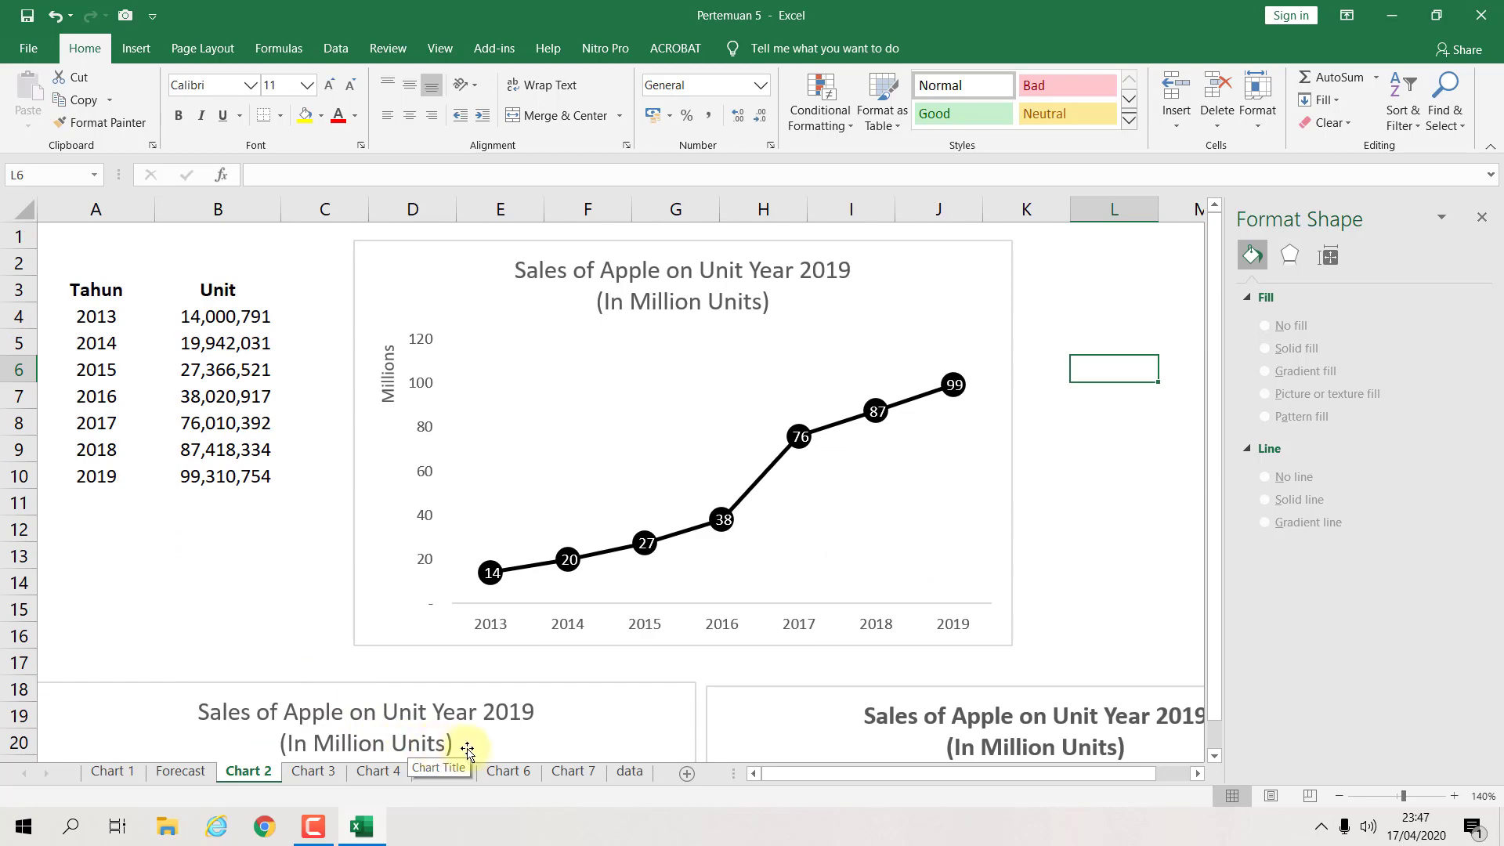
Step: Widen the Population column on the data worksheet and close the shape formatting pane
left_click(628, 773)
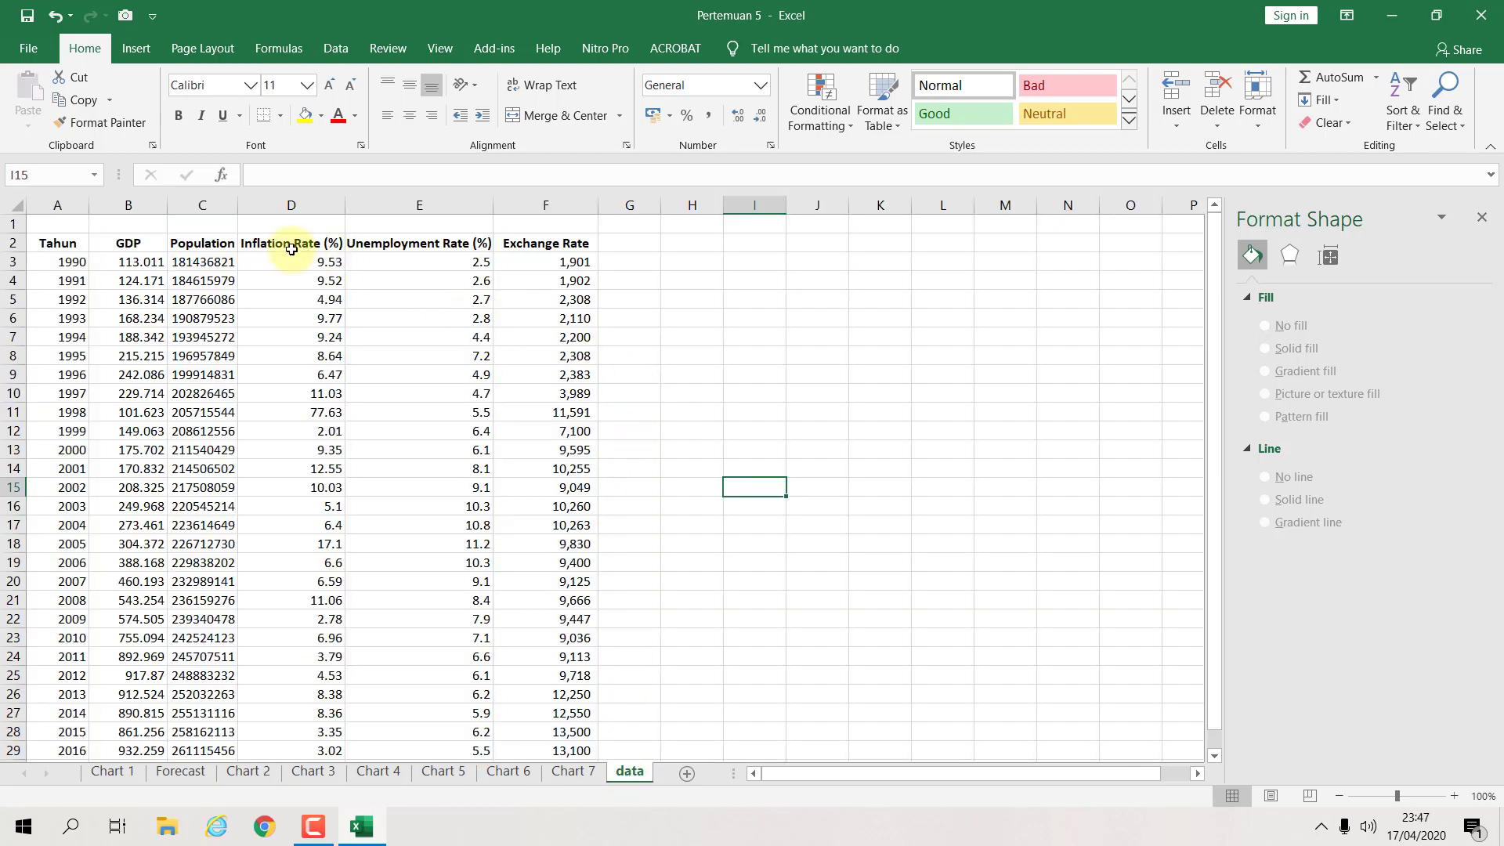
left_click_drag(234, 206, 255, 207)
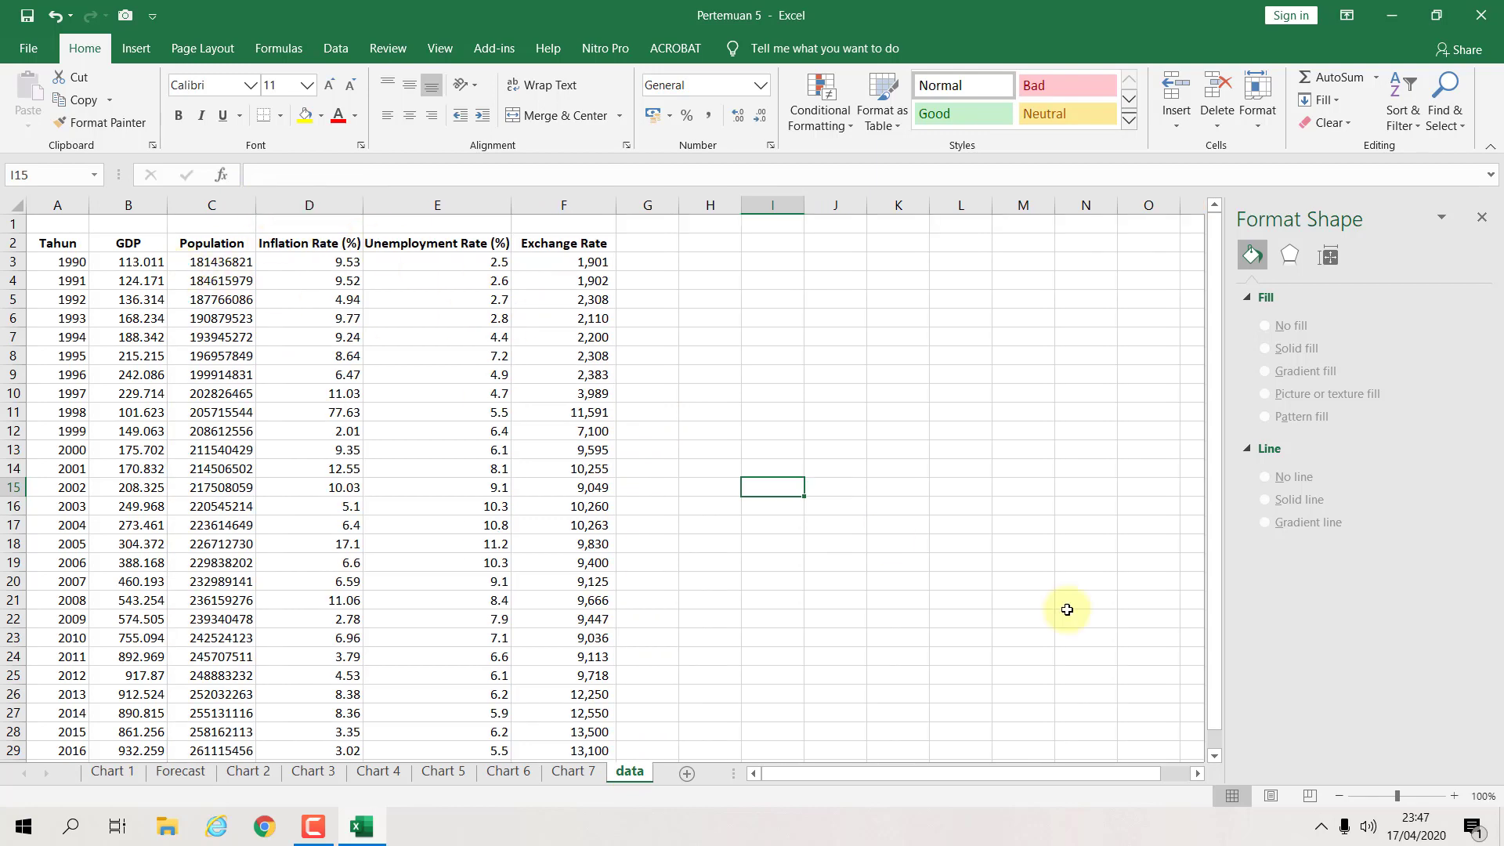
left_click(1481, 218)
left_click(919, 464)
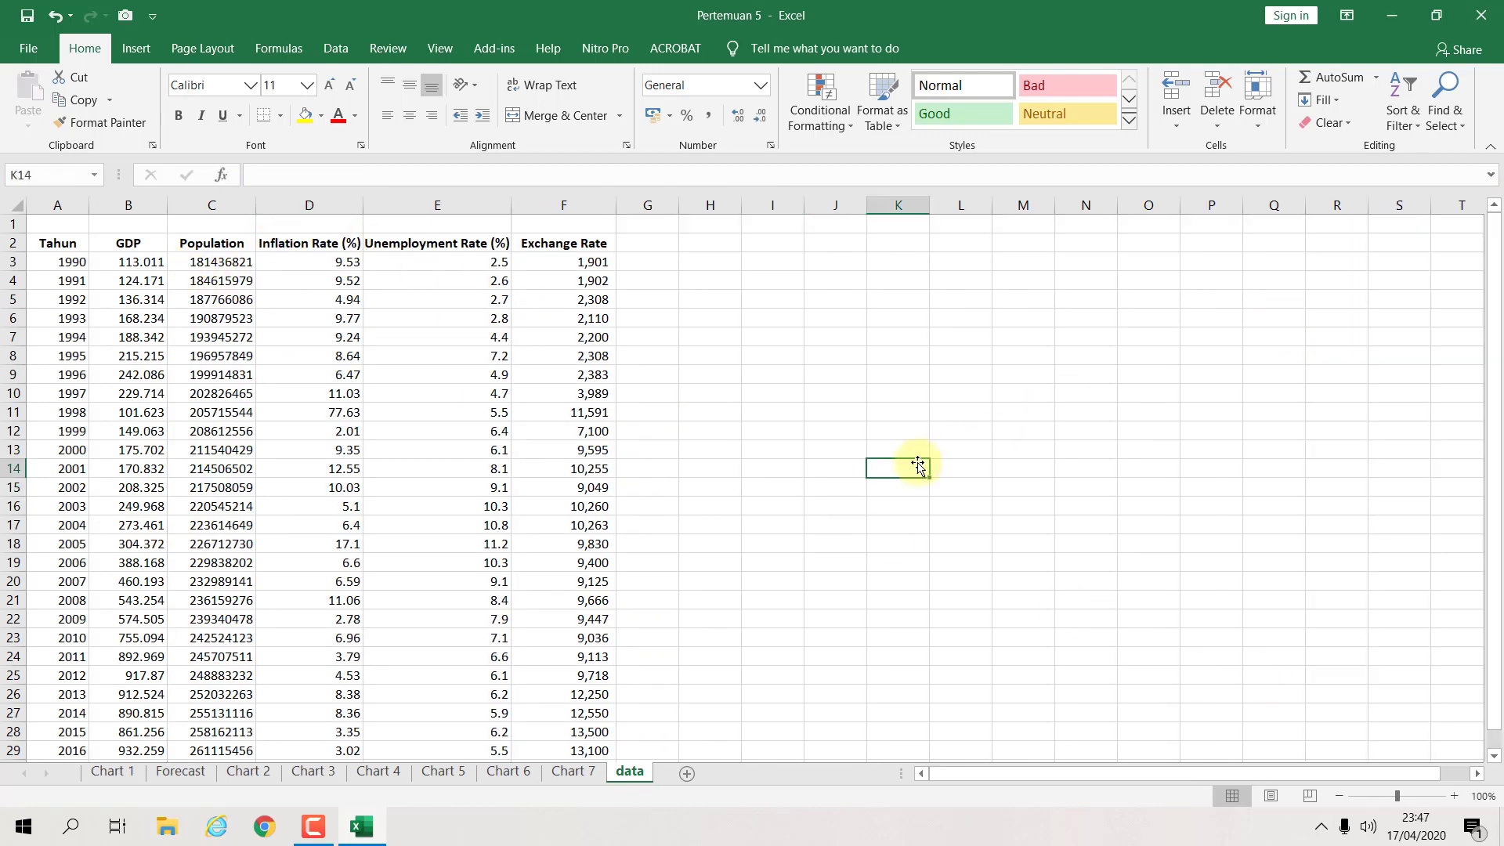
Step: Set the data worksheet's zoom to 140% and show the table from its header row
left_click(477, 394)
left_click(1455, 796)
left_click(1455, 795)
left_click(1455, 796)
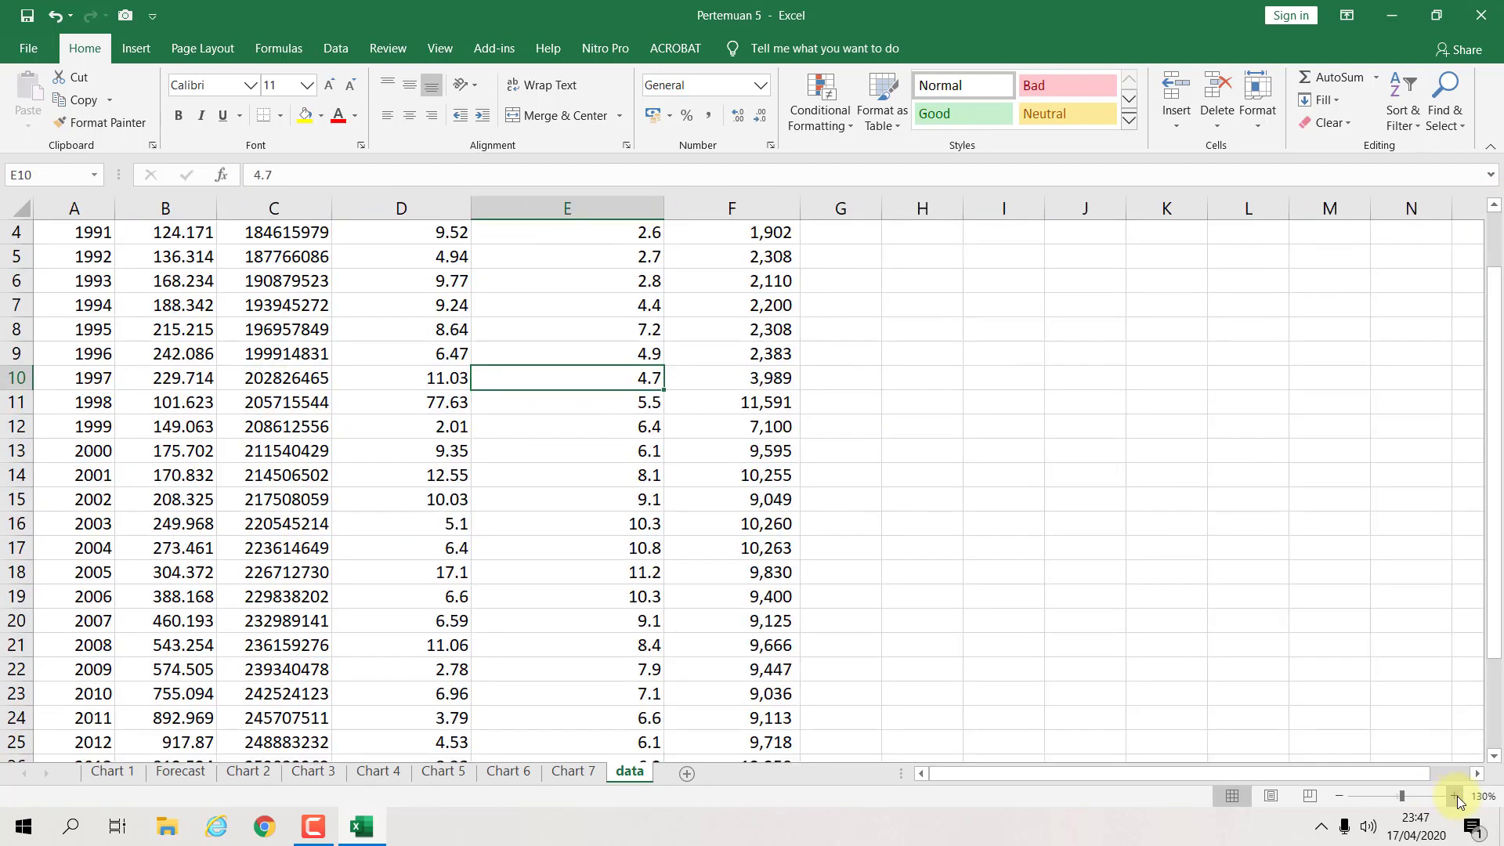
left_click(1455, 796)
scroll(925, 653, "up", 2)
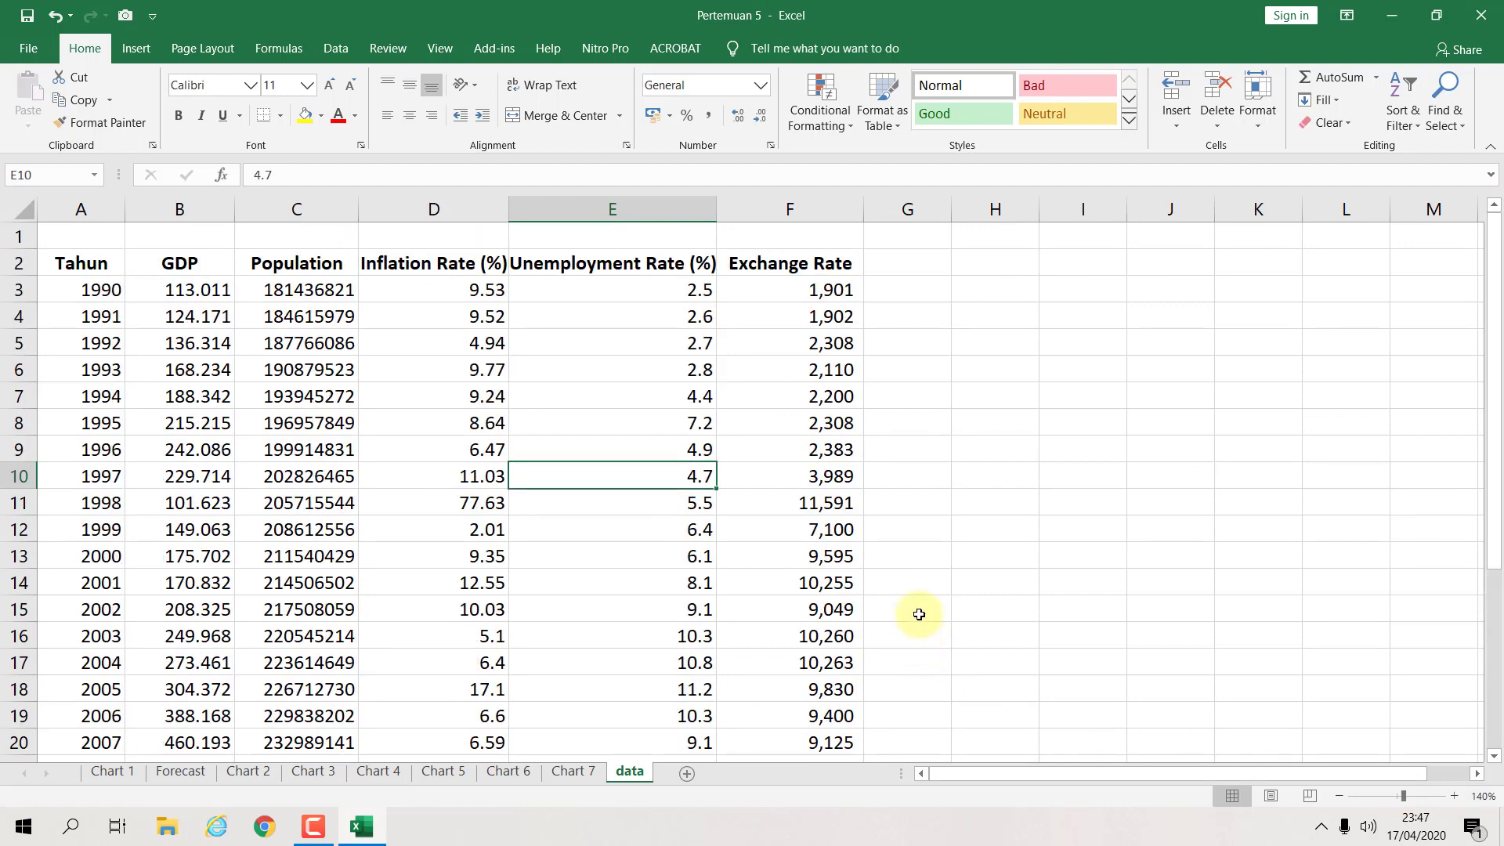
Step: Look through the data worksheet's yearly records from the first year in the Tahun column to the last
left_click(575, 771)
left_click(627, 773)
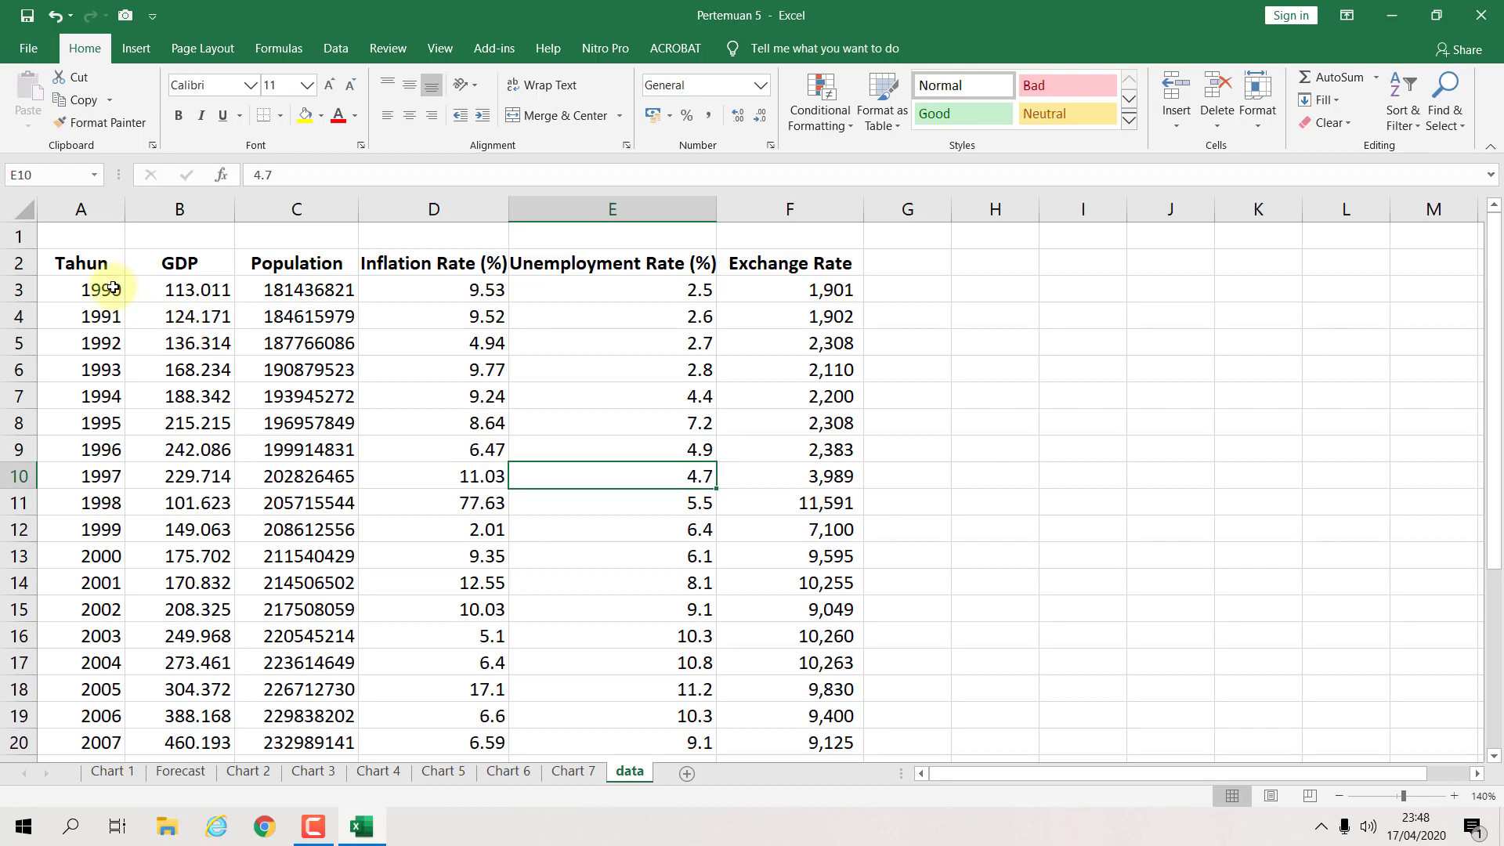
scroll(115, 297, "down", 6)
scroll(115, 297, "up", 1)
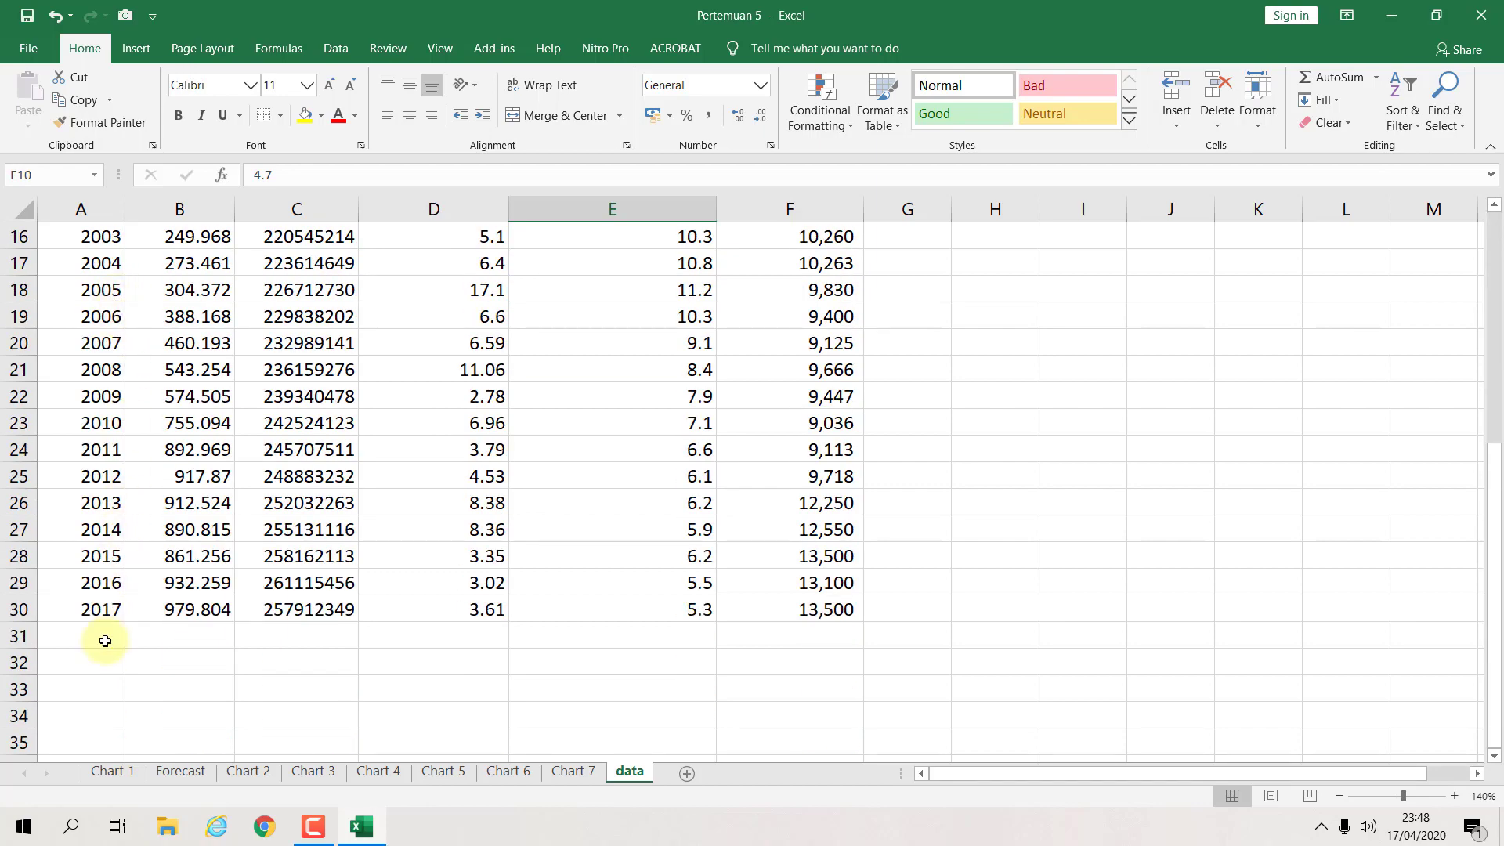
scroll(105, 618, "up", 5)
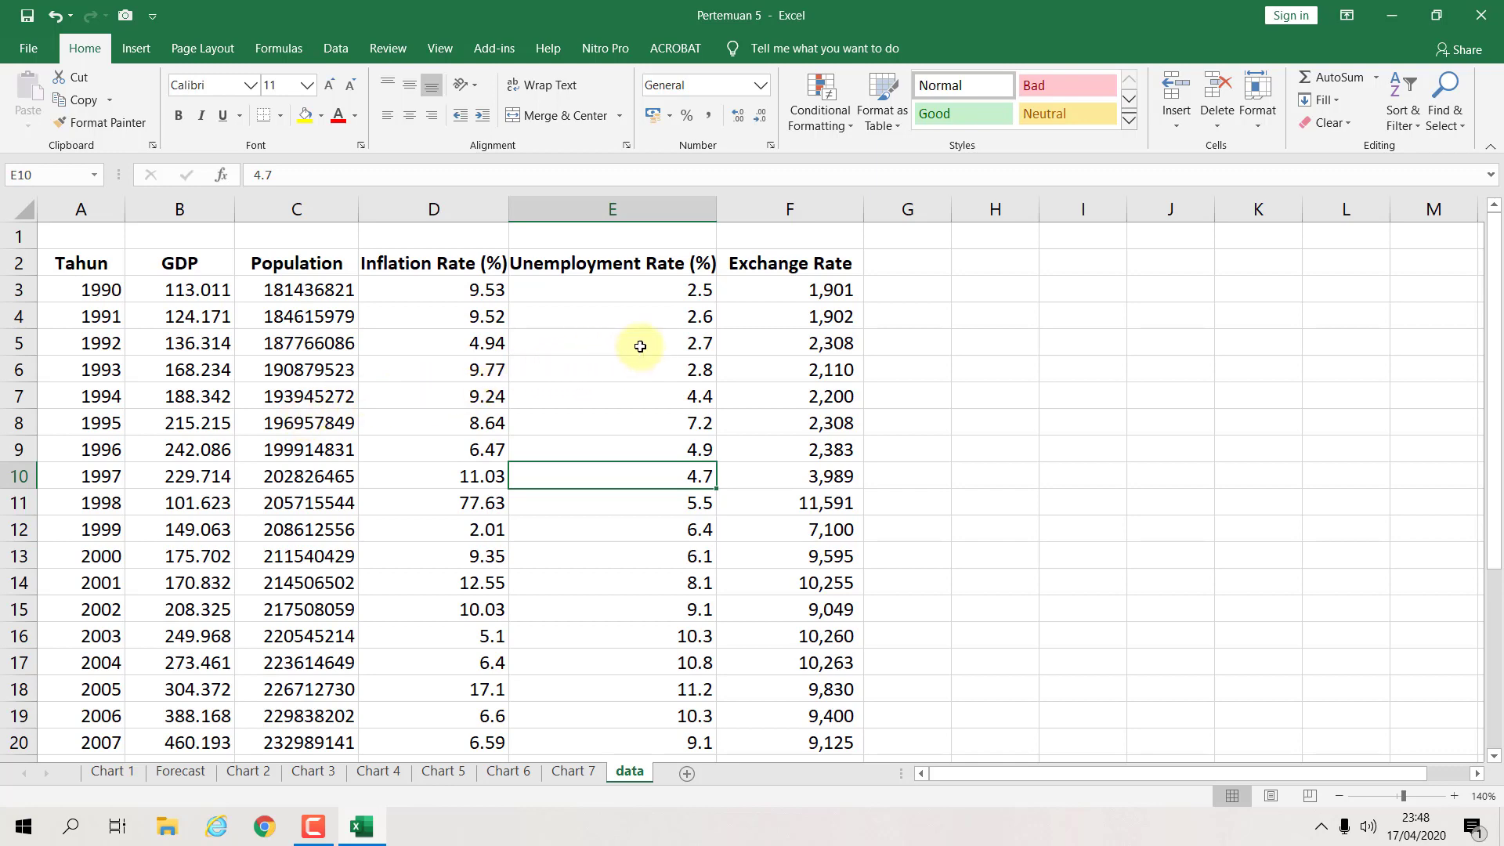
Step: Examine the Exchange Rate column from 1990 to 2017, including the change between 1997 and 1998
left_click(794, 264)
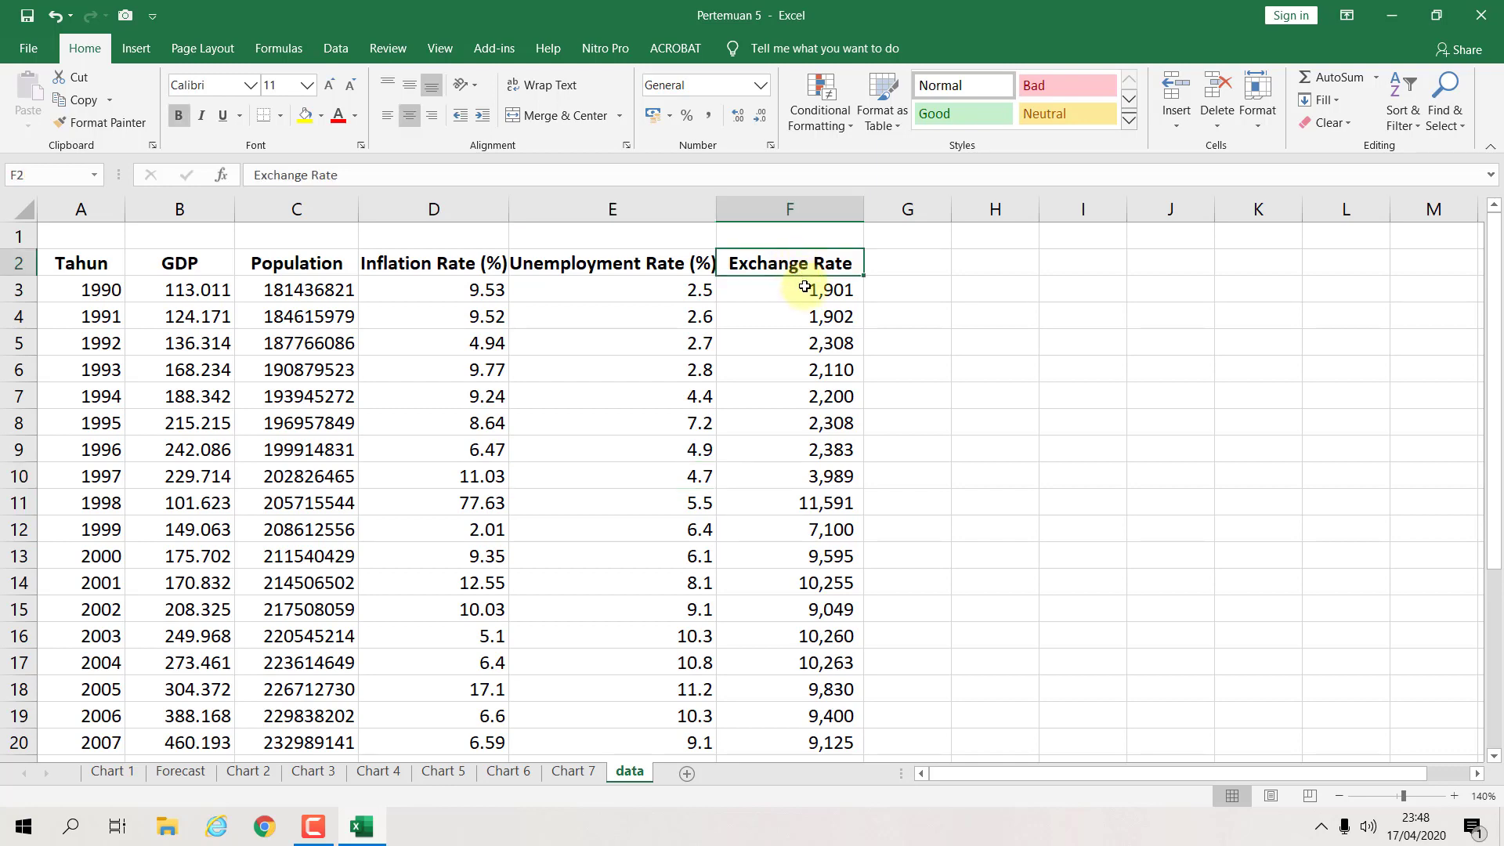
left_click(833, 292)
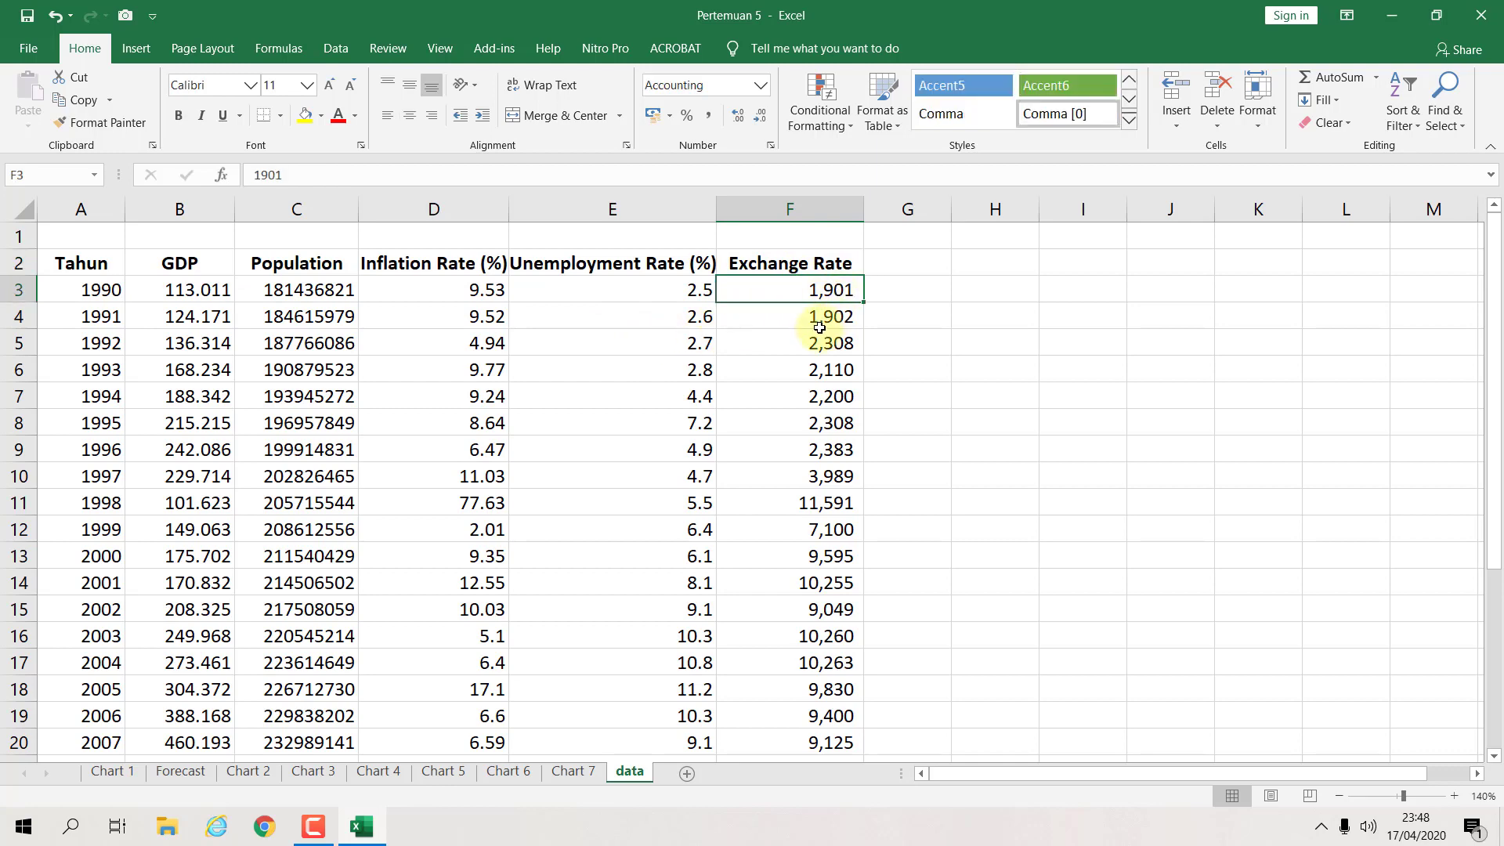
scroll(817, 329, "down", 7)
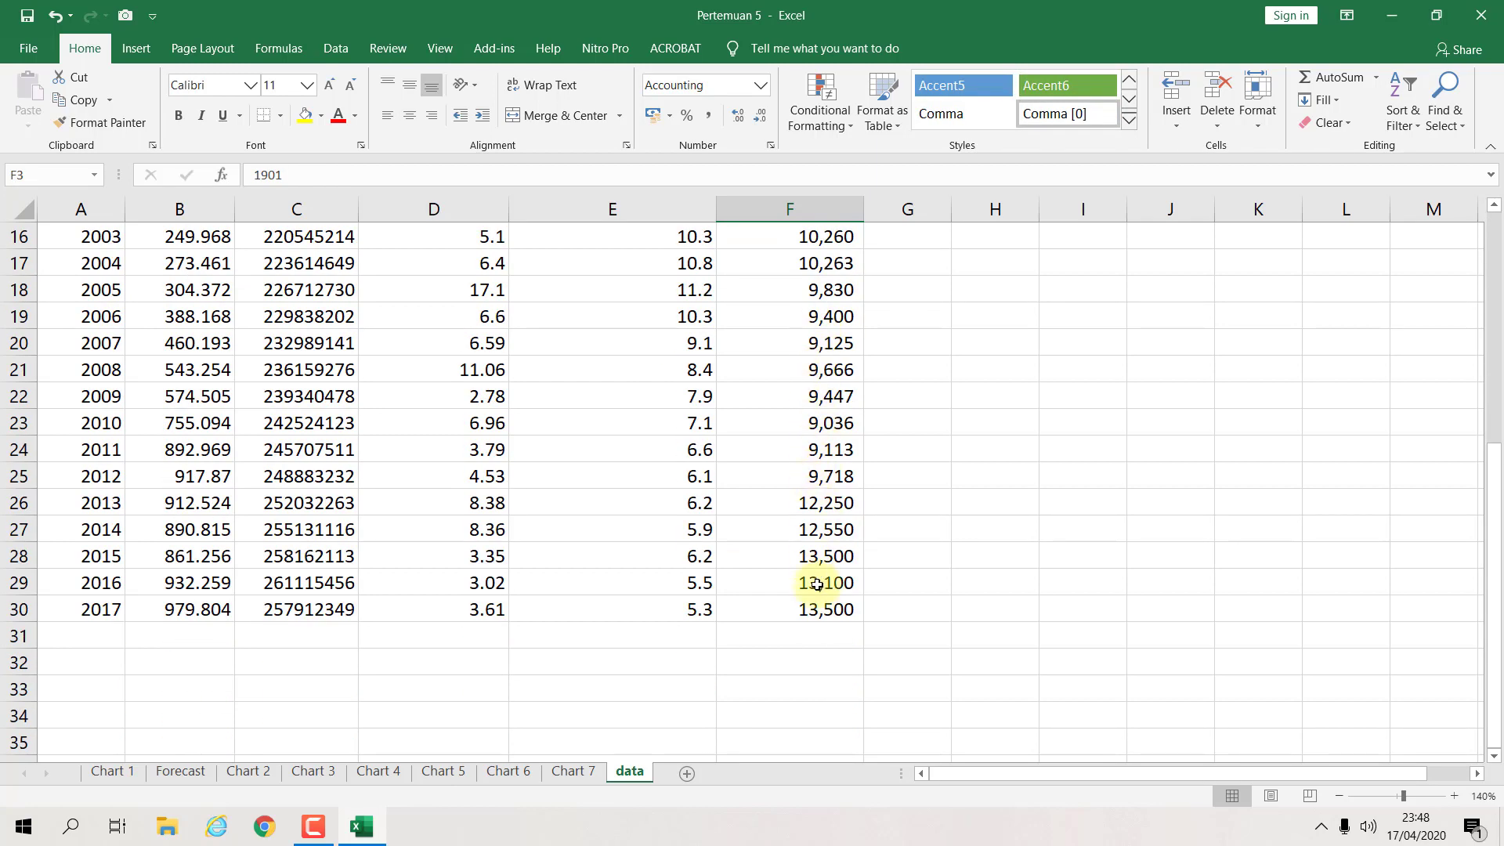
left_click(821, 634)
left_click(824, 609)
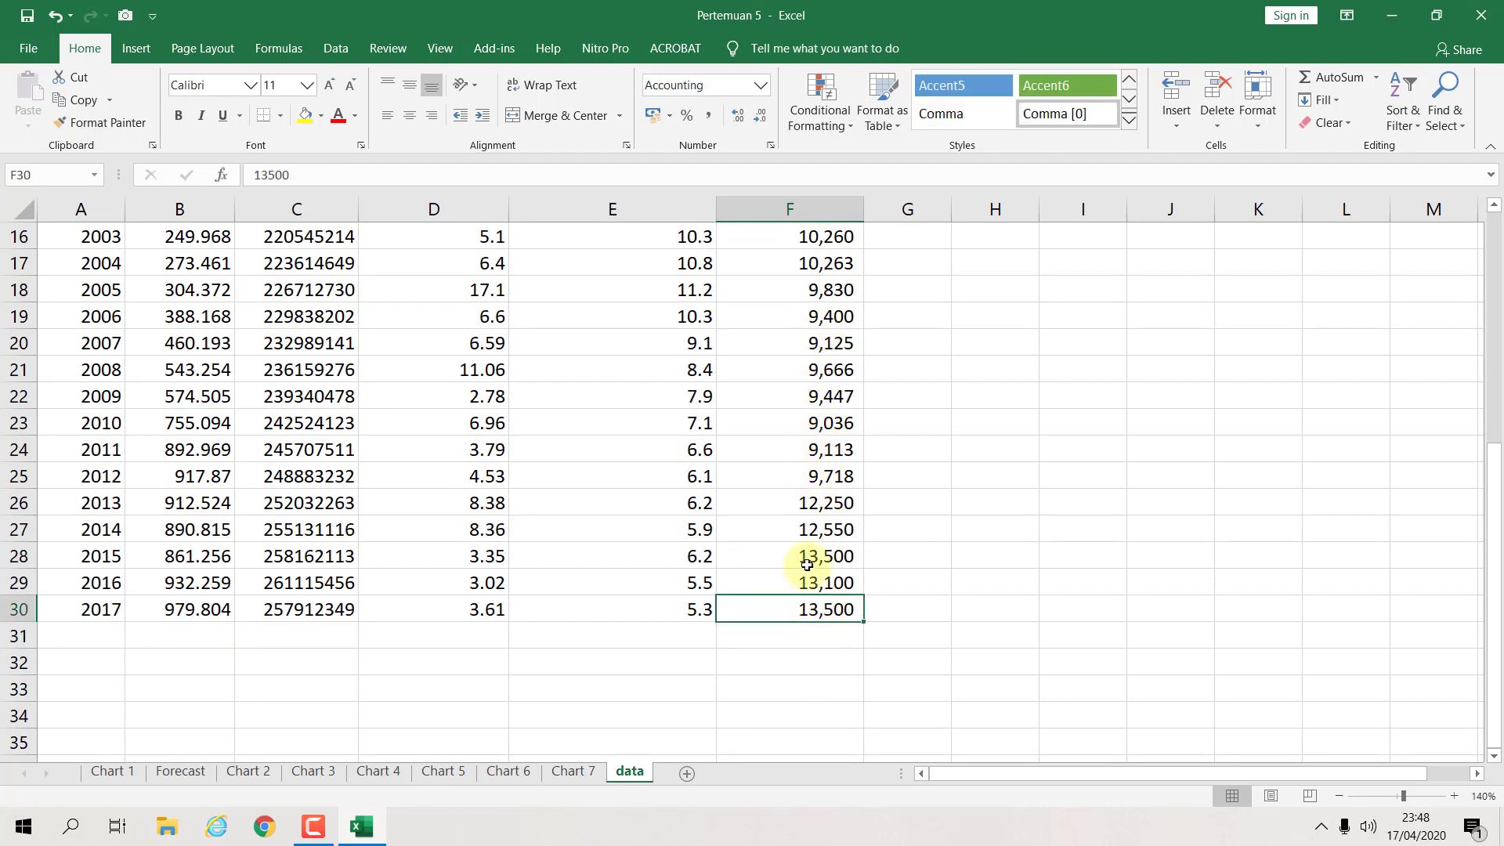
scroll(821, 435, "up", 5)
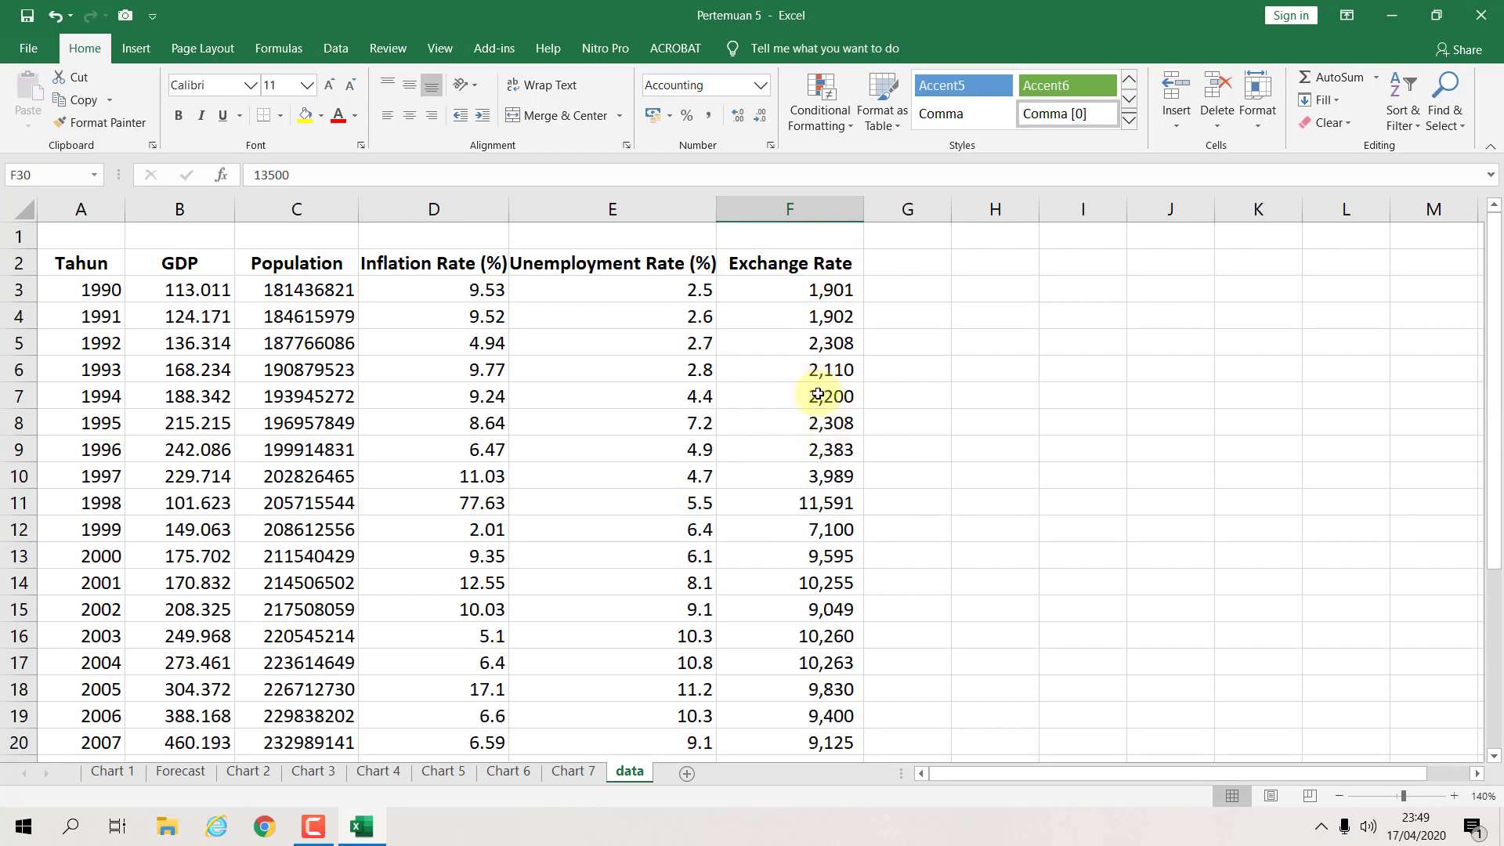
left_click(814, 476)
left_click(811, 504)
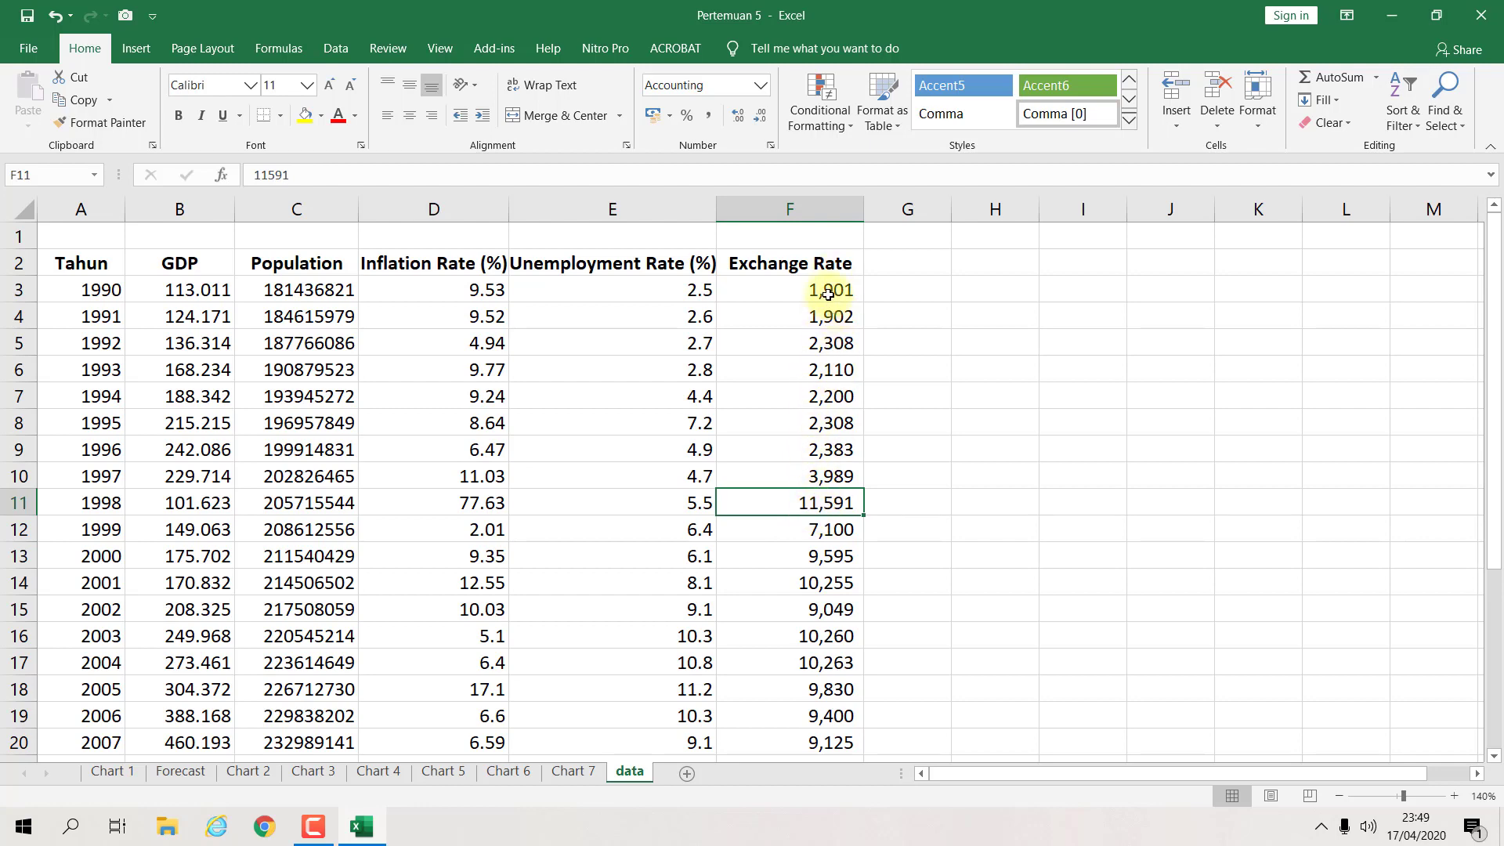
scroll(806, 482, "down", 2)
scroll(806, 483, "down", 4)
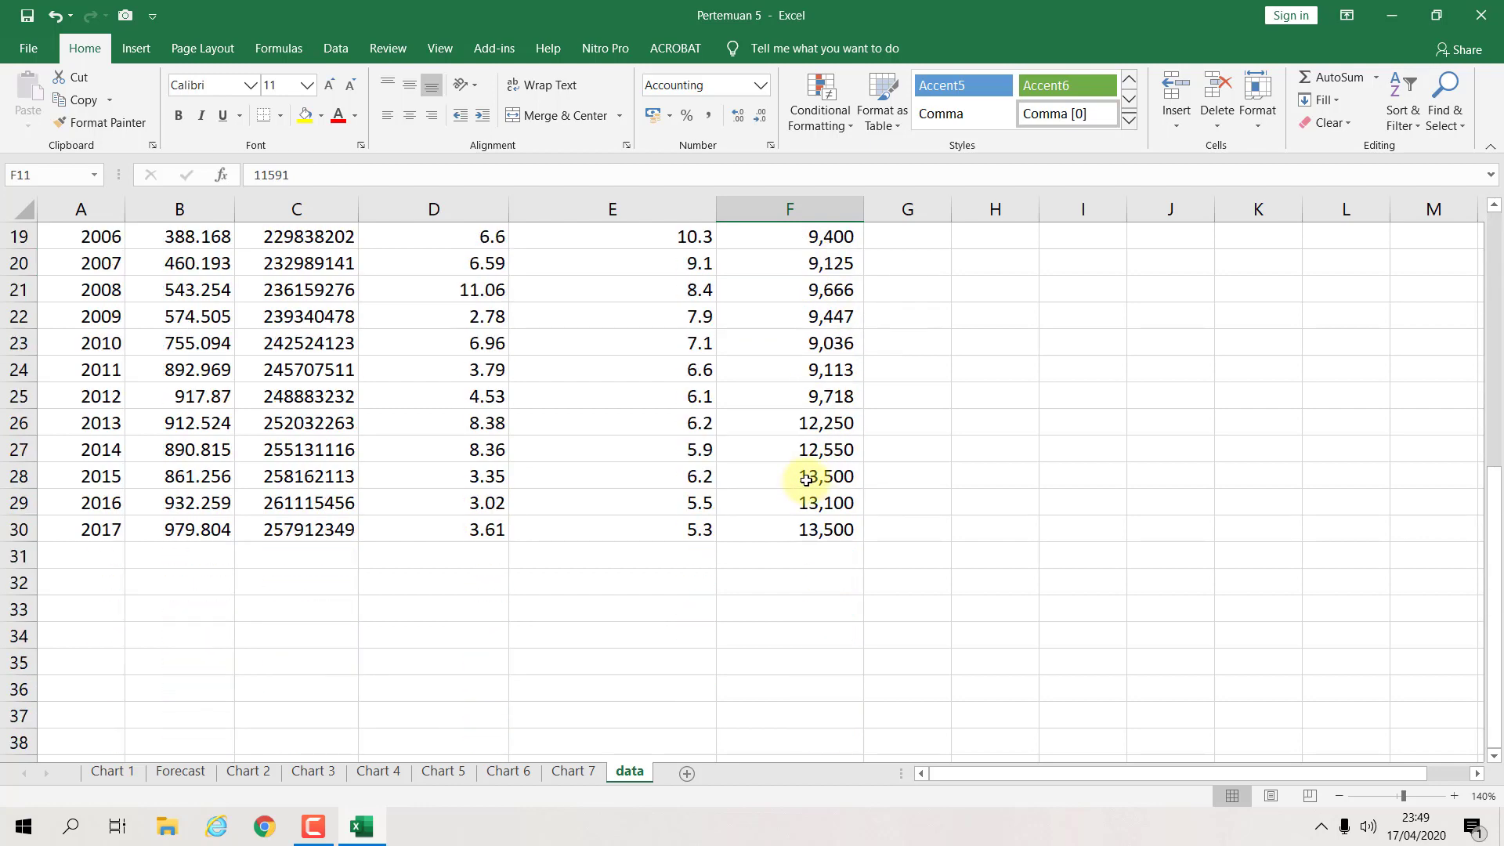
scroll(806, 462, "up", 1)
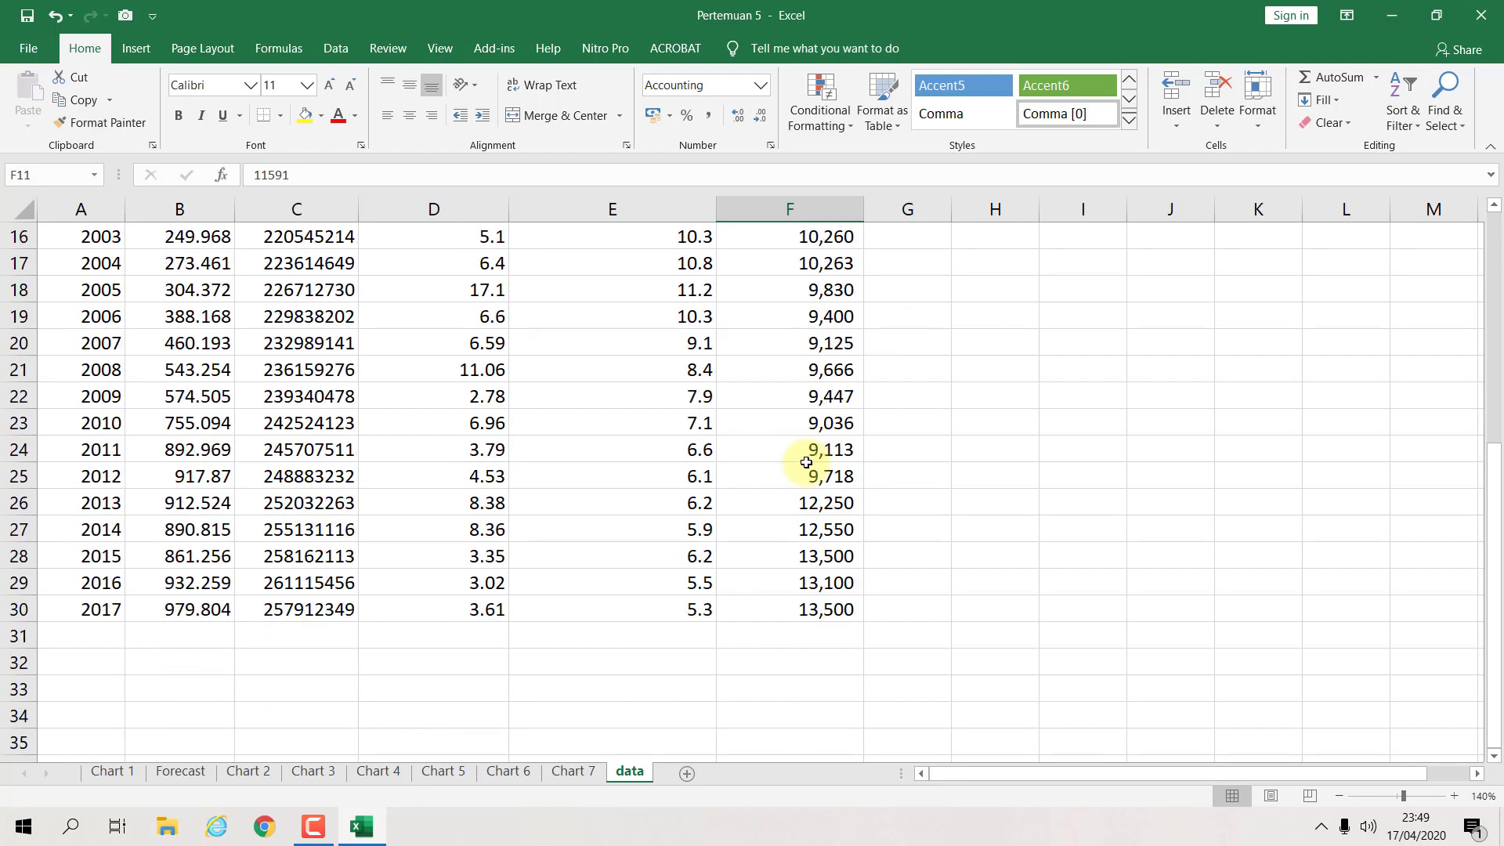
scroll(806, 463, "up", 5)
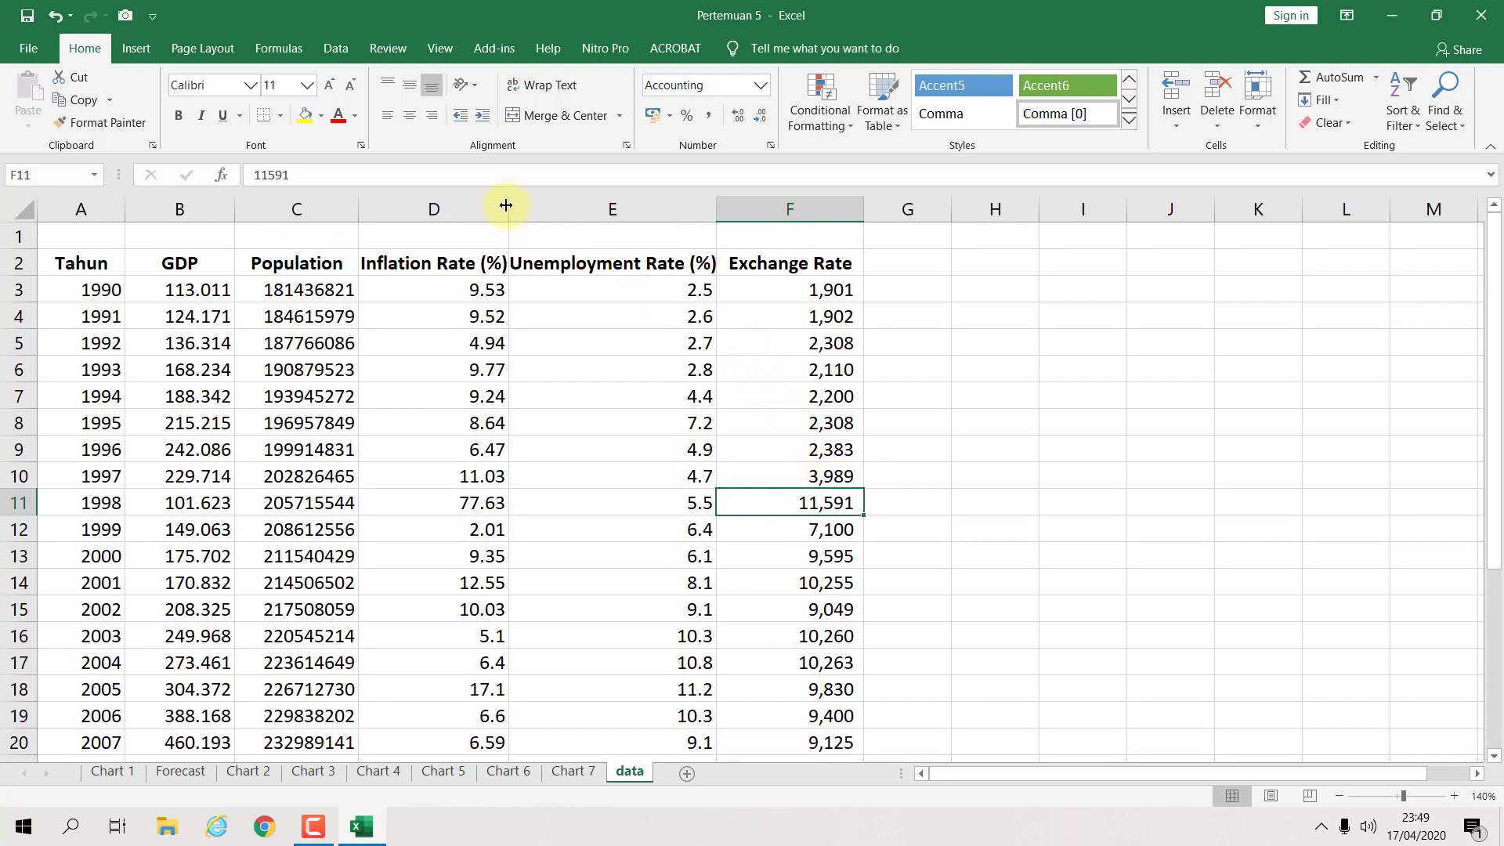
Step: Widen the Inflation Rate (%) column slightly and compare the 1997 and 1998 exchange rates
left_click_drag(510, 206, 512, 206)
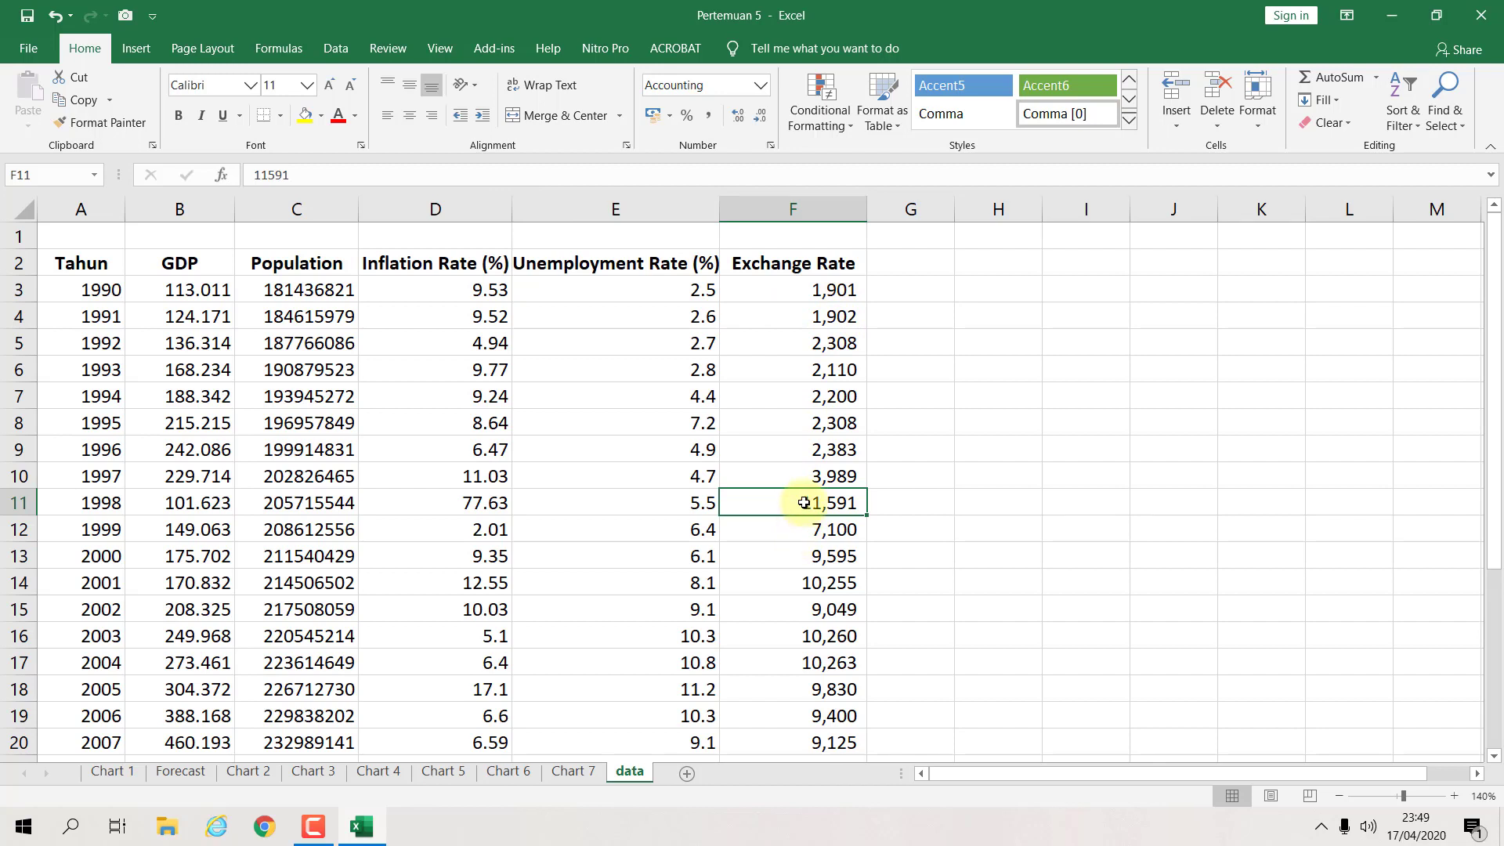
left_click(812, 480)
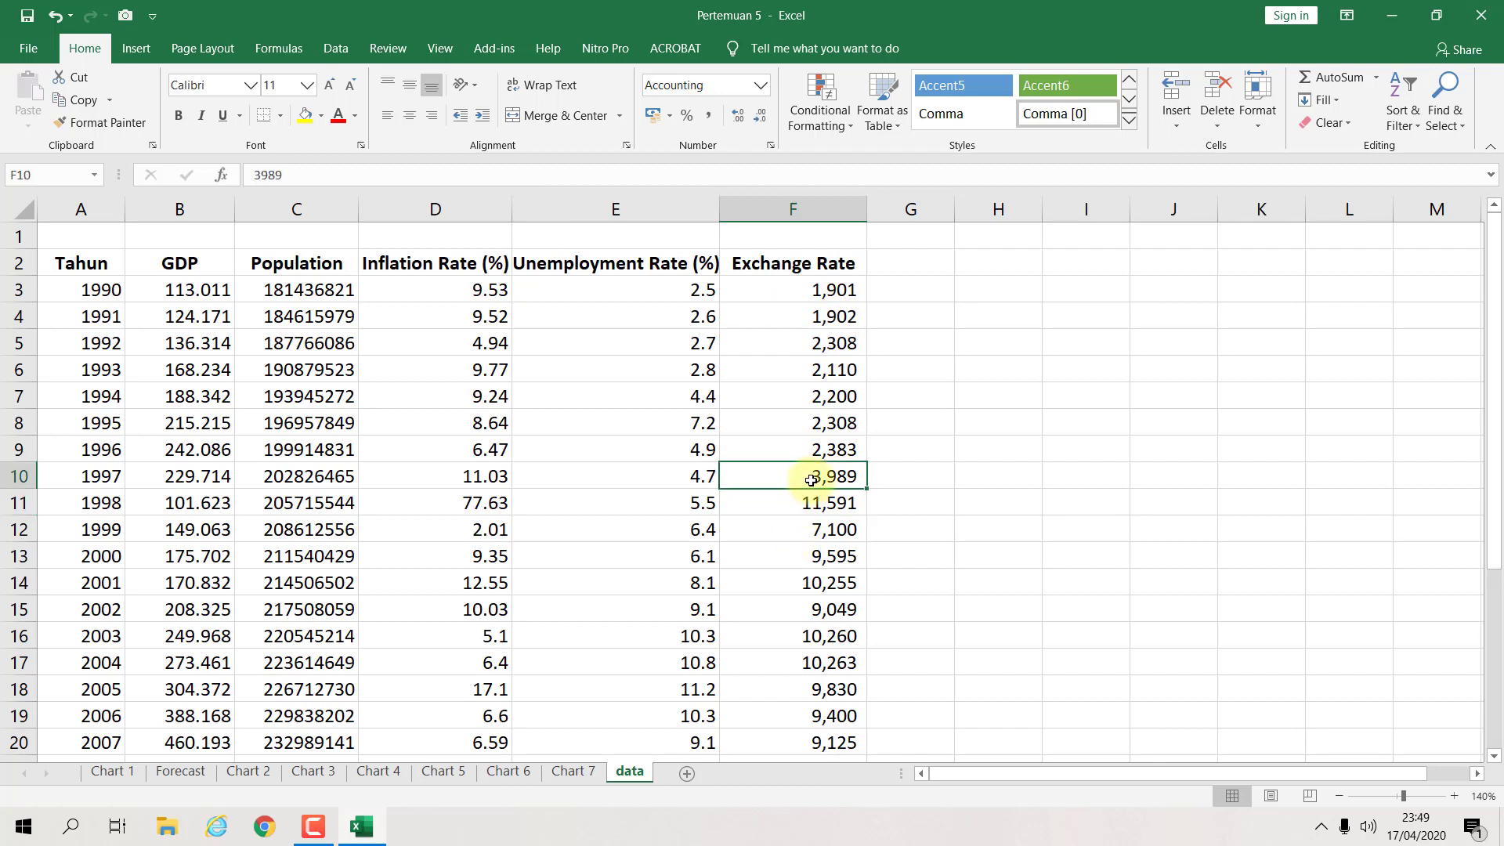
left_click(812, 506)
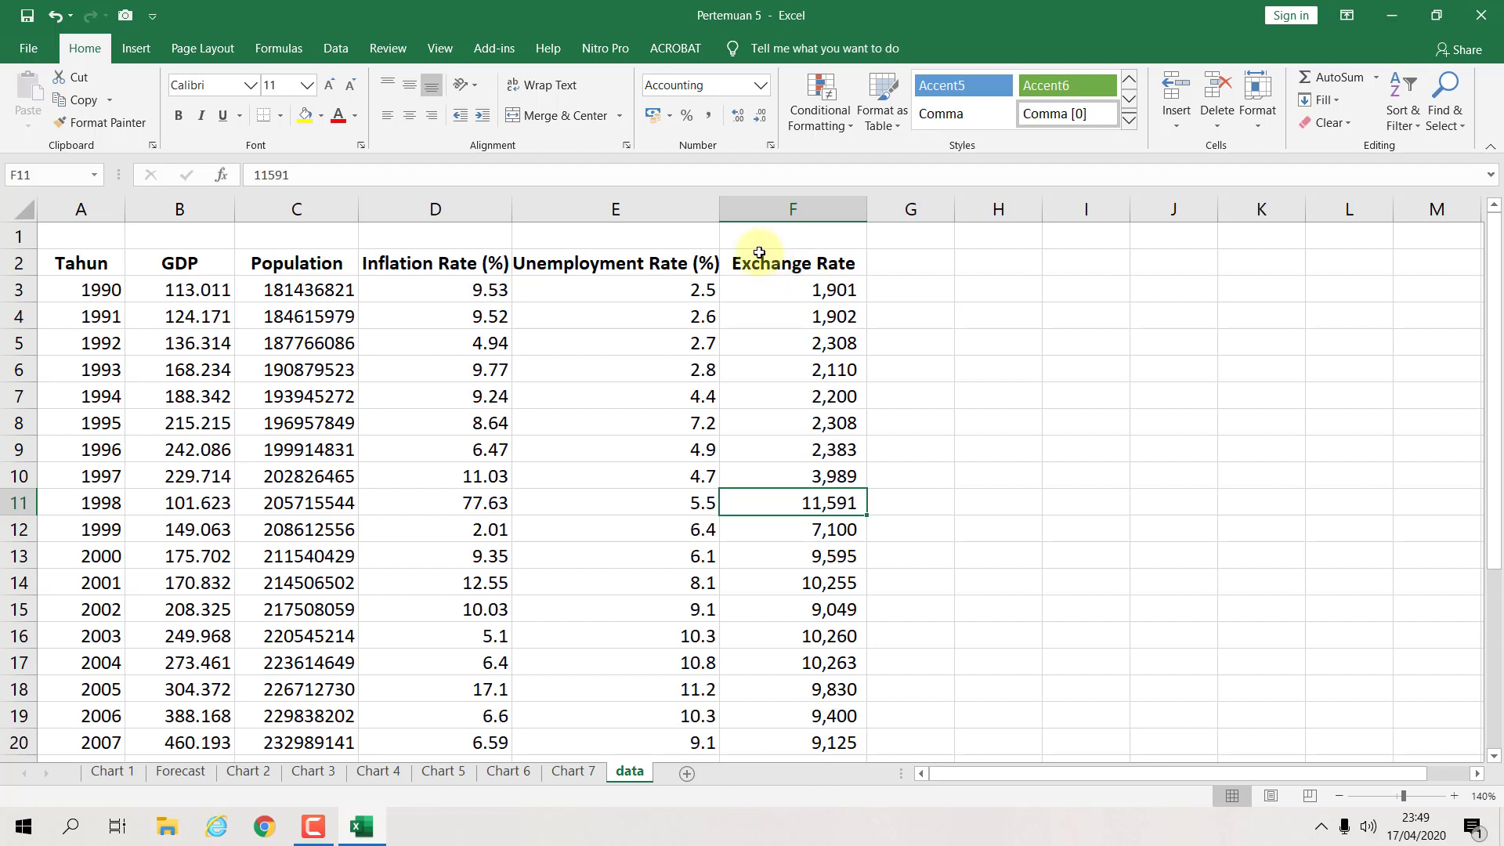
Step: Review the Unemployment Rate, Inflation Rate, Population and GDP columns as variables of the data table
left_click(608, 272)
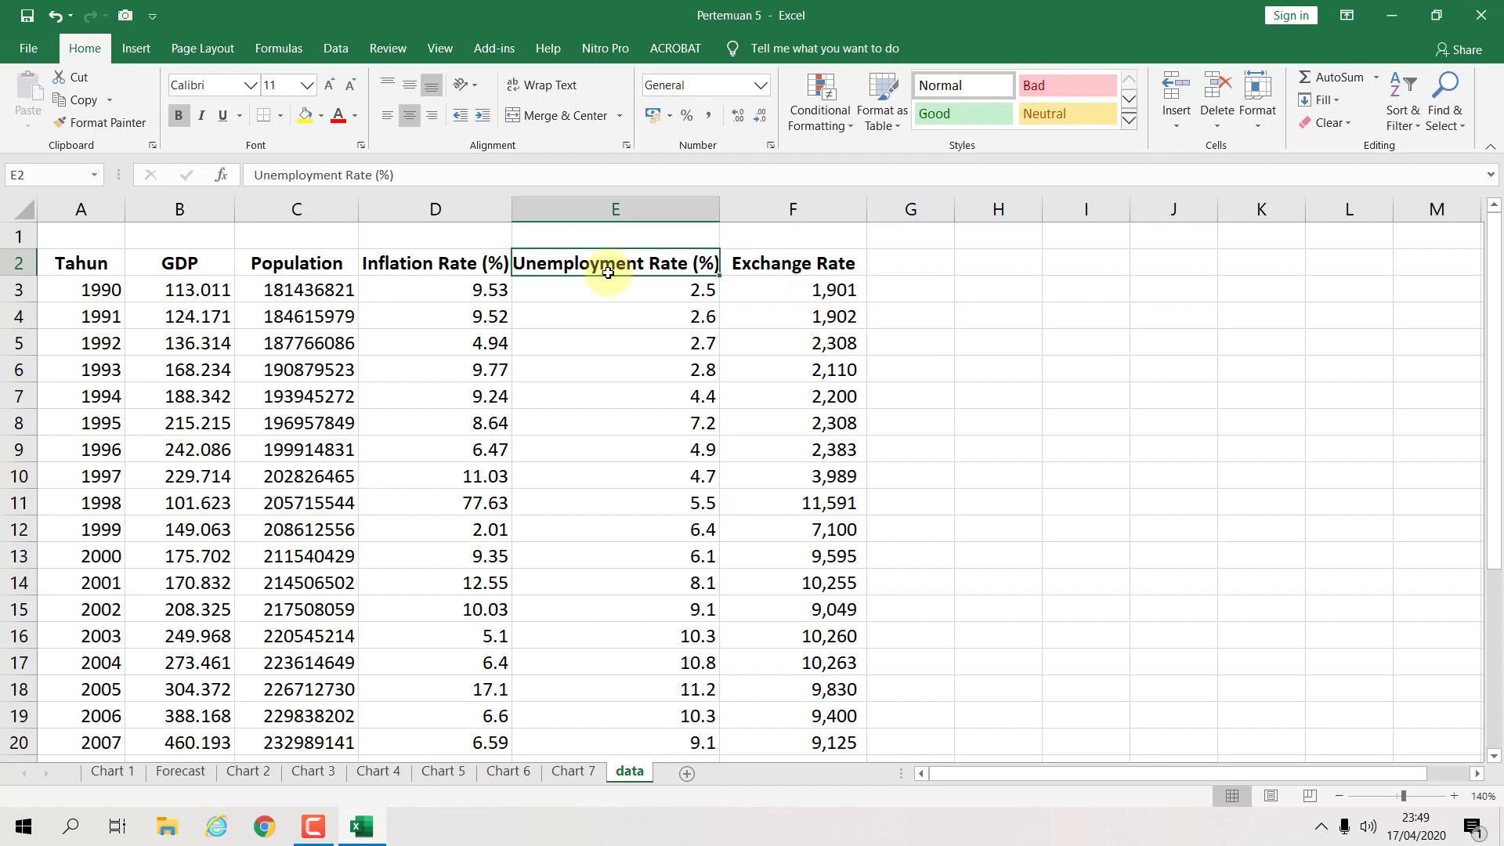
left_click(415, 264)
left_click(302, 263)
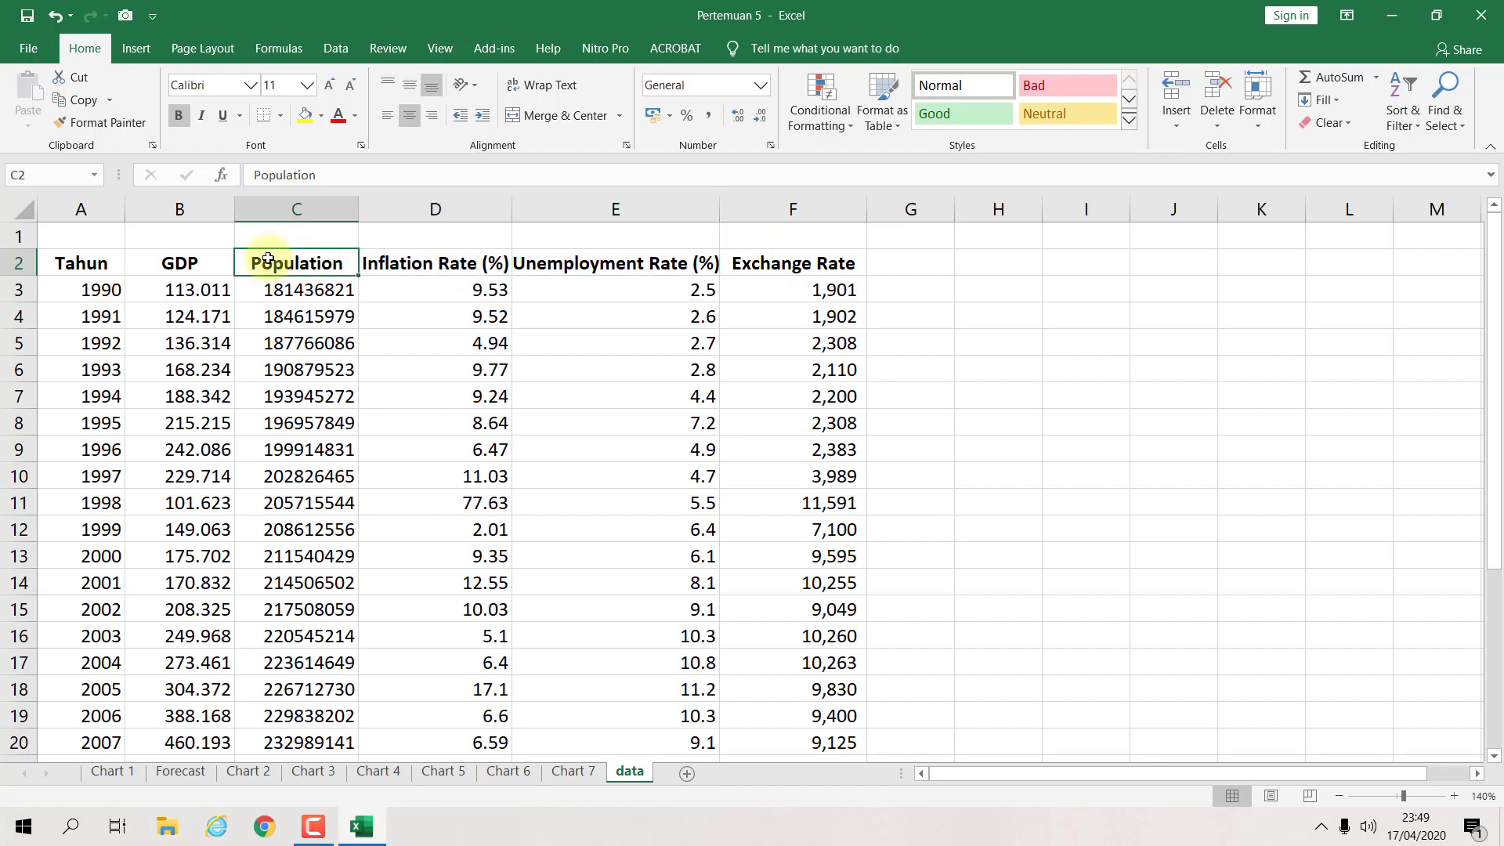
left_click(188, 263)
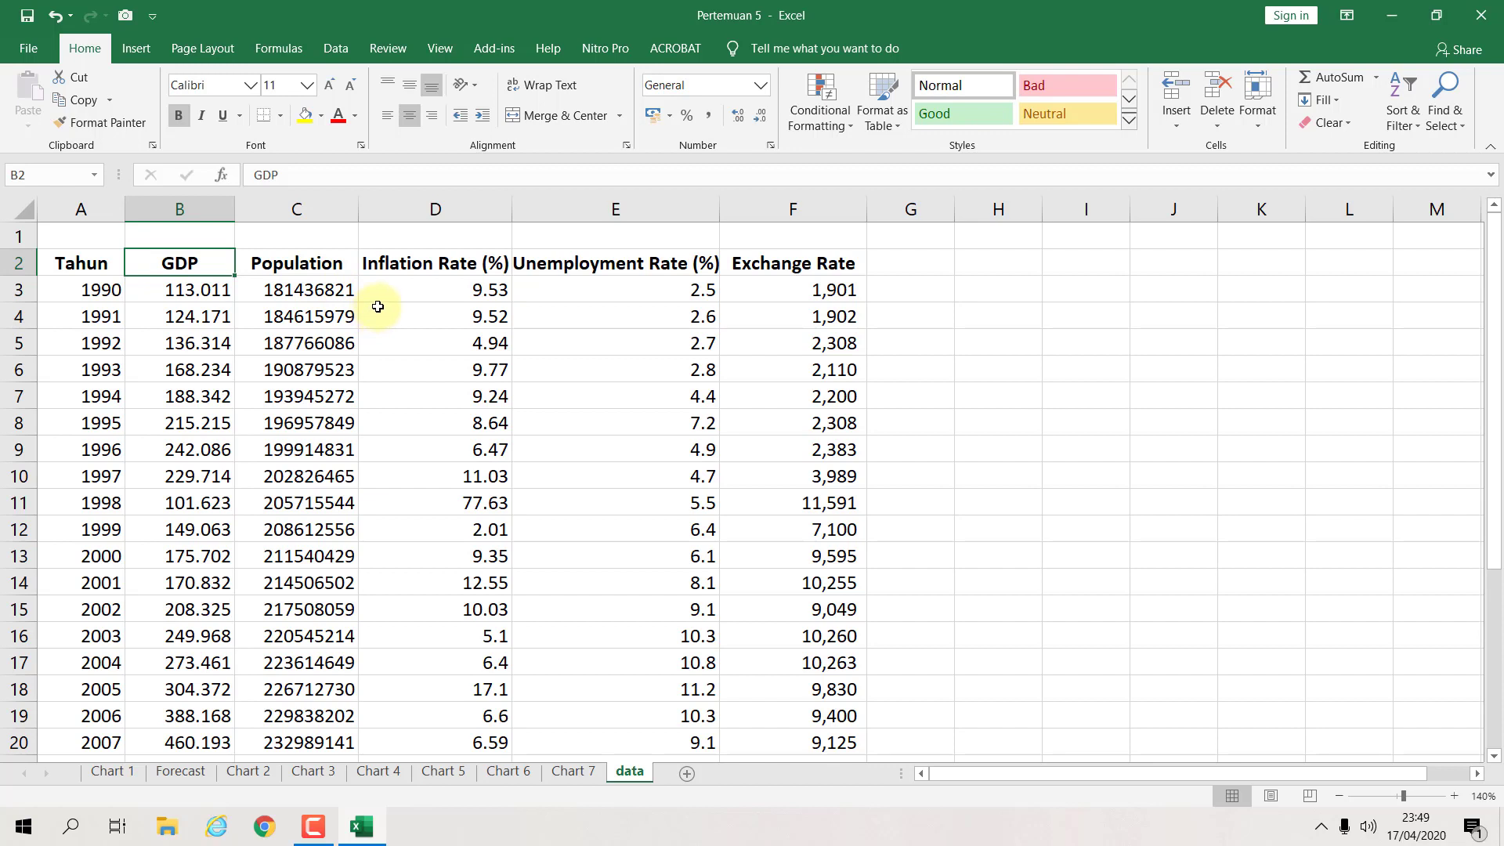
left_click(635, 361)
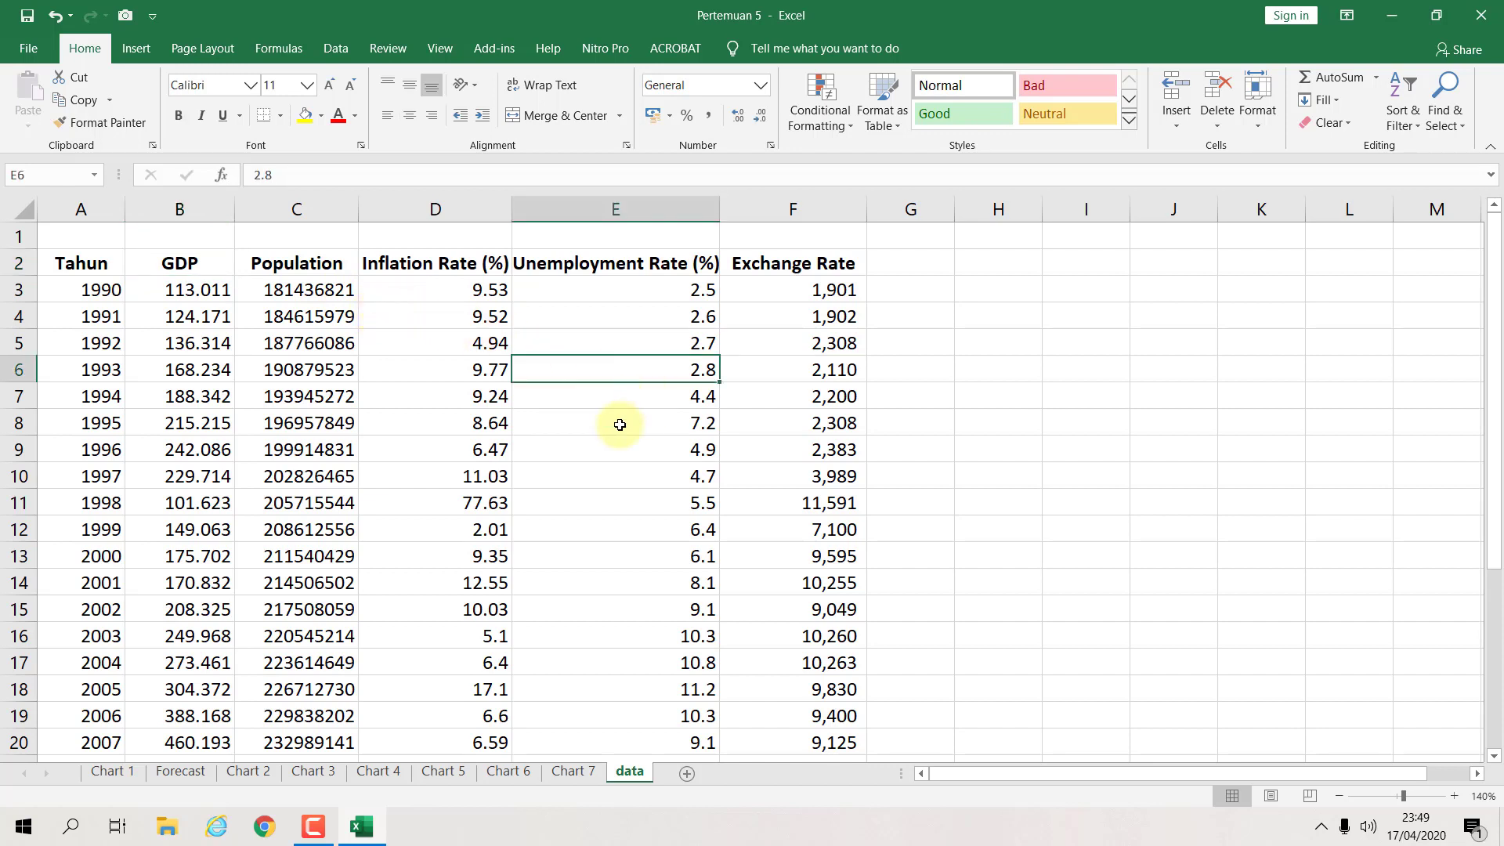
left_click(619, 421)
left_click(554, 345)
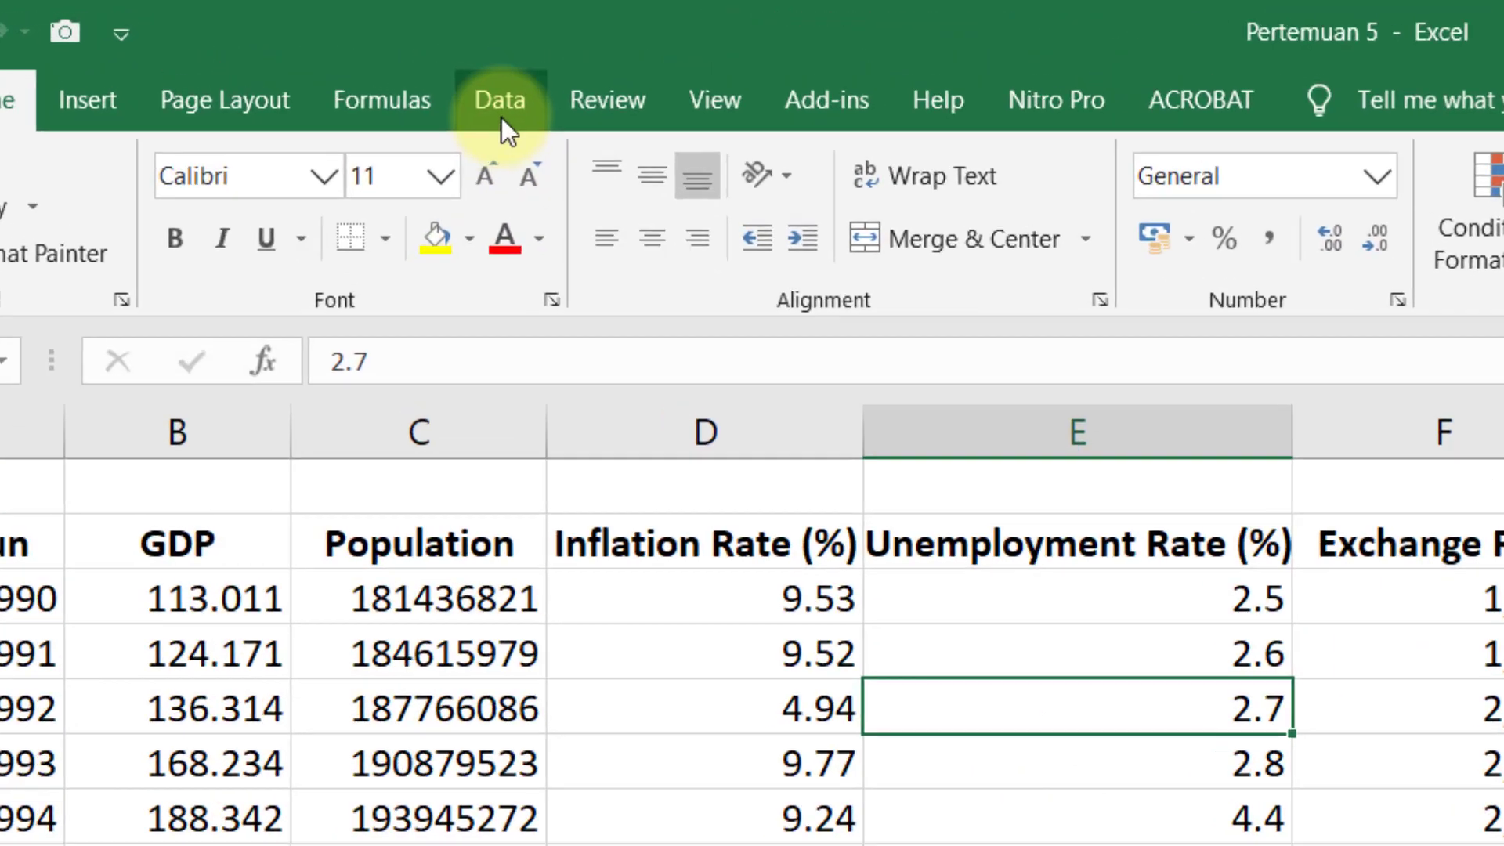
Step: Check in the Excel add-ins manager that Analysis ToolPak and Analysis ToolPak - VBA are enabled, and accept the list
left_click(336, 49)
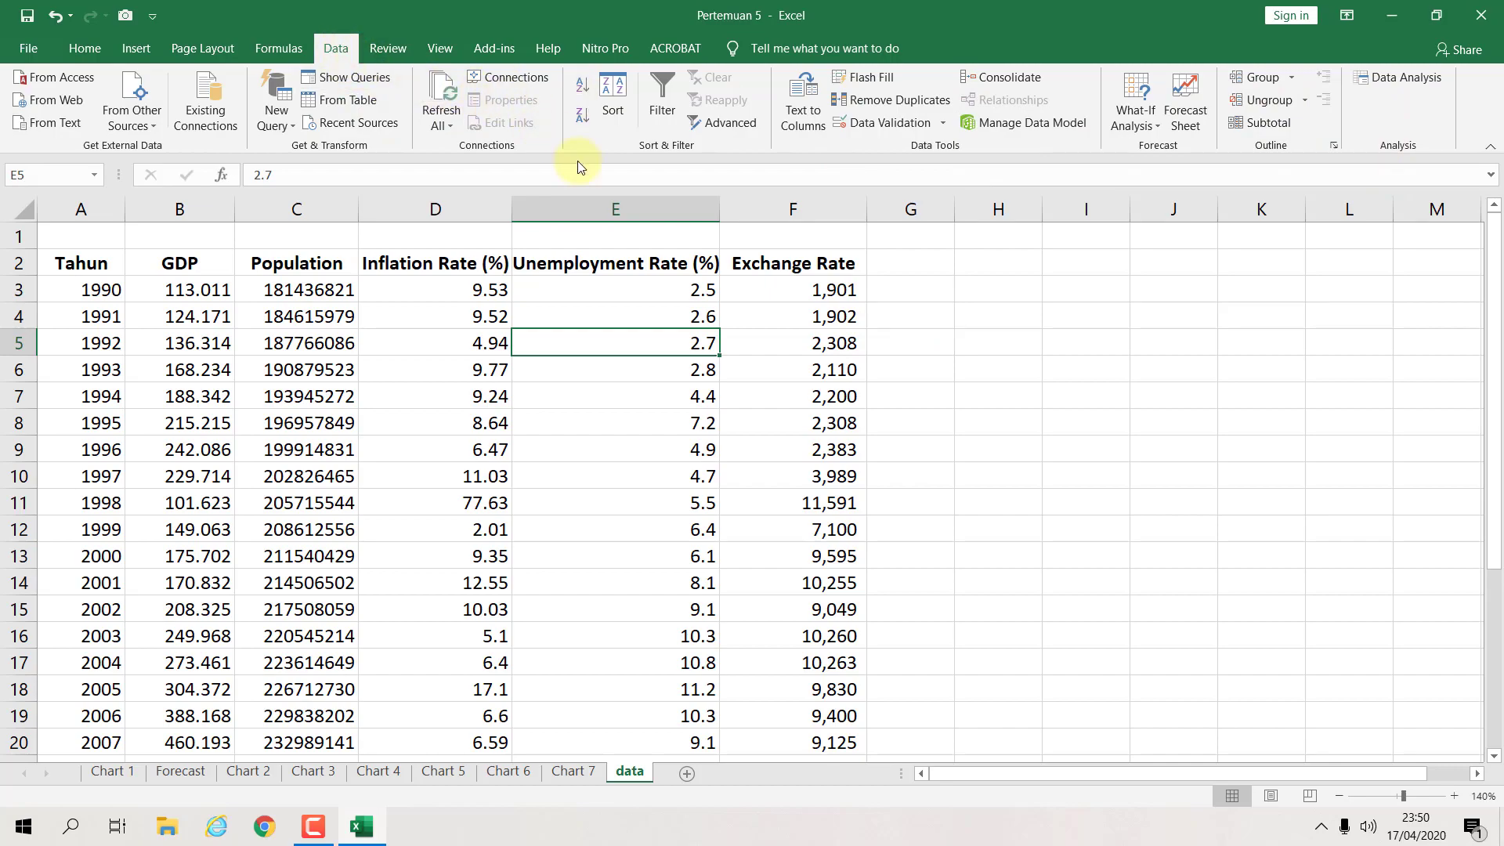
left_click(681, 306)
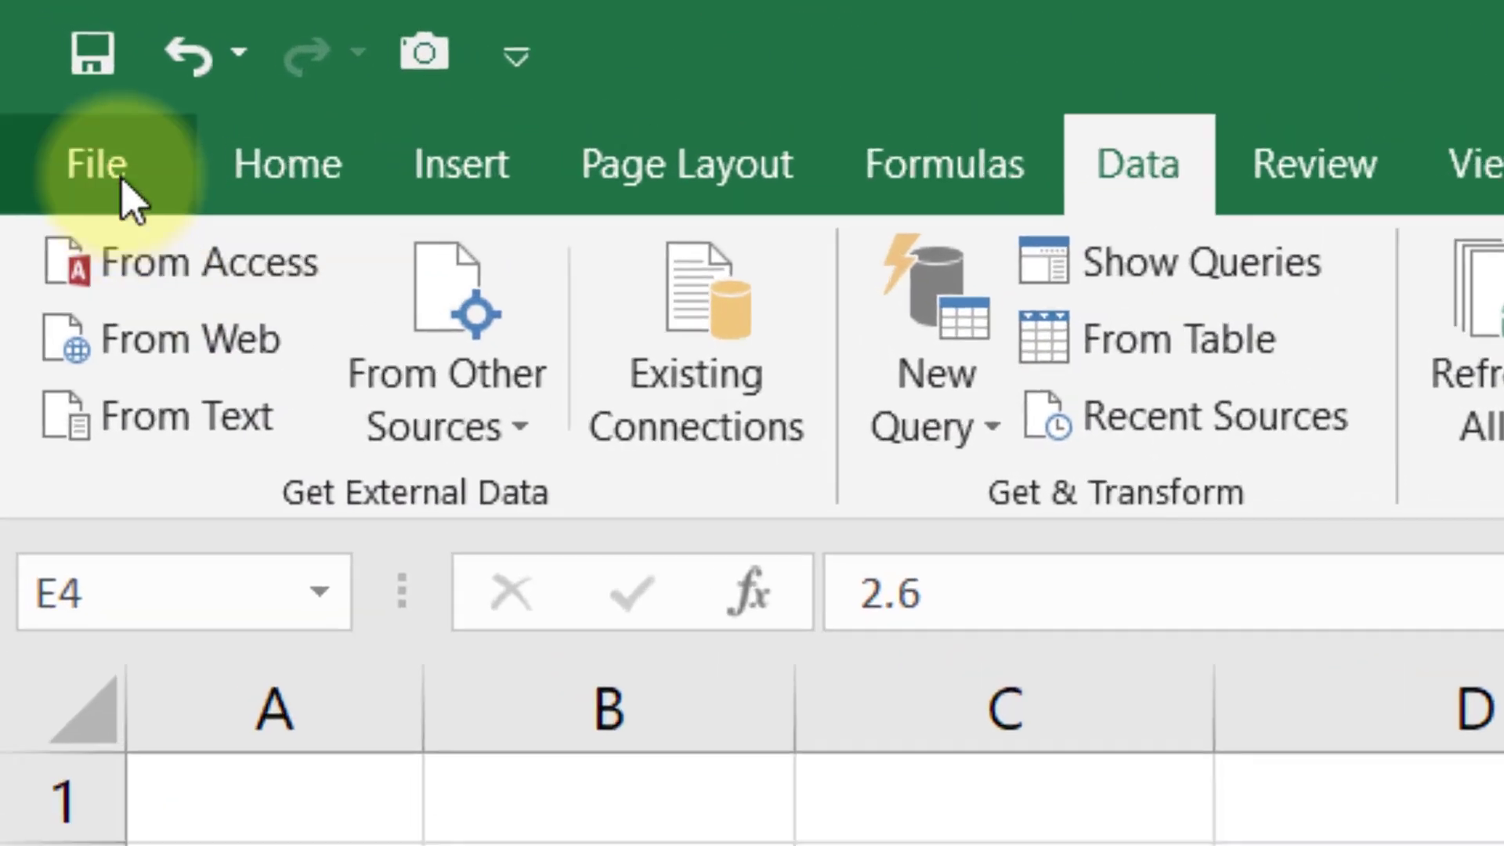
left_click(35, 50)
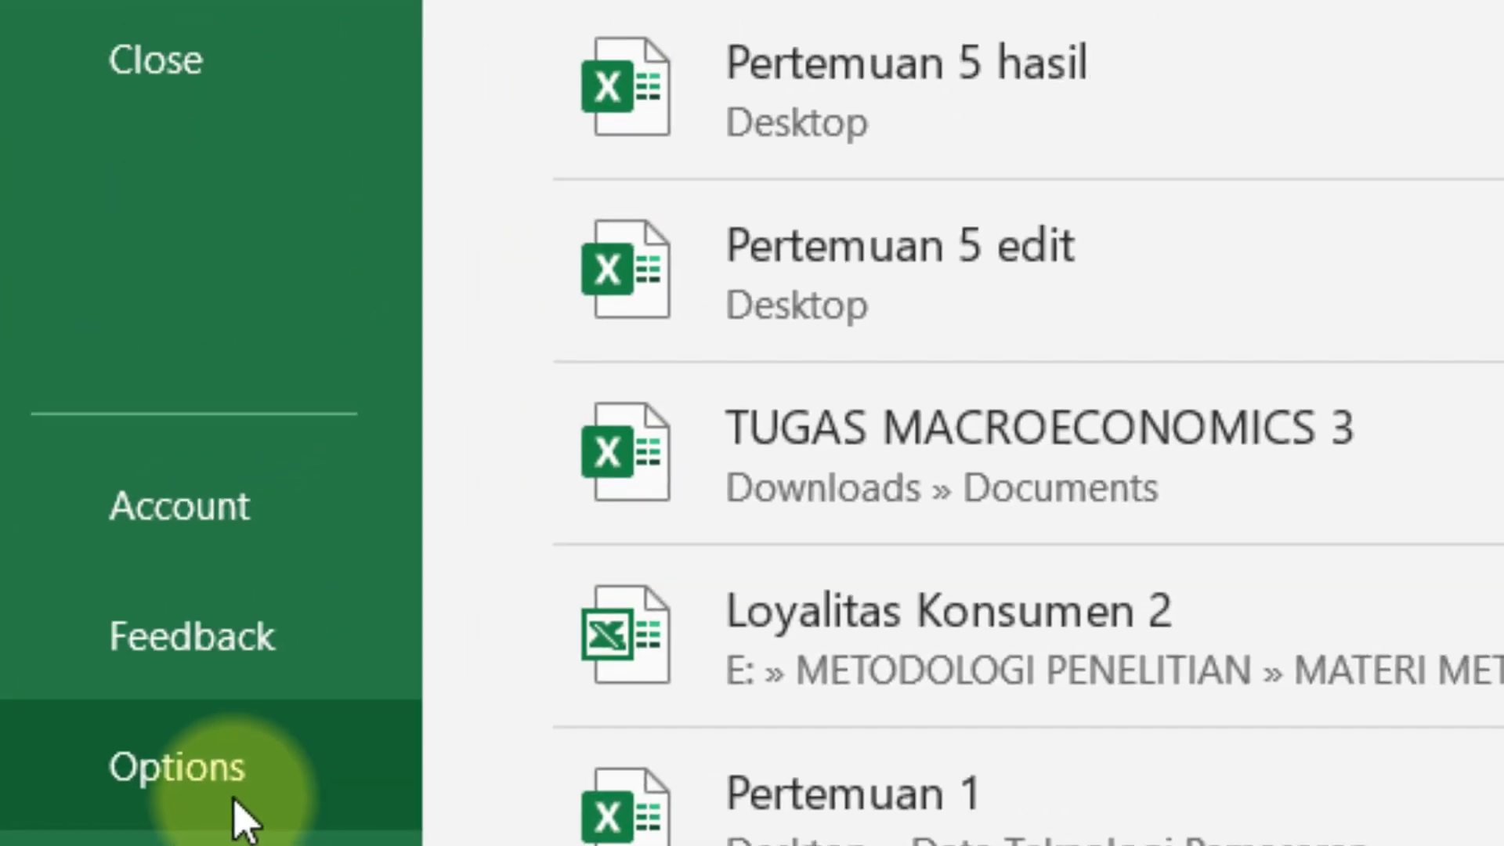
left_click(235, 817)
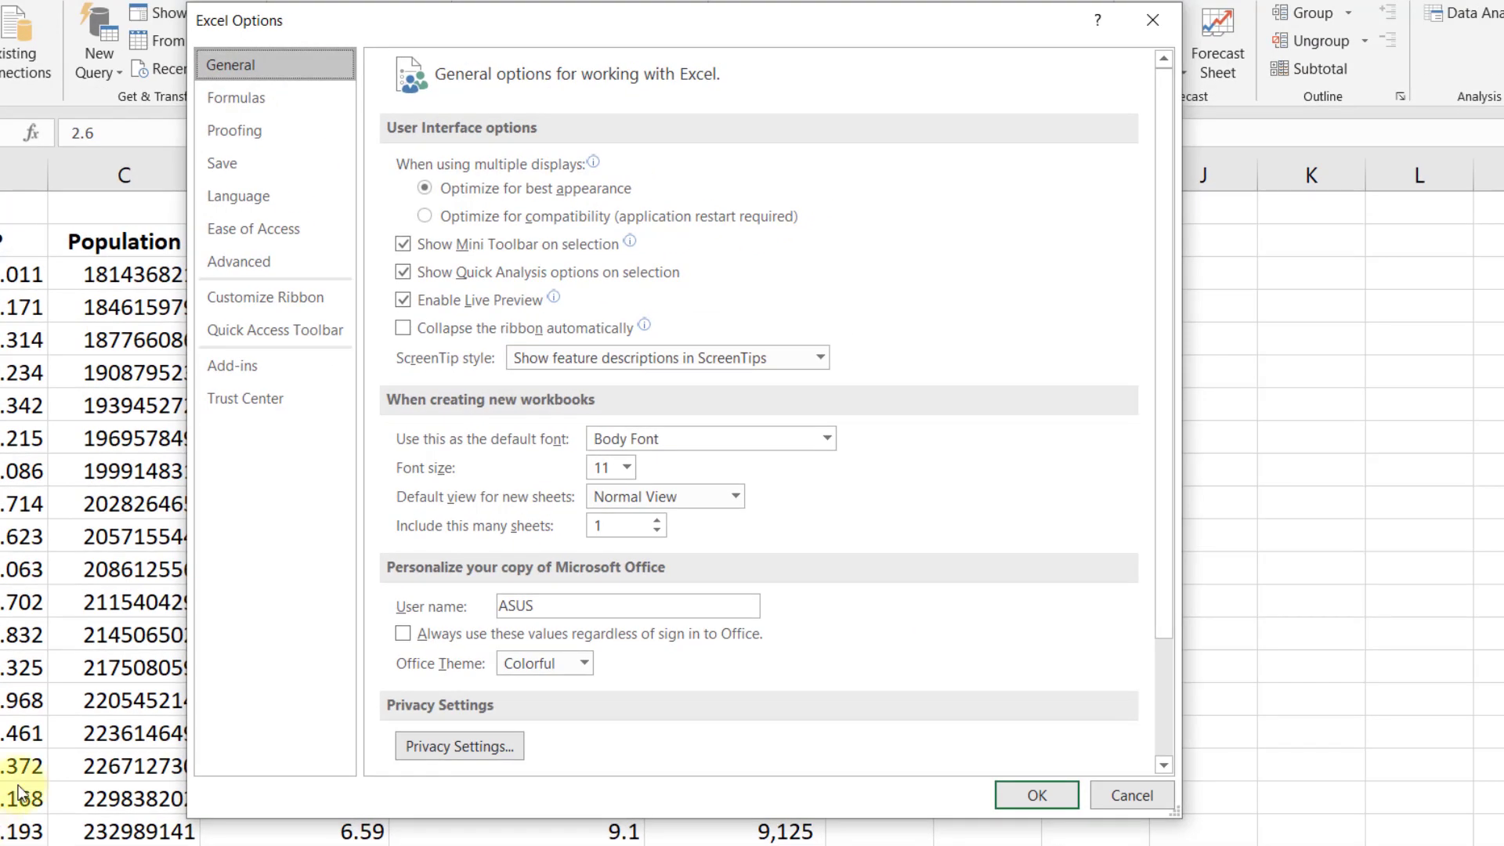
left_click(255, 365)
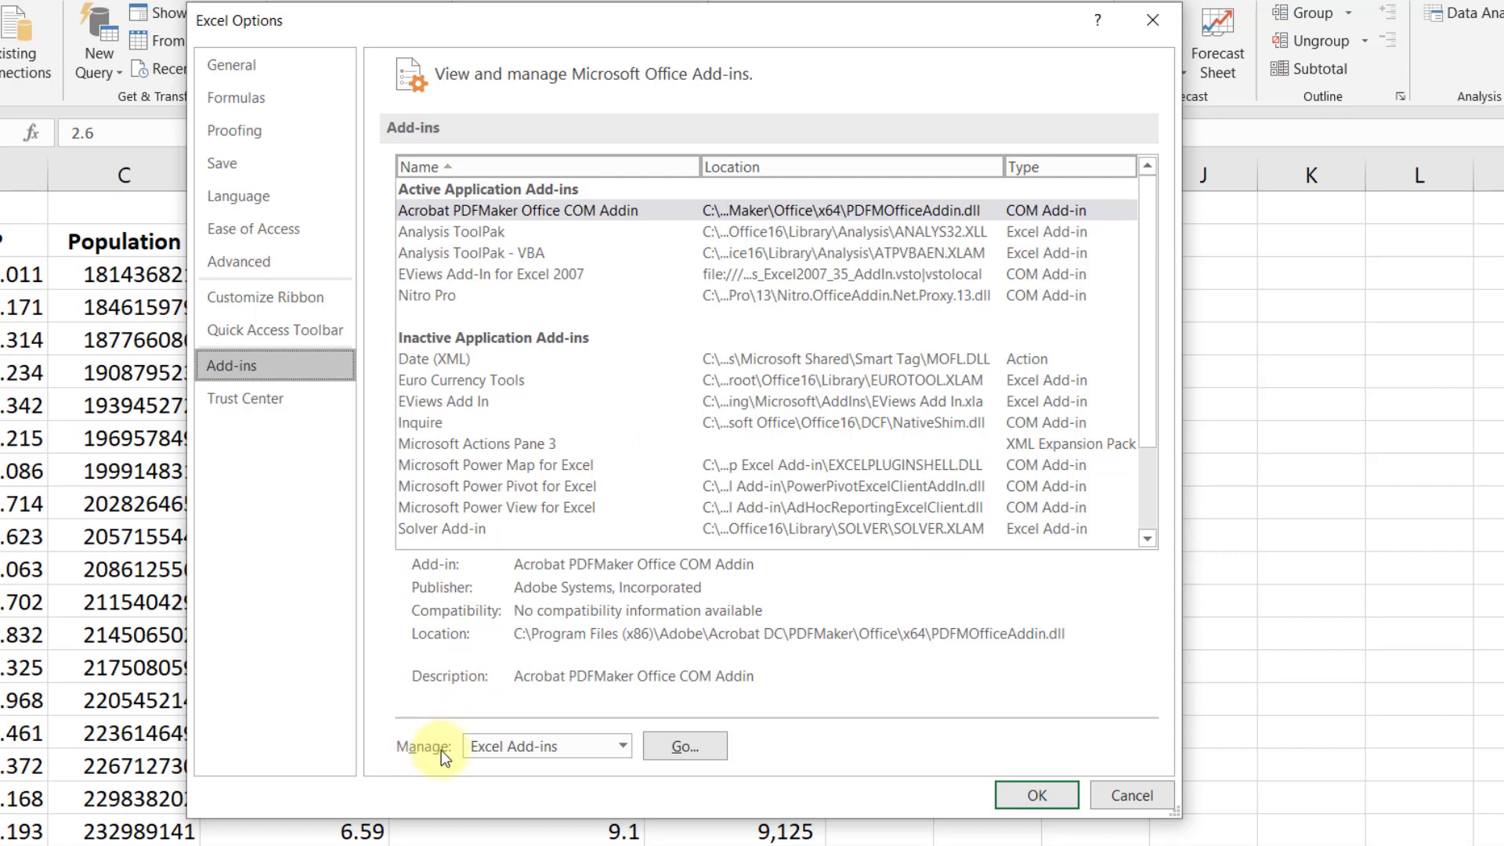
left_click(624, 748)
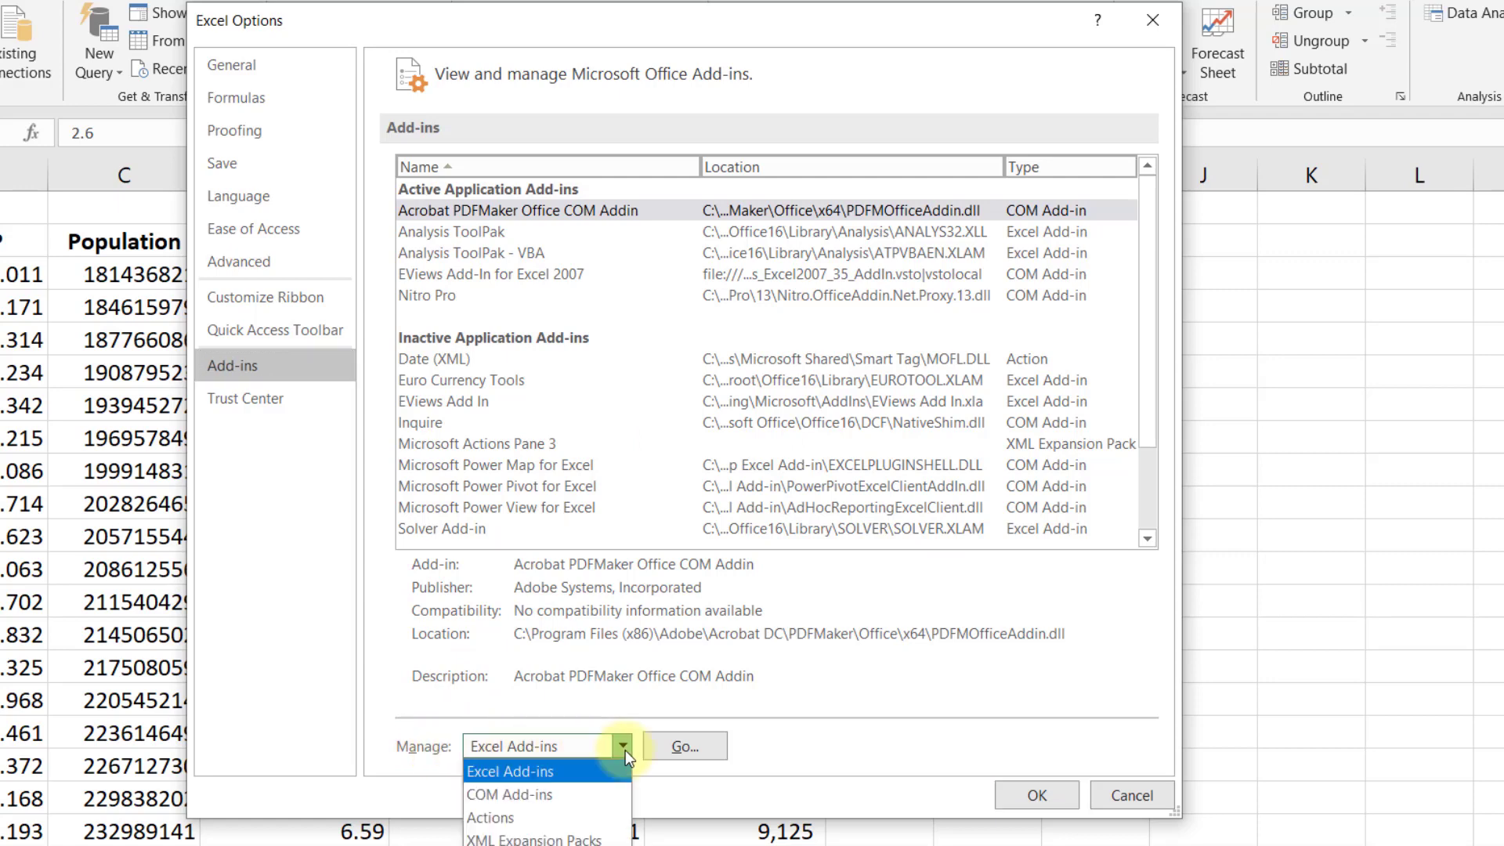
left_click(626, 750)
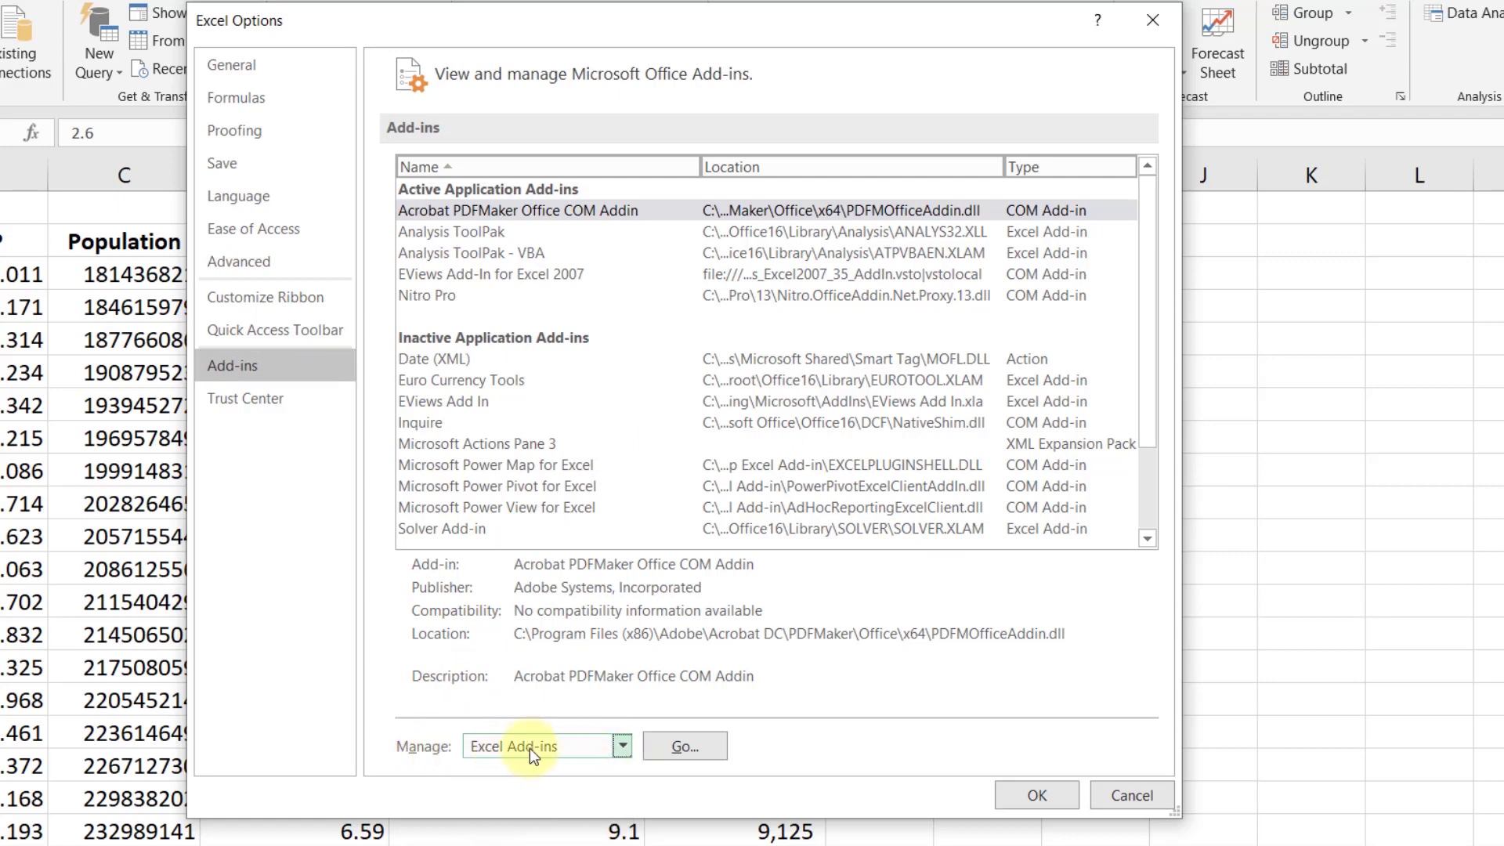
left_click(685, 754)
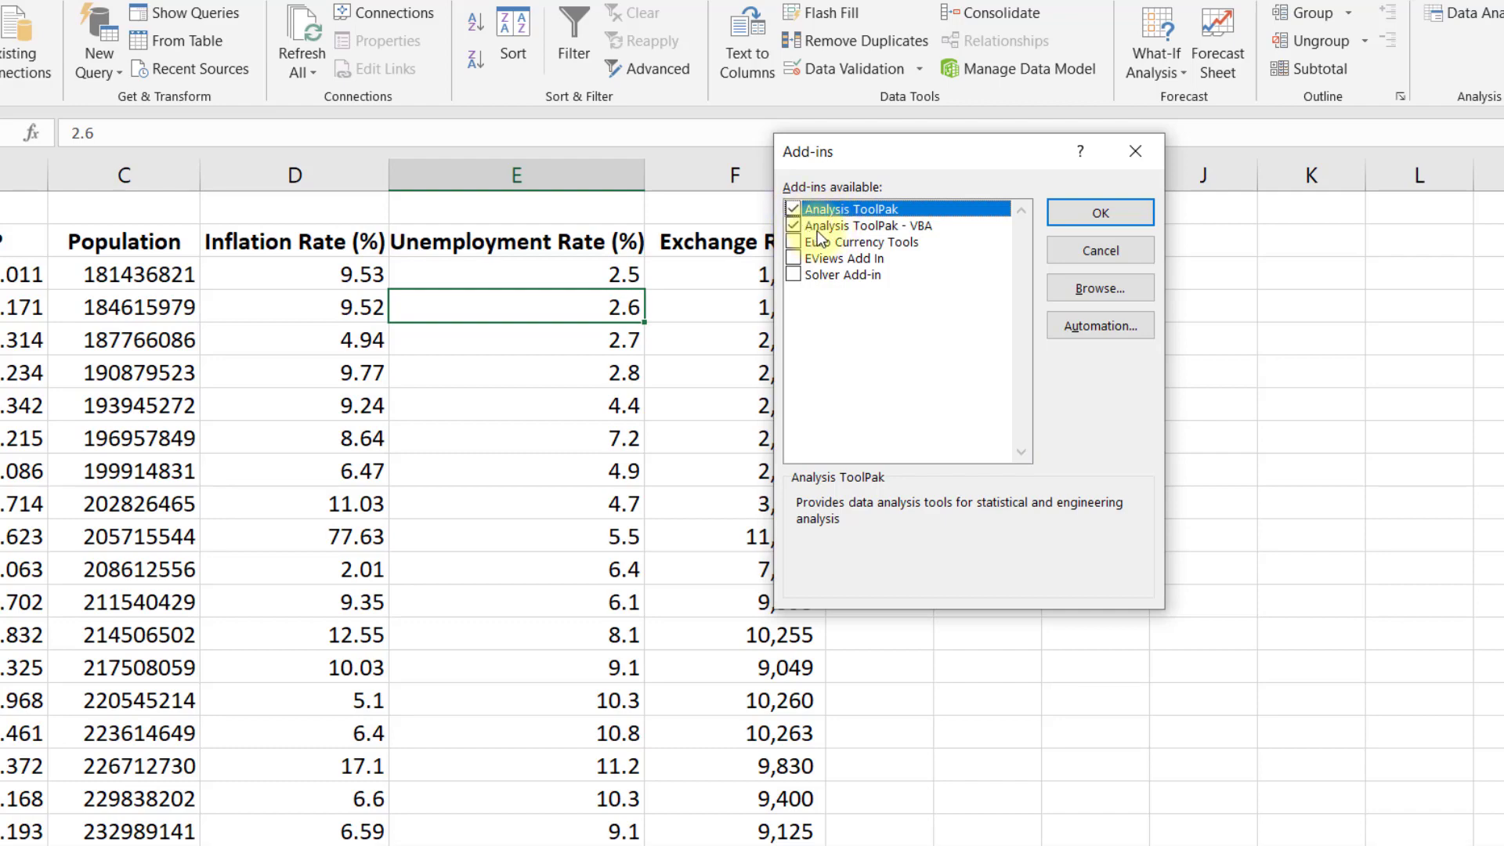
left_click(1100, 215)
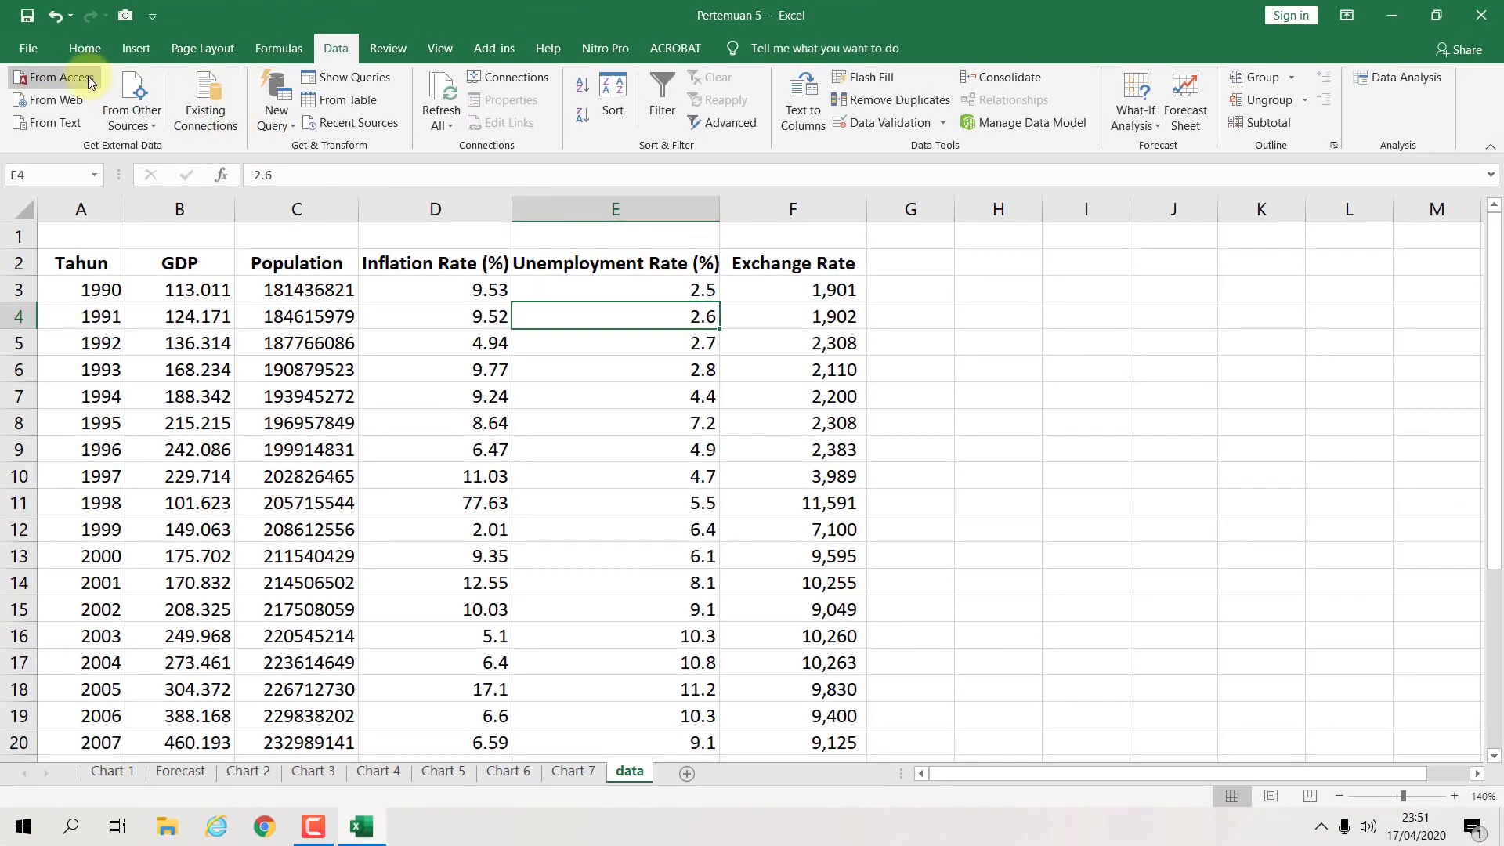
Step: Open the Data Analysis tools and look through the available methods, from Anova and Correlation to the t-Tests and z-Test
left_click(84, 48)
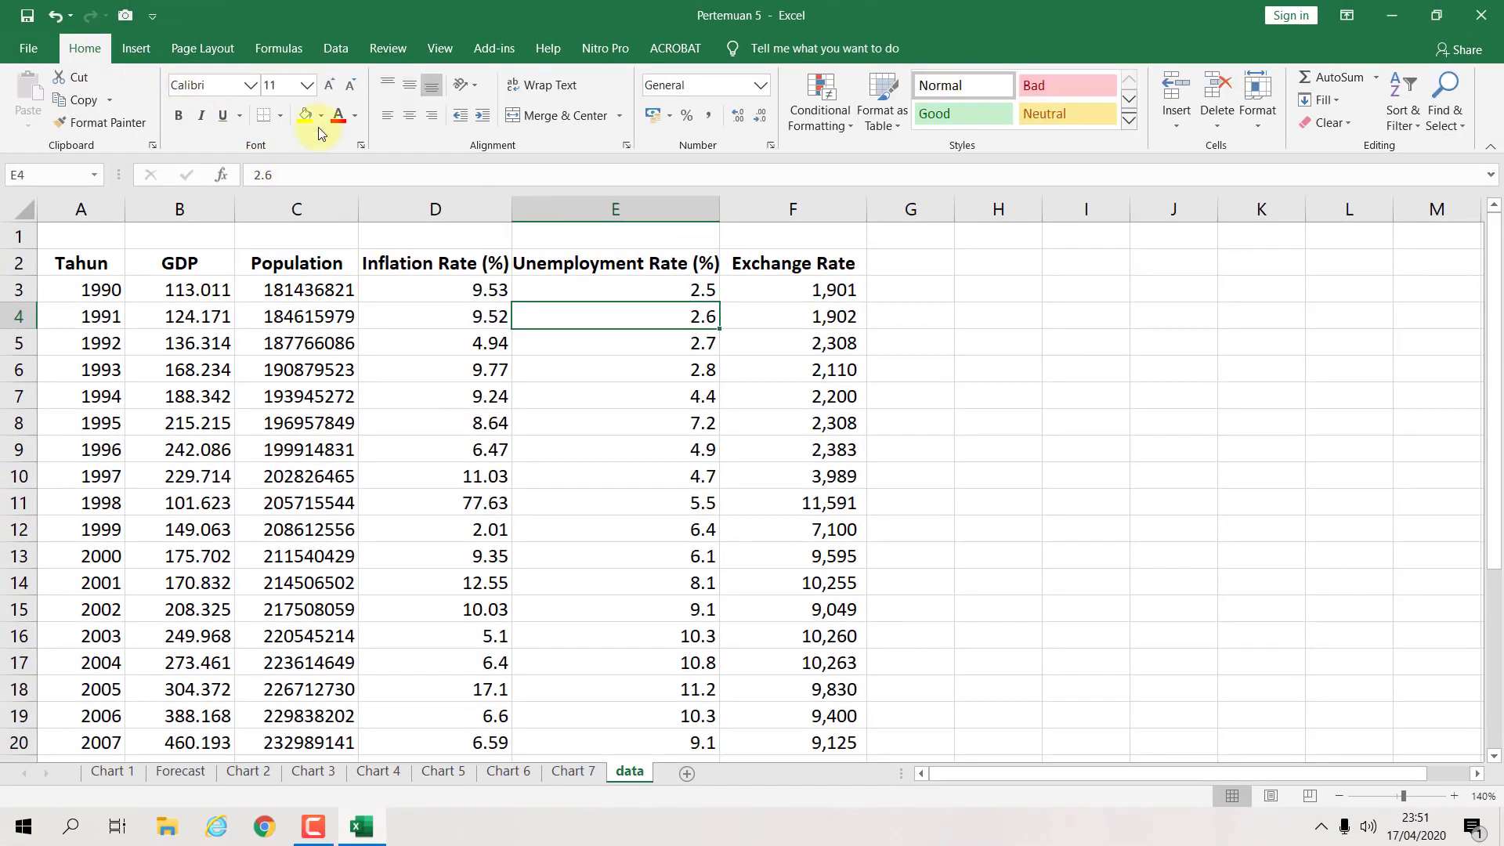
left_click(346, 54)
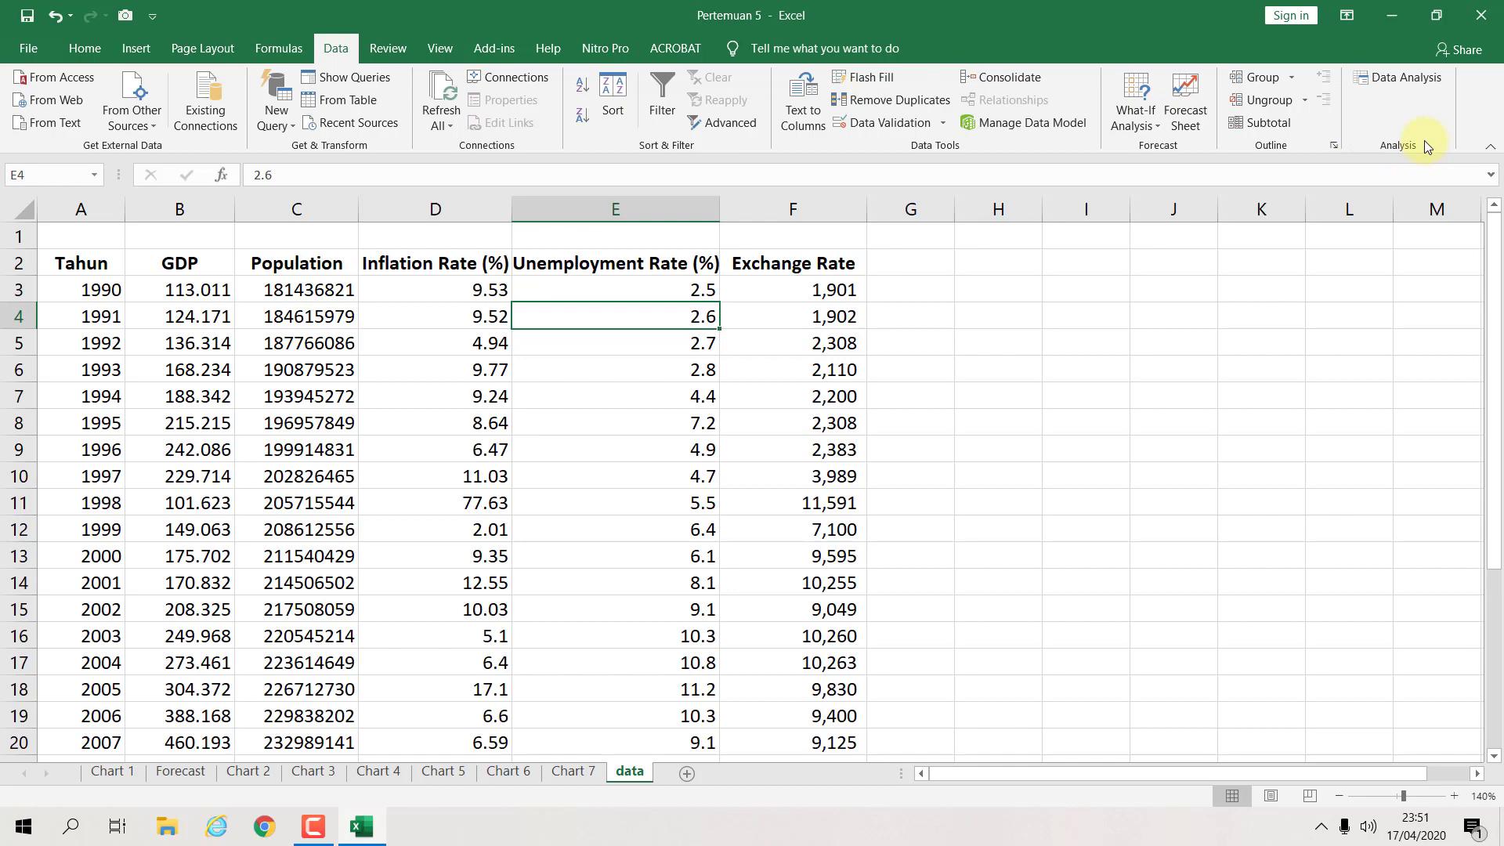
left_click(1401, 82)
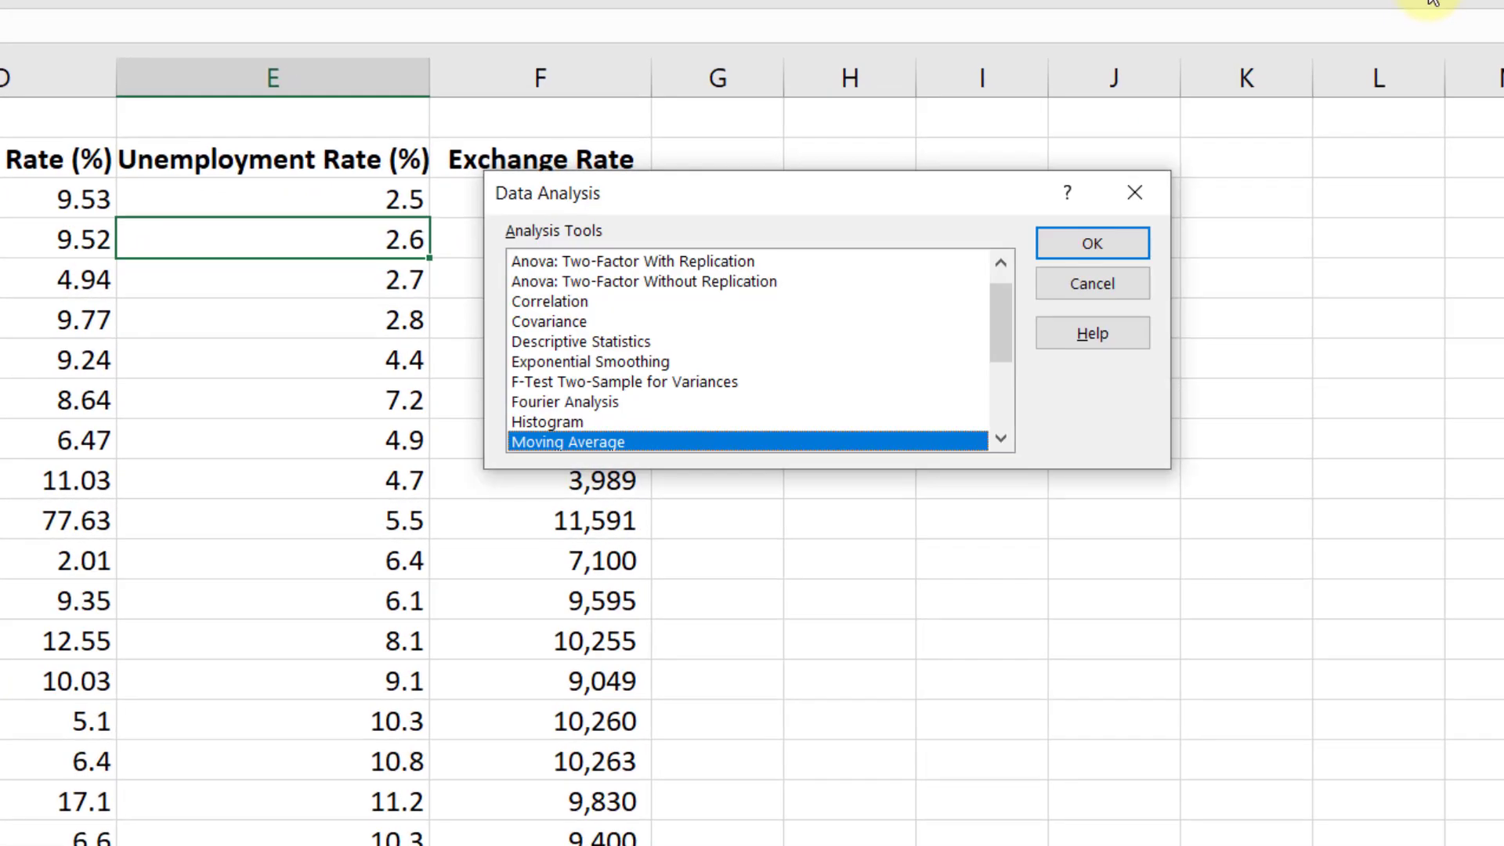
left_click_drag(924, 194, 1030, 167)
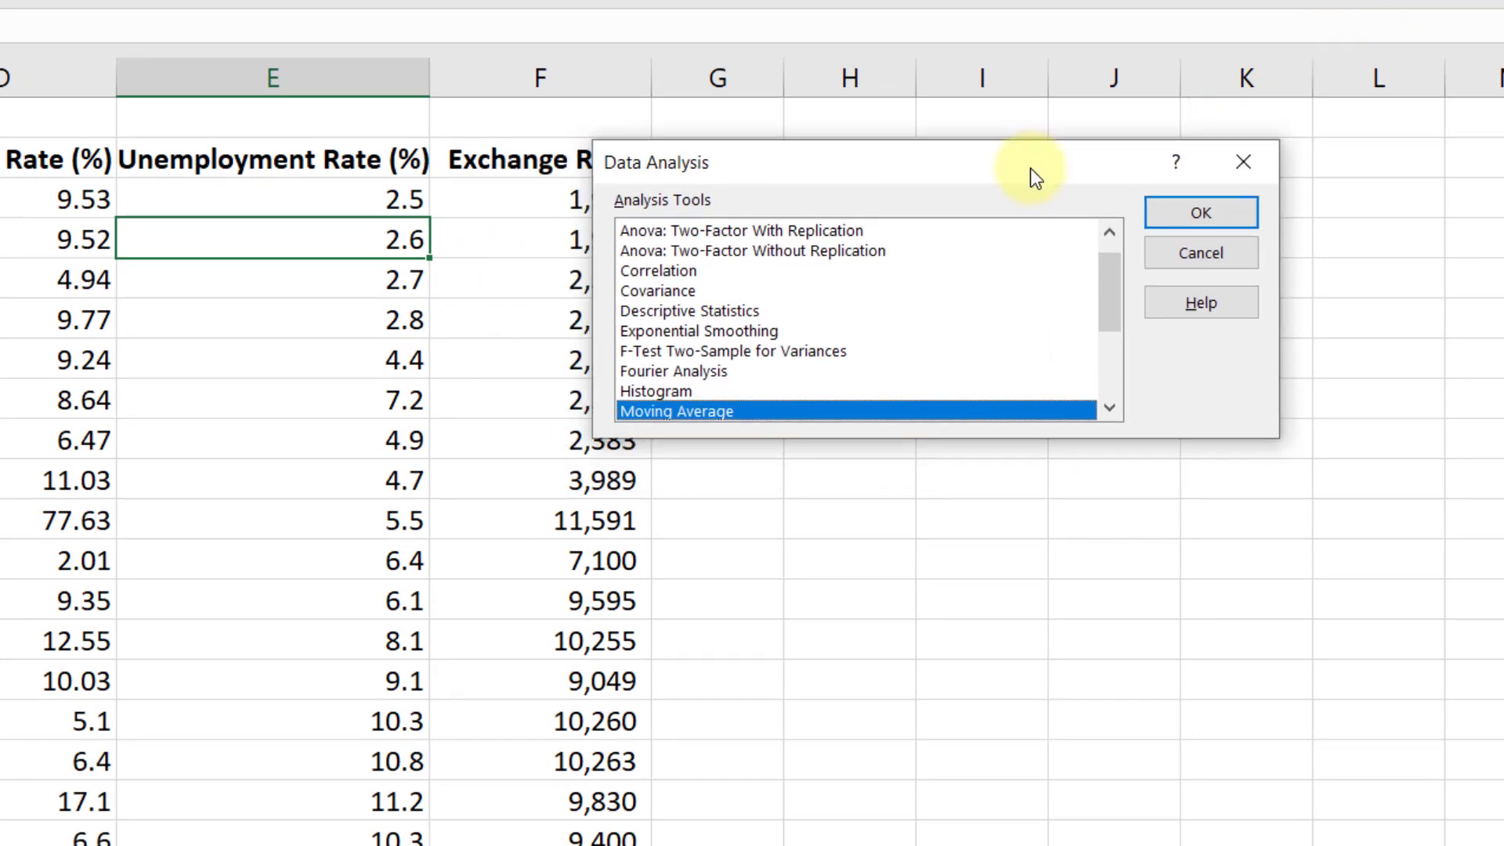
left_click(777, 235)
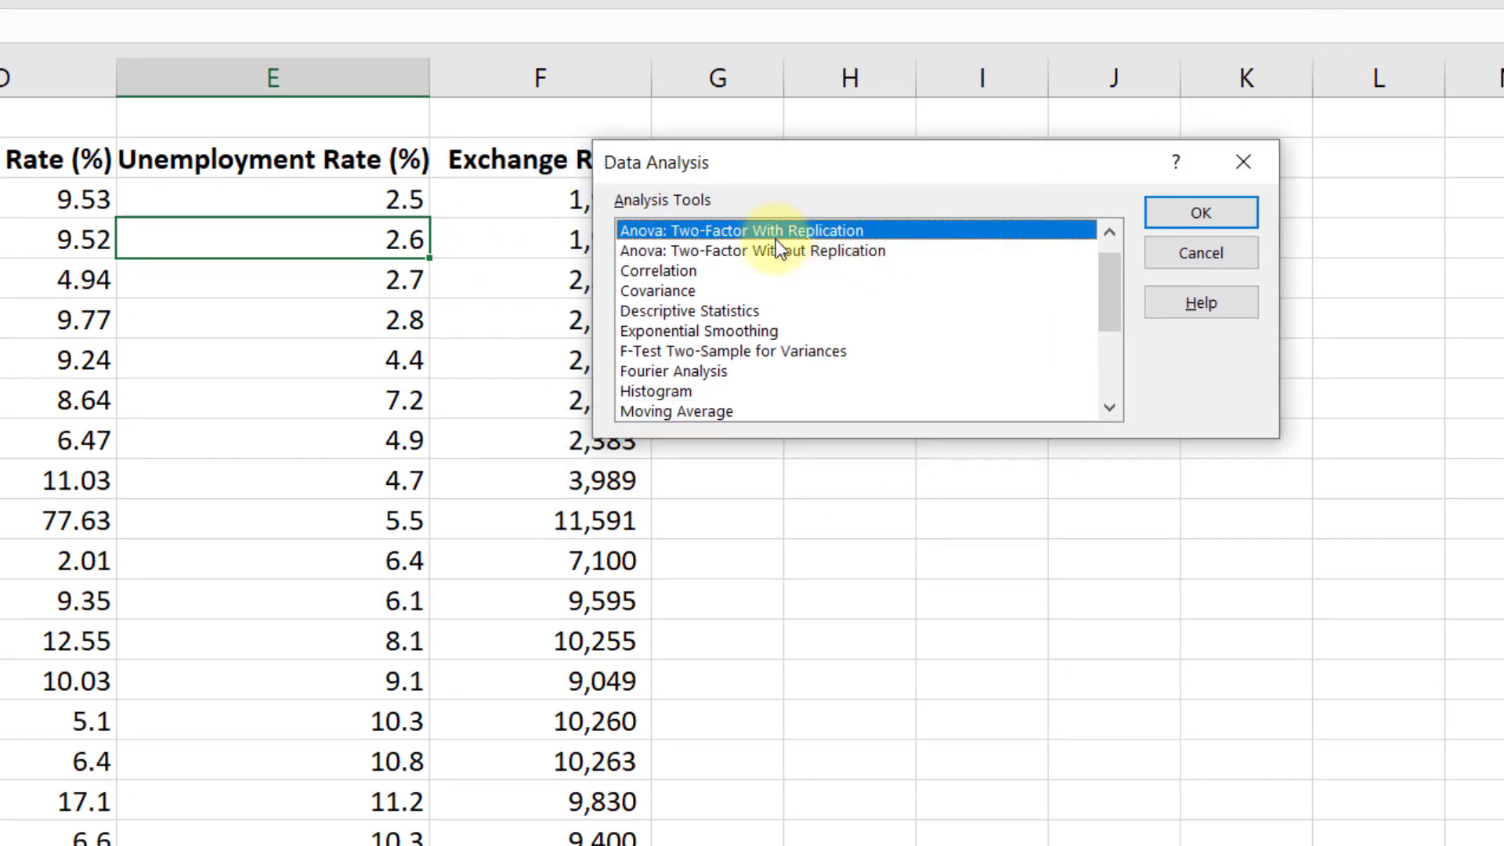
left_click(744, 270)
left_click(740, 291)
left_click(746, 313)
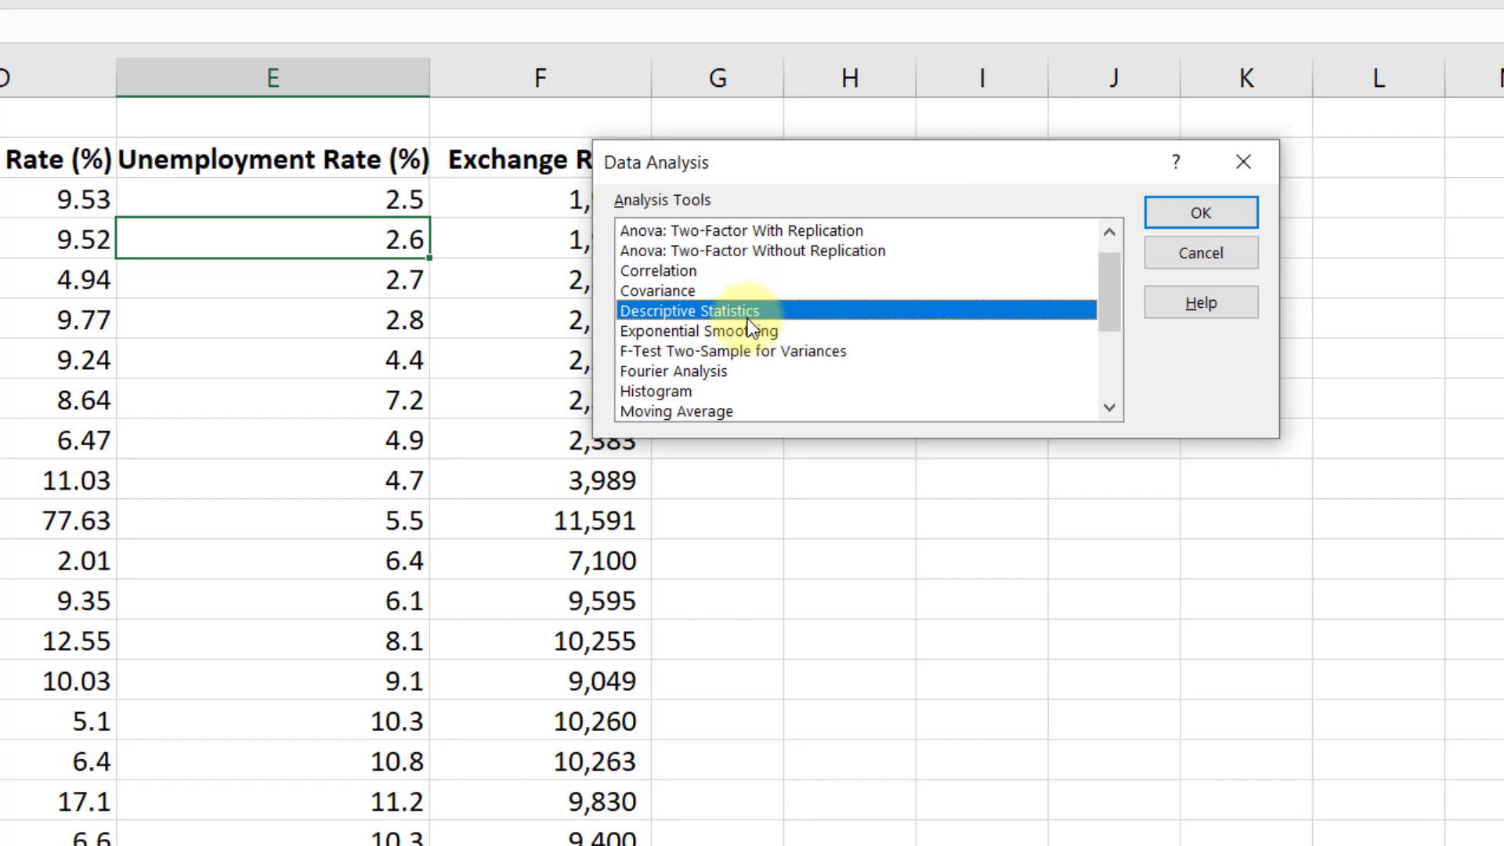
left_click(789, 336)
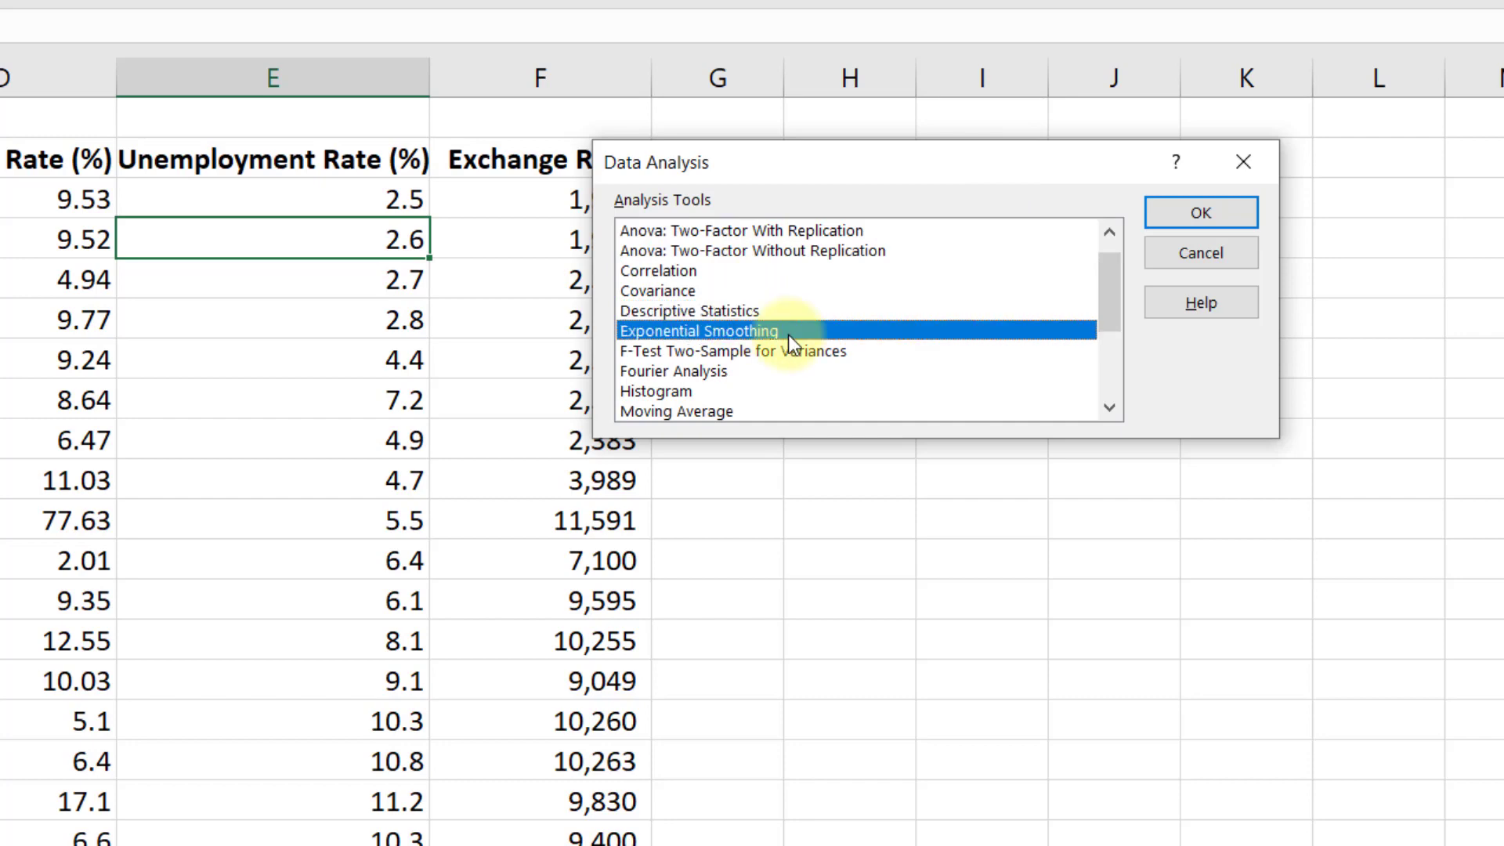
left_click(779, 353)
scroll(782, 351, "down", 3)
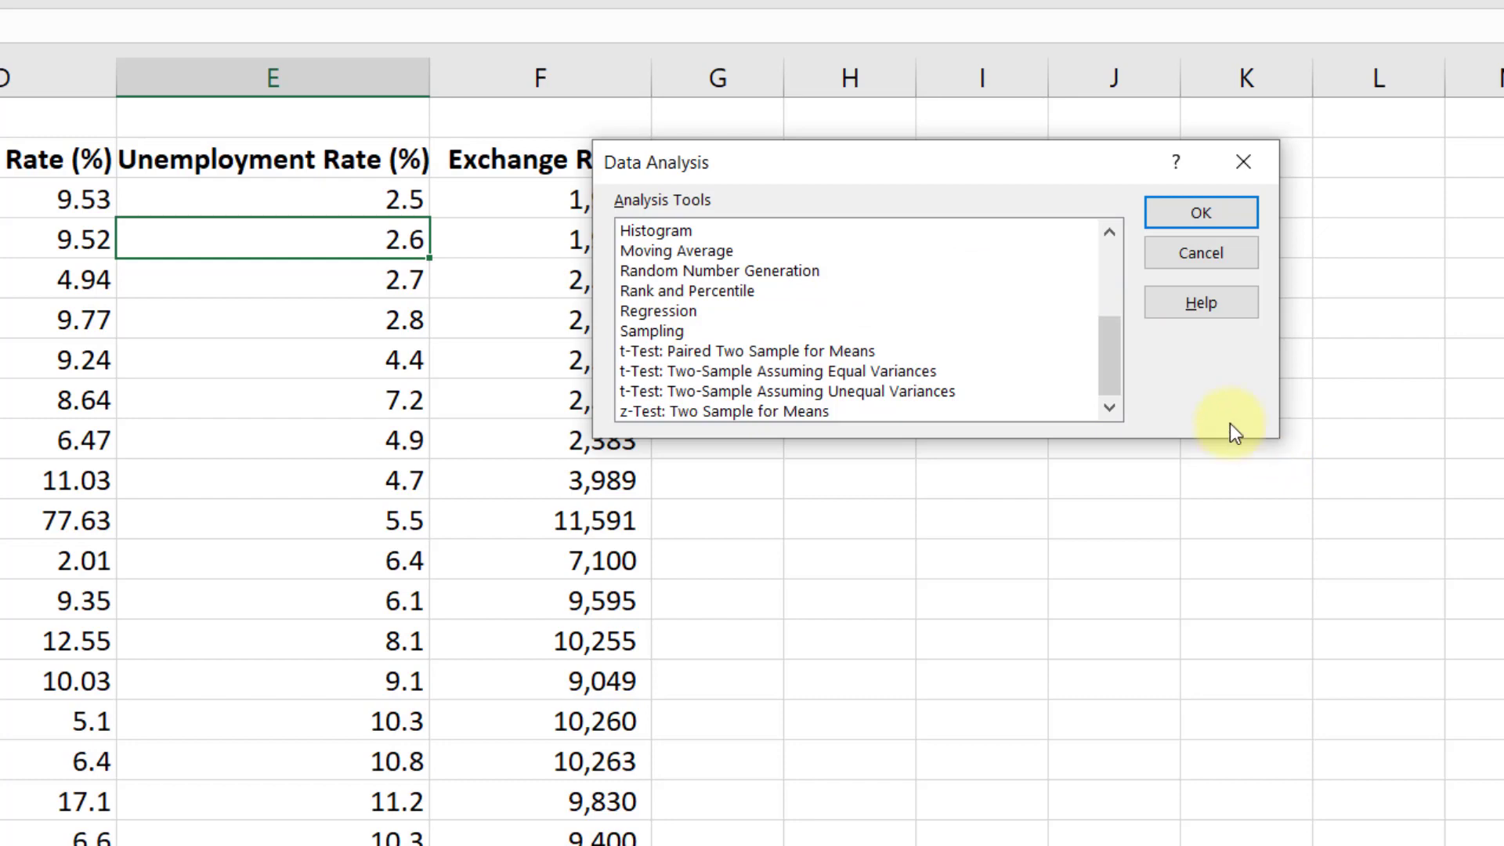
Step: Start the Regression analysis tool and place its dialog beside the data table so all the columns stay readable
left_click(683, 313)
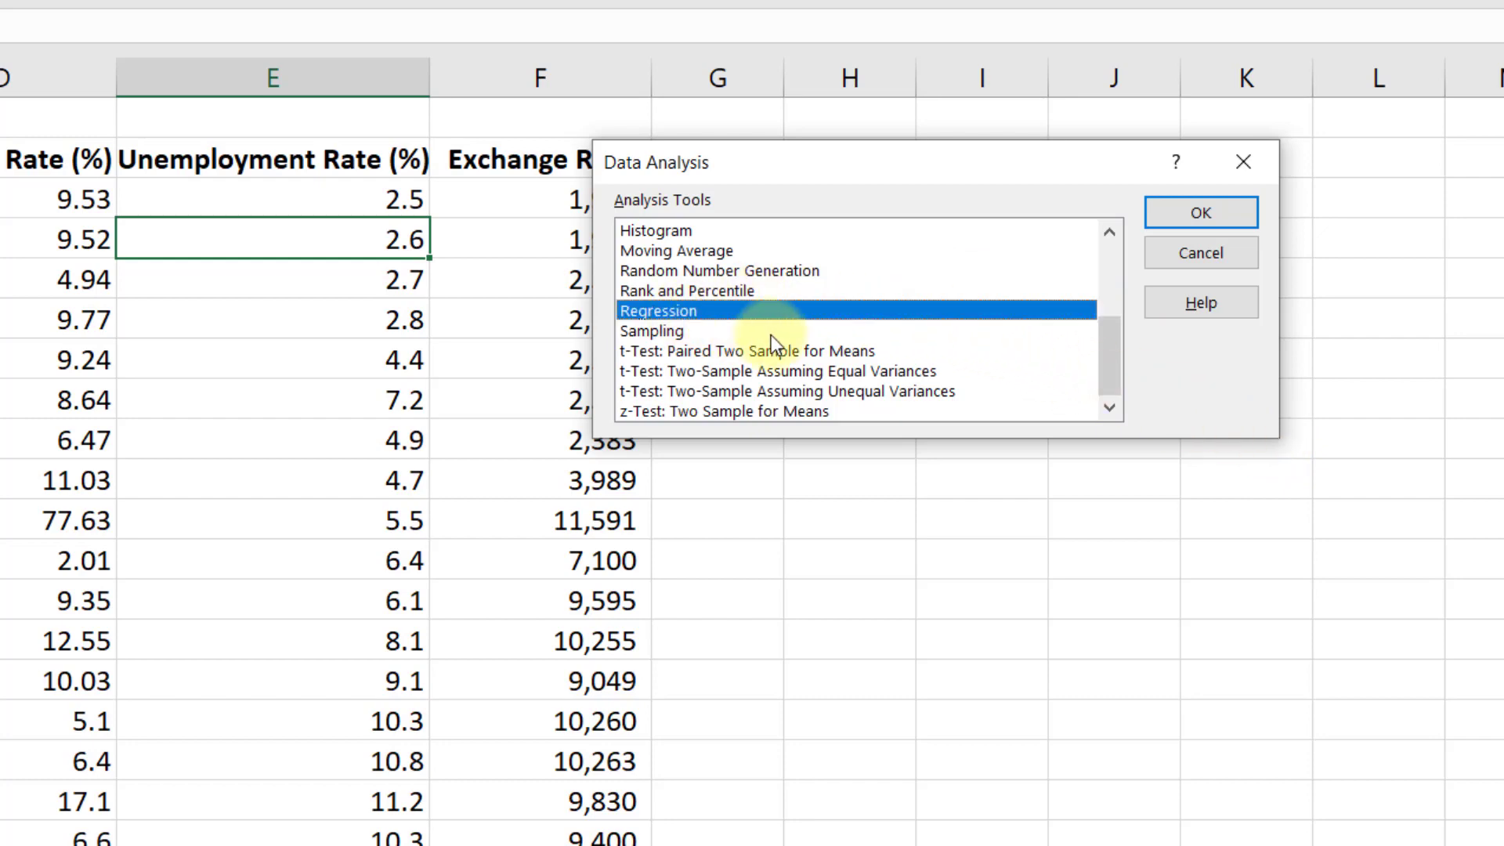
scroll(880, 322, "up", 3)
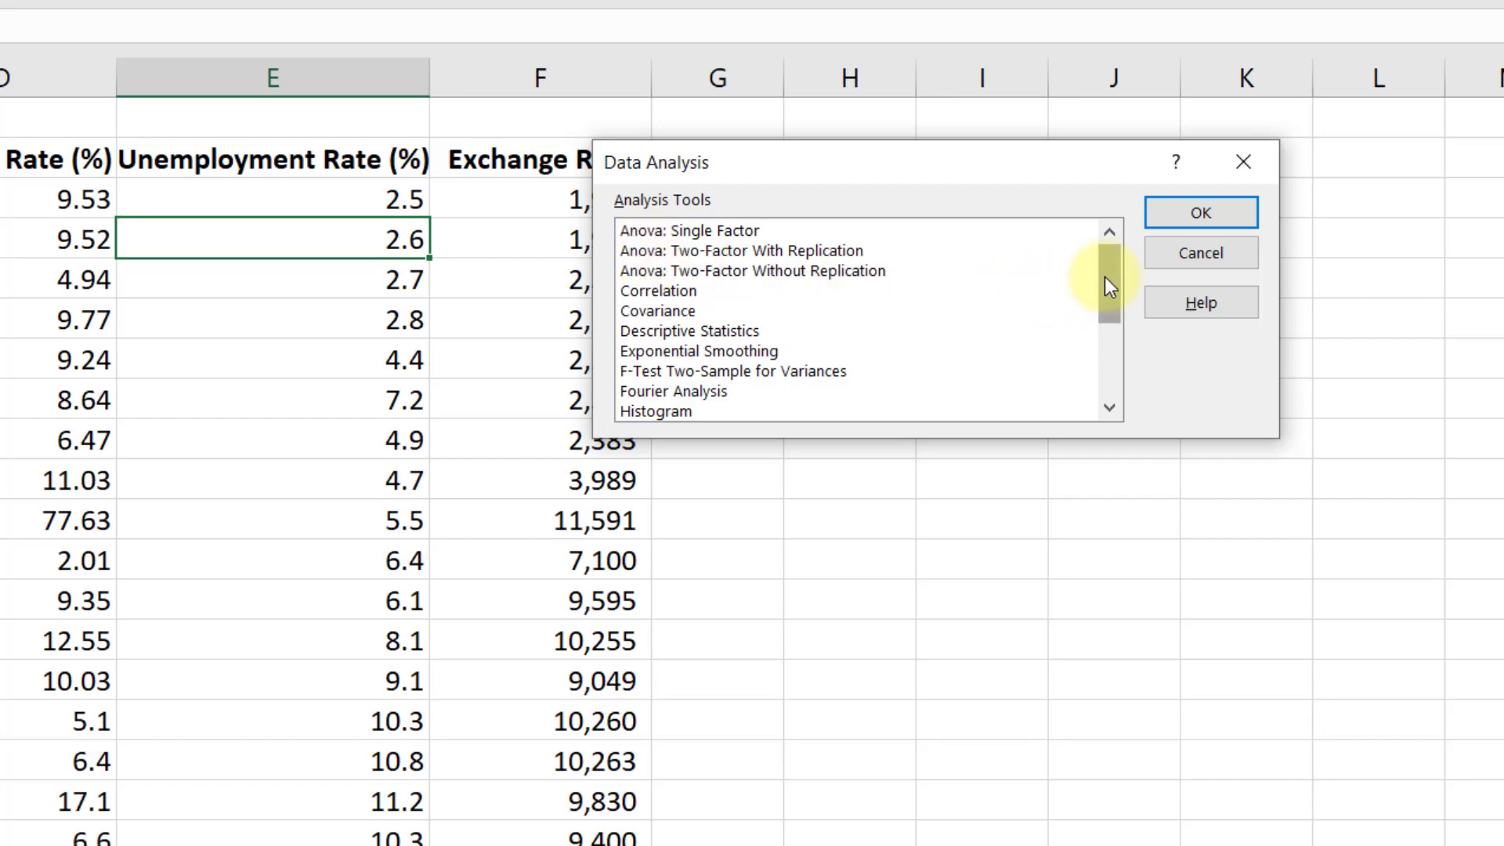
left_click_drag(1110, 285, 1106, 362)
left_click(696, 328)
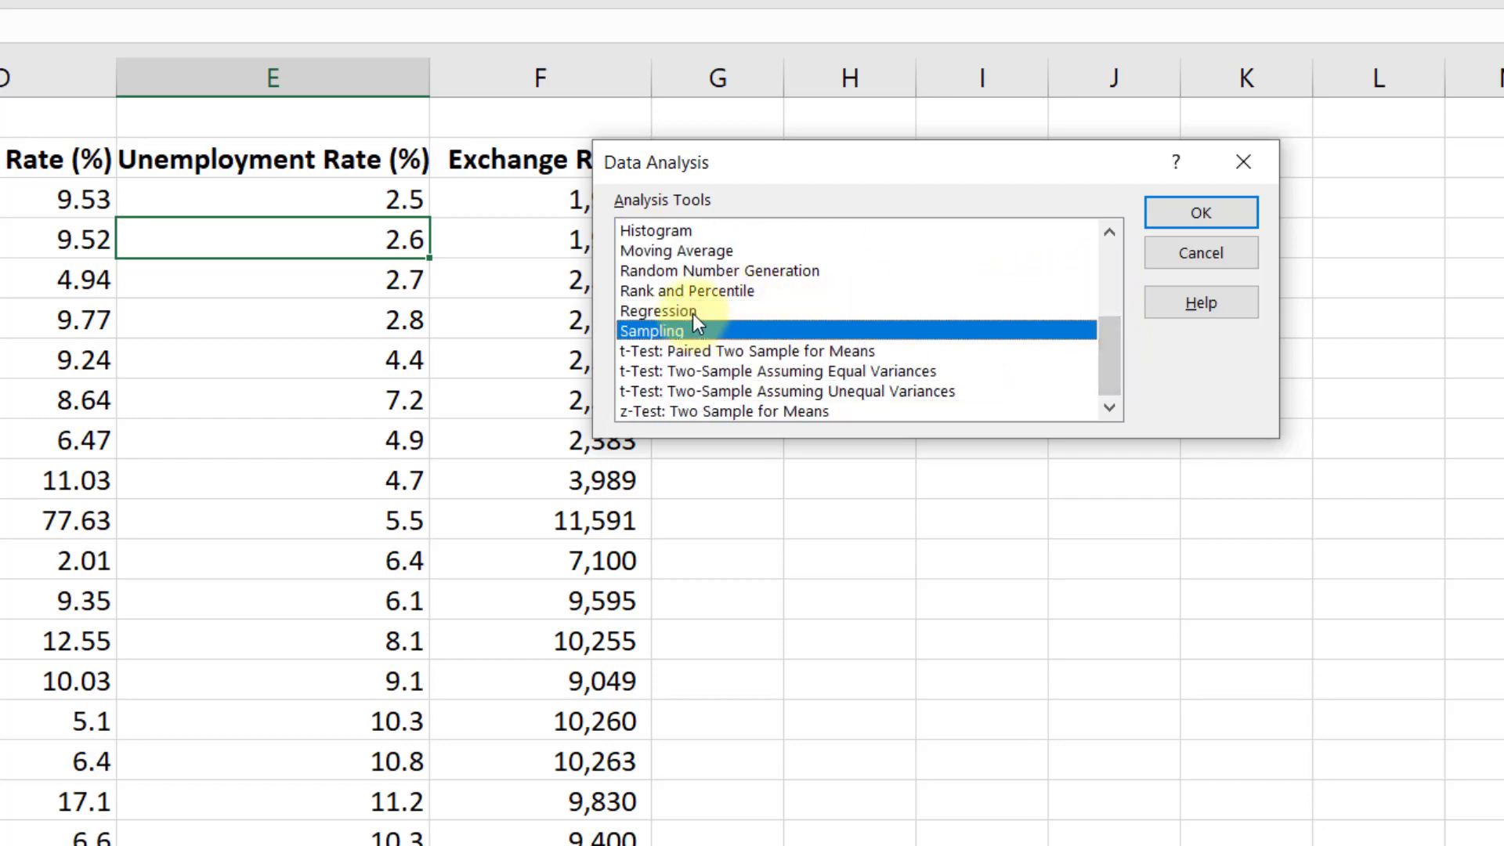
left_click(696, 314)
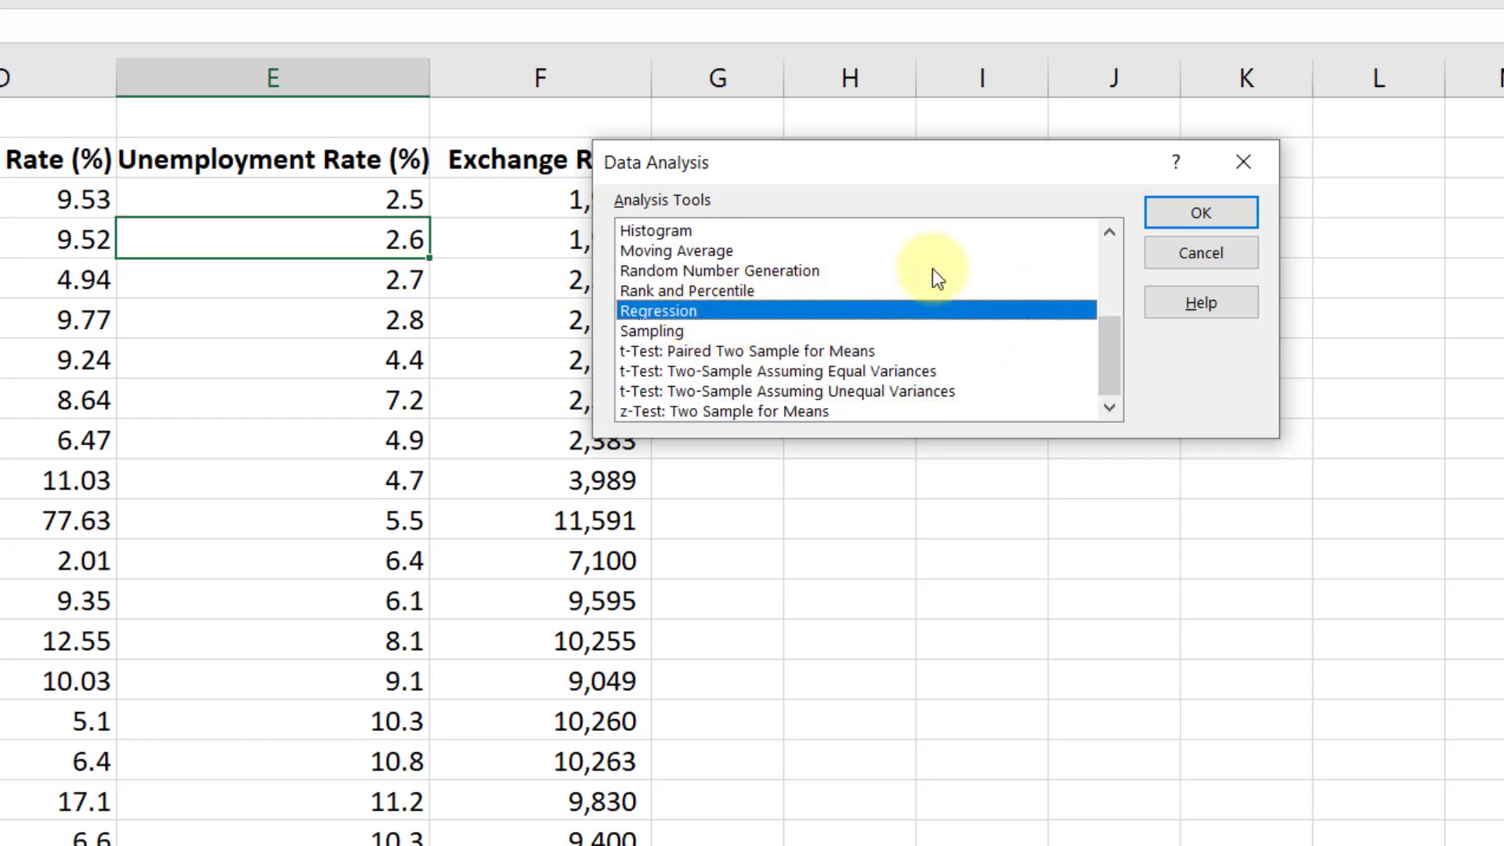
left_click(1200, 213)
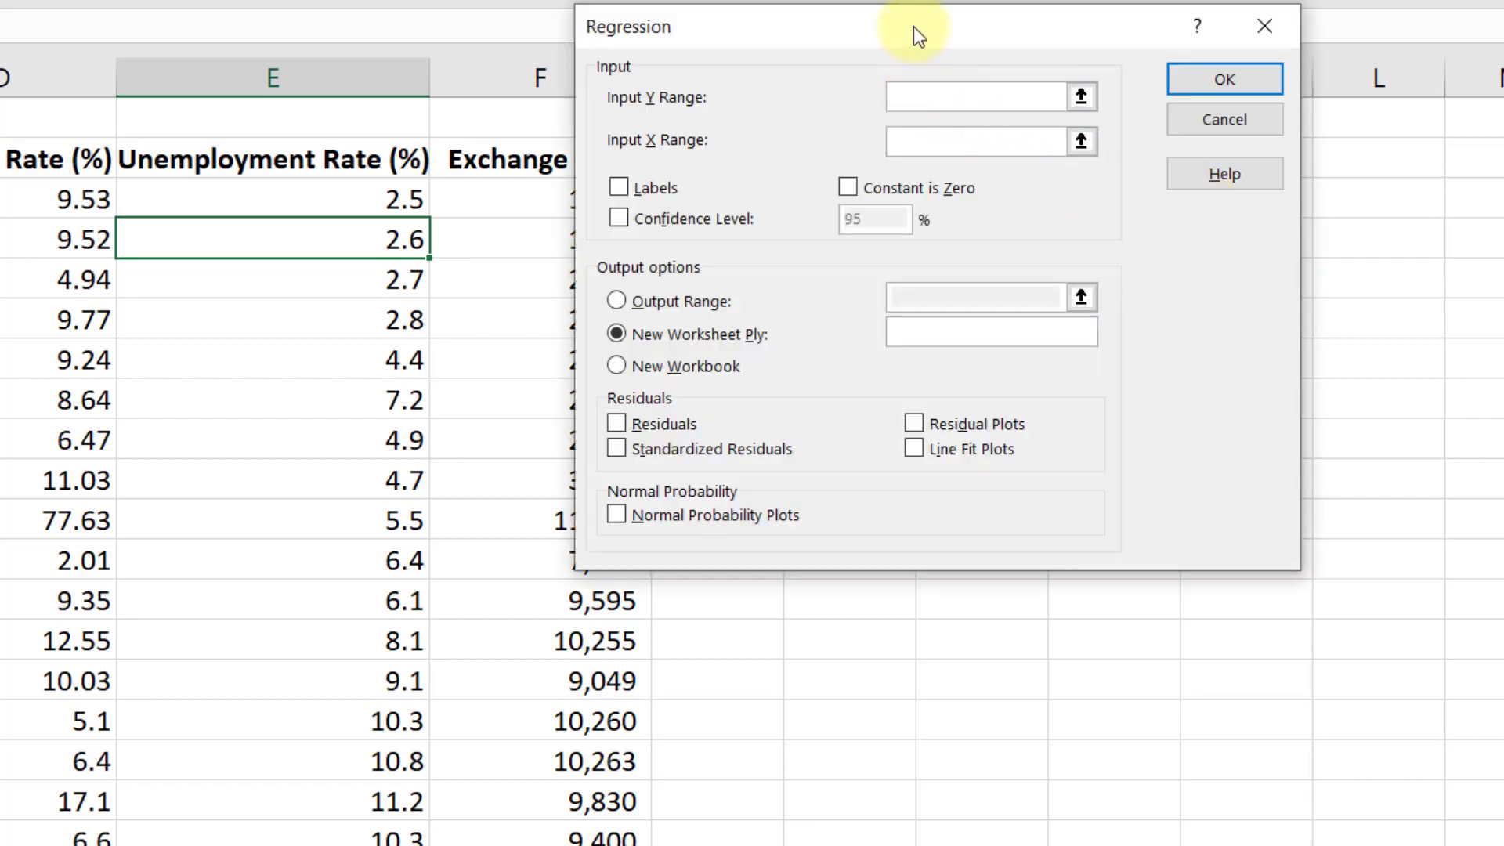
left_click_drag(913, 27, 754, 195)
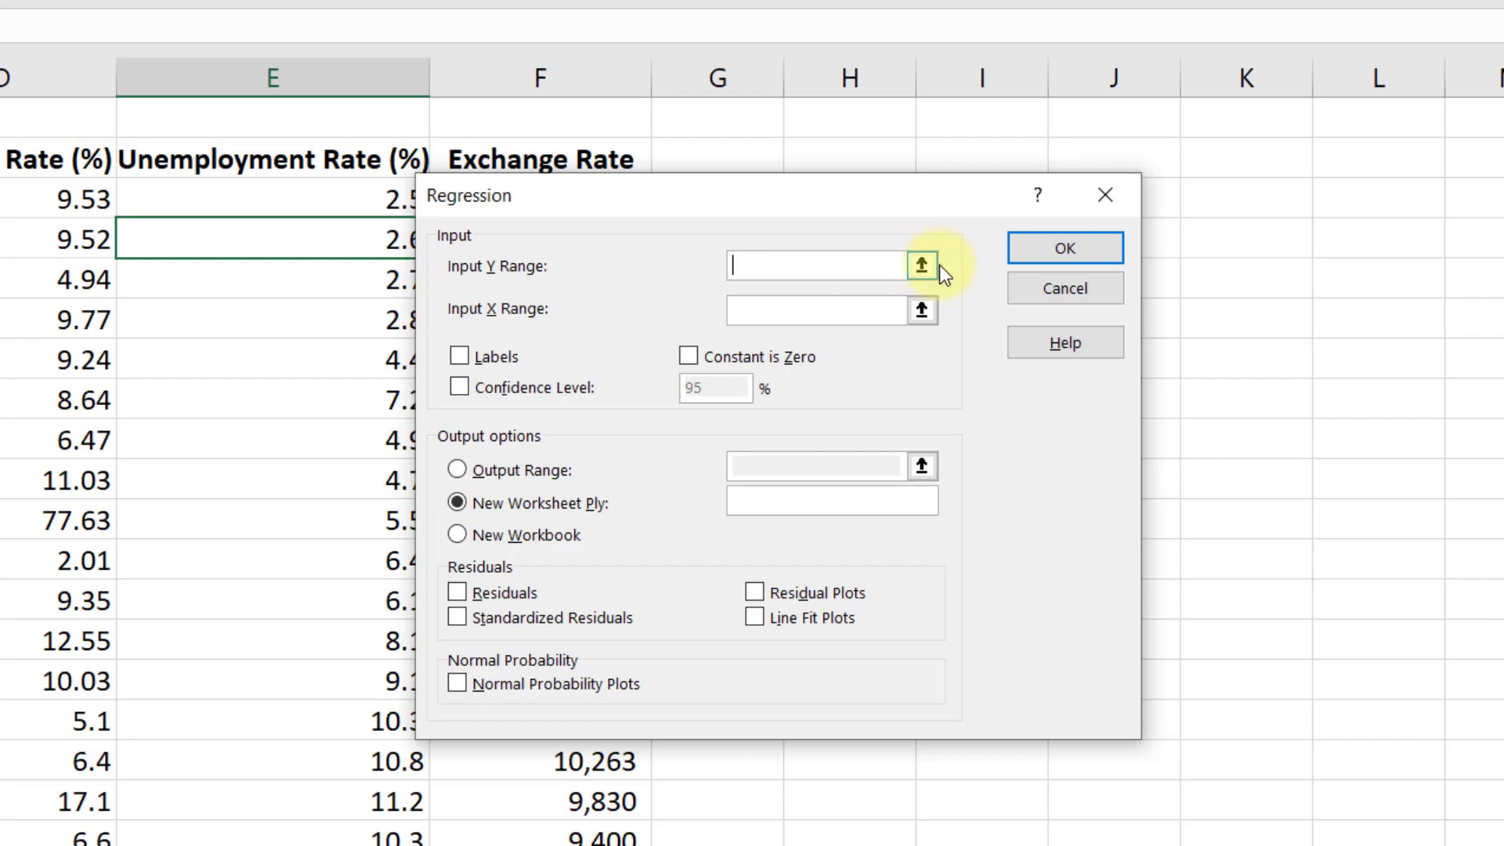
left_click_drag(831, 211, 1124, 188)
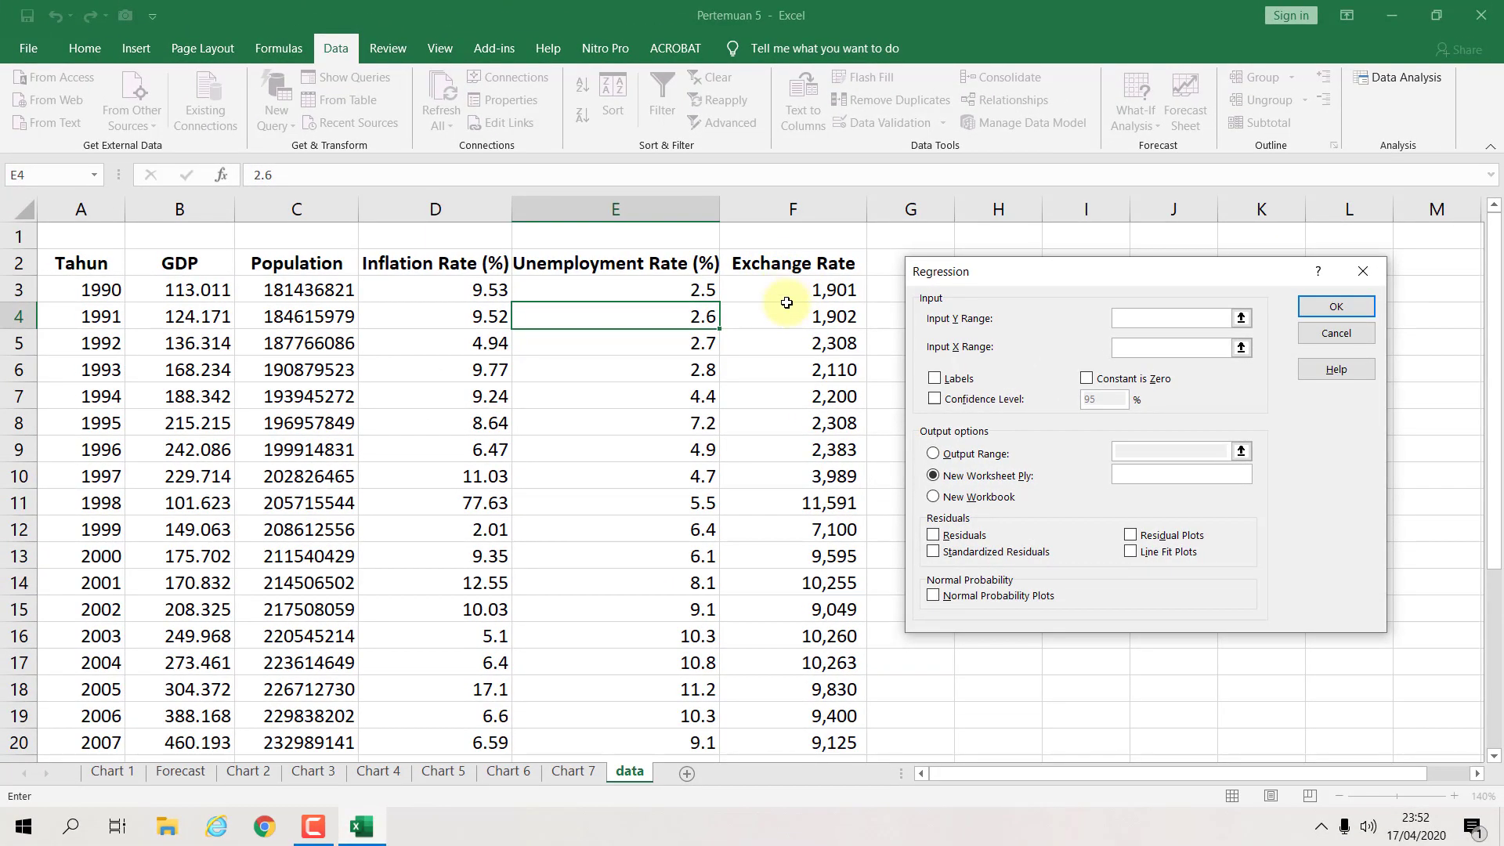
Step: Set the regression's Input Y Range to the Exchange Rate column including its header, $F$2:$F$30
left_click(1242, 318)
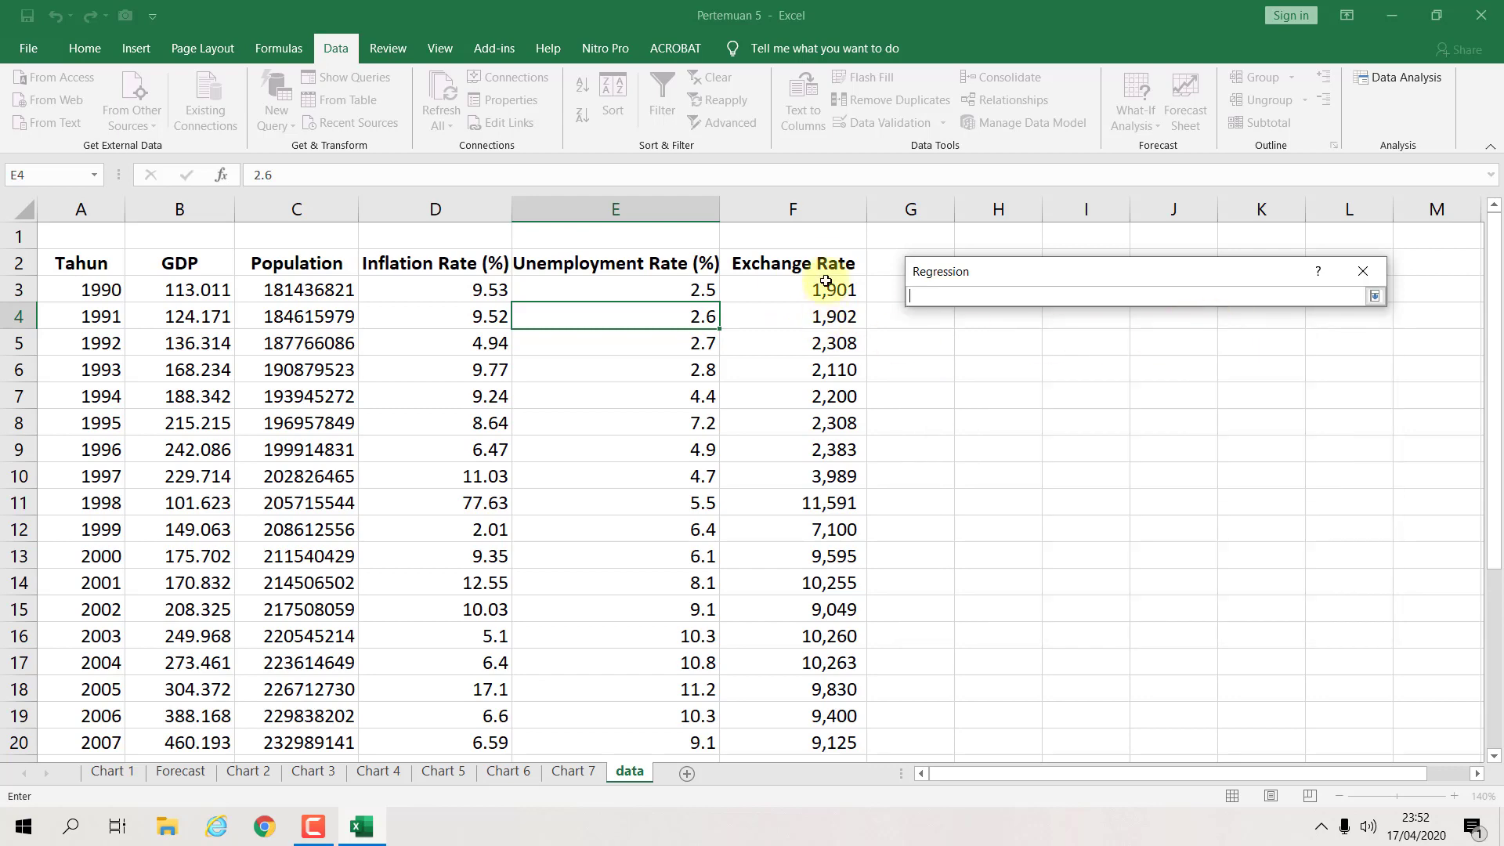
left_click_drag(819, 263, 786, 713)
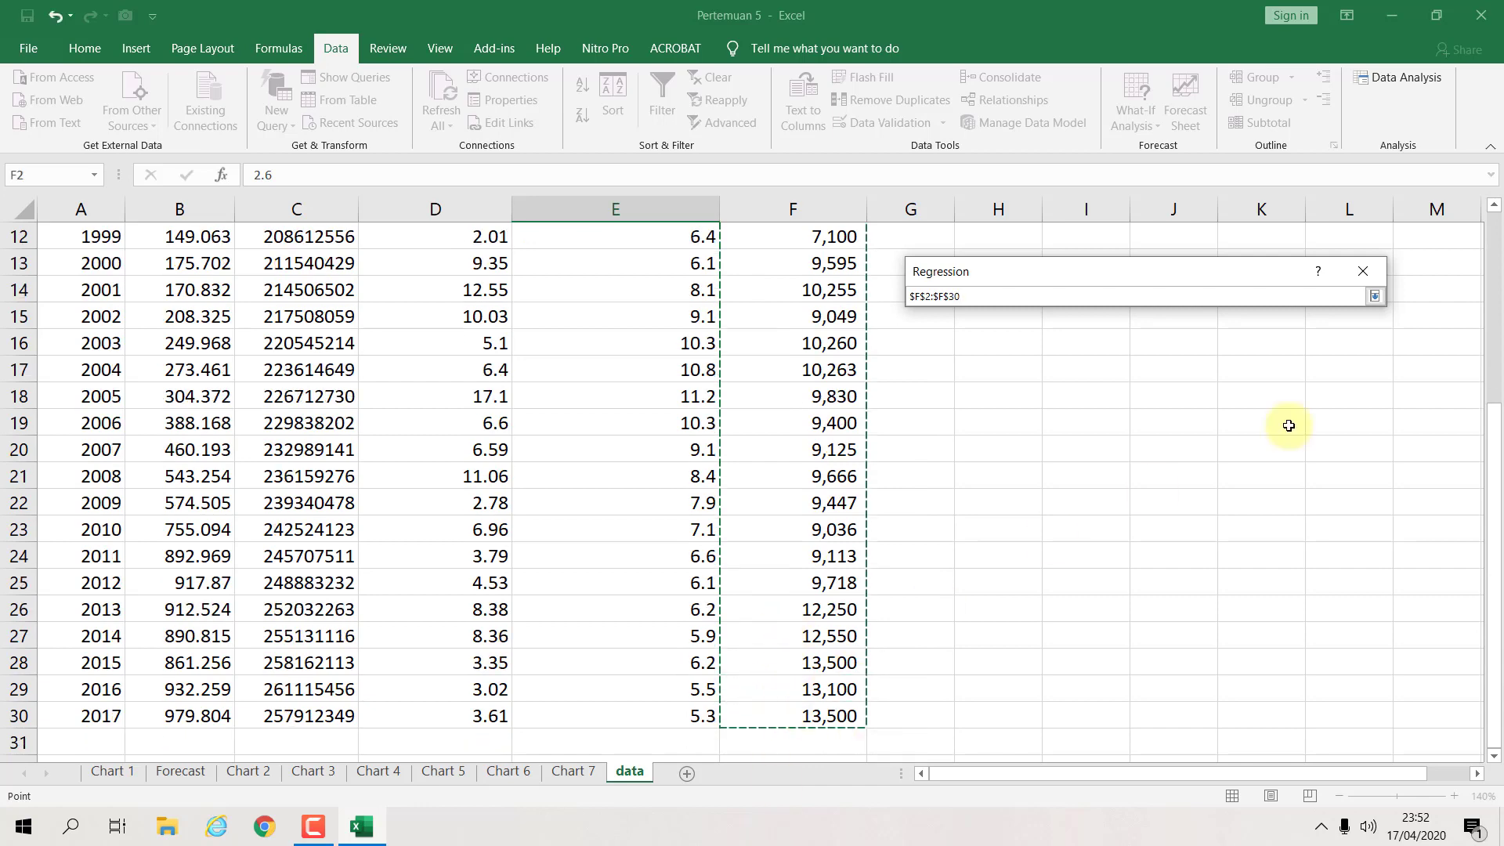
left_click(1375, 296)
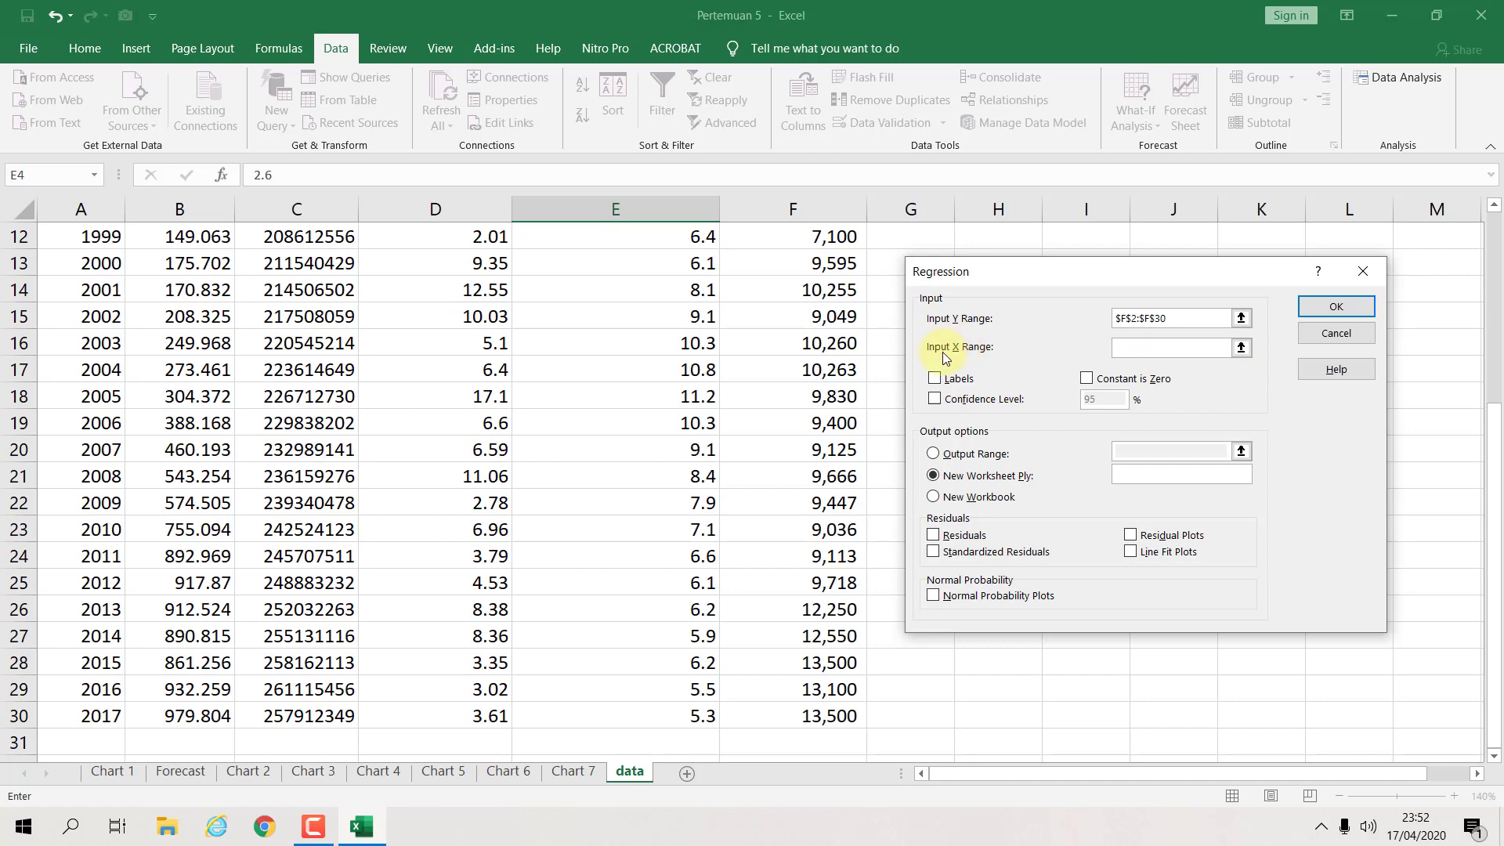
Step: Set the regression's Input X Range to the GDP through Unemployment Rate (%) columns including headers, $B$2:$E$30
left_click(1241, 347)
scroll(564, 376, "up", 4)
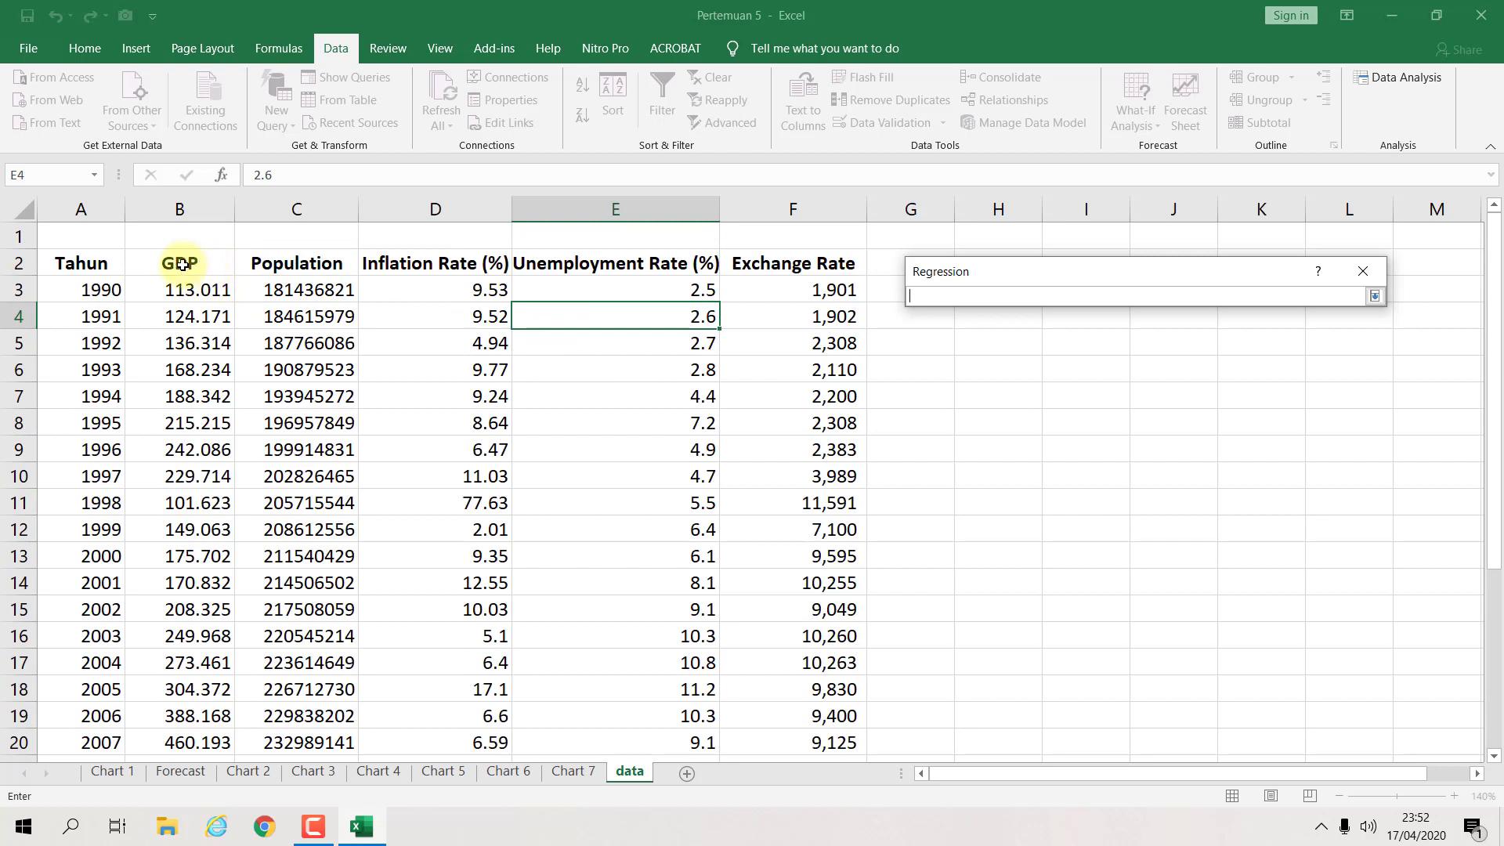
left_click_drag(181, 265, 584, 269)
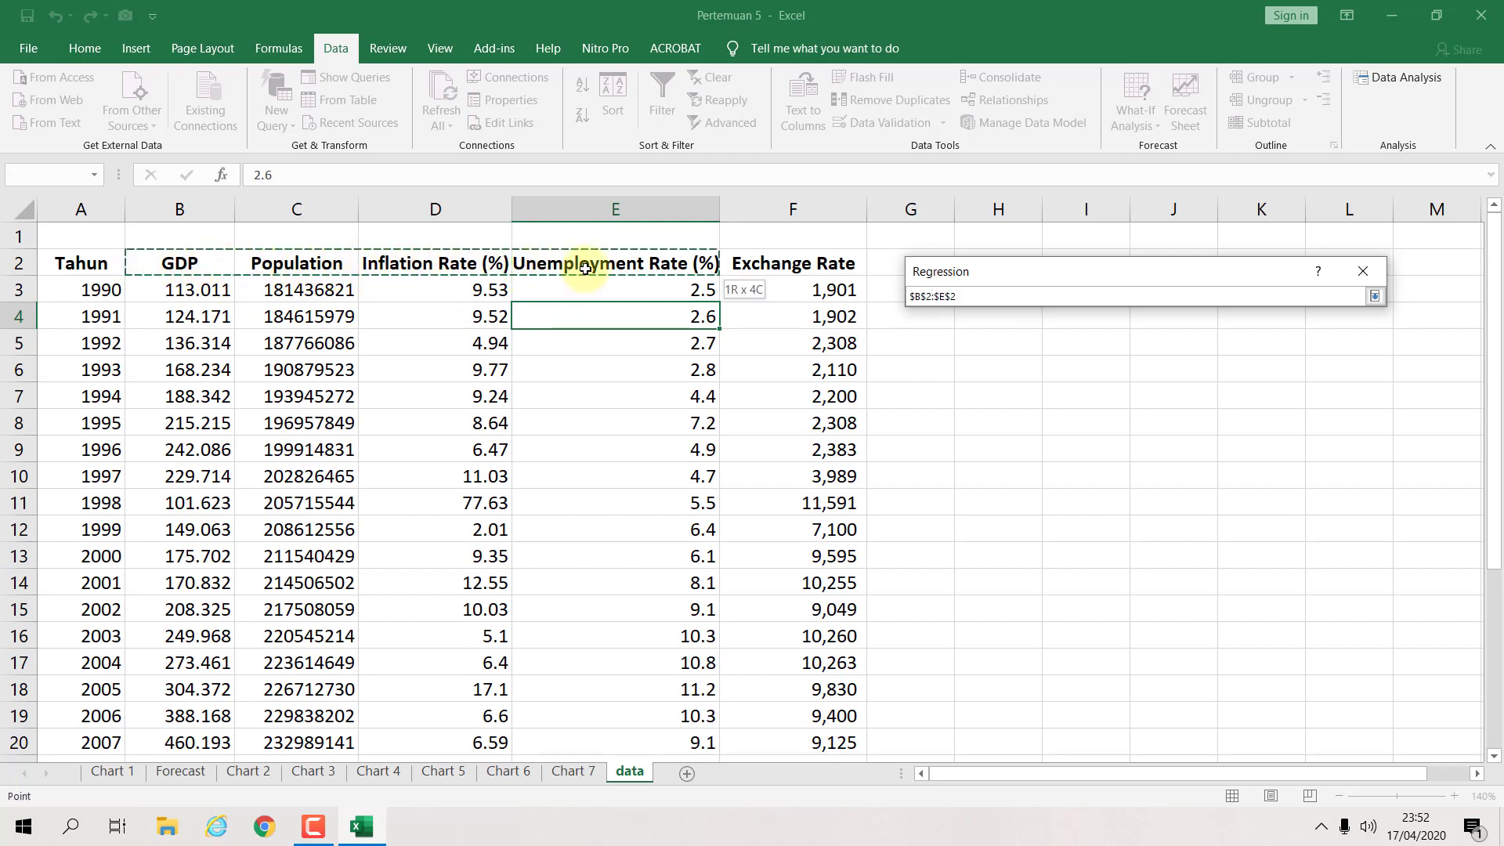
left_click(174, 263)
left_click(259, 263)
left_click(423, 263)
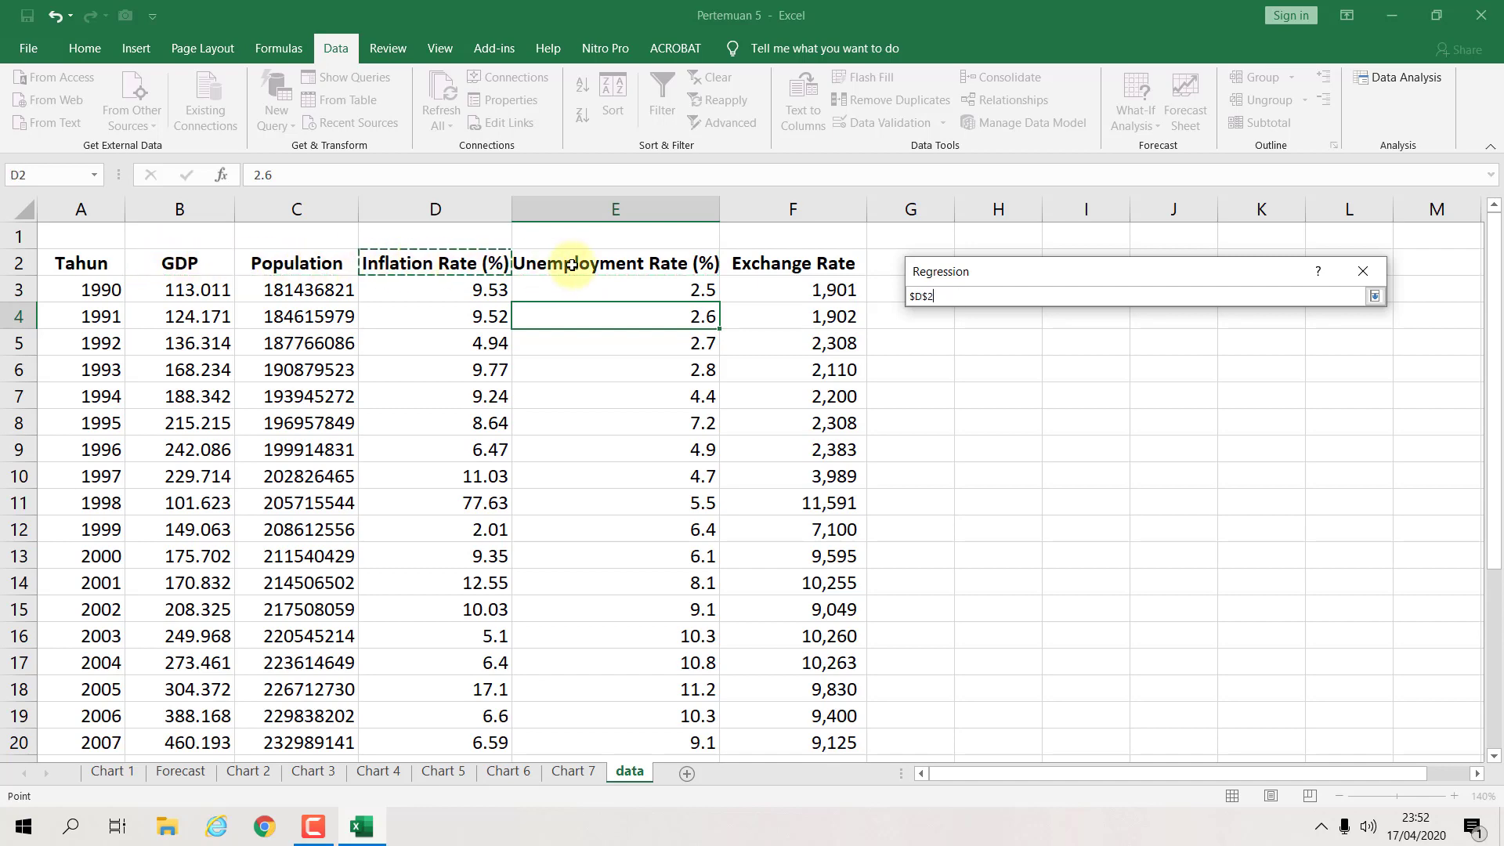
left_click(572, 265)
left_click_drag(175, 263, 587, 709)
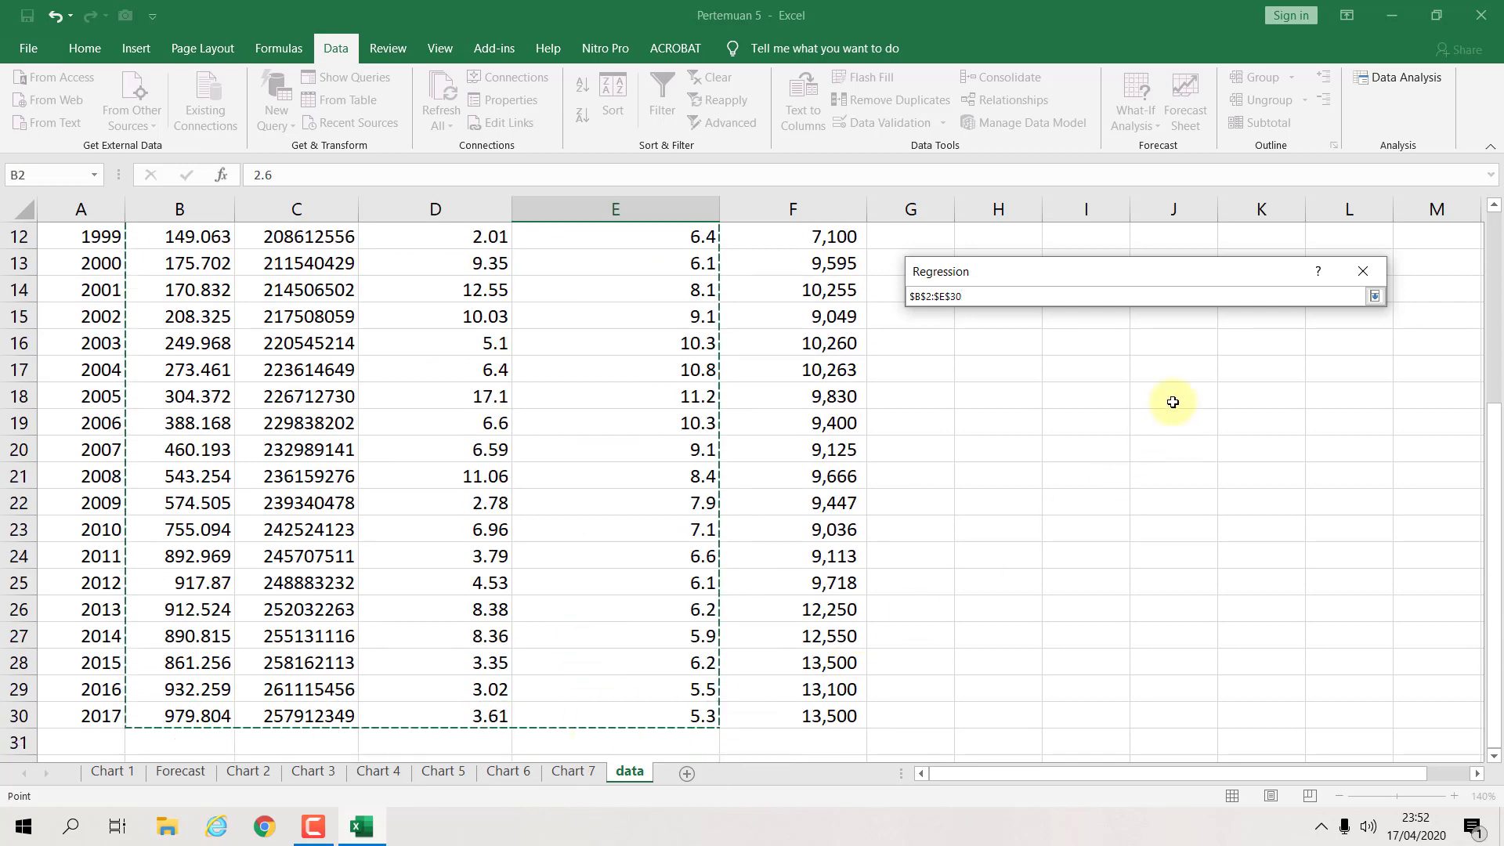
left_click(1375, 296)
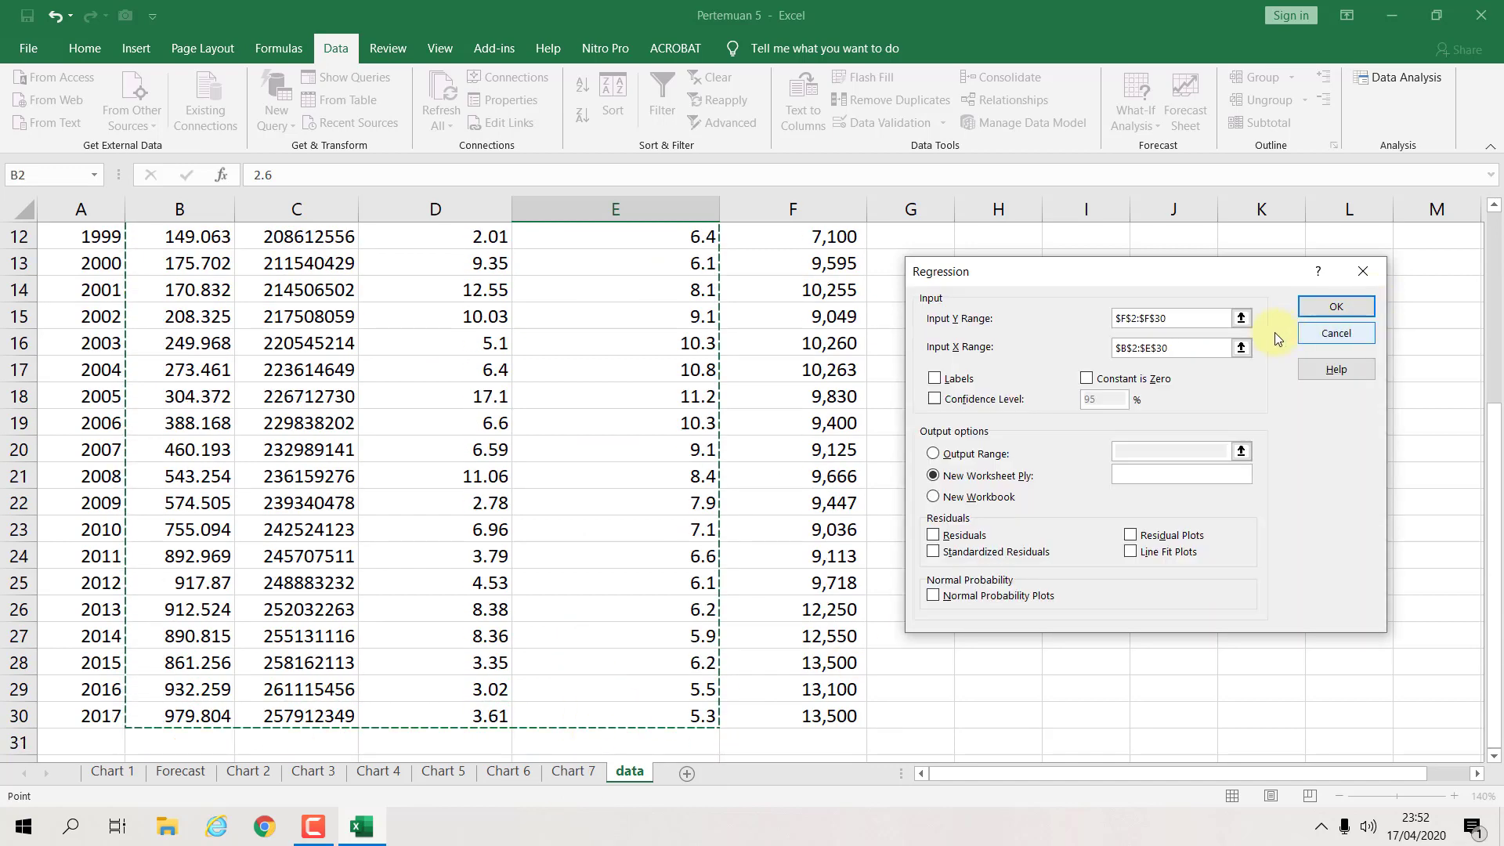
Step: Enable Labels, the 95% Confidence Level, all four residual options and Normal Probability Plots, and run the regression to a new worksheet
left_click(956, 381)
left_click(954, 402)
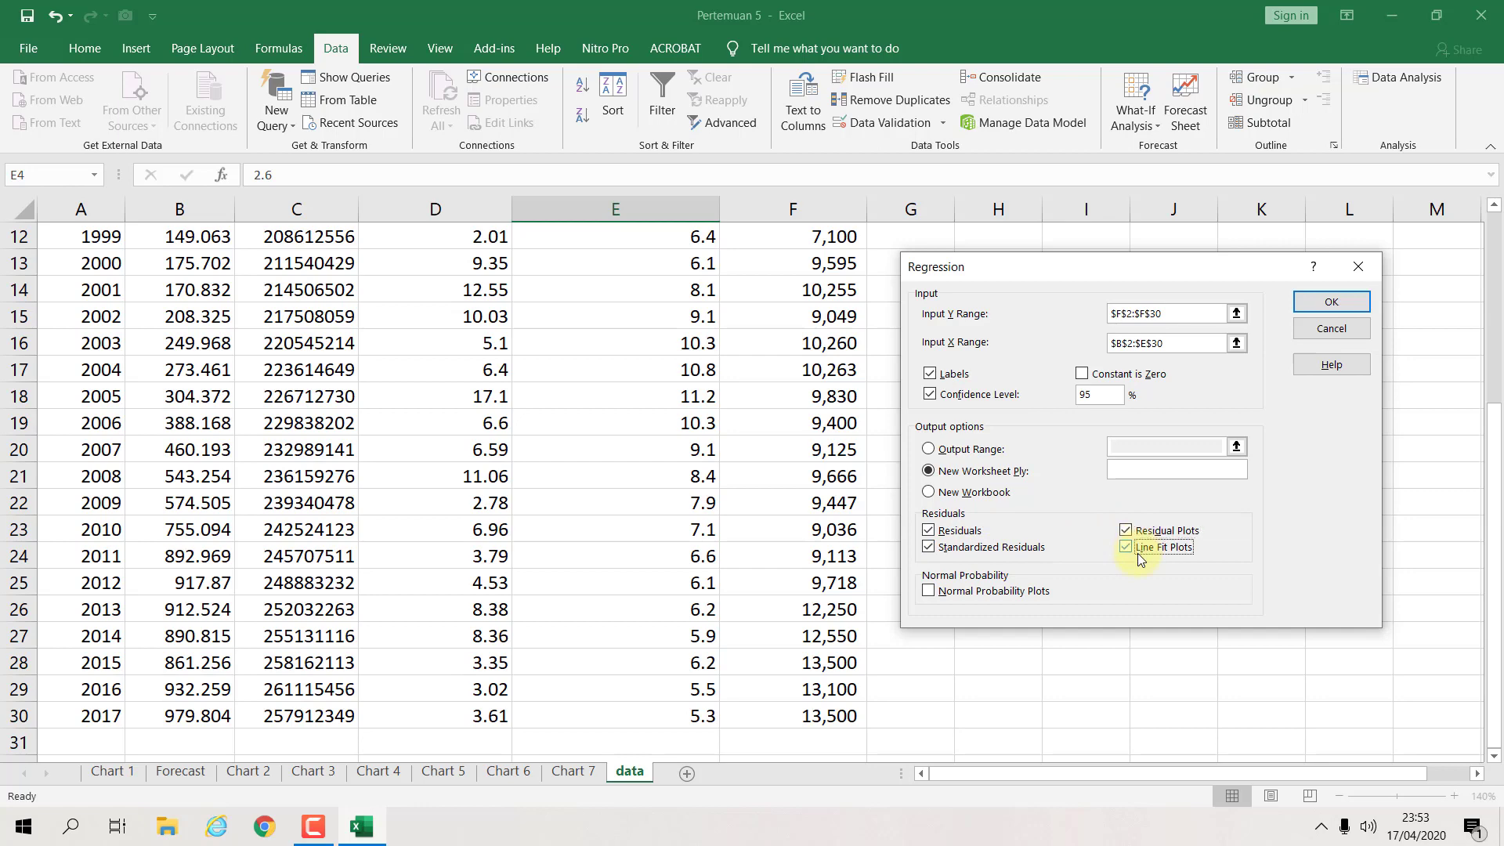
left_click(945, 595)
left_click(1316, 307)
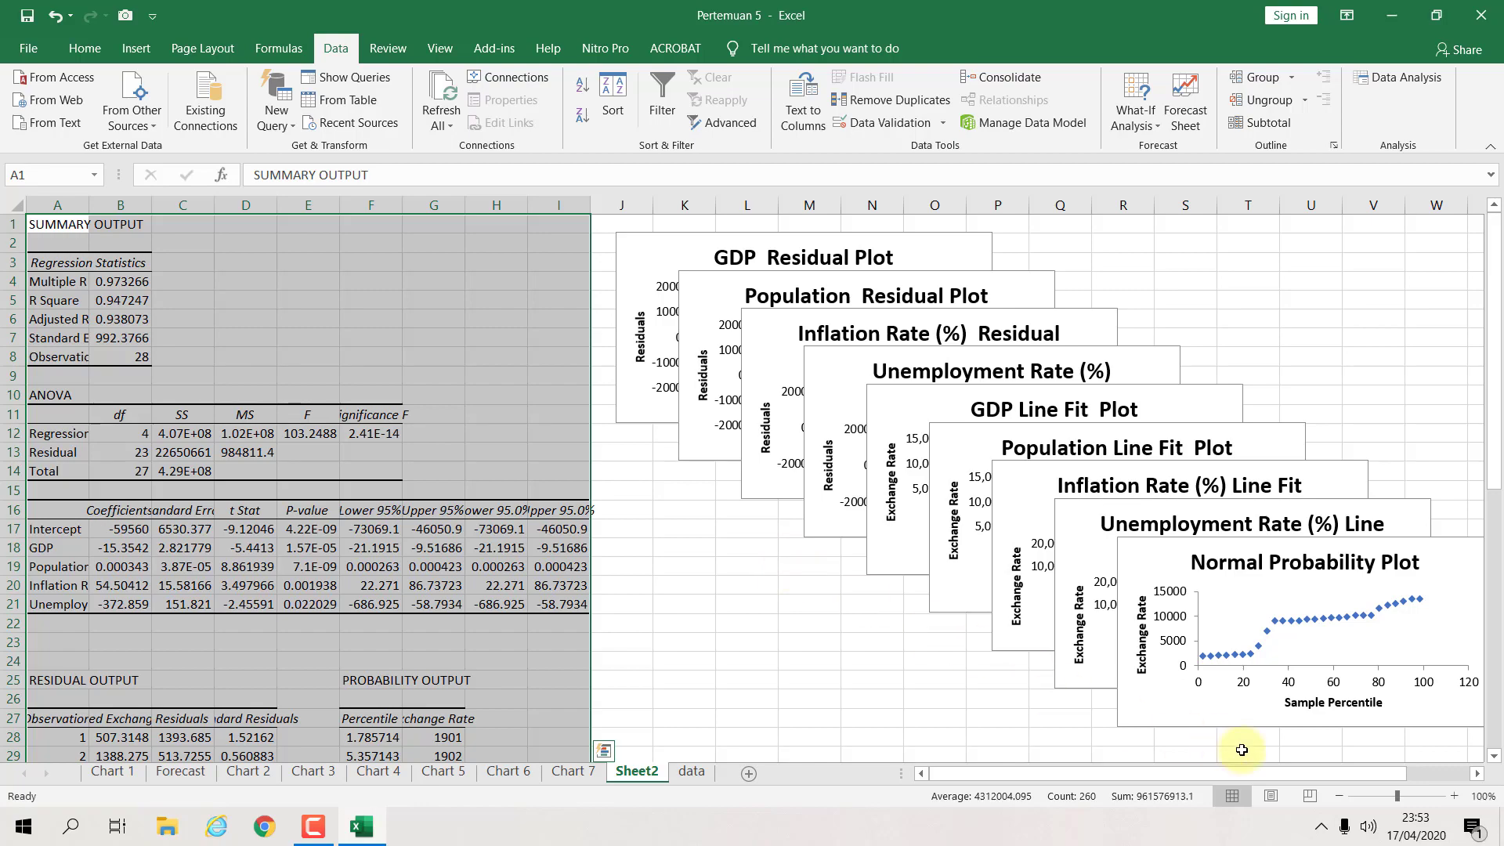
Step: Auto-fit columns C through H of the regression output so their headings and values show in full
left_click(1453, 800)
left_click(1454, 799)
left_click(1454, 799)
scroll(822, 622, "down", 3)
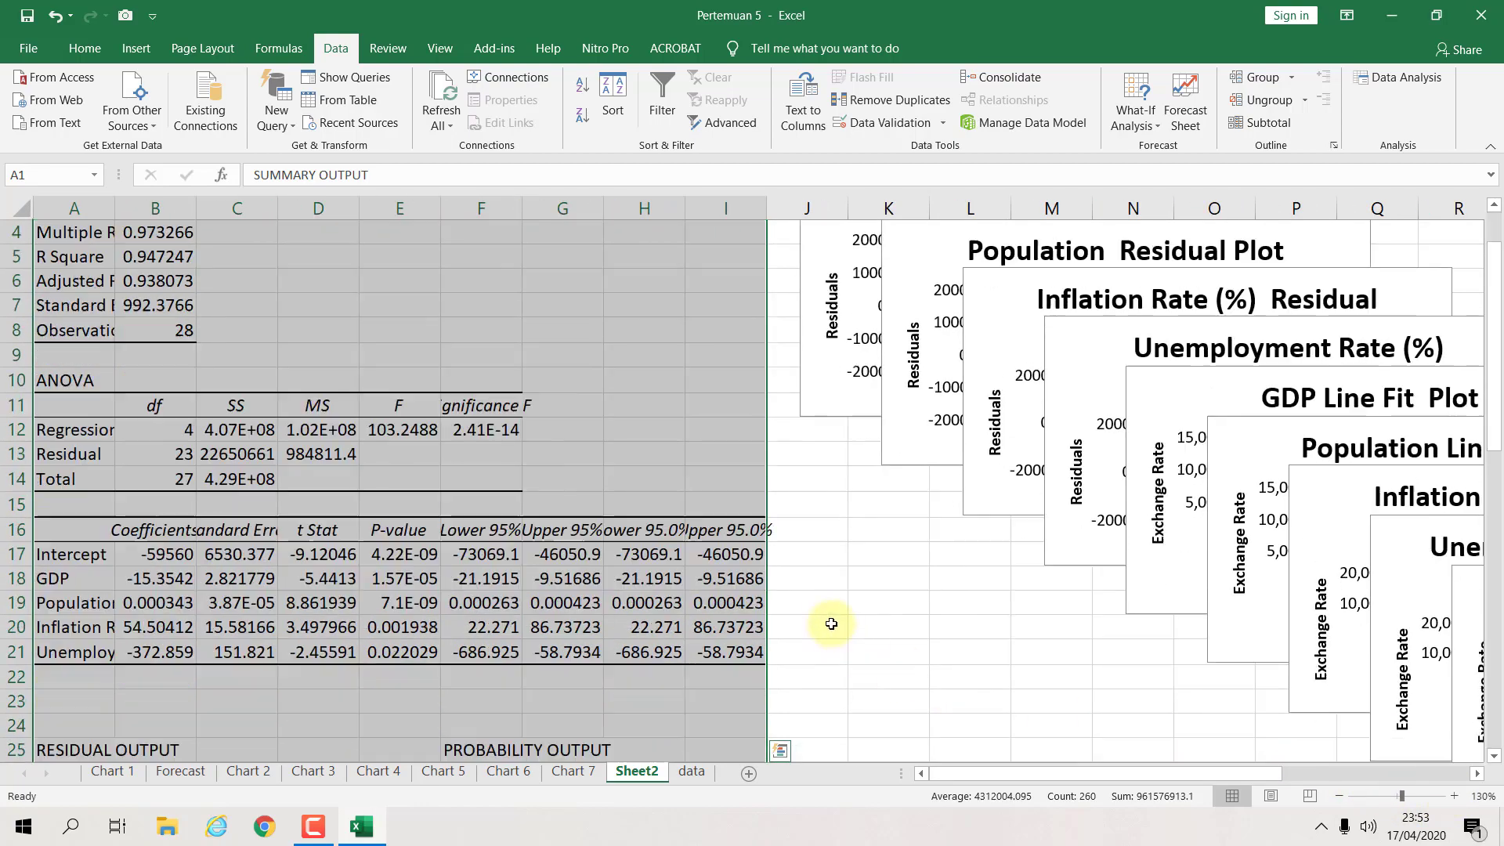
left_click(601, 604)
scroll(601, 604, "up", 3)
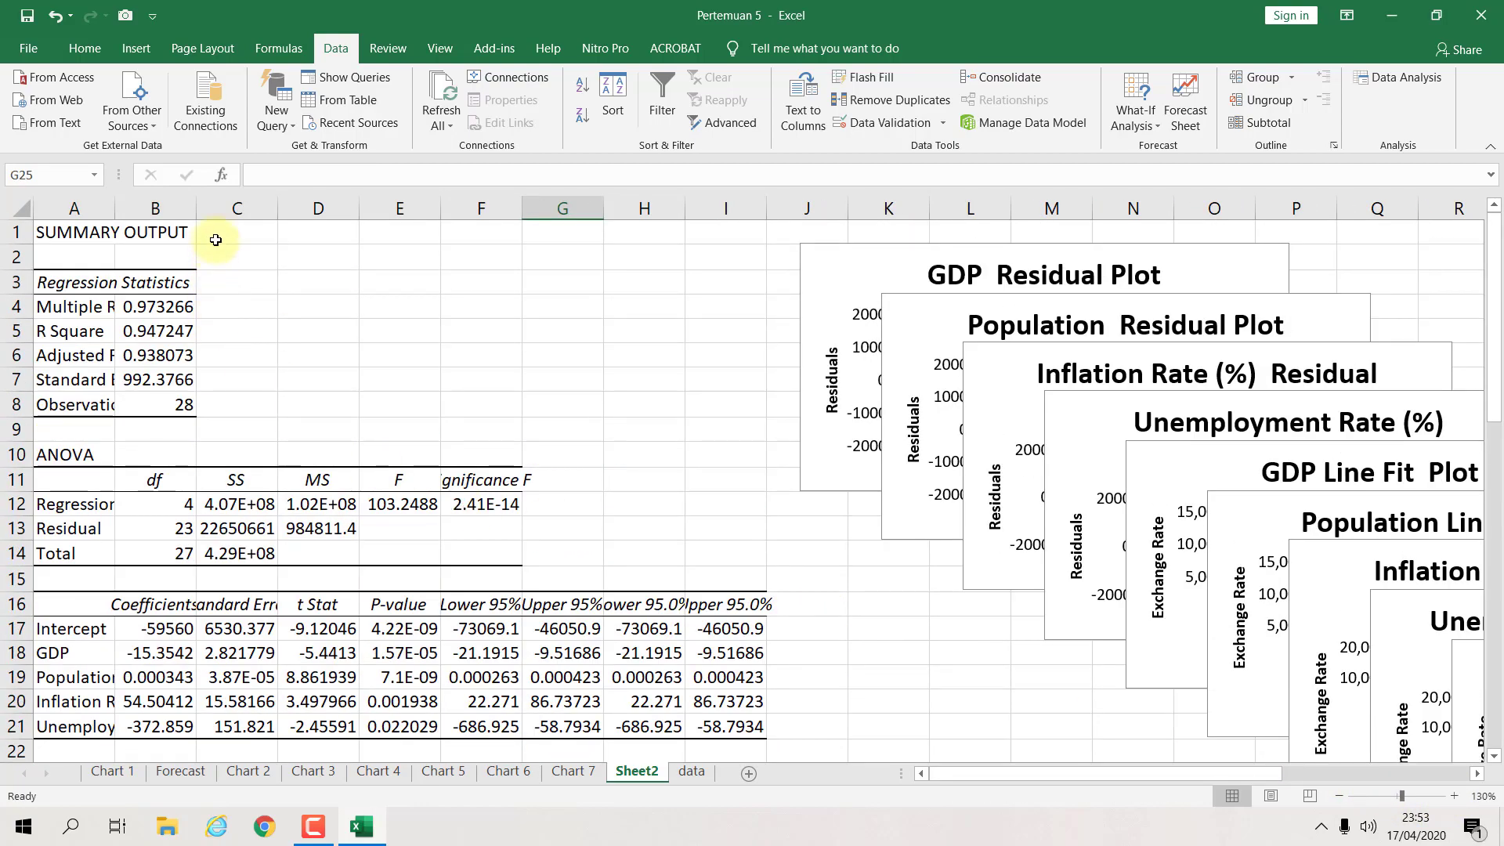
left_click_drag(236, 208, 642, 223)
scroll(470, 282, "down", 2)
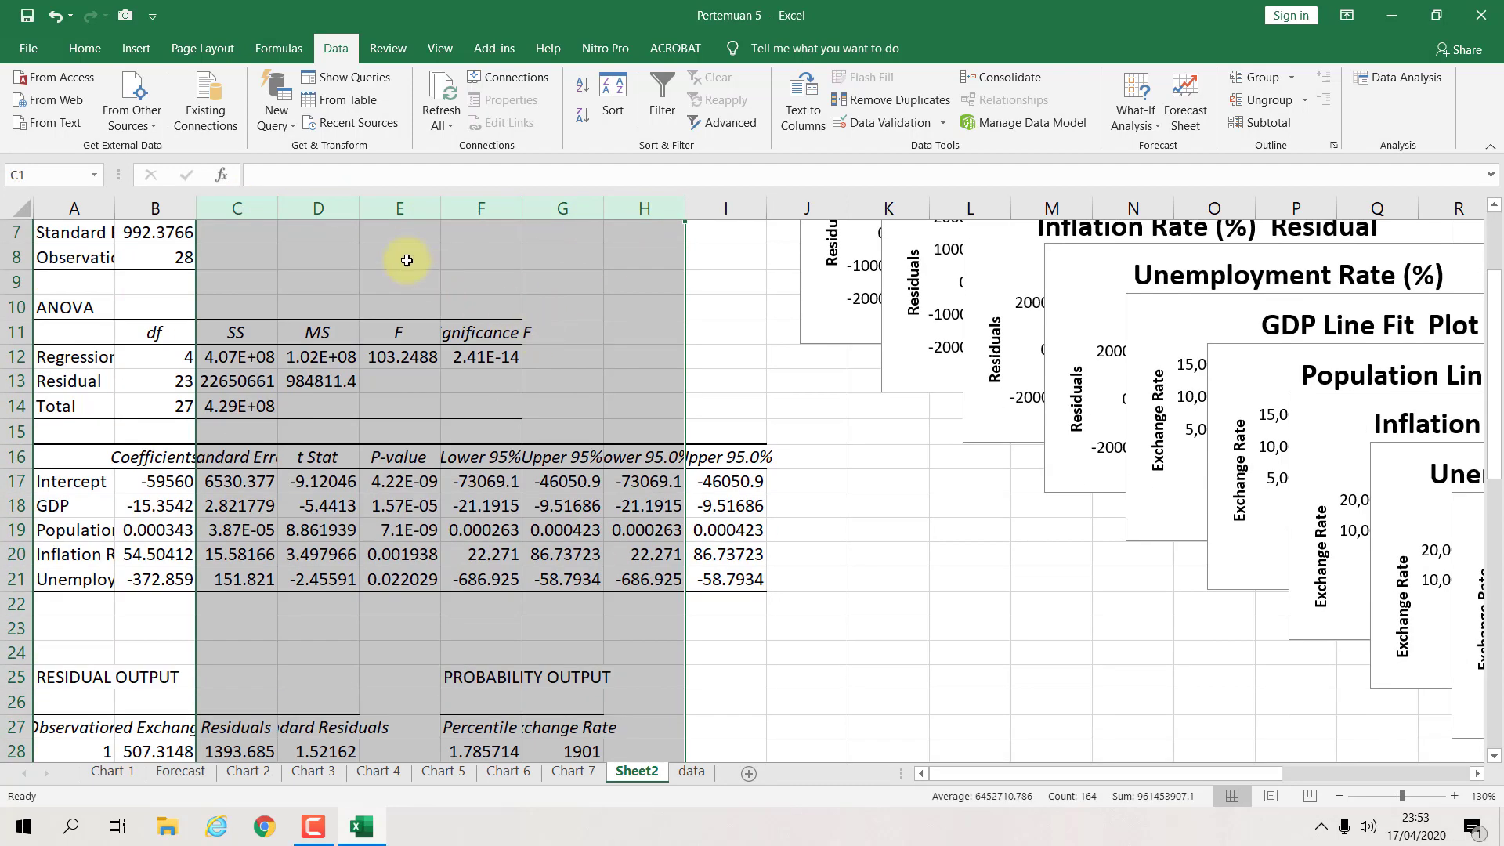
double_click(283, 208)
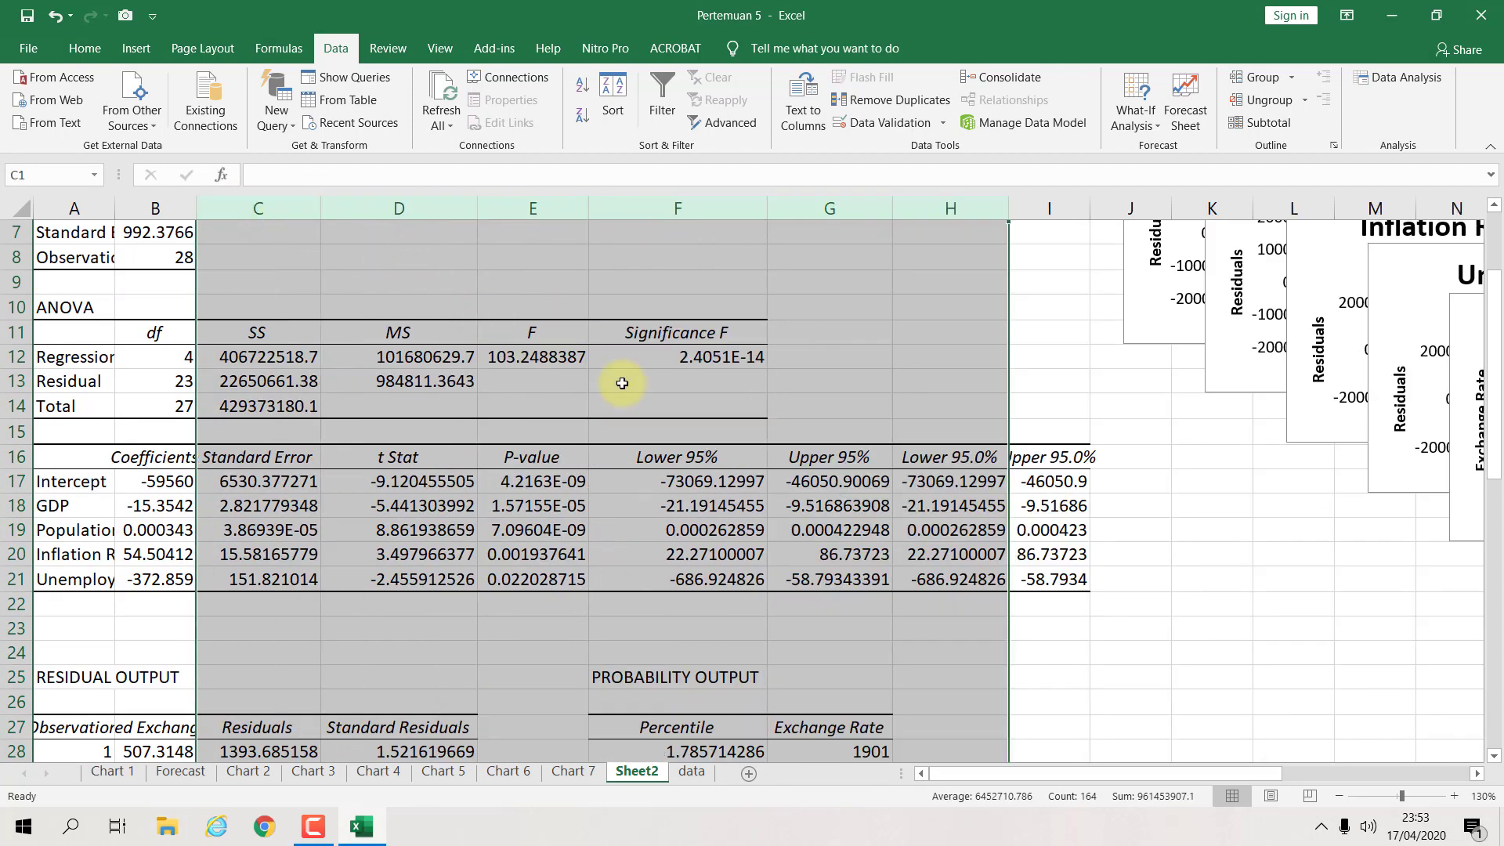
left_click(1122, 535)
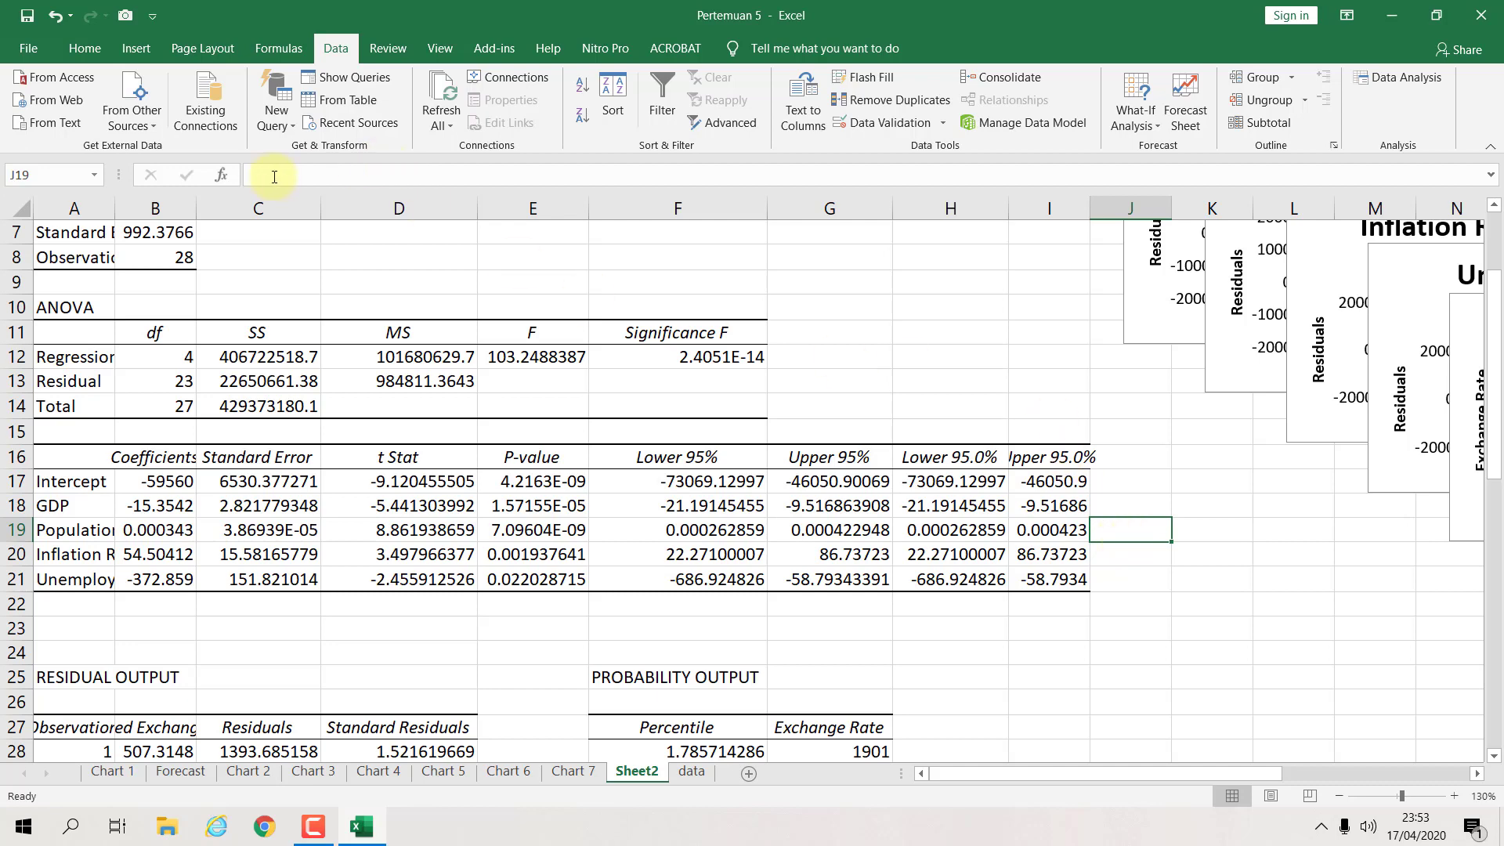
Step: Auto-fit columns B and A to their contents, and widen column A slightly beyond the row labels
double_click(196, 208)
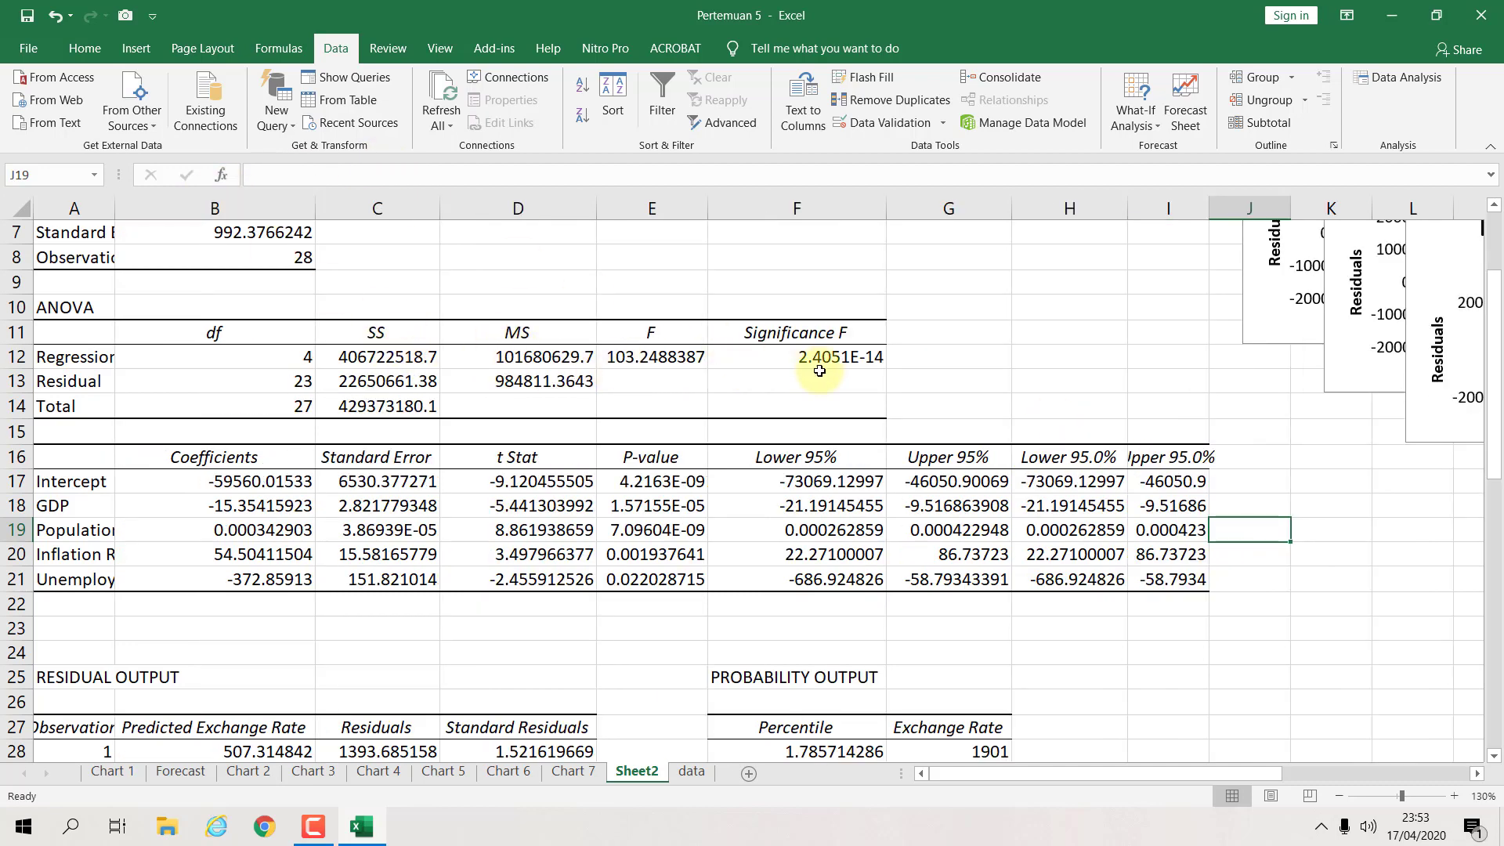
left_click(104, 483)
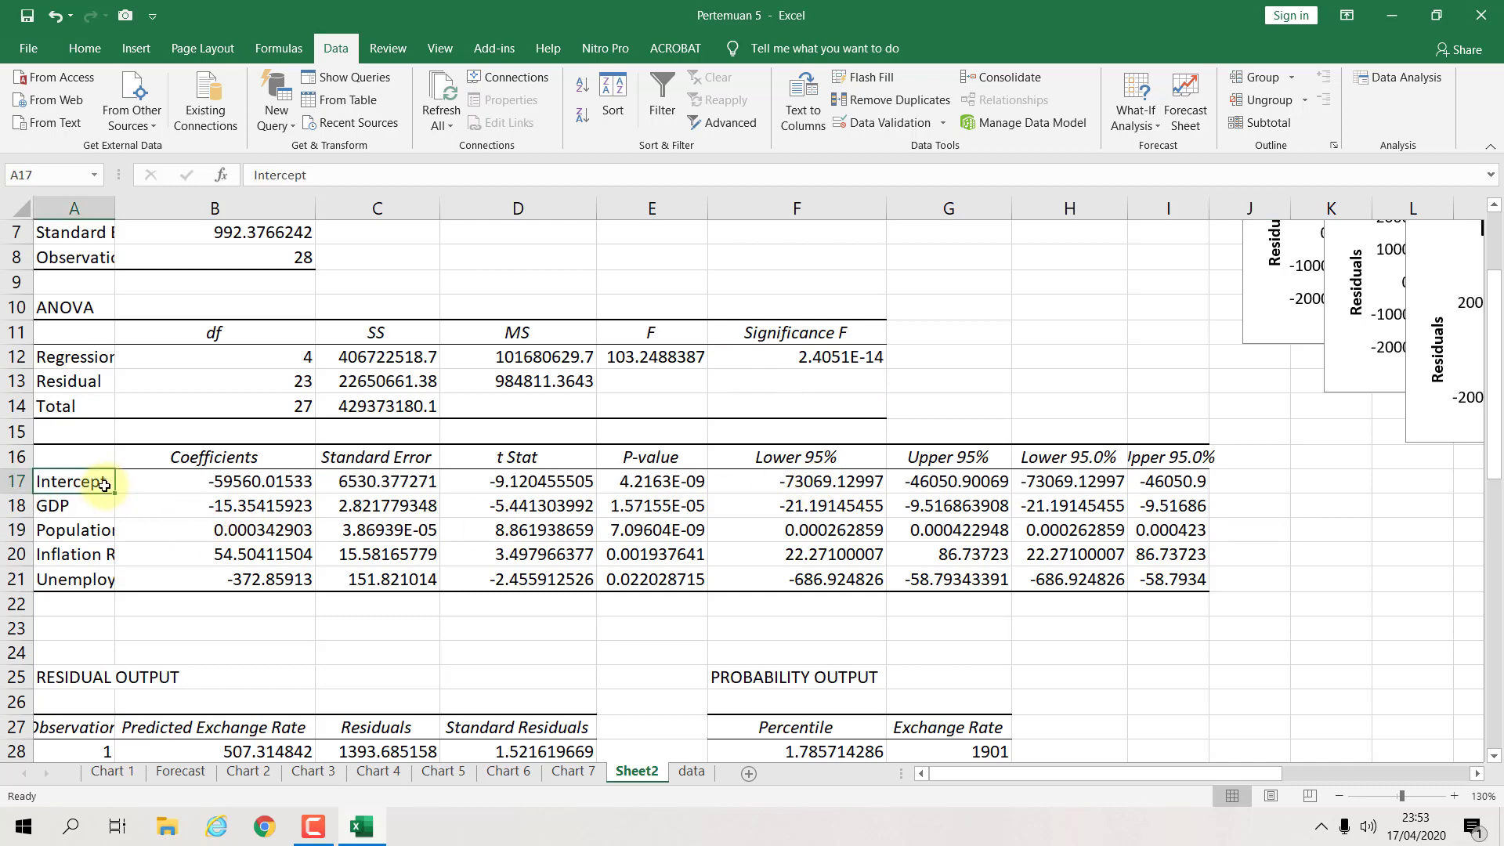
left_click(100, 507)
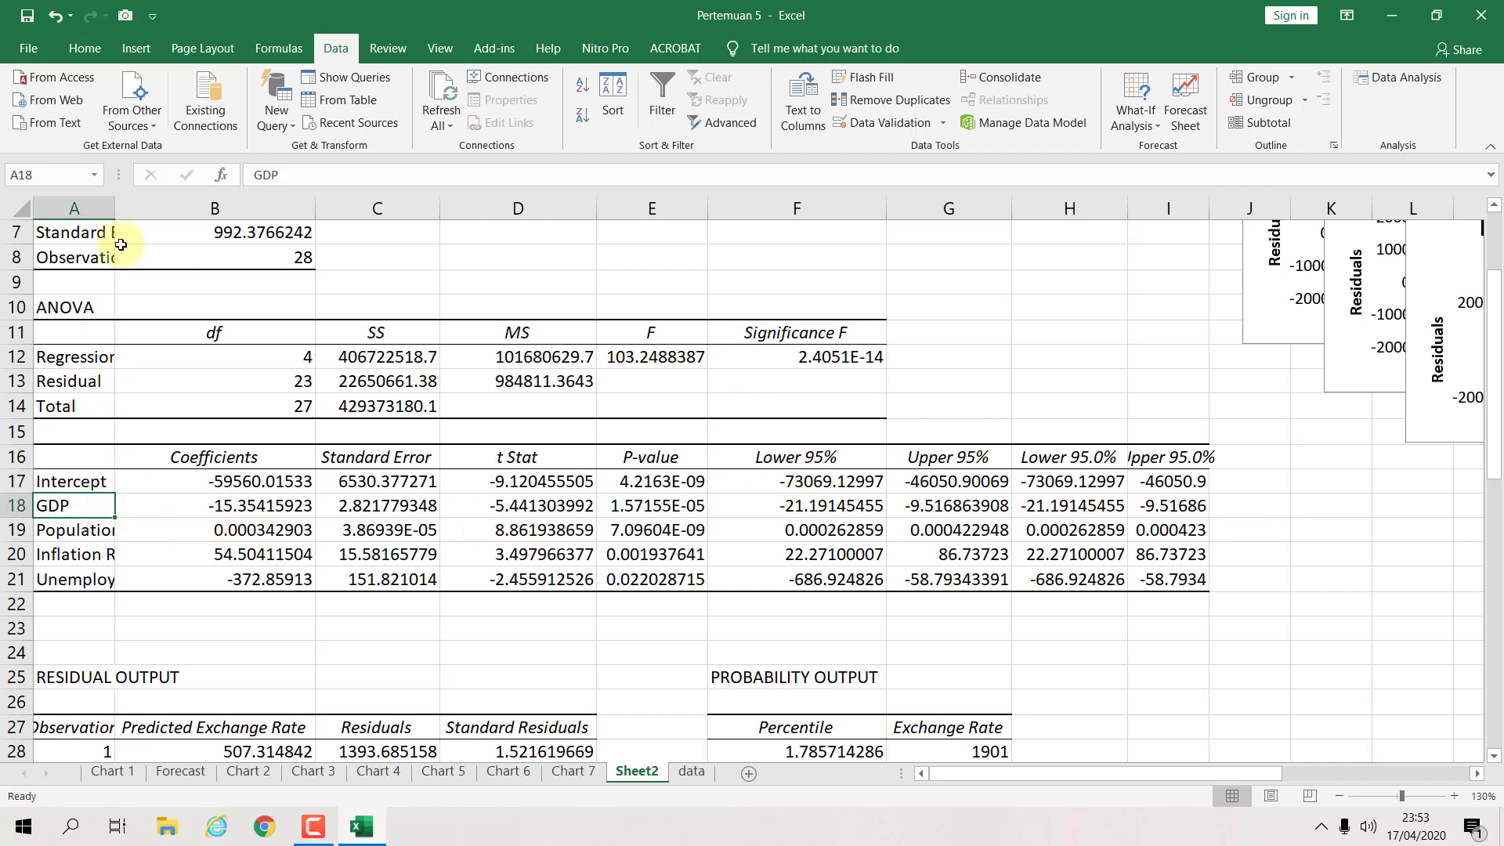
double_click(110, 204)
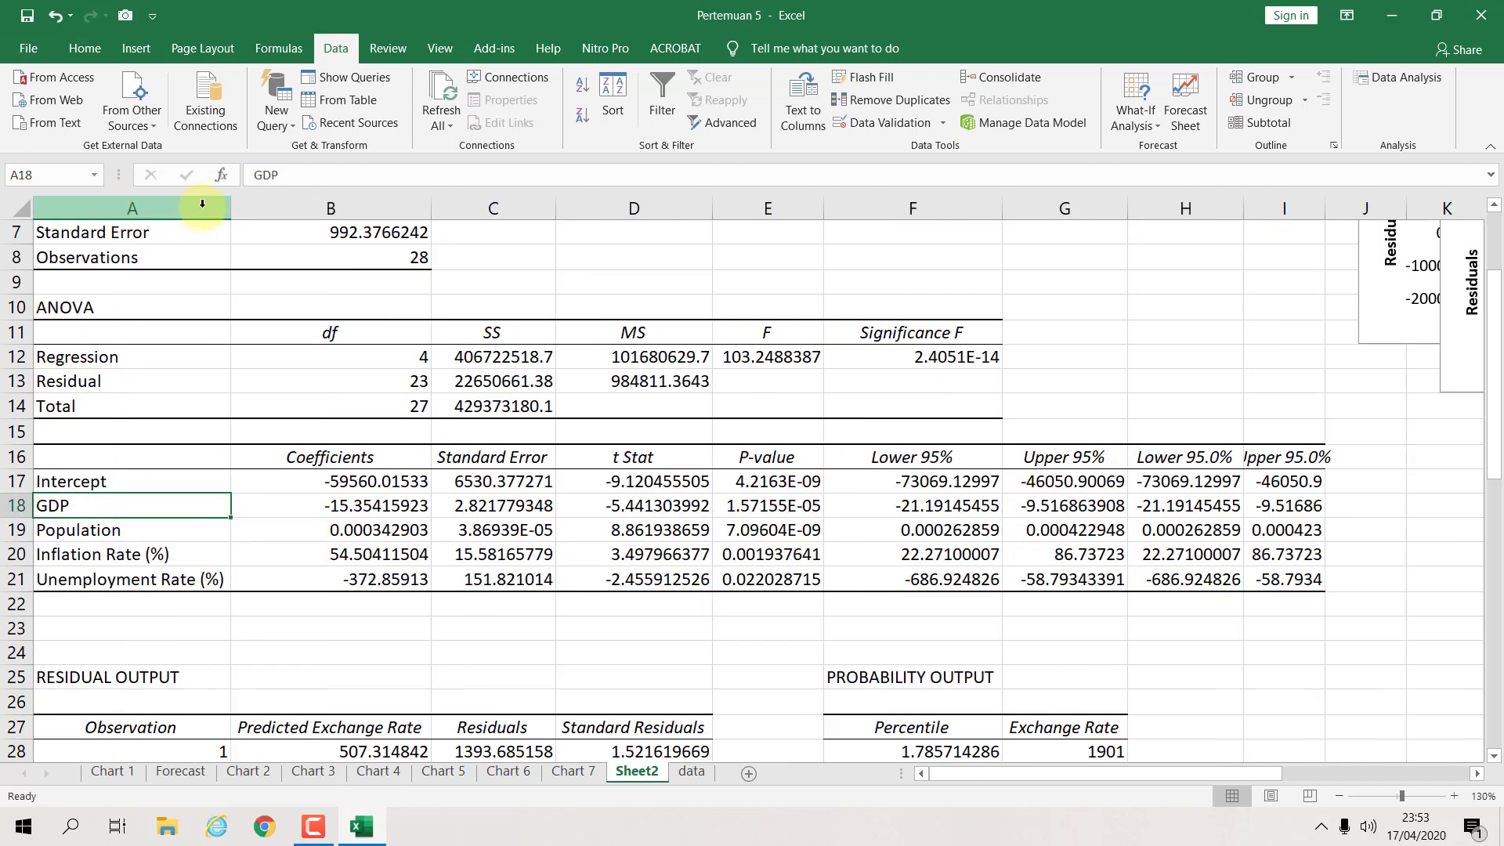
left_click_drag(228, 208, 244, 208)
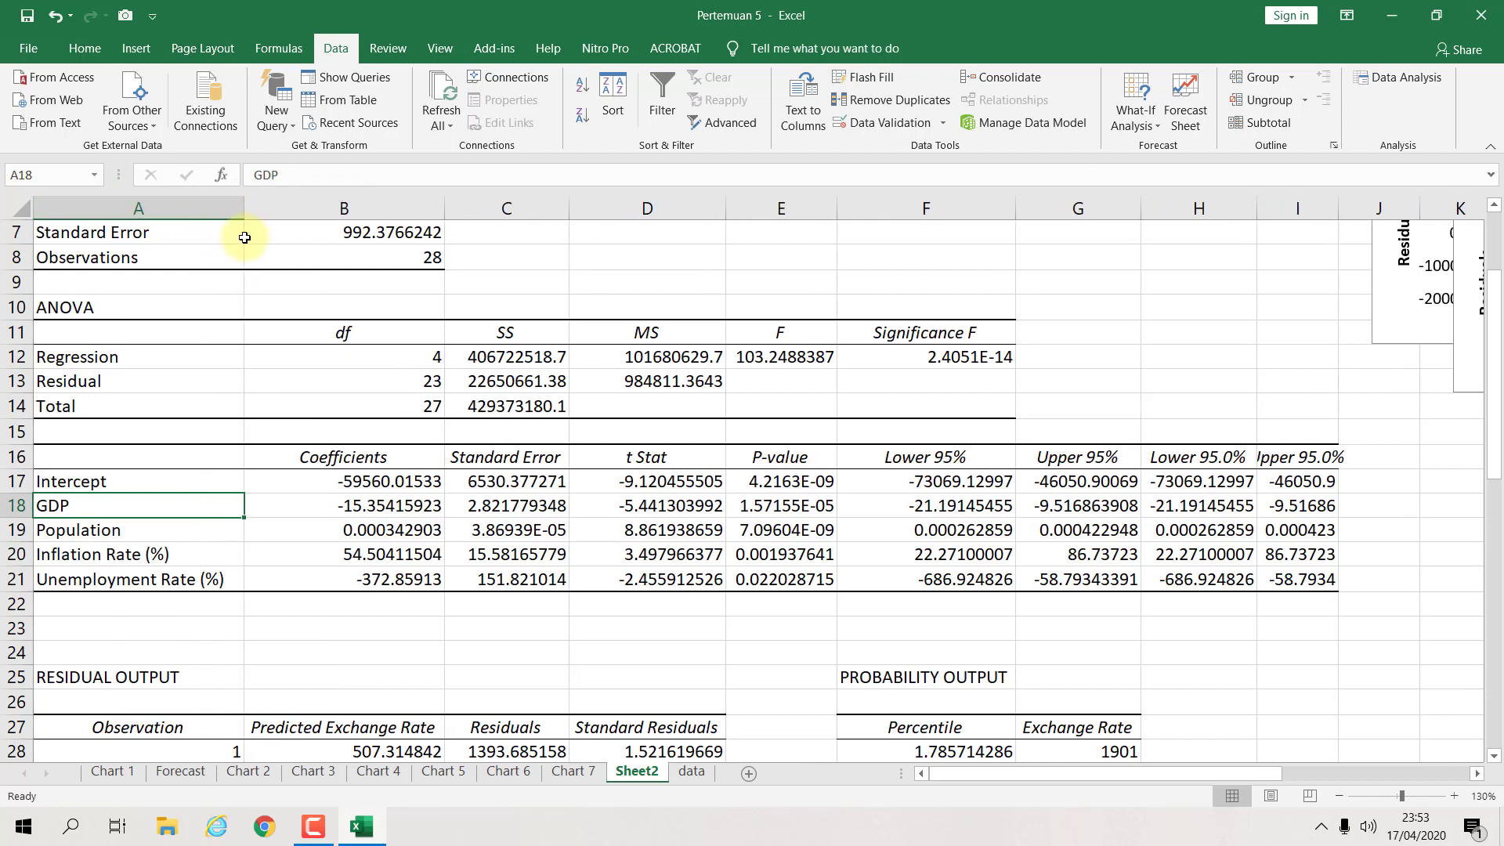
Step: Format the coefficient table values in B17:I21 as numbers with two decimal places
left_click_drag(318, 483, 1292, 580)
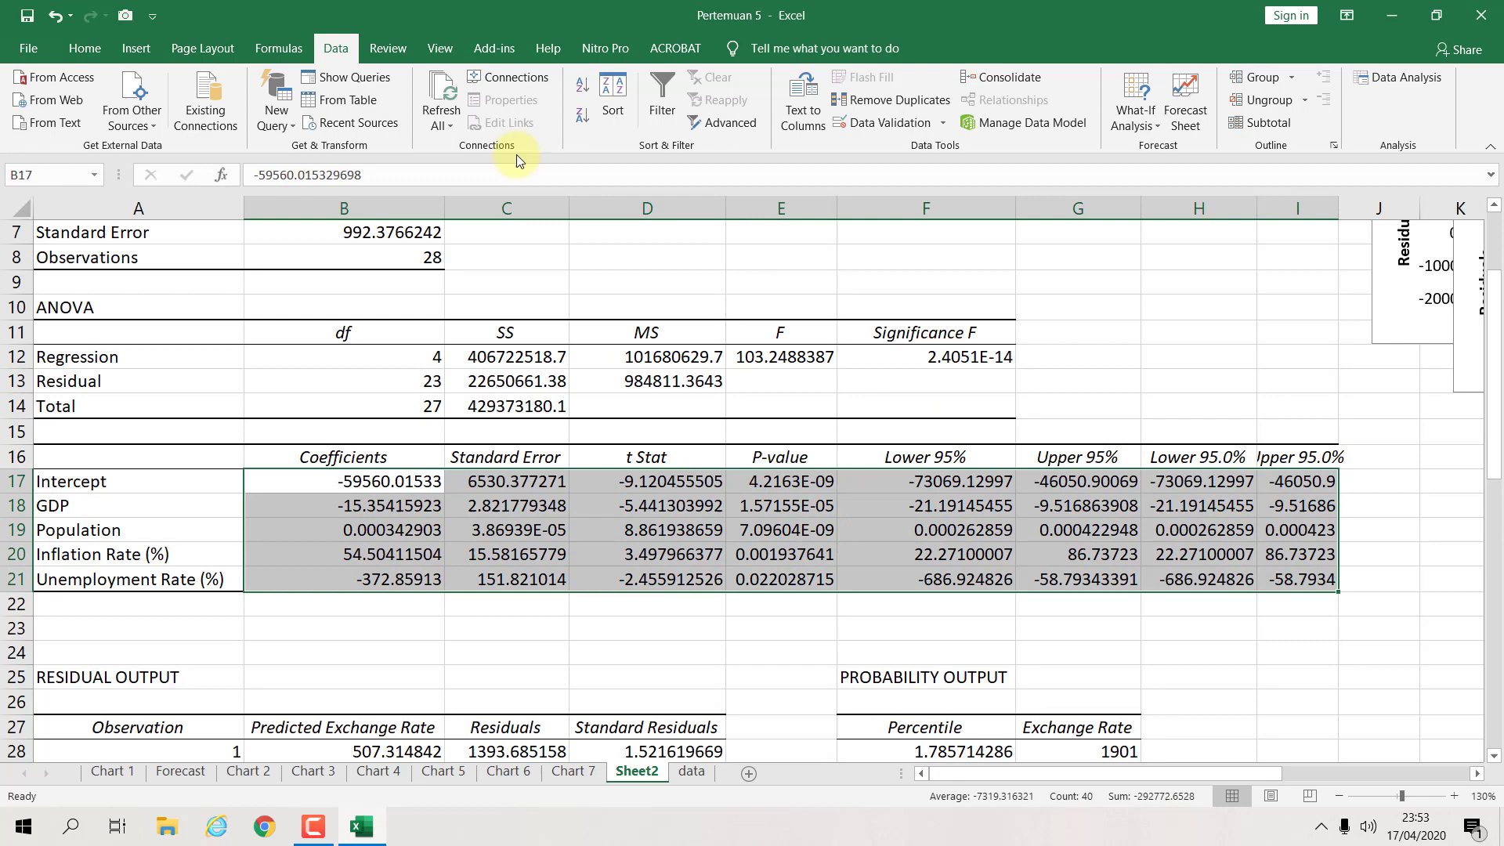
left_click(90, 58)
left_click(738, 117)
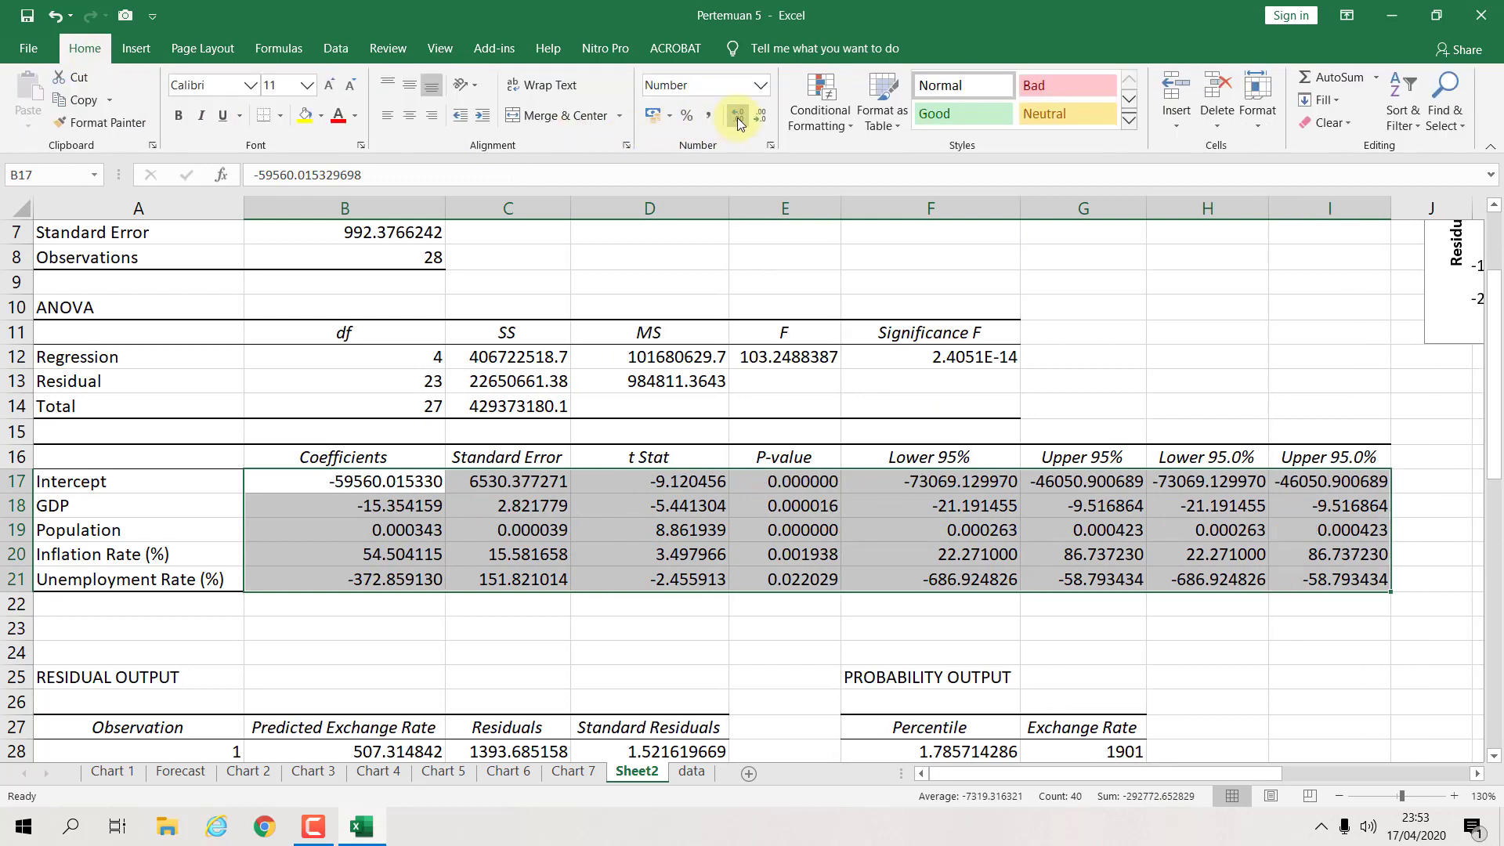
left_click(737, 117)
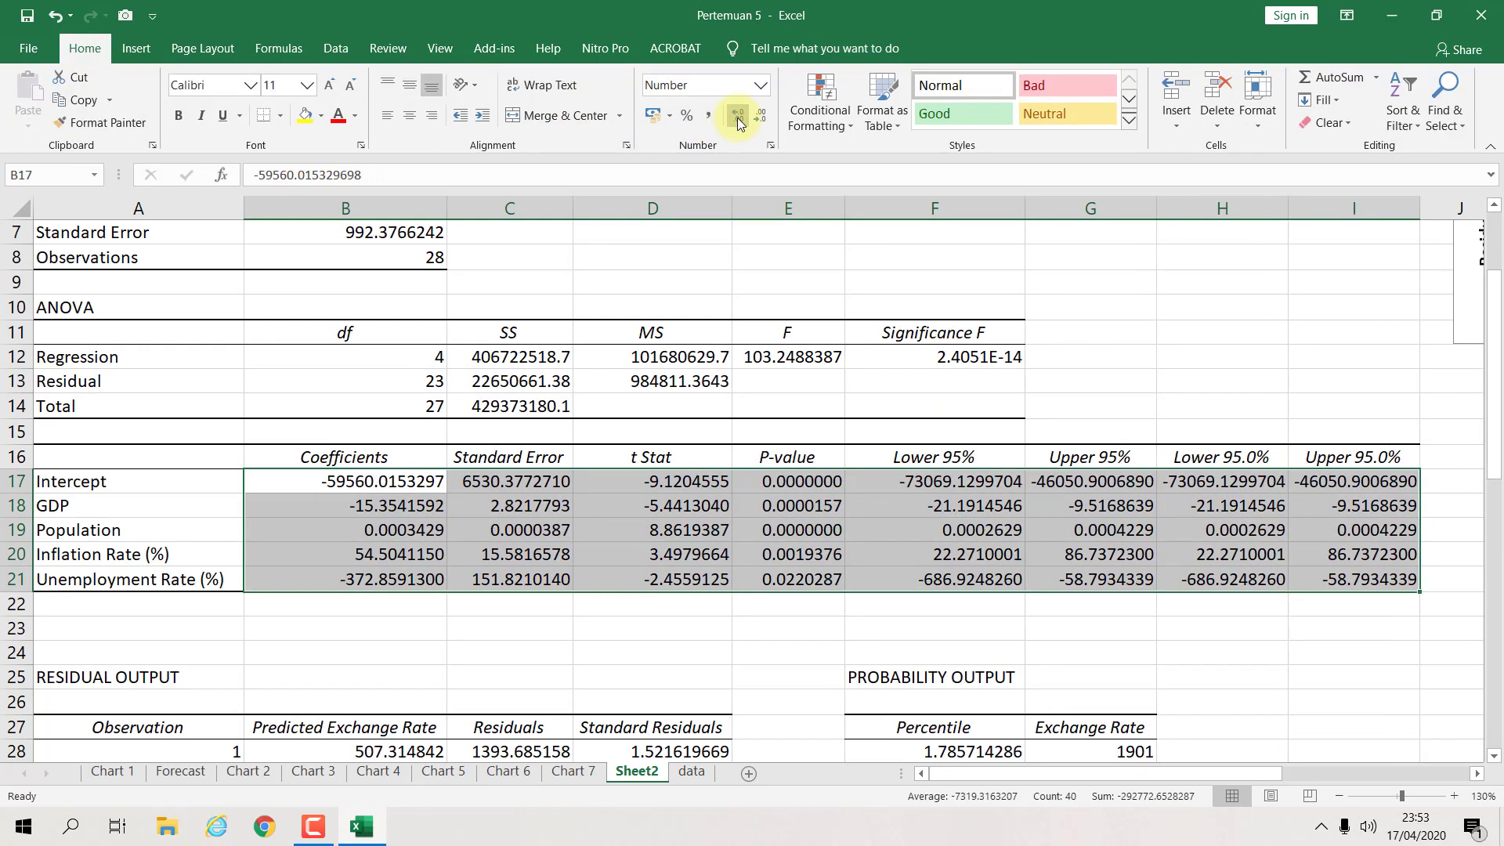
left_click(759, 117)
left_click(760, 117)
left_click(760, 117)
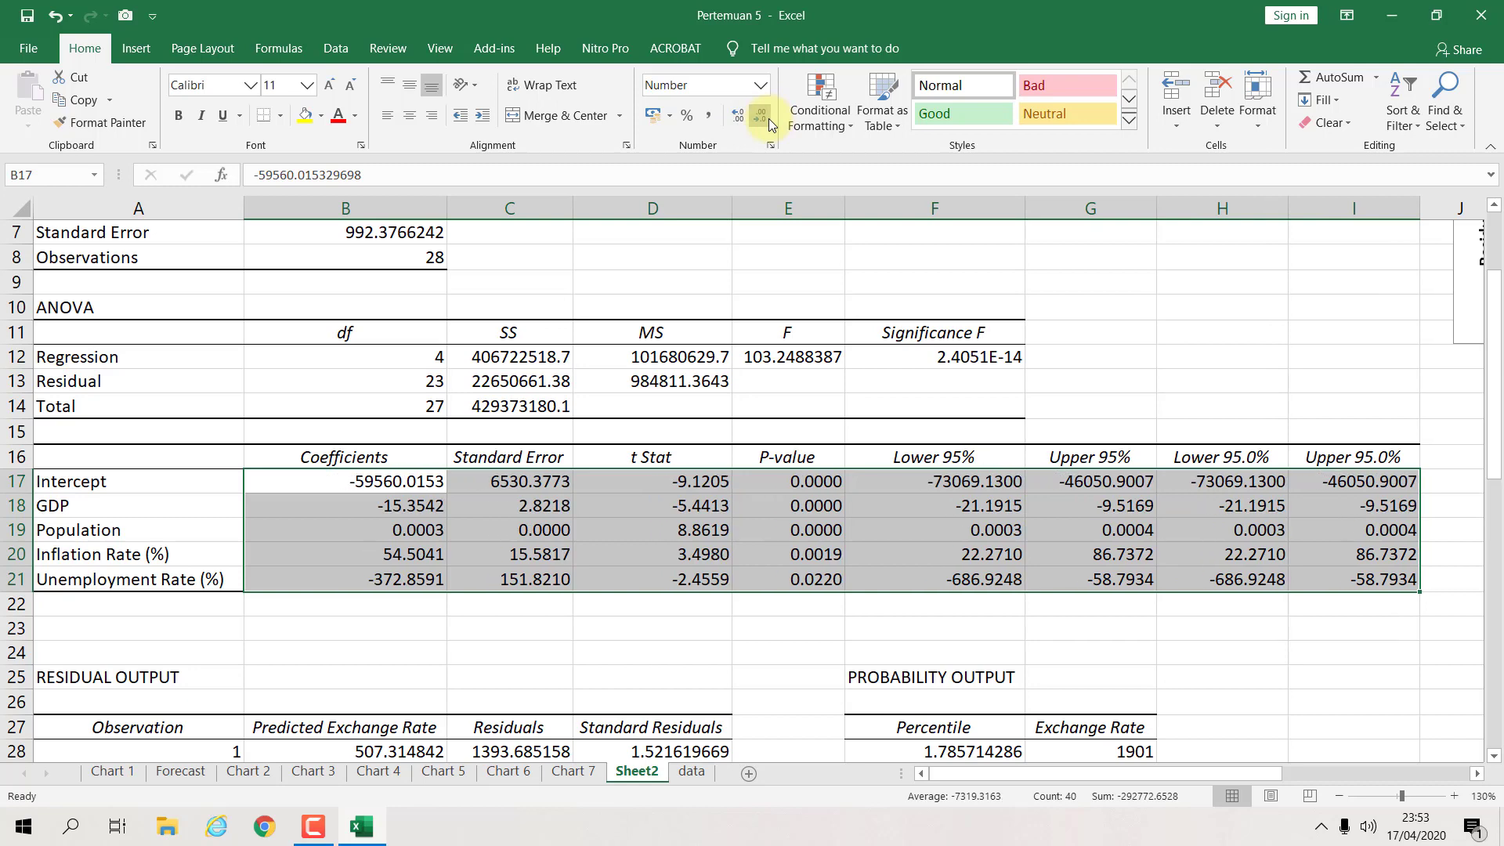
left_click(760, 117)
left_click(760, 117)
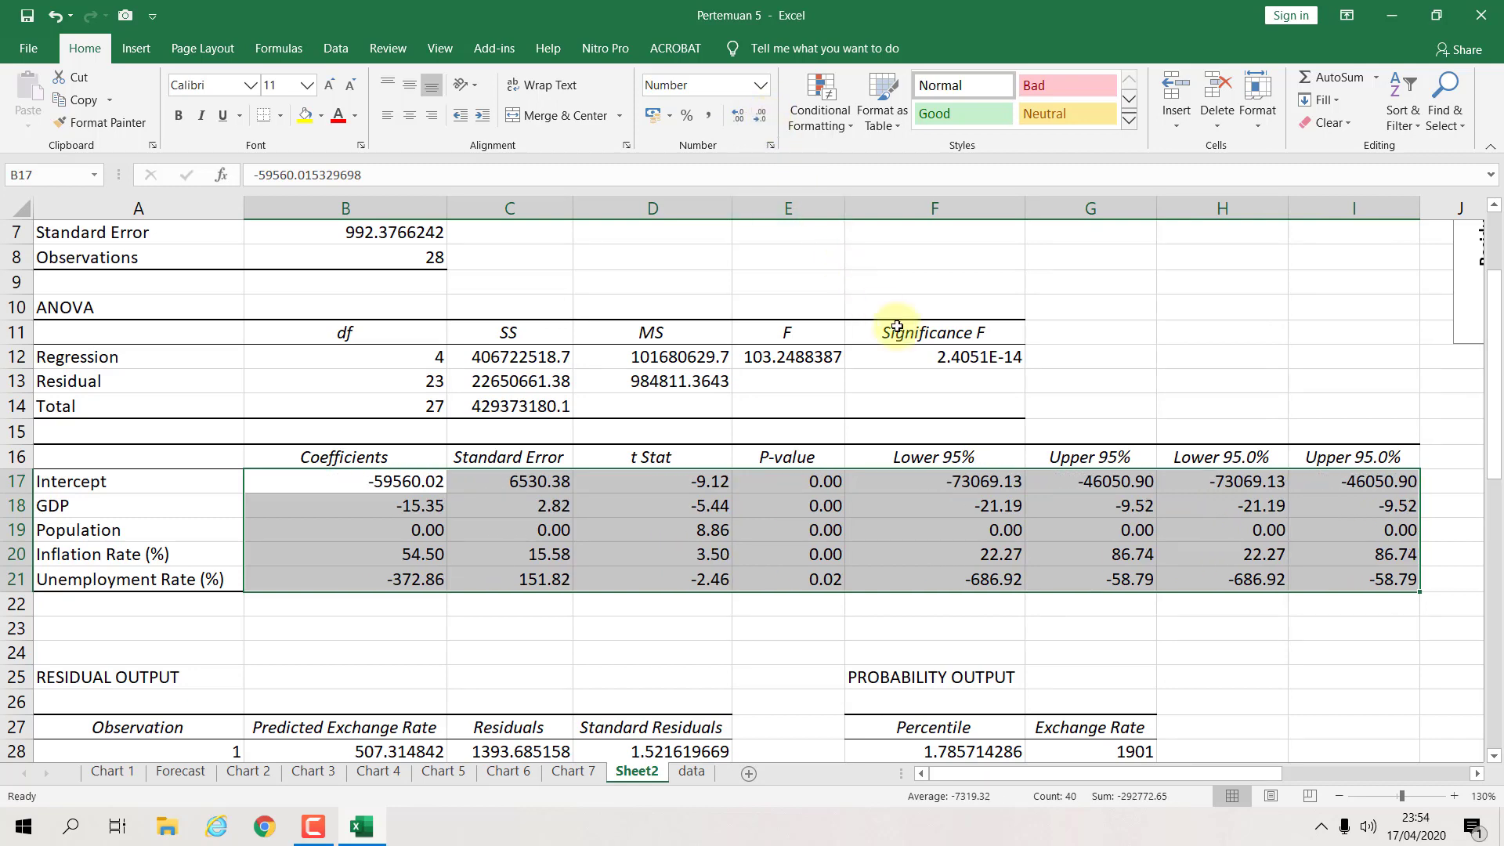
left_click(1012, 381)
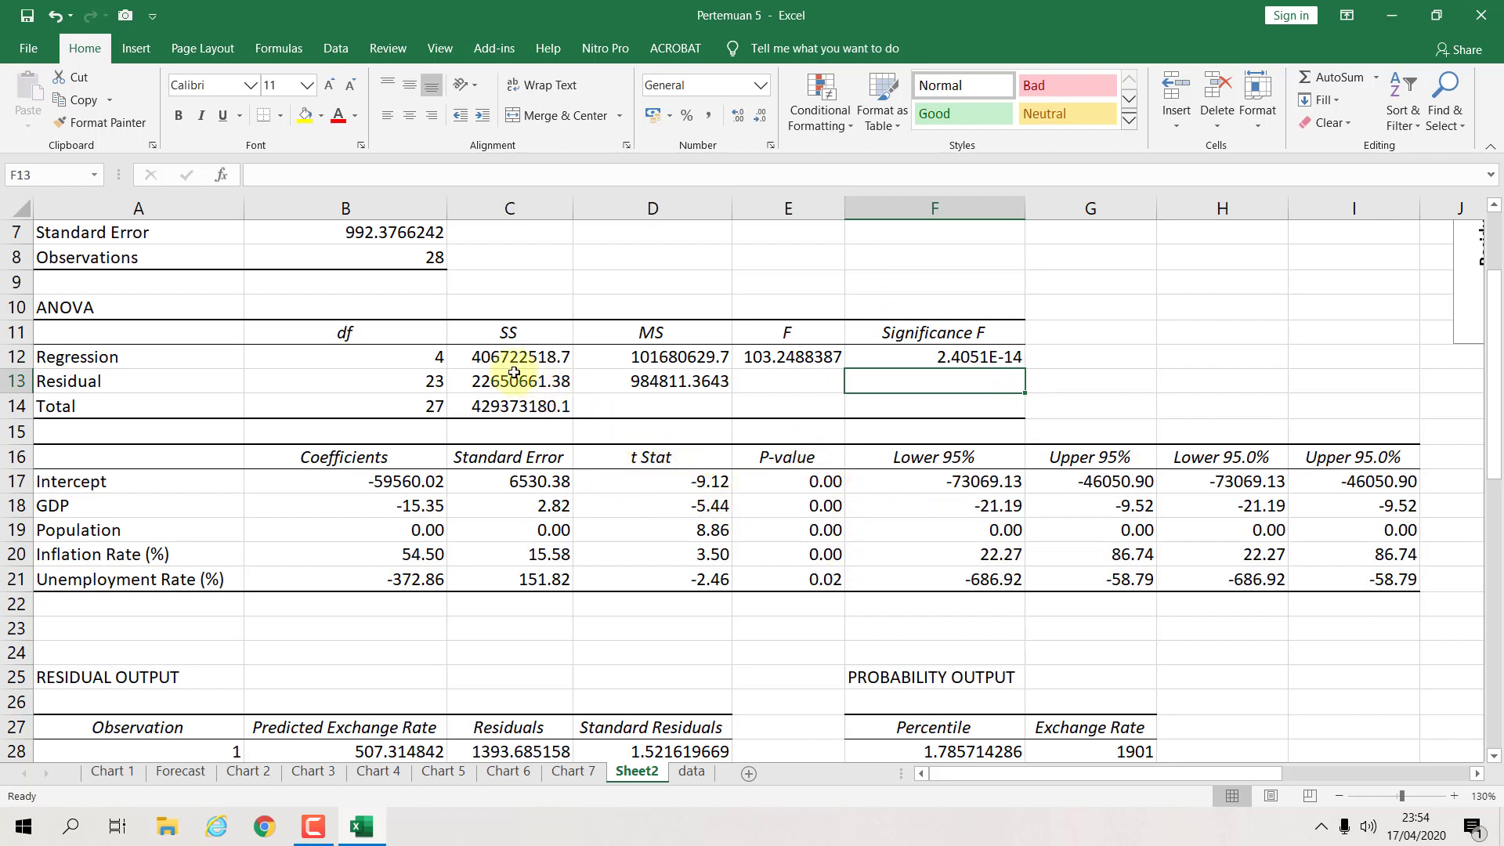
Step: Display the ANOVA values in B12:F14 in scientific notation with three decimal places
left_click_drag(388, 356, 945, 404)
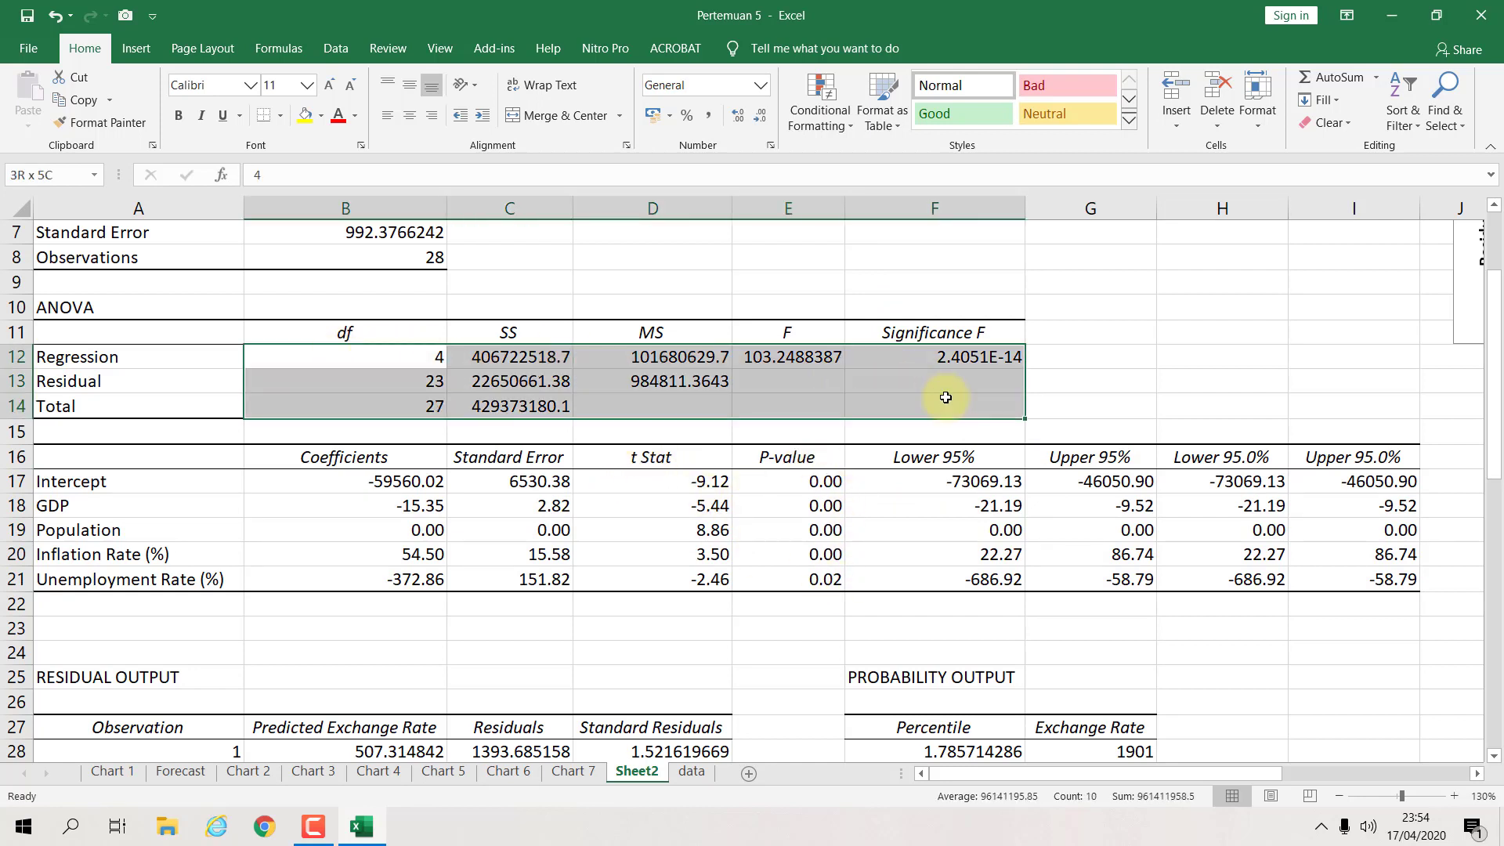
left_click(739, 115)
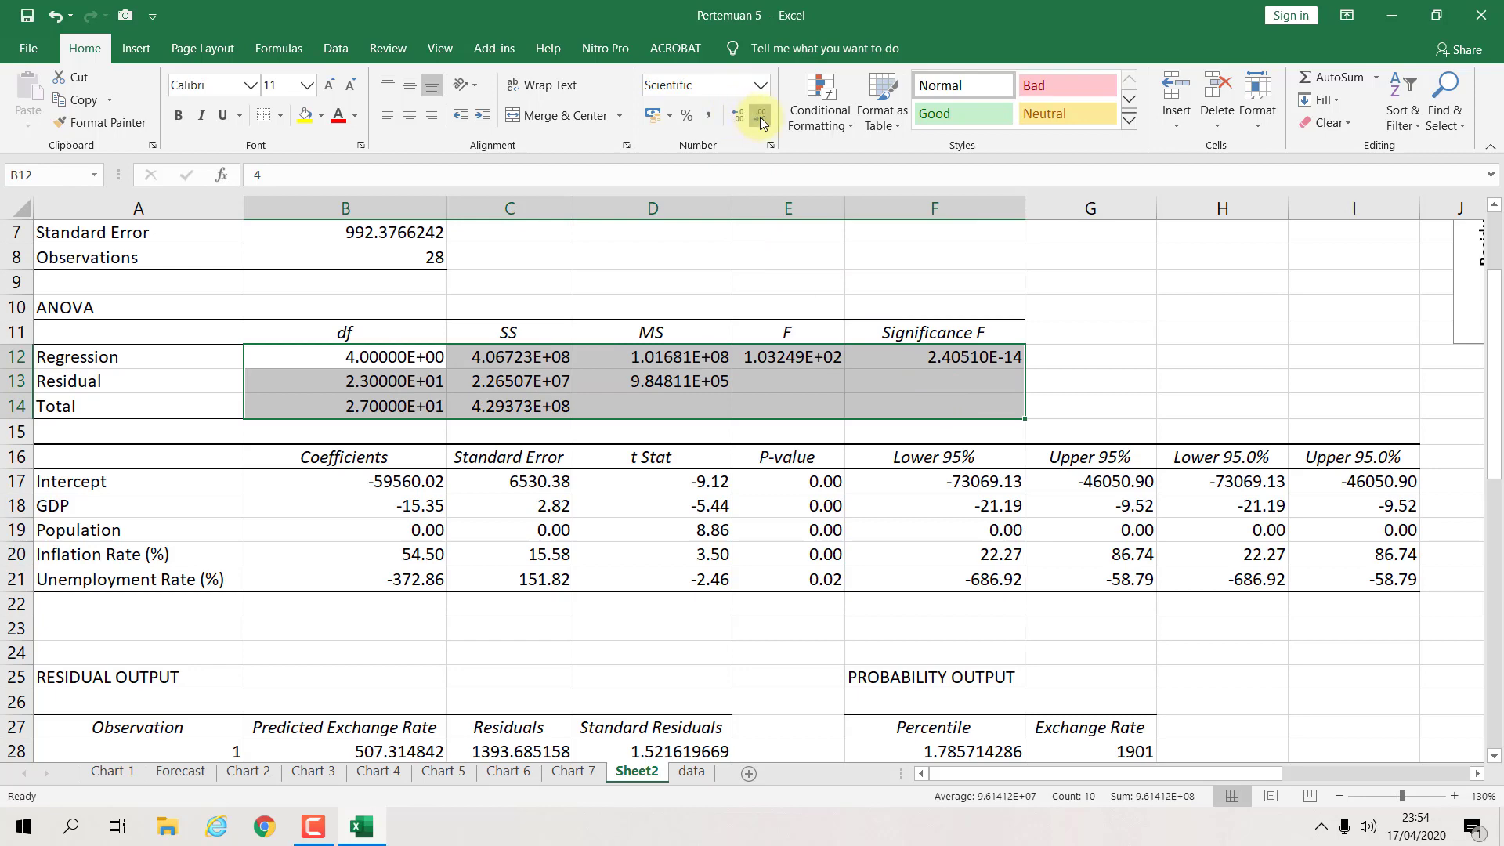
left_click(760, 118)
left_click(760, 117)
left_click(760, 117)
left_click(760, 117)
left_click(760, 117)
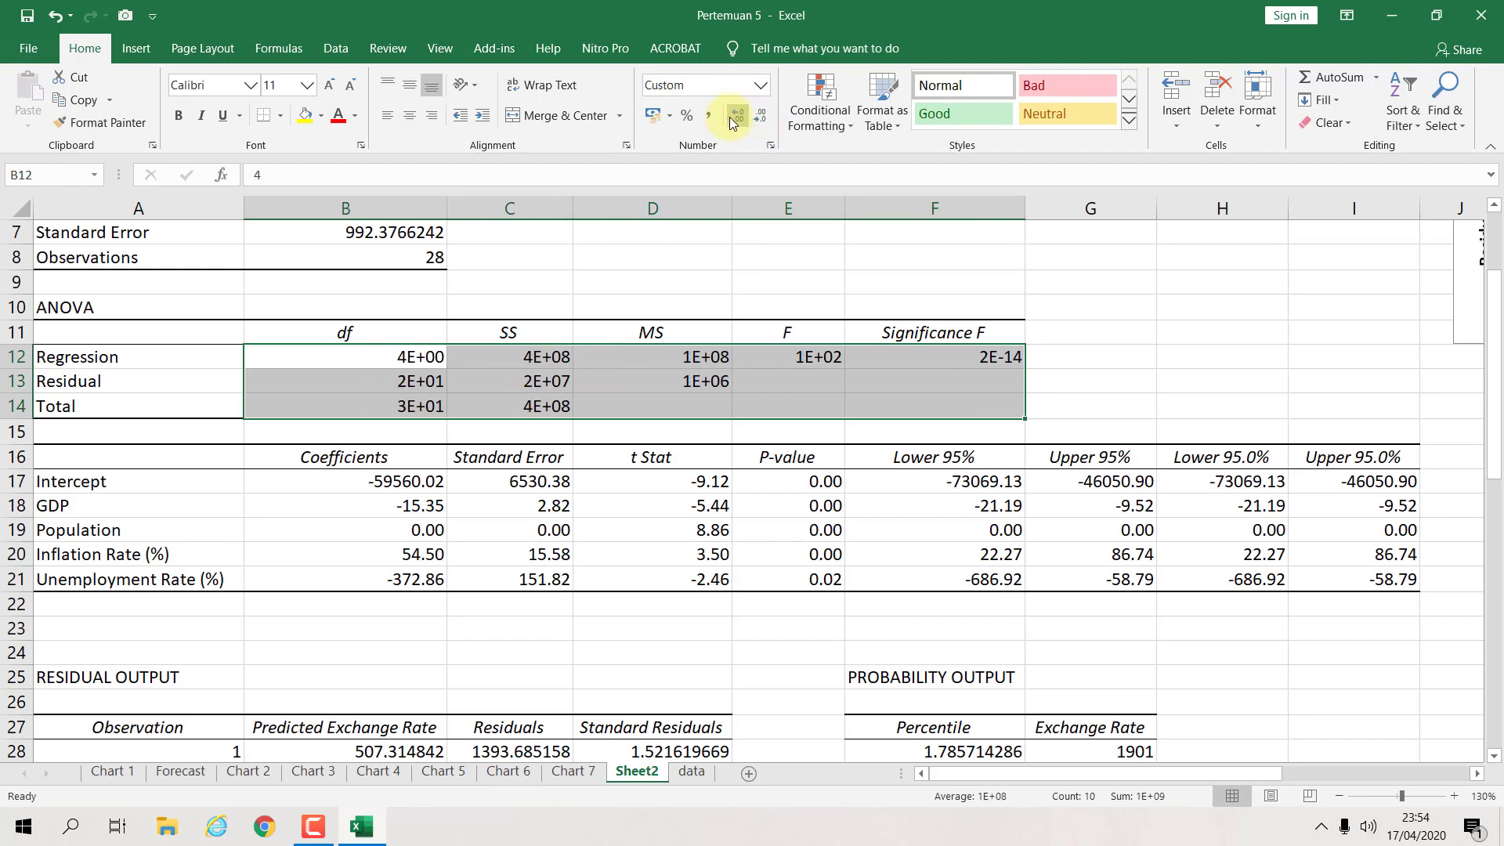
left_click(730, 116)
left_click(730, 116)
left_click(730, 116)
left_click(730, 116)
left_click(731, 116)
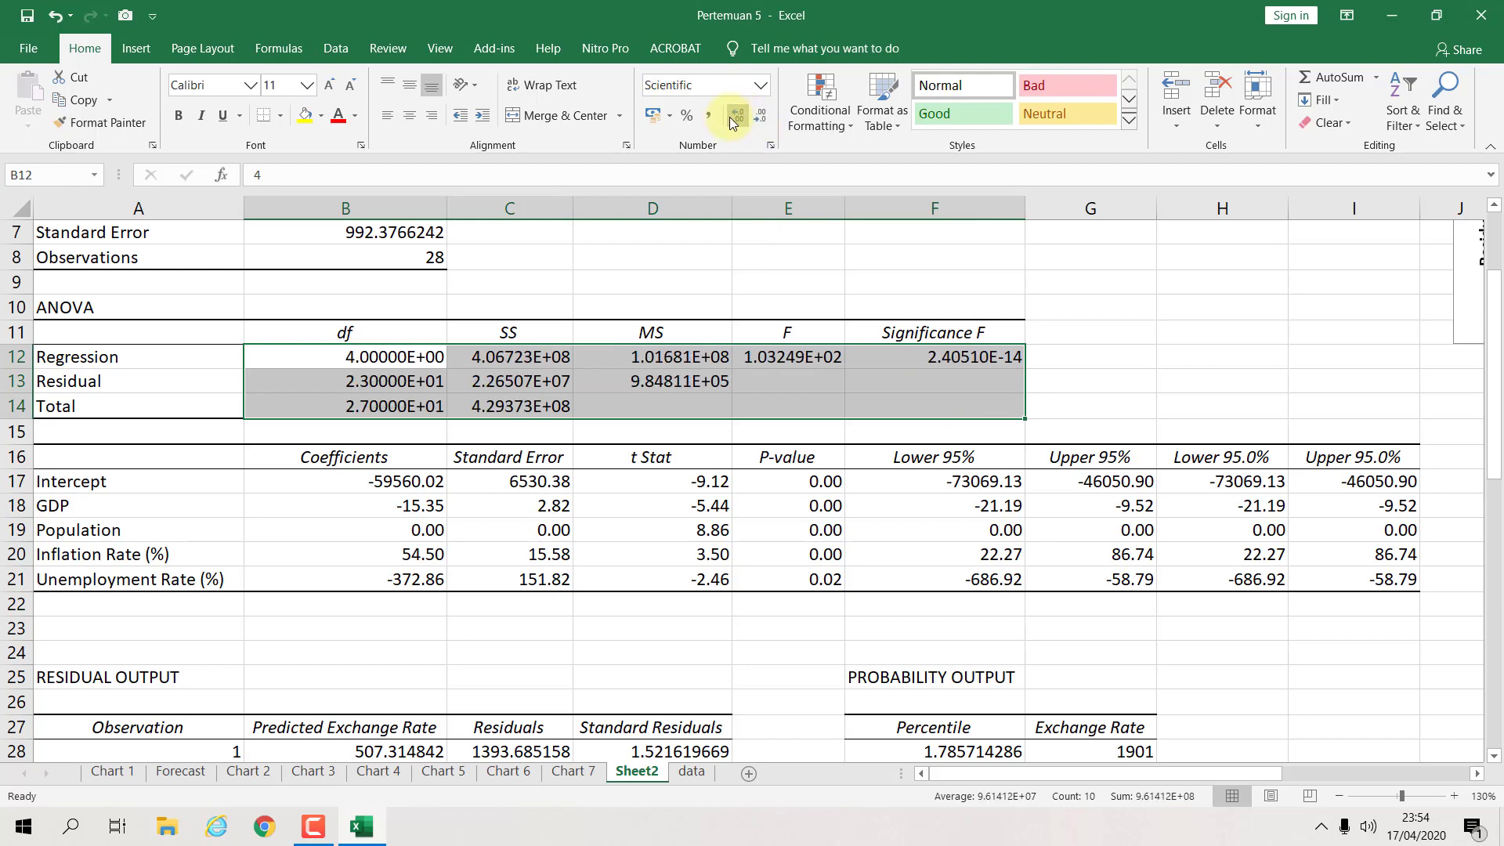
left_click(770, 119)
left_click(770, 119)
left_click(770, 119)
left_click(770, 119)
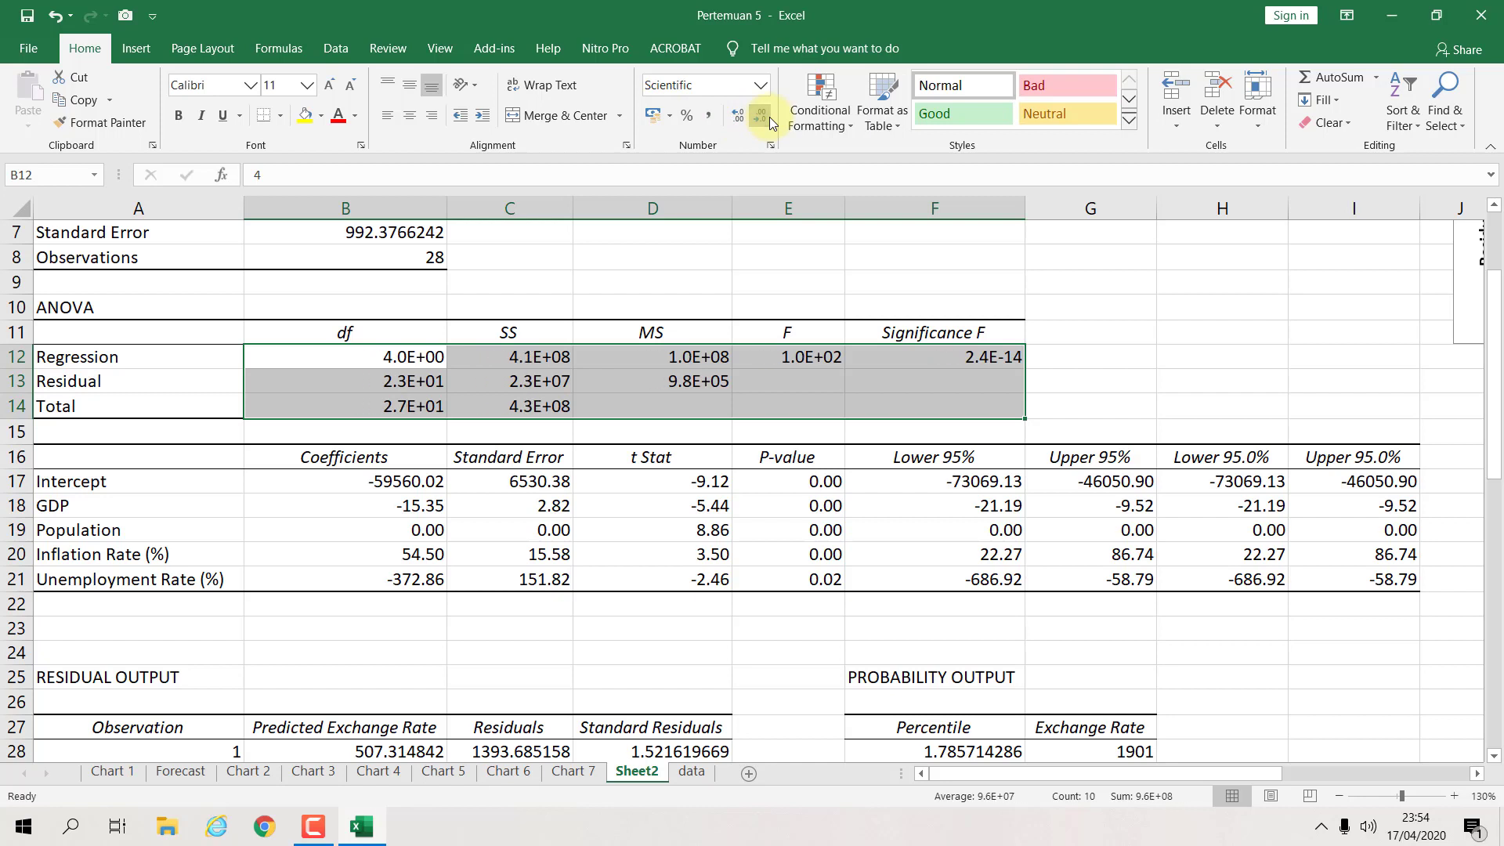
left_click(770, 119)
left_click(741, 119)
left_click(742, 119)
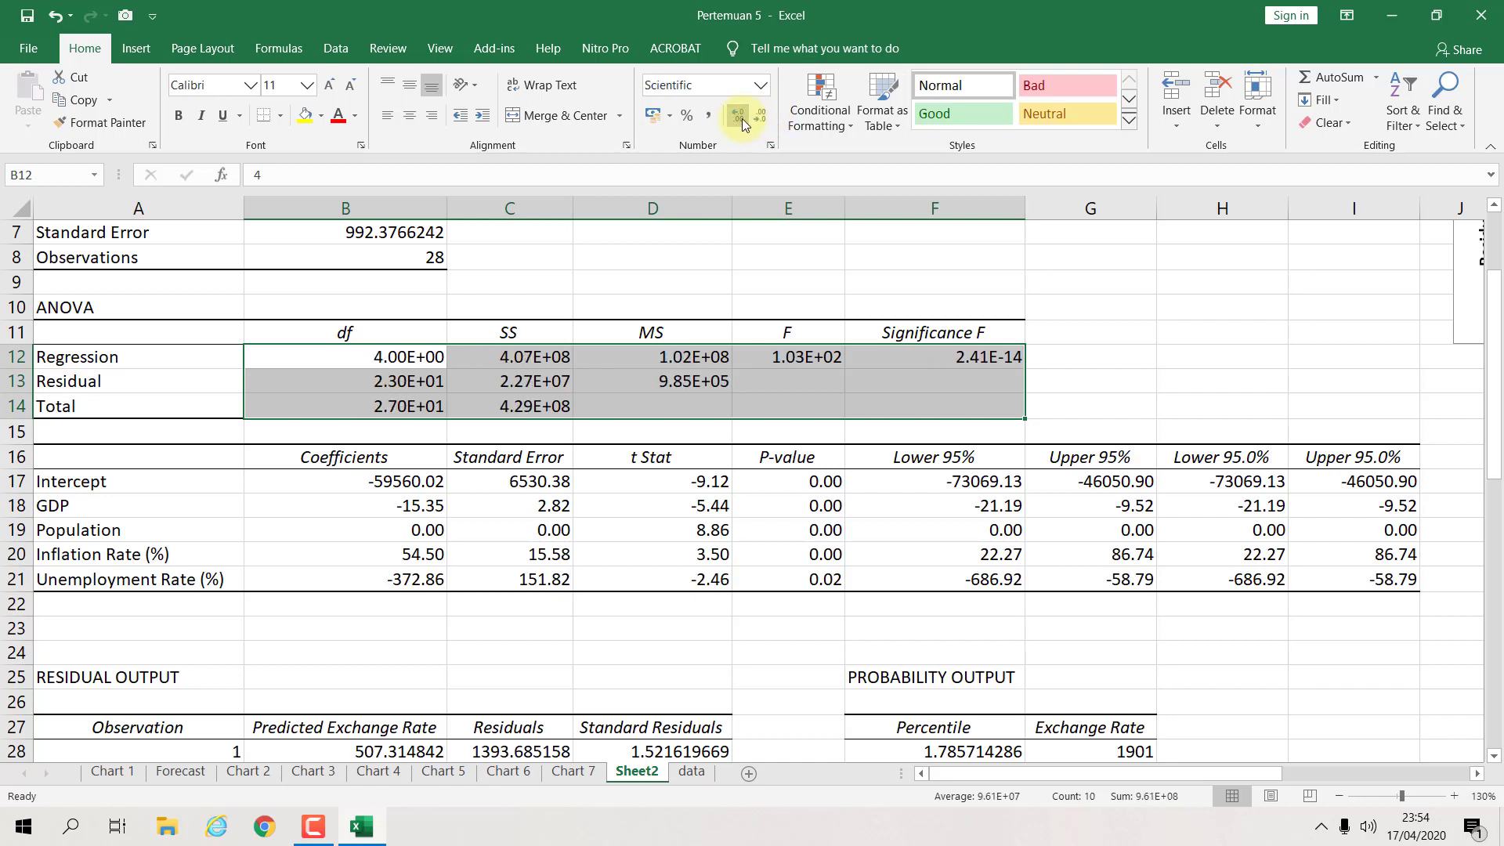
left_click(741, 119)
left_click(1111, 305)
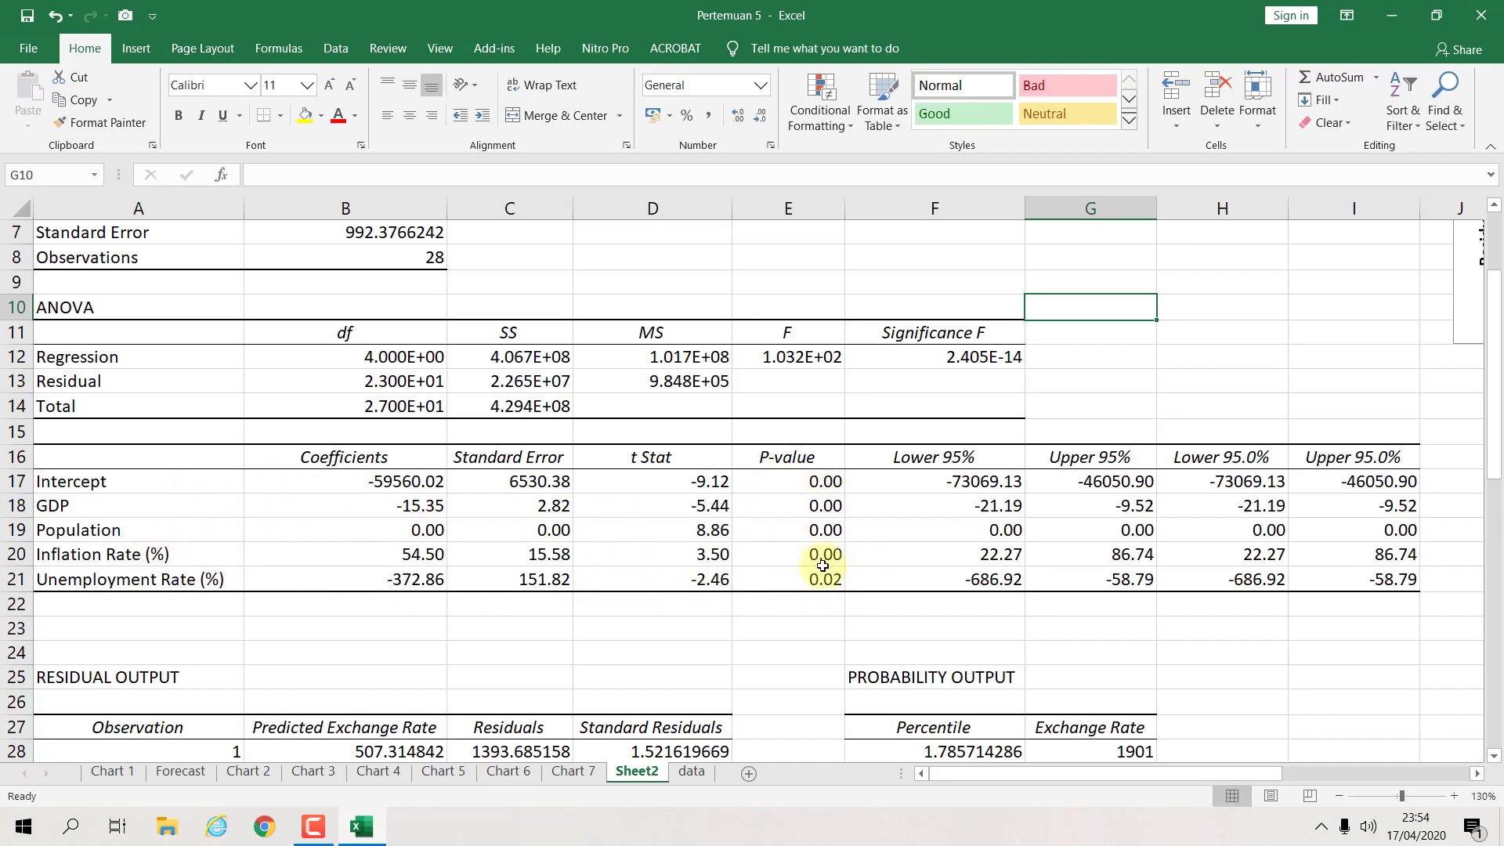
Step: Move the Normal Probability Plot beside the Probability Output table, and make the chart taller and slightly wider
left_click(1339, 795)
left_click(1339, 796)
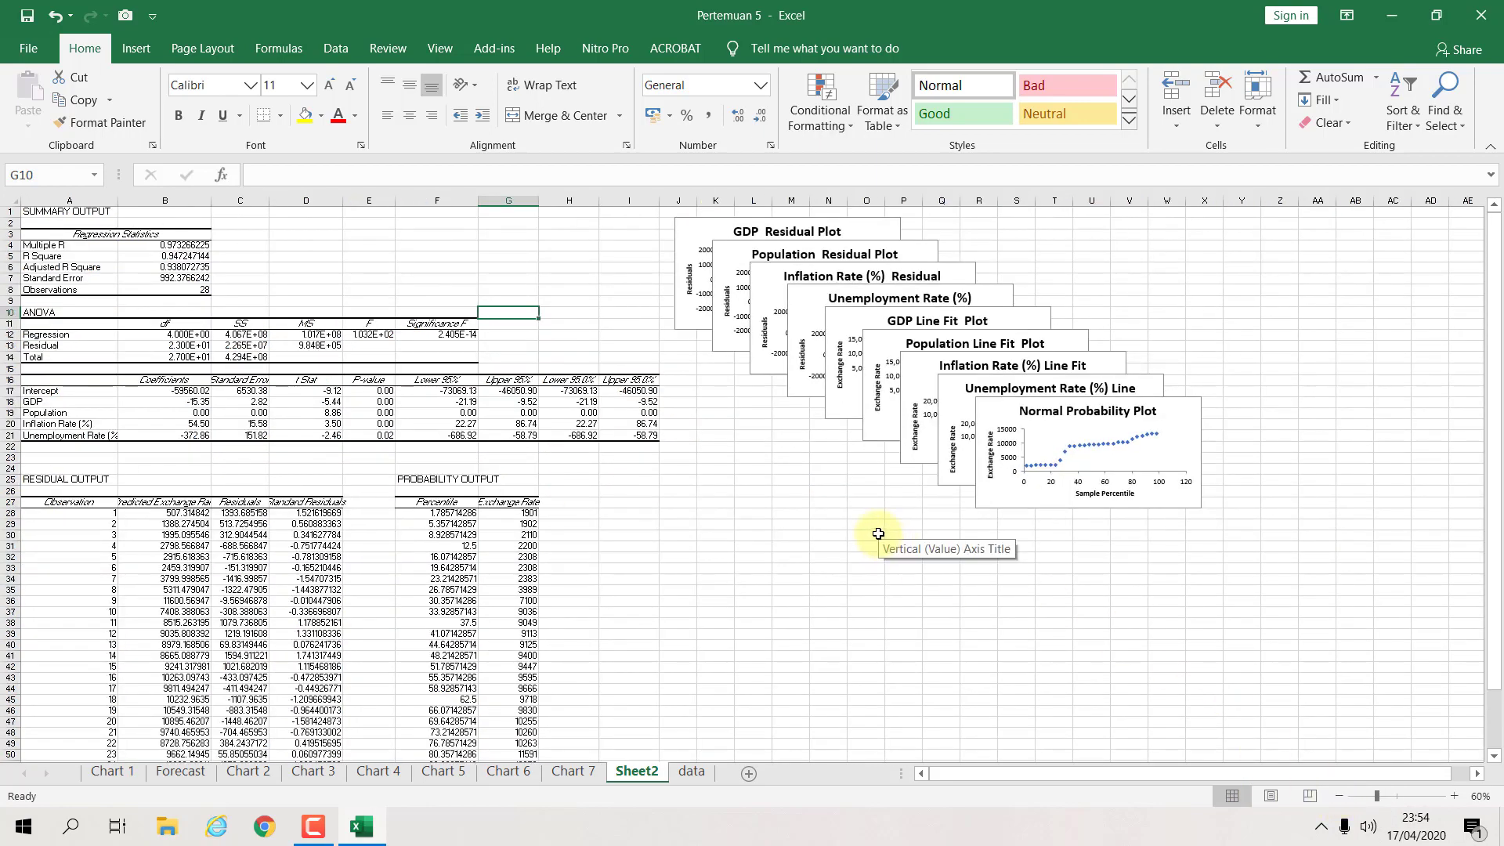
scroll(1000, 426, "down", 2)
scroll(1011, 427, "up", 1)
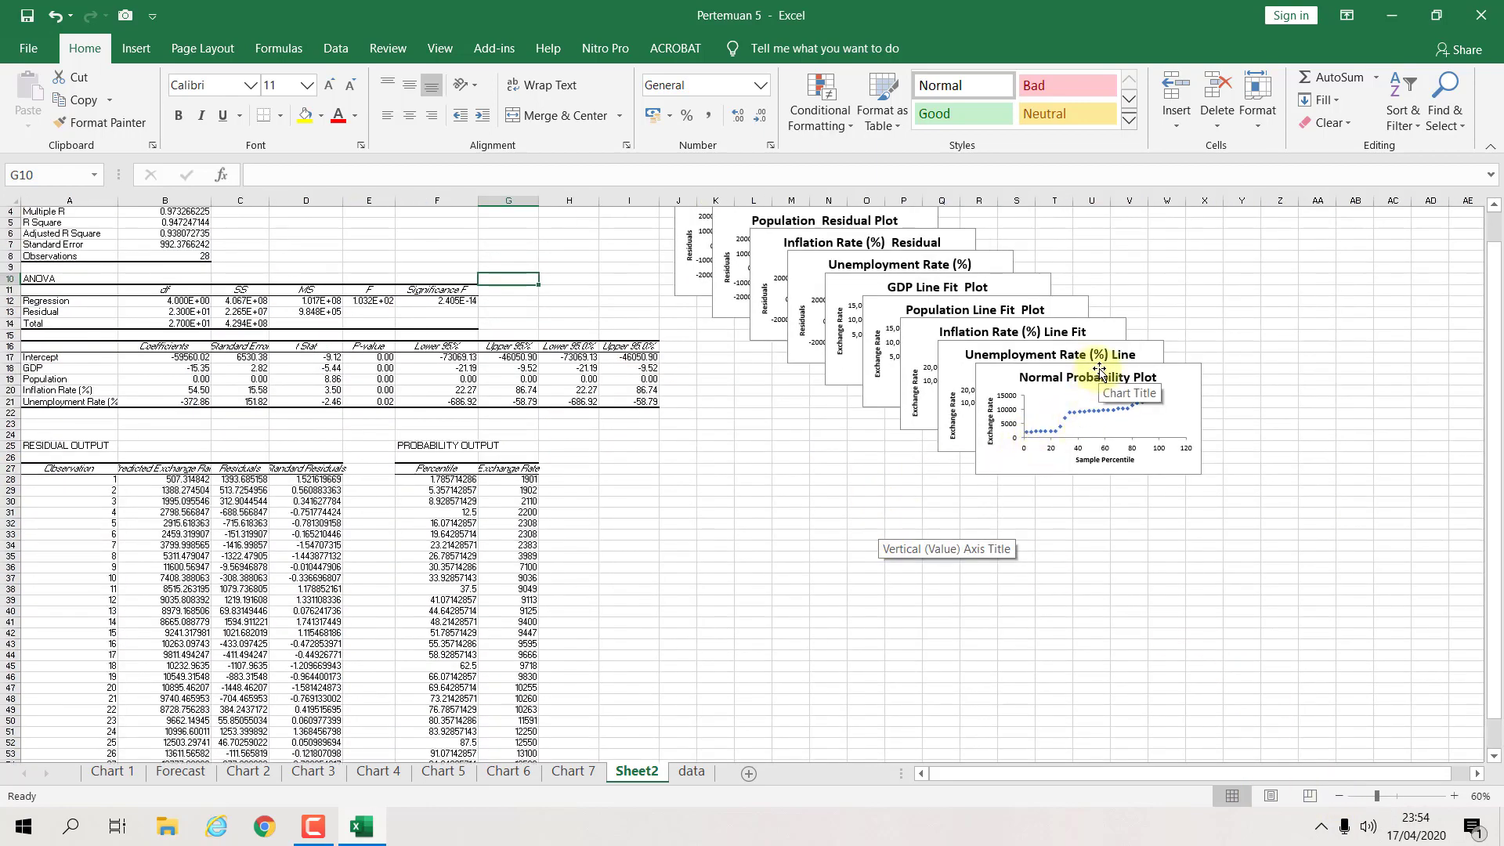
left_click_drag(1100, 373, 789, 467)
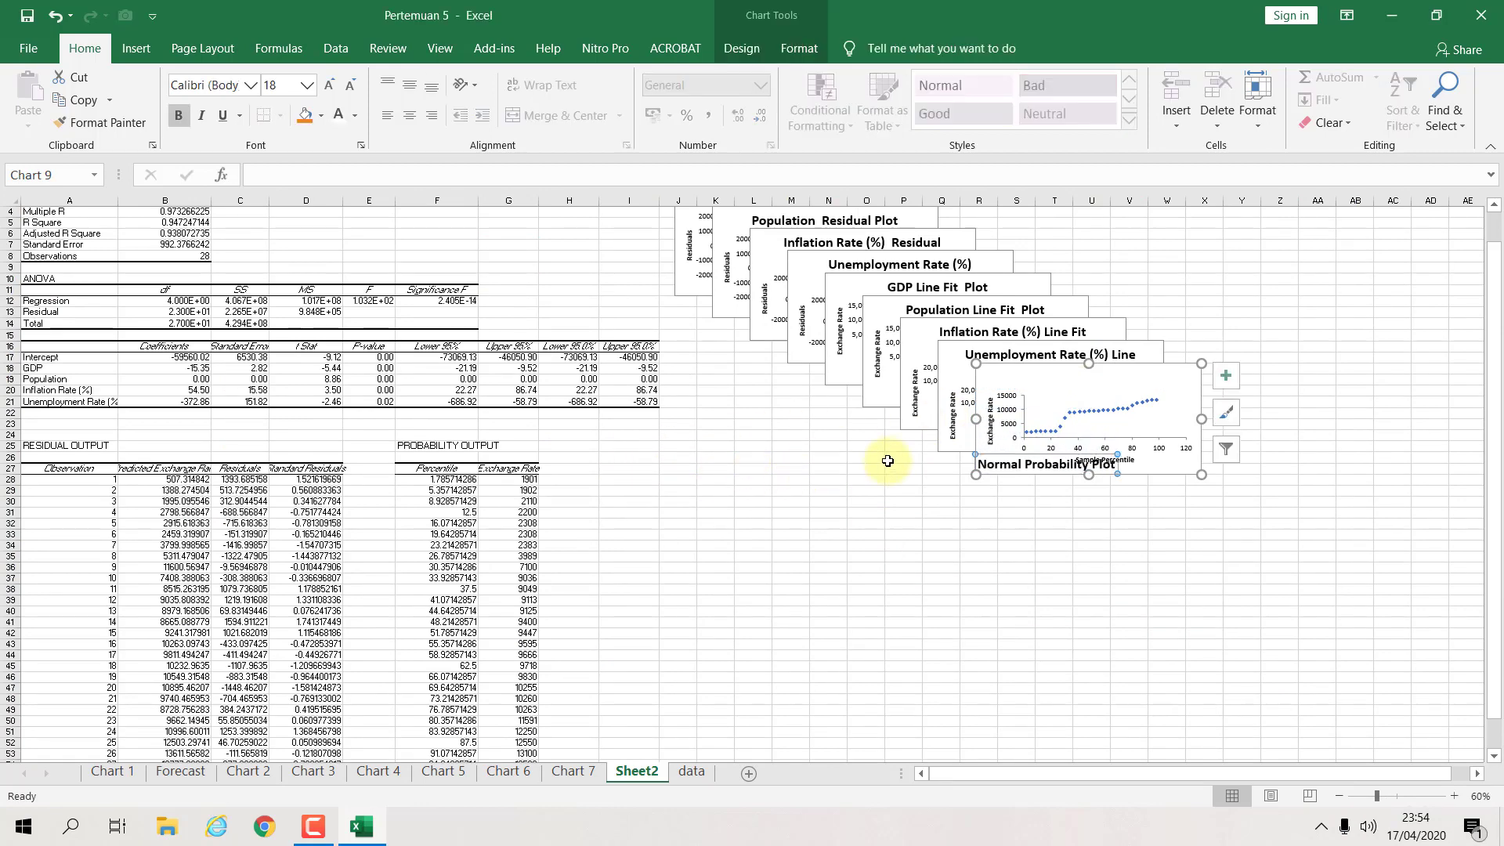
key("ctrl+z")
left_click(1303, 359)
left_click(1190, 374)
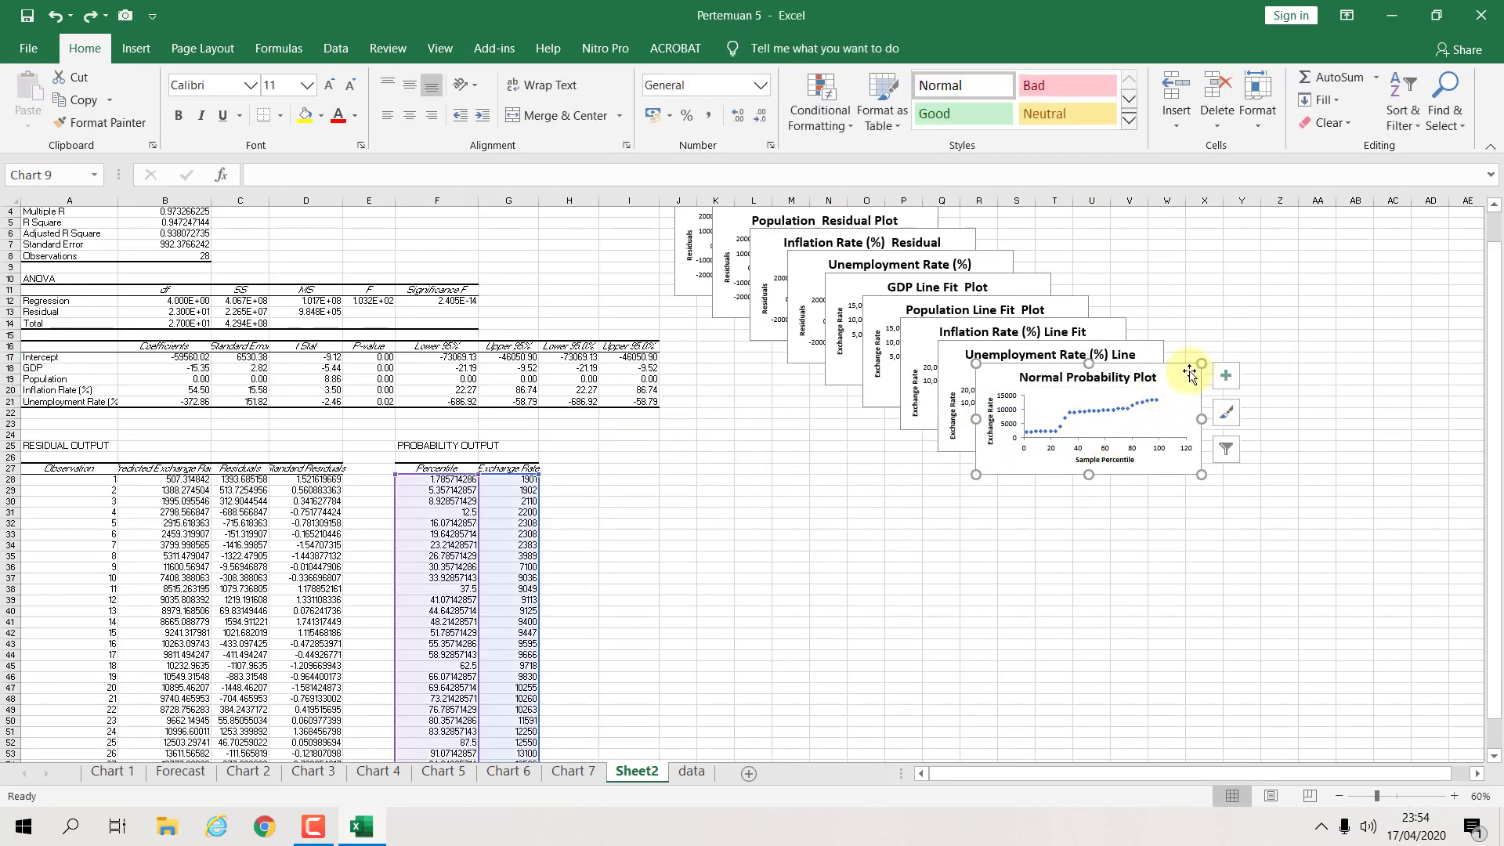
left_click_drag(1190, 374, 767, 466)
left_click_drag(665, 574, 665, 660)
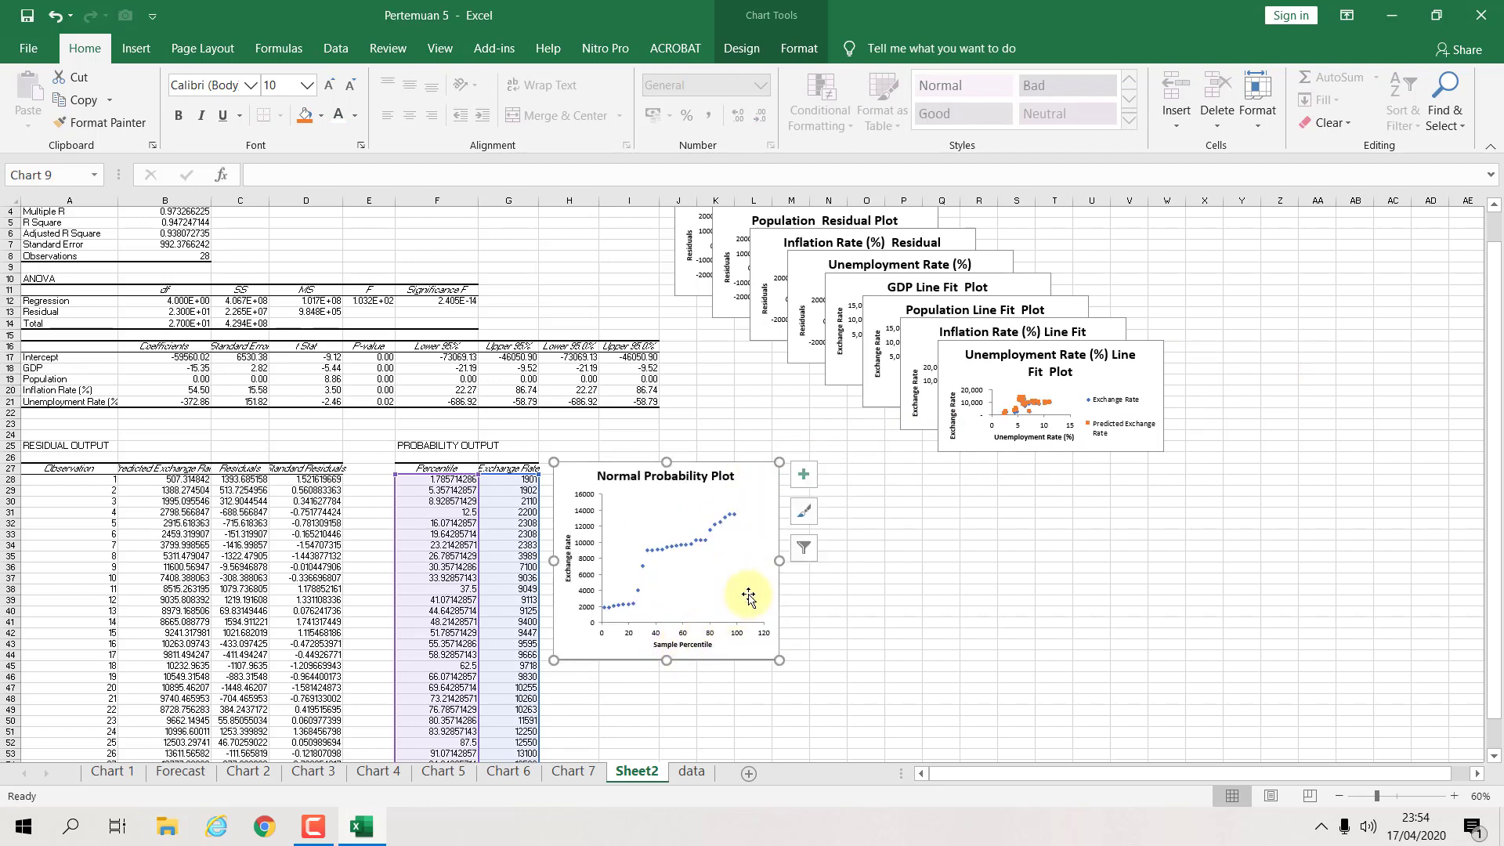
mouse_move(787, 560)
left_mouse_down()
mouse_move(801, 553)
mouse_move(790, 558)
left_mouse_up()
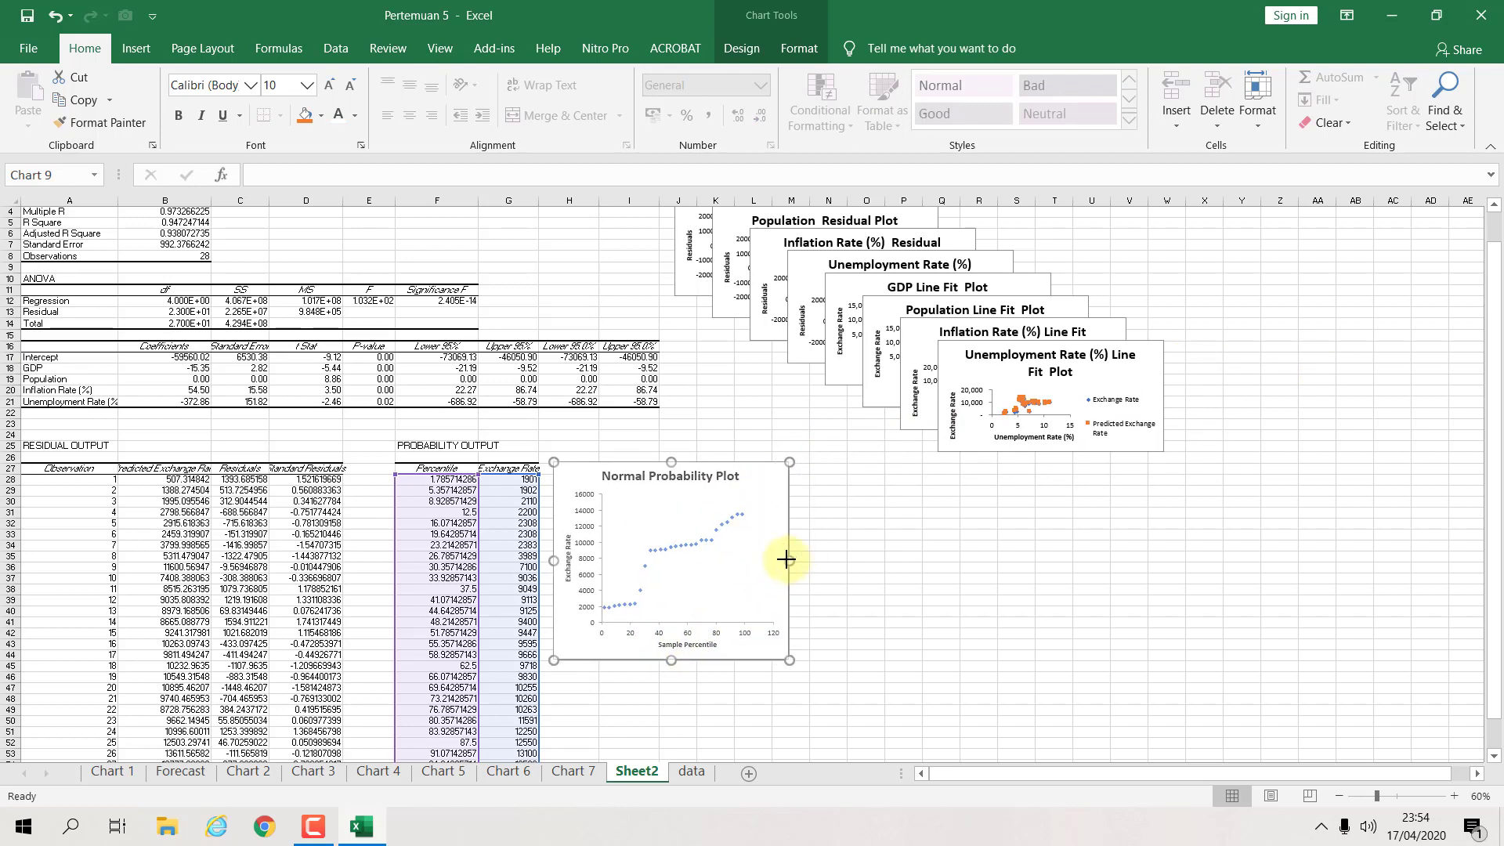
left_click(1016, 523)
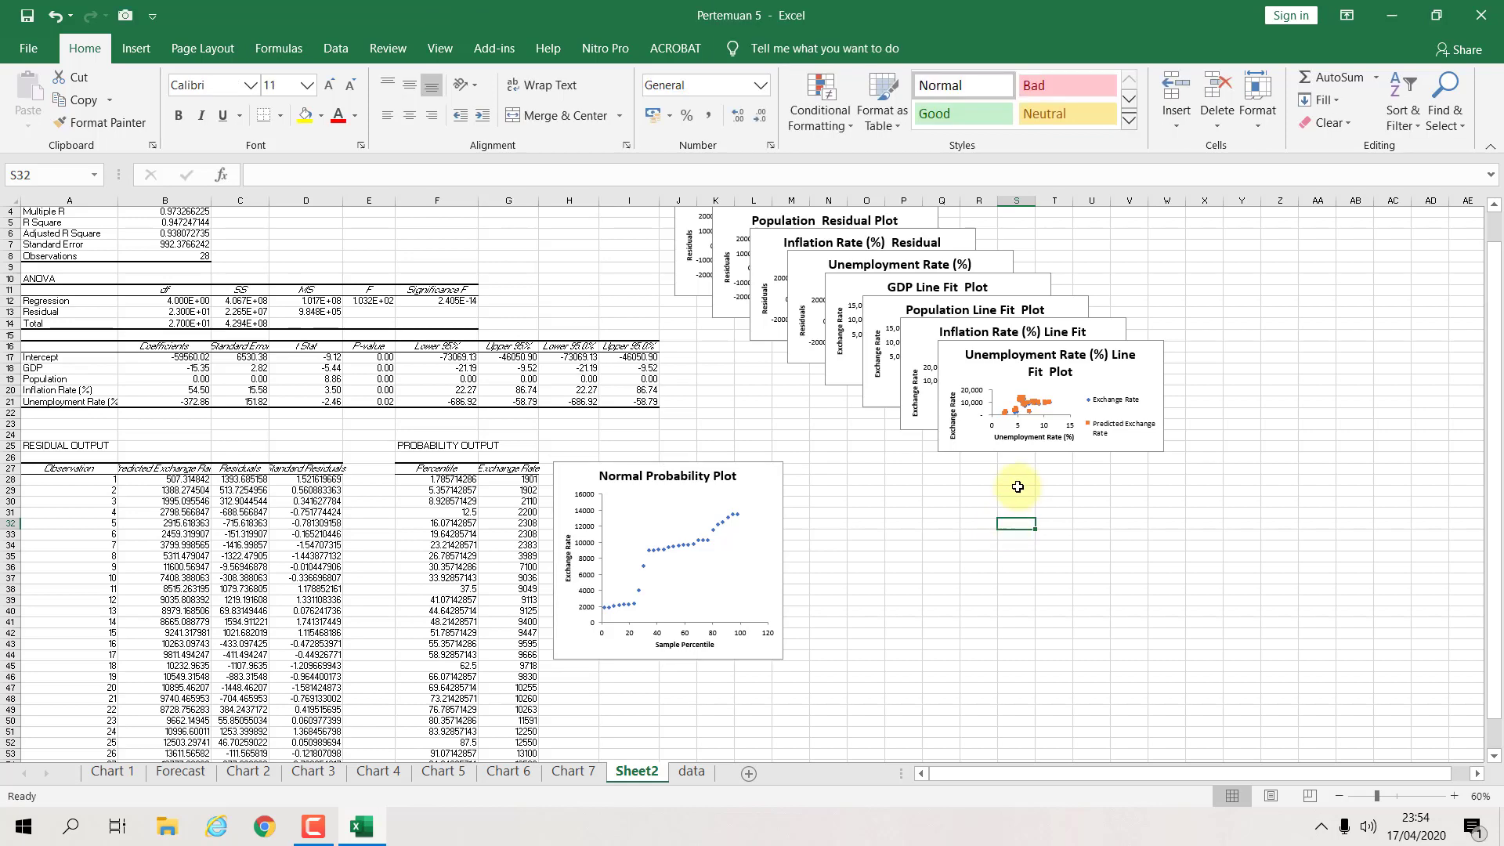
Step: Place the Unemployment Rate (%) Line Fit Plot beside the Normal Probability Plot, with the Inflation Rate (%) Line Fit Plot below it
left_click(1139, 350)
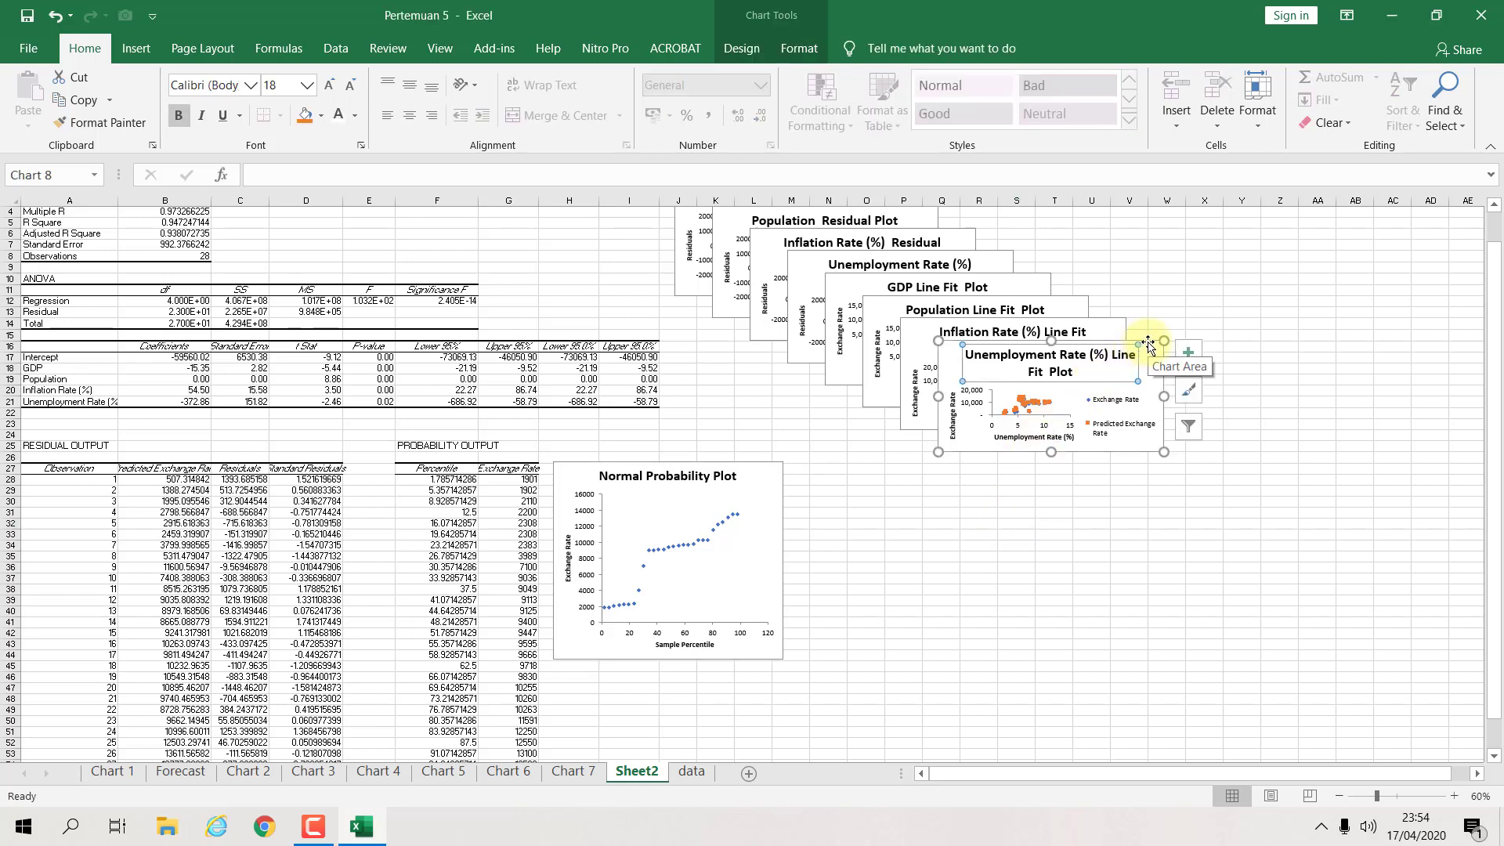
left_click_drag(1148, 345, 1005, 470)
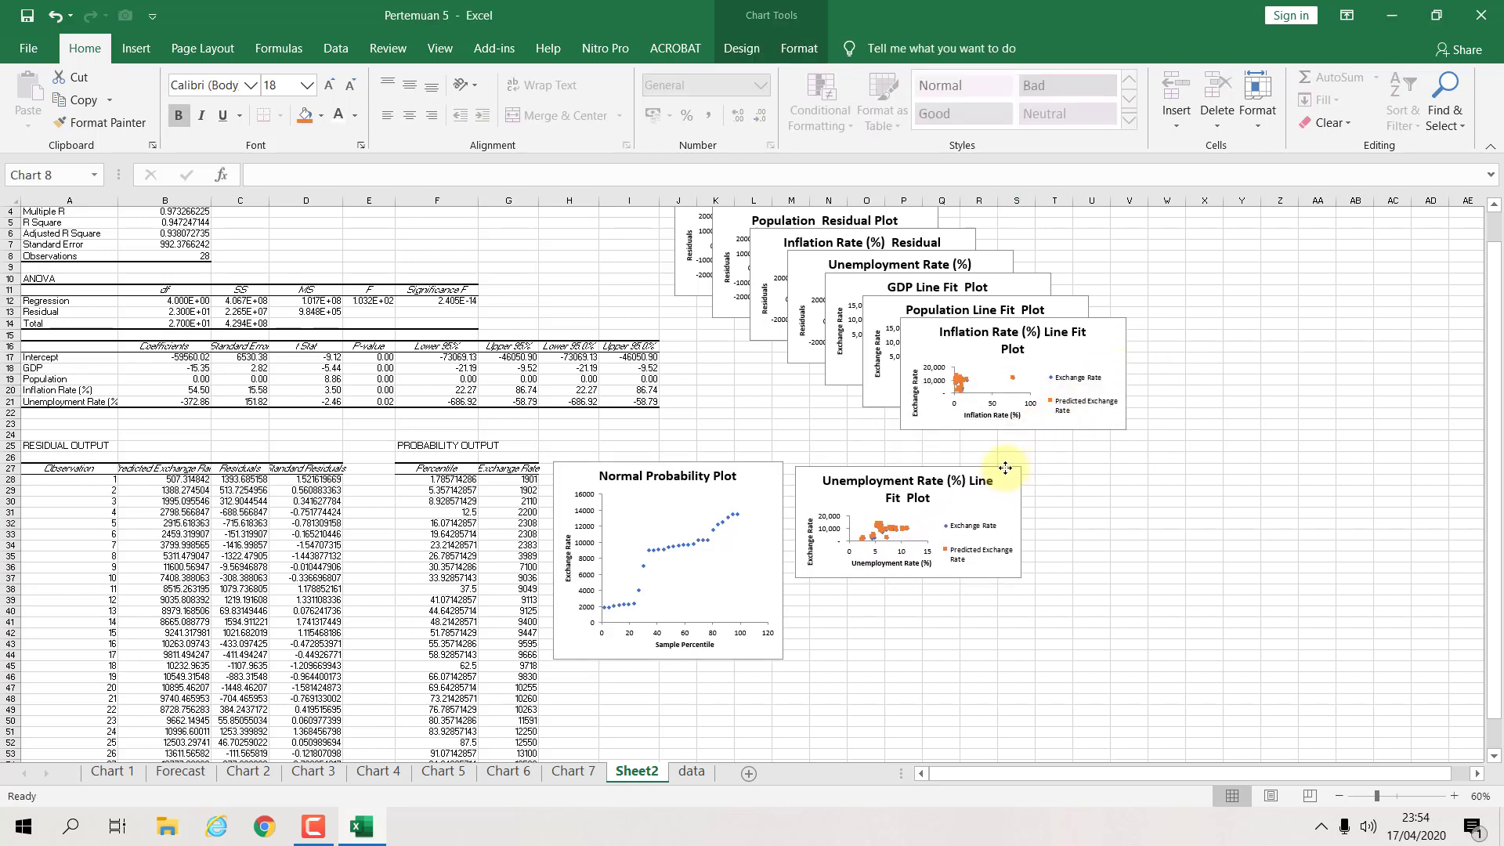
left_click(1098, 316)
left_click_drag(1097, 315, 992, 597)
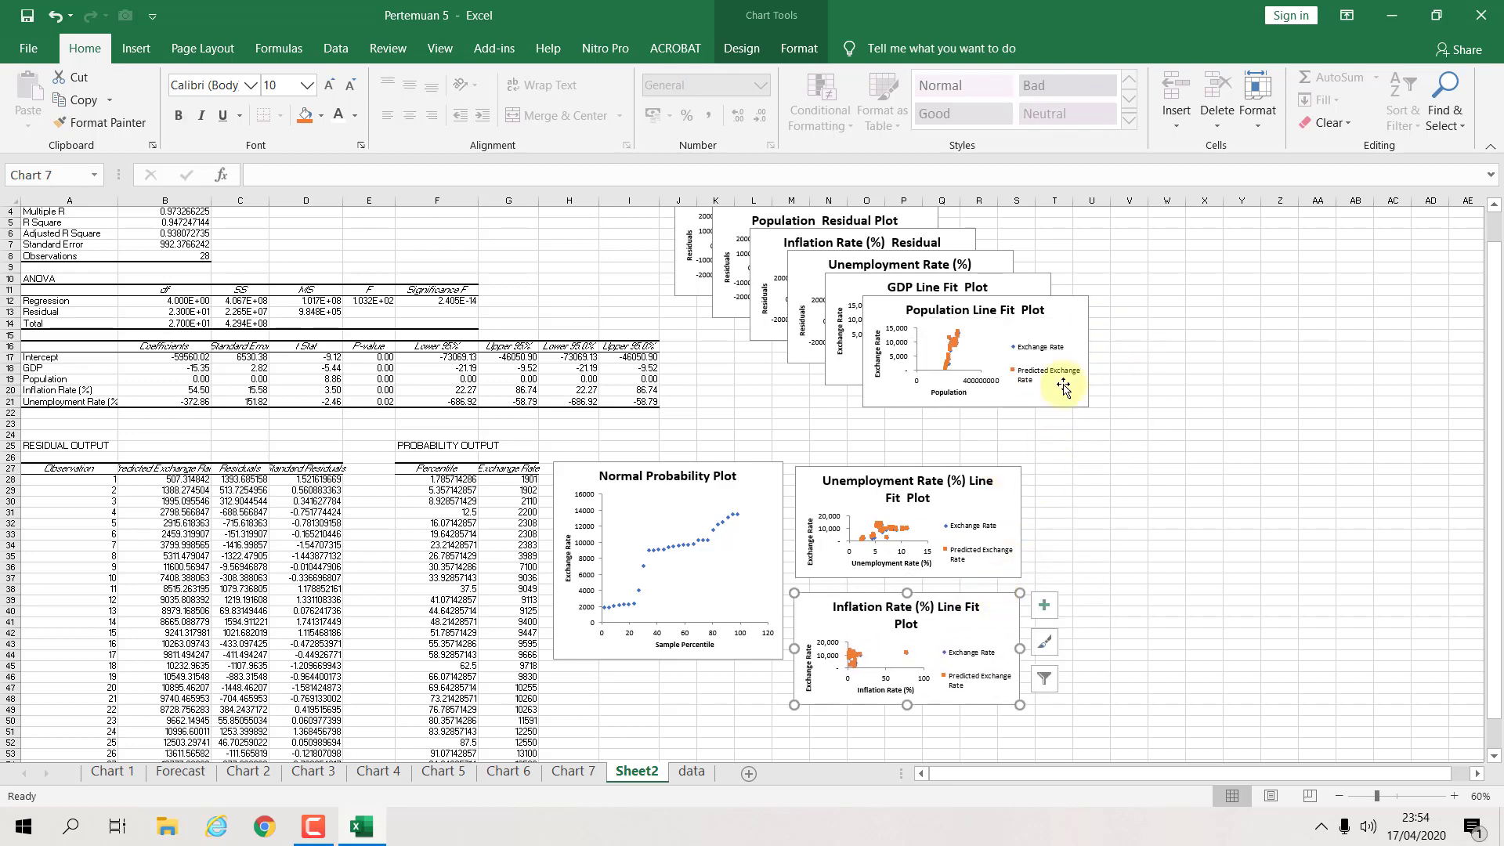
Step: Place the Population Line Fit Plot beside the unemployment line fit chart, and the GDP Line Fit Plot directly below it
left_click_drag(1059, 308, 1225, 472)
left_click(1024, 296)
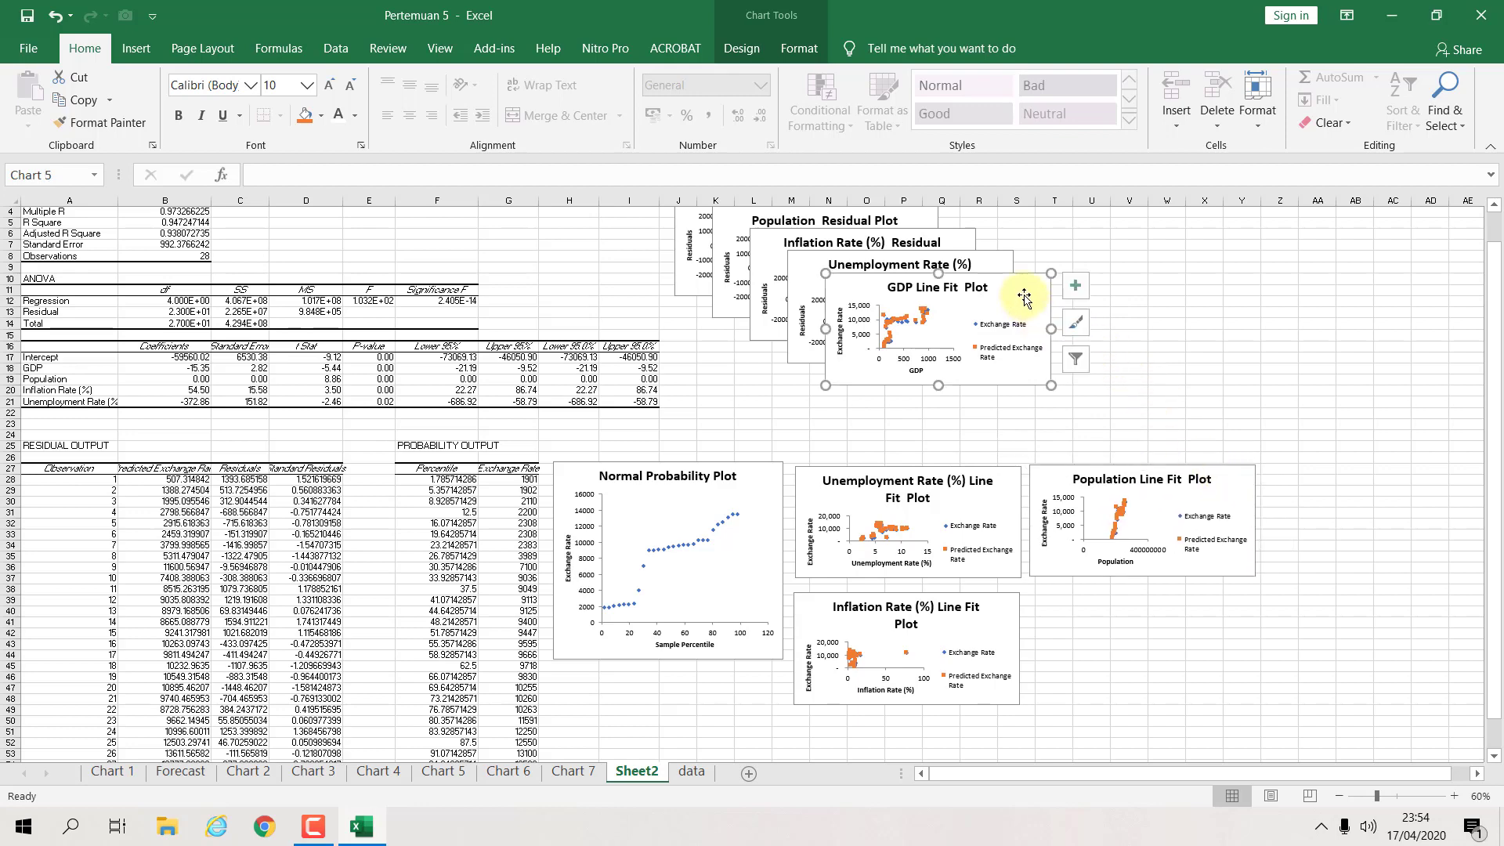
left_click_drag(1024, 275, 1230, 594)
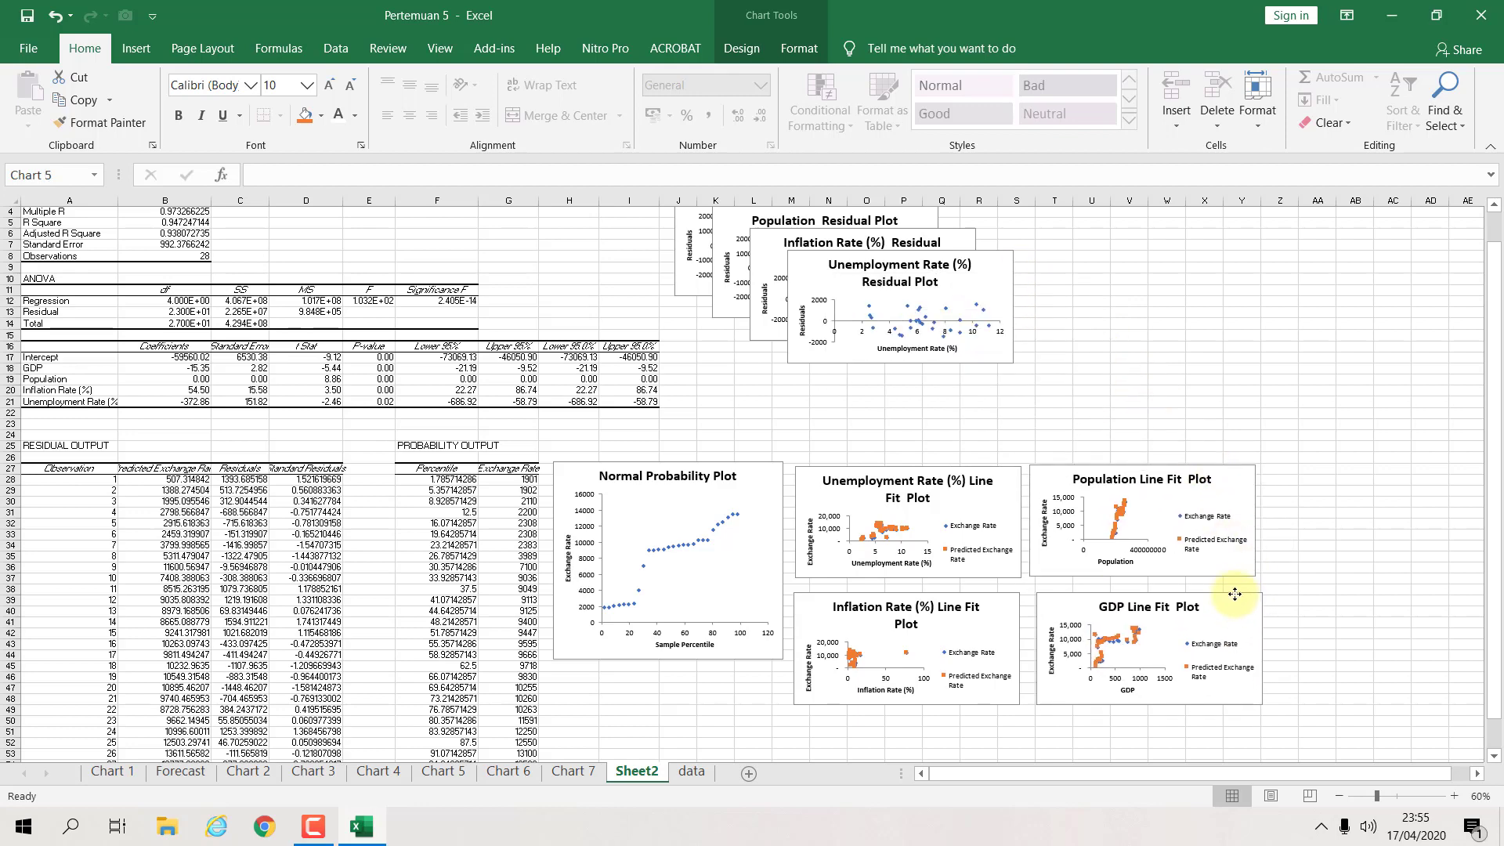
Step: Place the Unemployment Rate (%) Residual Plot directly below the Inflation Rate (%) Line Fit Plot
left_click(991, 261)
scroll(991, 261, "up", 1)
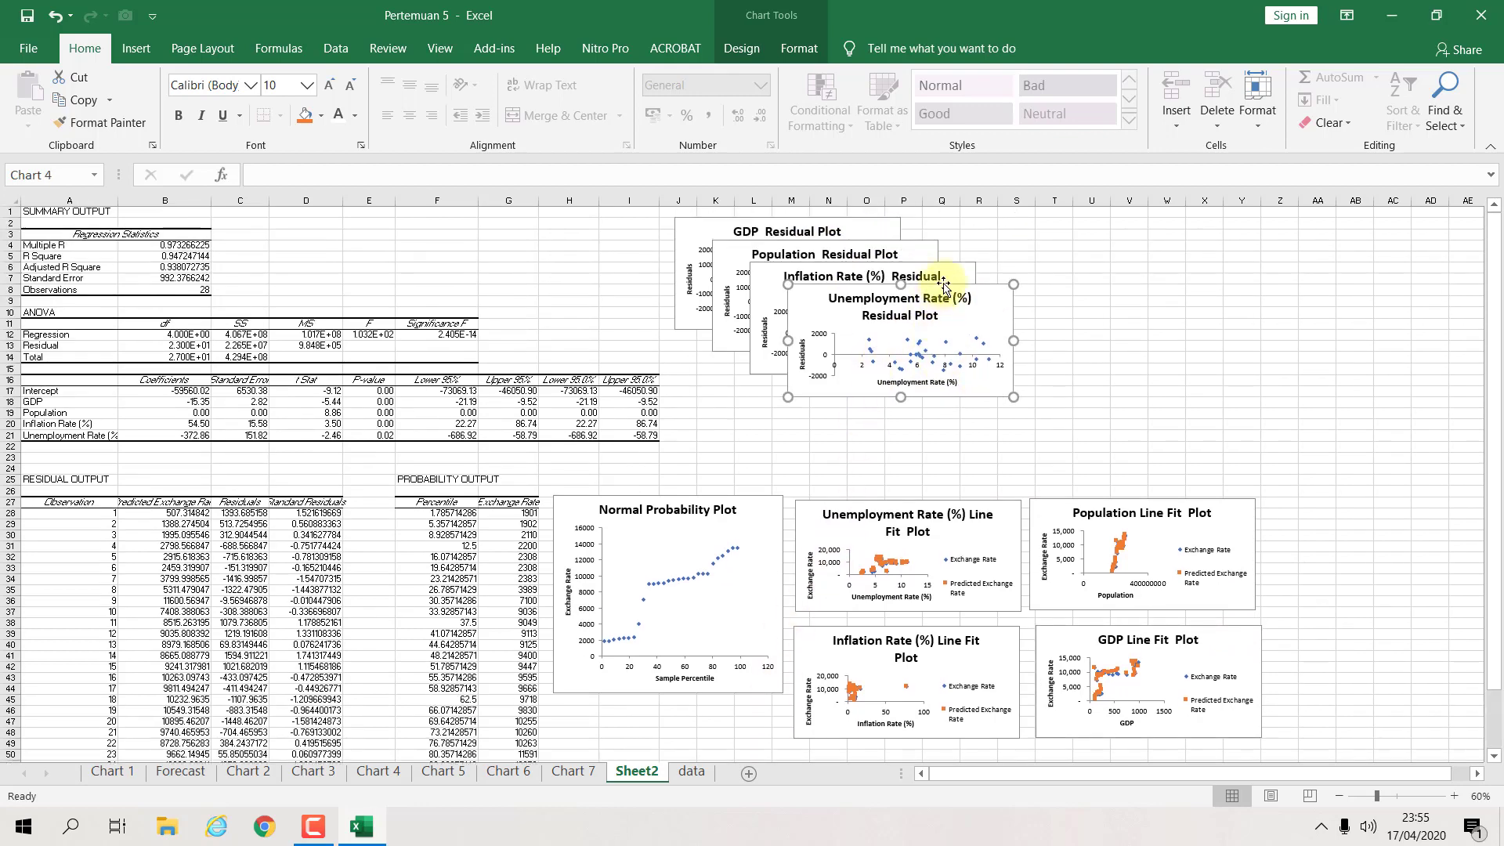
left_click_drag(984, 289, 1217, 388)
scroll(1138, 428, "down", 3)
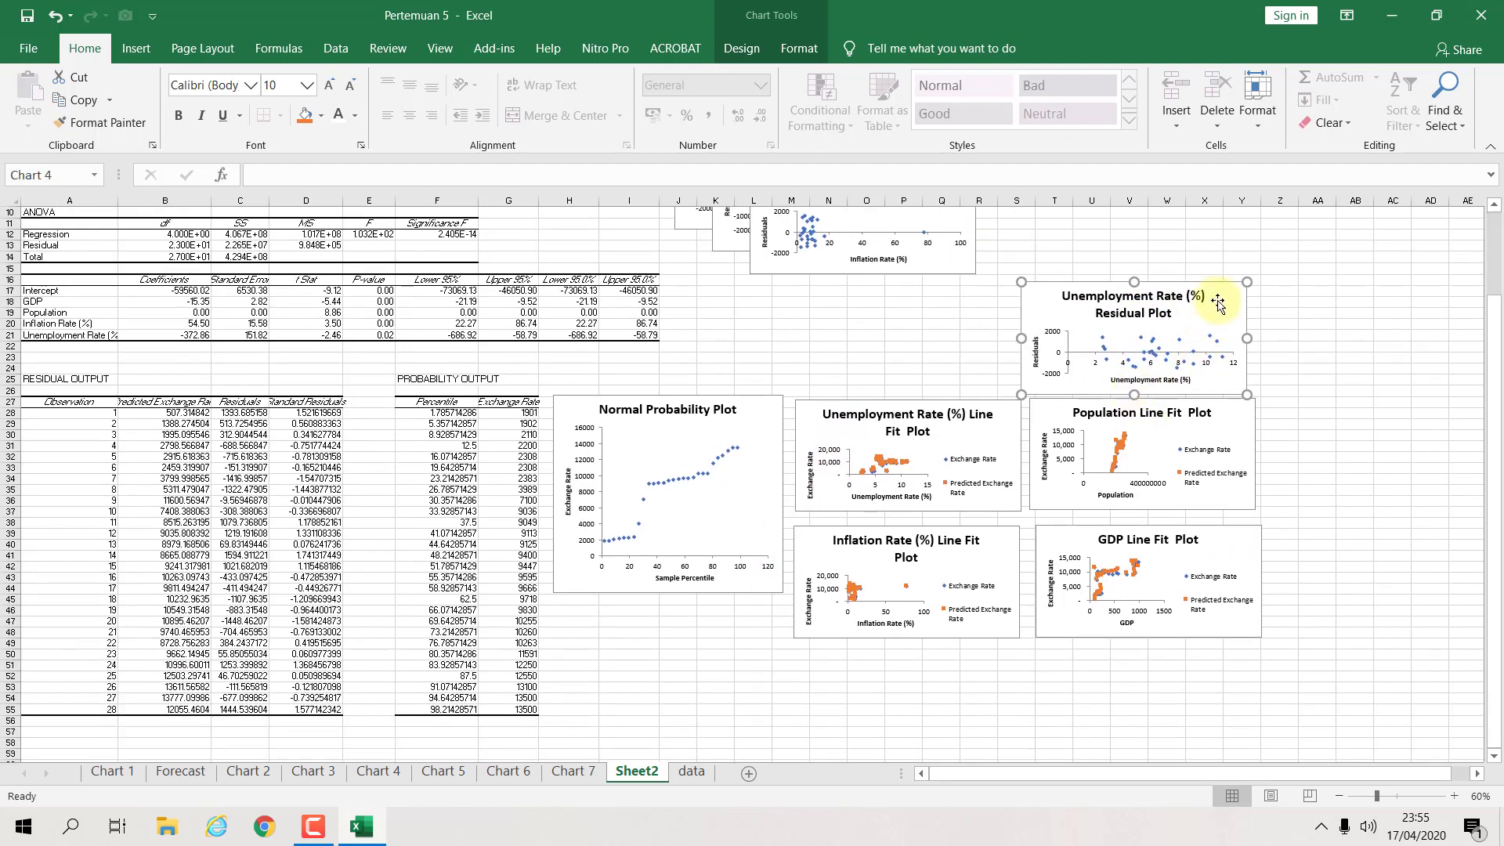
left_click_drag(1218, 284, 992, 641)
scroll(999, 555, "up", 3)
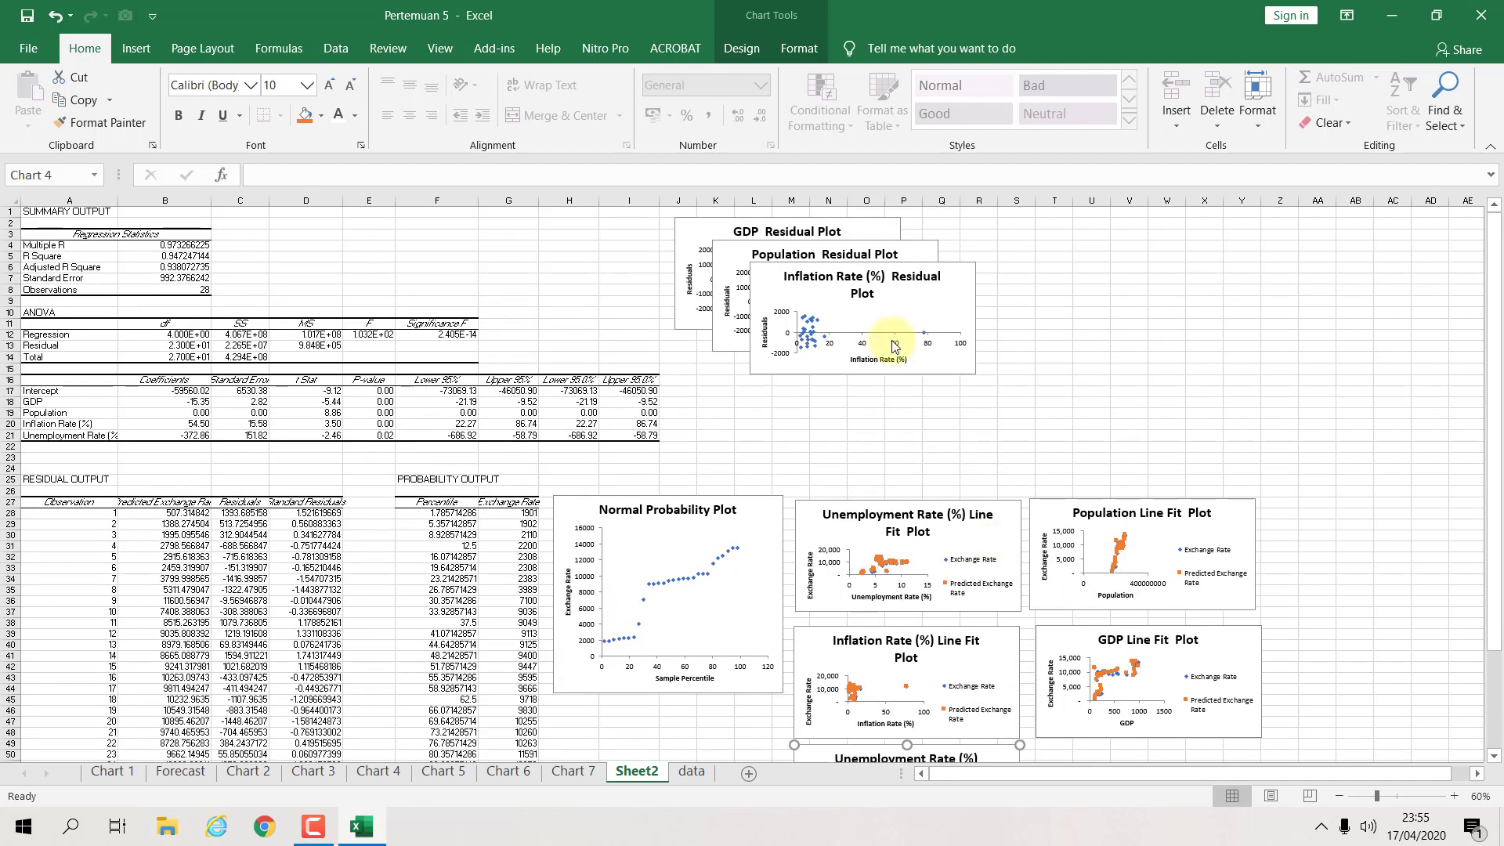
Step: Place the Inflation Rate (%) Residual Plot beside the unemployment residual chart, directly below the GDP Line Fit Plot
left_click_drag(972, 272, 1329, 642)
scroll(1330, 643, "down", 4)
left_click_drag(1323, 505, 1239, 617)
scroll(839, 555, "up", 4)
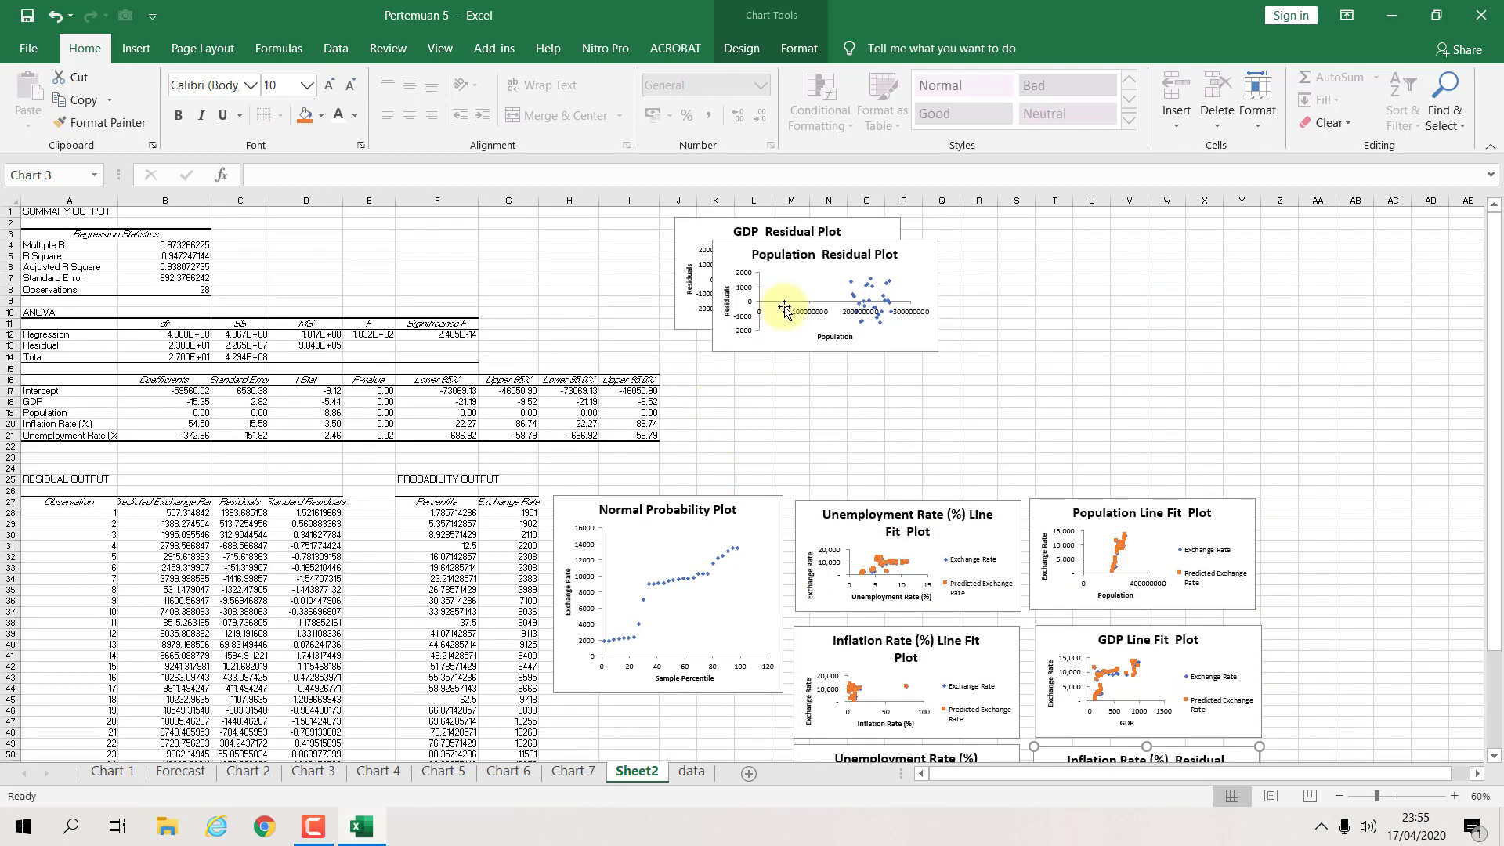
Step: Place the Population Residual Plot directly above the Unemployment Rate (%) Line Fit Plot
left_click_drag(903, 253, 1096, 321)
scroll(1000, 444, "down", 4)
left_click(1099, 308)
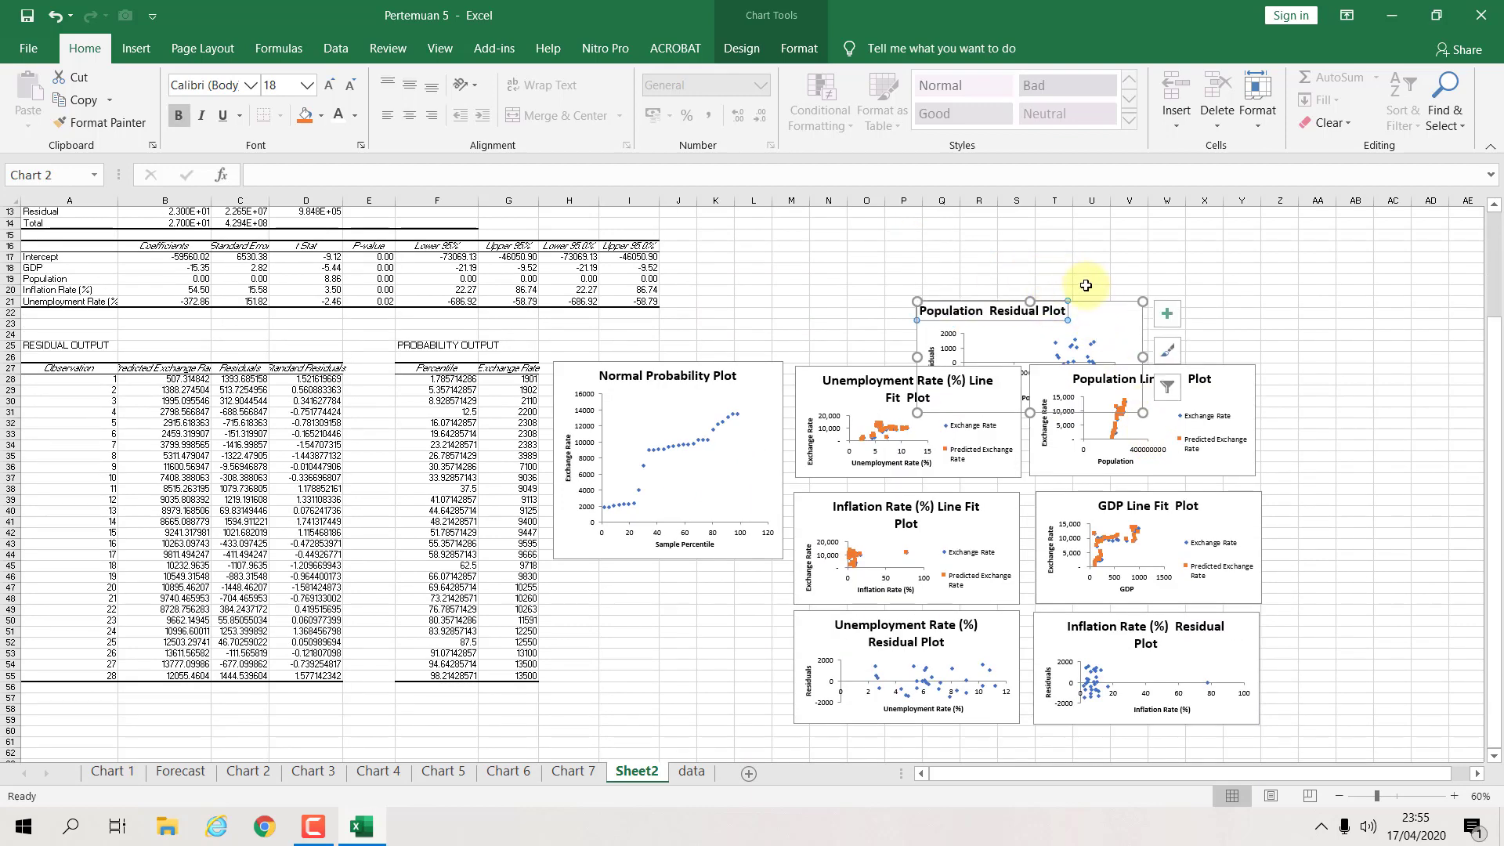
key("ctrl+z")
left_click(1279, 310)
left_click(1128, 321)
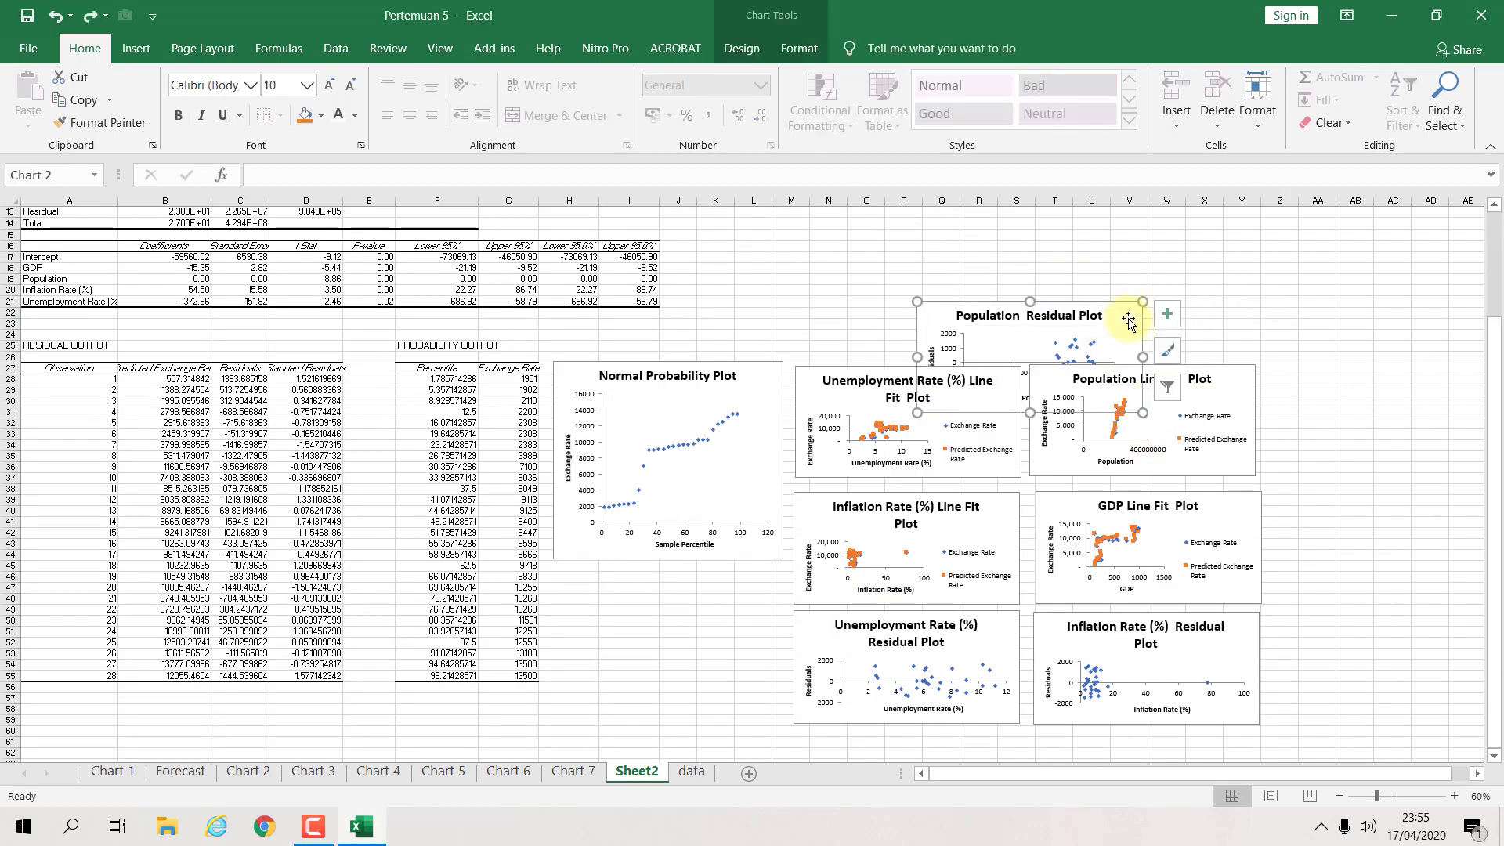
left_click_drag(1118, 304, 1000, 250)
Step: Place the GDP Residual Plot beside the Population Residual Plot, above the Population Line Fit Plot
scroll(1094, 326, "up", 4)
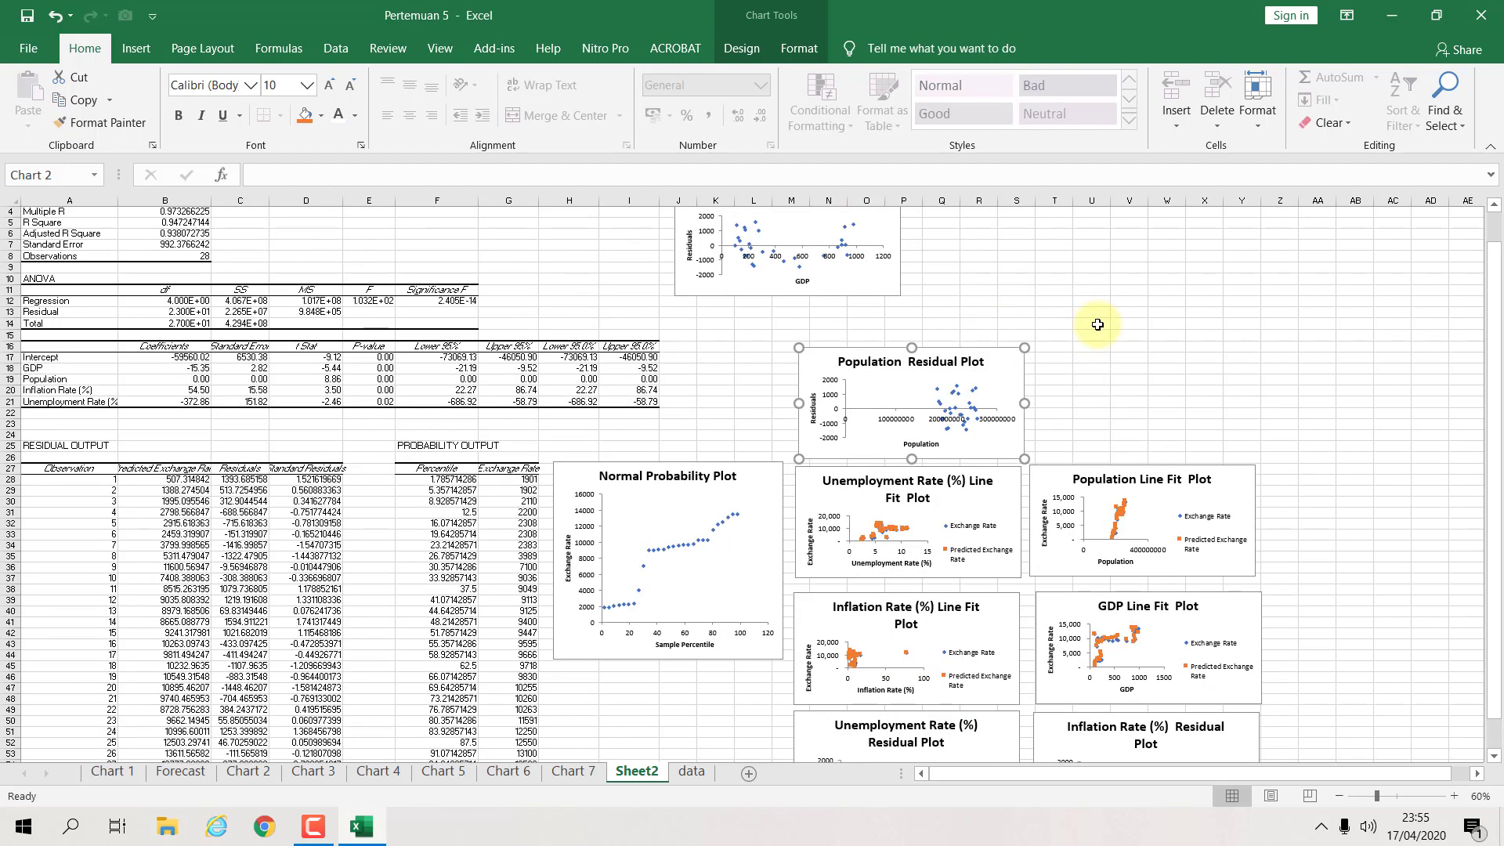
left_click_drag(832, 331, 1193, 491)
left_click(866, 300)
Step: Make the Normal Probability Plot taller so its lower edge lines up with the last row of the Probability Output table, row 55
scroll(768, 345, "down", 5)
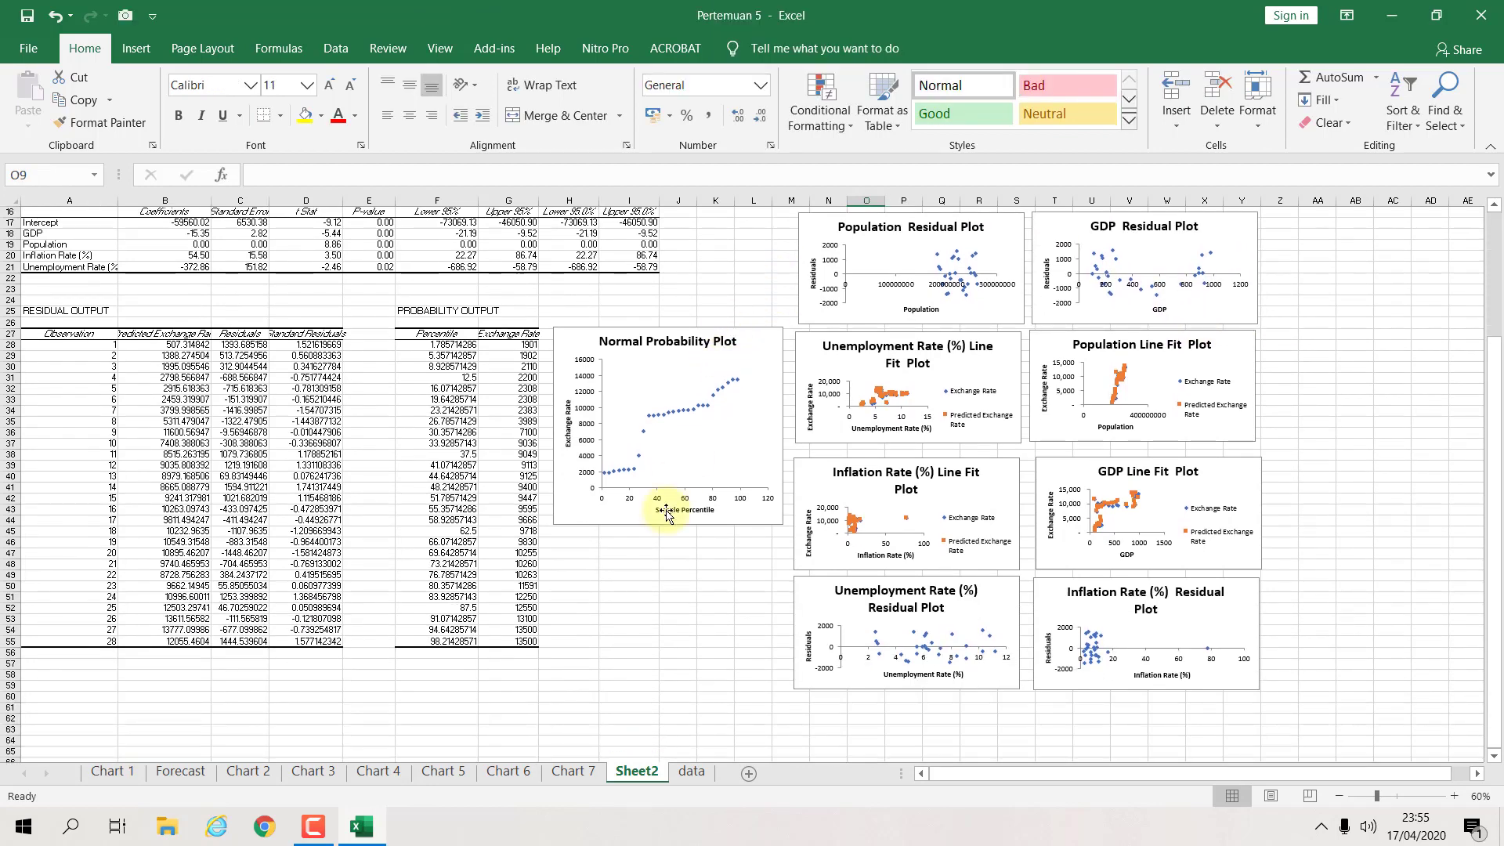
left_click_drag(669, 526, 671, 653)
left_click(1339, 509)
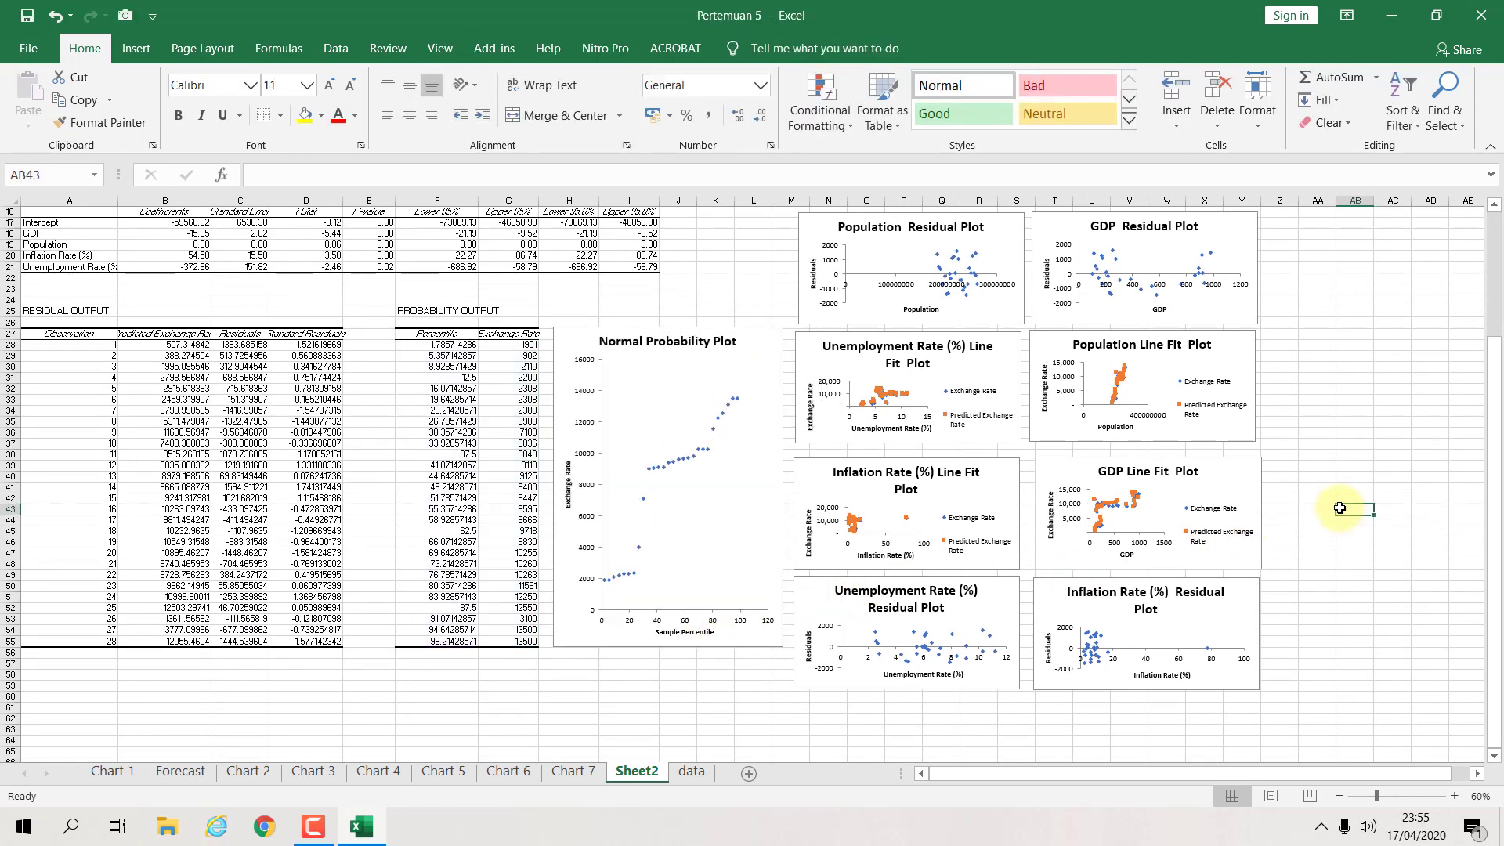
Step: Hide the gridlines on the regression output sheet
scroll(1336, 506, "up", 4)
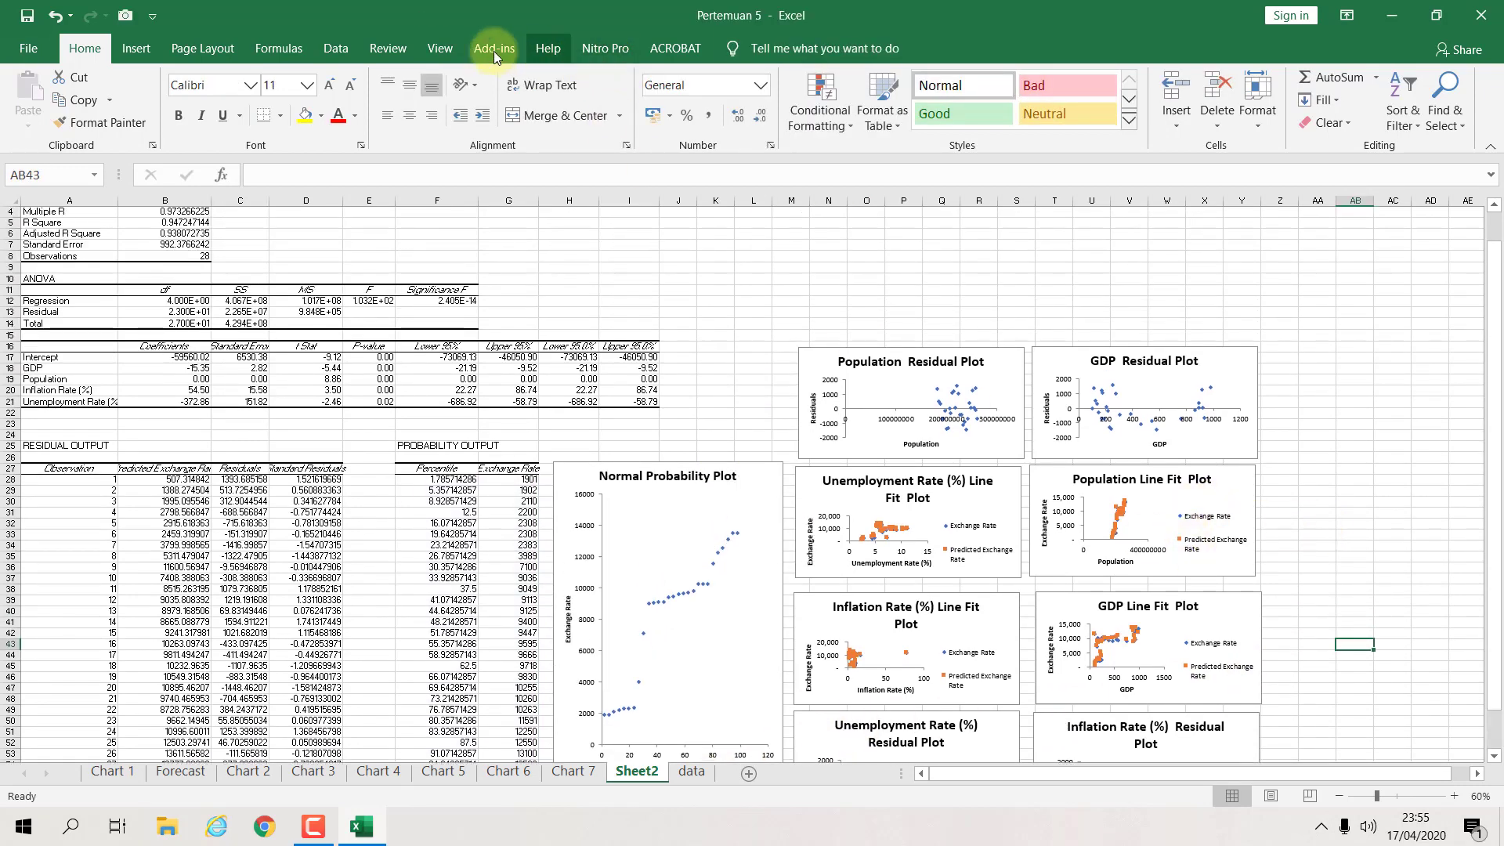
left_click(440, 48)
left_click(267, 115)
left_click(685, 251)
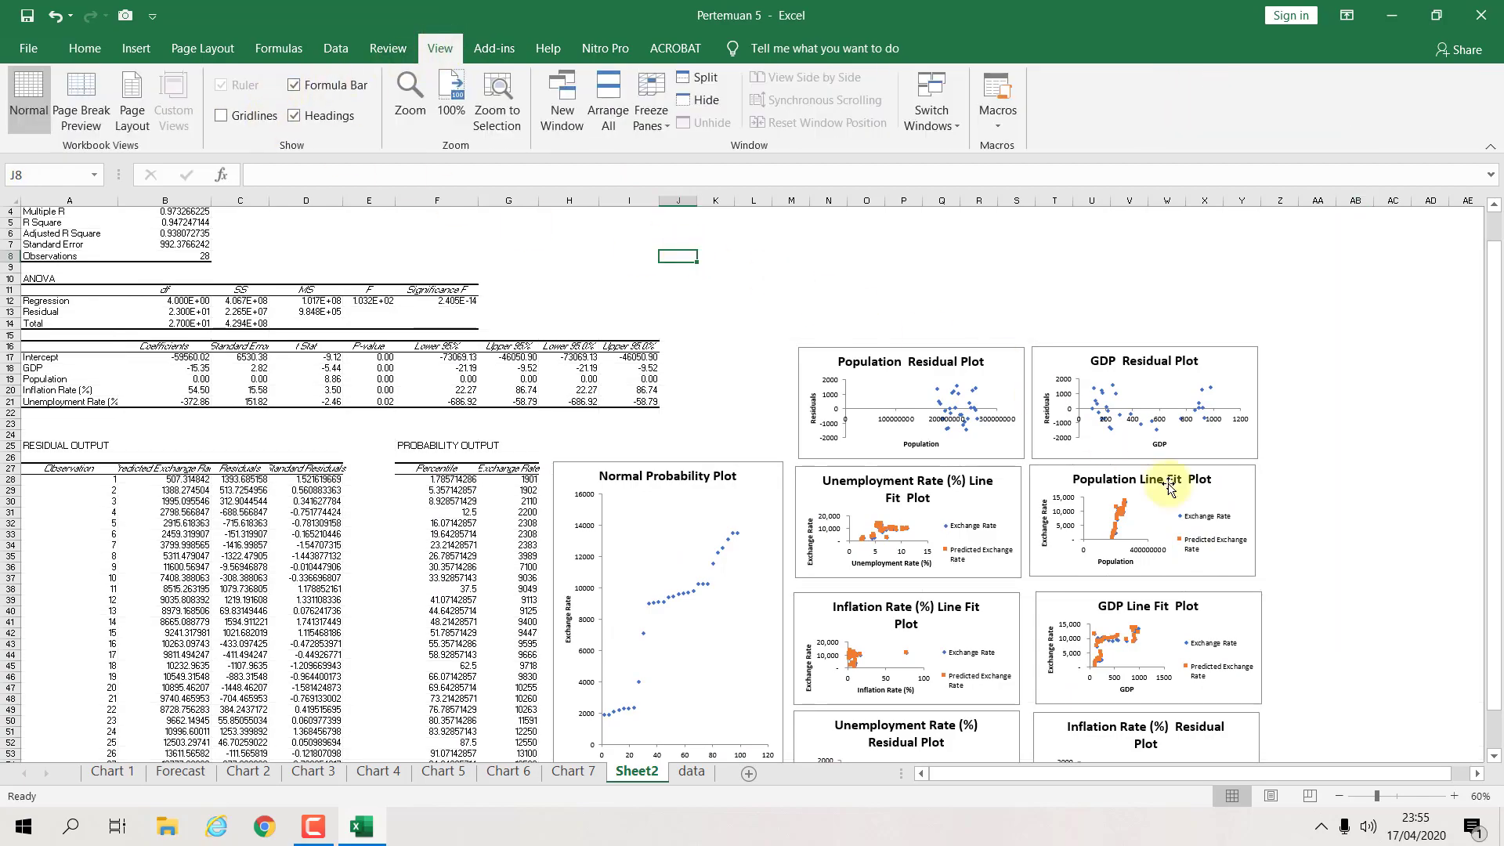
Step: Enlarge the sheet view to 90% and look over the regression tables and the arranged plots
scroll(1269, 612, "up", 1)
left_click(1454, 796)
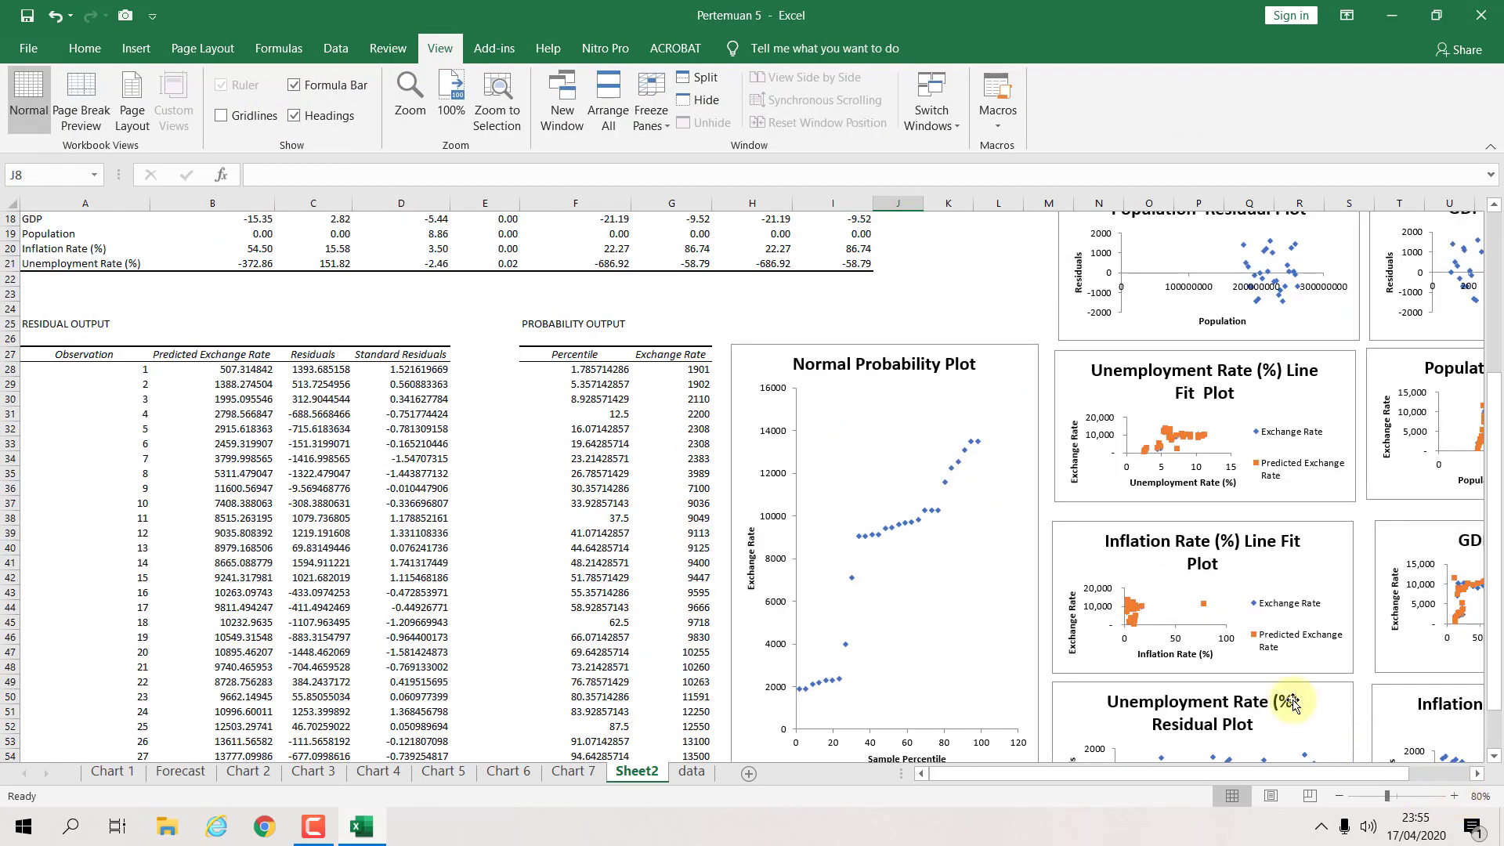
scroll(1241, 648, "up", 2)
scroll(1061, 510, "down", 5)
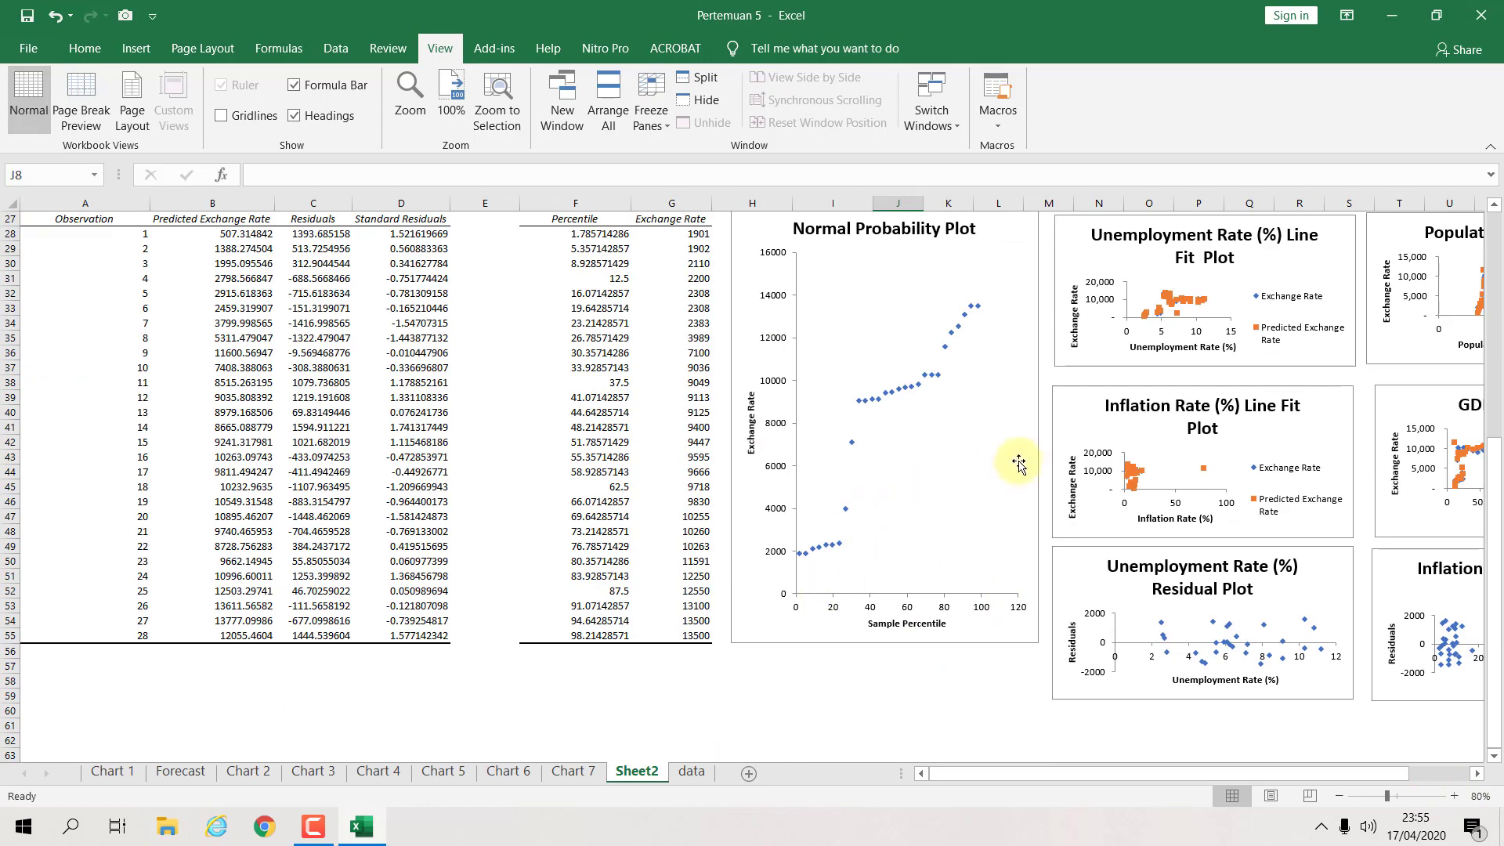
scroll(901, 470, "up", 9)
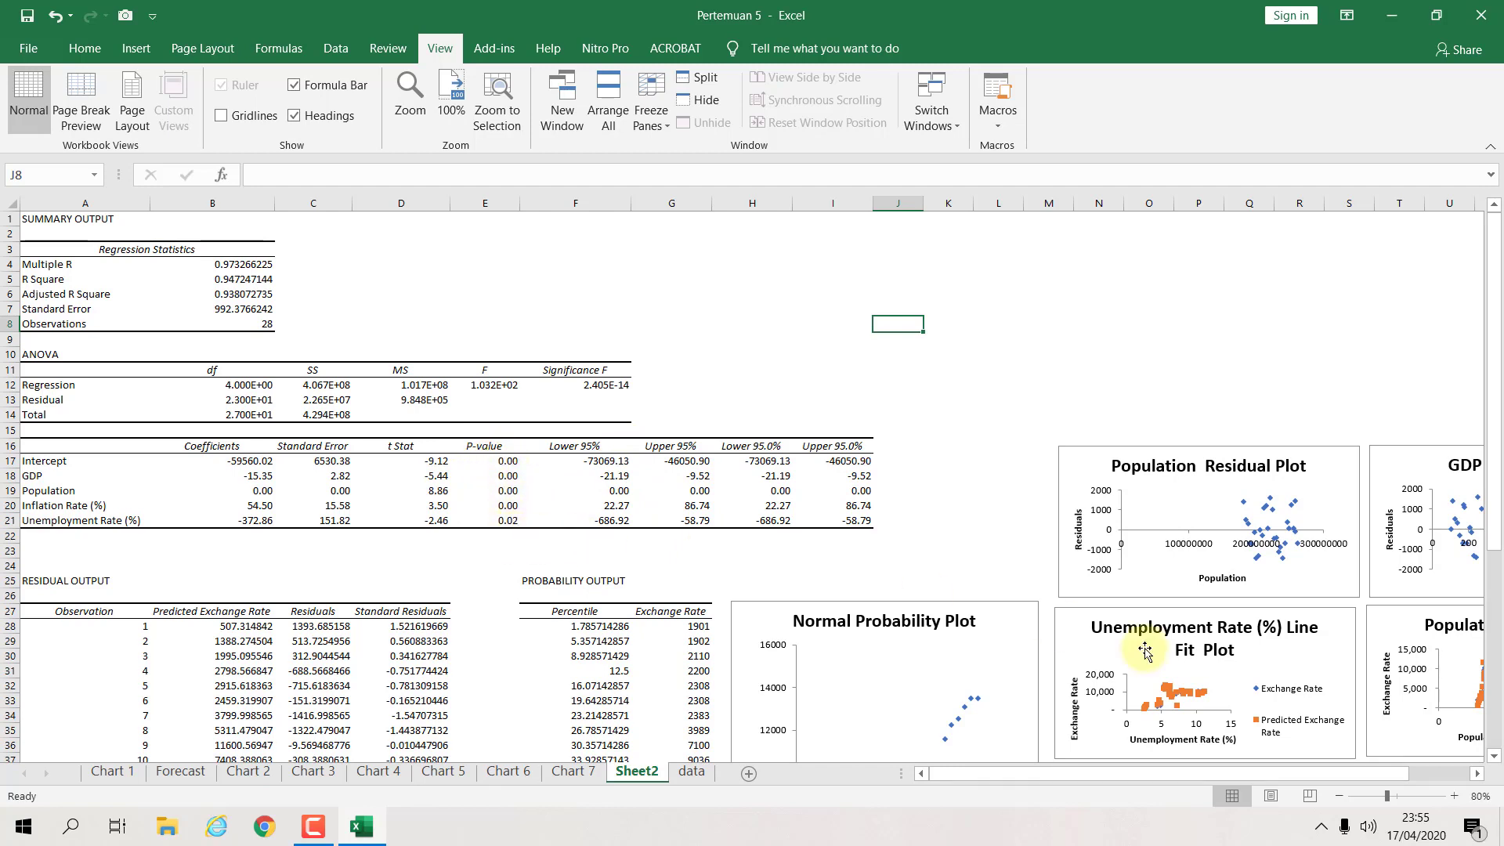
left_click(1455, 796)
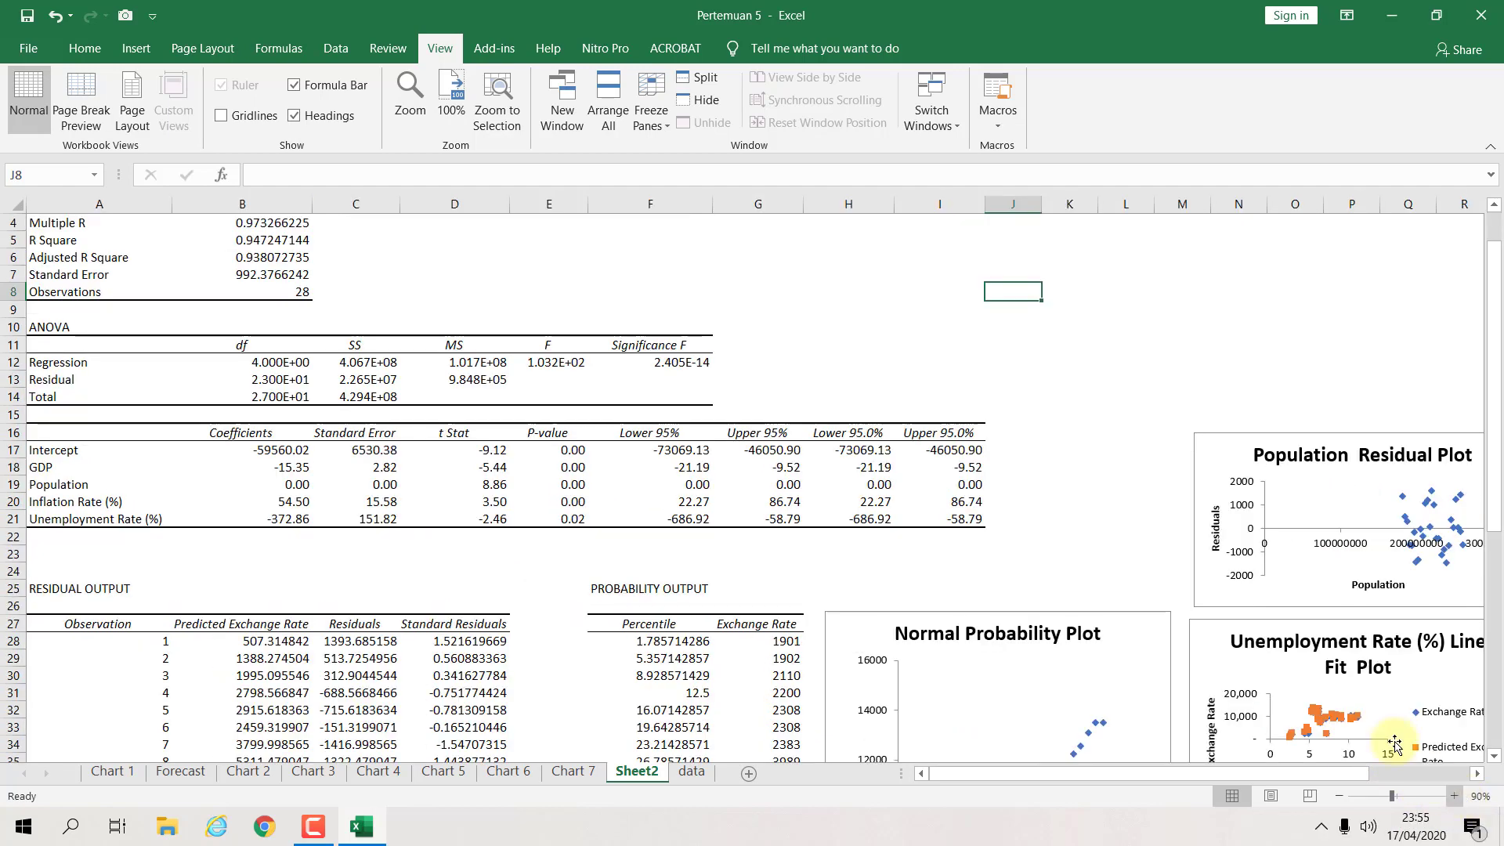
scroll(1297, 630, "down", 2)
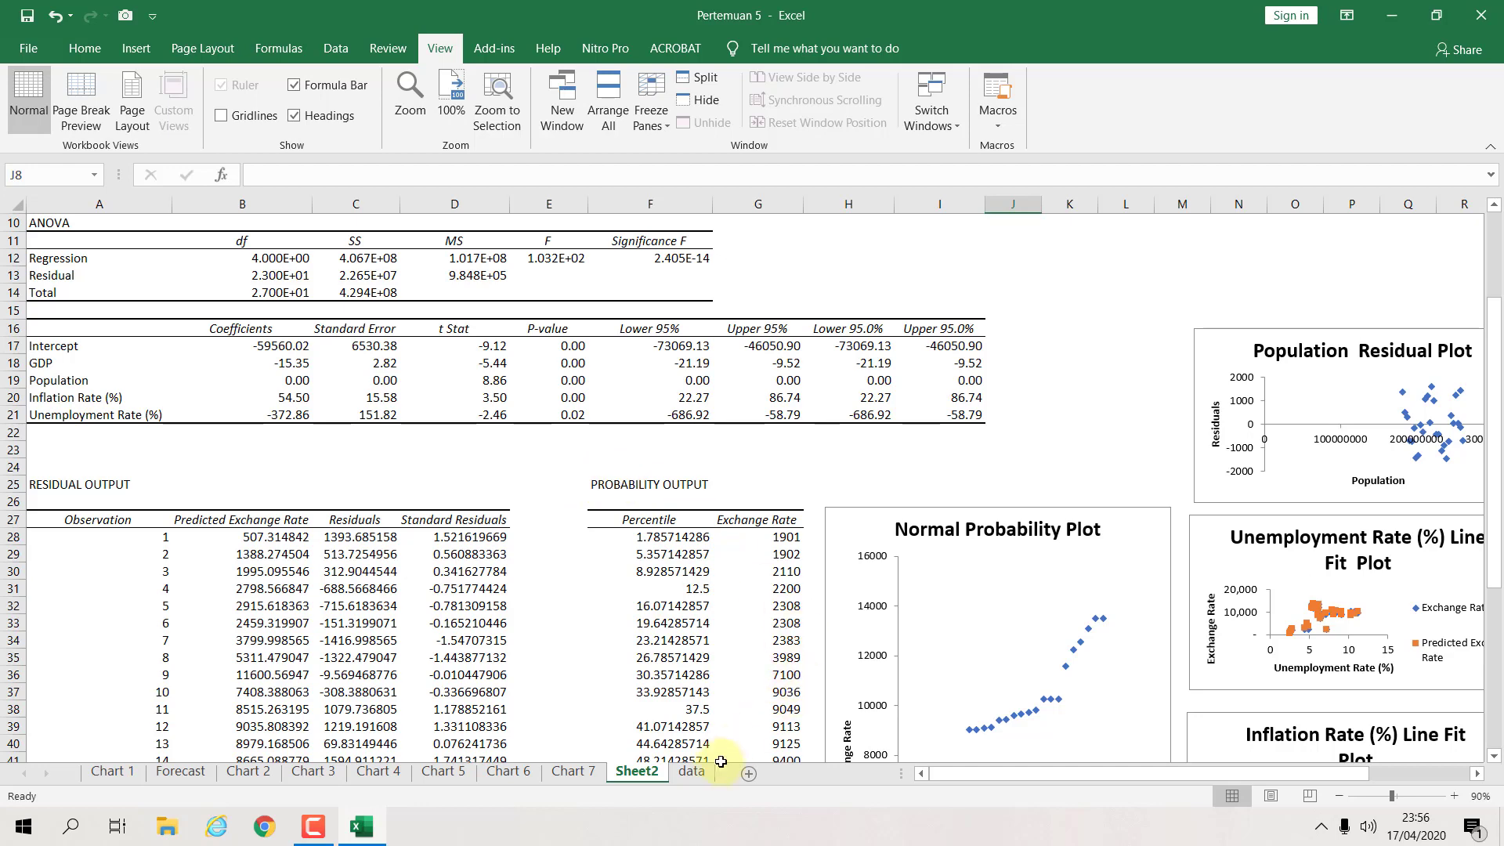
Step: Rename Sheet2 as regression and move it after the data sheet
double_click(646, 777)
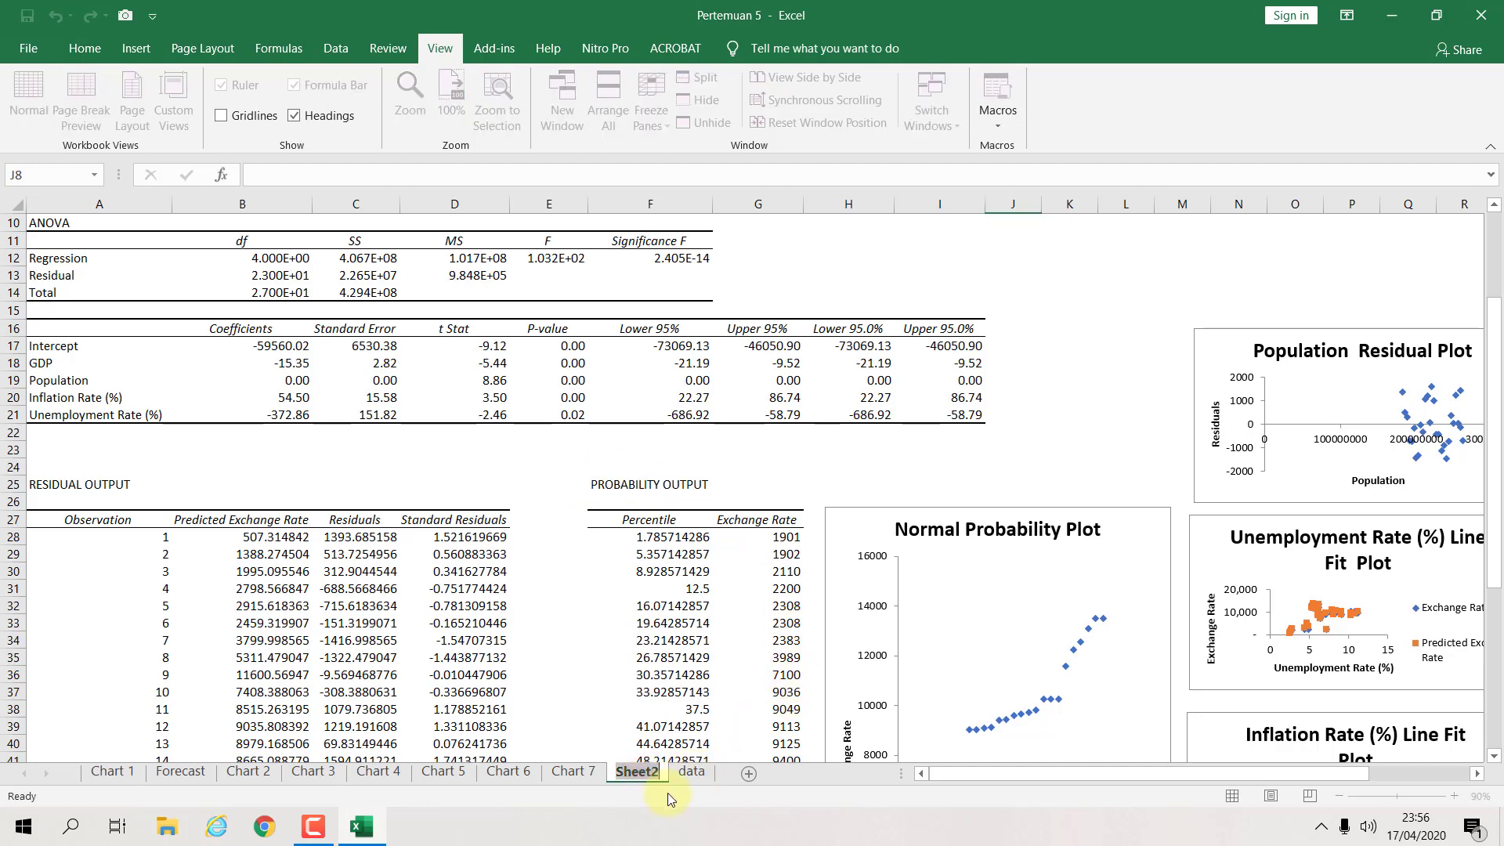
type("S")
key("BackSpace")
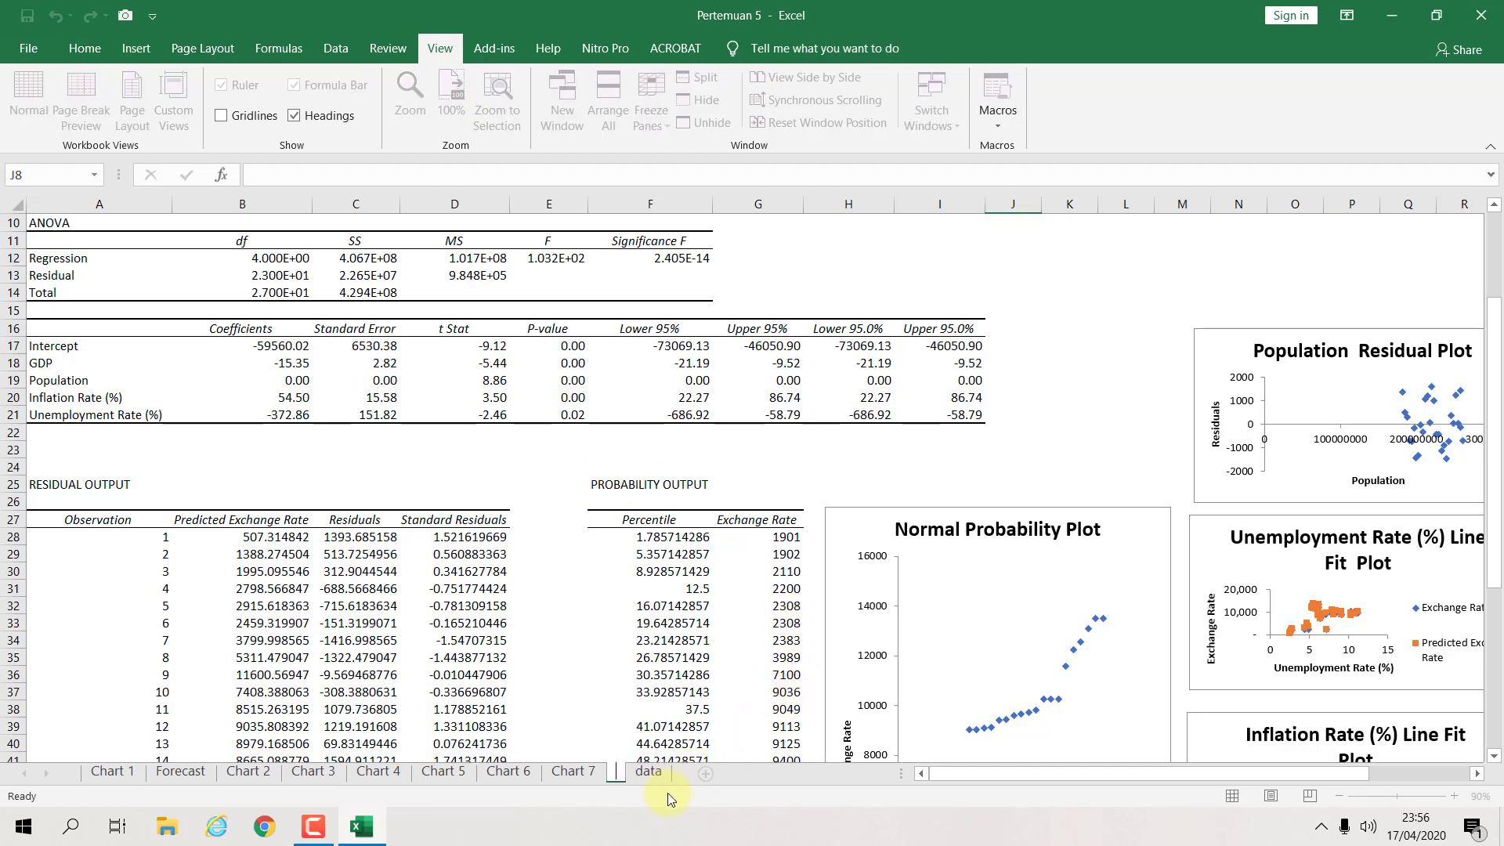
type("regression")
key("Return")
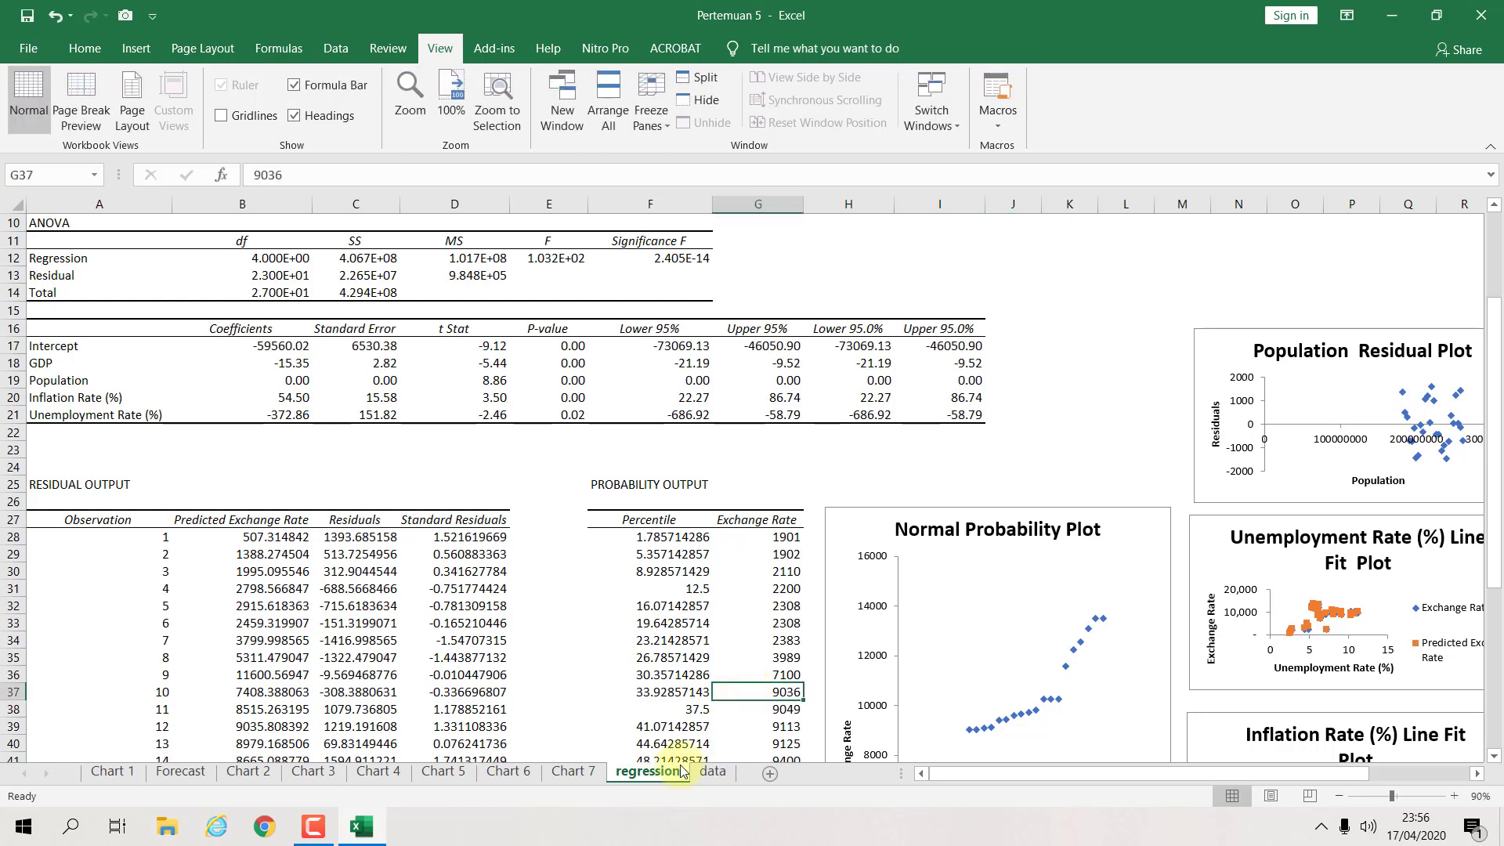
left_click_drag(675, 775, 741, 774)
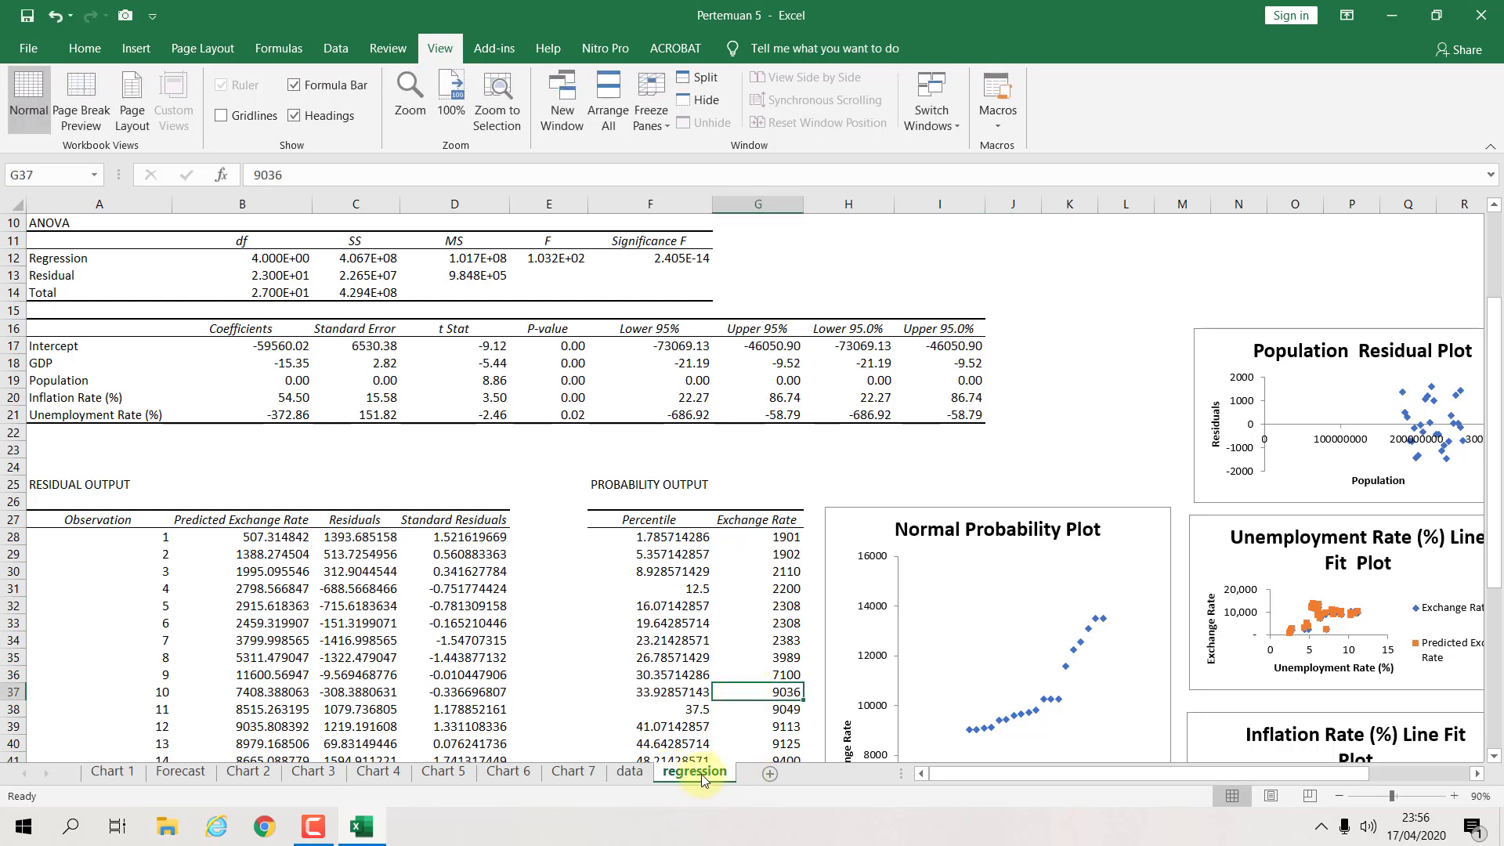
left_click(1018, 479)
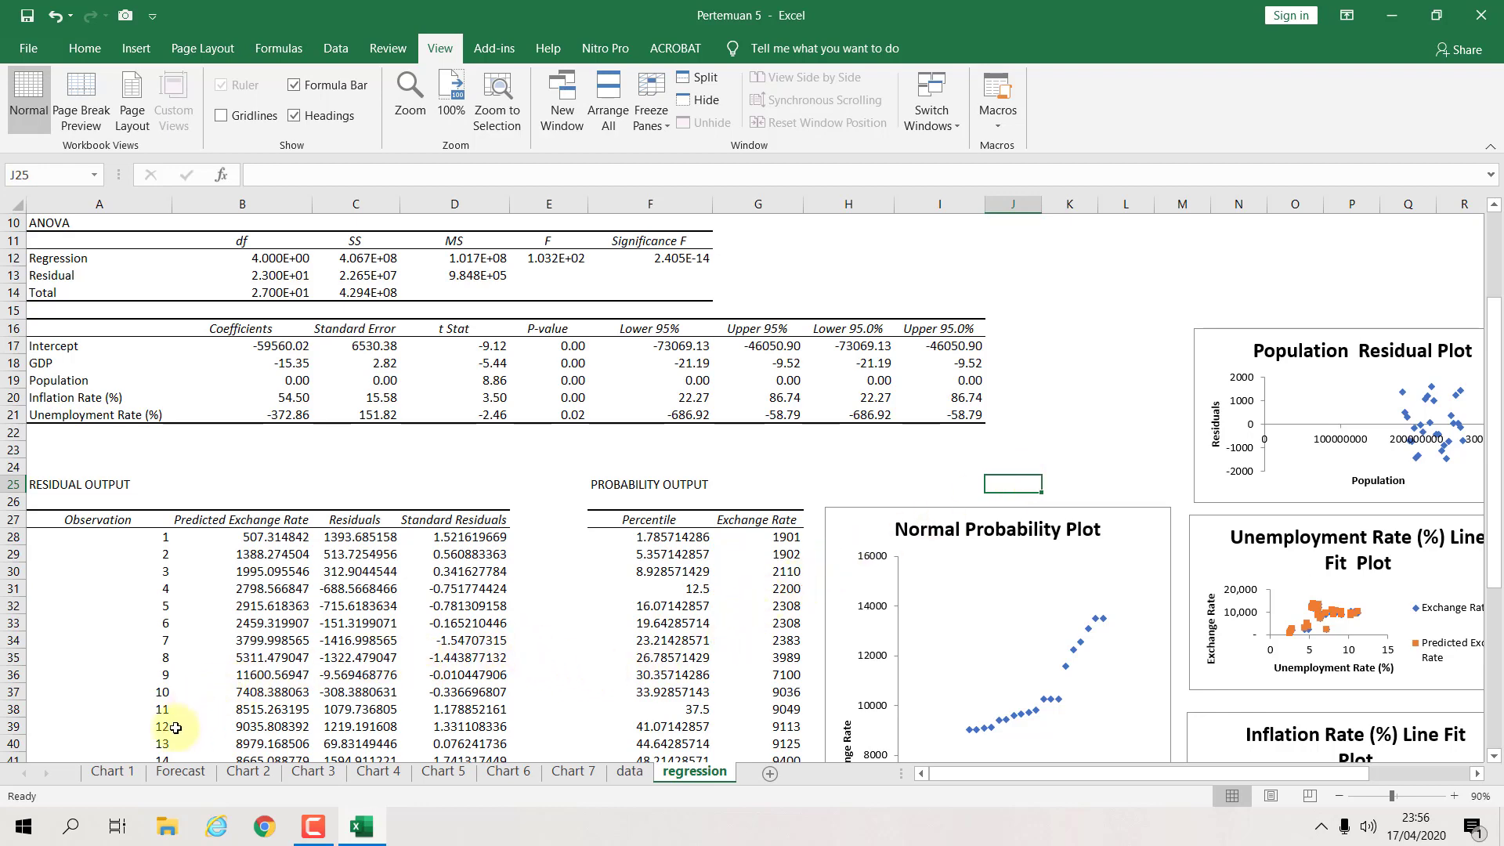
Step: Review all the workbook's sheets in order, from Chart 1 and Forecast through data and regression, and return to Chart 1
left_click(124, 775)
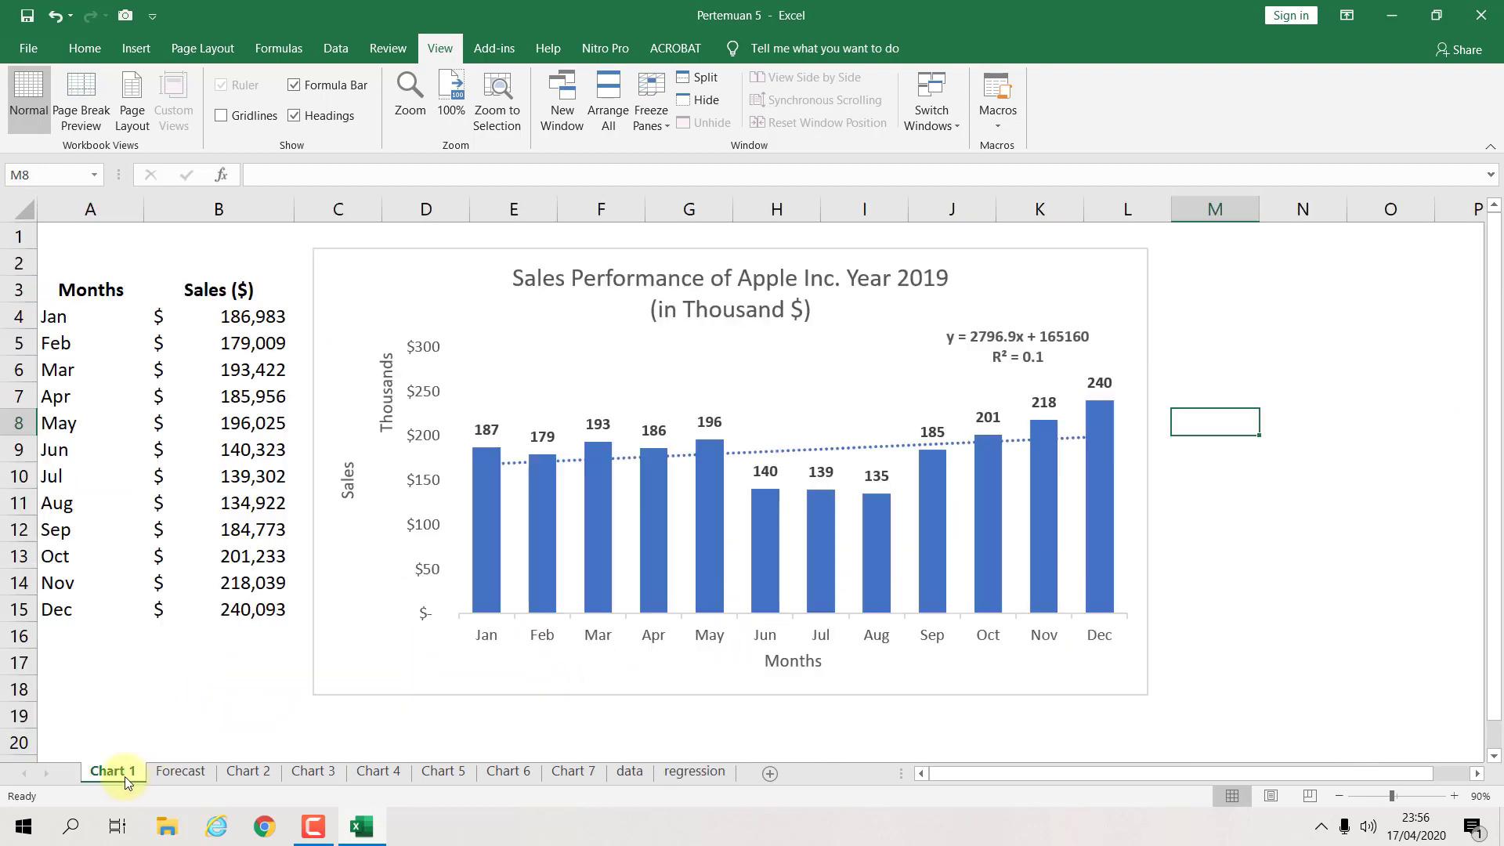
left_click(189, 772)
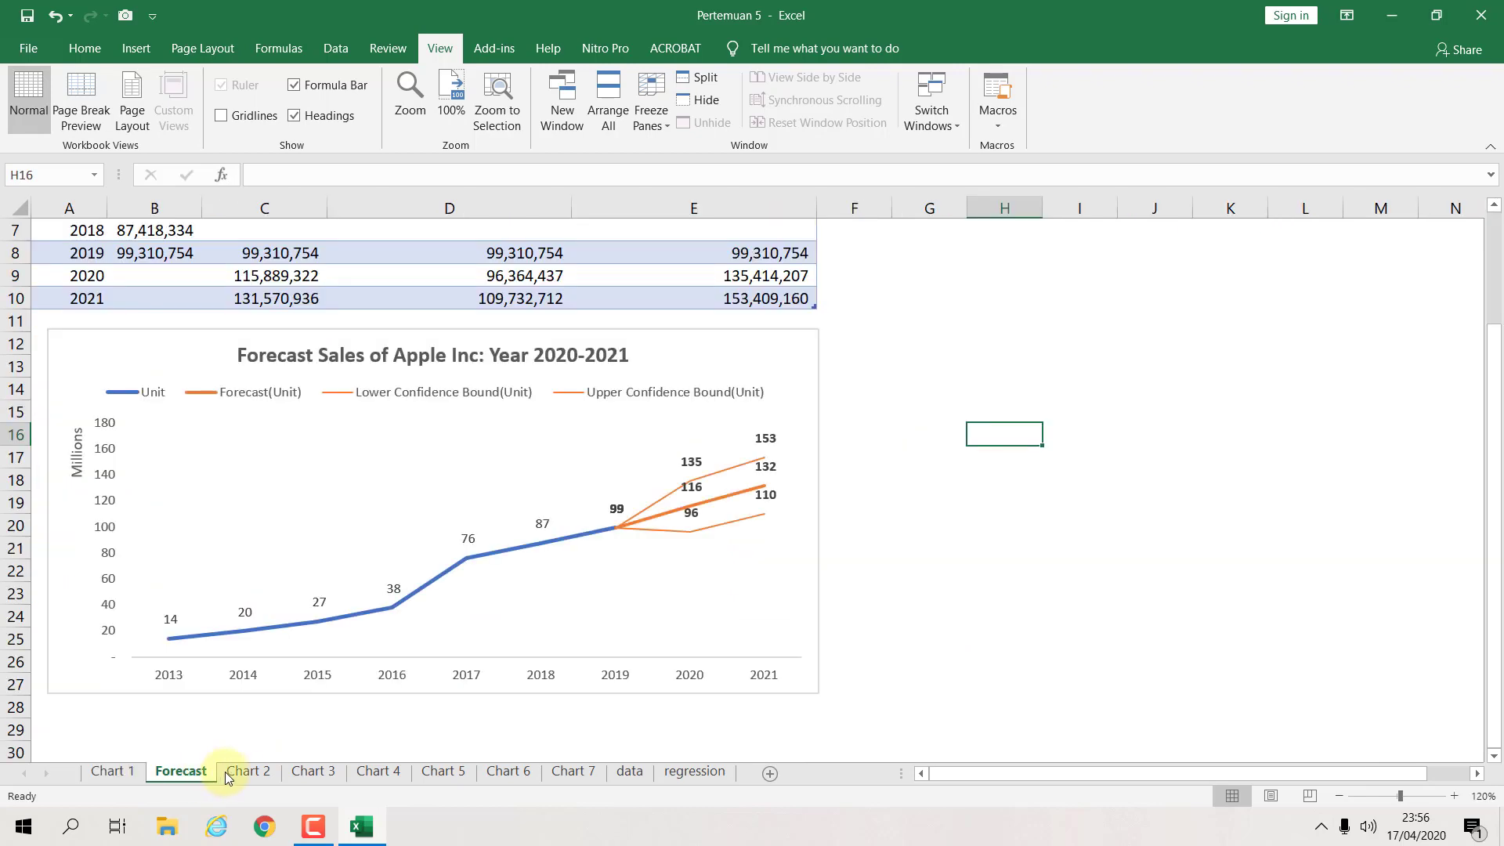
scroll(295, 674, "up", 2)
scroll(282, 685, "down", 1)
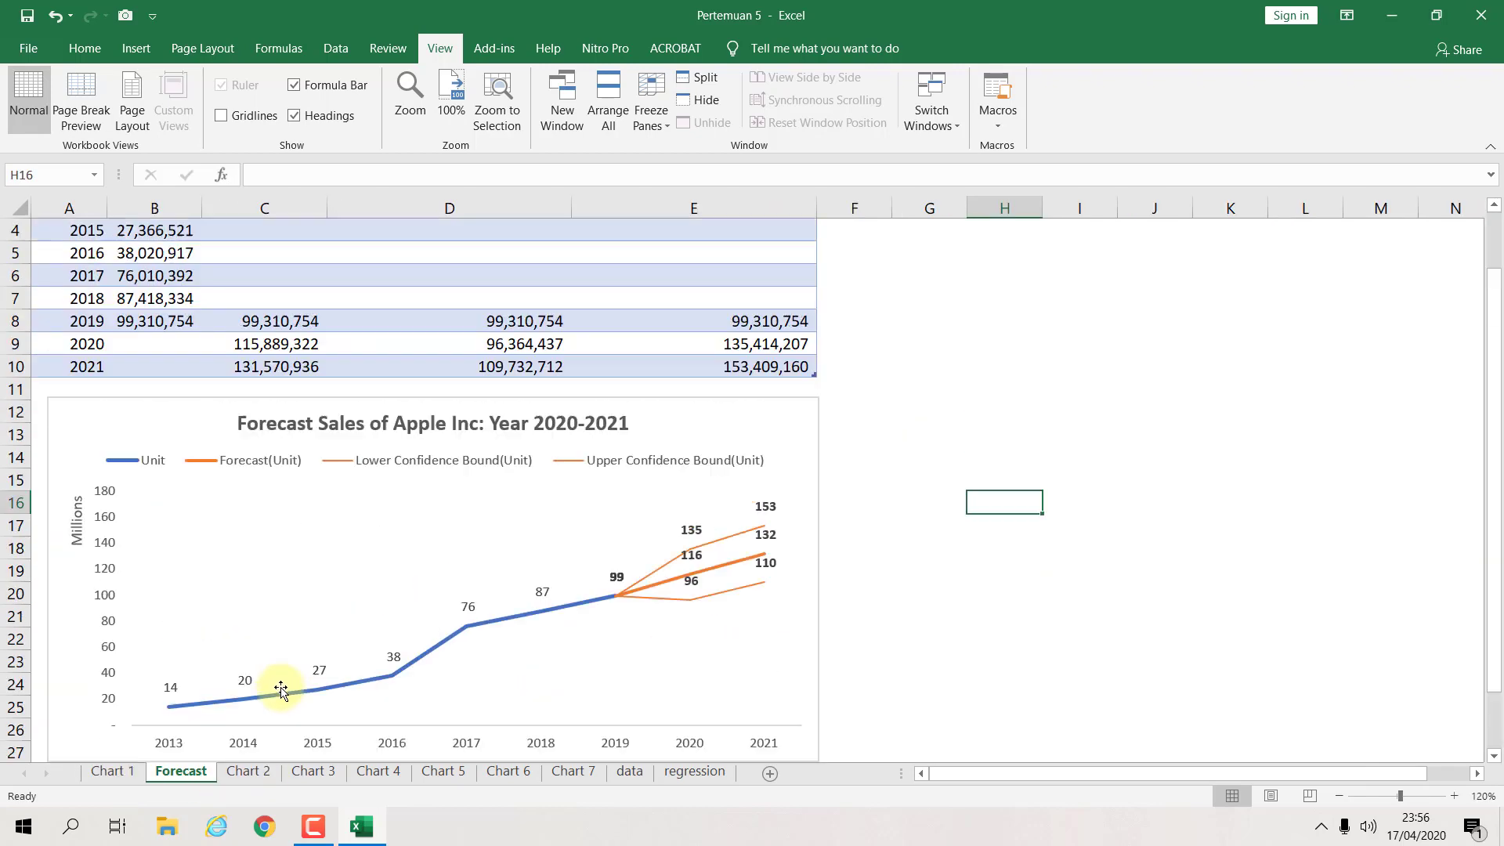
scroll(282, 684, "up", 1)
left_click(251, 772)
left_click(299, 772)
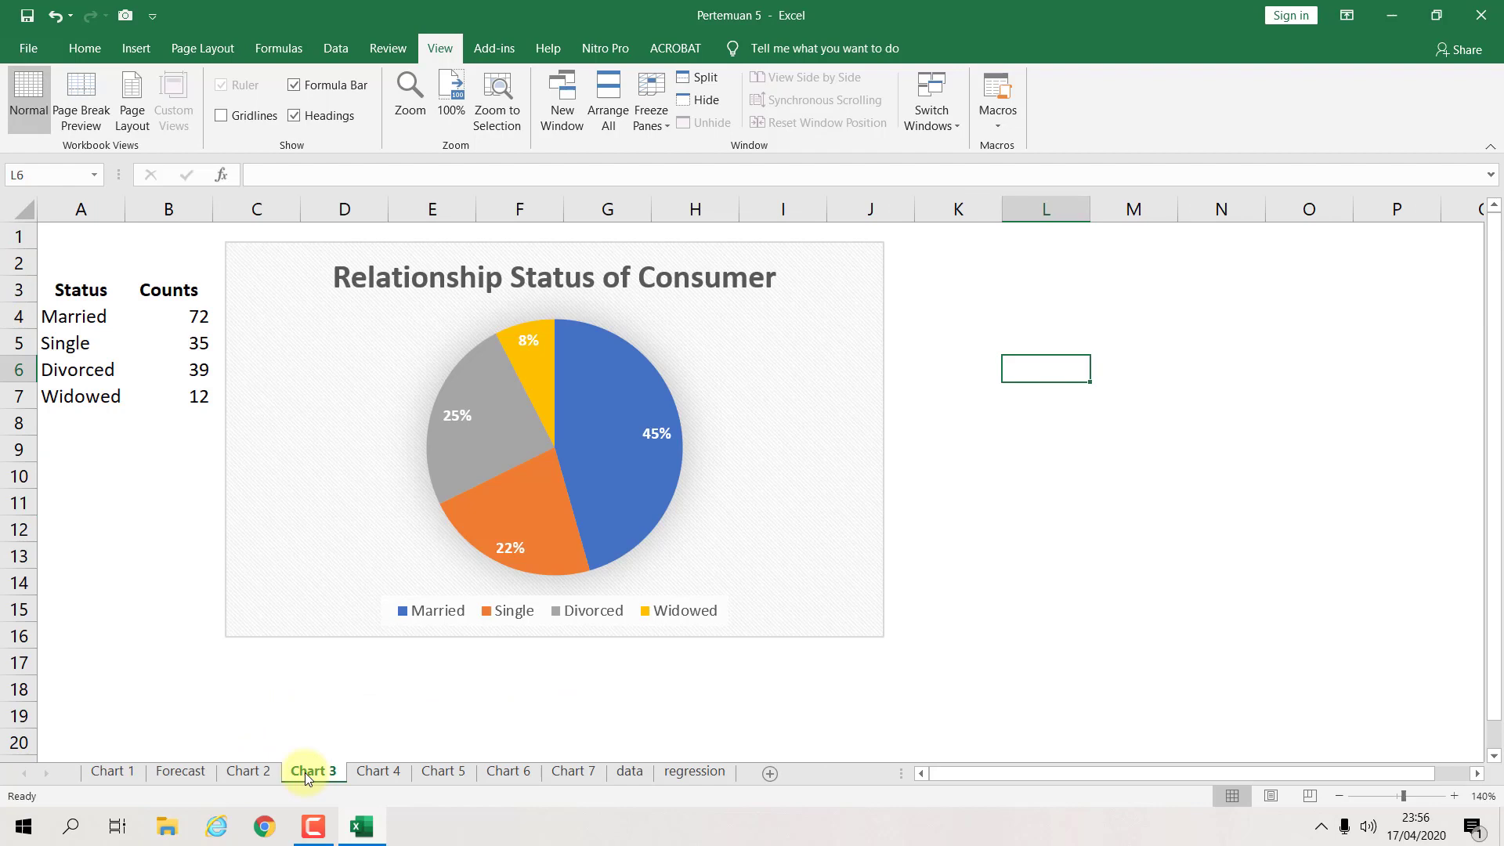
left_click(373, 772)
left_click(439, 773)
left_click(502, 772)
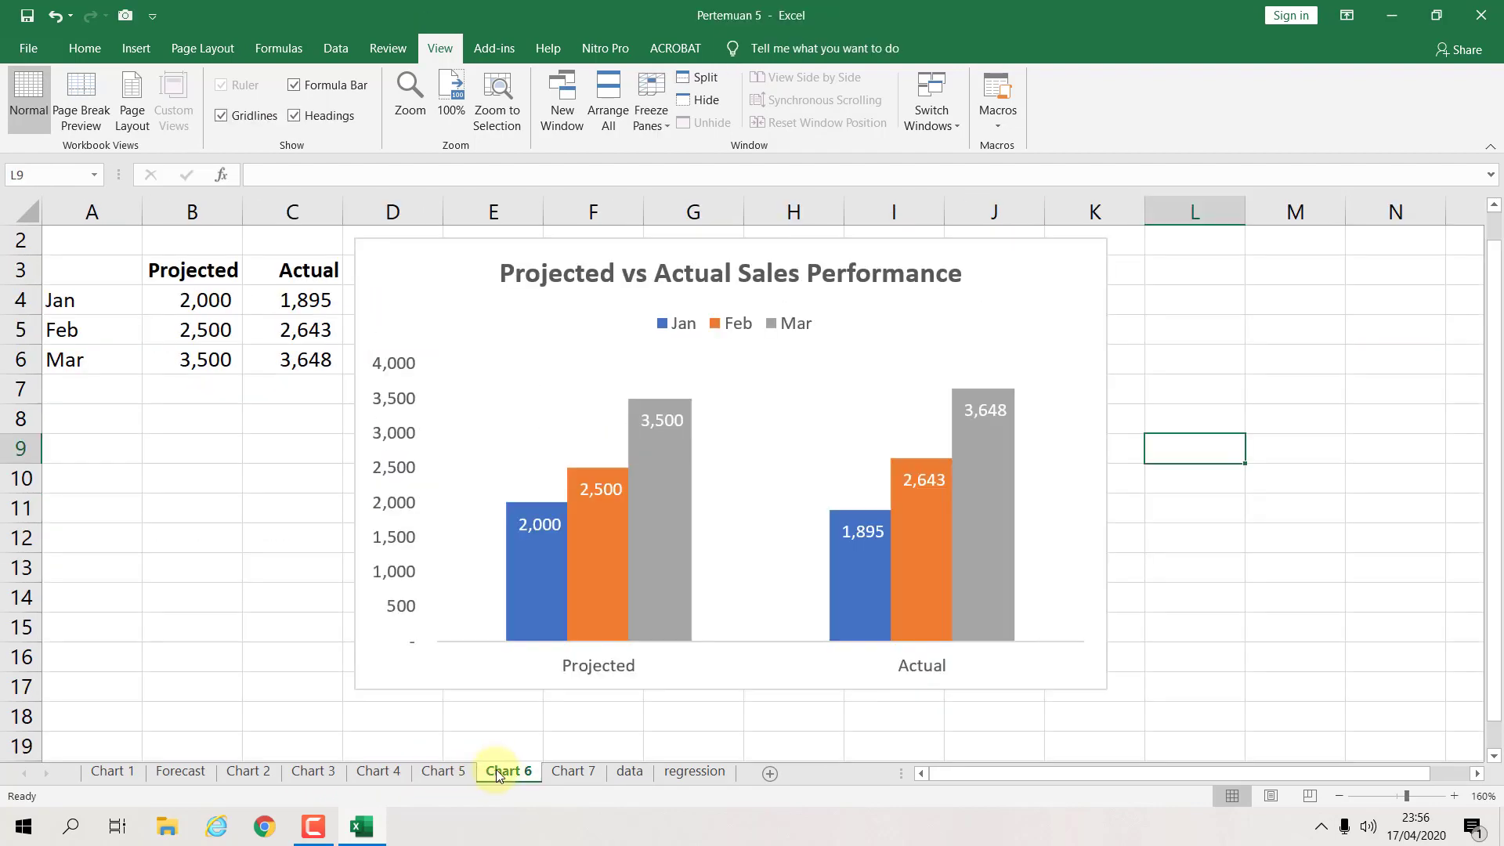
left_click(568, 772)
left_click(626, 776)
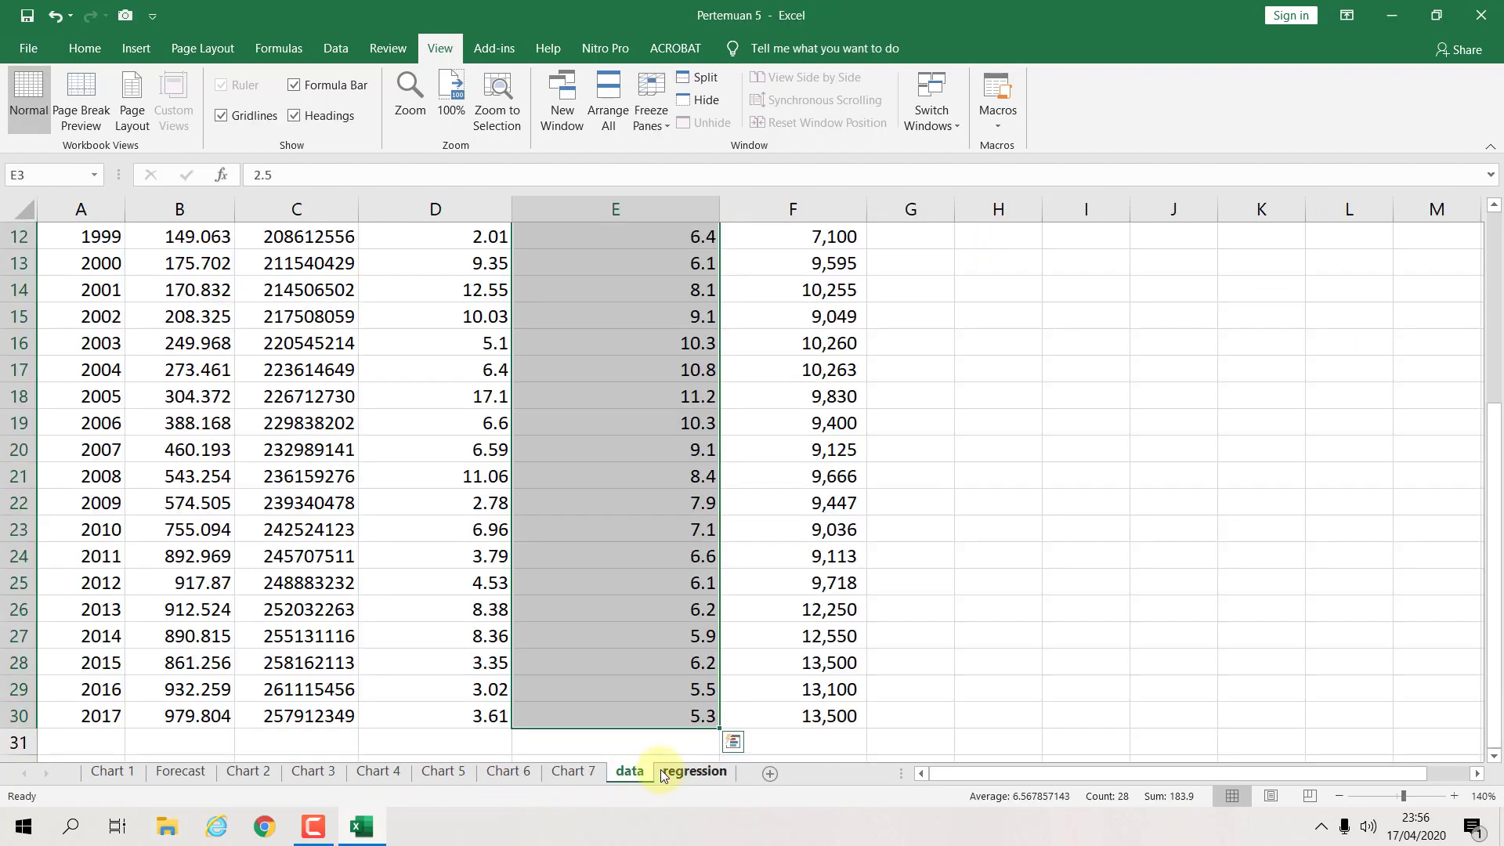
left_click(694, 773)
left_click(1091, 298)
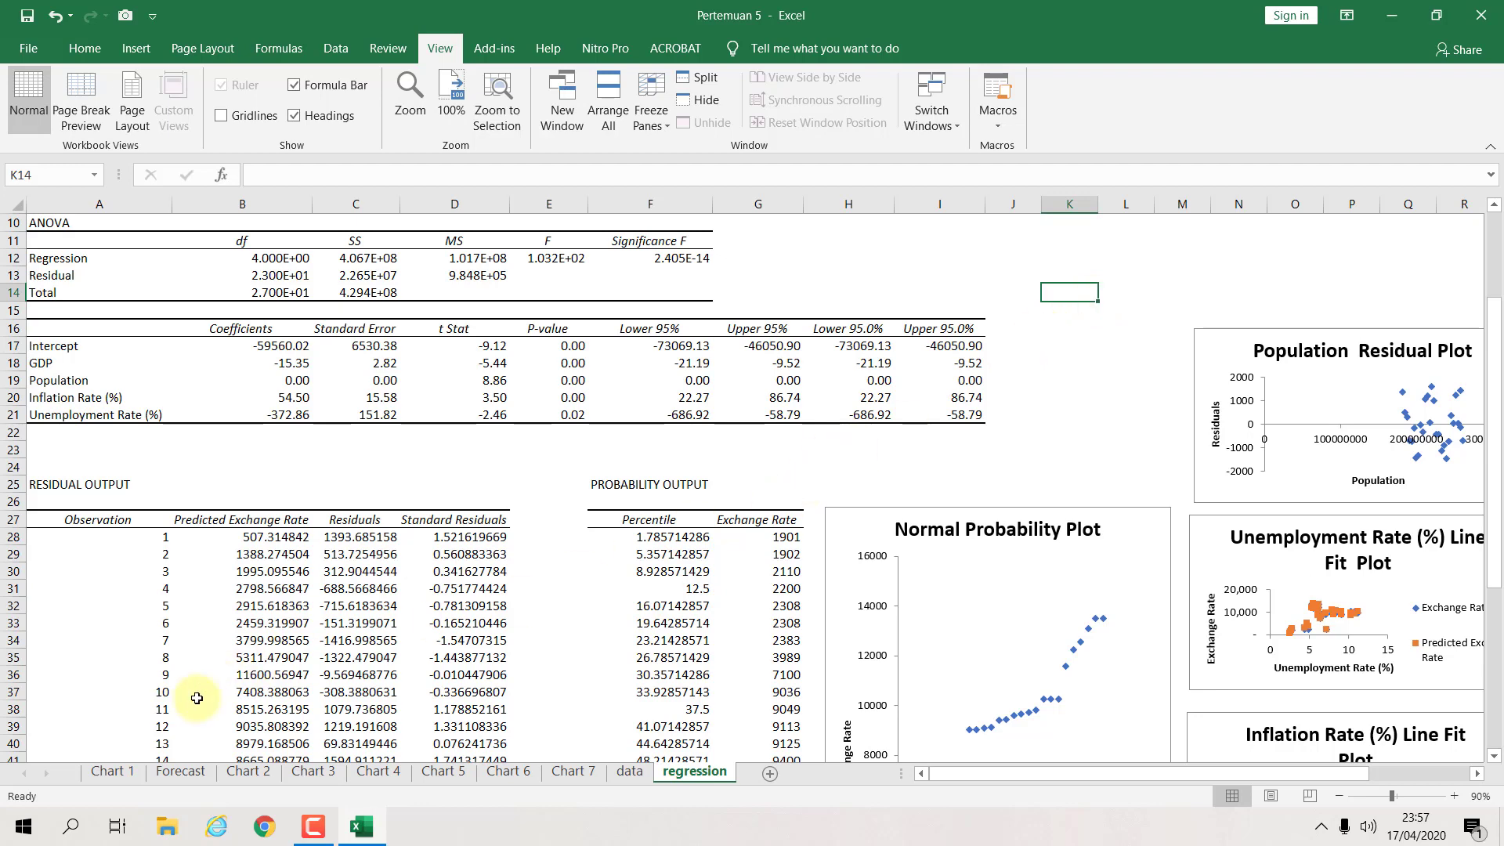
left_click(110, 771)
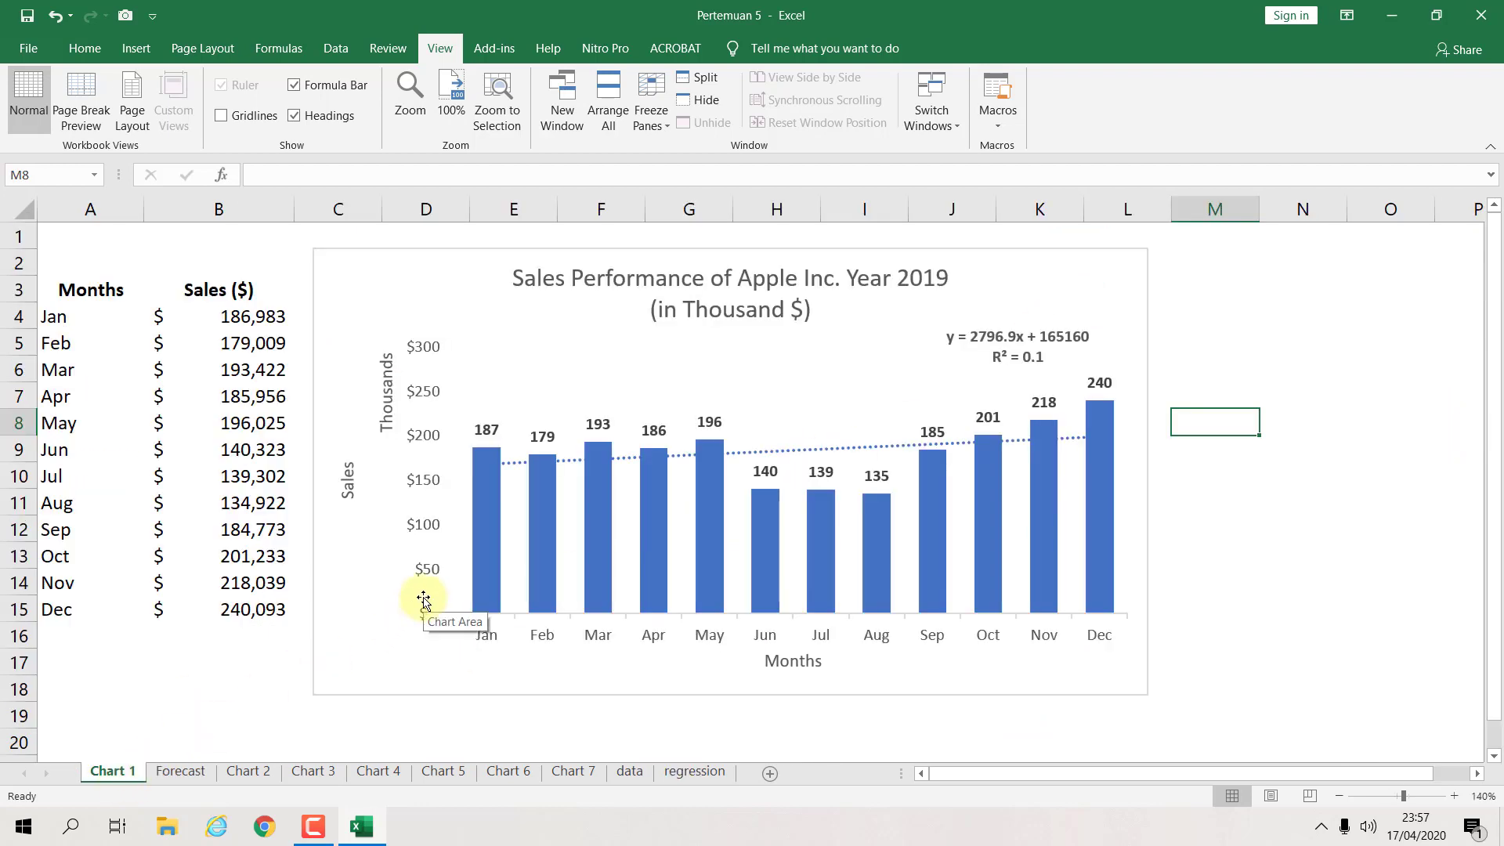